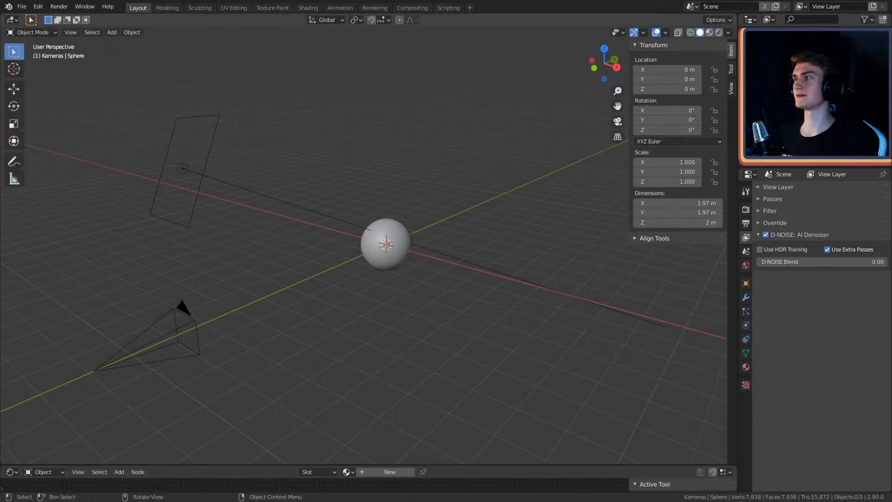
# Step: Delete the sphere at the centre of the scene
pyautogui.moveTo(350, 215); pyautogui.dragTo(488, 412)
pyautogui.click(396, 260)
pyautogui.press('Delete')
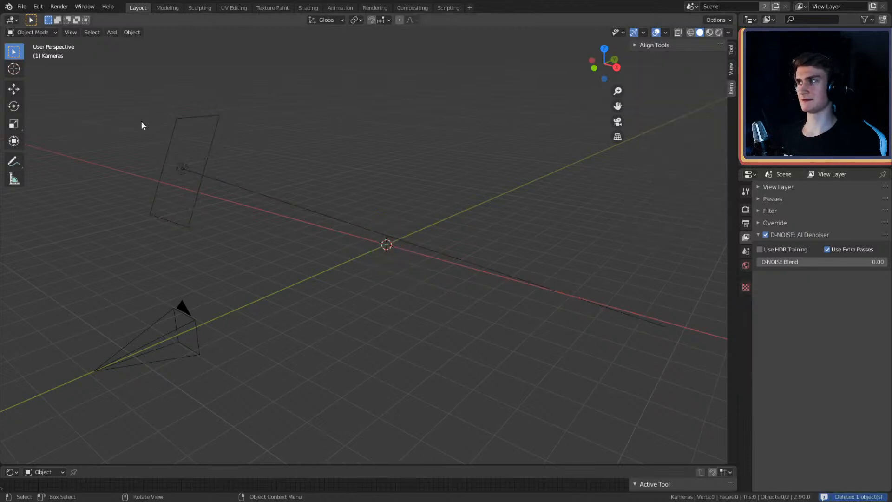
pyautogui.click(20, 7)
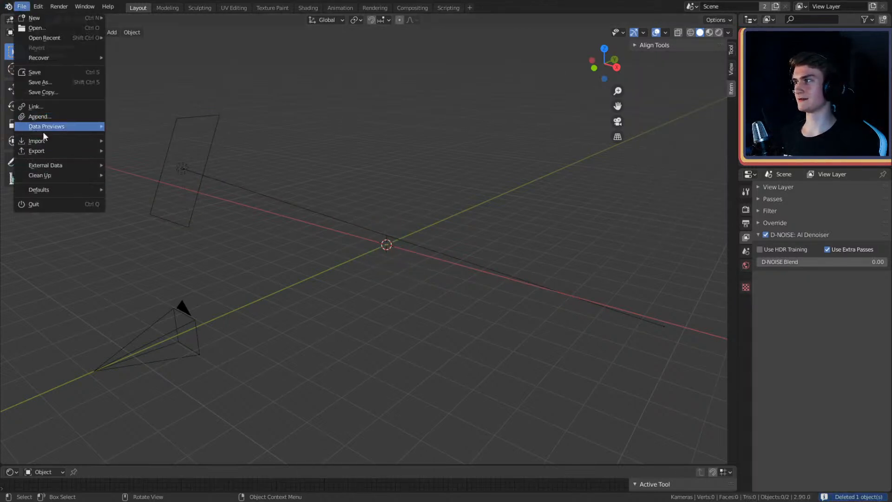
pyautogui.moveTo(42, 144)
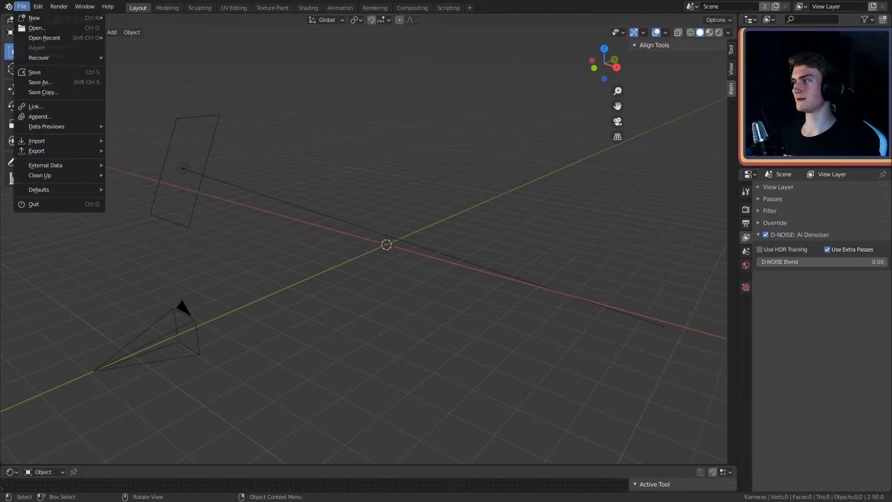
pyautogui.click(22, 6)
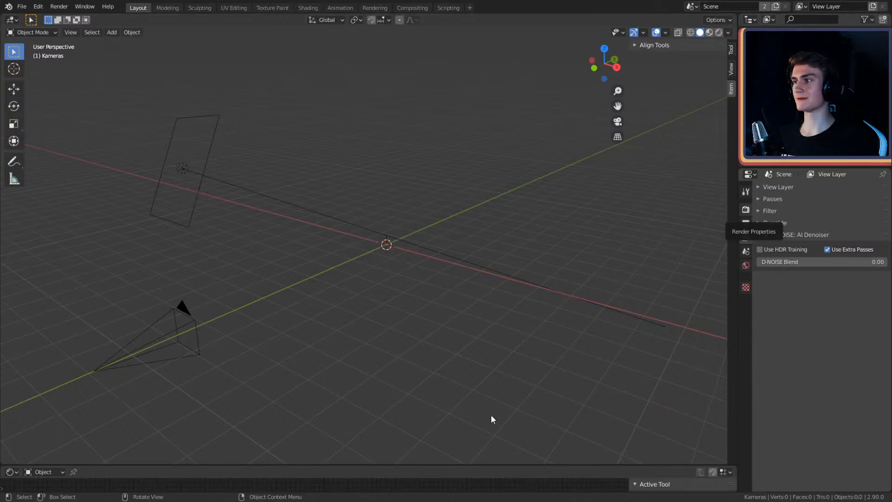
# Step: Paste the copied set of four large wall panels and four small tiles into the scene and deselect them
pyautogui.hotkey('ctrl', 'v')
pyautogui.scroll(-6, 411, 260)
pyautogui.moveTo(413, 262); pyautogui.dragTo(423, 276, button='middle')
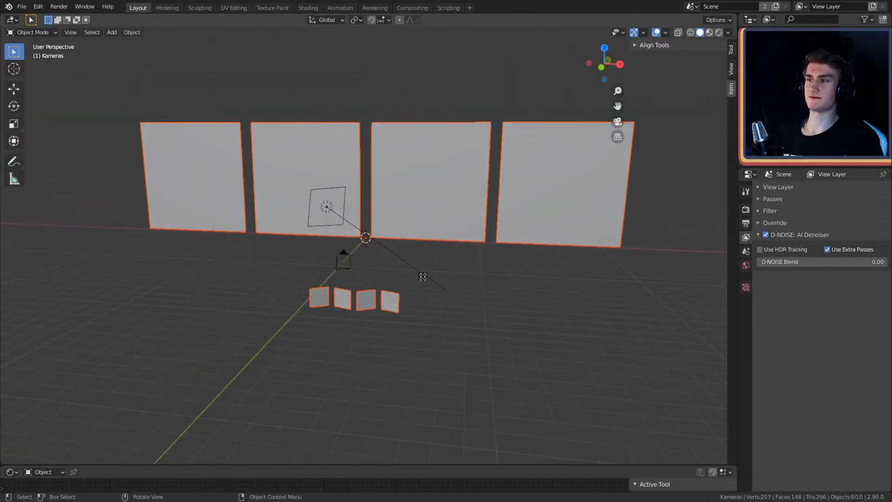
pyautogui.click(480, 288)
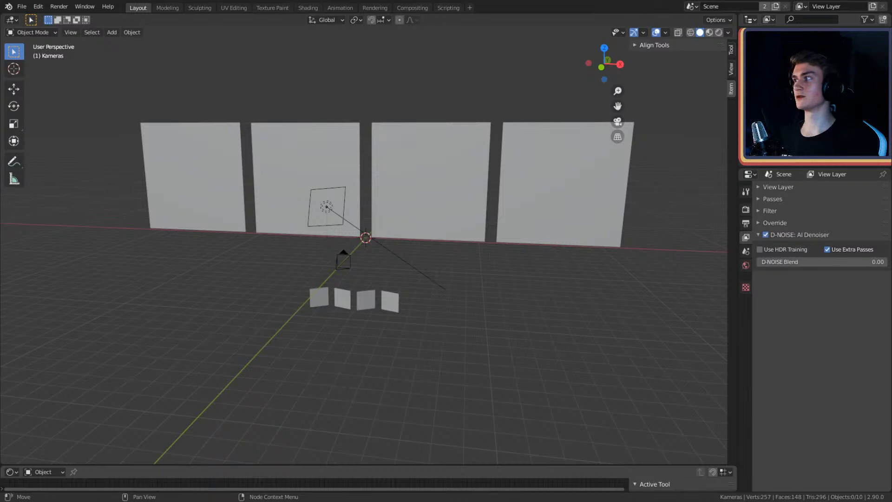
# Step: Switch the 3D viewport to Rendered shading to display the tile textures
pyautogui.scroll(2, 460, 279)
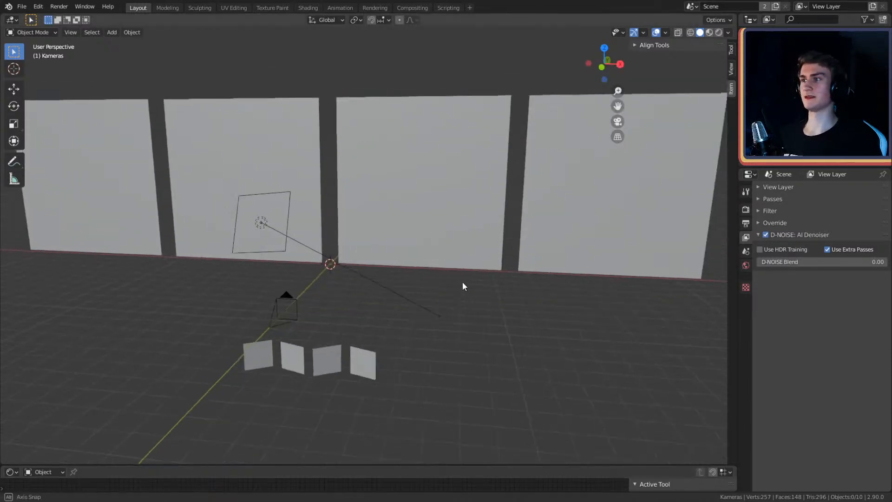
pyautogui.scroll(-3, 458, 291)
pyautogui.press('z')
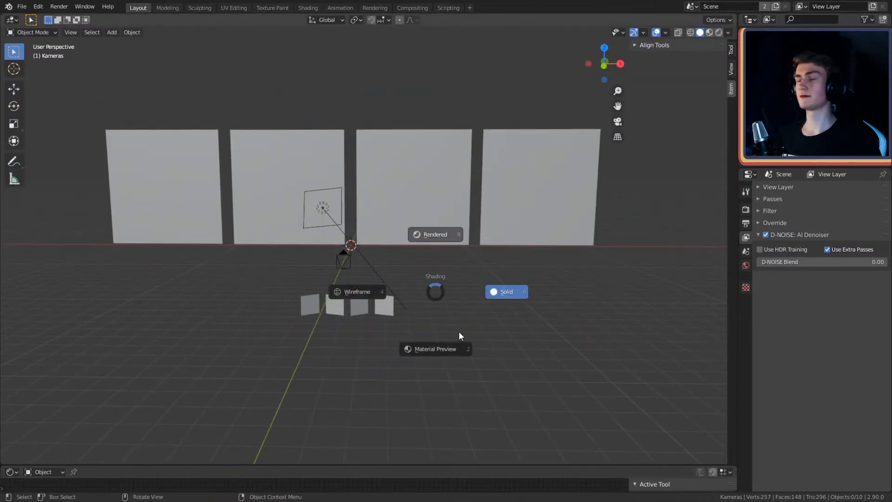
pyautogui.press('8')
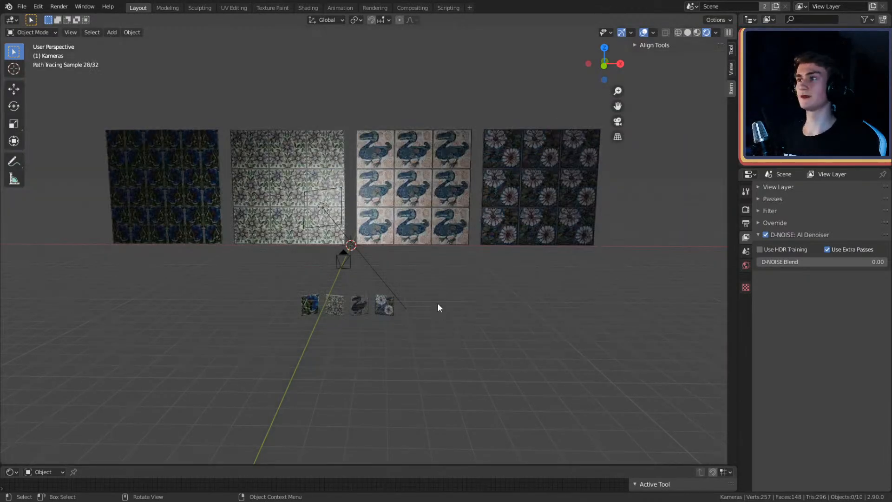
# Step: Examine the four small patterned tiles up close, including the geometry of the flower tile
pyautogui.moveTo(437, 303); pyautogui.dragTo(379, 346, button='middle')
pyautogui.scroll(3, 412, 305)
pyautogui.scroll(3, 434, 309)
pyautogui.scroll(-2, 381, 345)
pyautogui.keyDown('shift'); pyautogui.moveTo(172, 327); pyautogui.dragTo(527, 329, button='middle'); pyautogui.keyUp('shift')
pyautogui.keyDown('shift'); pyautogui.moveTo(391, 331); pyautogui.dragTo(391, 149, button='middle'); pyautogui.keyUp('shift')
pyautogui.keyDown('shift'); pyautogui.moveTo(472, 261); pyautogui.dragTo(443, 273, button='middle'); pyautogui.keyUp('shift')
pyautogui.moveTo(403, 271); pyautogui.dragTo(345, 239, button='middle')
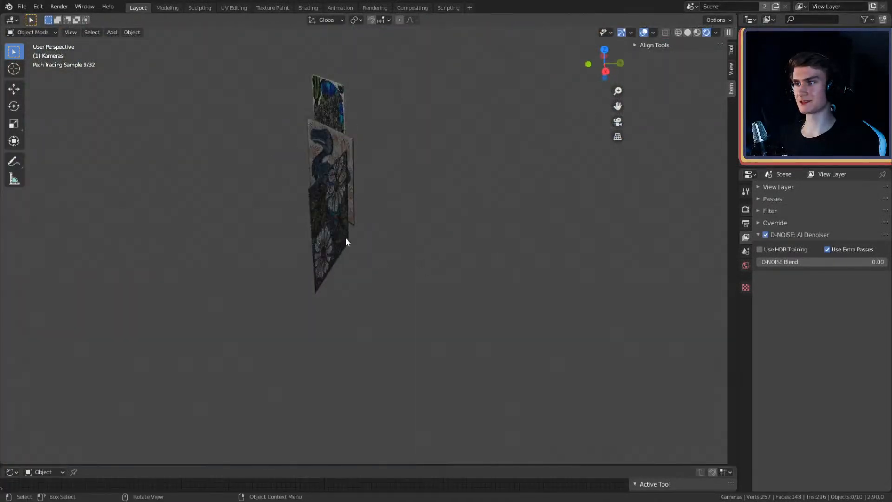
pyautogui.click(346, 237)
pyautogui.press('KP_Decimal')
pyautogui.moveTo(395, 200); pyautogui.dragTo(488, 280, button='middle')
pyautogui.scroll(-5, 409, 192)
pyautogui.scroll(-3, 399, 191)
pyautogui.scroll(8, 422, 242)
pyautogui.press('Tab')
pyautogui.press('Tab')
pyautogui.scroll(-9, 440, 264)
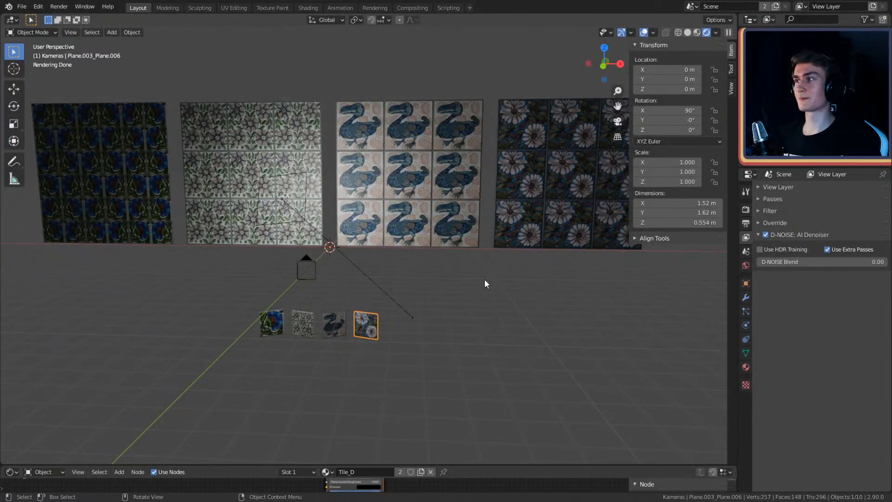
# Step: Show the scene's render properties
pyautogui.moveTo(442, 314)
pyautogui.mouseDown(button='middle')
pyautogui.moveTo(425, 305)
pyautogui.moveTo(432, 297)
pyautogui.moveTo(458, 330)
pyautogui.moveTo(457, 305)
pyautogui.moveTo(443, 316)
pyautogui.mouseUp(button='middle')
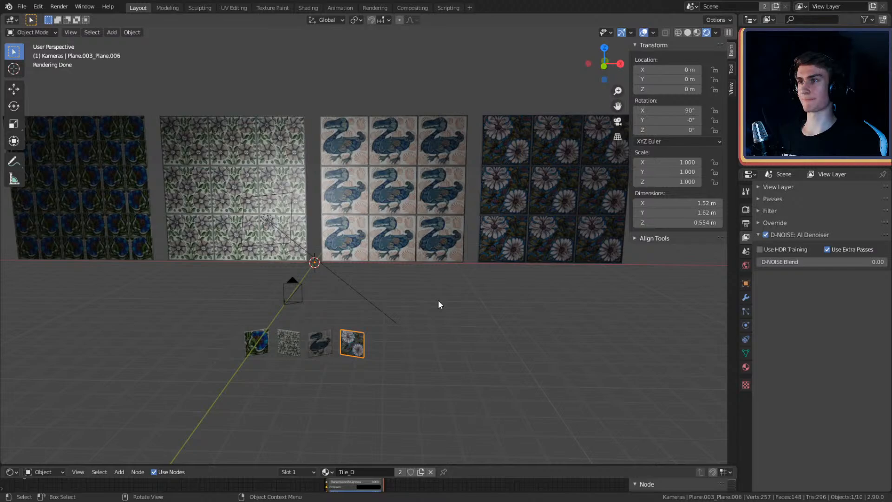
pyautogui.moveTo(423, 303); pyautogui.dragTo(444, 301, button='middle')
pyautogui.click(746, 194)
pyautogui.click(746, 210)
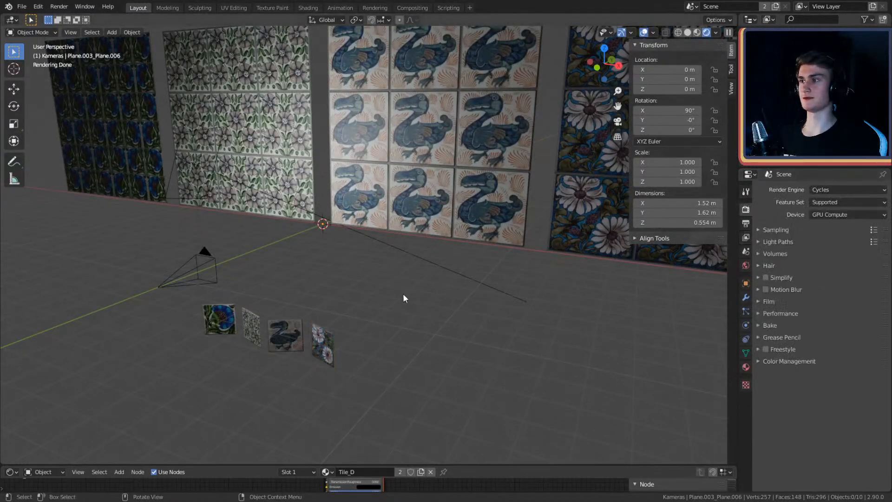
# Step: Inspect the four large tiled wall panels from several angles, including the mesh of the white-flower panel
pyautogui.moveTo(418, 300); pyautogui.dragTo(412, 275, button='middle')
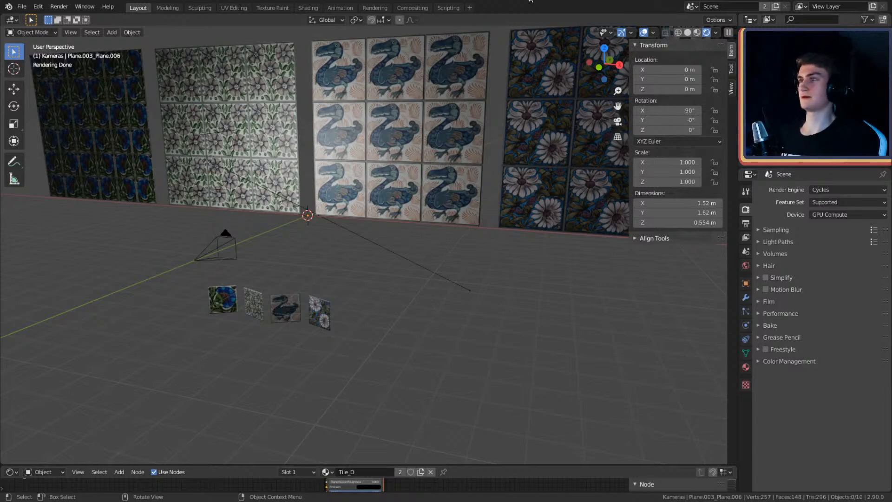
pyautogui.scroll(-2, 406, 236)
pyautogui.scroll(2, 409, 247)
pyautogui.keyDown('shift'); pyautogui.moveTo(410, 247); pyautogui.dragTo(468, 253, button='middle'); pyautogui.keyUp('shift')
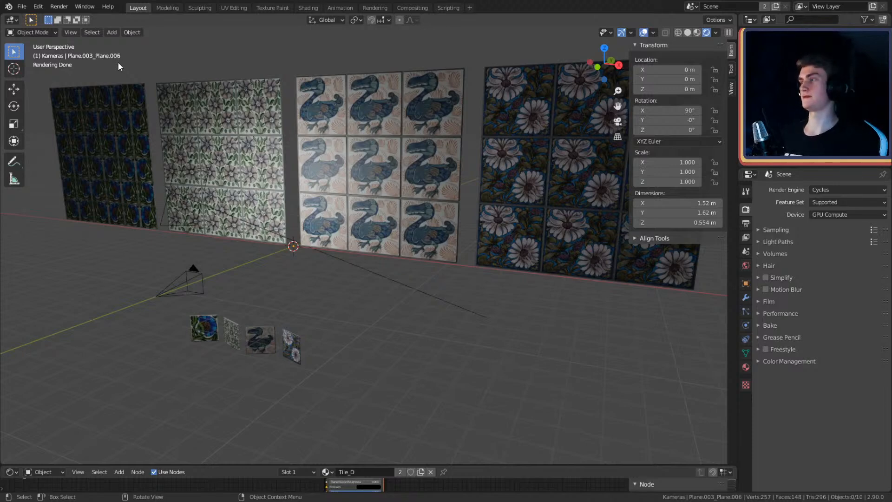
pyautogui.moveTo(272, 174)
pyautogui.mouseDown(button='middle')
pyautogui.moveTo(328, 232)
pyautogui.moveTo(323, 272)
pyautogui.moveTo(329, 266)
pyautogui.moveTo(295, 277)
pyautogui.moveTo(324, 291)
pyautogui.moveTo(322, 283)
pyautogui.mouseUp(button='middle')
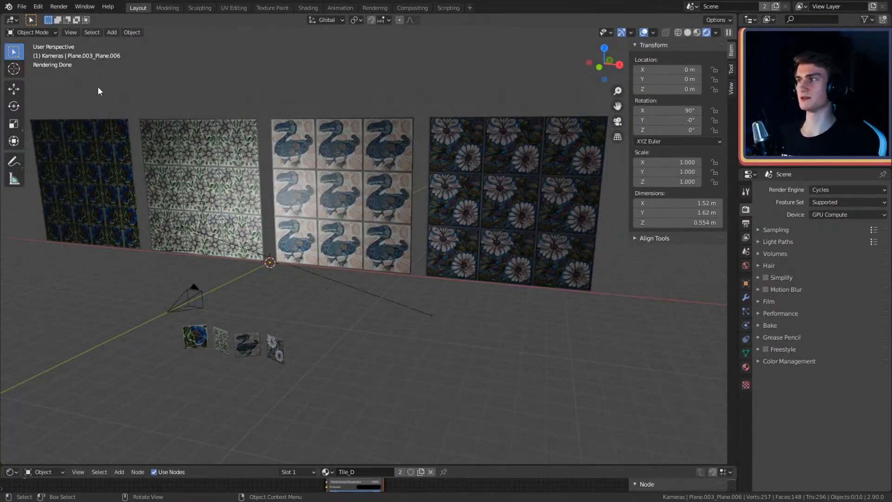
pyautogui.moveTo(347, 321)
pyautogui.mouseDown(button='middle')
pyautogui.moveTo(354, 294)
pyautogui.moveTo(362, 339)
pyautogui.moveTo(361, 295)
pyautogui.moveTo(378, 314)
pyautogui.moveTo(385, 272)
pyautogui.mouseUp(button='middle')
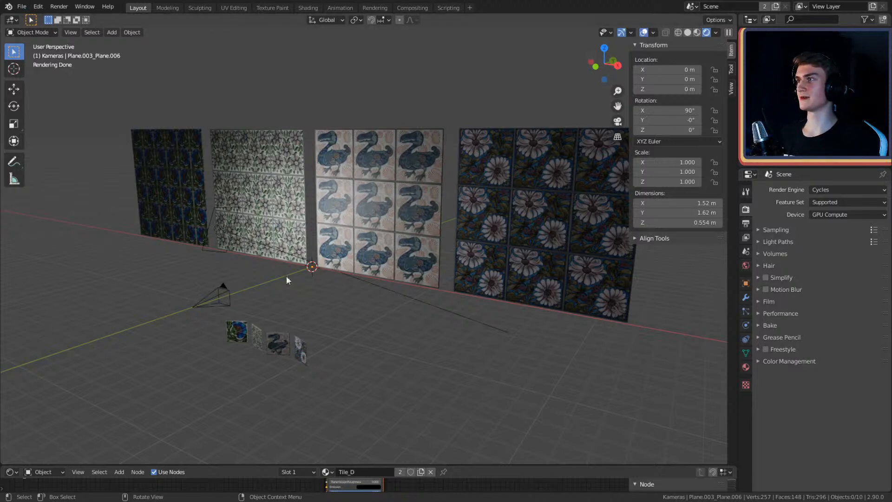
pyautogui.keyDown('shift'); pyautogui.moveTo(410, 339); pyautogui.dragTo(456, 246, button='middle'); pyautogui.keyUp('shift')
pyautogui.click(508, 205)
pyautogui.moveTo(508, 205); pyautogui.dragTo(464, 269, button='middle')
pyautogui.press('Tab')
pyautogui.press('Tab')
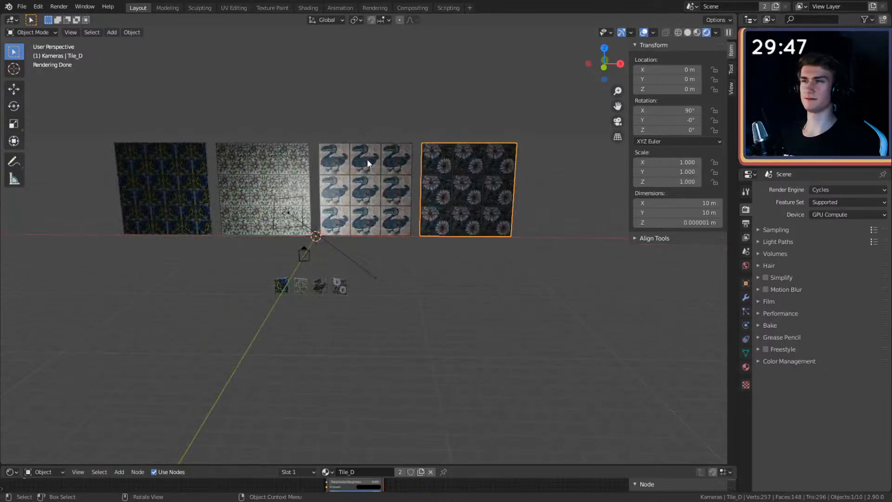
pyautogui.moveTo(402, 185)
pyautogui.mouseDown(button='middle')
pyautogui.moveTo(432, 245)
pyautogui.moveTo(401, 281)
pyautogui.moveTo(442, 271)
pyautogui.mouseUp(button='middle')
pyautogui.click(467, 180)
pyautogui.keyDown('shift'); pyautogui.click(363, 176); pyautogui.keyUp('shift')
pyautogui.keyDown('shift'); pyautogui.click(276, 171); pyautogui.keyUp('shift')
pyautogui.keyDown('shift'); pyautogui.click(120, 169); pyautogui.keyUp('shift')
pyautogui.click(395, 186)
pyautogui.hotkey('alt', 'a')
# Step: Select the large white-flower panel, enlarge the shader node area and bring the Tile_D material's nodes into view
pyautogui.click(468, 122)
pyautogui.moveTo(459, 465); pyautogui.dragTo(461, 256)
pyautogui.moveTo(296, 407); pyautogui.dragTo(305, 345)
pyautogui.click(394, 300)
pyautogui.moveTo(394, 302); pyautogui.dragTo(395, 385, button='middle')
pyautogui.moveTo(304, 429); pyautogui.dragTo(298, 328)
pyautogui.scroll(5, 370, 404)
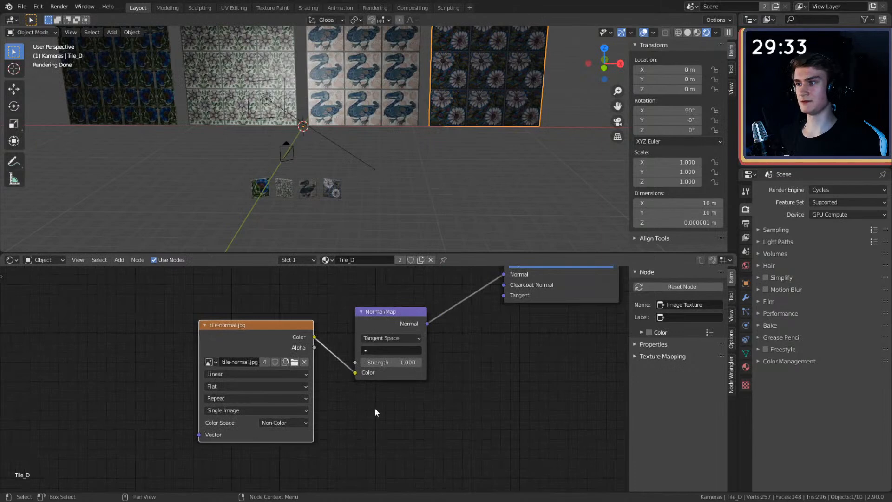
pyautogui.scroll(-4, 363, 385)
pyautogui.moveTo(292, 365); pyautogui.dragTo(195, 441)
pyautogui.moveTo(278, 401); pyautogui.dragTo(300, 354)
pyautogui.click(354, 409)
# Step: Compare the Tile_D panel's surface with the Normal/Map node muted and unmuted
pyautogui.scroll(7, 356, 411)
pyautogui.moveTo(486, 93); pyautogui.dragTo(439, 159, button='middle')
pyautogui.scroll(4, 443, 103)
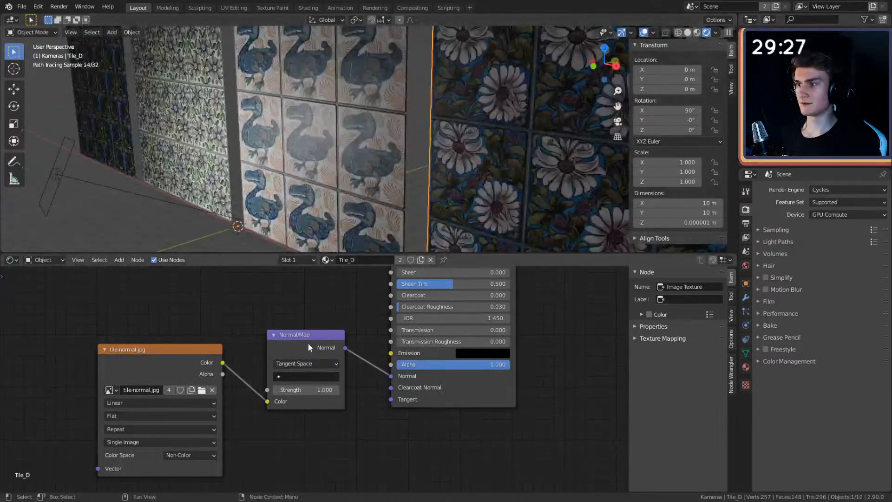
pyautogui.click(309, 346)
pyautogui.press('m')
pyautogui.press('m')
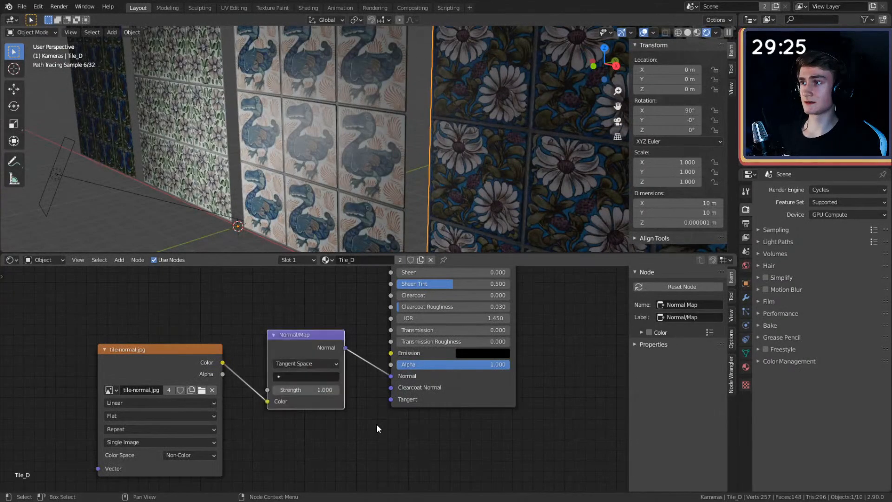
pyautogui.moveTo(345, 166); pyautogui.dragTo(412, 152, button='middle')
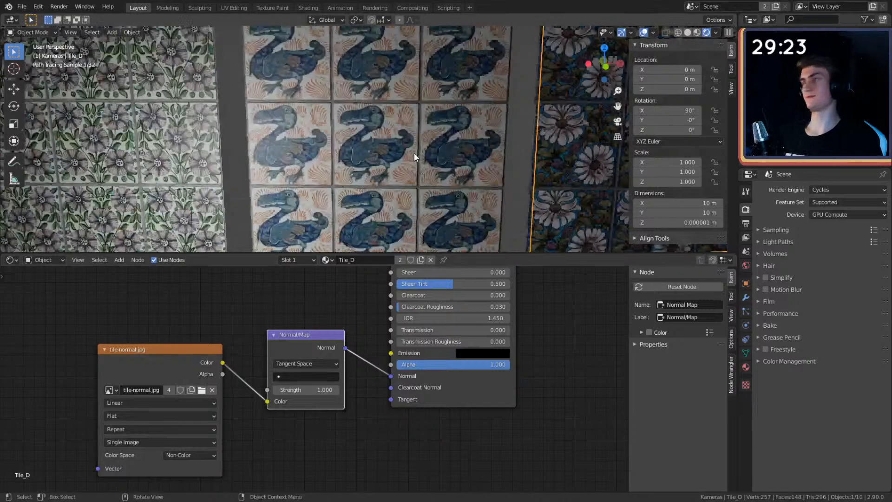
pyautogui.scroll(-4, 412, 152)
pyautogui.scroll(-5, 478, 325)
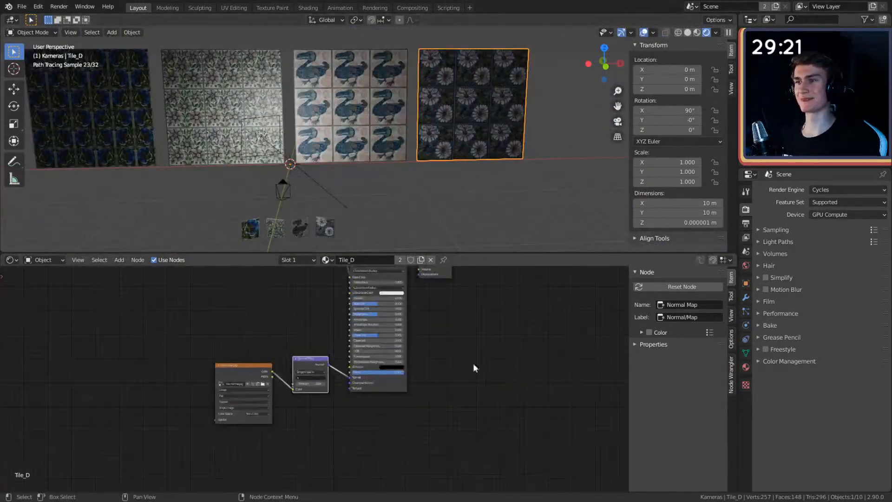
pyautogui.moveTo(241, 319); pyautogui.dragTo(238, 347, button='middle')
pyautogui.moveTo(269, 293); pyautogui.dragTo(264, 361)
pyautogui.scroll(-2, 378, 166)
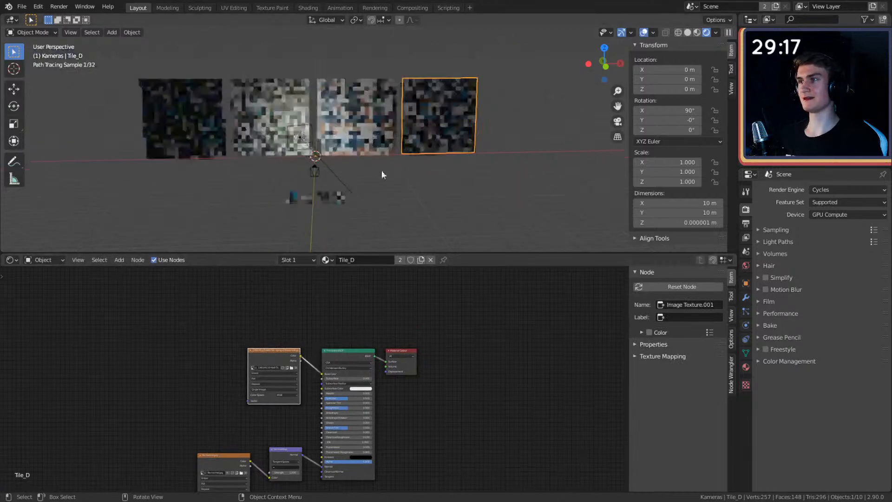
# Step: Delete the four large wall panels, keeping only the small tiles
pyautogui.moveTo(468, 41); pyautogui.dragTo(139, 111)
pyautogui.press('Delete')
pyautogui.moveTo(426, 165); pyautogui.dragTo(440, 178, button='middle')
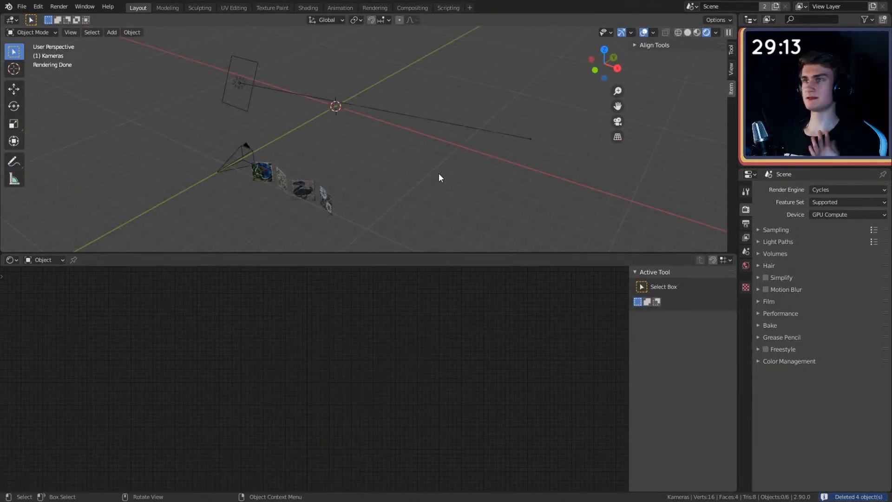
pyautogui.moveTo(373, 141); pyautogui.dragTo(400, 172, button='middle')
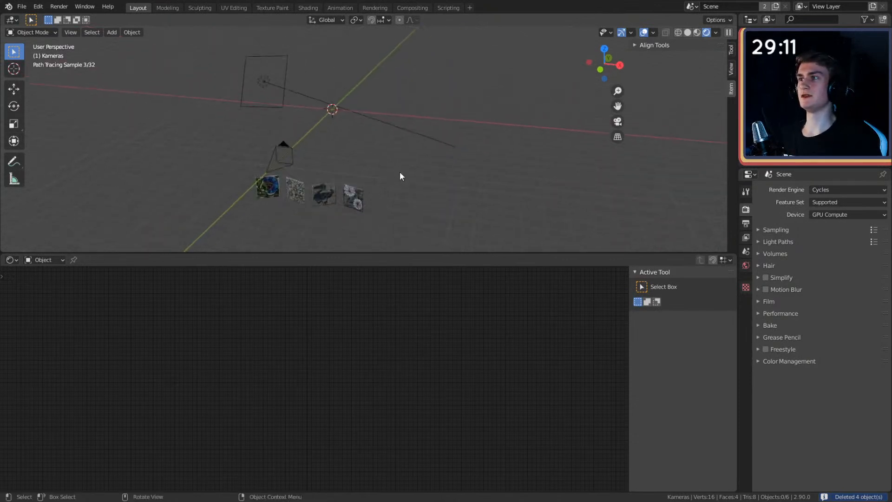
pyautogui.hotkey('shift', 'a')
pyautogui.moveTo(319, 128)
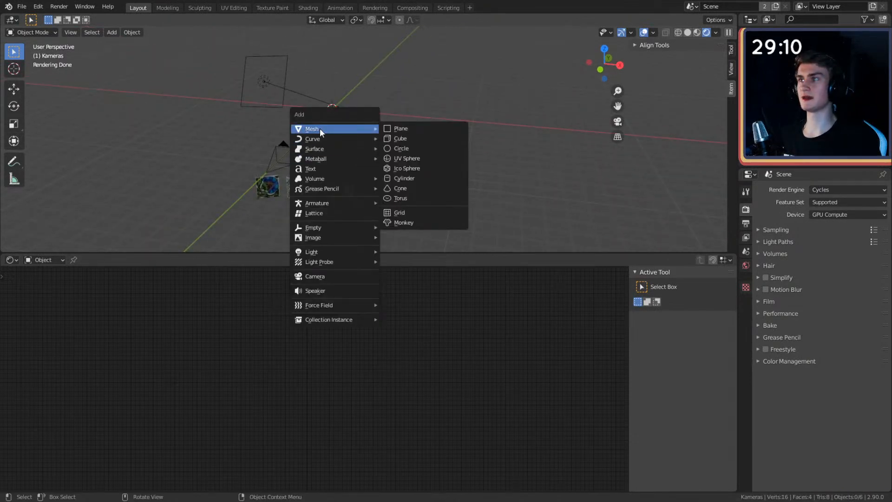
pyautogui.moveTo(400, 180)
pyautogui.keyDown('shift'); pyautogui.mouseDown(button='middle')
pyautogui.moveTo(437, 130)
pyautogui.moveTo(432, 164)
pyautogui.moveTo(415, 173)
pyautogui.mouseUp(button='middle'); pyautogui.keyUp('shift')
# Step: Select the small duck tile with the Tile_C material and enter Edit Mode
pyautogui.click(371, 148)
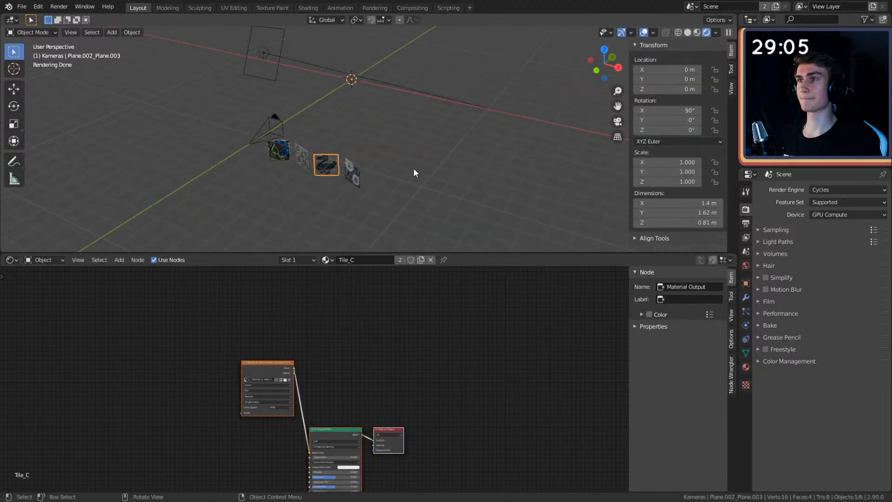
pyautogui.moveTo(438, 145); pyautogui.dragTo(373, 161, button='middle')
pyautogui.hotkey('shift', 'a')
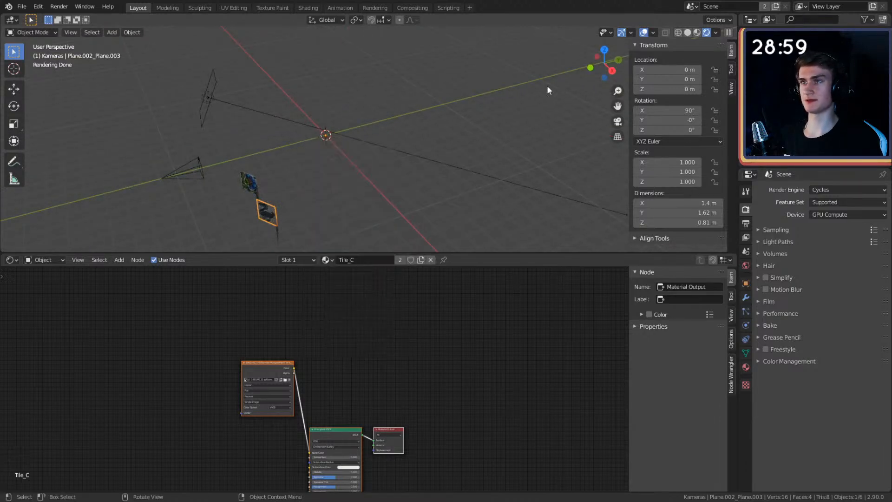
pyautogui.moveTo(342, 185)
pyautogui.mouseDown(button='middle')
pyautogui.moveTo(442, 149)
pyautogui.moveTo(409, 159)
pyautogui.moveTo(434, 158)
pyautogui.moveTo(393, 184)
pyautogui.mouseUp(button='middle')
pyautogui.press('Tab')
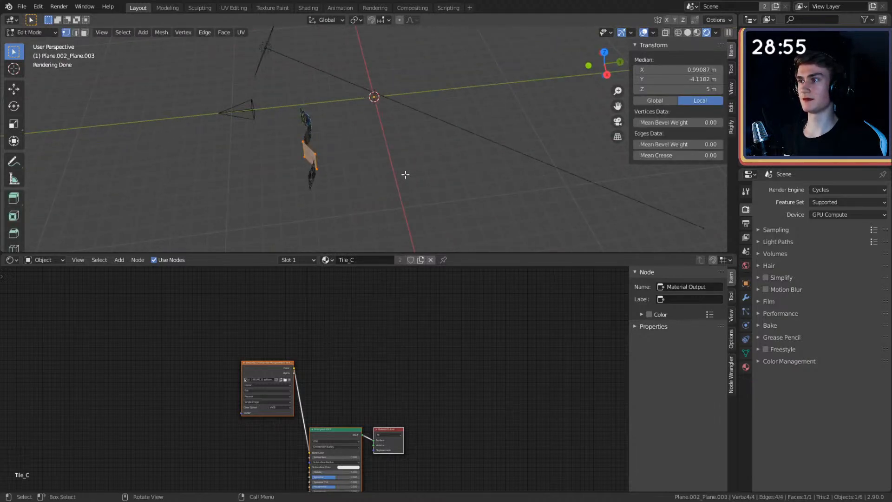
# Step: Move the duck tile's geometry to its local origin by setting its median X, Y and Z to 0 m
pyautogui.click(679, 70)
pyautogui.write('0')
pyautogui.press('Return')
pyautogui.click(685, 79)
pyautogui.write('0')
pyautogui.press('Return')
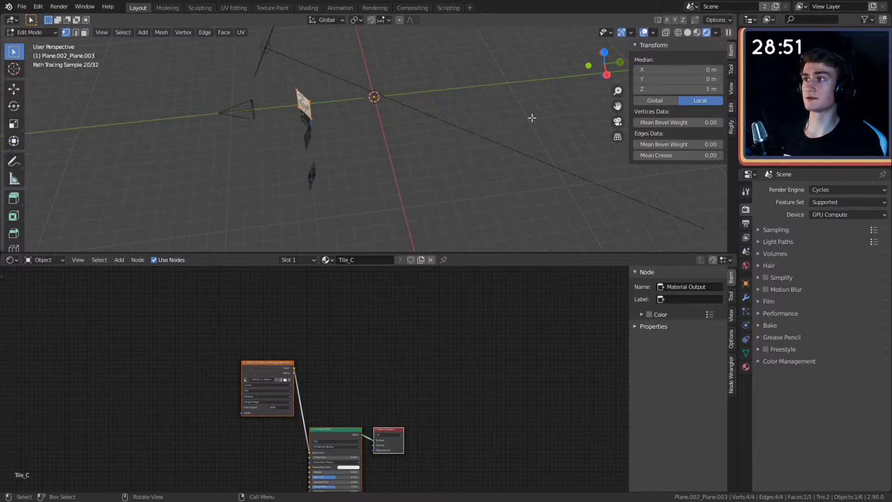
pyautogui.click(704, 89)
pyautogui.write('0')
pyautogui.press('Return')
pyautogui.moveTo(452, 137); pyautogui.dragTo(484, 144, button='middle')
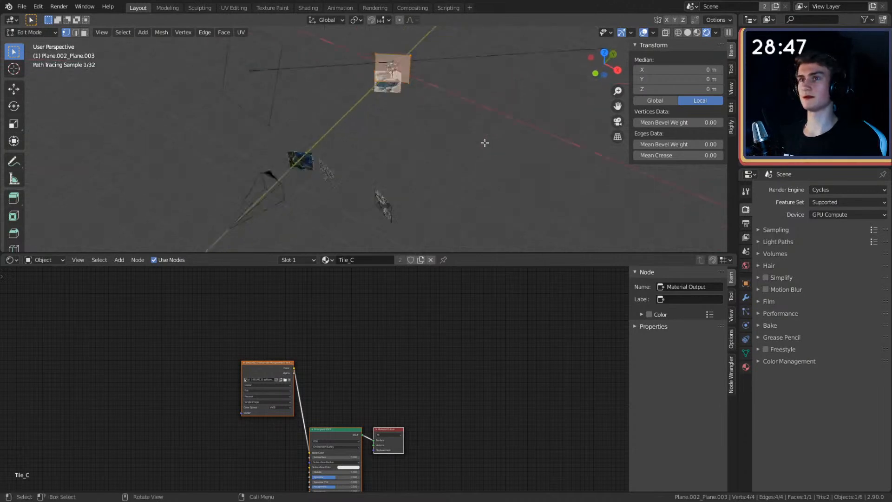
pyautogui.scroll(3, 484, 144)
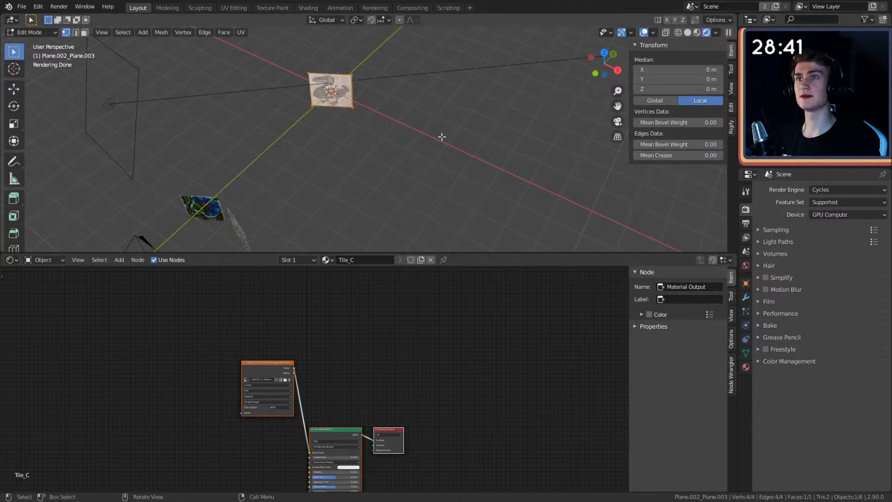
pyautogui.moveTo(410, 120); pyautogui.dragTo(448, 171, button='middle')
pyautogui.click(732, 69)
pyautogui.click(732, 50)
pyautogui.click(732, 89)
pyautogui.click(732, 108)
pyautogui.click(732, 126)
pyautogui.click(732, 52)
# Step: Rotate the duck tile's geometry about the global Z axis to line it up with the X axis, and return to Object Mode
pyautogui.keyDown('shift'); pyautogui.moveTo(470, 178); pyautogui.dragTo(461, 139, button='middle'); pyautogui.keyUp('shift')
pyautogui.press('r')
pyautogui.press('z')
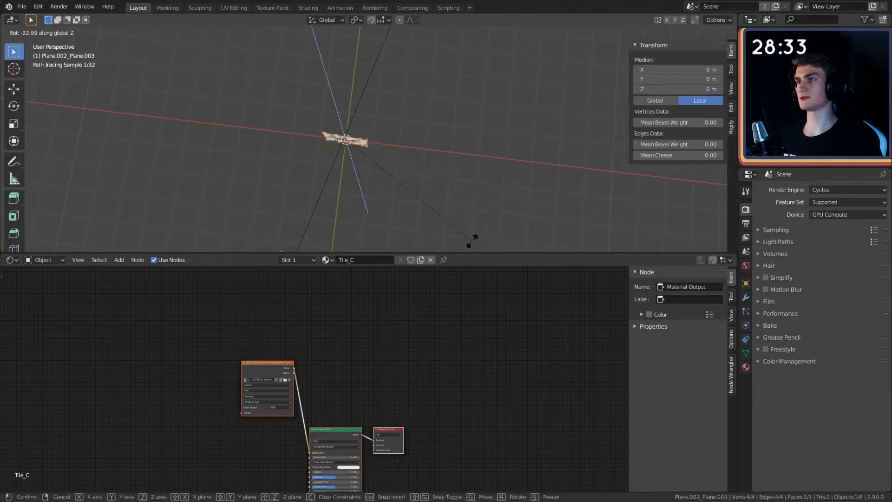
pyautogui.click(482, 235)
pyautogui.press('Tab')
# Step: Examine the centred duck tile up close and check its alignment with the axes
pyautogui.moveTo(444, 207); pyautogui.dragTo(365, 185, button='middle')
pyautogui.scroll(2, 382, 176)
pyautogui.scroll(5, 400, 174)
pyautogui.moveTo(400, 181); pyautogui.dragTo(424, 151, button='middle')
pyautogui.scroll(2, 419, 169)
pyautogui.scroll(1, 470, 149)
pyautogui.scroll(-2, 472, 150)
pyautogui.scroll(-4, 477, 148)
pyautogui.scroll(-2, 435, 167)
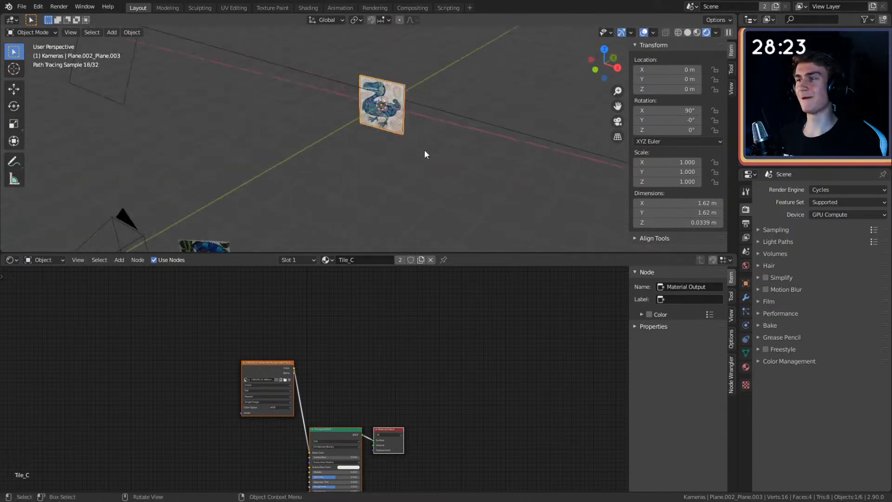
pyautogui.hotkey('shift', 'a')
pyautogui.moveTo(377, 152)
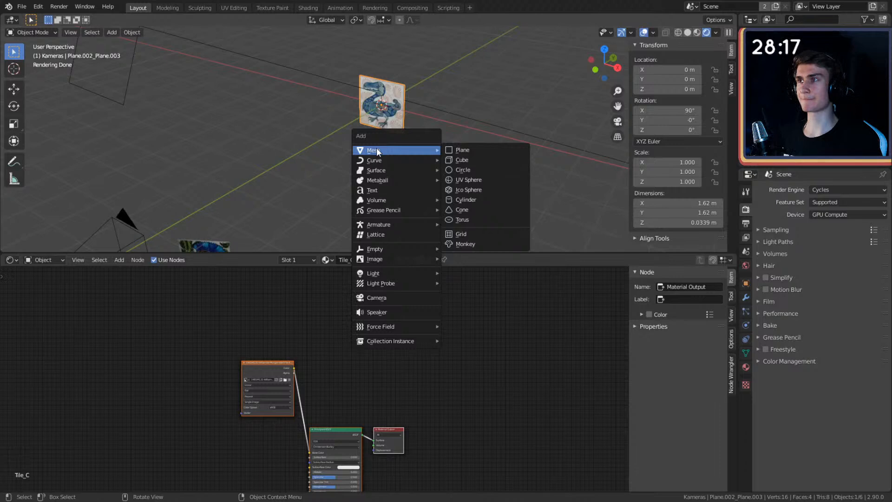
pyautogui.moveTo(436, 114)
pyautogui.mouseDown(button='middle')
pyautogui.moveTo(263, 129)
pyautogui.moveTo(311, 138)
pyautogui.moveTo(498, 134)
pyautogui.moveTo(407, 166)
pyautogui.moveTo(404, 159)
pyautogui.mouseUp(button='middle')
pyautogui.hotkey('shift', 'a')
pyautogui.moveTo(362, 153)
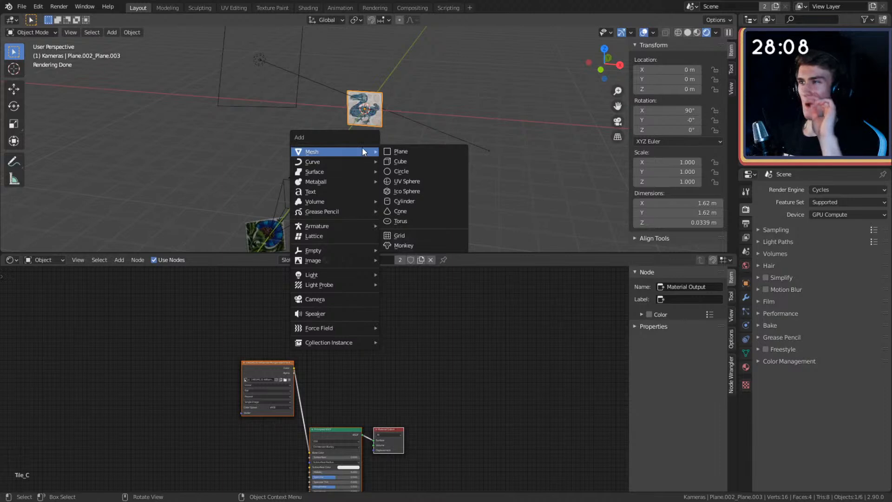
pyautogui.moveTo(451, 127); pyautogui.dragTo(567, 176, button='middle')
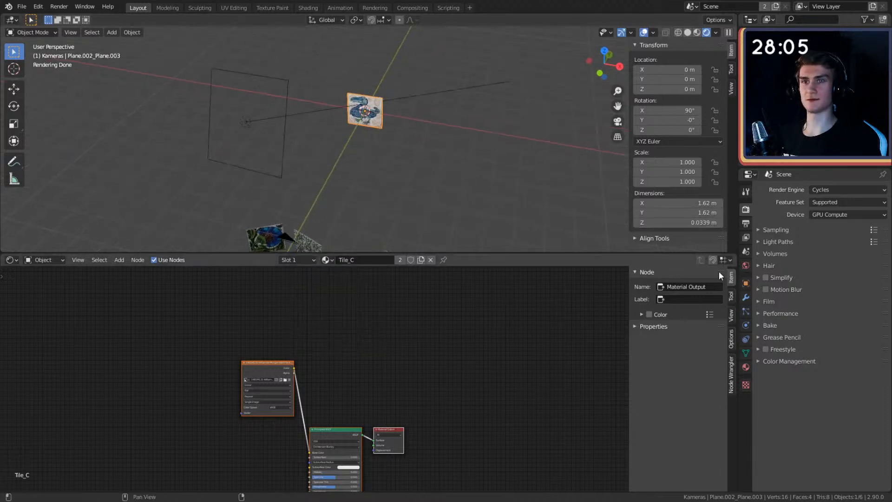
# Step: Move the duck tile 3 m along the global Y axis, away from the world origin
pyautogui.click(746, 297)
pyautogui.moveTo(554, 141); pyautogui.dragTo(456, 155, button='middle')
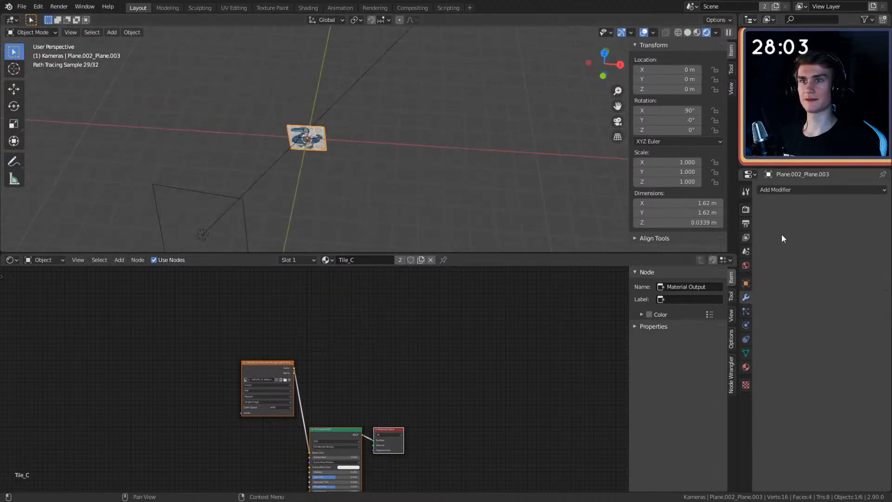
pyautogui.press('g')
pyautogui.press('y')
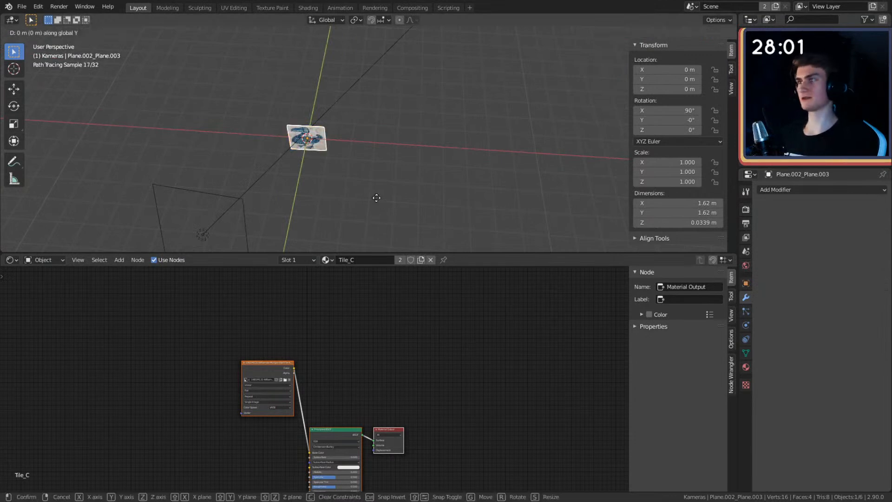
pyautogui.press('Return')
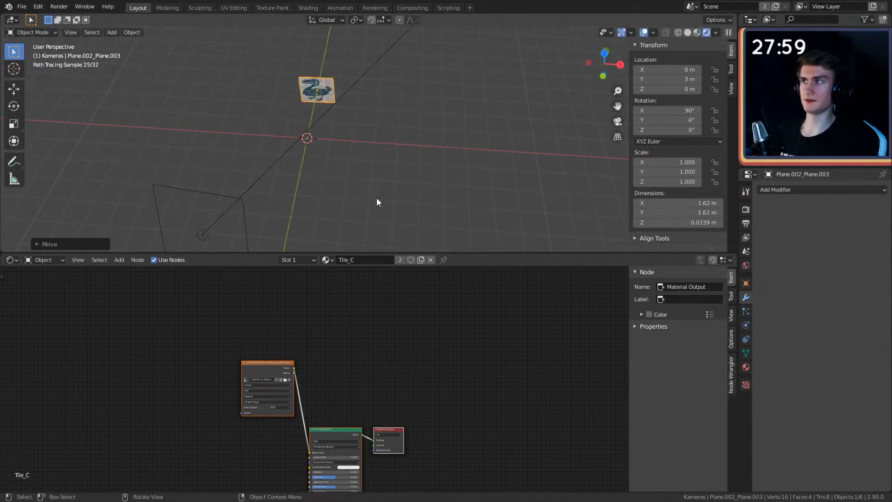
# Step: Add an Array modifier to the duck tile
pyautogui.click(783, 190)
pyautogui.click(687, 212)
pyautogui.moveTo(465, 177); pyautogui.dragTo(431, 149, button='middle')
# Step: Add a Plain Axes empty at the world origin and deselect it
pyautogui.hotkey('shift', 'a')
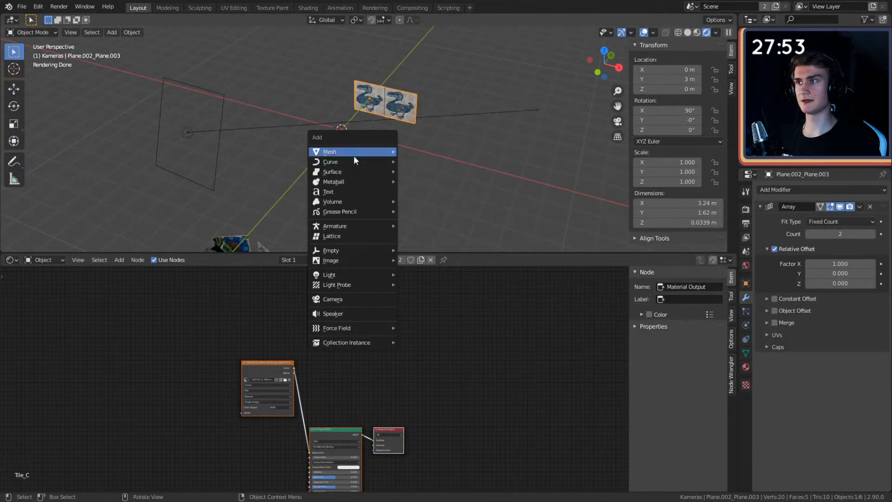
pyautogui.moveTo(335, 251)
pyautogui.click(420, 250)
pyautogui.moveTo(414, 204); pyautogui.dragTo(423, 186, button='middle')
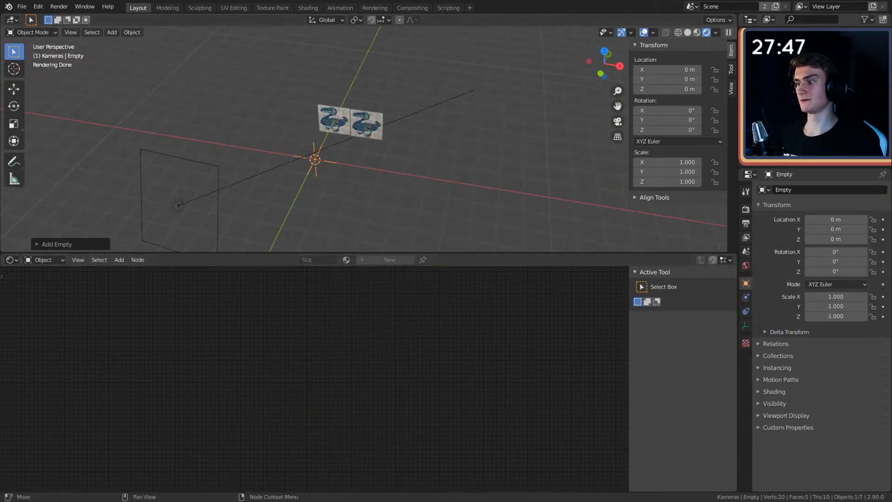
pyautogui.moveTo(413, 149)
pyautogui.mouseDown(button='middle')
pyautogui.moveTo(428, 161)
pyautogui.moveTo(442, 155)
pyautogui.moveTo(454, 169)
pyautogui.moveTo(328, 157)
pyautogui.mouseUp(button='middle')
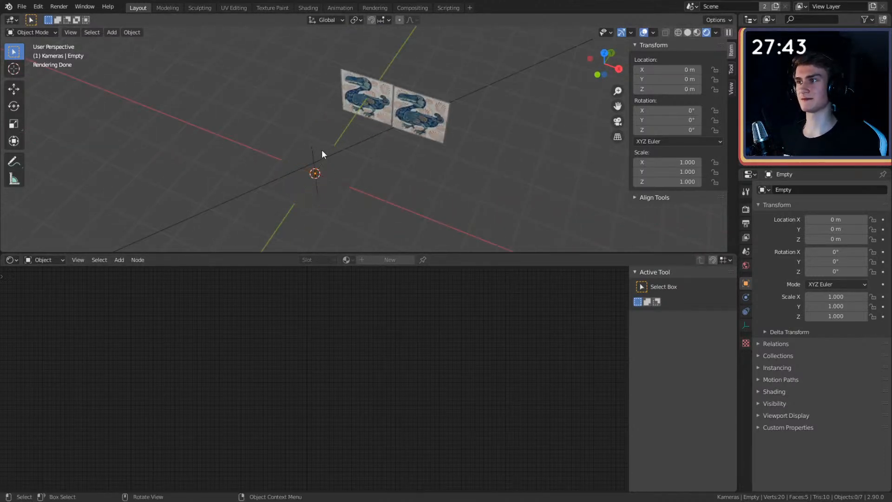
# Step: Enable Object Offset in the duck tile's Array modifier and use the Empty as its offset object
pyautogui.click(420, 95)
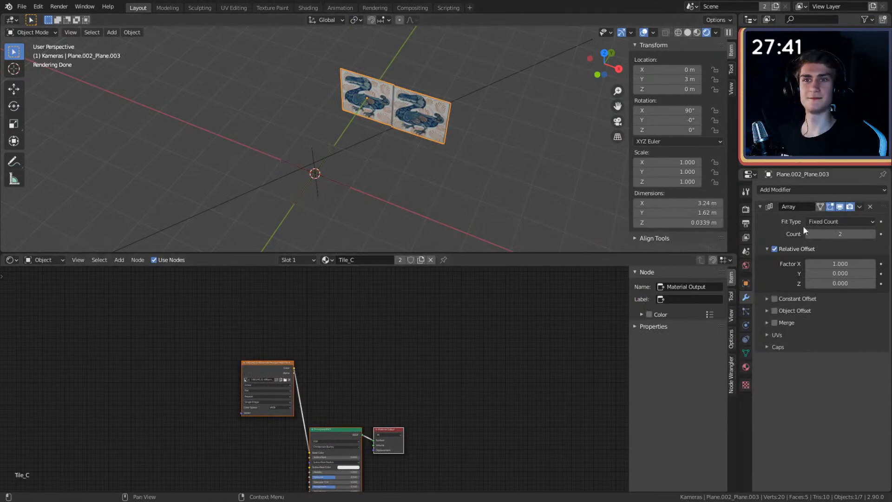
pyautogui.click(775, 311)
pyautogui.click(313, 146)
pyautogui.moveTo(419, 194); pyautogui.dragTo(326, 117, button='middle')
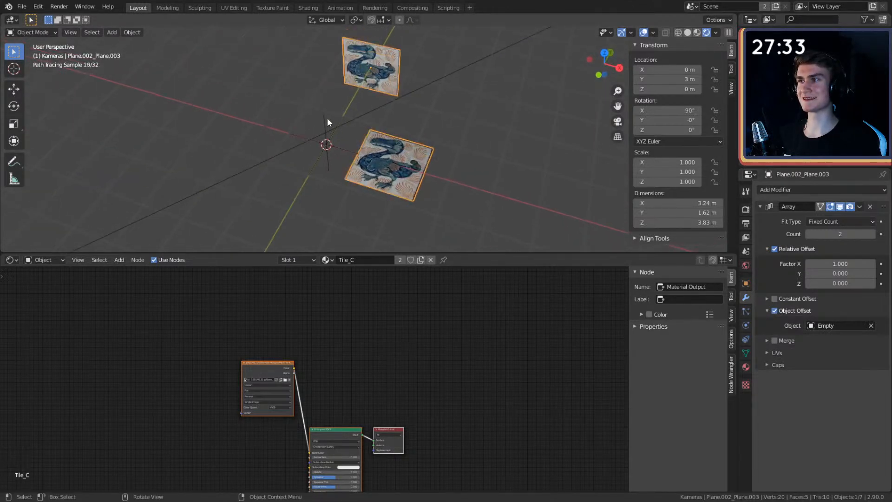
# Step: Select the duck tile and apply its rotation so the arrayed copies stand upright
pyautogui.click(326, 120)
pyautogui.click(375, 53)
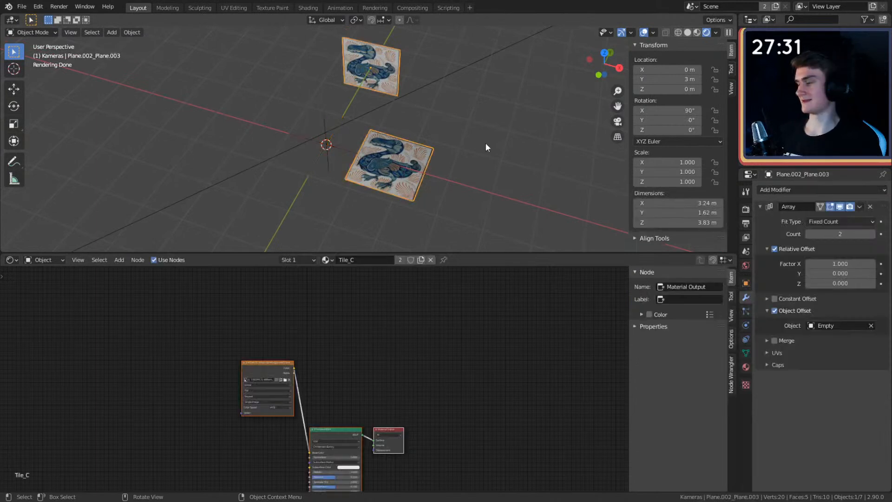
pyautogui.hotkey('ctrl', 'a')
pyautogui.click(442, 164)
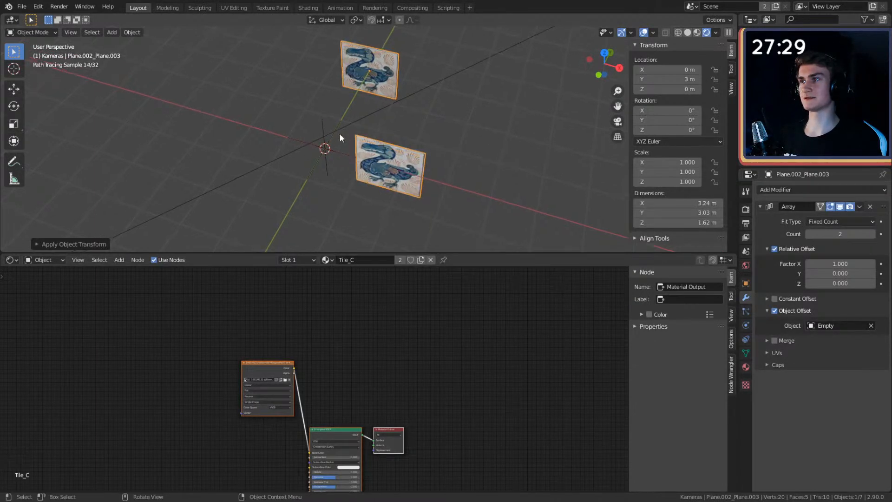
pyautogui.click(346, 140)
pyautogui.moveTo(424, 151)
pyautogui.mouseDown(button='middle')
pyautogui.moveTo(424, 129)
pyautogui.moveTo(459, 136)
pyautogui.mouseUp(button='middle')
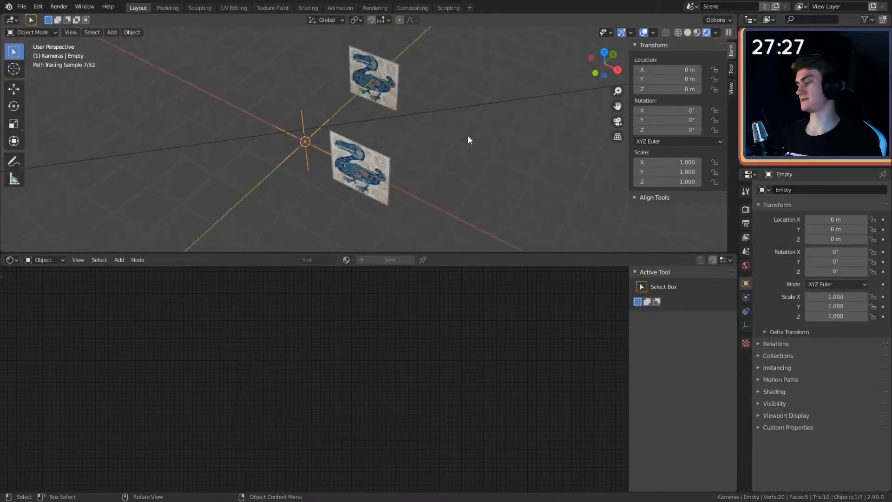
pyautogui.press('r')
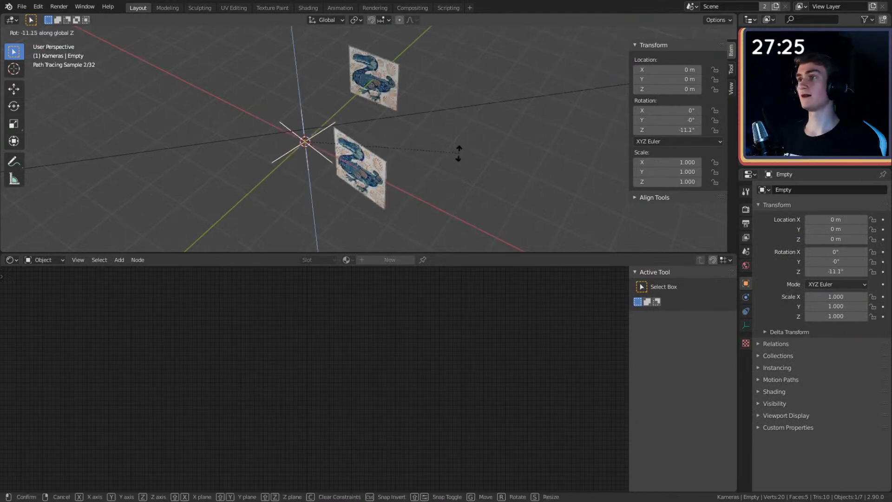
pyautogui.press('Escape')
pyautogui.moveTo(411, 193)
pyautogui.mouseDown(button='middle')
pyautogui.moveTo(425, 168)
pyautogui.moveTo(454, 161)
pyautogui.mouseUp(button='middle')
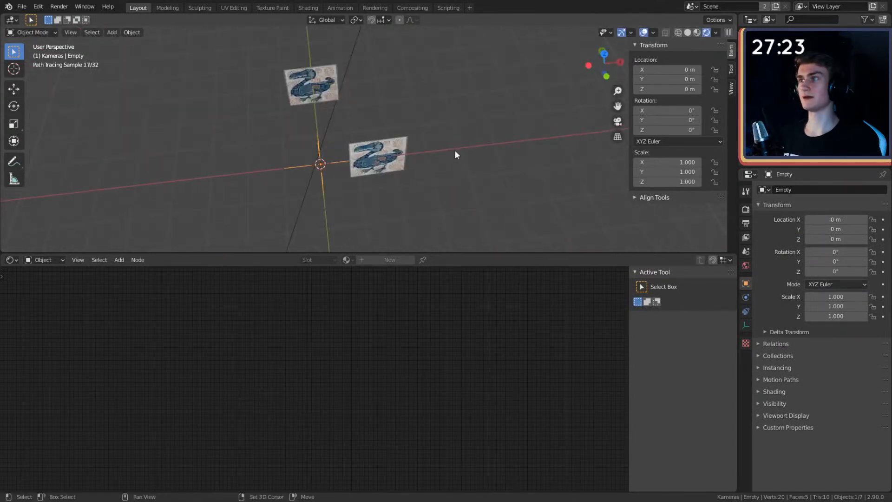
pyautogui.click(746, 326)
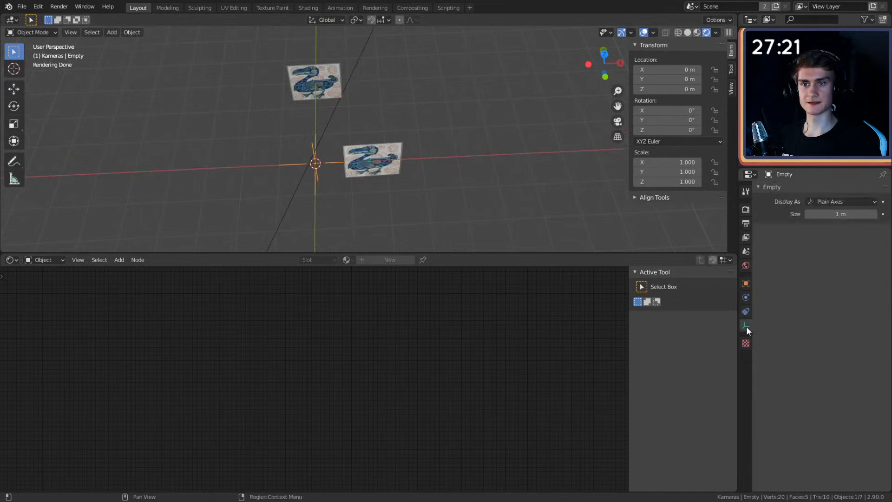
# Step: Set the duck tile array's relative offset Factor X to 0 and apply the tile's location
pyautogui.click(314, 70)
pyautogui.click(747, 297)
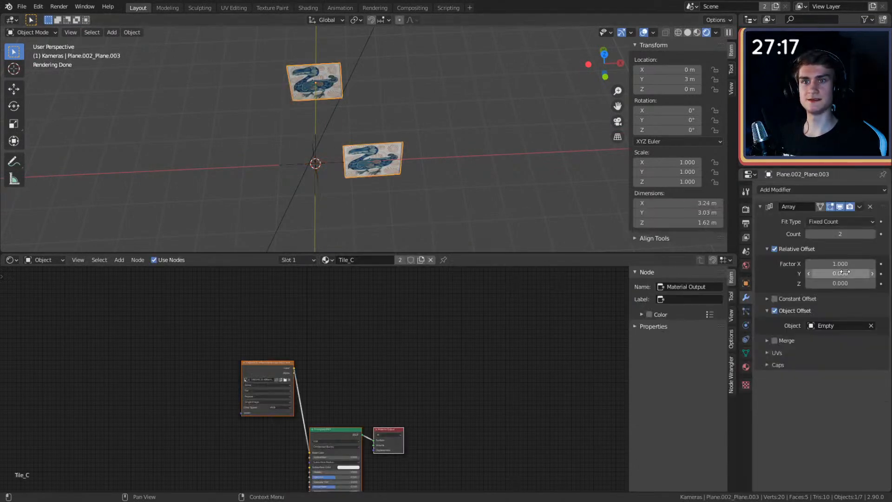
pyautogui.press('Return')
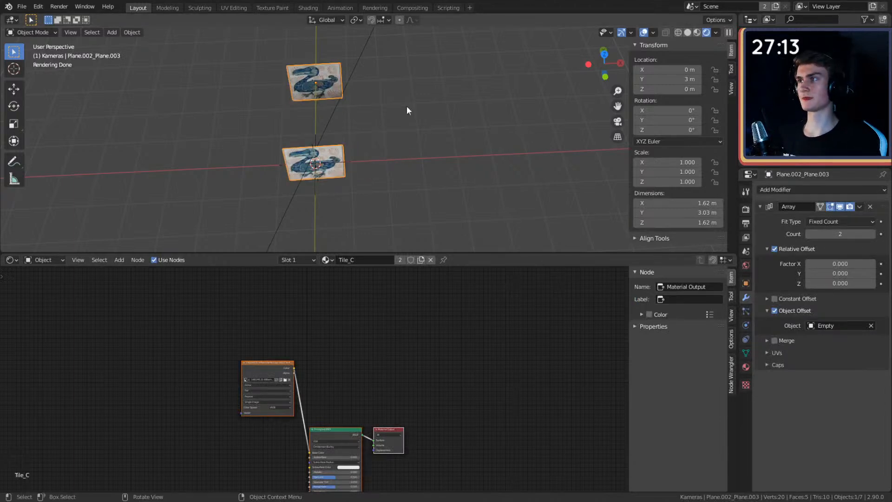
pyautogui.hotkey('ctrl', 'a')
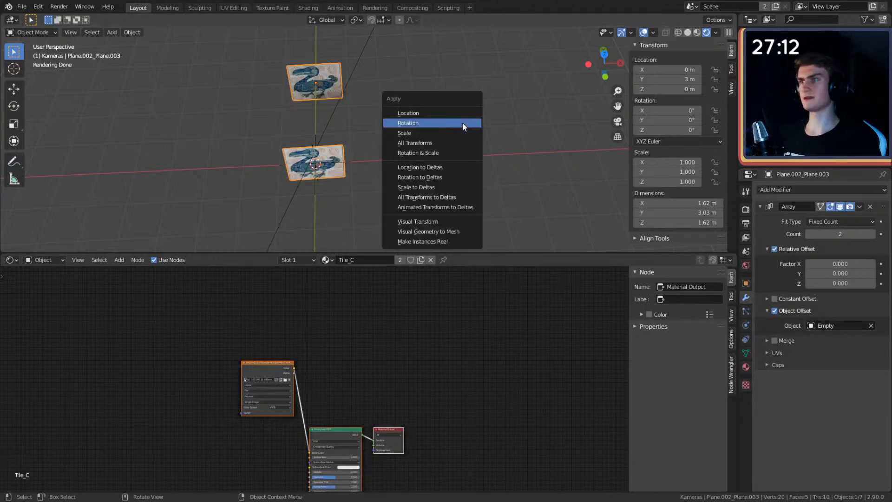
pyautogui.click(419, 113)
# Step: Rotate the empty about the global Z axis to about -29.7° to swing the second duck tile around the origin
pyautogui.click(316, 146)
pyautogui.moveTo(316, 146); pyautogui.dragTo(443, 141, button='middle')
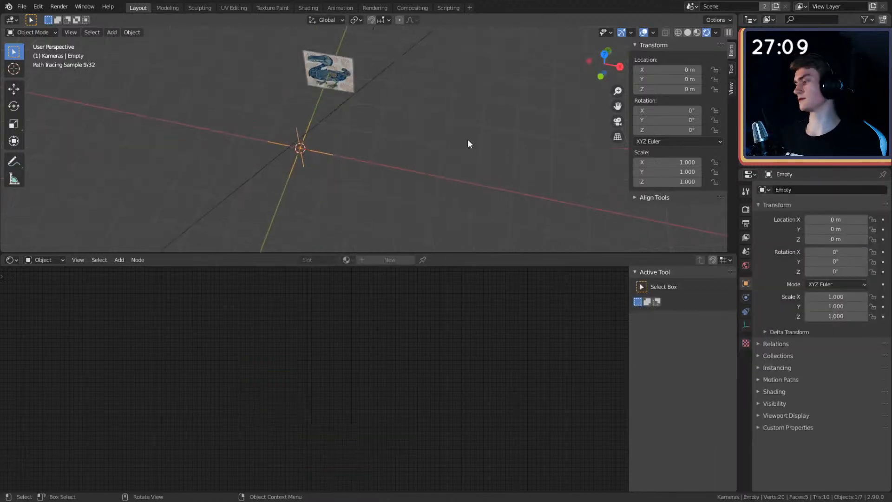
pyautogui.press('r')
pyautogui.press('z')
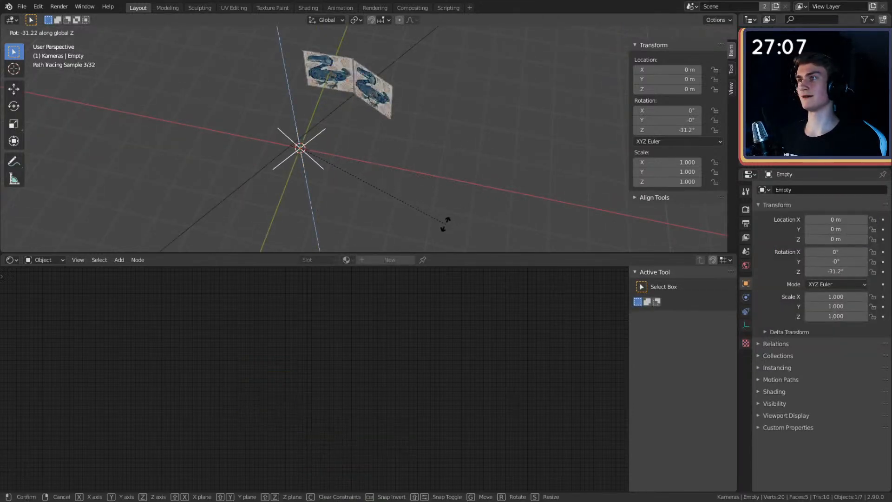
pyautogui.click(445, 220)
pyautogui.moveTo(424, 153)
pyautogui.mouseDown(button='middle')
pyautogui.moveTo(528, 135)
pyautogui.moveTo(457, 144)
pyautogui.moveTo(446, 181)
pyautogui.moveTo(419, 177)
pyautogui.moveTo(418, 151)
pyautogui.moveTo(428, 184)
pyautogui.moveTo(467, 178)
pyautogui.mouseUp(button='middle')
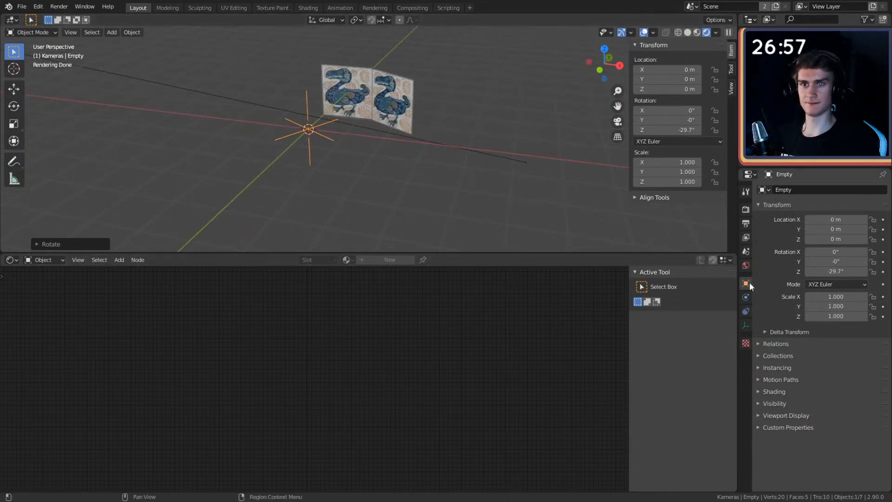
# Step: Rotate the empty to about -251° about the global Z axis and set the duck tile's array count to 7
pyautogui.moveTo(464, 177); pyautogui.dragTo(441, 191, button='middle')
pyautogui.moveTo(436, 153); pyautogui.dragTo(500, 168, button='middle')
pyautogui.press('r')
pyautogui.press('z')
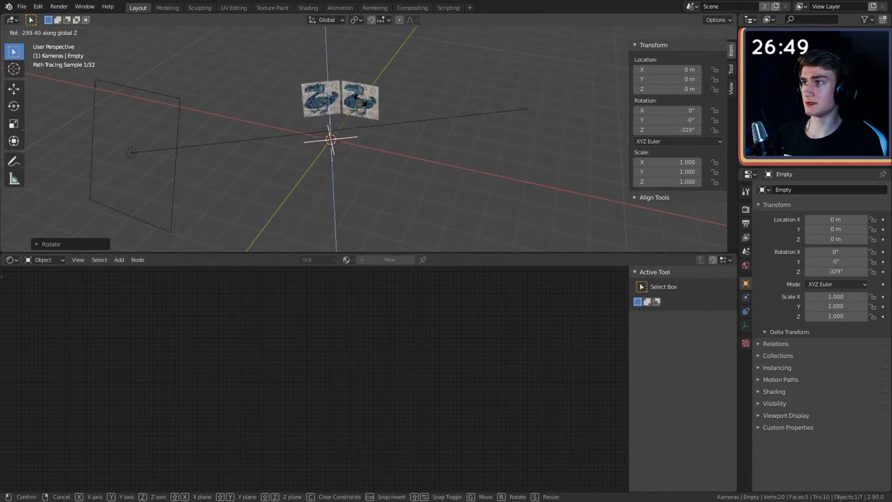
pyautogui.click(308, 112)
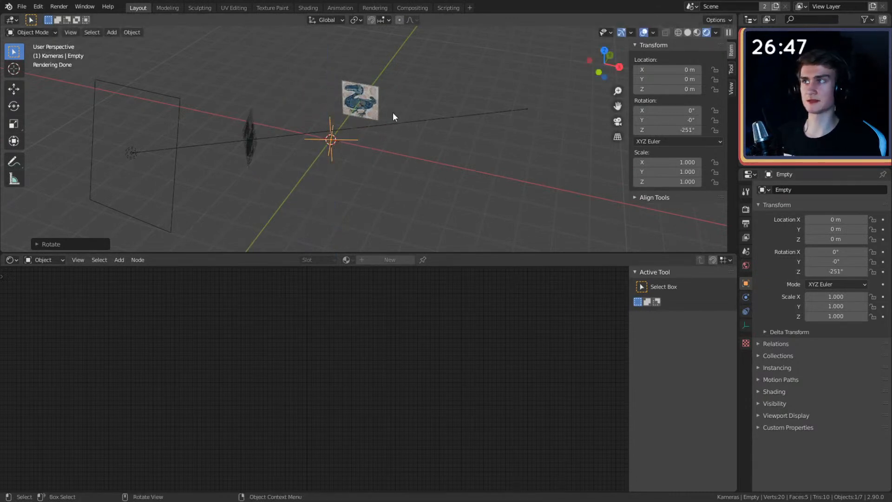
pyautogui.click(375, 112)
pyautogui.moveTo(840, 233); pyautogui.dragTo(861, 233)
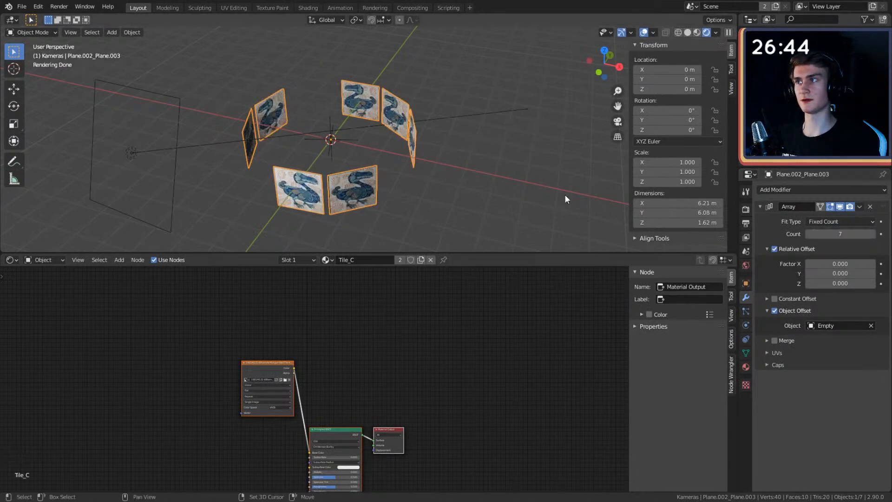
# Step: Adjust the empty's rotation about the global Z axis to spread the seven duck tiles more evenly around the circle
pyautogui.click(337, 148)
pyautogui.press('r')
pyautogui.press('z')
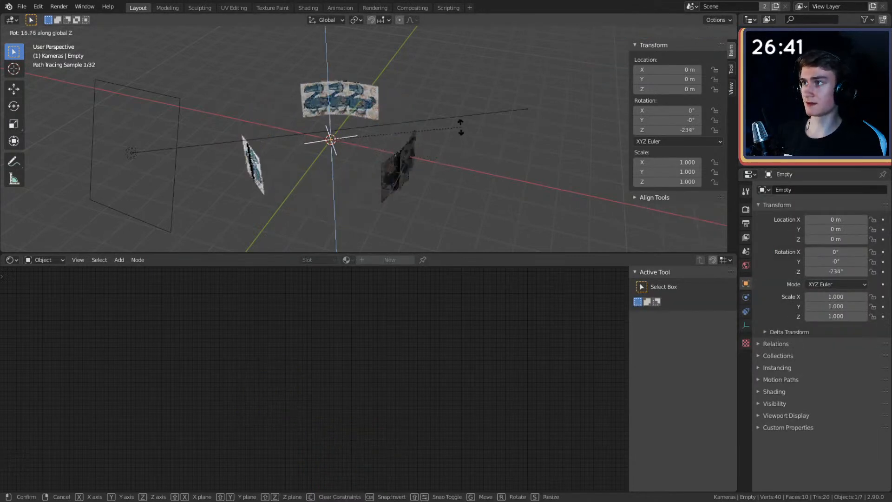
pyautogui.click(434, 76)
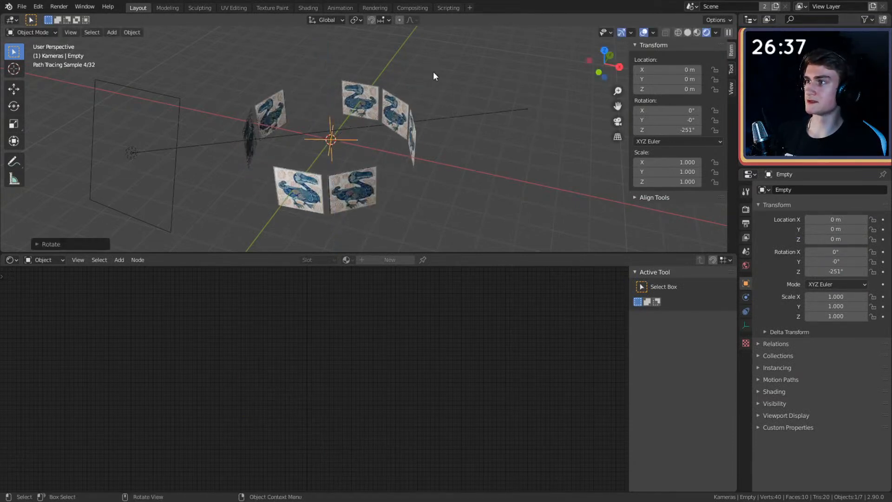
pyautogui.rightClick(449, 152)
pyautogui.press('Escape')
pyautogui.press('r')
pyautogui.press('z')
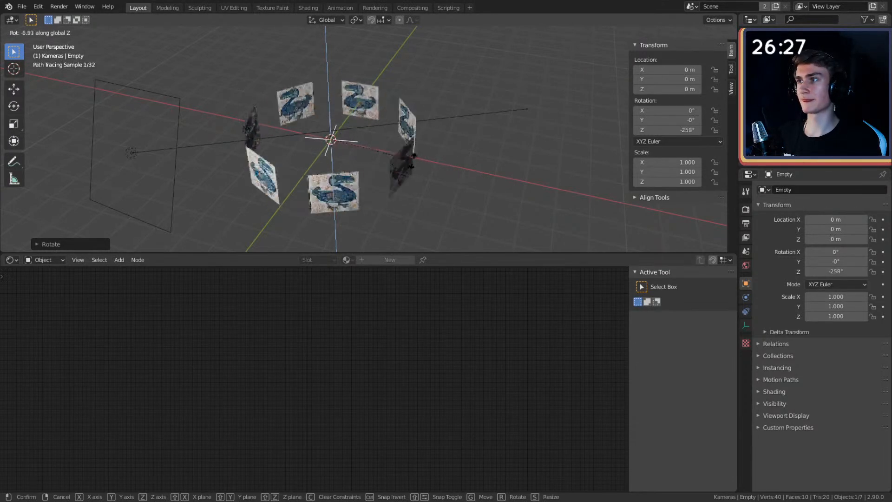
pyautogui.press('Escape')
# Step: Set the duck tile's array count to 14 and rotate the empty to about -264° about the global Z axis
pyautogui.click(356, 113)
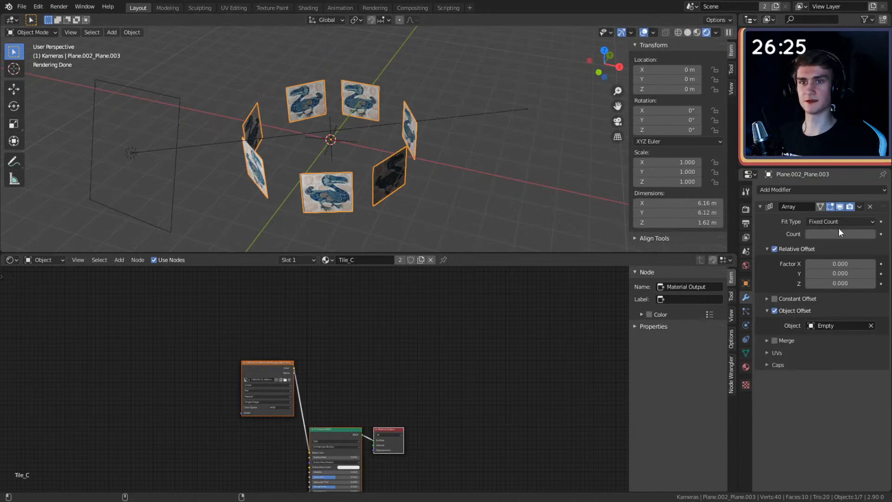
pyautogui.moveTo(840, 234); pyautogui.dragTo(854, 234)
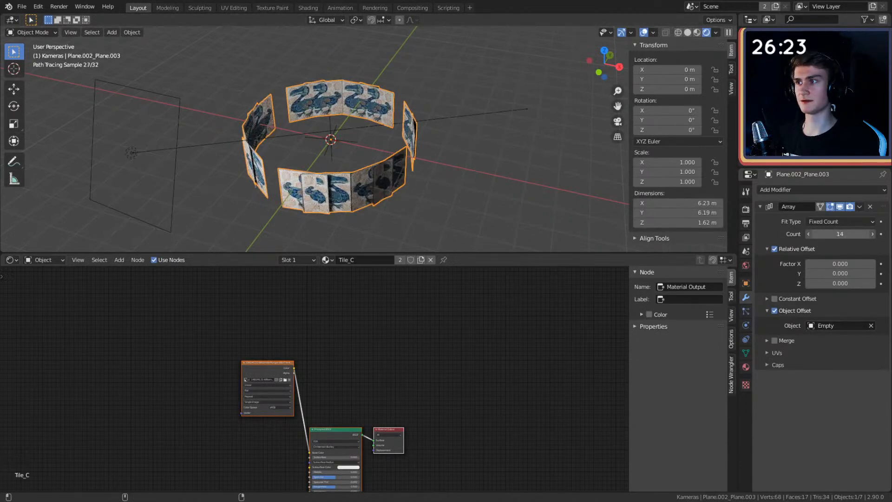
pyautogui.click(331, 124)
pyautogui.press('r')
pyautogui.press('z')
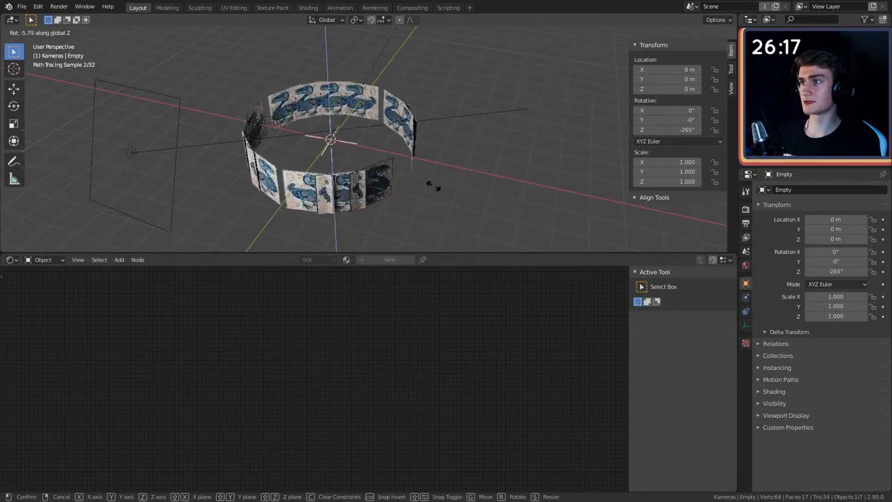
pyautogui.click(416, 241)
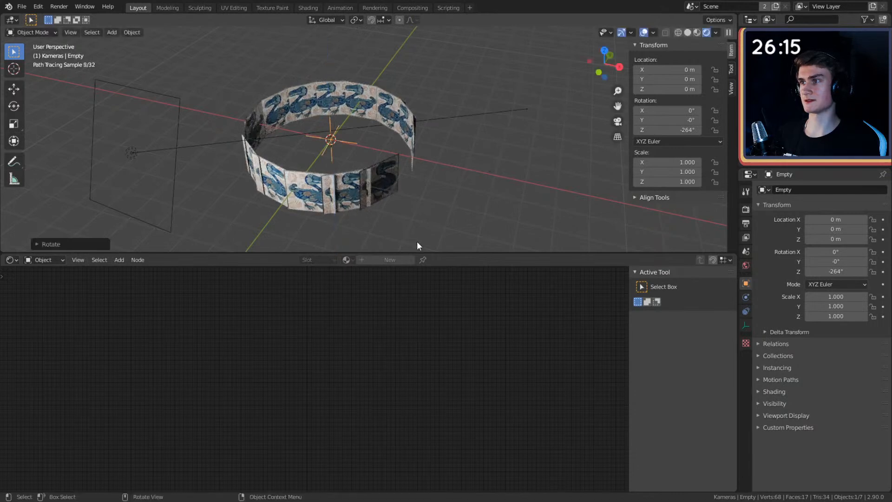
# Step: Rotate the empty about the global Z axis to about -232° to close the ring of 14 duck tiles
pyautogui.moveTo(416, 241); pyautogui.dragTo(383, 187, button='middle')
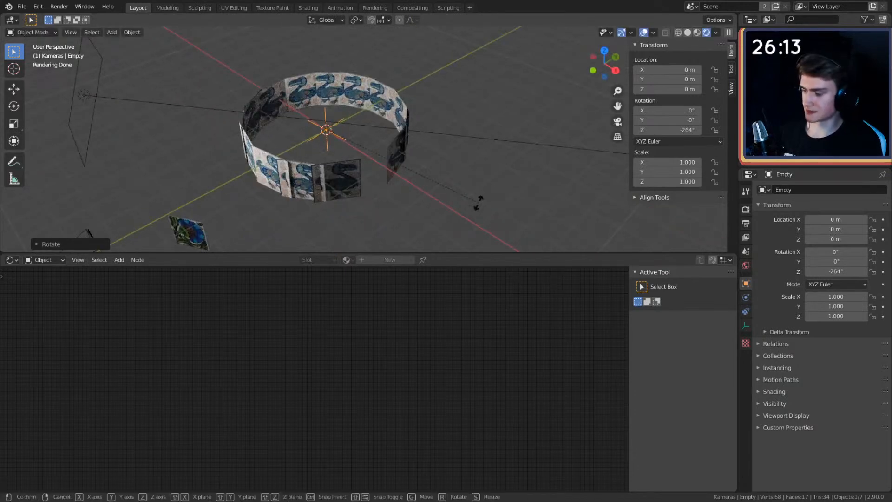
pyautogui.press('r')
pyautogui.press('z')
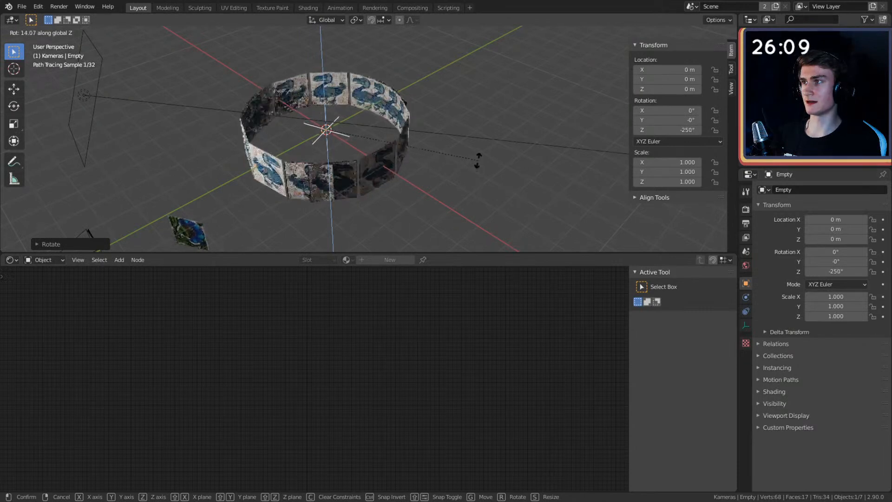
pyautogui.click(466, 109)
pyautogui.moveTo(467, 109); pyautogui.dragTo(386, 95, button='middle')
# Step: Add a second empty at the origin and raise it about 1.46 m along the global Z axis
pyautogui.click(353, 102)
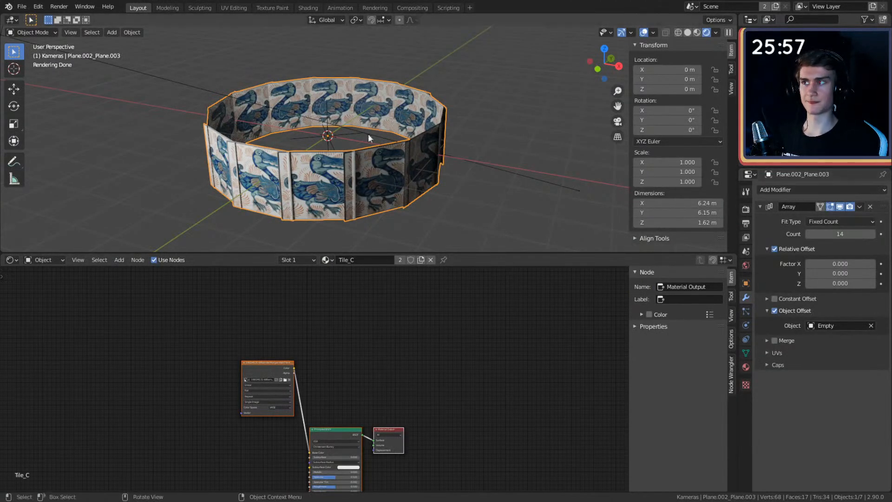
pyautogui.hotkey('shift', 'a')
pyautogui.moveTo(353, 140)
pyautogui.click(409, 141)
pyautogui.moveTo(464, 143)
pyautogui.mouseDown(button='middle')
pyautogui.moveTo(451, 188)
pyautogui.moveTo(422, 130)
pyautogui.moveTo(392, 129)
pyautogui.mouseUp(button='middle')
pyautogui.press('g')
pyautogui.press('z')
pyautogui.click(439, 121)
# Step: Add a second Array modifier to the duck ring and enable its Object Offset
pyautogui.click(392, 130)
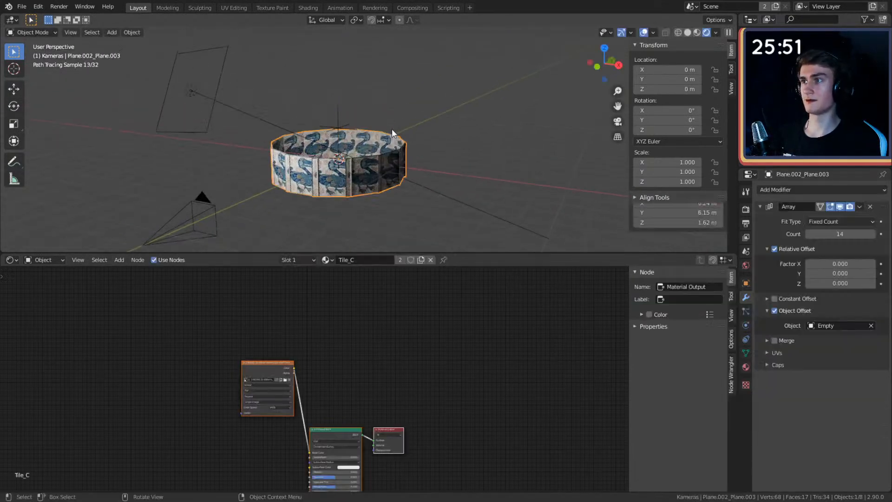
pyautogui.click(790, 190)
pyautogui.click(695, 216)
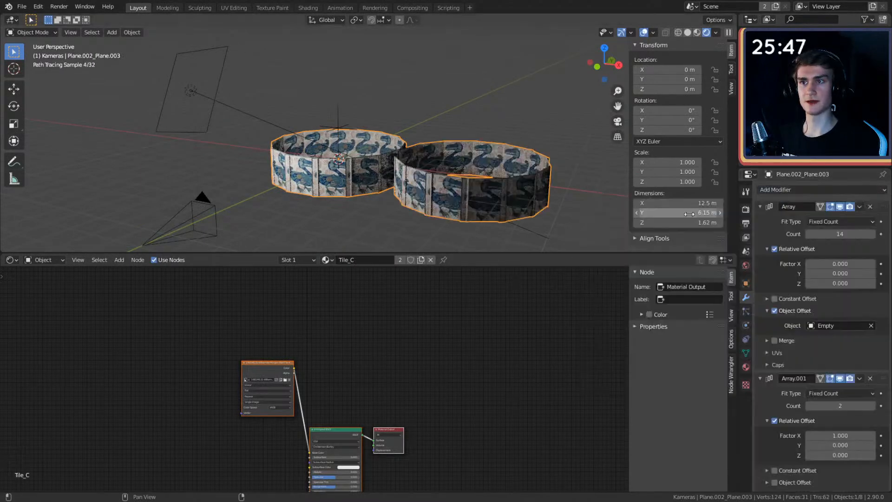
pyautogui.moveTo(453, 186); pyautogui.dragTo(487, 198, button='middle')
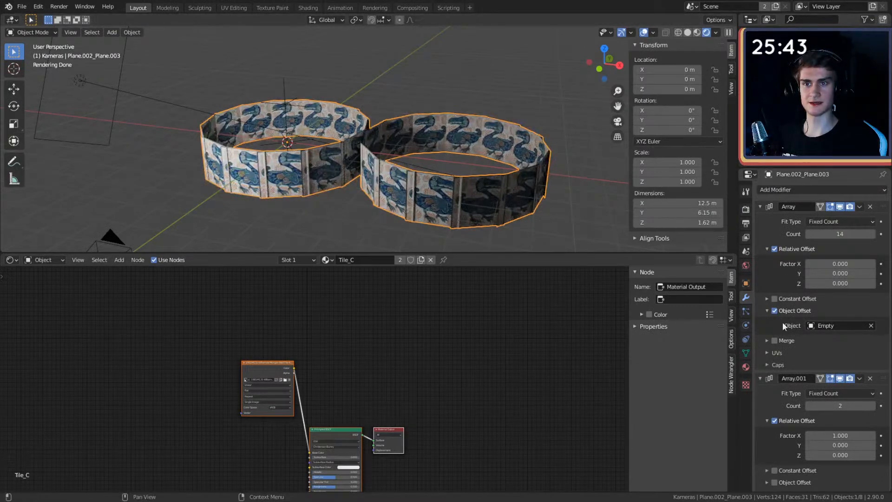
pyautogui.scroll(-2, 775, 417)
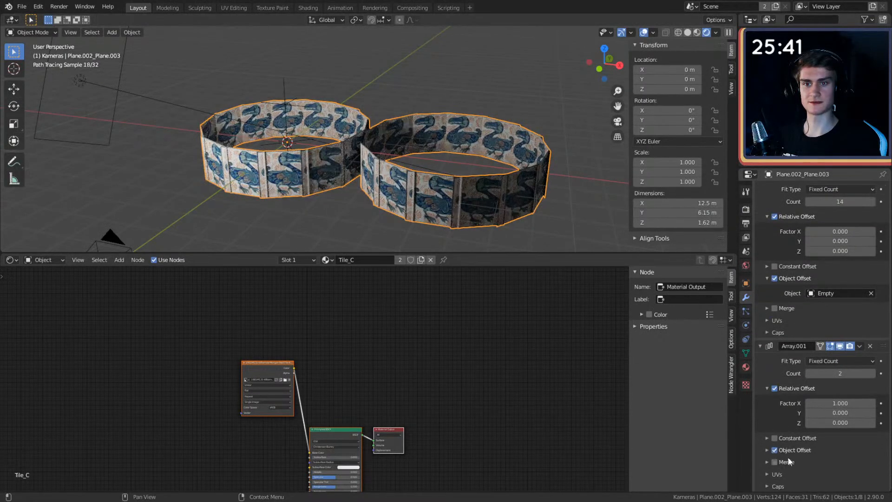
# Step: Try raising the first empty to about 0.42 m along the global Z axis, then reset its location
pyautogui.click(284, 81)
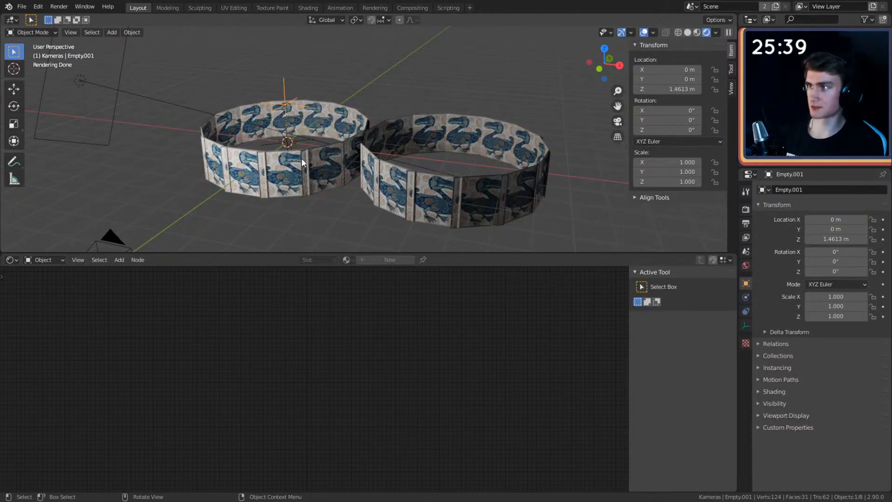
pyautogui.press('g')
pyautogui.press('z')
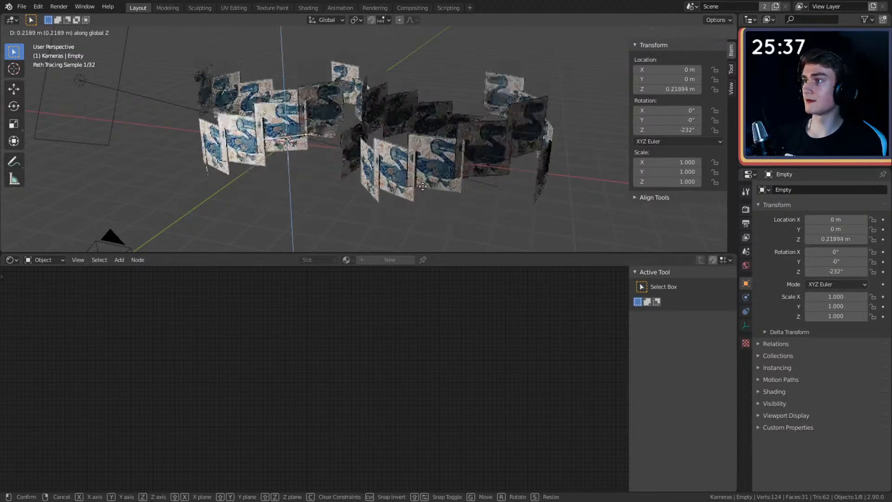
pyautogui.click(419, 177)
pyautogui.scroll(-3, 418, 175)
pyautogui.moveTo(418, 167)
pyautogui.keyDown('shift'); pyautogui.mouseDown(button='middle')
pyautogui.moveTo(375, 178)
pyautogui.moveTo(404, 162)
pyautogui.moveTo(398, 175)
pyautogui.moveTo(361, 175)
pyautogui.moveTo(442, 181)
pyautogui.moveTo(420, 172)
pyautogui.mouseUp(button='middle'); pyautogui.keyUp('shift')
pyautogui.press('g')
pyautogui.press('z')
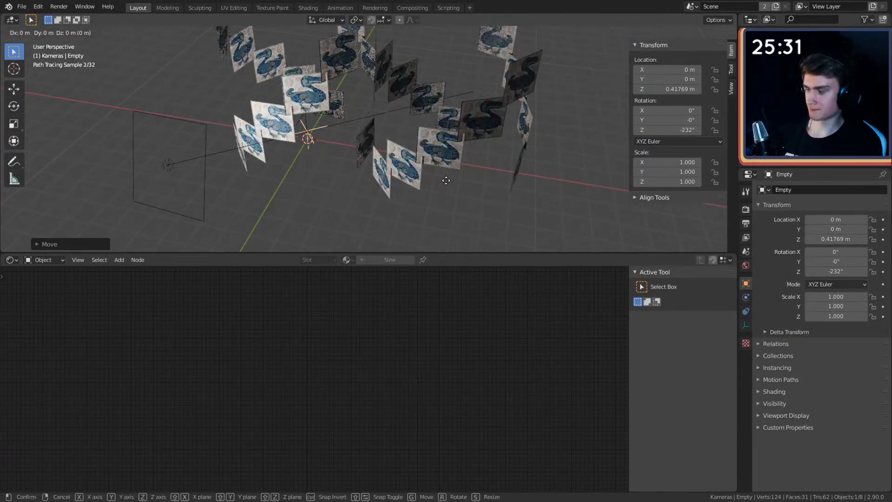
pyautogui.rightClick(442, 172)
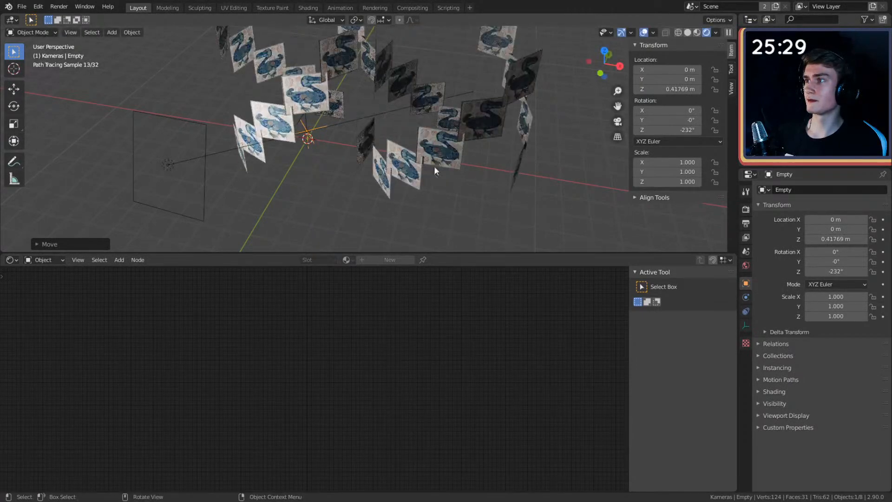
pyautogui.hotkey('alt', 'g')
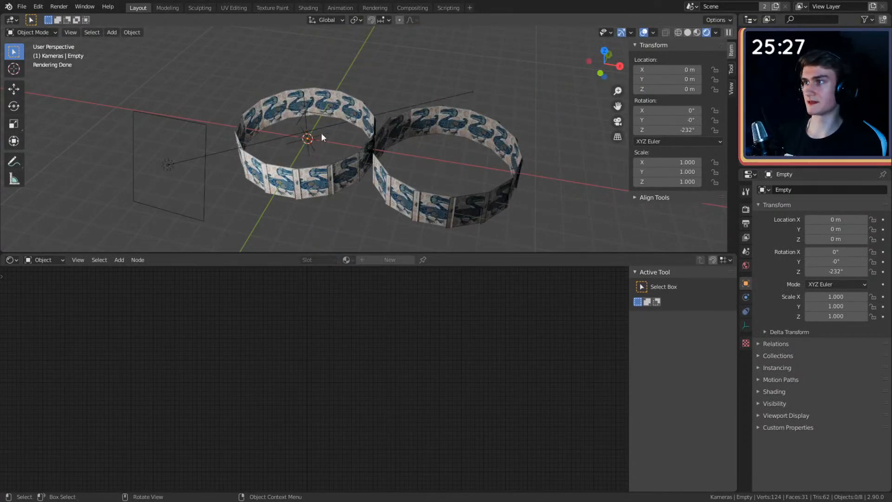
# Step: Assign the raised empty, Empty.001, as the offset object of the duck ring's second array
pyautogui.click(314, 116)
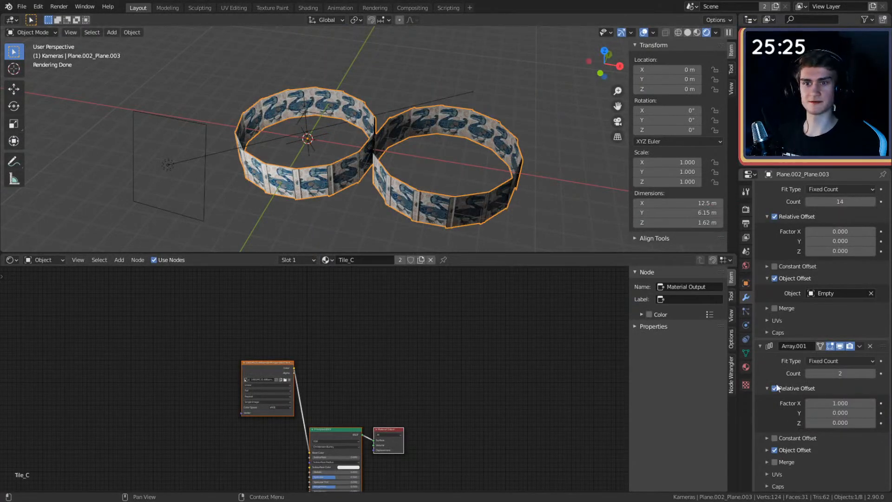
pyautogui.scroll(-1, 784, 414)
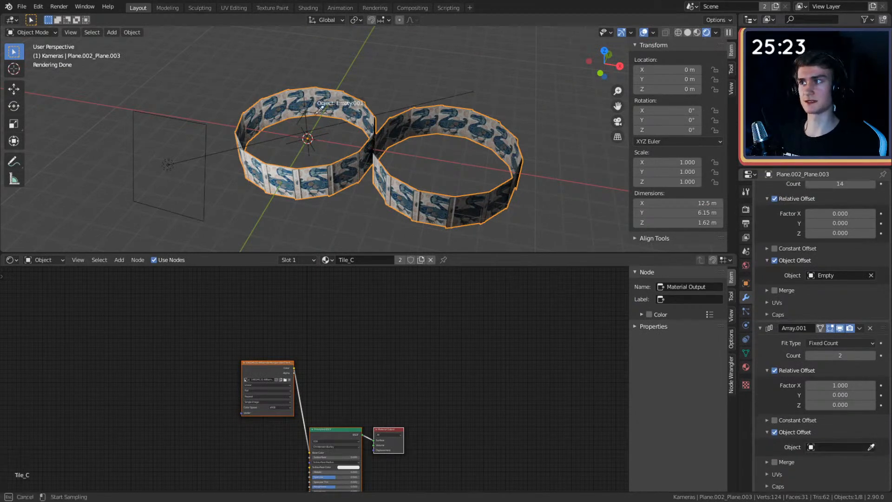
pyautogui.click(305, 99)
pyautogui.moveTo(416, 140); pyautogui.dragTo(327, 114, button='middle')
pyautogui.click(327, 114)
pyautogui.press('g')
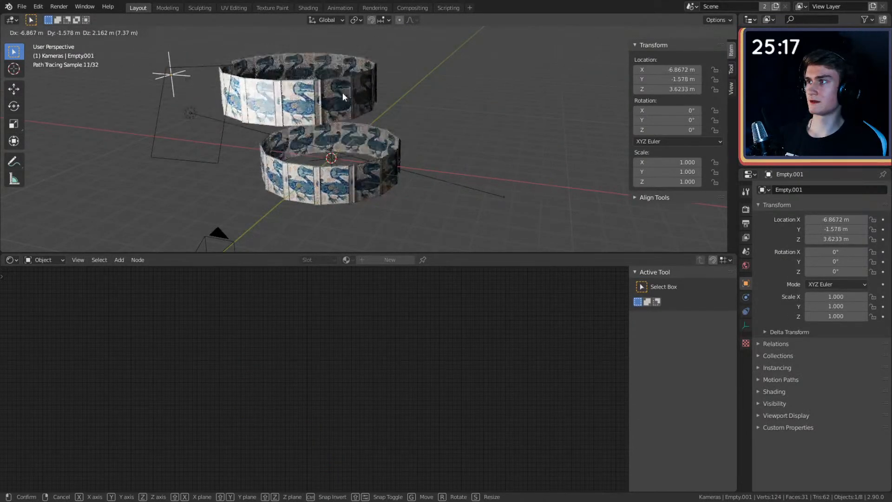
pyautogui.press('Escape')
# Step: Set the count of the duck ring's second array to 4
pyautogui.scroll(-4, 351, 100)
pyautogui.click(418, 172)
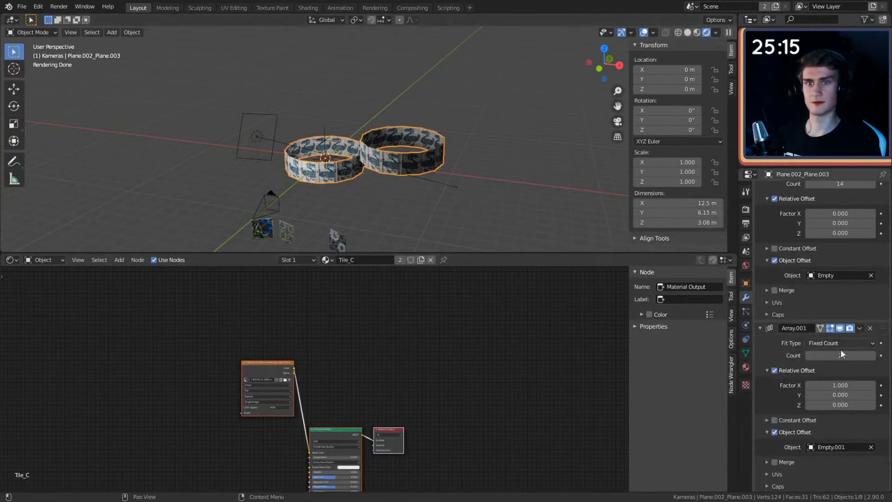
pyautogui.click(873, 355)
pyautogui.click(873, 355)
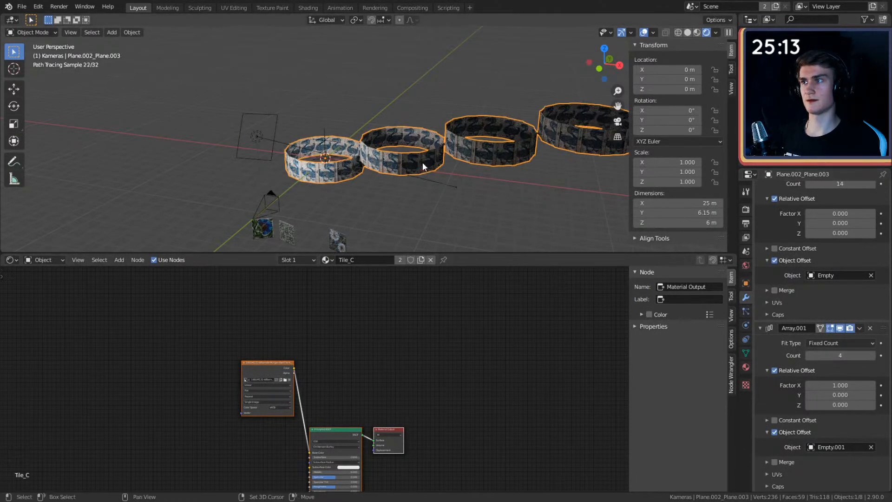
# Step: Rotate Empty.001 about the global Z axis to about 108° so the arrayed rings curve around
pyautogui.click(323, 128)
pyautogui.moveTo(361, 135); pyautogui.dragTo(462, 164, button='middle')
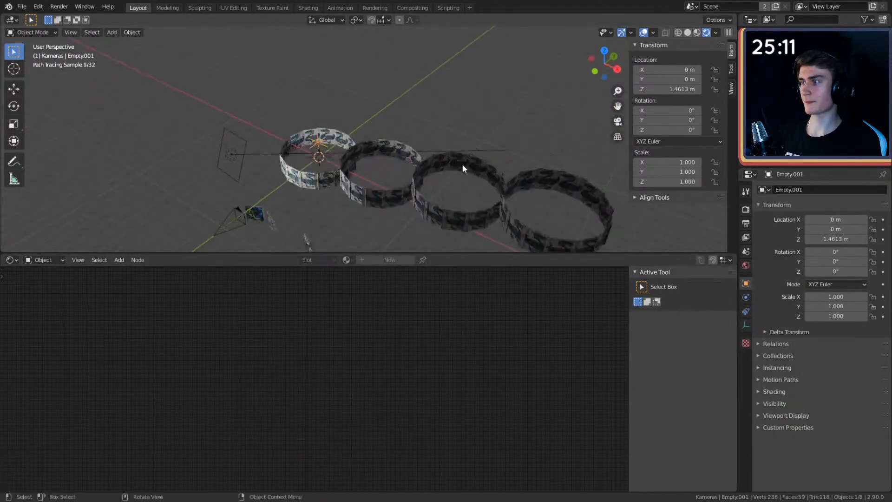
pyautogui.press('r')
pyautogui.press('z')
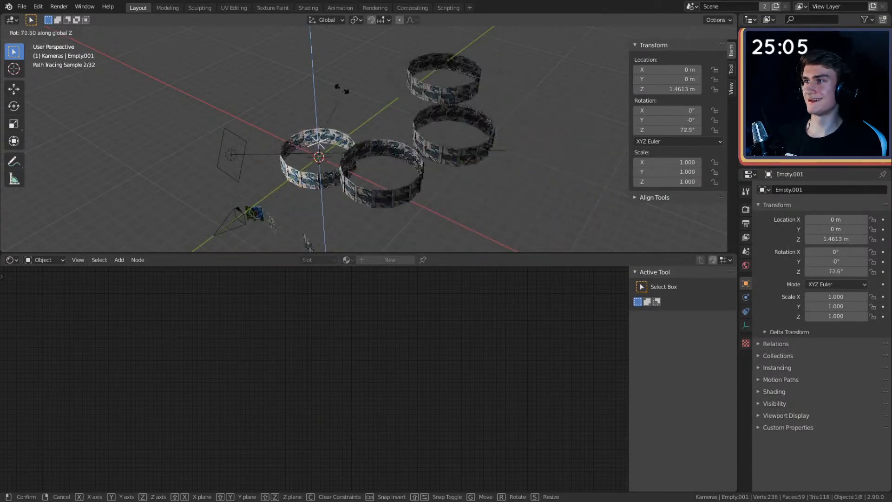
pyautogui.click(319, 93)
pyautogui.moveTo(319, 94); pyautogui.dragTo(417, 161, button='middle')
pyautogui.scroll(2, 444, 144)
pyautogui.scroll(-3, 410, 166)
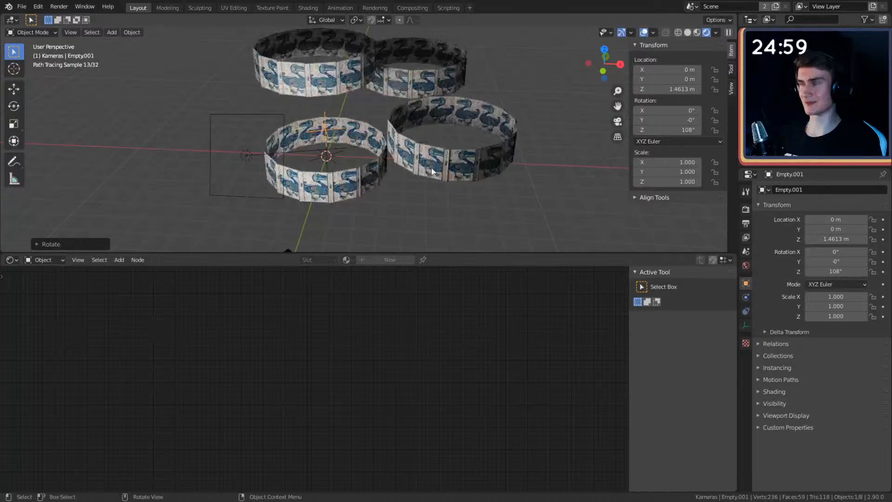
# Step: Lower Empty.001 to about 0.91 m on the global Z axis and adjust its rotation about global Z
pyautogui.press('g')
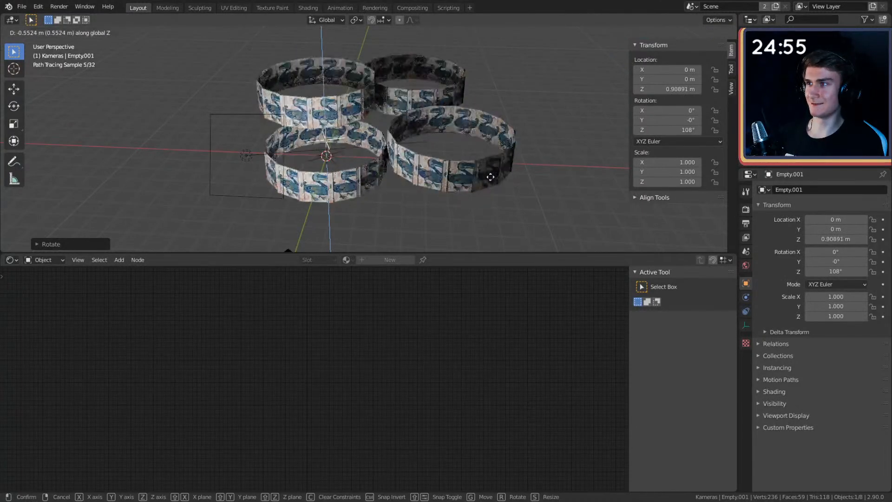
pyautogui.click(486, 177)
pyautogui.press('r')
pyautogui.press('z')
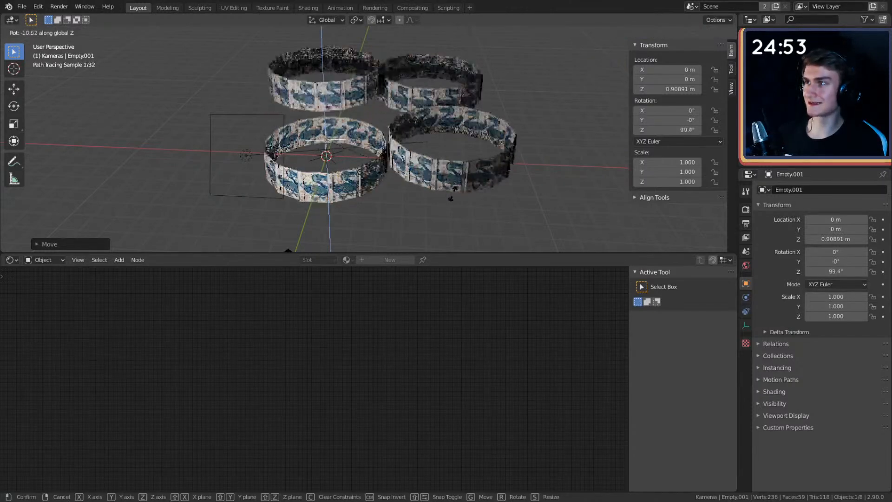
pyautogui.click(478, 193)
pyautogui.moveTo(478, 193); pyautogui.dragTo(502, 153, button='middle')
# Step: Tilt Empty.001 with axis and trackball rotations to about X 24.3°, Y 11.8° and Z 99.3°
pyautogui.press('r')
pyautogui.press('z')
pyautogui.click(493, 194)
pyautogui.press('y')
pyautogui.click(471, 190)
pyautogui.moveTo(440, 174); pyautogui.dragTo(489, 166, button='middle')
pyautogui.press('r')
pyautogui.press('r')
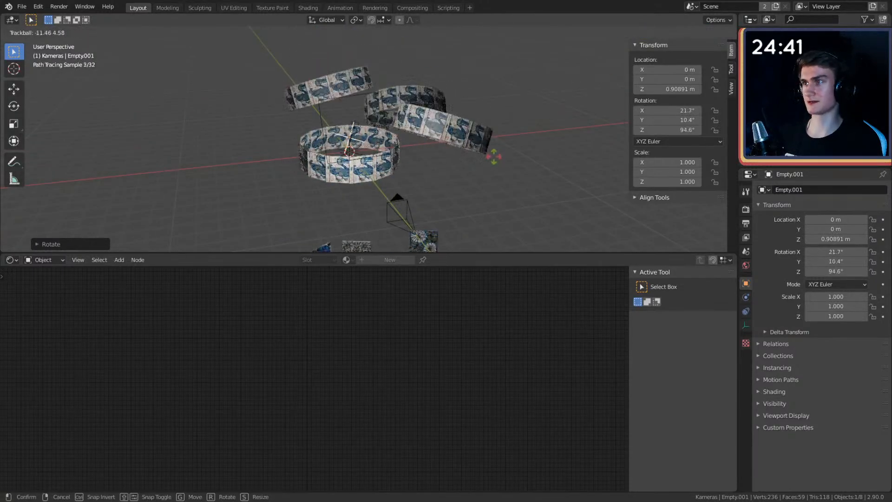
pyautogui.click(496, 155)
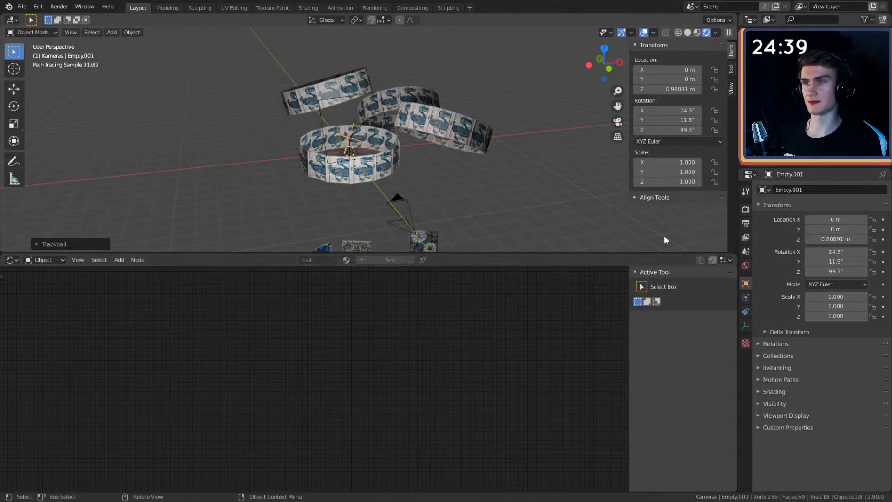
# Step: Set the count of the duck ring's second array to 7
pyautogui.click(431, 139)
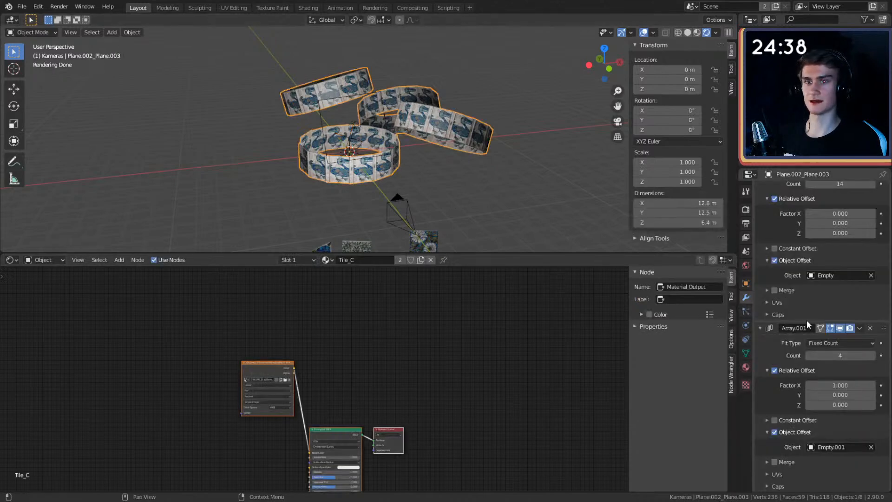
pyautogui.click(872, 356)
pyautogui.moveTo(465, 172); pyautogui.dragTo(418, 147, button='middle')
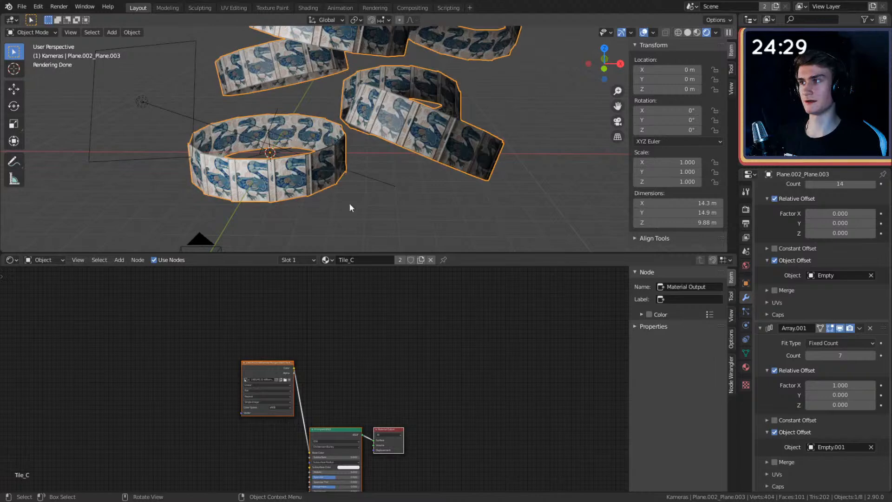
# Step: Delete the light standing beside the lowest duck ring
pyautogui.scroll(-4, 375, 189)
pyautogui.scroll(3, 355, 176)
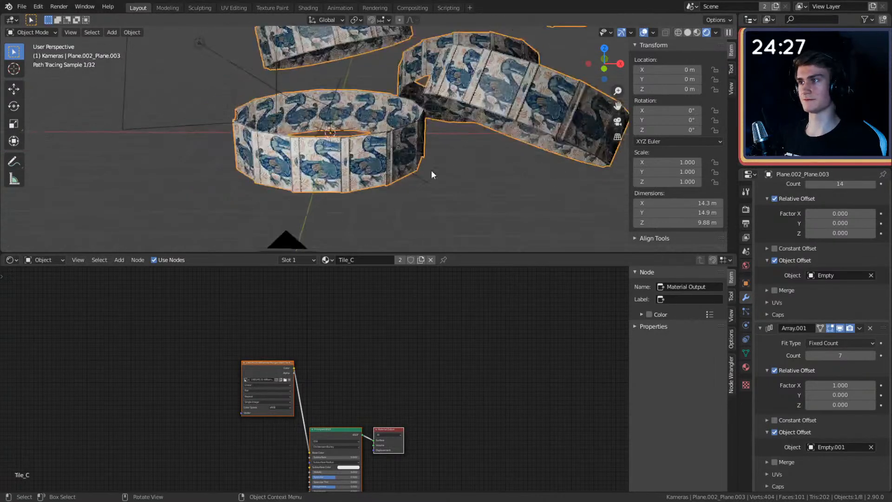
pyautogui.scroll(-3, 269, 104)
pyautogui.keyDown('shift'); pyautogui.moveTo(276, 105); pyautogui.dragTo(306, 102, button='middle'); pyautogui.keyUp('shift')
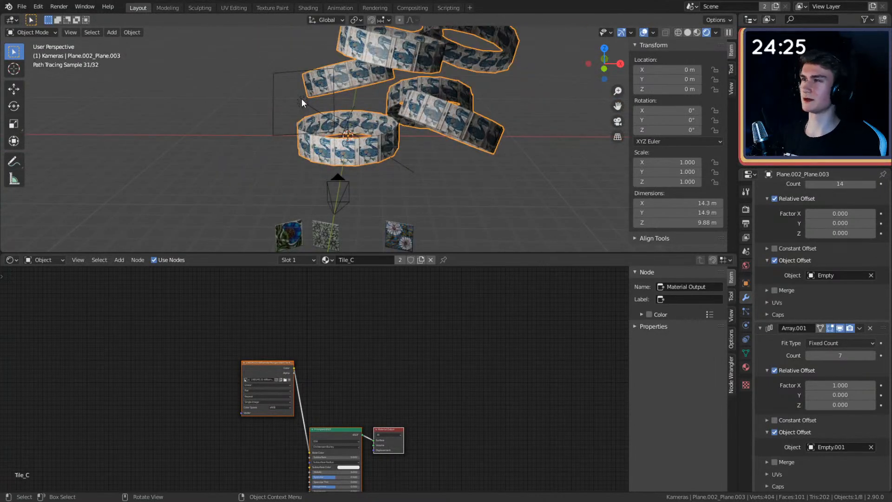
pyautogui.scroll(3, 395, 160)
pyautogui.scroll(-2, 411, 188)
pyautogui.keyDown('shift'); pyautogui.moveTo(411, 189); pyautogui.dragTo(410, 184, button='middle'); pyautogui.keyUp('shift')
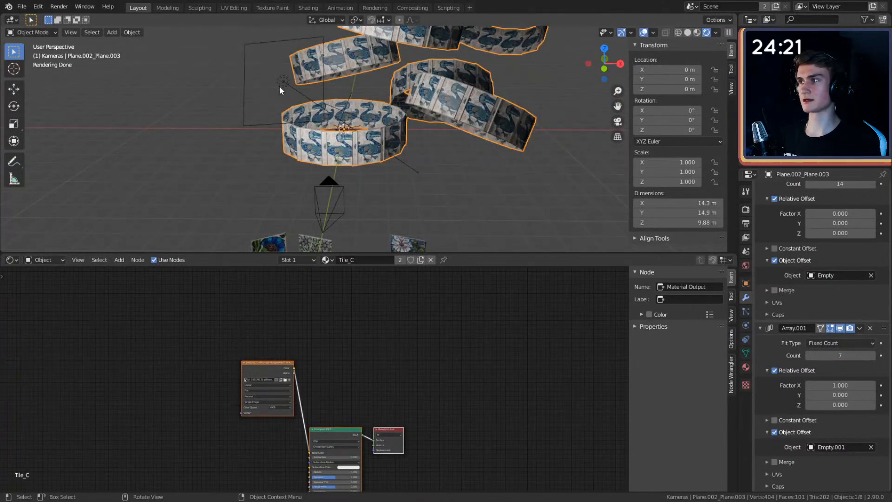
pyautogui.click(284, 88)
pyautogui.press('Delete')
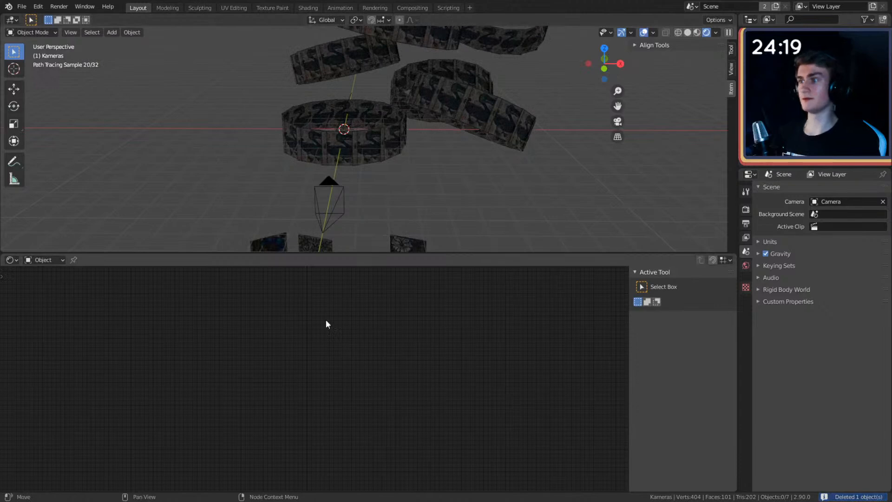
# Step: Switch the shader editor to the World shader nodes
pyautogui.click(11, 260)
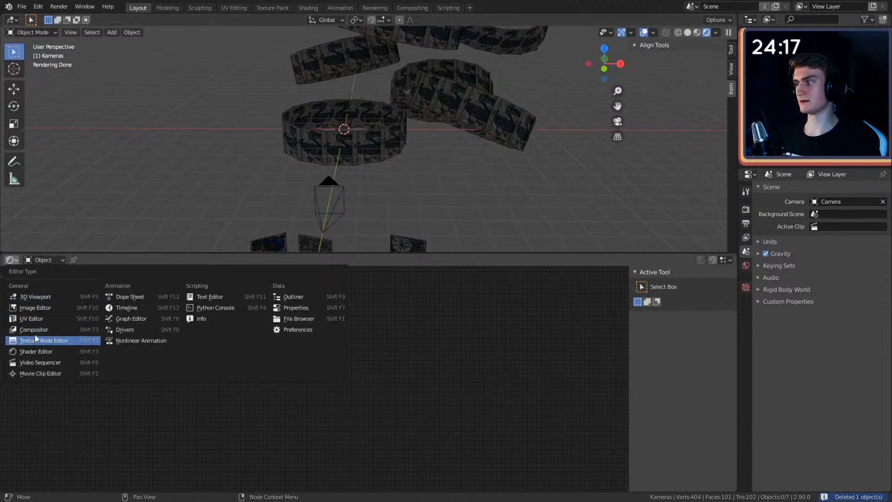
pyautogui.click(35, 351)
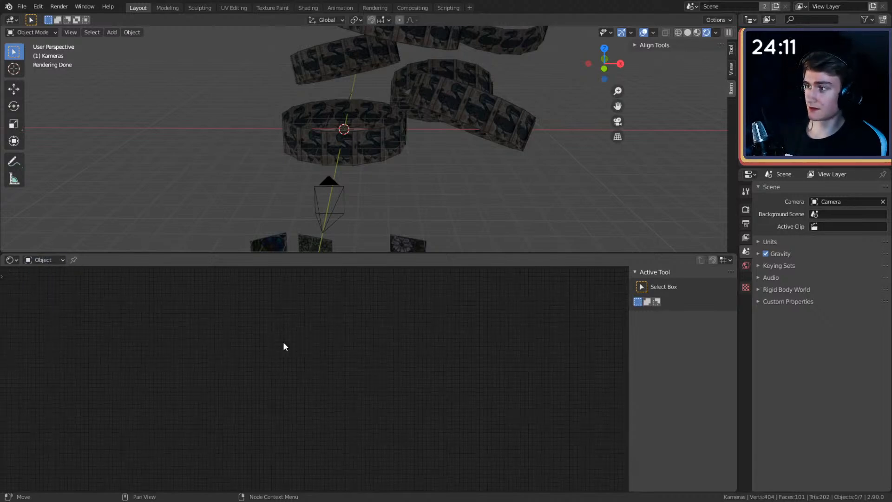
pyautogui.click(390, 158)
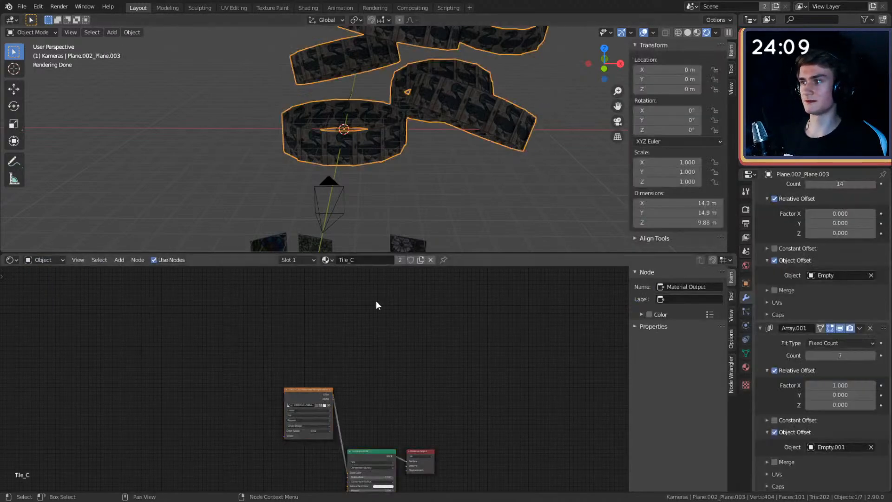
pyautogui.click(51, 263)
pyautogui.click(44, 282)
pyautogui.scroll(-4, 274, 341)
pyautogui.moveTo(319, 406); pyautogui.dragTo(395, 361, button='middle')
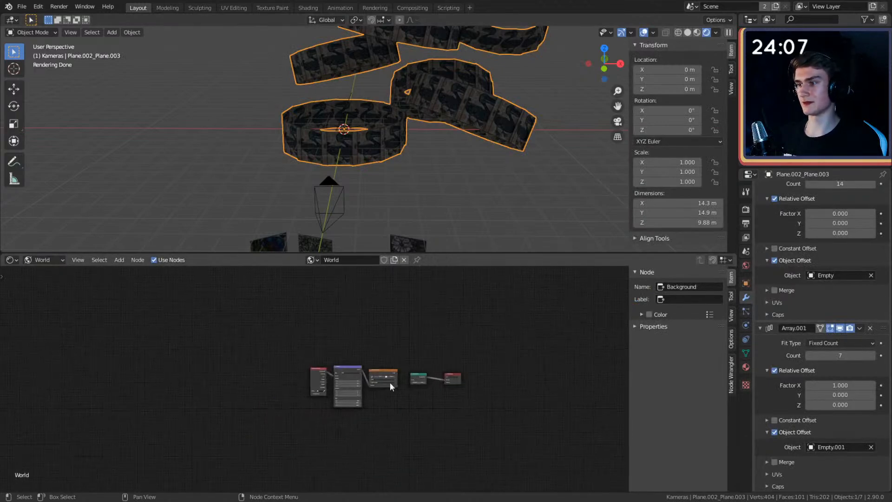
# Step: Connect the Environment Texture's Color output to the Background node's Color input
pyautogui.scroll(7, 426, 389)
pyautogui.press('Home')
pyautogui.moveTo(367, 358); pyautogui.dragTo(405, 379)
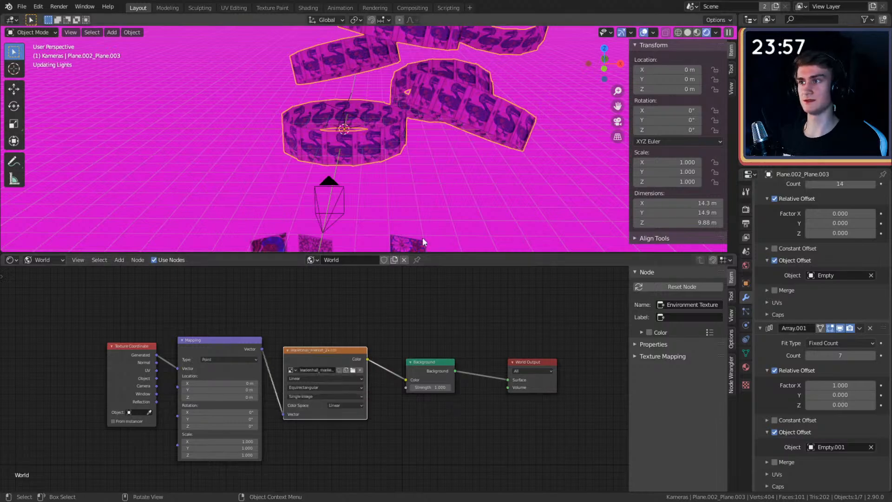
# Step: Rotate the world environment by setting the Mapping node's Z rotation to 90°
pyautogui.scroll(-2, 433, 140)
pyautogui.moveTo(412, 164)
pyautogui.mouseDown(button='middle')
pyautogui.moveTo(435, 146)
pyautogui.moveTo(432, 175)
pyautogui.moveTo(494, 156)
pyautogui.moveTo(457, 172)
pyautogui.moveTo(487, 193)
pyautogui.mouseUp(button='middle')
pyautogui.scroll(2, 445, 161)
pyautogui.scroll(1, 428, 167)
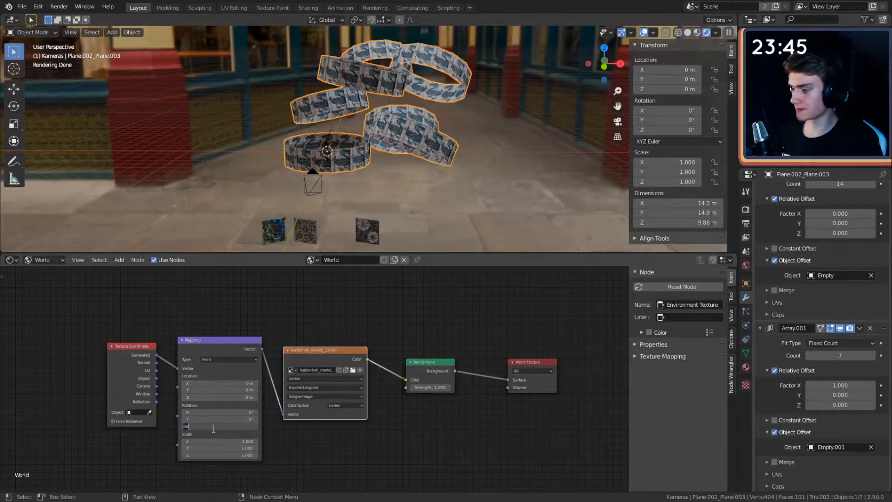
pyautogui.press('Return')
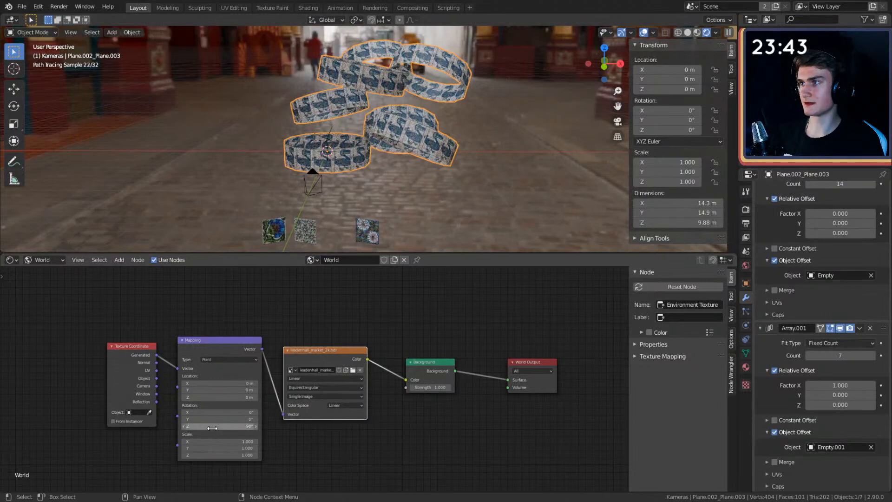
# Step: Examine the duck rings against the rotated environment from several angles, including from below
pyautogui.moveTo(344, 138); pyautogui.dragTo(424, 153, button='middle')
pyautogui.moveTo(423, 152); pyautogui.dragTo(399, 156, button='middle')
pyautogui.scroll(1, 399, 156)
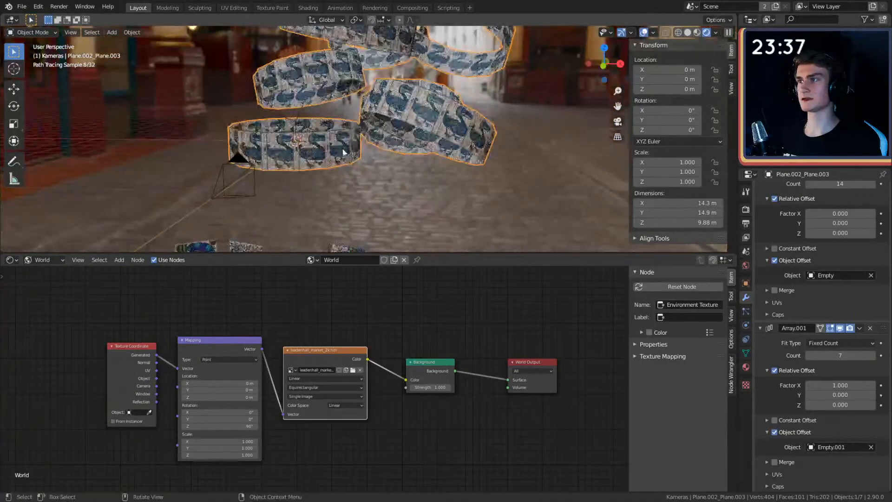
pyautogui.scroll(-4, 408, 356)
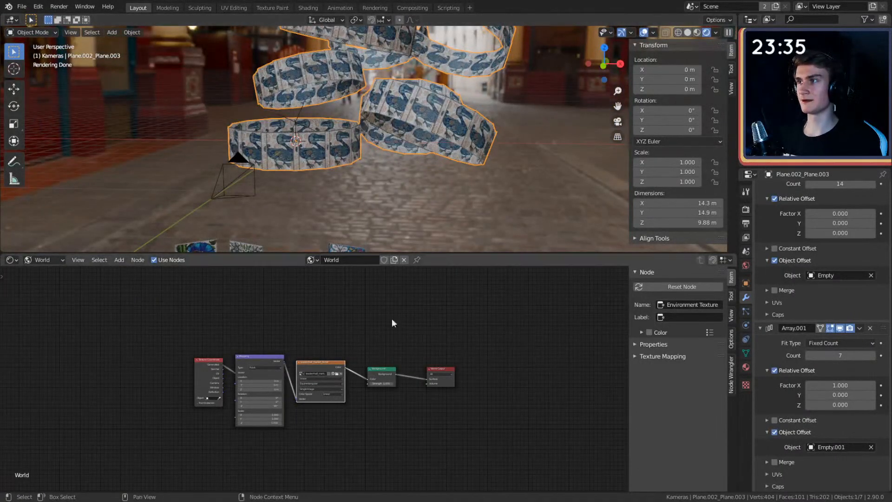
pyautogui.scroll(-2, 378, 308)
pyautogui.scroll(3, 363, 377)
pyautogui.scroll(3, 362, 379)
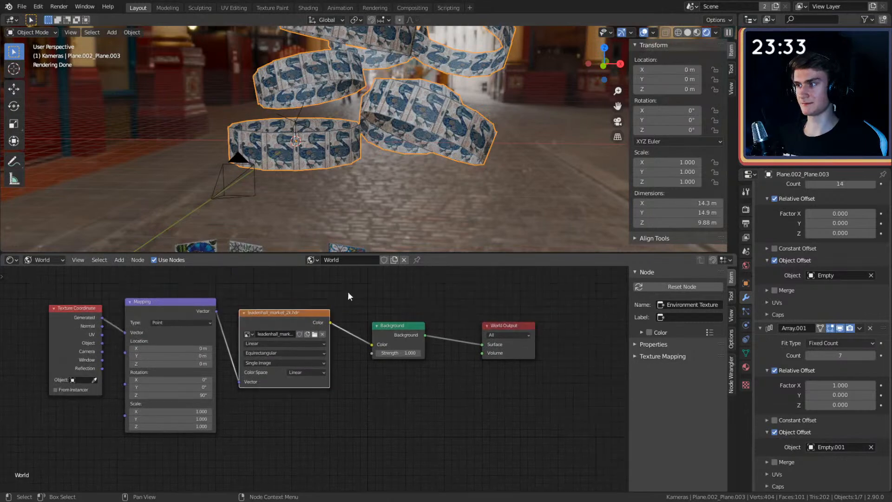
pyautogui.moveTo(358, 371); pyautogui.dragTo(361, 372, button='middle')
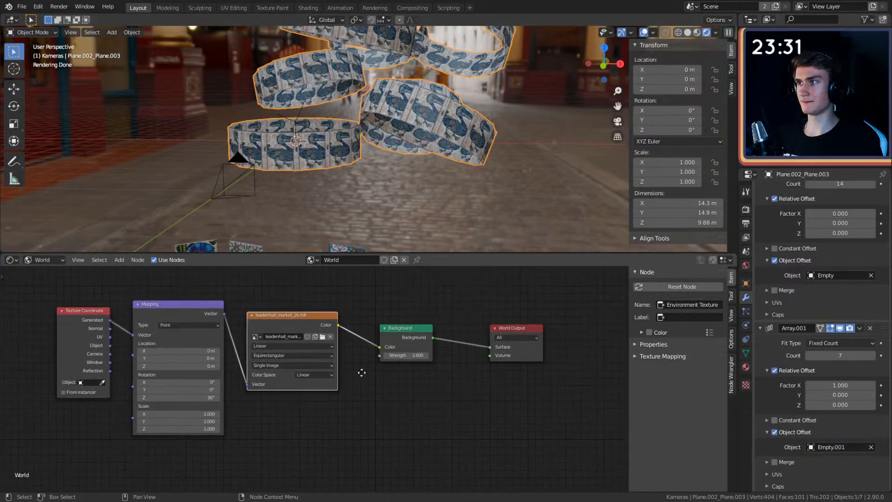
pyautogui.scroll(2, 372, 186)
pyautogui.keyDown('shift'); pyautogui.moveTo(378, 142); pyautogui.dragTo(431, 114, button='middle'); pyautogui.keyUp('shift')
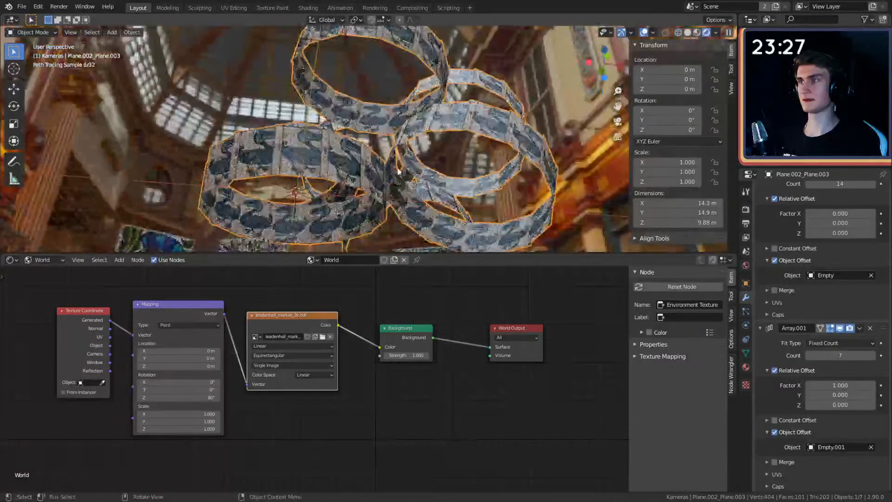
pyautogui.scroll(-2, 432, 139)
pyautogui.scroll(-1, 434, 341)
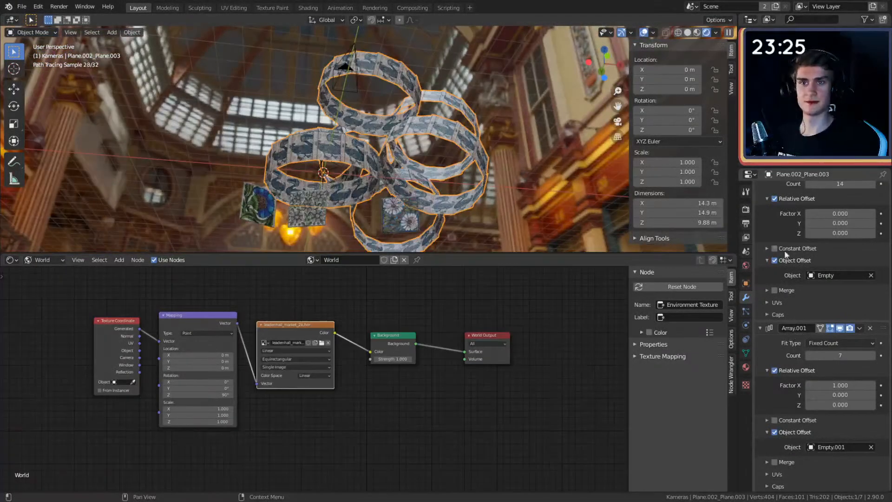
# Step: Collapse both Array modifiers of the duck rings and add a Solidify modifier
pyautogui.scroll(3, 776, 269)
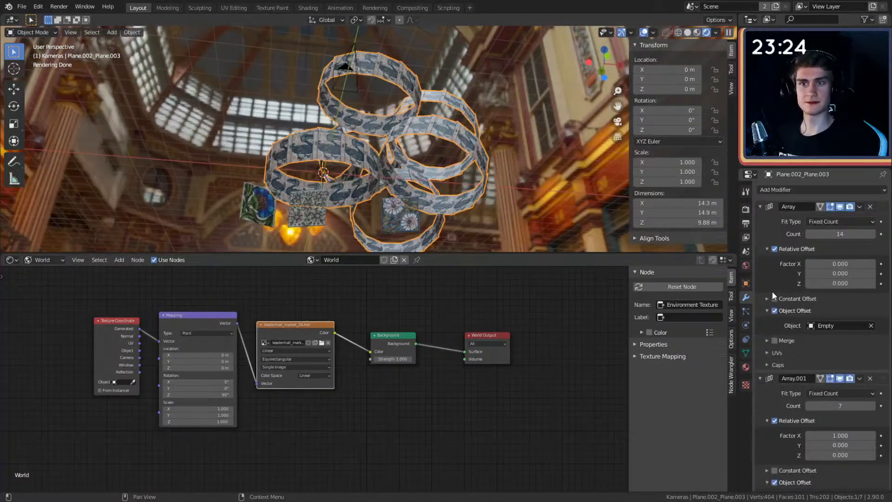
pyautogui.click(759, 208)
pyautogui.click(760, 221)
pyautogui.click(772, 190)
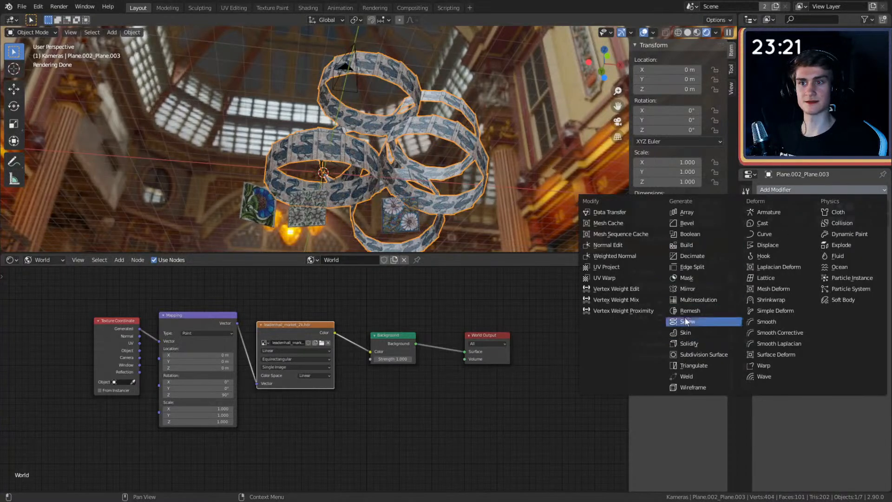
pyautogui.click(688, 344)
# Step: Set the Solidify thickness to about 0.083 m and its offset to 1, then deselect the duck rings
pyautogui.scroll(3, 465, 163)
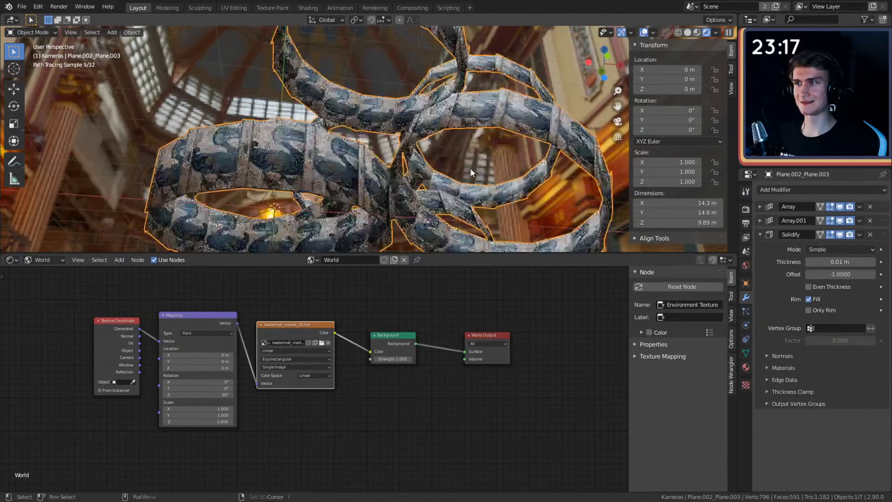
pyautogui.scroll(-2, 472, 163)
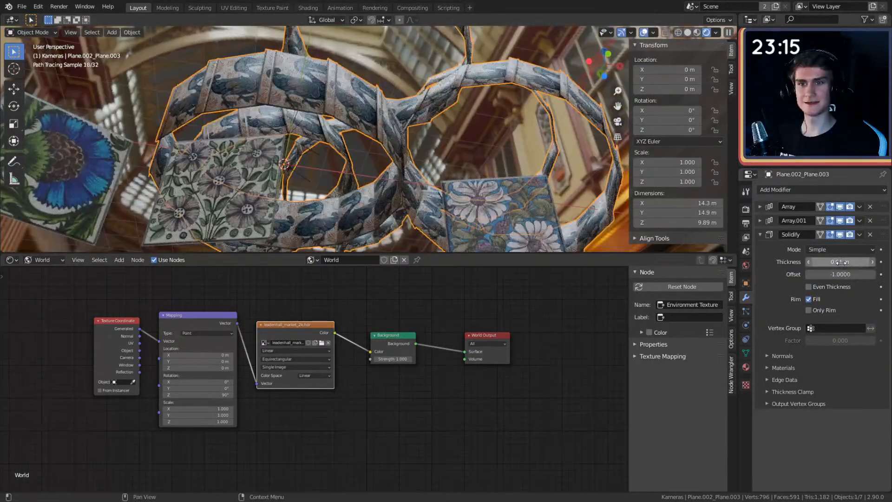
pyautogui.moveTo(840, 262); pyautogui.dragTo(864, 262)
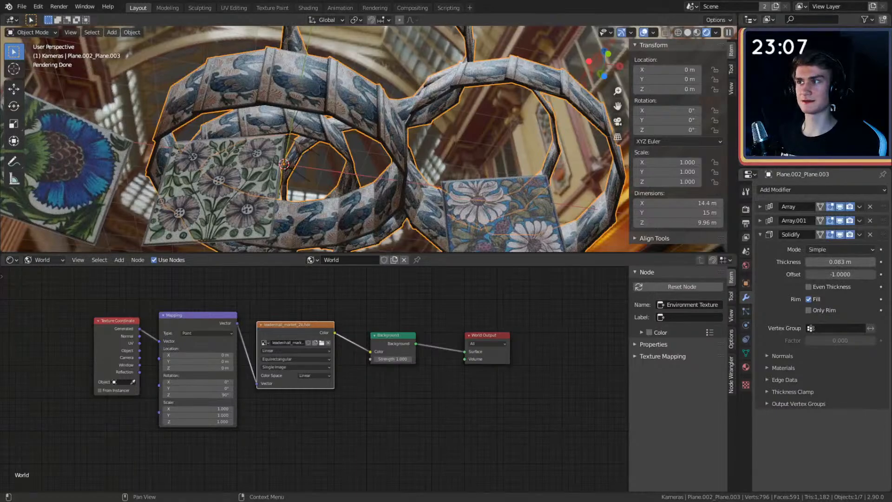
pyautogui.moveTo(837, 274); pyautogui.dragTo(874, 274)
pyautogui.moveTo(374, 142); pyautogui.dragTo(364, 162, button='middle')
pyautogui.scroll(-7, 389, 166)
pyautogui.click(551, 170)
pyautogui.scroll(3, 520, 168)
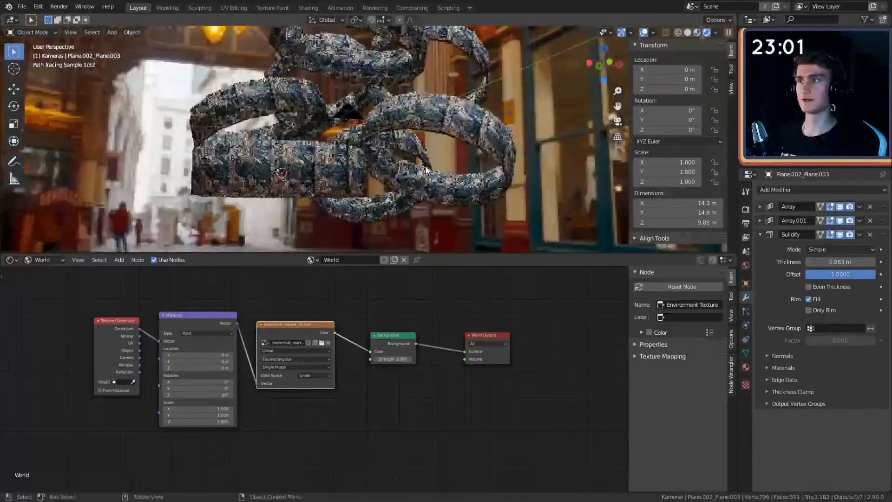
pyautogui.scroll(-5, 370, 394)
# Step: Move the texture coordinate, Mapping, environment texture and Background nodes as a group farther away from the World Output node
pyautogui.scroll(3, 369, 393)
pyautogui.moveTo(379, 302); pyautogui.dragTo(113, 378)
pyautogui.moveTo(383, 347); pyautogui.dragTo(274, 361)
pyautogui.click(337, 302)
pyautogui.moveTo(275, 339); pyautogui.dragTo(353, 342, button='middle')
pyautogui.scroll(-2, 375, 328)
pyautogui.moveTo(365, 320); pyautogui.dragTo(101, 396)
pyautogui.scroll(5, 403, 329)
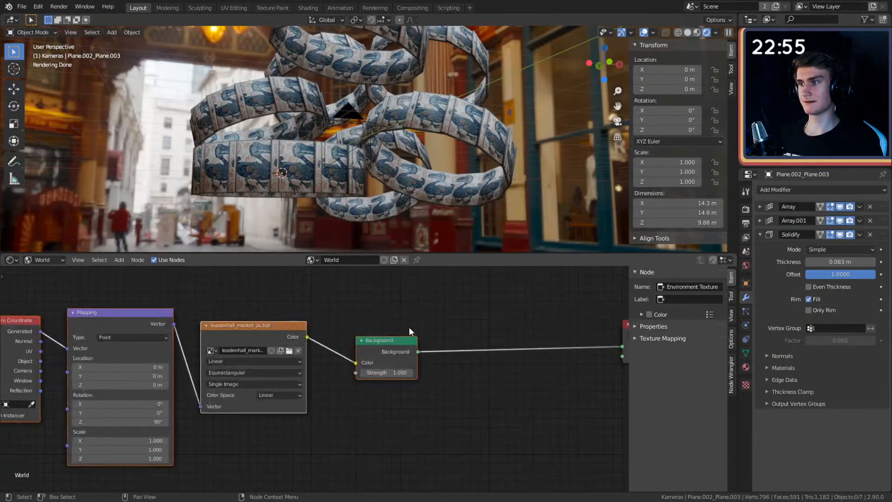
# Step: Duplicate the Background node and place the copy directly below the original
pyautogui.moveTo(407, 328); pyautogui.dragTo(308, 360, button='middle')
pyautogui.click(305, 371)
pyautogui.hotkey('shift', 'd')
pyautogui.click(361, 377)
pyautogui.moveTo(383, 405); pyautogui.dragTo(366, 393, button='middle')
# Step: Add a Light Path node to the world shader and place it above the two Background nodes
pyautogui.hotkey('shift', 'a')
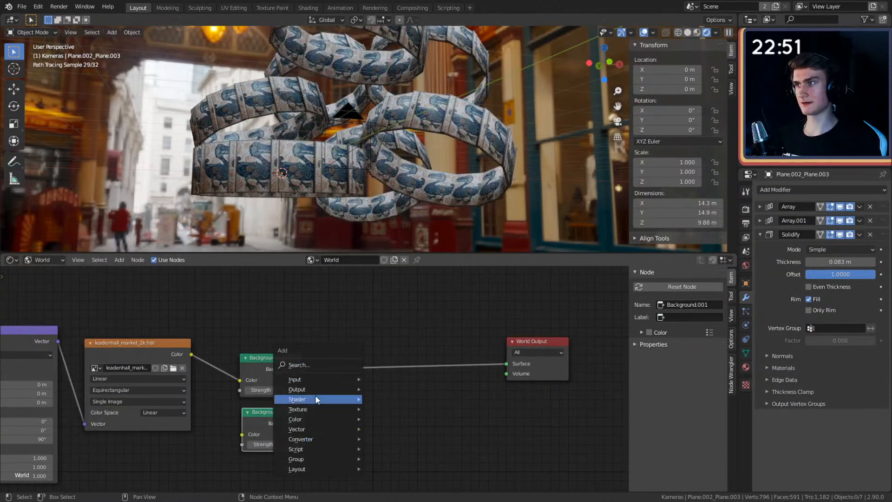
pyautogui.moveTo(335, 380)
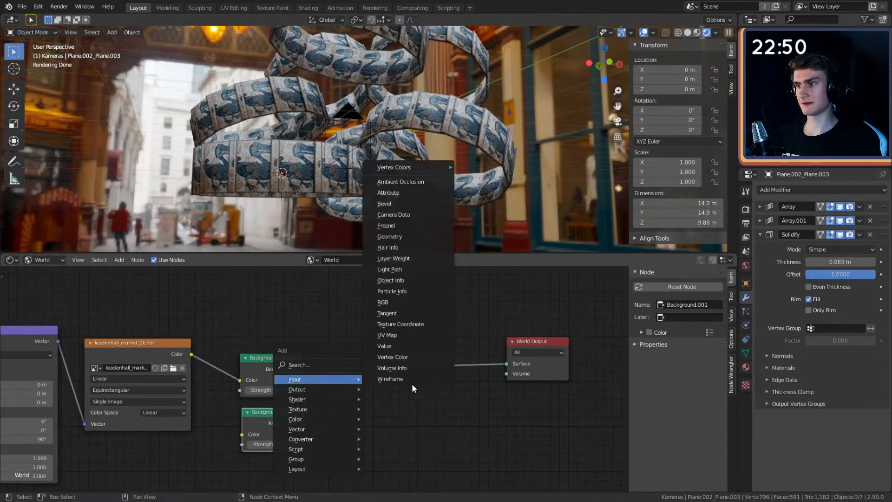
pyautogui.click(400, 270)
pyautogui.click(243, 422)
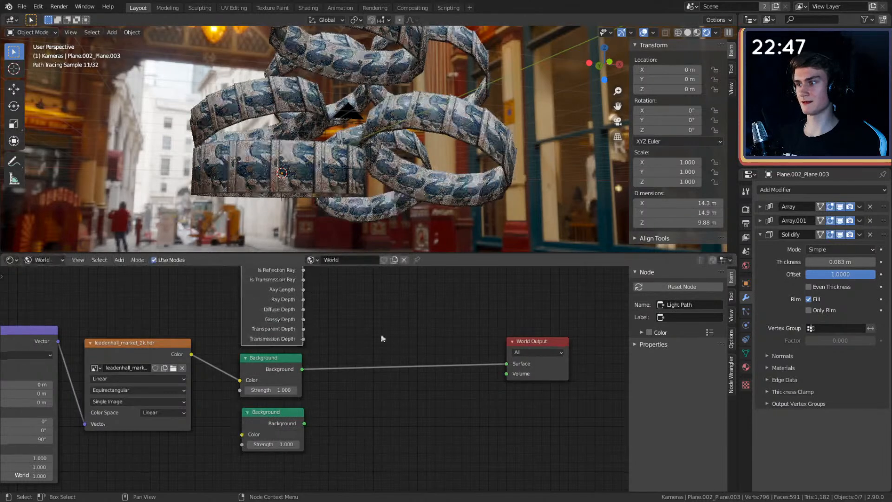
# Step: Insert a Mix Shader between the first Background and World Output, and connect the second Background to its lower Shader input
pyautogui.moveTo(345, 327); pyautogui.dragTo(303, 366, button='middle')
pyautogui.hotkey('shift', 'a')
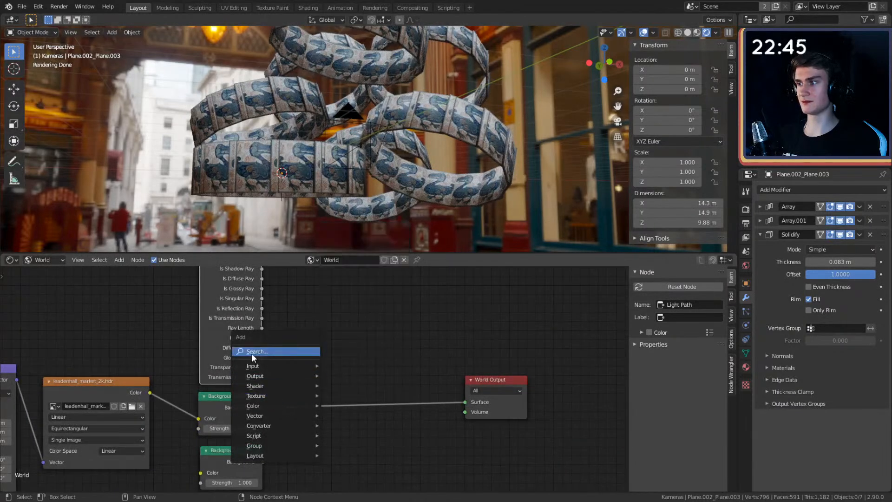
pyautogui.moveTo(260, 366)
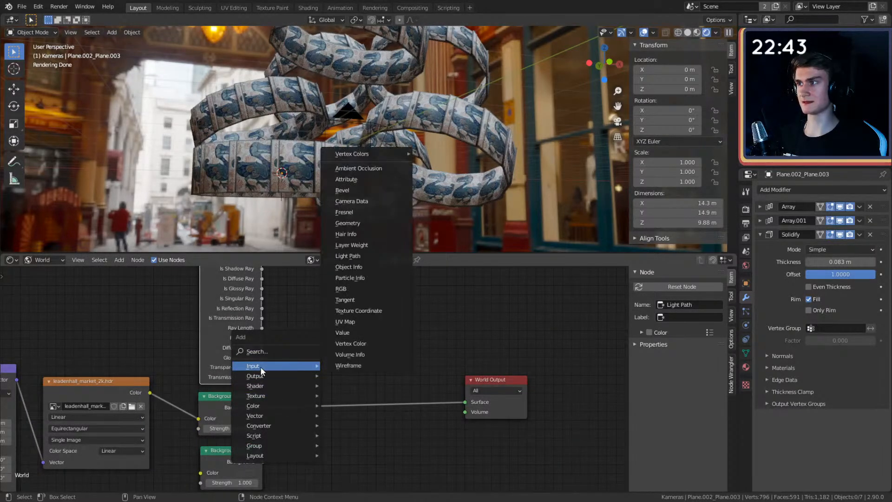
pyautogui.moveTo(258, 410)
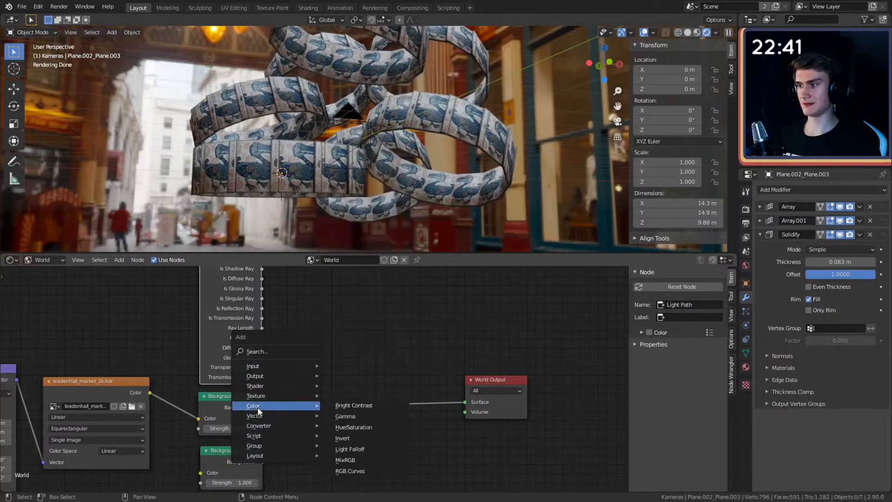
pyautogui.moveTo(261, 390)
pyautogui.click(350, 417)
pyautogui.click(350, 418)
pyautogui.moveTo(263, 461); pyautogui.dragTo(317, 433)
# Step: Connect the Light Path's Is Camera Ray output to the Mix Shader's Fac input
pyautogui.scroll(-2, 321, 398)
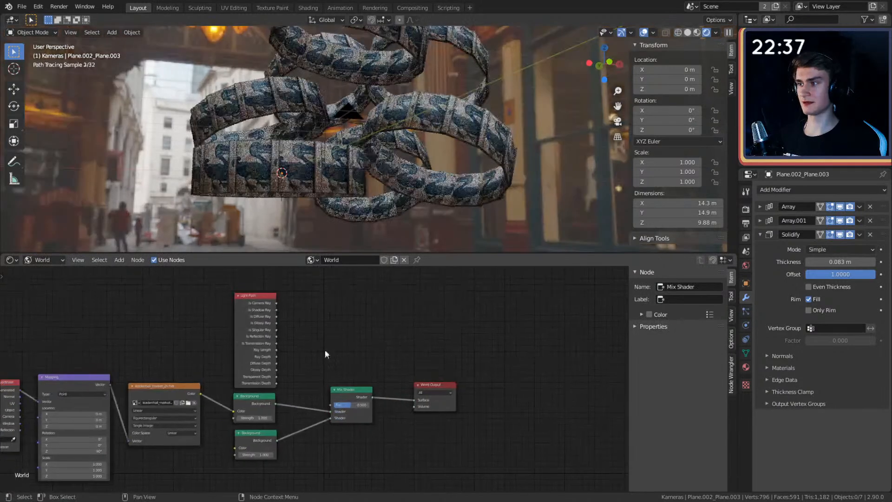
pyautogui.moveTo(330, 405); pyautogui.dragTo(330, 405)
pyautogui.scroll(-3, 408, 179)
pyautogui.scroll(4, 408, 182)
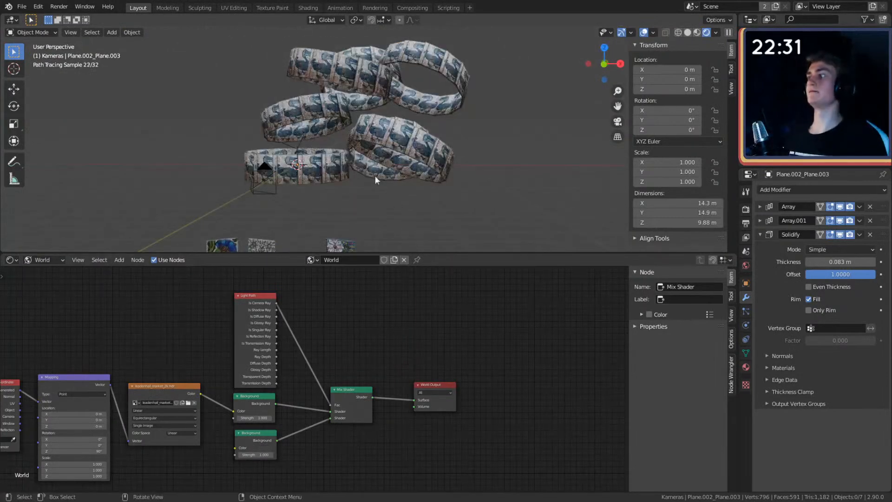
# Step: Select the duck rings and switch the shader editor to their Object material nodes
pyautogui.click(389, 159)
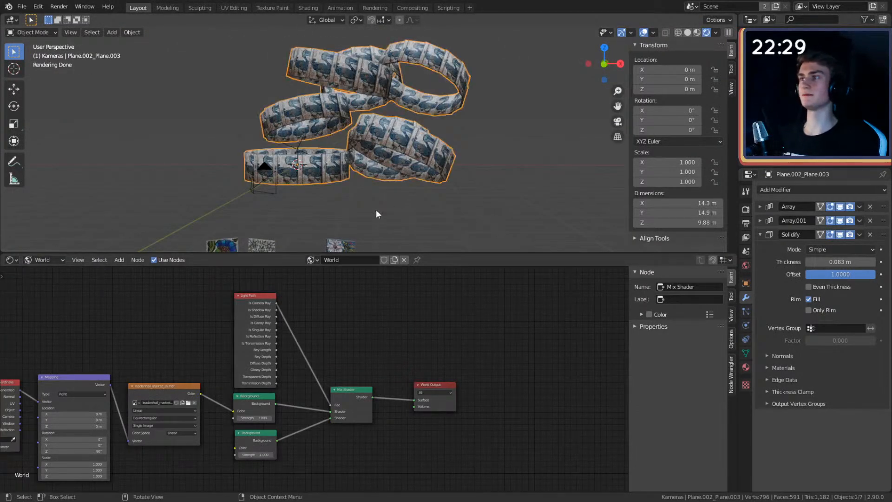
pyautogui.scroll(1, 362, 195)
pyautogui.moveTo(361, 195)
pyautogui.mouseDown(button='middle')
pyautogui.moveTo(408, 200)
pyautogui.moveTo(389, 194)
pyautogui.moveTo(412, 189)
pyautogui.moveTo(402, 175)
pyautogui.moveTo(408, 232)
pyautogui.mouseUp(button='middle')
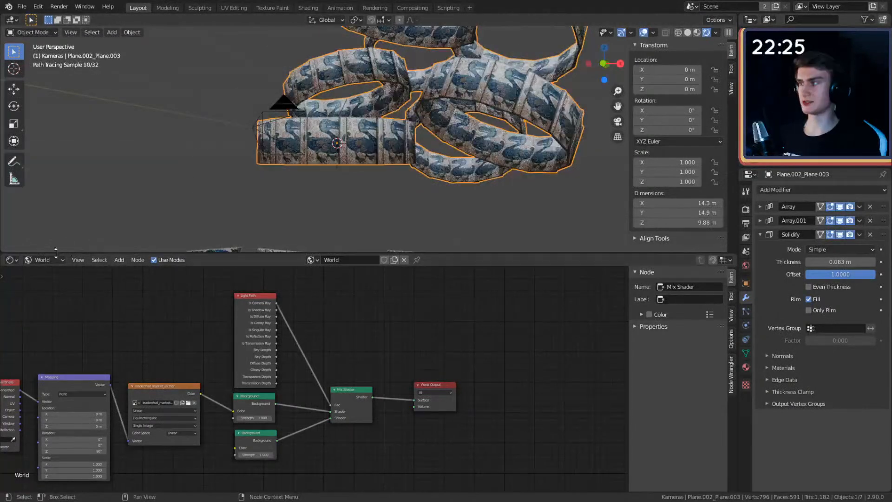
pyautogui.click(44, 260)
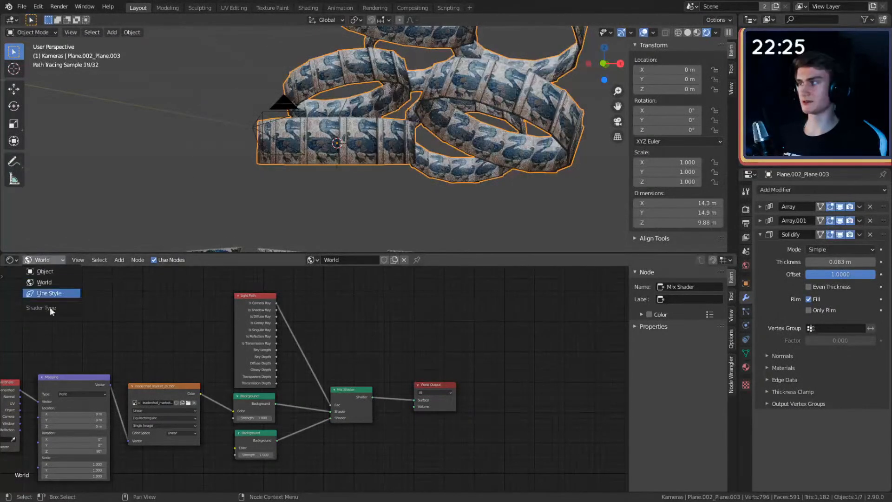
pyautogui.click(59, 277)
# Step: Move the duck tile's Image Texture node farther from the Principled BSDF in the Tile_C material
pyautogui.scroll(-4, 307, 376)
pyautogui.moveTo(289, 408); pyautogui.dragTo(298, 376, button='middle')
pyautogui.scroll(4, 306, 375)
pyautogui.scroll(-1, 334, 311)
pyautogui.moveTo(335, 309); pyautogui.dragTo(350, 340, button='middle')
pyautogui.moveTo(278, 293); pyautogui.dragTo(164, 388)
pyautogui.moveTo(303, 413); pyautogui.dragTo(336, 317, button='middle')
pyautogui.scroll(7, 377, 159)
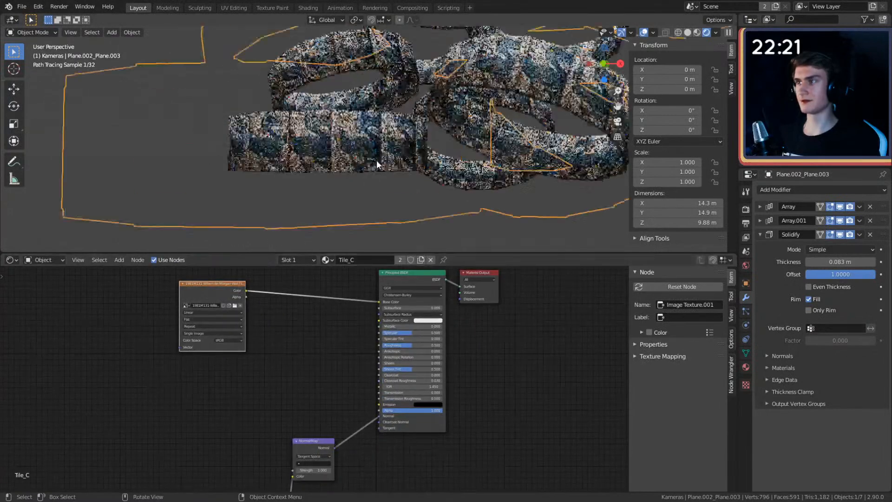
pyautogui.scroll(2, 402, 155)
pyautogui.scroll(-5, 403, 153)
pyautogui.scroll(4, 303, 358)
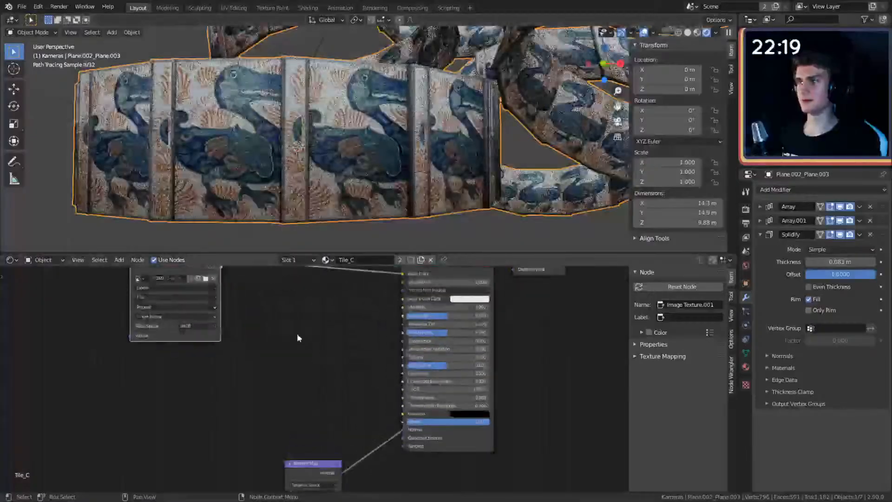
pyautogui.moveTo(297, 336); pyautogui.dragTo(359, 402, button='middle')
pyautogui.moveTo(234, 315); pyautogui.dragTo(196, 328)
pyautogui.scroll(1, 276, 375)
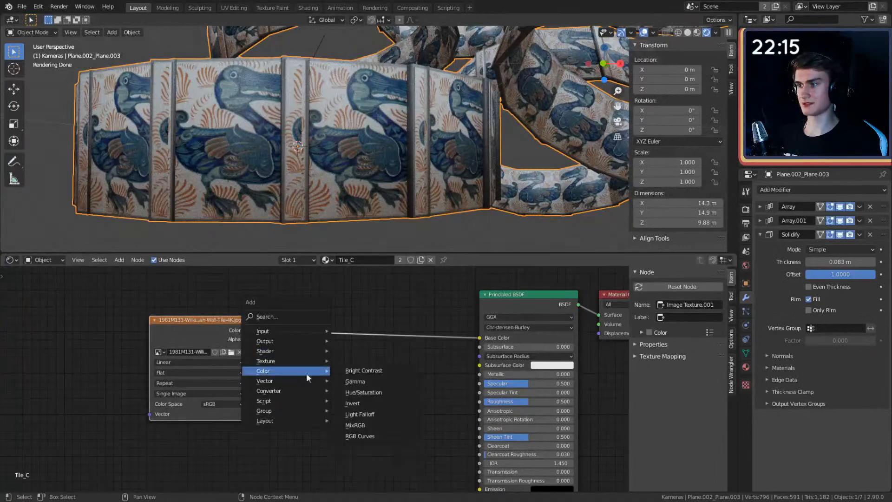
# Step: Insert a ColorRamp node between the tile's Image Texture and the Principled BSDF's Base Color
pyautogui.hotkey('shift', 'a')
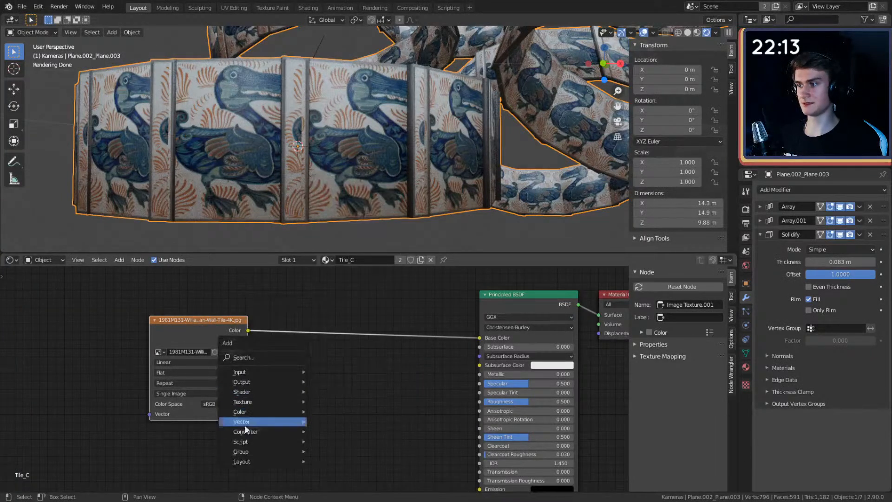
pyautogui.moveTo(279, 431)
pyautogui.click(335, 310)
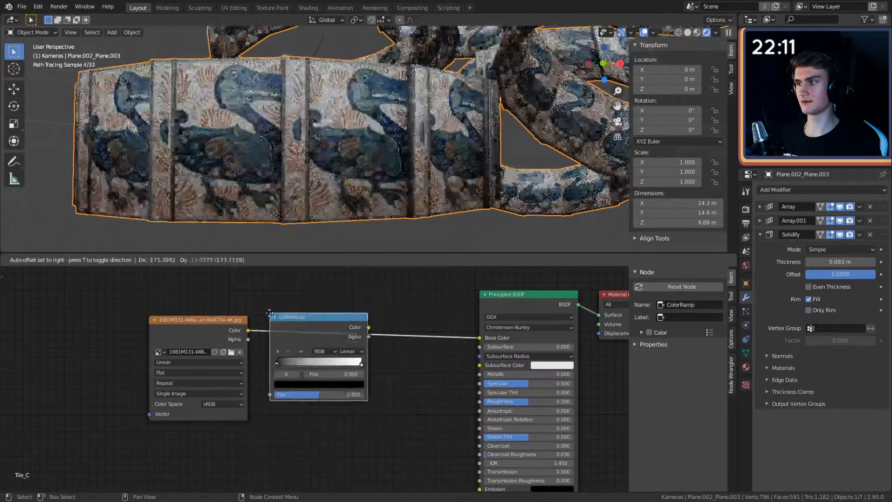
pyautogui.click(279, 307)
pyautogui.scroll(2, 434, 372)
pyautogui.moveTo(434, 372); pyautogui.dragTo(429, 387, button='middle')
pyautogui.moveTo(316, 311); pyautogui.dragTo(321, 308)
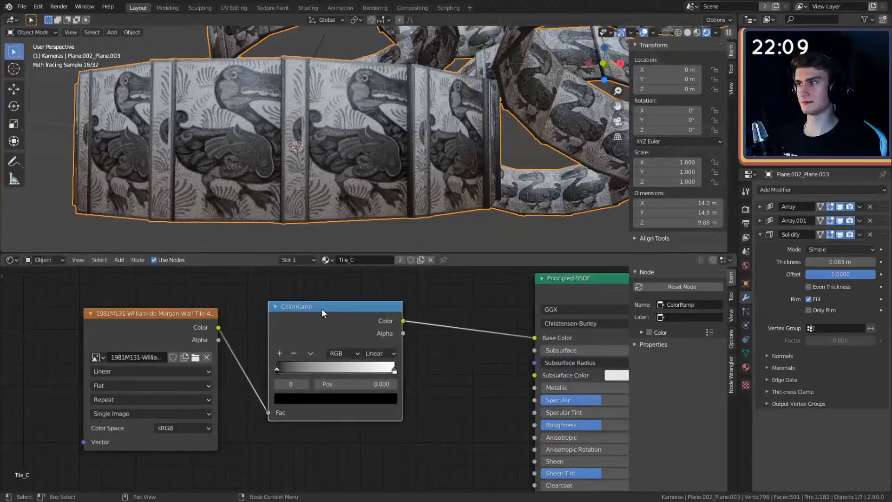
# Step: Sharpen the ColorRamp's contrast by setting the black stop to about 0.323 and moving the white stop close beside it
pyautogui.moveTo(283, 370); pyautogui.dragTo(290, 370)
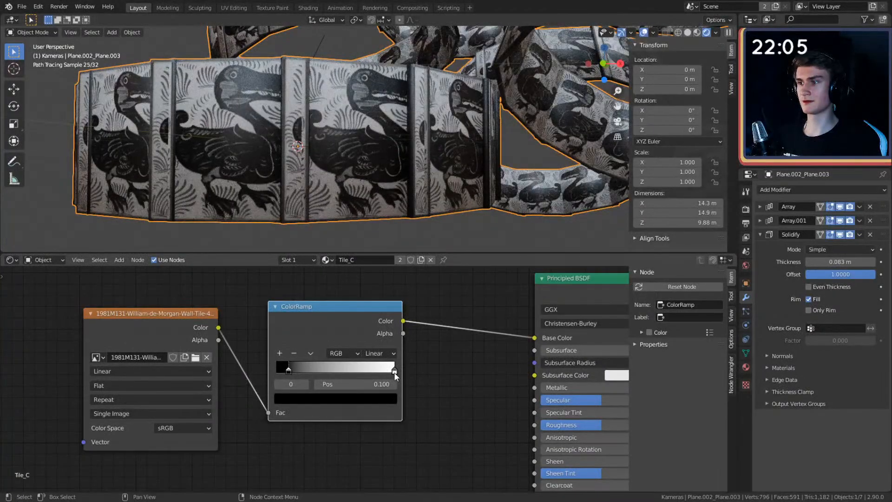
pyautogui.moveTo(383, 371); pyautogui.dragTo(330, 371)
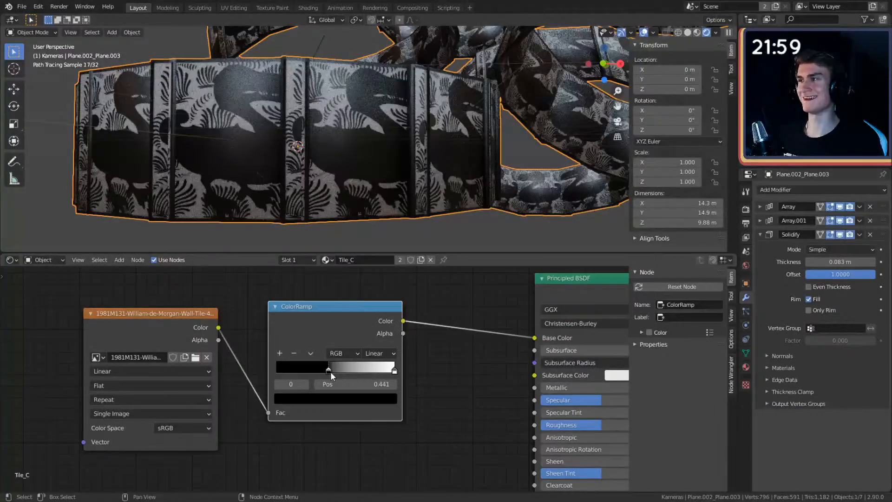
pyautogui.moveTo(330, 372); pyautogui.dragTo(312, 375)
pyautogui.moveTo(394, 370); pyautogui.dragTo(315, 373)
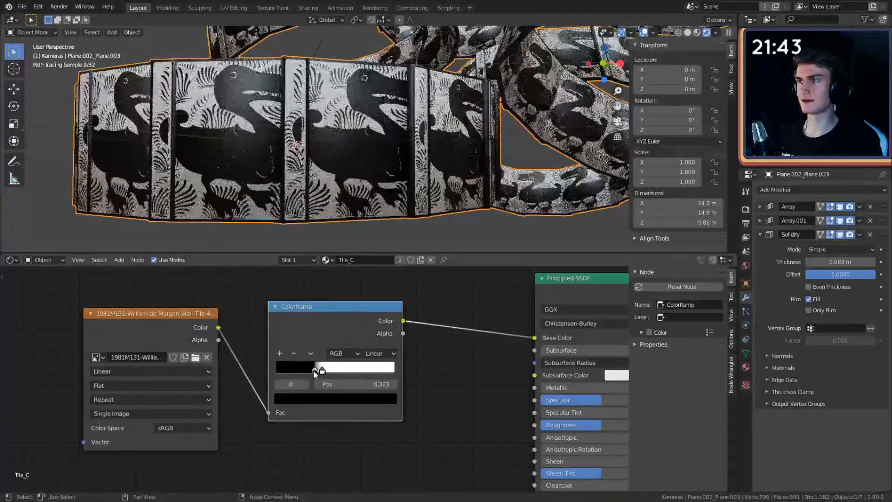
# Step: Examine the high-contrast tile pattern on the duck rings alongside the ColorRamp's stops
pyautogui.scroll(-5, 360, 152)
pyautogui.moveTo(359, 152); pyautogui.dragTo(375, 171, button='middle')
pyautogui.scroll(3, 376, 160)
pyautogui.scroll(-2, 437, 379)
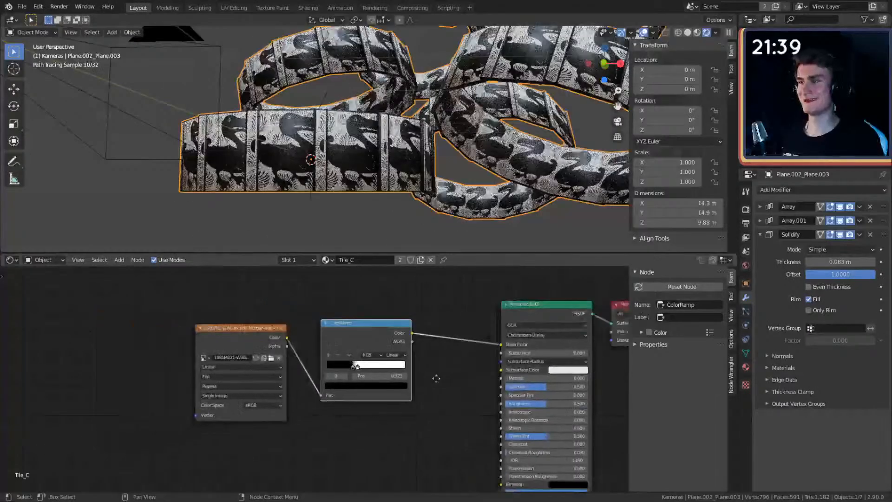
pyautogui.scroll(3, 449, 327)
pyautogui.scroll(-5, 454, 362)
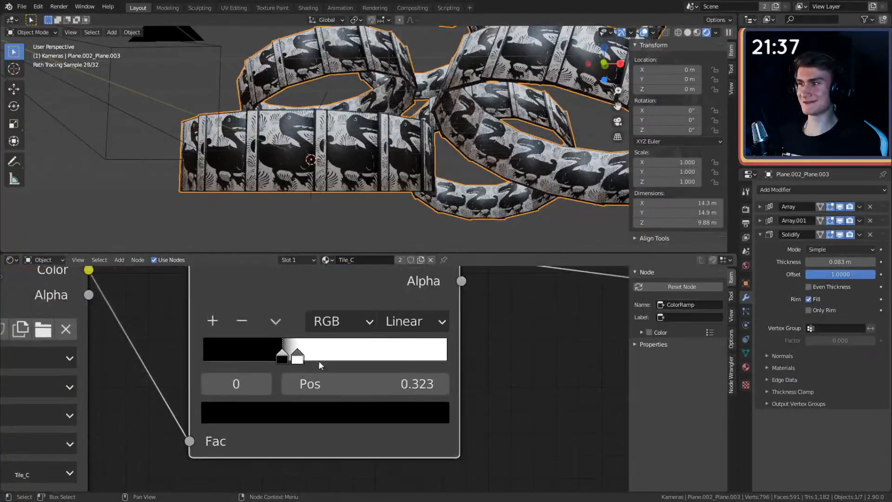
pyautogui.moveTo(337, 274); pyautogui.dragTo(139, 325)
pyautogui.moveTo(329, 328); pyautogui.dragTo(199, 291)
pyautogui.click(350, 345)
pyautogui.scroll(-3, 355, 357)
pyautogui.moveTo(357, 358); pyautogui.dragTo(396, 336, button='middle')
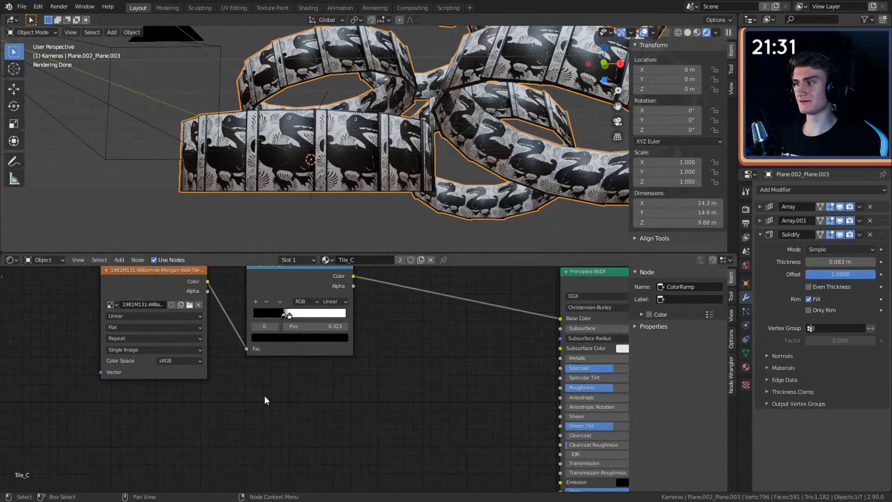
# Step: Bring the bust-front-logo JPG into the Tile_C material as a new Image Texture node below the ColorRamp
pyautogui.scroll(-1, 261, 394)
pyautogui.moveTo(261, 393); pyautogui.dragTo(274, 399, button='middle')
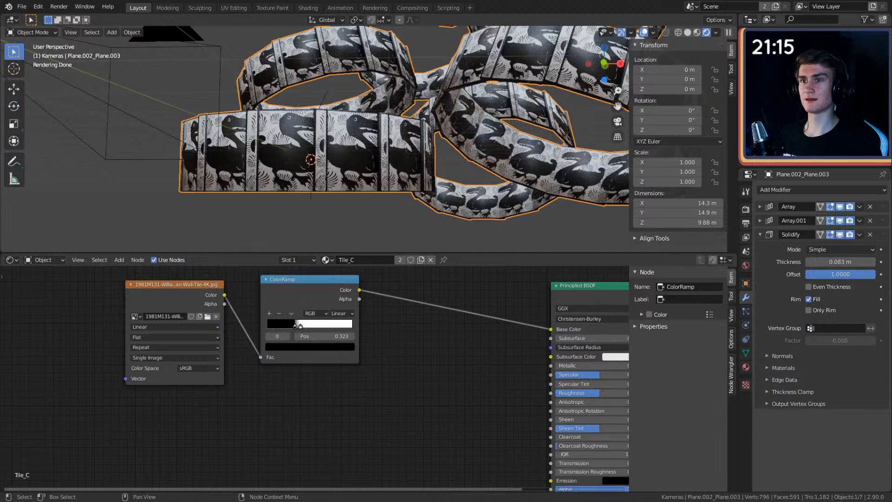
pyautogui.moveTo(273, 499); pyautogui.dragTo(263, 410)
pyautogui.moveTo(401, 386); pyautogui.dragTo(313, 361, button='middle')
# Step: Add a MixRGB node between the ColorRamp and the Principled BSDF without connecting it
pyautogui.hotkey('shift', 'a')
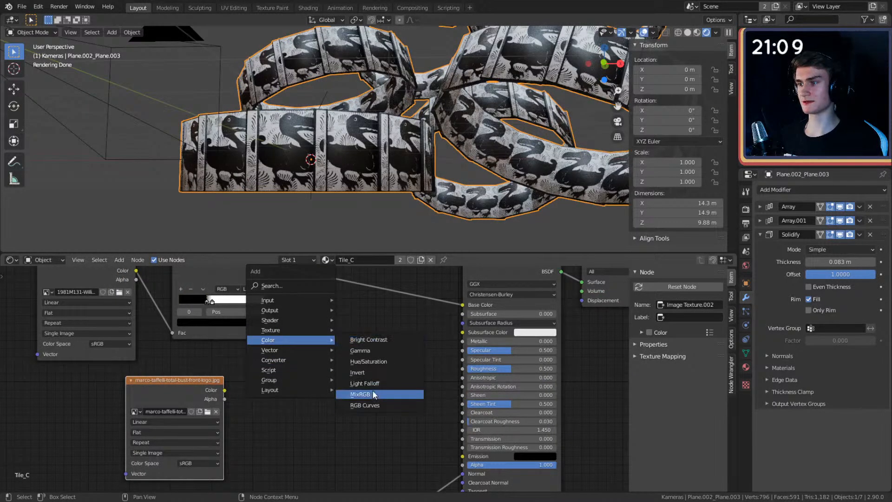
pyautogui.click(374, 393)
pyautogui.click(325, 350)
pyautogui.moveTo(352, 324); pyautogui.dragTo(357, 326, button='middle')
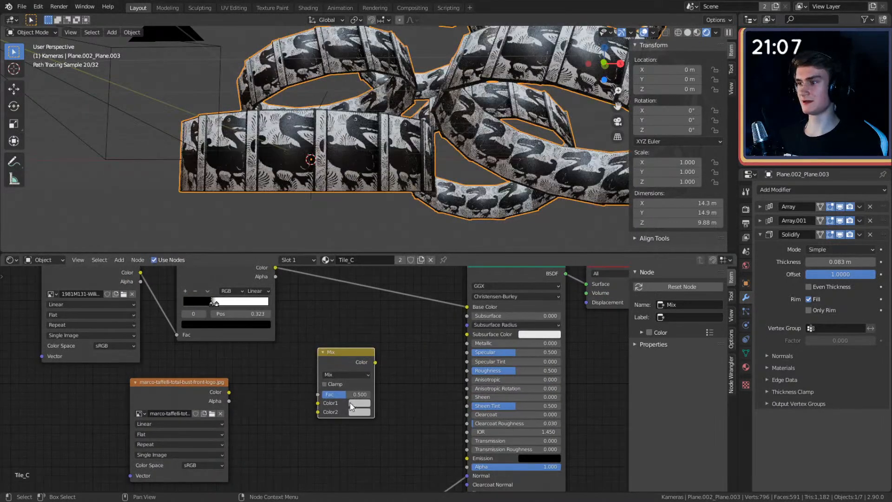
# Step: Set the Mix node's Color1 to a saturated blue and Color2 to crimson pink
pyautogui.click(350, 403)
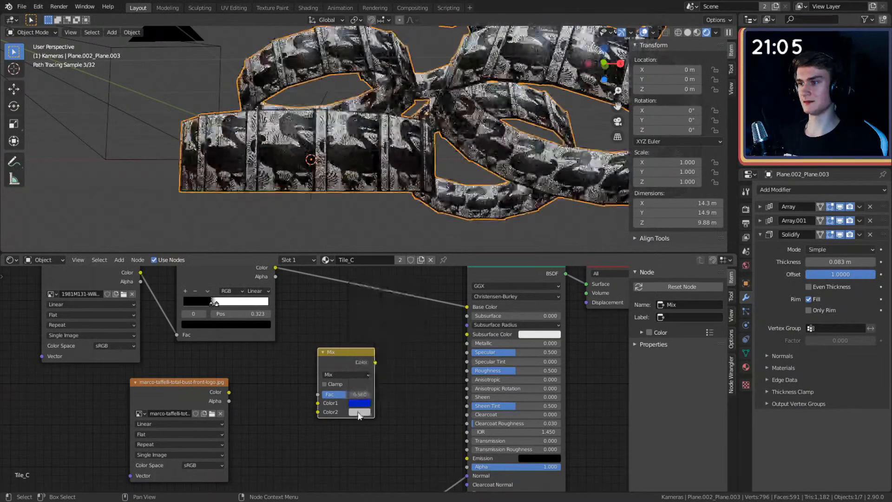
pyautogui.click(360, 412)
pyautogui.click(395, 352)
pyautogui.moveTo(303, 328); pyautogui.dragTo(297, 344, button='middle')
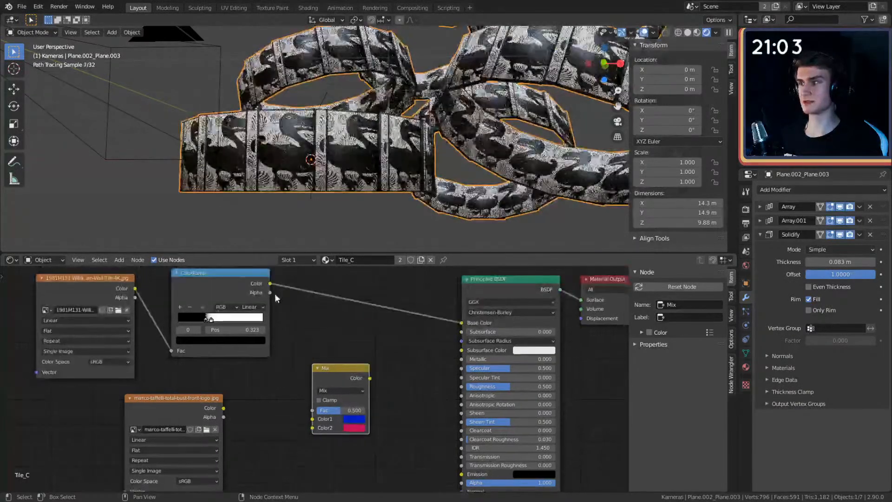
# Step: Connect the ColorRamp's Color to the Mix node's Fac and the Mix output to the Principled BSDF's Base Color
pyautogui.moveTo(270, 283); pyautogui.dragTo(280, 285)
pyautogui.moveTo(312, 410); pyautogui.dragTo(312, 410)
pyautogui.moveTo(369, 379); pyautogui.dragTo(462, 323)
pyautogui.moveTo(347, 368); pyautogui.dragTo(360, 344)
pyautogui.moveTo(291, 357); pyautogui.dragTo(315, 323, button='middle')
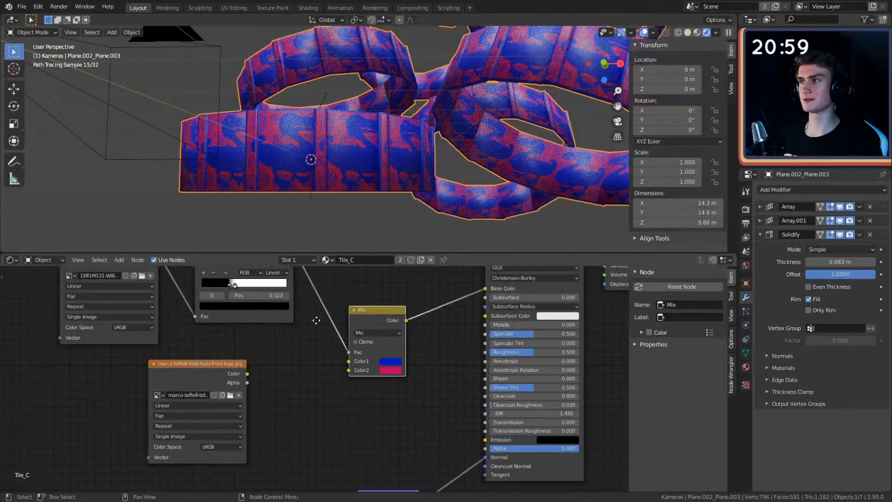
# Step: Connect the bust logo image's Color to the Mix node's Color1 and reposition the image node beneath the ramp
pyautogui.moveTo(191, 385); pyautogui.dragTo(221, 385)
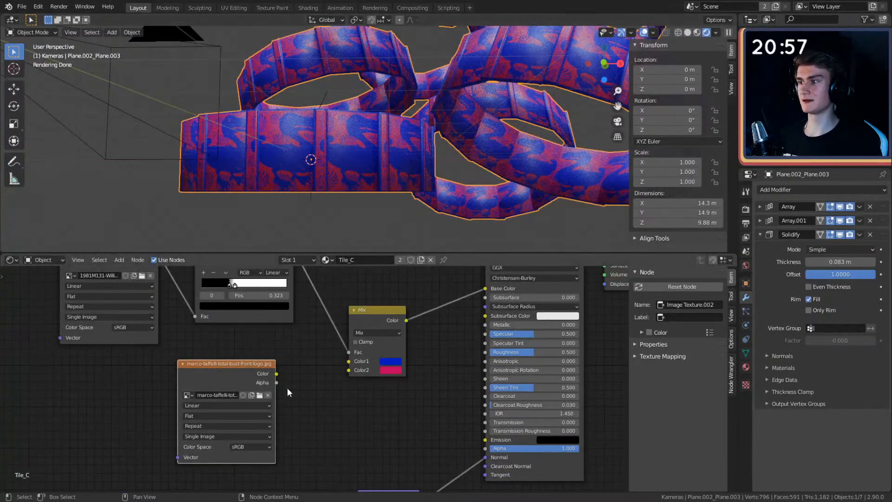
pyautogui.moveTo(277, 374); pyautogui.dragTo(349, 361)
pyautogui.moveTo(323, 376); pyautogui.dragTo(325, 387, button='middle')
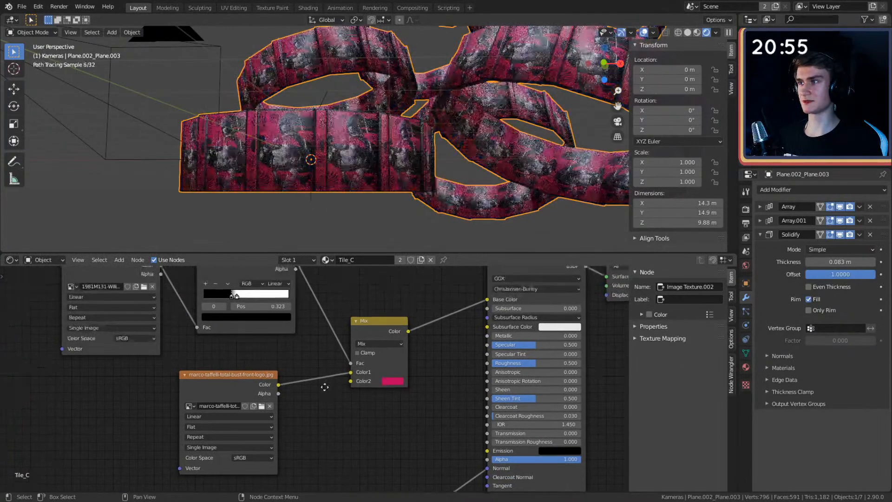
pyautogui.moveTo(226, 399); pyautogui.dragTo(250, 379)
pyautogui.scroll(4, 319, 403)
pyautogui.moveTo(322, 411); pyautogui.dragTo(417, 375, button='middle')
pyautogui.scroll(3, 360, 364)
pyautogui.scroll(1, 402, 349)
pyautogui.scroll(-3, 418, 358)
pyautogui.moveTo(320, 342); pyautogui.dragTo(316, 360)
pyautogui.scroll(1, 285, 341)
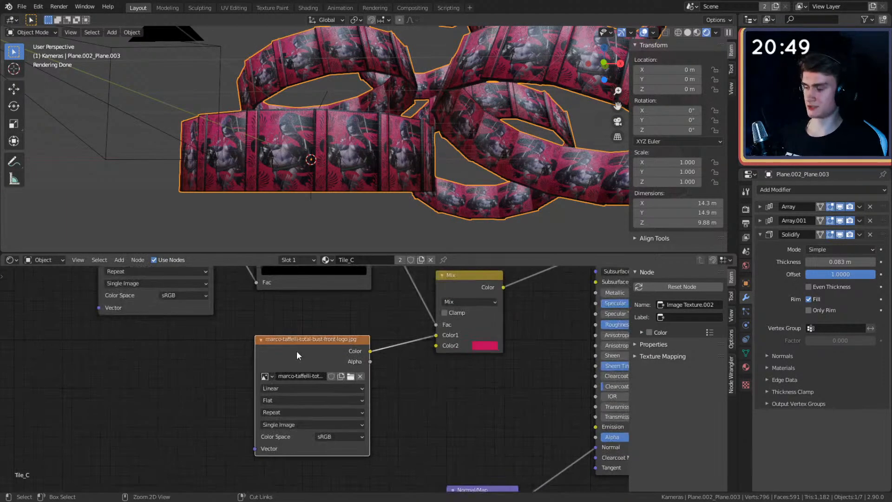
# Step: Add Texture Coordinate and Mapping nodes to the bust logo image, with scale 0.150 and X and Y location 1.4 m
pyautogui.hotkey('ctrl', 't')
pyautogui.moveTo(296, 350); pyautogui.dragTo(437, 342, button='middle')
pyautogui.scroll(3, 433, 409)
pyautogui.moveTo(432, 472); pyautogui.dragTo(410, 424, button='middle')
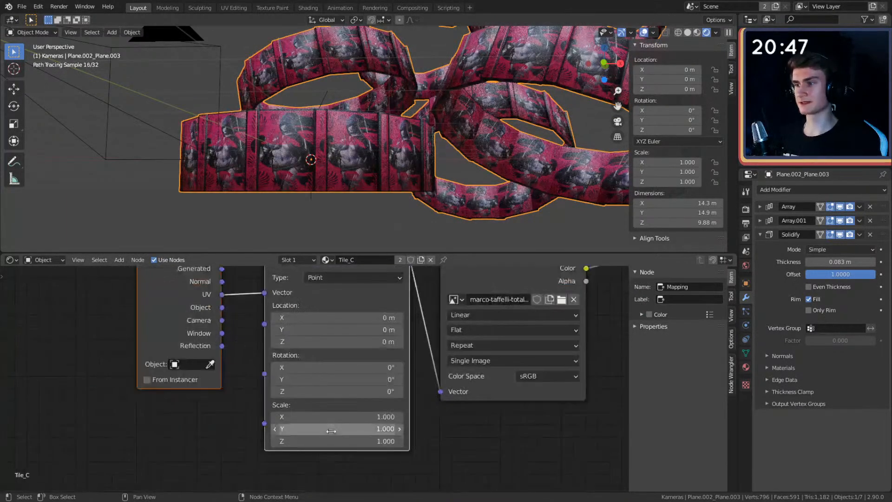
pyautogui.press('Return')
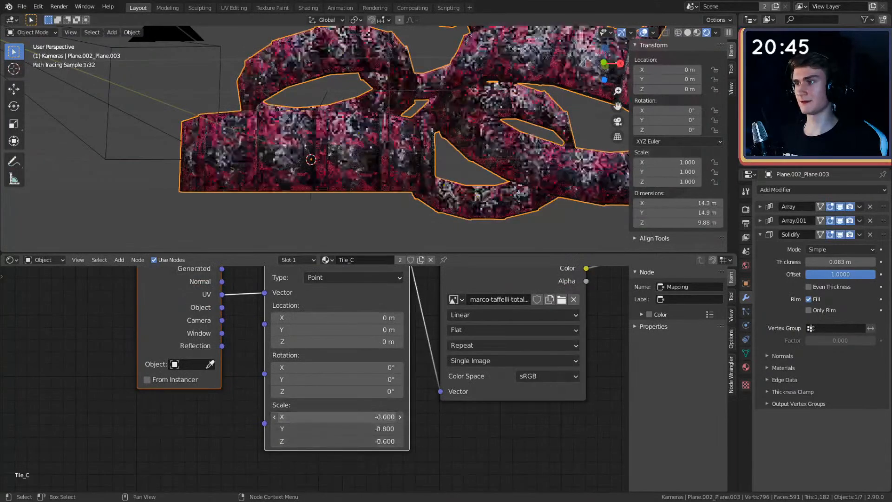
pyautogui.moveTo(296, 417); pyautogui.dragTo(331, 417)
pyautogui.moveTo(342, 317); pyautogui.dragTo(364, 330)
pyautogui.moveTo(345, 184); pyautogui.dragTo(362, 151, button='middle')
pyautogui.scroll(-4, 444, 380)
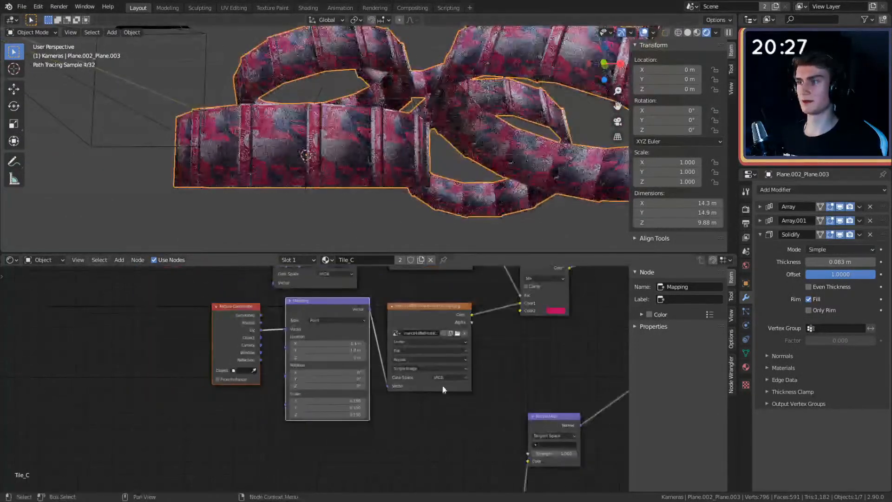
# Step: Examine how the scaled bust image looks on the rings and review the Tile_C node layout
pyautogui.scroll(3, 381, 431)
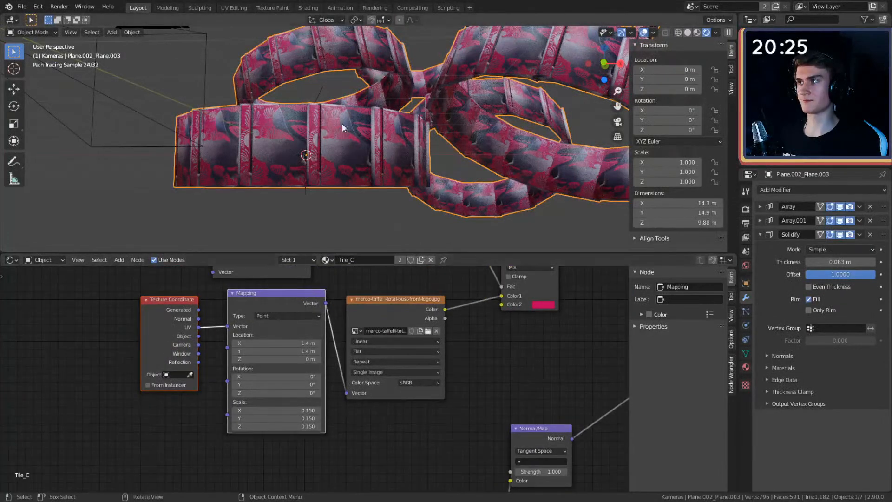
pyautogui.scroll(-2, 408, 390)
pyautogui.scroll(2, 407, 405)
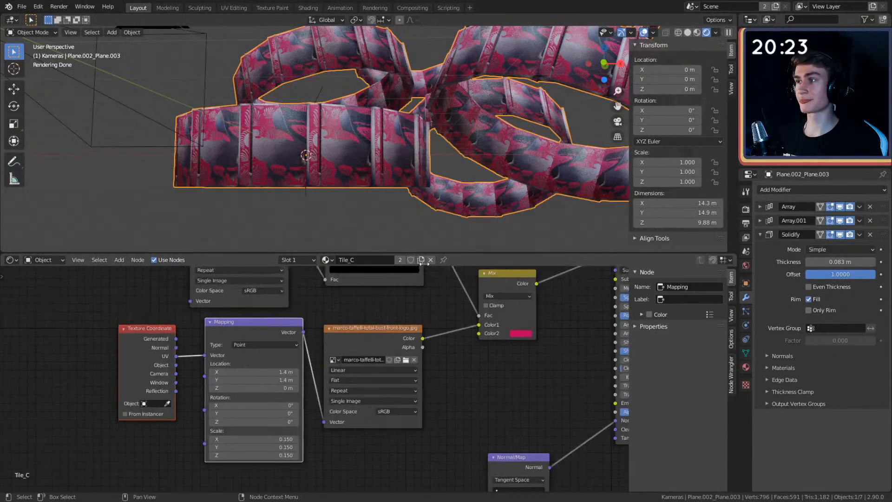
pyautogui.scroll(-3, 417, 302)
pyautogui.scroll(2, 358, 344)
pyautogui.scroll(-3, 363, 333)
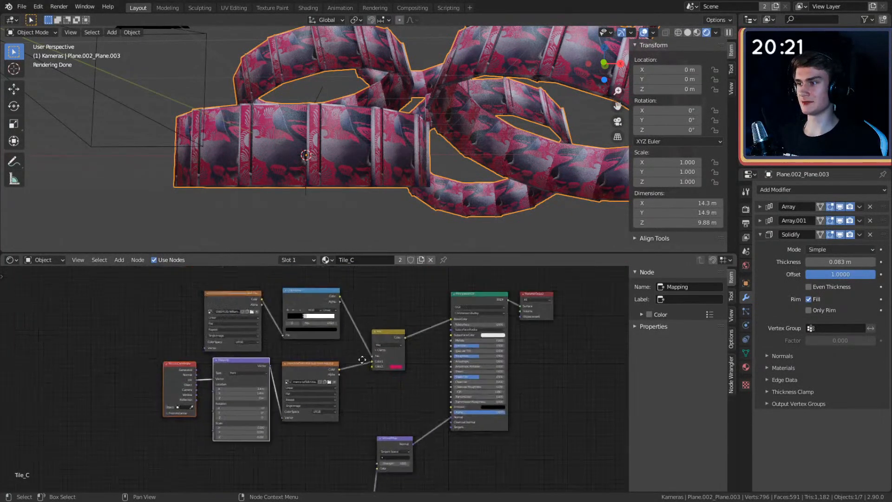
pyautogui.scroll(4, 369, 350)
pyautogui.scroll(3, 399, 371)
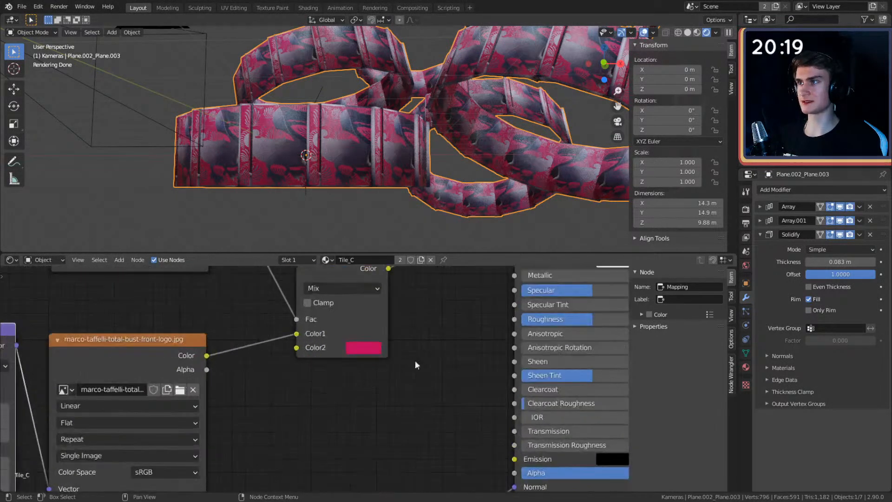
pyautogui.scroll(-2, 404, 351)
pyautogui.scroll(-2, 400, 349)
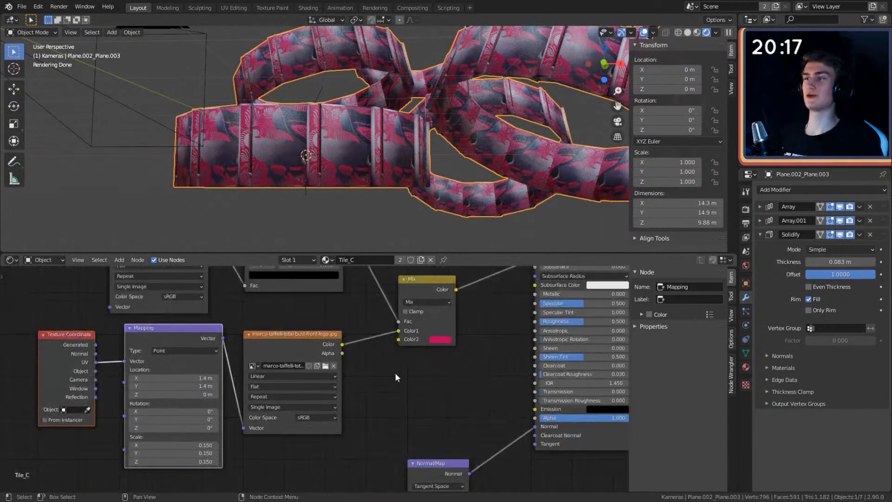
# Step: Disconnect the bust logo image from Color1 and delete it with its Mapping and Texture Coordinate nodes
pyautogui.scroll(3, 394, 372)
pyautogui.moveTo(438, 308); pyautogui.dragTo(395, 323)
pyautogui.click(299, 326)
pyautogui.scroll(-2, 325, 372)
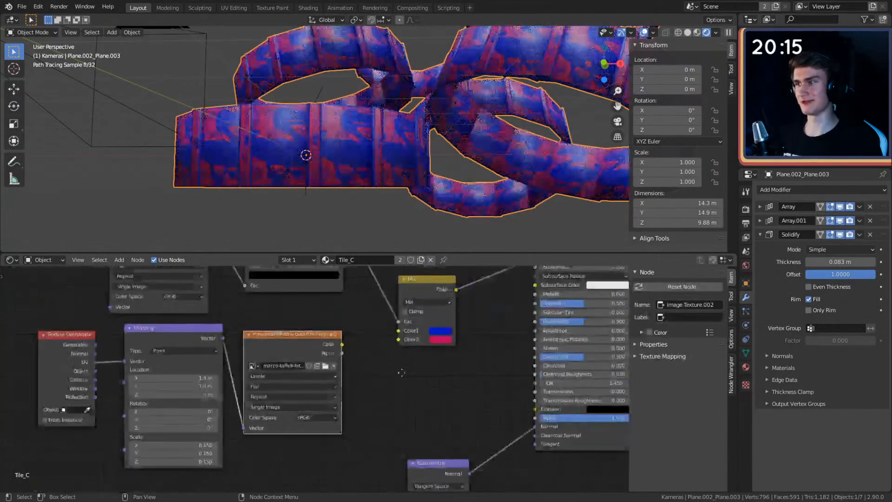
pyautogui.moveTo(386, 379); pyautogui.dragTo(428, 358, button='middle')
pyautogui.moveTo(343, 446); pyautogui.dragTo(126, 370)
pyautogui.press('x')
pyautogui.scroll(4, 408, 370)
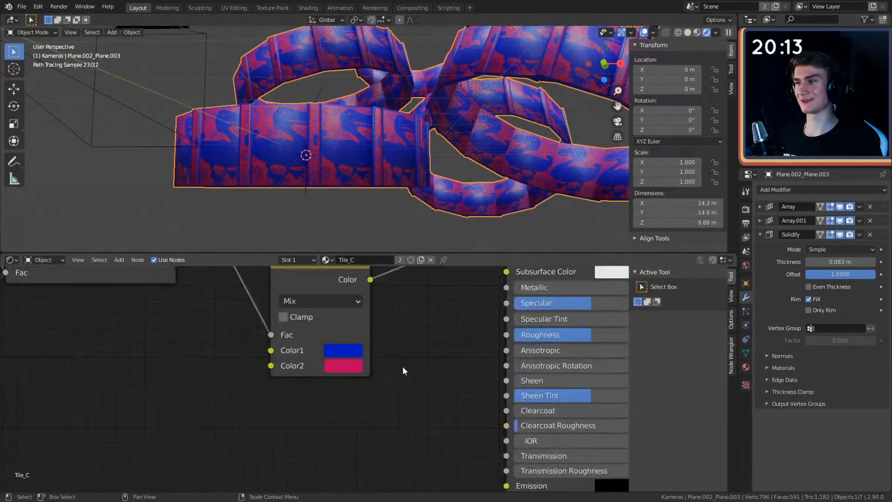
# Step: Darken the Mix node's Color1 to a near-black navy with a value of about 0.064
pyautogui.click(337, 344)
pyautogui.moveTo(482, 116); pyautogui.dragTo(481, 206)
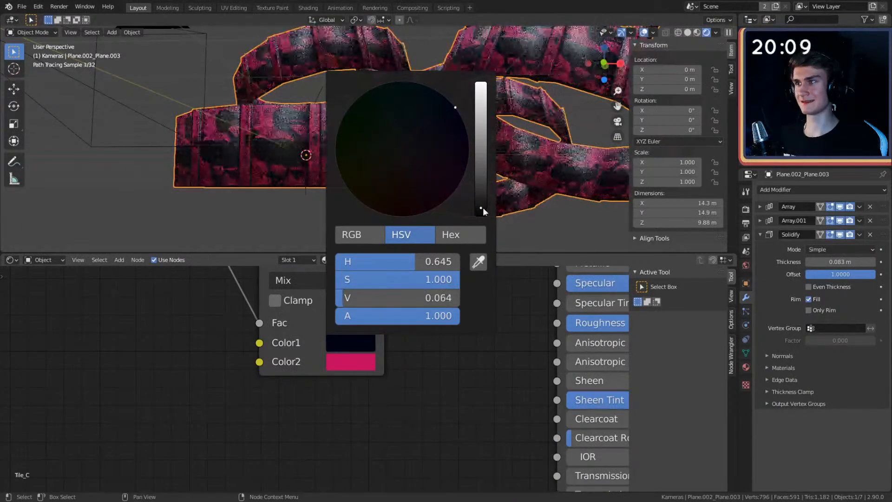
pyautogui.scroll(-3, 407, 379)
pyautogui.scroll(3, 409, 373)
pyautogui.scroll(-5, 386, 375)
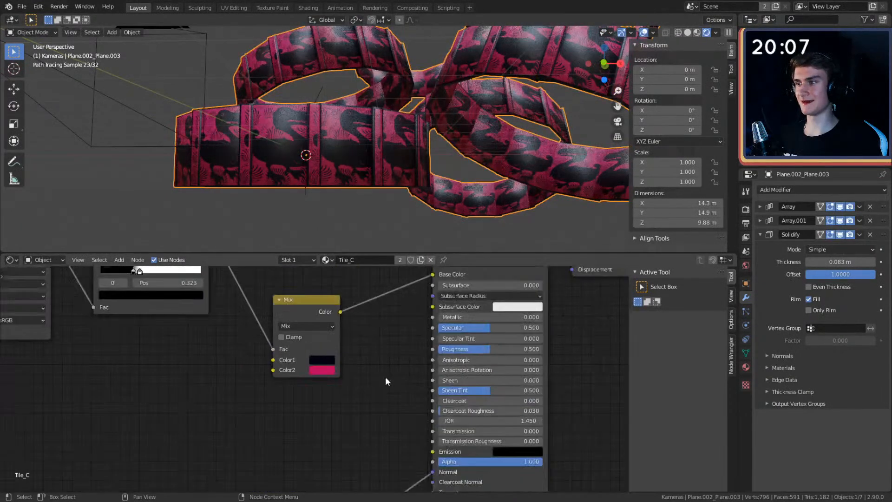
# Step: Tidy the node layout by moving the Mix node up beside the ColorRamp and lowering the ColorRamp slightly
pyautogui.moveTo(342, 348); pyautogui.dragTo(328, 289)
pyautogui.moveTo(391, 362); pyautogui.dragTo(409, 362, button='middle')
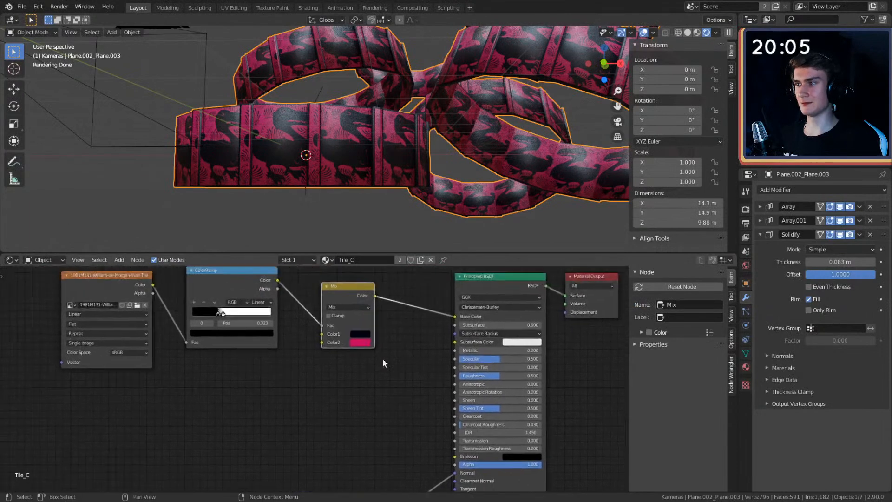
pyautogui.moveTo(239, 283); pyautogui.dragTo(239, 304)
pyautogui.moveTo(300, 361); pyautogui.dragTo(248, 353, button='middle')
# Step: Add a Reroute node and route the ColorRamp's Color output through it into the Principled BSDF's Roughness
pyautogui.hotkey('shift', 'a')
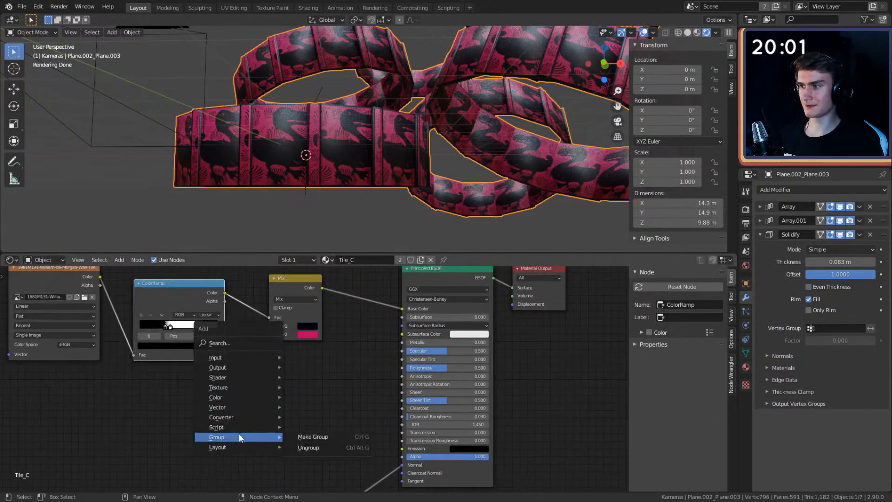
pyautogui.click(308, 458)
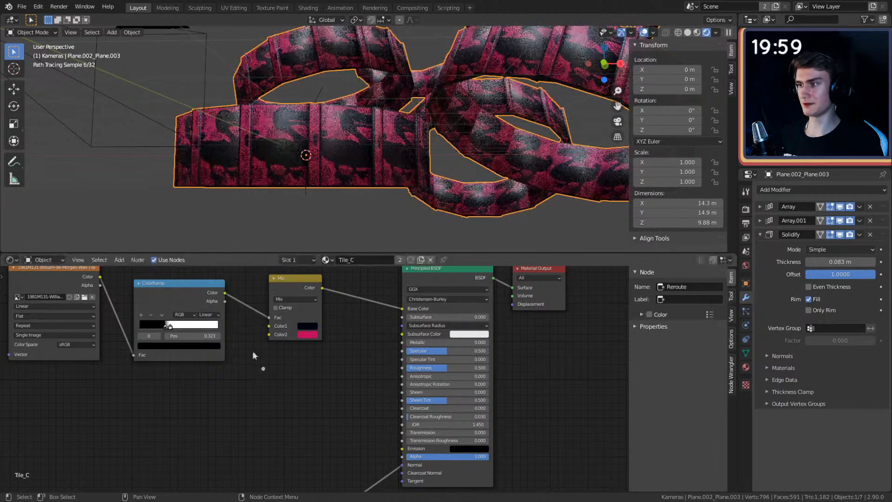
pyautogui.moveTo(224, 291); pyautogui.dragTo(263, 368)
pyautogui.scroll(2, 265, 367)
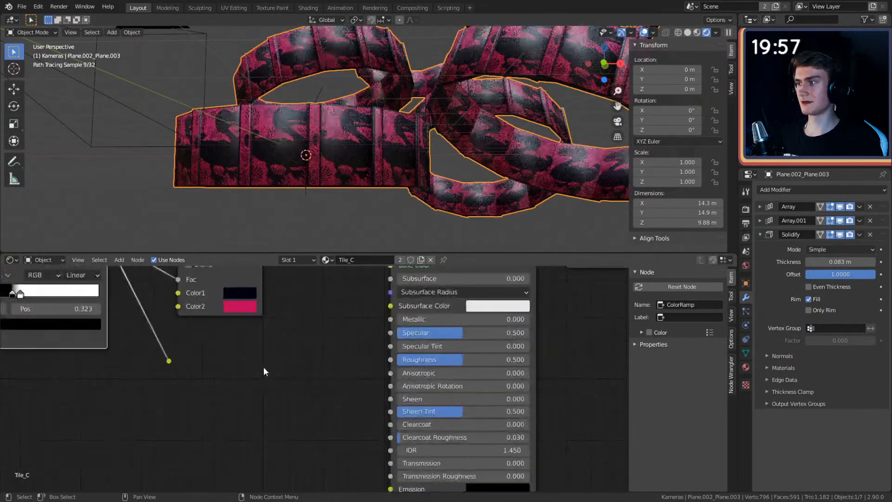
pyautogui.moveTo(170, 361); pyautogui.dragTo(390, 360)
pyautogui.moveTo(171, 354); pyautogui.dragTo(326, 361, button='middle')
pyautogui.moveTo(328, 130)
pyautogui.mouseDown(button='middle')
pyautogui.moveTo(383, 129)
pyautogui.moveTo(333, 131)
pyautogui.mouseUp(button='middle')
pyautogui.scroll(2, 383, 129)
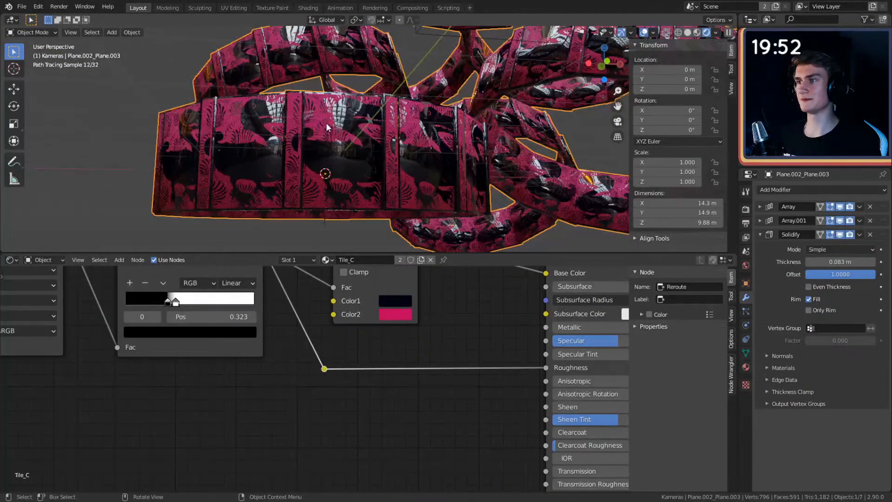
pyautogui.moveTo(345, 133); pyautogui.dragTo(379, 141, button='middle')
pyautogui.scroll(4, 377, 119)
pyautogui.scroll(-3, 386, 118)
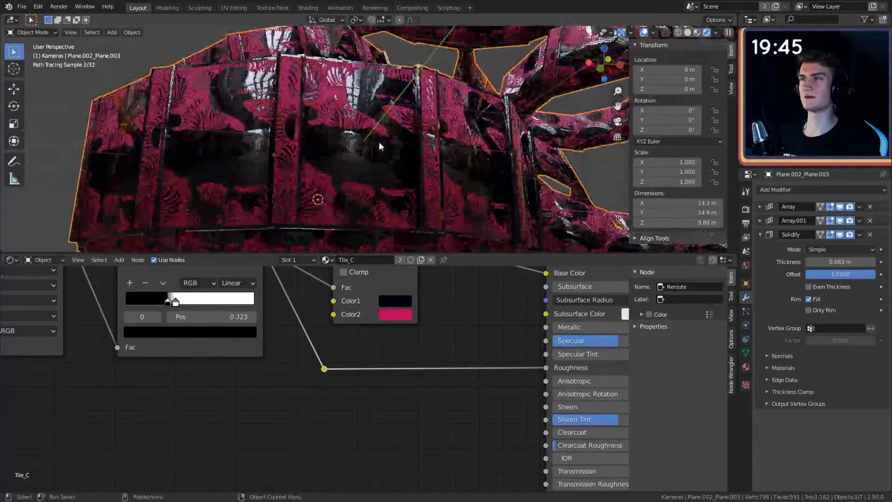
pyautogui.scroll(2, 419, 423)
# Step: Move the duck tile's Image Texture and ColorRamp nodes farther from the Mix node to make room
pyautogui.moveTo(254, 349); pyautogui.dragTo(386, 412, button='middle')
pyautogui.moveTo(302, 296); pyautogui.dragTo(266, 298)
pyautogui.scroll(-3, 343, 365)
pyautogui.scroll(-1, 345, 365)
pyautogui.moveTo(345, 365); pyautogui.dragTo(386, 358, button='middle')
pyautogui.moveTo(288, 275); pyautogui.dragTo(128, 304)
pyautogui.moveTo(323, 294); pyautogui.dragTo(160, 295)
pyautogui.click(332, 353)
pyautogui.moveTo(344, 358); pyautogui.dragTo(378, 344, button='middle')
# Step: Insert a second ColorRamp node on the link between the first ColorRamp and the Roughness reroute
pyautogui.hotkey('shift', 'a')
pyautogui.moveTo(231, 305)
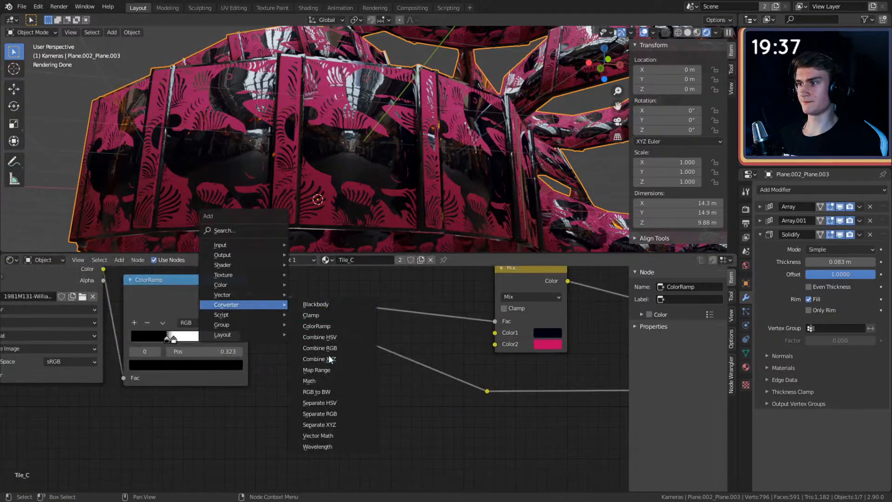
pyautogui.click(319, 326)
pyautogui.click(307, 367)
pyautogui.scroll(2, 298, 369)
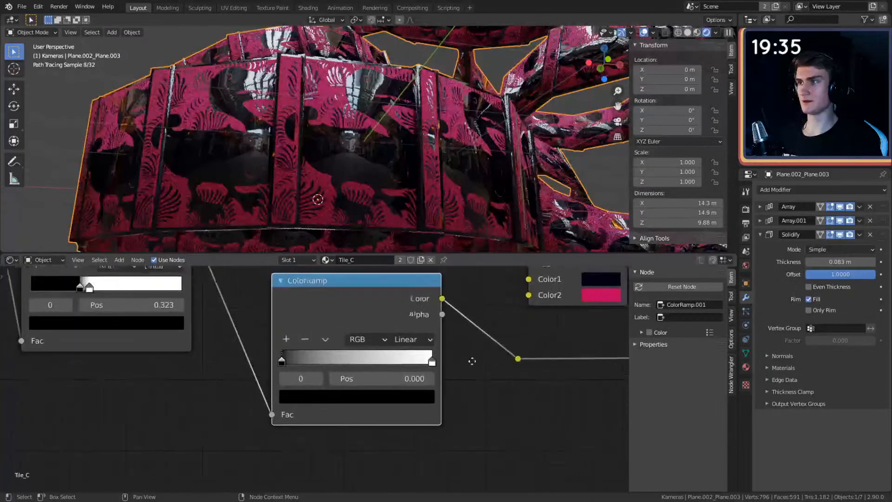
# Step: Lighten the second ColorRamp's black stop to a grey with value 0.525
pyautogui.click(324, 398)
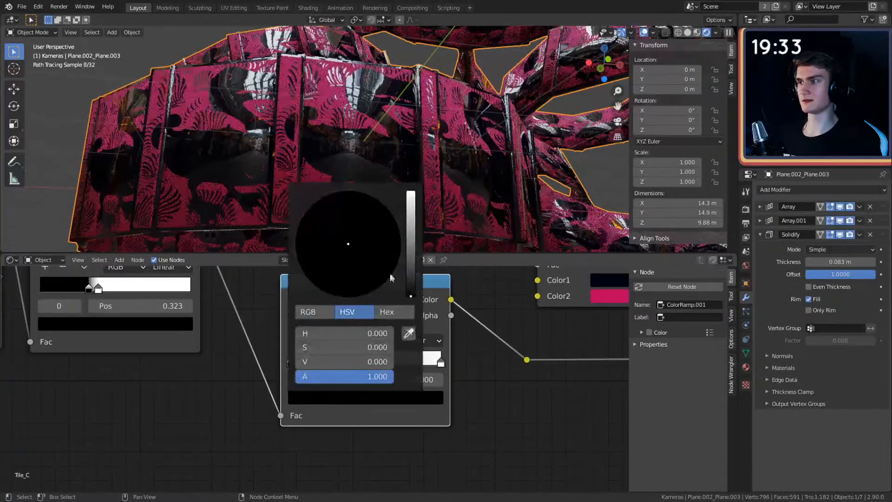
pyautogui.moveTo(410, 295); pyautogui.dragTo(411, 241)
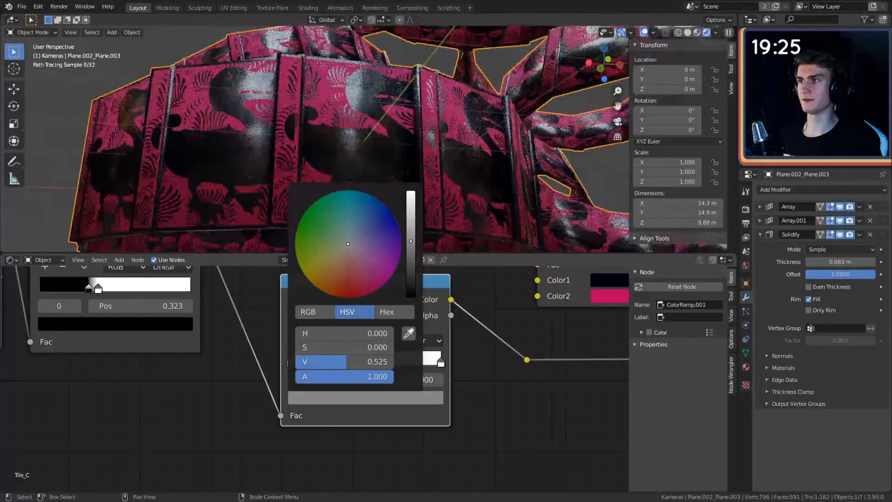
pyautogui.scroll(-2, 528, 369)
pyautogui.scroll(-5, 367, 138)
pyautogui.scroll(6, 383, 166)
pyautogui.scroll(-4, 458, 177)
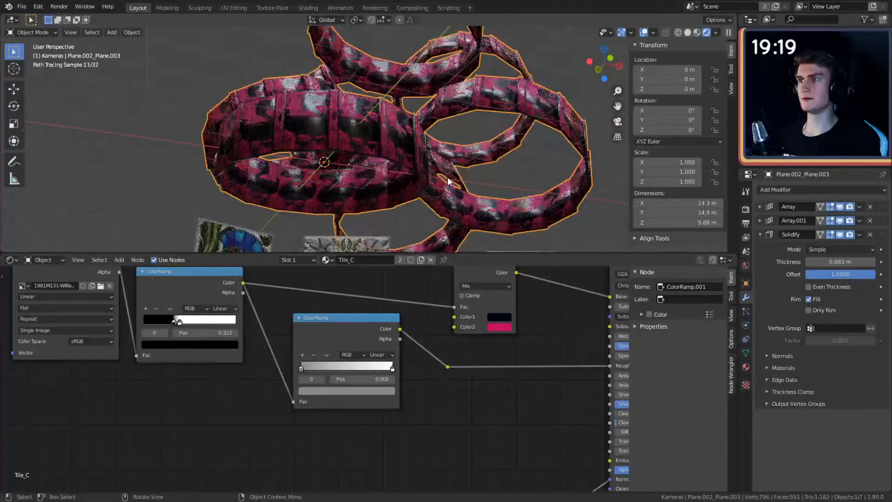
# Step: Delete the three picture tile planes beneath the duck-tile rings
pyautogui.scroll(-2, 444, 178)
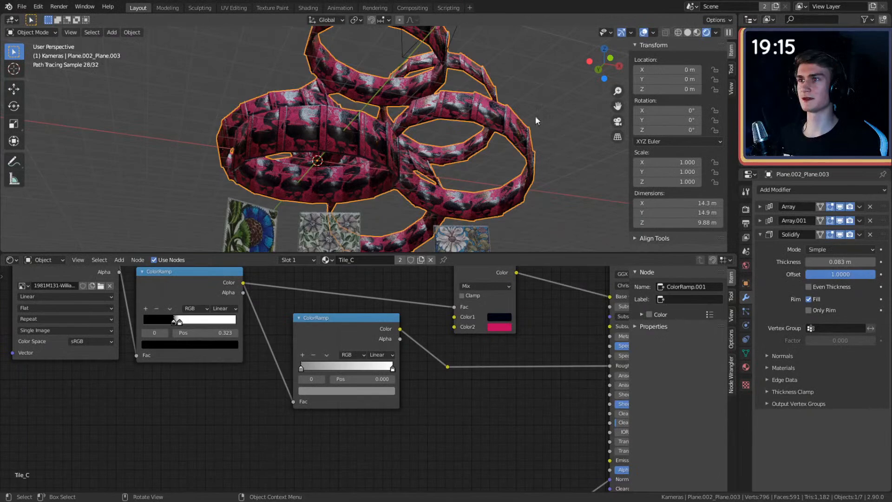
pyautogui.scroll(-1, 446, 360)
pyautogui.scroll(-3, 461, 156)
pyautogui.scroll(6, 462, 157)
pyautogui.moveTo(192, 154); pyautogui.dragTo(525, 216)
pyautogui.press('Delete')
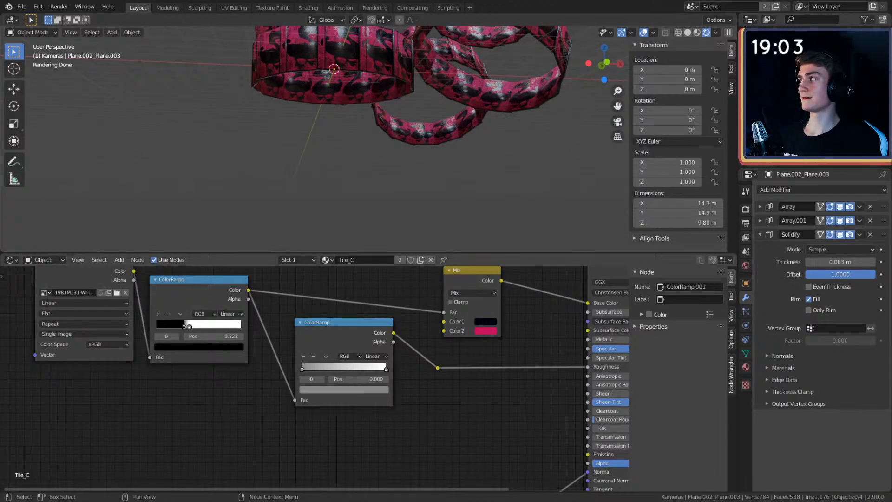
# Step: Remove the Solidify, Array.001 and Array modifiers from the ring object, leaving a single duck tile
pyautogui.moveTo(409, 84)
pyautogui.mouseDown(button='middle')
pyautogui.moveTo(379, 127)
pyautogui.moveTo(375, 177)
pyautogui.moveTo(431, 135)
pyautogui.mouseUp(button='middle')
pyautogui.click(431, 136)
pyautogui.scroll(-2, 408, 368)
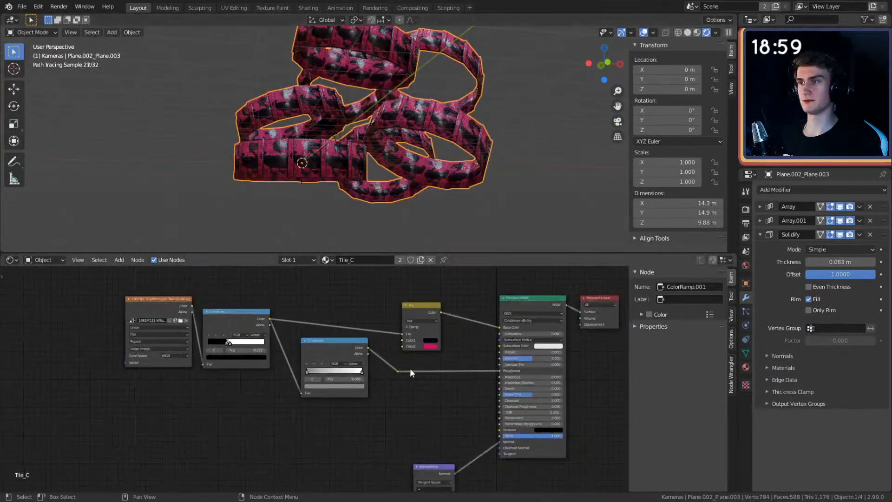
pyautogui.moveTo(408, 368); pyautogui.dragTo(389, 385, button='middle')
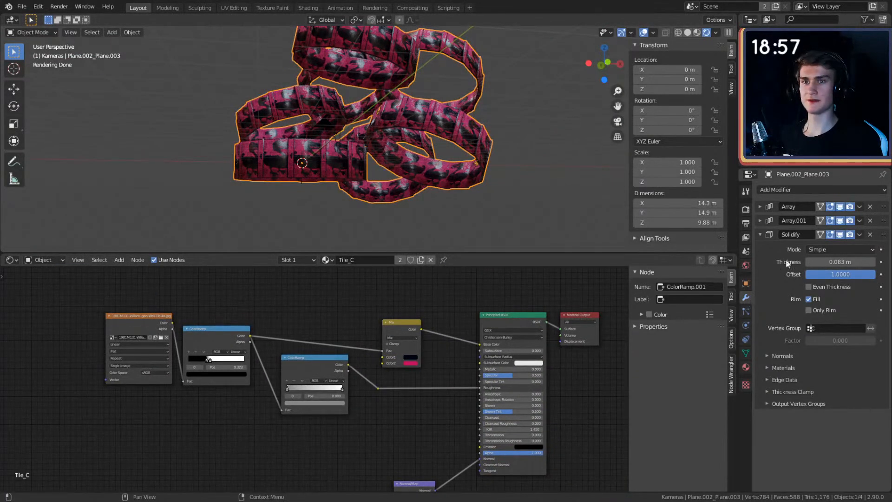
pyautogui.click(870, 234)
pyautogui.click(870, 221)
pyautogui.click(871, 206)
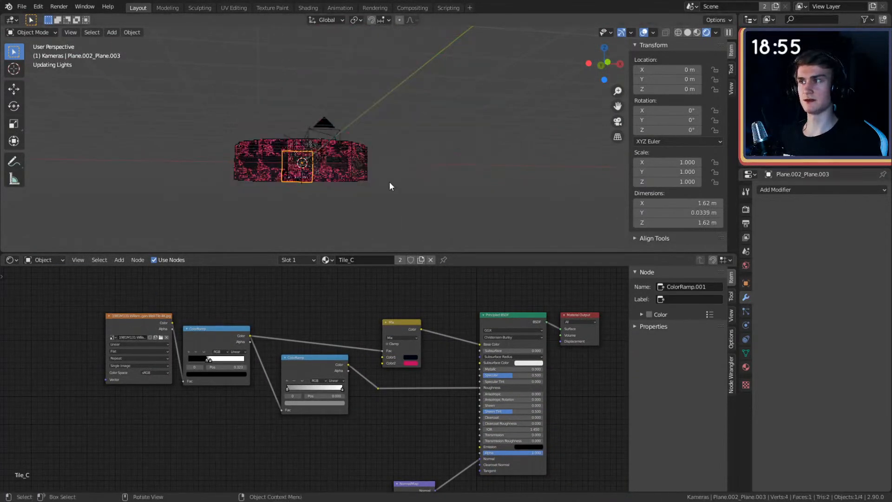
# Step: Mirror the duck tile's mesh by scaling it -1 along global X and flip its normals
pyautogui.moveTo(464, 153)
pyautogui.mouseDown(button='middle')
pyautogui.moveTo(474, 157)
pyautogui.moveTo(403, 153)
pyautogui.mouseUp(button='middle')
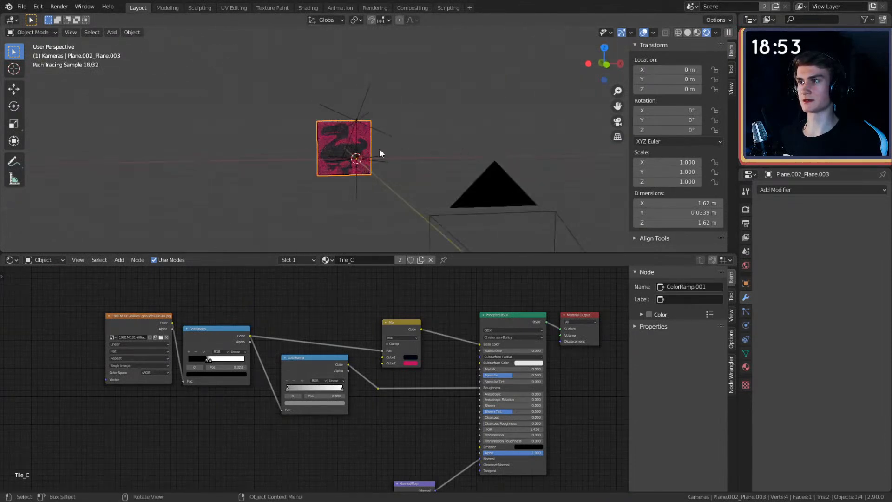
pyautogui.click(337, 138)
pyautogui.moveTo(337, 139)
pyautogui.mouseDown(button='middle')
pyautogui.moveTo(456, 137)
pyautogui.moveTo(459, 145)
pyautogui.mouseUp(button='middle')
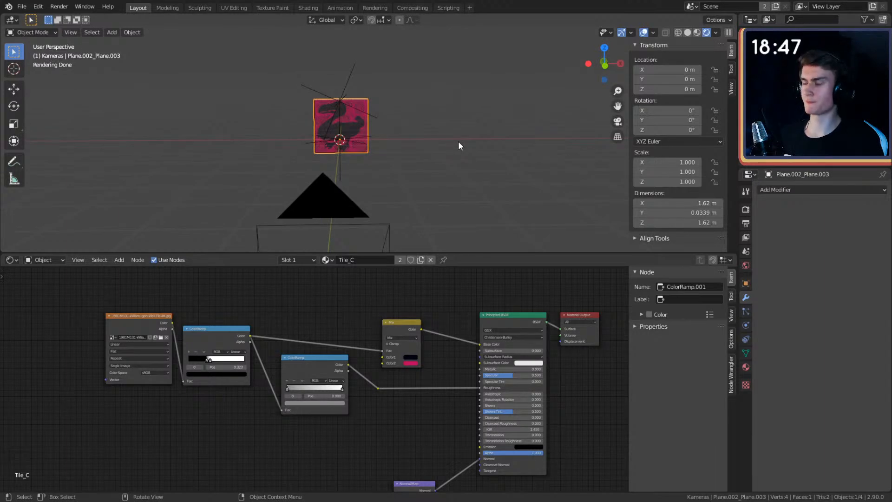
pyautogui.press('Tab')
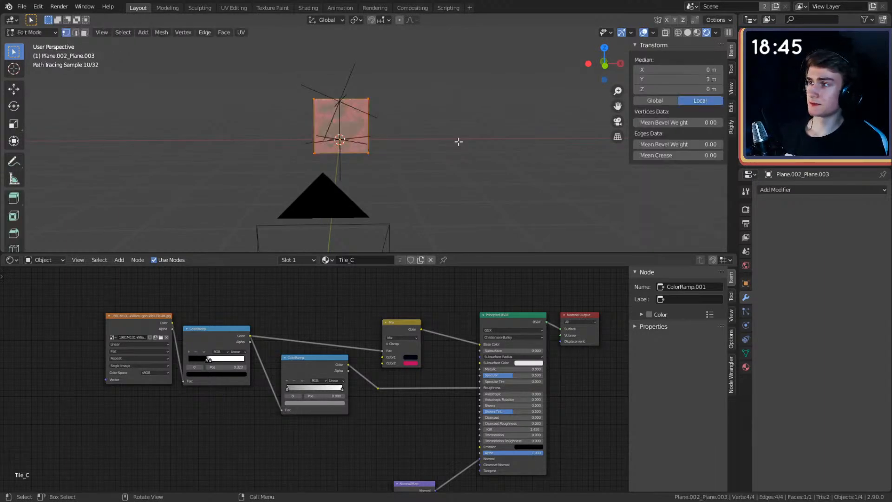
pyautogui.press('s')
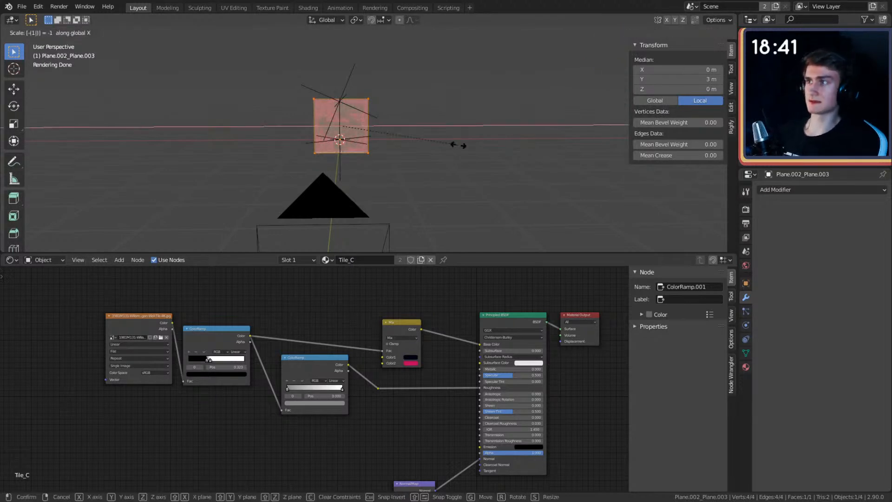
pyautogui.press('Return')
pyautogui.press('F3')
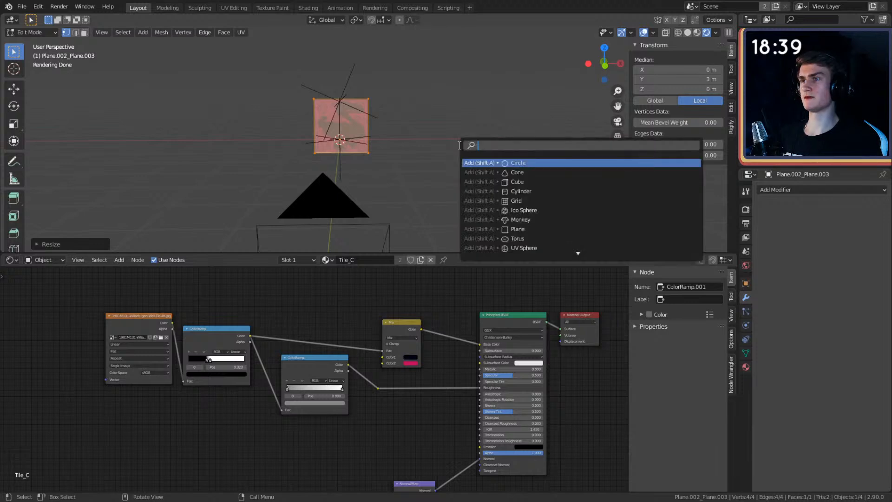
pyautogui.write('fli')
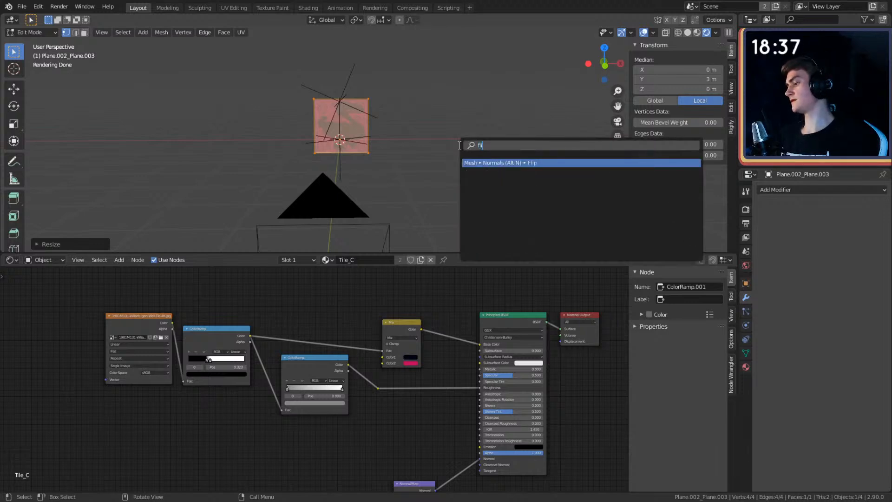
pyautogui.click(494, 162)
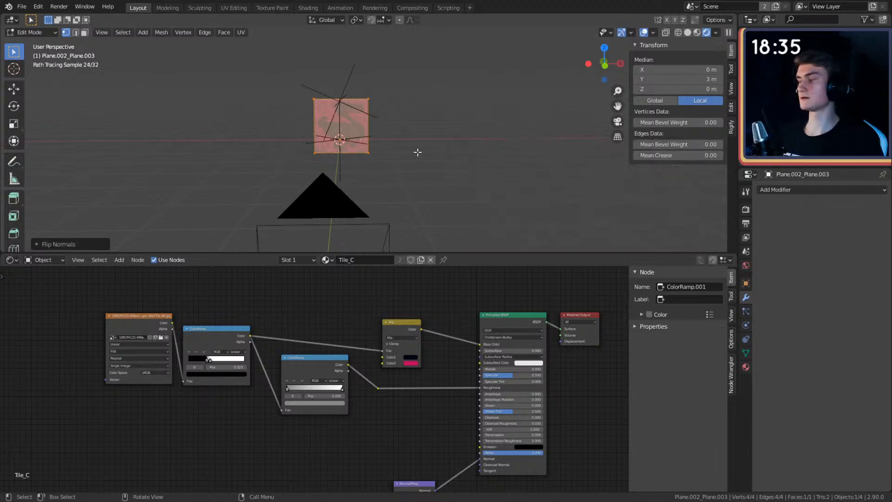
pyautogui.press('Tab')
# Step: Move the duck tile's mesh along Y so that it is centred on the object's origin
pyautogui.moveTo(417, 152); pyautogui.dragTo(509, 170, button='middle')
pyautogui.scroll(3, 462, 151)
pyautogui.click(359, 120)
pyautogui.press('Tab')
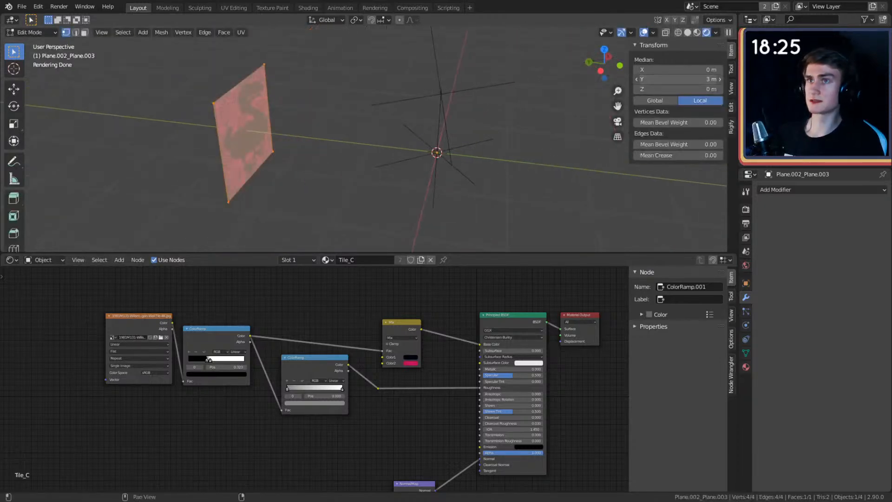
pyautogui.press('Return')
pyautogui.moveTo(483, 157); pyautogui.dragTo(432, 148, button='middle')
pyautogui.press('Tab')
# Step: Scale the duck tile up to about 1.77 and freely rotate it to about -55.4°, 17.8°, -11.1°
pyautogui.scroll(-2, 432, 148)
pyautogui.press('s')
pyautogui.click(508, 160)
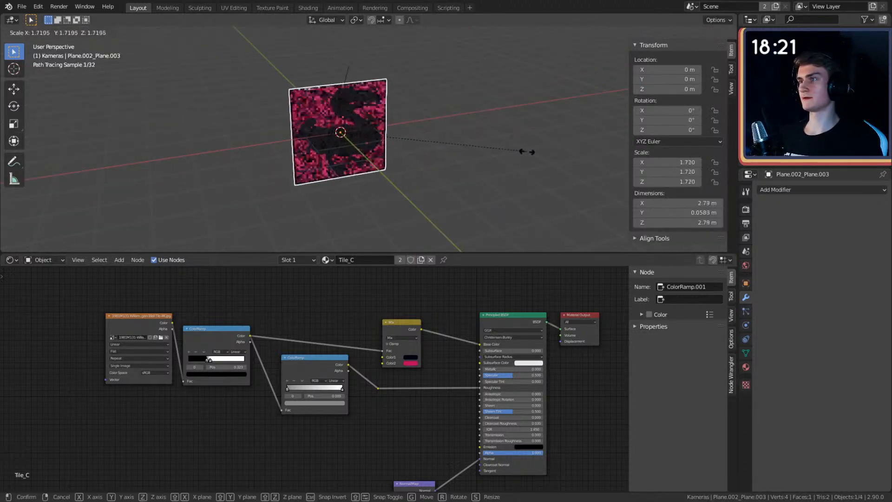
pyautogui.press('r')
pyautogui.press('r')
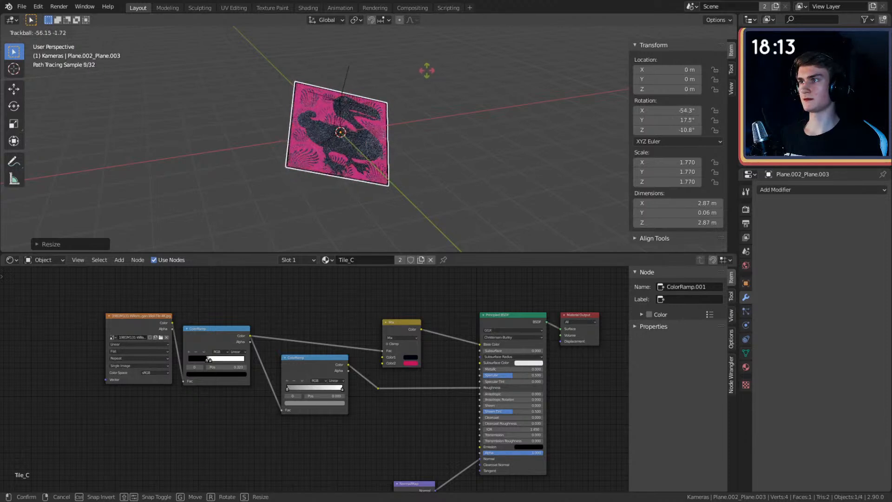
pyautogui.click(428, 73)
# Step: Select the camera, split the node editor area vertically and change the new area to a 3D viewport
pyautogui.scroll(-5, 436, 121)
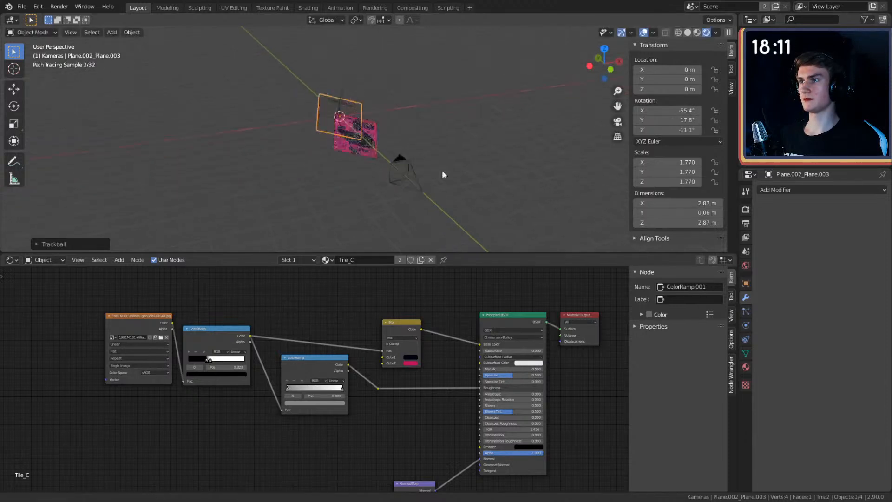
pyautogui.click(389, 142)
pyautogui.rightClick(250, 253)
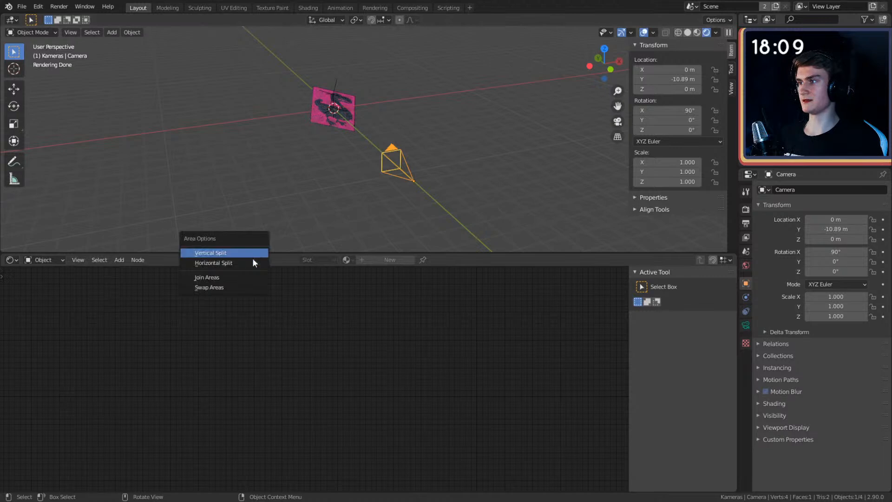
pyautogui.click(250, 262)
pyautogui.click(9, 261)
pyautogui.click(31, 296)
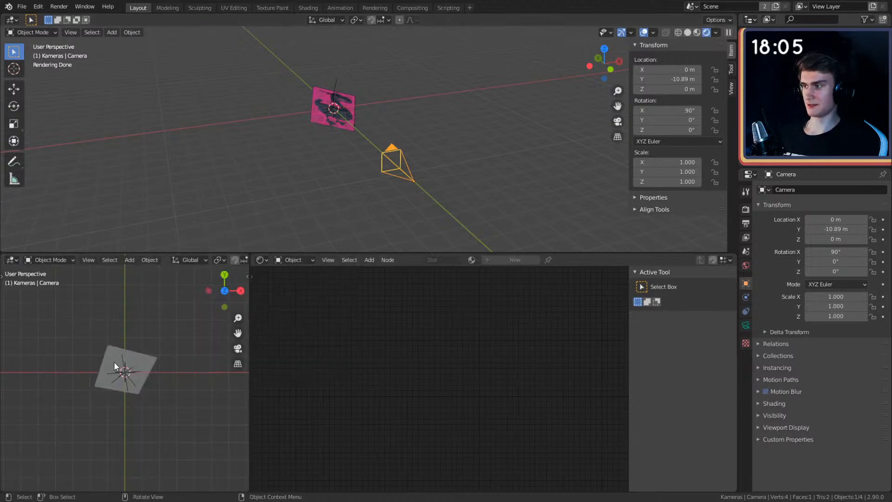
# Step: Show the camera view with Rendered shading in the new viewport and switch the main viewport to Solid shading
pyautogui.press('KP_0')
pyautogui.press('z')
pyautogui.click(130, 326)
pyautogui.press('z')
pyautogui.click(411, 169)
# Step: Add a Damped Track constraint to the camera, target the duck tile and set the track axis to -Z
pyautogui.moveTo(445, 150)
pyautogui.keyDown('shift'); pyautogui.mouseDown(button='middle')
pyautogui.moveTo(433, 154)
pyautogui.moveTo(448, 160)
pyautogui.mouseUp(button='middle'); pyautogui.keyUp('shift')
pyautogui.moveTo(384, 165); pyautogui.dragTo(395, 109, button='middle')
pyautogui.scroll(2, 421, 166)
pyautogui.click(416, 184)
pyautogui.scroll(-2, 439, 195)
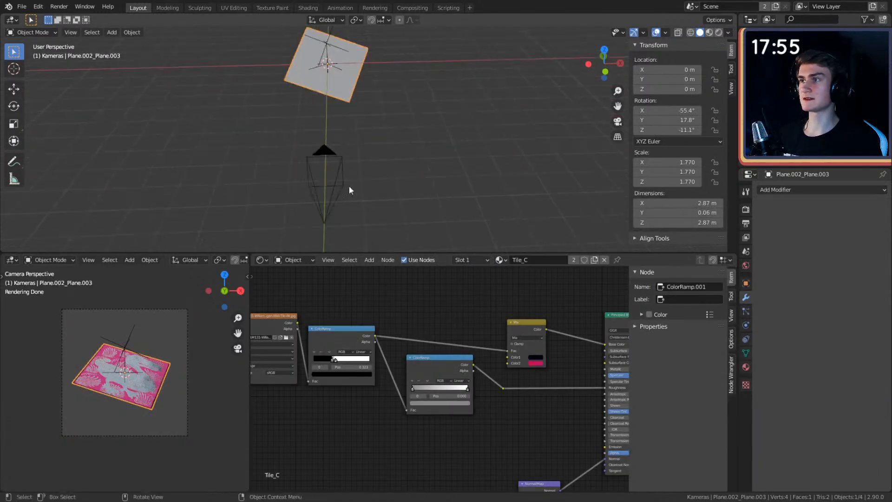
pyautogui.click(343, 185)
pyautogui.click(746, 312)
pyautogui.click(799, 190)
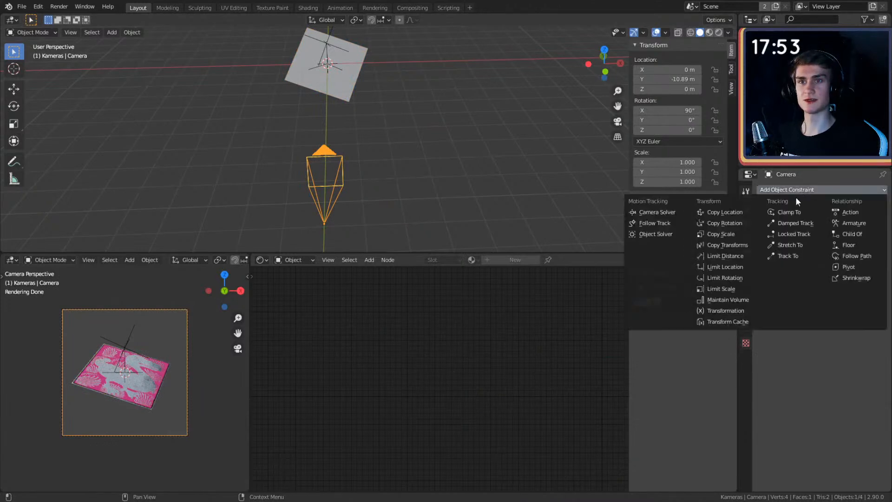
pyautogui.click(796, 223)
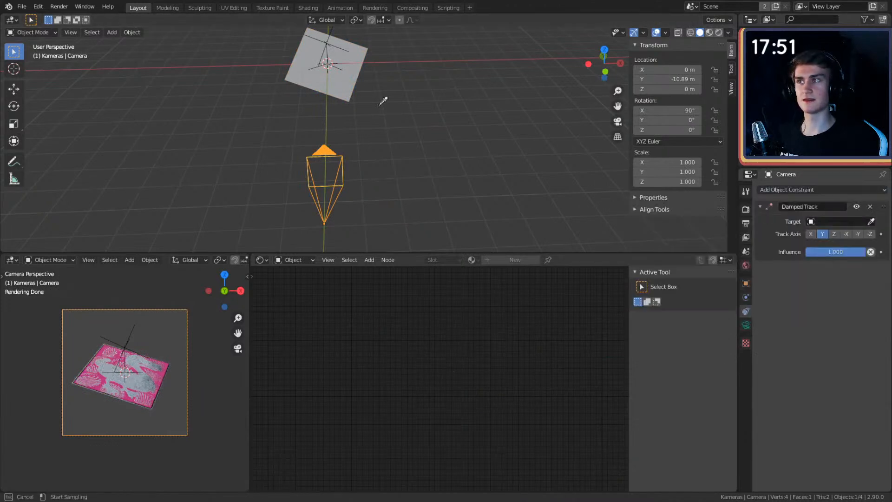
pyautogui.click(345, 75)
pyautogui.moveTo(414, 195); pyautogui.dragTo(442, 229, button='middle')
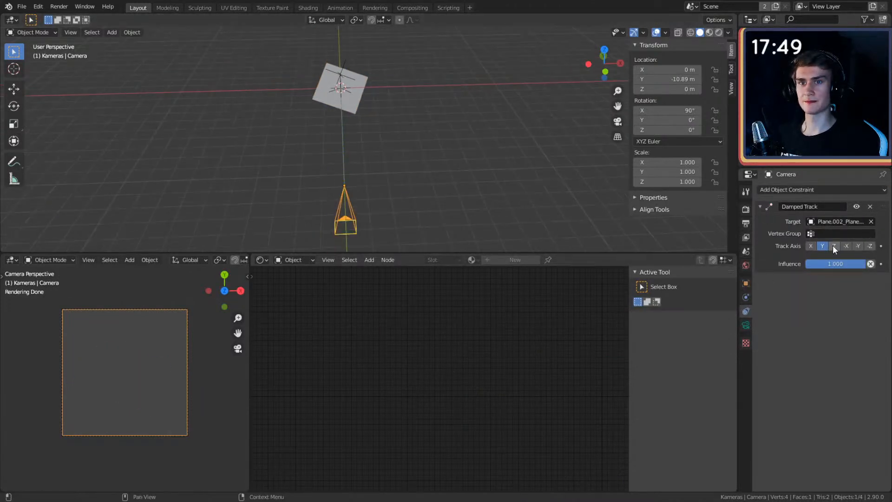
pyautogui.click(870, 246)
# Step: Move the camera close to the duck tile, to about X 1.87 m, Y -4.38 m, Z -0.16 m
pyautogui.moveTo(367, 140); pyautogui.dragTo(474, 177, button='middle')
pyautogui.press('g')
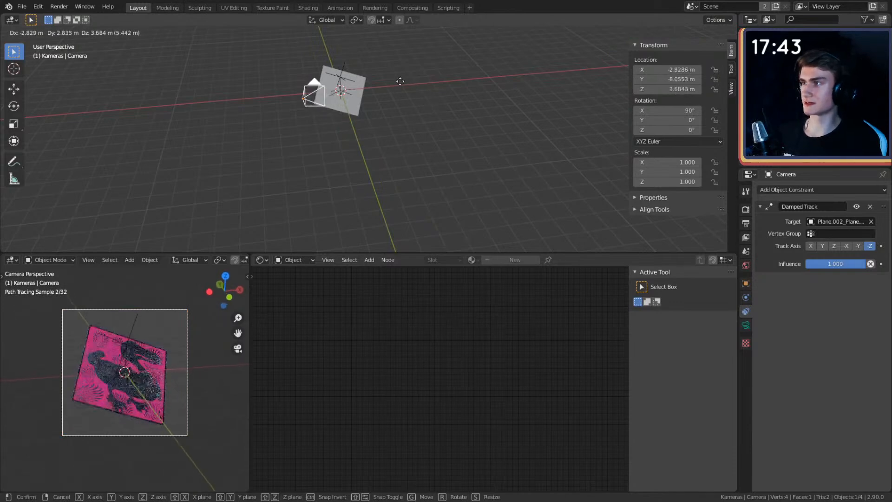
pyautogui.click(398, 79)
pyautogui.scroll(2, 384, 124)
pyautogui.moveTo(436, 164); pyautogui.dragTo(296, 144, button='middle')
pyautogui.press('g')
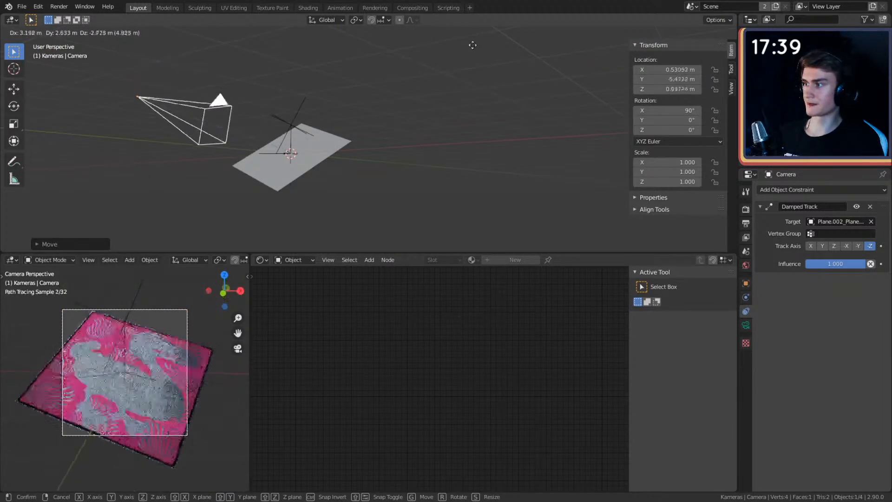
pyautogui.click(551, 91)
pyautogui.moveTo(375, 131); pyautogui.dragTo(404, 137, button='middle')
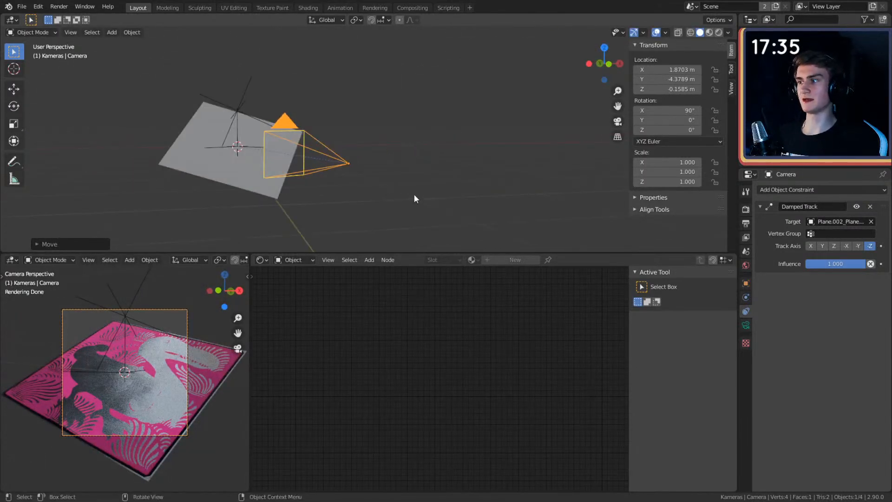
# Step: Set the camera's focal length to 120 mm
pyautogui.click(746, 210)
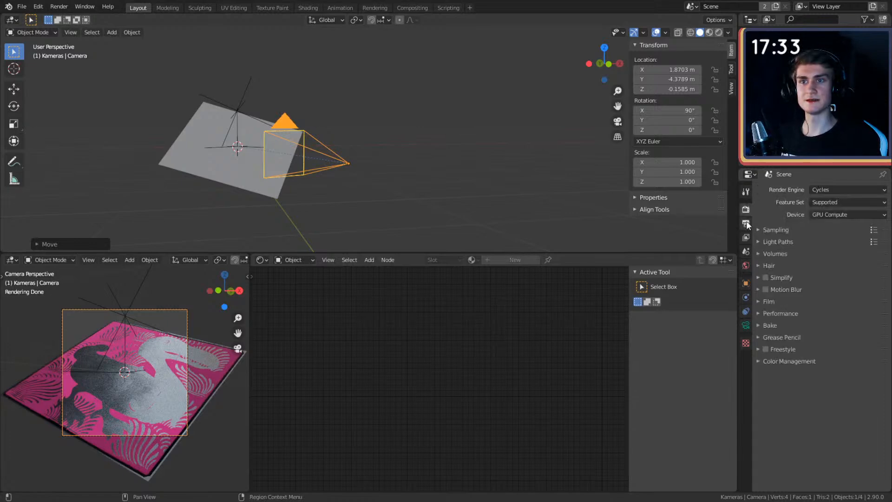
pyautogui.click(746, 223)
pyautogui.click(746, 324)
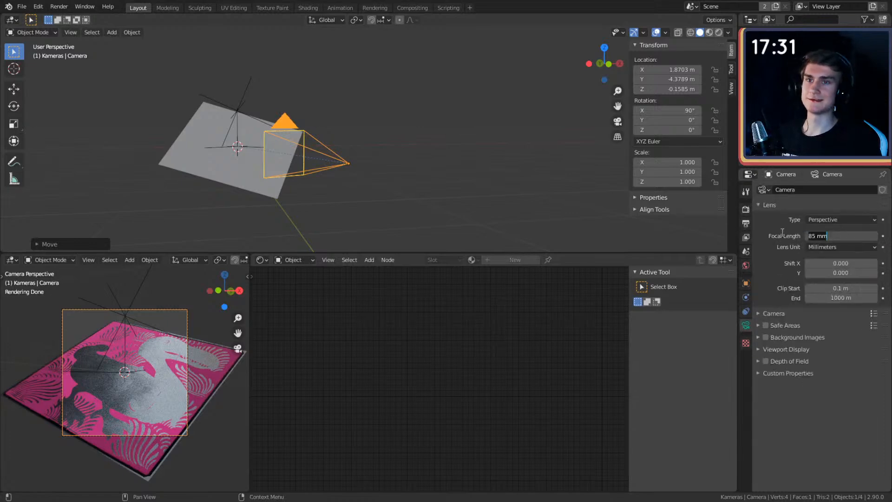
pyautogui.press('Return')
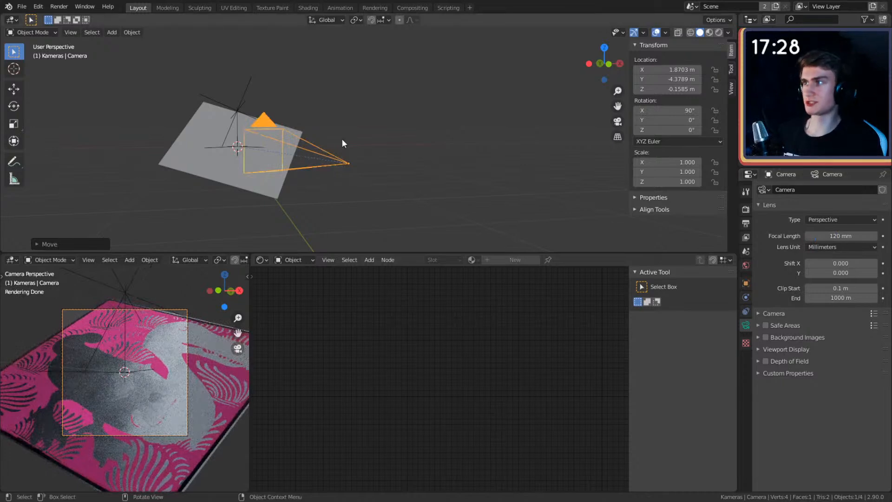
# Step: Move the camera lower for a flatter angle on the tile, to about X 2.90 m, Y -4.23 m, Z -1.30 m
pyautogui.moveTo(342, 139)
pyautogui.mouseDown(button='middle')
pyautogui.moveTo(277, 129)
pyautogui.moveTo(375, 139)
pyautogui.moveTo(338, 124)
pyautogui.mouseUp(button='middle')
pyautogui.press('g')
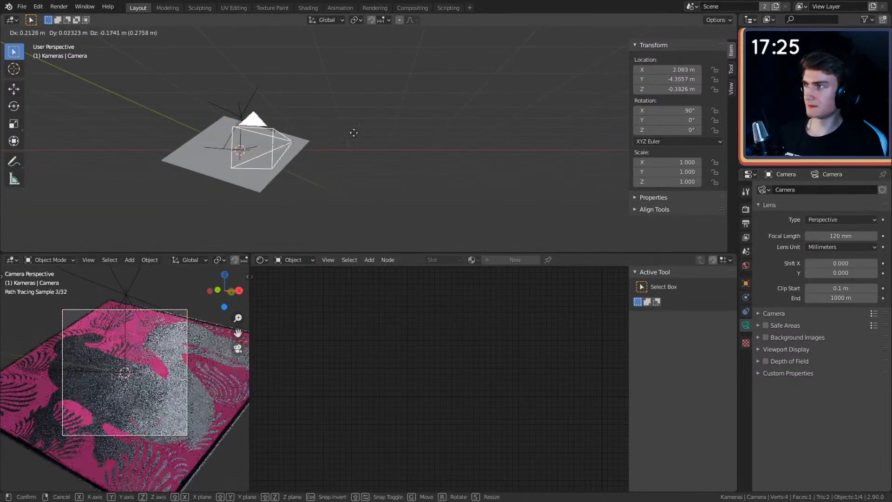
pyautogui.click(395, 184)
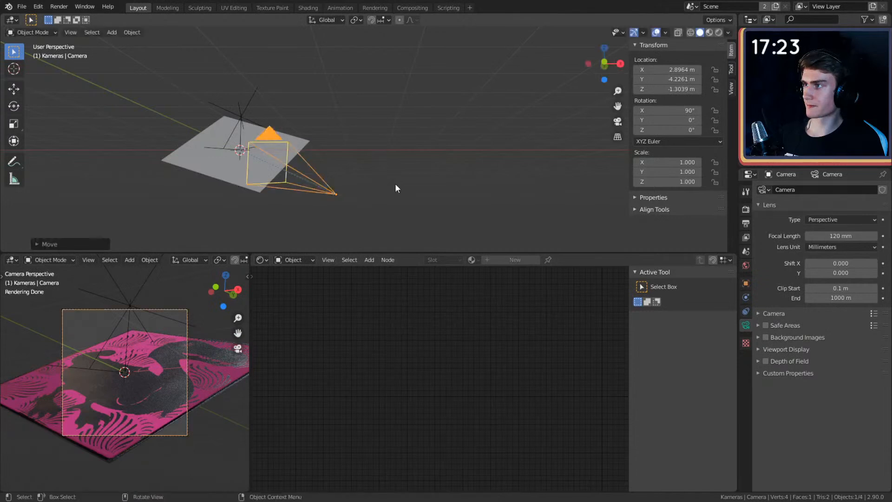
pyautogui.moveTo(395, 183); pyautogui.dragTo(364, 179, button='middle')
# Step: Remove the Damped Track constraint from the camera
pyautogui.click(227, 161)
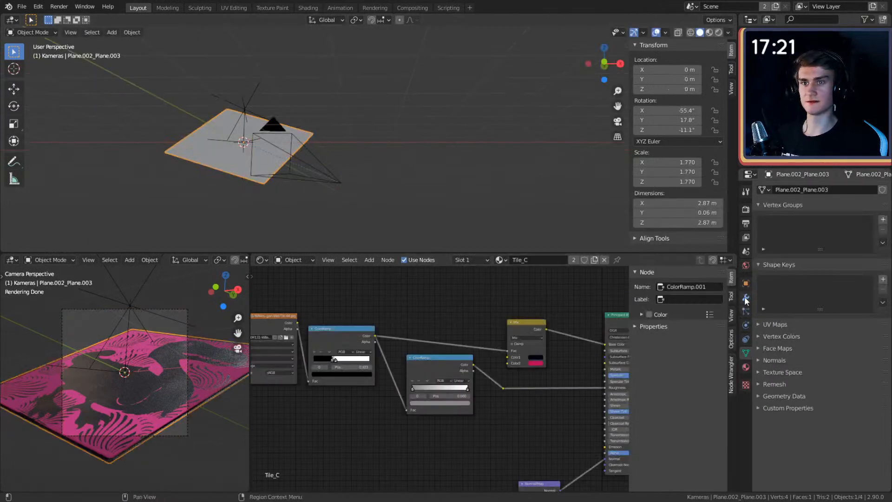
pyautogui.click(747, 339)
pyautogui.click(746, 325)
pyautogui.click(746, 339)
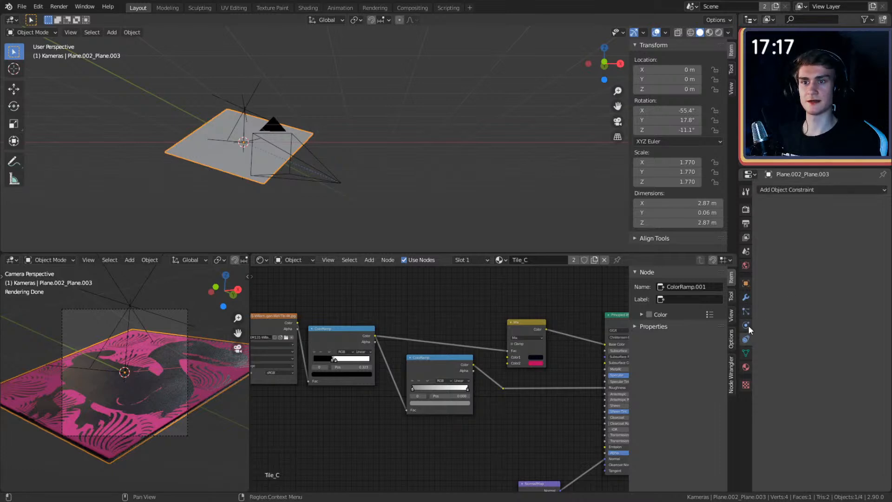
pyautogui.click(273, 125)
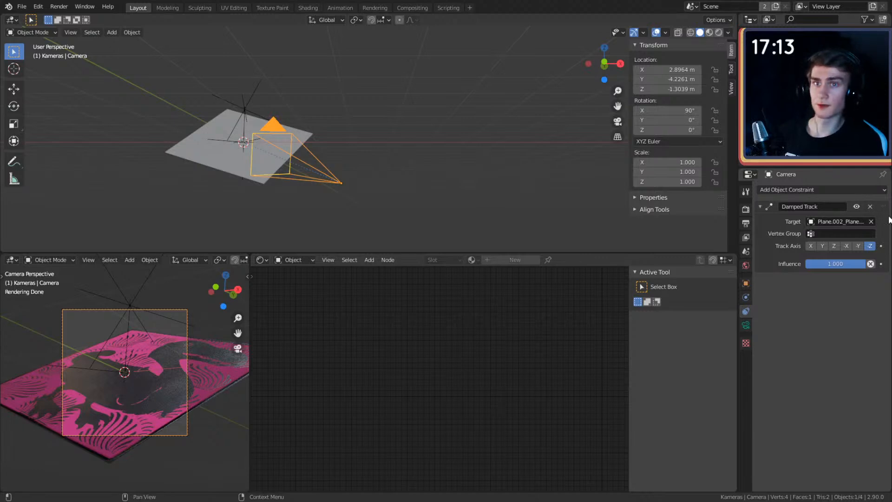
pyautogui.click(870, 207)
# Step: Freely rotate the camera to aim it at the duck tile by hand
pyautogui.moveTo(392, 154); pyautogui.dragTo(406, 171, button='middle')
pyautogui.press('r')
pyautogui.press('r')
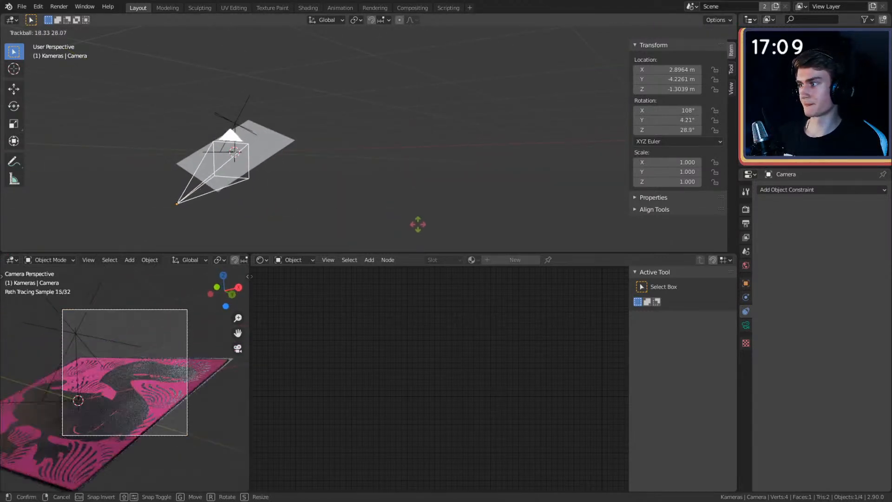
pyautogui.click(347, 201)
# Step: Move the camera close beside the tile, to about X -2.53 m, Y -1.79 m, Z -1.19 m
pyautogui.moveTo(348, 200); pyautogui.dragTo(495, 171, button='middle')
pyautogui.press('g')
pyautogui.click(366, 174)
pyautogui.moveTo(366, 174); pyautogui.dragTo(404, 156, button='middle')
pyautogui.press('g')
pyautogui.click(326, 181)
# Step: Freely rotate the camera back toward the tile, to a rotation of about X 125°, Y -1.42°, Z -62.8°
pyautogui.moveTo(363, 179); pyautogui.dragTo(398, 127, button='middle')
pyautogui.press('r')
pyautogui.press('r')
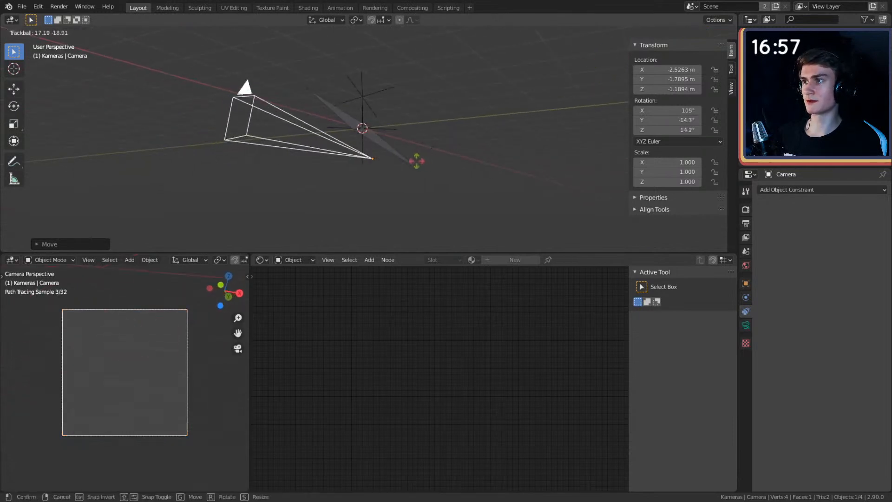
pyautogui.click(349, 163)
pyautogui.moveTo(450, 134); pyautogui.dragTo(474, 147, button='middle')
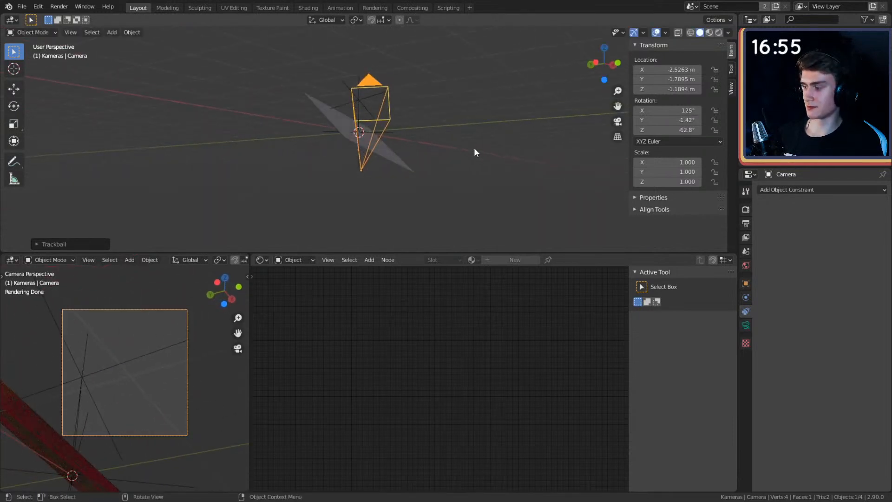
pyautogui.press('r')
pyautogui.press('x')
pyautogui.press('x')
pyautogui.rightClick(474, 147)
pyautogui.press('z')
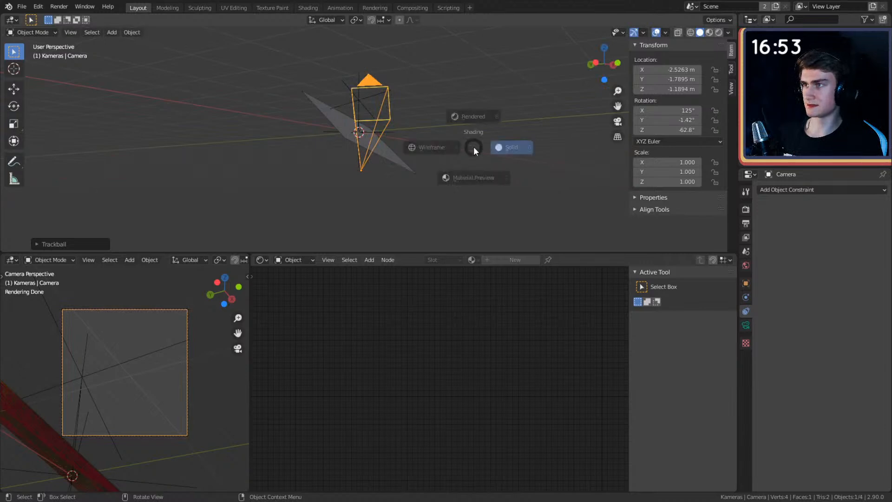
pyautogui.rightClick(474, 148)
# Step: Rotate the camera around its local Z and X axes, to about X 98.8°, Y 13.6°, Z -51.9°
pyautogui.press('r')
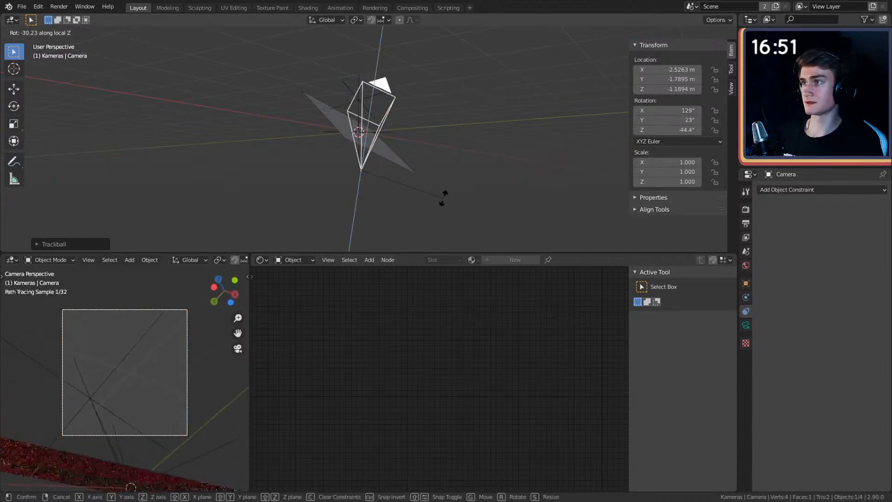
pyautogui.click(447, 184)
pyautogui.moveTo(448, 180); pyautogui.dragTo(462, 161, button='middle')
pyautogui.press('r')
pyautogui.press('x')
pyautogui.press('x')
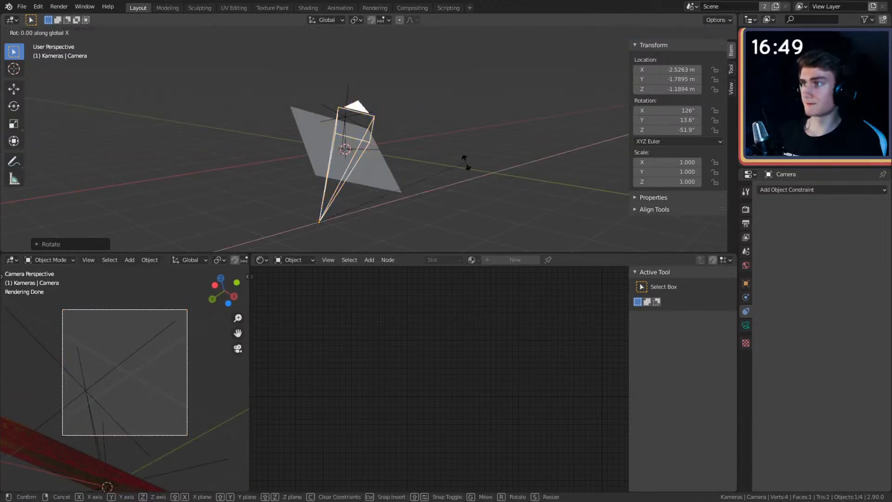
pyautogui.click(430, 217)
# Step: Raise the camera vertically to about Z -0.30 m and tilt it around its local X axis to about 86.9°
pyautogui.press('g')
pyautogui.press('z')
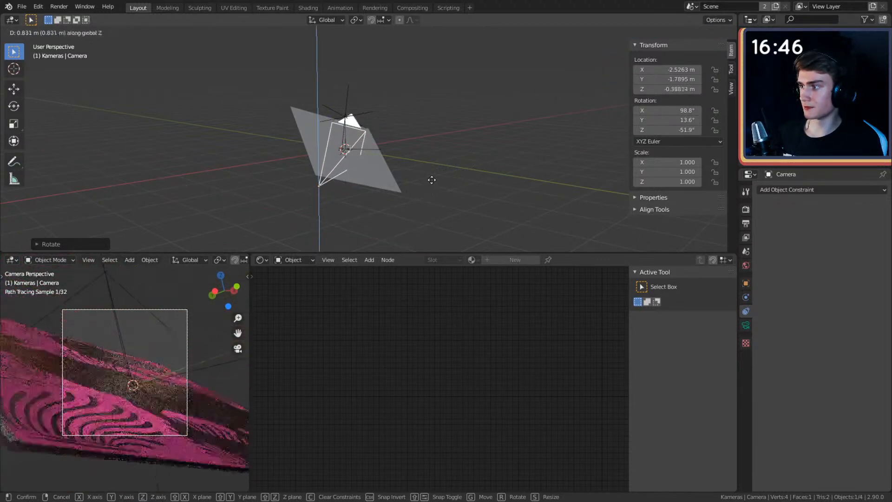
pyautogui.click(431, 158)
pyautogui.moveTo(431, 157); pyautogui.dragTo(419, 175, button='middle')
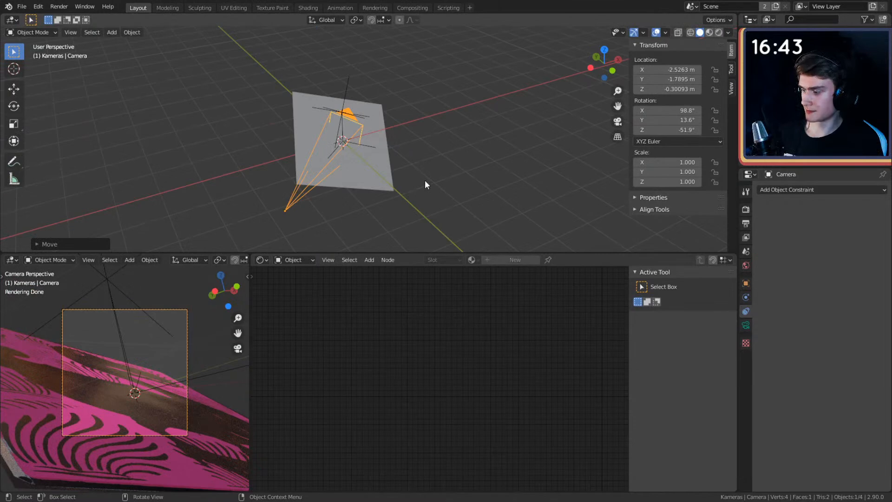
pyautogui.press('r')
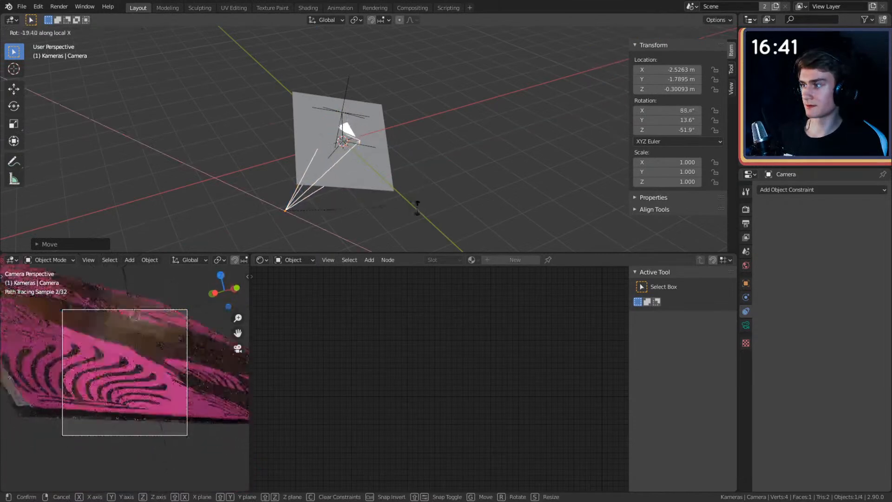
pyautogui.click(419, 203)
# Step: Raise the camera and pull it back along its local Z axis, to about X -3.98 m, Y -2.96 m, Z 0.53 m
pyautogui.press('g')
pyautogui.press('z')
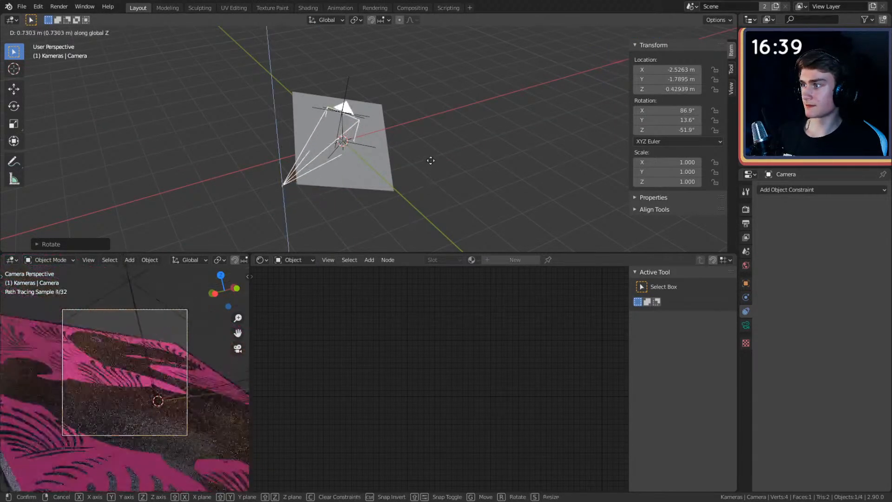
pyautogui.click(430, 162)
pyautogui.press('g')
pyautogui.press('z')
pyautogui.press('z')
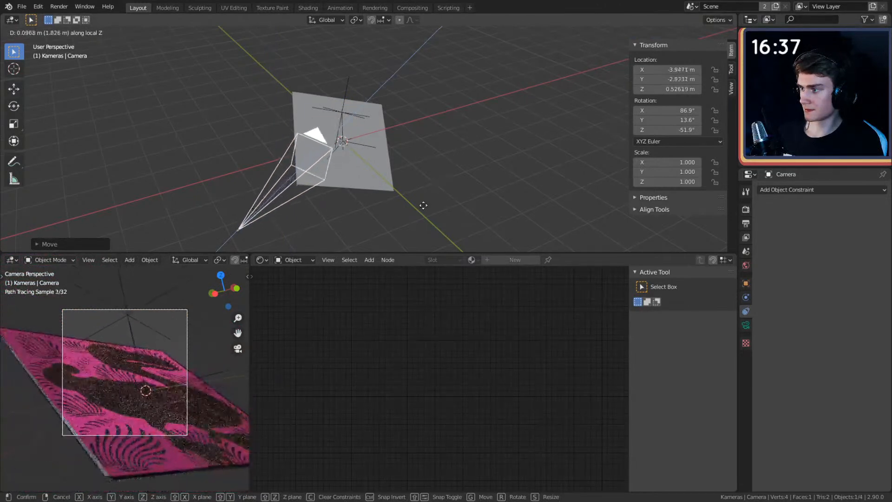
pyautogui.click(423, 205)
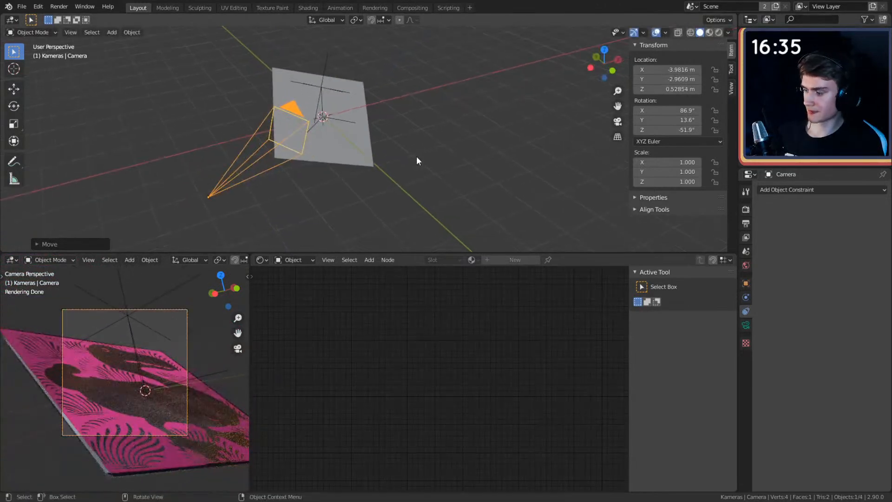
# Step: Shift the camera horizontally and lower it slightly, to about X -3.88 m, Y -3.15 m, Z 0.42 m, and deselect it
pyautogui.press('g')
pyautogui.hotkey('shift', 'z')
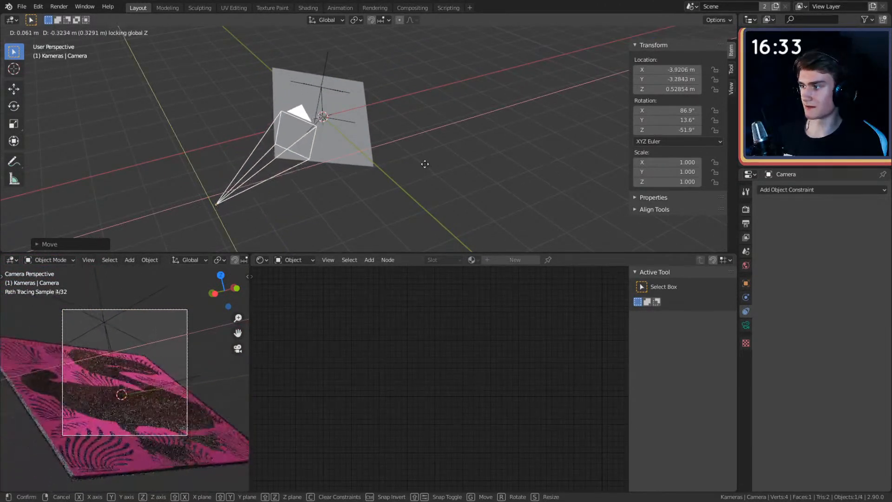
pyautogui.click(426, 159)
pyautogui.press('g')
pyautogui.press('z')
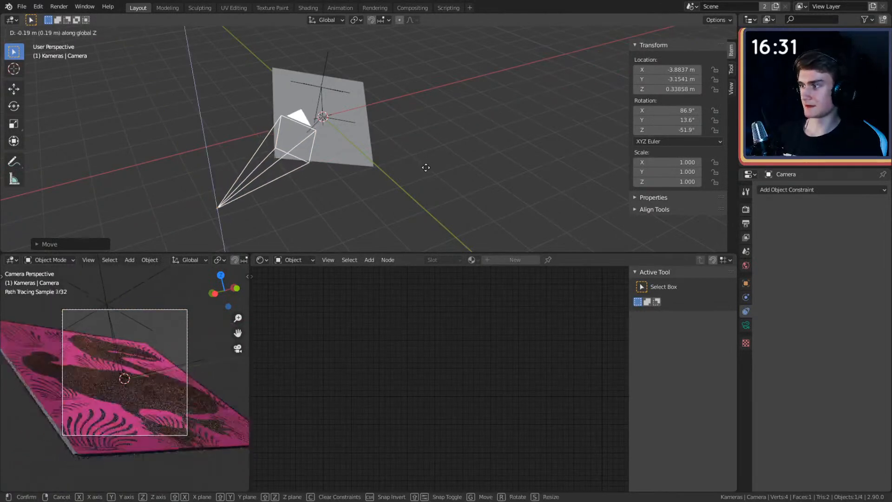
pyautogui.click(428, 163)
pyautogui.click(441, 113)
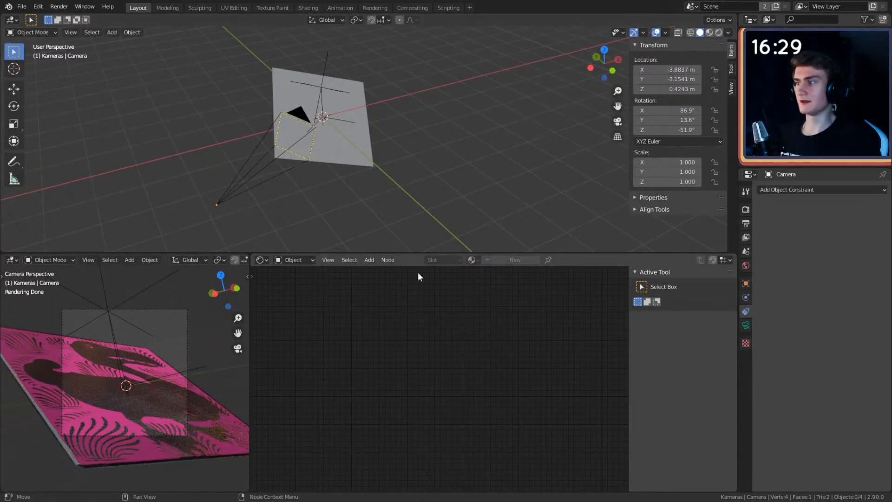
# Step: Show the World shader nodes and set the color of the lower Background node to a dark purple
pyautogui.click(295, 284)
pyautogui.scroll(5, 397, 344)
pyautogui.click(386, 399)
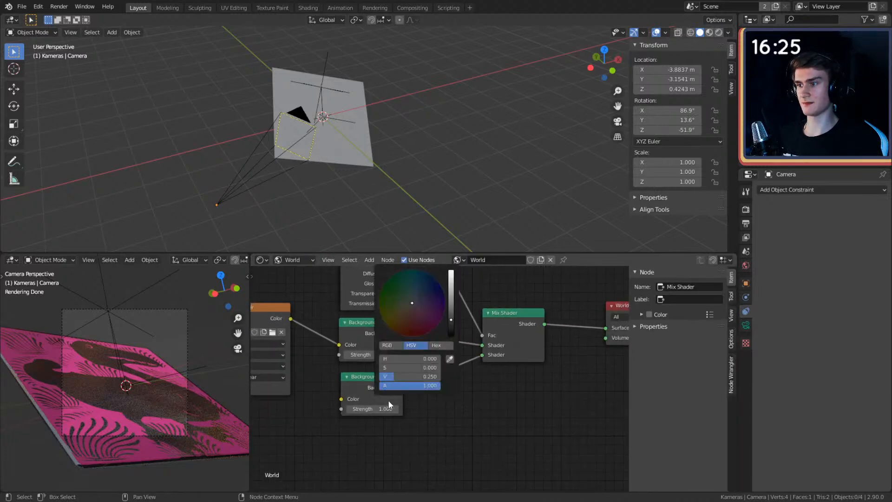
pyautogui.click(413, 303)
pyautogui.scroll(-2, 442, 326)
pyautogui.scroll(1, 472, 333)
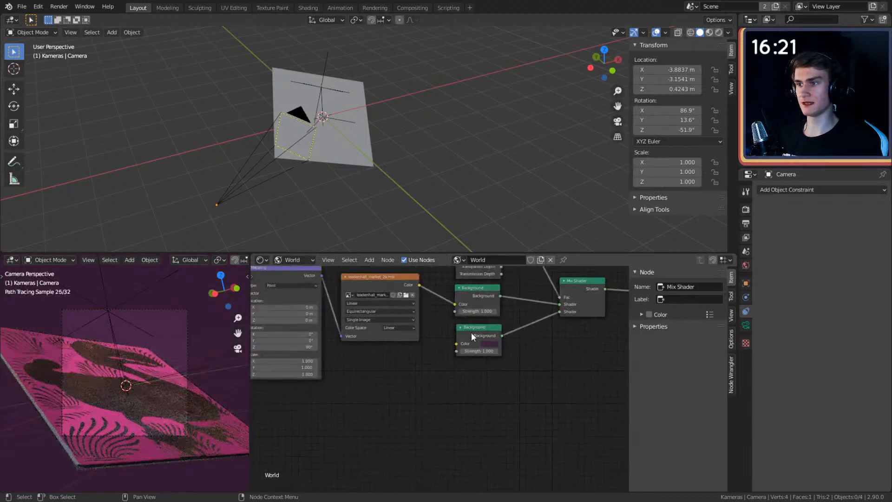
pyautogui.click(471, 336)
# Step: Widen the camera preview area and set the camera's passepartout opacity to 1.000
pyautogui.moveTo(251, 305); pyautogui.dragTo(294, 297)
pyautogui.click(746, 325)
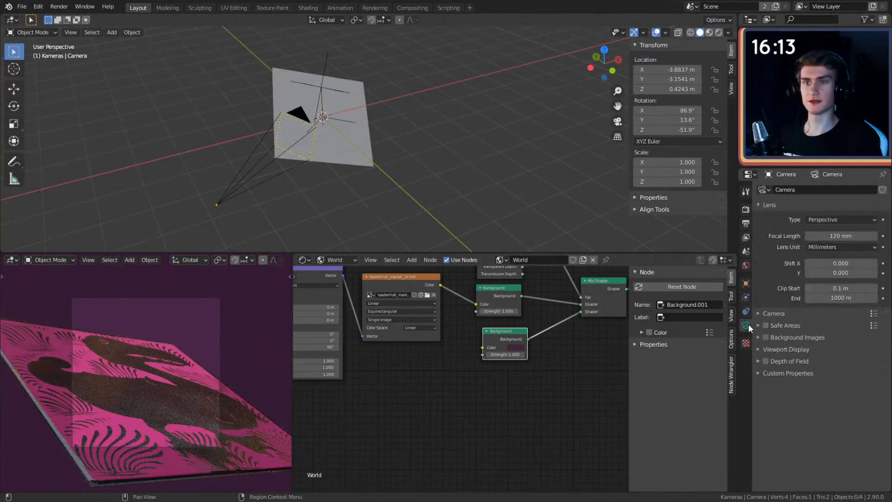
pyautogui.click(759, 350)
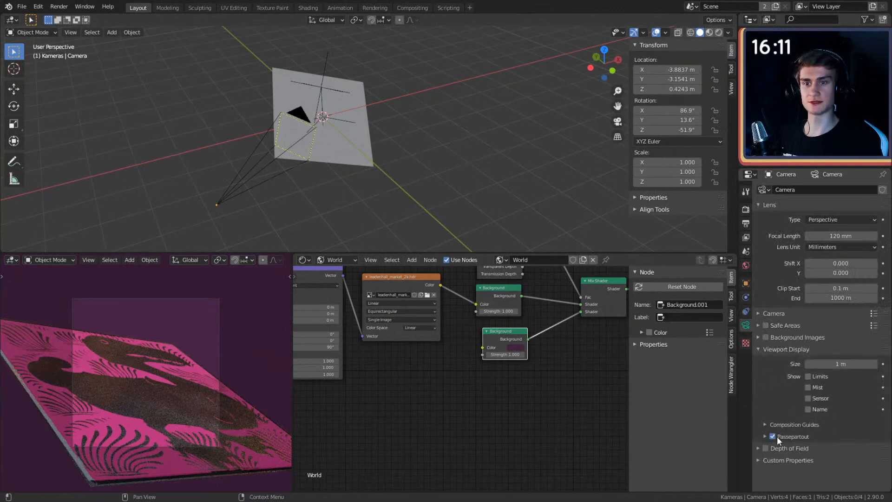
pyautogui.moveTo(831, 449); pyautogui.dragTo(876, 450)
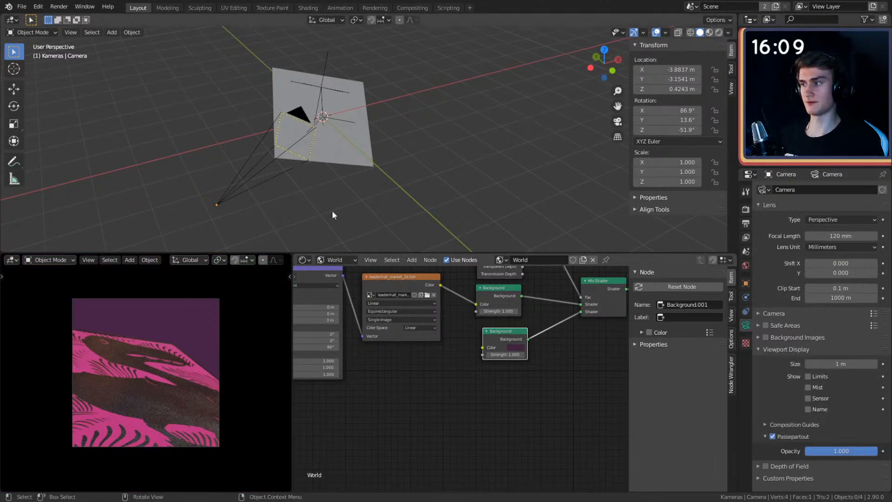
# Step: Tilt the camera downward by about 2° around its local X axis
pyautogui.keyDown('shift'); pyautogui.moveTo(324, 160); pyautogui.dragTo(305, 83, button='middle'); pyautogui.keyUp('shift')
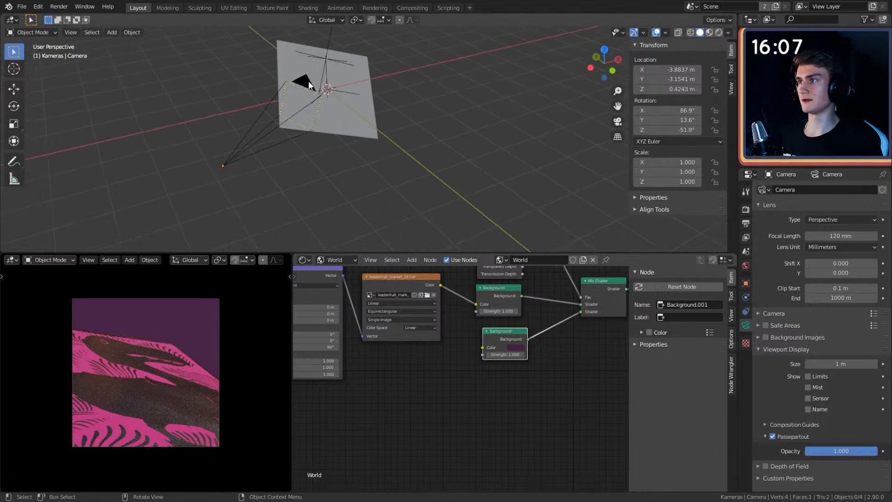
pyautogui.press('x')
pyautogui.press('x')
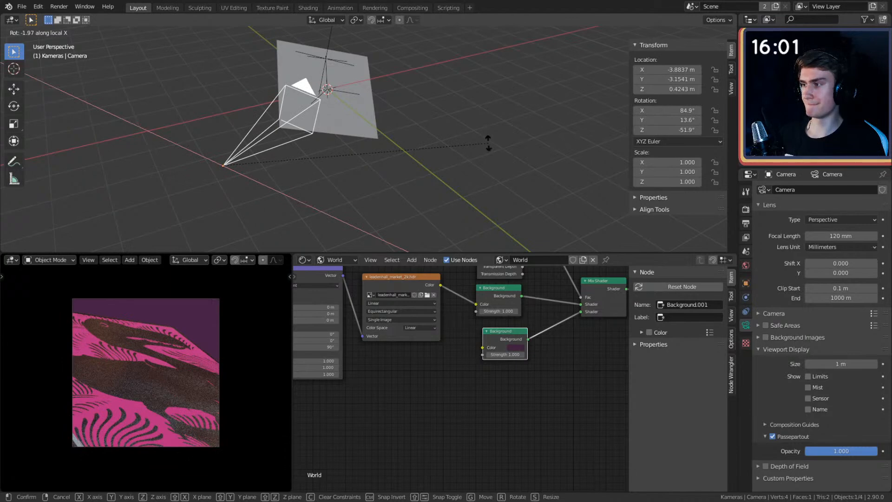
pyautogui.click(484, 139)
# Step: Select the tile, show its Tile_C material nodes, and move the Material Output away from the Principled BSDF to make room
pyautogui.moveTo(479, 135); pyautogui.dragTo(395, 139, button='middle')
pyautogui.click(357, 140)
pyautogui.scroll(-6, 457, 381)
pyautogui.keyDown('ctrl'); pyautogui.hscroll(-2, 454, 393); pyautogui.keyUp('ctrl')
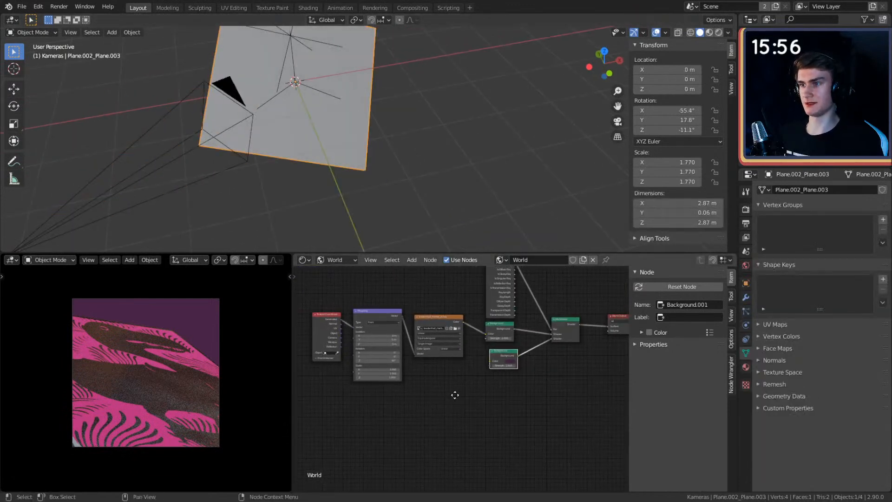
pyautogui.click(337, 259)
pyautogui.click(338, 271)
pyautogui.moveTo(378, 328); pyautogui.dragTo(490, 348, button='middle')
pyautogui.scroll(3, 492, 333)
pyautogui.moveTo(459, 308); pyautogui.dragTo(594, 314)
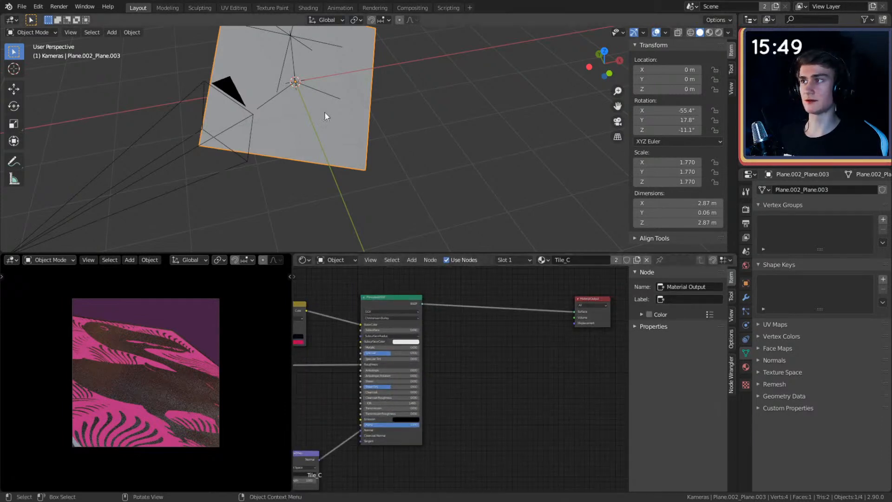
# Step: Switch the Cycles feature set to Experimental
pyautogui.click(746, 191)
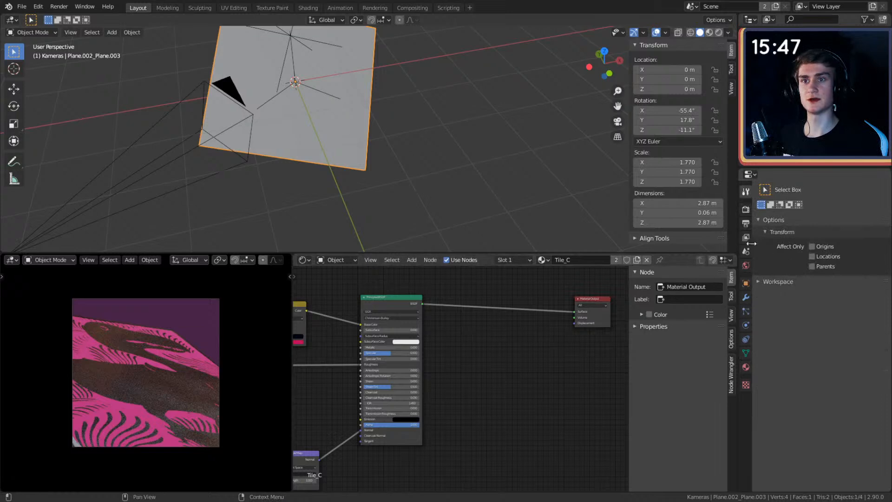
pyautogui.click(745, 210)
pyautogui.click(826, 202)
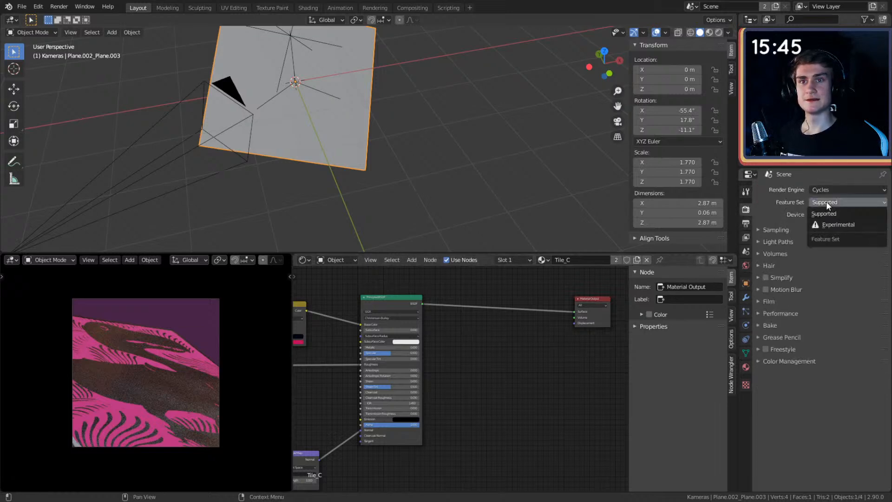
pyautogui.click(824, 225)
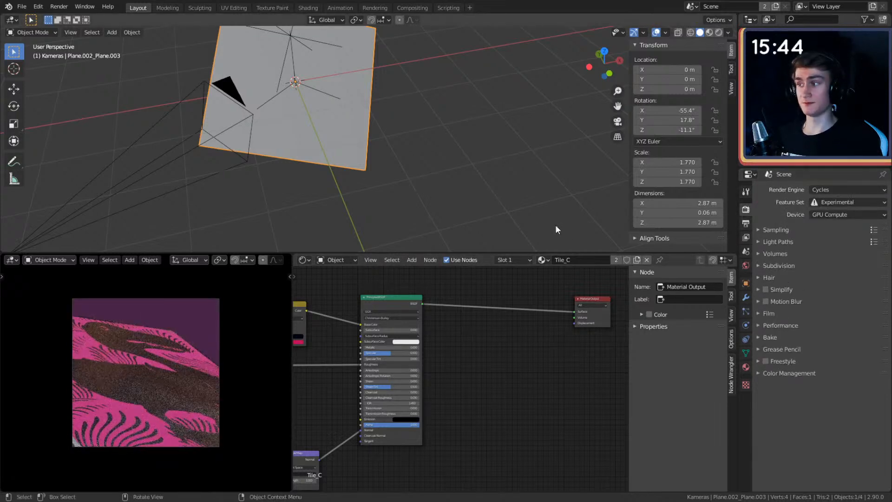
# Step: Add a Subdivision Surface modifier to the tile, with Adaptive Subdivision enabled and the type set to Simple
pyautogui.click(746, 296)
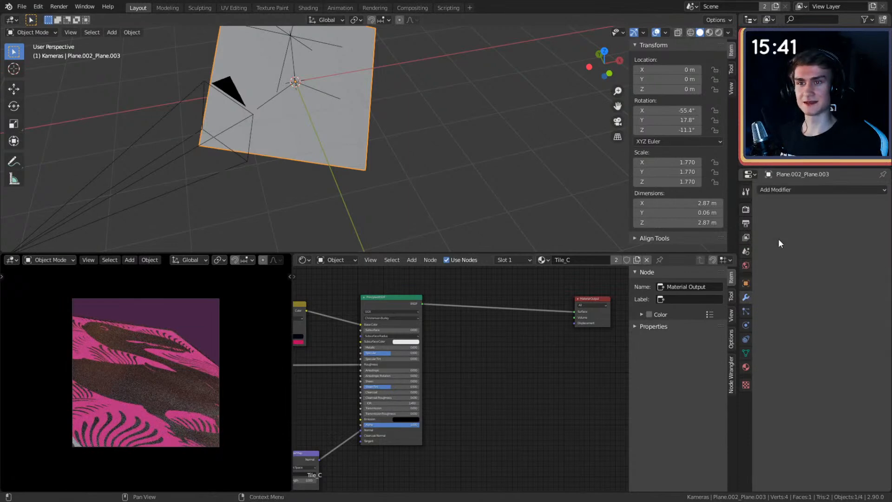
pyautogui.click(779, 190)
pyautogui.click(696, 354)
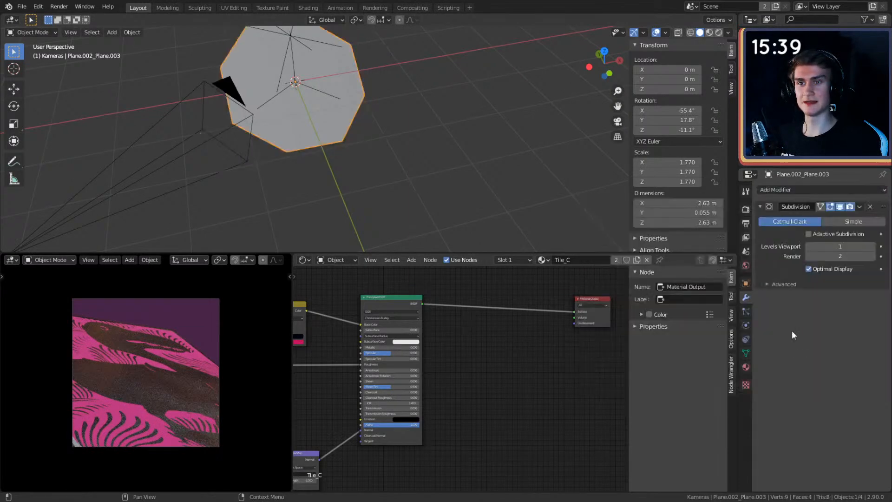
pyautogui.click(809, 234)
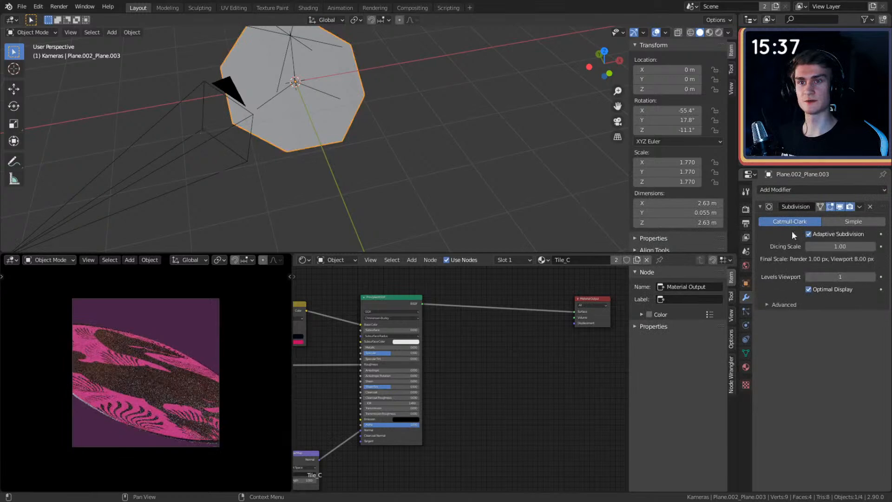
pyautogui.click(853, 222)
pyautogui.moveTo(490, 181); pyautogui.dragTo(454, 157, button='middle')
pyautogui.click(486, 166)
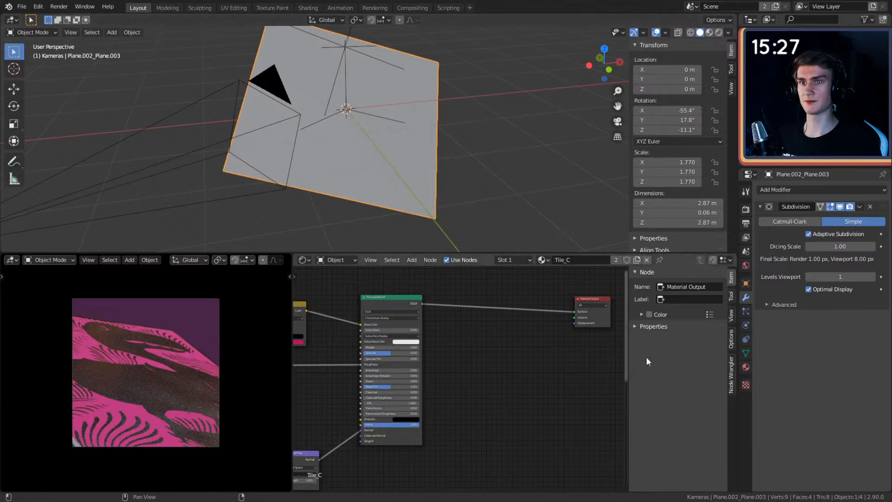
# Step: Add a Displacement node to the Tile_C material and connect it to the Displacement input of the Material Output
pyautogui.scroll(-2, 477, 383)
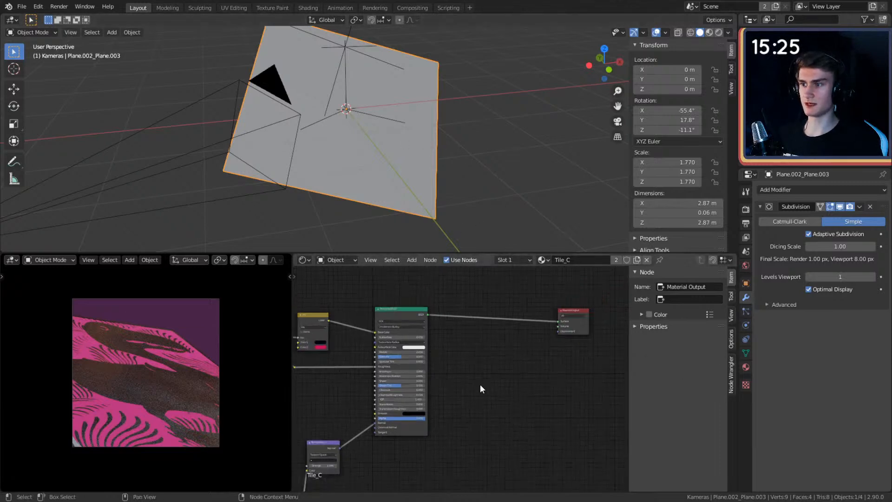
pyautogui.moveTo(492, 382); pyautogui.dragTo(409, 376, button='middle')
pyautogui.scroll(3, 421, 373)
pyautogui.hotkey('shift', 'a')
pyautogui.moveTo(381, 362)
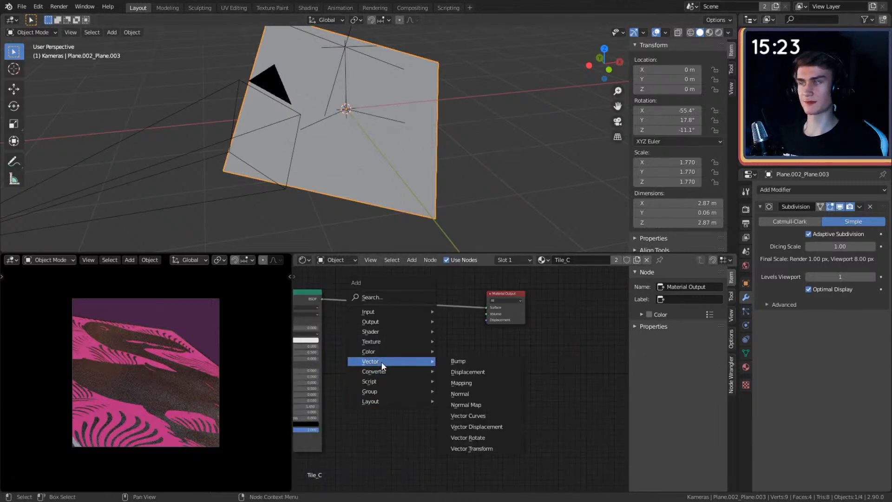
pyautogui.click(467, 371)
pyautogui.moveTo(458, 334); pyautogui.dragTo(485, 319)
pyautogui.moveTo(493, 356); pyautogui.dragTo(573, 357, button='middle')
pyautogui.scroll(-3, 493, 365)
pyautogui.moveTo(458, 352); pyautogui.dragTo(504, 350, button='middle')
pyautogui.moveTo(440, 313); pyautogui.dragTo(425, 312)
# Step: Duplicate the black-and-white ColorRamp node and place the copy above the Principled BSDF
pyautogui.scroll(2, 520, 378)
pyautogui.moveTo(536, 360); pyautogui.dragTo(552, 353, button='middle')
pyautogui.scroll(6, 417, 370)
pyautogui.scroll(-6, 474, 352)
pyautogui.moveTo(467, 352); pyautogui.dragTo(570, 345, button='middle')
pyautogui.moveTo(414, 366); pyautogui.dragTo(440, 378, button='middle')
pyautogui.click(310, 311)
pyautogui.scroll(-4, 473, 361)
pyautogui.hotkey('shift', 'd')
pyautogui.click(565, 279)
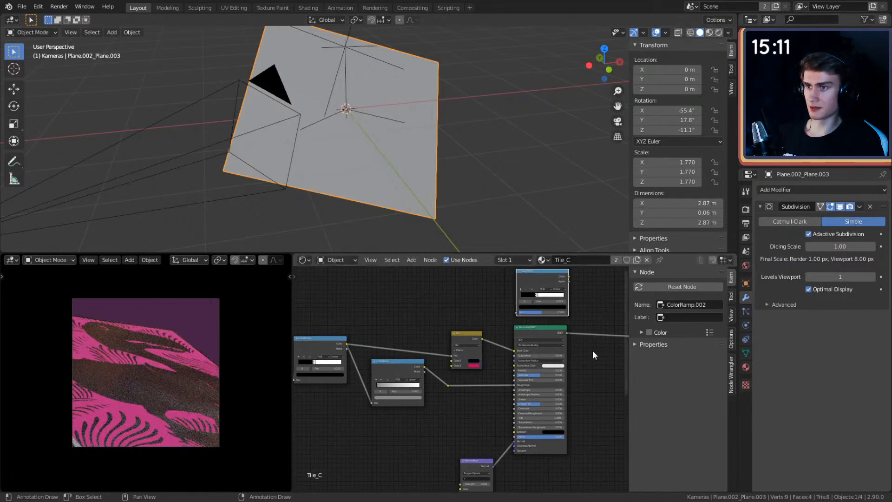
# Step: Preview the output of the original ColorRamp node directly on the tile
pyautogui.scroll(3, 591, 355)
pyautogui.moveTo(528, 346); pyautogui.dragTo(562, 357, button='middle')
pyautogui.scroll(1, 545, 355)
pyautogui.scroll(-5, 532, 395)
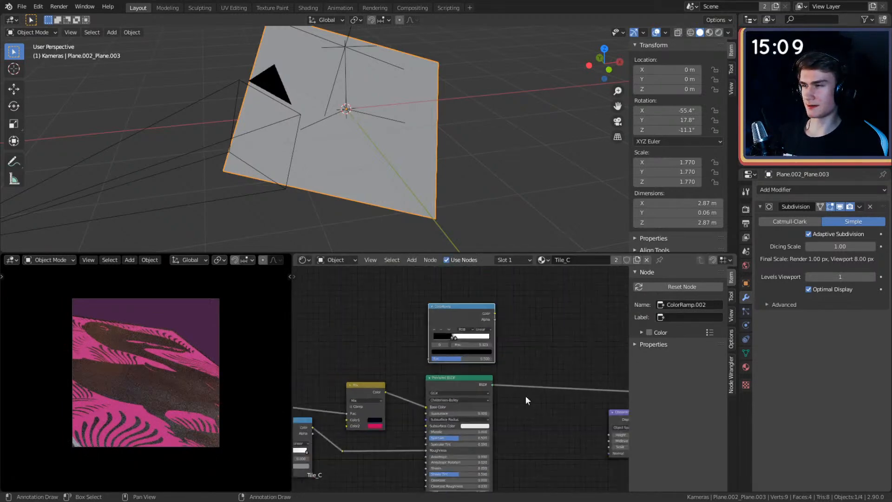
pyautogui.moveTo(532, 395); pyautogui.dragTo(599, 344, button='middle')
pyautogui.moveTo(468, 404); pyautogui.dragTo(545, 403, button='middle')
pyautogui.keyDown('ctrl'); pyautogui.keyDown('shift'); pyautogui.click(332, 350); pyautogui.keyUp('shift'); pyautogui.keyUp('ctrl')
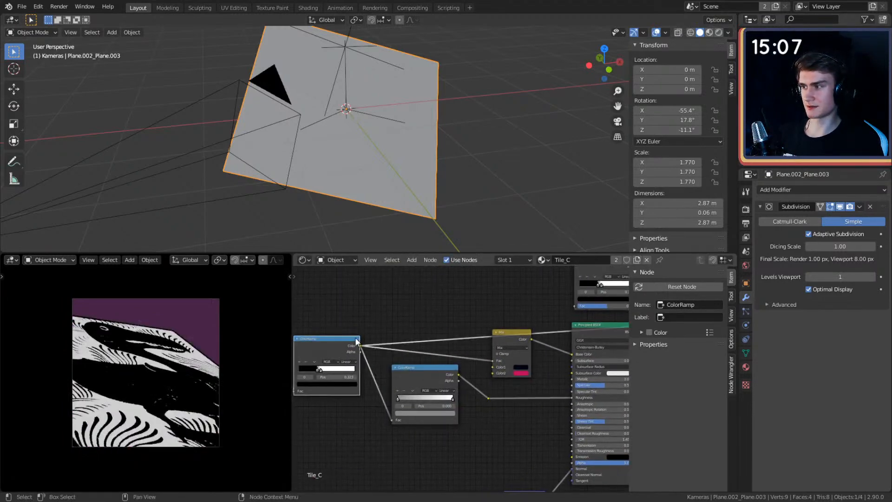
# Step: Delete the Viewer node, reconnect the Principled BSDF to the Material Output's Surface, and return the render preview to the camera view
pyautogui.moveTo(466, 334); pyautogui.dragTo(357, 342, button='middle')
pyautogui.moveTo(582, 363); pyautogui.dragTo(424, 362, button='middle')
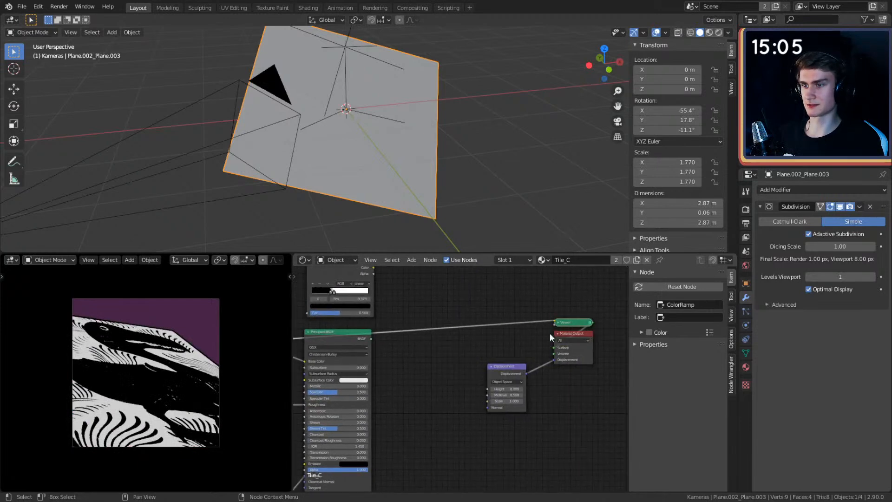
pyautogui.click(566, 322)
pyautogui.press('x')
pyautogui.moveTo(556, 345); pyautogui.dragTo(555, 346)
pyautogui.moveTo(409, 326); pyautogui.dragTo(627, 335, button='middle')
pyautogui.moveTo(282, 333); pyautogui.dragTo(291, 336, button='middle')
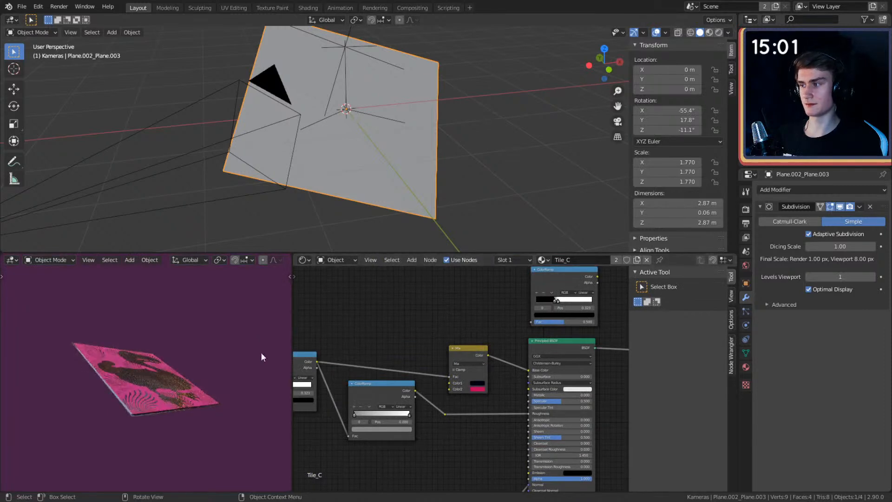
pyautogui.press('KP_0')
# Step: Connect the output that drives the original ColorRamp to the Fac input of the duplicated ColorRamp above the Principled BSDF
pyautogui.moveTo(347, 338); pyautogui.dragTo(493, 336, button='middle')
pyautogui.scroll(4, 507, 334)
pyautogui.scroll(-4, 533, 339)
pyautogui.moveTo(394, 343); pyautogui.dragTo(494, 330, button='middle')
pyautogui.moveTo(323, 350); pyautogui.dragTo(611, 321)
# Step: Move the Displacement and Material Output nodes together, farther away from the Principled BSDF
pyautogui.moveTo(561, 329); pyautogui.dragTo(297, 331, button='middle')
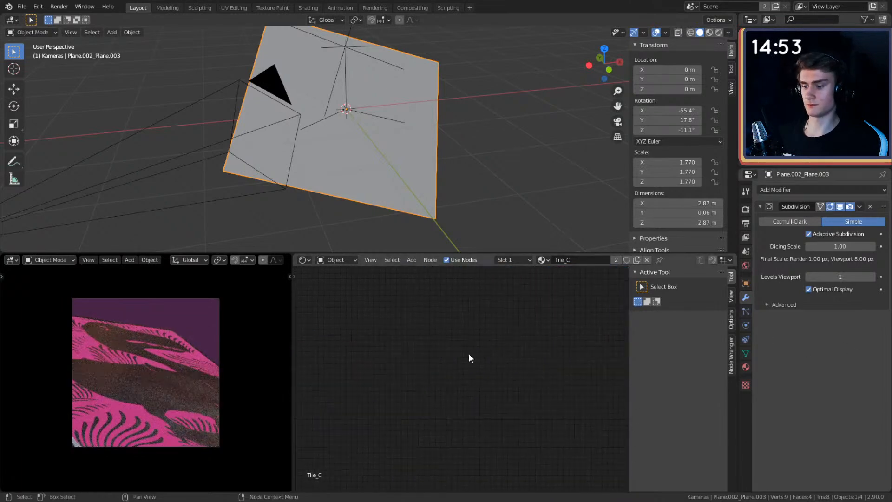
pyautogui.moveTo(469, 353); pyautogui.dragTo(610, 352, button='middle')
pyautogui.moveTo(428, 370); pyautogui.dragTo(607, 374, button='middle')
pyautogui.scroll(2, 470, 344)
pyautogui.moveTo(542, 344); pyautogui.dragTo(482, 335, button='middle')
pyautogui.moveTo(512, 369); pyautogui.dragTo(517, 366)
pyautogui.moveTo(599, 326); pyautogui.dragTo(525, 371)
pyautogui.moveTo(525, 370); pyautogui.dragTo(551, 368)
pyautogui.moveTo(429, 302); pyautogui.dragTo(424, 319, button='middle')
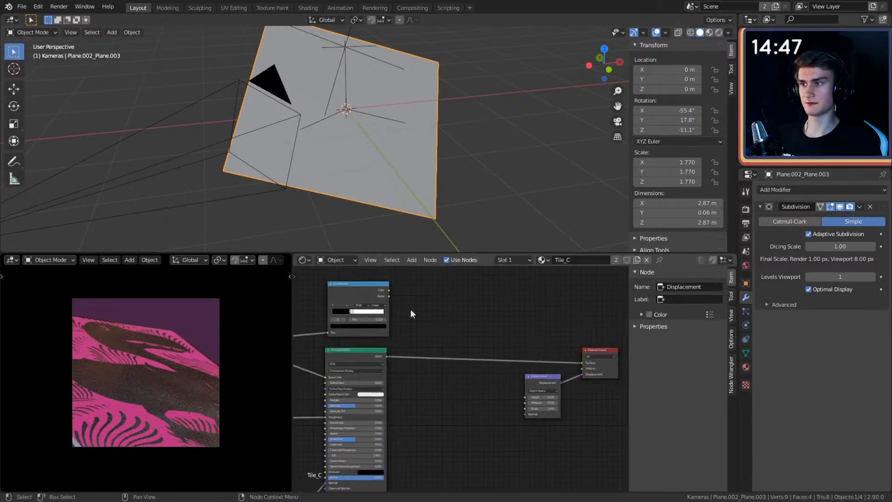
# Step: Connect the duplicated ColorRamp's Color output to the Height input of the Displacement node
pyautogui.moveTo(388, 290); pyautogui.dragTo(524, 414)
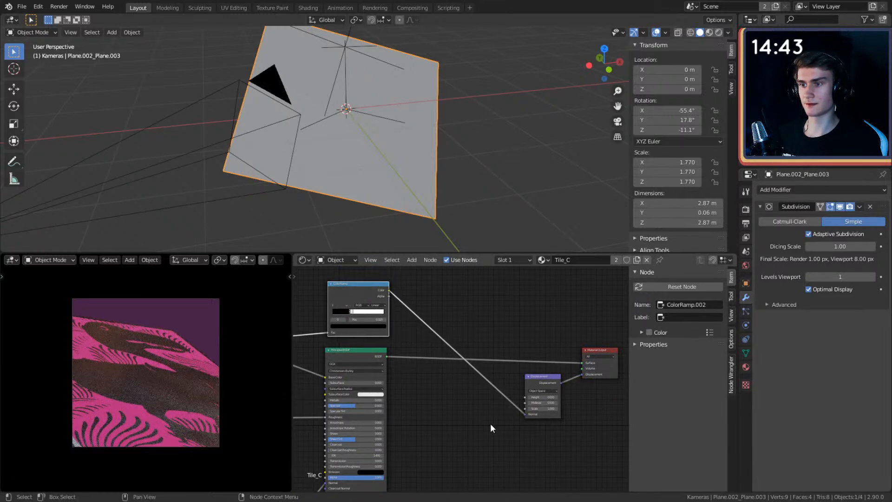
pyautogui.scroll(2, 492, 427)
pyautogui.moveTo(525, 430); pyautogui.dragTo(524, 405)
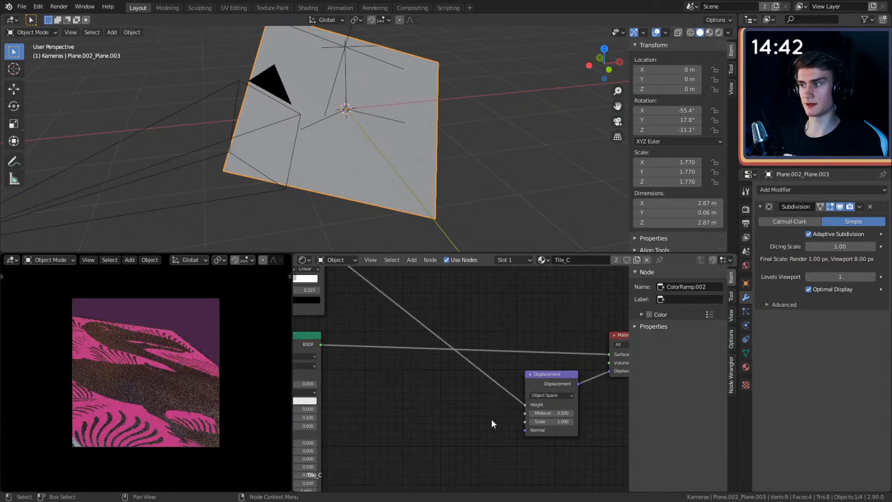
# Step: Examine the rendered tile up close and from other angles for surface relief, and check the Displacement node's connections
pyautogui.scroll(4, 152, 364)
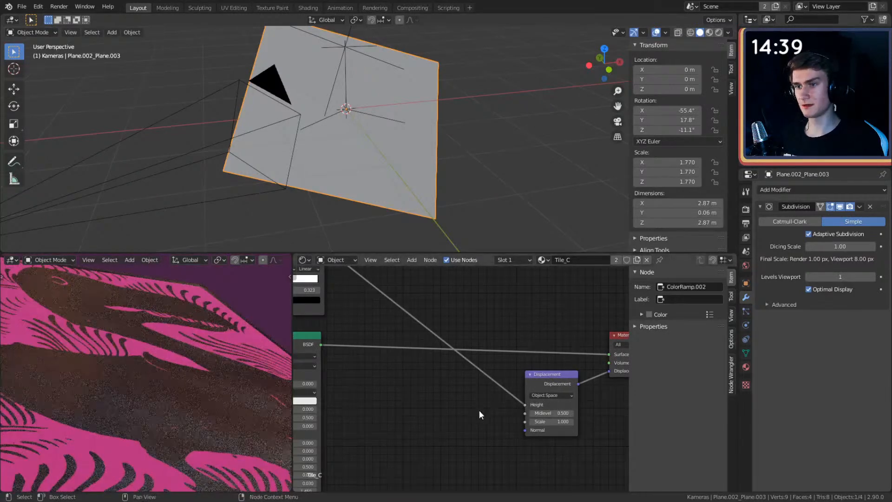
pyautogui.moveTo(475, 409); pyautogui.dragTo(424, 388, button='middle')
pyautogui.moveTo(400, 185); pyautogui.dragTo(466, 180, button='middle')
pyautogui.moveTo(408, 431); pyautogui.dragTo(309, 385, button='middle')
pyautogui.press('KP_0')
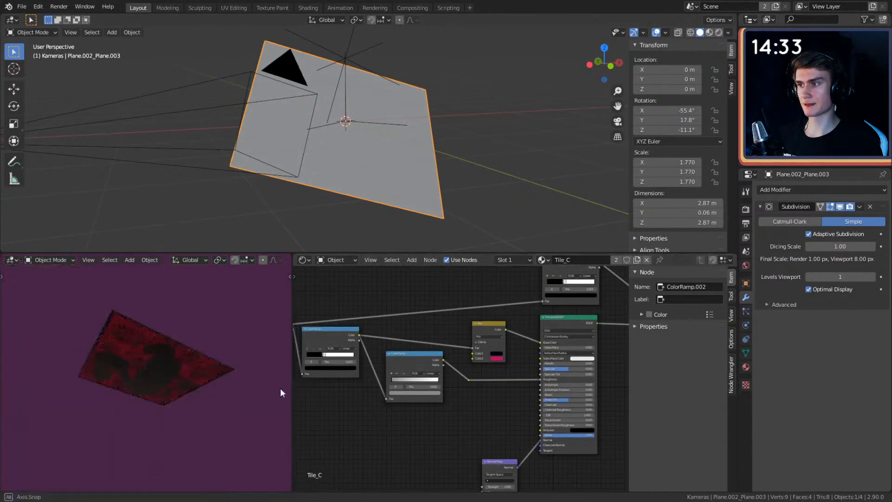
pyautogui.press('KP_0')
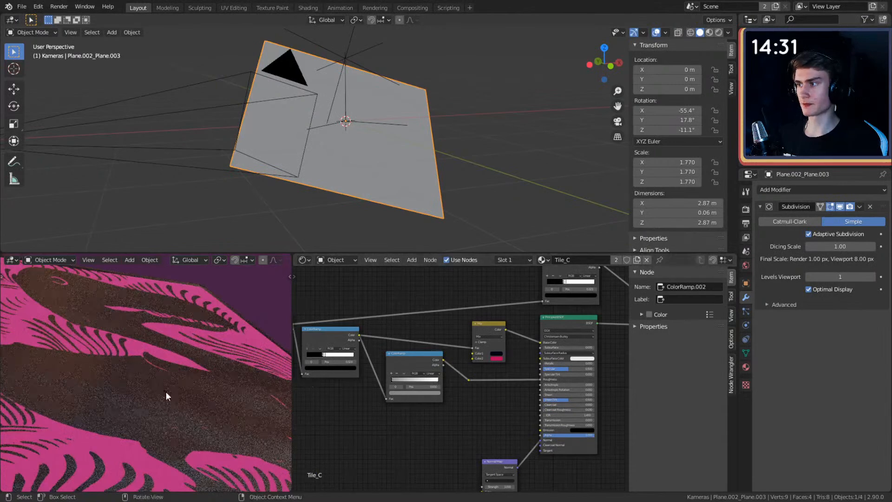
pyautogui.scroll(-4, 169, 391)
pyautogui.moveTo(398, 425); pyautogui.dragTo(416, 408, button='middle')
pyautogui.scroll(8, 457, 408)
pyautogui.moveTo(492, 390); pyautogui.dragTo(510, 390, button='middle')
pyautogui.moveTo(422, 185); pyautogui.dragTo(426, 177, button='middle')
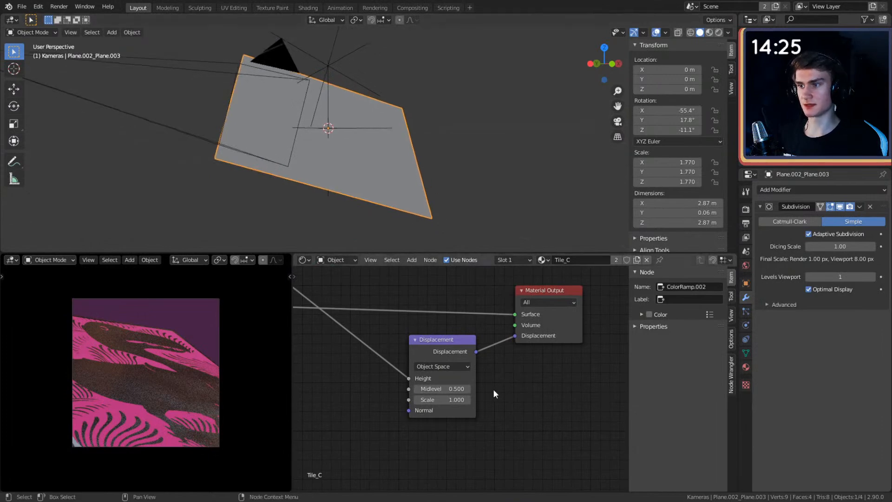
pyautogui.scroll(-6, 346, 384)
pyautogui.moveTo(313, 385); pyautogui.dragTo(353, 371, button='middle')
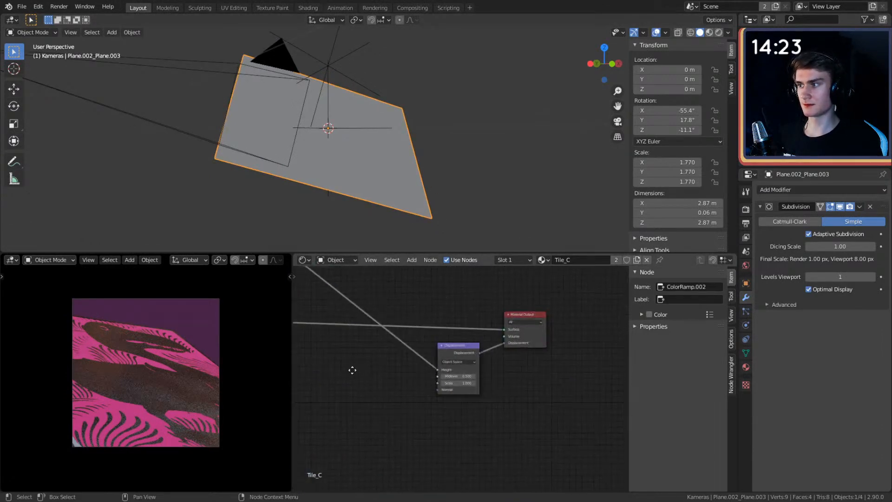
pyautogui.scroll(4, 149, 394)
pyautogui.scroll(-2, 149, 393)
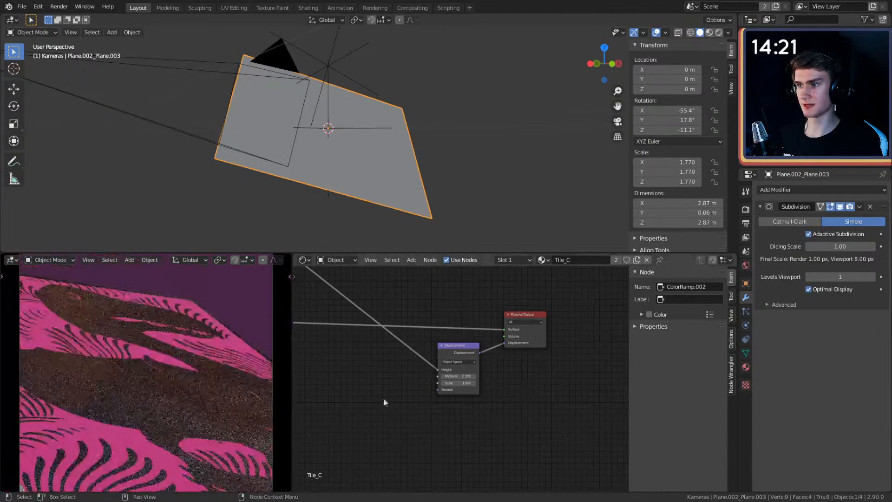
pyautogui.moveTo(389, 396); pyautogui.dragTo(458, 402, button='middle')
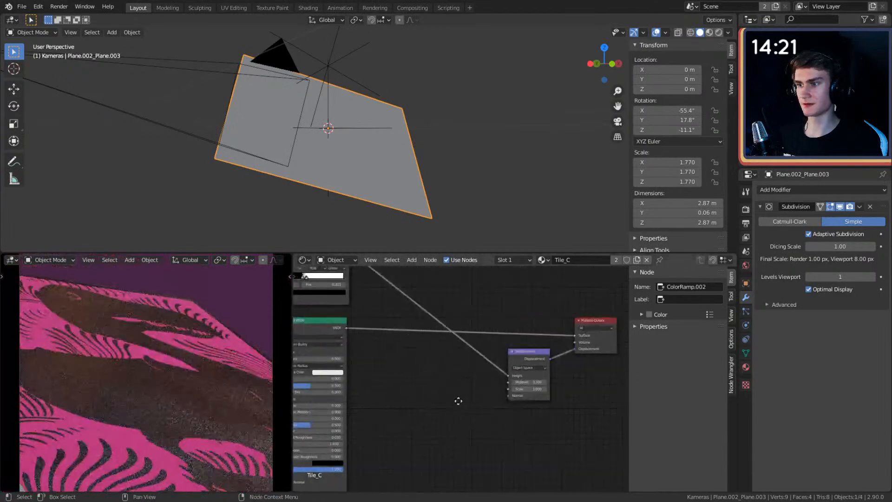
# Step: Set the Tile_C material's surface displacement method to Displacement and Bump
pyautogui.click(746, 367)
pyautogui.scroll(-10, 779, 321)
pyautogui.click(769, 474)
pyautogui.scroll(-7, 773, 420)
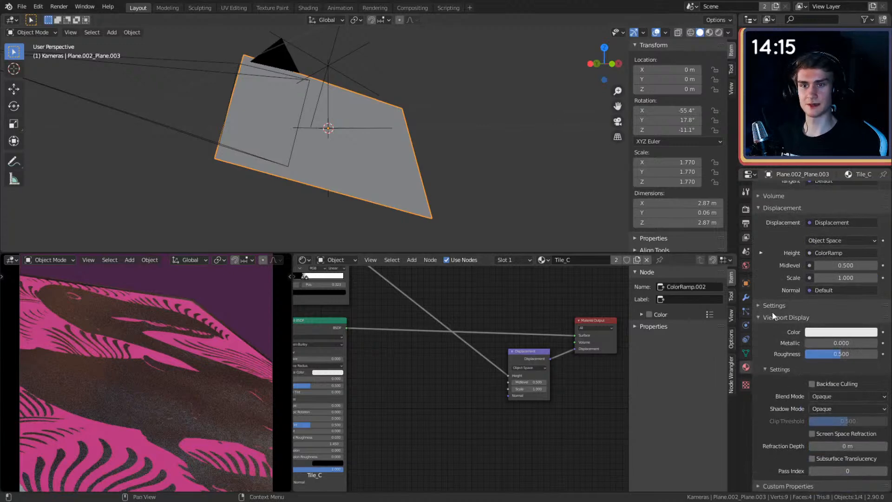
pyautogui.click(774, 316)
pyautogui.click(760, 461)
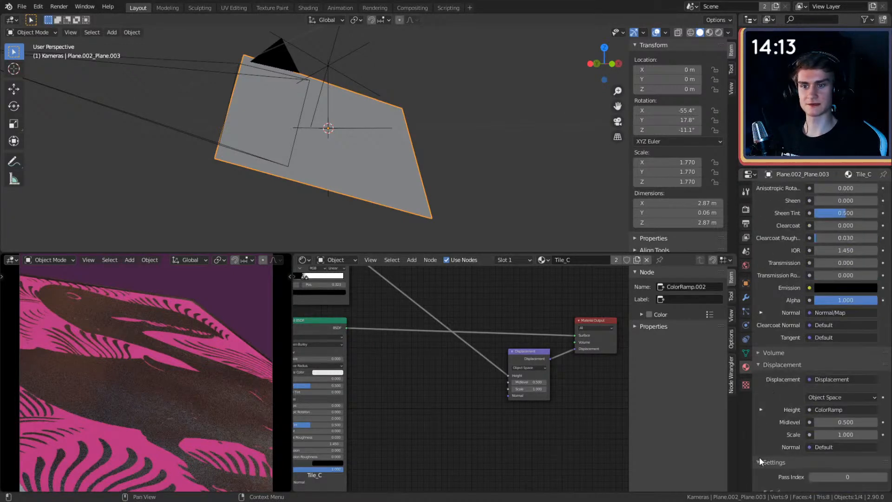
pyautogui.scroll(-6, 772, 418)
pyautogui.click(830, 399)
pyautogui.click(825, 426)
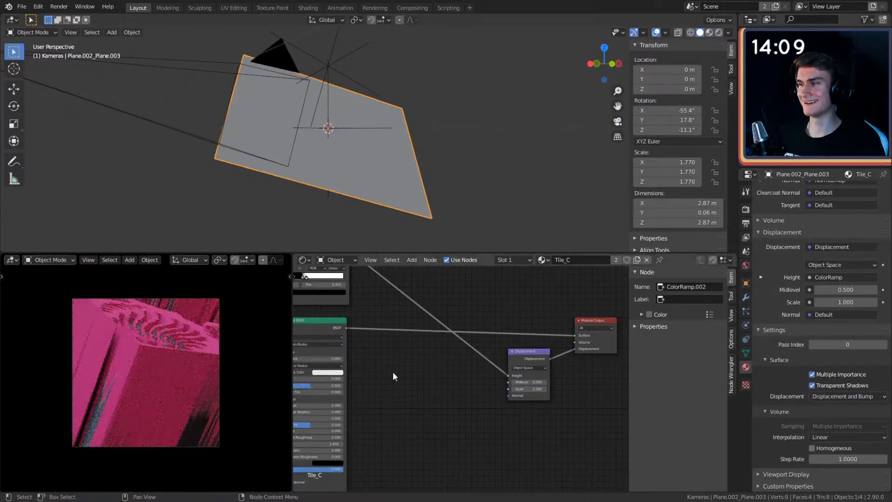
# Step: Set the Displacement node's Midlevel to 0 and its Scale to 0.01
pyautogui.moveTo(415, 358); pyautogui.dragTo(405, 357, button='middle')
pyautogui.scroll(-1, 515, 393)
pyautogui.moveTo(556, 398); pyautogui.dragTo(536, 385, button='middle')
pyautogui.scroll(5, 527, 387)
pyautogui.moveTo(450, 363); pyautogui.dragTo(581, 419, button='middle')
pyautogui.moveTo(437, 346); pyautogui.dragTo(413, 342, button='middle')
pyautogui.moveTo(517, 406); pyautogui.dragTo(388, 357, button='middle')
pyautogui.scroll(5, 525, 412)
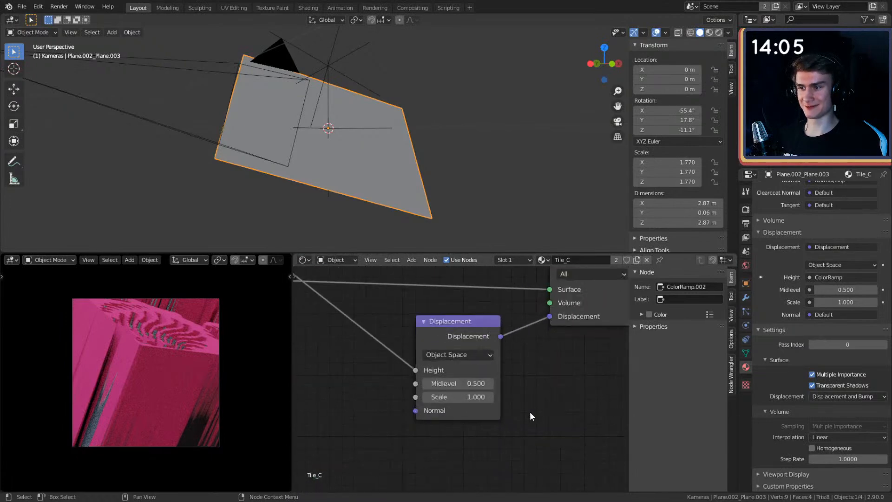
pyautogui.click(455, 384)
pyautogui.write('0')
pyautogui.press('Return')
pyautogui.moveTo(460, 397); pyautogui.dragTo(379, 396)
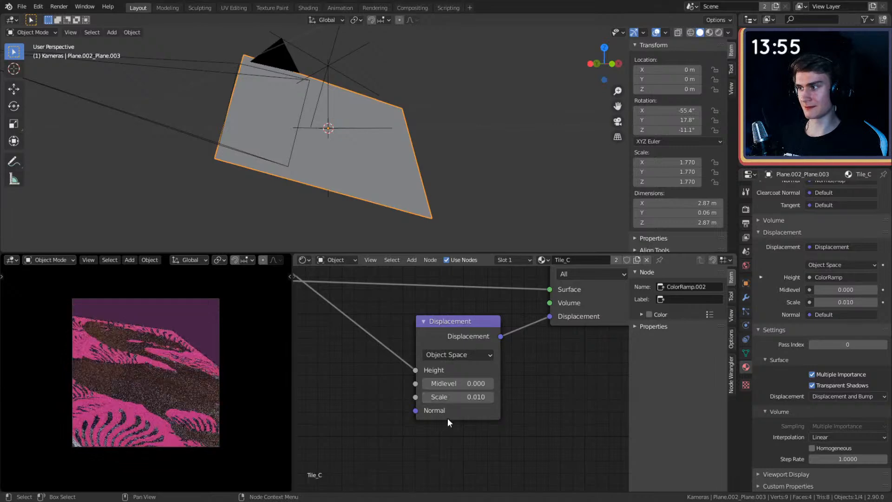
# Step: Lower the Dicing Scale of the tile's Subdivision modifier to 0.82
pyautogui.click(439, 157)
pyautogui.click(405, 160)
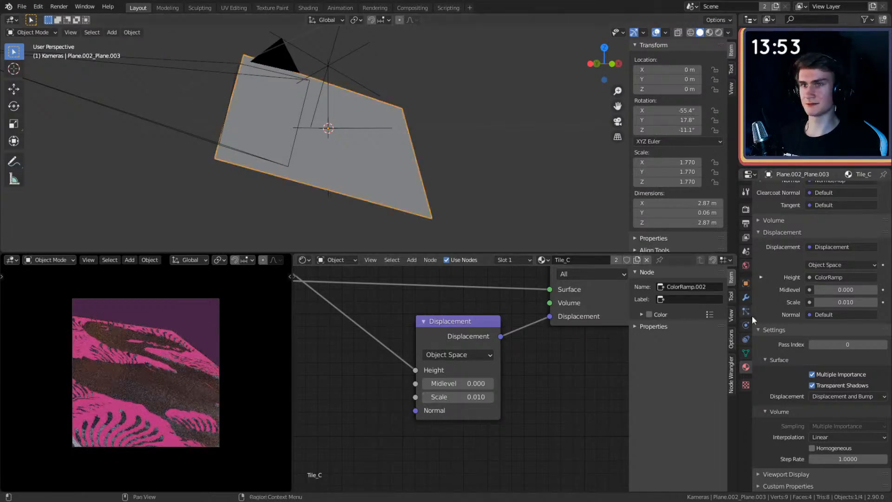
pyautogui.click(746, 297)
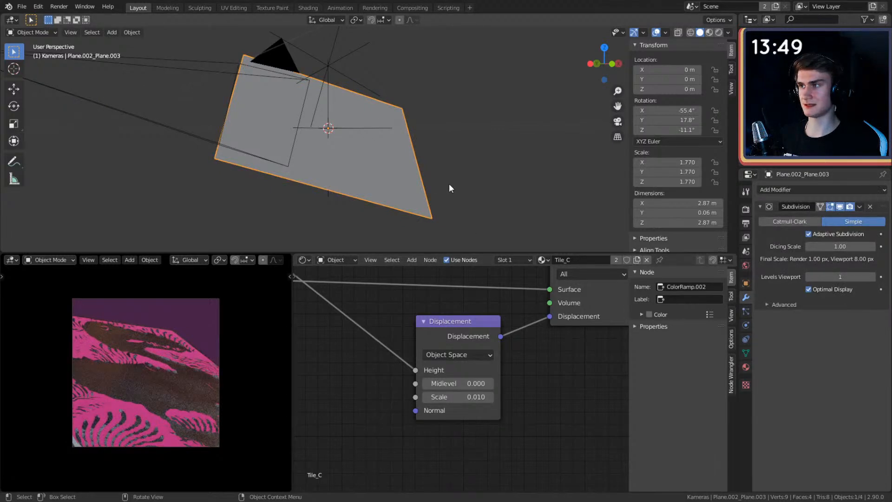
pyautogui.click(808, 247)
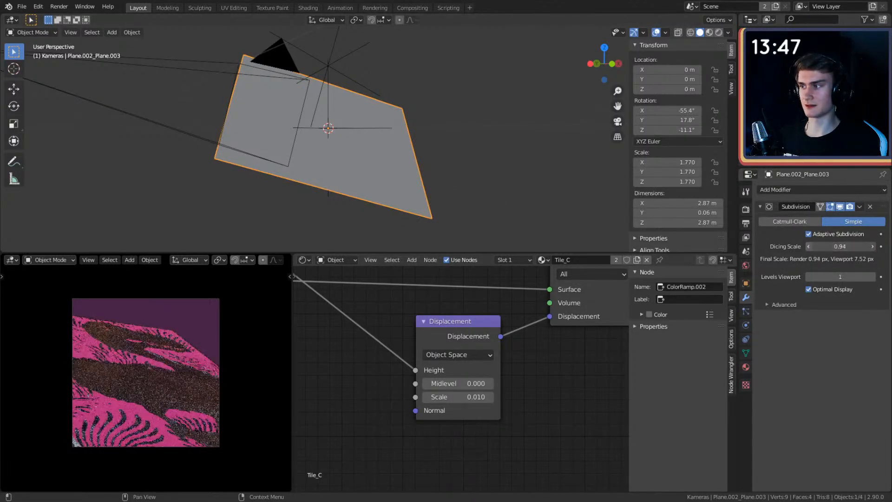
pyautogui.click(808, 246)
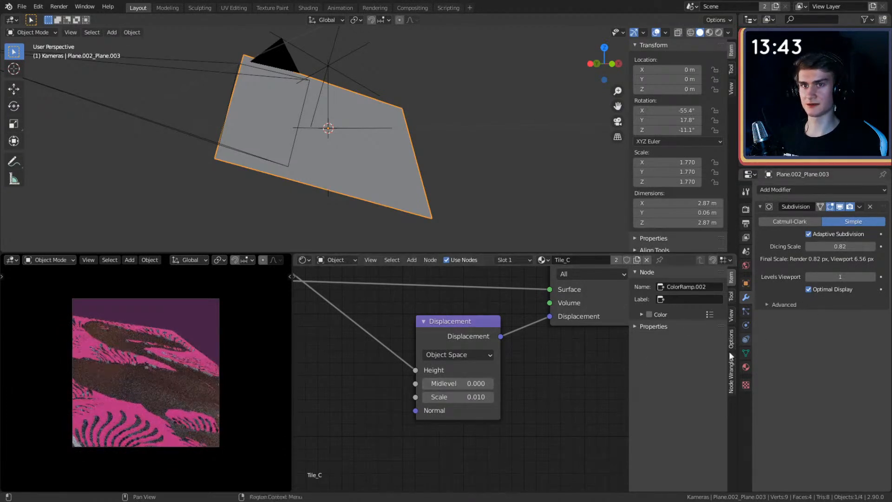
# Step: Raise the Displacement node's Scale to 0.11 and reduce the Subdivision modifier's Dicing Scale to 0.50
pyautogui.click(489, 397)
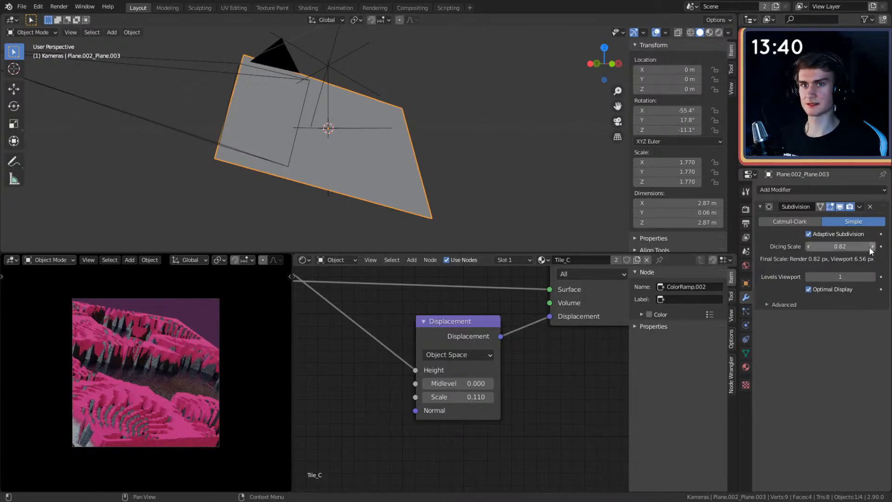
pyautogui.click(808, 247)
pyautogui.click(808, 246)
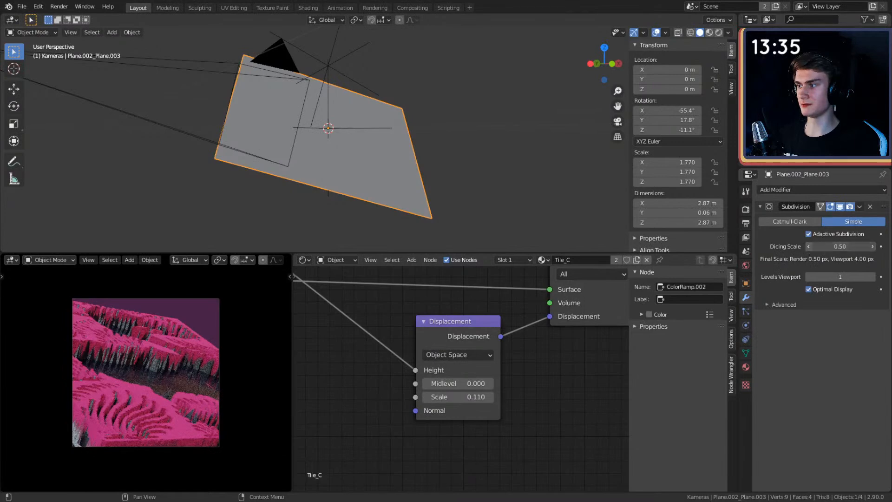
pyautogui.click(837, 247)
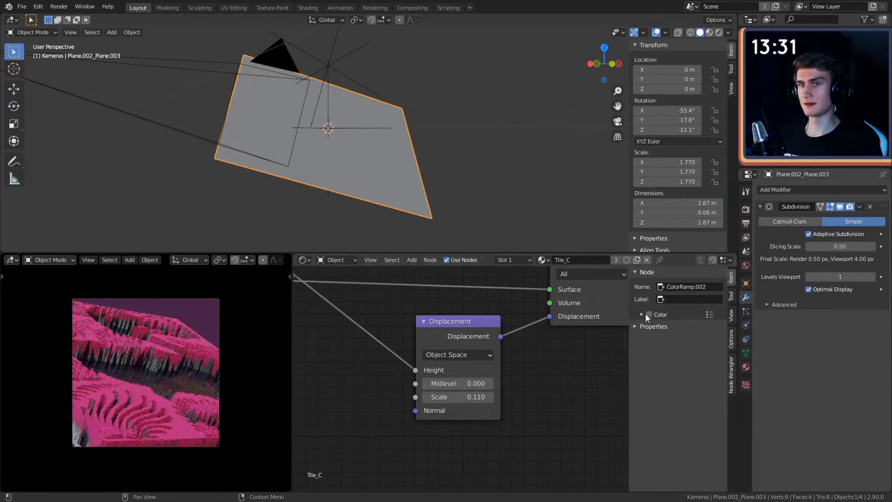
# Step: Lower the Displacement node's Scale to 0.01, check the relief up close in the render, and reduce it further to 0.005
pyautogui.click(450, 397)
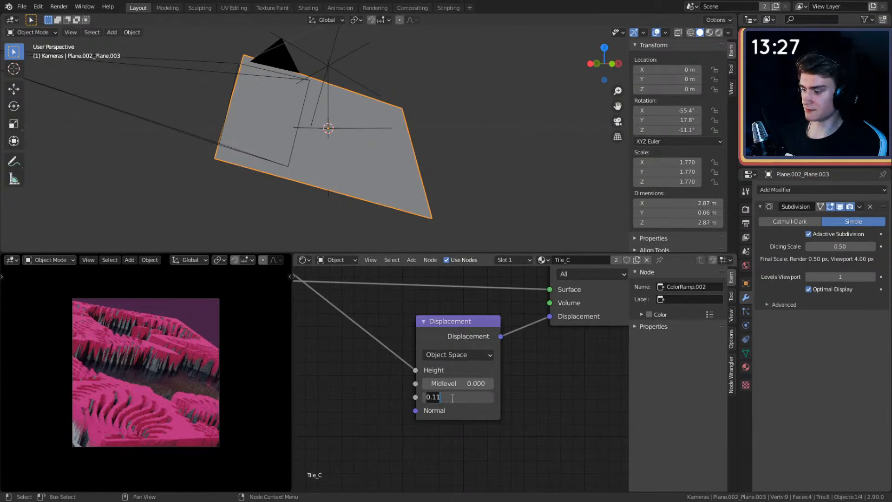
pyautogui.press('Return')
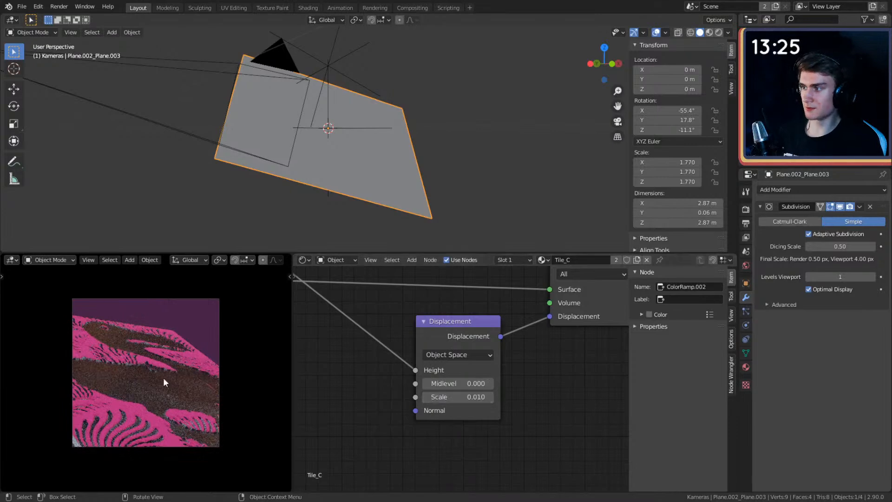
pyautogui.scroll(4, 138, 379)
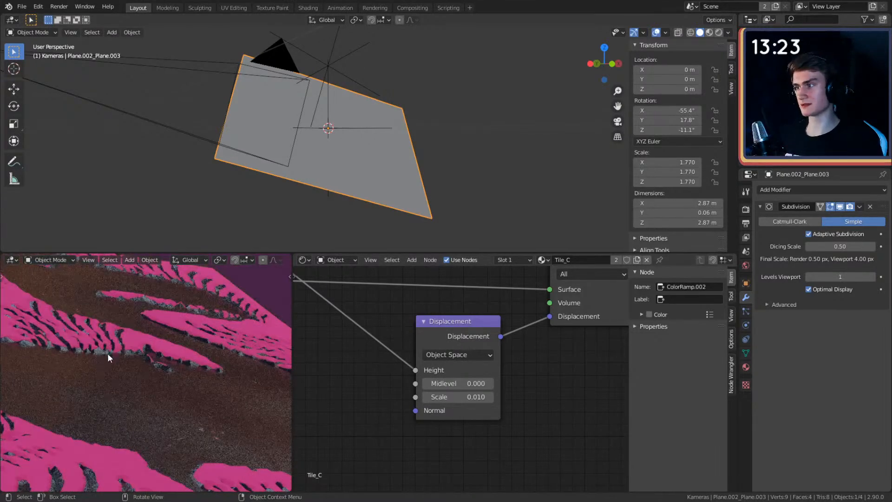
pyautogui.click(458, 397)
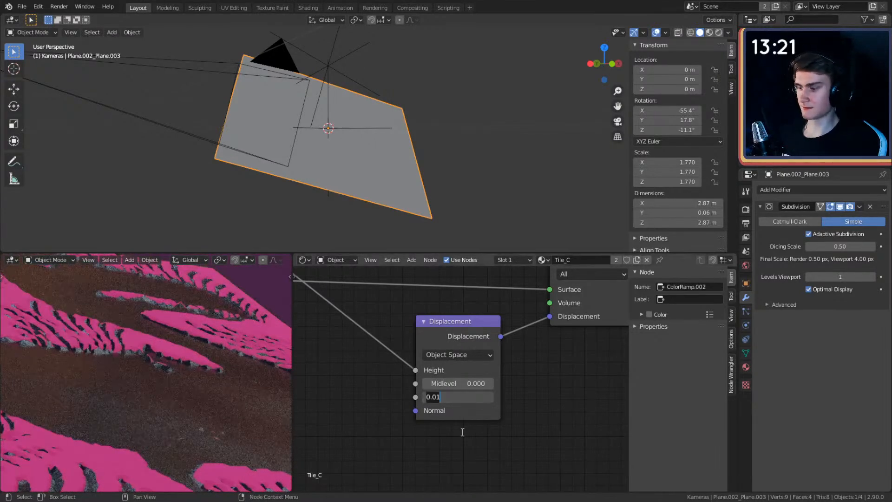
pyautogui.write('0.005')
pyautogui.press('Return')
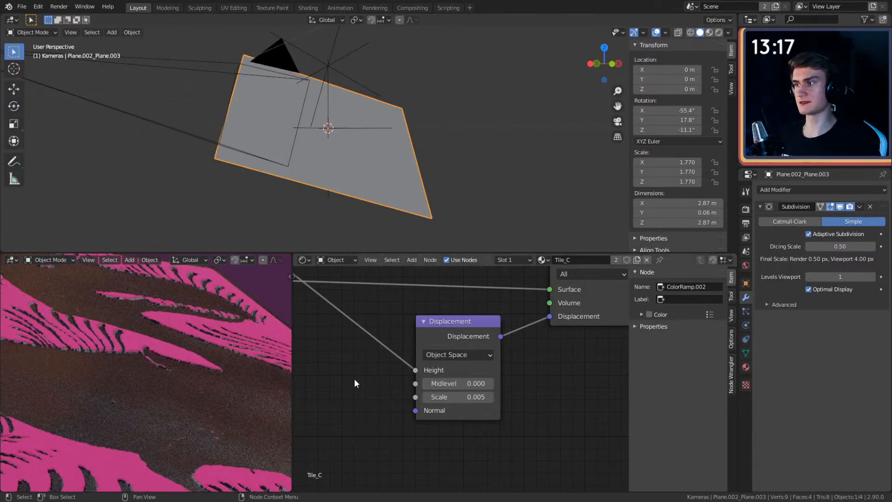
# Step: Shift the stops of the ColorRamp feeding the displacement, with the black stop at 0.495 and the white stop just beyond it
pyautogui.scroll(-4, 392, 193)
pyautogui.moveTo(383, 353); pyautogui.dragTo(356, 360, button='middle')
pyautogui.scroll(-7, 354, 349)
pyautogui.moveTo(318, 324); pyautogui.dragTo(537, 399, button='middle')
pyautogui.scroll(-2, 516, 383)
pyautogui.scroll(6, 488, 370)
pyautogui.moveTo(531, 331); pyautogui.dragTo(551, 349, button='middle')
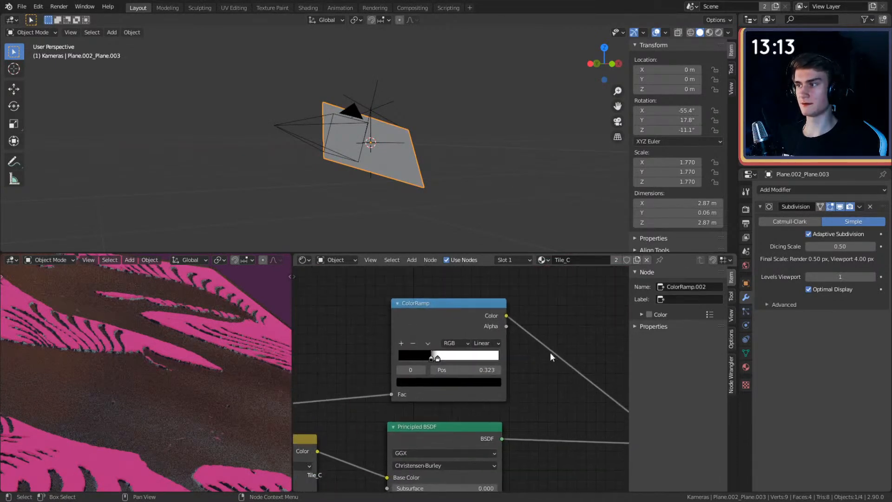
pyautogui.scroll(3, 545, 368)
pyautogui.moveTo(403, 342); pyautogui.dragTo(408, 343)
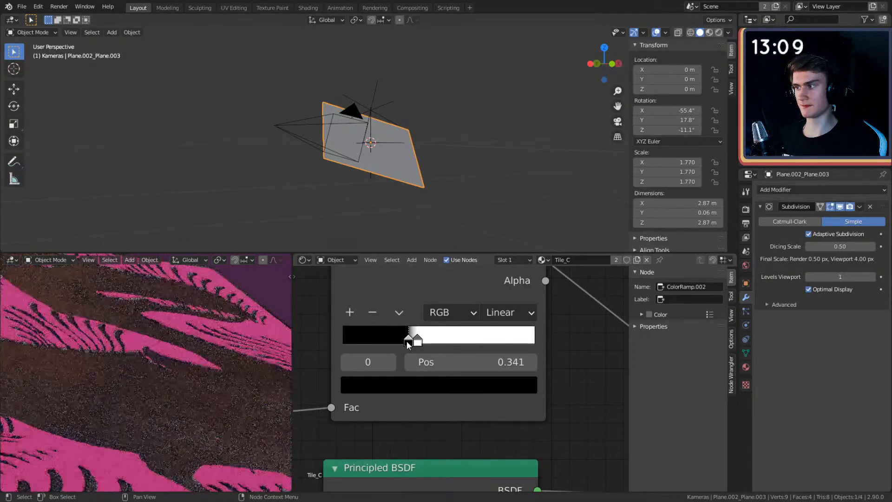
pyautogui.click(418, 342)
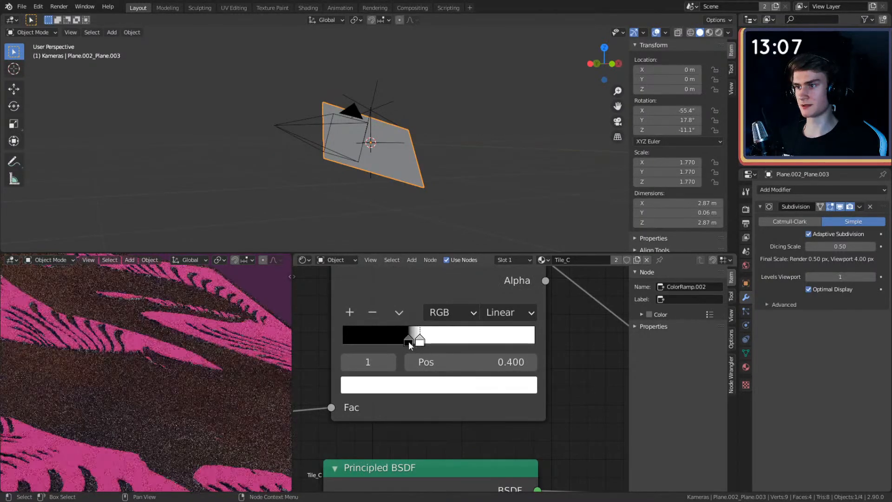
pyautogui.moveTo(409, 343); pyautogui.dragTo(412, 344)
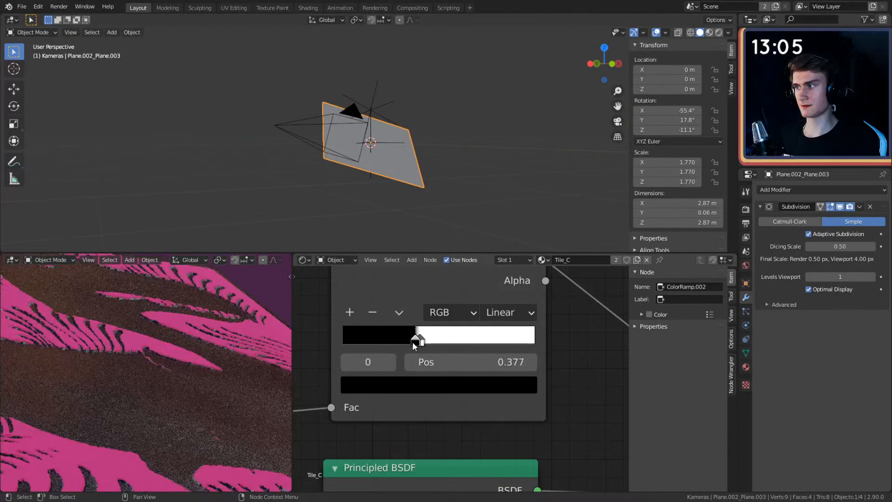
pyautogui.moveTo(412, 342); pyautogui.dragTo(436, 339)
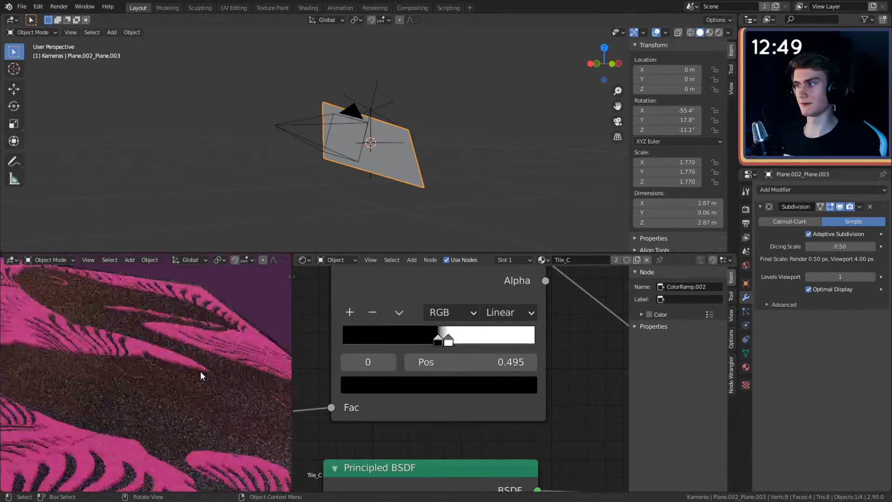
# Step: Examine the Tile_C node tree around the Principled BSDF against the rendered tile
pyautogui.scroll(-2, 551, 407)
pyautogui.scroll(-8, 551, 407)
pyautogui.moveTo(527, 430); pyautogui.dragTo(574, 314, button='middle')
pyautogui.moveTo(566, 376); pyautogui.dragTo(559, 354, button='middle')
pyautogui.scroll(6, 573, 371)
pyautogui.moveTo(595, 331); pyautogui.dragTo(550, 389, button='middle')
pyautogui.scroll(6, 563, 393)
pyautogui.scroll(-4, 335, 400)
pyautogui.moveTo(305, 407); pyautogui.dragTo(424, 366, button='middle')
pyautogui.scroll(-2, 423, 150)
pyautogui.scroll(5, 423, 149)
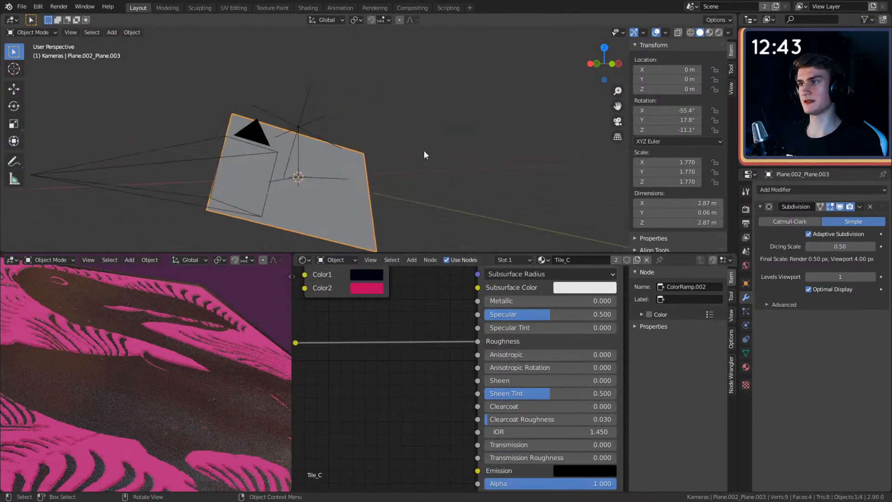
# Step: Select the camera and enable Depth of Field in its settings
pyautogui.moveTo(420, 155); pyautogui.dragTo(423, 178, button='middle')
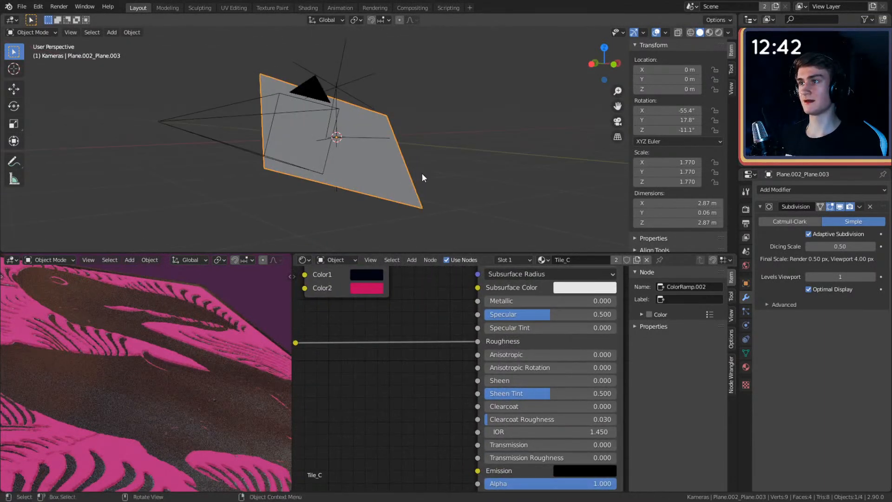
pyautogui.click(309, 93)
pyautogui.click(747, 325)
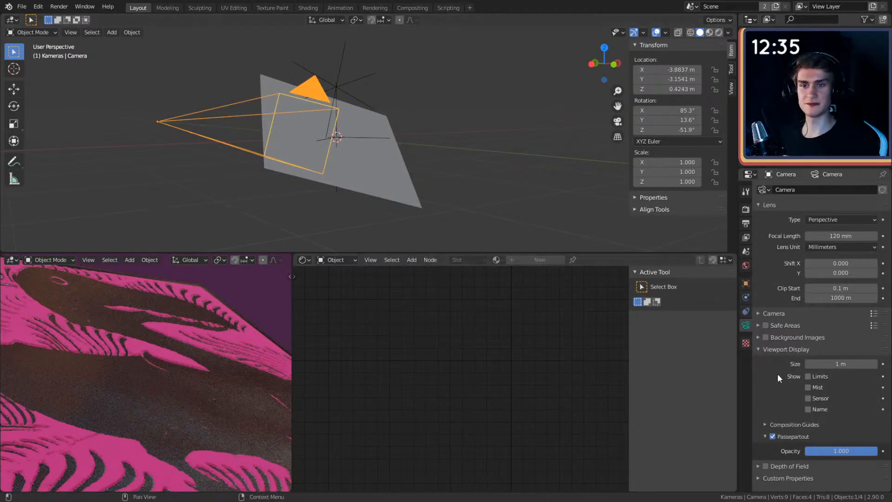
pyautogui.click(756, 466)
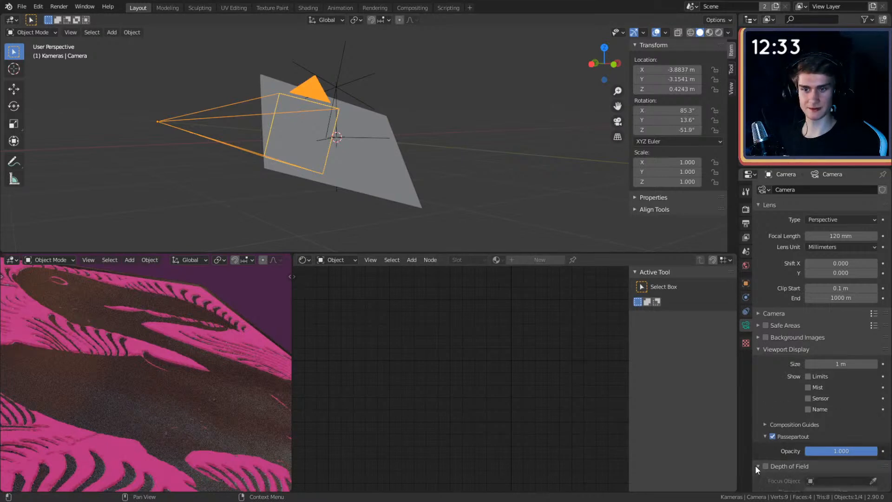
pyautogui.scroll(-4, 771, 418)
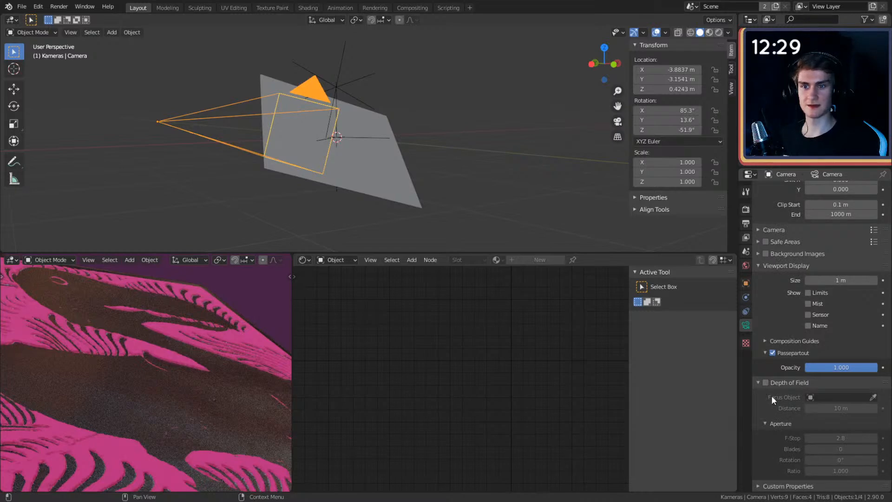
pyautogui.scroll(3, 774, 400)
pyautogui.scroll(-3, 774, 394)
pyautogui.click(766, 382)
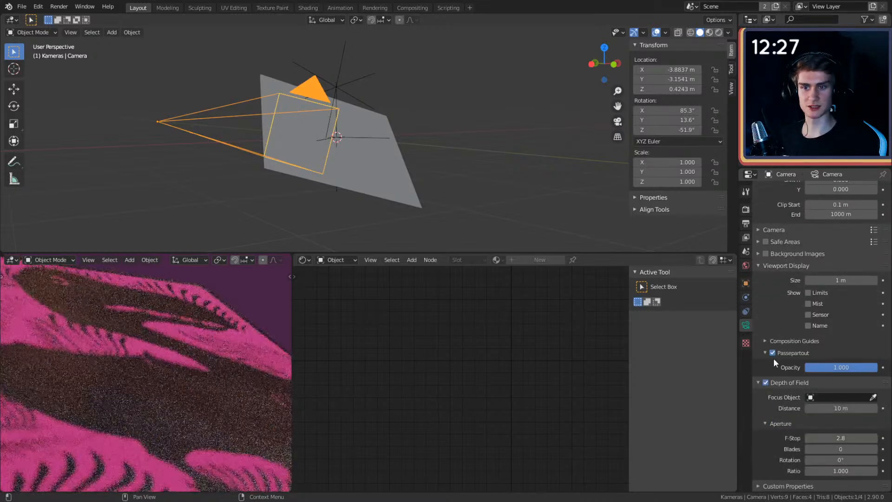
# Step: Delete the extra axes object floating in front of the upper part of the tile
pyautogui.moveTo(411, 180); pyautogui.dragTo(484, 178, button='middle')
pyautogui.scroll(3, 359, 133)
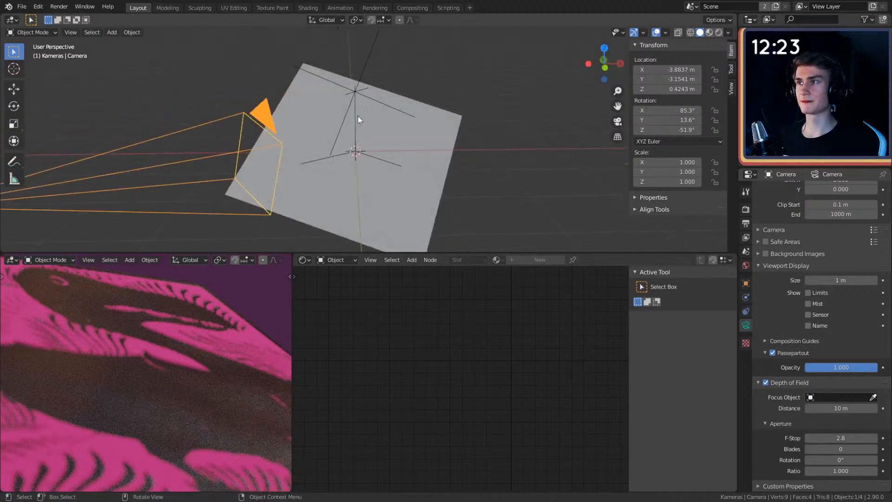
pyautogui.click(366, 74)
pyautogui.press('Delete')
# Step: Set the remaining Empty at the tile's centre as the camera's depth-of-field Focus Object
pyautogui.click(355, 120)
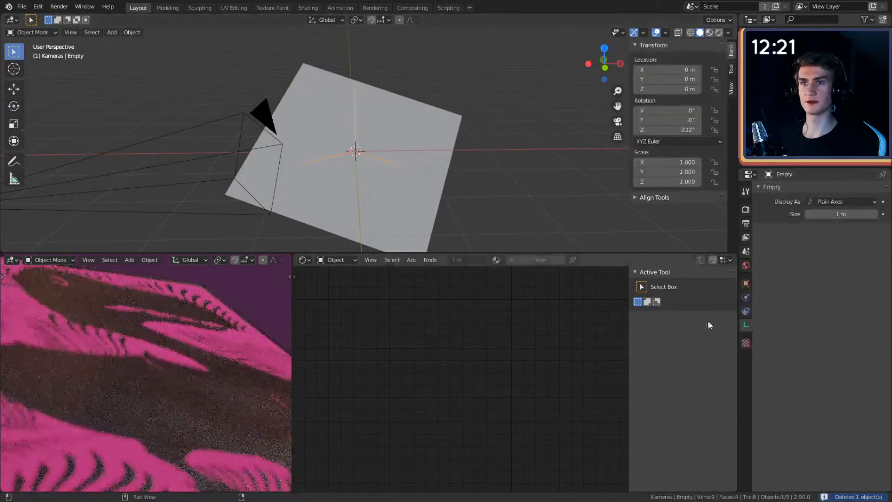
pyautogui.click(270, 137)
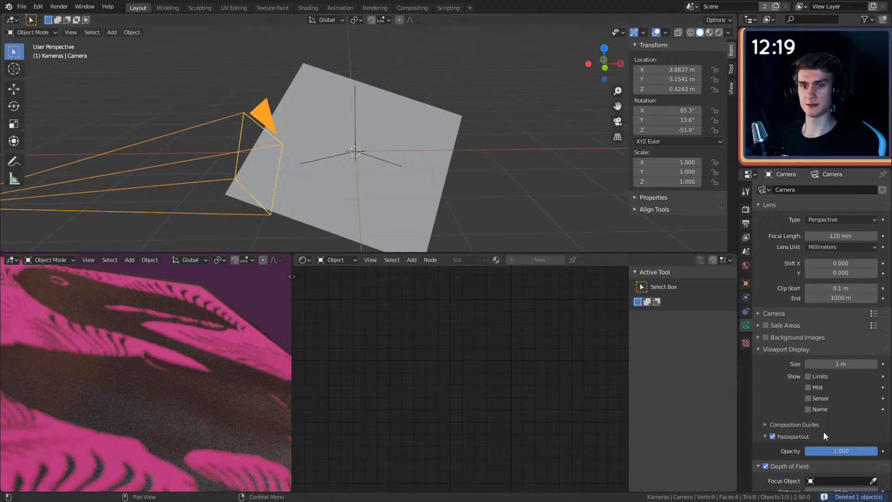
pyautogui.scroll(-4, 813, 395)
pyautogui.click(873, 397)
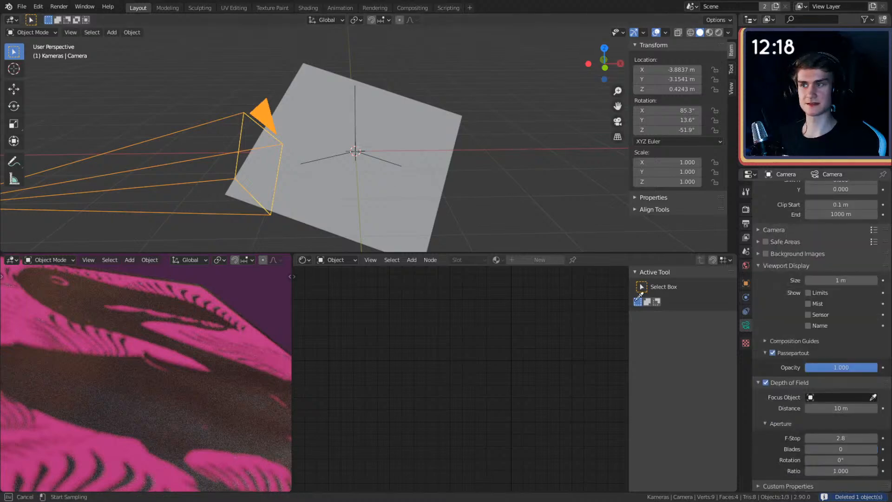
pyautogui.click(359, 98)
pyautogui.moveTo(359, 97); pyautogui.dragTo(478, 186, button='middle')
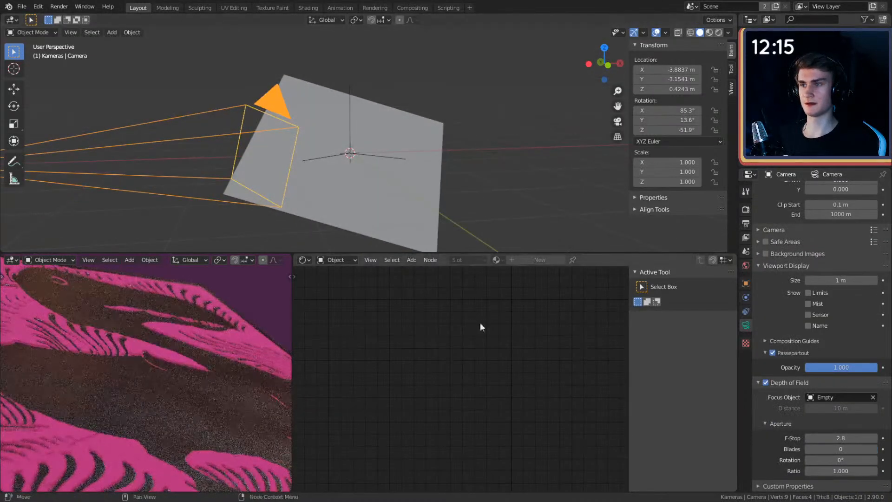
# Step: Select the focus Empty and turn on snapping with Face as the snap target
pyautogui.keyDown('shift'); pyautogui.moveTo(402, 188); pyautogui.dragTo(413, 191, button='middle'); pyautogui.keyUp('shift')
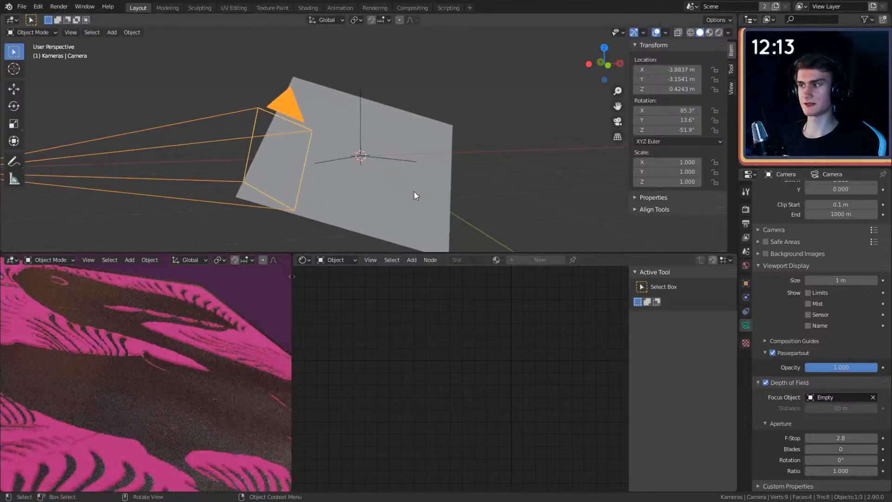
pyautogui.click(360, 130)
pyautogui.moveTo(361, 161); pyautogui.dragTo(392, 127, button='middle')
pyautogui.moveTo(499, 171); pyautogui.dragTo(370, 155, button='middle')
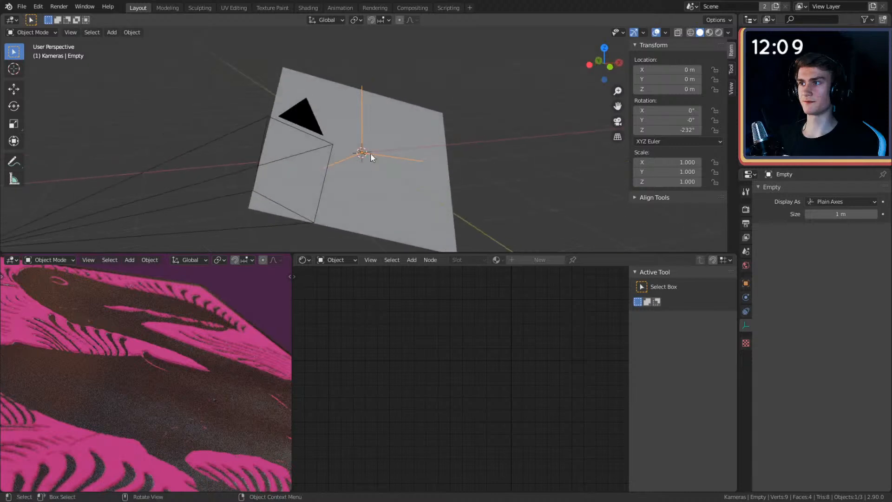
pyautogui.moveTo(470, 170); pyautogui.dragTo(428, 124, button='middle')
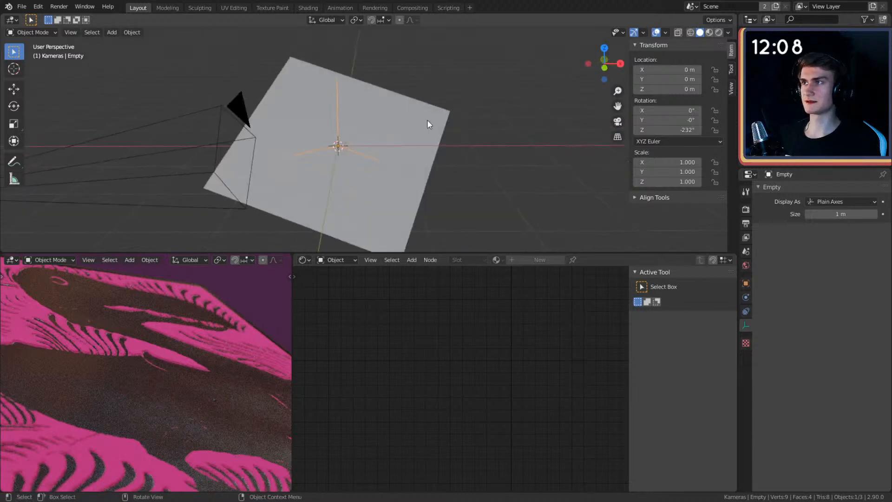
pyautogui.click(375, 19)
pyautogui.click(364, 81)
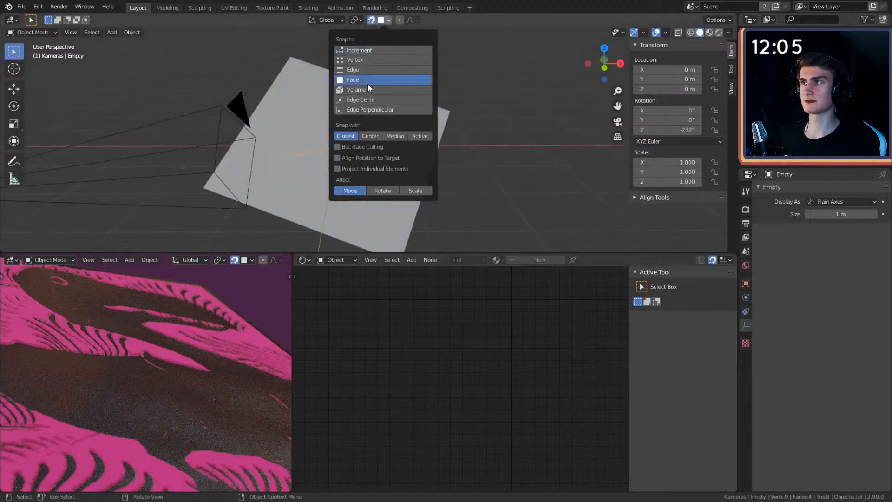
# Step: Move the focus Empty slightly away from the tile's centre with face snapping active
pyautogui.moveTo(436, 191); pyautogui.dragTo(456, 150, button='middle')
pyautogui.press('g')
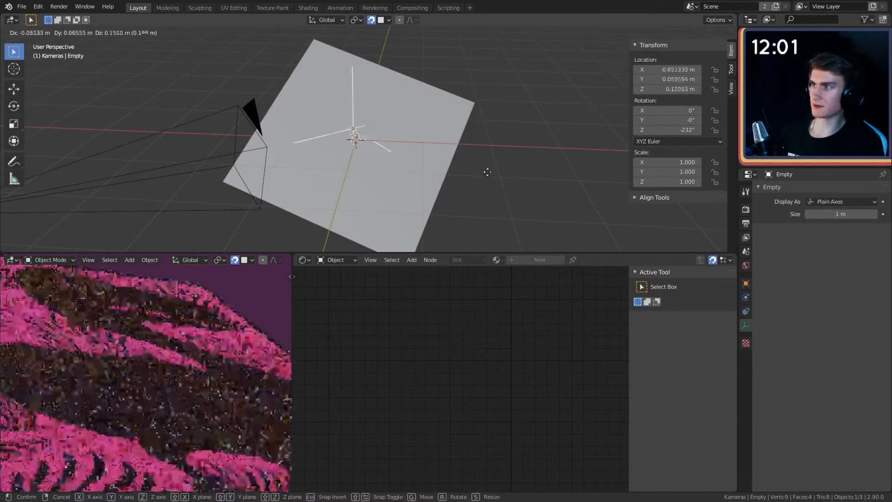
pyautogui.press('Escape')
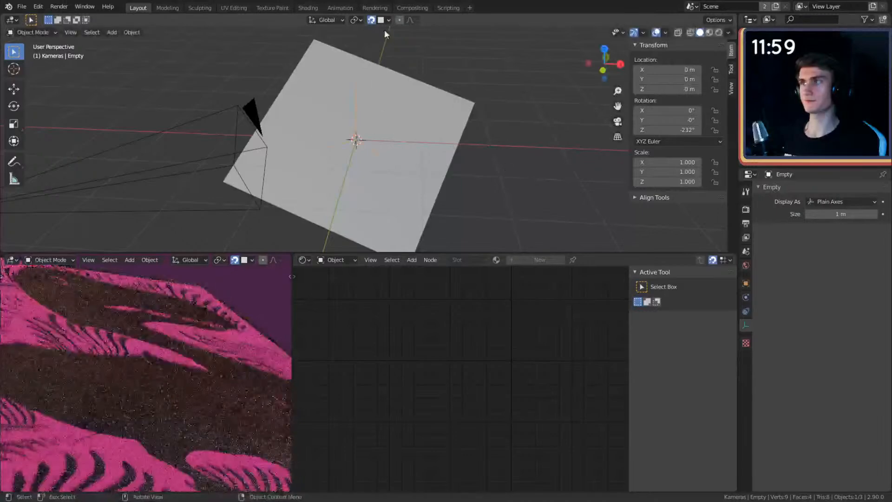
pyautogui.click(389, 20)
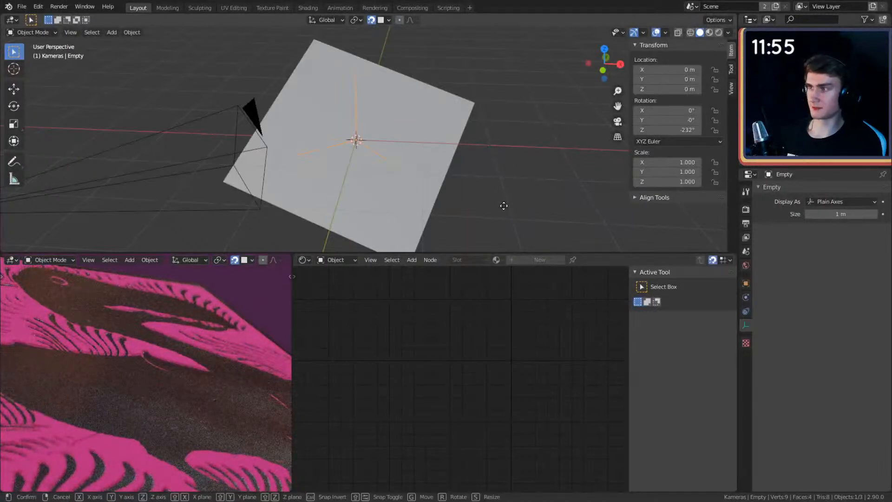
pyautogui.press('g')
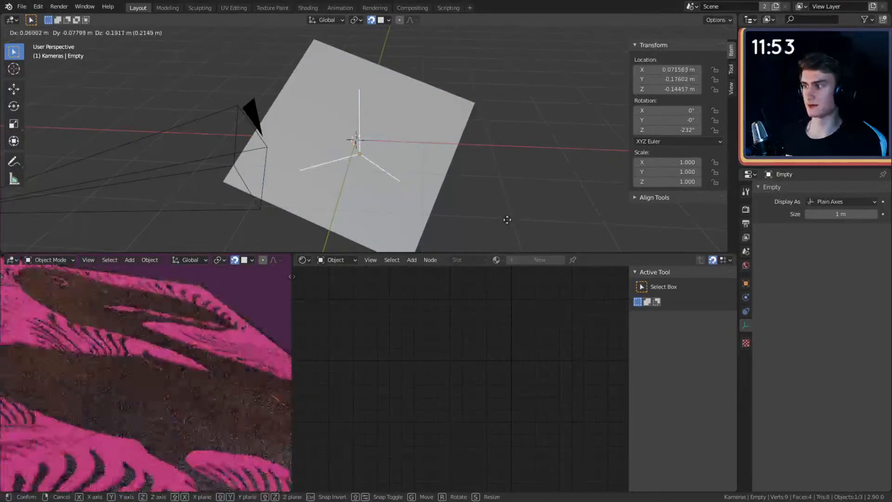
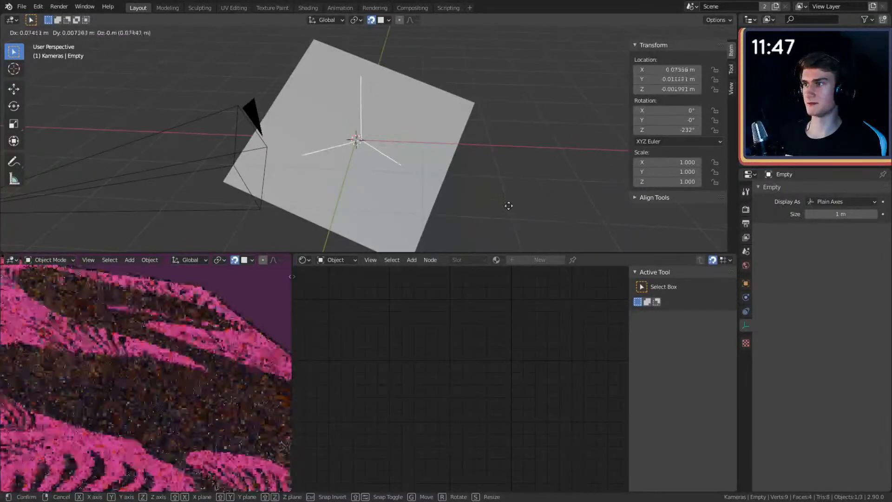
pyautogui.click(487, 188)
# Step: View the render through the camera and lower its depth-of-field F-Stop to 1.5 and further to 1.0
pyautogui.moveTo(487, 188); pyautogui.dragTo(456, 135, button='middle')
pyautogui.click(318, 68)
pyautogui.scroll(-3, 794, 388)
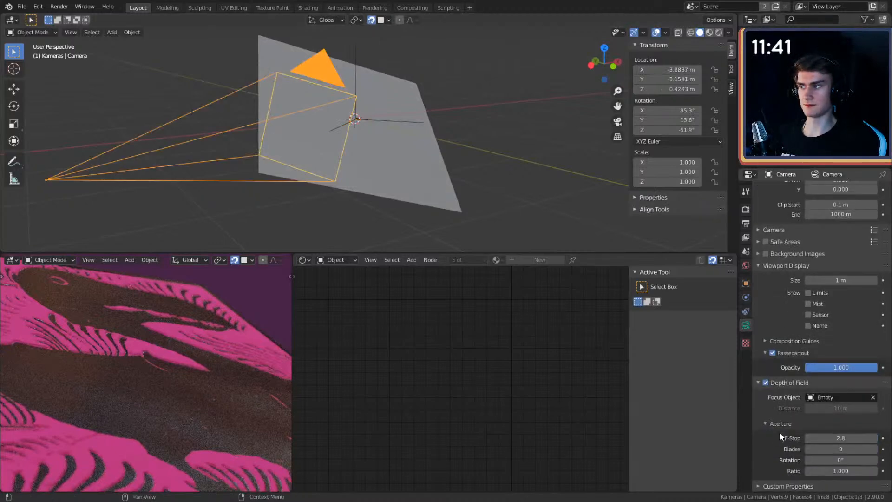
pyautogui.press('KP_0')
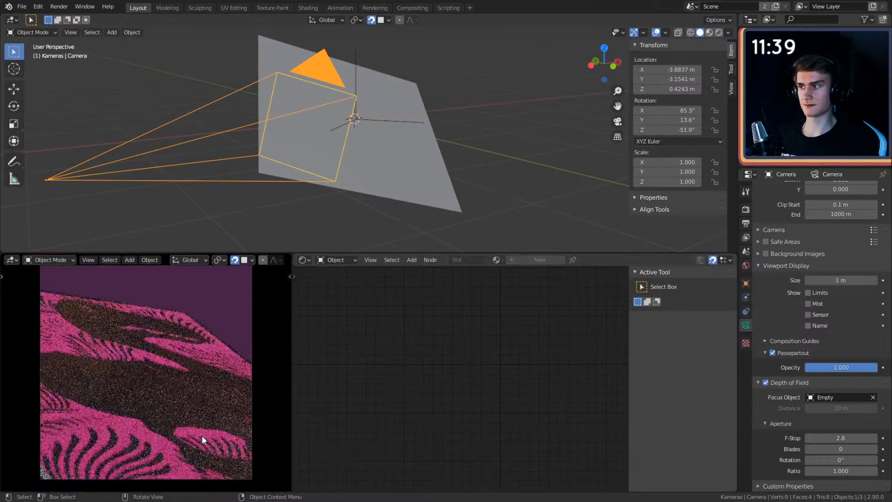
pyautogui.moveTo(436, 168); pyautogui.dragTo(424, 171, button='middle')
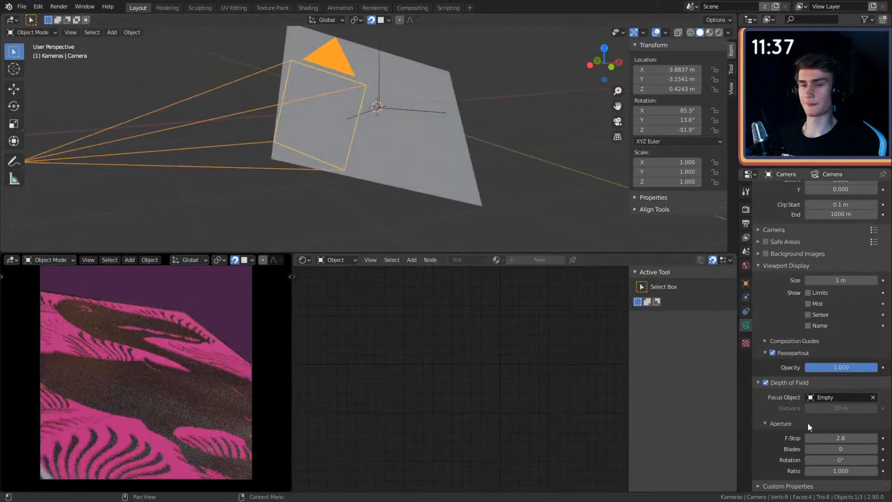
pyautogui.click(835, 437)
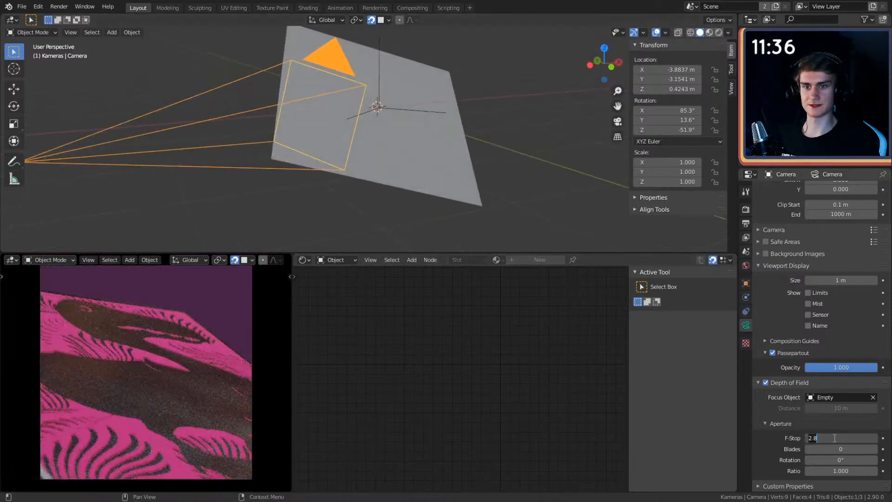
pyautogui.write('1.5')
pyautogui.press('Return')
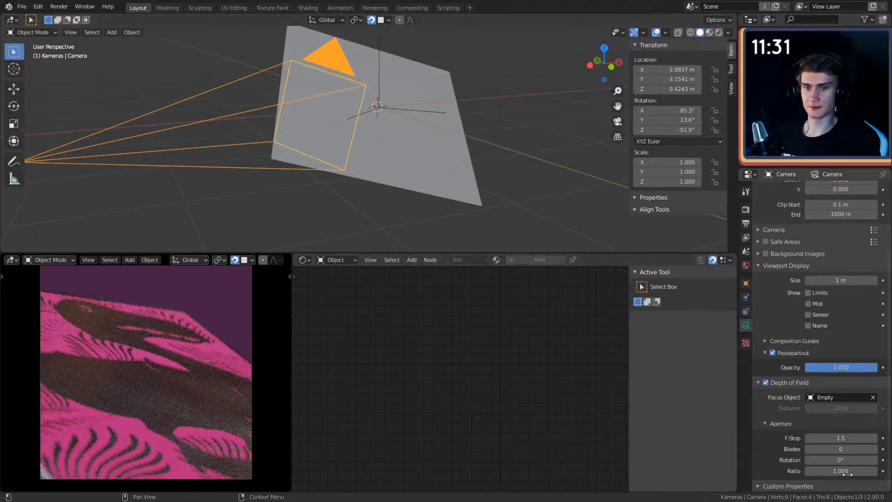
pyautogui.click(844, 437)
pyautogui.write('1')
pyautogui.press('Return')
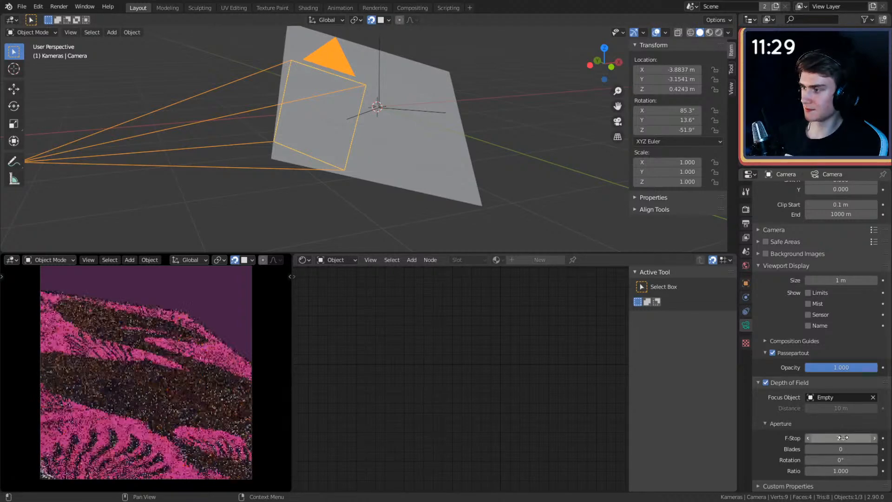
# Step: Inspect the arrangement of the tile, camera and focus Empty from several angles and distances, leaving nothing selected
pyautogui.click(540, 182)
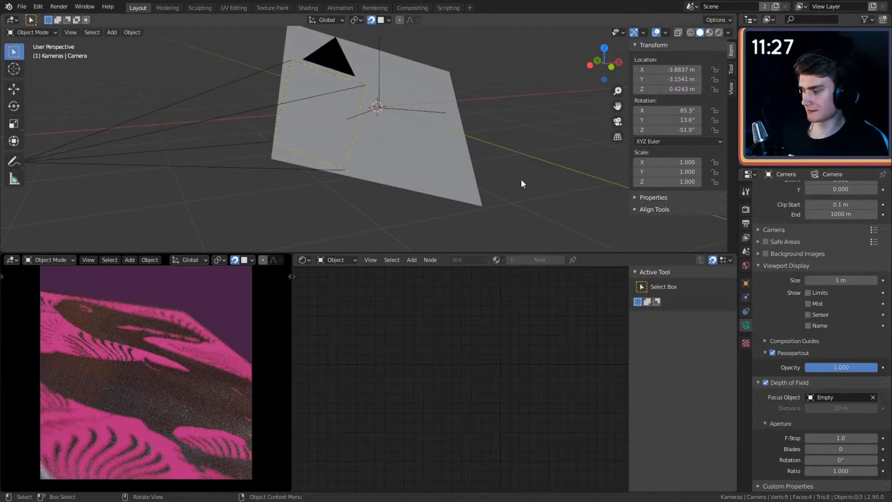
pyautogui.scroll(-4, 466, 154)
pyautogui.moveTo(465, 160); pyautogui.dragTo(454, 171, button='middle')
pyautogui.scroll(5, 453, 171)
pyautogui.scroll(-4, 453, 171)
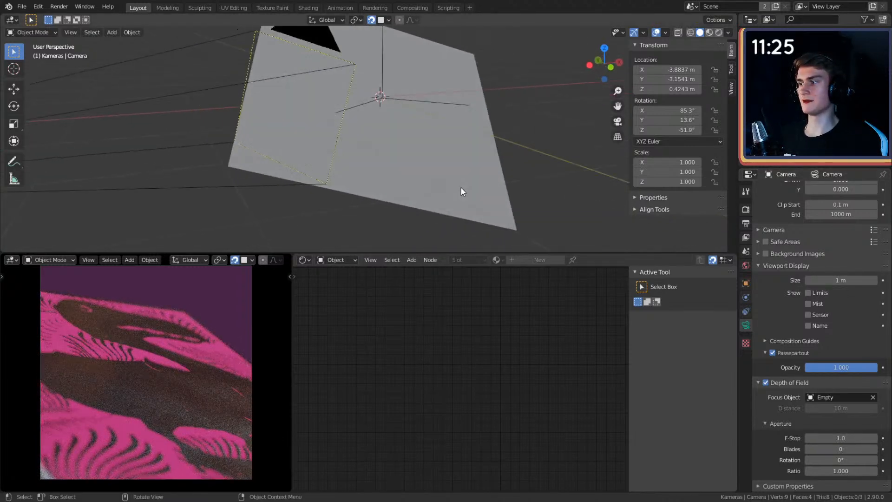
pyautogui.click(407, 155)
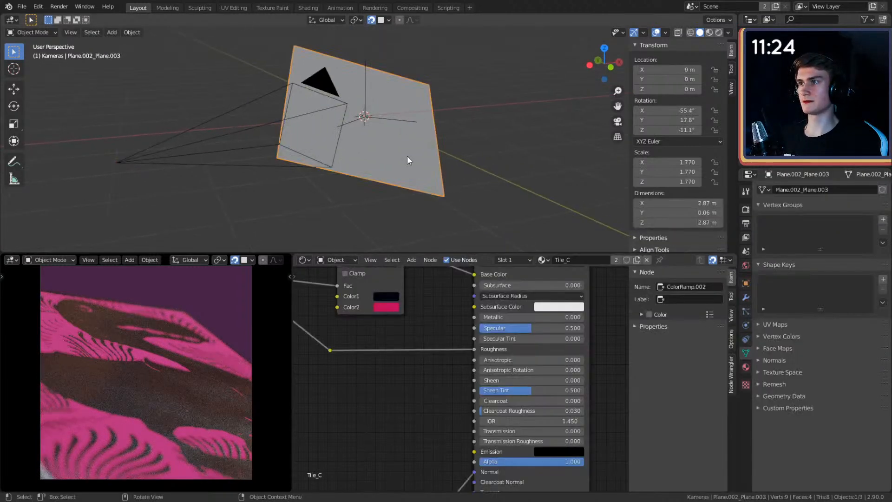
pyautogui.click(493, 174)
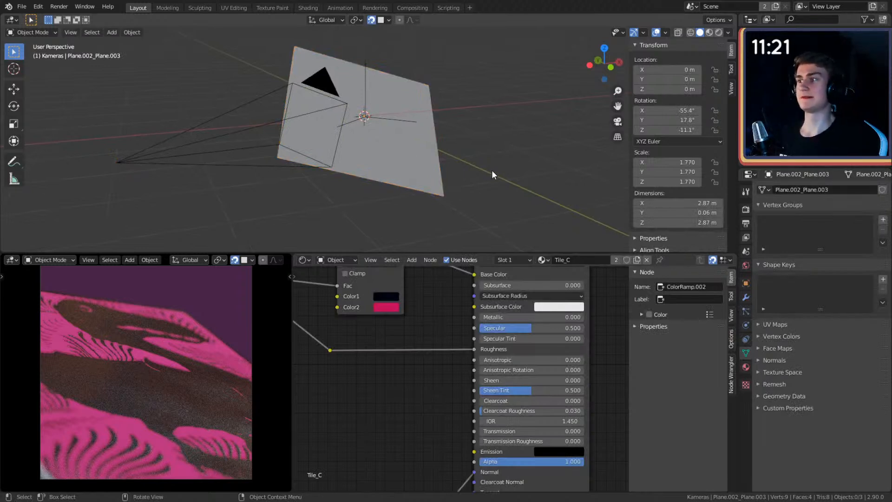
pyautogui.scroll(-3, 493, 174)
pyautogui.scroll(3, 493, 173)
pyautogui.moveTo(493, 173); pyautogui.dragTo(453, 169, button='middle')
pyautogui.scroll(-4, 457, 172)
pyautogui.scroll(2, 452, 176)
pyautogui.scroll(-5, 454, 185)
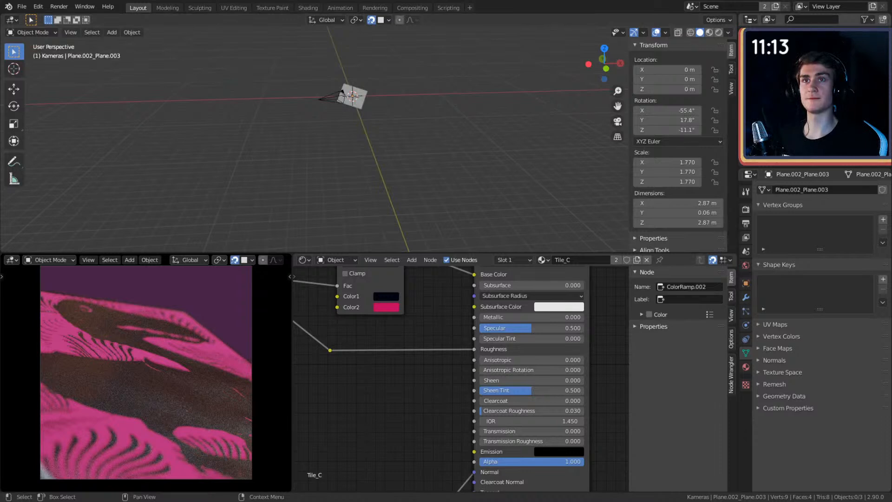
pyautogui.scroll(-1, 492, 122)
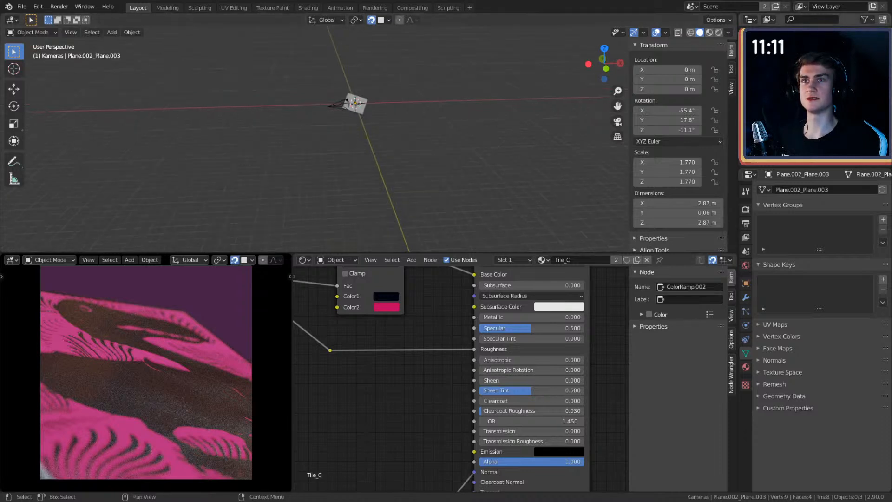
pyautogui.scroll(-1, 401, 137)
pyautogui.moveTo(400, 137); pyautogui.dragTo(464, 166, button='middle')
pyautogui.scroll(4, 454, 191)
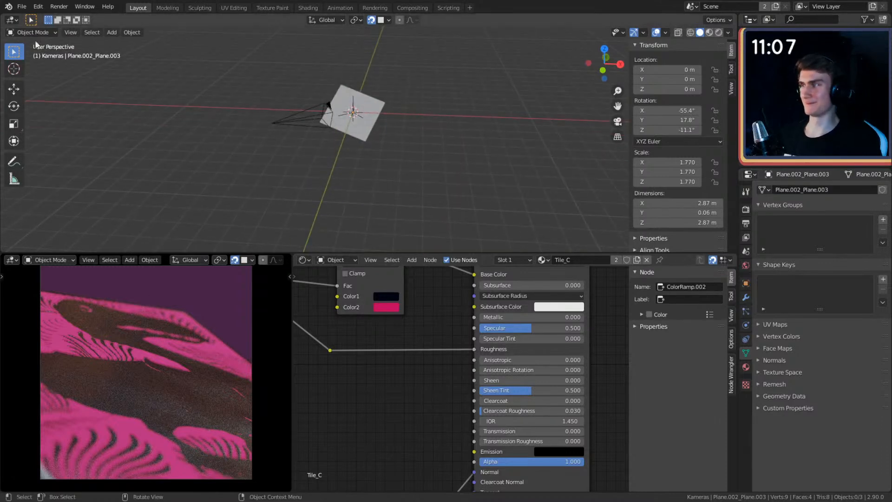
pyautogui.click(39, 6)
pyautogui.click(22, 7)
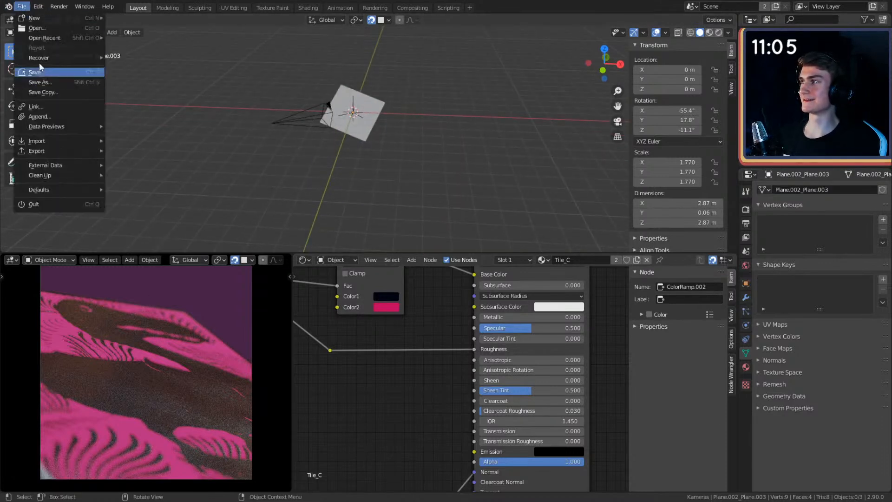
pyautogui.moveTo(41, 140)
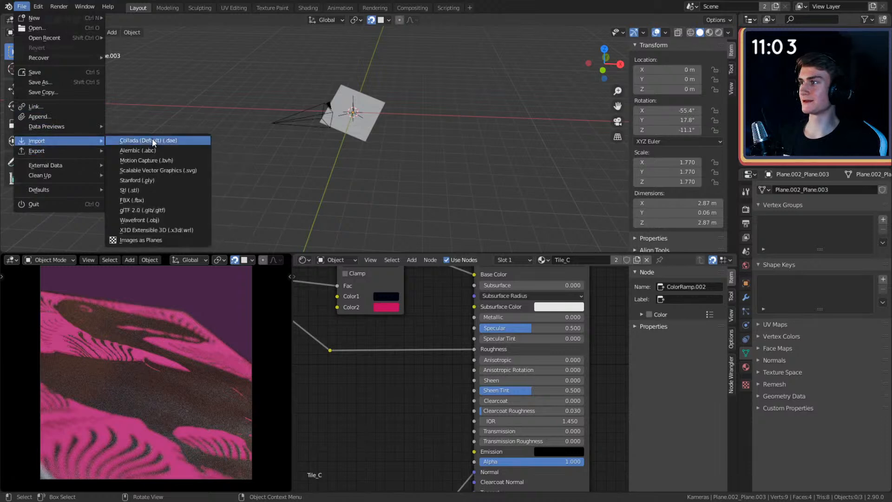
# Step: Duplicate the duck tile, place the copy above and beside the original, and tilt it freely with trackball rotation
pyautogui.moveTo(581, 54); pyautogui.dragTo(419, 157, button='middle')
pyautogui.click(447, 104)
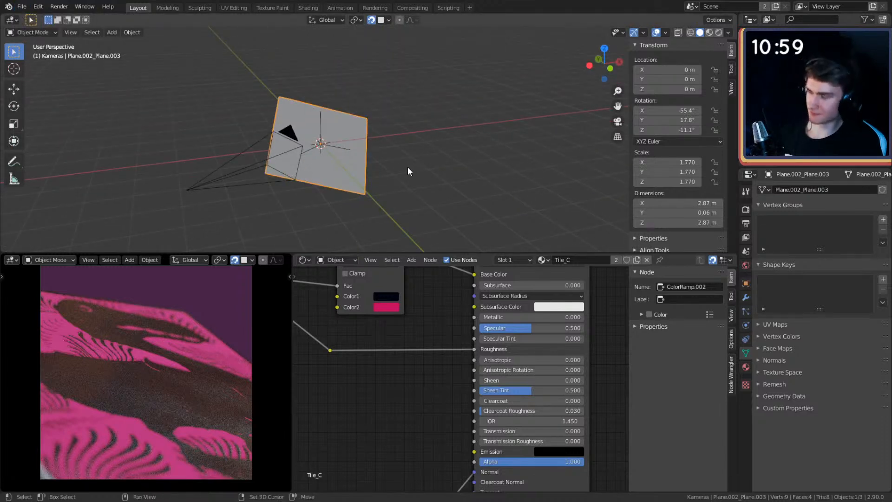
pyautogui.hotkey('shift', 'd')
pyautogui.click(488, 131)
pyautogui.moveTo(488, 130); pyautogui.dragTo(441, 158, button='middle')
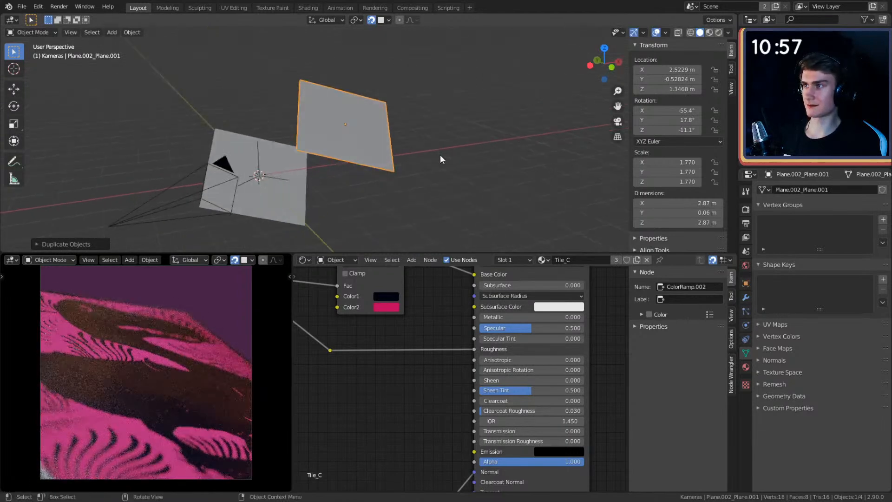
pyautogui.press('r')
pyautogui.press('r')
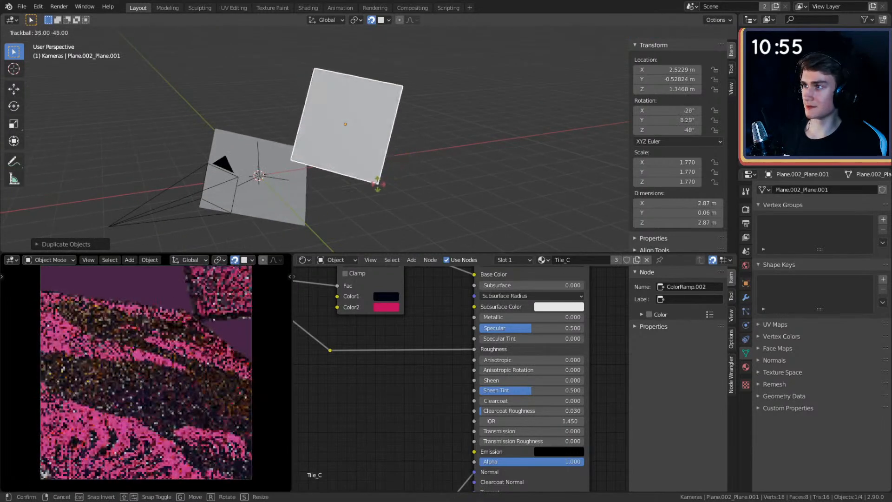
pyautogui.click(364, 197)
# Step: Reposition the tile copy beside the original at about X 2.45 m, Y -0.19 m, Z 0.38 m
pyautogui.moveTo(365, 196); pyautogui.dragTo(436, 160, button='middle')
pyautogui.press('g')
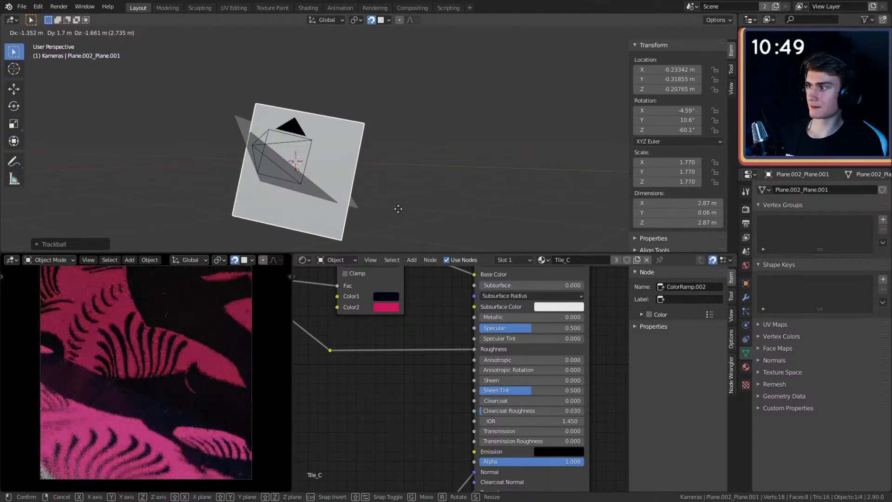
pyautogui.click(397, 202)
pyautogui.moveTo(398, 203); pyautogui.dragTo(370, 180, button='middle')
pyautogui.press('g')
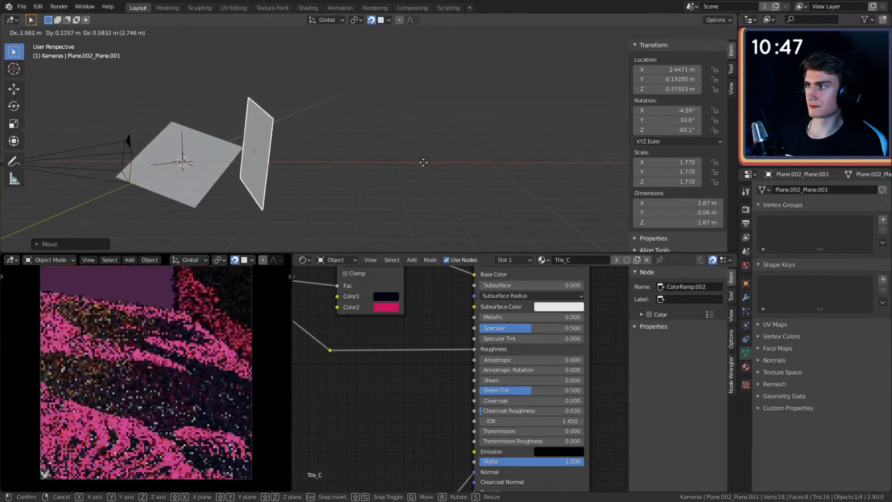
pyautogui.click(422, 163)
# Step: Move the tile copy behind the original with snapping off, to about X 1.01 m, Y 1.11 m, Z -0.22 m
pyautogui.moveTo(380, 134); pyautogui.dragTo(422, 146, button='middle')
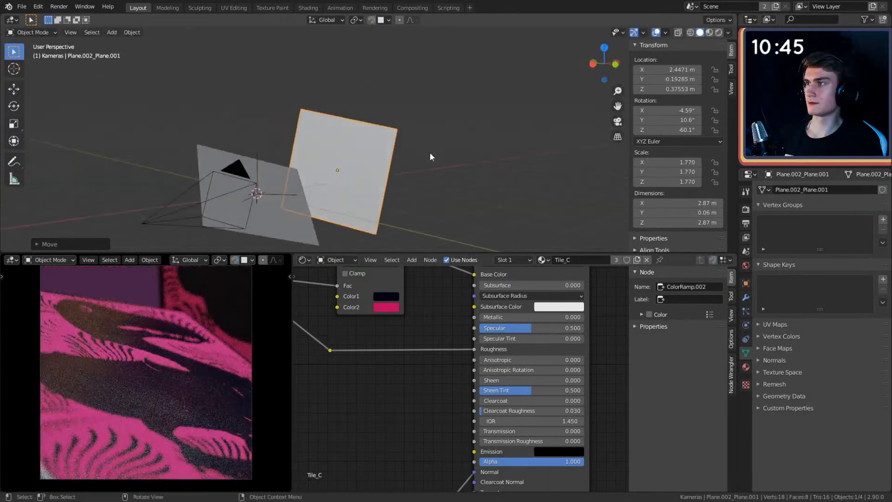
pyautogui.press('g')
pyautogui.click(419, 158)
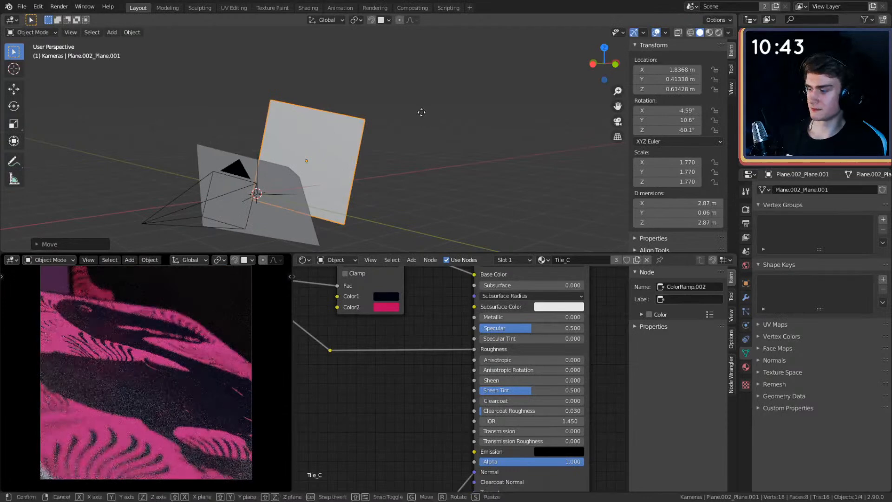
pyautogui.press('g')
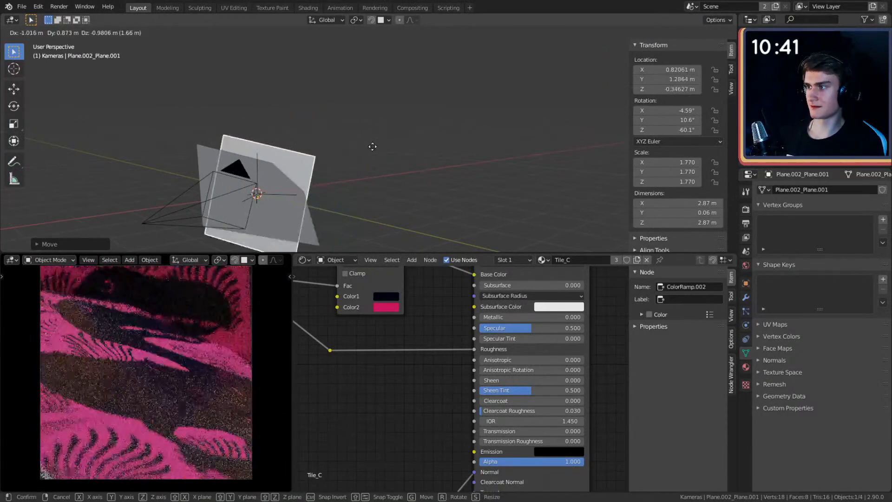
pyautogui.click(383, 141)
# Step: Rotate the tile copy to about -9.4°, -6.7°, -48.1° and nudge it to about X 1.19 m, Y 1.00 m, Z -0.31 m
pyautogui.moveTo(383, 141); pyautogui.dragTo(419, 155, button='middle')
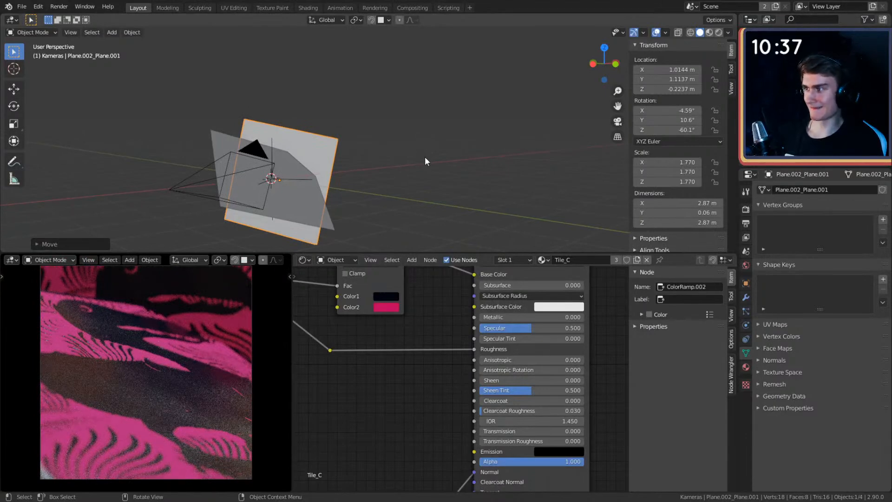
pyautogui.press('r')
pyautogui.click(412, 119)
pyautogui.moveTo(413, 120); pyautogui.dragTo(383, 144, button='middle')
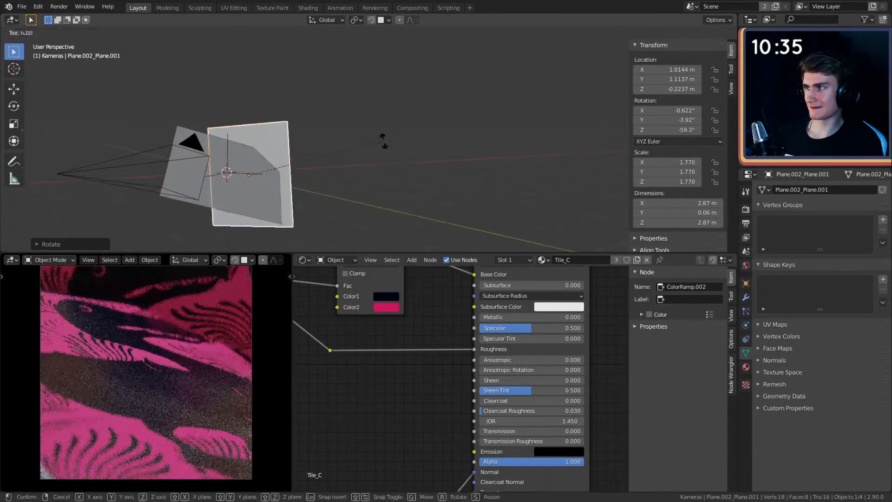
pyautogui.press('r')
pyautogui.press('r')
pyautogui.click(391, 149)
pyautogui.press('g')
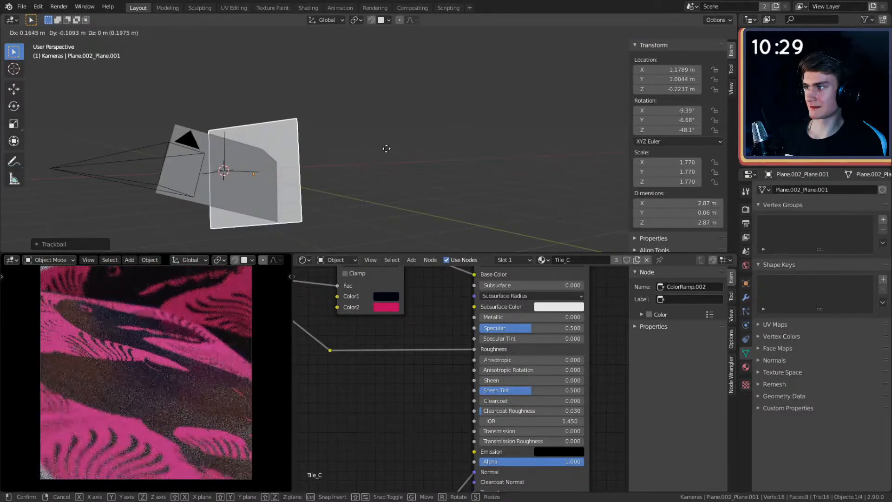
pyautogui.click(387, 151)
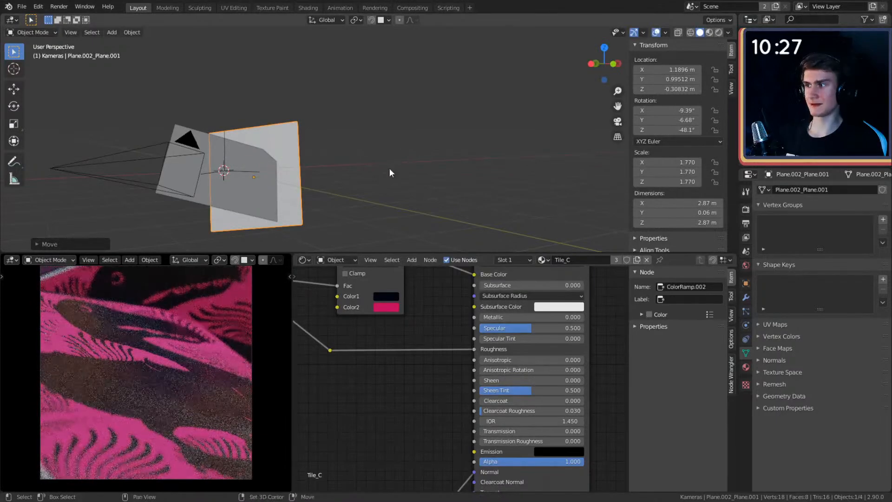
# Step: Give the rear tile copy its own single-user duplicate of the Tile_C material
pyautogui.moveTo(389, 169); pyautogui.dragTo(304, 229, button='middle')
pyautogui.click(375, 174)
pyautogui.scroll(2, 379, 170)
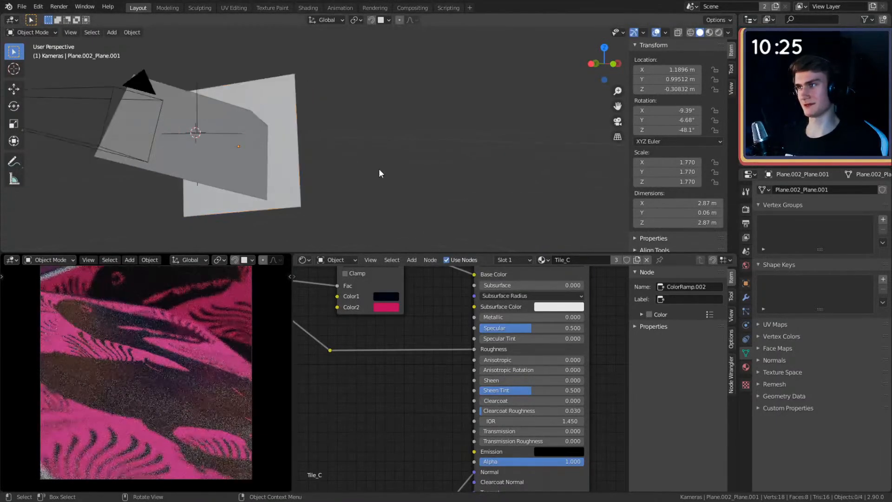
pyautogui.keyDown('shift'); pyautogui.moveTo(379, 169); pyautogui.dragTo(457, 144, button='middle'); pyautogui.keyUp('shift')
pyautogui.moveTo(458, 145); pyautogui.dragTo(442, 157, button='middle')
pyautogui.scroll(2, 418, 166)
pyautogui.keyDown('shift'); pyautogui.moveTo(393, 177); pyautogui.dragTo(428, 151, button='middle'); pyautogui.keyUp('shift')
pyautogui.click(383, 122)
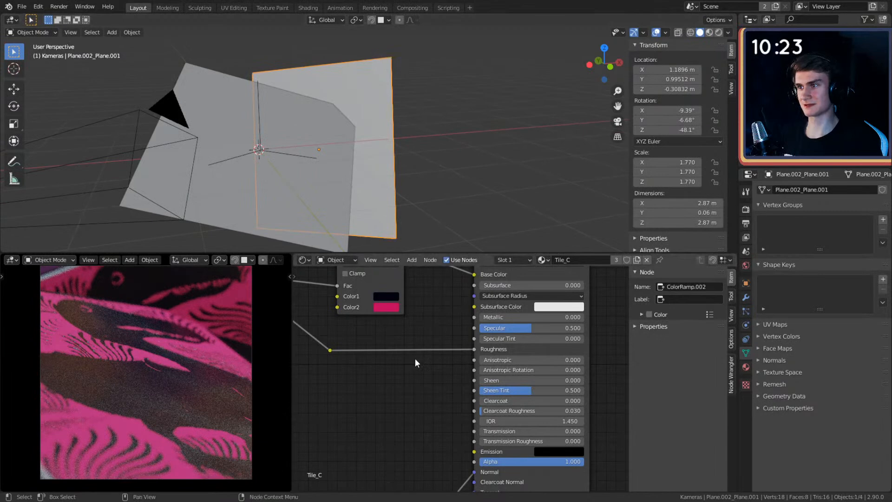
pyautogui.scroll(-1, 400, 344)
pyautogui.scroll(2, 459, 397)
pyautogui.scroll(-3, 459, 397)
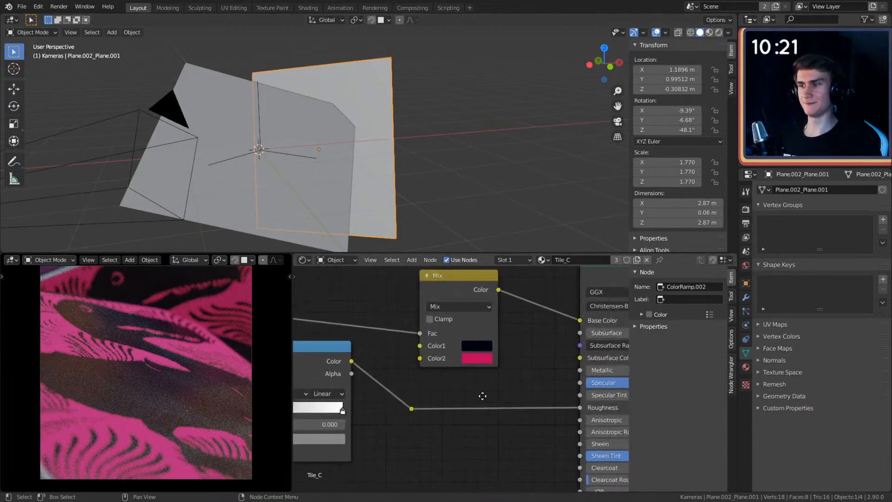
pyautogui.click(617, 260)
pyautogui.scroll(3, 487, 383)
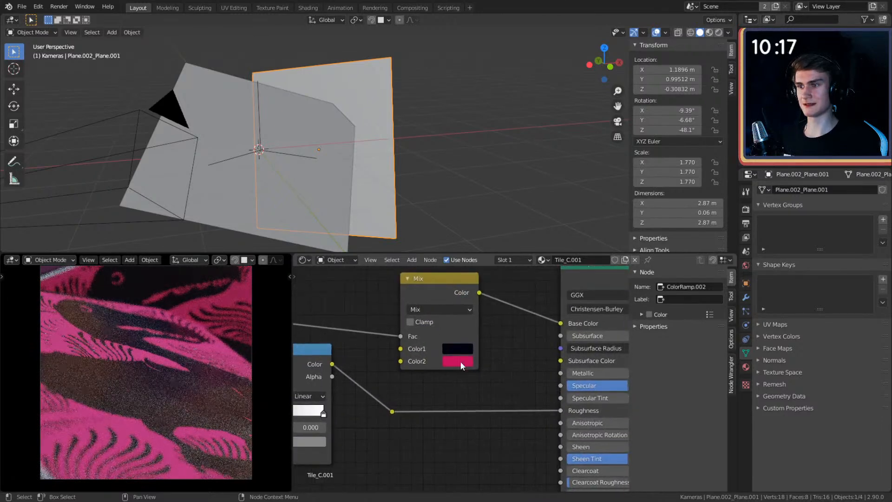
# Step: Try cyan and other hues for the rear tile's Mix node Color2, settling on red with hue 0.941, saturation 1 and value 0.735
pyautogui.click(461, 360)
pyautogui.moveTo(513, 274)
pyautogui.mouseDown()
pyautogui.moveTo(531, 249)
pyautogui.moveTo(524, 215)
pyautogui.moveTo(496, 197)
pyautogui.mouseUp()
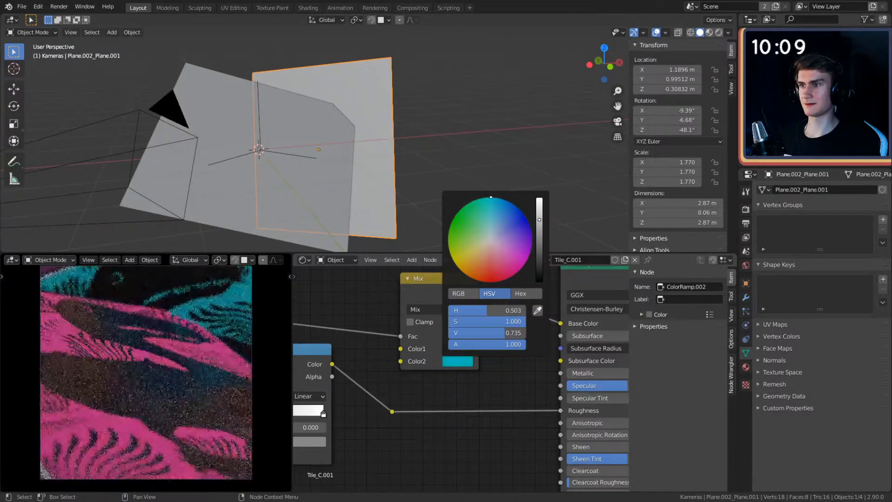
pyautogui.moveTo(497, 197); pyautogui.dragTo(526, 217)
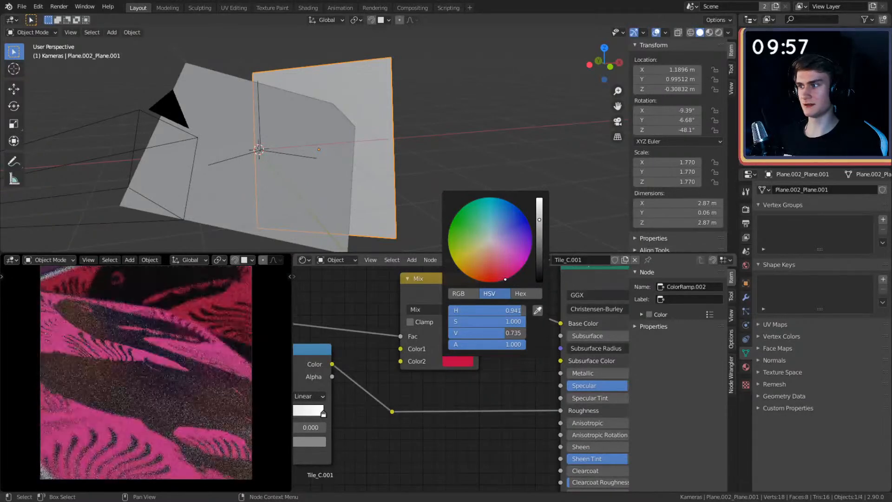
pyautogui.click(427, 130)
pyautogui.hotkey('ctrl', 'z')
# Step: Try white as Color1 of the rear tile's Mix node and settle on black
pyautogui.moveTo(496, 372); pyautogui.dragTo(493, 388, button='middle')
pyautogui.click(457, 364)
pyautogui.moveTo(536, 237); pyautogui.dragTo(536, 201)
pyautogui.moveTo(511, 326); pyautogui.dragTo(442, 325)
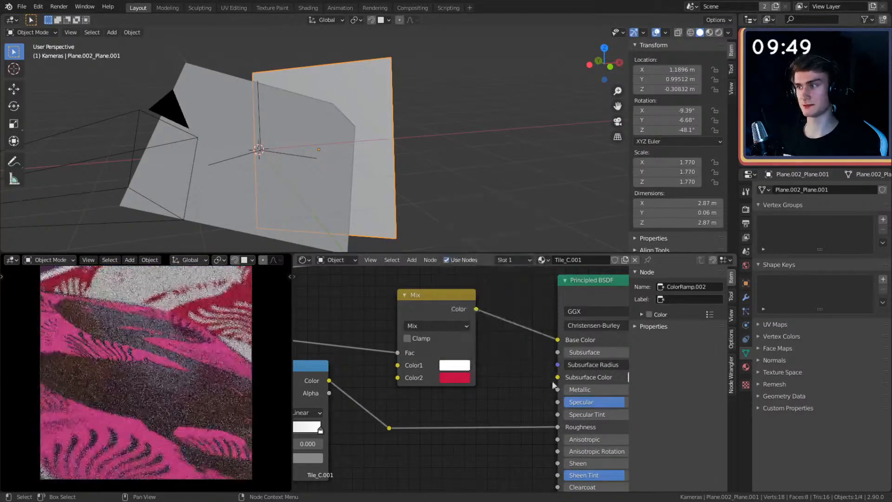
pyautogui.click(456, 365)
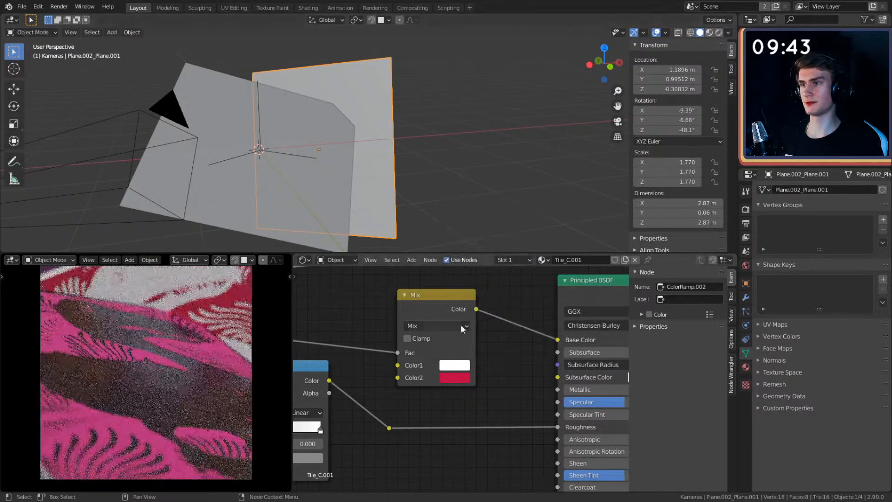
pyautogui.click(456, 364)
pyautogui.moveTo(541, 218); pyautogui.dragTo(537, 283)
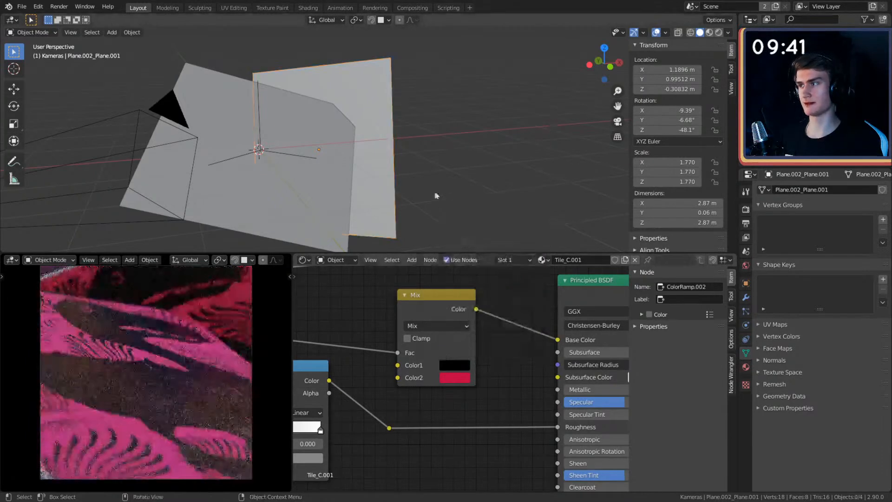
# Step: Show the World nodes in the shader editor and set the purple Background node's colour to black
pyautogui.scroll(-3, 405, 363)
pyautogui.scroll(-2, 169, 356)
pyautogui.scroll(1, 168, 356)
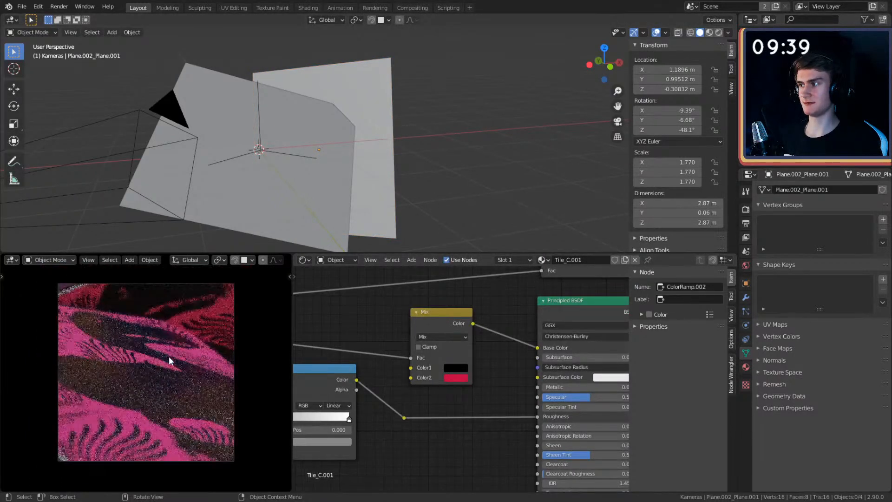
pyautogui.scroll(-4, 479, 361)
pyautogui.moveTo(424, 403); pyautogui.dragTo(516, 392, button='middle')
pyautogui.click(303, 260)
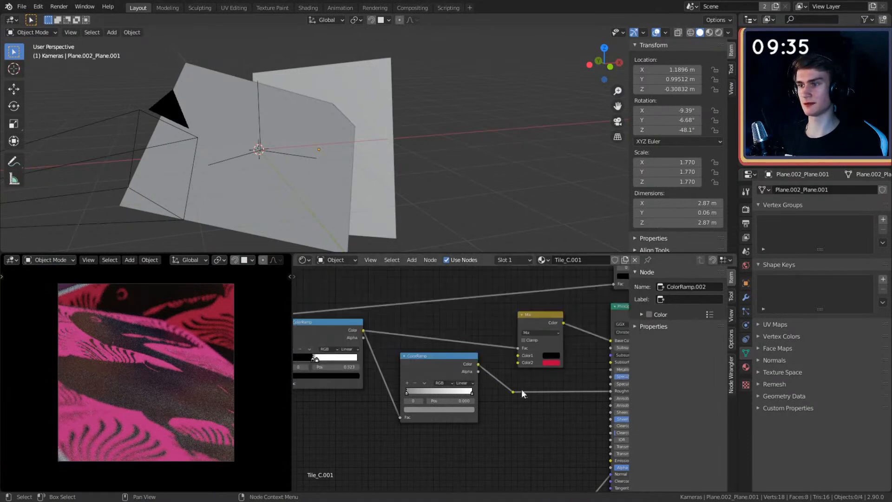
pyautogui.moveTo(419, 300); pyautogui.dragTo(539, 322, button='middle')
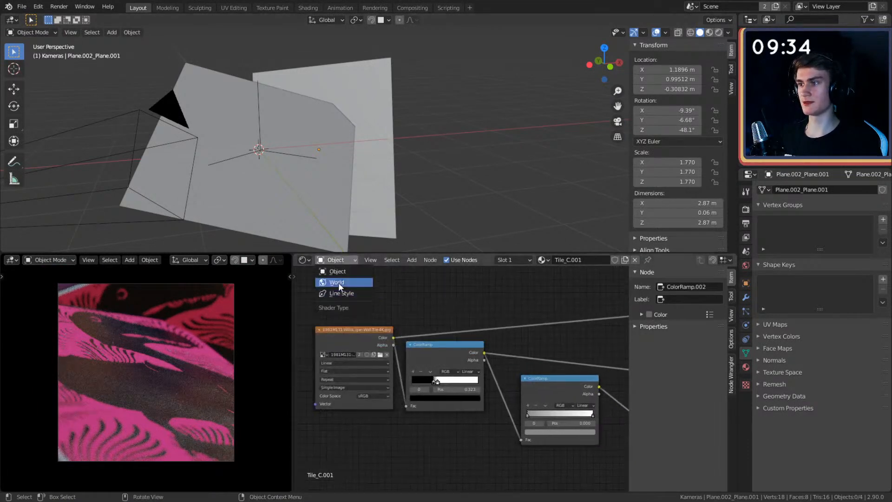
pyautogui.click(338, 283)
pyautogui.moveTo(489, 336); pyautogui.dragTo(488, 423, button='middle')
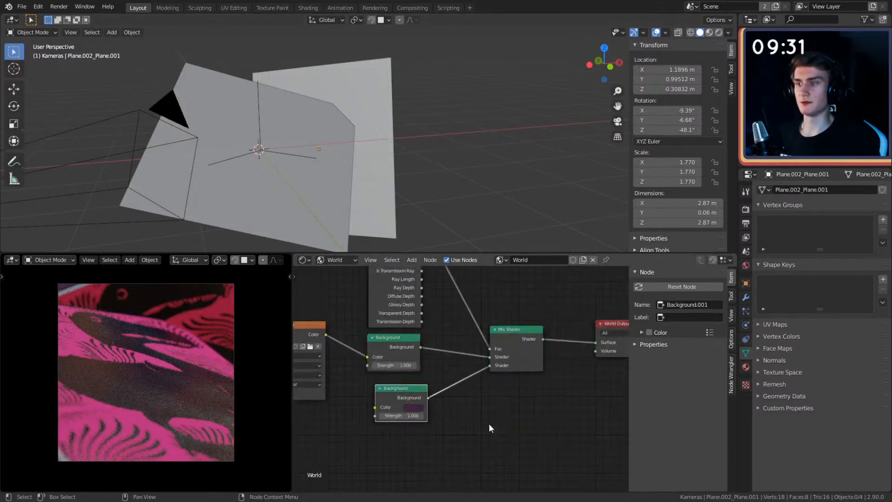
pyautogui.click(412, 407)
pyautogui.moveTo(469, 338); pyautogui.dragTo(469, 354)
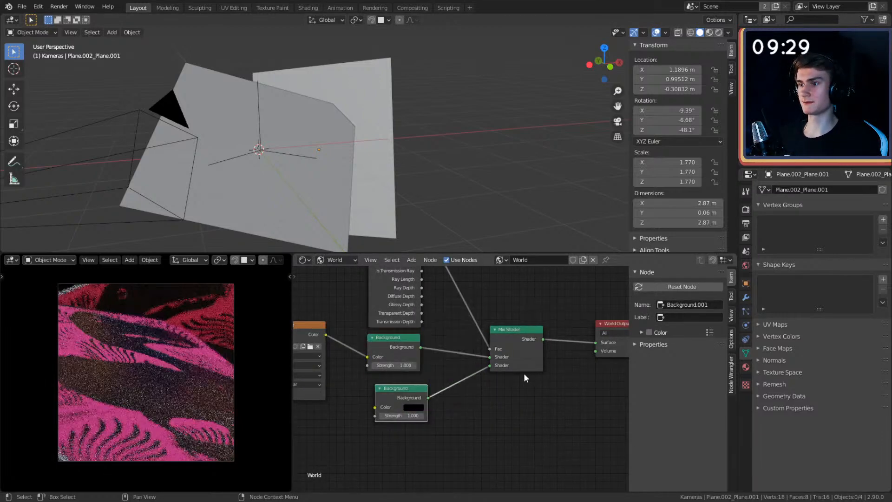
# Step: Select the original front tile and switch the shader editor back to its object material
pyautogui.scroll(-3, 395, 156)
pyautogui.keyDown('shift'); pyautogui.moveTo(395, 155); pyautogui.dragTo(472, 154, button='middle'); pyautogui.keyUp('shift')
pyautogui.scroll(5, 473, 154)
pyautogui.keyDown('shift'); pyautogui.moveTo(590, 170); pyautogui.dragTo(469, 162, button='middle'); pyautogui.keyUp('shift')
pyautogui.click(325, 162)
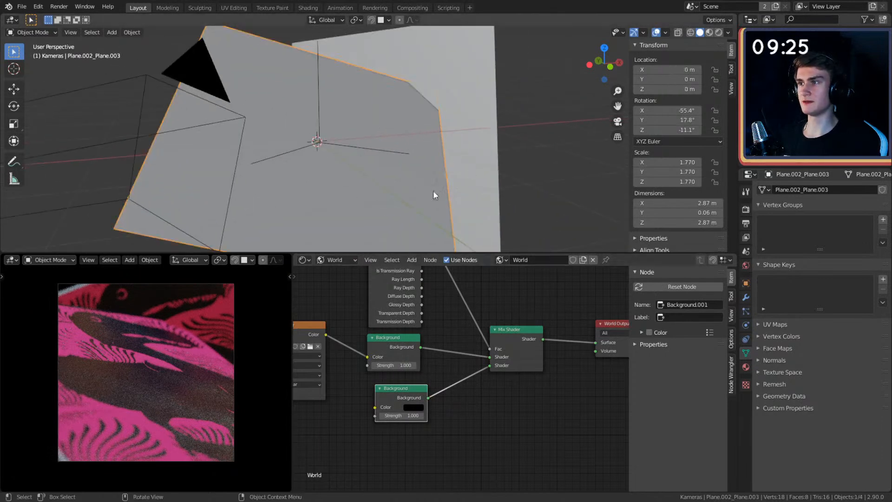
pyautogui.click(335, 260)
pyautogui.click(336, 271)
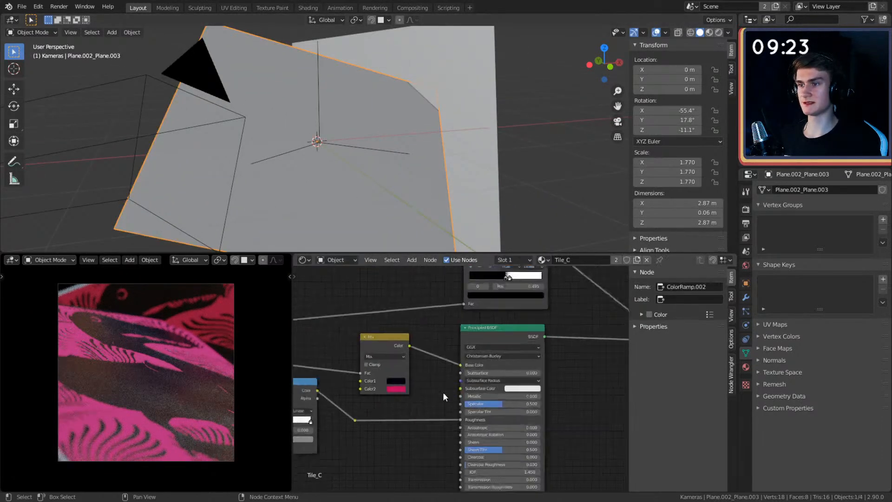
# Step: Darken the first colour stop of the ColorRamp that feeds the front tile's Roughness
pyautogui.scroll(2, 552, 314)
pyautogui.moveTo(552, 315); pyautogui.dragTo(565, 359, button='middle')
pyautogui.moveTo(300, 384); pyautogui.dragTo(578, 378, button='middle')
pyautogui.scroll(2, 578, 378)
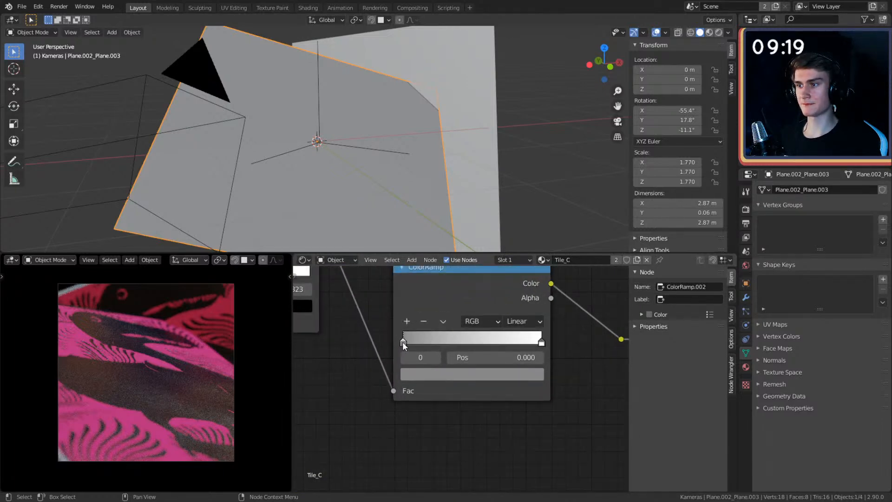
pyautogui.click(429, 376)
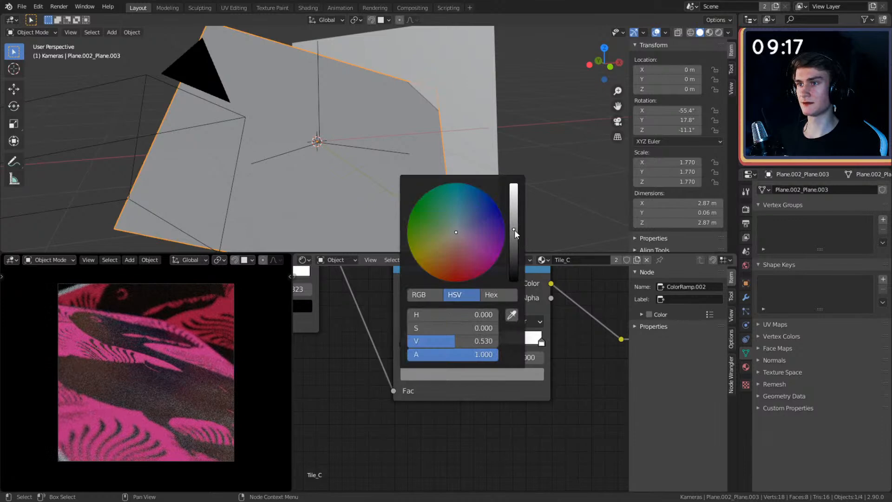
pyautogui.moveTo(515, 230); pyautogui.dragTo(515, 258)
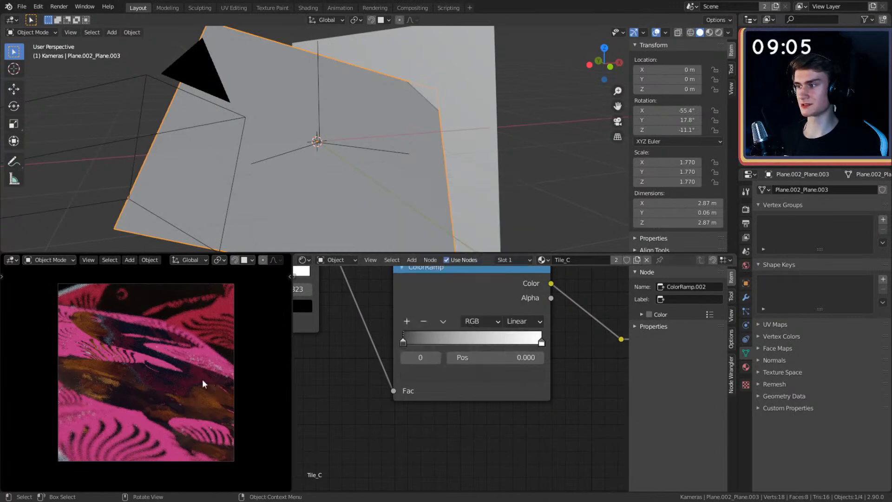
# Step: Assign UVMap to the front tile's Normal Map node and move the normal image texture node closer beside it
pyautogui.scroll(-7, 458, 375)
pyautogui.moveTo(557, 382); pyautogui.dragTo(418, 302, button='middle')
pyautogui.moveTo(465, 421); pyautogui.dragTo(486, 349, button='middle')
pyautogui.moveTo(479, 441); pyautogui.dragTo(515, 360, button='middle')
pyautogui.scroll(-2, 493, 373)
pyautogui.moveTo(436, 470); pyautogui.dragTo(431, 285)
pyautogui.moveTo(503, 292); pyautogui.dragTo(481, 333, button='middle')
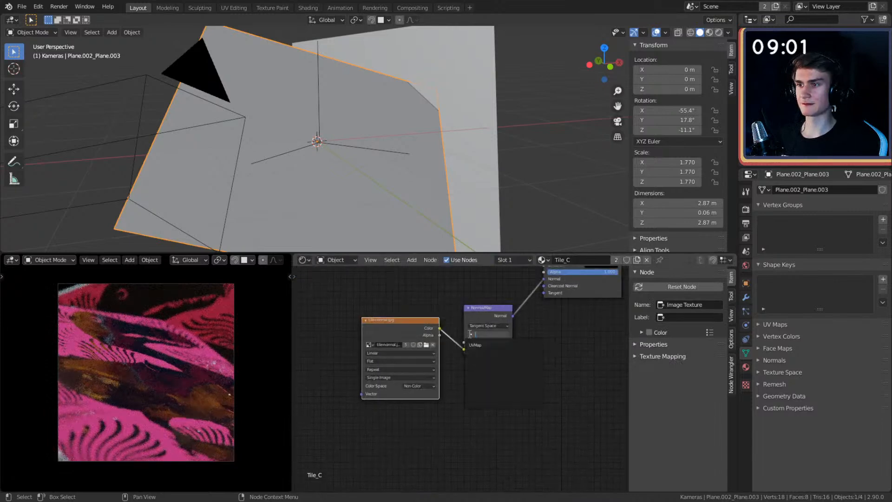
pyautogui.click(476, 346)
pyautogui.scroll(1, 494, 391)
pyautogui.moveTo(485, 368); pyautogui.dragTo(521, 423, button='middle')
pyautogui.scroll(3, 503, 404)
pyautogui.moveTo(396, 353); pyautogui.dragTo(414, 335)
pyautogui.scroll(-7, 497, 402)
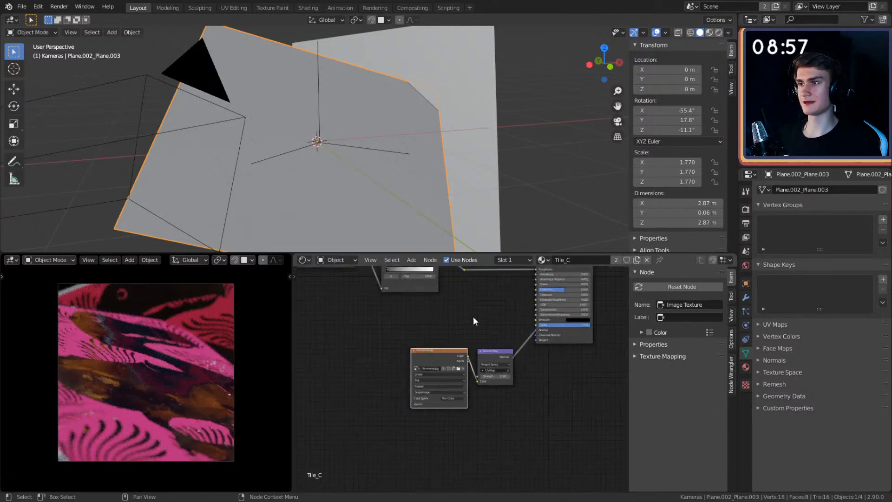
# Step: Switch the shader editor from the tile's object material to the World nodes
pyautogui.click(329, 259)
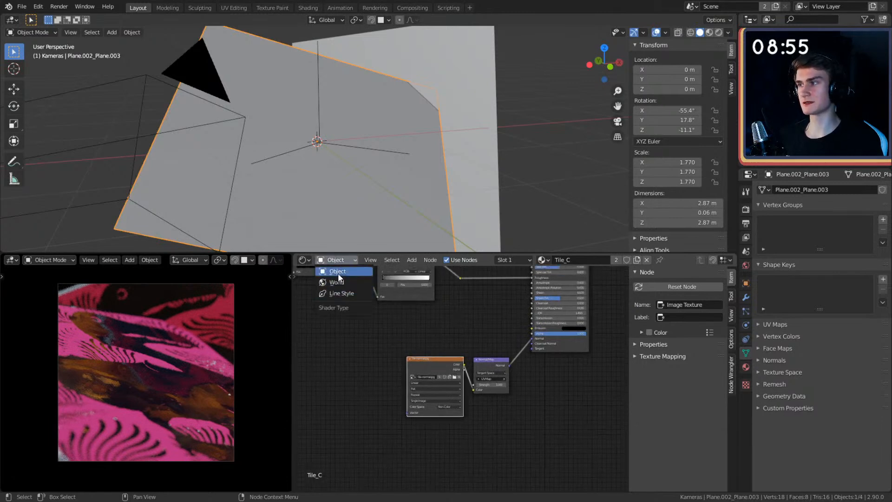
pyautogui.click(337, 272)
pyautogui.moveTo(431, 337); pyautogui.dragTo(404, 387, button='middle')
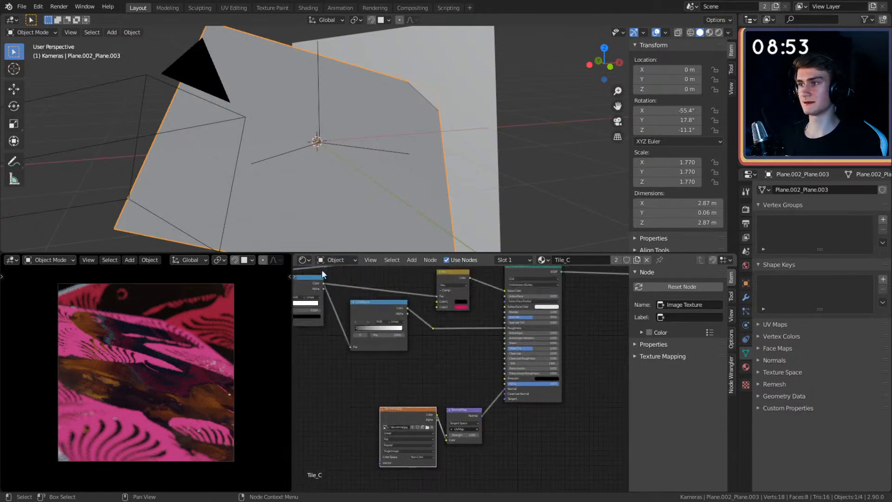
pyautogui.click(340, 259)
pyautogui.click(339, 282)
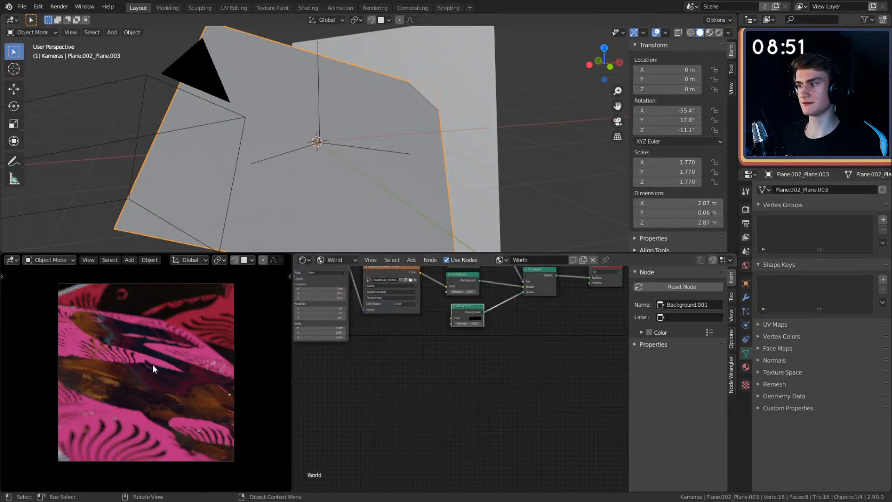
# Step: Move the World's texture coordinate, mapping and environment texture nodes away from the Background nodes to make room for another node
pyautogui.scroll(-5, 453, 333)
pyautogui.moveTo(452, 334); pyautogui.dragTo(506, 415, button='middle')
pyautogui.scroll(6, 404, 411)
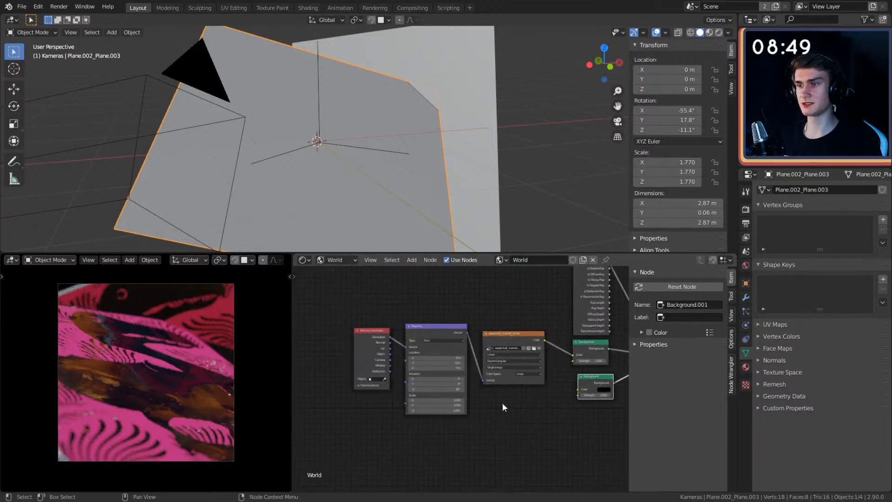
pyautogui.moveTo(506, 415); pyautogui.dragTo(385, 346)
pyautogui.press('g')
pyautogui.click(439, 318)
pyautogui.click(439, 318)
# Step: Insert a ColorRamp node between the environment texture and its Background node
pyautogui.hotkey('shift', 'a')
pyautogui.moveTo(406, 389)
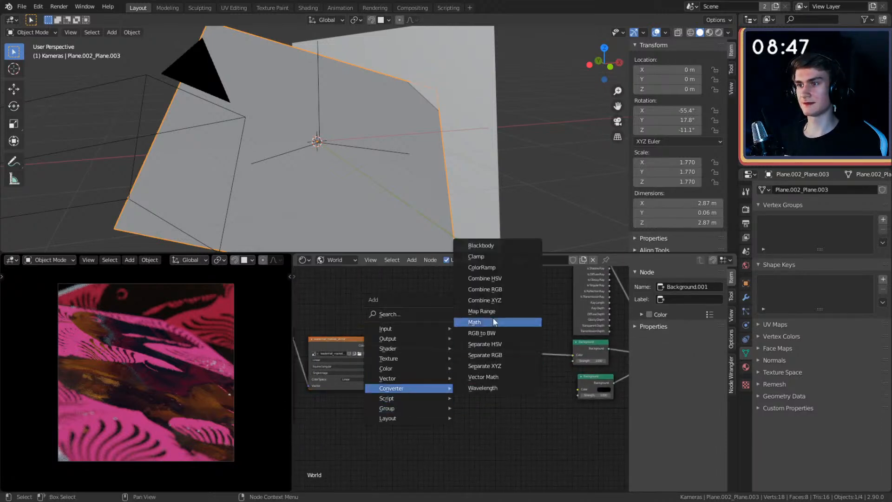
pyautogui.click(486, 268)
pyautogui.click(456, 345)
# Step: Raise the environment's contrast by setting the World ColorRamp's white stop to position 0.273 and its black stop to 0.055
pyautogui.scroll(2, 458, 409)
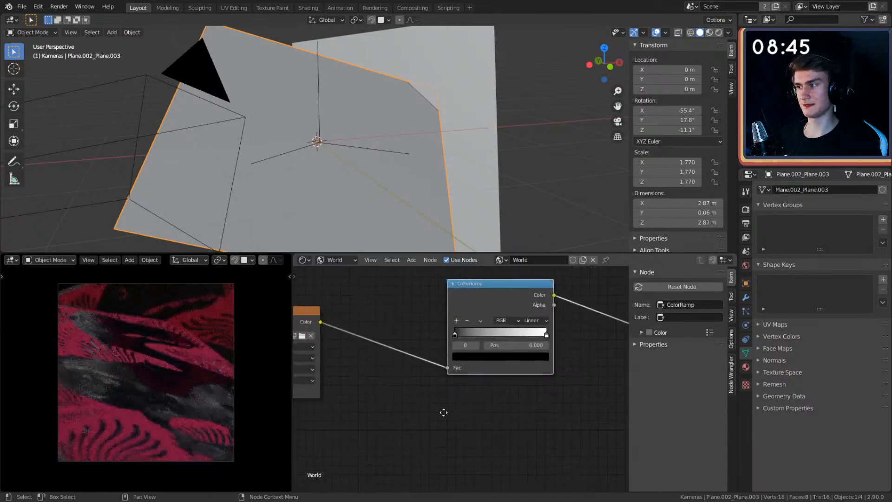
pyautogui.moveTo(468, 342); pyautogui.dragTo(447, 347, button='middle')
pyautogui.moveTo(540, 342); pyautogui.dragTo(486, 345)
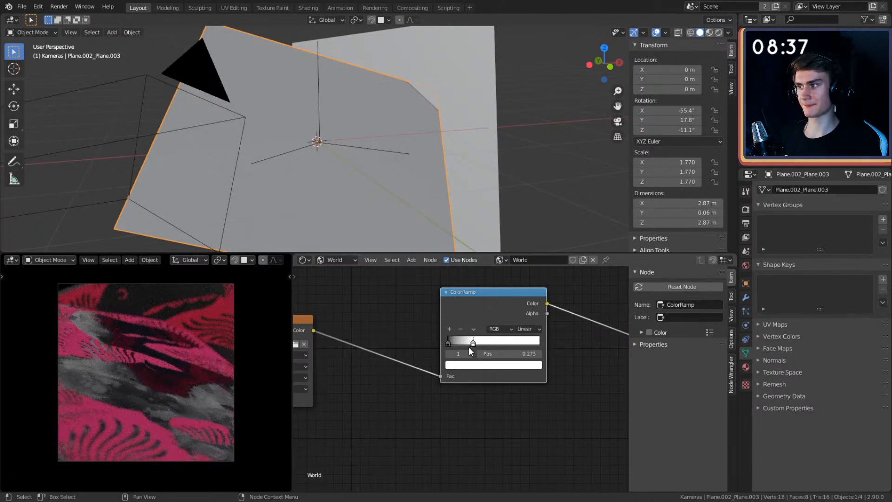
pyautogui.moveTo(448, 344); pyautogui.dragTo(453, 342)
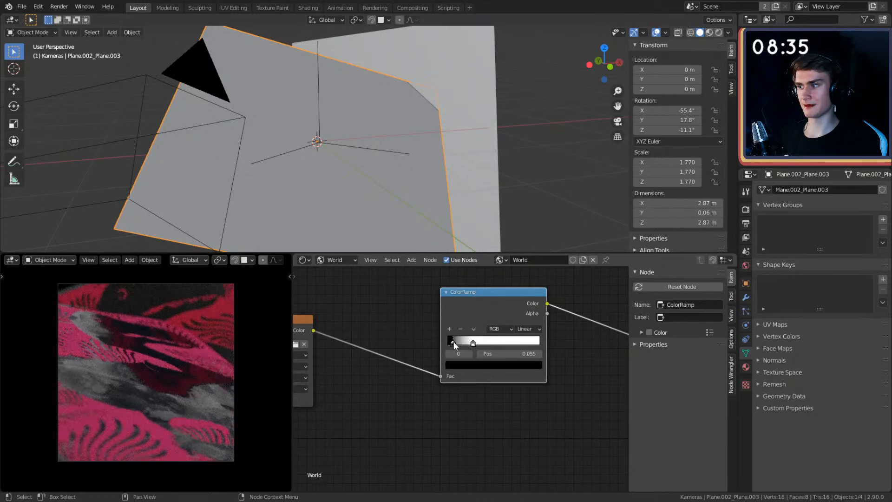
# Step: Add a spot light at the scene origin and move it straight up to a Z location of about 3.82 m
pyautogui.scroll(-6, 464, 186)
pyautogui.moveTo(465, 186)
pyautogui.mouseDown(button='middle')
pyautogui.moveTo(491, 157)
pyautogui.moveTo(446, 193)
pyautogui.moveTo(467, 171)
pyautogui.mouseUp(button='middle')
pyautogui.hotkey('shift', 'a')
pyautogui.moveTo(433, 183)
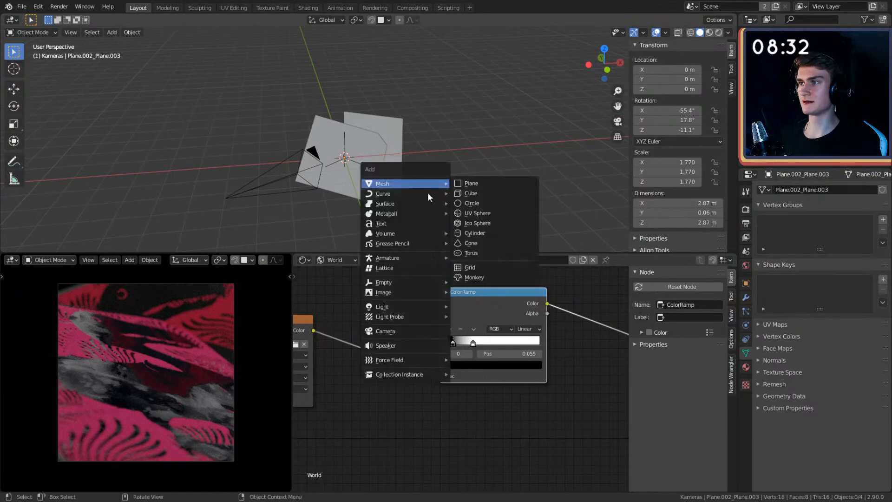
pyautogui.moveTo(389, 306)
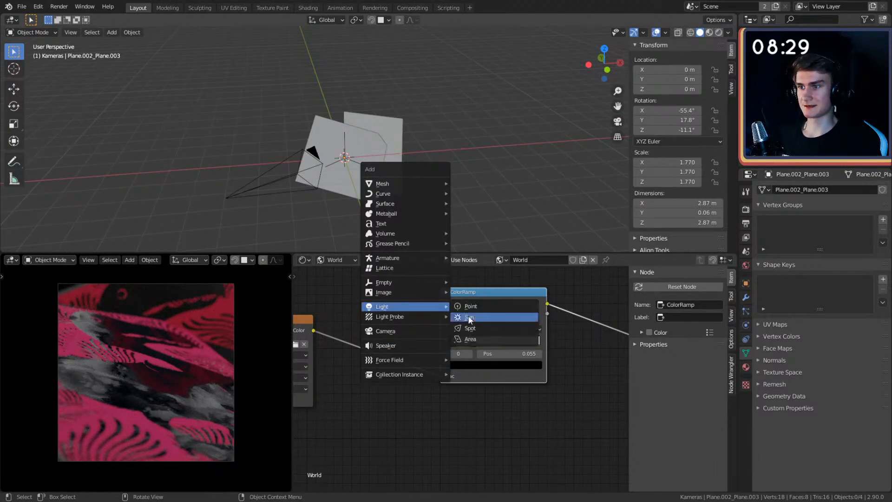
pyautogui.click(470, 329)
pyautogui.moveTo(458, 233); pyautogui.dragTo(465, 197, button='middle')
pyautogui.press('g')
pyautogui.press('z')
pyautogui.click(473, 94)
pyautogui.keyDown('shift'); pyautogui.moveTo(474, 94); pyautogui.dragTo(462, 169, button='middle'); pyautogui.keyUp('shift')
# Step: Add a Damped Track constraint to the spot light with the Empty as its target
pyautogui.click(746, 312)
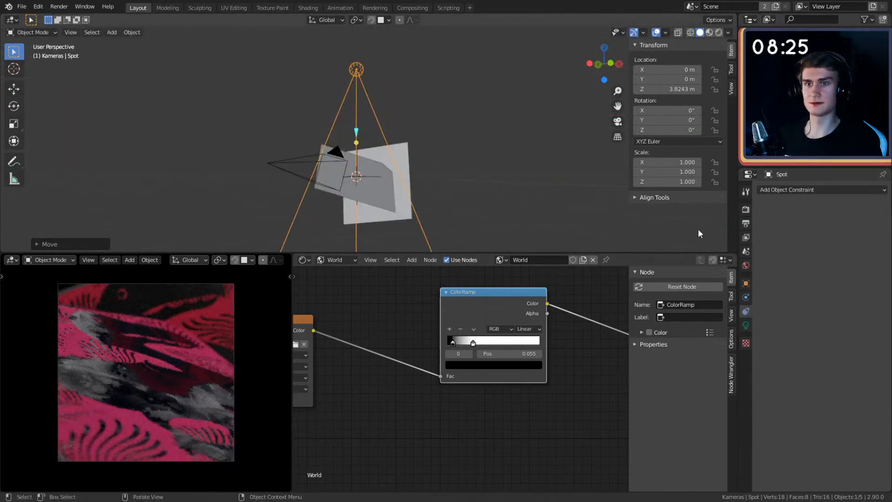
pyautogui.click(796, 184)
pyautogui.click(793, 242)
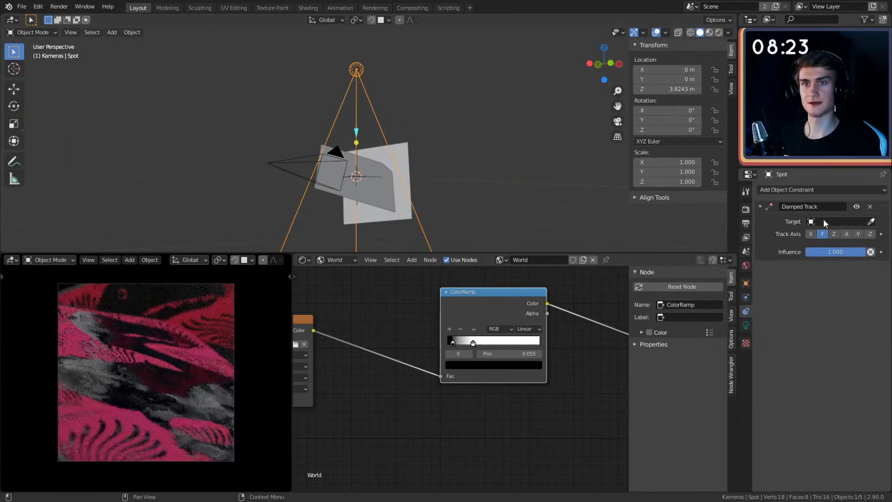
pyautogui.click(870, 223)
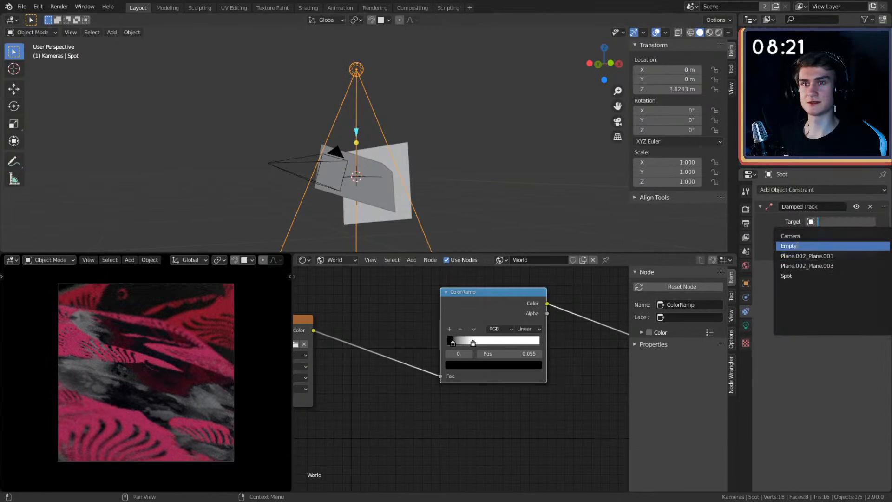
pyautogui.click(799, 244)
# Step: Set the Damped Track axis to -Z so the spot light points at the Empty
pyautogui.click(833, 234)
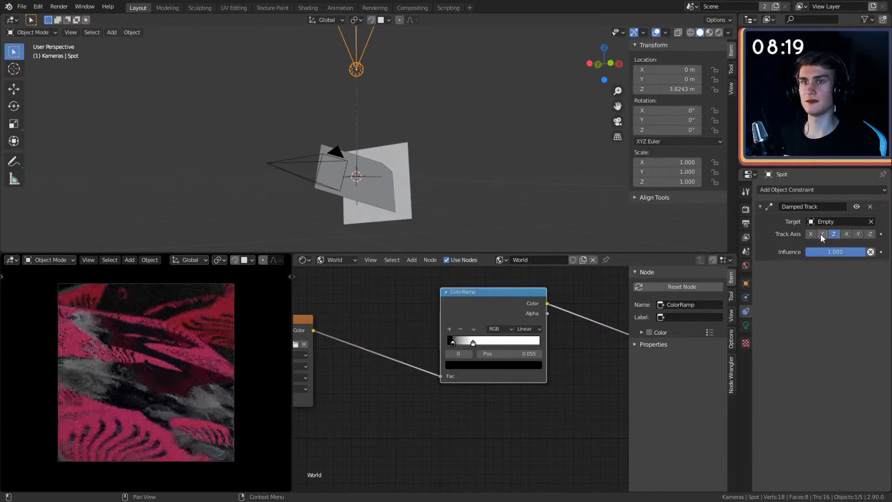
pyautogui.click(811, 234)
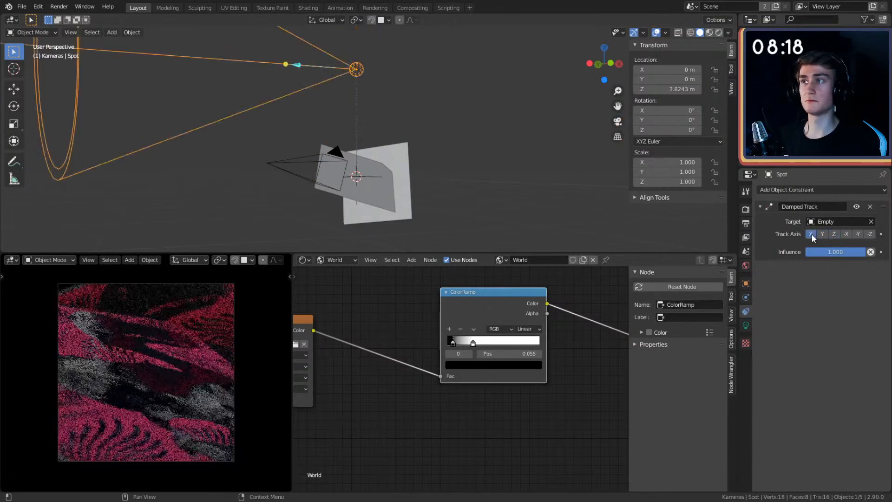
pyautogui.click(872, 235)
pyautogui.moveTo(470, 139); pyautogui.dragTo(406, 119, button='middle')
pyautogui.moveTo(378, 86); pyautogui.dragTo(459, 157, button='middle')
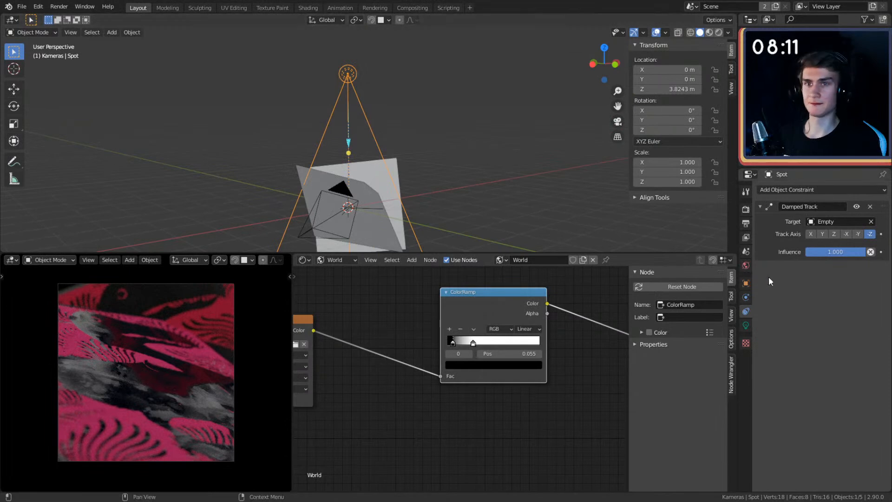
# Step: Try the spot light's power at 100 W and 500 W, and return it to 100 W
pyautogui.click(746, 325)
pyautogui.click(825, 254)
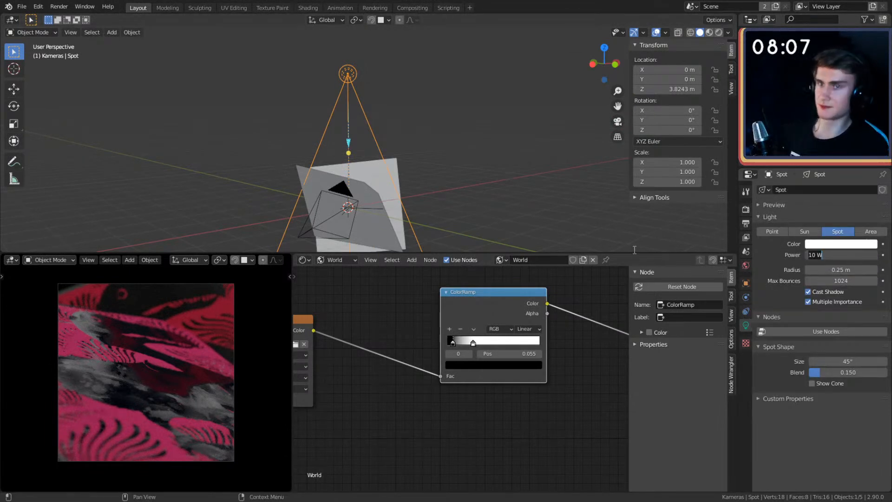
pyautogui.write('1')
pyautogui.press('Return')
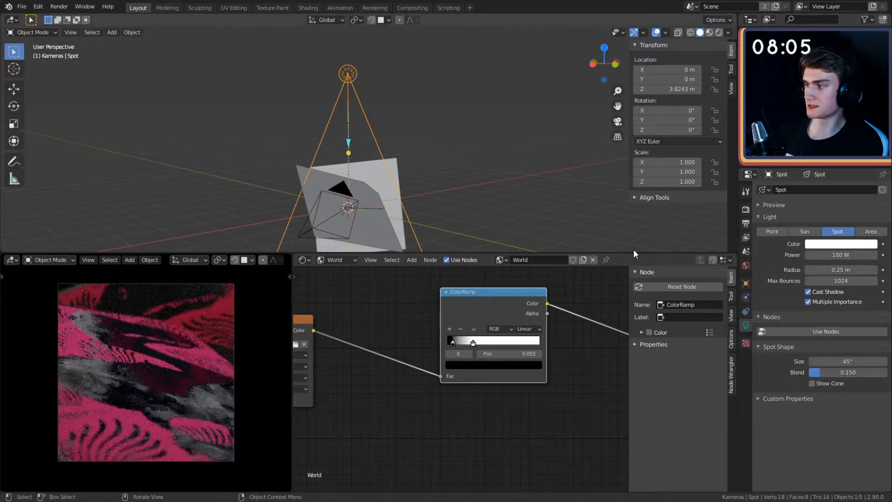
pyautogui.click(840, 255)
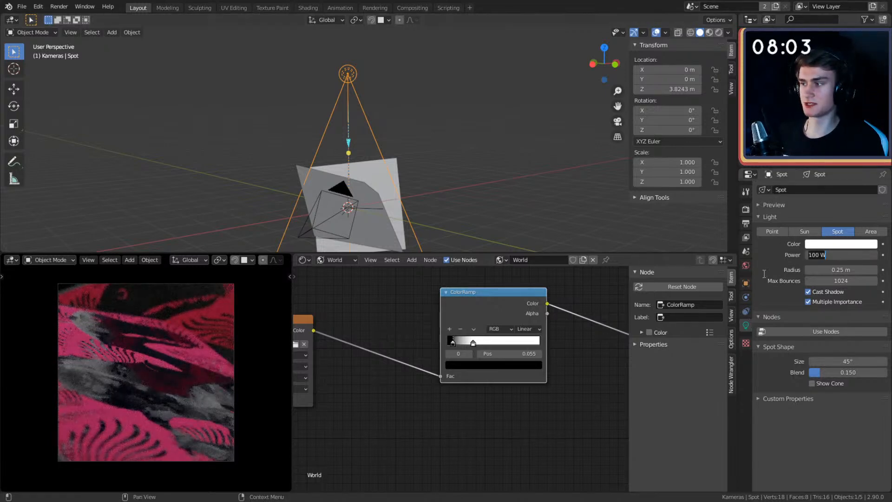
pyautogui.write('500')
pyautogui.press('Return')
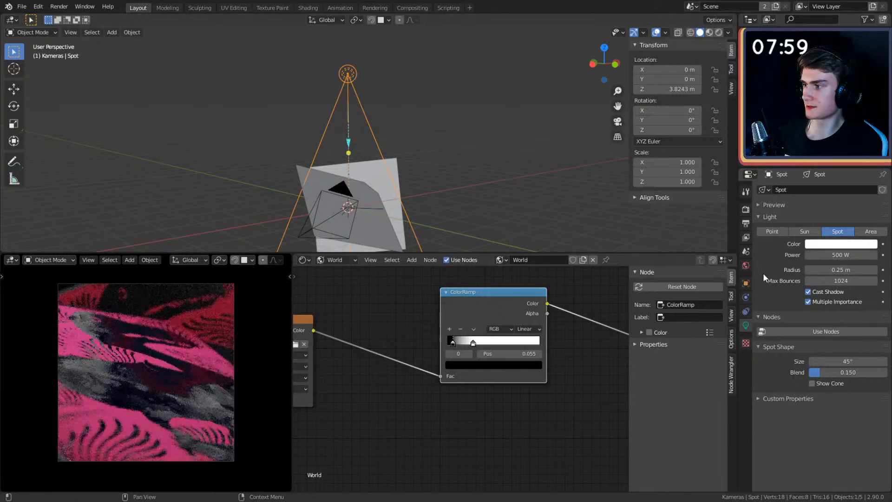
pyautogui.click(811, 255)
pyautogui.write('100')
pyautogui.press('Return')
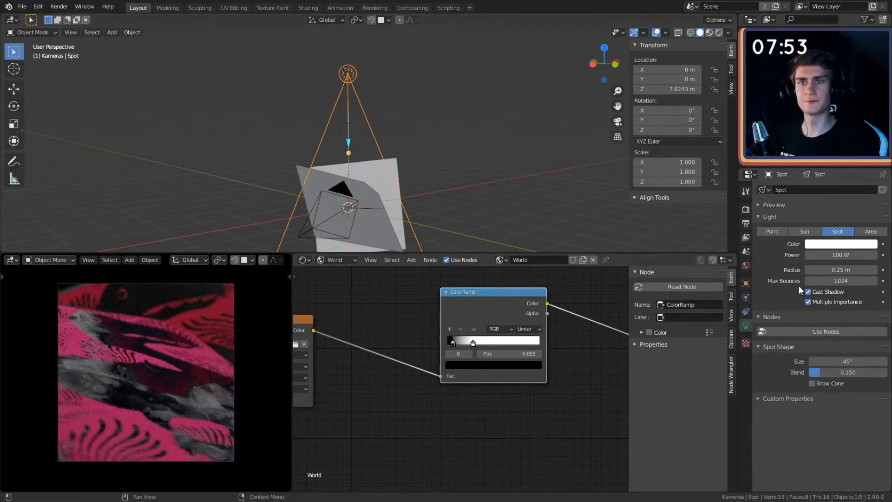
# Step: Reduce the spot light's radius to about 0.09 m and set its power to 500 W
pyautogui.moveTo(842, 270); pyautogui.dragTo(827, 270)
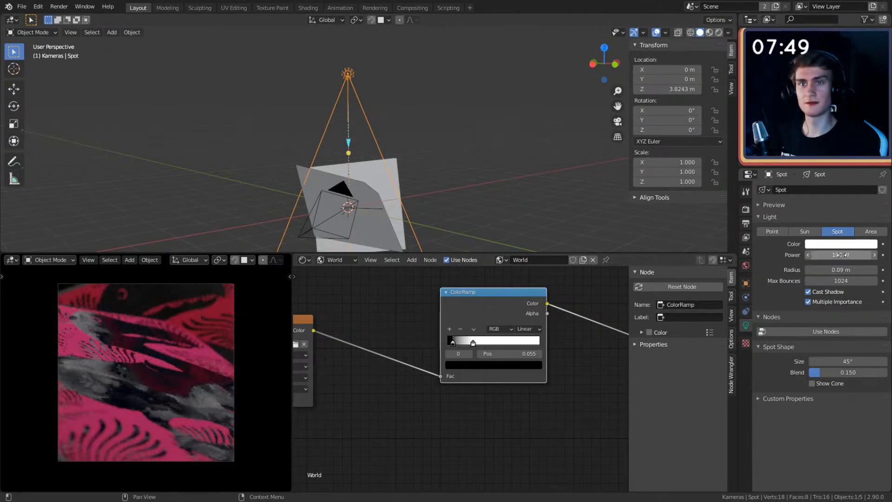
pyautogui.click(839, 256)
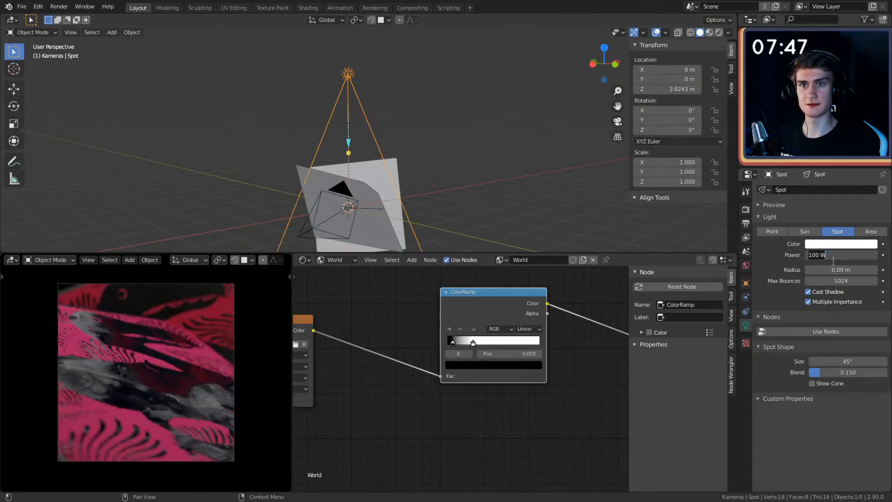
pyautogui.write('500')
pyautogui.press('Return')
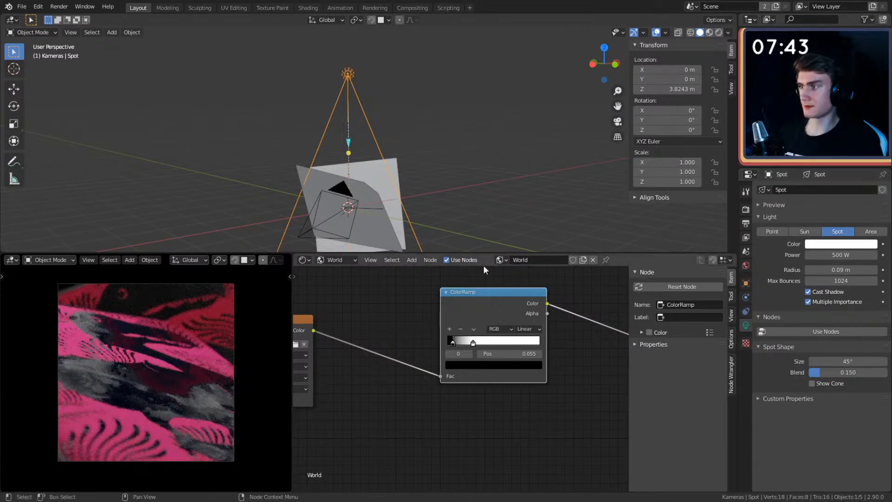
# Step: Move the spot light off to the side to about X -0.66 m, Y 1.04 m, Z 3.87 m
pyautogui.moveTo(529, 209); pyautogui.dragTo(464, 150, button='middle')
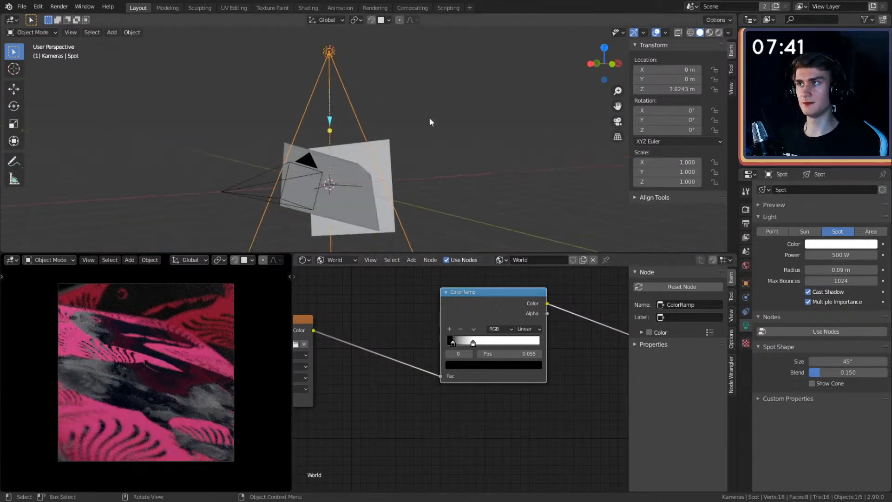
pyautogui.moveTo(450, 116); pyautogui.dragTo(479, 145, button='middle')
pyautogui.press('g')
pyautogui.click(449, 146)
# Step: Narrow the spot light's cone size to about 12.6° and reduce its blend to 0
pyautogui.moveTo(846, 362); pyautogui.dragTo(755, 362)
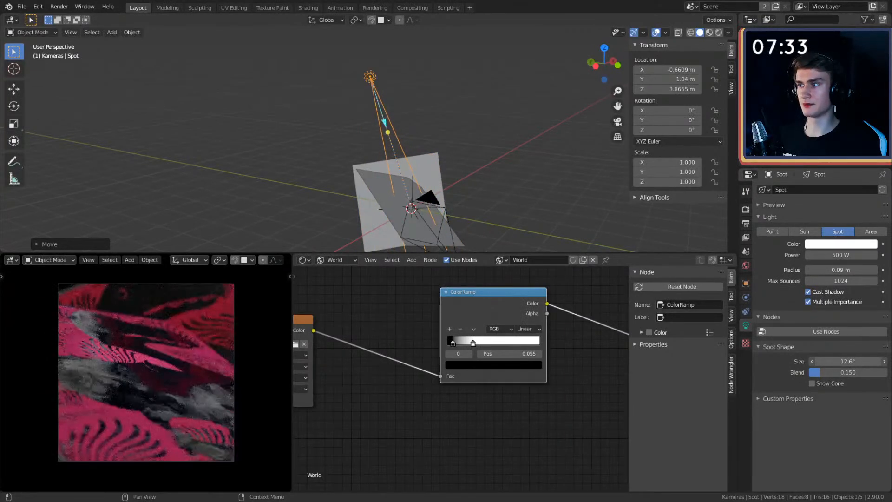
pyautogui.moveTo(570, 202); pyautogui.dragTo(467, 179, button='middle')
pyautogui.scroll(2, 466, 179)
pyautogui.keyDown('shift'); pyautogui.moveTo(444, 227); pyautogui.dragTo(462, 158, button='middle'); pyautogui.keyUp('shift')
pyautogui.moveTo(833, 375); pyautogui.dragTo(815, 375)
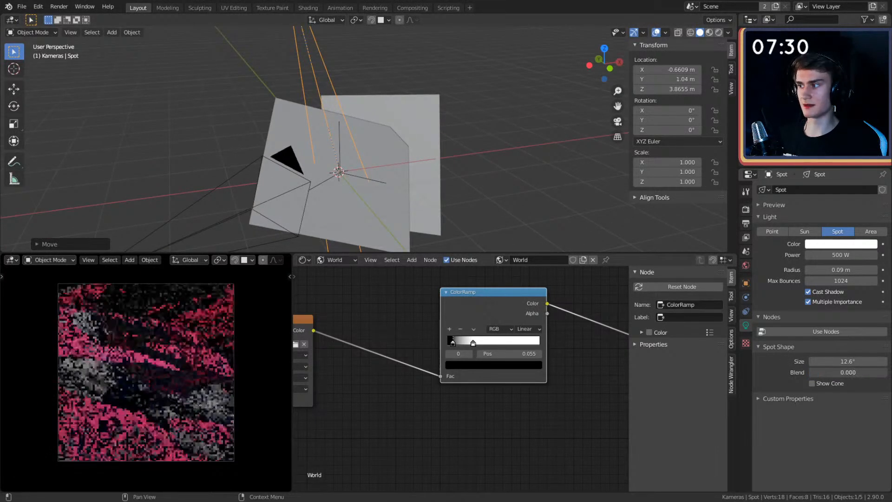
# Step: Move the spot light lower and farther out to about X -0.77 m, Y 1.26 m, Z 3.05 m
pyautogui.moveTo(413, 84); pyautogui.dragTo(430, 111, button='middle')
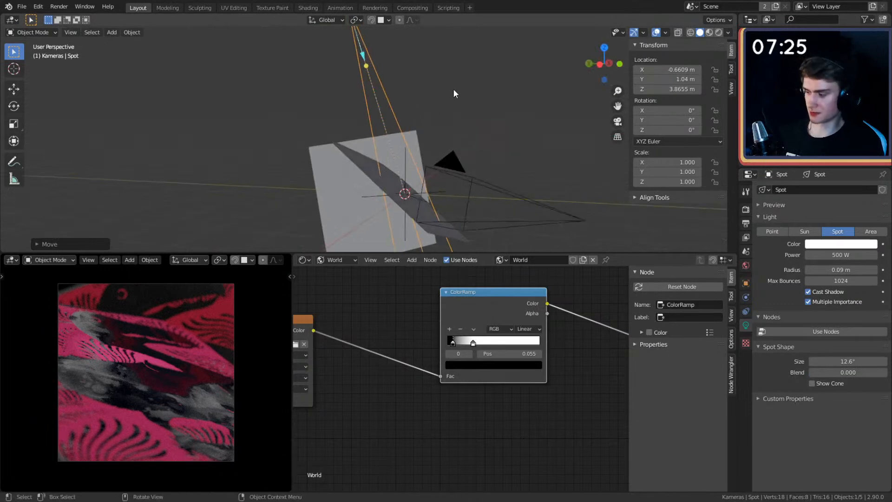
pyautogui.press('g')
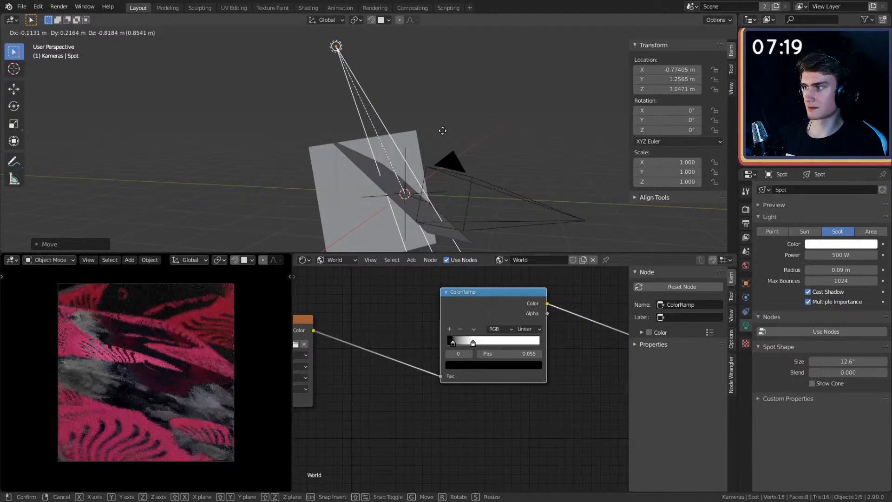
pyautogui.click(490, 138)
# Step: Darken the white stop of the World ColorRamp to a light grey with an HSV value of about 0.79
pyautogui.moveTo(490, 138); pyautogui.dragTo(443, 125, button='middle')
pyautogui.scroll(-5, 411, 397)
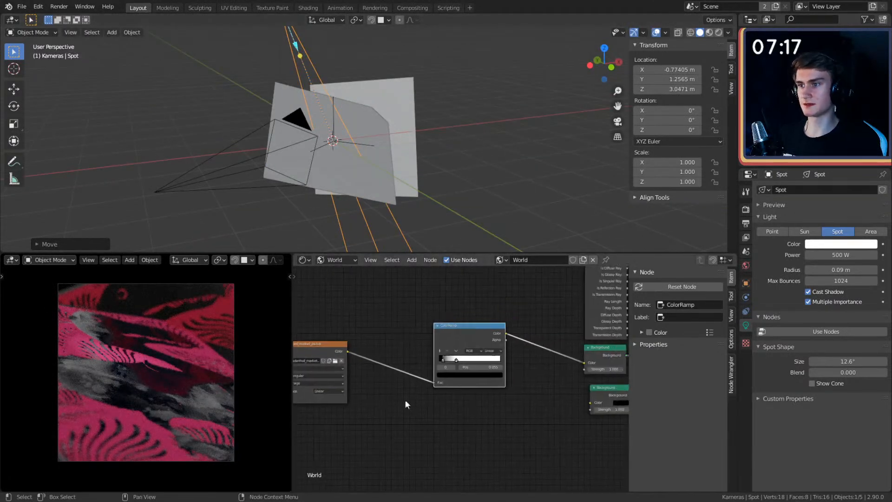
pyautogui.scroll(7, 458, 381)
pyautogui.click(452, 347)
pyautogui.click(467, 372)
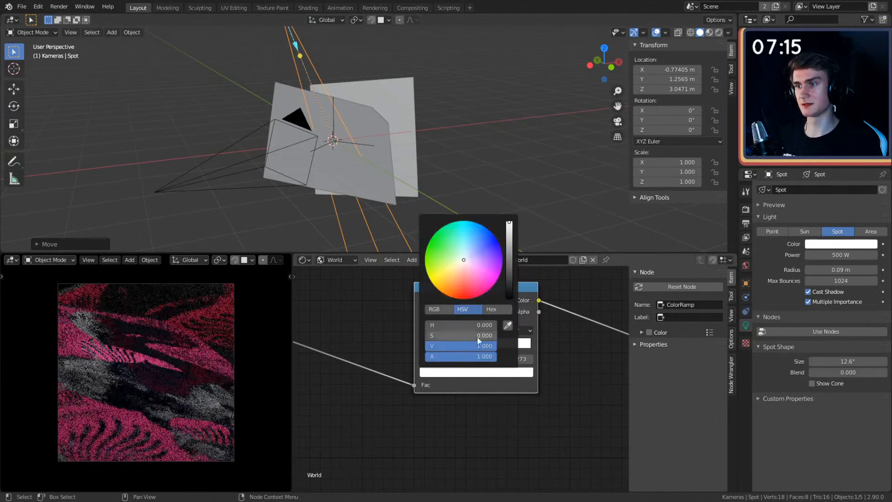
pyautogui.moveTo(509, 223)
pyautogui.mouseDown()
pyautogui.moveTo(510, 267)
pyautogui.moveTo(509, 239)
pyautogui.mouseUp()
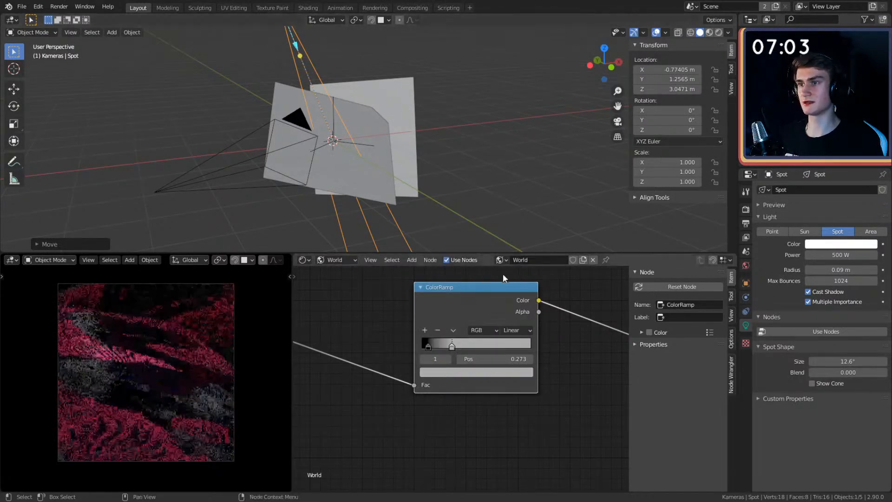
pyautogui.click(479, 372)
pyautogui.moveTo(509, 247); pyautogui.dragTo(509, 236)
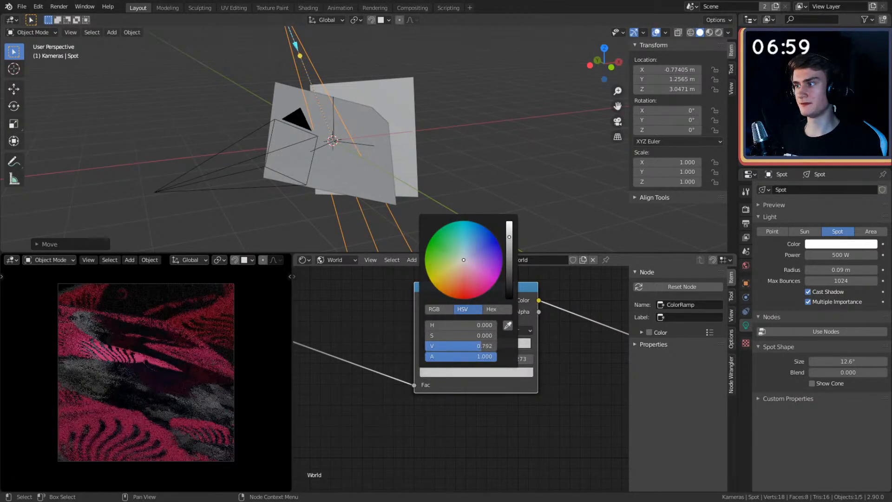
# Step: Set the Look in the scene's color management to Medium High Contrast
pyautogui.click(393, 154)
pyautogui.click(746, 209)
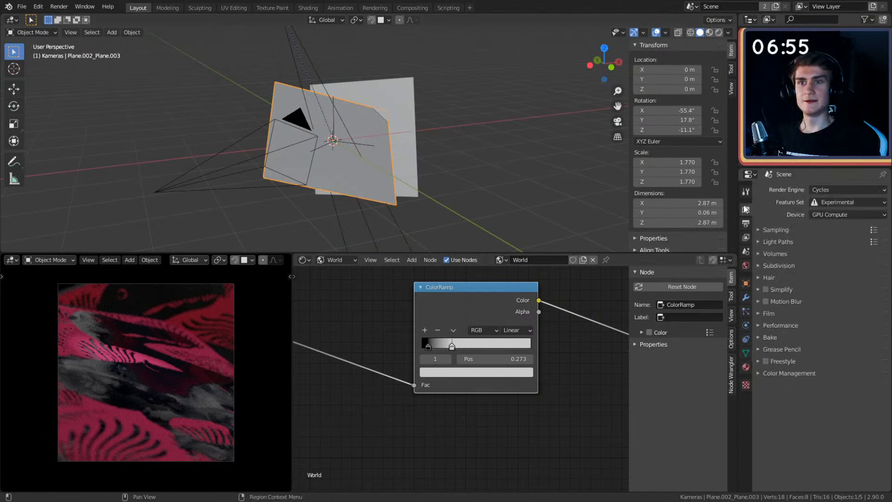
pyautogui.click(758, 371)
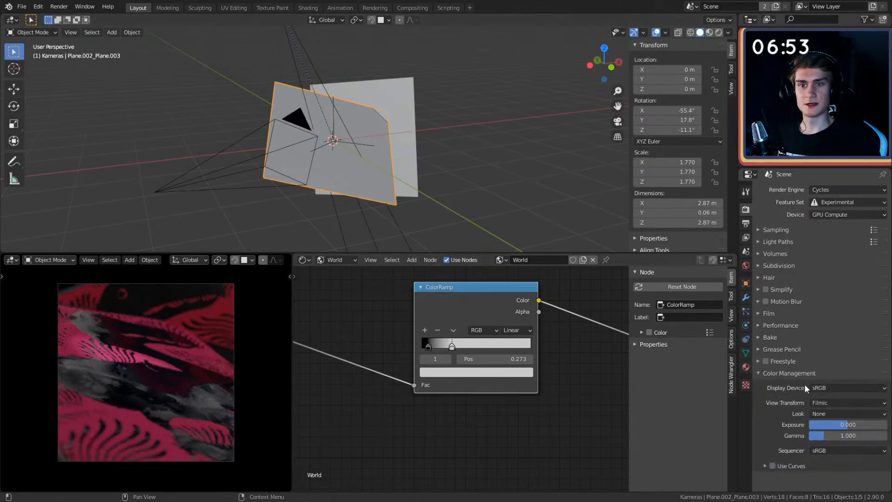
pyautogui.click(830, 414)
pyautogui.click(832, 369)
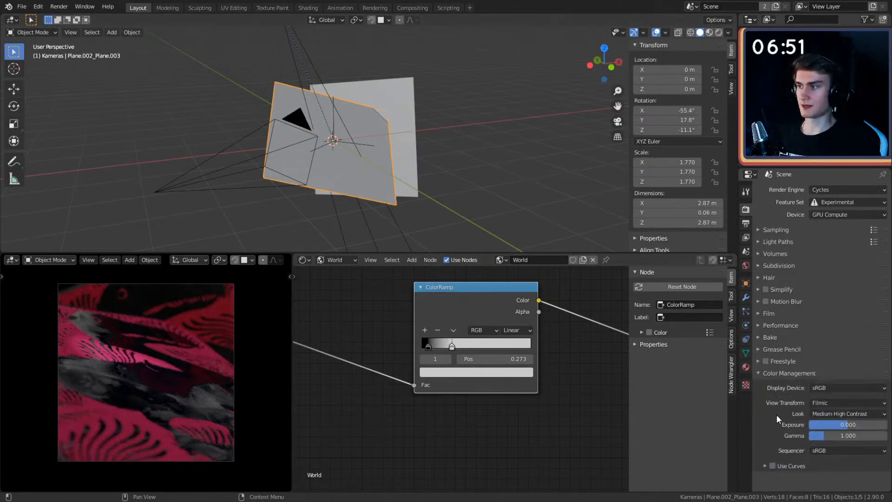
# Step: Select the spot light, enable Show Cone and widen its spot size to about 31.2°
pyautogui.moveTo(456, 113); pyautogui.dragTo(487, 172, button='middle')
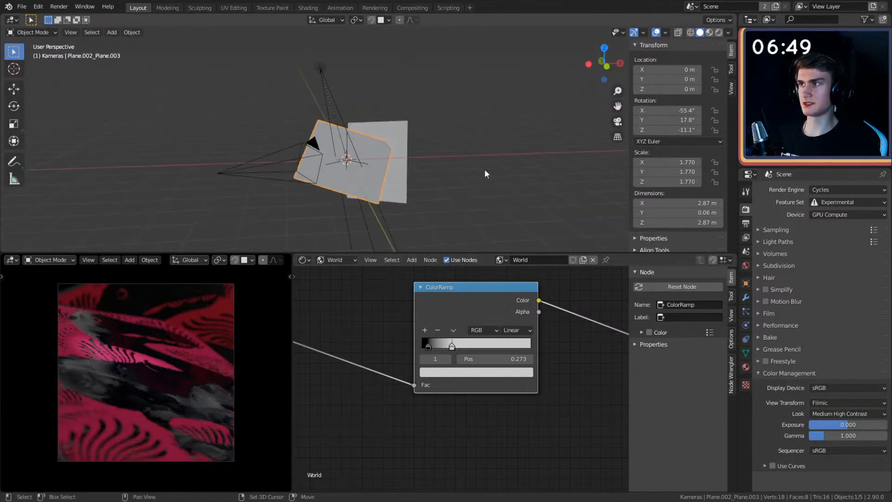
pyautogui.click(320, 68)
pyautogui.moveTo(413, 134); pyautogui.dragTo(330, 131, button='middle')
pyautogui.moveTo(456, 170); pyautogui.dragTo(488, 153, button='middle')
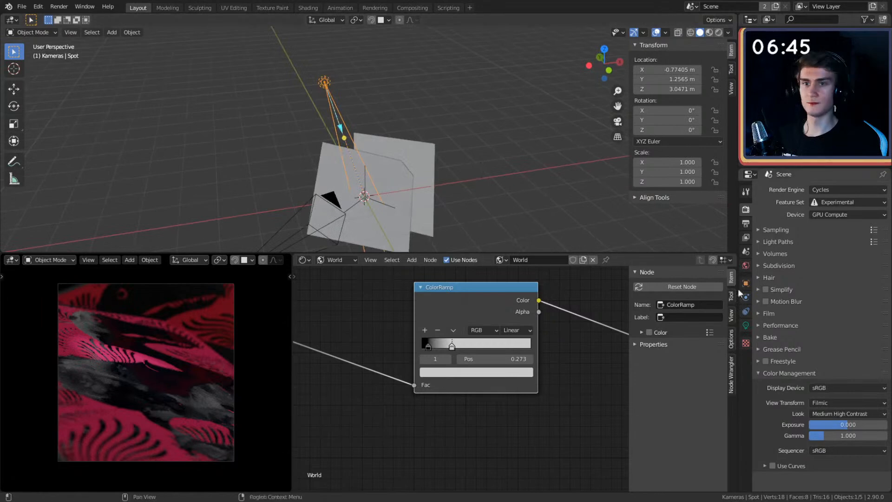
pyautogui.click(746, 327)
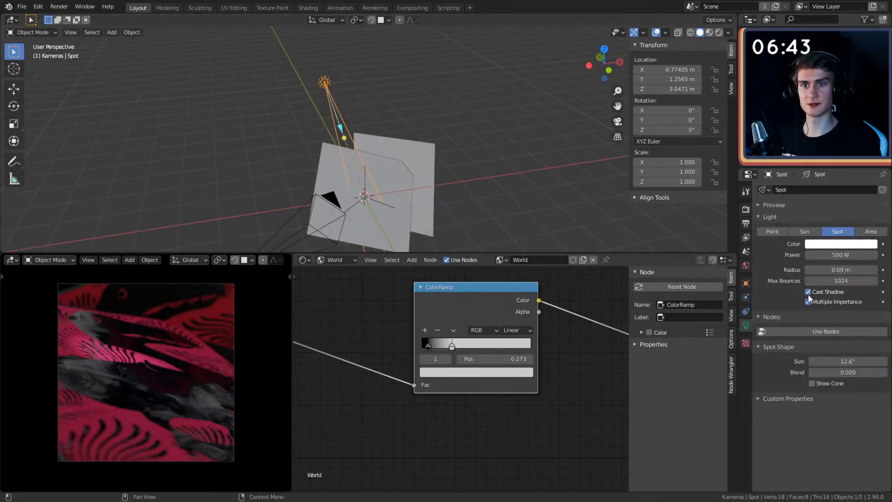
pyautogui.click(811, 383)
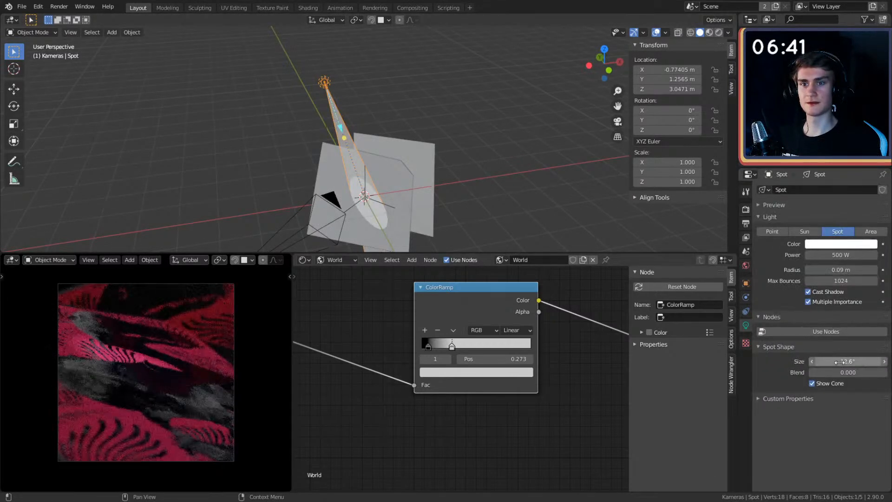
pyautogui.moveTo(836, 362); pyautogui.dragTo(885, 361)
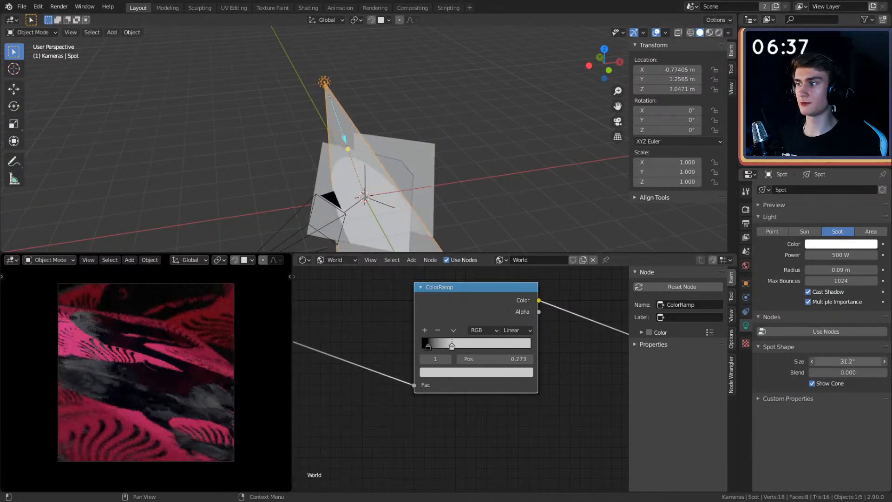
# Step: Select the tilted plane in front and switch the shader editor from World to its object material
pyautogui.click(501, 178)
pyautogui.moveTo(501, 179); pyautogui.dragTo(457, 162, button='middle')
pyautogui.click(364, 169)
pyautogui.scroll(-5, 406, 365)
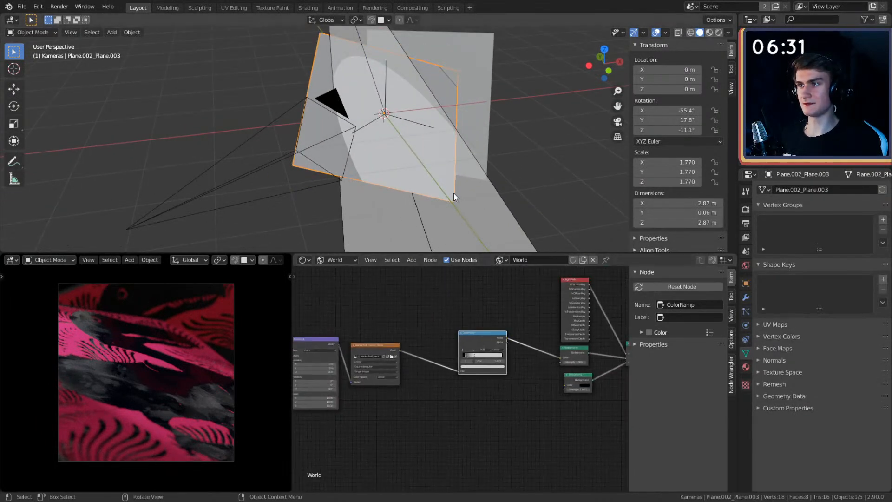
pyautogui.click(338, 272)
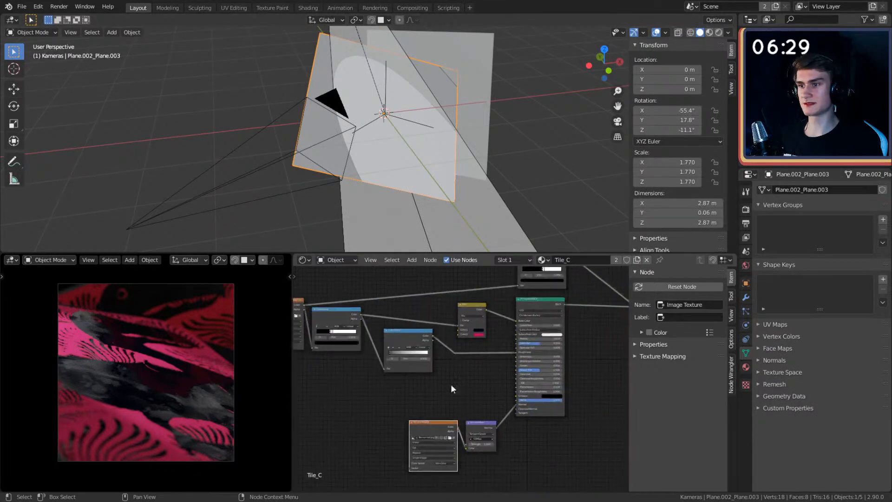
# Step: Mute the Normal Map node of the Tile_C material to compare the render, and unmute it again
pyautogui.press('m')
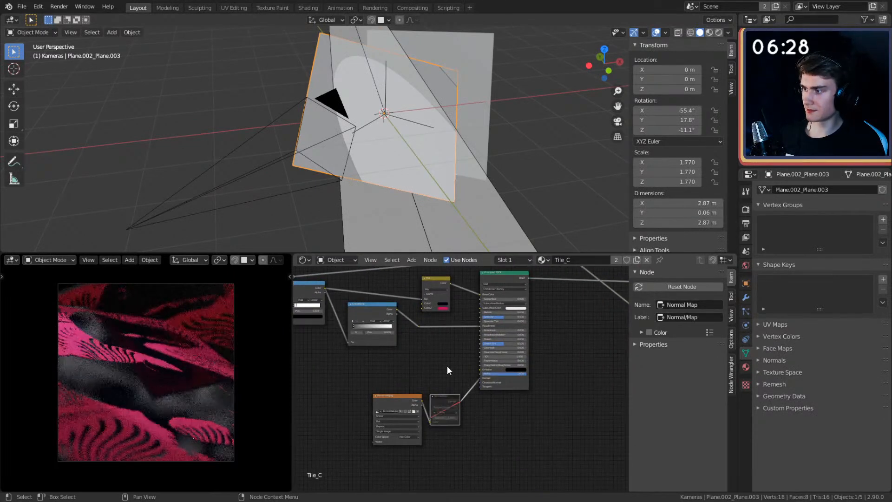
pyautogui.press('m')
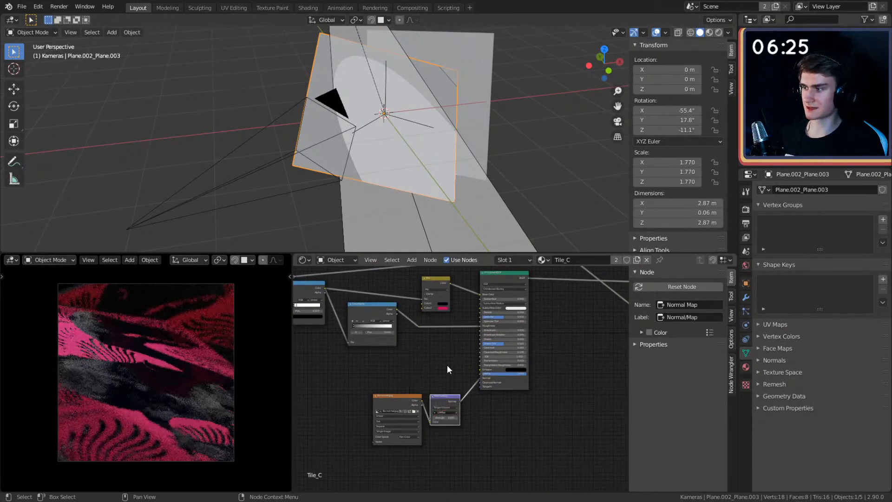
# Step: Try the Normal Map node's strength at 2 and 10, and set it back to 1
pyautogui.scroll(3, 506, 412)
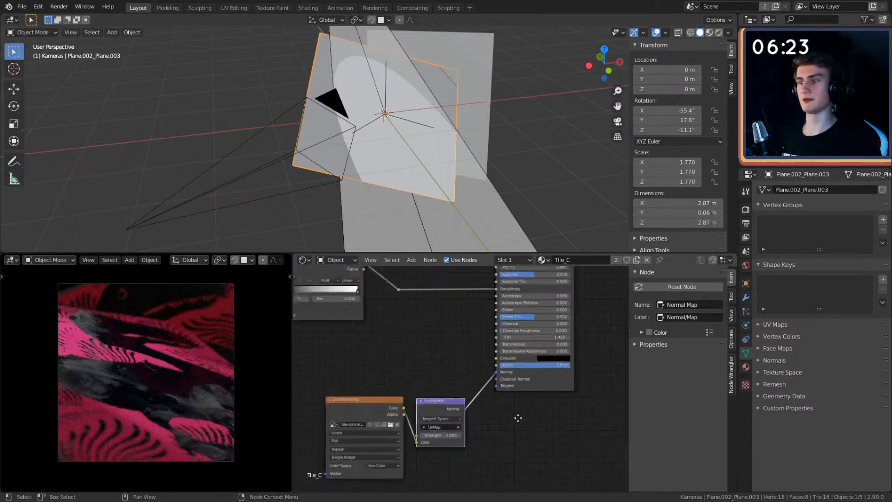
pyautogui.scroll(3, 445, 322)
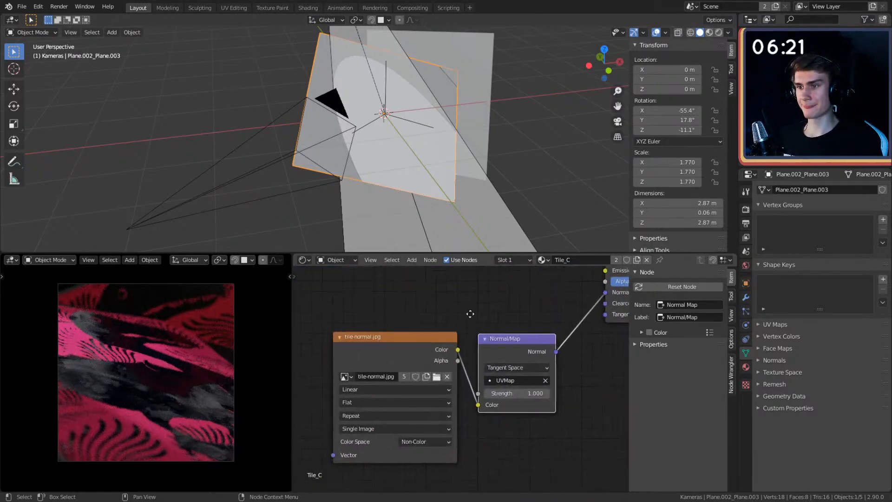
pyautogui.scroll(2, 476, 322)
pyautogui.click(520, 395)
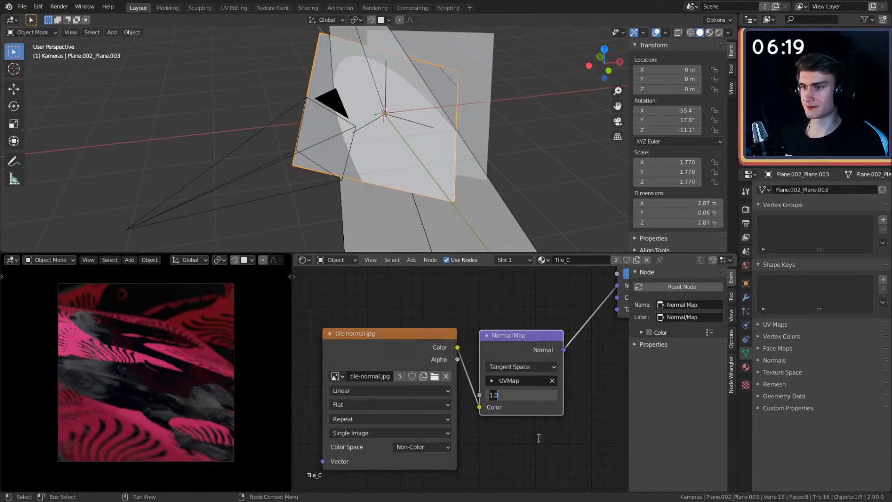
pyautogui.write('2')
pyautogui.press('Return')
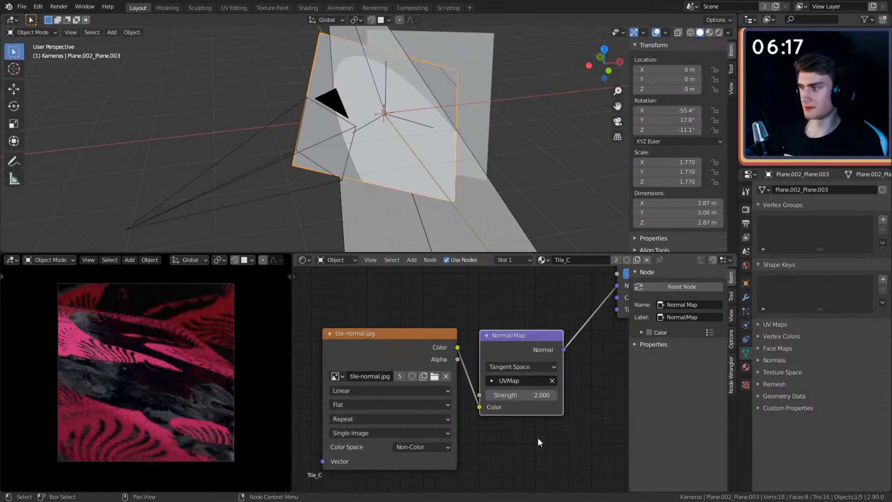
pyautogui.click(532, 397)
pyautogui.write('10')
pyautogui.press('Return')
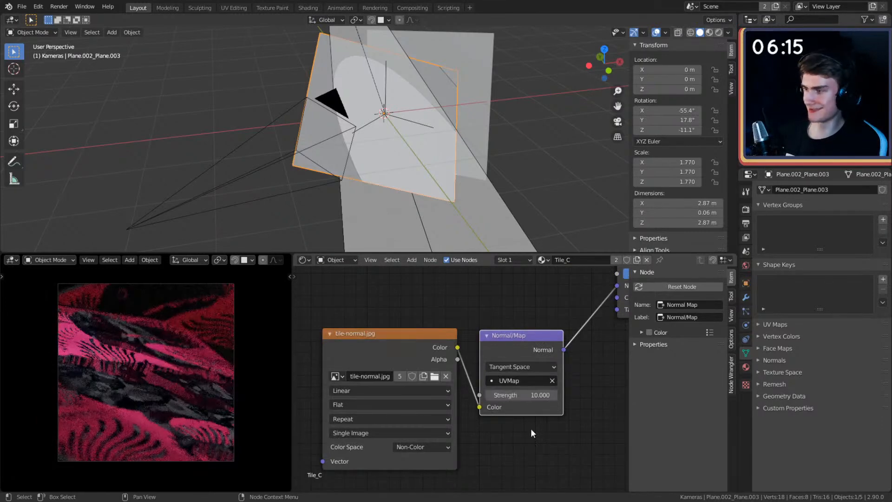
pyautogui.click(529, 395)
pyautogui.write('1')
pyautogui.press('Return')
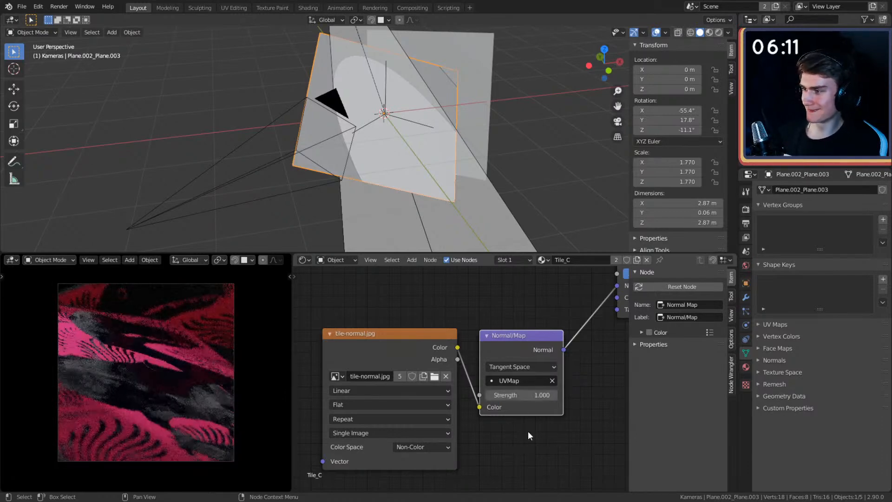
# Step: Try the Normal Map node's strength at 2, 1 and 0.5, and restore it to 1
pyautogui.click(525, 396)
pyautogui.write('2')
pyautogui.press('Return')
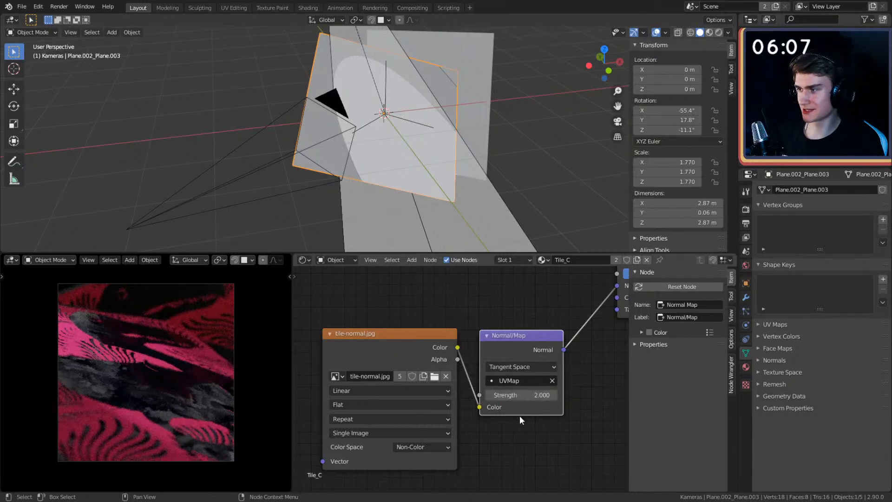
pyautogui.click(517, 396)
pyautogui.write('1')
pyautogui.press('Return')
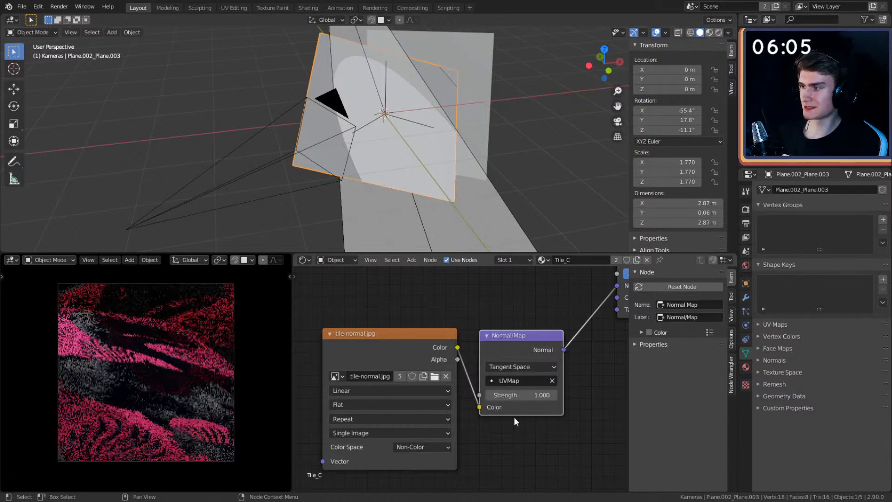
pyautogui.click(523, 395)
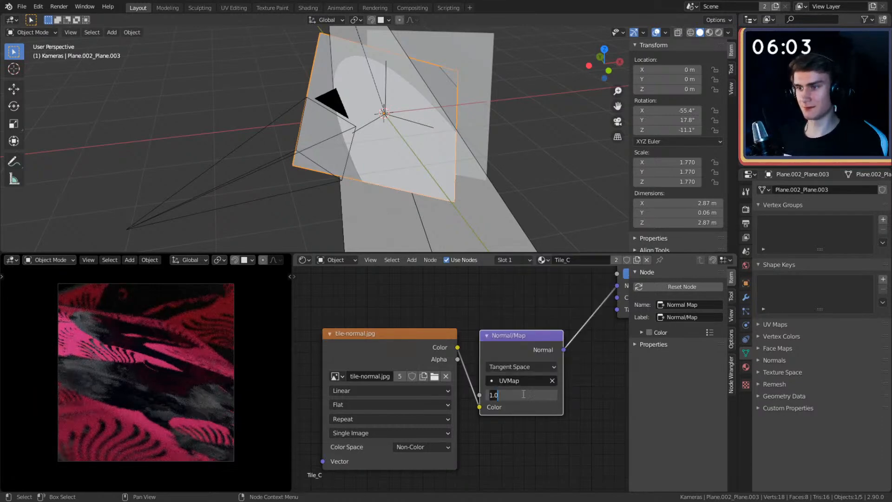
pyautogui.write('.5')
pyautogui.press('Return')
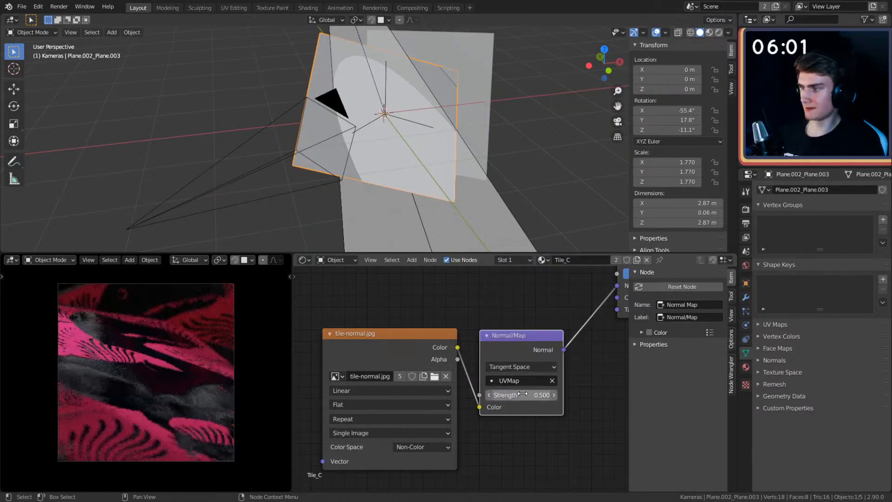
pyautogui.click(524, 394)
pyautogui.write('1')
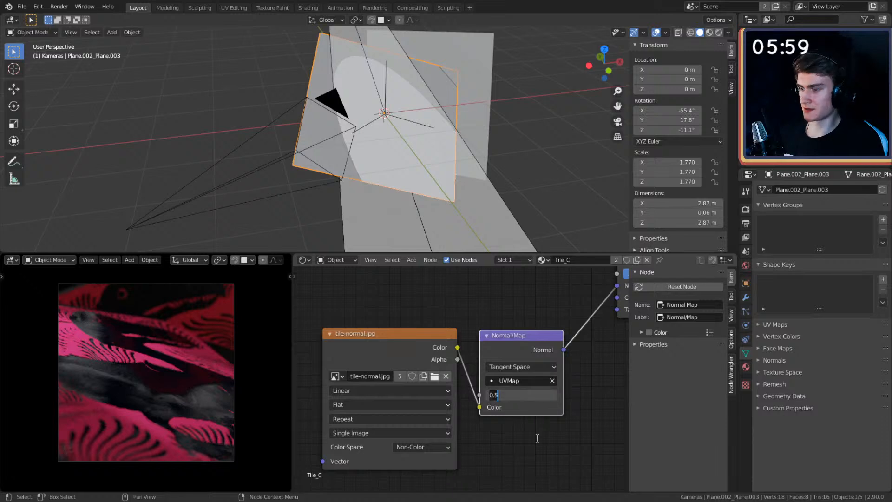
pyautogui.press('Return')
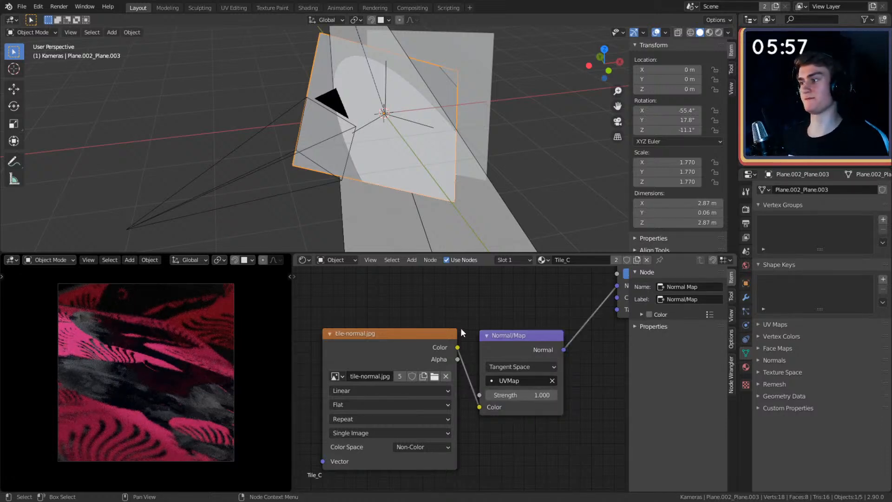
# Step: Try cyan, green and violet tints as the spot light's color, and return it to pure white with zero saturation
pyautogui.moveTo(440, 180)
pyautogui.mouseDown(button='middle')
pyautogui.moveTo(459, 147)
pyautogui.moveTo(439, 180)
pyautogui.mouseUp(button='middle')
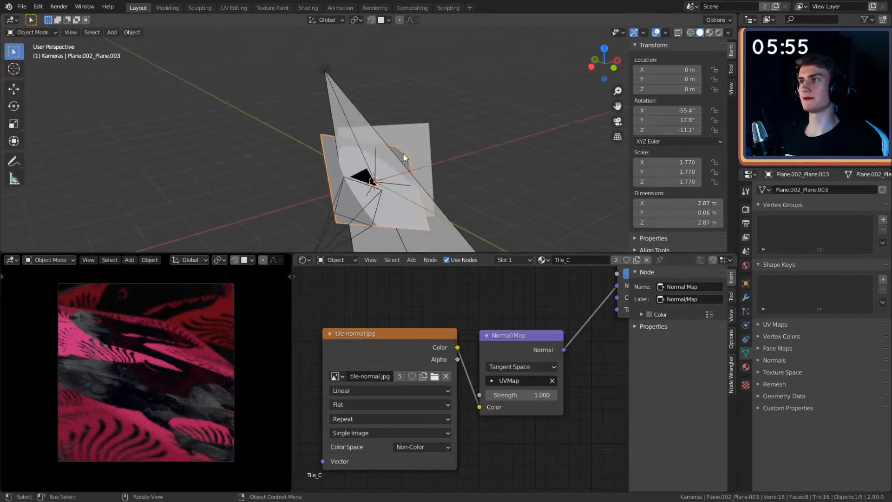
pyautogui.click(326, 70)
pyautogui.click(820, 244)
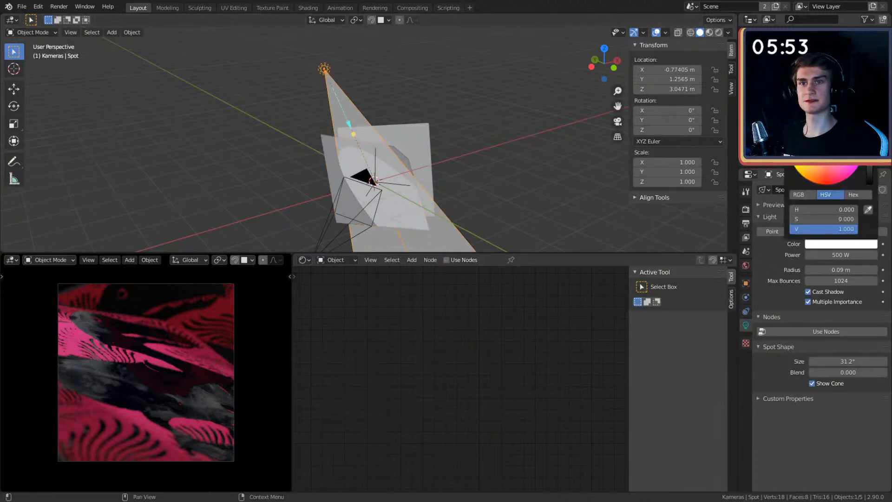
pyautogui.click(826, 129)
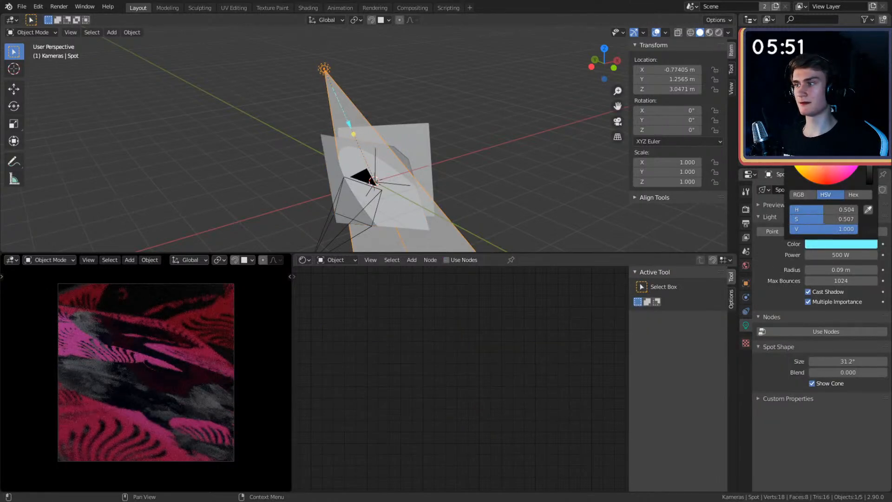
pyautogui.click(836, 122)
pyautogui.click(847, 126)
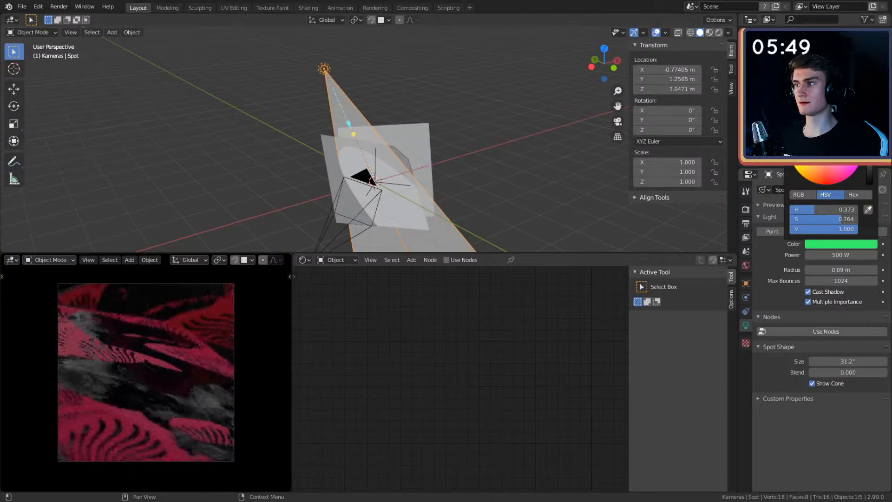
pyautogui.click(859, 132)
pyautogui.click(852, 174)
pyautogui.moveTo(852, 174); pyautogui.dragTo(829, 148)
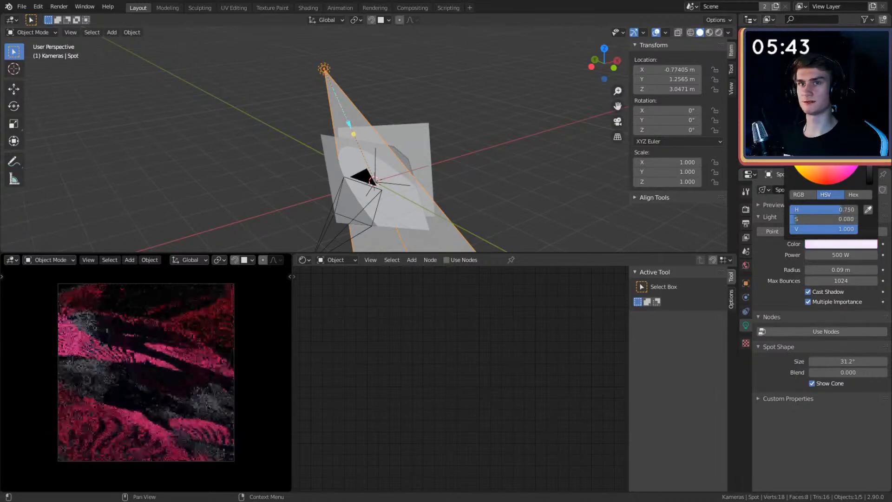
pyautogui.moveTo(796, 218); pyautogui.dragTo(790, 219)
pyautogui.click(487, 181)
# Step: Save the scene as quick_sketch_9.blend under its existing name
pyautogui.keyDown('shift'); pyautogui.moveTo(497, 185); pyautogui.dragTo(467, 170, button='middle'); pyautogui.keyUp('shift')
pyautogui.scroll(2, 498, 154)
pyautogui.scroll(-2, 514, 158)
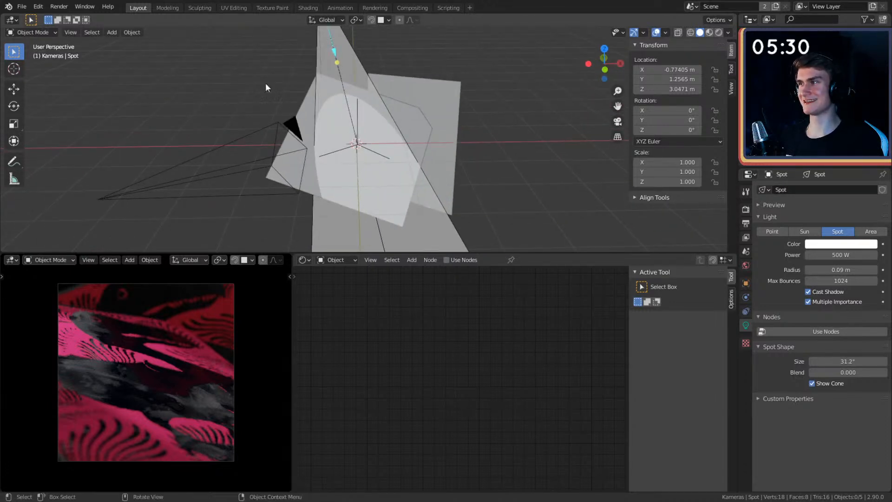
pyautogui.click(22, 7)
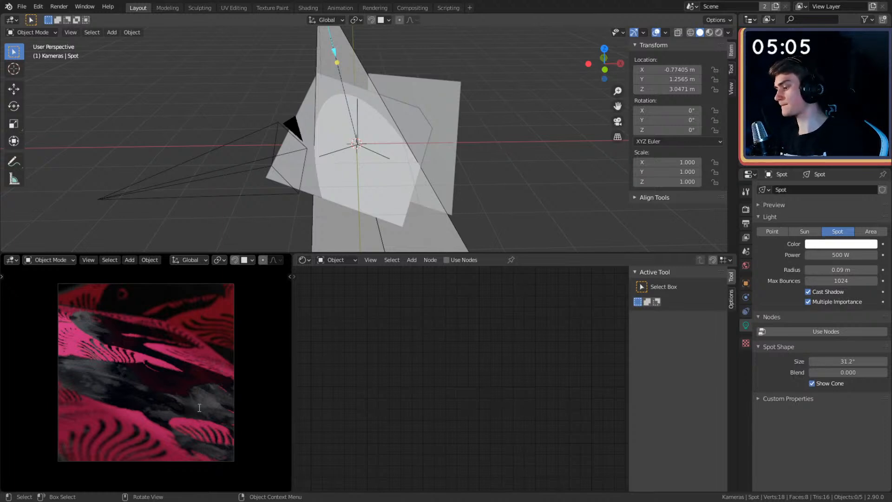
pyautogui.hotkey('ctrl', 's')
# Step: Select the tilted front plane and display the 3D viewport in Material Preview shading
pyautogui.moveTo(408, 230); pyautogui.dragTo(462, 181, button='middle')
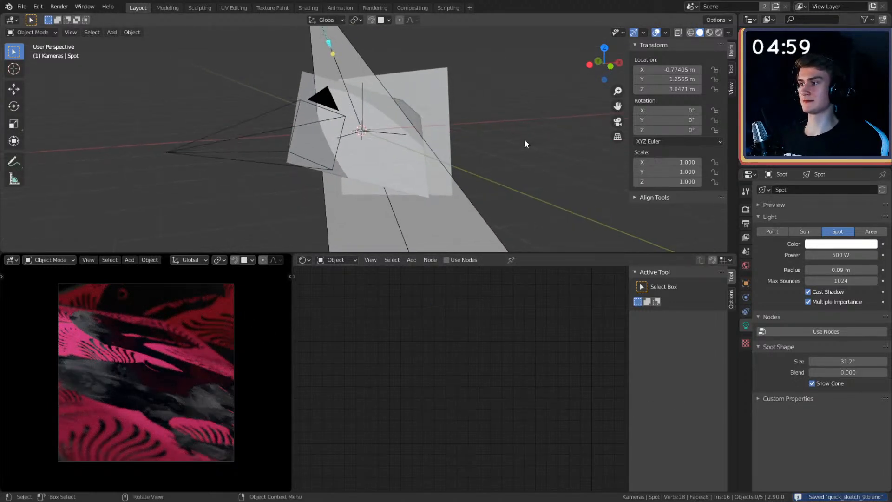
pyautogui.moveTo(509, 153); pyautogui.dragTo(474, 177, button='middle')
pyautogui.moveTo(350, 152); pyautogui.dragTo(472, 143, button='middle')
pyautogui.moveTo(502, 138); pyautogui.dragTo(401, 127, button='middle')
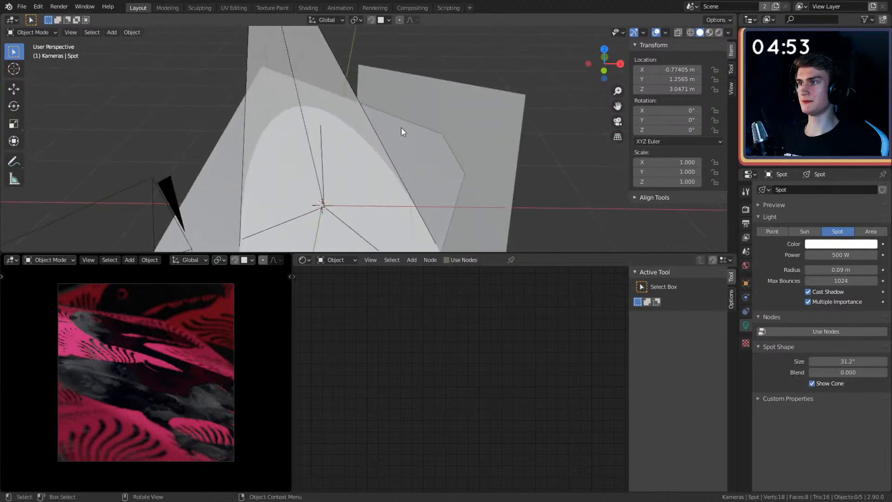
pyautogui.click(392, 141)
pyautogui.press('z')
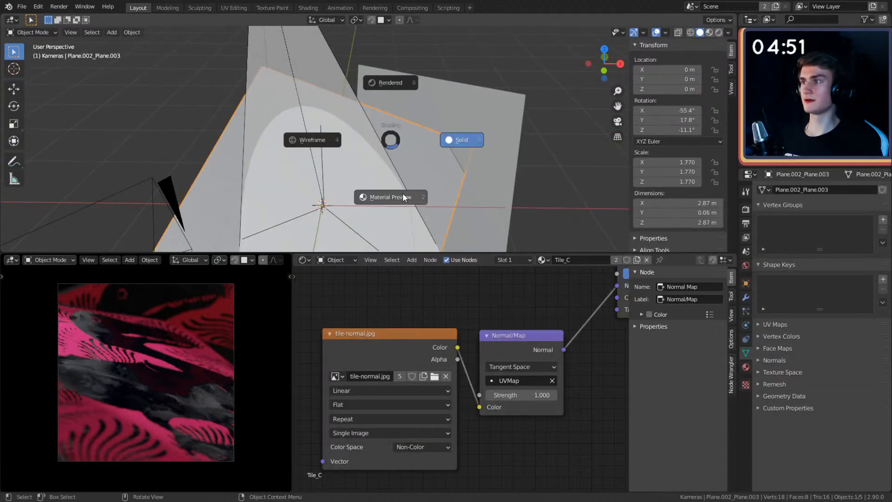
pyautogui.click(403, 193)
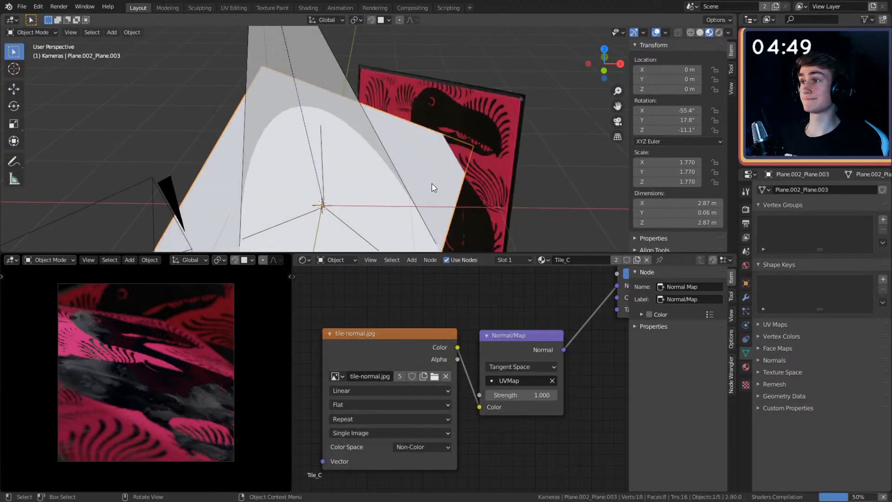
# Step: Place the 3D cursor on the eye of the front tile's figure and add a point light there
pyautogui.moveTo(431, 183); pyautogui.dragTo(428, 151, button='middle')
pyautogui.hotkey('shift', 'a')
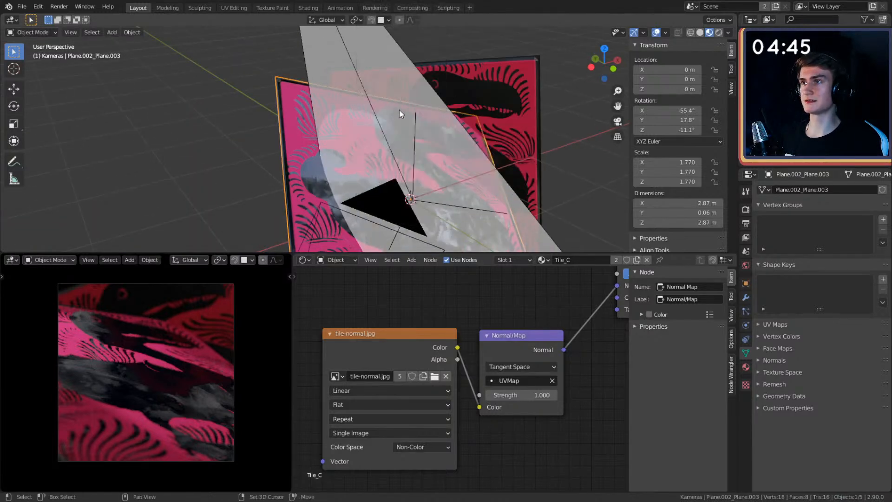
pyautogui.hotkey('shift', 'a')
pyautogui.moveTo(403, 147)
pyautogui.click(466, 150)
pyautogui.moveTo(490, 143); pyautogui.dragTo(447, 160, button='middle')
# Step: Shrink the point light's radius to 0.01 m, keeping its power at 10 W
pyautogui.click(836, 256)
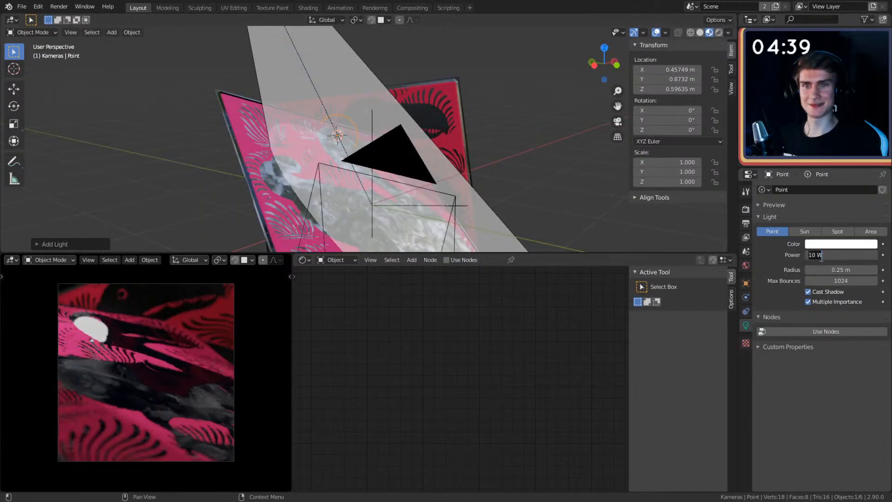
pyautogui.click(832, 270)
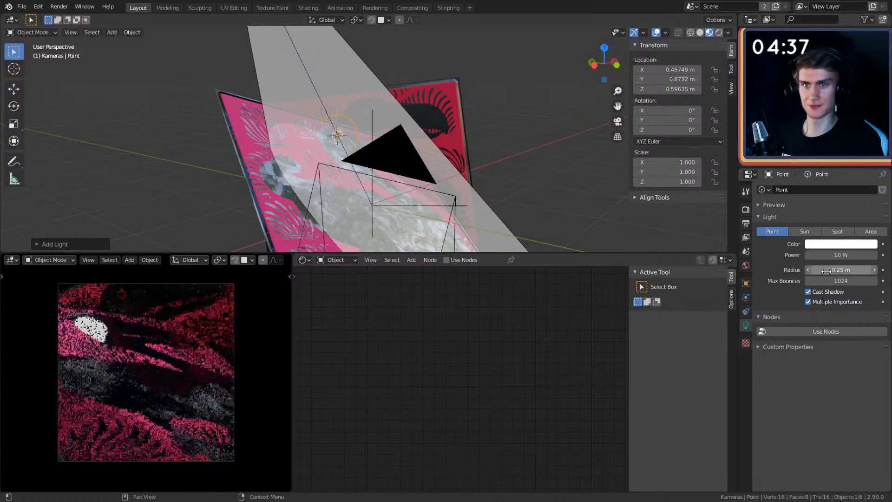
pyautogui.write('.01')
pyautogui.press('Return')
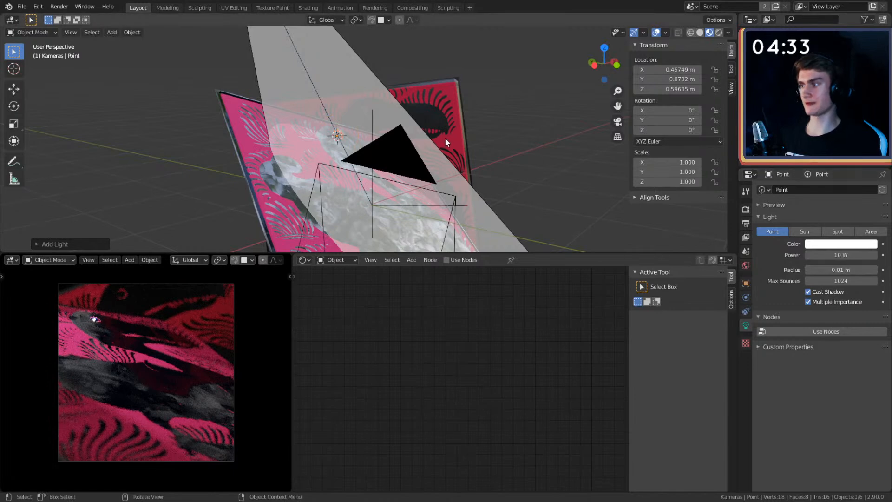
# Step: Move the point light slightly off the front tile to about X 0.487, Y 0.864, Z 0.643 m
pyautogui.scroll(1, 470, 161)
pyautogui.moveTo(487, 142); pyautogui.dragTo(461, 153, button='middle')
pyautogui.press('g')
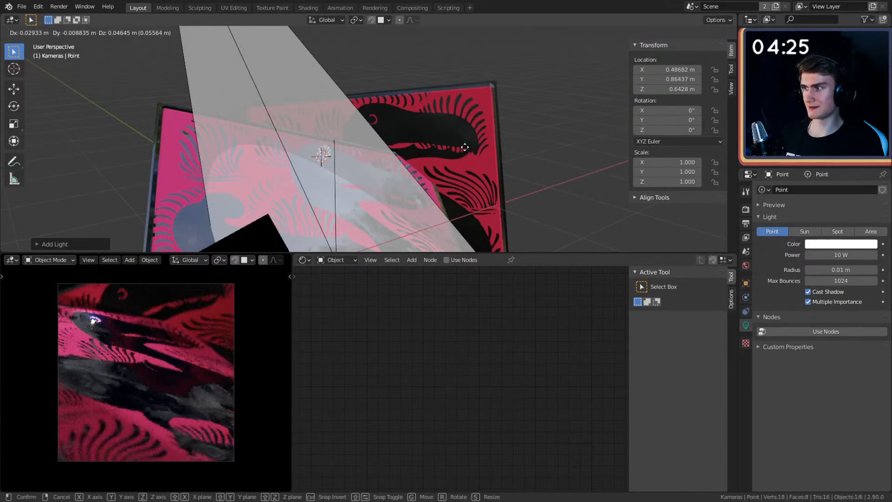
pyautogui.click(464, 147)
pyautogui.moveTo(460, 151); pyautogui.dragTo(457, 177, button='middle')
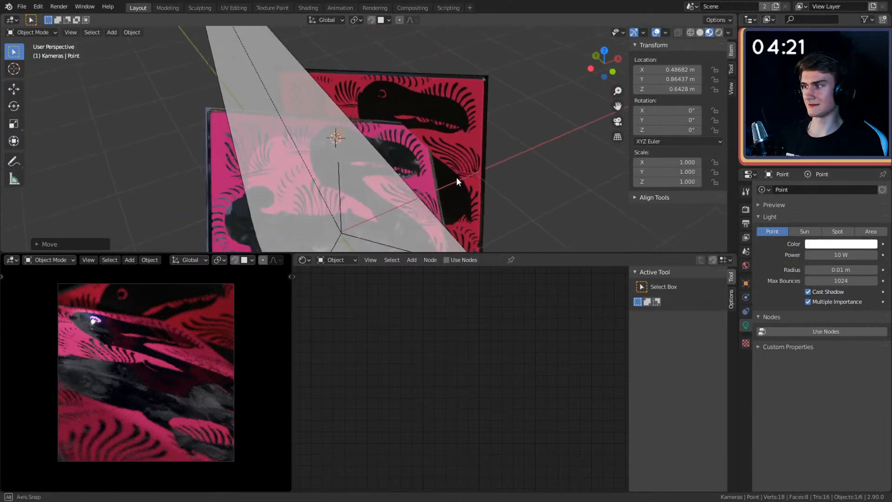
pyautogui.click(534, 159)
# Step: Adjust the point light's position from two view angles to about X 0.459, Y 0.845, Z 0.597 m
pyautogui.scroll(3, 393, 154)
pyautogui.moveTo(392, 154); pyautogui.dragTo(376, 124, button='middle')
pyautogui.press('g')
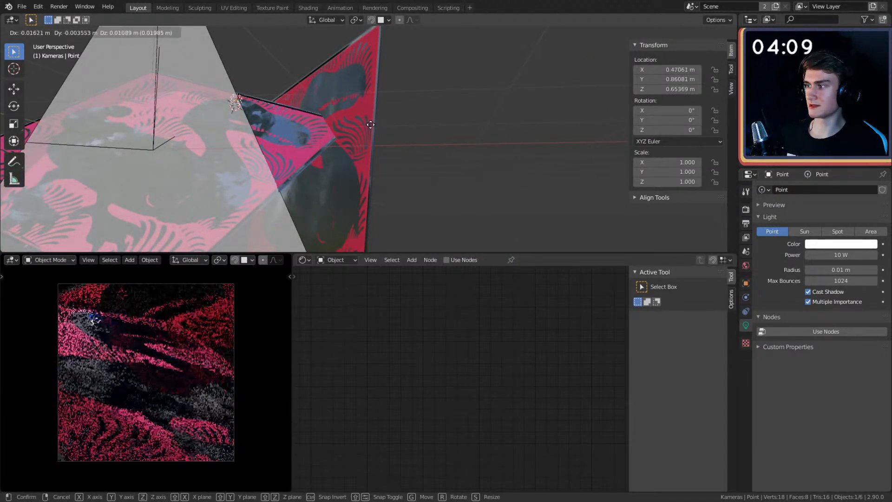
pyautogui.click(342, 119)
pyautogui.moveTo(342, 119); pyautogui.dragTo(439, 145, button='middle')
pyautogui.press('g')
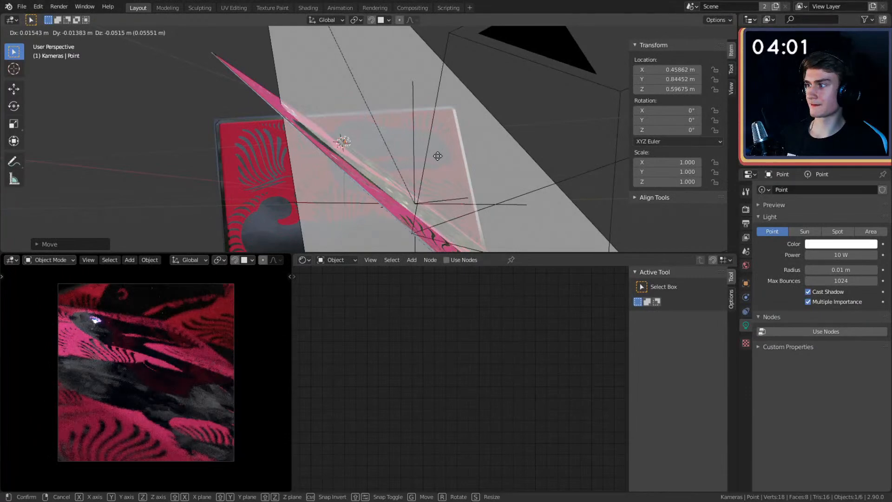
pyautogui.click(438, 156)
# Step: Enable snapping and move the point light onto the front tile's eye, at about X 0.480, Y 0.881, Z 0.599 m
pyautogui.moveTo(439, 155); pyautogui.dragTo(389, 186, button='middle')
pyautogui.scroll(4, 325, 179)
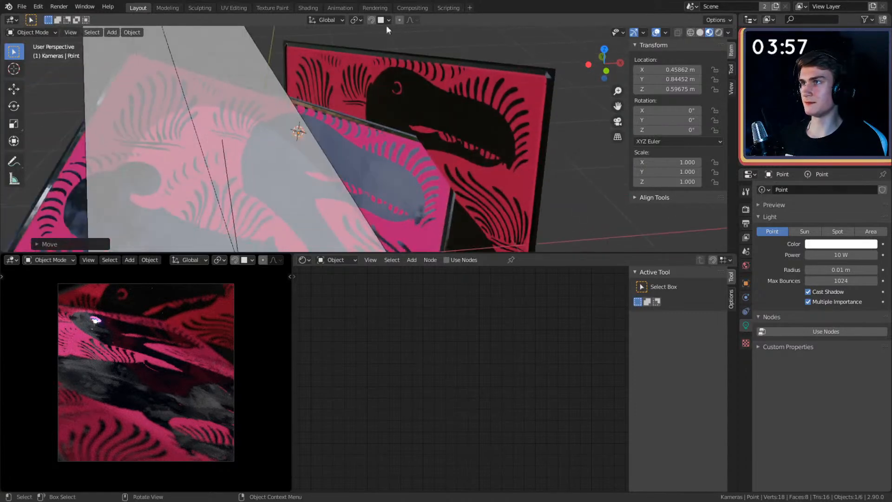
pyautogui.scroll(5, 385, 177)
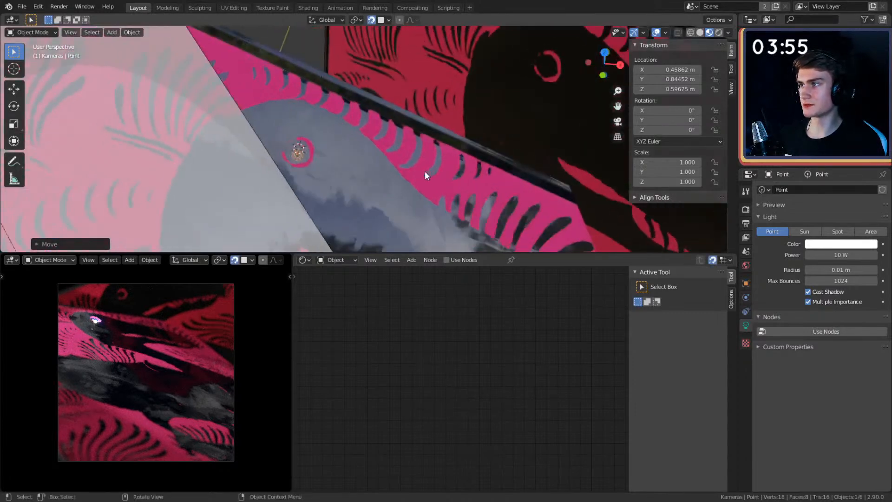
pyautogui.press('g')
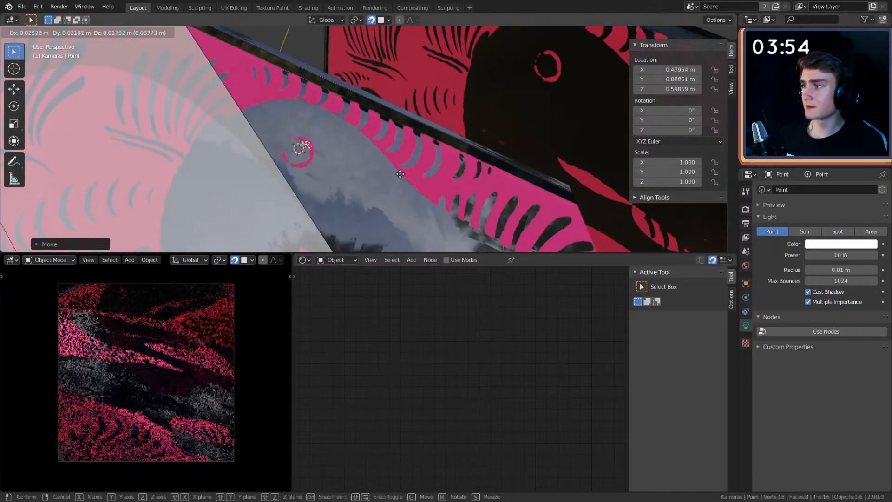
pyautogui.click(400, 174)
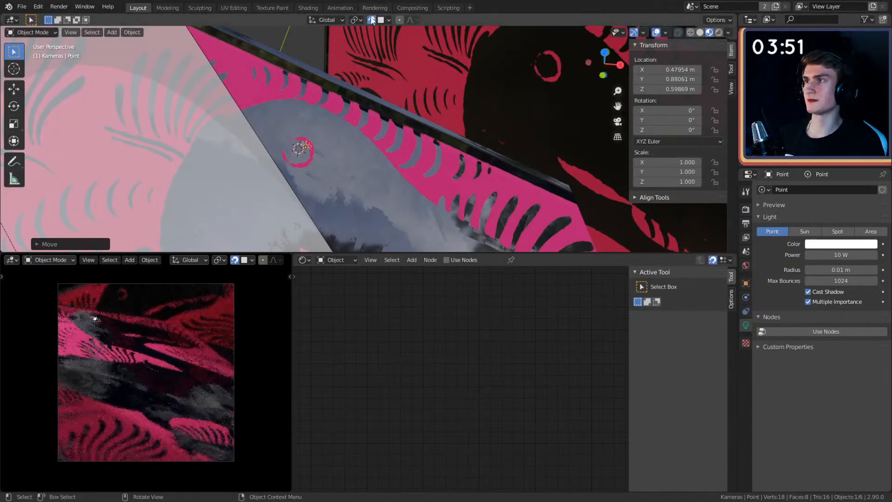
# Step: Turn snapping off and raise the point light about 0.01 m along the global Z axis
pyautogui.moveTo(405, 162); pyautogui.dragTo(431, 114, button='middle')
pyautogui.press('g')
pyautogui.press('z')
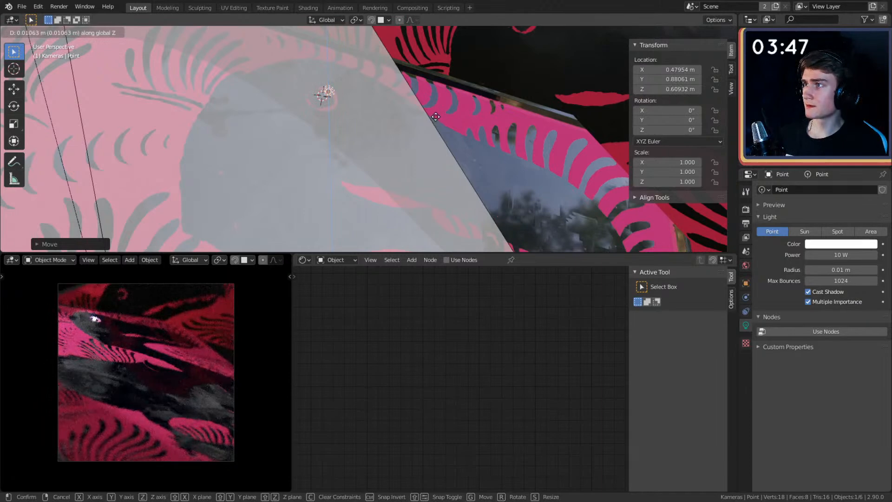
pyautogui.click(436, 116)
# Step: Select the empty at the scene's center and move it to about X 0.535, Y 0.544, Z 0.765 m
pyautogui.moveTo(436, 115); pyautogui.dragTo(351, 118, button='middle')
pyautogui.click(390, 176)
pyautogui.click(353, 125)
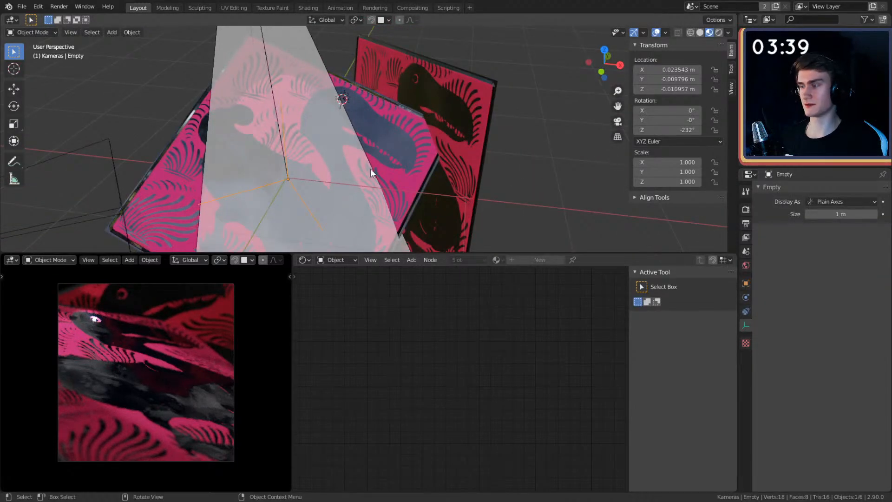
pyautogui.press('g')
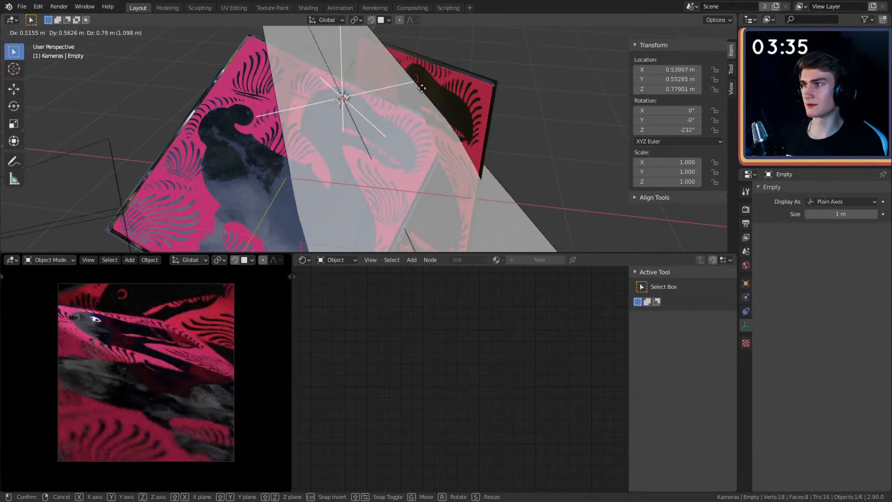
pyautogui.click(421, 89)
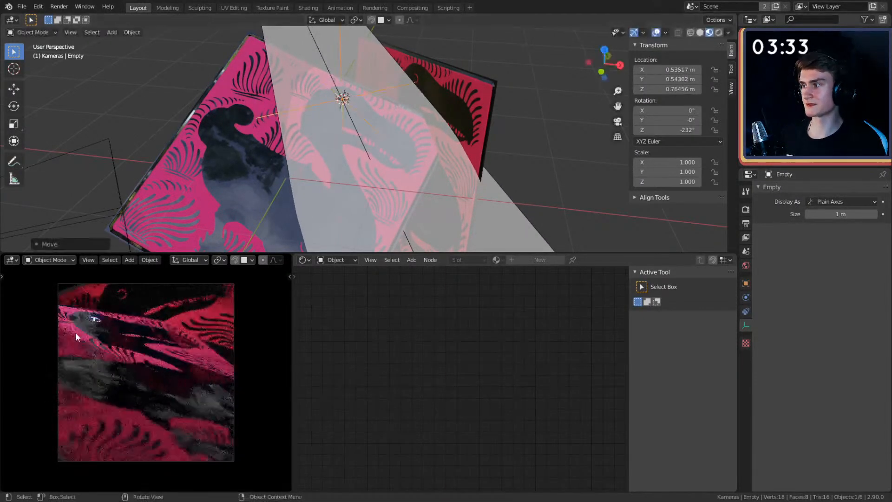
# Step: Snap the empty onto the front tile's eye at about X 0.474, Y 0.882, Z 0.601 m, with snapping off at the end
pyautogui.moveTo(390, 149); pyautogui.dragTo(385, 75, button='middle')
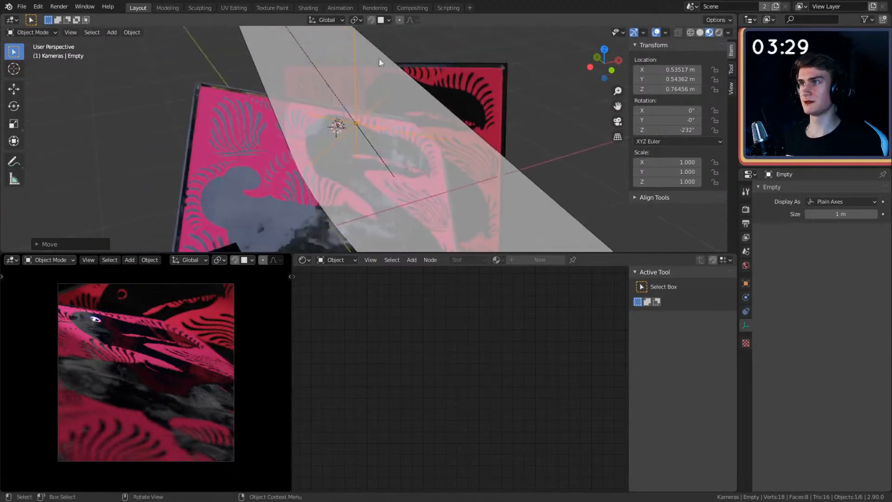
pyautogui.press('g')
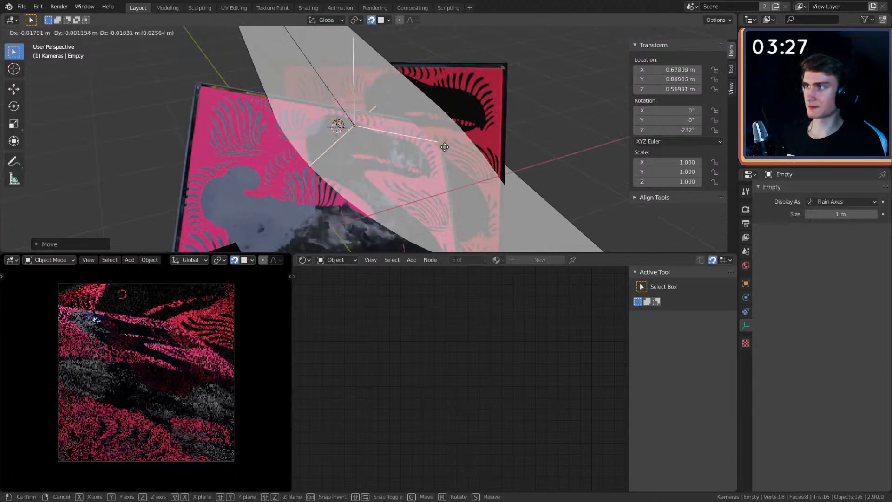
pyautogui.click(431, 151)
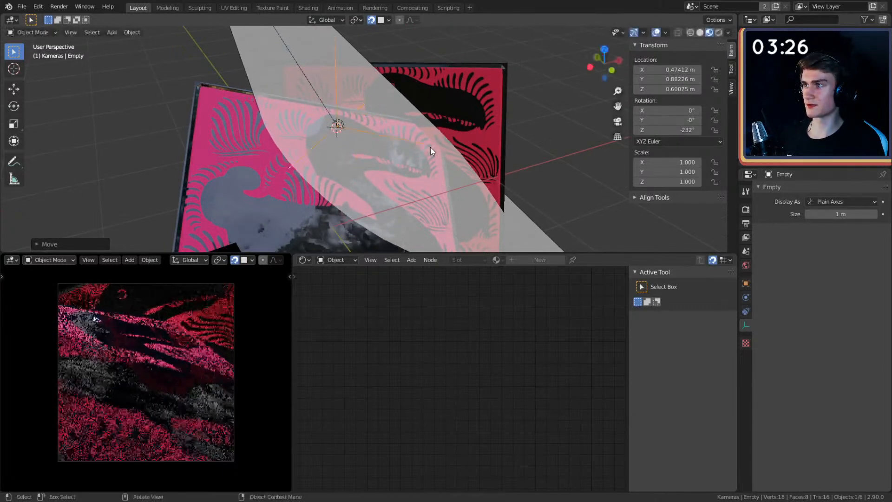
pyautogui.click(372, 20)
# Step: Select the camera and try a depth-of-field F-stop of 0.5
pyautogui.scroll(-4, 411, 134)
pyautogui.keyDown('shift'); pyautogui.moveTo(460, 170); pyautogui.dragTo(458, 124, button='middle'); pyautogui.keyUp('shift')
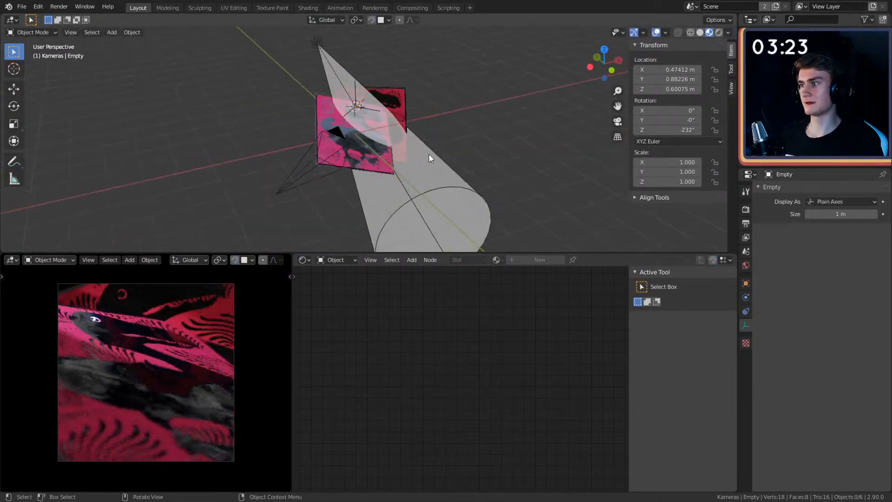
pyautogui.keyDown('shift'); pyautogui.moveTo(428, 154); pyautogui.dragTo(409, 167, button='middle'); pyautogui.keyUp('shift')
pyautogui.scroll(3, 434, 139)
pyautogui.click(305, 157)
pyautogui.moveTo(305, 157); pyautogui.dragTo(364, 119, button='middle')
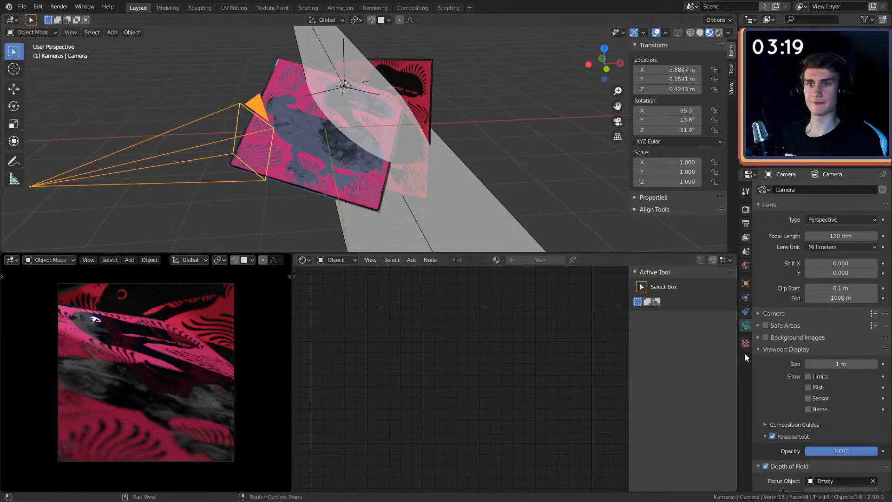
pyautogui.scroll(-5, 782, 365)
pyautogui.moveTo(400, 137); pyautogui.dragTo(425, 153, button='middle')
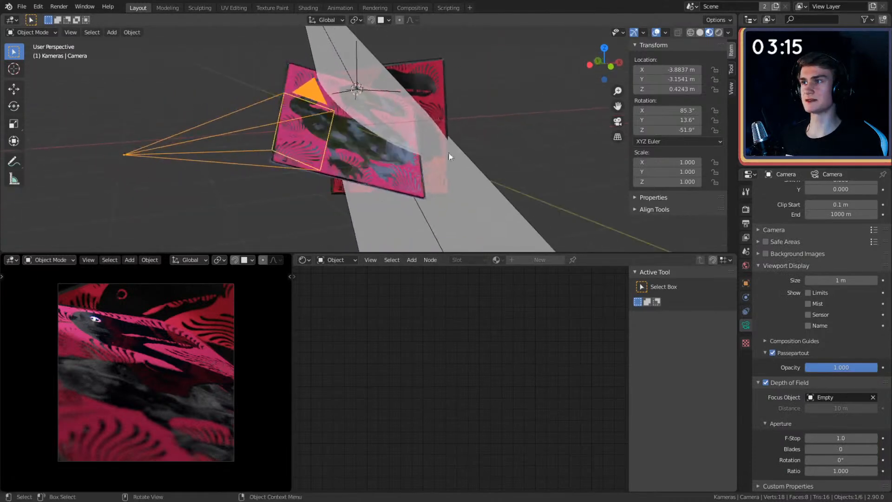
pyautogui.click(522, 134)
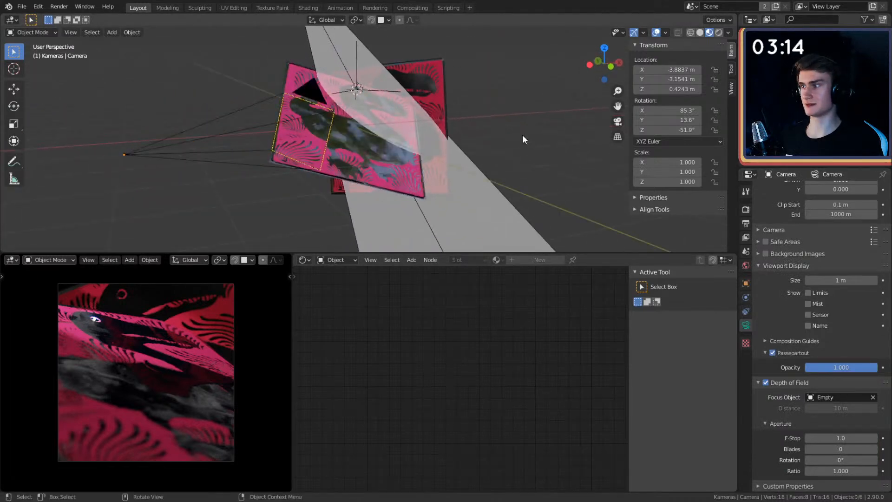
pyautogui.click(311, 98)
pyautogui.click(847, 437)
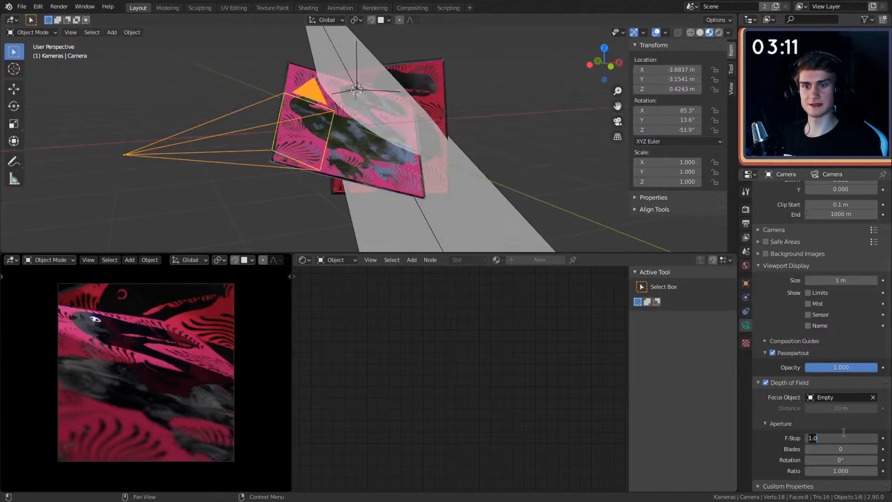
pyautogui.write('0.5')
pyautogui.press('Return')
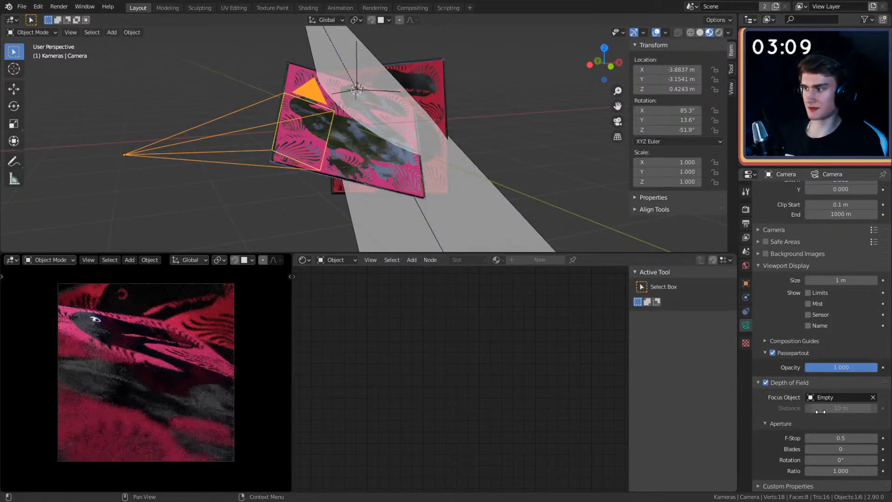
# Step: Restore the camera's depth-of-field F-stop to 1.0 and deselect the camera
pyautogui.click(819, 438)
pyautogui.write('1')
pyautogui.press('Return')
pyautogui.click(561, 119)
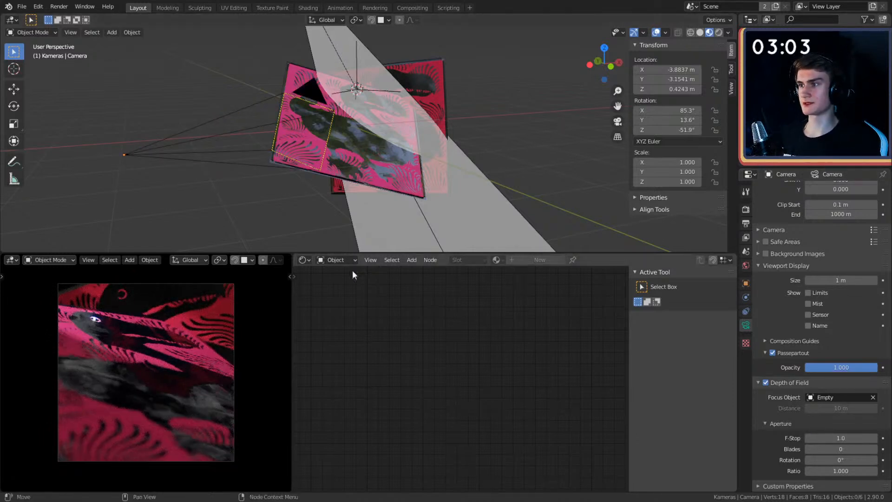
# Step: In the world shader nodes, tint the ColorRamp's light stop pale cyan, about H 0.520, S 0.324, V 0.848
pyautogui.click(342, 282)
pyautogui.press('Home')
pyautogui.scroll(6, 487, 385)
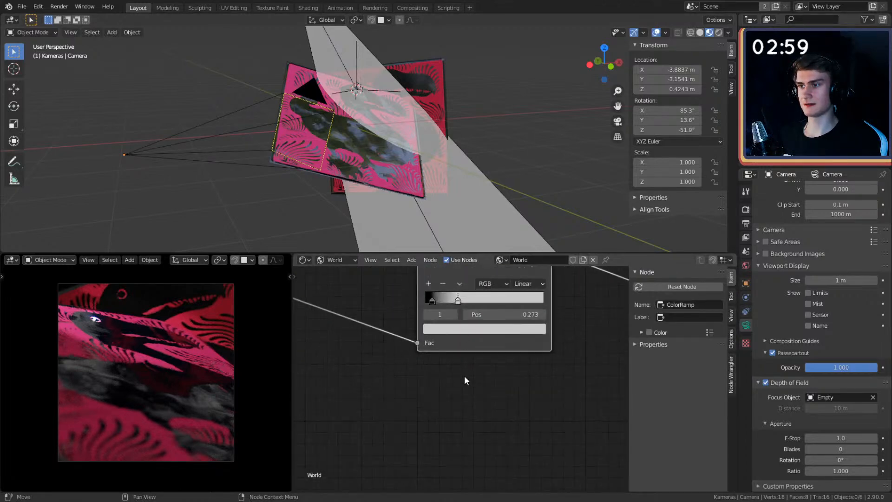
pyautogui.click(473, 330)
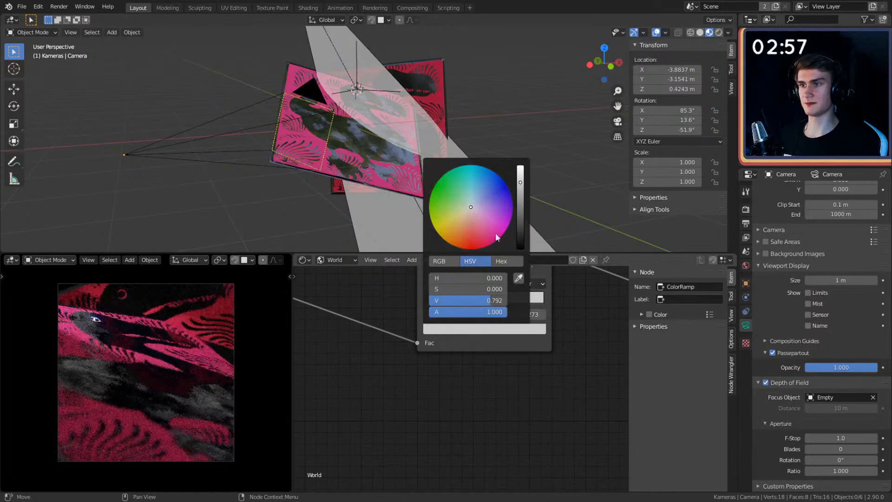
pyautogui.moveTo(564, 369); pyautogui.dragTo(551, 387, button='middle')
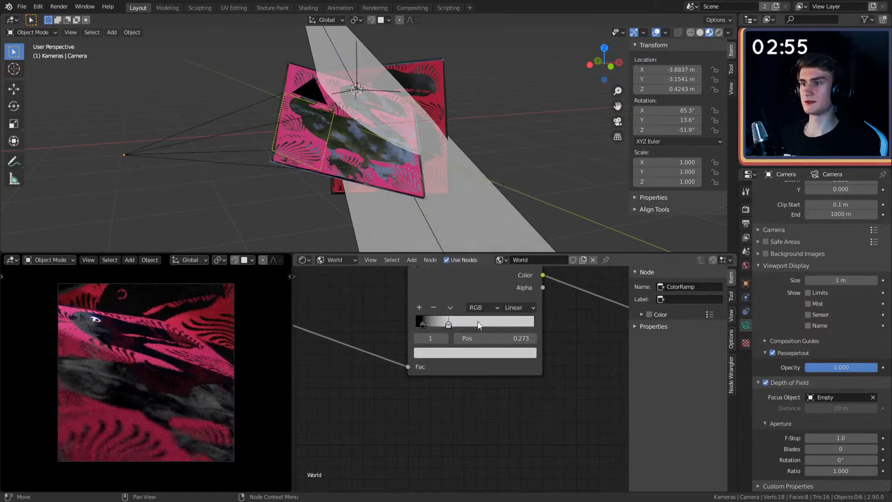
pyautogui.click(459, 356)
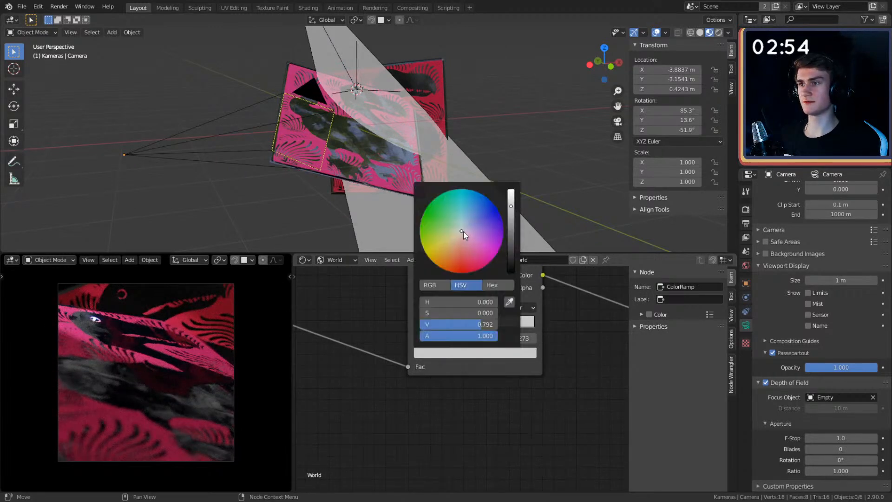
pyautogui.moveTo(462, 230); pyautogui.dragTo(468, 221)
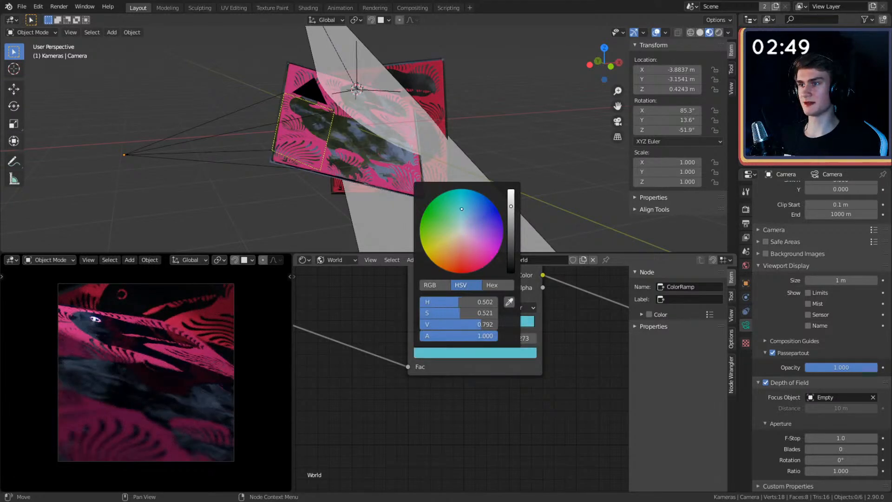
pyautogui.moveTo(461, 209); pyautogui.dragTo(463, 216)
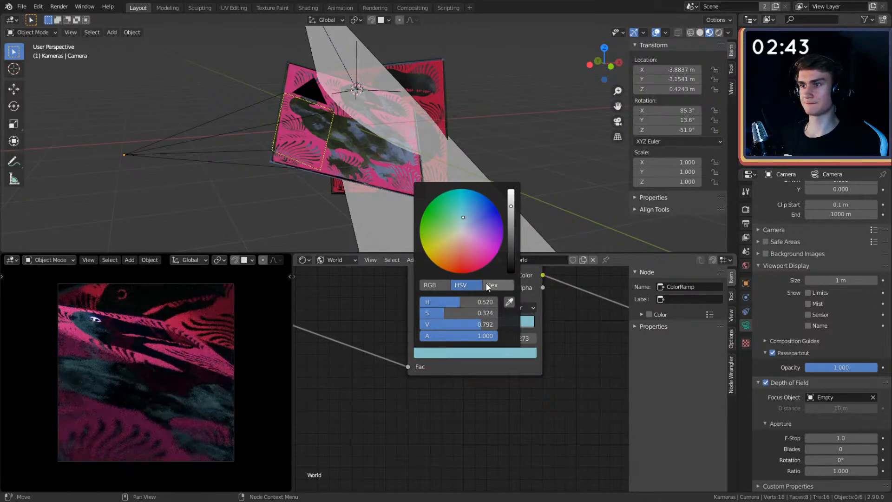
pyautogui.moveTo(508, 222)
pyautogui.mouseDown()
pyautogui.moveTo(511, 190)
pyautogui.moveTo(511, 212)
pyautogui.mouseUp()
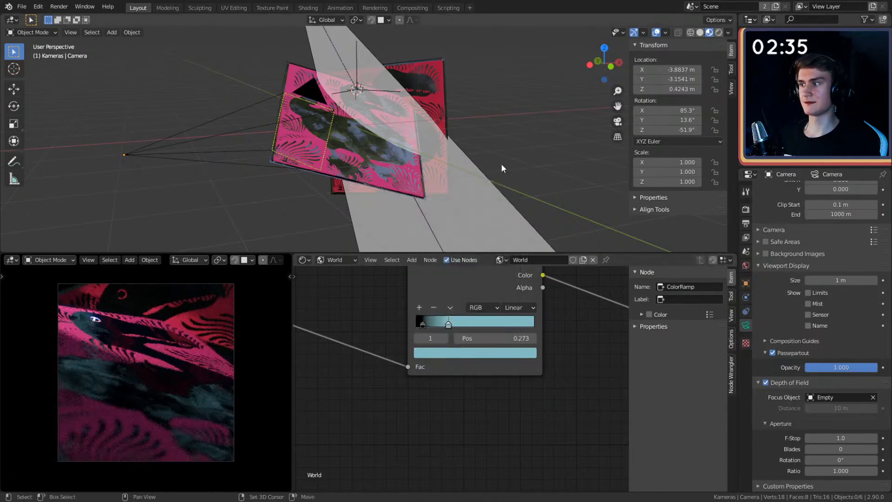
# Step: Make the world ColorRamp's light stop a slightly more saturated cyan
pyautogui.moveTo(509, 143); pyautogui.dragTo(509, 153, button='middle')
pyautogui.scroll(1, 509, 153)
pyautogui.click(457, 352)
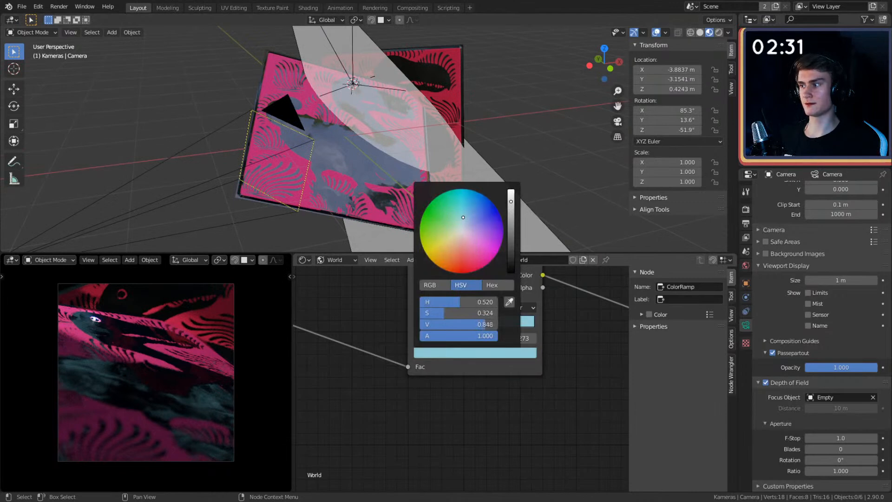
pyautogui.click(466, 351)
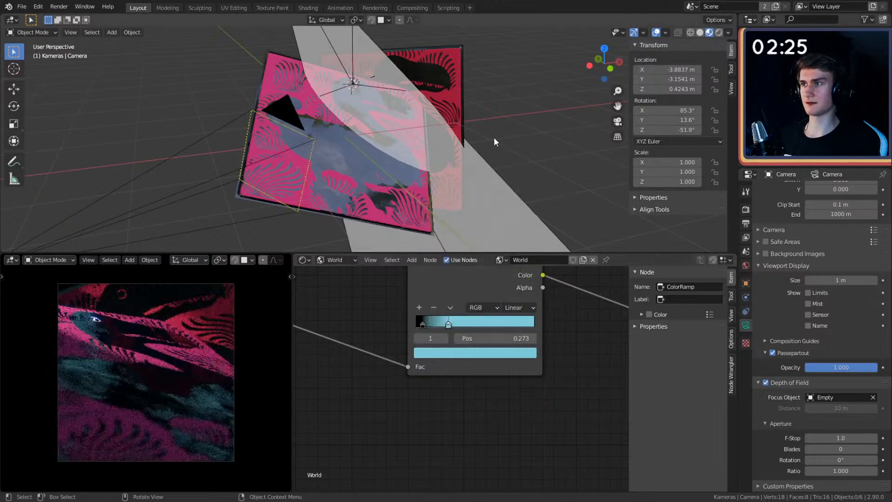
# Step: Select the front tile, bring up its Tile_C material nodes and shift the Mix node slightly upward
pyautogui.keyDown('shift'); pyautogui.moveTo(498, 144); pyautogui.dragTo(539, 160, button='middle'); pyautogui.keyUp('shift')
pyautogui.click(329, 116)
pyautogui.scroll(-2, 459, 381)
pyautogui.scroll(-2, 450, 407)
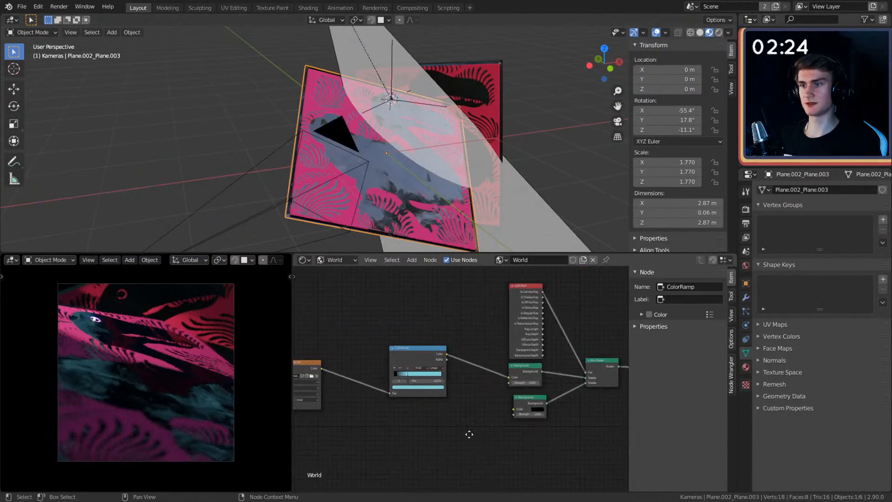
pyautogui.click(339, 272)
pyautogui.scroll(5, 446, 373)
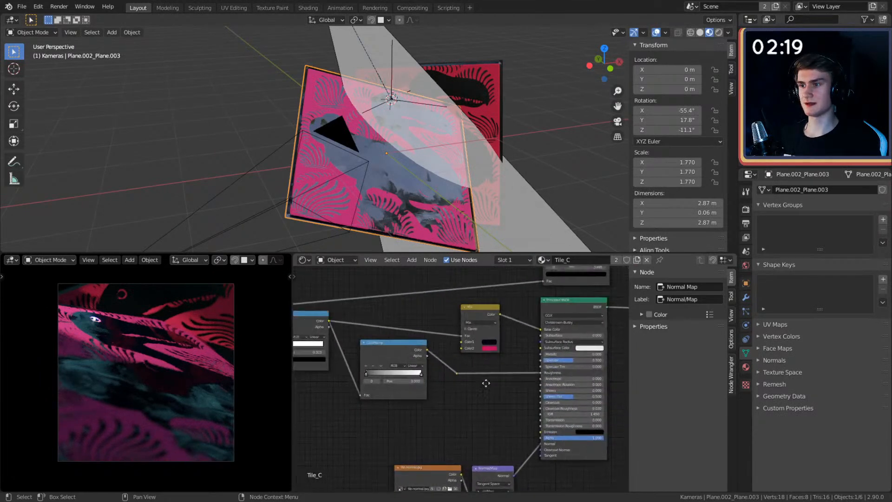
pyautogui.moveTo(500, 289); pyautogui.dragTo(485, 273)
pyautogui.moveTo(524, 328); pyautogui.dragTo(479, 339, button='middle')
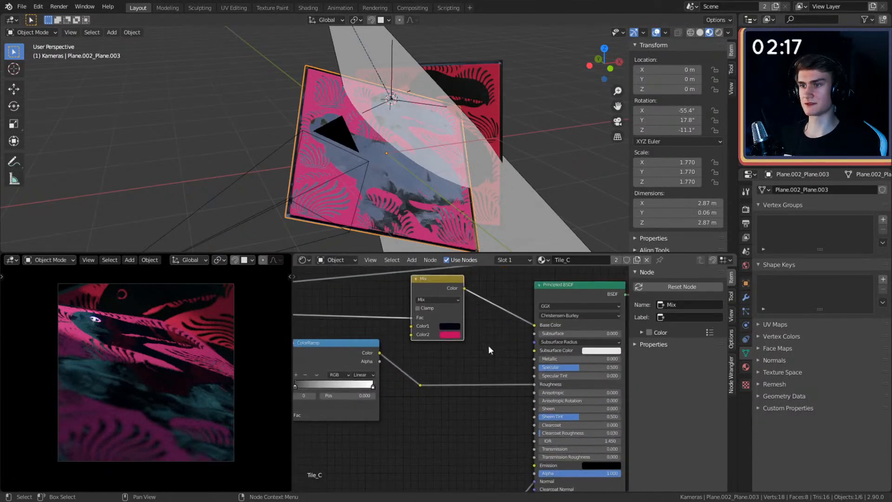
# Step: Connect the roughness ColorRamp directly to the Principled BSDF's Roughness input and delete the reroute point between them
pyautogui.keyDown('ctrl'); pyautogui.keyDown('shift'); pyautogui.click(420, 386); pyautogui.keyUp('shift'); pyautogui.keyUp('ctrl')
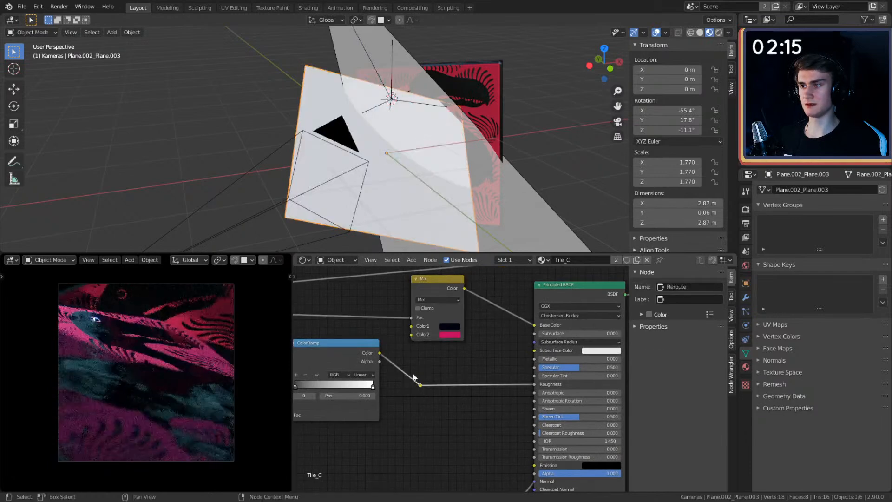
pyautogui.moveTo(372, 367)
pyautogui.mouseDown()
pyautogui.moveTo(343, 364)
pyautogui.moveTo(370, 373)
pyautogui.mouseUp()
pyautogui.scroll(-5, 402, 417)
pyautogui.moveTo(402, 417); pyautogui.dragTo(484, 386, button='middle')
pyautogui.moveTo(436, 344); pyautogui.dragTo(572, 365)
pyautogui.press('x')
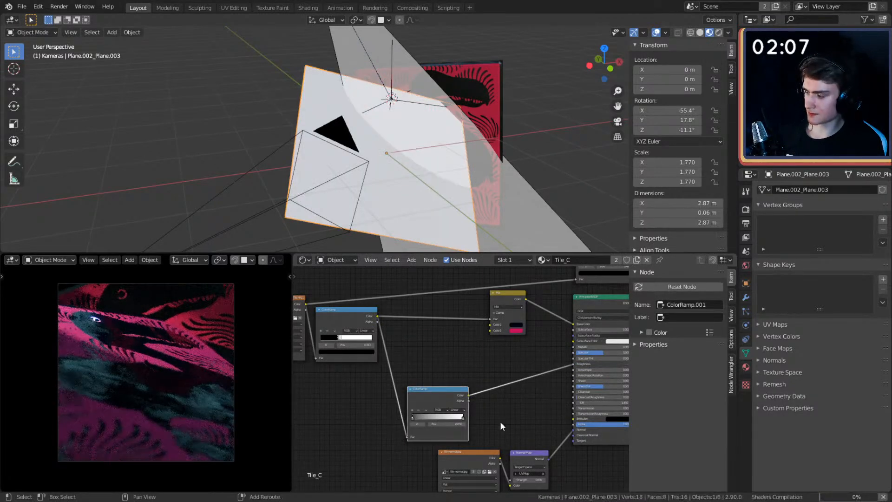
# Step: Duplicate the roughness ColorRamp, feed the copy from the first ColorRamp's Color output and link it to the Principled BSDF's Specular input
pyautogui.hotkey('shift', 'd')
pyautogui.click(500, 358)
pyautogui.moveTo(379, 317); pyautogui.dragTo(407, 373)
pyautogui.moveTo(450, 327); pyautogui.dragTo(564, 351)
# Step: On the specular ColorRamp, set the black stop's value to about 0.270 and darken the white stop to dark grey
pyautogui.scroll(4, 525, 365)
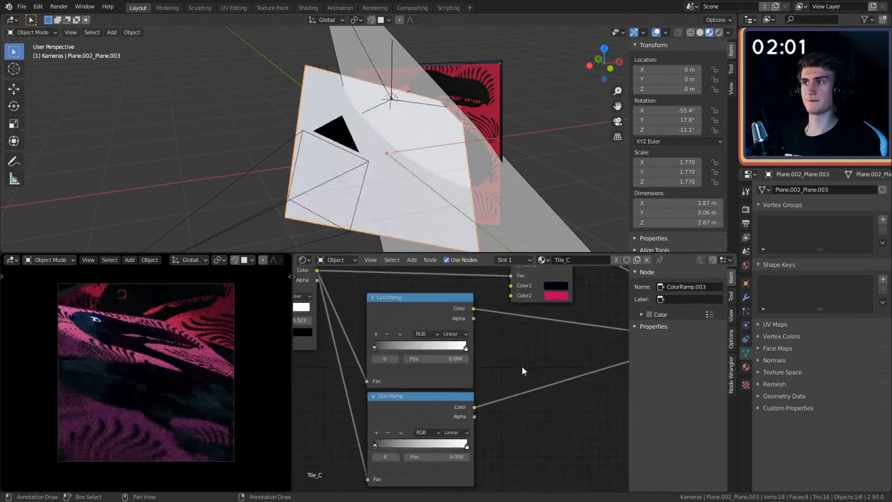
pyautogui.scroll(1, 530, 360)
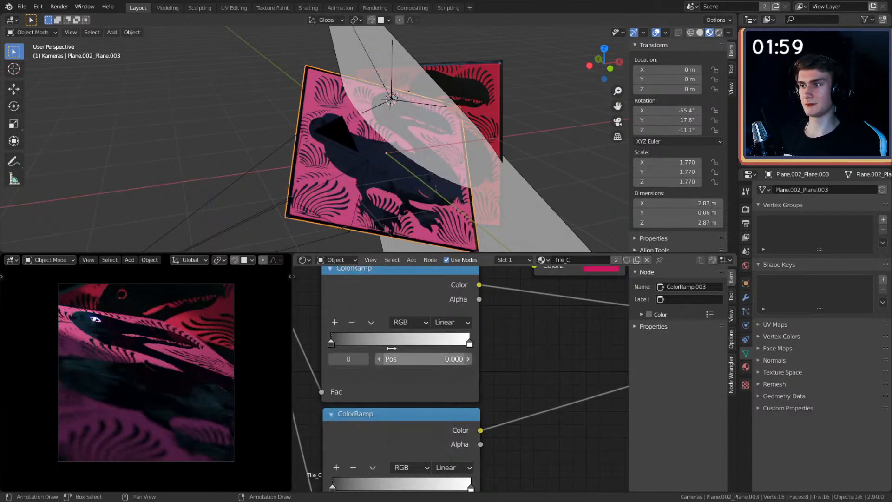
pyautogui.click(369, 375)
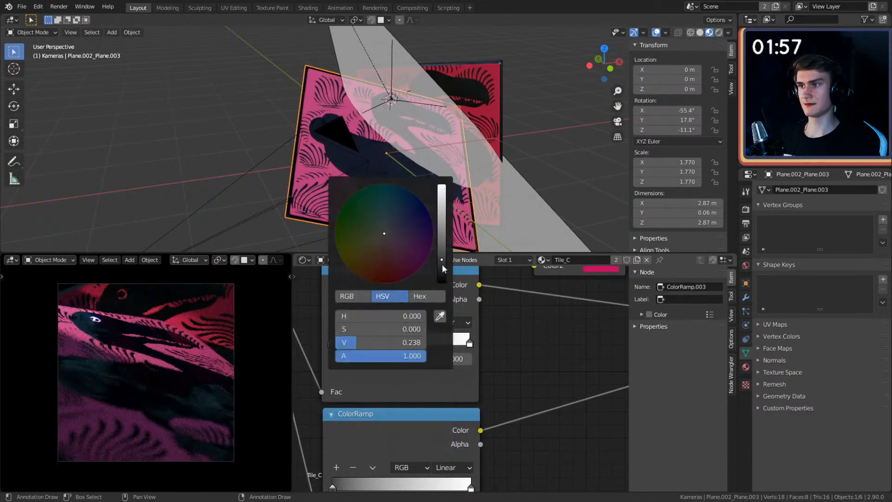
pyautogui.moveTo(442, 267)
pyautogui.mouseDown()
pyautogui.moveTo(441, 188)
pyautogui.moveTo(441, 281)
pyautogui.moveTo(442, 187)
pyautogui.moveTo(442, 256)
pyautogui.mouseUp()
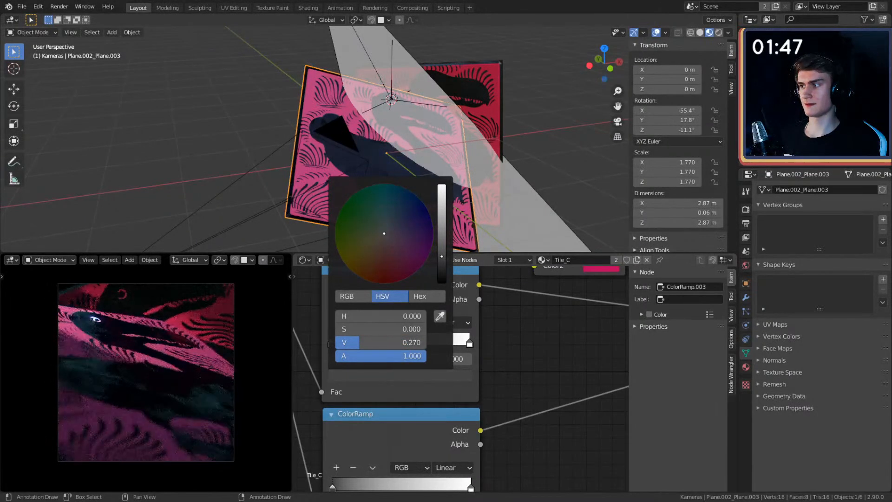
pyautogui.click(469, 344)
pyautogui.click(449, 375)
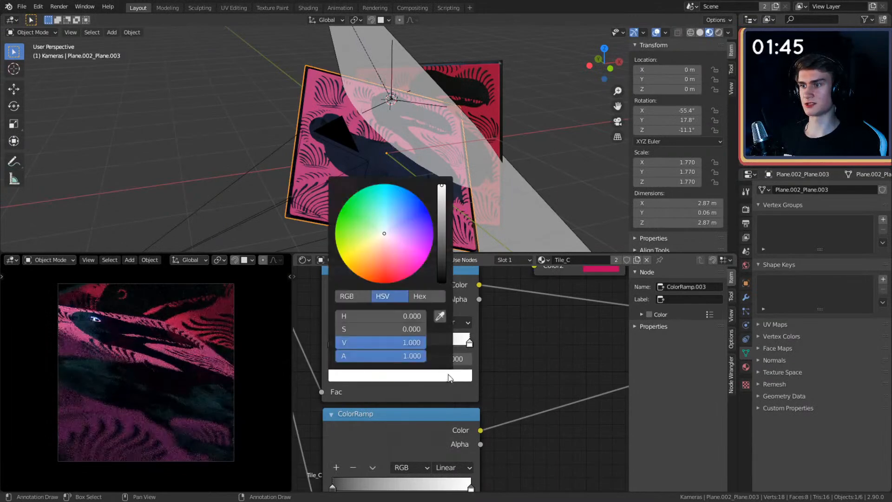
pyautogui.moveTo(441, 186); pyautogui.dragTo(442, 255)
pyautogui.scroll(-4, 511, 363)
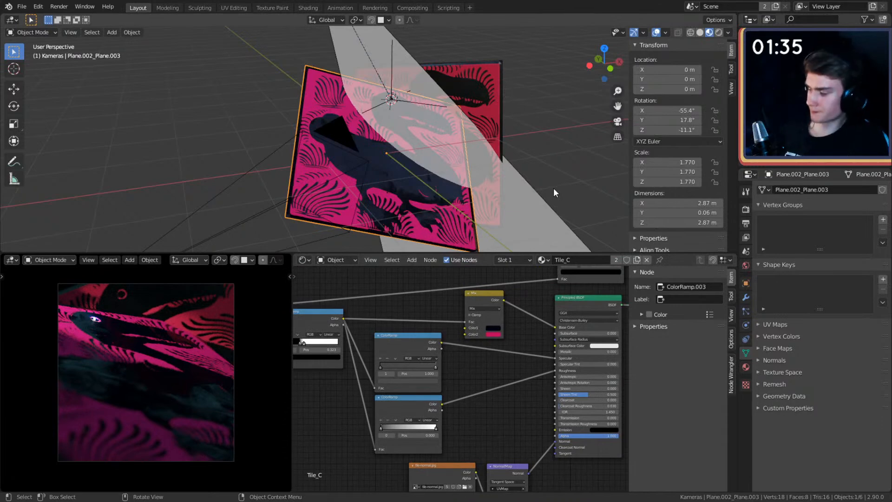
# Step: Select the camera and rotate it about 2° around its local X axis
pyautogui.click(338, 132)
pyautogui.moveTo(337, 131); pyautogui.dragTo(476, 149, button='middle')
pyautogui.press('r')
pyautogui.press('y')
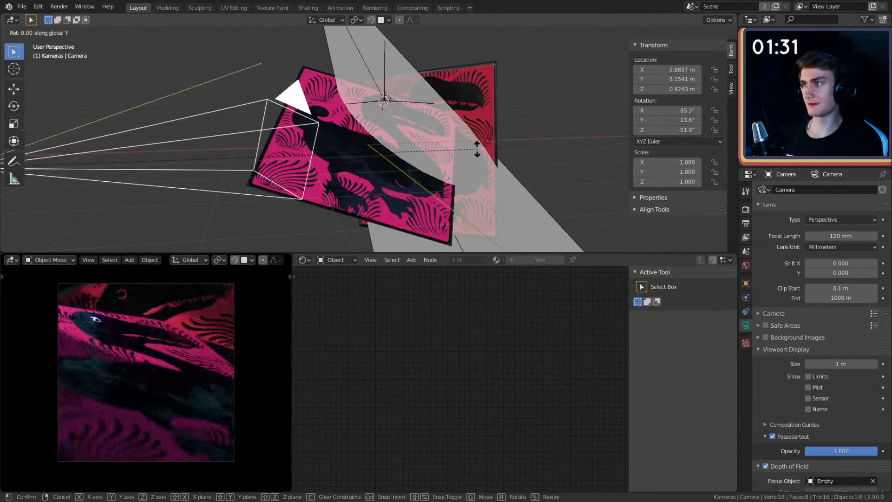
pyautogui.press('x')
pyautogui.press('x')
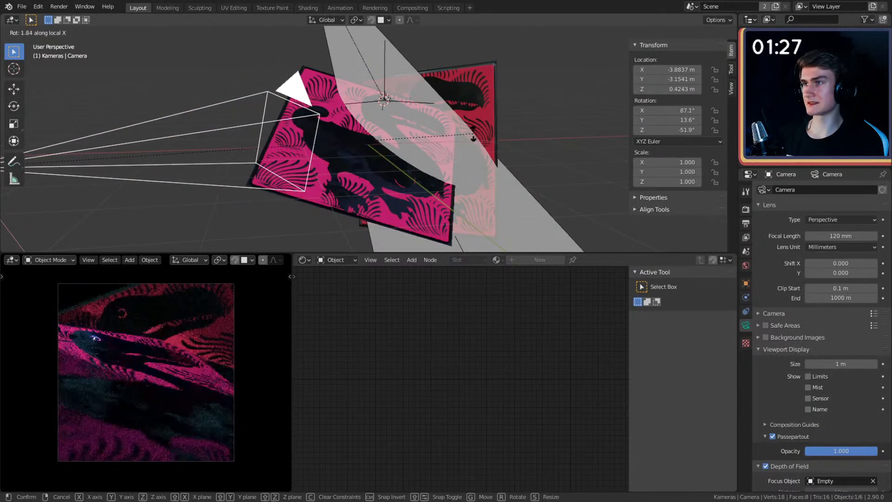
pyautogui.click(476, 132)
pyautogui.moveTo(476, 132); pyautogui.dragTo(460, 143, button='middle')
pyautogui.click(470, 125)
pyautogui.moveTo(486, 107); pyautogui.dragTo(499, 135, button='middle')
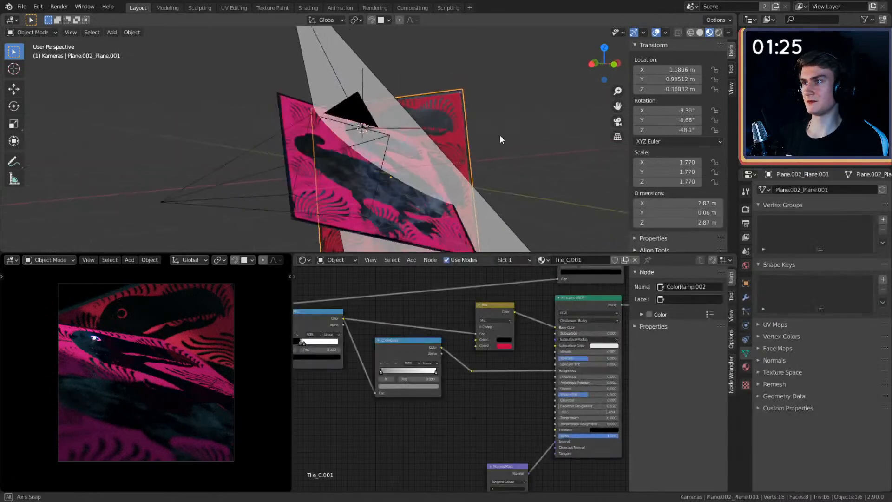
pyautogui.click(514, 146)
# Step: Select the small point light at the eye, try it farther up behind the tiles, and delete it
pyautogui.moveTo(504, 155); pyautogui.dragTo(412, 166, button='middle')
pyautogui.scroll(4, 344, 170)
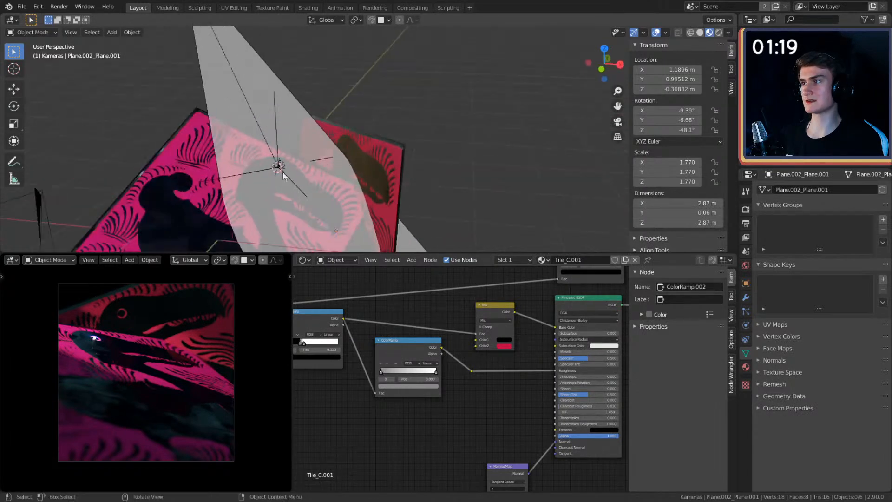
pyautogui.click(278, 169)
pyautogui.moveTo(279, 168); pyautogui.dragTo(366, 164, button='middle')
pyautogui.press('g')
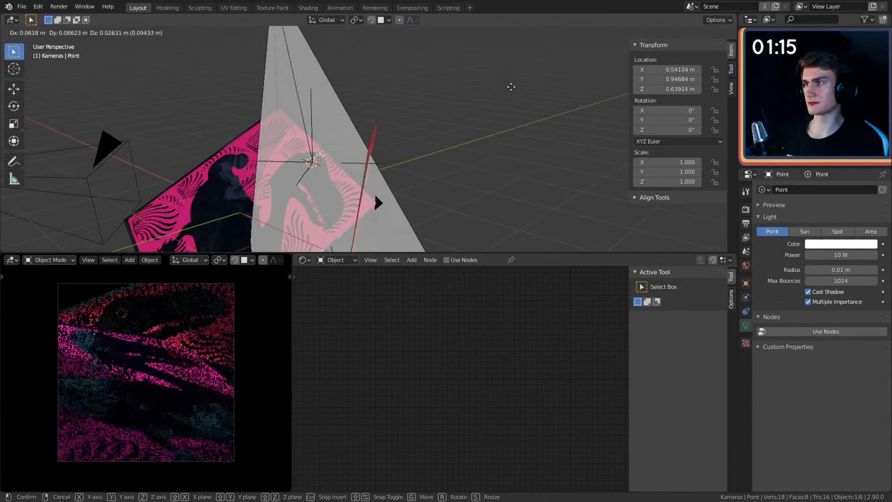
pyautogui.click(592, 37)
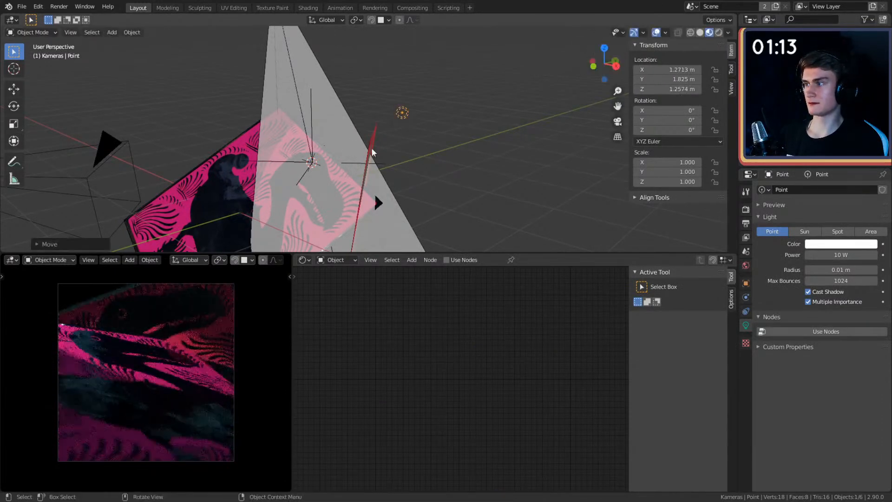
pyautogui.press('KP_0')
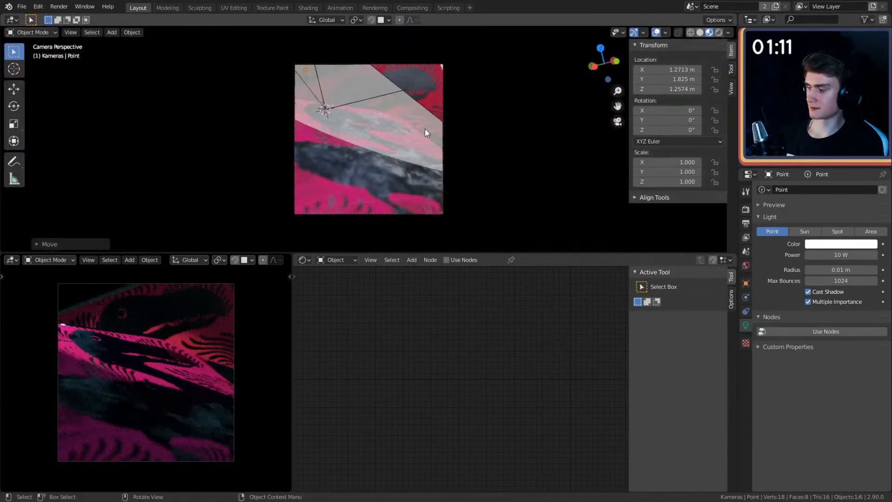
pyautogui.press('g')
pyautogui.click(405, 135)
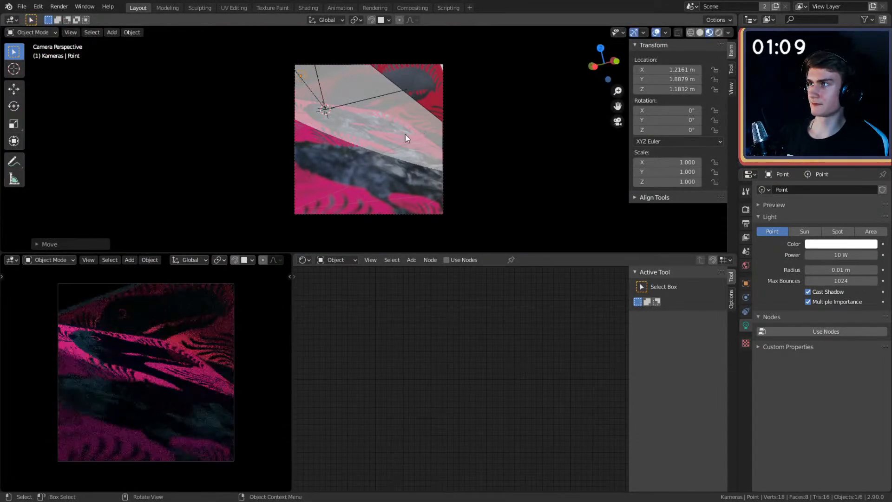
pyautogui.press('Delete')
pyautogui.moveTo(419, 133); pyautogui.dragTo(347, 157, button='middle')
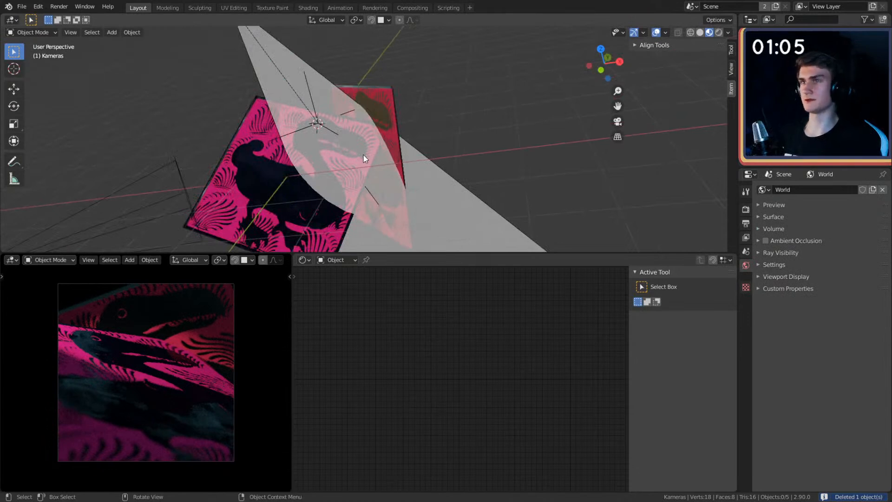
pyautogui.hotkey('shift', 'a')
pyautogui.moveTo(278, 26)
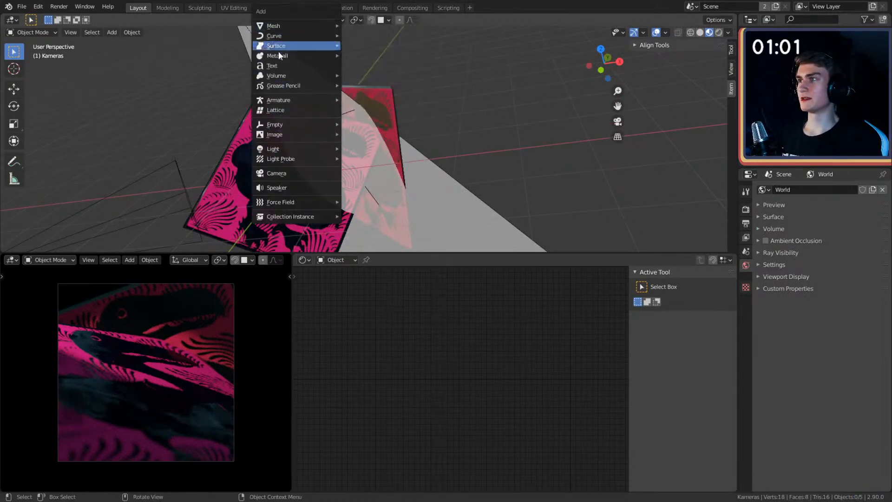
pyautogui.moveTo(309, 27)
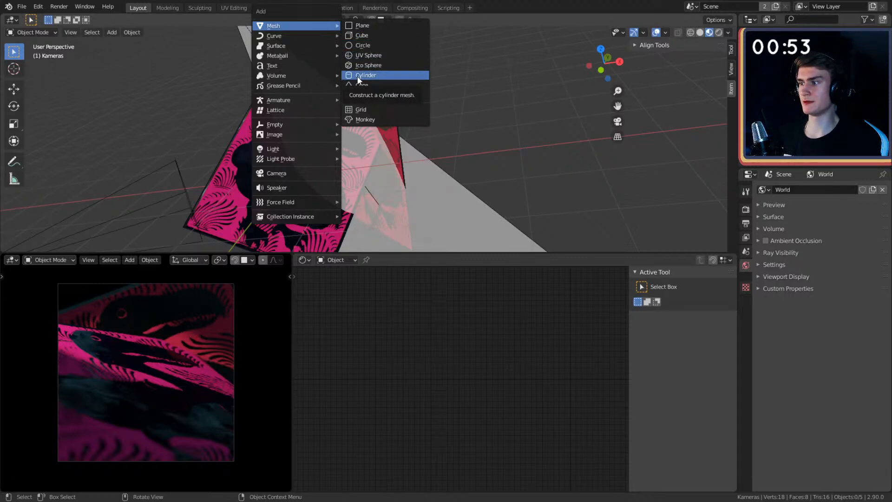
# Step: Add a point light and place it near the camera at about X -2.52 m, Y -1.69 m, Z 0.42 m
pyautogui.scroll(-4, 446, 174)
pyautogui.keyDown('shift'); pyautogui.moveTo(446, 174); pyautogui.dragTo(481, 142, button='middle'); pyautogui.keyUp('shift')
pyautogui.moveTo(481, 142); pyautogui.dragTo(377, 150, button='middle')
pyautogui.hotkey('shift', 'a')
pyautogui.moveTo(393, 161)
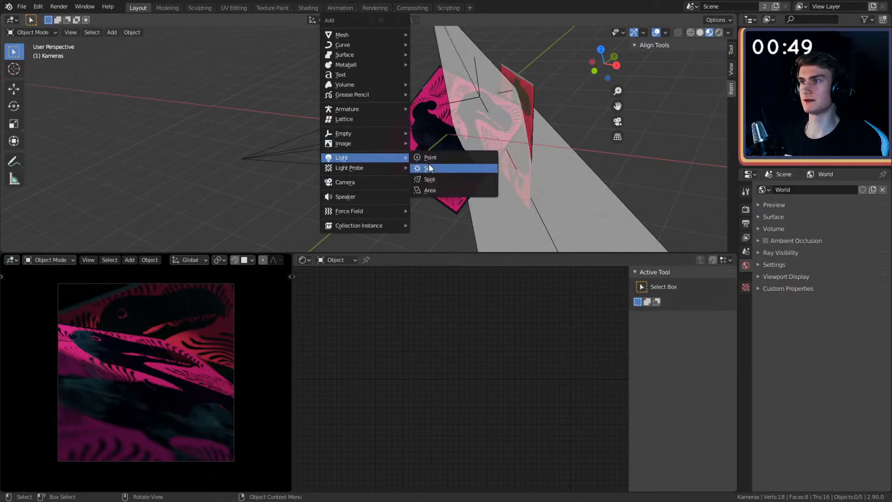
pyautogui.click(431, 159)
pyautogui.moveTo(476, 131); pyautogui.dragTo(441, 135, button='middle')
pyautogui.press('g')
pyautogui.click(406, 150)
# Step: Set the new point light's power to 100 W and its colour to saturated orange with hue about 0.088 and saturation 1.000
pyautogui.click(809, 255)
pyautogui.write('100 W')
pyautogui.press('Return')
pyautogui.click(843, 244)
pyautogui.click(815, 171)
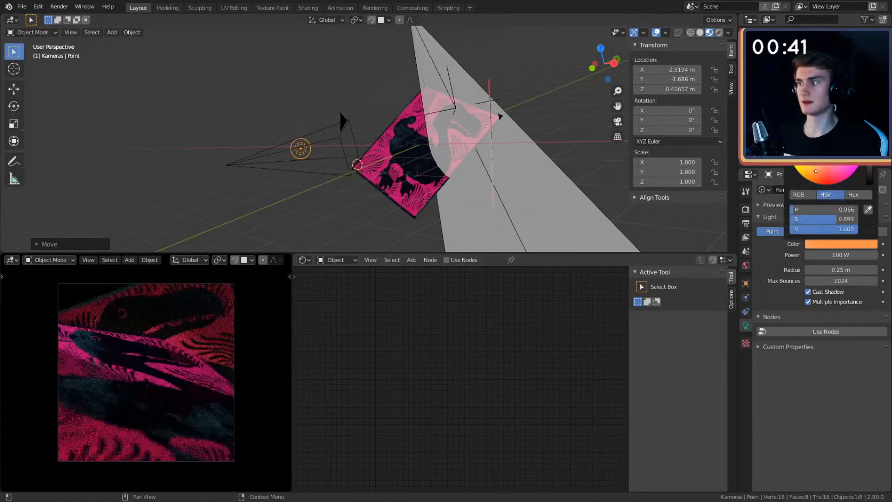
pyautogui.moveTo(816, 171); pyautogui.dragTo(806, 179)
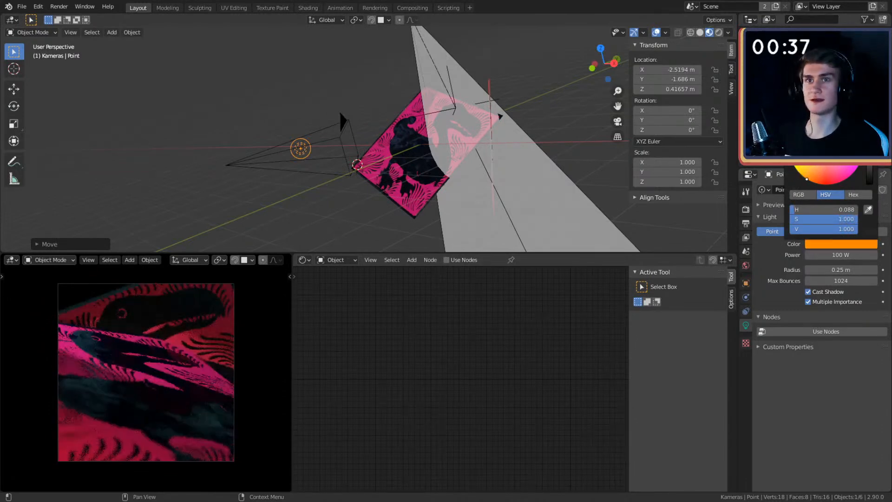
# Step: Raise the orange light's power to about 107.4 W and lower the light to about X -2.73 m, Y -1.85 m, Z 0.055 m
pyautogui.moveTo(832, 255); pyautogui.dragTo(859, 255)
pyautogui.moveTo(402, 142); pyautogui.dragTo(405, 128, button='middle')
pyautogui.press('g')
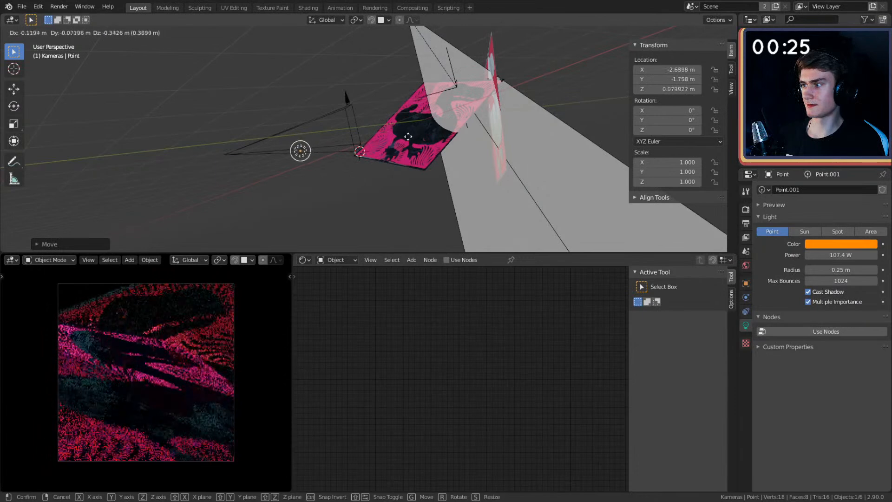
pyautogui.click(403, 138)
pyautogui.moveTo(402, 139); pyautogui.dragTo(405, 157, button='middle')
# Step: Try the orange light's power at 50 W and 10 W, and settle on 100 W
pyautogui.click(845, 255)
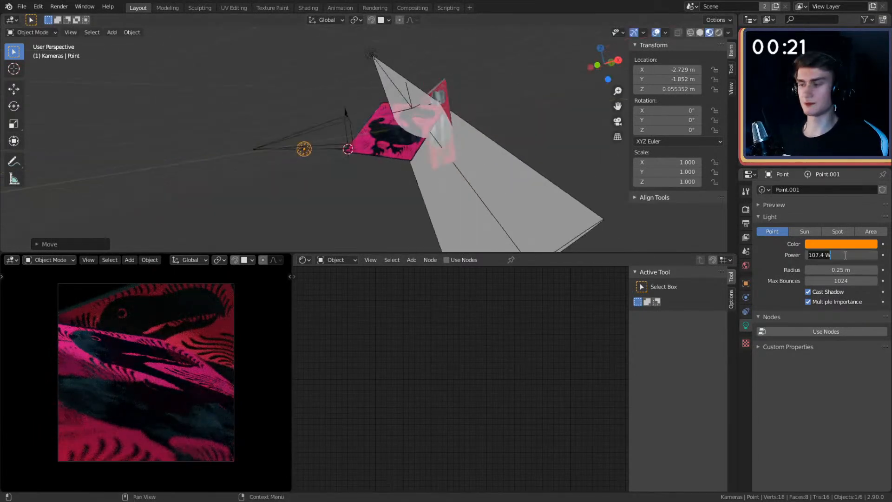
pyautogui.write('50')
pyautogui.press('Return')
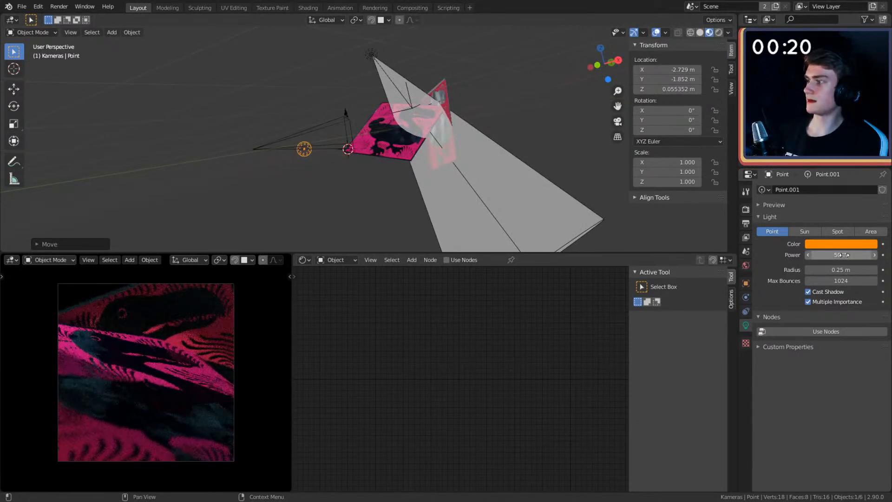
pyautogui.moveTo(852, 256); pyautogui.dragTo(818, 255)
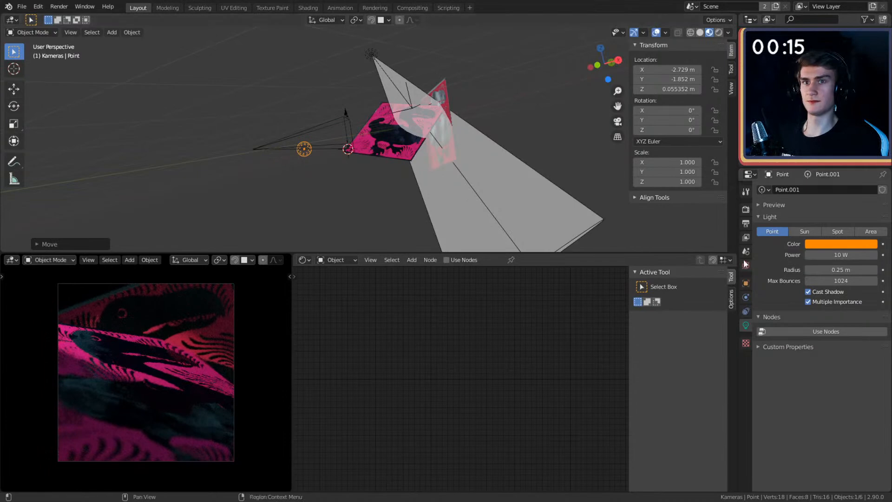
pyautogui.click(823, 256)
pyautogui.write('100')
pyautogui.press('Return')
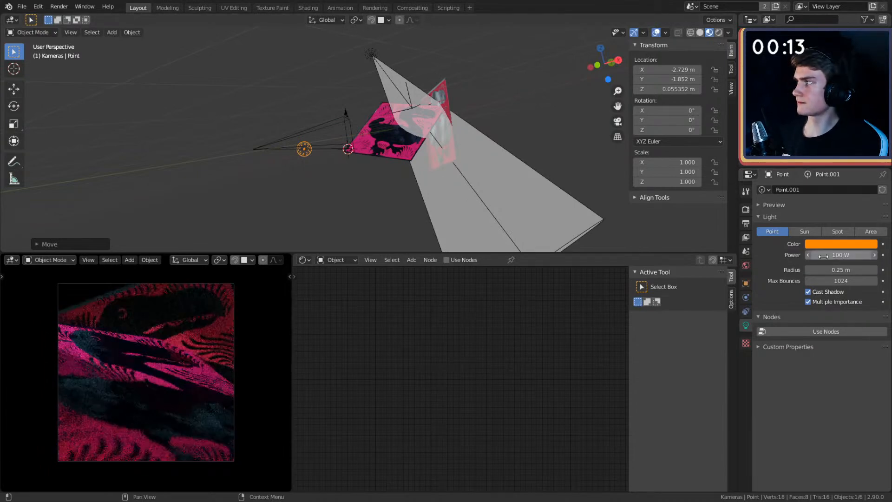
# Step: Move the orange light to about X -2.47 m, Y -1.73 m, Z 0.145 m and save the file
pyautogui.click(313, 180)
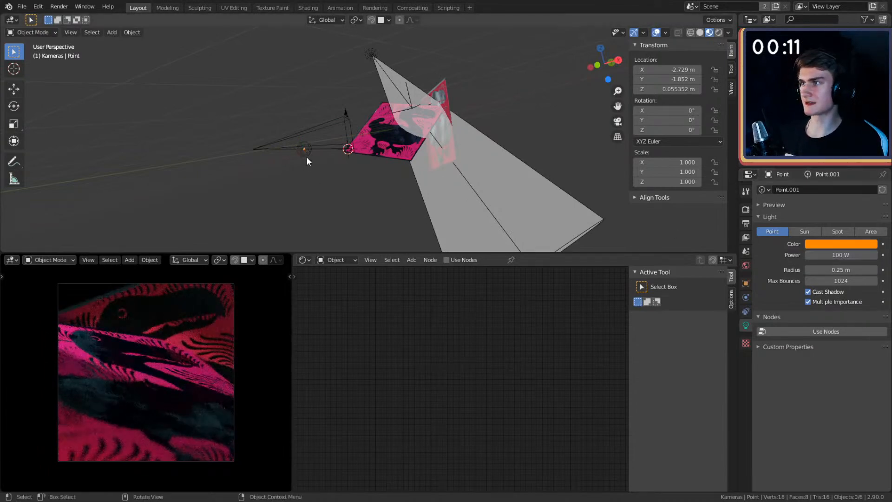
pyautogui.press('g')
pyautogui.click(383, 195)
pyautogui.moveTo(384, 195); pyautogui.dragTo(415, 177, button='middle')
pyautogui.click(21, 7)
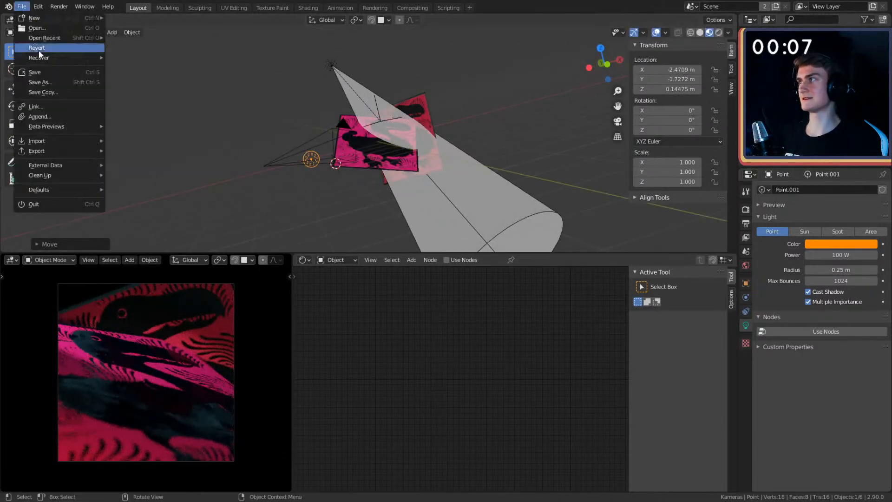
pyautogui.click(35, 72)
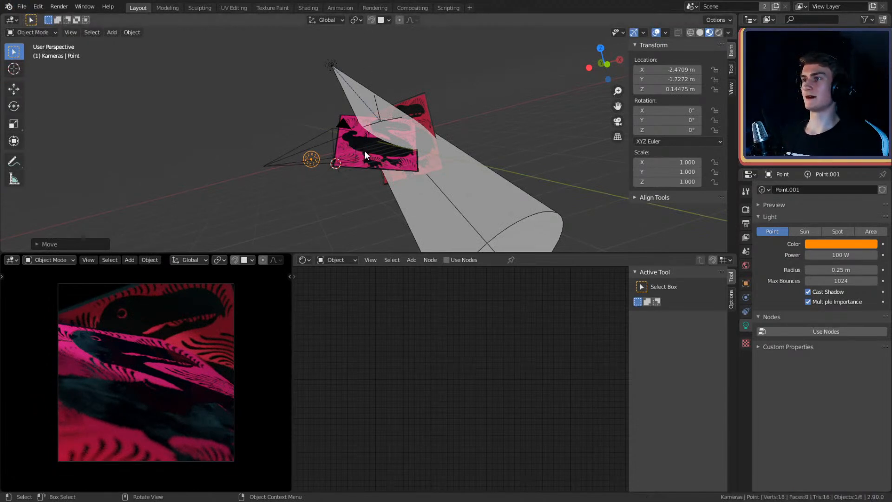
# Step: Switch the empty shader node area to the Compositor and save the file
pyautogui.scroll(-2, 375, 361)
pyautogui.click(303, 258)
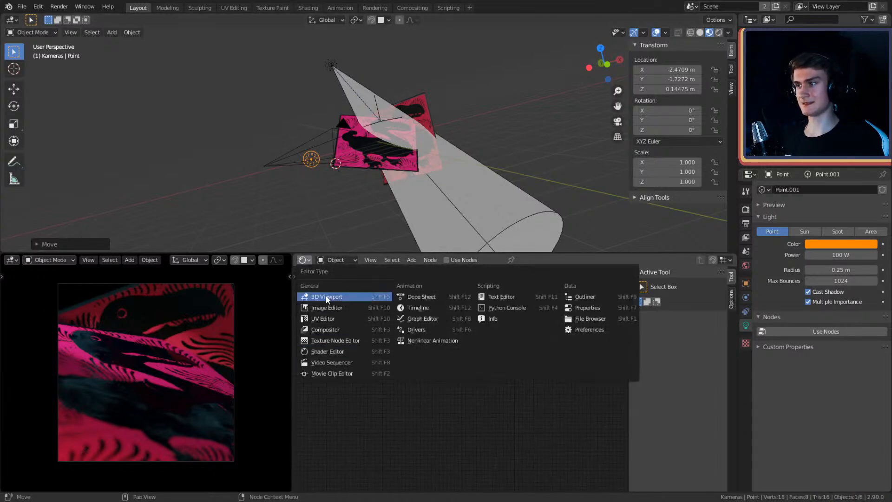
pyautogui.click(327, 321)
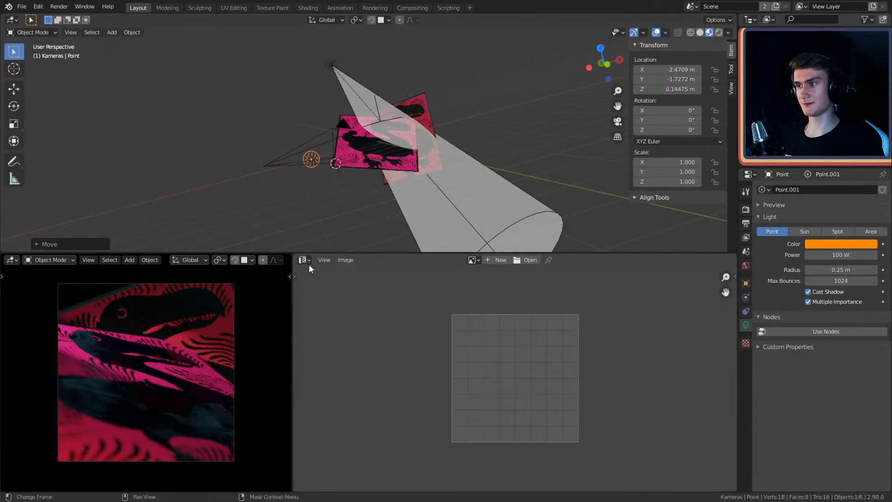
pyautogui.click(305, 260)
pyautogui.click(327, 325)
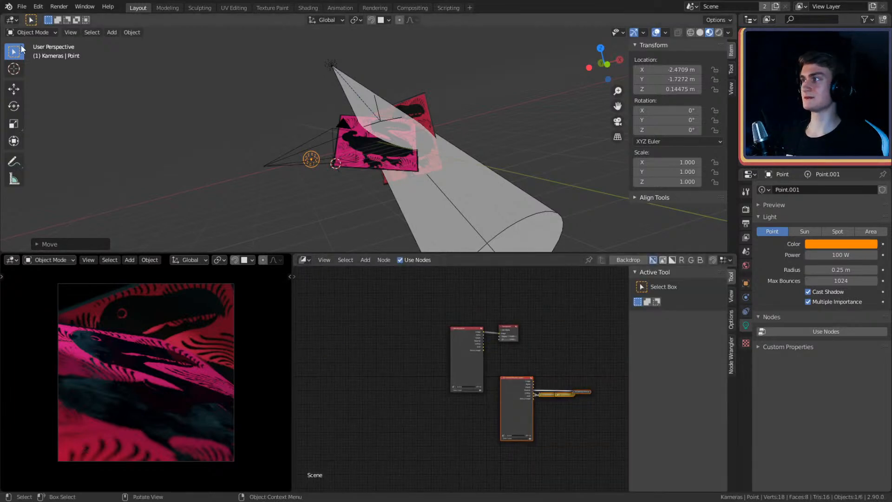
pyautogui.click(22, 7)
pyautogui.click(36, 73)
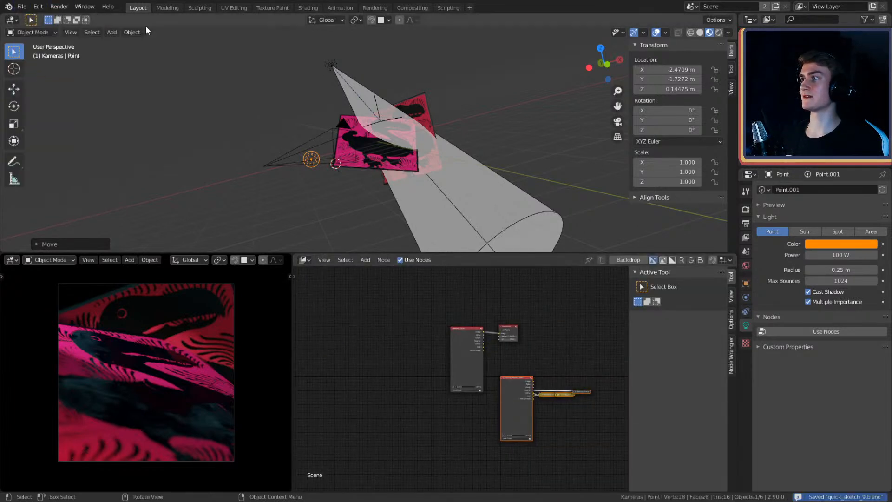
# Step: Set the Cycles render samples to 32 and enable Adaptive Sampling
pyautogui.click(746, 209)
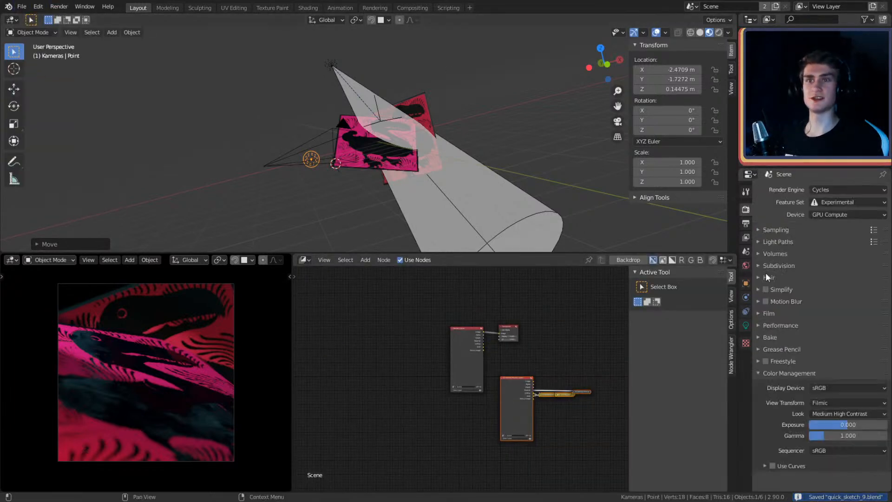
pyautogui.click(763, 229)
pyautogui.click(826, 257)
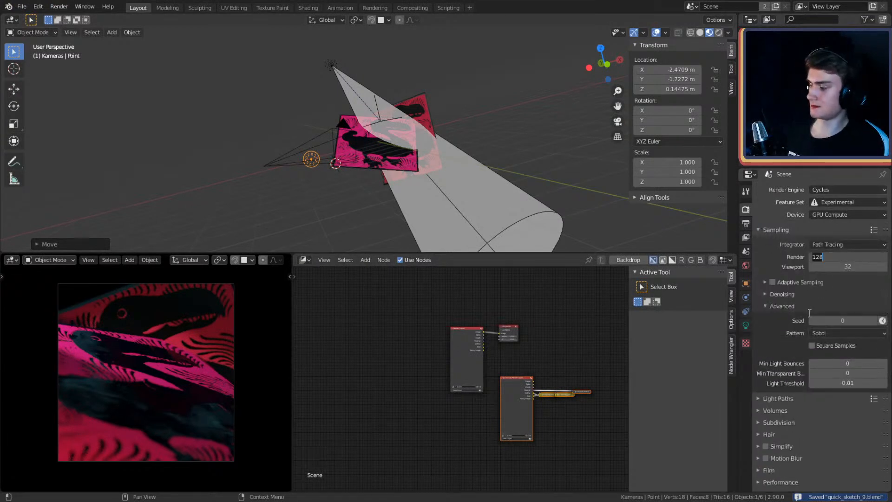
pyautogui.write('32')
pyautogui.press('Return')
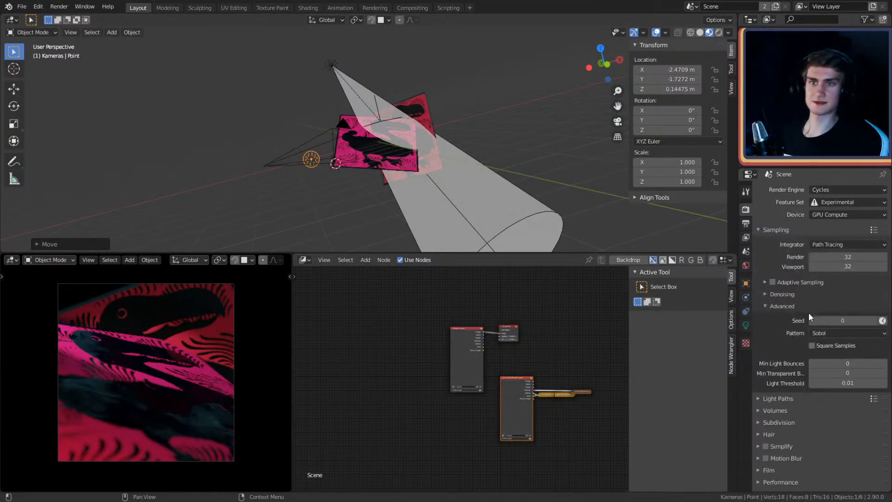
pyautogui.click(773, 282)
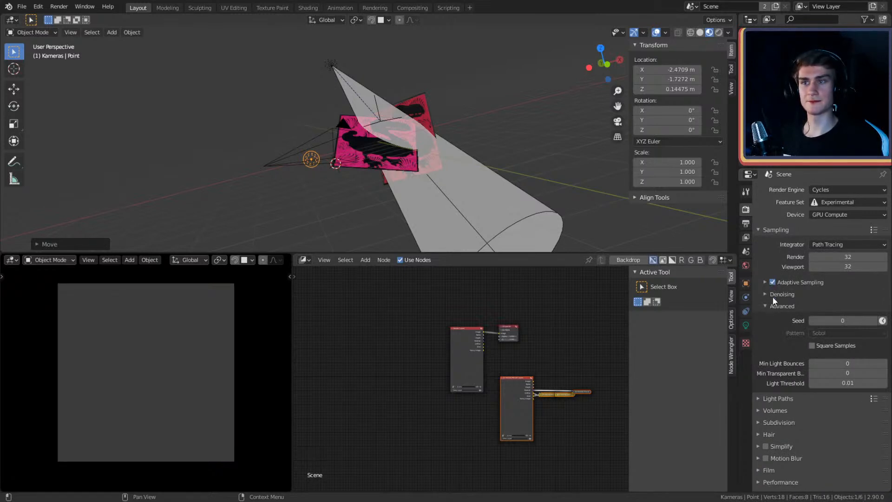
# Step: Set the render resolution scale to 50%
pyautogui.click(746, 236)
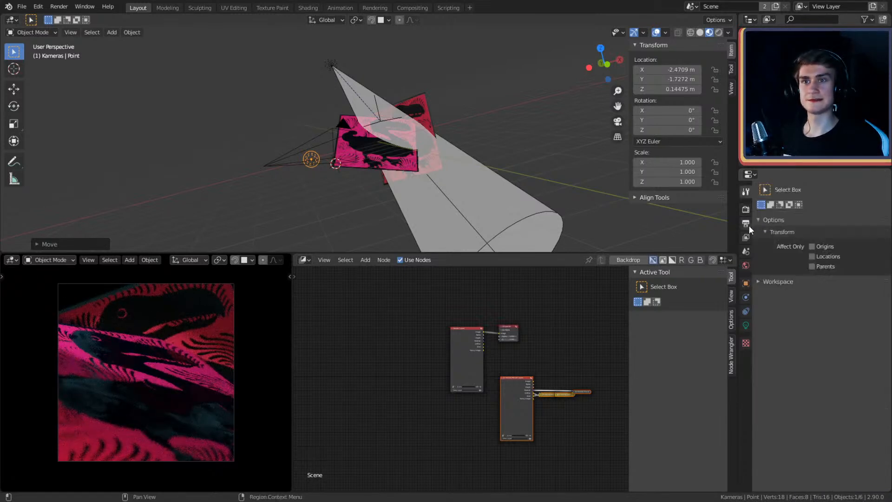
pyautogui.click(747, 224)
pyautogui.click(855, 221)
pyautogui.write('50')
pyautogui.press('Return')
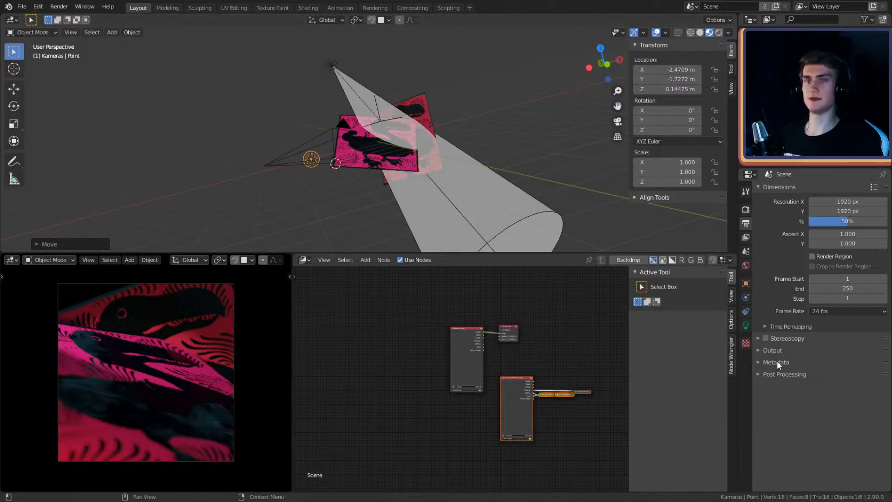
# Step: Enable the view layer's Denoising Data pass and delete the lower chain of compositor nodes not linked to the Composite output
pyautogui.click(746, 237)
pyautogui.click(761, 200)
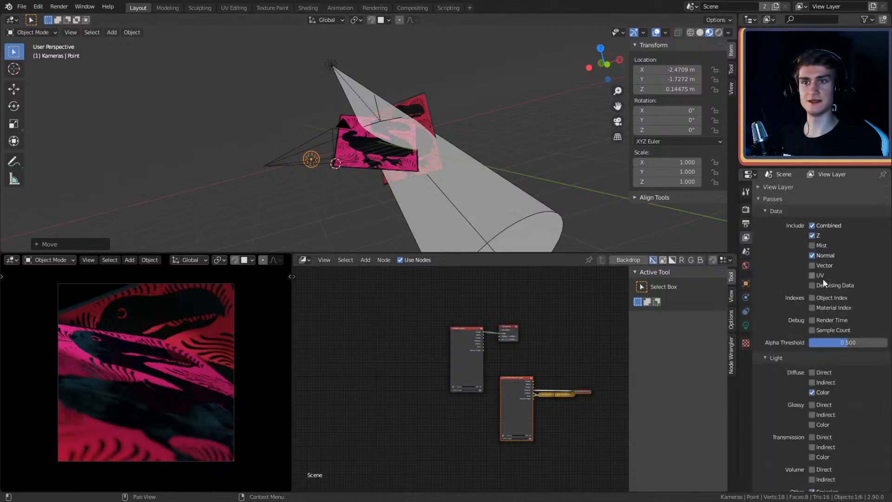
pyautogui.click(815, 284)
pyautogui.moveTo(589, 368); pyautogui.dragTo(507, 445)
pyautogui.press('x')
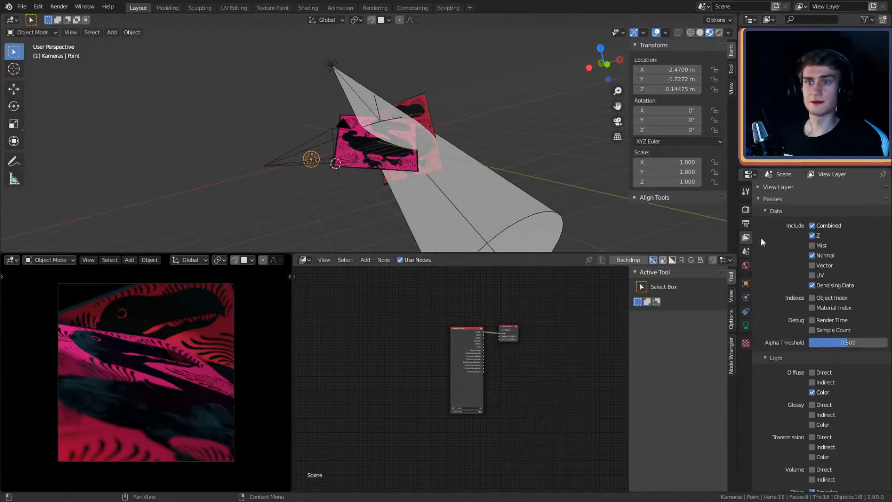
# Step: Set the render output file format to OpenEXR
pyautogui.scroll(-6, 773, 330)
pyautogui.scroll(-4, 773, 330)
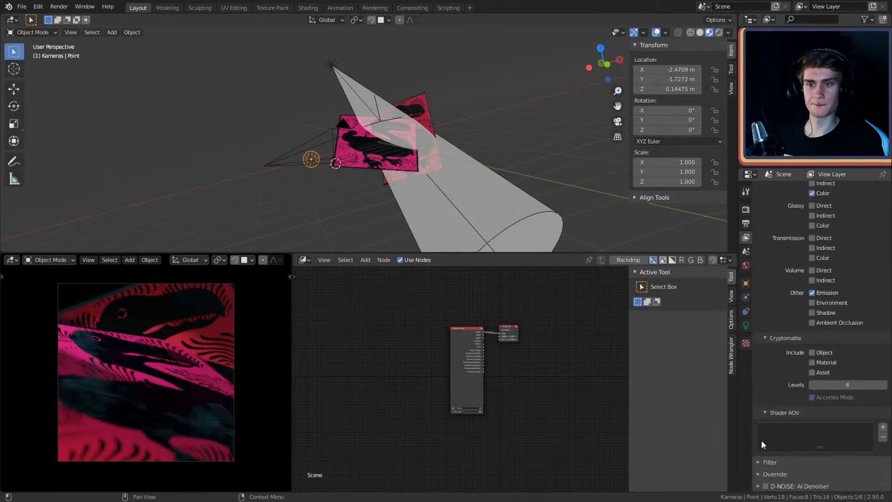
pyautogui.click(746, 223)
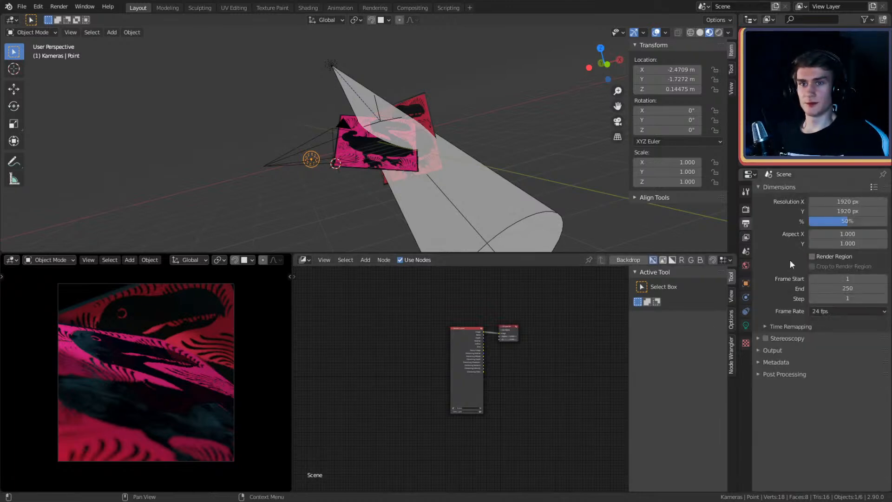
pyautogui.click(759, 350)
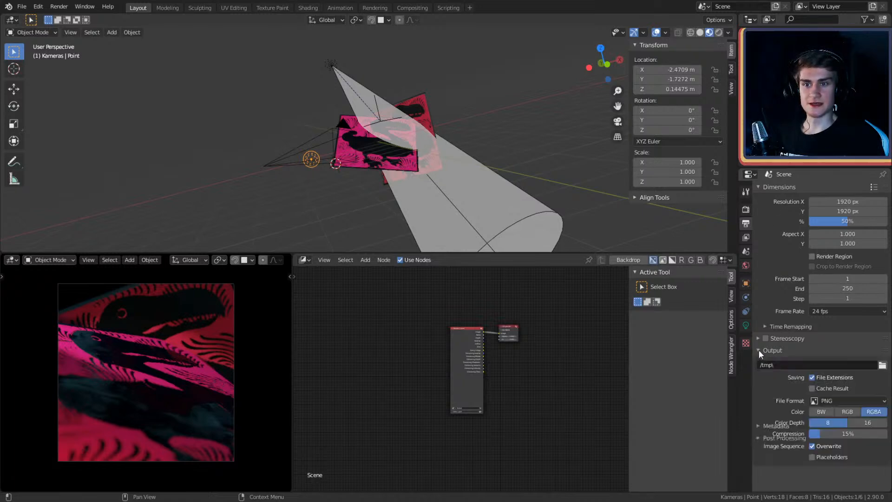
pyautogui.click(838, 400)
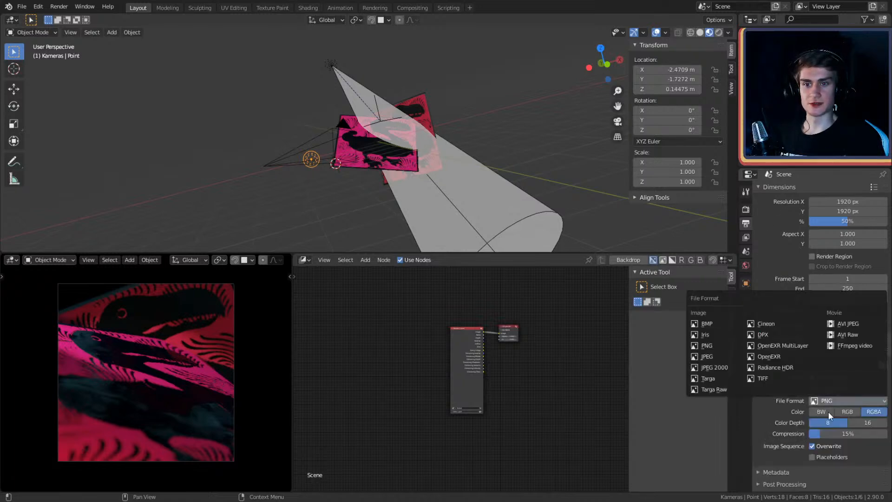
pyautogui.click(774, 357)
pyautogui.scroll(-1, 769, 407)
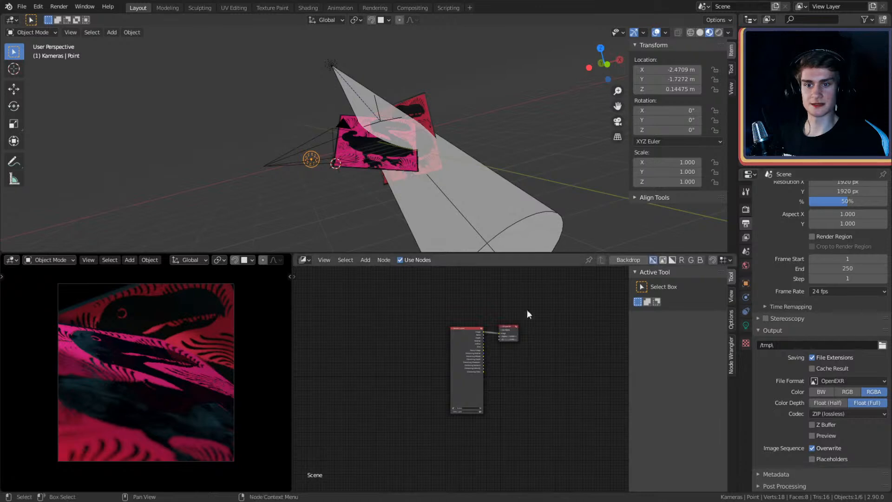
# Step: Save the file and start rendering the still image
pyautogui.click(22, 7)
pyautogui.click(36, 73)
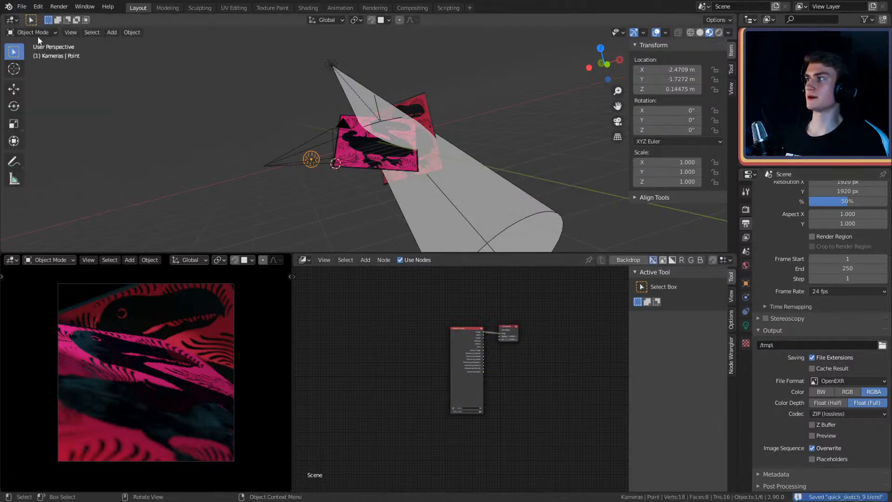
pyautogui.click(59, 7)
pyautogui.click(77, 18)
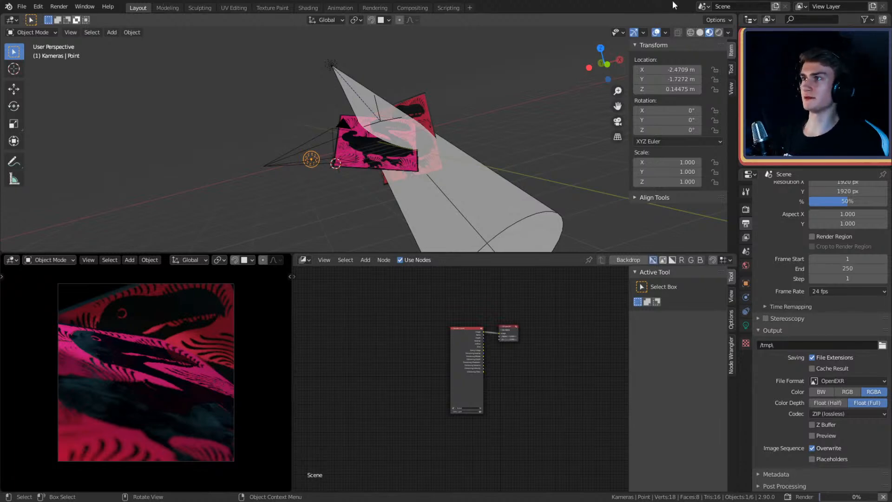
# Step: Replace the camera view area with an Image Editor showing the Render Result, and save the file
pyautogui.click(12, 260)
pyautogui.click(34, 307)
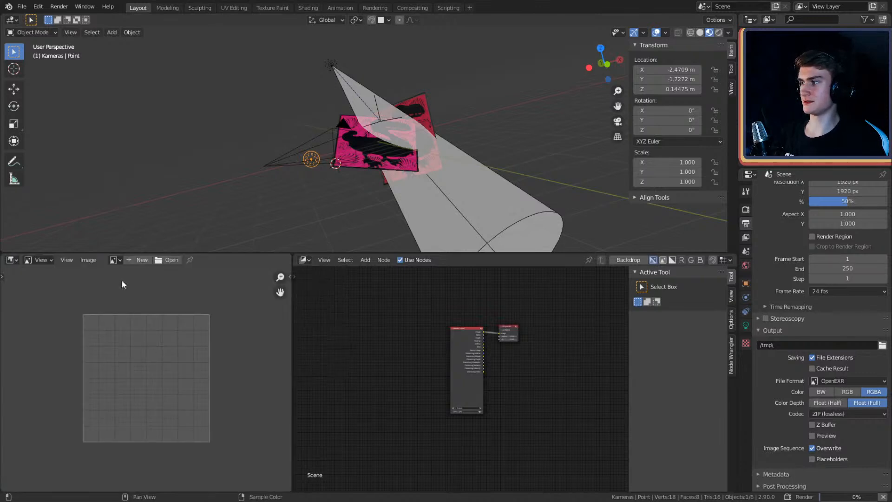
pyautogui.click(114, 260)
pyautogui.click(144, 341)
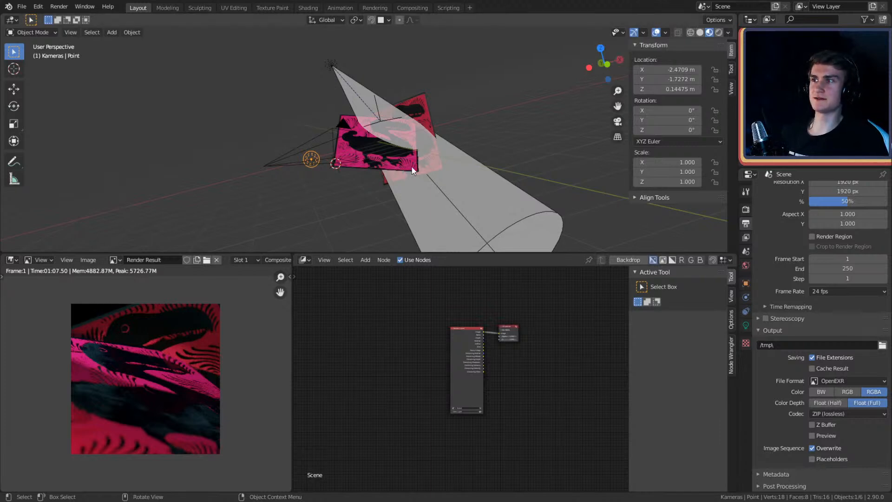
pyautogui.click(21, 7)
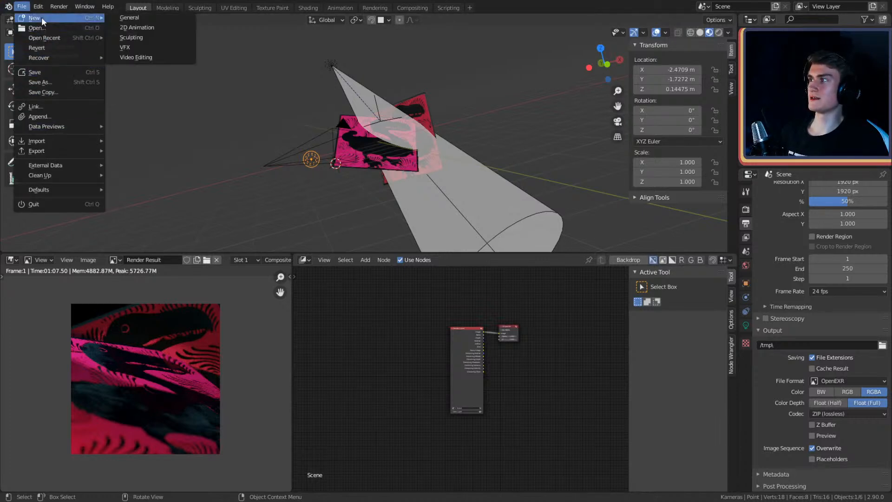
pyautogui.click(44, 70)
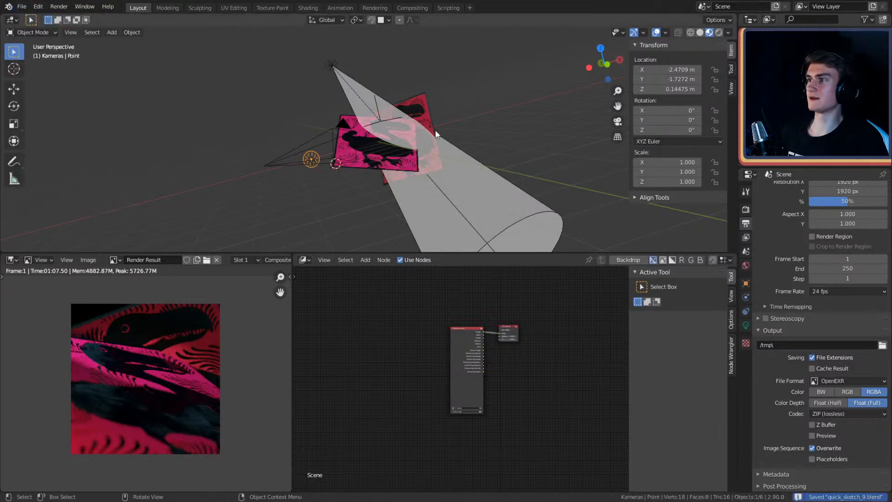
# Step: Enlarge the Image Editor showing the render by widening it and shrinking the 3D viewport above, and fit the image in view
pyautogui.click(373, 162)
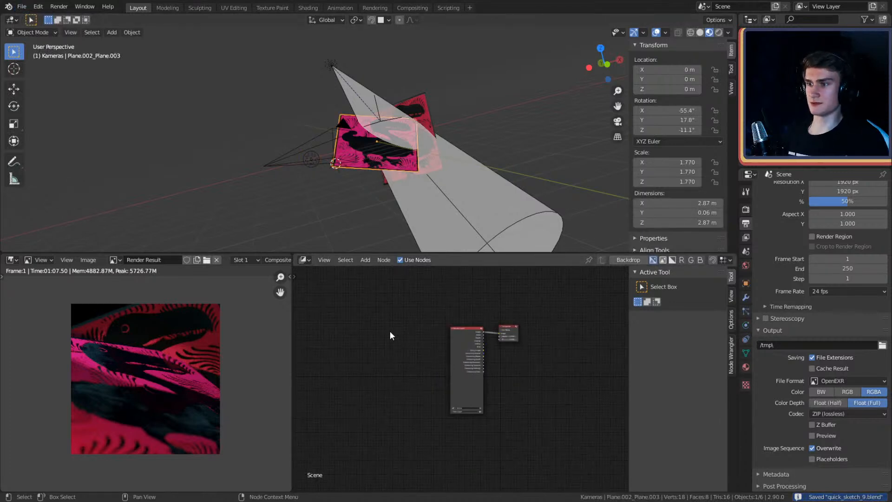
pyautogui.moveTo(291, 353); pyautogui.dragTo(393, 312)
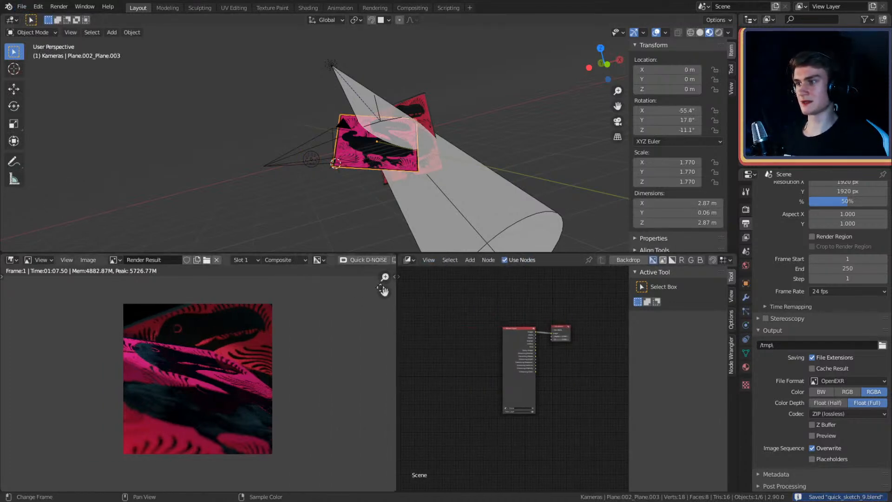
pyautogui.moveTo(370, 254); pyautogui.dragTo(371, 116)
pyautogui.scroll(5, 240, 285)
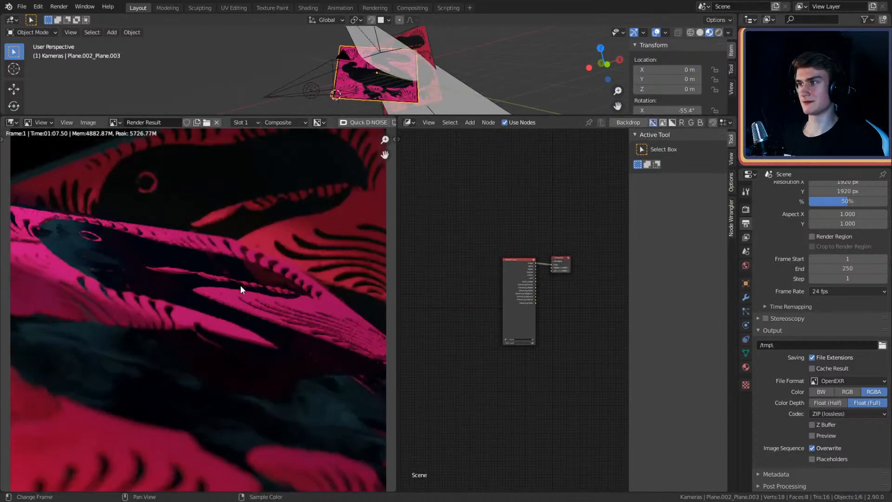
pyautogui.scroll(-2, 241, 285)
pyautogui.press('Home')
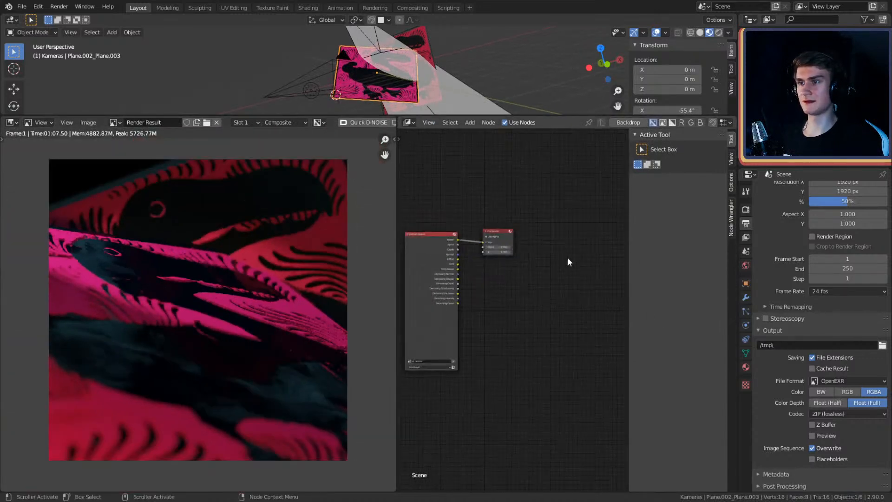
# Step: Move the Composite node away from Render Layers and insert a Denoise node on the link between them
pyautogui.click(493, 252)
pyautogui.moveTo(494, 252); pyautogui.dragTo(587, 253)
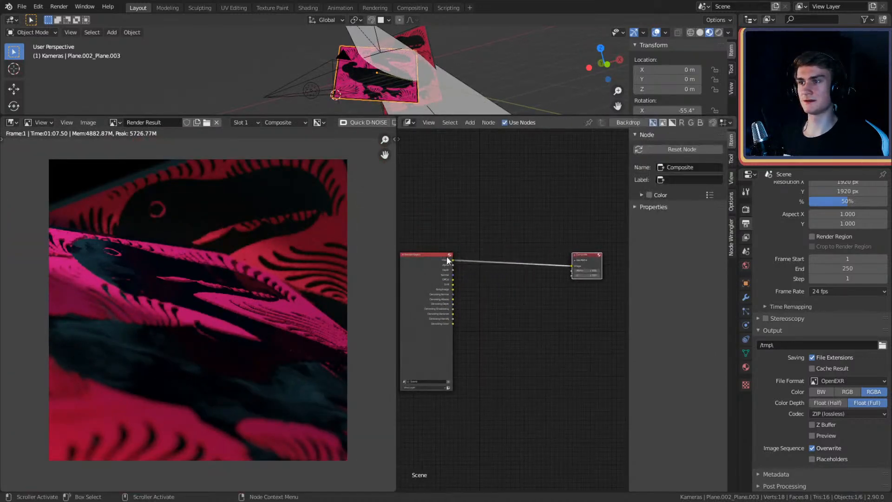
pyautogui.scroll(2, 437, 255)
pyautogui.hotkey('shift', 'a')
pyautogui.moveTo(465, 329)
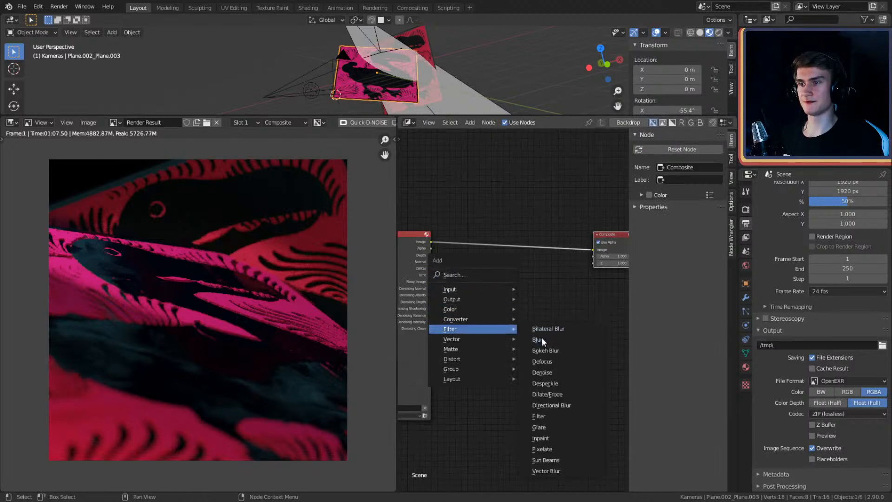
pyautogui.click(547, 365)
pyautogui.press('Escape')
pyautogui.hotkey('shift', 'a')
pyautogui.moveTo(501, 321)
pyautogui.click(561, 363)
pyautogui.click(479, 251)
# Step: Connect the Render Layers Denoising Albedo and Denoising Normal outputs to the Denoise node's Albedo and Normal inputs
pyautogui.scroll(3, 494, 285)
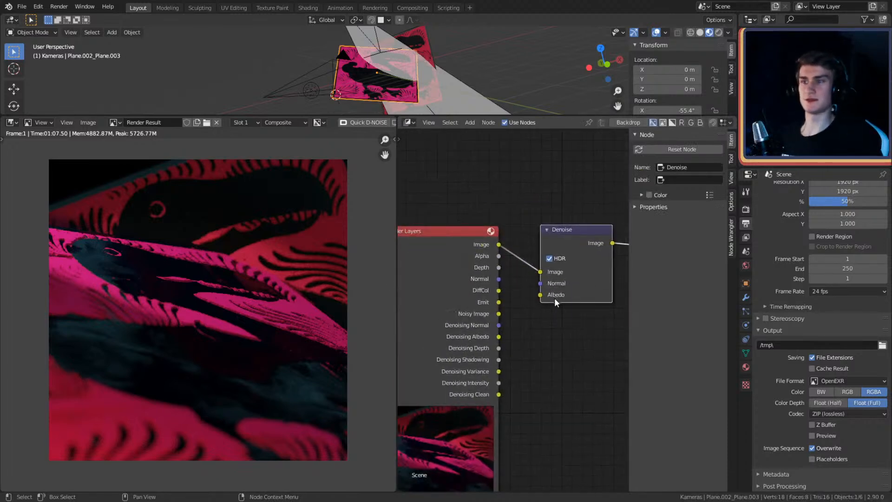
pyautogui.moveTo(498, 337); pyautogui.dragTo(540, 295)
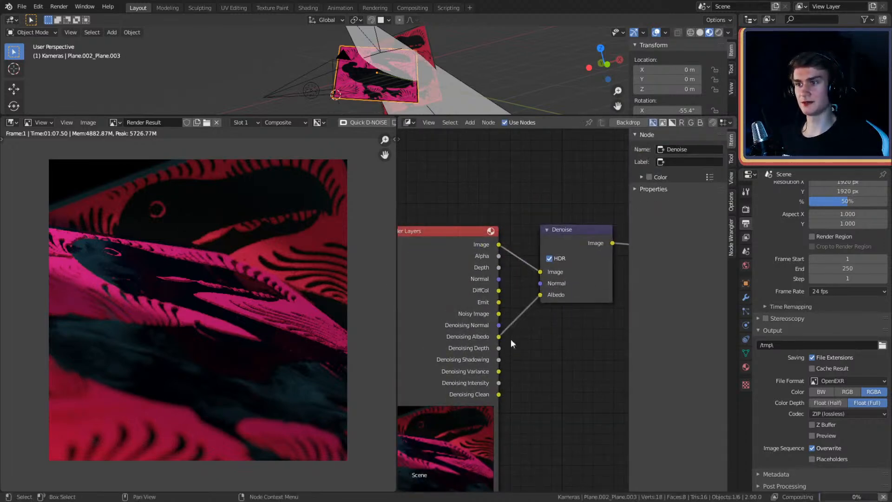
pyautogui.moveTo(499, 326); pyautogui.dragTo(540, 283)
pyautogui.scroll(-2, 530, 331)
pyautogui.moveTo(531, 331); pyautogui.dragTo(511, 327, button='middle')
pyautogui.scroll(-2, 442, 286)
pyautogui.scroll(2, 538, 325)
pyautogui.scroll(-2, 525, 320)
# Step: Widen the Compositor area and insert a Glare node on the link between Denoise and Composite
pyautogui.moveTo(396, 232); pyautogui.dragTo(345, 223)
pyautogui.scroll(2, 520, 350)
pyautogui.moveTo(543, 334); pyautogui.dragTo(382, 327, button='middle')
pyautogui.scroll(-3, 549, 342)
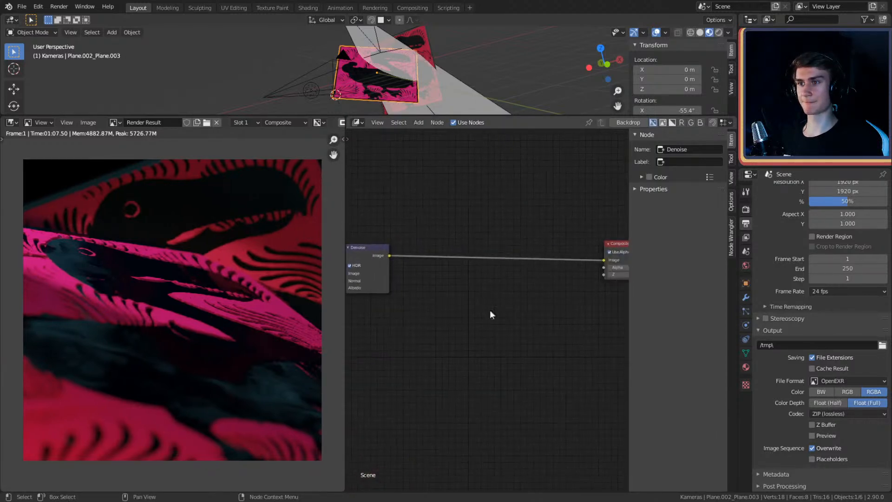
pyautogui.hotkey('shift', 'a')
pyautogui.moveTo(401, 302)
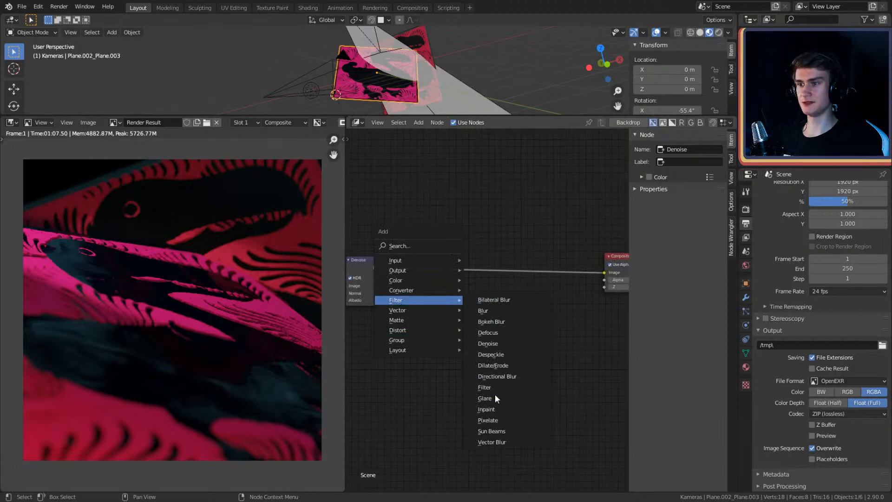
pyautogui.click(486, 398)
pyautogui.click(423, 255)
# Step: Set the Glare node's type to Fog Glow and its threshold to 0.1
pyautogui.scroll(9, 484, 318)
pyautogui.moveTo(484, 298); pyautogui.dragTo(552, 301, button='middle')
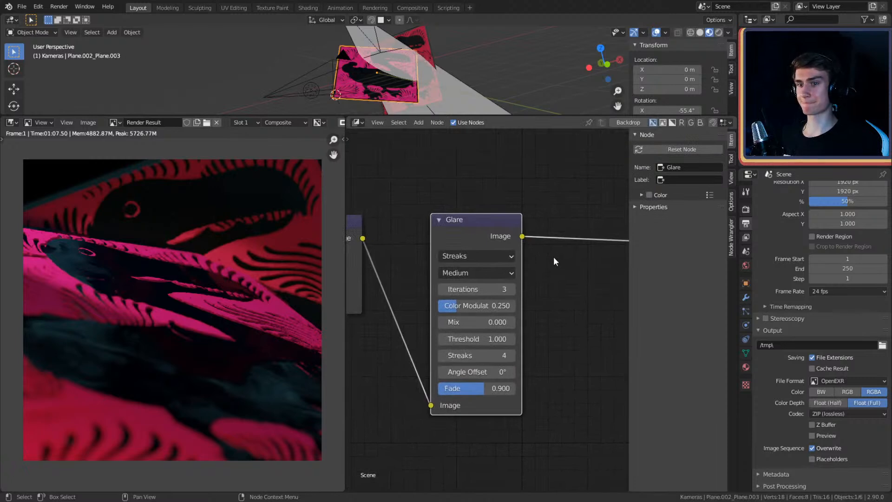
pyautogui.click(502, 257)
pyautogui.click(465, 300)
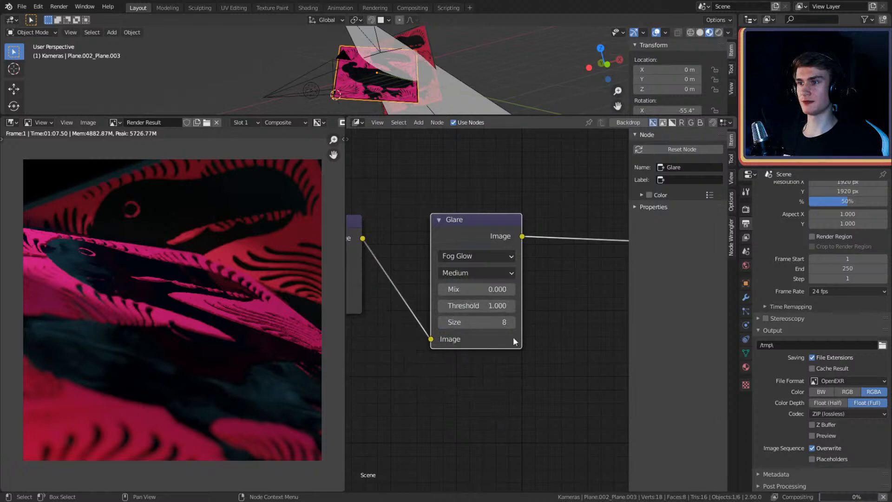
pyautogui.click(466, 307)
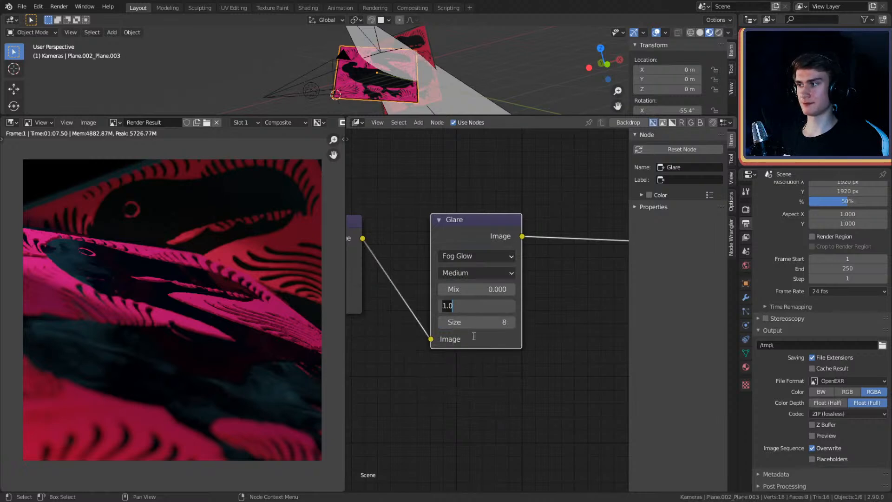
pyautogui.write('0.1')
pyautogui.press('Return')
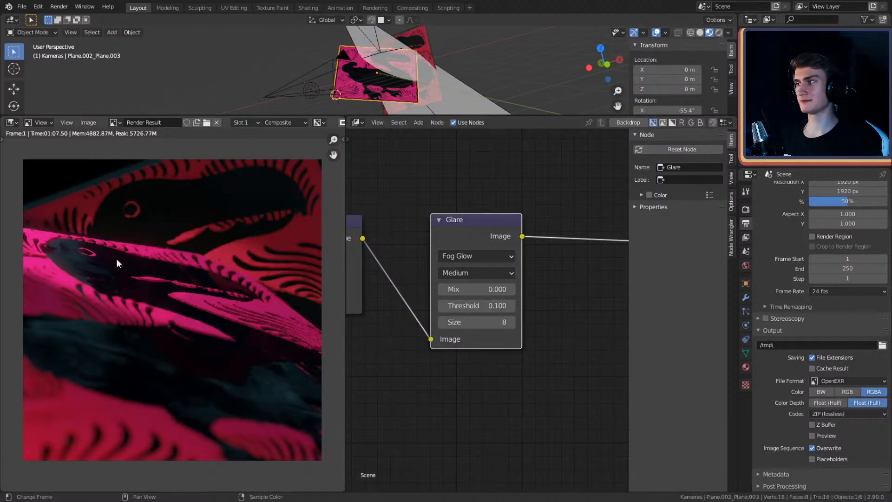
# Step: Try a Glare threshold of 0.2 and set it back to 0.1
pyautogui.click(479, 306)
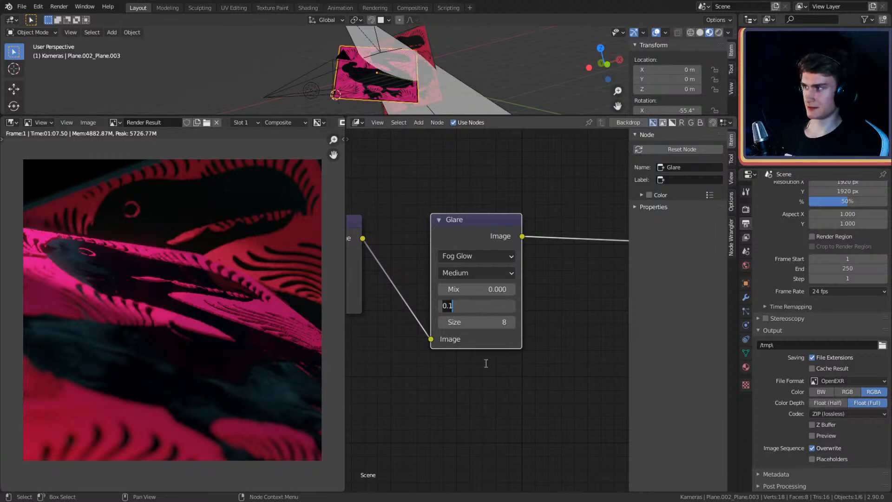
pyautogui.press('BackSpace')
pyautogui.press('BackSpace')
pyautogui.press('BackSpace')
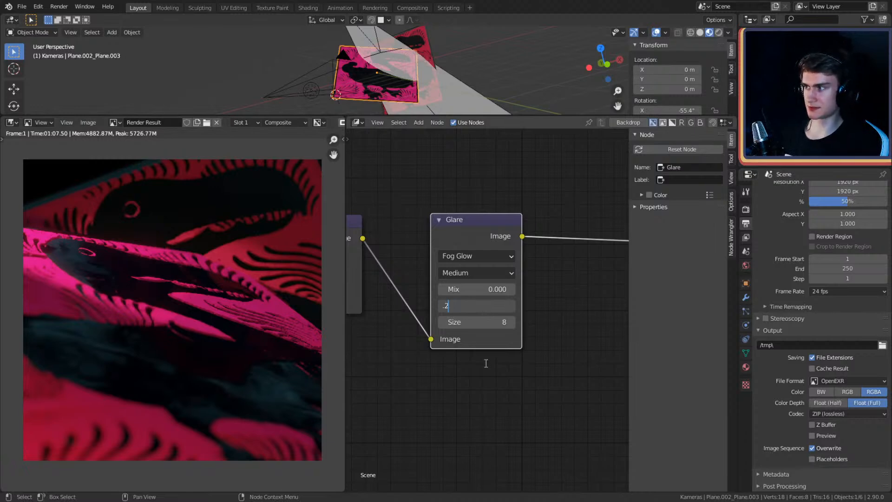
pyautogui.press('Return')
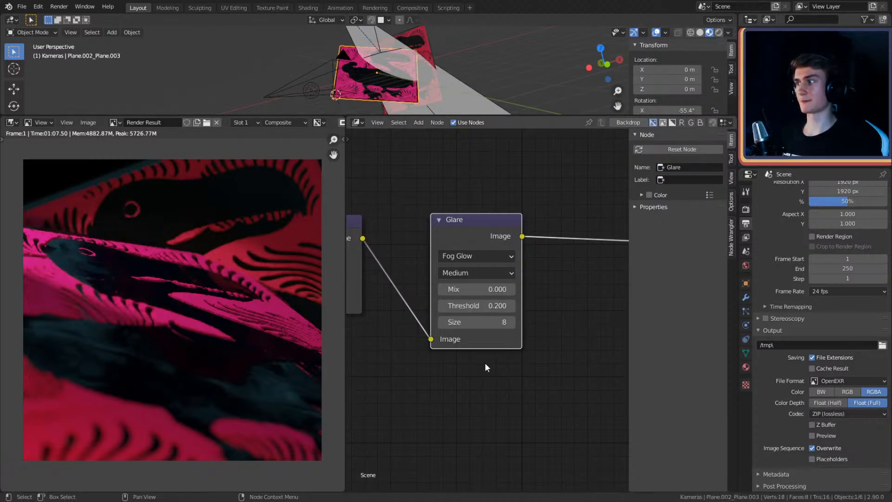
pyautogui.click(480, 306)
pyautogui.write('.1')
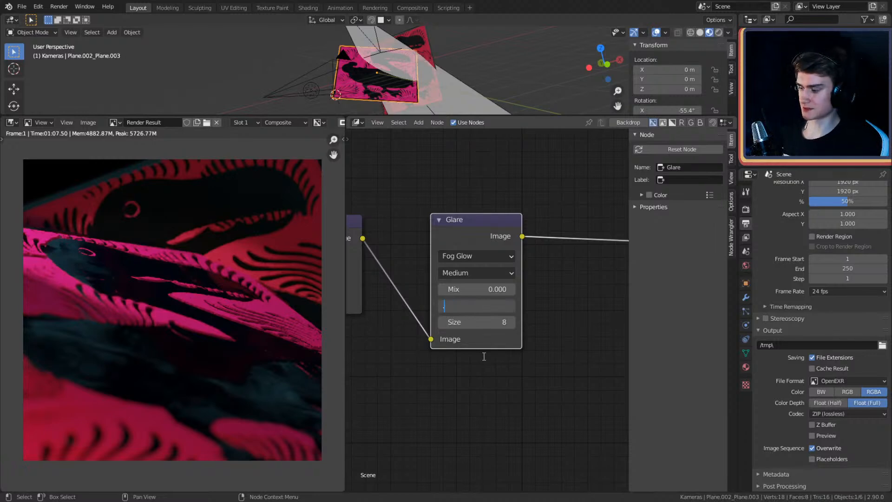
pyautogui.press('Return')
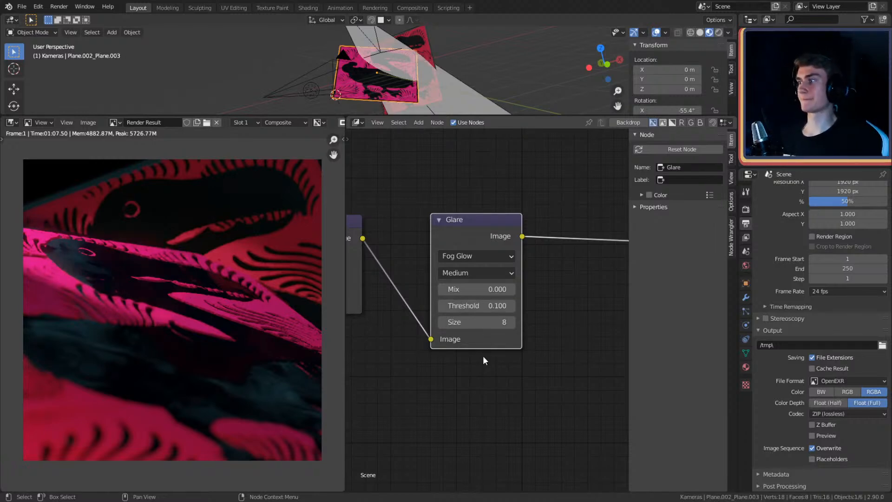
# Step: Insert an RGB Curves node on the link between Glare and Composite
pyautogui.moveTo(476, 247); pyautogui.dragTo(466, 245)
pyautogui.scroll(-2, 546, 290)
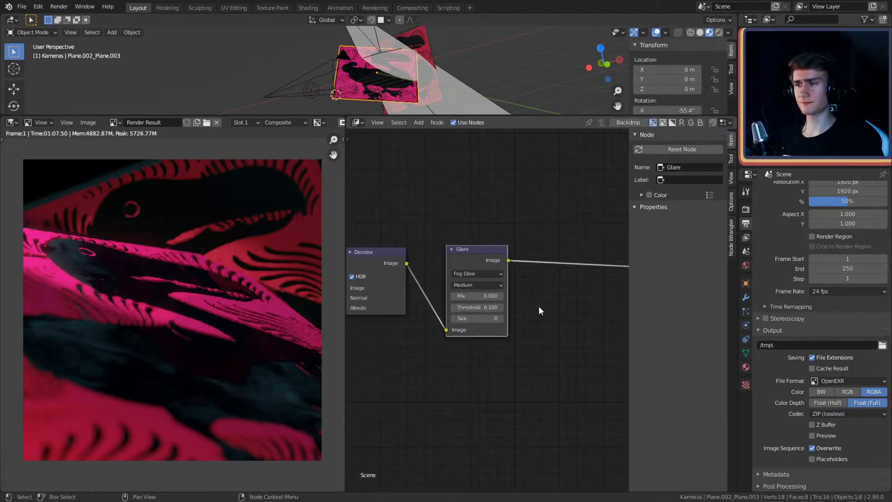
pyautogui.moveTo(538, 308); pyautogui.dragTo(532, 307, button='middle')
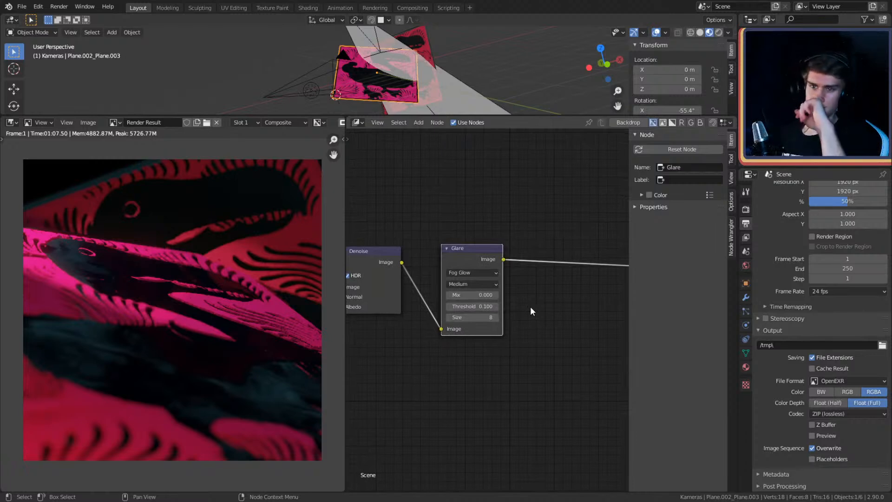
pyautogui.moveTo(479, 257); pyautogui.dragTo(456, 260)
pyautogui.moveTo(523, 286); pyautogui.dragTo(459, 289, button='middle')
pyautogui.hotkey('shift', 'a')
pyautogui.moveTo(412, 271)
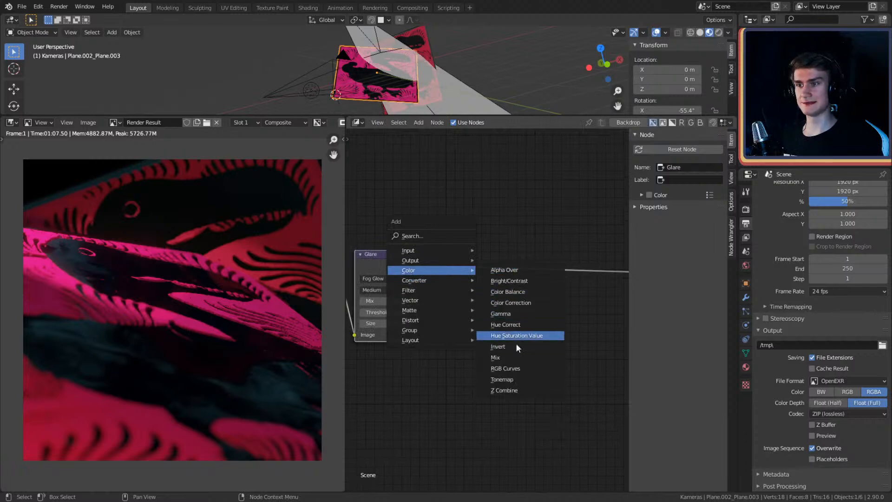
pyautogui.click(506, 369)
pyautogui.click(449, 214)
# Step: Add two points to the combined RGB curve, raising the highlights and placing the shadow point at about X 0.256, Y 0.269
pyautogui.scroll(6, 516, 314)
pyautogui.moveTo(577, 285); pyautogui.dragTo(543, 285, button='middle')
pyautogui.moveTo(497, 269); pyautogui.dragTo(495, 272)
pyautogui.moveTo(439, 321); pyautogui.dragTo(436, 334)
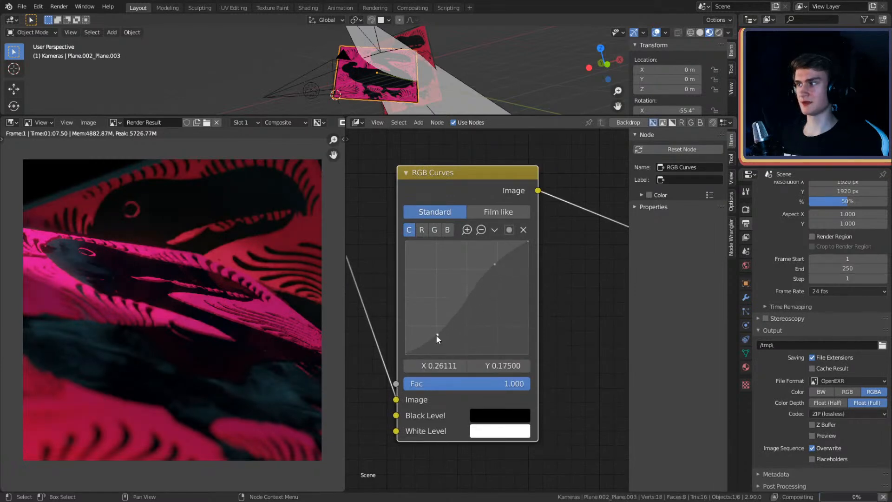
pyautogui.moveTo(438, 334); pyautogui.dragTo(437, 324)
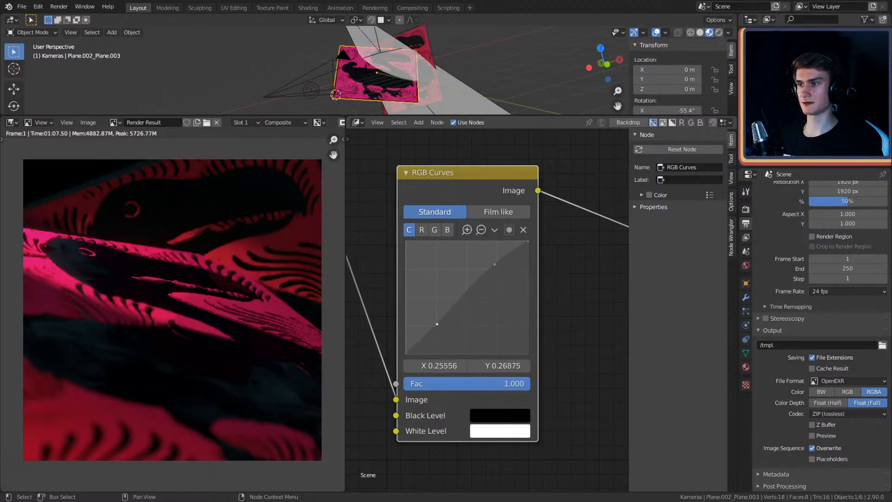
# Step: Raise the highlight point on the RGB Curves node's combined curve to about X 0.678, Y 0.888
pyautogui.moveTo(495, 264); pyautogui.dragTo(491, 256)
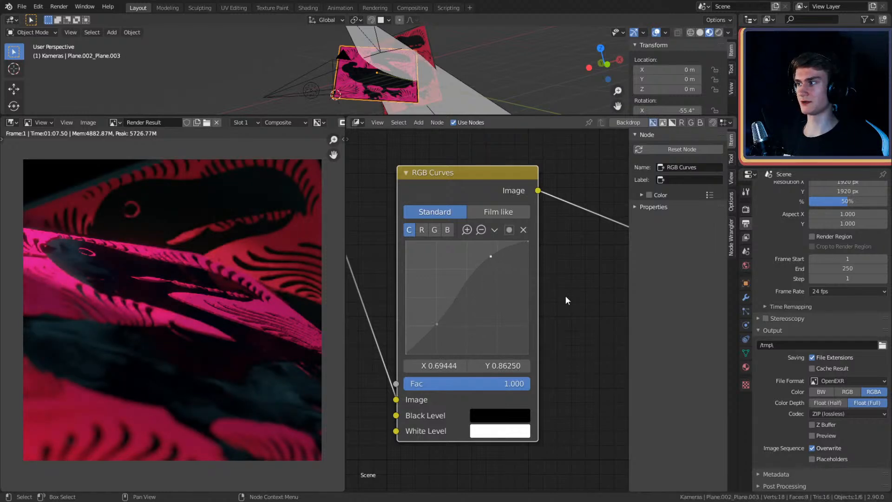
pyautogui.scroll(-2, 566, 298)
pyautogui.moveTo(489, 273); pyautogui.dragTo(487, 271)
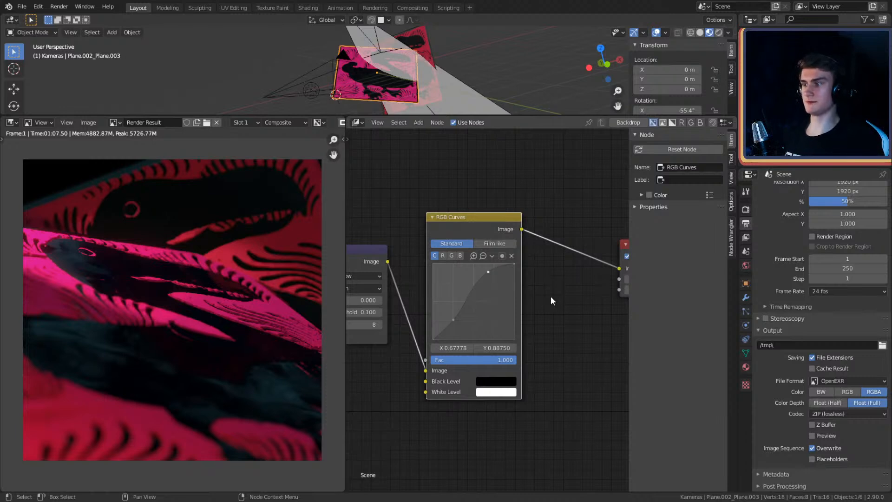
# Step: Move the Composite node aside and insert a Lens Distortion node on the link between RGB Curves and Composite
pyautogui.moveTo(559, 308); pyautogui.dragTo(461, 305, button='middle')
pyautogui.moveTo(511, 254); pyautogui.dragTo(616, 238)
pyautogui.moveTo(454, 287); pyautogui.dragTo(526, 292, button='middle')
pyautogui.hotkey('shift', 'a')
pyautogui.moveTo(467, 284)
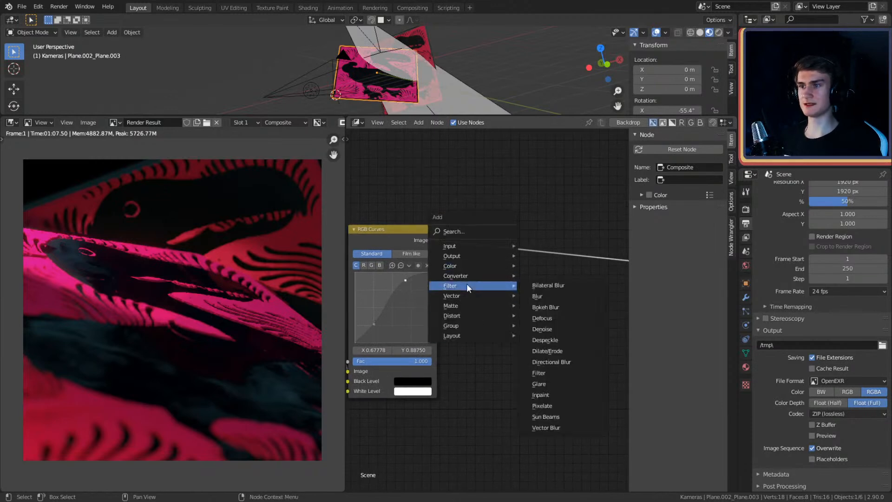
pyautogui.moveTo(455, 314)
pyautogui.click(550, 359)
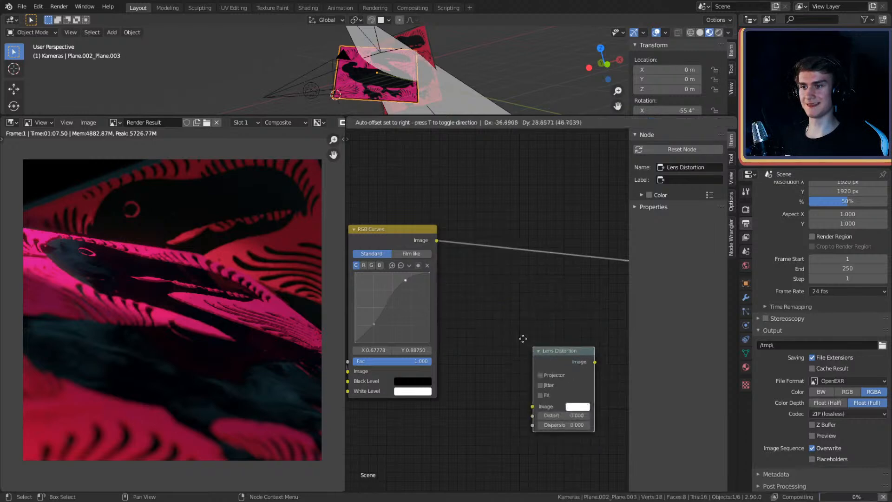
pyautogui.click(514, 310)
# Step: Enable Fit on the Lens Distortion node and set its dispersion to 0.1
pyautogui.scroll(2, 515, 291)
pyautogui.moveTo(442, 292); pyautogui.dragTo(476, 296, button='middle')
pyautogui.click(460, 303)
pyautogui.click(469, 347)
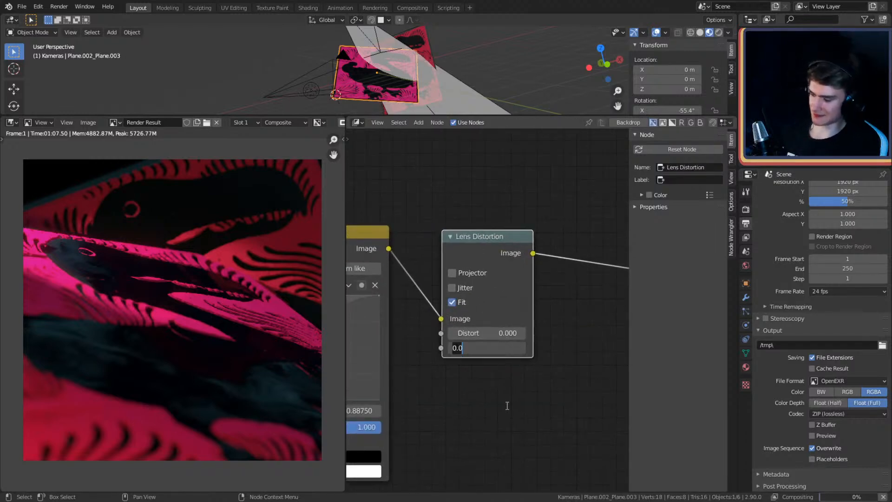
pyautogui.write('0.1')
pyautogui.press('Return')
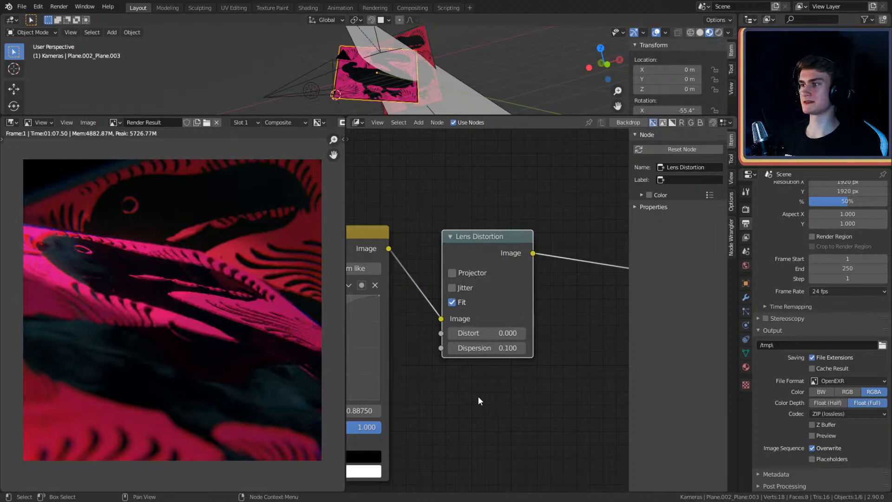
# Step: Reduce the Lens Distortion node's dispersion to 0.05
pyautogui.click(475, 350)
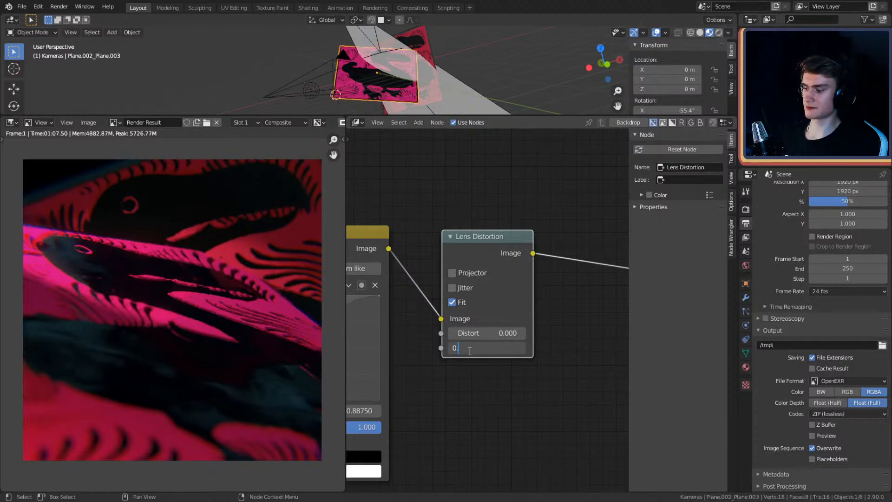
pyautogui.write('05')
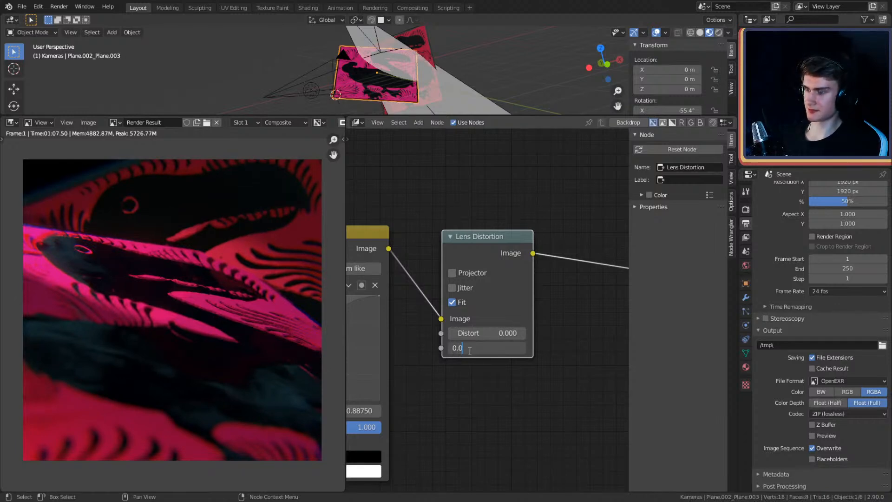
pyautogui.press('Return')
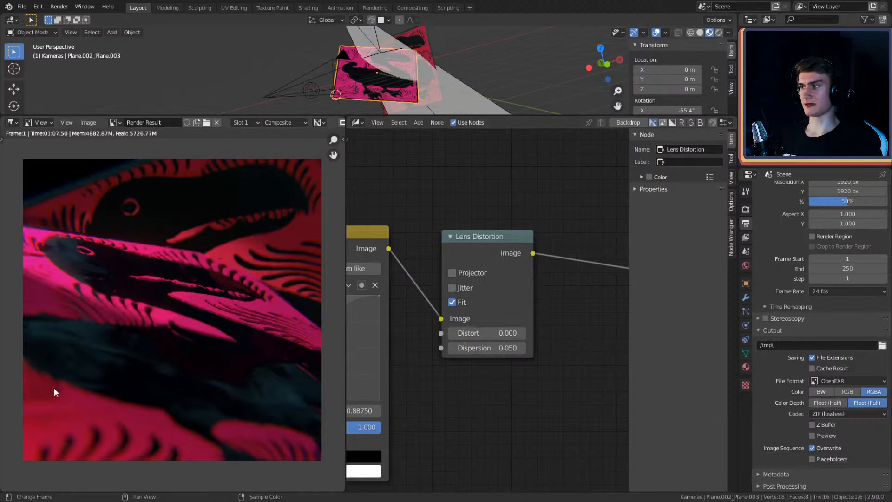
# Step: Move the Composite node farther away from the Lens Distortion node to make room for more nodes
pyautogui.scroll(-3, 492, 400)
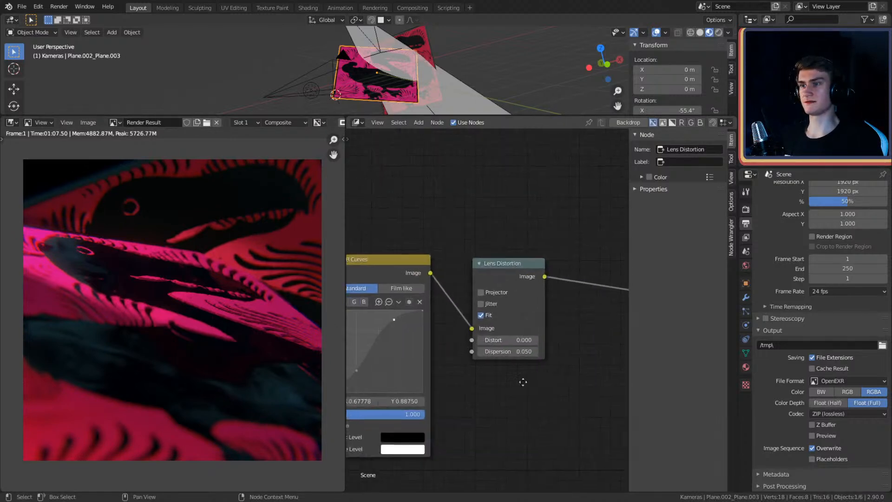
pyautogui.scroll(-2, 521, 404)
pyautogui.moveTo(520, 403); pyautogui.dragTo(453, 404, button='middle')
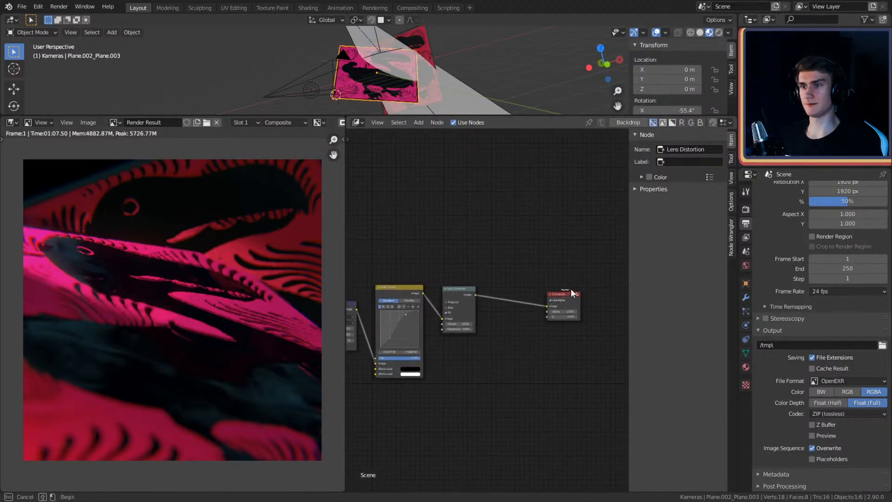
pyautogui.moveTo(563, 295); pyautogui.dragTo(580, 286)
pyautogui.scroll(6, 534, 321)
pyautogui.moveTo(540, 324); pyautogui.dragTo(456, 336, button='middle')
pyautogui.moveTo(557, 280)
pyautogui.mouseDown()
pyautogui.moveTo(581, 276)
pyautogui.moveTo(558, 278)
pyautogui.mouseUp()
pyautogui.scroll(-2, 464, 323)
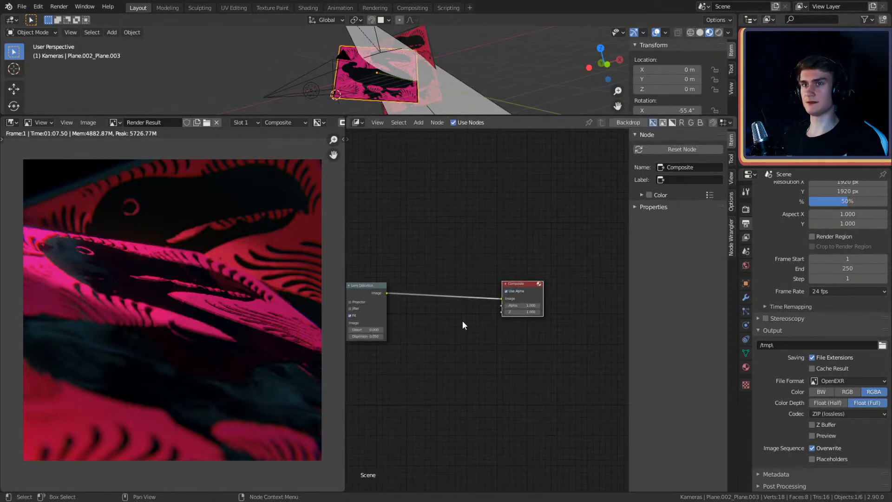
pyautogui.scroll(1, 780, 236)
# Step: Enable the view layer's Mist pass and link the Render Layers Image output directly to the Composite node
pyautogui.click(746, 237)
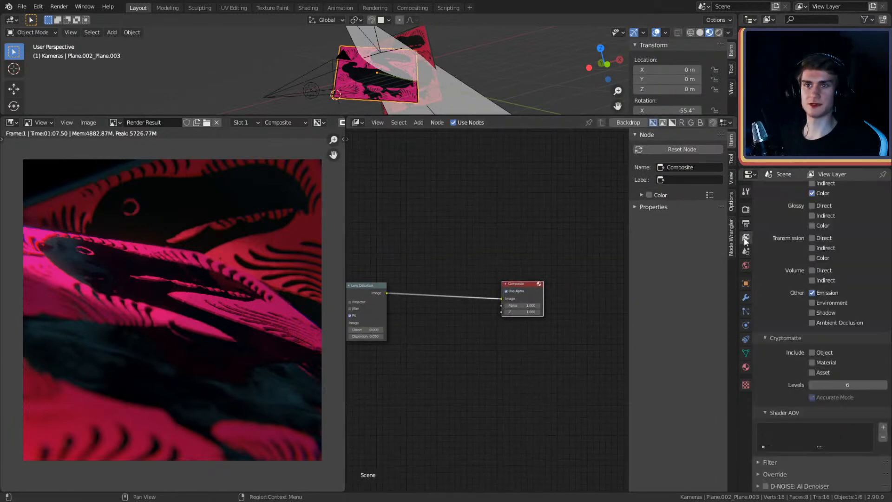
pyautogui.scroll(5, 774, 283)
pyautogui.scroll(-4, 774, 283)
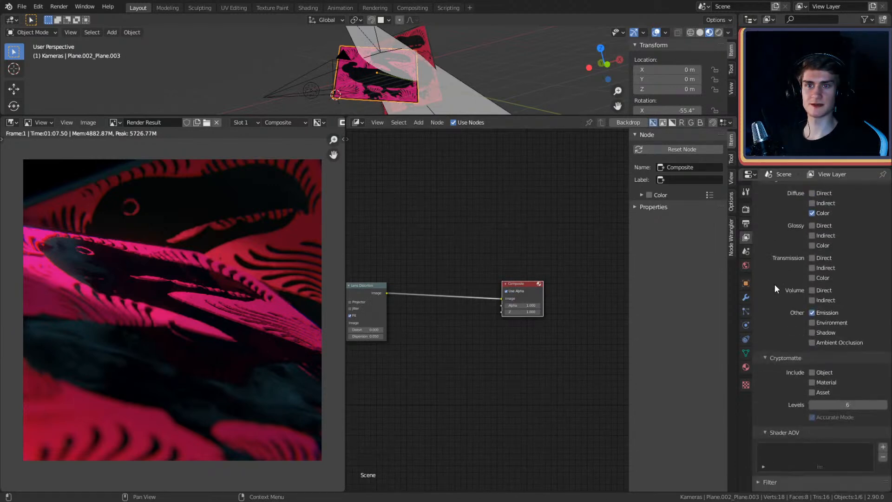
pyautogui.scroll(5, 775, 284)
pyautogui.click(812, 246)
pyautogui.scroll(-2, 391, 342)
pyautogui.moveTo(392, 342); pyautogui.dragTo(538, 357, button='middle')
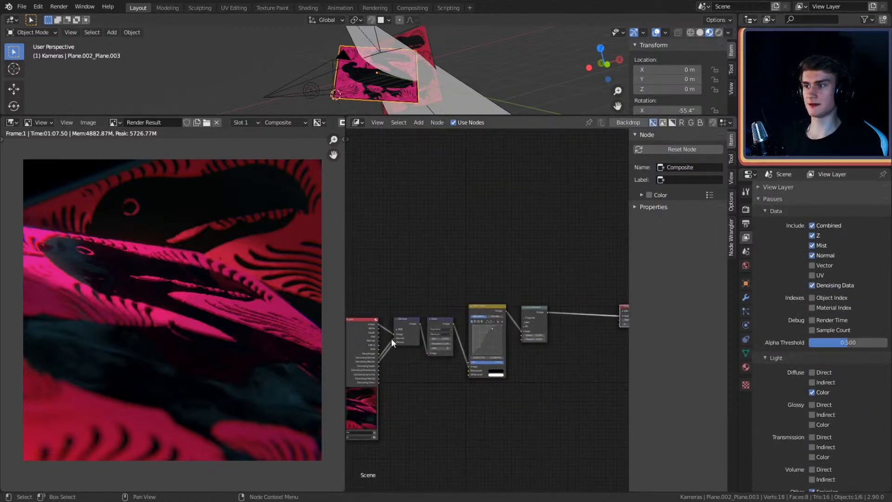
pyautogui.moveTo(379, 324); pyautogui.dragTo(604, 317)
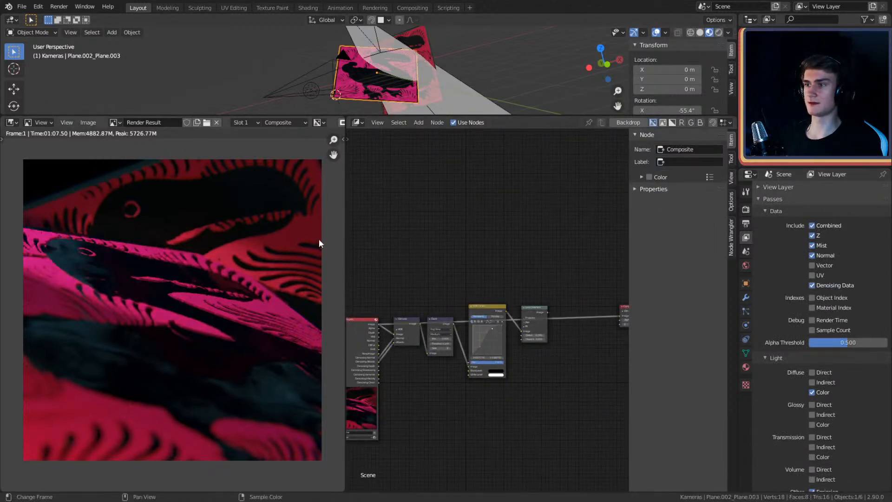
# Step: Save the project file and render the image again
pyautogui.click(22, 6)
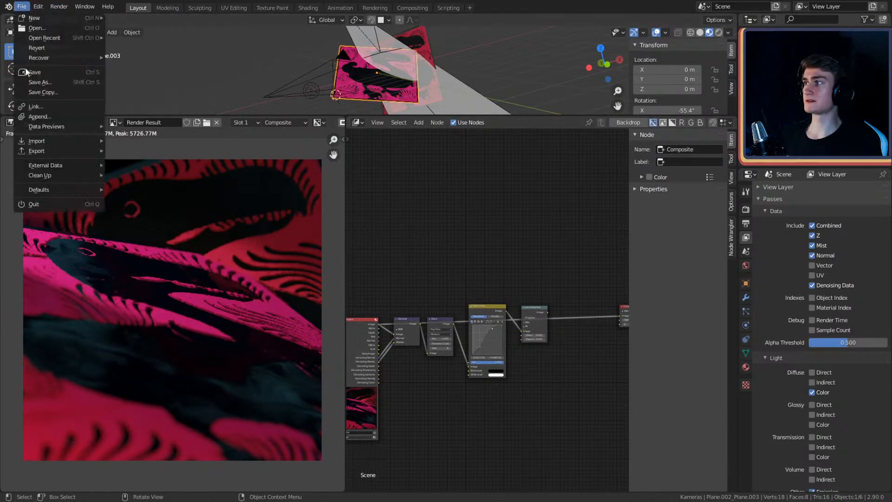
pyautogui.click(33, 72)
pyautogui.click(59, 6)
pyautogui.click(63, 17)
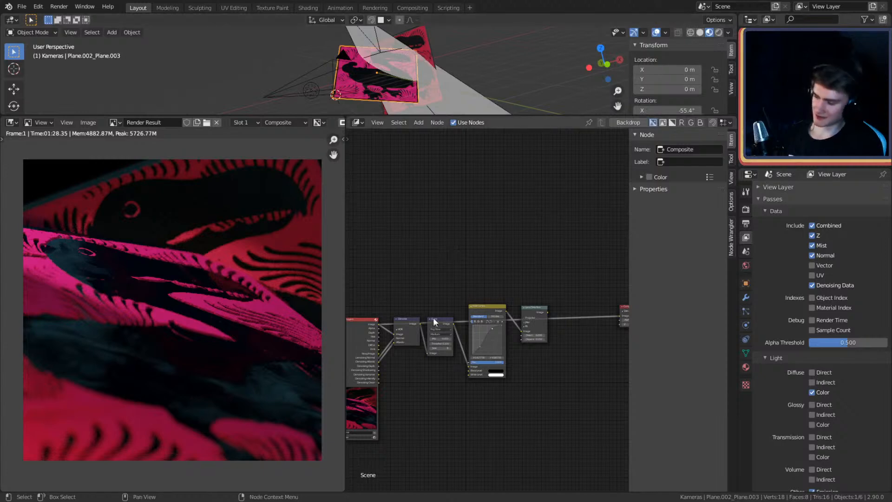
# Step: Link the Render Layers node's Mist output to the Composite image input and examine the mist pass
pyautogui.scroll(2, 483, 321)
pyautogui.moveTo(494, 311)
pyautogui.mouseDown()
pyautogui.moveTo(610, 318)
pyautogui.moveTo(487, 315)
pyautogui.mouseUp()
pyautogui.moveTo(488, 315); pyautogui.dragTo(605, 311, button='middle')
pyautogui.scroll(-3, 516, 284)
pyautogui.moveTo(436, 293)
pyautogui.mouseDown(button='middle')
pyautogui.moveTo(522, 282)
pyautogui.moveTo(439, 281)
pyautogui.mouseUp(button='middle')
pyautogui.moveTo(546, 288); pyautogui.dragTo(503, 272, button='middle')
pyautogui.scroll(-2, 476, 283)
pyautogui.scroll(-1, 509, 269)
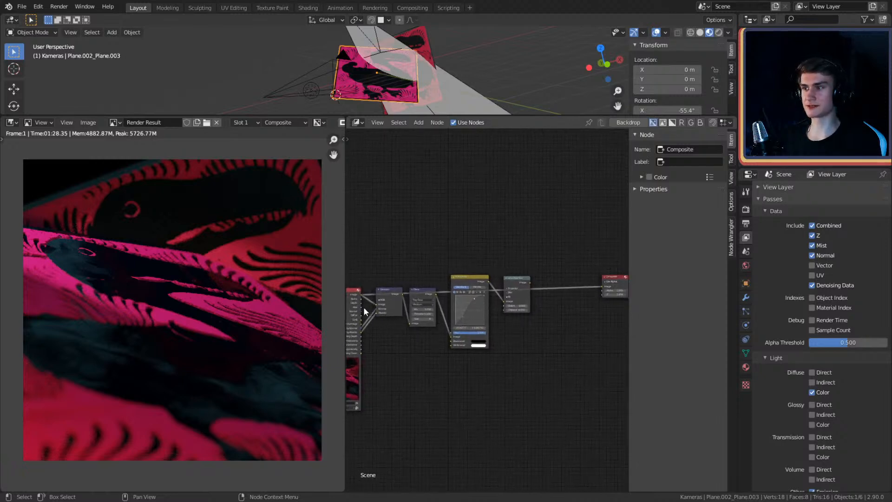
pyautogui.moveTo(361, 306); pyautogui.dragTo(604, 286)
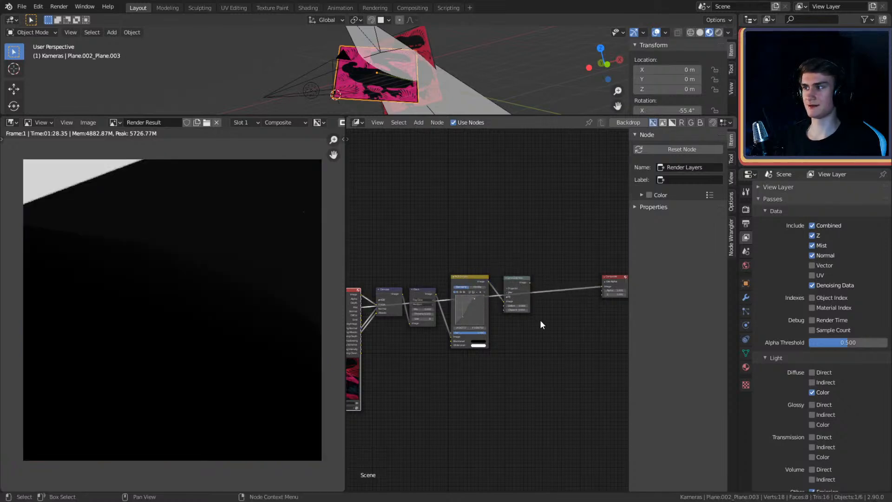
pyautogui.scroll(-2, 767, 296)
pyautogui.scroll(2, 767, 303)
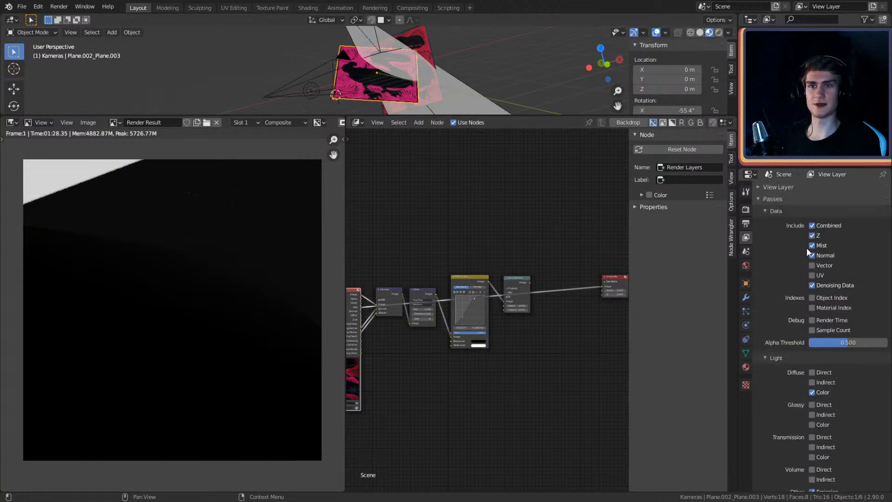
pyautogui.scroll(-5, 771, 291)
pyautogui.scroll(5, 771, 291)
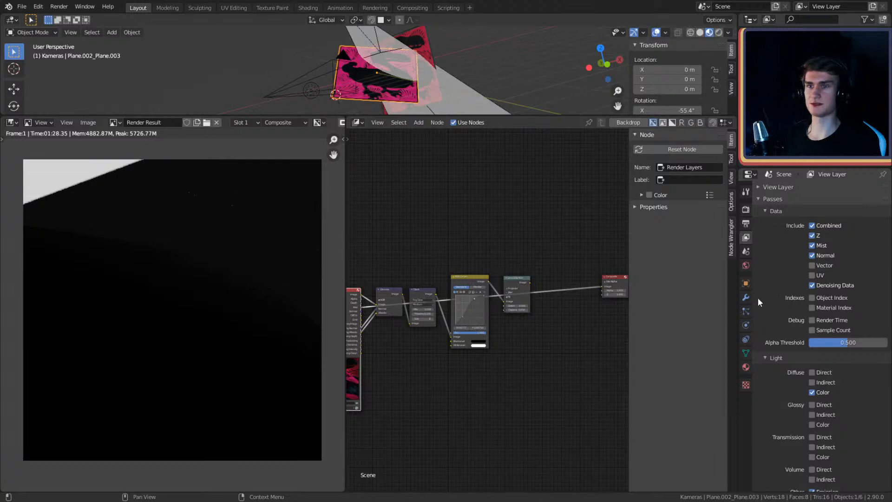
# Step: Move the Composite node closer and reconnect the Lens Distortion output to its image input
pyautogui.moveTo(525, 328); pyautogui.dragTo(565, 330, button='middle')
pyautogui.moveTo(625, 322); pyautogui.dragTo(516, 329, button='middle')
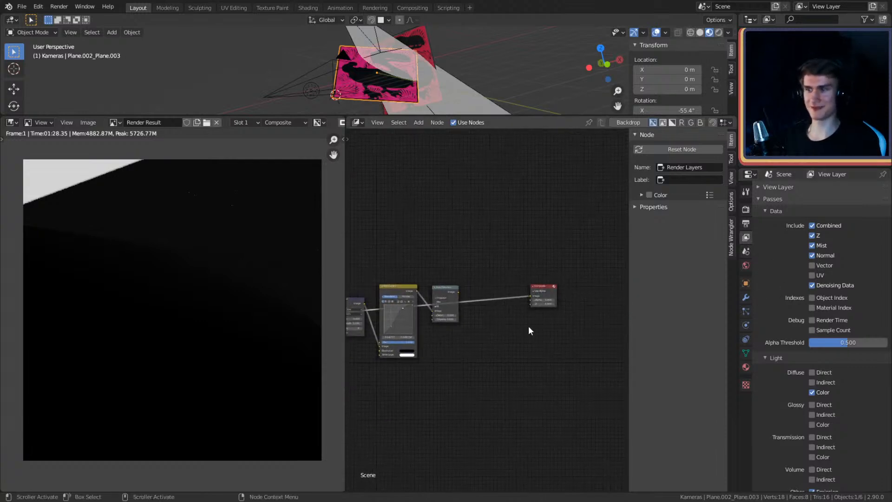
pyautogui.scroll(5, 516, 327)
pyautogui.moveTo(550, 288); pyautogui.dragTo(504, 286)
pyautogui.moveTo(445, 283); pyautogui.dragTo(499, 274)
# Step: Shift the Composite node away from Lens Distortion to free space for another node
pyautogui.moveTo(454, 329); pyautogui.dragTo(571, 324, button='middle')
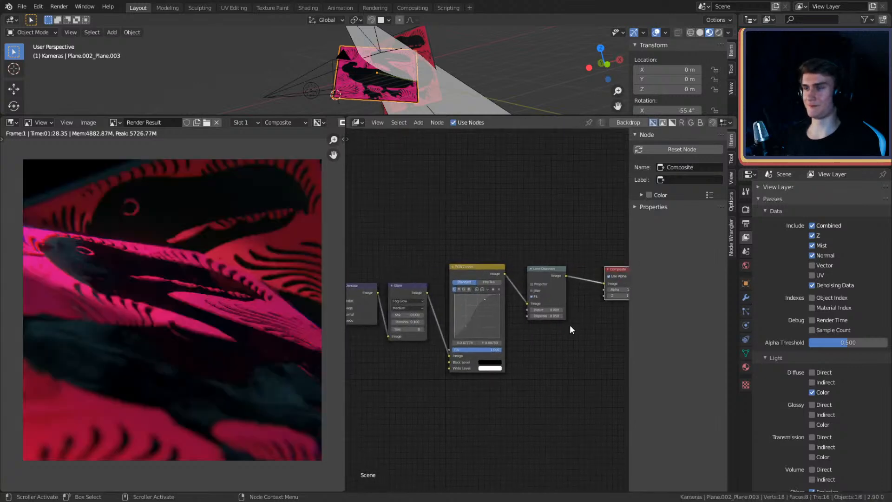
pyautogui.moveTo(497, 326); pyautogui.dragTo(425, 360, button='middle')
pyautogui.scroll(-3, 209, 302)
pyautogui.scroll(2, 208, 303)
pyautogui.scroll(3, 509, 333)
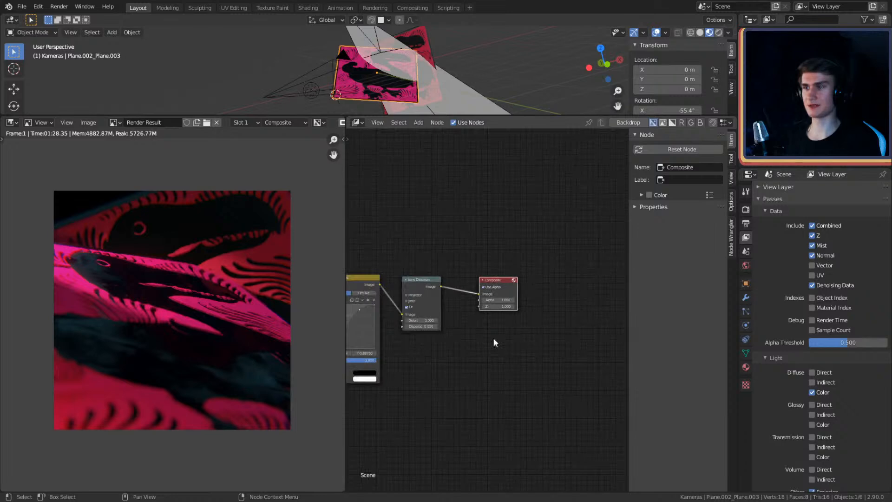
pyautogui.moveTo(506, 272); pyautogui.dragTo(615, 273)
pyautogui.hotkey('shift', 'a')
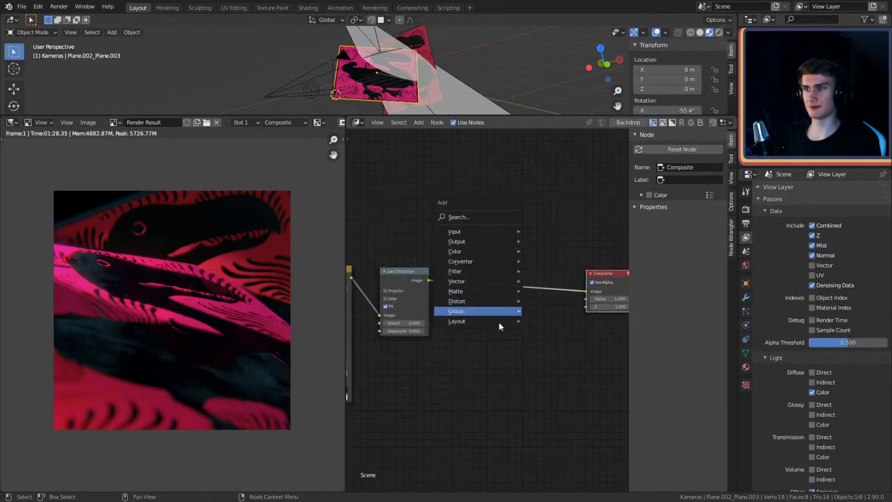
# Step: Raise the shadow point of the RGB Curves node's combined curve slightly to brighten the dark tones
pyautogui.moveTo(463, 342); pyautogui.dragTo(582, 339, button='middle')
pyautogui.scroll(3, 467, 339)
pyautogui.moveTo(484, 339); pyautogui.dragTo(547, 330, button='middle')
pyautogui.moveTo(445, 346); pyautogui.dragTo(441, 340)
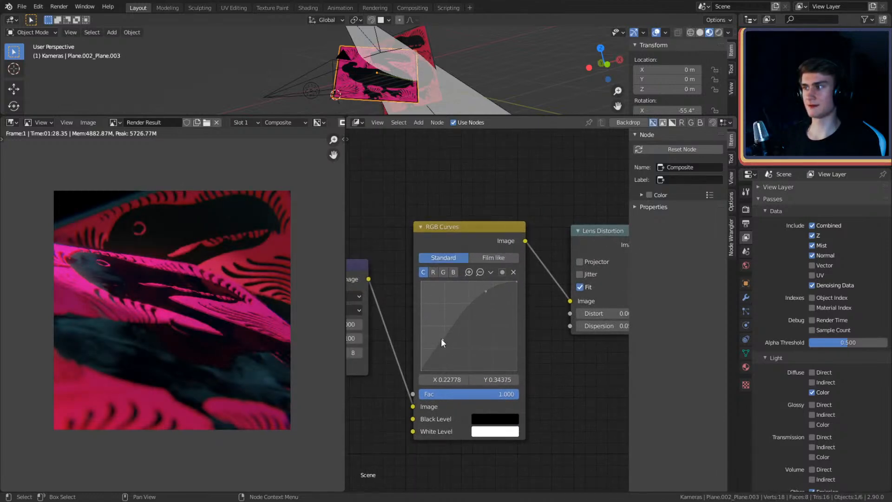
pyautogui.moveTo(442, 339); pyautogui.dragTo(444, 343)
# Step: Insert a Hue Saturation Value node on the link between Lens Distortion and Composite
pyautogui.scroll(-5, 487, 307)
pyautogui.moveTo(624, 345); pyautogui.dragTo(465, 353, button='middle')
pyautogui.scroll(4, 487, 318)
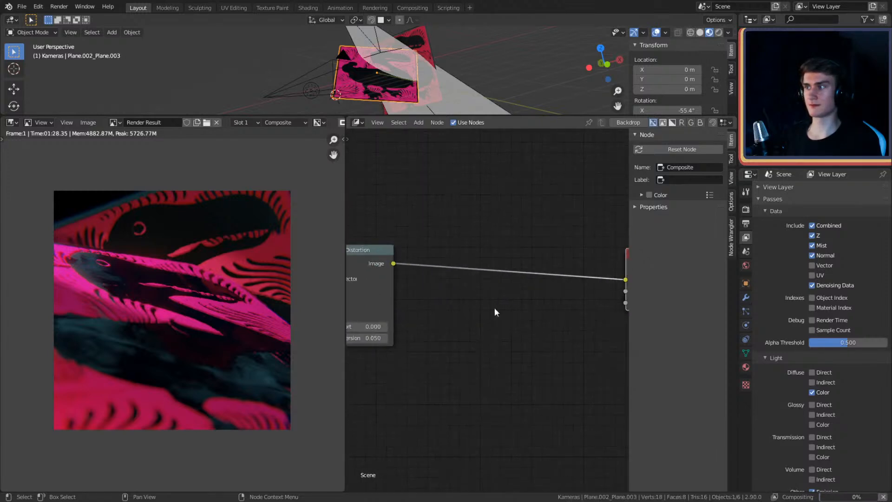
pyautogui.moveTo(487, 314); pyautogui.dragTo(466, 316, button='middle')
pyautogui.hotkey('shift', 'a')
pyautogui.moveTo(435, 245)
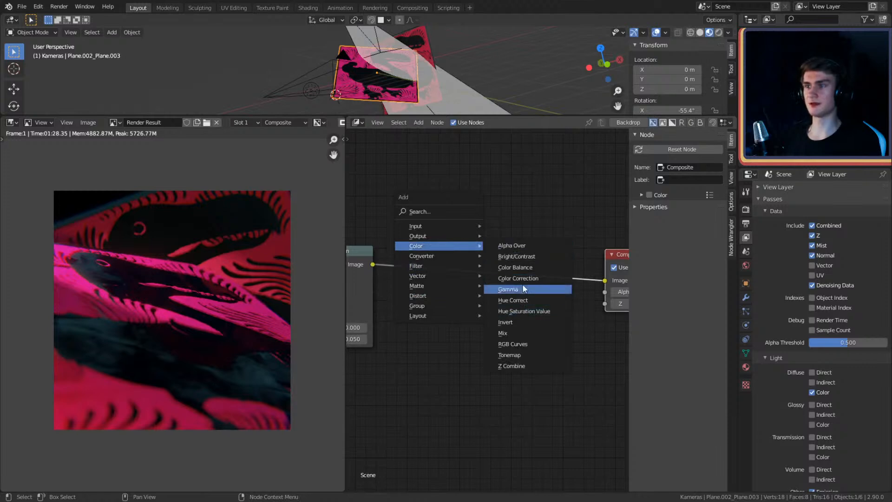
pyautogui.click(522, 311)
pyautogui.click(464, 305)
# Step: Set the Hue Saturation Value node's saturation to 1.1 and move the node closer to Lens Distortion
pyautogui.click(463, 303)
pyautogui.write('1.1')
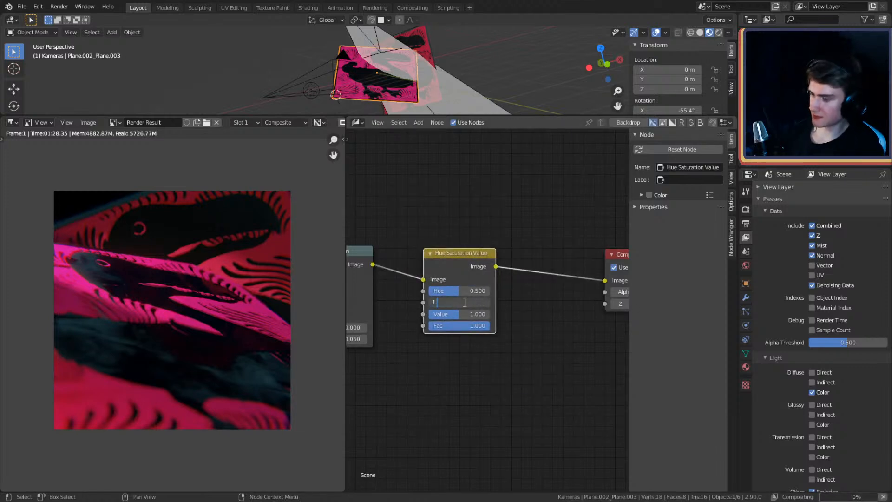
pyautogui.press('Return')
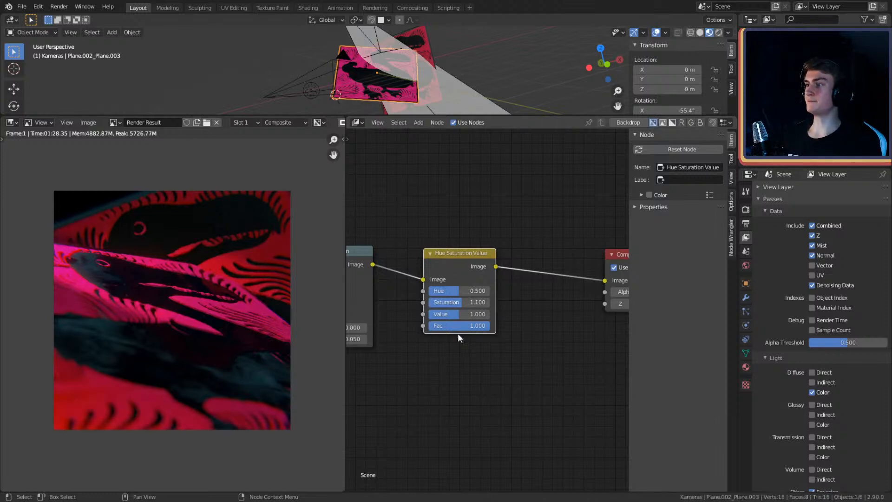
pyautogui.scroll(-1, 472, 342)
pyautogui.moveTo(428, 277); pyautogui.dragTo(410, 278)
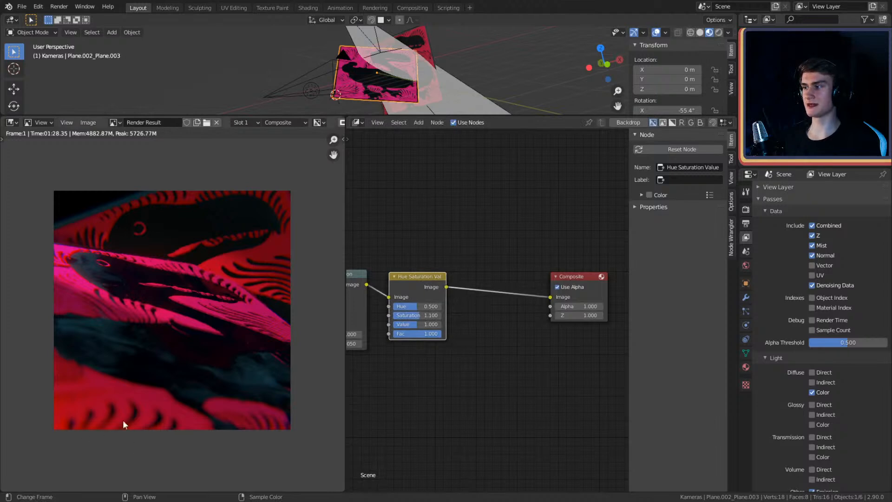
# Step: Move the Composite node aside and insert a Bright/Contrast node between Hue Saturation Value and Composite
pyautogui.moveTo(475, 321); pyautogui.dragTo(353, 334, button='middle')
pyautogui.scroll(4, 355, 334)
pyautogui.moveTo(487, 272); pyautogui.dragTo(583, 265)
pyautogui.scroll(-3, 482, 302)
pyautogui.moveTo(483, 304)
pyautogui.mouseDown(button='middle')
pyautogui.moveTo(557, 313)
pyautogui.moveTo(470, 308)
pyautogui.mouseUp(button='middle')
pyautogui.hotkey('shift', 'a')
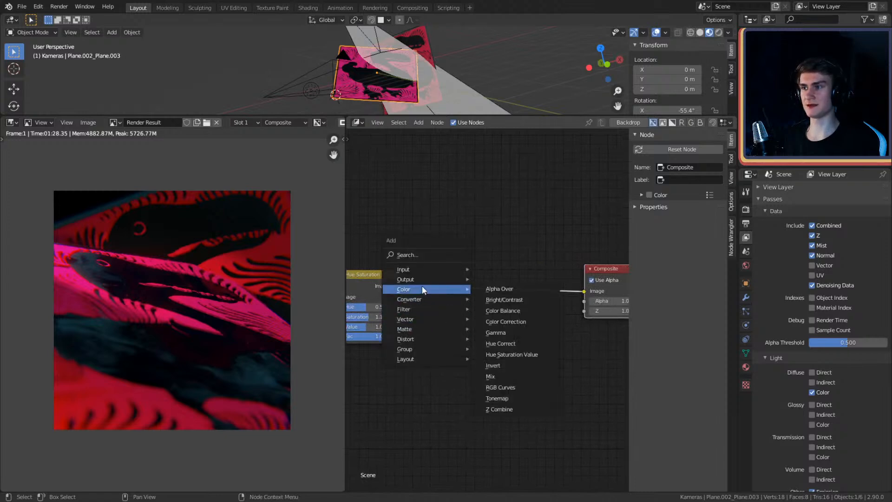
pyautogui.moveTo(412, 293)
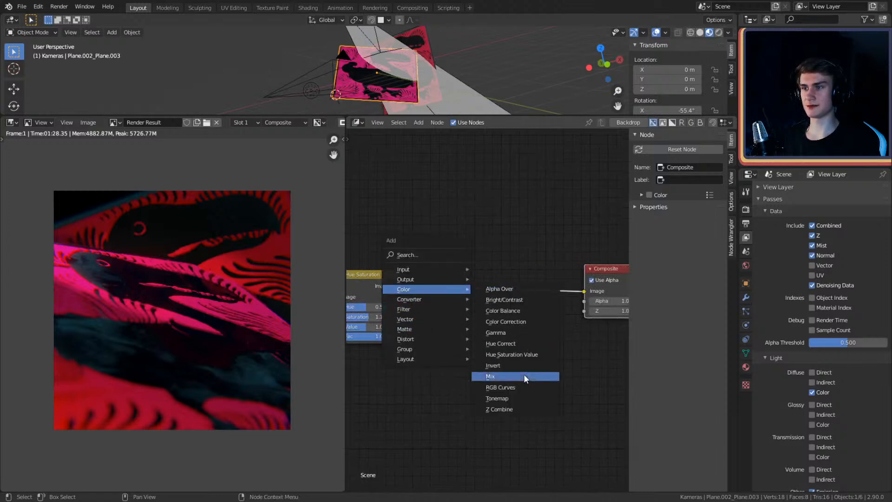
pyautogui.click(514, 299)
pyautogui.click(471, 300)
# Step: Set the Bright/Contrast node's contrast to 1
pyautogui.click(466, 323)
pyautogui.write('1')
pyautogui.press('Return')
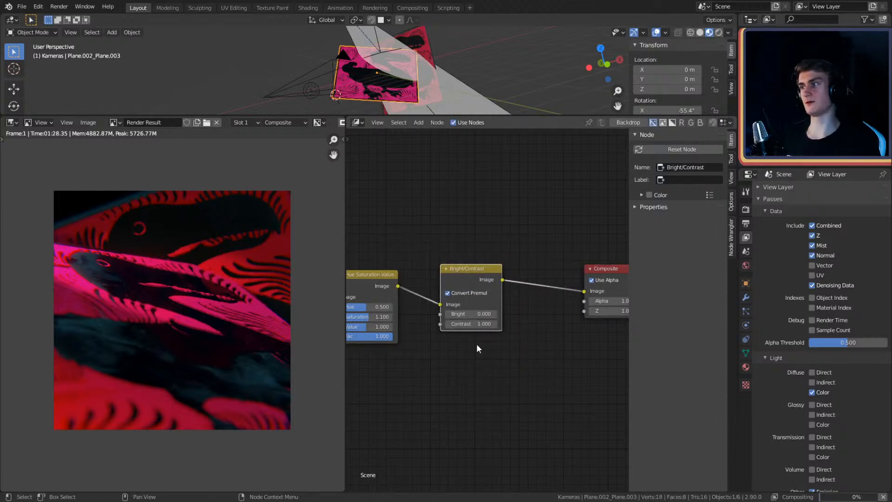
# Step: Set the Bright/Contrast node's contrast to 0.5
pyautogui.click(467, 324)
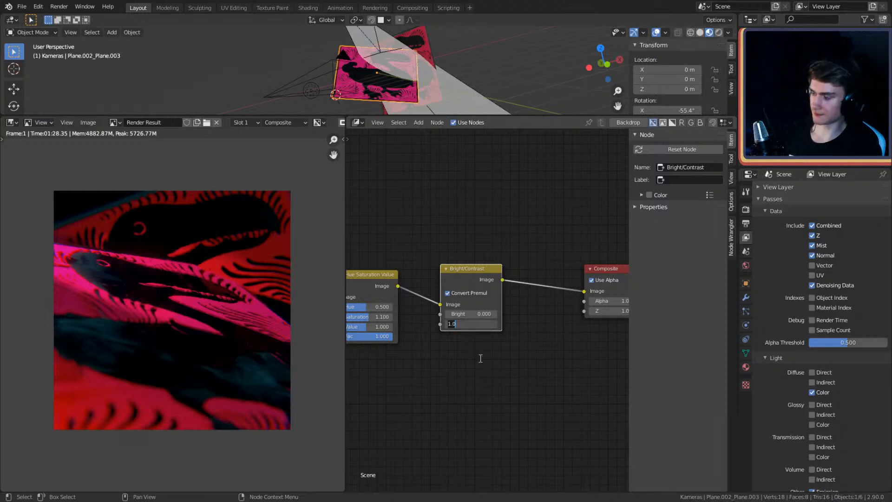
pyautogui.write('0.5')
pyautogui.press('Return')
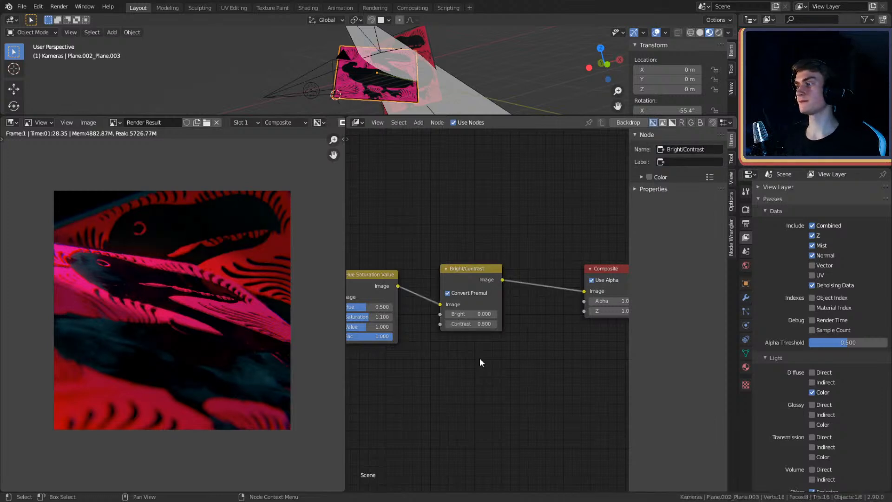
pyautogui.scroll(-1, 456, 242)
pyautogui.scroll(-3, 216, 311)
pyautogui.scroll(3, 217, 312)
pyautogui.moveTo(491, 359); pyautogui.dragTo(563, 359, button='middle')
pyautogui.scroll(-3, 487, 353)
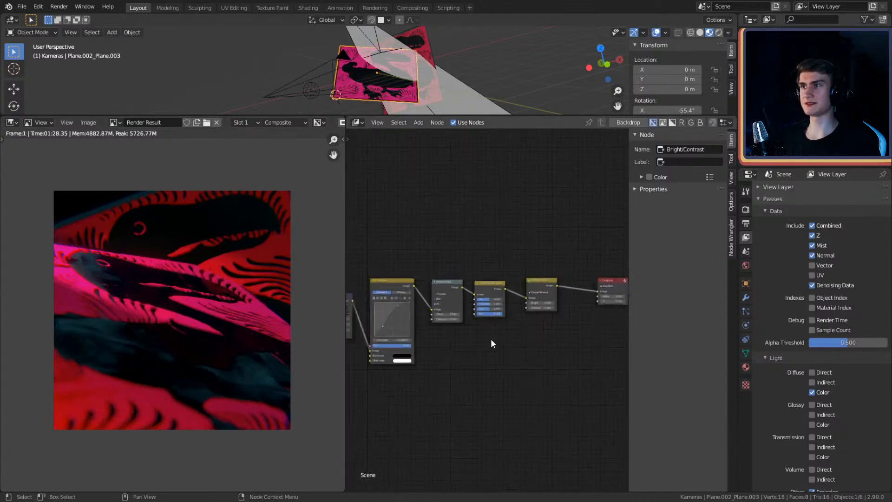
pyautogui.click(22, 6)
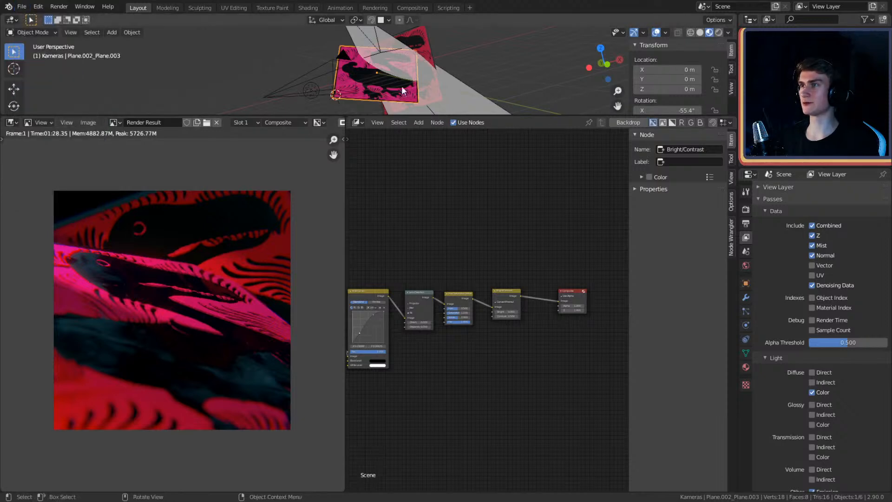
pyautogui.moveTo(454, 64); pyautogui.dragTo(287, 98, button='middle')
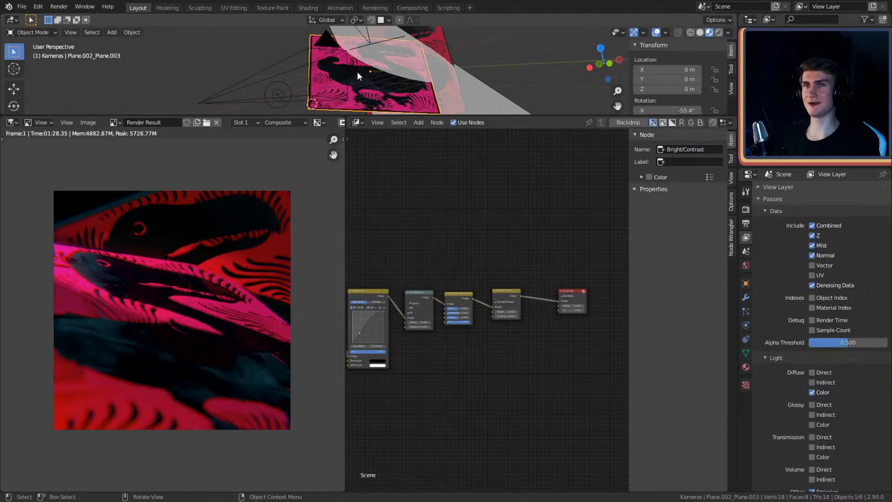
pyautogui.moveTo(369, 55); pyautogui.dragTo(347, 87, button='middle')
pyautogui.moveTo(257, 107); pyautogui.dragTo(317, 77, button='middle')
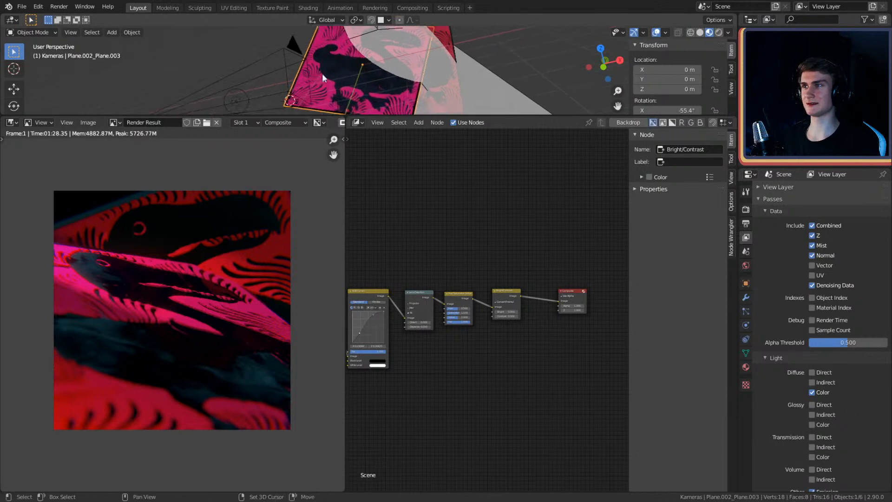
pyautogui.moveTo(375, 37); pyautogui.dragTo(347, 66, button='middle')
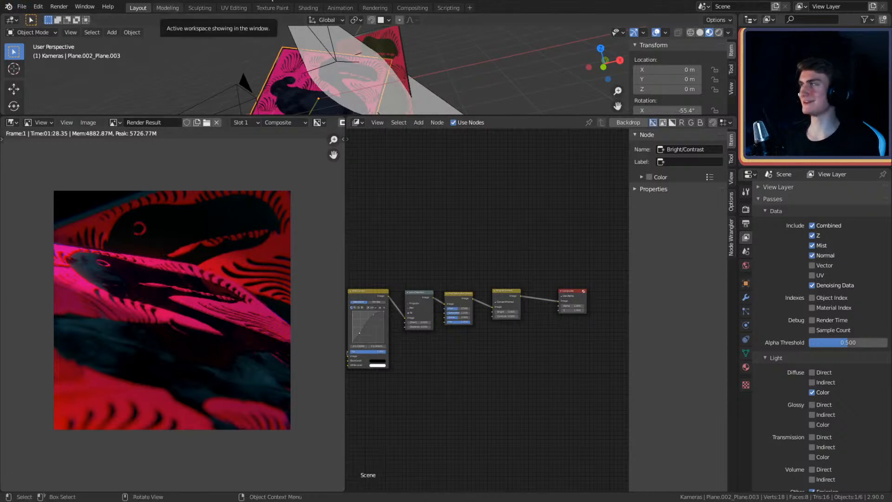
pyautogui.scroll(-3, 349, 73)
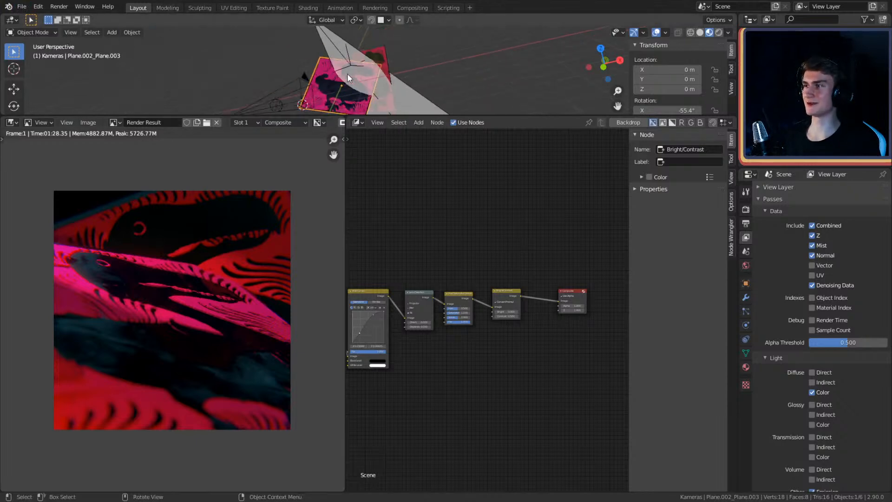
pyautogui.keyDown('shift'); pyautogui.moveTo(345, 72); pyautogui.dragTo(384, 84, button='middle'); pyautogui.keyUp('shift')
# Step: Save the current file and render the final image with the finished compositing setup
pyautogui.click(22, 6)
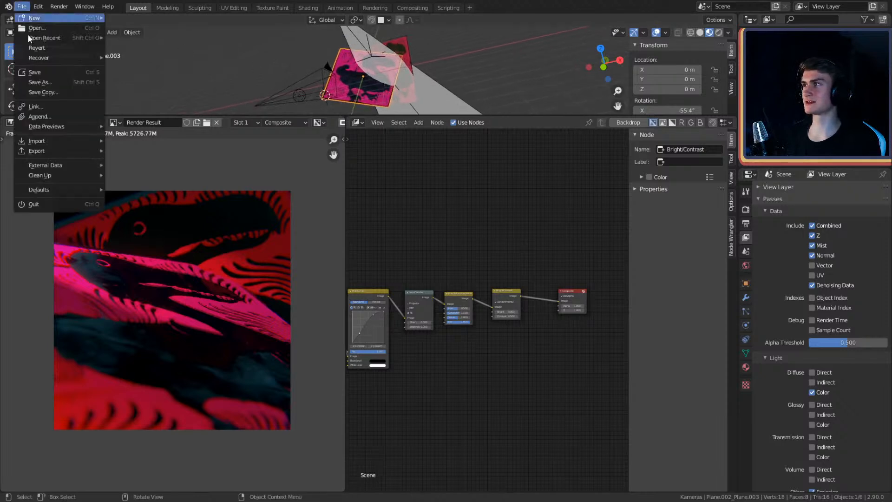
pyautogui.click(39, 71)
pyautogui.click(62, 7)
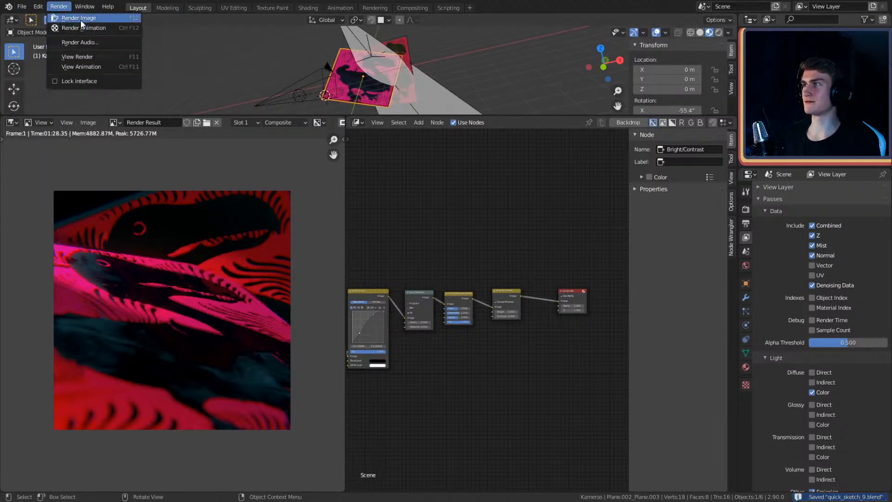
pyautogui.press('Escape')
pyautogui.click(59, 7)
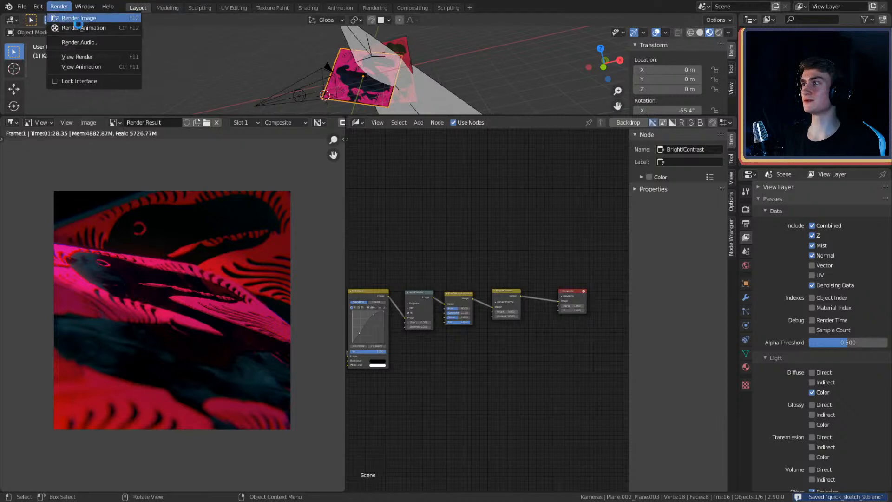
pyautogui.click(77, 16)
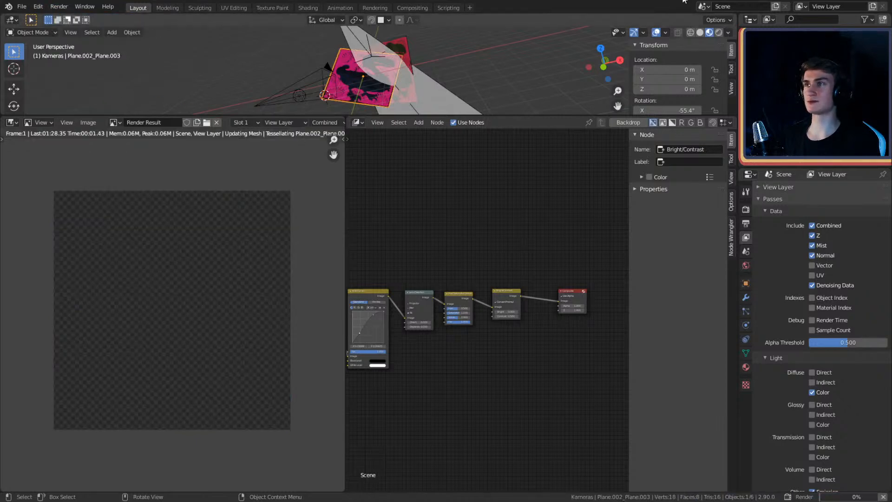
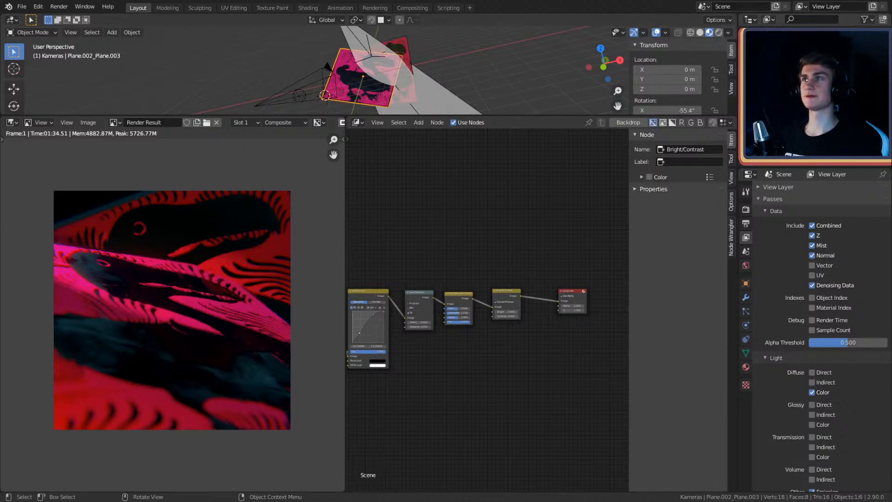
# Step: Save the file again and open the recent project character_2.blend
pyautogui.click(22, 6)
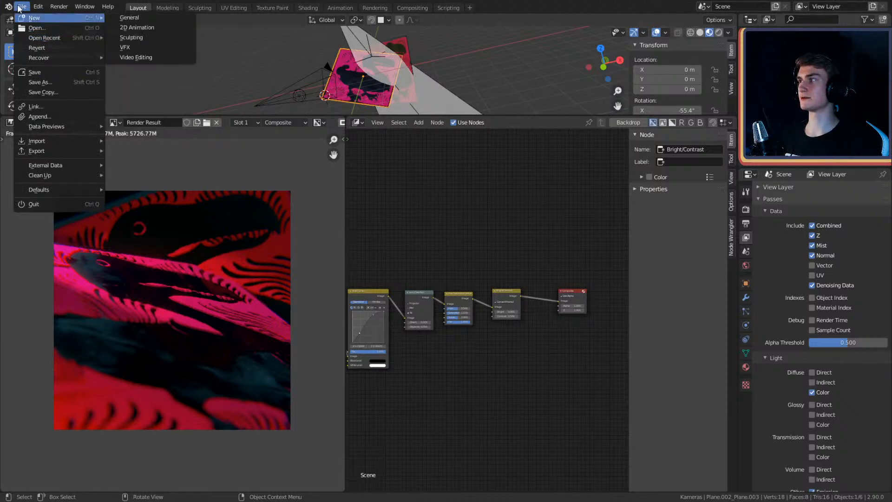
pyautogui.click(41, 72)
pyautogui.click(23, 7)
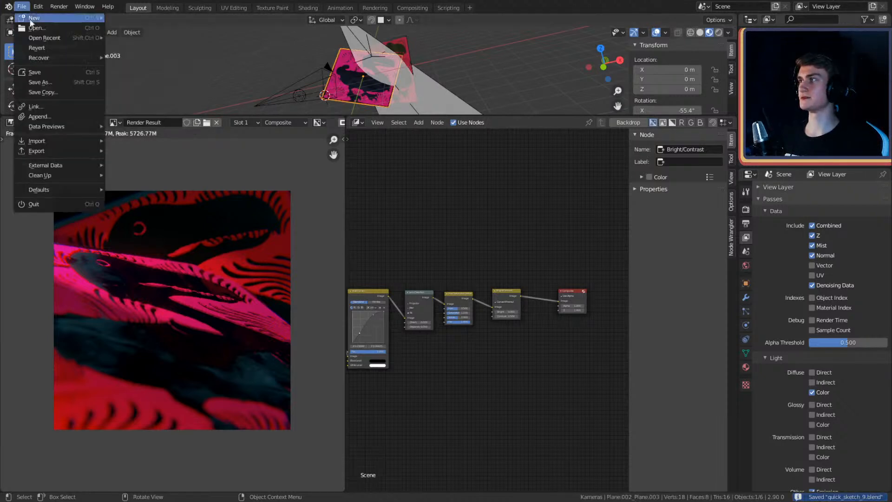
pyautogui.moveTo(43, 38)
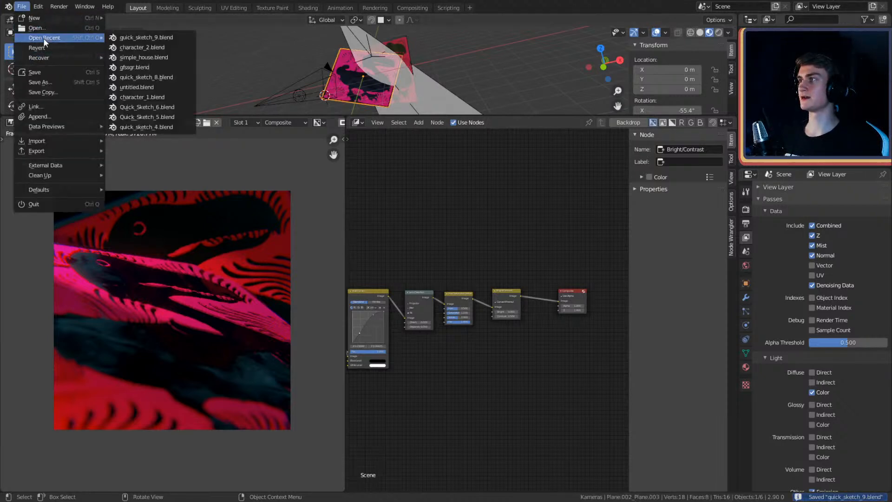
pyautogui.click(141, 47)
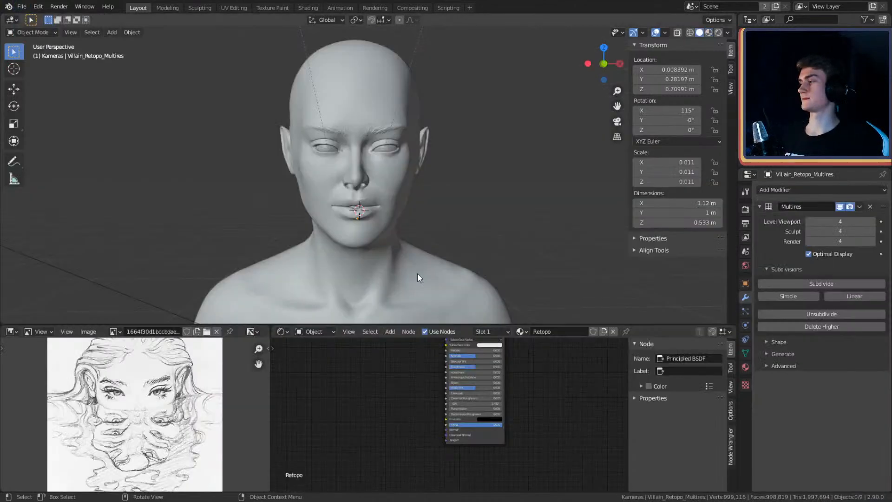
# Step: Examine the sculpted female bust from several angles alongside the pencil sketch reference
pyautogui.moveTo(375, 199); pyautogui.dragTo(418, 204, button='middle')
pyautogui.scroll(2, 430, 202)
pyautogui.scroll(-5, 139, 419)
pyautogui.scroll(4, 157, 401)
pyautogui.scroll(-1, 157, 402)
pyautogui.scroll(1, 158, 402)
pyautogui.scroll(-2, 158, 407)
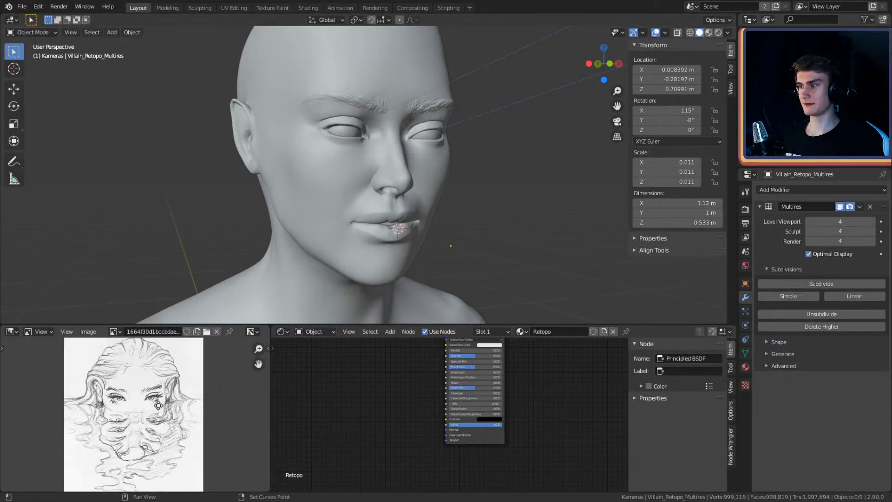
pyautogui.scroll(-4, 379, 200)
pyautogui.moveTo(386, 192); pyautogui.dragTo(511, 240, button='middle')
pyautogui.moveTo(490, 177); pyautogui.dragTo(474, 227, button='middle')
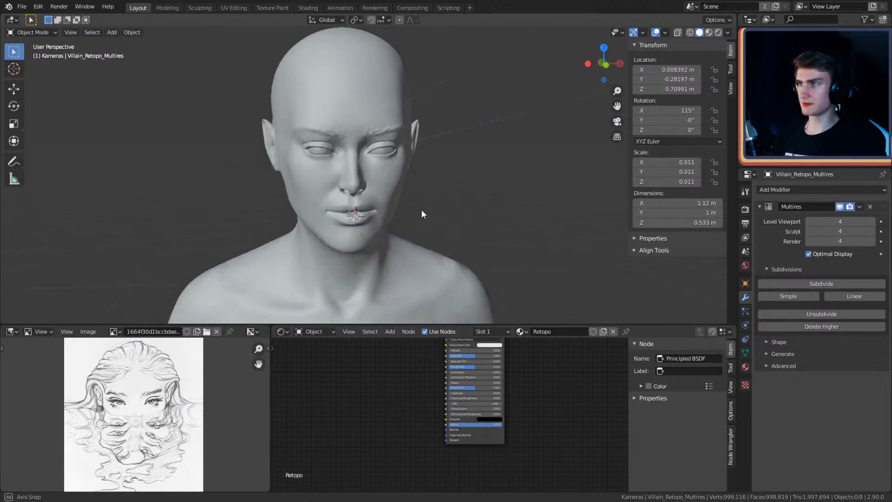
pyautogui.scroll(2, 388, 188)
pyautogui.moveTo(421, 209); pyautogui.dragTo(412, 165, button='middle')
pyautogui.scroll(1, 388, 188)
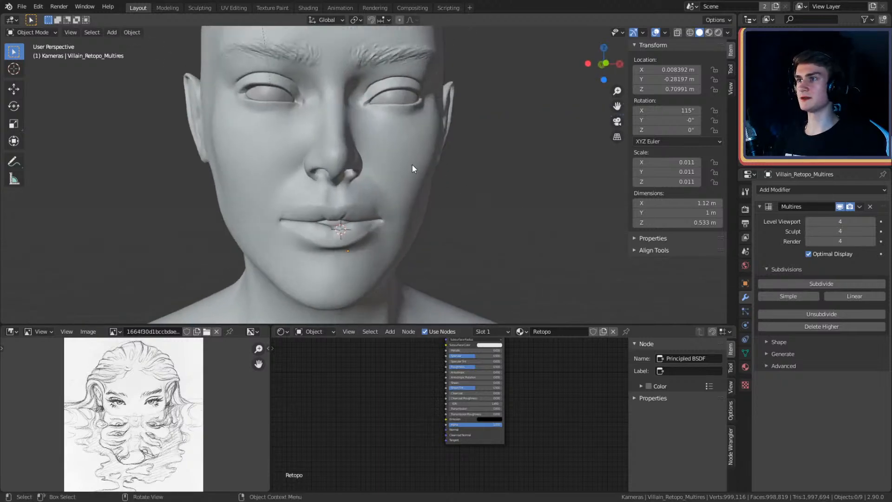
# Step: Select the bust mesh and subdivide its Multires modifier once more, to level 5
pyautogui.click(408, 193)
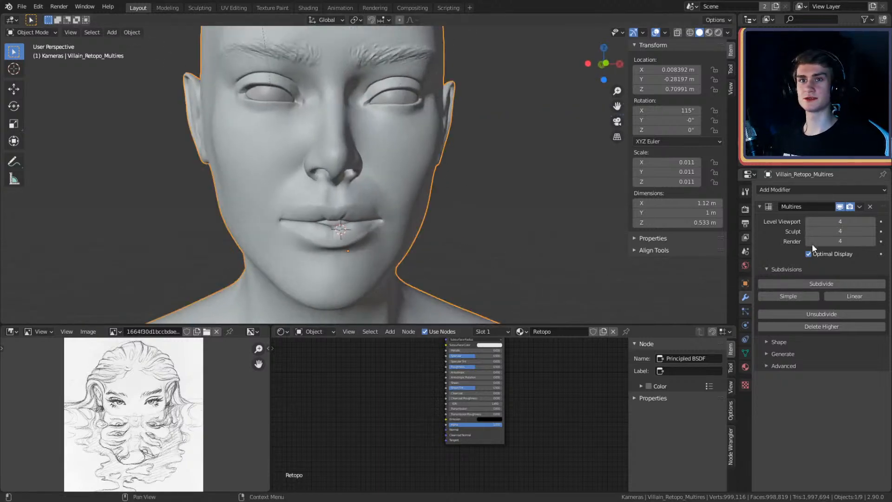
pyautogui.moveTo(487, 193); pyautogui.dragTo(462, 169, button='middle')
pyautogui.scroll(4, 446, 196)
pyautogui.scroll(-5, 473, 211)
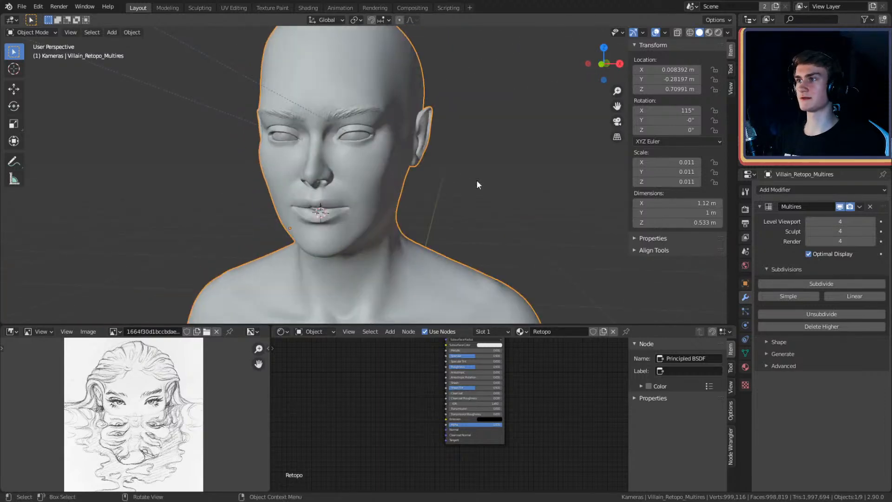
pyautogui.click(460, 176)
pyautogui.hotkey('ctrl', 'z')
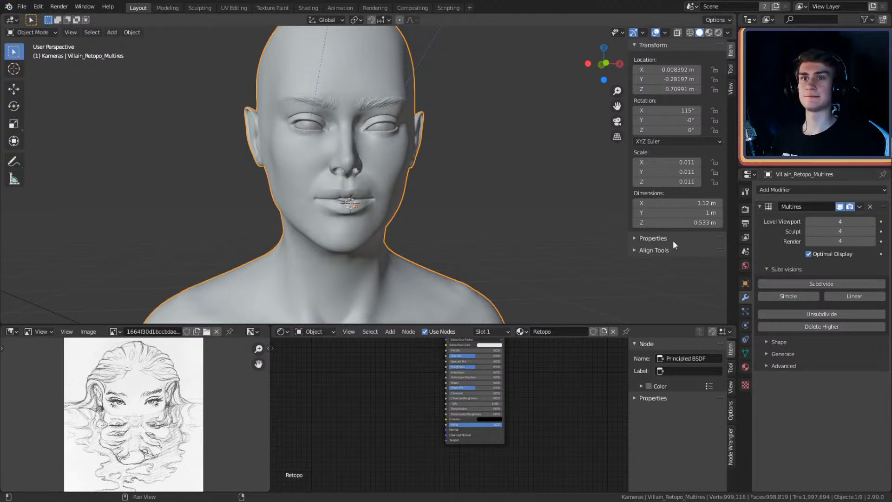
pyautogui.click(827, 283)
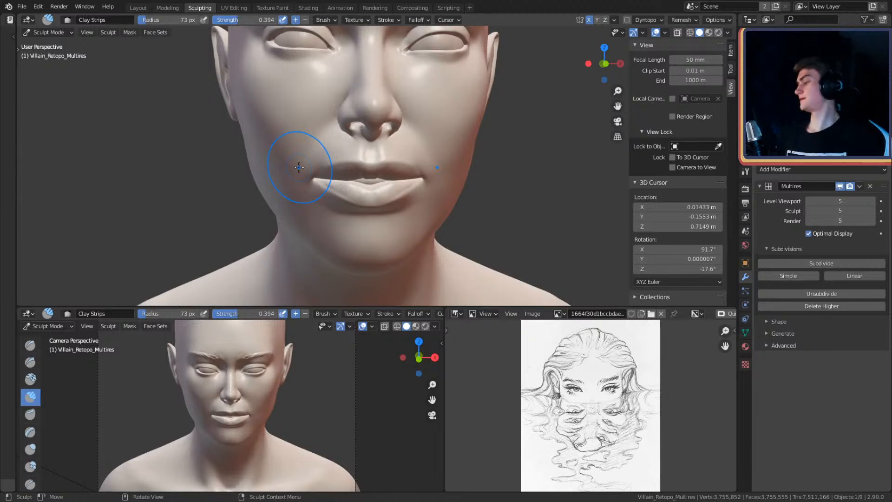
# Step: Switch to the Crease brush and reduce its radius to 7 px for detailing the lower lip
pyautogui.moveTo(388, 183); pyautogui.dragTo(379, 192, button='middle')
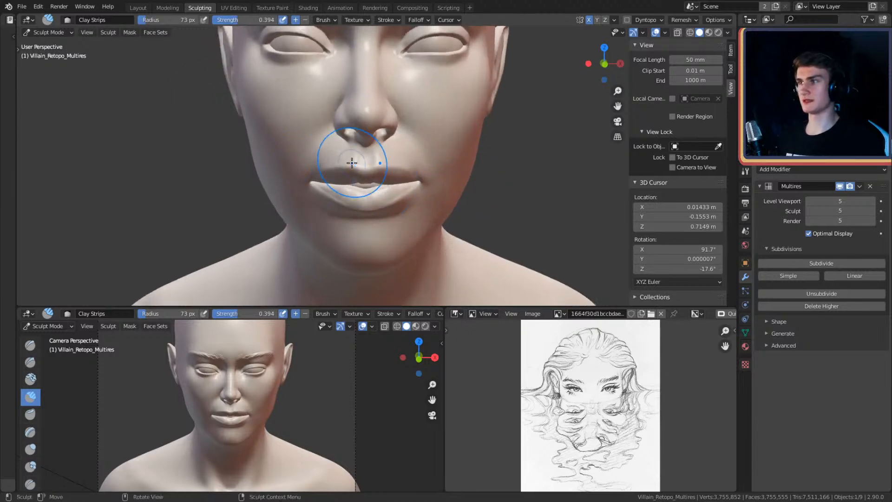
pyautogui.hotkey('shift', 'c')
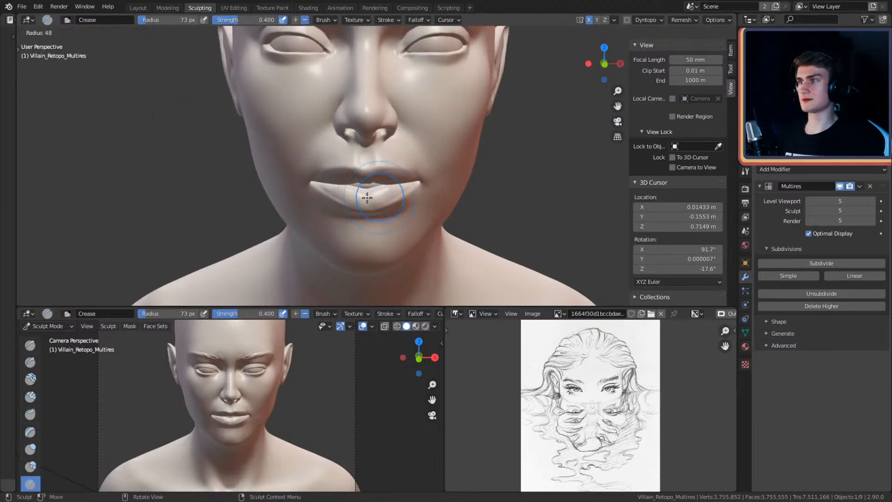
pyautogui.keyDown('ctrl'); pyautogui.moveTo(391, 213); pyautogui.dragTo(430, 65, button='middle'); pyautogui.keyUp('ctrl')
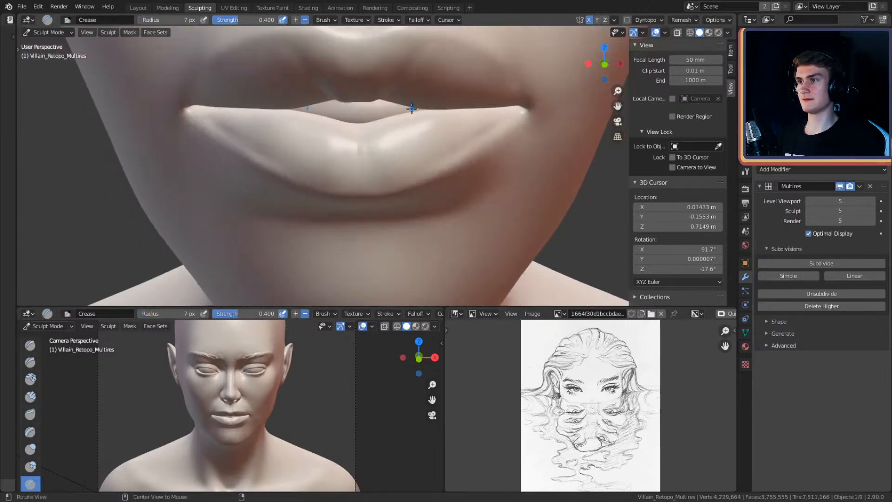
pyautogui.moveTo(418, 111); pyautogui.dragTo(407, 138, button='middle')
pyautogui.keyDown('ctrl'); pyautogui.moveTo(367, 207); pyautogui.dragTo(384, 177, button='middle'); pyautogui.keyUp('ctrl')
# Step: Try carving vertical wrinkles down the centre of the lower lip with the Crease brush at an 11 px radius
pyautogui.press('f')
pyautogui.click(370, 176)
pyautogui.press('f')
pyautogui.click(368, 167)
pyautogui.moveTo(371, 152); pyautogui.dragTo(379, 200)
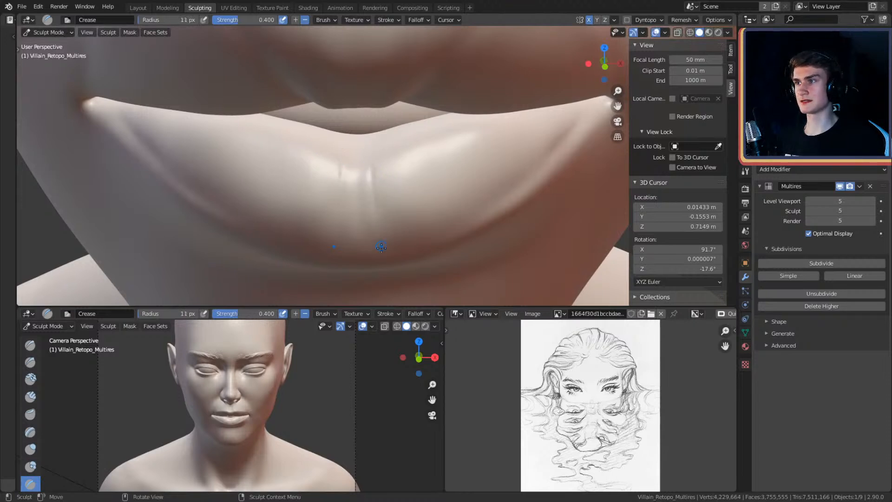
pyautogui.moveTo(363, 153); pyautogui.dragTo(363, 235)
pyautogui.moveTo(362, 172); pyautogui.dragTo(371, 225)
# Step: Try finer vertical creases at the middle of the lower lip with the brush radius set to 7 px
pyautogui.moveTo(400, 163)
pyautogui.mouseDown(button='middle')
pyautogui.moveTo(403, 180)
pyautogui.moveTo(391, 182)
pyautogui.mouseUp(button='middle')
pyautogui.press('f')
pyautogui.click(366, 190)
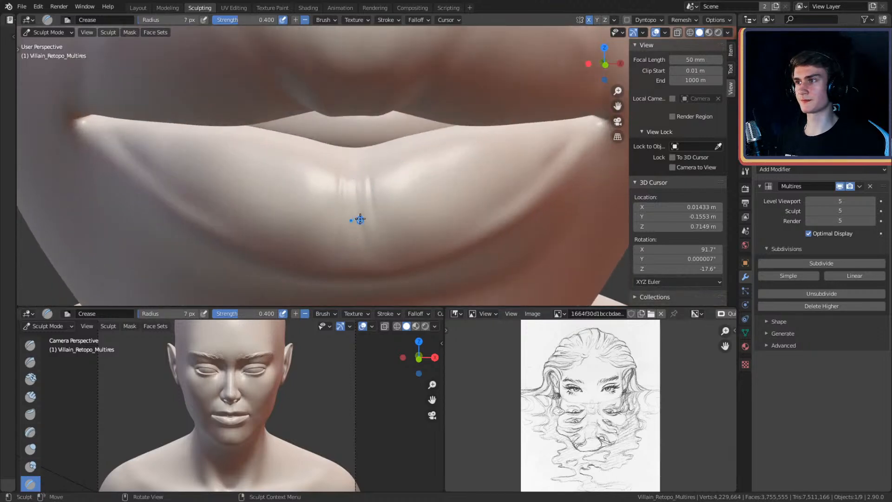
pyautogui.moveTo(359, 160)
pyautogui.mouseDown()
pyautogui.moveTo(357, 239)
pyautogui.moveTo(362, 172)
pyautogui.moveTo(367, 237)
pyautogui.mouseUp()
pyautogui.moveTo(361, 168)
pyautogui.keyDown('ctrl'); pyautogui.mouseDown()
pyautogui.moveTo(367, 244)
pyautogui.moveTo(362, 160)
pyautogui.moveTo(377, 232)
pyautogui.mouseUp(); pyautogui.keyUp('ctrl')
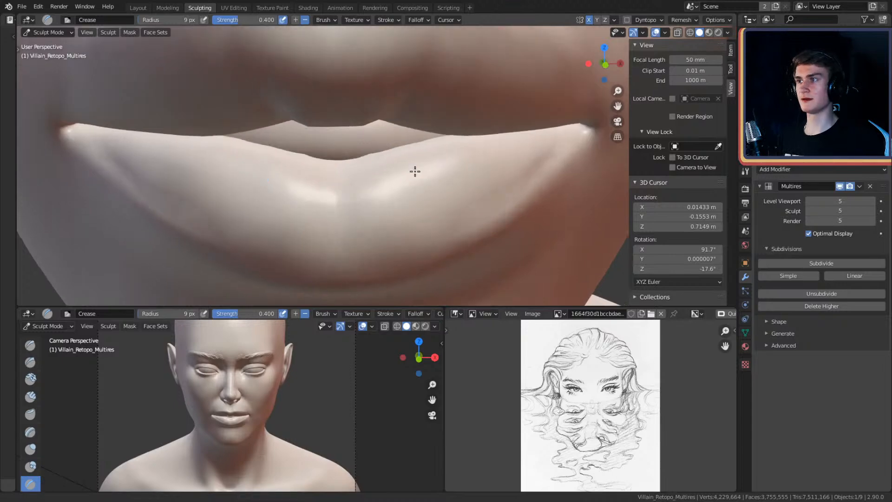
# Step: Carve vertical creases at the lower lip's centre with a 9 px radius and enable pressure sensitivity for the Crease brush's radius
pyautogui.moveTo(415, 171)
pyautogui.keyDown('alt'); pyautogui.mouseDown()
pyautogui.moveTo(416, 144)
pyautogui.moveTo(417, 174)
pyautogui.moveTo(400, 189)
pyautogui.moveTo(426, 140)
pyautogui.moveTo(395, 137)
pyautogui.moveTo(407, 121)
pyautogui.moveTo(406, 130)
pyautogui.mouseUp(); pyautogui.keyUp('alt')
pyautogui.keyDown('ctrl'); pyautogui.moveTo(357, 144); pyautogui.dragTo(379, 228); pyautogui.keyUp('ctrl')
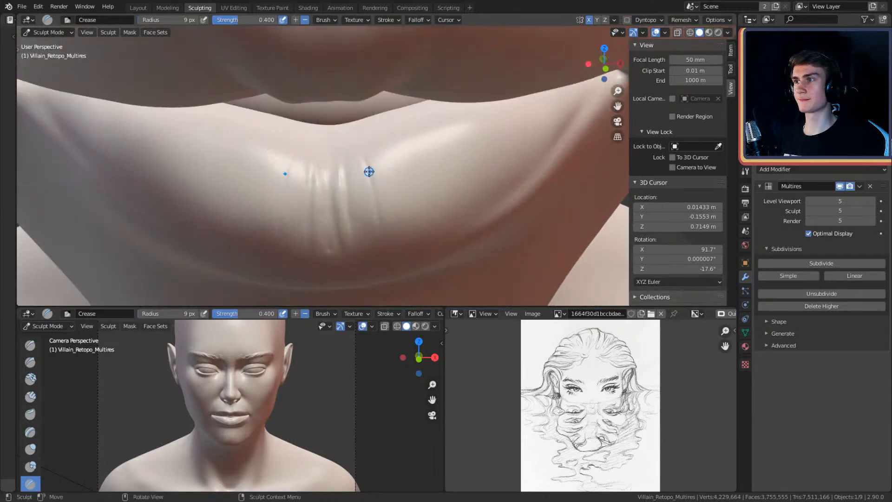
pyautogui.click(745, 171)
pyautogui.click(873, 293)
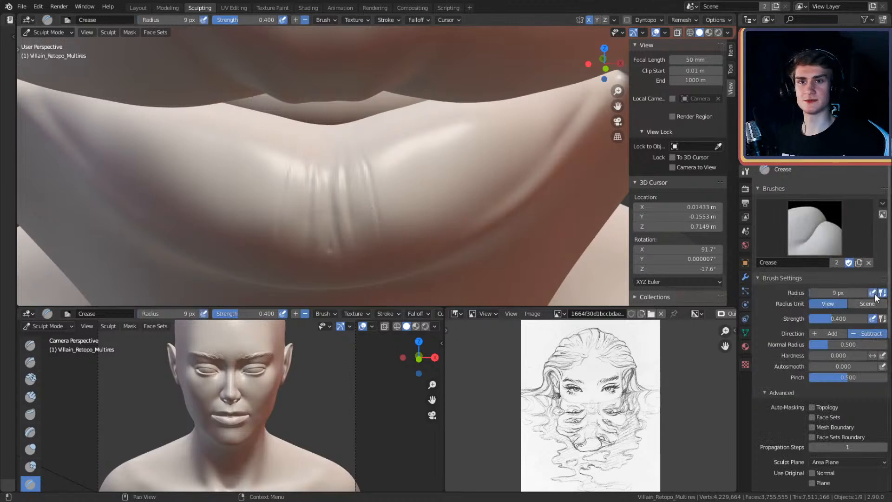
pyautogui.moveTo(360, 157); pyautogui.dragTo(381, 229)
pyautogui.moveTo(362, 141); pyautogui.dragTo(375, 219)
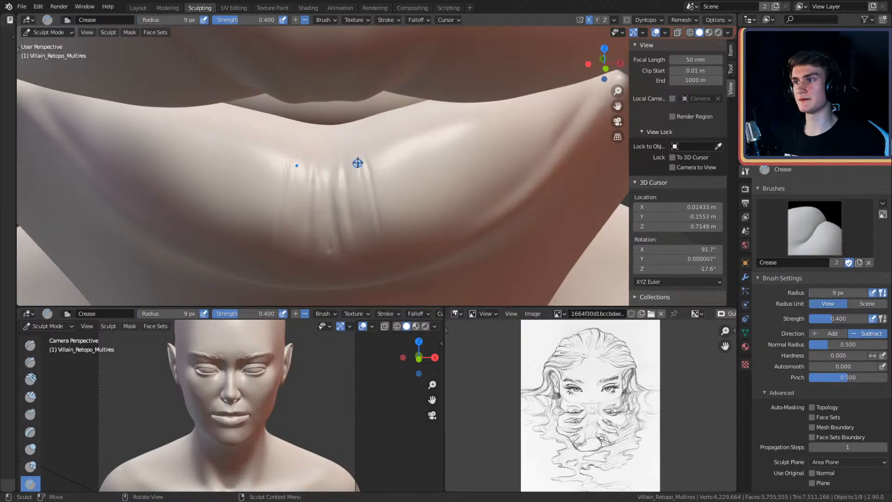
# Step: Set the Crease brush radius to 16 px and add slanted wrinkles beside the central creases of the lower lip
pyautogui.moveTo(352, 146)
pyautogui.mouseDown(button='middle')
pyautogui.moveTo(410, 155)
pyautogui.moveTo(367, 155)
pyautogui.moveTo(372, 144)
pyautogui.moveTo(368, 152)
pyautogui.mouseUp(button='middle')
pyautogui.press('f')
pyautogui.moveTo(369, 186); pyautogui.dragTo(374, 224)
pyautogui.moveTo(348, 145); pyautogui.dragTo(380, 217)
pyautogui.moveTo(341, 139); pyautogui.dragTo(367, 234)
pyautogui.moveTo(399, 182); pyautogui.dragTo(395, 178, button='middle')
pyautogui.moveTo(346, 135)
pyautogui.mouseDown()
pyautogui.moveTo(393, 202)
pyautogui.moveTo(397, 217)
pyautogui.moveTo(376, 179)
pyautogui.moveTo(402, 243)
pyautogui.mouseUp()
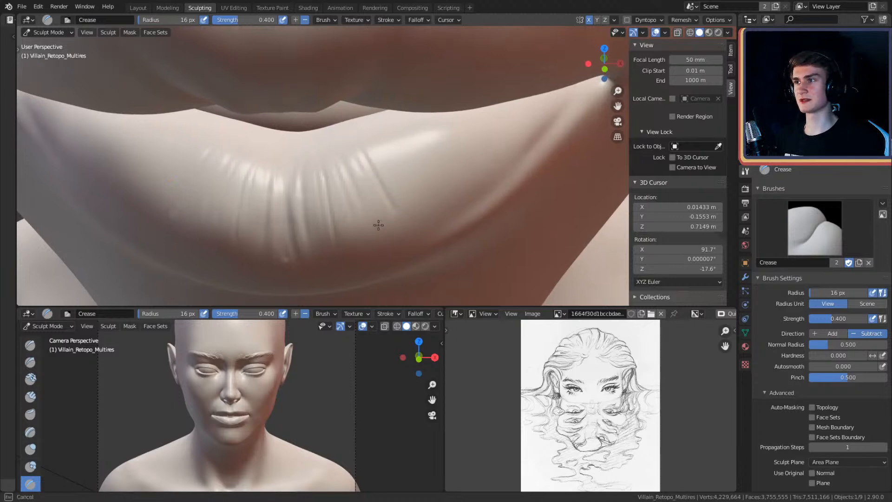
# Step: Extend the mirrored wrinkles outward along the lower lip towards the mouth corners with further crease strokes
pyautogui.moveTo(408, 175)
pyautogui.mouseDown(button='middle')
pyautogui.moveTo(406, 166)
pyautogui.moveTo(354, 163)
pyautogui.moveTo(373, 156)
pyautogui.mouseUp(button='middle')
pyautogui.moveTo(322, 152)
pyautogui.mouseDown()
pyautogui.moveTo(368, 220)
pyautogui.moveTo(344, 205)
pyautogui.moveTo(358, 228)
pyautogui.mouseUp()
pyautogui.moveTo(302, 140)
pyautogui.mouseDown()
pyautogui.moveTo(346, 227)
pyautogui.moveTo(353, 223)
pyautogui.mouseUp()
pyautogui.moveTo(382, 200)
pyautogui.mouseDown(button='middle')
pyautogui.moveTo(406, 145)
pyautogui.moveTo(379, 180)
pyautogui.moveTo(358, 135)
pyautogui.mouseUp(button='middle')
pyautogui.moveTo(363, 109); pyautogui.dragTo(394, 193)
pyautogui.moveTo(375, 107); pyautogui.dragTo(399, 163)
pyautogui.moveTo(412, 109)
pyautogui.mouseDown(button='middle')
pyautogui.moveTo(420, 124)
pyautogui.moveTo(377, 165)
pyautogui.mouseUp(button='middle')
pyautogui.moveTo(376, 167); pyautogui.dragTo(396, 217)
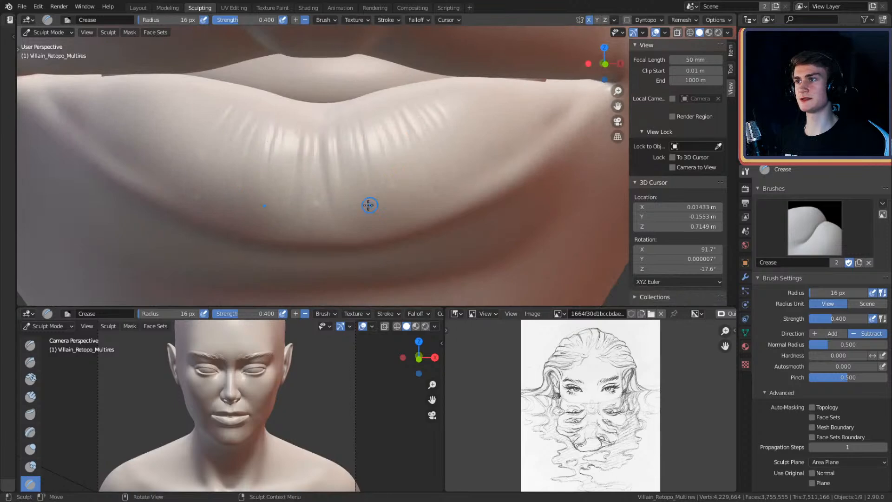
# Step: Extend the lower lip's slanted wrinkles downward and outward with 16 px Crease strokes on both mirrored sides
pyautogui.moveTo(340, 122); pyautogui.dragTo(367, 221)
pyautogui.moveTo(403, 176)
pyautogui.mouseDown(button='middle')
pyautogui.moveTo(405, 198)
pyautogui.moveTo(411, 116)
pyautogui.mouseUp(button='middle')
pyautogui.moveTo(370, 167); pyautogui.dragTo(366, 172)
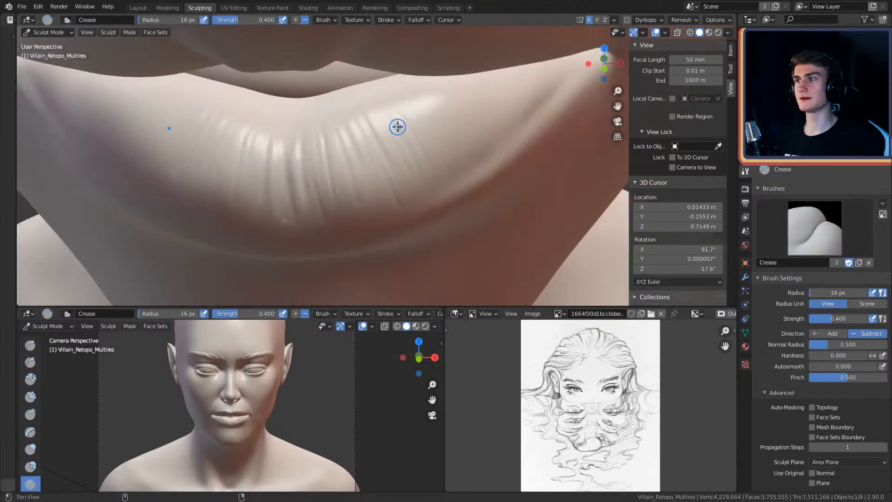
pyautogui.keyDown('shift'); pyautogui.moveTo(398, 127); pyautogui.dragTo(377, 164, button='middle'); pyautogui.keyUp('shift')
pyautogui.moveTo(369, 140); pyautogui.dragTo(421, 204)
pyautogui.moveTo(426, 148); pyautogui.dragTo(358, 173, button='middle')
pyautogui.moveTo(317, 142)
pyautogui.mouseDown()
pyautogui.moveTo(386, 220)
pyautogui.moveTo(396, 183)
pyautogui.moveTo(416, 207)
pyautogui.mouseUp()
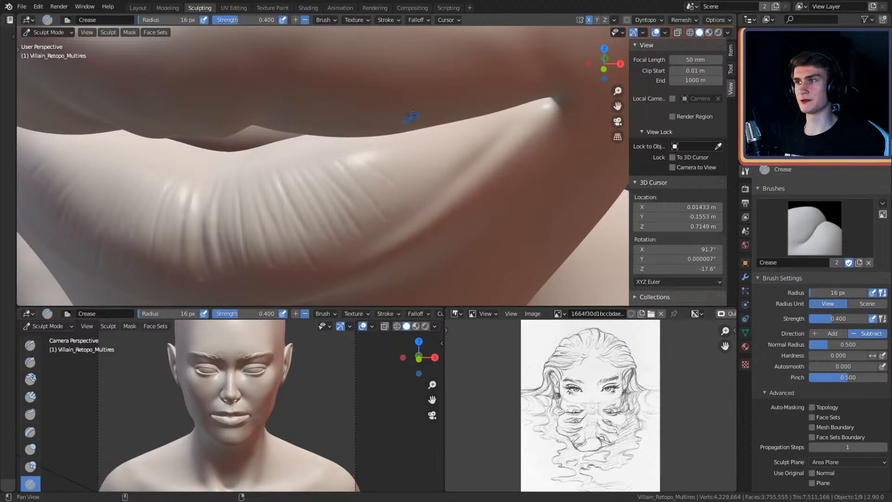
# Step: Carve further slanted creases across the outer part of the lower lip, working towards the mouth corner
pyautogui.keyDown('shift'); pyautogui.moveTo(412, 124); pyautogui.dragTo(414, 135, button='middle'); pyautogui.keyUp('shift')
pyautogui.moveTo(375, 213); pyautogui.dragTo(382, 219)
pyautogui.moveTo(410, 157); pyautogui.dragTo(402, 164, button='middle')
pyautogui.moveTo(339, 175)
pyautogui.mouseDown()
pyautogui.moveTo(422, 219)
pyautogui.moveTo(388, 209)
pyautogui.moveTo(404, 217)
pyautogui.mouseUp()
pyautogui.moveTo(323, 188); pyautogui.dragTo(378, 243)
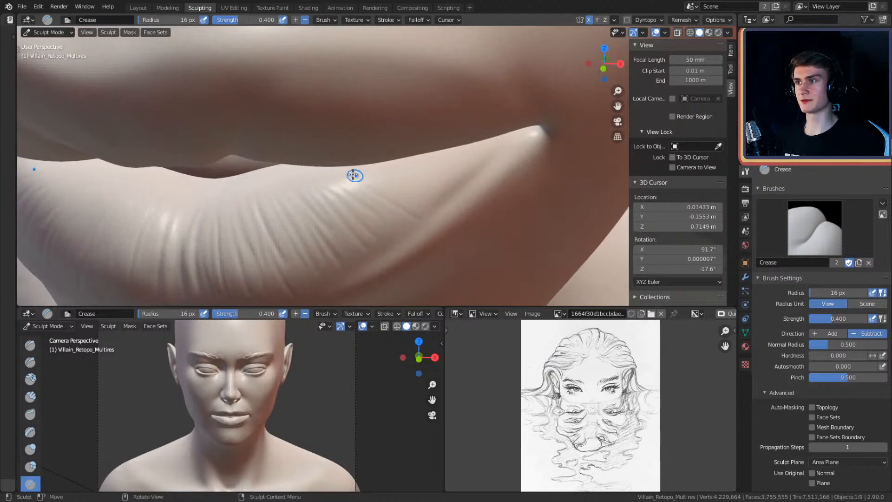
pyautogui.moveTo(425, 195); pyautogui.dragTo(418, 139, button='middle')
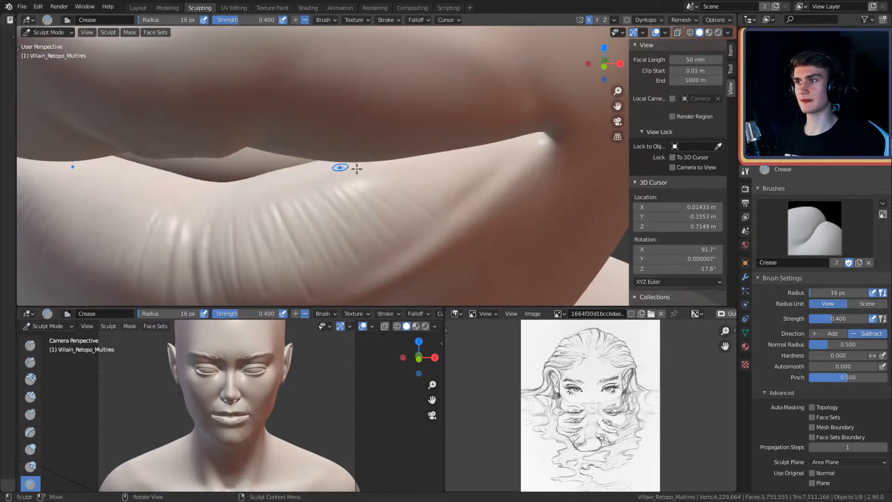
pyautogui.moveTo(432, 195); pyautogui.dragTo(395, 189, button='middle')
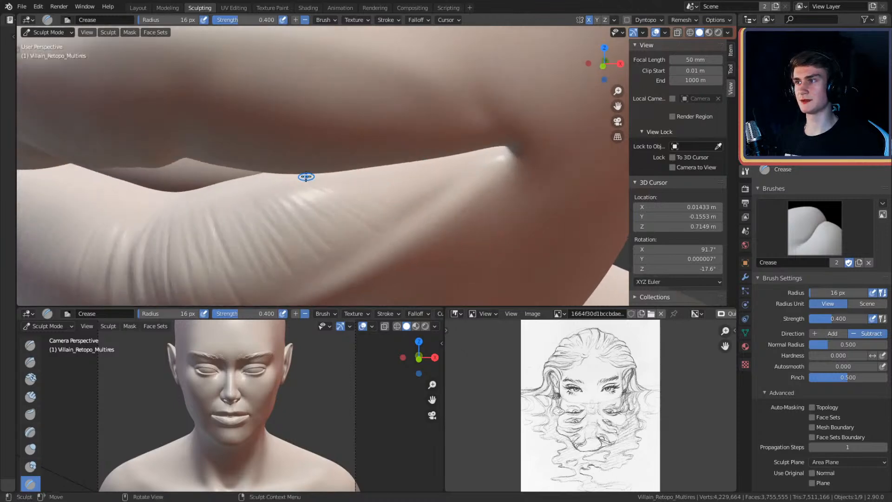
# Step: Switch to the Mask brush and expand a mask from the upper lip, leaving the area up to the mouth corners unmasked
pyautogui.moveTo(357, 165)
pyautogui.mouseDown(button='middle')
pyautogui.moveTo(353, 154)
pyautogui.moveTo(409, 136)
pyautogui.moveTo(408, 102)
pyautogui.moveTo(355, 61)
pyautogui.mouseUp(button='middle')
pyautogui.press('m')
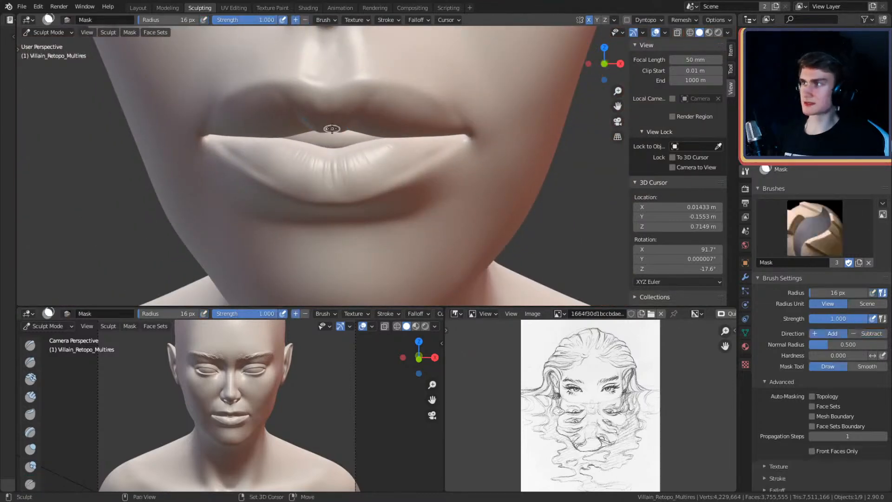
pyautogui.hotkey('shift', 'a')
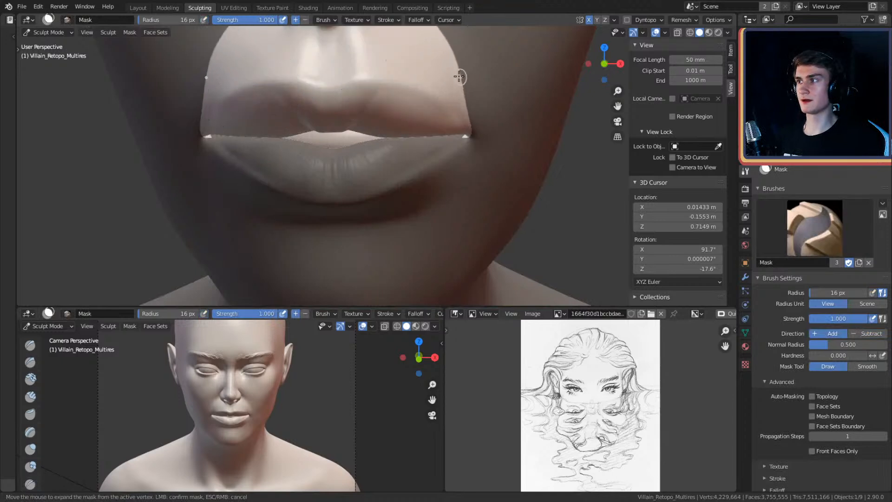
pyautogui.click(462, 84)
pyautogui.scroll(4, 494, 125)
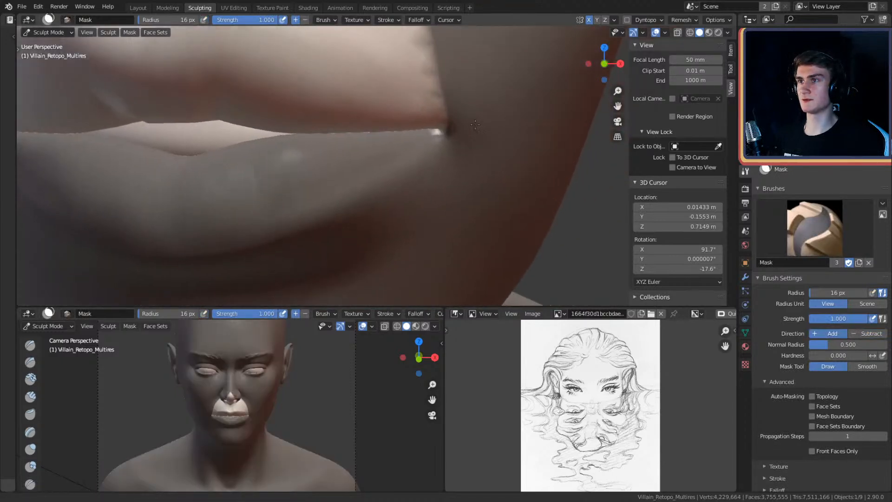
pyautogui.moveTo(497, 121)
pyautogui.keyDown('shift'); pyautogui.mouseDown(button='middle')
pyautogui.moveTo(519, 106)
pyautogui.moveTo(414, 114)
pyautogui.mouseUp(button='middle'); pyautogui.keyUp('shift')
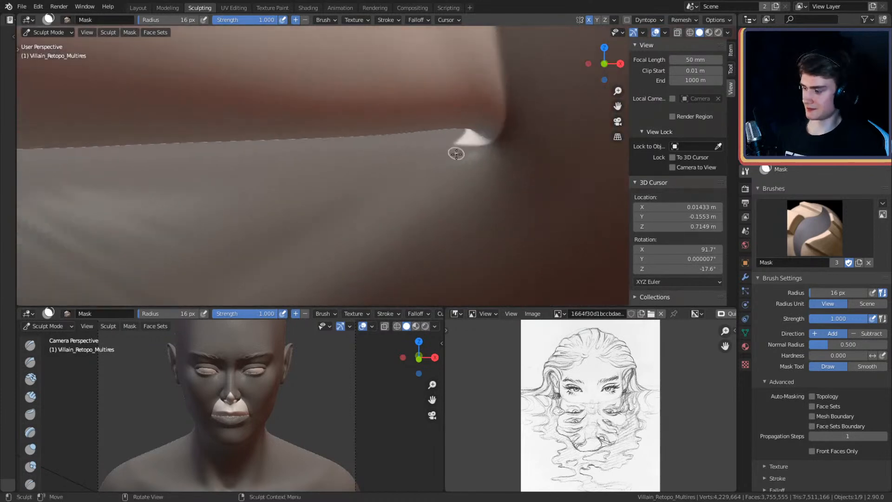
# Step: Paint the mask over the unmasked bit of the lower lip at the mouth corner, using a Mask brush radius of 21 px
pyautogui.press('f')
pyautogui.click(470, 145)
pyautogui.moveTo(476, 148)
pyautogui.mouseDown()
pyautogui.moveTo(466, 133)
pyautogui.moveTo(460, 163)
pyautogui.mouseUp()
pyautogui.press('[')
pyautogui.moveTo(459, 163); pyautogui.dragTo(301, 188, button='middle')
pyautogui.keyDown('alt'); pyautogui.moveTo(301, 190); pyautogui.dragTo(342, 182); pyautogui.keyUp('alt')
pyautogui.moveTo(424, 100)
pyautogui.keyDown('ctrl'); pyautogui.keyDown('alt'); pyautogui.mouseDown()
pyautogui.moveTo(444, 163)
pyautogui.moveTo(437, 151)
pyautogui.moveTo(411, 160)
pyautogui.moveTo(434, 115)
pyautogui.moveTo(415, 109)
pyautogui.mouseUp(); pyautogui.keyUp('alt'); pyautogui.keyUp('ctrl')
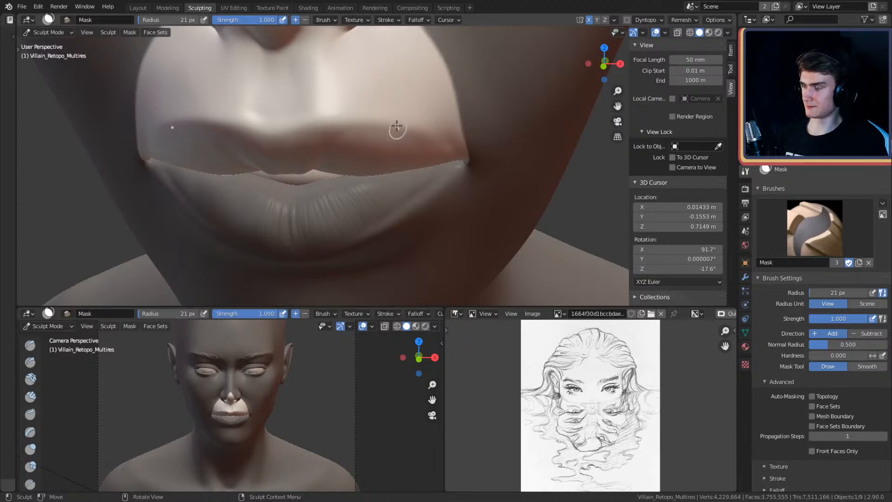
pyautogui.press('F3')
pyautogui.write('hide')
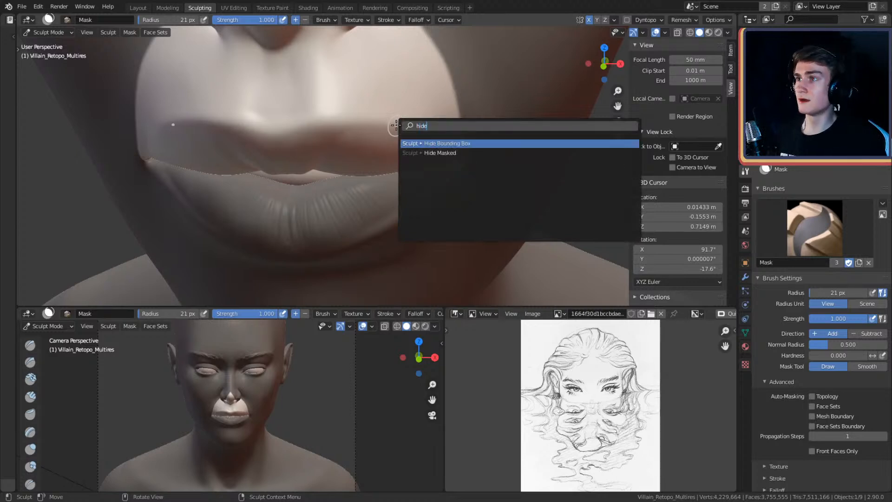
pyautogui.press('Down')
pyautogui.press('Return')
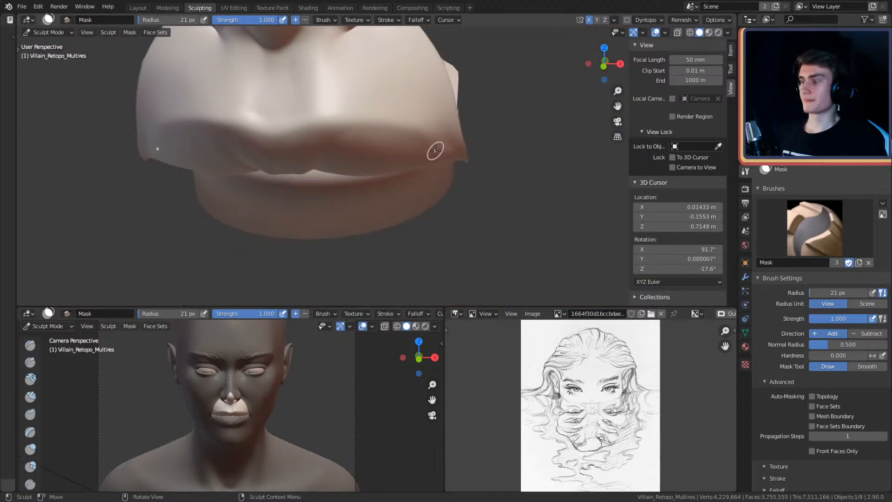
pyautogui.hotkey('ctrl', 'i')
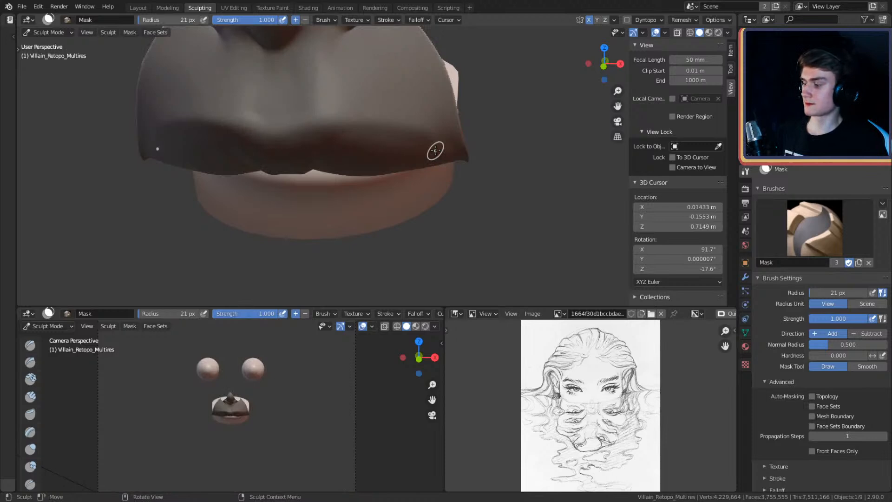
pyautogui.hotkey('alt', 'm')
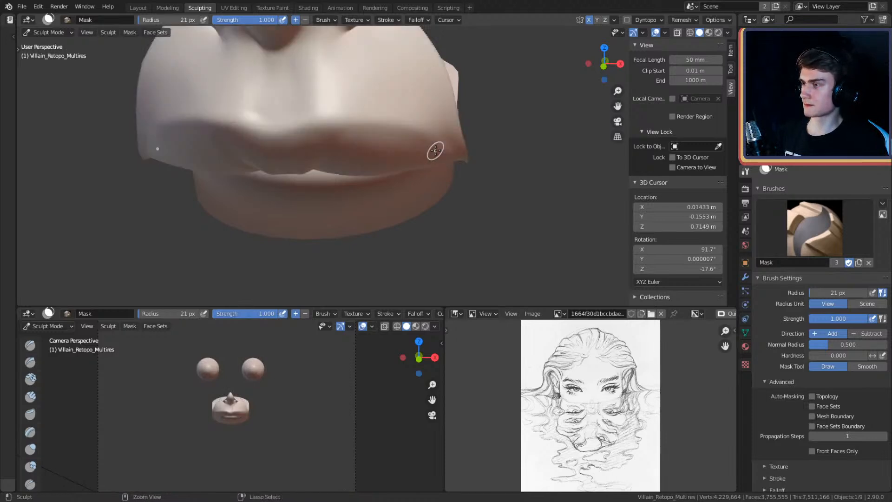
pyautogui.hotkey('alt', 'h')
# Step: Invert the mask onto the upper lip area and hide the masked geometry with Hide Masked
pyautogui.hotkey('ctrl', 'i')
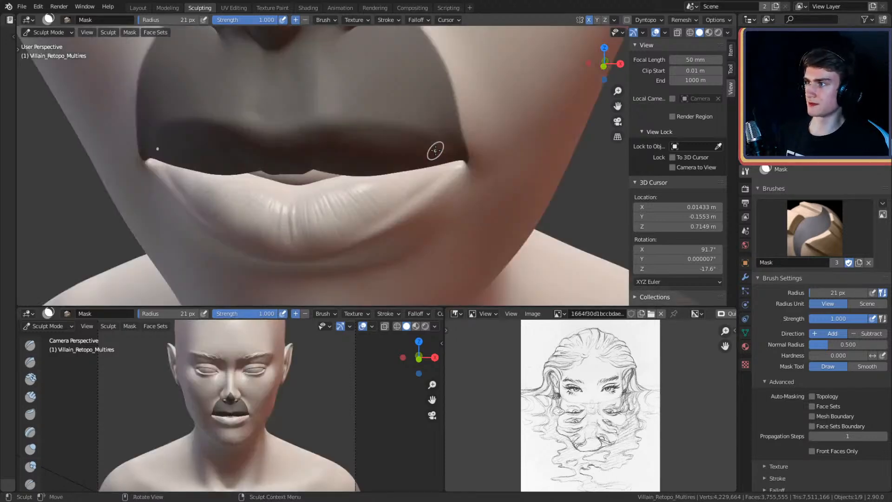
pyautogui.press('F3')
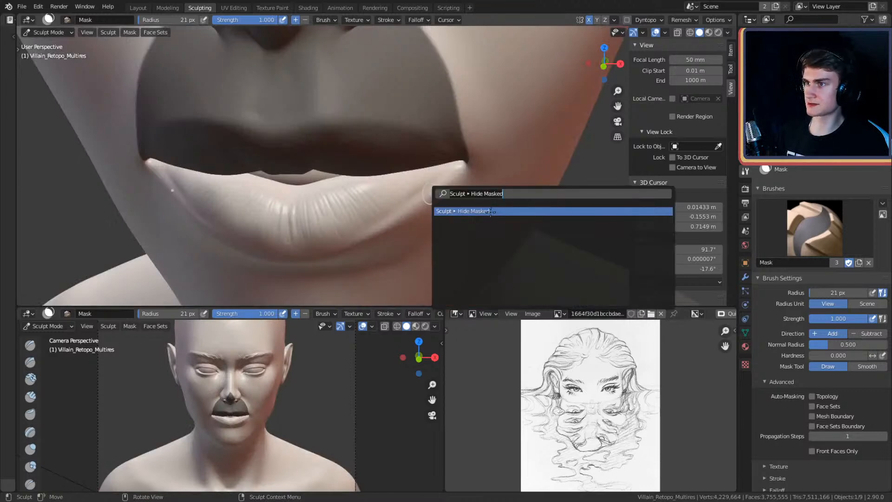
pyautogui.press('Return')
# Step: Remove the stray mask stroke, switch to the Crease brush with a 14 px radius and set its strength to 0.527
pyautogui.moveTo(415, 201)
pyautogui.keyDown('alt'); pyautogui.mouseDown()
pyautogui.moveTo(397, 137)
pyautogui.moveTo(408, 213)
pyautogui.mouseUp(); pyautogui.keyUp('alt')
pyautogui.moveTo(349, 179); pyautogui.dragTo(450, 194)
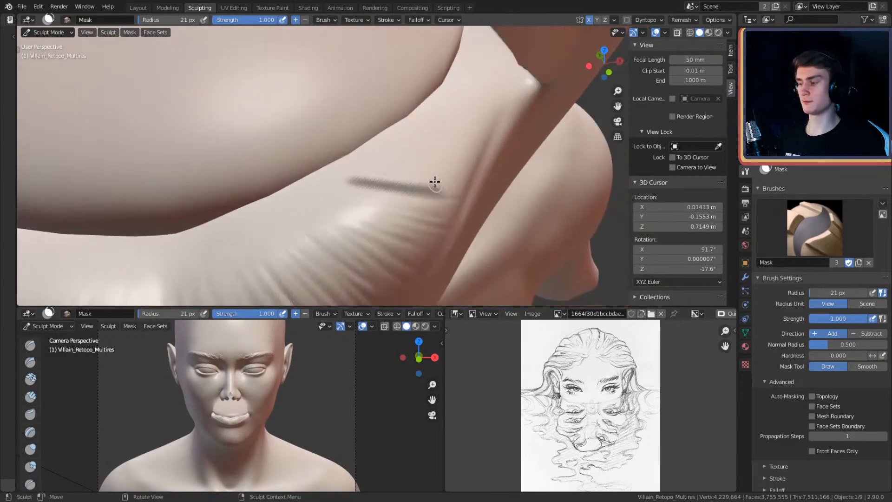
pyautogui.hotkey('ctrl', 'z')
pyautogui.hotkey('shift', 'c')
pyautogui.press('f')
pyautogui.click(405, 182)
pyautogui.moveTo(405, 182)
pyautogui.mouseDown()
pyautogui.moveTo(460, 183)
pyautogui.moveTo(466, 172)
pyautogui.mouseUp()
pyautogui.moveTo(465, 172); pyautogui.dragTo(378, 154, button='middle')
pyautogui.hotkey('shift', 'f')
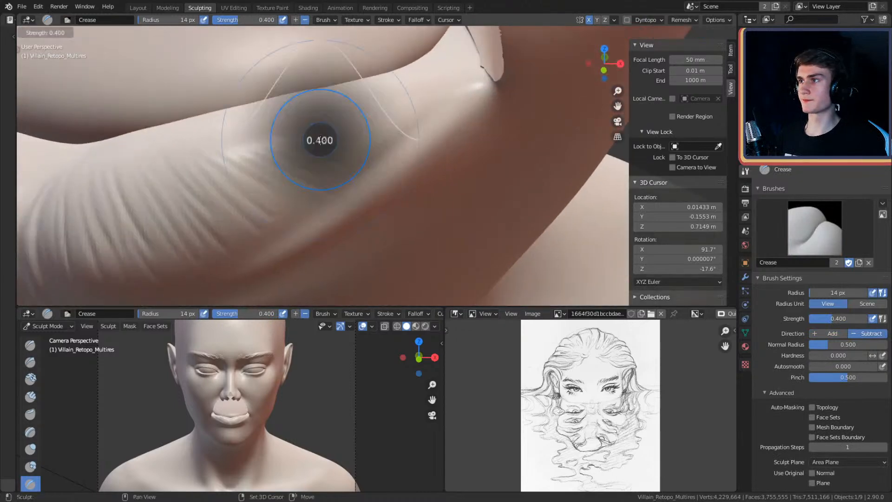
pyautogui.click(270, 126)
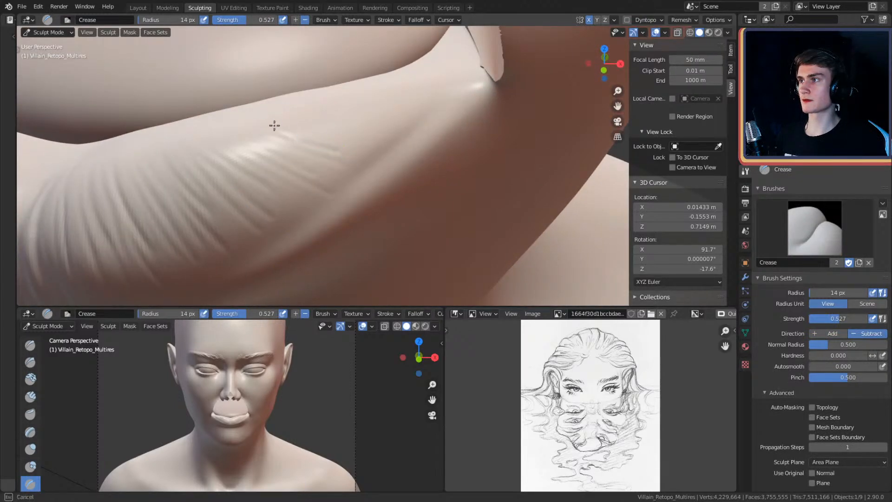
# Step: Carve fine creases along the outer lower lip up to the mouth corner with the Crease brush
pyautogui.moveTo(383, 108)
pyautogui.mouseDown(button='middle')
pyautogui.moveTo(400, 144)
pyautogui.moveTo(381, 159)
pyautogui.mouseUp(button='middle')
pyautogui.moveTo(334, 163)
pyautogui.mouseDown()
pyautogui.moveTo(390, 175)
pyautogui.moveTo(342, 159)
pyautogui.moveTo(397, 160)
pyautogui.mouseUp()
pyautogui.moveTo(398, 161)
pyautogui.mouseDown(button='middle')
pyautogui.moveTo(405, 139)
pyautogui.moveTo(380, 143)
pyautogui.moveTo(401, 124)
pyautogui.moveTo(371, 169)
pyautogui.mouseUp(button='middle')
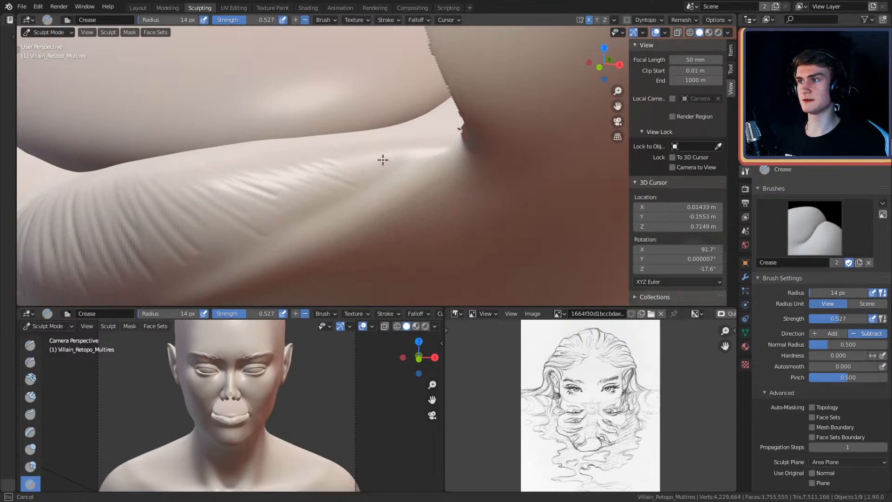
pyautogui.moveTo(414, 169)
pyautogui.mouseDown(button='middle')
pyautogui.moveTo(448, 125)
pyautogui.moveTo(376, 149)
pyautogui.moveTo(323, 149)
pyautogui.mouseUp(button='middle')
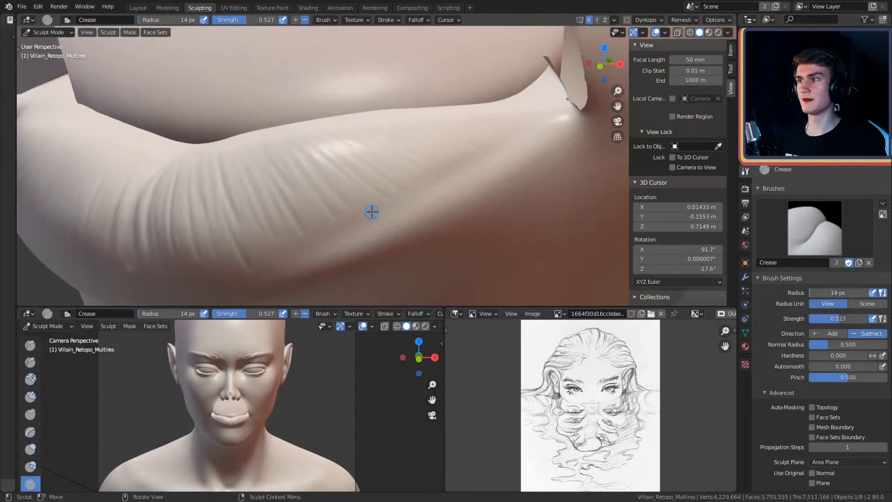
pyautogui.moveTo(394, 173)
pyautogui.mouseDown(button='middle')
pyautogui.moveTo(381, 180)
pyautogui.moveTo(428, 155)
pyautogui.moveTo(359, 120)
pyautogui.mouseUp(button='middle')
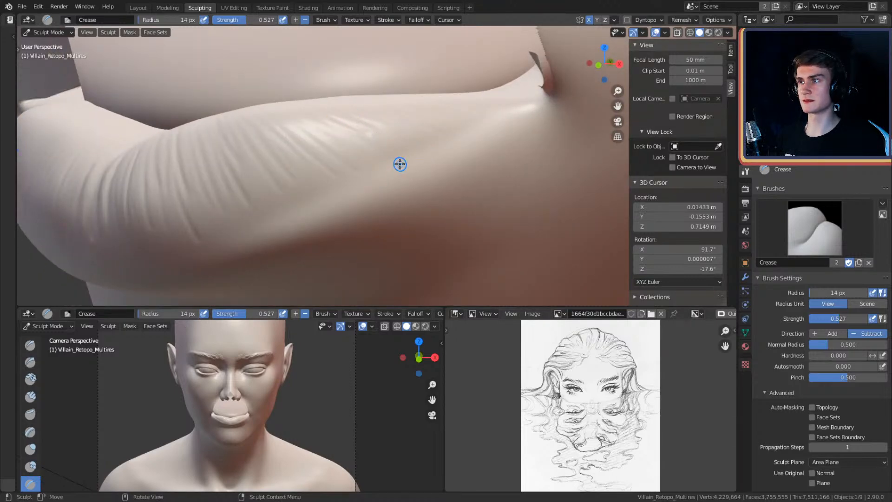
pyautogui.moveTo(396, 153)
pyautogui.keyDown('shift'); pyautogui.mouseDown(button='middle')
pyautogui.moveTo(448, 125)
pyautogui.moveTo(458, 129)
pyautogui.moveTo(395, 159)
pyautogui.mouseUp(button='middle'); pyautogui.keyUp('shift')
pyautogui.keyDown('shift'); pyautogui.moveTo(409, 196); pyautogui.dragTo(423, 97, button='middle'); pyautogui.keyUp('shift')
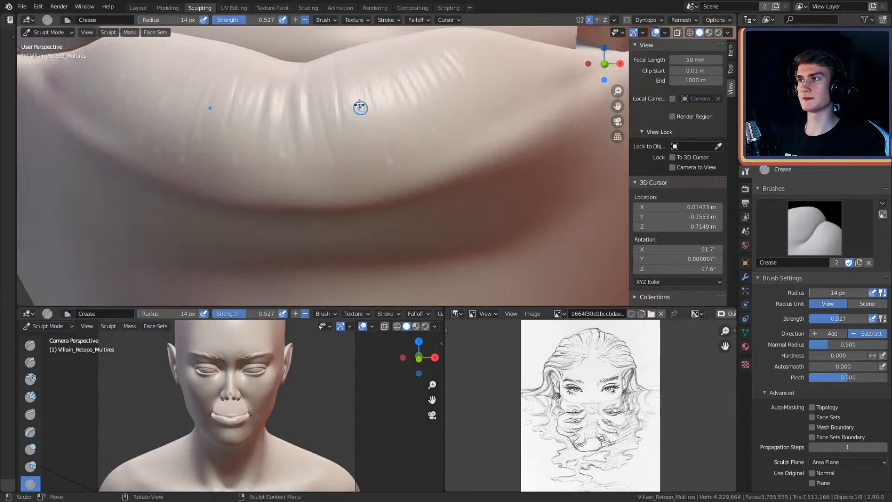
# Step: Set the Crease brush radius to 19 px and deepen the wrinkles at the centre and side of the lower lip
pyautogui.moveTo(367, 180)
pyautogui.keyDown('shift'); pyautogui.mouseDown(button='middle')
pyautogui.moveTo(409, 138)
pyautogui.moveTo(352, 120)
pyautogui.moveTo(318, 158)
pyautogui.mouseUp(button='middle'); pyautogui.keyUp('shift')
pyautogui.moveTo(314, 250); pyautogui.dragTo(314, 252)
pyautogui.moveTo(383, 174); pyautogui.dragTo(384, 170, button='middle')
pyautogui.press('f')
pyautogui.click(380, 175)
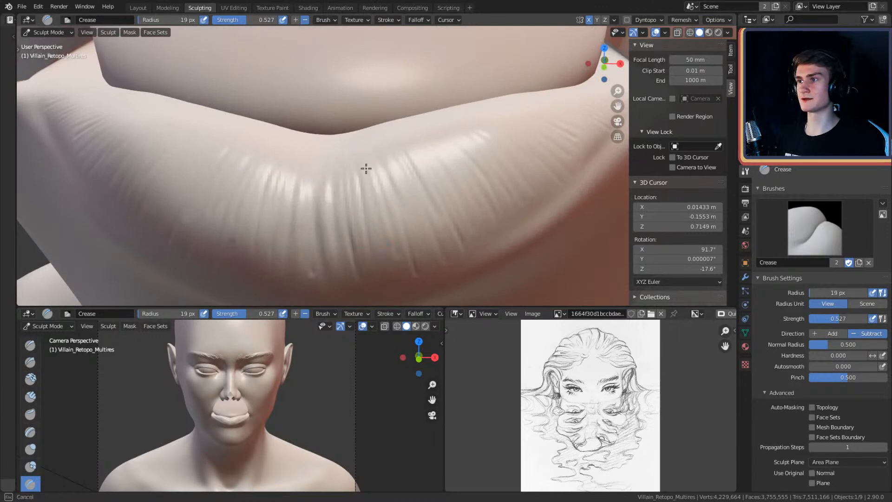
pyautogui.moveTo(398, 179)
pyautogui.keyDown('shift'); pyautogui.mouseDown(button='middle')
pyautogui.moveTo(385, 155)
pyautogui.moveTo(397, 155)
pyautogui.moveTo(385, 181)
pyautogui.mouseUp(button='middle'); pyautogui.keyUp('shift')
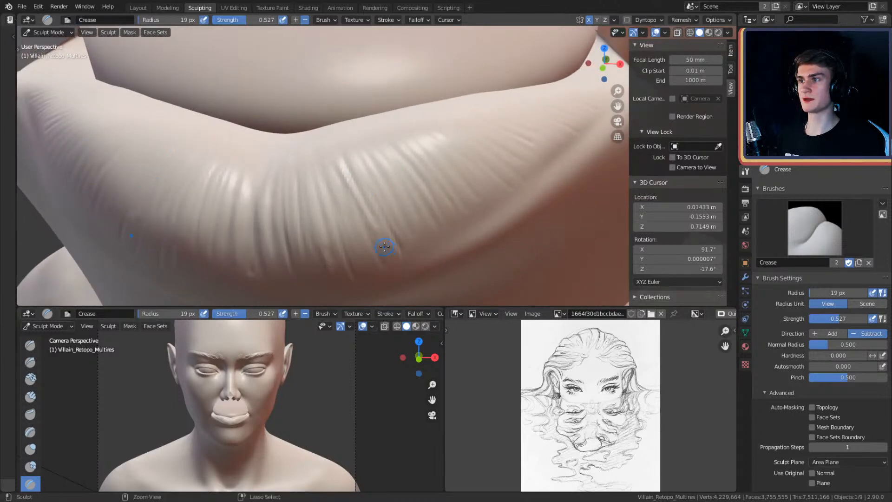
pyautogui.moveTo(411, 181); pyautogui.dragTo(397, 180, button='middle')
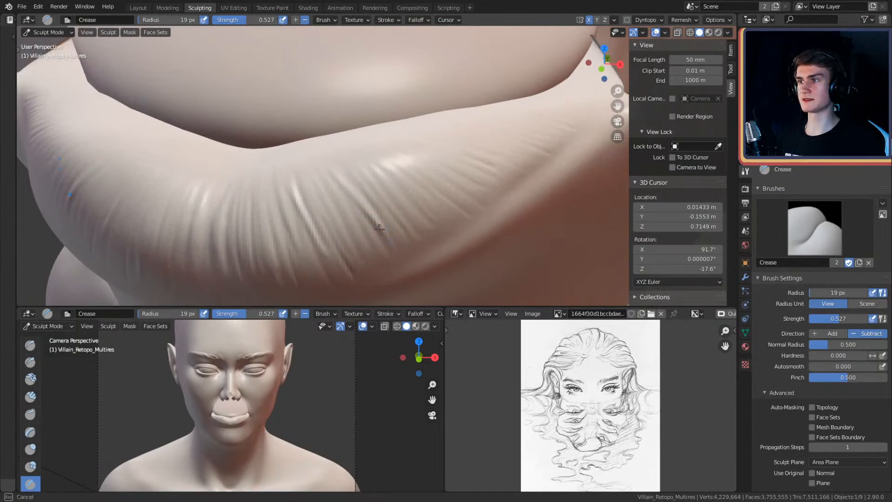
pyautogui.moveTo(326, 164); pyautogui.dragTo(353, 220)
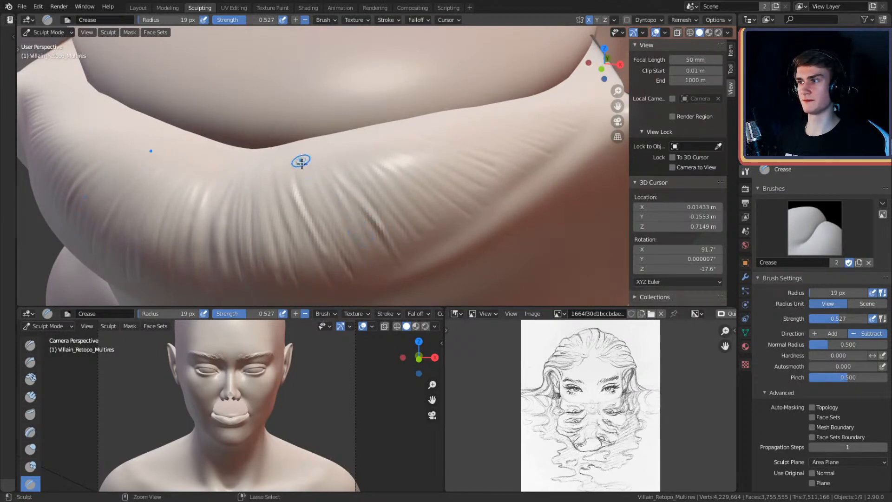
pyautogui.moveTo(403, 179); pyautogui.dragTo(374, 180, button='middle')
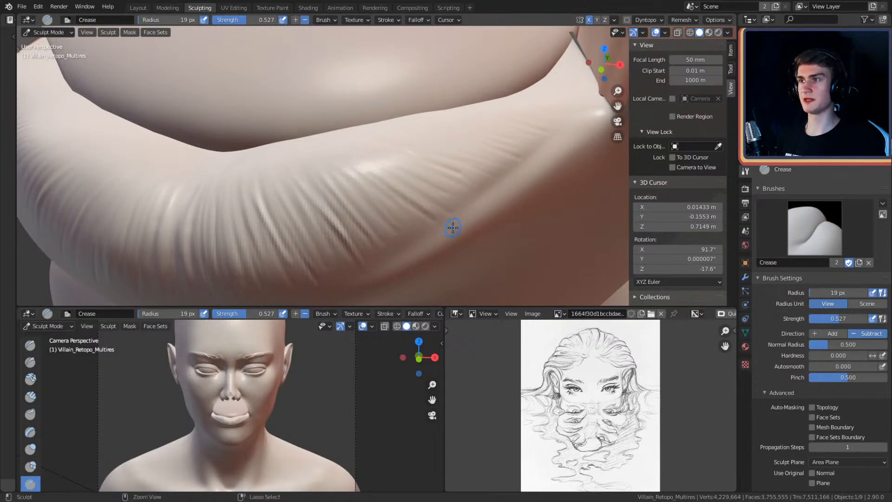
# Step: Set the Crease brush radius to 26 px and add broader slanted creases towards the lower lip's mouth corner
pyautogui.press('f')
pyautogui.click(454, 191)
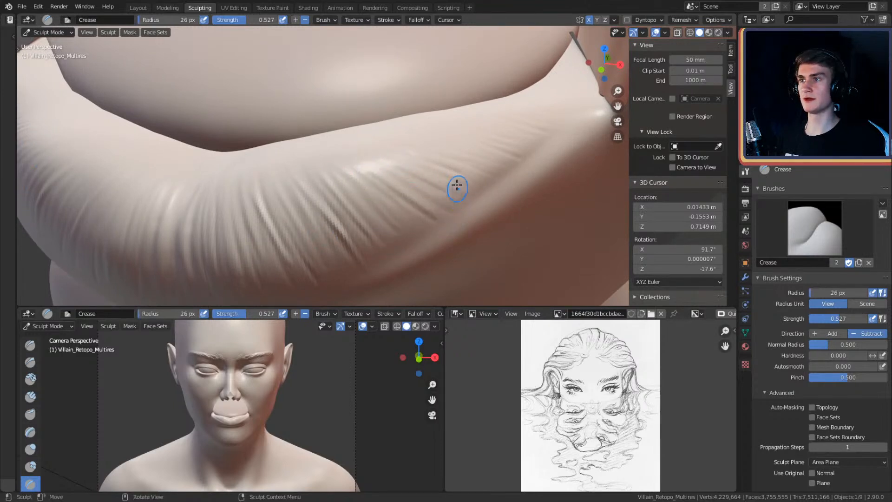
pyautogui.moveTo(462, 175); pyautogui.dragTo(441, 191, button='middle')
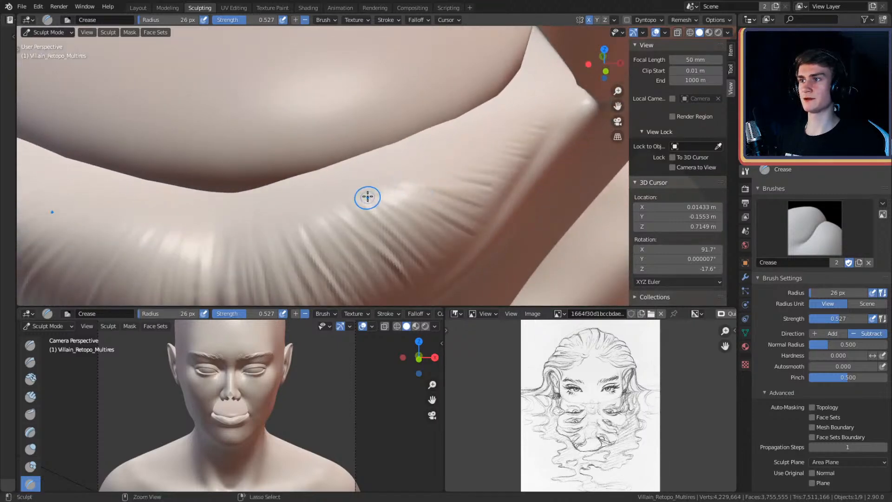
pyautogui.moveTo(367, 239); pyautogui.dragTo(361, 175, button='middle')
pyautogui.moveTo(320, 162); pyautogui.dragTo(422, 199)
pyautogui.moveTo(333, 145); pyautogui.dragTo(446, 181)
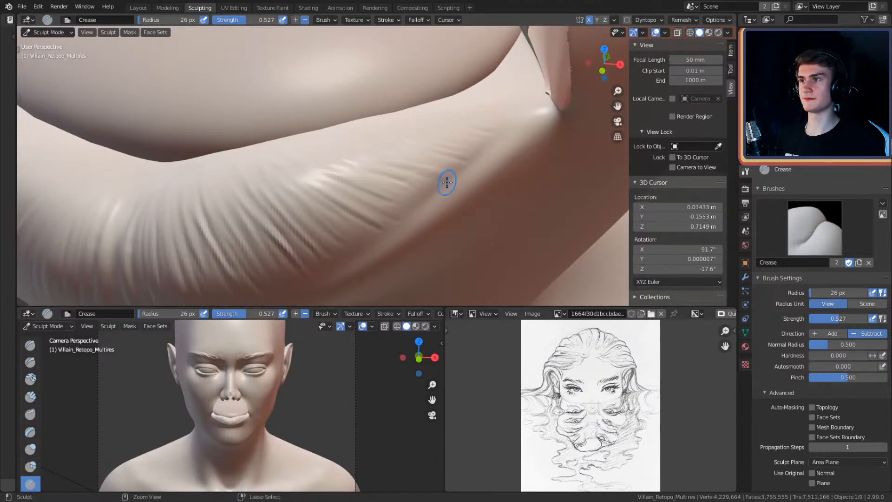
pyautogui.moveTo(459, 168); pyautogui.dragTo(438, 142, button='middle')
# Step: Set the Crease brush radius to 7 px and carve tiny cross cracks along the underside of the lower lip
pyautogui.scroll(10, 437, 143)
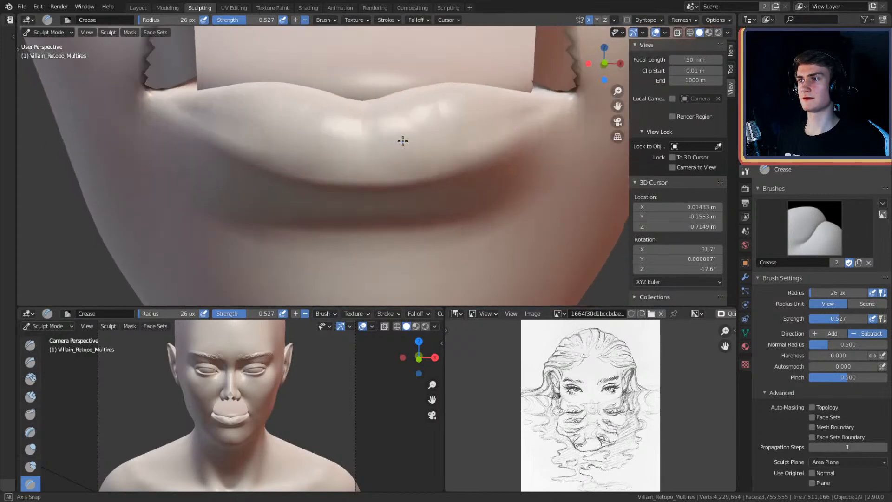
pyautogui.moveTo(385, 144)
pyautogui.keyDown('alt'); pyautogui.mouseDown()
pyautogui.moveTo(389, 134)
pyautogui.moveTo(387, 143)
pyautogui.mouseUp(); pyautogui.keyUp('alt')
pyautogui.press('f')
pyautogui.click(383, 219)
pyautogui.moveTo(383, 219)
pyautogui.keyDown('alt'); pyautogui.mouseDown()
pyautogui.moveTo(369, 200)
pyautogui.moveTo(387, 184)
pyautogui.moveTo(428, 175)
pyautogui.moveTo(382, 190)
pyautogui.mouseUp(); pyautogui.keyUp('alt')
pyautogui.moveTo(383, 190); pyautogui.dragTo(412, 169, button='middle')
pyautogui.moveTo(418, 167)
pyautogui.mouseDown()
pyautogui.moveTo(409, 185)
pyautogui.moveTo(456, 179)
pyautogui.moveTo(404, 194)
pyautogui.moveTo(372, 166)
pyautogui.moveTo(368, 175)
pyautogui.moveTo(401, 186)
pyautogui.moveTo(368, 189)
pyautogui.moveTo(426, 191)
pyautogui.moveTo(370, 189)
pyautogui.moveTo(435, 204)
pyautogui.moveTo(493, 183)
pyautogui.moveTo(497, 169)
pyautogui.mouseUp()
pyautogui.moveTo(497, 169)
pyautogui.mouseDown(button='middle')
pyautogui.moveTo(462, 155)
pyautogui.moveTo(372, 146)
pyautogui.mouseUp(button='middle')
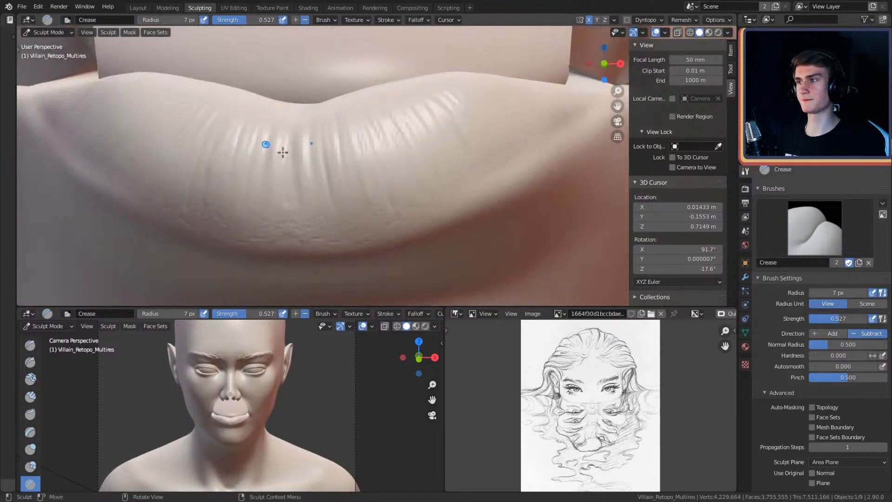
# Step: Add thin 7 px crease lines between the vertical wrinkles at the centre of the lower lip
pyautogui.moveTo(328, 219); pyautogui.dragTo(311, 140)
pyautogui.moveTo(284, 205)
pyautogui.mouseDown()
pyautogui.moveTo(300, 172)
pyautogui.moveTo(346, 241)
pyautogui.moveTo(367, 196)
pyautogui.mouseUp()
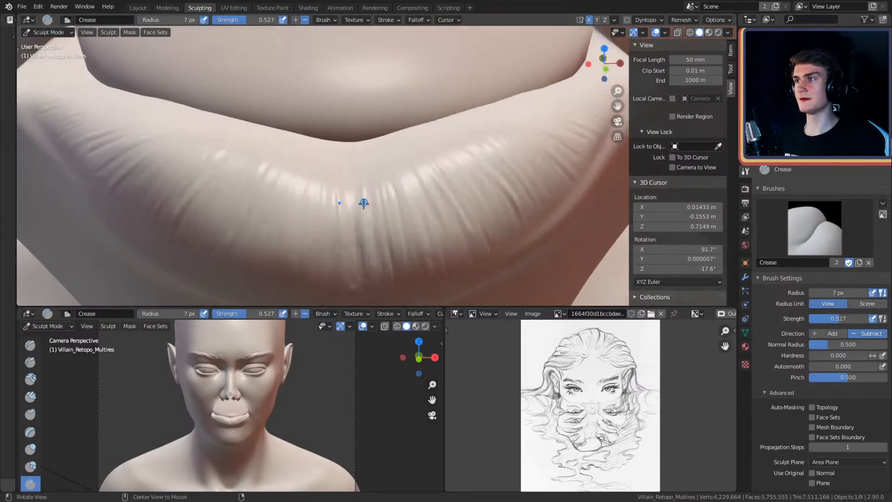
pyautogui.moveTo(347, 162)
pyautogui.keyDown('alt'); pyautogui.mouseDown()
pyautogui.moveTo(399, 185)
pyautogui.moveTo(364, 155)
pyautogui.mouseUp(); pyautogui.keyUp('alt')
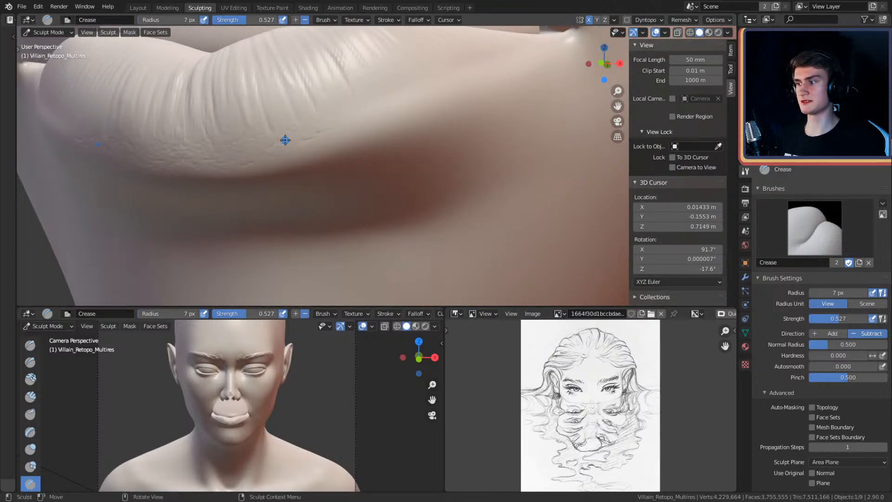
# Step: Carve tiny 7 px cross cracks along the underside of the lower lip, from the centre towards its side
pyautogui.scroll(8, 274, 385)
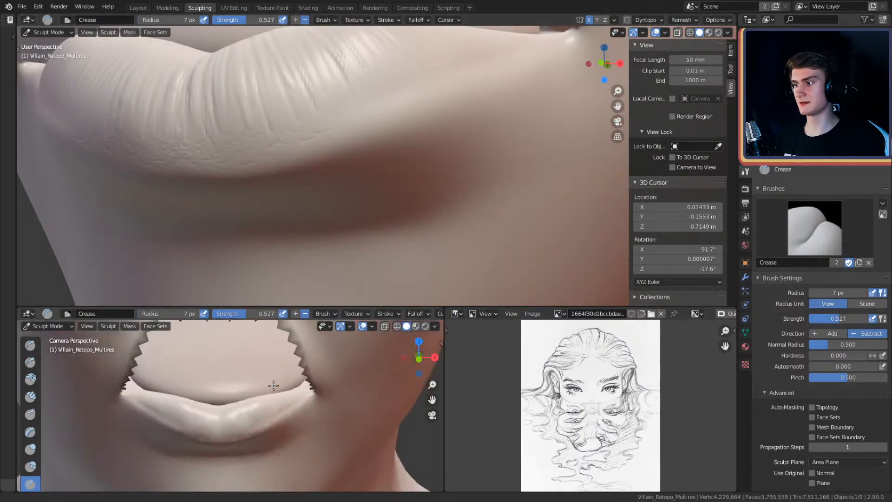
pyautogui.moveTo(354, 179)
pyautogui.mouseDown(button='middle')
pyautogui.moveTo(358, 137)
pyautogui.moveTo(282, 157)
pyautogui.mouseUp(button='middle')
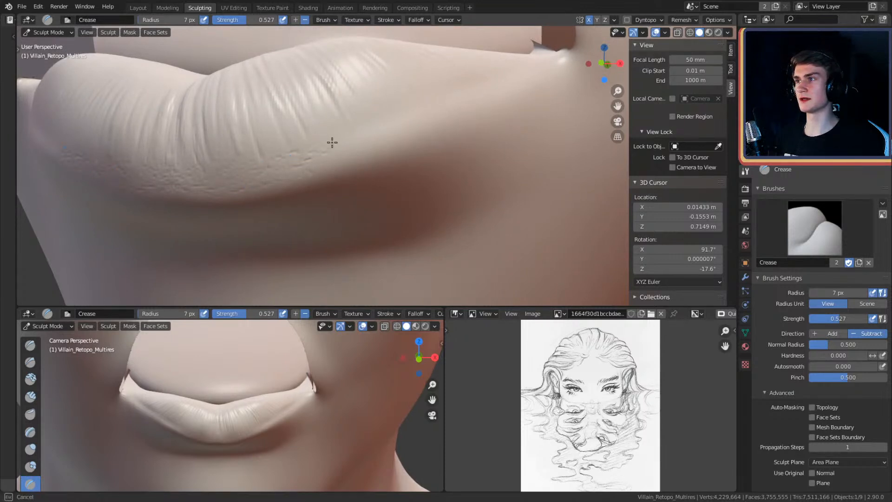
pyautogui.moveTo(319, 164)
pyautogui.mouseDown(button='middle')
pyautogui.moveTo(337, 155)
pyautogui.moveTo(235, 96)
pyautogui.mouseUp(button='middle')
pyautogui.moveTo(289, 159); pyautogui.dragTo(301, 133, button='middle')
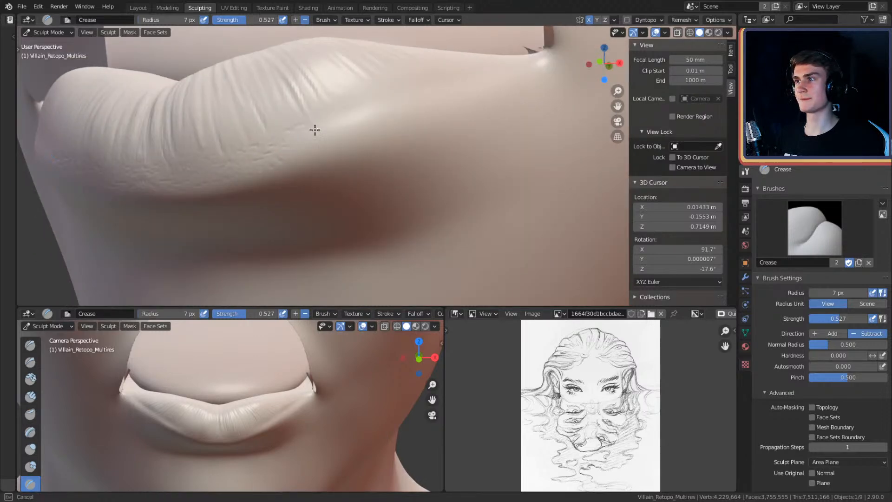
pyautogui.moveTo(312, 139)
pyautogui.keyDown('ctrl'); pyautogui.mouseDown(button='middle')
pyautogui.moveTo(344, 121)
pyautogui.moveTo(398, 159)
pyautogui.moveTo(399, 187)
pyautogui.moveTo(426, 135)
pyautogui.moveTo(404, 126)
pyautogui.mouseUp(button='middle'); pyautogui.keyUp('ctrl')
pyautogui.keyDown('ctrl'); pyautogui.moveTo(400, 214); pyautogui.dragTo(391, 121, button='middle'); pyautogui.keyUp('ctrl')
pyautogui.moveTo(395, 181)
pyautogui.keyDown('ctrl'); pyautogui.mouseDown(button='middle')
pyautogui.moveTo(399, 144)
pyautogui.moveTo(386, 147)
pyautogui.mouseUp(button='middle'); pyautogui.keyUp('ctrl')
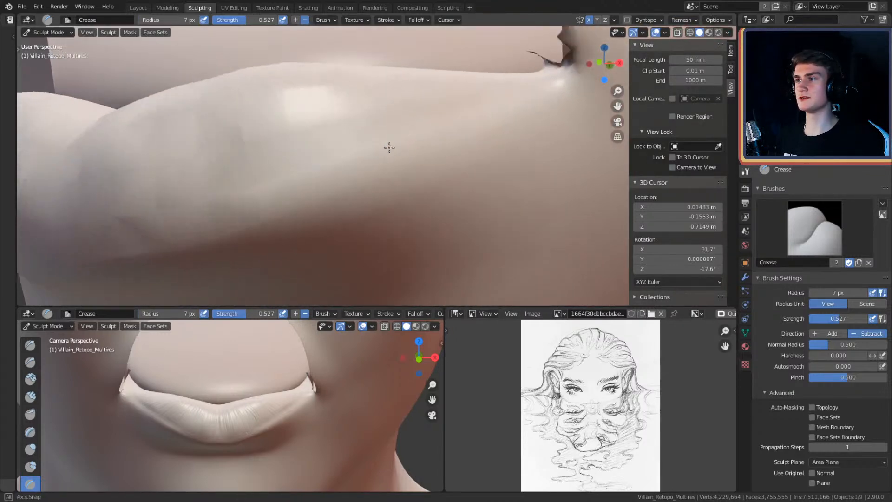
pyautogui.moveTo(250, 199)
pyautogui.mouseDown()
pyautogui.moveTo(295, 177)
pyautogui.moveTo(272, 180)
pyautogui.mouseUp()
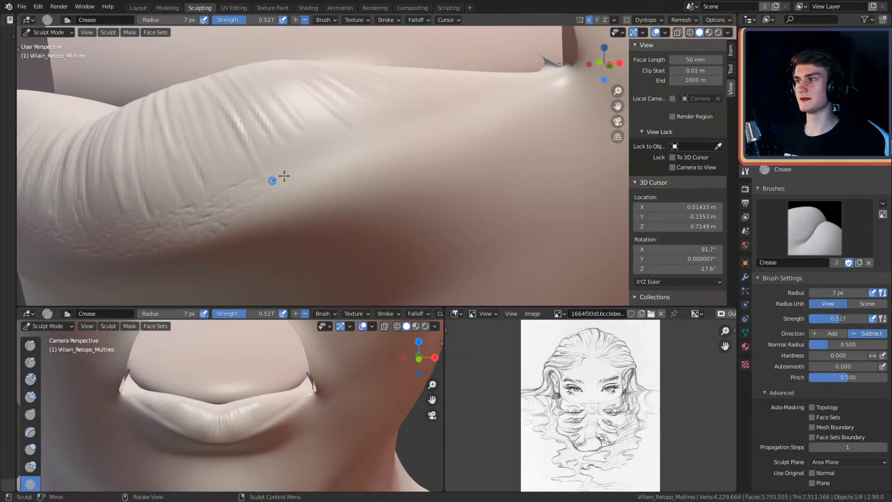
pyautogui.moveTo(327, 178); pyautogui.dragTo(269, 201, button='middle')
pyautogui.moveTo(259, 201); pyautogui.dragTo(264, 221)
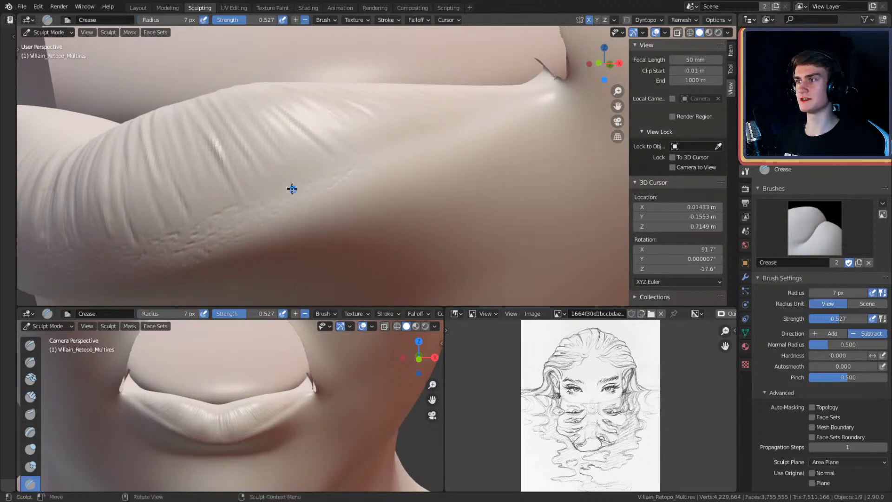
# Step: Add fine 7 px crease lines between the lower ends of the wrinkles on the side of the lower lip
pyautogui.moveTo(271, 193); pyautogui.dragTo(402, 193, button='middle')
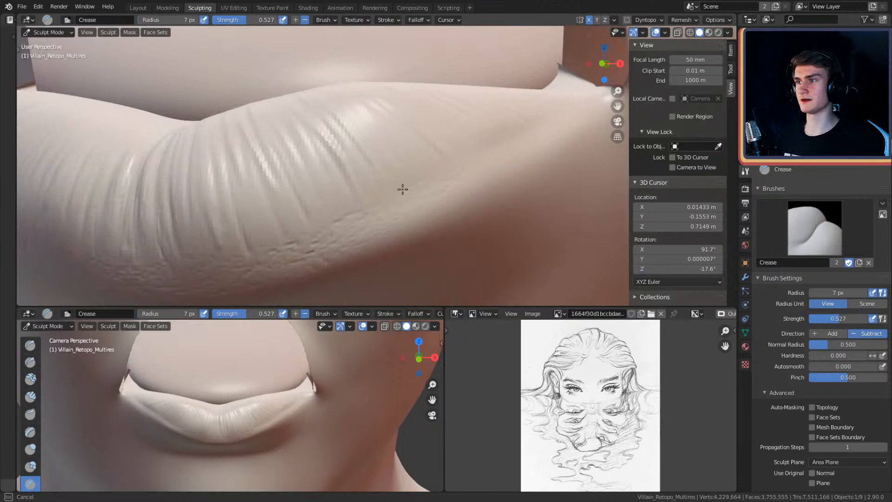
pyautogui.moveTo(333, 211); pyautogui.dragTo(345, 215)
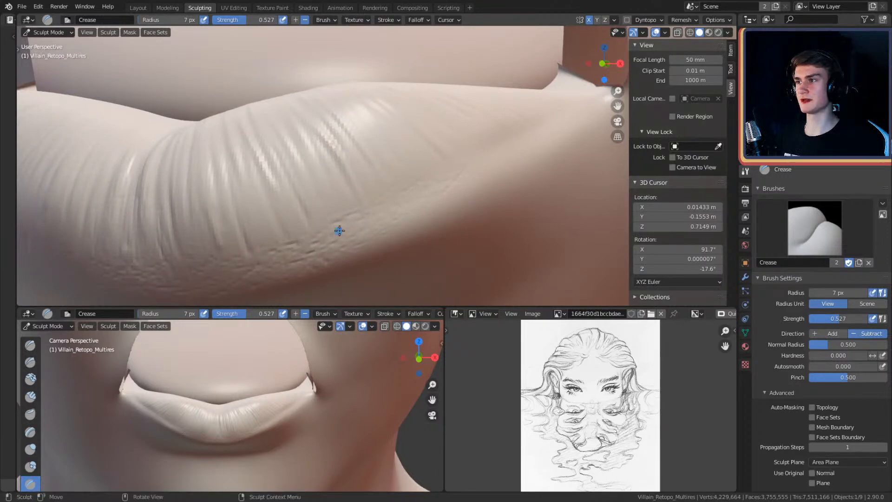
pyautogui.moveTo(290, 205); pyautogui.dragTo(295, 235)
pyautogui.moveTo(291, 217)
pyautogui.mouseDown()
pyautogui.moveTo(258, 235)
pyautogui.moveTo(255, 201)
pyautogui.mouseUp()
pyautogui.moveTo(266, 206); pyautogui.dragTo(334, 199, button='middle')
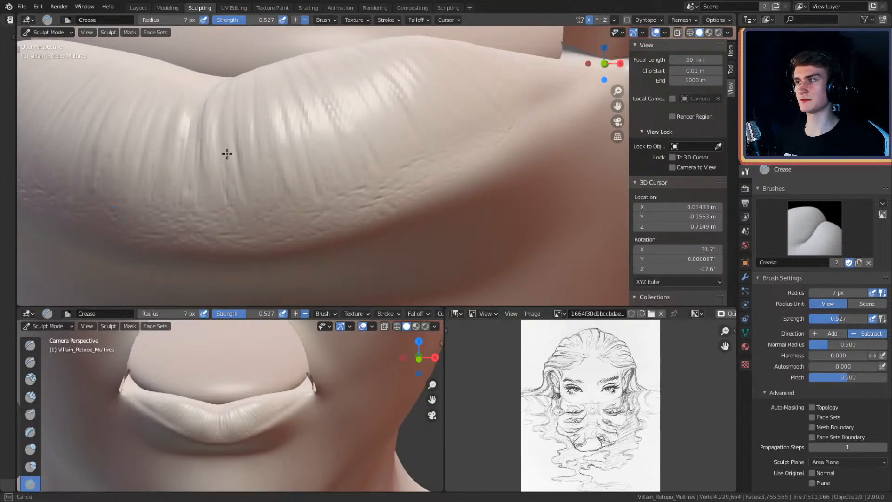
# Step: Extend the tiny 7 px cracks along the lower lip's bottom edge towards the mouth corner
pyautogui.moveTo(285, 158); pyautogui.dragTo(308, 204, button='middle')
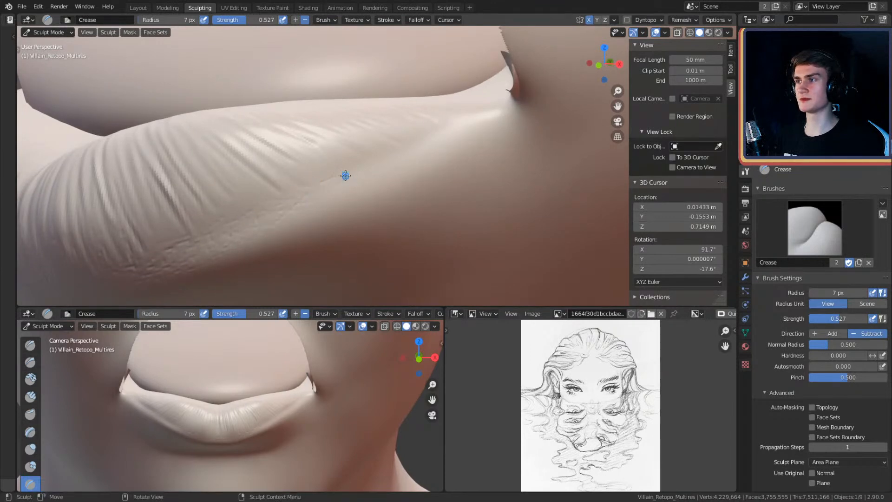
pyautogui.moveTo(320, 185)
pyautogui.mouseDown(button='middle')
pyautogui.moveTo(371, 159)
pyautogui.moveTo(336, 194)
pyautogui.mouseUp(button='middle')
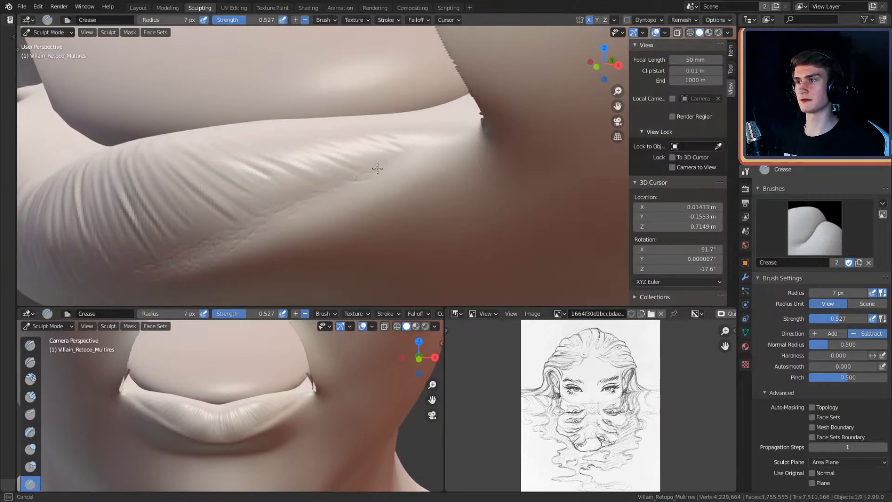
pyautogui.moveTo(319, 199); pyautogui.dragTo(312, 202)
pyautogui.moveTo(293, 208)
pyautogui.mouseDown()
pyautogui.moveTo(275, 216)
pyautogui.moveTo(281, 225)
pyautogui.moveTo(233, 193)
pyautogui.moveTo(260, 192)
pyautogui.moveTo(263, 173)
pyautogui.moveTo(283, 195)
pyautogui.mouseUp()
pyautogui.moveTo(351, 172)
pyautogui.mouseDown(button='middle')
pyautogui.moveTo(366, 159)
pyautogui.moveTo(330, 179)
pyautogui.mouseUp(button='middle')
pyautogui.moveTo(316, 174); pyautogui.dragTo(272, 150)
pyautogui.moveTo(312, 182); pyautogui.dragTo(275, 155)
pyautogui.moveTo(320, 197)
pyautogui.mouseDown()
pyautogui.moveTo(258, 169)
pyautogui.moveTo(262, 181)
pyautogui.moveTo(242, 199)
pyautogui.moveTo(220, 196)
pyautogui.mouseUp()
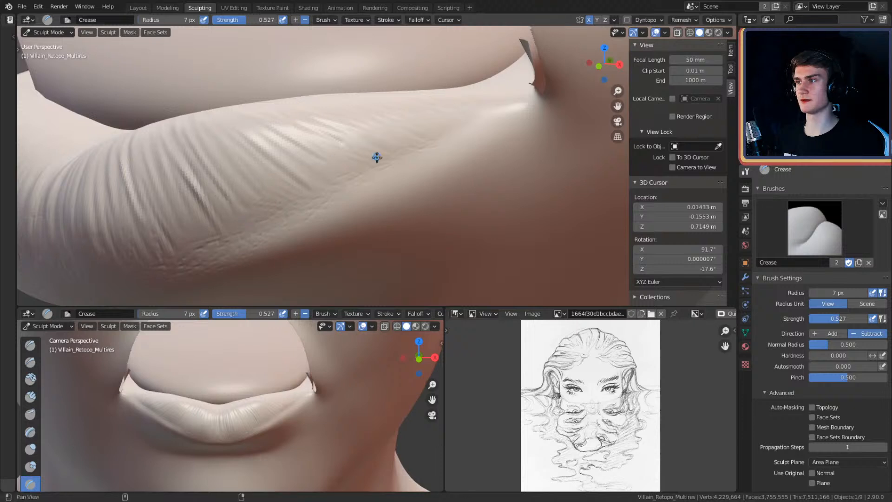
# Step: Carve small 7 px creases into the narrow end of the lower lip right beside the mouth corner
pyautogui.keyDown('shift'); pyautogui.moveTo(372, 155); pyautogui.dragTo(353, 173, button='middle'); pyautogui.keyUp('shift')
pyautogui.moveTo(354, 174); pyautogui.dragTo(339, 175, button='middle')
pyautogui.moveTo(349, 166); pyautogui.dragTo(330, 175)
pyautogui.moveTo(366, 166); pyautogui.dragTo(365, 165)
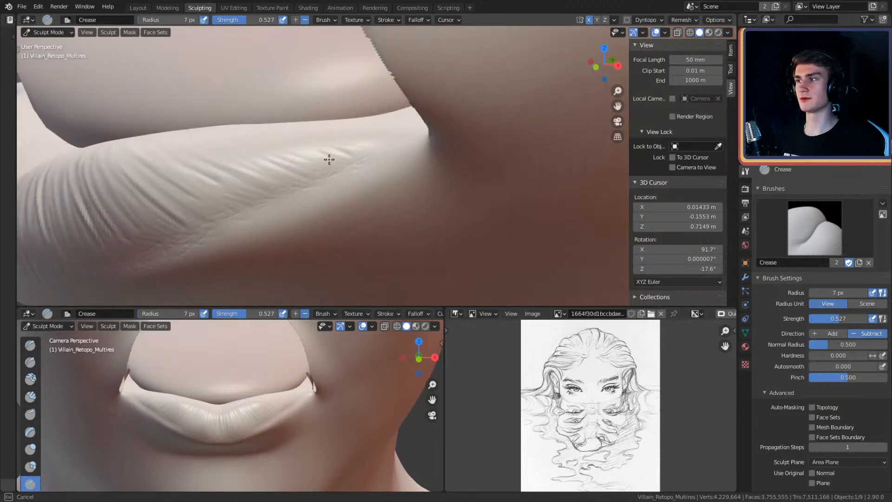
pyautogui.moveTo(415, 137); pyautogui.dragTo(414, 139)
pyautogui.keyDown('alt'); pyautogui.moveTo(408, 142); pyautogui.dragTo(485, 153); pyautogui.keyUp('alt')
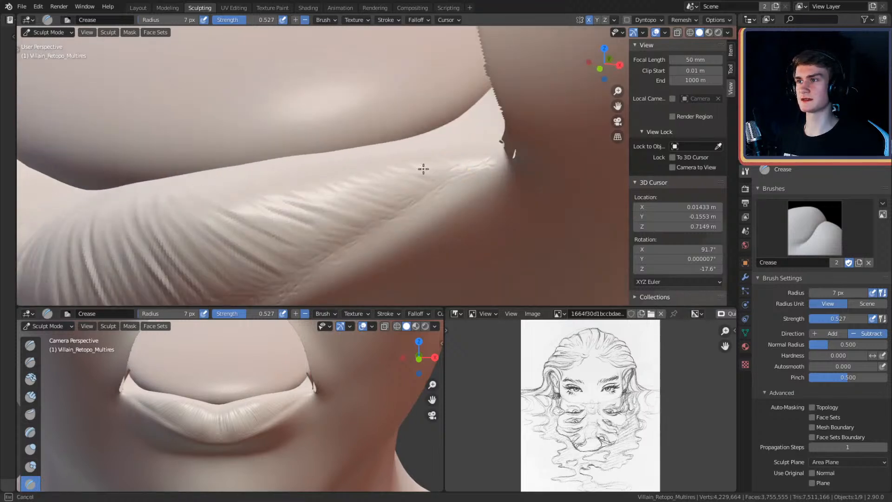
pyautogui.moveTo(368, 183)
pyautogui.mouseDown()
pyautogui.moveTo(379, 194)
pyautogui.moveTo(413, 197)
pyautogui.moveTo(394, 211)
pyautogui.moveTo(348, 203)
pyautogui.moveTo(375, 220)
pyautogui.mouseUp()
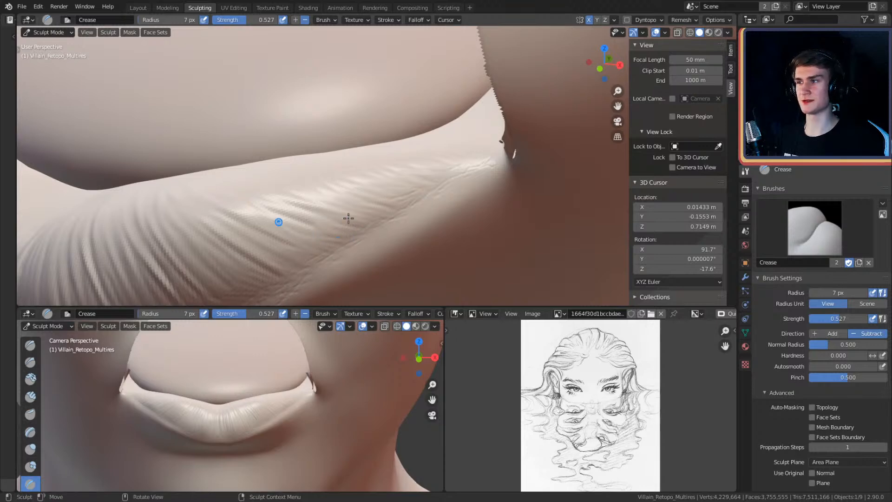
# Step: Check the whole lower lip, then refine the 7 px cracks along its border near the mouth corner
pyautogui.scroll(3, 424, 152)
pyautogui.scroll(-4, 424, 152)
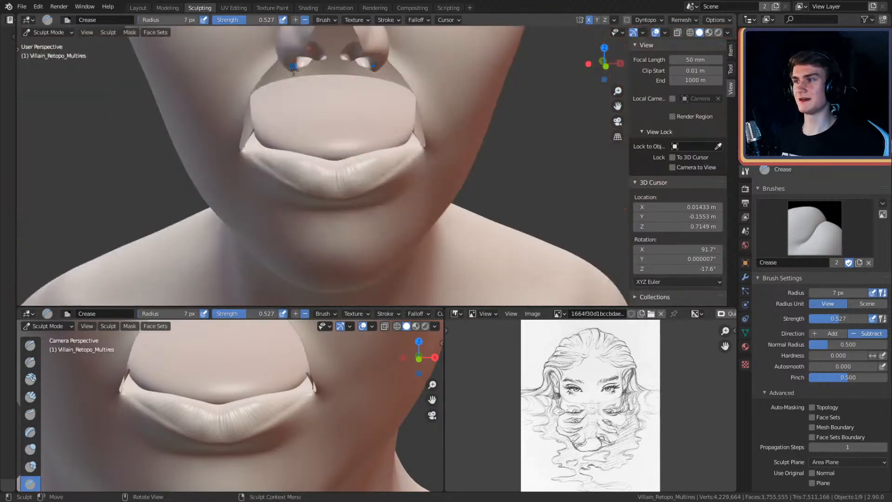
pyautogui.scroll(2, 402, 140)
pyautogui.keyDown('ctrl'); pyautogui.keyDown('alt'); pyautogui.moveTo(377, 154); pyautogui.dragTo(420, 121); pyautogui.keyUp('alt'); pyautogui.keyUp('ctrl')
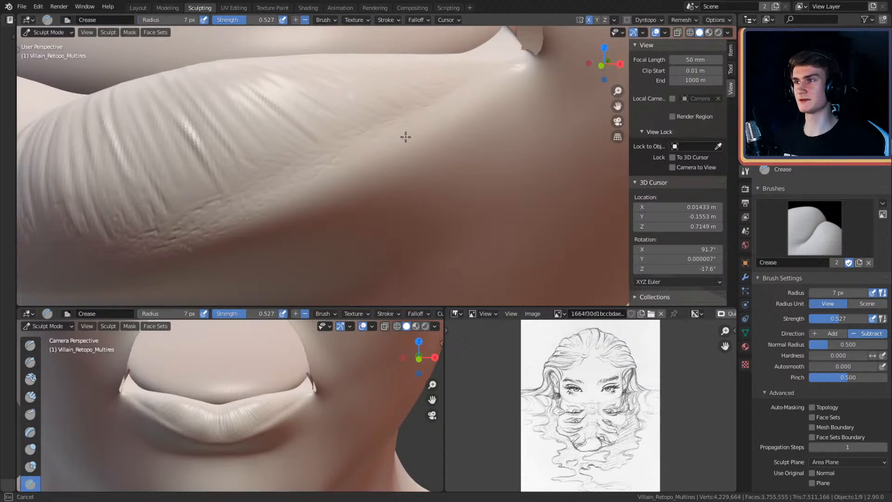
pyautogui.keyDown('alt'); pyautogui.moveTo(388, 140); pyautogui.dragTo(373, 162); pyautogui.keyUp('alt')
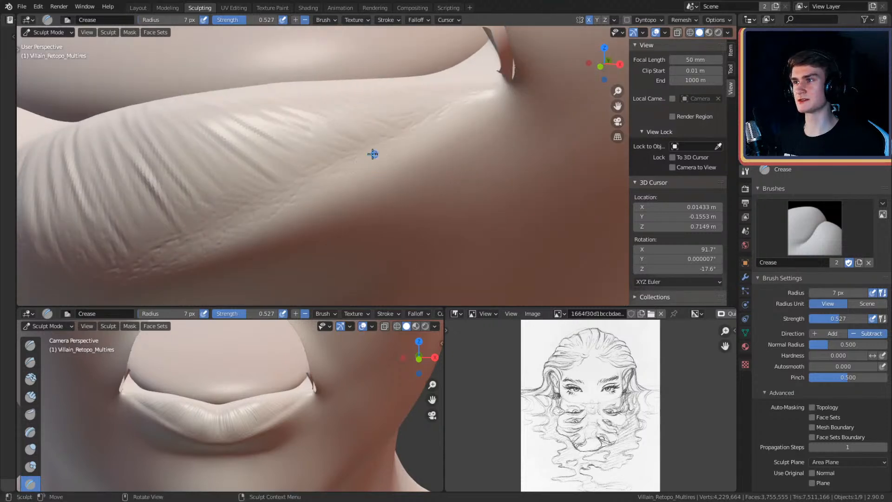
pyautogui.moveTo(449, 123)
pyautogui.keyDown('alt'); pyautogui.mouseDown()
pyautogui.moveTo(387, 160)
pyautogui.moveTo(405, 142)
pyautogui.mouseUp(); pyautogui.keyUp('alt')
pyautogui.moveTo(412, 137); pyautogui.dragTo(449, 114)
pyautogui.keyDown('ctrl'); pyautogui.keyDown('alt'); pyautogui.moveTo(453, 76); pyautogui.dragTo(463, 128); pyautogui.keyUp('alt'); pyautogui.keyUp('ctrl')
pyautogui.keyDown('alt'); pyautogui.moveTo(395, 161); pyautogui.dragTo(416, 142); pyautogui.keyUp('alt')
pyautogui.keyDown('ctrl'); pyautogui.keyDown('alt'); pyautogui.moveTo(416, 144); pyautogui.dragTo(392, 152); pyautogui.keyUp('alt'); pyautogui.keyUp('ctrl')
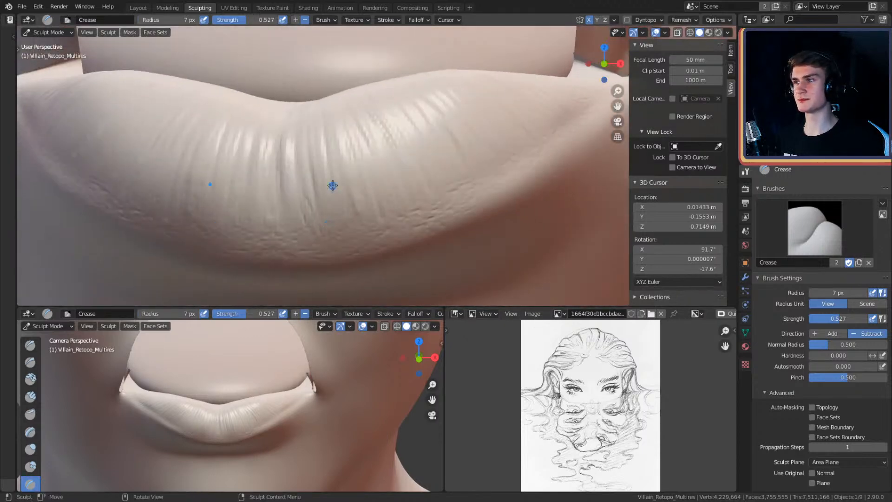
# Step: Set the Crease brush radius to 34 px and deepen the vertical wrinkles at the centre of the lower lip
pyautogui.moveTo(336, 214)
pyautogui.keyDown('alt'); pyautogui.mouseDown()
pyautogui.moveTo(389, 145)
pyautogui.moveTo(396, 108)
pyautogui.moveTo(391, 134)
pyautogui.mouseUp(); pyautogui.keyUp('alt')
pyautogui.press('f')
pyautogui.click(367, 151)
pyautogui.press('f')
pyautogui.click(351, 127)
pyautogui.moveTo(348, 102); pyautogui.dragTo(355, 231)
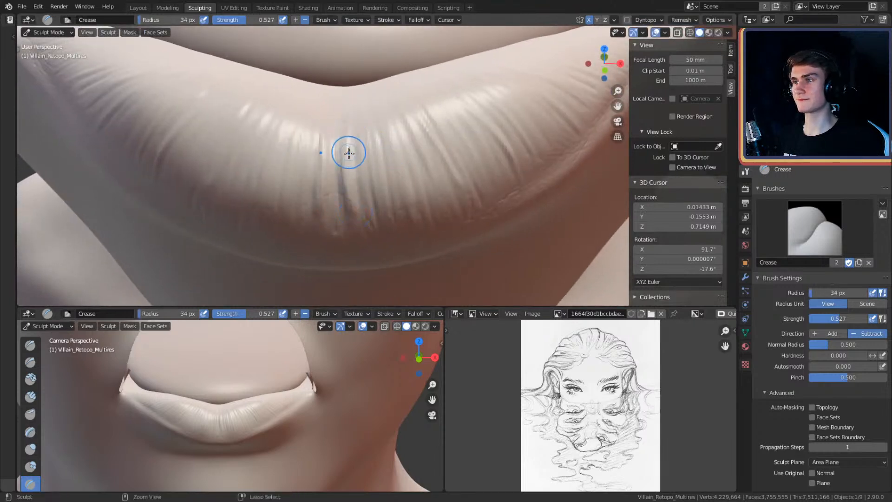
# Step: Set the Crease brush radius to 21 px and carve sharper wrinkles just beside the lower lip's centre
pyautogui.press('f')
pyautogui.click(420, 183)
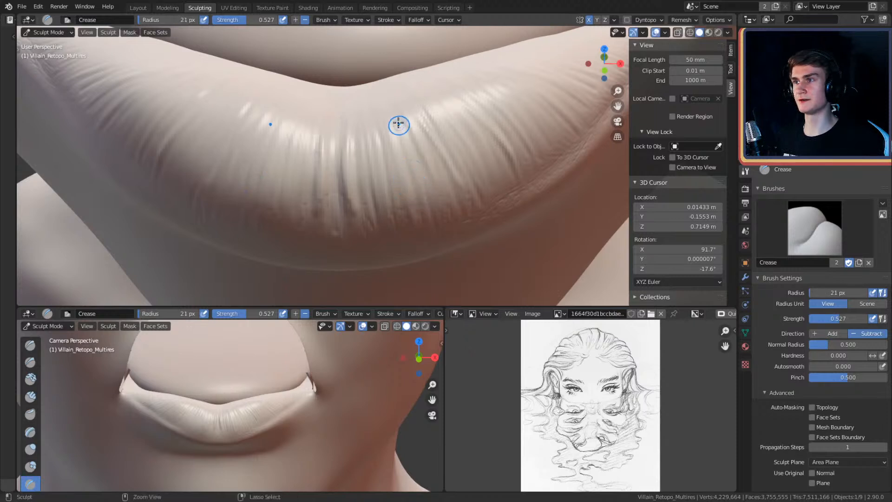
pyautogui.moveTo(393, 119); pyautogui.dragTo(404, 128)
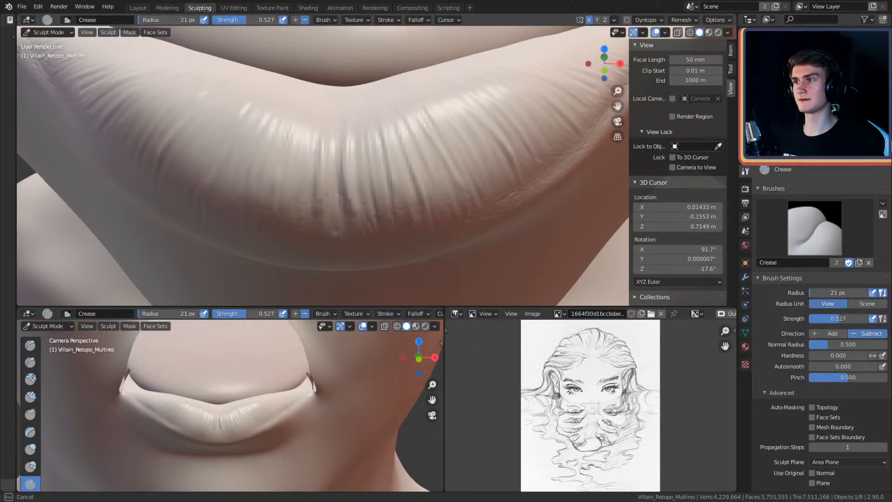
# Step: Set the Crease brush radius to 19 px and carve long, deep slanted wrinkles across the side of the lower lip
pyautogui.press('f')
pyautogui.click(367, 190)
pyautogui.press('f')
pyautogui.click(362, 167)
pyautogui.moveTo(364, 126)
pyautogui.mouseDown()
pyautogui.moveTo(375, 202)
pyautogui.moveTo(366, 134)
pyautogui.mouseUp()
pyautogui.moveTo(401, 132); pyautogui.dragTo(385, 156, button='middle')
pyautogui.moveTo(333, 140)
pyautogui.mouseDown()
pyautogui.moveTo(389, 228)
pyautogui.moveTo(373, 197)
pyautogui.moveTo(384, 217)
pyautogui.mouseUp()
pyautogui.moveTo(332, 141)
pyautogui.mouseDown()
pyautogui.moveTo(329, 133)
pyautogui.moveTo(379, 205)
pyautogui.mouseUp()
pyautogui.moveTo(433, 152); pyautogui.dragTo(383, 148, button='middle')
pyautogui.press('[')
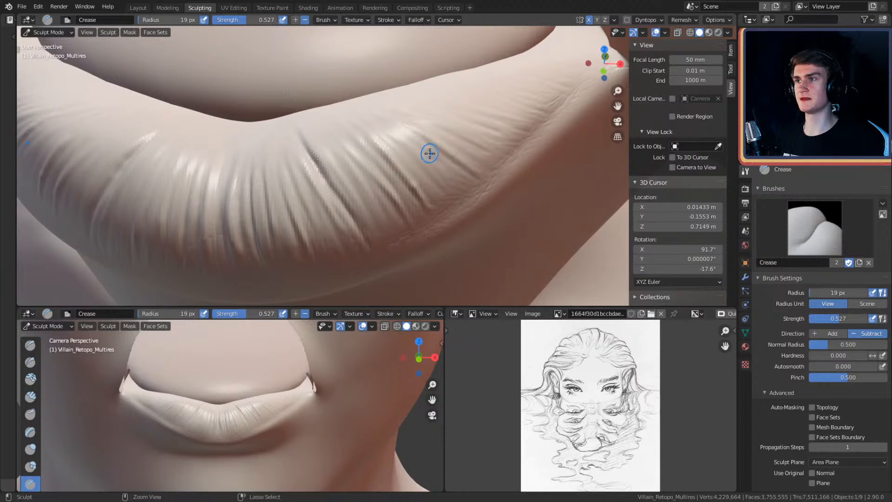
# Step: Add 19 px slanted creases on the upper side of the lower lip, working from the mouth corner towards the centre
pyautogui.moveTo(409, 148)
pyautogui.mouseDown(button='middle')
pyautogui.moveTo(426, 149)
pyautogui.moveTo(408, 174)
pyautogui.mouseUp(button='middle')
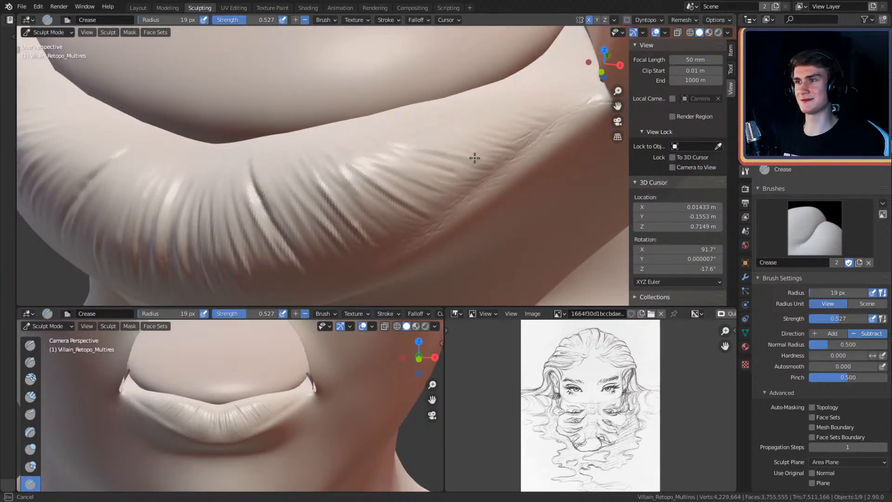
pyautogui.moveTo(464, 124); pyautogui.dragTo(488, 144, button='middle')
pyautogui.moveTo(447, 168); pyautogui.dragTo(519, 181)
pyautogui.moveTo(422, 181); pyautogui.dragTo(490, 199)
pyautogui.moveTo(416, 192)
pyautogui.mouseDown(button='middle')
pyautogui.moveTo(468, 173)
pyautogui.moveTo(440, 195)
pyautogui.mouseUp(button='middle')
pyautogui.moveTo(422, 180); pyautogui.dragTo(475, 194)
pyautogui.moveTo(395, 172); pyautogui.dragTo(424, 202)
pyautogui.moveTo(373, 164)
pyautogui.mouseDown()
pyautogui.moveTo(409, 203)
pyautogui.moveTo(402, 209)
pyautogui.moveTo(372, 191)
pyautogui.moveTo(380, 197)
pyautogui.mouseUp()
pyautogui.moveTo(348, 164); pyautogui.dragTo(350, 164)
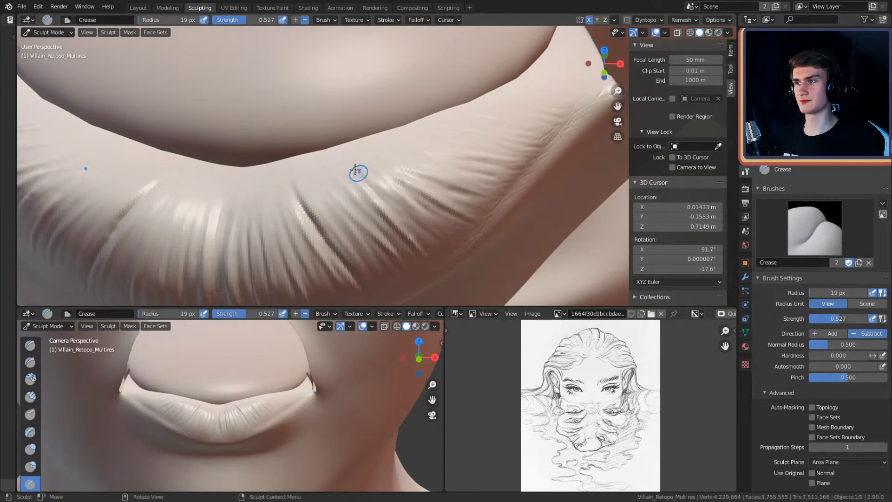
pyautogui.moveTo(350, 165); pyautogui.dragTo(397, 173, button='middle')
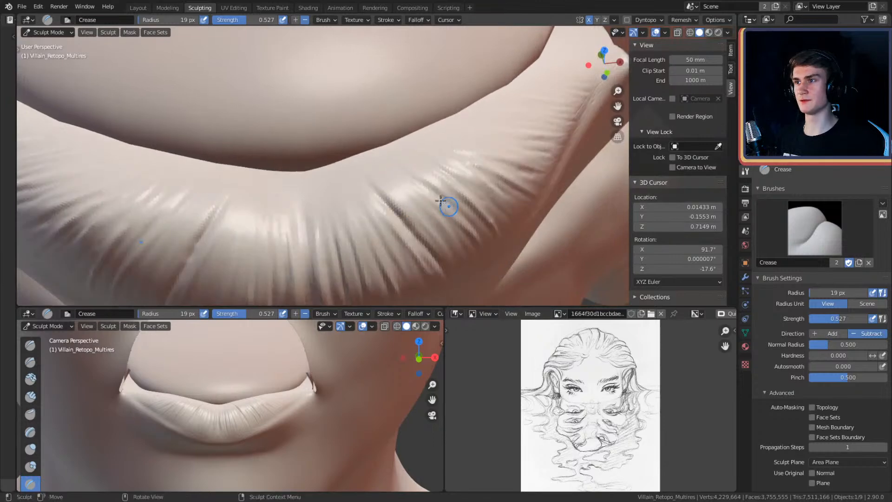
pyautogui.moveTo(474, 171)
pyautogui.mouseDown(button='middle')
pyautogui.moveTo(442, 183)
pyautogui.moveTo(431, 177)
pyautogui.moveTo(440, 137)
pyautogui.moveTo(468, 93)
pyautogui.moveTo(462, 141)
pyautogui.moveTo(409, 175)
pyautogui.moveTo(408, 113)
pyautogui.moveTo(426, 149)
pyautogui.moveTo(405, 120)
pyautogui.mouseUp(button='middle')
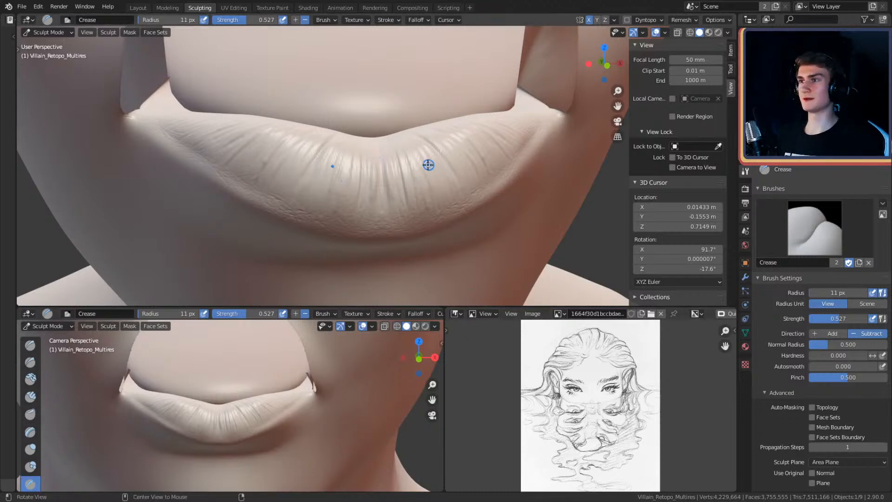
# Step: Carve narrower vertical creases near the middle of the lower lip with a Crease brush radius of about 12 px
pyautogui.scroll(3, 348, 193)
pyautogui.moveTo(344, 177); pyautogui.dragTo(353, 226)
pyautogui.moveTo(341, 150)
pyautogui.mouseDown()
pyautogui.moveTo(343, 240)
pyautogui.moveTo(344, 160)
pyautogui.moveTo(328, 225)
pyautogui.moveTo(327, 115)
pyautogui.moveTo(326, 182)
pyautogui.mouseUp()
pyautogui.moveTo(344, 193)
pyautogui.mouseDown(button='middle')
pyautogui.moveTo(355, 148)
pyautogui.moveTo(336, 233)
pyautogui.mouseUp(button='middle')
pyautogui.moveTo(314, 227); pyautogui.dragTo(314, 160)
pyautogui.moveTo(314, 253); pyautogui.dragTo(311, 153)
pyautogui.moveTo(310, 154)
pyautogui.mouseDown(button='middle')
pyautogui.moveTo(331, 156)
pyautogui.moveTo(355, 199)
pyautogui.mouseUp(button='middle')
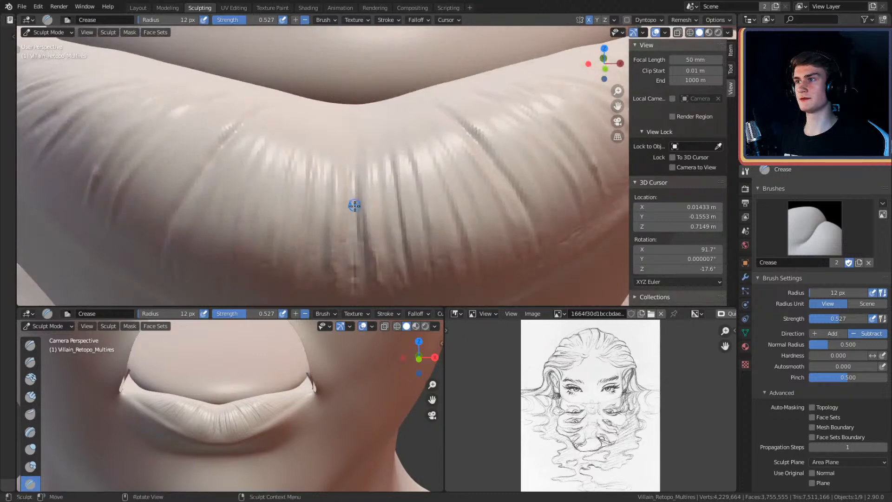
# Step: Deepen the central groove and add 12 px vertical creases running over the middle of the lower lip
pyautogui.moveTo(352, 138); pyautogui.dragTo(358, 267)
pyautogui.moveTo(363, 195)
pyautogui.mouseDown(button='middle')
pyautogui.moveTo(382, 186)
pyautogui.moveTo(378, 258)
pyautogui.moveTo(380, 172)
pyautogui.moveTo(373, 209)
pyautogui.mouseUp(button='middle')
pyautogui.moveTo(358, 189); pyautogui.dragTo(362, 253)
pyautogui.moveTo(357, 184); pyautogui.dragTo(362, 263)
pyautogui.moveTo(360, 220); pyautogui.dragTo(370, 271)
pyautogui.moveTo(370, 184); pyautogui.dragTo(379, 242)
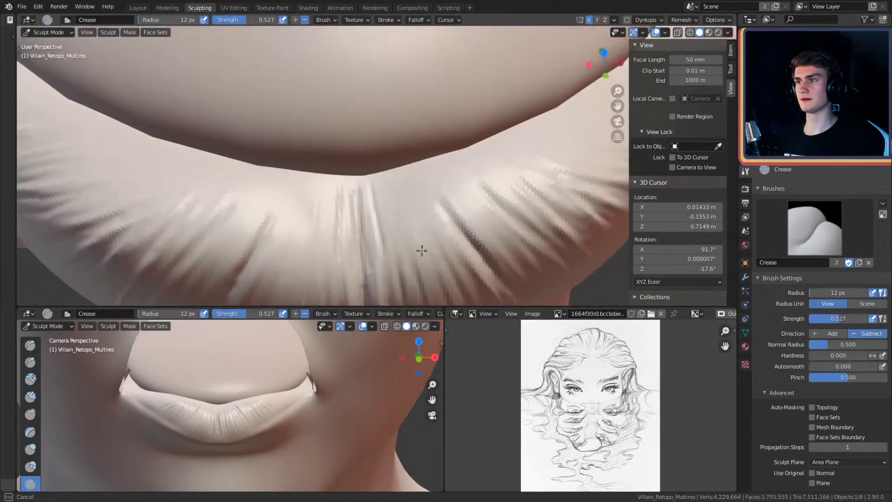
# Step: Reveal the hidden upper lip area, invert the mask and run Hide Masked to isolate the upper lip for sculpting from below
pyautogui.scroll(-5, 418, 244)
pyautogui.moveTo(430, 158); pyautogui.dragTo(445, 163, button='middle')
pyautogui.keyDown('alt'); pyautogui.keyDown('shift'); pyautogui.moveTo(456, 131); pyautogui.dragTo(440, 191); pyautogui.keyUp('shift'); pyautogui.keyUp('alt')
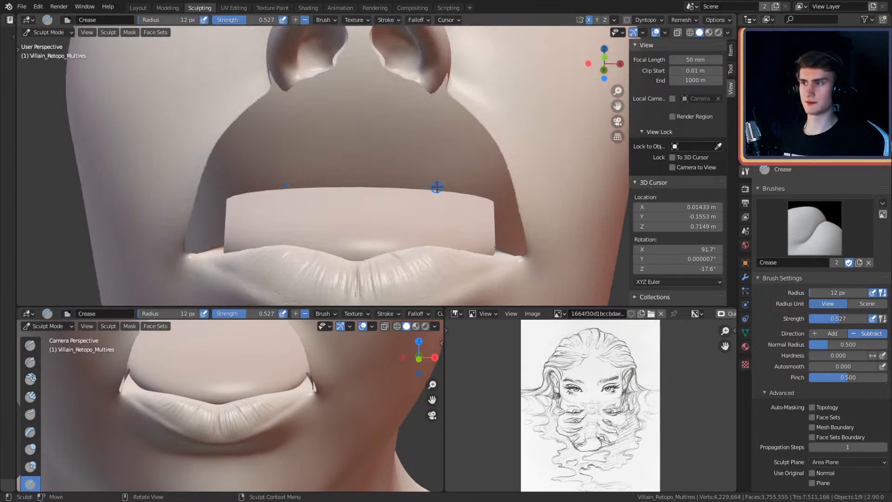
pyautogui.hotkey('alt', 'h')
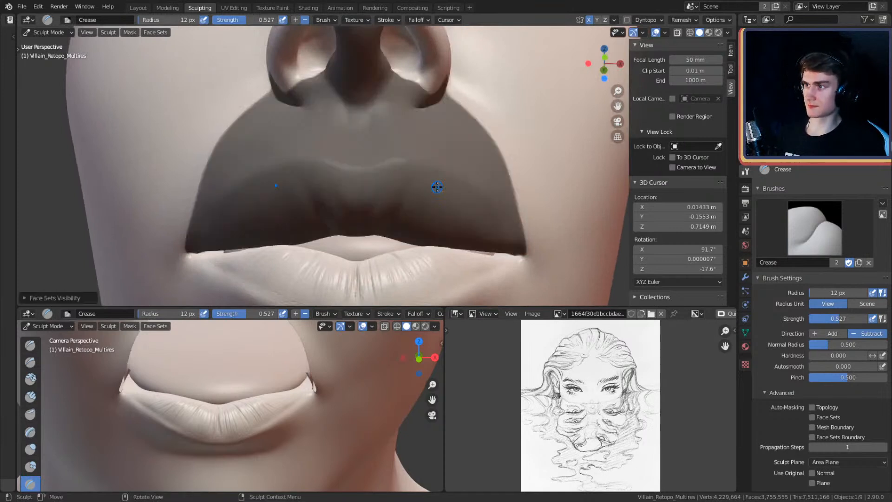
pyautogui.hotkey('ctrl', 'i')
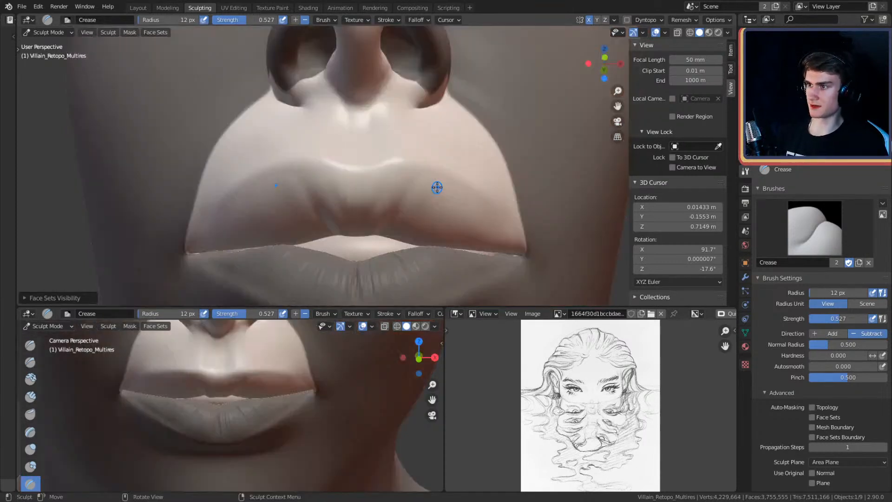
pyautogui.press('F3')
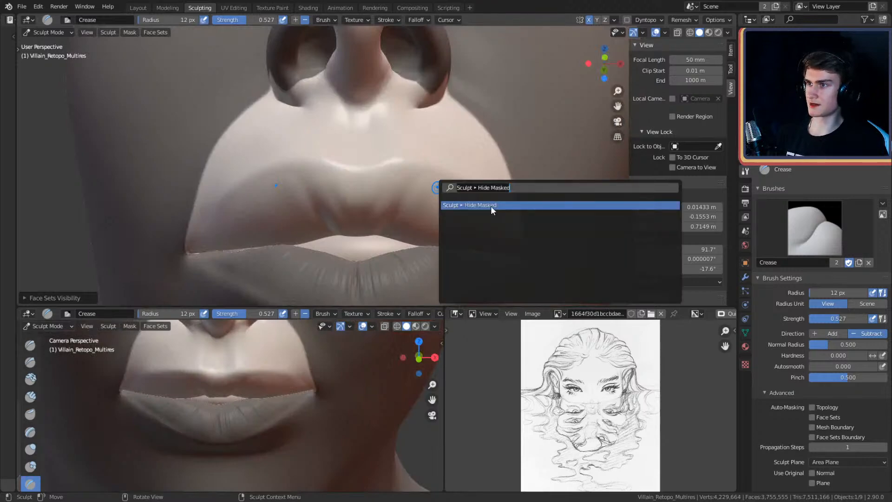
pyautogui.press('Return')
pyautogui.keyDown('alt'); pyautogui.moveTo(342, 154); pyautogui.dragTo(368, 213); pyautogui.keyUp('alt')
pyautogui.moveTo(393, 152)
pyautogui.mouseDown()
pyautogui.moveTo(367, 220)
pyautogui.moveTo(406, 126)
pyautogui.mouseUp()
pyautogui.moveTo(415, 82)
pyautogui.keyDown('alt'); pyautogui.mouseDown()
pyautogui.moveTo(413, 144)
pyautogui.moveTo(426, 164)
pyautogui.moveTo(414, 249)
pyautogui.mouseUp(); pyautogui.keyUp('alt')
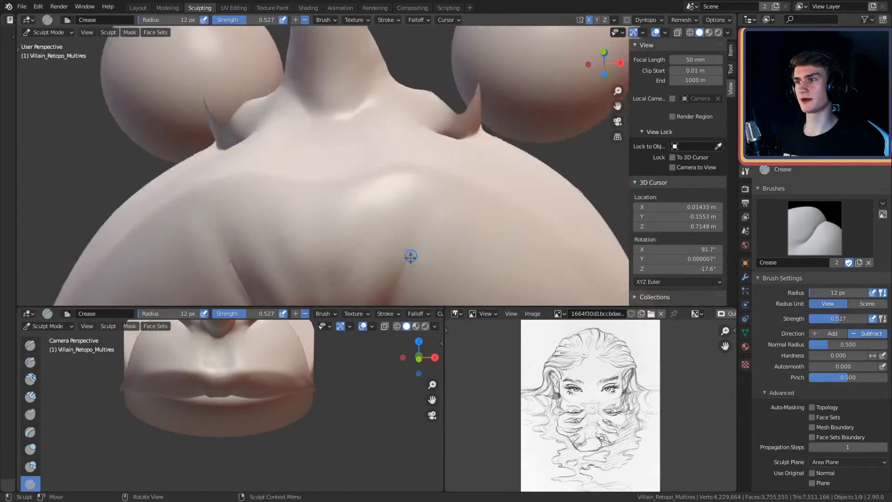
pyautogui.keyDown('alt'); pyautogui.moveTo(420, 219); pyautogui.dragTo(431, 199); pyautogui.keyUp('alt')
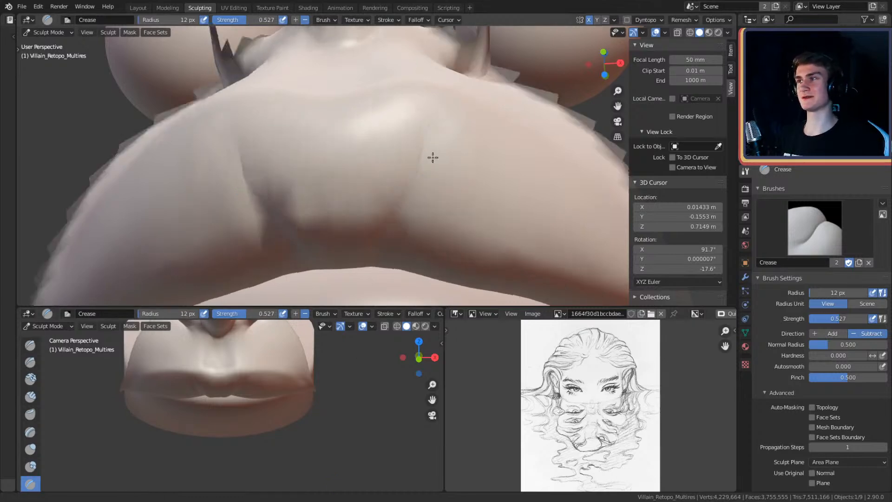
# Step: Carve two mirrored slanted Crease grooves from the upper lip's border down to its lower edge, framing the central area
pyautogui.moveTo(442, 168); pyautogui.dragTo(413, 172, button='middle')
pyautogui.moveTo(383, 163); pyautogui.dragTo(397, 136)
pyautogui.moveTo(397, 136)
pyautogui.mouseDown(button='middle')
pyautogui.moveTo(416, 165)
pyautogui.moveTo(423, 149)
pyautogui.mouseUp(button='middle')
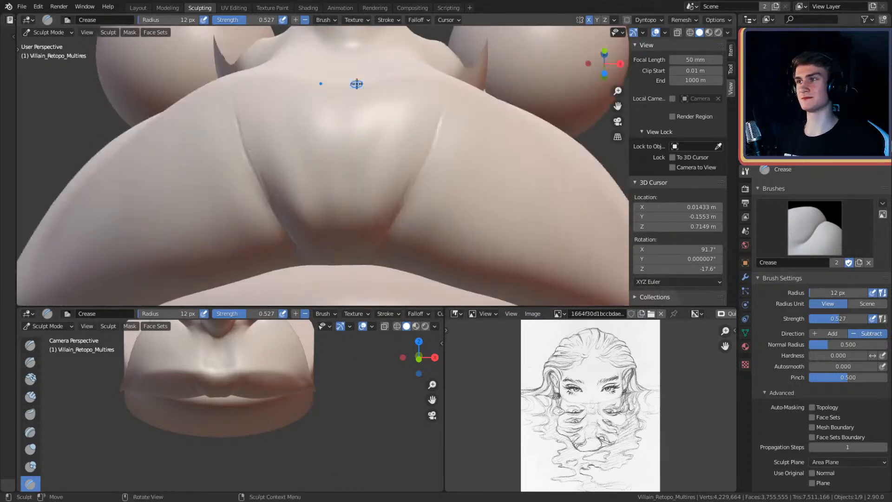
pyautogui.moveTo(397, 177); pyautogui.dragTo(393, 163, button='middle')
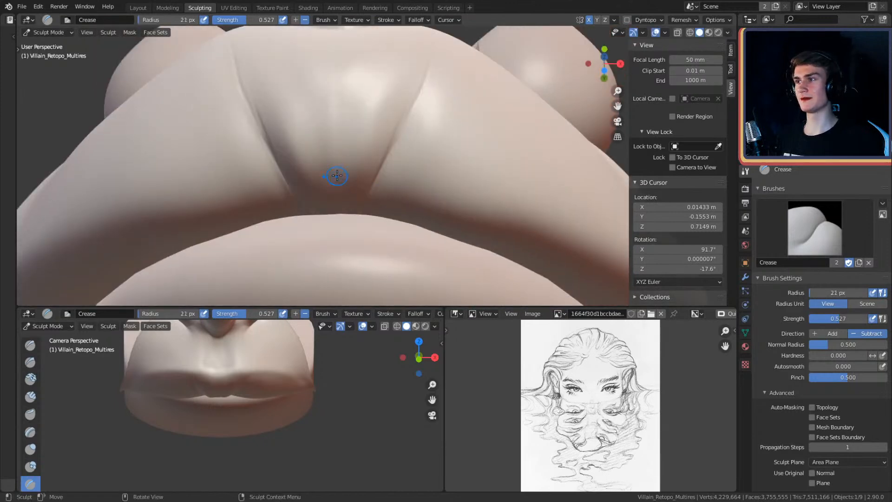
# Step: Carve a mirrored pair of vertical creases down the middle of the upper lip with a 21 px brush radius
pyautogui.moveTo(343, 180); pyautogui.dragTo(338, 117)
pyautogui.moveTo(342, 177); pyautogui.dragTo(338, 66)
pyautogui.moveTo(339, 65)
pyautogui.mouseDown(button='middle')
pyautogui.moveTo(369, 76)
pyautogui.moveTo(359, 196)
pyautogui.mouseUp(button='middle')
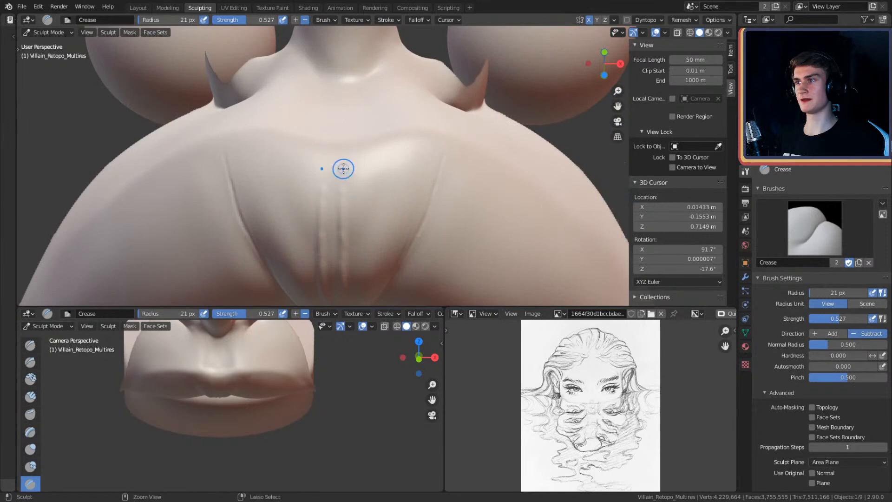
pyautogui.moveTo(367, 235); pyautogui.dragTo(360, 149, button='middle')
pyautogui.moveTo(344, 92); pyautogui.dragTo(344, 75)
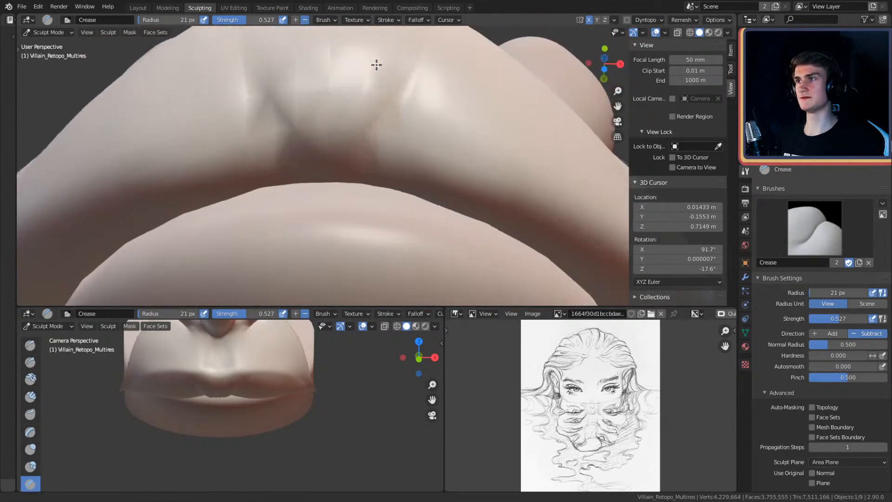
# Step: Fill the area between the central pair and the slanted grooves with 21 px creases converging towards the lower edge
pyautogui.keyDown('shift'); pyautogui.moveTo(374, 65); pyautogui.dragTo(376, 92, button='middle'); pyautogui.keyUp('shift')
pyautogui.moveTo(333, 46); pyautogui.dragTo(328, 163)
pyautogui.moveTo(359, 101); pyautogui.dragTo(361, 130, button='middle')
pyautogui.moveTo(332, 183)
pyautogui.mouseDown()
pyautogui.moveTo(329, 126)
pyautogui.moveTo(329, 223)
pyautogui.mouseUp()
pyautogui.keyDown('shift'); pyautogui.moveTo(347, 158); pyautogui.dragTo(347, 151, button='middle'); pyautogui.keyUp('shift')
pyautogui.moveTo(359, 166); pyautogui.dragTo(347, 247)
pyautogui.moveTo(363, 127); pyautogui.dragTo(355, 243)
pyautogui.moveTo(396, 142); pyautogui.dragTo(368, 226)
pyautogui.moveTo(399, 201); pyautogui.dragTo(405, 139, button='middle')
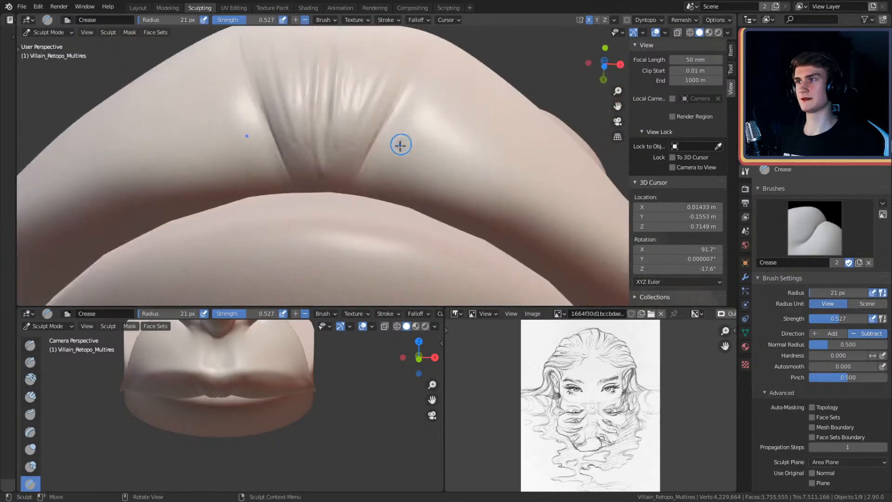
# Step: Reinforce the creases in the central part of the upper lip with a 20 px brush radius
pyautogui.moveTo(369, 49)
pyautogui.mouseDown()
pyautogui.moveTo(335, 182)
pyautogui.moveTo(398, 70)
pyautogui.mouseUp()
pyautogui.moveTo(398, 70)
pyautogui.mouseDown(button='middle')
pyautogui.moveTo(395, 123)
pyautogui.moveTo(368, 201)
pyautogui.mouseUp(button='middle')
pyautogui.moveTo(364, 181); pyautogui.dragTo(353, 193)
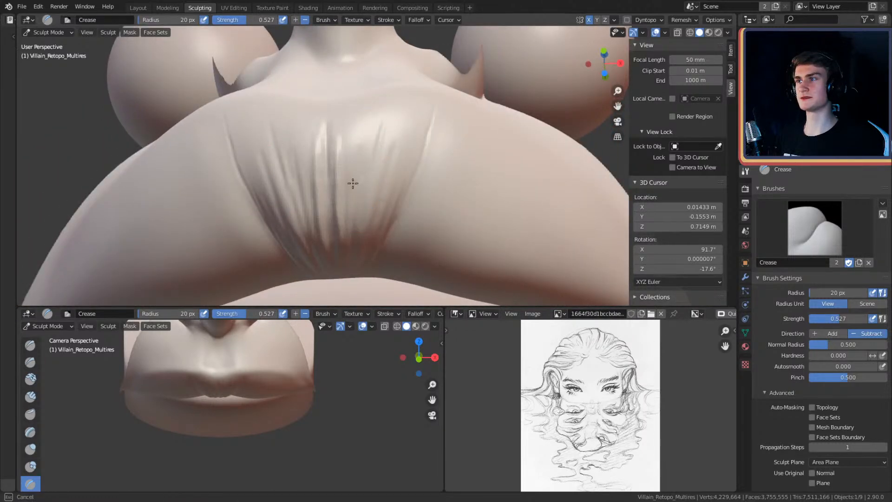
pyautogui.moveTo(384, 149); pyautogui.dragTo(405, 174, button='middle')
pyautogui.moveTo(379, 144)
pyautogui.mouseDown(button='middle')
pyautogui.moveTo(408, 108)
pyautogui.moveTo(401, 198)
pyautogui.mouseUp(button='middle')
# Step: Reduce the Crease radius to 15 px and add finer vertical creases between the central grooves
pyautogui.press('f')
pyautogui.click(379, 200)
pyautogui.moveTo(378, 208); pyautogui.dragTo(378, 214)
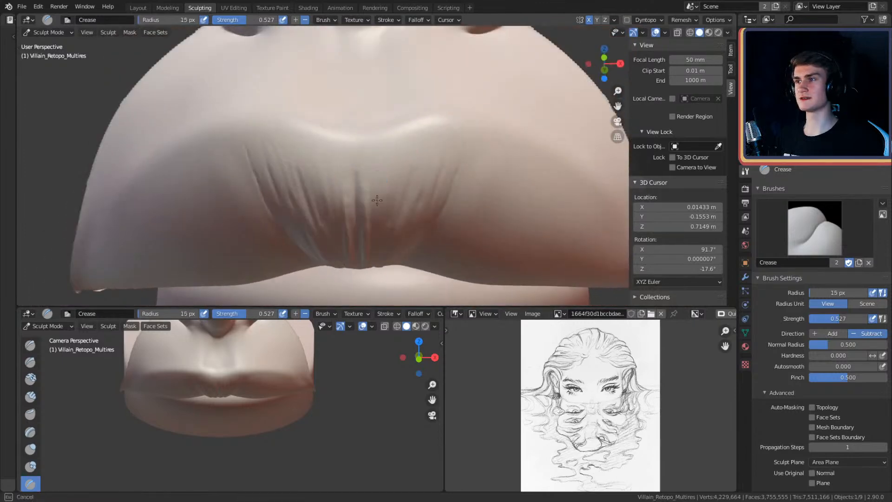
pyautogui.moveTo(381, 166)
pyautogui.mouseDown()
pyautogui.moveTo(383, 188)
pyautogui.moveTo(357, 208)
pyautogui.moveTo(358, 228)
pyautogui.mouseUp()
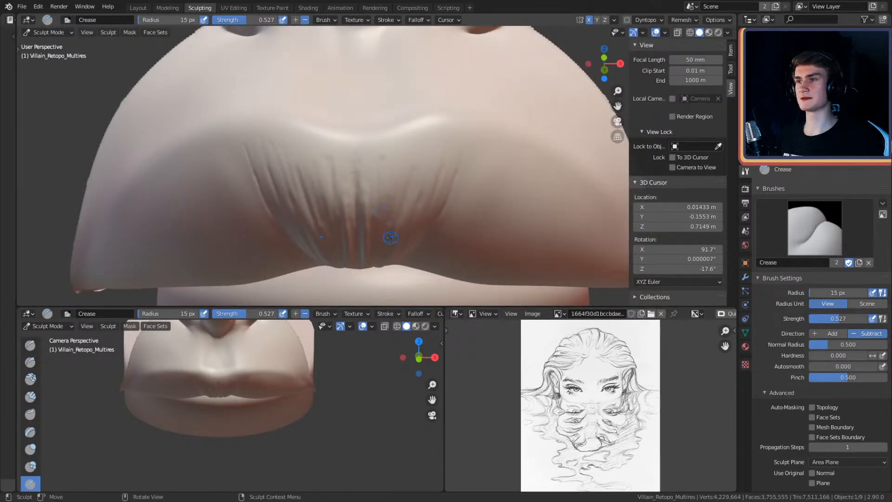
pyautogui.moveTo(400, 222)
pyautogui.mouseDown(button='middle')
pyautogui.moveTo(400, 242)
pyautogui.moveTo(414, 40)
pyautogui.moveTo(396, 237)
pyautogui.mouseUp(button='middle')
pyautogui.moveTo(397, 237)
pyautogui.keyDown('alt'); pyautogui.mouseDown()
pyautogui.moveTo(408, 144)
pyautogui.moveTo(364, 187)
pyautogui.moveTo(383, 136)
pyautogui.moveTo(410, 133)
pyautogui.moveTo(399, 153)
pyautogui.mouseUp(); pyautogui.keyUp('alt')
pyautogui.moveTo(379, 214)
pyautogui.mouseDown()
pyautogui.moveTo(374, 206)
pyautogui.moveTo(390, 199)
pyautogui.mouseUp()
# Step: Extend the 15 px creases beyond the slanted grooves, fanning them outwards onto the side of the upper lip
pyautogui.moveTo(428, 98)
pyautogui.keyDown('alt'); pyautogui.mouseDown()
pyautogui.moveTo(413, 170)
pyautogui.moveTo(378, 206)
pyautogui.moveTo(380, 143)
pyautogui.moveTo(385, 154)
pyautogui.mouseUp(); pyautogui.keyUp('alt')
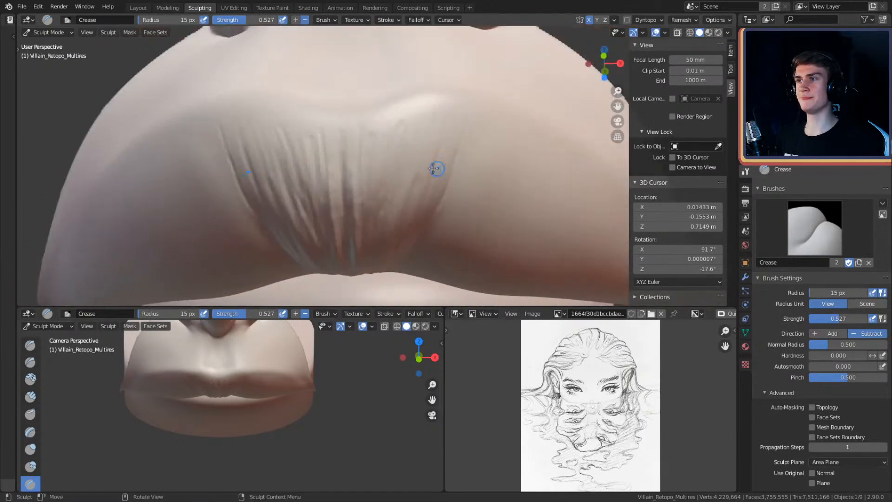
pyautogui.moveTo(450, 107)
pyautogui.mouseDown()
pyautogui.moveTo(442, 175)
pyautogui.moveTo(396, 243)
pyautogui.mouseUp()
pyautogui.moveTo(426, 140)
pyautogui.keyDown('alt'); pyautogui.mouseDown()
pyautogui.moveTo(423, 172)
pyautogui.moveTo(417, 138)
pyautogui.moveTo(402, 151)
pyautogui.moveTo(420, 153)
pyautogui.moveTo(356, 182)
pyautogui.moveTo(358, 169)
pyautogui.mouseUp(); pyautogui.keyUp('alt')
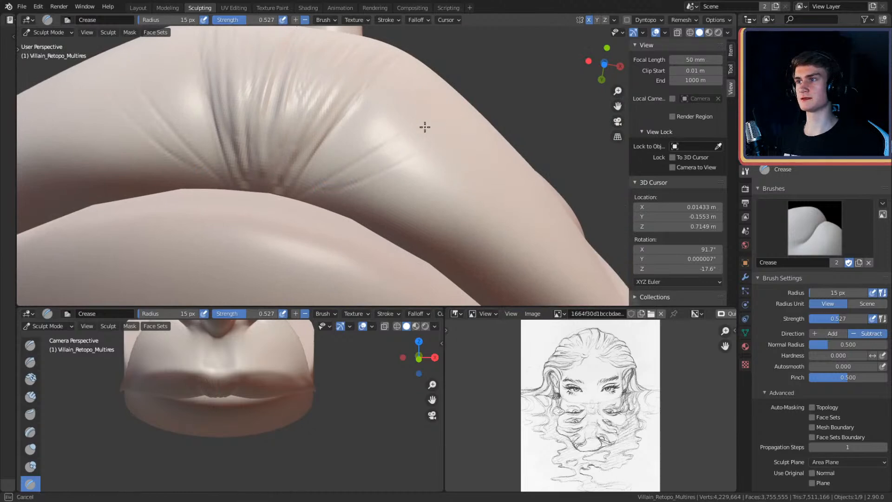
pyautogui.moveTo(315, 155)
pyautogui.keyDown('alt'); pyautogui.mouseDown()
pyautogui.moveTo(436, 89)
pyautogui.moveTo(421, 162)
pyautogui.moveTo(389, 163)
pyautogui.mouseUp(); pyautogui.keyUp('alt')
pyautogui.moveTo(385, 115); pyautogui.dragTo(405, 66)
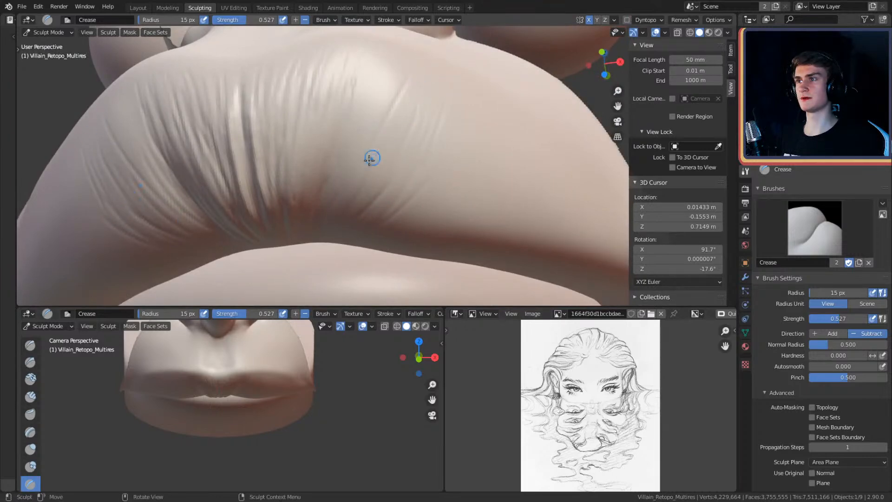
# Step: Add slanted 15 px creases across the side of the upper lip, from its lower edge towards its fullest part
pyautogui.keyDown('alt'); pyautogui.moveTo(373, 66); pyautogui.dragTo(406, 134); pyautogui.keyUp('alt')
pyautogui.moveTo(353, 139); pyautogui.dragTo(372, 139, button='middle')
pyautogui.moveTo(371, 105); pyautogui.dragTo(375, 101)
pyautogui.moveTo(363, 160); pyautogui.dragTo(449, 116)
pyautogui.moveTo(474, 109); pyautogui.dragTo(343, 209, button='middle')
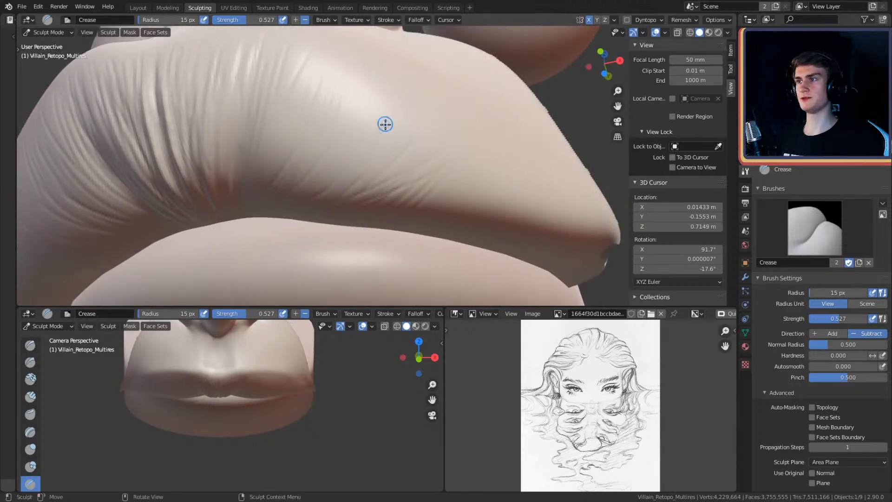
# Step: Carve short 15 px slanted creases along the lower edge of the upper lip's side and over its highlighted bulge
pyautogui.moveTo(371, 144)
pyautogui.mouseDown(button='middle')
pyautogui.moveTo(395, 157)
pyautogui.moveTo(383, 188)
pyautogui.mouseUp(button='middle')
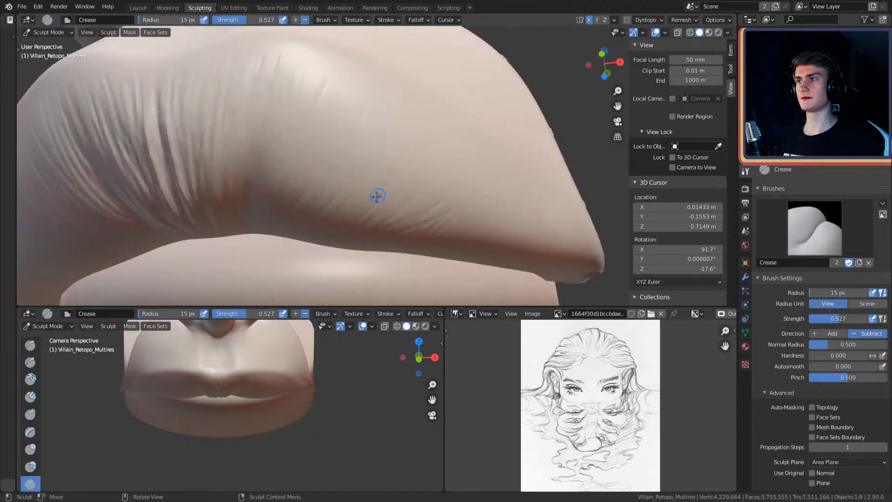
pyautogui.moveTo(397, 130); pyautogui.dragTo(405, 143, button='middle')
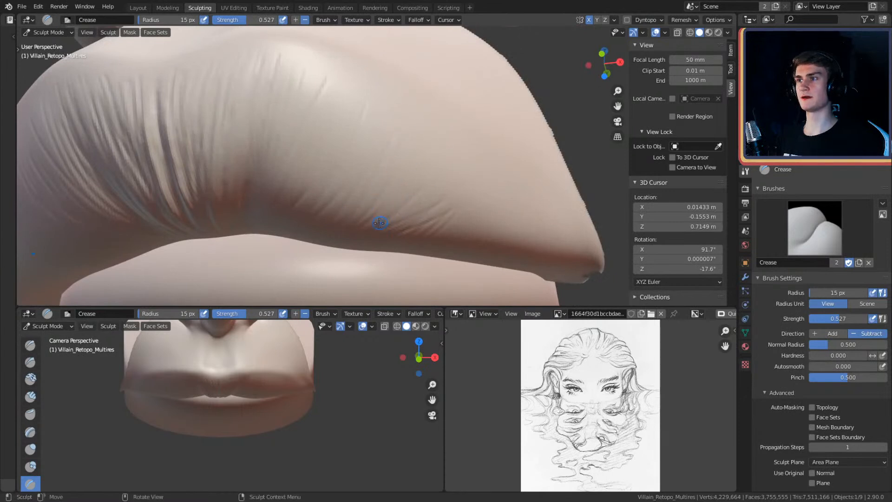
pyautogui.moveTo(474, 139); pyautogui.dragTo(474, 140, button='middle')
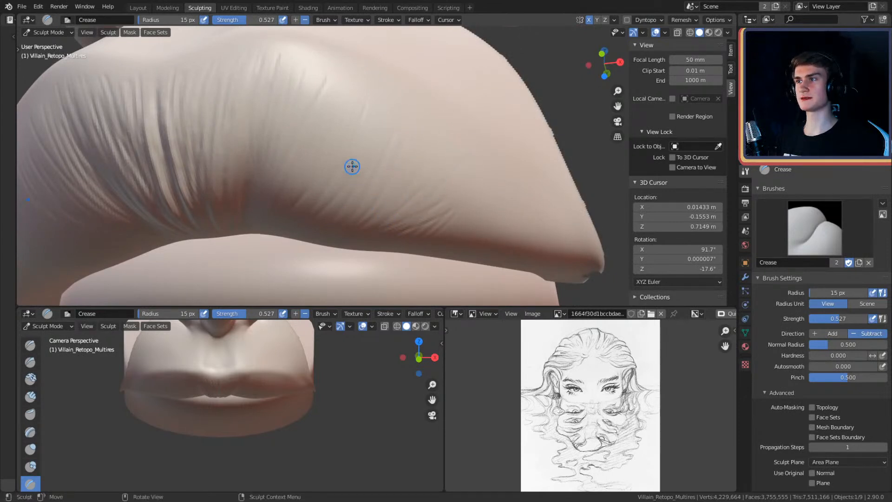
pyautogui.moveTo(417, 109)
pyautogui.mouseDown(button='middle')
pyautogui.moveTo(436, 144)
pyautogui.moveTo(416, 153)
pyautogui.moveTo(411, 177)
pyautogui.moveTo(411, 157)
pyautogui.moveTo(344, 219)
pyautogui.moveTo(381, 145)
pyautogui.moveTo(389, 182)
pyautogui.mouseUp(button='middle')
pyautogui.moveTo(395, 130); pyautogui.dragTo(397, 127)
# Step: Reduce the Crease radius to 13 px and continue the fine slanted creases along the lip towards the mouth corner
pyautogui.press('f')
pyautogui.click(370, 195)
pyautogui.moveTo(435, 152)
pyautogui.mouseDown(button='middle')
pyautogui.moveTo(442, 132)
pyautogui.moveTo(434, 200)
pyautogui.moveTo(418, 169)
pyautogui.mouseUp(button='middle')
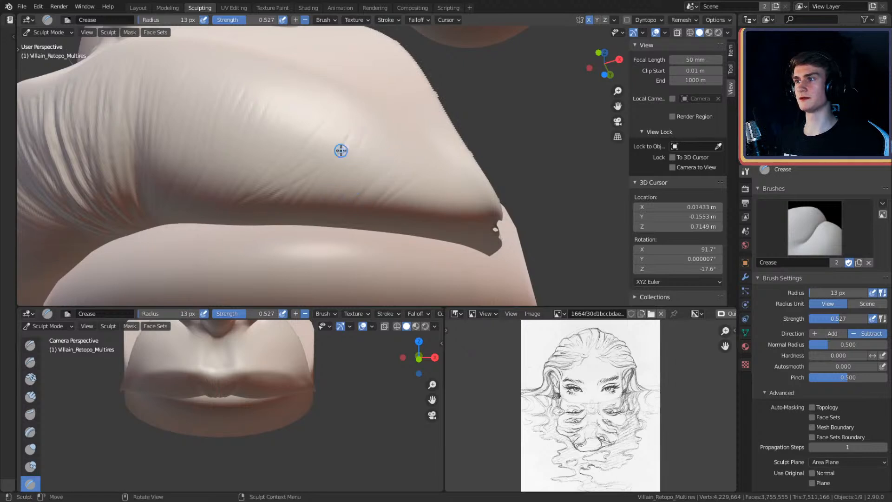
pyautogui.moveTo(365, 131); pyautogui.dragTo(396, 161, button='middle')
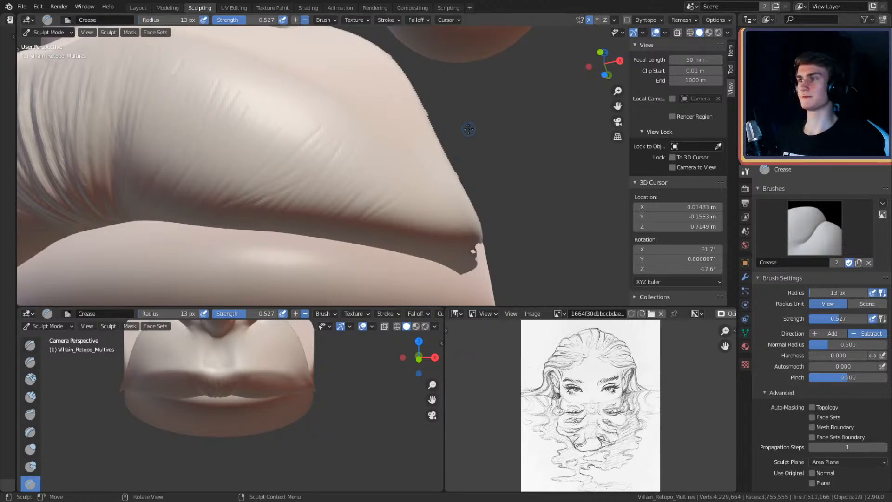
pyautogui.moveTo(468, 129)
pyautogui.mouseDown(button='middle')
pyautogui.moveTo(430, 175)
pyautogui.moveTo(428, 156)
pyautogui.moveTo(404, 183)
pyautogui.mouseUp(button='middle')
# Step: Carve 13 px slanted creases along the outer third of the upper lip up to the mouth corner
pyautogui.moveTo(404, 183); pyautogui.dragTo(382, 192)
pyautogui.moveTo(417, 157)
pyautogui.mouseDown()
pyautogui.moveTo(372, 181)
pyautogui.moveTo(370, 196)
pyautogui.mouseUp()
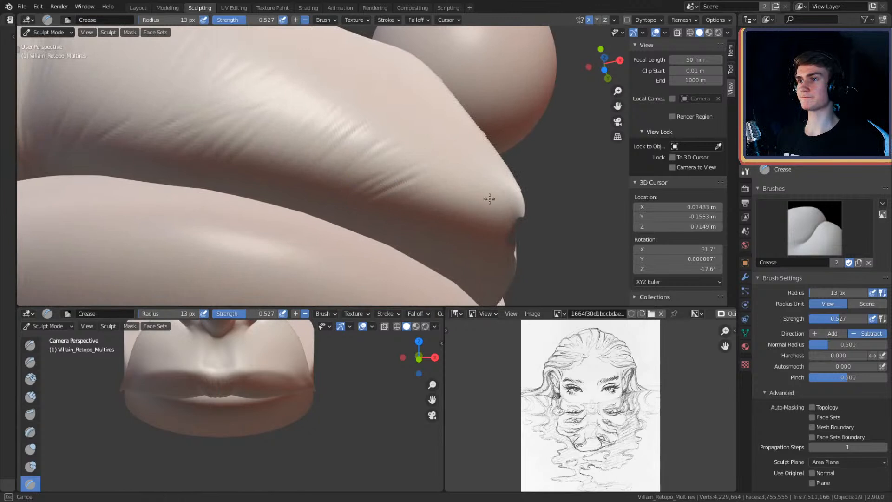
pyautogui.moveTo(518, 225)
pyautogui.mouseDown()
pyautogui.moveTo(460, 240)
pyautogui.moveTo(475, 217)
pyautogui.mouseUp()
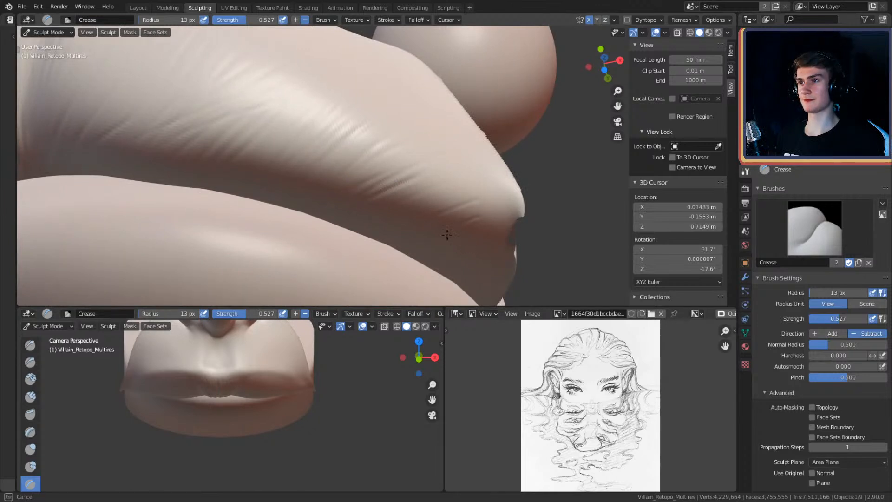
pyautogui.moveTo(481, 184); pyautogui.dragTo(416, 204)
pyautogui.moveTo(463, 164); pyautogui.dragTo(360, 186)
# Step: Fill the gaps between the creases near the mouth corner with short 13 px strokes
pyautogui.moveTo(406, 142); pyautogui.dragTo(402, 144)
pyautogui.moveTo(340, 168); pyautogui.dragTo(328, 172)
pyautogui.moveTo(419, 159); pyautogui.dragTo(418, 160)
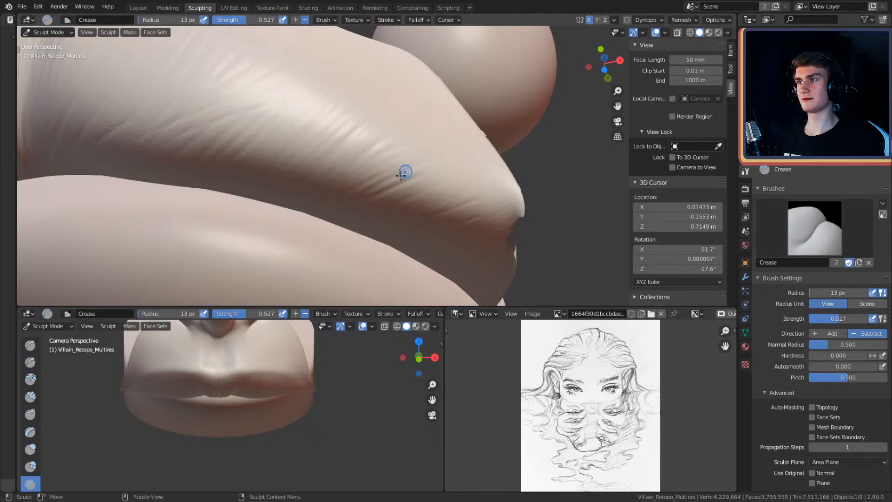
pyautogui.moveTo(439, 205); pyautogui.dragTo(424, 211)
pyautogui.moveTo(481, 218); pyautogui.dragTo(463, 227)
# Step: Enlarge the Crease radius to 18 px and deepen the long slanted creases between the lip's centre and side
pyautogui.moveTo(462, 171)
pyautogui.mouseDown(button='middle')
pyautogui.moveTo(415, 167)
pyautogui.moveTo(414, 141)
pyautogui.moveTo(325, 172)
pyautogui.moveTo(358, 163)
pyautogui.moveTo(347, 160)
pyautogui.mouseUp(button='middle')
pyautogui.press('f')
pyautogui.click(362, 170)
pyautogui.moveTo(284, 188); pyautogui.dragTo(380, 80)
pyautogui.moveTo(375, 119); pyautogui.dragTo(383, 116, button='middle')
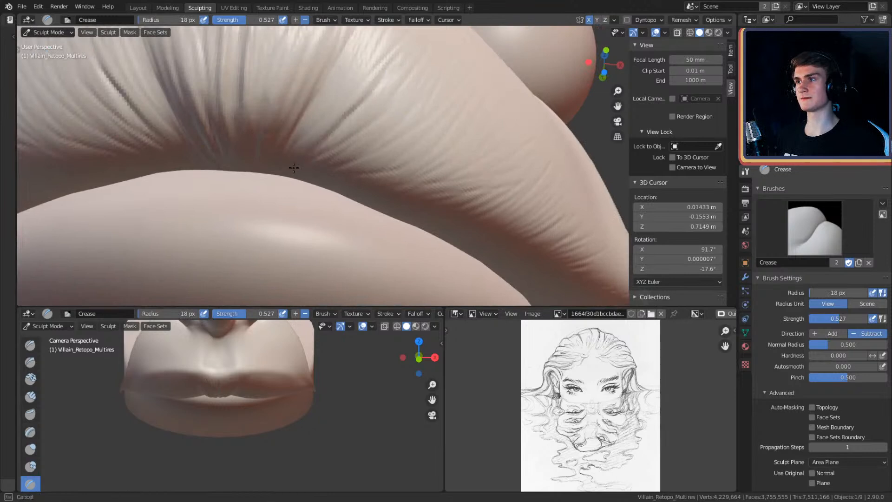
pyautogui.moveTo(394, 82); pyautogui.dragTo(333, 144, button='middle')
# Step: Adjust the Crease radius and carve more long slanted creases from the lower edge beside the lip's centre
pyautogui.press('f')
pyautogui.moveTo(305, 166); pyautogui.dragTo(386, 75)
pyautogui.moveTo(357, 116); pyautogui.dragTo(400, 70)
pyautogui.press('f')
pyautogui.click(361, 115)
pyautogui.moveTo(321, 133); pyautogui.dragTo(370, 69)
# Step: Raise slanted ridges between the creases on the side of the upper lip with inverted Crease strokes
pyautogui.keyDown('ctrl'); pyautogui.moveTo(373, 186); pyautogui.dragTo(402, 162); pyautogui.keyUp('ctrl')
pyautogui.moveTo(374, 203)
pyautogui.keyDown('ctrl'); pyautogui.mouseDown()
pyautogui.moveTo(430, 158)
pyautogui.moveTo(439, 162)
pyautogui.mouseUp(); pyautogui.keyUp('ctrl')
pyautogui.press('f')
pyautogui.click(467, 191)
pyautogui.keyDown('ctrl'); pyautogui.moveTo(425, 215); pyautogui.dragTo(506, 177); pyautogui.keyUp('ctrl')
pyautogui.moveTo(510, 175); pyautogui.dragTo(453, 167, button='middle')
# Step: Refine the wrinkles on the lip's side with the Crease radius at 24 px and then at 15 px
pyautogui.press('f')
pyautogui.click(414, 172)
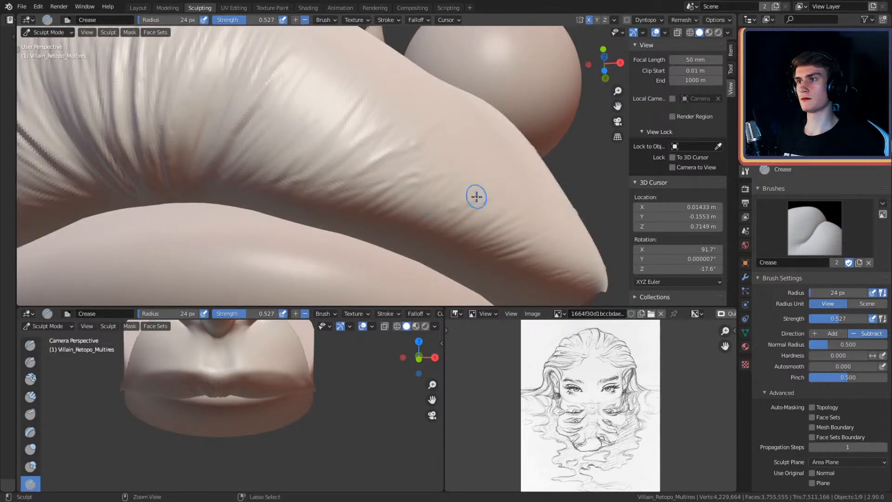
pyautogui.moveTo(448, 190); pyautogui.dragTo(374, 147, button='middle')
pyautogui.press('f')
pyautogui.click(343, 147)
pyautogui.moveTo(320, 94); pyautogui.dragTo(345, 170, button='middle')
pyautogui.moveTo(399, 121); pyautogui.dragTo(354, 151, button='middle')
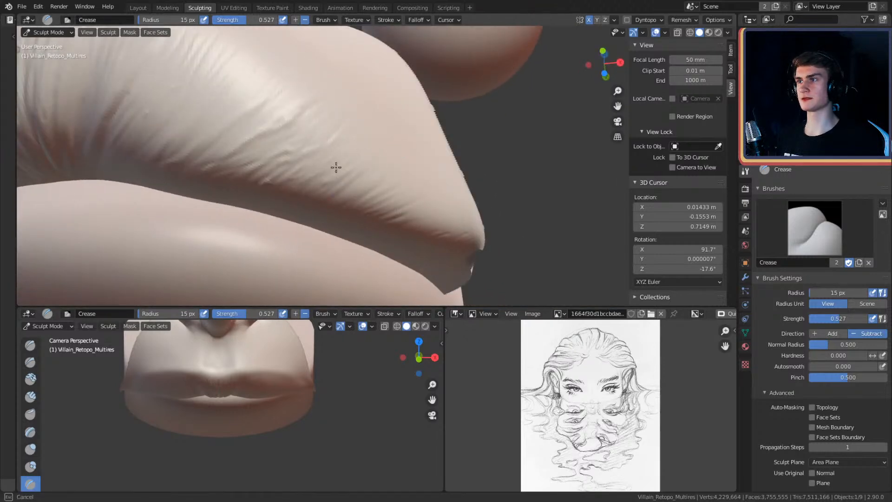
# Step: Reduce the Crease radius to 9 px and start tiny creases along the upper border at the lip's centre
pyautogui.moveTo(395, 174)
pyautogui.mouseDown(button='middle')
pyautogui.moveTo(444, 147)
pyautogui.moveTo(400, 166)
pyautogui.moveTo(423, 158)
pyautogui.moveTo(361, 122)
pyautogui.moveTo(360, 138)
pyautogui.moveTo(335, 140)
pyautogui.mouseUp(button='middle')
pyautogui.press('f')
pyautogui.click(345, 132)
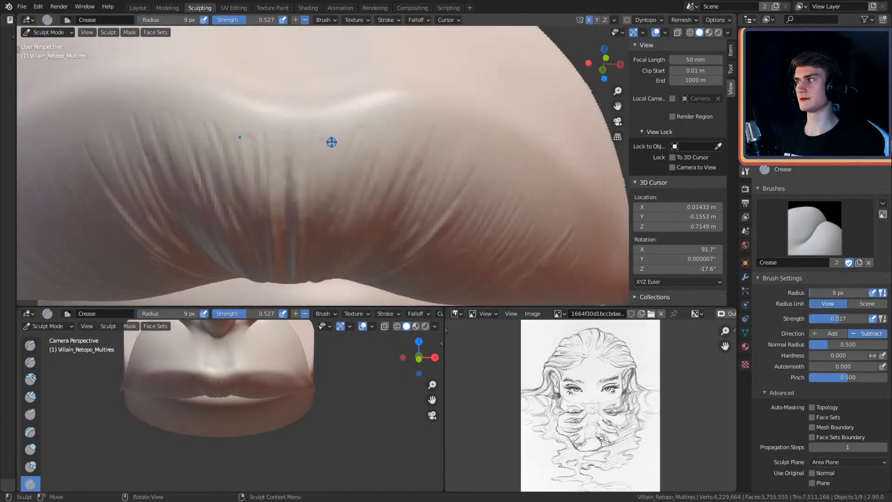
pyautogui.moveTo(327, 133); pyautogui.dragTo(322, 125)
pyautogui.moveTo(351, 122)
pyautogui.mouseDown(button='middle')
pyautogui.moveTo(362, 136)
pyautogui.moveTo(318, 162)
pyautogui.mouseUp(button='middle')
# Step: Scatter short irregular 9 px creases below the central dip of the upper lip's border
pyautogui.press('f')
pyautogui.click(317, 163)
pyautogui.moveTo(316, 163); pyautogui.dragTo(321, 169)
pyautogui.moveTo(300, 159)
pyautogui.mouseDown()
pyautogui.moveTo(328, 166)
pyautogui.moveTo(386, 139)
pyautogui.moveTo(376, 156)
pyautogui.mouseUp()
pyautogui.moveTo(360, 137); pyautogui.dragTo(358, 150, button='middle')
pyautogui.moveTo(283, 212)
pyautogui.mouseDown()
pyautogui.moveTo(299, 206)
pyautogui.moveTo(283, 202)
pyautogui.moveTo(358, 184)
pyautogui.mouseUp()
pyautogui.moveTo(365, 175); pyautogui.dragTo(380, 197)
# Step: Cover the lip border's peaks and the central dip with more tiny irregular 9 px creases
pyautogui.moveTo(404, 193); pyautogui.dragTo(339, 180, button='middle')
pyautogui.moveTo(323, 165)
pyautogui.mouseDown()
pyautogui.moveTo(302, 181)
pyautogui.moveTo(299, 174)
pyautogui.moveTo(320, 168)
pyautogui.moveTo(311, 180)
pyautogui.mouseUp()
pyautogui.moveTo(316, 156); pyautogui.dragTo(304, 163)
pyautogui.moveTo(330, 161)
pyautogui.mouseDown(button='middle')
pyautogui.moveTo(356, 153)
pyautogui.moveTo(323, 171)
pyautogui.mouseUp(button='middle')
pyautogui.moveTo(327, 189)
pyautogui.mouseDown()
pyautogui.moveTo(328, 201)
pyautogui.moveTo(313, 182)
pyautogui.moveTo(364, 189)
pyautogui.moveTo(355, 175)
pyautogui.moveTo(367, 178)
pyautogui.mouseUp()
pyautogui.moveTo(367, 178)
pyautogui.mouseDown()
pyautogui.moveTo(368, 212)
pyautogui.moveTo(308, 211)
pyautogui.mouseUp()
pyautogui.keyDown('shift'); pyautogui.moveTo(308, 212); pyautogui.dragTo(354, 184, button='middle'); pyautogui.keyUp('shift')
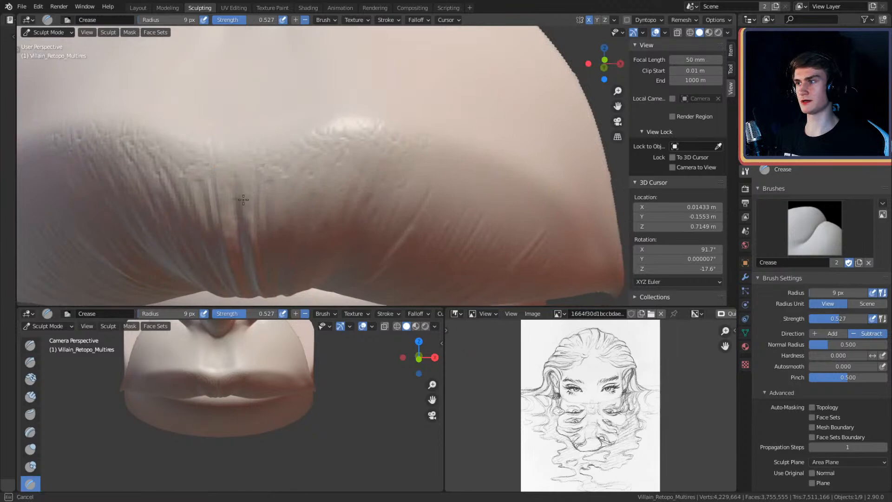
# Step: Continue the tiny 9 px creases along the lip's upper border from the peak towards the side
pyautogui.moveTo(388, 165)
pyautogui.mouseDown(button='middle')
pyautogui.moveTo(381, 163)
pyautogui.moveTo(384, 173)
pyautogui.moveTo(345, 156)
pyautogui.mouseUp(button='middle')
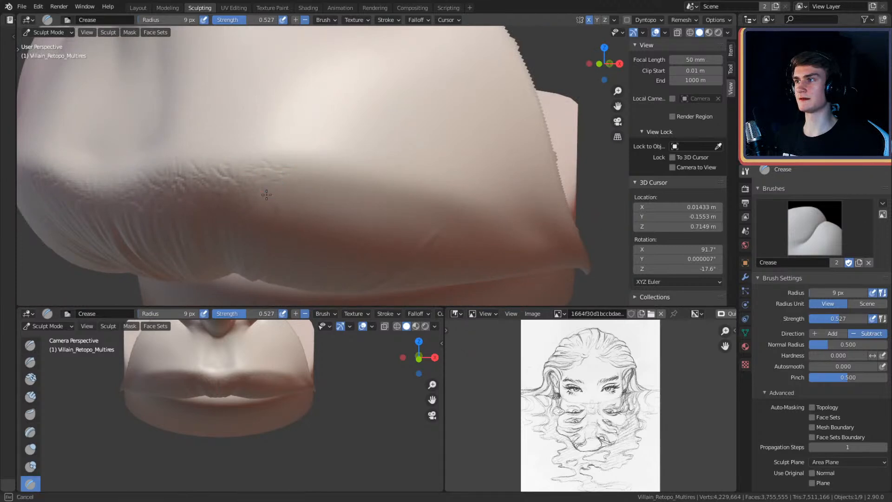
pyautogui.moveTo(279, 206)
pyautogui.mouseDown(button='middle')
pyautogui.moveTo(311, 182)
pyautogui.moveTo(292, 164)
pyautogui.moveTo(334, 162)
pyautogui.mouseUp(button='middle')
pyautogui.moveTo(263, 206)
pyautogui.mouseDown()
pyautogui.moveTo(288, 199)
pyautogui.moveTo(277, 185)
pyautogui.moveTo(349, 207)
pyautogui.moveTo(307, 194)
pyautogui.mouseUp()
pyautogui.moveTo(307, 193); pyautogui.dragTo(358, 175, button='middle')
pyautogui.moveTo(358, 175)
pyautogui.mouseDown()
pyautogui.moveTo(308, 159)
pyautogui.moveTo(358, 174)
pyautogui.mouseUp()
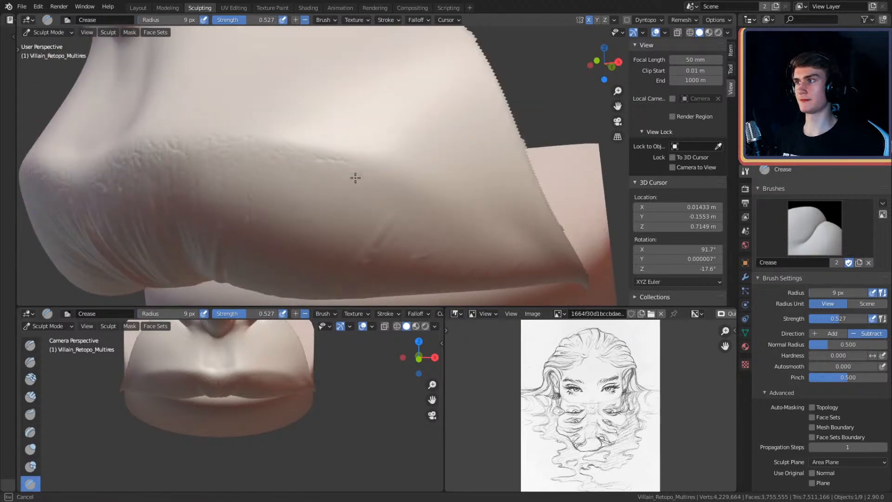
pyautogui.moveTo(358, 174); pyautogui.dragTo(366, 164, button='middle')
pyautogui.moveTo(366, 165); pyautogui.dragTo(343, 167)
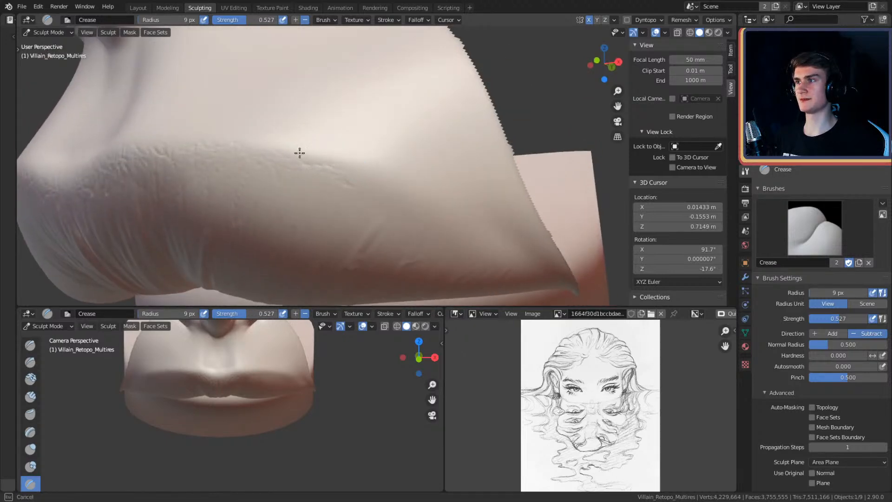
# Step: Thicken the band of small irregular 9 px creases along the side portion of the lip's upper border
pyautogui.moveTo(296, 150); pyautogui.dragTo(323, 161)
pyautogui.moveTo(343, 160); pyautogui.dragTo(337, 161, button='middle')
pyautogui.moveTo(334, 178)
pyautogui.mouseDown()
pyautogui.moveTo(339, 183)
pyautogui.moveTo(336, 166)
pyautogui.mouseUp()
pyautogui.moveTo(336, 166)
pyautogui.mouseDown(button='middle')
pyautogui.moveTo(350, 171)
pyautogui.moveTo(336, 174)
pyautogui.mouseUp(button='middle')
pyautogui.moveTo(322, 156)
pyautogui.mouseDown()
pyautogui.moveTo(290, 149)
pyautogui.moveTo(333, 168)
pyautogui.mouseUp()
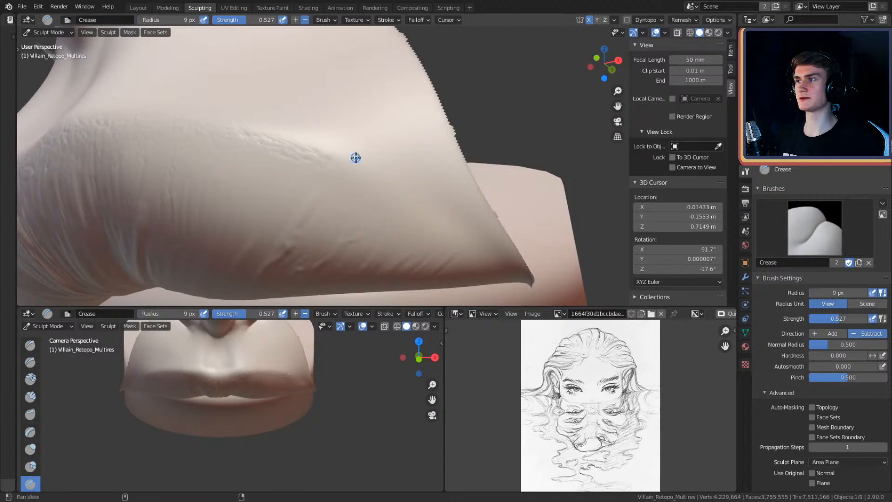
pyautogui.moveTo(346, 161); pyautogui.dragTo(340, 163, button='middle')
pyautogui.moveTo(320, 150); pyautogui.dragTo(336, 161)
pyautogui.moveTo(342, 175)
pyautogui.mouseDown(button='middle')
pyautogui.moveTo(348, 143)
pyautogui.moveTo(353, 163)
pyautogui.mouseUp(button='middle')
pyautogui.moveTo(353, 163)
pyautogui.mouseDown()
pyautogui.moveTo(310, 158)
pyautogui.moveTo(347, 167)
pyautogui.mouseUp()
# Step: Extend the 9 px border creases along the sloping upper edge towards the mouth corner
pyautogui.moveTo(386, 175)
pyautogui.mouseDown(button='middle')
pyautogui.moveTo(384, 133)
pyautogui.moveTo(390, 149)
pyautogui.moveTo(374, 140)
pyautogui.mouseUp(button='middle')
pyautogui.moveTo(374, 140)
pyautogui.mouseDown()
pyautogui.moveTo(360, 133)
pyautogui.moveTo(389, 144)
pyautogui.mouseUp()
pyautogui.moveTo(406, 166); pyautogui.dragTo(389, 175, button='middle')
pyautogui.moveTo(351, 168); pyautogui.dragTo(371, 177)
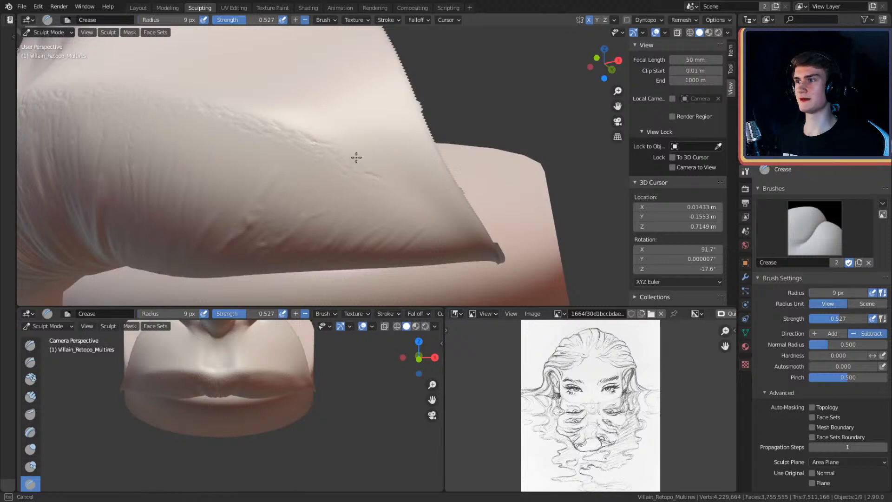
pyautogui.moveTo(335, 149); pyautogui.dragTo(377, 168)
pyautogui.moveTo(379, 169)
pyautogui.mouseDown(button='middle')
pyautogui.moveTo(367, 174)
pyautogui.moveTo(369, 162)
pyautogui.mouseUp(button='middle')
# Step: Finish the irregular 9 px crease band down to the mouth corner
pyautogui.moveTo(328, 153)
pyautogui.mouseDown()
pyautogui.moveTo(327, 177)
pyautogui.moveTo(300, 157)
pyautogui.mouseUp()
pyautogui.moveTo(360, 187); pyautogui.dragTo(365, 173, button='middle')
pyautogui.moveTo(364, 173)
pyautogui.mouseDown()
pyautogui.moveTo(352, 158)
pyautogui.moveTo(364, 173)
pyautogui.moveTo(361, 155)
pyautogui.moveTo(322, 139)
pyautogui.mouseUp()
pyautogui.moveTo(369, 161); pyautogui.dragTo(363, 158, button='middle')
pyautogui.moveTo(339, 170); pyautogui.dragTo(403, 208)
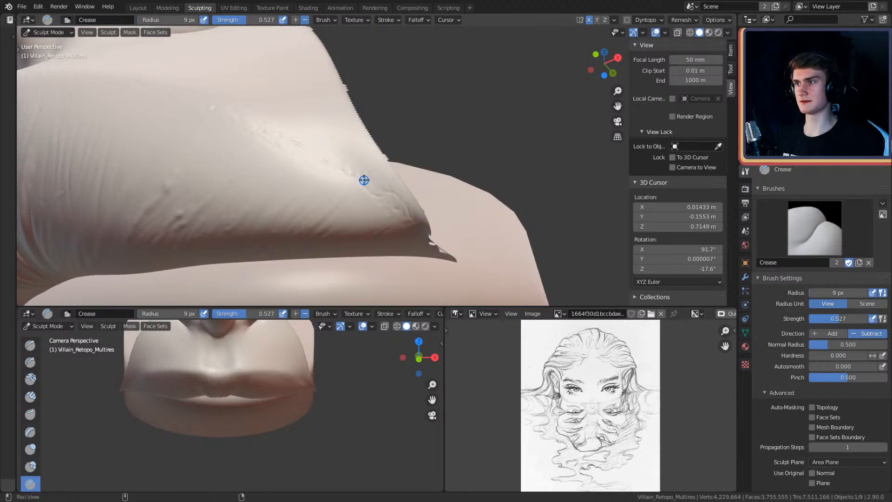
pyautogui.moveTo(364, 180); pyautogui.dragTo(371, 199, button='middle')
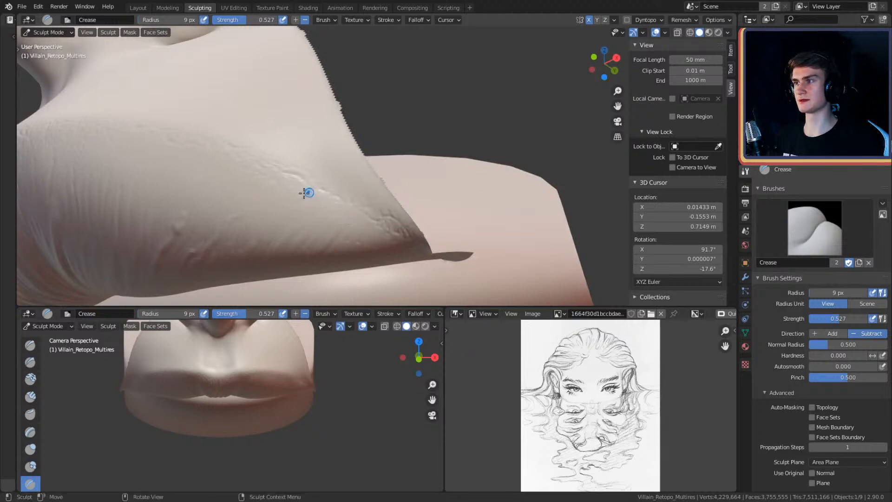
# Step: Spread short irregular 9 px creases below the border band over the side surface of the upper lip
pyautogui.moveTo(326, 199); pyautogui.dragTo(279, 200)
pyautogui.moveTo(288, 184); pyautogui.dragTo(250, 167)
pyautogui.moveTo(282, 216); pyautogui.dragTo(260, 213)
pyautogui.moveTo(307, 153); pyautogui.dragTo(328, 165, button='middle')
pyautogui.keyDown('shift'); pyautogui.moveTo(327, 164); pyautogui.dragTo(389, 188, button='middle'); pyautogui.keyUp('shift')
pyautogui.moveTo(387, 208)
pyautogui.mouseDown()
pyautogui.moveTo(360, 243)
pyautogui.moveTo(338, 183)
pyautogui.mouseUp()
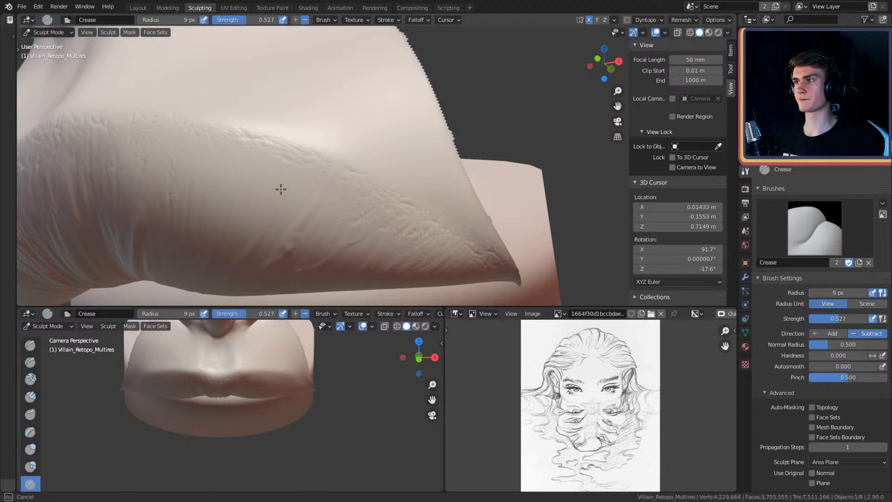
pyautogui.moveTo(261, 180)
pyautogui.mouseDown()
pyautogui.moveTo(251, 147)
pyautogui.moveTo(215, 149)
pyautogui.moveTo(242, 172)
pyautogui.moveTo(243, 164)
pyautogui.mouseUp()
# Step: Carve short 9 px cross-creases over the centre of the upper lip beside the middle groove
pyautogui.moveTo(300, 181); pyautogui.dragTo(408, 155, button='middle')
pyautogui.moveTo(251, 168)
pyautogui.keyDown('shift'); pyautogui.mouseDown(button='middle')
pyautogui.moveTo(388, 138)
pyautogui.moveTo(380, 148)
pyautogui.mouseUp(button='middle'); pyautogui.keyUp('shift')
pyautogui.moveTo(213, 153); pyautogui.dragTo(298, 152)
pyautogui.moveTo(368, 123); pyautogui.dragTo(376, 114)
pyautogui.moveTo(384, 116); pyautogui.dragTo(387, 109)
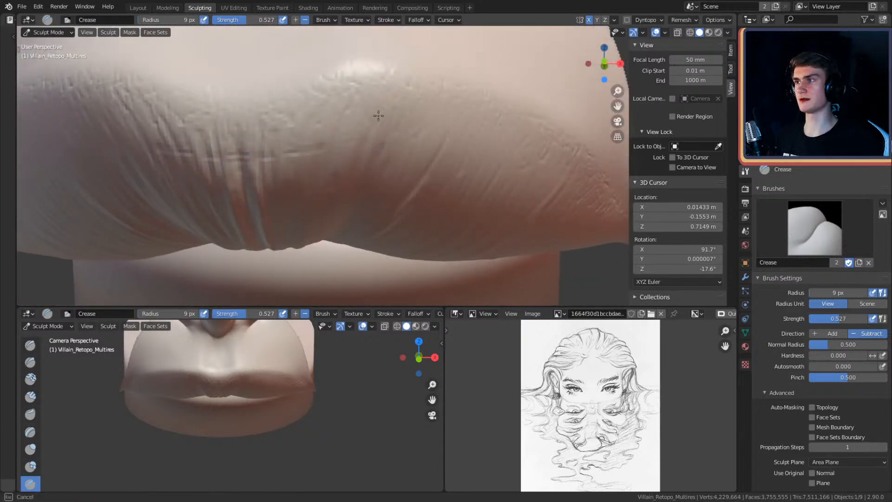
# Step: Continue the short 9 px cross-creases down the central bulge towards the upper lip's inner edge
pyautogui.moveTo(387, 110); pyautogui.dragTo(371, 125, button='middle')
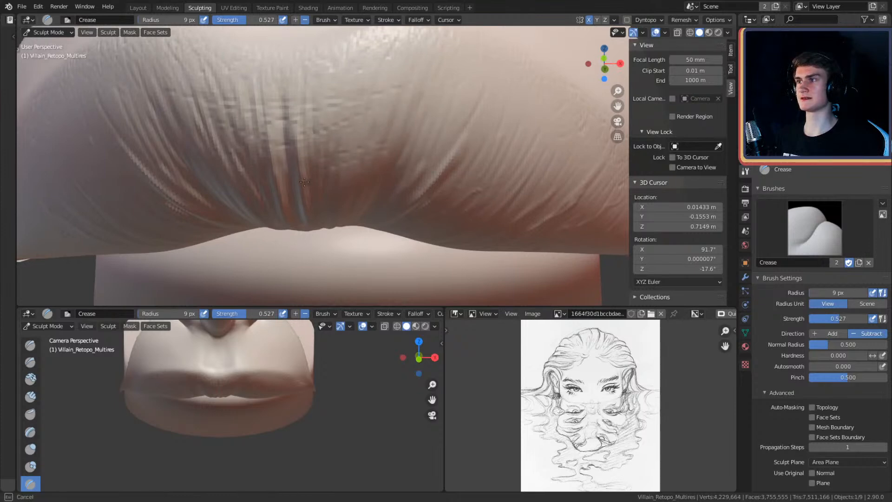
pyautogui.moveTo(361, 175); pyautogui.dragTo(368, 170)
pyautogui.moveTo(369, 155)
pyautogui.mouseDown(button='middle')
pyautogui.moveTo(368, 171)
pyautogui.moveTo(371, 132)
pyautogui.mouseUp(button='middle')
pyautogui.moveTo(365, 132); pyautogui.dragTo(251, 146)
pyautogui.moveTo(329, 129); pyautogui.dragTo(289, 125)
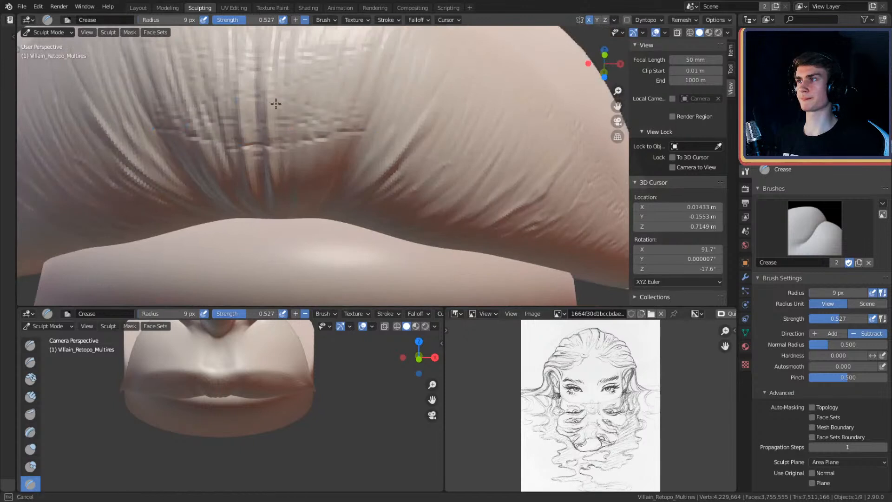
# Step: Spread 9 px cross-wrinkles from the centre outward over the front curve of the upper lip
pyautogui.moveTo(454, 96); pyautogui.dragTo(315, 119, button='middle')
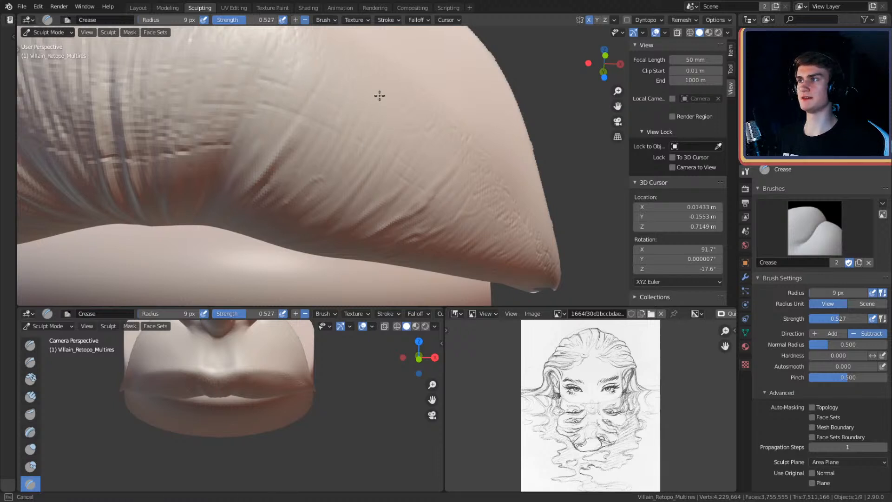
pyautogui.moveTo(427, 137)
pyautogui.mouseDown(button='middle')
pyautogui.moveTo(402, 102)
pyautogui.moveTo(288, 116)
pyautogui.moveTo(370, 147)
pyautogui.moveTo(201, 85)
pyautogui.mouseUp(button='middle')
pyautogui.moveTo(201, 85); pyautogui.dragTo(305, 78)
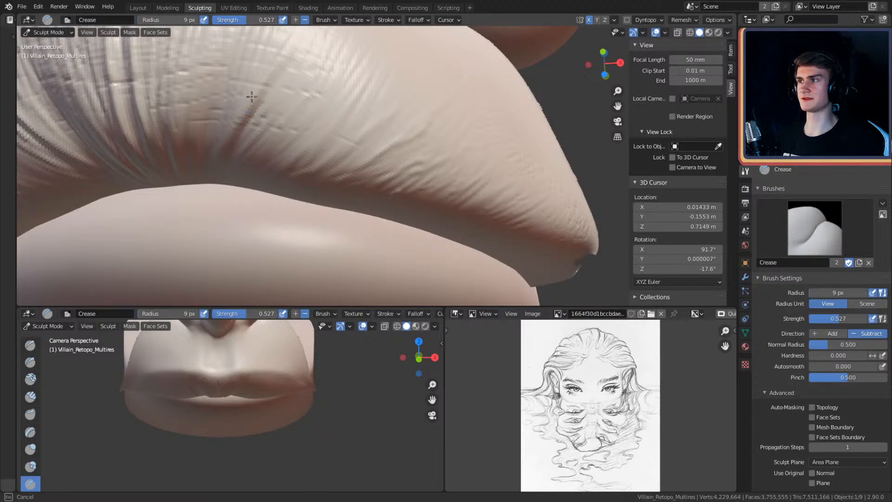
pyautogui.moveTo(337, 111); pyautogui.dragTo(340, 113)
pyautogui.moveTo(259, 82); pyautogui.dragTo(382, 110)
pyautogui.moveTo(365, 132); pyautogui.dragTo(392, 149, button='middle')
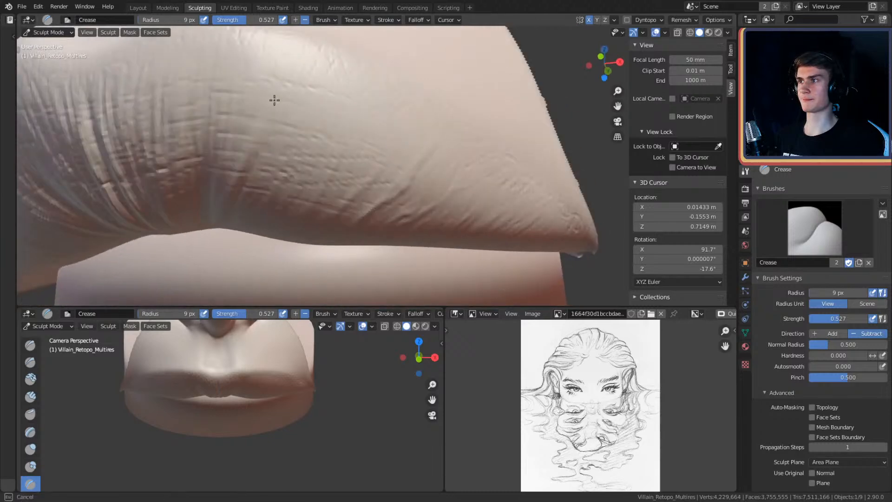
pyautogui.moveTo(359, 145); pyautogui.dragTo(385, 142)
pyautogui.moveTo(320, 90); pyautogui.dragTo(449, 168)
# Step: Run longer 9 px creases lengthwise across the side of the upper lip, crossing the existing wrinkles towards the mouth corner
pyautogui.moveTo(395, 140); pyautogui.dragTo(368, 127, button='middle')
pyautogui.moveTo(265, 110)
pyautogui.mouseDown()
pyautogui.moveTo(333, 123)
pyautogui.moveTo(295, 111)
pyautogui.moveTo(313, 107)
pyautogui.mouseUp()
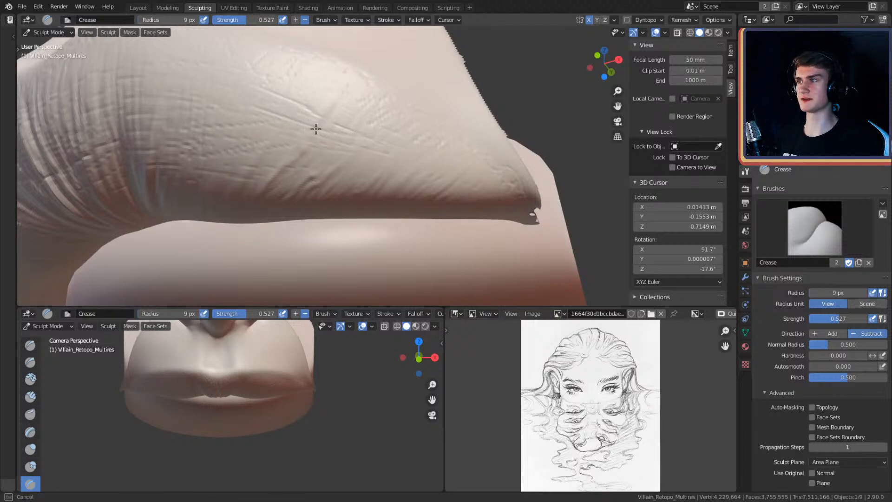
pyautogui.moveTo(331, 110); pyautogui.dragTo(356, 118)
pyautogui.moveTo(254, 162); pyautogui.dragTo(337, 173)
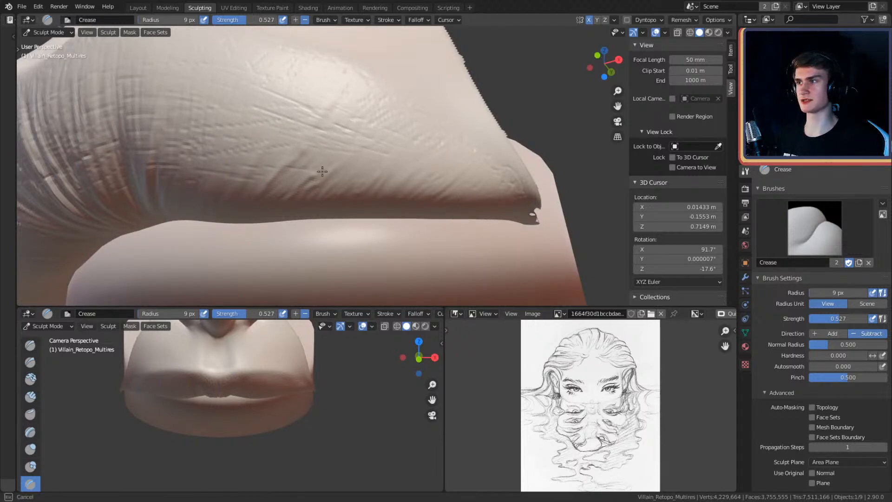
pyautogui.moveTo(194, 164); pyautogui.dragTo(329, 152)
pyautogui.moveTo(328, 151)
pyautogui.mouseDown(button='middle')
pyautogui.moveTo(325, 175)
pyautogui.moveTo(347, 168)
pyautogui.mouseUp(button='middle')
pyautogui.moveTo(406, 190); pyautogui.dragTo(328, 172)
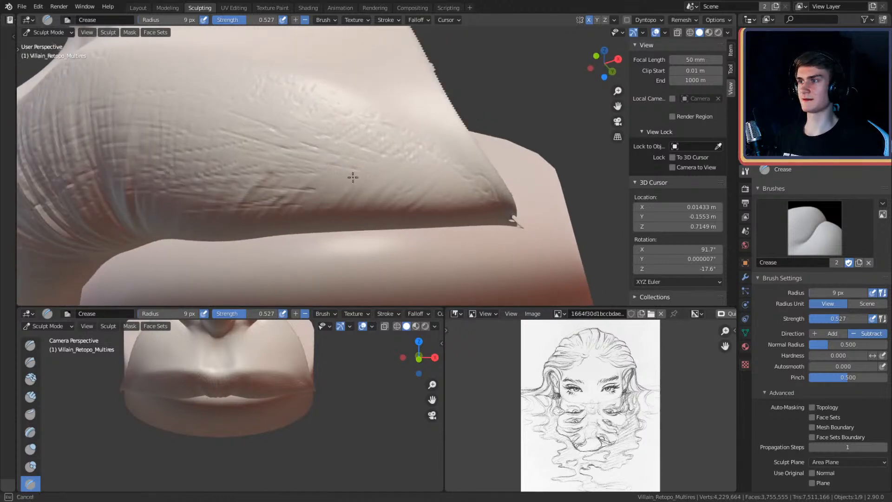
pyautogui.moveTo(381, 185); pyautogui.dragTo(387, 187)
pyautogui.moveTo(284, 192); pyautogui.dragTo(407, 202)
pyautogui.moveTo(396, 178)
pyautogui.mouseDown(button='middle')
pyautogui.moveTo(369, 141)
pyautogui.moveTo(396, 56)
pyautogui.moveTo(398, 168)
pyautogui.mouseUp(button='middle')
# Step: Set the Crease radius to 12 px and carve broader cross-creases over the upper lip's side
pyautogui.moveTo(397, 169)
pyautogui.mouseDown(button='middle')
pyautogui.moveTo(424, 110)
pyautogui.moveTo(427, 148)
pyautogui.moveTo(395, 147)
pyautogui.moveTo(406, 143)
pyautogui.moveTo(391, 132)
pyautogui.mouseUp(button='middle')
pyautogui.press('f')
pyautogui.click(351, 136)
pyautogui.moveTo(327, 113); pyautogui.dragTo(379, 125)
pyautogui.moveTo(369, 128)
pyautogui.mouseDown()
pyautogui.moveTo(405, 130)
pyautogui.moveTo(380, 133)
pyautogui.mouseUp()
pyautogui.moveTo(292, 134)
pyautogui.mouseDown()
pyautogui.moveTo(272, 138)
pyautogui.moveTo(284, 139)
pyautogui.moveTo(279, 150)
pyautogui.mouseUp()
pyautogui.moveTo(395, 179)
pyautogui.mouseDown()
pyautogui.moveTo(414, 174)
pyautogui.moveTo(404, 166)
pyautogui.moveTo(411, 188)
pyautogui.moveTo(448, 199)
pyautogui.moveTo(470, 192)
pyautogui.mouseUp()
pyautogui.moveTo(395, 199); pyautogui.dragTo(382, 197)
pyautogui.moveTo(356, 189); pyautogui.dragTo(344, 185)
pyautogui.moveTo(347, 186)
pyautogui.mouseDown()
pyautogui.moveTo(340, 187)
pyautogui.moveTo(370, 193)
pyautogui.mouseUp()
# Step: Deepen the lengthwise folds between the centre and side of the upper lip with 12 px creases, and check the whole lip
pyautogui.moveTo(373, 140); pyautogui.dragTo(389, 157, button='middle')
pyautogui.moveTo(319, 144); pyautogui.dragTo(399, 171)
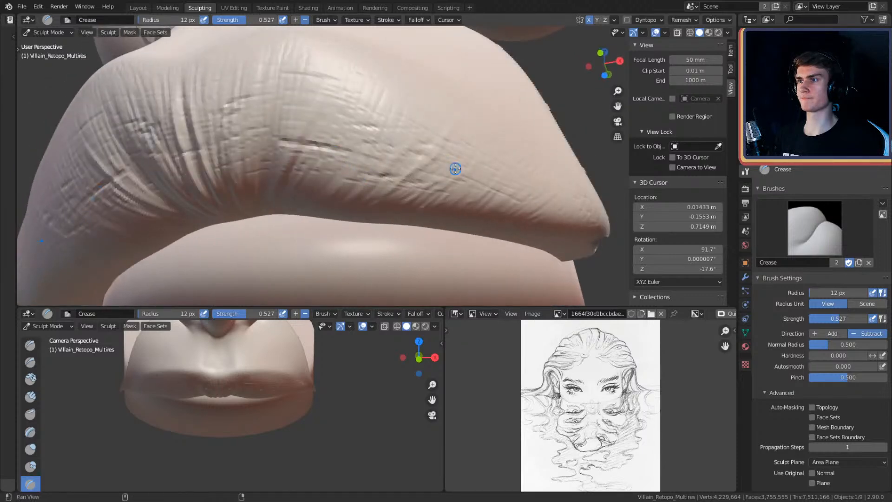
pyautogui.moveTo(448, 175); pyautogui.dragTo(401, 163, button='middle')
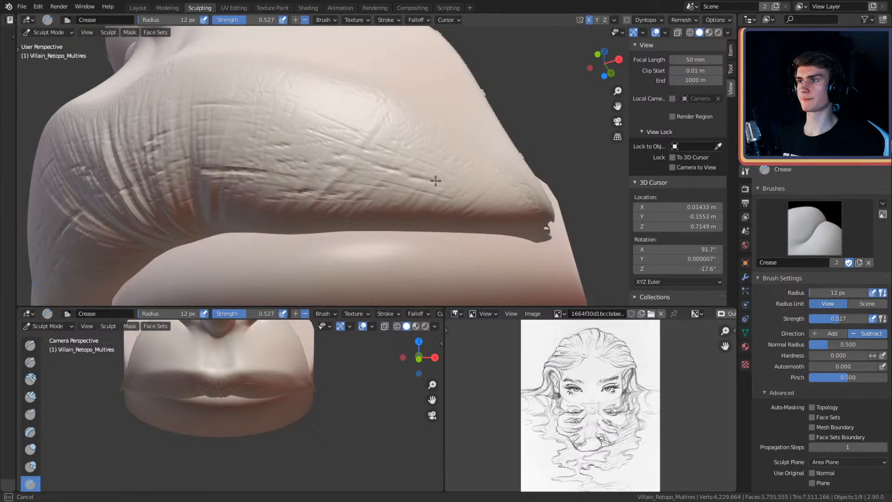
pyautogui.moveTo(305, 133)
pyautogui.mouseDown(button='middle')
pyautogui.moveTo(339, 127)
pyautogui.moveTo(310, 141)
pyautogui.mouseUp(button='middle')
pyautogui.moveTo(277, 126); pyautogui.dragTo(282, 126)
pyautogui.moveTo(218, 138); pyautogui.dragTo(275, 140)
pyautogui.scroll(-7, 407, 134)
pyautogui.moveTo(407, 134)
pyautogui.mouseDown(button='middle')
pyautogui.moveTo(415, 162)
pyautogui.moveTo(416, 143)
pyautogui.mouseUp(button='middle')
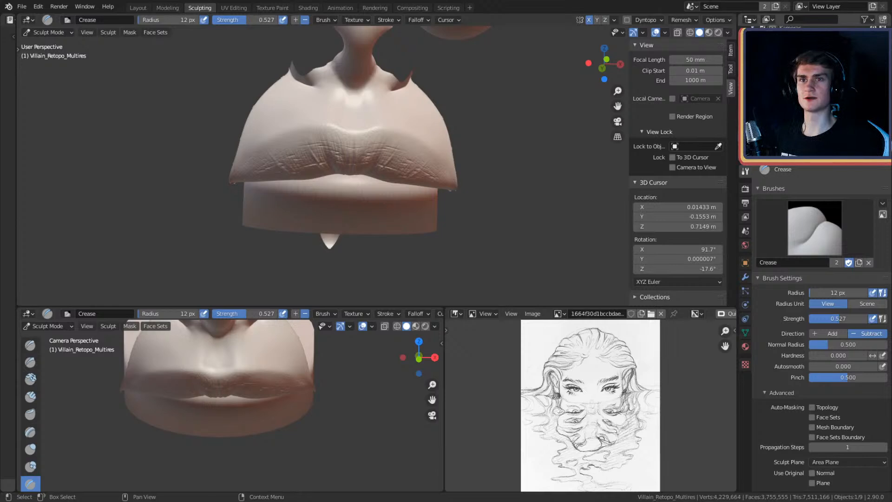
# Step: Reveal all hidden geometry, invert the mask and hide the masked upper lip area to expose the lower lip
pyautogui.press('F3')
pyautogui.press('Escape')
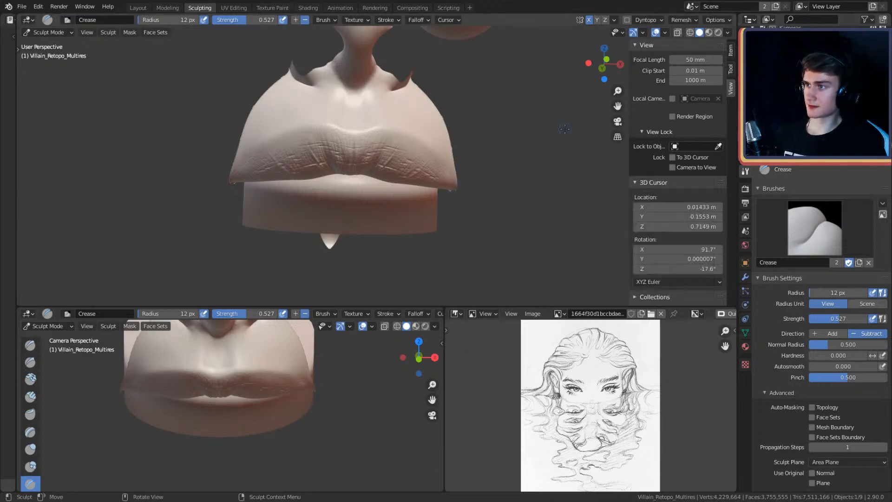
pyautogui.hotkey('alt', 'h')
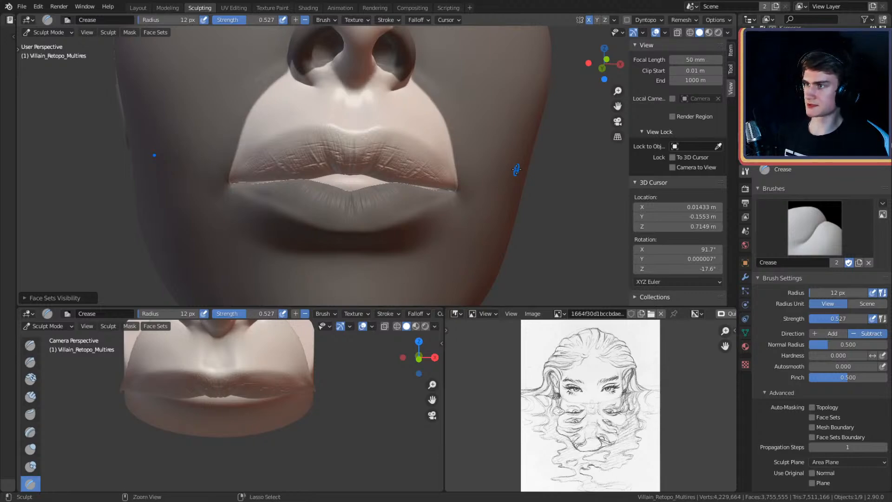
pyautogui.hotkey('ctrl', 'i')
pyautogui.press('F3')
pyautogui.press('Return')
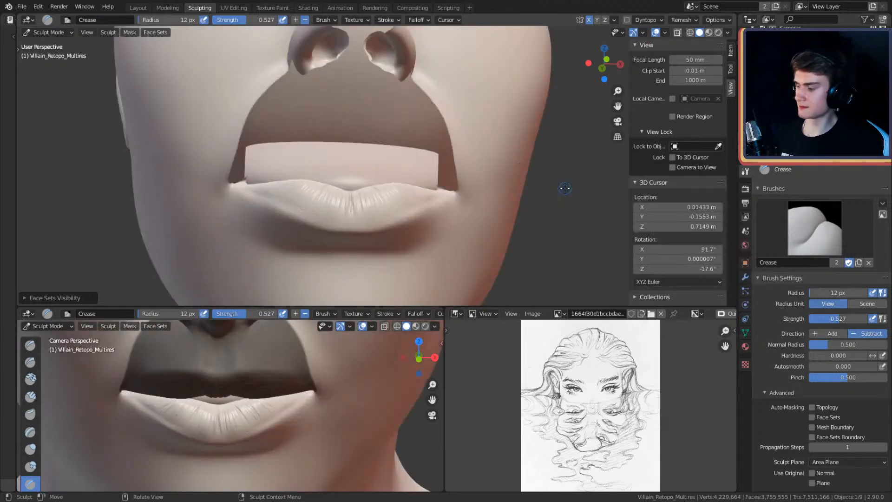
# Step: Carve long 12 px creases lengthwise across the front of the lower lip, crossing the vertical wrinkles
pyautogui.moveTo(398, 171)
pyautogui.keyDown('alt'); pyautogui.mouseDown()
pyautogui.moveTo(390, 232)
pyautogui.moveTo(390, 158)
pyautogui.moveTo(417, 116)
pyautogui.moveTo(400, 183)
pyautogui.moveTo(420, 143)
pyautogui.moveTo(391, 193)
pyautogui.mouseUp(); pyautogui.keyUp('alt')
pyautogui.moveTo(322, 207); pyautogui.dragTo(444, 181)
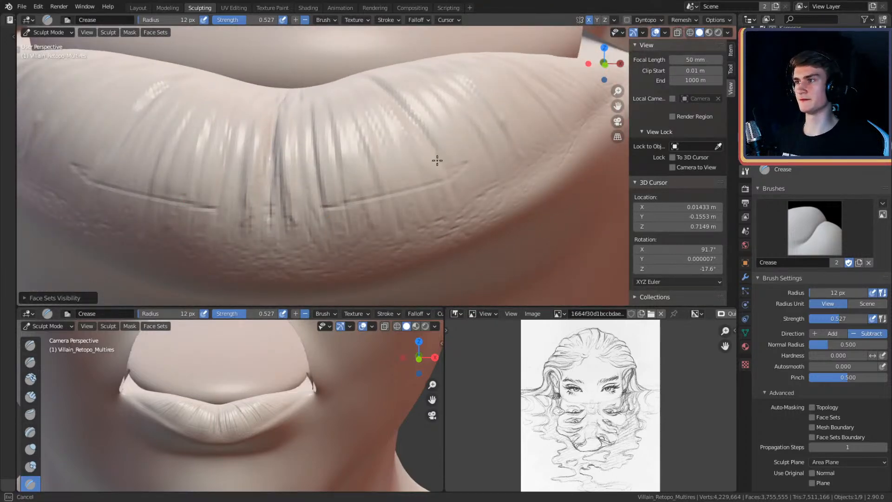
pyautogui.moveTo(421, 174)
pyautogui.mouseDown()
pyautogui.moveTo(508, 155)
pyautogui.moveTo(475, 175)
pyautogui.moveTo(490, 168)
pyautogui.mouseUp()
# Step: Set the Crease radius to 11 px and add shorter lengthwise cross-creases over the lower lip's centre and front
pyautogui.press('f')
pyautogui.click(450, 144)
pyautogui.moveTo(450, 144); pyautogui.dragTo(388, 154)
pyautogui.press('f')
pyautogui.click(459, 136)
pyautogui.moveTo(484, 115); pyautogui.dragTo(381, 144)
pyautogui.moveTo(381, 144); pyautogui.dragTo(328, 175, button='middle')
pyautogui.moveTo(306, 181); pyautogui.dragTo(352, 166)
pyautogui.moveTo(271, 207)
pyautogui.mouseDown()
pyautogui.moveTo(407, 147)
pyautogui.moveTo(343, 140)
pyautogui.mouseUp()
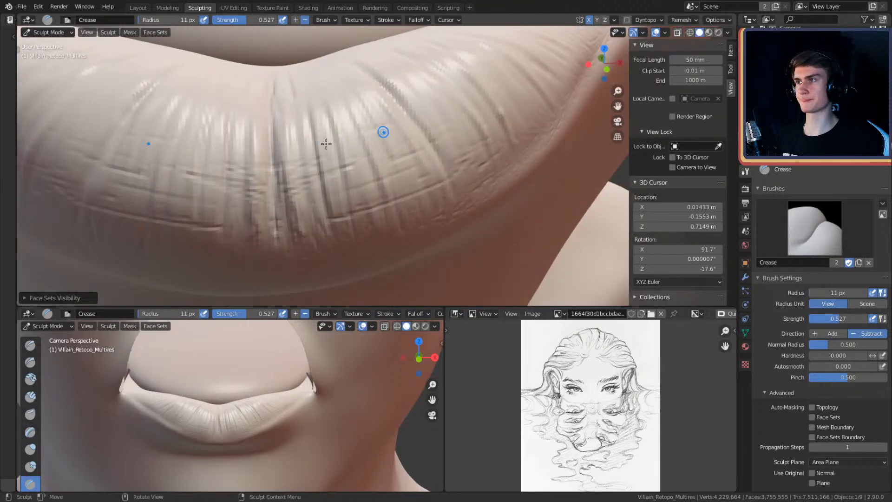
# Step: Build up dense 11 px cross-creases between the vertical wrinkles around the middle of the lower lip
pyautogui.moveTo(391, 136); pyautogui.dragTo(459, 144, button='middle')
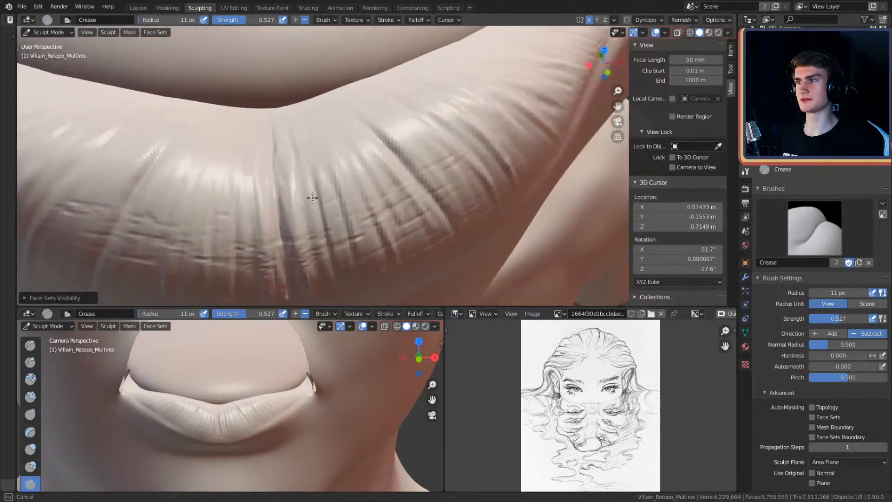
pyautogui.moveTo(398, 173); pyautogui.dragTo(429, 163)
pyautogui.moveTo(427, 161)
pyautogui.mouseDown(button='middle')
pyautogui.moveTo(403, 153)
pyautogui.moveTo(325, 163)
pyautogui.mouseUp(button='middle')
pyautogui.moveTo(316, 166); pyautogui.dragTo(264, 190)
pyautogui.moveTo(417, 139); pyautogui.dragTo(316, 183, button='middle')
# Step: Extend the 11 px cross-creases along the side of the lower lip towards the mouth corner
pyautogui.moveTo(303, 185)
pyautogui.mouseDown()
pyautogui.moveTo(275, 177)
pyautogui.moveTo(347, 172)
pyautogui.mouseUp()
pyautogui.moveTo(299, 212)
pyautogui.mouseDown()
pyautogui.moveTo(361, 179)
pyautogui.moveTo(360, 205)
pyautogui.moveTo(394, 215)
pyautogui.moveTo(442, 148)
pyautogui.mouseUp()
pyautogui.moveTo(389, 190); pyautogui.dragTo(431, 148)
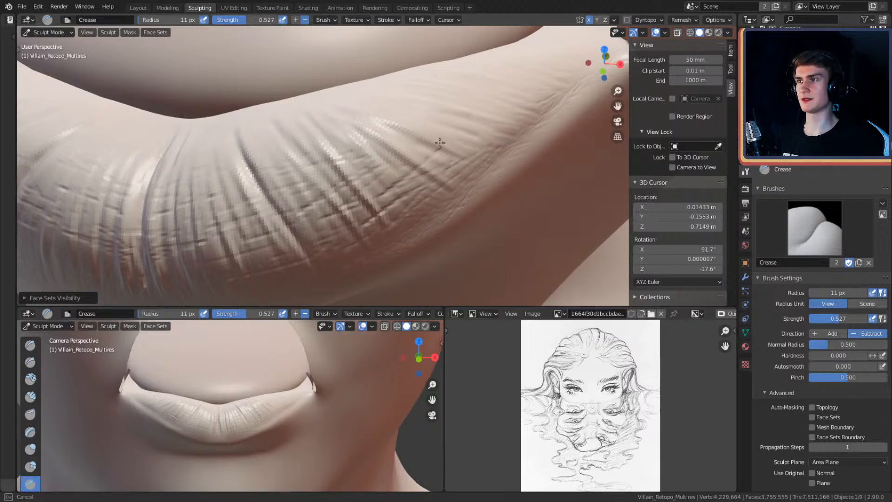
pyautogui.moveTo(364, 157)
pyautogui.mouseDown(button='middle')
pyautogui.moveTo(407, 147)
pyautogui.moveTo(326, 179)
pyautogui.mouseUp(button='middle')
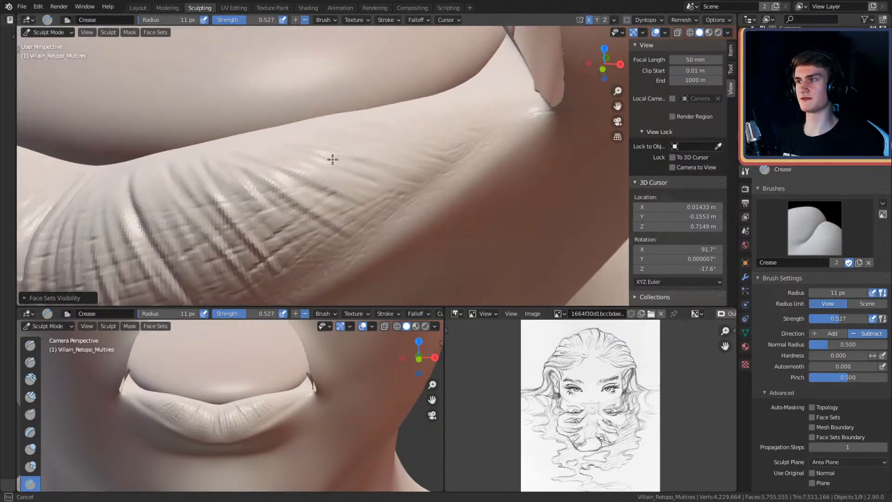
pyautogui.moveTo(155, 192)
pyautogui.mouseDown(button='middle')
pyautogui.moveTo(438, 99)
pyautogui.moveTo(442, 148)
pyautogui.mouseUp(button='middle')
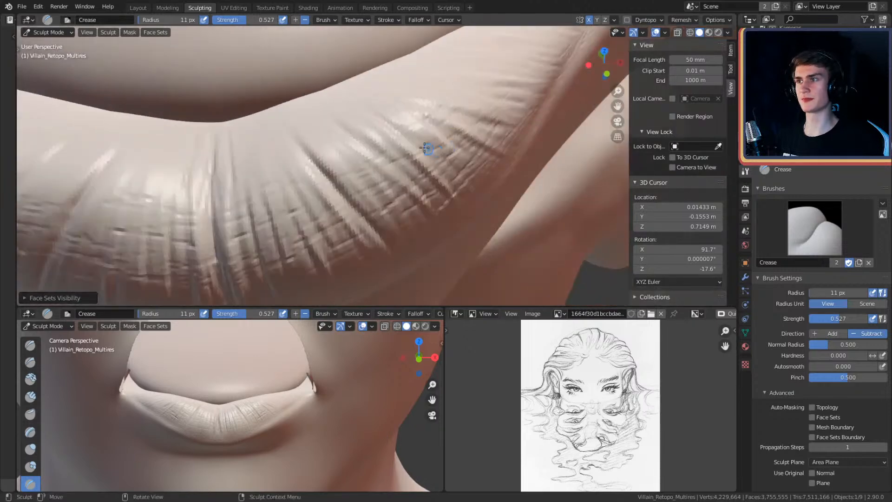
# Step: Carve fine creases with the Crease brush near the outer part of the lower lip
pyautogui.moveTo(256, 163); pyautogui.dragTo(367, 171, button='middle')
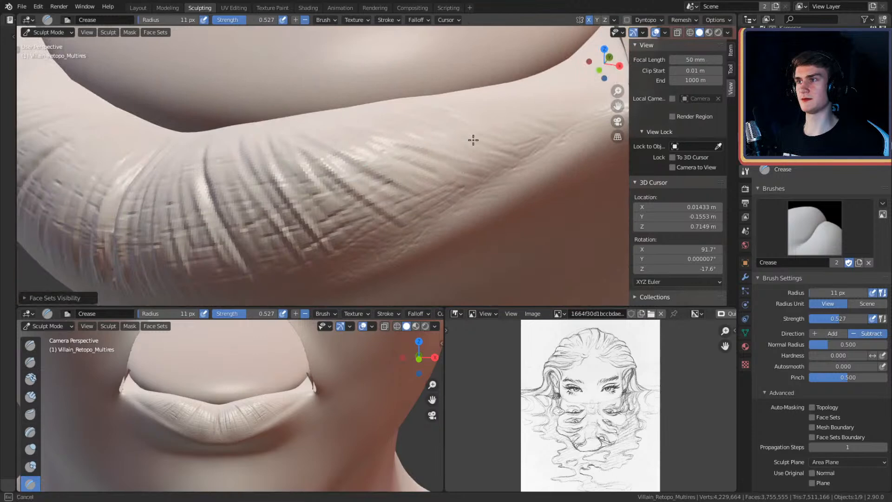
pyautogui.moveTo(519, 144)
pyautogui.mouseDown(button='middle')
pyautogui.moveTo(472, 155)
pyautogui.moveTo(307, 157)
pyautogui.moveTo(378, 139)
pyautogui.mouseUp(button='middle')
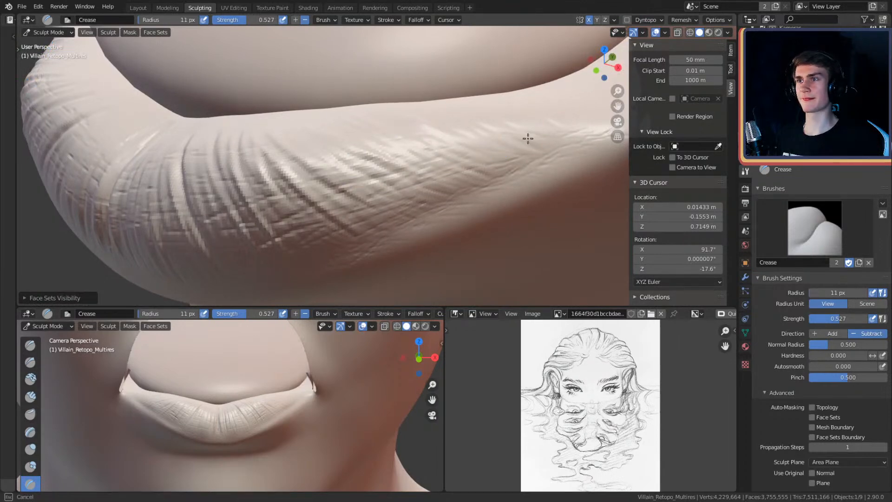
pyautogui.moveTo(439, 110)
pyautogui.mouseDown()
pyautogui.moveTo(409, 112)
pyautogui.moveTo(425, 158)
pyautogui.moveTo(437, 103)
pyautogui.moveTo(419, 149)
pyautogui.moveTo(420, 135)
pyautogui.mouseUp()
# Step: Enlarge the Crease brush to a 22 px radius and carve a horizontal crease across the middle of the lower lip
pyautogui.keyDown('ctrl'); pyautogui.keyDown('alt'); pyautogui.moveTo(372, 171); pyautogui.dragTo(370, 143); pyautogui.keyUp('alt'); pyautogui.keyUp('ctrl')
pyautogui.press('f')
pyautogui.click(362, 148)
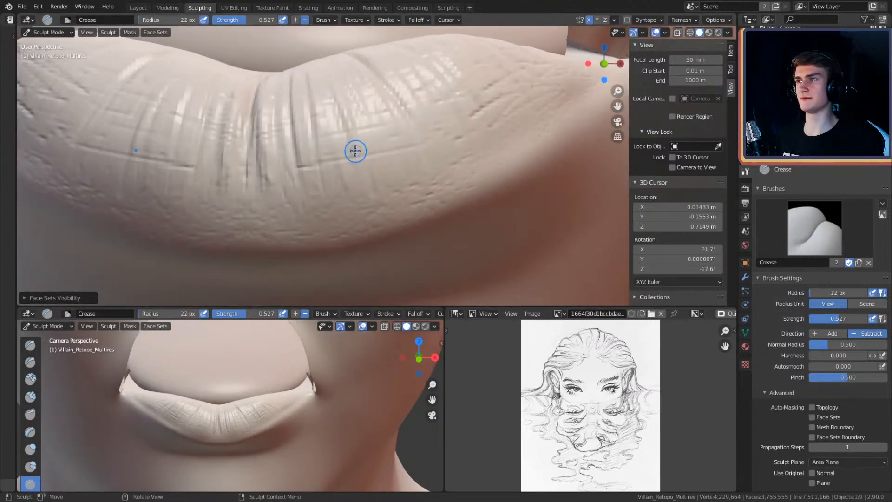
pyautogui.moveTo(284, 166); pyautogui.dragTo(348, 159)
# Step: Set the Crease brush radius to 19 px and carve several crosswise creases between the lower lip's vertical wrinkles
pyautogui.moveTo(431, 135)
pyautogui.keyDown('alt'); pyautogui.mouseDown()
pyautogui.moveTo(423, 138)
pyautogui.moveTo(420, 120)
pyautogui.mouseUp(); pyautogui.keyUp('alt')
pyautogui.press('f')
pyautogui.click(401, 126)
pyautogui.moveTo(327, 141); pyautogui.dragTo(350, 141)
pyautogui.moveTo(338, 123); pyautogui.dragTo(376, 113)
pyautogui.moveTo(310, 135)
pyautogui.mouseDown()
pyautogui.moveTo(379, 124)
pyautogui.moveTo(415, 138)
pyautogui.moveTo(436, 122)
pyautogui.mouseUp()
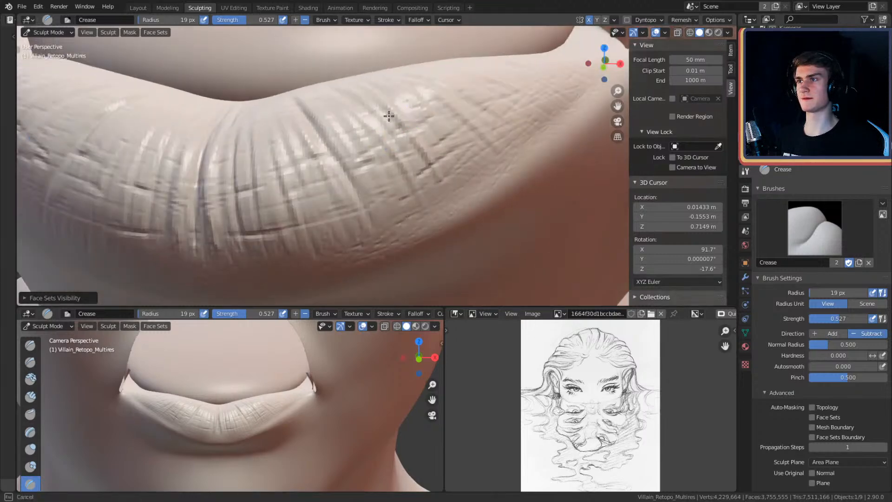
# Step: Extend the lower lip's fine creases toward the corner of the mouth
pyautogui.moveTo(483, 100); pyautogui.dragTo(392, 141, button='middle')
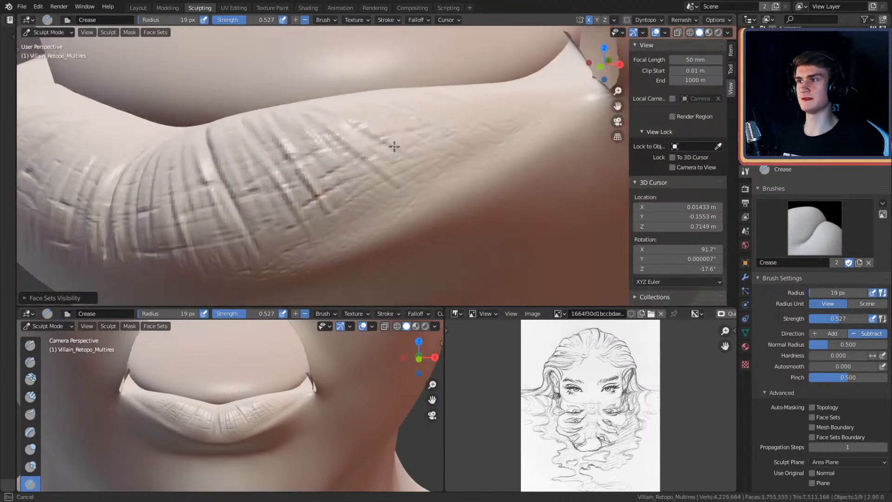
pyautogui.moveTo(393, 155); pyautogui.dragTo(398, 159)
pyautogui.moveTo(380, 131)
pyautogui.mouseDown()
pyautogui.moveTo(419, 118)
pyautogui.moveTo(468, 128)
pyautogui.mouseUp()
pyautogui.moveTo(456, 107); pyautogui.dragTo(484, 98)
# Step: Unhide the upper lip and nose area and clear the mask on it
pyautogui.moveTo(466, 76)
pyautogui.keyDown('ctrl'); pyautogui.mouseDown(button='middle')
pyautogui.moveTo(458, 187)
pyautogui.moveTo(442, 113)
pyautogui.moveTo(457, 165)
pyautogui.mouseUp(button='middle'); pyautogui.keyUp('ctrl')
pyautogui.scroll(5, 456, 165)
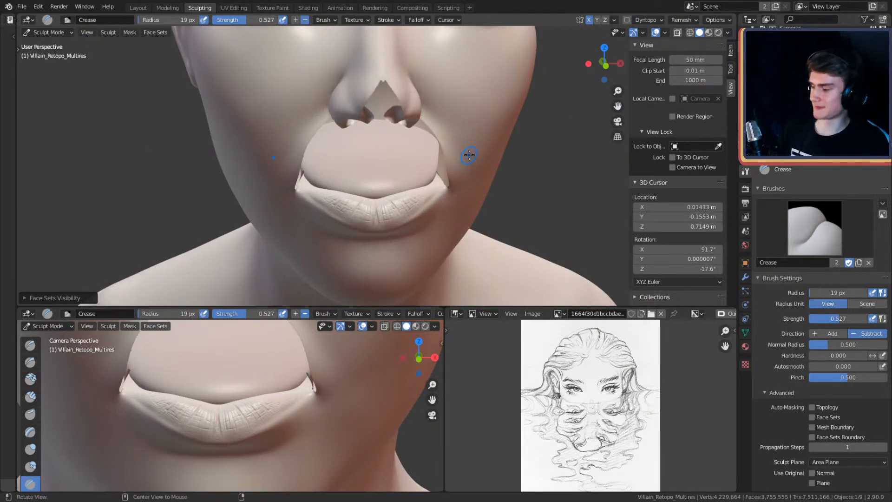
pyautogui.keyDown('ctrl'); pyautogui.keyDown('shift'); pyautogui.moveTo(469, 155); pyautogui.dragTo(469, 155); pyautogui.keyUp('shift'); pyautogui.keyUp('ctrl')
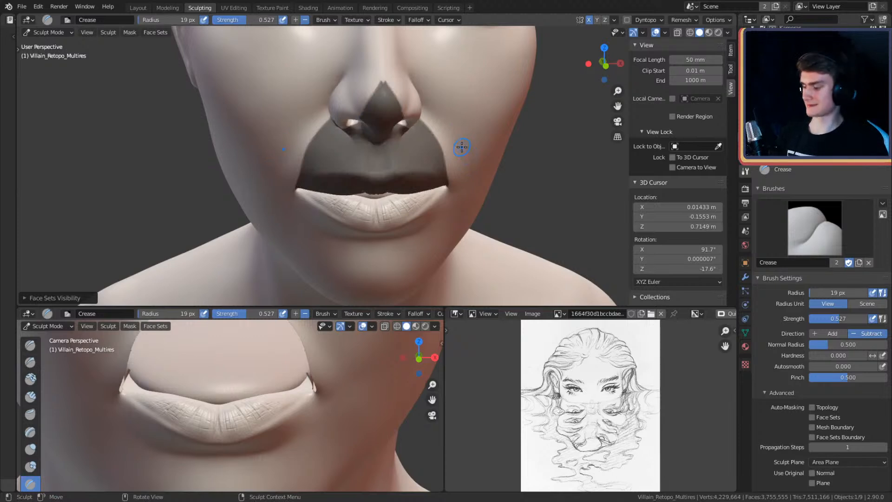
pyautogui.press('F3')
pyautogui.write('m')
pyautogui.press('Escape')
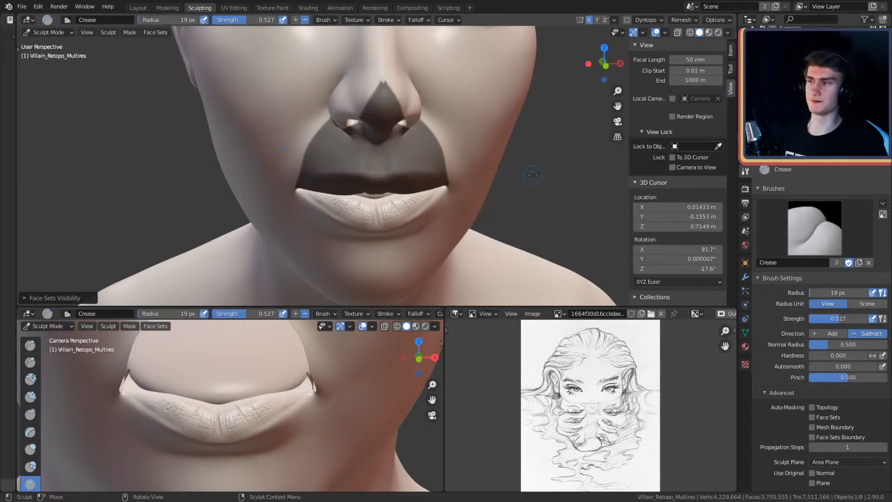
pyautogui.hotkey('alt', 'm')
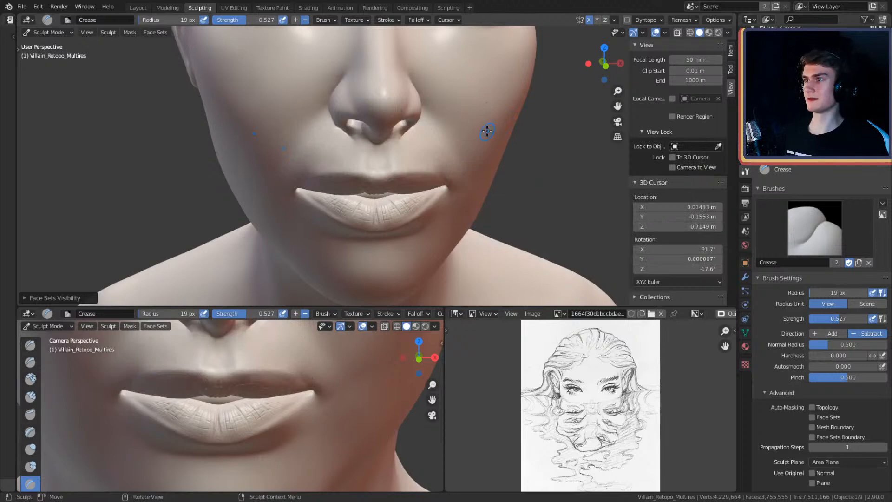
# Step: Carve fine crow's-feet creases radiating from the outer corner of the eye with the 19 px Crease brush
pyautogui.moveTo(448, 133)
pyautogui.mouseDown(button='middle')
pyautogui.moveTo(418, 156)
pyautogui.moveTo(442, 130)
pyautogui.moveTo(414, 193)
pyautogui.moveTo(404, 193)
pyautogui.moveTo(444, 188)
pyautogui.moveTo(431, 175)
pyautogui.moveTo(404, 193)
pyautogui.moveTo(464, 167)
pyautogui.moveTo(396, 168)
pyautogui.moveTo(446, 145)
pyautogui.mouseUp(button='middle')
pyautogui.keyDown('shift'); pyautogui.moveTo(446, 145); pyautogui.dragTo(373, 174, button='middle'); pyautogui.keyUp('shift')
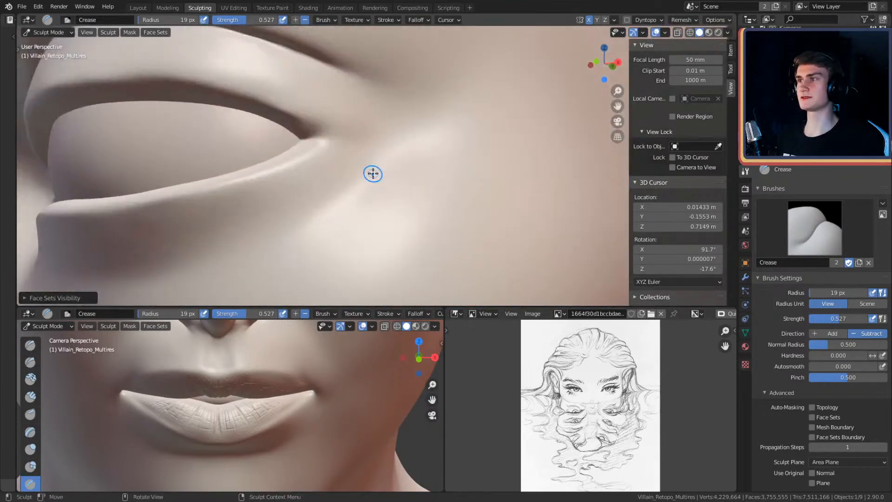
pyautogui.moveTo(402, 144); pyautogui.dragTo(357, 147, button='middle')
pyautogui.moveTo(345, 157); pyautogui.dragTo(353, 160)
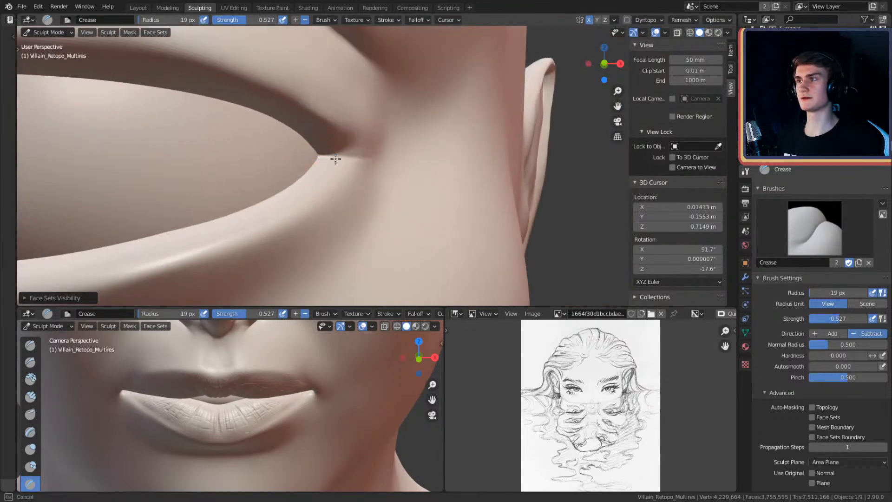
pyautogui.moveTo(366, 145); pyautogui.dragTo(366, 153, button='middle')
pyautogui.moveTo(371, 162)
pyautogui.mouseDown()
pyautogui.moveTo(404, 154)
pyautogui.moveTo(398, 171)
pyautogui.moveTo(452, 158)
pyautogui.mouseUp()
pyautogui.moveTo(377, 177); pyautogui.dragTo(412, 174)
pyautogui.moveTo(373, 182); pyautogui.dragTo(414, 171)
pyautogui.moveTo(371, 186); pyautogui.dragTo(409, 173)
# Step: Add more skin creases above and below the outer eye corner
pyautogui.moveTo(347, 130)
pyautogui.mouseDown()
pyautogui.moveTo(397, 140)
pyautogui.moveTo(391, 146)
pyautogui.moveTo(434, 141)
pyautogui.mouseUp()
pyautogui.moveTo(435, 98)
pyautogui.keyDown('ctrl'); pyautogui.mouseDown(button='middle')
pyautogui.moveTo(418, 144)
pyautogui.moveTo(467, 144)
pyautogui.moveTo(432, 155)
pyautogui.moveTo(409, 193)
pyautogui.moveTo(419, 132)
pyautogui.mouseUp(button='middle'); pyautogui.keyUp('ctrl')
pyautogui.moveTo(409, 211); pyautogui.dragTo(489, 201)
pyautogui.moveTo(416, 217)
pyautogui.mouseDown()
pyautogui.moveTo(488, 209)
pyautogui.moveTo(446, 213)
pyautogui.mouseUp()
# Step: Carve thin skin creases around the inner corner of the eye with the Crease brush at an 11 px radius
pyautogui.keyDown('ctrl'); pyautogui.moveTo(504, 190); pyautogui.dragTo(360, 189, button='middle'); pyautogui.keyUp('ctrl')
pyautogui.moveTo(386, 208); pyautogui.dragTo(387, 210)
pyautogui.moveTo(349, 182)
pyautogui.mouseDown()
pyautogui.moveTo(380, 226)
pyautogui.moveTo(394, 227)
pyautogui.mouseUp()
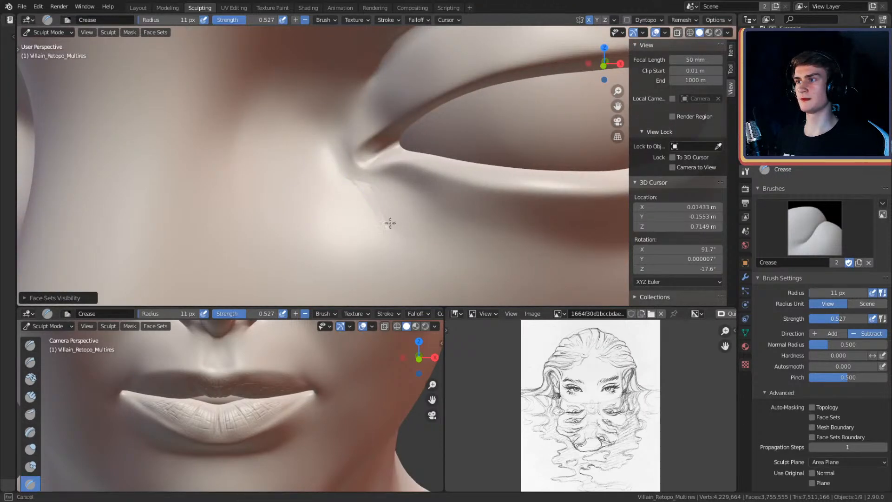
pyautogui.moveTo(372, 195); pyautogui.dragTo(374, 194)
pyautogui.moveTo(338, 161); pyautogui.dragTo(342, 135)
pyautogui.moveTo(352, 177); pyautogui.dragTo(342, 125)
# Step: Set the Crease brush radius to 16 px and carve sharp diagonal hair strokes into the inner half of the eyebrow
pyautogui.scroll(-8, 399, 106)
pyautogui.scroll(-4, 437, 109)
pyautogui.moveTo(430, 139); pyautogui.dragTo(421, 160, button='middle')
pyautogui.scroll(4, 426, 140)
pyautogui.keyDown('ctrl'); pyautogui.moveTo(449, 102); pyautogui.dragTo(416, 171, button='middle'); pyautogui.keyUp('ctrl')
pyautogui.moveTo(434, 117)
pyautogui.keyDown('ctrl'); pyautogui.mouseDown(button='middle')
pyautogui.moveTo(424, 160)
pyautogui.moveTo(432, 135)
pyautogui.moveTo(418, 116)
pyautogui.mouseUp(button='middle'); pyautogui.keyUp('ctrl')
pyautogui.press('f')
pyautogui.click(391, 154)
pyautogui.moveTo(405, 148); pyautogui.dragTo(435, 128)
pyautogui.moveTo(370, 181); pyautogui.dragTo(381, 164)
pyautogui.moveTo(439, 104); pyautogui.dragTo(442, 102)
pyautogui.moveTo(371, 159)
pyautogui.mouseDown()
pyautogui.moveTo(426, 110)
pyautogui.moveTo(413, 99)
pyautogui.mouseUp()
pyautogui.moveTo(356, 182)
pyautogui.mouseDown()
pyautogui.moveTo(428, 150)
pyautogui.moveTo(397, 131)
pyautogui.moveTo(386, 141)
pyautogui.mouseUp()
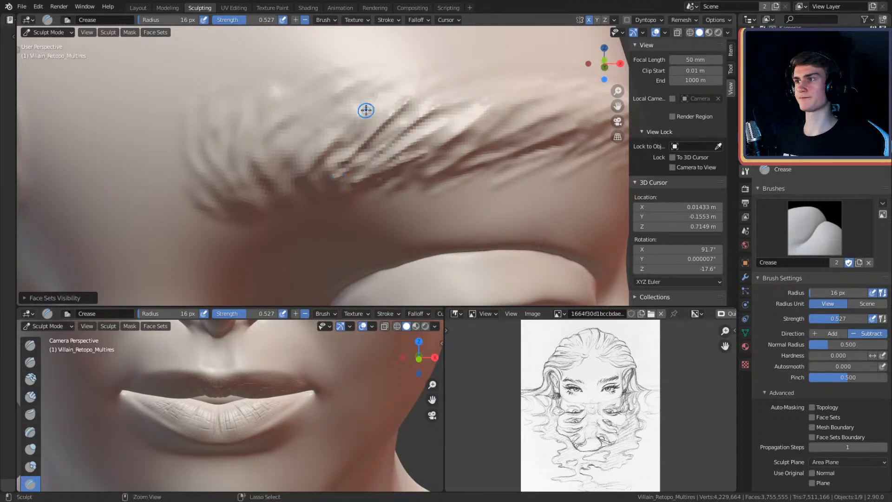
# Step: Add more hair strokes along the upper and lower edges of the eyebrow's inner half
pyautogui.moveTo(327, 168)
pyautogui.mouseDown()
pyautogui.moveTo(370, 104)
pyautogui.moveTo(360, 113)
pyautogui.mouseUp()
pyautogui.keyDown('shift'); pyautogui.moveTo(360, 113); pyautogui.dragTo(412, 107, button='middle'); pyautogui.keyUp('shift')
pyautogui.moveTo(419, 119); pyautogui.dragTo(441, 88)
pyautogui.moveTo(375, 141)
pyautogui.mouseDown()
pyautogui.moveTo(382, 138)
pyautogui.moveTo(336, 144)
pyautogui.mouseUp()
pyautogui.moveTo(360, 187); pyautogui.dragTo(352, 185)
pyautogui.moveTo(327, 96); pyautogui.dragTo(308, 149)
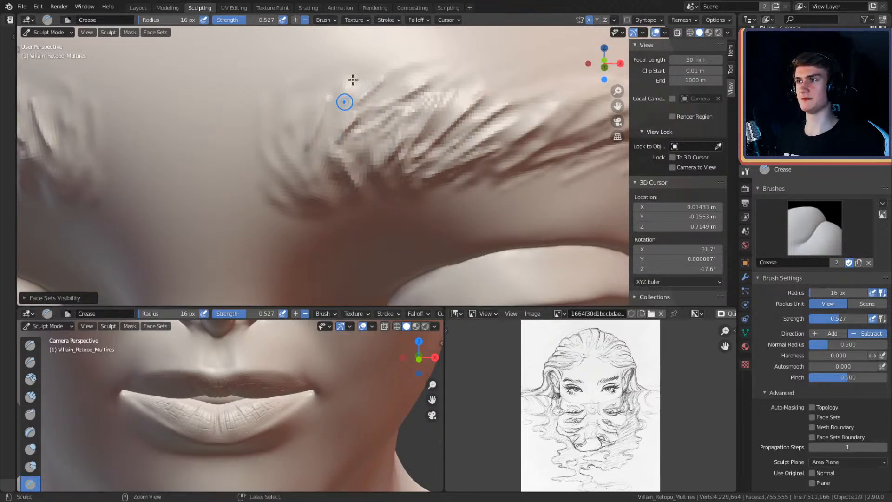
# Step: Fill the eyebrow's inner end, beside the nose bridge, with dense upward-sweeping hair strokes
pyautogui.moveTo(425, 69)
pyautogui.mouseDown()
pyautogui.moveTo(351, 107)
pyautogui.moveTo(332, 129)
pyautogui.moveTo(332, 121)
pyautogui.moveTo(328, 166)
pyautogui.moveTo(379, 165)
pyautogui.moveTo(392, 185)
pyautogui.moveTo(343, 173)
pyautogui.moveTo(328, 193)
pyautogui.moveTo(290, 147)
pyautogui.moveTo(305, 183)
pyautogui.moveTo(263, 175)
pyautogui.mouseUp()
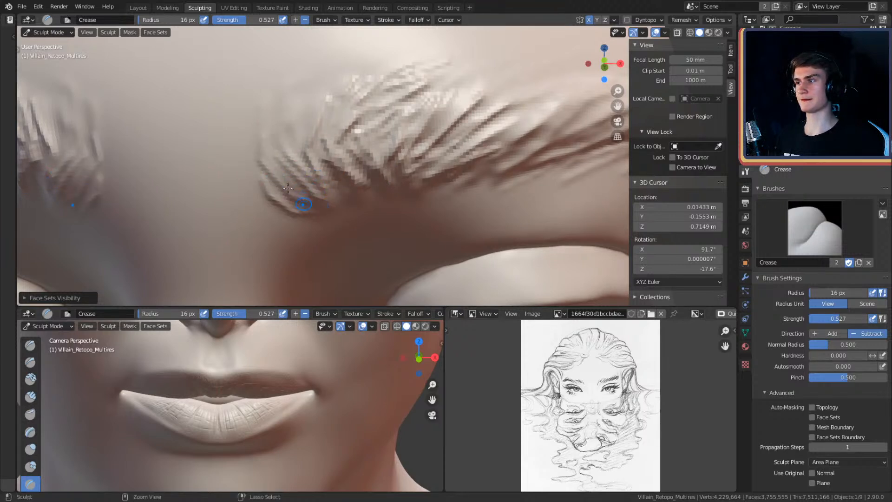
pyautogui.moveTo(295, 101); pyautogui.dragTo(310, 97)
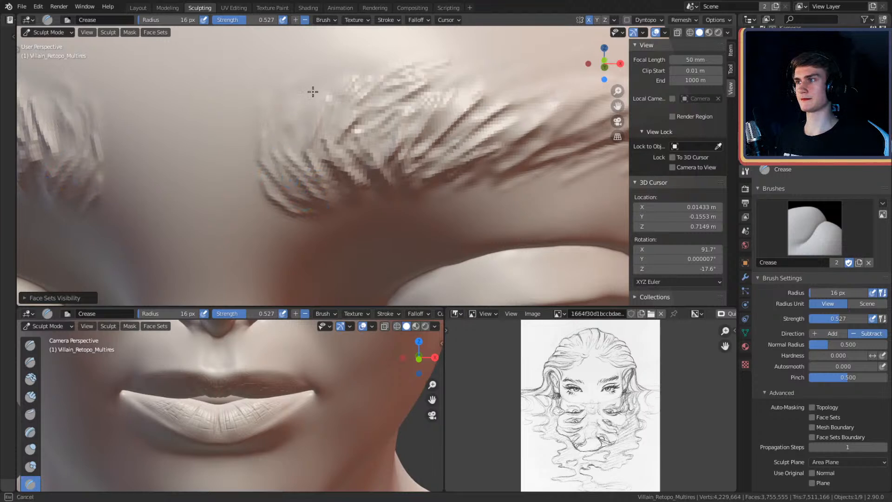
pyautogui.moveTo(280, 153); pyautogui.dragTo(300, 121)
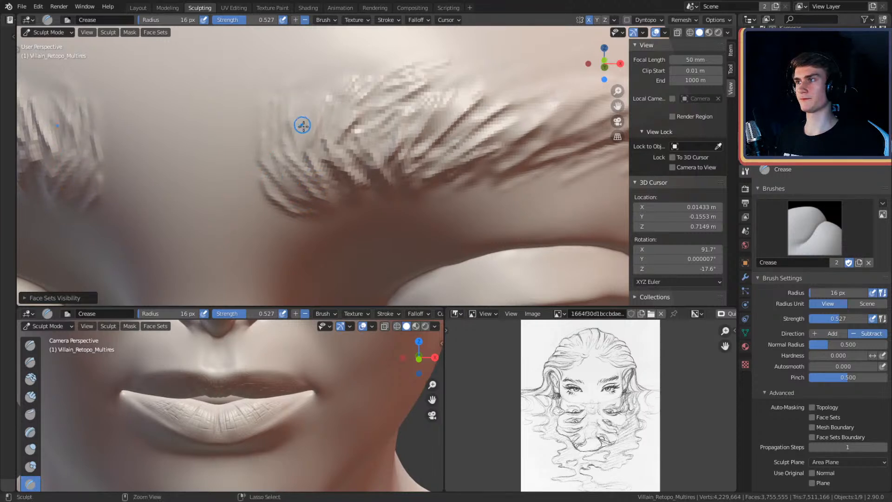
pyautogui.moveTo(310, 159)
pyautogui.mouseDown()
pyautogui.moveTo(293, 183)
pyautogui.moveTo(261, 135)
pyautogui.moveTo(278, 122)
pyautogui.mouseUp()
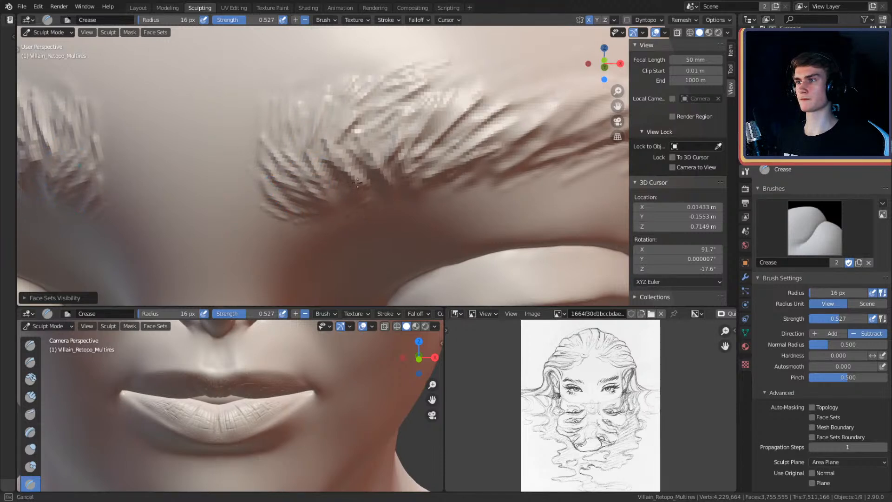
# Step: Carve slanted hair strokes into the middle section of the eyebrow
pyautogui.moveTo(377, 176); pyautogui.dragTo(405, 142)
pyautogui.moveTo(418, 129)
pyautogui.mouseDown(button='middle')
pyautogui.moveTo(418, 117)
pyautogui.moveTo(369, 158)
pyautogui.mouseUp(button='middle')
pyautogui.moveTo(381, 140); pyautogui.dragTo(399, 128)
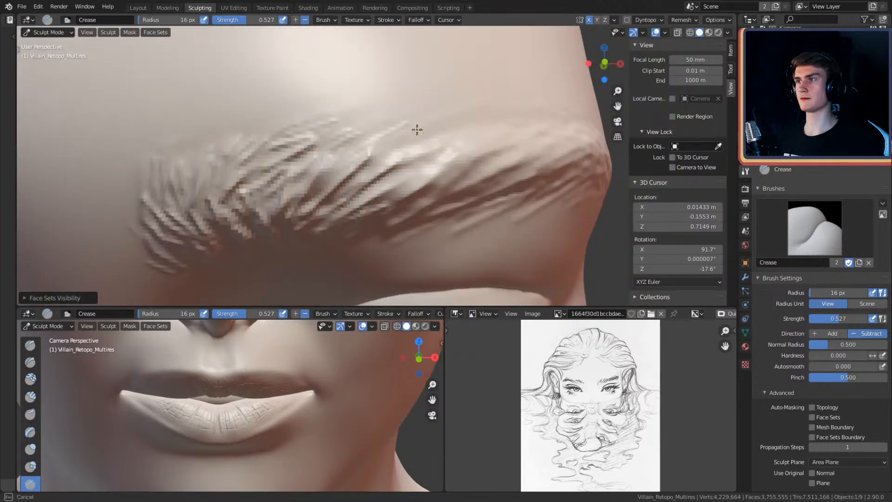
pyautogui.moveTo(444, 135); pyautogui.dragTo(352, 194, button='middle')
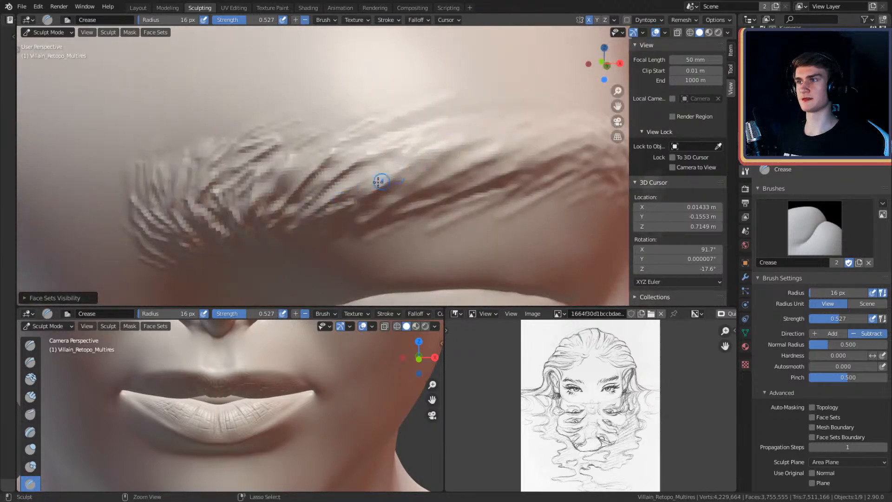
# Step: Continue the hair strokes from the eyebrow's middle toward its arch
pyautogui.moveTo(459, 138); pyautogui.dragTo(317, 166, button='middle')
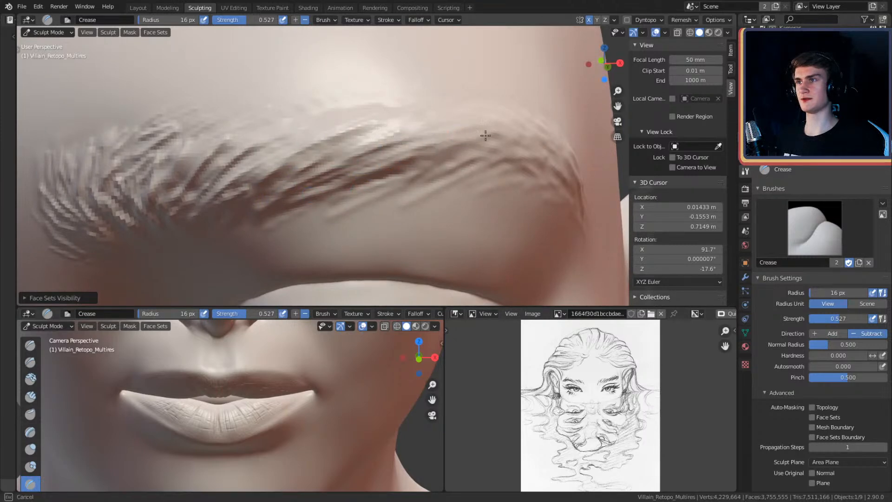
pyautogui.moveTo(498, 135)
pyautogui.mouseDown(button='middle')
pyautogui.moveTo(455, 130)
pyautogui.moveTo(430, 138)
pyautogui.mouseUp(button='middle')
pyautogui.moveTo(429, 138); pyautogui.dragTo(452, 138)
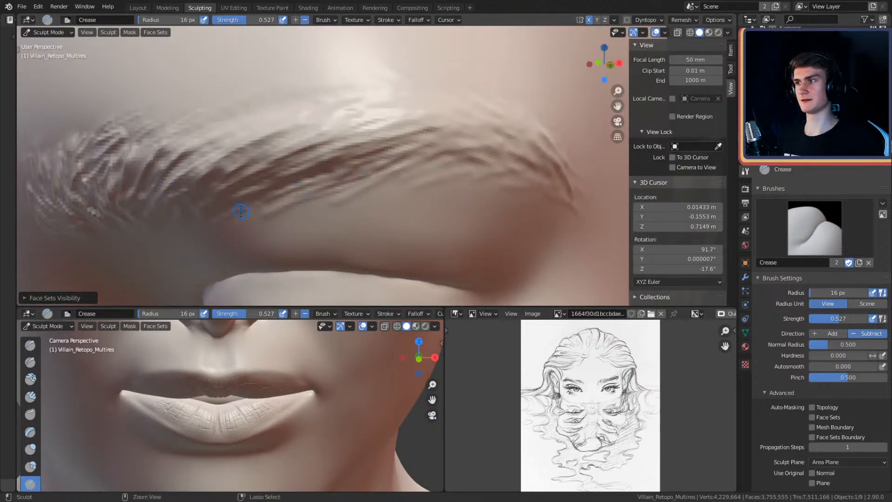
# Step: Carve long hair strokes along the underside of the eyebrow arch, leading into the tail
pyautogui.moveTo(425, 155)
pyautogui.mouseDown(button='middle')
pyautogui.moveTo(419, 149)
pyautogui.moveTo(321, 181)
pyautogui.mouseUp(button='middle')
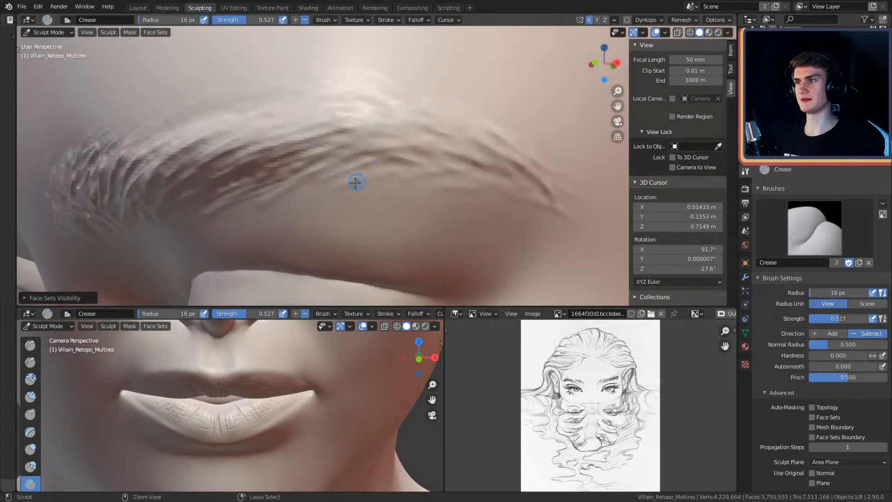
pyautogui.moveTo(448, 163)
pyautogui.mouseDown()
pyautogui.moveTo(355, 157)
pyautogui.moveTo(341, 148)
pyautogui.mouseUp()
pyautogui.moveTo(418, 150)
pyautogui.mouseDown()
pyautogui.moveTo(331, 148)
pyautogui.moveTo(325, 134)
pyautogui.mouseUp()
pyautogui.moveTo(378, 140); pyautogui.dragTo(316, 146)
pyautogui.moveTo(432, 140); pyautogui.dragTo(328, 121)
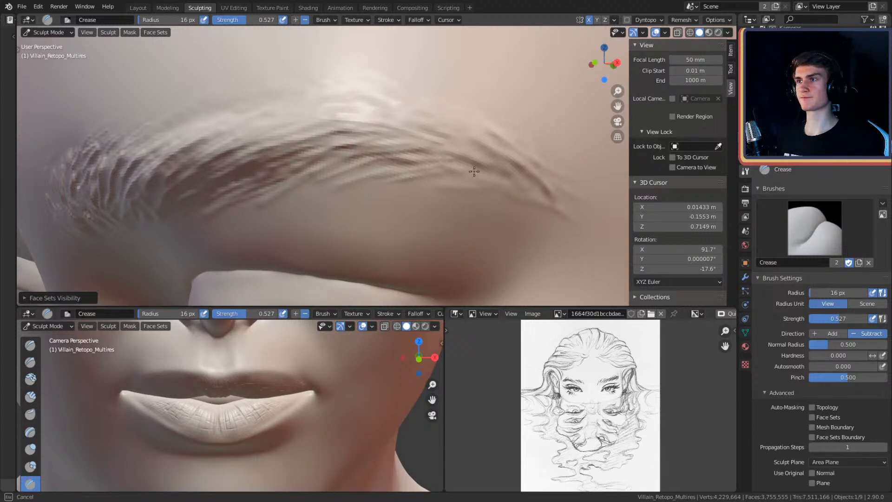
pyautogui.moveTo(493, 171)
pyautogui.mouseDown()
pyautogui.moveTo(451, 146)
pyautogui.moveTo(451, 154)
pyautogui.mouseUp()
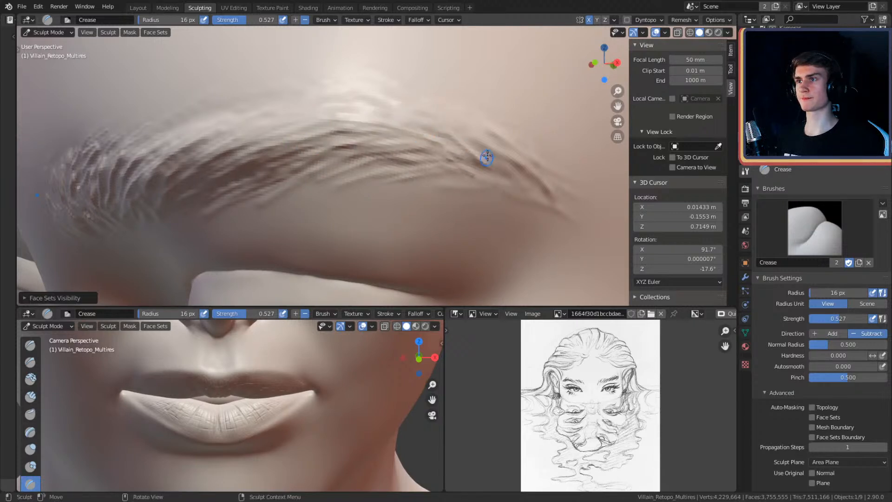
# Step: Sharpen the eyebrow's tail with tapered hair strokes running down to its tip
pyautogui.keyDown('shift'); pyautogui.moveTo(497, 147); pyautogui.dragTo(420, 135, button='middle'); pyautogui.keyUp('shift')
pyautogui.moveTo(403, 176)
pyautogui.mouseDown()
pyautogui.moveTo(343, 156)
pyautogui.moveTo(345, 168)
pyautogui.mouseUp()
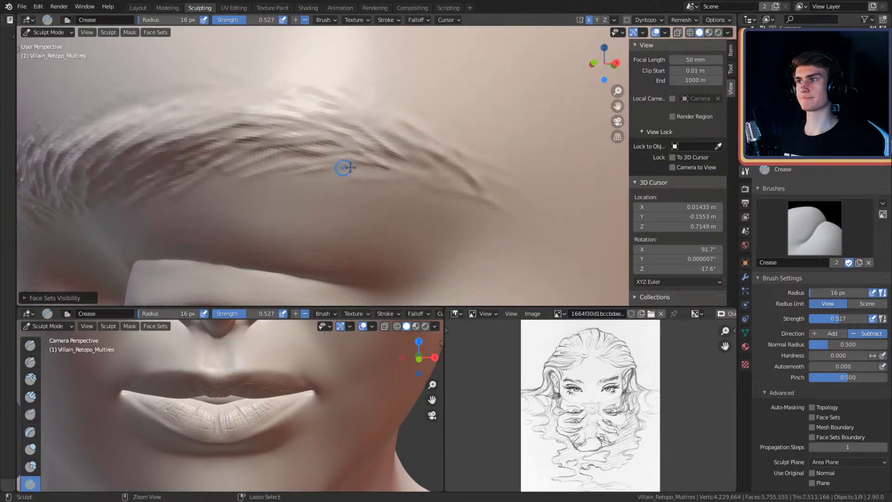
pyautogui.moveTo(428, 144); pyautogui.dragTo(481, 194)
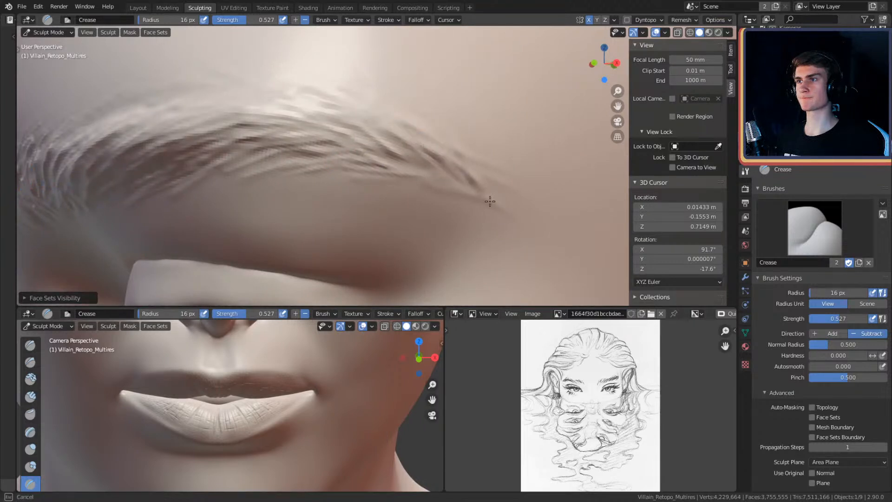
pyautogui.moveTo(390, 133); pyautogui.dragTo(476, 191)
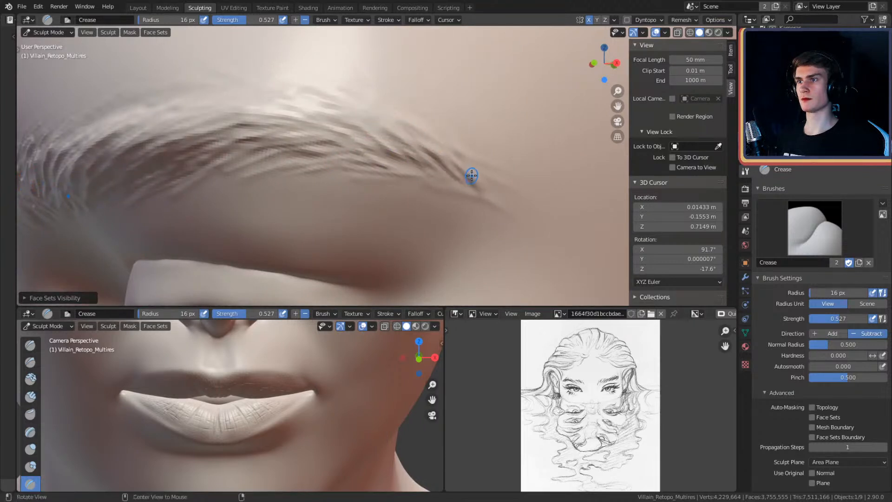
# Step: Add overlapping hair strokes from the top of the eyebrow arch down to the outer tip
pyautogui.moveTo(472, 177); pyautogui.dragTo(441, 179, button='middle')
pyautogui.moveTo(492, 186); pyautogui.dragTo(497, 188)
pyautogui.moveTo(433, 148)
pyautogui.mouseDown()
pyautogui.moveTo(499, 184)
pyautogui.moveTo(467, 167)
pyautogui.mouseUp()
pyautogui.moveTo(374, 123); pyautogui.dragTo(424, 148)
pyautogui.moveTo(388, 144); pyautogui.dragTo(399, 152)
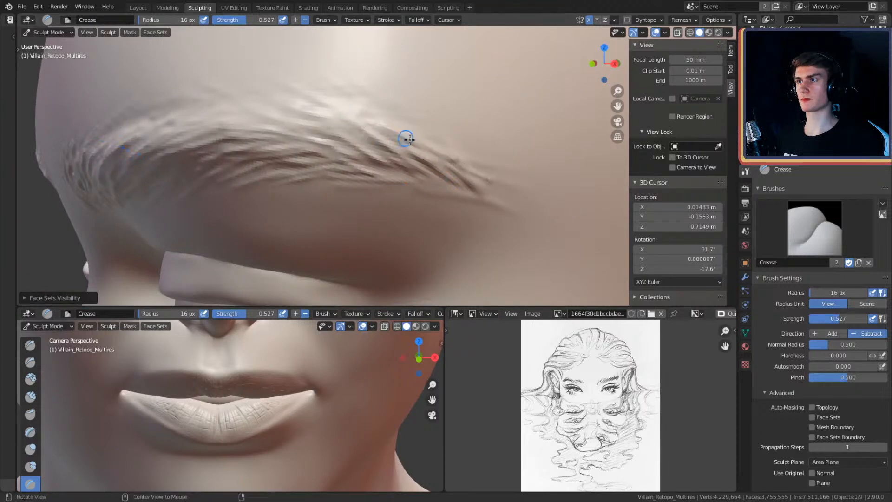
# Step: Carve outward-sweeping hair strokes over the crest of the eyebrow arch
pyautogui.moveTo(414, 143); pyautogui.dragTo(434, 156, button='middle')
pyautogui.moveTo(318, 135); pyautogui.dragTo(389, 154)
pyautogui.moveTo(296, 122); pyautogui.dragTo(380, 141)
pyautogui.moveTo(312, 139); pyautogui.dragTo(381, 151)
pyautogui.moveTo(295, 137); pyautogui.dragTo(378, 162)
# Step: Fill the smooth gaps along the eyebrow's upper middle edge with fine hair strokes
pyautogui.moveTo(409, 142)
pyautogui.mouseDown(button='middle')
pyautogui.moveTo(417, 130)
pyautogui.moveTo(405, 135)
pyautogui.mouseUp(button='middle')
pyautogui.moveTo(481, 160); pyautogui.dragTo(436, 143, button='middle')
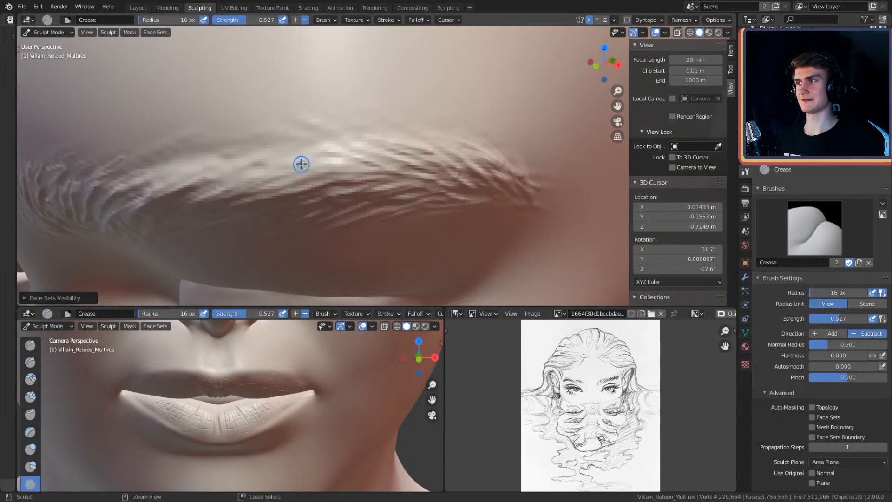
pyautogui.moveTo(371, 165); pyautogui.dragTo(460, 141, button='middle')
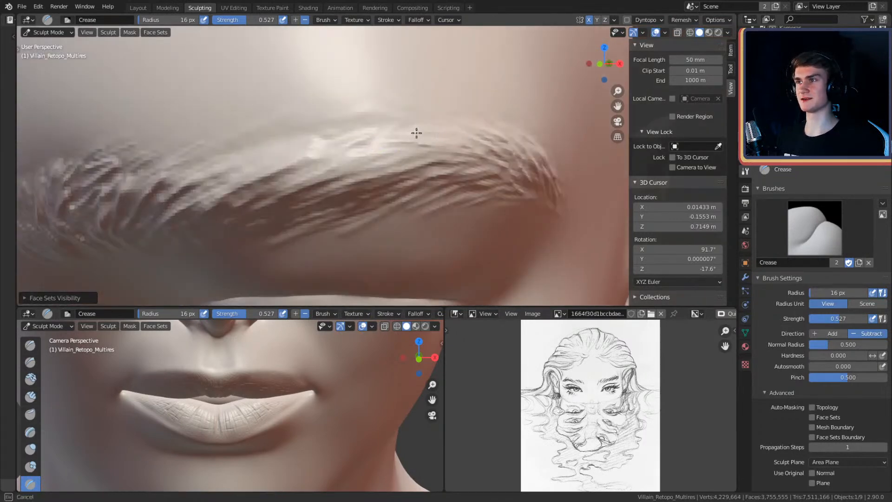
pyautogui.moveTo(337, 141); pyautogui.dragTo(419, 159)
pyautogui.moveTo(342, 161)
pyautogui.mouseDown()
pyautogui.moveTo(401, 153)
pyautogui.moveTo(305, 160)
pyautogui.moveTo(281, 152)
pyautogui.mouseUp()
pyautogui.moveTo(353, 139)
pyautogui.mouseDown(button='middle')
pyautogui.moveTo(364, 124)
pyautogui.moveTo(446, 137)
pyautogui.mouseUp(button='middle')
pyautogui.moveTo(416, 163)
pyautogui.mouseDown()
pyautogui.moveTo(449, 149)
pyautogui.moveTo(436, 163)
pyautogui.mouseUp()
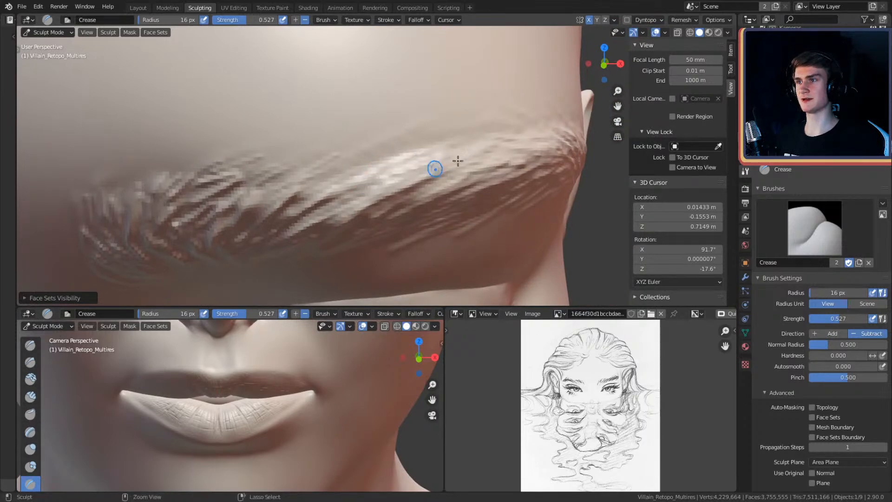
# Step: Finish the hair strokes along the eyebrow's upper edge and review both brows from the front of the face
pyautogui.moveTo(378, 154); pyautogui.dragTo(372, 172, button='middle')
pyautogui.moveTo(442, 150); pyautogui.dragTo(424, 144, button='middle')
pyautogui.moveTo(392, 142)
pyautogui.mouseDown()
pyautogui.moveTo(321, 164)
pyautogui.moveTo(333, 160)
pyautogui.mouseUp()
pyautogui.moveTo(401, 155); pyautogui.dragTo(372, 169, button='middle')
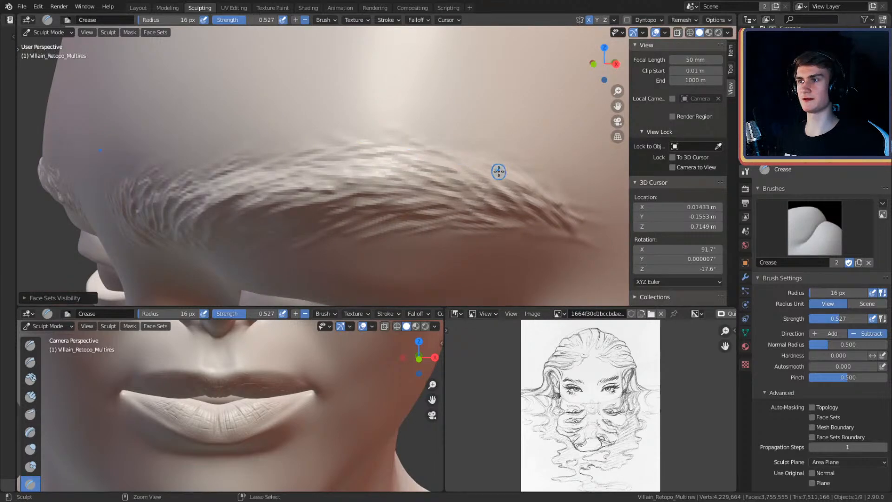
pyautogui.scroll(-5, 476, 149)
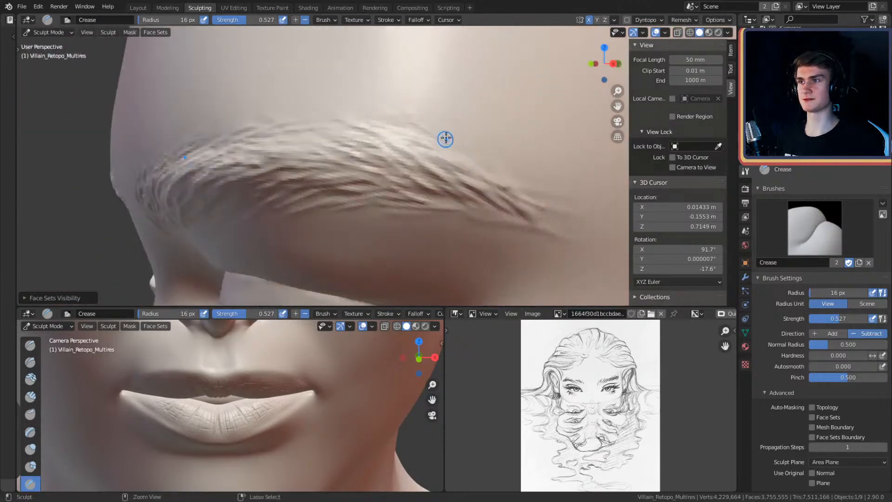
pyautogui.moveTo(430, 126)
pyautogui.mouseDown(button='middle')
pyautogui.moveTo(426, 174)
pyautogui.moveTo(470, 178)
pyautogui.mouseUp(button='middle')
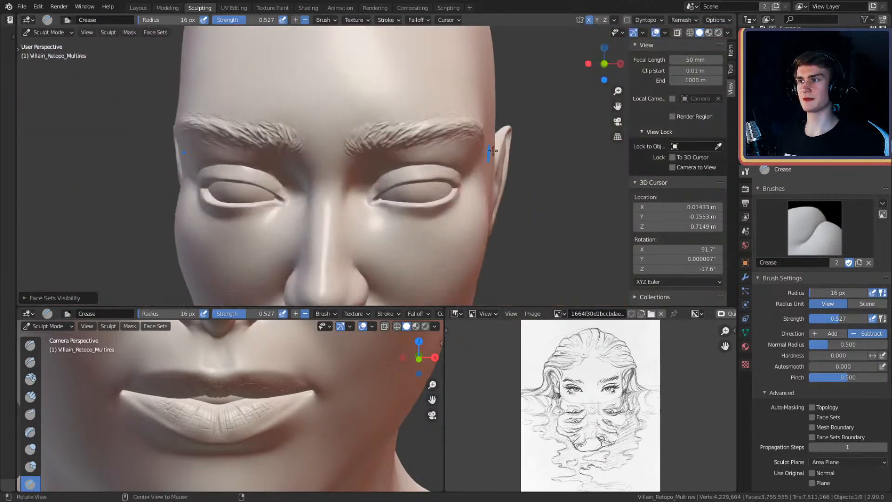
# Step: Carve short crease strokes around the nostril with the Crease brush
pyautogui.scroll(-6, 395, 210)
pyautogui.keyDown('shift'); pyautogui.moveTo(395, 210); pyautogui.dragTo(397, 199, button='middle'); pyautogui.keyUp('shift')
pyautogui.scroll(6, 381, 163)
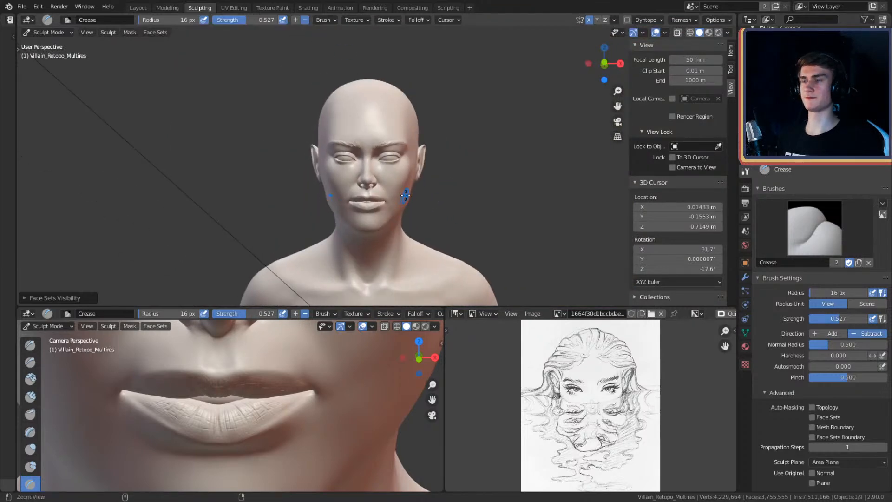
pyautogui.moveTo(353, 176)
pyautogui.mouseDown(button='middle')
pyautogui.moveTo(379, 178)
pyautogui.moveTo(348, 149)
pyautogui.moveTo(432, 114)
pyautogui.mouseUp(button='middle')
pyautogui.scroll(-6, 432, 114)
pyautogui.scroll(3, 449, 179)
pyautogui.moveTo(450, 180)
pyautogui.mouseDown(button='middle')
pyautogui.moveTo(467, 170)
pyautogui.moveTo(445, 133)
pyautogui.moveTo(452, 122)
pyautogui.moveTo(396, 150)
pyautogui.moveTo(430, 103)
pyautogui.moveTo(397, 113)
pyautogui.mouseUp(button='middle')
pyautogui.press('f')
pyautogui.moveTo(216, 152); pyautogui.dragTo(209, 159)
pyautogui.moveTo(248, 113); pyautogui.dragTo(202, 166)
pyautogui.moveTo(317, 115); pyautogui.dragTo(406, 139, button='middle')
pyautogui.moveTo(462, 181); pyautogui.dragTo(435, 216)
pyautogui.moveTo(451, 202); pyautogui.dragTo(426, 225)
pyautogui.moveTo(483, 159); pyautogui.dragTo(426, 217)
pyautogui.moveTo(468, 181); pyautogui.dragTo(433, 215)
# Step: Smooth the nostril creases and carve the fold inside the nostril with a 40 px Crease brush
pyautogui.press('f')
pyautogui.click(480, 204)
pyautogui.keyDown('shift'); pyautogui.moveTo(476, 183); pyautogui.dragTo(441, 242); pyautogui.keyUp('shift')
pyautogui.press('f')
pyautogui.click(417, 159)
pyautogui.moveTo(417, 159); pyautogui.dragTo(372, 167, button='middle')
pyautogui.moveTo(403, 200)
pyautogui.mouseDown()
pyautogui.moveTo(325, 185)
pyautogui.moveTo(323, 174)
pyautogui.moveTo(349, 160)
pyautogui.moveTo(325, 167)
pyautogui.moveTo(287, 239)
pyautogui.mouseUp()
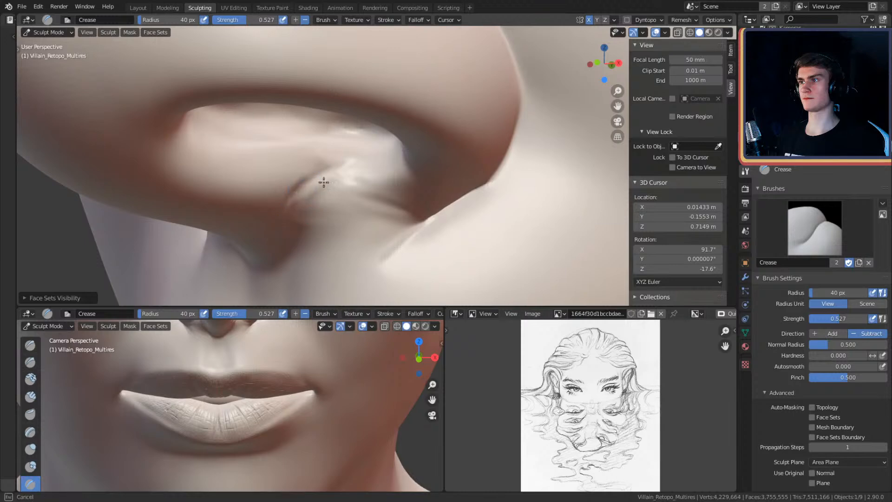
# Step: Finish the nostril creases with an 83 px brush radius and review the whole head
pyautogui.press('f')
pyautogui.click(335, 192)
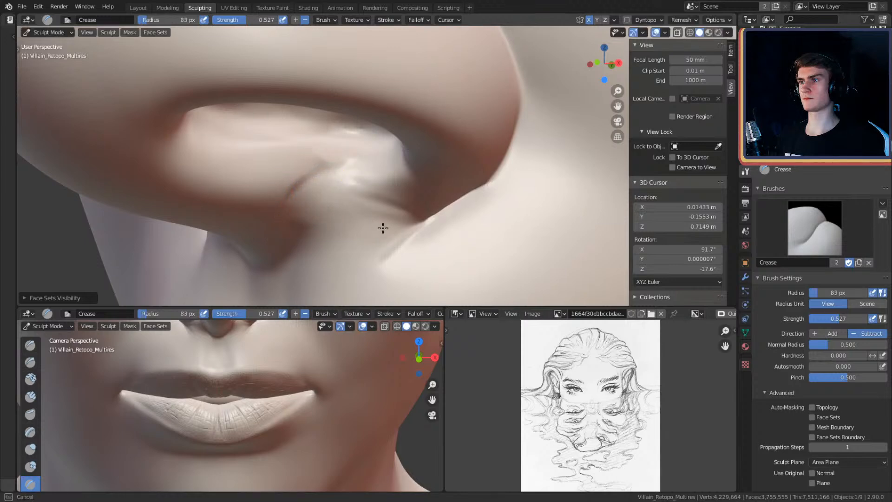
pyautogui.scroll(-10, 398, 175)
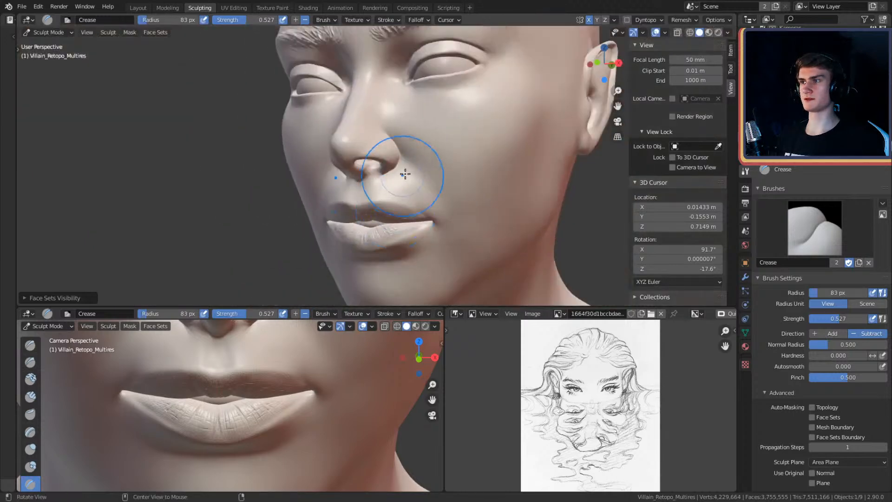
pyautogui.moveTo(418, 151)
pyautogui.mouseDown(button='middle')
pyautogui.moveTo(424, 189)
pyautogui.moveTo(446, 135)
pyautogui.mouseUp(button='middle')
pyautogui.moveTo(446, 135)
pyautogui.keyDown('alt'); pyautogui.mouseDown()
pyautogui.moveTo(458, 144)
pyautogui.moveTo(472, 191)
pyautogui.moveTo(463, 188)
pyautogui.moveTo(461, 165)
pyautogui.moveTo(493, 173)
pyautogui.moveTo(390, 185)
pyautogui.mouseUp(); pyautogui.keyUp('alt')
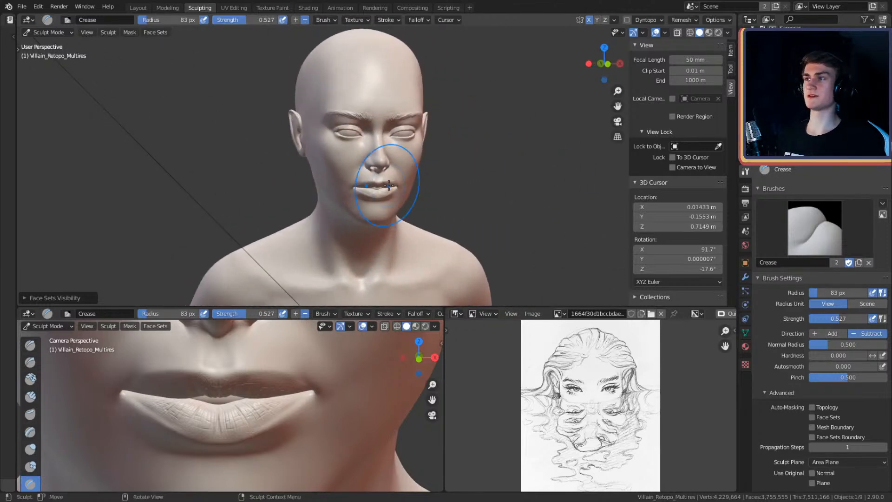
# Step: Switch to the Layout workspace and save the file
pyautogui.click(137, 8)
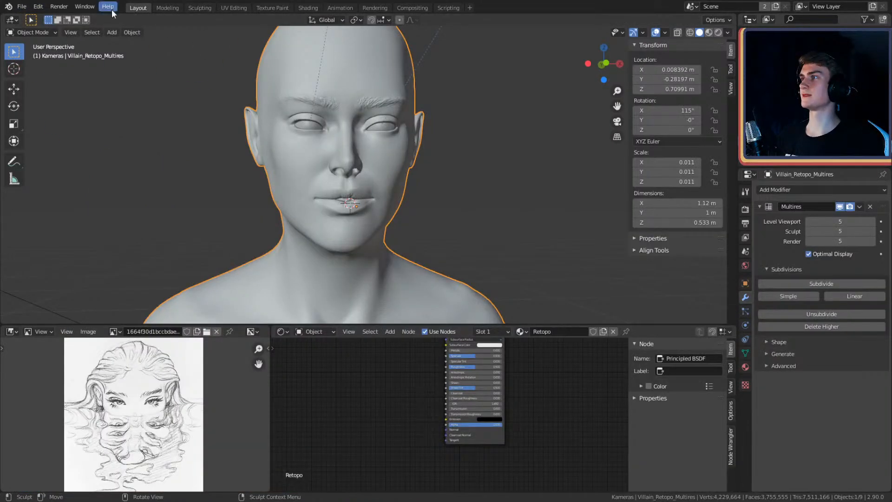
pyautogui.click(22, 6)
pyautogui.click(35, 70)
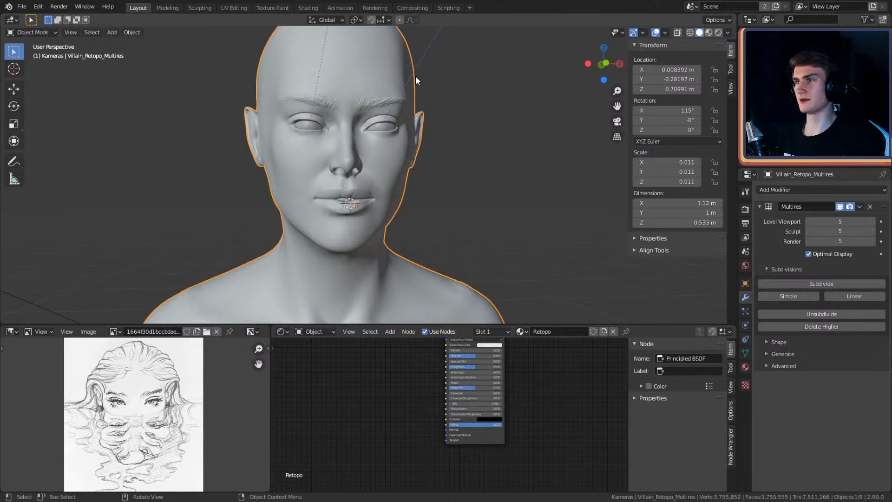
# Step: Deselect the villain model and unhide the large flat plane that cuts through the head as the water surface
pyautogui.moveTo(443, 160); pyautogui.dragTo(474, 181, button='middle')
pyautogui.scroll(3, 465, 190)
pyautogui.keyDown('shift'); pyautogui.moveTo(451, 210); pyautogui.dragTo(570, 124, button='middle'); pyautogui.keyUp('shift')
pyautogui.scroll(-3, 442, 190)
pyautogui.click(470, 186)
pyautogui.scroll(-3, 464, 195)
pyautogui.scroll(2, 417, 187)
pyautogui.scroll(2, 455, 188)
pyautogui.scroll(-2, 456, 185)
pyautogui.scroll(-3, 401, 209)
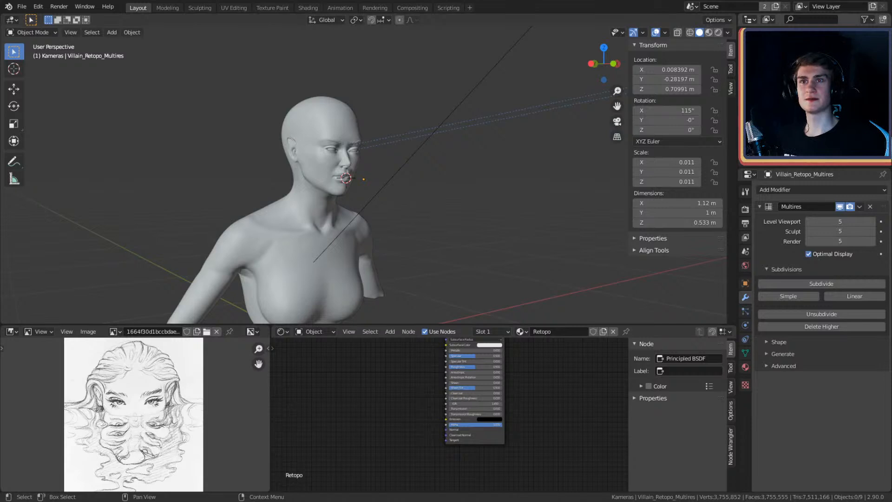
pyautogui.click(873, 99)
pyautogui.scroll(-4, 451, 147)
pyautogui.moveTo(451, 147); pyautogui.dragTo(434, 168, button='middle')
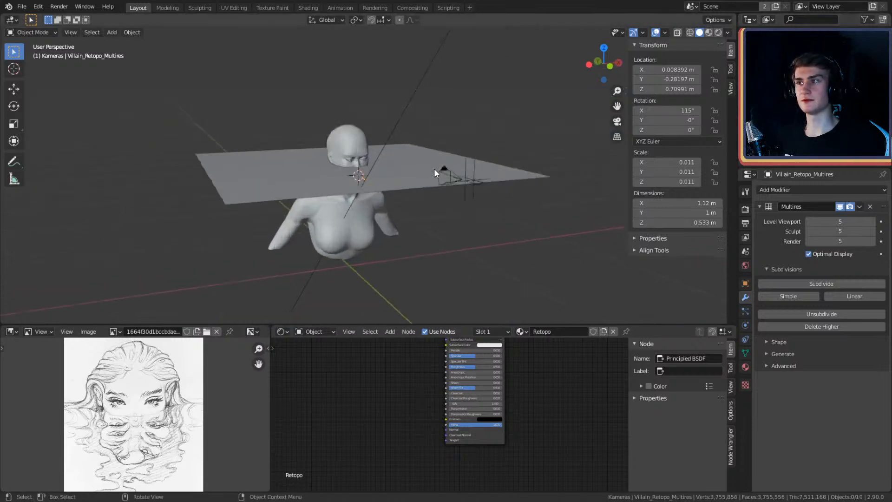
# Step: Raise the water plane about 0.011 m along Z, then deselect it
pyautogui.scroll(3, 446, 184)
pyautogui.scroll(4, 460, 196)
pyautogui.moveTo(462, 207); pyautogui.dragTo(428, 181, button='middle')
pyautogui.click(478, 205)
pyautogui.keyDown('shift'); pyautogui.moveTo(486, 200); pyautogui.dragTo(473, 193, button='middle'); pyautogui.keyUp('shift')
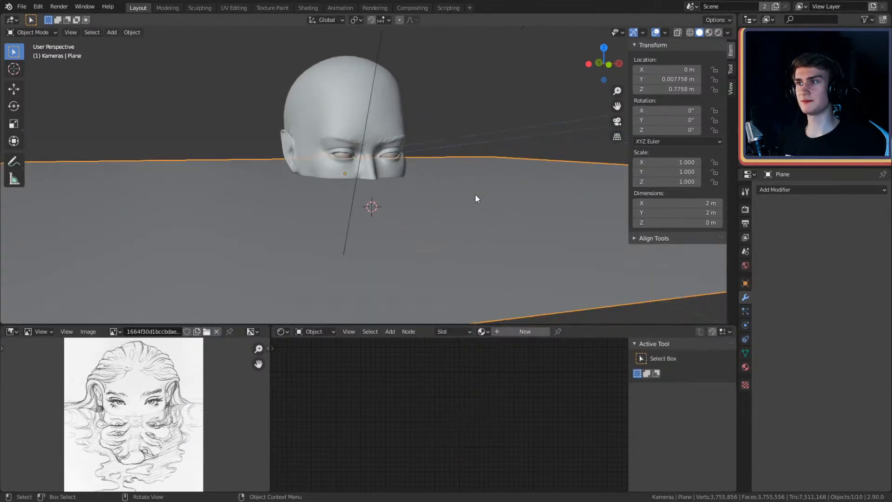
pyautogui.press('g')
pyautogui.press('z')
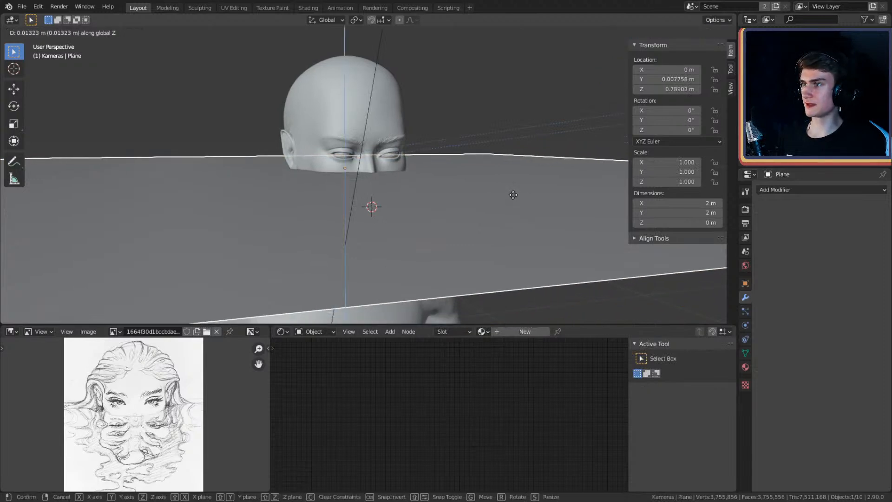
pyautogui.click(513, 196)
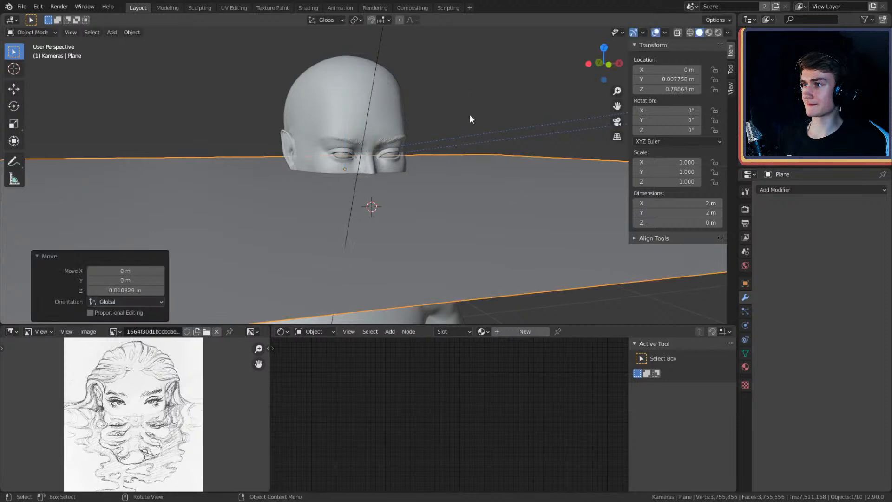
pyautogui.click(480, 144)
pyautogui.scroll(3, 407, 186)
pyautogui.moveTo(441, 194); pyautogui.dragTo(446, 170, button='middle')
pyautogui.scroll(-3, 408, 195)
pyautogui.moveTo(509, 217); pyautogui.dragTo(358, 191, button='middle')
pyautogui.hotkey('shift', 'a')
pyautogui.moveTo(358, 188)
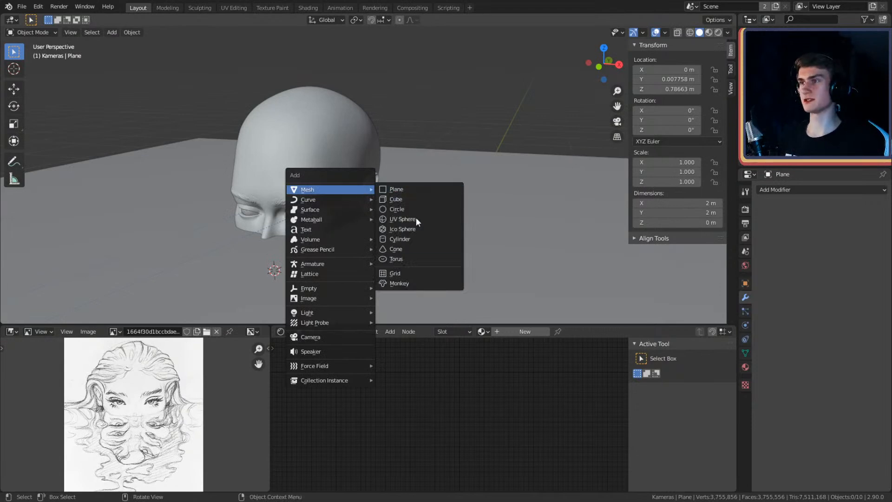
pyautogui.press('Escape')
# Step: Place the 3D cursor on the upper forehead at the hairline
pyautogui.moveTo(405, 188); pyautogui.dragTo(343, 180, button='middle')
pyautogui.keyDown('shift'); pyautogui.rightClick(342, 178); pyautogui.keyUp('shift')
pyautogui.moveTo(409, 194); pyautogui.dragTo(388, 192, button='middle')
# Step: Add a Path curve at the 3D cursor on the hairline
pyautogui.hotkey('shift', 'a')
pyautogui.press('Escape')
pyautogui.hotkey('shift', 'a')
pyautogui.moveTo(349, 193)
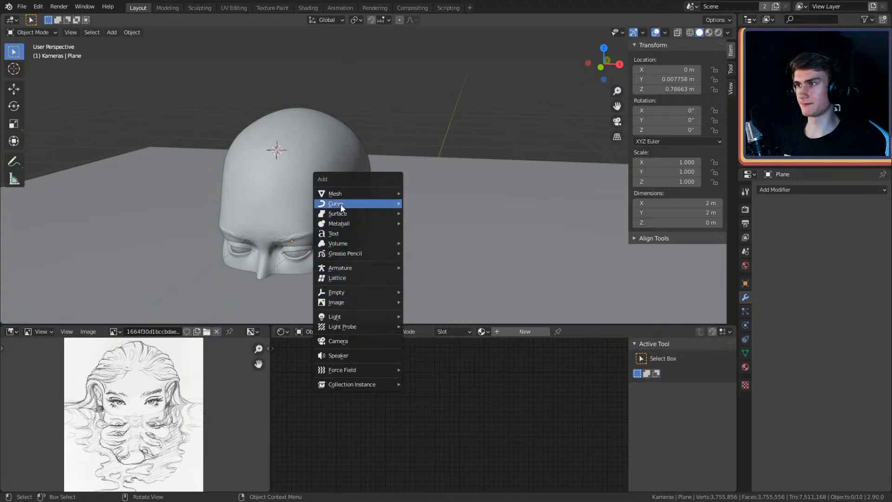
pyautogui.hotkey('shift', 'a')
pyautogui.moveTo(310, 225)
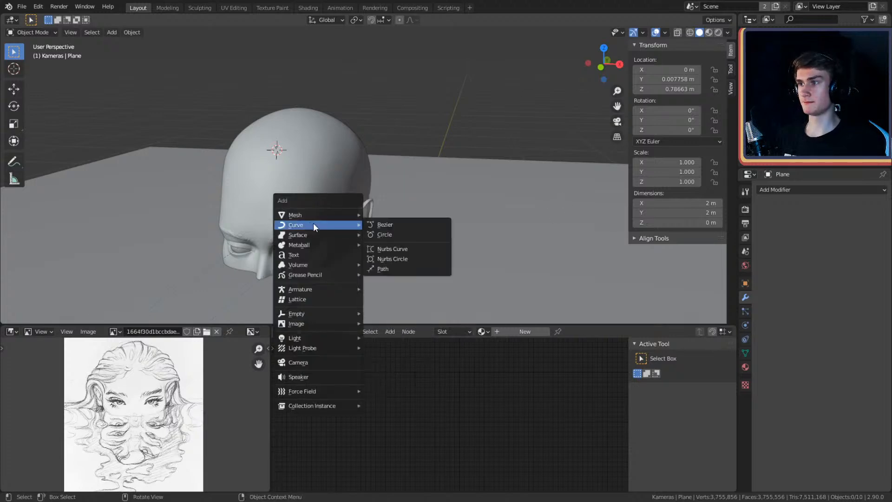
pyautogui.click(385, 269)
# Step: Scale the path to about 0.148 and rotate it 90 degrees about Z so it runs front to back
pyautogui.scroll(-2, 423, 226)
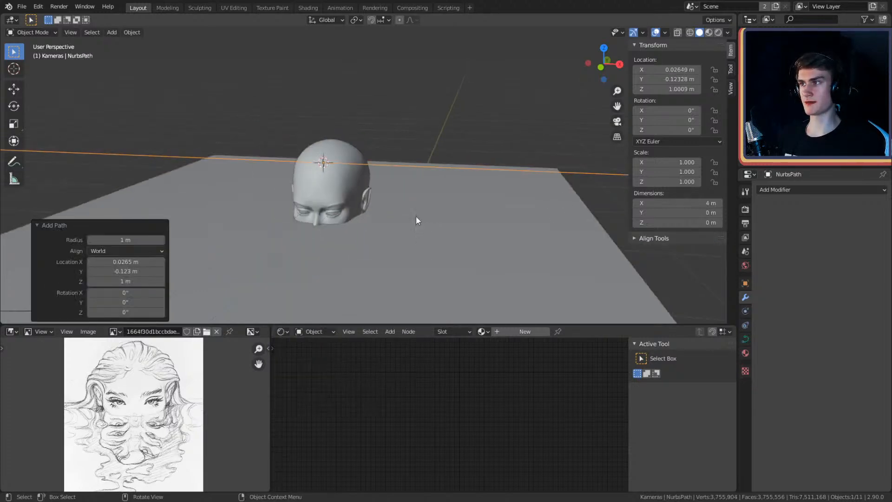
pyautogui.scroll(-4, 422, 227)
pyautogui.press('s')
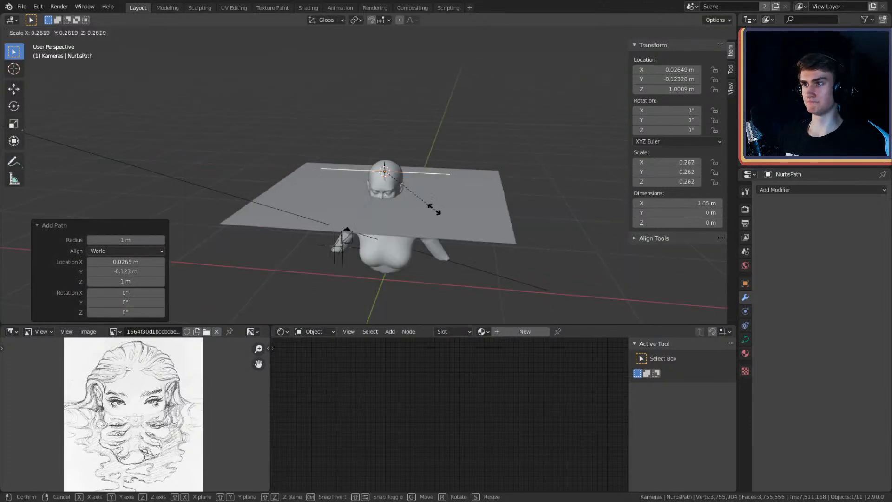
pyautogui.click(410, 199)
pyautogui.scroll(3, 418, 204)
pyautogui.moveTo(504, 216); pyautogui.dragTo(530, 252, button='middle')
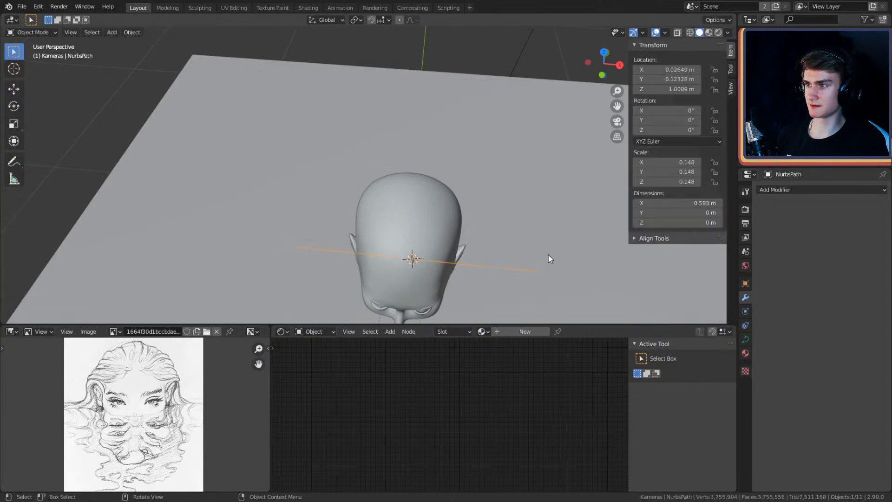
pyautogui.press('r')
pyautogui.press('z')
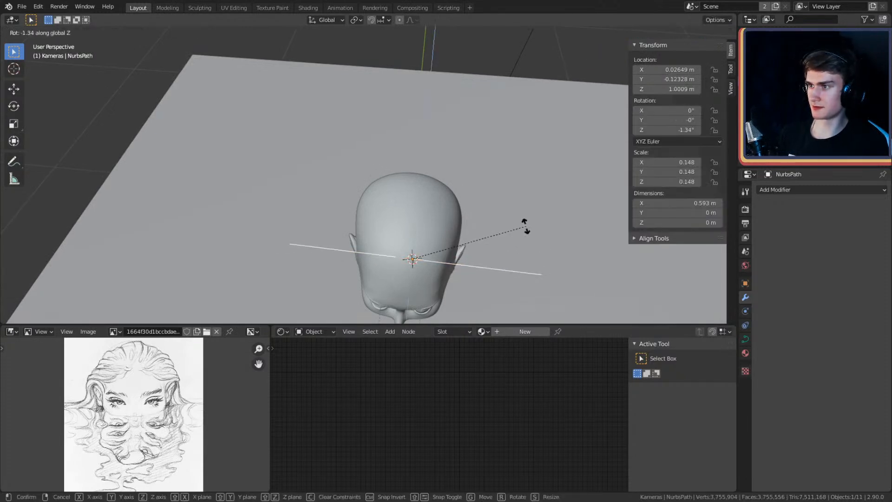
pyautogui.write('90')
pyautogui.press('Return')
# Step: Edit the path and move all its points backward and above the head
pyautogui.moveTo(470, 215); pyautogui.dragTo(445, 177, button='middle')
pyautogui.press('Tab')
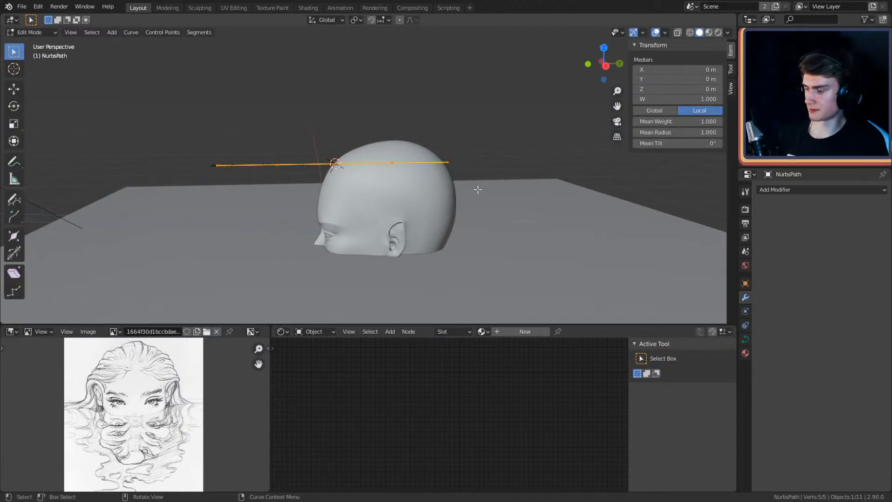
pyautogui.press('g')
pyautogui.click(589, 166)
# Step: Set snapping to Face with Project Individual Elements, affecting Move, Rotate and Scale
pyautogui.scroll(2, 453, 183)
pyautogui.moveTo(453, 183); pyautogui.dragTo(381, 85, button='middle')
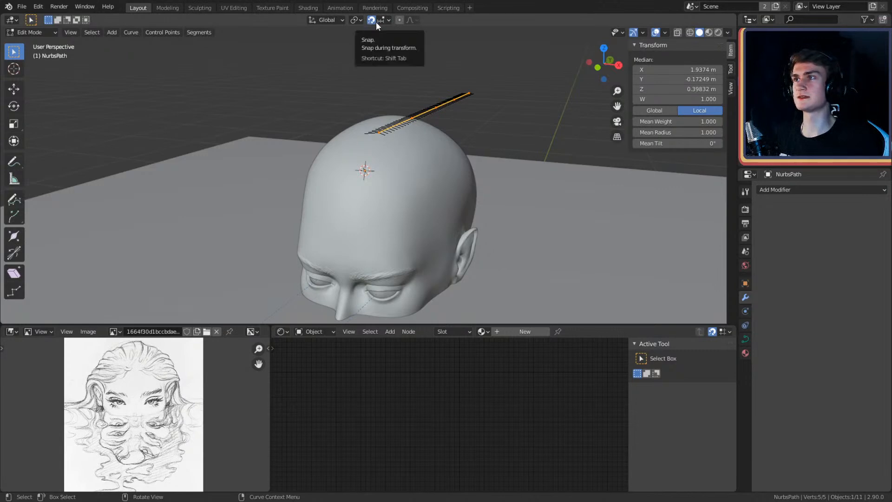
pyautogui.click(383, 20)
pyautogui.click(357, 80)
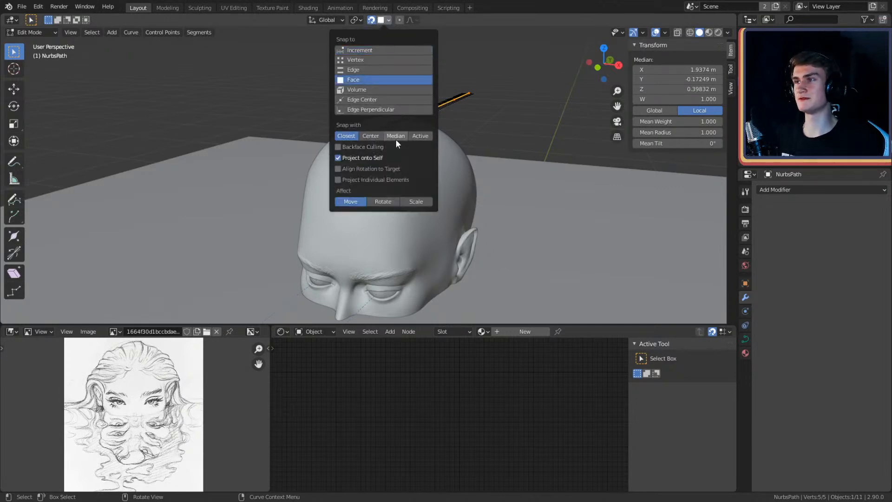
pyautogui.keyDown('shift'); pyautogui.click(383, 202); pyautogui.keyUp('shift')
pyautogui.keyDown('shift'); pyautogui.click(416, 201); pyautogui.keyUp('shift')
pyautogui.click(337, 179)
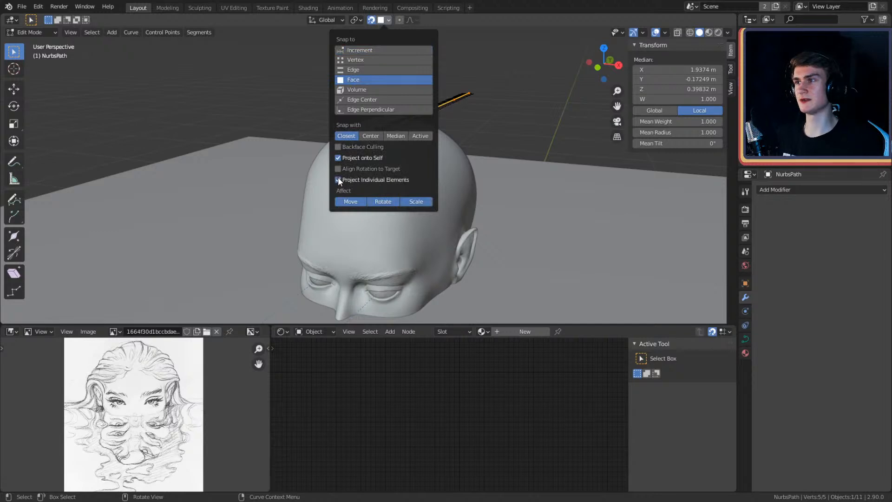
# Step: Snap the path's front end point onto the scalp at the 3D cursor
pyautogui.scroll(3, 469, 171)
pyautogui.moveTo(442, 135); pyautogui.dragTo(450, 142, button='middle')
pyautogui.keyDown('shift'); pyautogui.moveTo(450, 142); pyautogui.dragTo(409, 162, button='middle'); pyautogui.keyUp('shift')
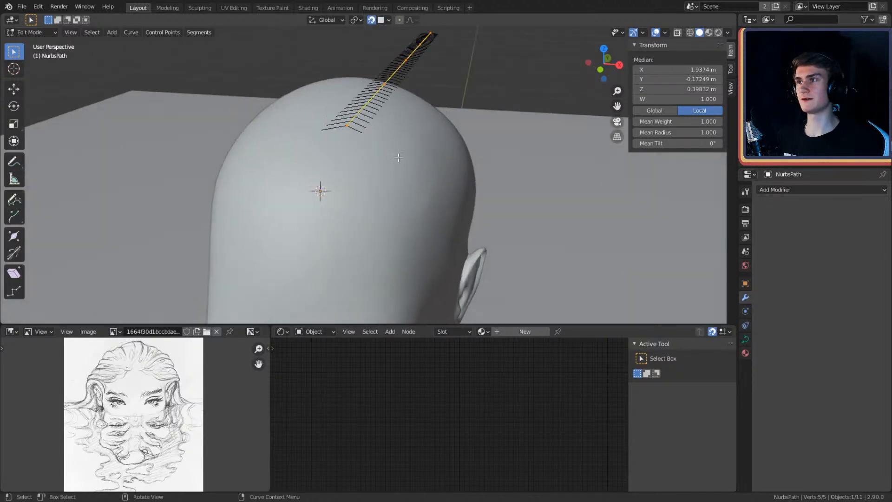
pyautogui.click(345, 126)
pyautogui.moveTo(346, 125); pyautogui.dragTo(475, 155, button='middle')
pyautogui.press('g')
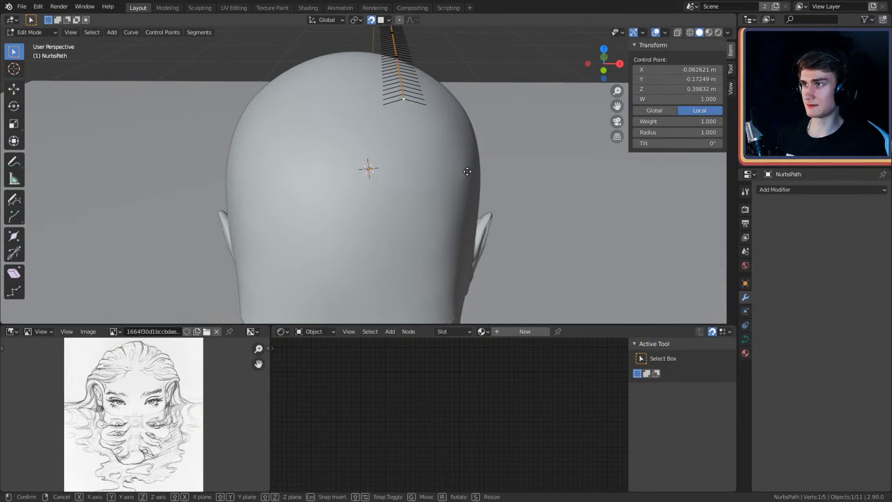
pyautogui.click(442, 212)
# Step: Snap the path's second control point onto the scalp behind the hairline
pyautogui.moveTo(442, 211); pyautogui.dragTo(309, 146, button='middle')
pyautogui.moveTo(358, 168); pyautogui.dragTo(431, 135, button='middle')
pyautogui.click(380, 99)
pyautogui.press('g')
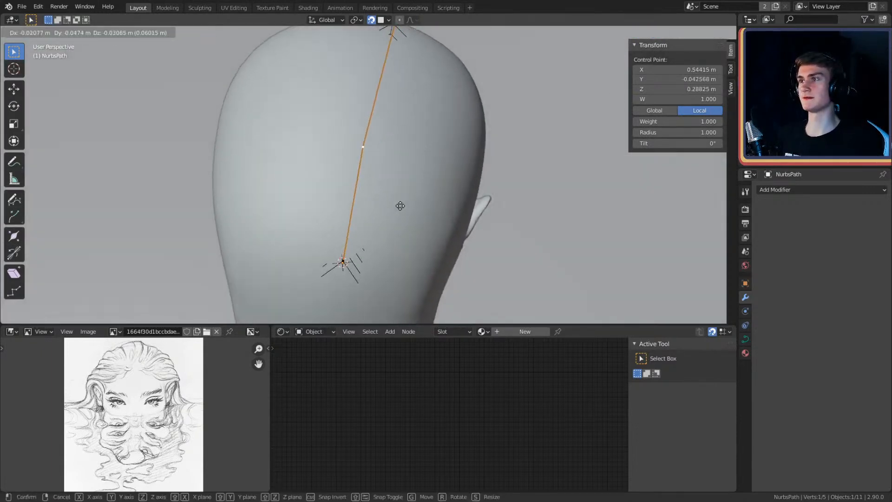
pyautogui.click(424, 203)
pyautogui.moveTo(425, 203); pyautogui.dragTo(406, 163, button='middle')
pyautogui.press('g')
pyautogui.click(412, 175)
# Step: With snapping off, lift the second control point above the scalp so the curve clears the front of the head
pyautogui.scroll(-2, 413, 176)
pyautogui.moveTo(413, 214); pyautogui.dragTo(373, 168, button='middle')
pyautogui.click(322, 114)
pyautogui.moveTo(402, 127); pyautogui.dragTo(423, 132, button='middle')
pyautogui.press('g')
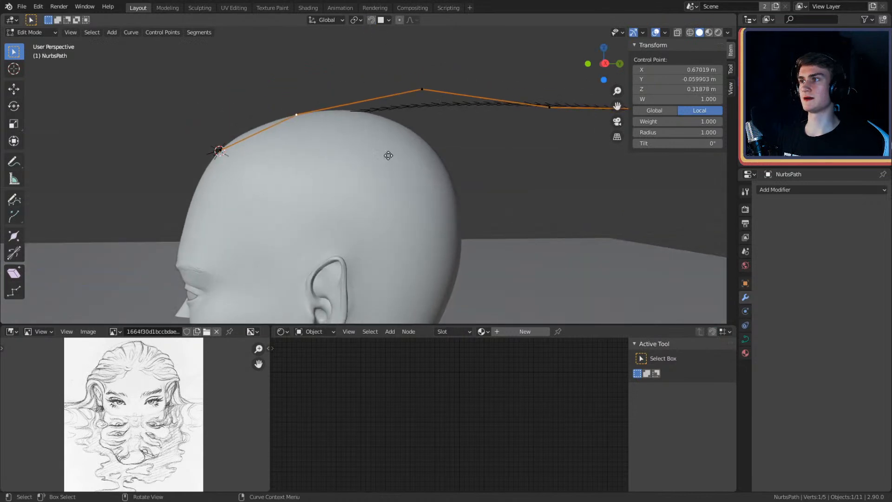
pyautogui.press('g')
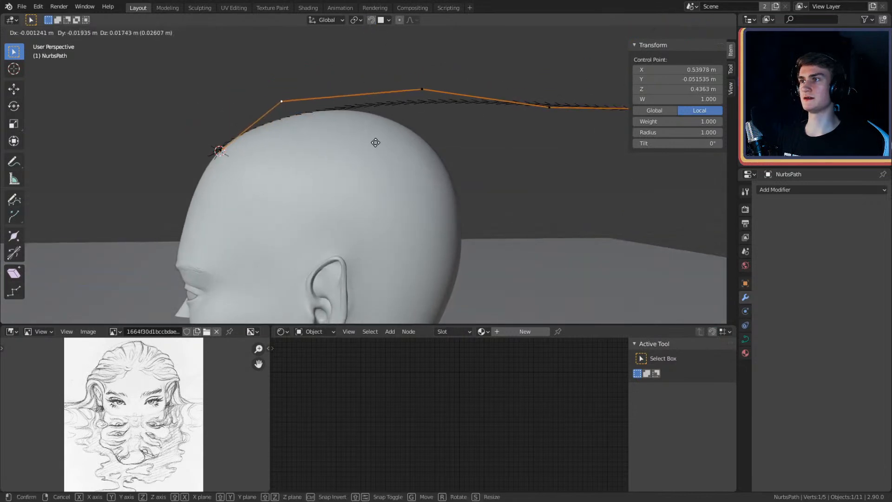
pyautogui.click(370, 139)
# Step: Move the third control point slightly forward and up above the crown
pyautogui.moveTo(370, 139); pyautogui.dragTo(413, 134, button='middle')
pyautogui.press('g')
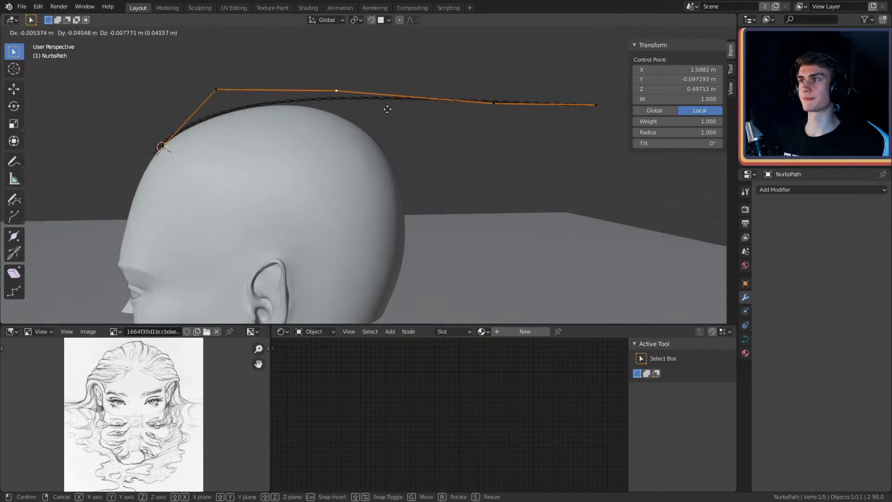
pyautogui.click(384, 104)
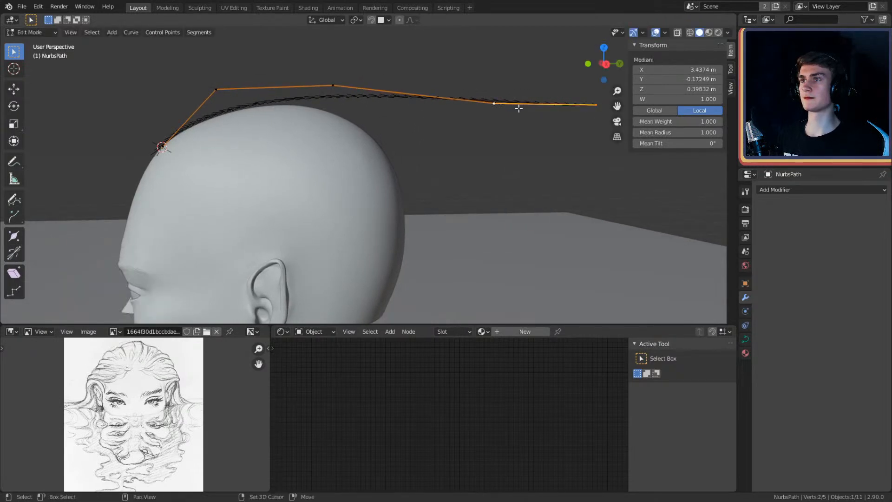
# Step: Bring the last two control points in behind the crown and lower the end point down the back of the head
pyautogui.keyDown('shift'); pyautogui.click(514, 104); pyautogui.keyUp('shift')
pyautogui.press('g')
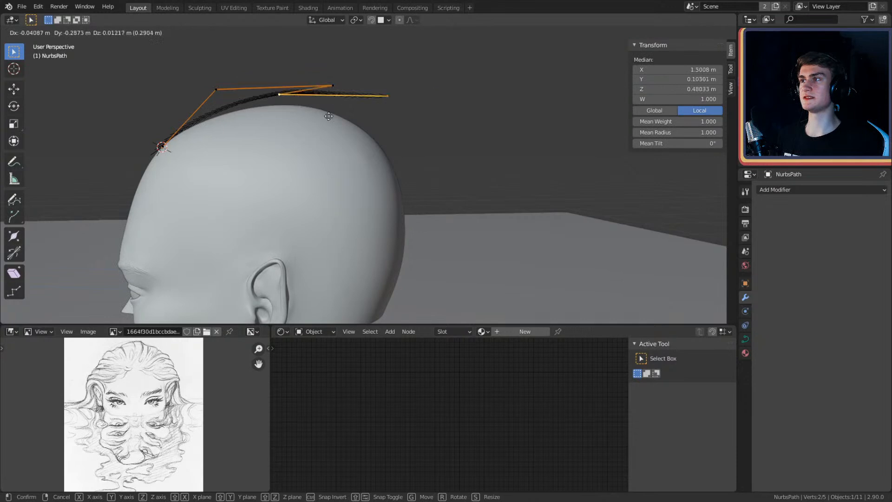
pyautogui.click(483, 153)
pyautogui.moveTo(316, 106); pyautogui.dragTo(502, 128, button='middle')
pyautogui.click(514, 107)
pyautogui.press('g')
pyautogui.click(440, 247)
# Step: Adjust the fourth and end control points so the curve hugs the back of the head
pyautogui.click(411, 103)
pyautogui.press('g')
pyautogui.click(394, 100)
pyautogui.keyDown('shift'); pyautogui.moveTo(422, 200); pyautogui.dragTo(428, 96, button='middle'); pyautogui.keyUp('shift')
pyautogui.click(410, 173)
pyautogui.press('g')
pyautogui.click(418, 165)
# Step: Extrude a new point from the curve's end and place it close behind the lower back of the head
pyautogui.click(413, 103)
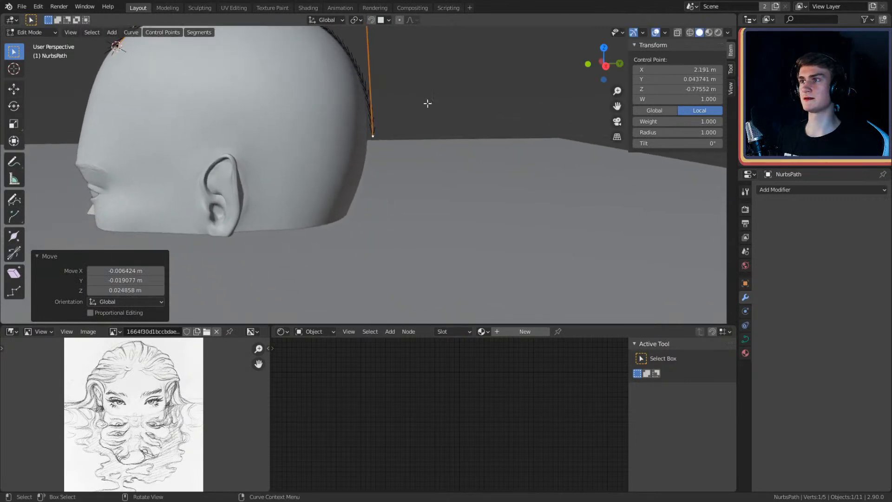
pyautogui.press('e')
pyautogui.click(477, 187)
pyautogui.moveTo(477, 187); pyautogui.dragTo(481, 141, button='middle')
pyautogui.press('g')
pyautogui.click(445, 135)
pyautogui.press('g')
pyautogui.click(396, 173)
pyautogui.press('g')
pyautogui.click(480, 129)
# Step: Extrude another point from the curve's end and place it behind the neck below the water plane
pyautogui.press('e')
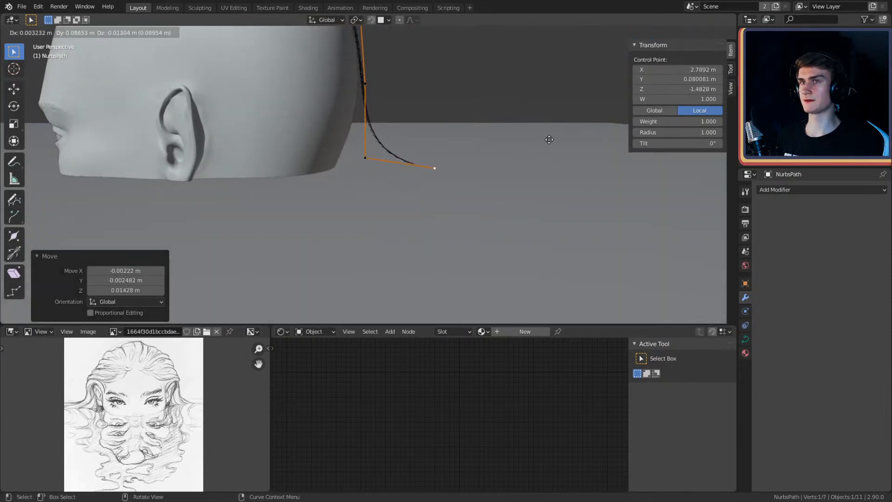
pyautogui.click(526, 173)
pyautogui.keyDown('shift'); pyautogui.moveTo(513, 171); pyautogui.dragTo(456, 157, button='middle'); pyautogui.keyUp('shift')
pyautogui.press('g')
pyautogui.click(474, 131)
pyautogui.press('g')
pyautogui.click(476, 179)
# Step: Extrude a final point outward behind the shoulders, adjust its position and leave Edit Mode
pyautogui.press('e')
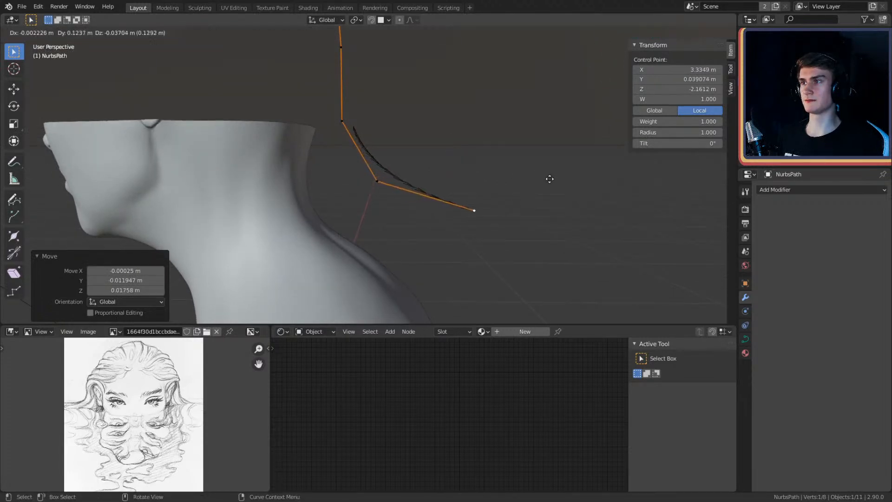
pyautogui.click(575, 179)
pyautogui.moveTo(574, 178); pyautogui.dragTo(398, 197, button='middle')
pyautogui.press('g')
pyautogui.click(416, 200)
pyautogui.moveTo(367, 129); pyautogui.dragTo(442, 138, button='middle')
pyautogui.press('Tab')
pyautogui.scroll(1, 451, 172)
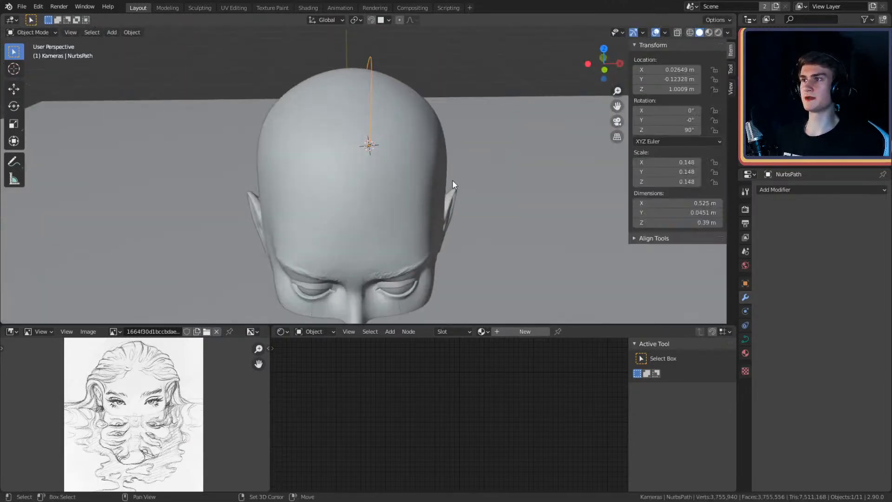
# Step: Add a Bezier circle at the 3D cursor and move it 5 m along the X axis, clear of the head
pyautogui.keyDown('shift'); pyautogui.moveTo(451, 172); pyautogui.dragTo(451, 205, button='middle'); pyautogui.keyUp('shift')
pyautogui.moveTo(435, 106); pyautogui.dragTo(659, 258, button='middle')
pyautogui.scroll(-4, 525, 186)
pyautogui.moveTo(525, 189); pyautogui.dragTo(431, 219, button='middle')
pyautogui.hotkey('shift', 'a')
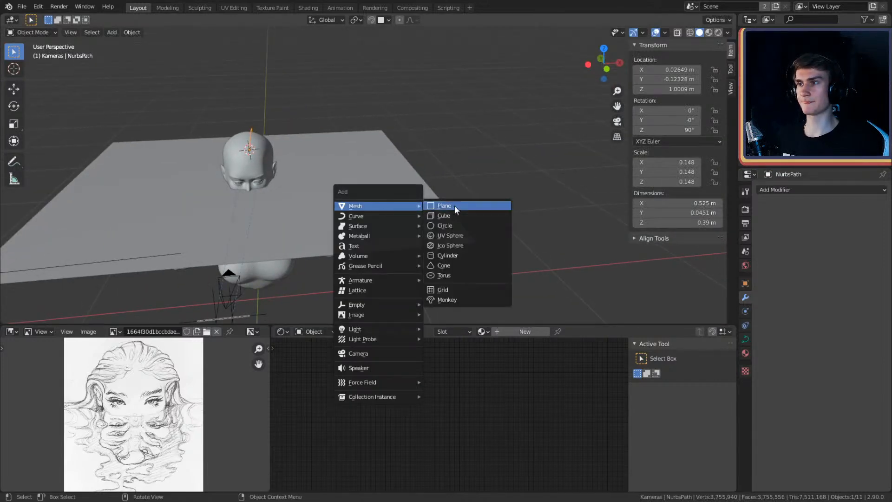
pyautogui.moveTo(370, 216)
pyautogui.click(447, 227)
pyautogui.moveTo(446, 225); pyautogui.dragTo(421, 216, button='middle')
pyautogui.press('g')
pyautogui.press('x')
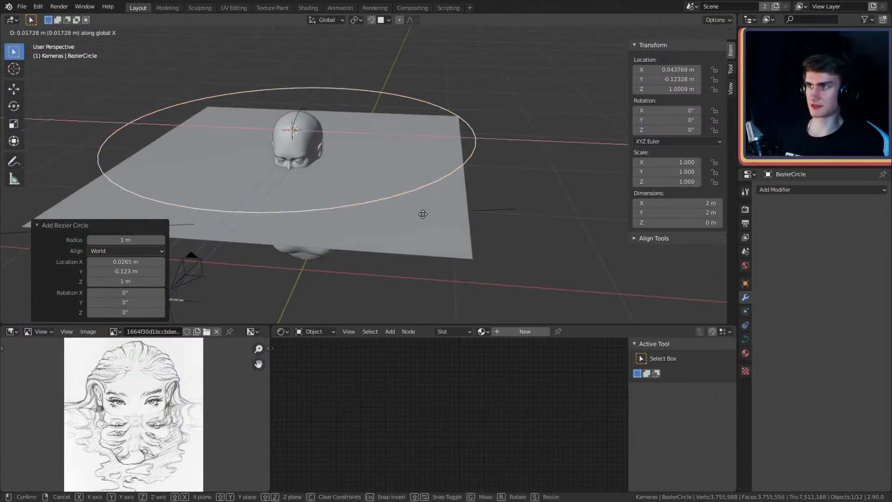
pyautogui.press('Return')
# Step: Assign the Bezier circle as both the taper object and the bevel object of the hair path
pyautogui.scroll(-5, 423, 214)
pyautogui.moveTo(450, 200); pyautogui.dragTo(491, 196, button='middle')
pyautogui.scroll(5, 395, 200)
pyautogui.keyDown('shift'); pyautogui.moveTo(322, 204); pyautogui.dragTo(509, 190, button='middle'); pyautogui.keyUp('shift')
pyautogui.click(158, 182)
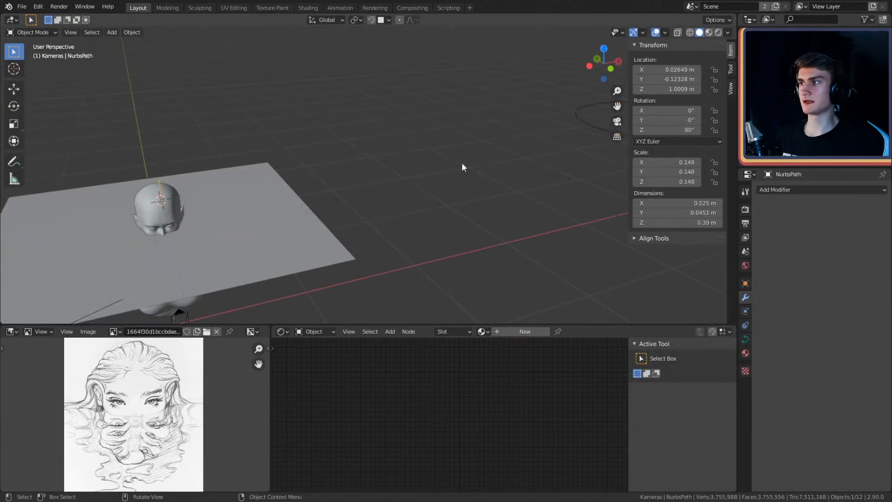
pyautogui.keyDown('shift'); pyautogui.moveTo(424, 156); pyautogui.dragTo(349, 141, button='middle'); pyautogui.keyUp('shift')
pyautogui.click(745, 339)
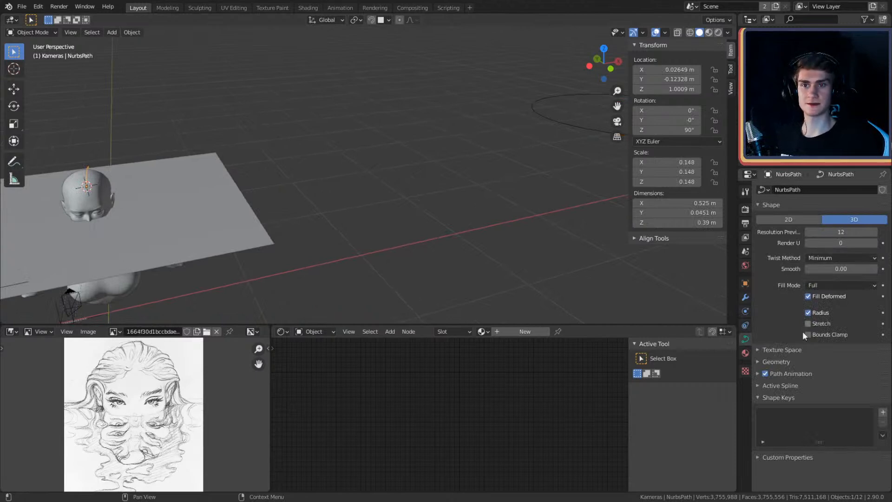
pyautogui.click(761, 362)
pyautogui.scroll(-5, 767, 326)
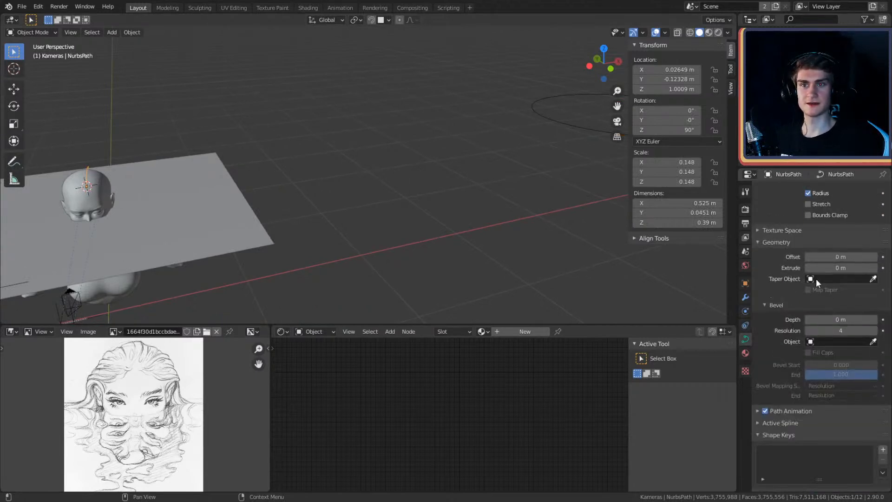
pyautogui.click(568, 124)
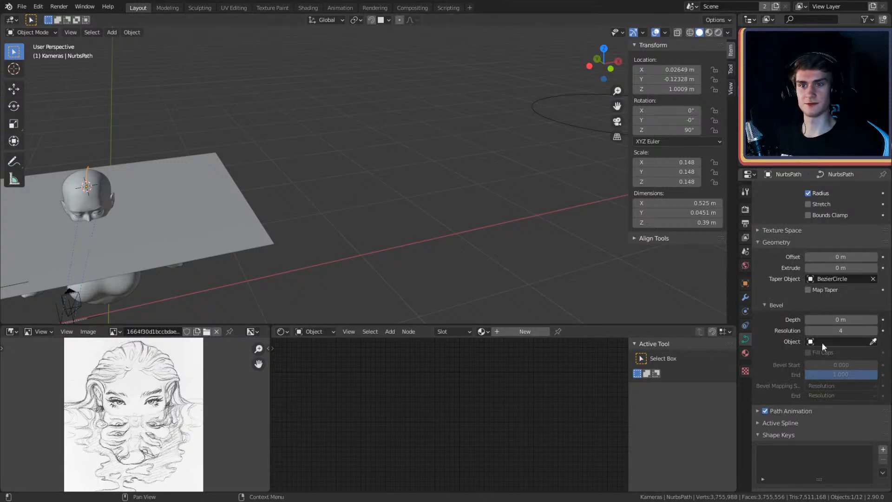
pyautogui.click(577, 117)
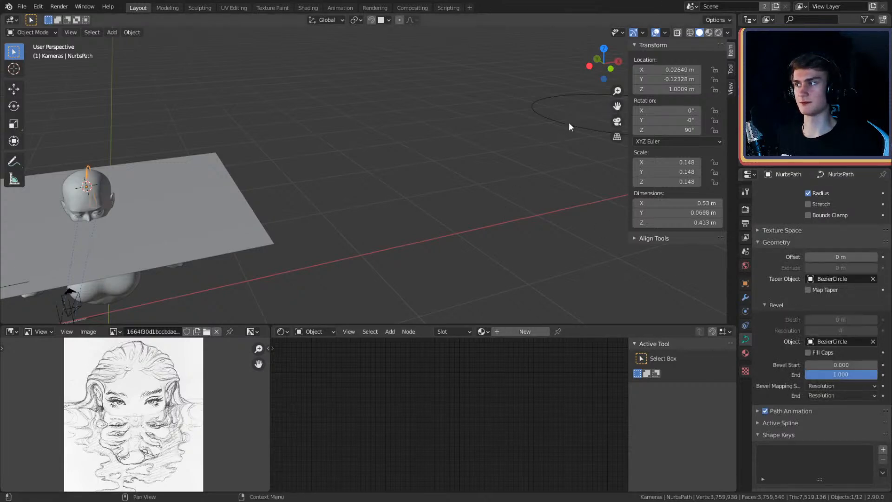
# Step: Clear the taper object of the hair path
pyautogui.scroll(6, 356, 186)
pyautogui.scroll(-2, 425, 198)
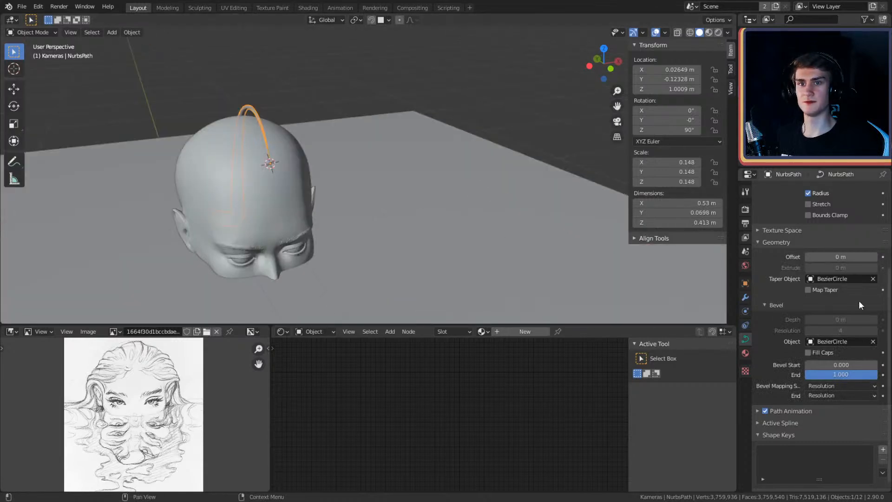
pyautogui.click(873, 279)
# Step: Scale all control points of the Bezier circle along Y to about 0.571 to flatten it into an ellipse
pyautogui.moveTo(581, 242); pyautogui.dragTo(542, 93, button='middle')
pyautogui.click(552, 92)
pyautogui.keyDown('shift'); pyautogui.moveTo(558, 169); pyautogui.dragTo(323, 212, button='middle'); pyautogui.keyUp('shift')
pyautogui.scroll(-4, 484, 194)
pyautogui.scroll(6, 344, 208)
pyautogui.keyDown('shift'); pyautogui.moveTo(463, 183); pyautogui.dragTo(342, 279, button='middle'); pyautogui.keyUp('shift')
pyautogui.scroll(3, 320, 303)
pyautogui.moveTo(342, 279); pyautogui.dragTo(392, 174, button='middle')
pyautogui.moveTo(392, 174); pyautogui.dragTo(395, 199, button='middle')
pyautogui.press('Tab')
pyautogui.scroll(-9, 395, 199)
pyautogui.moveTo(444, 187); pyautogui.dragTo(545, 181, button='middle')
pyautogui.press('g')
pyautogui.press('x')
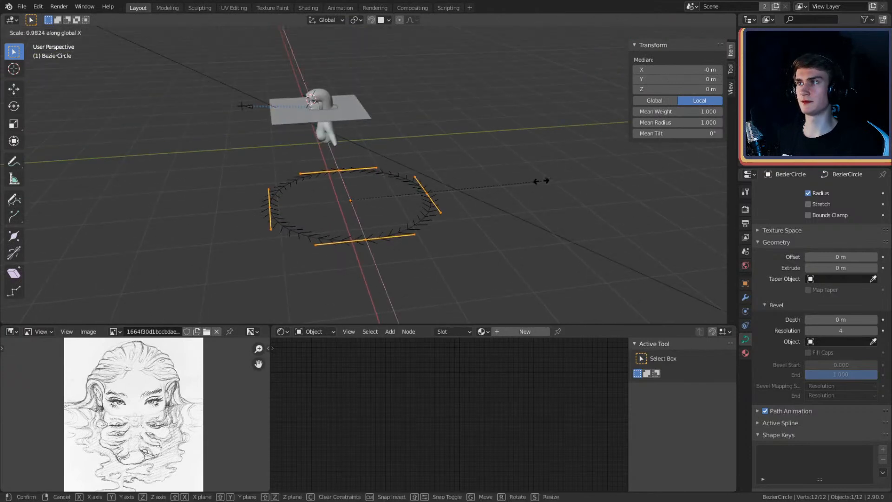
pyautogui.press('y')
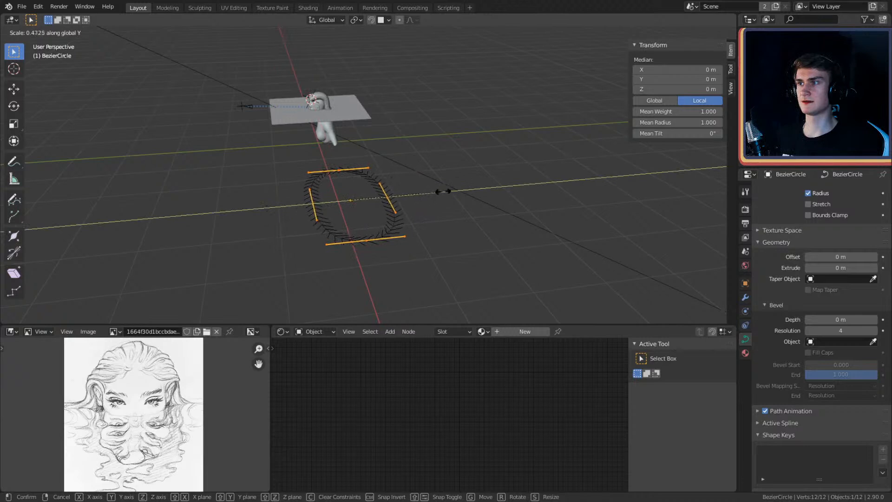
pyautogui.click(463, 189)
pyautogui.scroll(2, 418, 203)
pyautogui.moveTo(191, 149); pyautogui.dragTo(255, 170, button='middle')
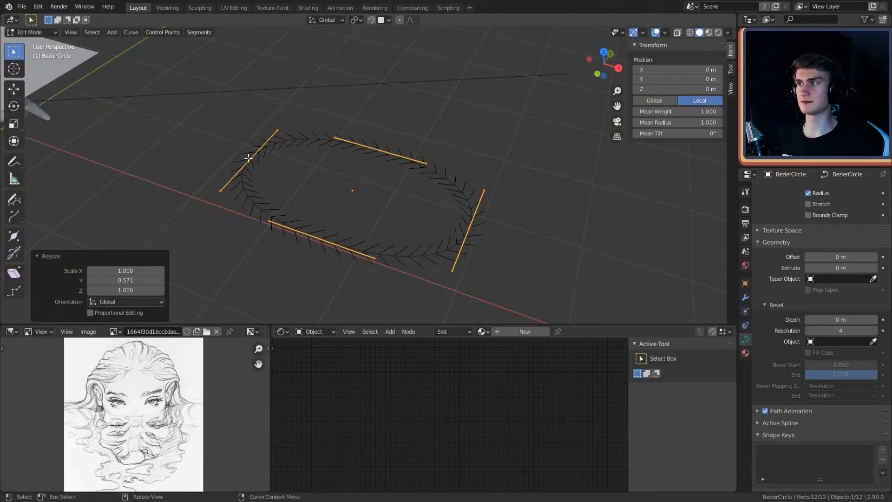
pyautogui.click(250, 158)
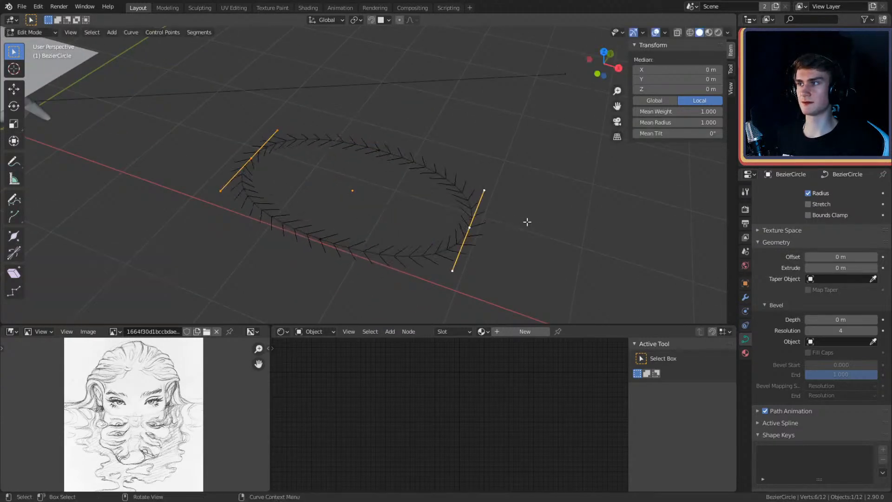
pyautogui.press('s')
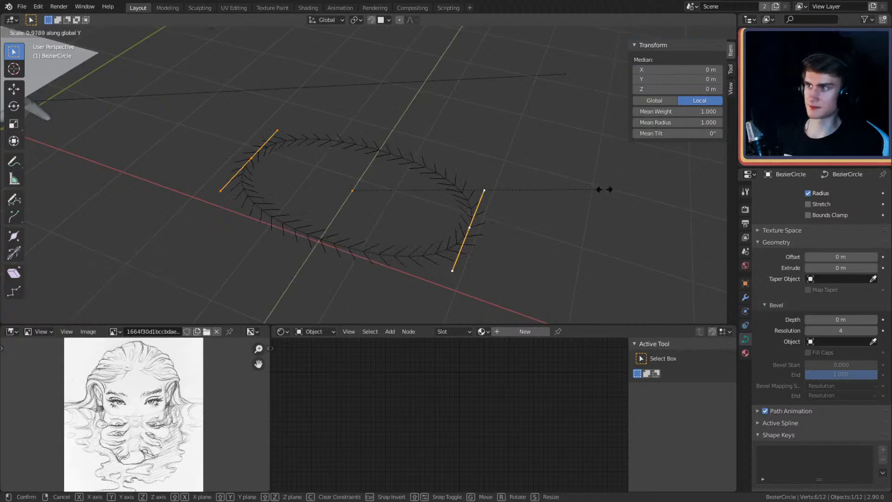
pyautogui.click(440, 190)
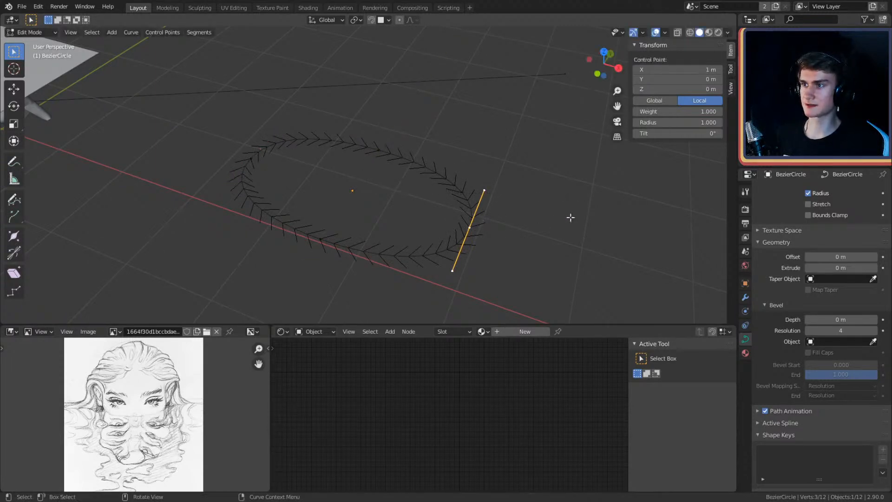
# Step: Shrink the handles of the circle's two X-axis end points, scaling those of the negative X point to about 0.14
pyautogui.press('s')
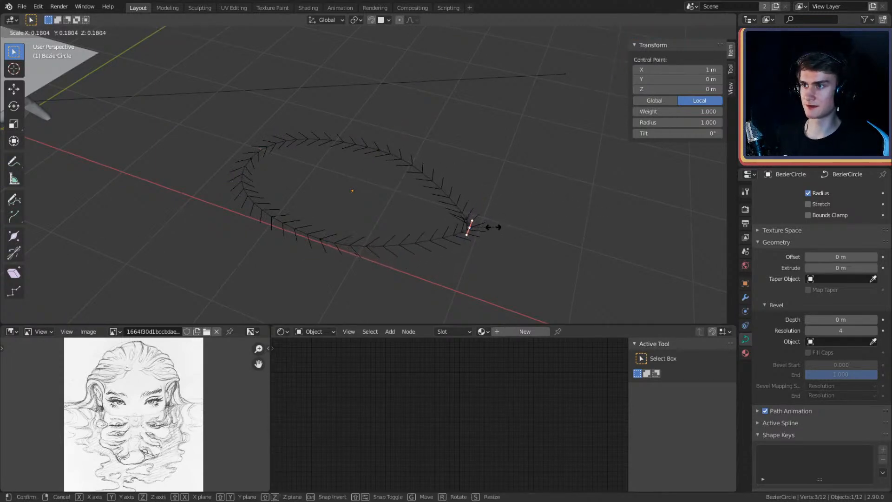
pyautogui.click(483, 229)
pyautogui.click(251, 158)
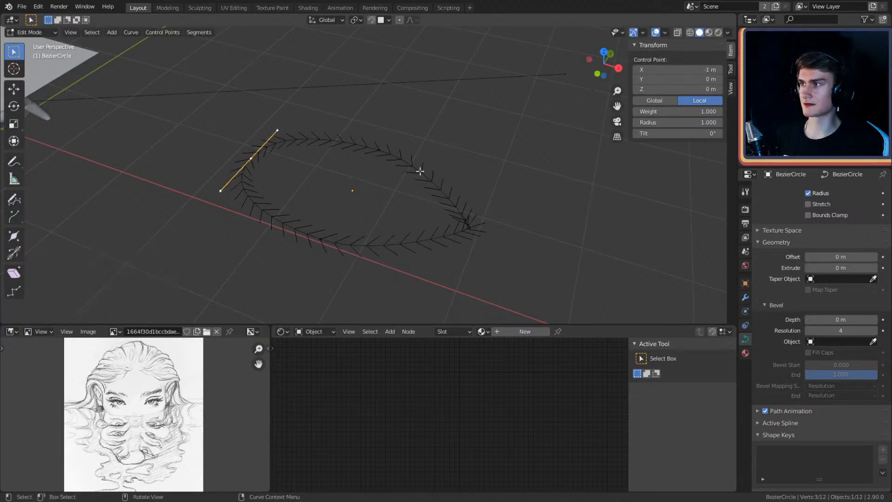
pyautogui.press('s')
pyautogui.click(281, 178)
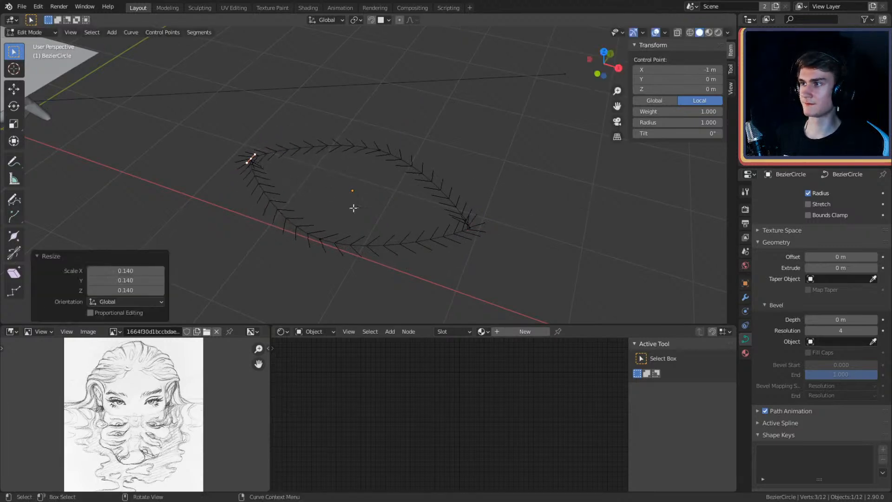
# Step: Move both pointed end control points of the circle together about 0.36 m in the negative Y direction
pyautogui.keyDown('shift'); pyautogui.click(467, 227); pyautogui.keyUp('shift')
pyautogui.moveTo(498, 243); pyautogui.dragTo(431, 195, button='middle')
pyautogui.press('g')
pyautogui.press('y')
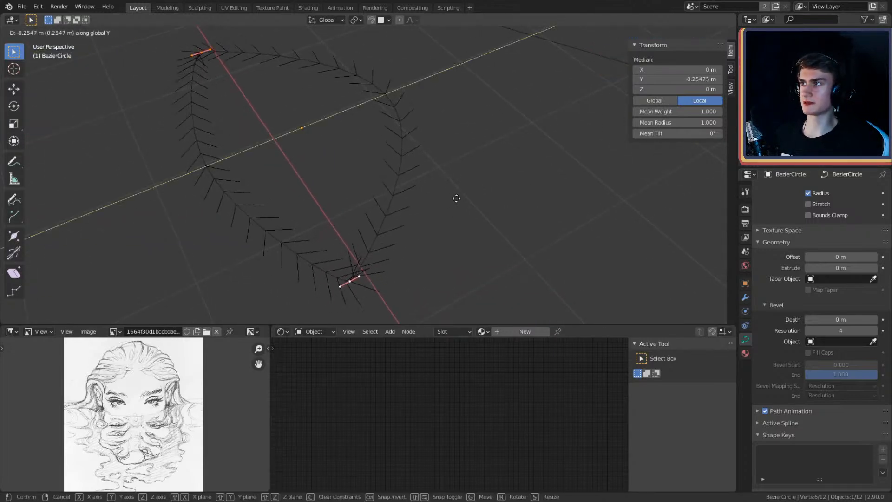
pyautogui.click(437, 200)
# Step: Move the circle's middle control point on the positive Y side inward along Y to make the profile thinner
pyautogui.click(395, 96)
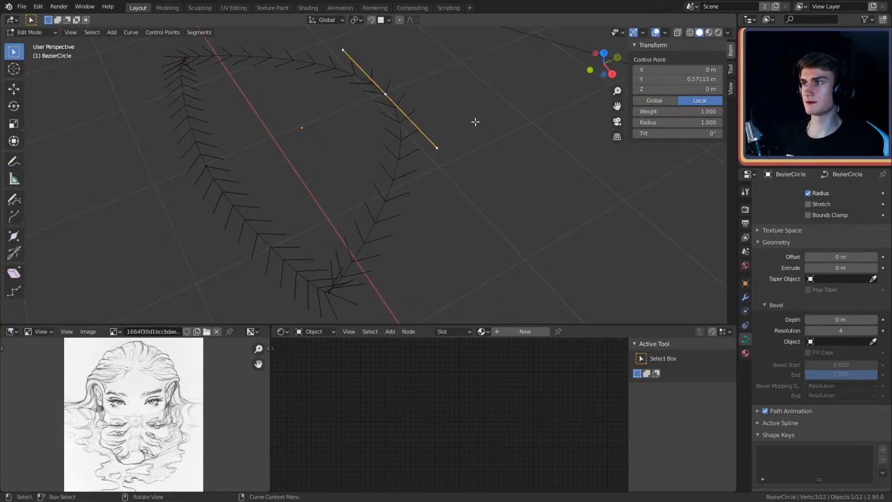
pyautogui.press('g')
pyautogui.press('y')
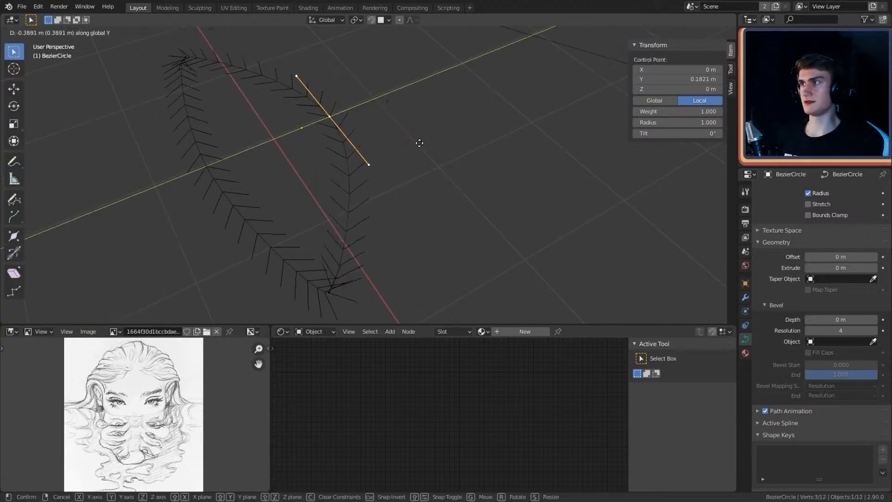
pyautogui.click(400, 139)
# Step: Lengthen both end points' handles along Y to a little over twice their length and leave Edit Mode
pyautogui.click(329, 292)
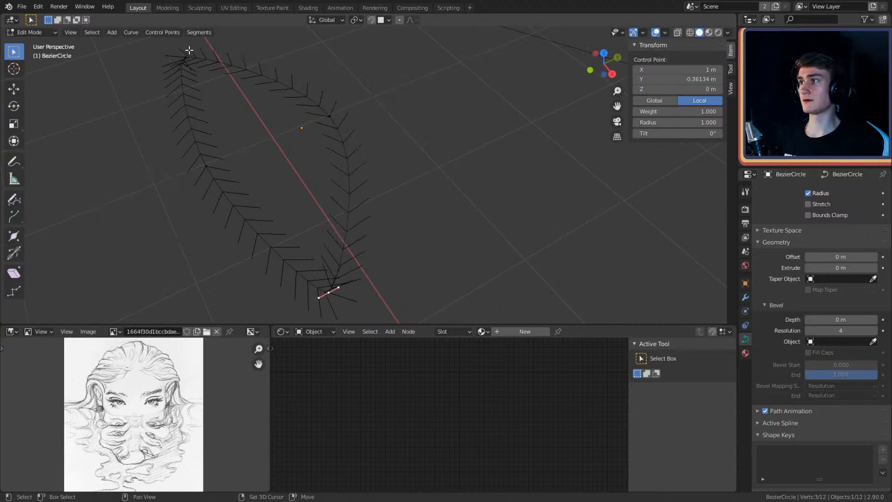
pyautogui.press('y')
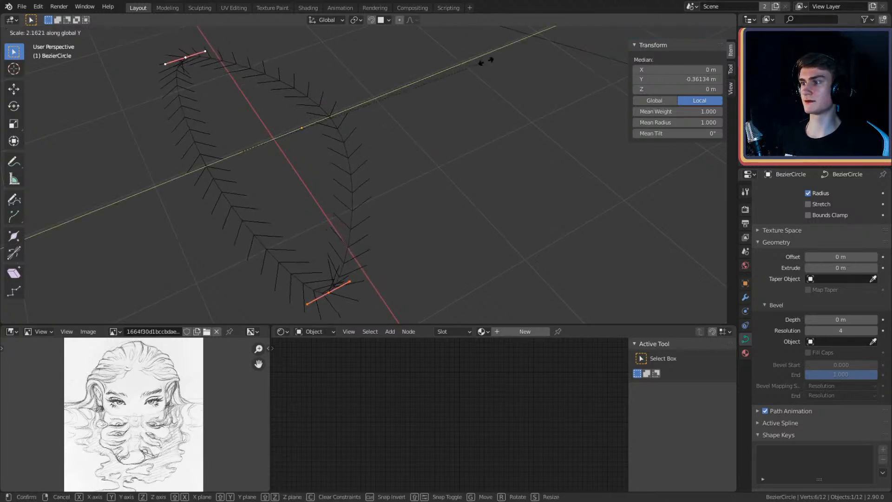
pyautogui.click(500, 60)
pyautogui.press('Tab')
# Step: Shrink the radius of all control points of the hair path to about 0.246 in Edit Mode
pyautogui.scroll(-4, 357, 152)
pyautogui.moveTo(358, 152); pyautogui.dragTo(479, 199, button='middle')
pyautogui.scroll(-2, 356, 197)
pyautogui.moveTo(356, 193); pyautogui.dragTo(420, 179, button='middle')
pyautogui.scroll(3, 422, 179)
pyautogui.keyDown('shift'); pyautogui.moveTo(510, 183); pyautogui.dragTo(488, 136, button='middle'); pyautogui.keyUp('shift')
pyautogui.scroll(2, 260, 192)
pyautogui.scroll(-4, 425, 166)
pyautogui.scroll(4, 451, 132)
pyautogui.click(292, 113)
pyautogui.scroll(2, 344, 118)
pyautogui.moveTo(357, 119); pyautogui.dragTo(416, 164, button='middle')
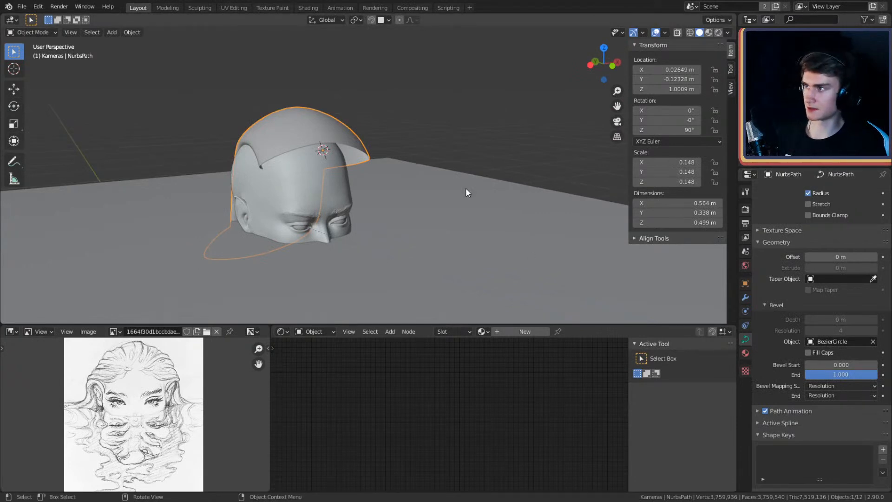
pyautogui.press('Tab')
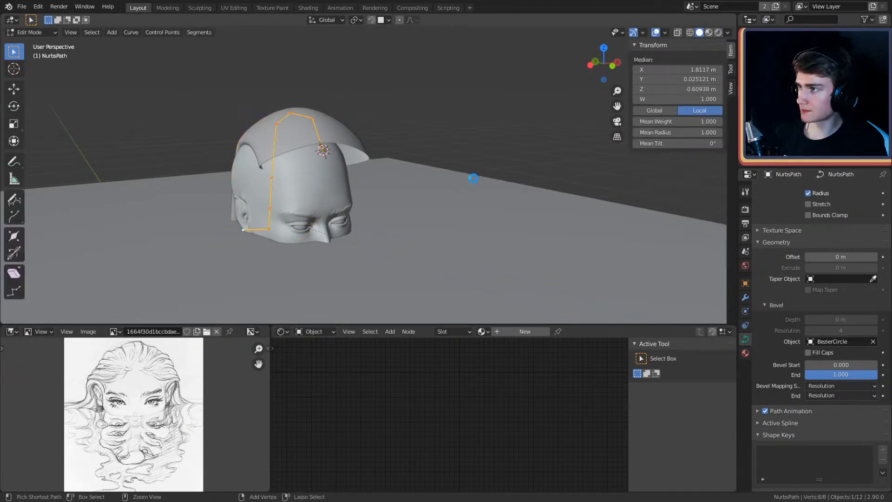
pyautogui.hotkey('alt', 's')
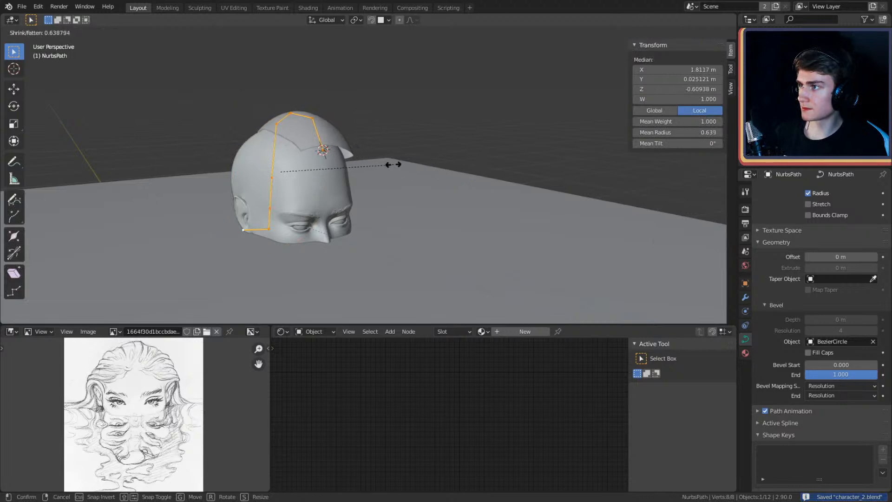
pyautogui.click(323, 164)
# Step: Shrink the radius of the path's first control point so the strand tapers to a point at the hairline
pyautogui.scroll(2, 344, 177)
pyautogui.moveTo(439, 172); pyautogui.dragTo(438, 200, button='middle')
pyautogui.scroll(5, 444, 183)
pyautogui.scroll(-4, 445, 182)
pyautogui.click(358, 174)
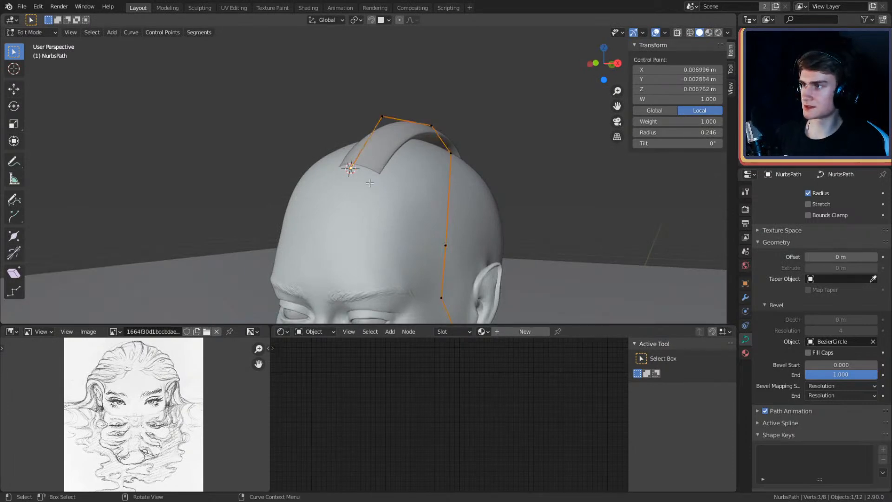
pyautogui.hotkey('alt', 's')
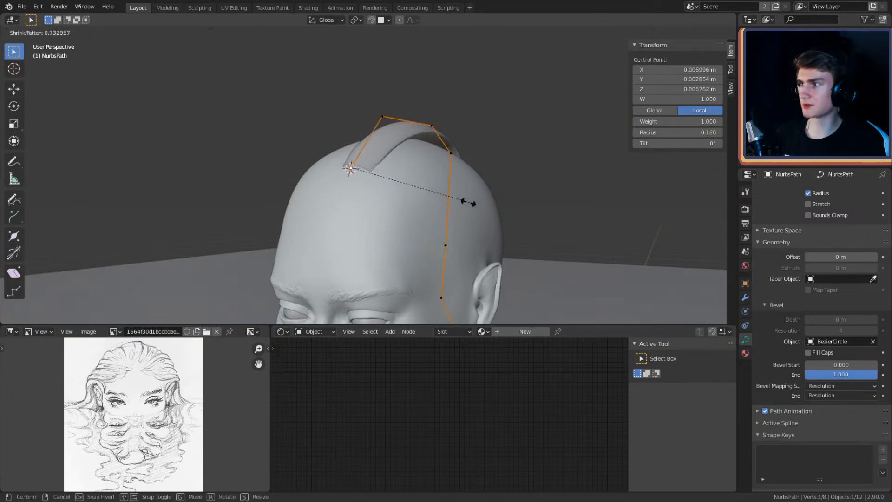
pyautogui.click(365, 191)
# Step: Reposition the path's second control point above the front of the scalp and adjust its tilt
pyautogui.moveTo(365, 191); pyautogui.dragTo(522, 201, button='middle')
pyautogui.click(308, 135)
pyautogui.press('g')
pyautogui.click(412, 153)
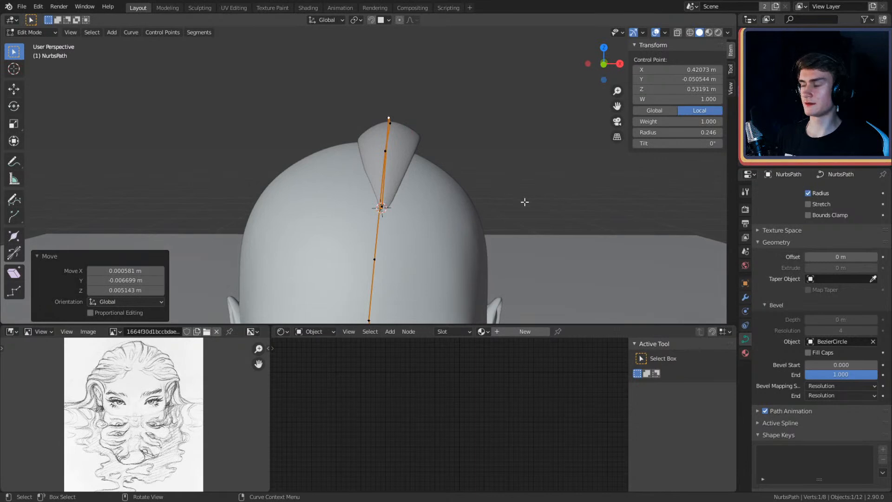
pyautogui.hotkey('ctrl', 't')
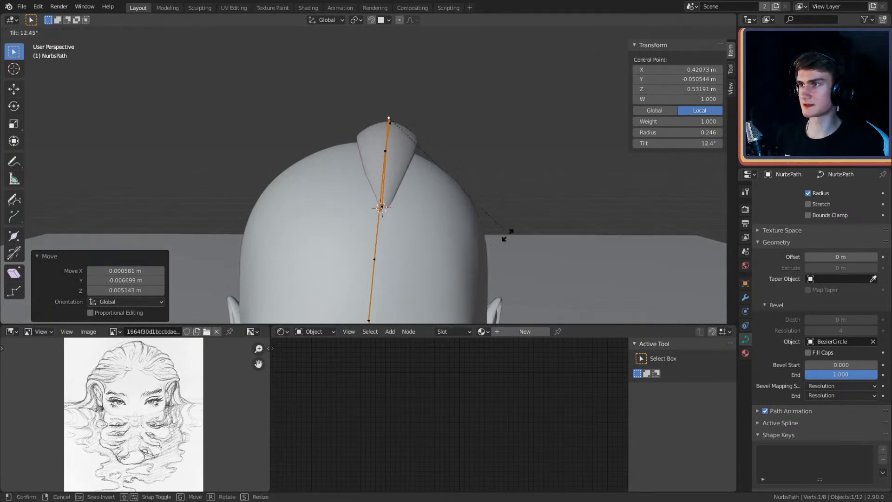
pyautogui.click(484, 225)
pyautogui.moveTo(484, 225); pyautogui.dragTo(674, 185, button='middle')
pyautogui.press('g')
pyautogui.click(580, 193)
# Step: Reposition the path's following control points over the crown and back so the strand follows the scalp
pyautogui.click(427, 127)
pyautogui.moveTo(427, 126); pyautogui.dragTo(550, 172, button='middle')
pyautogui.press('g')
pyautogui.click(480, 151)
pyautogui.click(412, 110)
pyautogui.press('g')
pyautogui.click(452, 139)
pyautogui.click(423, 213)
pyautogui.press('g')
pyautogui.click(433, 208)
# Step: Tilt a control point near the crown to align the strand with the head and leave Edit Mode
pyautogui.click(430, 137)
pyautogui.hotkey('ctrl', 't')
pyautogui.click(509, 154)
pyautogui.scroll(-5, 419, 192)
pyautogui.keyDown('shift'); pyautogui.moveTo(419, 193); pyautogui.dragTo(154, 186, button='middle'); pyautogui.keyUp('shift')
pyautogui.press('Tab')
# Step: Move the Bezier circle's middle control point on the positive Y side further inward along Y to flatten the strand profile
pyautogui.scroll(-5, 460, 154)
pyautogui.keyDown('shift'); pyautogui.moveTo(493, 191); pyautogui.dragTo(278, 186, button='middle'); pyautogui.keyUp('shift')
pyautogui.scroll(-2, 403, 149)
pyautogui.moveTo(458, 160); pyautogui.dragTo(406, 228, button='middle')
pyautogui.click(403, 205)
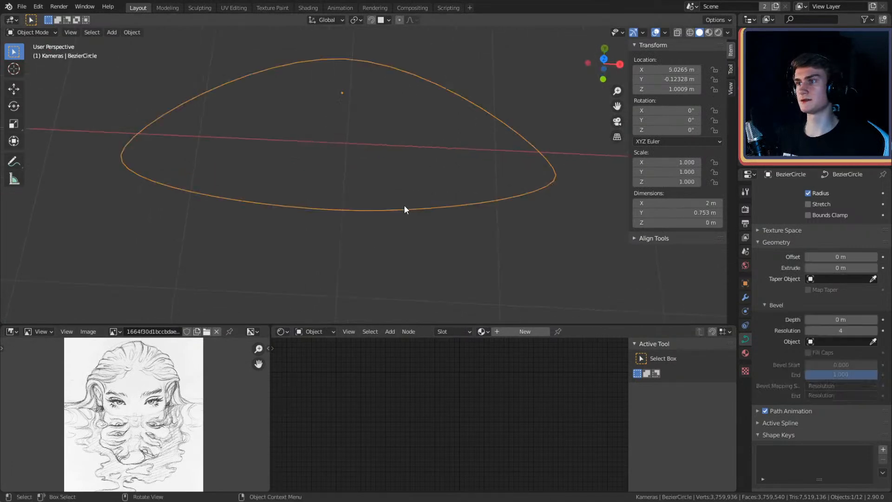
pyautogui.press('Tab')
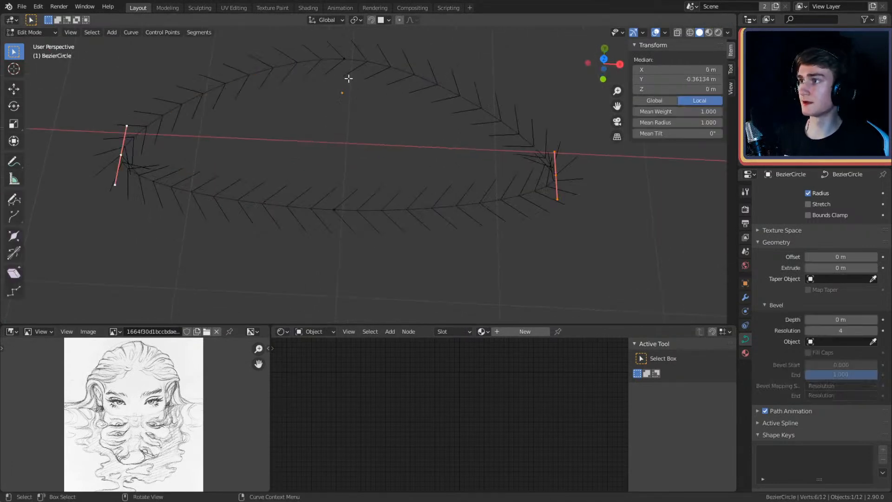
pyautogui.press('g')
pyautogui.press('y')
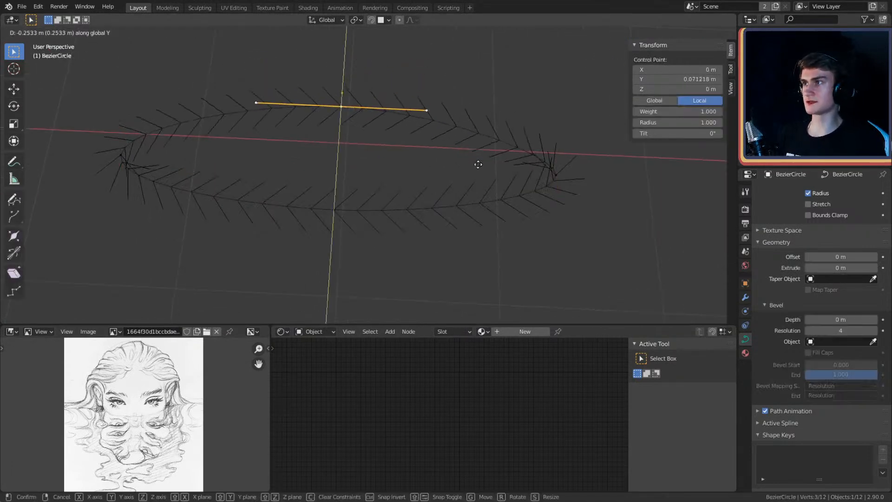
pyautogui.click(474, 173)
pyautogui.press('Tab')
# Step: Move all control points of the Bezier circle about 0.352 m along Y to centre the profile on its origin
pyautogui.scroll(-4, 439, 175)
pyautogui.keyDown('shift'); pyautogui.moveTo(237, 171); pyautogui.dragTo(482, 171, button='middle'); pyautogui.keyUp('shift')
pyautogui.keyDown('shift'); pyautogui.moveTo(246, 139); pyautogui.dragTo(495, 132, button='middle'); pyautogui.keyUp('shift')
pyautogui.keyDown('shift'); pyautogui.moveTo(496, 181); pyautogui.dragTo(300, 190, button='middle'); pyautogui.keyUp('shift')
pyautogui.keyDown('shift'); pyautogui.moveTo(553, 186); pyautogui.dragTo(272, 187, button='middle'); pyautogui.keyUp('shift')
pyautogui.scroll(2, 273, 187)
pyautogui.press('Tab')
pyautogui.moveTo(465, 177)
pyautogui.mouseDown(button='middle')
pyautogui.moveTo(438, 201)
pyautogui.moveTo(465, 192)
pyautogui.mouseUp(button='middle')
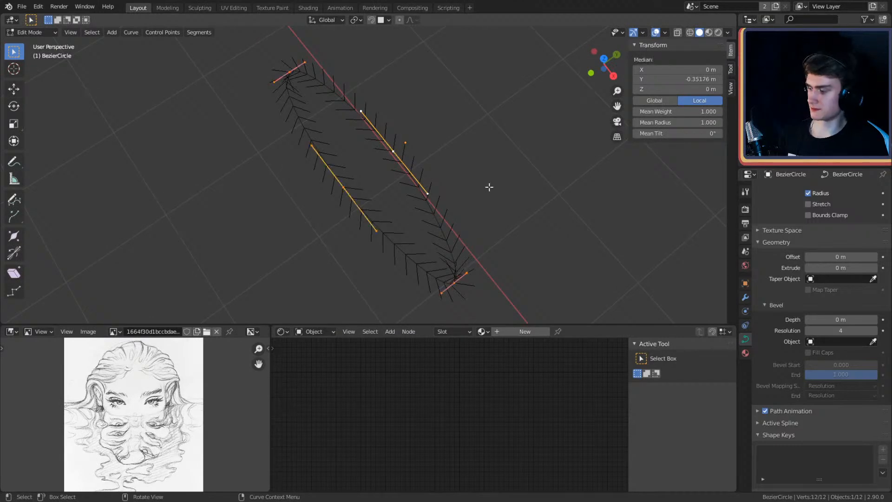
pyautogui.press('g')
pyautogui.press('y')
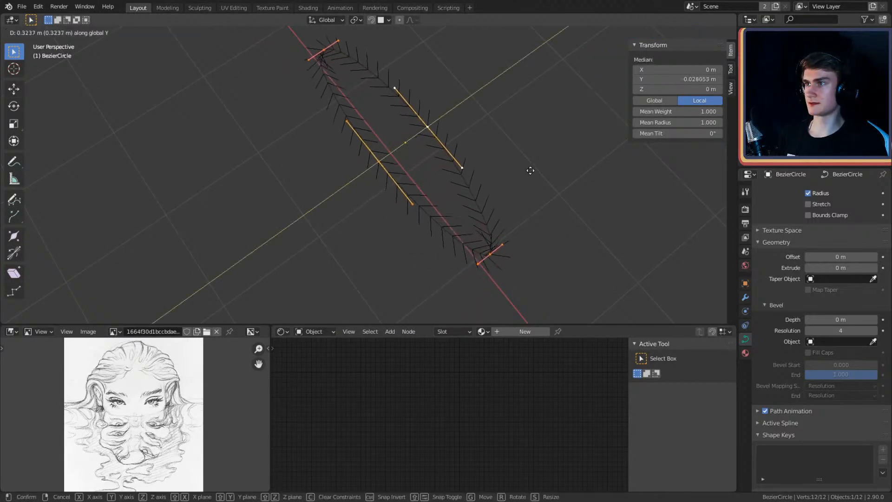
pyautogui.click(533, 167)
pyautogui.moveTo(533, 167); pyautogui.dragTo(549, 184, button='middle')
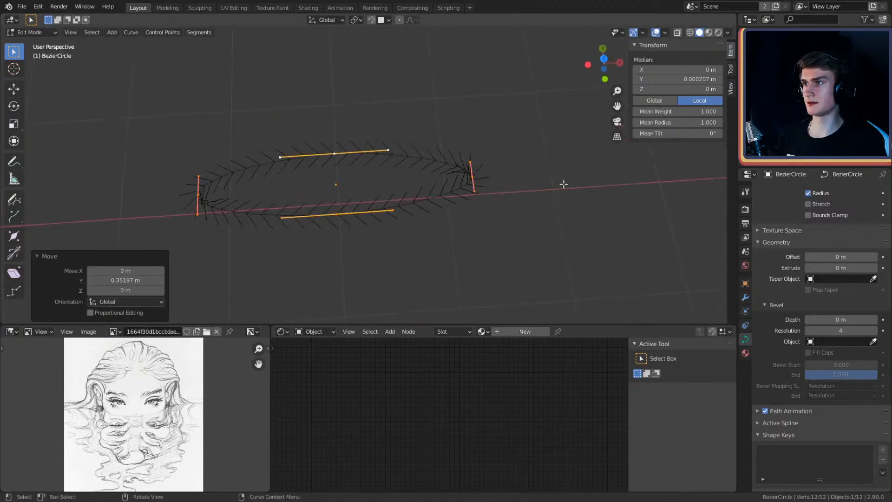
# Step: Scale all control points of the Bezier circle along X to make the profile about 1.32 m wide, and leave Edit Mode
pyautogui.press('s')
pyautogui.press('x')
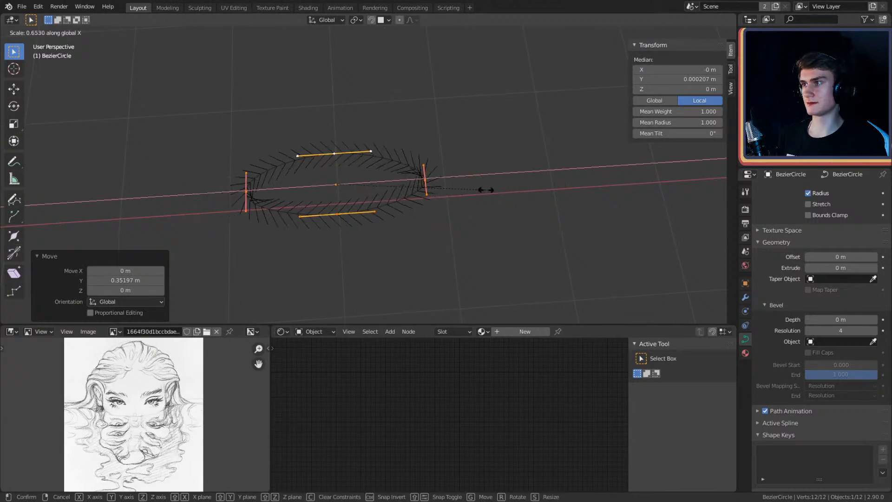
pyautogui.click(487, 189)
pyautogui.press('Tab')
# Step: In the hair path's Edit Mode, lower the control point above the forehead slightly towards the scalp
pyautogui.scroll(-4, 416, 191)
pyautogui.keyDown('shift'); pyautogui.moveTo(119, 194); pyautogui.dragTo(420, 147, button='middle'); pyautogui.keyUp('shift')
pyautogui.scroll(5, 464, 173)
pyautogui.scroll(2, 421, 147)
pyautogui.moveTo(430, 195); pyautogui.dragTo(433, 170, button='middle')
pyautogui.scroll(1, 434, 170)
pyautogui.scroll(4, 430, 158)
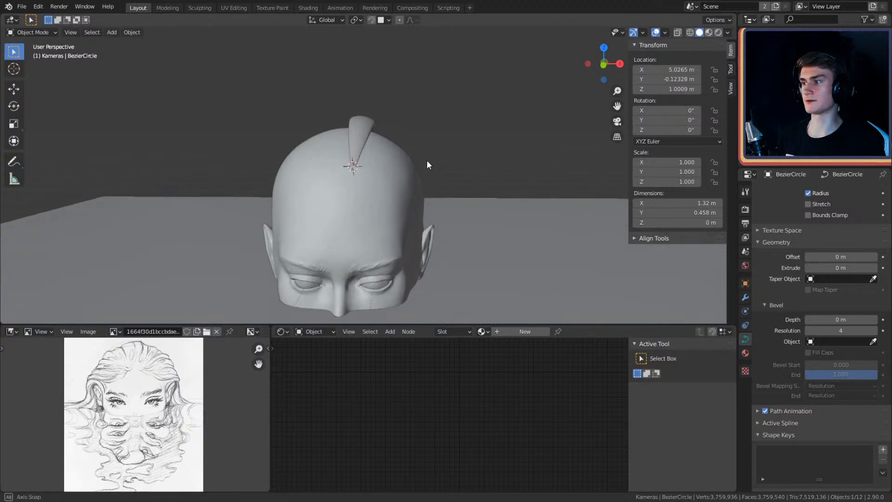
pyautogui.moveTo(403, 140); pyautogui.dragTo(413, 173, button='middle')
pyautogui.press('Tab')
pyautogui.press('g')
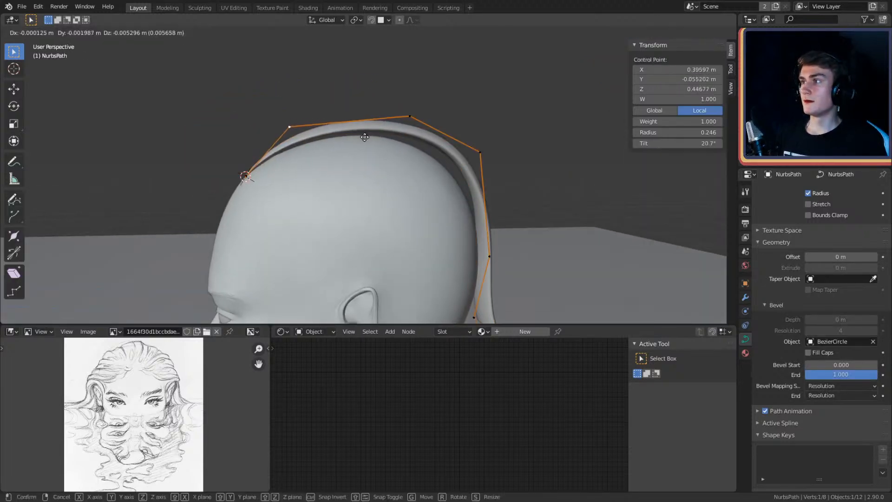
pyautogui.click(365, 138)
pyautogui.press('g')
pyautogui.rightClick(449, 127)
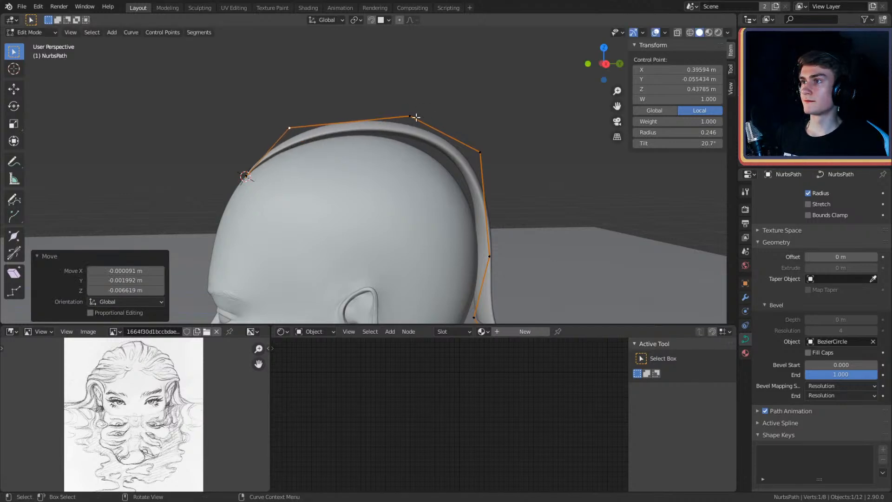
# Step: Move the crown control point and the one behind it closer to the scalp
pyautogui.click(416, 117)
pyautogui.press('g')
pyautogui.click(447, 137)
pyautogui.click(481, 152)
pyautogui.press('g')
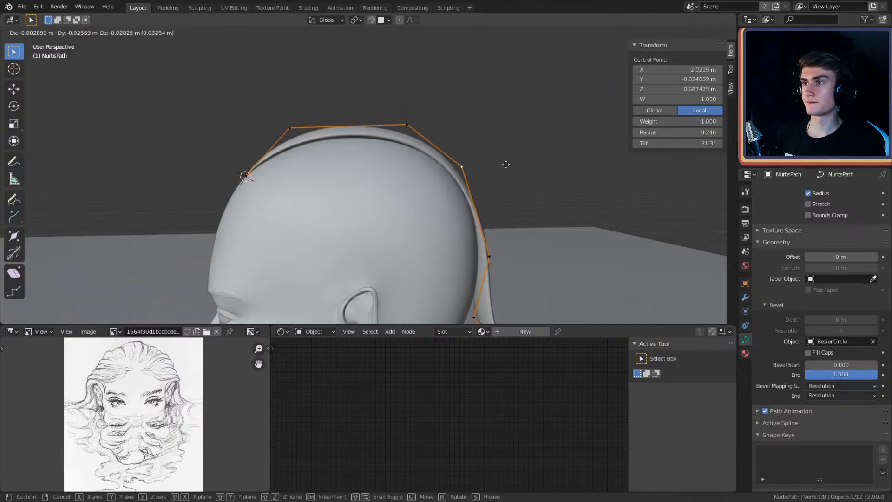
pyautogui.click(514, 162)
# Step: Reposition the path's two control points behind the lower head so the strand follows the back of the head
pyautogui.keyDown('shift'); pyautogui.moveTo(506, 192); pyautogui.dragTo(456, 64, button='middle'); pyautogui.keyUp('shift')
pyautogui.moveTo(489, 152); pyautogui.dragTo(467, 118, button='middle')
pyautogui.click(459, 137)
pyautogui.press('g')
pyautogui.click(474, 137)
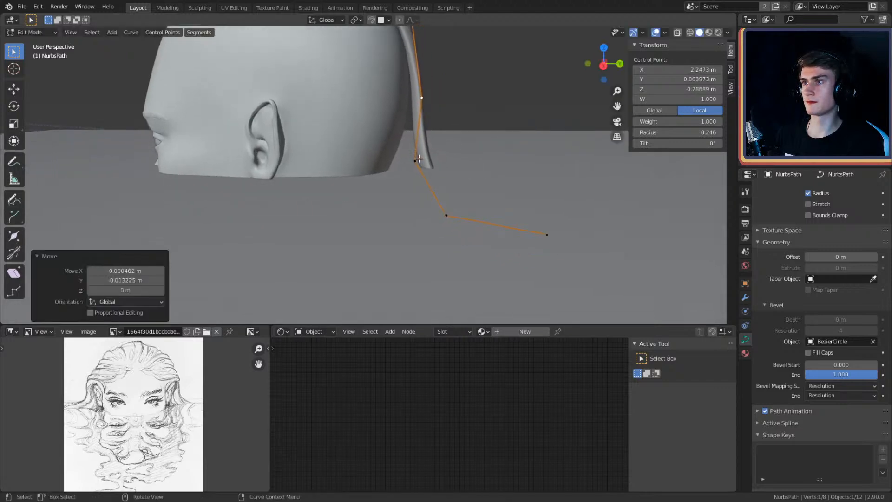
pyautogui.click(442, 157)
pyautogui.press('g')
pyautogui.click(456, 158)
pyautogui.click(454, 96)
pyautogui.press('g')
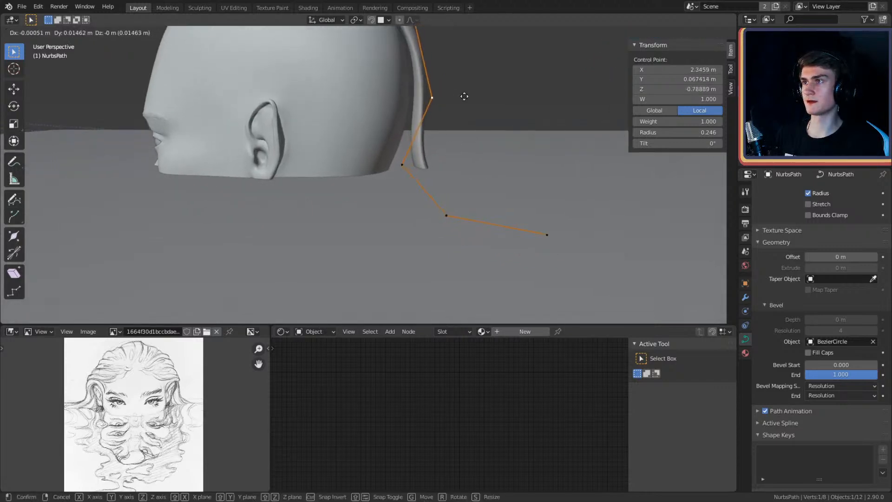
pyautogui.click(456, 95)
# Step: Shrink the radius of the path's last control point near the shoulder to taper the strand's end
pyautogui.keyDown('shift'); pyautogui.moveTo(462, 128); pyautogui.dragTo(442, 112, button='middle'); pyautogui.keyUp('shift')
pyautogui.moveTo(456, 188); pyautogui.dragTo(342, 228, button='middle')
pyautogui.click(317, 212)
pyautogui.moveTo(389, 206); pyautogui.dragTo(488, 195, button='middle')
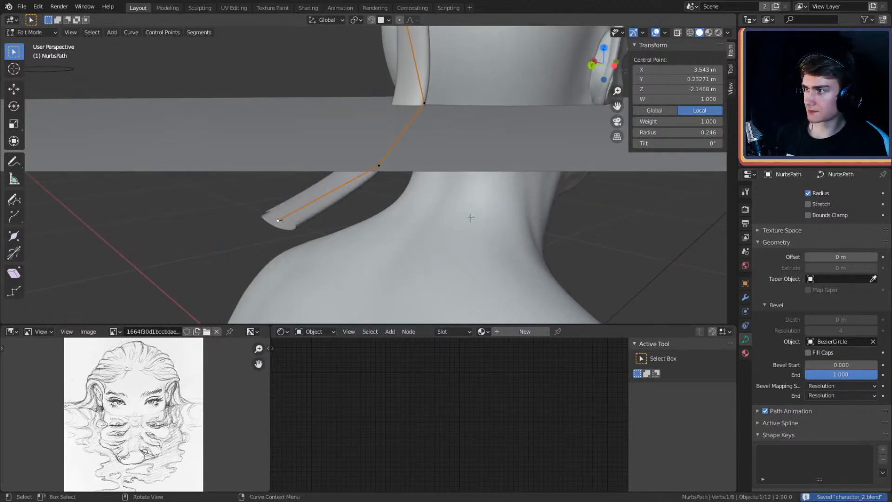
pyautogui.hotkey('alt', 's')
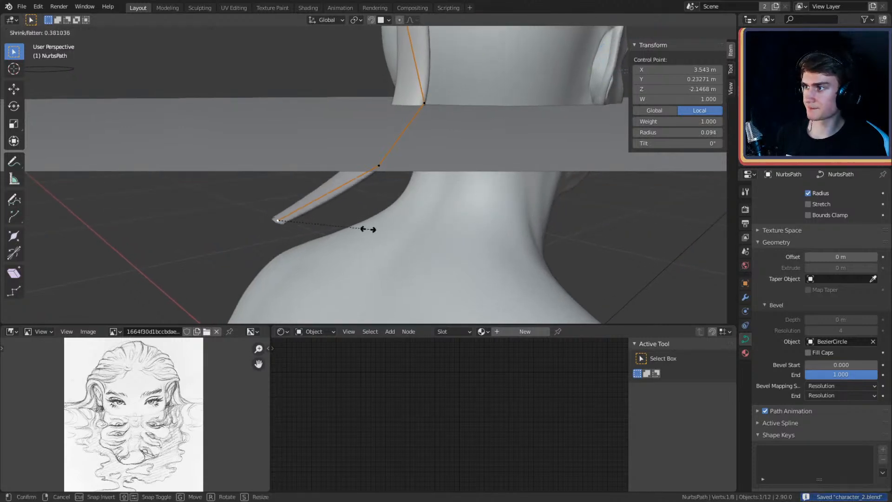
pyautogui.click(318, 226)
# Step: Leave Edit Mode and enable Fill Caps for the hair path
pyautogui.moveTo(344, 204); pyautogui.dragTo(488, 151, button='middle')
pyautogui.scroll(-4, 423, 189)
pyautogui.scroll(4, 470, 217)
pyautogui.click(445, 85)
pyautogui.scroll(3, 435, 76)
pyautogui.press('Tab')
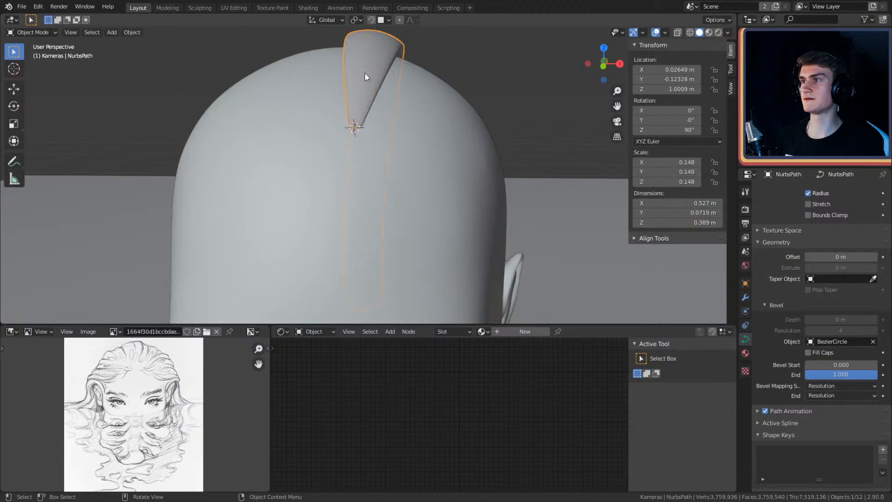
pyautogui.scroll(2, 400, 152)
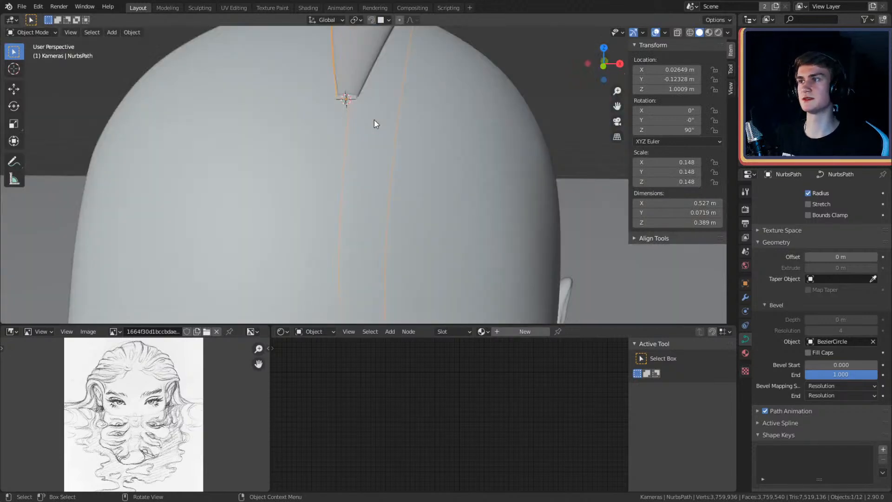
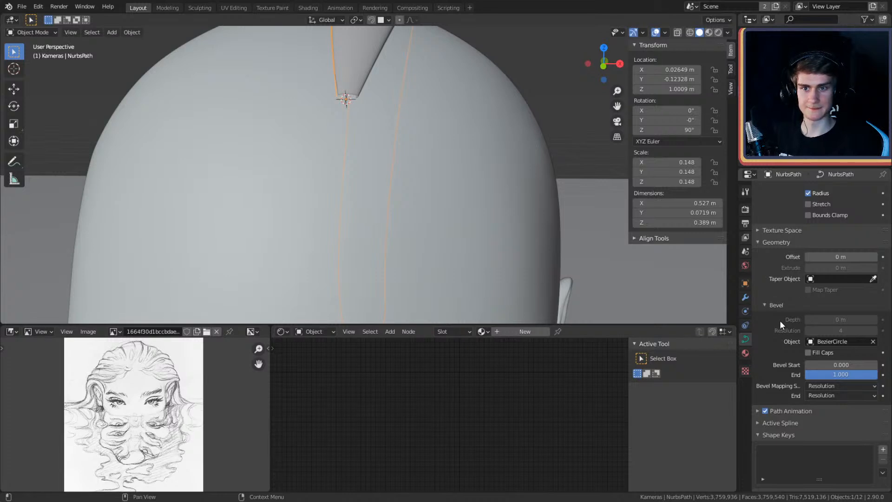
pyautogui.click(808, 352)
# Step: In Edit Mode, adjust the positions of the path's hairline start point and the neighbouring control point on the front crown
pyautogui.moveTo(357, 105); pyautogui.dragTo(403, 150, button='middle')
pyautogui.press('Tab')
pyautogui.click(264, 119)
pyautogui.moveTo(358, 129); pyautogui.dragTo(327, 136, button='middle')
pyautogui.press('g')
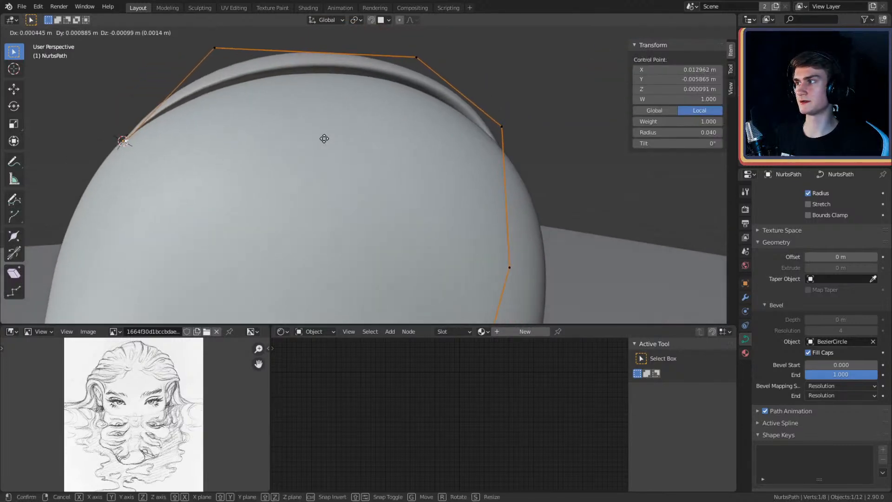
pyautogui.click(325, 140)
pyautogui.click(227, 54)
pyautogui.press('g')
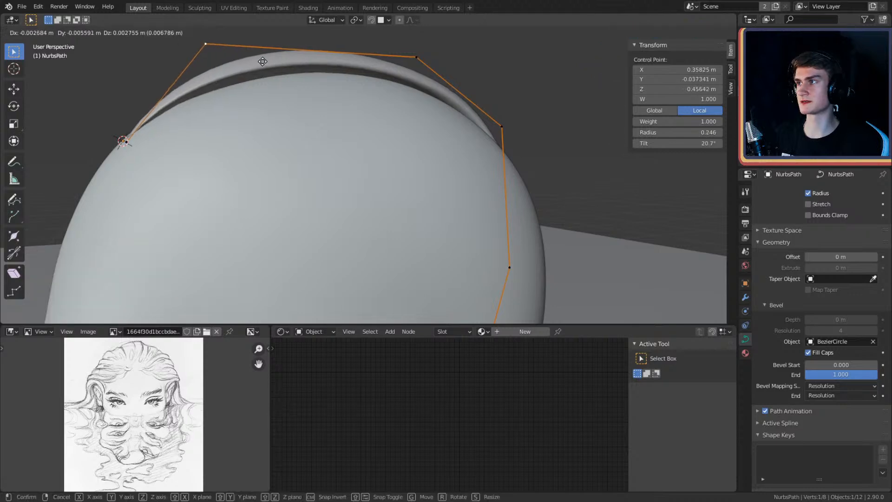
pyautogui.click(264, 64)
# Step: Extrude a new tip control point from the hairline down the forehead, and enlarge the former start point's radius to 0.084
pyautogui.moveTo(264, 64); pyautogui.dragTo(412, 201, button='middle')
pyautogui.scroll(2, 448, 123)
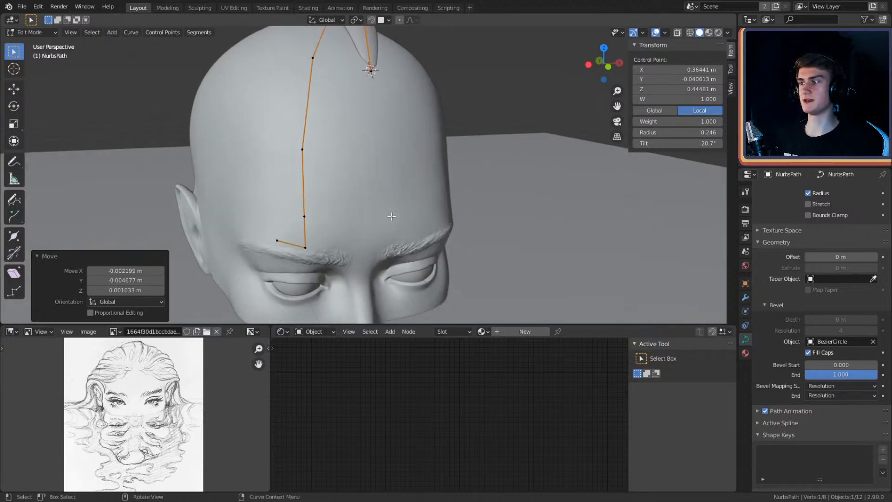
pyautogui.scroll(-1, 395, 124)
pyautogui.scroll(2, 467, 121)
pyautogui.moveTo(398, 123); pyautogui.dragTo(474, 125, button='middle')
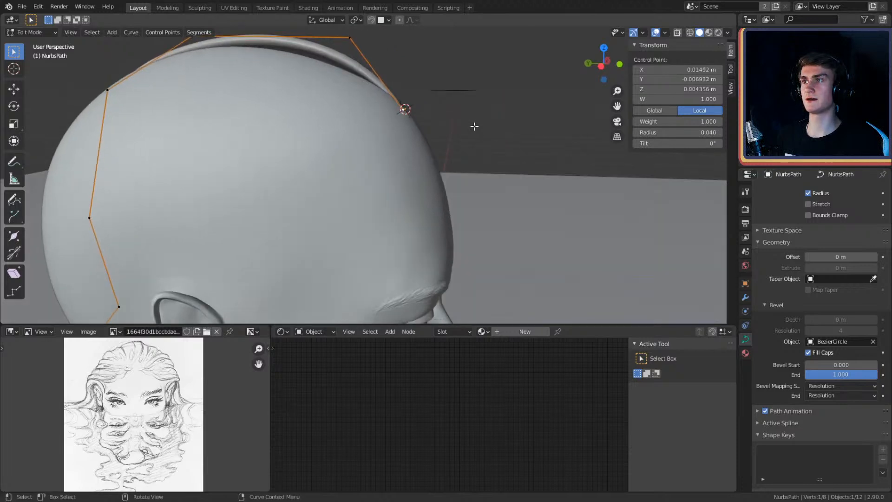
pyautogui.press('e')
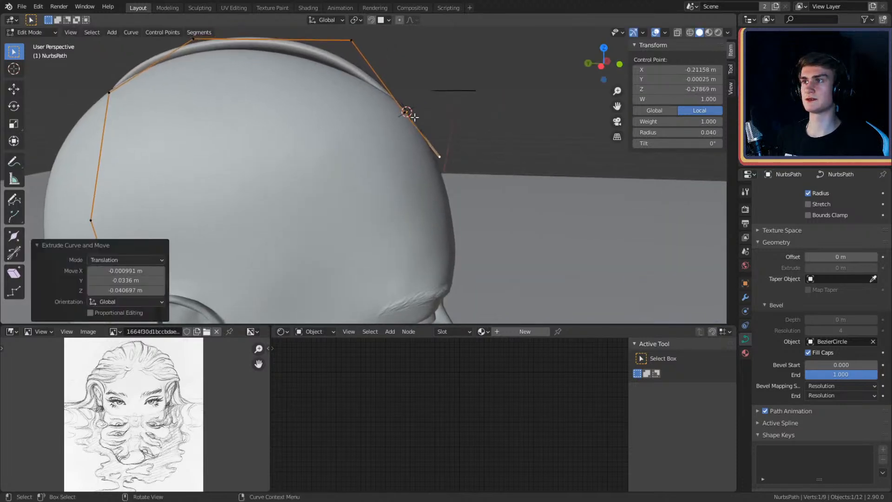
pyautogui.press('e')
pyautogui.click(453, 112)
pyautogui.moveTo(503, 147); pyautogui.dragTo(483, 152, button='middle')
pyautogui.click(634, 183)
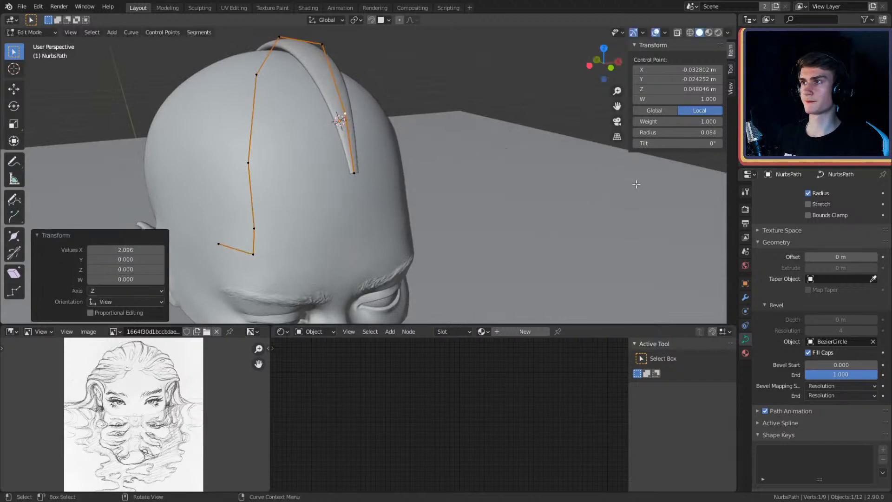
# Step: Reposition the new tip control point so it rests on the forehead surface
pyautogui.click(367, 171)
pyautogui.moveTo(455, 145); pyautogui.dragTo(328, 119, button='middle')
pyautogui.press('g')
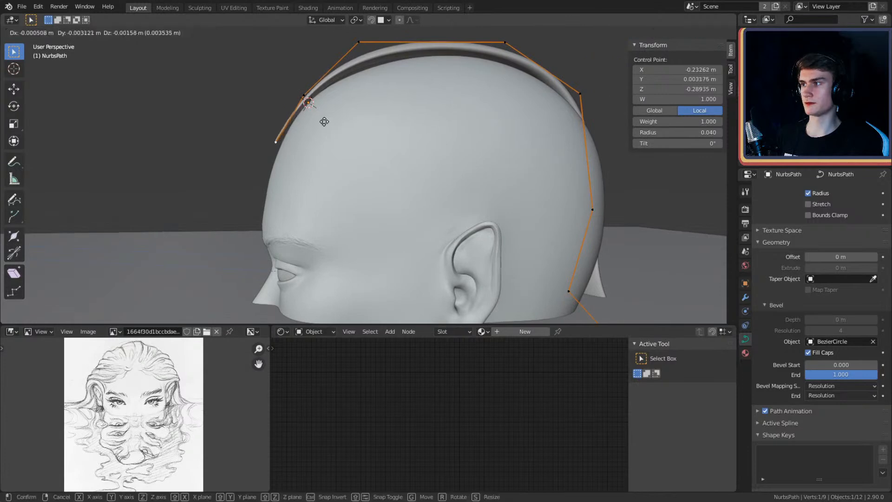
pyautogui.click(325, 132)
pyautogui.moveTo(326, 134); pyautogui.dragTo(564, 139, button='middle')
pyautogui.press('g')
pyautogui.click(459, 134)
pyautogui.press('g')
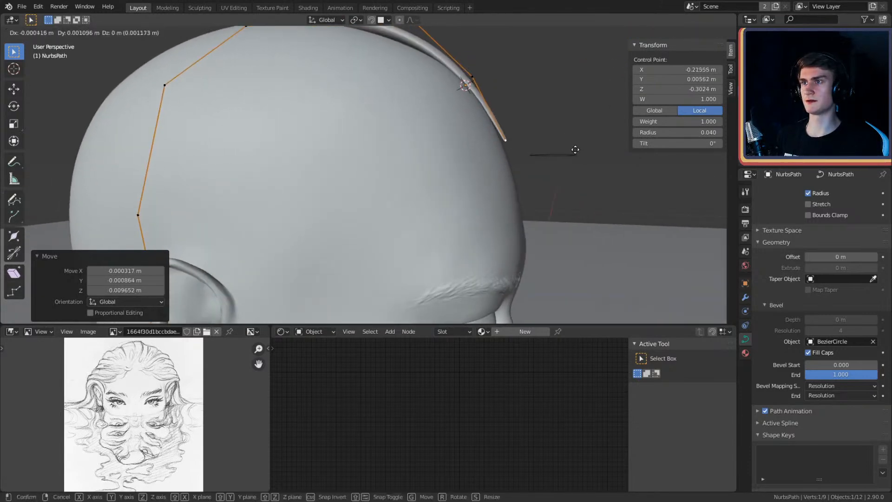
pyautogui.click(569, 151)
# Step: Move the second control point outward from the hairline, about 0.017 m along negative Y
pyautogui.click(471, 75)
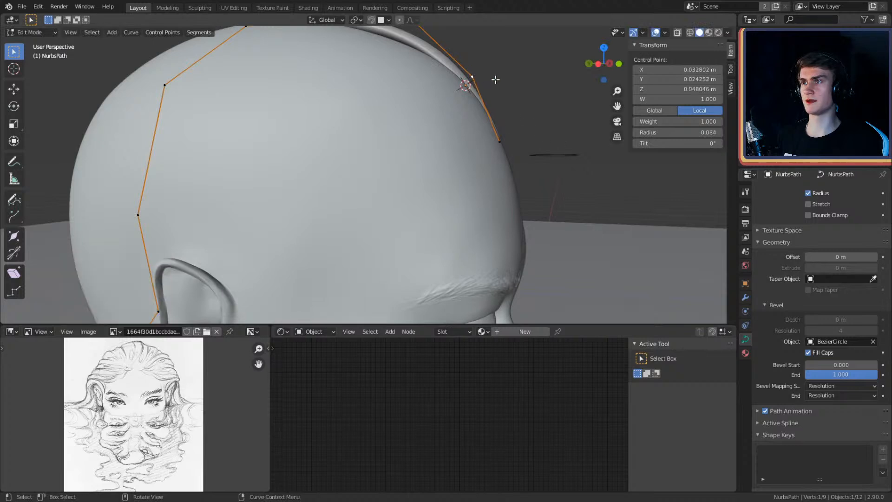
pyautogui.press('g')
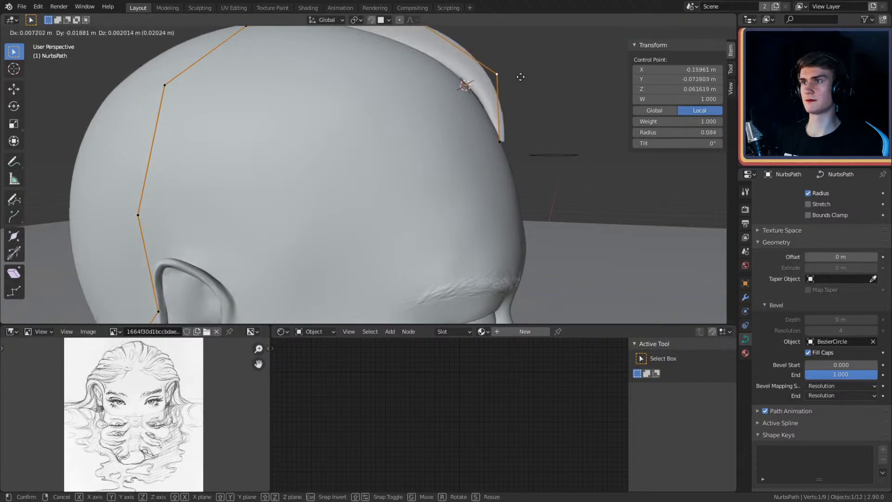
pyautogui.click(521, 77)
# Step: Tilt the second control point, and tilt the front crown control point by 39.9° to turn the strand towards the scalp
pyautogui.moveTo(534, 99); pyautogui.dragTo(497, 180, button='middle')
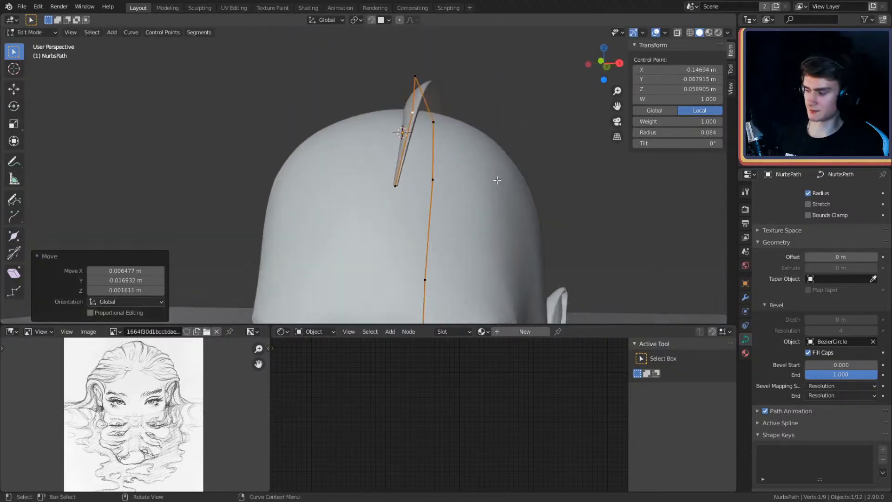
pyautogui.click(338, 113)
pyautogui.moveTo(344, 114); pyautogui.dragTo(441, 102, button='middle')
pyautogui.click(410, 87)
pyautogui.moveTo(528, 134); pyautogui.dragTo(505, 120, button='middle')
pyautogui.click(470, 181)
pyautogui.scroll(3, 469, 181)
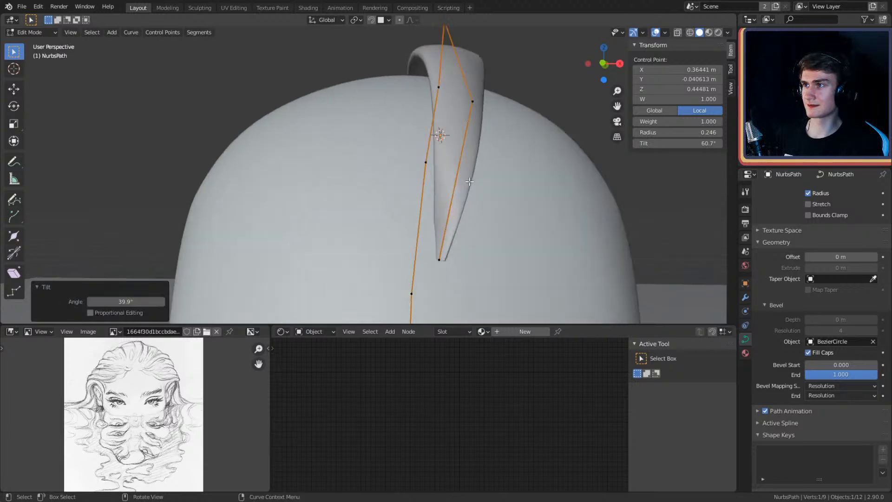
# Step: Set the second control point's tilt to about 98.7° and tilt the tip control point on the forehead
pyautogui.click(468, 102)
pyautogui.hotkey('ctrl', 't')
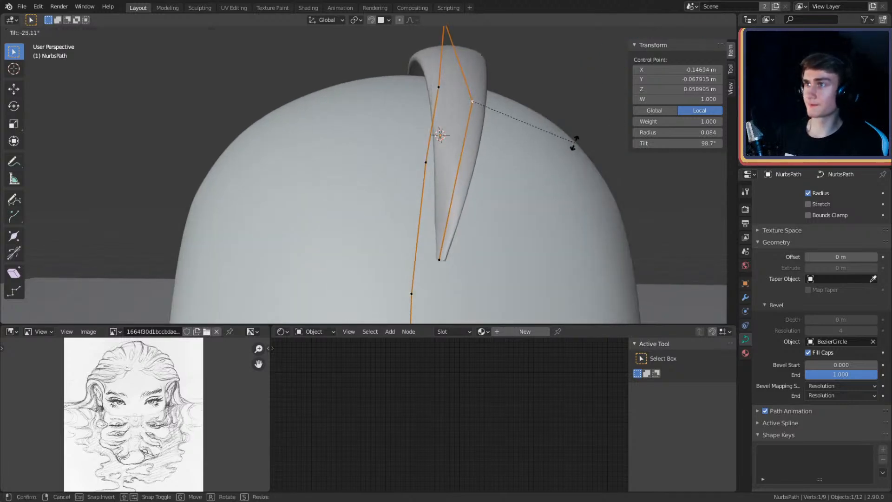
pyautogui.click(575, 144)
pyautogui.moveTo(575, 143); pyautogui.dragTo(522, 141, button='middle')
pyautogui.click(392, 207)
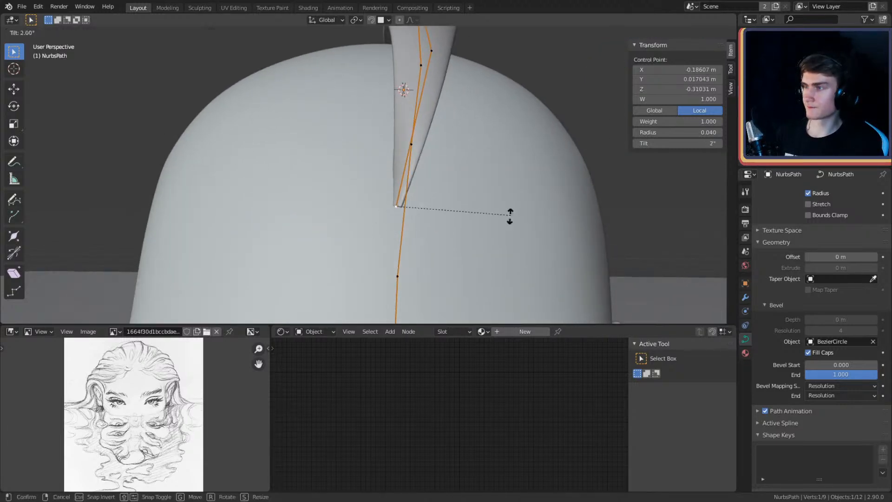
pyautogui.click(415, 255)
# Step: Reposition the tip, second and front crown control points to lay the front of the strand on the scalp
pyautogui.moveTo(421, 207); pyautogui.dragTo(379, 134, button='middle')
pyautogui.press('g')
pyautogui.click(440, 172)
pyautogui.click(209, 116)
pyautogui.press('g')
pyautogui.click(342, 123)
pyautogui.keyDown('shift'); pyautogui.moveTo(420, 92); pyautogui.dragTo(321, 169, button='middle'); pyautogui.keyUp('shift')
pyautogui.click(287, 95)
pyautogui.press('g')
pyautogui.click(343, 125)
# Step: Move the second control point about 0.007 m along negative X and tilt it by -75.6°
pyautogui.moveTo(343, 125); pyautogui.dragTo(432, 139, button='middle')
pyautogui.click(400, 149)
pyautogui.press('g')
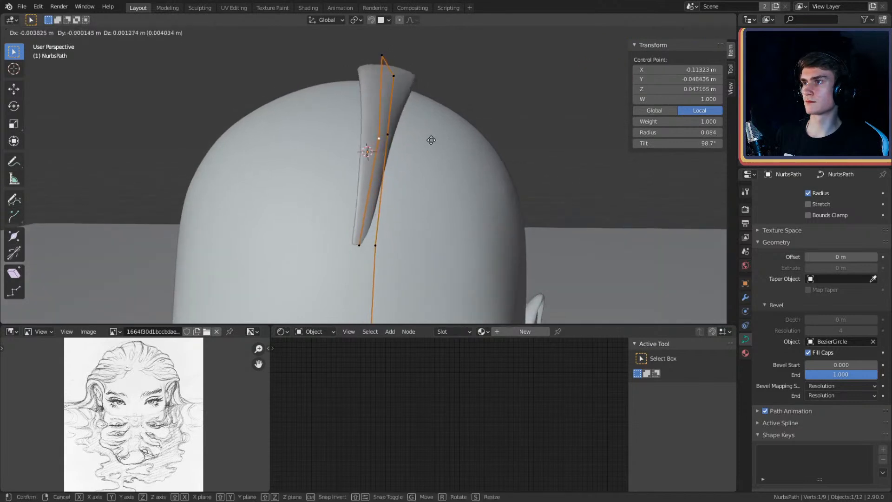
pyautogui.click(427, 140)
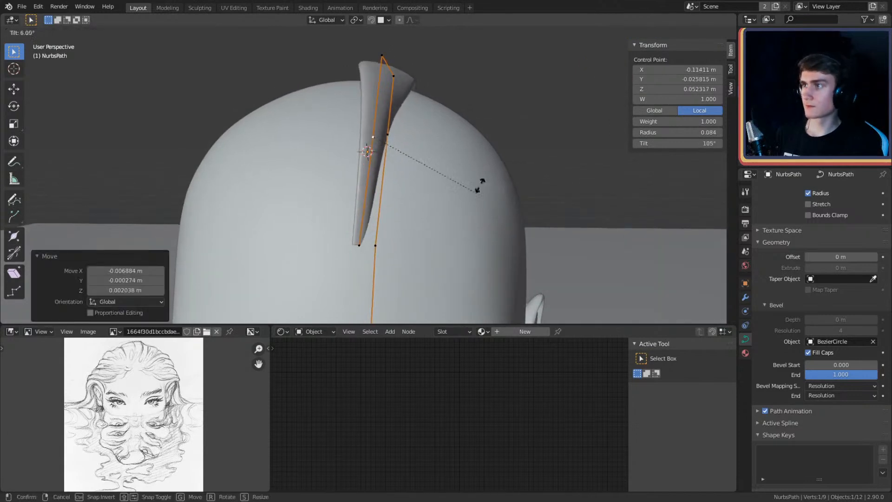
pyautogui.click(442, 44)
pyautogui.moveTo(443, 44); pyautogui.dragTo(480, 147, button='middle')
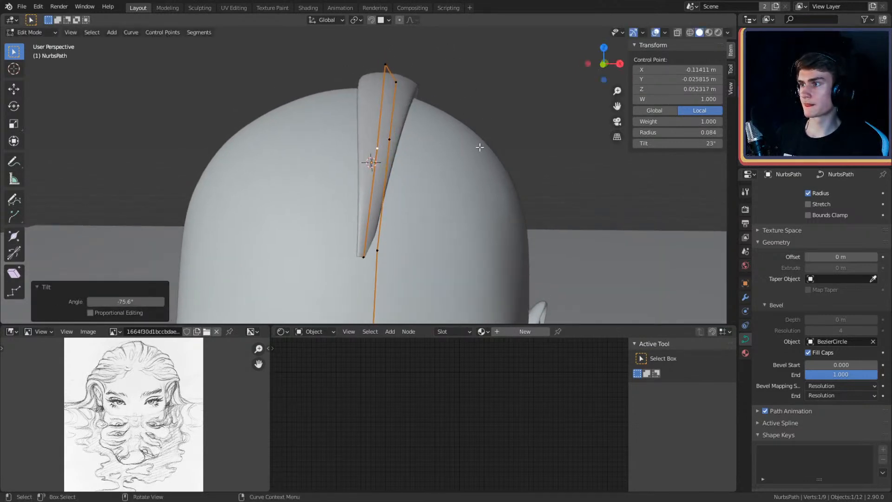
# Step: Tilt the tip control point on the forehead, and tilt the rear crown control point to 27.4°
pyautogui.click(363, 258)
pyautogui.click(480, 184)
pyautogui.moveTo(484, 182); pyautogui.dragTo(412, 180, button='middle')
pyautogui.click(424, 154)
pyautogui.hotkey('ctrl', 't')
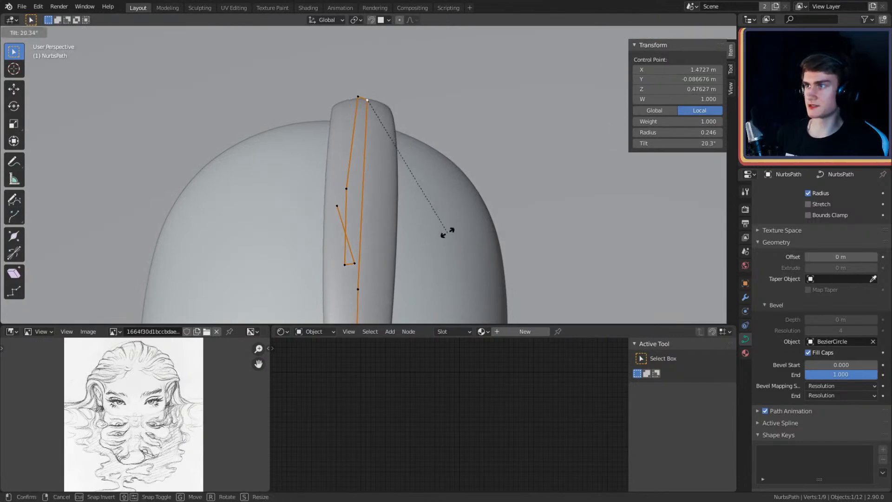
pyautogui.click(435, 237)
# Step: Move the rear crown control point and the next one at the back of the head closer to the scalp
pyautogui.moveTo(435, 237); pyautogui.dragTo(433, 192, button='middle')
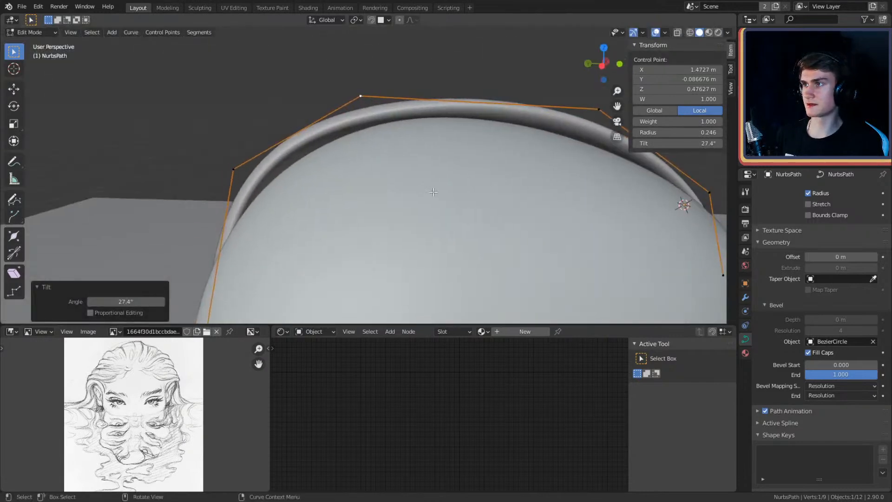
pyautogui.press('g')
pyautogui.click(432, 195)
pyautogui.keyDown('shift'); pyautogui.moveTo(336, 175); pyautogui.dragTo(412, 173, button='middle'); pyautogui.keyUp('shift')
pyautogui.click(322, 126)
pyautogui.press('g')
pyautogui.click(396, 144)
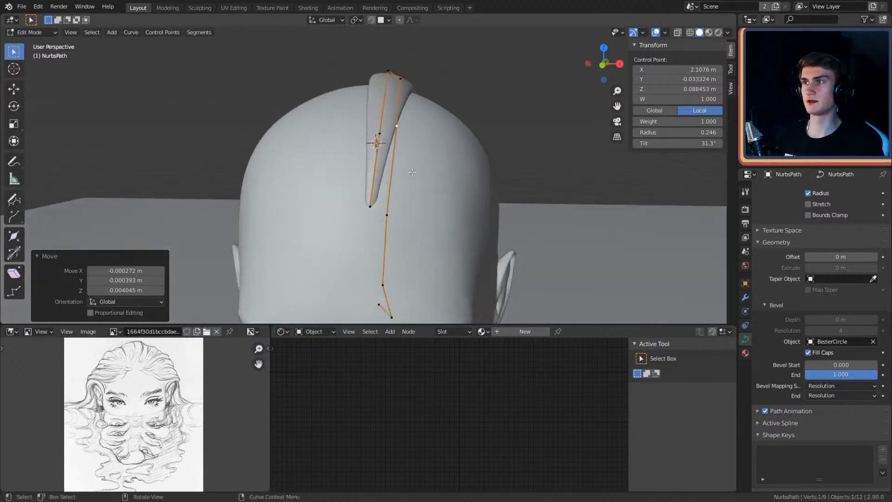
# Step: Leave Edit Mode and duplicate the hair strand, placing the copy right beside the original along positive X
pyautogui.scroll(-4, 395, 189)
pyautogui.press('Tab')
pyautogui.scroll(5, 453, 157)
pyautogui.click(373, 120)
pyautogui.moveTo(426, 137); pyautogui.dragTo(411, 150, button='middle')
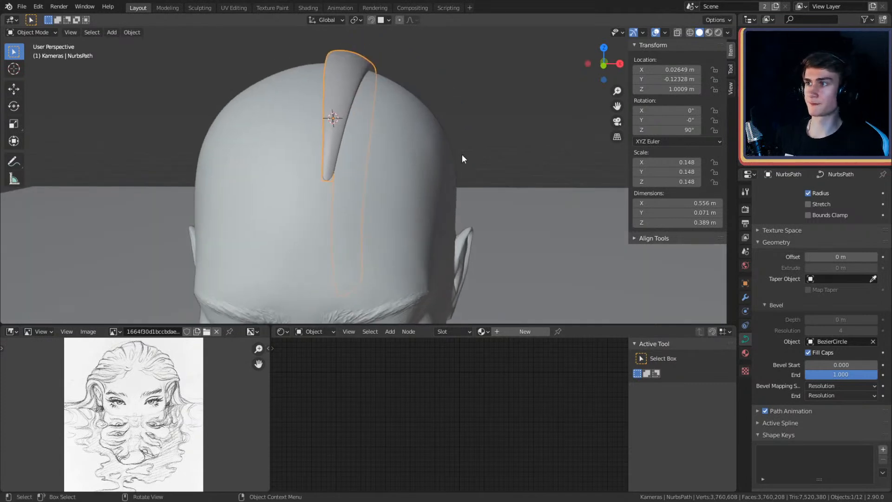
pyautogui.hotkey('shift', 'd')
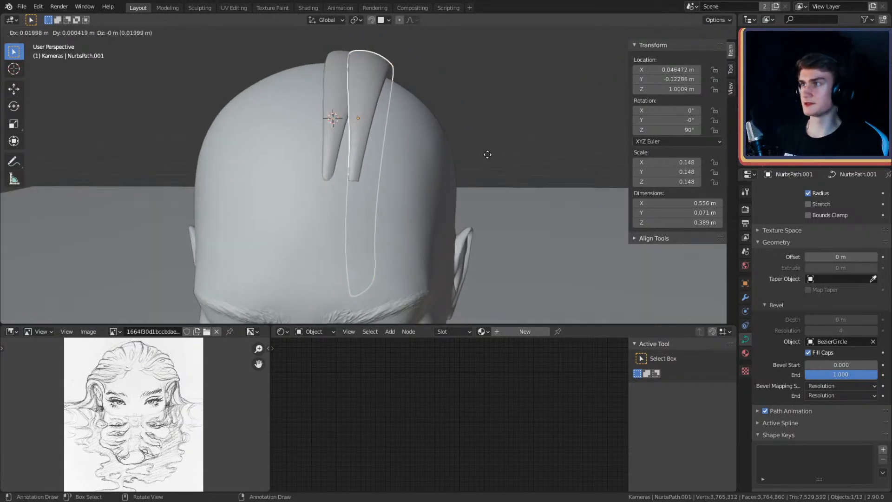
pyautogui.click(444, 145)
# Step: Enter Edit Mode on the copied strand and reposition its front tip control point at the hairline
pyautogui.press('Tab')
pyautogui.moveTo(398, 149); pyautogui.dragTo(430, 177, button='middle')
pyautogui.moveTo(486, 152); pyautogui.dragTo(423, 152, button='middle')
pyautogui.press('g')
pyautogui.click(564, 176)
pyautogui.press('g')
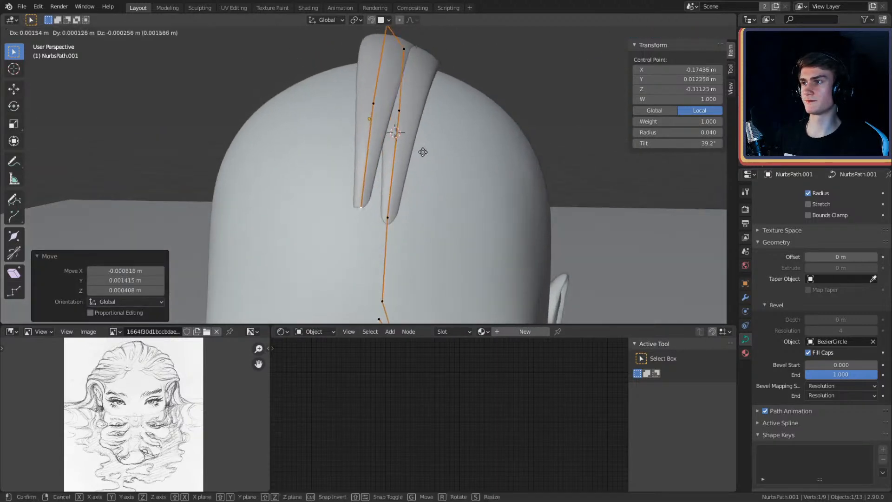
pyautogui.click(425, 152)
# Step: Reposition the second control point and move the front crown point about 0.009 m along negative X
pyautogui.click(375, 104)
pyautogui.press('g')
pyautogui.moveTo(416, 107); pyautogui.dragTo(434, 155, button='middle')
pyautogui.click(422, 113)
pyautogui.click(397, 77)
pyautogui.press('g')
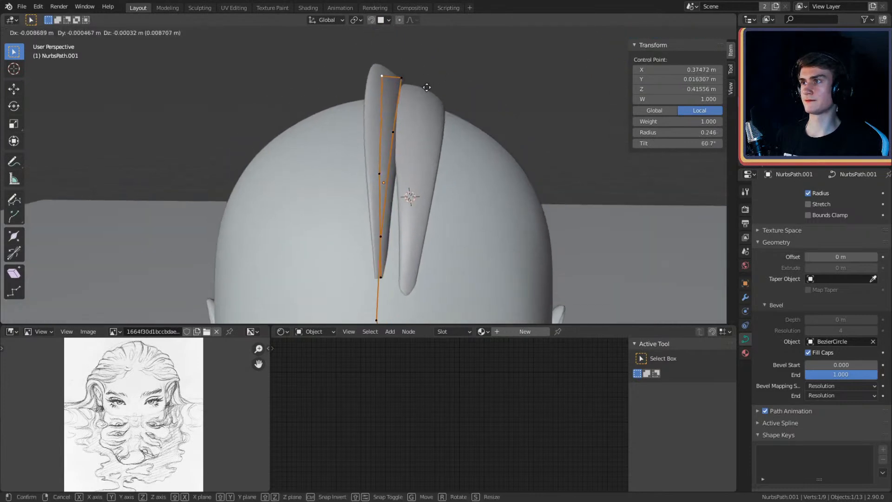
pyautogui.click(425, 88)
# Step: Reposition the neighbouring crown control point so the copy sits beside the original strand
pyautogui.moveTo(424, 87); pyautogui.dragTo(400, 112, button='middle')
pyautogui.click(392, 90)
pyautogui.press('g')
pyautogui.click(434, 105)
pyautogui.keyDown('shift'); pyautogui.moveTo(431, 148); pyautogui.dragTo(428, 41, button='middle'); pyautogui.keyUp('shift')
pyautogui.press('g')
pyautogui.click(420, 104)
# Step: Tilt the second control point to -46.2° and the front tip control point to -3.7°
pyautogui.moveTo(426, 121); pyautogui.dragTo(407, 158, button='middle')
pyautogui.click(377, 65)
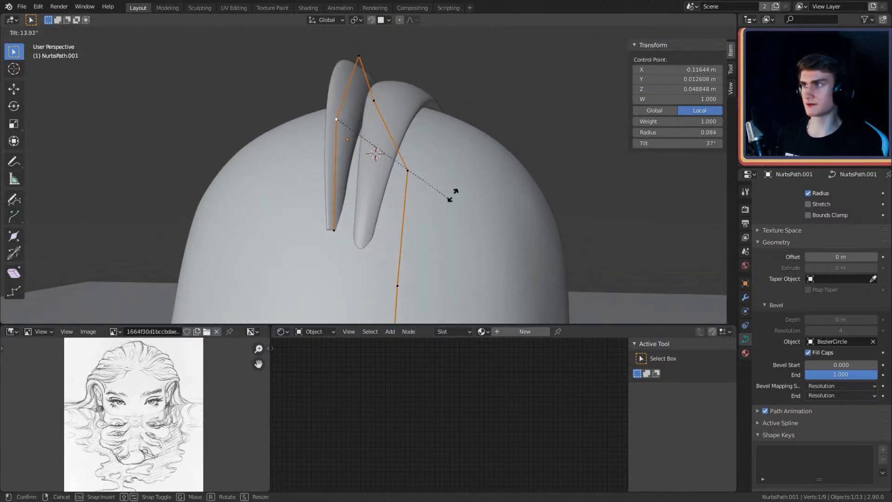
pyautogui.click(414, 320)
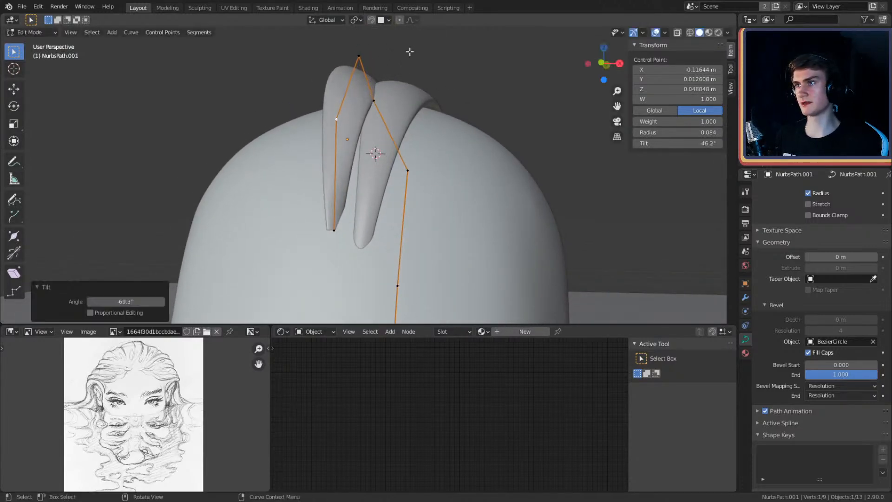
pyautogui.click(334, 230)
pyautogui.moveTo(334, 230); pyautogui.dragTo(424, 183, button='middle')
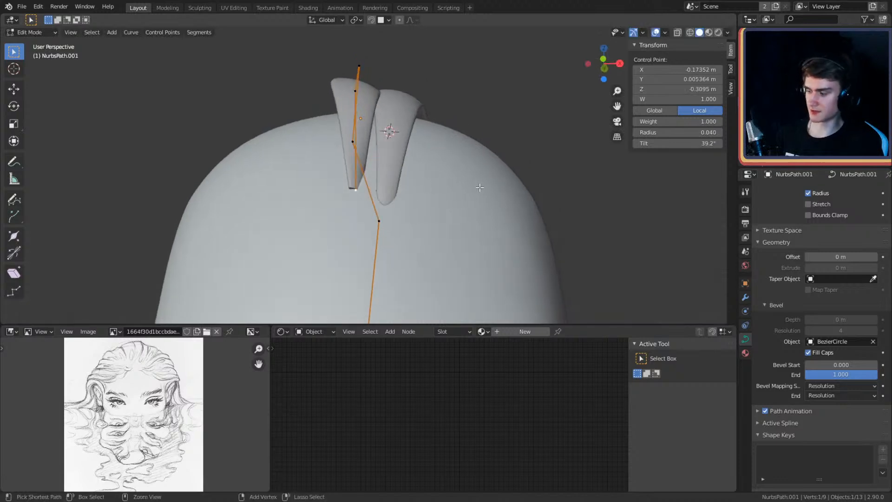
pyautogui.click(455, 128)
pyautogui.moveTo(455, 129); pyautogui.dragTo(494, 126, button='middle')
pyautogui.click(511, 173)
# Step: Move the front crown and top crown control points to fit the strand over the scalp
pyautogui.click(427, 71)
pyautogui.press('g')
pyautogui.click(463, 100)
pyautogui.keyDown('shift'); pyautogui.moveTo(552, 168); pyautogui.dragTo(436, 135, button='middle'); pyautogui.keyUp('shift')
pyautogui.click(515, 129)
pyautogui.press('g')
pyautogui.click(534, 126)
# Step: Move the rear crown control point to adjust how the strand lies beside the original
pyautogui.click(273, 235)
pyautogui.keyDown('shift'); pyautogui.moveTo(278, 230); pyautogui.dragTo(372, 132, button='middle'); pyautogui.keyUp('shift')
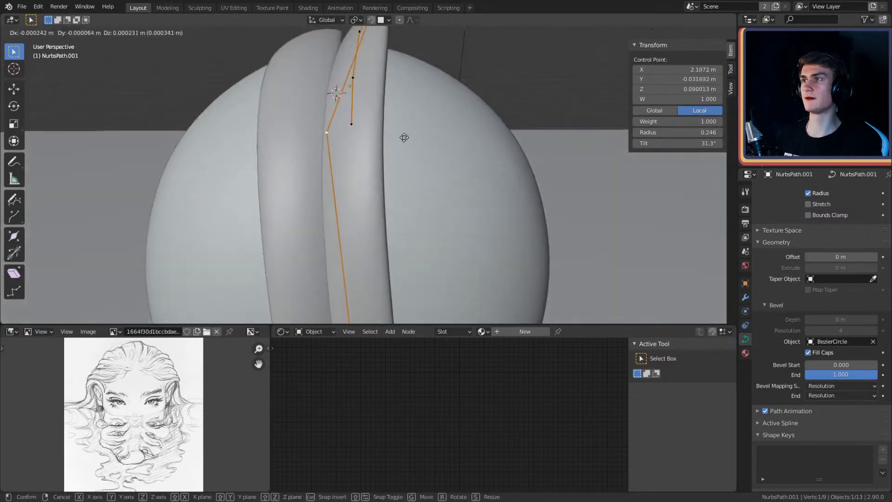
pyautogui.press('g')
pyautogui.click(453, 127)
# Step: Tilt the front crown control point to -33.9° so the strand lies flatter on the scalp
pyautogui.keyDown('shift'); pyautogui.moveTo(453, 127); pyautogui.dragTo(447, 160, button='middle'); pyautogui.keyUp('shift')
pyautogui.moveTo(447, 160); pyautogui.dragTo(362, 123, button='middle')
pyautogui.click(377, 159)
pyautogui.moveTo(449, 138); pyautogui.dragTo(363, 137, button='middle')
pyautogui.moveTo(357, 86); pyautogui.dragTo(459, 129, button='middle')
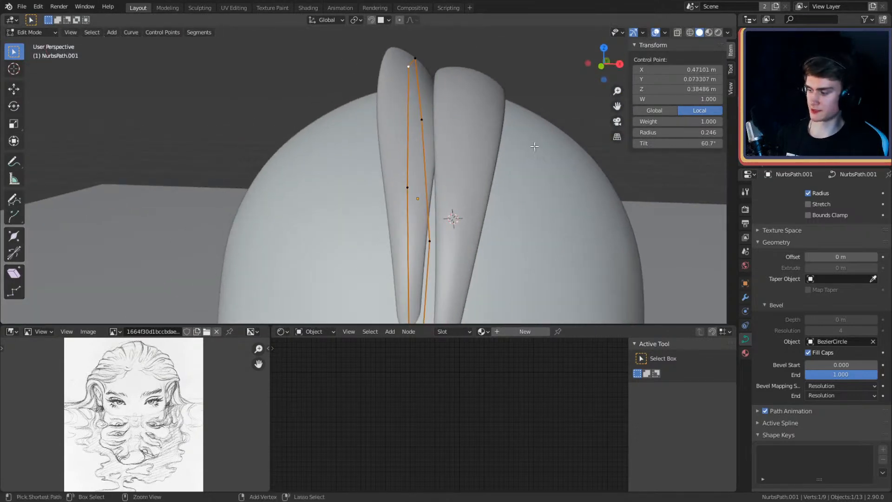
pyautogui.moveTo(513, 198); pyautogui.dragTo(525, 167, button='middle')
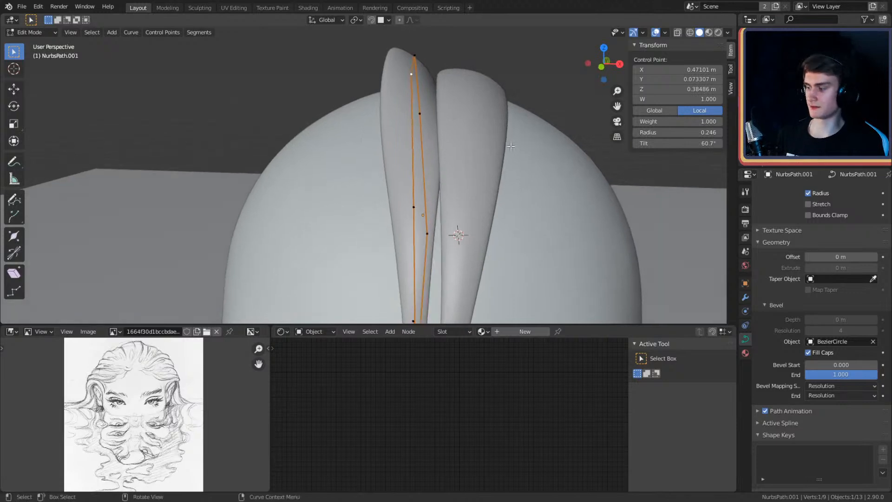
pyautogui.hotkey('ctrl', 't')
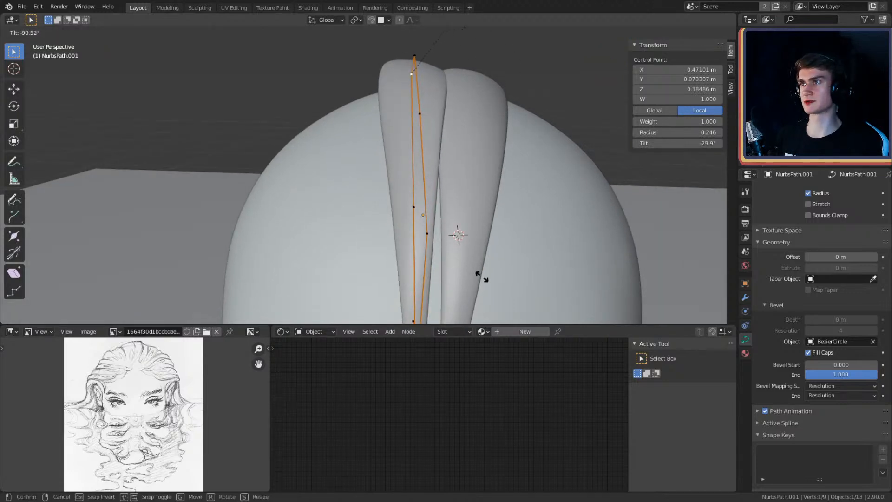
pyautogui.click(481, 281)
# Step: Move the top crown control point about 0.014 m along negative X
pyautogui.moveTo(481, 280); pyautogui.dragTo(480, 237, button='middle')
pyautogui.moveTo(469, 180); pyautogui.dragTo(393, 198, button='middle')
pyautogui.click(388, 191)
pyautogui.press('g')
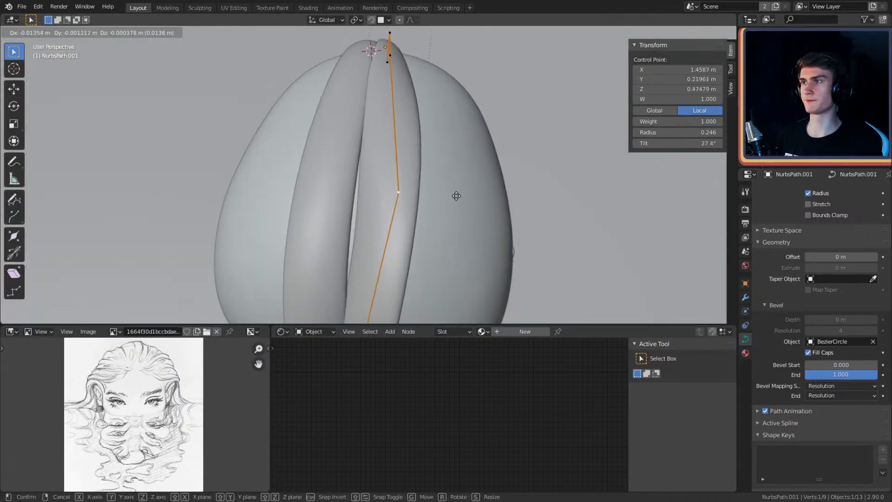
pyautogui.click(461, 195)
# Step: Move the front crown control point about 0.005 m along positive X
pyautogui.moveTo(455, 187); pyautogui.dragTo(435, 210, button='middle')
pyautogui.click(391, 120)
pyautogui.press('g')
pyautogui.click(443, 135)
pyautogui.moveTo(444, 137); pyautogui.dragTo(418, 164, button='middle')
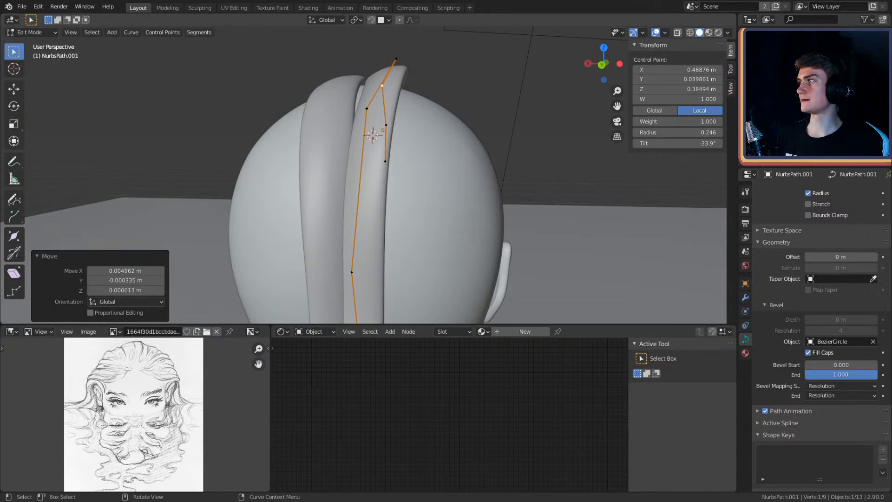
pyautogui.moveTo(418, 164); pyautogui.dragTo(425, 154, button='middle')
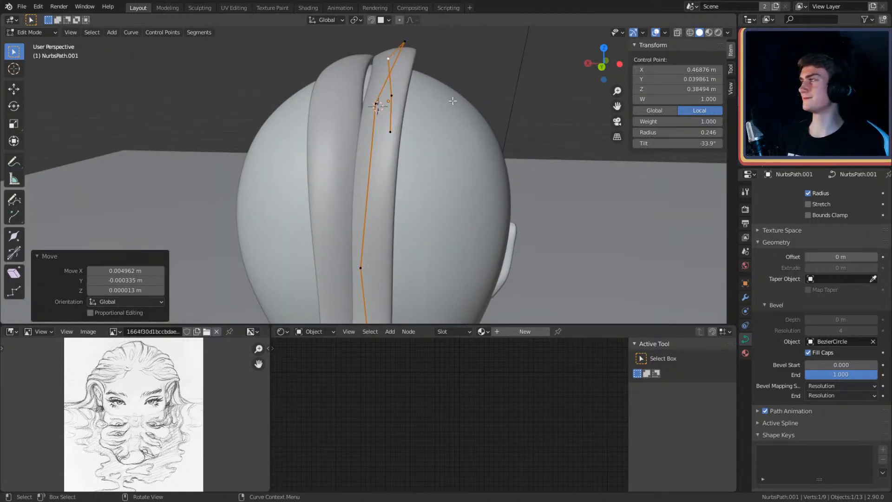
# Step: Reposition the control point on the back of the head beside the original strand
pyautogui.moveTo(455, 136); pyautogui.dragTo(416, 127, button='middle')
pyautogui.scroll(-2, 448, 152)
pyautogui.scroll(2, 417, 163)
pyautogui.click(340, 167)
pyautogui.moveTo(397, 174)
pyautogui.mouseDown(button='middle')
pyautogui.moveTo(404, 191)
pyautogui.moveTo(411, 182)
pyautogui.mouseUp(button='middle')
pyautogui.scroll(-2, 408, 193)
pyautogui.scroll(1, 412, 177)
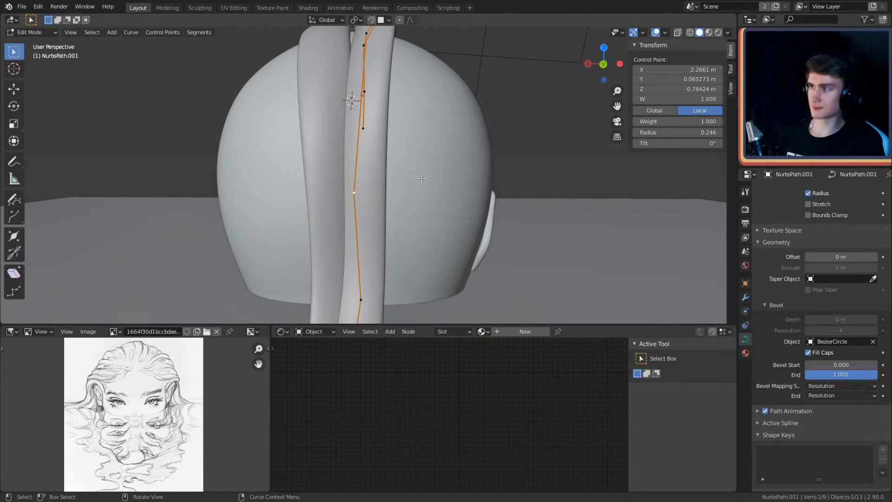
pyautogui.click(454, 177)
# Step: Reposition the next two control points running down the back of the head toward the nape
pyautogui.moveTo(453, 177); pyautogui.dragTo(367, 193, button='middle')
pyautogui.click(336, 186)
pyautogui.moveTo(416, 179); pyautogui.dragTo(410, 238, button='middle')
pyautogui.press('g')
pyautogui.click(421, 169)
pyautogui.click(312, 254)
pyautogui.press('g')
pyautogui.click(439, 234)
# Step: Reposition the lower neck control point and the strand's end tip
pyautogui.click(316, 172)
pyautogui.keyDown('shift'); pyautogui.moveTo(372, 171); pyautogui.dragTo(447, 207, button='middle'); pyautogui.keyUp('shift')
pyautogui.press('g')
pyautogui.click(407, 175)
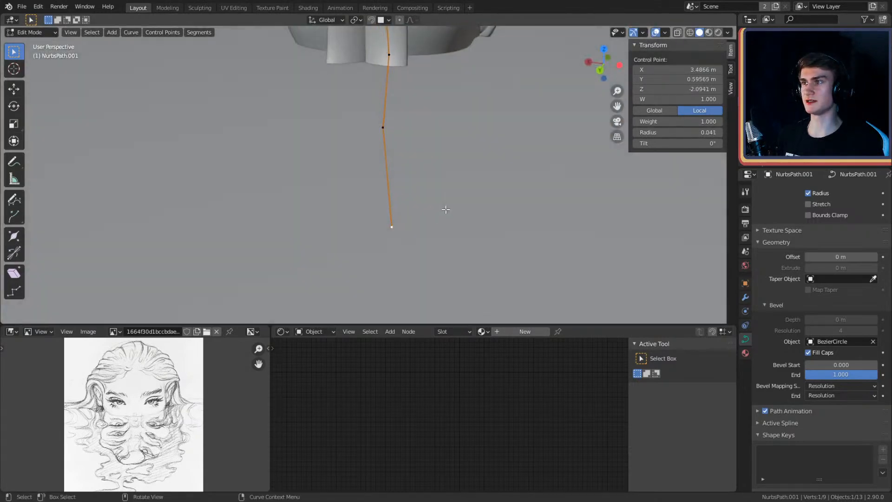
pyautogui.moveTo(445, 210); pyautogui.dragTo(419, 289, button='middle')
pyautogui.press('g')
pyautogui.click(428, 208)
pyautogui.click(478, 190)
# Step: Readjust the two lower control points so the strand's end runs beside the original on the neck
pyautogui.click(369, 227)
pyautogui.press('g')
pyautogui.click(414, 223)
pyautogui.scroll(-1, 414, 223)
pyautogui.click(364, 176)
pyautogui.click(418, 173)
# Step: Tilt the rear crown control point to -37.3°
pyautogui.moveTo(428, 146); pyautogui.dragTo(406, 143, button='middle')
pyautogui.click(315, 129)
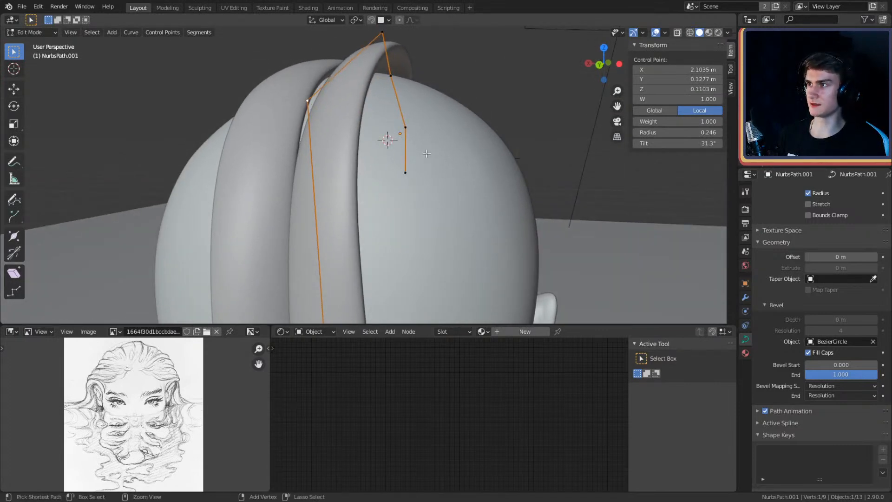
pyautogui.moveTo(423, 142)
pyautogui.mouseDown(button='middle')
pyautogui.moveTo(420, 167)
pyautogui.moveTo(419, 152)
pyautogui.mouseUp(button='middle')
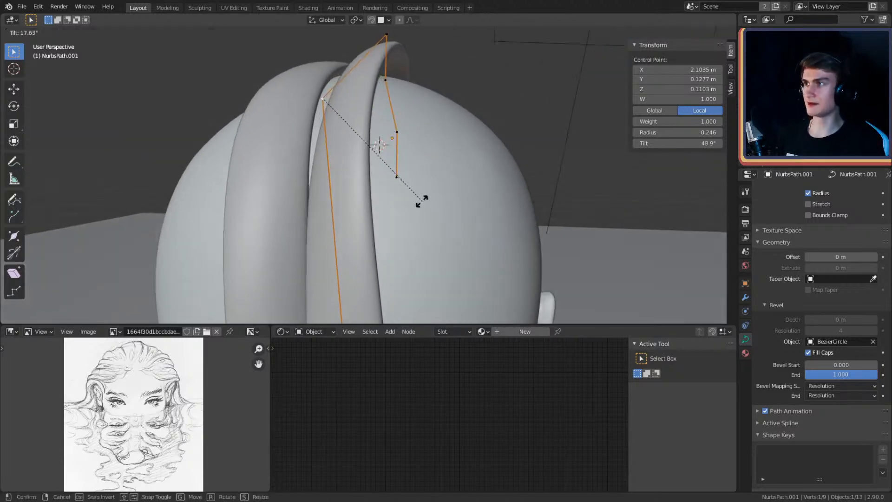
# Step: Move the top crown control point about 0.018 m along negative Y and tilt it to -7.3°
pyautogui.click(387, 33)
pyautogui.moveTo(409, 181); pyautogui.dragTo(477, 113, button='middle')
pyautogui.click(430, 81)
pyautogui.press('g')
pyautogui.click(425, 84)
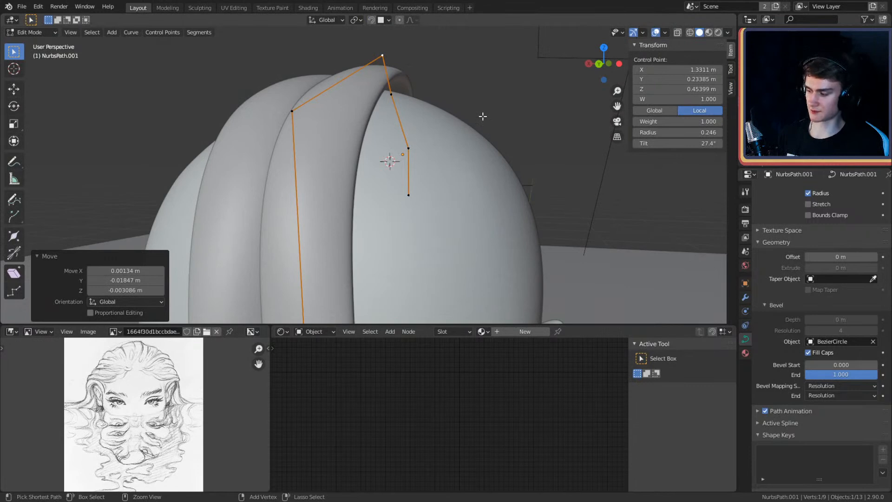
pyautogui.click(447, 58)
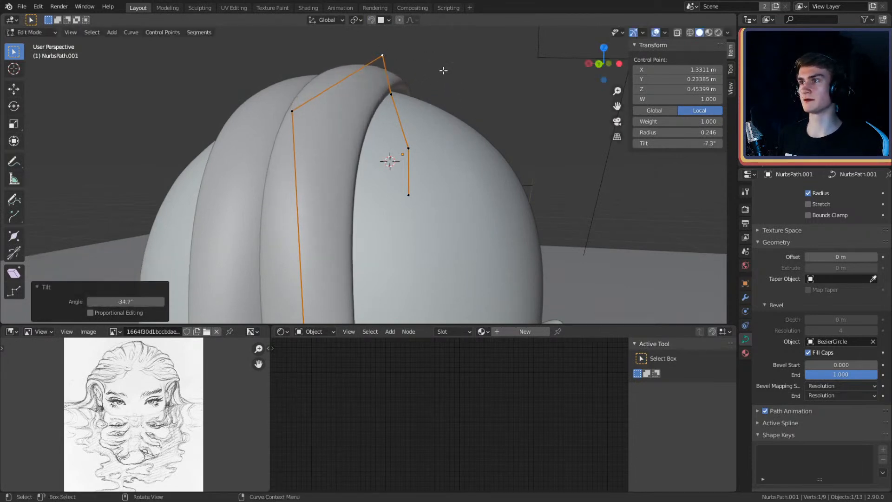
# Step: Move the rear crown control point along negative X and refine its position on the scalp
pyautogui.moveTo(447, 53); pyautogui.dragTo(436, 113, button='middle')
pyautogui.press('g')
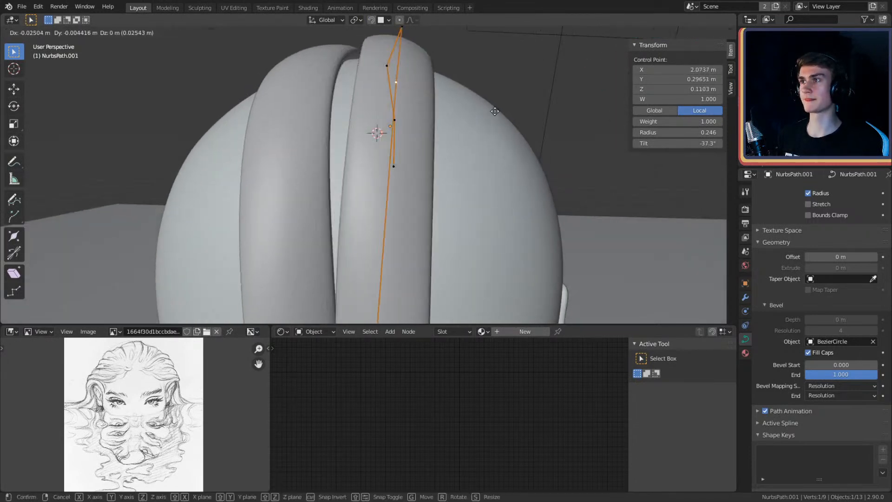
pyautogui.click(509, 139)
pyautogui.moveTo(512, 140); pyautogui.dragTo(494, 31, button='middle')
pyautogui.press('g')
pyautogui.click(554, 134)
# Step: Adjust the strand's control points behind the head to follow the curve of the scalp
pyautogui.press('g')
pyautogui.click(315, 173)
pyautogui.moveTo(337, 166); pyautogui.dragTo(386, 109, button='middle')
pyautogui.click(412, 108)
pyautogui.click(390, 197)
pyautogui.click(448, 166)
# Step: Shift the back-of-head control point slightly backward and lower it by about 0.005 m
pyautogui.click(383, 107)
pyautogui.click(420, 112)
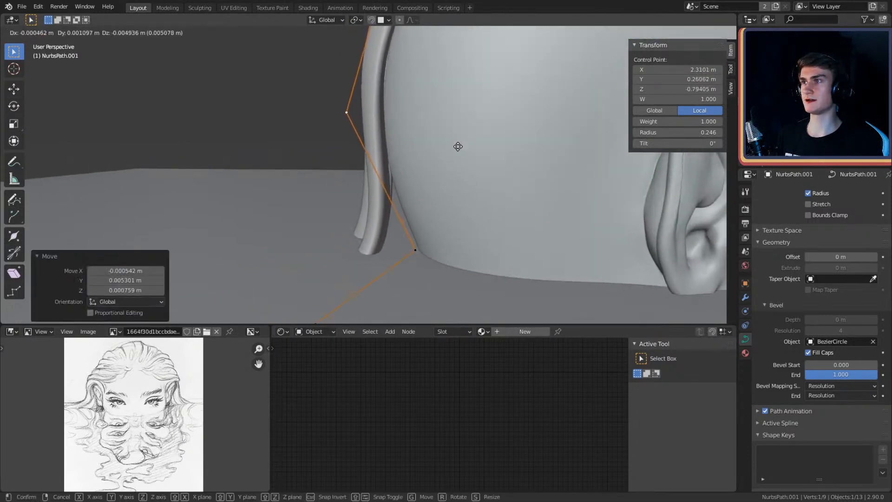
pyautogui.click(457, 152)
# Step: Move the strand's end tip on the neck about 0.016 m along negative X
pyautogui.moveTo(457, 153); pyautogui.dragTo(439, 172, button='middle')
pyautogui.click(382, 158)
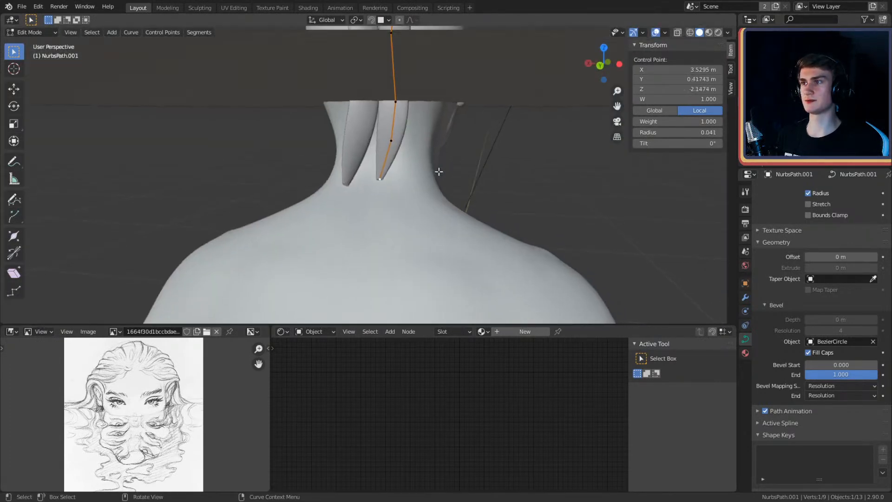
pyautogui.click(454, 172)
# Step: Move the front crown control point about 0.007 m along negative X
pyautogui.moveTo(457, 107); pyautogui.dragTo(399, 189, button='middle')
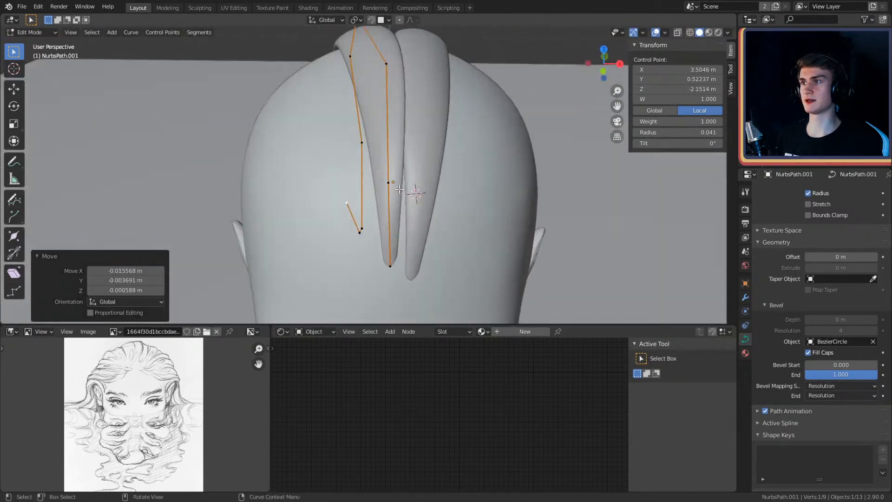
pyautogui.click(389, 185)
pyautogui.keyDown('shift'); pyautogui.moveTo(413, 159); pyautogui.dragTo(410, 164, button='middle'); pyautogui.keyUp('shift')
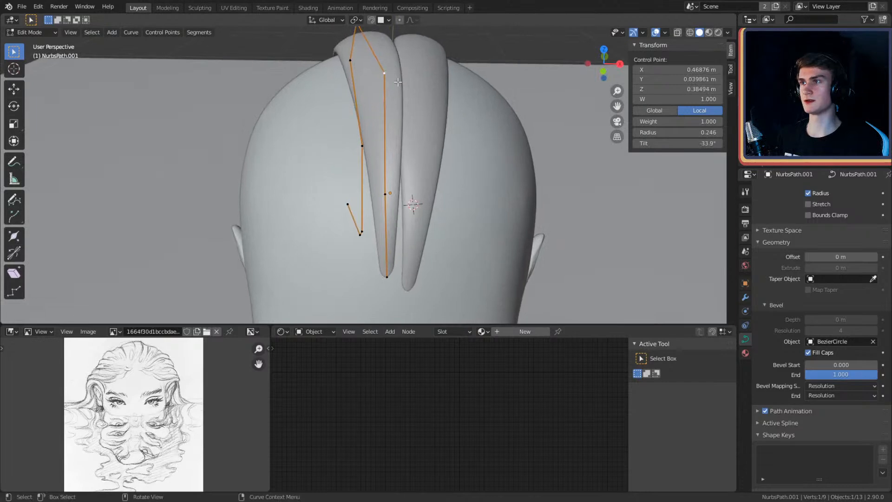
pyautogui.moveTo(424, 125); pyautogui.dragTo(393, 162, button='middle')
pyautogui.click(448, 107)
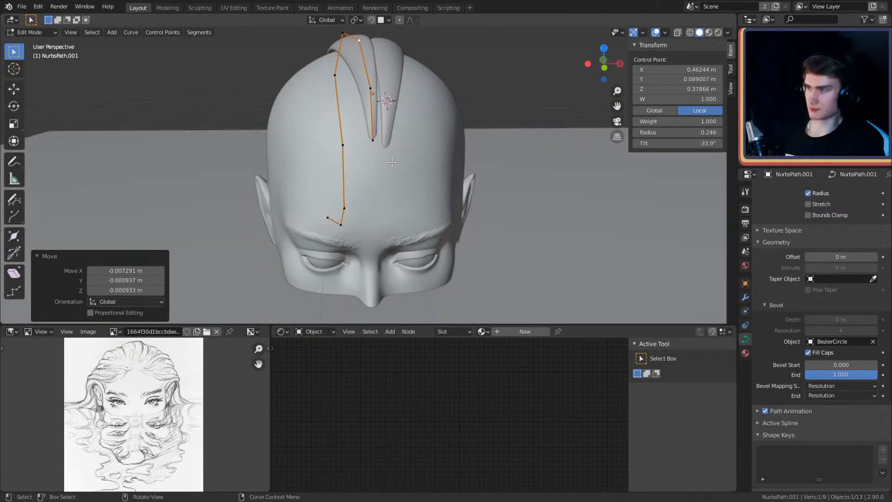
# Step: Leave Edit Mode and duplicate the strand, placing the copy about 0.012 m along negative X
pyautogui.scroll(4, 393, 162)
pyautogui.moveTo(420, 120); pyautogui.dragTo(413, 140, button='middle')
pyautogui.press('Tab')
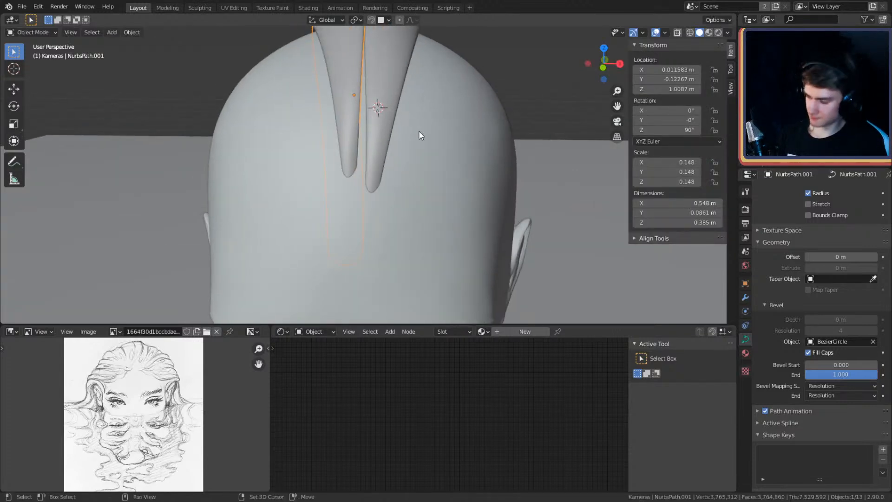
pyautogui.hotkey('shift', 'd')
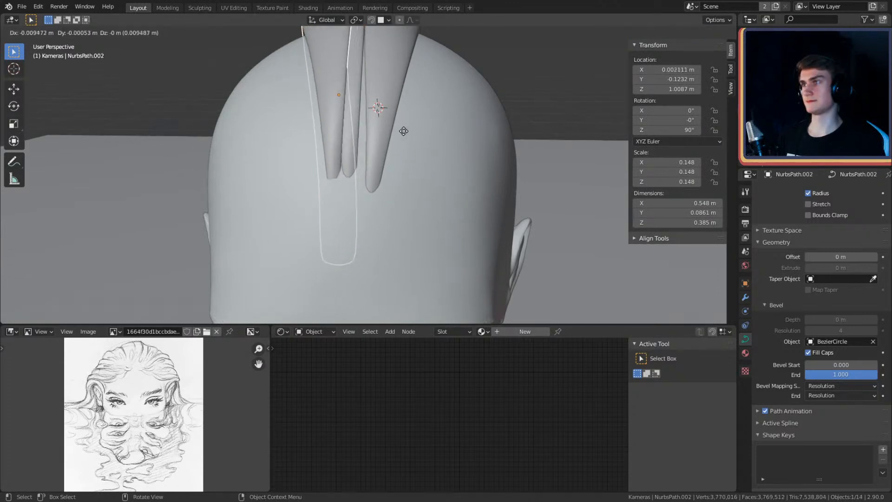
pyautogui.click(398, 132)
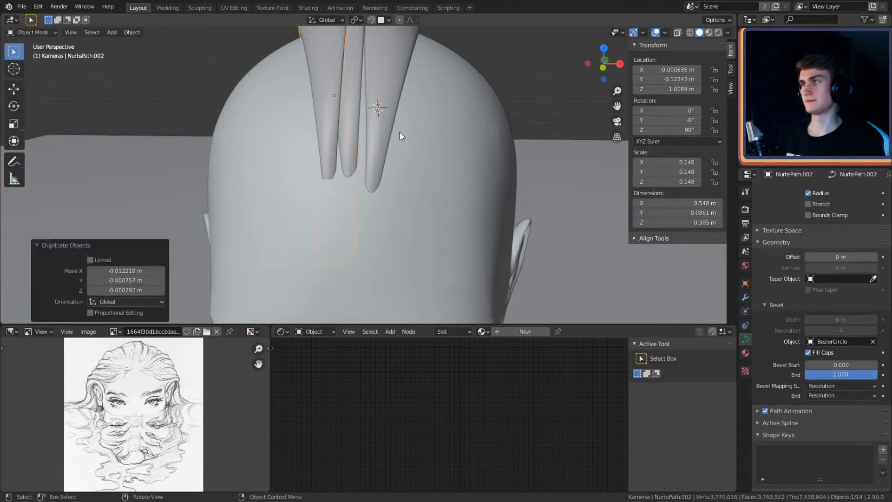
# Step: Enter Edit Mode on the new copy and move its front tip control point down onto the forehead
pyautogui.press('Tab')
pyautogui.moveTo(421, 143); pyautogui.dragTo(414, 98, button='middle')
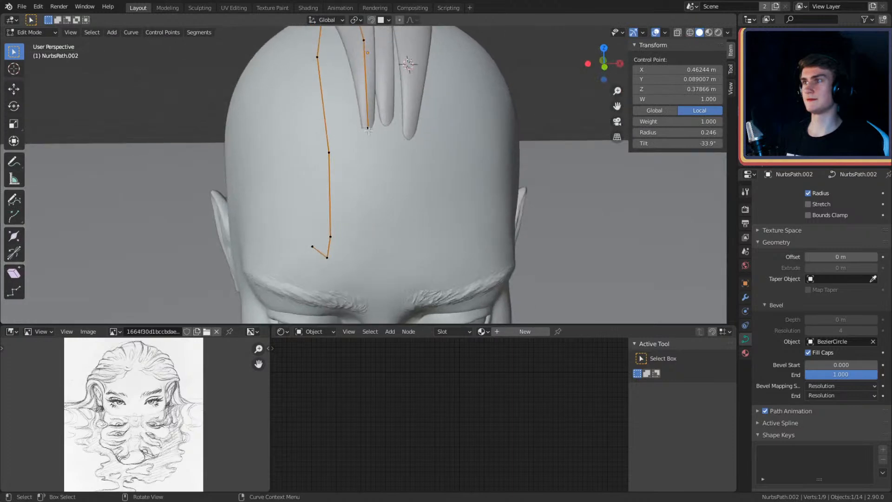
pyautogui.moveTo(403, 116); pyautogui.dragTo(406, 119, button='middle')
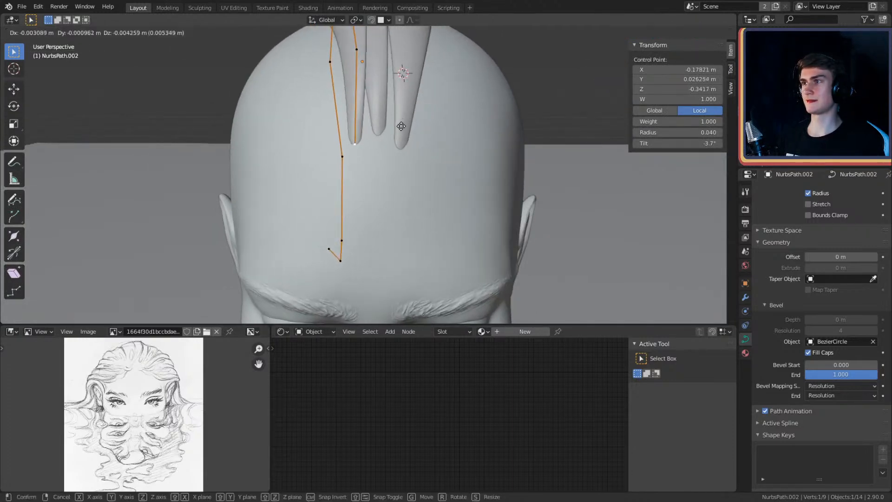
pyautogui.click(402, 131)
pyautogui.moveTo(403, 131); pyautogui.dragTo(502, 128, button='middle')
pyautogui.press('g')
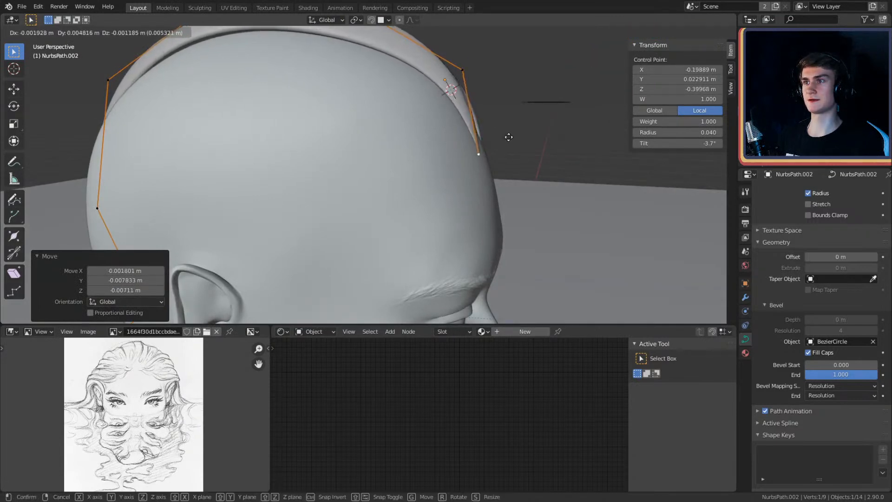
# Step: Reposition the new copy's second control point to fit the front of the scalp
pyautogui.click(462, 72)
pyautogui.moveTo(504, 82); pyautogui.dragTo(441, 166, button='middle')
pyautogui.press('g')
pyautogui.click(532, 78)
pyautogui.press('g')
pyautogui.click(440, 130)
# Step: Reposition the new copy's crown control points so it lies beside the previous strand
pyautogui.click(396, 135)
pyautogui.press('g')
pyautogui.click(413, 132)
pyautogui.moveTo(413, 131); pyautogui.dragTo(368, 149, button='middle')
pyautogui.click(412, 104)
pyautogui.press('g')
pyautogui.click(422, 171)
# Step: Adjust the new copy's remaining crown points, moving the rear crown point about 0.029 m along negative X
pyautogui.click(405, 169)
pyautogui.press('g')
pyautogui.click(457, 170)
pyautogui.scroll(-1, 400, 103)
pyautogui.click(377, 85)
pyautogui.click(456, 121)
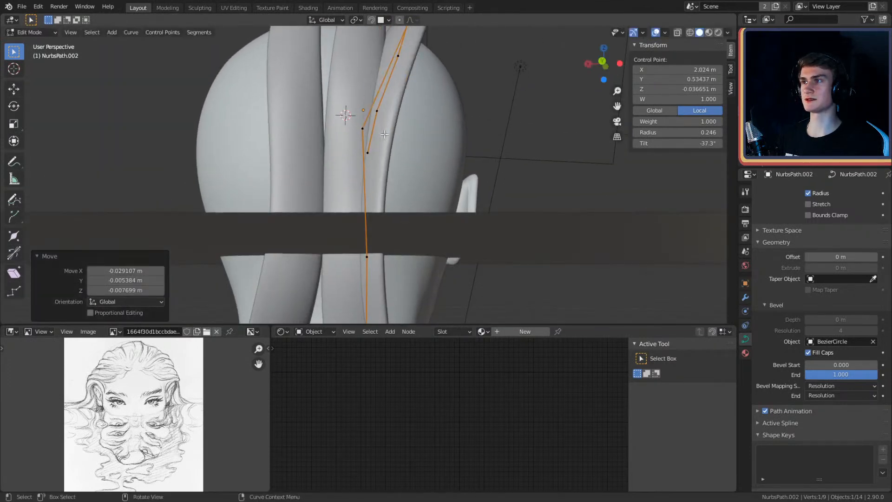
# Step: Reposition the strand copy's rear crown control points so they follow the back of the scalp
pyautogui.rightClick(384, 134)
pyautogui.click(377, 131)
pyautogui.click(437, 144)
pyautogui.moveTo(454, 164); pyautogui.dragTo(420, 132, button='middle')
pyautogui.click(395, 164)
pyautogui.click(442, 166)
pyautogui.scroll(-2, 437, 172)
# Step: Move the copy's lower control points at the back of the head into line beside the neighbouring strand
pyautogui.keyDown('shift'); pyautogui.moveTo(432, 177); pyautogui.dragTo(413, 219, button='middle'); pyautogui.keyUp('shift')
pyautogui.click(353, 176)
pyautogui.press('g')
pyautogui.click(442, 182)
pyautogui.click(390, 238)
pyautogui.click(432, 250)
# Step: Tilt the copy's second control point to turn the strand's front section against the scalp
pyautogui.scroll(1, 412, 145)
pyautogui.moveTo(446, 145); pyautogui.dragTo(410, 136, button='middle')
pyautogui.click(392, 172)
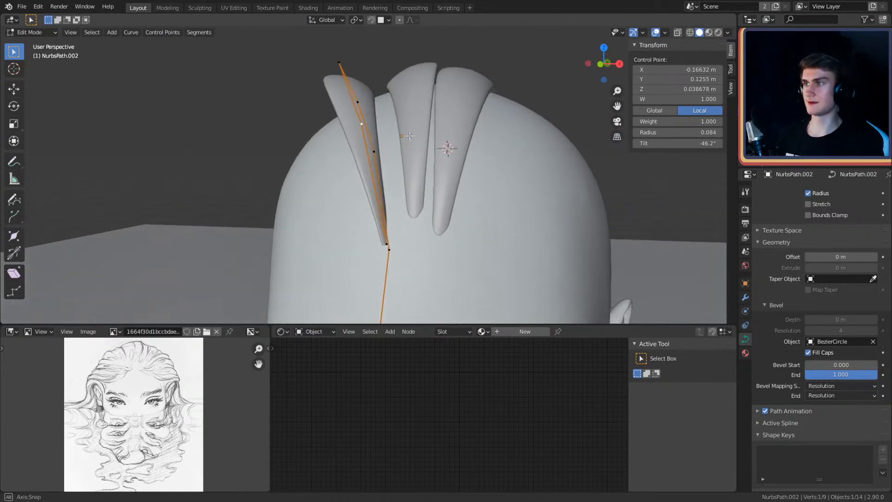
pyautogui.moveTo(433, 217); pyautogui.dragTo(378, 212, button='middle')
pyautogui.moveTo(305, 211); pyautogui.dragTo(390, 187, button='middle')
pyautogui.click(366, 198)
pyautogui.click(352, 158)
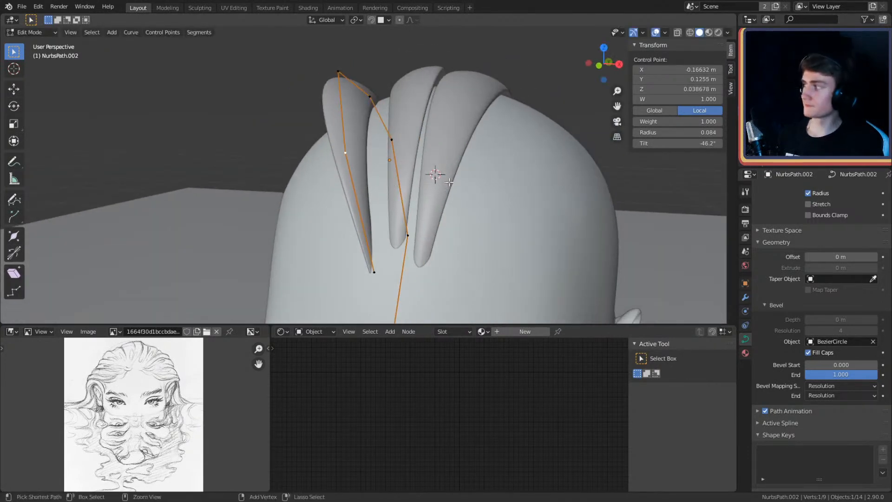
pyautogui.click(407, 81)
pyautogui.moveTo(407, 83); pyautogui.dragTo(402, 54, button='middle')
# Step: Tilt the copy's front tip control point, and tilt its third control point by -51.6°
pyautogui.click(368, 218)
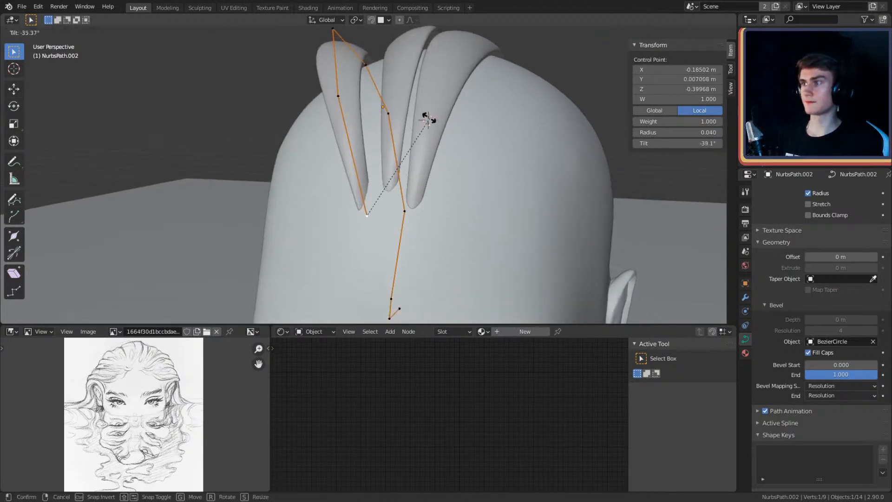
pyautogui.click(374, 70)
pyautogui.moveTo(376, 72); pyautogui.dragTo(406, 115, button='middle')
pyautogui.click(361, 146)
pyautogui.moveTo(416, 157); pyautogui.dragTo(399, 120, button='middle')
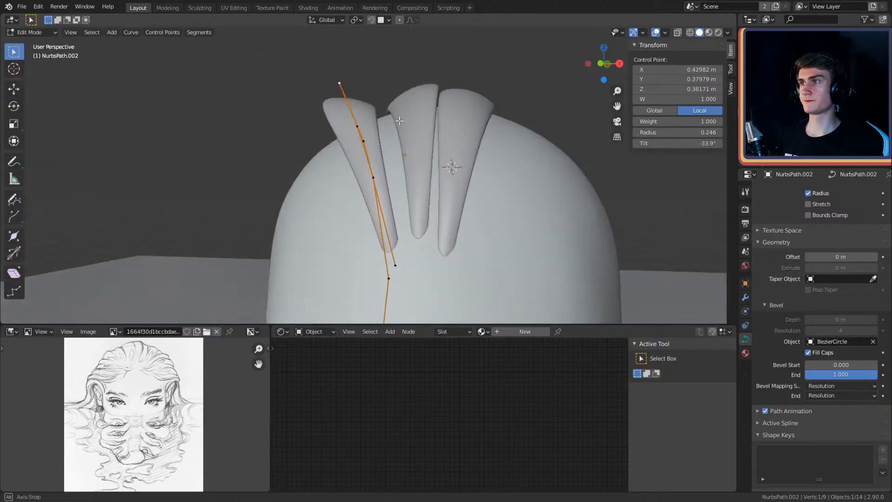
pyautogui.click(410, 52)
pyautogui.moveTo(410, 53); pyautogui.dragTo(477, 112, button='middle')
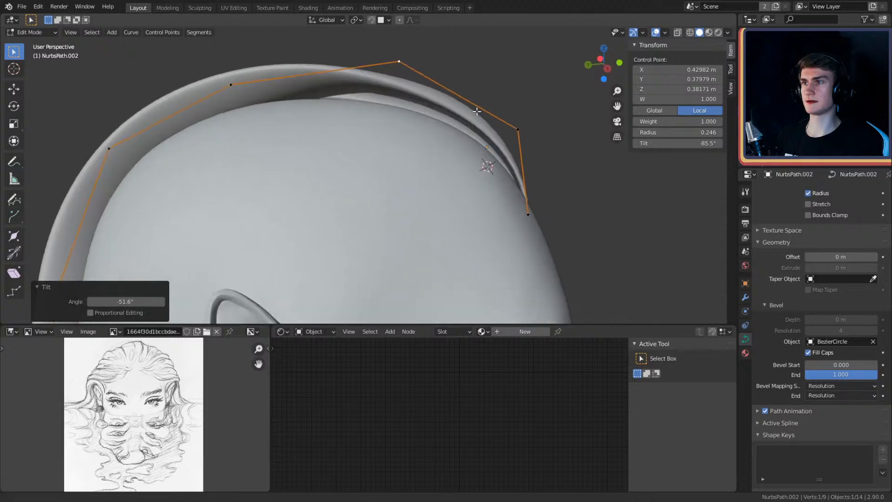
# Step: Move the copy's second and third control points to fit the front curve of the scalp
pyautogui.click(520, 127)
pyautogui.moveTo(542, 129)
pyautogui.mouseDown(button='middle')
pyautogui.moveTo(537, 113)
pyautogui.moveTo(547, 115)
pyautogui.mouseUp(button='middle')
pyautogui.press('g')
pyautogui.click(543, 123)
pyautogui.keyDown('shift'); pyautogui.moveTo(487, 94); pyautogui.dragTo(436, 128, button='middle'); pyautogui.keyUp('shift')
pyautogui.click(450, 76)
pyautogui.press('g')
pyautogui.click(504, 96)
pyautogui.scroll(1, 432, 112)
# Step: Tilt the copy's fourth control point at the top of the head to lay the strand on the scalp
pyautogui.click(369, 113)
pyautogui.moveTo(436, 128); pyautogui.dragTo(484, 166, button='middle')
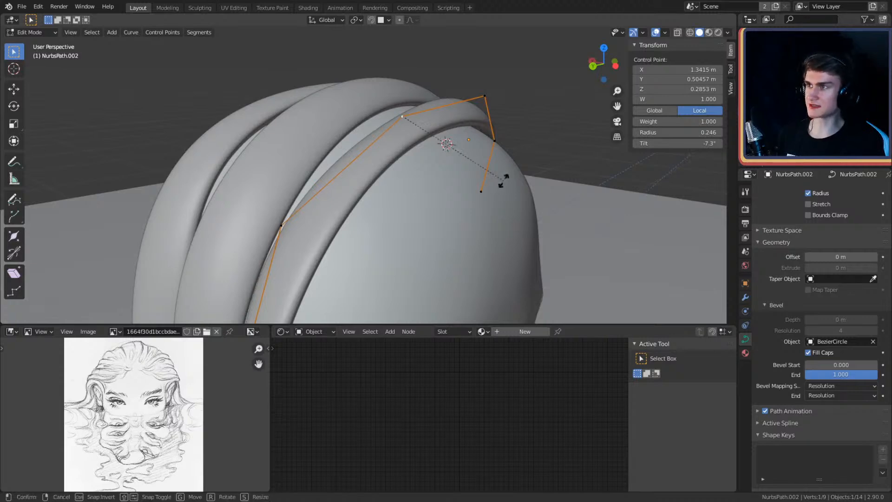
pyautogui.hotkey('ctrl', 't')
pyautogui.click(450, 85)
pyautogui.moveTo(450, 86); pyautogui.dragTo(430, 123, button='middle')
# Step: Tilt the copy's rear crown control point towards the scalp and reposition it
pyautogui.moveTo(413, 66); pyautogui.dragTo(432, 135, button='middle')
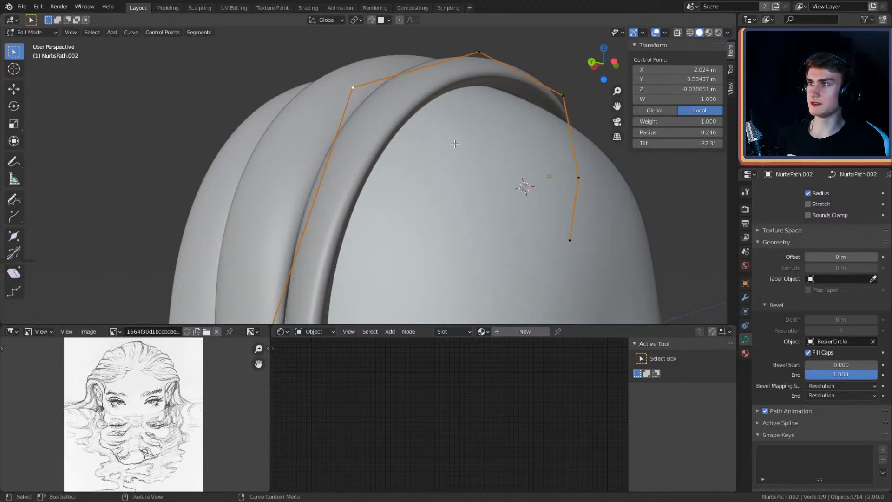
pyautogui.hotkey('ctrl', 't')
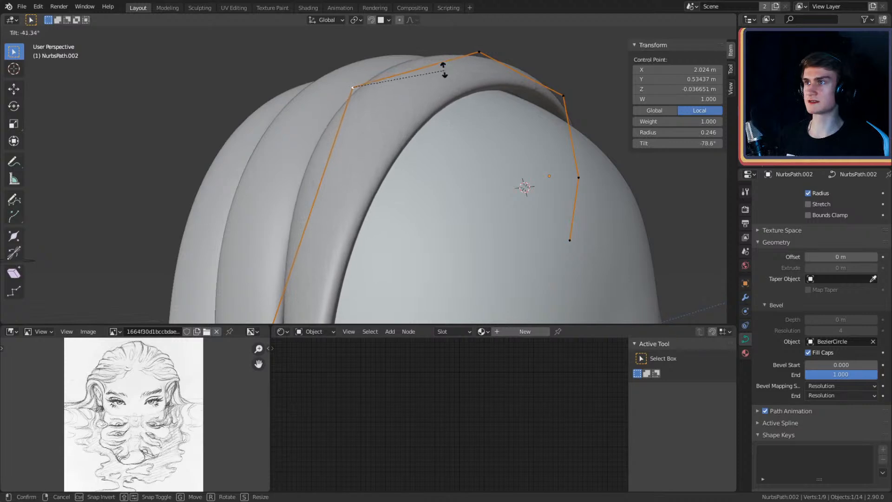
pyautogui.click(440, 57)
pyautogui.moveTo(388, 95); pyautogui.dragTo(440, 70, button='middle')
pyautogui.press('g')
pyautogui.click(474, 150)
pyautogui.scroll(-2, 462, 135)
# Step: Tilt and move the control point at the back of the head to close the strand onto the scalp
pyautogui.click(348, 179)
pyautogui.moveTo(404, 158); pyautogui.dragTo(498, 173, button='middle')
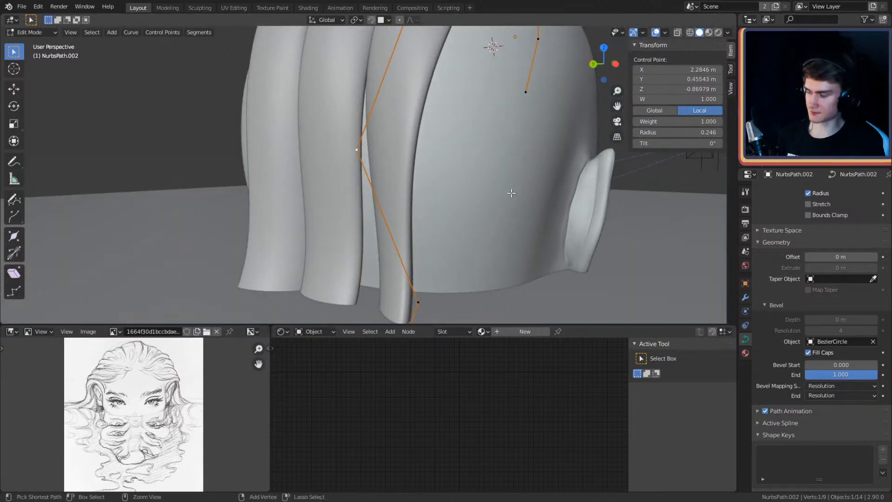
pyautogui.hotkey('ctrl', 't')
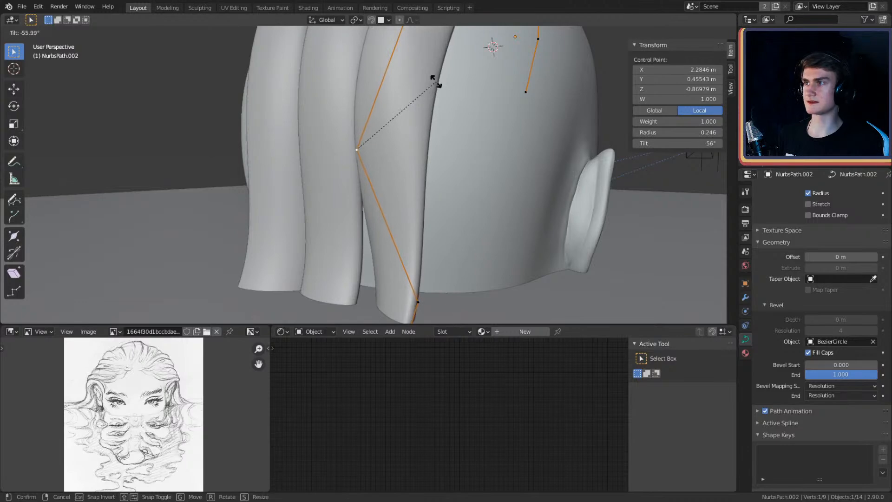
pyautogui.click(509, 192)
pyautogui.moveTo(509, 191); pyautogui.dragTo(394, 129, button='middle')
pyautogui.moveTo(391, 168); pyautogui.dragTo(475, 142, button='middle')
pyautogui.press('g')
pyautogui.click(394, 141)
# Step: Tilt the control point just above the neck by -93.9°
pyautogui.click(390, 158)
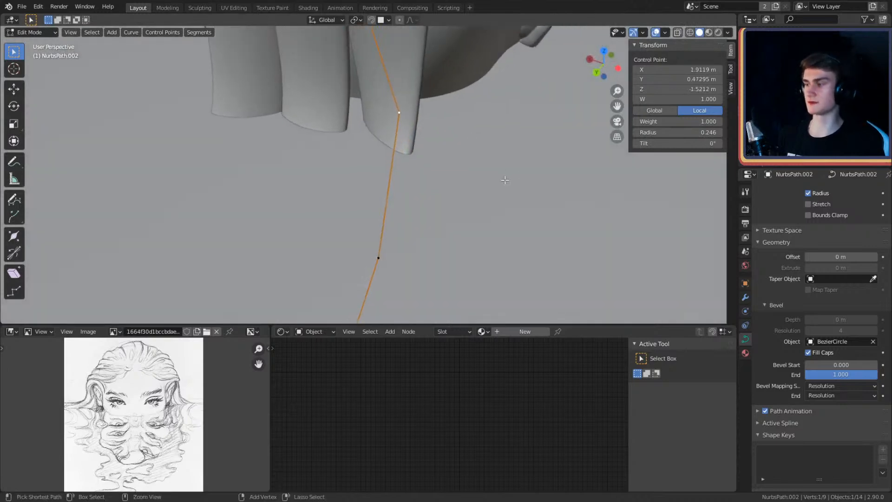
pyautogui.hotkey('ctrl', 't')
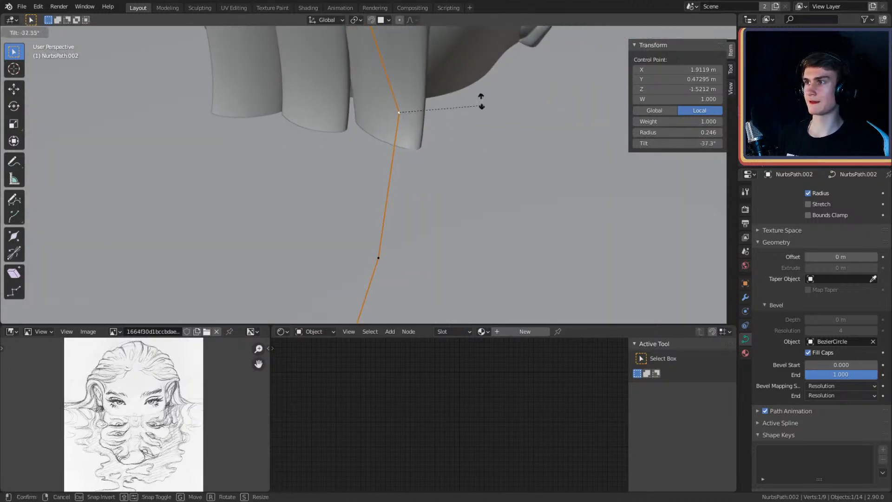
pyautogui.click(435, 48)
pyautogui.moveTo(435, 48); pyautogui.dragTo(436, 127, button='middle')
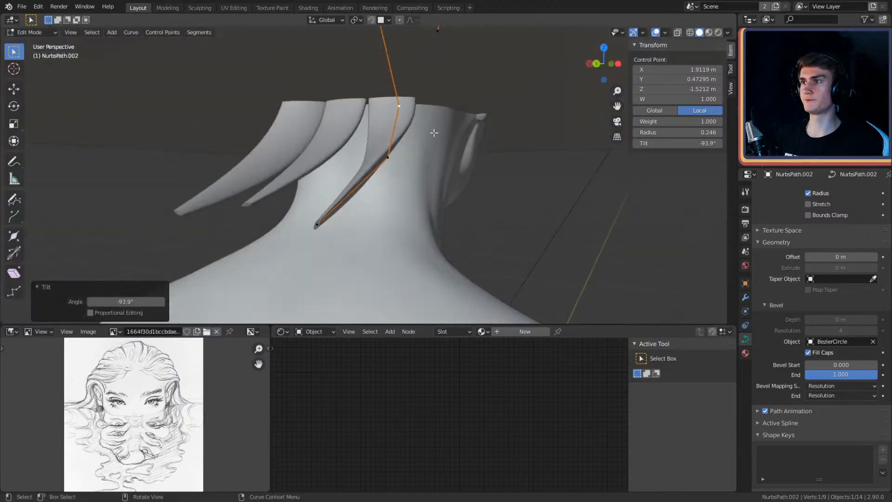
# Step: Tilt the strand's last two control points at the neck so its tail lies flat, and return to Object Mode
pyautogui.click(389, 156)
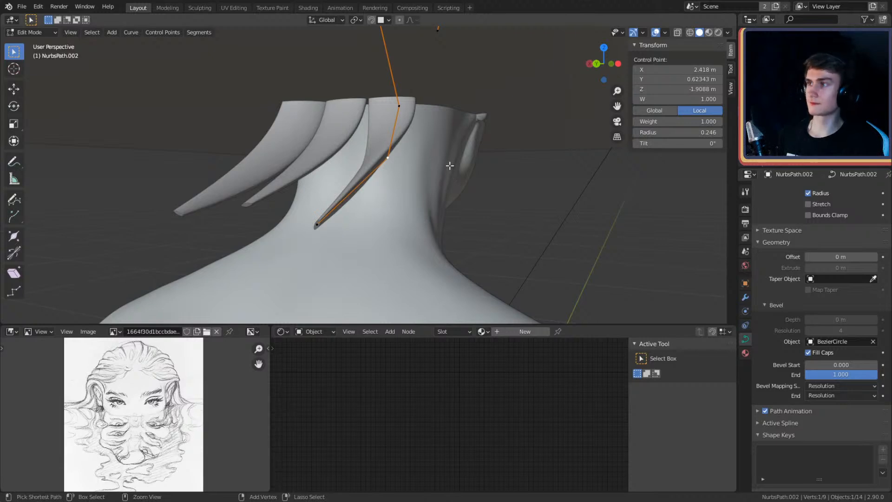
pyautogui.click(359, 103)
pyautogui.click(316, 224)
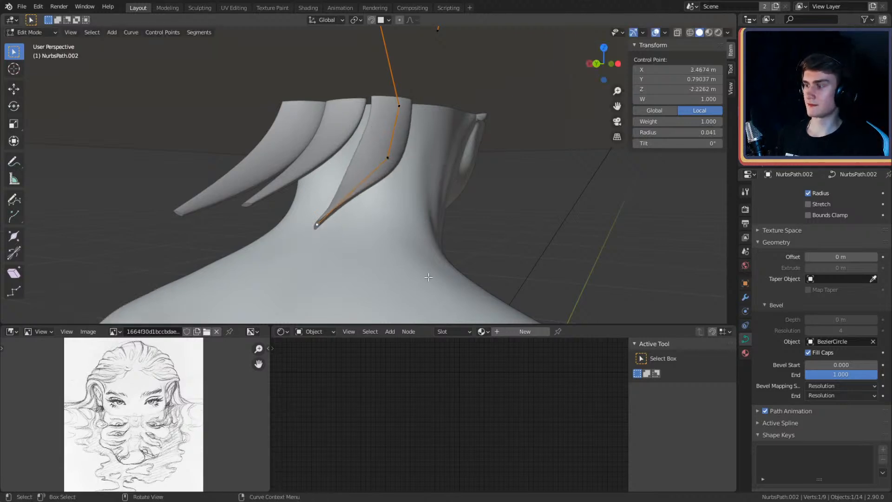
pyautogui.hotkey('ctrl', 't')
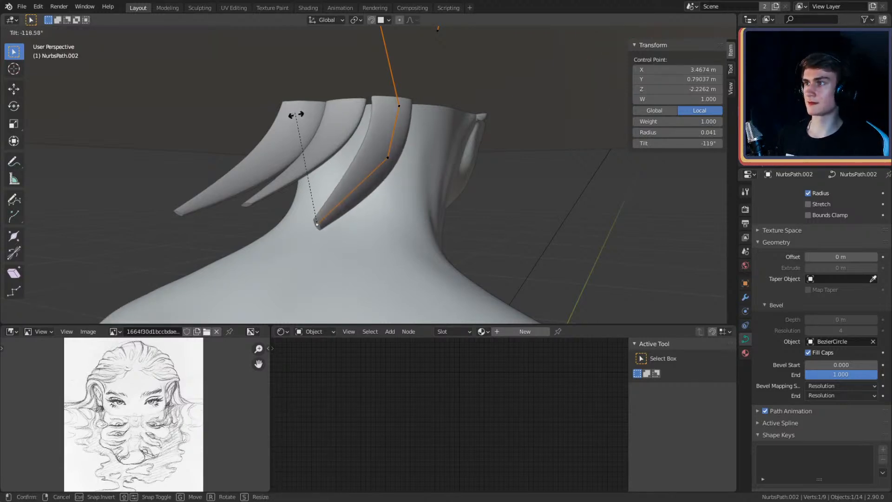
pyautogui.click(351, 216)
pyautogui.moveTo(351, 216); pyautogui.dragTo(391, 144, button='middle')
pyautogui.click(483, 105)
pyautogui.scroll(-3, 469, 124)
pyautogui.scroll(4, 430, 129)
pyautogui.scroll(-3, 411, 176)
pyautogui.press('Tab')
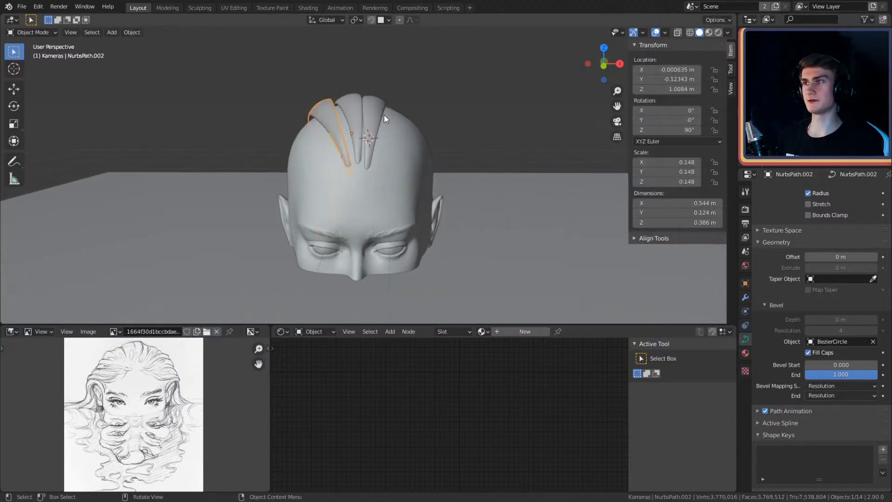
# Step: Open the BezierCircle bevel profile in Edit Mode and select the three control points along one side
pyautogui.click(435, 136)
pyautogui.moveTo(449, 135); pyautogui.dragTo(439, 206, button='middle')
pyautogui.click(498, 195)
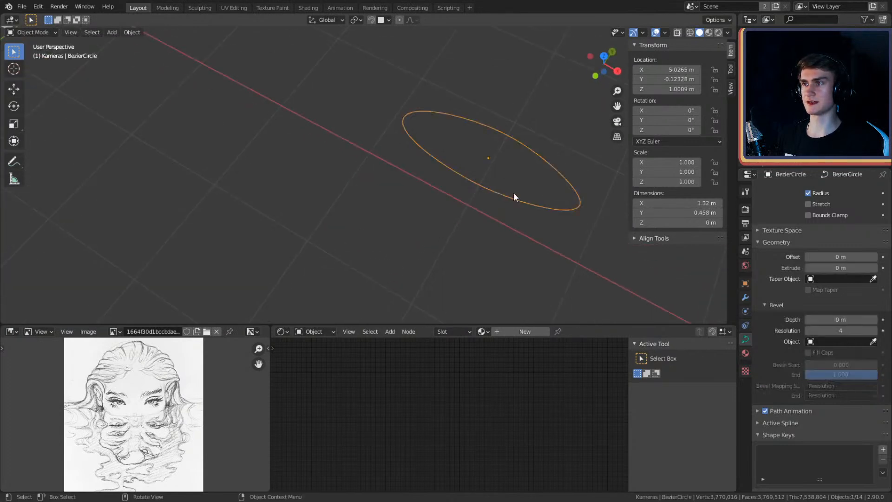
pyautogui.press('Tab')
pyautogui.scroll(1, 394, 205)
pyautogui.keyDown('shift'); pyautogui.moveTo(503, 212); pyautogui.dragTo(460, 214, button='middle'); pyautogui.keyUp('shift')
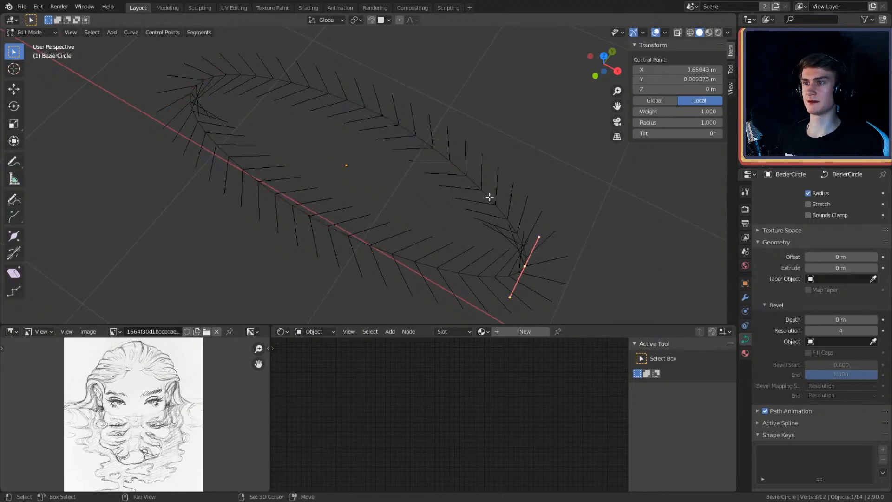
pyautogui.moveTo(226, 96); pyautogui.dragTo(380, 184, button='middle')
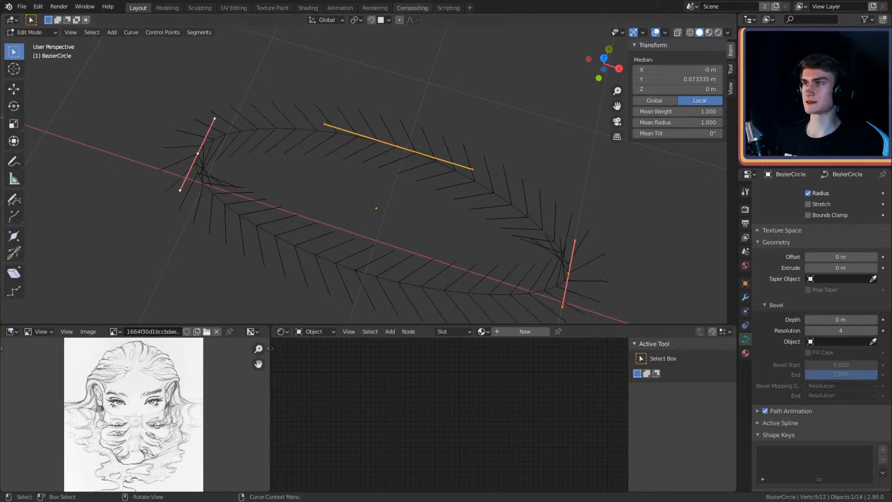
# Step: Try to subdivide the selected profile segments with three cuts
pyautogui.press('F3')
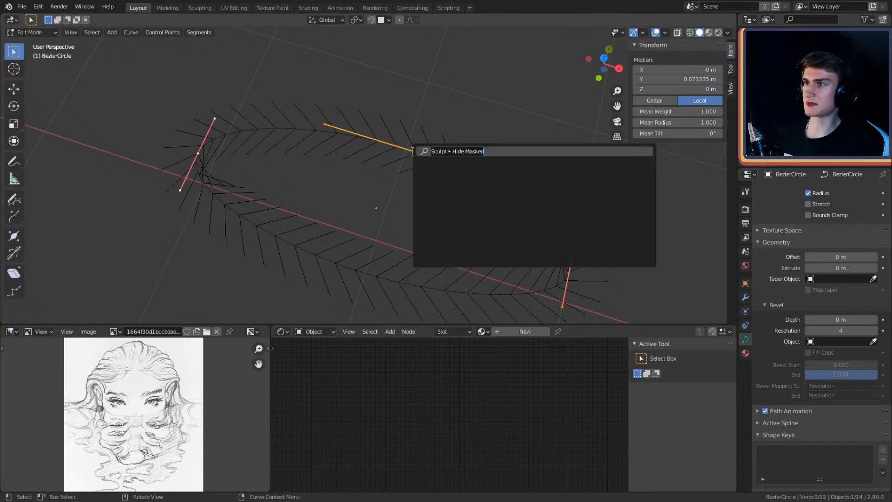
pyautogui.write('sub')
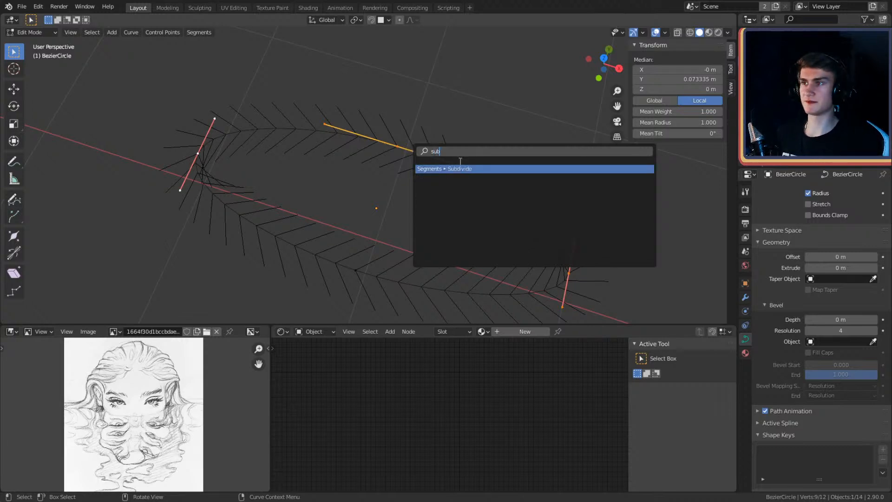
pyautogui.click(457, 169)
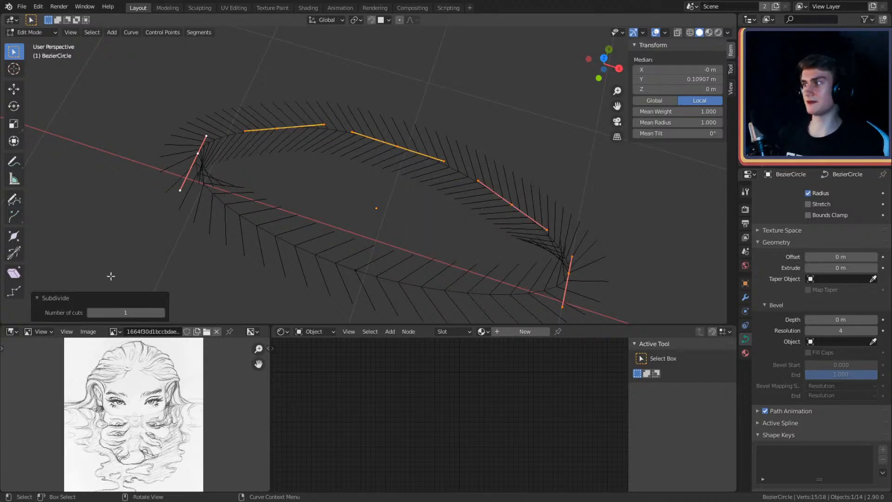
pyautogui.click(161, 312)
pyautogui.click(162, 313)
# Step: Try to start a wavy profile edge by shrinking two adjacent points' handles, moving one inward and the other outward
pyautogui.click(455, 171)
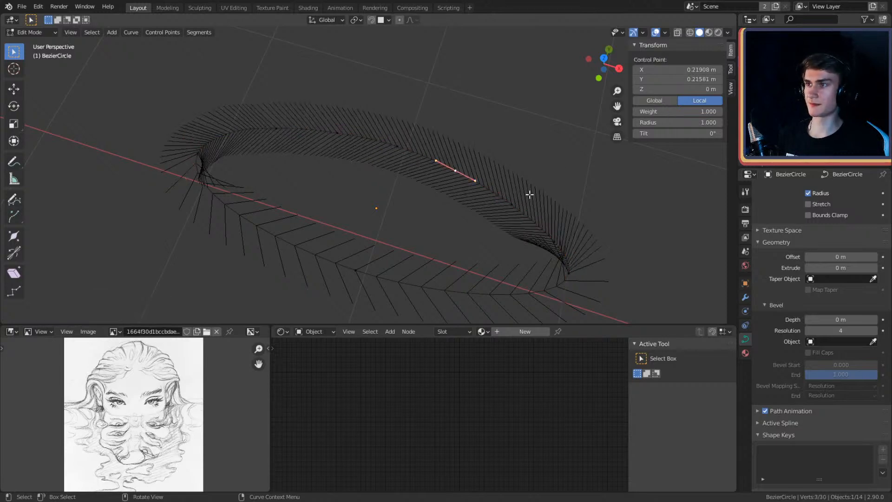
pyautogui.press('s')
pyautogui.click(507, 181)
pyautogui.press('g')
pyautogui.click(509, 203)
pyautogui.click(509, 204)
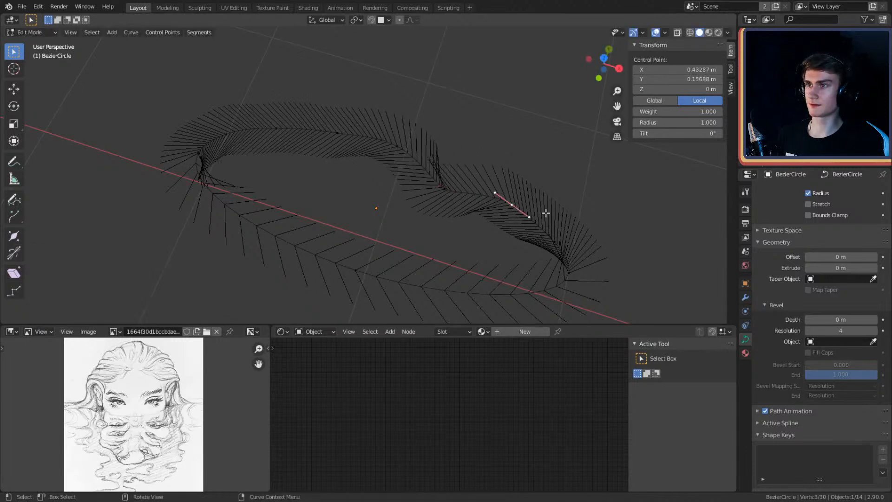
pyautogui.press('s')
pyautogui.click(535, 210)
pyautogui.press('g')
pyautogui.click(534, 203)
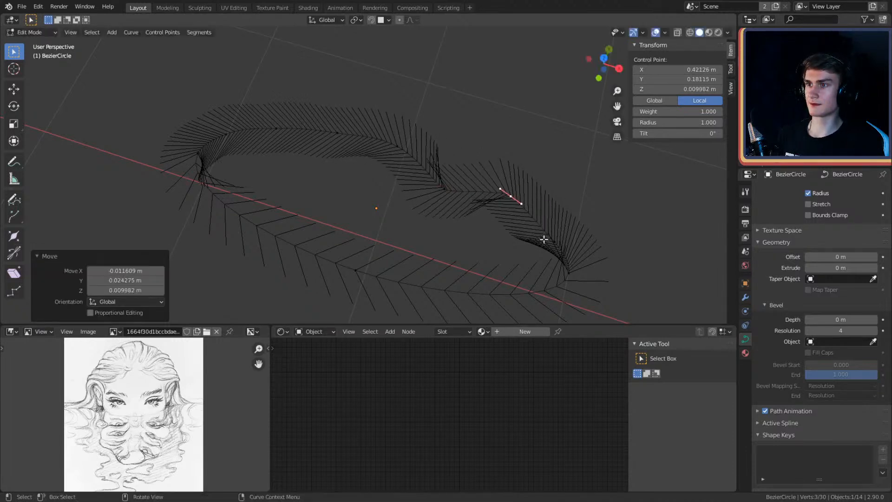
# Step: Try to extend the waves by shrinking and moving inward the point near the positive-X end and one beyond the centre
pyautogui.click(555, 243)
pyautogui.press('s')
pyautogui.click(581, 233)
pyautogui.press('g')
pyautogui.click(572, 235)
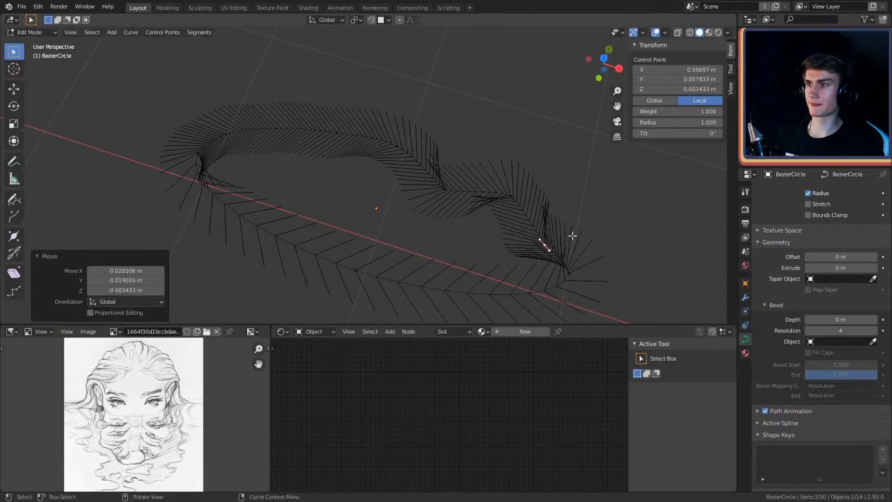
pyautogui.click(358, 141)
pyautogui.press('s')
pyautogui.click(397, 155)
pyautogui.press('g')
pyautogui.click(397, 172)
# Step: Try to complete the waves by moving the negative-X end point inward and the shrunken point beside it outward
pyautogui.click(229, 133)
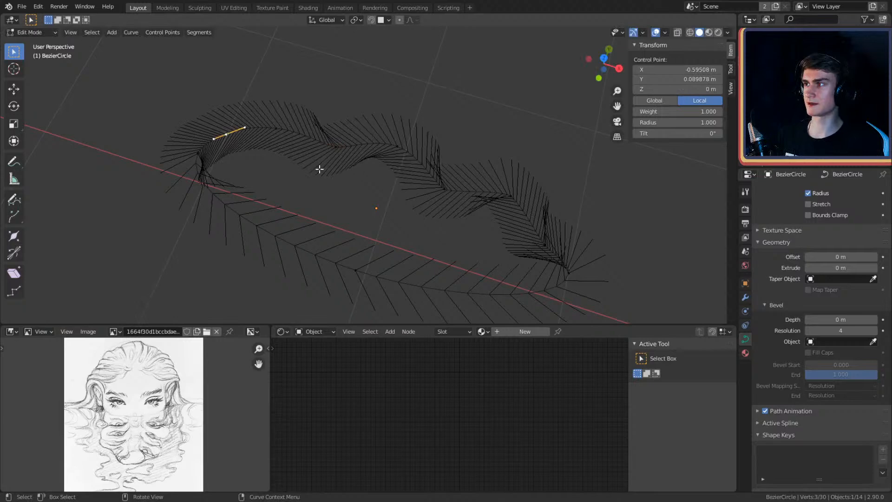
pyautogui.press('g')
pyautogui.click(261, 168)
pyautogui.click(273, 128)
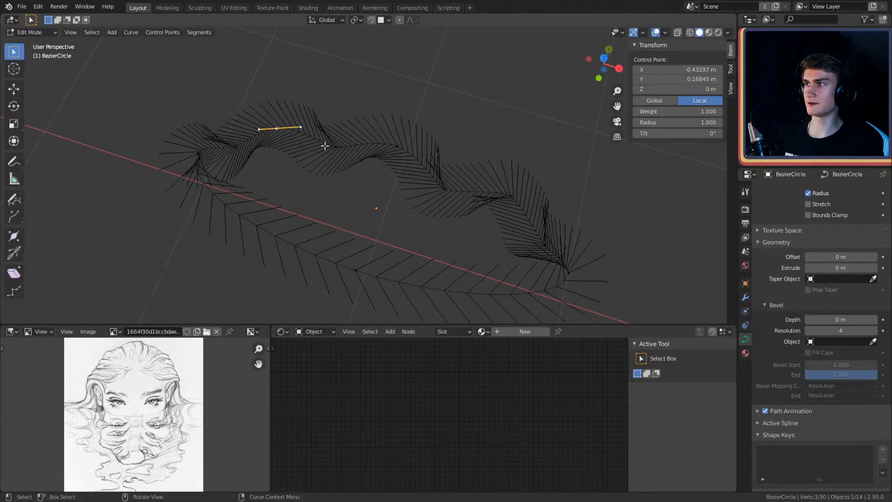
pyautogui.press('s')
pyautogui.click(310, 152)
pyautogui.press('g')
pyautogui.click(307, 146)
# Step: Examine how the wavy bevel profile affects the strands on the head
pyautogui.keyDown('shift'); pyautogui.moveTo(216, 102); pyautogui.dragTo(426, 167, button='middle'); pyautogui.keyUp('shift')
pyautogui.scroll(-7, 372, 147)
pyautogui.keyDown('shift'); pyautogui.moveTo(167, 53); pyautogui.dragTo(398, 177, button='middle'); pyautogui.keyUp('shift')
pyautogui.moveTo(398, 176); pyautogui.dragTo(423, 119, button='middle')
pyautogui.scroll(6, 399, 247)
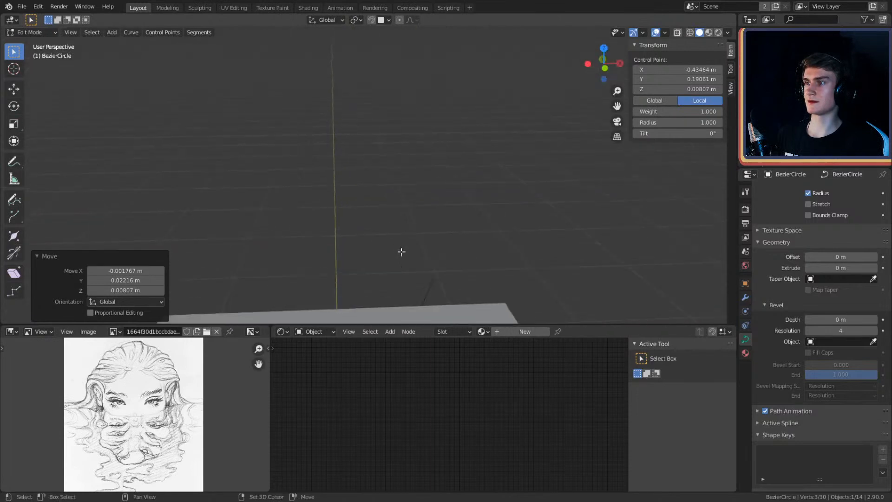
pyautogui.keyDown('shift'); pyautogui.moveTo(398, 247); pyautogui.dragTo(404, 51, button='middle'); pyautogui.keyUp('shift')
pyautogui.scroll(6, 379, 288)
pyautogui.keyDown('shift'); pyautogui.moveTo(380, 288); pyautogui.dragTo(354, 173, button='middle'); pyautogui.keyUp('shift')
pyautogui.moveTo(438, 173); pyautogui.dragTo(433, 234, button='middle')
pyautogui.scroll(-4, 428, 219)
pyautogui.scroll(-4, 414, 223)
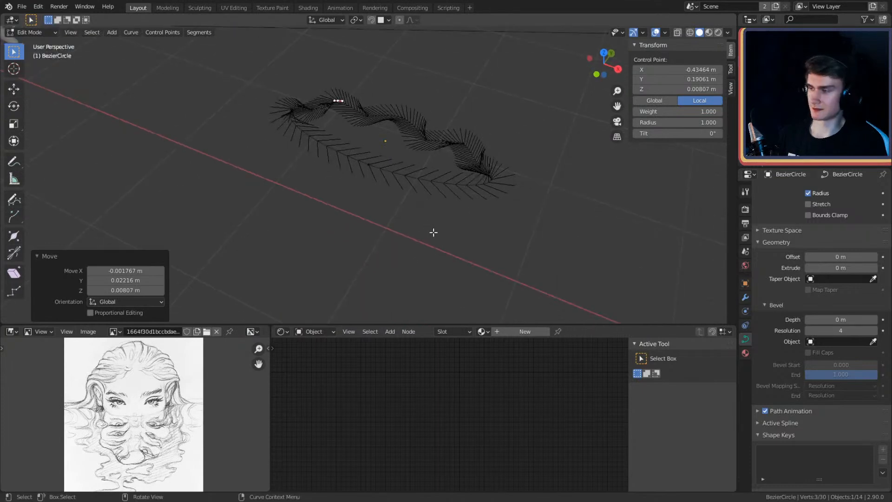
# Step: Undo the bevel profile's reshaping and subdivision
pyautogui.press('Tab')
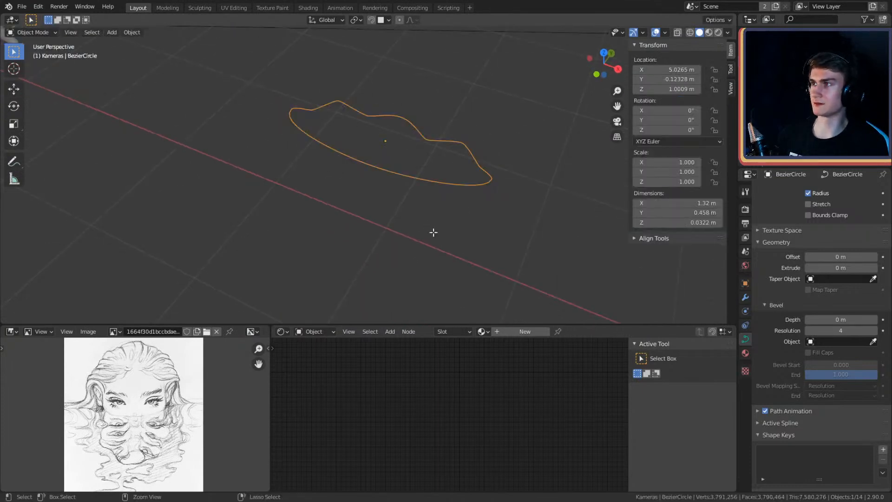
pyautogui.press('Tab')
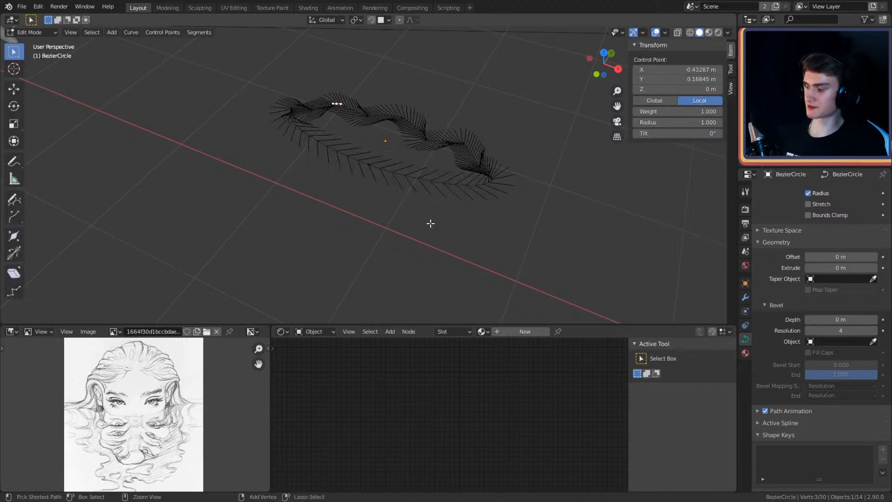
pyautogui.hotkey('ctrl', 'z')
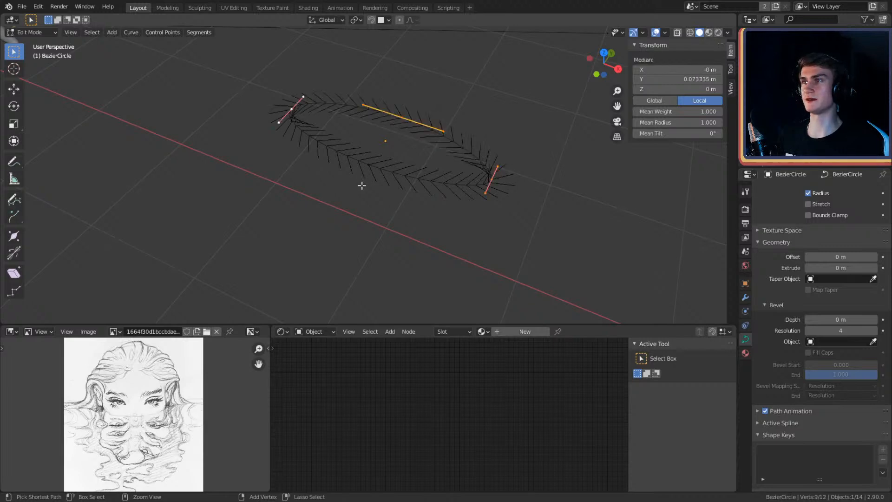
# Step: Inspect the smooth strands on the head and clear the profile's control-point selection
pyautogui.moveTo(331, 187); pyautogui.dragTo(632, 199, button='middle')
pyautogui.scroll(-3, 385, 167)
pyautogui.scroll(-2, 516, 209)
pyautogui.moveTo(379, 203); pyautogui.dragTo(506, 116, button='middle')
pyautogui.scroll(5, 423, 185)
pyautogui.moveTo(465, 175); pyautogui.dragTo(483, 166, button='middle')
pyautogui.scroll(4, 444, 177)
pyautogui.click(373, 162)
pyautogui.scroll(2, 373, 162)
pyautogui.keyDown('shift'); pyautogui.moveTo(388, 185); pyautogui.dragTo(396, 163, button='middle'); pyautogui.keyUp('shift')
pyautogui.press('Tab')
pyautogui.scroll(2, 410, 181)
pyautogui.press('Tab')
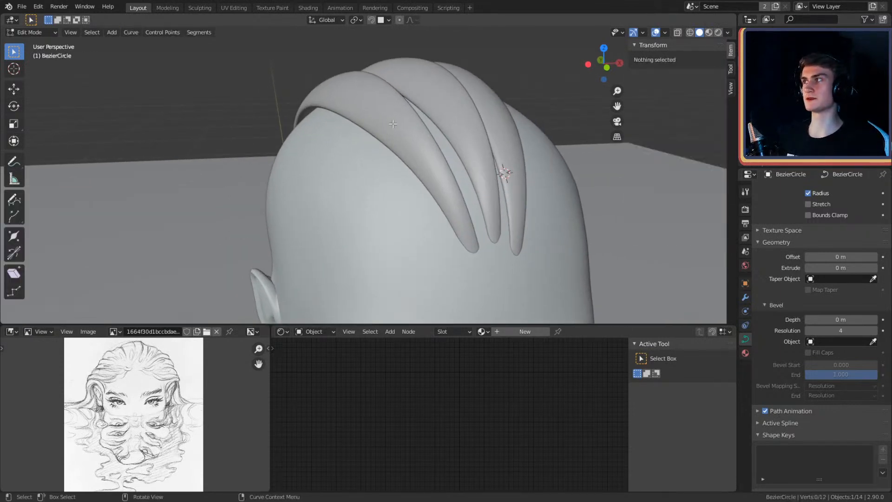
# Step: Edit the outermost strand on the head's negative-X side and enlarge its second control point's radius to about 0.16
pyautogui.press('Tab')
pyautogui.click(393, 124)
pyautogui.moveTo(392, 124); pyautogui.dragTo(389, 169, button='middle')
pyautogui.scroll(-4, 364, 188)
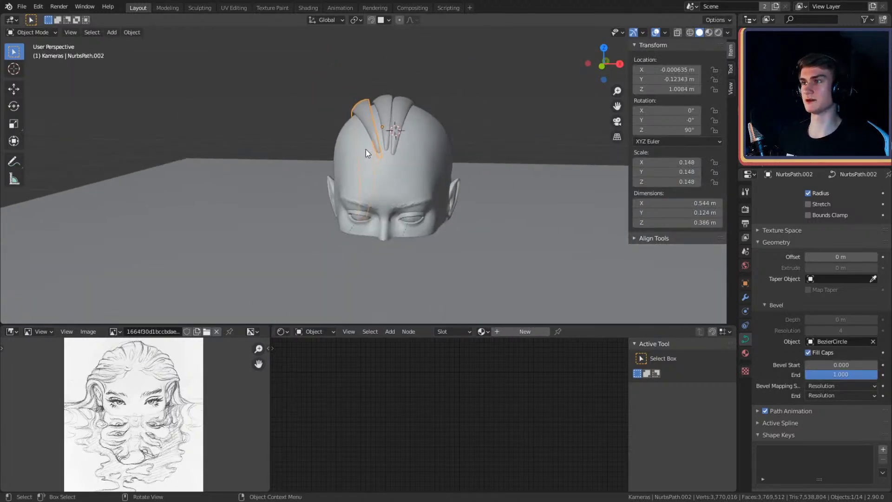
pyautogui.scroll(3, 366, 150)
pyautogui.moveTo(372, 143); pyautogui.dragTo(364, 166, button='middle')
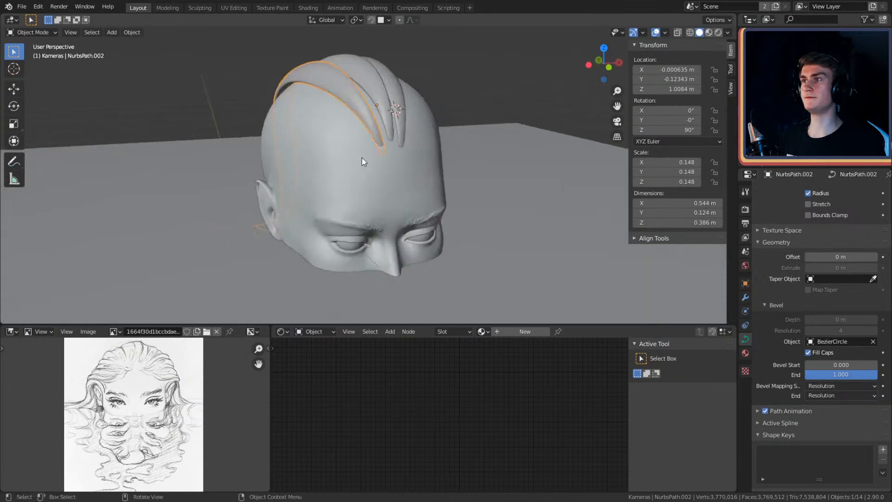
pyautogui.moveTo(427, 140); pyautogui.dragTo(408, 187, button='middle')
pyautogui.press('Tab')
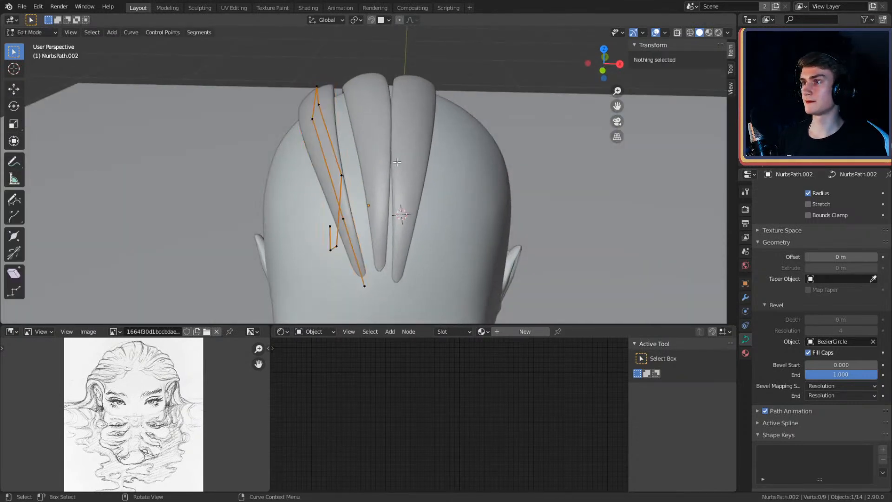
pyautogui.click(366, 188)
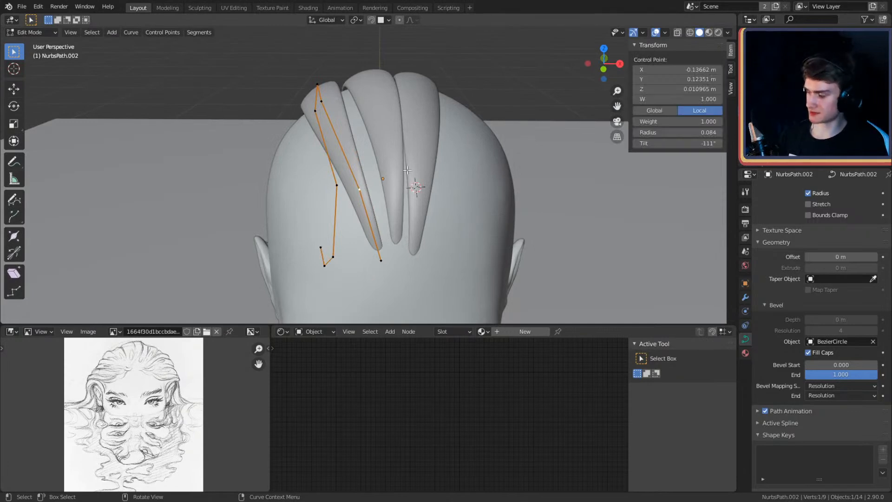
pyautogui.hotkey('alt', 's')
pyautogui.click(458, 163)
pyautogui.moveTo(457, 163); pyautogui.dragTo(487, 195, button='middle')
# Step: Thicken the same strand over the crown by increasing the radius of its third control point, and finish editing it
pyautogui.click(361, 185)
pyautogui.moveTo(372, 183); pyautogui.dragTo(345, 160, button='middle')
pyautogui.hotkey('alt', 's')
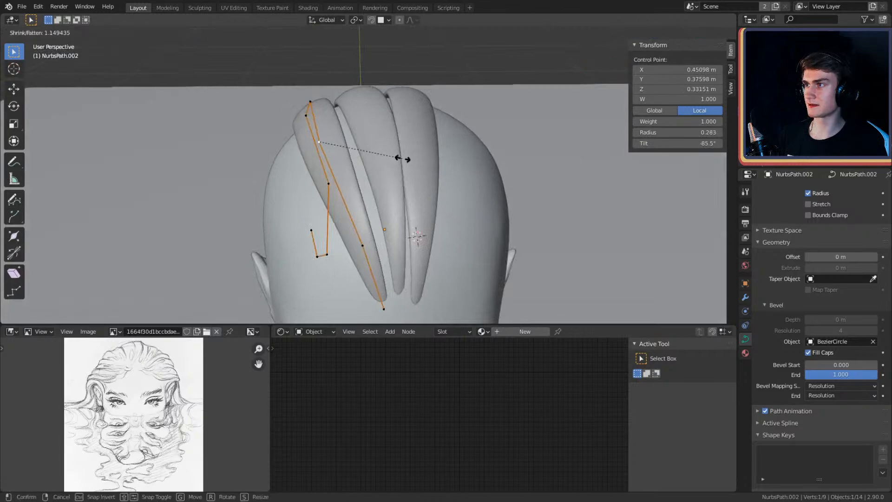
pyautogui.click(415, 158)
pyautogui.moveTo(415, 158); pyautogui.dragTo(456, 129, button='middle')
pyautogui.click(427, 163)
pyautogui.click(519, 160)
pyautogui.press('Tab')
# Step: Duplicate the outermost strand toward negative X and reposition the copy's front control point along the hairline
pyautogui.hotkey('shift', 'd')
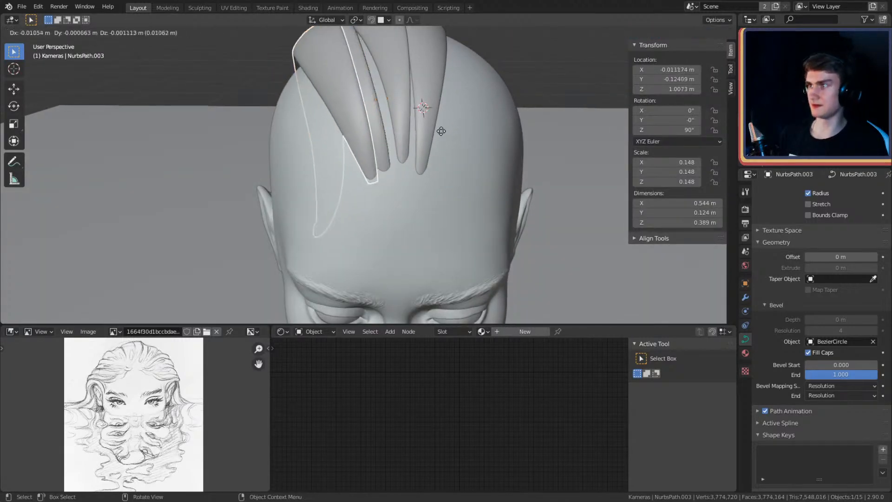
pyautogui.click(395, 148)
pyautogui.moveTo(395, 149); pyautogui.dragTo(318, 163, button='middle')
pyautogui.press('Tab')
pyautogui.press('g')
pyautogui.click(374, 155)
pyautogui.moveTo(374, 155); pyautogui.dragTo(489, 157, button='middle')
pyautogui.press('g')
pyautogui.click(528, 149)
# Step: Move the copied strand's control points near the crown outward and down over the side of the head
pyautogui.click(400, 113)
pyautogui.keyDown('shift'); pyautogui.moveTo(400, 113); pyautogui.dragTo(528, 133, button='middle'); pyautogui.keyUp('shift')
pyautogui.press('g')
pyautogui.click(516, 131)
pyautogui.keyDown('shift'); pyautogui.moveTo(440, 59); pyautogui.dragTo(370, 189, button='middle'); pyautogui.keyUp('shift')
pyautogui.click(442, 77)
pyautogui.press('g')
pyautogui.click(350, 184)
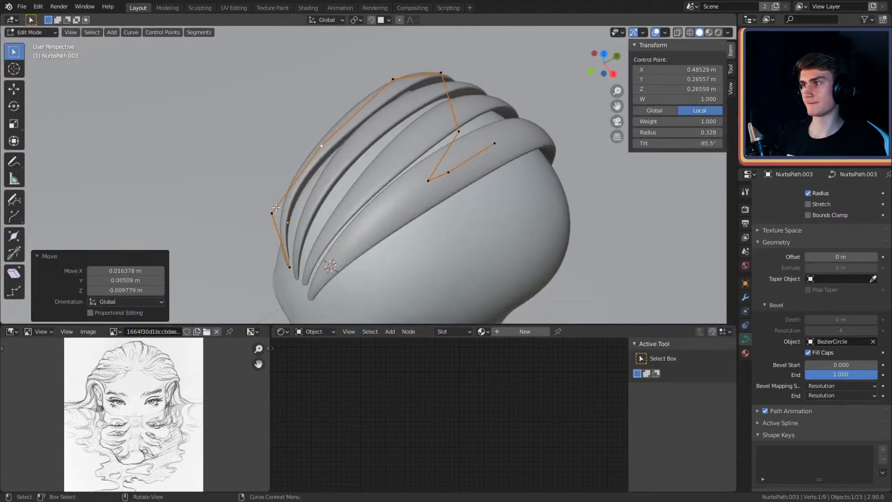
# Step: Pull the copied strand's second control point and its neighbours in toward the scalp above the forehead
pyautogui.click(274, 212)
pyautogui.press('g')
pyautogui.click(319, 198)
pyautogui.moveTo(319, 198); pyautogui.dragTo(452, 188, button='middle')
pyautogui.click(428, 108)
pyautogui.click(338, 194)
pyautogui.press('g')
pyautogui.click(360, 216)
pyautogui.press('g')
pyautogui.click(493, 164)
# Step: Reposition the copied strand's remaining control points so it follows the side and back of the head
pyautogui.click(343, 185)
pyautogui.press('g')
pyautogui.click(392, 192)
pyautogui.press('g')
pyautogui.click(379, 122)
pyautogui.click(313, 160)
pyautogui.click(416, 169)
pyautogui.moveTo(453, 194); pyautogui.dragTo(341, 164, button='middle')
pyautogui.click(341, 187)
pyautogui.moveTo(386, 188); pyautogui.dragTo(382, 172, button='middle')
pyautogui.press('g')
pyautogui.click(412, 174)
# Step: Raise the copied strand's last two control points behind the neck, moving the inner one up about 0.045 m
pyautogui.keyDown('shift'); pyautogui.moveTo(291, 242); pyautogui.dragTo(364, 169, button='middle'); pyautogui.keyUp('shift')
pyautogui.moveTo(364, 168); pyautogui.dragTo(356, 154, button='middle')
pyautogui.click(351, 152)
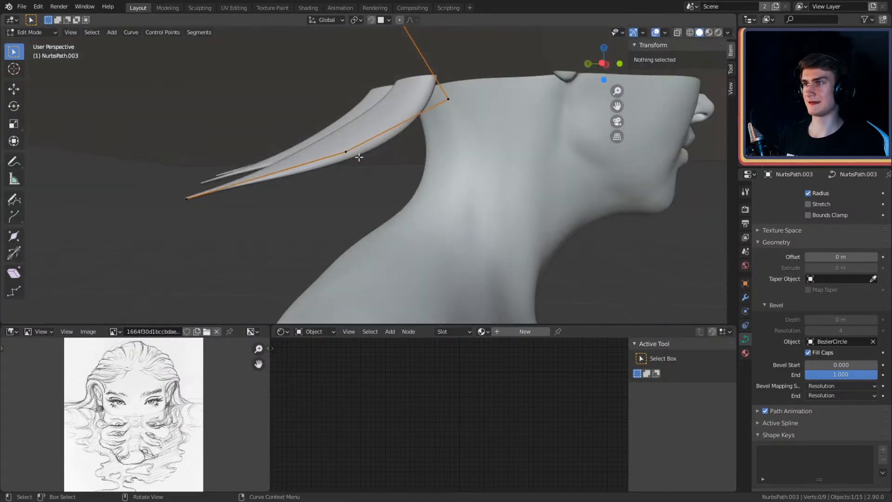
pyautogui.click(346, 152)
pyautogui.press('g')
pyautogui.click(390, 134)
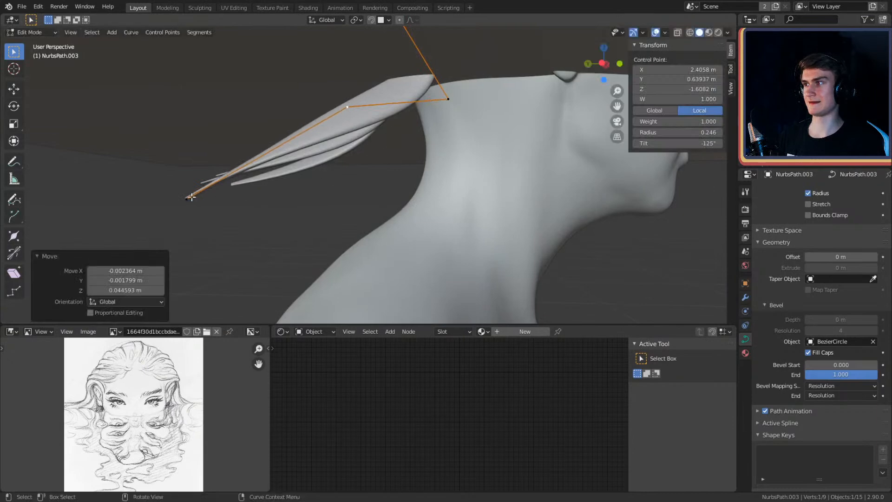
pyautogui.click(191, 196)
pyautogui.press('g')
pyautogui.click(315, 110)
# Step: Fit the copied strand's control point at the lower back of the head beside the neighbouring strand
pyautogui.moveTo(314, 110); pyautogui.dragTo(440, 121, button='middle')
pyautogui.click(447, 133)
pyautogui.moveTo(436, 75); pyautogui.dragTo(404, 144, button='middle')
pyautogui.click(393, 160)
pyautogui.press('g')
pyautogui.click(422, 163)
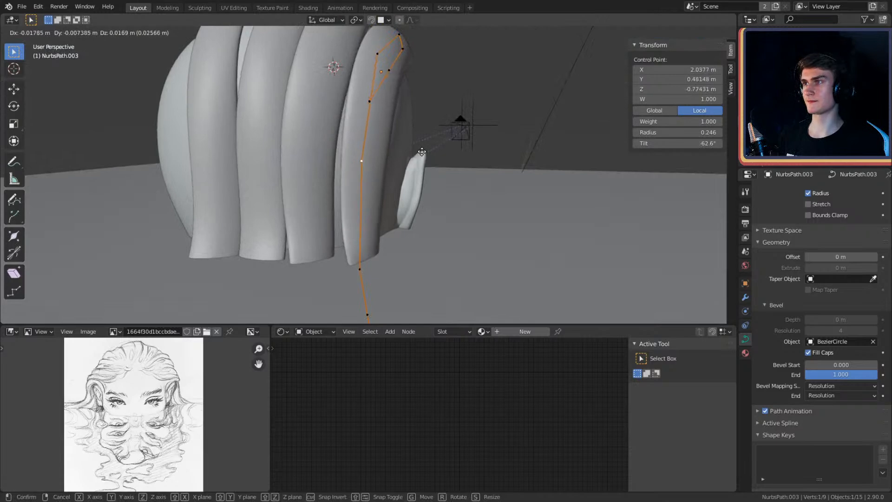
pyautogui.click(421, 152)
pyautogui.moveTo(422, 152); pyautogui.dragTo(285, 205, button='middle')
pyautogui.scroll(5, 297, 186)
pyautogui.moveTo(298, 153); pyautogui.dragTo(333, 166, button='middle')
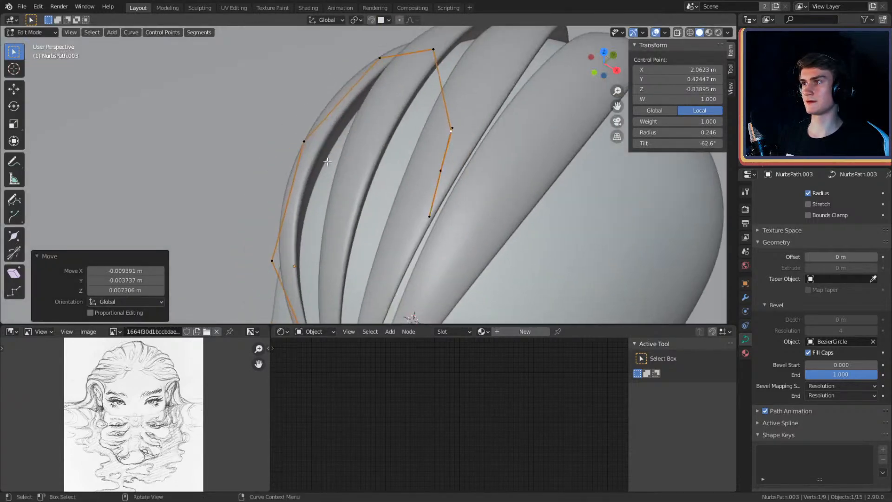
# Step: Try to adjust the tilt of the copied strand near its front tip
pyautogui.click(304, 141)
pyautogui.moveTo(304, 141); pyautogui.dragTo(277, 213, button='middle')
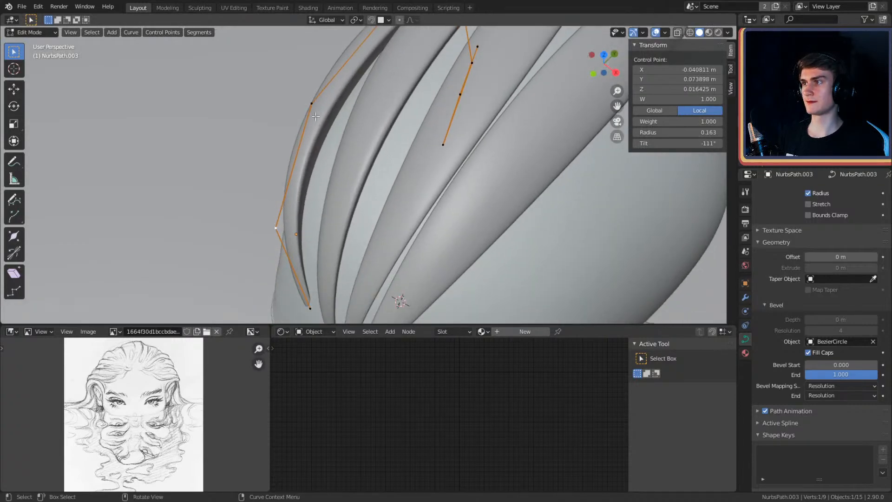
pyautogui.click(357, 127)
pyautogui.moveTo(357, 126); pyautogui.dragTo(372, 160, button='middle')
pyautogui.hotkey('ctrl', 't')
pyautogui.moveTo(441, 155); pyautogui.dragTo(326, 147, button='middle')
pyautogui.click(409, 185)
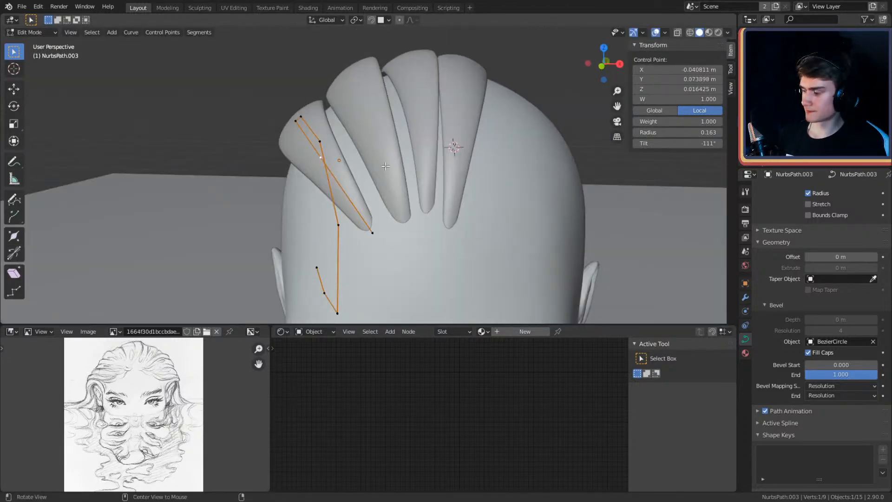
pyautogui.click(406, 166)
# Step: Thicken the copied strand's front by enlarging its control-point radii, the second one to about 0.24, and finish editing it
pyautogui.moveTo(407, 166); pyautogui.dragTo(509, 103, button='middle')
pyautogui.click(374, 95)
pyautogui.hotkey('alt', 's')
pyautogui.click(397, 124)
pyautogui.click(361, 102)
pyautogui.hotkey('alt', 's')
pyautogui.click(434, 132)
pyautogui.moveTo(467, 145); pyautogui.dragTo(333, 151, button='middle')
pyautogui.press('Tab')
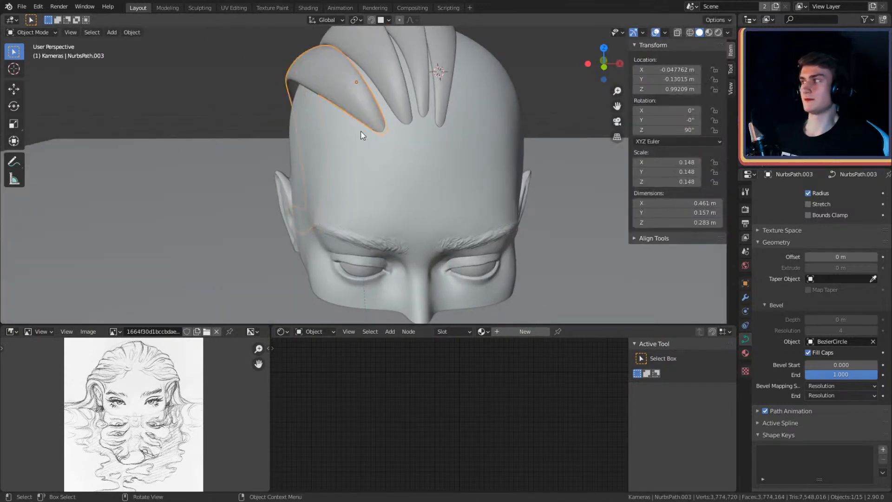
# Step: Duplicate the newest strand and move the copy about -0.12 m in X, 0.09 m in Y and -0.11 m in Z
pyautogui.moveTo(306, 109); pyautogui.dragTo(433, 140, button='middle')
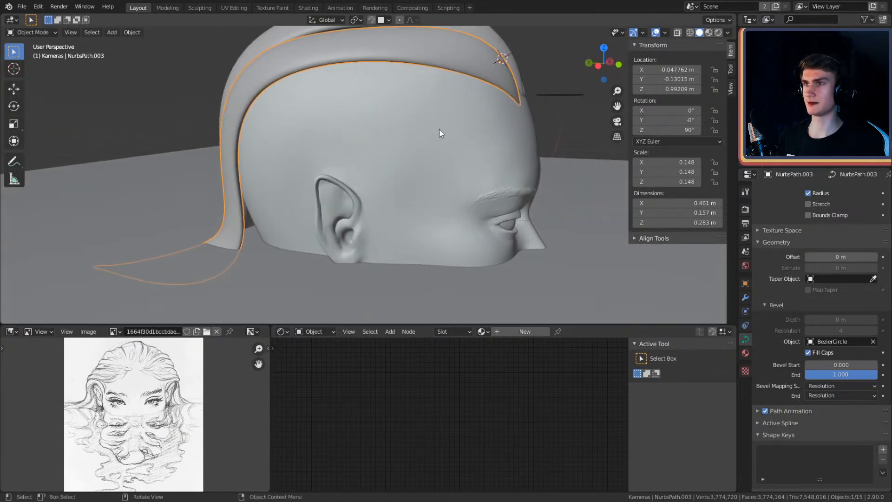
pyautogui.moveTo(482, 123); pyautogui.dragTo(452, 129, button='middle')
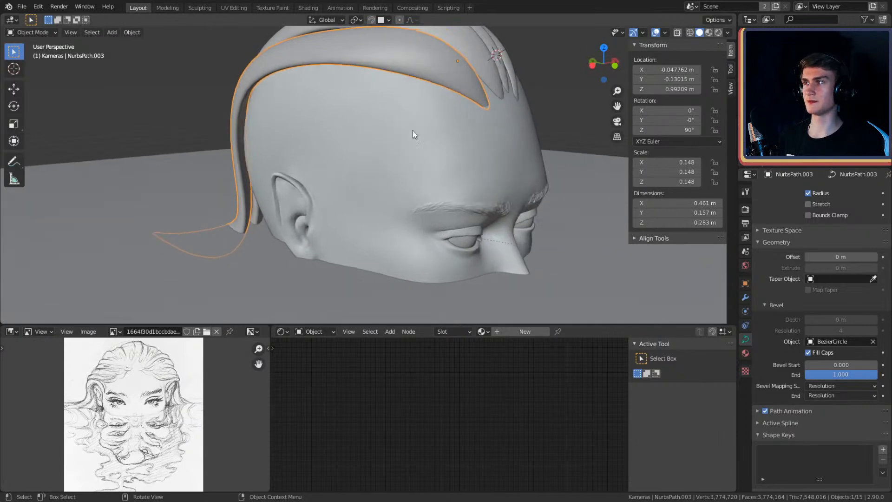
pyautogui.hotkey('shift', 'd')
pyautogui.click(345, 227)
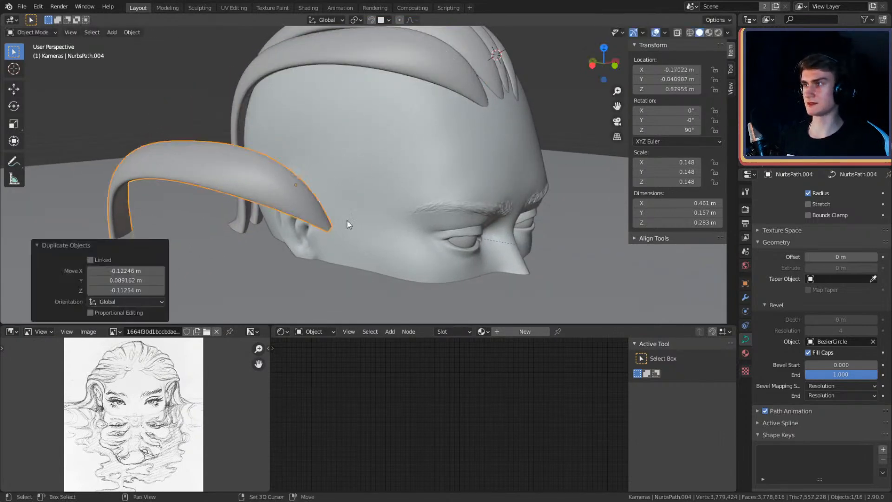
pyautogui.scroll(5, 407, 146)
pyautogui.scroll(-5, 430, 161)
# Step: Shorten the new strand by deleting the three control points at its tail end
pyautogui.press('Tab')
pyautogui.moveTo(325, 191); pyautogui.dragTo(318, 180, button='middle')
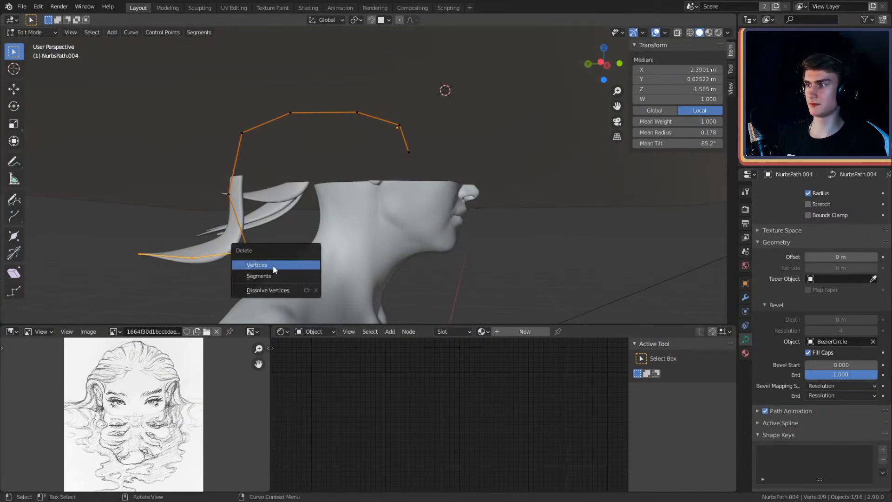
pyautogui.click(273, 266)
pyautogui.scroll(3, 372, 183)
pyautogui.moveTo(405, 138); pyautogui.dragTo(496, 152, button='middle')
pyautogui.scroll(2, 379, 169)
# Step: Reposition the shortened strand's front control points so it starts at the temple just in front of the ear
pyautogui.click(378, 168)
pyautogui.press('g')
pyautogui.click(430, 160)
pyautogui.press('g')
pyautogui.click(442, 162)
pyautogui.moveTo(442, 162); pyautogui.dragTo(393, 112, button='middle')
pyautogui.press('g')
pyautogui.click(329, 195)
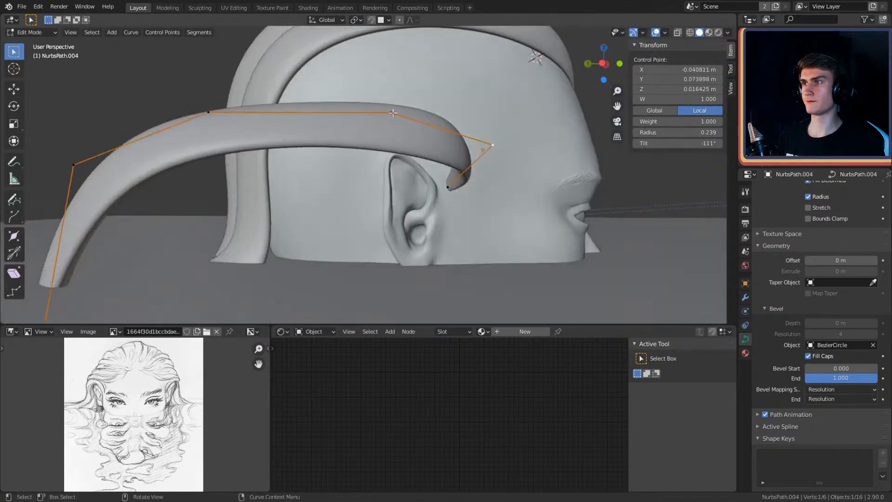
# Step: Delete the short strand's third control point and move its second point against the temple above the ear
pyautogui.click(419, 143)
pyautogui.click(488, 145)
pyautogui.keyDown('shift'); pyautogui.moveTo(488, 145); pyautogui.dragTo(524, 209, button='middle'); pyautogui.keyUp('shift')
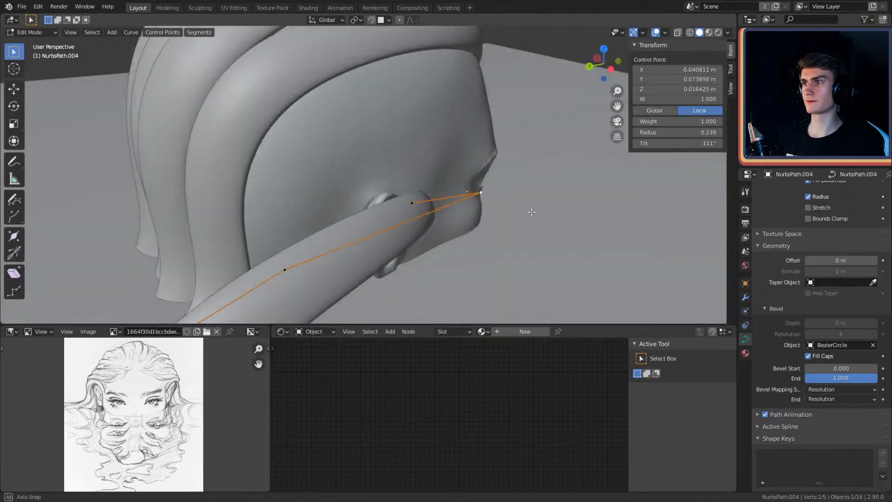
pyautogui.press('g')
pyautogui.click(470, 165)
pyautogui.moveTo(470, 165)
pyautogui.mouseDown(button='middle')
pyautogui.moveTo(353, 176)
pyautogui.moveTo(385, 204)
pyautogui.moveTo(427, 186)
pyautogui.moveTo(460, 154)
pyautogui.mouseUp(button='middle')
pyautogui.press('g')
pyautogui.press('g')
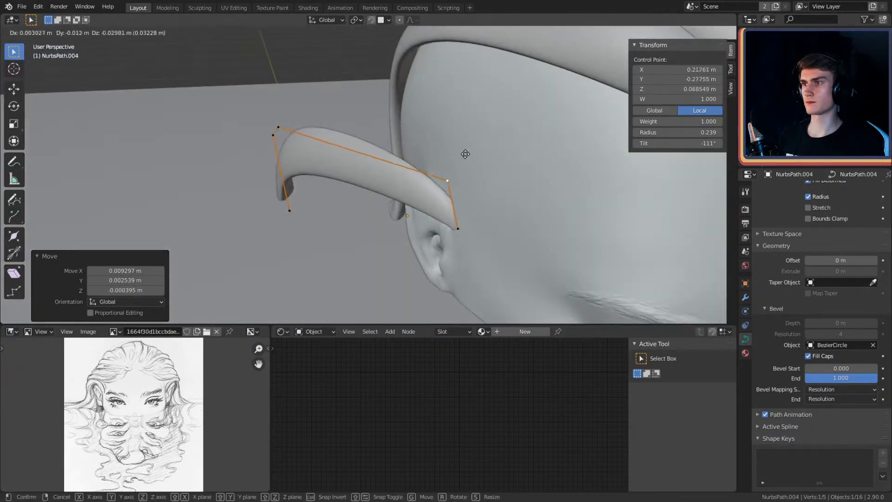
# Step: Move the short strand's new third control point forward and inward to the side of the head above the ear
pyautogui.click(279, 122)
pyautogui.moveTo(280, 122); pyautogui.dragTo(484, 161, button='middle')
pyautogui.press('g')
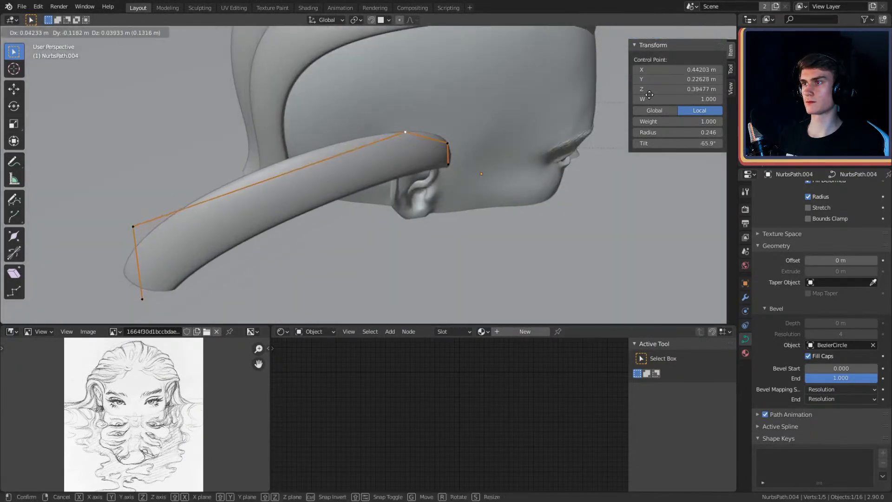
pyautogui.click(649, 95)
pyautogui.moveTo(602, 107); pyautogui.dragTo(302, 212, button='middle')
pyautogui.press('g')
pyautogui.click(458, 193)
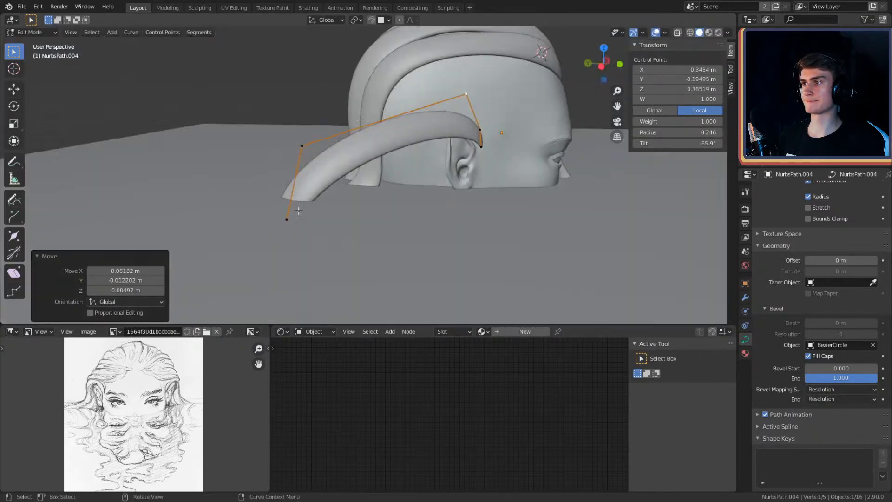
# Step: Move the short strand's rear control-point area in toward the back of the head
pyautogui.keyDown('shift'); pyautogui.click(300, 148); pyautogui.keyUp('shift')
pyautogui.moveTo(298, 151); pyautogui.dragTo(341, 164, button='middle')
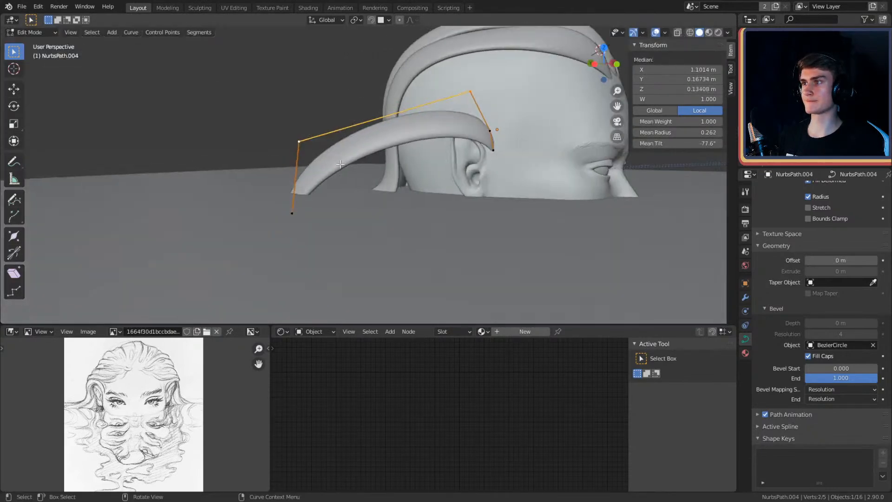
pyautogui.keyDown('shift'); pyautogui.click(294, 214); pyautogui.keyUp('shift')
pyautogui.press('g')
pyautogui.press('Escape')
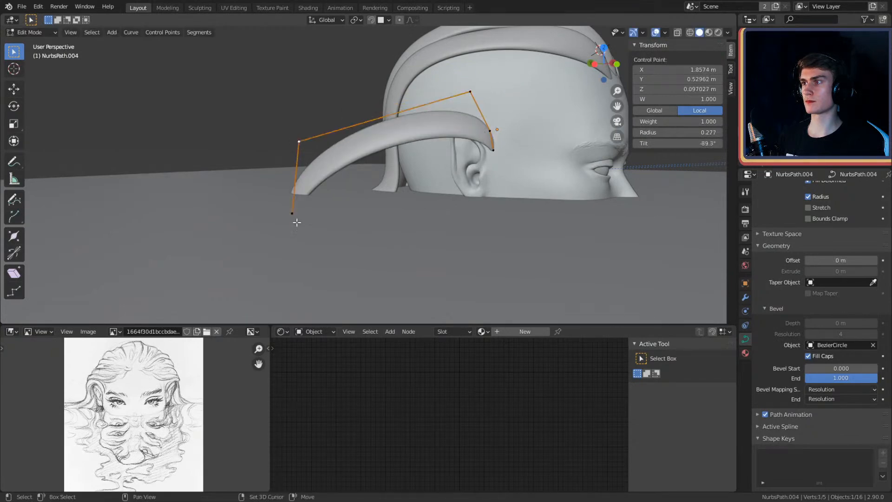
pyautogui.moveTo(357, 182); pyautogui.dragTo(325, 181, button='middle')
pyautogui.press('g')
pyautogui.click(341, 179)
# Step: Tilt the short strand's third control point to about -145° so the strand lies flat above the ear
pyautogui.scroll(6, 298, 190)
pyautogui.moveTo(395, 153)
pyautogui.keyDown('shift'); pyautogui.mouseDown(button='middle')
pyautogui.moveTo(288, 190)
pyautogui.moveTo(387, 186)
pyautogui.moveTo(368, 177)
pyautogui.moveTo(362, 160)
pyautogui.moveTo(283, 219)
pyautogui.moveTo(405, 188)
pyautogui.moveTo(395, 132)
pyautogui.moveTo(390, 161)
pyautogui.moveTo(395, 137)
pyautogui.mouseUp(button='middle'); pyautogui.keyUp('shift')
pyautogui.scroll(-2, 367, 176)
pyautogui.click(391, 124)
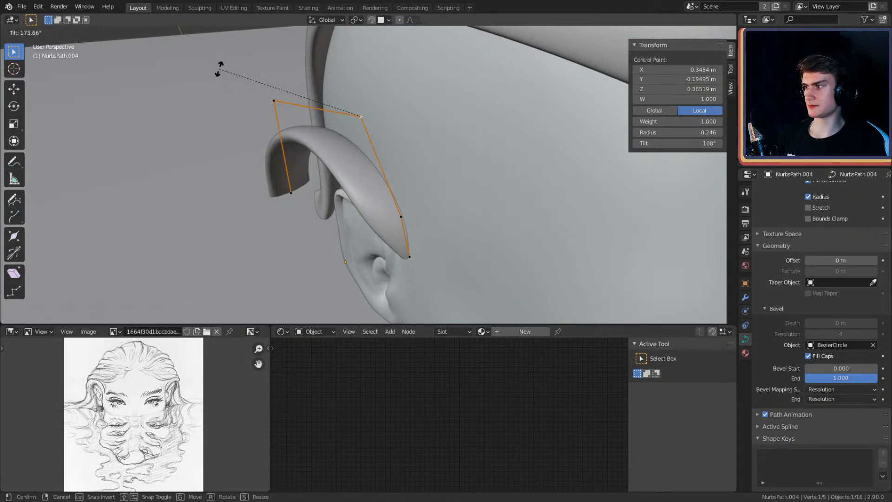
pyautogui.click(395, 68)
# Step: Thin the short strand's front by shrinking its third control point and reducing the second one's radius to about 0.11
pyautogui.hotkey('alt', 's')
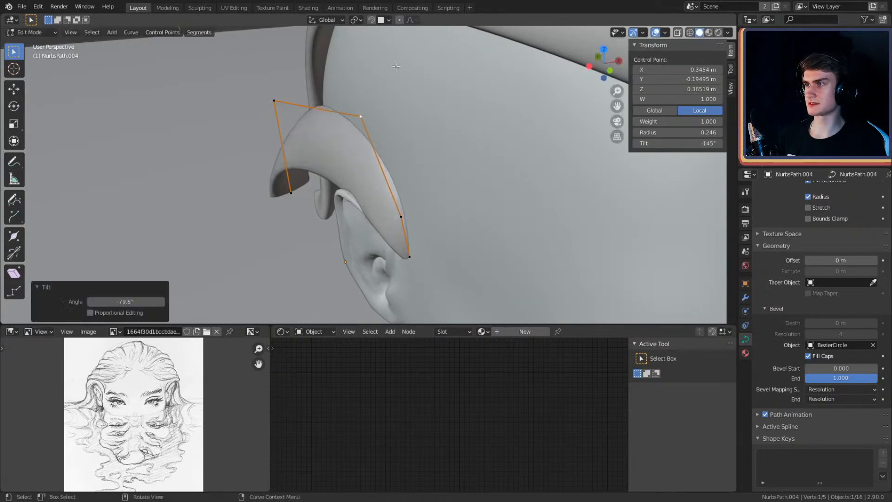
pyautogui.click(408, 213)
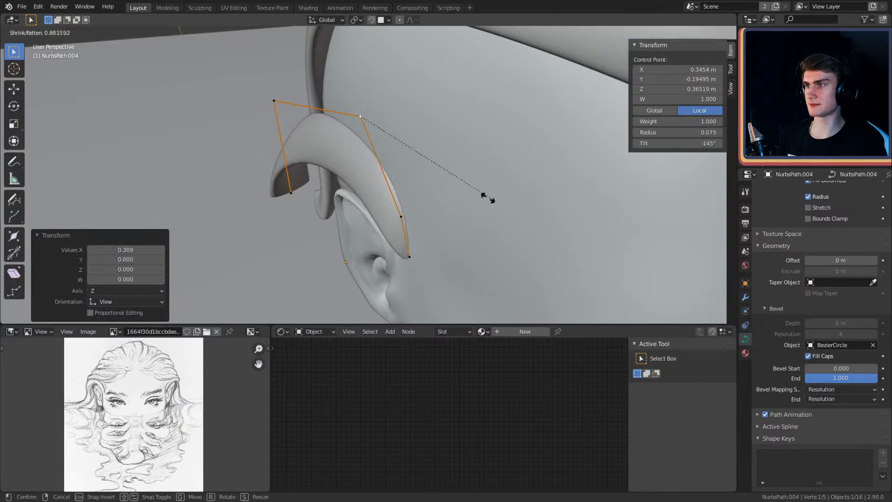
pyautogui.click(456, 198)
pyautogui.click(444, 198)
pyautogui.moveTo(444, 197); pyautogui.dragTo(476, 162, button='middle')
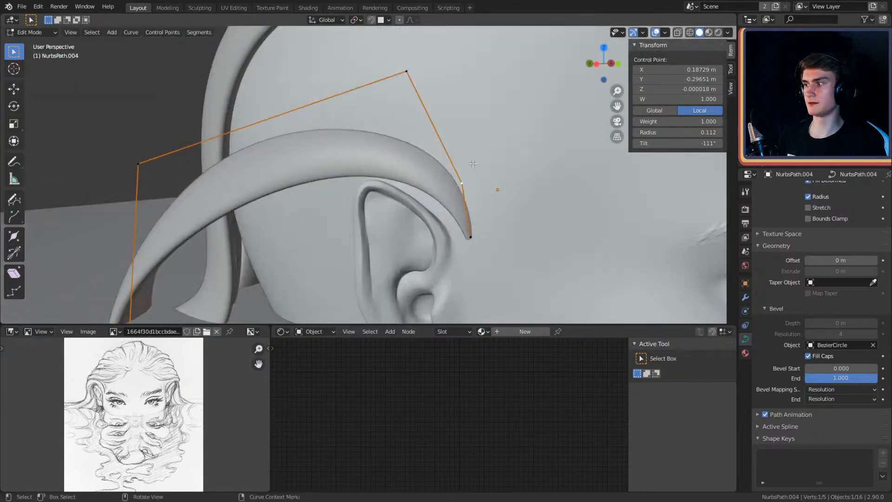
# Step: Move the short strand's second and third control points to refine its curve around the upper ear
pyautogui.press('g')
pyautogui.click(457, 173)
pyautogui.click(401, 71)
pyautogui.press('g')
pyautogui.click(425, 76)
pyautogui.moveTo(358, 123); pyautogui.dragTo(242, 127, button='middle')
# Step: Move the short strand's fourth control point about 0.03 m in X, -0.11 m in Y and -0.04 m in Z behind the ear
pyautogui.moveTo(282, 149); pyautogui.dragTo(262, 149, button='middle')
pyautogui.scroll(-1, 111, 153)
pyautogui.click(195, 140)
pyautogui.press('g')
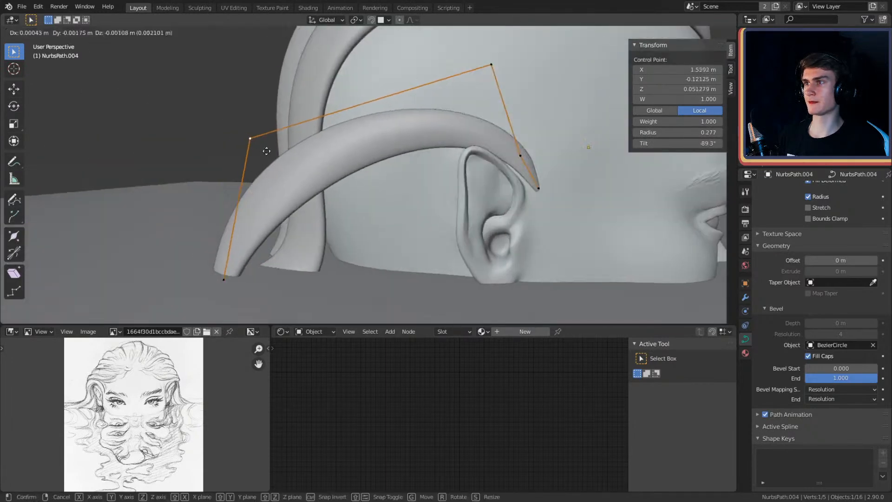
pyautogui.click(415, 204)
pyautogui.keyDown('shift'); pyautogui.moveTo(415, 203); pyautogui.dragTo(385, 212, button='middle'); pyautogui.keyUp('shift')
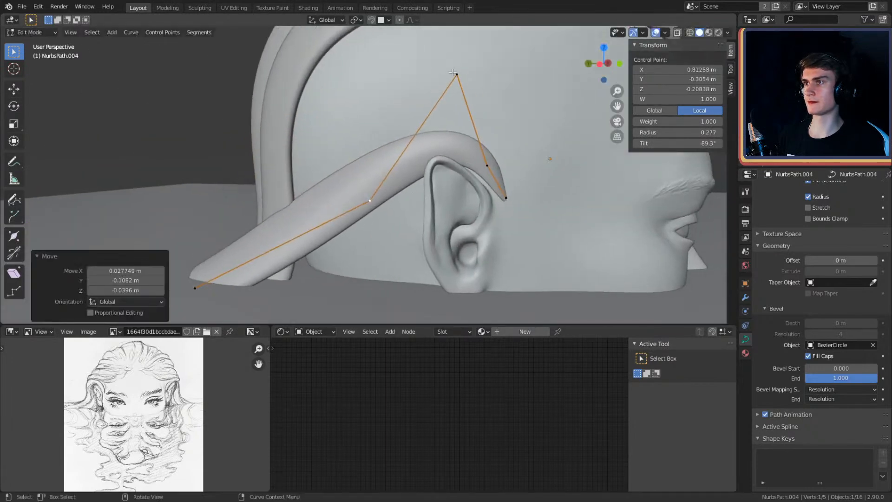
# Step: Move the short strand's third control point about 0.016 m in Y and 0.011 m in Z
pyautogui.click(449, 71)
pyautogui.press('g')
pyautogui.click(478, 105)
pyautogui.keyDown('shift'); pyautogui.moveTo(439, 161); pyautogui.dragTo(481, 132, button='middle'); pyautogui.keyUp('shift')
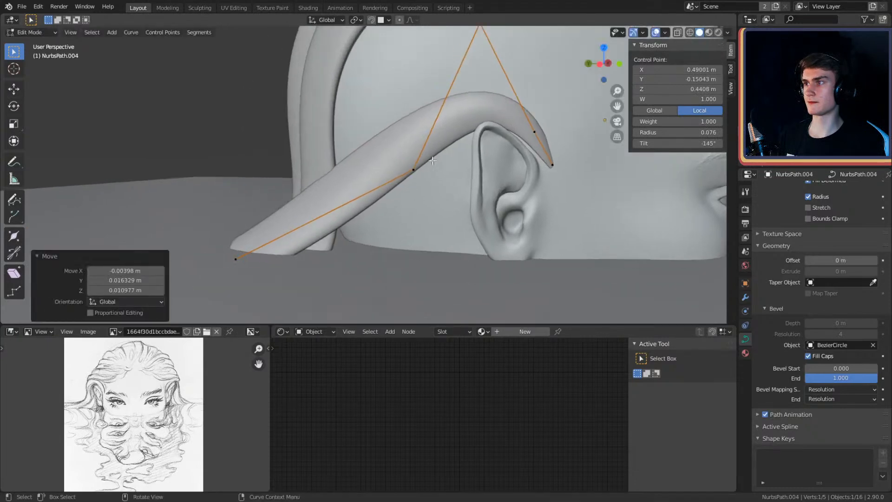
# Step: Move the short strand's end control point about 0.02 m in X, -0.07 m in Y and -0.03 m in Z behind the ear
pyautogui.click(238, 258)
pyautogui.keyDown('shift'); pyautogui.moveTo(375, 234); pyautogui.dragTo(341, 208, button='middle'); pyautogui.keyUp('shift')
pyautogui.press('g')
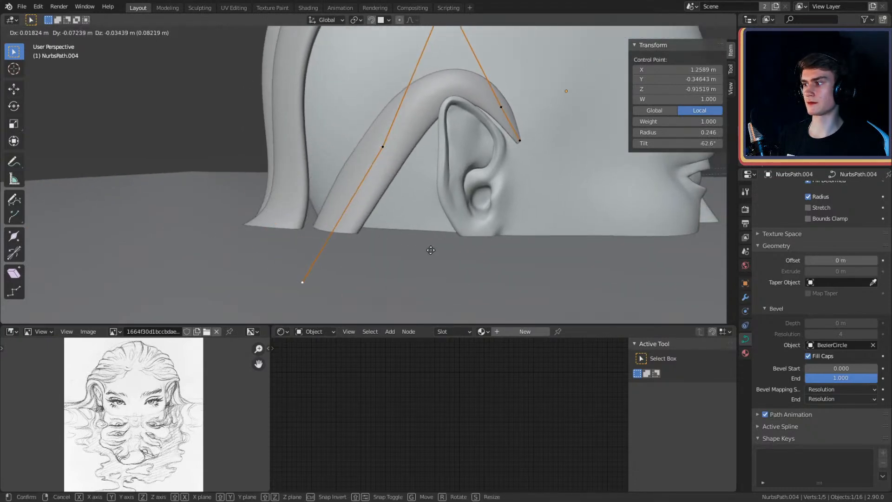
pyautogui.click(430, 250)
pyautogui.moveTo(434, 247); pyautogui.dragTo(376, 183, button='middle')
# Step: Move the short strand's fourth control point to refine how the strand sits against the back of the head
pyautogui.click(275, 127)
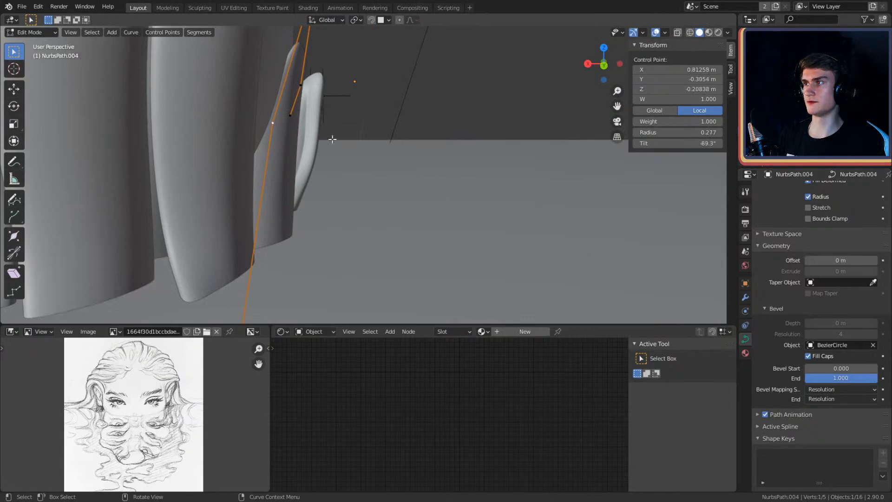
pyautogui.press('g')
pyautogui.click(314, 141)
pyautogui.moveTo(314, 141); pyautogui.dragTo(251, 197, button='middle')
# Step: Reposition the short strand's control points from several angles so it bends more closely around the back of the ear
pyautogui.click(354, 80)
pyautogui.moveTo(415, 110); pyautogui.dragTo(451, 143, button='middle')
pyautogui.click(277, 237)
pyautogui.moveTo(279, 236); pyautogui.dragTo(464, 137, button='middle')
pyautogui.press('g')
pyautogui.click(517, 137)
pyautogui.click(399, 177)
pyautogui.press('g')
pyautogui.click(437, 176)
pyautogui.click(455, 171)
# Step: Move the short strand's second control point to fit its front section along the head above the ear
pyautogui.moveTo(455, 171)
pyautogui.mouseDown(button='middle')
pyautogui.moveTo(479, 157)
pyautogui.moveTo(446, 178)
pyautogui.mouseUp(button='middle')
pyautogui.click(491, 156)
pyautogui.click(421, 159)
pyautogui.press('g')
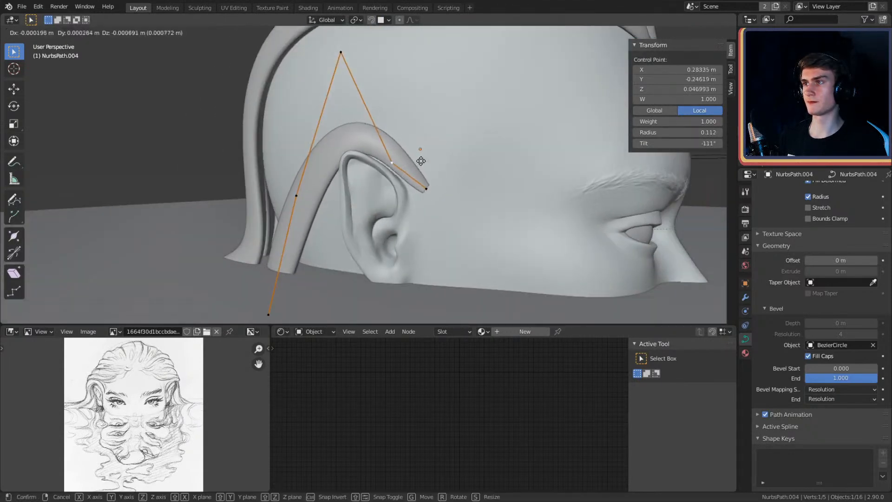
pyautogui.click(419, 167)
pyautogui.moveTo(420, 167); pyautogui.dragTo(421, 232, button='middle')
pyautogui.press('g')
pyautogui.click(425, 231)
# Step: Reposition the short strand's end control point beside the neck, after adjusting a point nearer the ear
pyautogui.click(408, 187)
pyautogui.moveTo(409, 185); pyautogui.dragTo(316, 243, button='middle')
pyautogui.press('g')
pyautogui.click(411, 199)
pyautogui.click(311, 215)
pyautogui.moveTo(370, 196); pyautogui.dragTo(388, 224, button='middle')
pyautogui.press('g')
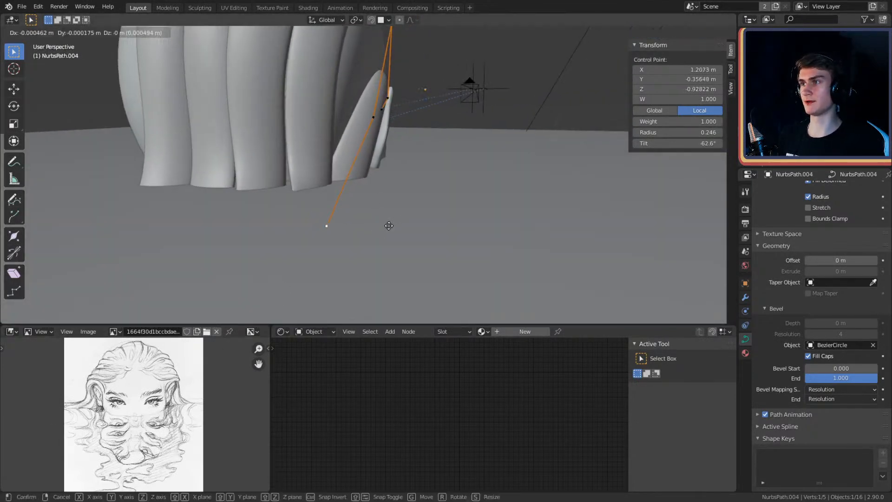
pyautogui.click(448, 174)
# Step: Slide a control point of the short strand in the horizontal plane and refine the tail's position behind the ear
pyautogui.moveTo(454, 183); pyautogui.dragTo(498, 183, button='middle')
pyautogui.click(388, 155)
pyautogui.moveTo(392, 157); pyautogui.dragTo(437, 200, button='middle')
pyautogui.press('g')
pyautogui.hotkey('shift', 'z')
pyautogui.click(428, 194)
pyautogui.click(410, 235)
pyautogui.click(368, 184)
pyautogui.moveTo(368, 184); pyautogui.dragTo(265, 181, button='middle')
pyautogui.click(396, 205)
pyautogui.click(378, 190)
pyautogui.click(424, 284)
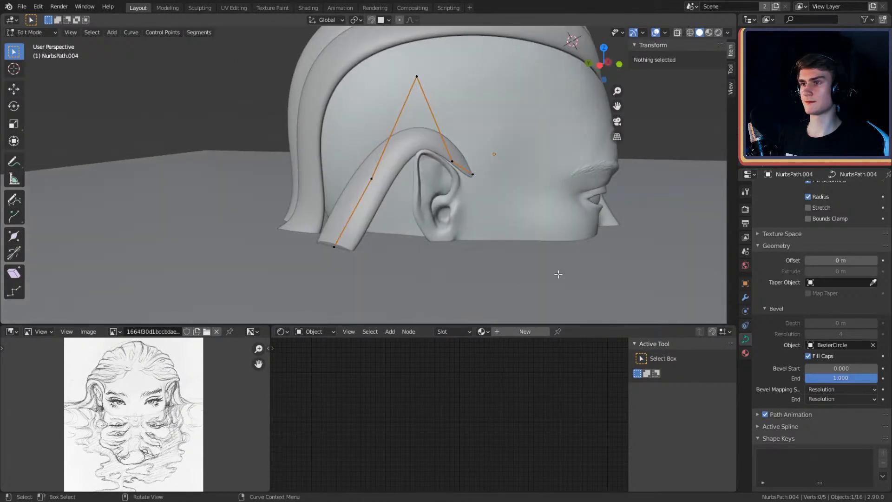
# Step: Move the short strand's fourth control point about 0.005 m in X, -0.024 m in Y and -0.007 m in Z toward the ear
pyautogui.click(385, 178)
pyautogui.click(394, 210)
pyautogui.click(372, 178)
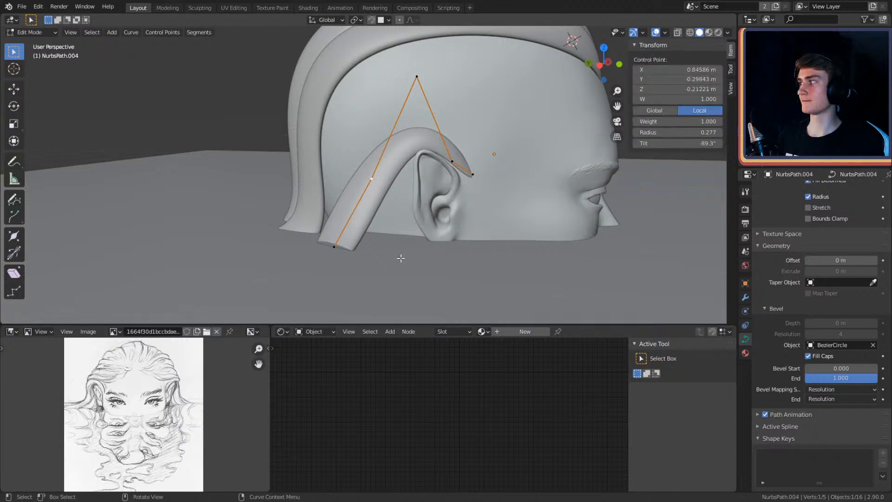
pyautogui.click(401, 258)
pyautogui.click(372, 180)
pyautogui.scroll(2, 395, 187)
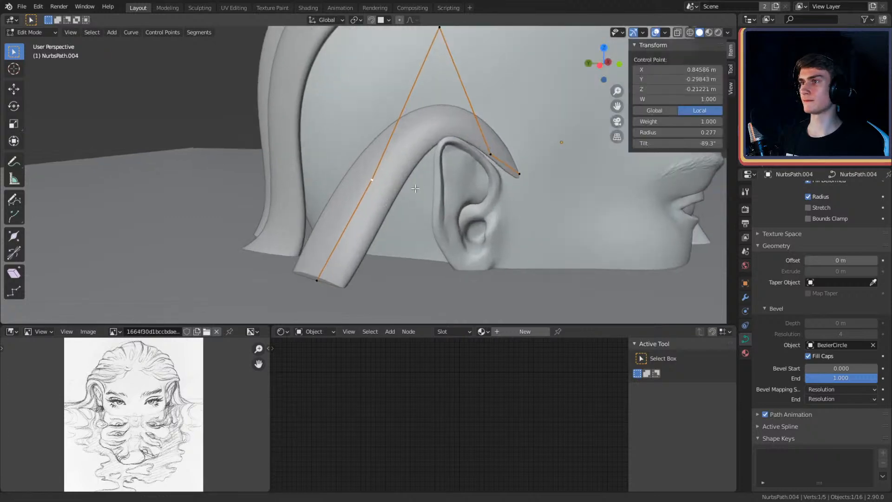
pyautogui.keyDown('shift'); pyautogui.moveTo(422, 190); pyautogui.dragTo(377, 178, button='middle'); pyautogui.keyUp('shift')
pyautogui.press('g')
pyautogui.click(432, 213)
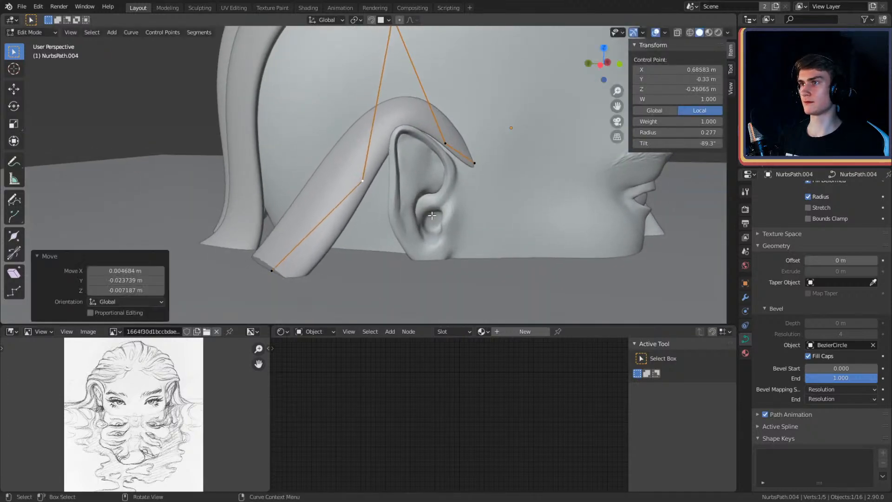
# Step: Move the short strand's third control point about 0.006 m in Y and 0.003 m in Z above the ear
pyautogui.keyDown('shift'); pyautogui.moveTo(414, 153); pyautogui.dragTo(400, 206, button='middle'); pyautogui.keyUp('shift')
pyautogui.click(383, 78)
pyautogui.click(420, 120)
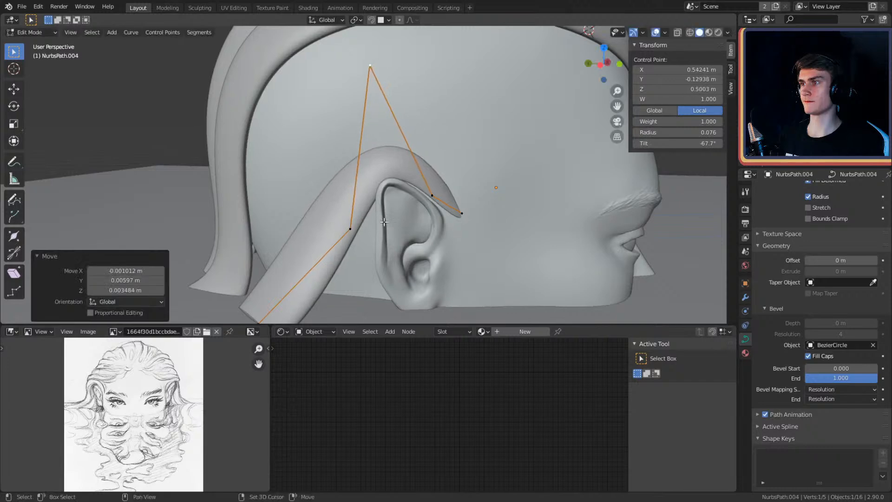
# Step: Move the short strand's fourth and end control points so the tail flares outward from the head behind the ear
pyautogui.keyDown('shift'); pyautogui.moveTo(272, 312); pyautogui.dragTo(288, 192, button='middle'); pyautogui.keyUp('shift')
pyautogui.click(260, 190)
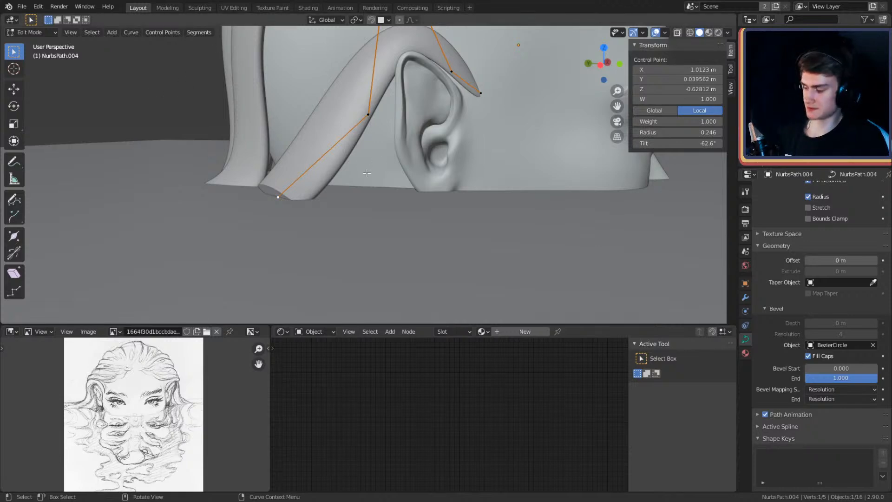
pyautogui.moveTo(377, 171)
pyautogui.mouseDown(button='middle')
pyautogui.moveTo(416, 194)
pyautogui.moveTo(470, 199)
pyautogui.moveTo(440, 229)
pyautogui.moveTo(498, 227)
pyautogui.moveTo(480, 193)
pyautogui.moveTo(464, 225)
pyautogui.moveTo(474, 194)
pyautogui.moveTo(462, 213)
pyautogui.moveTo(387, 159)
pyautogui.mouseUp(button='middle')
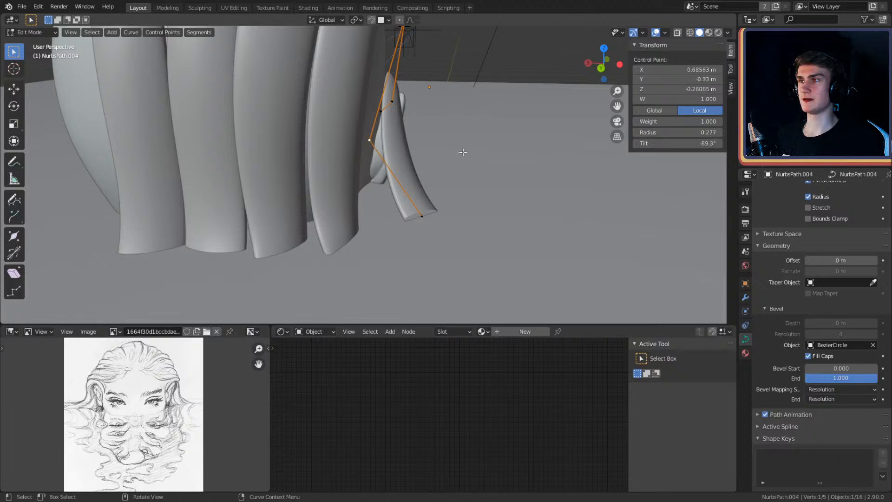
pyautogui.keyDown('shift'); pyautogui.moveTo(463, 152); pyautogui.dragTo(454, 171, button='middle'); pyautogui.keyUp('shift')
pyautogui.press('g')
pyautogui.click(460, 176)
pyautogui.keyDown('shift'); pyautogui.moveTo(464, 207); pyautogui.dragTo(472, 190, button='middle'); pyautogui.keyUp('shift')
pyautogui.click(402, 200)
pyautogui.press('g')
pyautogui.click(415, 191)
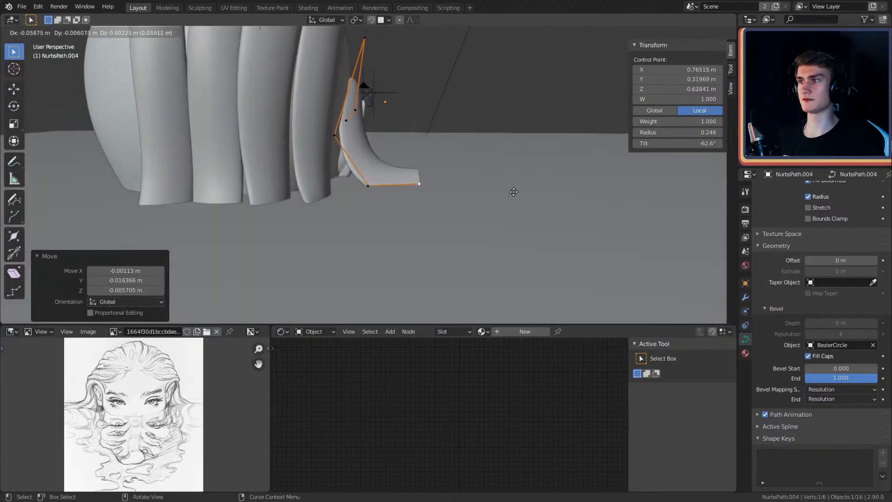
# Step: Extrude a sixth control point from the short strand's tail and place it outward at the side of the head
pyautogui.click(525, 203)
pyautogui.moveTo(500, 191)
pyautogui.mouseDown(button='middle')
pyautogui.moveTo(372, 205)
pyautogui.moveTo(361, 233)
pyautogui.moveTo(432, 196)
pyautogui.moveTo(419, 179)
pyautogui.moveTo(488, 216)
pyautogui.moveTo(484, 201)
pyautogui.moveTo(511, 203)
pyautogui.mouseUp(button='middle')
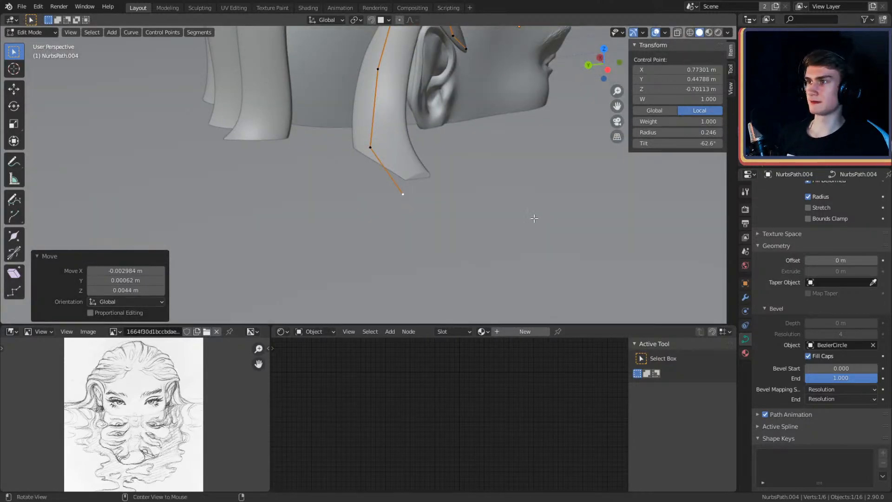
pyautogui.moveTo(530, 221); pyautogui.dragTo(478, 216, button='middle')
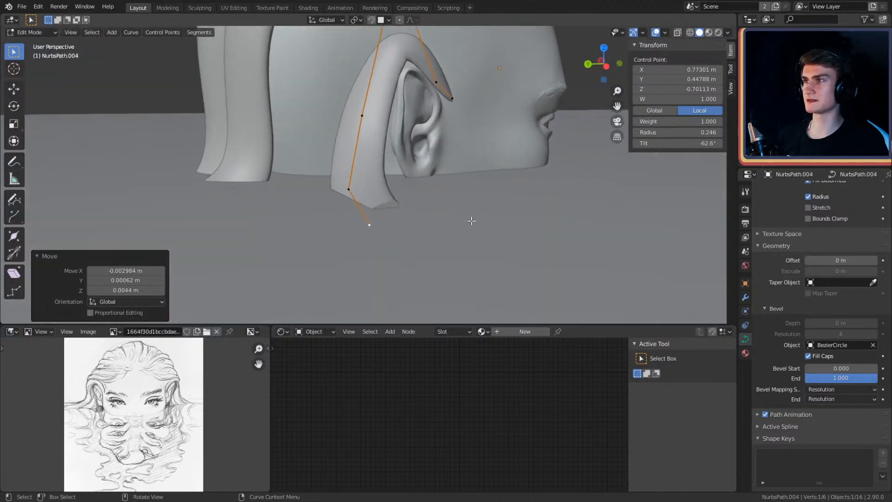
pyautogui.keyDown('shift'); pyautogui.moveTo(472, 124); pyautogui.dragTo(420, 232, button='middle'); pyautogui.keyUp('shift')
pyautogui.scroll(2, 420, 218)
pyautogui.moveTo(425, 196); pyautogui.dragTo(419, 200, button='middle')
pyautogui.click(315, 67)
pyautogui.moveTo(372, 102); pyautogui.dragTo(505, 177, button='middle')
pyautogui.click(393, 141)
pyautogui.click(452, 184)
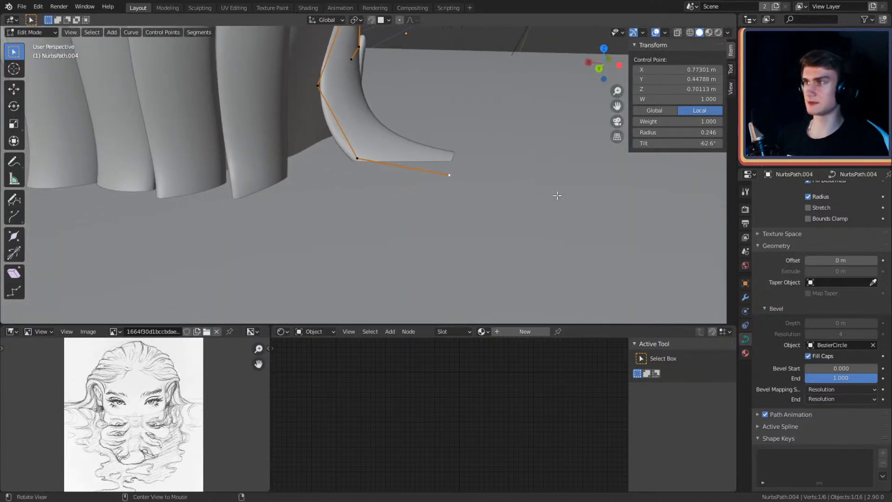
pyautogui.moveTo(552, 178); pyautogui.dragTo(456, 221, button='middle')
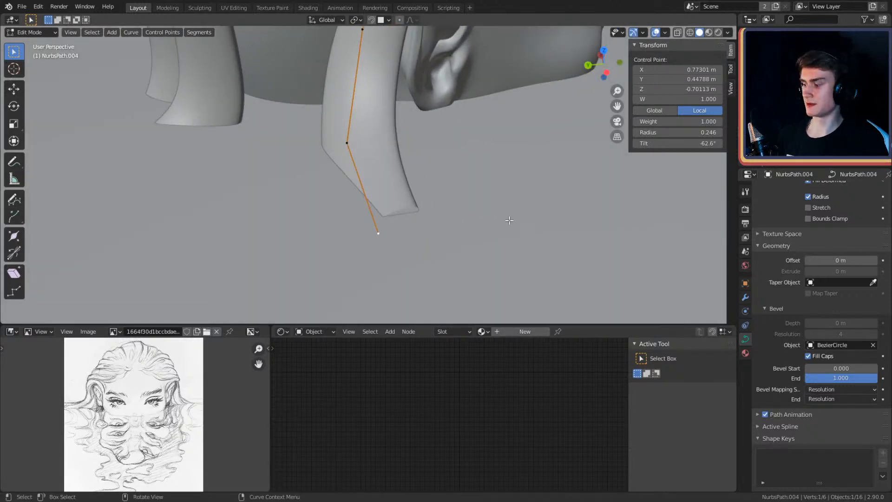
# Step: Extend the short strand's tail to eight control points, curving it outward and down toward the shoulder
pyautogui.click(449, 142)
pyautogui.moveTo(449, 141); pyautogui.dragTo(423, 190, button='middle')
pyautogui.click(385, 202)
pyautogui.click(349, 230)
pyautogui.moveTo(349, 230); pyautogui.dragTo(467, 161, button='middle')
pyautogui.click(359, 184)
pyautogui.press('g')
pyautogui.click(432, 187)
# Step: Taper the short strand's tail tip by shrinking the end control point's radius to about 0.037
pyautogui.moveTo(404, 213); pyautogui.dragTo(551, 181, button='middle')
pyautogui.press('g')
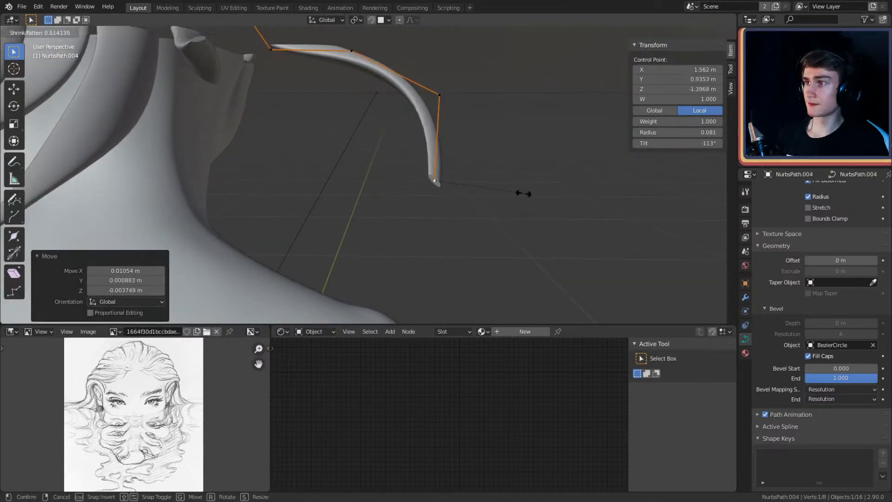
pyautogui.click(489, 187)
pyautogui.moveTo(510, 175); pyautogui.dragTo(399, 178, button='middle')
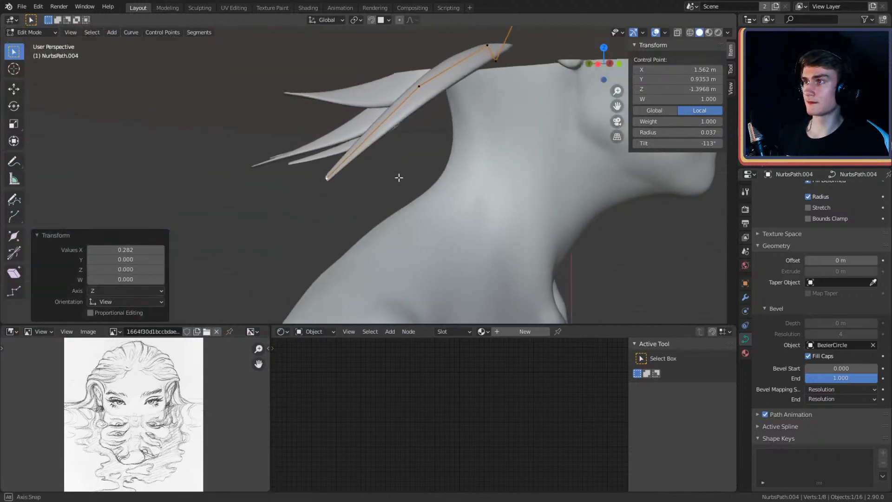
# Step: Extend and reposition the short strand's tail tip behind the shoulder, and adjust the radius at its end
pyautogui.click(341, 186)
pyautogui.press('g')
pyautogui.click(360, 213)
pyautogui.click(311, 177)
pyautogui.moveTo(311, 177); pyautogui.dragTo(453, 197, button='middle')
pyautogui.hotkey('alt', 's')
pyautogui.click(380, 219)
pyautogui.moveTo(421, 168); pyautogui.dragTo(411, 150, button='middle')
# Step: On the neighbouring back strand, lower the second-to-last control point and extrude a new tip about 0.075 m in Y and -0.063 m in Z
pyautogui.press('Tab')
pyautogui.click(378, 137)
pyautogui.press('Tab')
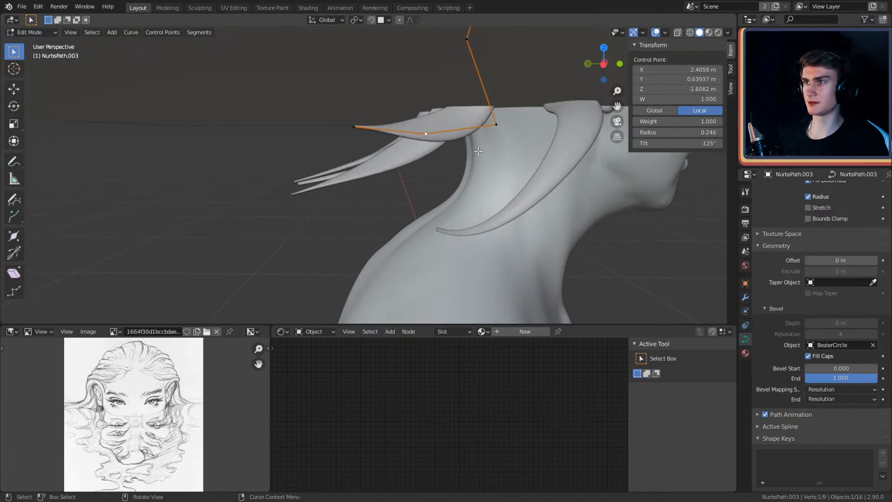
pyautogui.click(475, 170)
pyautogui.click(345, 129)
pyautogui.press('e')
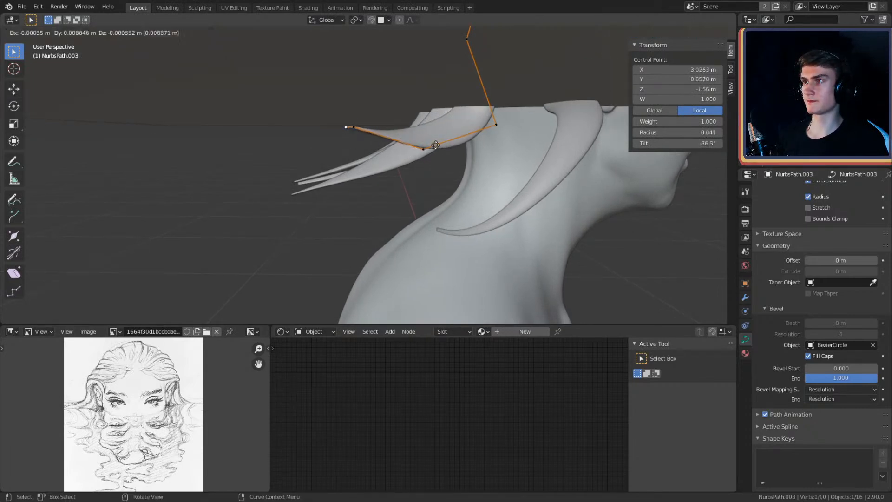
pyautogui.click(382, 199)
# Step: Reposition the back strand's extended tail so it follows the neighbouring strands down the neck
pyautogui.moveTo(427, 166); pyautogui.dragTo(486, 167, button='middle')
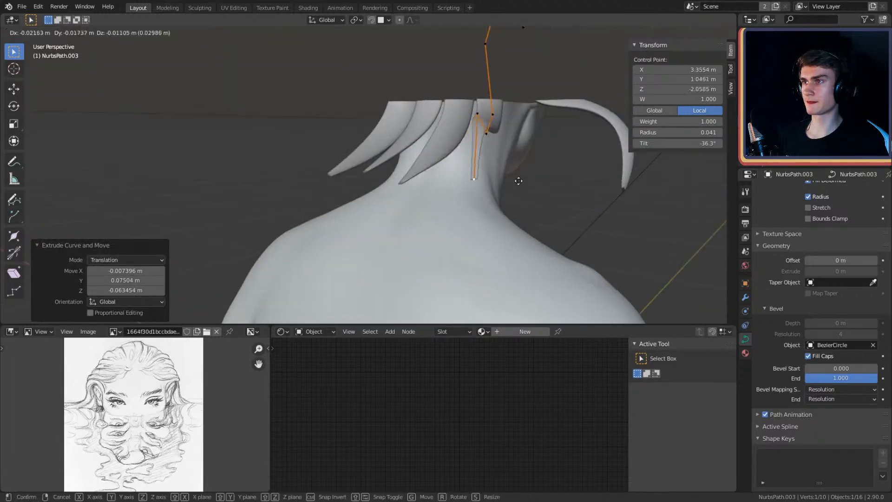
pyautogui.press('g')
pyautogui.click(477, 121)
pyautogui.moveTo(478, 121); pyautogui.dragTo(490, 155, button='middle')
pyautogui.click(279, 176)
pyautogui.press('g')
pyautogui.click(321, 164)
pyautogui.press('Tab')
# Step: Examine the long strands from the front and over the crown to check how they lie on the scalp
pyautogui.moveTo(431, 160); pyautogui.dragTo(394, 177, button='middle')
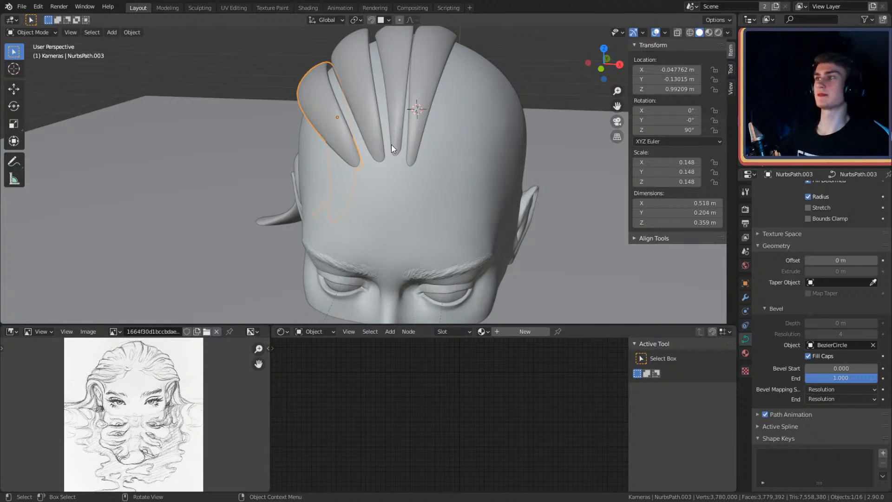
pyautogui.moveTo(357, 116); pyautogui.dragTo(584, 250, button='middle')
pyautogui.scroll(-2, 395, 152)
pyautogui.scroll(1, 394, 153)
pyautogui.scroll(1, 390, 145)
pyautogui.scroll(-1, 380, 154)
pyautogui.click(421, 94)
pyautogui.click(414, 102)
pyautogui.press('Tab')
pyautogui.scroll(2, 584, 250)
pyautogui.moveTo(367, 197); pyautogui.dragTo(388, 170, button='middle')
pyautogui.scroll(2, 402, 190)
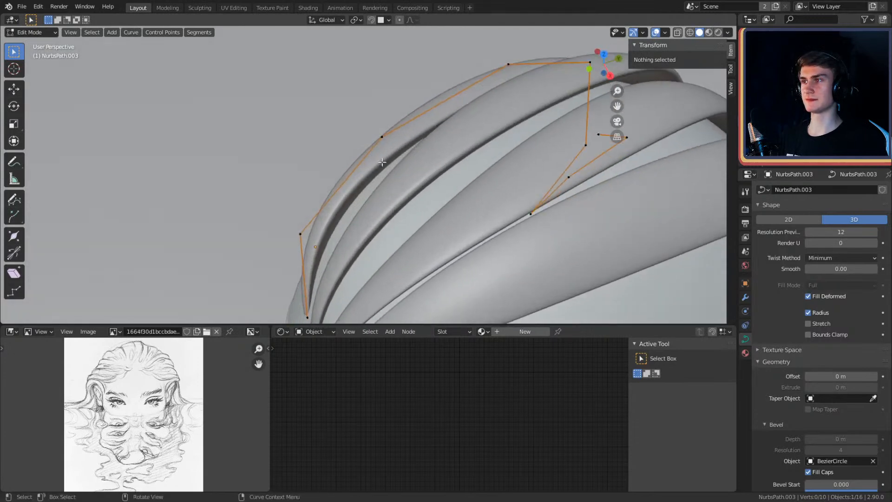
pyautogui.scroll(-5, 376, 221)
pyautogui.moveTo(375, 221); pyautogui.dragTo(439, 210, button='middle')
pyautogui.keyDown('shift'); pyautogui.moveTo(439, 210); pyautogui.dragTo(530, 154, button='middle'); pyautogui.keyUp('shift')
pyautogui.scroll(2, 274, 185)
pyautogui.keyDown('shift'); pyautogui.moveTo(265, 181); pyautogui.dragTo(437, 159, button='middle'); pyautogui.keyUp('shift')
# Step: Move the ear strand's third control point about -0.006 m in Y and -0.018 m in Z
pyautogui.press('Tab')
pyautogui.click(387, 137)
pyautogui.press('Tab')
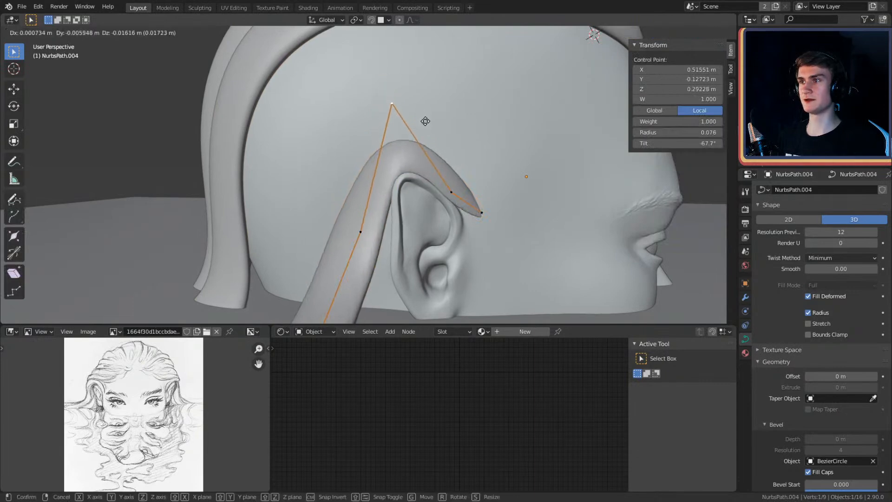
pyautogui.click(425, 121)
# Step: Move the ear strand's third control point about 0.004 m in X toward the head
pyautogui.moveTo(425, 121); pyautogui.dragTo(417, 158, button='middle')
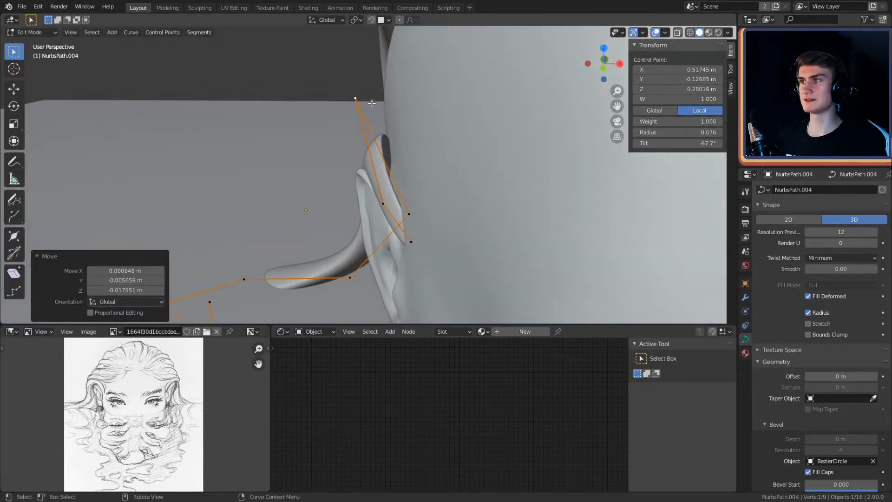
pyautogui.click(403, 115)
pyautogui.click(410, 113)
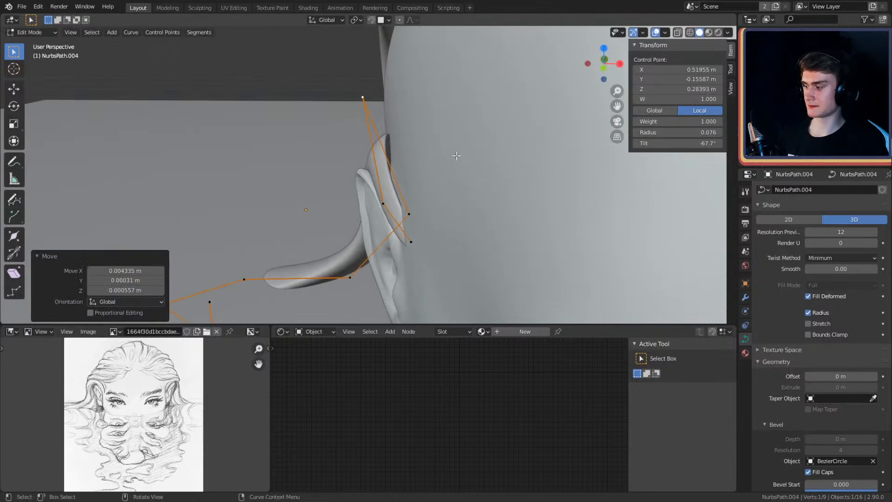
# Step: Duplicate the ear strand, raise the copy vertically just above the original, and open the copy for editing
pyautogui.moveTo(447, 165)
pyautogui.mouseDown(button='middle')
pyautogui.moveTo(516, 69)
pyautogui.moveTo(442, 177)
pyautogui.moveTo(398, 215)
pyautogui.moveTo(432, 186)
pyautogui.moveTo(473, 173)
pyautogui.moveTo(440, 168)
pyautogui.moveTo(458, 166)
pyautogui.mouseUp(button='middle')
pyautogui.press('Tab')
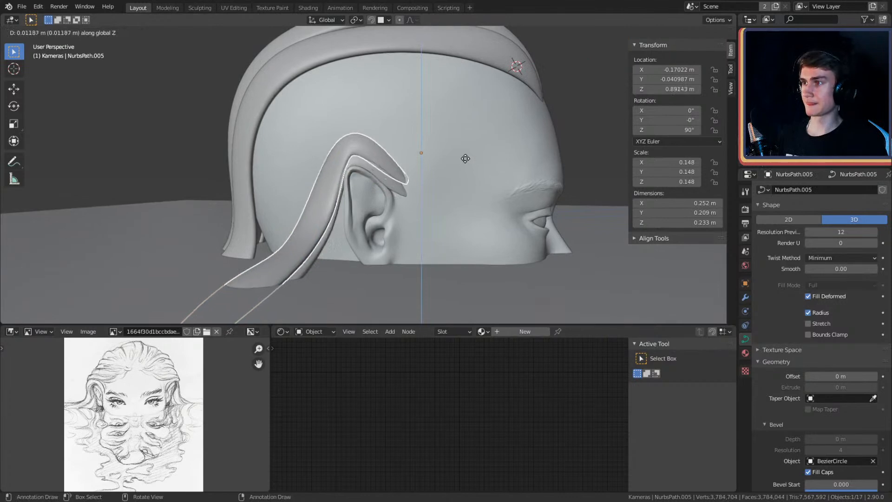
pyautogui.click(464, 151)
pyautogui.press('Tab')
# Step: Move control points of the duplicated ear strand to separate it from the strand beneath
pyautogui.scroll(3, 461, 152)
pyautogui.moveTo(458, 153); pyautogui.dragTo(428, 189, button='middle')
pyautogui.press('g')
pyautogui.click(427, 199)
pyautogui.moveTo(436, 112); pyautogui.dragTo(408, 154, button='middle')
pyautogui.press('g')
pyautogui.click(369, 161)
pyautogui.click(329, 71)
pyautogui.moveTo(329, 71); pyautogui.dragTo(404, 137, button='middle')
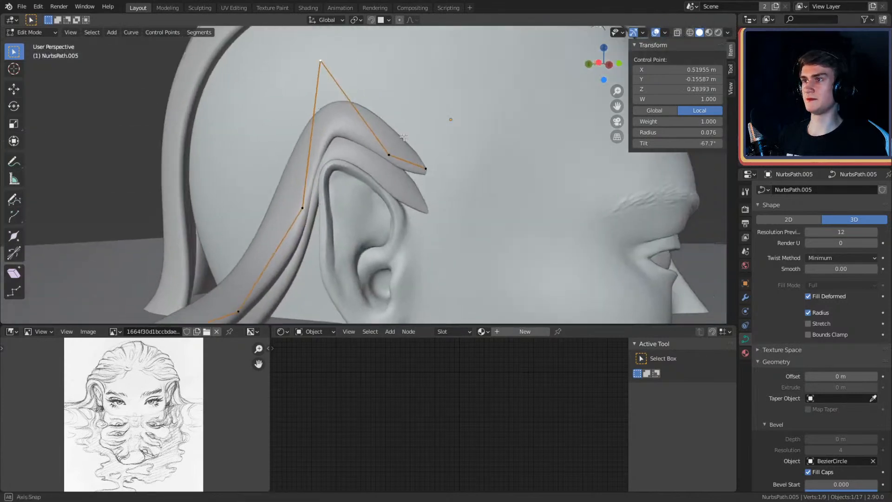
# Step: Move the duplicated strand's front tip about -0.004 m in X, -0.003 m in Y and 0.022 m in Z
pyautogui.click(427, 171)
pyautogui.moveTo(429, 169); pyautogui.dragTo(457, 147, button='middle')
pyautogui.press('g')
pyautogui.click(467, 110)
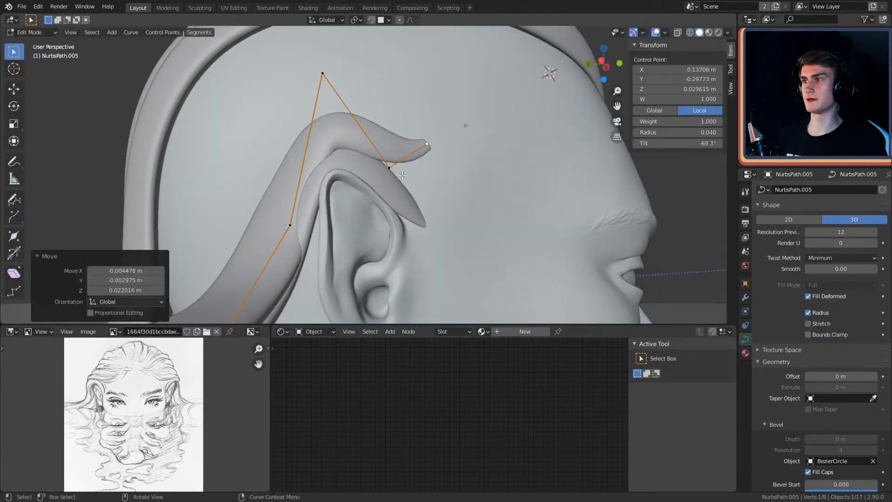
# Step: Raise the duplicated ear strand's second control point and lower its front tip to reshape the hairline end
pyautogui.click(414, 150)
pyautogui.click(430, 153)
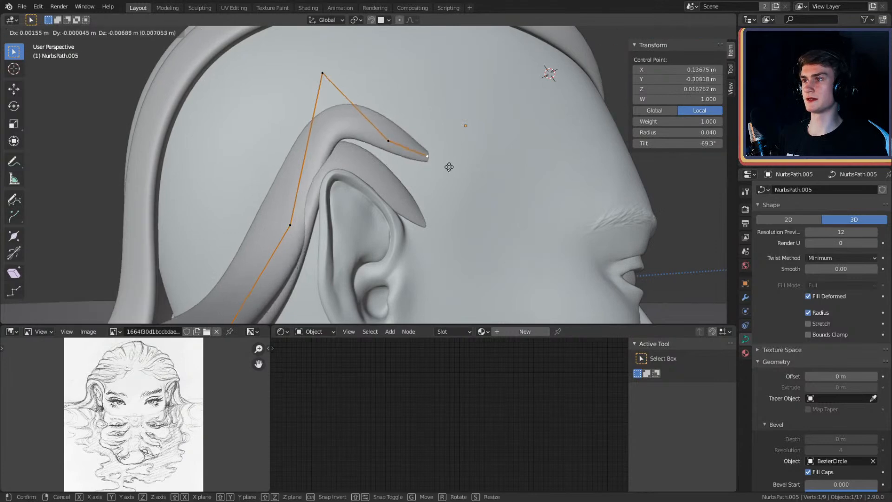
pyautogui.click(448, 167)
pyautogui.moveTo(448, 167)
pyautogui.mouseDown(button='middle')
pyautogui.moveTo(384, 236)
pyautogui.moveTo(379, 190)
pyautogui.moveTo(435, 159)
pyautogui.mouseUp(button='middle')
pyautogui.click(391, 235)
# Step: Adjust the strand's third control point above the ear and tilt it by 43.7°
pyautogui.click(349, 141)
pyautogui.moveTo(356, 142); pyautogui.dragTo(403, 123, button='middle')
pyautogui.click(545, 148)
pyautogui.click(356, 110)
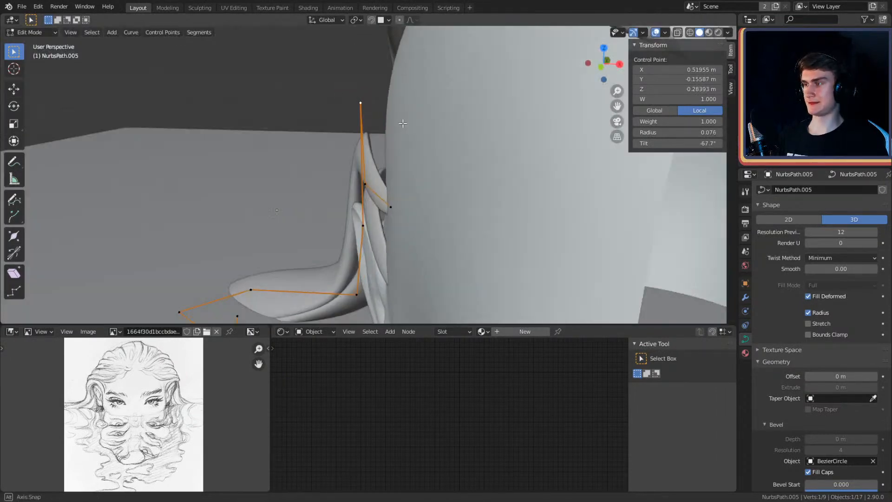
pyautogui.click(407, 218)
pyautogui.moveTo(406, 218); pyautogui.dragTo(339, 152, button='middle')
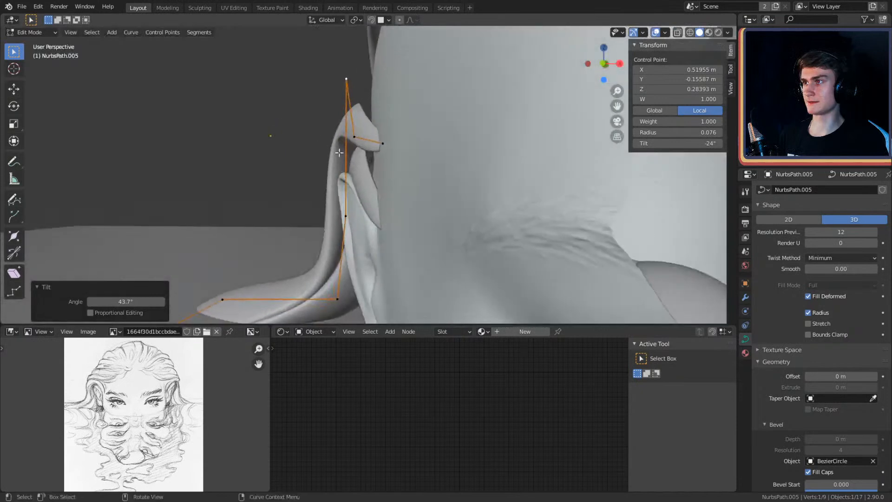
# Step: Move the strand's second control point about 0.001 m in X toward the head
pyautogui.click(392, 160)
pyautogui.moveTo(392, 160); pyautogui.dragTo(432, 223, button='middle')
pyautogui.click(434, 139)
pyautogui.press('g')
pyautogui.click(468, 168)
pyautogui.click(434, 222)
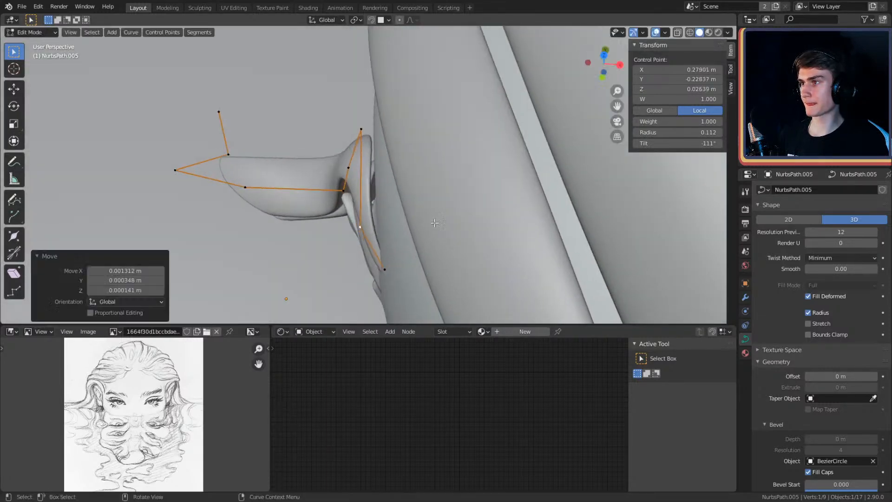
# Step: Reposition the strand's control points where it bends down behind the ear
pyautogui.click(403, 188)
pyautogui.moveTo(403, 189); pyautogui.dragTo(452, 190, button='middle')
pyautogui.click(364, 169)
pyautogui.press('g')
pyautogui.click(400, 188)
pyautogui.scroll(-1, 436, 96)
pyautogui.scroll(2, 405, 164)
pyautogui.click(398, 198)
pyautogui.scroll(-2, 408, 219)
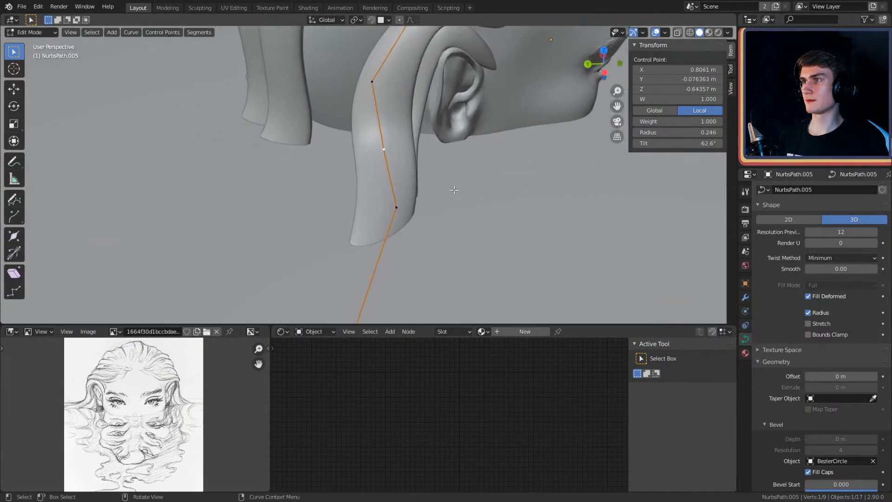
# Step: Move the strand's sixth control point about 0.003 m in X, 0.047 m in Y and 0.001 m in Z
pyautogui.click(409, 187)
pyautogui.click(395, 204)
pyautogui.moveTo(395, 206); pyautogui.dragTo(368, 181, button='middle')
pyautogui.click(406, 201)
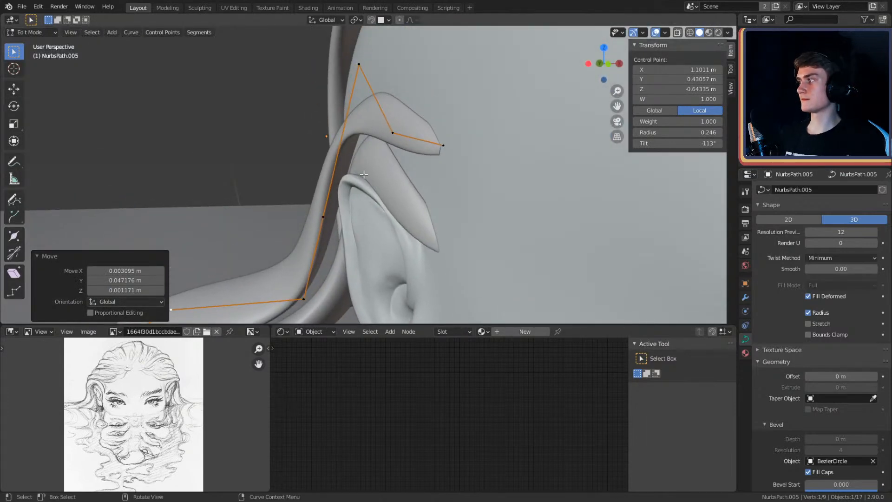
# Step: Move the strand's fourth control point about 0.012 m in X, -0.008 m in Y and -0.007 m in Z
pyautogui.scroll(-5, 364, 174)
pyautogui.scroll(5, 365, 175)
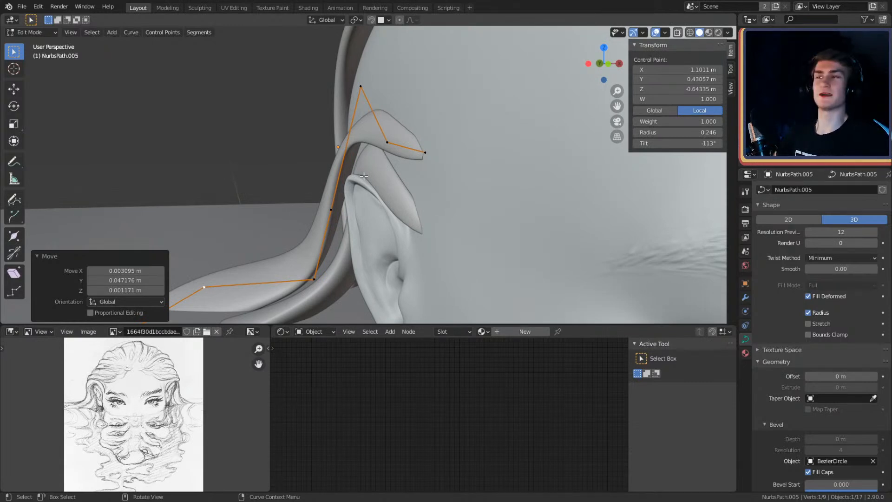
pyautogui.moveTo(368, 138); pyautogui.dragTo(402, 218, button='middle')
pyautogui.click(447, 237)
pyautogui.click(339, 206)
pyautogui.moveTo(338, 207); pyautogui.dragTo(355, 182, button='middle')
pyautogui.press('g')
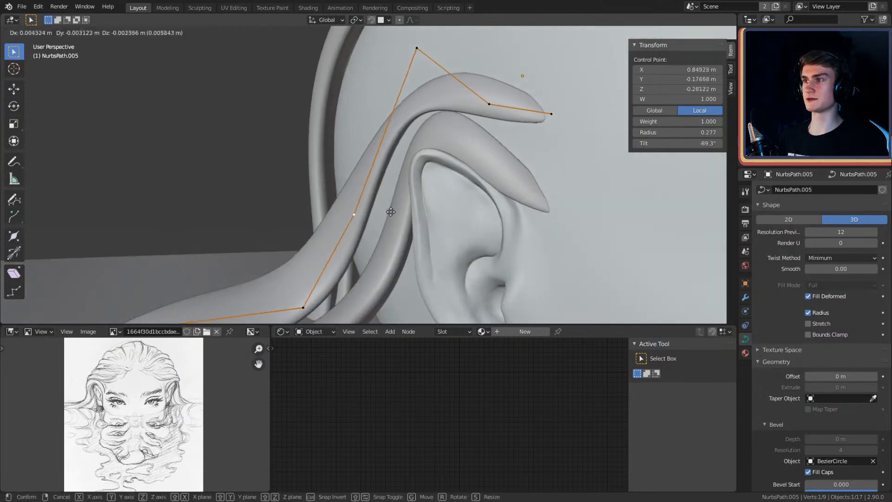
pyautogui.click(404, 216)
pyautogui.moveTo(405, 216); pyautogui.dragTo(433, 208, button='middle')
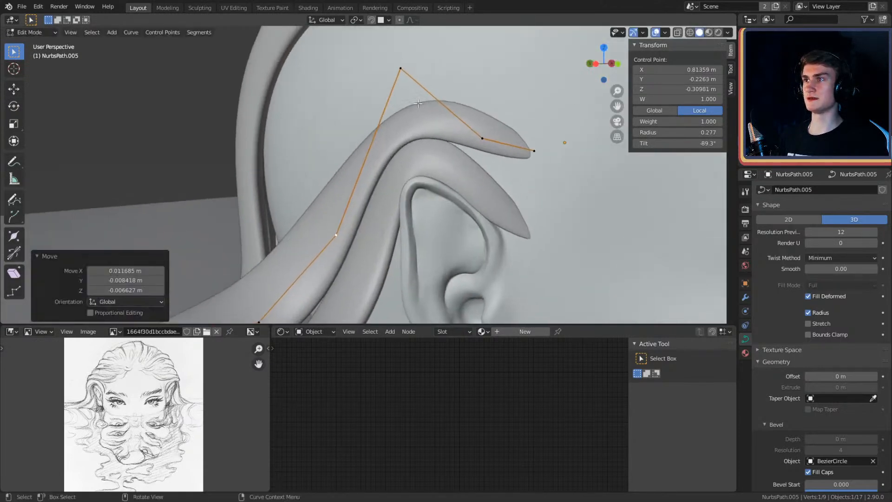
# Step: Move the strand's fifth control point about -0.011 m in X, -0.007 m in Y and -0.001 m in Z
pyautogui.moveTo(427, 87); pyautogui.dragTo(440, 251, button='middle')
pyautogui.click(427, 122)
pyautogui.scroll(-2, 432, 237)
pyautogui.moveTo(404, 221); pyautogui.dragTo(444, 179, button='middle')
pyautogui.click(366, 204)
pyautogui.moveTo(367, 204)
pyautogui.mouseDown(button='middle')
pyautogui.moveTo(404, 200)
pyautogui.moveTo(418, 186)
pyautogui.moveTo(342, 154)
pyautogui.moveTo(395, 165)
pyautogui.moveTo(353, 169)
pyautogui.moveTo(513, 179)
pyautogui.moveTo(358, 197)
pyautogui.mouseUp(button='middle')
pyautogui.click(455, 202)
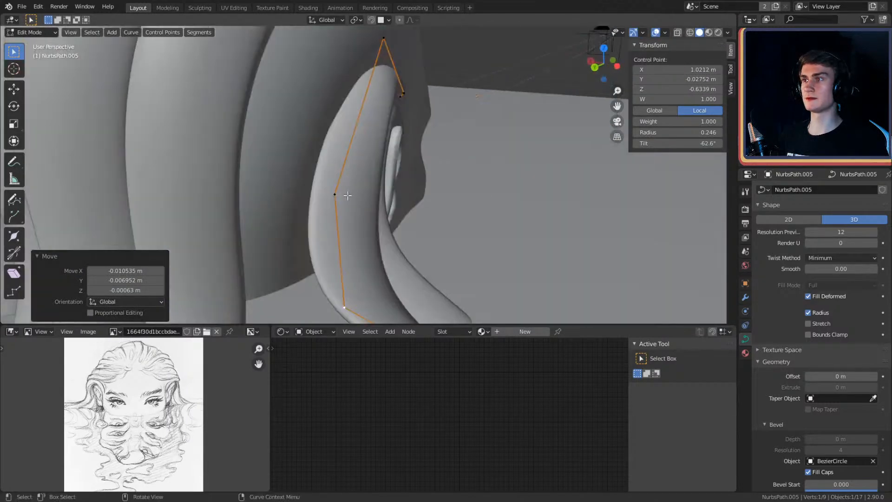
# Step: Move the strand's third and fourth control points together about -0.002 m in X, 0.001 m in Y and -0.005 m in Z
pyautogui.click(445, 194)
pyautogui.moveTo(445, 195); pyautogui.dragTo(400, 217, button='middle')
pyautogui.click(419, 231)
pyautogui.moveTo(427, 139); pyautogui.dragTo(487, 142, button='middle')
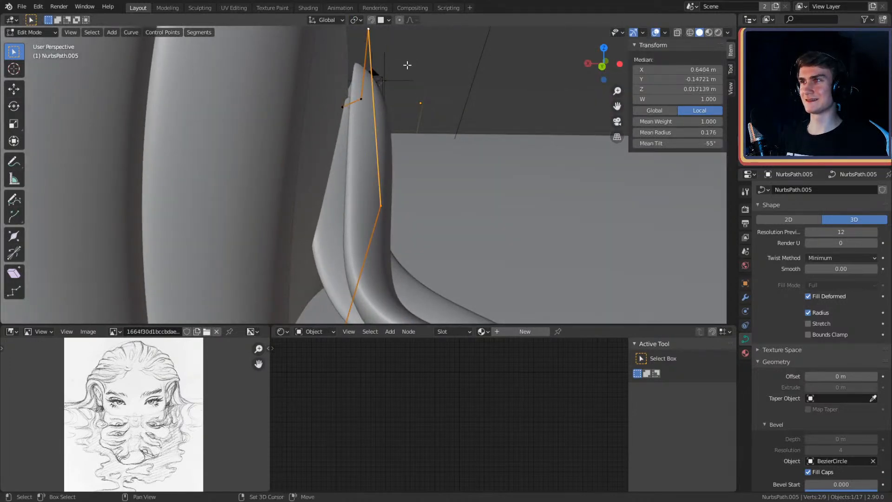
pyautogui.click(437, 87)
pyautogui.moveTo(437, 87); pyautogui.dragTo(445, 162, button='middle')
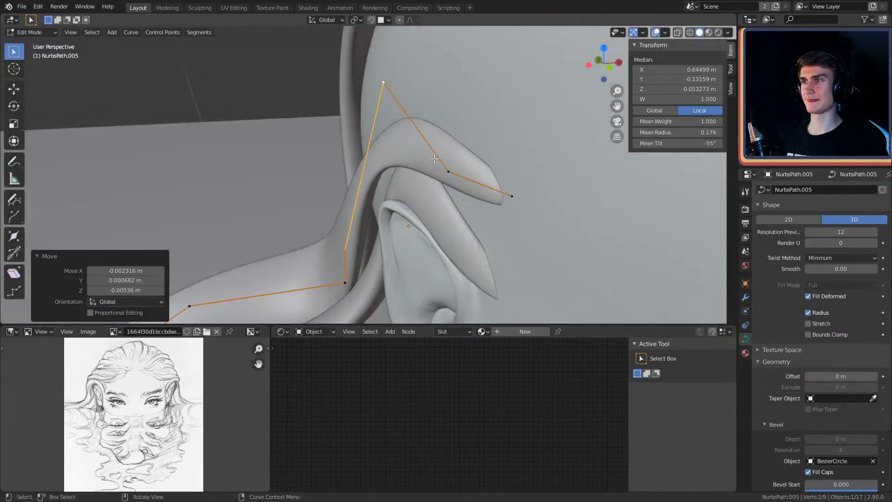
# Step: Adjust the strand's second control point and move the third about 0.003 m in X and -0.001 m in Z
pyautogui.click(448, 171)
pyautogui.click(546, 160)
pyautogui.click(384, 82)
pyautogui.moveTo(388, 91); pyautogui.dragTo(435, 207, button='middle')
pyautogui.click(432, 104)
pyautogui.press('g')
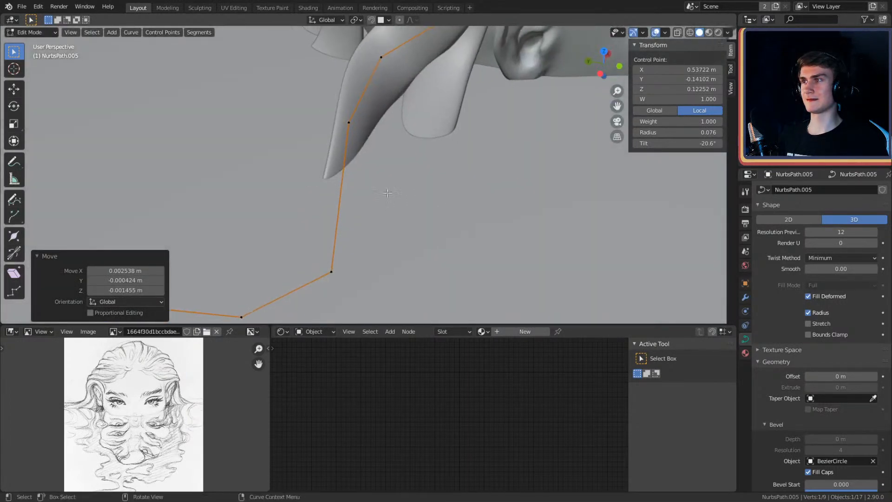
# Step: Reposition the strand's sixth control point where the hair reaches the ground plane
pyautogui.click(379, 138)
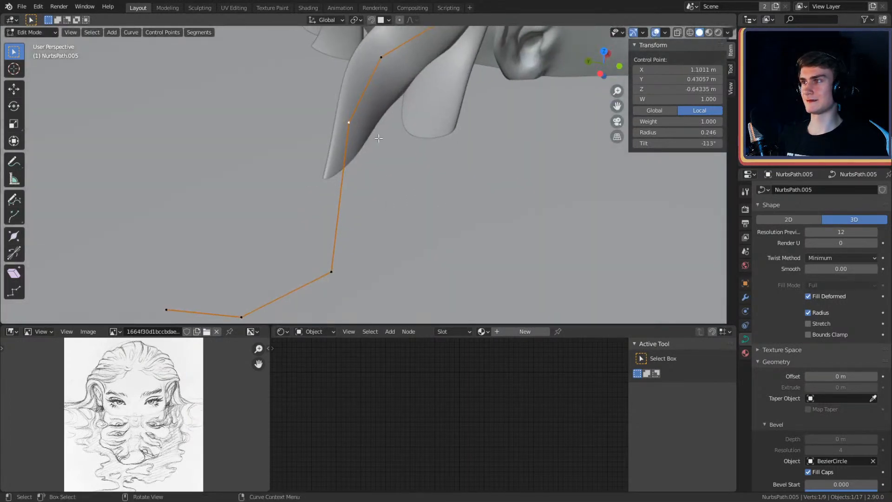
pyautogui.click(339, 228)
pyautogui.moveTo(338, 228); pyautogui.dragTo(474, 161, button='middle')
pyautogui.click(541, 187)
pyautogui.moveTo(539, 188); pyautogui.dragTo(437, 226, button='middle')
# Step: Move the last two control points of the strand's tail about 0.005 m in X and -0.028 m in Z
pyautogui.click(325, 213)
pyautogui.moveTo(325, 213); pyautogui.dragTo(236, 161, button='middle')
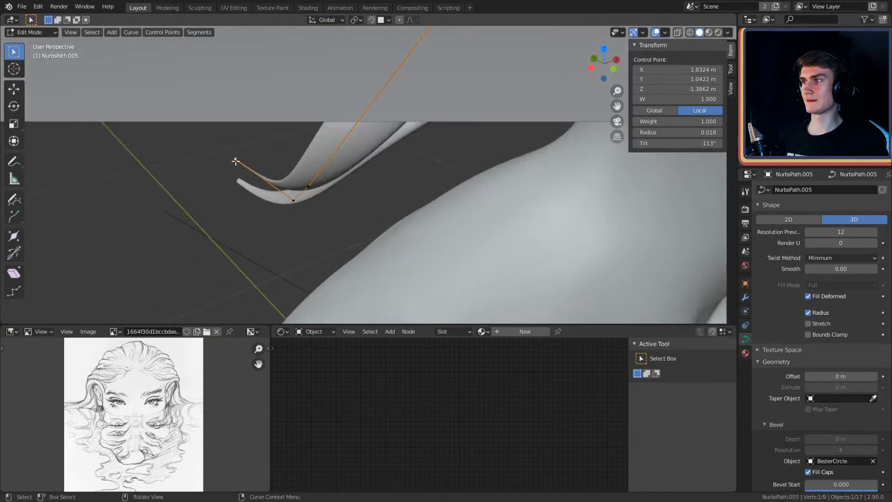
pyautogui.click(298, 204)
pyautogui.moveTo(347, 195); pyautogui.dragTo(461, 191, button='middle')
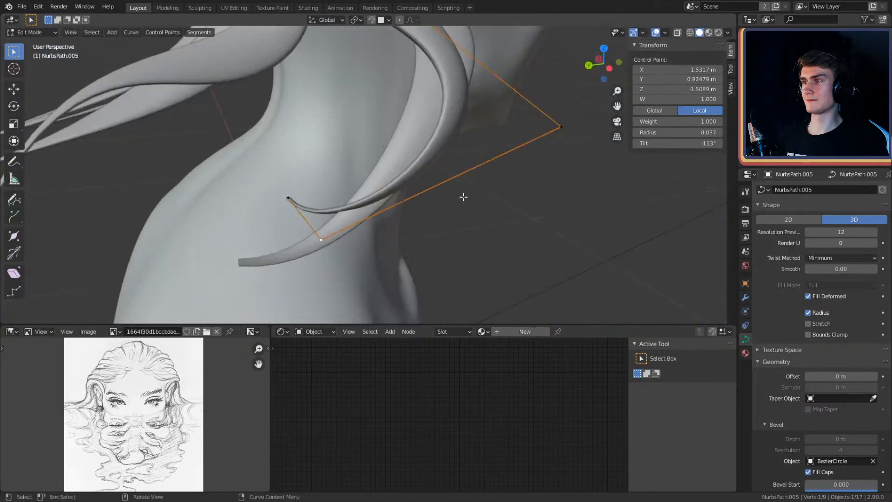
pyautogui.press('g')
pyautogui.moveTo(403, 207); pyautogui.dragTo(496, 150, button='middle')
pyautogui.click(312, 218)
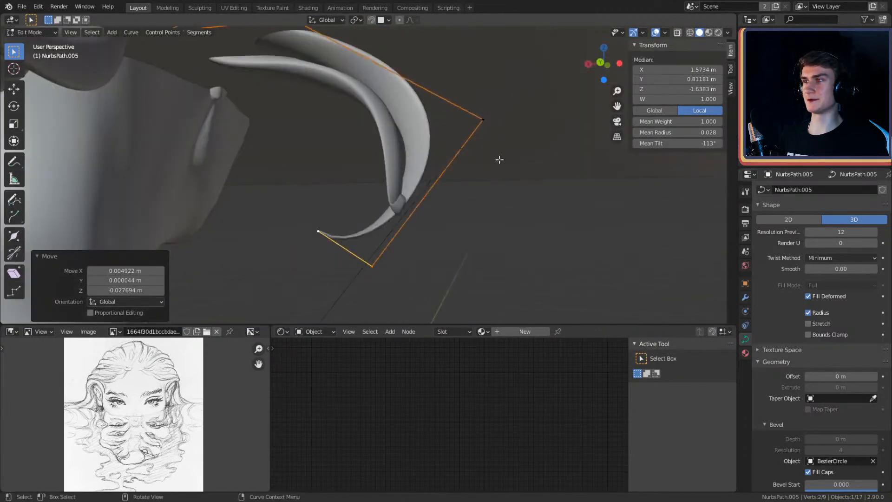
# Step: Move the strand's seventh control point about -0.037 m in X, -0.010 m in Y and 0.005 m in Z
pyautogui.click(314, 228)
pyautogui.moveTo(364, 183); pyautogui.dragTo(380, 158, button='middle')
pyautogui.click(222, 139)
pyautogui.press('g')
pyautogui.click(318, 153)
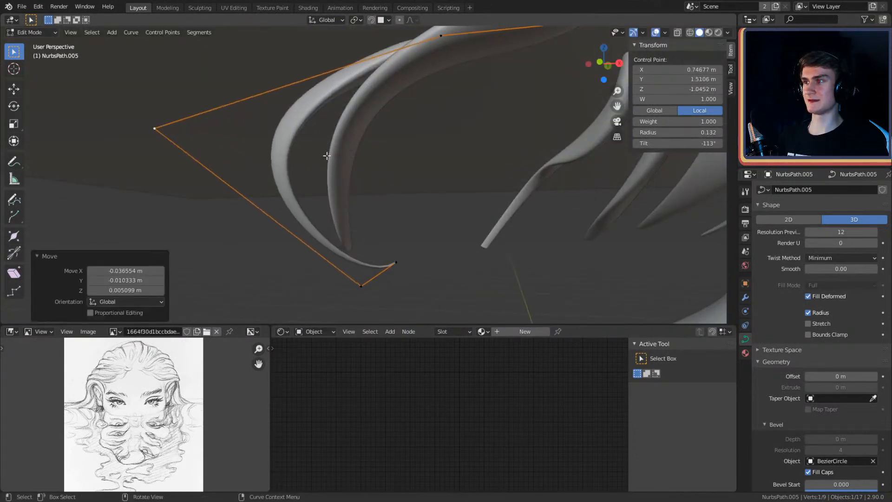
# Step: Adjust the end of the strand's tail and finish editing the curve
pyautogui.click(439, 252)
pyautogui.click(409, 287)
pyautogui.moveTo(431, 185); pyautogui.dragTo(385, 179, button='middle')
pyautogui.press('Tab')
# Step: Examine the ear strands and the bare scalp from the front and both sides of the head
pyautogui.scroll(-3, 434, 176)
pyautogui.scroll(2, 387, 181)
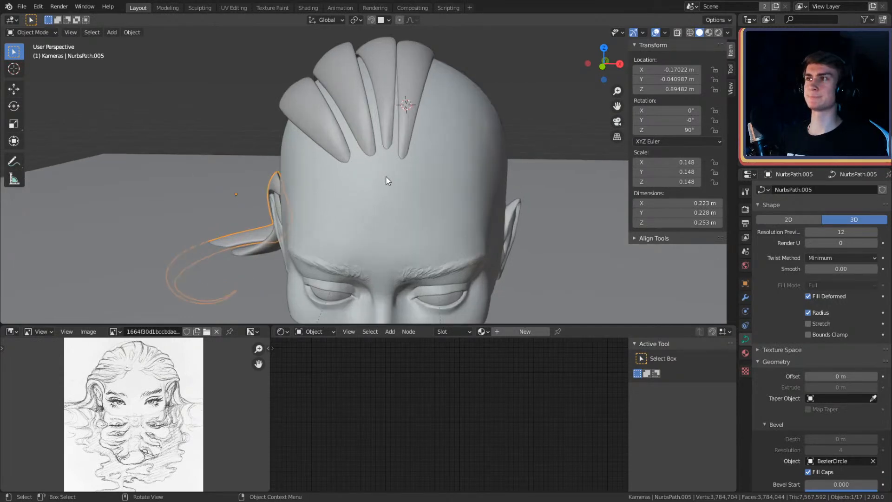
pyautogui.moveTo(397, 176); pyautogui.dragTo(318, 155, button='middle')
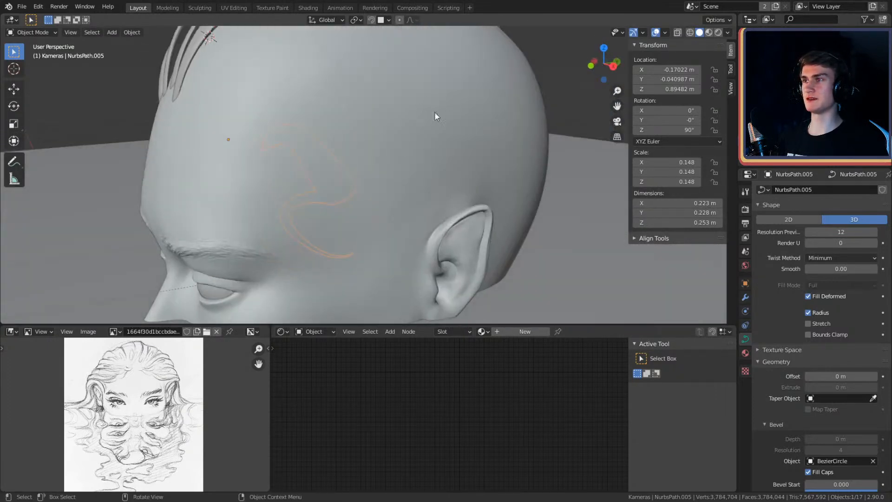
pyautogui.scroll(-5, 395, 153)
pyautogui.moveTo(386, 158); pyautogui.dragTo(411, 159, button='middle')
pyautogui.scroll(3, 360, 138)
pyautogui.moveTo(357, 141); pyautogui.dragTo(454, 171, button='middle')
pyautogui.scroll(-3, 454, 172)
pyautogui.scroll(2, 422, 176)
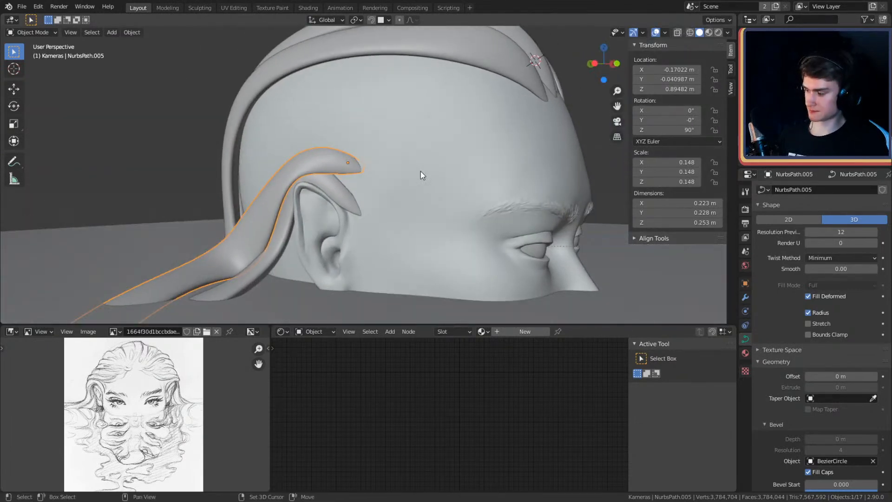
# Step: Duplicate the upper ear strand, place the copy just above it, and open the copy for editing
pyautogui.hotkey('shift', 'd')
pyautogui.click(410, 138)
pyautogui.moveTo(408, 135); pyautogui.dragTo(456, 166, button='middle')
pyautogui.press('Tab')
# Step: Move the new strand's front tip forward along the side of the forehead
pyautogui.click(383, 159)
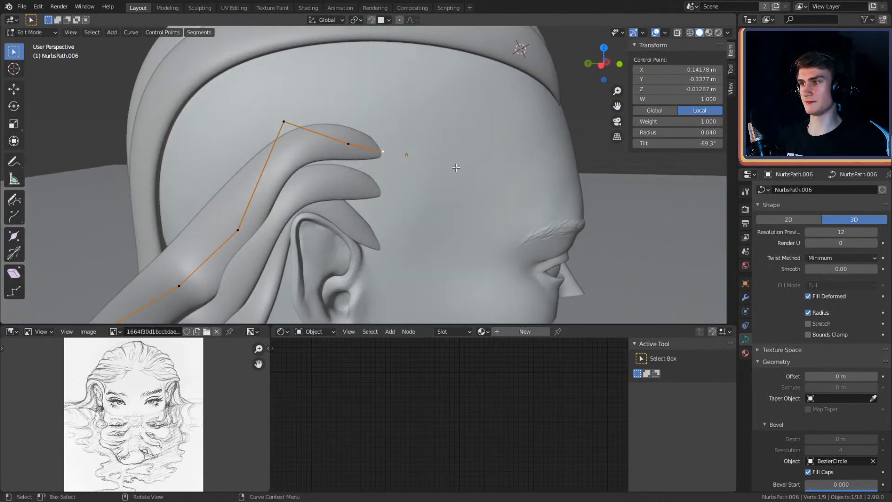
pyautogui.click(459, 188)
pyautogui.moveTo(459, 189)
pyautogui.mouseDown(button='middle')
pyautogui.moveTo(359, 198)
pyautogui.moveTo(442, 177)
pyautogui.moveTo(412, 225)
pyautogui.moveTo(442, 193)
pyautogui.moveTo(410, 207)
pyautogui.moveTo(456, 177)
pyautogui.mouseUp(button='middle')
pyautogui.press('g')
pyautogui.press('g')
# Step: Tilt the new strand's fourth control point by 27.5°
pyautogui.click(402, 202)
pyautogui.click(417, 202)
pyautogui.click(436, 208)
# Step: Move the new strand's third control point about 0.007 m in Y and -0.022 m in Z
pyautogui.moveTo(436, 209); pyautogui.dragTo(390, 88, button='middle')
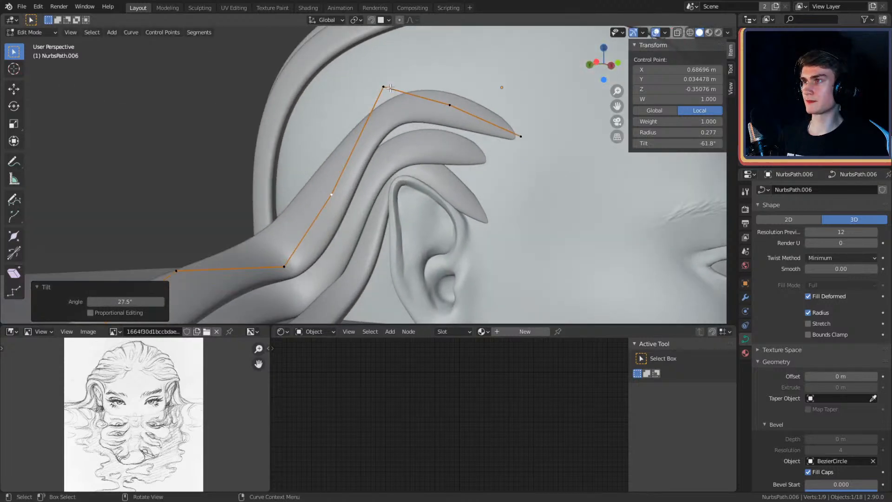
pyautogui.click(392, 126)
pyautogui.moveTo(392, 127); pyautogui.dragTo(441, 160, button='middle')
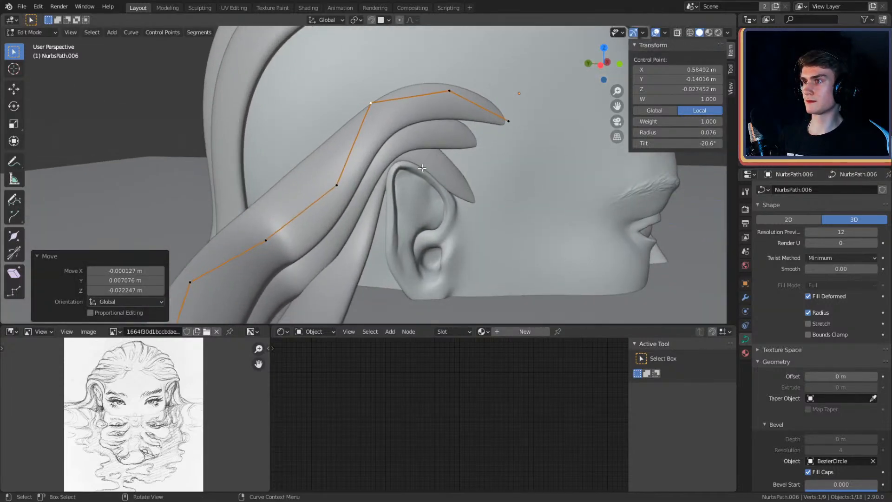
# Step: Move the new strand's fourth control point about 0.031 m in X, 0.017 m in Y and 0.007 m in Z
pyautogui.click(338, 185)
pyautogui.moveTo(338, 184); pyautogui.dragTo(479, 211, button='middle')
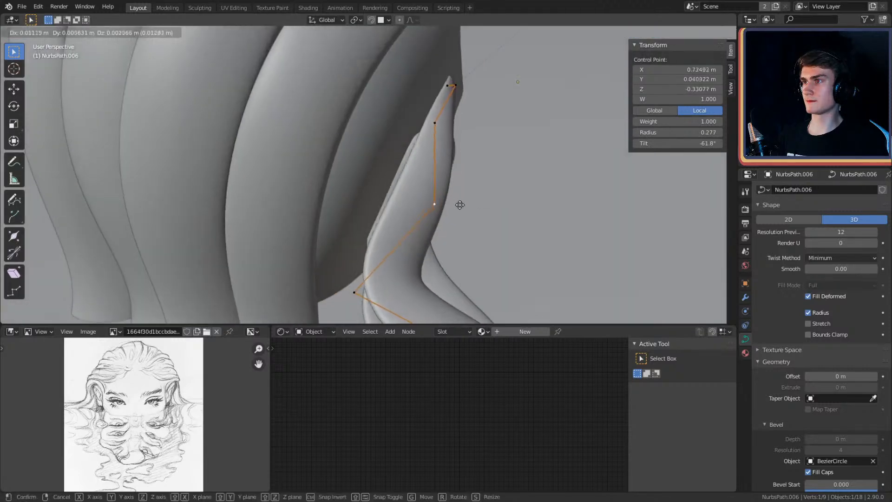
pyautogui.click(430, 199)
pyautogui.moveTo(430, 198)
pyautogui.mouseDown(button='middle')
pyautogui.moveTo(370, 167)
pyautogui.moveTo(377, 163)
pyautogui.moveTo(415, 200)
pyautogui.mouseUp(button='middle')
pyautogui.scroll(-8, 371, 167)
pyautogui.scroll(8, 399, 163)
pyautogui.moveTo(472, 187); pyautogui.dragTo(424, 183, button='middle')
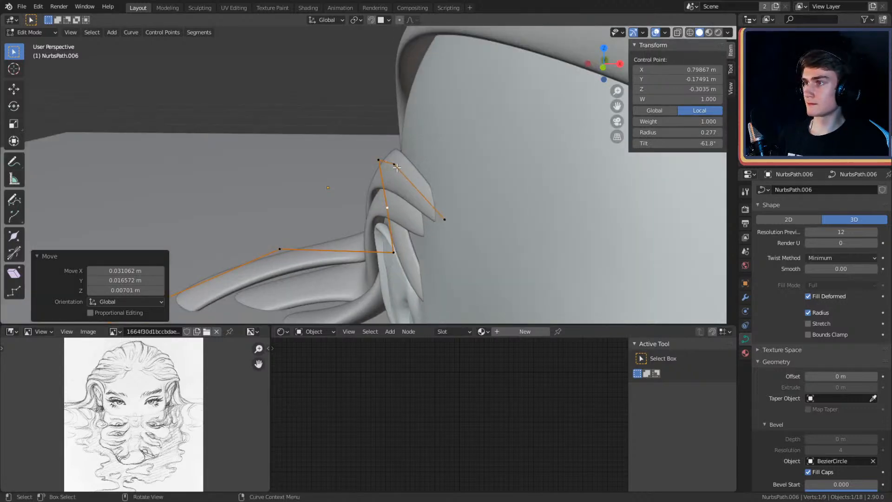
# Step: Move the new strand's third control point about -0.008 m in X, -0.002 m in Y and -0.001 m in Z
pyautogui.moveTo(453, 208); pyautogui.dragTo(486, 207, button='middle')
pyautogui.click(440, 170)
pyautogui.click(367, 138)
pyautogui.moveTo(372, 139); pyautogui.dragTo(442, 122, button='middle')
pyautogui.click(436, 196)
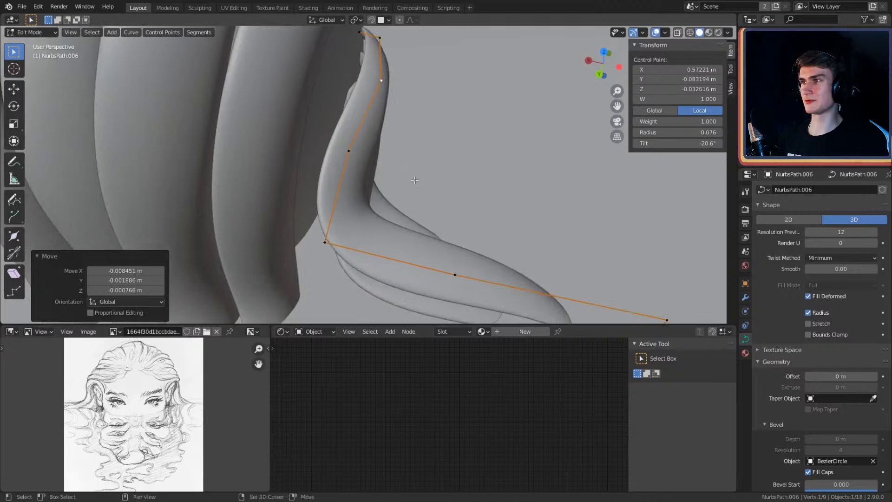
# Step: Move the new strand's fifth control point about -0.034 m in X, -0.007 m in Y and -0.004 m in Z
pyautogui.keyDown('shift'); pyautogui.moveTo(415, 185); pyautogui.dragTo(414, 153, button='middle'); pyautogui.keyUp('shift')
pyautogui.click(421, 200)
pyautogui.moveTo(421, 200); pyautogui.dragTo(421, 164, button='middle')
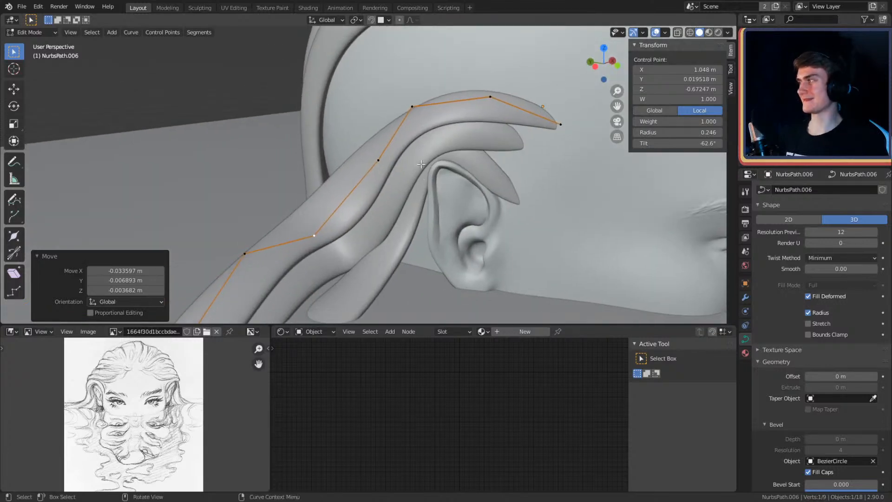
# Step: Delete the last two control points of the new strand's tail to shorten it
pyautogui.moveTo(388, 193); pyautogui.dragTo(382, 240, button='middle')
pyautogui.keyDown('shift'); pyautogui.click(356, 203); pyautogui.keyUp('shift')
pyautogui.moveTo(404, 201); pyautogui.dragTo(458, 156, button='middle')
pyautogui.click(419, 187)
# Step: Move the shortened strand's end point toward the tails of the neighboring ear strands
pyautogui.click(476, 159)
pyautogui.press('g')
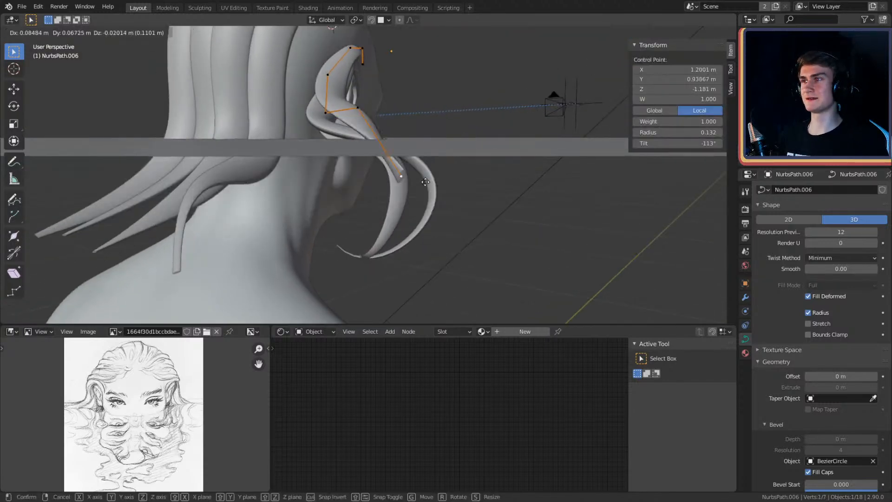
pyautogui.click(368, 187)
# Step: Adjust the tilt and position of the shortened strand's sixth control point
pyautogui.moveTo(368, 187); pyautogui.dragTo(516, 208, button='middle')
pyautogui.click(379, 189)
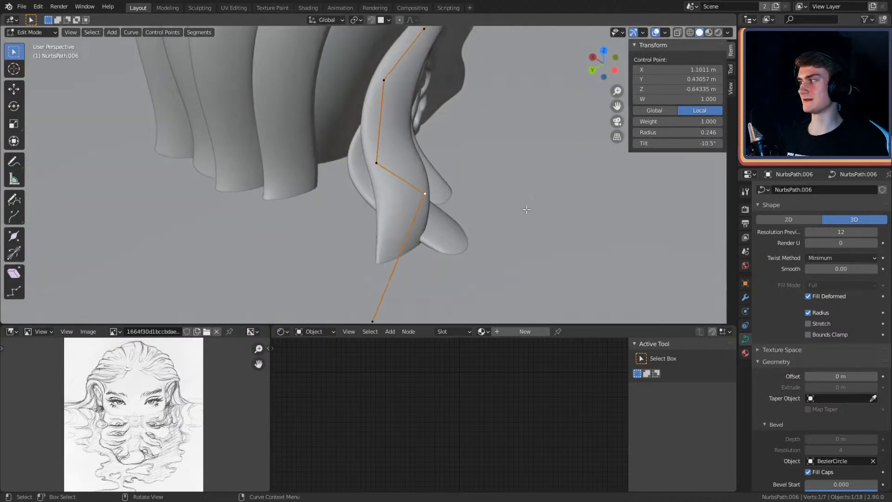
pyautogui.click(406, 214)
pyautogui.moveTo(407, 214); pyautogui.dragTo(332, 216, button='middle')
# Step: Reposition the shortened strand's middle control points, moving the fourth about -0.011 m in X, 0.006 m in Y and 0.009 m in Z
pyautogui.keyDown('shift'); pyautogui.moveTo(356, 155); pyautogui.dragTo(409, 224, button='middle'); pyautogui.keyUp('shift')
pyautogui.scroll(2, 361, 217)
pyautogui.click(374, 205)
pyautogui.click(442, 176)
pyautogui.click(367, 192)
pyautogui.moveTo(368, 193); pyautogui.dragTo(438, 166, button='middle')
pyautogui.click(392, 158)
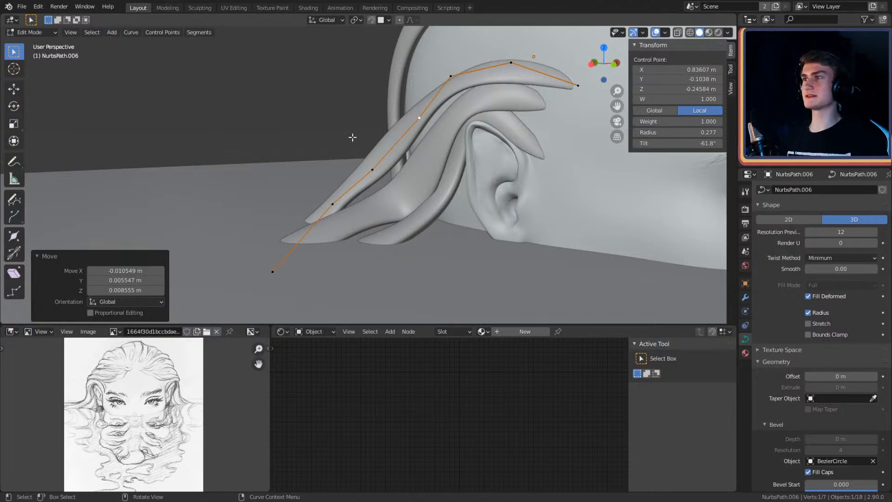
# Step: Refine the bend above the ear by adjusting the shortened strand's third and neighboring control points
pyautogui.moveTo(426, 83); pyautogui.dragTo(433, 189, button='middle')
pyautogui.scroll(-3, 414, 168)
pyautogui.scroll(4, 413, 168)
pyautogui.click(389, 242)
pyautogui.moveTo(389, 242); pyautogui.dragTo(425, 168, button='middle')
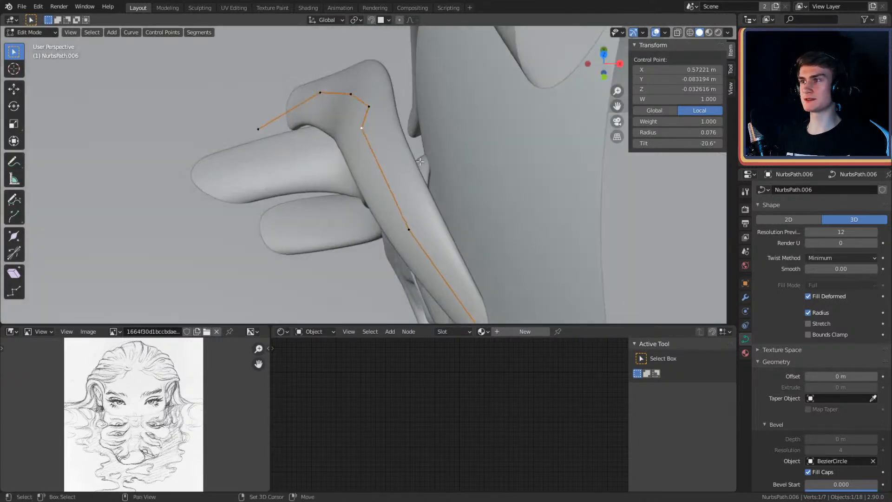
pyautogui.moveTo(362, 157); pyautogui.dragTo(482, 120, button='middle')
pyautogui.click(434, 170)
pyautogui.moveTo(368, 178); pyautogui.dragTo(360, 220, button='middle')
pyautogui.press('g')
pyautogui.click(490, 153)
# Step: Move the shortened strand's sixth control point toward the back of the neck to straighten its lower part
pyautogui.press('g')
pyautogui.click(454, 191)
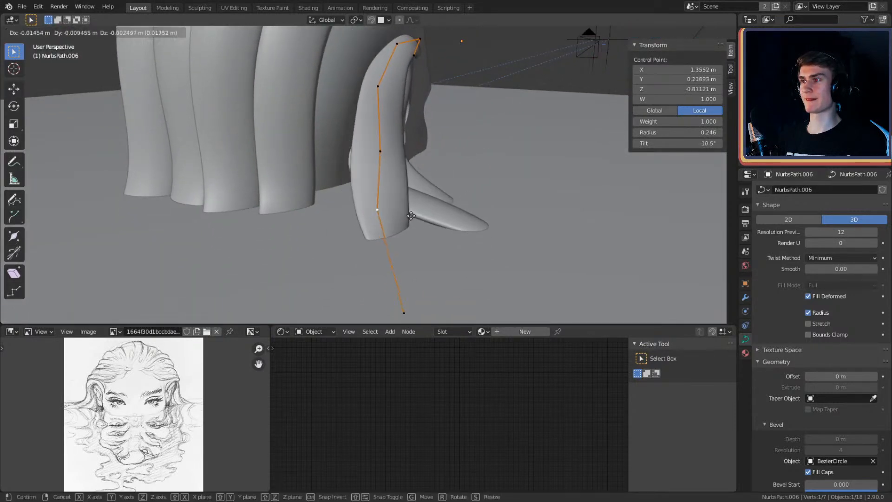
pyautogui.click(445, 217)
# Step: Move the strand's end point about -0.026 m in X, 0.008 m in Y and 0.041 m in Z, and tilt it 84.5°
pyautogui.keyDown('shift'); pyautogui.moveTo(444, 217); pyautogui.dragTo(365, 113, button='middle'); pyautogui.keyUp('shift')
pyautogui.click(329, 168)
pyautogui.keyDown('shift'); pyautogui.moveTo(384, 151); pyautogui.dragTo(424, 210, button='middle'); pyautogui.keyUp('shift')
pyautogui.press('g')
pyautogui.click(394, 165)
pyautogui.moveTo(395, 165); pyautogui.dragTo(450, 222, button='middle')
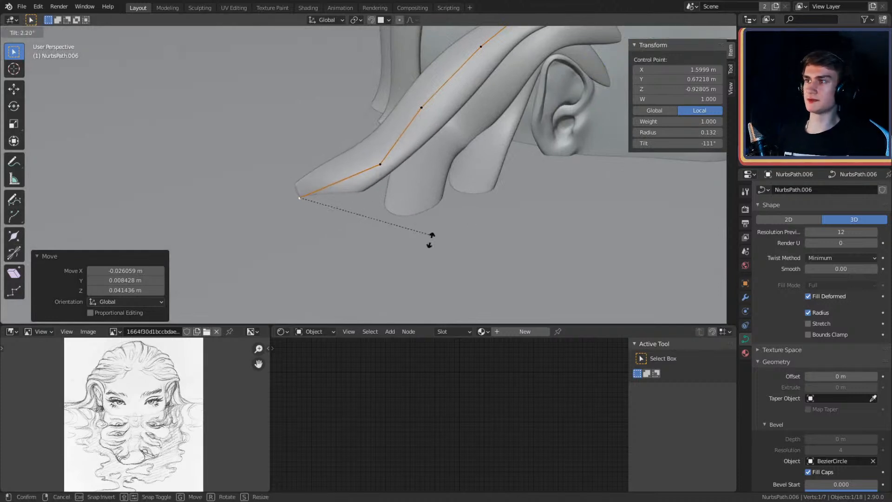
pyautogui.click(295, 230)
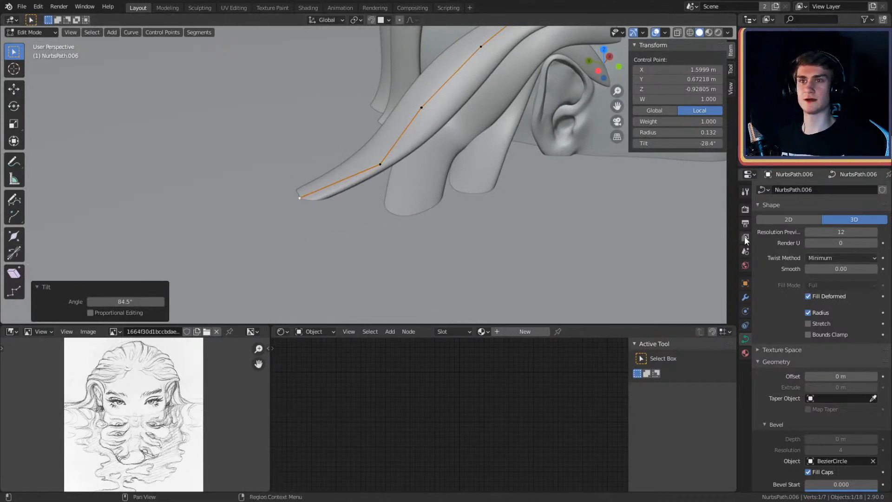
# Step: Check the scene's Cycles sampling settings and the output dimensions
pyautogui.click(746, 210)
pyautogui.click(761, 229)
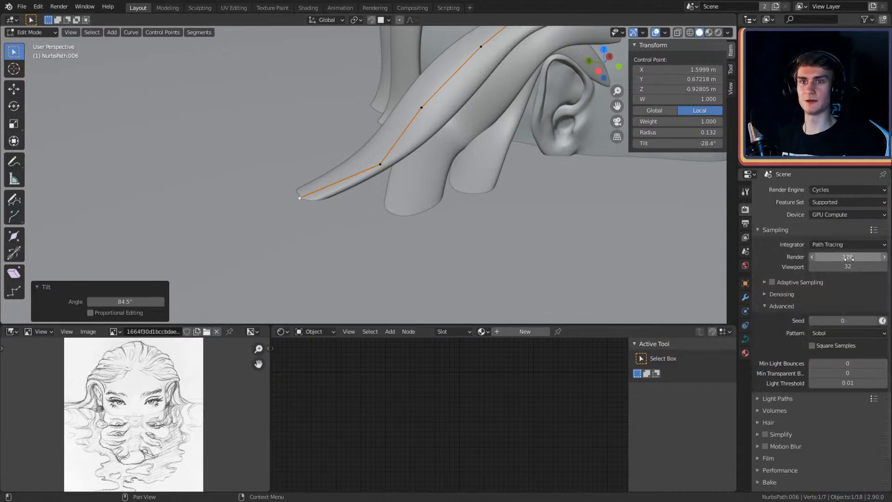
pyautogui.keyDown('shift'); pyautogui.moveTo(576, 195); pyautogui.dragTo(461, 213, button='middle'); pyautogui.keyUp('shift')
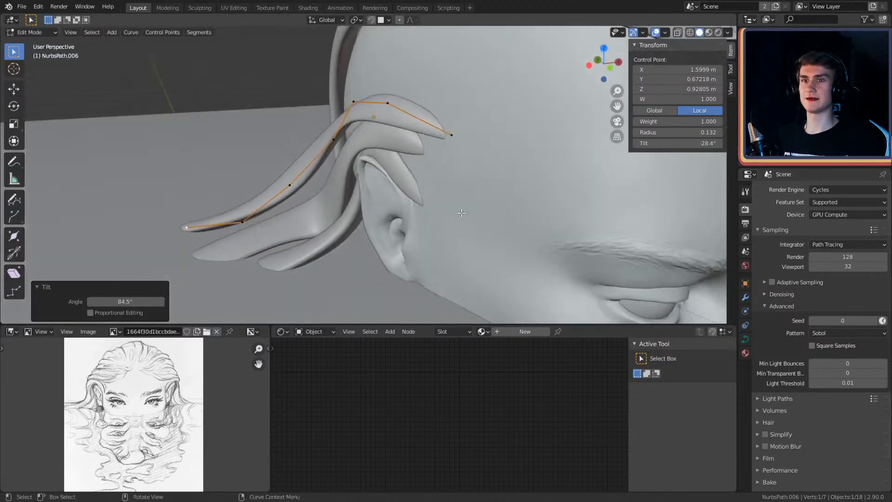
pyautogui.click(745, 224)
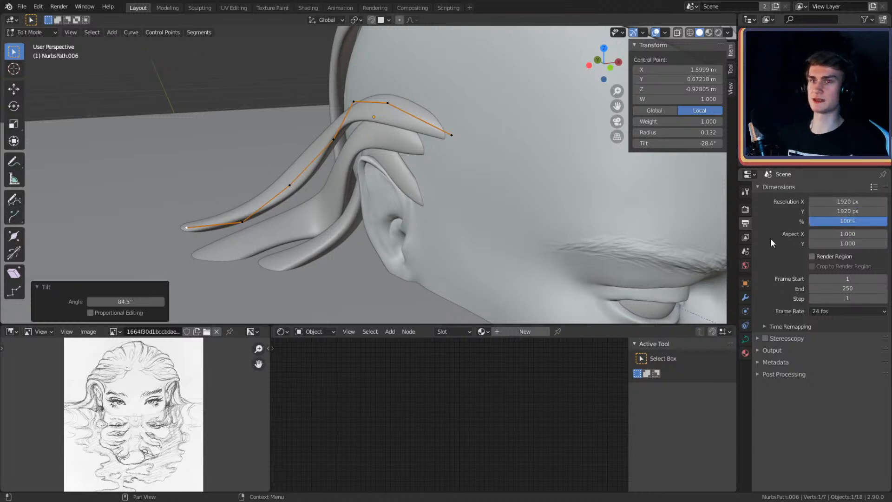
# Step: Move the strand's third control point about -0.009 m in X, -0.003 m in Y and -0.002 m in Z, and set render samples to 256
pyautogui.moveTo(345, 158); pyautogui.dragTo(390, 151, button='middle')
pyautogui.moveTo(477, 231)
pyautogui.keyDown('shift'); pyautogui.mouseDown(button='middle')
pyautogui.moveTo(471, 201)
pyautogui.moveTo(483, 217)
pyautogui.mouseUp(button='middle'); pyautogui.keyUp('shift')
pyautogui.moveTo(420, 189); pyautogui.dragTo(561, 199, button='middle')
pyautogui.click(471, 204)
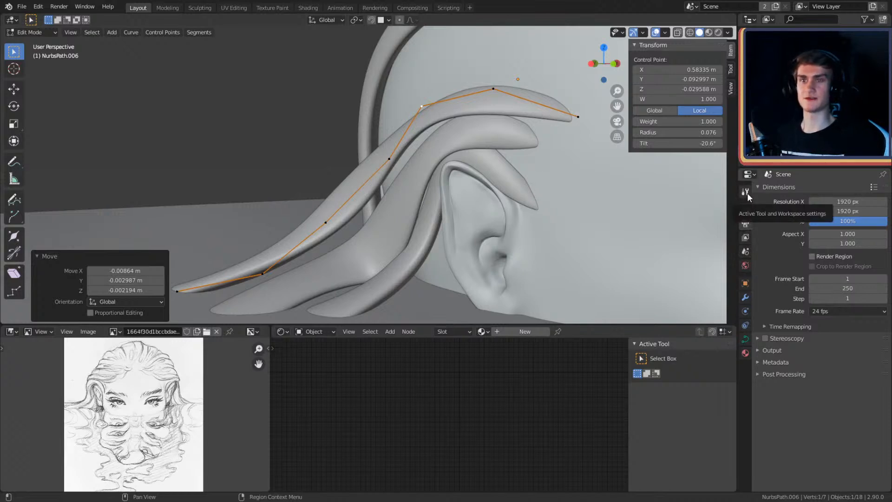
pyautogui.click(745, 209)
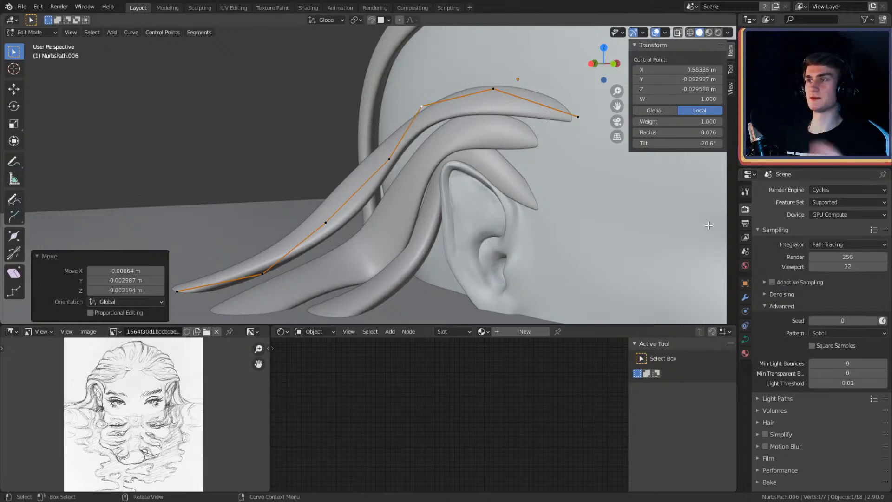
# Step: Fine-tune the upper strand's control points around the bend above the ear
pyautogui.moveTo(526, 117); pyautogui.dragTo(474, 180, button='middle')
pyautogui.scroll(1, 504, 127)
pyautogui.scroll(1, 444, 210)
pyautogui.moveTo(381, 182); pyautogui.dragTo(430, 238, button='middle')
pyautogui.moveTo(411, 206); pyautogui.dragTo(476, 237, button='middle')
pyautogui.moveTo(413, 168); pyautogui.dragTo(446, 198, button='middle')
pyautogui.click(364, 204)
pyautogui.click(405, 210)
# Step: Edit the strand directly beneath and reposition its control points around the bend above the ear
pyautogui.press('Tab')
pyautogui.click(448, 186)
pyautogui.press('Tab')
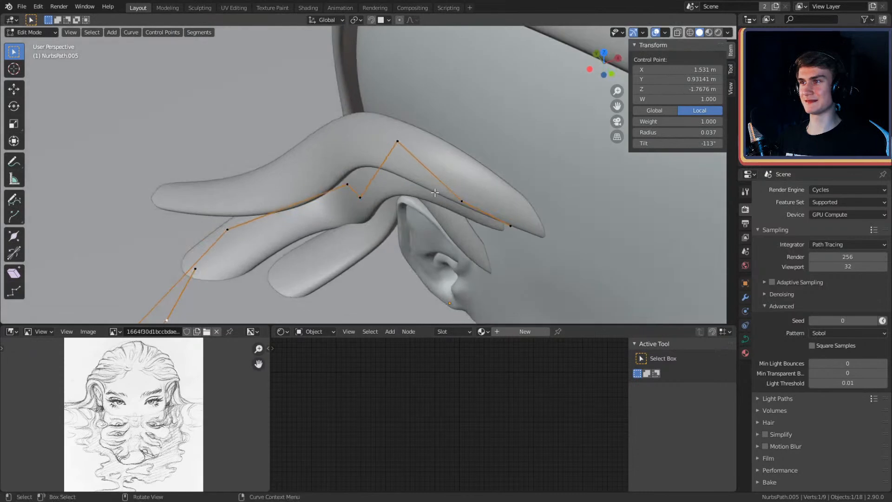
pyautogui.moveTo(421, 149); pyautogui.dragTo(439, 230, button='middle')
pyautogui.press('g')
pyautogui.click(481, 203)
pyautogui.click(399, 161)
pyautogui.click(434, 177)
pyautogui.moveTo(414, 196); pyautogui.dragTo(364, 208, button='middle')
pyautogui.click(464, 189)
# Step: Return to editing the upper strand and reposition its middle control points to fit over the strand beneath
pyautogui.press('Tab')
pyautogui.click(399, 112)
pyautogui.press('Tab')
pyautogui.moveTo(429, 144); pyautogui.dragTo(326, 179, button='middle')
pyautogui.click(364, 118)
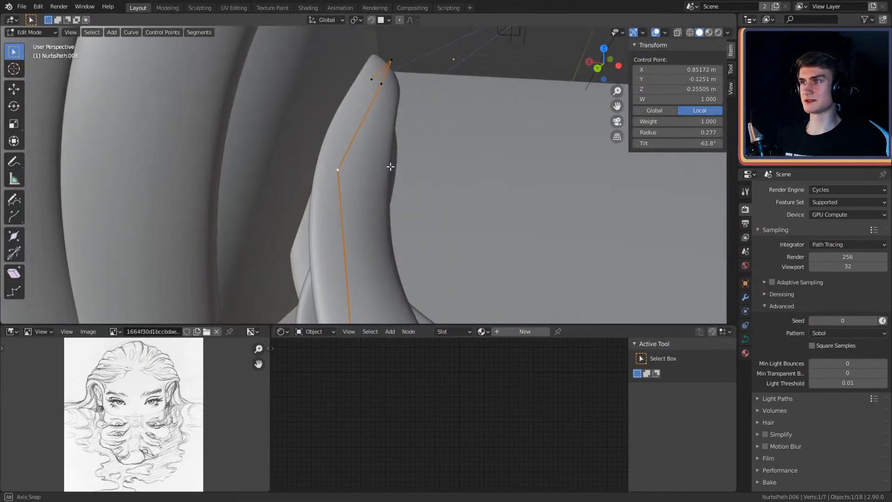
pyautogui.click(447, 187)
pyautogui.moveTo(447, 185)
pyautogui.mouseDown(button='middle')
pyautogui.moveTo(530, 146)
pyautogui.moveTo(343, 157)
pyautogui.moveTo(379, 174)
pyautogui.moveTo(388, 200)
pyautogui.moveTo(381, 195)
pyautogui.moveTo(453, 208)
pyautogui.moveTo(438, 191)
pyautogui.moveTo(460, 180)
pyautogui.moveTo(431, 189)
pyautogui.moveTo(502, 149)
pyautogui.moveTo(539, 102)
pyautogui.moveTo(455, 177)
pyautogui.mouseUp(button='middle')
pyautogui.scroll(-2, 379, 174)
pyautogui.scroll(4, 379, 175)
pyautogui.click(343, 181)
pyautogui.press('g')
pyautogui.click(458, 197)
# Step: Move the upper strand's end point and extrude two more points below the plane, the last about 0.045 m in X, -0.024 m in Y, -0.026 m in Z
pyautogui.moveTo(437, 209); pyautogui.dragTo(515, 175, button='middle')
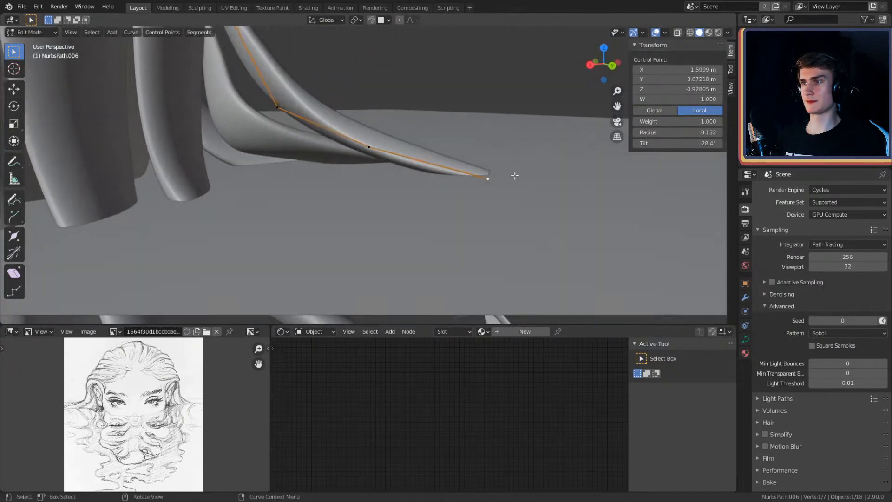
pyautogui.moveTo(494, 221); pyautogui.dragTo(530, 205, button='middle')
pyautogui.press('g')
pyautogui.click(340, 179)
pyautogui.click(398, 205)
pyautogui.press('e')
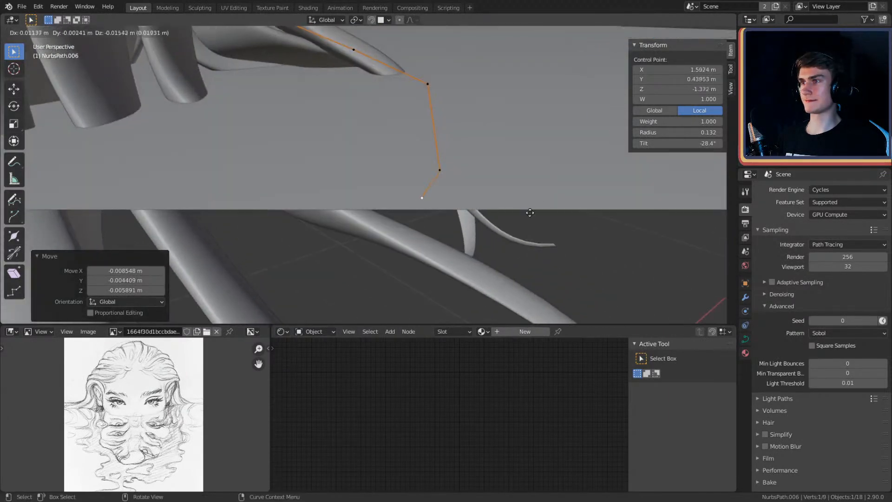
# Step: Taper the upper strand's new end point to a radius of 0.014
pyautogui.moveTo(469, 200); pyautogui.dragTo(396, 164, button='middle')
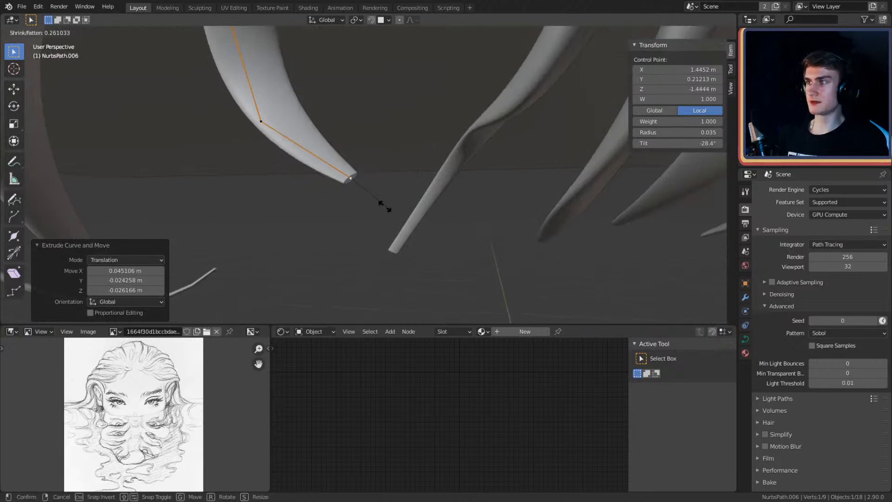
pyautogui.moveTo(362, 191); pyautogui.dragTo(438, 218, button='middle')
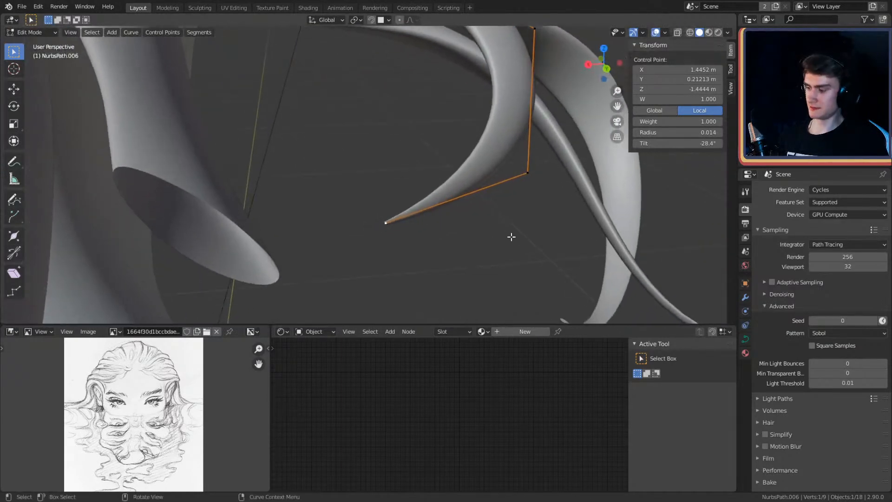
pyautogui.click(497, 235)
pyautogui.moveTo(488, 233); pyautogui.dragTo(424, 171, button='middle')
# Step: Raise the strand's sixth control point about 0.007 m in Z, refine the curve around it, and leave Edit Mode
pyautogui.scroll(3, 399, 223)
pyautogui.click(430, 168)
pyautogui.moveTo(420, 168); pyautogui.dragTo(384, 178, button='middle')
pyautogui.click(343, 165)
pyautogui.press('g')
pyautogui.click(386, 182)
pyautogui.moveTo(453, 165); pyautogui.dragTo(366, 180, button='middle')
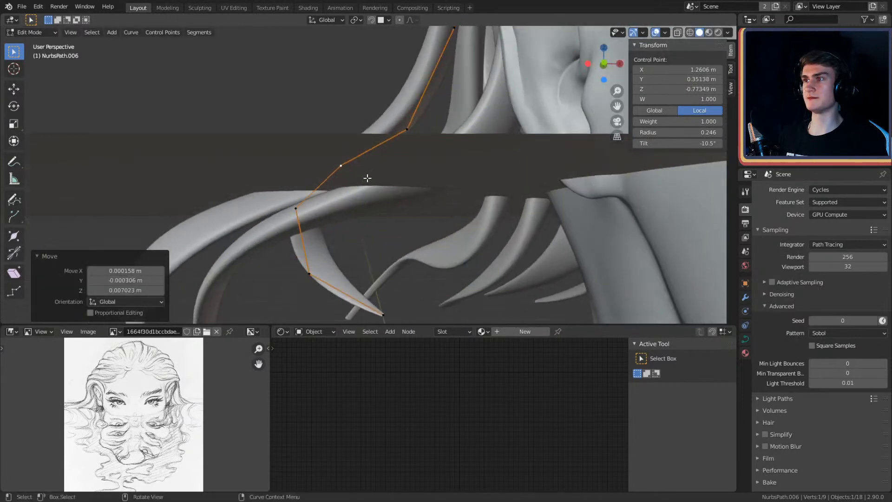
pyautogui.click(442, 143)
pyautogui.moveTo(442, 143); pyautogui.dragTo(407, 129, button='middle')
pyautogui.click(399, 195)
pyautogui.press('Tab')
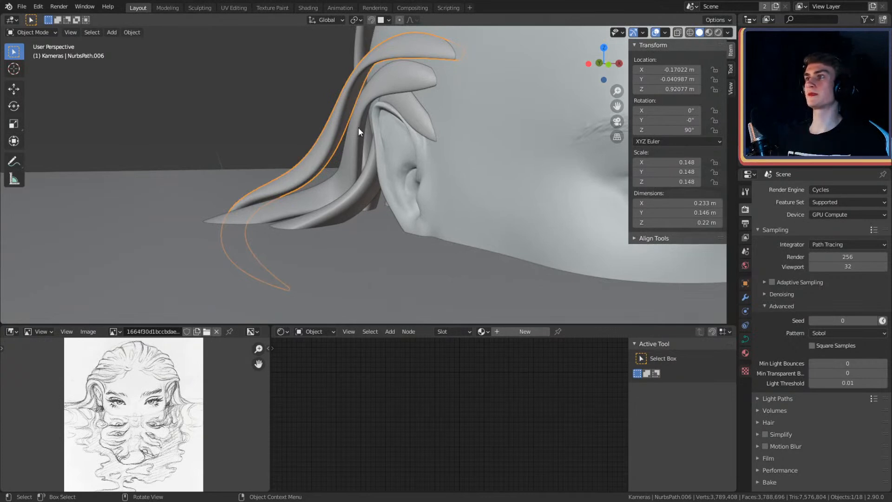
# Step: Show the whole head in rendered shading with nothing selected, and save the file
pyautogui.moveTo(325, 194); pyautogui.dragTo(344, 194, button='middle')
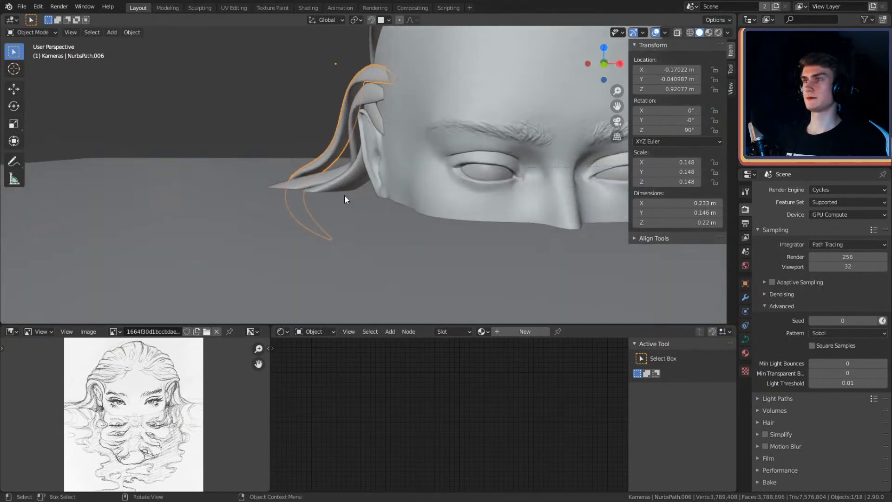
pyautogui.scroll(-2, 344, 199)
pyautogui.scroll(-4, 464, 171)
pyautogui.moveTo(464, 171); pyautogui.dragTo(405, 189, button='middle')
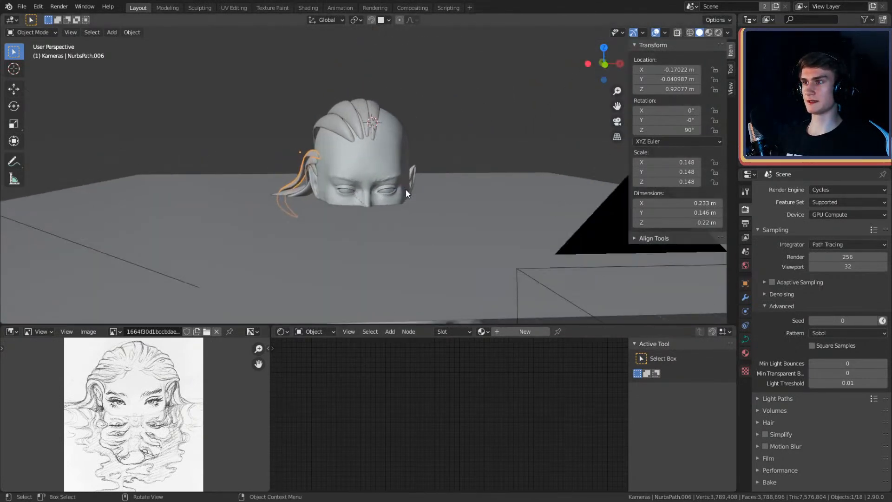
pyautogui.press('z')
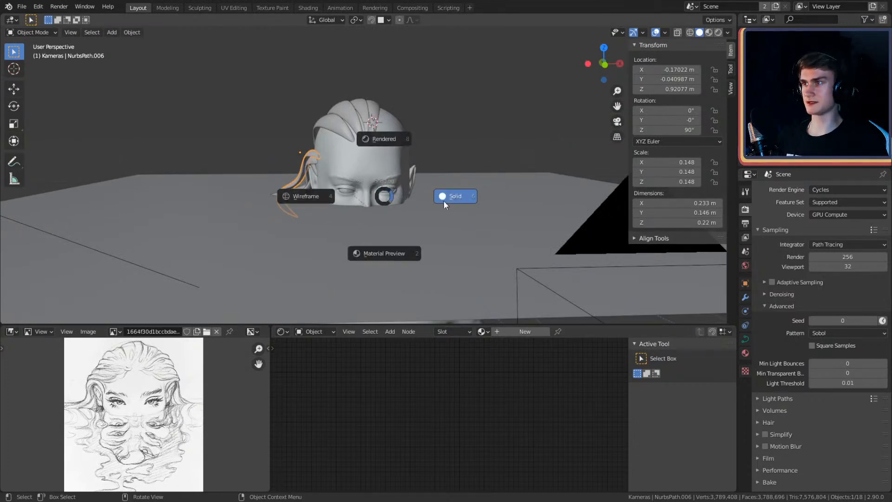
pyautogui.press('z')
pyautogui.click(375, 118)
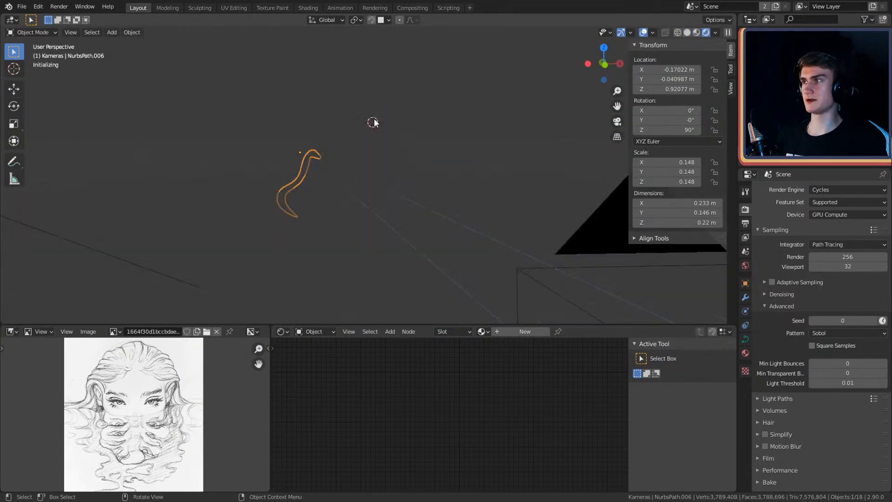
pyautogui.click(374, 122)
pyautogui.click(455, 114)
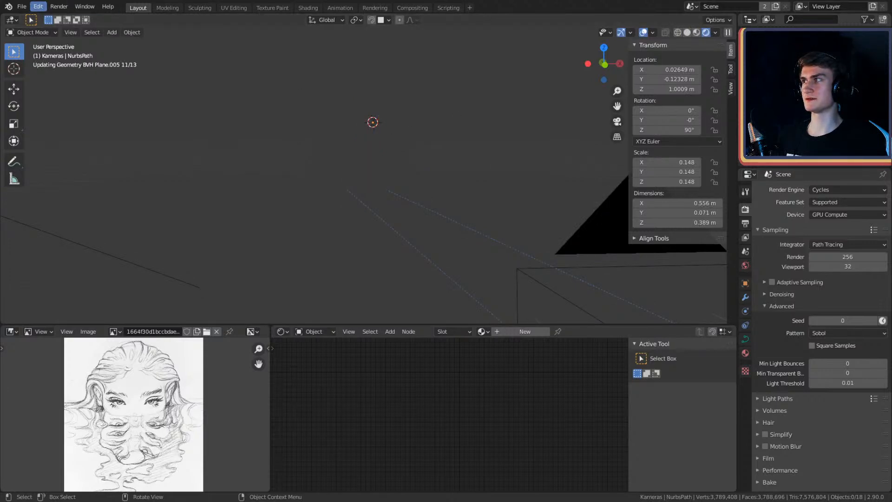
pyautogui.click(22, 6)
pyautogui.click(46, 72)
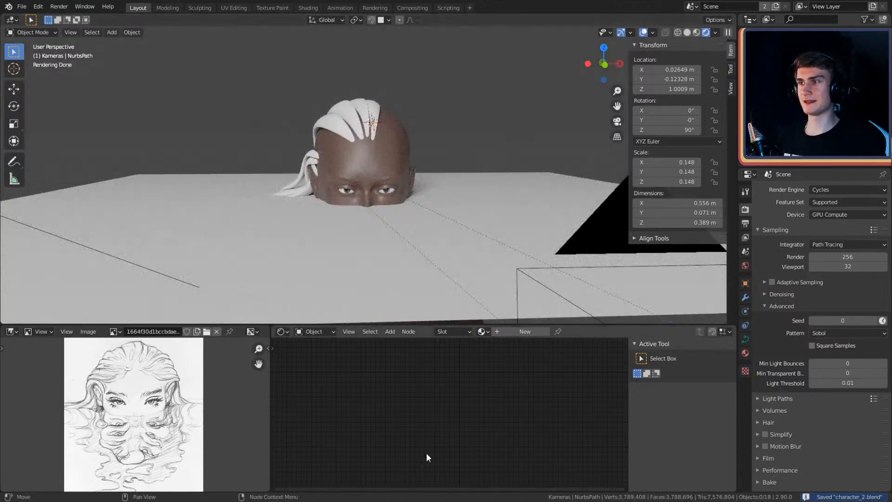
# Step: Switch the node editor to the World shader and arrange the Mapping and Environment Texture nodes ahead of the Background node
pyautogui.click(341, 354)
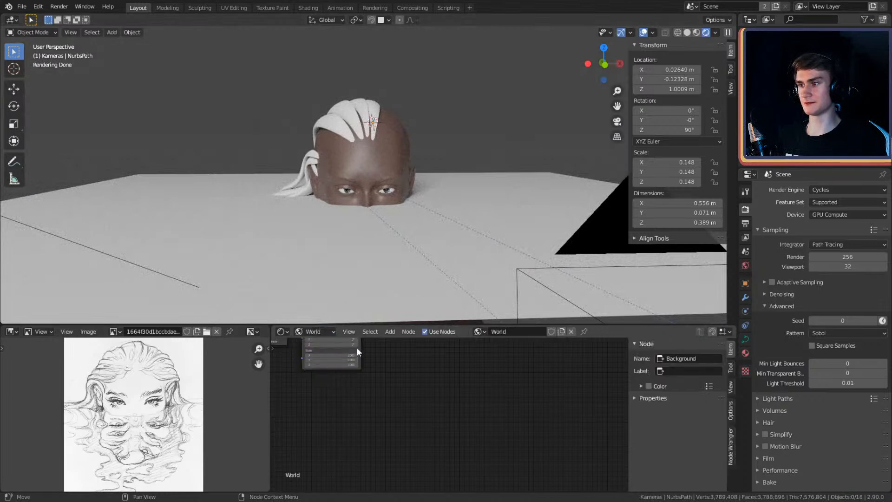
pyautogui.moveTo(399, 374); pyautogui.dragTo(462, 454, button='middle')
pyautogui.scroll(-5, 464, 456)
pyautogui.scroll(6, 481, 432)
pyautogui.moveTo(498, 430); pyautogui.dragTo(484, 425, button='middle')
pyautogui.moveTo(464, 353); pyautogui.dragTo(324, 408)
pyautogui.click(459, 430)
pyautogui.moveTo(461, 430); pyautogui.dragTo(430, 411, button='middle')
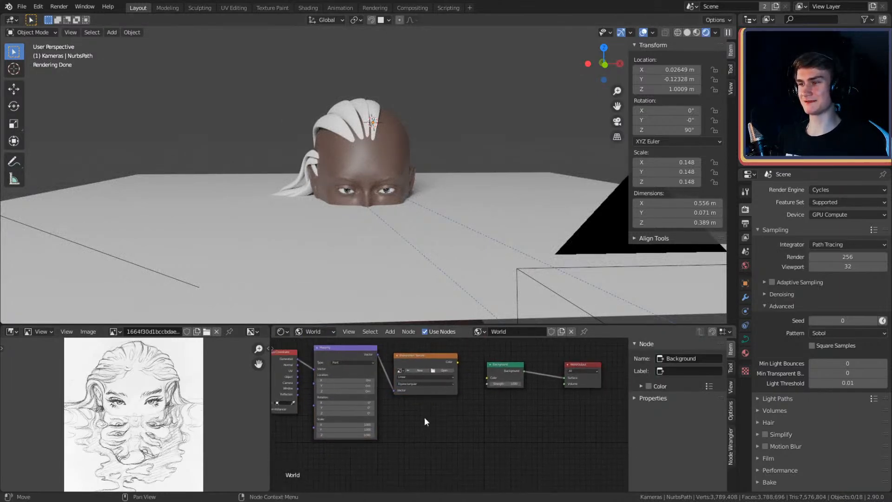
# Step: Load bell_park_pier_2k.hdr into the Environment Texture node and link its Color output to the Background node's Color input
pyautogui.scroll(4, 382, 422)
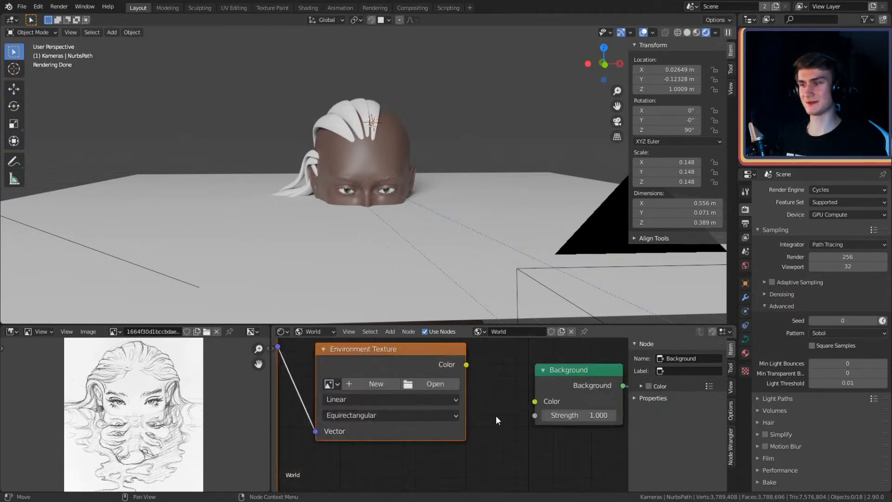
pyautogui.click(494, 394)
pyautogui.moveTo(485, 383); pyautogui.dragTo(556, 404, button='middle')
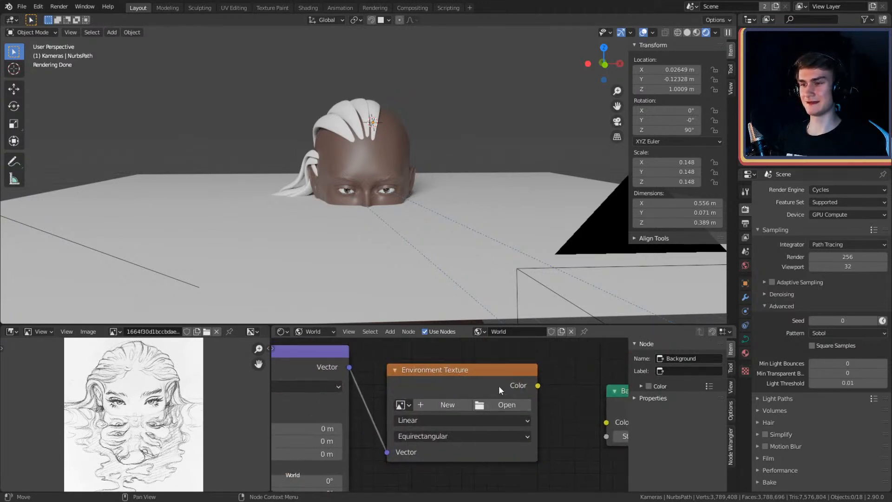
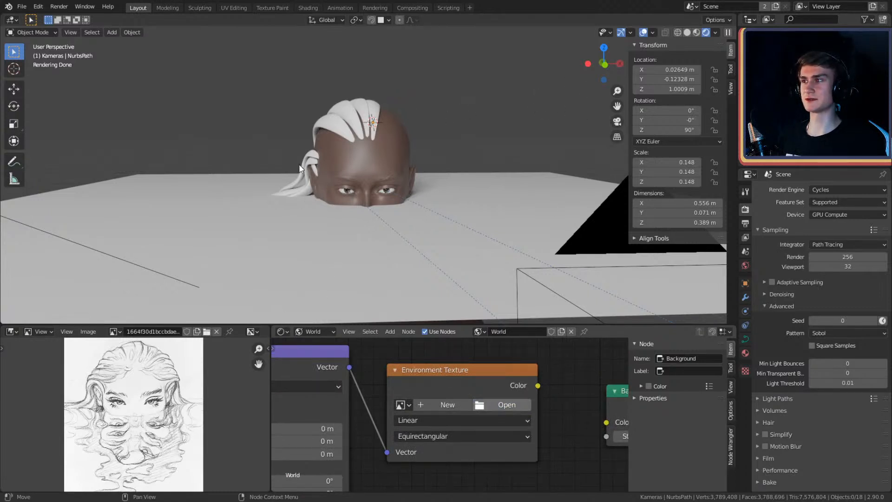
pyautogui.scroll(-7, 420, 193)
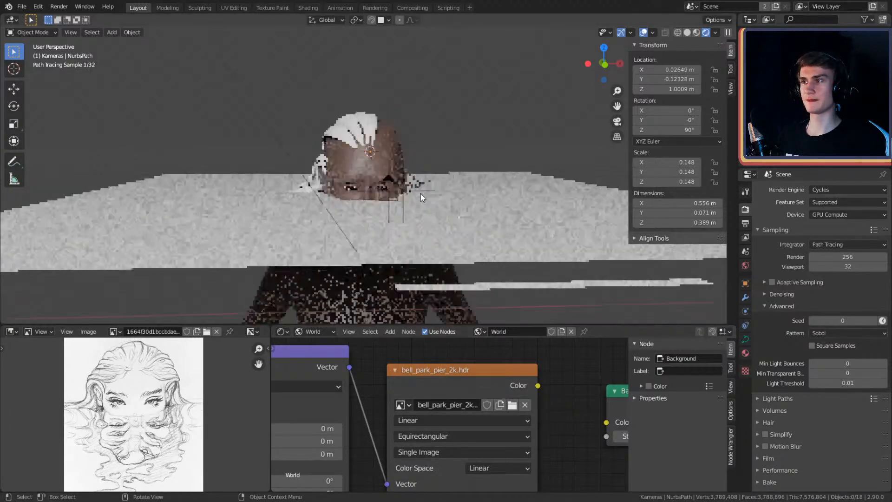
pyautogui.moveTo(546, 429); pyautogui.dragTo(417, 398, button='middle')
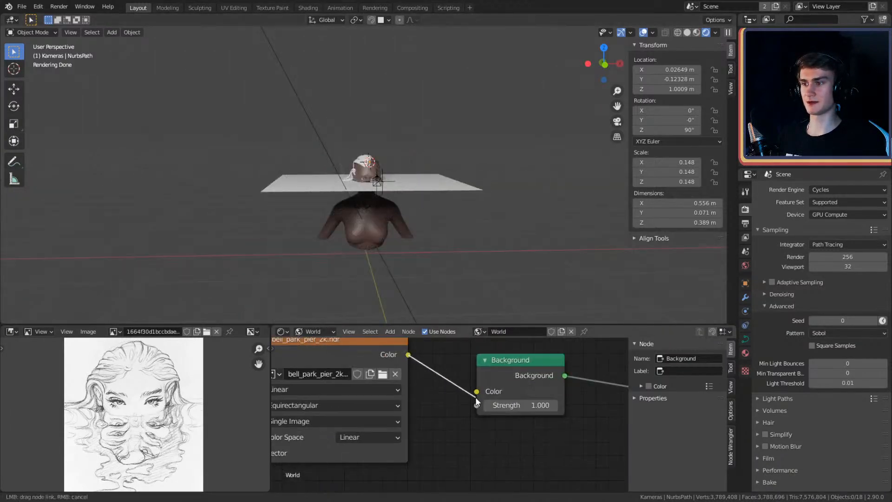
pyautogui.moveTo(476, 396); pyautogui.dragTo(476, 393)
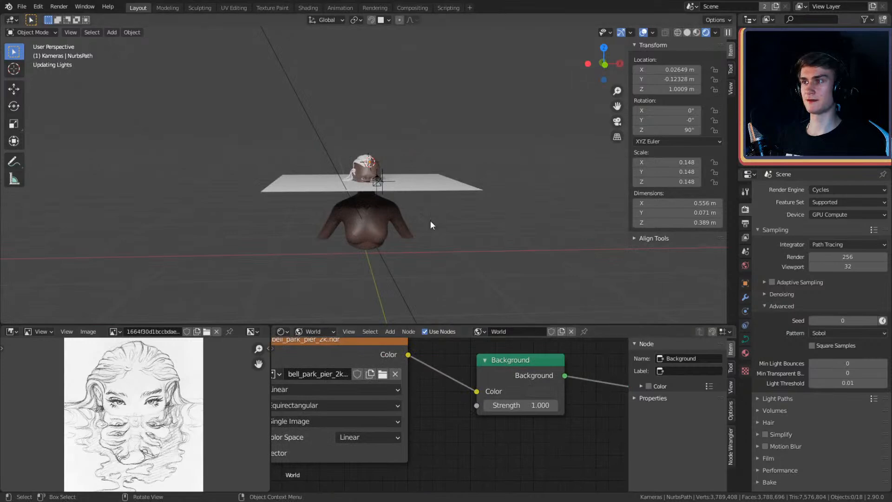
# Step: Try quarry_02_2k.hdr as the environment texture and examine its lighting on the head
pyautogui.moveTo(391, 214); pyautogui.dragTo(482, 276, button='middle')
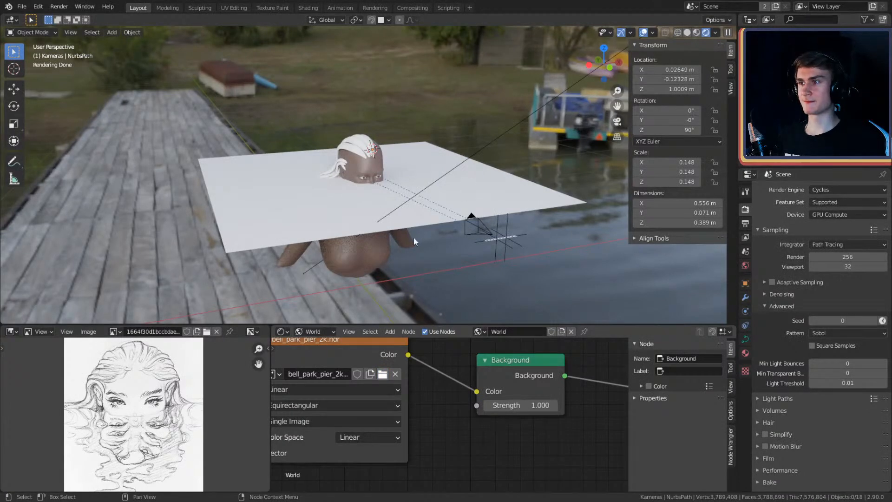
pyautogui.click(665, 401)
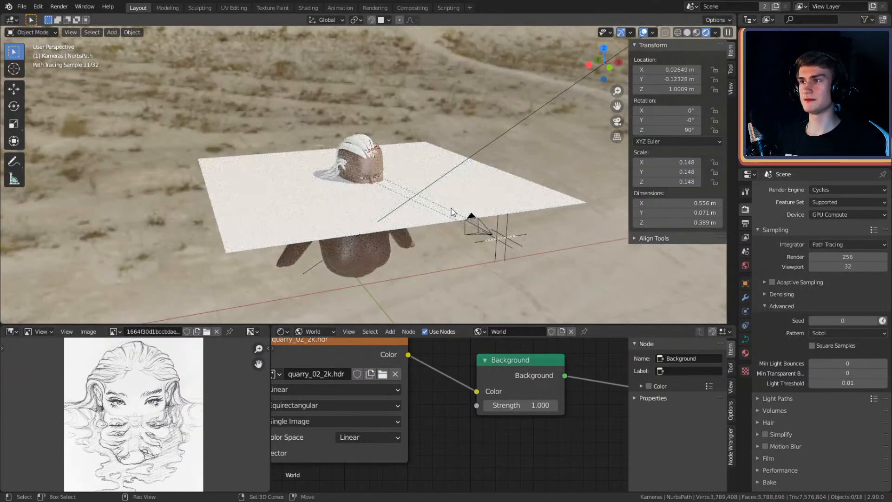
pyautogui.moveTo(450, 208); pyautogui.dragTo(386, 241, button='middle')
pyautogui.moveTo(415, 175)
pyautogui.mouseDown(button='middle')
pyautogui.moveTo(409, 198)
pyautogui.moveTo(439, 209)
pyautogui.moveTo(474, 197)
pyautogui.moveTo(383, 211)
pyautogui.mouseUp(button='middle')
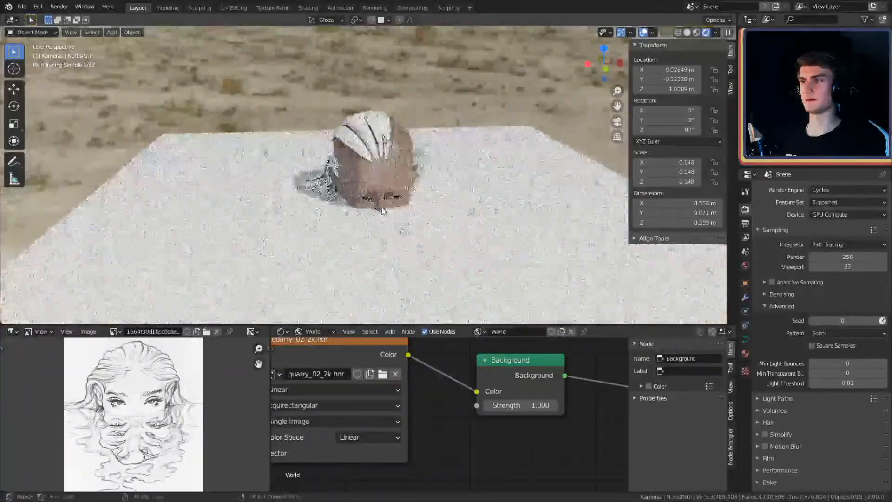
# Step: Replace the environment texture with leadenhall_market_2k.hdr and examine its lighting on the whole scene
pyautogui.scroll(-3, 448, 412)
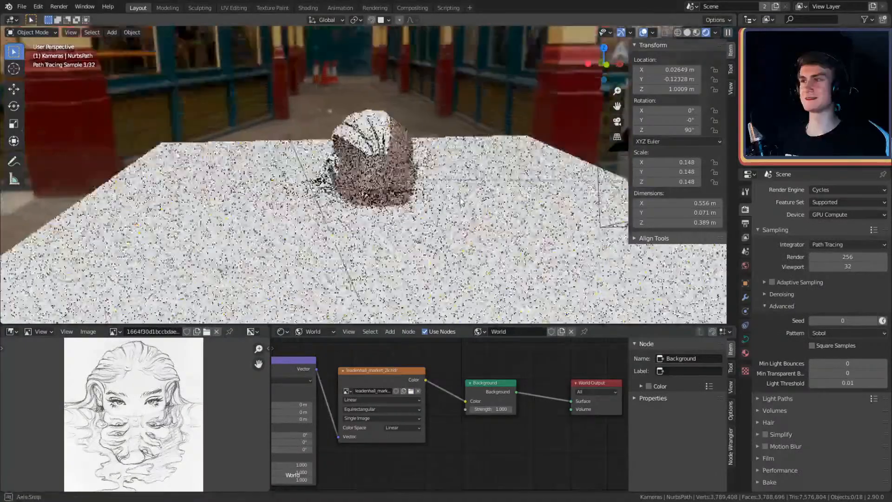
pyautogui.moveTo(460, 200)
pyautogui.mouseDown(button='middle')
pyautogui.moveTo(430, 218)
pyautogui.moveTo(458, 201)
pyautogui.mouseUp(button='middle')
pyautogui.scroll(-6, 474, 221)
pyautogui.scroll(-7, 449, 415)
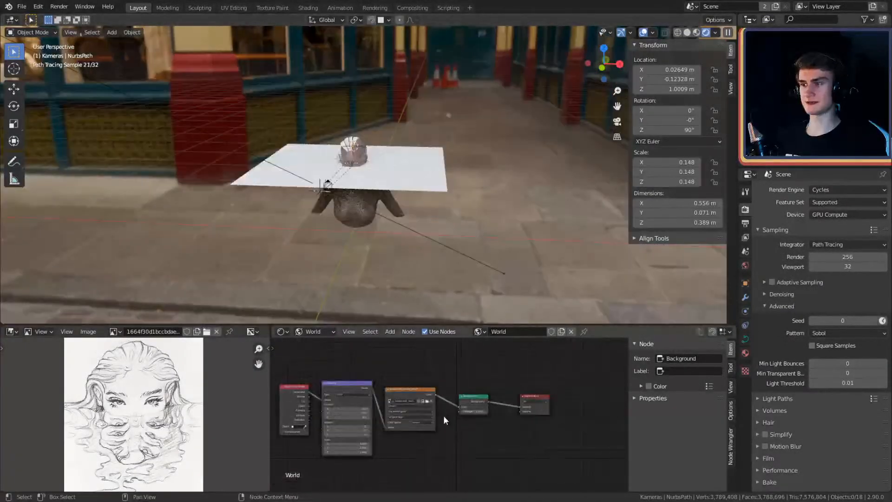
# Step: Move the world texture and Background nodes away from the World Output node to open a gap between them
pyautogui.scroll(-2, 451, 417)
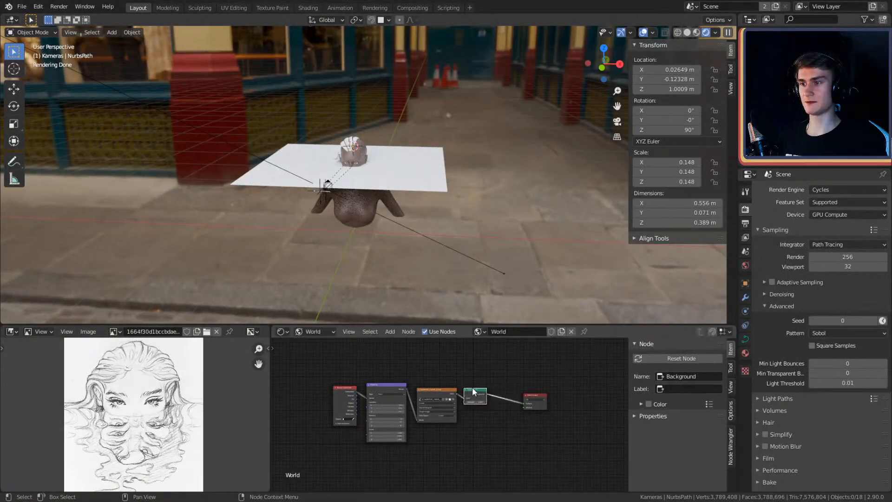
pyautogui.moveTo(473, 380); pyautogui.dragTo(344, 406)
pyautogui.moveTo(481, 401); pyautogui.dragTo(406, 373)
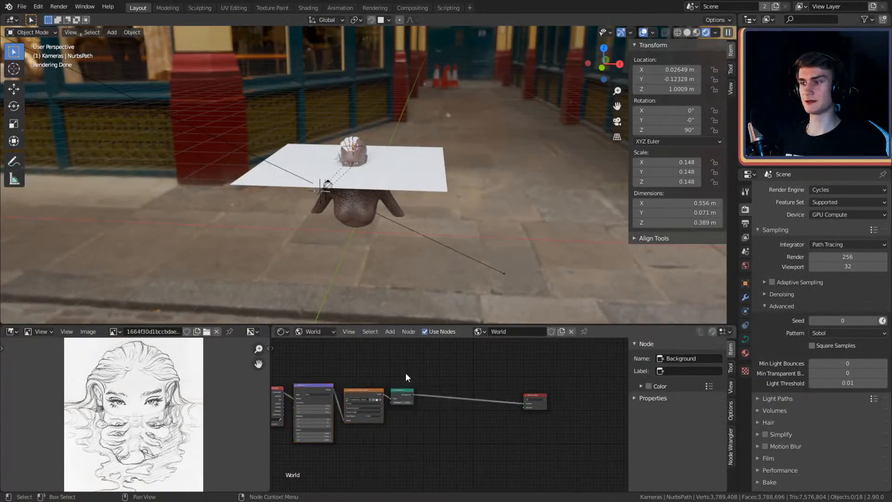
pyautogui.scroll(3, 420, 386)
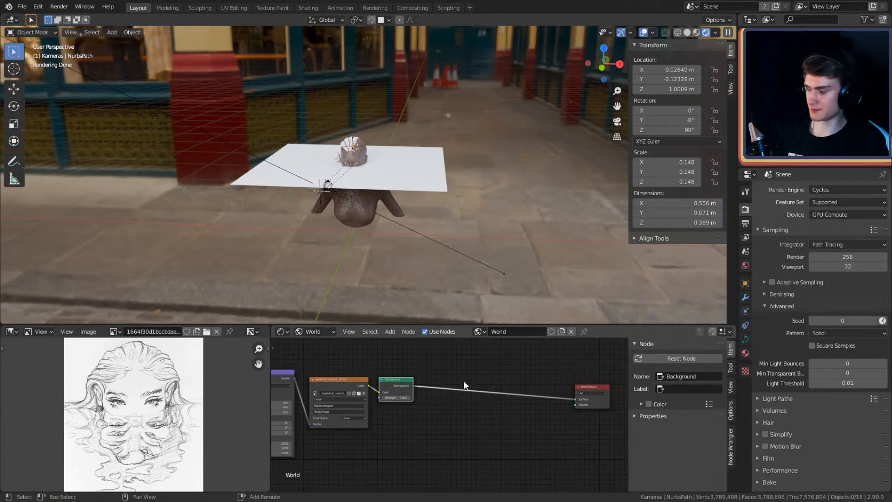
# Step: Duplicate the Background node, insert a Mix Shader before the World Output node, and link the duplicate's output to the mix's second Shader input
pyautogui.scroll(2, 457, 412)
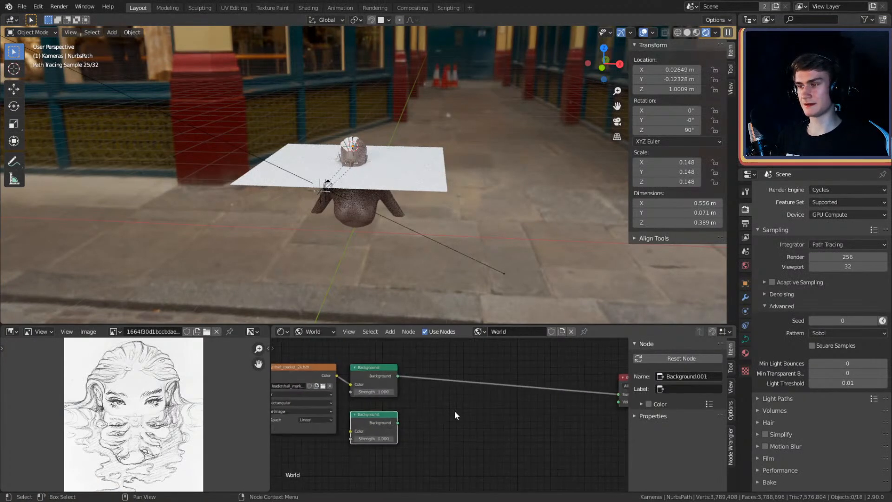
pyautogui.hotkey('shift', 'a')
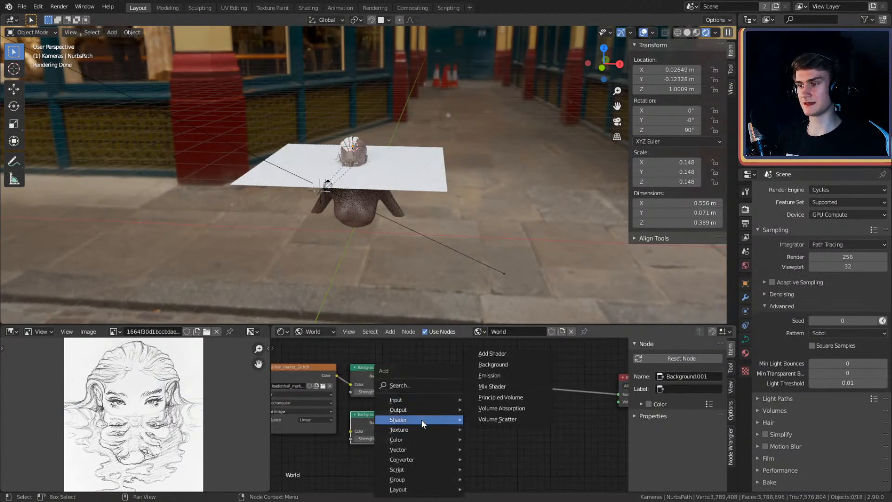
pyautogui.click(486, 386)
pyautogui.click(463, 381)
pyautogui.moveTo(398, 424); pyautogui.dragTo(462, 412)
# Step: Add a Light Path node to the world shader and place it above the two Background nodes
pyautogui.moveTo(439, 394); pyautogui.dragTo(438, 428, button='middle')
pyautogui.scroll(-2, 444, 432)
pyautogui.hotkey('shift', 'a')
pyautogui.moveTo(372, 365)
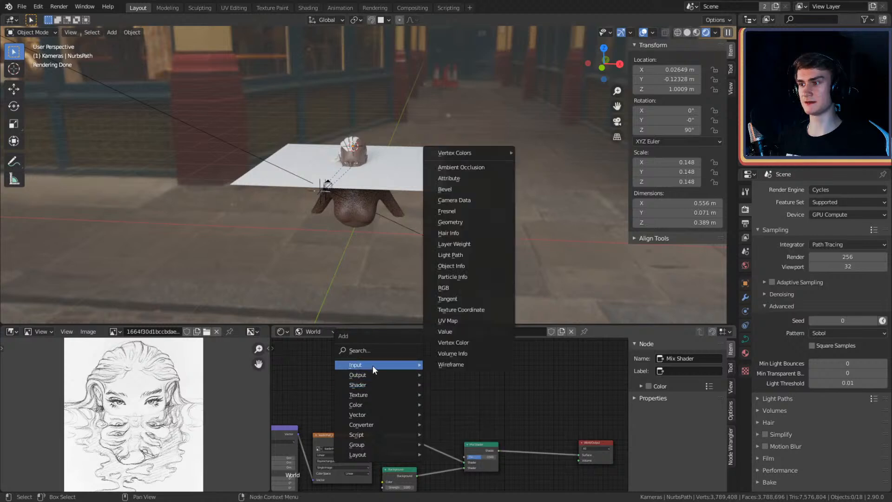
pyautogui.click(463, 256)
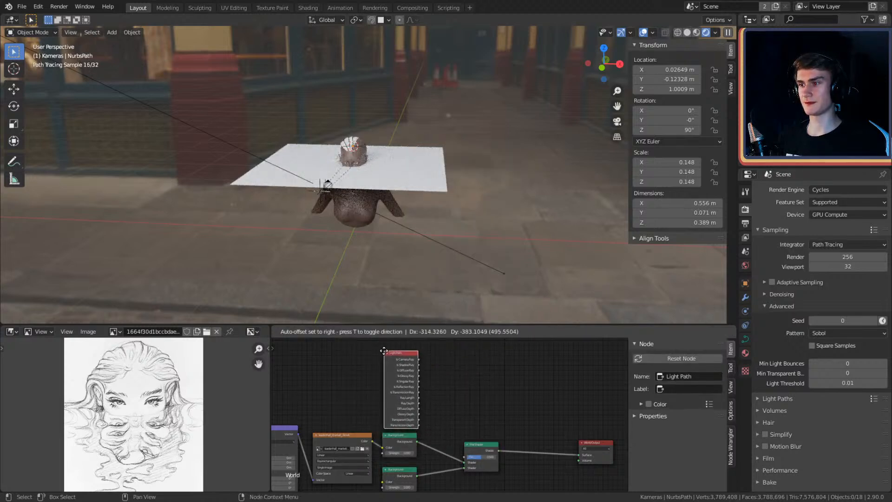
pyautogui.click(384, 351)
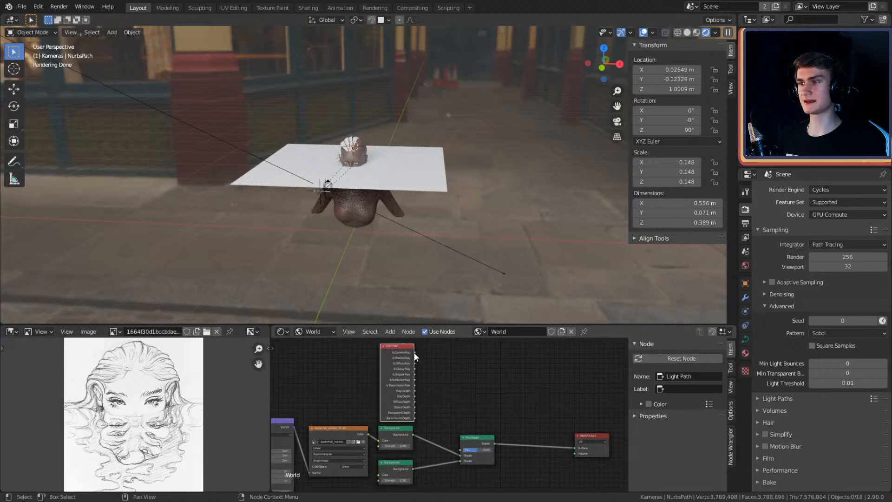
pyautogui.moveTo(400, 347); pyautogui.dragTo(394, 348)
pyautogui.moveTo(434, 374); pyautogui.dragTo(427, 368, button='middle')
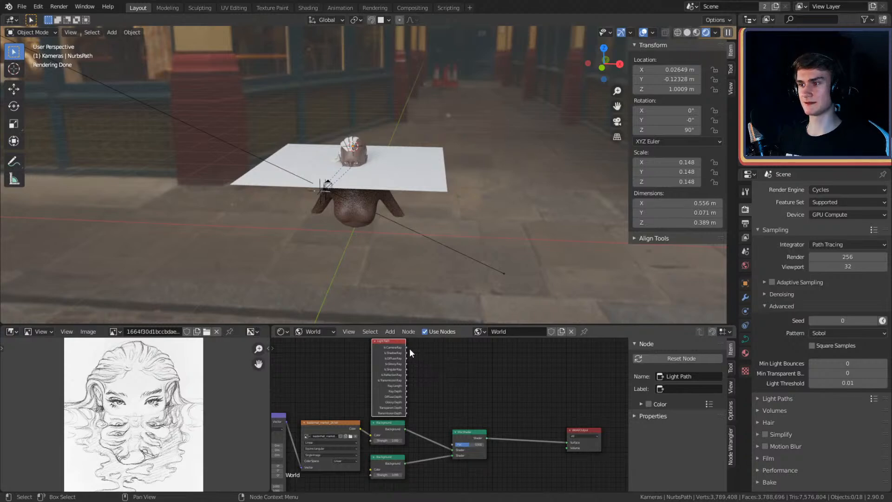
# Step: Link the Light Path node's Is Camera Ray output to the Mix Shader's Fac input
pyautogui.scroll(4, 327, 221)
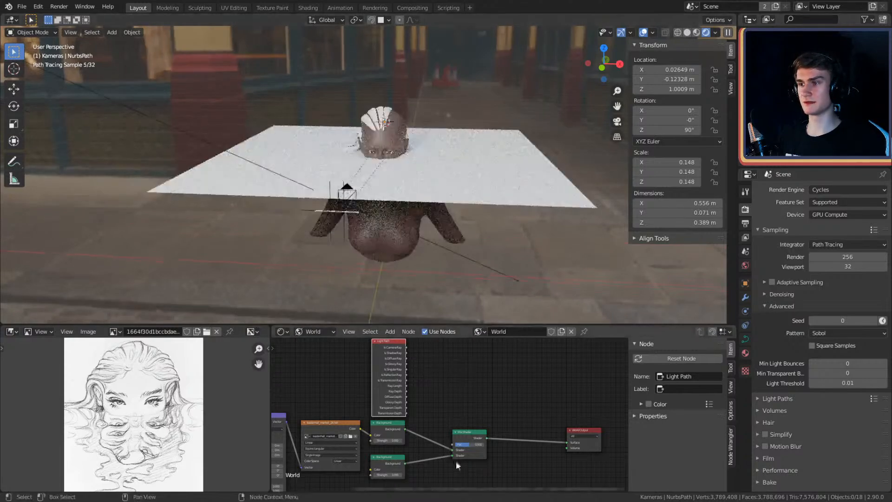
pyautogui.scroll(3, 402, 463)
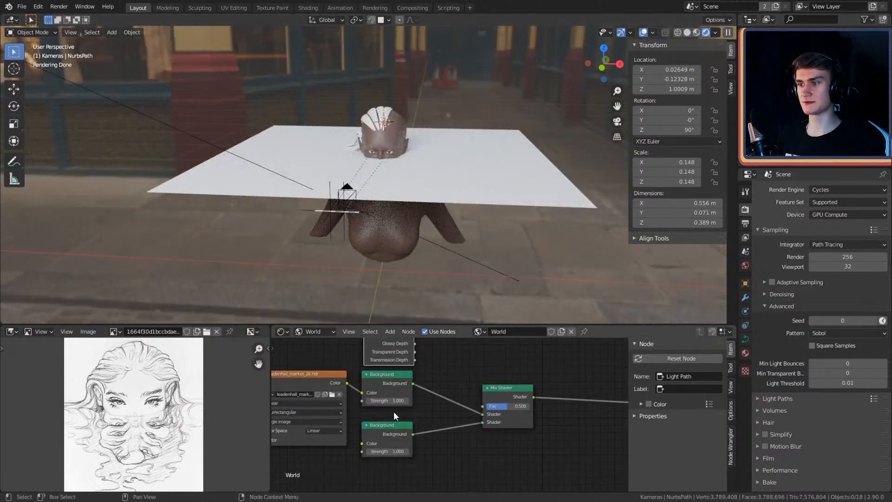
pyautogui.scroll(-4, 437, 402)
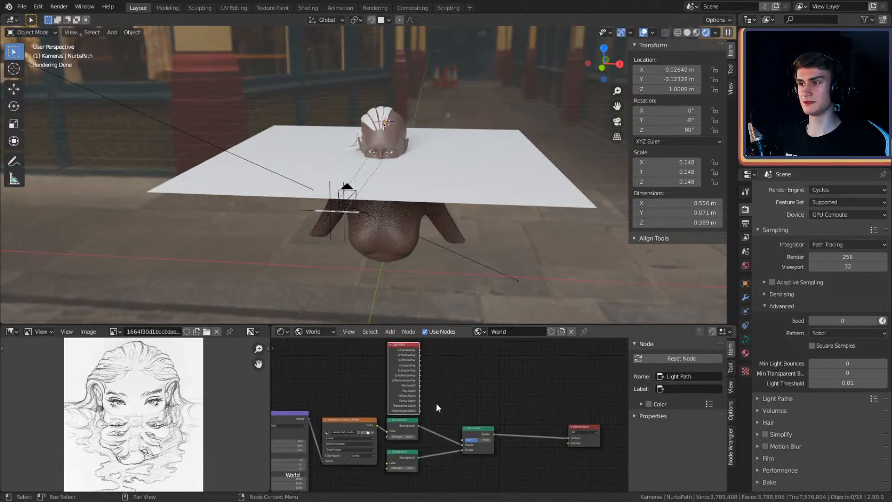
pyautogui.moveTo(411, 355); pyautogui.dragTo(453, 444)
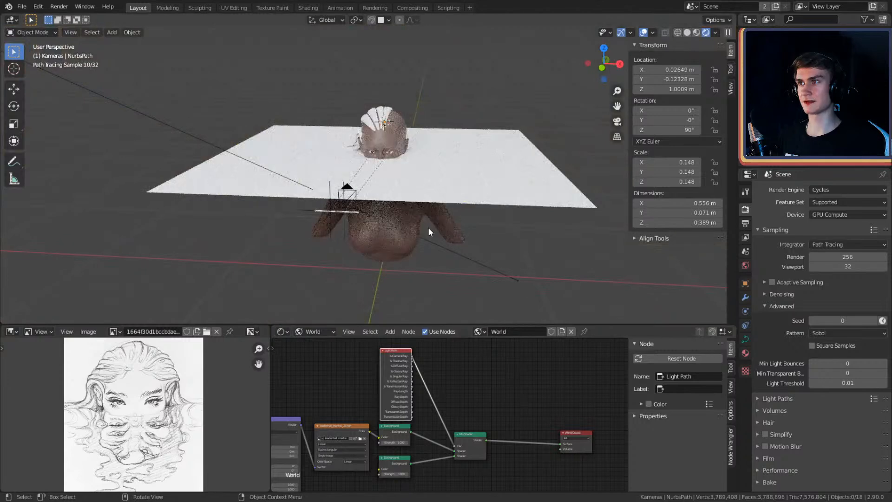
pyautogui.moveTo(467, 229)
pyautogui.mouseDown(button='middle')
pyautogui.moveTo(478, 218)
pyautogui.moveTo(482, 228)
pyautogui.mouseUp(button='middle')
# Step: Try a dark blue color on the second Background node as the visible backdrop
pyautogui.scroll(2, 478, 218)
pyautogui.moveTo(426, 436); pyautogui.dragTo(456, 425, button='middle')
pyautogui.scroll(1, 462, 402)
pyautogui.scroll(3, 464, 403)
pyautogui.scroll(-4, 465, 401)
pyautogui.scroll(-2, 447, 414)
pyautogui.moveTo(440, 218); pyautogui.dragTo(461, 221, button='middle')
pyautogui.scroll(-4, 435, 224)
pyautogui.scroll(5, 453, 441)
pyautogui.moveTo(457, 449); pyautogui.dragTo(440, 439, button='middle')
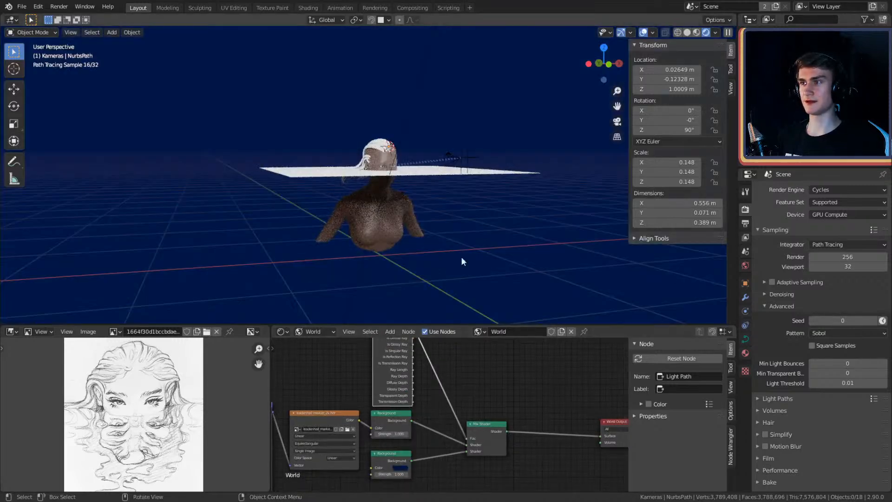
# Step: Examine the lit bust and white plane against the dark blue backdrop from several angles and distances
pyautogui.scroll(3, 420, 210)
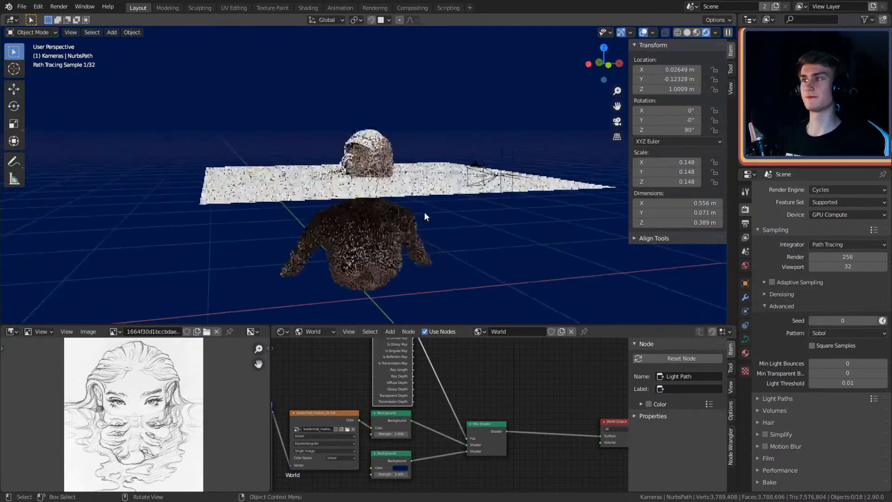
pyautogui.scroll(-4, 440, 430)
pyautogui.scroll(4, 453, 402)
pyautogui.moveTo(456, 403)
pyautogui.mouseDown(button='middle')
pyautogui.moveTo(444, 393)
pyautogui.moveTo(444, 406)
pyautogui.mouseUp(button='middle')
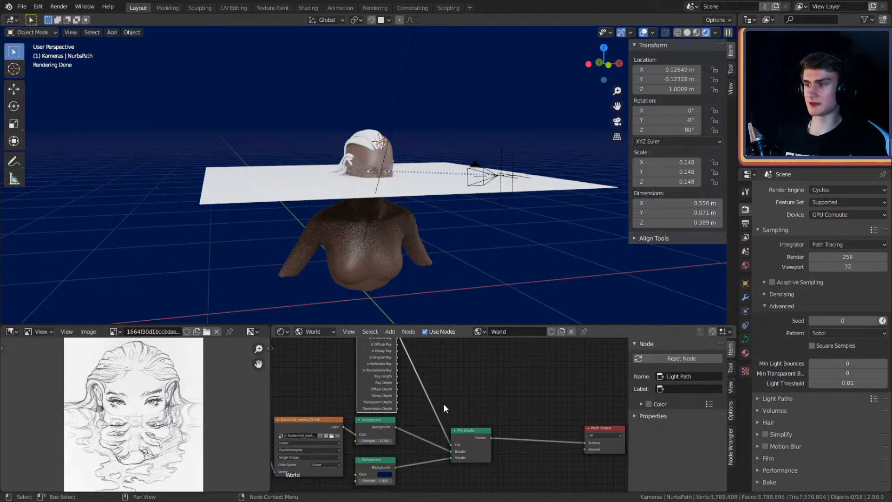
pyautogui.click(444, 403)
pyautogui.scroll(-3, 445, 391)
pyautogui.moveTo(452, 403); pyautogui.dragTo(507, 375, button='middle')
pyautogui.scroll(5, 438, 420)
pyautogui.scroll(3, 461, 414)
pyautogui.moveTo(353, 195)
pyautogui.mouseDown(button='middle')
pyautogui.moveTo(374, 189)
pyautogui.moveTo(430, 236)
pyautogui.mouseUp(button='middle')
pyautogui.scroll(-6, 469, 408)
# Step: Desaturate the second Background node's color to a neutral dark grey
pyautogui.moveTo(479, 406); pyautogui.dragTo(434, 433, button='middle')
pyautogui.scroll(5, 472, 414)
pyautogui.scroll(-3, 434, 433)
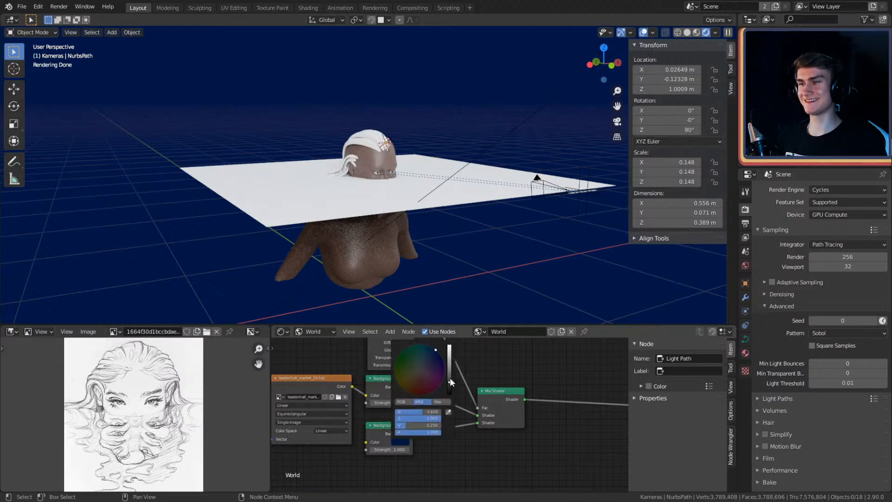
pyautogui.moveTo(429, 419); pyautogui.dragTo(410, 420)
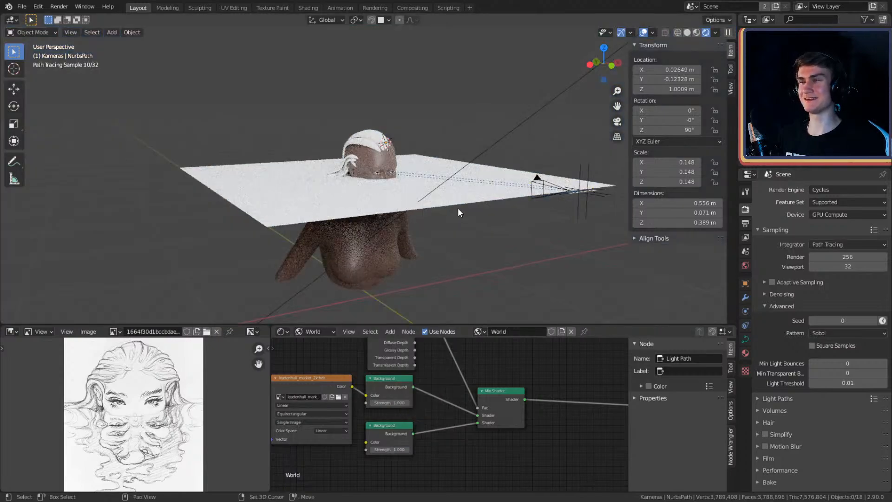
# Step: Select the lowest swept-back hair strand on the side of the forehead and switch the viewport to solid shading
pyautogui.moveTo(459, 208)
pyautogui.mouseDown(button='middle')
pyautogui.moveTo(418, 238)
pyautogui.moveTo(447, 232)
pyautogui.moveTo(412, 242)
pyautogui.moveTo(453, 245)
pyautogui.moveTo(445, 226)
pyautogui.moveTo(453, 219)
pyautogui.mouseUp(button='middle')
pyautogui.scroll(2, 409, 246)
pyautogui.scroll(2, 451, 218)
pyautogui.moveTo(397, 122)
pyautogui.mouseDown(button='middle')
pyautogui.moveTo(472, 212)
pyautogui.moveTo(410, 205)
pyautogui.moveTo(455, 199)
pyautogui.moveTo(405, 193)
pyautogui.moveTo(437, 197)
pyautogui.moveTo(447, 186)
pyautogui.moveTo(469, 197)
pyautogui.moveTo(430, 175)
pyautogui.moveTo(462, 175)
pyautogui.moveTo(430, 175)
pyautogui.moveTo(435, 187)
pyautogui.mouseUp(button='middle')
pyautogui.click(410, 205)
pyautogui.press('z')
pyautogui.click(472, 206)
pyautogui.scroll(4, 439, 188)
pyautogui.scroll(-3, 439, 188)
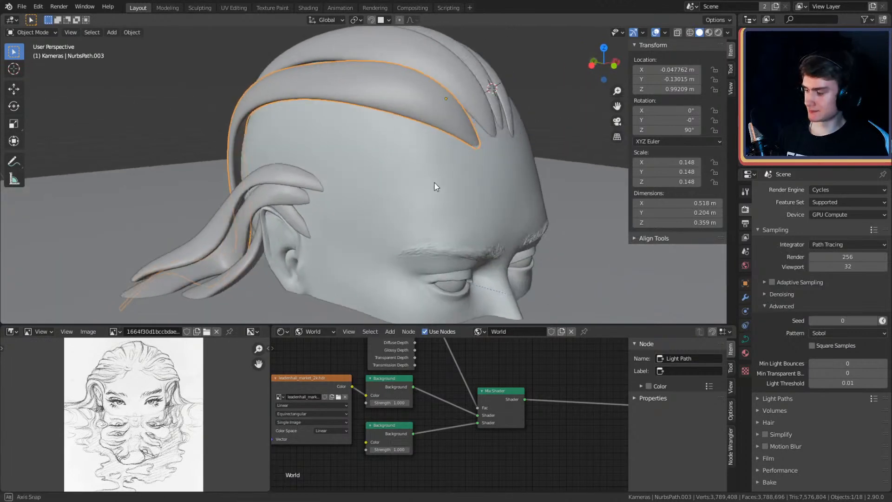
# Step: Duplicate the selected hair strand and place the copy lower on the side of the head, above the ear strands
pyautogui.hotkey('shift', 'd')
pyautogui.click(348, 208)
pyautogui.keyDown('shift'); pyautogui.moveTo(375, 204); pyautogui.dragTo(398, 190, button='middle'); pyautogui.keyUp('shift')
# Step: Enter Edit Mode on the duplicated strand and reposition the control points at its front end near the hairline
pyautogui.press('Tab')
pyautogui.keyDown('shift'); pyautogui.moveTo(456, 166); pyautogui.dragTo(437, 173, button='middle'); pyautogui.keyUp('shift')
pyautogui.click(405, 165)
pyautogui.keyDown('shift'); pyautogui.moveTo(497, 180); pyautogui.dragTo(436, 174, button='middle'); pyautogui.keyUp('shift')
pyautogui.press('g')
pyautogui.click(480, 156)
pyautogui.moveTo(480, 156)
pyautogui.mouseDown(button='middle')
pyautogui.moveTo(403, 157)
pyautogui.moveTo(467, 159)
pyautogui.mouseUp(button='middle')
pyautogui.press('g')
pyautogui.moveTo(405, 133); pyautogui.dragTo(439, 158, button='middle')
# Step: Try deleting one control point from the duplicated strand and moving a neighboring one, and undo these edits
pyautogui.press('x')
pyautogui.click(402, 179)
pyautogui.click(366, 139)
pyautogui.press('g')
pyautogui.click(401, 207)
pyautogui.hotkey('ctrl', 'z')
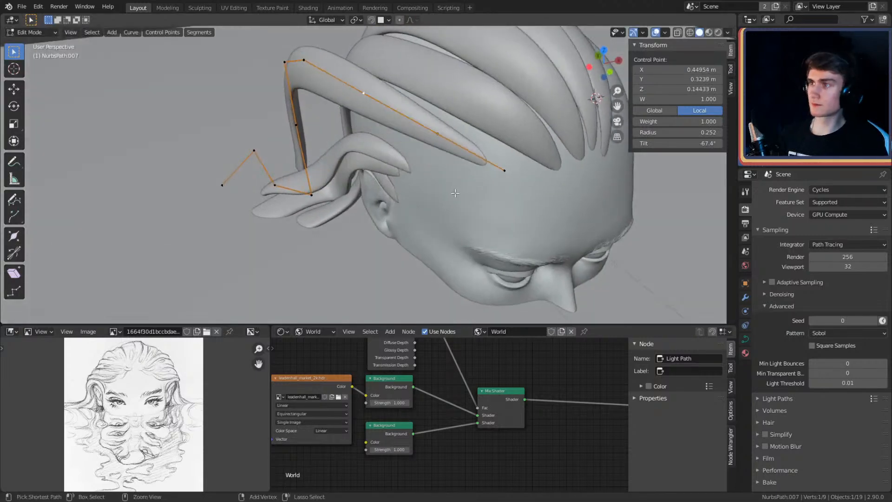
pyautogui.hotkey('ctrl', 'z')
# Step: Move the duplicated strand's front control points so its tip follows the hairline above the temple
pyautogui.moveTo(477, 155); pyautogui.dragTo(420, 211, button='middle')
pyautogui.press('g')
pyautogui.click(434, 204)
pyautogui.click(321, 168)
pyautogui.moveTo(331, 172); pyautogui.dragTo(331, 141, button='middle')
pyautogui.click(370, 199)
pyautogui.click(375, 168)
# Step: Lower the strand's middle control points above the ear so it lies closer to the side of the head
pyautogui.moveTo(375, 168); pyautogui.dragTo(342, 156, button='middle')
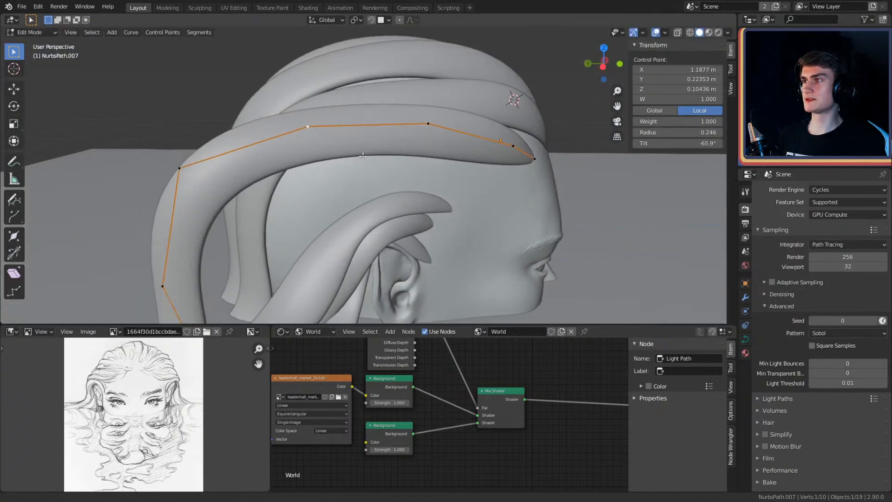
pyautogui.press('g')
pyautogui.click(430, 199)
pyautogui.moveTo(431, 199); pyautogui.dragTo(392, 159, button='middle')
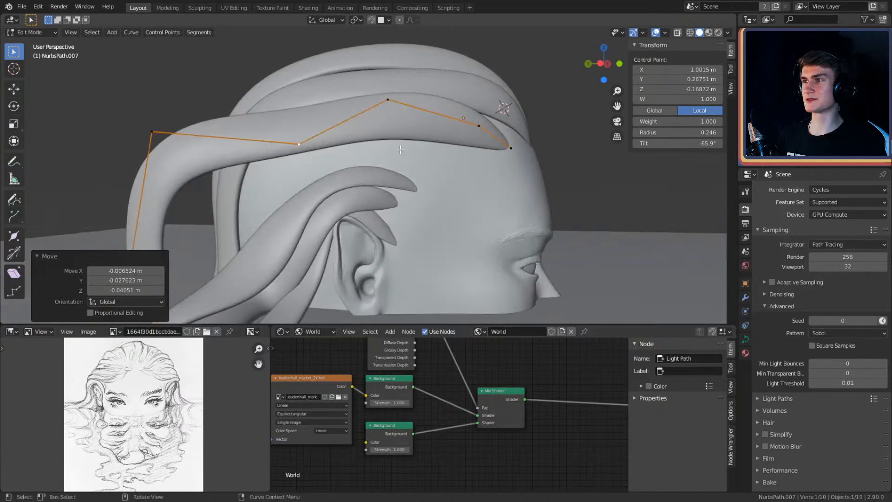
pyautogui.moveTo(420, 121); pyautogui.dragTo(411, 159, button='middle')
pyautogui.click(432, 191)
pyautogui.moveTo(433, 191); pyautogui.dragTo(464, 183, button='middle')
# Step: Reposition the control points where the strand bends toward the back of the head to bring it closer to the neighboring strands
pyautogui.click(387, 203)
pyautogui.scroll(2, 426, 199)
pyautogui.press('g')
pyautogui.click(415, 189)
pyautogui.moveTo(436, 154); pyautogui.dragTo(521, 108, button='middle')
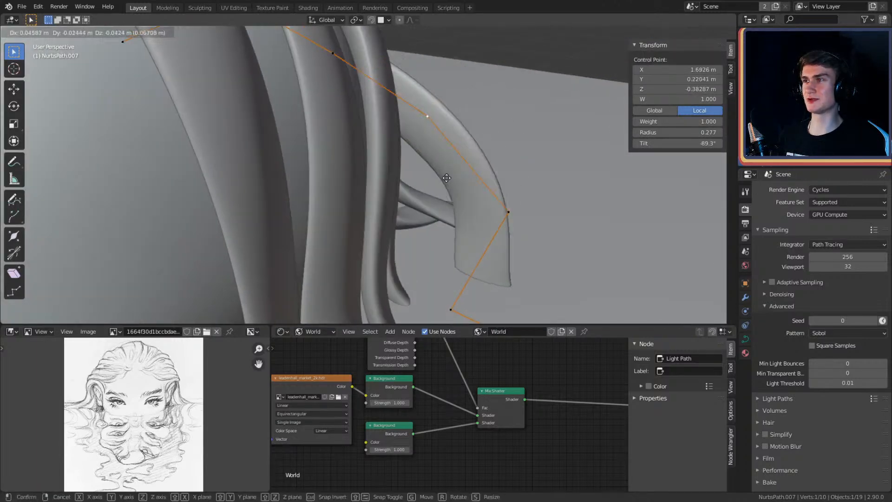
pyautogui.click(446, 178)
# Step: Refine the control point above the ear so the strand hugs the curve of the head beside its neighbors
pyautogui.moveTo(447, 178); pyautogui.dragTo(339, 136, button='middle')
pyautogui.click(396, 146)
pyautogui.moveTo(400, 153); pyautogui.dragTo(511, 168, button='middle')
pyautogui.press('g')
pyautogui.click(460, 166)
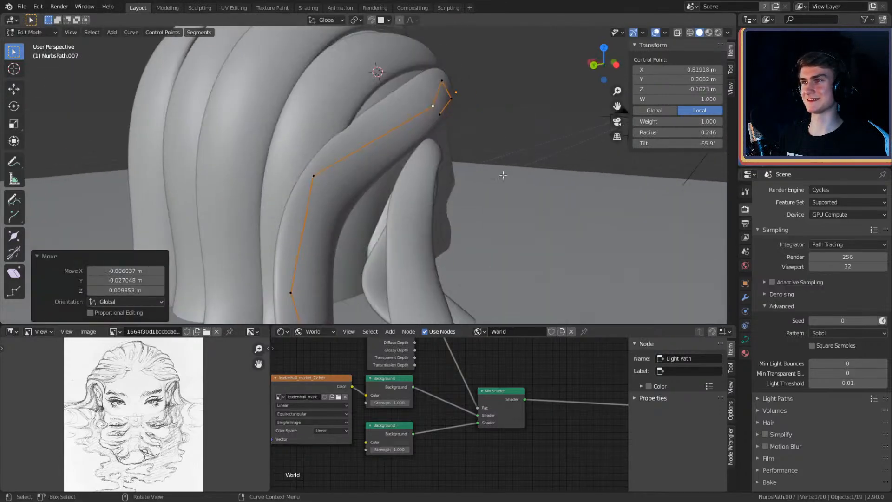
# Step: Move the control points behind the ear so the strand flows down smoothly between the back hair and the ear strands
pyautogui.moveTo(366, 200); pyautogui.dragTo(377, 159, button='middle')
pyautogui.click(440, 166)
pyautogui.moveTo(441, 166); pyautogui.dragTo(319, 225, button='middle')
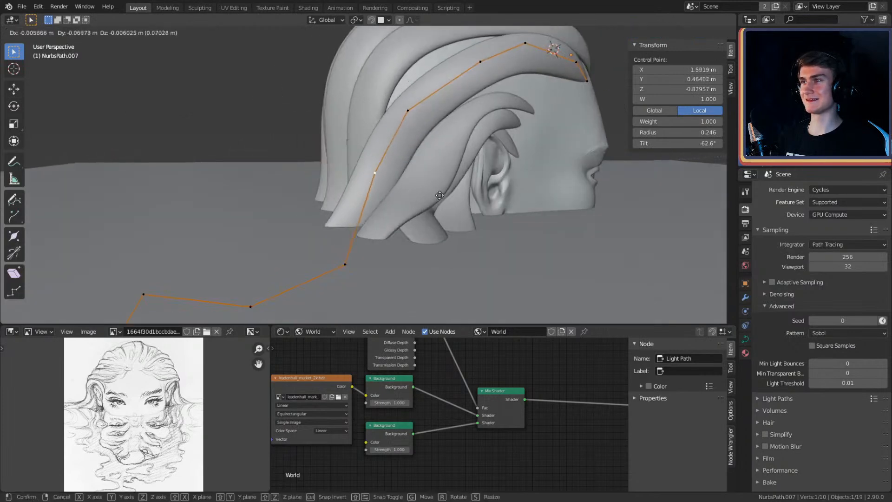
pyautogui.click(436, 195)
pyautogui.moveTo(437, 195); pyautogui.dragTo(408, 186, button='middle')
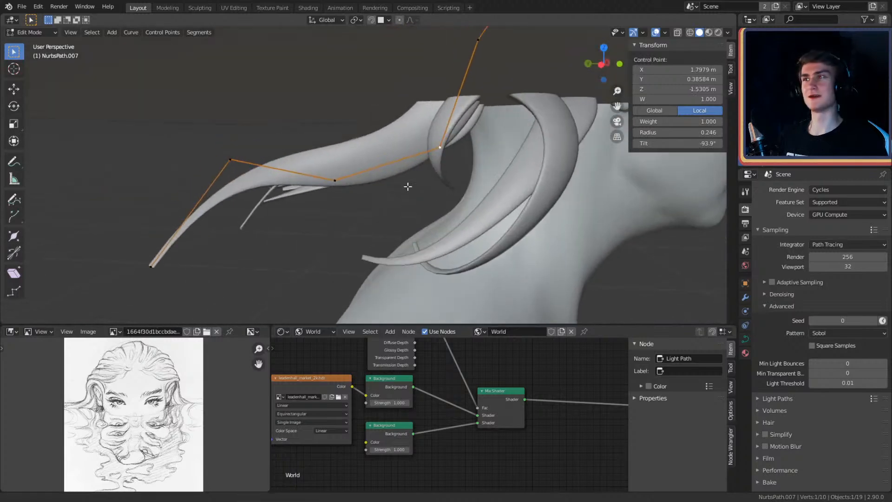
# Step: Reposition the control points of the strand's lower tail, below the white plane, in line with the neighboring hair ends
pyautogui.click(467, 193)
pyautogui.moveTo(467, 193); pyautogui.dragTo(339, 163, button='middle')
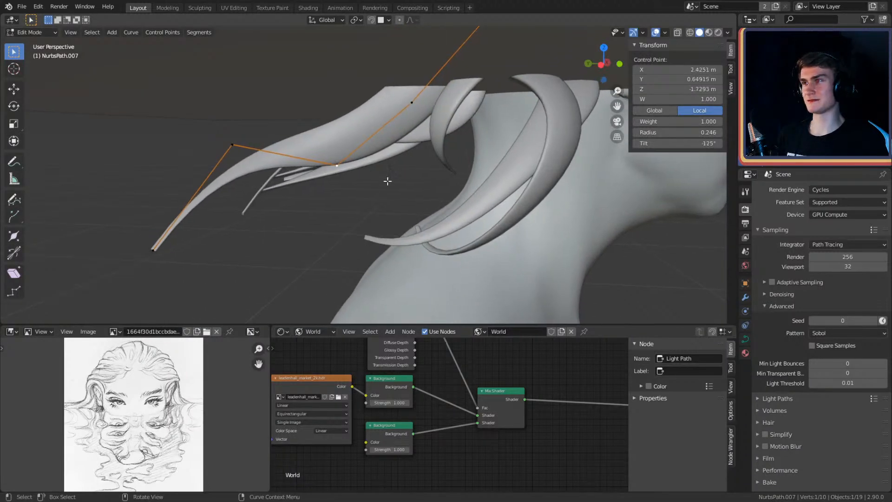
pyautogui.moveTo(385, 178); pyautogui.dragTo(448, 185, button='middle')
pyautogui.click(515, 188)
pyautogui.moveTo(516, 188); pyautogui.dragTo(489, 187, button='middle')
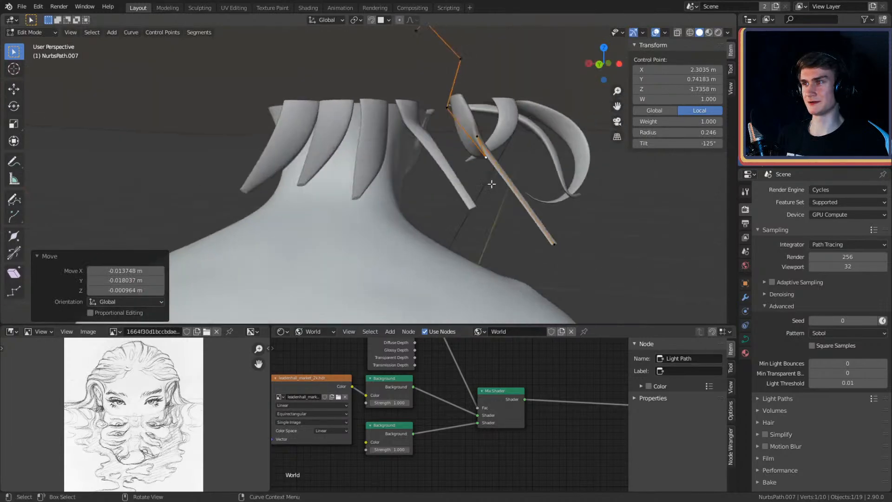
# Step: Reposition the second-to-last control point of the selected hair strand's tail below the water plane
pyautogui.moveTo(486, 151)
pyautogui.mouseDown(button='middle')
pyautogui.moveTo(483, 205)
pyautogui.moveTo(493, 151)
pyautogui.mouseUp(button='middle')
pyautogui.click(485, 167)
pyautogui.moveTo(527, 193); pyautogui.dragTo(532, 177, button='middle')
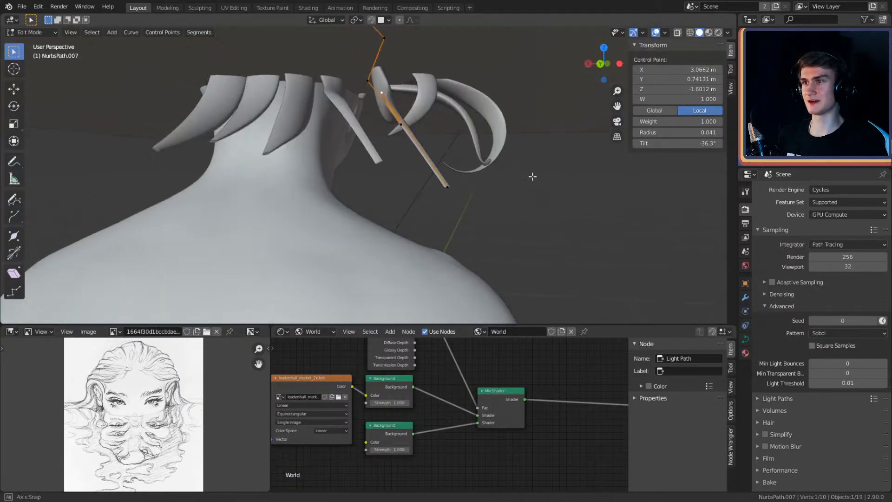
pyautogui.click(445, 208)
pyautogui.moveTo(445, 208); pyautogui.dragTo(475, 194, button='middle')
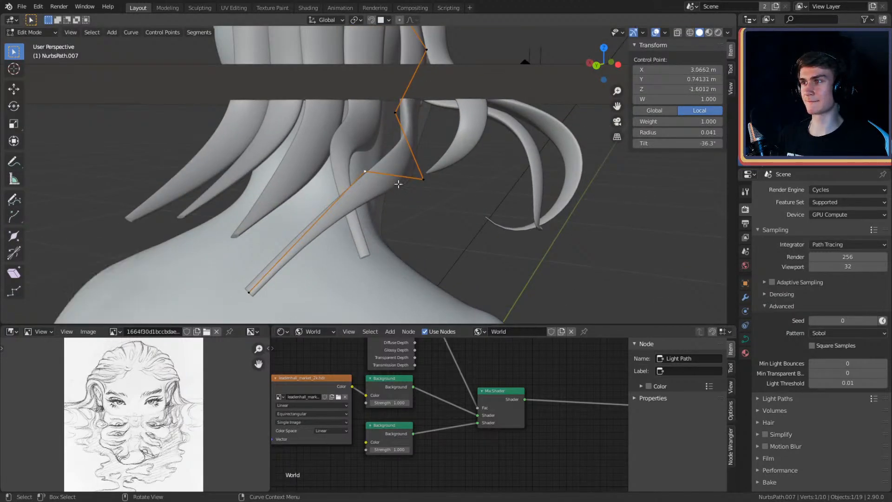
# Step: Move the end control point of the strand's tail and adjust its tilt
pyautogui.moveTo(388, 178); pyautogui.dragTo(443, 186, button='middle')
pyautogui.click(457, 186)
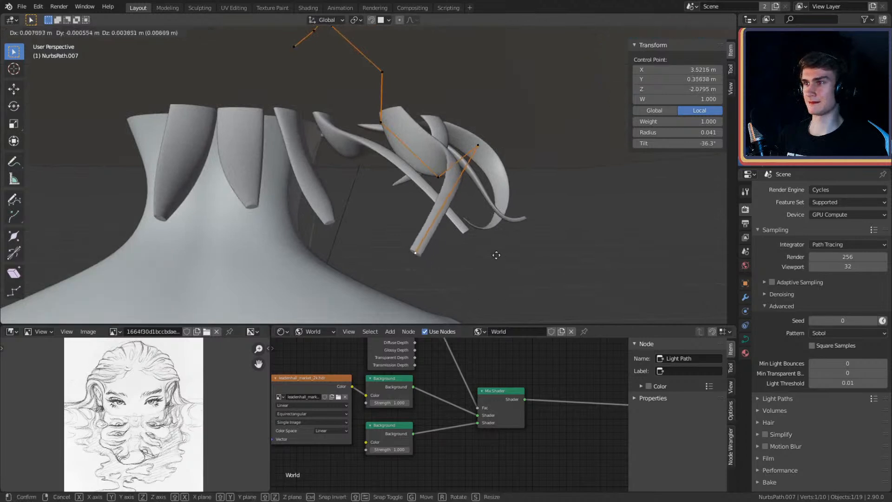
pyautogui.click(510, 249)
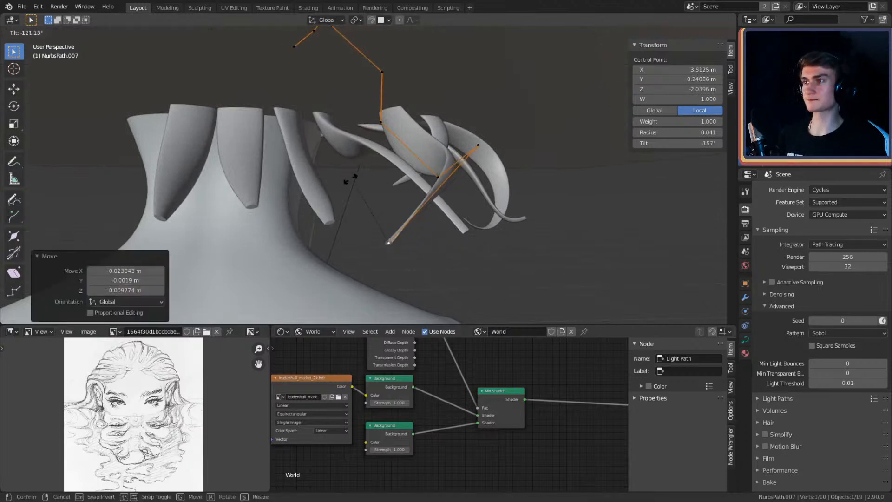
pyautogui.moveTo(504, 230); pyautogui.dragTo(424, 236, button='middle')
# Step: Reshape the submerged tail of the strand by moving its control points
pyautogui.click(343, 192)
pyautogui.moveTo(416, 190)
pyautogui.mouseDown(button='middle')
pyautogui.moveTo(576, 216)
pyautogui.moveTo(630, 247)
pyautogui.moveTo(452, 188)
pyautogui.moveTo(473, 182)
pyautogui.moveTo(442, 185)
pyautogui.moveTo(499, 210)
pyautogui.moveTo(402, 184)
pyautogui.mouseUp(button='middle')
pyautogui.press('g')
pyautogui.click(631, 243)
pyautogui.press('g')
pyautogui.click(496, 175)
pyautogui.click(401, 182)
# Step: Move the strand's control points behind the ear so the curve follows the side of the head
pyautogui.moveTo(454, 197); pyautogui.dragTo(311, 195, button='middle')
pyautogui.press('g')
pyautogui.click(457, 206)
pyautogui.click(464, 217)
pyautogui.click(387, 171)
pyautogui.click(473, 181)
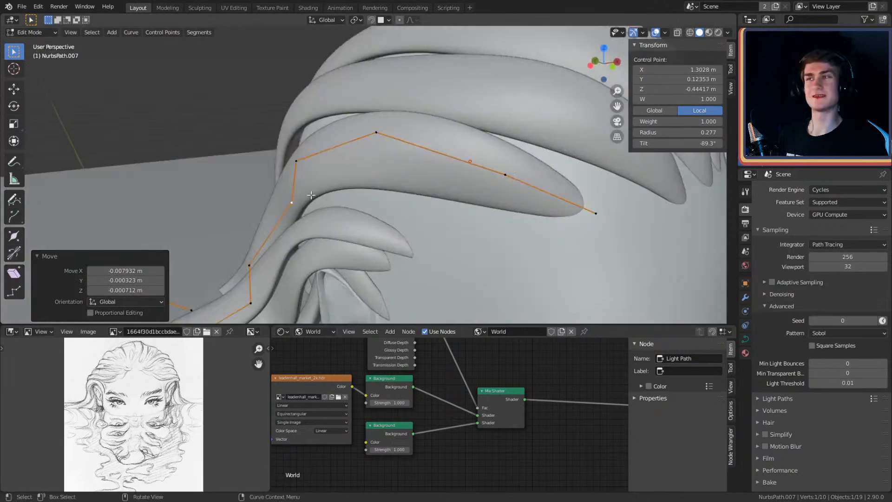
# Step: Lower the strand's third control point from the hairline tip along the side of the head
pyautogui.moveTo(395, 171); pyautogui.dragTo(364, 171, button='middle')
pyautogui.moveTo(419, 192); pyautogui.dragTo(446, 136, button='middle')
pyautogui.click(399, 194)
pyautogui.click(423, 126)
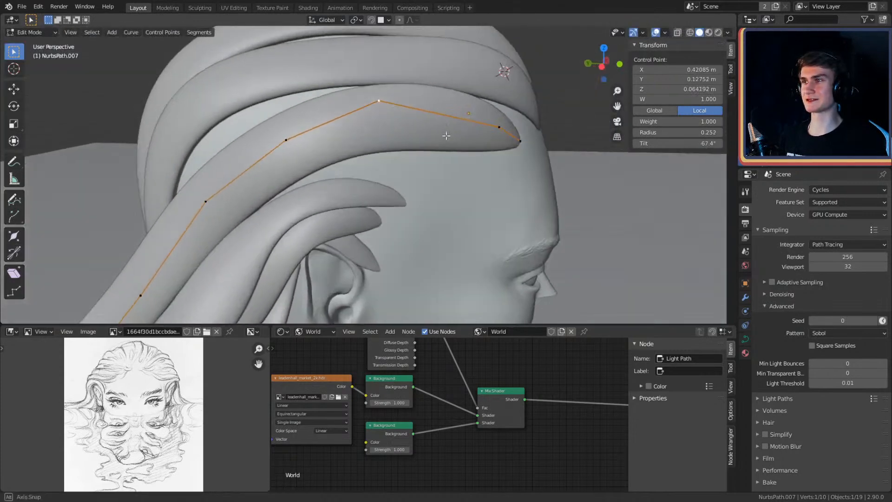
pyautogui.click(460, 170)
pyautogui.moveTo(460, 170); pyautogui.dragTo(355, 113, button='middle')
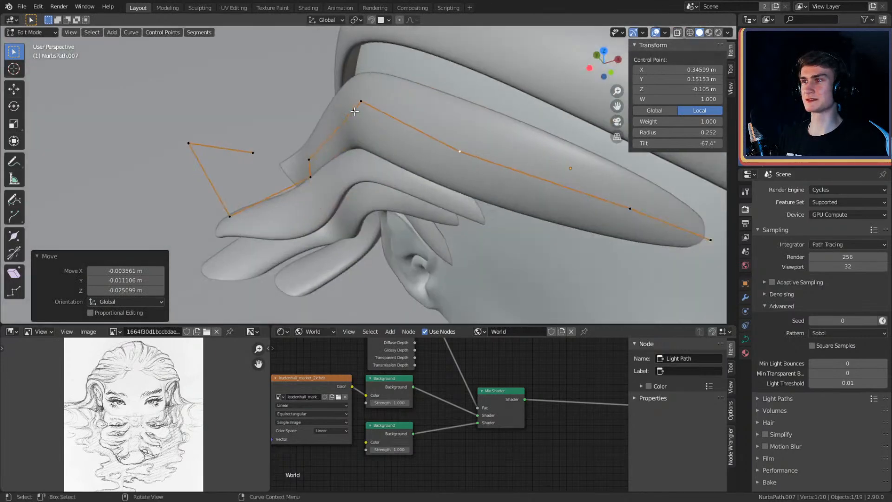
# Step: Move the strand's fourth control point slightly down and adjust its tilt to lay it against the head
pyautogui.moveTo(423, 154); pyautogui.dragTo(524, 177, button='middle')
pyautogui.click(324, 157)
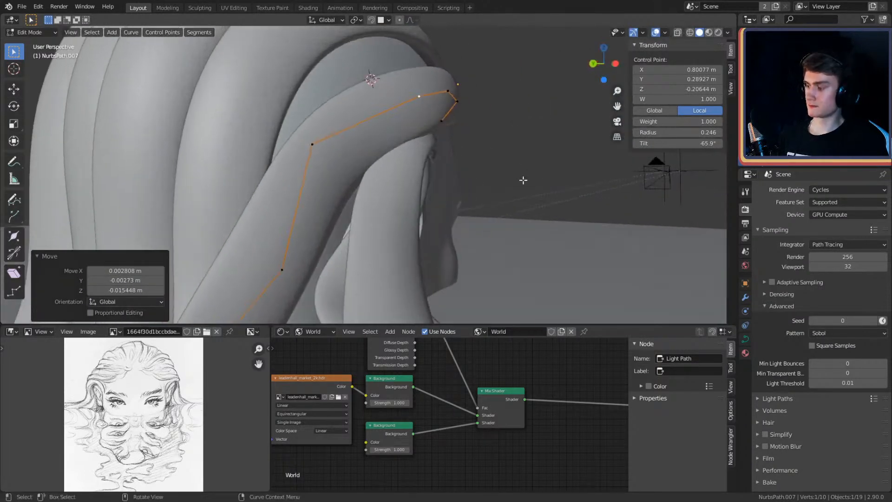
pyautogui.click(447, 217)
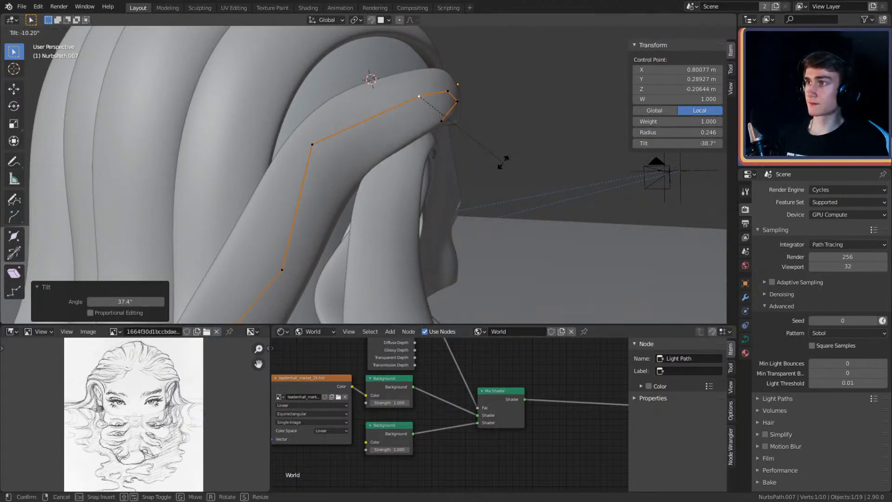
pyautogui.moveTo(503, 159); pyautogui.dragTo(340, 163, button='middle')
# Step: Readjust the third control point so the upper part of the strand sits flush with the neighbouring hair
pyautogui.click(316, 66)
pyautogui.keyDown('shift'); pyautogui.moveTo(387, 83); pyautogui.dragTo(402, 151, button='middle'); pyautogui.keyUp('shift')
pyautogui.keyDown('shift'); pyautogui.moveTo(495, 144); pyautogui.dragTo(439, 149, button='middle'); pyautogui.keyUp('shift')
pyautogui.moveTo(341, 44); pyautogui.dragTo(442, 158, button='middle')
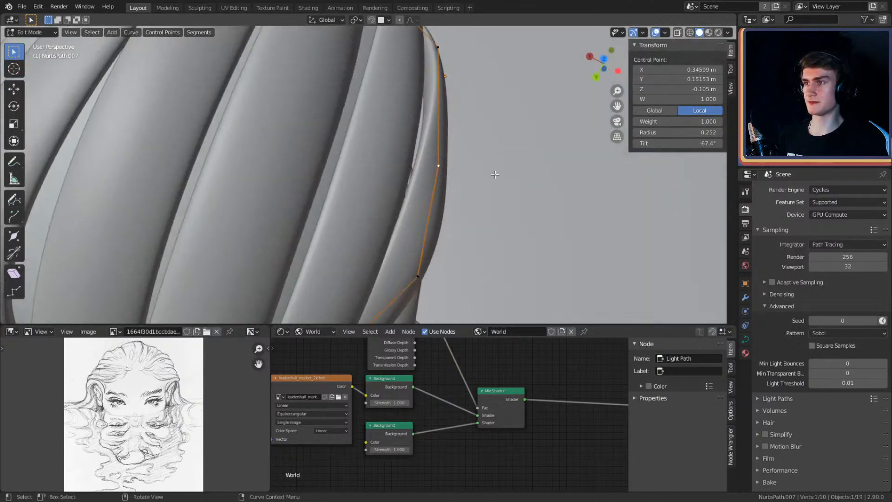
pyautogui.click(545, 178)
pyautogui.moveTo(544, 178); pyautogui.dragTo(442, 191, button='middle')
pyautogui.click(449, 186)
# Step: Move the control points behind the ear, including the one just above the water plane
pyautogui.moveTo(450, 162); pyautogui.dragTo(429, 153, button='middle')
pyautogui.press('g')
pyautogui.click(481, 166)
pyautogui.click(383, 140)
pyautogui.press('g')
pyautogui.click(466, 161)
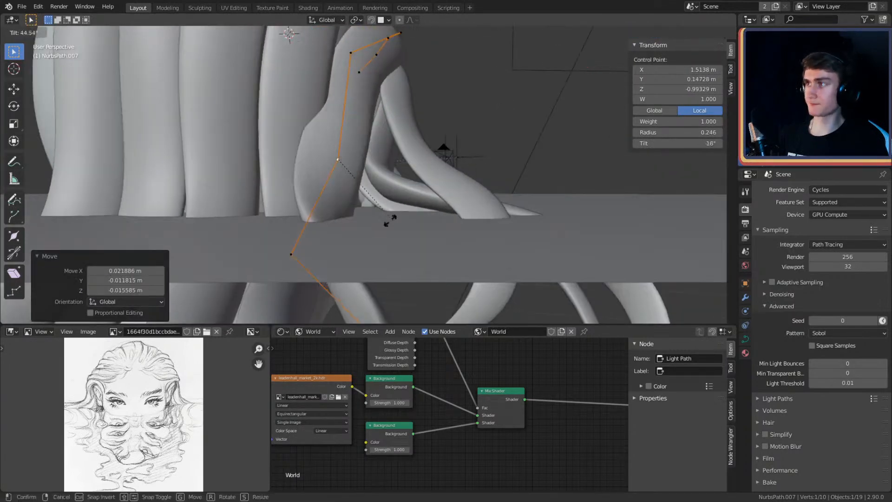
# Step: Reposition the control points around the place where the strand enters the water plane
pyautogui.press('g')
pyautogui.moveTo(411, 198); pyautogui.dragTo(405, 231, button='middle')
pyautogui.click(270, 246)
pyautogui.moveTo(345, 217); pyautogui.dragTo(375, 197, button='middle')
pyautogui.press('g')
pyautogui.click(458, 195)
pyautogui.click(373, 115)
pyautogui.press('g')
pyautogui.click(409, 129)
# Step: Move the strand's submerged control points, including the eighth one, to redirect the tail behind the neck
pyautogui.scroll(-2, 410, 131)
pyautogui.moveTo(428, 165); pyautogui.dragTo(341, 178, button='middle')
pyautogui.click(428, 195)
pyautogui.press('g')
pyautogui.click(323, 132)
pyautogui.click(401, 201)
pyautogui.moveTo(447, 199); pyautogui.dragTo(478, 187, button='middle')
pyautogui.press('g')
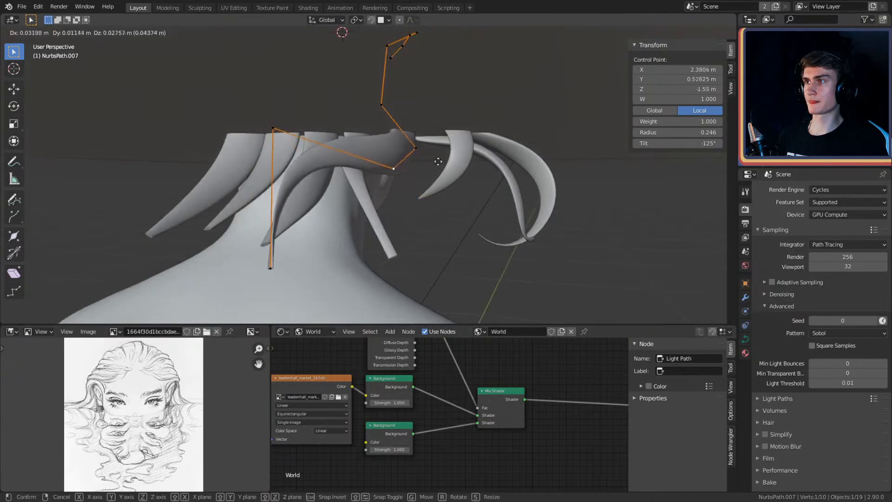
pyautogui.click(424, 151)
# Step: Tilt the eighth control point by 145° and raise it towards the water plane
pyautogui.moveTo(425, 151); pyautogui.dragTo(423, 173, button='middle')
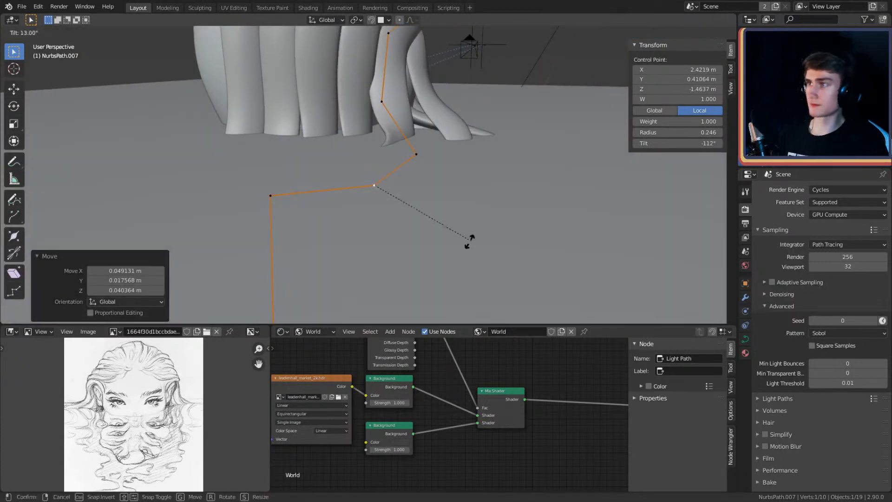
pyautogui.click(314, 201)
pyautogui.moveTo(314, 200); pyautogui.dragTo(342, 184, button='middle')
pyautogui.press('g')
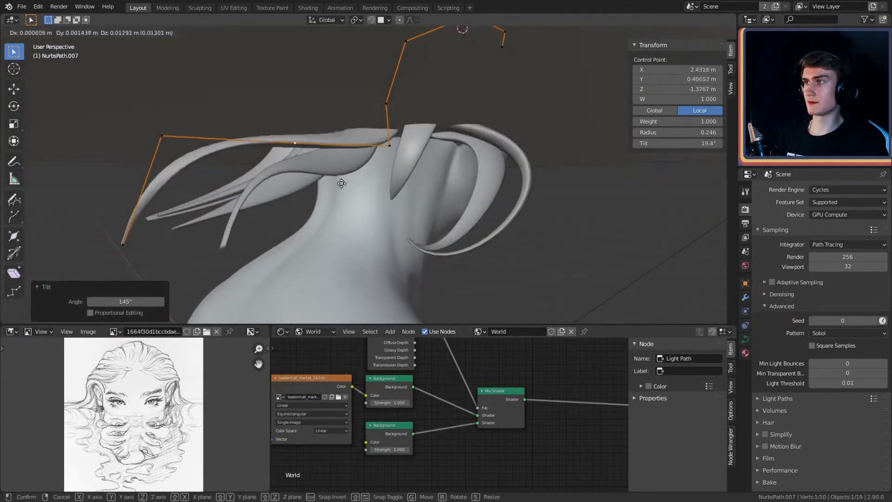
pyautogui.click(340, 162)
# Step: Move the seventh control point at the submerged bend and raise the eighth one behind it
pyautogui.moveTo(437, 157); pyautogui.dragTo(453, 207, button='middle')
pyautogui.click(439, 205)
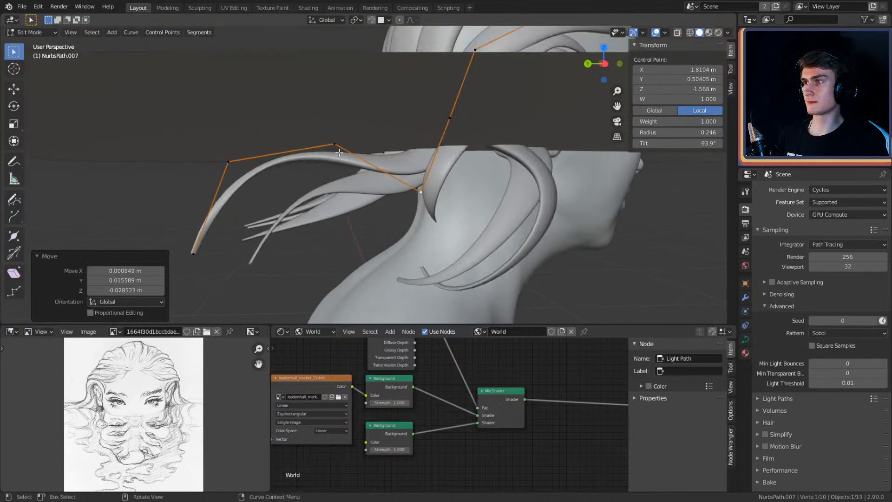
pyautogui.click(338, 147)
pyautogui.press('g')
pyautogui.click(403, 153)
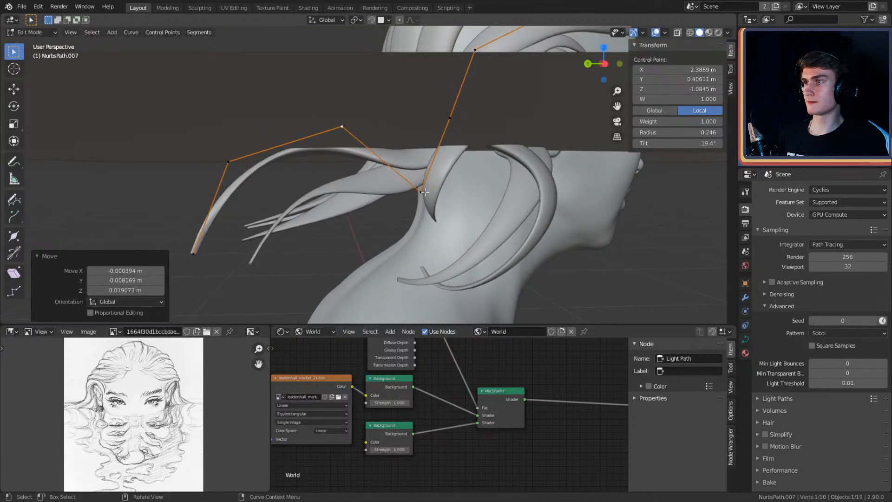
# Step: Move the tail's last two control points to bring the strand's end closer to the neck
pyautogui.click(452, 198)
pyautogui.moveTo(453, 198); pyautogui.dragTo(373, 139, button='middle')
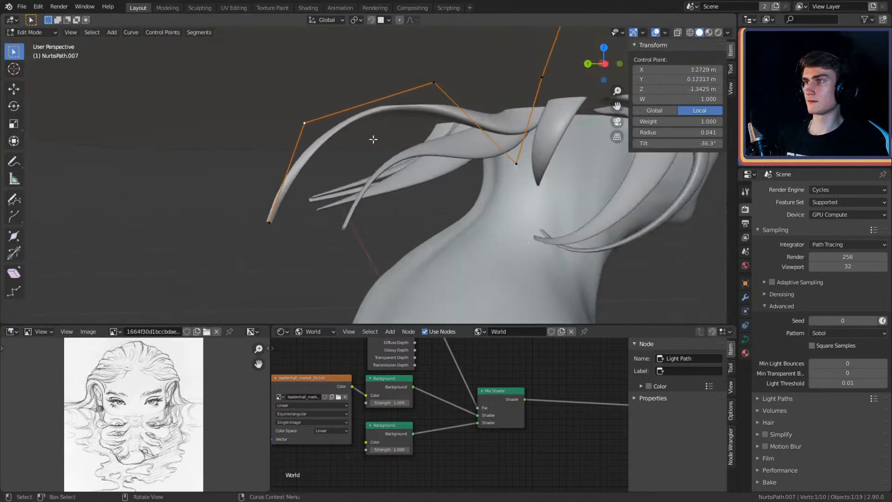
pyautogui.click(409, 132)
pyautogui.click(274, 221)
pyautogui.press('g')
pyautogui.click(450, 188)
pyautogui.moveTo(449, 188); pyautogui.dragTo(534, 181, button='middle')
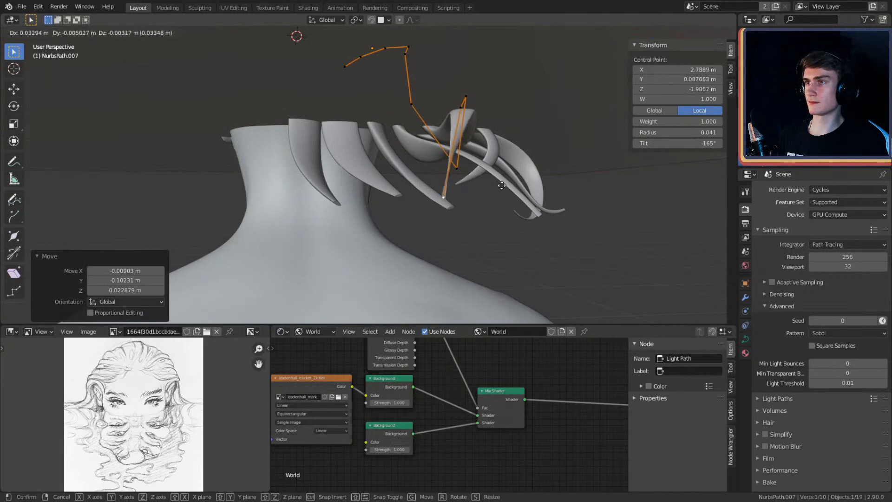
pyautogui.click(345, 200)
# Step: Refine the curl of the tail with its last two control points and return to Object Mode
pyautogui.moveTo(344, 200); pyautogui.dragTo(334, 152, button='middle')
pyautogui.press('g')
pyautogui.click(407, 216)
pyautogui.moveTo(383, 108); pyautogui.dragTo(356, 111, button='middle')
pyautogui.press('g')
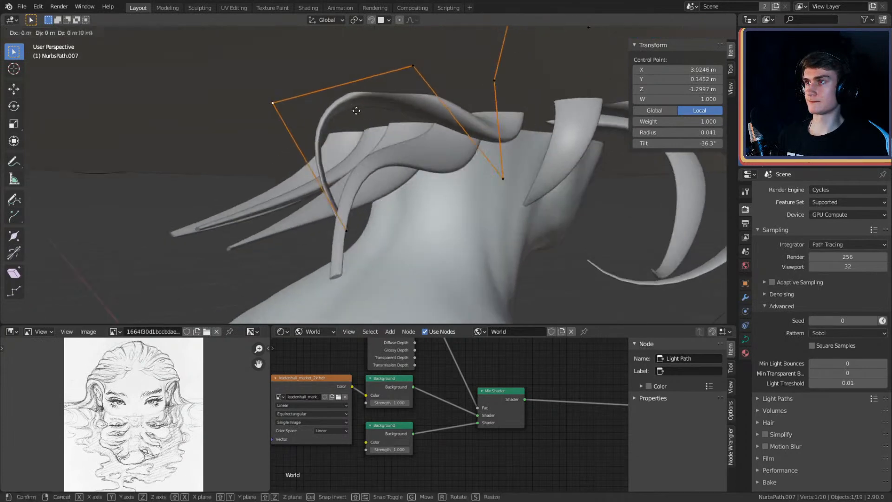
pyautogui.click(342, 122)
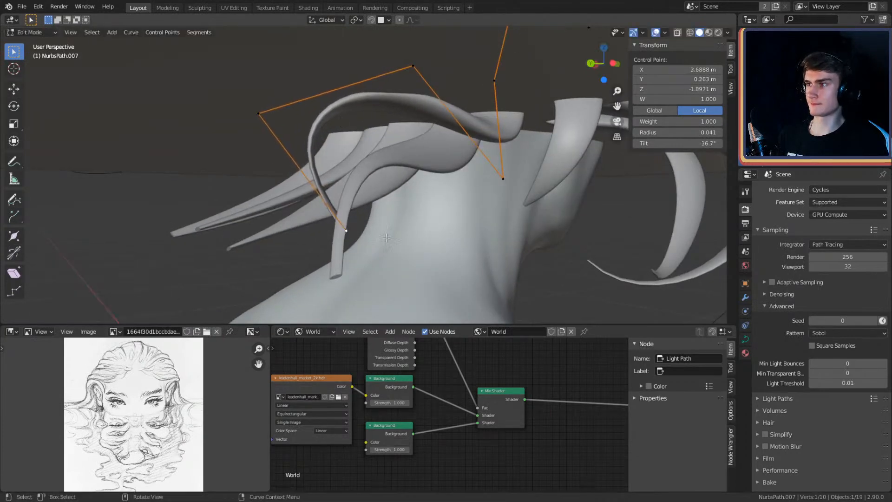
pyautogui.moveTo(397, 232); pyautogui.dragTo(331, 152, button='middle')
pyautogui.press('Tab')
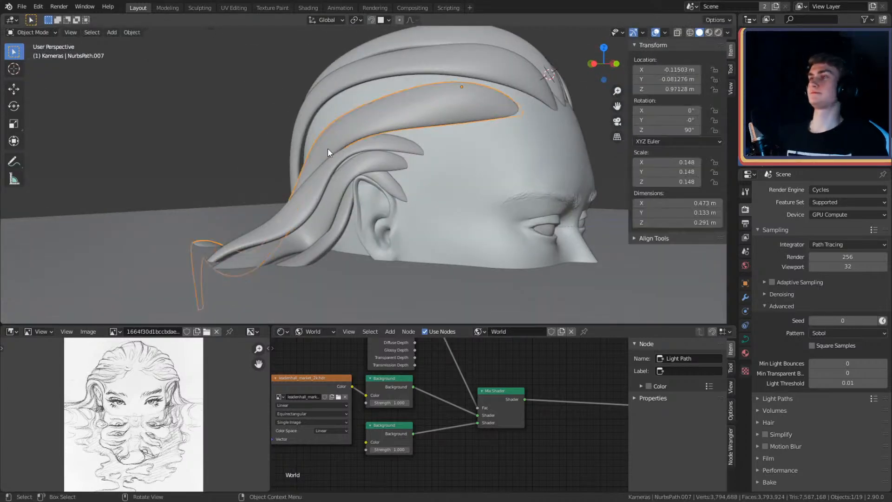
# Step: Reopen the strand's curve for editing and shift its second control point near the hairline
pyautogui.scroll(-3, 328, 147)
pyautogui.scroll(5, 325, 196)
pyautogui.moveTo(326, 199); pyautogui.dragTo(332, 175, button='middle')
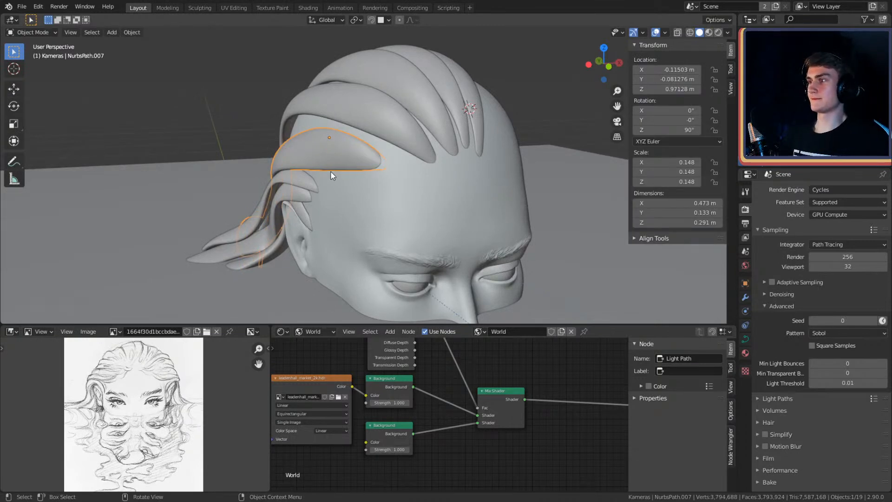
pyautogui.moveTo(317, 132); pyautogui.dragTo(363, 162, button='middle')
pyautogui.press('Tab')
pyautogui.scroll(4, 412, 160)
pyautogui.moveTo(420, 138); pyautogui.dragTo(417, 159, button='middle')
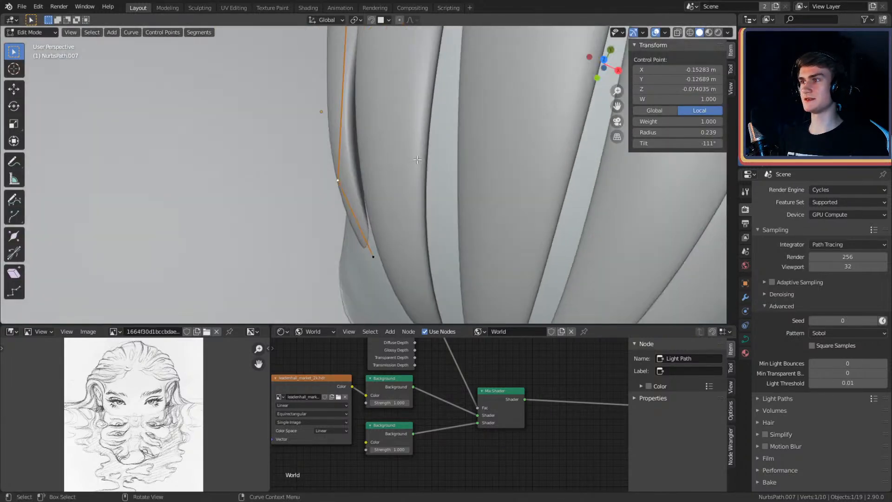
pyautogui.moveTo(416, 192); pyautogui.dragTo(485, 161, button='middle')
pyautogui.click(487, 122)
# Step: Tilt the second control point by about 11° and leave curve editing
pyautogui.keyDown('shift'); pyautogui.moveTo(319, 165); pyautogui.dragTo(365, 162, button='middle'); pyautogui.keyUp('shift')
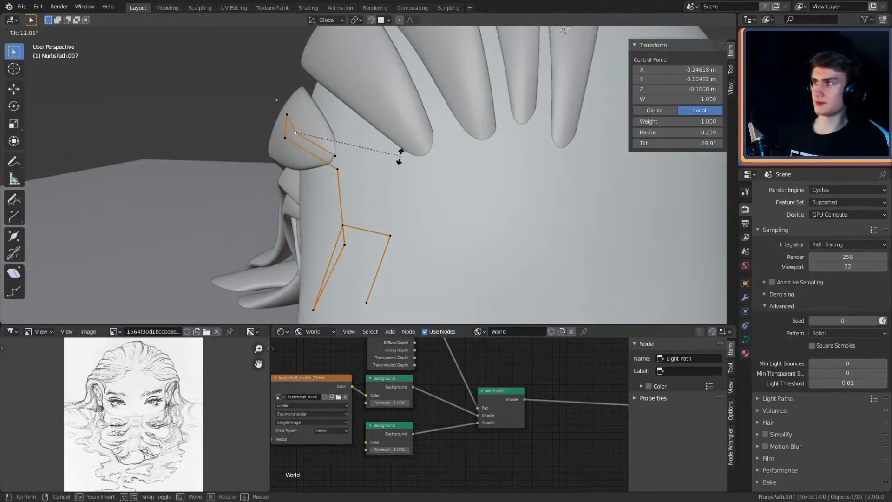
pyautogui.moveTo(383, 168); pyautogui.dragTo(449, 168, button='middle')
pyautogui.moveTo(375, 196); pyautogui.dragTo(404, 154, button='middle')
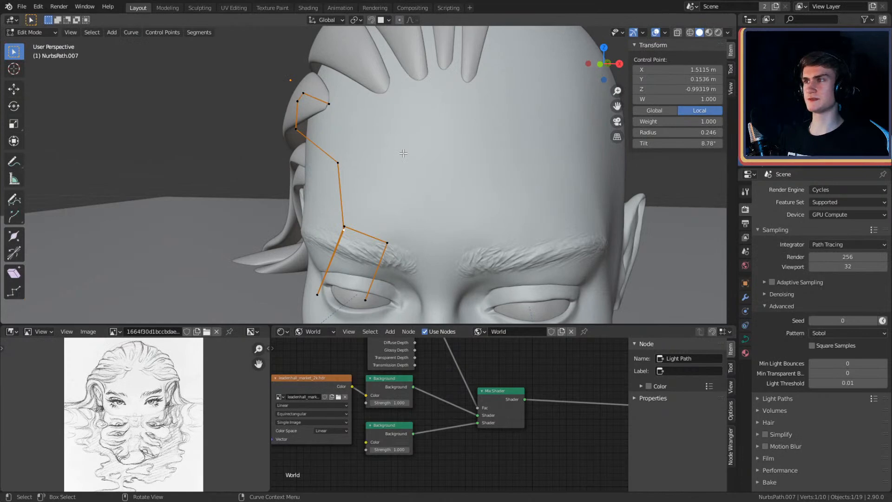
pyautogui.moveTo(361, 104); pyautogui.dragTo(421, 134, button='middle')
pyautogui.press('Tab')
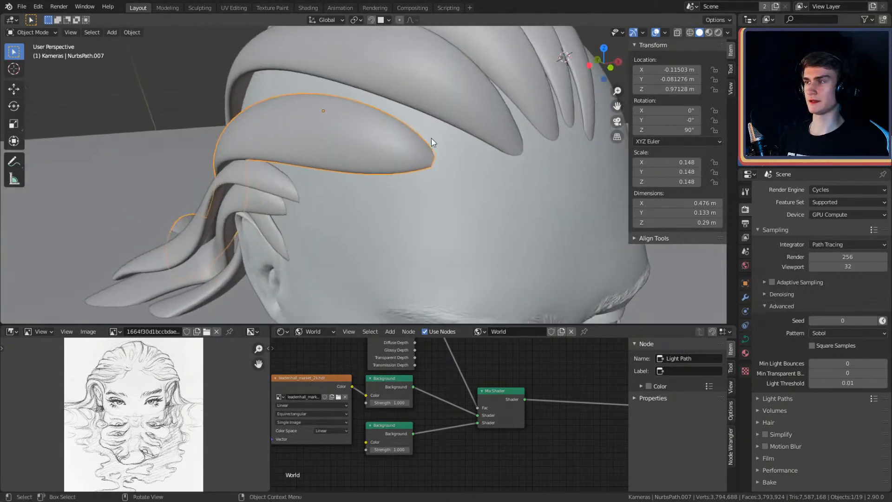
# Step: Duplicate the hair strand and place the copy slightly above the original on the side of the head
pyautogui.moveTo(423, 121)
pyautogui.mouseDown(button='middle')
pyautogui.moveTo(459, 155)
pyautogui.moveTo(459, 139)
pyautogui.moveTo(427, 120)
pyautogui.mouseUp(button='middle')
pyautogui.hotkey('shift', 'd')
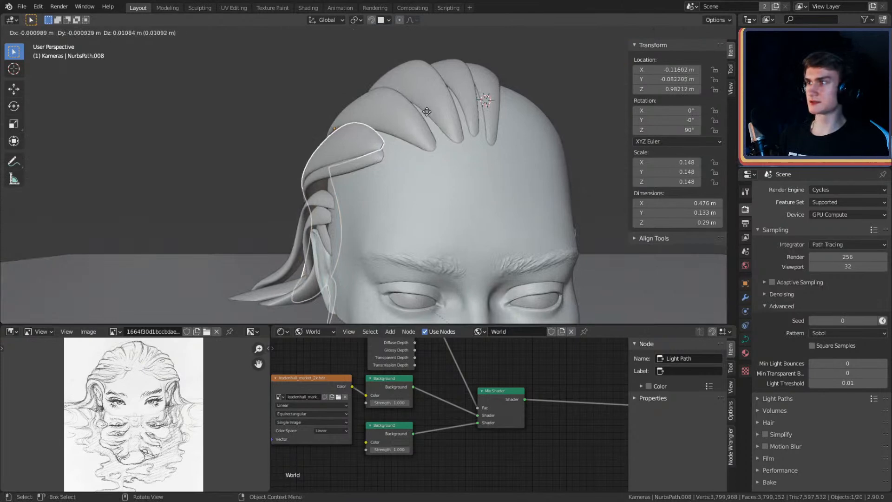
pyautogui.click(447, 149)
pyautogui.moveTo(447, 149); pyautogui.dragTo(449, 170, button='middle')
# Step: Edit the duplicated strand's curve and move its front tip along the hairline
pyautogui.press('Tab')
pyautogui.press('g')
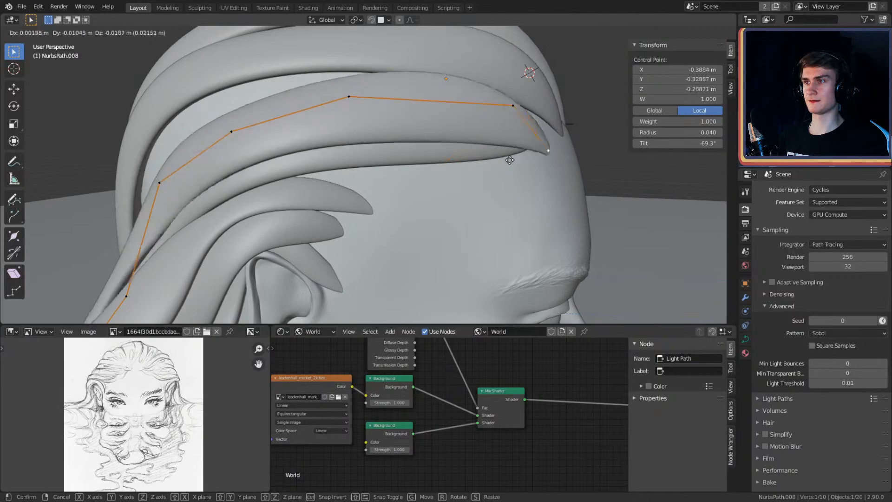
pyautogui.click(499, 134)
pyautogui.moveTo(499, 134); pyautogui.dragTo(532, 140, button='middle')
pyautogui.press('g')
pyautogui.click(529, 164)
pyautogui.press('g')
pyautogui.press('g')
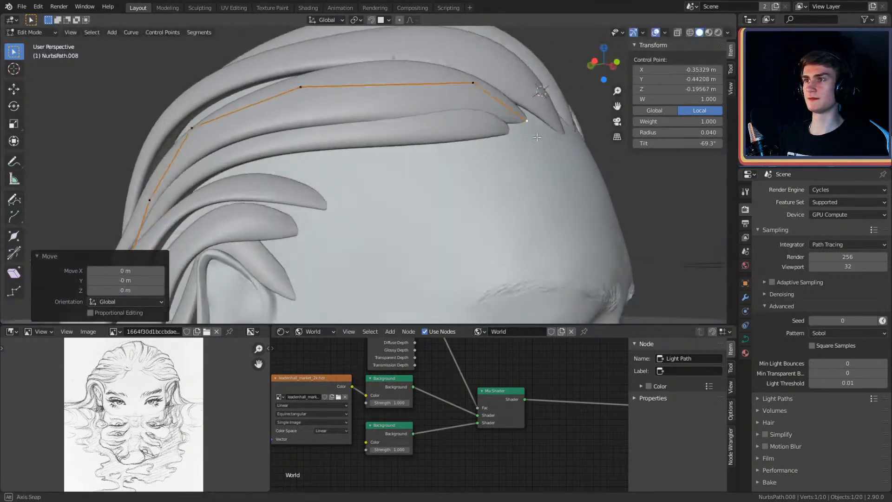
# Step: Move the duplicate's next control points behind the tip into the gap between the neighbouring strands
pyautogui.click(471, 93)
pyautogui.moveTo(472, 92); pyautogui.dragTo(466, 162, button='middle')
pyautogui.press('g')
pyautogui.click(521, 107)
pyautogui.click(406, 154)
pyautogui.press('g')
pyautogui.click(477, 134)
pyautogui.moveTo(491, 120); pyautogui.dragTo(478, 153, button='middle')
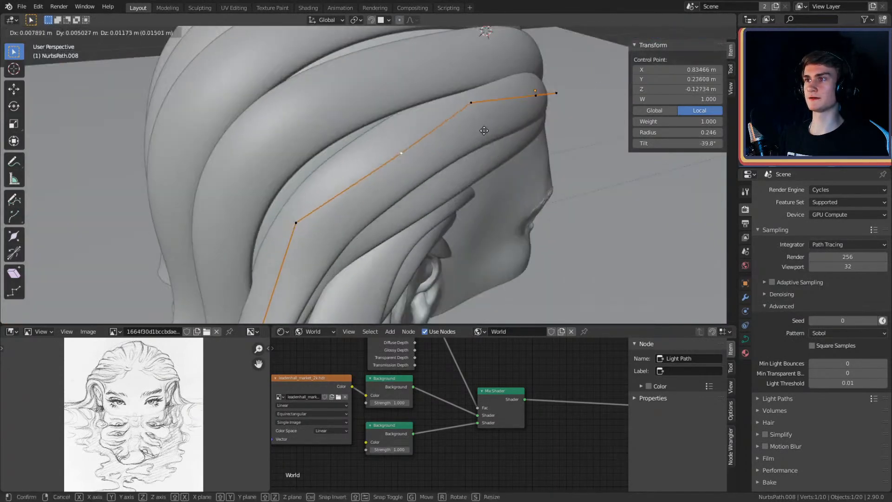
# Step: Fine-tune the duplicate's upper control points and reposition the fifth one above the ear
pyautogui.moveTo(469, 121); pyautogui.dragTo(425, 110, button='middle')
pyautogui.moveTo(407, 147)
pyautogui.mouseDown(button='middle')
pyautogui.moveTo(502, 118)
pyautogui.moveTo(492, 144)
pyautogui.moveTo(445, 172)
pyautogui.moveTo(448, 166)
pyautogui.moveTo(406, 153)
pyautogui.moveTo(386, 125)
pyautogui.moveTo(410, 116)
pyautogui.moveTo(421, 123)
pyautogui.moveTo(444, 156)
pyautogui.moveTo(401, 132)
pyautogui.mouseUp(button='middle')
pyautogui.click(412, 111)
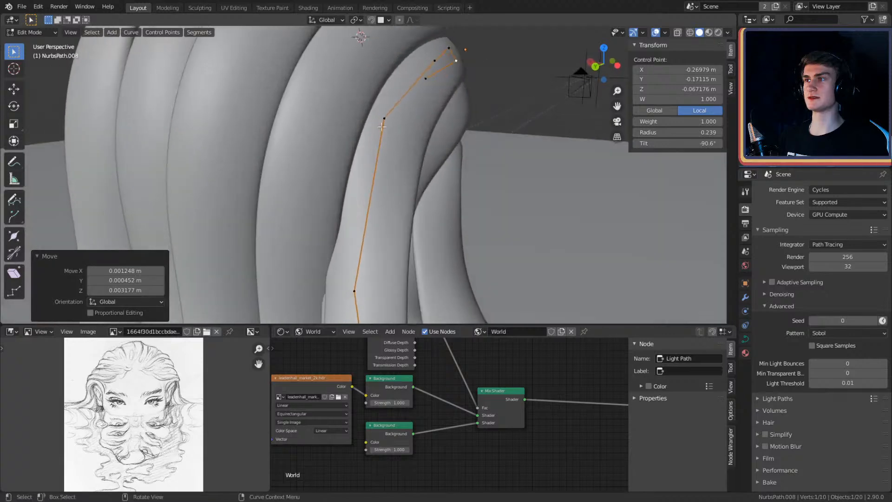
pyautogui.moveTo(457, 140); pyautogui.dragTo(427, 142, button='middle')
pyautogui.click(500, 141)
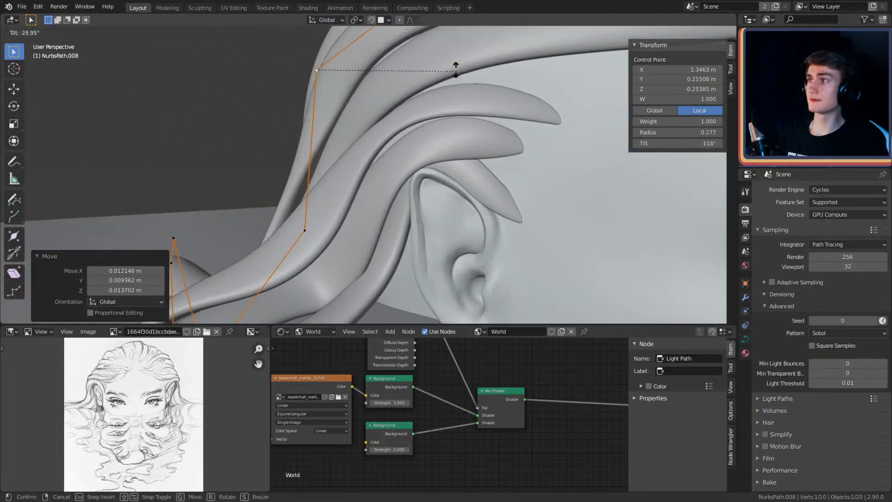
# Step: Reposition the duplicate's fourth control point to smooth the strand along the side of the head
pyautogui.moveTo(463, 56); pyautogui.dragTo(389, 166, button='middle')
pyautogui.moveTo(329, 143); pyautogui.dragTo(471, 136, button='middle')
pyautogui.click(357, 136)
pyautogui.click(387, 137)
pyautogui.moveTo(389, 137)
pyautogui.mouseDown(button='middle')
pyautogui.moveTo(438, 138)
pyautogui.moveTo(394, 163)
pyautogui.moveTo(383, 155)
pyautogui.moveTo(397, 148)
pyautogui.moveTo(395, 167)
pyautogui.moveTo(325, 154)
pyautogui.moveTo(378, 135)
pyautogui.mouseUp(button='middle')
pyautogui.click(381, 137)
pyautogui.click(418, 172)
# Step: Move the duplicate's sixth control point, just above the water plane, towards the back of the head
pyautogui.moveTo(333, 153); pyautogui.dragTo(395, 145, button='middle')
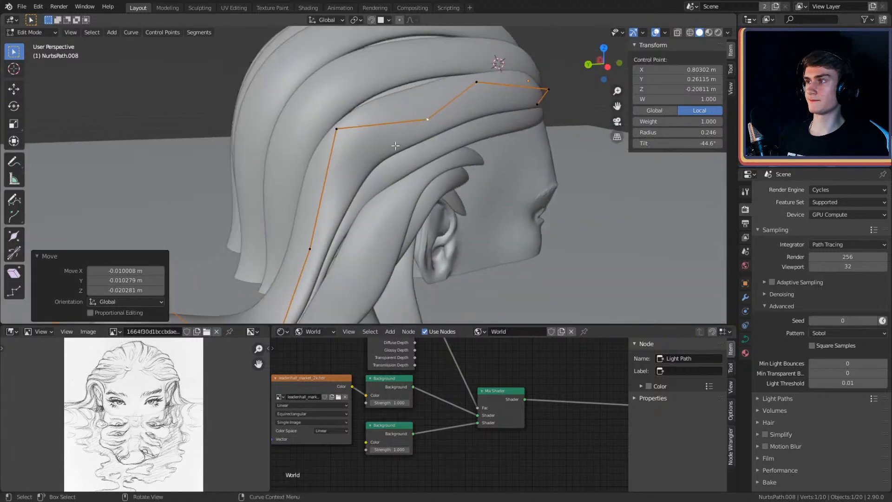
pyautogui.moveTo(340, 136); pyautogui.dragTo(447, 217, button='middle')
pyautogui.click(355, 143)
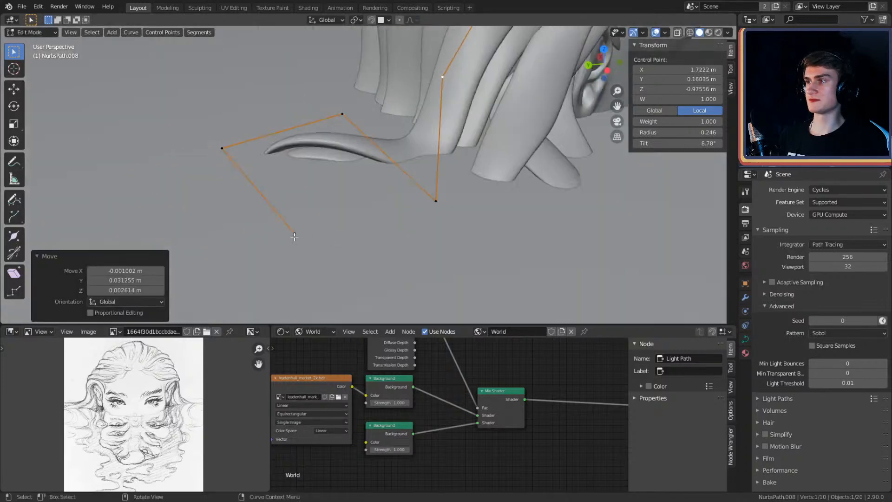
# Step: Delete the last three control points of the duplicate's tail
pyautogui.click(294, 233)
pyautogui.click(384, 151)
pyautogui.moveTo(384, 151); pyautogui.dragTo(371, 143, button='middle')
# Step: Move the duplicate's new end control point to just below the water plane behind the head
pyautogui.click(406, 210)
pyautogui.moveTo(407, 209); pyautogui.dragTo(435, 195, button='middle')
pyautogui.press('g')
pyautogui.click(372, 169)
pyautogui.moveTo(376, 204); pyautogui.dragTo(470, 196, button='middle')
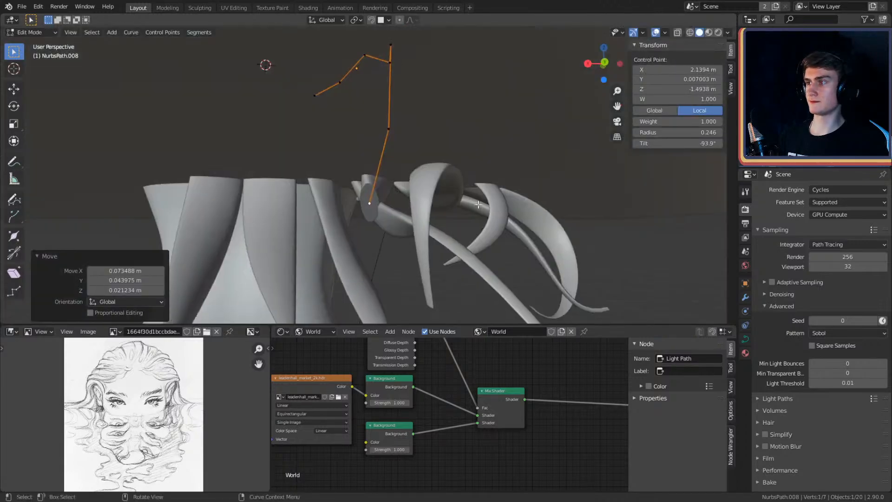
# Step: Reposition the strand's end control point below the water plane behind the head
pyautogui.moveTo(370, 263); pyautogui.dragTo(440, 189, button='middle')
pyautogui.press('g')
pyautogui.click(444, 182)
# Step: Extrude three more control points from the strand's end down towards the shoulder and narrow the end
pyautogui.click(464, 166)
pyautogui.click(391, 209)
pyautogui.moveTo(390, 208); pyautogui.dragTo(367, 123, button='middle')
pyautogui.keyDown('shift'); pyautogui.moveTo(290, 213); pyautogui.dragTo(401, 152, button='middle'); pyautogui.keyUp('shift')
pyautogui.click(407, 134)
pyautogui.press('e')
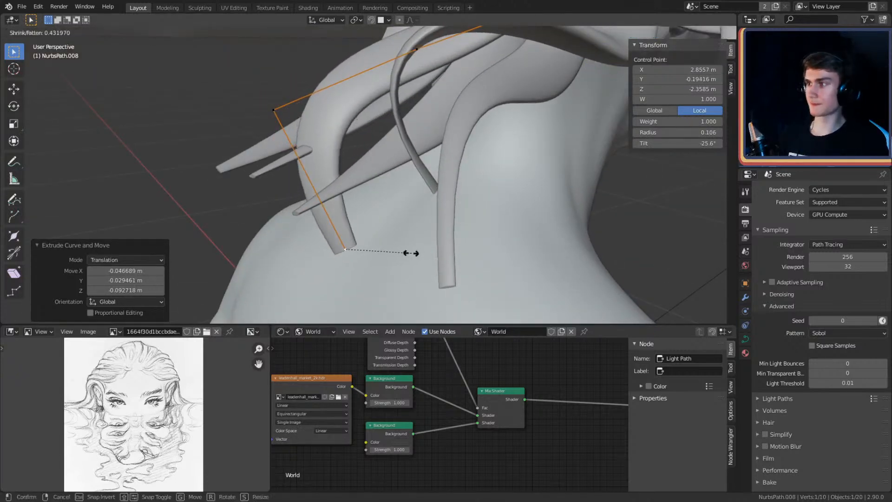
pyautogui.moveTo(420, 211); pyautogui.dragTo(510, 209, button='middle')
# Step: Move the strand's second-to-last control point outwards to bend the tail behind the neck, and adjust its radius
pyautogui.click(339, 140)
pyautogui.moveTo(339, 141)
pyautogui.mouseDown(button='middle')
pyautogui.moveTo(326, 160)
pyautogui.moveTo(347, 136)
pyautogui.mouseUp(button='middle')
pyautogui.press('g')
pyautogui.click(329, 146)
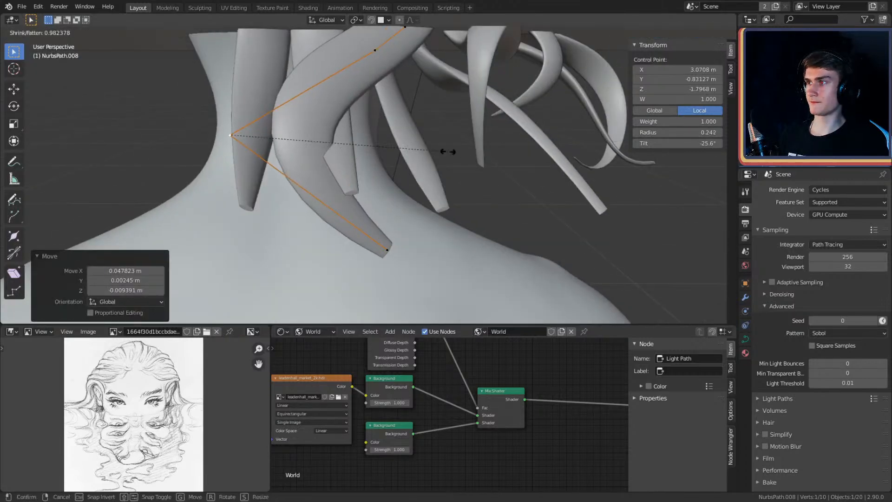
pyautogui.click(365, 148)
# Step: Narrow the strand's end, extrude one more control point upwards into a curl, and taper it to a thin tip
pyautogui.click(389, 251)
pyautogui.moveTo(474, 236)
pyautogui.mouseDown(button='middle')
pyautogui.moveTo(413, 235)
pyautogui.moveTo(463, 234)
pyautogui.mouseUp(button='middle')
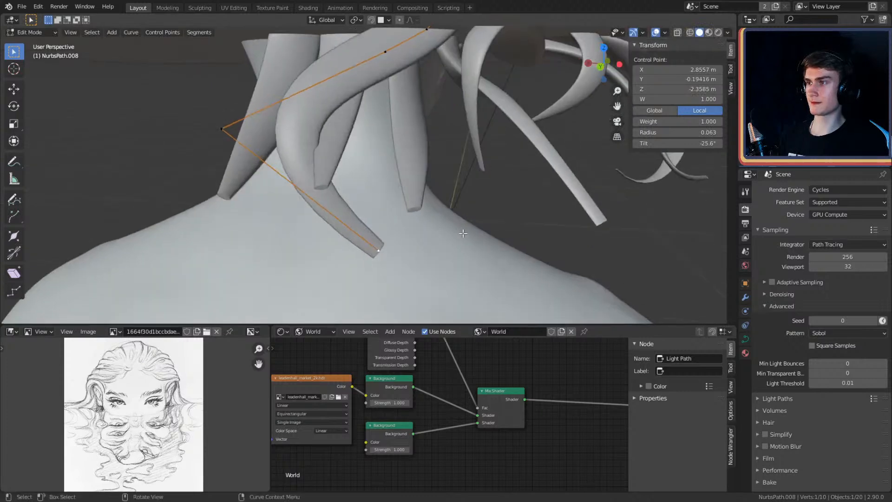
pyautogui.click(487, 153)
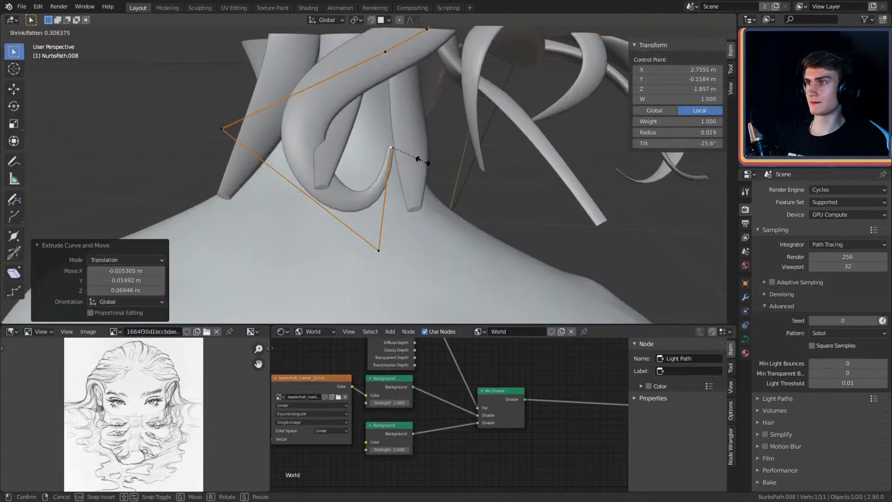
pyautogui.click(427, 163)
pyautogui.moveTo(423, 174); pyautogui.dragTo(360, 187, button='middle')
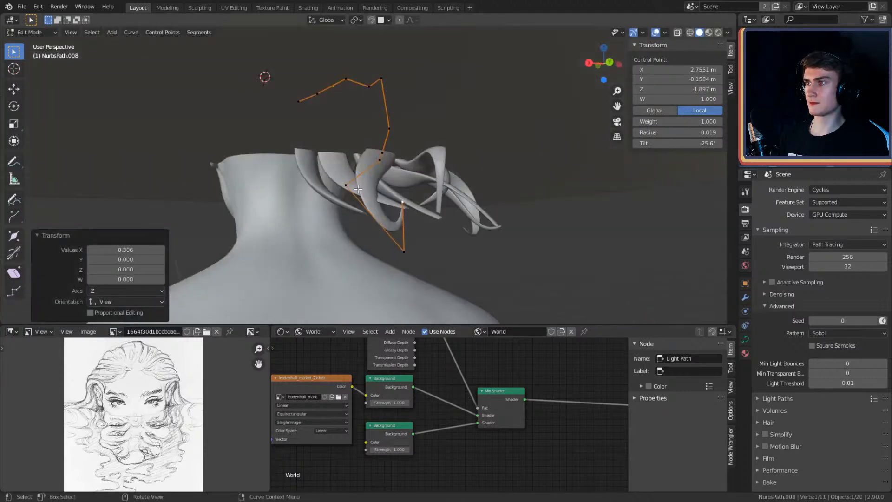
pyautogui.click(359, 188)
pyautogui.click(364, 259)
pyautogui.moveTo(367, 139); pyautogui.dragTo(389, 223, button='middle')
pyautogui.press('Tab')
# Step: Examine the strands along the temple and back of the head, checking the control points of NurbsPath.003
pyautogui.keyDown('shift'); pyautogui.moveTo(478, 151); pyautogui.dragTo(375, 152, button='middle'); pyautogui.keyUp('shift')
pyautogui.scroll(4, 436, 136)
pyautogui.scroll(-5, 286, 183)
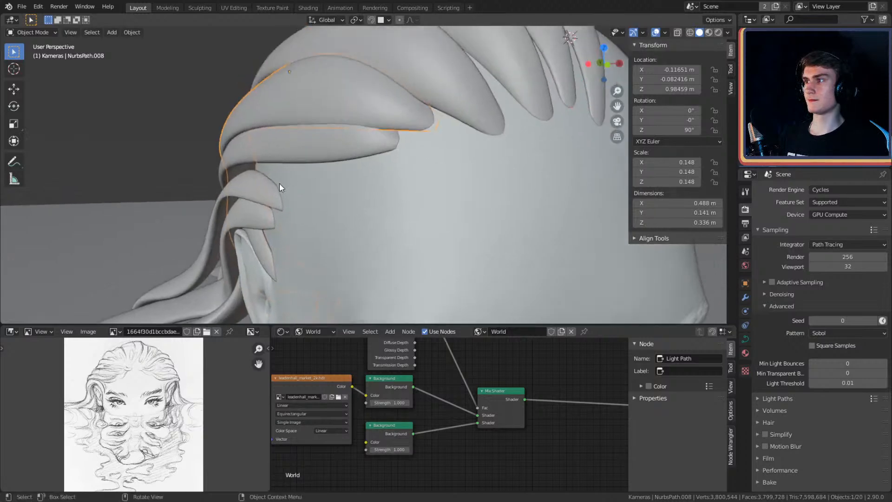
pyautogui.click(238, 144)
pyautogui.scroll(4, 410, 157)
pyautogui.moveTo(410, 157); pyautogui.dragTo(459, 143, button='middle')
pyautogui.click(436, 113)
pyautogui.press('Tab')
pyautogui.moveTo(354, 118); pyautogui.dragTo(422, 144, button='middle')
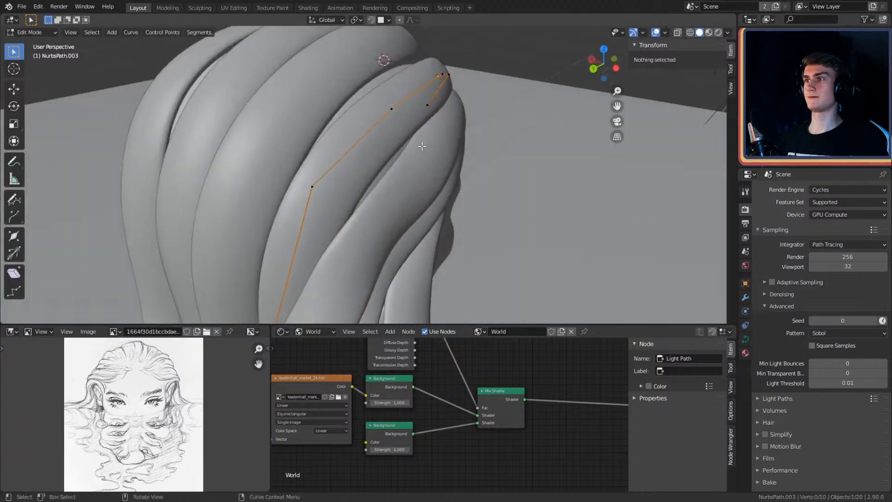
pyautogui.click(446, 174)
pyautogui.moveTo(446, 174); pyautogui.dragTo(436, 142, button='middle')
pyautogui.click(446, 157)
pyautogui.press('Tab')
# Step: Duplicate the wide strand at the temple and place the copy lower and further back, above the ear
pyautogui.click(403, 116)
pyautogui.scroll(2, 428, 140)
pyautogui.press('Tab')
pyautogui.scroll(-2, 406, 149)
pyautogui.press('Tab')
pyautogui.hotkey('shift', 'd')
pyautogui.click(451, 161)
# Step: Delete four control points from the duplicated strand
pyautogui.scroll(3, 450, 148)
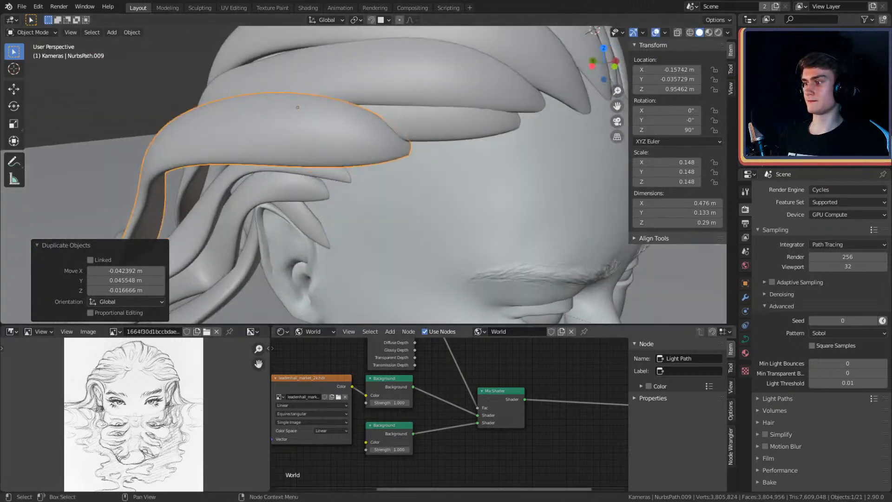
pyautogui.moveTo(389, 154); pyautogui.dragTo(428, 171, button='middle')
pyautogui.keyDown('shift'); pyautogui.moveTo(440, 172); pyautogui.dragTo(442, 164, button='middle'); pyautogui.keyUp('shift')
pyautogui.press('Tab')
pyautogui.keyDown('shift'); pyautogui.moveTo(382, 173); pyautogui.dragTo(333, 252, button='middle'); pyautogui.keyUp('shift')
pyautogui.click(342, 247)
pyautogui.keyDown('shift'); pyautogui.click(296, 224); pyautogui.keyUp('shift')
pyautogui.keyDown('shift'); pyautogui.click(379, 207); pyautogui.keyUp('shift')
pyautogui.keyDown('shift'); pyautogui.click(434, 219); pyautogui.keyUp('shift')
pyautogui.press('x')
pyautogui.click(441, 217)
# Step: Move the duplicate's third control point from the front tip to align the strand with the head above the ear
pyautogui.moveTo(520, 152); pyautogui.dragTo(381, 133, button='middle')
pyautogui.moveTo(302, 127); pyautogui.dragTo(387, 145, button='middle')
pyautogui.click(337, 94)
pyautogui.press('g')
pyautogui.click(449, 200)
pyautogui.moveTo(387, 110); pyautogui.dragTo(441, 135, button='middle')
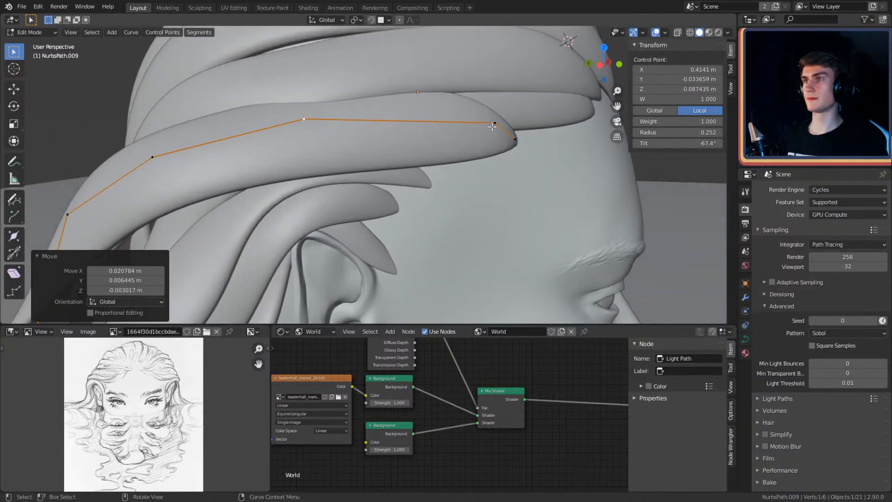
# Step: Reposition the control points just behind the duplicate's front tip so the strand follows the temple
pyautogui.click(495, 123)
pyautogui.keyDown('shift'); pyautogui.moveTo(522, 114); pyautogui.dragTo(437, 125, button='middle'); pyautogui.keyUp('shift')
pyautogui.press('g')
pyautogui.click(438, 144)
pyautogui.click(459, 104)
pyautogui.moveTo(437, 125); pyautogui.dragTo(516, 97, button='middle')
pyautogui.press('g')
pyautogui.click(466, 120)
# Step: Adjust the duplicate's front end, moving its tip control point into place at the hairline
pyautogui.moveTo(466, 120); pyautogui.dragTo(437, 149, button='middle')
pyautogui.click(378, 151)
pyautogui.moveTo(378, 151); pyautogui.dragTo(533, 106, button='middle')
pyautogui.press('g')
pyautogui.click(420, 145)
pyautogui.press('g')
pyautogui.click(425, 147)
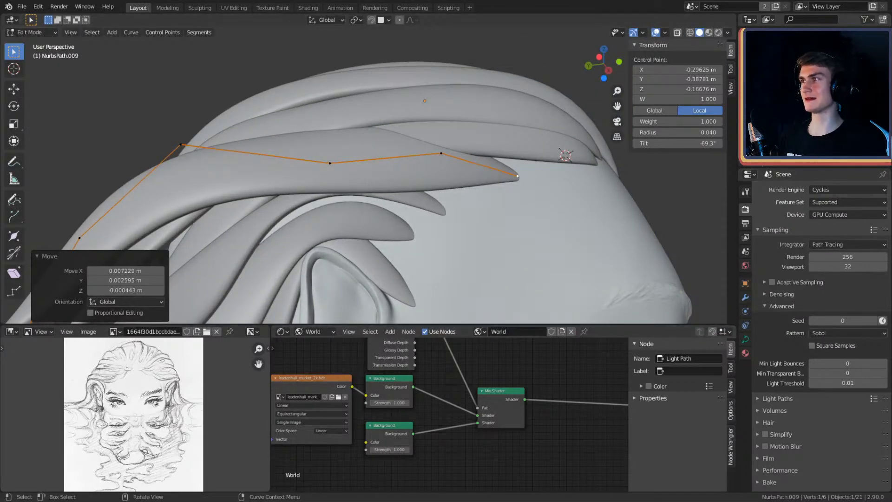
# Step: Save the current Blender file
pyautogui.click(21, 7)
pyautogui.moveTo(84, 6)
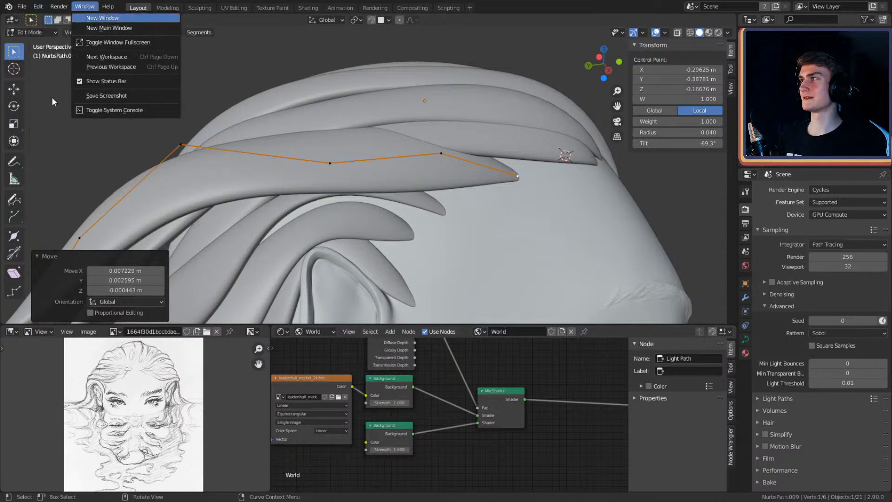
pyautogui.moveTo(22, 6)
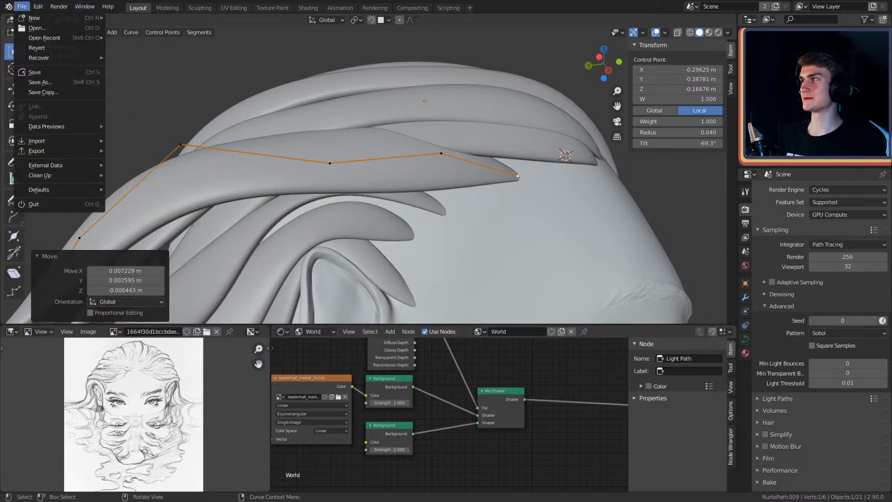
pyautogui.click(41, 72)
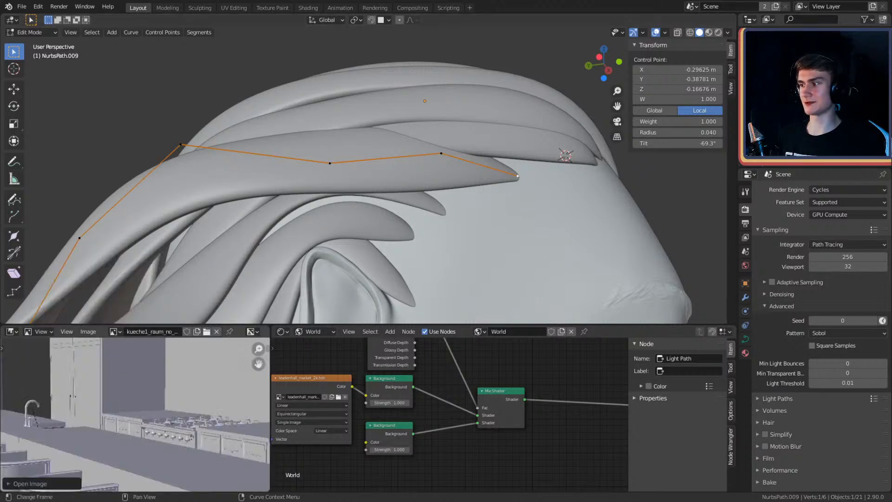
# Step: Examine the older kitchen renders in the Image Editor, including the metal ring bases of the chairs in the kueche1_raum4 image
pyautogui.scroll(2, 135, 413)
pyautogui.scroll(-1, 135, 415)
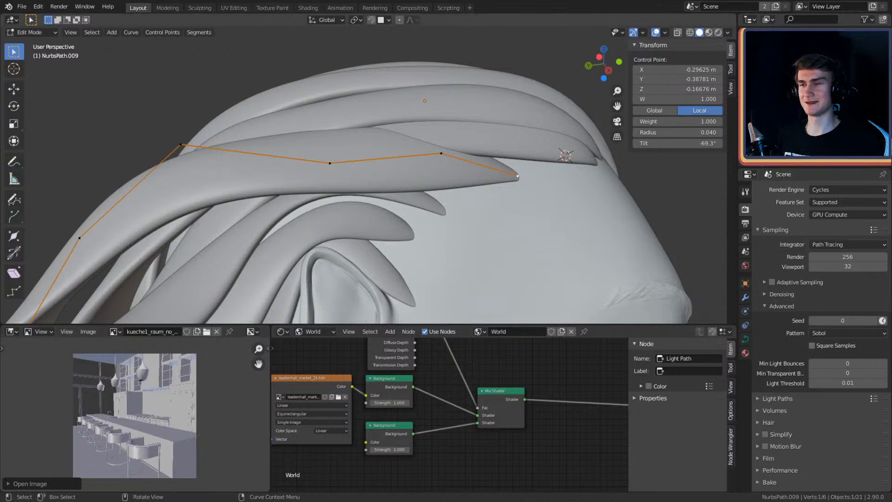
pyautogui.scroll(2, 134, 415)
pyautogui.scroll(-1, 135, 415)
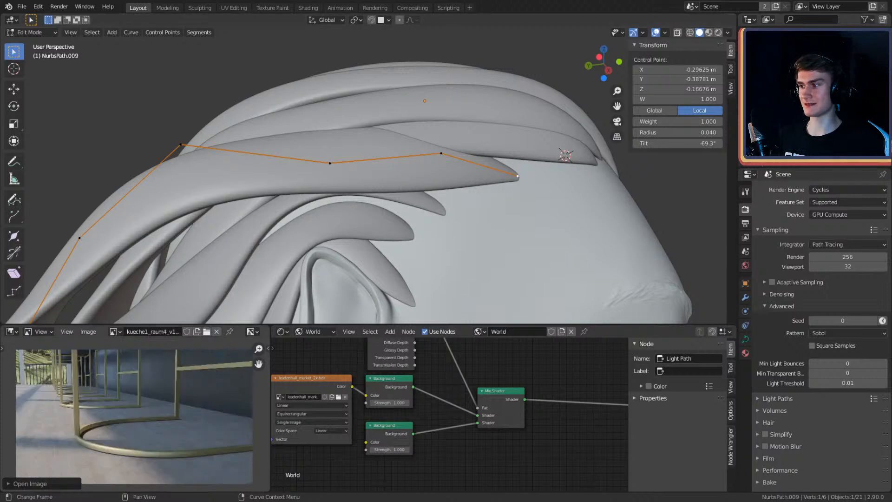
pyautogui.scroll(2, 156, 434)
pyautogui.moveTo(93, 486); pyautogui.dragTo(157, 434, button='middle')
pyautogui.scroll(-4, 155, 433)
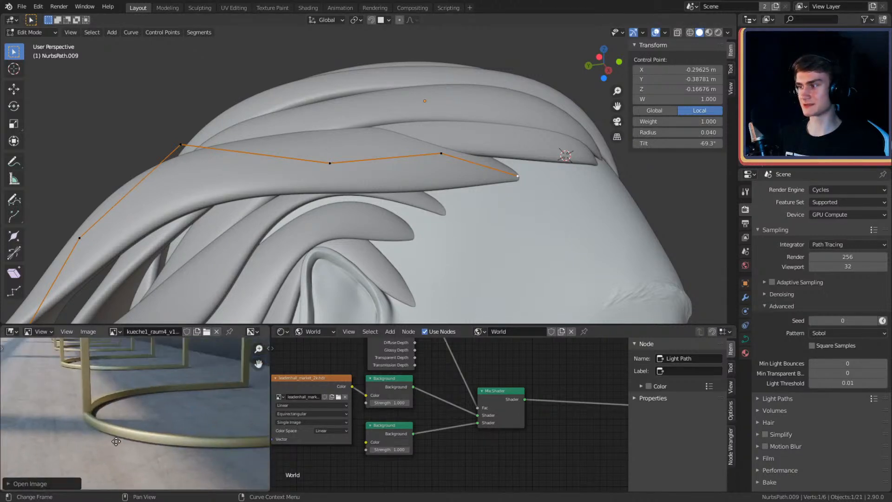
pyautogui.scroll(1, 148, 431)
pyautogui.moveTo(147, 431); pyautogui.dragTo(157, 426, button='middle')
pyautogui.scroll(1, 144, 431)
pyautogui.moveTo(88, 453); pyautogui.dragTo(106, 447, button='middle')
pyautogui.scroll(3, 160, 422)
pyautogui.scroll(-3, 159, 424)
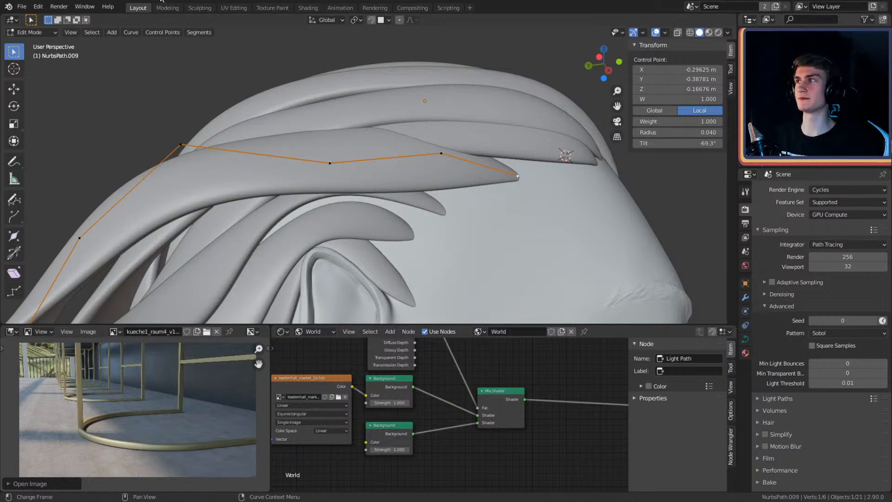
# Step: Save the hair file again and widen the second window that holds the kitchen stove scene
pyautogui.click(21, 7)
pyautogui.click(29, 75)
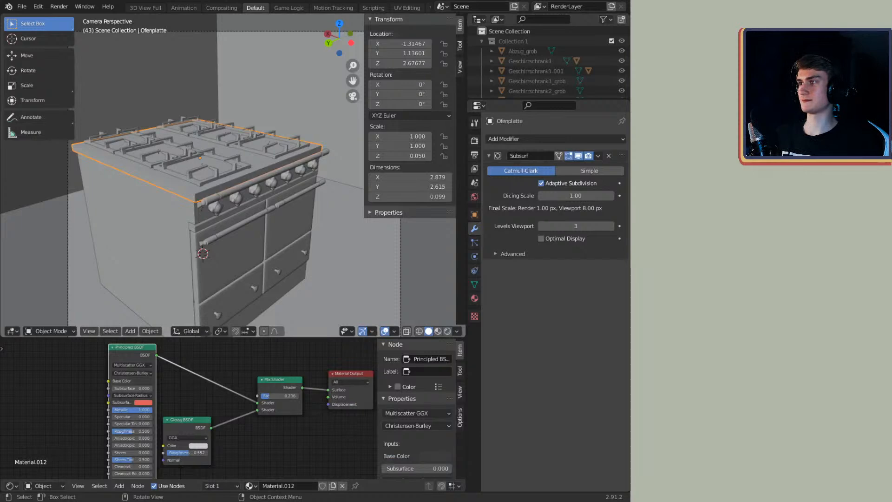
pyautogui.moveTo(0, 202); pyautogui.dragTo(0, 210)
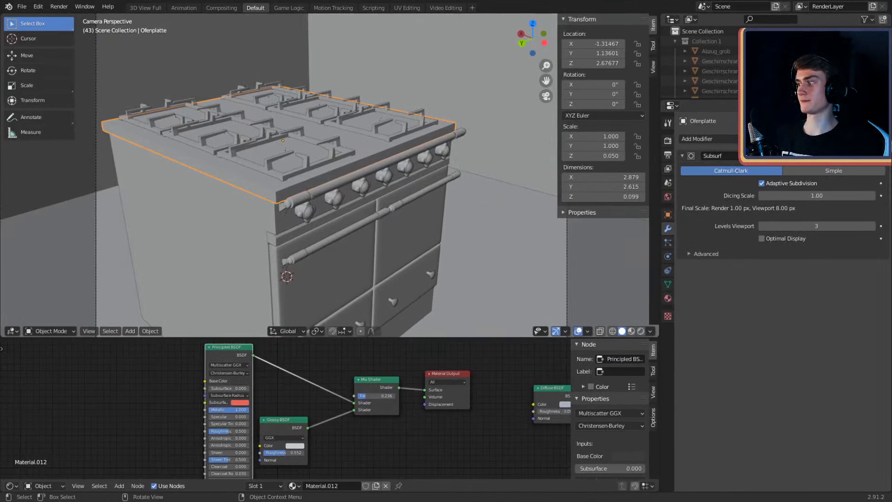
# Step: Examine the stove and its surrounding walls from outside the camera view, along with the scene's object list
pyautogui.scroll(-5, 357, 249)
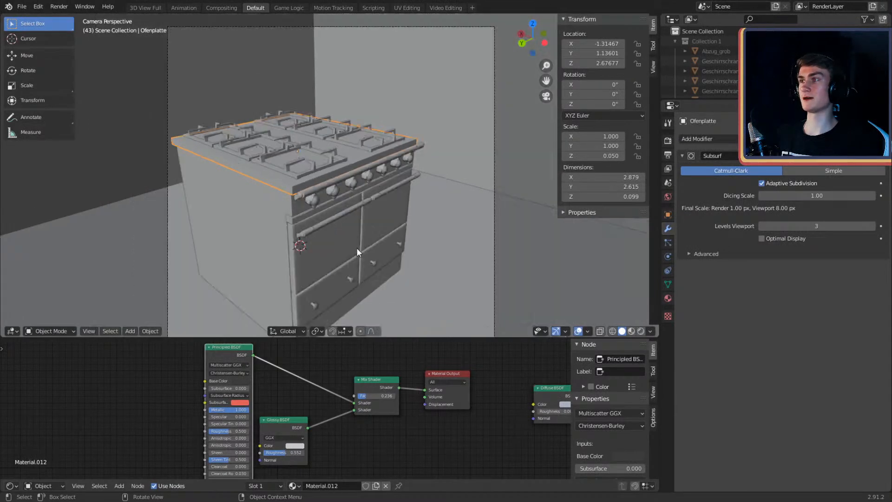
pyautogui.moveTo(345, 229); pyautogui.dragTo(353, 211, button='middle')
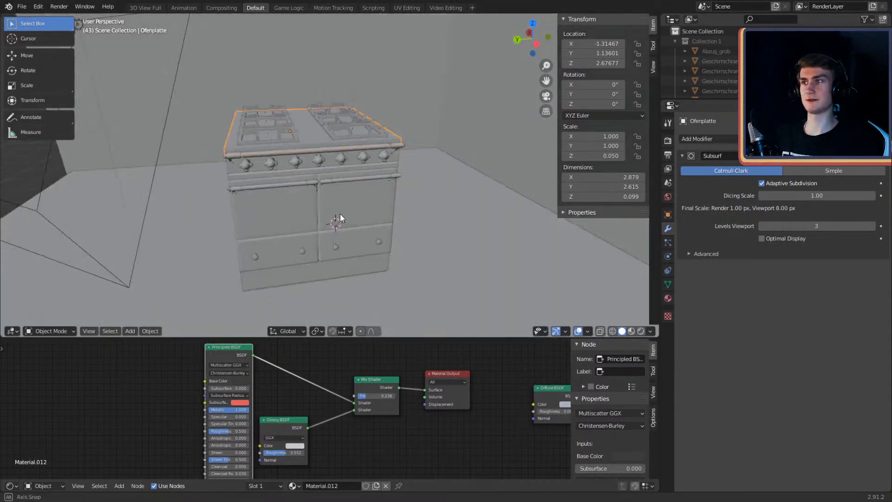
pyautogui.scroll(-5, 339, 214)
pyautogui.scroll(-10, 702, 65)
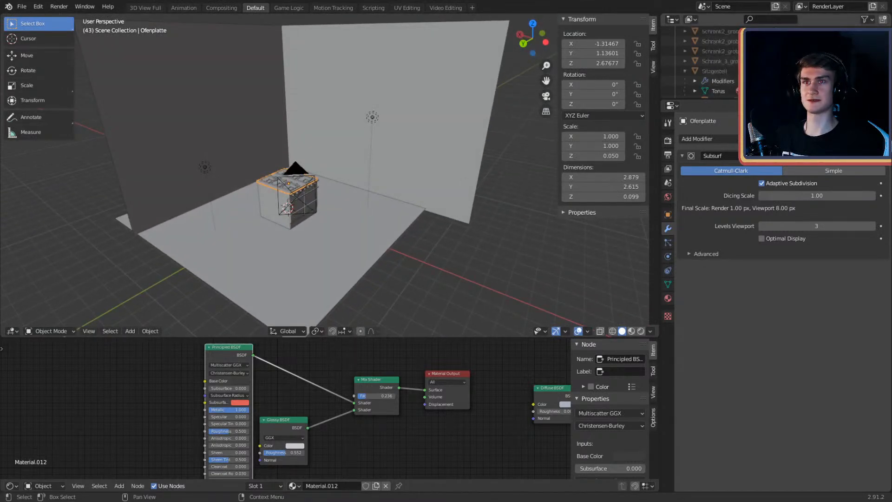
pyautogui.scroll(10, 701, 70)
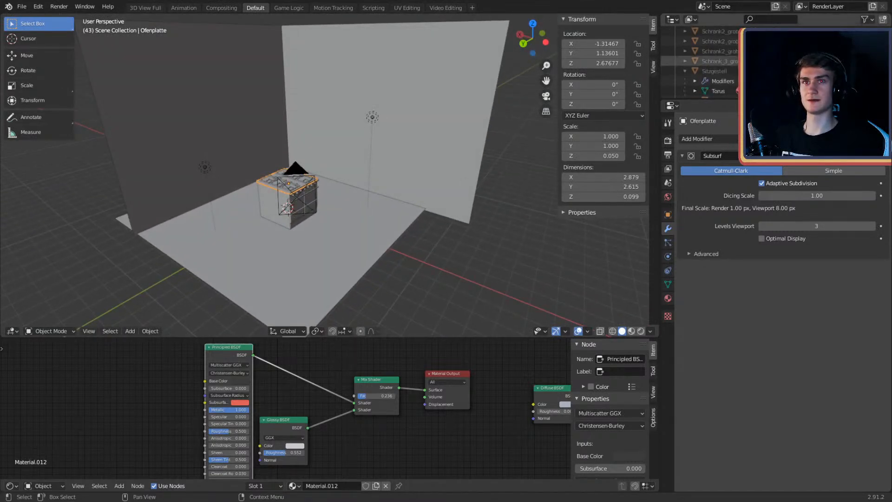
# Step: Enlarge the Outliner to list more of the kitchen scene's objects
pyautogui.moveTo(732, 98); pyautogui.dragTo(732, 249)
pyautogui.scroll(-5, 711, 140)
pyautogui.scroll(-3, 250, 187)
pyautogui.moveTo(251, 187)
pyautogui.mouseDown(button='middle')
pyautogui.moveTo(323, 206)
pyautogui.moveTo(254, 205)
pyautogui.mouseUp(button='middle')
pyautogui.scroll(5, 744, 182)
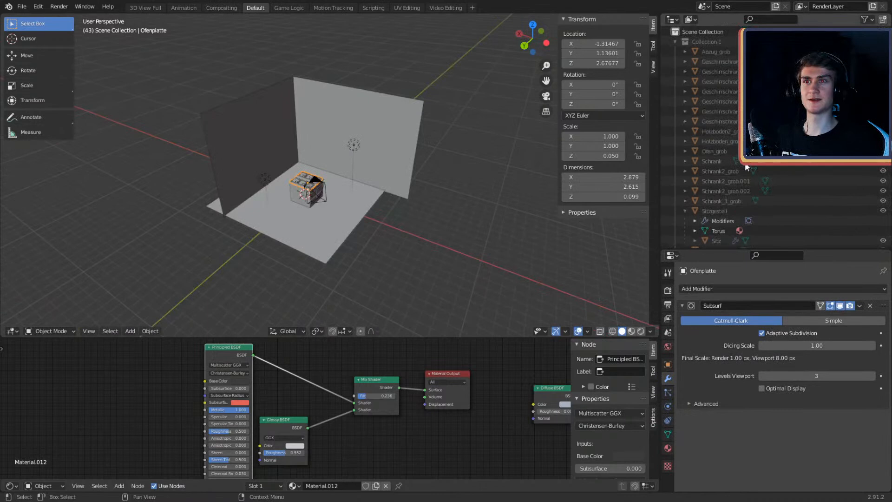
# Step: Collapse the Sitzgestell object in the Outliner and make Collection 1 visible in the viewport
pyautogui.click(865, 20)
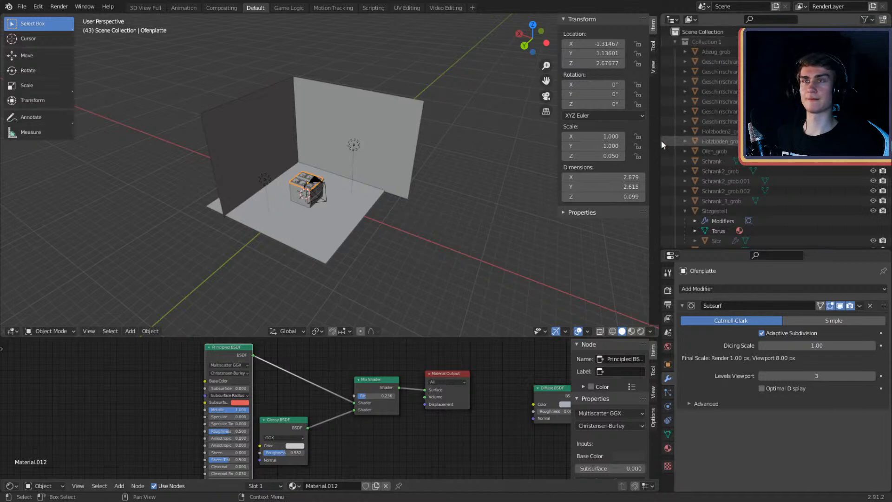
pyautogui.scroll(-8, 409, 191)
pyautogui.moveTo(419, 191); pyautogui.dragTo(386, 201, button='middle')
pyautogui.scroll(6, 386, 200)
pyautogui.scroll(-4, 790, 71)
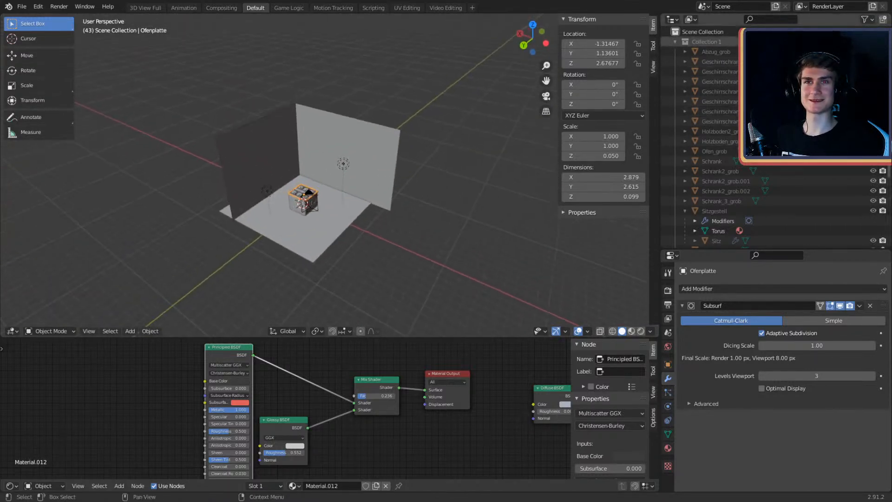
pyautogui.scroll(-1, 798, 183)
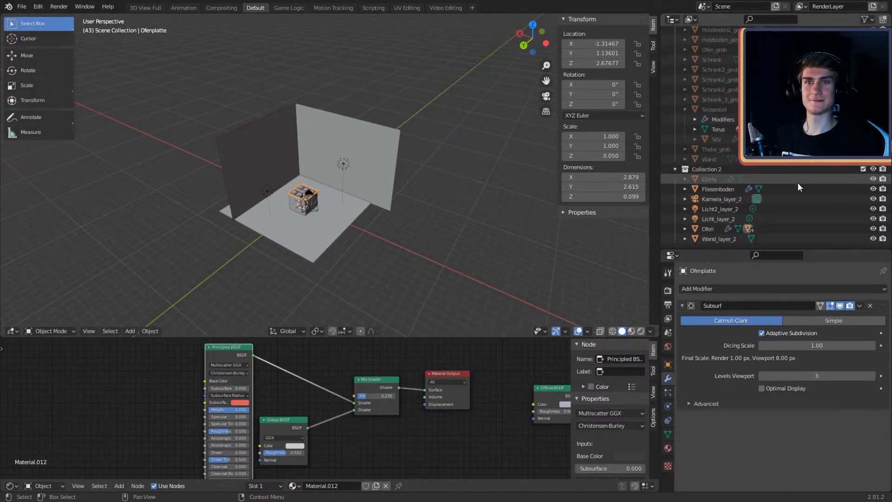
pyautogui.click(686, 110)
pyautogui.scroll(5, 686, 110)
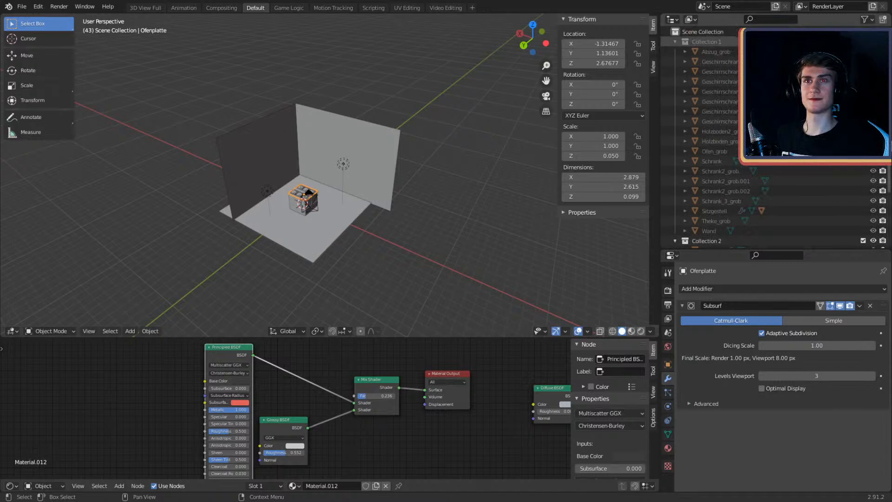
pyautogui.click(867, 19)
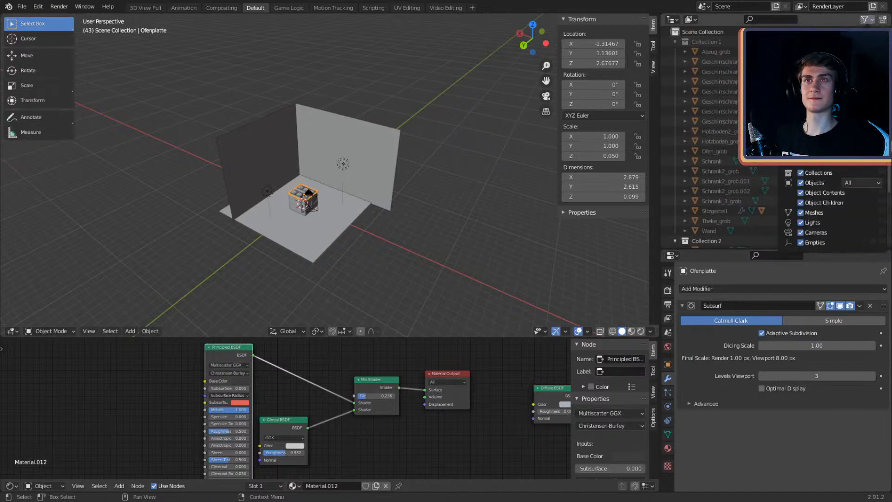
pyautogui.click(873, 42)
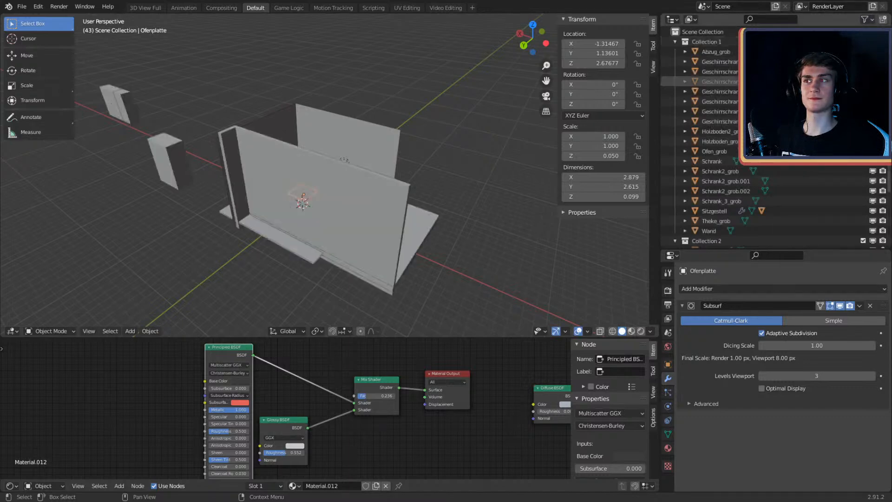
# Step: Look over the kitchen room and its furniture from several sides, and close the scene without saving
pyautogui.scroll(-2, 458, 182)
pyautogui.moveTo(458, 182); pyautogui.dragTo(338, 197, button='middle')
pyautogui.scroll(3, 477, 192)
pyautogui.scroll(-2, 431, 201)
pyautogui.scroll(-5, 432, 200)
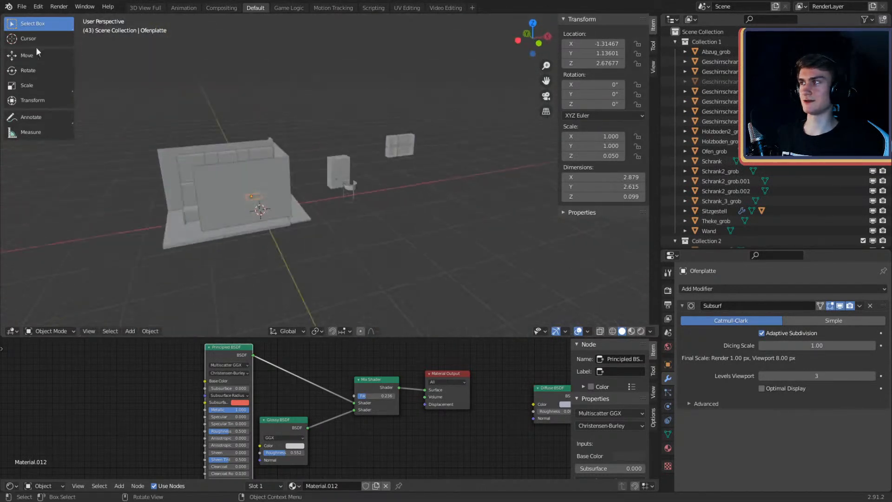
pyautogui.moveTo(154, 178); pyautogui.dragTo(249, 103, button='middle')
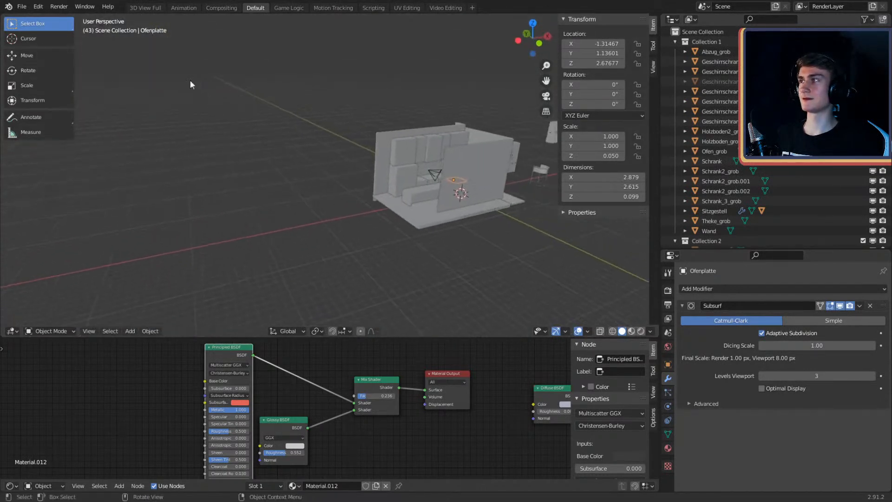
pyautogui.click(881, 3)
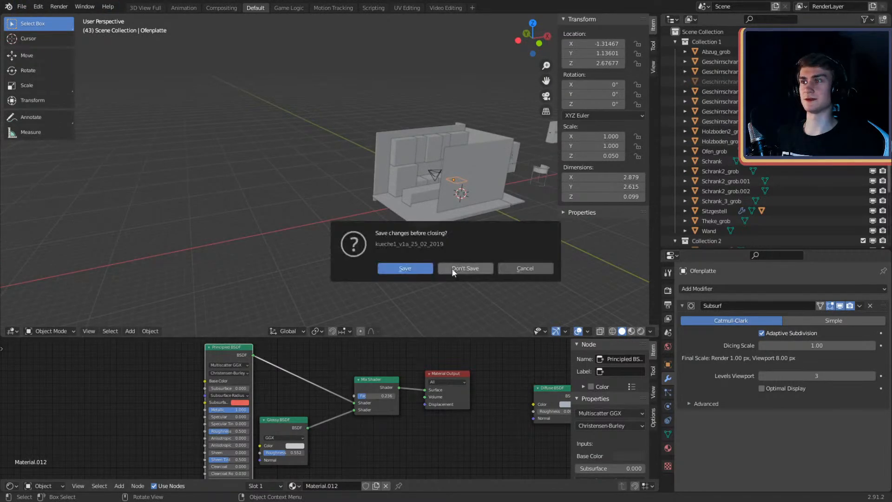
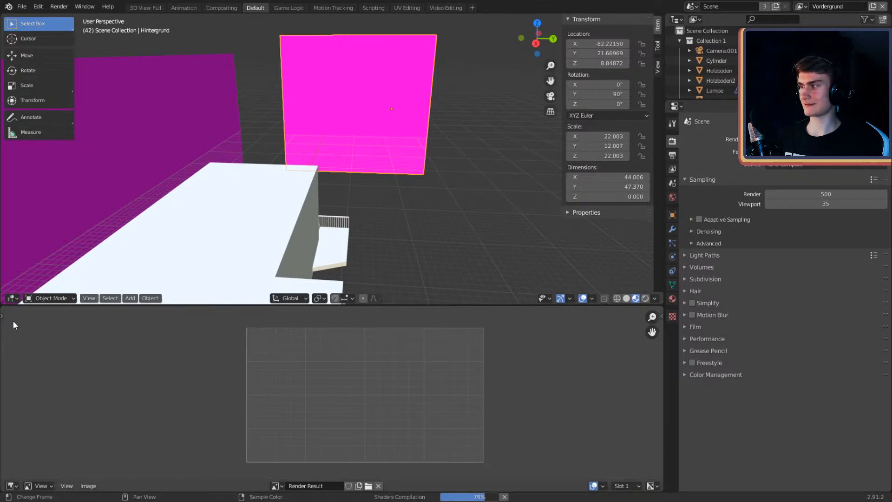
# Step: Show the Hintergrund material's nodes in the Shader Editor and use pond_bridge_night_2k.hdr as its image texture
pyautogui.click(12, 485)
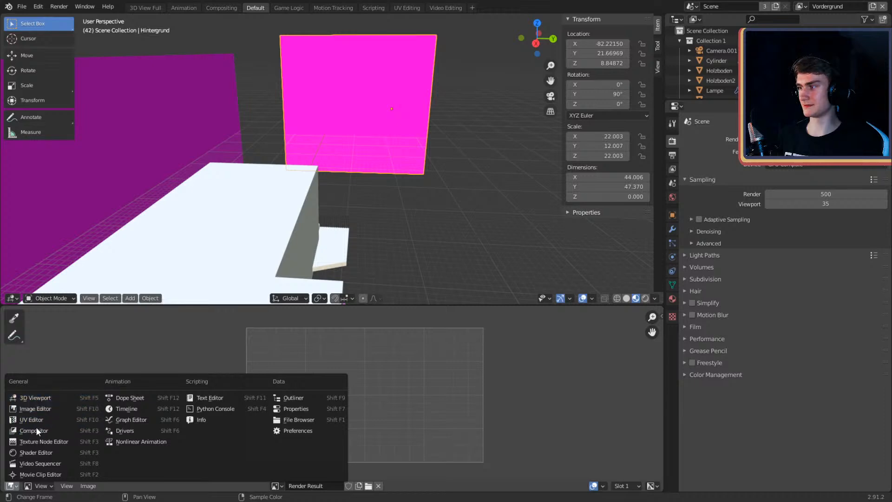
pyautogui.click(36, 453)
pyautogui.press('Home')
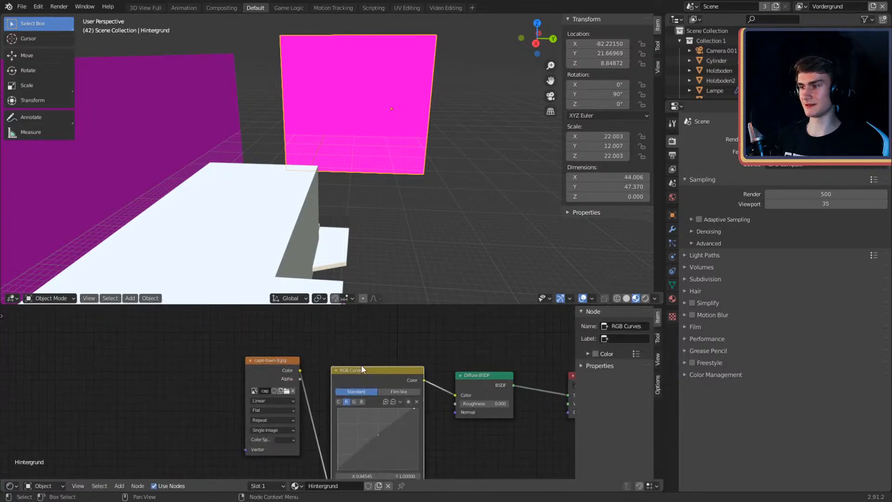
pyautogui.moveTo(242, 358); pyautogui.dragTo(168, 359)
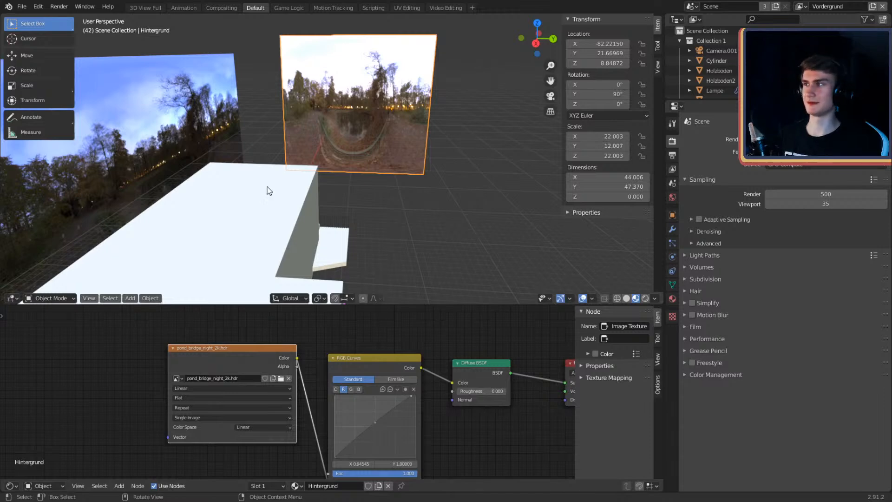
# Step: Examine the textured background planes from outside the kitchen and through the scene camera
pyautogui.moveTo(269, 194); pyautogui.dragTo(221, 187, button='middle')
pyautogui.keyDown('shift'); pyautogui.moveTo(332, 147); pyautogui.dragTo(346, 179, button='middle'); pyautogui.keyUp('shift')
pyautogui.moveTo(410, 200); pyautogui.dragTo(368, 210, button='middle')
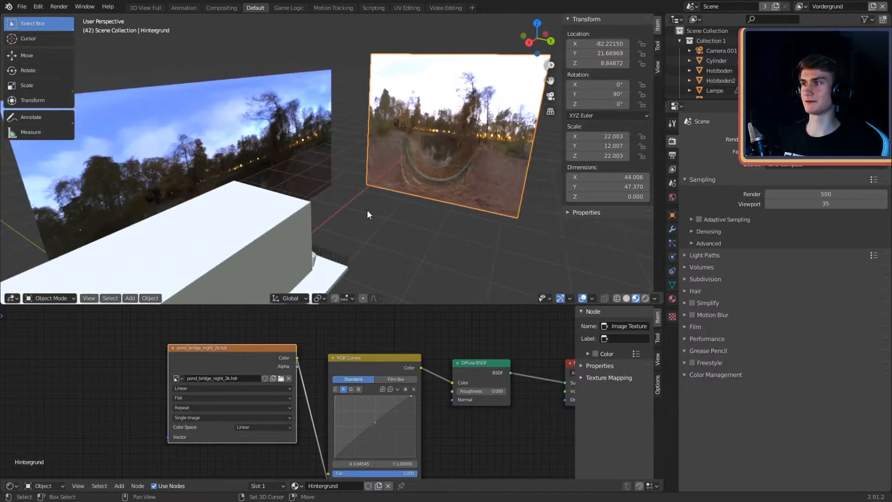
pyautogui.press('KP_0')
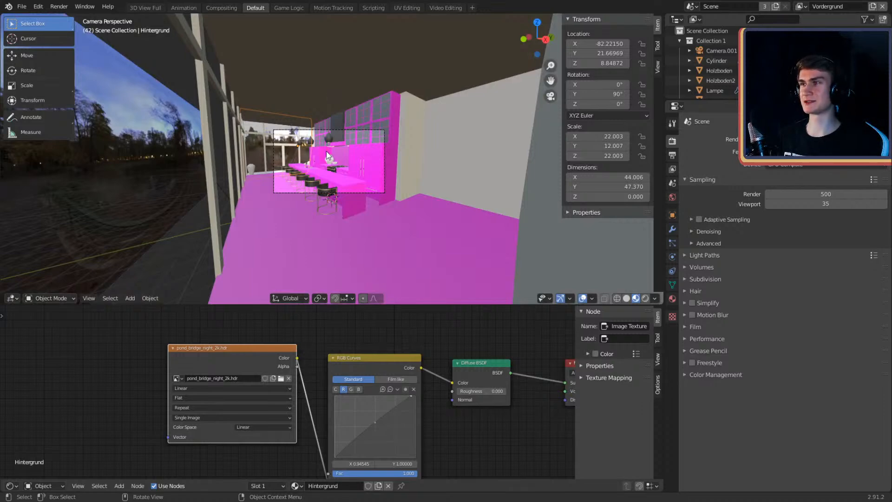
pyautogui.scroll(1, 309, 156)
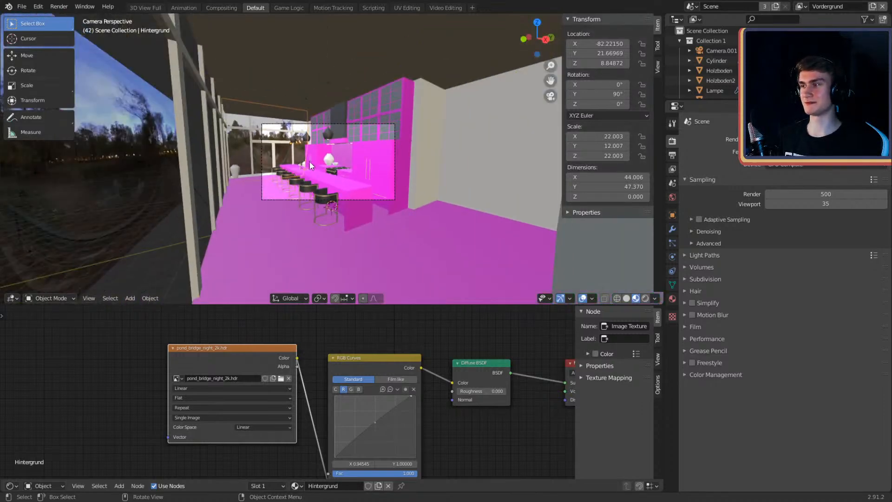
pyautogui.moveTo(309, 160); pyautogui.dragTo(439, 173, button='middle')
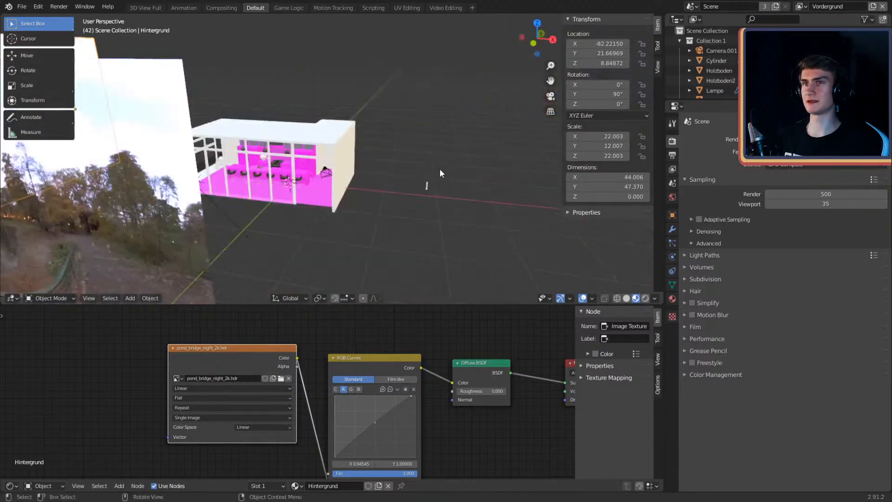
# Step: Enlarge the Outliner, select the Sun.001 light and examine its placement beside the kitchen's glass front
pyautogui.moveTo(711, 103); pyautogui.dragTo(774, 330)
pyautogui.scroll(-5, 781, 249)
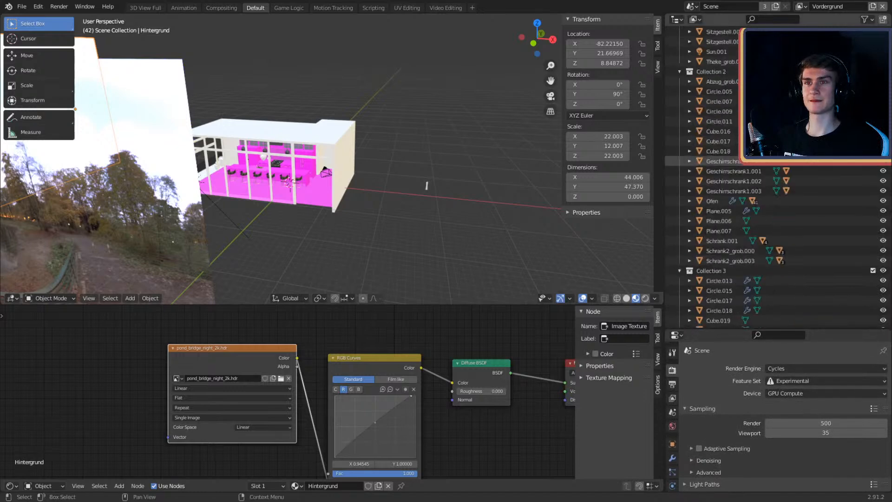
pyautogui.click(723, 51)
pyautogui.scroll(4, 371, 182)
pyautogui.moveTo(372, 182)
pyautogui.mouseDown(button='middle')
pyautogui.moveTo(285, 187)
pyautogui.moveTo(350, 177)
pyautogui.moveTo(351, 143)
pyautogui.moveTo(366, 158)
pyautogui.moveTo(361, 147)
pyautogui.moveTo(291, 165)
pyautogui.moveTo(350, 164)
pyautogui.moveTo(392, 179)
pyautogui.moveTo(411, 124)
pyautogui.moveTo(404, 172)
pyautogui.moveTo(364, 181)
pyautogui.mouseUp(button='middle')
pyautogui.scroll(2, 366, 158)
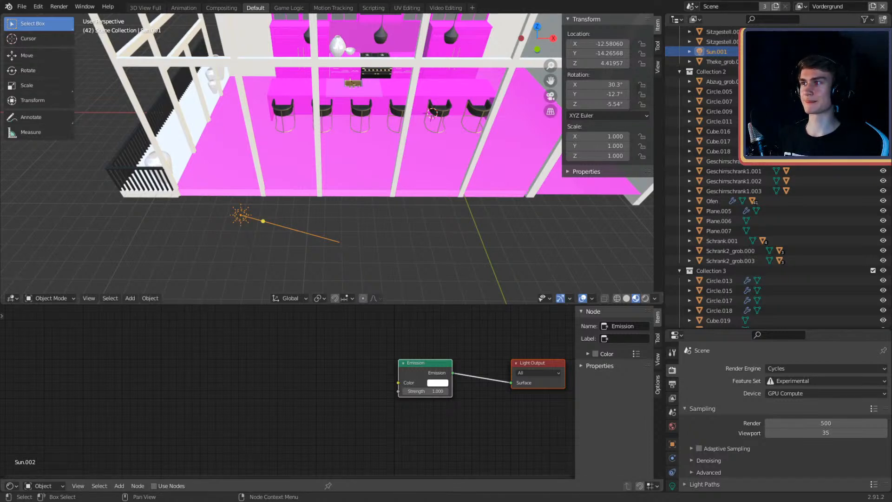
pyautogui.scroll(-3, 371, 177)
pyautogui.moveTo(367, 179); pyautogui.dragTo(314, 151, button='middle')
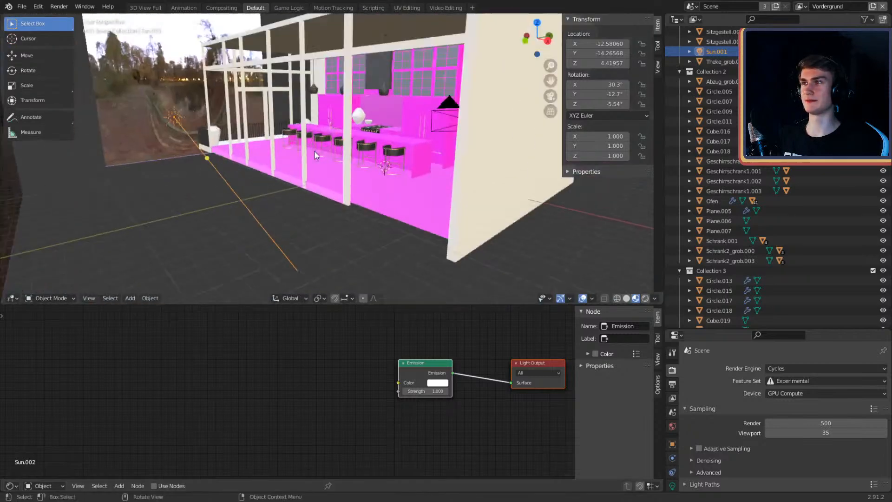
pyautogui.moveTo(385, 156); pyautogui.dragTo(372, 156, button='middle')
pyautogui.moveTo(220, 109); pyautogui.dragTo(339, 125, button='middle')
# Step: Select the Hintergrund background plane and inspect the Diffuse BSDF node in its material
pyautogui.click(208, 100)
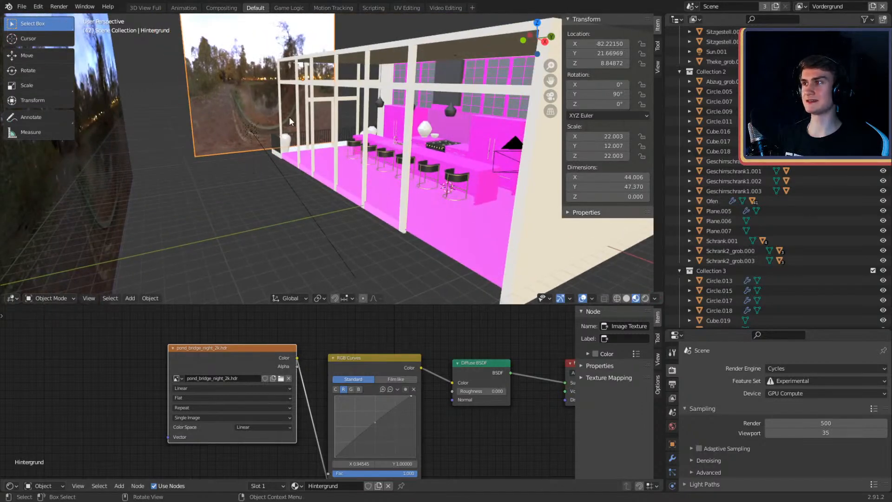
pyautogui.keyDown('shift'); pyautogui.moveTo(287, 100); pyautogui.dragTo(323, 99, button='middle'); pyautogui.keyUp('shift')
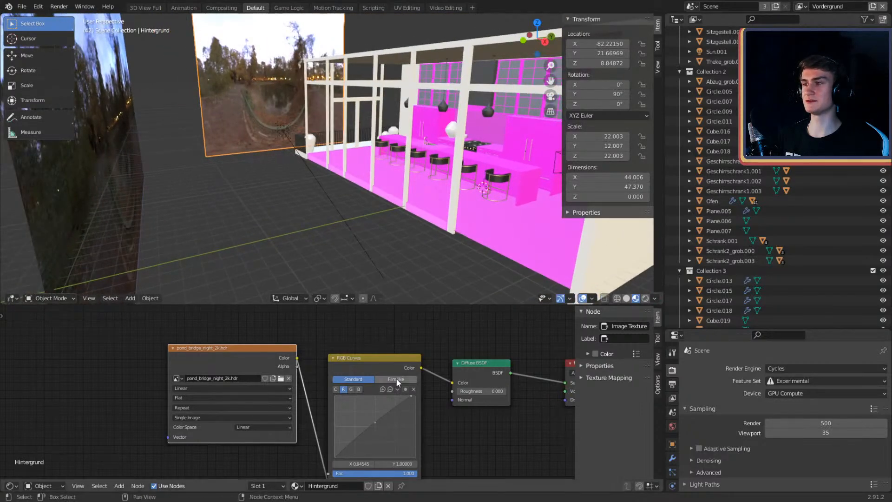
pyautogui.scroll(-7, 419, 409)
pyautogui.moveTo(424, 417); pyautogui.dragTo(324, 385, button='middle')
pyautogui.scroll(9, 335, 401)
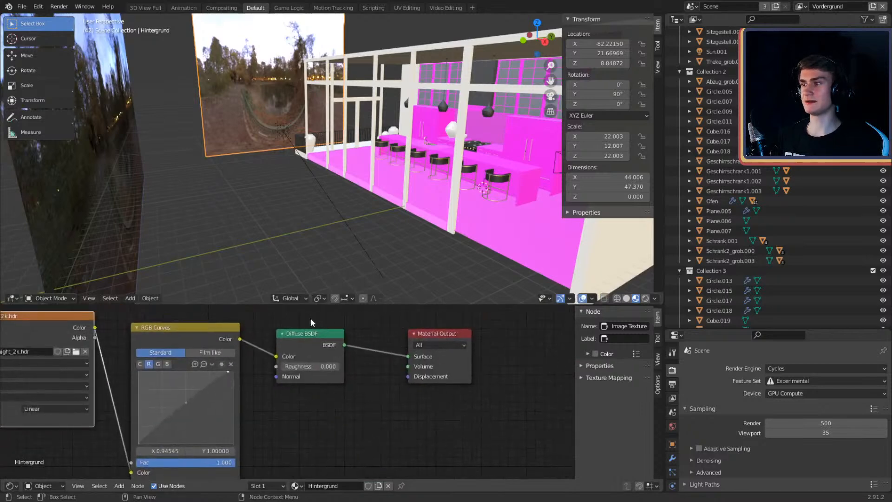
pyautogui.moveTo(311, 319); pyautogui.dragTo(317, 348)
pyautogui.click(319, 392)
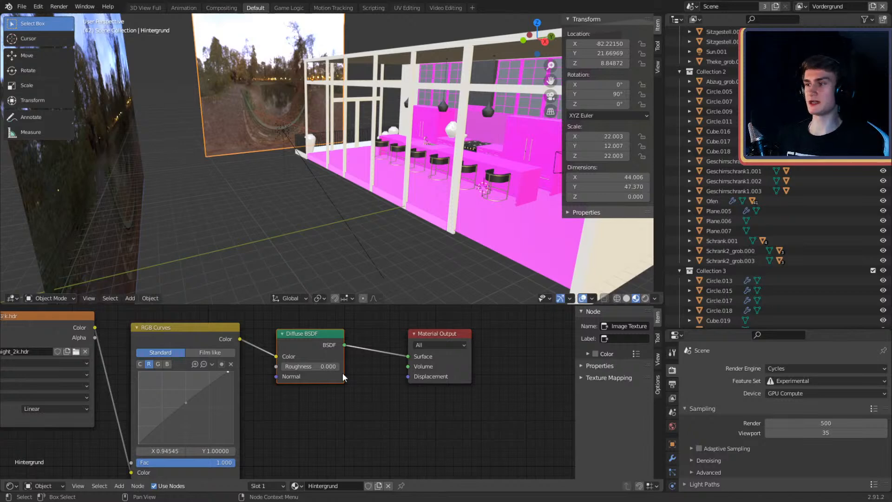
# Step: Try Rendered shading on the kitchen scene and return to Material Preview
pyautogui.press('z')
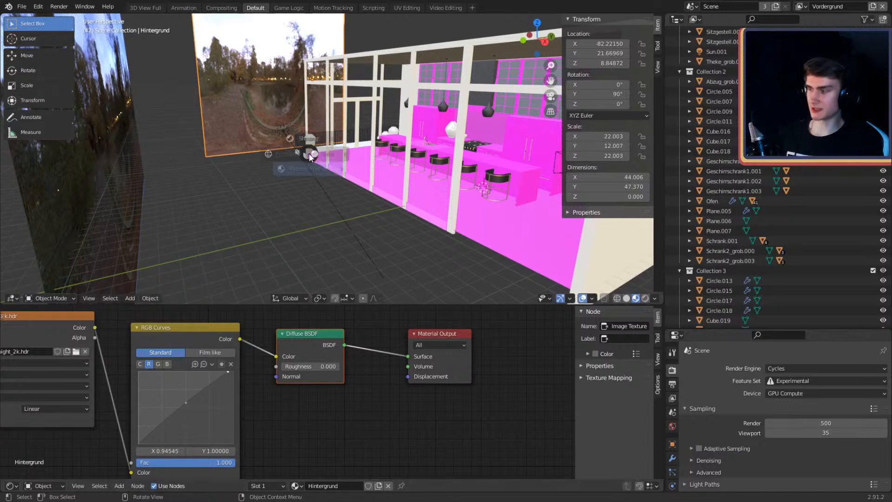
pyautogui.click(301, 90)
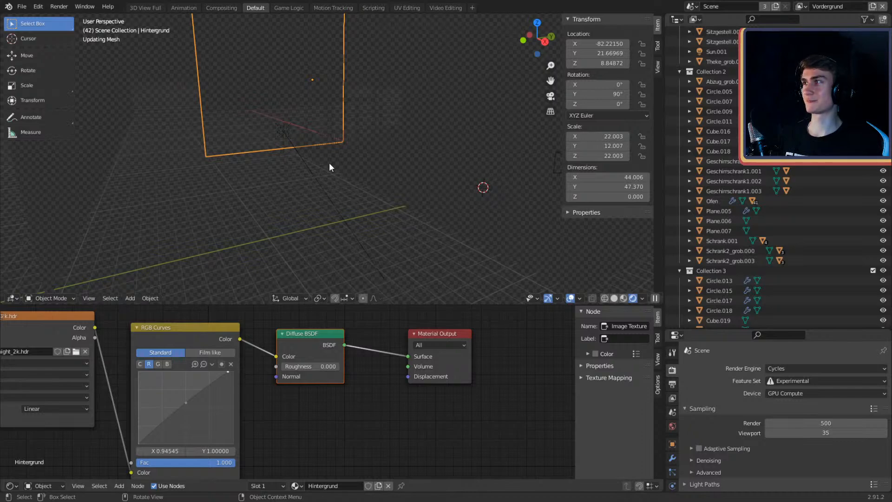
pyautogui.moveTo(329, 167)
pyautogui.mouseDown(button='middle')
pyautogui.moveTo(295, 175)
pyautogui.moveTo(393, 180)
pyautogui.moveTo(325, 191)
pyautogui.moveTo(314, 165)
pyautogui.mouseUp(button='middle')
pyautogui.press('z')
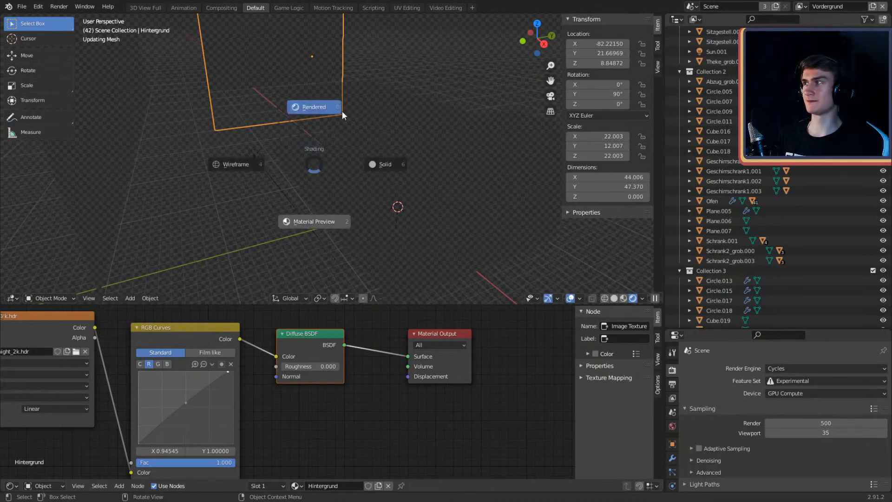
pyautogui.click(325, 79)
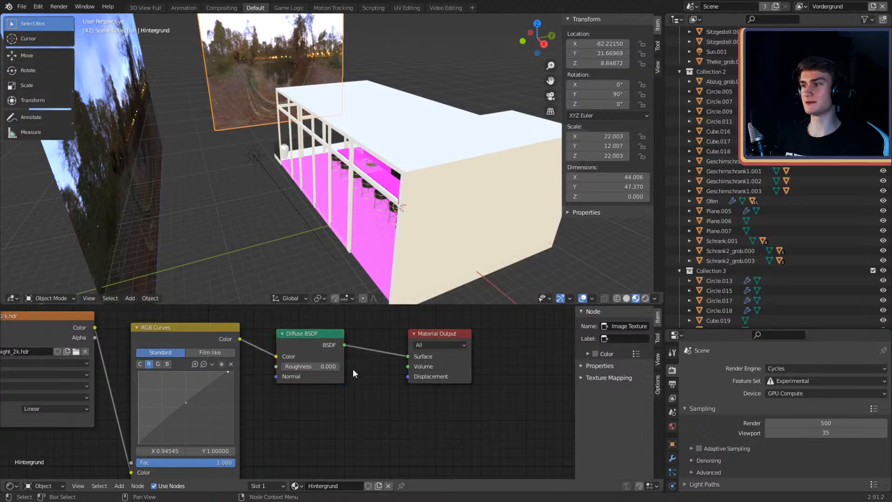
# Step: Delete the Diffuse BSDF node from the Hintergrund material
pyautogui.scroll(-2, 353, 373)
pyautogui.click(299, 342)
pyautogui.press('x')
# Step: Add a Principled BSDF fed by the RGB Curves color and connect it to the Material Output's surface
pyautogui.hotkey('shift', 'a')
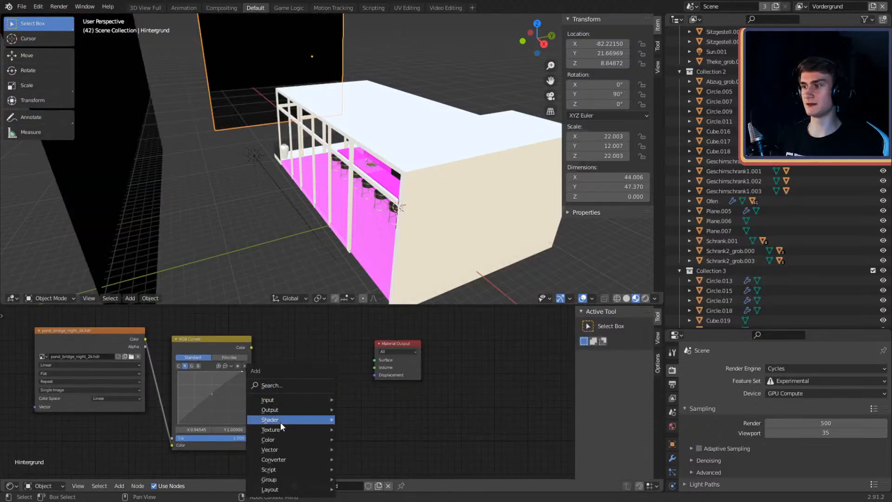
pyautogui.moveTo(306, 417)
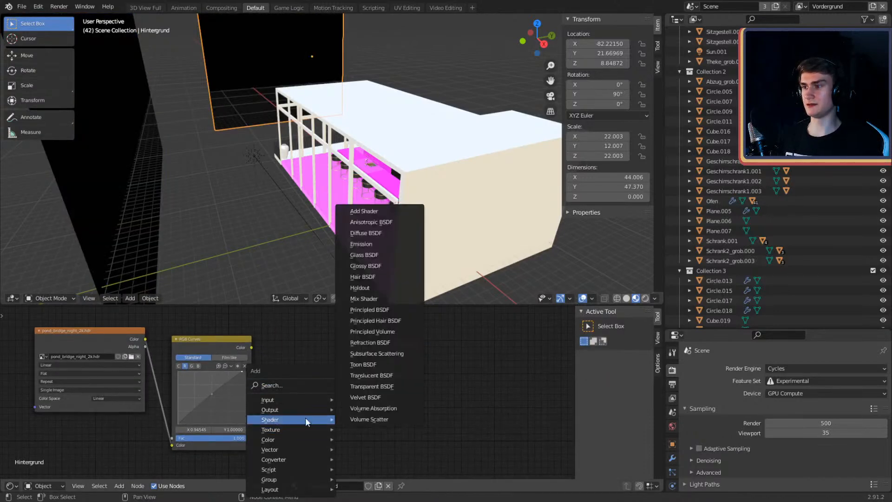
pyautogui.click(371, 320)
pyautogui.press('Escape')
pyautogui.hotkey('shift', 'a')
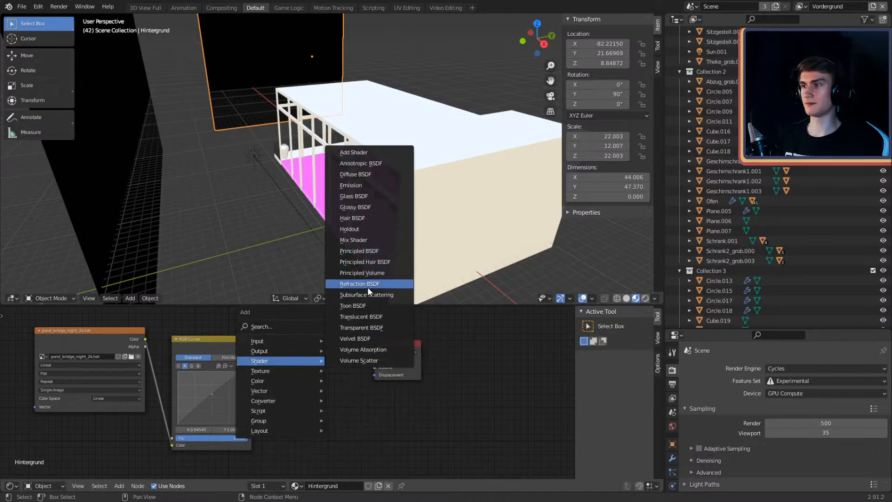
pyautogui.click(365, 251)
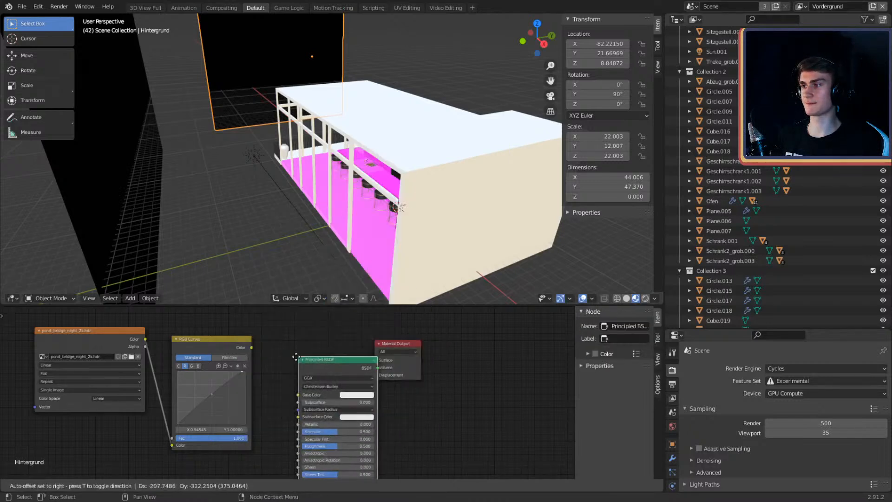
pyautogui.click(275, 331)
pyautogui.moveTo(275, 332); pyautogui.dragTo(270, 319, button='middle')
pyautogui.moveTo(247, 336); pyautogui.dragTo(272, 357)
pyautogui.moveTo(352, 329); pyautogui.dragTo(370, 348)
pyautogui.moveTo(272, 375); pyautogui.dragTo(282, 358, button='middle')
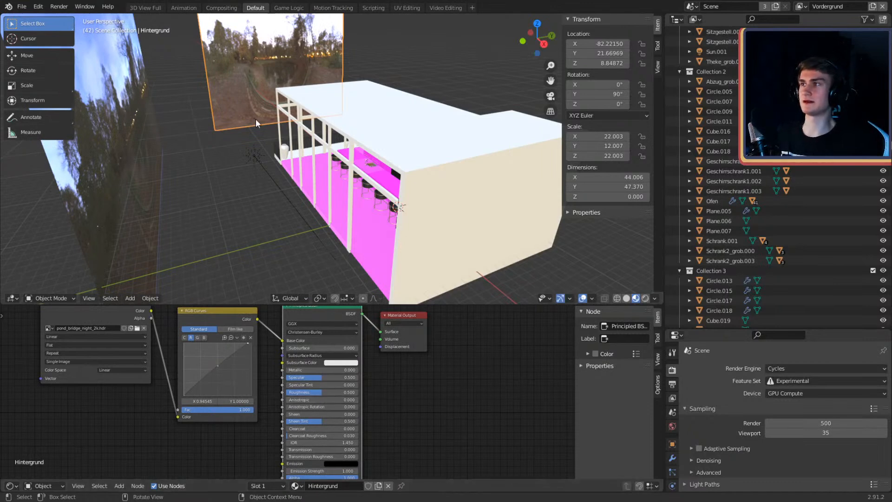
# Step: Set the Principled BSDF's specular to 0 and delete the node
pyautogui.scroll(2, 424, 418)
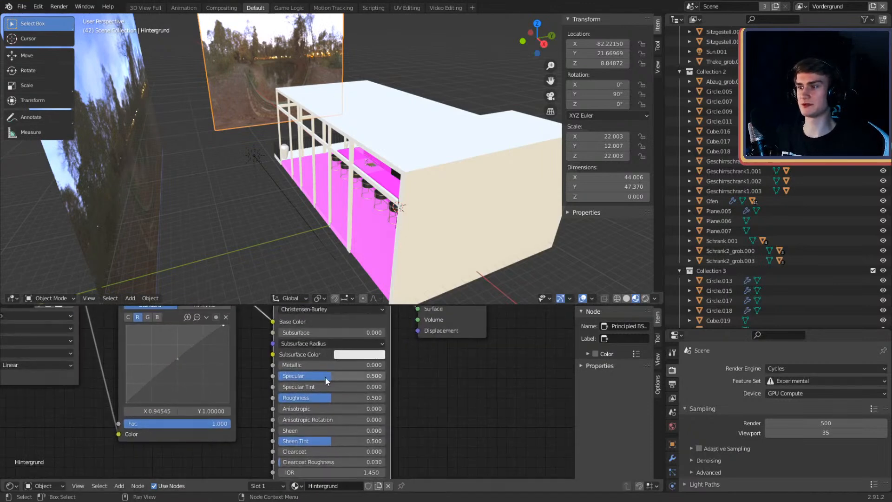
pyautogui.moveTo(341, 378); pyautogui.dragTo(298, 378)
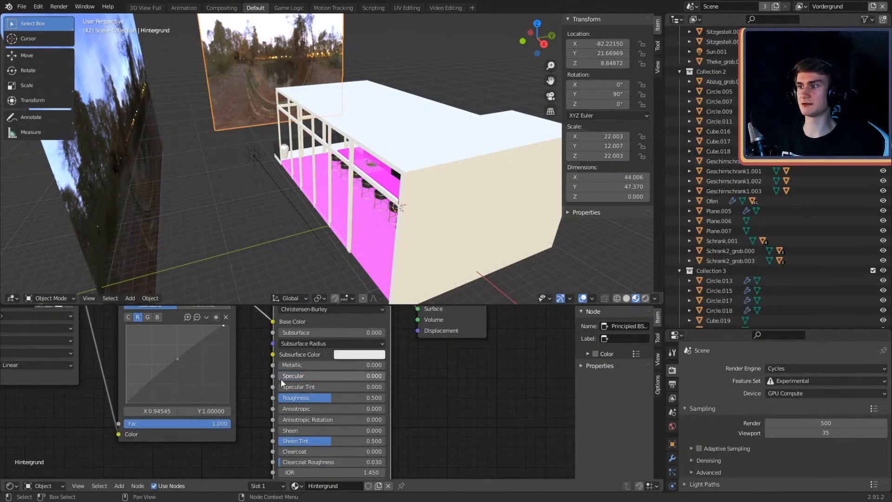
pyautogui.scroll(-3, 313, 387)
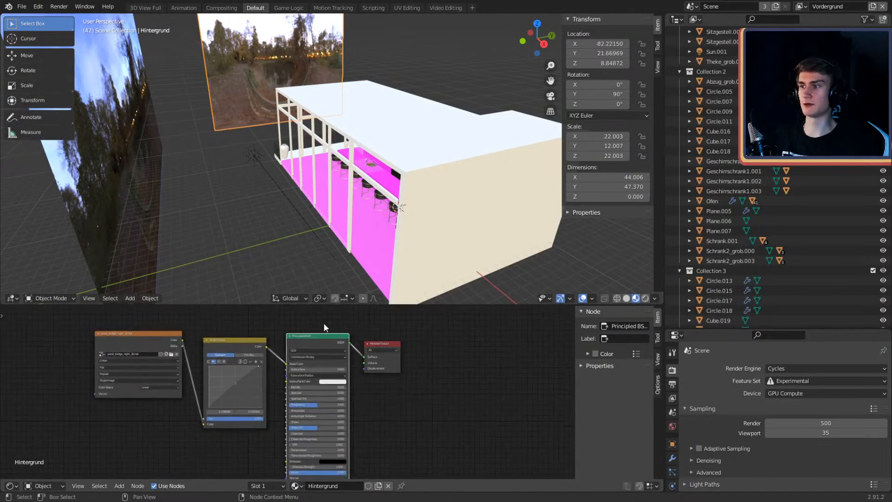
pyautogui.click(325, 336)
pyautogui.press('x')
# Step: Add an Emission shader to the Hintergrund material, linking RGB Curves to its color and its output to the Material Output's surface
pyautogui.scroll(2, 332, 395)
pyautogui.hotkey('shift', 'a')
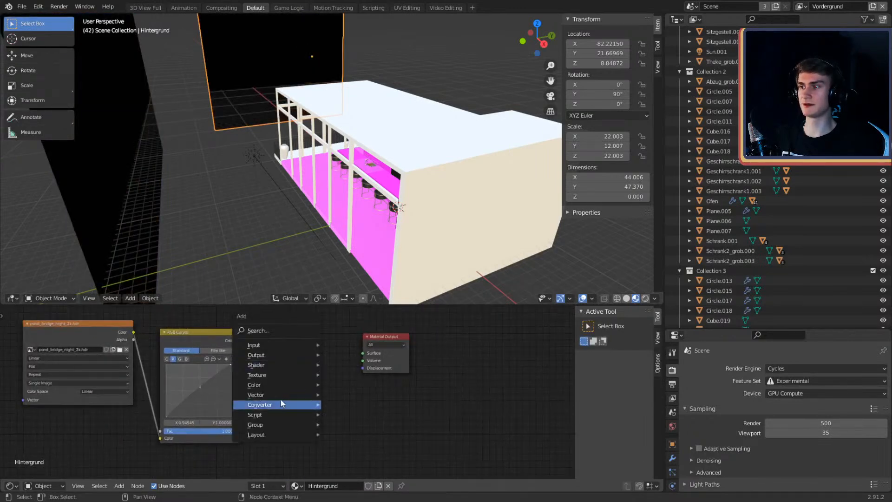
pyautogui.moveTo(259, 365)
pyautogui.click(344, 200)
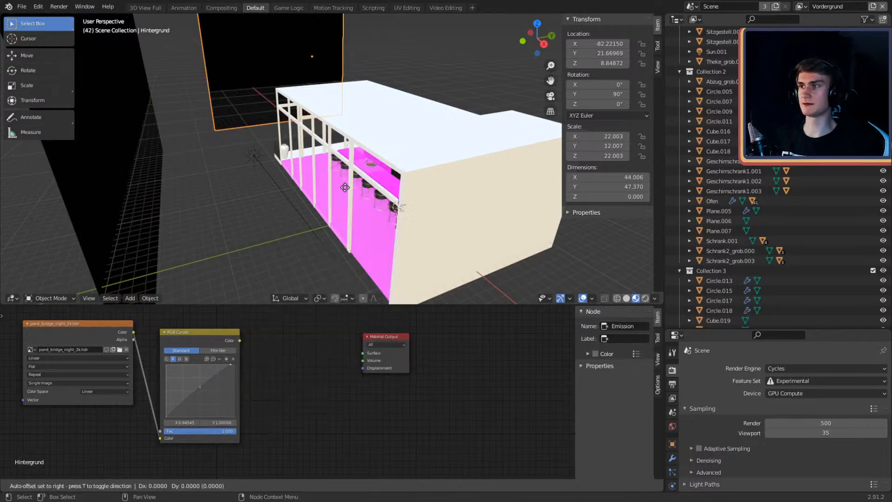
pyautogui.click(282, 339)
pyautogui.moveTo(327, 347); pyautogui.dragTo(363, 353)
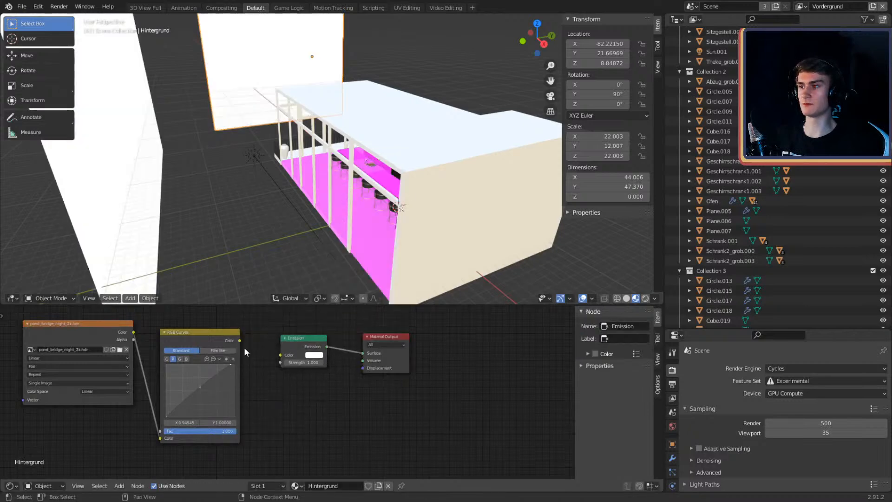
pyautogui.moveTo(240, 341); pyautogui.dragTo(280, 355)
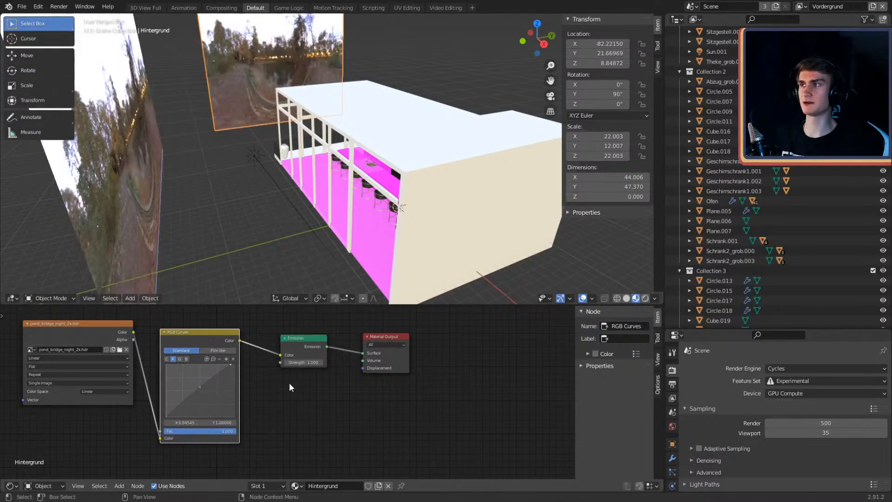
# Step: Examine the emissive background planes through the camera and from outside around the kitchen building
pyautogui.moveTo(327, 104); pyautogui.dragTo(363, 153, button='middle')
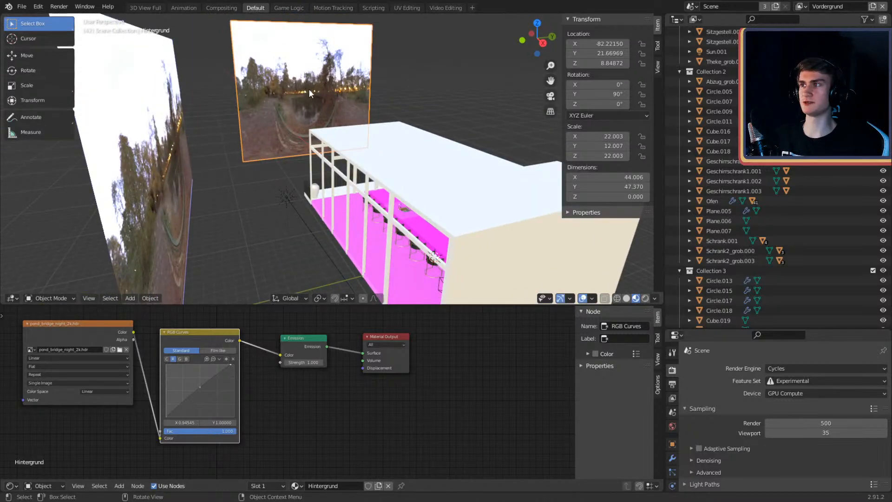
pyautogui.press('KP_0')
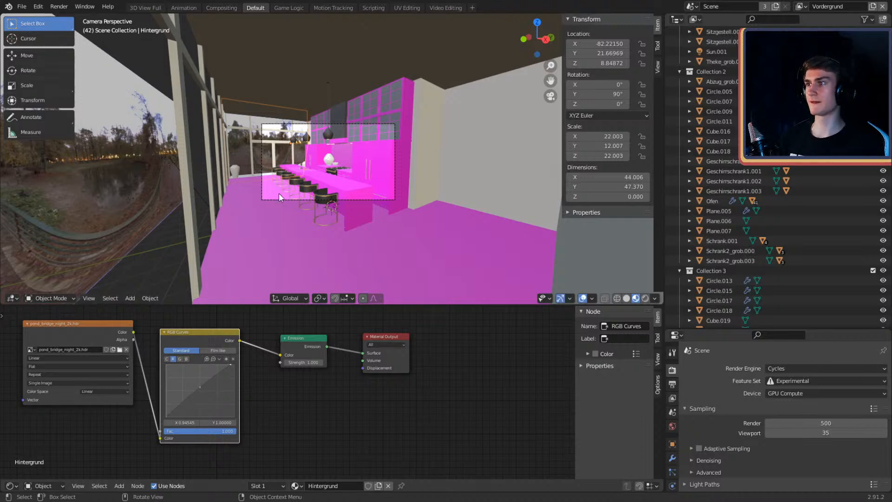
pyautogui.press('KP_0')
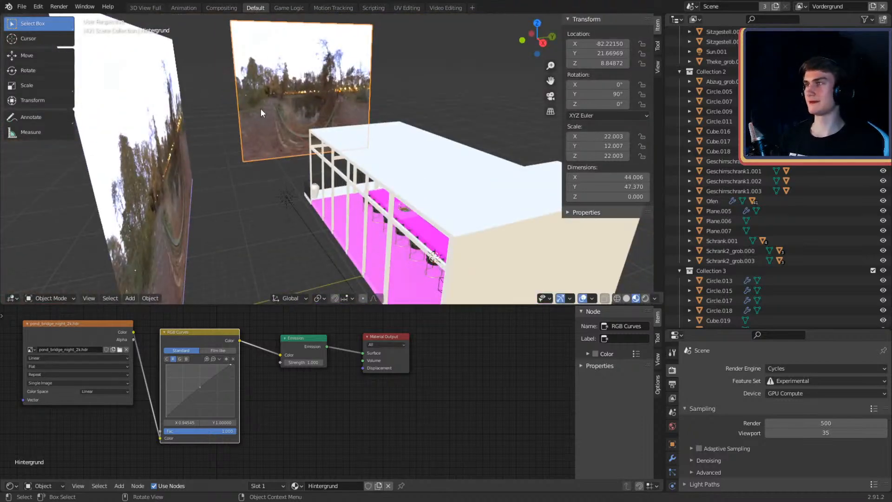
pyautogui.keyDown('shift'); pyautogui.moveTo(368, 171); pyautogui.dragTo(298, 157, button='middle'); pyautogui.keyUp('shift')
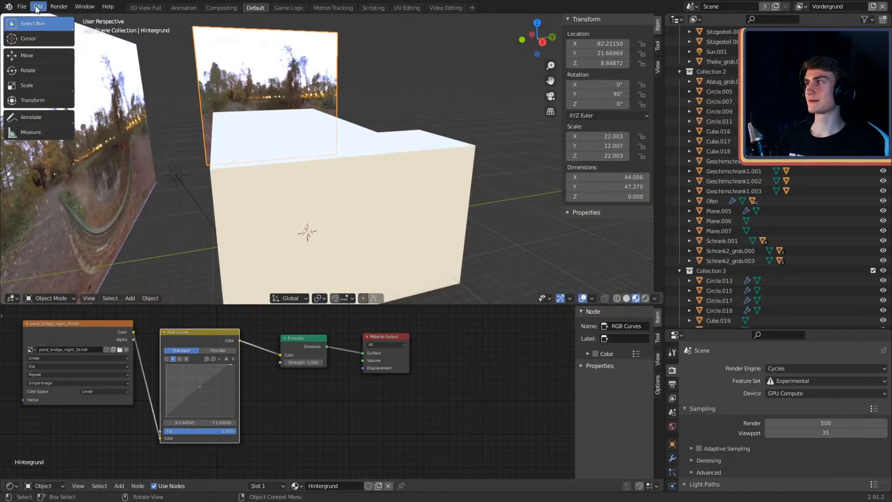
pyautogui.moveTo(376, 155); pyautogui.dragTo(227, 124, button='middle')
pyautogui.scroll(4, 442, 149)
pyautogui.scroll(-5, 415, 166)
pyautogui.scroll(-3, 387, 130)
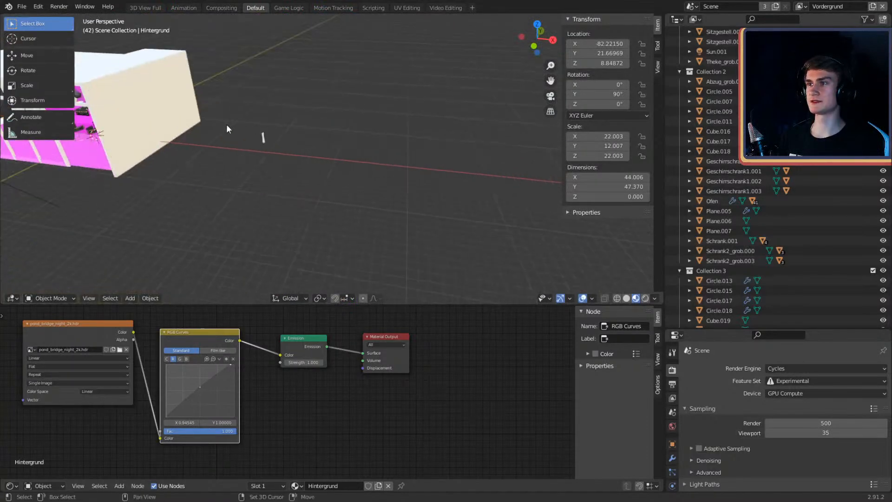
# Step: Add a plane mesh to the scene in top view
pyautogui.moveTo(342, 158); pyautogui.dragTo(345, 193, button='middle')
pyautogui.moveTo(422, 191); pyautogui.dragTo(370, 185, button='middle')
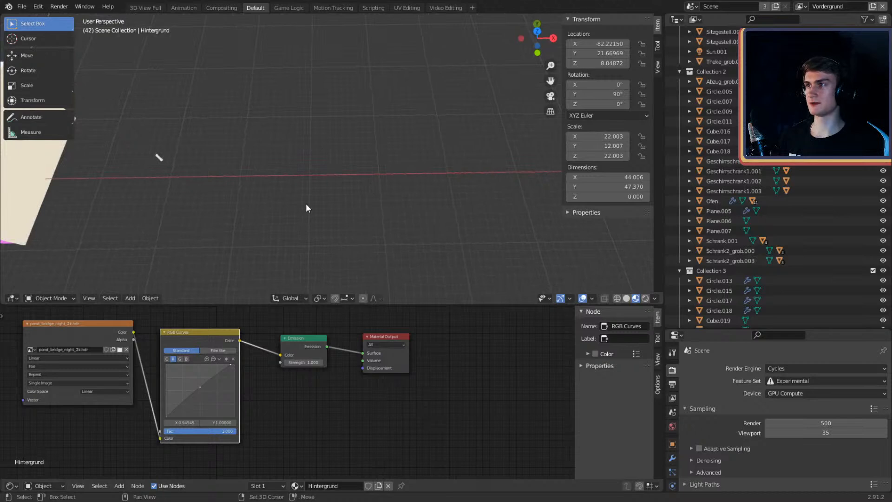
pyautogui.hotkey('shift', 'a')
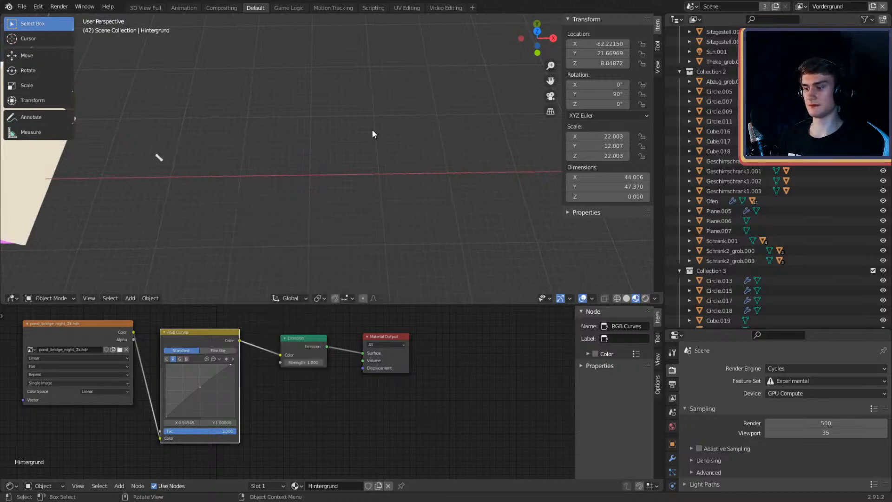
pyautogui.press('KP_7')
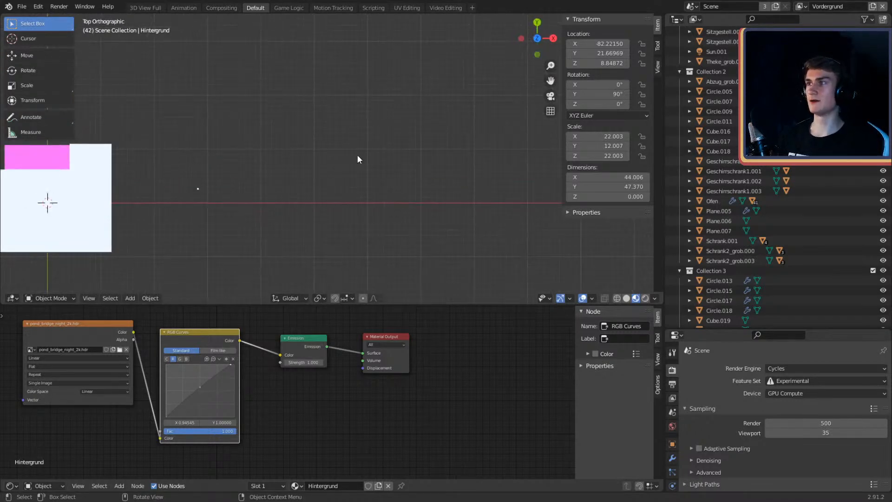
pyautogui.moveTo(243, 119); pyautogui.dragTo(237, 100, button='middle')
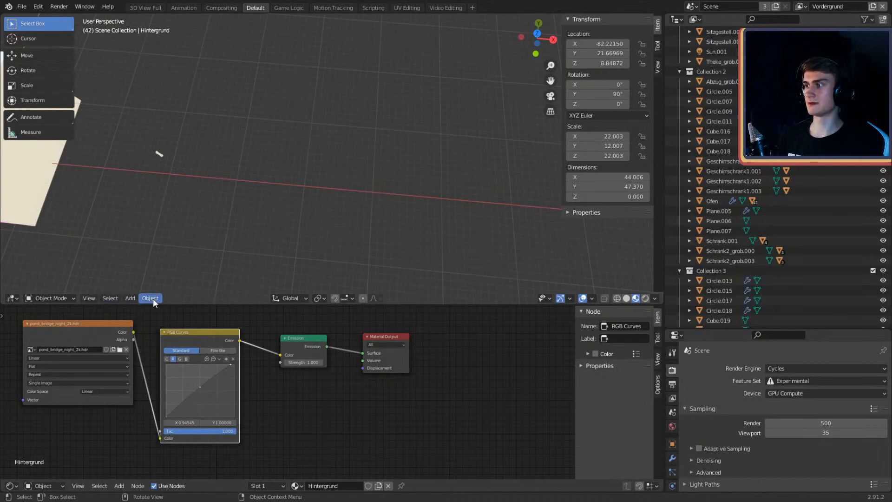
pyautogui.click(96, 297)
pyautogui.moveTo(105, 200)
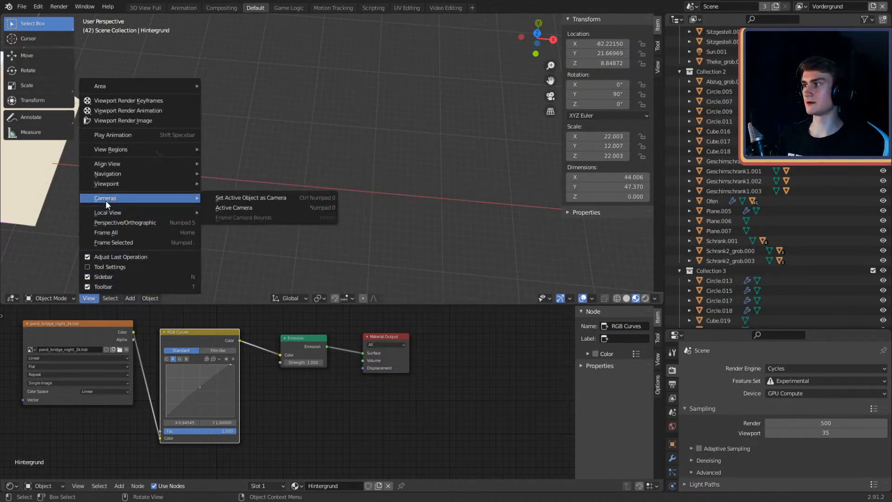
pyautogui.moveTo(108, 182)
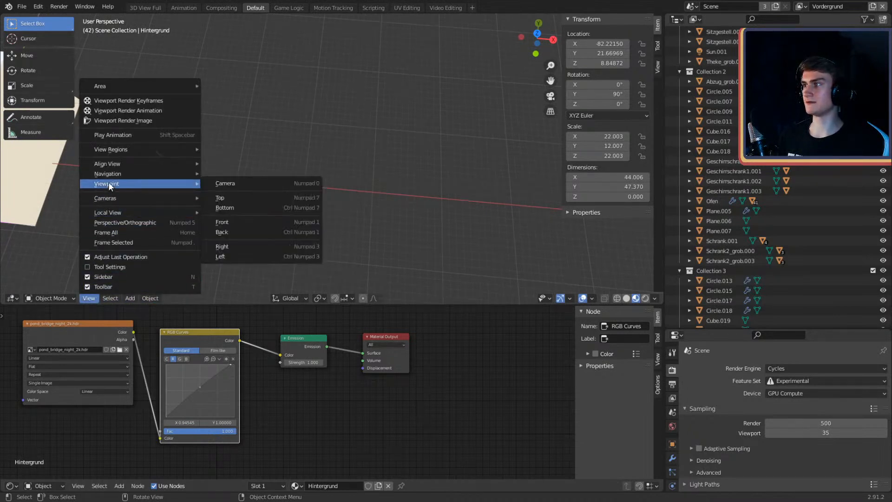
pyautogui.click(227, 193)
pyautogui.hotkey('shift', 'a')
pyautogui.moveTo(282, 196)
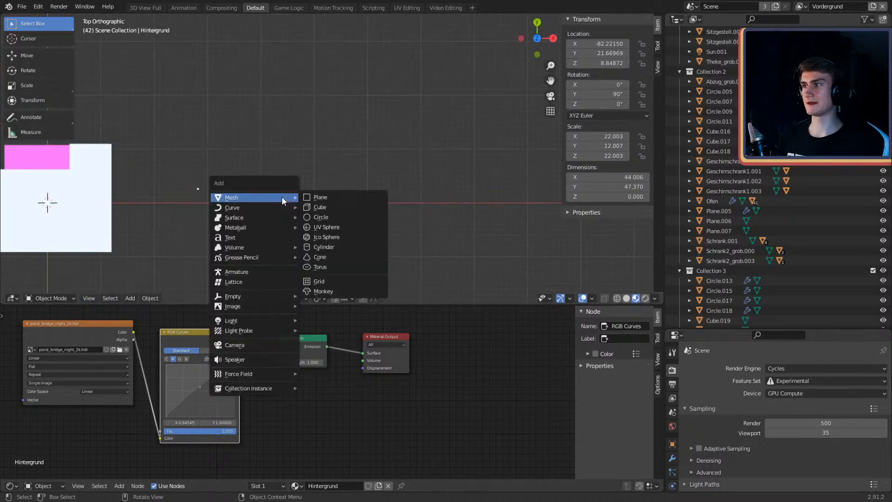
pyautogui.click(337, 195)
# Step: Move the new plane along X to about 52.8 and scale it uniformly to about 3.86
pyautogui.keyDown('shift'); pyautogui.moveTo(350, 194); pyautogui.dragTo(336, 173, button='middle'); pyautogui.keyUp('shift')
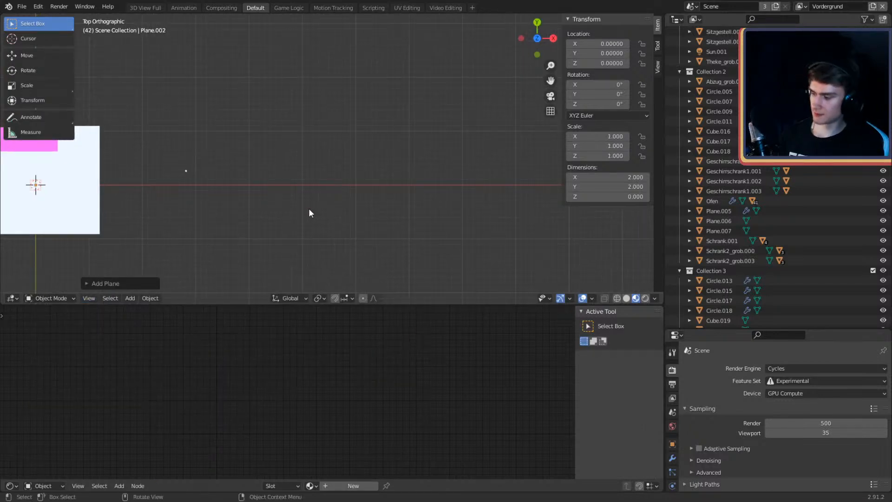
pyautogui.press('g')
pyautogui.press('x')
pyautogui.click(410, 213)
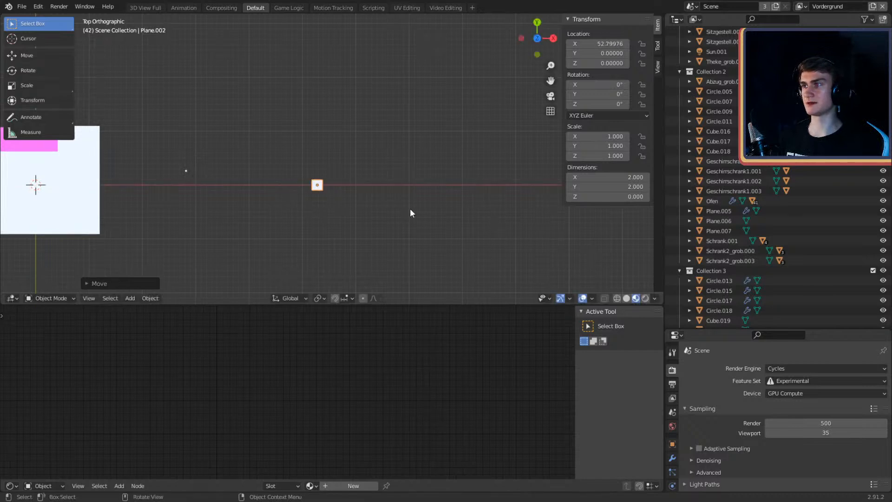
pyautogui.scroll(5, 410, 213)
pyautogui.keyDown('shift'); pyautogui.moveTo(399, 205); pyautogui.dragTo(405, 157, button='middle'); pyautogui.keyUp('shift')
pyautogui.scroll(-5, 401, 175)
pyautogui.press('s')
pyautogui.click(611, 233)
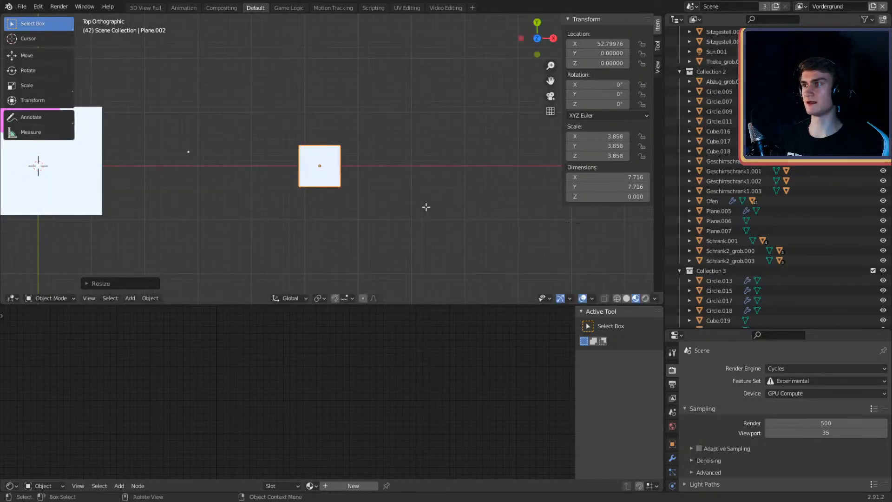
# Step: Cut a loop across the plane parallel to X, slid to a local Y of about 0.36
pyautogui.press('Tab')
pyautogui.scroll(3, 353, 179)
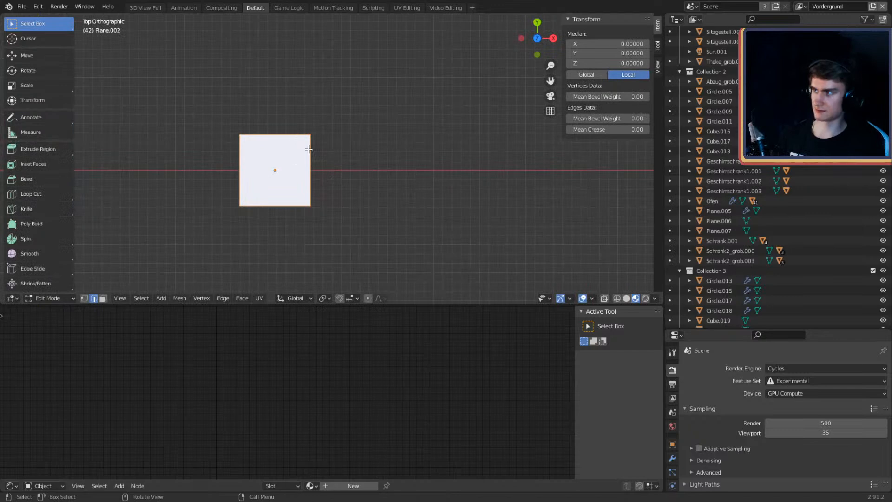
pyautogui.hotkey('ctrl', 'r')
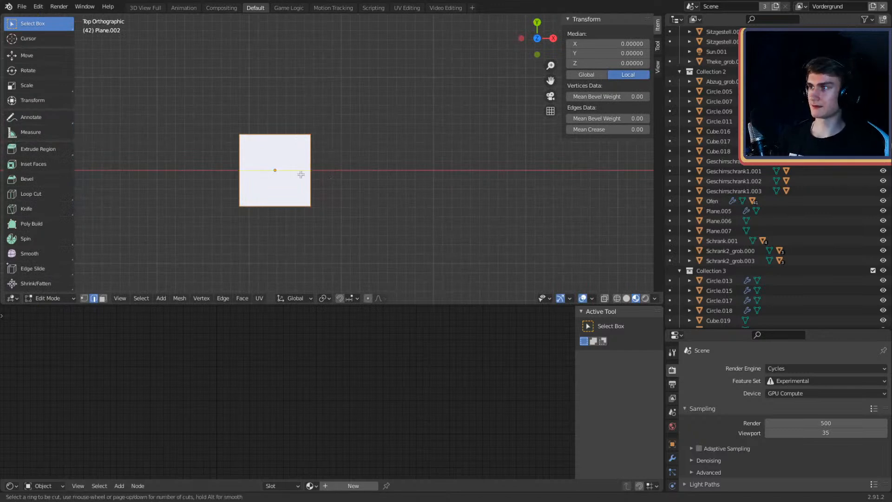
pyautogui.click(298, 170)
pyautogui.click(353, 152)
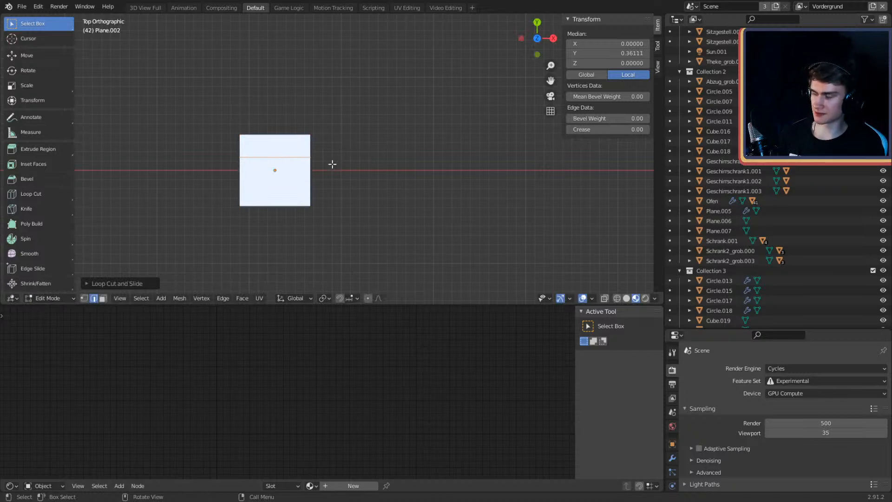
# Step: Move the short +X edge above the loop cut outward along X to a local X of about 2.46
pyautogui.click(311, 147)
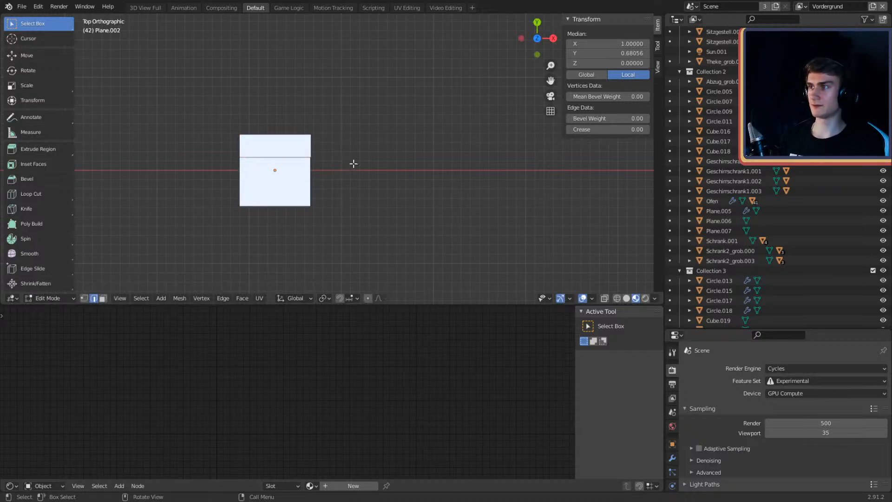
pyautogui.press('g')
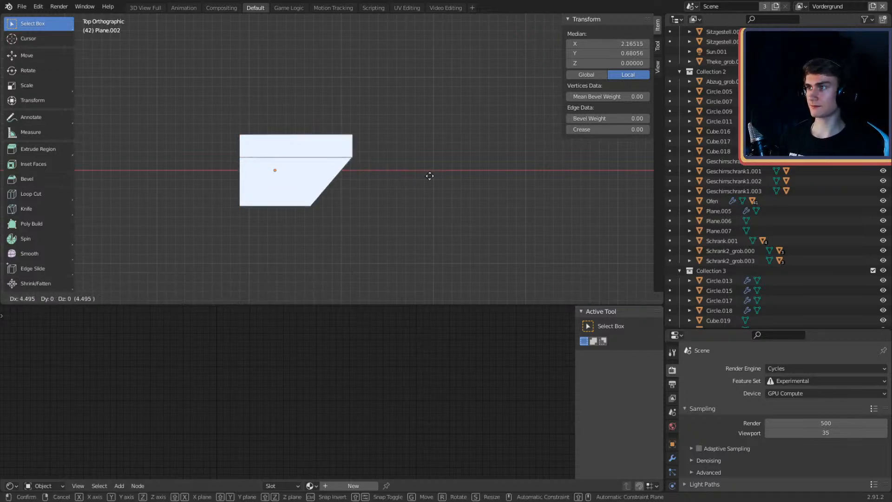
pyautogui.press('x')
pyautogui.click(441, 179)
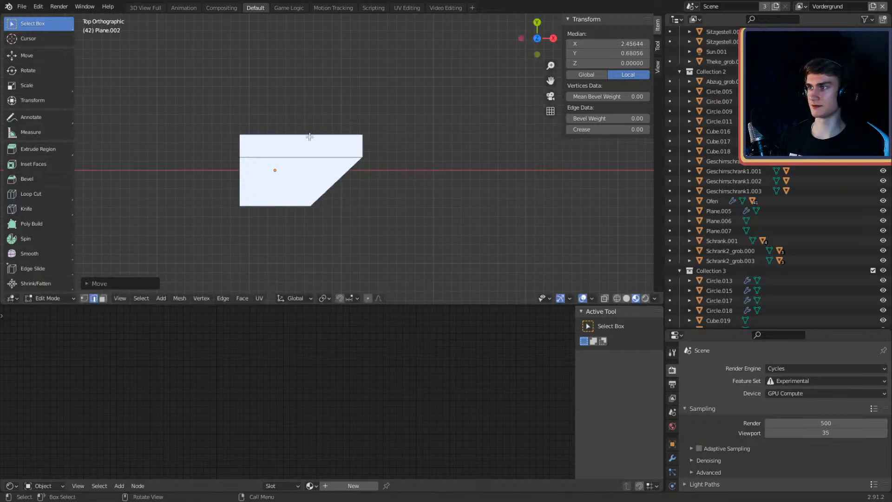
# Step: Add a crosswise loop cut near the plane's original +X side and extrude the protruding section's upper edge along Y to a local Y of about 3.69
pyautogui.hotkey('ctrl', 'r')
pyautogui.click(302, 146)
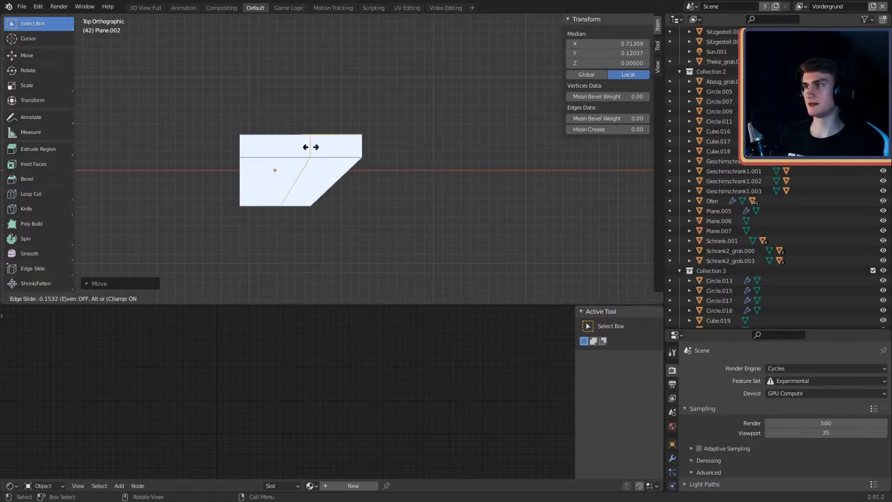
pyautogui.click(309, 146)
pyautogui.press('e')
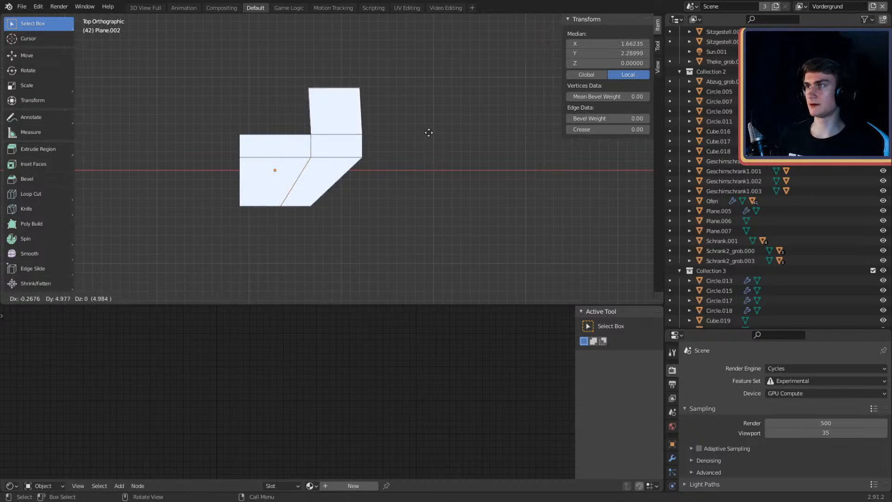
pyautogui.press('y')
pyautogui.keyDown('shift'); pyautogui.moveTo(426, 122); pyautogui.dragTo(436, 158, button='middle'); pyautogui.keyUp('shift')
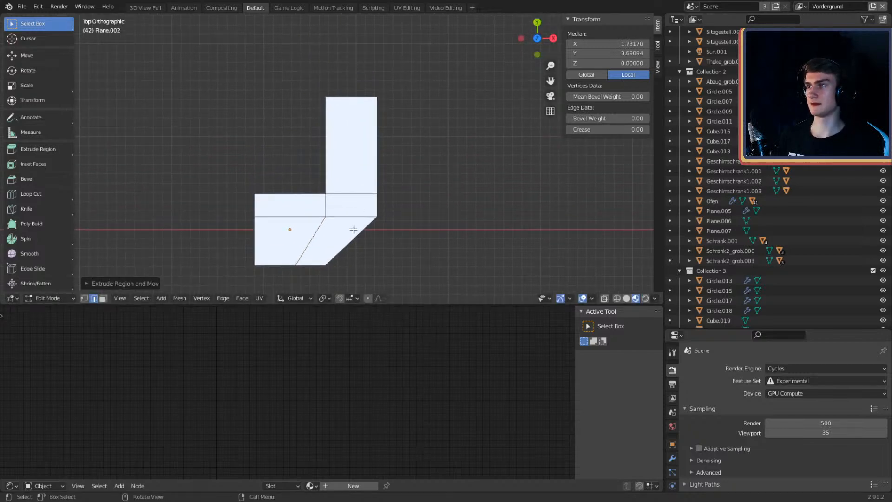
# Step: Widen the floor plan by moving its -X edges outward along X and its lower edges along Y to a local Y of about -2.69
pyautogui.keyDown('shift'); pyautogui.moveTo(342, 243); pyautogui.dragTo(359, 187, button='middle'); pyautogui.keyUp('shift')
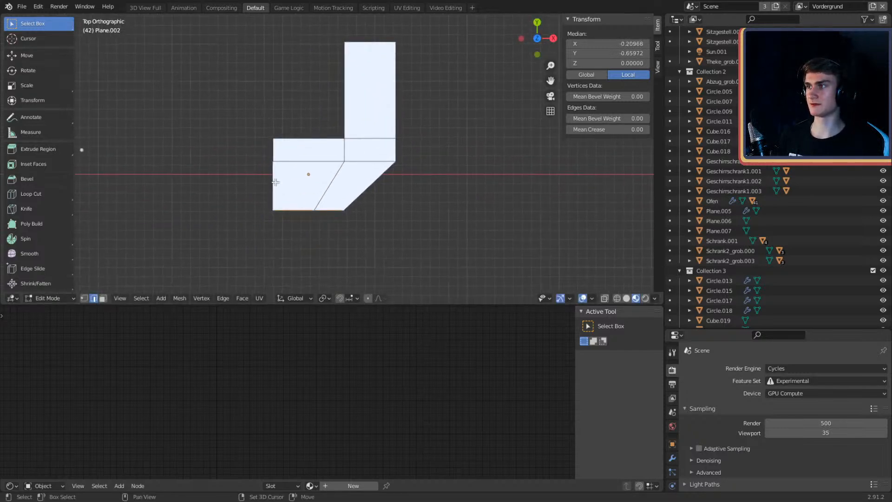
pyautogui.press('g')
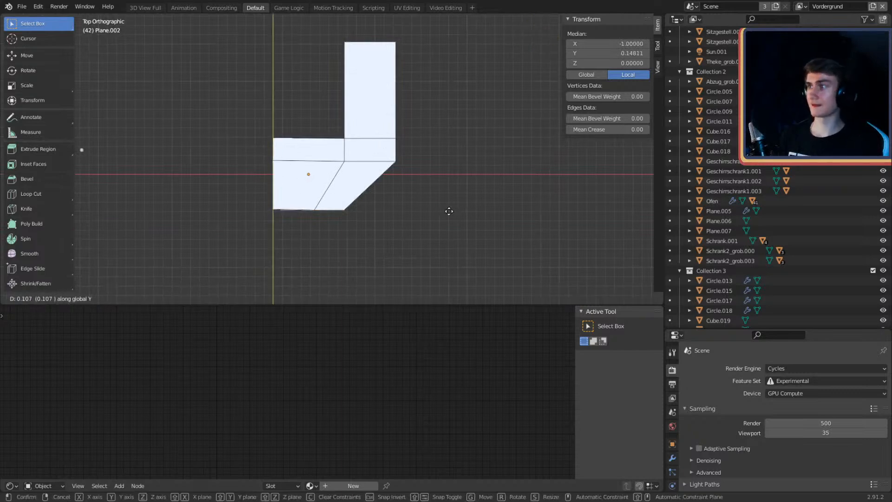
pyautogui.click(378, 217)
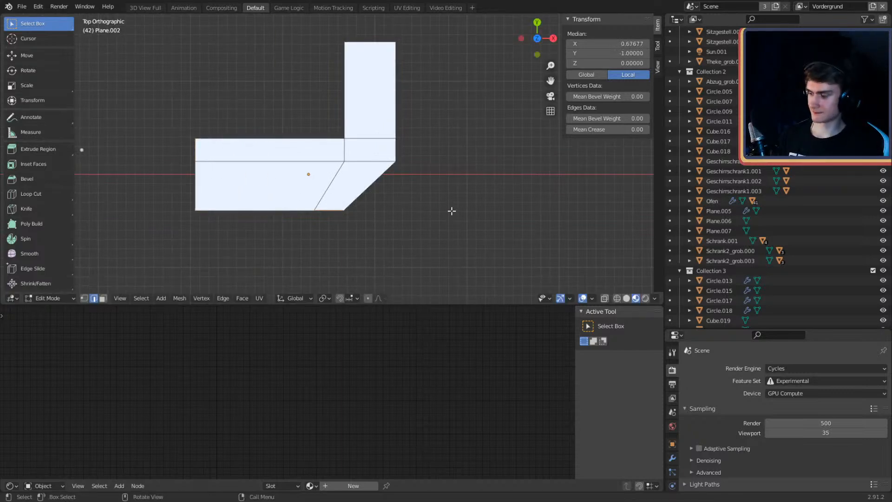
pyautogui.press('g')
pyautogui.press('y')
pyautogui.click(447, 269)
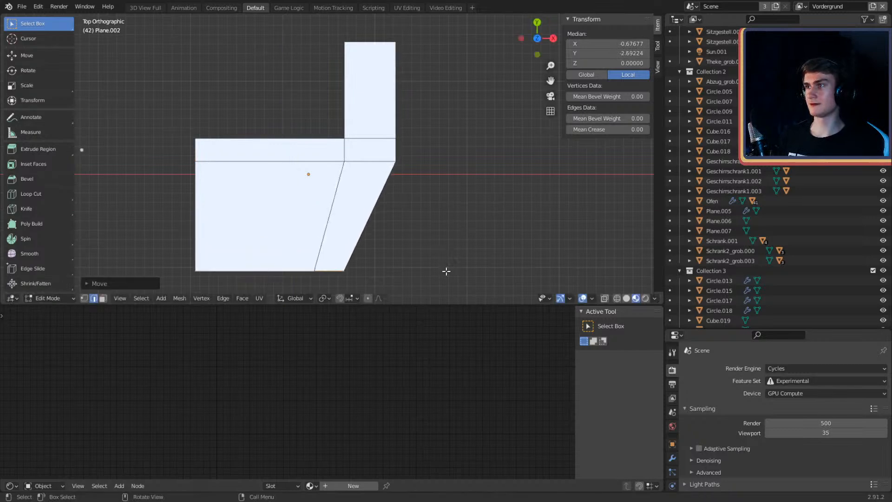
# Step: Extrude the floor plan's outline upward along Z by about 7.82 to form the room's walls
pyautogui.press('Tab')
pyautogui.moveTo(427, 212); pyautogui.dragTo(444, 180, button='middle')
pyautogui.press('Tab')
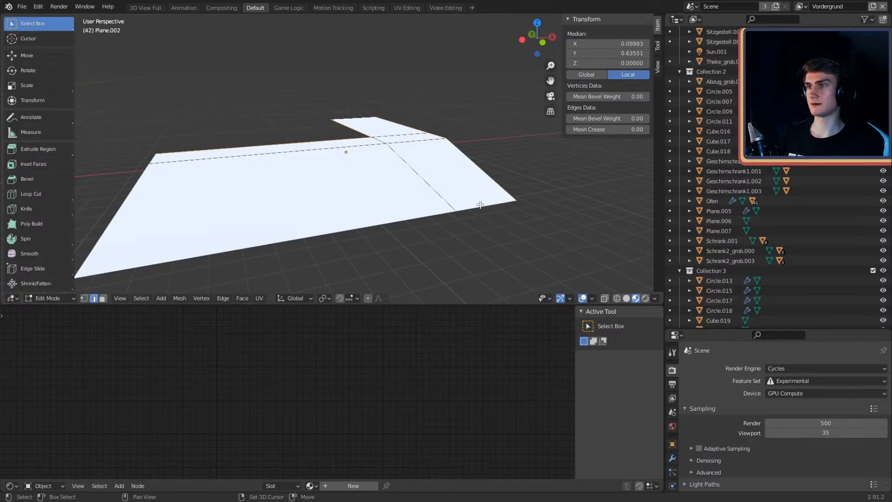
pyautogui.scroll(2, 444, 219)
pyautogui.keyDown('shift'); pyautogui.moveTo(444, 219); pyautogui.dragTo(401, 206, button='middle'); pyautogui.keyUp('shift')
pyautogui.scroll(-5, 386, 217)
pyautogui.scroll(2, 401, 207)
pyautogui.press('e')
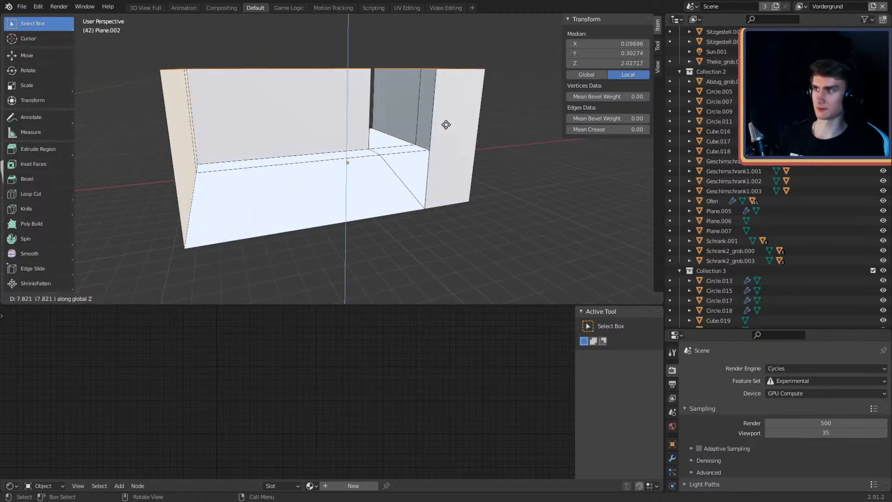
pyautogui.click(447, 125)
# Step: Examine the extruded room from inside and outside to check its walls and floor layout
pyautogui.scroll(4, 406, 169)
pyautogui.scroll(-5, 405, 170)
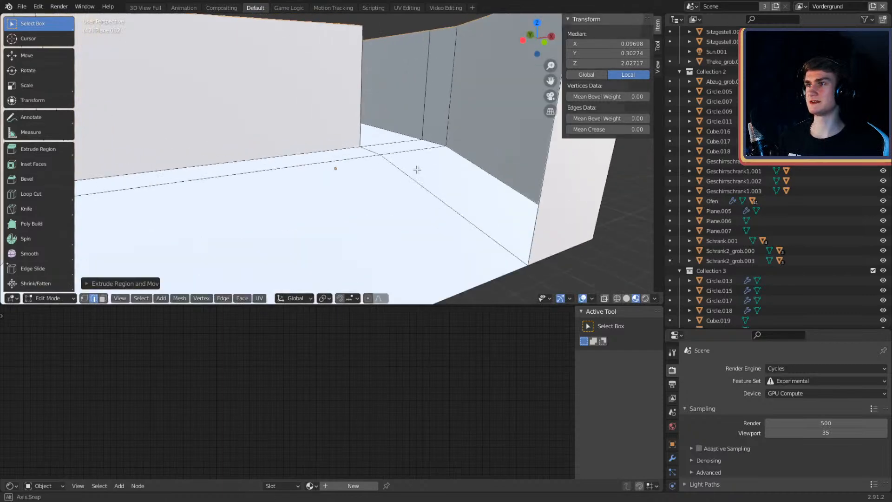
pyautogui.scroll(5, 439, 158)
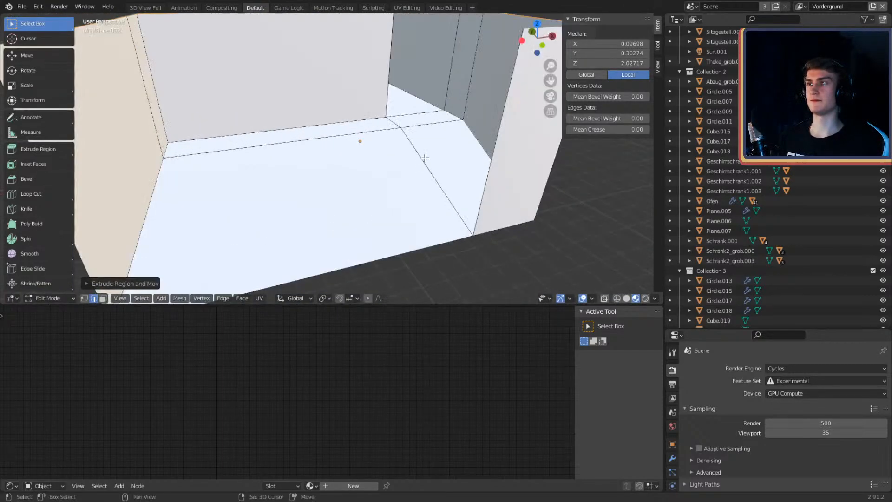
pyautogui.scroll(-3, 426, 180)
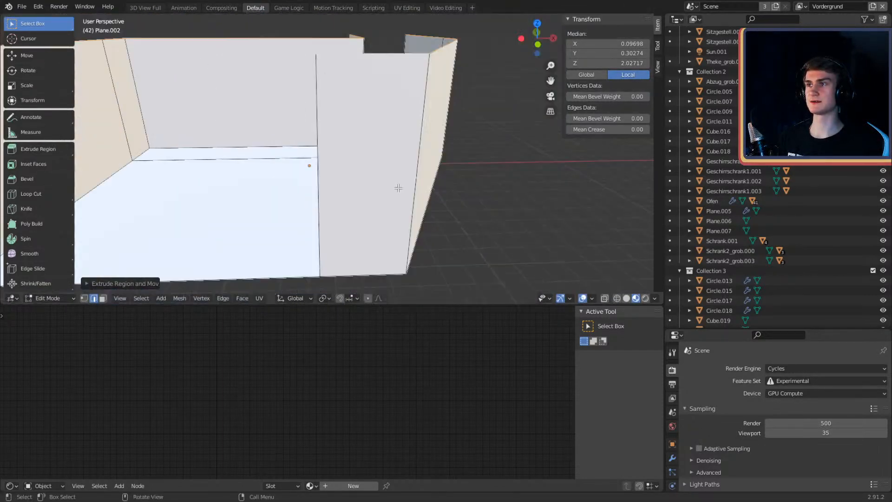
pyautogui.scroll(2, 432, 177)
pyautogui.scroll(-4, 439, 175)
pyautogui.press('Tab')
pyautogui.press('Tab')
pyautogui.press('Tab')
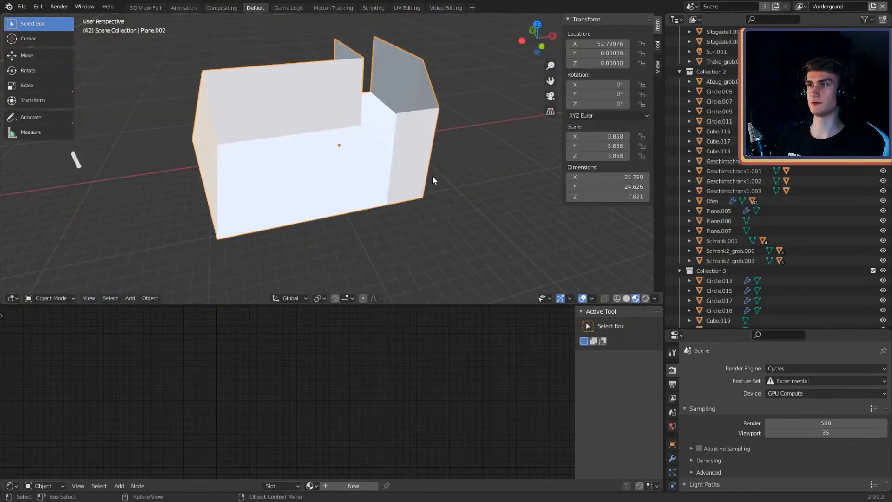
# Step: Add a cube and move it along X to about 85.5, beyond the room mesh
pyautogui.moveTo(432, 176); pyautogui.dragTo(384, 172, button='middle')
pyautogui.hotkey('shift', 'a')
pyautogui.moveTo(361, 177)
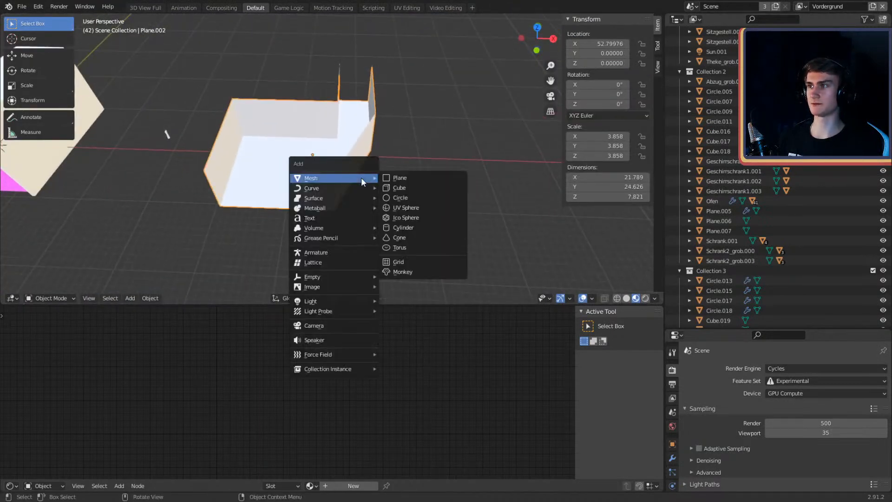
pyautogui.click(404, 187)
pyautogui.press('g')
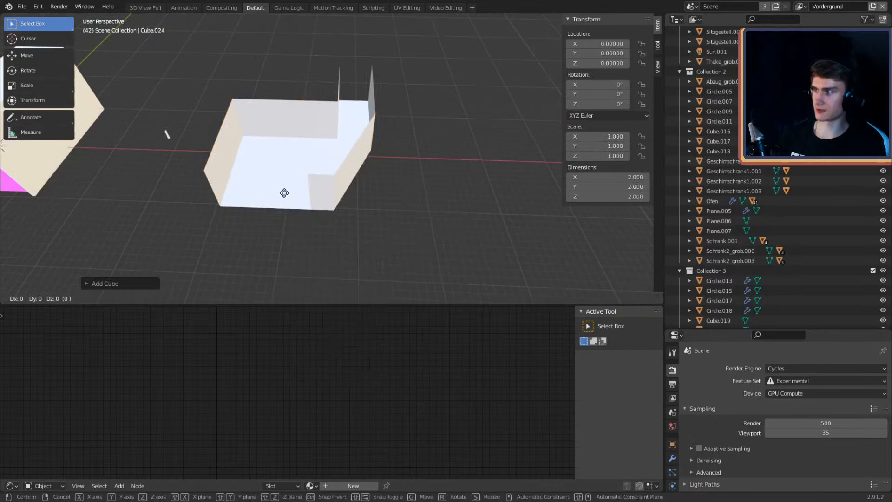
pyautogui.press('x')
pyautogui.click(137, 234)
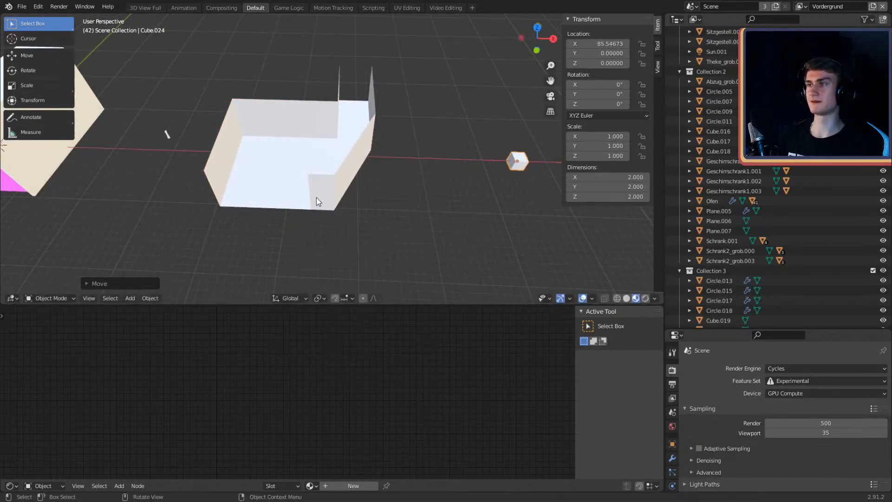
# Step: Scale the cube into an upright slab, about 8.26 along X and about 10.5 along Z
pyautogui.press('KP_Decimal')
pyautogui.press('x')
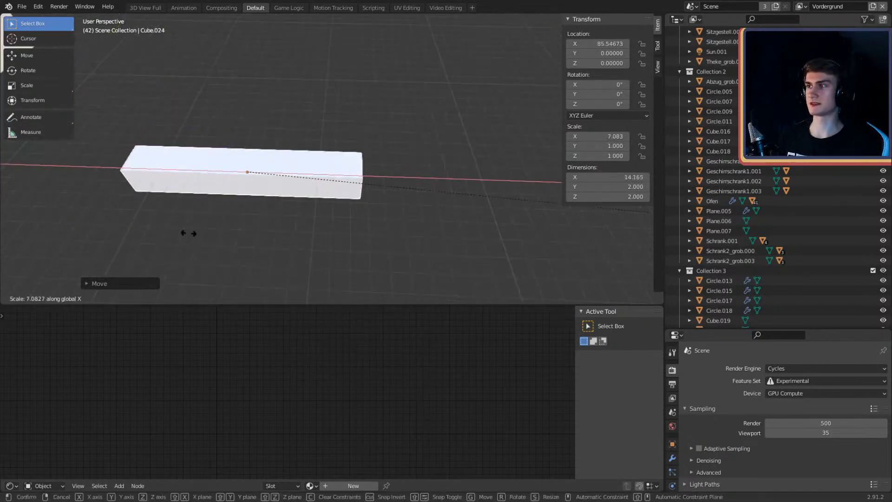
pyautogui.click(291, 227)
pyautogui.press('s')
pyautogui.press('z')
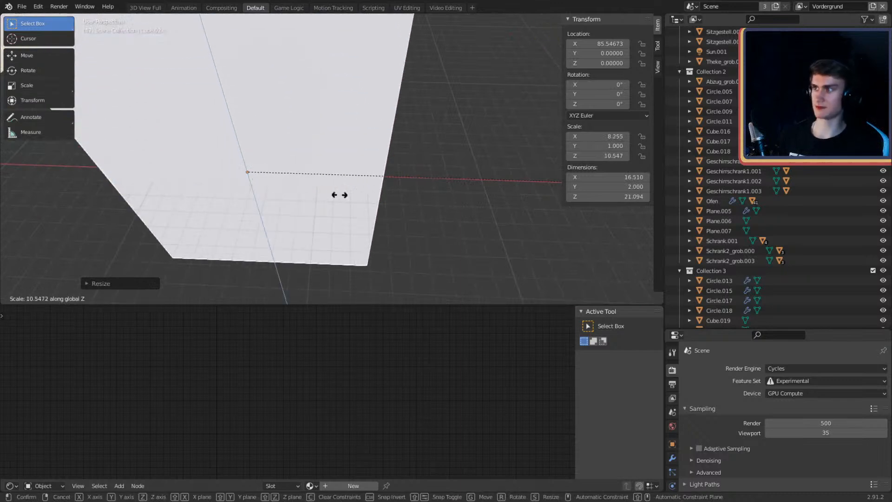
pyautogui.click(344, 195)
# Step: Cut a vertical edge loop into the slab near its far end along X
pyautogui.press('Tab')
pyautogui.scroll(-3, 401, 186)
pyautogui.keyDown('shift'); pyautogui.moveTo(400, 185); pyautogui.dragTo(391, 216, button='middle'); pyautogui.keyUp('shift')
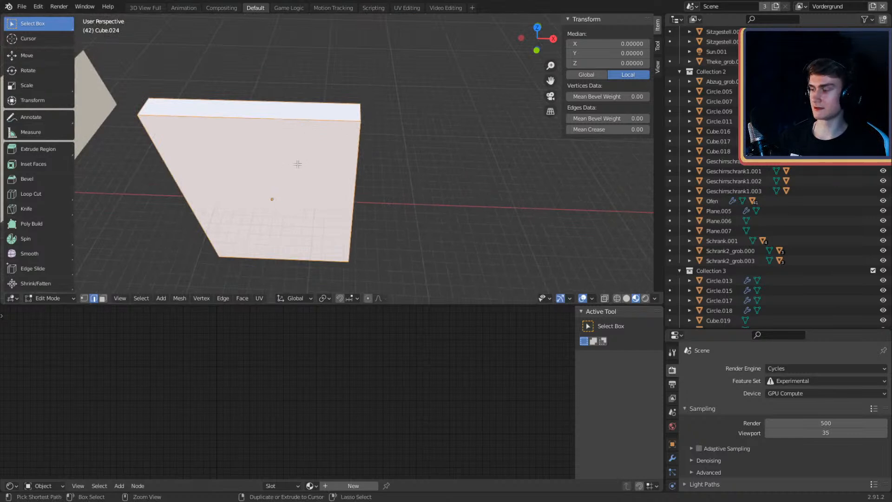
pyautogui.click(286, 142)
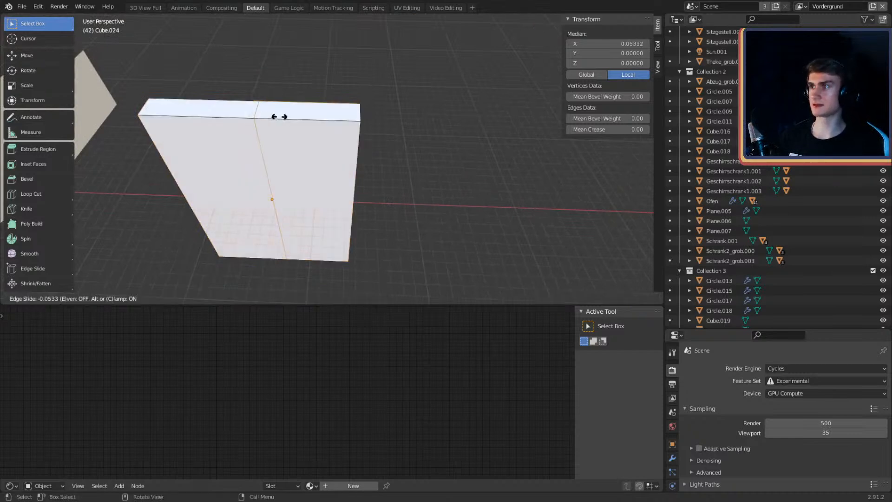
pyautogui.click(354, 128)
# Step: Extrude the narrow face beside the loop cut along Y to form an L-shaped wall about 19.8 deep
pyautogui.moveTo(425, 158); pyautogui.dragTo(268, 102, button='middle')
pyautogui.press('3')
pyautogui.click(286, 93)
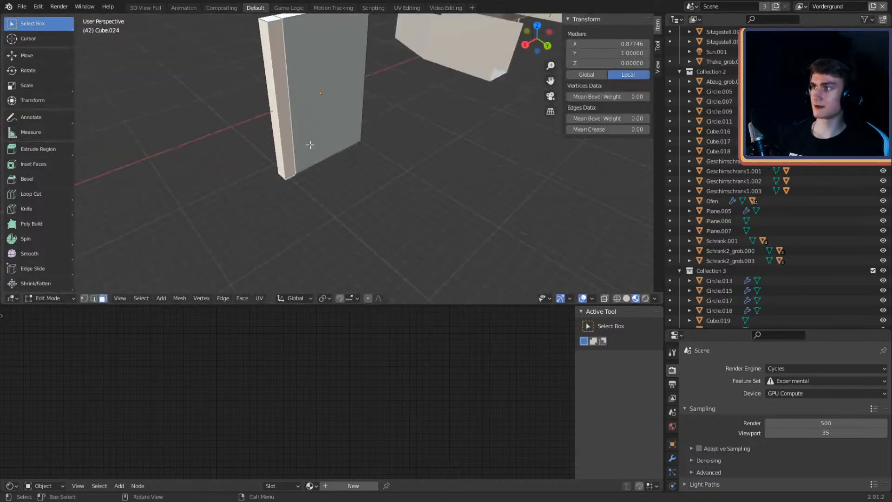
pyautogui.moveTo(310, 144); pyautogui.dragTo(414, 199, button='middle')
pyautogui.press('Tab')
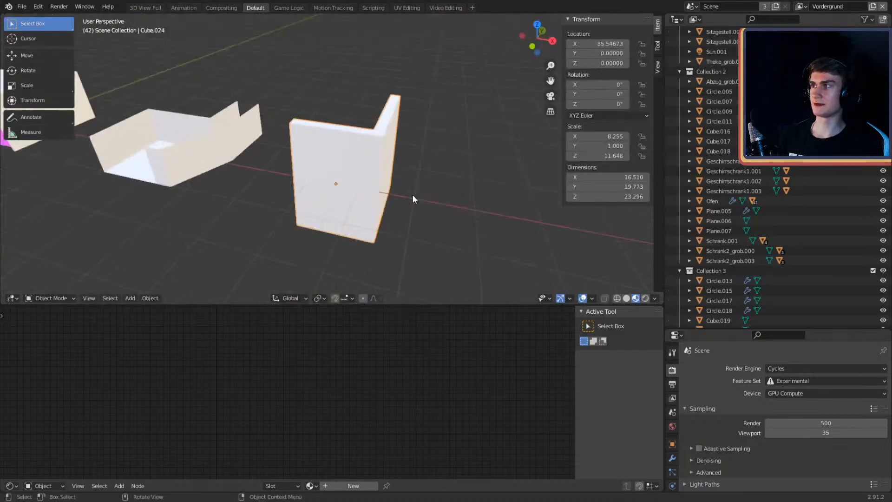
# Step: Delete the L-shaped wall object
pyautogui.keyDown('shift'); pyautogui.moveTo(366, 155); pyautogui.dragTo(424, 177, button='middle'); pyautogui.keyUp('shift')
pyautogui.press('x')
pyautogui.click(350, 188)
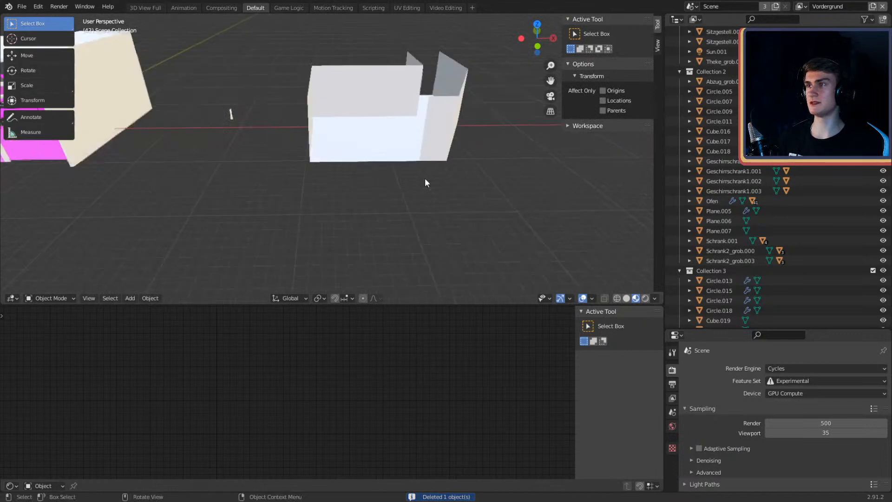
# Step: Add a Solidify modifier to the extruded room with a thickness of 0.4540 and an offset of -1
pyautogui.scroll(4, 330, 200)
pyautogui.scroll(-5, 331, 200)
pyautogui.moveTo(347, 203); pyautogui.dragTo(331, 191, button='middle')
pyautogui.click(331, 191)
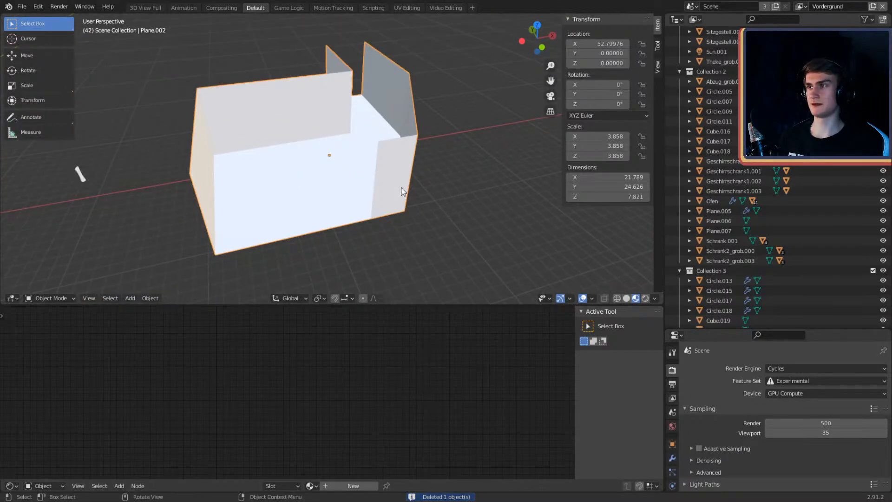
pyautogui.moveTo(404, 193); pyautogui.dragTo(422, 183, button='middle')
pyautogui.scroll(4, 394, 179)
pyautogui.scroll(-3, 392, 196)
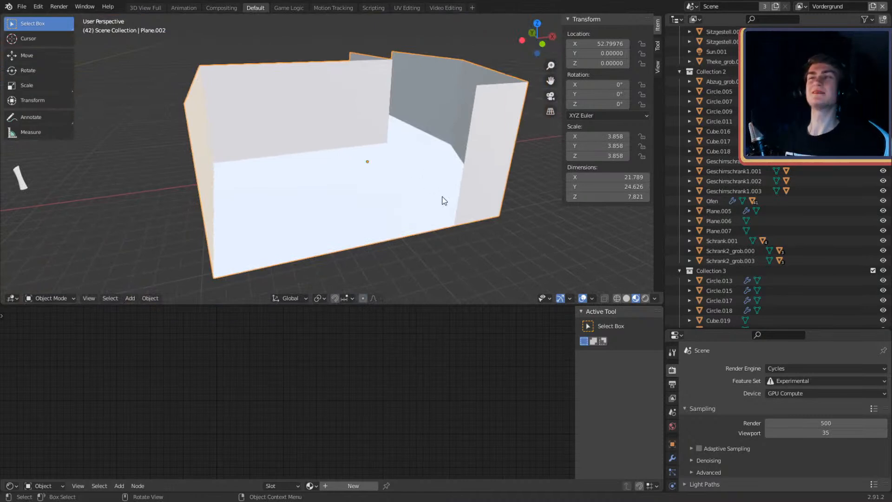
pyautogui.moveTo(466, 242); pyautogui.dragTo(428, 192, button='middle')
pyautogui.moveTo(458, 150); pyautogui.dragTo(466, 115, button='middle')
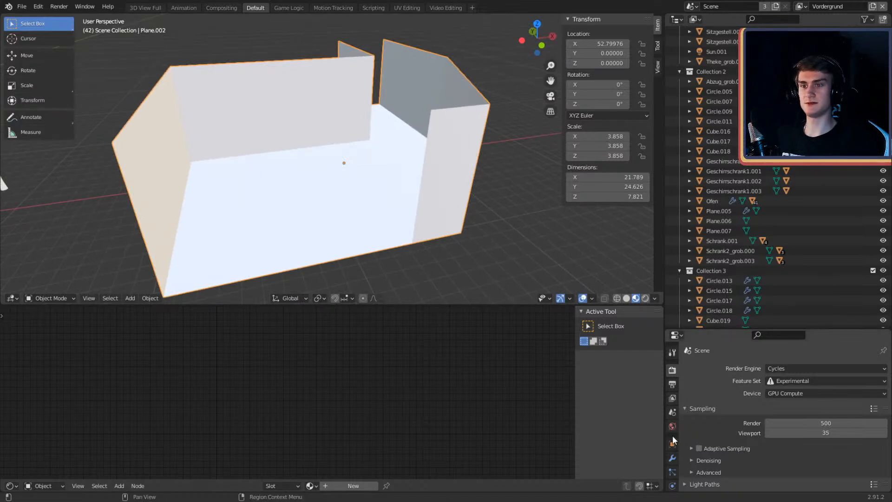
pyautogui.click(672, 456)
pyautogui.click(717, 369)
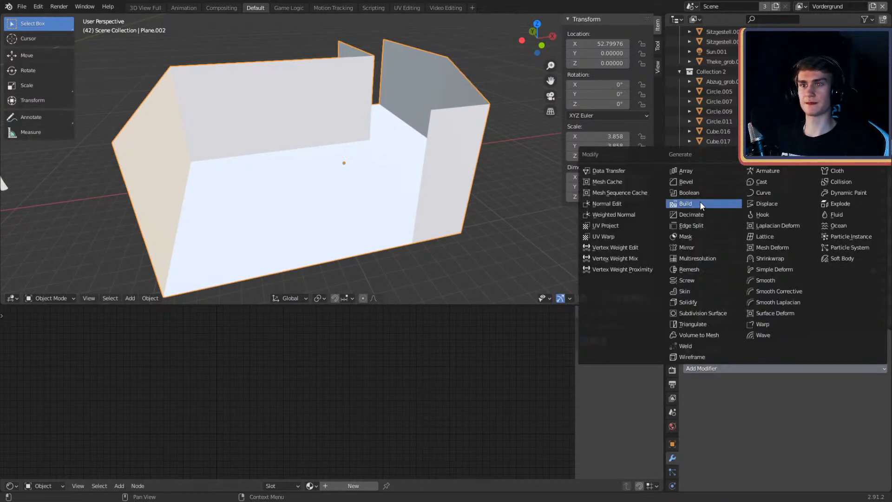
pyautogui.click(688, 303)
pyautogui.scroll(-3, 507, 238)
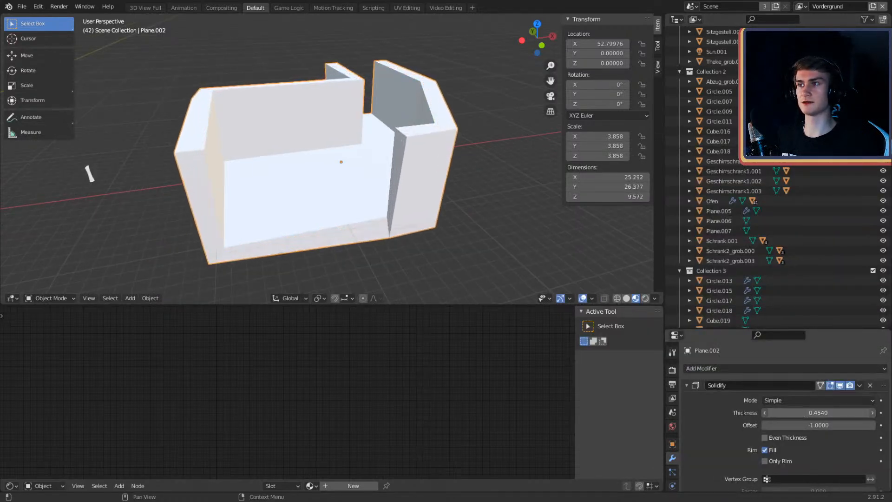
# Step: Inspect the room's thickened walls and enlarge the Properties editor to view all Solidify settings
pyautogui.moveTo(366, 217); pyautogui.dragTo(430, 185, button='middle')
pyautogui.scroll(3, 366, 188)
pyautogui.scroll(-3, 373, 208)
pyautogui.keyDown('shift'); pyautogui.moveTo(430, 185); pyautogui.dragTo(357, 176, button='middle'); pyautogui.keyUp('shift')
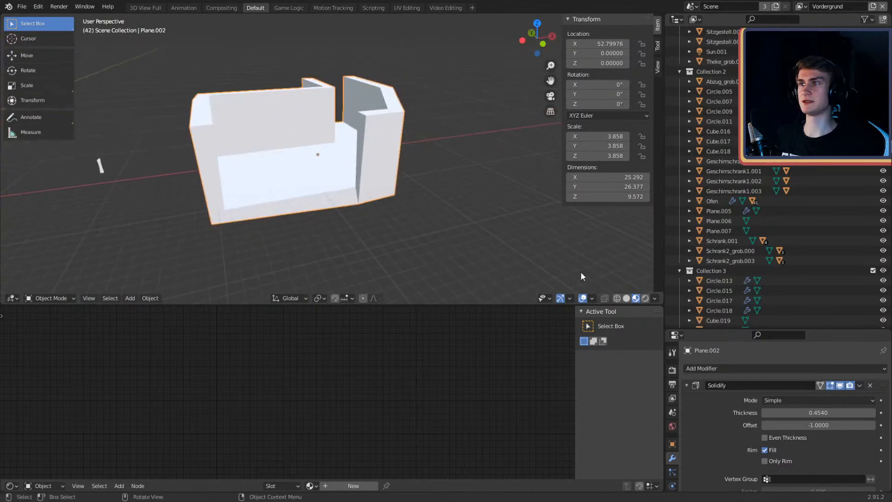
pyautogui.moveTo(741, 329); pyautogui.dragTo(728, 228)
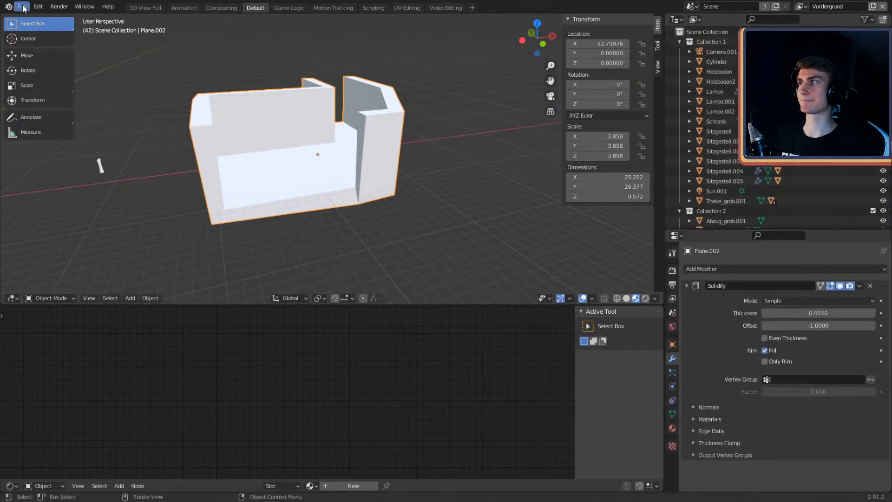
# Step: Close the kitchen project without saving its changes
pyautogui.click(22, 7)
pyautogui.click(35, 72)
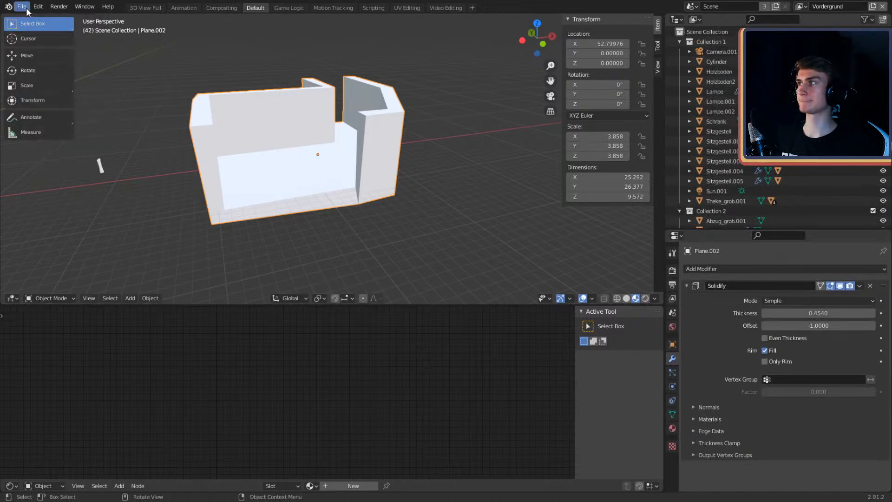
pyautogui.click(874, 2)
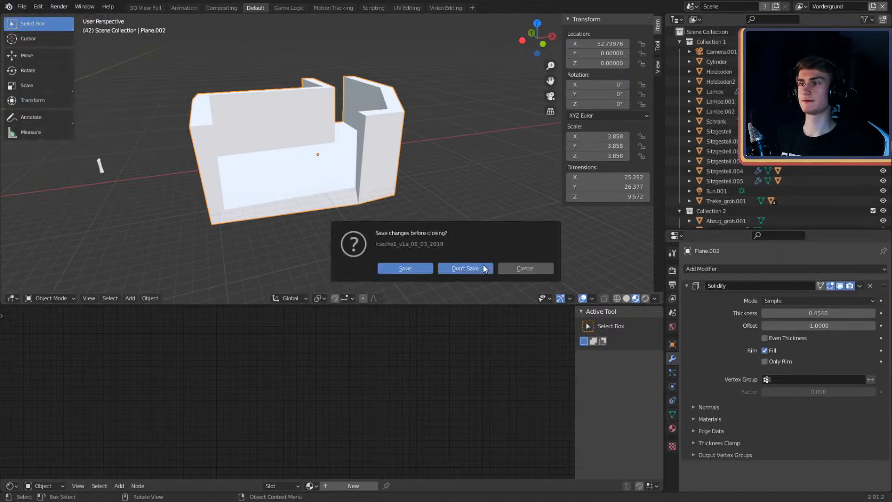
pyautogui.click(466, 269)
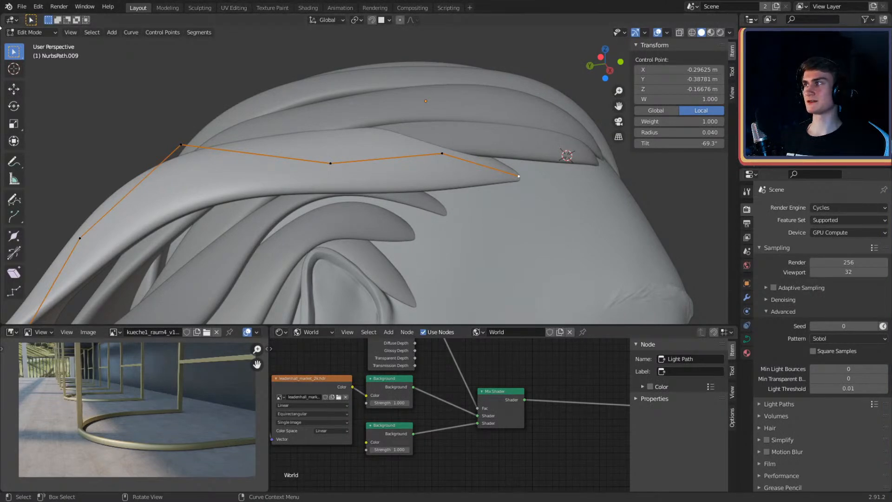
# Step: Move the front control point of the side strand above the ear to fit the strand against the head
pyautogui.scroll(-4, 468, 186)
pyautogui.keyDown('shift'); pyautogui.moveTo(468, 185); pyautogui.dragTo(446, 164, button='middle'); pyautogui.keyUp('shift')
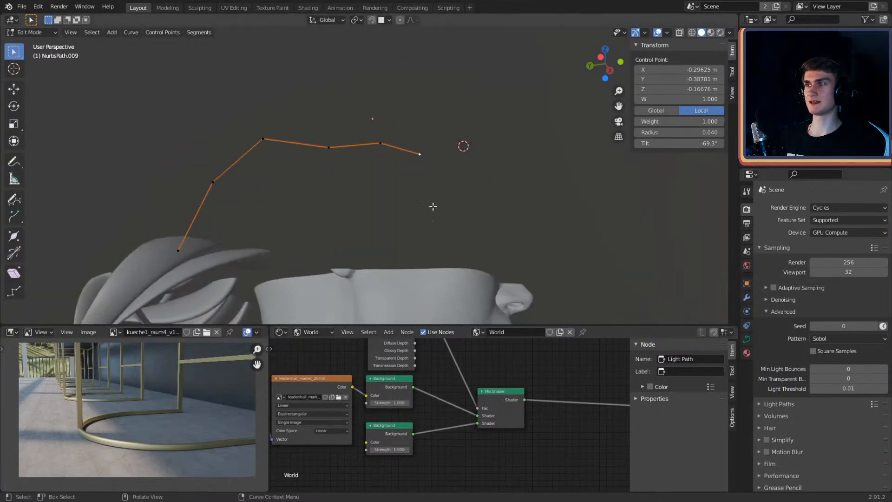
pyautogui.moveTo(372, 228); pyautogui.dragTo(279, 234, button='middle')
pyautogui.keyDown('shift'); pyautogui.moveTo(372, 219); pyautogui.dragTo(297, 198, button='middle'); pyautogui.keyUp('shift')
pyautogui.scroll(3, 434, 242)
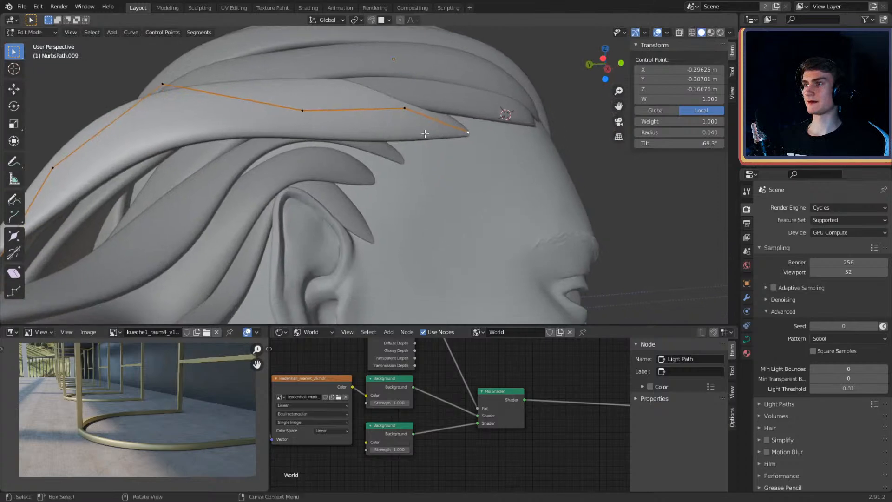
pyautogui.click(408, 112)
pyautogui.moveTo(475, 133); pyautogui.dragTo(458, 175, button='middle')
pyautogui.click(429, 112)
pyautogui.press('g')
pyautogui.click(468, 171)
# Step: Reposition the side strand's middle control points to follow the side of the head towards the back
pyautogui.moveTo(397, 160); pyautogui.dragTo(426, 145, button='middle')
pyautogui.press('g')
pyautogui.click(472, 165)
pyautogui.click(382, 160)
pyautogui.press('g')
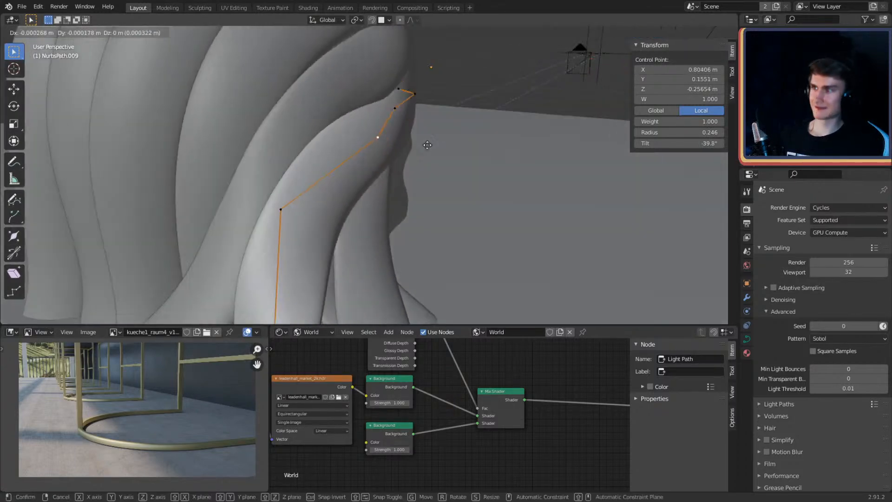
pyautogui.click(460, 169)
pyautogui.moveTo(468, 183); pyautogui.dragTo(414, 149, button='middle')
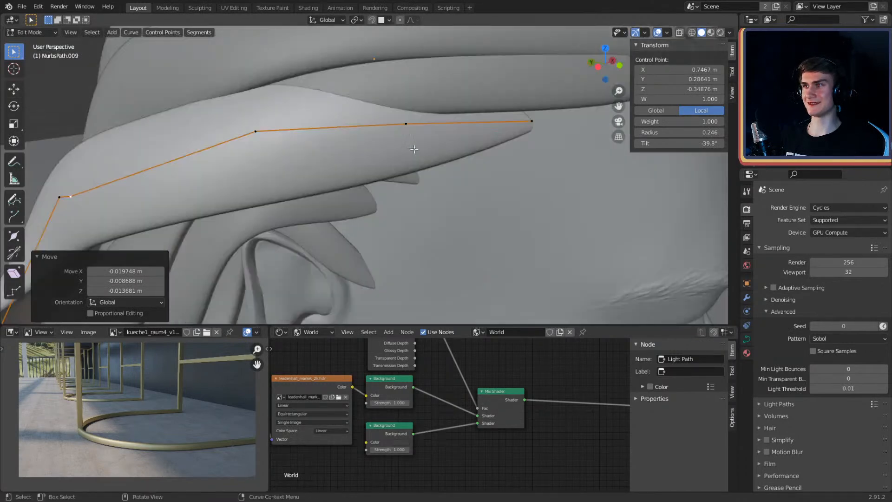
# Step: Adjust the control points behind the side strand's front tip to smooth its course along the temple
pyautogui.click(433, 131)
pyautogui.press('g')
pyautogui.moveTo(479, 130); pyautogui.dragTo(392, 203, button='middle')
pyautogui.click(462, 167)
pyautogui.click(410, 118)
pyautogui.press('g')
pyautogui.click(462, 188)
pyautogui.click(400, 145)
pyautogui.click(469, 158)
# Step: Extend the side strand with a further control point and place its lower end among the strands behind the head
pyautogui.click(402, 143)
pyautogui.press('e')
pyautogui.click(514, 151)
pyautogui.press('g')
pyautogui.click(383, 194)
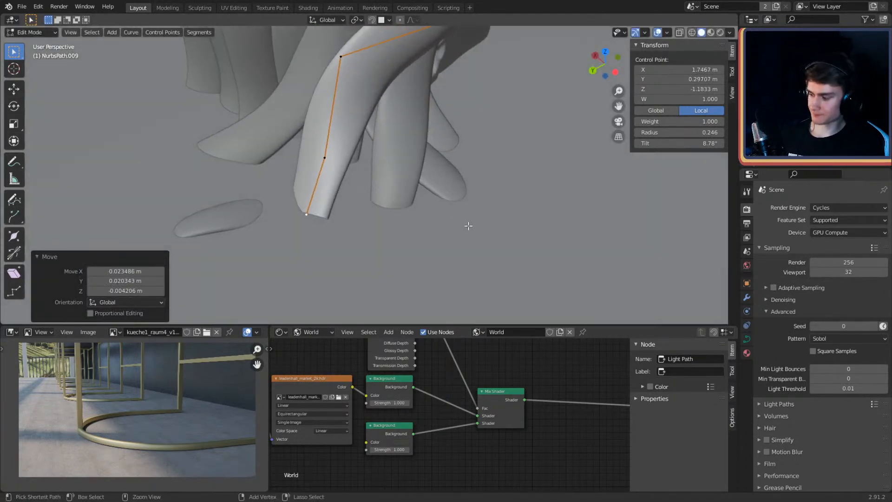
pyautogui.click(448, 191)
pyautogui.moveTo(448, 192); pyautogui.dragTo(404, 168, button='middle')
# Step: Lengthen the side strand down the back of the head, with its end at radius 0.138 and tilt -17.5°
pyautogui.click(558, 138)
pyautogui.click(430, 170)
pyautogui.click(401, 184)
pyautogui.click(353, 223)
pyautogui.moveTo(353, 223); pyautogui.dragTo(490, 158, button='middle')
pyautogui.click(503, 155)
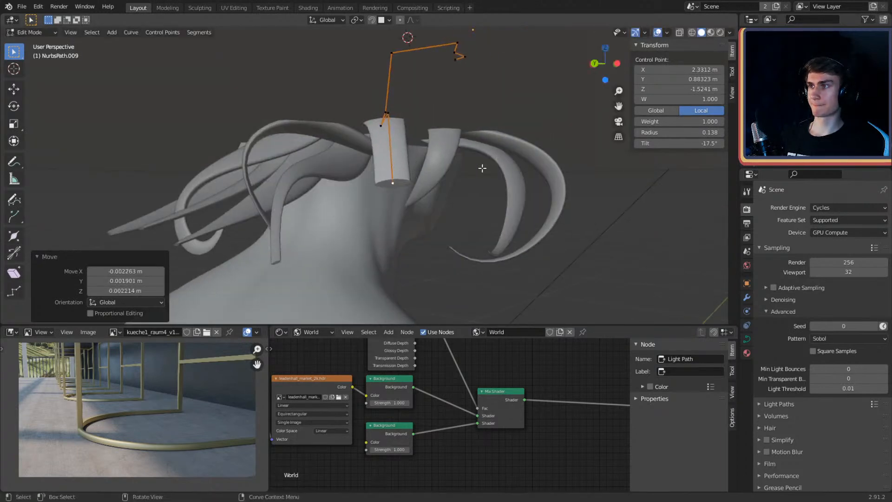
# Step: Extrude the side strand's end point and move it inward to curl the loose end
pyautogui.click(465, 227)
pyautogui.moveTo(465, 228); pyautogui.dragTo(563, 188, button='middle')
pyautogui.press('g')
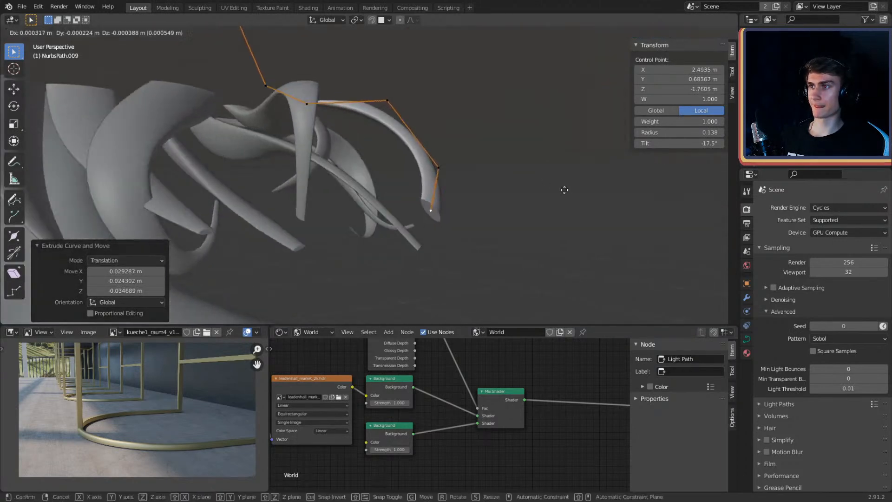
pyautogui.click(505, 191)
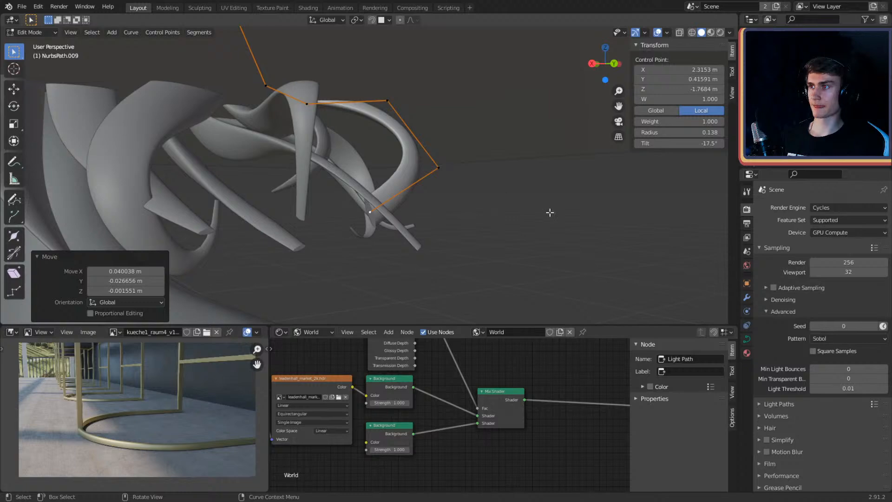
pyautogui.click(409, 201)
# Step: Examine the hairstyle from several sides and distances to check how the side strand flows with the others
pyautogui.moveTo(412, 137); pyautogui.dragTo(458, 139, button='middle')
pyautogui.scroll(-3, 344, 180)
pyautogui.moveTo(405, 153); pyautogui.dragTo(400, 133, button='middle')
pyautogui.scroll(-4, 409, 149)
pyautogui.scroll(3, 424, 167)
pyautogui.moveTo(424, 167); pyautogui.dragTo(371, 152, button='middle')
pyautogui.scroll(-2, 402, 174)
pyautogui.scroll(4, 432, 174)
pyautogui.scroll(-4, 378, 167)
pyautogui.scroll(3, 423, 159)
pyautogui.scroll(3, 477, 159)
# Step: Nudge the control points behind the side strand's front tip to lay it against the temple
pyautogui.press('Tab')
pyautogui.press('g')
pyautogui.click(471, 182)
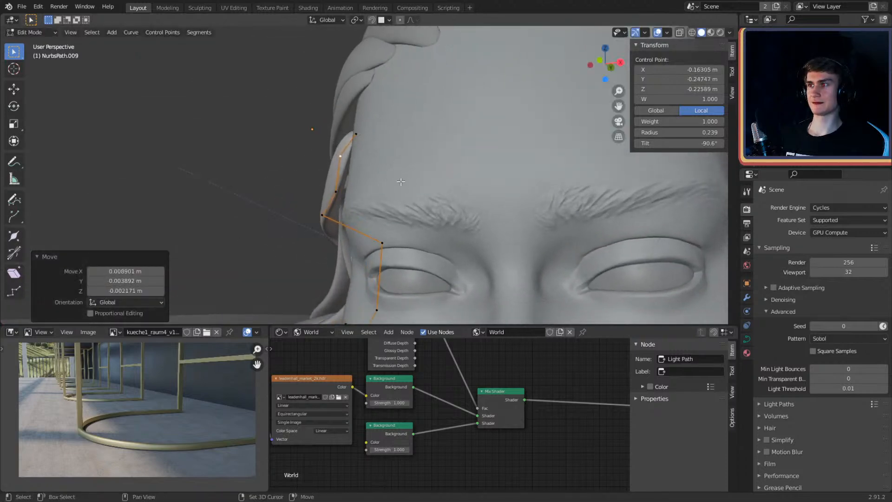
pyautogui.moveTo(401, 181); pyautogui.dragTo(459, 153, button='middle')
pyautogui.moveTo(387, 137); pyautogui.dragTo(569, 210, button='middle')
pyautogui.click(418, 151)
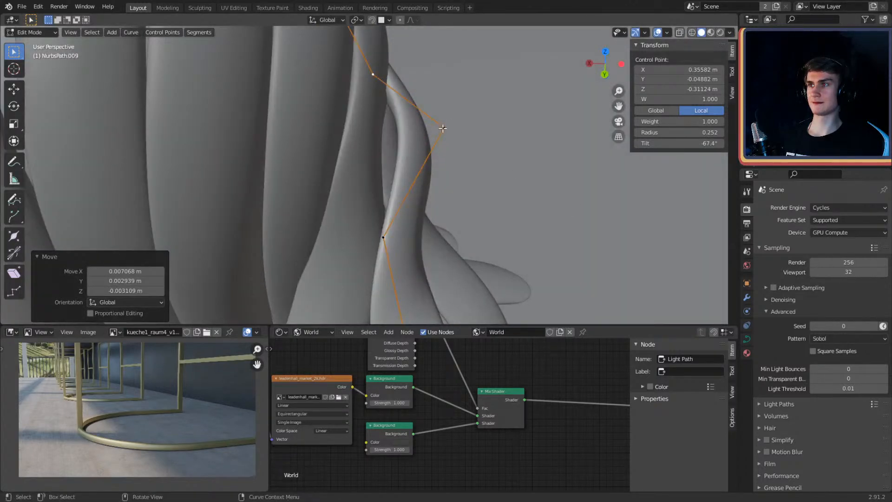
# Step: Move the outward-bending rear control points of the side strand to even out its curve, and finish editing the curve
pyautogui.click(443, 128)
pyautogui.moveTo(443, 128); pyautogui.dragTo(480, 187, button='middle')
pyautogui.press('g')
pyautogui.click(470, 189)
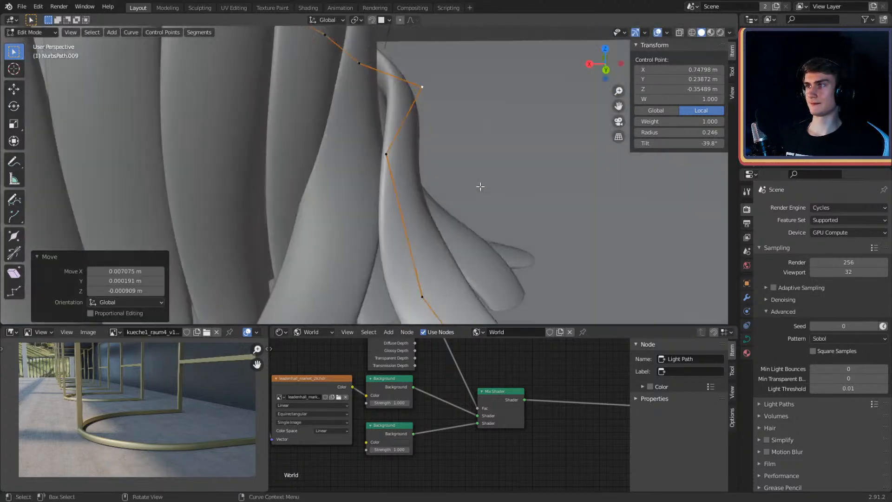
pyautogui.moveTo(428, 160); pyautogui.dragTo(378, 121, button='middle')
pyautogui.press('g')
pyautogui.click(459, 185)
pyautogui.click(403, 149)
pyautogui.moveTo(403, 149); pyautogui.dragTo(325, 156, button='middle')
pyautogui.moveTo(378, 172); pyautogui.dragTo(395, 185, button='middle')
pyautogui.press('Tab')
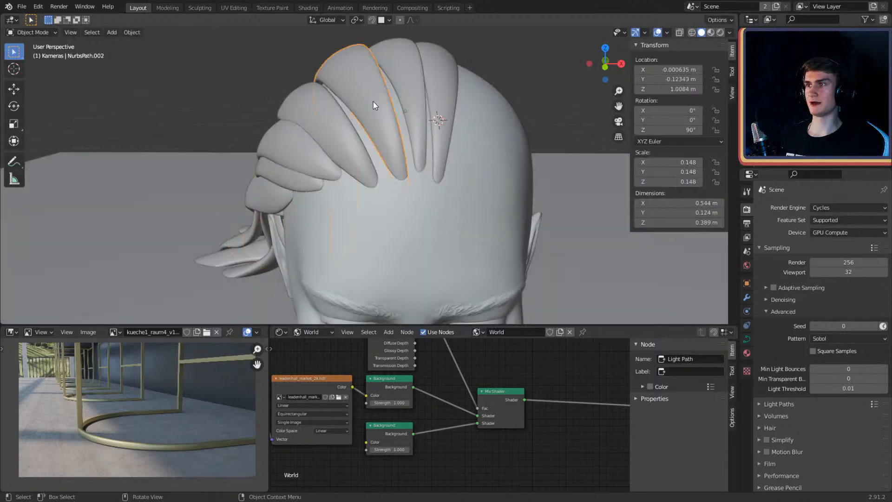
# Step: Duplicate the selected strand on top of the head and move the copy's front tip at the hairline
pyautogui.moveTo(374, 105); pyautogui.dragTo(408, 163, button='middle')
pyautogui.hotkey('shift', 'd')
pyautogui.click(406, 152)
pyautogui.press('Tab')
pyautogui.scroll(3, 406, 141)
pyautogui.click(371, 122)
pyautogui.press('g')
pyautogui.click(392, 129)
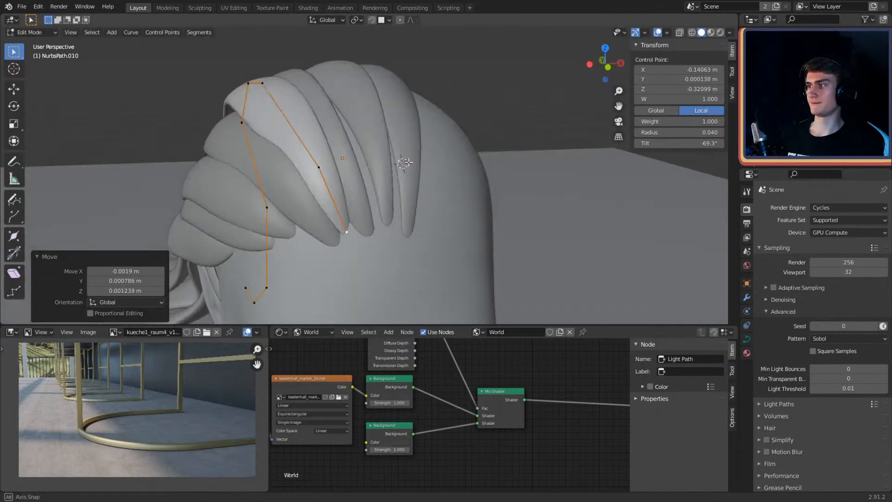
# Step: Display the pencil drawing of the woman's face as the reference image and enlarge it
pyautogui.click(113, 332)
pyautogui.click(137, 347)
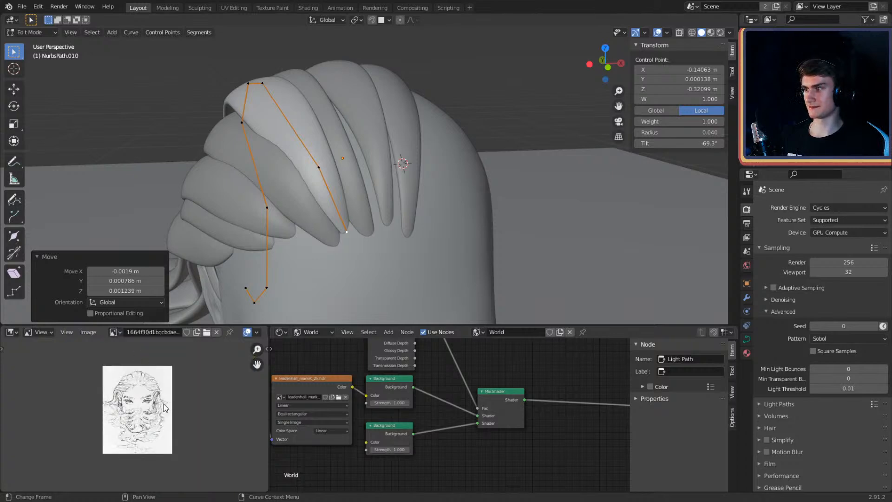
pyautogui.scroll(2, 163, 411)
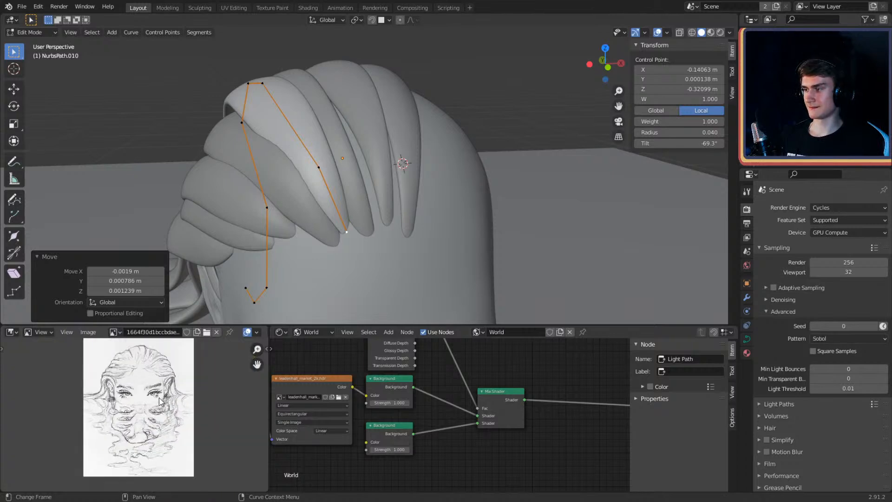
# Step: Move the control point just behind the duplicated strand's front tip to shape its rise from the forehead
pyautogui.moveTo(341, 161); pyautogui.dragTo(362, 156, button='middle')
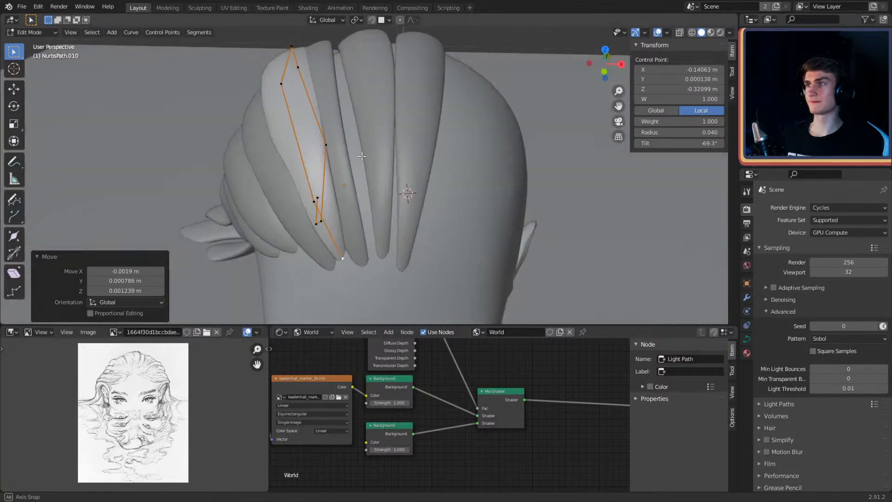
pyautogui.click(290, 89)
pyautogui.moveTo(290, 90); pyautogui.dragTo(437, 98, button='middle')
pyautogui.moveTo(560, 118); pyautogui.dragTo(539, 123, button='middle')
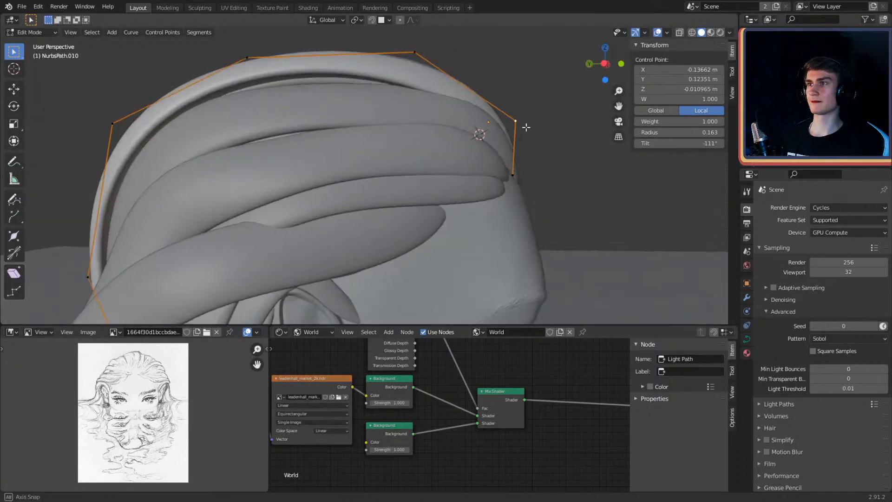
pyautogui.press('g')
pyautogui.click(533, 126)
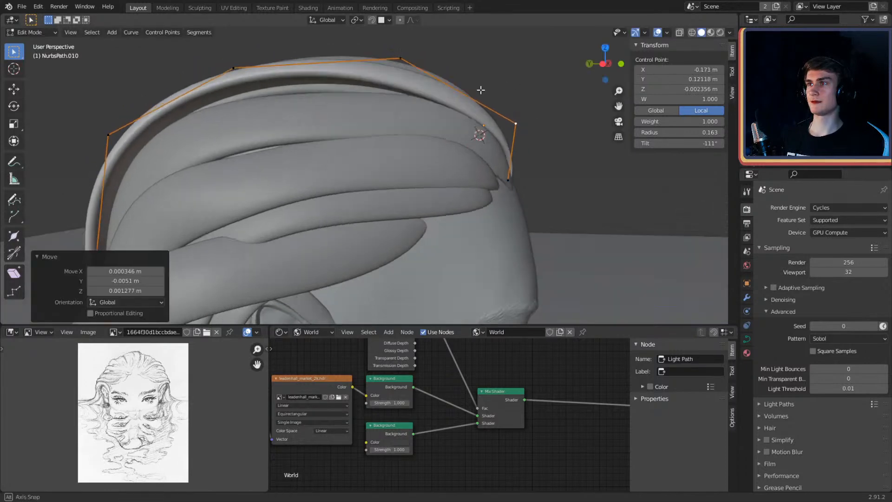
# Step: Reposition the duplicated strand's control points over the crown to lay it beside the neighbouring strands
pyautogui.moveTo(480, 90); pyautogui.dragTo(454, 123, button='middle')
pyautogui.press('g')
pyautogui.click(376, 147)
pyautogui.click(356, 140)
pyautogui.click(482, 151)
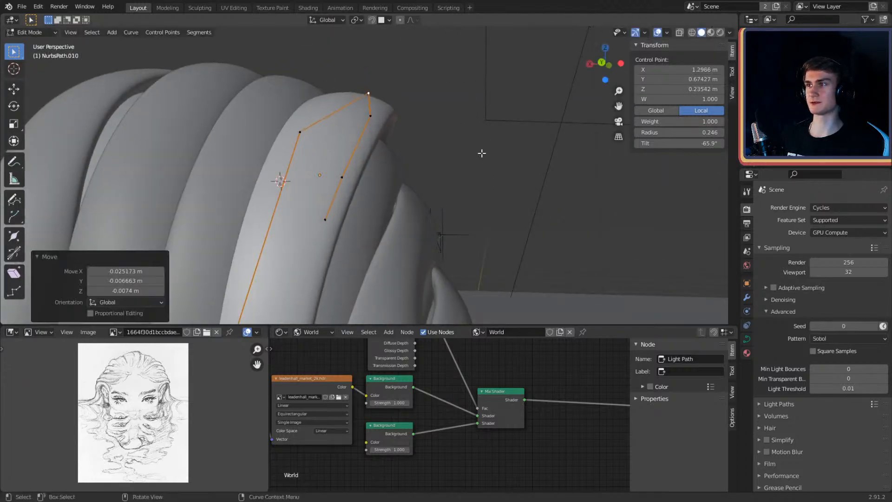
# Step: Tilt the strand's control point at the back of the crown so the strand turns toward its neighbours
pyautogui.moveTo(481, 153); pyautogui.dragTo(497, 145, button='middle')
pyautogui.click(357, 148)
pyautogui.scroll(-2, 404, 166)
pyautogui.click(487, 133)
pyautogui.scroll(2, 415, 171)
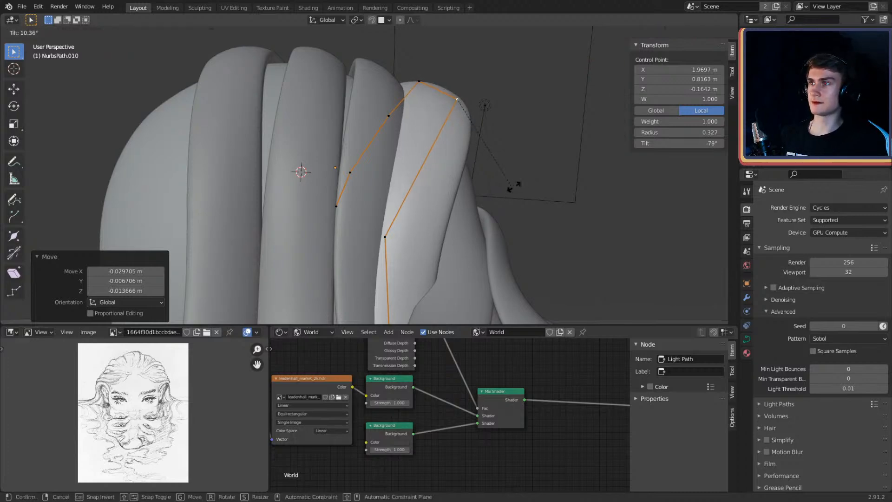
# Step: Tilt the strand's control point above the forehead to about -123° and nudge its position
pyautogui.moveTo(525, 120); pyautogui.dragTo(378, 136, button='middle')
pyautogui.click(389, 152)
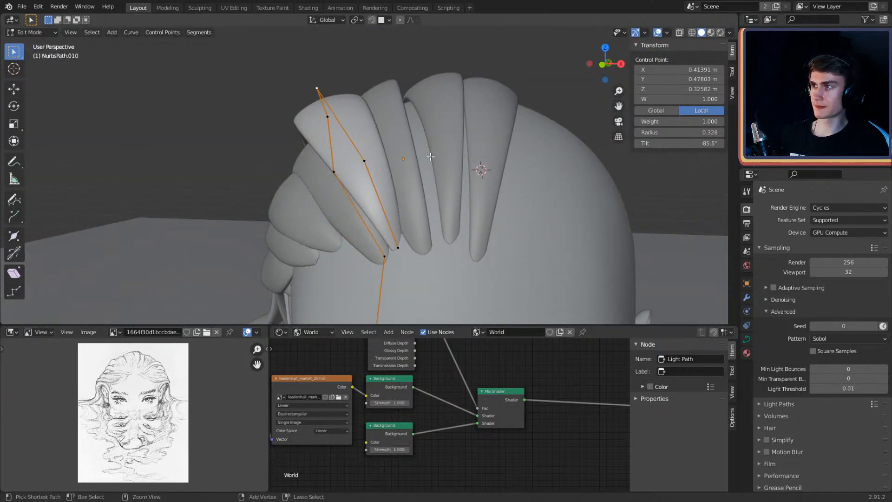
pyautogui.moveTo(404, 110); pyautogui.dragTo(457, 84, button='middle')
pyautogui.press('g')
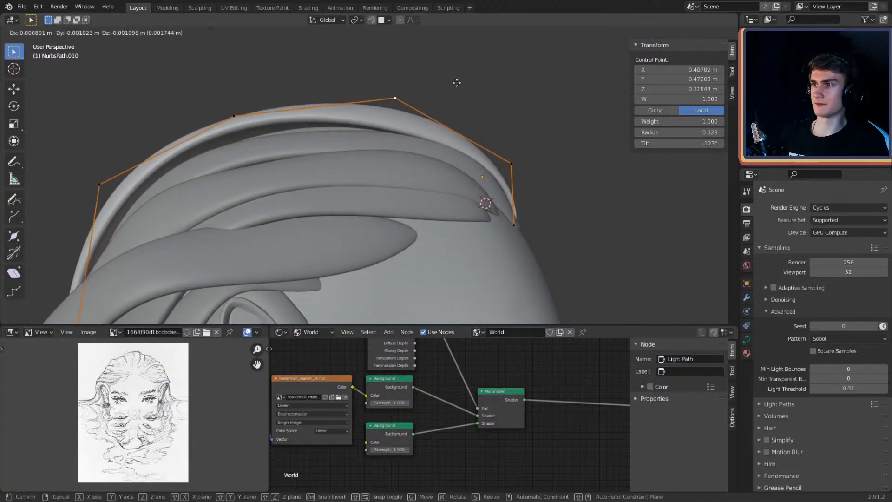
pyautogui.click(460, 97)
# Step: Reposition the strand's control points along the crown so it follows the head's curve beside the neighbouring strands
pyautogui.moveTo(406, 107); pyautogui.dragTo(441, 100, button='middle')
pyautogui.click(345, 74)
pyautogui.moveTo(349, 79); pyautogui.dragTo(413, 170, button='middle')
pyautogui.press('g')
pyautogui.click(489, 163)
pyautogui.click(346, 91)
pyautogui.click(430, 134)
# Step: Move the strand's control points at the neck and at the mid-back of the head to reshape its fall
pyautogui.click(354, 203)
pyautogui.moveTo(364, 200); pyautogui.dragTo(445, 167, button='middle')
pyautogui.press('g')
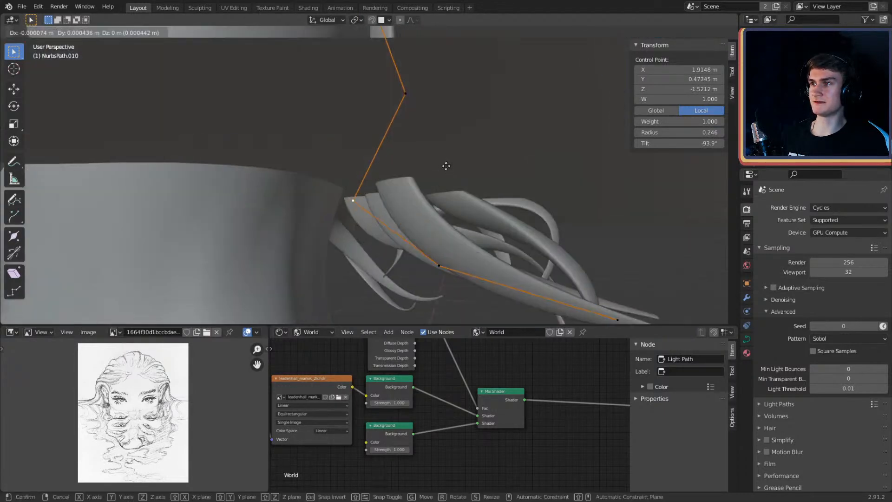
pyautogui.click(520, 153)
pyautogui.moveTo(520, 153); pyautogui.dragTo(446, 180, button='middle')
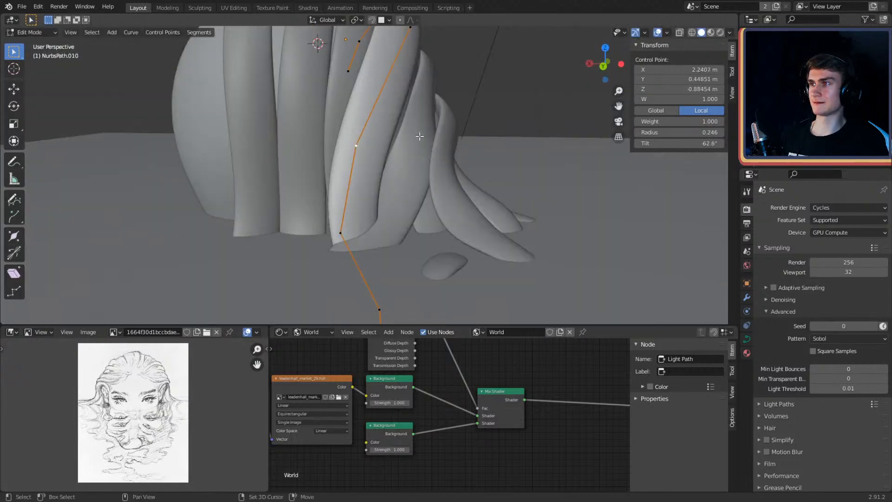
pyautogui.keyDown('shift'); pyautogui.moveTo(420, 136); pyautogui.dragTo(435, 182, button='middle'); pyautogui.keyUp('shift')
pyautogui.moveTo(436, 181)
pyautogui.mouseDown(button='middle')
pyautogui.moveTo(464, 155)
pyautogui.moveTo(436, 182)
pyautogui.mouseUp(button='middle')
pyautogui.press('g')
pyautogui.click(450, 149)
# Step: Shift the strand's control point near the water plane to align it with the adjacent strands
pyautogui.moveTo(427, 221); pyautogui.dragTo(537, 185, button='middle')
pyautogui.press('g')
pyautogui.click(430, 222)
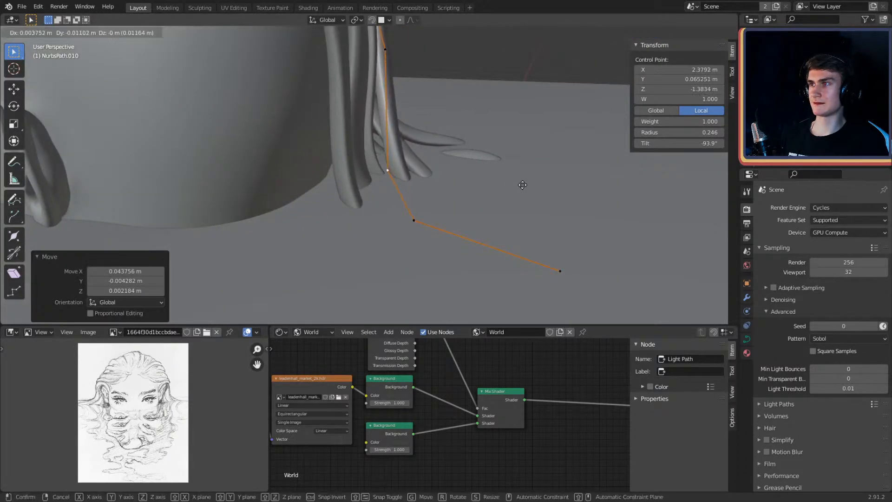
pyautogui.click(374, 108)
pyautogui.keyDown('shift'); pyautogui.moveTo(447, 79); pyautogui.dragTo(428, 130, button='middle'); pyautogui.keyUp('shift')
pyautogui.click(432, 109)
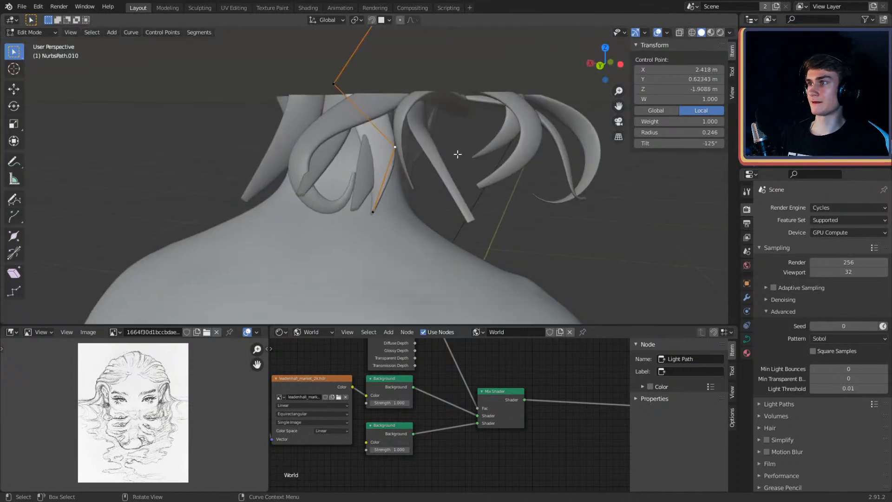
# Step: Tilt the strand's end tip below the water plane by about 143° and reposition it behind the neck
pyautogui.click(371, 158)
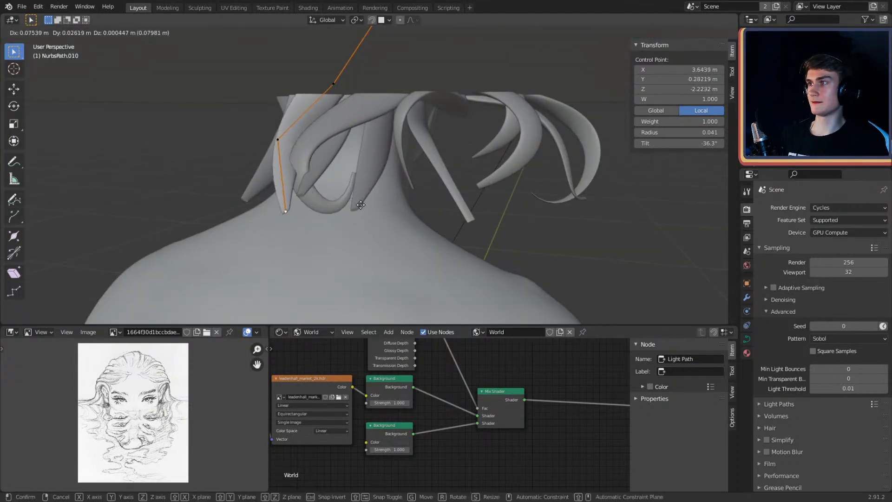
pyautogui.click(364, 203)
pyautogui.moveTo(363, 203)
pyautogui.mouseDown(button='middle')
pyautogui.moveTo(473, 162)
pyautogui.moveTo(363, 221)
pyautogui.mouseUp(button='middle')
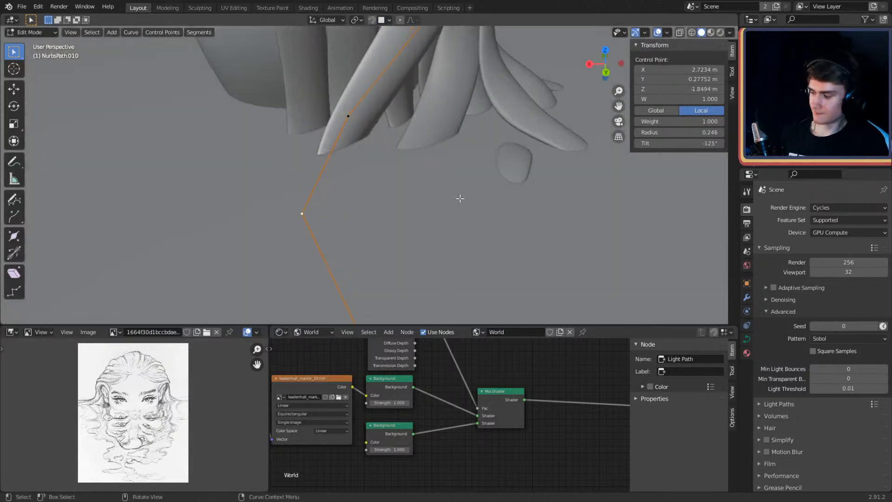
pyautogui.moveTo(460, 198); pyautogui.dragTo(486, 161, button='middle')
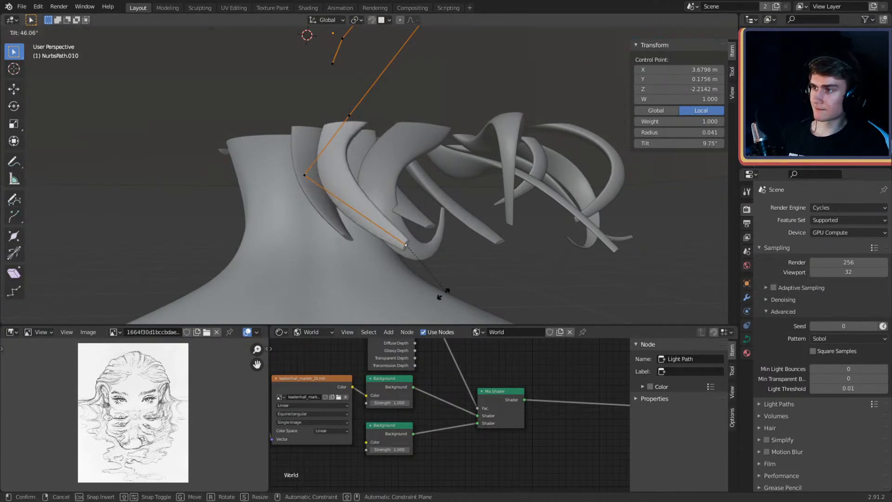
pyautogui.click(343, 294)
pyautogui.moveTo(343, 294); pyautogui.dragTo(351, 255, button='middle')
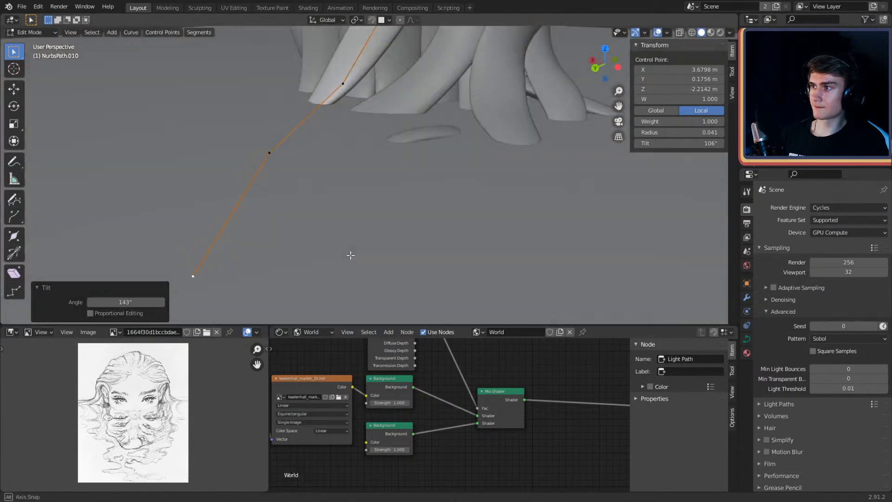
pyautogui.click(435, 197)
# Step: Move the strand's second-to-last control point and its end tip to bend the submerged part beside the neck
pyautogui.moveTo(435, 197); pyautogui.dragTo(295, 172, button='middle')
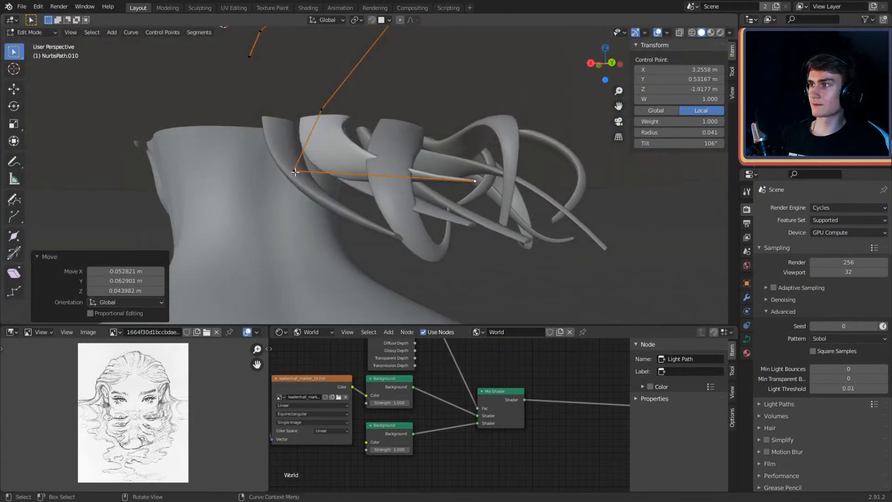
pyautogui.click(372, 203)
pyautogui.moveTo(372, 203); pyautogui.dragTo(390, 260, button='middle')
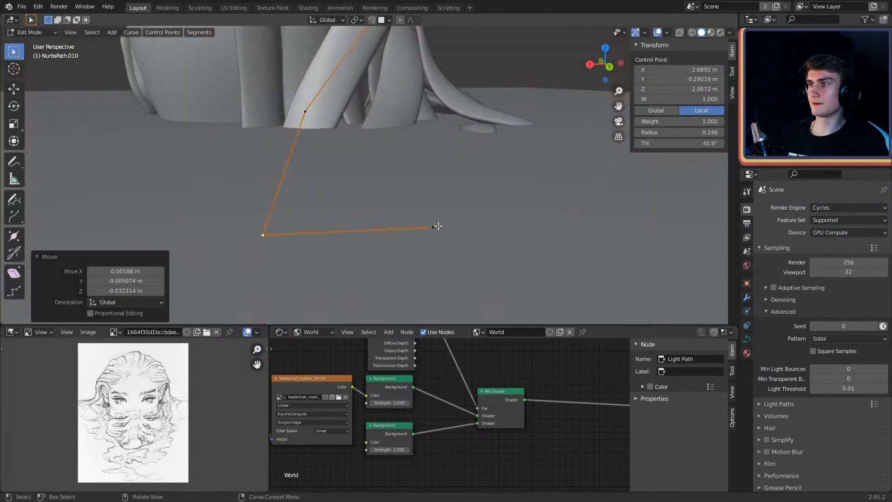
pyautogui.click(438, 225)
pyautogui.moveTo(438, 225); pyautogui.dragTo(386, 181, button='middle')
pyautogui.press('g')
pyautogui.click(456, 180)
pyautogui.press('g')
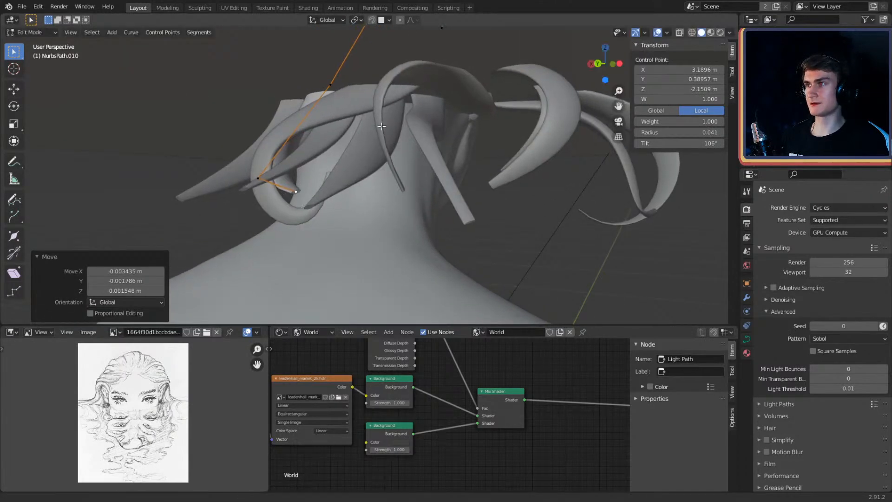
# Step: Adjust the strand's lower control points around the water plane to fit it against the strands behind the head
pyautogui.moveTo(381, 126); pyautogui.dragTo(428, 160, button='middle')
pyautogui.keyDown('shift'); pyautogui.moveTo(430, 95); pyautogui.dragTo(389, 207, button='middle'); pyautogui.keyUp('shift')
pyautogui.click(321, 161)
pyautogui.click(380, 164)
pyautogui.click(453, 139)
pyautogui.scroll(2, 417, 126)
pyautogui.press('g')
pyautogui.click(418, 145)
pyautogui.click(415, 203)
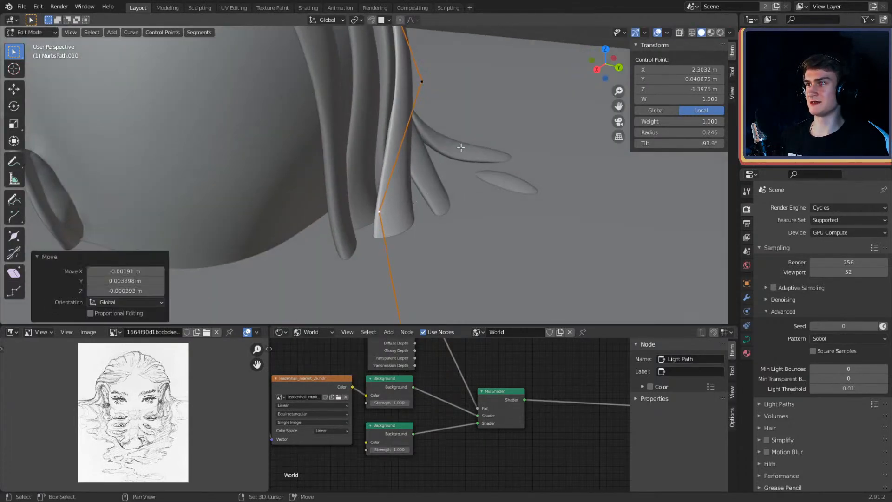
# Step: Make the last control point adjustments on the strand and return to Object Mode
pyautogui.moveTo(462, 145); pyautogui.dragTo(389, 163, button='middle')
pyautogui.click(423, 137)
pyautogui.click(414, 157)
pyautogui.click(560, 186)
pyautogui.press('Tab')
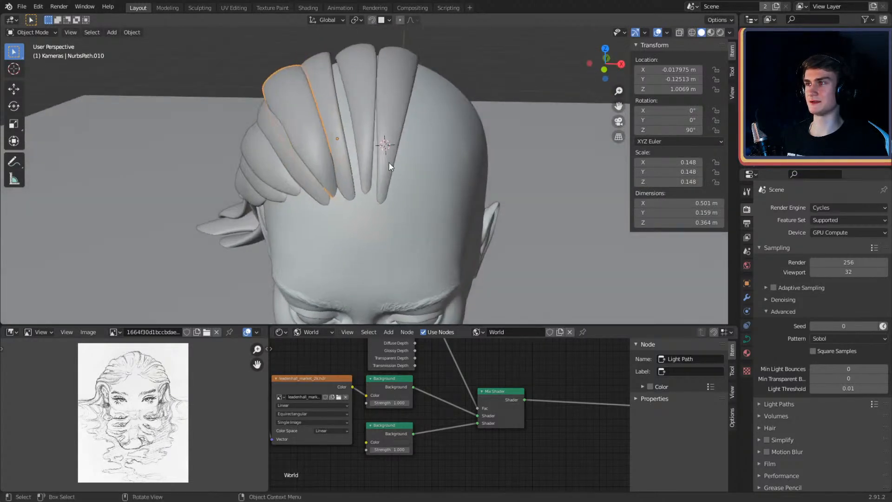
# Step: View the old drawer photo in the browser, shift its window aside, and switch back to Blender
pyautogui.scroll(1, 385, 158)
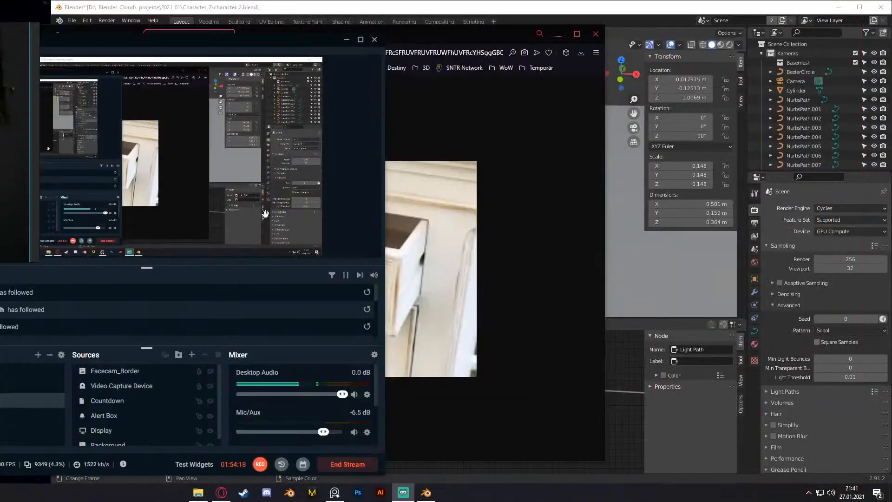
pyautogui.click(409, 34)
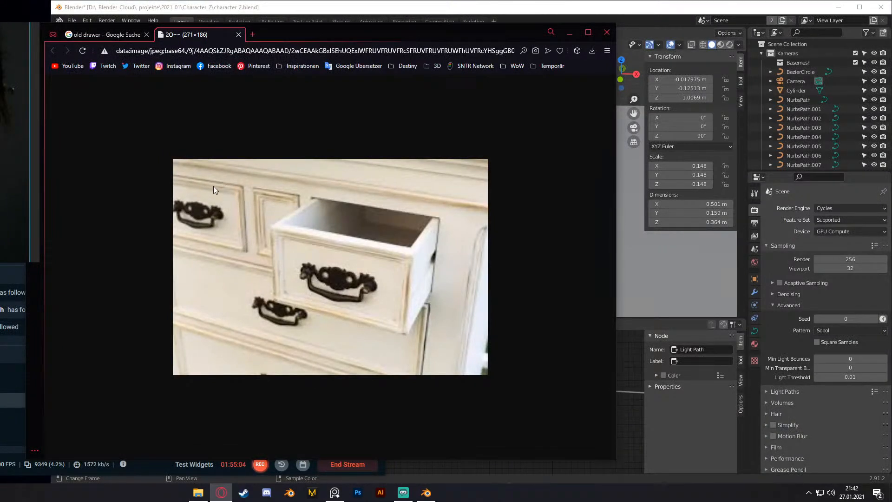
pyautogui.moveTo(515, 37); pyautogui.dragTo(565, 32)
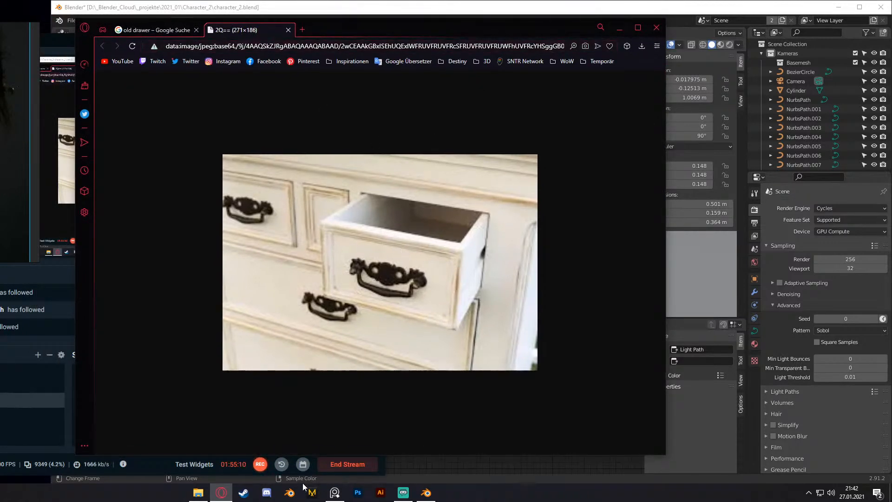
pyautogui.click(426, 492)
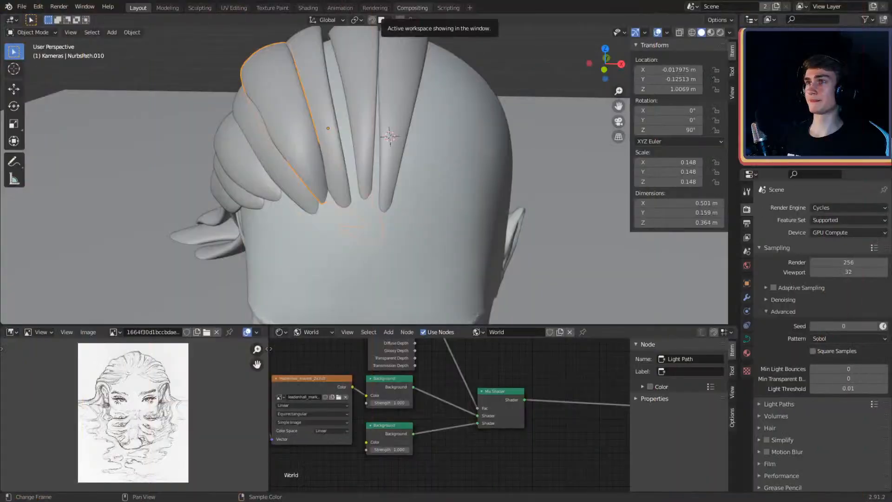
# Step: Add a mesh plane to the scene in Object Mode
pyautogui.keyDown('shift'); pyautogui.moveTo(464, 152); pyautogui.dragTo(328, 147, button='middle'); pyautogui.keyUp('shift')
pyautogui.scroll(-2, 353, 165)
pyautogui.scroll(-3, 335, 171)
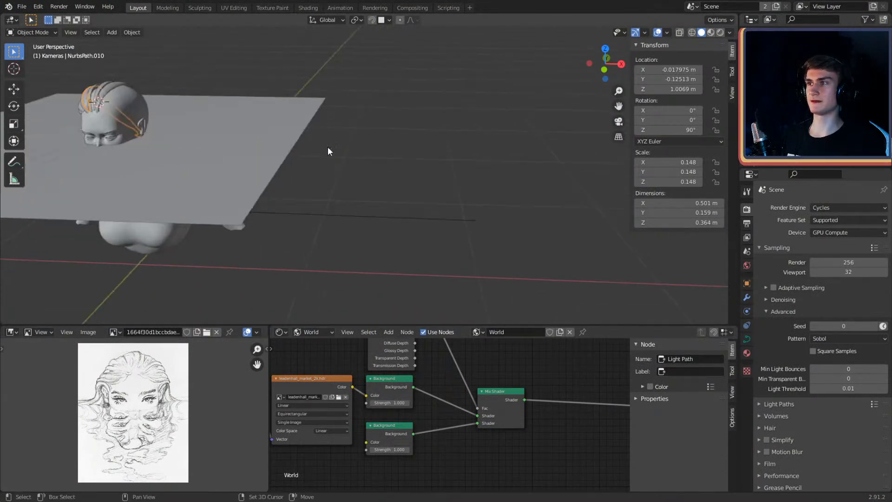
pyautogui.hotkey('shift', 'a')
pyautogui.moveTo(377, 145)
pyautogui.click(425, 147)
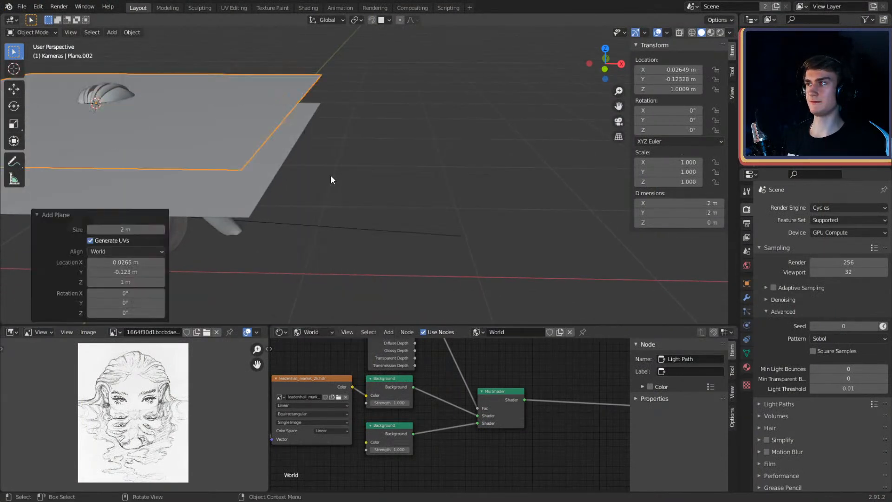
# Step: Rotate the new plane 90° about the X axis and move it along X to stand beside the bust
pyautogui.write('rx')
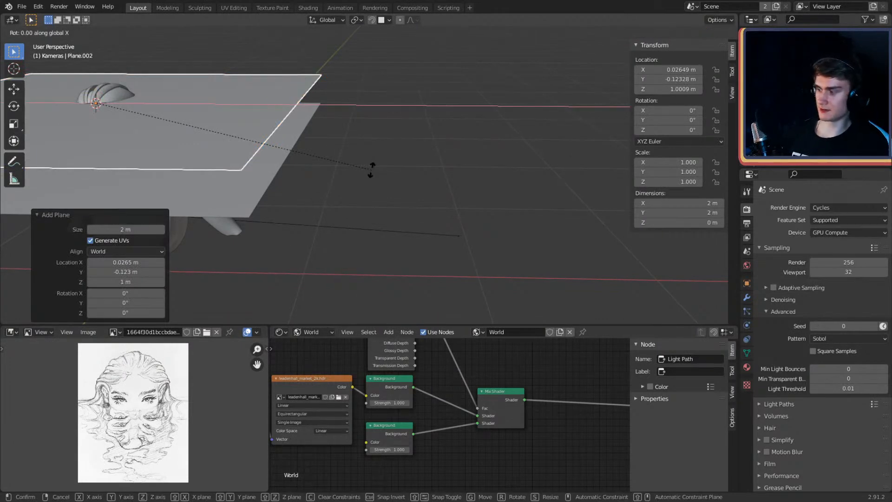
pyautogui.write('90')
pyautogui.press('Return')
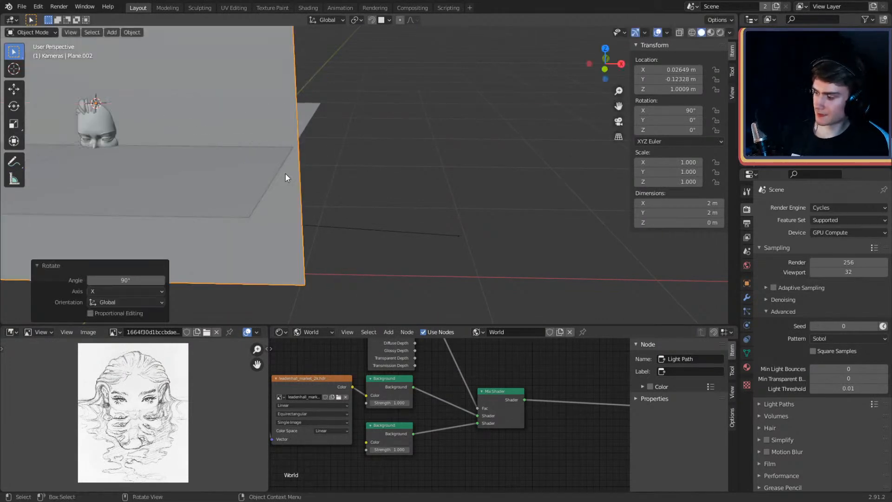
pyautogui.press('g')
pyautogui.press('x')
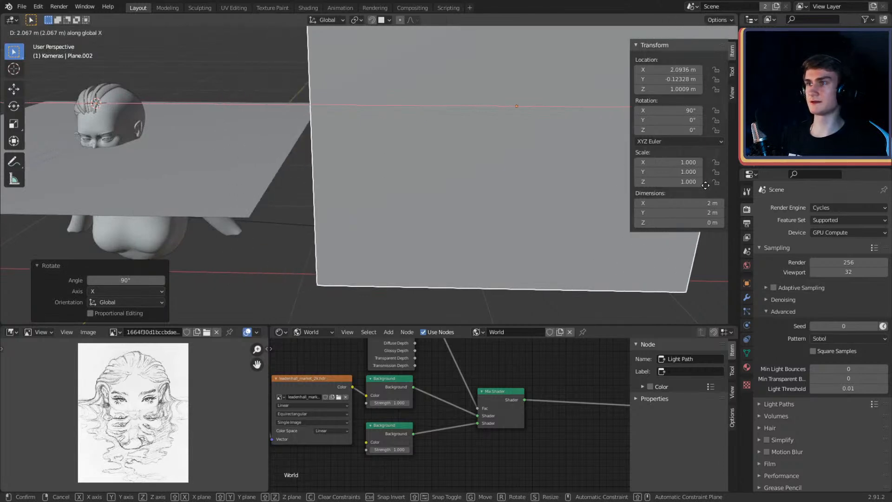
pyautogui.click(608, 189)
# Step: Run Merge by Distance on the upright plane's vertices in Edit Mode
pyautogui.scroll(-2, 507, 178)
pyautogui.keyDown('shift'); pyautogui.moveTo(503, 178); pyautogui.dragTo(422, 172, button='middle'); pyautogui.keyUp('shift')
pyautogui.press('Tab')
pyautogui.scroll(-3, 452, 193)
pyautogui.press('1')
pyautogui.press('F3')
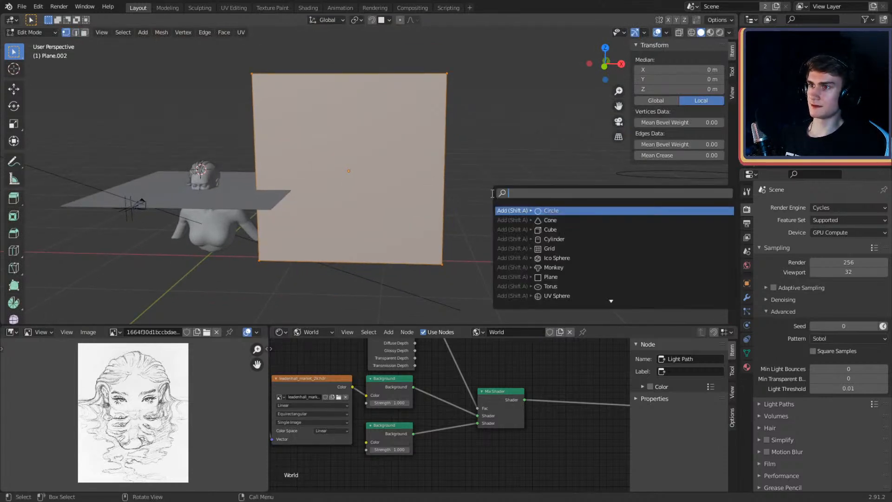
pyautogui.write('merge')
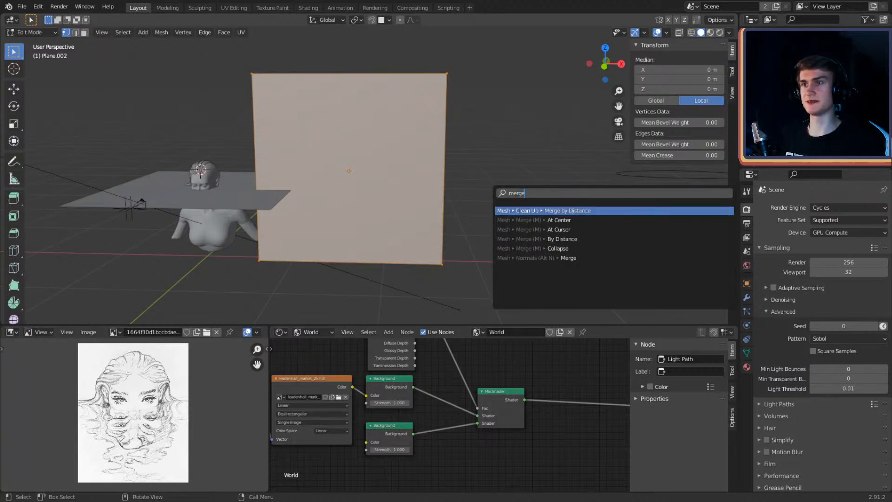
pyautogui.click(576, 211)
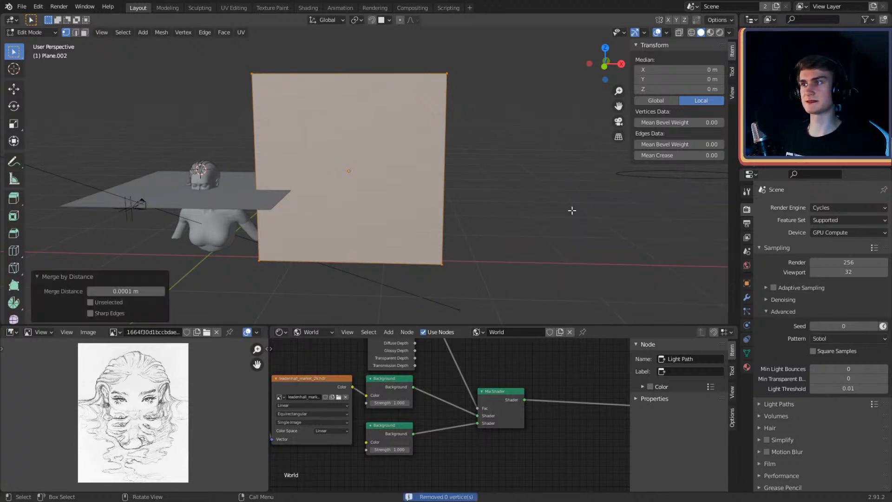
# Step: Search the commands for "merge" again and run the Normals Merge operation on the plane's vertices
pyautogui.press('F3')
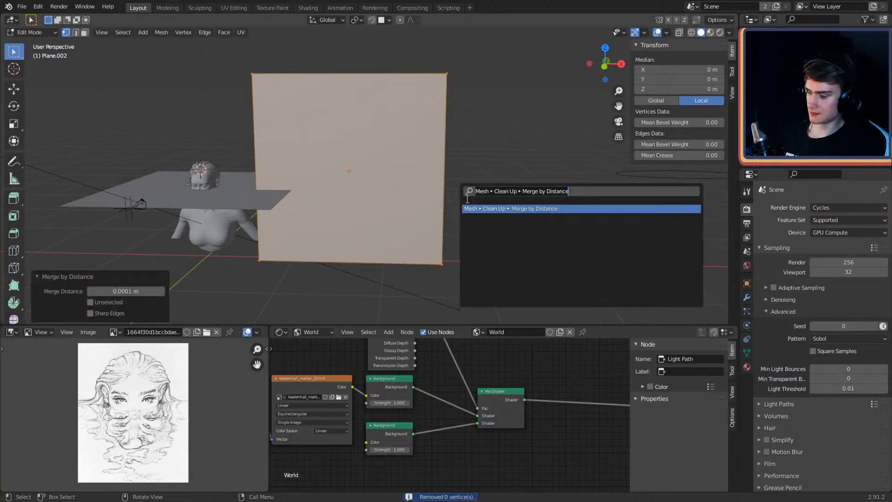
pyautogui.press('Escape')
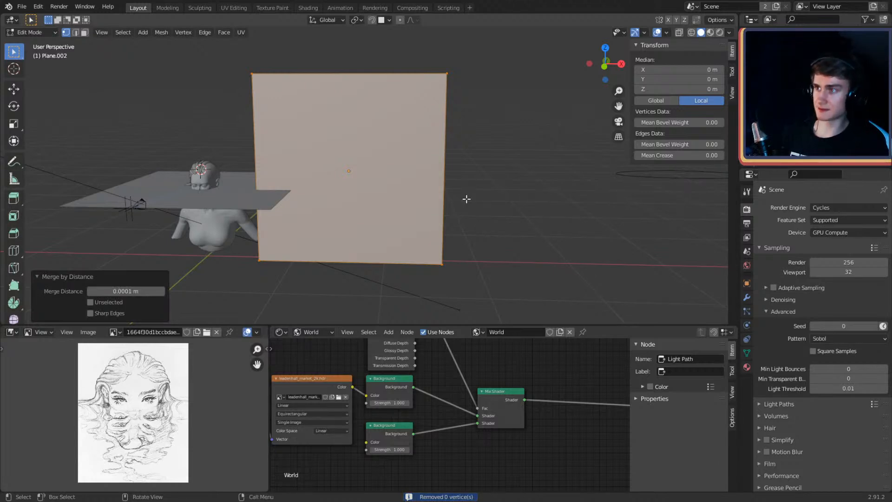
pyautogui.press('F3')
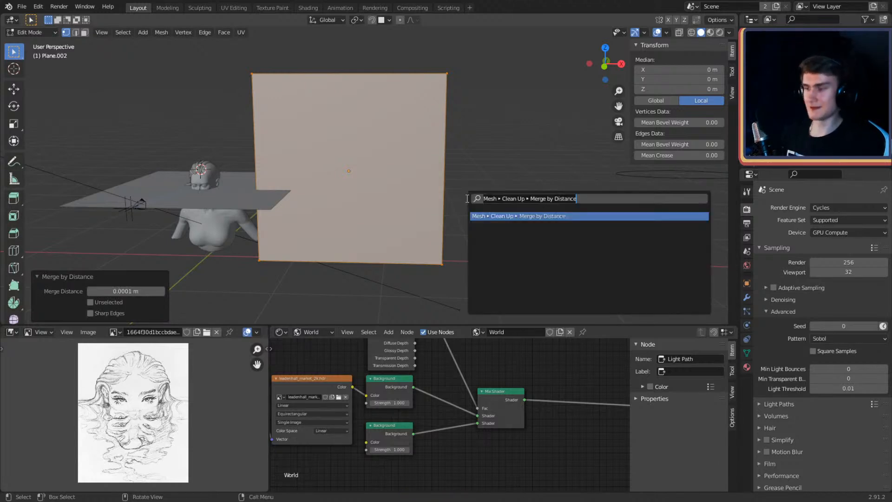
pyautogui.write('merge')
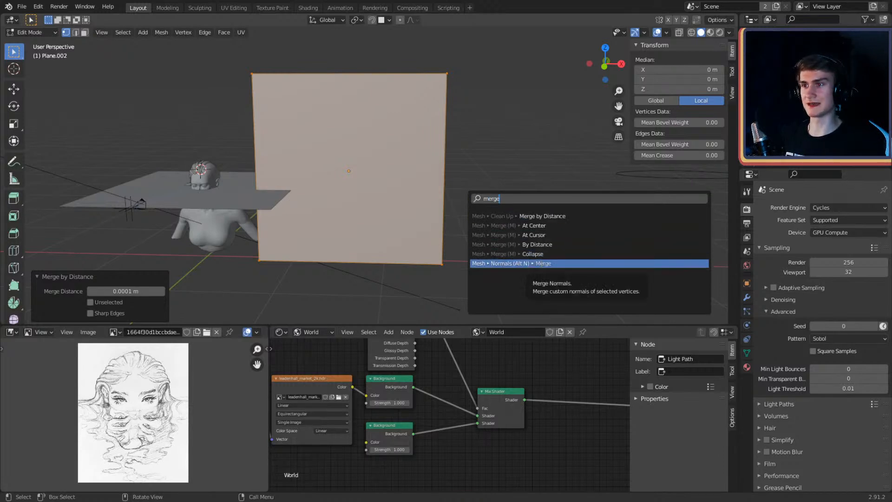
pyautogui.click(516, 263)
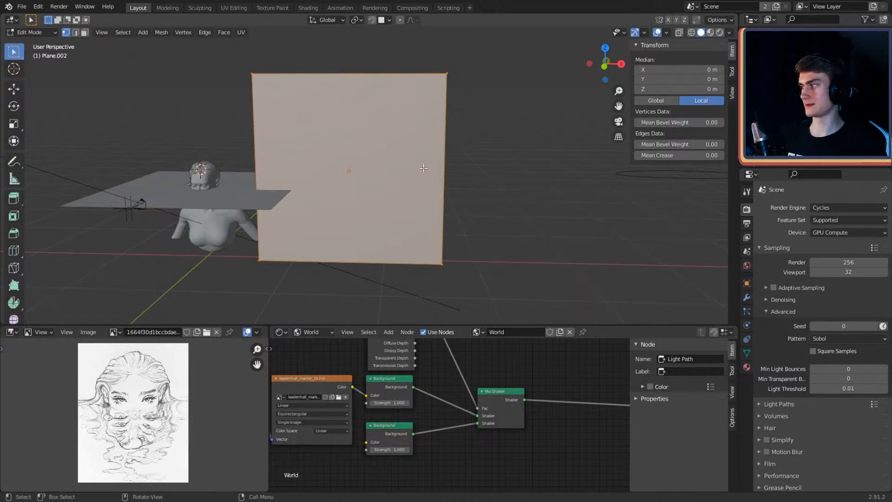
# Step: Merge all of the upright plane's vertices into a single vertex with Merge Collapse
pyautogui.scroll(3, 422, 208)
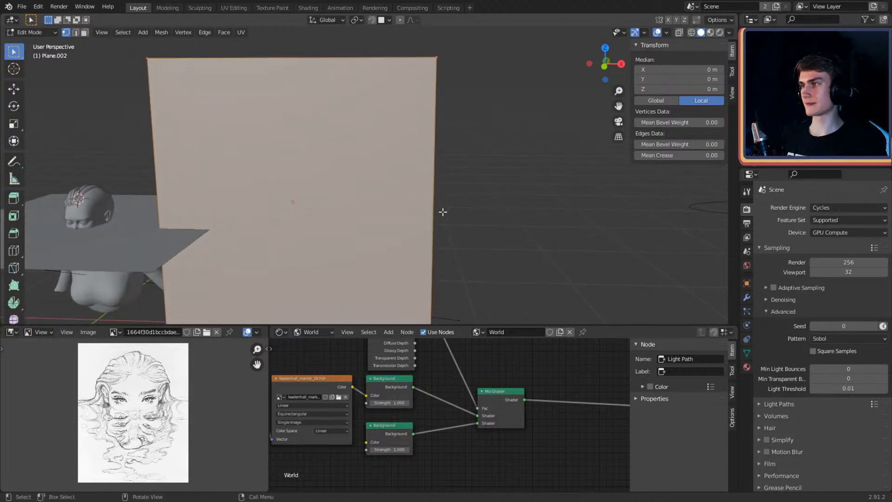
pyautogui.press('F3')
pyautogui.write('merhe')
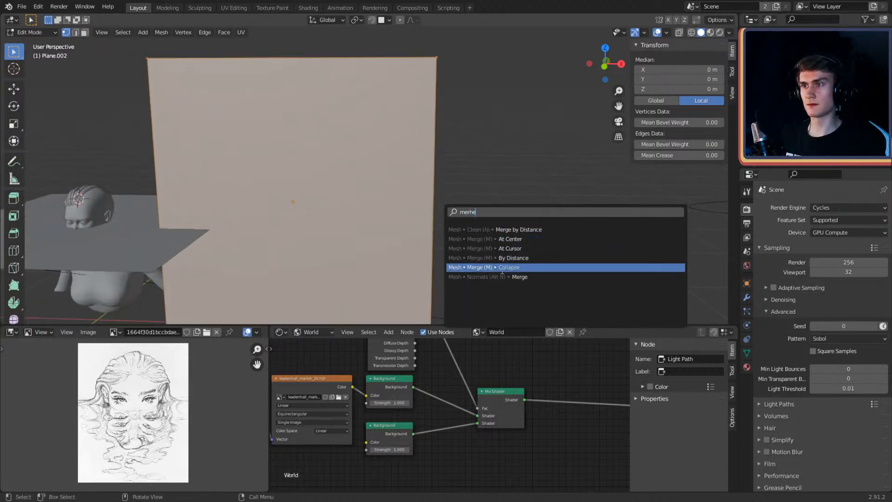
pyautogui.click(505, 268)
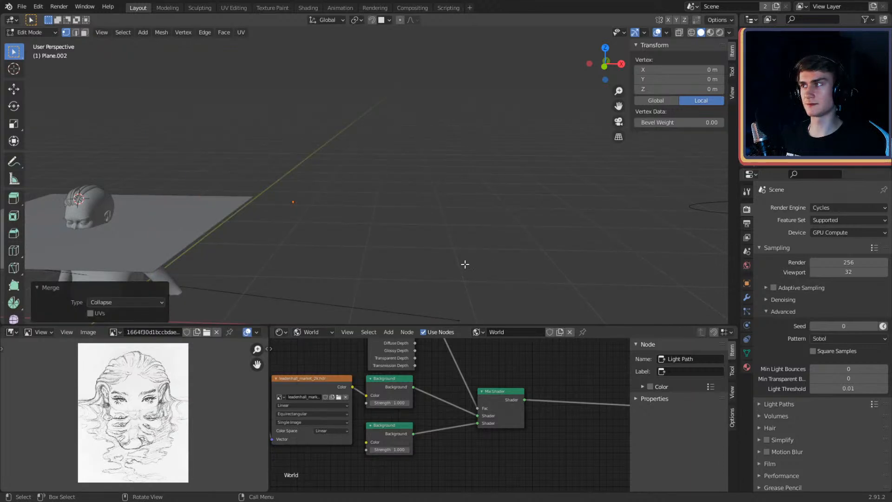
pyautogui.moveTo(465, 263); pyautogui.dragTo(415, 208, button='middle')
pyautogui.press('e')
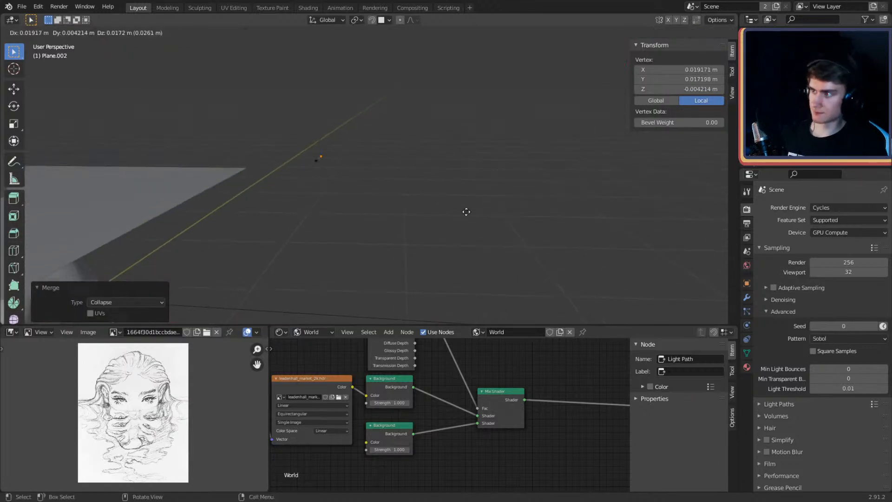
pyautogui.click(497, 194)
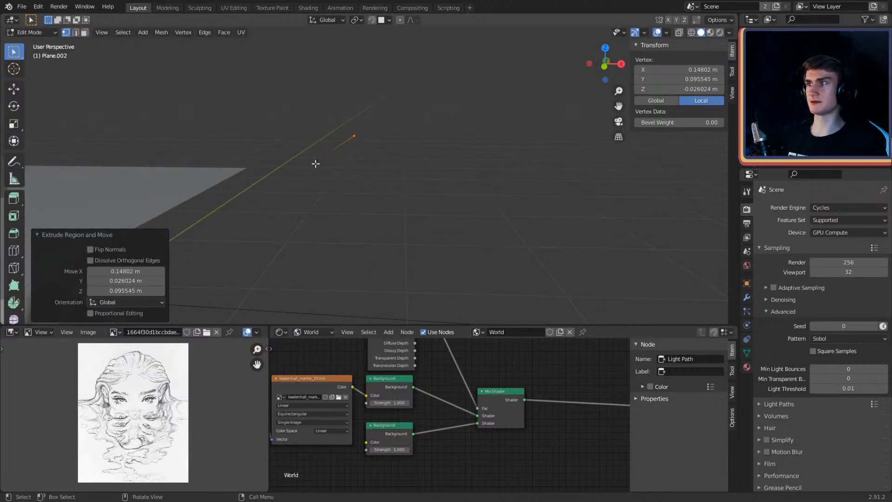
pyautogui.moveTo(325, 162); pyautogui.dragTo(402, 135, button='middle')
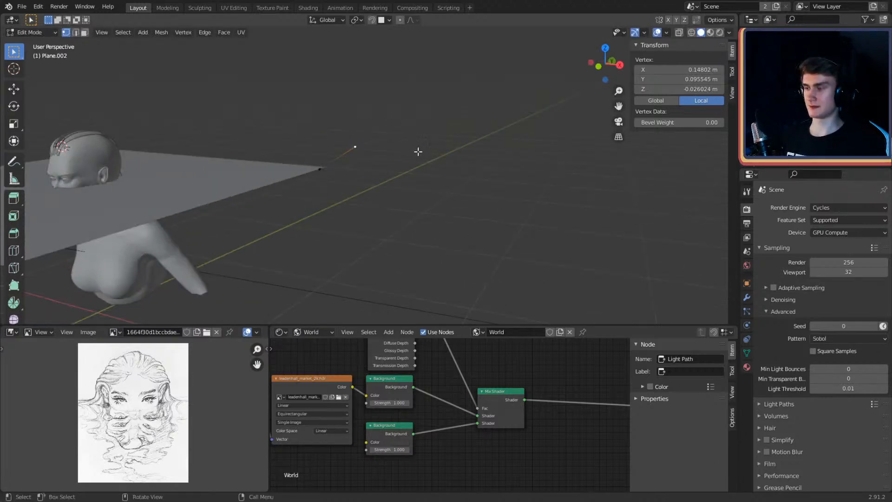
pyautogui.hotkey('ctrl', 'z')
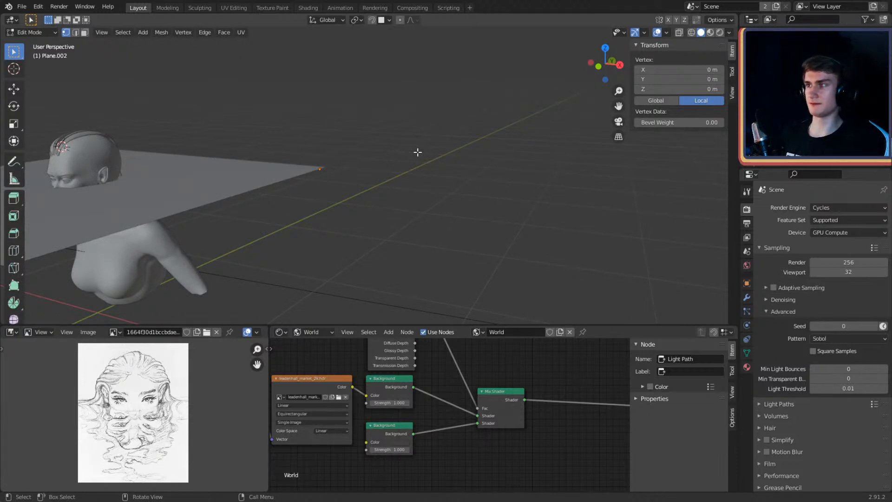
# Step: In front view, extrude the single vertex about 0.134 m up along Z and about 0.053 m along negative X
pyautogui.press('KP_1')
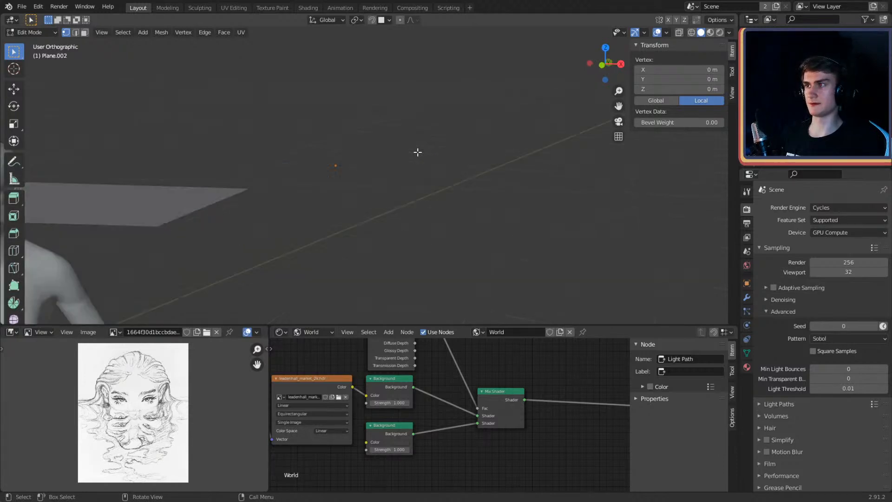
pyautogui.keyDown('shift'); pyautogui.moveTo(405, 121); pyautogui.dragTo(426, 163, button='middle'); pyautogui.keyUp('shift')
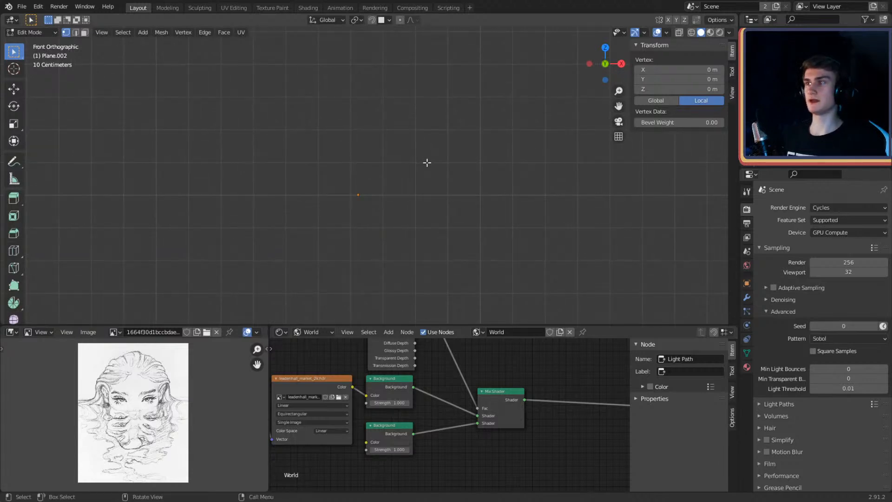
pyautogui.press('e')
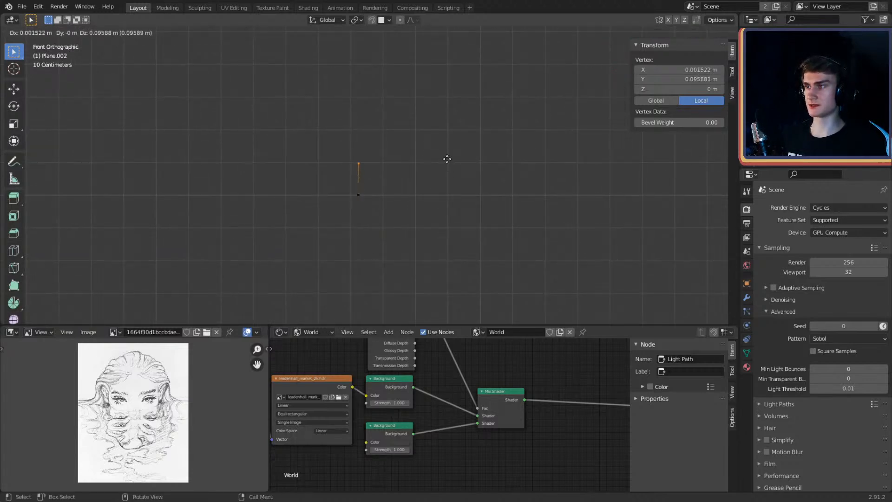
pyautogui.press('z')
pyautogui.click(445, 147)
pyautogui.scroll(3, 442, 172)
pyautogui.keyDown('shift'); pyautogui.moveTo(437, 120); pyautogui.dragTo(450, 171, button='middle'); pyautogui.keyUp('shift')
pyautogui.press('g')
pyautogui.press('x')
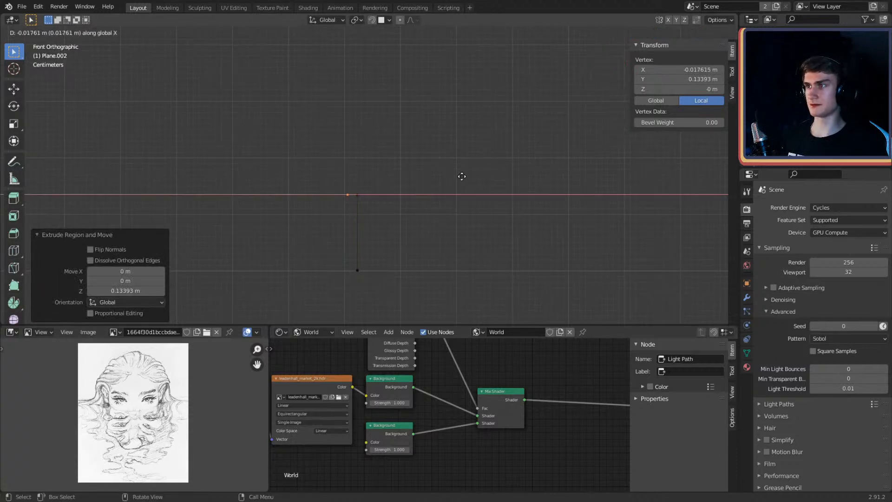
pyautogui.click(442, 177)
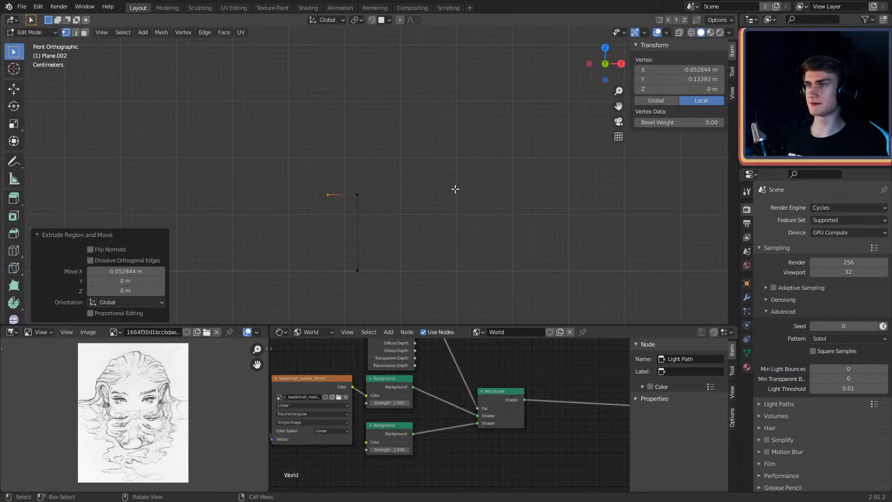
# Step: Continue the stepped profile by extruding its end vertex about 0.064 m up along Z and about 0.028 m along negative X
pyautogui.press('g')
pyautogui.press('x')
pyautogui.press('y')
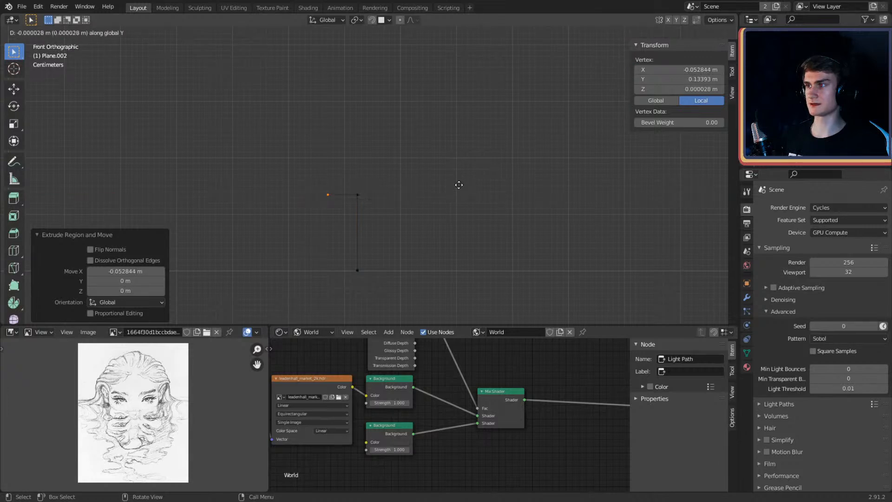
pyautogui.press('z')
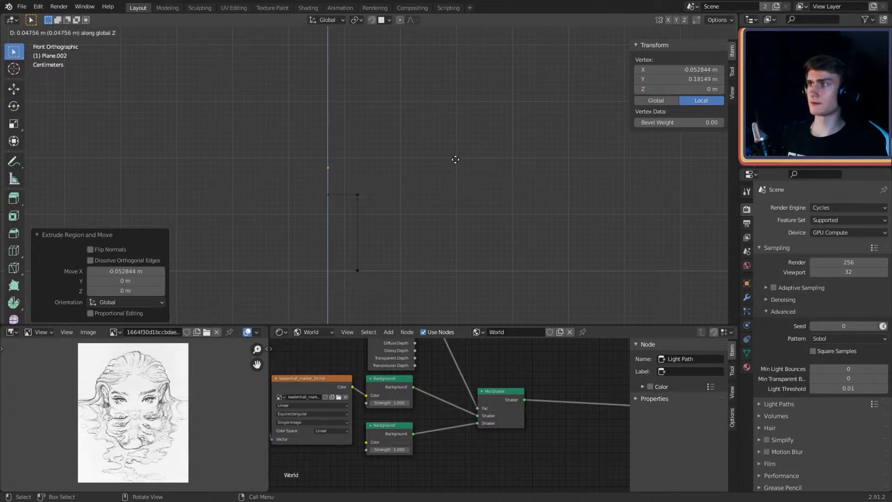
pyautogui.click(454, 151)
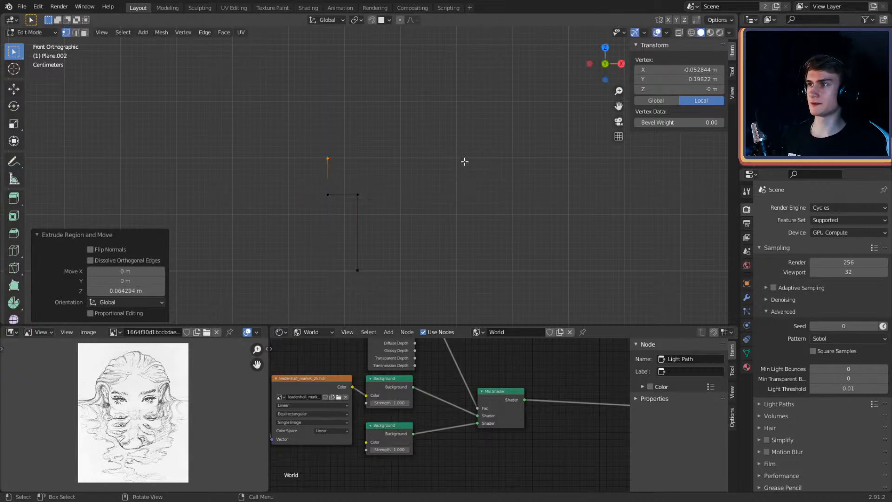
pyautogui.press('g')
pyautogui.press('x')
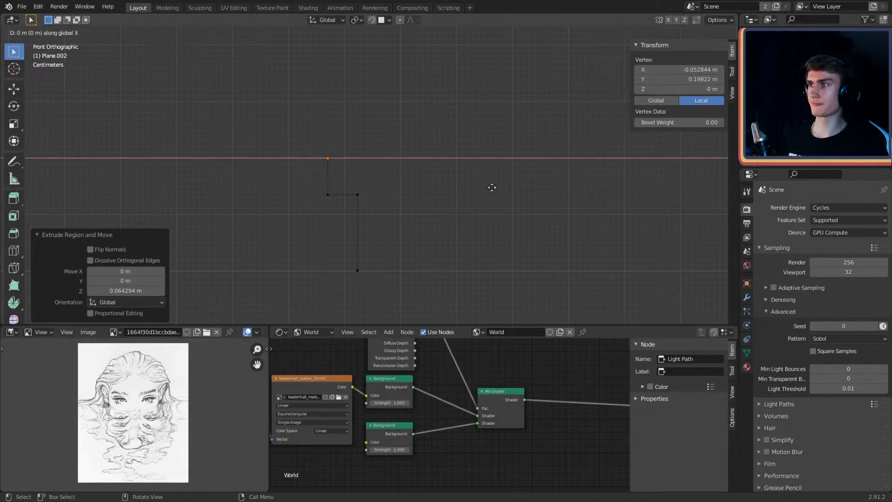
pyautogui.click(477, 188)
# Step: Extrude the profile's end vertex about 0.109 m up along Z and about 0.026 m along negative X
pyautogui.press('e')
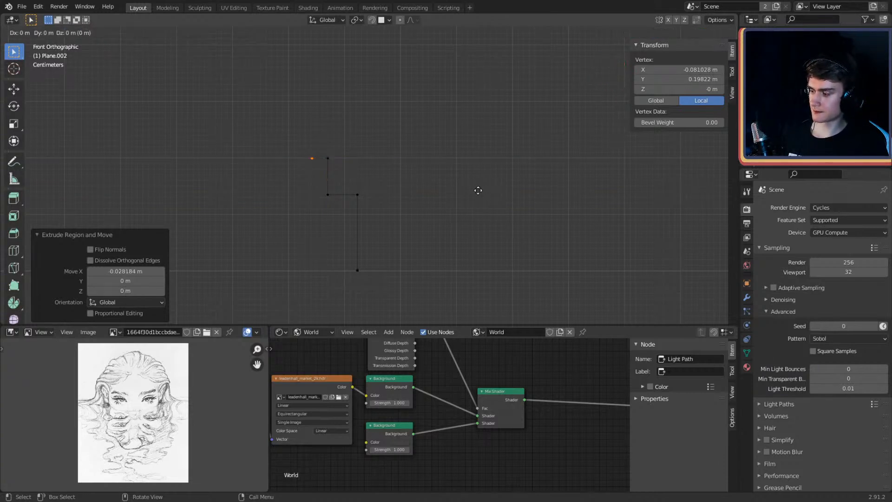
pyautogui.press('z')
pyautogui.click(477, 129)
pyautogui.press('e')
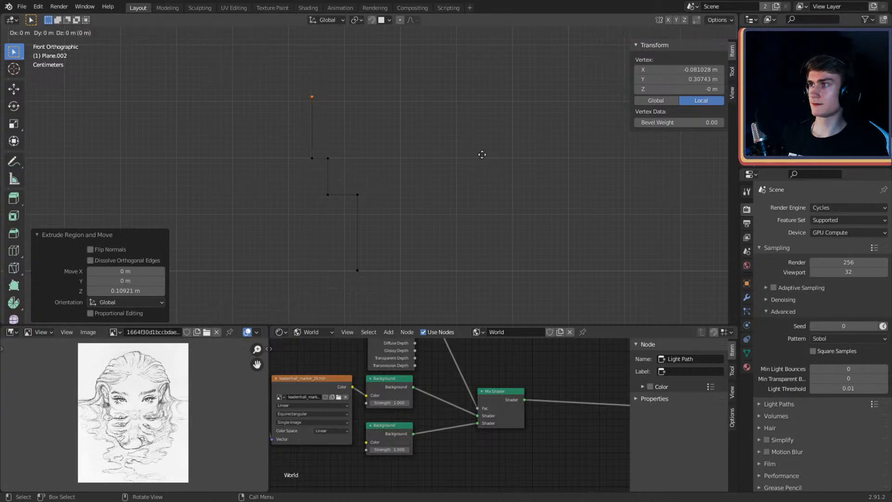
pyautogui.press('x')
pyautogui.click(469, 156)
# Step: Bevel the profile's lowest corner vertex to a width of about 0.026 m with 4 segments and an inward shape of 0.035
pyautogui.scroll(2, 367, 223)
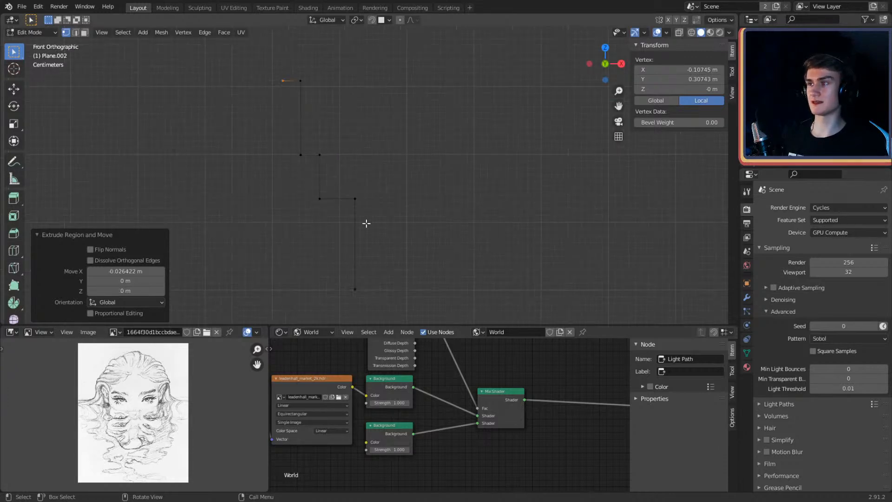
pyautogui.keyDown('shift'); pyautogui.moveTo(393, 212); pyautogui.dragTo(382, 168, button='middle'); pyautogui.keyUp('shift')
pyautogui.click(342, 160)
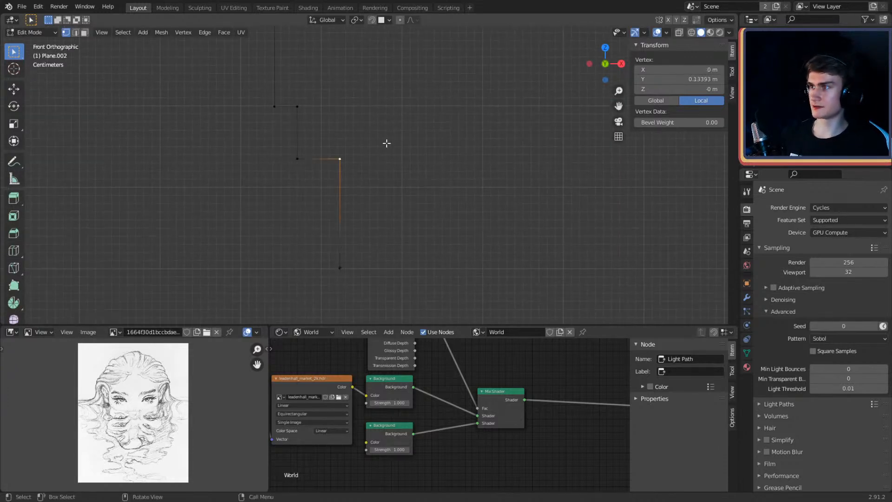
pyautogui.hotkey('ctrl', 'b')
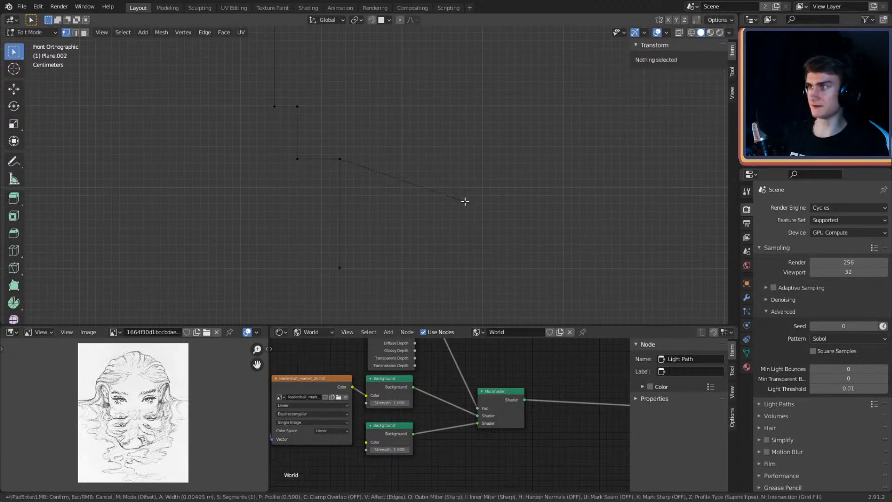
pyautogui.press('v')
pyautogui.scroll(1, 474, 211)
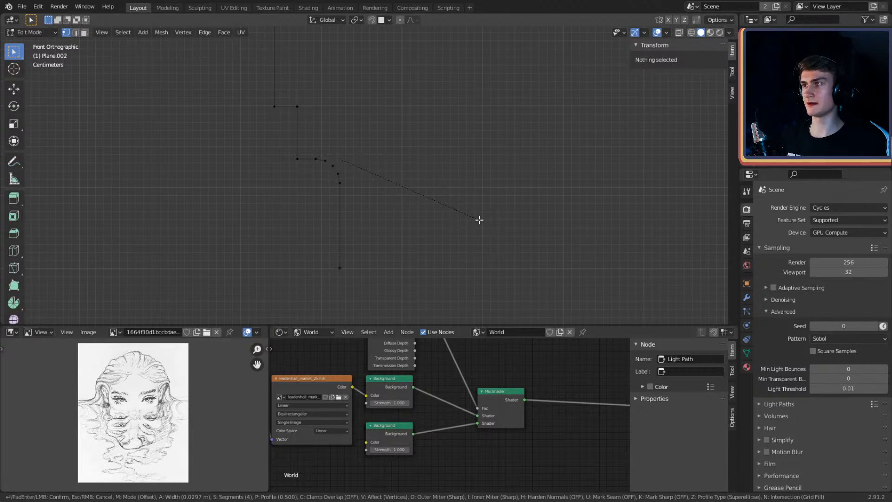
pyautogui.press('p')
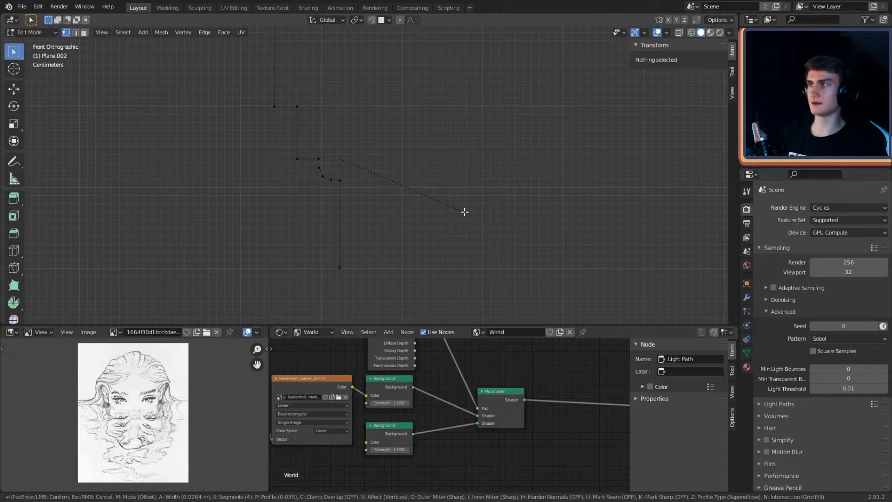
pyautogui.click(464, 212)
# Step: Vertex-bevel the second corner up the profile to a width of about 0.016 m with 4 segments and shape 0.035
pyautogui.scroll(1, 331, 163)
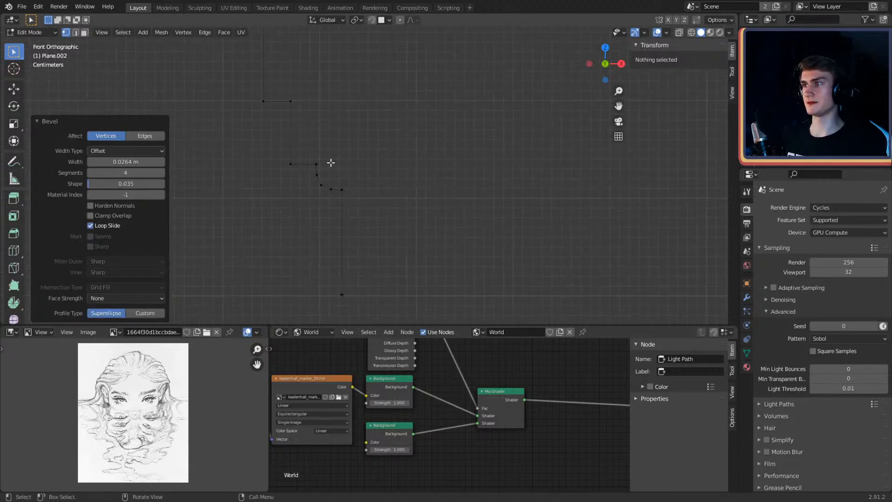
pyautogui.keyDown('shift'); pyautogui.moveTo(388, 148); pyautogui.dragTo(422, 161, button='middle'); pyautogui.keyUp('shift')
pyautogui.scroll(2, 414, 177)
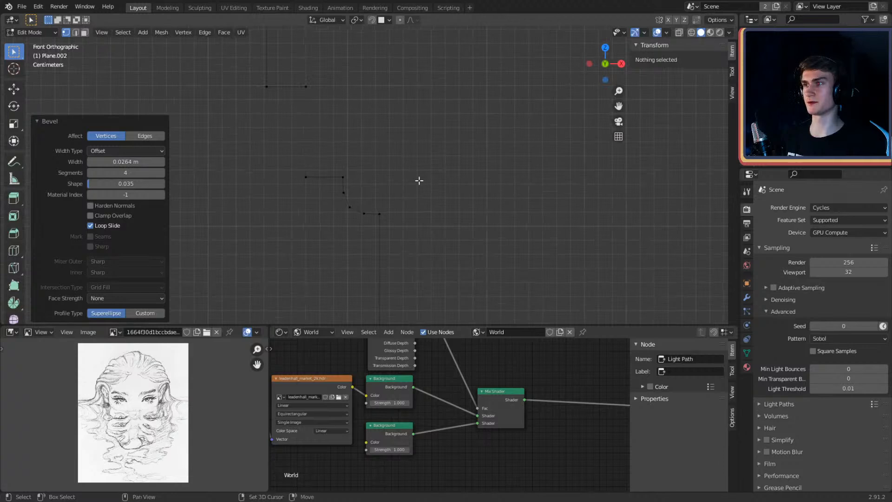
pyautogui.scroll(1, 413, 169)
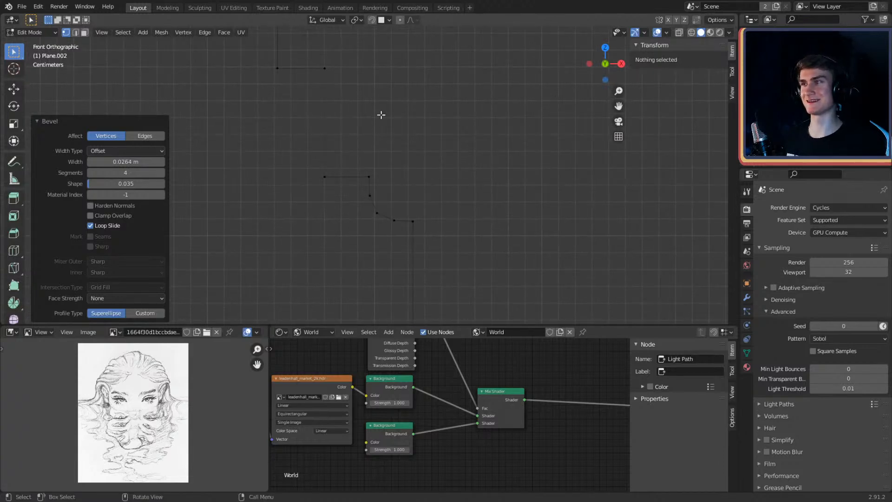
pyautogui.keyDown('shift'); pyautogui.moveTo(404, 112); pyautogui.dragTo(432, 142, button='middle'); pyautogui.keyUp('shift')
pyautogui.scroll(1, 409, 182)
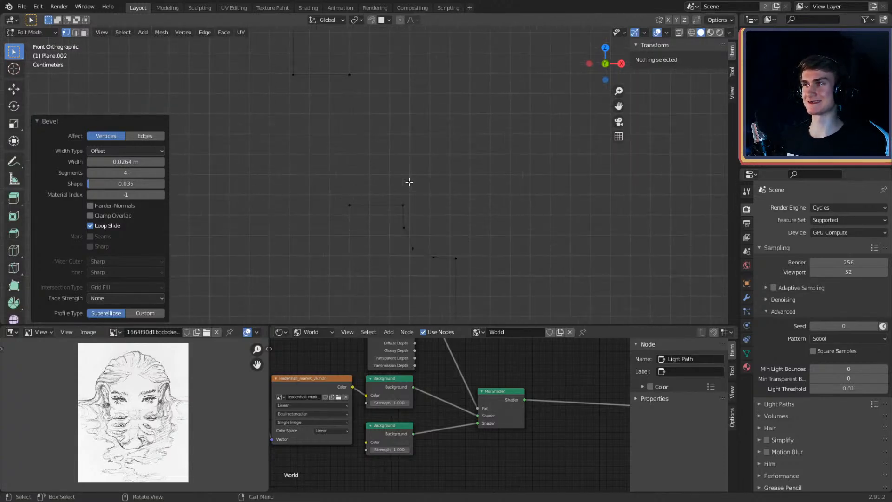
pyautogui.click(353, 196)
pyautogui.hotkey('ctrl', 'shift', 'b')
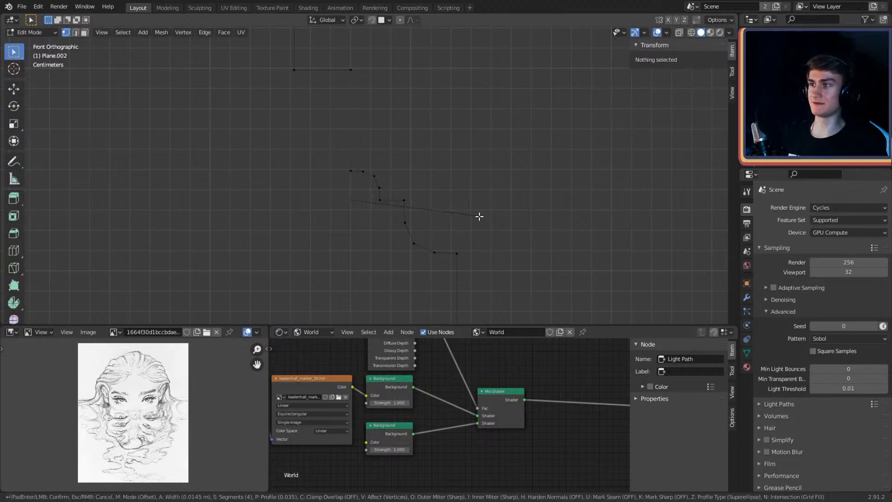
pyautogui.click(480, 218)
# Step: Vertex-bevel the third corner up the profile to a width of about 0.013 m with 4 segments and a rounded shape of 0.604
pyautogui.keyDown('shift'); pyautogui.scroll(3, 446, 182); pyautogui.keyUp('shift')
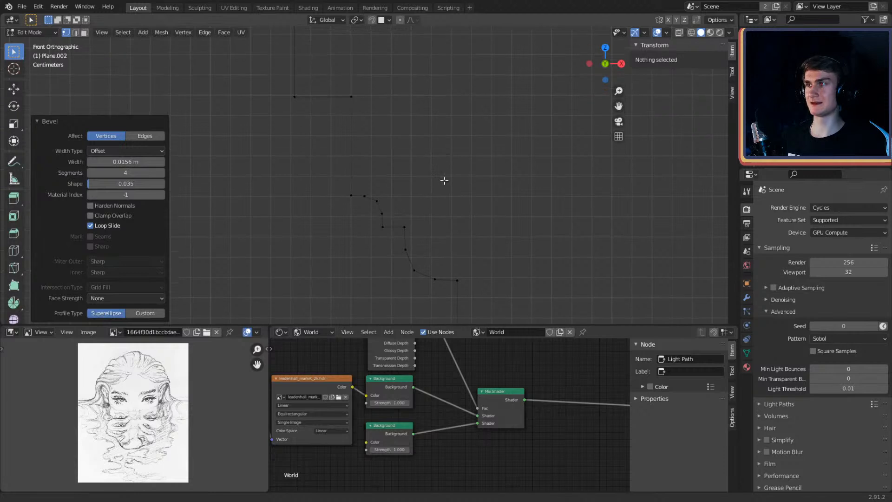
pyautogui.click(351, 101)
pyautogui.keyDown('shift'); pyautogui.scroll(2, 400, 153); pyautogui.keyUp('shift')
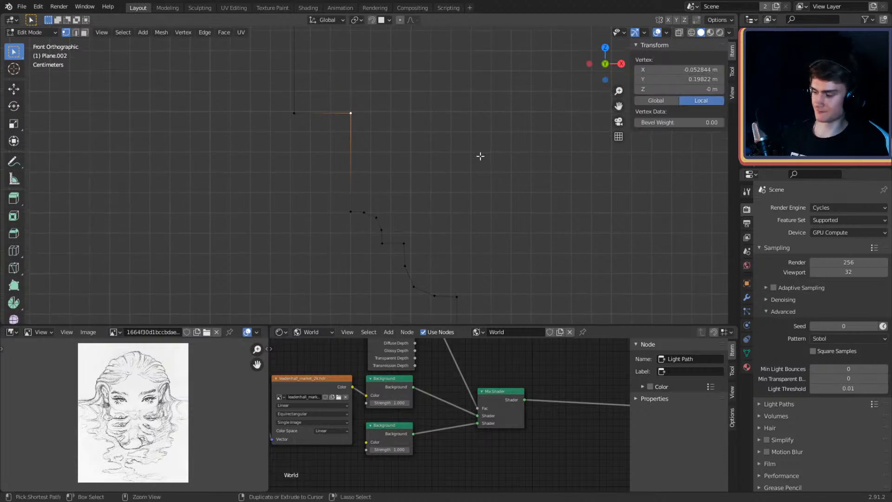
pyautogui.hotkey('ctrl', 'shift', 'b')
pyautogui.press('v')
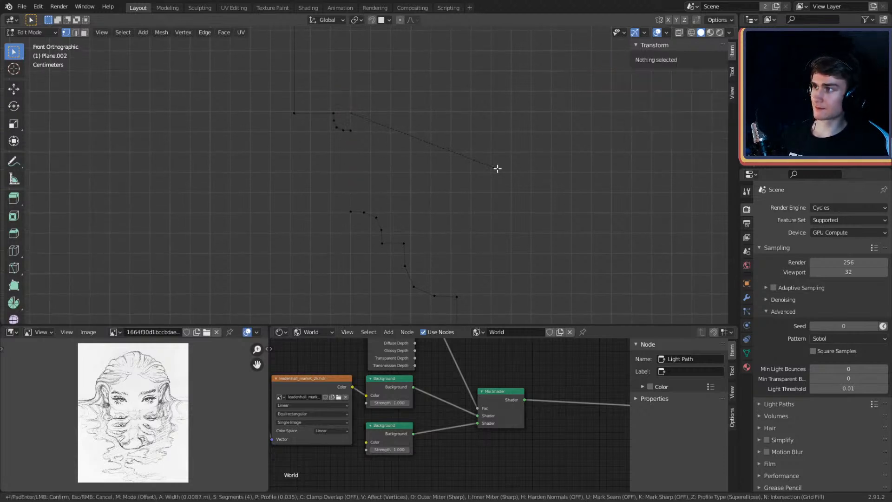
pyautogui.click(522, 181)
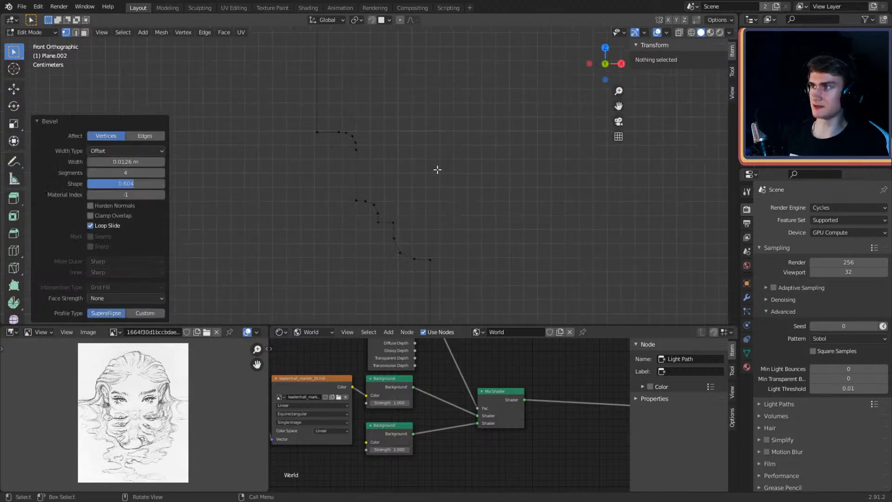
# Step: Extrude the whole stepped profile about 0.703 m along the Y axis into a surface
pyautogui.scroll(-2, 418, 144)
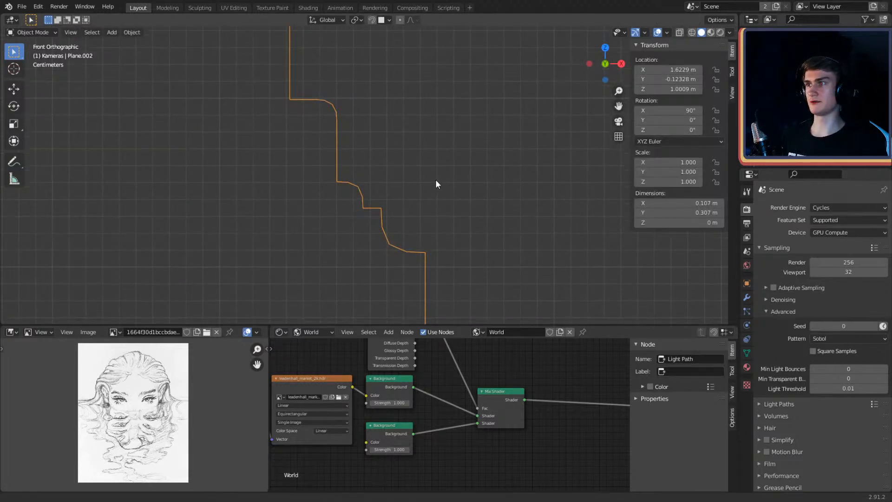
pyautogui.moveTo(436, 180); pyautogui.dragTo(432, 155, button='middle')
pyautogui.press('Tab')
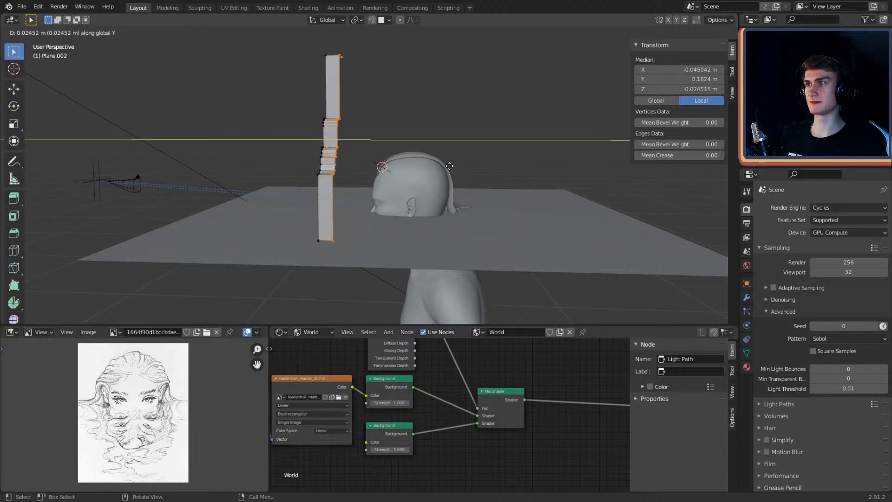
pyautogui.click(132, 232)
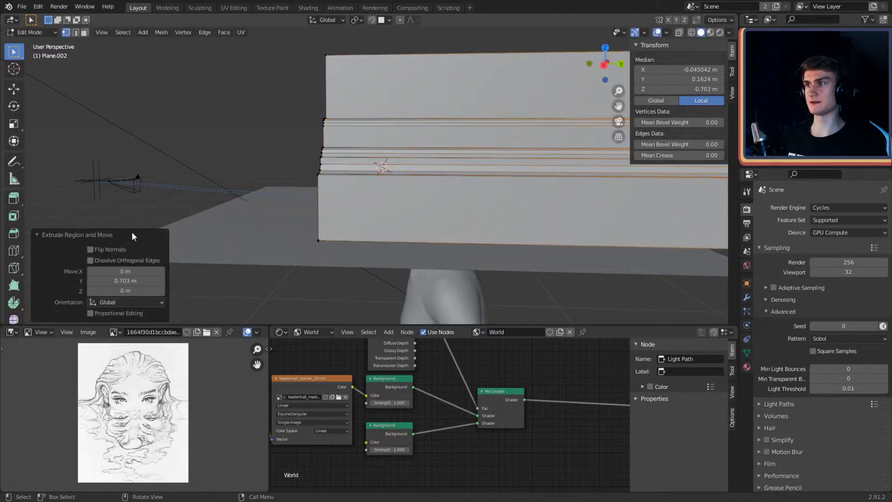
# Step: Activate the Shear tool for the selected end vertices of the extruded stepped profile
pyautogui.press('Tab')
pyautogui.scroll(-3, 314, 183)
pyautogui.keyDown('shift'); pyautogui.moveTo(315, 184); pyautogui.dragTo(405, 208, button='middle'); pyautogui.keyUp('shift')
pyautogui.press('Tab')
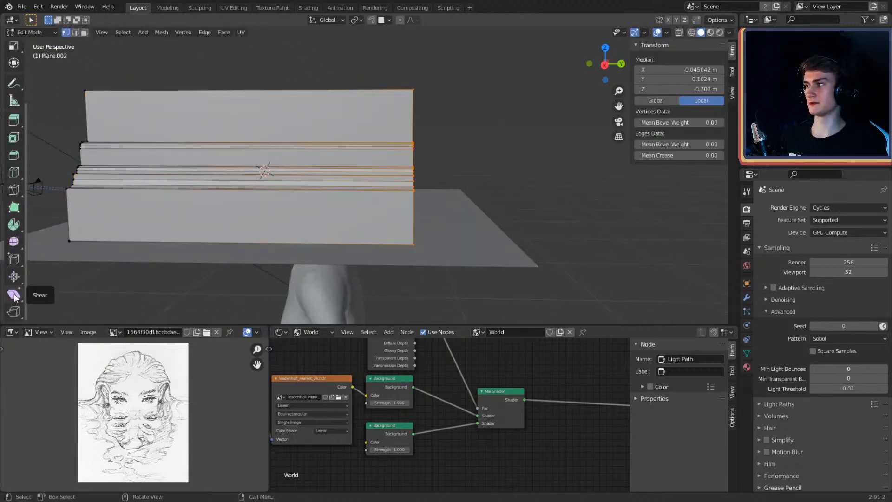
pyautogui.click(14, 297)
pyautogui.moveTo(424, 153); pyautogui.dragTo(377, 171, button='middle')
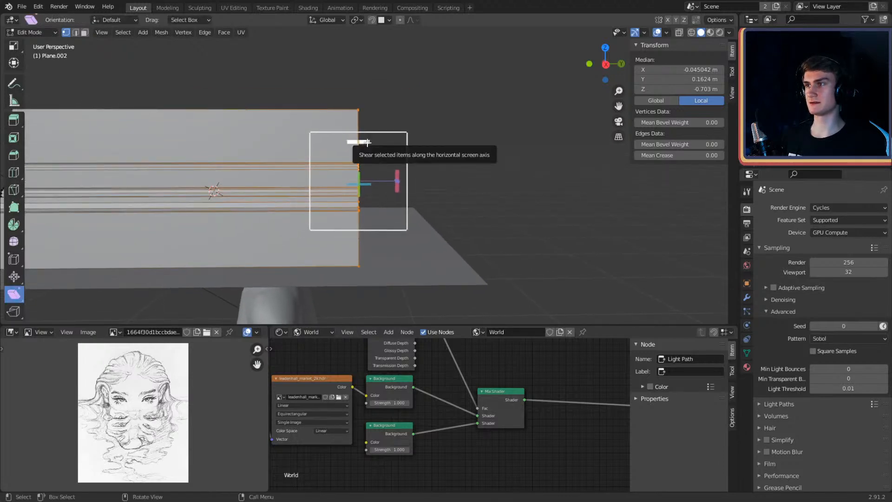
pyautogui.moveTo(367, 143); pyautogui.dragTo(354, 142)
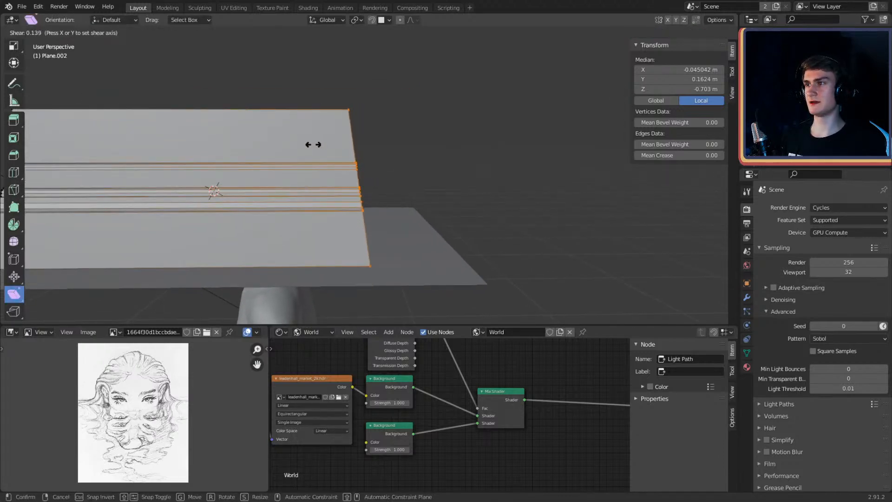
pyautogui.write('90')
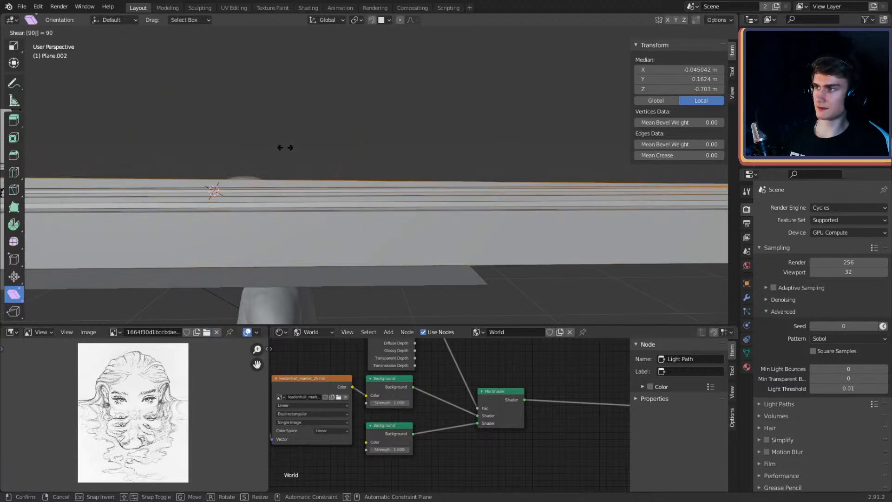
pyautogui.press('Escape')
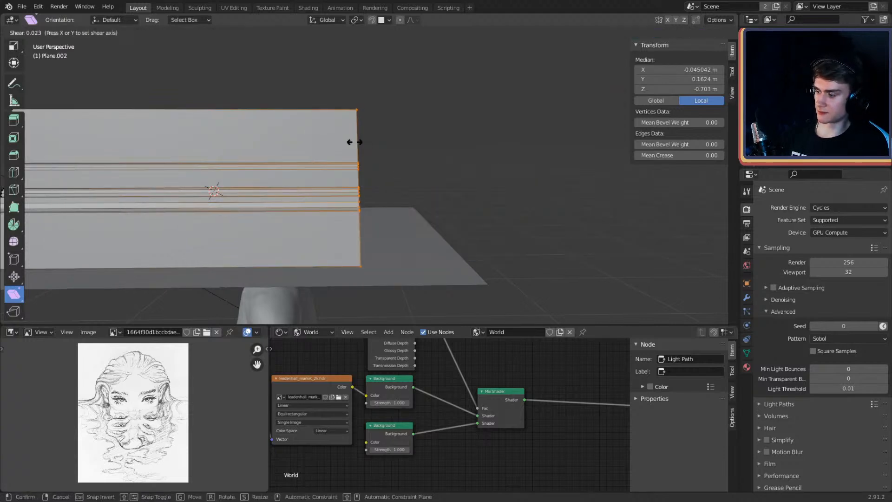
pyautogui.write('45')
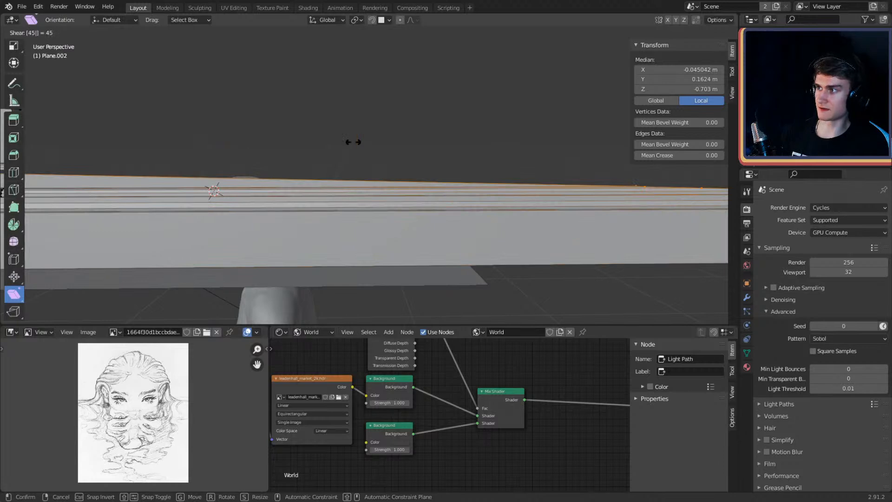
pyautogui.press('Escape')
# Step: Shear the selected end of the profile surface horizontally with an offset of 1 to form a 45-degree mitre
pyautogui.moveTo(365, 141); pyautogui.dragTo(333, 141)
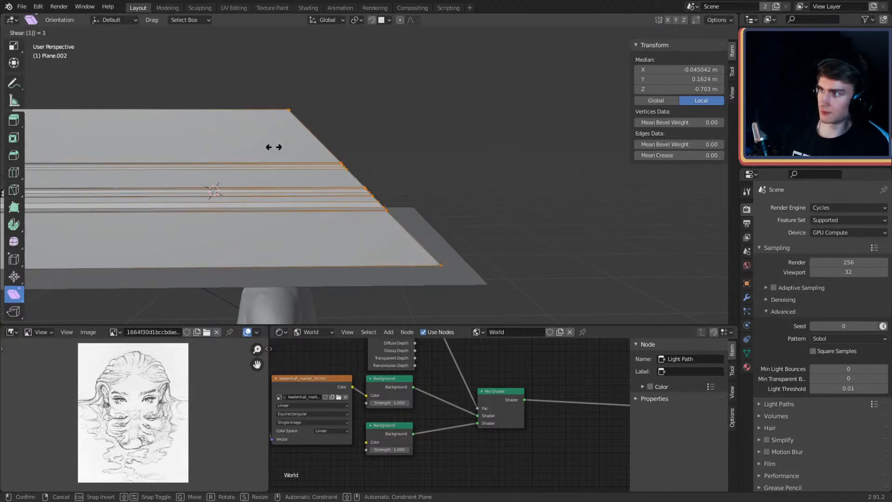
pyautogui.press('Return')
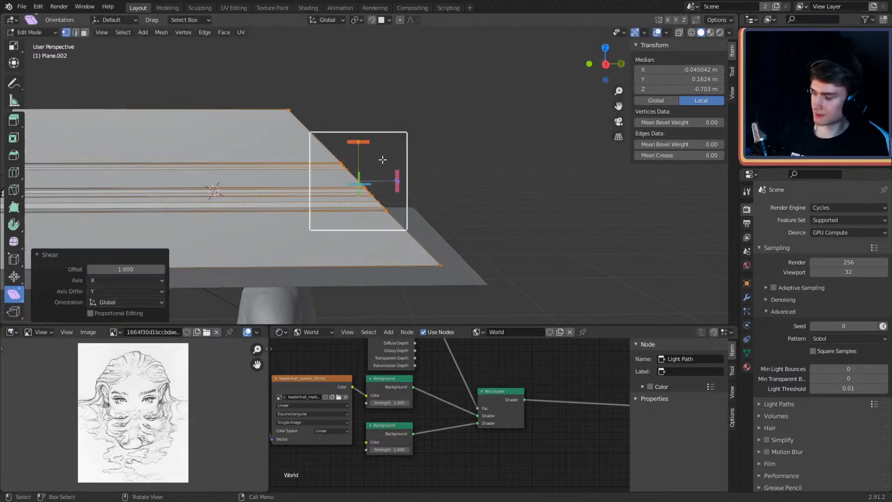
pyautogui.moveTo(383, 159); pyautogui.dragTo(428, 194, button='middle')
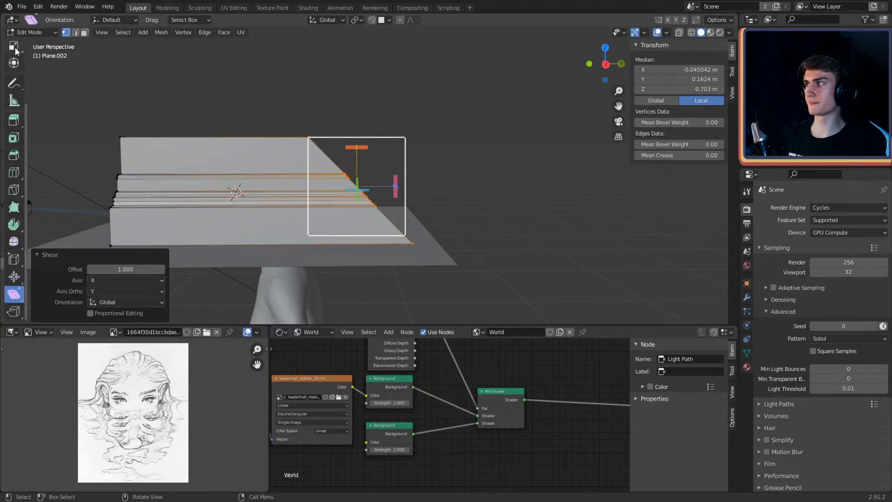
# Step: Extrude the sheared end of the profile upward along the Z axis to form an L-shaped mitred frame corner
pyautogui.scroll(6, 33, 88)
pyautogui.scroll(-5, 29, 77)
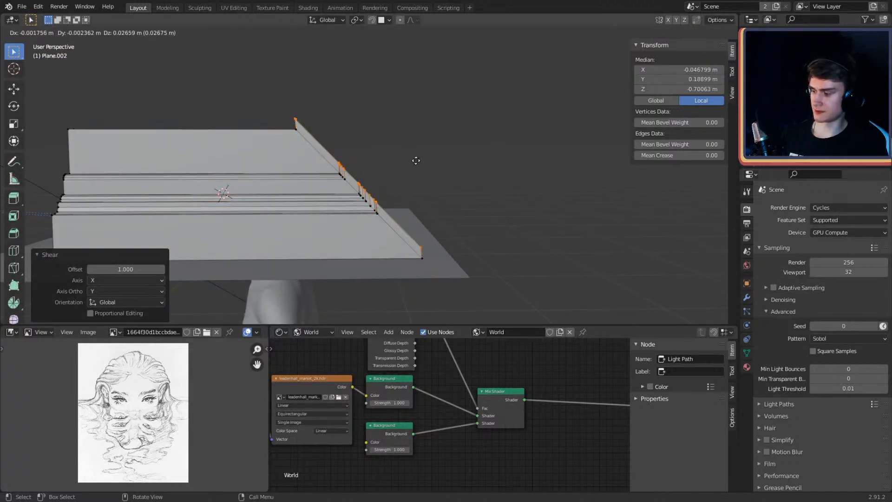
pyautogui.press('z')
pyautogui.click(395, 171)
pyautogui.press('Tab')
pyautogui.scroll(-3, 396, 172)
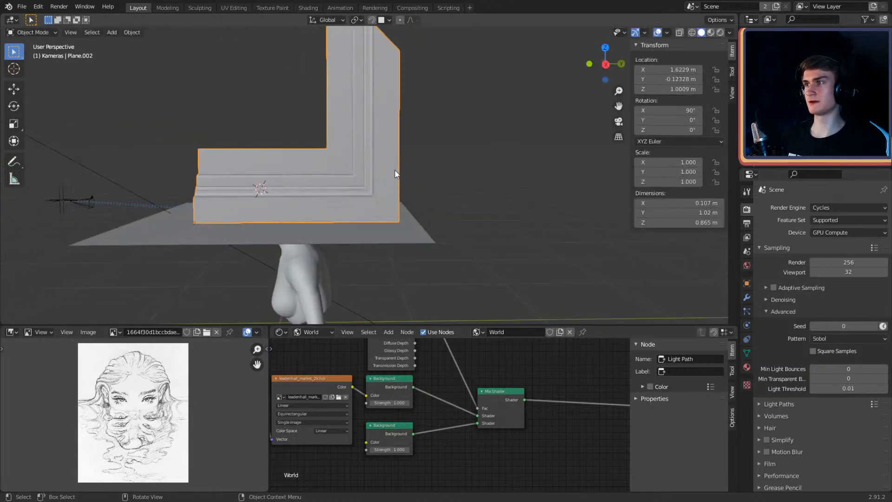
# Step: Delete the demonstration frame-corner object from the scene
pyautogui.keyDown('shift'); pyautogui.moveTo(395, 174); pyautogui.dragTo(399, 245, button='middle'); pyautogui.keyUp('shift')
pyautogui.scroll(-3, 435, 248)
pyautogui.moveTo(391, 173); pyautogui.dragTo(441, 218, button='middle')
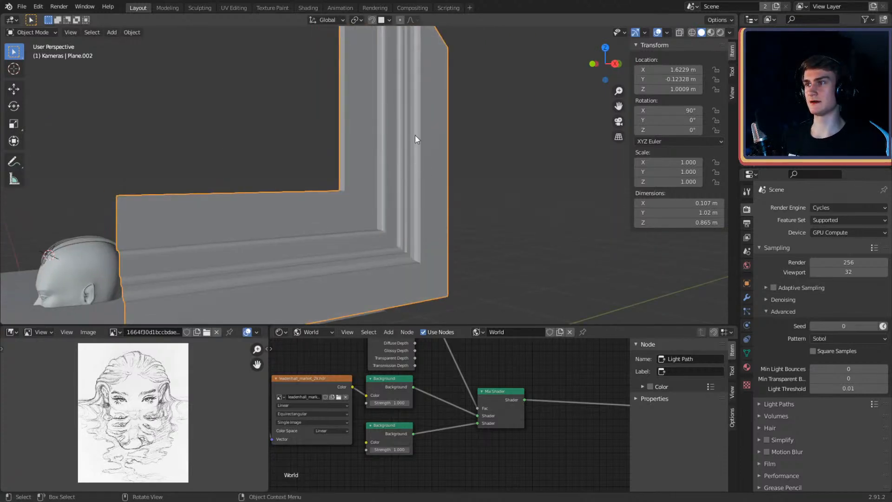
pyautogui.moveTo(374, 195); pyautogui.dragTo(446, 215, button='middle')
pyautogui.press('x')
pyautogui.click(359, 251)
# Step: Open the hair strand on the side of the crown for editing and reposition one of its control points
pyautogui.scroll(3, 439, 209)
pyautogui.scroll(2, 434, 224)
pyautogui.scroll(1, 431, 203)
pyautogui.click(318, 101)
pyautogui.press('Tab')
pyautogui.moveTo(338, 160); pyautogui.dragTo(397, 172, button='middle')
pyautogui.moveTo(331, 189); pyautogui.dragTo(480, 186, button='middle')
pyautogui.press('g')
pyautogui.click(336, 179)
# Step: Move the strand's upper-back control point about 0.016 m in −X, 0.027 m in −Y and 0.037 m down, and adjust its tilt
pyautogui.click(551, 135)
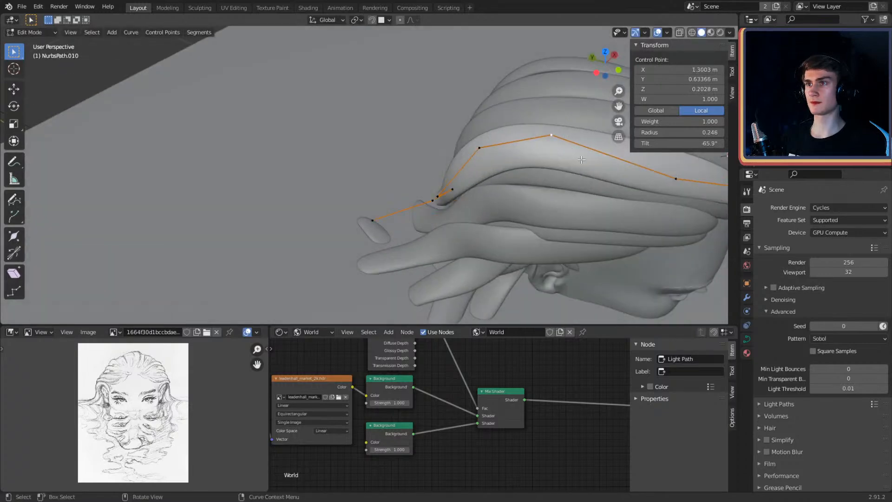
pyautogui.keyDown('shift'); pyautogui.moveTo(552, 137); pyautogui.dragTo(418, 164, button='middle'); pyautogui.keyUp('shift')
pyautogui.moveTo(418, 163); pyautogui.dragTo(499, 185, button='middle')
pyautogui.press('g')
pyautogui.click(501, 175)
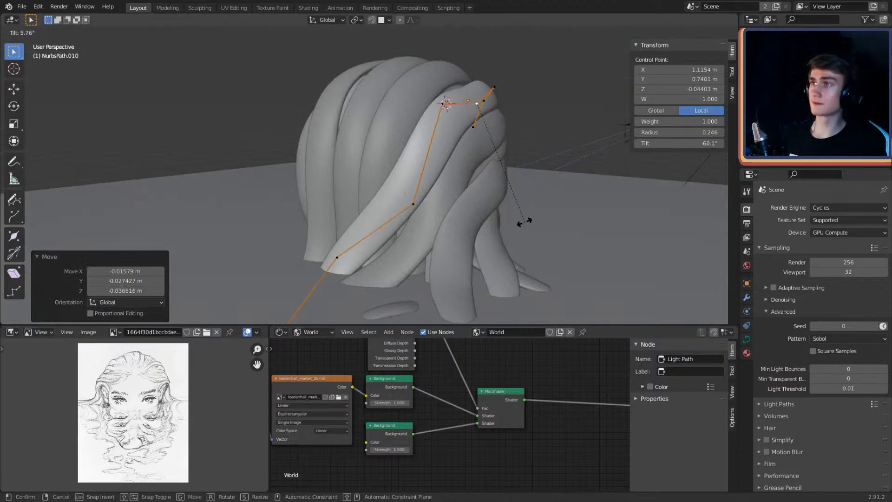
pyautogui.click(561, 203)
# Step: Reposition the side strand's control point again to fit it against its neighbours and leave edit mode
pyautogui.moveTo(562, 203); pyautogui.dragTo(464, 184, button='middle')
pyautogui.press('g')
pyautogui.click(440, 152)
pyautogui.moveTo(440, 151); pyautogui.dragTo(391, 153, button='middle')
pyautogui.press('Tab')
# Step: Duplicate the second strand from the centre parting and offset the copy about 0.01 m sideways in −X
pyautogui.click(391, 152)
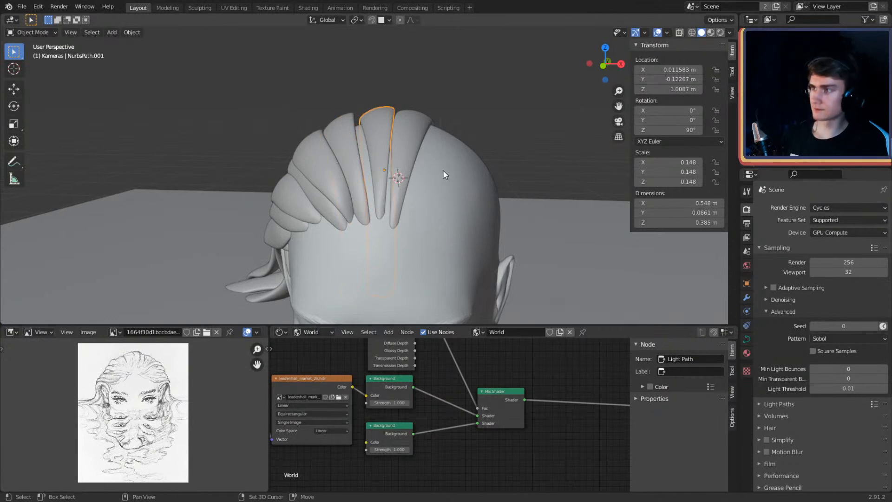
pyautogui.hotkey('shift', 'd')
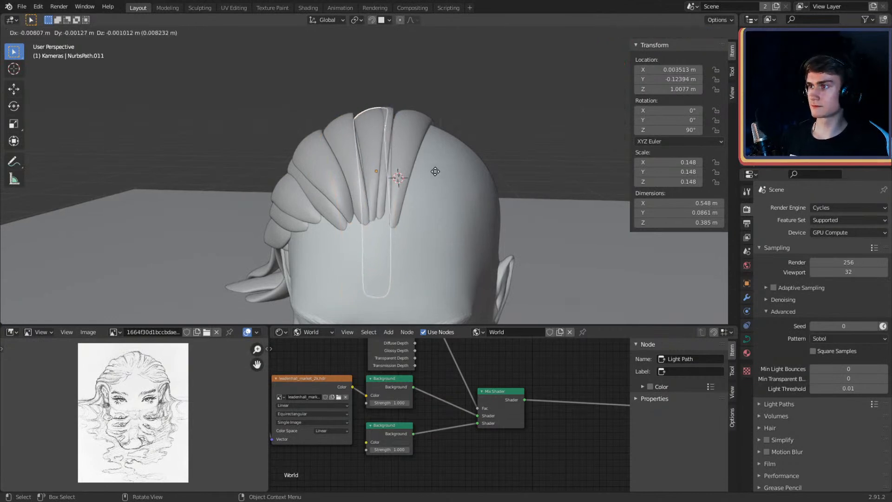
pyautogui.click(434, 169)
pyautogui.moveTo(438, 180); pyautogui.dragTo(397, 208, button='middle')
# Step: Shift the duplicate strand's lower-back control point about 0.038 m and its crown control point about 0.006 m in −X
pyautogui.press('Tab')
pyautogui.press('g')
pyautogui.click(384, 198)
pyautogui.click(368, 174)
pyautogui.click(376, 165)
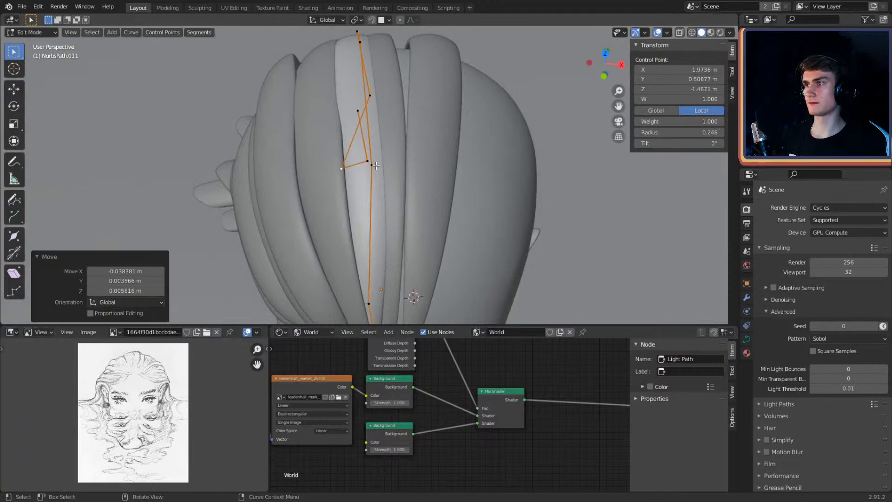
pyautogui.rightClick(376, 167)
pyautogui.click(371, 166)
pyautogui.press('g')
pyautogui.click(436, 176)
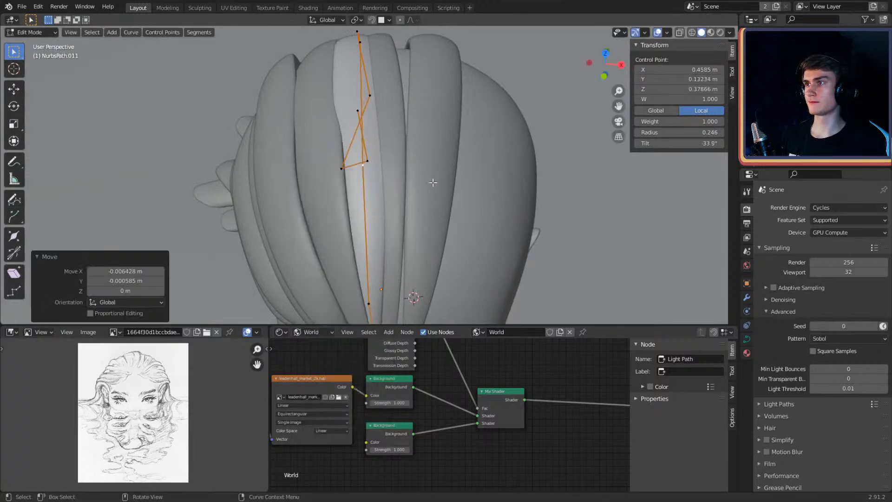
# Step: Adjust the duplicate strand's crown and upper-back control points in side view so it follows the curve of the head
pyautogui.moveTo(436, 175); pyautogui.dragTo(524, 133, button='middle')
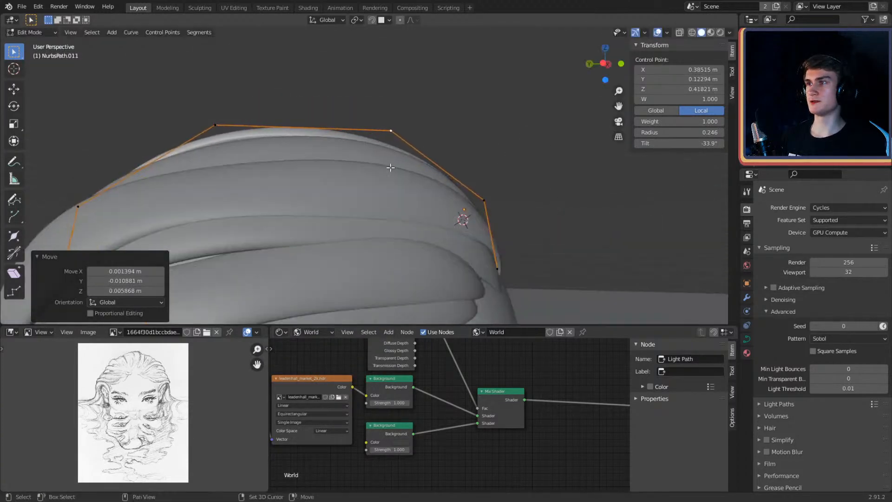
pyautogui.keyDown('shift'); pyautogui.moveTo(390, 168); pyautogui.dragTo(494, 154, button='middle'); pyautogui.keyUp('shift')
pyautogui.moveTo(494, 154); pyautogui.dragTo(497, 182, button='middle')
pyautogui.click(384, 117)
pyautogui.moveTo(460, 154); pyautogui.dragTo(483, 155, button='middle')
pyautogui.click(466, 140)
pyautogui.click(470, 157)
pyautogui.click(394, 105)
pyautogui.click(505, 152)
pyautogui.scroll(-4, 468, 195)
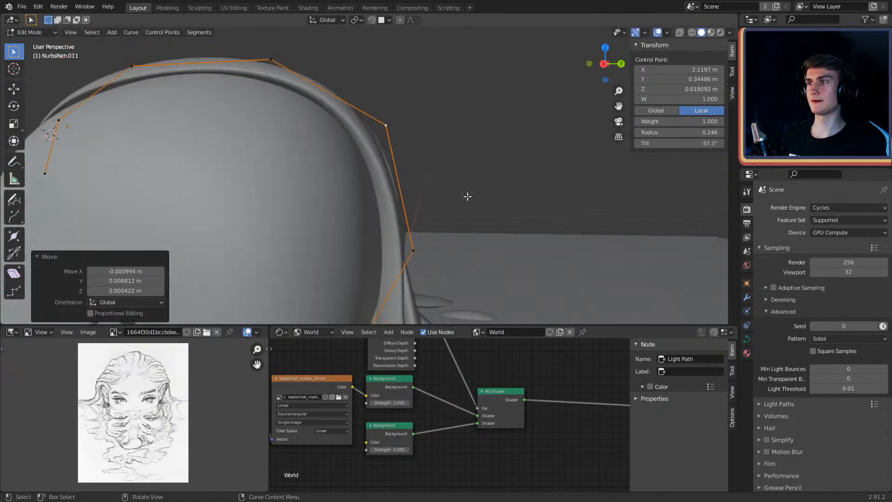
# Step: Reposition the duplicate strand's control points down the back of the head to lie alongside the neighbouring strands
pyautogui.moveTo(468, 195); pyautogui.dragTo(409, 215, button='middle')
pyautogui.click(360, 164)
pyautogui.click(353, 180)
pyautogui.click(325, 176)
pyautogui.press('g')
pyautogui.click(403, 220)
pyautogui.click(330, 170)
pyautogui.moveTo(336, 175); pyautogui.dragTo(437, 216, button='middle')
pyautogui.press('g')
pyautogui.click(382, 189)
# Step: Move the duplicate strand's lower control points to straighten its fall from the back of the head to the water plane
pyautogui.click(369, 243)
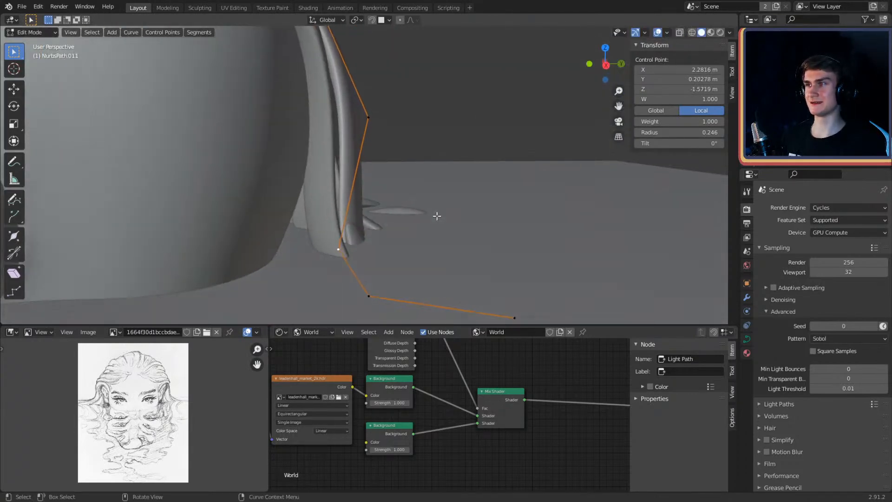
pyautogui.click(459, 181)
pyautogui.moveTo(458, 167); pyautogui.dragTo(404, 225, button='middle')
pyautogui.click(387, 188)
pyautogui.click(444, 174)
pyautogui.click(364, 117)
pyautogui.press('g')
pyautogui.click(426, 154)
pyautogui.scroll(-3, 427, 156)
# Step: Pull the duplicate strand's second-to-last control point about 0.054 m backward along Y and 0.018 m up
pyautogui.click(365, 233)
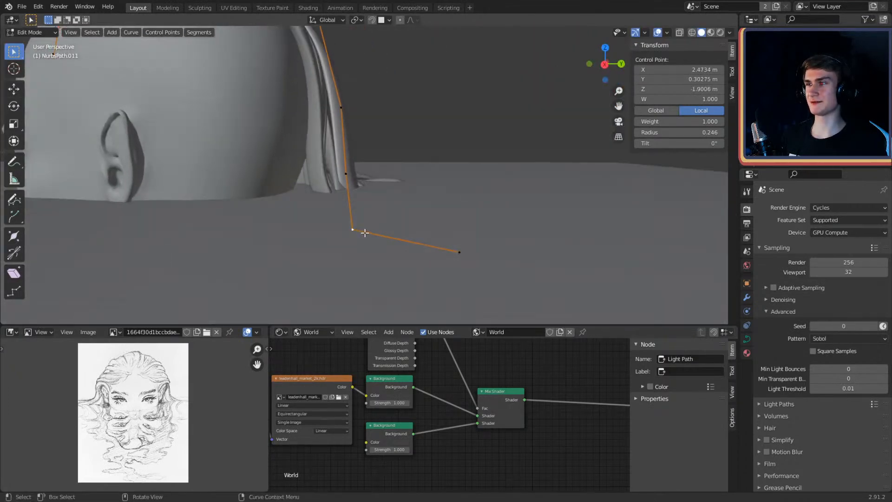
pyautogui.click(469, 215)
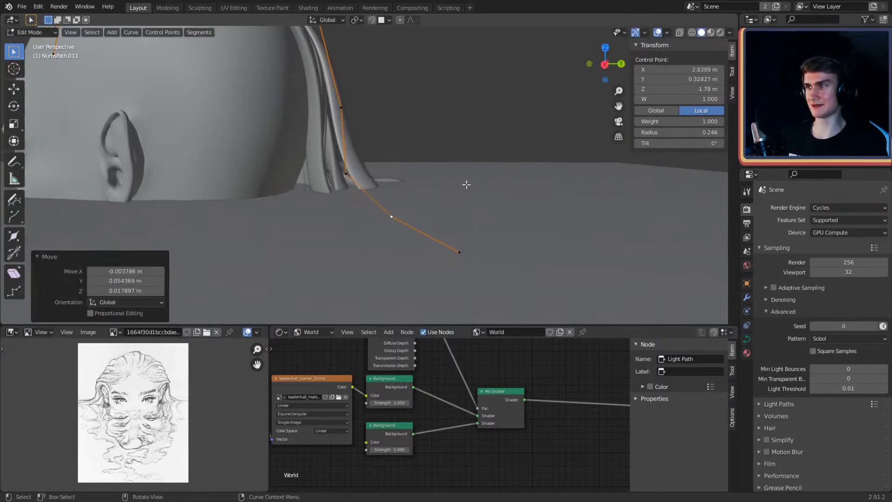
pyautogui.moveTo(469, 215); pyautogui.dragTo(450, 198, button='middle')
pyautogui.click(440, 200)
# Step: Move the control point near the water plane about 0.056 m in X and 0.027 m in Y, and tilt it −38.6°
pyautogui.moveTo(448, 162); pyautogui.dragTo(340, 196, button='middle')
pyautogui.moveTo(412, 126); pyautogui.dragTo(417, 199, button='middle')
pyautogui.click(385, 171)
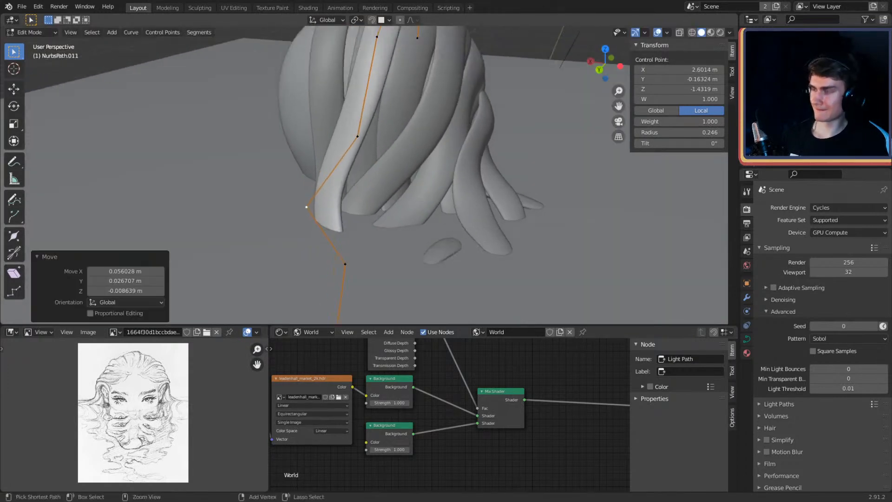
pyautogui.click(452, 176)
# Step: Raise the duplicate strand's underwater tip about 0.080 m and lower the adjacent control point to curl the end upward
pyautogui.moveTo(451, 175); pyautogui.dragTo(389, 233, button='middle')
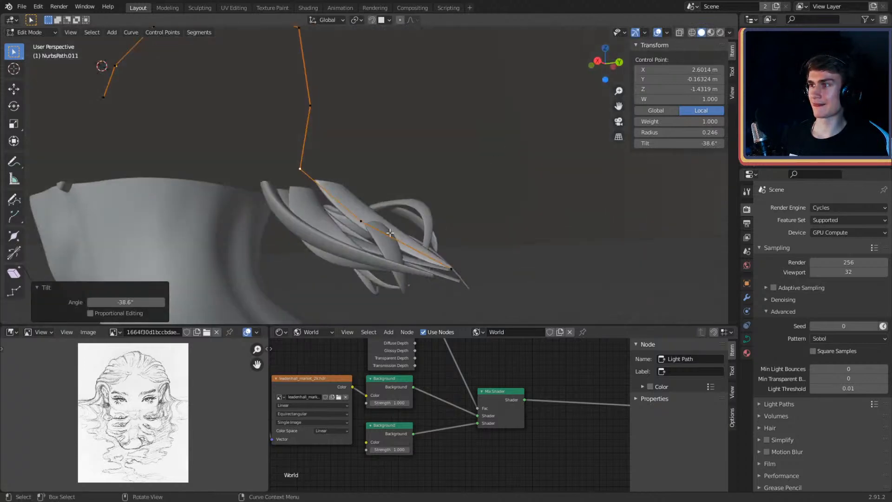
pyautogui.click(443, 266)
pyautogui.moveTo(443, 266); pyautogui.dragTo(467, 224, button='middle')
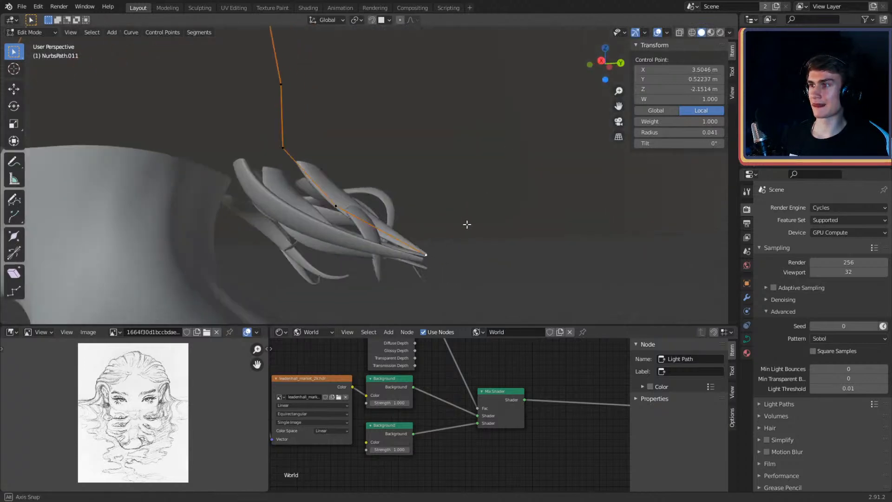
pyautogui.click(406, 214)
pyautogui.moveTo(405, 214); pyautogui.dragTo(476, 205, button='middle')
pyautogui.press('g')
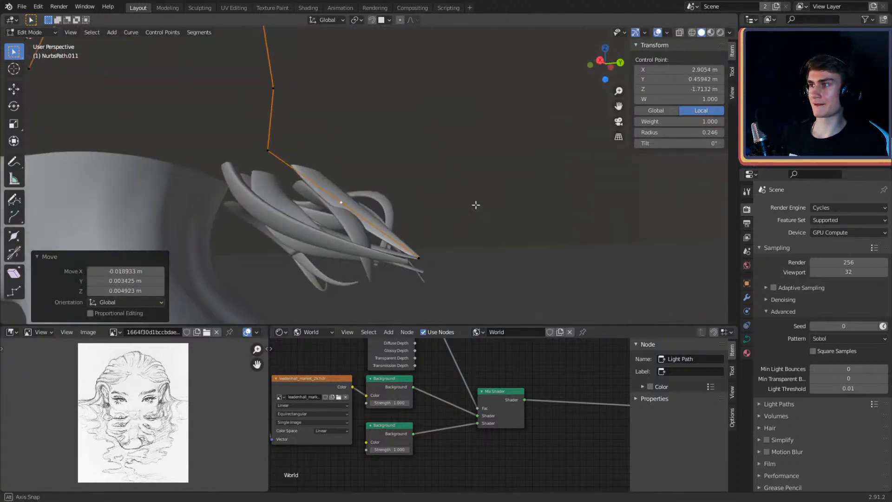
pyautogui.press('g')
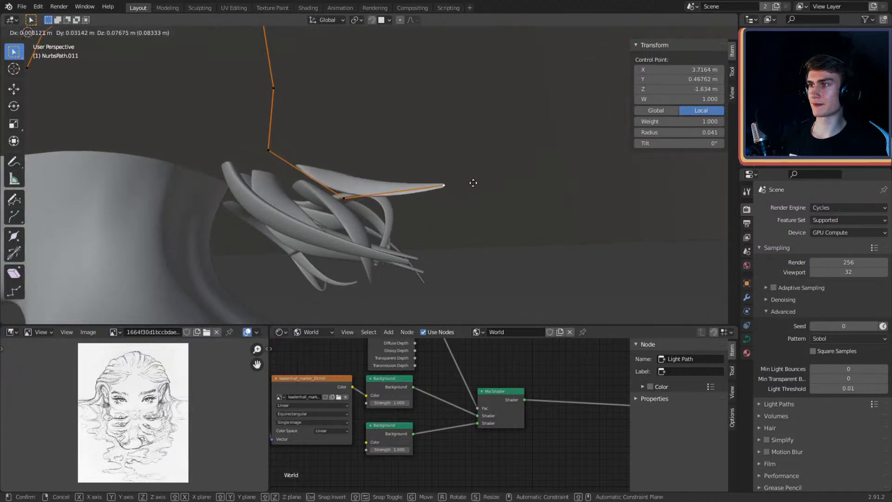
pyautogui.click(471, 180)
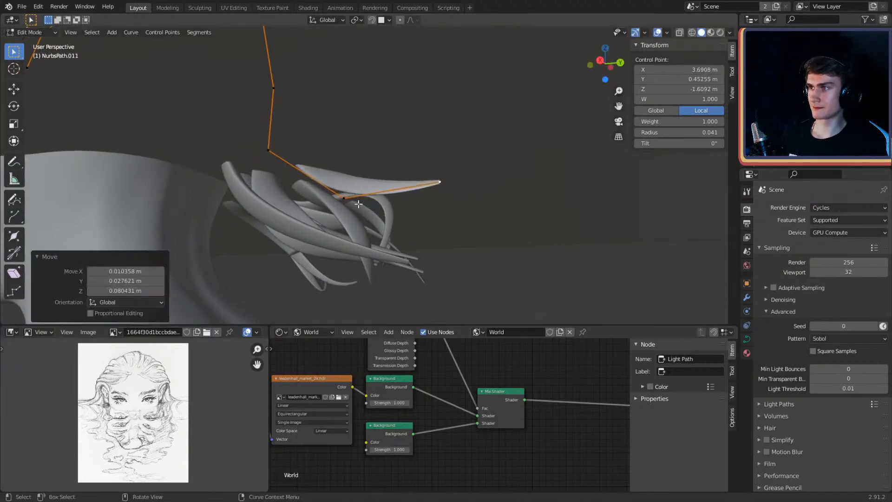
pyautogui.press('g')
pyautogui.click(394, 234)
# Step: Tilt the duplicate strand's tip control point by about 11° and leave edit mode
pyautogui.click(439, 188)
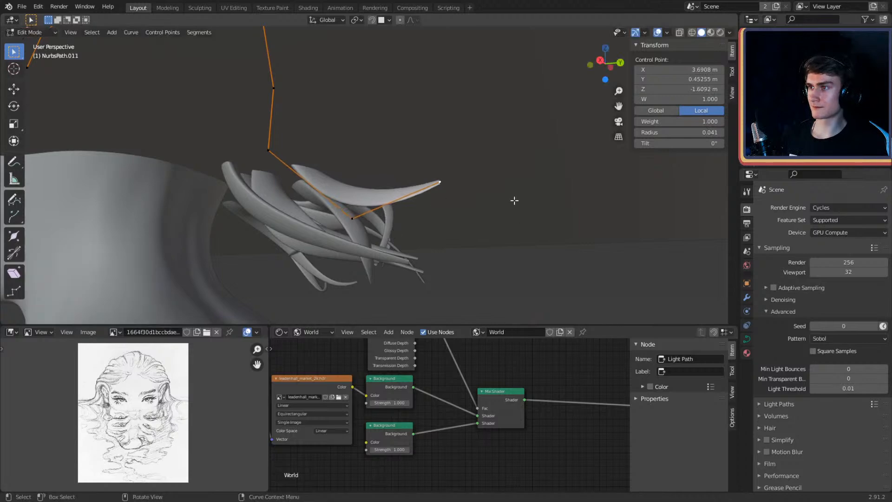
pyautogui.moveTo(515, 200); pyautogui.dragTo(439, 212, button='middle')
pyautogui.moveTo(492, 248); pyautogui.dragTo(477, 217, button='middle')
pyautogui.hotkey('ctrl', 't')
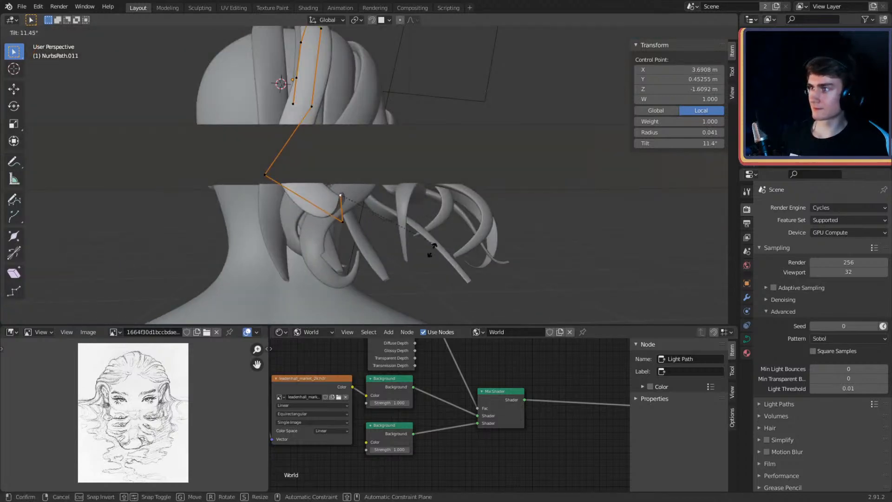
pyautogui.click(432, 248)
pyautogui.press('Tab')
# Step: Edit the second strand from the centre parting and shift its back control point about 0.027 m along X
pyautogui.moveTo(432, 249); pyautogui.dragTo(390, 180, button='middle')
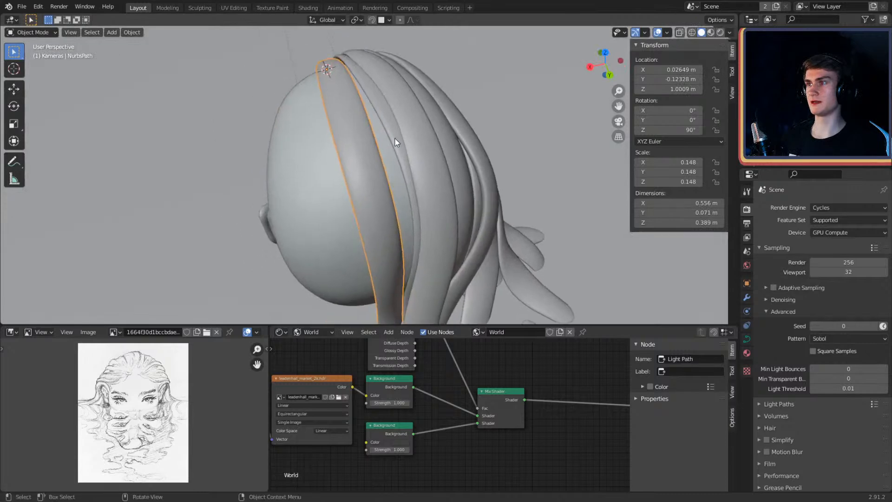
pyautogui.click(395, 138)
pyautogui.moveTo(395, 139); pyautogui.dragTo(413, 206, button='middle')
pyautogui.press('Tab')
pyautogui.click(368, 175)
pyautogui.press('g')
pyautogui.click(413, 171)
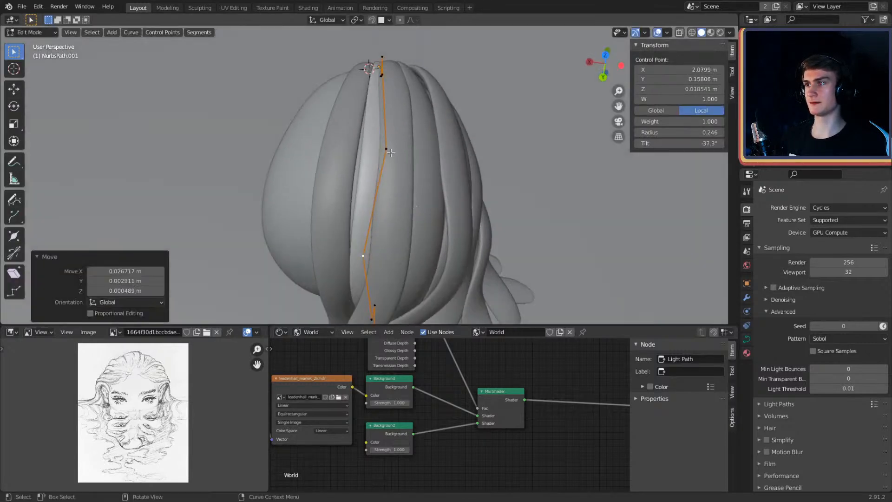
# Step: Reposition the same strand's next control point higher on the head and leave edit mode
pyautogui.click(391, 152)
pyautogui.press('g')
pyautogui.click(401, 153)
pyautogui.moveTo(401, 153); pyautogui.dragTo(427, 169, button='middle')
pyautogui.press('Tab')
# Step: Edit the narrow centre strand at the parting, reposition its control point above the hairline and leave edit mode
pyautogui.moveTo(356, 160); pyautogui.dragTo(426, 174, button='middle')
pyautogui.click(317, 120)
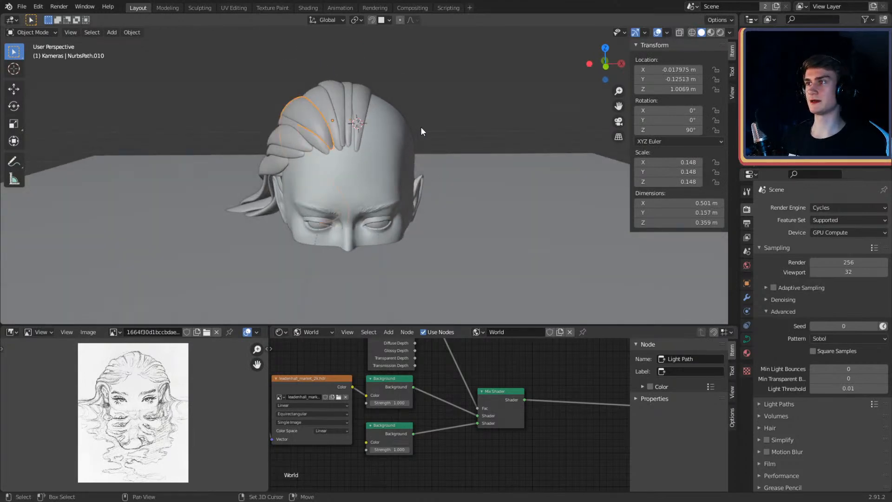
pyautogui.scroll(5, 420, 126)
pyautogui.press('Tab')
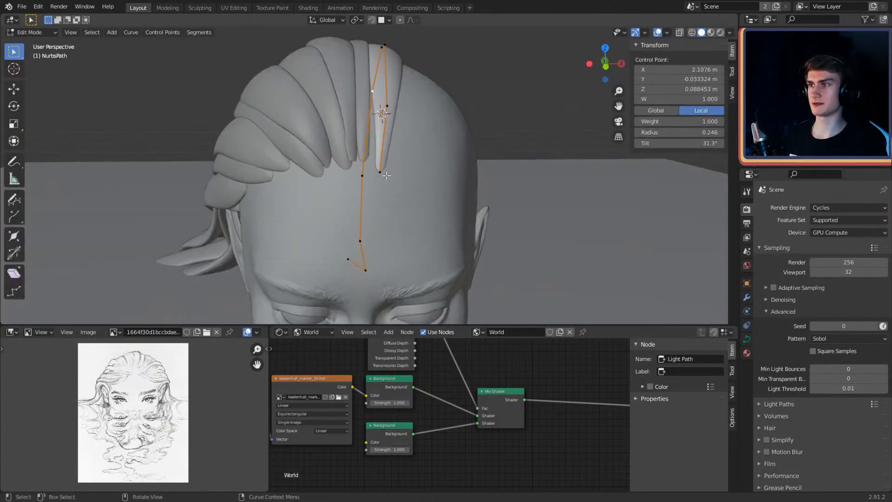
pyautogui.click(407, 171)
pyautogui.moveTo(409, 170); pyautogui.dragTo(409, 140, button='middle')
pyautogui.click(382, 116)
pyautogui.press('g')
pyautogui.click(415, 138)
pyautogui.press('Tab')
pyautogui.scroll(-3, 416, 139)
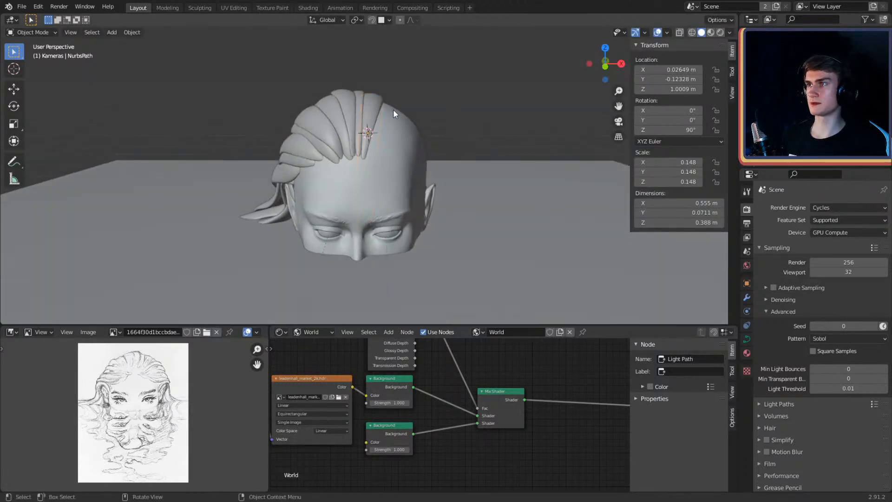
# Step: Try mirroring the centre strand along X about the Villain_Retopo head mesh, and remove the Mirror modifier
pyautogui.click(746, 298)
pyautogui.click(785, 207)
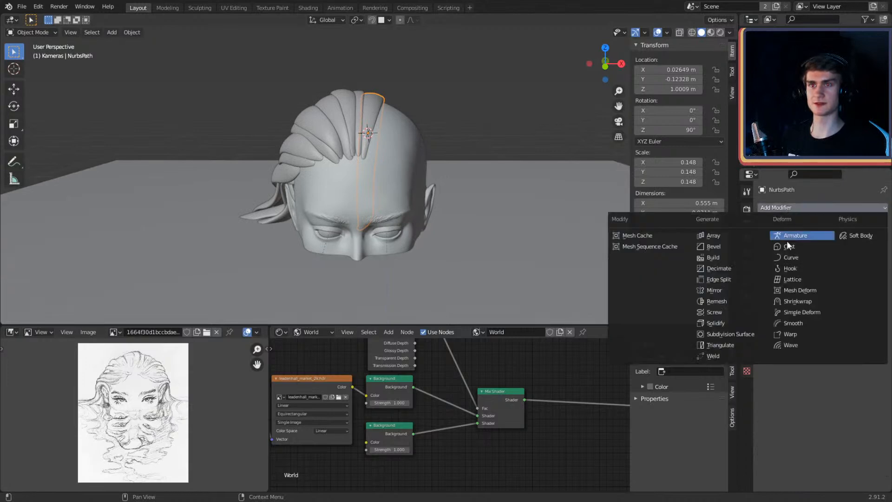
pyautogui.click(715, 290)
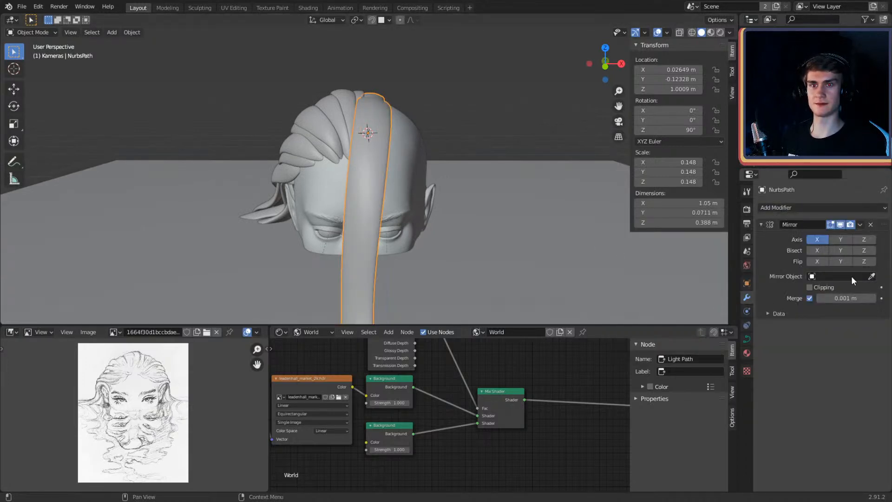
pyautogui.click(814, 276)
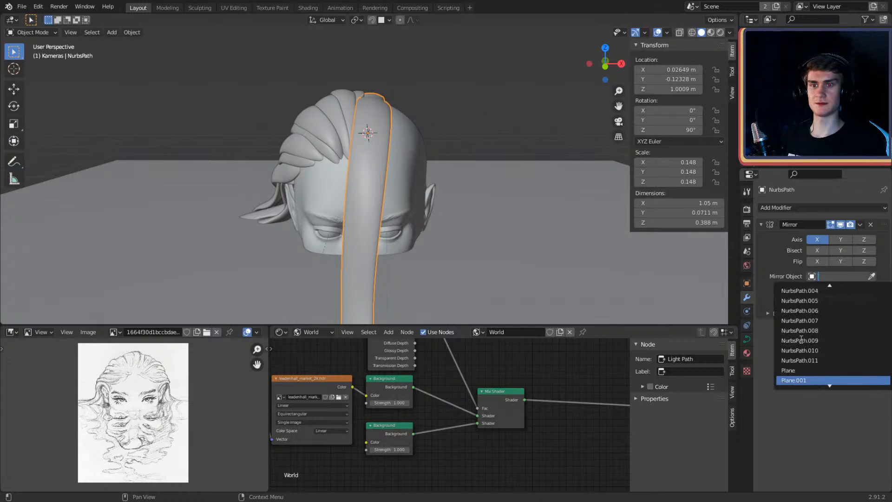
pyautogui.moveTo(534, 279); pyautogui.dragTo(476, 196, button='middle')
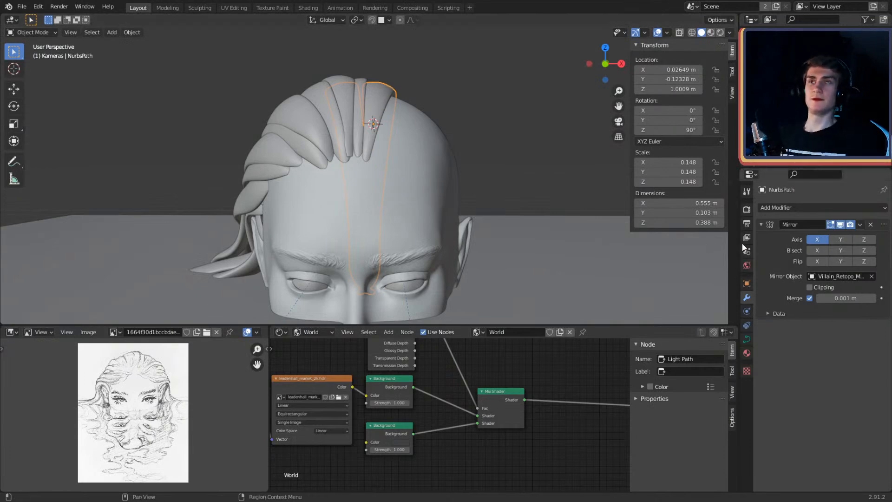
pyautogui.press('x')
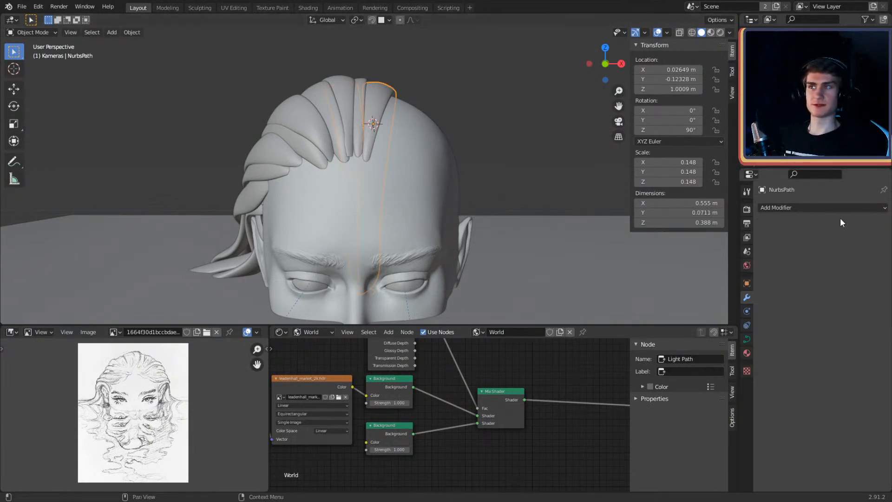
# Step: Add an X-axis Mirror modifier to strand NurbsPath.002, using the Villain_Retopo head mesh as the mirror object
pyautogui.moveTo(400, 105); pyautogui.dragTo(325, 111, button='middle')
pyautogui.scroll(2, 446, 148)
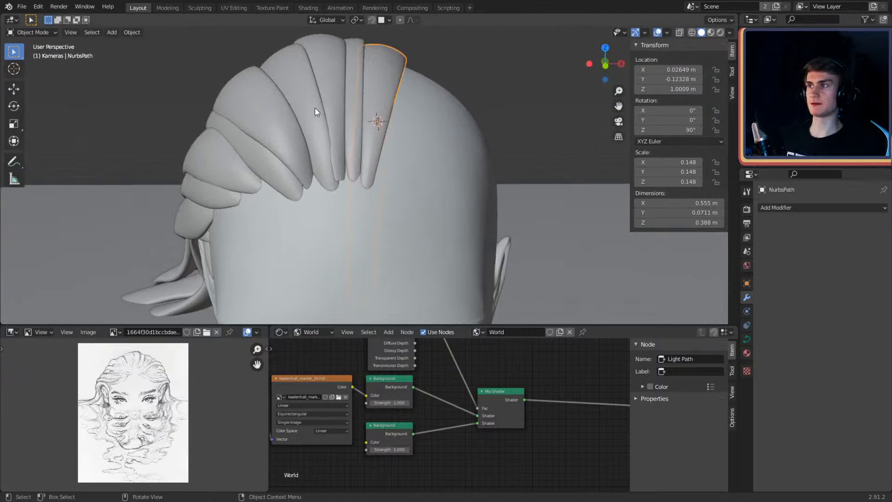
pyautogui.click(321, 112)
pyautogui.click(775, 207)
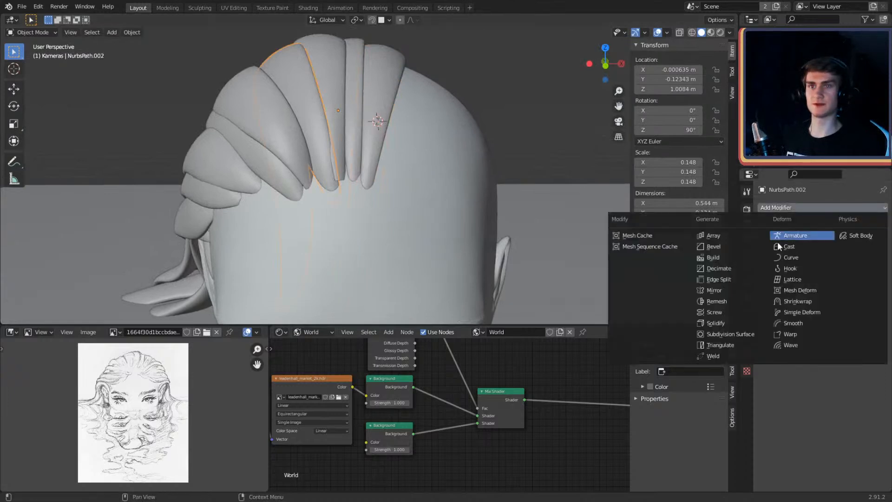
pyautogui.click(719, 291)
pyautogui.click(459, 157)
pyautogui.moveTo(459, 158); pyautogui.dragTo(395, 164, button='middle')
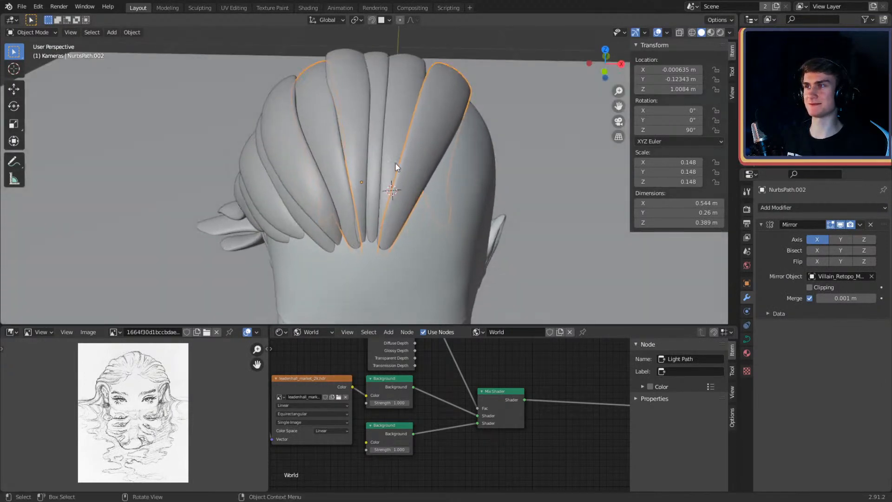
# Step: Link the Mirror modifier from strand NurbsPath.002 to its neighbour NurbsPath.011 nearer the parting
pyautogui.click(349, 100)
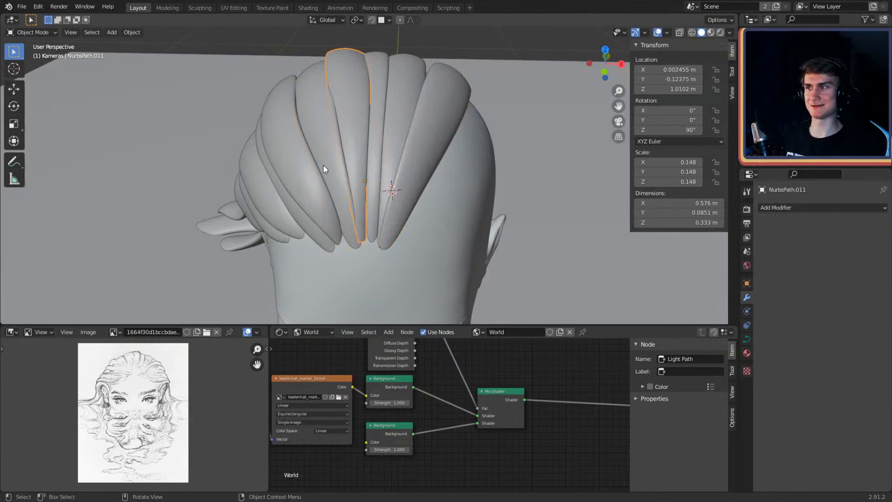
pyautogui.click(328, 144)
pyautogui.keyDown('shift'); pyautogui.click(355, 94); pyautogui.keyUp('shift')
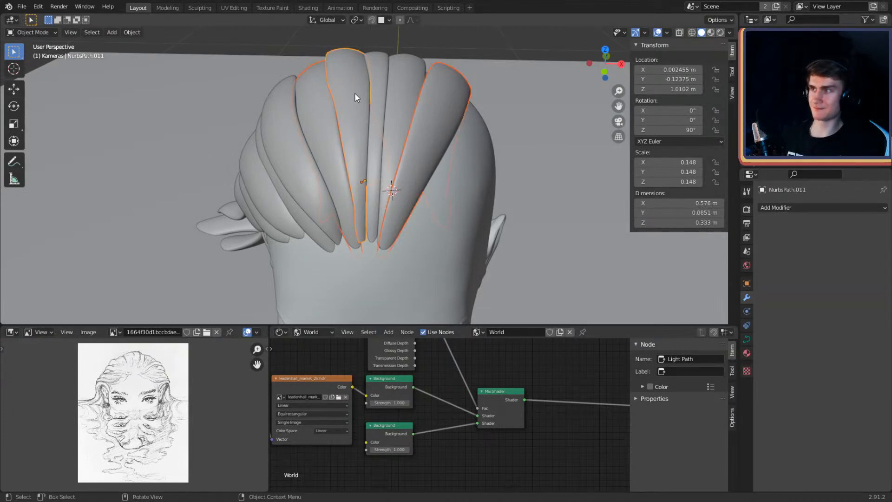
pyautogui.keyDown('shift'); pyautogui.click(325, 91); pyautogui.keyUp('shift')
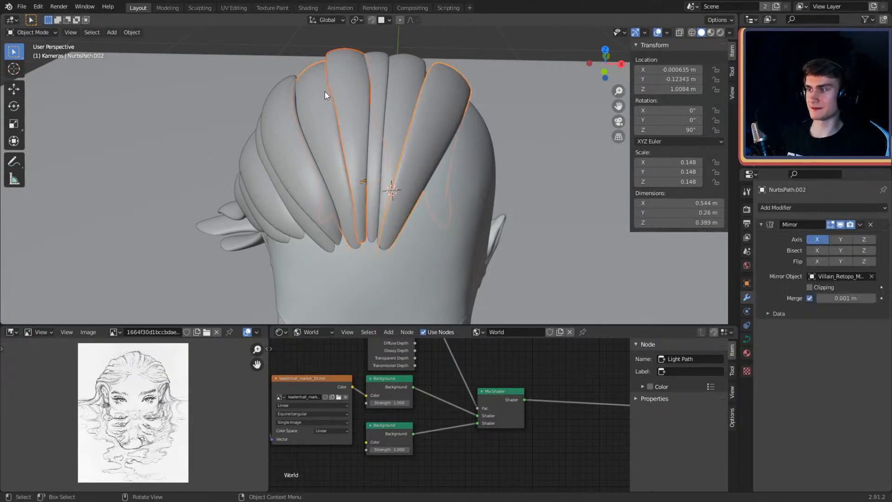
pyautogui.hotkey('ctrl', 'l')
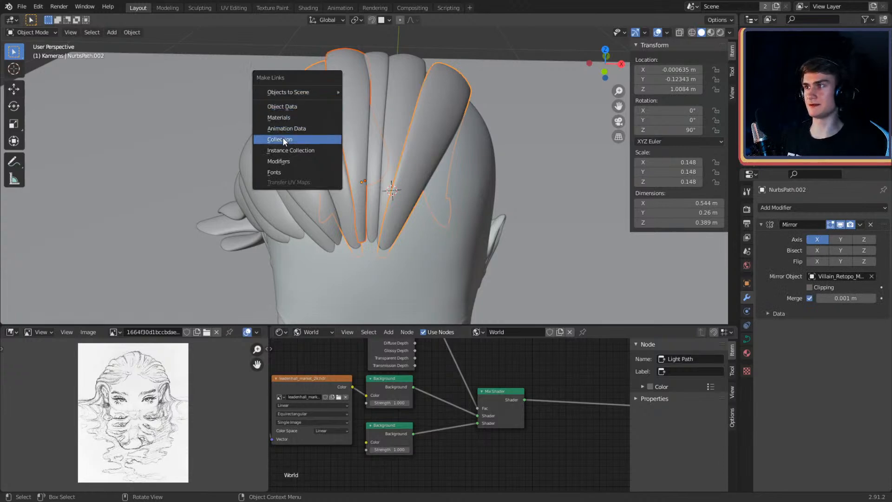
pyautogui.click(281, 160)
pyautogui.click(508, 49)
pyautogui.moveTo(509, 49); pyautogui.dragTo(459, 132, button='middle')
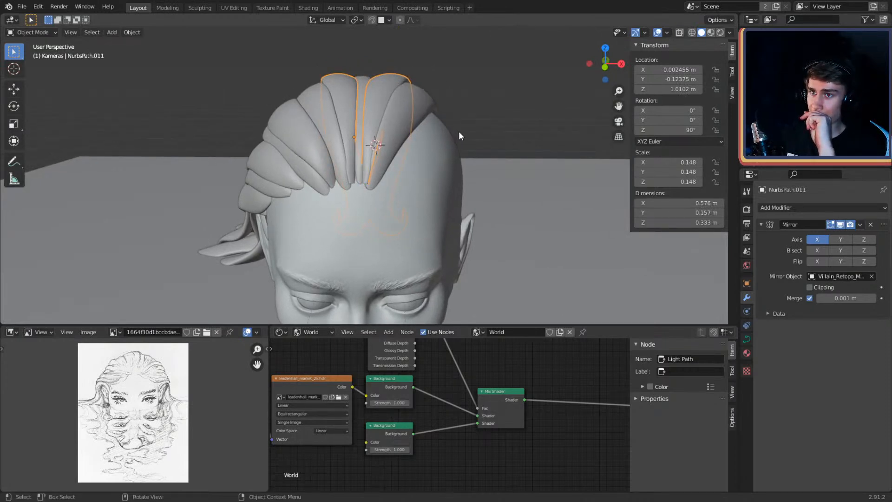
# Step: Edit strand NurbsPath.011, reposition its upper front control point and tilt it by -20.1°
pyautogui.moveTo(462, 111); pyautogui.dragTo(486, 171, button='middle')
pyautogui.press('Tab')
pyautogui.scroll(2, 518, 175)
pyautogui.click(511, 155)
pyautogui.click(571, 170)
pyautogui.click(465, 79)
pyautogui.press('g')
pyautogui.click(519, 85)
pyautogui.scroll(-1, 418, 186)
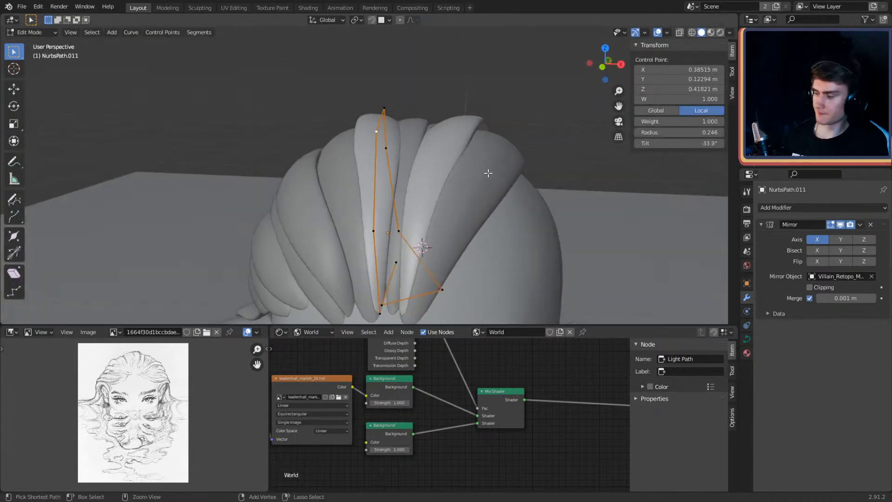
pyautogui.click(477, 133)
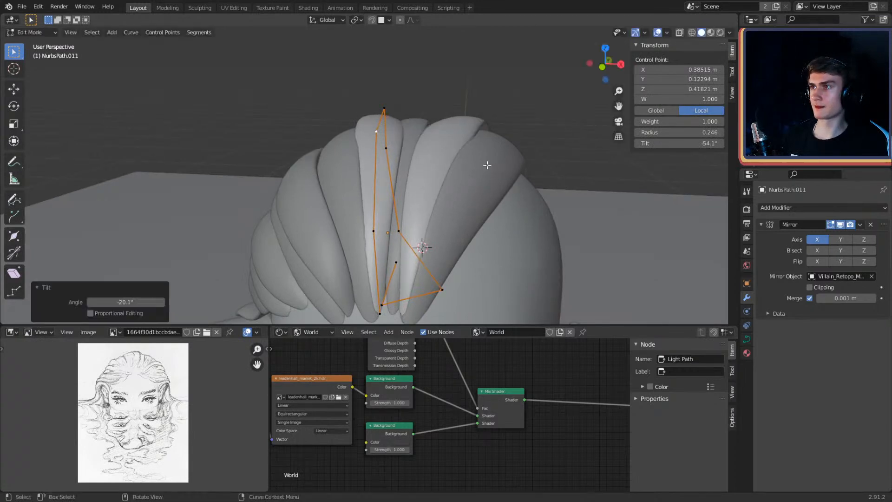
# Step: Raise the strand's control point near the hairline about 0.002 m and tilt the topmost crown point by about 25°
pyautogui.moveTo(477, 132); pyautogui.dragTo(466, 179, button='middle')
pyautogui.click(249, 211)
pyautogui.press('g')
pyautogui.click(336, 167)
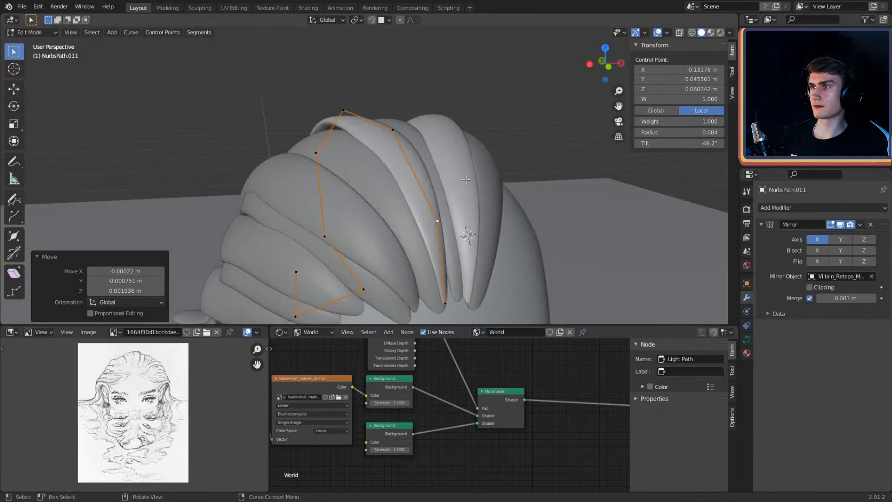
pyautogui.click(349, 109)
pyautogui.moveTo(349, 109); pyautogui.dragTo(457, 137, button='middle')
pyautogui.click(440, 96)
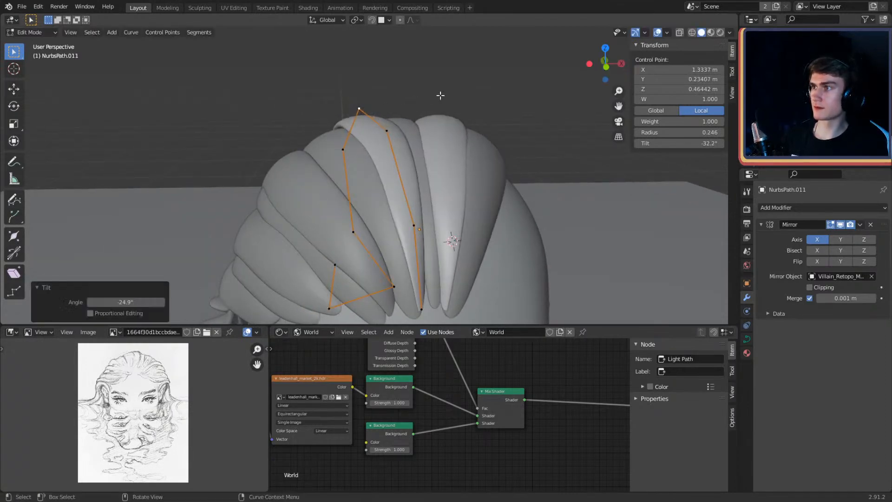
# Step: Reposition the same strand's control point at the waterline behind the head
pyautogui.press('Tab')
pyautogui.moveTo(459, 216); pyautogui.dragTo(500, 163, button='middle')
pyautogui.press('Tab')
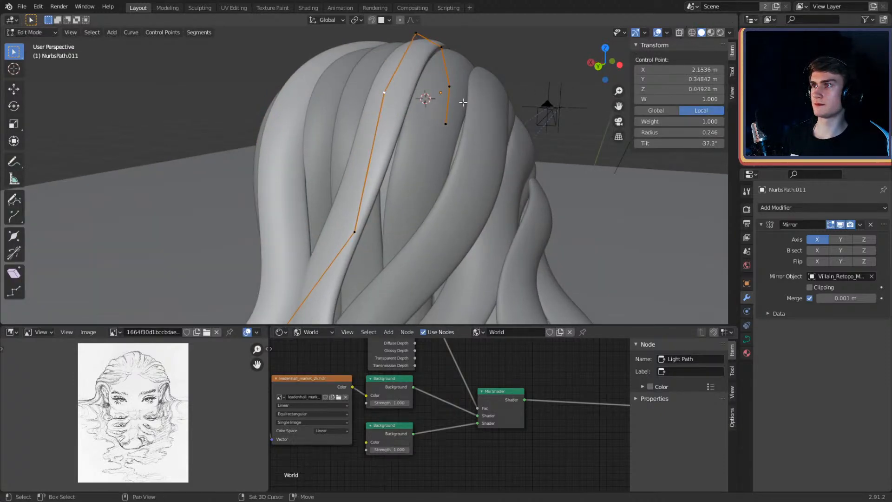
pyautogui.moveTo(463, 102); pyautogui.dragTo(463, 123, button='middle')
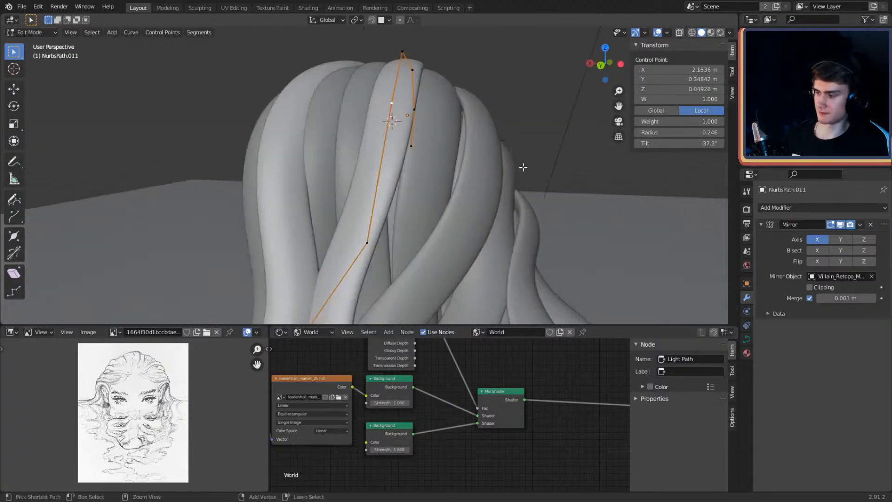
pyautogui.click(515, 142)
pyautogui.moveTo(516, 141); pyautogui.dragTo(424, 203, button='middle')
pyautogui.scroll(-2, 464, 155)
pyautogui.scroll(2, 458, 190)
pyautogui.click(363, 213)
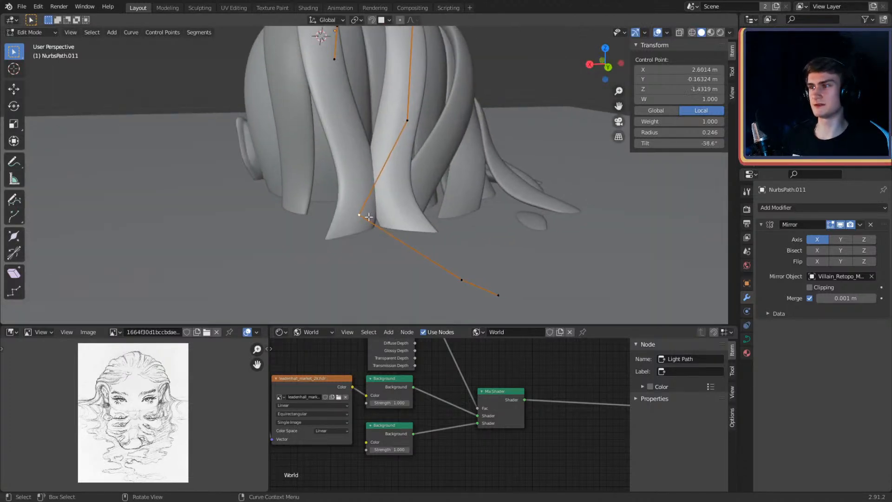
pyautogui.moveTo(364, 214); pyautogui.dragTo(411, 203, button='middle')
pyautogui.press('g')
pyautogui.click(452, 206)
# Step: Shift the strand's control point above the waterline about 0.025 m along Y, closer to the head
pyautogui.keyDown('shift'); pyautogui.moveTo(409, 158); pyautogui.dragTo(523, 182, button='middle'); pyautogui.keyUp('shift')
pyautogui.click(484, 158)
pyautogui.moveTo(470, 162); pyautogui.dragTo(483, 155, button='middle')
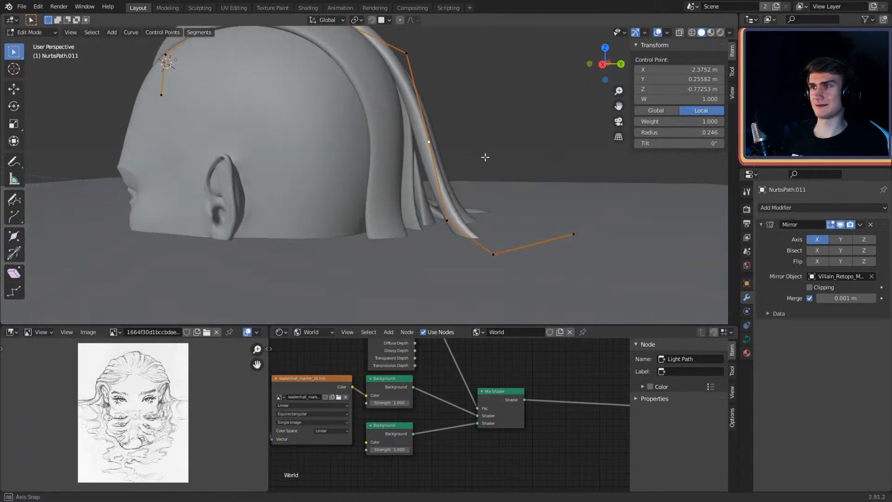
pyautogui.press('g')
pyautogui.click(493, 169)
# Step: Adjust the positions of the strand's lower back control points down to the one at the waterline
pyautogui.moveTo(527, 178); pyautogui.dragTo(504, 143, button='middle')
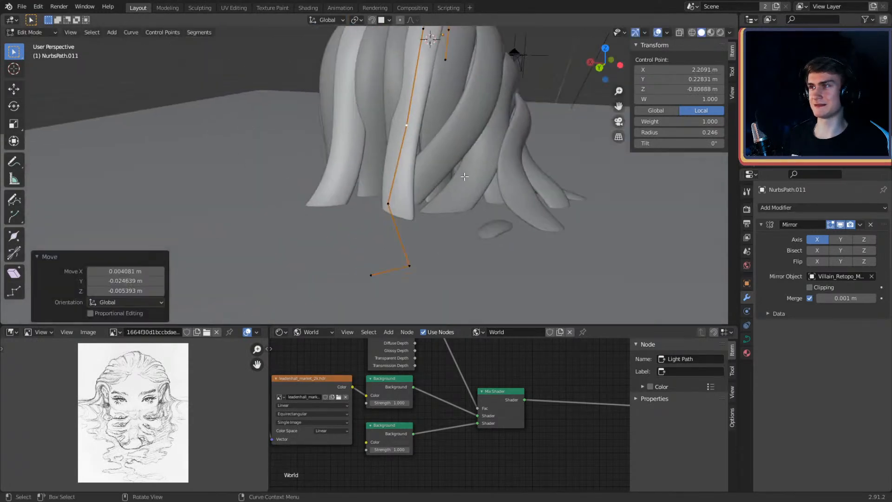
pyautogui.scroll(2, 502, 142)
pyautogui.moveTo(438, 201); pyautogui.dragTo(450, 196, button='middle')
pyautogui.click(408, 142)
pyautogui.moveTo(419, 146); pyautogui.dragTo(495, 189, button='middle')
pyautogui.press('g')
pyautogui.click(517, 160)
pyautogui.click(364, 183)
pyautogui.press('g')
pyautogui.click(448, 182)
pyautogui.press('g')
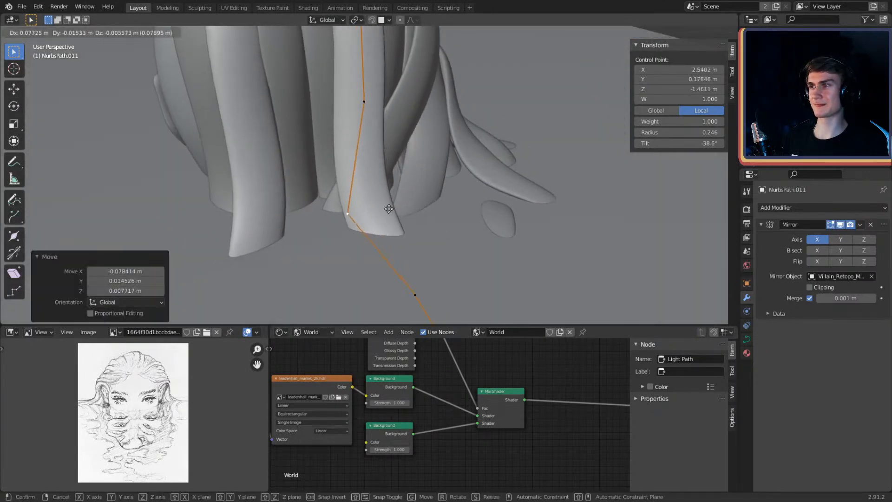
pyautogui.click(375, 210)
# Step: Lower the strand's underwater tip control point about 0.081 m
pyautogui.keyDown('shift'); pyautogui.moveTo(436, 238); pyautogui.dragTo(508, 121, button='middle'); pyautogui.keyUp('shift')
pyautogui.click(449, 157)
pyautogui.moveTo(449, 157); pyautogui.dragTo(468, 164, button='middle')
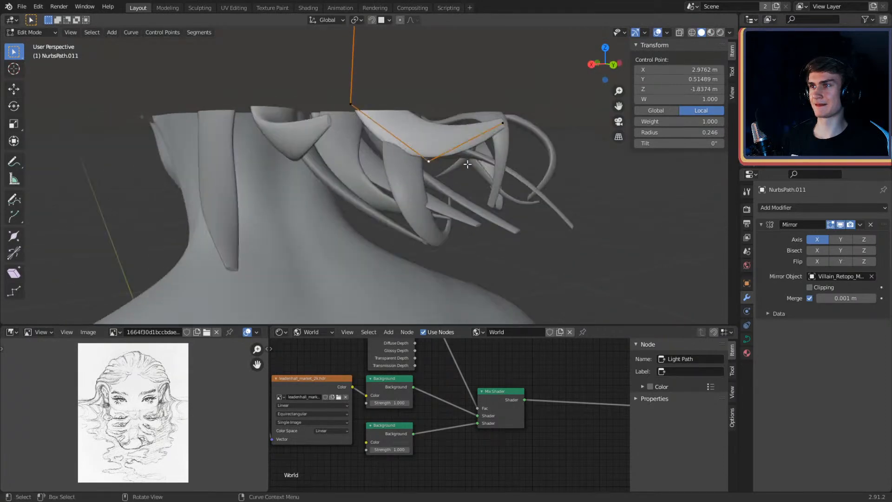
pyautogui.moveTo(532, 155); pyautogui.dragTo(565, 141, button='middle')
pyautogui.press('g')
pyautogui.click(553, 197)
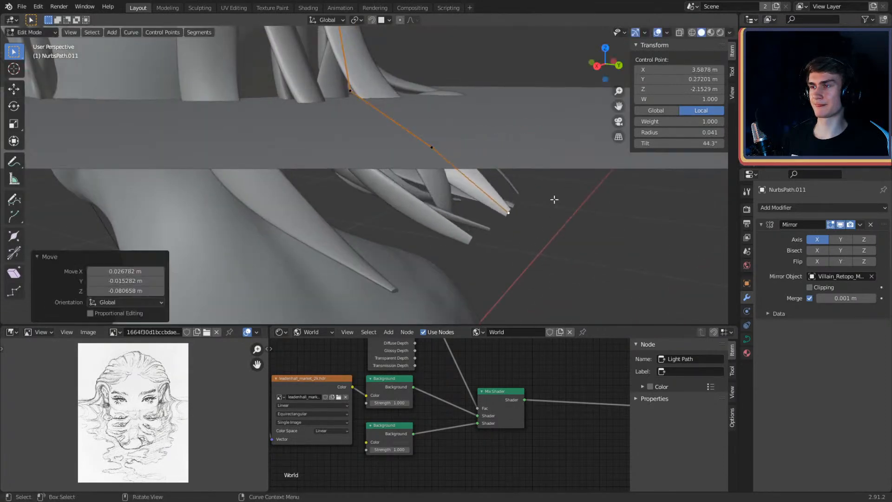
# Step: Shift the control point next to the underwater tip about 0.031 m along Y
pyautogui.moveTo(553, 197); pyautogui.dragTo(431, 148, button='middle')
pyautogui.click(432, 148)
pyautogui.press('g')
pyautogui.click(516, 133)
pyautogui.moveTo(525, 139); pyautogui.dragTo(514, 161, button='middle')
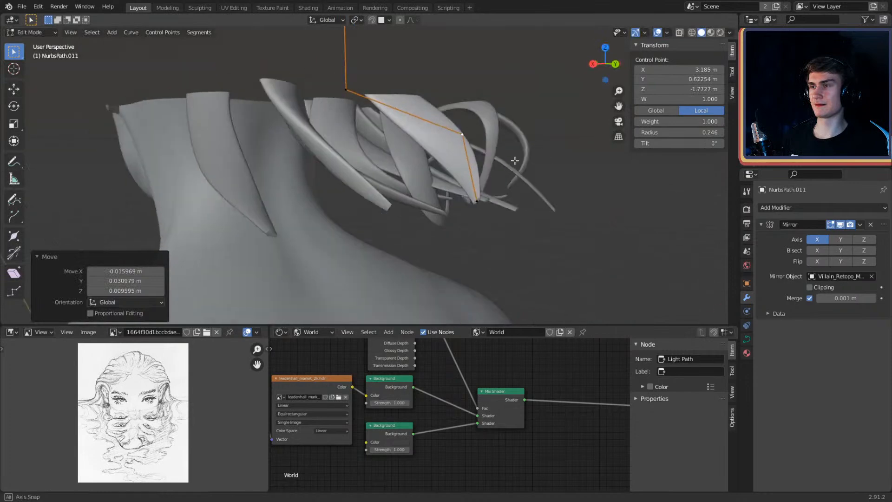
# Step: Move the strand's underwater tip about 0.023 m along negative Y and 0.022 m down, and leave edit mode
pyautogui.click(479, 202)
pyautogui.moveTo(497, 206); pyautogui.dragTo(572, 200, button='middle')
pyautogui.press('g')
pyautogui.click(548, 226)
pyautogui.moveTo(566, 162); pyautogui.dragTo(469, 319, button='middle')
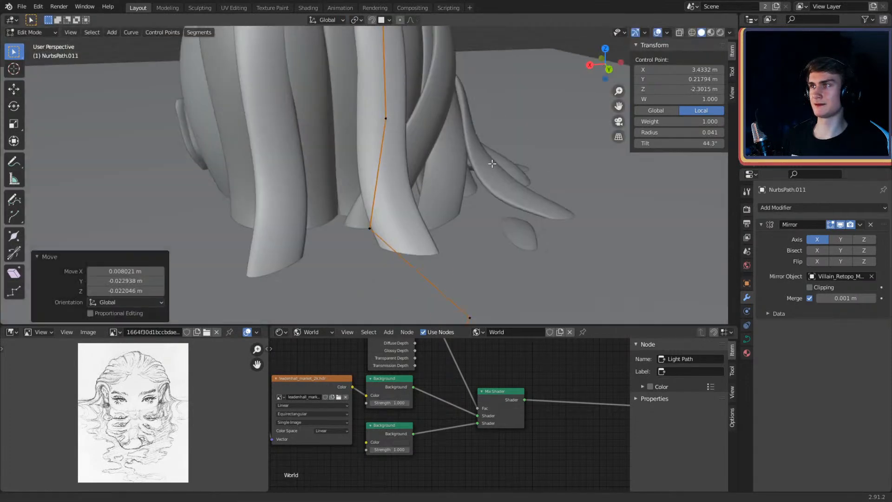
pyautogui.scroll(-1, 381, 88)
pyautogui.moveTo(382, 88); pyautogui.dragTo(447, 165, button='middle')
pyautogui.scroll(1, 436, 156)
pyautogui.press('Tab')
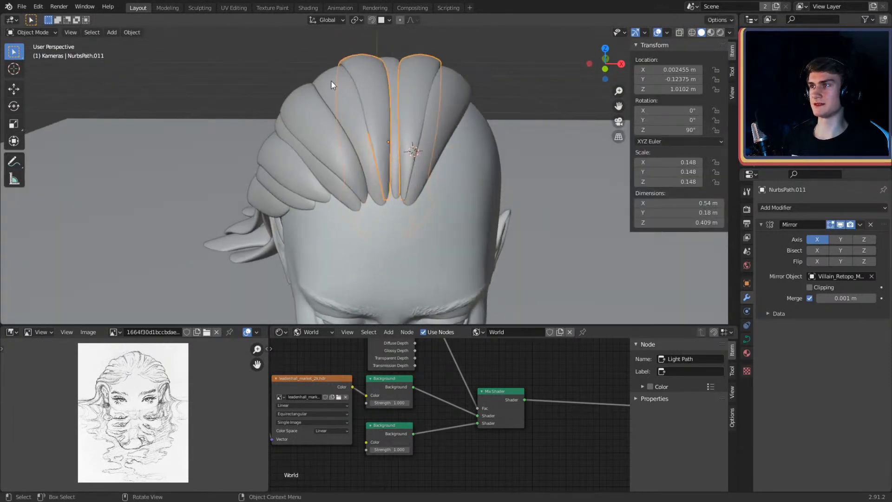
# Step: Link the Mirror modifier from NurbsPath.011 to all remaining strands on the modelled side of the head
pyautogui.click(330, 80)
pyautogui.click(306, 100)
pyautogui.moveTo(280, 131); pyautogui.dragTo(308, 154, button='middle')
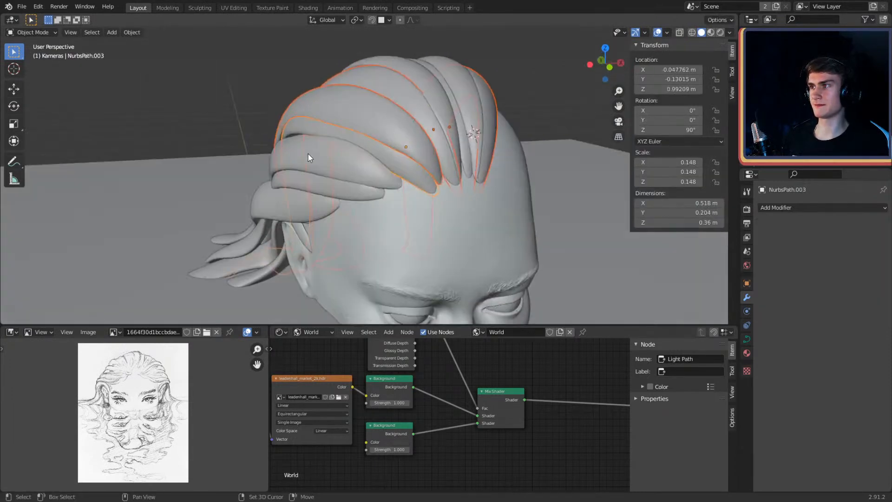
pyautogui.click(287, 197)
pyautogui.moveTo(286, 197); pyautogui.dragTo(382, 176, button='middle')
pyautogui.click(299, 223)
pyautogui.keyDown('shift'); pyautogui.click(353, 121); pyautogui.keyUp('shift')
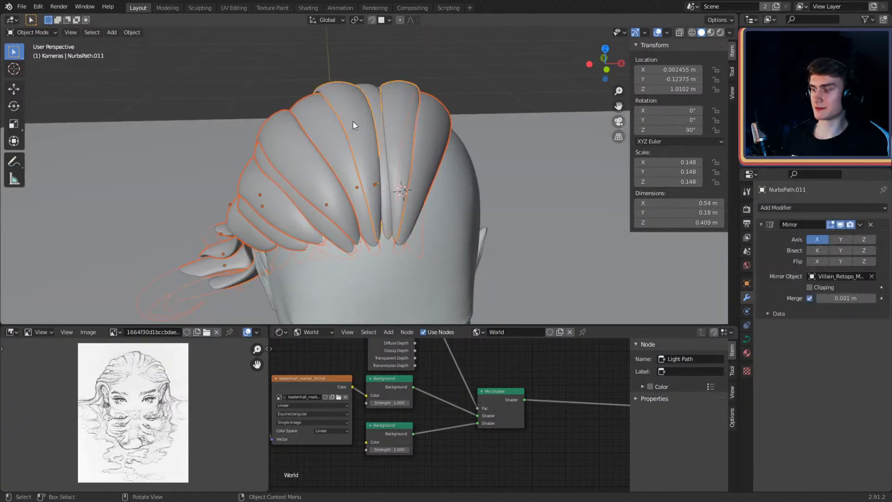
pyautogui.hotkey('ctrl', 'l')
pyautogui.click(353, 120)
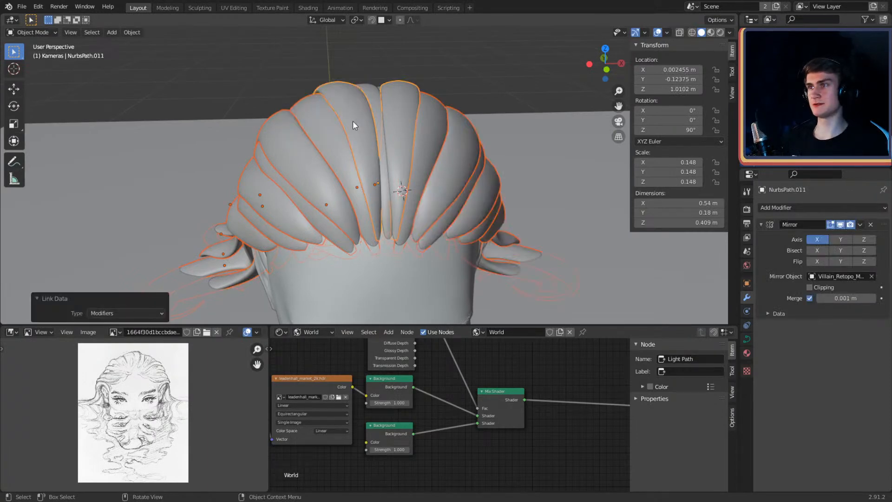
pyautogui.moveTo(353, 121); pyautogui.dragTo(430, 138, button='middle')
pyautogui.scroll(3, 430, 138)
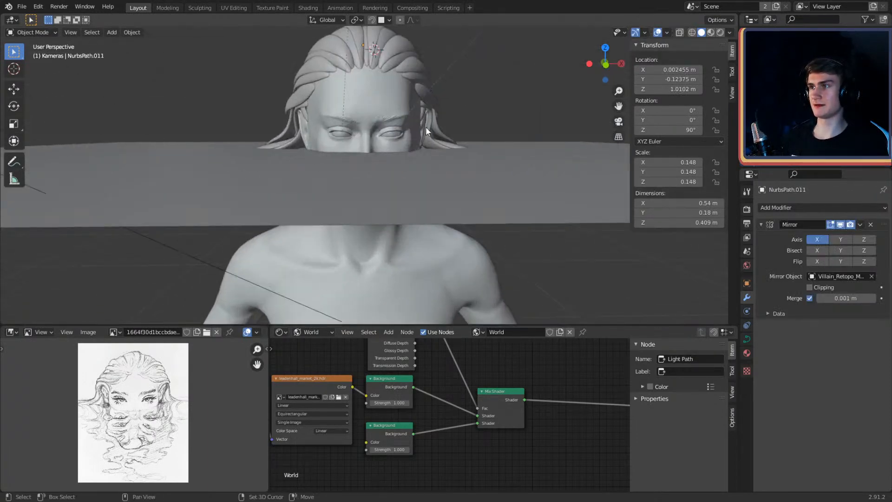
# Step: Raise the camera about 0.047 m along Z so the head sits lower in the framing
pyautogui.moveTo(428, 175)
pyautogui.mouseDown(button='middle')
pyautogui.moveTo(415, 165)
pyautogui.moveTo(418, 186)
pyautogui.mouseUp(button='middle')
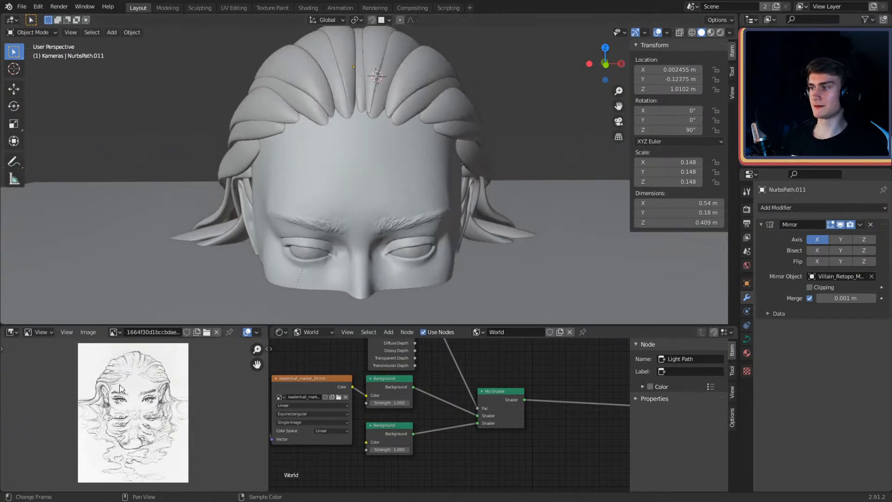
pyautogui.scroll(-3, 343, 200)
pyautogui.press('KP_0')
pyautogui.scroll(-3, 348, 210)
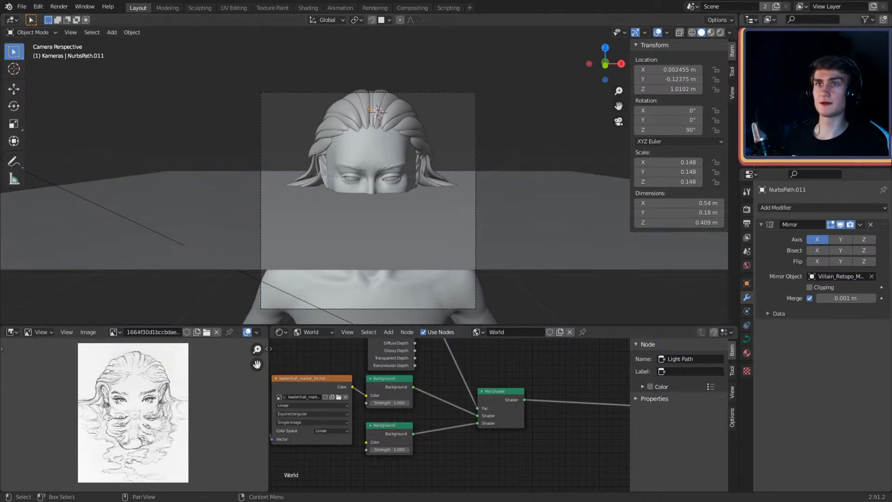
pyautogui.click(785, 93)
pyautogui.press('g')
pyautogui.press('z')
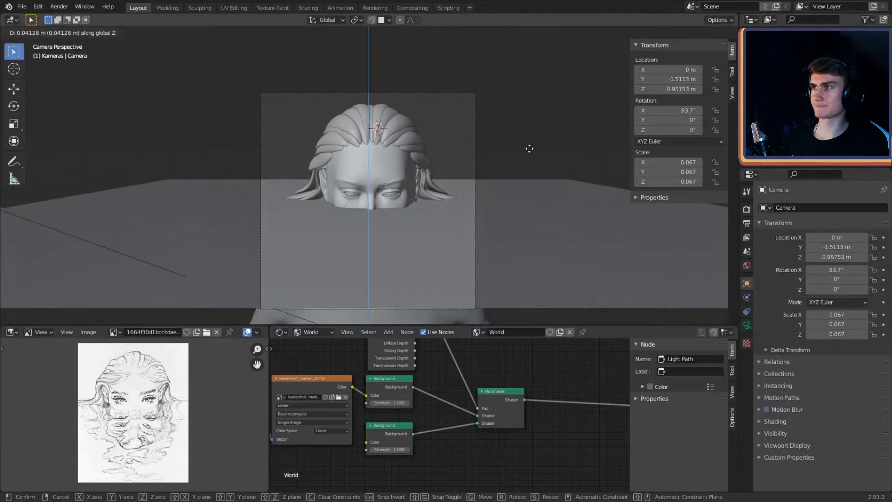
pyautogui.click(534, 148)
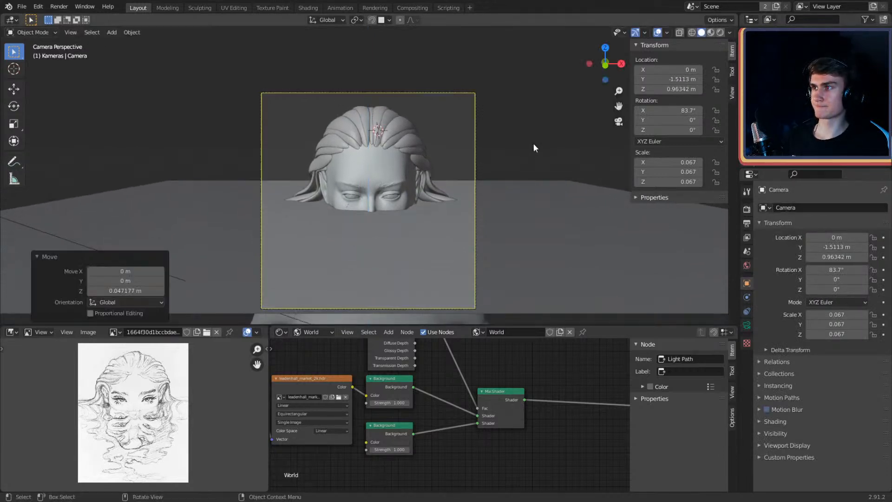
# Step: Preview the camera view in Rendered shading, check the world background nodes, and return to Solid shading
pyautogui.click(507, 146)
pyautogui.press('z')
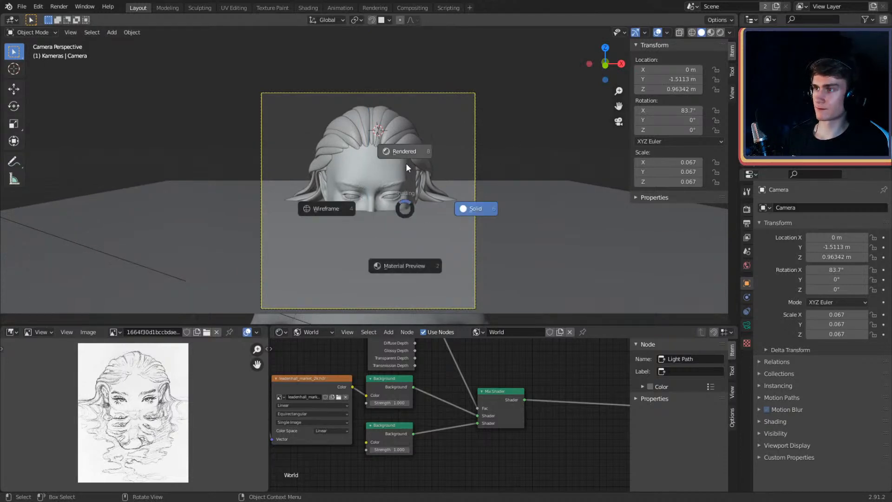
pyautogui.click(406, 140)
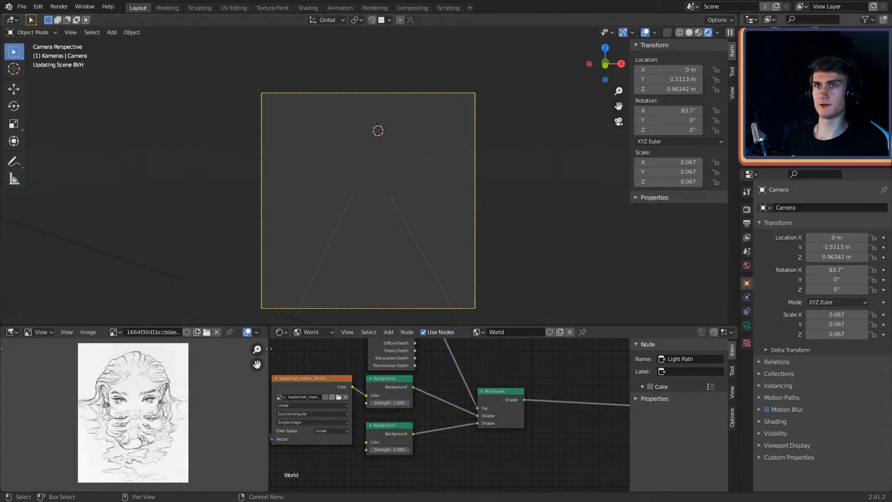
pyautogui.scroll(-3, 372, 367)
pyautogui.moveTo(379, 373); pyautogui.dragTo(450, 397, button='middle')
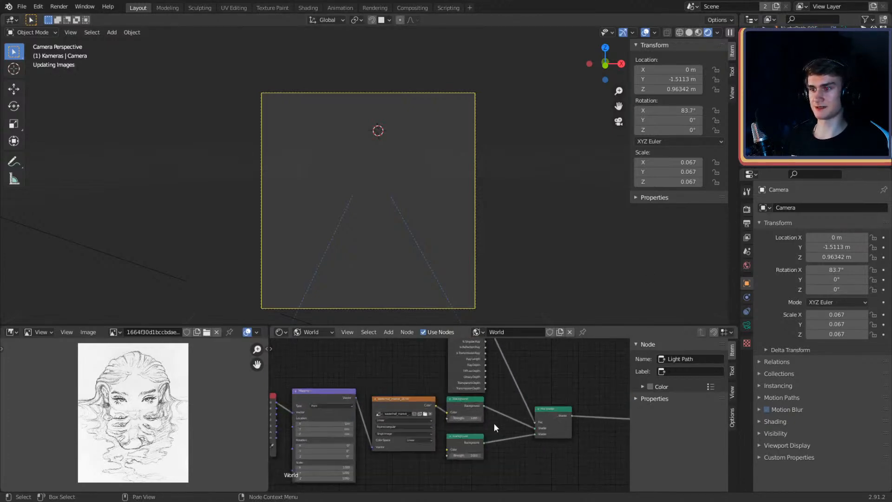
pyautogui.scroll(4, 460, 388)
pyautogui.scroll(-2, 454, 377)
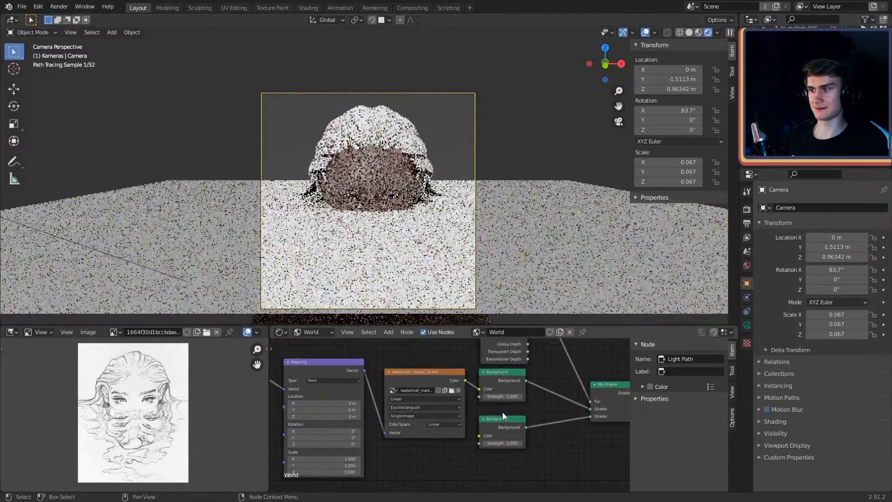
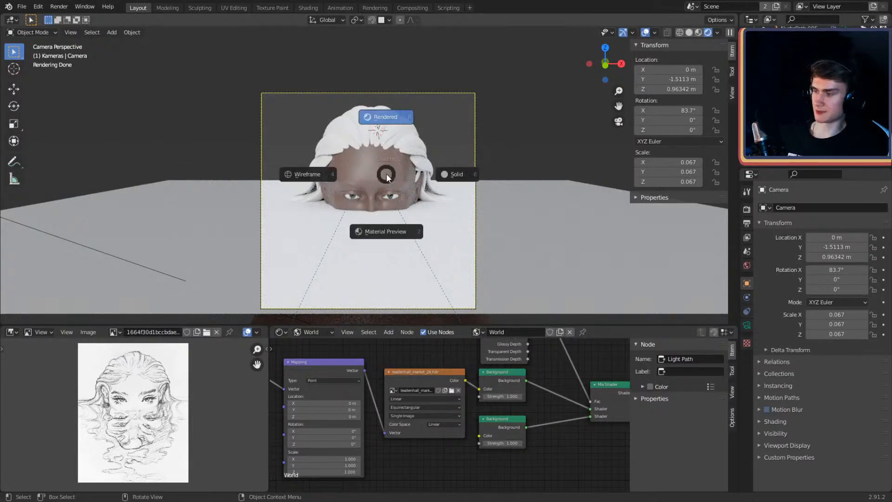
pyautogui.click(436, 197)
# Step: Save the project file
pyautogui.moveTo(389, 175)
pyautogui.mouseDown(button='middle')
pyautogui.moveTo(450, 187)
pyautogui.moveTo(510, 150)
pyautogui.moveTo(539, 191)
pyautogui.moveTo(411, 185)
pyautogui.moveTo(589, 187)
pyautogui.moveTo(457, 188)
pyautogui.moveTo(540, 180)
pyautogui.moveTo(367, 215)
pyautogui.moveTo(378, 215)
pyautogui.moveTo(367, 225)
pyautogui.moveTo(363, 209)
pyautogui.mouseUp(button='middle')
pyautogui.scroll(3, 367, 216)
pyautogui.scroll(2, 377, 215)
pyautogui.click(23, 6)
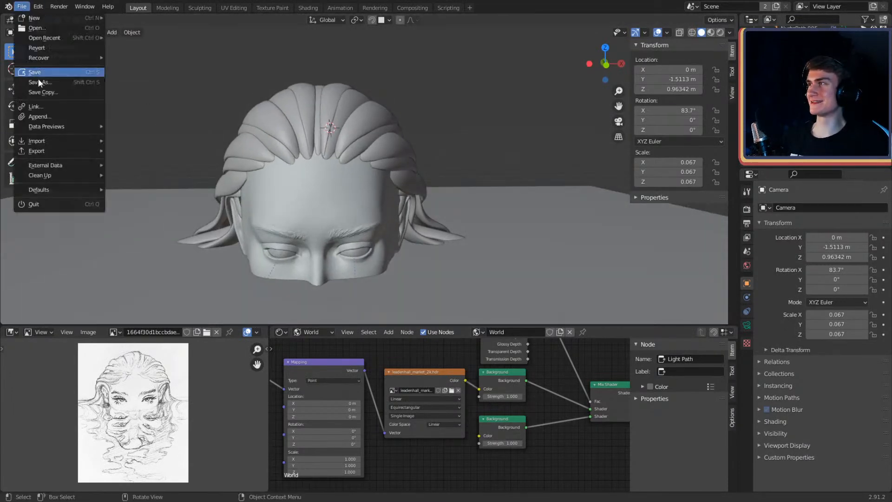
pyautogui.click(37, 73)
# Step: Duplicate a hair strand near the centre parting and place the copy slightly above the crown
pyautogui.scroll(-1, 381, 164)
pyautogui.moveTo(380, 163); pyautogui.dragTo(416, 149, button='middle')
pyautogui.scroll(2, 411, 169)
pyautogui.scroll(-3, 389, 172)
pyautogui.scroll(3, 403, 178)
pyautogui.scroll(2, 401, 167)
pyautogui.click(414, 168)
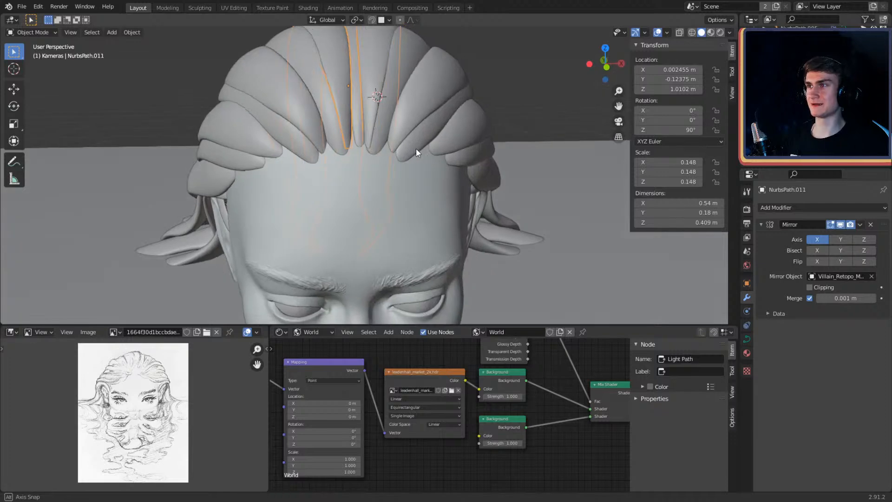
pyautogui.scroll(-3, 344, 128)
pyautogui.moveTo(344, 129); pyautogui.dragTo(374, 166, button='middle')
pyautogui.click(340, 126)
pyautogui.moveTo(341, 126); pyautogui.dragTo(314, 178, button='middle')
pyautogui.hotkey('shift', 'd')
pyautogui.click(349, 138)
# Step: Duplicate the BezierCircle profile curve and place the copy about 1.51 m along negative X
pyautogui.click(408, 193)
pyautogui.moveTo(408, 192); pyautogui.dragTo(442, 218, button='middle')
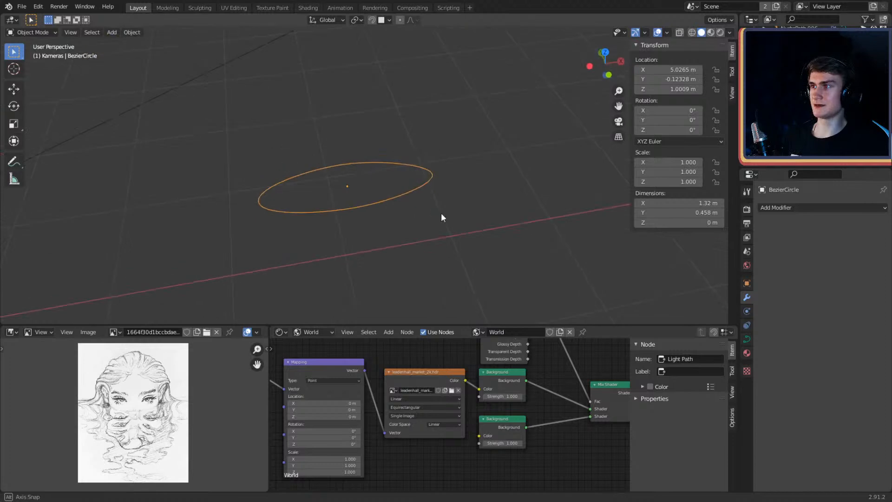
pyautogui.hotkey('shift', 'd')
pyautogui.press('x')
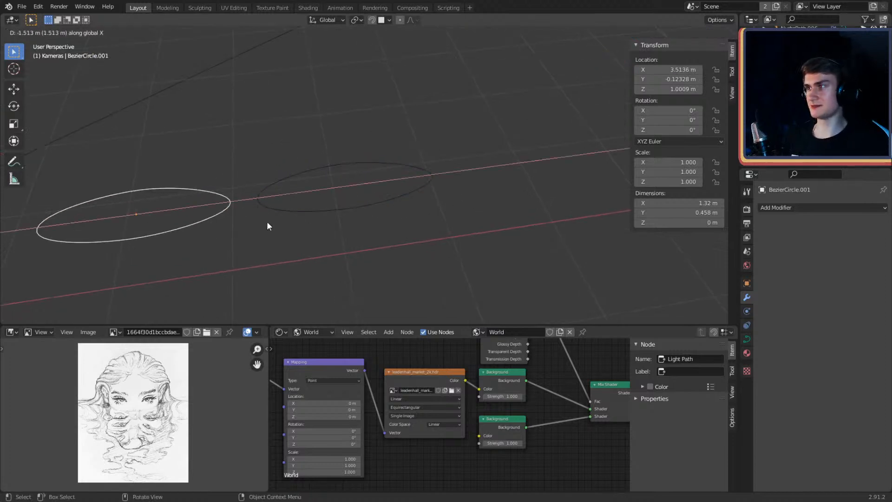
pyautogui.click(266, 223)
# Step: Pull the copied profile's two side control points inward, scaling them by 0.507 and again by 0.823
pyautogui.moveTo(266, 223); pyautogui.dragTo(185, 181, button='middle')
pyautogui.scroll(4, 511, 138)
pyautogui.press('Tab')
pyautogui.click(487, 200)
pyautogui.press('s')
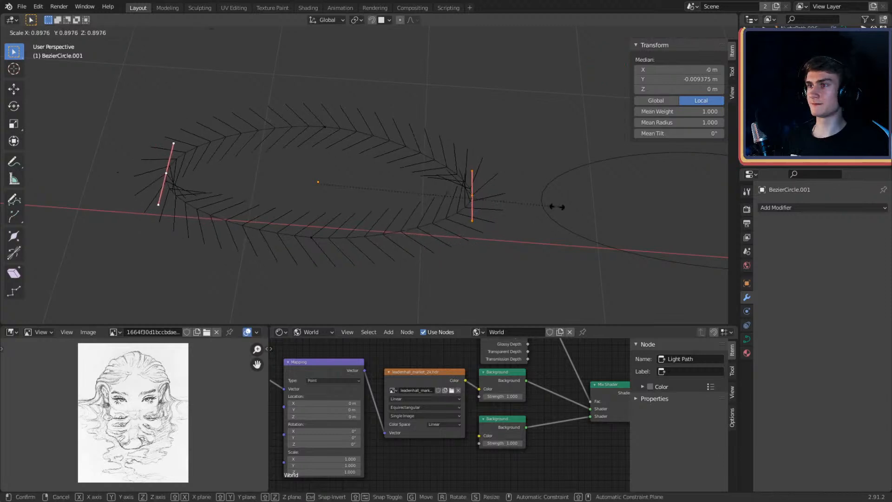
pyautogui.click(455, 203)
pyautogui.scroll(1, 389, 180)
pyautogui.moveTo(388, 180); pyautogui.dragTo(364, 124, button='middle')
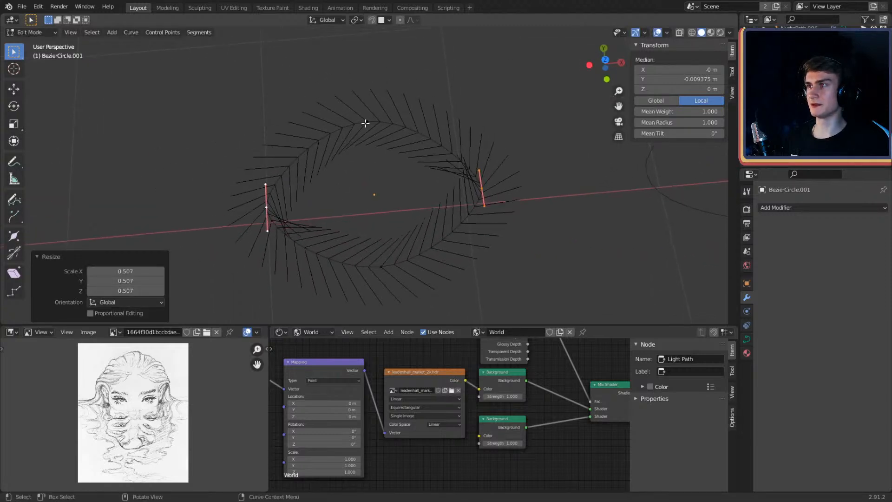
pyautogui.press('s')
pyautogui.click(515, 183)
# Step: Scale the profile's two side control points by 1.06, and lengthen their handles about 1.83 times along Y
pyautogui.press('s')
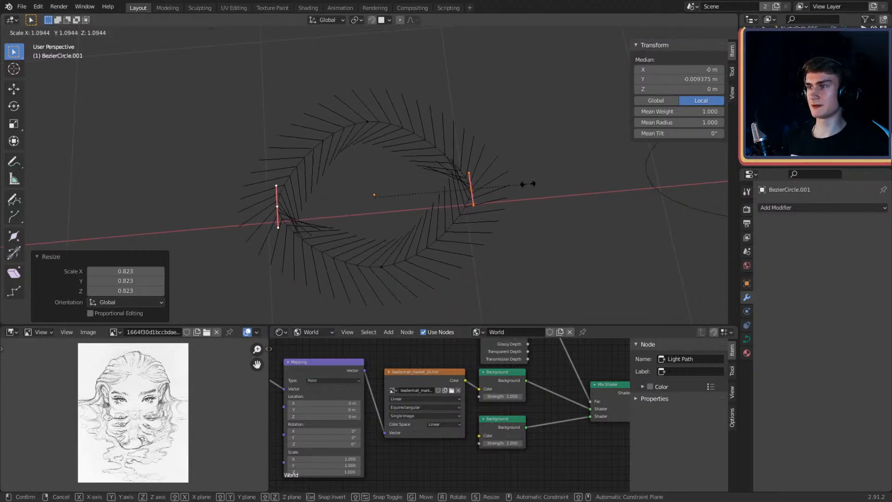
pyautogui.click(523, 185)
pyautogui.press('s')
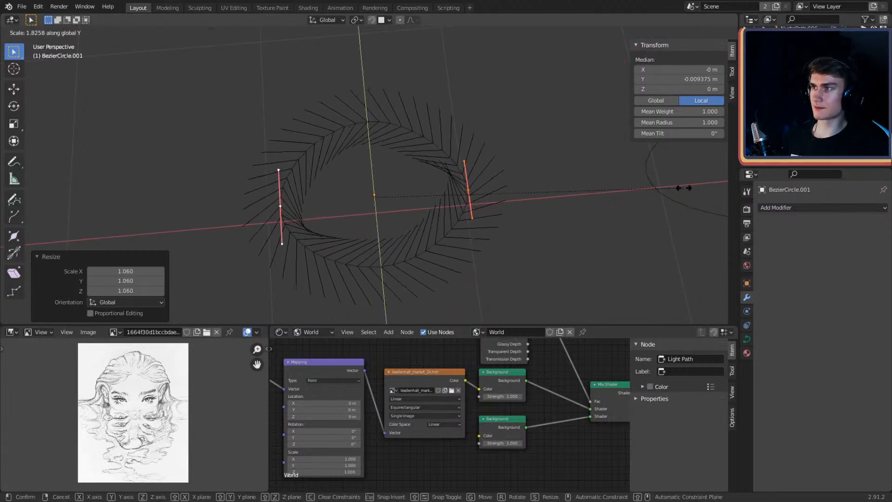
pyautogui.click(681, 188)
# Step: Move the profile's negative-Y control point inward past the side points to form a crescent, and leave edit mode
pyautogui.click(371, 122)
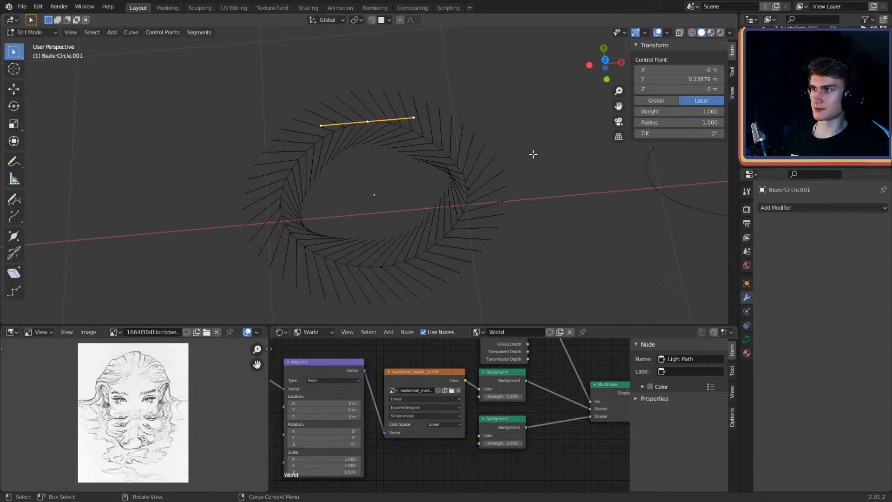
pyautogui.press('g')
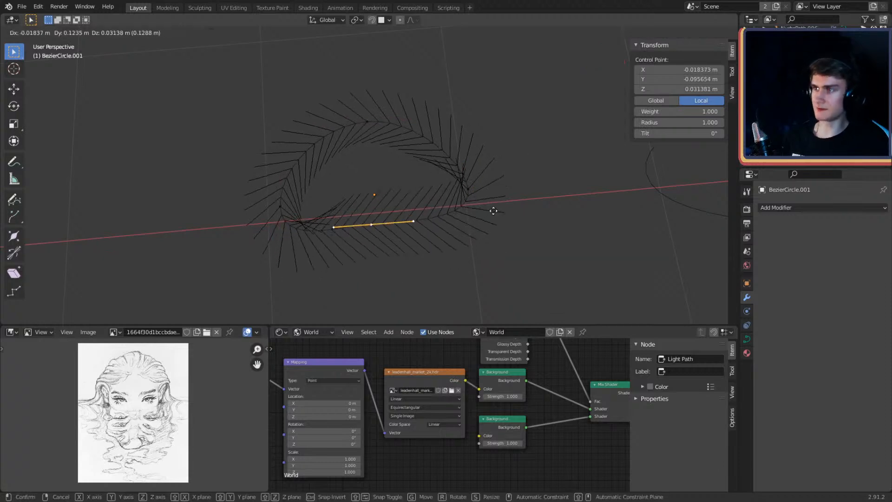
pyautogui.click(488, 190)
pyautogui.press('Tab')
pyautogui.scroll(-5, 472, 205)
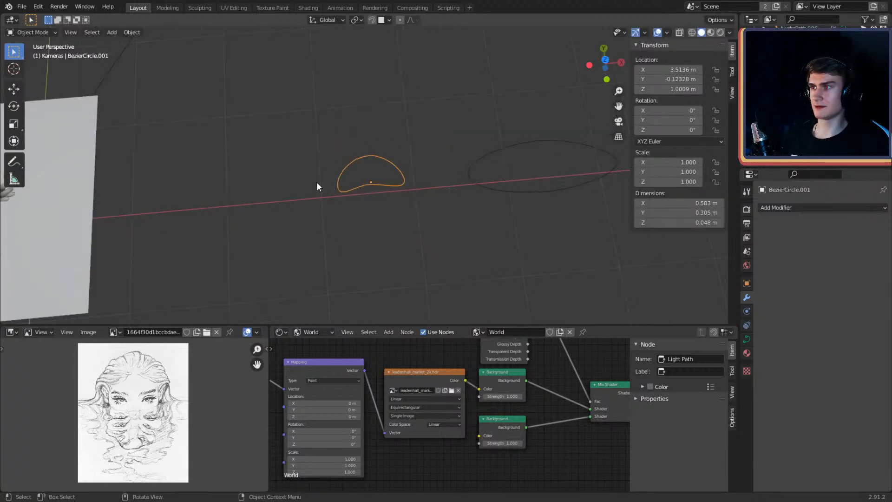
# Step: Shift all control points of the crescent profile about 0.07 m along negative Y relative to its origin
pyautogui.keyDown('shift'); pyautogui.moveTo(298, 182); pyautogui.dragTo(214, 181, button='middle'); pyautogui.keyUp('shift')
pyautogui.scroll(4, 386, 187)
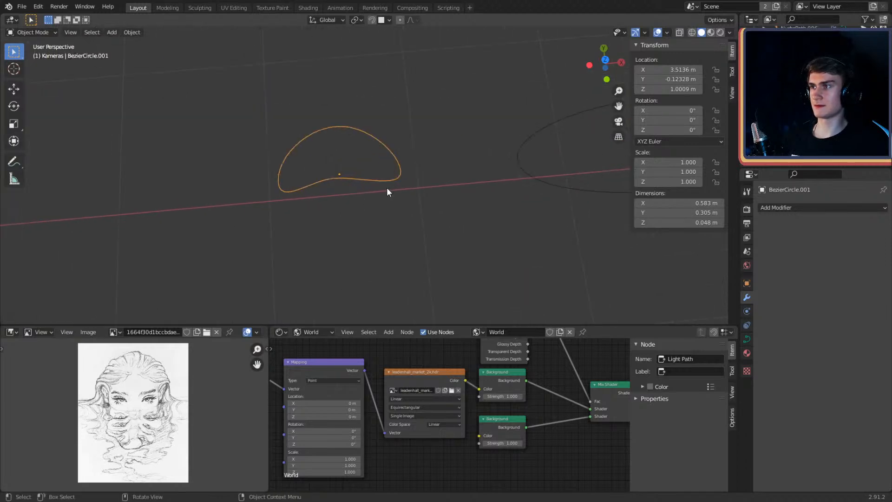
pyautogui.press('Tab')
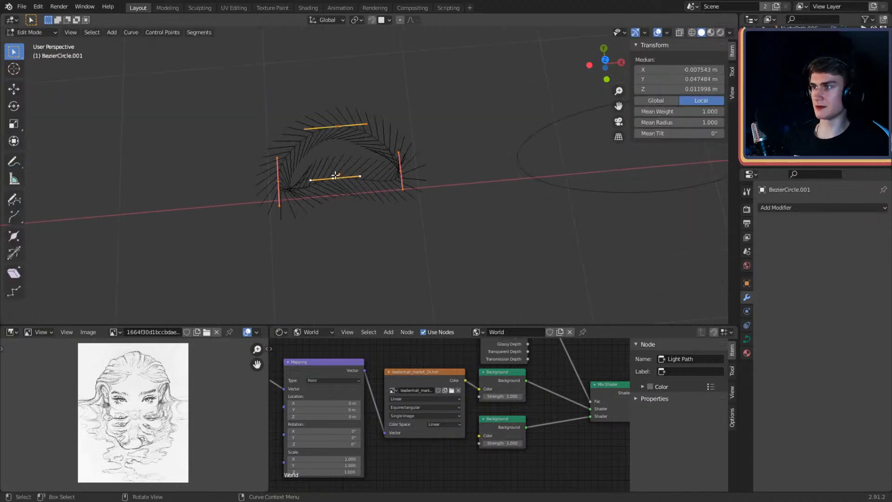
pyautogui.press('g')
pyautogui.press('y')
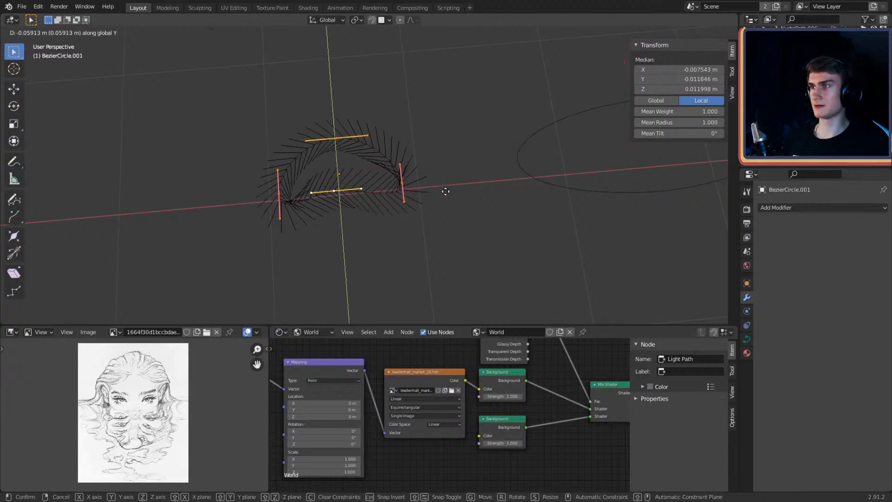
pyautogui.click(446, 194)
pyautogui.press('Tab')
# Step: Remove BezierCircle as the bevel object of the duplicated strand raised above the crown
pyautogui.scroll(-4, 443, 193)
pyautogui.keyDown('shift'); pyautogui.moveTo(246, 190); pyautogui.dragTo(425, 130, button='middle'); pyautogui.keyUp('shift')
pyautogui.scroll(1, 425, 130)
pyautogui.keyDown('shift'); pyautogui.moveTo(309, 180); pyautogui.dragTo(465, 150, button='middle'); pyautogui.keyUp('shift')
pyautogui.scroll(3, 398, 160)
pyautogui.moveTo(453, 132)
pyautogui.keyDown('shift'); pyautogui.mouseDown(button='middle')
pyautogui.moveTo(398, 160)
pyautogui.moveTo(456, 166)
pyautogui.mouseUp(button='middle'); pyautogui.keyUp('shift')
pyautogui.scroll(2, 455, 165)
pyautogui.click(448, 76)
pyautogui.scroll(-5, 464, 121)
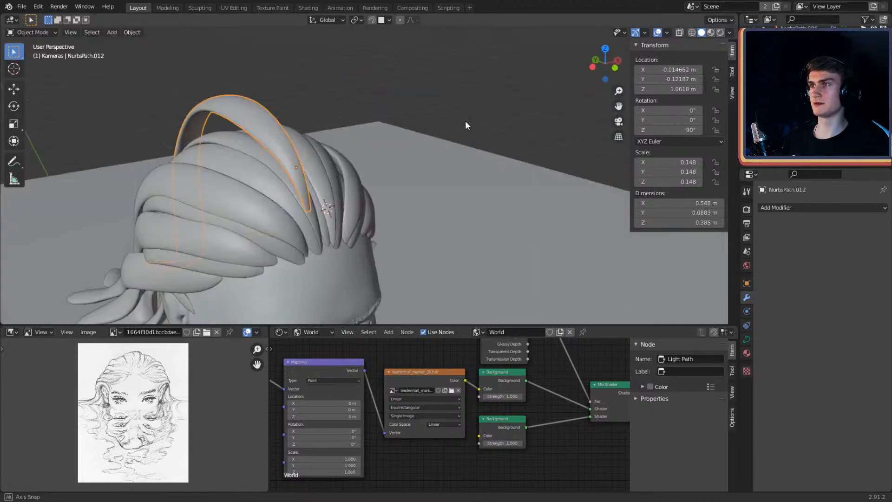
pyautogui.moveTo(370, 137); pyautogui.dragTo(413, 136, button='middle')
pyautogui.scroll(2, 413, 136)
pyautogui.keyDown('shift'); pyautogui.moveTo(487, 143); pyautogui.dragTo(311, 162, button='middle'); pyautogui.keyUp('shift')
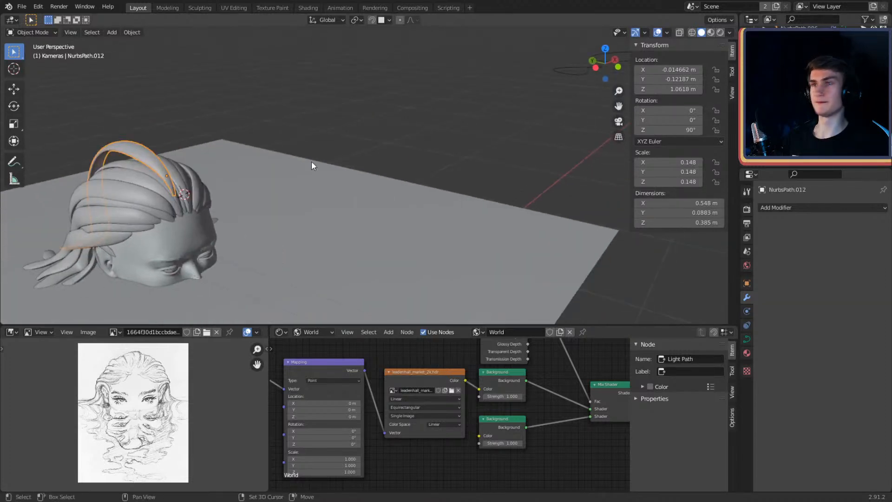
pyautogui.moveTo(367, 150); pyautogui.dragTo(342, 151, button='middle')
pyautogui.keyDown('shift'); pyautogui.moveTo(399, 154); pyautogui.dragTo(402, 174, button='middle'); pyautogui.keyUp('shift')
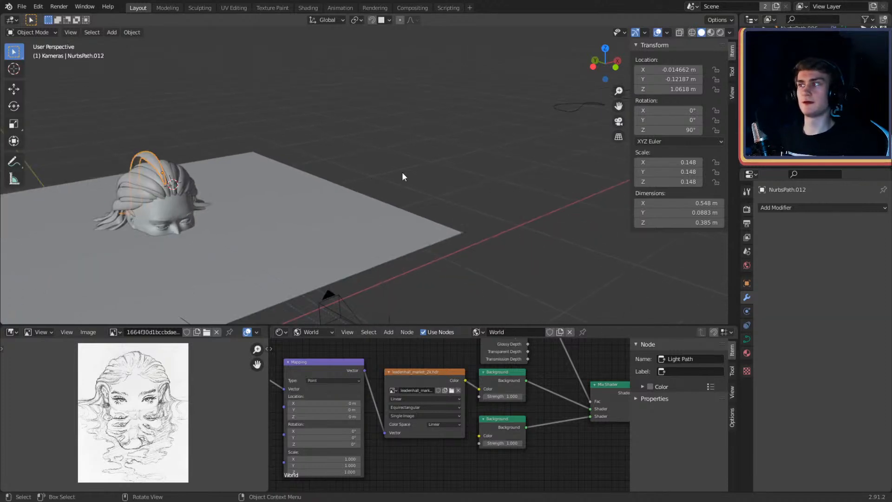
pyautogui.click(746, 339)
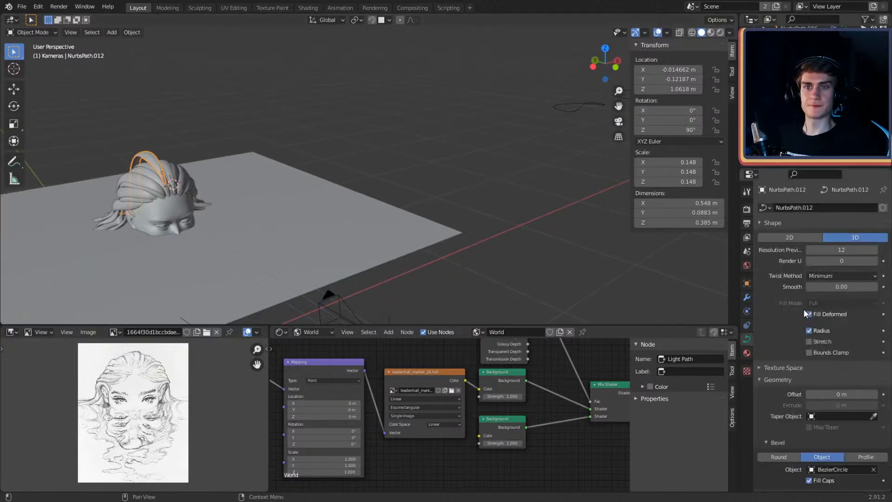
pyautogui.scroll(-5, 774, 348)
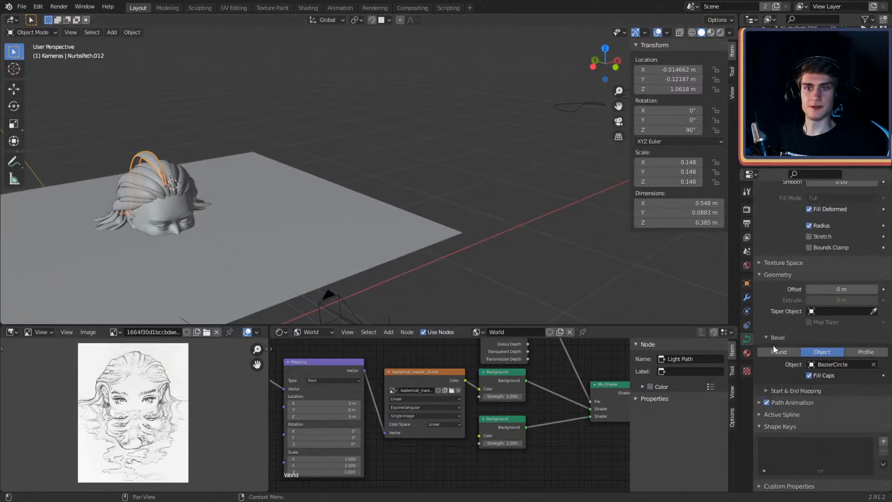
pyautogui.click(874, 365)
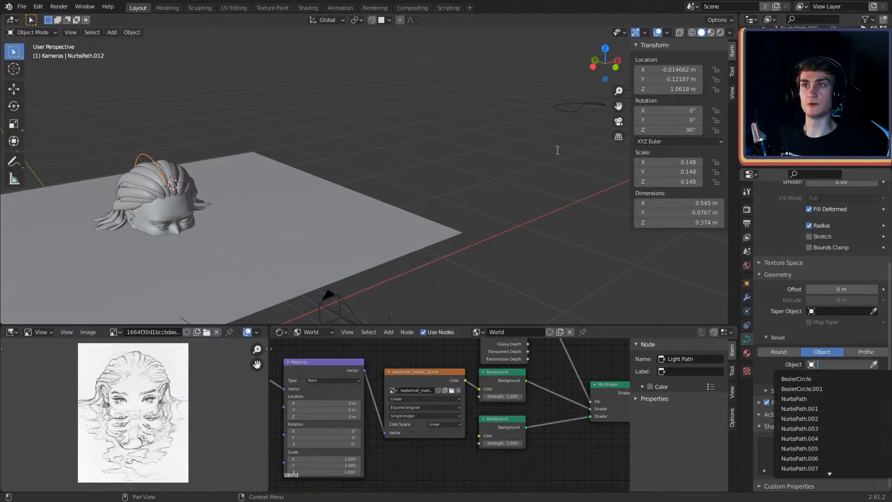
pyautogui.click(548, 166)
# Step: Snap the 3D cursor to the crescent profile's positive-X end point and set the pivot point to the 3D cursor
pyautogui.moveTo(547, 166); pyautogui.dragTo(355, 179, button='middle')
pyautogui.keyDown('shift'); pyautogui.moveTo(594, 197); pyautogui.dragTo(388, 213, button='middle'); pyautogui.keyUp('shift')
pyautogui.moveTo(389, 213); pyautogui.dragTo(446, 220, button='middle')
pyautogui.scroll(3, 438, 201)
pyautogui.click(396, 187)
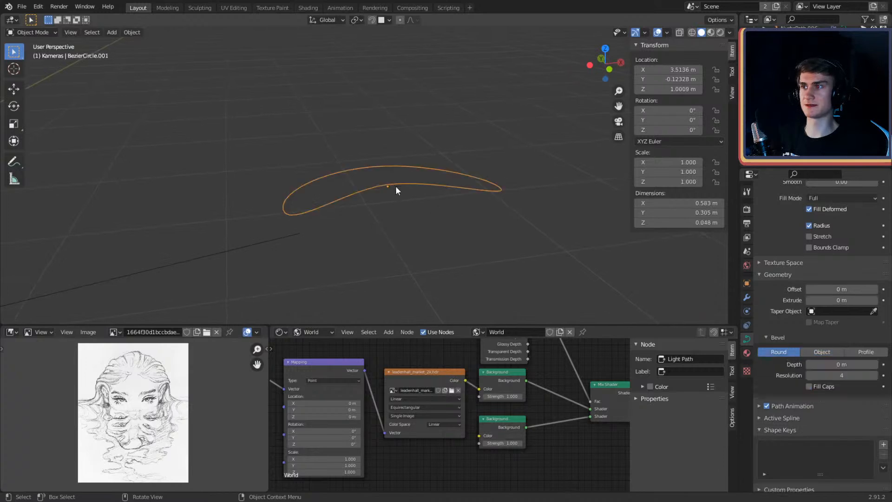
pyautogui.press('Tab')
pyautogui.moveTo(396, 187); pyautogui.dragTo(501, 216, button='middle')
pyautogui.click(469, 185)
pyautogui.hotkey('shift', 's')
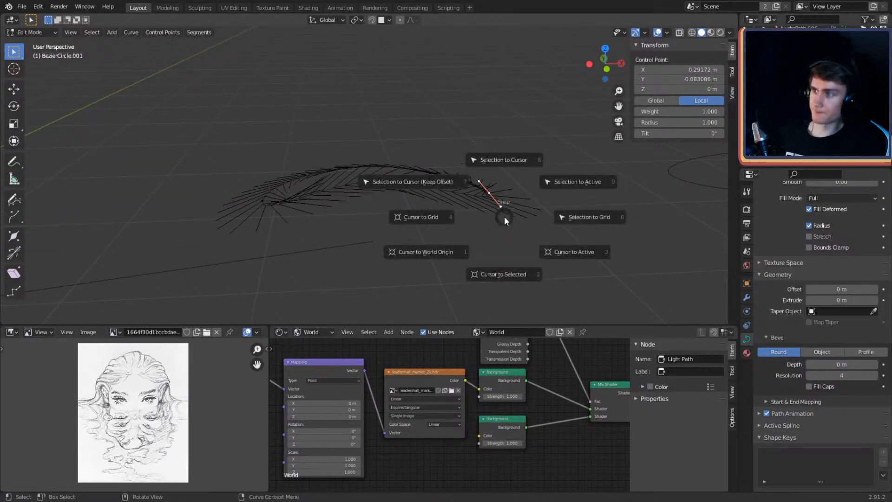
pyautogui.click(504, 274)
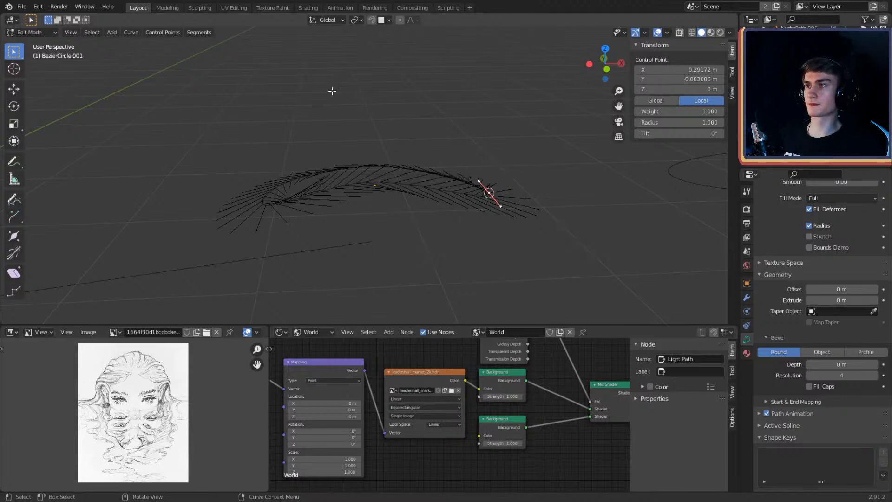
pyautogui.click(357, 20)
pyautogui.click(378, 42)
pyautogui.moveTo(432, 92); pyautogui.dragTo(387, 172, button='middle')
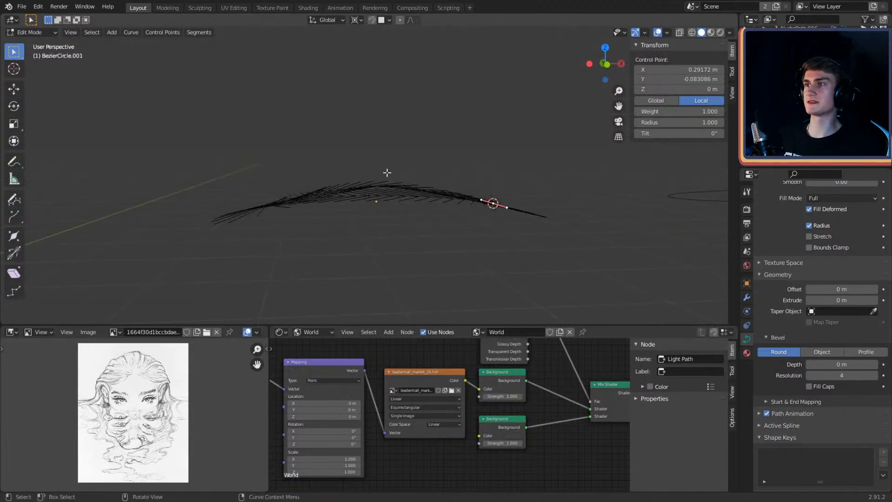
pyautogui.moveTo(454, 171); pyautogui.dragTo(515, 216, button='middle')
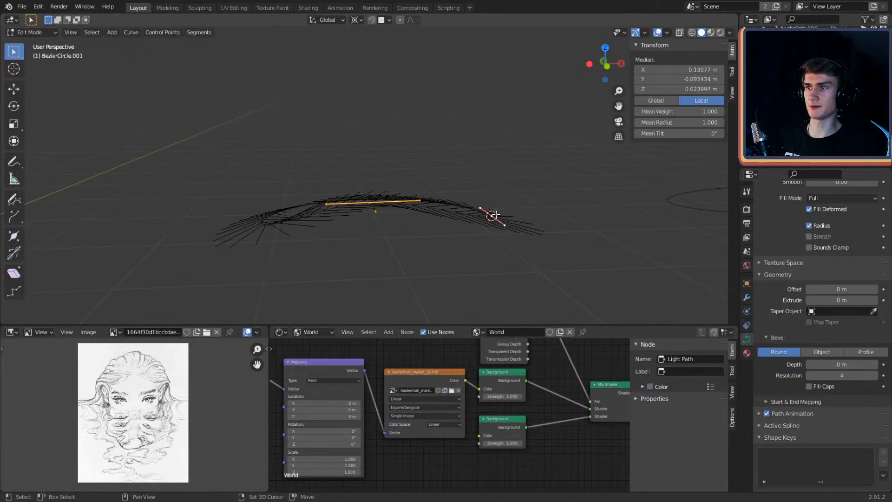
pyautogui.press('F3')
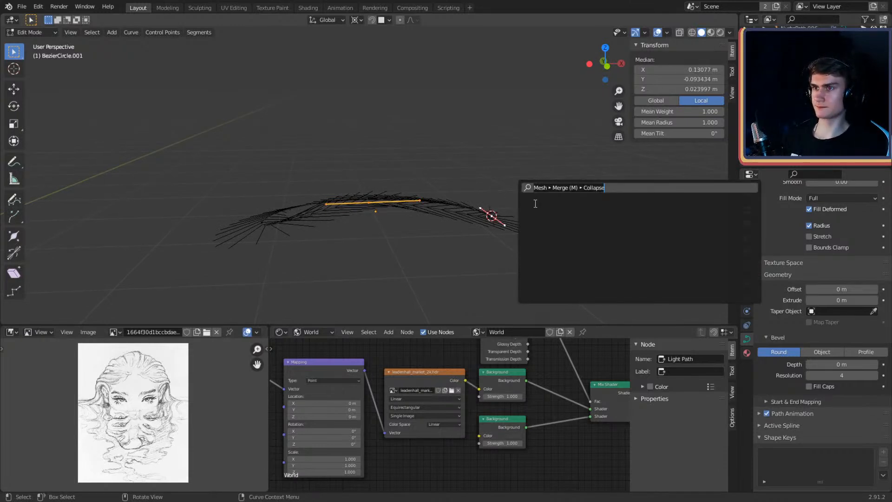
pyautogui.press('Escape')
pyautogui.moveTo(525, 204); pyautogui.dragTo(506, 174, button='middle')
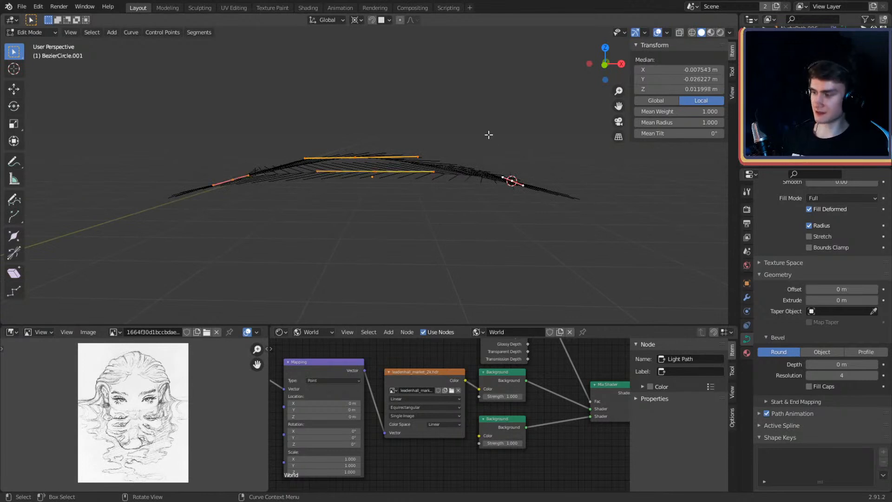
pyautogui.press('s')
pyautogui.press('0')
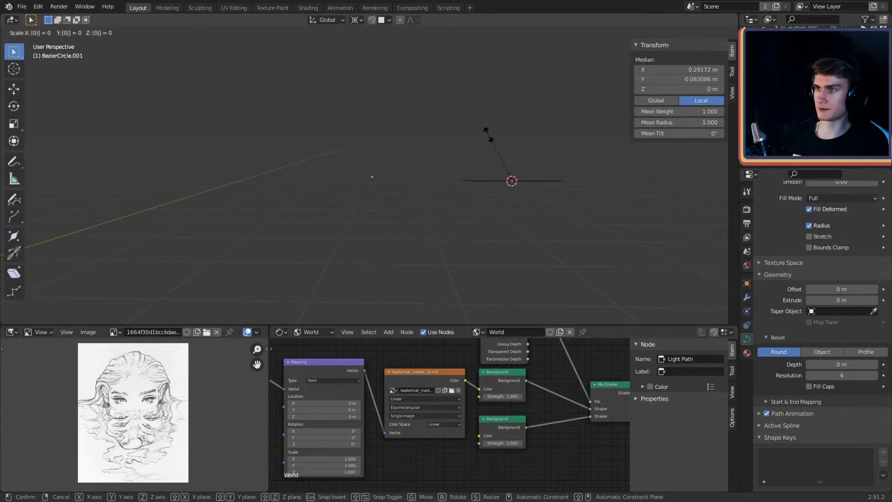
pyautogui.press('Escape')
# Step: Switch the pivot point away from the 3D cursor and try scaling all crescent profile control points to 0 along global Z
pyautogui.click(357, 20)
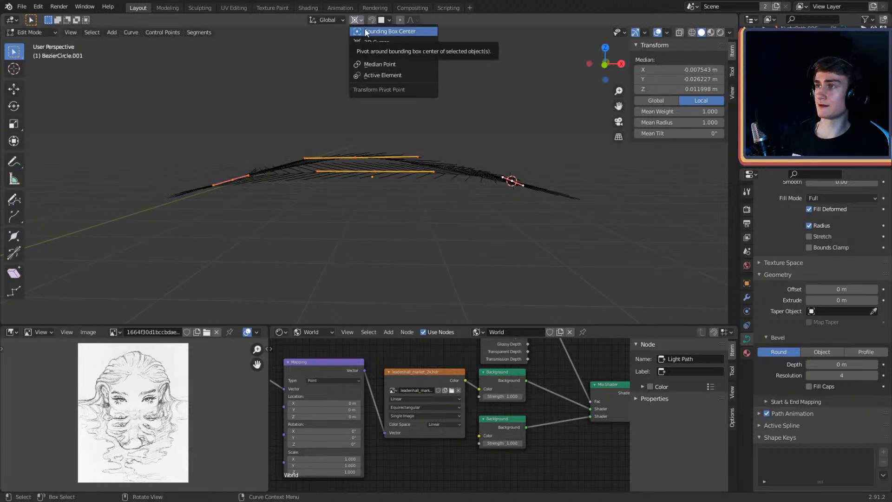
pyautogui.click(379, 75)
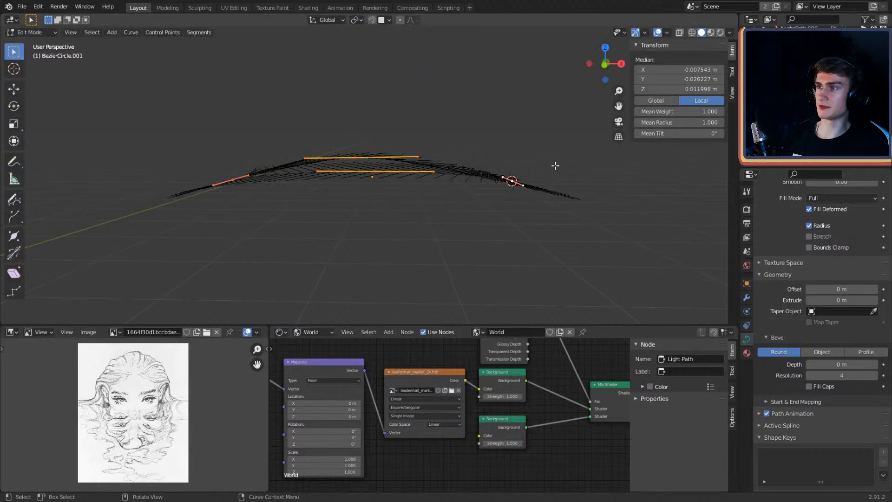
pyautogui.write('sz')
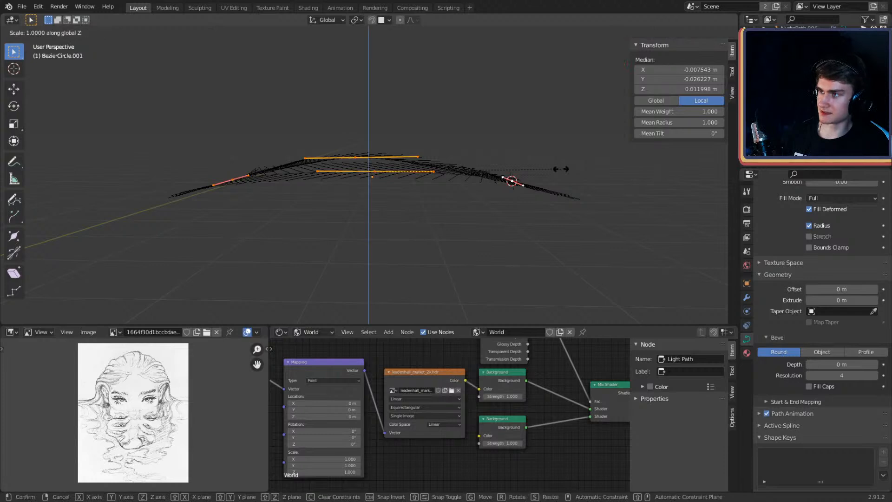
pyautogui.write('0')
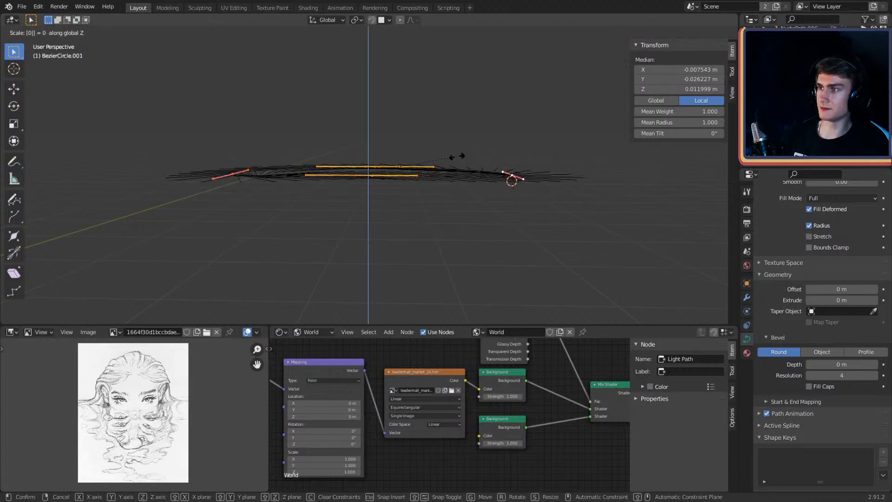
pyautogui.press('Return')
pyautogui.moveTo(455, 153); pyautogui.dragTo(492, 180, button='middle')
pyautogui.hotkey('ctrl', 'z')
pyautogui.scroll(-2, 501, 184)
pyautogui.hotkey('ctrl', 'z')
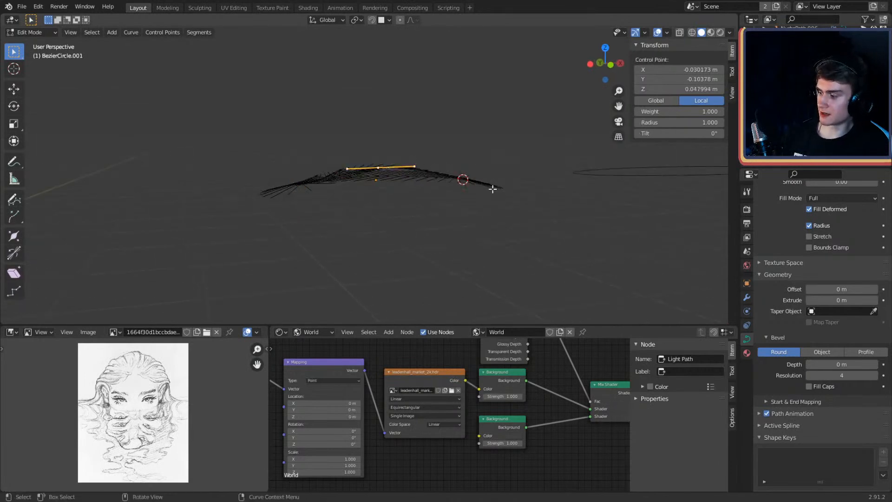
# Step: Raise the crescent profile's negative-Y control point about 0.34 m along Z
pyautogui.press('g')
pyautogui.press('z')
pyautogui.click(487, 82)
pyautogui.moveTo(492, 101); pyautogui.dragTo(477, 121, button='middle')
# Step: Try to flatten the raised profile by scaling all its control points to 0 along global Z around the current pivot
pyautogui.press('a')
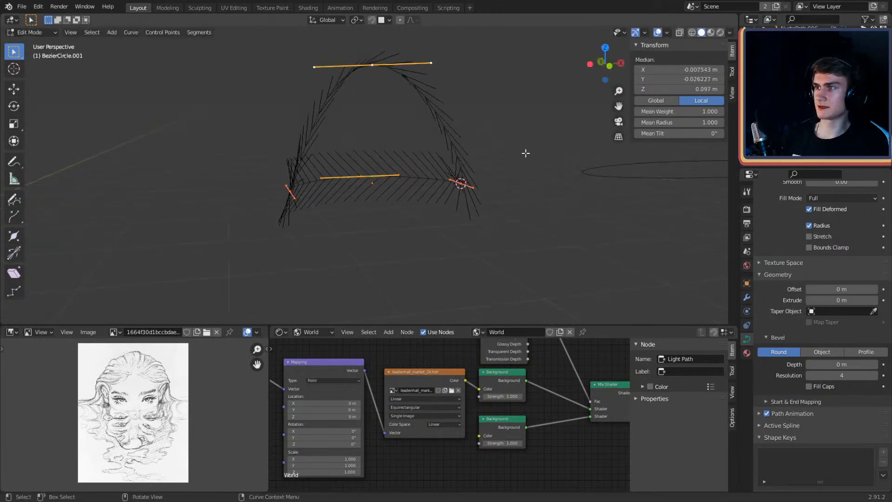
pyautogui.press('F3')
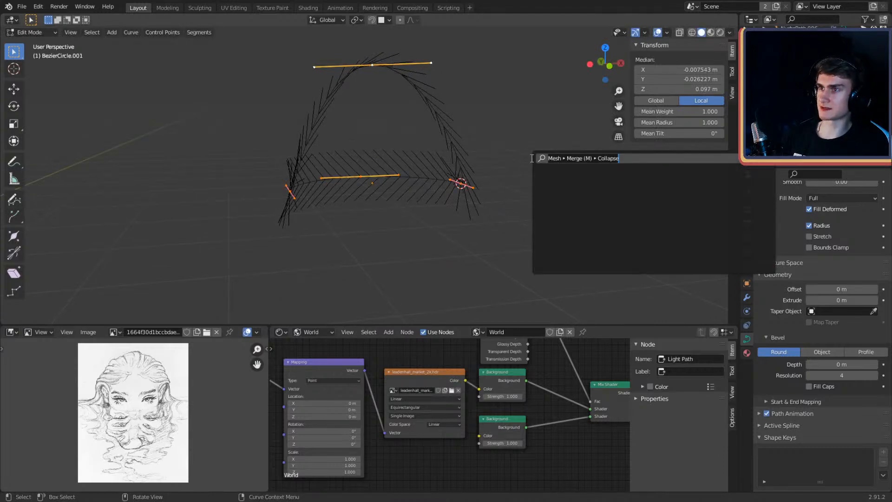
pyautogui.write('0')
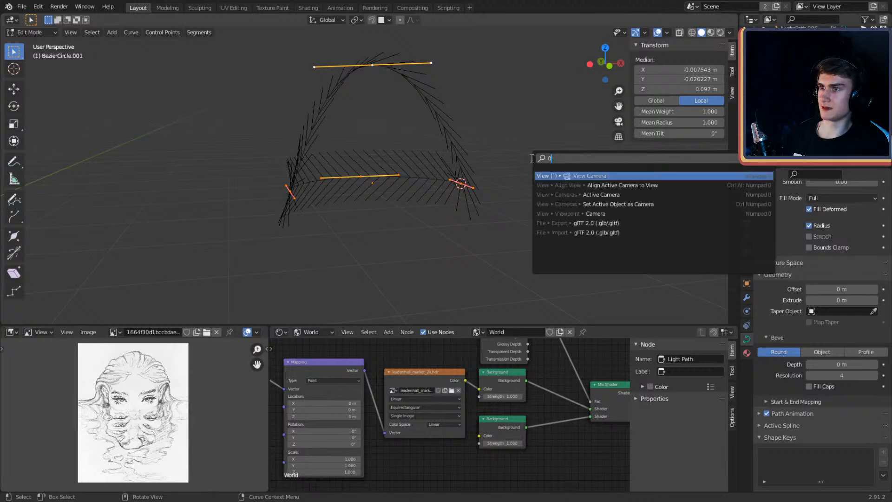
pyautogui.press('BackSpace')
pyautogui.press('Escape')
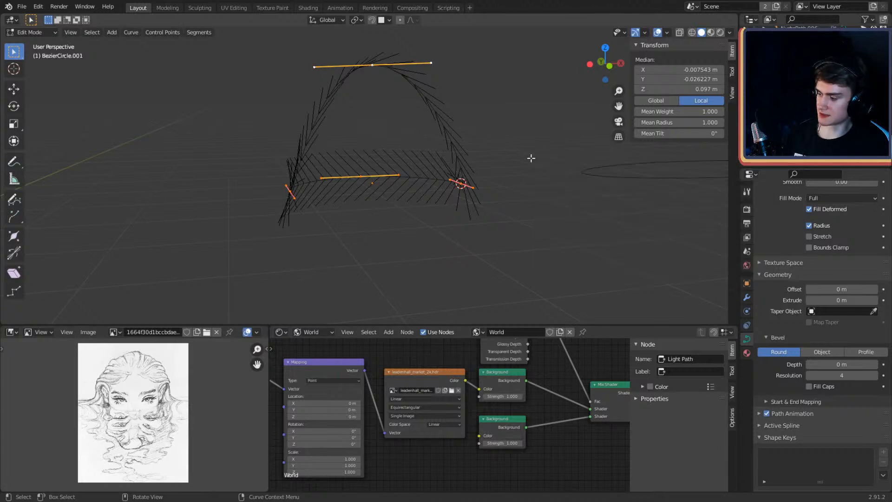
pyautogui.press('s')
pyautogui.press('0')
pyautogui.press('z')
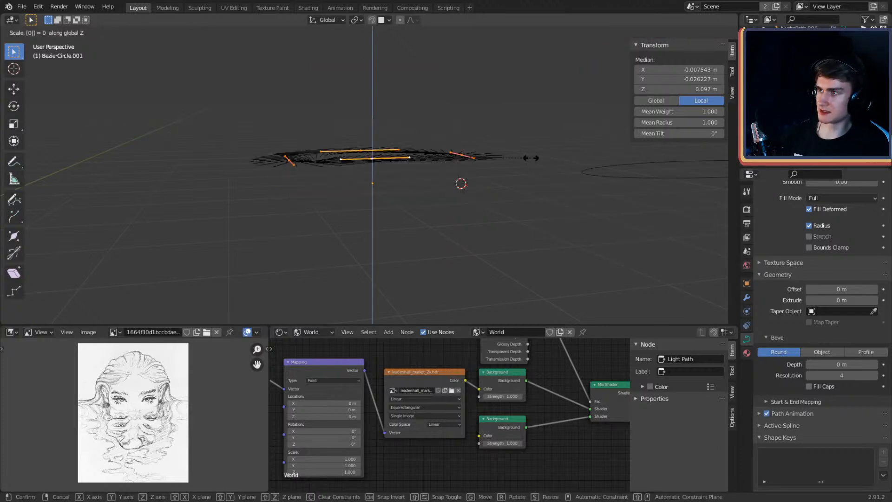
pyautogui.click(531, 158)
pyautogui.moveTo(501, 158); pyautogui.dragTo(426, 205, button='middle')
pyautogui.hotkey('ctrl', 'z')
# Step: Select the profile's positive-X end point and set the pivot point to the 3D cursor
pyautogui.click(399, 195)
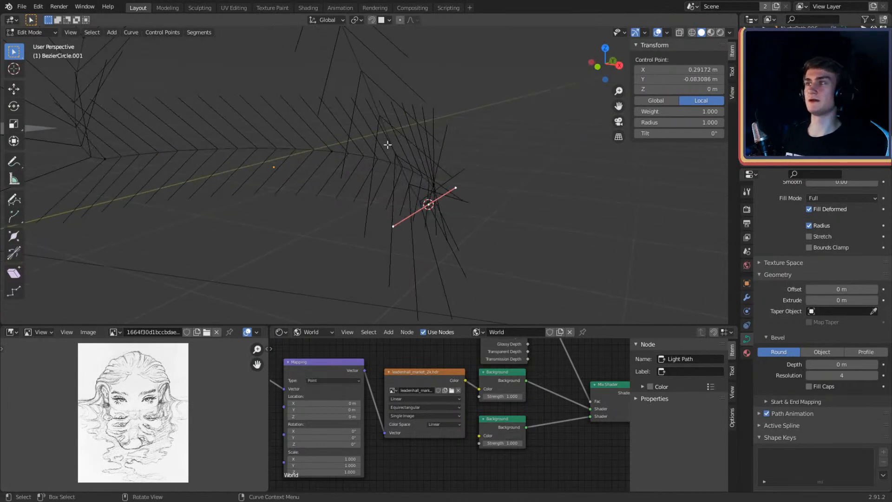
pyautogui.moveTo(483, 176); pyautogui.dragTo(515, 169, button='middle')
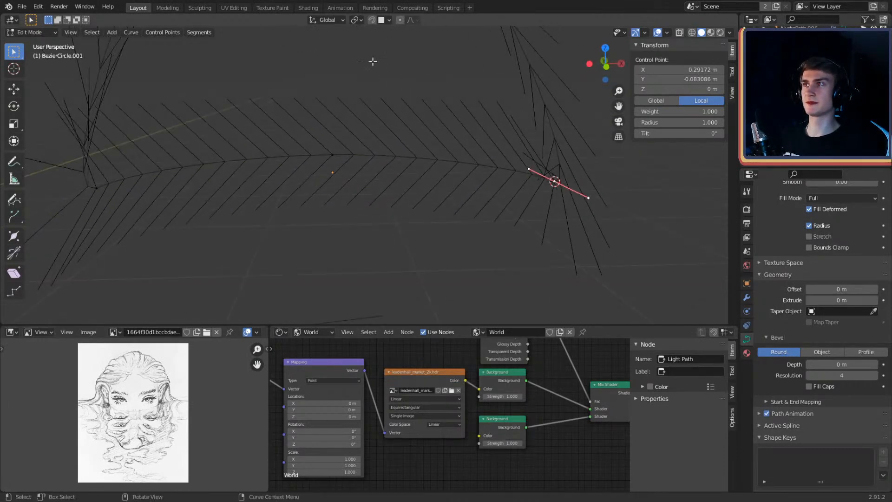
pyautogui.click(356, 20)
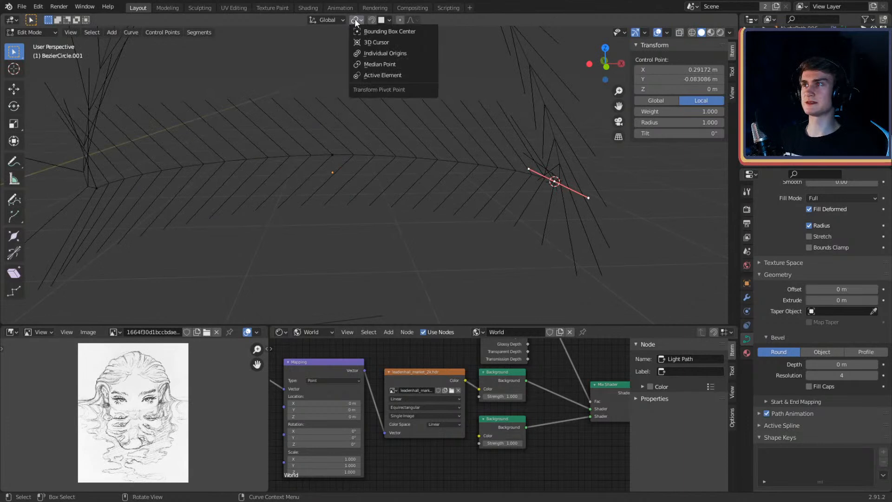
pyautogui.click(374, 42)
# Step: Flatten the whole profile onto the 3D cursor's height by scaling all control points to 0 along global Z
pyautogui.scroll(-4, 554, 188)
pyautogui.keyDown('shift'); pyautogui.moveTo(532, 180); pyautogui.dragTo(540, 157, button='middle'); pyautogui.keyUp('shift')
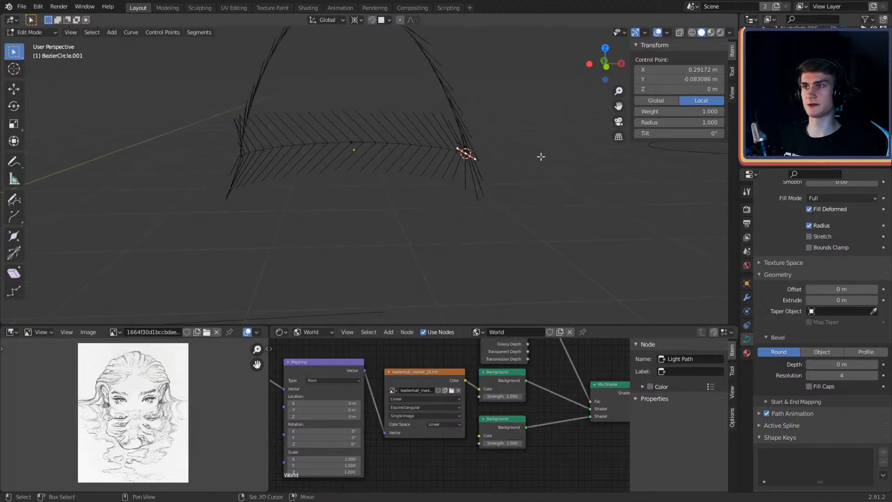
pyautogui.keyDown('shift'); pyautogui.moveTo(486, 111); pyautogui.dragTo(490, 165, button='middle'); pyautogui.keyUp('shift')
pyautogui.press('a')
pyautogui.press('F3')
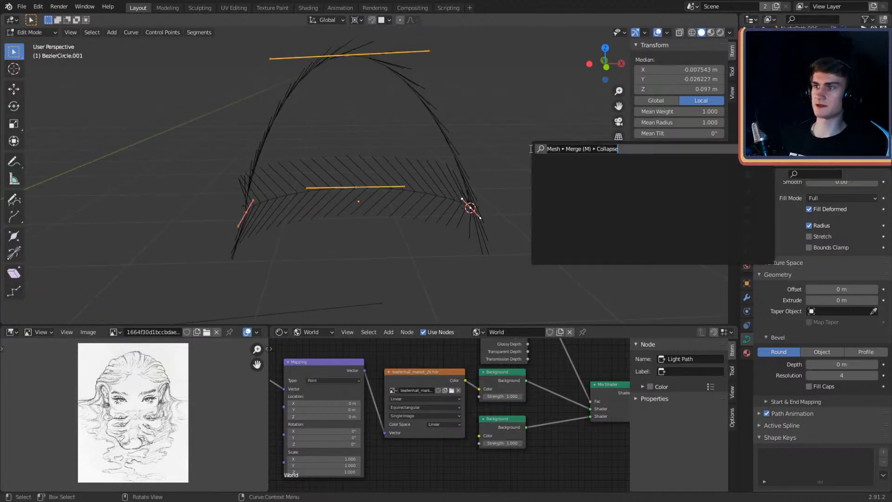
pyautogui.press('Escape')
pyautogui.press('s')
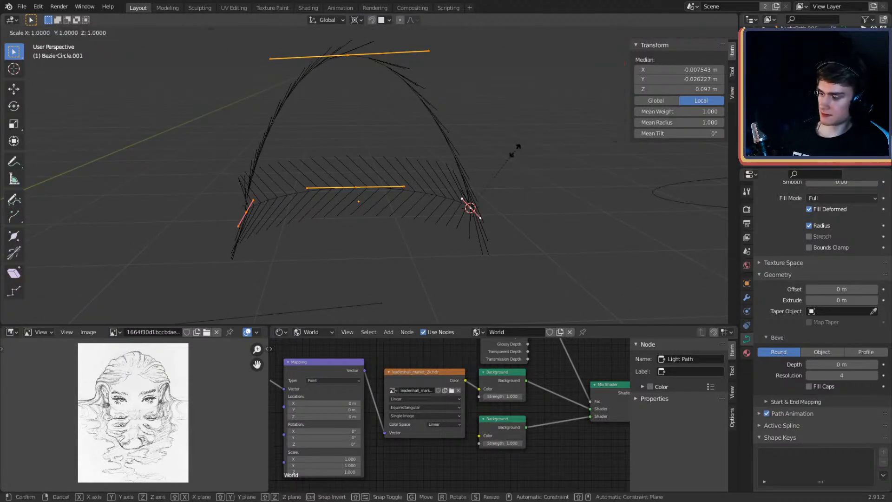
pyautogui.write('z')
pyautogui.write('0')
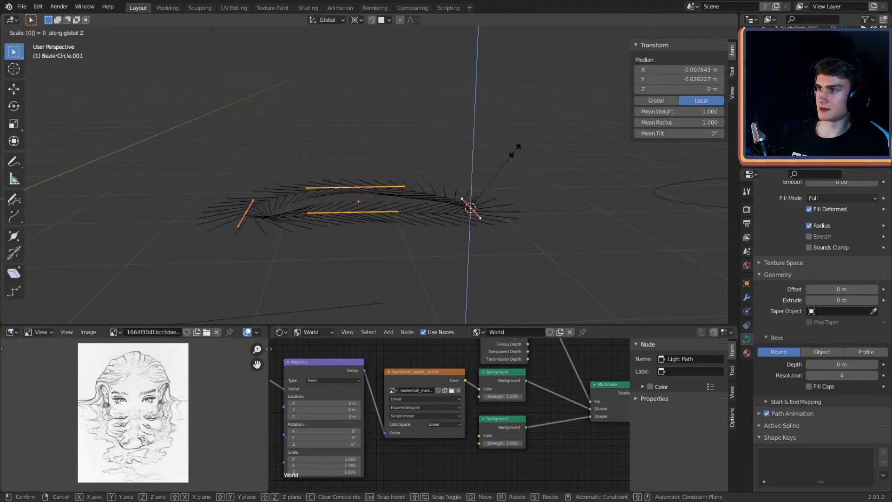
# Step: Flatten the Bezier circle's points to 0 along global Z and switch the transform pivot point away from the 3D cursor
pyautogui.press('Return')
pyautogui.moveTo(387, 212)
pyautogui.mouseDown(button='middle')
pyautogui.moveTo(416, 214)
pyautogui.moveTo(324, 182)
pyautogui.moveTo(361, 195)
pyautogui.moveTo(448, 179)
pyautogui.moveTo(419, 107)
pyautogui.mouseUp(button='middle')
pyautogui.press('Tab')
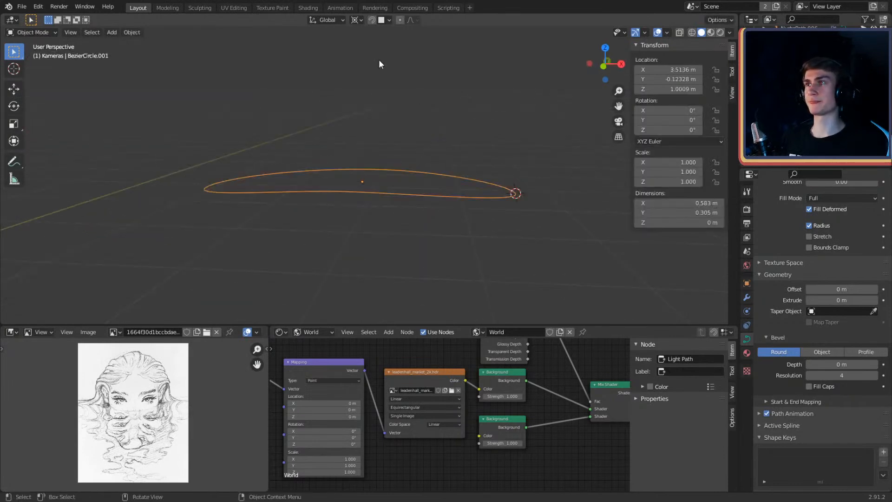
pyautogui.click(356, 21)
pyautogui.click(387, 54)
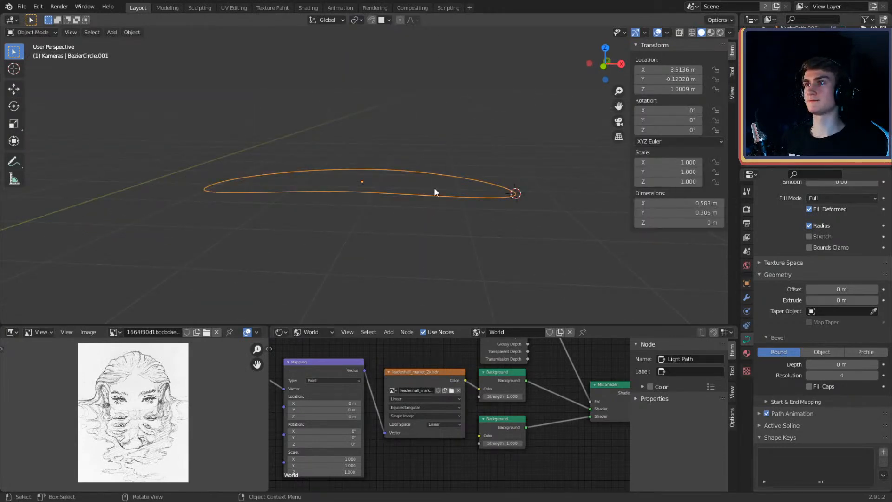
# Step: Assign BezierCircle.001 as the bevel object of the loose hair curve arching above the head
pyautogui.moveTo(434, 188)
pyautogui.mouseDown(button='middle')
pyautogui.moveTo(397, 183)
pyautogui.moveTo(407, 204)
pyautogui.moveTo(514, 182)
pyautogui.moveTo(416, 181)
pyautogui.moveTo(446, 173)
pyautogui.mouseUp(button='middle')
pyautogui.scroll(3, 445, 170)
pyautogui.click(304, 136)
pyautogui.keyDown('shift'); pyautogui.moveTo(308, 142); pyautogui.dragTo(232, 153, button='middle'); pyautogui.keyUp('shift')
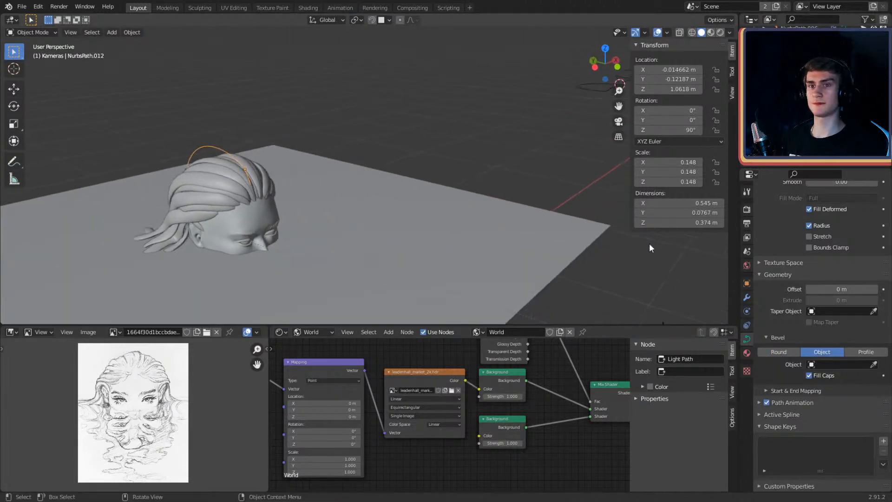
pyautogui.click(874, 364)
pyautogui.click(579, 88)
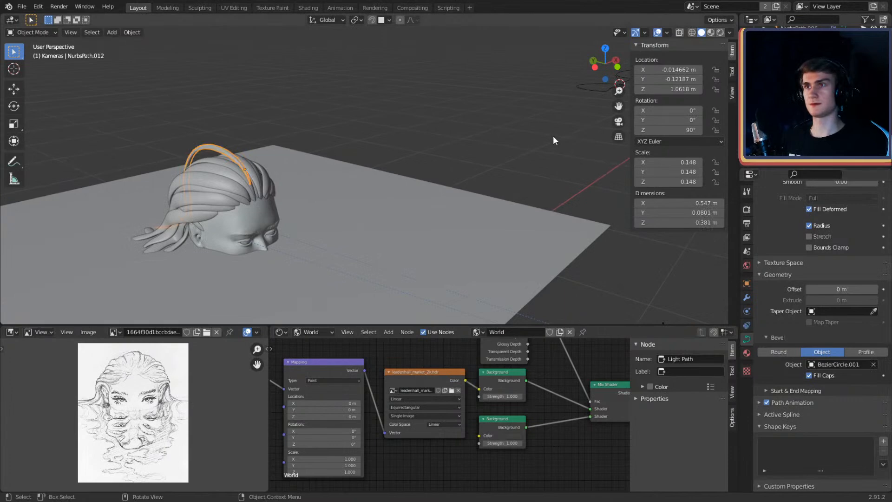
# Step: Examine the beveled hair strand's shape and placement on the head from several angles
pyautogui.keyDown('shift'); pyautogui.moveTo(408, 164); pyautogui.dragTo(412, 123, button='middle'); pyautogui.keyUp('shift')
pyautogui.scroll(3, 409, 135)
pyautogui.scroll(3, 403, 143)
pyautogui.scroll(-3, 440, 148)
pyautogui.press('Tab')
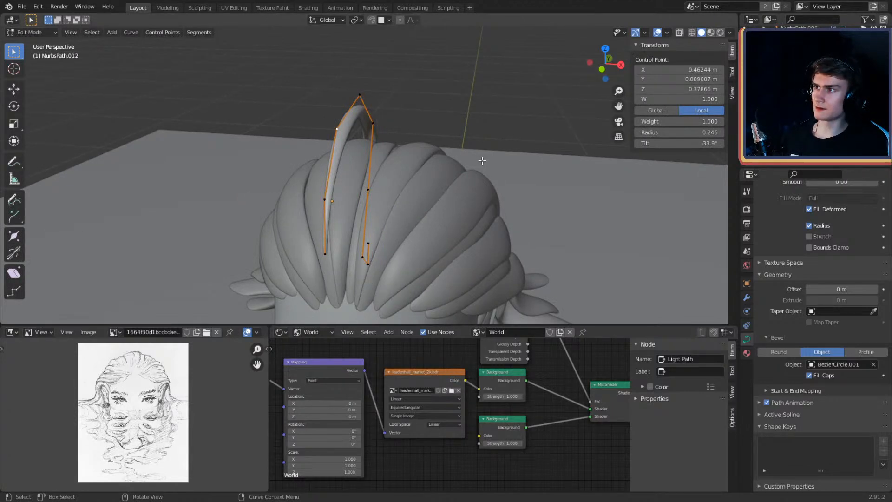
pyautogui.press('Tab')
pyautogui.moveTo(474, 166); pyautogui.dragTo(378, 137, button='middle')
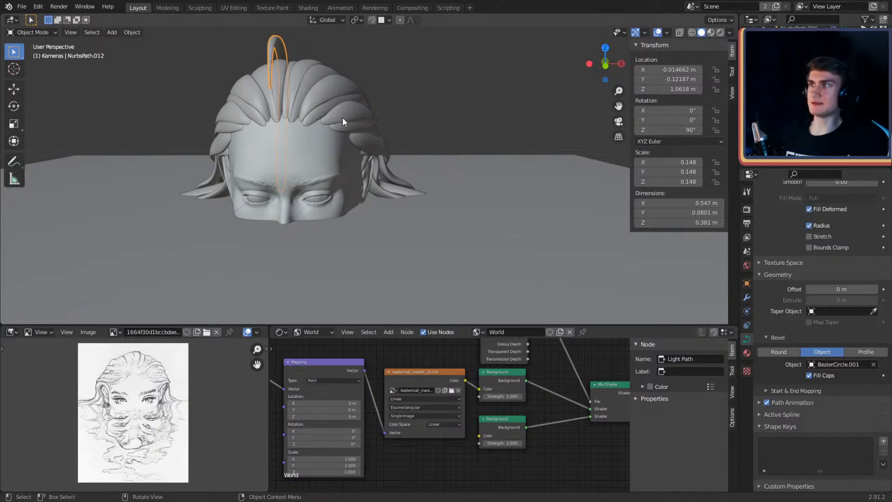
pyautogui.moveTo(313, 67); pyautogui.dragTo(388, 101, button='middle')
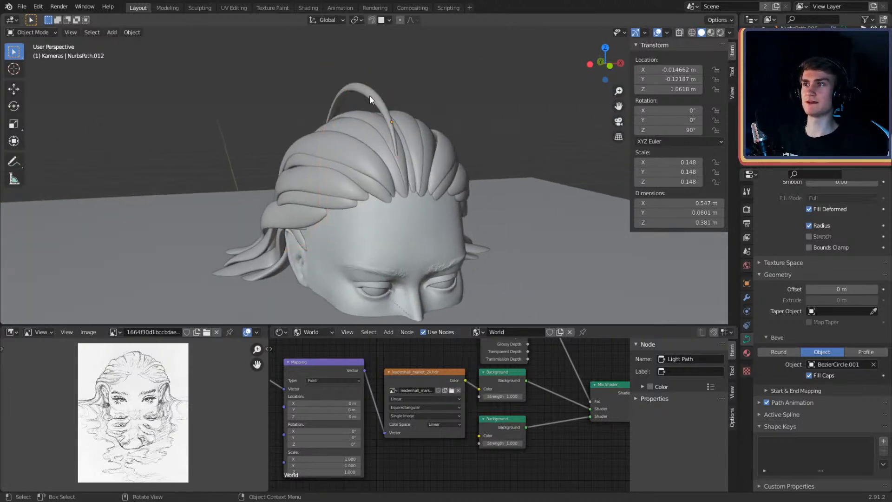
pyautogui.moveTo(468, 102); pyautogui.dragTo(400, 123, button='middle')
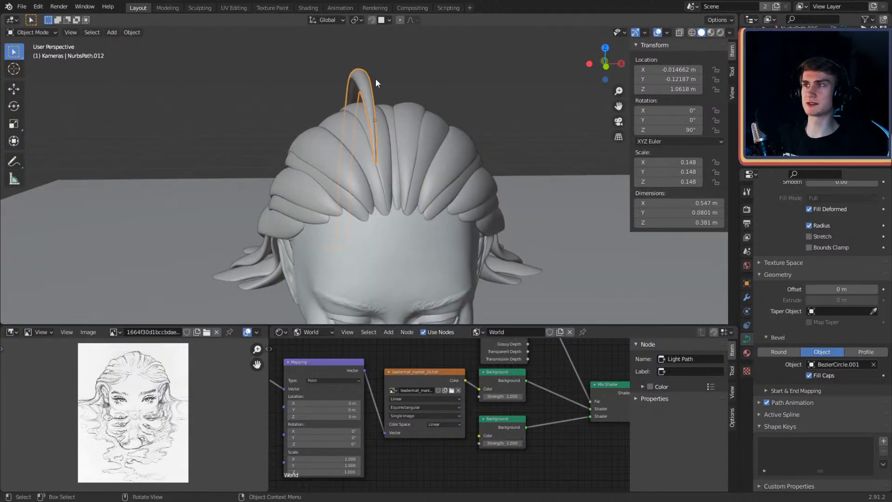
pyautogui.scroll(-3, 436, 110)
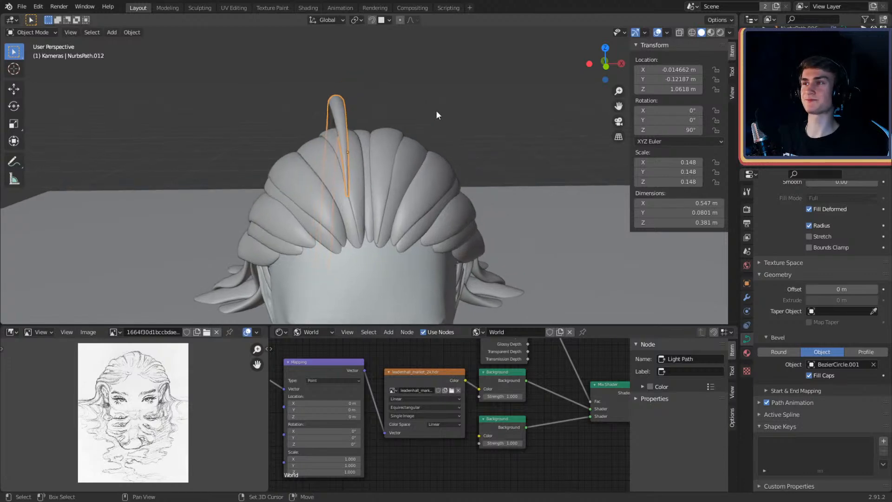
# Step: Fatten the hair strand at the control point behind its front tip to a radius of about 0.1
pyautogui.moveTo(435, 110); pyautogui.dragTo(385, 125, button='middle')
pyautogui.scroll(2, 436, 121)
pyautogui.press('Tab')
pyautogui.hotkey('alt', 's')
pyautogui.click(468, 124)
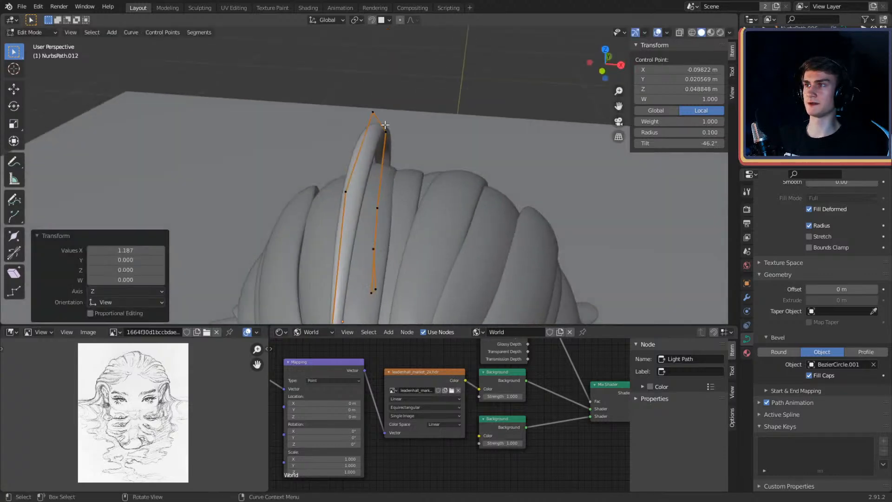
# Step: Shrink the strand's two top control points to radius 0.176 and the control point behind them to 0.179
pyautogui.click(347, 187)
pyautogui.keyDown('shift'); pyautogui.click(375, 114); pyautogui.keyUp('shift')
pyautogui.hotkey('alt', 's')
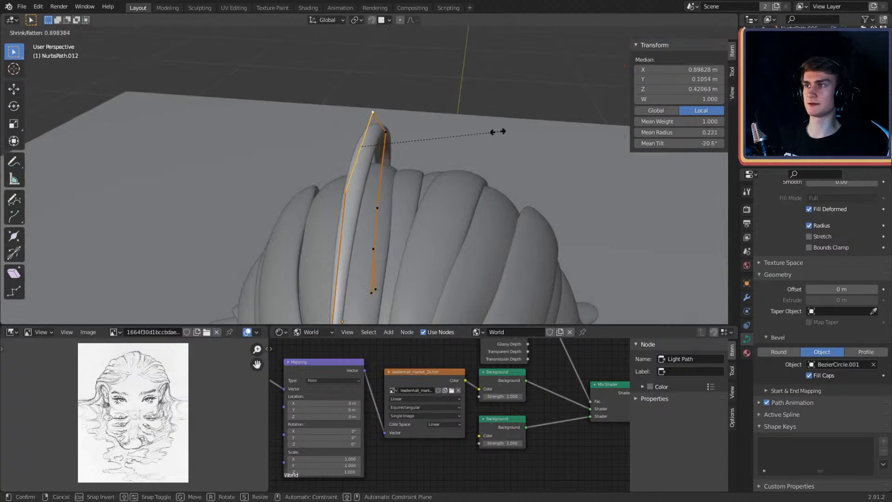
pyautogui.click(469, 132)
pyautogui.moveTo(469, 132); pyautogui.dragTo(413, 143, button='middle')
pyautogui.click(338, 139)
pyautogui.hotkey('alt', 's')
pyautogui.click(436, 159)
# Step: Delete the surplus control points at the strand's lower back end
pyautogui.scroll(-2, 435, 160)
pyautogui.keyDown('shift'); pyautogui.moveTo(418, 199); pyautogui.dragTo(403, 119, button='middle'); pyautogui.keyUp('shift')
pyautogui.click(311, 136)
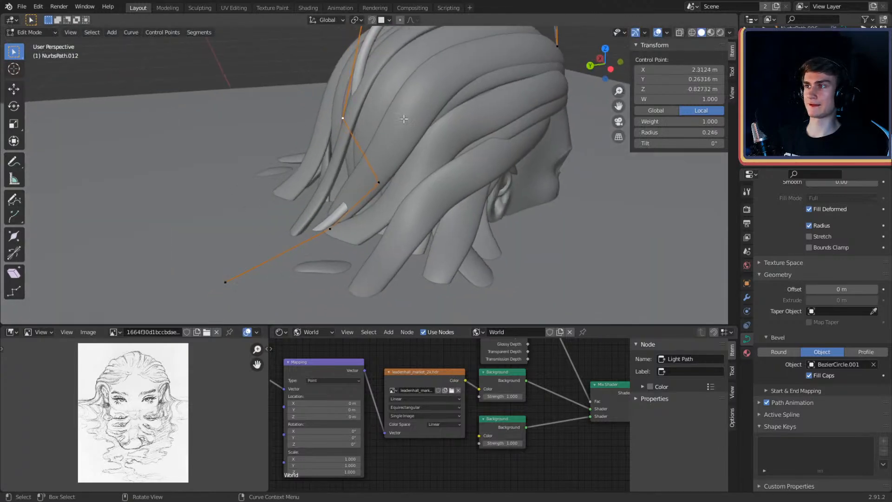
pyautogui.click(225, 282)
pyautogui.press('x')
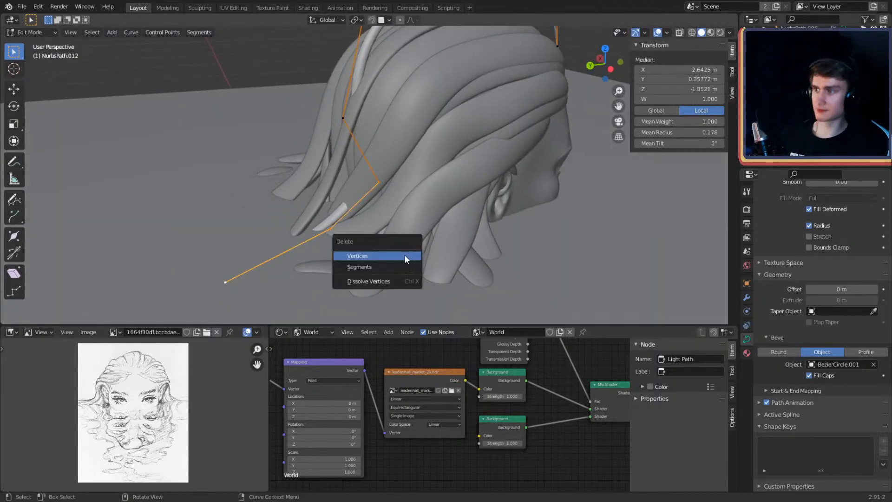
pyautogui.click(405, 256)
pyautogui.moveTo(381, 219); pyautogui.dragTo(411, 122, button='middle')
pyautogui.press('Tab')
pyautogui.press('Tab')
# Step: Move the strand's front tip down onto the forehead hairline and fit it against the head from the side
pyautogui.click(364, 157)
pyautogui.scroll(2, 415, 126)
pyautogui.press('g')
pyautogui.click(449, 247)
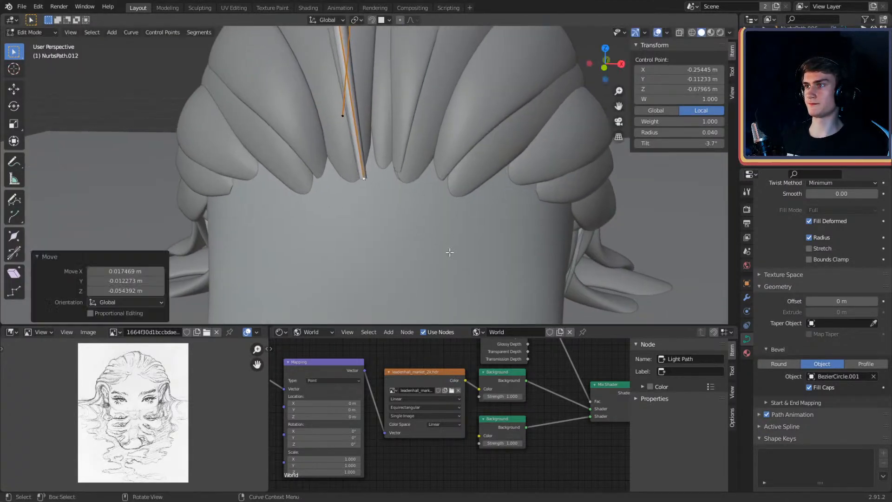
pyautogui.moveTo(449, 247); pyautogui.dragTo(439, 174, button='middle')
pyautogui.press('g')
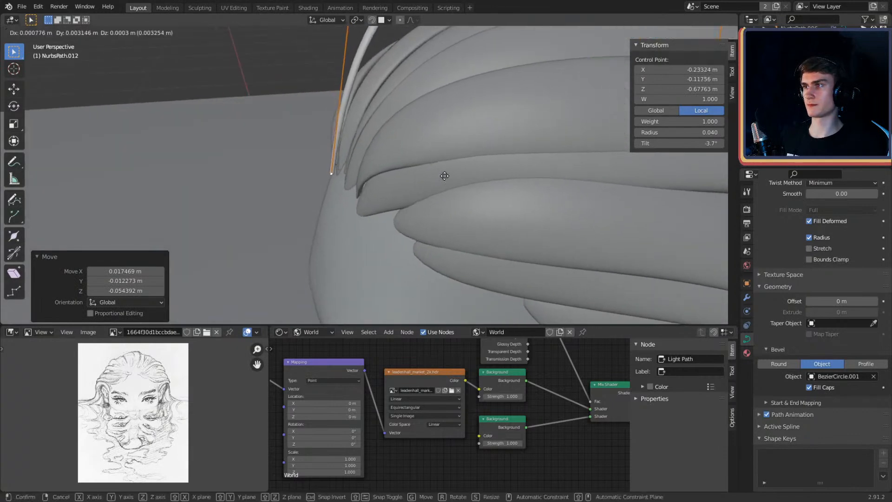
pyautogui.click(456, 172)
# Step: Reposition the control point behind the front tip closer to the hair and readjust the tip between the hairline strands
pyautogui.keyDown('shift'); pyautogui.moveTo(443, 121); pyautogui.dragTo(432, 162, button='middle'); pyautogui.keyUp('shift')
pyautogui.click(343, 104)
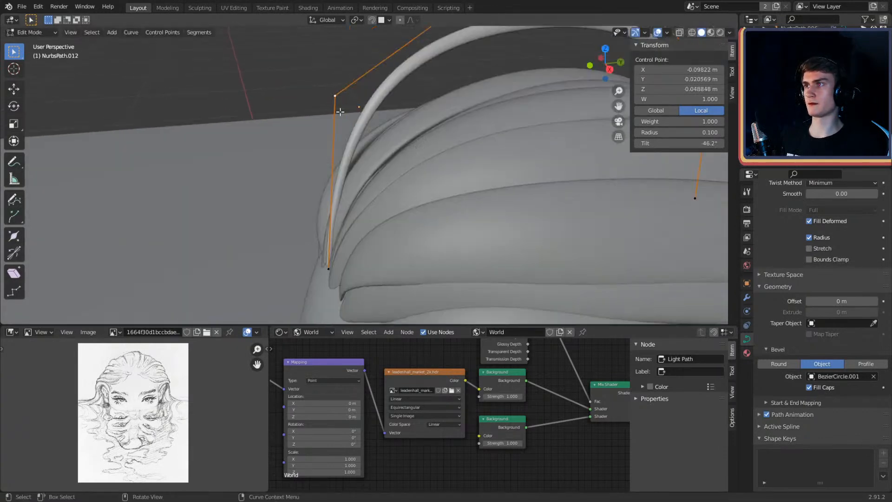
pyautogui.keyDown('shift'); pyautogui.moveTo(370, 155); pyautogui.dragTo(376, 122, button='middle'); pyautogui.keyUp('shift')
pyautogui.press('g')
pyautogui.click(357, 207)
pyautogui.moveTo(357, 207); pyautogui.dragTo(448, 157, button='middle')
pyautogui.click(407, 163)
pyautogui.press('g')
pyautogui.click(353, 175)
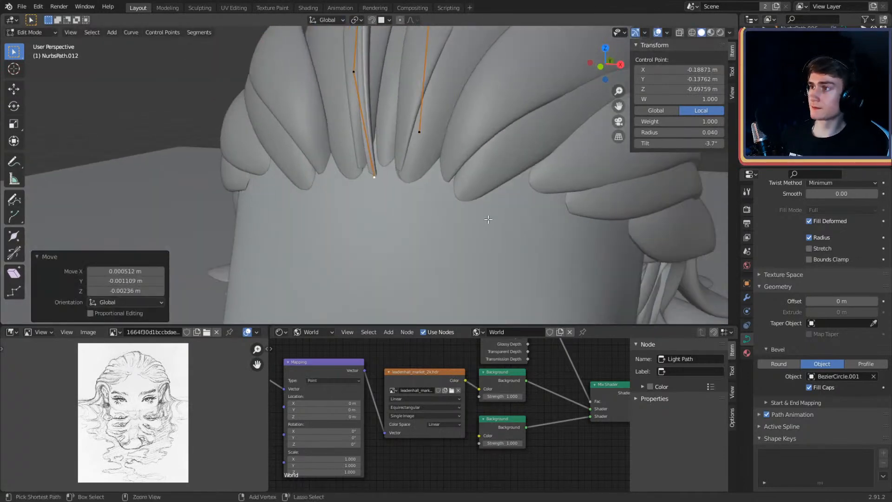
# Step: Tilt the front tip by about -128° and the control point behind it to about -177°
pyautogui.hotkey('ctrl', 't')
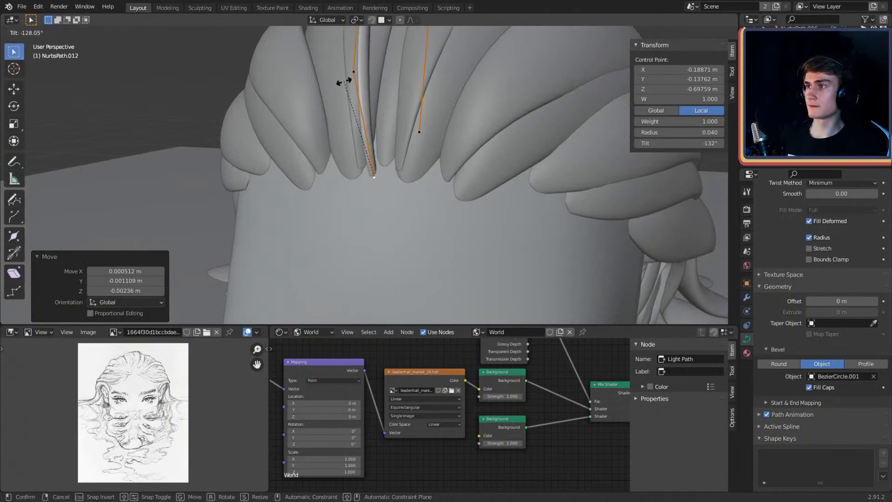
pyautogui.click(343, 84)
pyautogui.scroll(-1, 341, 88)
pyautogui.keyDown('shift'); pyautogui.moveTo(341, 88); pyautogui.dragTo(344, 132, button='middle'); pyautogui.keyUp('shift')
pyautogui.click(358, 140)
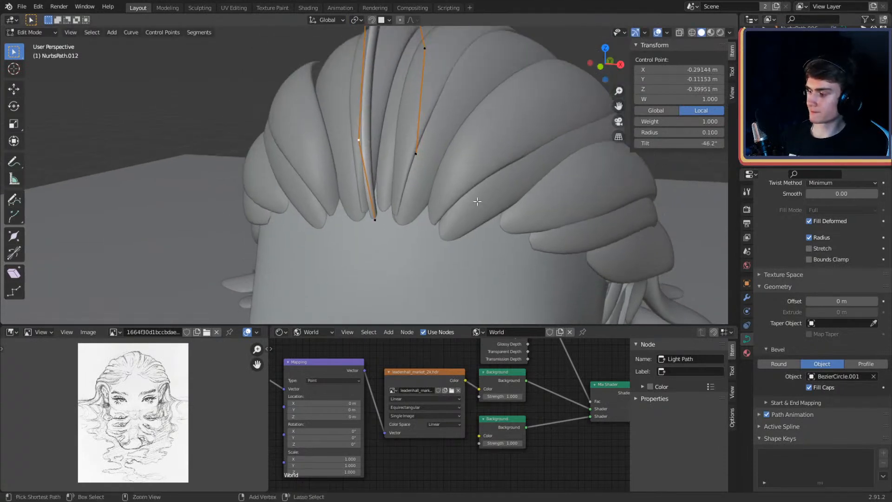
pyautogui.hotkey('ctrl', 't')
pyautogui.click(339, 46)
# Step: Tilt the strand's two top control points to a mean tilt of about -175°
pyautogui.keyDown('shift'); pyautogui.moveTo(429, 60); pyautogui.dragTo(518, 119, button='middle'); pyautogui.keyUp('shift')
pyautogui.scroll(-2, 483, 117)
pyautogui.keyDown('shift'); pyautogui.moveTo(399, 113); pyautogui.dragTo(463, 163, button='middle'); pyautogui.keyUp('shift')
pyautogui.click(394, 91)
pyautogui.keyDown('shift'); pyautogui.moveTo(394, 91); pyautogui.dragTo(481, 108, button='middle'); pyautogui.keyUp('shift')
pyautogui.keyDown('shift'); pyautogui.click(338, 88); pyautogui.keyUp('shift')
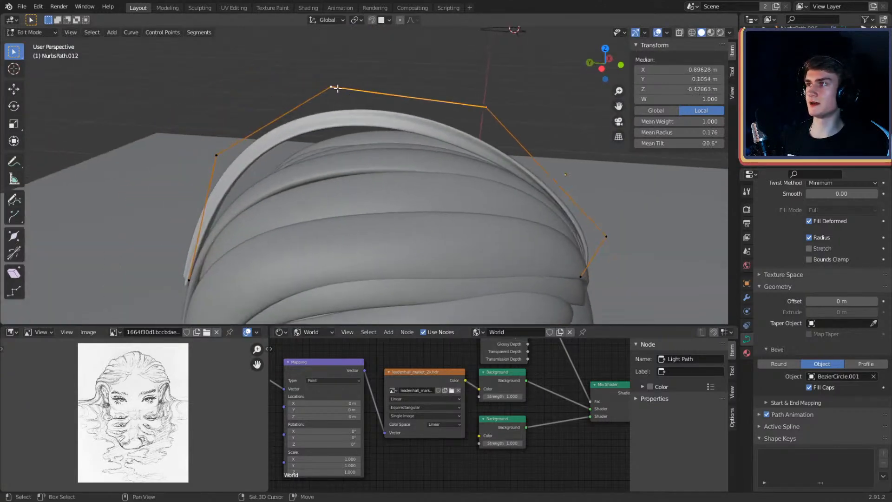
pyautogui.hotkey('ctrl', 't')
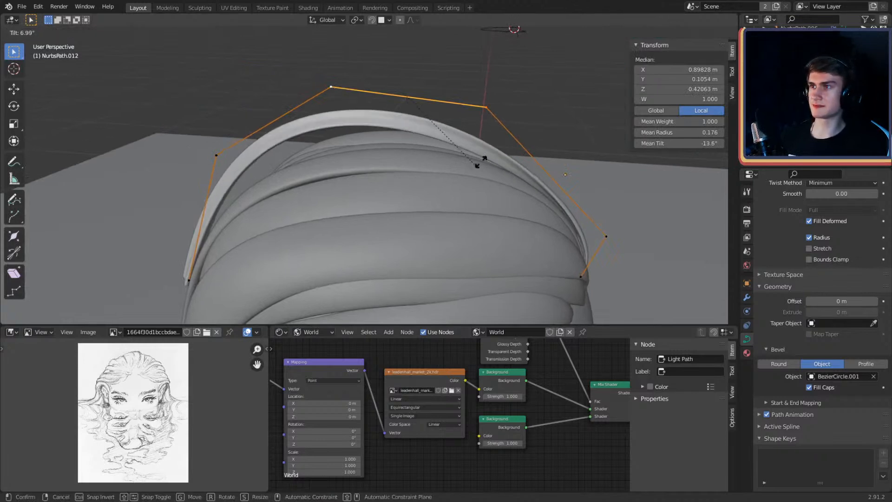
pyautogui.click(450, 46)
# Step: Tilt the strand's two rear control points by -147°
pyautogui.moveTo(451, 46); pyautogui.dragTo(377, 134, button='middle')
pyautogui.click(306, 112)
pyautogui.keyDown('shift'); pyautogui.click(288, 282); pyautogui.keyUp('shift')
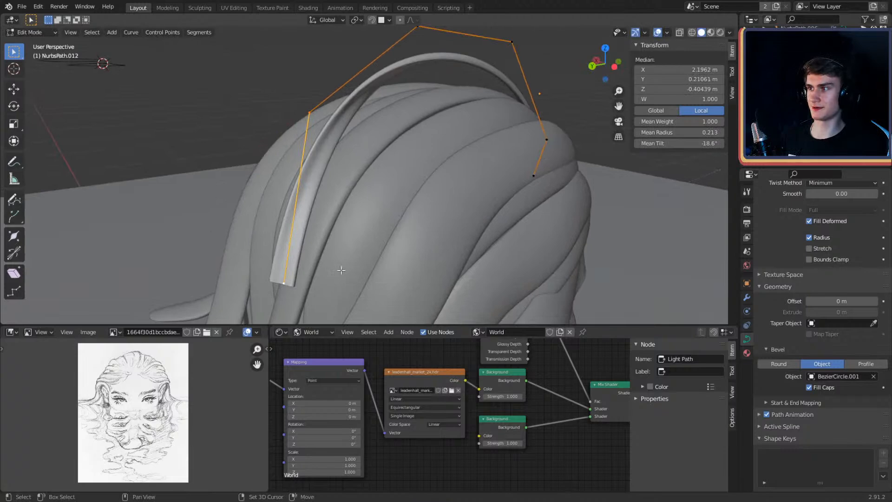
pyautogui.hotkey('ctrl', 't')
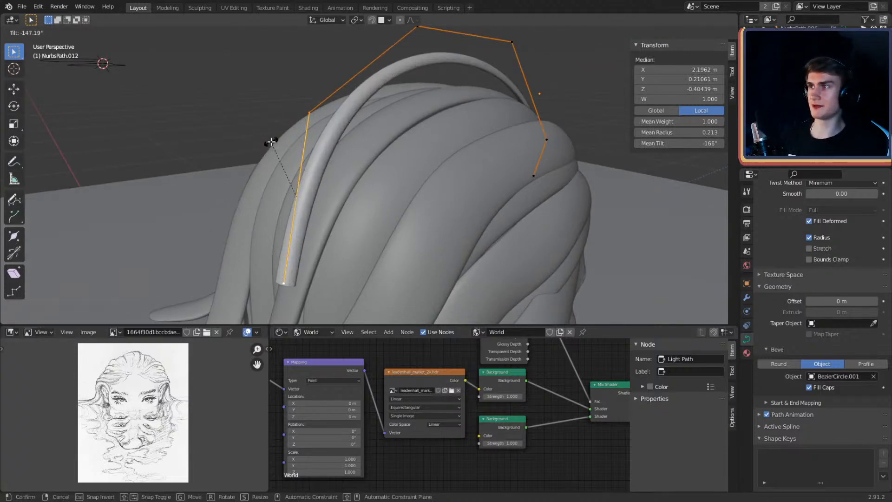
pyautogui.click(271, 142)
pyautogui.moveTo(271, 142); pyautogui.dragTo(405, 139, button='middle')
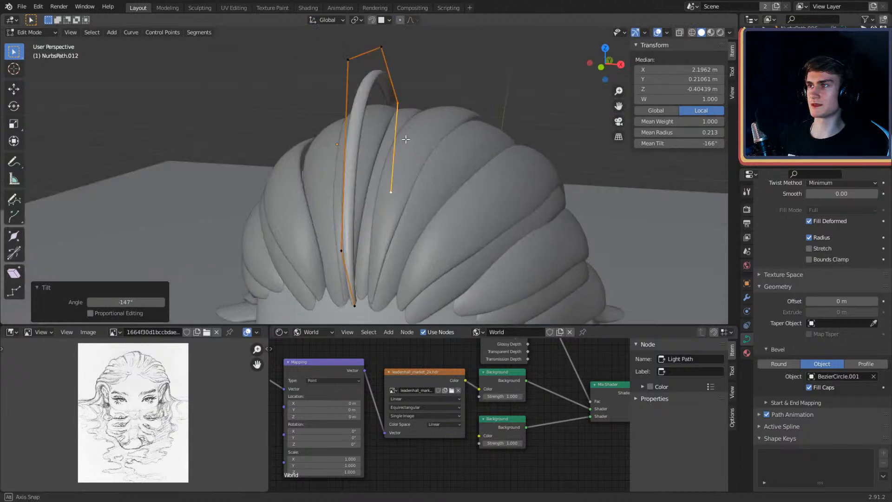
# Step: Readjust the two top control points to a mean tilt of -152°
pyautogui.click(386, 45)
pyautogui.moveTo(385, 45); pyautogui.dragTo(432, 84, button='middle')
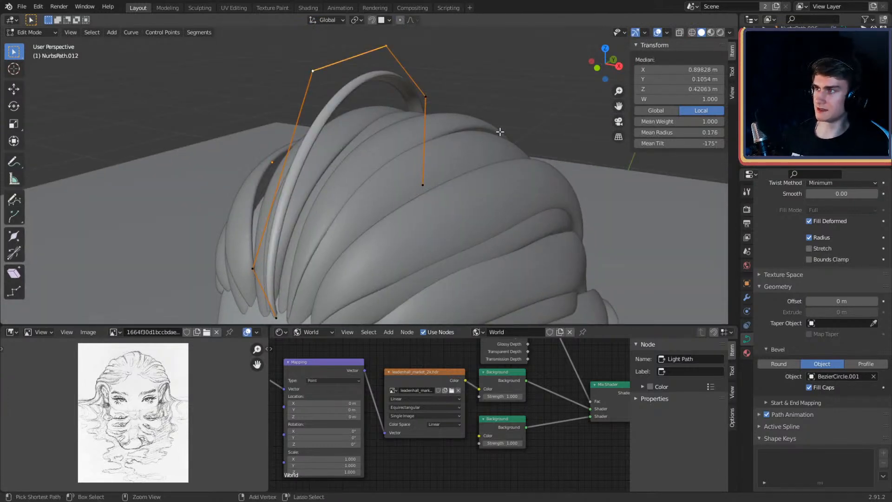
pyautogui.click(433, 151)
pyautogui.moveTo(433, 151); pyautogui.dragTo(390, 150, button='middle')
# Step: Lower the two top control points together by about 0.017 m, and refine each one's position closer to the crown
pyautogui.moveTo(399, 116); pyautogui.dragTo(510, 94, button='middle')
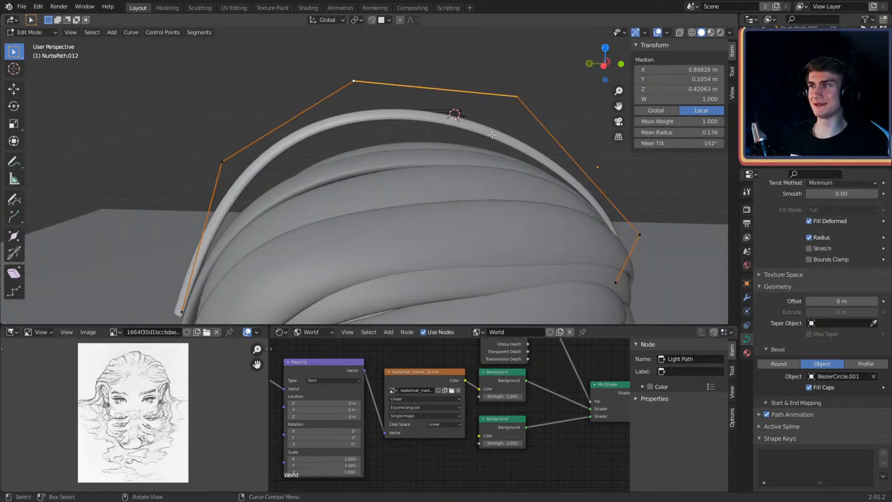
pyautogui.click(530, 160)
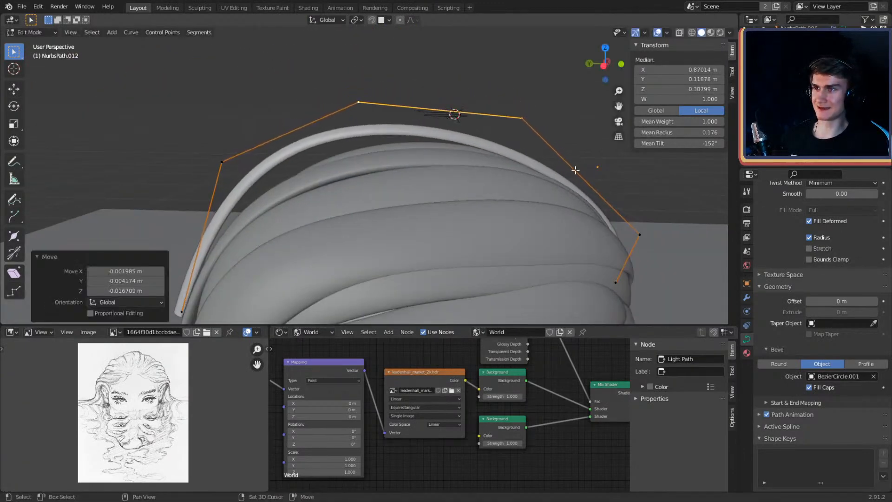
pyautogui.moveTo(531, 160); pyautogui.dragTo(323, 157, button='middle')
pyautogui.keyDown('shift'); pyautogui.moveTo(513, 95); pyautogui.dragTo(404, 133, button='middle'); pyautogui.keyUp('shift')
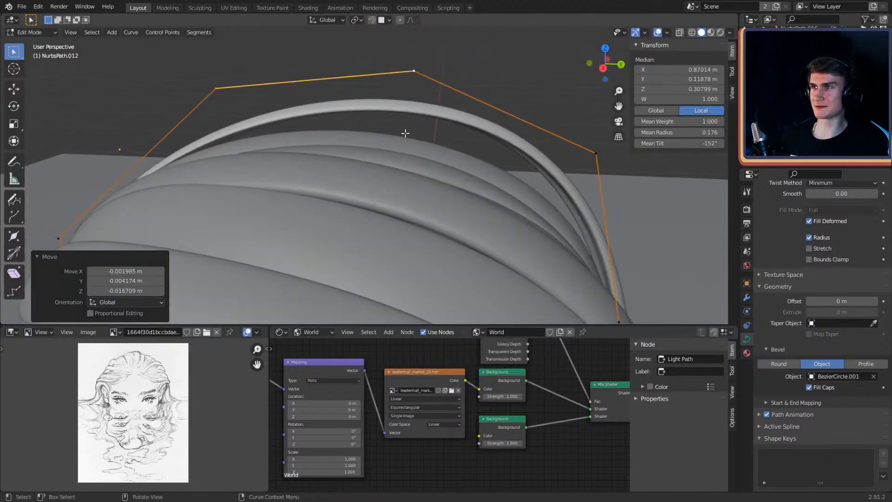
pyautogui.click(415, 72)
pyautogui.click(483, 116)
pyautogui.keyDown('shift'); pyautogui.moveTo(216, 91); pyautogui.dragTo(332, 65, button='middle'); pyautogui.keyUp('shift')
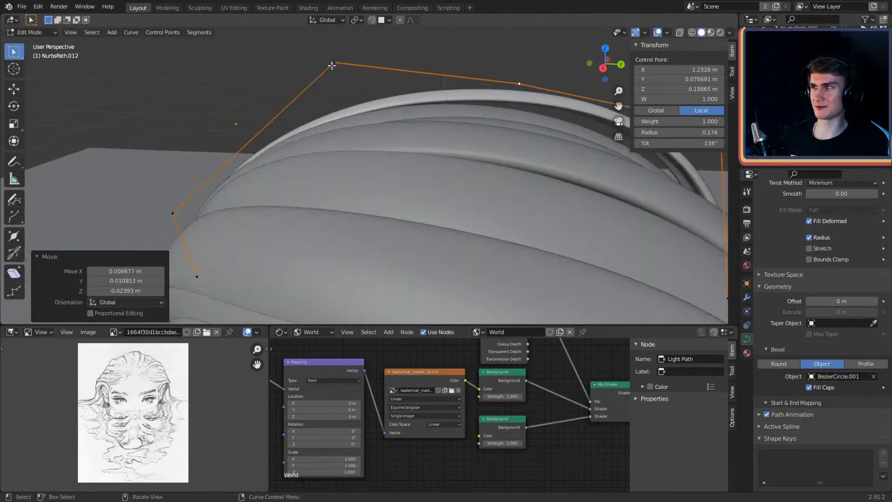
pyautogui.click(375, 85)
# Step: Shift the control point behind the front tip sideways by about -0.015 m in X
pyautogui.moveTo(375, 85); pyautogui.dragTo(407, 112, button='middle')
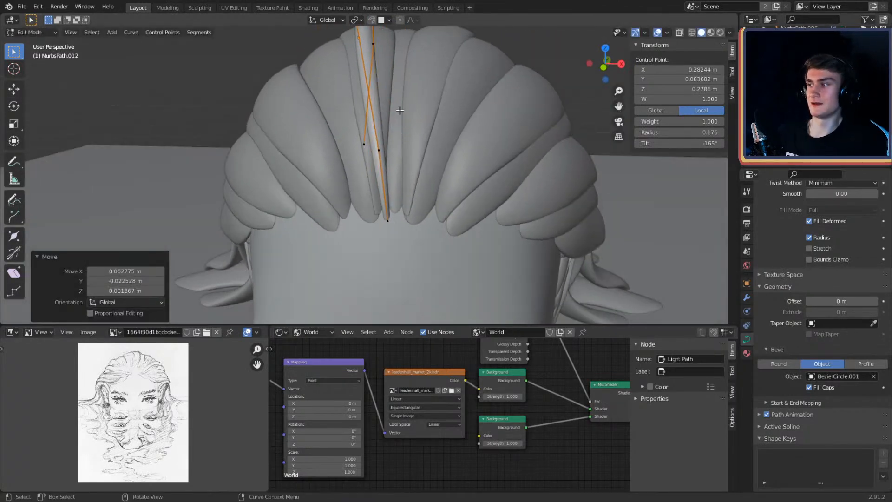
pyautogui.moveTo(429, 144)
pyautogui.mouseDown(button='middle')
pyautogui.moveTo(422, 151)
pyautogui.moveTo(430, 153)
pyautogui.mouseUp(button='middle')
pyautogui.click(412, 148)
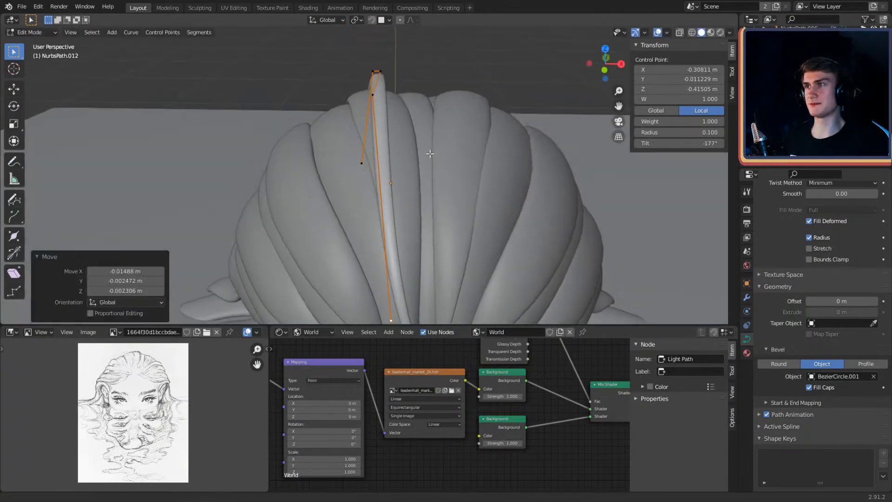
# Step: Adjust the strand's back portion sideways, shifting the rear top control point by about -0.08 m in X
pyautogui.click(373, 102)
pyautogui.moveTo(374, 103); pyautogui.dragTo(422, 144, button='middle')
pyautogui.click(374, 161)
pyautogui.moveTo(375, 158); pyautogui.dragTo(395, 162, button='middle')
pyautogui.click(372, 88)
pyautogui.moveTo(374, 89); pyautogui.dragTo(451, 145, button='middle')
pyautogui.press('g')
pyautogui.click(380, 148)
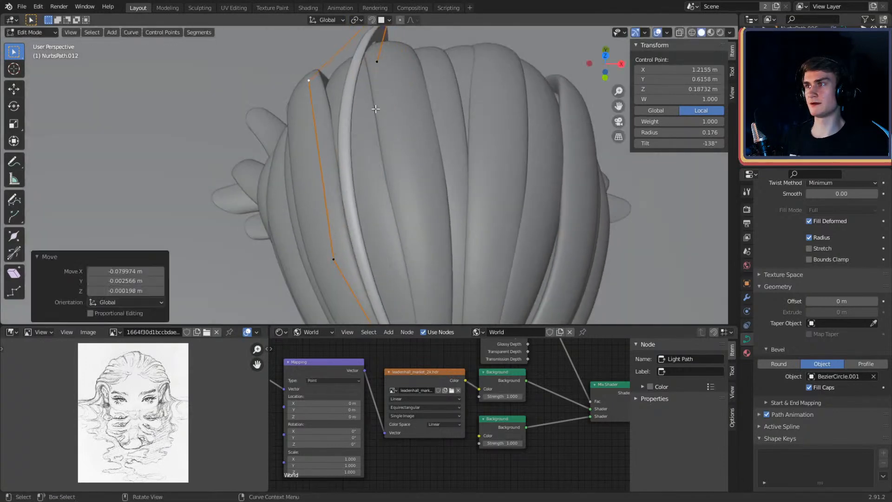
# Step: Move the control point behind the crown by about -0.074 m in X and 0.045 m downward along the side hair
pyautogui.moveTo(379, 148); pyautogui.dragTo(500, 102, button='middle')
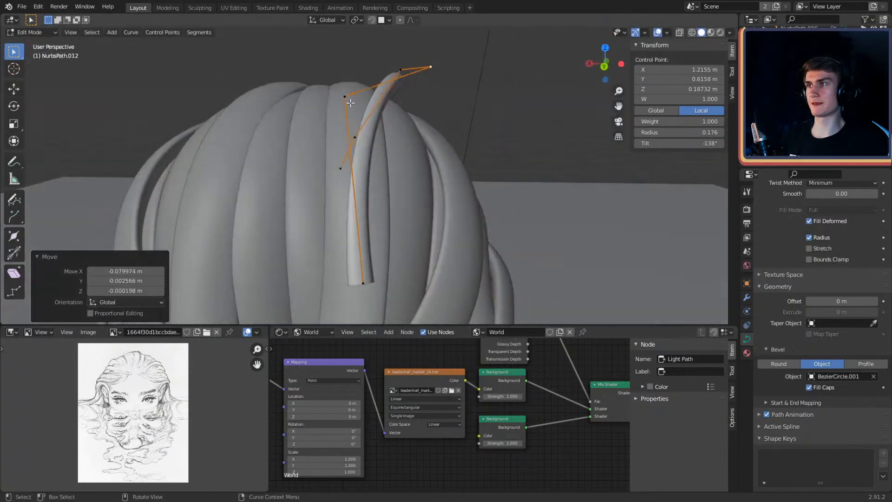
pyautogui.click(347, 80)
pyautogui.moveTo(349, 81); pyautogui.dragTo(407, 126, button='middle')
pyautogui.press('g')
pyautogui.click(478, 183)
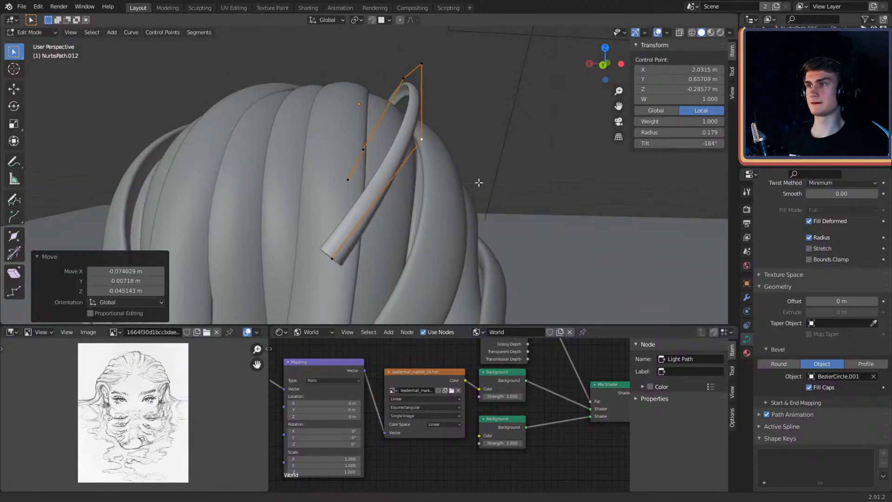
# Step: Set the tilt of the control point behind the strand's front tip to about -138° and nudge it toward the hairline
pyautogui.moveTo(478, 183); pyautogui.dragTo(343, 195, button='middle')
pyautogui.moveTo(417, 184); pyautogui.dragTo(375, 166, button='middle')
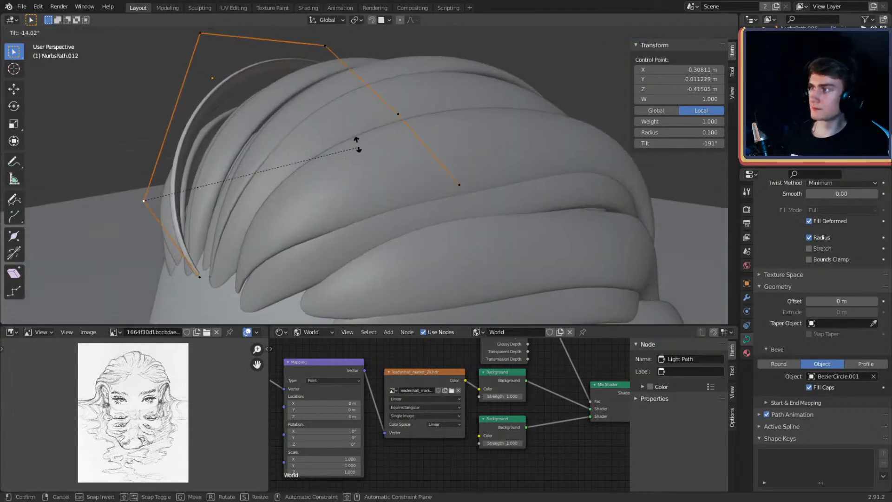
pyautogui.moveTo(369, 141); pyautogui.dragTo(327, 167, button='middle')
pyautogui.keyDown('shift'); pyautogui.moveTo(263, 162); pyautogui.dragTo(367, 164, button='middle'); pyautogui.keyUp('shift')
pyautogui.click(331, 148)
pyautogui.moveTo(367, 163); pyautogui.dragTo(495, 201, button='middle')
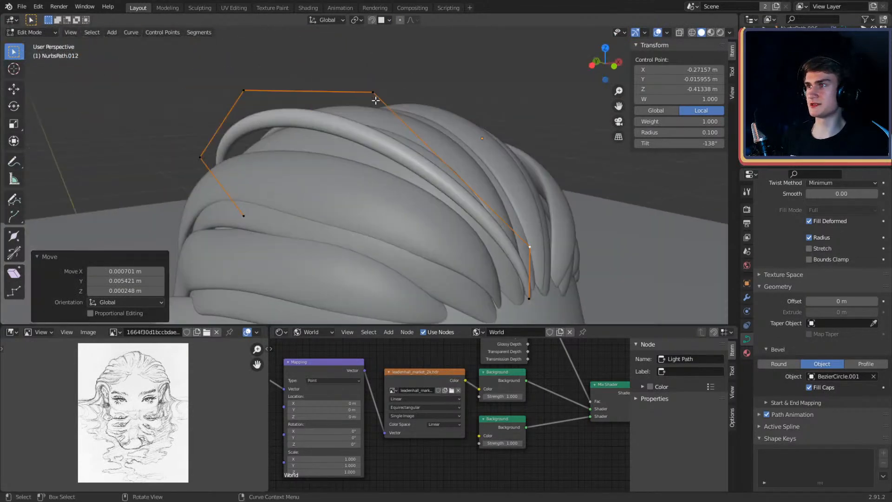
# Step: Move the top front control point by about -0.044 m in X, -0.045 m in Y and 0.068 m downward
pyautogui.moveTo(376, 100); pyautogui.dragTo(442, 121, button='middle')
pyautogui.click(341, 91)
pyautogui.moveTo(341, 90); pyautogui.dragTo(388, 126, button='middle')
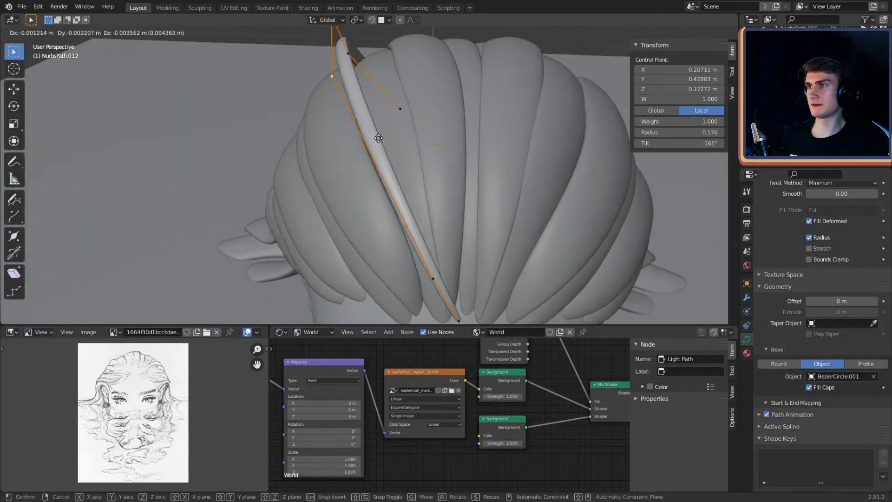
pyautogui.click(307, 250)
pyautogui.moveTo(308, 250); pyautogui.dragTo(395, 191, button='middle')
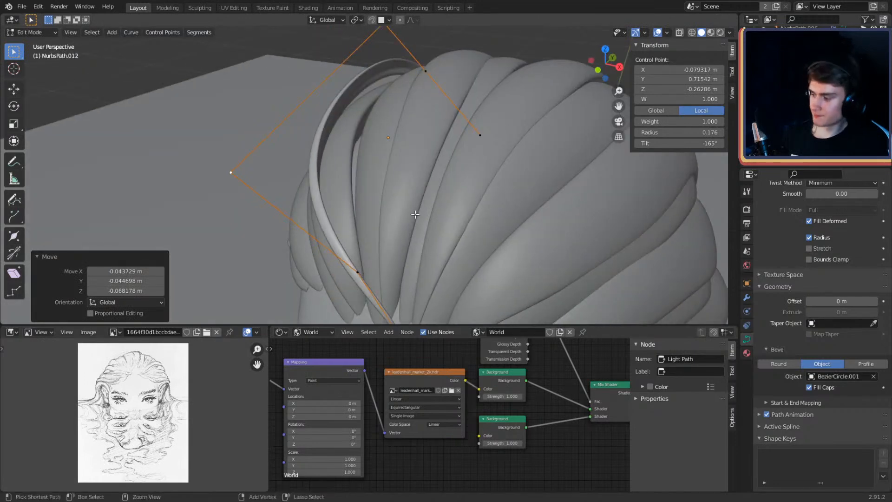
# Step: Move the strand's rear control points together by about -0.094 m in X, -0.043 m in Y and 0.079 m downward
pyautogui.click(180, 263)
pyautogui.moveTo(180, 263); pyautogui.dragTo(278, 157, button='middle')
pyautogui.moveTo(231, 121); pyautogui.dragTo(289, 111, button='middle')
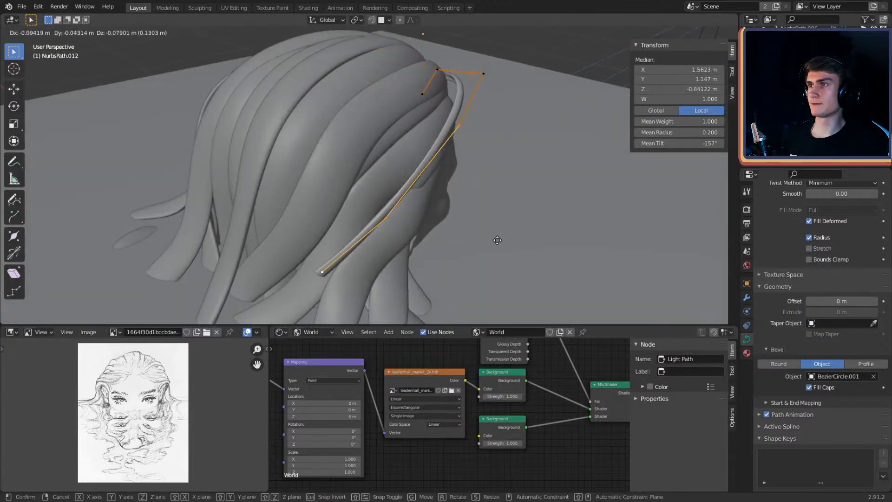
pyautogui.click(498, 240)
# Step: Shift the control point on the side of the head by about 0.051 m in X, 0.020 m in Y and -0.019 m in Z
pyautogui.moveTo(502, 199); pyautogui.dragTo(254, 188, button='middle')
pyautogui.click(248, 77)
pyautogui.moveTo(376, 88); pyautogui.dragTo(316, 149, button='middle')
pyautogui.click(323, 178)
pyautogui.moveTo(334, 184); pyautogui.dragTo(535, 132, button='middle')
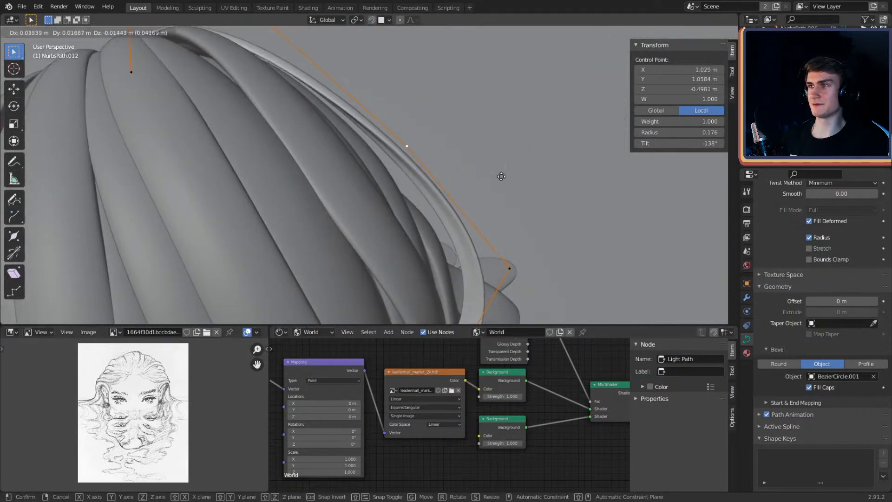
pyautogui.click(488, 188)
pyautogui.moveTo(489, 188); pyautogui.dragTo(372, 113, button='middle')
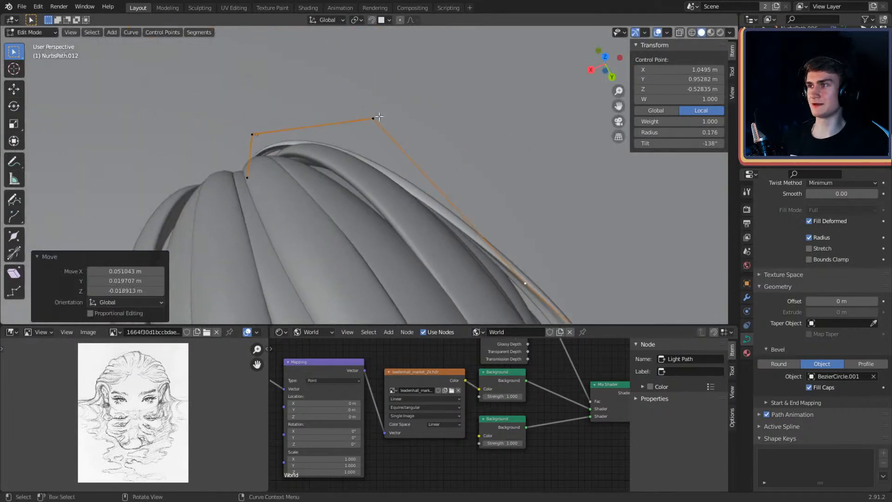
# Step: Reposition the crown control point and shift the one behind the front tip by about 0.014 m in X
pyautogui.click(379, 117)
pyautogui.press('g')
pyautogui.click(427, 134)
pyautogui.moveTo(432, 139); pyautogui.dragTo(474, 149, button='middle')
pyautogui.click(486, 119)
pyautogui.click(447, 155)
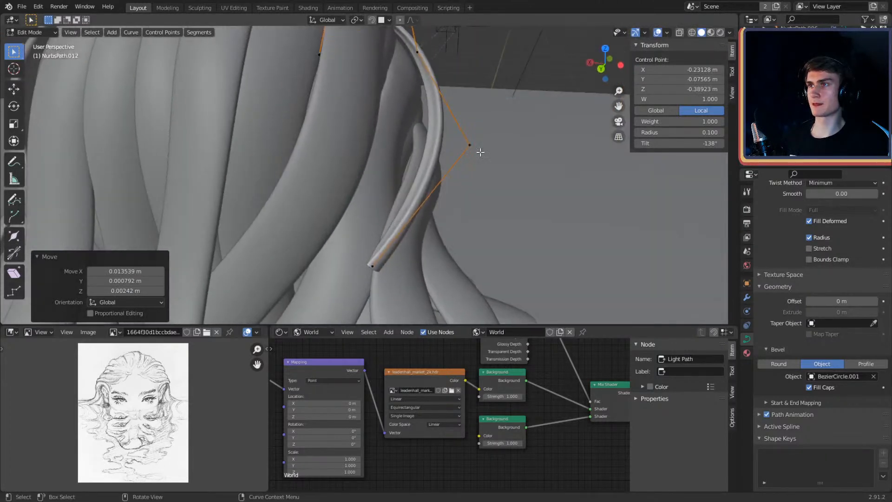
# Step: Move the lower rear control point inward against the hair by about 0.061 m in X and 0.019 m in Y
pyautogui.click(479, 151)
pyautogui.click(416, 156)
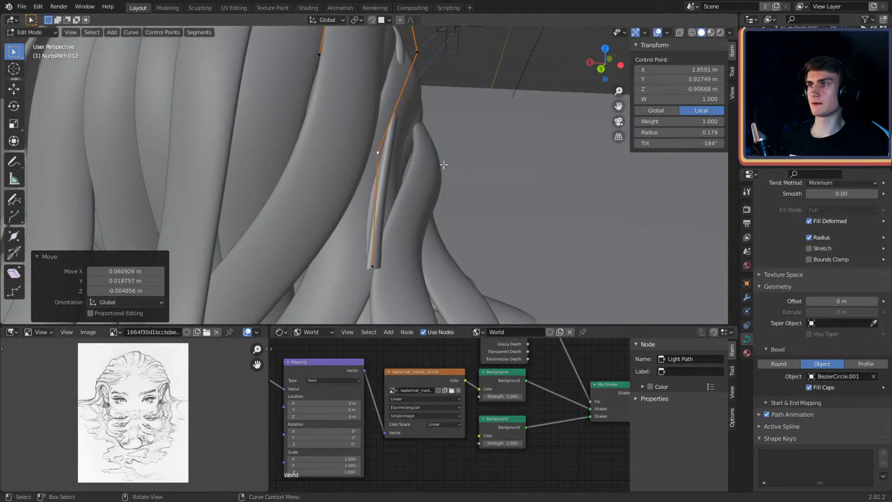
pyautogui.click(473, 154)
pyautogui.moveTo(473, 155); pyautogui.dragTo(372, 155, button='middle')
# Step: Reposition the strand's middle control point so the band follows the side hair above the ear
pyautogui.click(423, 126)
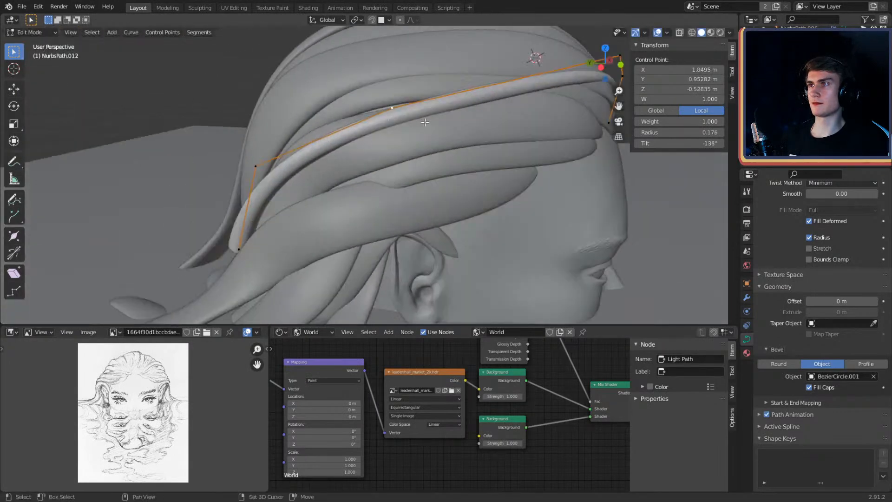
pyautogui.moveTo(423, 126); pyautogui.dragTo(409, 157, button='middle')
pyautogui.press('g')
pyautogui.click(400, 141)
# Step: Raise the lower rear control point by about 0.022 m and twist its tilt to follow the side hair
pyautogui.moveTo(349, 112); pyautogui.dragTo(471, 135, button='middle')
pyautogui.click(353, 102)
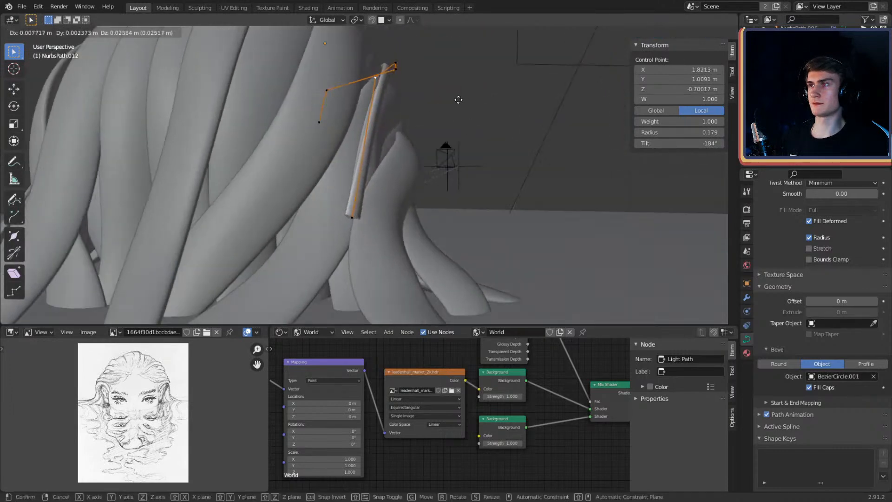
pyautogui.click(458, 101)
pyautogui.moveTo(458, 100); pyautogui.dragTo(472, 157, button='middle')
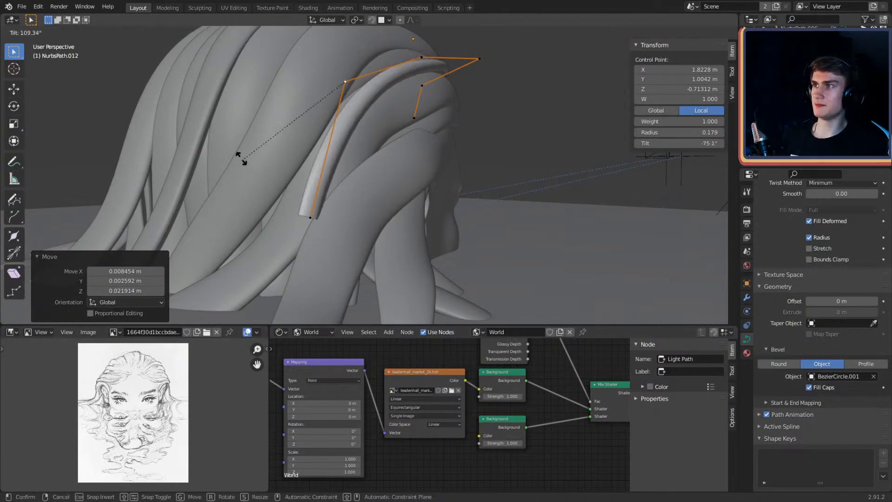
pyautogui.click(231, 131)
pyautogui.moveTo(231, 131); pyautogui.dragTo(413, 193, button='middle')
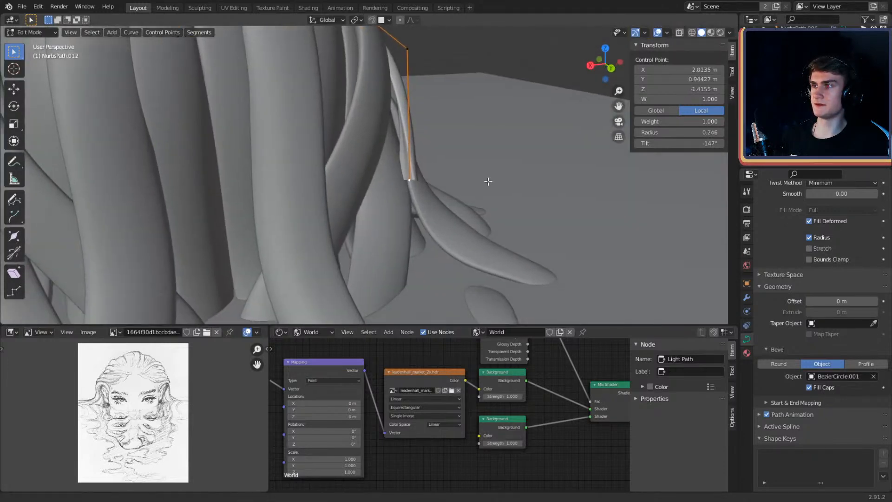
# Step: Move the strand's end control point farther down the back hair and tilt it by 92.5°
pyautogui.moveTo(488, 181); pyautogui.dragTo(371, 178, button='middle')
pyautogui.click(379, 221)
pyautogui.moveTo(378, 221); pyautogui.dragTo(503, 165, button='middle')
pyautogui.press('g')
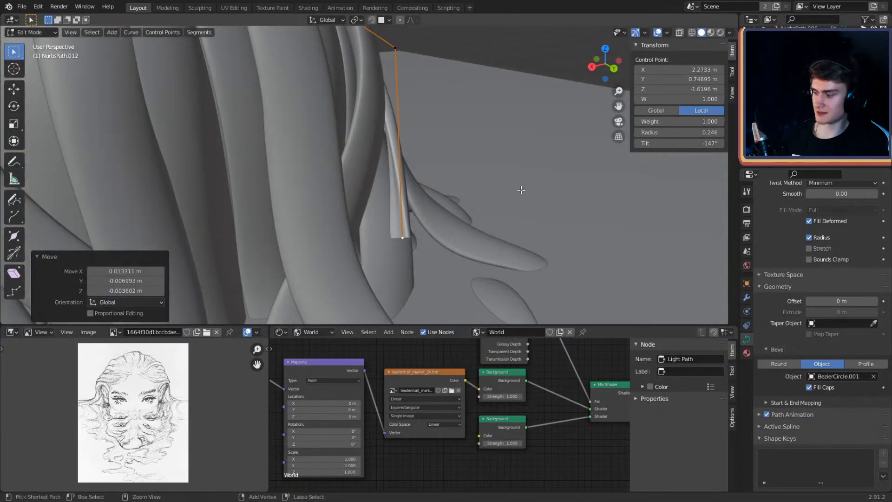
pyautogui.click(425, 281)
pyautogui.moveTo(424, 281); pyautogui.dragTo(532, 176, button='middle')
# Step: Extrude a new control point from the strand's lower end and reduce its radius to 0.147
pyautogui.press('e')
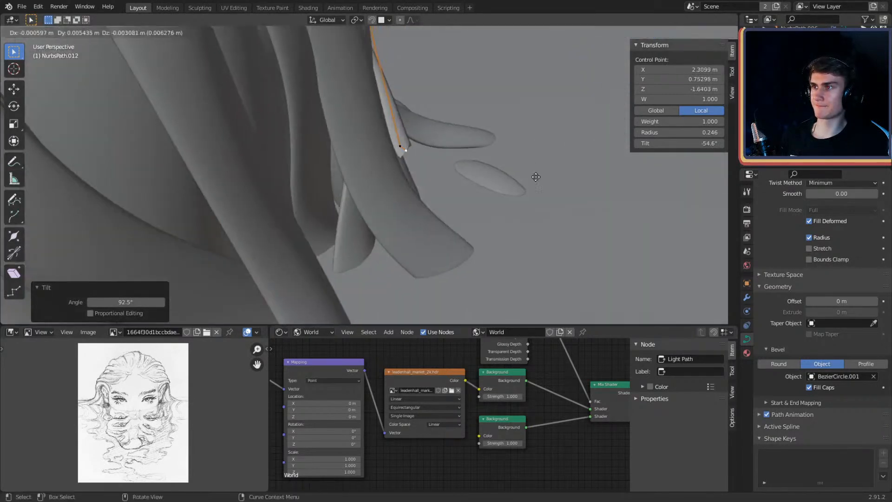
pyautogui.click(587, 210)
pyautogui.moveTo(588, 210); pyautogui.dragTo(277, 180, button='middle')
pyautogui.press('g')
pyautogui.scroll(-4, 515, 183)
pyautogui.scroll(4, 277, 179)
pyautogui.moveTo(395, 175); pyautogui.dragTo(474, 236, button='middle')
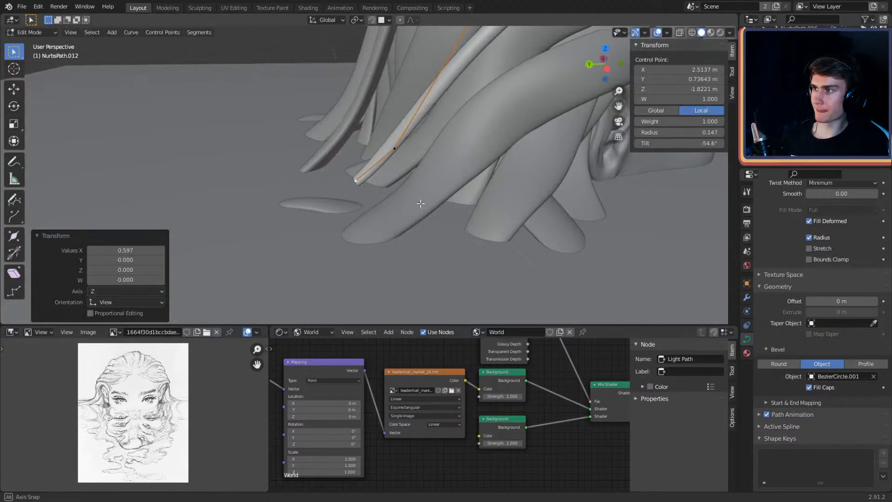
# Step: Extend the strand's end outward along the water surface and taper its tip radius to 0.077
pyautogui.press('g')
pyautogui.moveTo(420, 203); pyautogui.dragTo(505, 178, button='middle')
pyautogui.press('g')
pyautogui.click(447, 170)
pyautogui.click(370, 193)
pyautogui.click(444, 194)
pyautogui.click(455, 206)
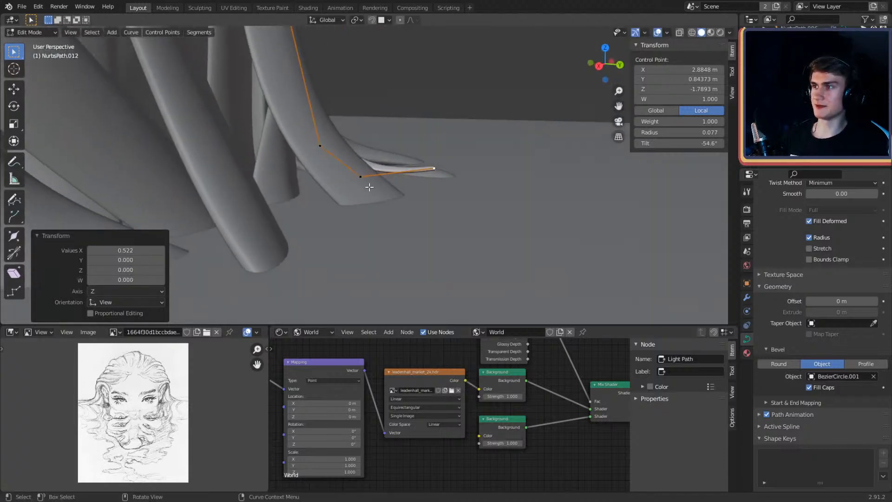
# Step: Adjust the strand's last control points so the tip lies lower, close to the water plane
pyautogui.click(365, 183)
pyautogui.moveTo(439, 177); pyautogui.dragTo(568, 177, button='middle')
pyautogui.click(436, 187)
pyautogui.click(481, 159)
pyautogui.press('g')
pyautogui.click(527, 186)
# Step: Extrude further control points into a hook-shaped curl on the water and taper the tip radius to 0.028
pyautogui.click(409, 164)
pyautogui.click(476, 201)
pyautogui.click(389, 171)
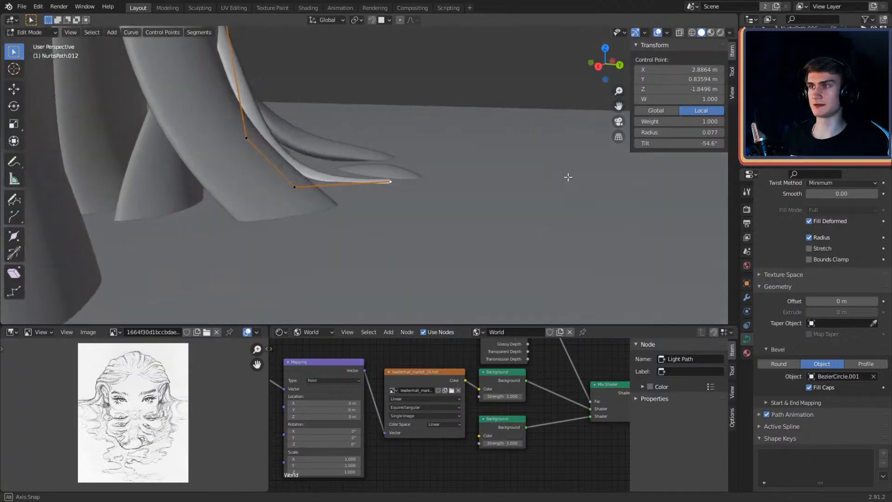
pyautogui.click(613, 182)
pyautogui.moveTo(611, 205); pyautogui.dragTo(509, 210, button='middle')
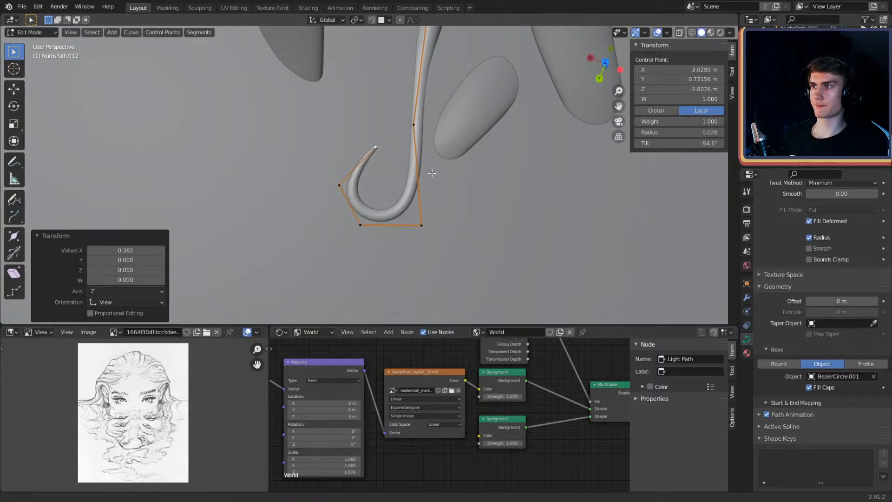
# Step: Adjust the curl's control points vertically, lowering the outer one by about 0.010 m and its neighbor by 0.006 m, and finish editing
pyautogui.moveTo(432, 173); pyautogui.dragTo(407, 173, button='middle')
pyautogui.click(456, 170)
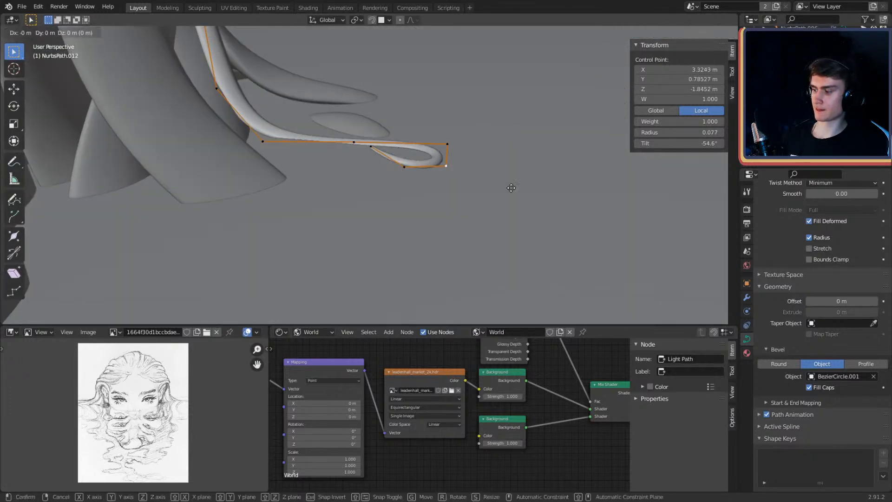
pyautogui.click(511, 205)
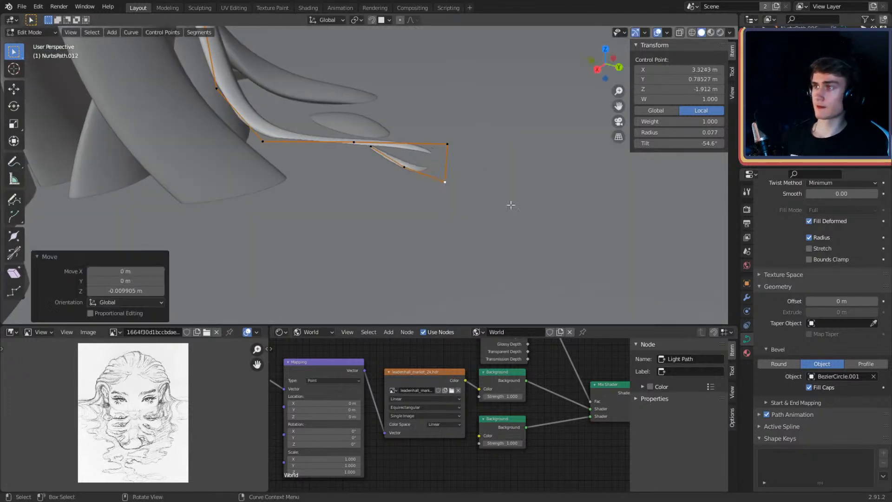
pyautogui.click(474, 194)
pyautogui.click(488, 195)
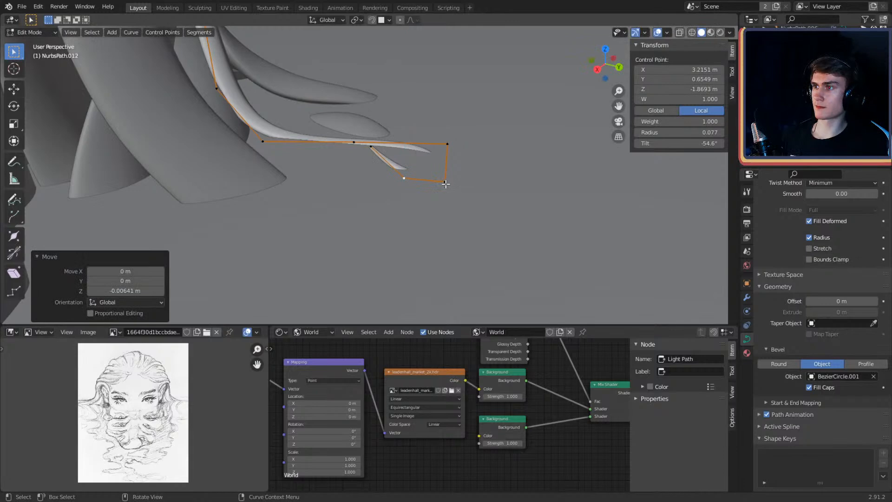
pyautogui.click(490, 186)
pyautogui.click(450, 176)
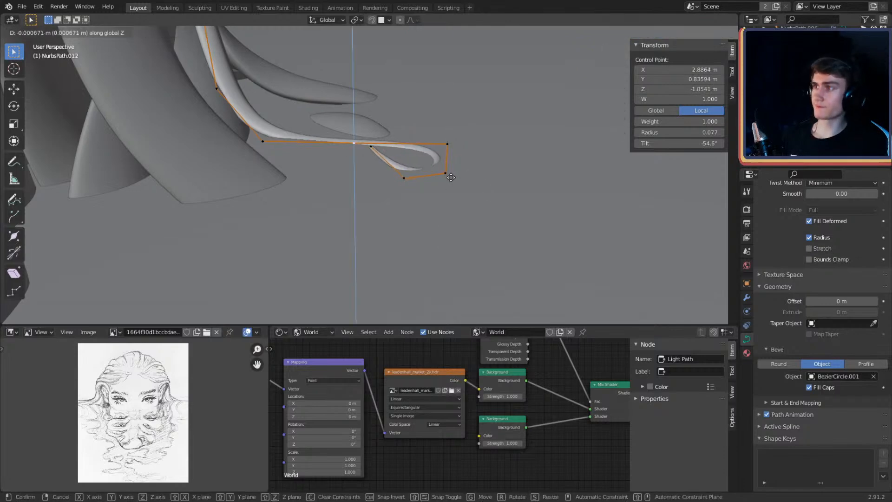
pyautogui.click(452, 184)
pyautogui.press('Tab')
# Step: Examine the new strand's overall fit on the head from the side and the front
pyautogui.scroll(-5, 452, 182)
pyautogui.moveTo(452, 182); pyautogui.dragTo(351, 181, button='middle')
pyautogui.scroll(-3, 351, 181)
pyautogui.click(506, 108)
pyautogui.moveTo(470, 125); pyautogui.dragTo(353, 173, button='middle')
pyautogui.moveTo(467, 181); pyautogui.dragTo(350, 130, button='middle')
pyautogui.scroll(2, 349, 131)
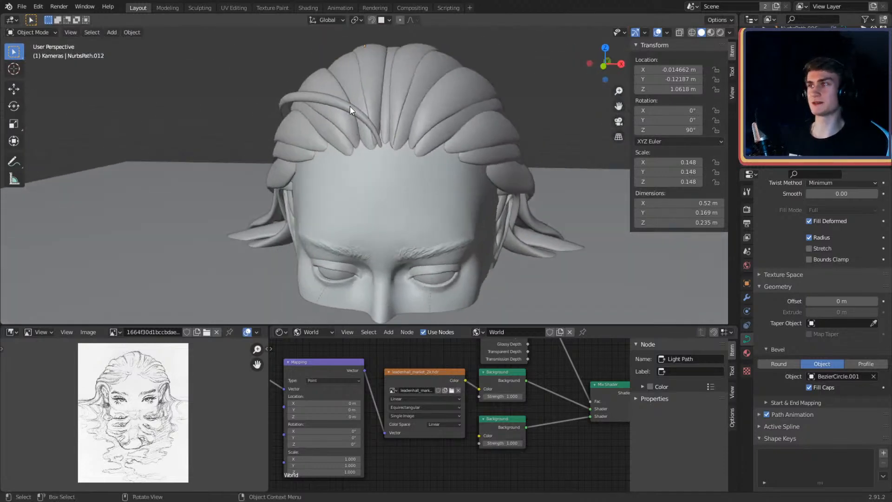
pyautogui.click(351, 109)
pyautogui.moveTo(419, 156)
pyautogui.mouseDown(button='middle')
pyautogui.moveTo(385, 160)
pyautogui.moveTo(408, 161)
pyautogui.mouseUp(button='middle')
pyautogui.scroll(2, 429, 175)
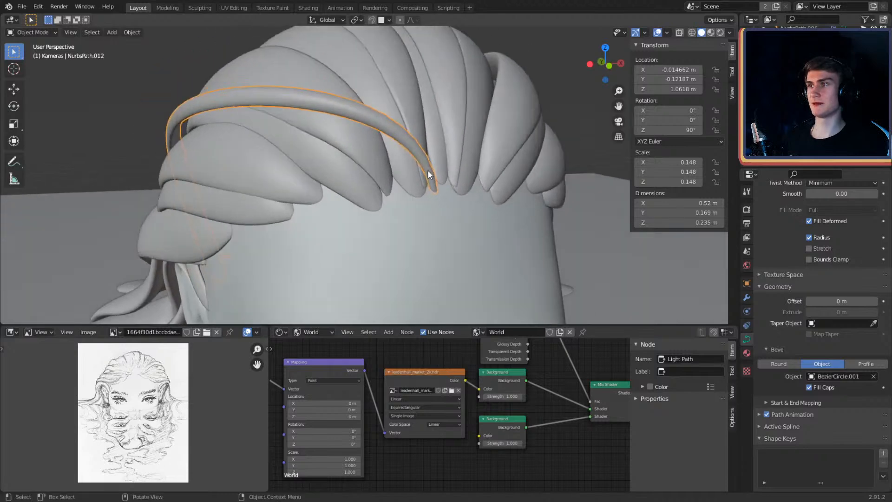
# Step: Enlarge the strand's bevel profile BezierCircle.001 to a scale of about 1.338
pyautogui.press('Tab')
pyautogui.scroll(-3, 429, 175)
pyautogui.press('Tab')
pyautogui.scroll(-4, 495, 180)
pyautogui.keyDown('shift'); pyautogui.moveTo(495, 180); pyautogui.dragTo(465, 176, button='middle'); pyautogui.keyUp('shift')
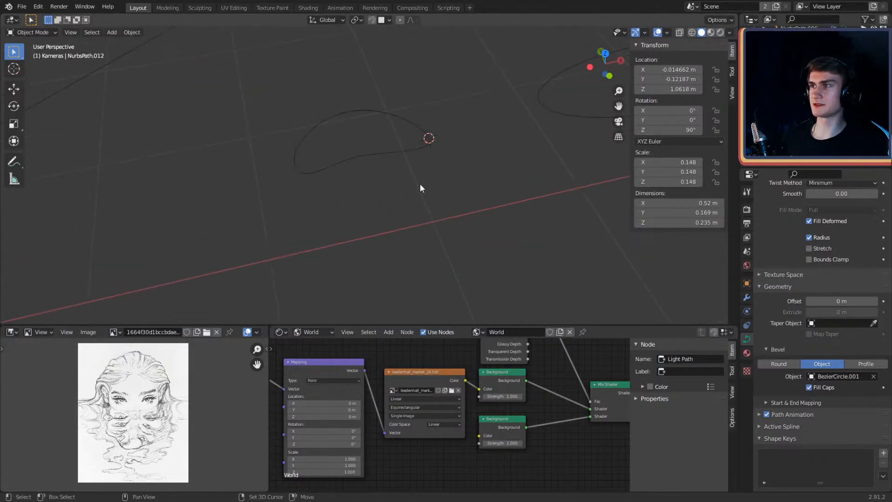
pyautogui.click(492, 176)
pyautogui.moveTo(408, 183)
pyautogui.mouseDown(button='middle')
pyautogui.moveTo(526, 141)
pyautogui.moveTo(439, 166)
pyautogui.moveTo(409, 134)
pyautogui.mouseUp(button='middle')
pyautogui.scroll(5, 409, 135)
pyautogui.moveTo(339, 138); pyautogui.dragTo(373, 149, button='middle')
pyautogui.press('s')
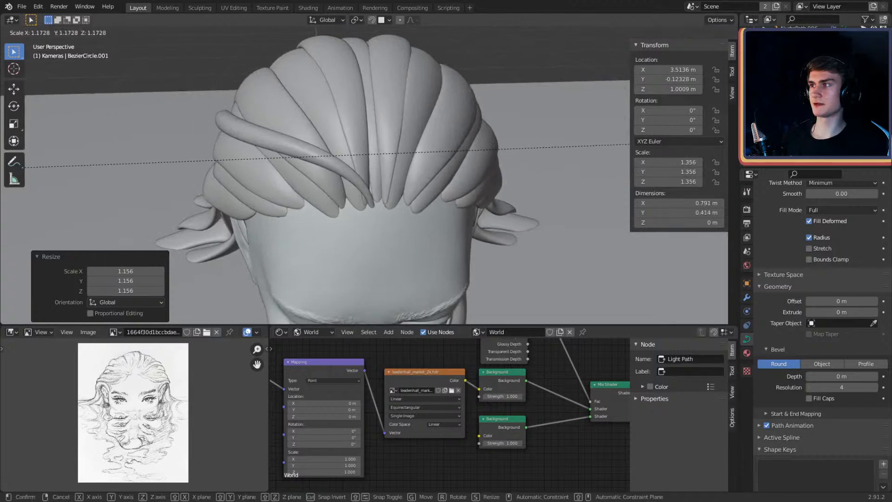
pyautogui.moveTo(271, 134); pyautogui.dragTo(403, 154, button='middle')
pyautogui.click(251, 144)
pyautogui.press('Tab')
pyautogui.press('Tab')
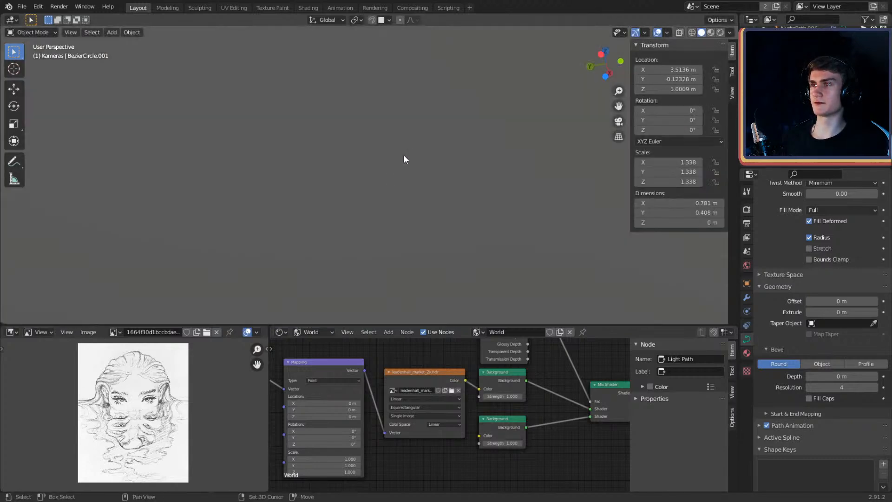
# Step: Shift the strand's top front control point by about 0.017 m in X and -0.017 m in Y, and refine the hairline end
pyautogui.scroll(-4, 402, 153)
pyautogui.scroll(1, 372, 175)
pyautogui.click(369, 177)
pyautogui.press('Tab')
pyautogui.keyDown('shift'); pyautogui.moveTo(369, 178); pyautogui.dragTo(510, 67, button='middle'); pyautogui.keyUp('shift')
pyautogui.click(380, 113)
pyautogui.click(464, 127)
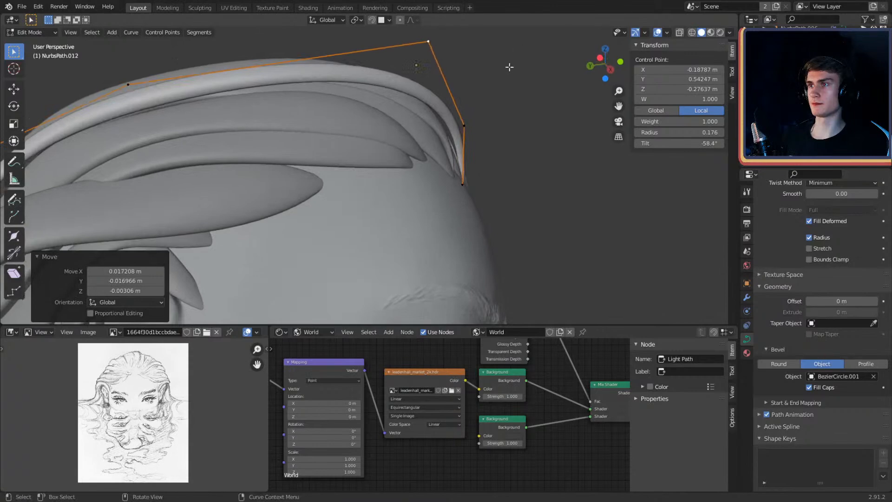
pyautogui.press('g')
pyautogui.moveTo(496, 115); pyautogui.dragTo(453, 137, button='middle')
pyautogui.click(501, 113)
pyautogui.press('Tab')
# Step: Duplicate the finished strand and place the copy beside and above the head
pyautogui.scroll(-3, 381, 183)
pyautogui.scroll(-2, 464, 129)
pyautogui.hotkey('shift', 'd')
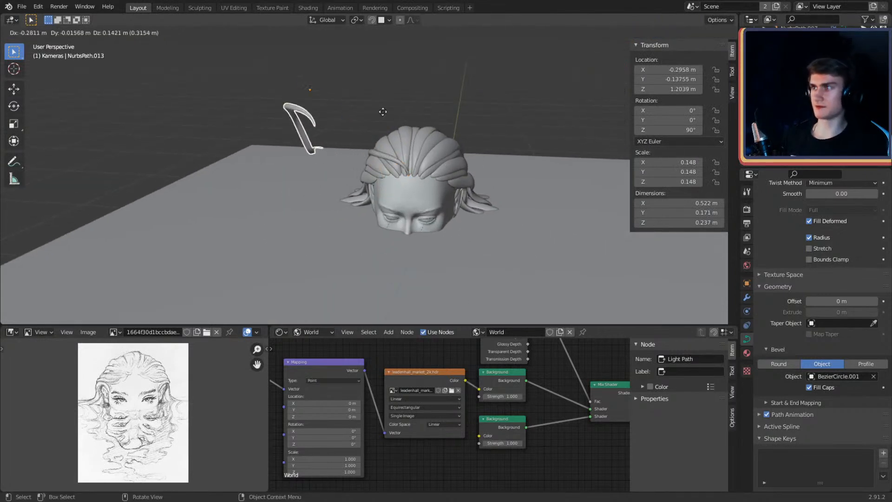
pyautogui.click(391, 135)
pyautogui.moveTo(392, 135); pyautogui.dragTo(370, 195, button='middle')
# Step: Delete the lower rear control points of the duplicated strand, keeping only its short front arc
pyautogui.press('Tab')
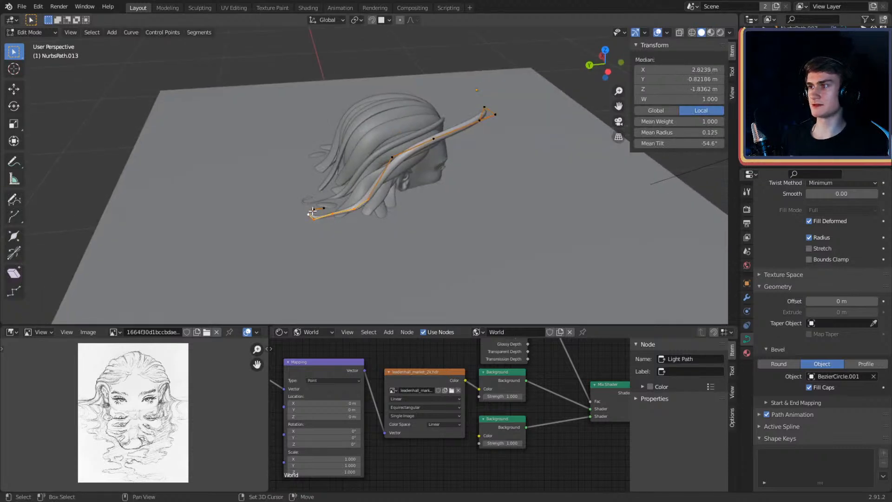
pyautogui.press('x')
pyautogui.click(391, 205)
pyautogui.moveTo(440, 191); pyautogui.dragTo(342, 119, button='middle')
pyautogui.scroll(2, 438, 155)
pyautogui.press('Tab')
# Step: Duplicate the shortened strand and move the copy onto the side hair below the first strand
pyautogui.hotkey('shift', 'd')
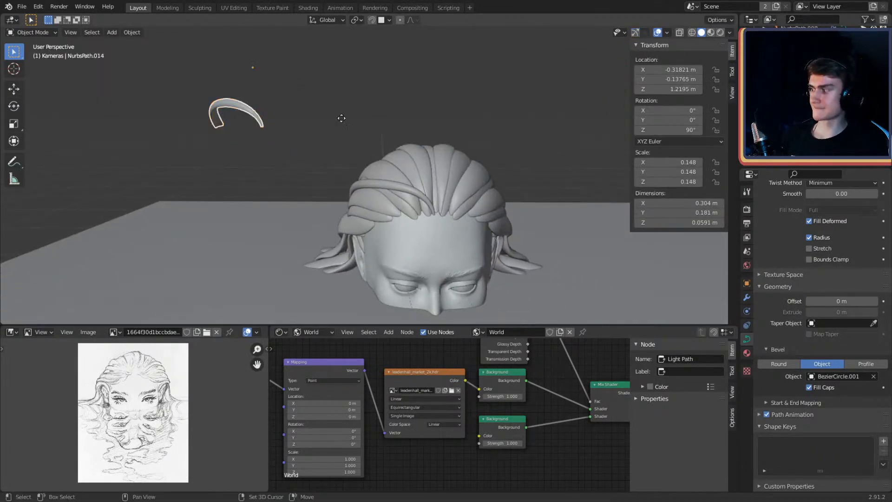
pyautogui.click(518, 195)
pyautogui.keyDown('shift'); pyautogui.moveTo(522, 197); pyautogui.dragTo(412, 147, button='middle'); pyautogui.keyUp('shift')
pyautogui.scroll(4, 449, 135)
pyautogui.press('g')
pyautogui.click(376, 196)
pyautogui.press('g')
pyautogui.click(401, 154)
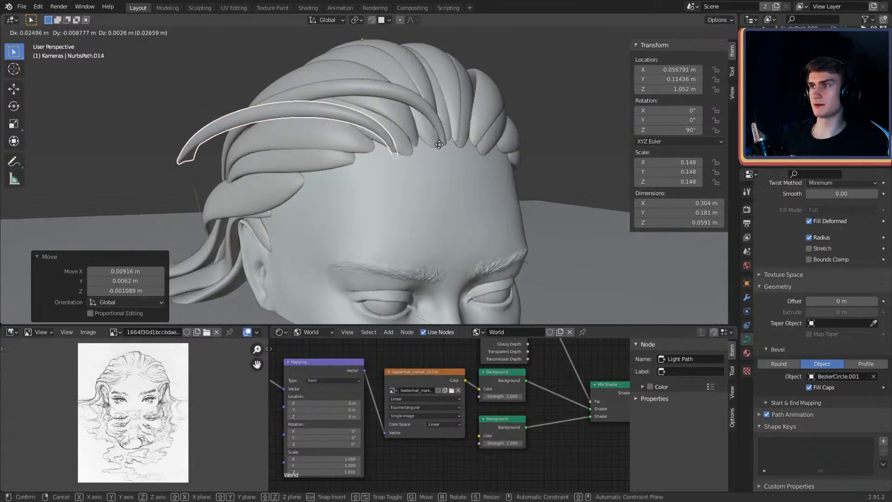
pyautogui.click(438, 145)
# Step: Fine-tune the copied strand's position so its front end meets the hairline
pyautogui.moveTo(499, 139); pyautogui.dragTo(506, 99, button='middle')
pyautogui.press('g')
pyautogui.press('g')
pyautogui.click(430, 135)
# Step: Reposition the control points at the copied strand's front end along the hairline
pyautogui.press('Tab')
pyautogui.scroll(3, 363, 176)
pyautogui.click(334, 168)
pyautogui.click(383, 160)
pyautogui.click(420, 128)
pyautogui.click(423, 156)
# Step: Lower the copied strand's top front control point by about 0.048 m
pyautogui.click(488, 62)
pyautogui.press('g')
pyautogui.click(498, 151)
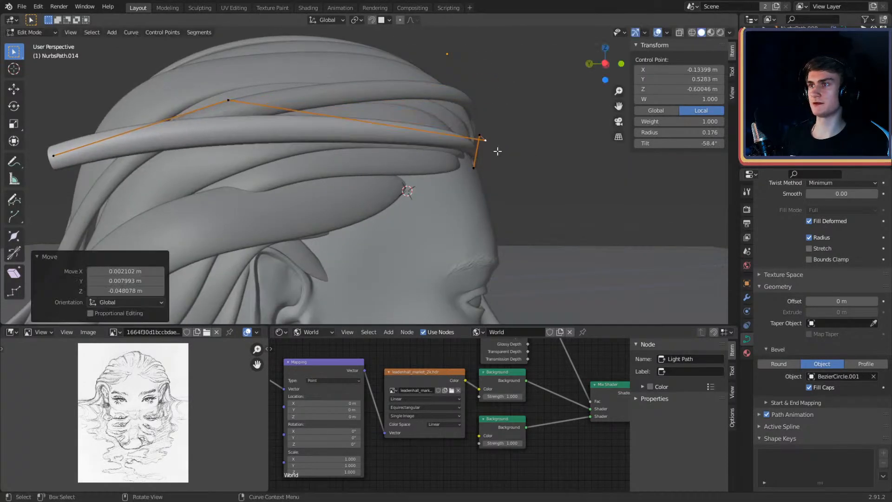
pyautogui.moveTo(498, 151); pyautogui.dragTo(405, 147, button='middle')
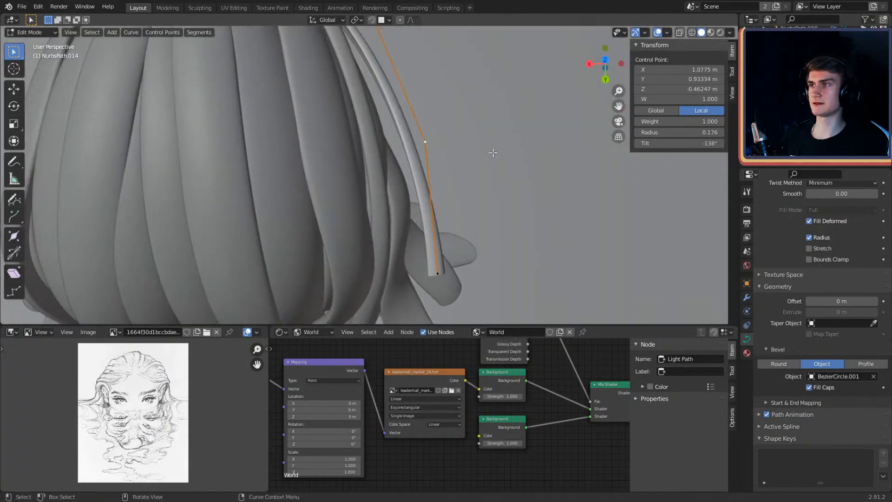
# Step: Move the copied strand's rear control points closer to the head so its back section lies against the hair
pyautogui.click(479, 156)
pyautogui.moveTo(479, 155); pyautogui.dragTo(477, 144, button='middle')
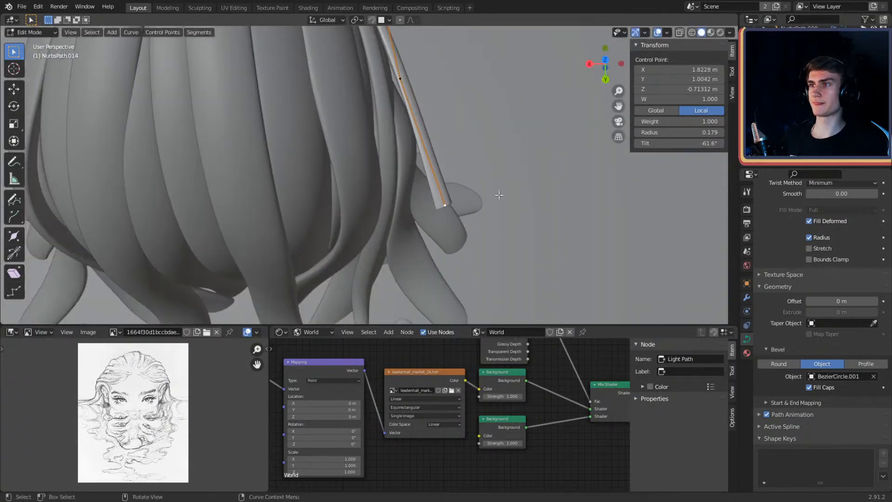
pyautogui.press('g')
pyautogui.click(461, 193)
pyautogui.moveTo(461, 193); pyautogui.dragTo(410, 155, button='middle')
pyautogui.click(446, 111)
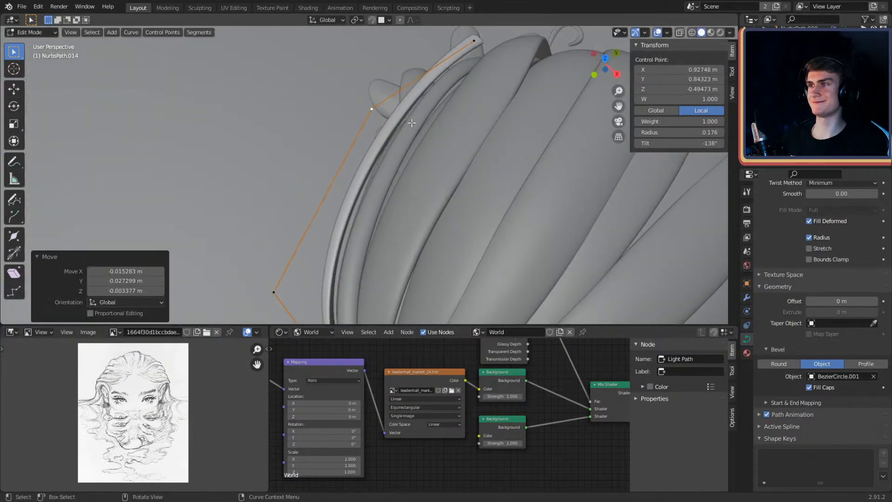
# Step: Shift the strand's side control point inward so the curve hugs the hair beneath it
pyautogui.moveTo(446, 110); pyautogui.dragTo(347, 217, button='middle')
pyautogui.scroll(5, 395, 135)
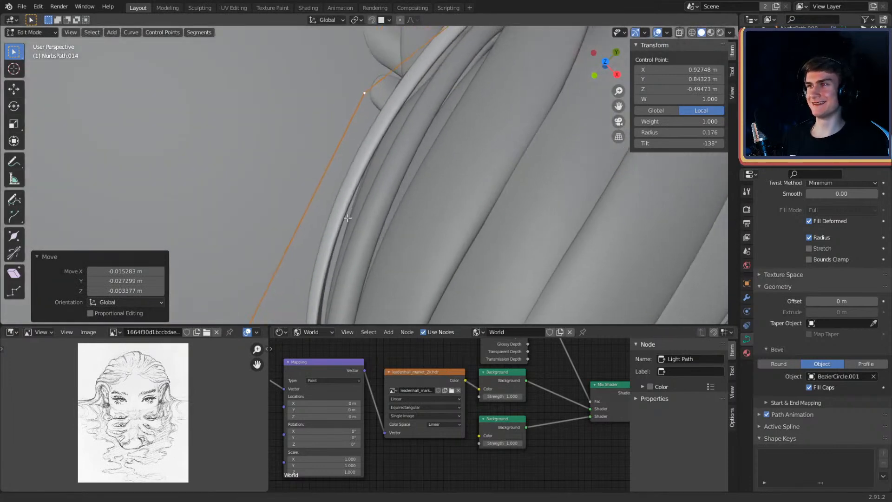
pyautogui.click(388, 107)
pyautogui.moveTo(388, 106); pyautogui.dragTo(398, 85, button='middle')
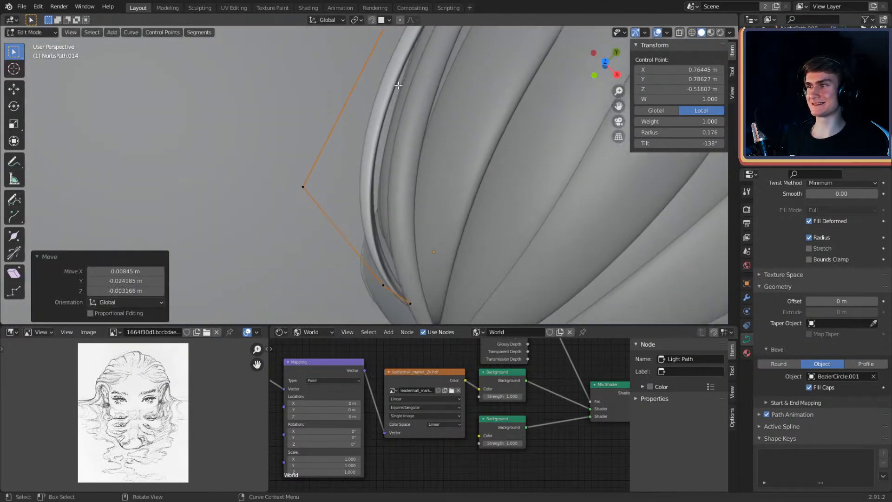
pyautogui.click(389, 158)
# Step: Lower the strand's temple and front control points slightly so the front section follows the hairline
pyautogui.moveTo(388, 159); pyautogui.dragTo(480, 96, button='middle')
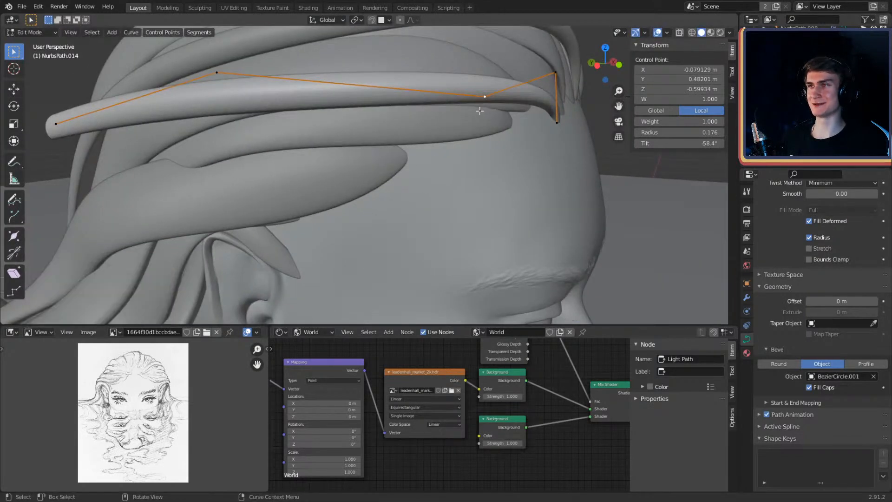
pyautogui.click(496, 135)
pyautogui.moveTo(495, 136); pyautogui.dragTo(387, 151, button='middle')
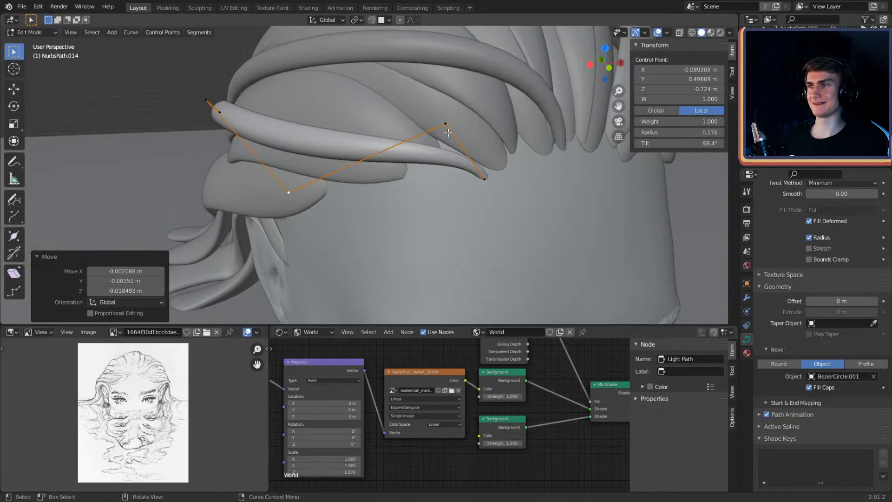
pyautogui.click(448, 150)
pyautogui.moveTo(448, 151); pyautogui.dragTo(423, 136, button='middle')
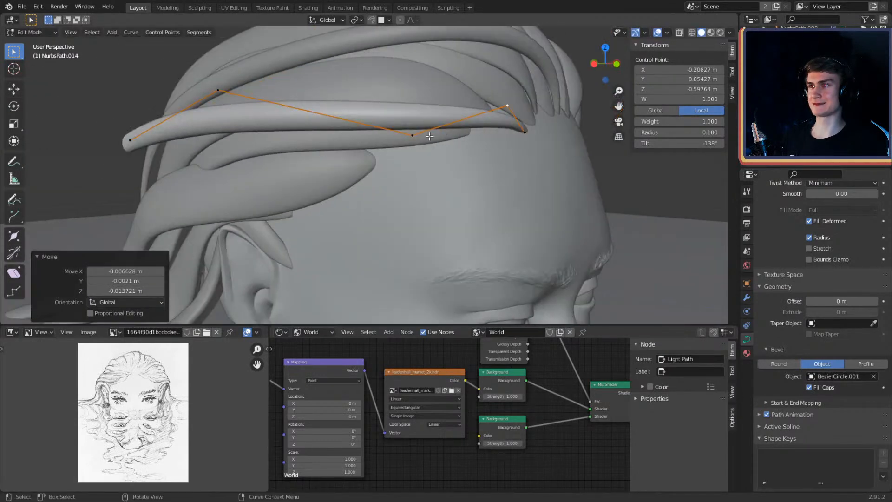
pyautogui.click(435, 163)
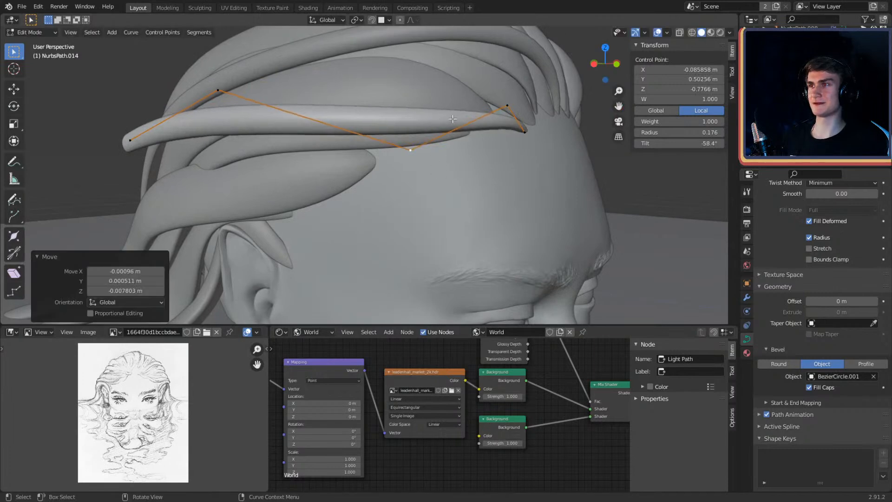
pyautogui.moveTo(452, 119); pyautogui.dragTo(473, 182, button='middle')
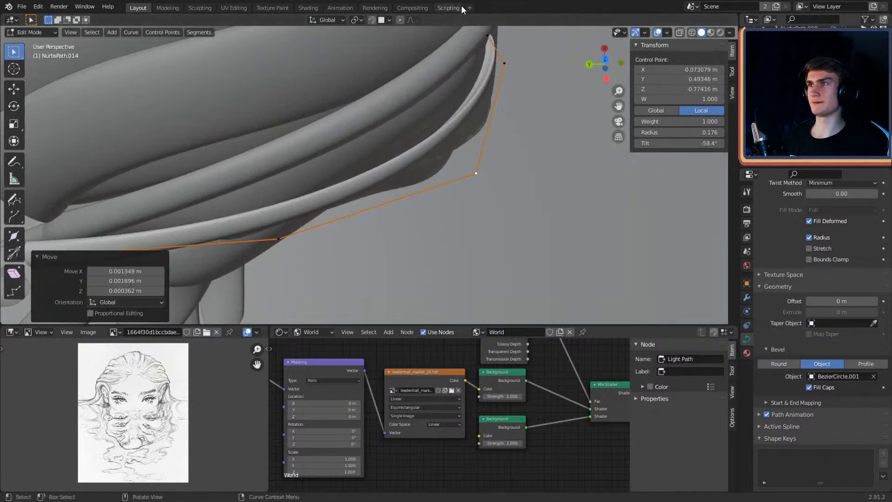
# Step: Lower the strand's rear end control point and fit it against the hair behind the ear
pyautogui.moveTo(454, 61); pyautogui.dragTo(328, 138, button='middle')
pyautogui.click(321, 115)
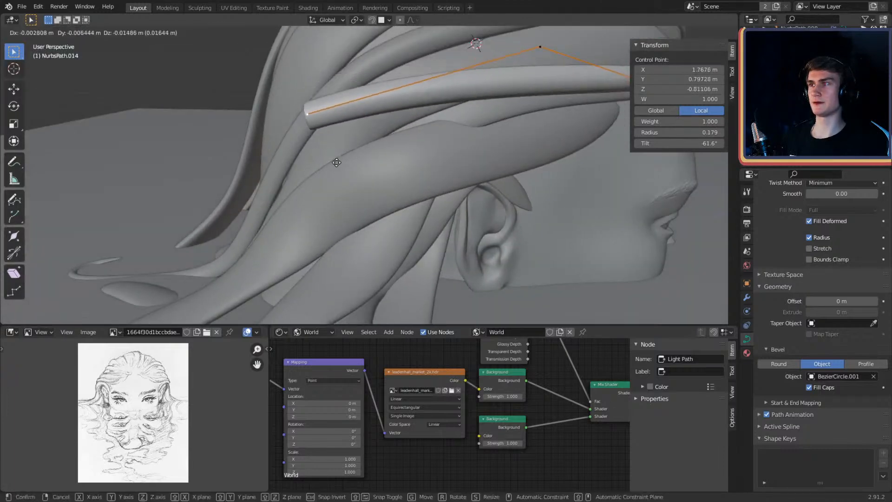
pyautogui.moveTo(351, 186); pyautogui.dragTo(459, 143, button='middle')
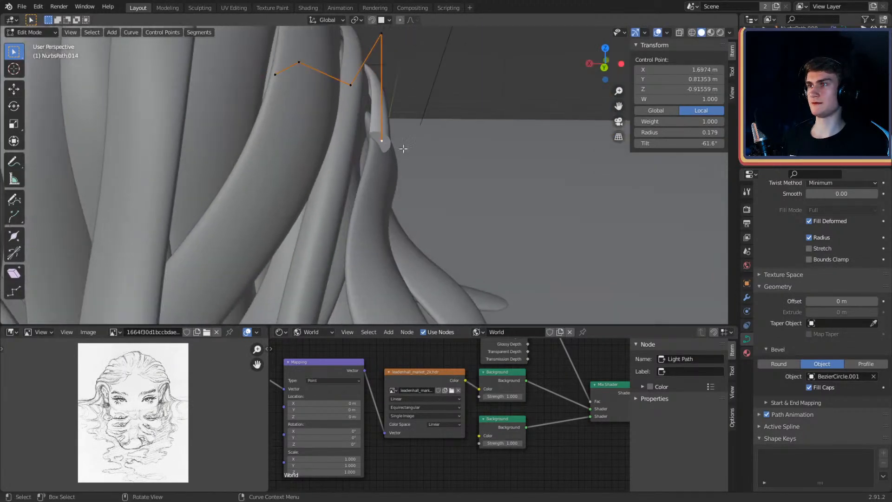
pyautogui.moveTo(404, 149); pyautogui.dragTo(460, 146, button='middle')
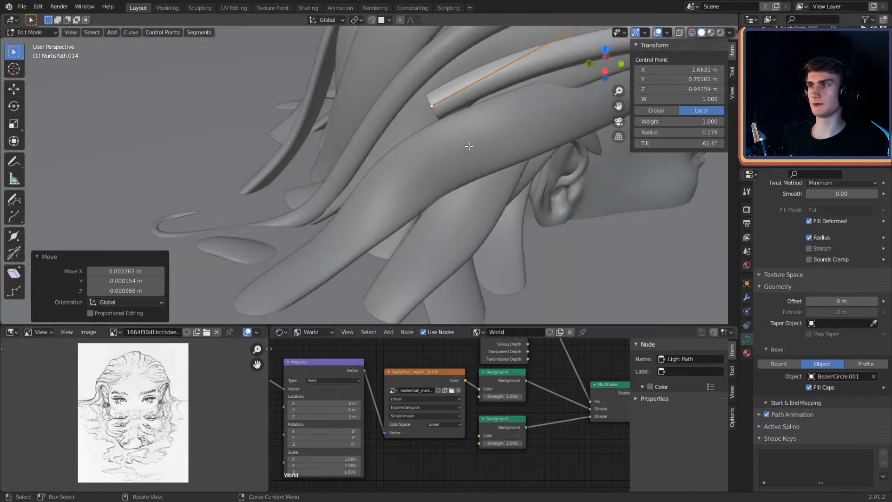
# Step: Extrude the strand's rear end down the back hair and adjust the control point where the extension begins
pyautogui.moveTo(351, 241); pyautogui.dragTo(448, 187, button='middle')
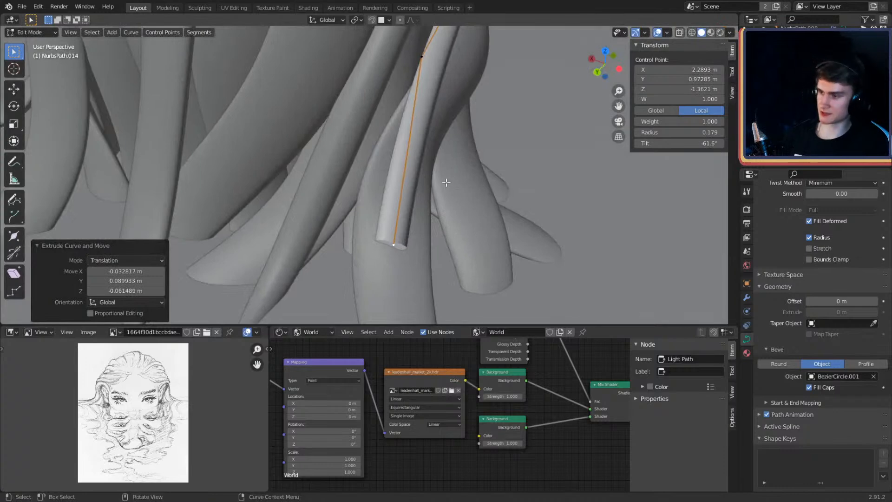
pyautogui.click(452, 210)
pyautogui.moveTo(452, 210); pyautogui.dragTo(525, 209, button='middle')
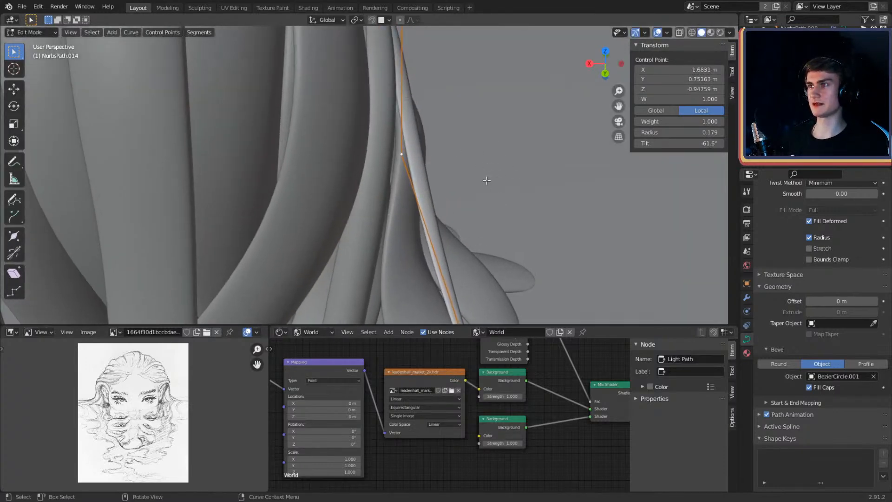
pyautogui.press('g')
pyautogui.moveTo(487, 180); pyautogui.dragTo(351, 159, button='middle')
# Step: Thin the extended end to a radius of 0.069 and move it in between the neighbouring back strands
pyautogui.scroll(-3, 476, 207)
pyautogui.click(329, 129)
pyautogui.moveTo(329, 130); pyautogui.dragTo(434, 142, button='middle')
pyautogui.click(421, 205)
pyautogui.moveTo(421, 206); pyautogui.dragTo(439, 159, button='middle')
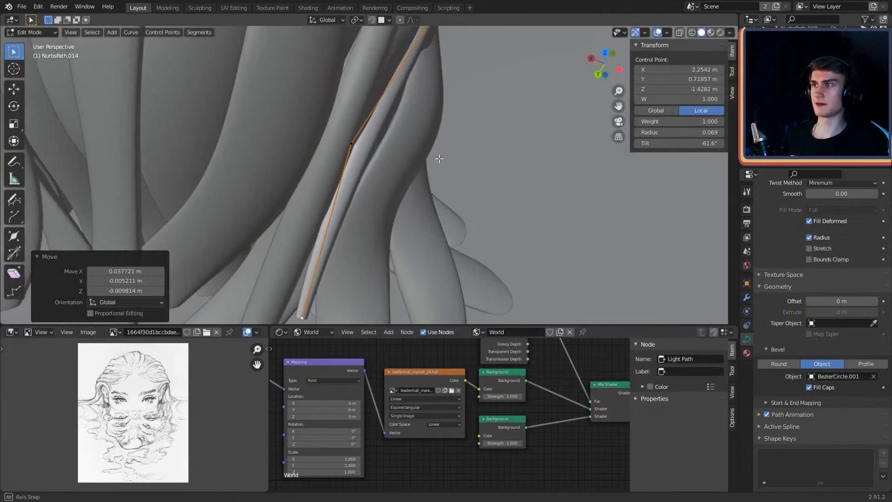
# Step: Extrude the thinned strand end a short segment further down along the back hair
pyautogui.moveTo(356, 143); pyautogui.dragTo(351, 180, button='middle')
pyautogui.click(372, 155)
pyautogui.click(446, 160)
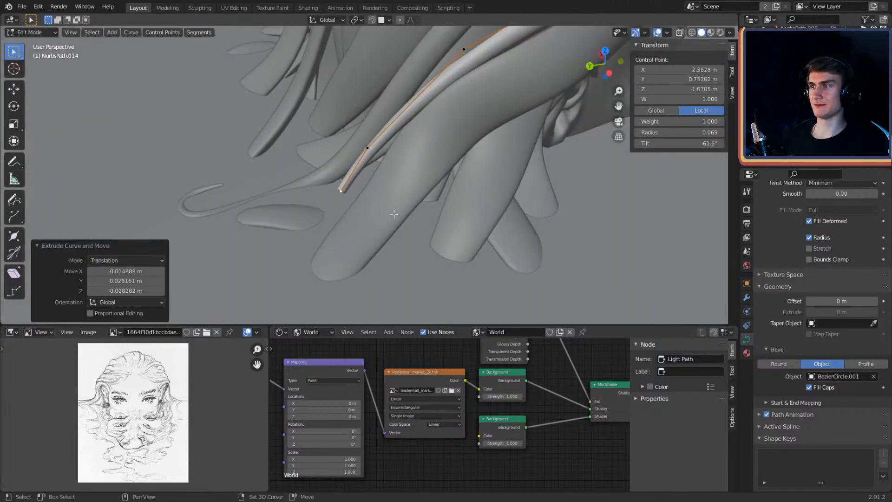
# Step: Reposition the lower control points of the extension so it rests between the hanging hair strands
pyautogui.moveTo(394, 214); pyautogui.dragTo(529, 165, button='middle')
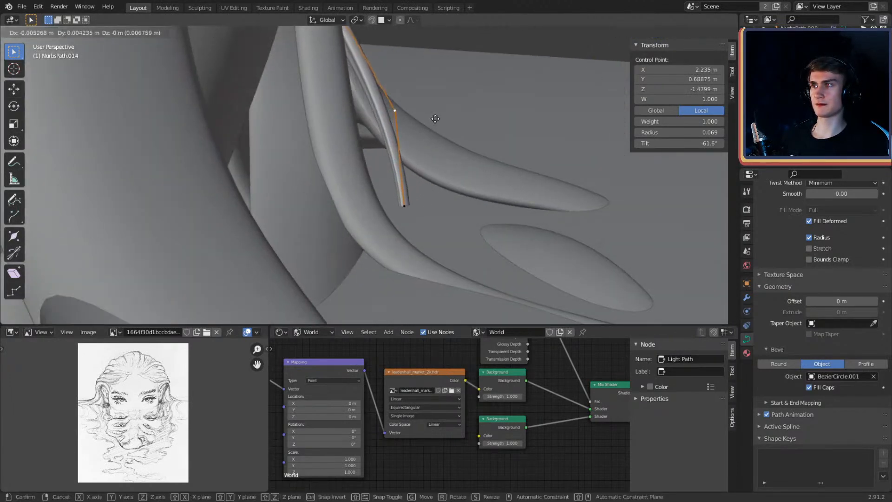
pyautogui.moveTo(472, 125); pyautogui.dragTo(386, 173, button='middle')
pyautogui.click(391, 172)
pyautogui.press('g')
pyautogui.press('g')
pyautogui.click(271, 211)
# Step: Extrude the strand's tip further down the lower hair and taper its end to a radius of 0.015
pyautogui.moveTo(271, 211); pyautogui.dragTo(361, 93, button='middle')
pyautogui.click(485, 95)
pyautogui.click(500, 124)
pyautogui.click(400, 182)
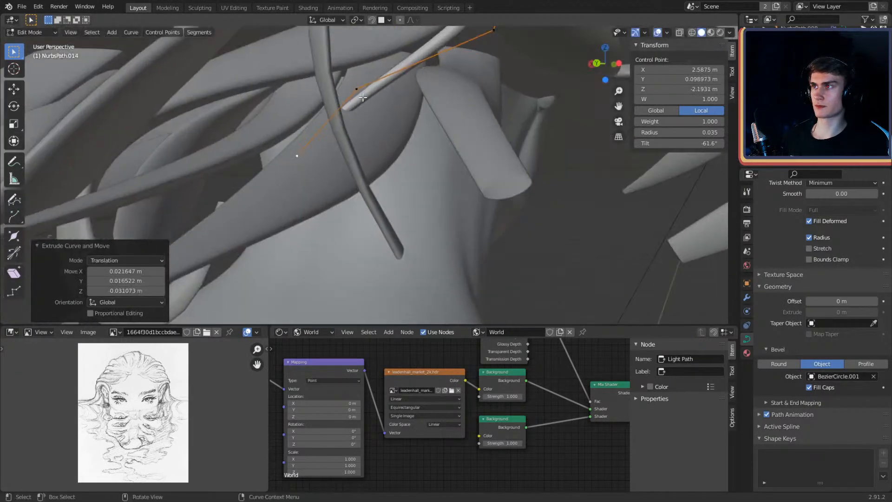
pyautogui.click(360, 94)
pyautogui.press('g')
pyautogui.moveTo(374, 144); pyautogui.dragTo(368, 134, button='middle')
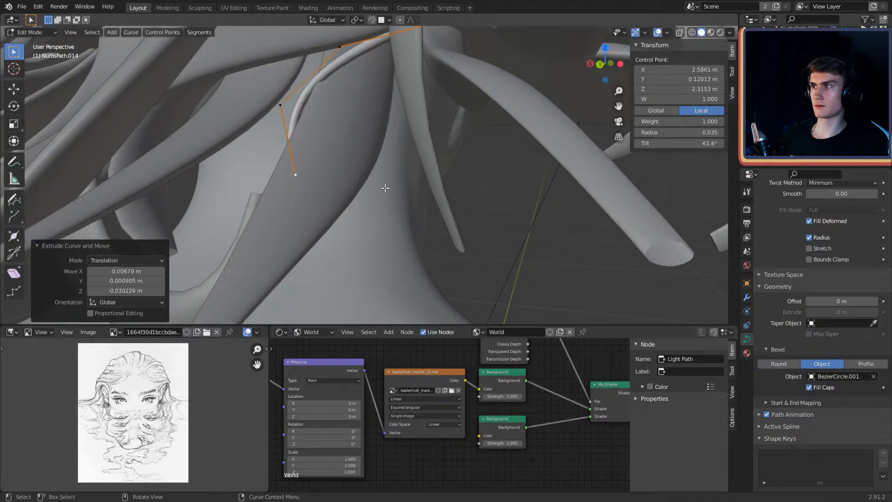
pyautogui.moveTo(386, 183); pyautogui.dragTo(379, 125, button='middle')
pyautogui.press('Tab')
pyautogui.press('Tab')
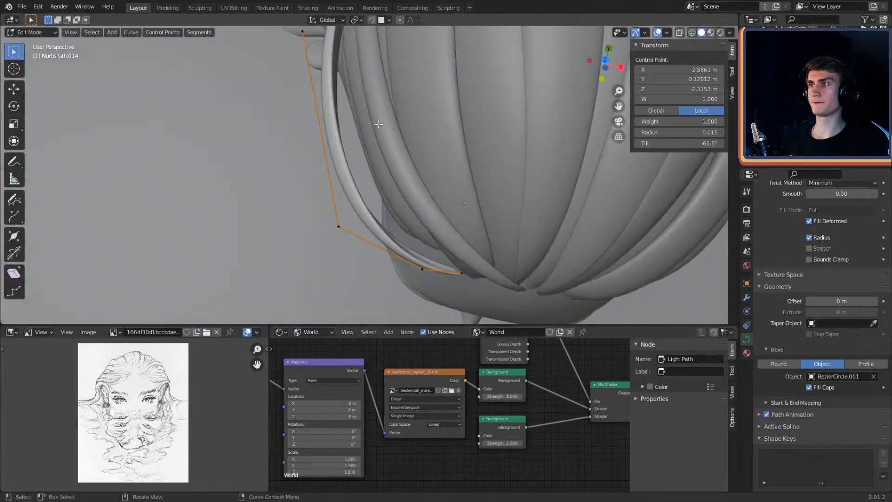
# Step: Move the extended strand's side and temple control points inward against the head and finish editing the curve
pyautogui.click(406, 175)
pyautogui.moveTo(407, 175)
pyautogui.mouseDown(button='middle')
pyautogui.moveTo(398, 185)
pyautogui.moveTo(392, 173)
pyautogui.mouseUp(button='middle')
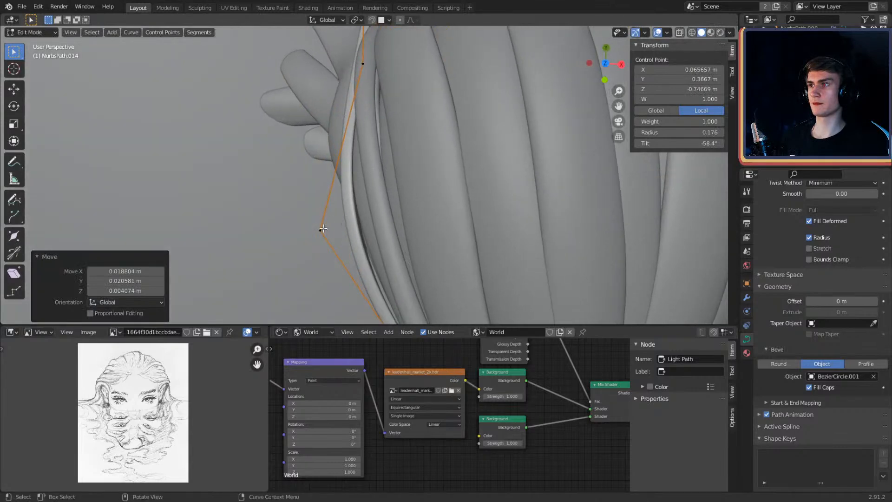
pyautogui.click(374, 215)
pyautogui.moveTo(373, 215); pyautogui.dragTo(380, 180, button='middle')
pyautogui.click(364, 124)
pyautogui.press('Tab')
pyautogui.click(472, 94)
pyautogui.scroll(2, 384, 132)
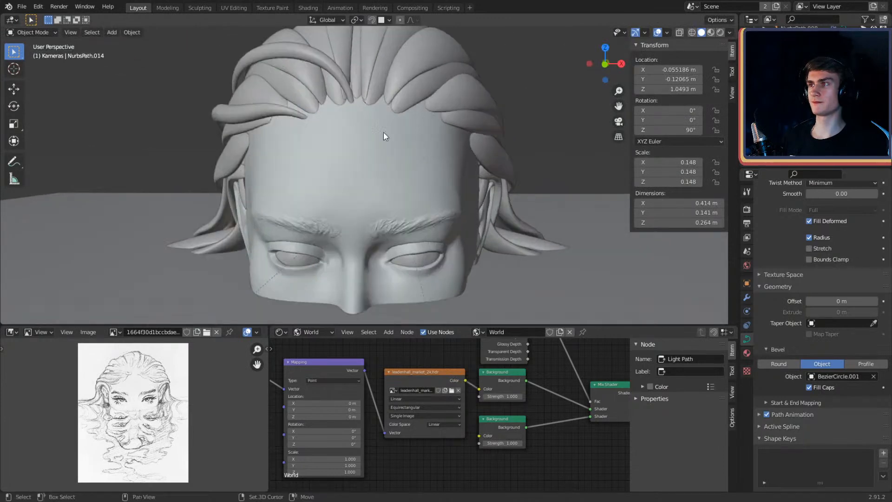
# Step: Duplicate the spare strand floating beside the head and position the copy near the two strands on the side hair
pyautogui.moveTo(383, 132); pyautogui.dragTo(405, 160, button='middle')
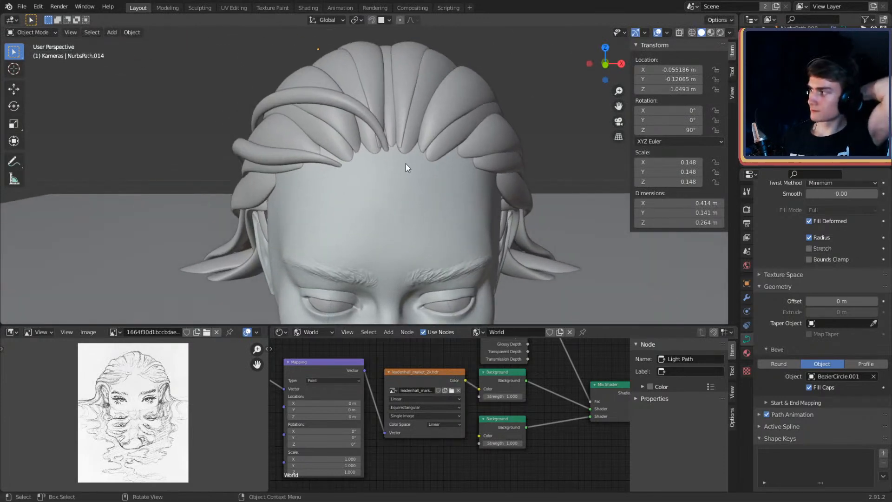
pyautogui.moveTo(350, 110); pyautogui.dragTo(303, 141, button='middle')
pyautogui.scroll(-2, 272, 129)
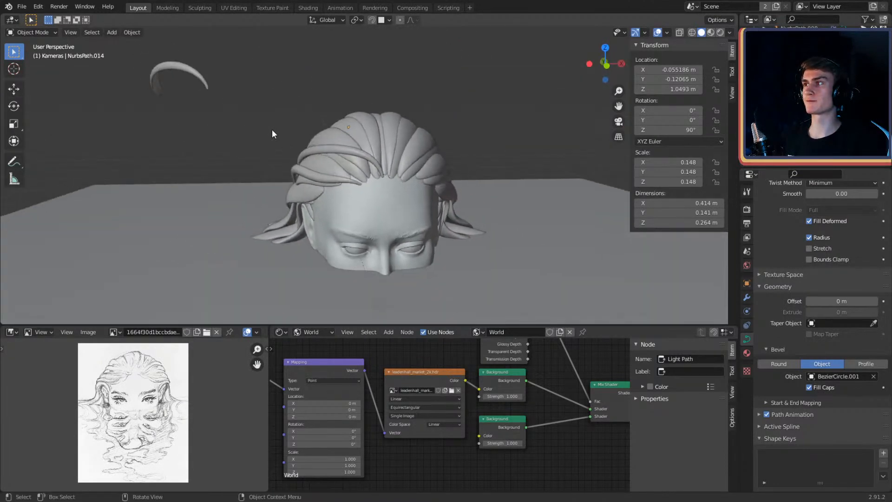
pyautogui.click(182, 68)
pyautogui.hotkey('shift', 'd')
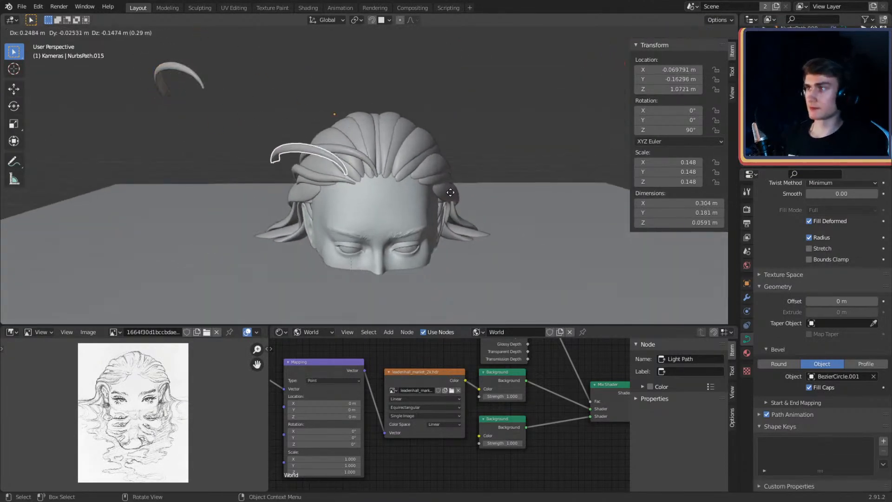
pyautogui.click(465, 199)
pyautogui.scroll(5, 392, 170)
pyautogui.moveTo(392, 170)
pyautogui.mouseDown(button='middle')
pyautogui.moveTo(480, 145)
pyautogui.moveTo(475, 154)
pyautogui.moveTo(408, 149)
pyautogui.moveTo(441, 167)
pyautogui.moveTo(231, 214)
pyautogui.moveTo(361, 178)
pyautogui.moveTo(377, 161)
pyautogui.mouseUp(button='middle')
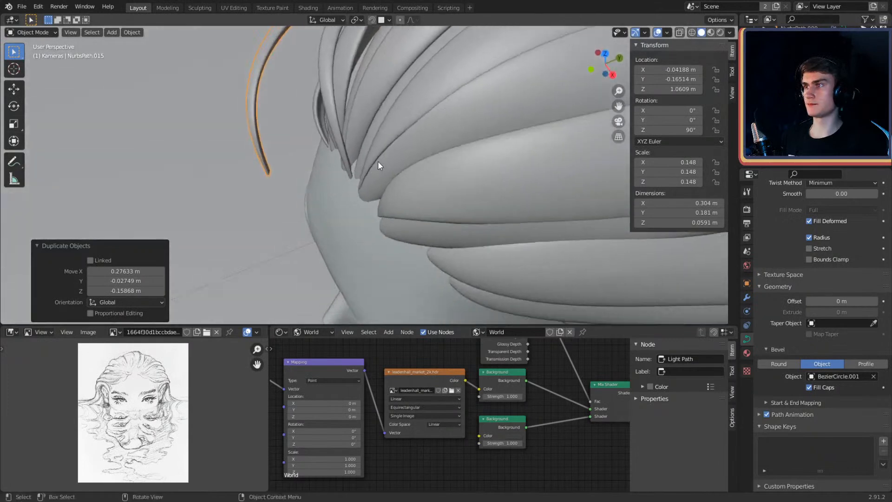
pyautogui.click(457, 132)
pyautogui.moveTo(459, 132); pyautogui.dragTo(382, 186, button='middle')
# Step: Edit the new copy's curve and move its front control points toward the hairline between the two existing strands
pyautogui.press('Tab')
pyautogui.click(452, 137)
pyautogui.press('g')
pyautogui.click(513, 166)
pyautogui.click(430, 181)
pyautogui.click(379, 98)
pyautogui.moveTo(379, 98); pyautogui.dragTo(393, 70, button='middle')
pyautogui.click(360, 100)
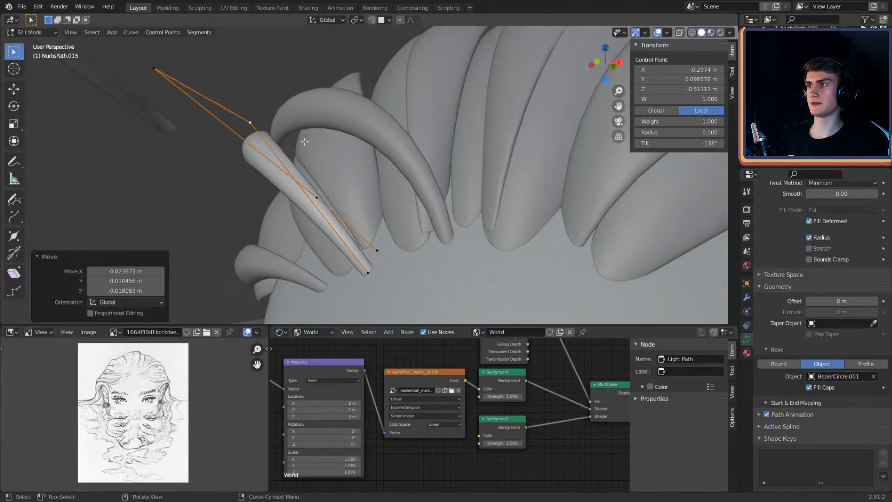
# Step: Adjust the second control point from the new strand's front so the curve bends closely over the hairline
pyautogui.moveTo(361, 100); pyautogui.dragTo(382, 169, button='middle')
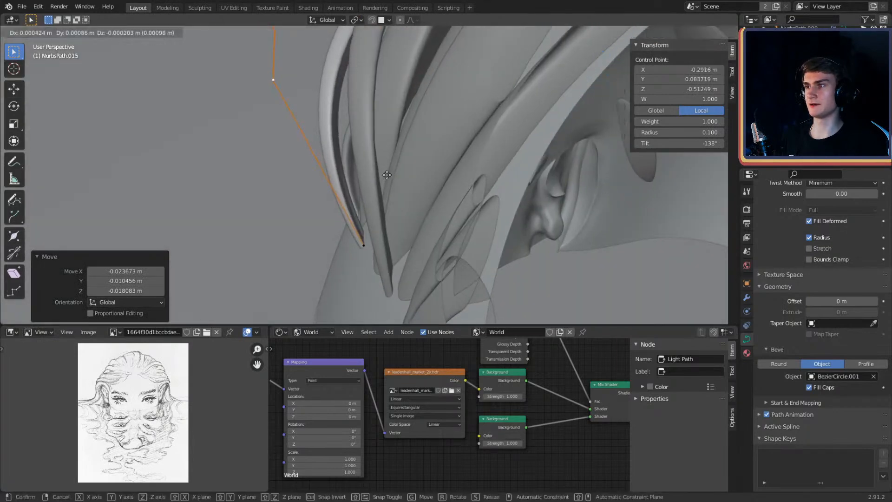
pyautogui.click(375, 246)
pyautogui.click(379, 248)
pyautogui.moveTo(379, 248); pyautogui.dragTo(432, 186, button='middle')
pyautogui.click(495, 95)
pyautogui.scroll(-3, 406, 191)
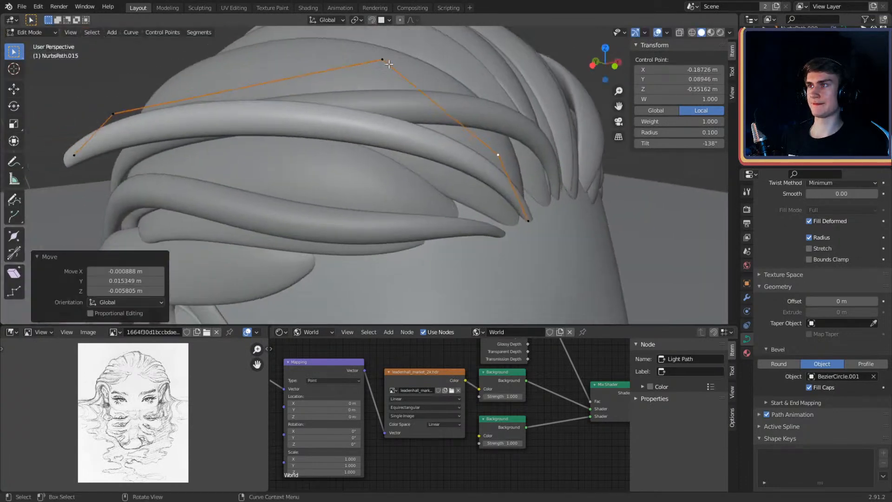
# Step: Lower the new strand's upper middle control point by about 0.032 m
pyautogui.click(391, 64)
pyautogui.scroll(-2, 412, 102)
pyautogui.moveTo(413, 102); pyautogui.dragTo(470, 96, button='middle')
pyautogui.press('g')
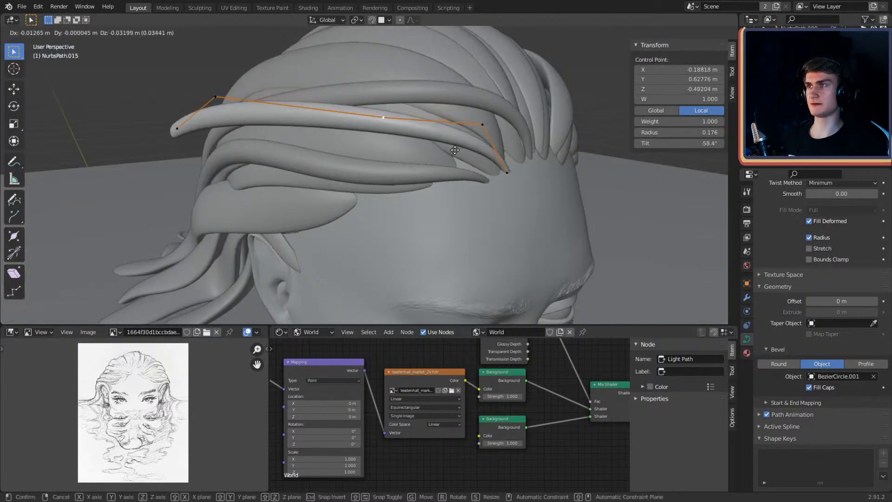
pyautogui.click(455, 150)
pyautogui.moveTo(455, 150); pyautogui.dragTo(474, 135, button='middle')
# Step: Move the new strand's rear side control point down and inward toward the hair
pyautogui.click(390, 234)
pyautogui.click(360, 123)
pyautogui.press('g')
pyautogui.click(428, 146)
pyautogui.press('g')
pyautogui.click(388, 158)
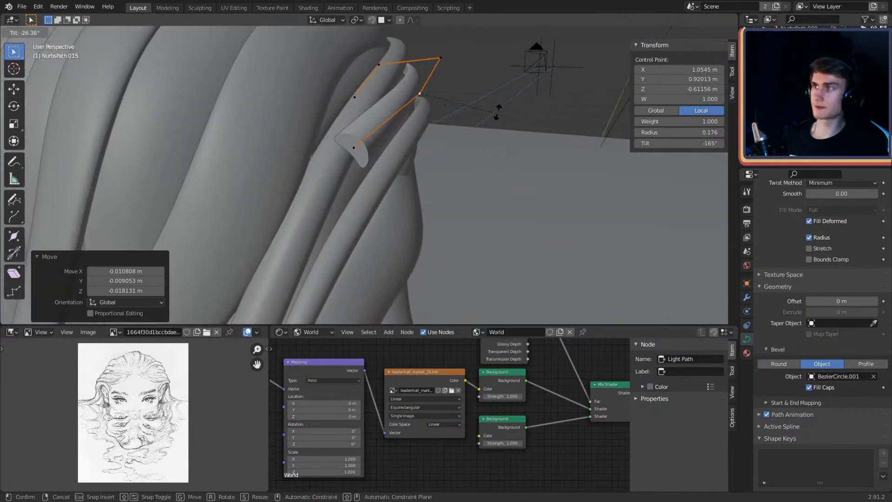
# Step: Tilt the rear side control point to about -60.9° and shift it slightly lower
pyautogui.click(354, 214)
pyautogui.moveTo(469, 176); pyautogui.dragTo(423, 184, button='middle')
pyautogui.press('g')
pyautogui.click(357, 241)
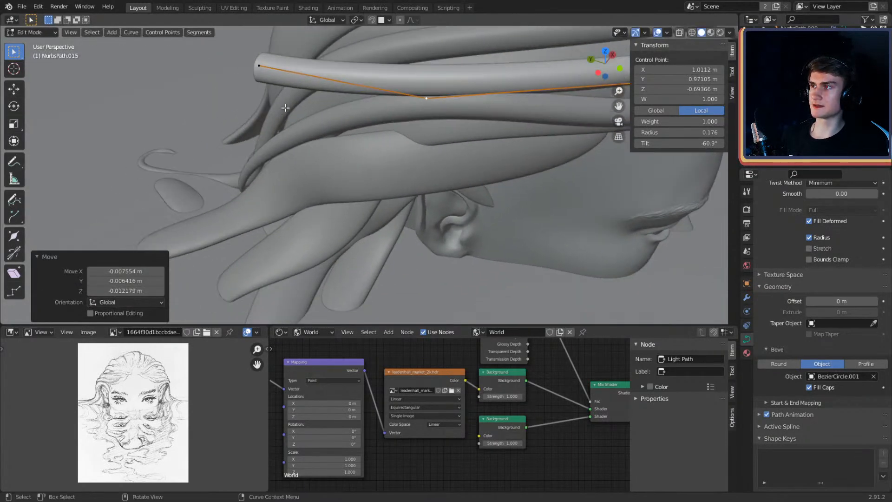
# Step: Move the new strand's rear end control point down onto the back hair
pyautogui.click(262, 73)
pyautogui.moveTo(265, 77); pyautogui.dragTo(462, 139, button='middle')
pyautogui.press('g')
pyautogui.click(515, 181)
# Step: Fine-tune the position of the rear side control point so the strand bends smoothly around the head
pyautogui.moveTo(488, 195); pyautogui.dragTo(378, 185, button='middle')
pyautogui.click(384, 180)
pyautogui.moveTo(436, 188); pyautogui.dragTo(292, 198, button='middle')
pyautogui.click(464, 120)
pyautogui.press('g')
pyautogui.moveTo(359, 198); pyautogui.dragTo(412, 242, button='middle')
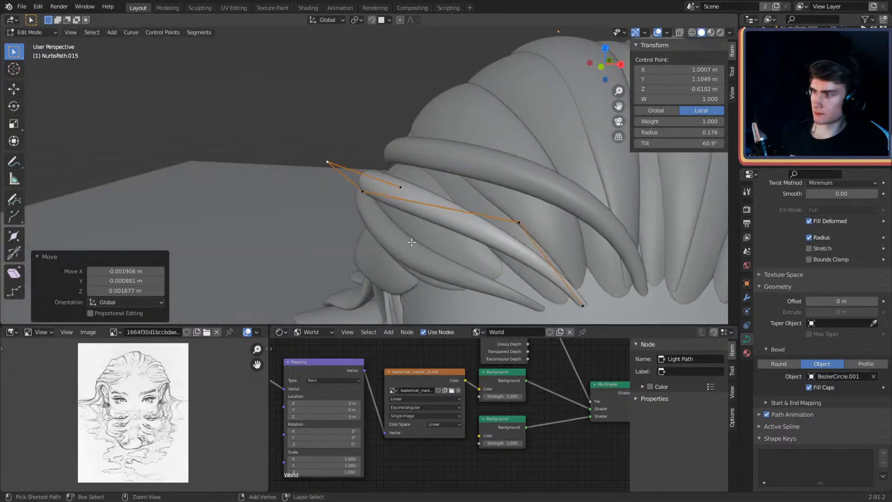
# Step: Twist the strand at its rear side control point by about 58.1°
pyautogui.click(307, 250)
pyautogui.moveTo(307, 249); pyautogui.dragTo(382, 169, button='middle')
pyautogui.moveTo(498, 155); pyautogui.dragTo(433, 153, button='middle')
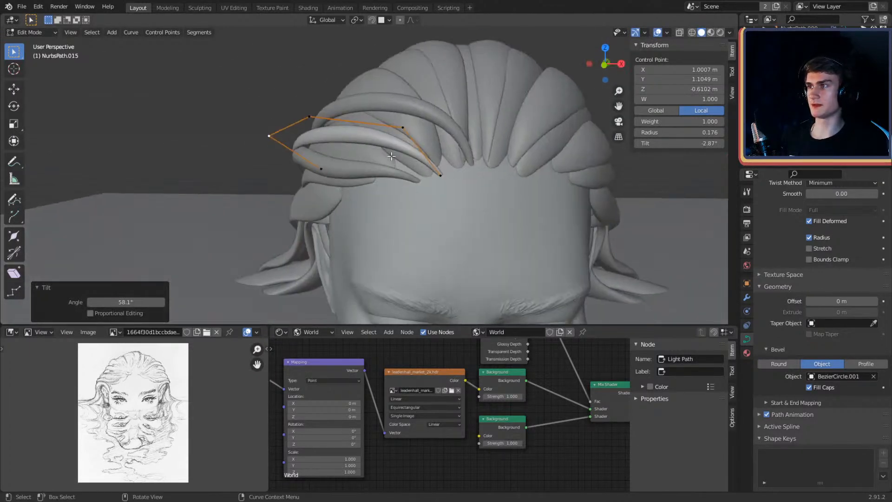
pyautogui.moveTo(296, 161); pyautogui.dragTo(435, 160, button='middle')
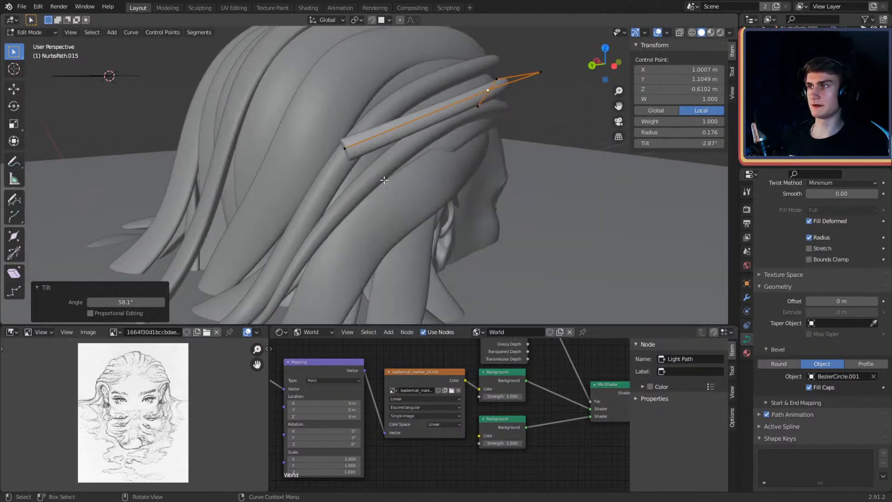
# Step: Reposition the strand's rear end control point against the back hair and tilt it by about -4.39°
pyautogui.scroll(-2, 385, 180)
pyautogui.moveTo(385, 180); pyautogui.dragTo(299, 87, button='middle')
pyautogui.scroll(3, 408, 163)
pyautogui.click(382, 142)
pyautogui.press('g')
pyautogui.click(534, 193)
pyautogui.click(406, 182)
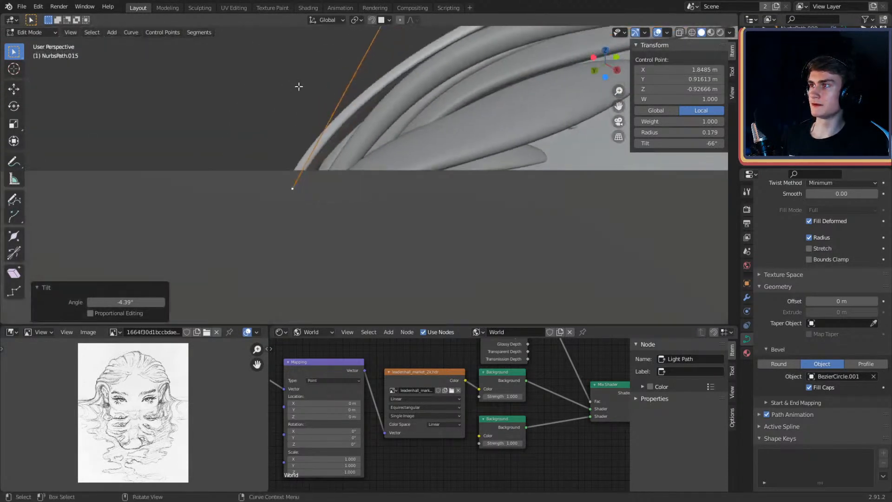
# Step: Fine-tune the rear end control point and its neighbour so the strand lies closely over the side hair
pyautogui.click(328, 133)
pyautogui.moveTo(328, 132); pyautogui.dragTo(330, 189, button='middle')
pyautogui.press('g')
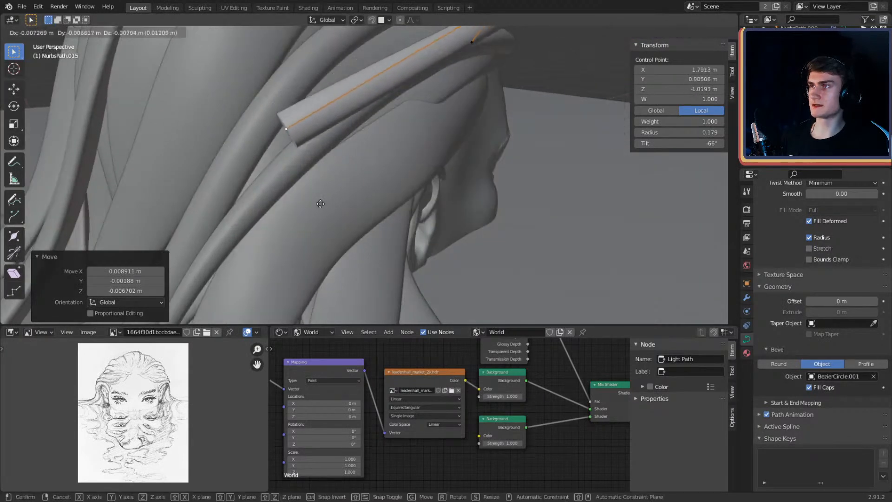
pyautogui.moveTo(482, 52); pyautogui.dragTo(430, 173, button='middle')
pyautogui.click(427, 141)
pyautogui.press('g')
pyautogui.click(448, 101)
pyautogui.scroll(-2, 389, 169)
pyautogui.click(372, 170)
# Step: Extrude the strand's rear end downward with new control points following the lower side hair
pyautogui.scroll(-2, 398, 217)
pyautogui.moveTo(399, 216); pyautogui.dragTo(389, 187, button='middle')
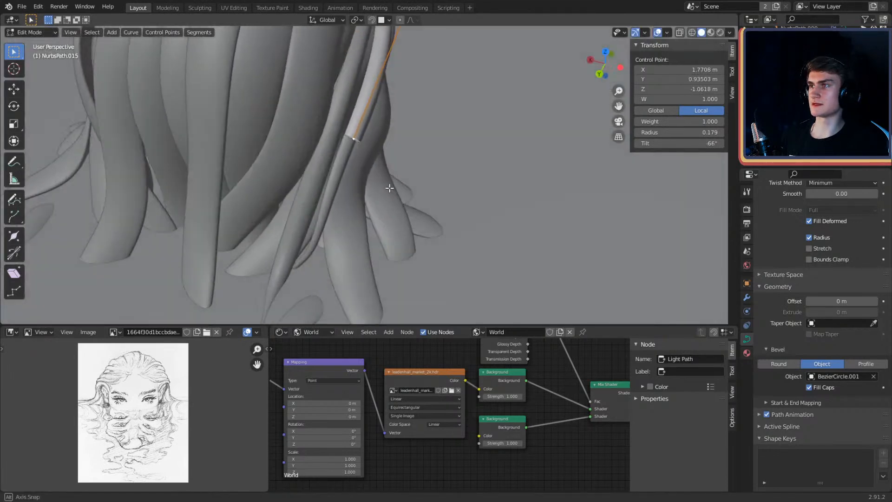
pyautogui.click(400, 217)
pyautogui.moveTo(410, 265); pyautogui.dragTo(545, 159, button='middle')
pyautogui.press('g')
pyautogui.click(405, 138)
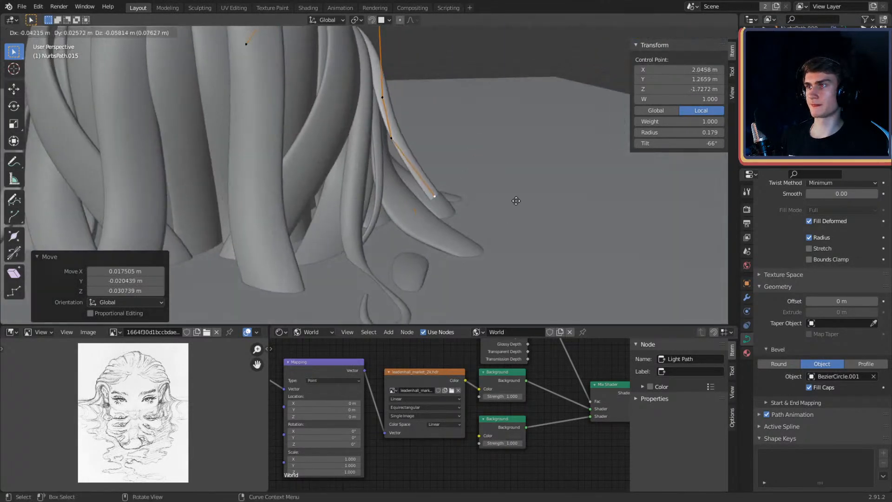
pyautogui.press('g')
pyautogui.click(392, 142)
# Step: Shrink the new end control point to a radius of about 0.105 and move it down onto the hair ends
pyautogui.moveTo(392, 142); pyautogui.dragTo(354, 164, button='middle')
pyautogui.click(358, 201)
pyautogui.hotkey('alt', 's')
pyautogui.click(402, 205)
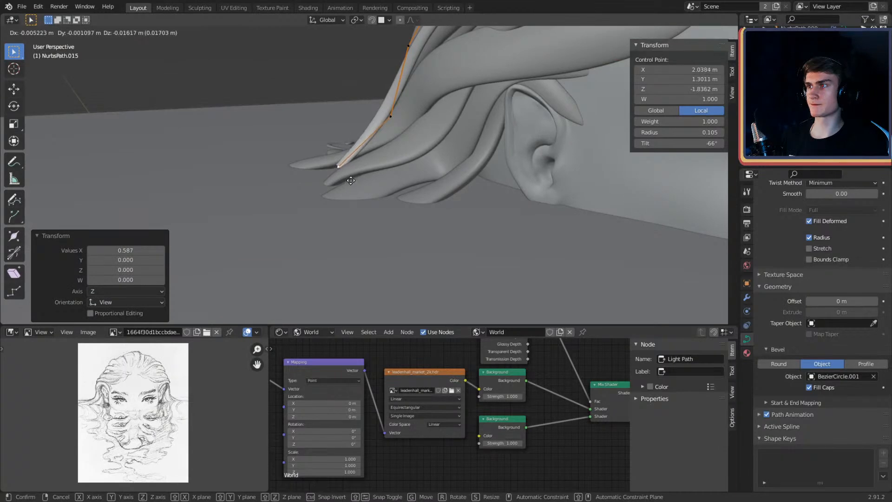
pyautogui.click(351, 195)
# Step: Extrude the narrowed end outward past the hair ends and adjust its control points into a smooth bend
pyautogui.click(329, 196)
pyautogui.keyDown('shift'); pyautogui.moveTo(330, 197); pyautogui.dragTo(390, 165, button='middle'); pyautogui.keyUp('shift')
pyautogui.click(395, 130)
pyautogui.moveTo(428, 132); pyautogui.dragTo(425, 225, button='middle')
pyautogui.click(429, 169)
pyautogui.click(365, 185)
pyautogui.click(410, 194)
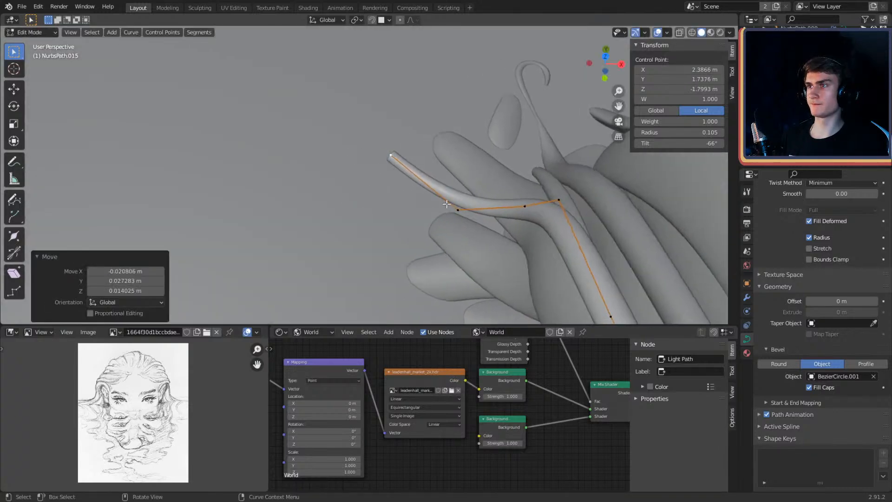
# Step: Extrude the end horizontally into an inward curl over the ground and shrink its tip to a fine point
pyautogui.moveTo(410, 194); pyautogui.dragTo(441, 187, button='middle')
pyautogui.click(477, 142)
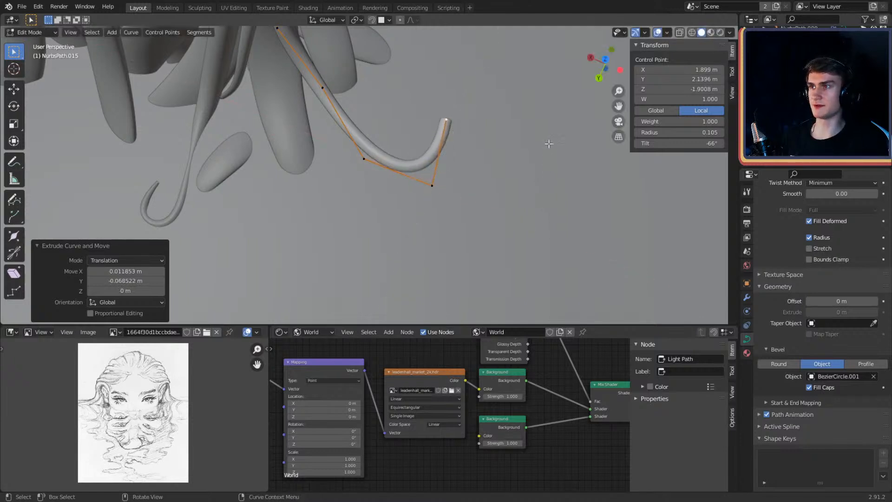
pyautogui.keyDown('shift'); pyautogui.moveTo(549, 143); pyautogui.dragTo(512, 157, button='middle'); pyautogui.keyUp('shift')
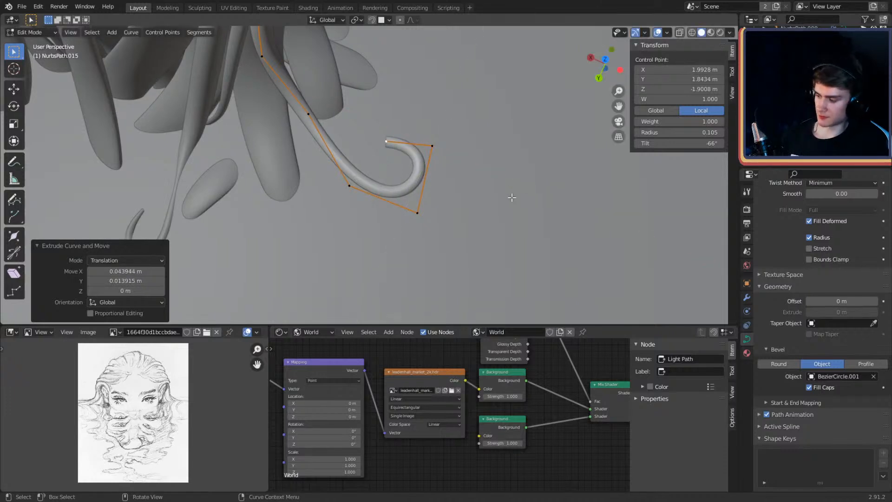
pyautogui.moveTo(509, 236); pyautogui.dragTo(441, 190, button='middle')
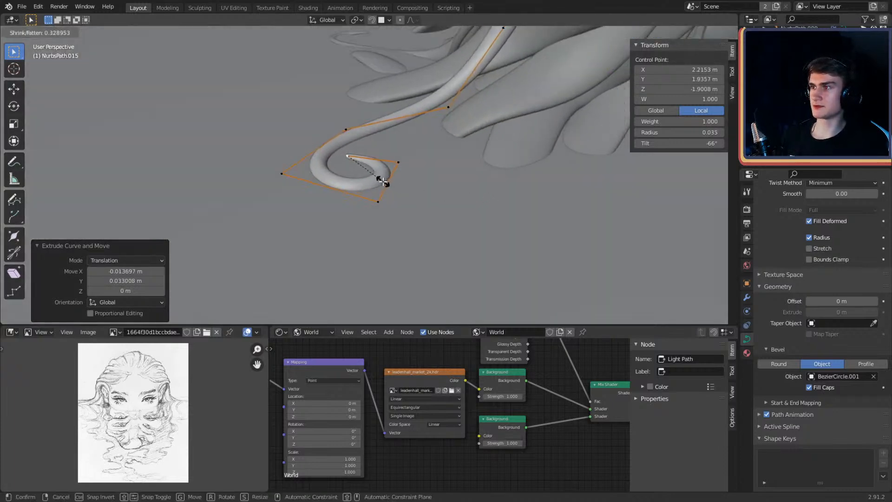
pyautogui.click(393, 199)
# Step: Adjust the radius of the curl's near corner and shrink the control point where the curl begins to about 0.056
pyautogui.click(378, 203)
pyautogui.hotkey('alt', 's')
pyautogui.click(425, 208)
pyautogui.click(346, 132)
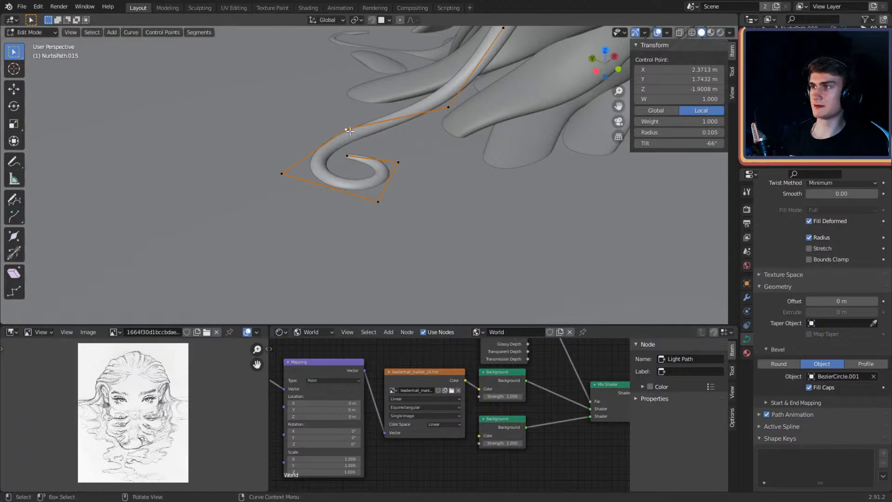
pyautogui.click(406, 150)
# Step: Lower two opposite curl control points into the ground, raise the outermost one slightly, and leave curve editing
pyautogui.scroll(2, 442, 180)
pyautogui.moveTo(443, 180); pyautogui.dragTo(403, 196, button='middle')
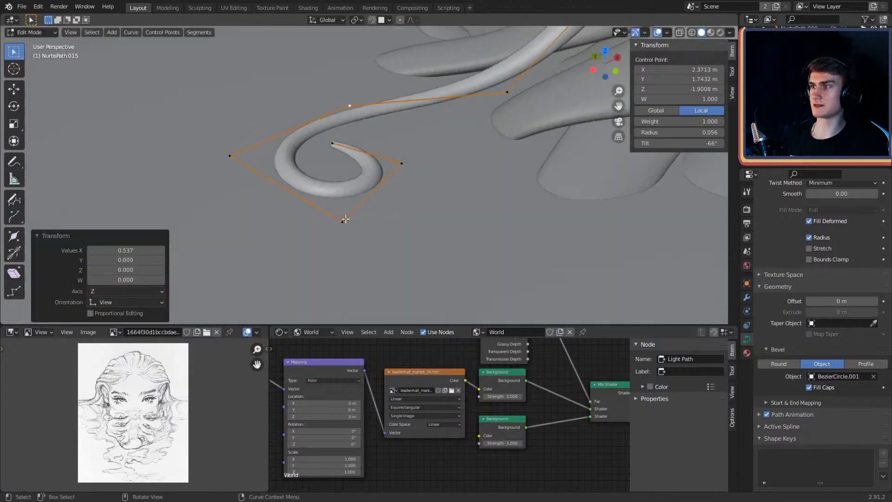
pyautogui.click(345, 220)
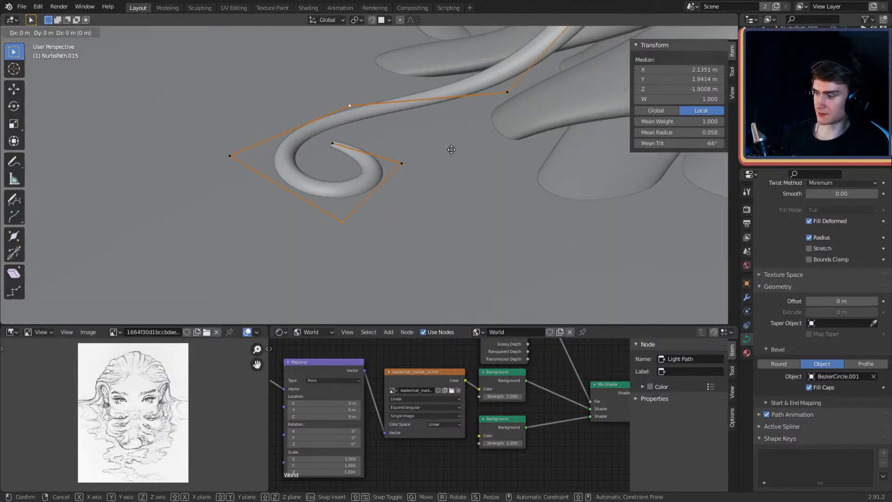
pyautogui.click(452, 164)
pyautogui.click(239, 161)
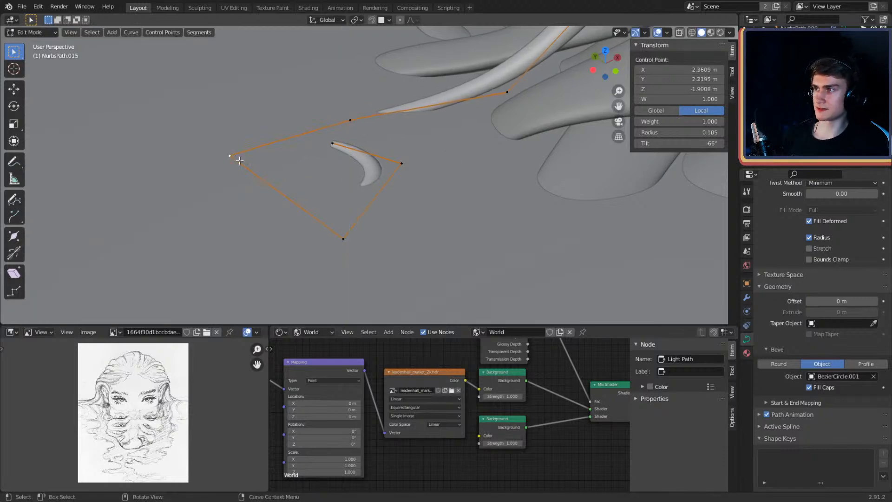
pyautogui.click(432, 182)
pyautogui.press('Tab')
# Step: Examine the curled strand and the surrounding hair from several angles and distances
pyautogui.scroll(-8, 432, 182)
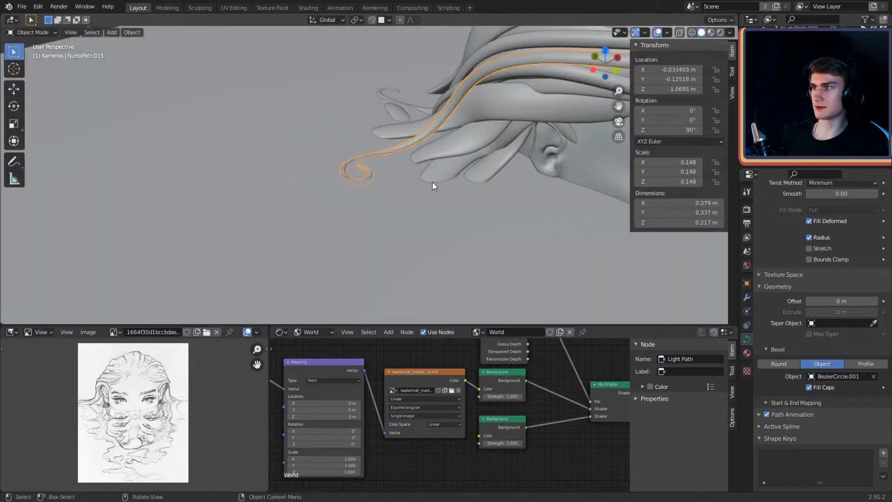
pyautogui.moveTo(432, 182); pyautogui.dragTo(399, 125, button='middle')
pyautogui.click(283, 108)
pyautogui.scroll(4, 333, 177)
pyautogui.moveTo(332, 173); pyautogui.dragTo(398, 122, button='middle')
pyautogui.scroll(-5, 446, 188)
pyautogui.scroll(7, 480, 199)
pyautogui.scroll(-6, 425, 164)
pyautogui.scroll(6, 395, 156)
# Step: Reopen the strand for editing and reposition its upper side control points closer to the head
pyautogui.click(375, 69)
pyautogui.press('Tab')
pyautogui.moveTo(375, 70); pyautogui.dragTo(540, 199, button='middle')
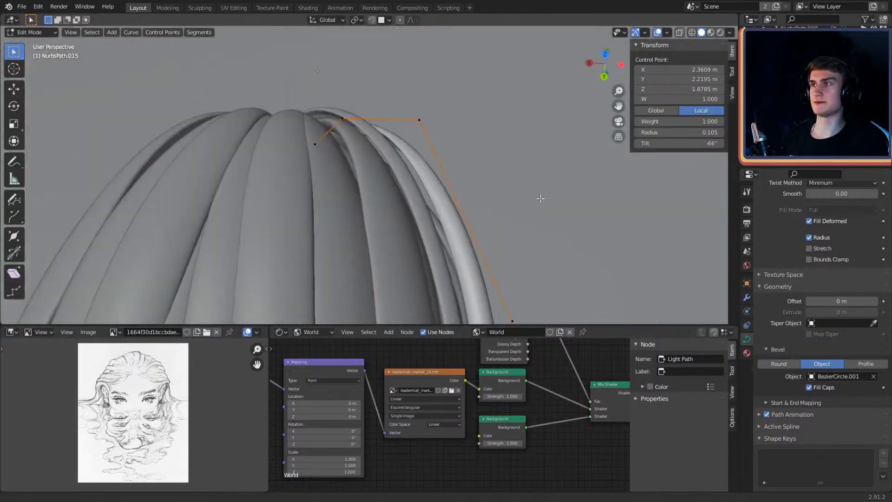
pyautogui.click(417, 128)
pyautogui.moveTo(418, 127); pyautogui.dragTo(340, 107, button='middle')
pyautogui.click(492, 168)
pyautogui.click(411, 134)
pyautogui.click(475, 153)
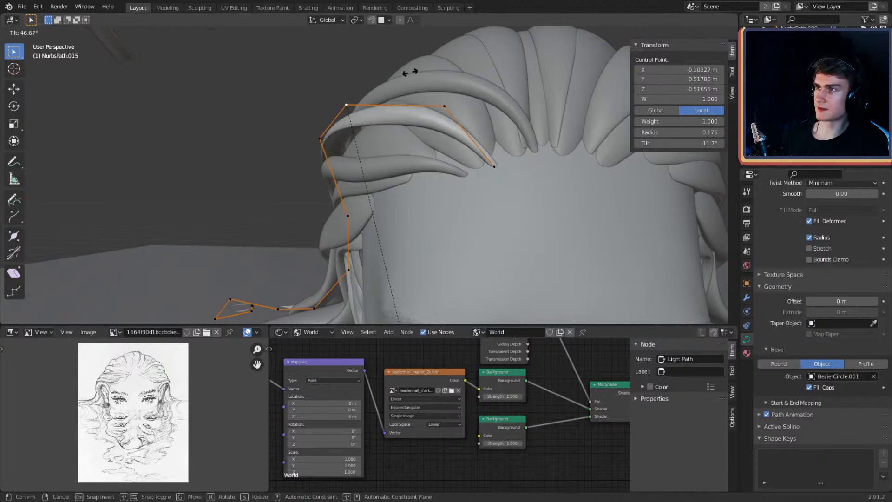
# Step: Adjust the twist at the strand's front bend, shift the control points behind the hairline, and finish editing
pyautogui.moveTo(448, 65); pyautogui.dragTo(356, 182, button='middle')
pyautogui.click(470, 151)
pyautogui.click(363, 140)
pyautogui.click(313, 135)
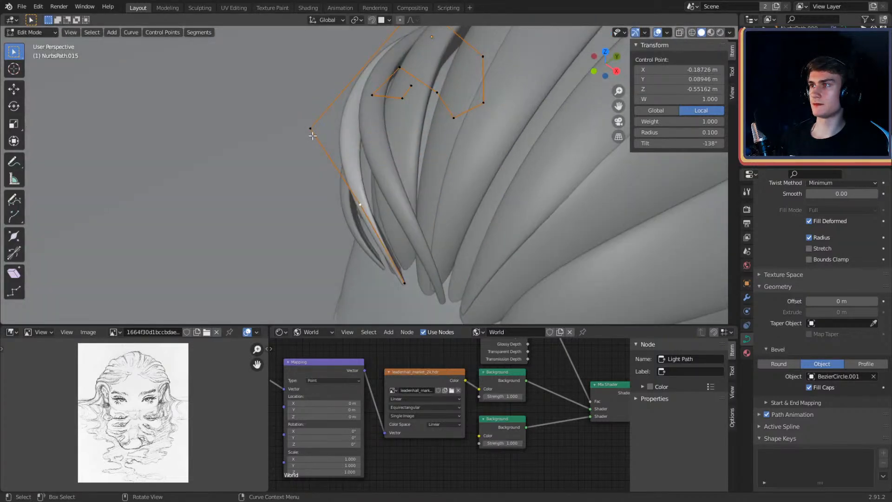
pyautogui.moveTo(367, 151); pyautogui.dragTo(333, 150, button='middle')
pyautogui.press('g')
pyautogui.click(402, 117)
pyautogui.press('Tab')
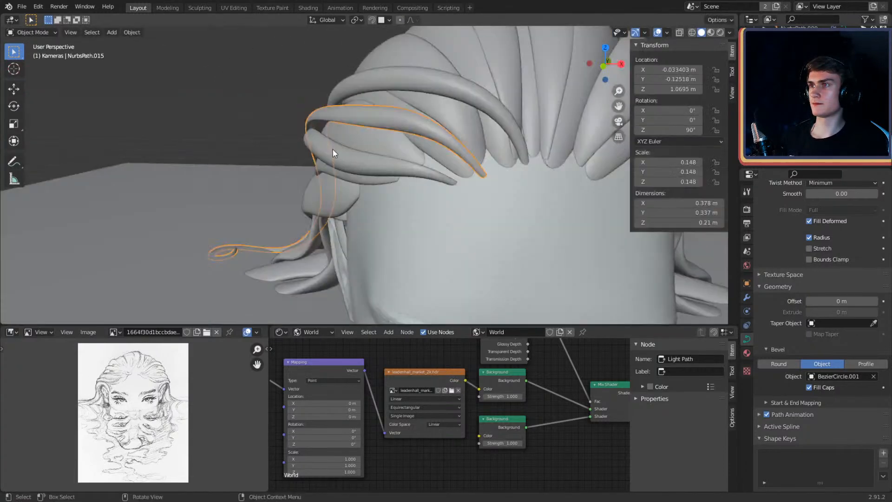
# Step: Duplicate the spare strand floating beside the head and place the copy over the upper front hair
pyautogui.scroll(-5, 344, 151)
pyautogui.moveTo(386, 158); pyautogui.dragTo(456, 127, button='middle')
pyautogui.click(458, 124)
pyautogui.scroll(3, 420, 150)
pyautogui.scroll(-5, 420, 153)
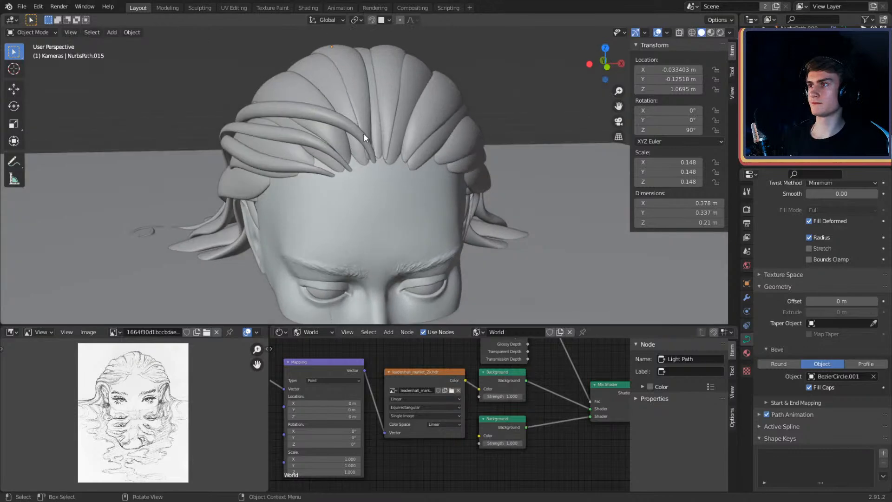
pyautogui.click(184, 79)
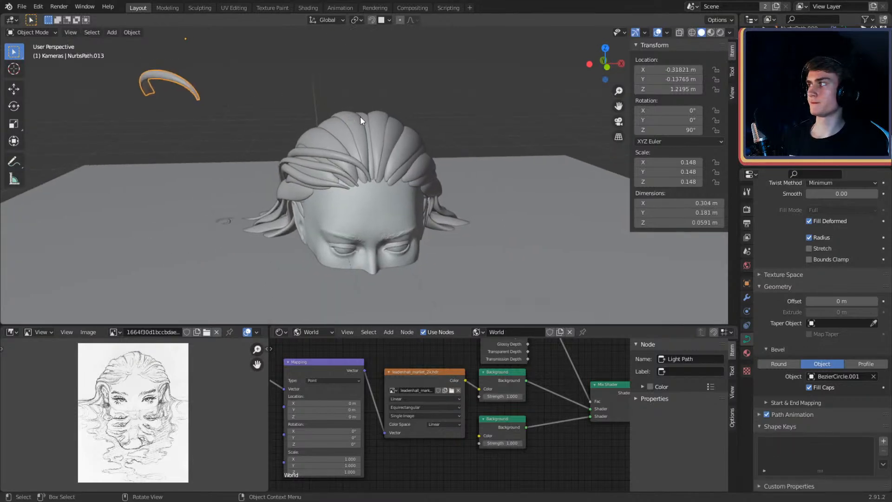
pyautogui.moveTo(360, 116); pyautogui.dragTo(353, 132, button='middle')
pyautogui.scroll(3, 352, 149)
pyautogui.moveTo(351, 197); pyautogui.dragTo(372, 176, button='middle')
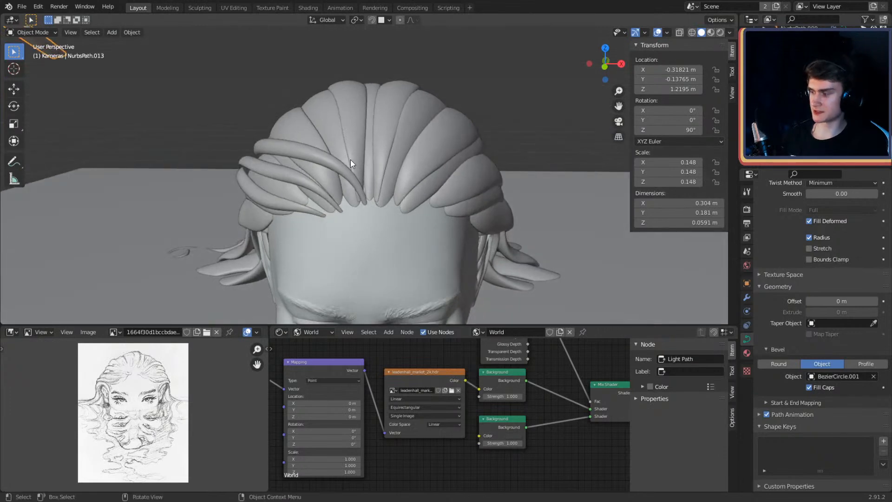
pyautogui.hotkey('shift', 'd')
pyautogui.click(325, 176)
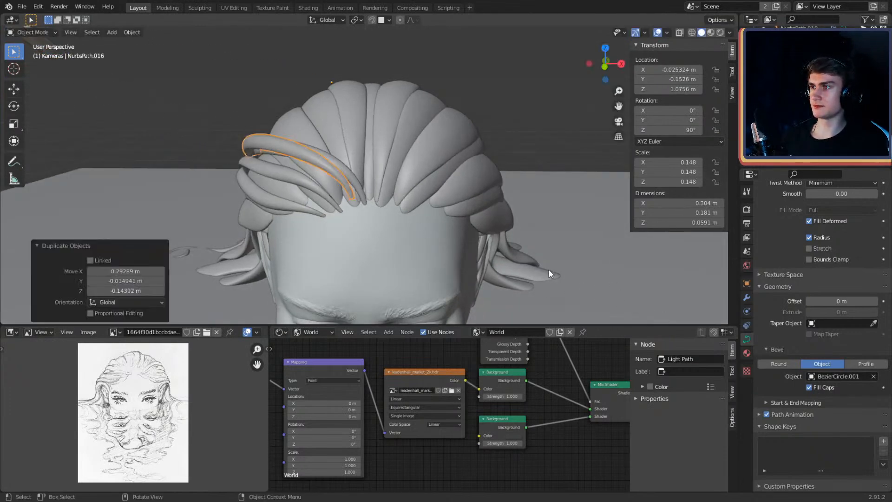
# Step: Shift the duplicate lower and move its front tip control point onto the hairline between the neighbouring strands
pyautogui.moveTo(548, 273); pyautogui.dragTo(434, 191, button='middle')
pyautogui.press('g')
pyautogui.click(328, 203)
pyautogui.press('Tab')
pyautogui.scroll(2, 438, 157)
pyautogui.click(430, 165)
pyautogui.press('g')
pyautogui.click(411, 208)
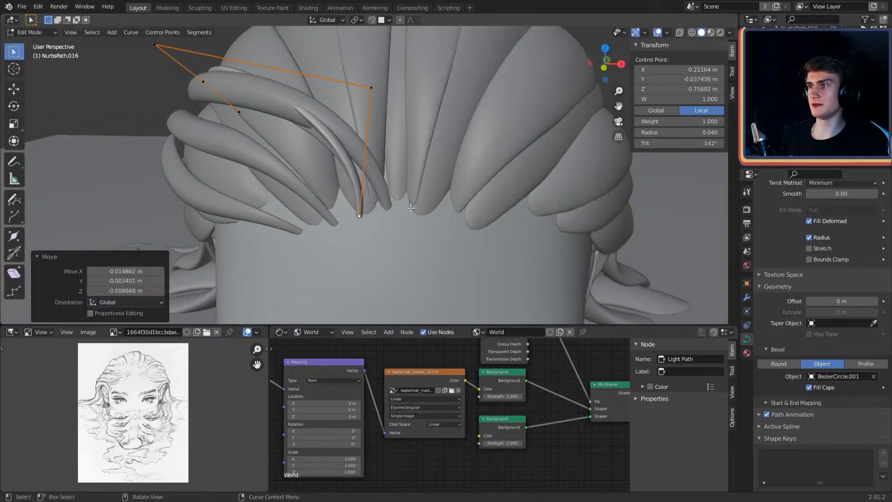
pyautogui.moveTo(412, 208); pyautogui.dragTo(482, 182, button='middle')
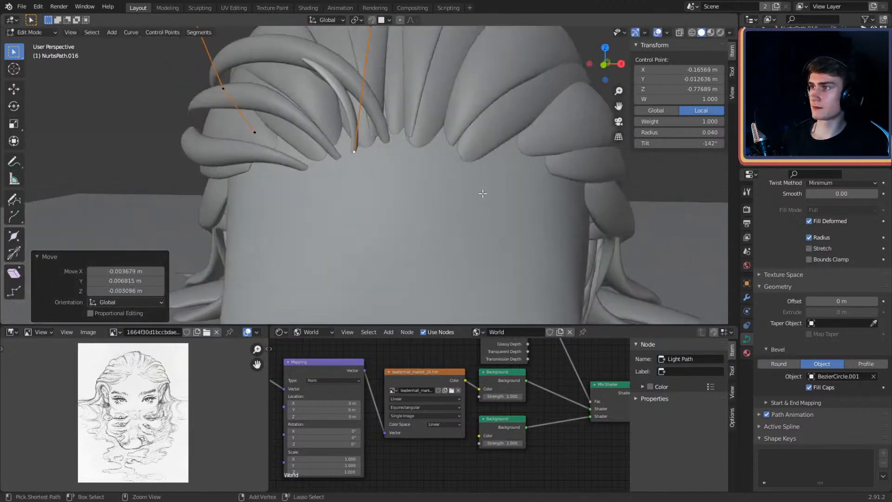
# Step: Move the duplicate's second control point down onto the hair just behind the hairline
pyautogui.click(396, 62)
pyautogui.scroll(-3, 398, 93)
pyautogui.click(398, 105)
pyautogui.moveTo(398, 106); pyautogui.dragTo(408, 163, button='middle')
pyautogui.press('g')
pyautogui.click(408, 127)
# Step: Move the duplicate's third and fourth control points up so the strand arches over the top of the head
pyautogui.click(308, 155)
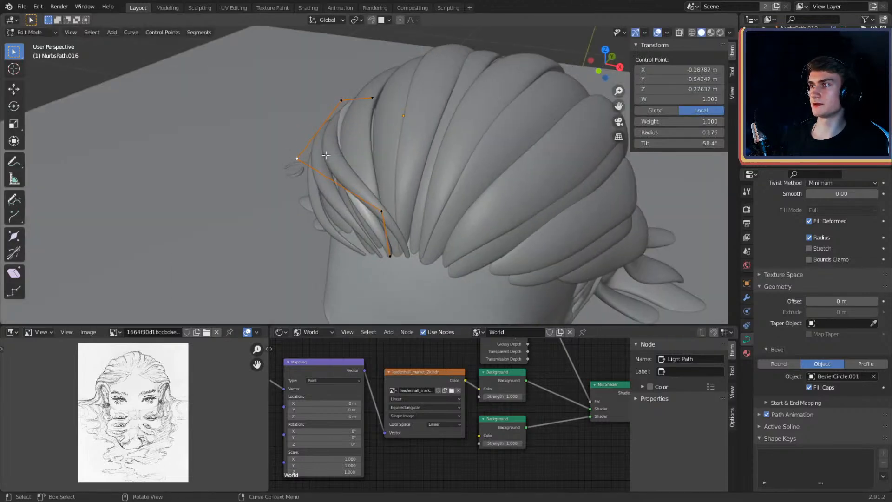
pyautogui.moveTo(343, 157); pyautogui.dragTo(398, 124, button='middle')
pyautogui.click(435, 96)
pyautogui.moveTo(436, 96); pyautogui.dragTo(497, 134, button='middle')
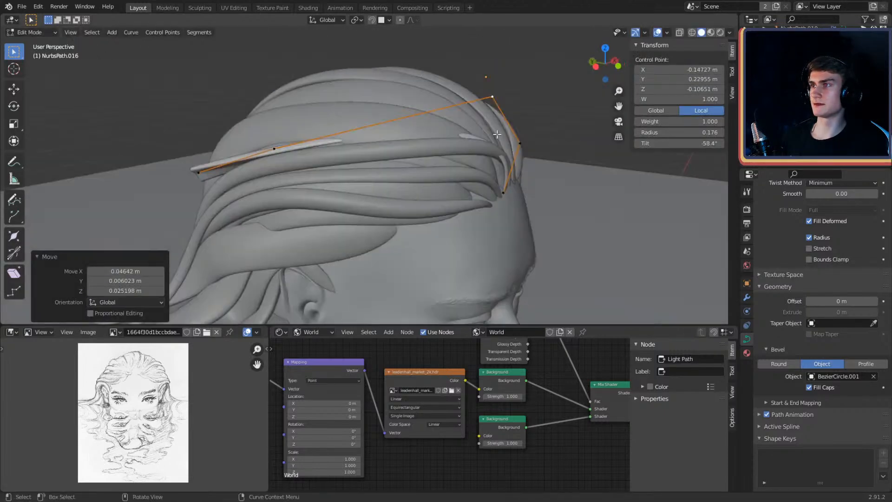
pyautogui.click(285, 147)
pyautogui.moveTo(285, 148); pyautogui.dragTo(446, 157, button='middle')
pyautogui.click(452, 80)
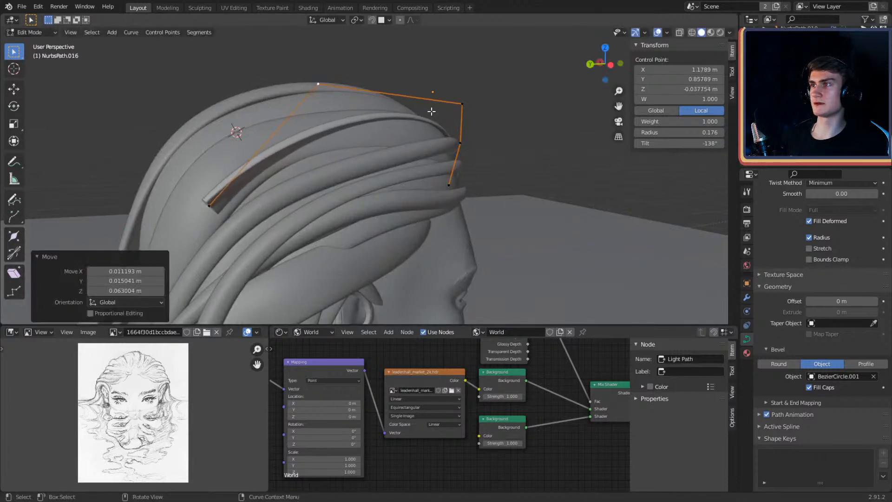
pyautogui.moveTo(432, 112); pyautogui.dragTo(460, 98, button='middle')
# Step: Move the duplicate's rear end control point higher on the back of the head
pyautogui.click(304, 156)
pyautogui.moveTo(304, 157); pyautogui.dragTo(450, 139, button='middle')
pyautogui.press('g')
pyautogui.click(402, 123)
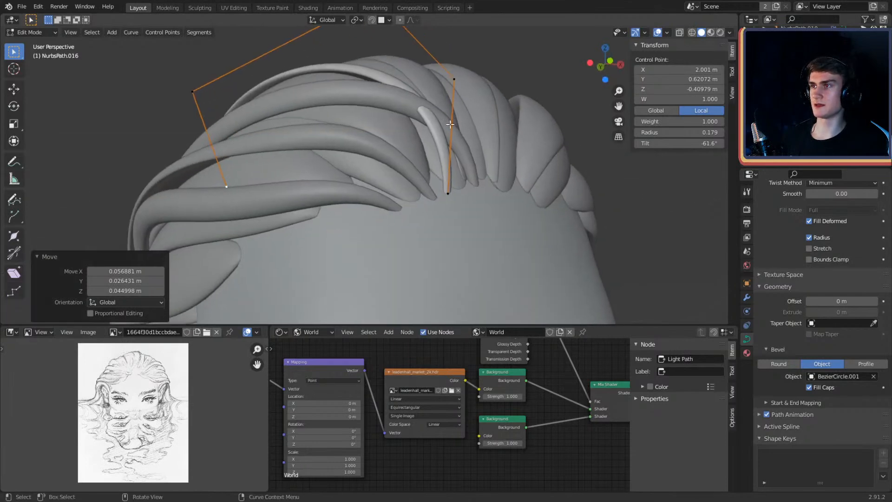
# Step: Refine the front control points so the strand curves smoothly up from the hairline beside its neighbour
pyautogui.click(454, 80)
pyautogui.moveTo(456, 81); pyautogui.dragTo(442, 125, button='middle')
pyautogui.click(544, 109)
pyautogui.click(416, 223)
pyautogui.moveTo(417, 222); pyautogui.dragTo(425, 123, button='middle')
pyautogui.click(537, 167)
pyautogui.click(380, 73)
pyautogui.press('g')
pyautogui.keyDown('shift'); pyautogui.moveTo(427, 83); pyautogui.dragTo(450, 179, button='middle'); pyautogui.keyUp('shift')
pyautogui.click(429, 117)
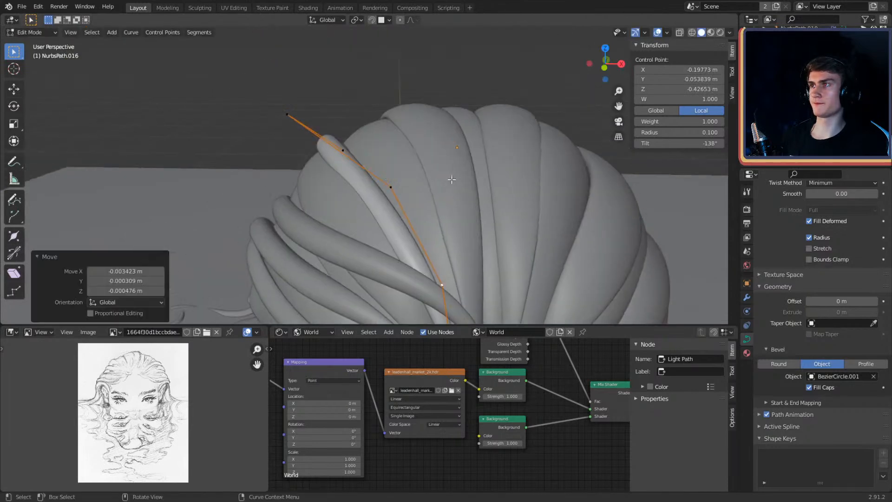
# Step: Reposition the strand's crown control points so it follows the curvature of the head
pyautogui.scroll(-1, 390, 175)
pyautogui.click(307, 120)
pyautogui.moveTo(309, 120); pyautogui.dragTo(551, 140, button='middle')
pyautogui.press('g')
pyautogui.click(434, 108)
pyautogui.click(457, 116)
pyautogui.click(335, 61)
pyautogui.moveTo(342, 62); pyautogui.dragTo(458, 116, button='middle')
pyautogui.press('g')
pyautogui.click(420, 86)
# Step: Shift the strand's rear end control point onto the back hair and tilt it by about -27.1°
pyautogui.click(275, 139)
pyautogui.moveTo(327, 144); pyautogui.dragTo(473, 181, button='middle')
pyautogui.click(360, 129)
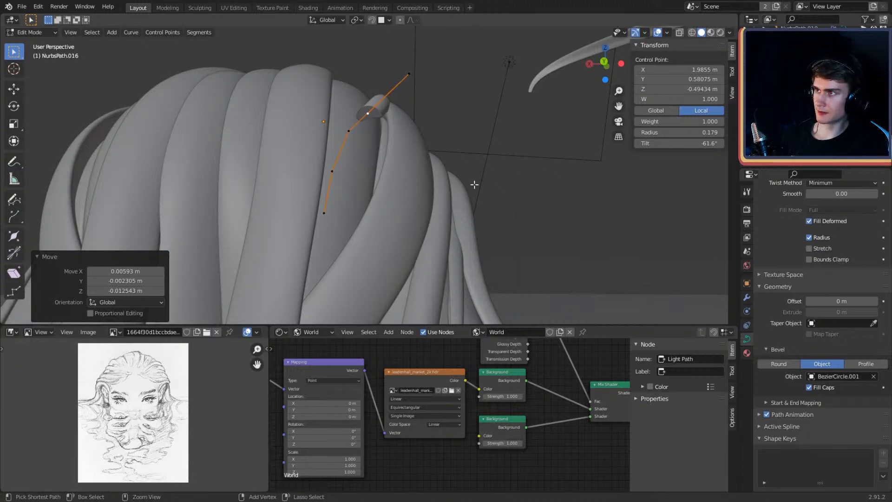
pyautogui.click(405, 89)
pyautogui.moveTo(405, 90); pyautogui.dragTo(420, 175, button='middle')
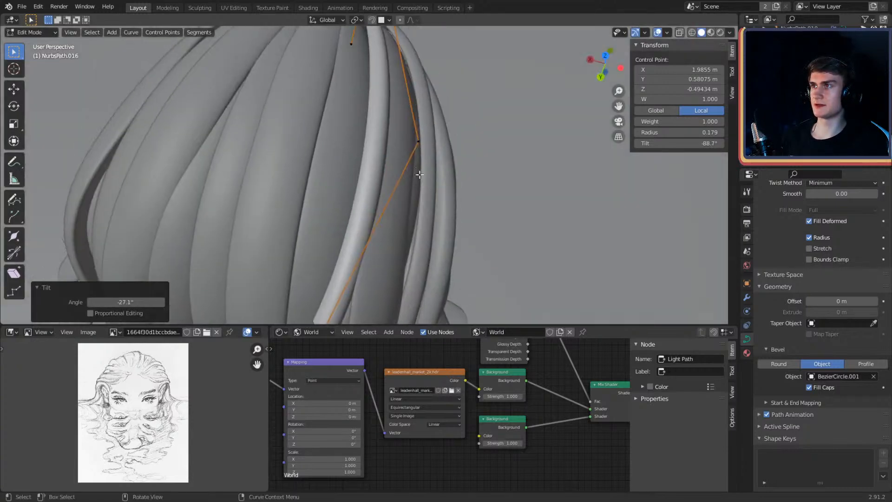
# Step: Raise the crown control point above the hair and readjust the strand's bend toward the back
pyautogui.click(427, 141)
pyautogui.moveTo(427, 141); pyautogui.dragTo(476, 97, button='middle')
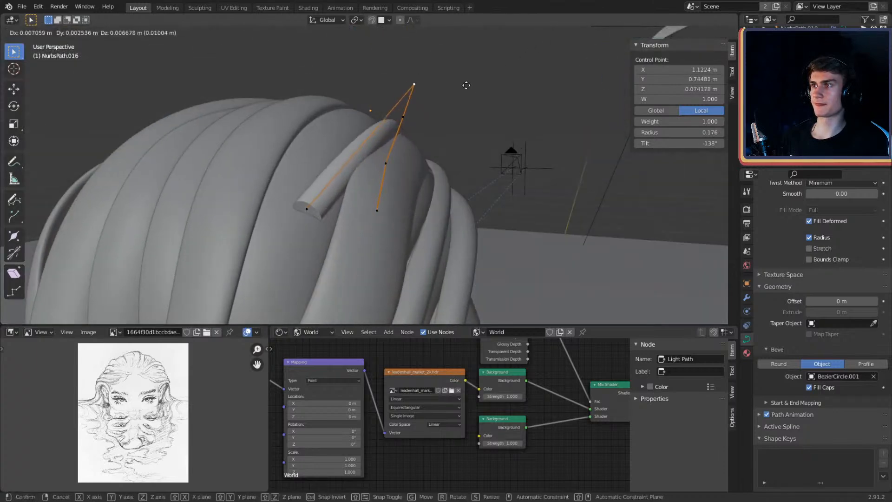
pyautogui.click(466, 86)
pyautogui.moveTo(372, 179); pyautogui.dragTo(458, 118, button='middle')
pyautogui.click(381, 152)
pyautogui.click(450, 64)
pyautogui.press('g')
pyautogui.click(444, 112)
# Step: Extrude the strand's rear end further down over the back hair
pyautogui.moveTo(388, 162); pyautogui.dragTo(531, 152, button='middle')
pyautogui.click(364, 161)
pyautogui.scroll(-4, 412, 116)
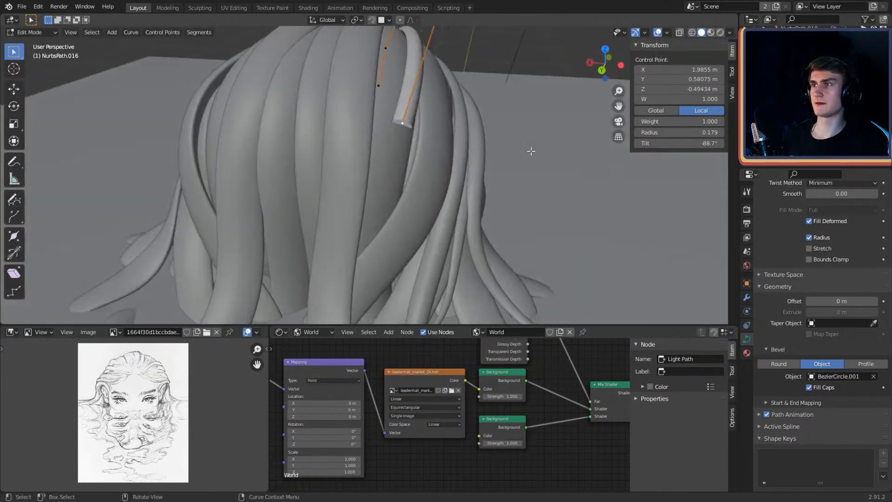
pyautogui.click(525, 248)
pyautogui.moveTo(525, 248); pyautogui.dragTo(412, 225, button='middle')
# Step: Move the control point just above the new rear end slightly outward and up to smooth the bend
pyautogui.click(369, 98)
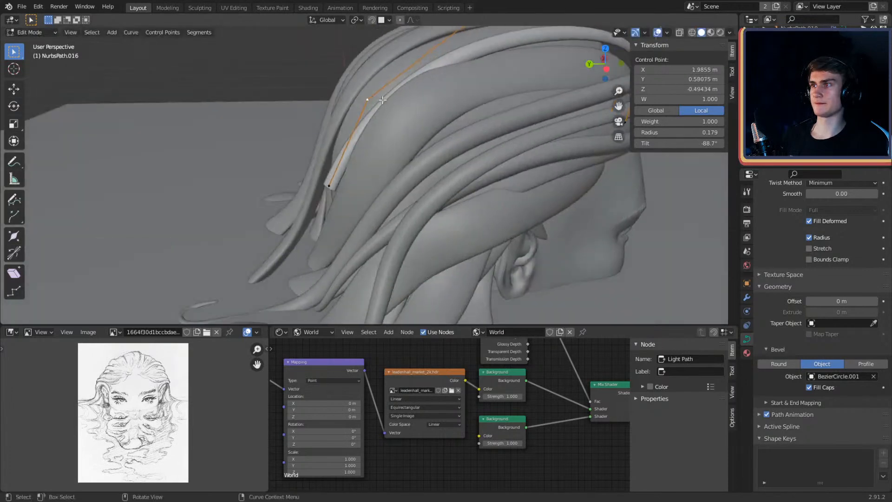
pyautogui.moveTo(400, 151); pyautogui.dragTo(458, 174, button='middle')
pyautogui.click(422, 117)
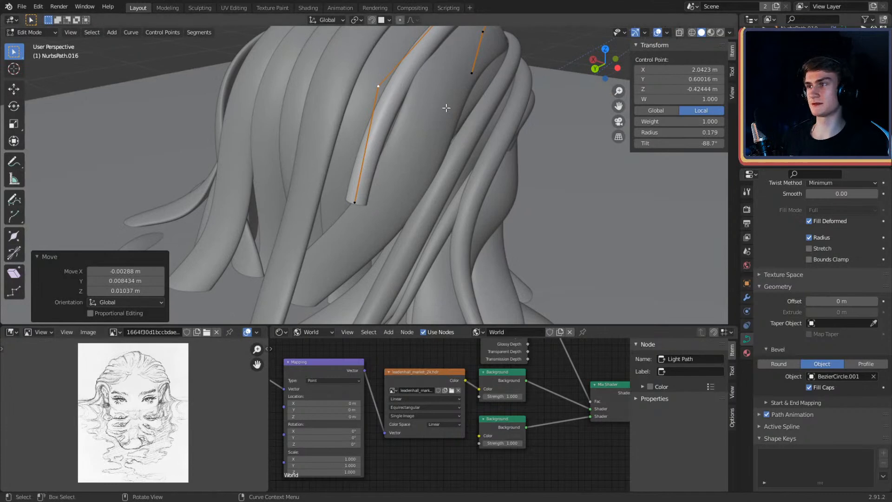
# Step: Readjust the strand's bend above its rear end and shift its front crown control point back about 0.025 m
pyautogui.moveTo(444, 107); pyautogui.dragTo(420, 147, button='middle')
pyautogui.scroll(2, 368, 132)
pyautogui.scroll(-3, 399, 145)
pyautogui.scroll(2, 367, 186)
pyautogui.press('g')
pyautogui.click(427, 172)
pyautogui.click(412, 123)
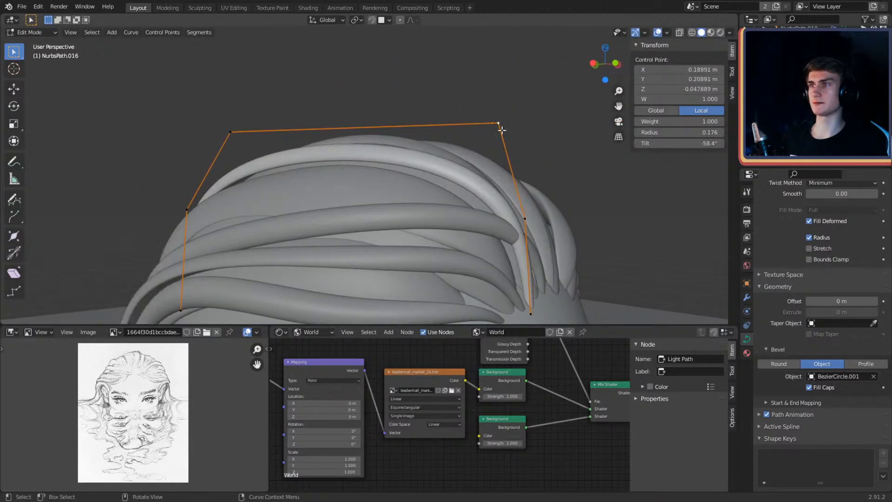
pyautogui.moveTo(502, 130); pyautogui.dragTo(396, 33, button='middle')
pyautogui.click(530, 122)
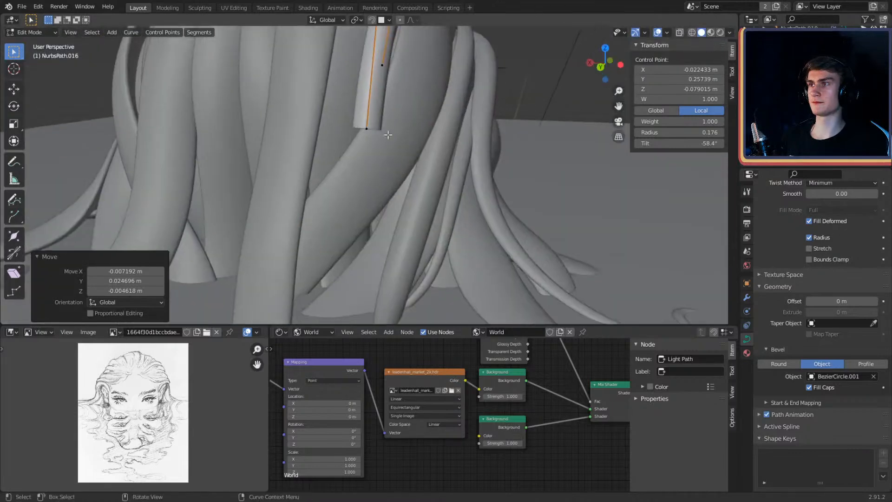
# Step: Extrude the strand's rear end down along the back hair until it reaches the ground plane
pyautogui.click(380, 133)
pyautogui.scroll(-2, 395, 147)
pyautogui.moveTo(395, 148); pyautogui.dragTo(429, 147, button='middle')
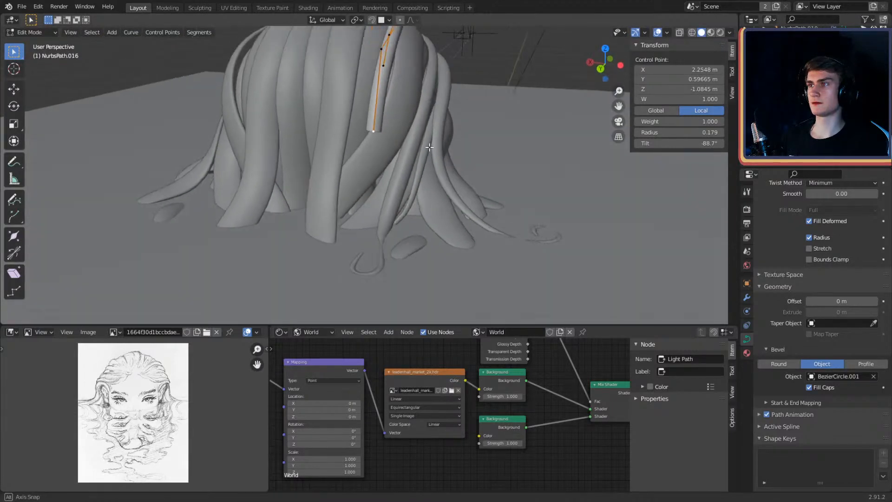
pyautogui.click(407, 224)
pyautogui.moveTo(407, 224); pyautogui.dragTo(441, 172, button='middle')
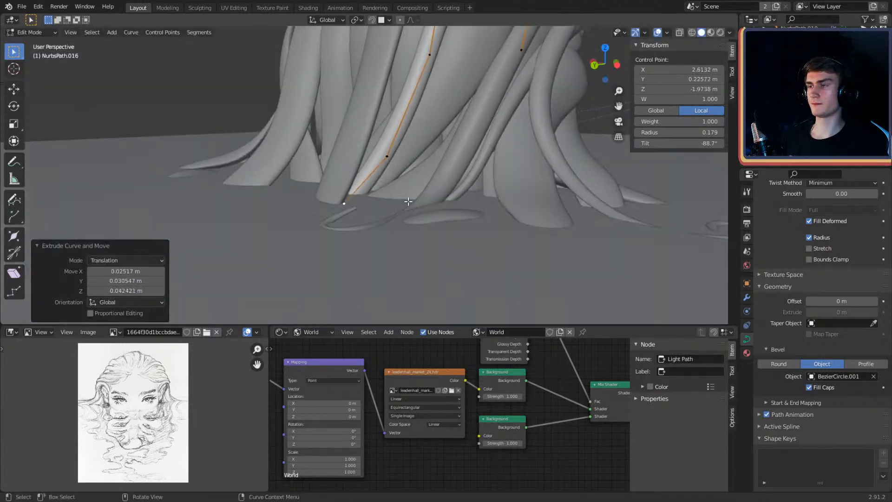
# Step: Extrude the strand's end outward along the ground plane and tilt the new end point by 22.8°
pyautogui.moveTo(408, 201); pyautogui.dragTo(395, 222, button='middle')
pyautogui.press('e')
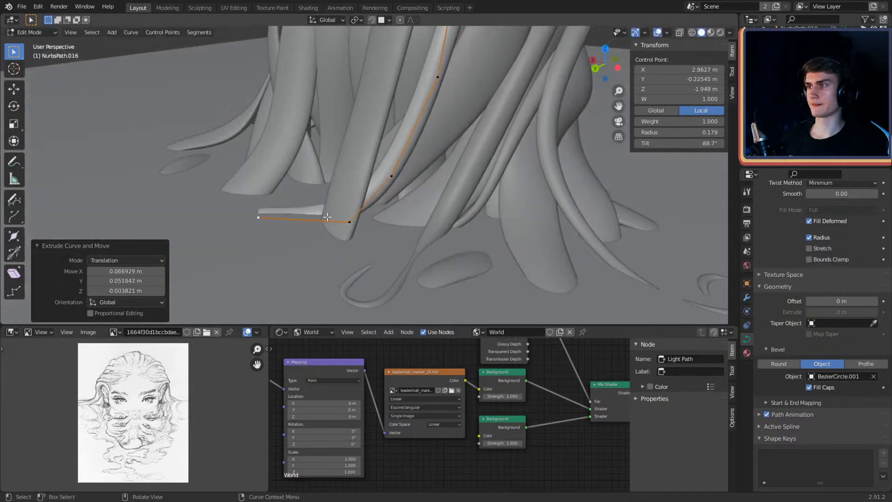
pyautogui.moveTo(327, 217); pyautogui.dragTo(477, 208, button='middle')
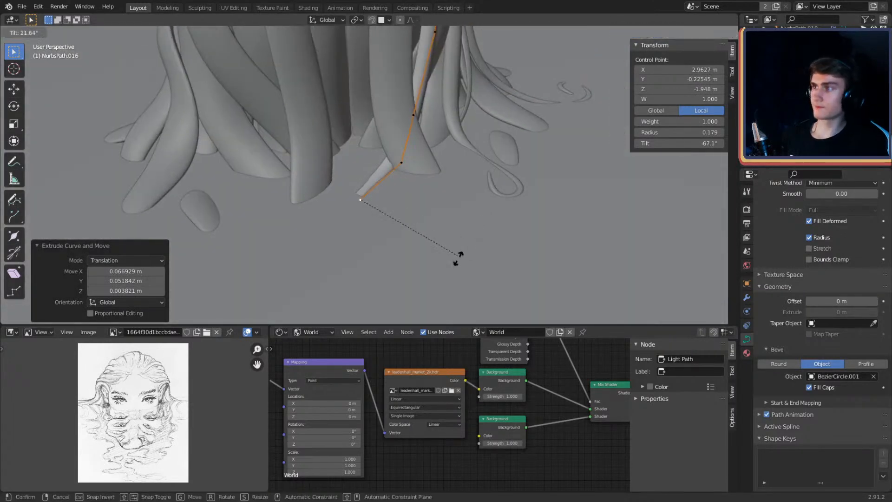
pyautogui.click(418, 246)
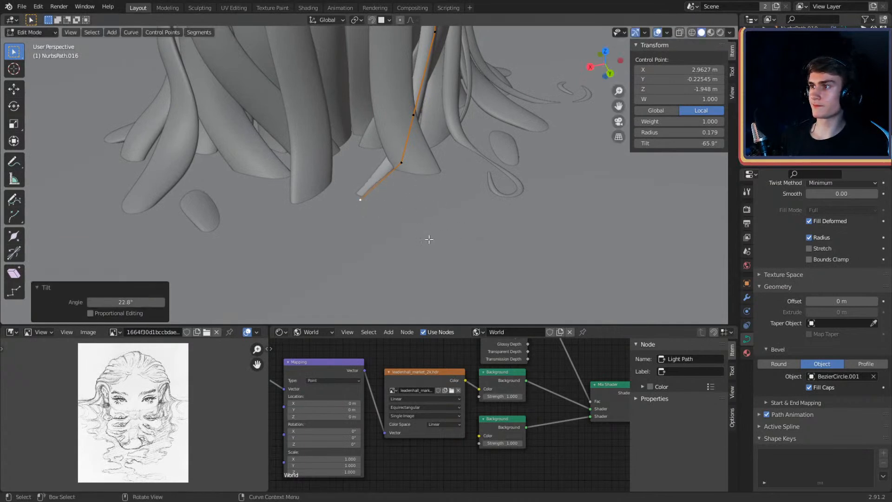
# Step: Extrude the strand's end into a wide curl across the ground plane, redoing the last bend at ground level
pyautogui.moveTo(428, 239)
pyautogui.mouseDown(button='middle')
pyautogui.moveTo(458, 235)
pyautogui.moveTo(437, 229)
pyautogui.mouseUp(button='middle')
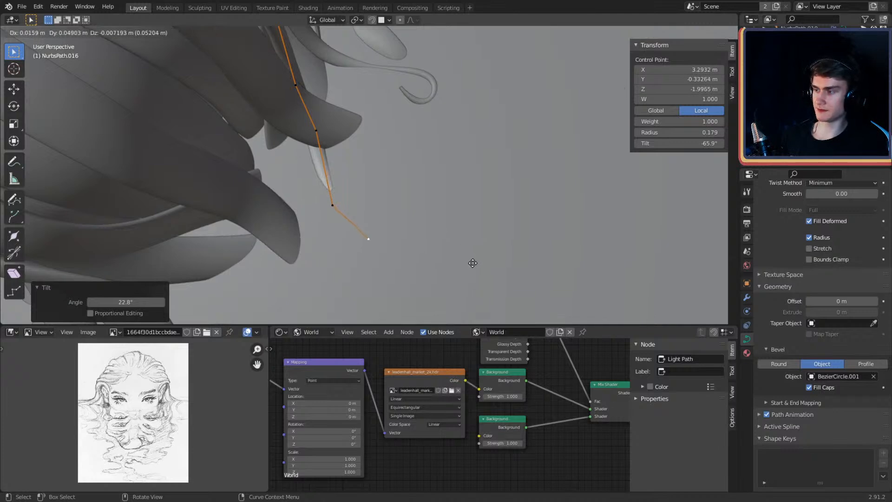
pyautogui.click(541, 272)
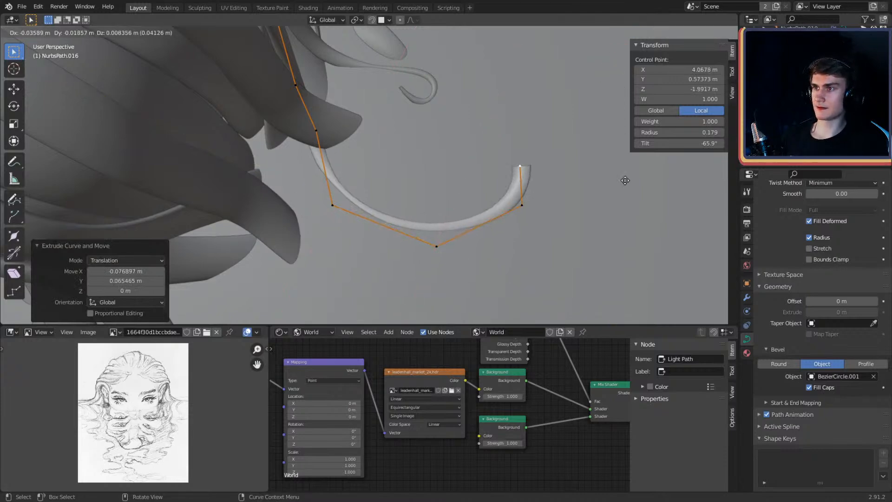
pyautogui.hotkey('shift', 'z')
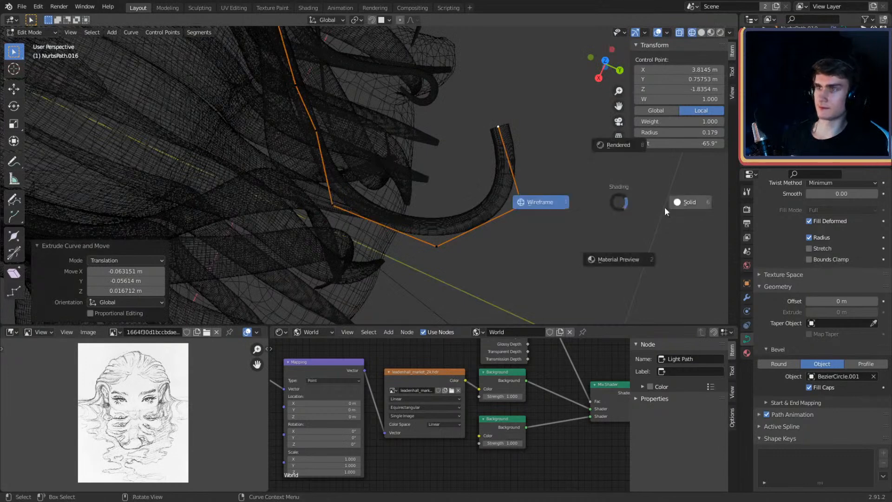
pyautogui.click(665, 209)
pyautogui.hotkey('ctrl', 'z')
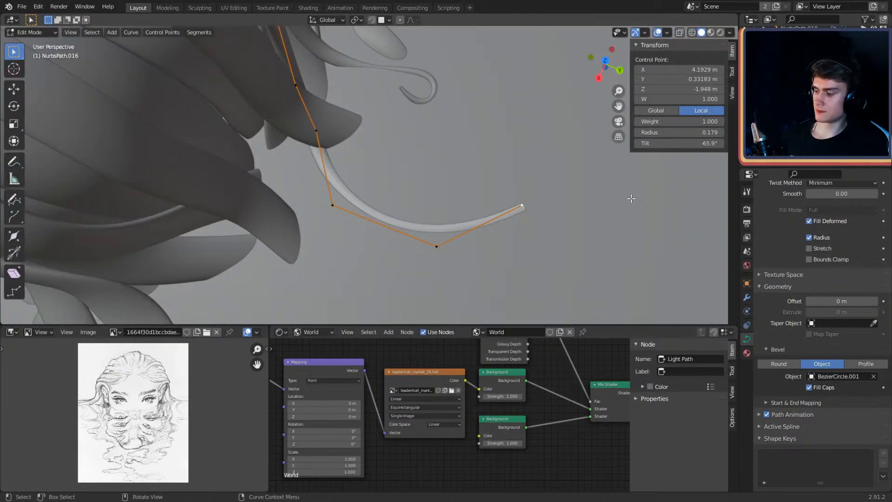
pyautogui.click(596, 121)
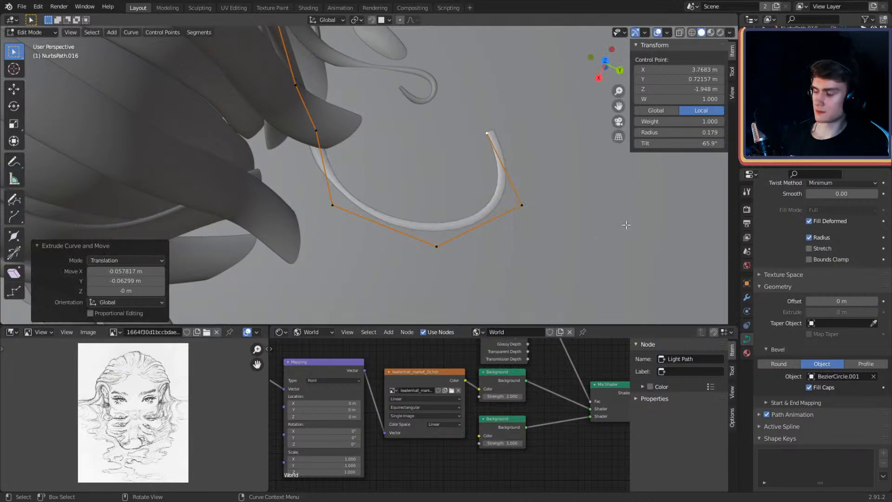
pyautogui.click(599, 217)
# Step: Shrink the radius of the curl's end point to taper the strand's tip
pyautogui.moveTo(598, 216); pyautogui.dragTo(427, 150, button='middle')
pyautogui.press('Tab')
pyautogui.scroll(-5, 432, 201)
pyautogui.moveTo(431, 204); pyautogui.dragTo(473, 193, button='middle')
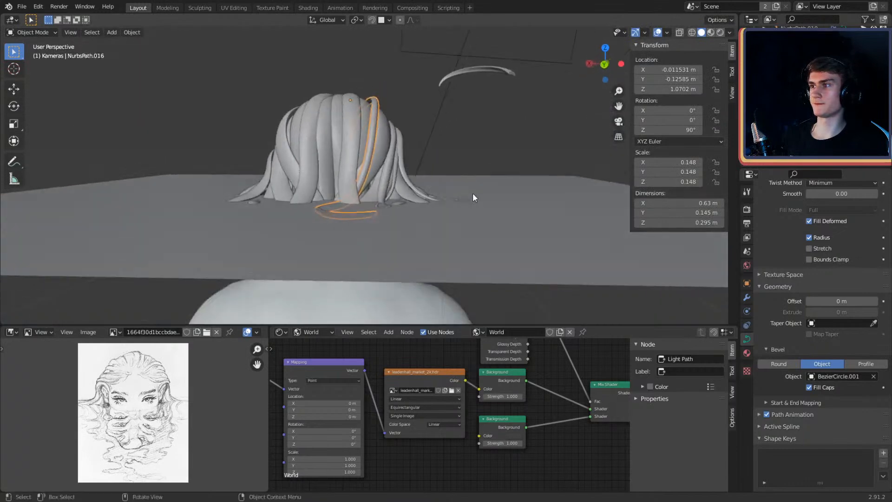
pyautogui.scroll(4, 472, 193)
pyautogui.moveTo(416, 199); pyautogui.dragTo(367, 176, button='middle')
pyautogui.press('Tab')
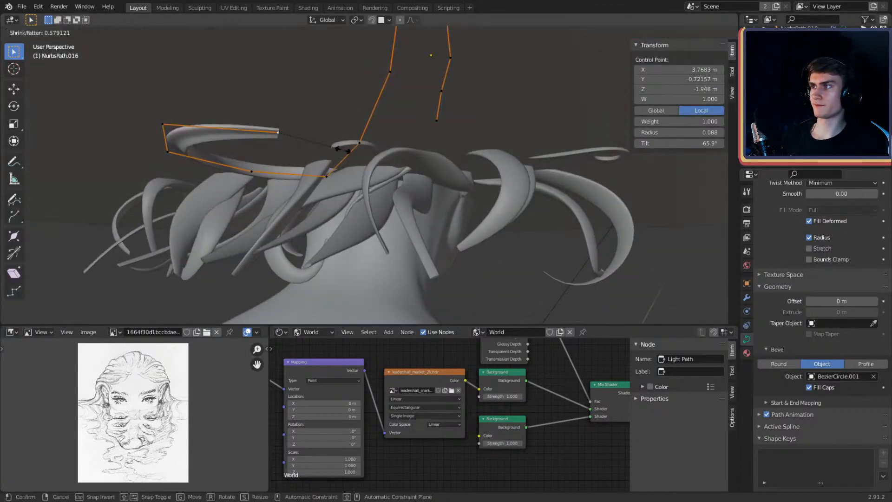
pyautogui.click(320, 143)
pyautogui.press('Tab')
# Step: Examine how the new strand and its curled tail sit against the rest of the hair from several sides
pyautogui.moveTo(353, 145); pyautogui.dragTo(294, 207, button='middle')
pyautogui.scroll(-5, 379, 185)
pyautogui.moveTo(407, 190); pyautogui.dragTo(308, 157, button='middle')
pyautogui.moveTo(431, 152); pyautogui.dragTo(396, 193, button='middle')
pyautogui.scroll(5, 400, 153)
pyautogui.scroll(-4, 330, 146)
pyautogui.click(226, 138)
pyautogui.moveTo(320, 172); pyautogui.dragTo(422, 165, button='middle')
pyautogui.scroll(3, 352, 156)
pyautogui.scroll(-3, 350, 166)
pyautogui.scroll(4, 393, 191)
# Step: Reopen the new strand for editing and nudge the control point at the back of the head slightly outward and up
pyautogui.click(418, 116)
pyautogui.press('Tab')
pyautogui.press('g')
pyautogui.click(382, 109)
pyautogui.press('g')
pyautogui.click(364, 146)
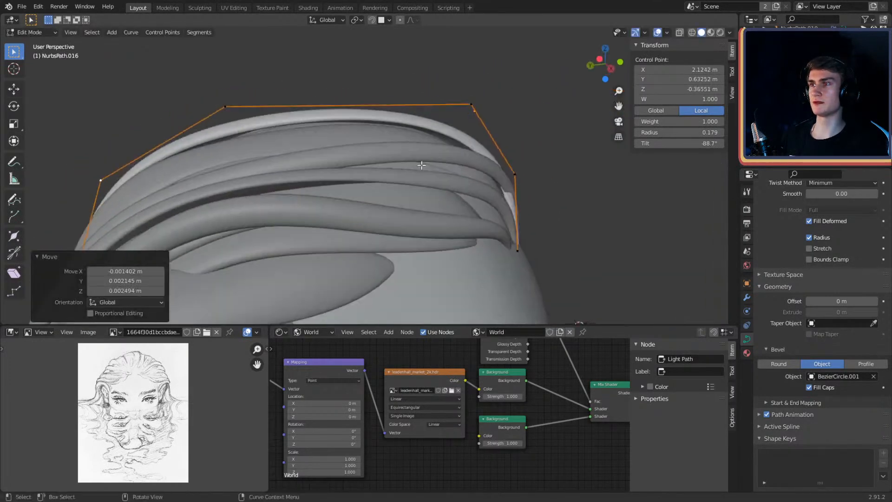
# Step: Fine-tune the strand's front crown control points to follow the hair and leave curve editing
pyautogui.click(477, 105)
pyautogui.click(478, 110)
pyautogui.moveTo(478, 109); pyautogui.dragTo(493, 179, button='middle')
pyautogui.moveTo(472, 94); pyautogui.dragTo(259, 122, button='middle')
pyautogui.click(485, 160)
pyautogui.click(481, 176)
pyautogui.click(465, 128)
pyautogui.press('Tab')
# Step: Duplicate the spare strand, place the copy about 0.355 m along X above the head, and open it for editing
pyautogui.scroll(3, 385, 122)
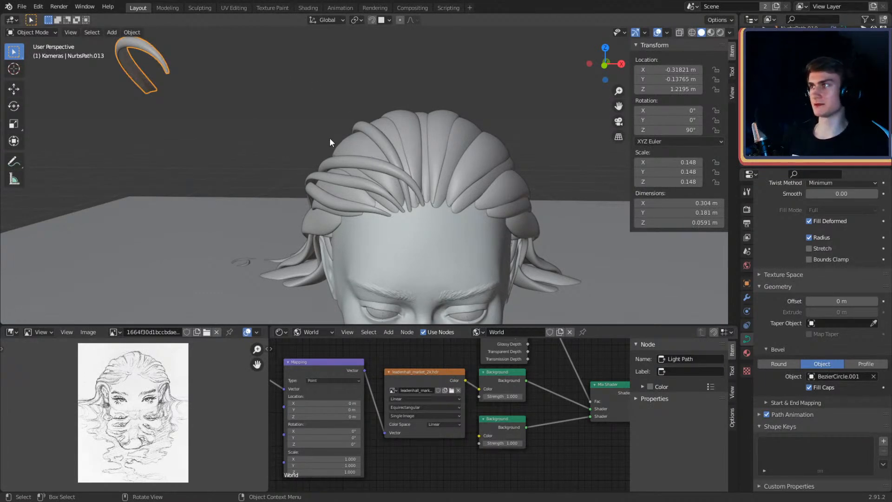
pyautogui.hotkey('shift', 'd')
pyautogui.click(614, 144)
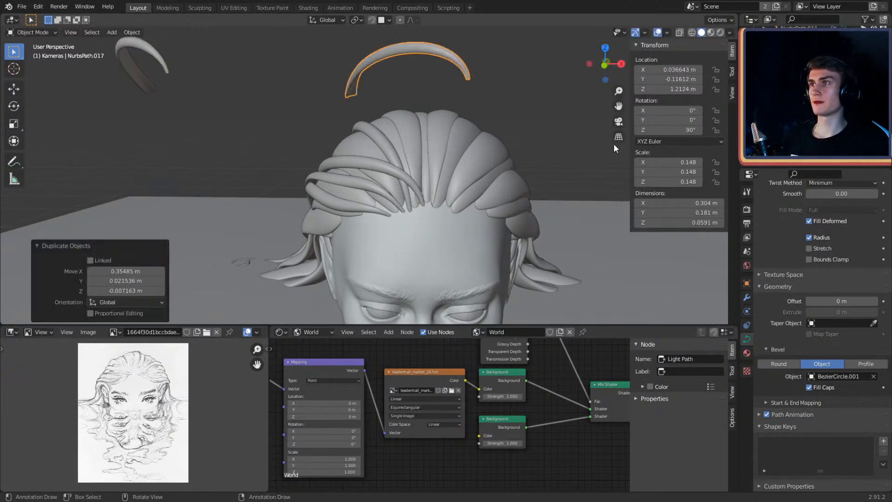
pyautogui.moveTo(615, 143); pyautogui.dragTo(503, 209, button='middle')
pyautogui.press('Tab')
# Step: Shift the copied strand's crown control point, then lower the whole strand onto the top of the head
pyautogui.click(495, 211)
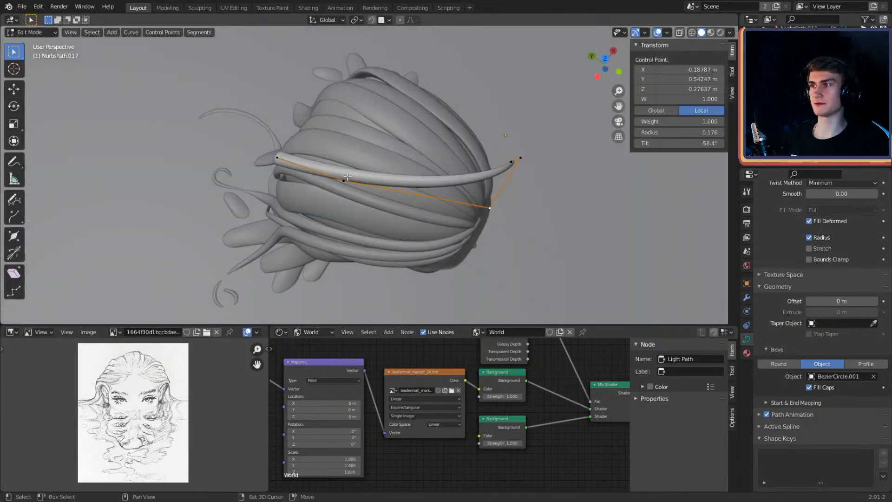
pyautogui.moveTo(367, 186); pyautogui.dragTo(475, 166, button='middle')
pyautogui.press('g')
pyautogui.click(430, 159)
pyautogui.press('Tab')
pyautogui.press('g')
pyautogui.click(439, 232)
# Step: Move the strand's front tip down to the hairline and fit it against the forehead roots
pyautogui.moveTo(433, 210); pyautogui.dragTo(482, 178, button='middle')
pyautogui.press('Tab')
pyautogui.scroll(2, 441, 206)
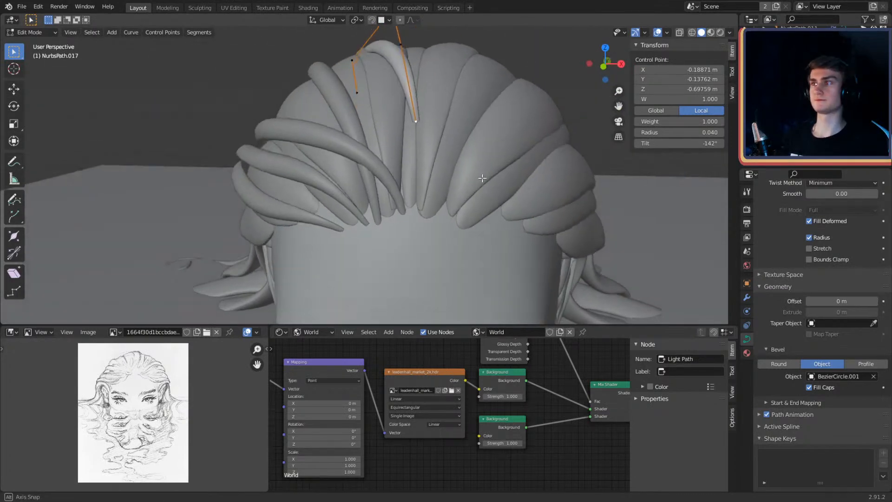
pyautogui.click(436, 285)
pyautogui.moveTo(444, 234); pyautogui.dragTo(482, 221, button='middle')
pyautogui.scroll(3, 472, 211)
pyautogui.click(481, 209)
pyautogui.scroll(-3, 482, 200)
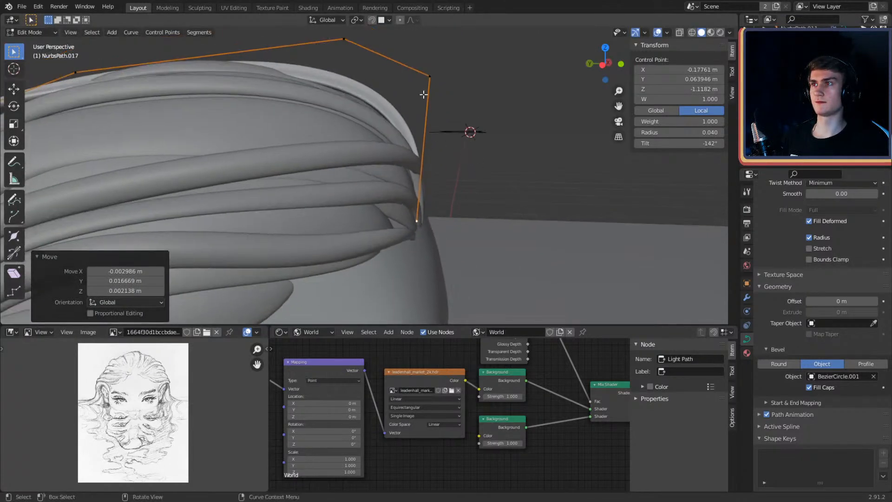
# Step: Move the control point above the front tip about 0.023 m forward to lift the strand off the hairline
pyautogui.click(424, 90)
pyautogui.press('g')
pyautogui.click(488, 107)
pyautogui.moveTo(406, 84); pyautogui.dragTo(410, 81, button='middle')
pyautogui.keyDown('shift'); pyautogui.moveTo(408, 82); pyautogui.dragTo(414, 129, button='middle'); pyautogui.keyUp('shift')
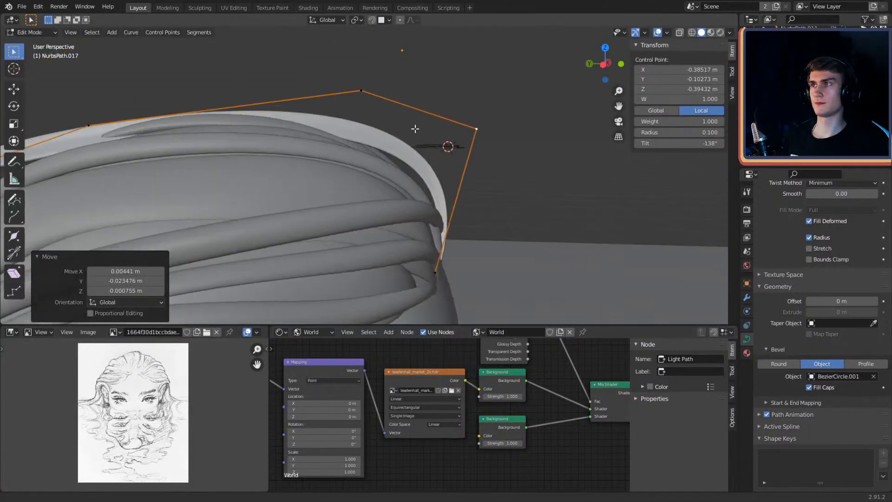
# Step: Raise the crown control point about 0.028 m and adjust the bend point behind it
pyautogui.click(388, 128)
pyautogui.press('g')
pyautogui.click(367, 89)
pyautogui.keyDown('shift'); pyautogui.moveTo(330, 130); pyautogui.dragTo(471, 133, button='middle'); pyautogui.keyUp('shift')
pyautogui.scroll(-1, 471, 132)
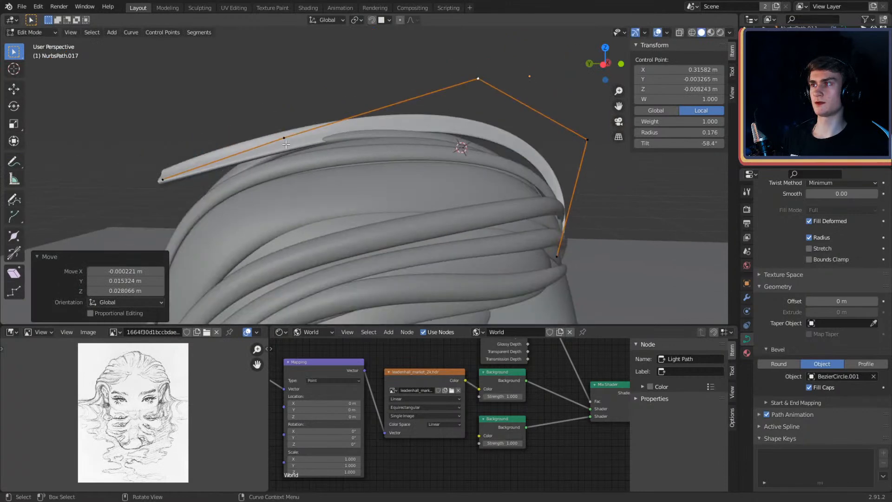
pyautogui.click(325, 141)
# Step: Tilt the control point above the front tip to -16.1° and twist the front tip as well
pyautogui.moveTo(325, 141); pyautogui.dragTo(428, 84, button='middle')
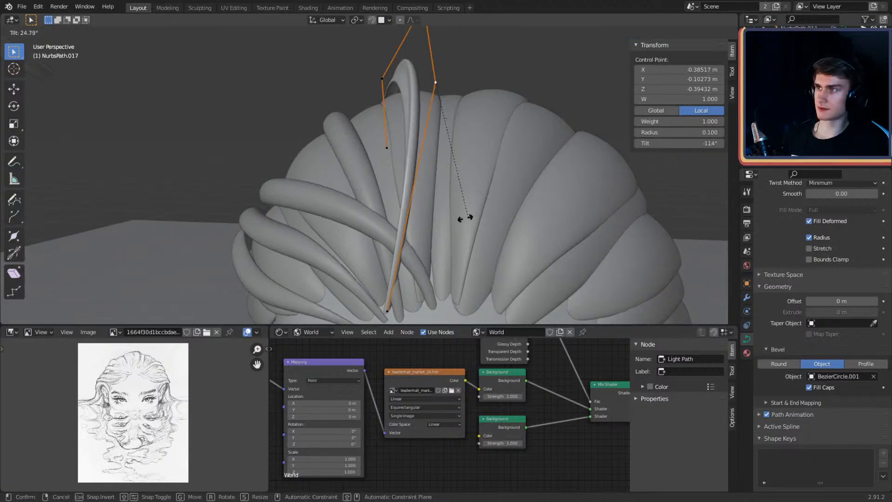
pyautogui.click(334, 94)
pyautogui.moveTo(334, 94); pyautogui.dragTo(359, 253, button='middle')
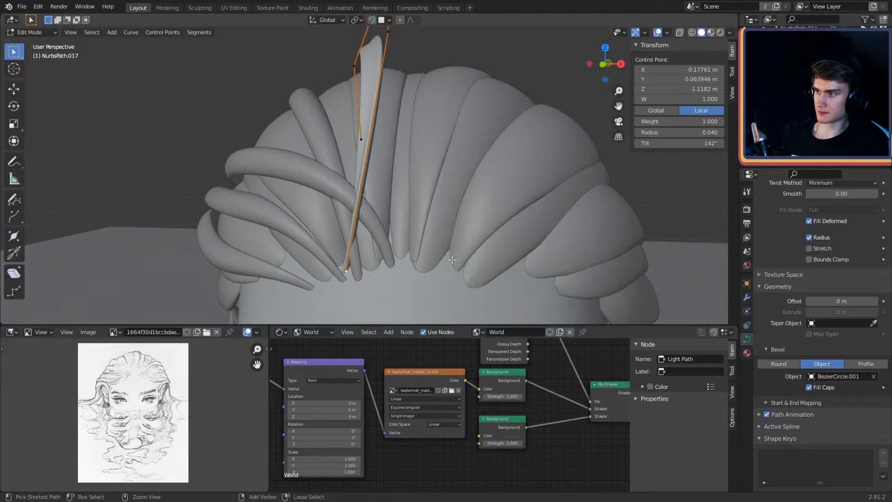
pyautogui.click(317, 293)
# Step: Move the control point above the front tip about 0.04 m toward the side strands and 0.04 m down
pyautogui.moveTo(400, 163); pyautogui.dragTo(411, 145, button='middle')
pyautogui.click(391, 41)
pyautogui.moveTo(421, 82); pyautogui.dragTo(429, 138, button='middle')
pyautogui.press('g')
pyautogui.click(363, 221)
pyautogui.moveTo(367, 223); pyautogui.dragTo(430, 150, button='middle')
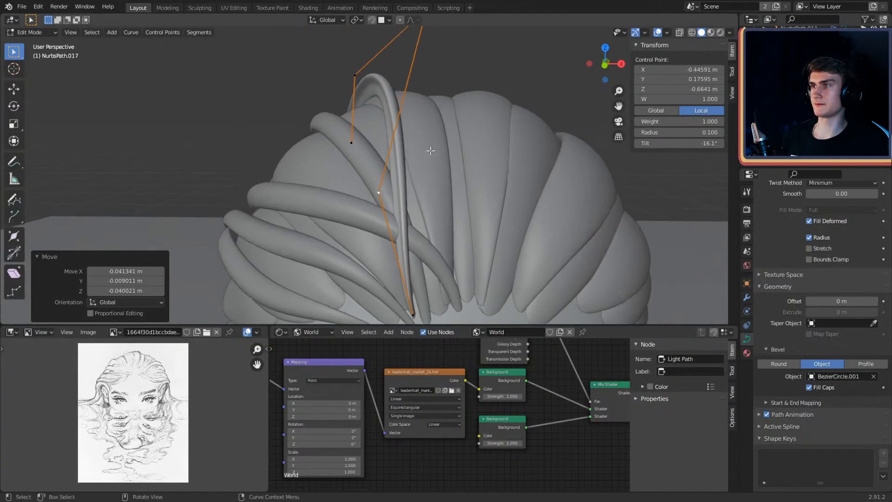
# Step: Move the crown control point about 0.14 m toward the side strands and 0.07 m down
pyautogui.moveTo(431, 32); pyautogui.dragTo(437, 47, button='middle')
pyautogui.click(405, 65)
pyautogui.press('g')
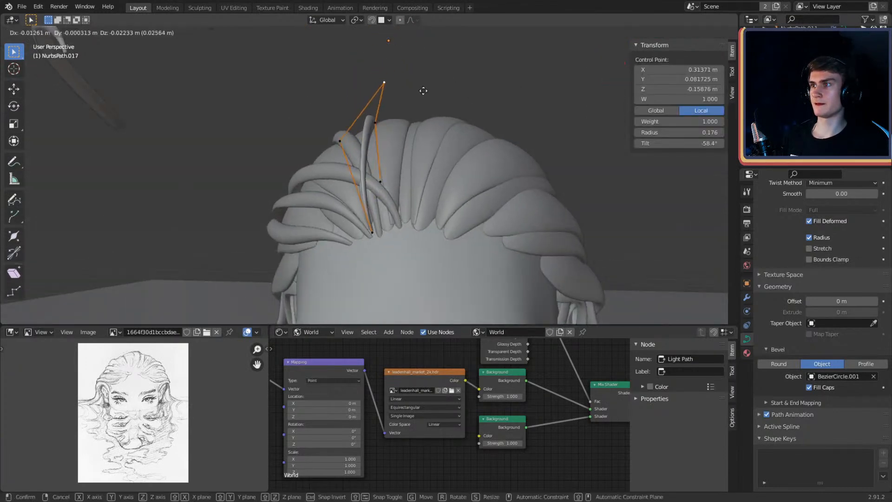
pyautogui.click(309, 128)
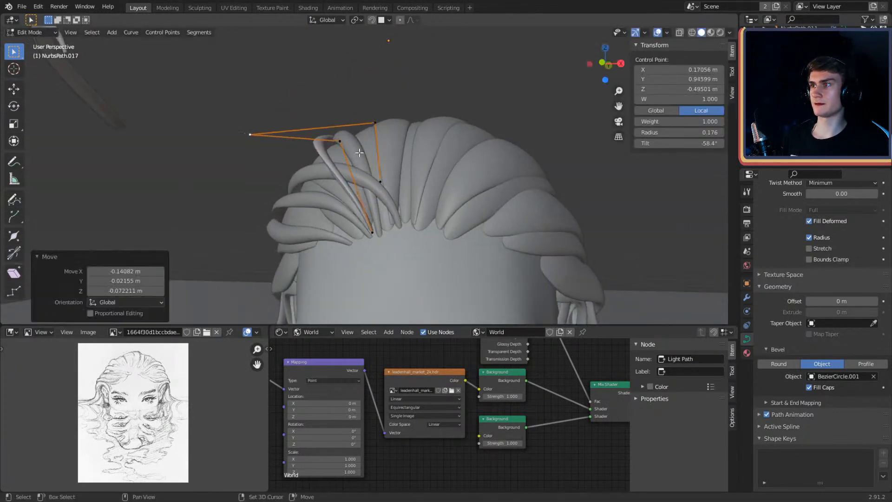
pyautogui.moveTo(308, 128); pyautogui.dragTo(382, 143, button='middle')
# Step: Shift the rear bend point toward the side strands and move the rear end about 0.045 m down the back hair
pyautogui.click(391, 117)
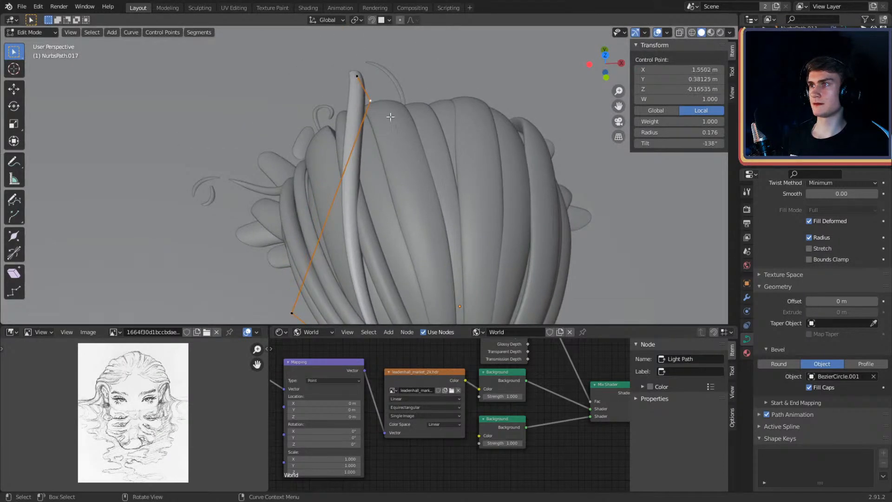
pyautogui.click(309, 175)
pyautogui.moveTo(309, 175); pyautogui.dragTo(358, 192, button='middle')
pyautogui.press('g')
pyautogui.click(468, 171)
pyautogui.moveTo(468, 172); pyautogui.dragTo(366, 191, button='middle')
pyautogui.moveTo(352, 143); pyautogui.dragTo(507, 139, button='middle')
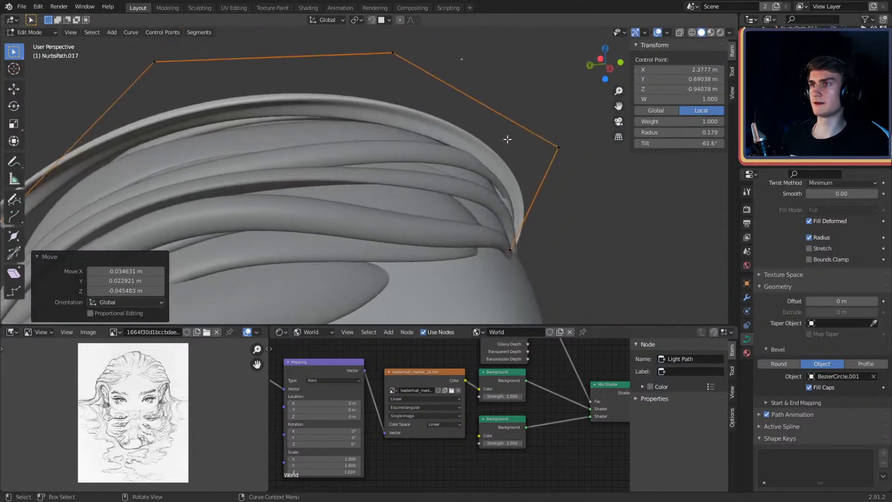
# Step: Tilt the control point above the front tip to 110°
pyautogui.click(395, 51)
pyautogui.moveTo(395, 50); pyautogui.dragTo(555, 135, button='middle')
pyautogui.click(560, 97)
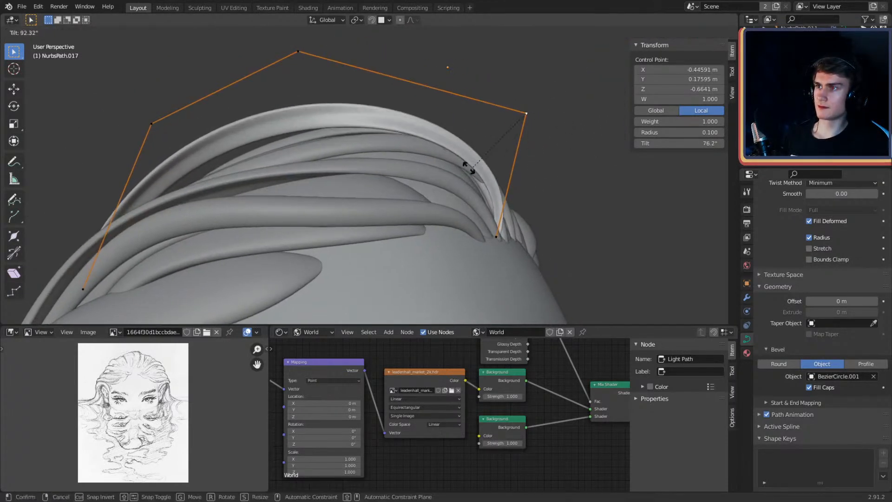
pyautogui.click(521, 148)
pyautogui.moveTo(522, 147); pyautogui.dragTo(425, 157, button='middle')
# Step: Move the crown control point about 0.033 m forward and 0.025 m down, closer to the hair
pyautogui.click(272, 90)
pyautogui.moveTo(338, 108); pyautogui.dragTo(348, 107, button='middle')
pyautogui.click(315, 156)
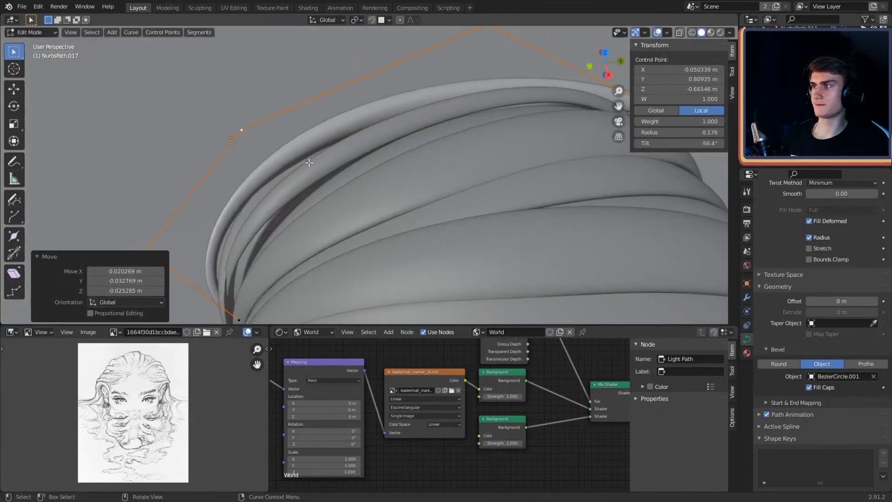
pyautogui.moveTo(315, 155); pyautogui.dragTo(284, 112, button='middle')
# Step: Reposition the bend point behind the crown so the strand follows the neighbouring hair
pyautogui.moveTo(343, 124); pyautogui.dragTo(384, 156, button='middle')
pyautogui.press('g')
pyautogui.click(297, 165)
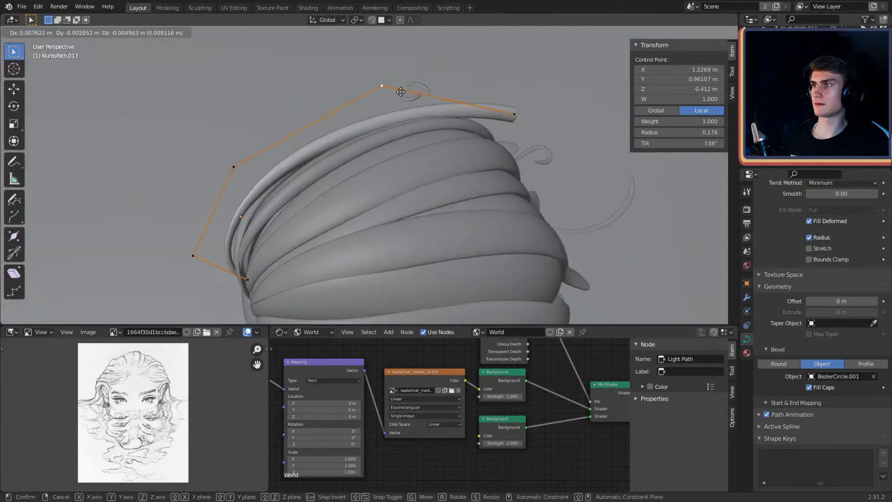
pyautogui.click(400, 91)
pyautogui.moveTo(400, 91); pyautogui.dragTo(487, 100, button='middle')
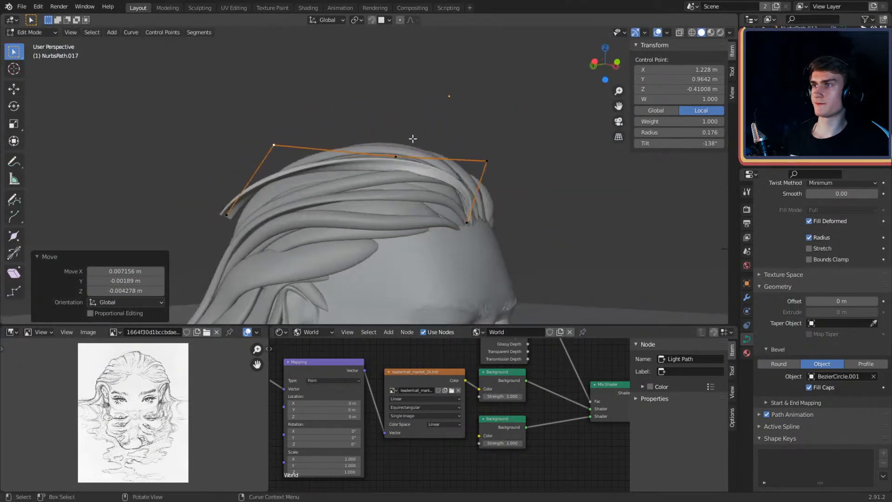
# Step: Shift the point above the front tip about 0.011 m back and bring the strand's rear end forward onto the hair
pyautogui.moveTo(453, 131); pyautogui.dragTo(388, 72, button='middle')
pyautogui.click(503, 185)
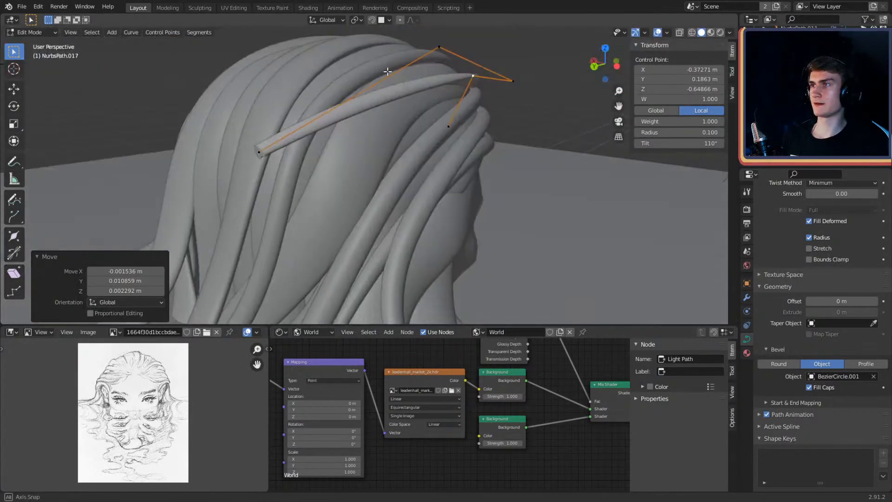
pyautogui.click(259, 154)
pyautogui.moveTo(260, 154); pyautogui.dragTo(308, 76, button='middle')
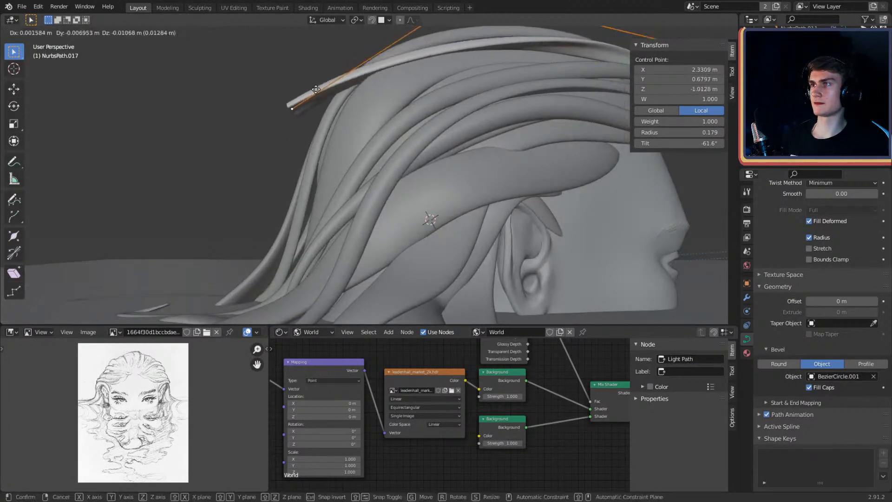
pyautogui.moveTo(318, 95); pyautogui.dragTo(465, 86)
pyautogui.moveTo(464, 86); pyautogui.dragTo(431, 148, button='middle')
pyautogui.press('g')
pyautogui.click(433, 116)
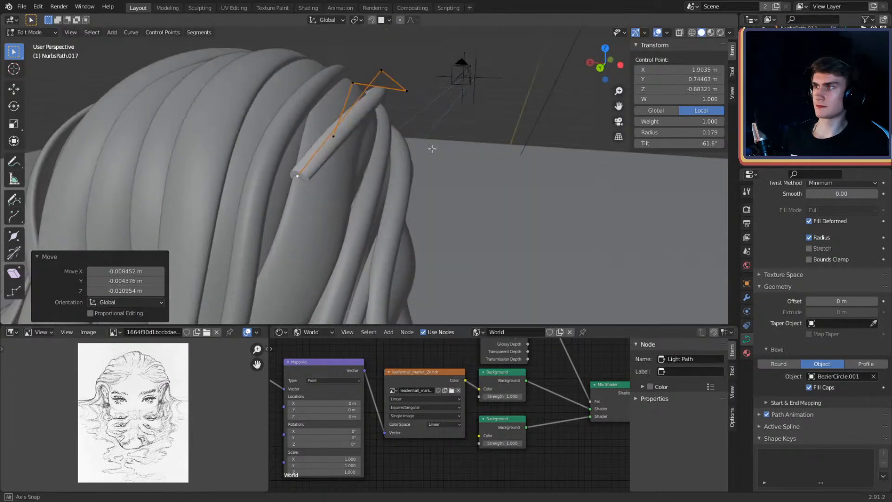
# Step: Subdivide the strand's long segment between the front crown point and the rear bend point
pyautogui.click(381, 71)
pyautogui.moveTo(383, 76); pyautogui.dragTo(339, 111, button='middle')
pyautogui.moveTo(436, 120)
pyautogui.mouseDown(button='middle')
pyautogui.moveTo(404, 123)
pyautogui.moveTo(420, 127)
pyautogui.mouseUp(button='middle')
pyautogui.moveTo(535, 135); pyautogui.dragTo(407, 112, button='middle')
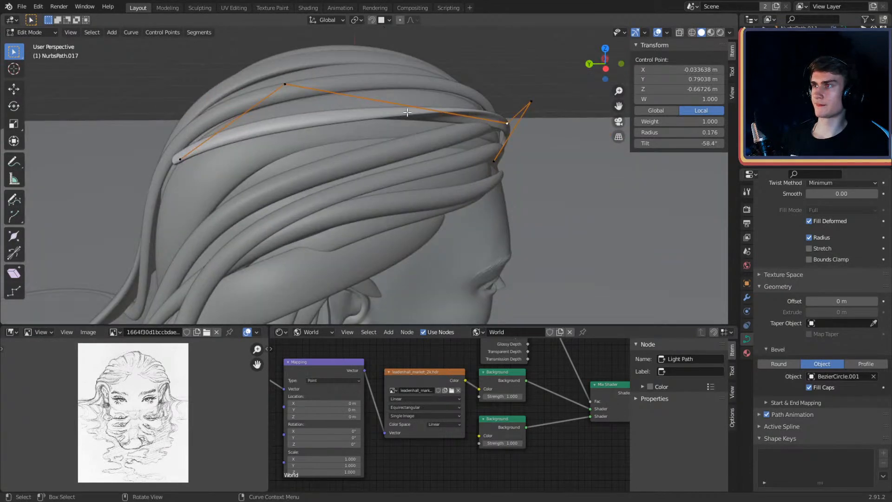
pyautogui.keyDown('shift'); pyautogui.click(286, 86); pyautogui.keyUp('shift')
pyautogui.press('F3')
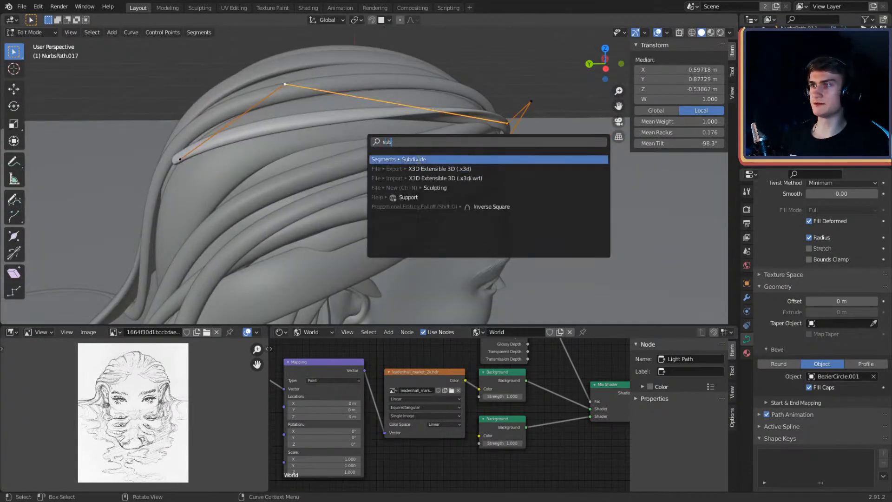
pyautogui.press('Return')
# Step: Move the new middle control point inward and down so the strand lies closer to the crown hair
pyautogui.moveTo(405, 109)
pyautogui.mouseDown(button='middle')
pyautogui.moveTo(429, 138)
pyautogui.moveTo(342, 179)
pyautogui.moveTo(407, 169)
pyautogui.moveTo(402, 120)
pyautogui.mouseUp(button='middle')
pyautogui.press('g')
pyautogui.click(412, 161)
pyautogui.press('g')
pyautogui.click(381, 201)
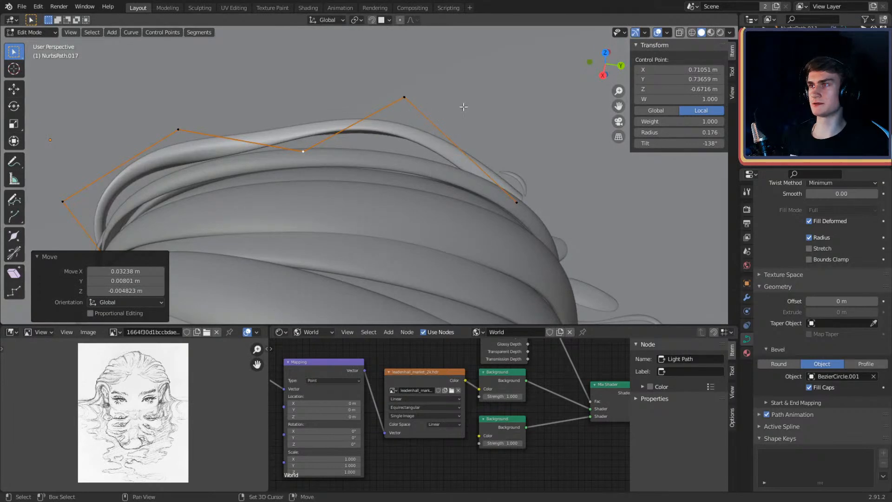
# Step: Move the rear bend point about 0.022 m inward and 0.021 m down toward the hair
pyautogui.keyDown('shift'); pyautogui.moveTo(464, 107); pyautogui.dragTo(458, 102, button='middle'); pyautogui.keyUp('shift')
pyautogui.click(398, 94)
pyautogui.press('g')
pyautogui.click(442, 131)
# Step: Nudge the strand's middle control points so its crown section follows the neighbouring hair
pyautogui.moveTo(326, 145); pyautogui.dragTo(350, 148, button='middle')
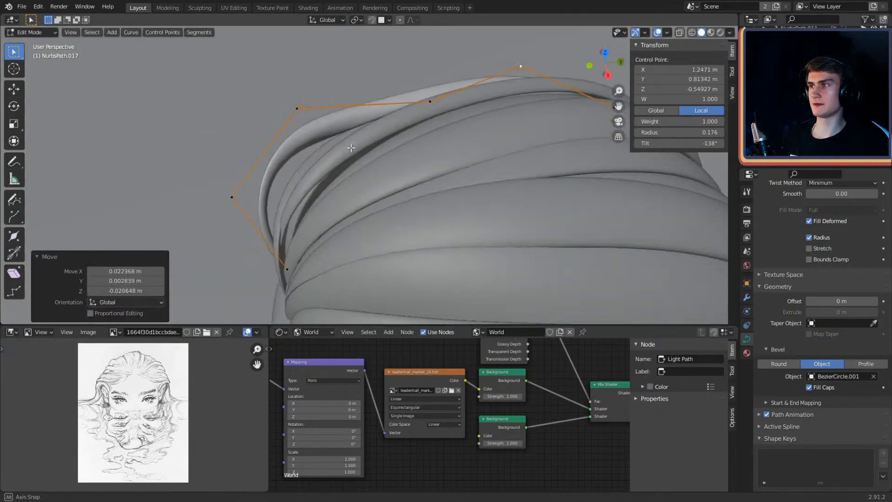
pyautogui.click(297, 110)
pyautogui.moveTo(296, 115); pyautogui.dragTo(294, 120, button='middle')
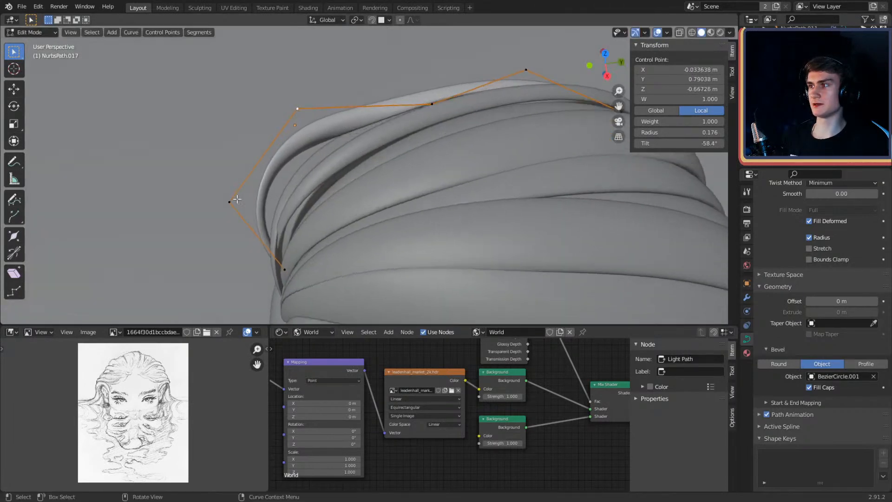
pyautogui.click(322, 199)
pyautogui.click(432, 104)
pyautogui.press('g')
pyautogui.click(453, 111)
pyautogui.moveTo(492, 108); pyautogui.dragTo(418, 110, button='middle')
pyautogui.click(402, 112)
pyautogui.press('g')
pyautogui.click(420, 116)
# Step: Reposition the strand's rear section, moving its end point about 0.008 m outward and 0.007 m up
pyautogui.click(349, 160)
pyautogui.press('g')
pyautogui.click(372, 166)
pyautogui.press('g')
pyautogui.click(381, 166)
pyautogui.click(390, 82)
pyautogui.press('g')
pyautogui.click(434, 96)
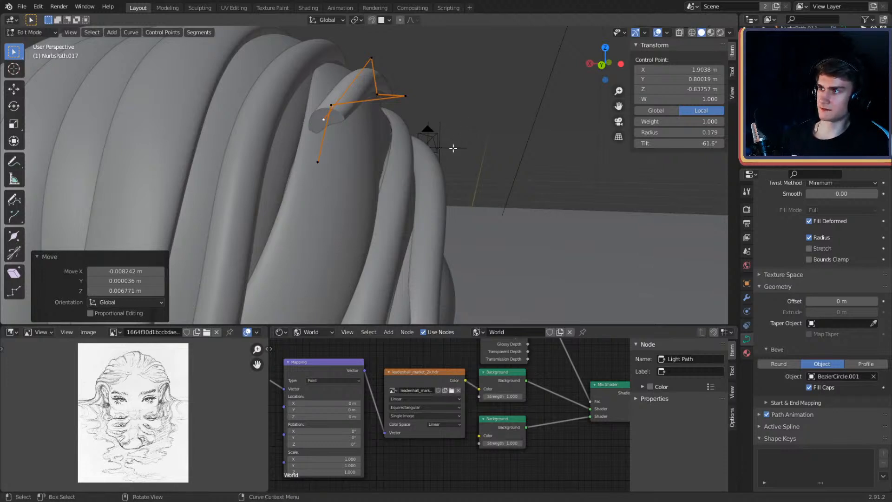
# Step: Tilt the strand's rear end point to -131°
pyautogui.moveTo(453, 148); pyautogui.dragTo(451, 155, button='middle')
pyautogui.click(395, 302)
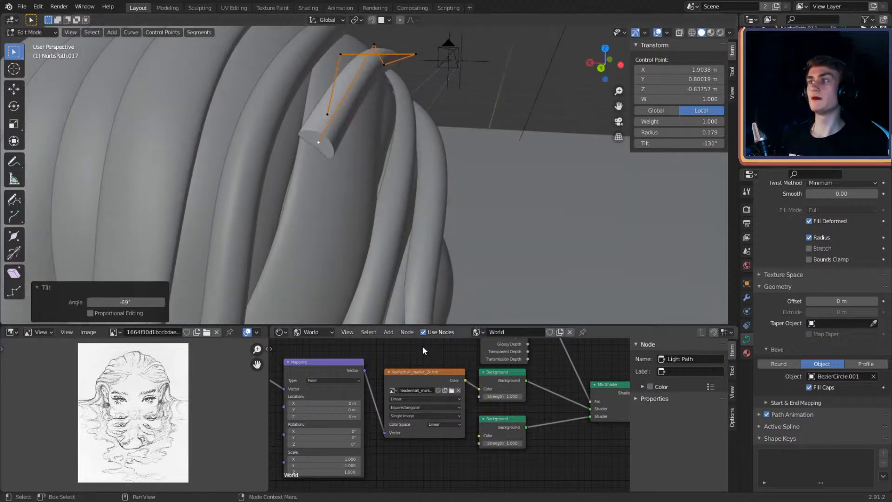
pyautogui.moveTo(399, 191); pyautogui.dragTo(401, 231, button='middle')
pyautogui.click(428, 226)
# Step: Adjust the rear bend point, raising it about 0.005 m so the strand curves over the back of the crown
pyautogui.moveTo(462, 221); pyautogui.dragTo(393, 209, button='middle')
pyautogui.click(380, 128)
pyautogui.press('g')
pyautogui.keyDown('shift'); pyautogui.moveTo(403, 143); pyautogui.dragTo(510, 199, button='middle'); pyautogui.keyUp('shift')
pyautogui.click(408, 180)
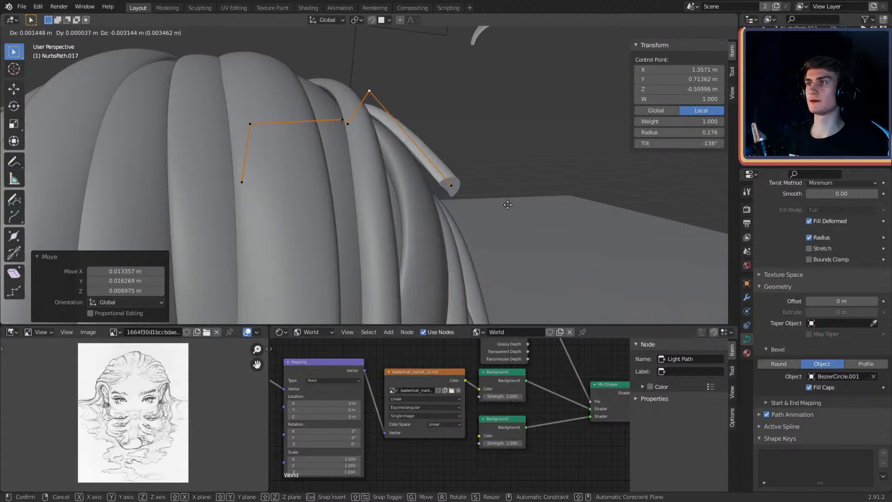
pyautogui.moveTo(523, 239); pyautogui.dragTo(426, 198, button='middle')
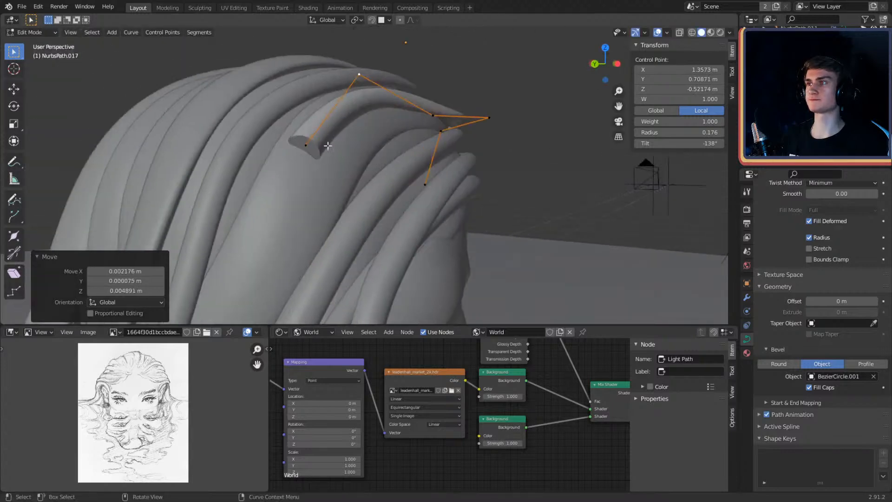
# Step: Move the rear end closer to the back hair and shift the rear bend point about 0.004 m outward and up
pyautogui.click(324, 145)
pyautogui.moveTo(432, 144); pyautogui.dragTo(397, 180, button='middle')
pyautogui.press('g')
pyautogui.click(351, 140)
pyautogui.click(392, 117)
pyautogui.click(423, 145)
pyautogui.moveTo(422, 144); pyautogui.dragTo(469, 146, button='middle')
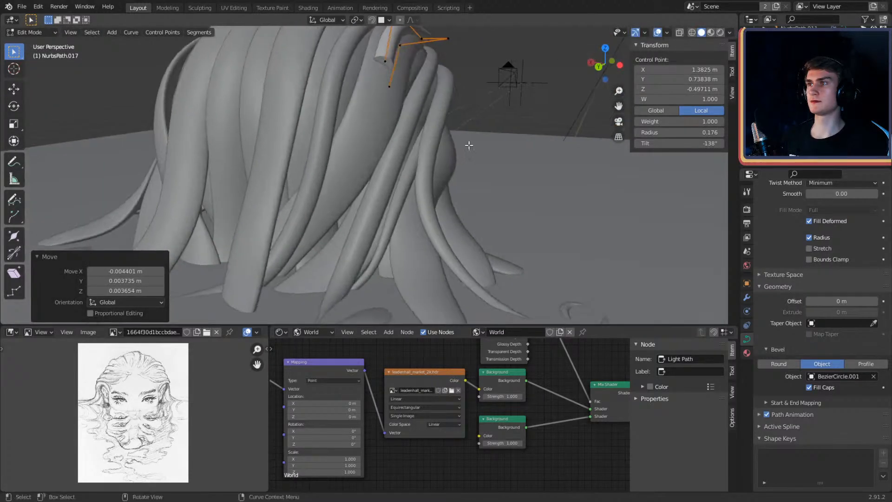
# Step: Reduce the rear end's radius to 0.116 and extrude it about 0.084 m down the back hair
pyautogui.click(388, 62)
pyautogui.click(428, 85)
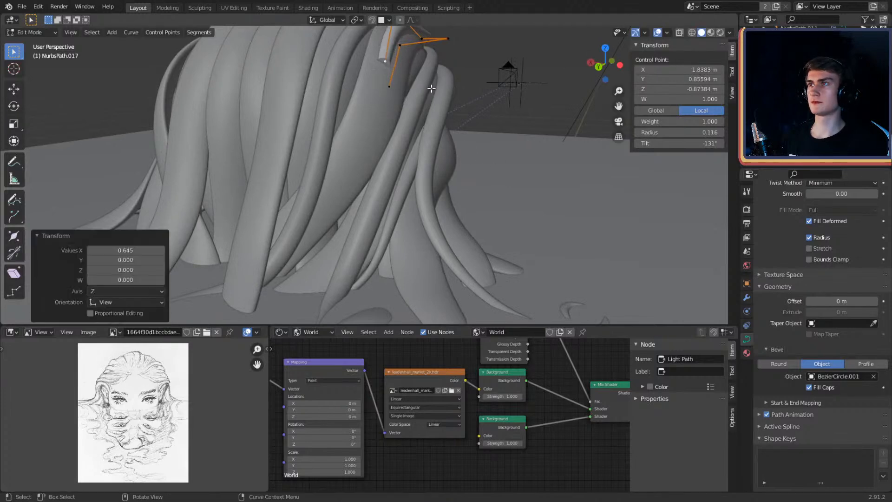
pyautogui.moveTo(428, 85); pyautogui.dragTo(432, 124, button='middle')
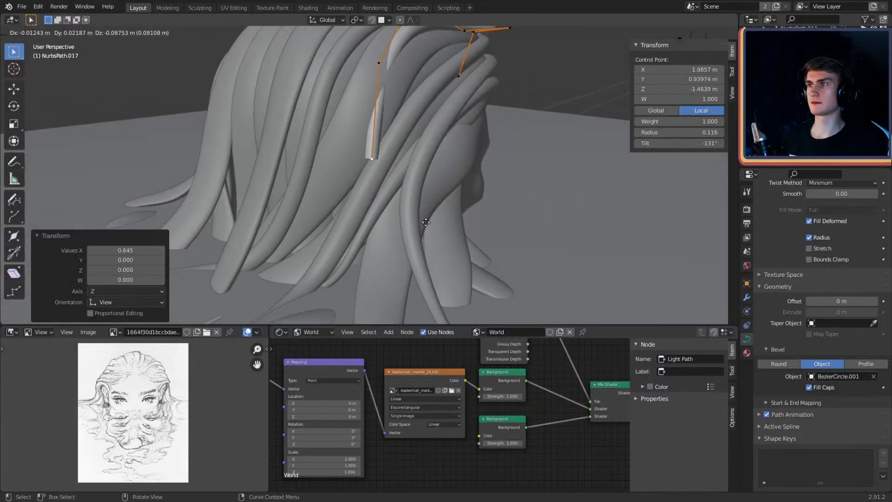
pyautogui.moveTo(464, 183); pyautogui.dragTo(328, 187, button='middle')
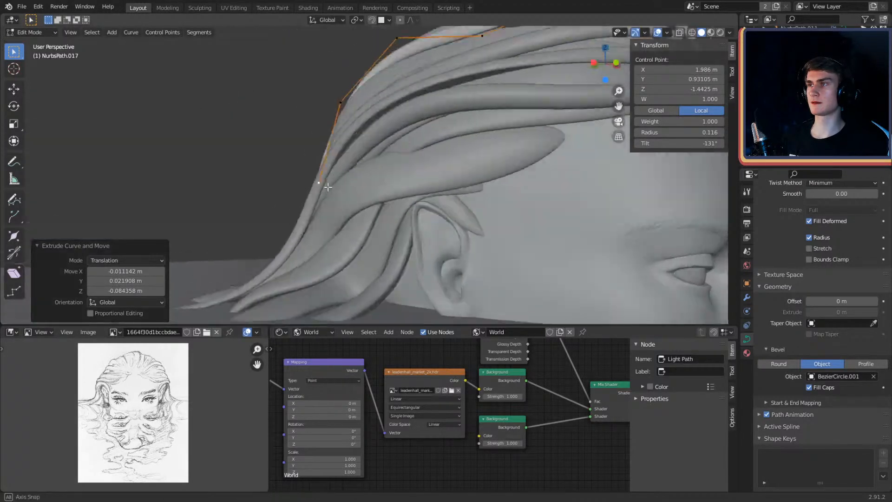
# Step: Reduce the new end's radius to 0.080 and extrude it about 0.088 m farther down, back and inward
pyautogui.click(377, 112)
pyautogui.moveTo(377, 112); pyautogui.dragTo(462, 155, button='middle')
pyautogui.click(433, 164)
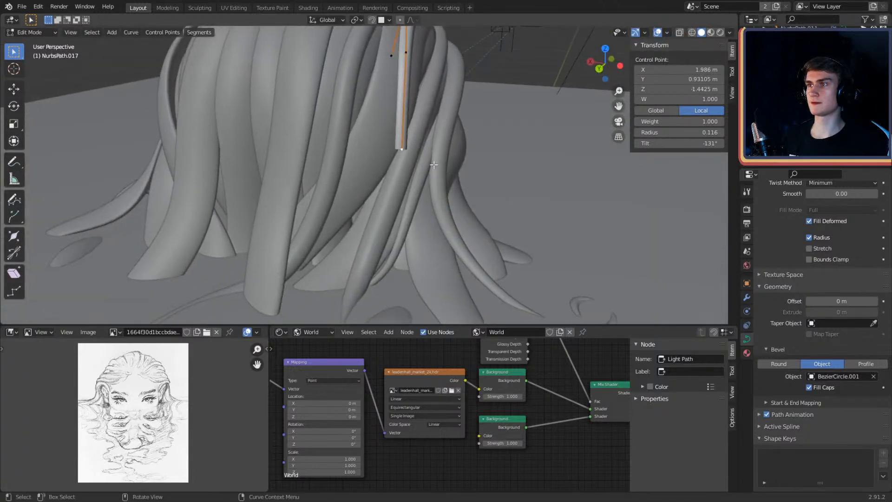
pyautogui.click(448, 174)
pyautogui.press('g')
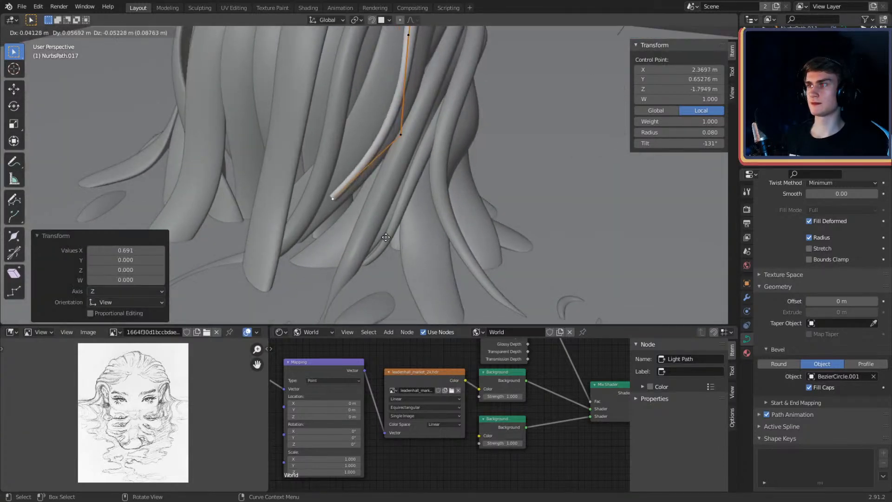
pyautogui.click(386, 237)
# Step: Taper the strand's end to a radius of 0.059 and continue it down between the lower back strands
pyautogui.moveTo(385, 237); pyautogui.dragTo(521, 232, button='middle')
pyautogui.click(489, 168)
pyautogui.click(461, 109)
pyautogui.moveTo(481, 153); pyautogui.dragTo(495, 187, button='middle')
pyautogui.click(502, 159)
pyautogui.press('g')
pyautogui.click(488, 235)
pyautogui.moveTo(488, 235); pyautogui.dragTo(436, 234, button='middle')
pyautogui.click(415, 213)
pyautogui.press('g')
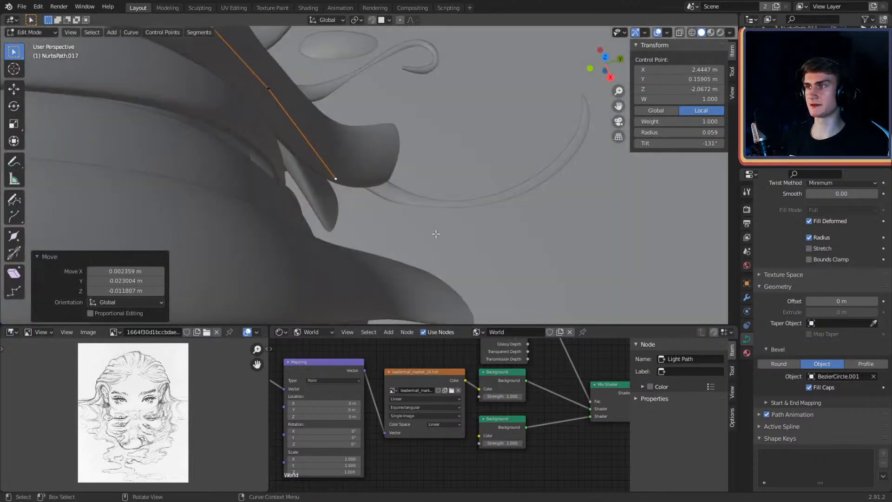
# Step: Extrude the end about 0.047 m inward near the water surface and tilt it to -1.71°
pyautogui.moveTo(466, 280); pyautogui.dragTo(454, 207, button='middle')
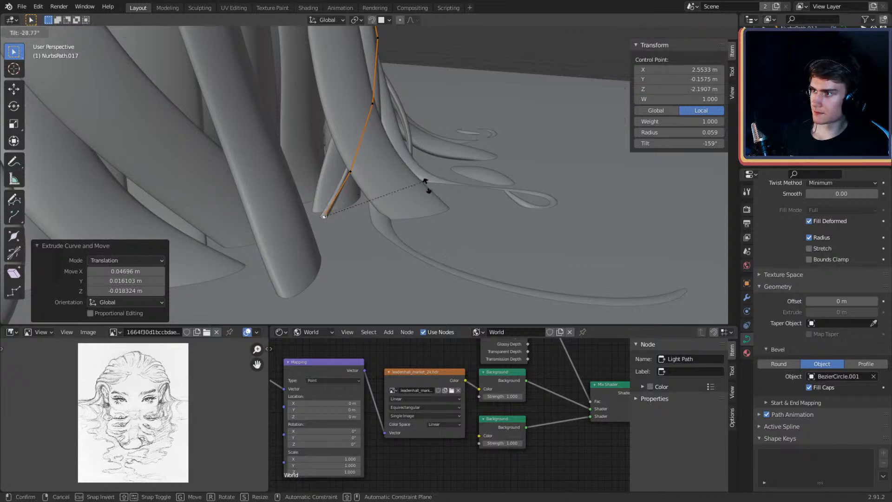
pyautogui.click(321, 265)
pyautogui.moveTo(321, 264); pyautogui.dragTo(341, 192, button='middle')
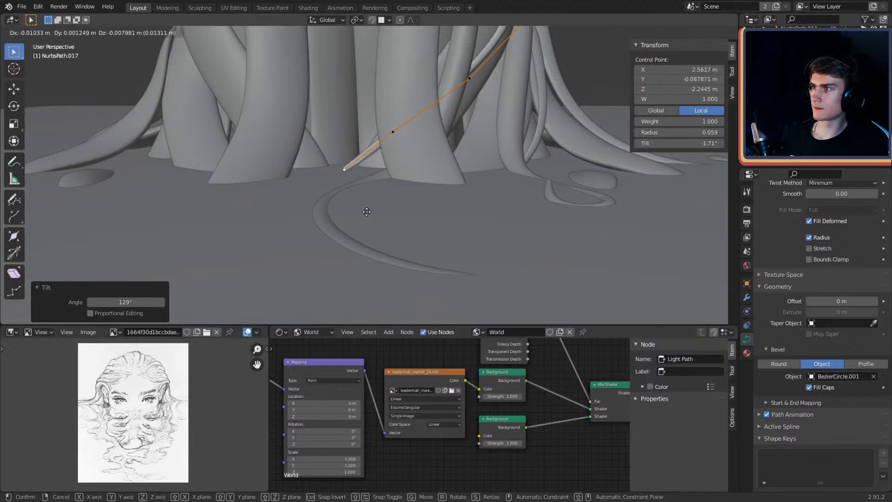
pyautogui.click(366, 211)
# Step: Extrude the end twice in the horizontal plane, about 0.057 m back, then 0.085 m back and 0.035 m outward
pyautogui.moveTo(367, 212); pyautogui.dragTo(430, 221, button='middle')
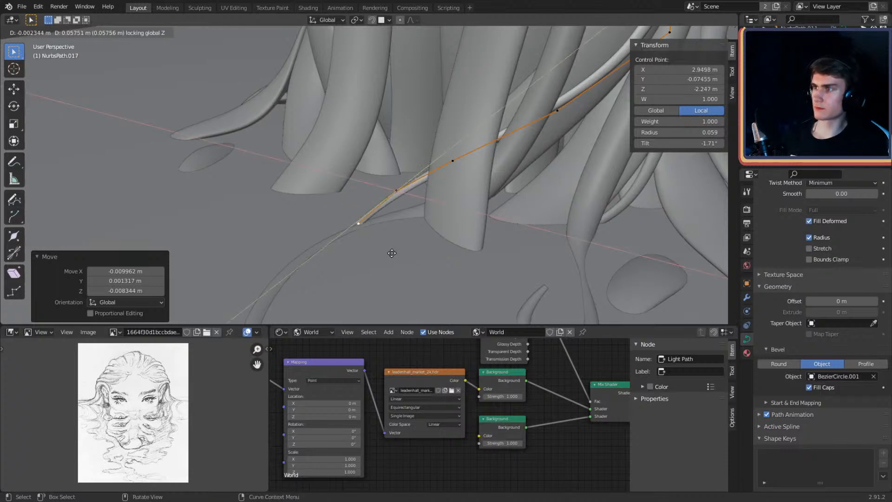
pyautogui.moveTo(387, 258); pyautogui.dragTo(493, 220, button='middle')
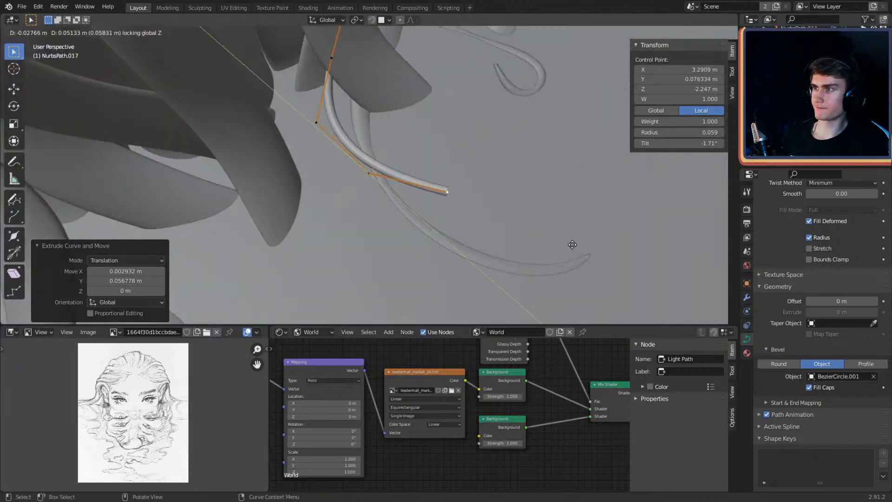
pyautogui.click(613, 266)
pyautogui.moveTo(571, 225); pyautogui.dragTo(575, 133, button='middle')
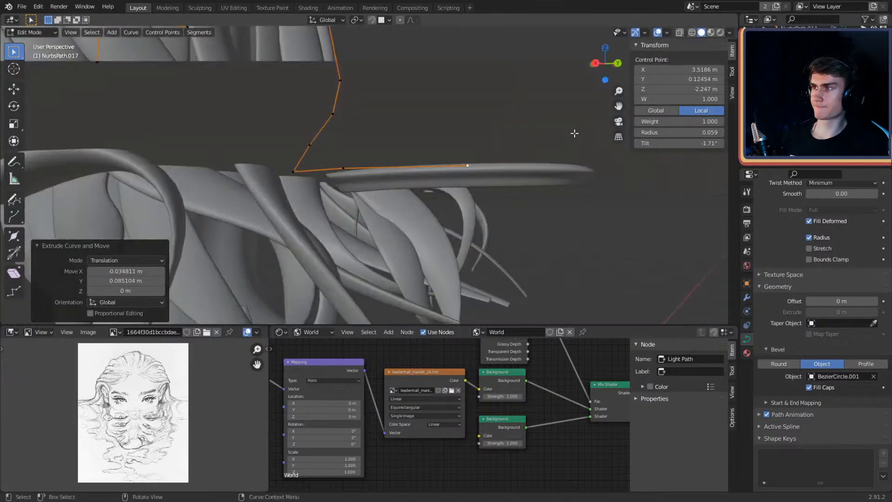
# Step: Lower the strand's last two control points about 0.027 m
pyautogui.click(346, 167)
pyautogui.click(496, 189)
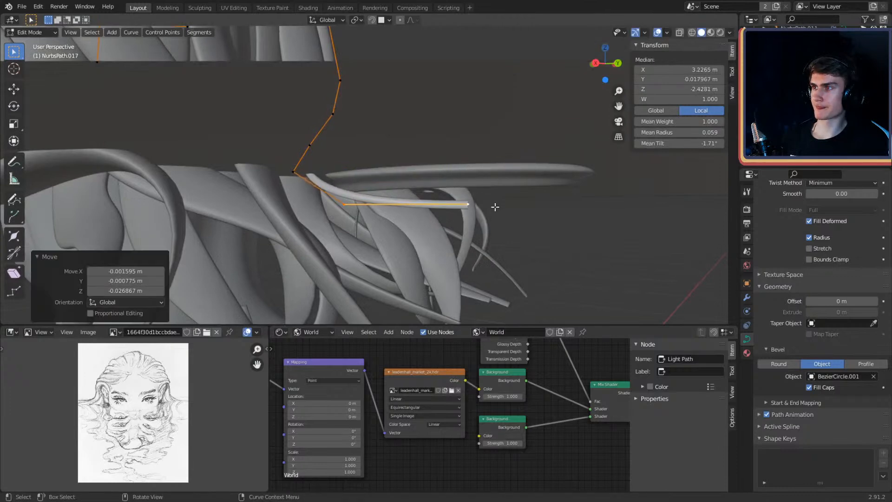
pyautogui.moveTo(496, 204); pyautogui.dragTo(330, 119, button='middle')
# Step: Extrude the end about 0.054 m inward and 0.037 m back, and lower the new point about 0.039 m below the water
pyautogui.click(484, 164)
pyautogui.press('g')
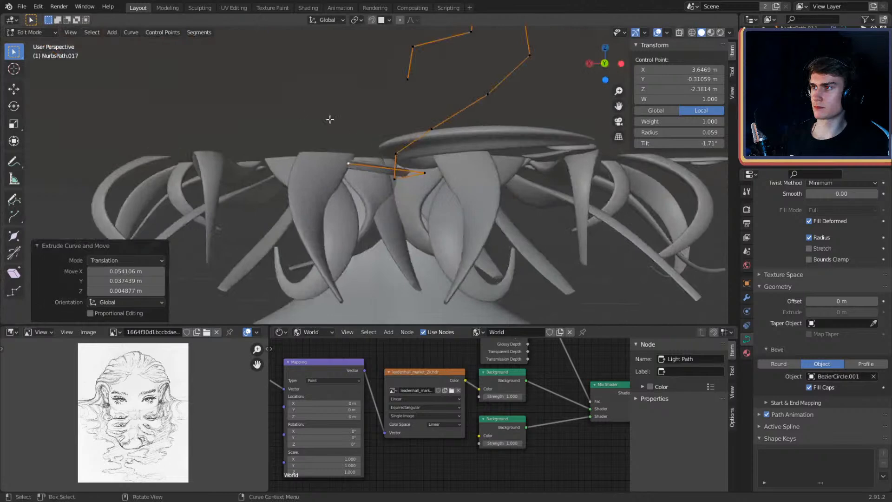
pyautogui.moveTo(415, 202); pyautogui.dragTo(519, 218, button='middle')
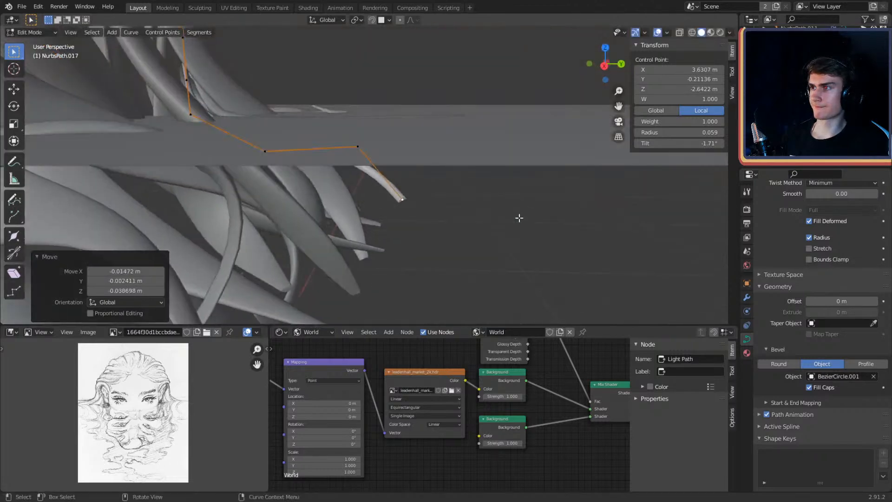
# Step: Shrink the strand's tip radius to taper it and leave Edit Mode
pyautogui.hotkey('alt', 's')
pyautogui.moveTo(417, 238); pyautogui.dragTo(453, 194, button='middle')
pyautogui.scroll(-4, 455, 211)
pyautogui.press('Tab')
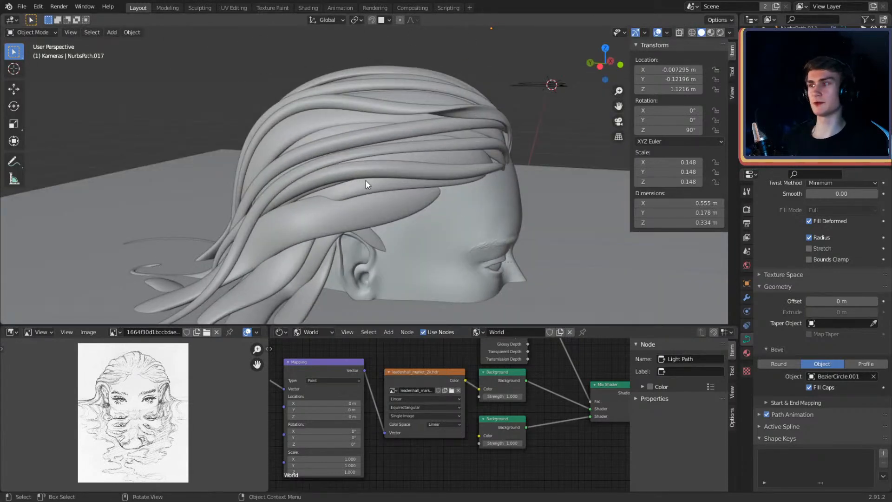
# Step: Duplicate the spare strand floating beside the head and place the copy over the side hair
pyautogui.scroll(-2, 366, 185)
pyautogui.moveTo(419, 172); pyautogui.dragTo(295, 159, button='middle')
pyautogui.scroll(3, 372, 177)
pyautogui.scroll(-4, 418, 173)
pyautogui.scroll(4, 218, 115)
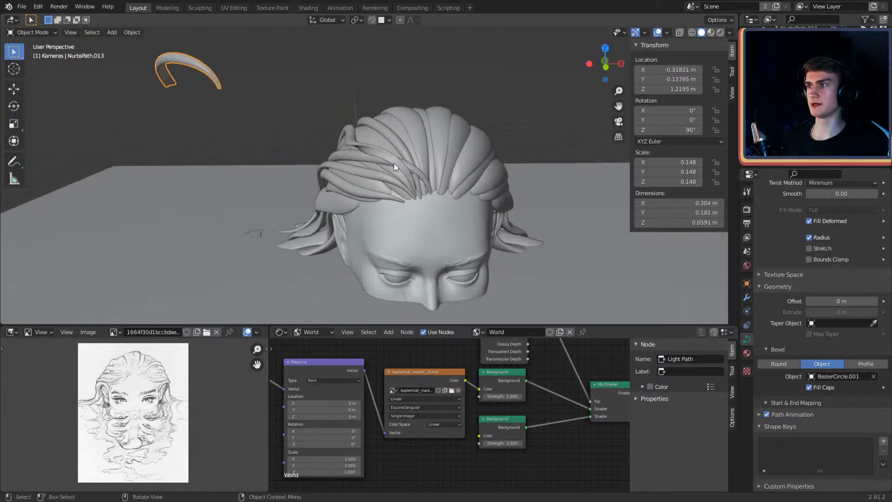
pyautogui.hotkey('shift', 'd')
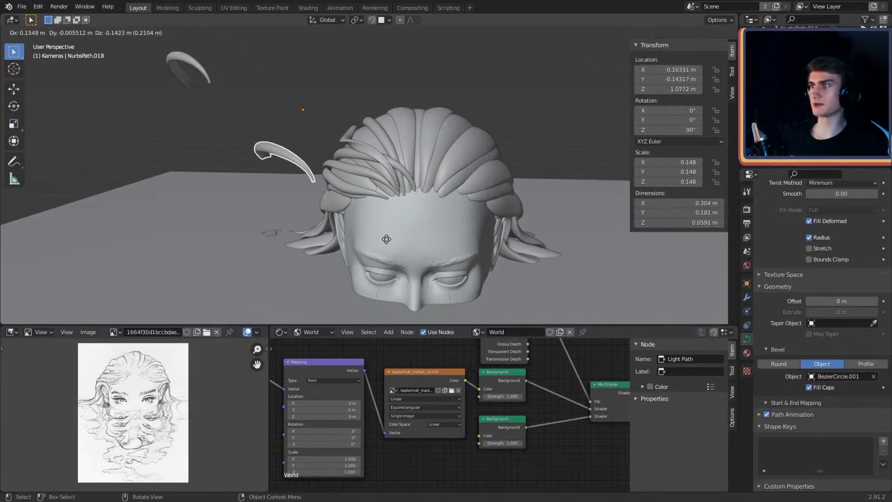
pyautogui.click(424, 273)
pyautogui.scroll(4, 401, 216)
pyautogui.moveTo(446, 207); pyautogui.dragTo(454, 110, button='middle')
# Step: Edit the duplicated strand and shift its crown and front control points toward the side hairline
pyautogui.press('Tab')
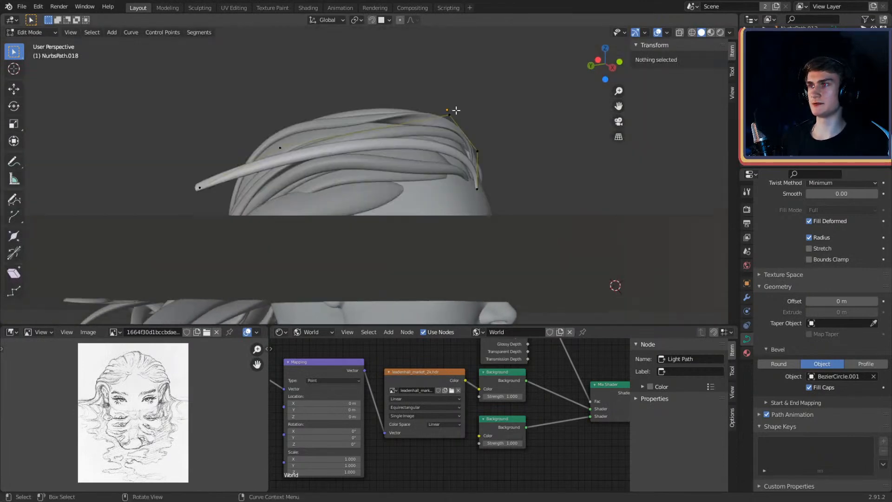
pyautogui.click(454, 122)
pyautogui.moveTo(397, 177); pyautogui.dragTo(455, 171, button='middle')
pyautogui.click(392, 186)
pyautogui.click(414, 148)
pyautogui.press('g')
pyautogui.click(350, 200)
pyautogui.press('g')
pyautogui.click(463, 151)
# Step: Move the front bend point and its neighbour together about 0.095 m back and 0.049 m outward
pyautogui.click(262, 224)
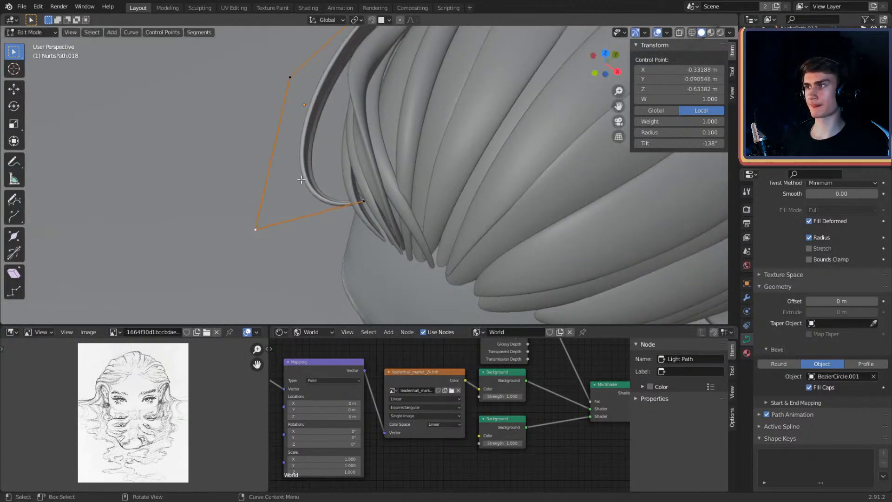
pyautogui.moveTo(276, 127); pyautogui.dragTo(512, 170, button='middle')
pyautogui.click(428, 162)
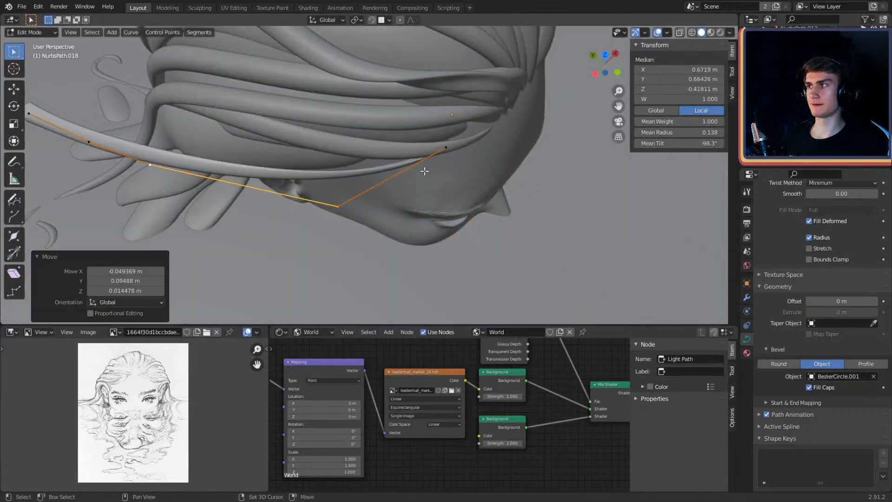
# Step: Lower the strand's second bend point about 0.033 m toward the side hair
pyautogui.moveTo(424, 171); pyautogui.dragTo(495, 153, button='middle')
pyautogui.click(447, 149)
pyautogui.press('g')
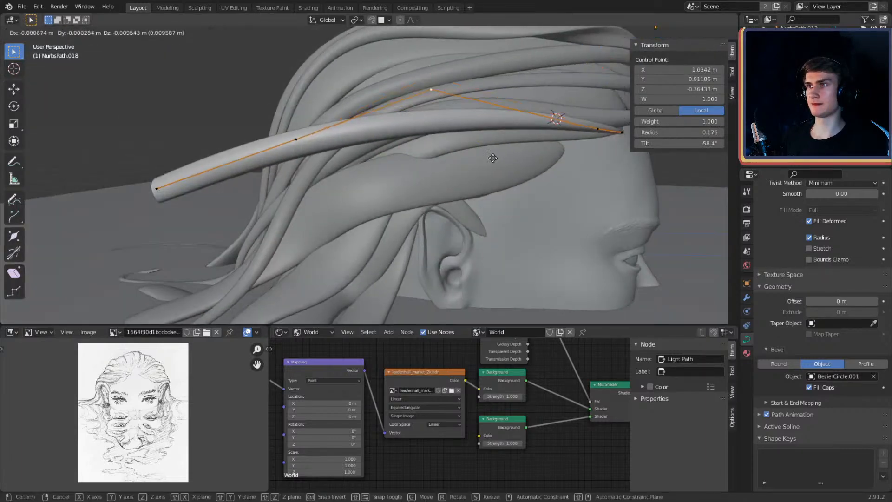
pyautogui.click(493, 193)
pyautogui.moveTo(501, 196); pyautogui.dragTo(380, 228, button='middle')
pyautogui.scroll(2, 380, 227)
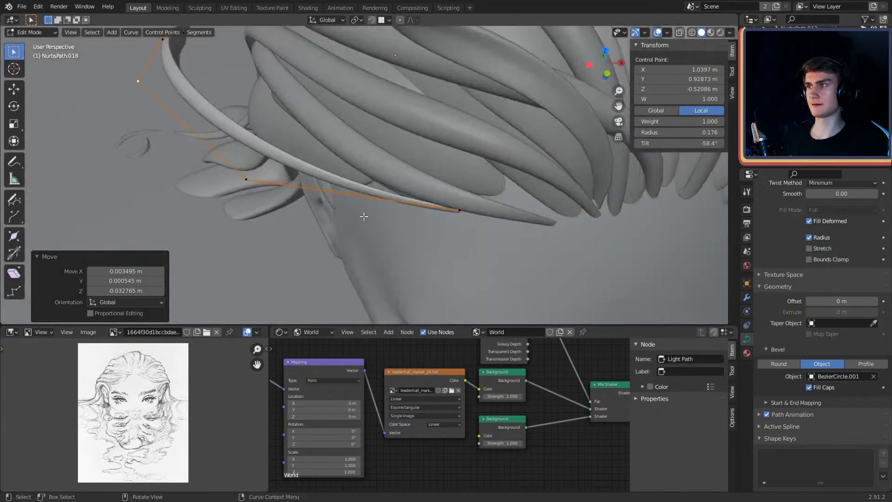
# Step: Reposition the strand's second bend point and its front tip so the front lies along the side hairline
pyautogui.click(258, 182)
pyautogui.press('g')
pyautogui.click(329, 209)
pyautogui.click(460, 208)
pyautogui.moveTo(482, 210); pyautogui.dragTo(496, 207, button='middle')
pyautogui.press('g')
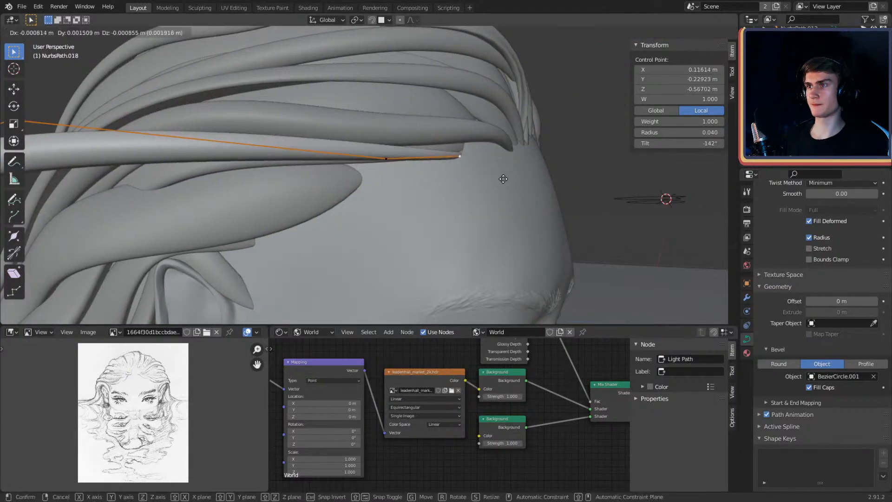
pyautogui.click(510, 174)
# Step: Shift the strand's middle bend point inward so the strand sits closer to the side hair
pyautogui.moveTo(510, 174); pyautogui.dragTo(366, 189, button='middle')
pyautogui.click(361, 189)
pyautogui.press('g')
pyautogui.click(539, 190)
pyautogui.click(247, 50)
pyautogui.press('g')
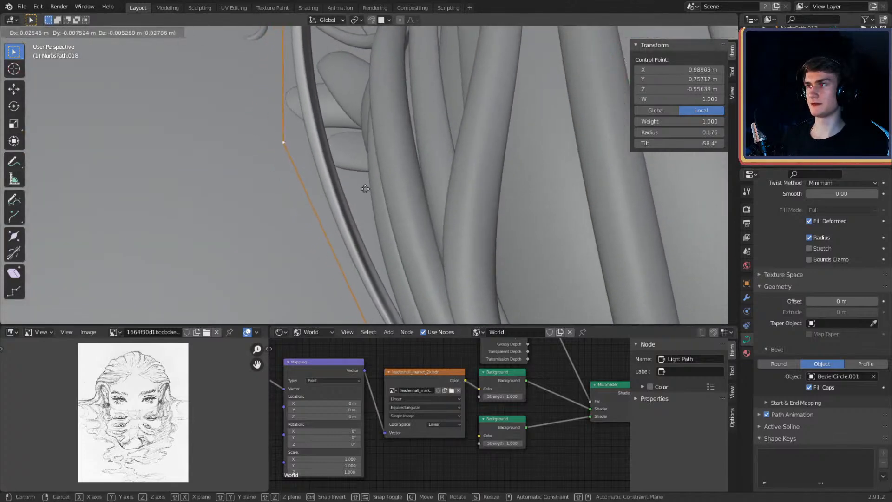
pyautogui.click(429, 230)
# Step: Move the strand's rear end point about 0.045 m sideways to line up with the back hair
pyautogui.moveTo(429, 231)
pyautogui.mouseDown(button='middle')
pyautogui.moveTo(420, 175)
pyautogui.moveTo(367, 215)
pyautogui.moveTo(419, 233)
pyautogui.mouseUp(button='middle')
pyautogui.click(386, 207)
pyautogui.click(420, 234)
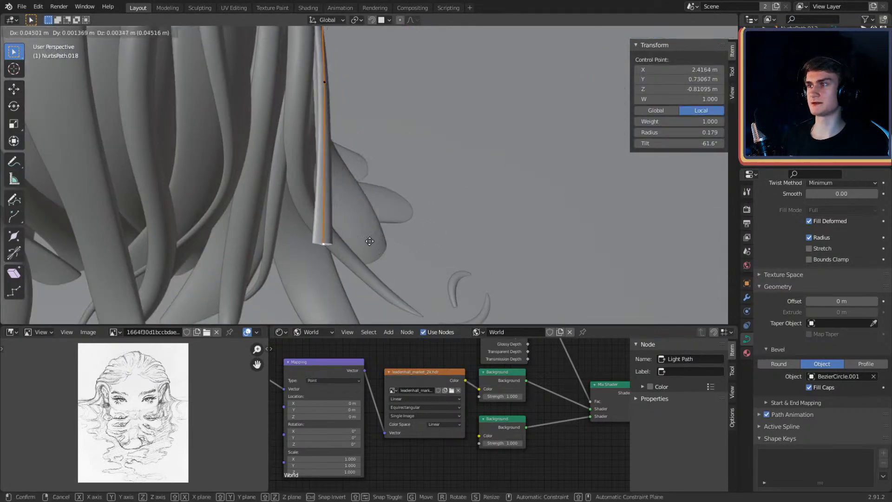
pyautogui.click(371, 242)
# Step: Lower the control point behind the front tip about 0.02 m and enlarge its radius to about 0.166
pyautogui.click(378, 85)
pyautogui.moveTo(380, 84); pyautogui.dragTo(455, 153, button='middle')
pyautogui.click(452, 90)
pyautogui.press('g')
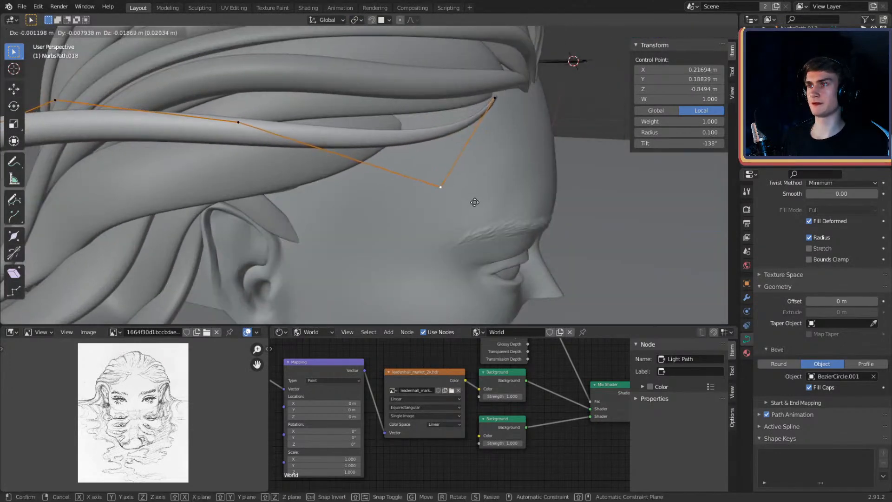
pyautogui.click(475, 201)
pyautogui.moveTo(476, 202); pyautogui.dragTo(409, 200, button='middle')
pyautogui.press('s')
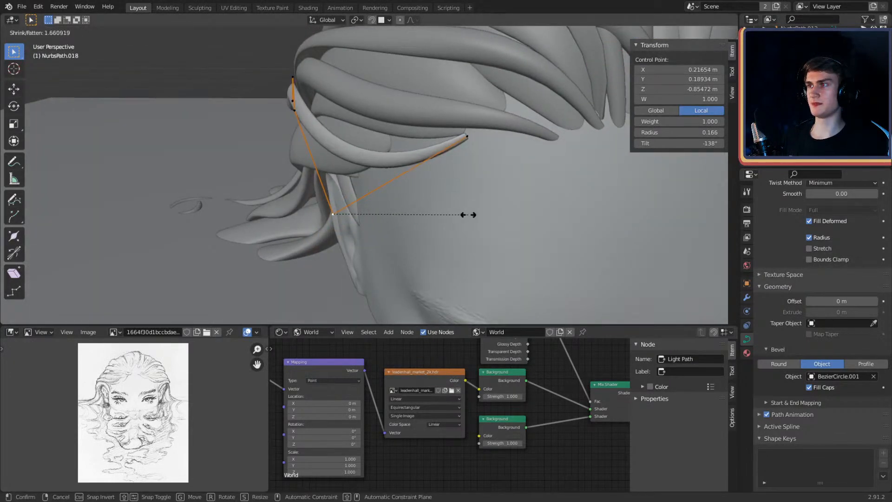
pyautogui.click(468, 215)
# Step: Twist the bend point above the ear so the strand's profile follows the side hair
pyautogui.moveTo(468, 214); pyautogui.dragTo(316, 139, button='middle')
pyautogui.click(472, 171)
pyautogui.click(454, 161)
pyautogui.click(407, 160)
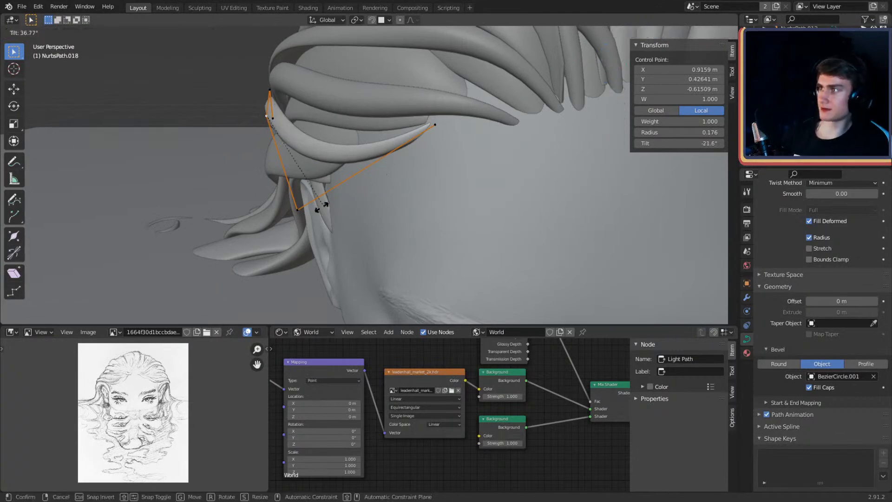
pyautogui.click(258, 195)
pyautogui.moveTo(259, 195); pyautogui.dragTo(459, 165, button='middle')
# Step: Lower the strand's rear end point toward the water behind the ear
pyautogui.moveTo(474, 129); pyautogui.dragTo(374, 120, button='middle')
pyautogui.click(296, 137)
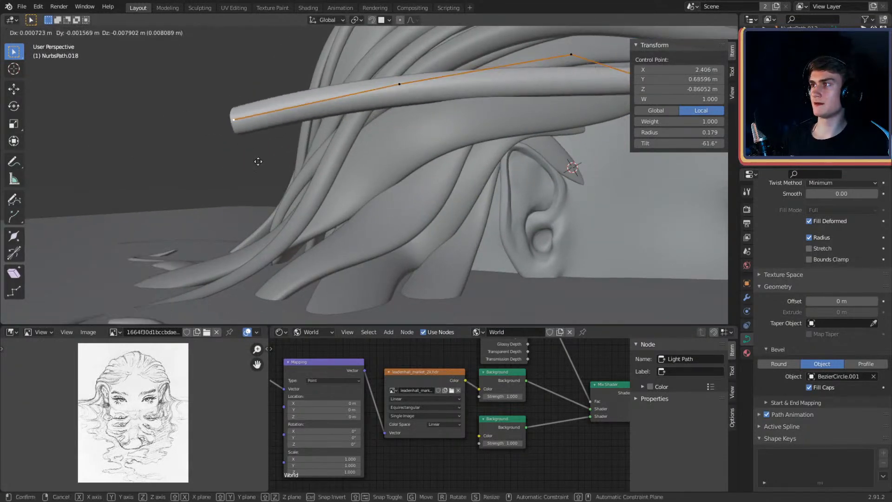
pyautogui.click(295, 251)
pyautogui.moveTo(295, 251); pyautogui.dragTo(347, 195, button='middle')
# Step: Nudge the rear bend point upward about 0.017 m and tilt it by 82.3°
pyautogui.click(279, 138)
pyautogui.moveTo(279, 138); pyautogui.dragTo(453, 197, button='middle')
pyautogui.click(316, 153)
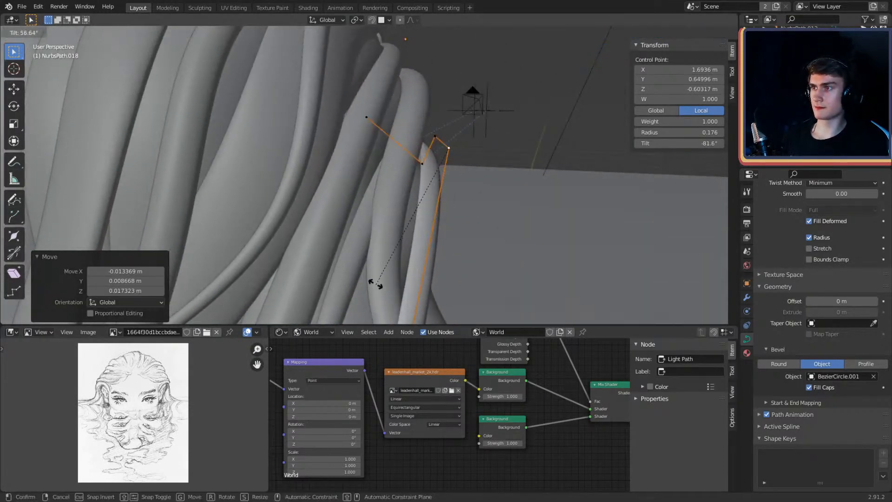
pyautogui.moveTo(464, 204); pyautogui.dragTo(485, 135, button='middle')
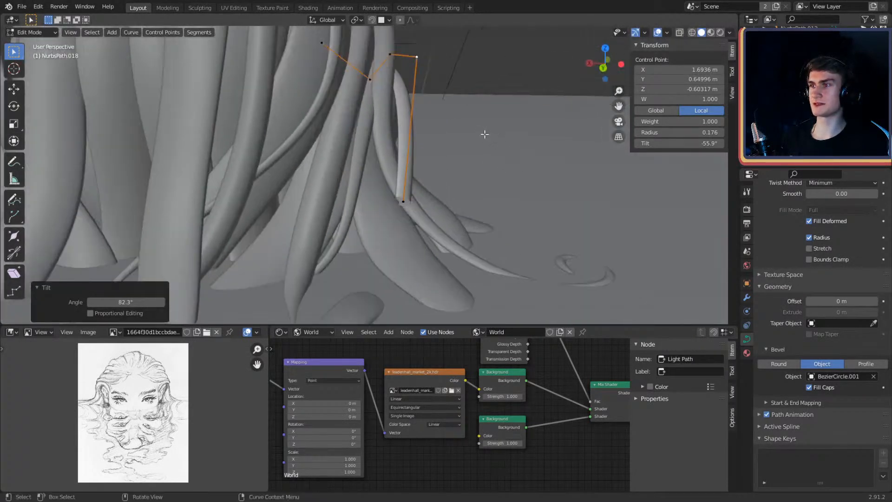
# Step: Twist the rear end point to a tilt of 9.84° and readjust the rear bend point's tilt
pyautogui.moveTo(452, 187); pyautogui.dragTo(474, 168, button='middle')
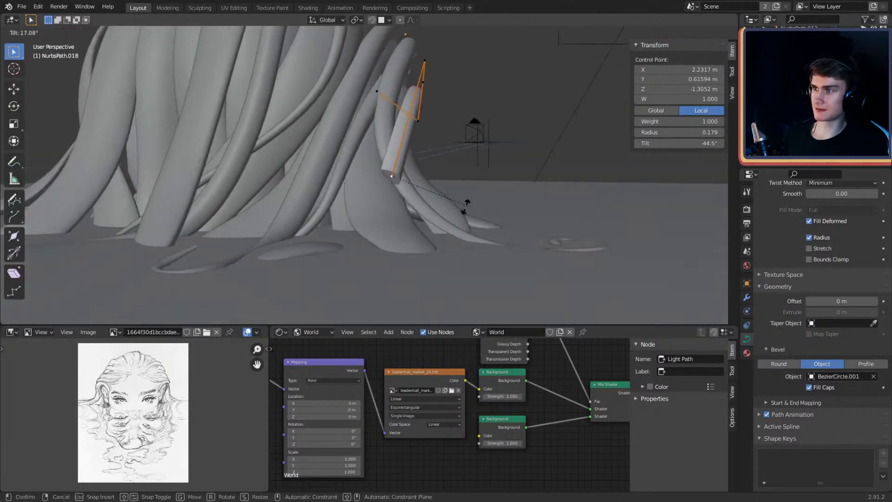
pyautogui.click(406, 227)
pyautogui.moveTo(406, 227); pyautogui.dragTo(288, 110, button='middle')
pyautogui.click(409, 93)
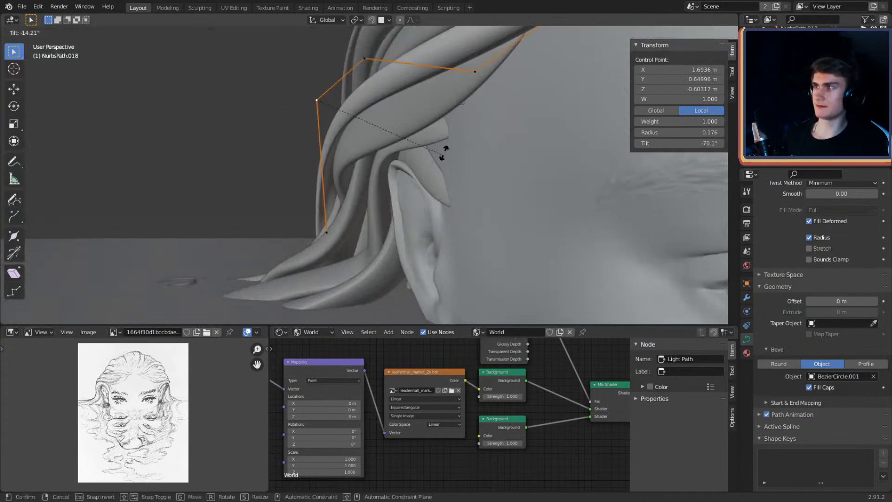
pyautogui.click(444, 91)
pyautogui.moveTo(444, 90); pyautogui.dragTo(428, 172, button='middle')
# Step: Narrow the strand's rear end to a radius of 0.107 and extrude it outward toward the water
pyautogui.click(394, 205)
pyautogui.click(405, 188)
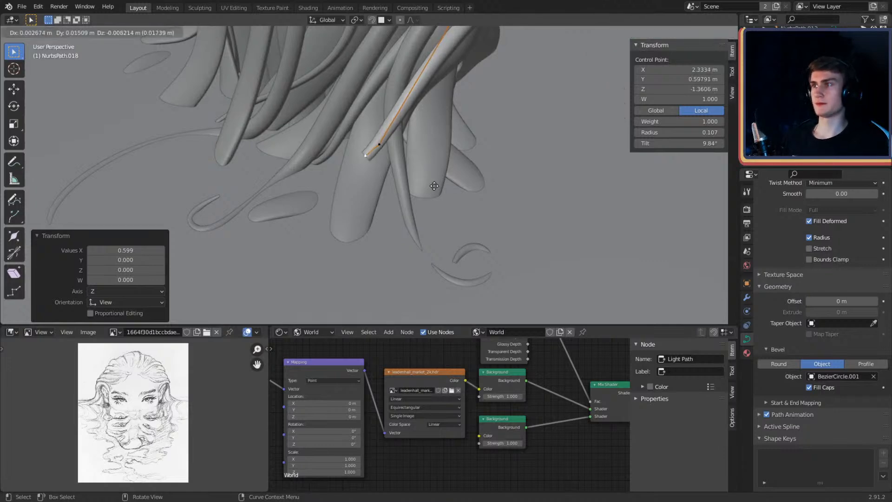
pyautogui.click(379, 235)
pyautogui.moveTo(380, 235); pyautogui.dragTo(413, 217, button='middle')
pyautogui.press('g')
pyautogui.click(394, 150)
pyautogui.click(319, 228)
pyautogui.click(350, 172)
# Step: Lower the extruded end along Z and reposition the preceding bend point so the tail settles on the water
pyautogui.moveTo(539, 171); pyautogui.dragTo(485, 133, button='middle')
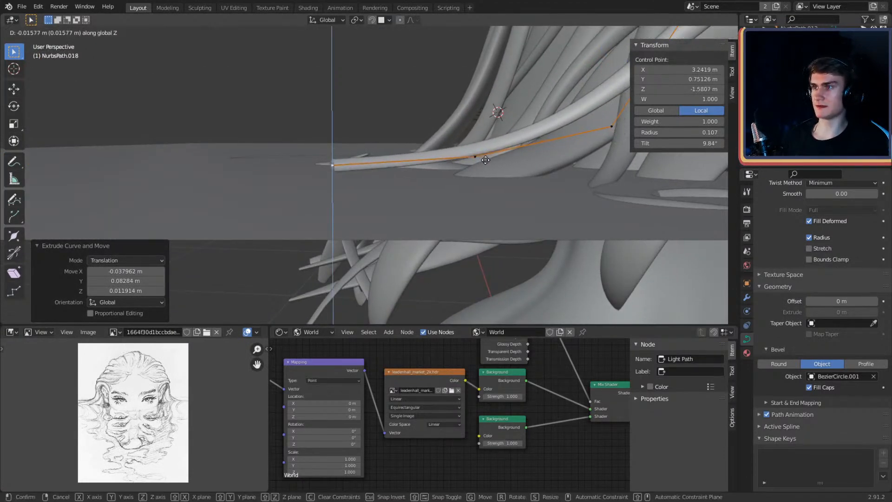
pyautogui.moveTo(485, 163); pyautogui.dragTo(397, 179, button='middle')
pyautogui.click(370, 221)
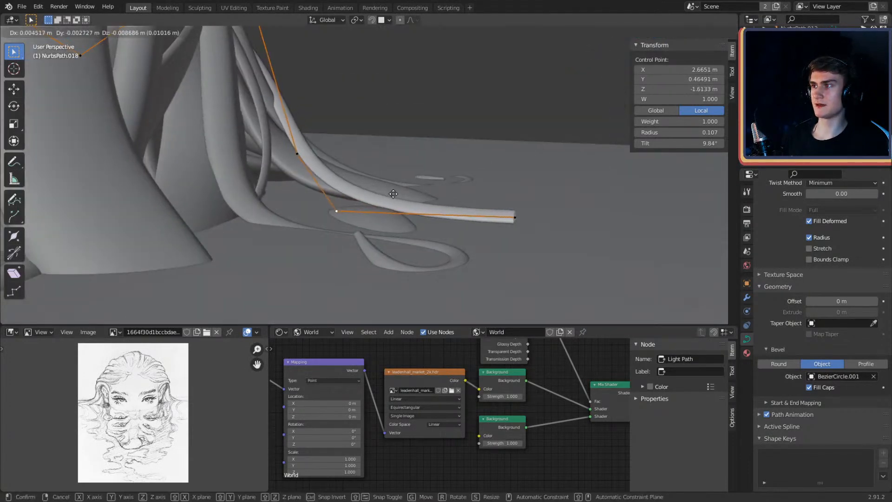
pyautogui.click(392, 200)
pyautogui.moveTo(484, 194); pyautogui.dragTo(452, 186, button='middle')
pyautogui.click(357, 145)
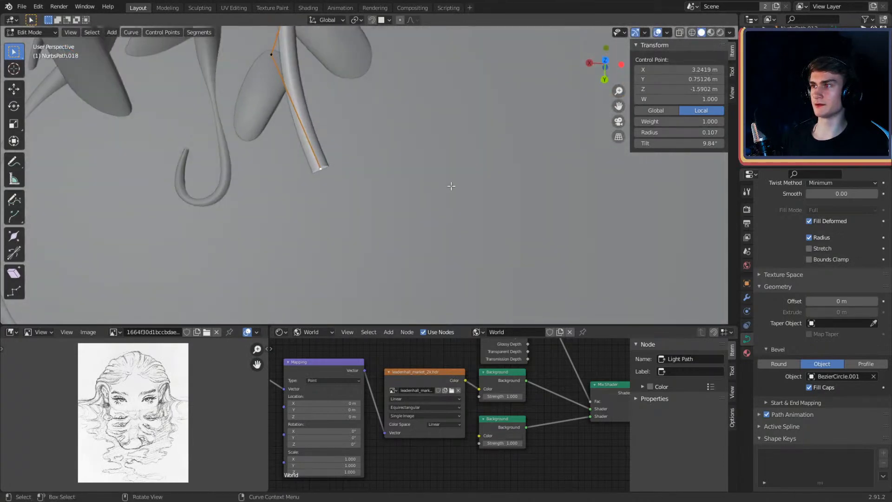
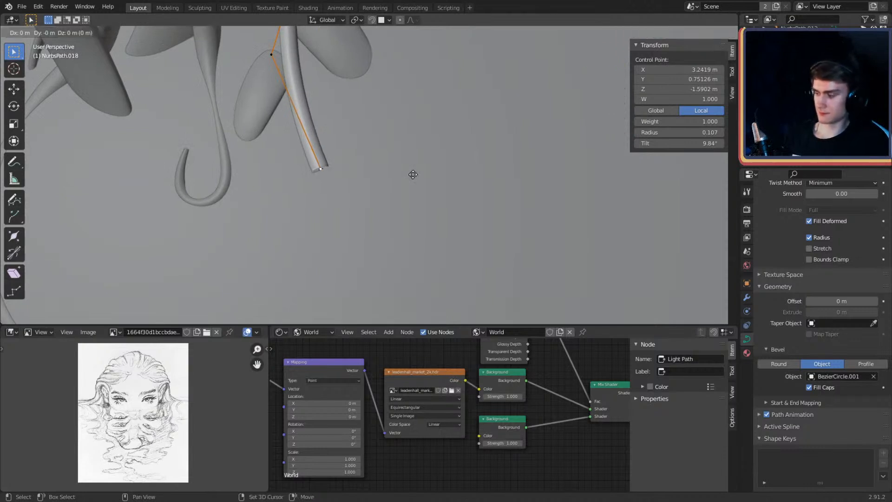
# Step: Extrude the strand's end into an S-shaped curl flat across the water and shrink its tip to radius 0.041
pyautogui.click(566, 141)
pyautogui.keyDown('shift'); pyautogui.moveTo(564, 136); pyautogui.dragTo(440, 221, button='middle'); pyautogui.keyUp('shift')
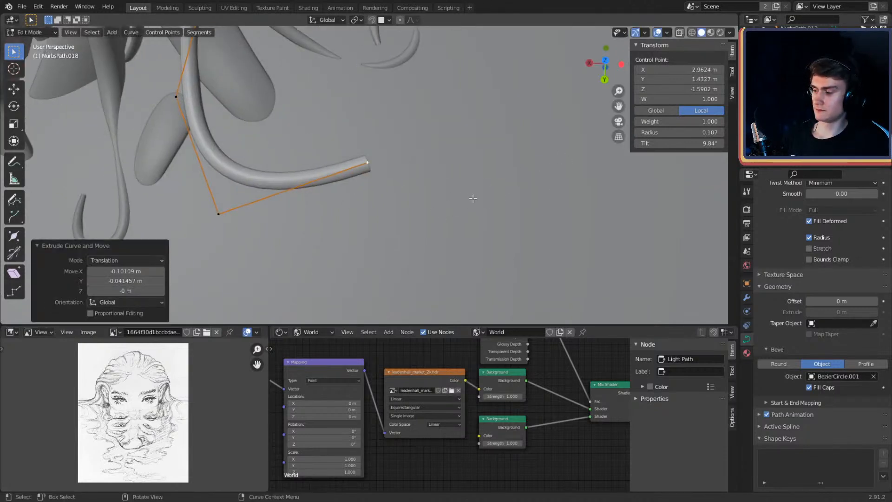
pyautogui.keyDown('shift'); pyautogui.moveTo(532, 220); pyautogui.dragTo(556, 167, button='middle'); pyautogui.keyUp('shift')
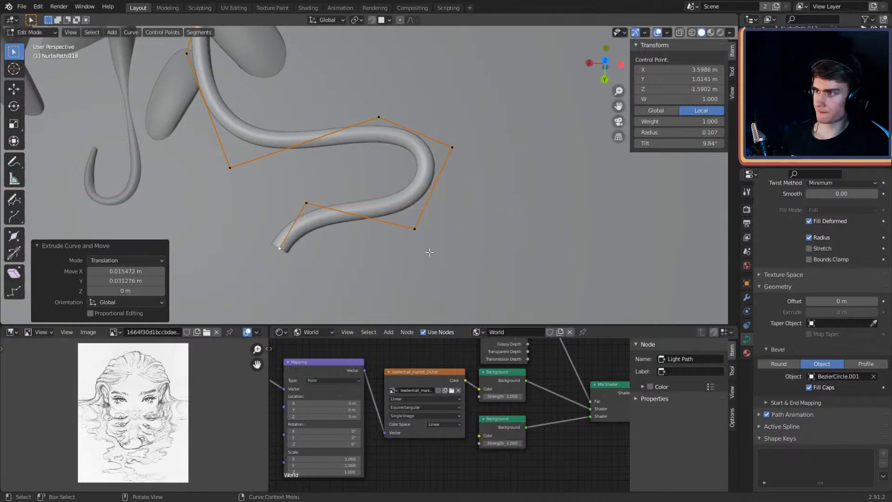
pyautogui.hotkey('shift', 'z')
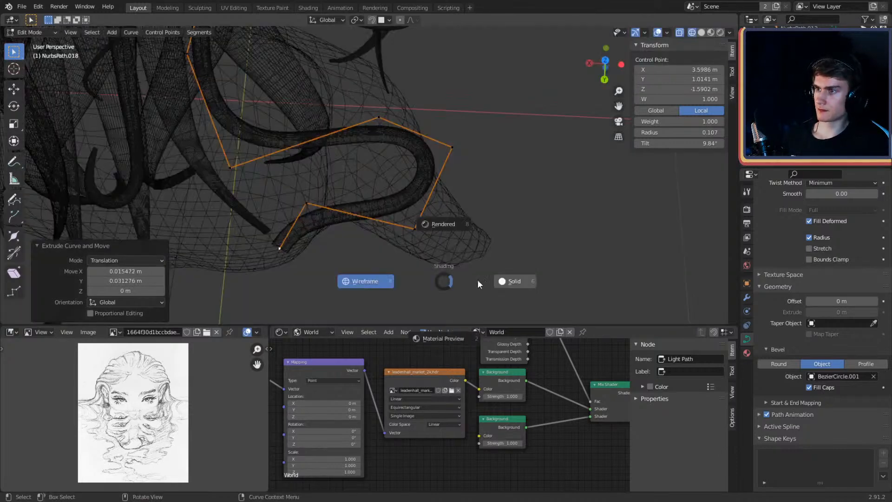
pyautogui.click(477, 280)
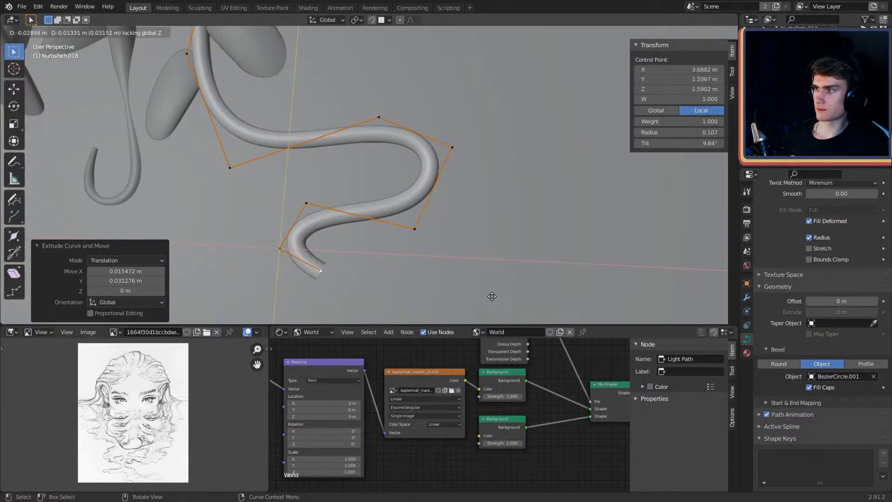
pyautogui.click(381, 281)
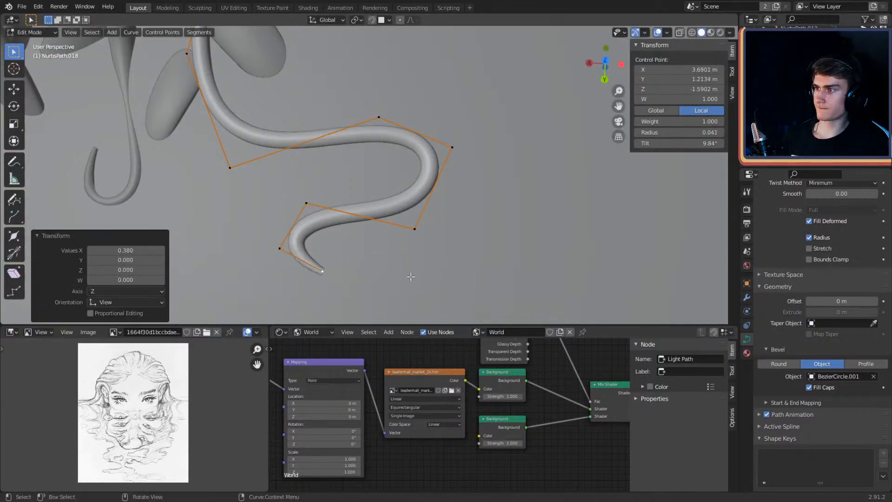
# Step: Taper the curl by shrinking the control points before the tip, giving the outer bend pair a radius of 0.069
pyautogui.keyDown('shift'); pyautogui.click(306, 204); pyautogui.keyUp('shift')
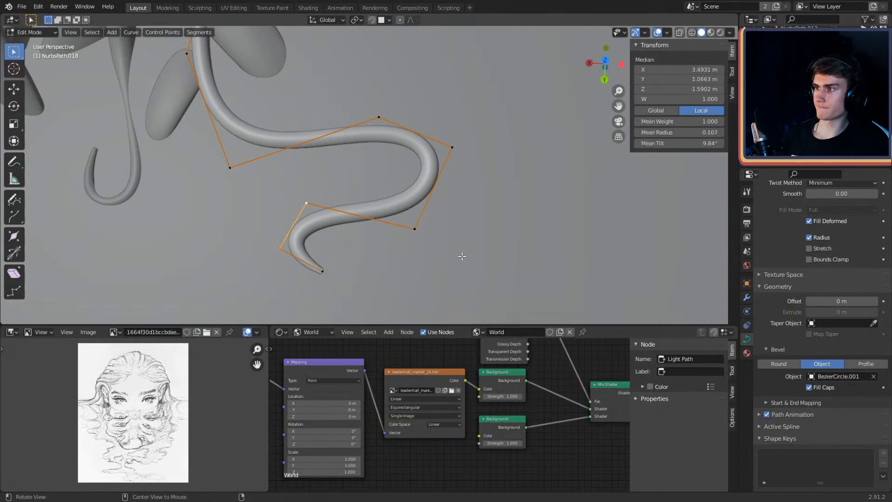
pyautogui.click(352, 246)
pyautogui.click(403, 226)
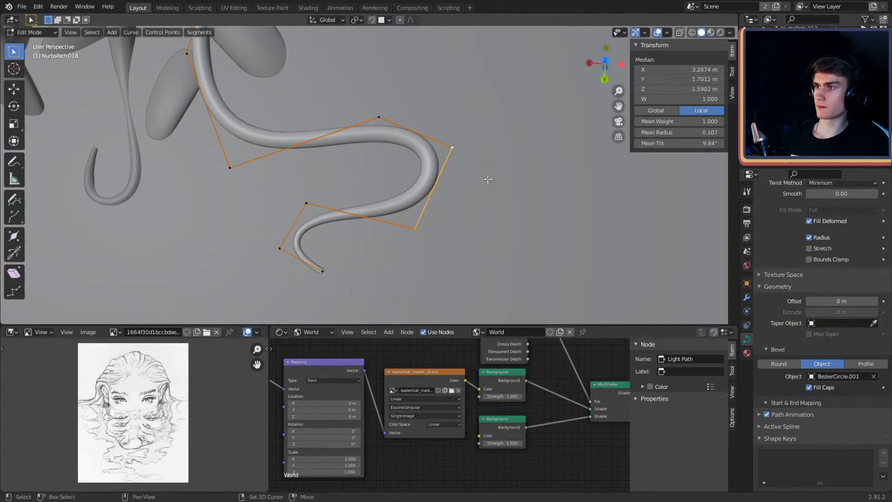
pyautogui.click(512, 223)
# Step: Lower the curl's outer bend points along Z so that part dips beneath the water, and leave curve editing
pyautogui.press('Tab')
pyautogui.scroll(-4, 433, 174)
pyautogui.moveTo(433, 174)
pyautogui.mouseDown(button='middle')
pyautogui.moveTo(369, 131)
pyautogui.moveTo(419, 174)
pyautogui.moveTo(399, 200)
pyautogui.moveTo(418, 171)
pyautogui.mouseUp(button='middle')
pyautogui.press('Tab')
pyautogui.scroll(1, 372, 197)
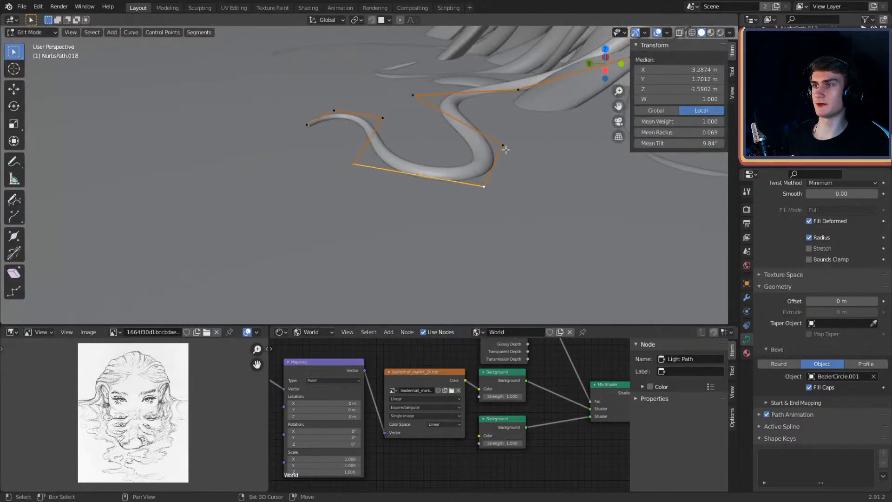
pyautogui.click(537, 197)
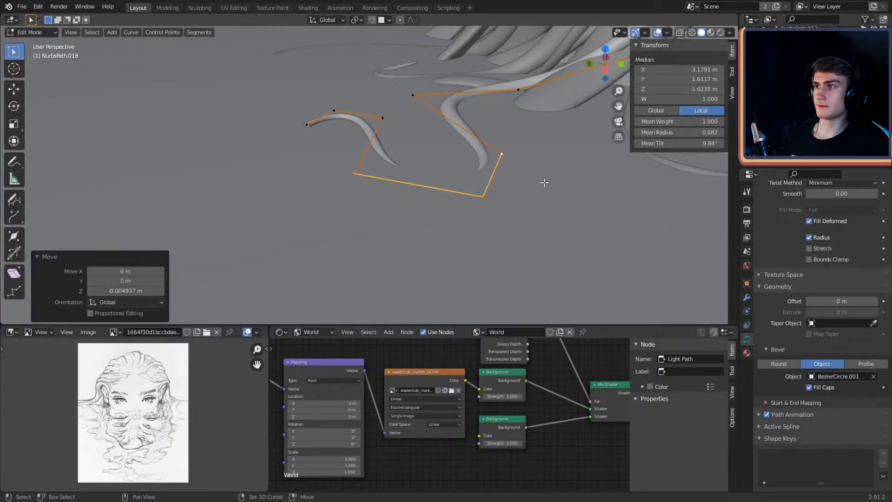
pyautogui.moveTo(542, 185); pyautogui.dragTo(416, 201, button='middle')
pyautogui.click(391, 193)
pyautogui.press('Tab')
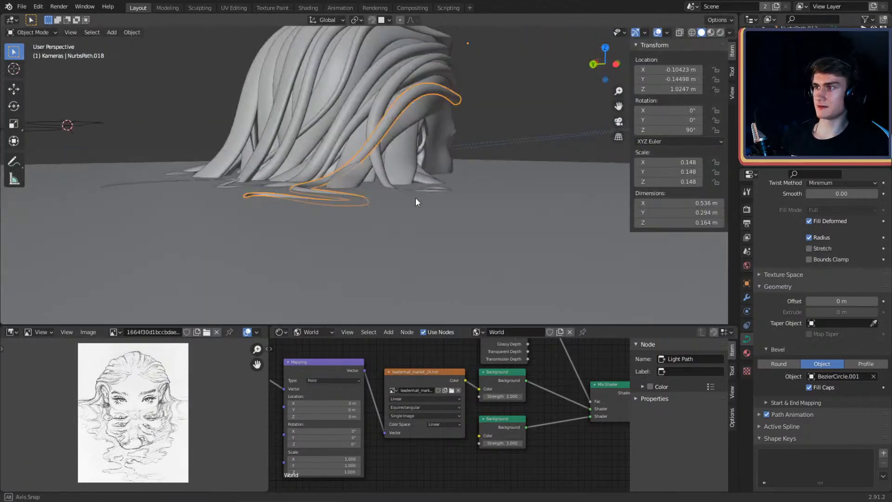
# Step: Reopen the strand for editing and move the point behind its front tip about 0.02 m
pyautogui.moveTo(248, 127); pyautogui.dragTo(560, 235, button='middle')
pyautogui.click(372, 169)
pyautogui.press('Tab')
pyautogui.scroll(3, 399, 171)
pyautogui.click(365, 248)
pyautogui.press('g')
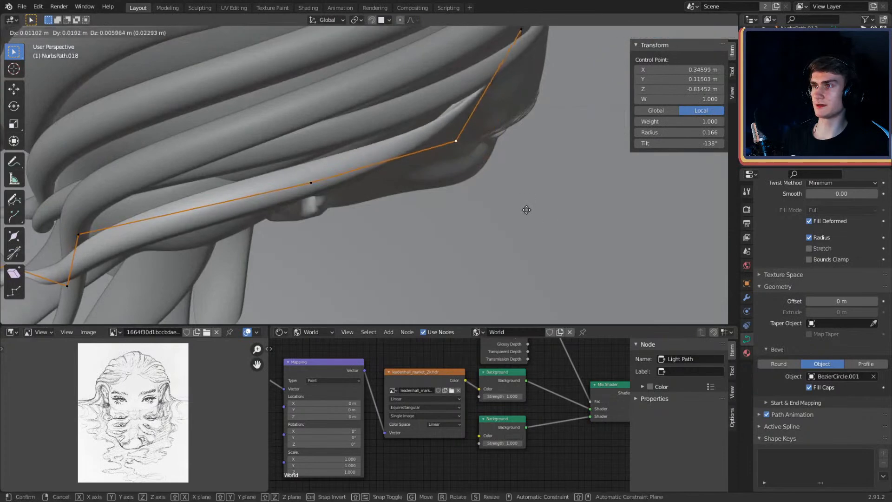
pyautogui.click(529, 197)
# Step: Nudge the strand's front control points so it settles over the side hairline, and leave curve editing
pyautogui.moveTo(530, 197); pyautogui.dragTo(368, 171, button='middle')
pyautogui.moveTo(327, 146); pyautogui.dragTo(492, 154, button='middle')
pyautogui.keyDown('shift'); pyautogui.moveTo(493, 153); pyautogui.dragTo(528, 175, button='middle'); pyautogui.keyUp('shift')
pyautogui.click(414, 162)
pyautogui.moveTo(414, 178); pyautogui.dragTo(455, 175, button='middle')
pyautogui.click(496, 171)
pyautogui.click(454, 126)
pyautogui.click(490, 149)
pyautogui.press('g')
pyautogui.click(494, 204)
pyautogui.press('Tab')
# Step: Duplicate the spare strand floating beside the head and move the copy about 0.13 m along Y and 0.20 m down
pyautogui.scroll(-5, 451, 179)
pyautogui.moveTo(319, 124); pyautogui.dragTo(341, 120, button='middle')
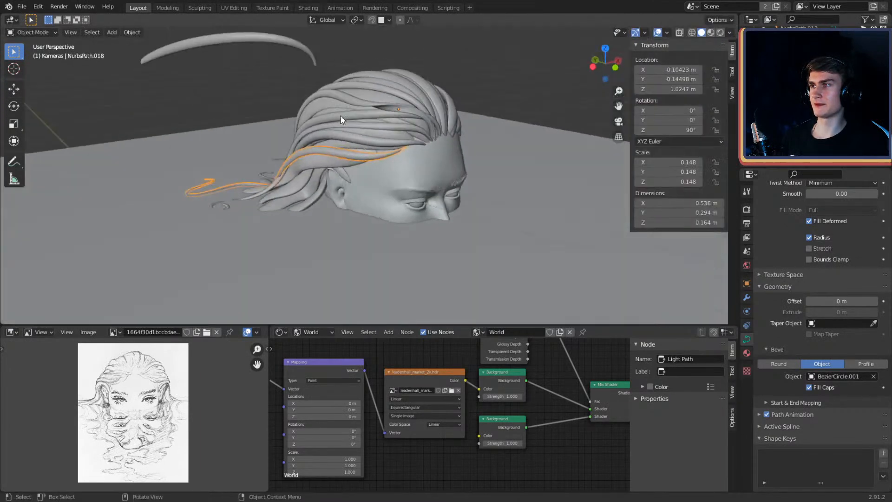
pyautogui.moveTo(296, 76); pyautogui.dragTo(436, 155, button='middle')
pyautogui.hotkey('shift', 'd')
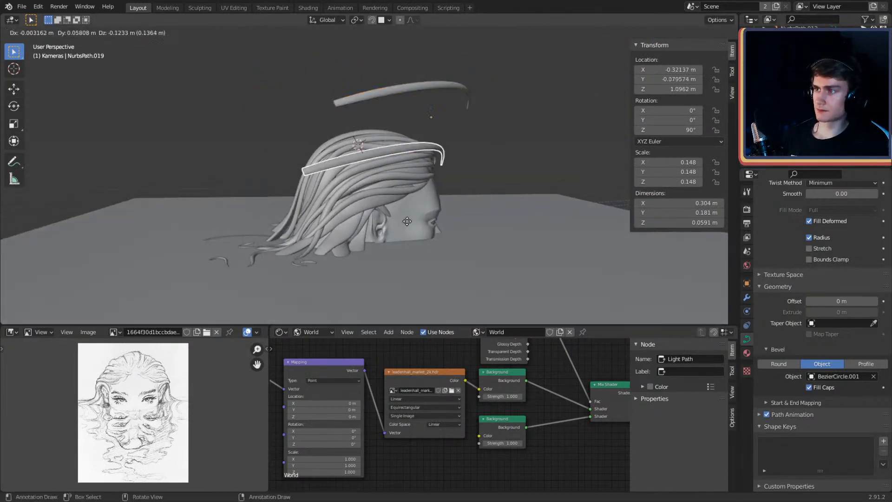
pyautogui.click(374, 253)
pyautogui.moveTo(375, 253); pyautogui.dragTo(367, 157, button='middle')
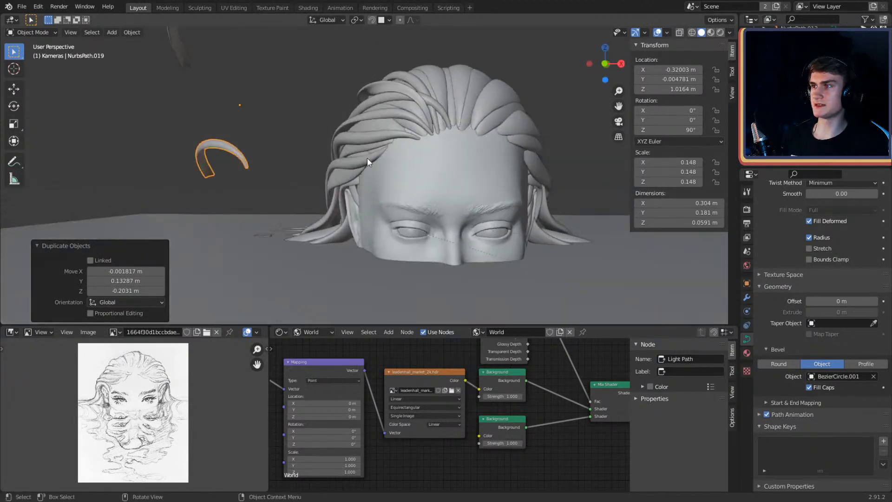
# Step: Move the copied strand about 0.19 m along X toward the head and align it beside the side hair
pyautogui.click(447, 186)
pyautogui.moveTo(404, 181); pyautogui.dragTo(554, 216, button='middle')
pyautogui.press('g')
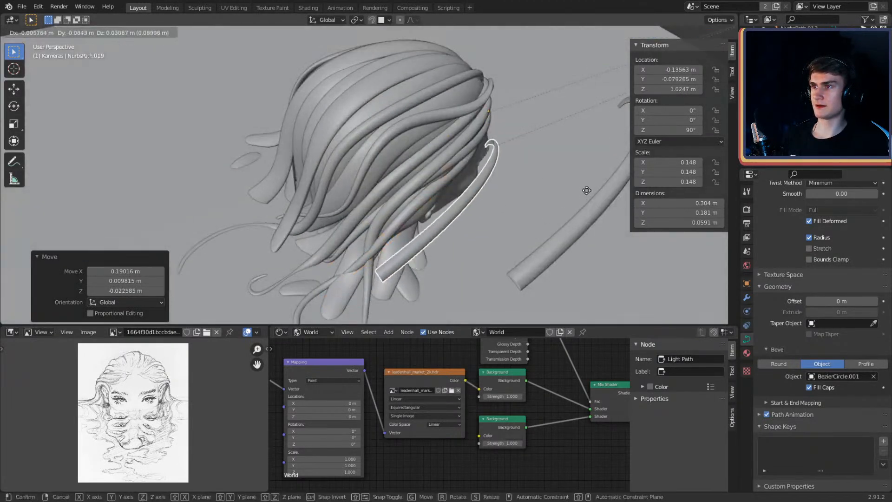
pyautogui.click(586, 191)
pyautogui.moveTo(587, 190); pyautogui.dragTo(414, 153, button='middle')
# Step: Edit the copied strand, bring its front control points to the side hairline, and delete its two rear control points
pyautogui.press('Tab')
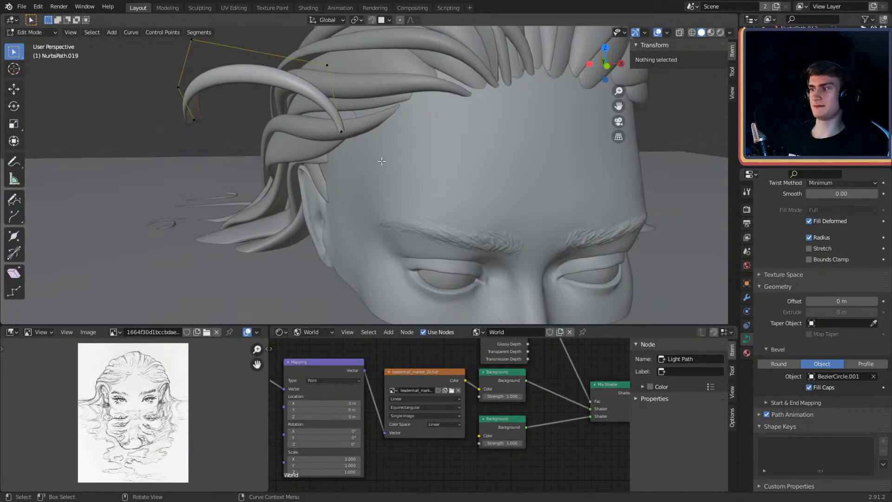
pyautogui.moveTo(381, 161); pyautogui.dragTo(436, 186, button='middle')
pyautogui.click(433, 164)
pyautogui.scroll(2, 434, 163)
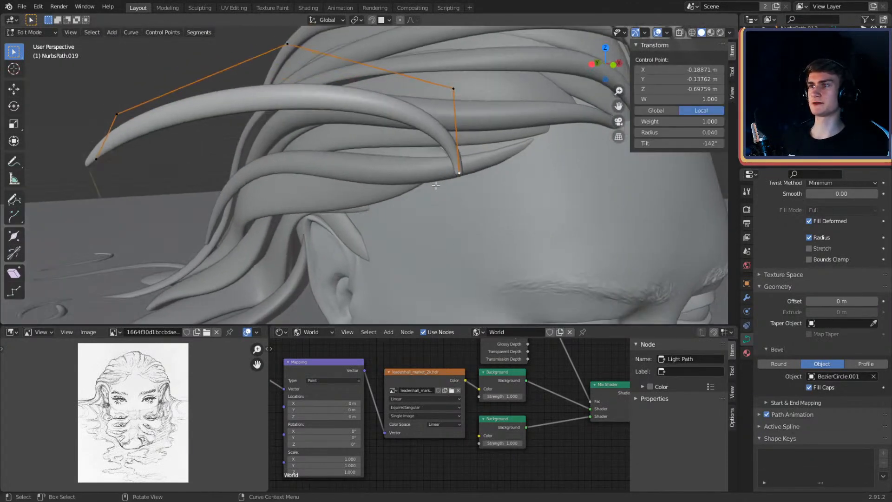
pyautogui.scroll(-4, 470, 100)
pyautogui.moveTo(470, 100); pyautogui.dragTo(470, 124, button='middle')
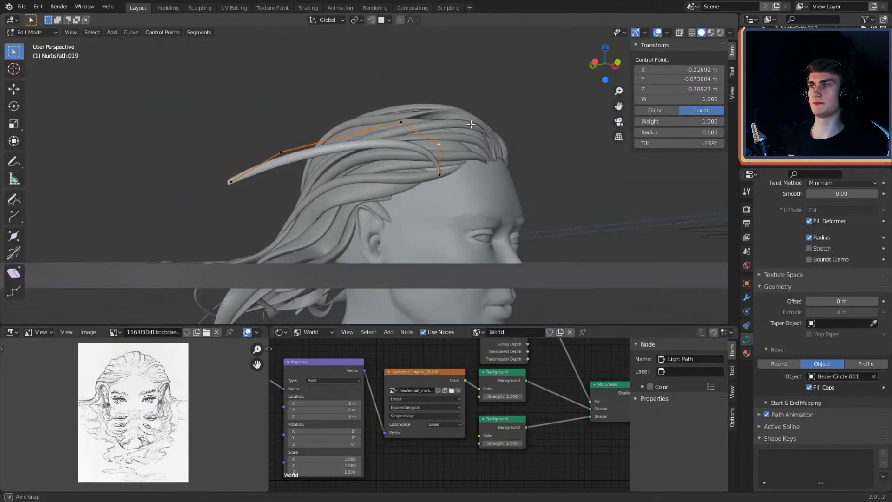
pyautogui.click(333, 175)
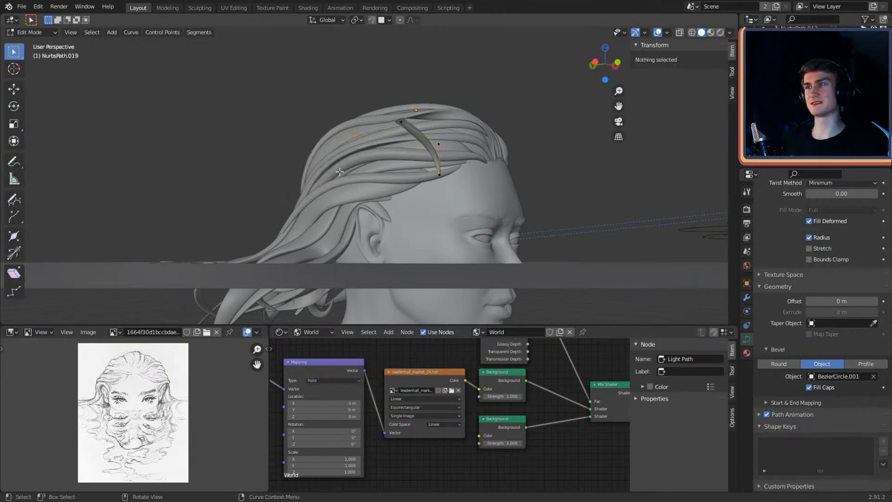
# Step: Move the copied strand's rear control point toward the side hair and shift its middle point alongside it
pyautogui.moveTo(372, 153); pyautogui.dragTo(379, 181, button='middle')
pyautogui.scroll(2, 385, 172)
pyautogui.click(409, 135)
pyautogui.moveTo(430, 169); pyautogui.dragTo(450, 134, button='middle')
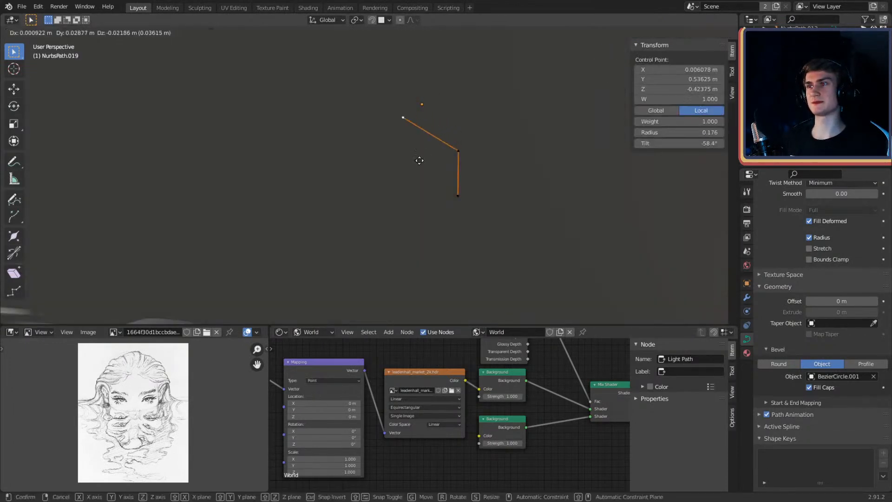
pyautogui.click(382, 203)
pyautogui.moveTo(398, 207); pyautogui.dragTo(473, 230, button='middle')
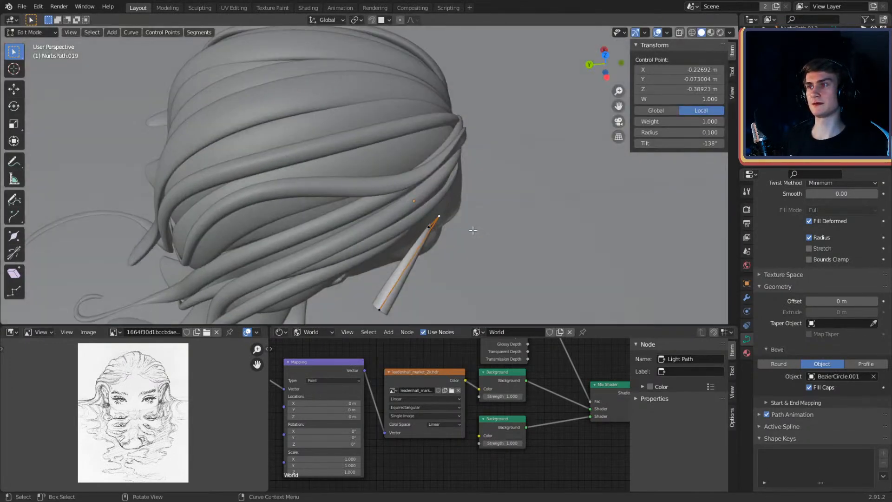
pyautogui.click(453, 264)
pyautogui.moveTo(453, 264); pyautogui.dragTo(511, 274, button='middle')
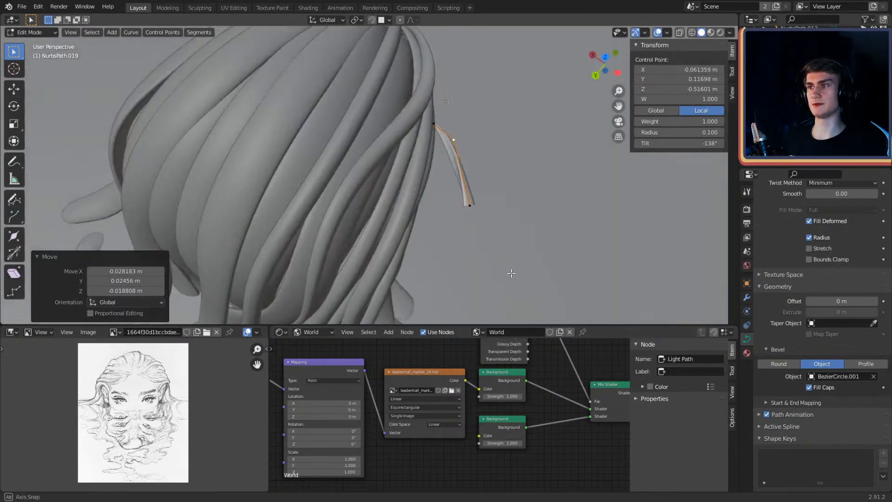
# Step: Adjust the strand's middle and front control points so its tapered tip lies along the side hairline
pyautogui.click(488, 249)
pyautogui.moveTo(502, 233); pyautogui.dragTo(430, 134, button='middle')
pyautogui.click(435, 173)
pyautogui.moveTo(435, 173); pyautogui.dragTo(474, 136, button='middle')
pyautogui.click(510, 115)
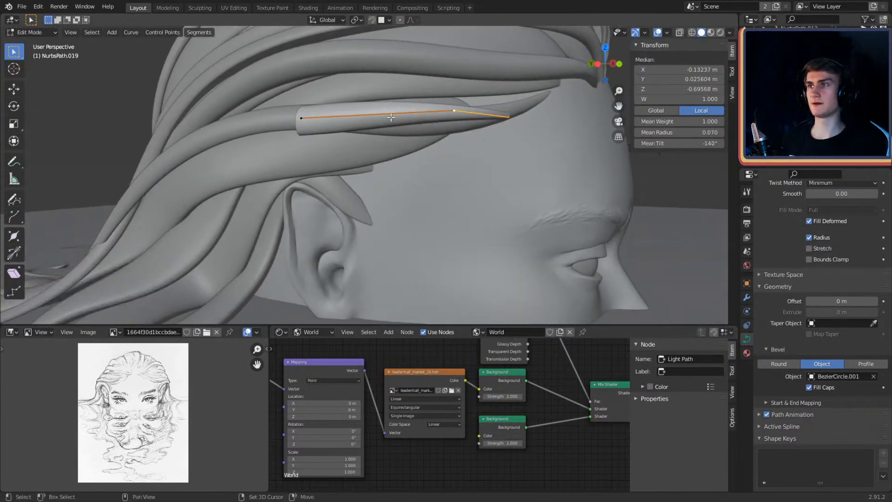
# Step: Leave curve editing and move the whole strand about 0.076 m along Y and 0.032 m down, placing it just above the ear
pyautogui.press('Tab')
pyautogui.scroll(-5, 474, 146)
pyautogui.scroll(4, 478, 147)
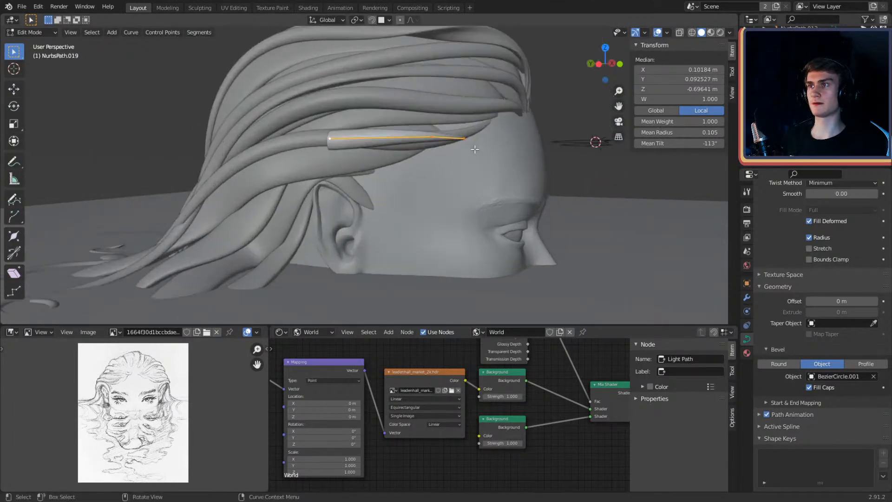
pyautogui.moveTo(487, 147); pyautogui.dragTo(502, 156, button='middle')
pyautogui.press('g')
pyautogui.click(411, 184)
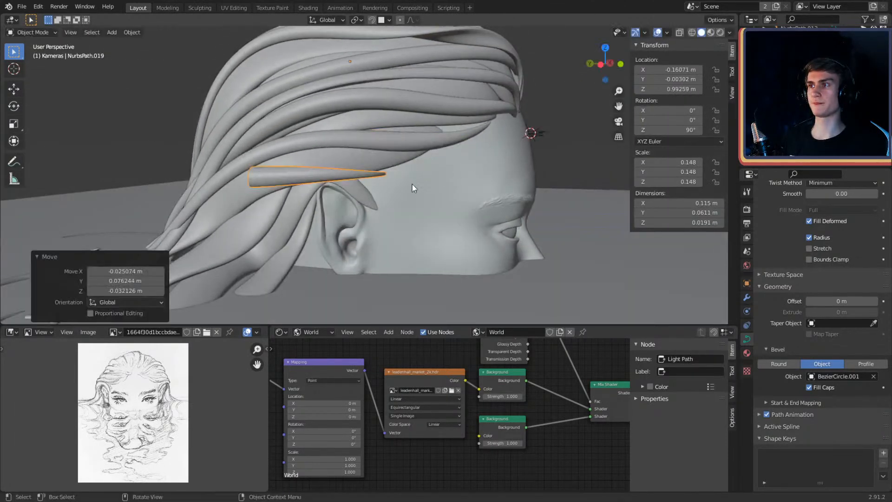
pyautogui.moveTo(411, 184); pyautogui.dragTo(352, 179, button='middle')
pyautogui.press('g')
pyautogui.click(373, 164)
# Step: Edit the strand and move its front and rear control points closer to the hair above the ear
pyautogui.press('Tab')
pyautogui.scroll(4, 439, 191)
pyautogui.press('g')
pyautogui.click(409, 211)
pyautogui.click(382, 206)
pyautogui.click(320, 149)
pyautogui.moveTo(320, 149); pyautogui.dragTo(342, 181, button='middle')
pyautogui.press('g')
pyautogui.click(312, 231)
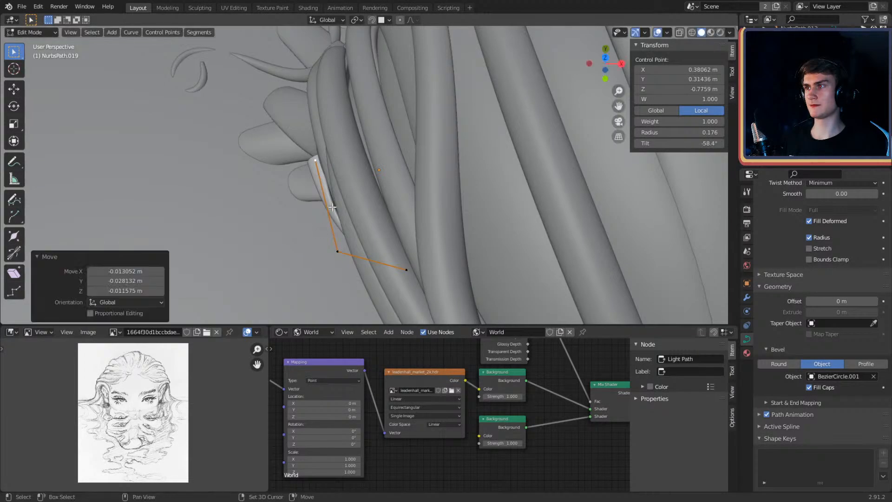
# Step: Tilt the strand's rear control point to follow the angle of the surrounding hair
pyautogui.moveTo(312, 231); pyautogui.dragTo(406, 218, button='middle')
pyautogui.click(424, 205)
pyautogui.click(443, 226)
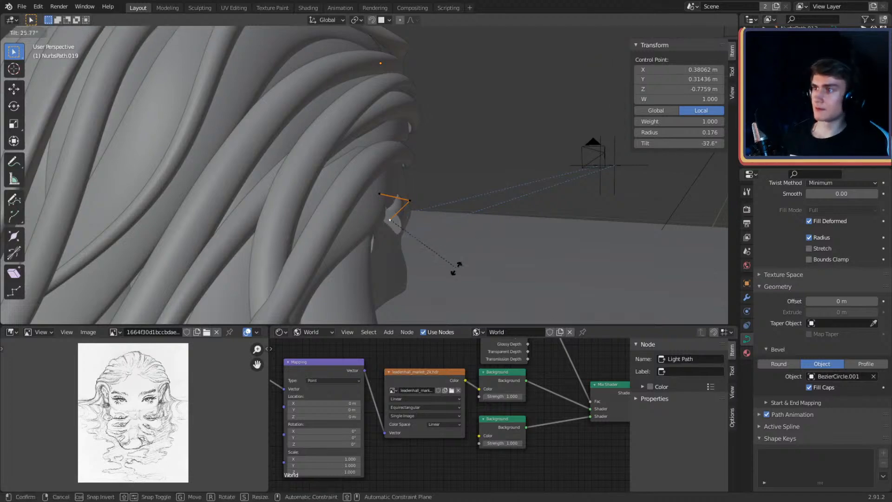
pyautogui.click(495, 194)
pyautogui.moveTo(495, 194); pyautogui.dragTo(458, 162, button='middle')
# Step: Lower the strand's middle control point about 0.012 m and set the rear point against the hair behind the ear
pyautogui.press('g')
pyautogui.click(465, 150)
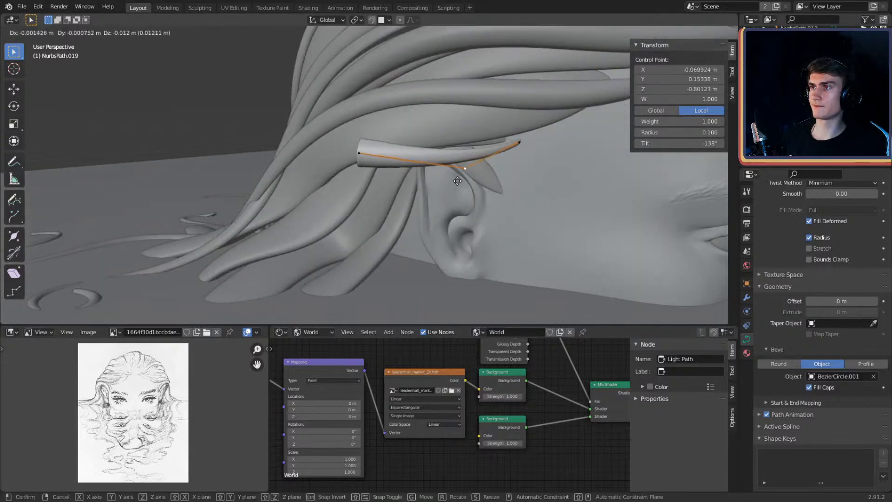
pyautogui.click(457, 181)
pyautogui.click(360, 155)
pyautogui.moveTo(362, 158); pyautogui.dragTo(482, 224, button='middle')
pyautogui.click(409, 209)
pyautogui.click(464, 238)
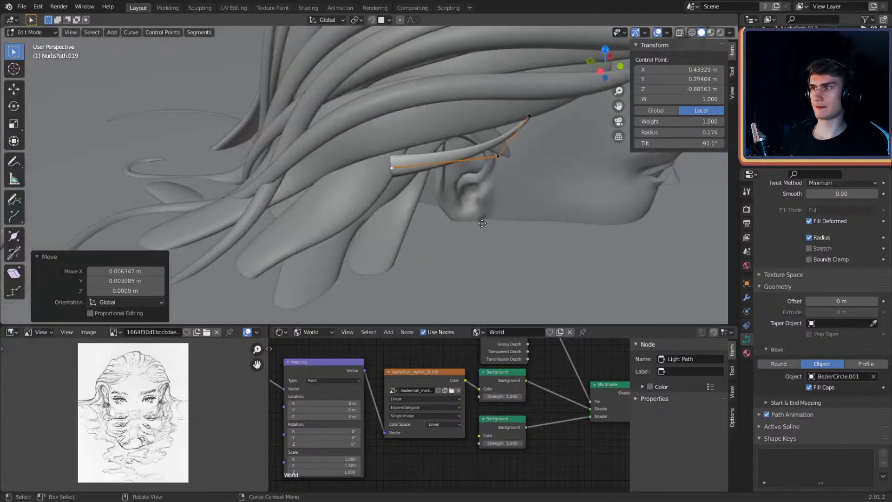
# Step: Extrude the strand's rear end about 0.065 m along Y and 0.020 m down, tilting the new end to about -3°
pyautogui.click(403, 247)
pyautogui.moveTo(403, 246); pyautogui.dragTo(526, 159, button='middle')
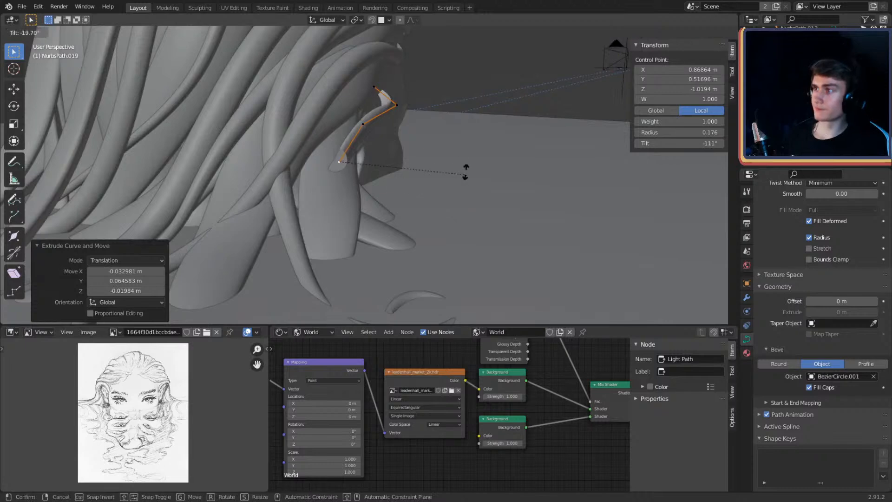
pyautogui.moveTo(353, 231); pyautogui.dragTo(387, 179, button='middle')
pyautogui.click(385, 151)
# Step: Nudge the control point behind the ear about 0.004 m along X and 0.003 m along Y
pyautogui.scroll(-6, 478, 195)
pyautogui.scroll(4, 387, 170)
pyautogui.moveTo(434, 206); pyautogui.dragTo(412, 233, button='middle')
pyautogui.scroll(3, 412, 233)
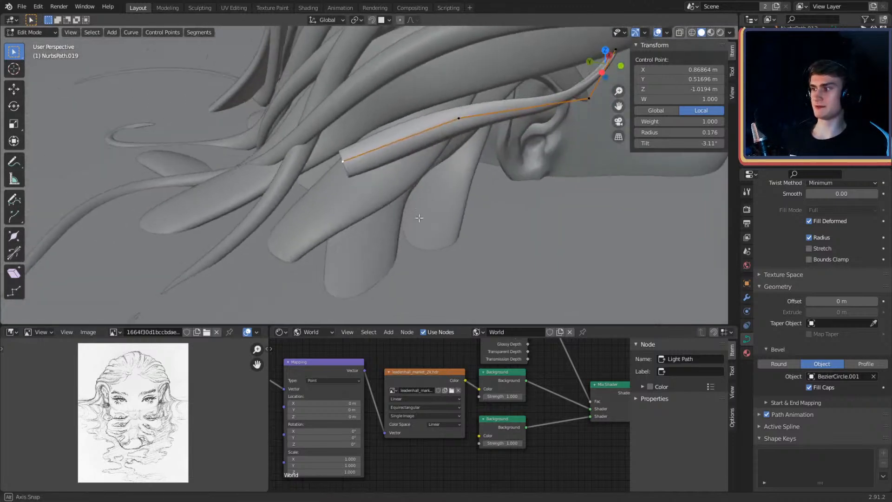
pyautogui.click(427, 217)
pyautogui.moveTo(427, 217); pyautogui.dragTo(433, 136, button='middle')
pyautogui.moveTo(436, 174); pyautogui.dragTo(566, 242, button='middle')
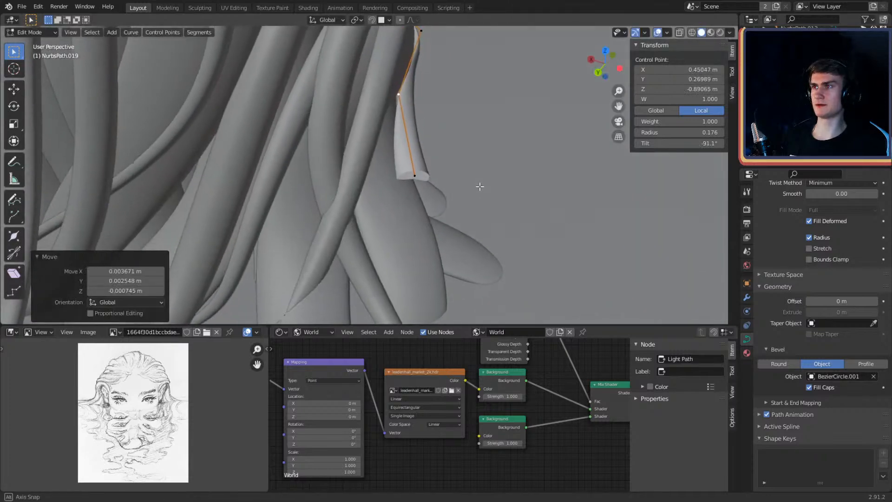
# Step: Extrude the strand about 0.035 m further down, shift the new end over the lower hair, and tilt it to -35°
pyautogui.moveTo(451, 200)
pyautogui.mouseDown(button='middle')
pyautogui.moveTo(442, 187)
pyautogui.moveTo(403, 196)
pyautogui.moveTo(531, 195)
pyautogui.moveTo(474, 200)
pyautogui.moveTo(367, 162)
pyautogui.moveTo(348, 179)
pyautogui.moveTo(455, 185)
pyautogui.mouseUp(button='middle')
pyautogui.click(395, 184)
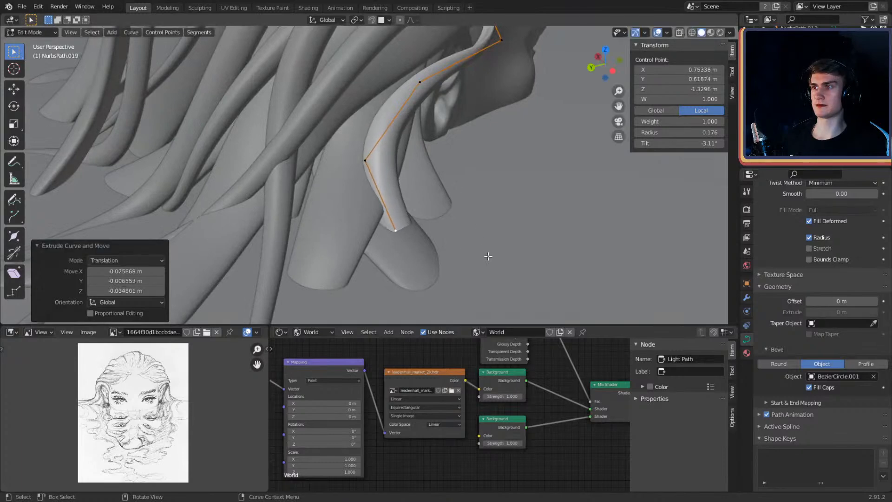
pyautogui.moveTo(488, 256); pyautogui.dragTo(372, 174, button='middle')
pyautogui.press('g')
pyautogui.click(346, 203)
pyautogui.click(447, 242)
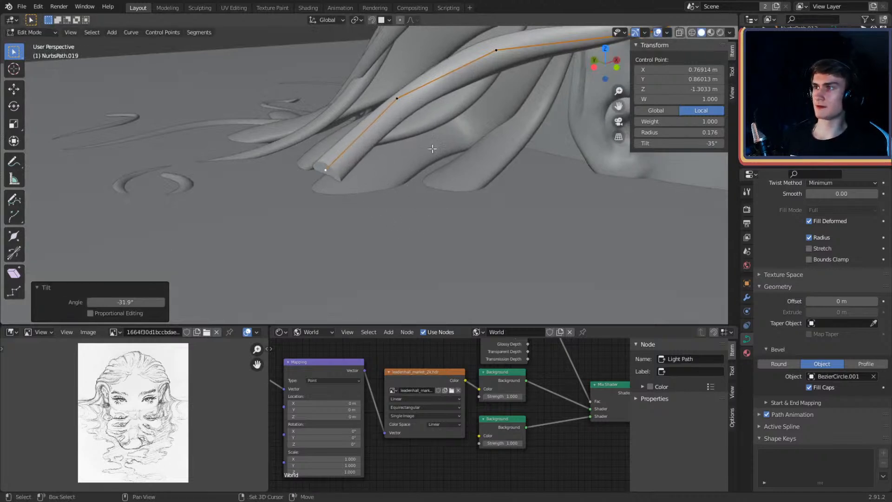
# Step: Extrude the strand's end about 0.084 m outward along X, level it on the water, and slim its tip to radius 0.075
pyautogui.moveTo(432, 148); pyautogui.dragTo(469, 231, button='middle')
pyautogui.click(356, 175)
pyautogui.click(449, 238)
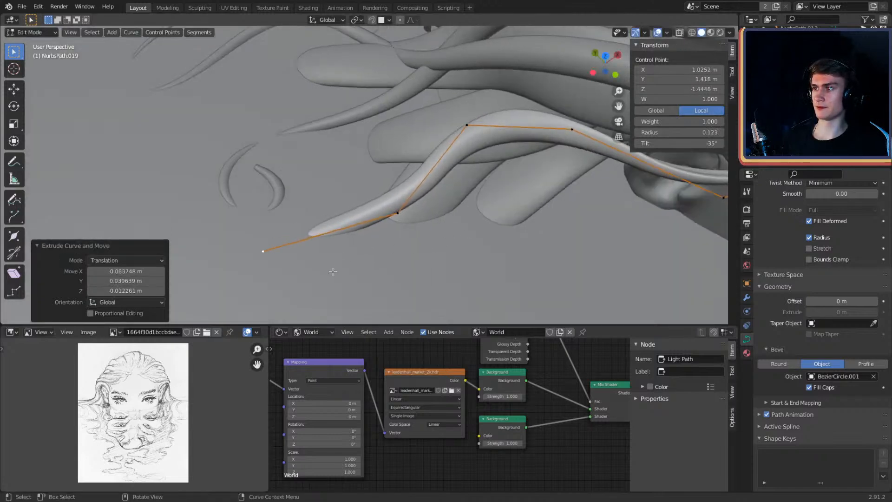
pyautogui.moveTo(333, 272); pyautogui.dragTo(429, 227, button='middle')
pyautogui.press('g')
pyautogui.click(418, 239)
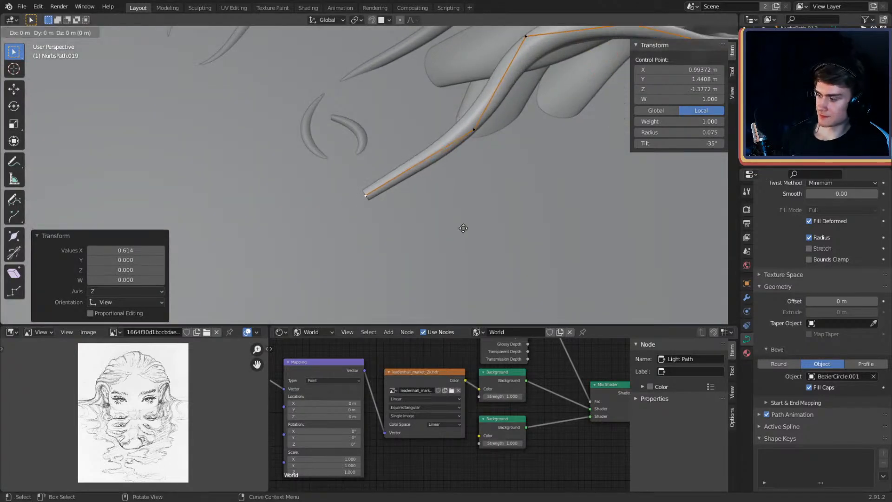
# Step: Extrude three more segments into a curl around the small strands on the water, and shrink the tip radius to 0.029
pyautogui.click(325, 220)
pyautogui.keyDown('shift'); pyautogui.moveTo(325, 219); pyautogui.dragTo(412, 241, button='middle'); pyautogui.keyUp('shift')
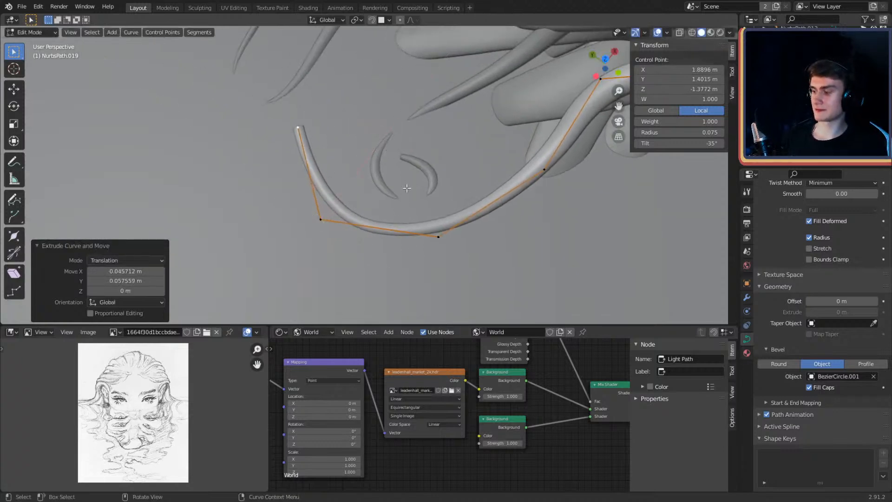
pyautogui.keyDown('shift'); pyautogui.moveTo(473, 145); pyautogui.dragTo(465, 200, button='middle'); pyautogui.keyUp('shift')
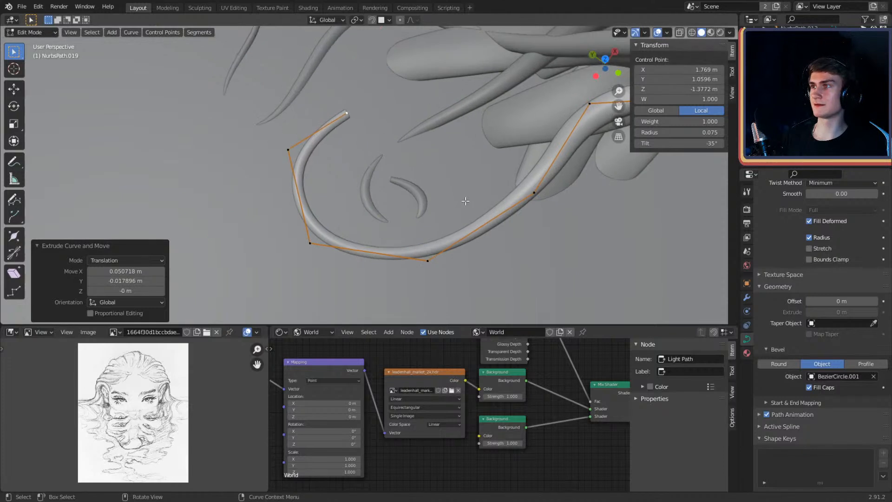
pyautogui.click(371, 165)
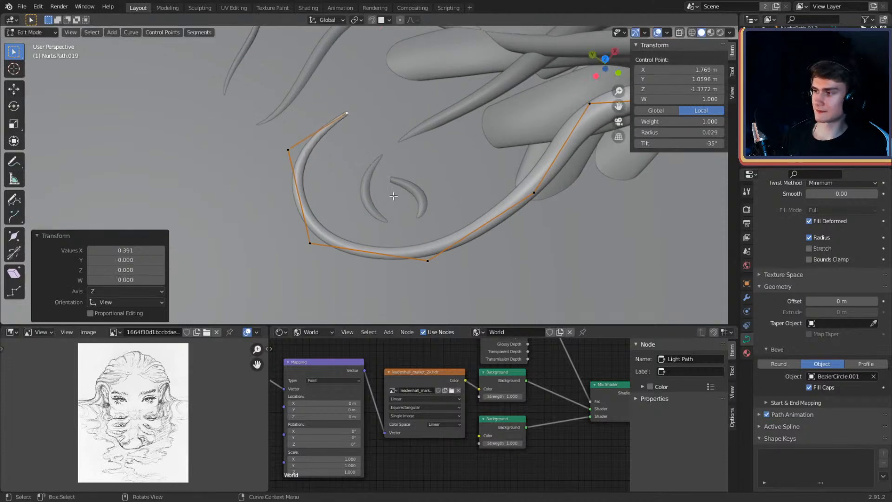
# Step: Shrink the two control points along the outer curl to a radius of about 0.043, and leave curve editing
pyautogui.moveTo(394, 196); pyautogui.dragTo(370, 200, button='middle')
pyautogui.click(295, 210)
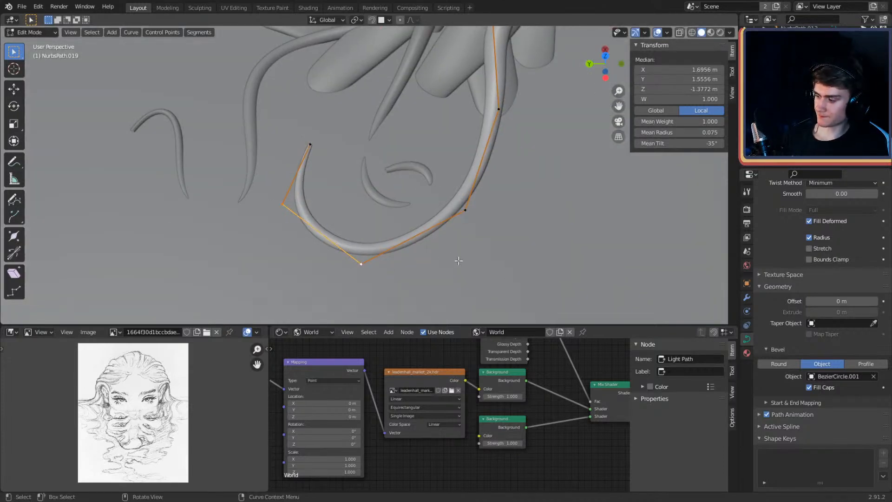
pyautogui.click(392, 253)
pyautogui.press('Tab')
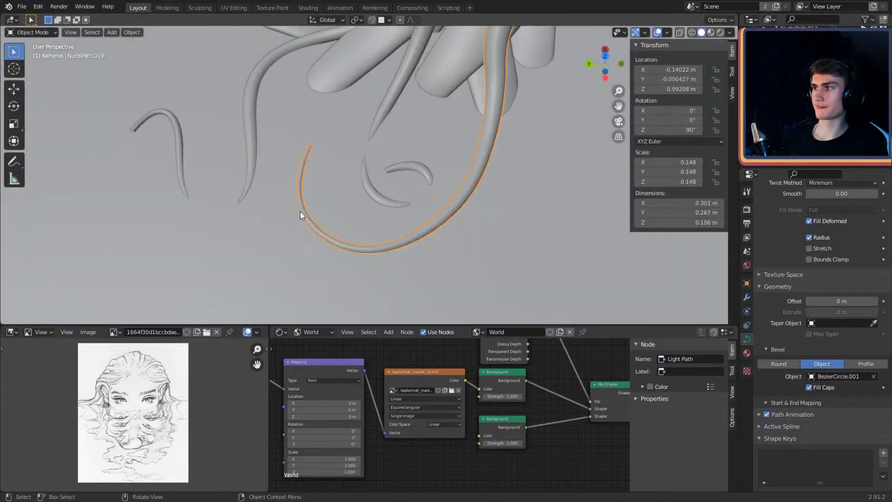
pyautogui.press('Tab')
pyautogui.click(346, 180)
pyautogui.press('Tab')
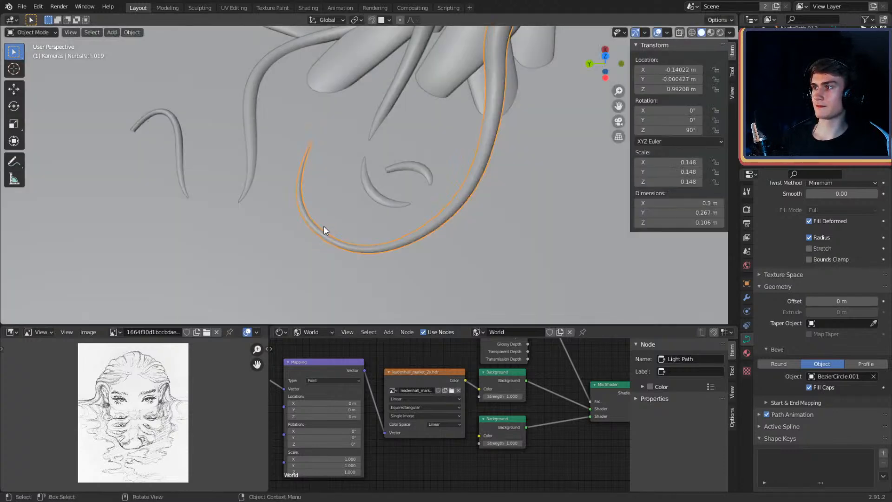
pyautogui.press('Tab')
pyautogui.click(359, 266)
pyautogui.moveTo(360, 274); pyautogui.dragTo(381, 241, button='middle')
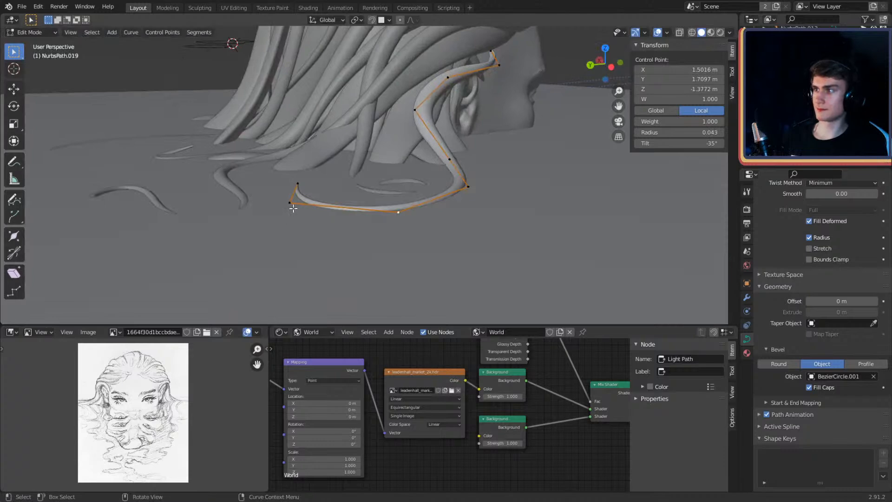
pyautogui.click(484, 229)
pyautogui.press('Tab')
# Step: Fatten the strand's second control point to a radius of about 0.14, slim the third to about 0.15, and leave curve editing
pyautogui.moveTo(482, 230); pyautogui.dragTo(442, 199, button='middle')
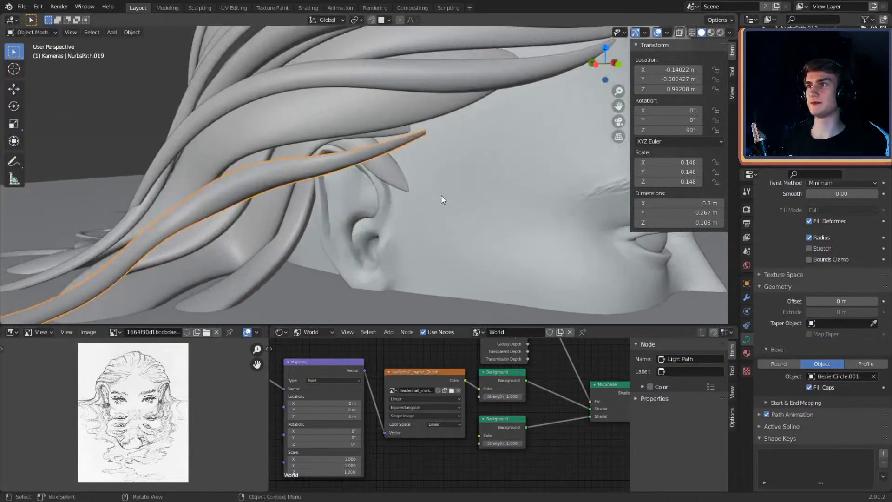
pyautogui.press('Tab')
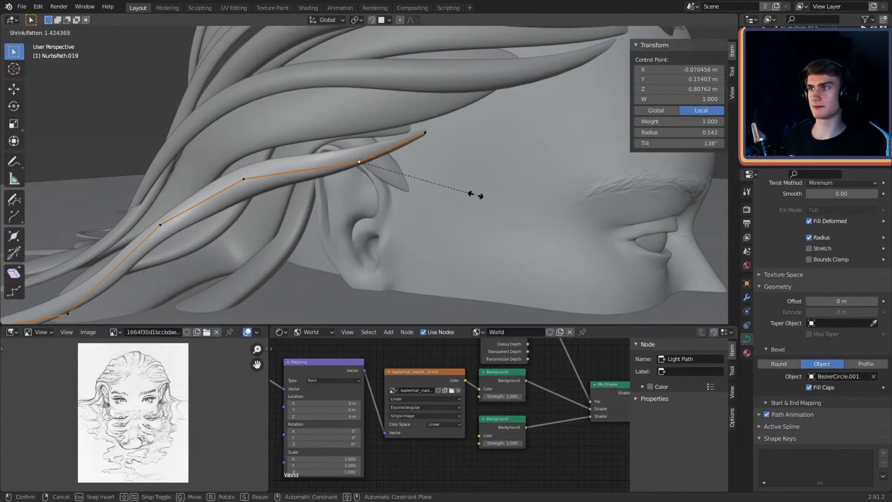
pyautogui.click(481, 196)
pyautogui.moveTo(480, 196); pyautogui.dragTo(501, 203, button='middle')
pyautogui.click(324, 160)
pyautogui.hotkey('alt', 's')
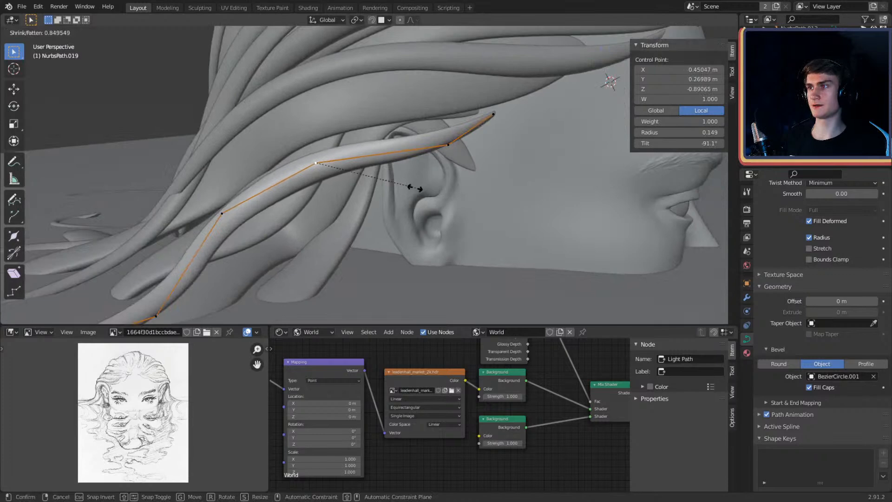
pyautogui.click(409, 187)
pyautogui.moveTo(430, 189); pyautogui.dragTo(452, 178, button='middle')
pyautogui.click(449, 176)
pyautogui.click(493, 199)
pyautogui.moveTo(522, 209); pyautogui.dragTo(336, 205, button='middle')
pyautogui.press('Tab')
# Step: Examine the new strand within the overall hair from a distance and from around the head
pyautogui.scroll(-5, 389, 198)
pyautogui.click(265, 144)
pyautogui.scroll(-4, 400, 194)
pyautogui.scroll(-3, 408, 210)
pyautogui.scroll(3, 386, 186)
pyautogui.scroll(3, 428, 200)
pyautogui.moveTo(427, 200); pyautogui.dragTo(325, 125, button='middle')
pyautogui.scroll(-3, 465, 196)
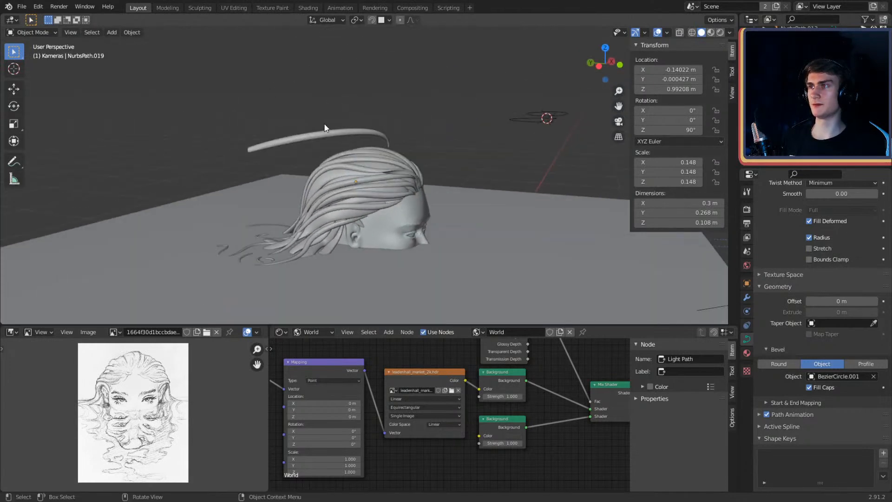
# Step: Duplicate the spare strand floating above the head and move the copy about 0.196 m along X, 0.041 m along Y and 0.227 m down
pyautogui.click(333, 137)
pyautogui.moveTo(392, 174); pyautogui.dragTo(355, 123, button='middle')
pyautogui.scroll(2, 395, 180)
pyautogui.scroll(-3, 335, 156)
pyautogui.hotkey('shift', 'd')
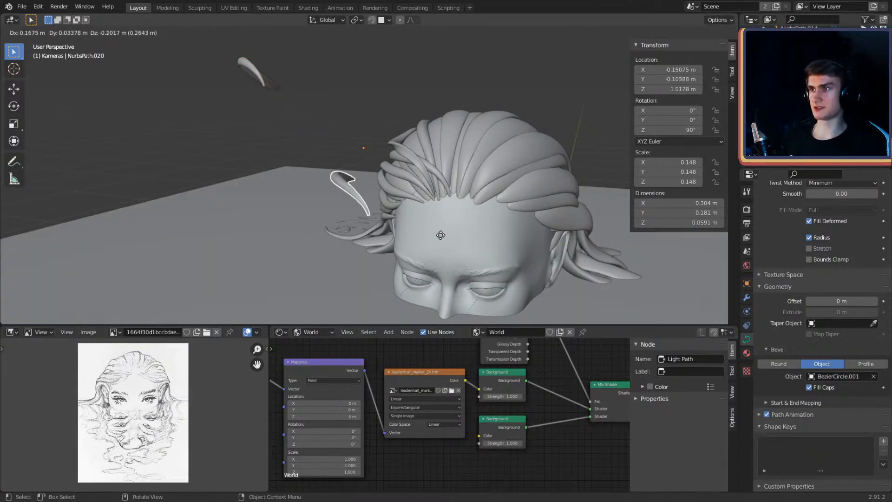
pyautogui.click(457, 249)
# Step: Move the new strand copy back along the side of the head so its tip sits near the ear
pyautogui.moveTo(456, 249); pyautogui.dragTo(489, 191, button='middle')
pyautogui.scroll(3, 490, 190)
pyautogui.moveTo(422, 158); pyautogui.dragTo(484, 152, button='middle')
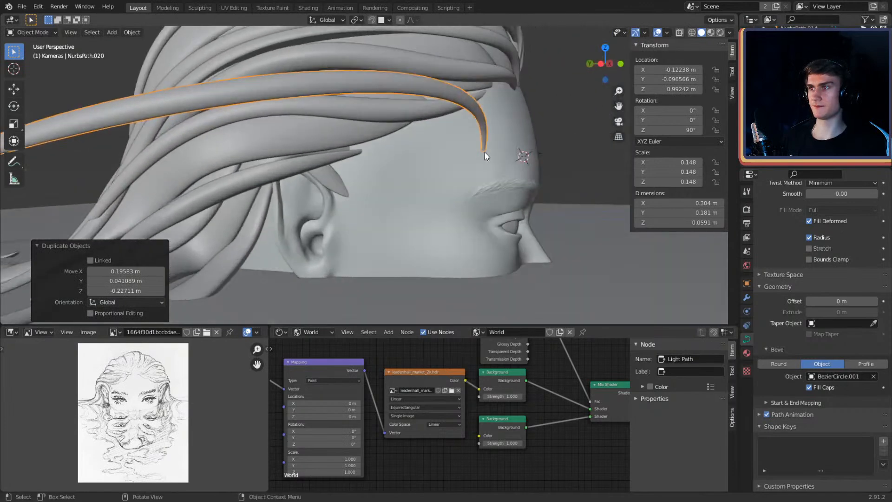
pyautogui.press('g')
pyautogui.click(341, 179)
pyautogui.moveTo(341, 180); pyautogui.dragTo(453, 156, button='middle')
# Step: Edit the new copy, bring its front tip to the hairline before the ear, and lower the second control point about 0.065 m
pyautogui.press('Tab')
pyautogui.scroll(3, 386, 177)
pyautogui.click(370, 178)
pyautogui.press('g')
pyautogui.click(398, 154)
pyautogui.press('g')
pyautogui.click(537, 181)
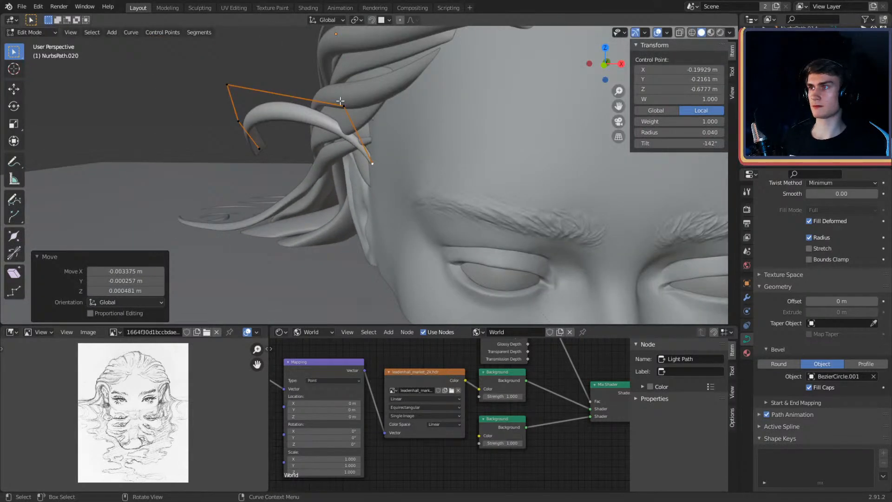
pyautogui.click(374, 165)
pyautogui.moveTo(374, 165); pyautogui.dragTo(458, 201, button='middle')
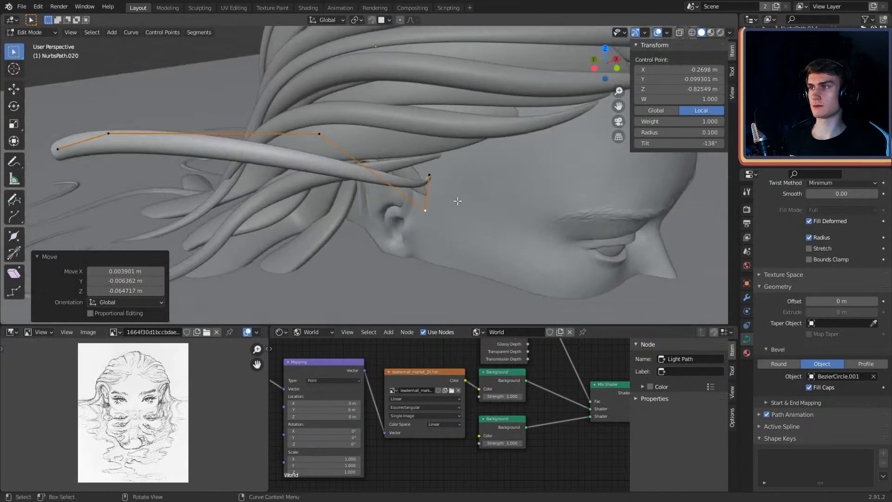
# Step: Move the copy's third control point toward the side hair above the ear
pyautogui.click(322, 139)
pyautogui.moveTo(322, 138); pyautogui.dragTo(435, 128, button='middle')
pyautogui.press('g')
pyautogui.click(376, 162)
pyautogui.moveTo(376, 162); pyautogui.dragTo(259, 155, button='middle')
pyautogui.press('g')
pyautogui.click(386, 154)
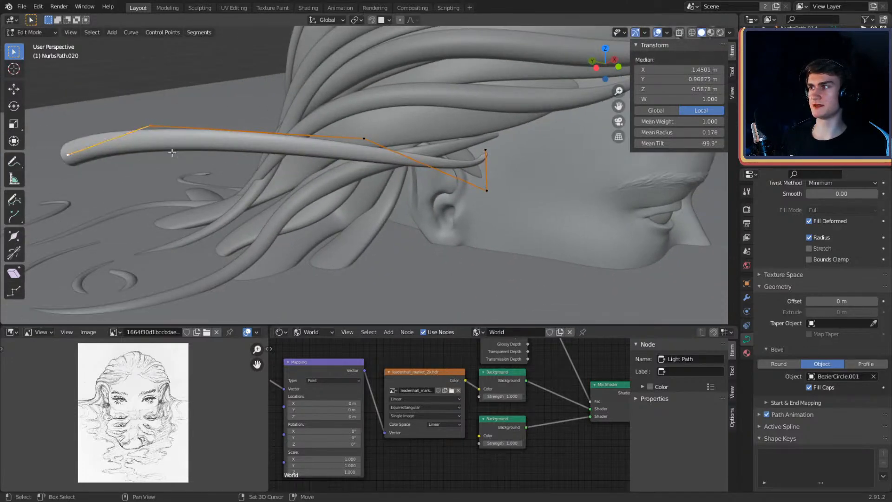
# Step: Move the copy's two rear control points about 0.098 m along X and 0.036 m along Y toward the side hair
pyautogui.moveTo(172, 152); pyautogui.dragTo(293, 128, button='middle')
pyautogui.press('g')
pyautogui.click(466, 125)
pyautogui.moveTo(423, 153); pyautogui.dragTo(527, 209, button='middle')
pyautogui.press('g')
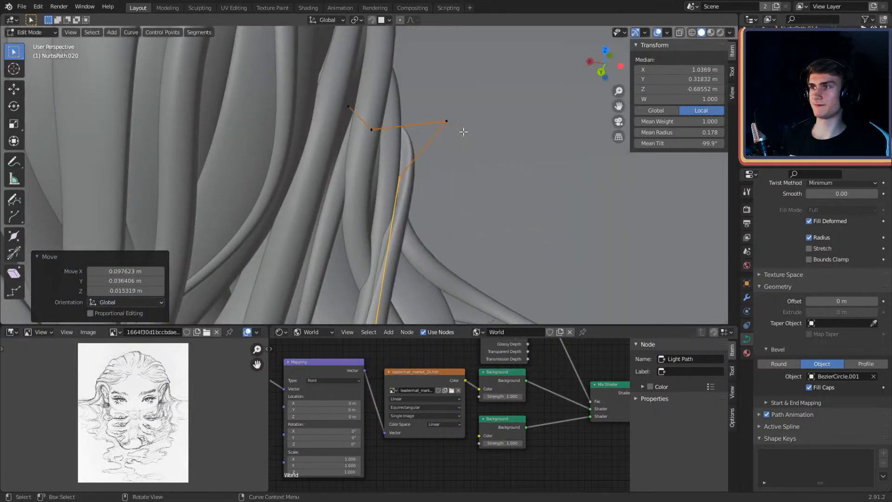
pyautogui.click(462, 131)
pyautogui.moveTo(463, 132); pyautogui.dragTo(412, 209, button='middle')
# Step: Realign the copy's control points along the hair above the ear and slim its fourth point to radius 0.128
pyautogui.press('g')
pyautogui.click(268, 232)
pyautogui.click(375, 188)
pyautogui.click(471, 152)
pyautogui.click(398, 225)
pyautogui.click(466, 177)
pyautogui.moveTo(467, 177); pyautogui.dragTo(444, 197, button='middle')
pyautogui.press('g')
pyautogui.click(475, 196)
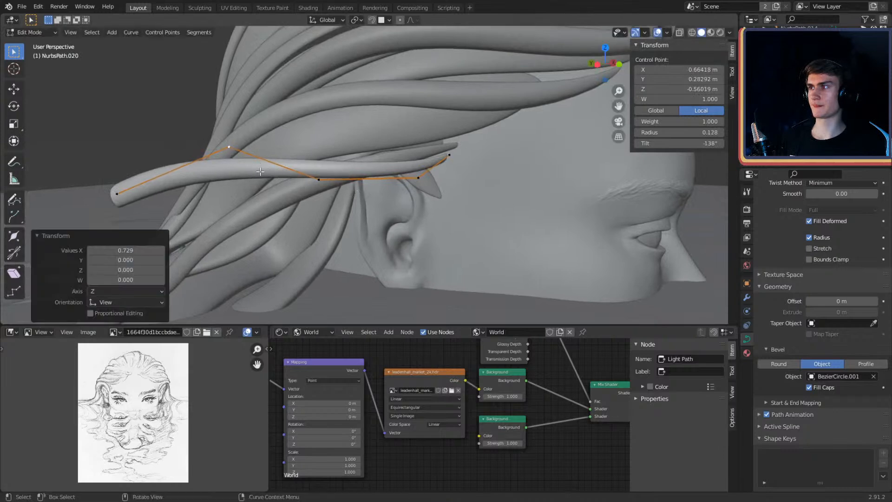
# Step: Lower the strand's second control point about 0.017 m in front of the ear
pyautogui.moveTo(260, 171); pyautogui.dragTo(332, 179, button='middle')
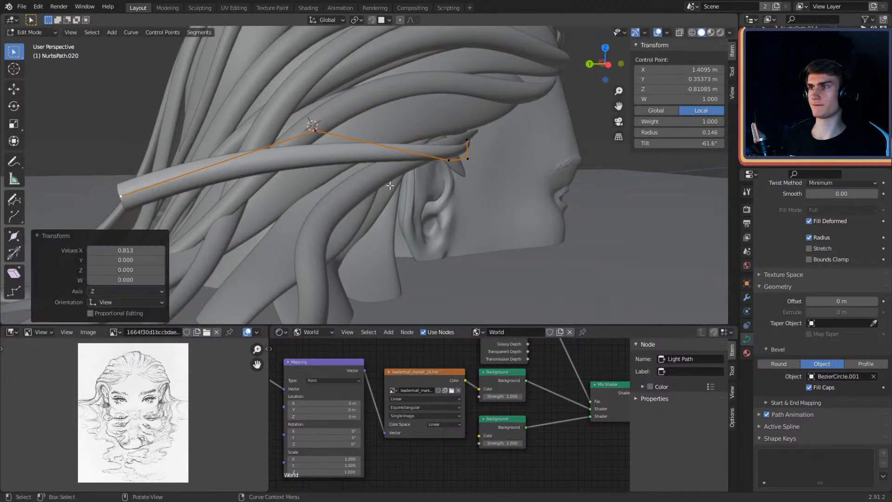
pyautogui.moveTo(390, 186); pyautogui.dragTo(439, 197, button='middle')
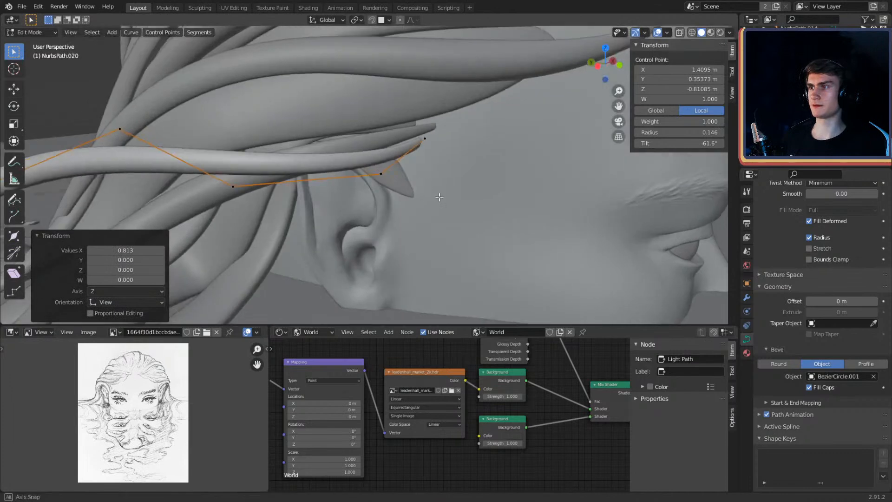
pyautogui.click(384, 176)
pyautogui.moveTo(384, 177); pyautogui.dragTo(351, 175, button='middle')
pyautogui.click(369, 213)
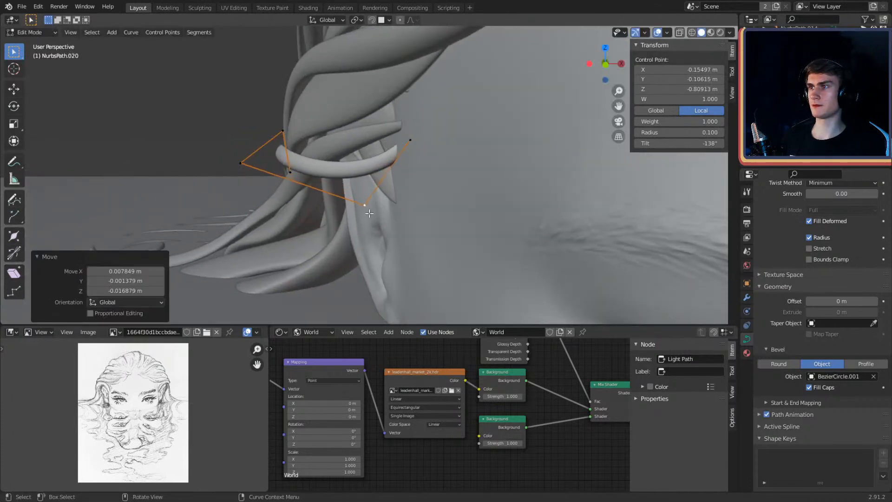
# Step: Nudge the strand's third and fourth control points so it follows the side hair above the ear
pyautogui.moveTo(390, 148); pyautogui.dragTo(392, 127, button='middle')
pyautogui.click(430, 147)
pyautogui.press('g')
pyautogui.click(427, 138)
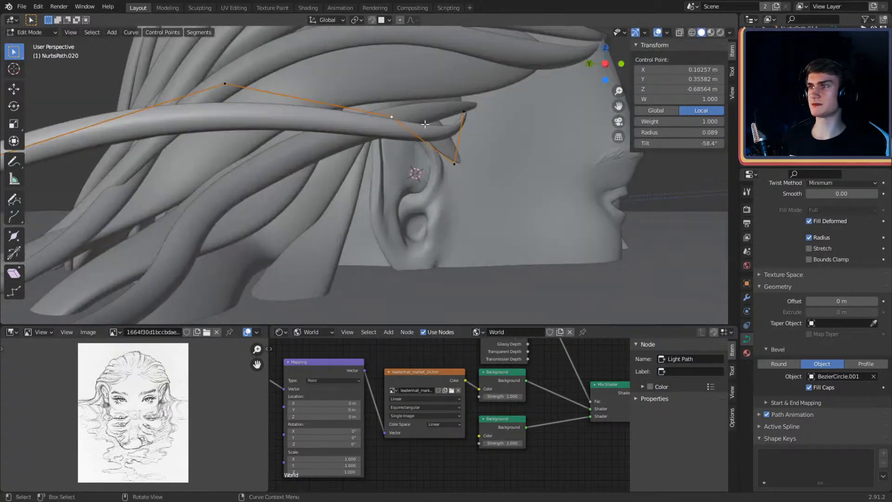
pyautogui.press('g')
pyautogui.click(395, 160)
pyautogui.moveTo(395, 160); pyautogui.dragTo(474, 175, button='middle')
pyautogui.click(311, 80)
pyautogui.scroll(-2, 311, 81)
pyautogui.click(443, 166)
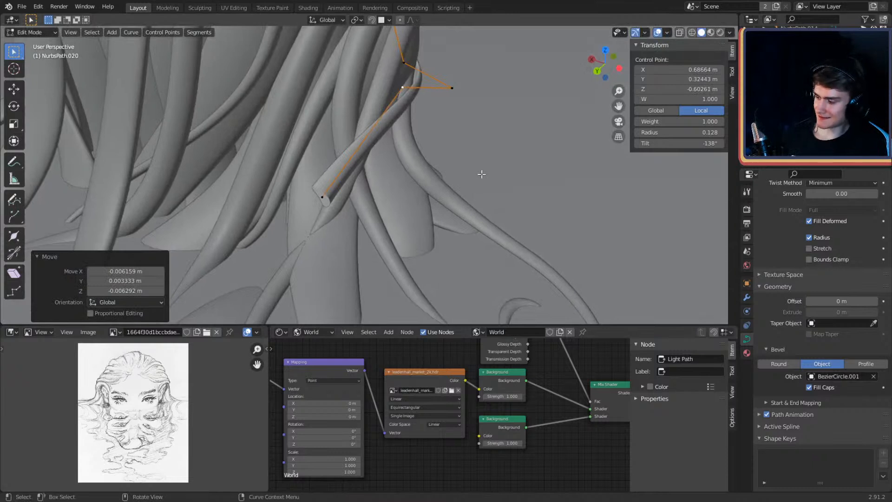
# Step: Tilt the strand's rear end point by 78.2° and lower it about 0.03 m toward the water
pyautogui.click(338, 205)
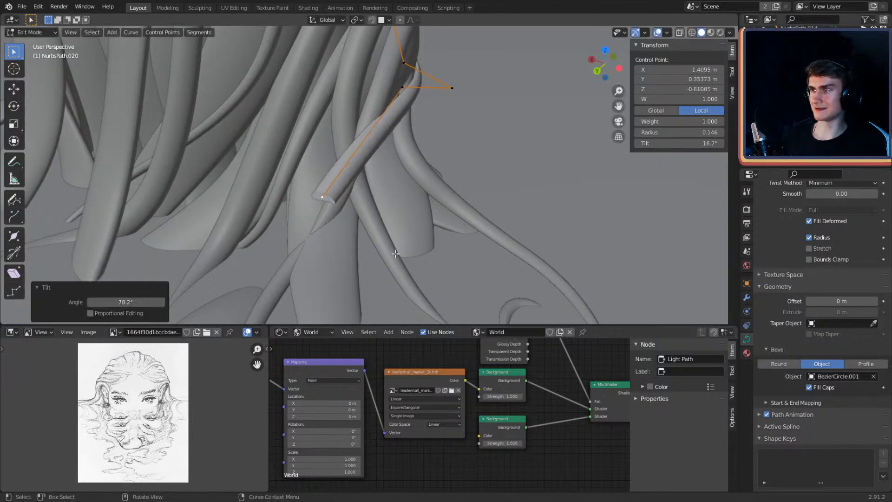
pyautogui.moveTo(395, 254); pyautogui.dragTo(489, 137, button='middle')
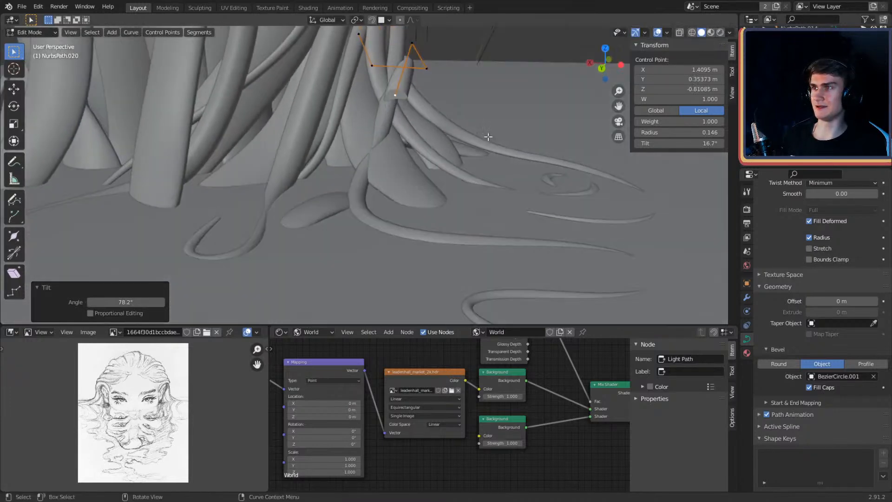
pyautogui.click(484, 191)
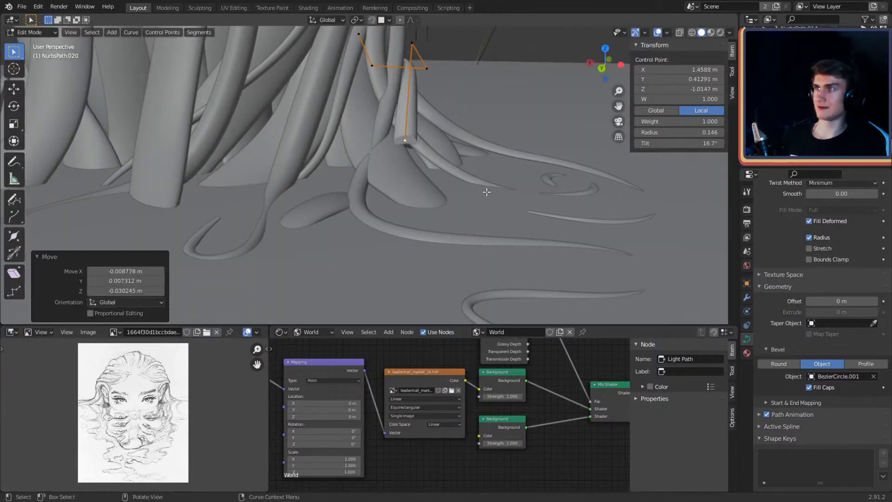
# Step: Tilt the strand's fourth control point to -64°
pyautogui.moveTo(484, 191); pyautogui.dragTo(437, 200, button='middle')
pyautogui.click(373, 90)
pyautogui.moveTo(373, 89); pyautogui.dragTo(260, 56, button='middle')
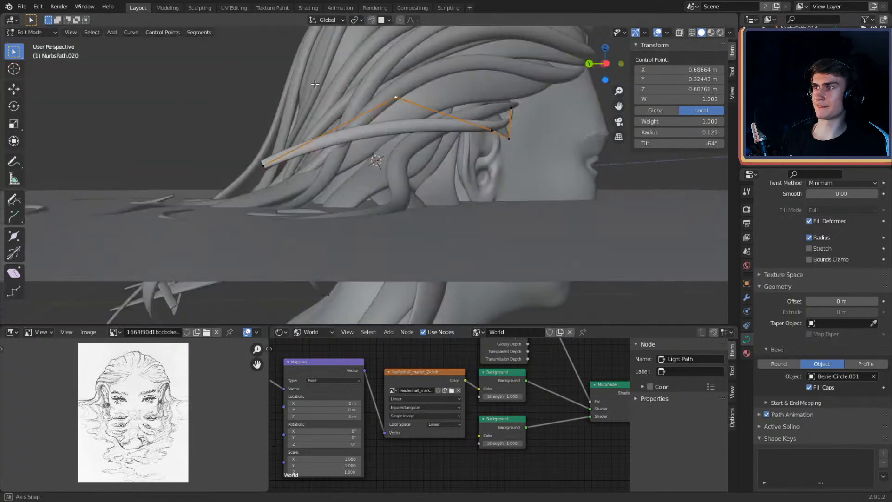
# Step: Extrude the strand's rear end toward the water, then tilt the new end point to 54.8° and slim it to radius 0.092
pyautogui.moveTo(465, 116); pyautogui.dragTo(506, 216, button='middle')
pyautogui.click(385, 157)
pyautogui.press('g')
pyautogui.click(559, 236)
pyautogui.moveTo(559, 236); pyautogui.dragTo(371, 187, button='middle')
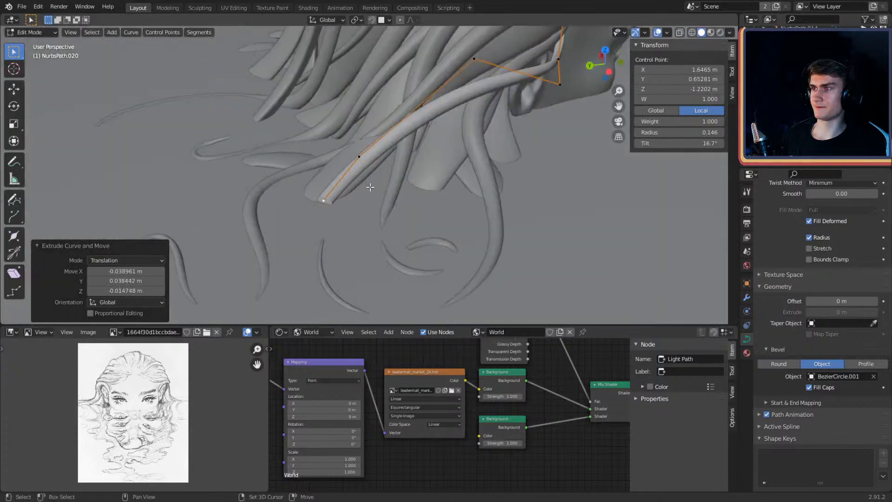
pyautogui.click(394, 254)
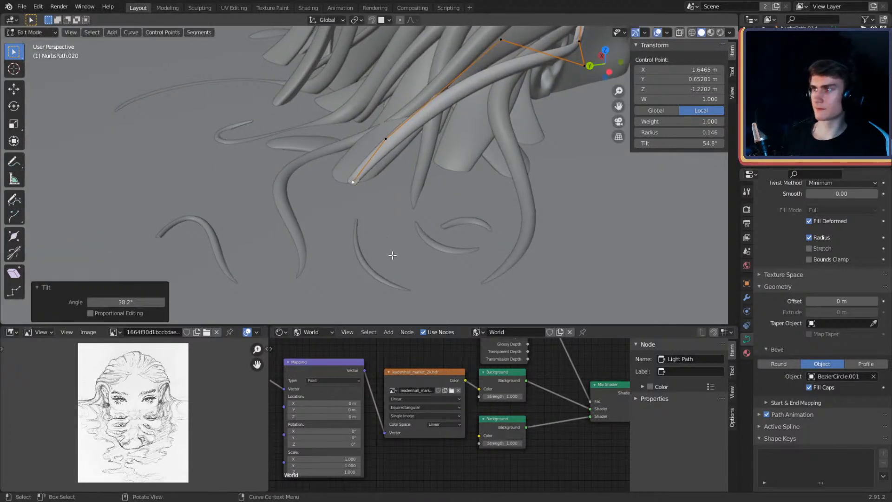
pyautogui.moveTo(394, 254); pyautogui.dragTo(338, 203, button='middle')
pyautogui.click(395, 207)
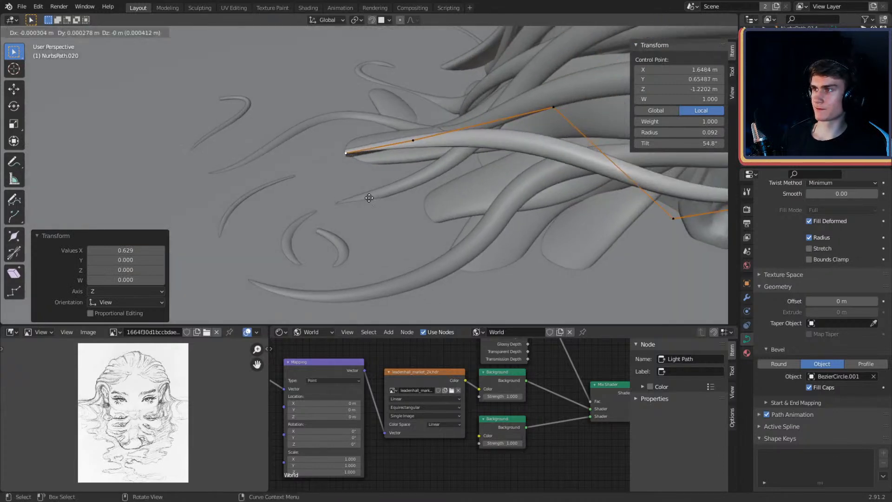
# Step: Extrude the strand onto the water surface, tilting the new end point to 133° and slimming it to radius 0.062
pyautogui.moveTo(277, 192); pyautogui.dragTo(476, 195, button='middle')
pyautogui.press('g')
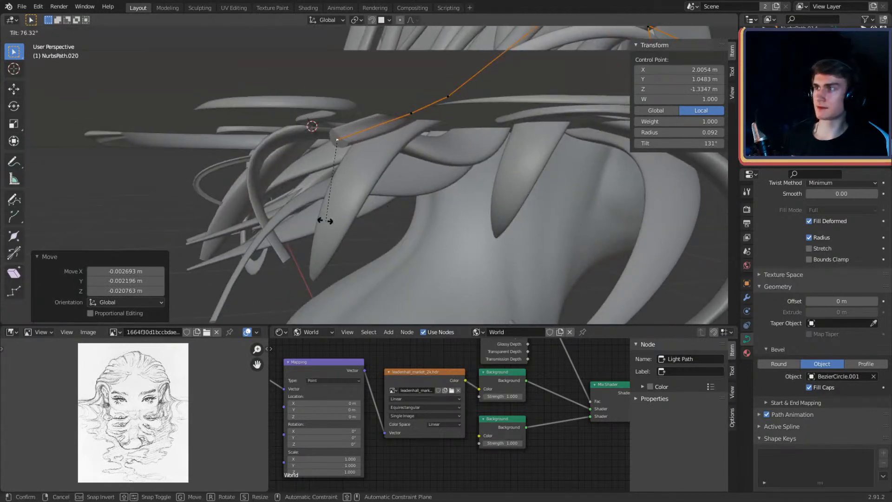
pyautogui.click(326, 221)
pyautogui.hotkey('alt', 's')
pyautogui.click(401, 197)
pyautogui.moveTo(401, 197); pyautogui.dragTo(419, 180, button='middle')
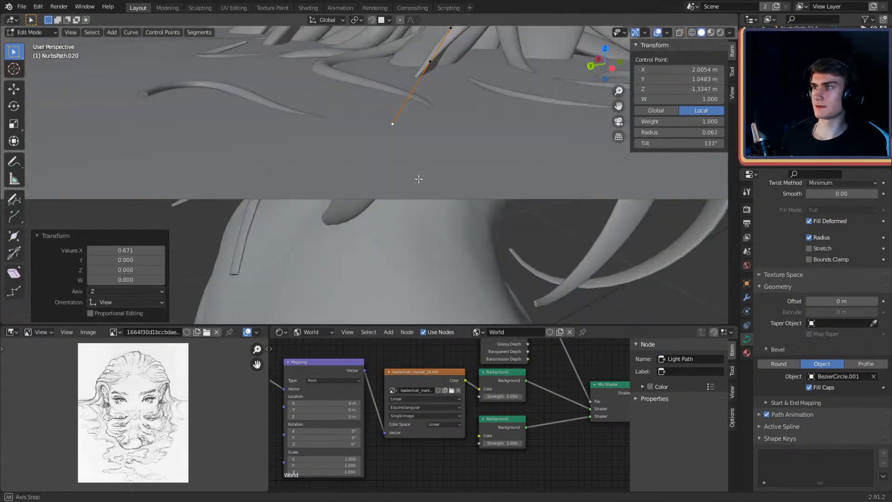
# Step: Extrude the strand's end below the water surface and slim the new end point to radius 0.039
pyautogui.press('g')
pyautogui.moveTo(351, 254); pyautogui.dragTo(494, 189, button='middle')
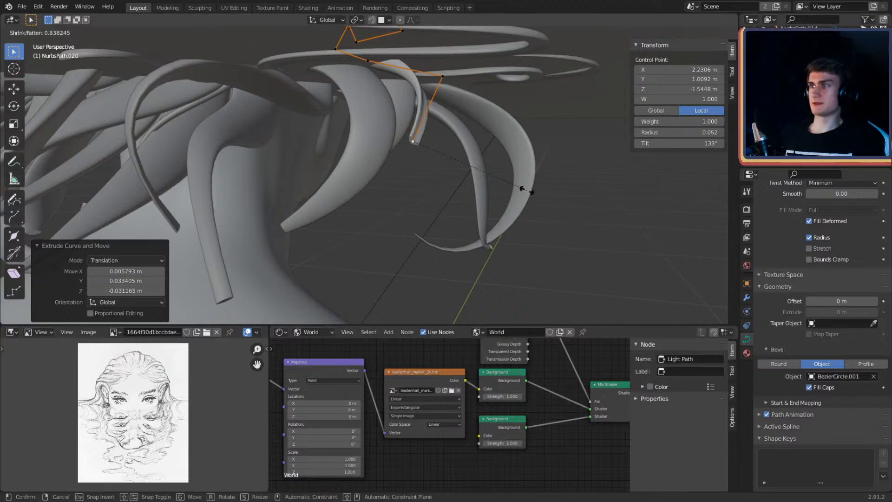
pyautogui.moveTo(487, 161)
pyautogui.mouseDown(button='middle')
pyautogui.moveTo(480, 188)
pyautogui.moveTo(498, 176)
pyautogui.mouseUp(button='middle')
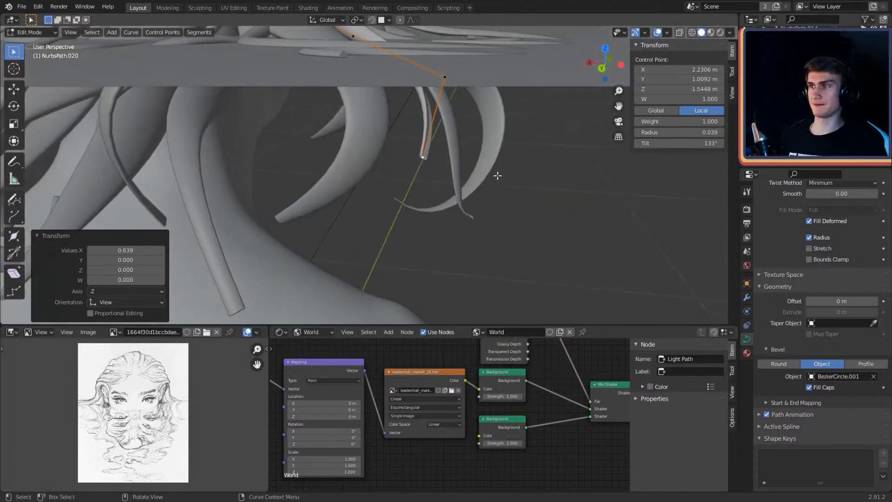
# Step: Extrude another segment from the submerged end and lower its end point about 0.018 m to begin the curl
pyautogui.click(383, 224)
pyautogui.moveTo(383, 223); pyautogui.dragTo(464, 183, button='middle')
pyautogui.press('g')
pyautogui.click(467, 226)
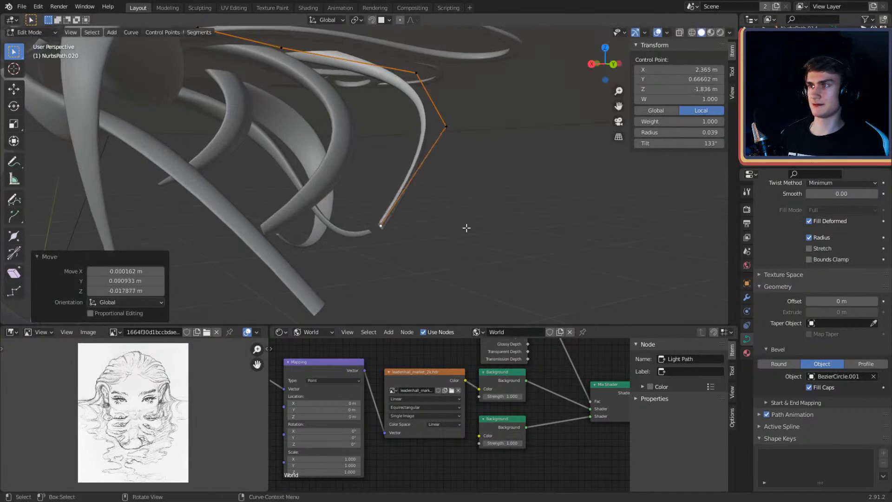
pyautogui.moveTo(466, 228)
pyautogui.mouseDown(button='middle')
pyautogui.moveTo(489, 225)
pyautogui.moveTo(455, 230)
pyautogui.mouseUp(button='middle')
# Step: Extend the underwater curl with two more points, taper its tip to radius 0.024, and finish editing the strand
pyautogui.press('g')
pyautogui.moveTo(357, 205); pyautogui.dragTo(457, 227, button='middle')
pyautogui.press('g')
pyautogui.click(467, 226)
pyautogui.press('g')
pyautogui.click(434, 227)
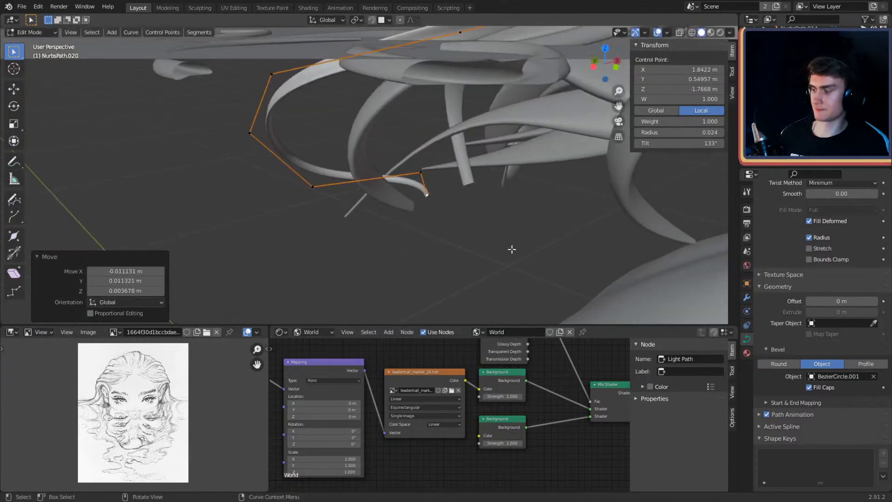
pyautogui.moveTo(512, 249); pyautogui.dragTo(513, 241, button='middle')
pyautogui.click(454, 283)
pyautogui.moveTo(454, 283); pyautogui.dragTo(393, 210, button='middle')
pyautogui.press('Tab')
# Step: Duplicate the spare hair strand floating above the head and bring the copy down to the head
pyautogui.moveTo(302, 88); pyautogui.dragTo(398, 186, button='middle')
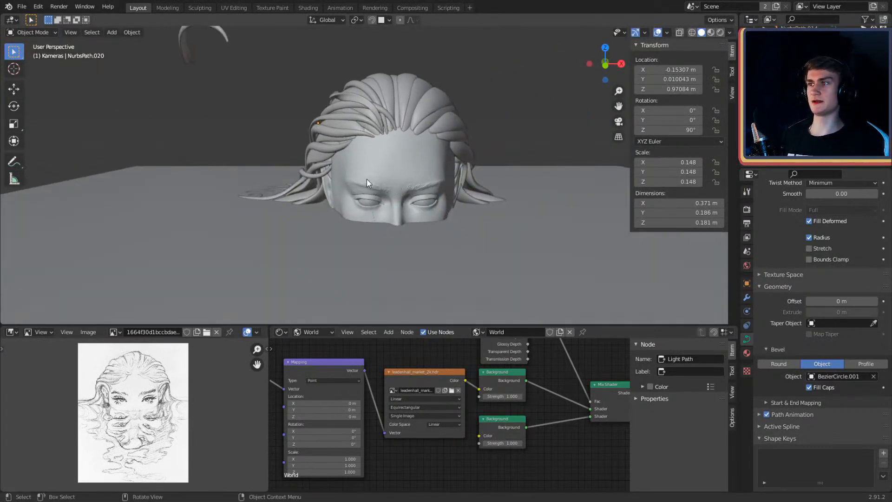
pyautogui.moveTo(336, 187); pyautogui.dragTo(448, 150, button='middle')
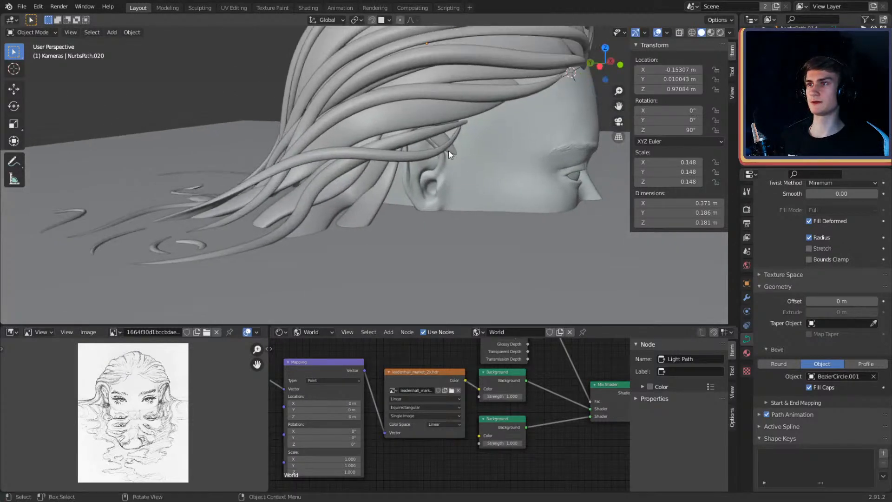
pyautogui.click(447, 149)
pyautogui.scroll(-5, 482, 147)
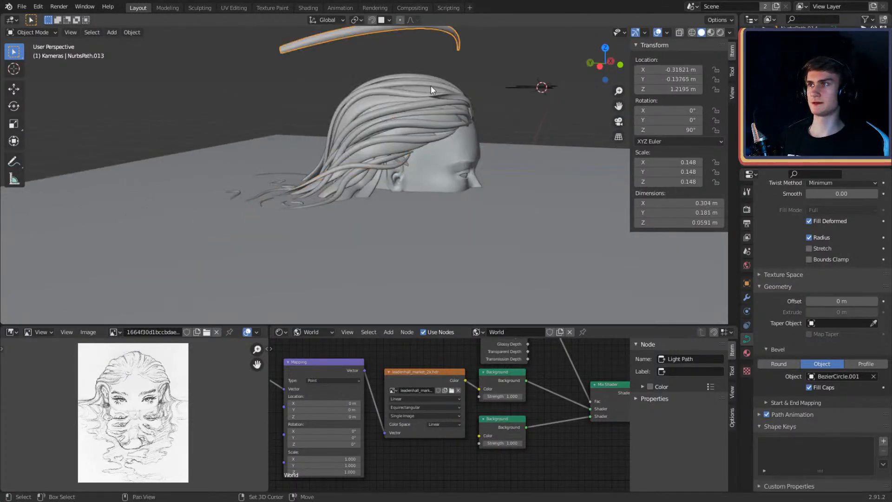
pyautogui.keyDown('shift'); pyautogui.moveTo(430, 85); pyautogui.dragTo(410, 129, button='middle'); pyautogui.keyUp('shift')
pyautogui.moveTo(410, 128); pyautogui.dragTo(411, 119, button='middle')
pyautogui.scroll(2, 410, 119)
pyautogui.moveTo(441, 152); pyautogui.dragTo(450, 149, button='middle')
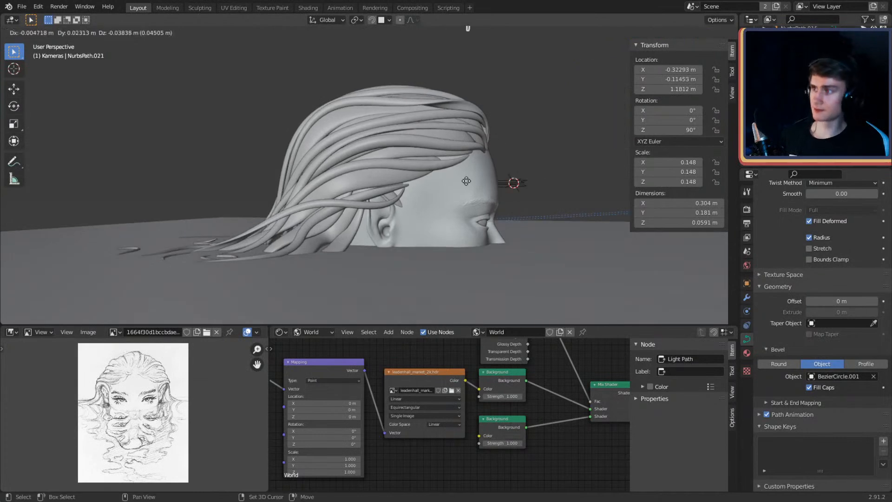
pyautogui.click(358, 41)
# Step: Move the new copy about 0.19 m along X so its front end sits beside the ear
pyautogui.moveTo(381, 118); pyautogui.dragTo(323, 97, button='middle')
pyautogui.press('g')
pyautogui.moveTo(422, 101); pyautogui.dragTo(428, 93, button='middle')
pyautogui.scroll(3, 428, 93)
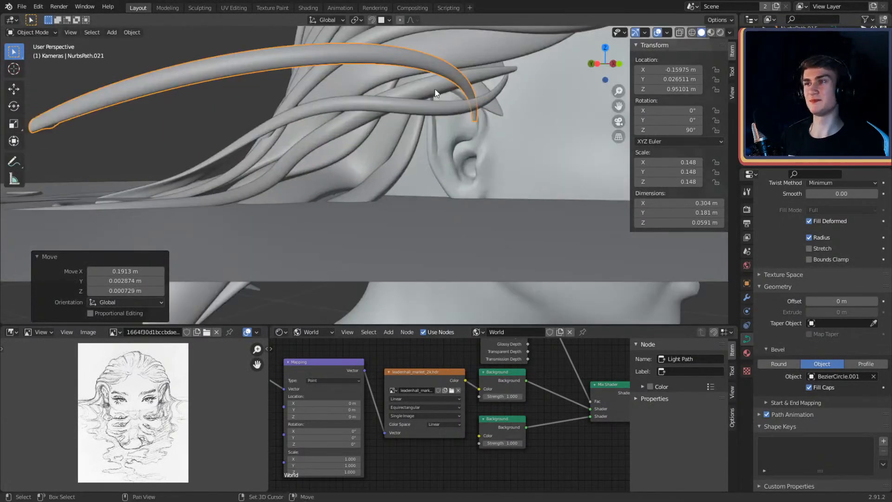
# Step: Edit the new copy and move all its control points except the front tip down toward the side hair
pyautogui.press('Tab')
pyautogui.click(447, 77)
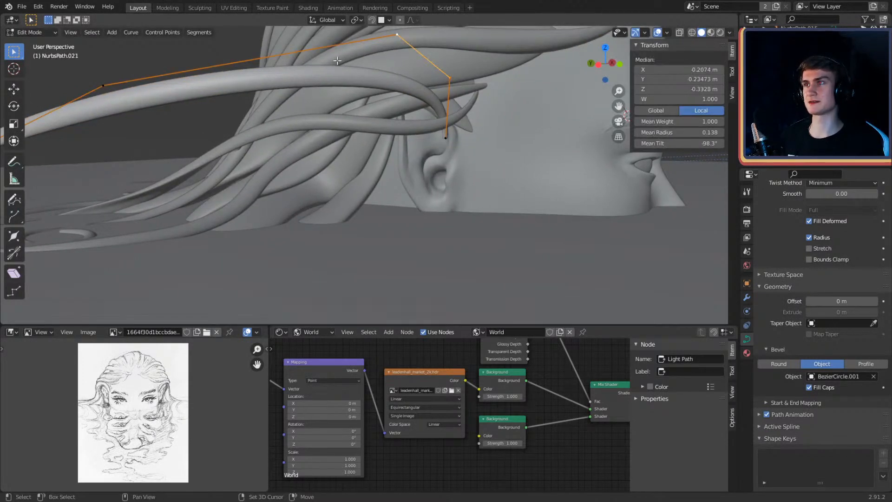
pyautogui.keyDown('shift'); pyautogui.click(120, 81); pyautogui.keyUp('shift')
pyautogui.moveTo(120, 82); pyautogui.dragTo(253, 102, button='middle')
pyautogui.press('g')
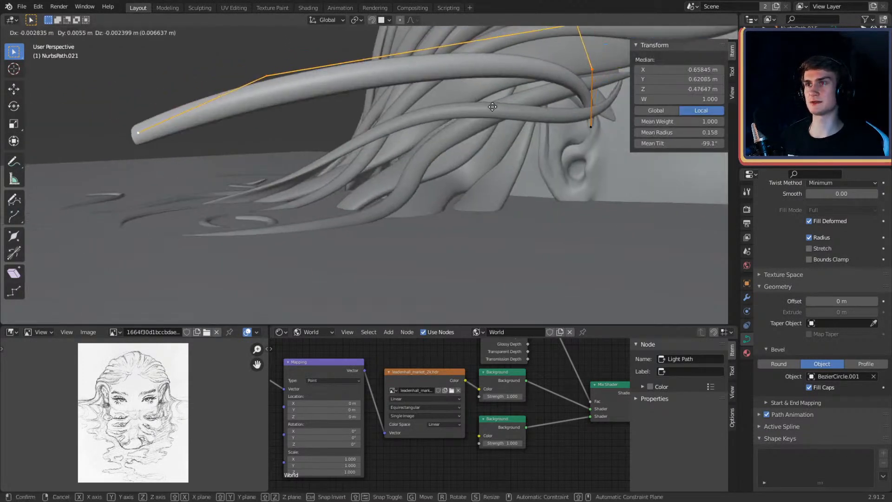
pyautogui.click(433, 138)
# Step: Bring the copy's front tip to the hair above the ear and raise its second control point about 0.014 m
pyautogui.keyDown('shift'); pyautogui.moveTo(565, 107); pyautogui.dragTo(505, 127, button='middle'); pyautogui.keyUp('shift')
pyautogui.click(466, 158)
pyautogui.press('g')
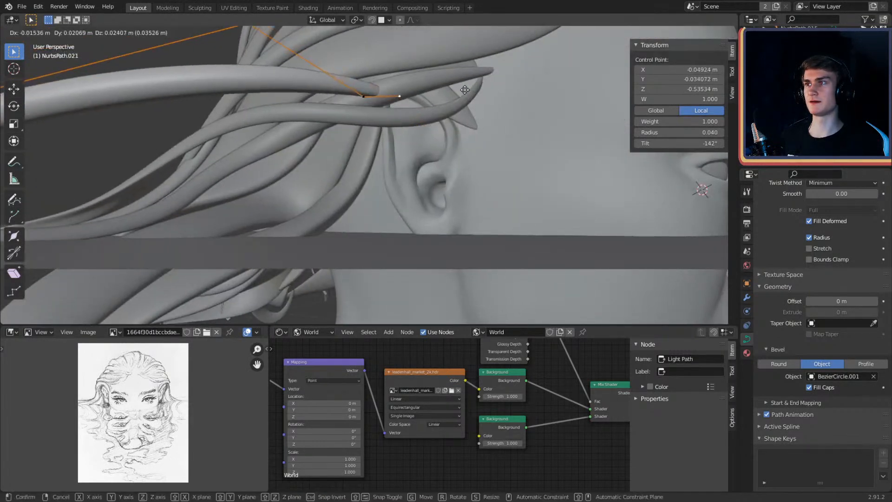
pyautogui.click(465, 89)
pyautogui.moveTo(464, 90)
pyautogui.mouseDown(button='middle')
pyautogui.moveTo(472, 93)
pyautogui.moveTo(349, 126)
pyautogui.moveTo(454, 90)
pyautogui.mouseUp(button='middle')
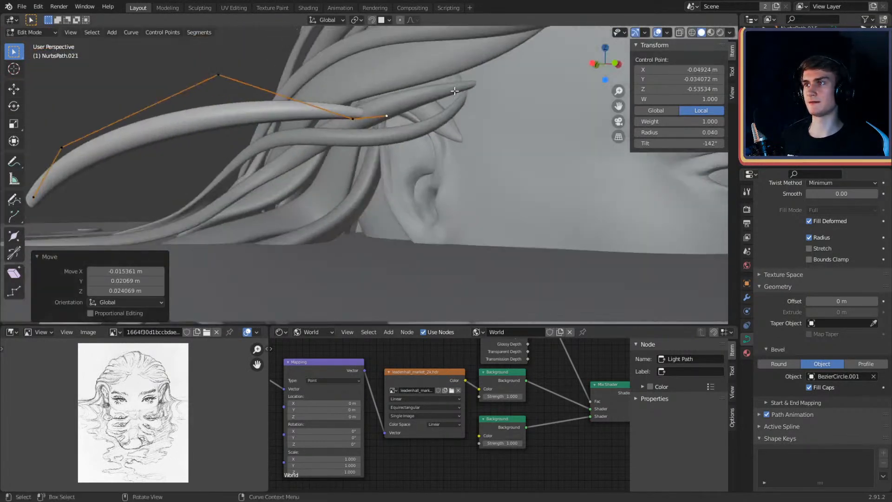
pyautogui.press('g')
pyautogui.click(359, 102)
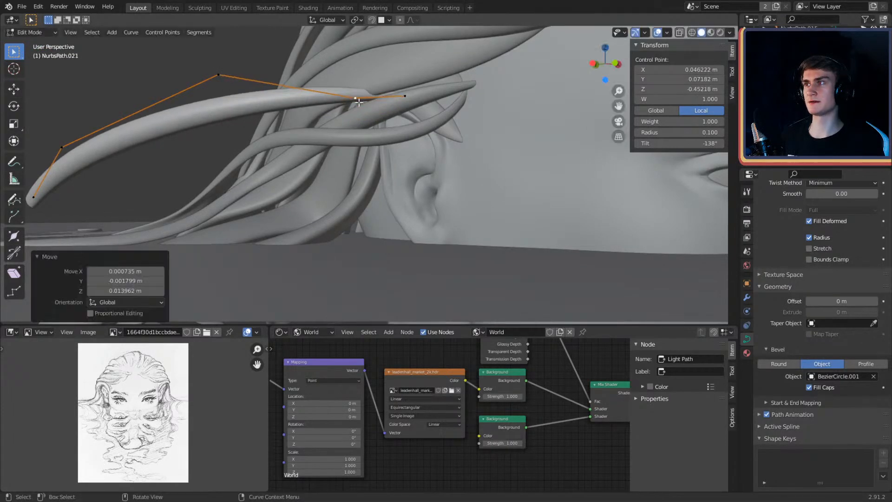
# Step: Lower the copy's third control point about 0.048 m and pull it in toward the hair behind the ear
pyautogui.moveTo(358, 95); pyautogui.dragTo(397, 134, button='middle')
pyautogui.press('g')
pyautogui.click(449, 223)
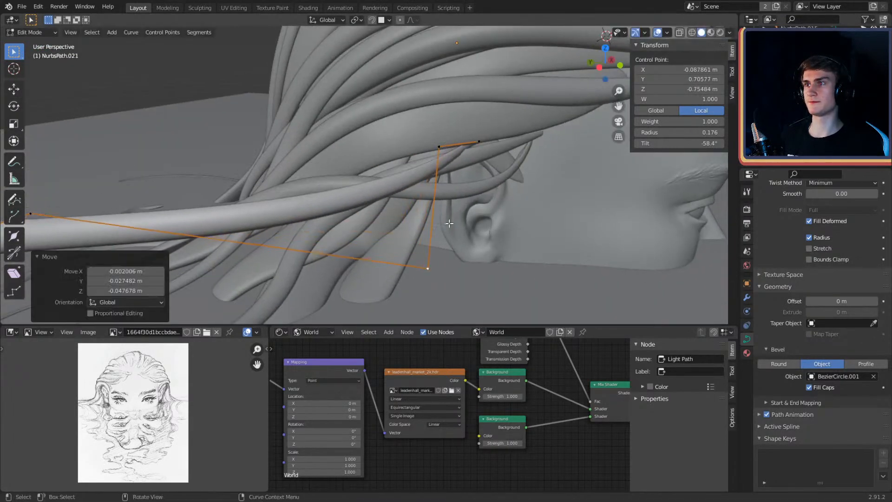
pyautogui.moveTo(464, 213); pyautogui.dragTo(519, 216, button='middle')
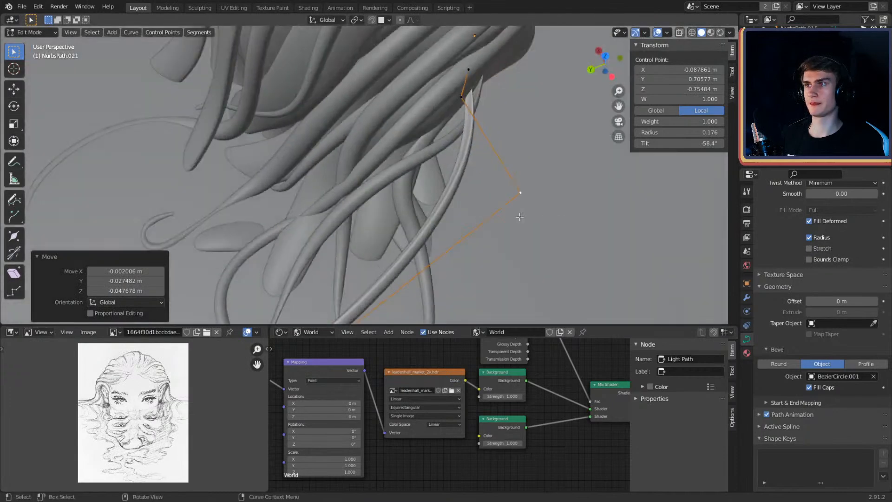
pyautogui.click(507, 167)
# Step: Move the copy's two rear control points in two passes, about 0.136 m along negative Y and about 0.037 m downward
pyautogui.moveTo(506, 166); pyautogui.dragTo(418, 111, button='middle')
pyautogui.click(193, 128)
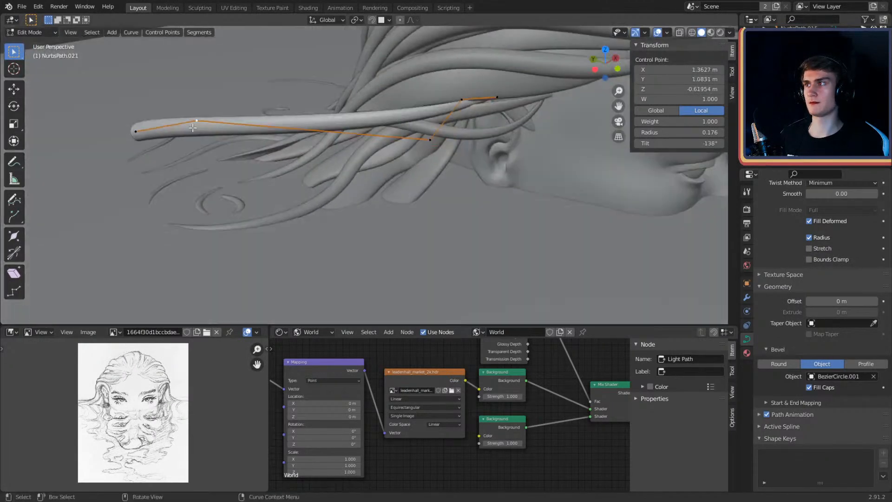
pyautogui.moveTo(185, 138); pyautogui.dragTo(260, 153, button='middle')
pyautogui.press('g')
pyautogui.click(391, 160)
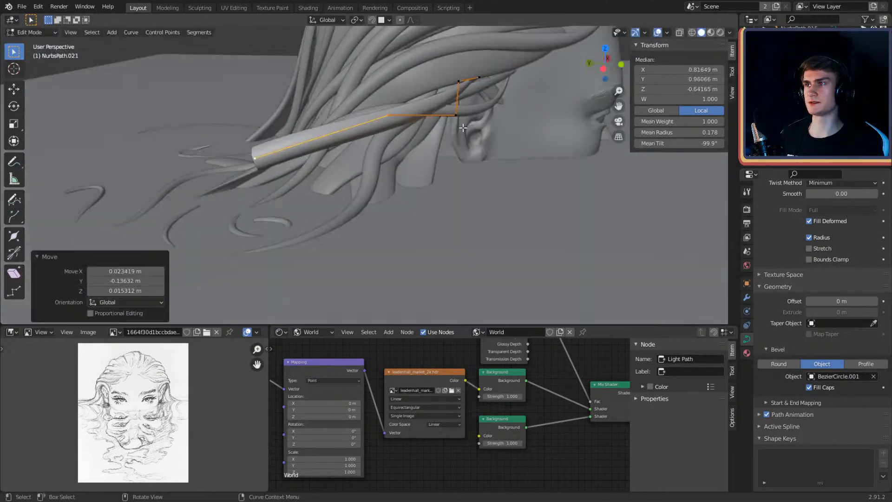
pyautogui.moveTo(391, 160); pyautogui.dragTo(365, 157, button='middle')
pyautogui.press('g')
pyautogui.moveTo(407, 182); pyautogui.dragTo(480, 213, button='middle')
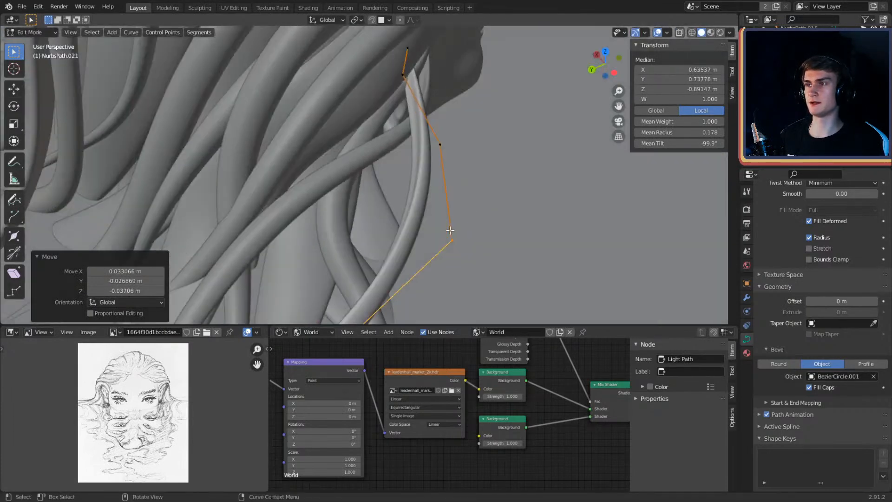
# Step: Pull the copy's fourth and third control points in against the hair strands behind the ear
pyautogui.click(450, 231)
pyautogui.press('g')
pyautogui.click(471, 170)
pyautogui.moveTo(471, 170); pyautogui.dragTo(428, 168, button='middle')
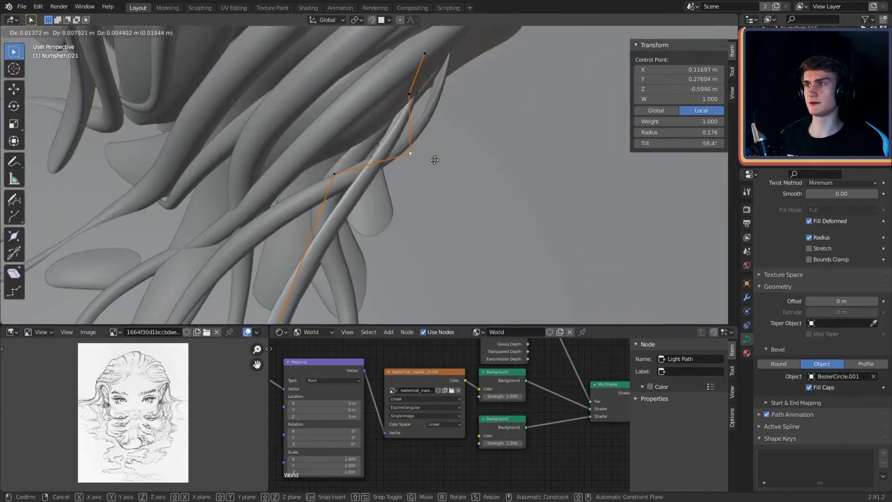
pyautogui.click(442, 158)
# Step: Move the strand's third control point in two passes closer to the hair behind the ear
pyautogui.moveTo(477, 153); pyautogui.dragTo(423, 175, button='middle')
pyautogui.press('g')
pyautogui.click(436, 282)
pyautogui.press('g')
pyautogui.click(419, 167)
# Step: Move the strand's second control point about 0.014 m along Y and 0.012 m up above the ear
pyautogui.press('g')
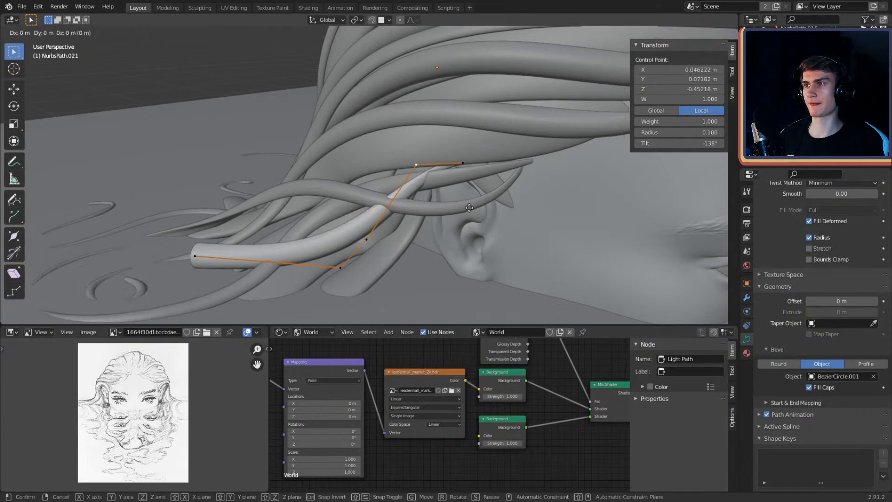
pyautogui.click(394, 147)
pyautogui.moveTo(393, 146); pyautogui.dragTo(342, 132, button='middle')
pyautogui.moveTo(324, 214); pyautogui.dragTo(376, 203, button='middle')
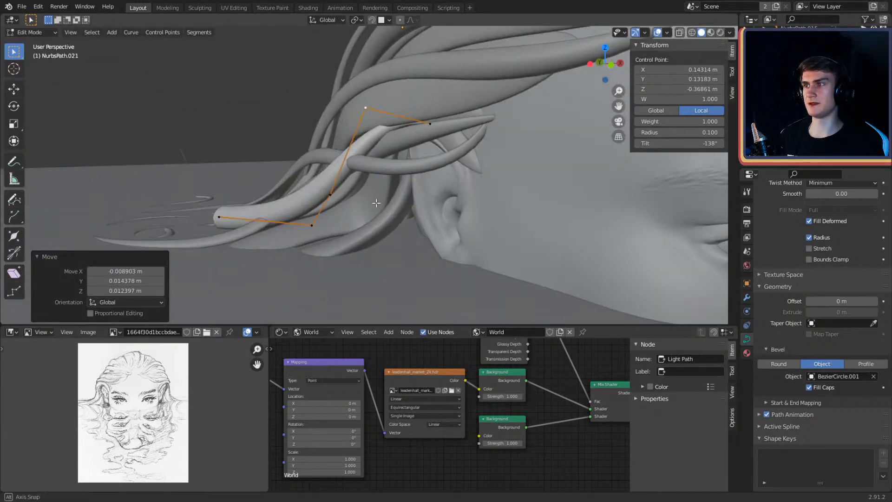
# Step: Move the third control point about 0.055 m along X and 0.051 m down, and twist its tilt to 105°
pyautogui.click(406, 232)
pyautogui.moveTo(406, 233); pyautogui.dragTo(476, 224, button='middle')
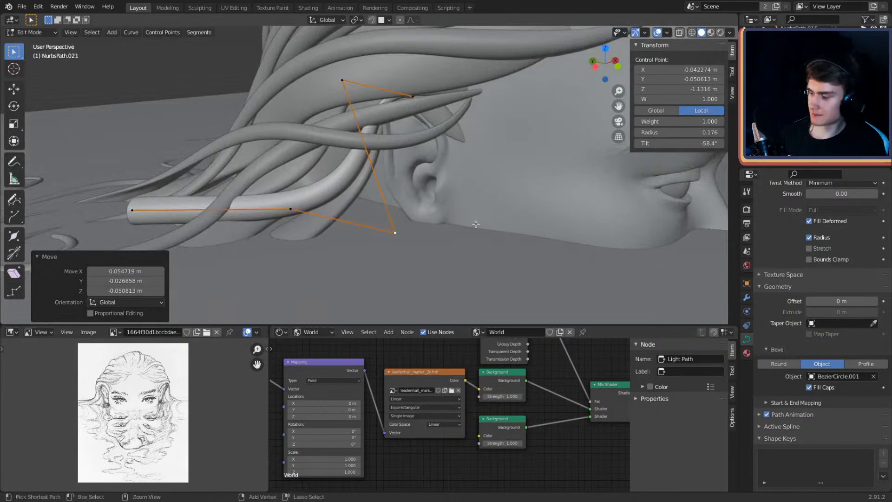
pyautogui.click(377, 283)
pyautogui.moveTo(377, 283); pyautogui.dragTo(396, 232, button='middle')
# Step: Reposition the strand's lower control points behind the ear in two passes, close to the water surface
pyautogui.click(375, 235)
pyautogui.press('g')
pyautogui.click(460, 162)
pyautogui.moveTo(462, 160); pyautogui.dragTo(393, 238, button='middle')
pyautogui.press('g')
pyautogui.click(488, 269)
# Step: Nudge the third control point and shift the fourth about 0.018 m along Y and 0.016 m up
pyautogui.moveTo(488, 268); pyautogui.dragTo(365, 202, button='middle')
pyautogui.moveTo(437, 187); pyautogui.dragTo(399, 170, button='middle')
pyautogui.press('g')
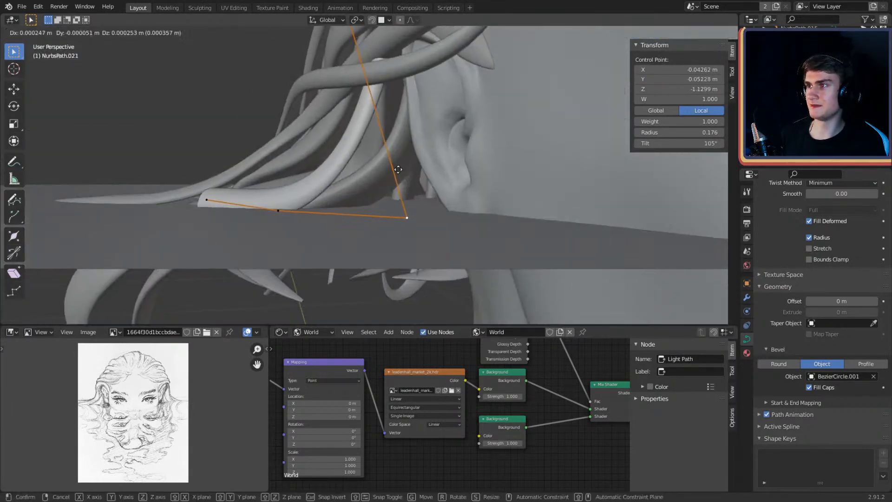
pyautogui.click(461, 178)
pyautogui.moveTo(461, 178); pyautogui.dragTo(427, 166, button='middle')
pyautogui.click(311, 224)
pyautogui.moveTo(311, 225); pyautogui.dragTo(401, 232, button='middle')
pyautogui.click(399, 212)
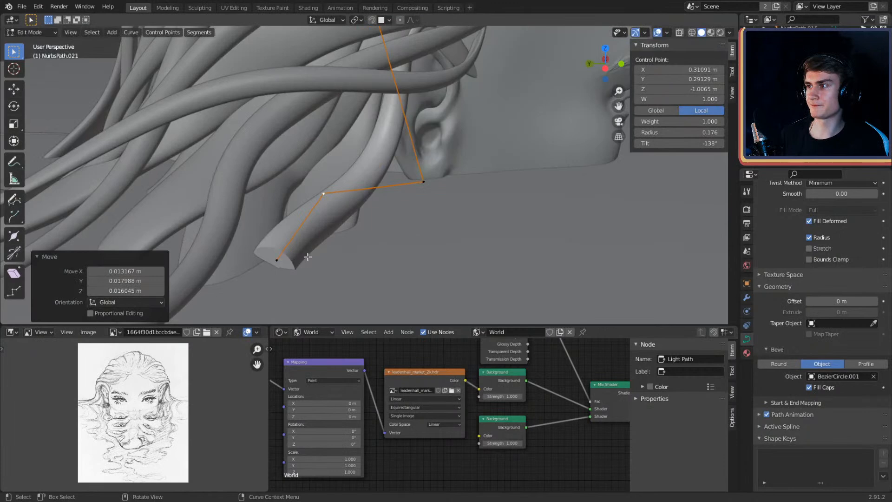
# Step: Reposition the strand's end point on the water, shrink its radius to 0.119 and raise it about 0.004 m
pyautogui.scroll(-3, 325, 244)
pyautogui.moveTo(381, 203); pyautogui.dragTo(391, 162, button='middle')
pyautogui.click(365, 241)
pyautogui.press('g')
pyautogui.click(443, 253)
pyautogui.click(415, 244)
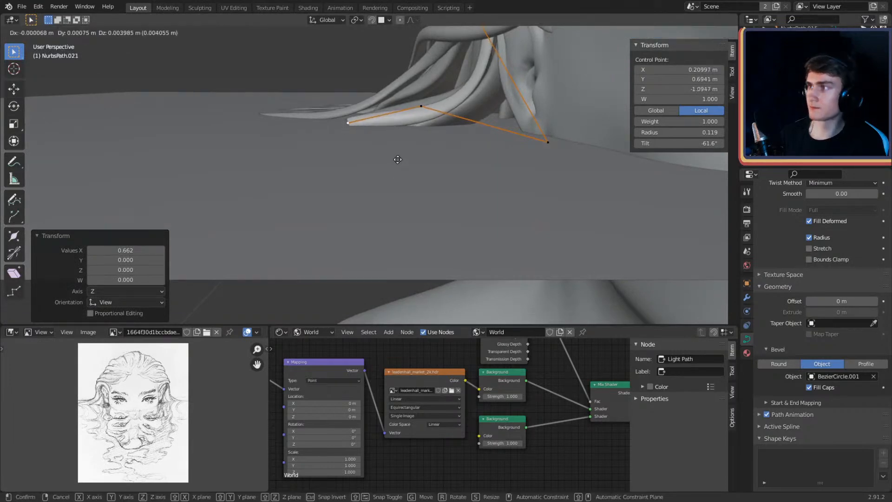
pyautogui.click(397, 160)
pyautogui.moveTo(397, 159); pyautogui.dragTo(480, 218, button='middle')
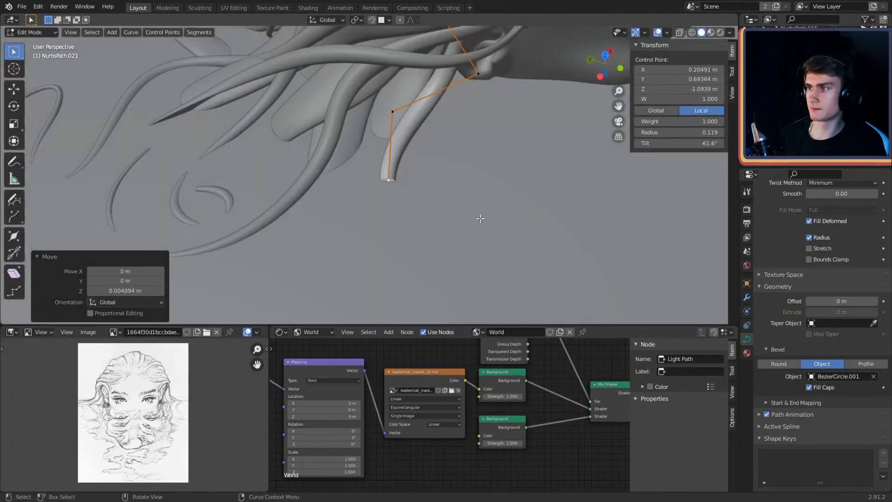
# Step: Extrude the strand's end four times parallel to the water so it runs outward and curls into a hook
pyautogui.click(505, 269)
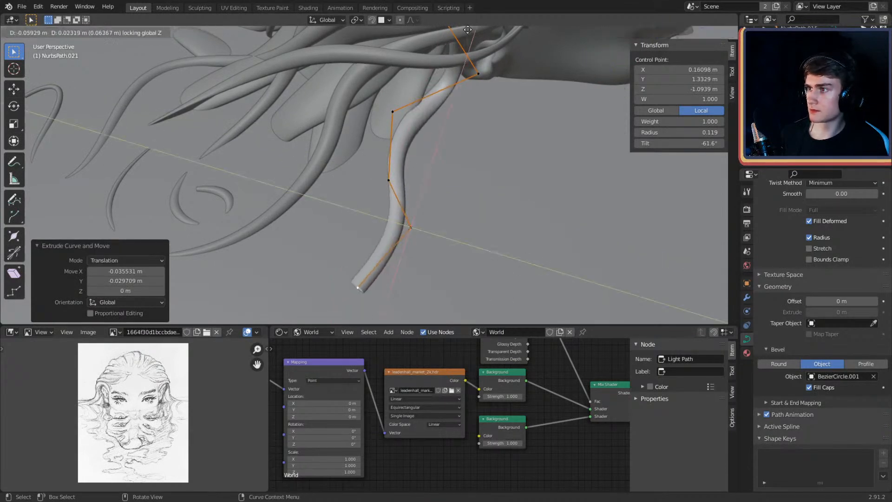
pyautogui.click(430, 64)
pyautogui.keyDown('shift'); pyautogui.moveTo(399, 178); pyautogui.dragTo(467, 100, button='middle'); pyautogui.keyUp('shift')
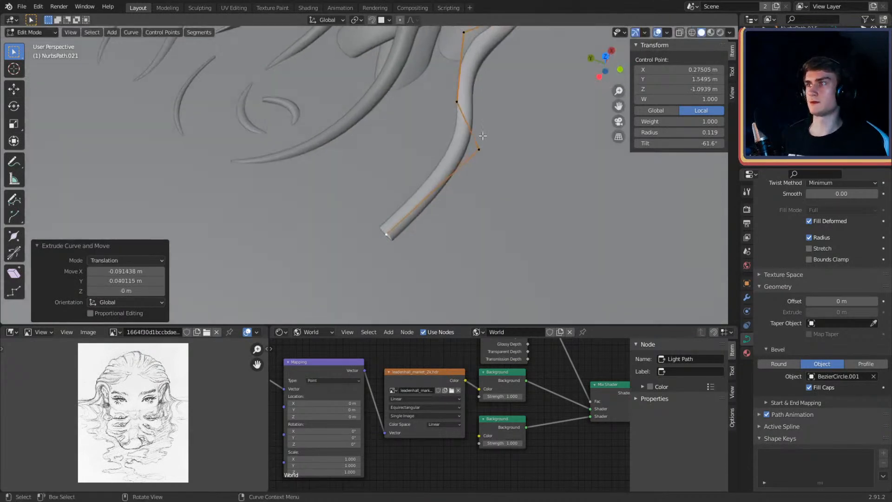
pyautogui.press('e')
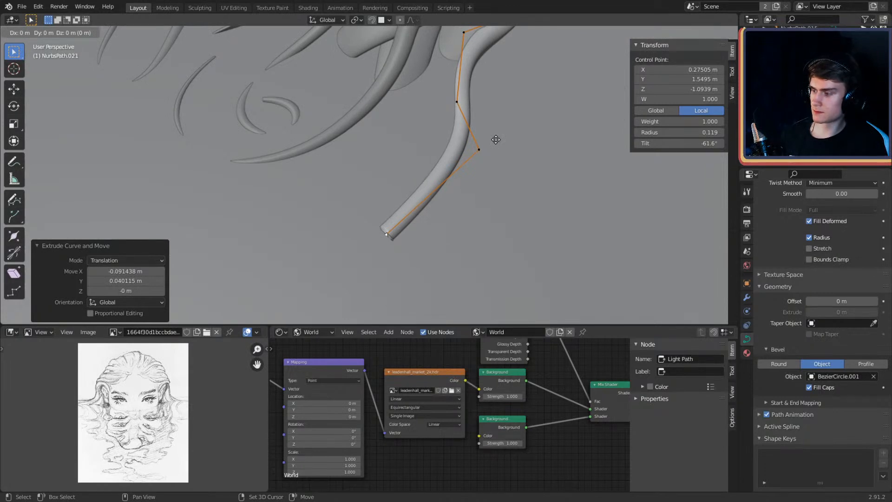
pyautogui.click(397, 134)
pyautogui.press('e')
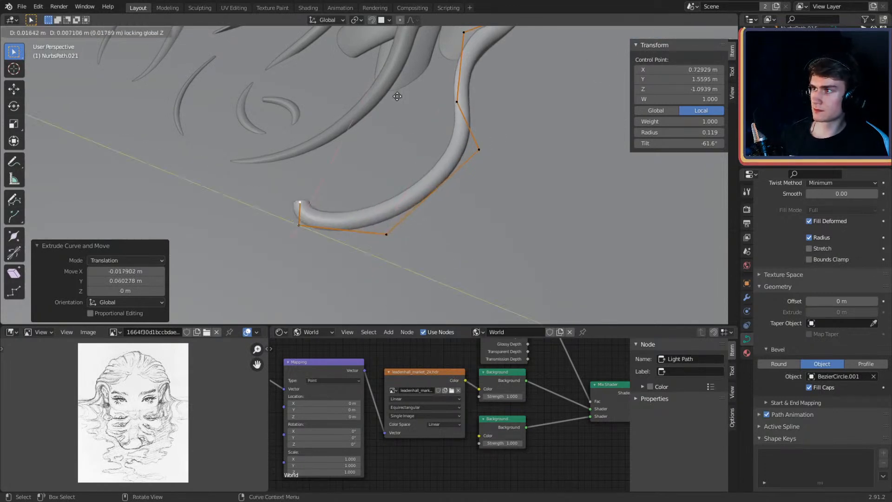
# Step: Taper the curl by shrinking the tip's radius to 0.040 and thinning the two control points before it
pyautogui.hotkey('alt', 's')
pyautogui.click(385, 154)
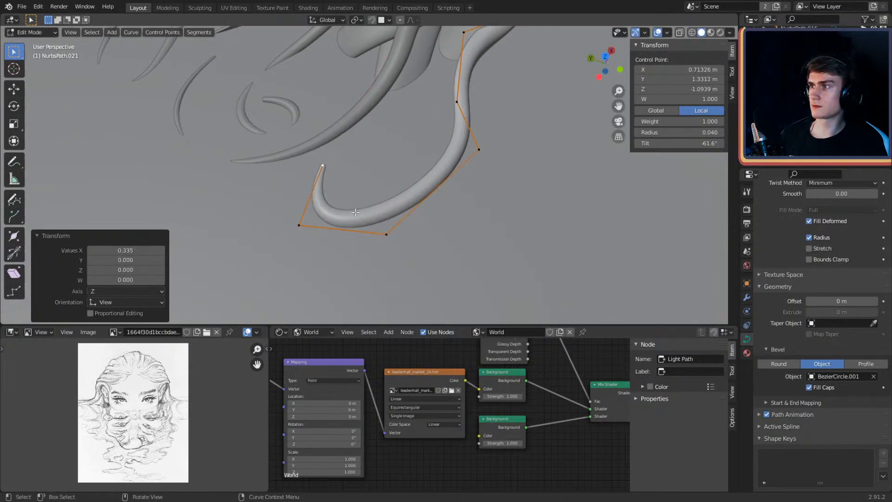
pyautogui.click(299, 225)
pyautogui.hotkey('alt', 's')
pyautogui.click(360, 218)
pyautogui.click(388, 234)
pyautogui.hotkey('alt', 's')
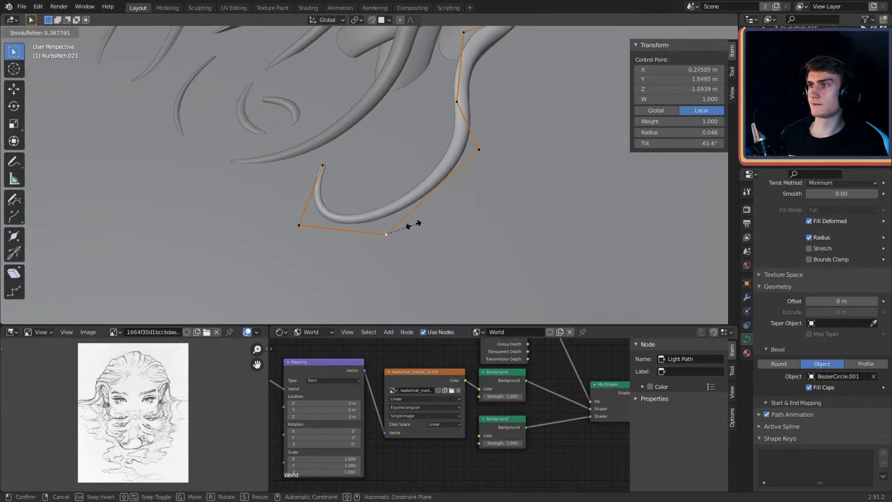
pyautogui.click(403, 228)
# Step: Lower the curl's outer control points about 0.023 m along Z, beneath the water surface
pyautogui.keyDown('shift'); pyautogui.moveTo(481, 150); pyautogui.dragTo(440, 208, button='middle'); pyautogui.keyUp('shift')
pyautogui.moveTo(398, 233); pyautogui.dragTo(412, 184, button='middle')
pyautogui.click(406, 174)
pyautogui.moveTo(324, 160); pyautogui.dragTo(409, 144, button='middle')
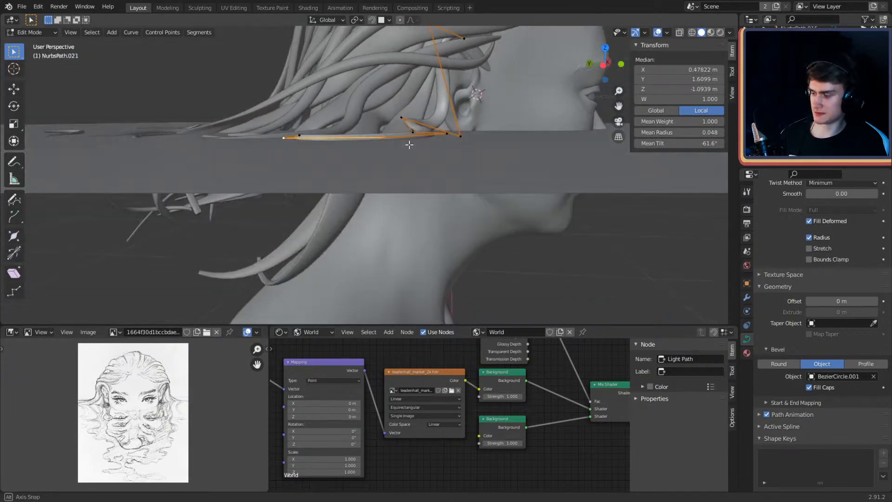
pyautogui.click(419, 195)
pyautogui.moveTo(418, 195); pyautogui.dragTo(450, 171, button='middle')
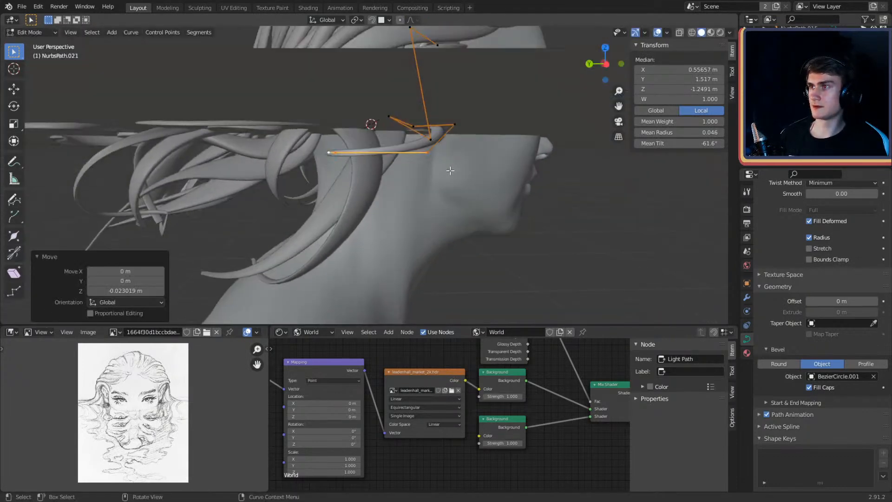
# Step: Lower the curl's end control points further along Z under the water plane
pyautogui.click(336, 153)
pyautogui.moveTo(335, 153); pyautogui.dragTo(432, 155, button='middle')
pyautogui.press('g')
pyautogui.press('z')
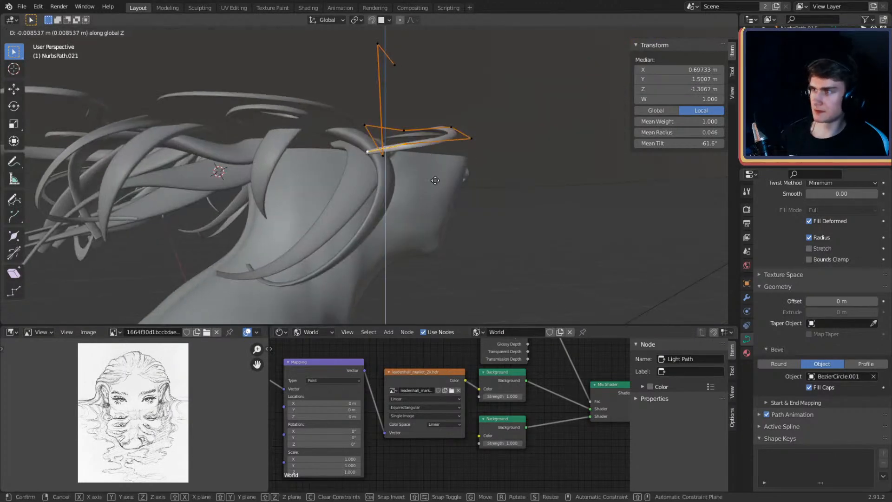
pyautogui.click(441, 201)
pyautogui.moveTo(442, 201)
pyautogui.mouseDown(button='middle')
pyautogui.moveTo(464, 197)
pyautogui.moveTo(369, 197)
pyautogui.moveTo(395, 173)
pyautogui.moveTo(474, 138)
pyautogui.moveTo(477, 201)
pyautogui.moveTo(441, 216)
pyautogui.moveTo(433, 205)
pyautogui.mouseUp(button='middle')
pyautogui.click(408, 174)
pyautogui.scroll(-5, 394, 174)
# Step: Leave curve editing and duplicate the spare strand, placing the copy over the head
pyautogui.press('Tab')
pyautogui.scroll(-3, 476, 202)
pyautogui.moveTo(472, 172); pyautogui.dragTo(407, 201, button='middle')
pyautogui.scroll(2, 422, 208)
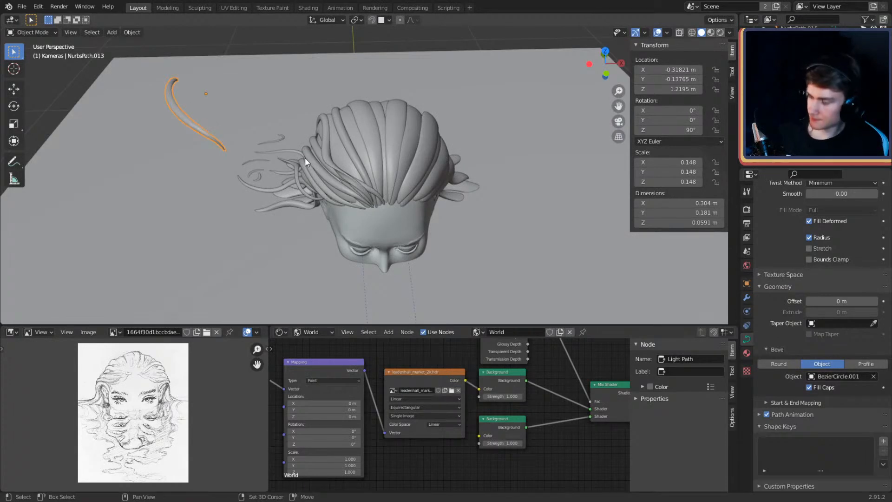
pyautogui.hotkey('shift', 'd')
pyautogui.click(482, 209)
# Step: Position the new copy over the swept-back hair with its front tip at the middle of the hairline
pyautogui.moveTo(482, 209); pyautogui.dragTo(406, 200, button='middle')
pyautogui.press('g')
pyautogui.press('x')
pyautogui.click(421, 199)
pyautogui.scroll(3, 447, 160)
pyautogui.press('g')
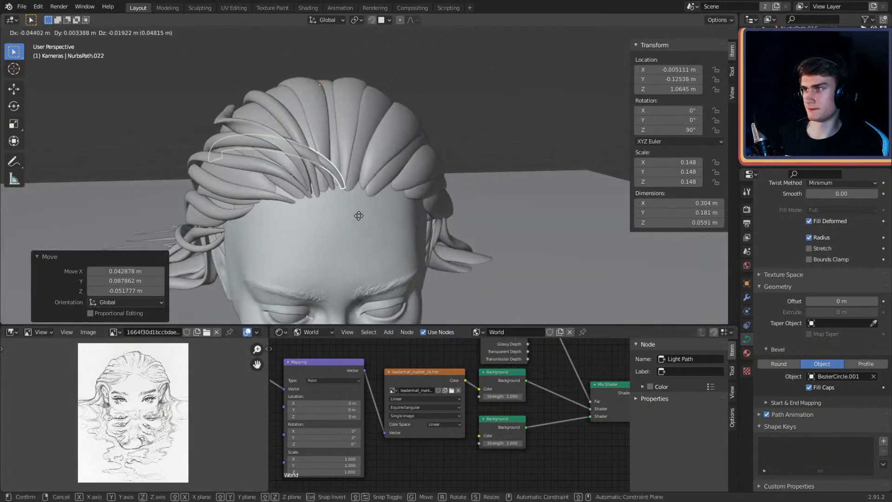
pyautogui.click(356, 223)
pyautogui.moveTo(356, 223); pyautogui.dragTo(402, 157, button='middle')
# Step: Open the copy for curve editing and raise its third control point above the crown
pyautogui.press('Tab')
pyautogui.scroll(-3, 382, 147)
pyautogui.keyDown('shift'); pyautogui.moveTo(373, 120); pyautogui.dragTo(395, 139, button='middle'); pyautogui.keyUp('shift')
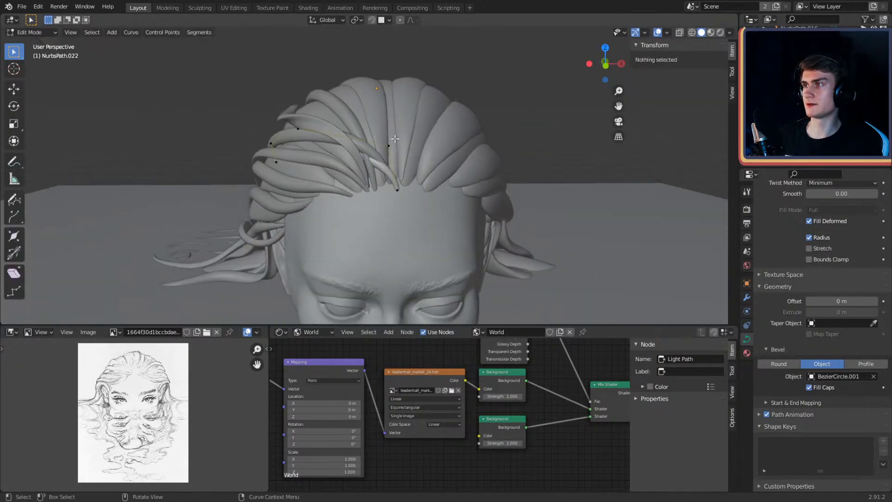
pyautogui.click(298, 128)
pyautogui.scroll(2, 298, 128)
pyautogui.press('g')
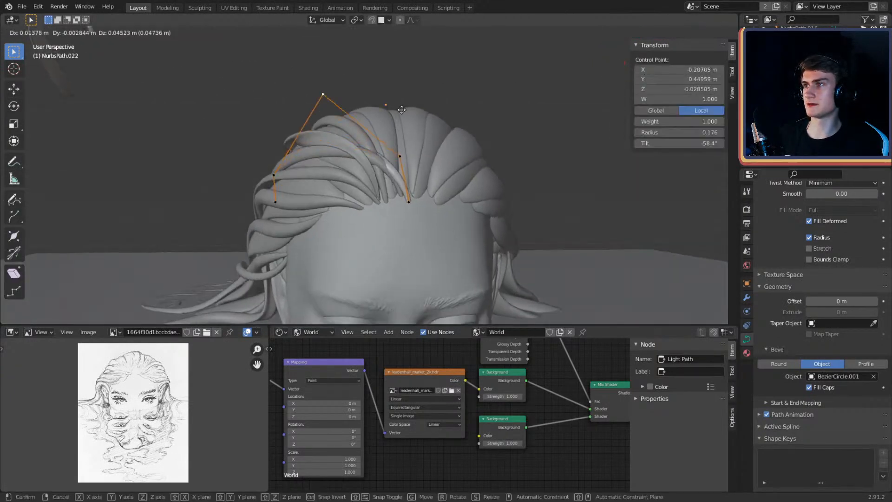
pyautogui.click(417, 106)
# Step: Move the copy's two rear control points about 0.073 m up and 0.049 m along negative Y
pyautogui.click(401, 176)
pyautogui.moveTo(268, 177); pyautogui.dragTo(422, 181, button='middle')
pyautogui.keyDown('shift'); pyautogui.click(313, 199); pyautogui.keyUp('shift')
pyautogui.press('g')
pyautogui.click(453, 118)
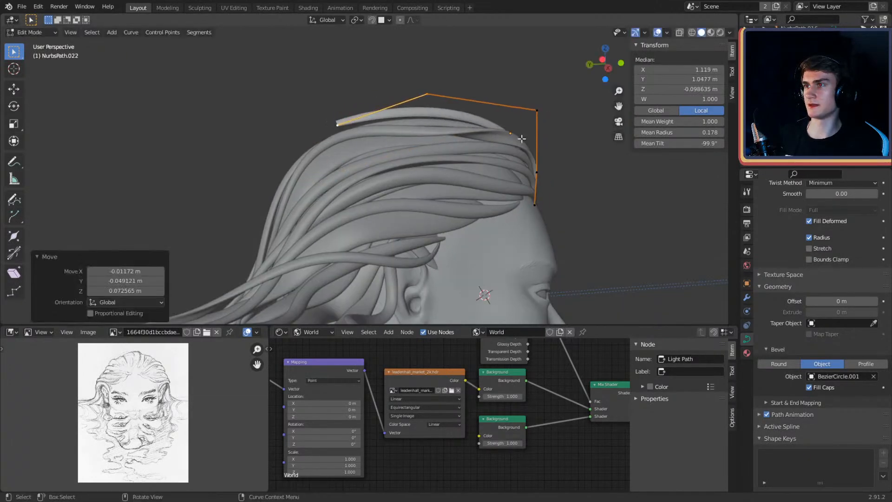
# Step: Shift the two rear control points about 0.053 m along X, 0.036 m along Y and 0.060 m up
pyautogui.moveTo(453, 119); pyautogui.dragTo(406, 124, button='middle')
pyautogui.click(308, 87)
pyautogui.press('g')
pyautogui.click(461, 132)
pyautogui.moveTo(460, 132); pyautogui.dragTo(436, 186, button='middle')
pyautogui.click(433, 187)
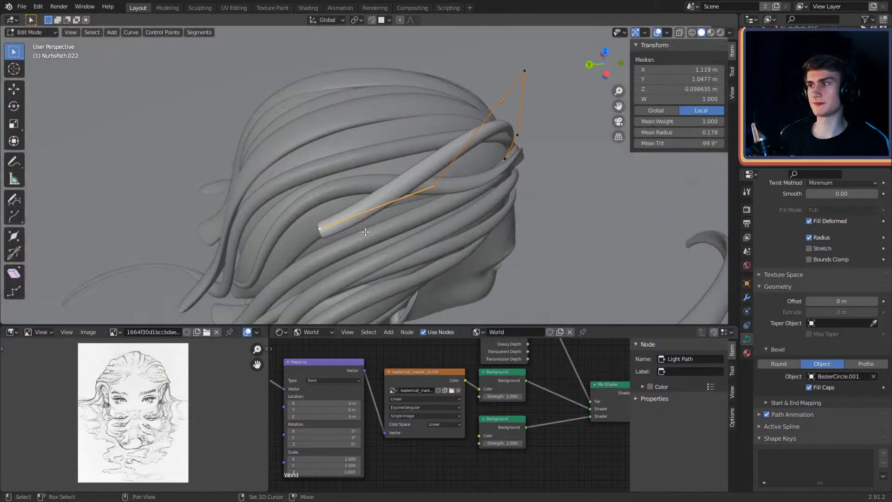
pyautogui.press('g')
pyautogui.click(406, 155)
pyautogui.moveTo(407, 155); pyautogui.dragTo(383, 176, button='middle')
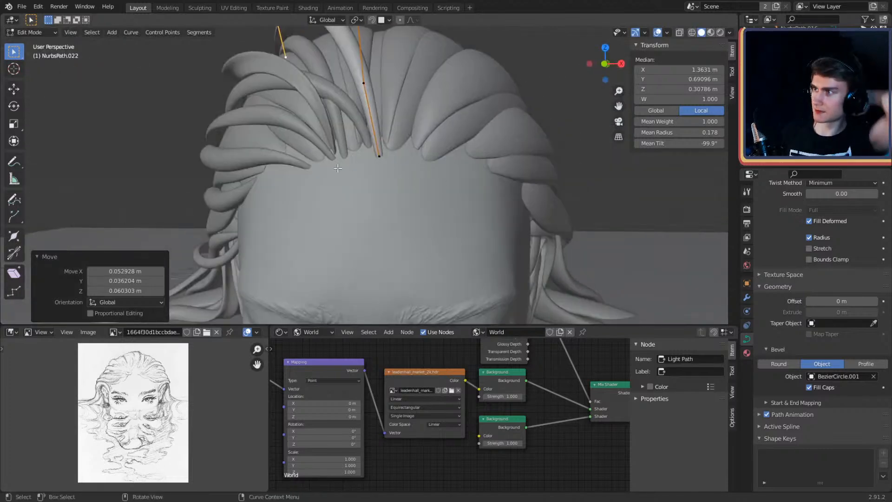
# Step: Lower the copy's two rear control points toward the hair at the crown
pyautogui.scroll(-5, 330, 166)
pyautogui.moveTo(331, 166); pyautogui.dragTo(467, 160, button='middle')
pyautogui.scroll(4, 443, 170)
pyautogui.click(275, 74)
pyautogui.keyDown('shift'); pyautogui.click(159, 110); pyautogui.keyUp('shift')
pyautogui.keyDown('shift'); pyautogui.moveTo(278, 122); pyautogui.dragTo(329, 91, button='middle'); pyautogui.keyUp('shift')
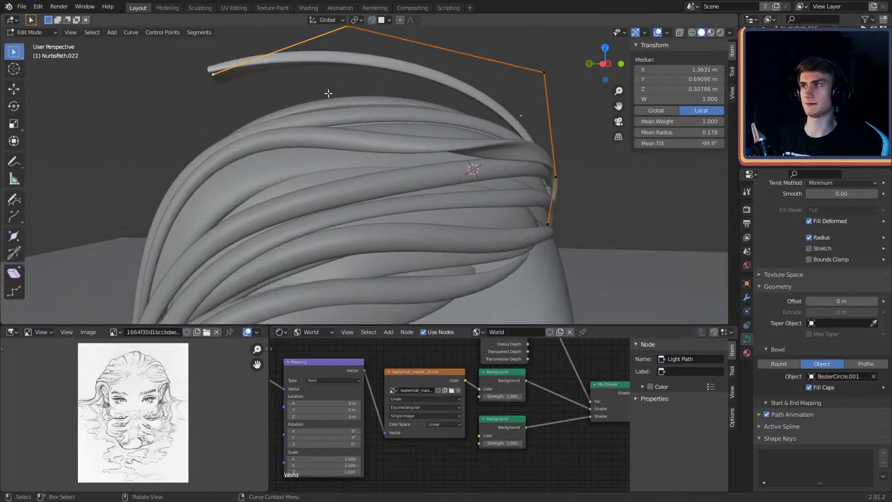
pyautogui.press('g')
pyautogui.click(333, 145)
# Step: Move the fourth control point about 0.038 m along negative Y and the third about 0.035 m along X
pyautogui.click(350, 81)
pyautogui.press('g')
pyautogui.click(437, 91)
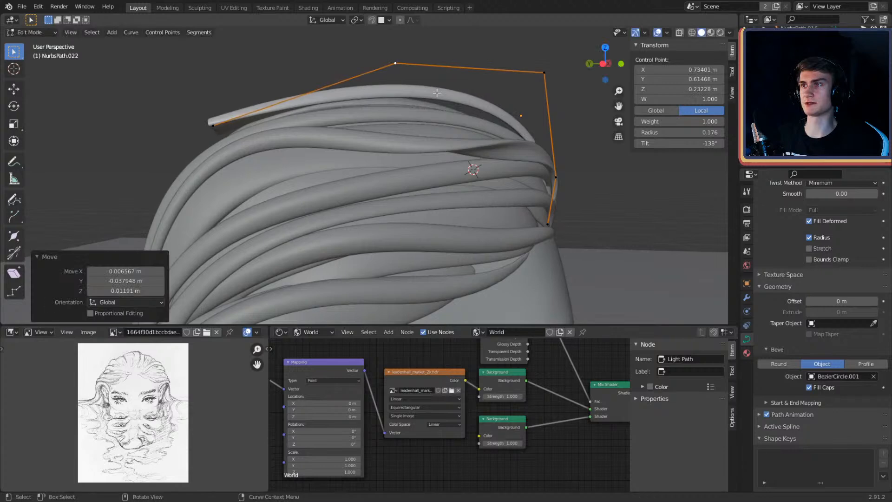
pyautogui.moveTo(475, 84); pyautogui.dragTo(501, 158, button='middle')
pyautogui.click(346, 61)
pyautogui.press('g')
pyautogui.click(444, 81)
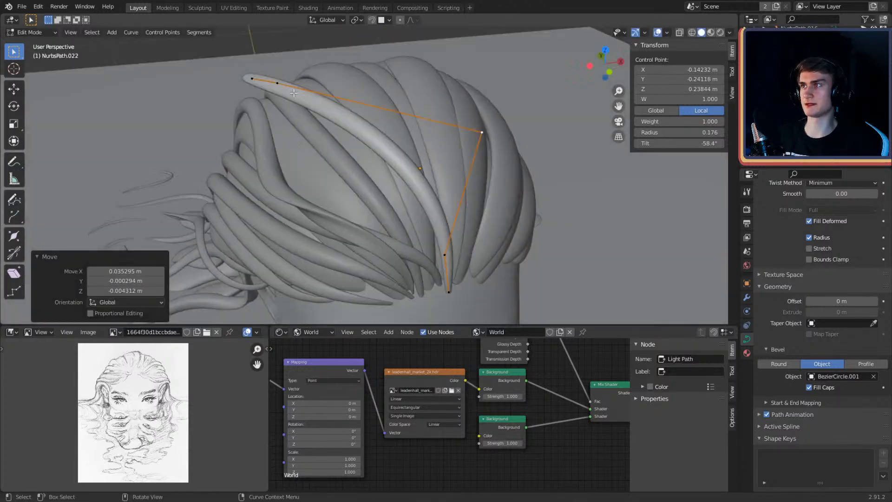
# Step: Move the fourth control point about 0.044 m along X and 0.020 m along Y over the back of the head
pyautogui.click(292, 93)
pyautogui.moveTo(300, 96); pyautogui.dragTo(485, 179, button='middle')
pyautogui.press('g')
pyautogui.click(431, 167)
pyautogui.keyDown('shift'); pyautogui.moveTo(430, 166); pyautogui.dragTo(464, 120, button='middle'); pyautogui.keyUp('shift')
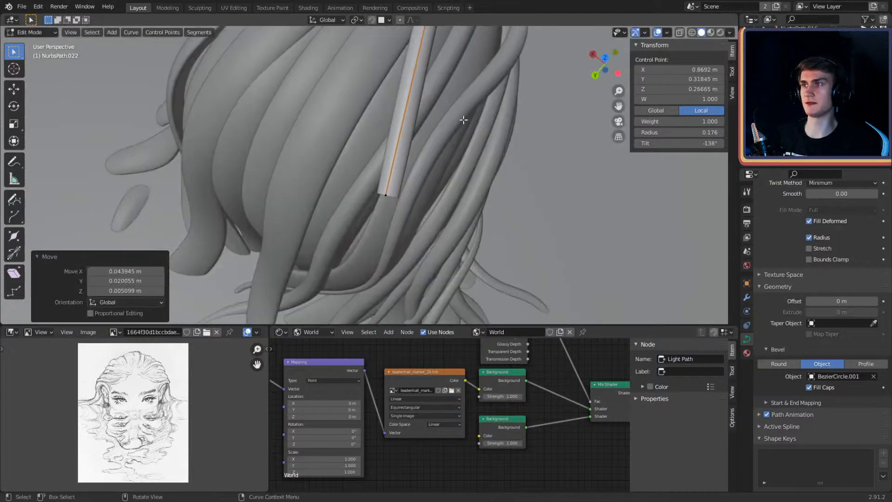
# Step: Move the end control point about 0.059 m along X and 0.029 m along Y, and twist its tilt to -153°
pyautogui.scroll(-2, 461, 128)
pyautogui.moveTo(440, 167); pyautogui.dragTo(464, 171, button='middle')
pyautogui.click(391, 130)
pyautogui.press('g')
pyautogui.click(448, 159)
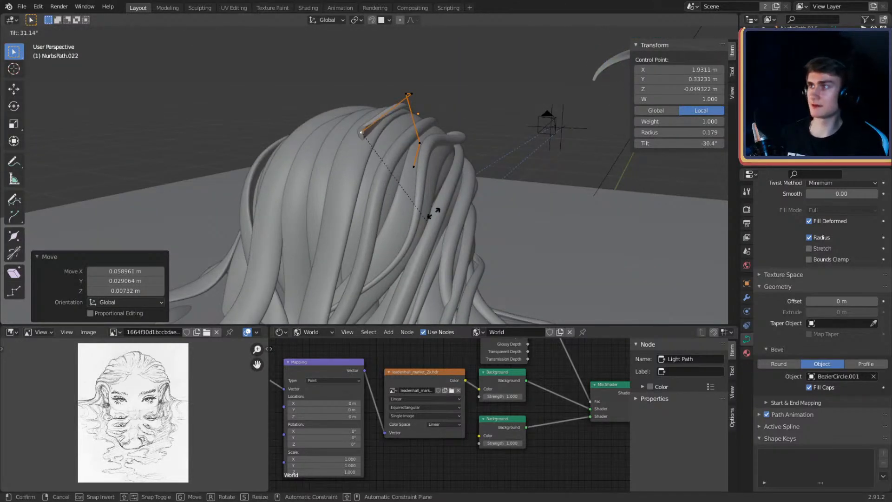
pyautogui.click(384, 71)
# Step: Shift the second control point toward the swept strands and adjust the third control point above the crown
pyautogui.moveTo(437, 135); pyautogui.dragTo(338, 191, button='middle')
pyautogui.moveTo(479, 199); pyautogui.dragTo(409, 149, button='middle')
pyautogui.click(398, 84)
pyautogui.moveTo(408, 88)
pyautogui.mouseDown(button='middle')
pyautogui.moveTo(416, 97)
pyautogui.moveTo(419, 86)
pyautogui.mouseUp(button='middle')
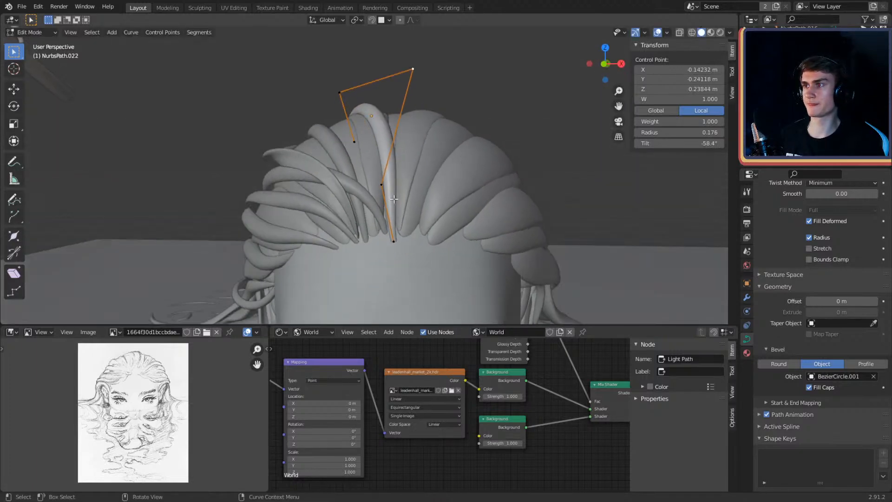
pyautogui.click(419, 190)
pyautogui.keyDown('shift'); pyautogui.moveTo(420, 189); pyautogui.dragTo(417, 196, button='middle'); pyautogui.keyUp('shift')
pyautogui.click(420, 86)
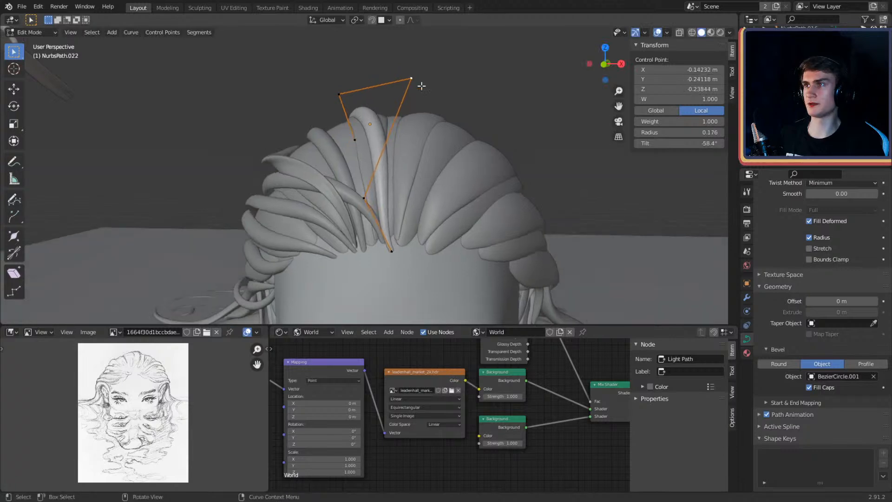
pyautogui.keyDown('shift'); pyautogui.moveTo(437, 122); pyautogui.dragTo(442, 88, button='middle'); pyautogui.keyUp('shift')
pyautogui.click(459, 105)
# Step: Reposition the copy's second control point closer to the hair at the front hairline
pyautogui.moveTo(469, 122); pyautogui.dragTo(320, 130, button='middle')
pyautogui.scroll(2, 372, 155)
pyautogui.keyDown('shift'); pyautogui.moveTo(321, 130); pyautogui.dragTo(258, 162, button='middle'); pyautogui.keyUp('shift')
pyautogui.click(281, 160)
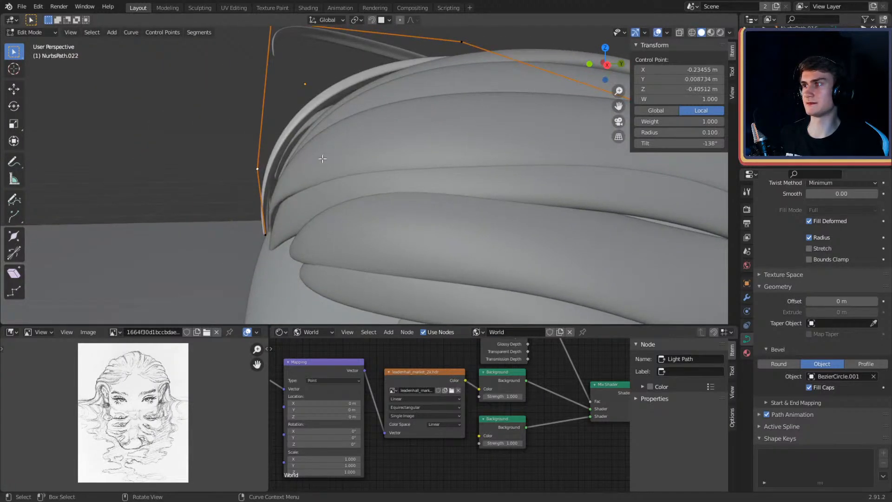
pyautogui.moveTo(324, 156); pyautogui.dragTo(438, 150, button='middle')
pyautogui.press('g')
pyautogui.click(361, 154)
# Step: Refine the copy's placement at the hairline in two passes and twist the second control point's tilt
pyautogui.click(470, 219)
pyautogui.moveTo(470, 222); pyautogui.dragTo(372, 208, button='middle')
pyautogui.press('g')
pyautogui.click(399, 188)
pyautogui.press('g')
pyautogui.click(482, 185)
pyautogui.click(369, 206)
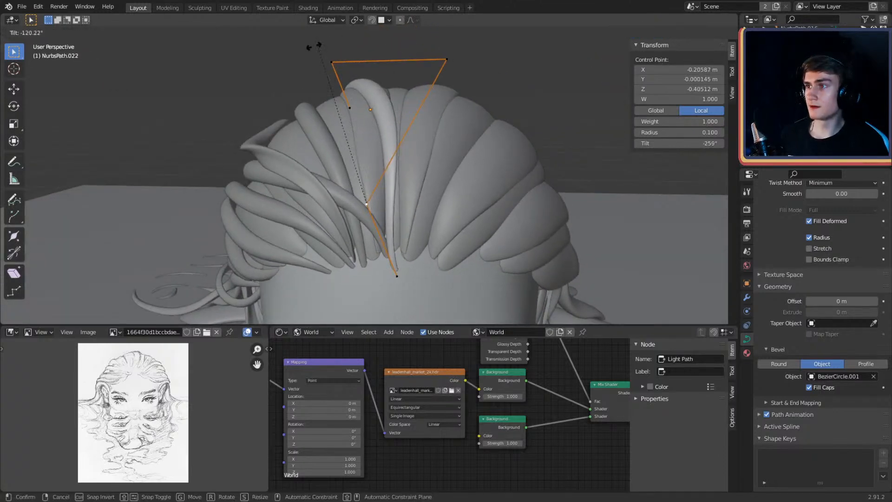
pyautogui.click(447, 256)
# Step: Move the third control point about 0.015 m along Y and 0.005 m up over the crown
pyautogui.moveTo(447, 256); pyautogui.dragTo(474, 189, button='middle')
pyautogui.click(504, 123)
pyautogui.moveTo(504, 119); pyautogui.dragTo(402, 177, button='middle')
pyautogui.press('g')
pyautogui.click(502, 159)
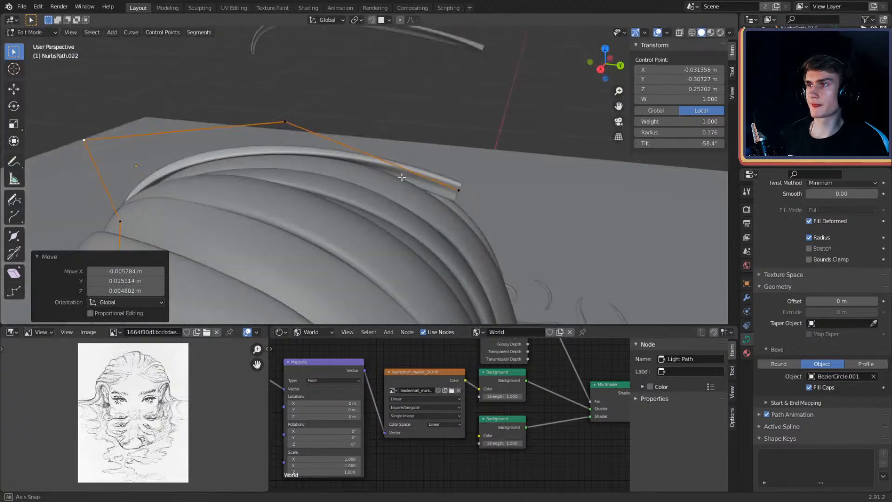
# Step: Twist the tilt of the strand's rear end control point to -80.6°
pyautogui.click(458, 186)
pyautogui.moveTo(458, 186); pyautogui.dragTo(383, 149, button='middle')
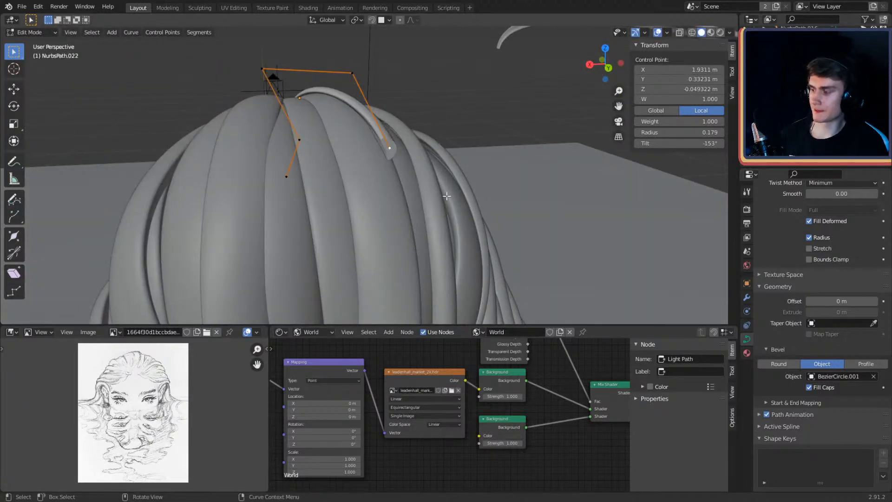
pyautogui.click(388, 244)
pyautogui.moveTo(388, 245); pyautogui.dragTo(477, 160, button='middle')
# Step: Reposition the control point above the crown and the strand's rear end point to follow the hair surface
pyautogui.click(491, 69)
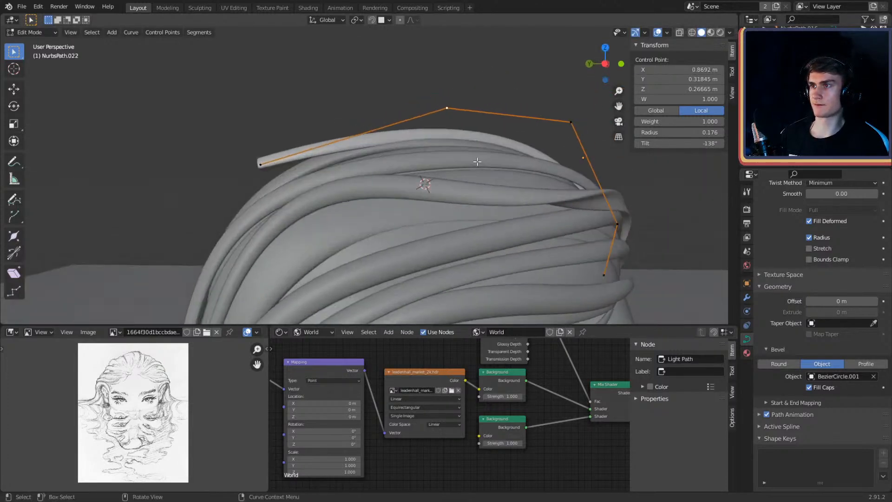
pyautogui.press('g')
pyautogui.click(479, 153)
pyautogui.moveTo(380, 183); pyautogui.dragTo(335, 132, button='middle')
pyautogui.click(331, 127)
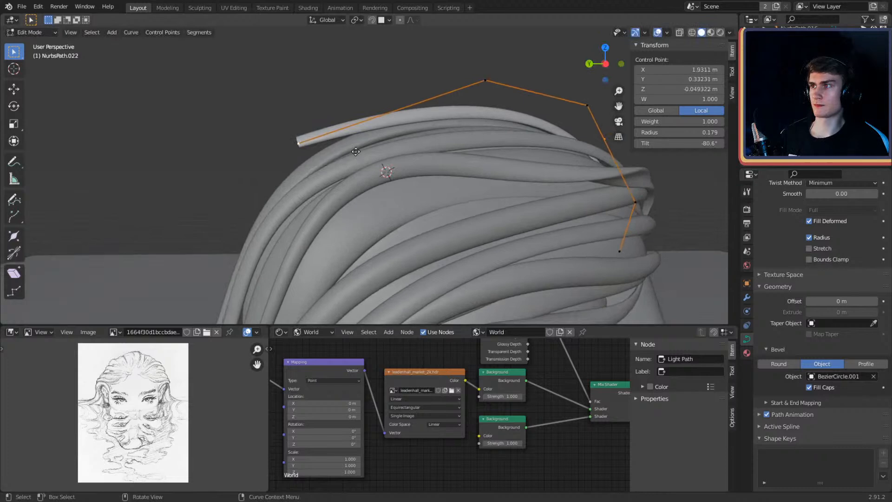
pyautogui.press('g')
pyautogui.click(389, 146)
# Step: Extrude the strand's end point over the back of the head, about 0.07 m along Y and 0.06 m down
pyautogui.moveTo(389, 147); pyautogui.dragTo(418, 138, button='middle')
pyautogui.click(475, 124)
pyautogui.click(498, 129)
pyautogui.click(343, 122)
pyautogui.press('e')
pyautogui.click(325, 217)
pyautogui.moveTo(325, 216); pyautogui.dragTo(346, 193, button='middle')
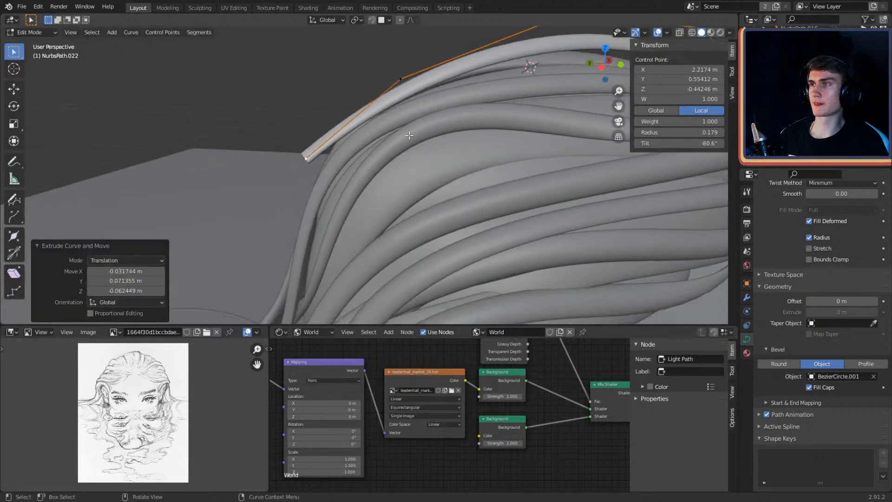
# Step: Raise the control point before the end about 0.009 m and adjust the one above the hairline closer to the hair
pyautogui.click(432, 116)
pyautogui.press('g')
pyautogui.click(423, 103)
pyautogui.moveTo(423, 104); pyautogui.dragTo(323, 151, button='middle')
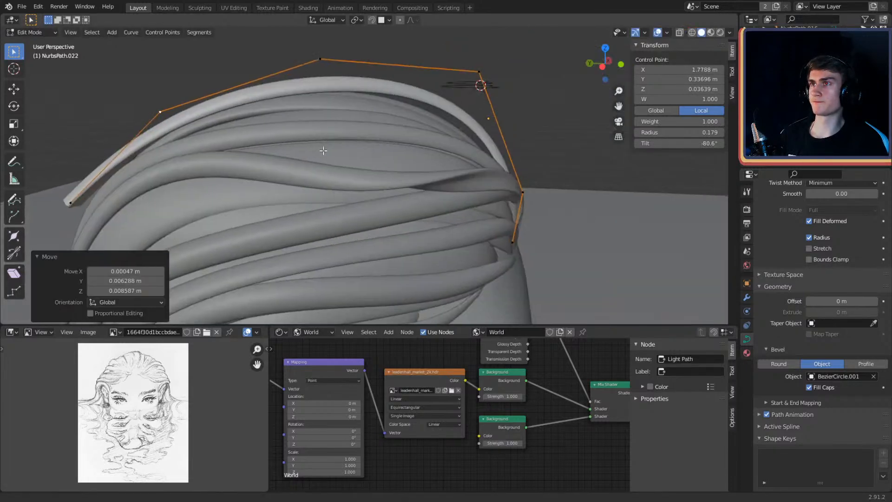
pyautogui.click(498, 62)
pyautogui.press('g')
pyautogui.click(489, 84)
pyautogui.moveTo(489, 84); pyautogui.dragTo(548, 72, button='middle')
# Step: Extend the strand from its end point down the back of the hair toward the water
pyautogui.click(330, 112)
pyautogui.moveTo(344, 110); pyautogui.dragTo(416, 107, button='middle')
pyautogui.press('g')
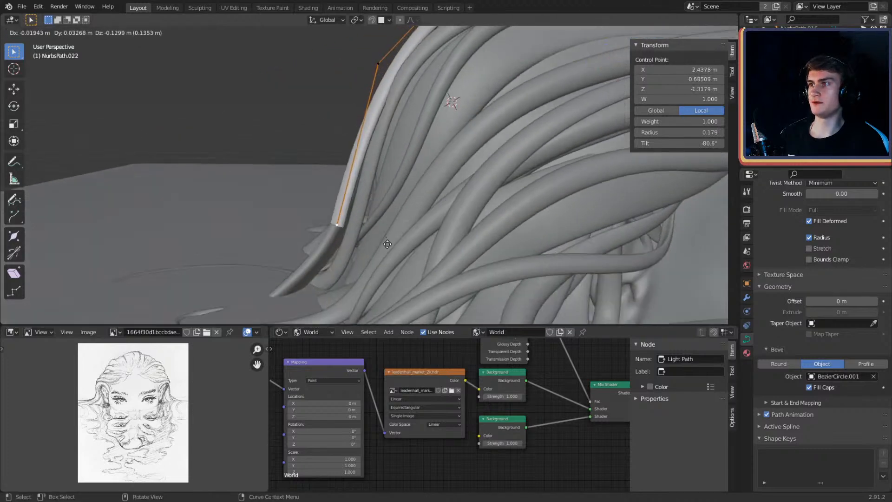
pyautogui.click(384, 270)
# Step: Move the control point at the back bend about 0.008 m along Y and 0.005 m up
pyautogui.keyDown('shift'); pyautogui.moveTo(382, 144); pyautogui.dragTo(378, 195, button='middle'); pyautogui.keyUp('shift')
pyautogui.click(375, 117)
pyautogui.moveTo(378, 116); pyautogui.dragTo(450, 123, button='middle')
pyautogui.press('g')
pyautogui.click(440, 117)
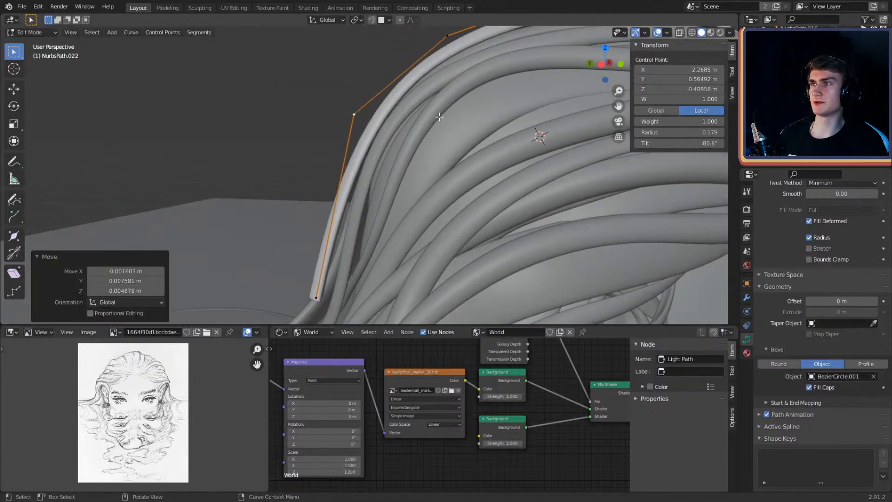
# Step: Shift the strand's lower end point sideways across the strands at the back of the head
pyautogui.keyDown('shift'); pyautogui.moveTo(357, 256); pyautogui.dragTo(483, 146, button='middle'); pyautogui.keyUp('shift')
pyautogui.keyDown('shift'); pyautogui.moveTo(418, 176); pyautogui.dragTo(412, 152, button='middle'); pyautogui.keyUp('shift')
pyautogui.click(392, 150)
pyautogui.scroll(-3, 439, 118)
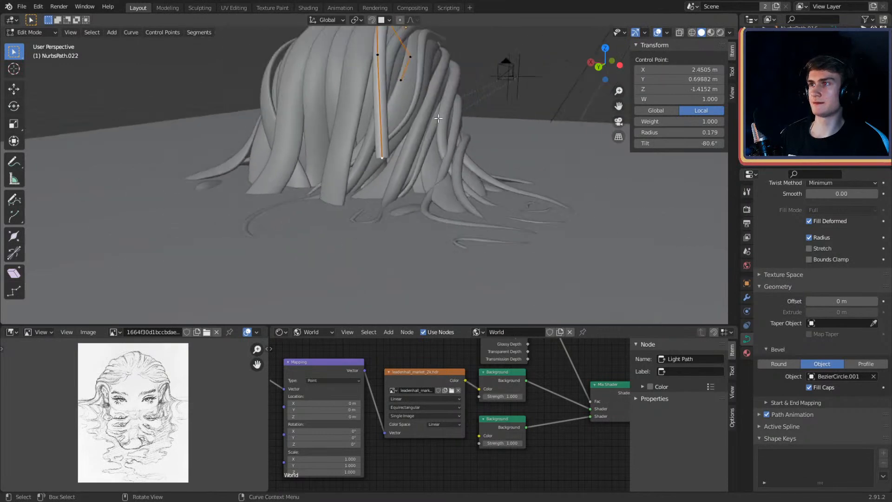
pyautogui.moveTo(438, 118); pyautogui.dragTo(455, 143, button='middle')
pyautogui.press('g')
pyautogui.click(394, 145)
# Step: Shift the control point above the lower end sideways to line up with the rest of the strand
pyautogui.keyDown('shift'); pyautogui.moveTo(426, 115); pyautogui.dragTo(466, 179, button='middle'); pyautogui.keyUp('shift')
pyautogui.click(421, 172)
pyautogui.press('g')
pyautogui.click(380, 174)
# Step: Select the two control points above the hairline and crown and lower them together about 0.01 m
pyautogui.scroll(3, 466, 180)
pyautogui.keyDown('shift'); pyautogui.moveTo(459, 96); pyautogui.dragTo(487, 165, button='middle'); pyautogui.keyUp('shift')
pyautogui.click(185, 125)
pyautogui.moveTo(332, 134); pyautogui.dragTo(410, 86, button='middle')
pyautogui.keyDown('shift'); pyautogui.click(360, 115); pyautogui.keyUp('shift')
pyautogui.click(413, 141)
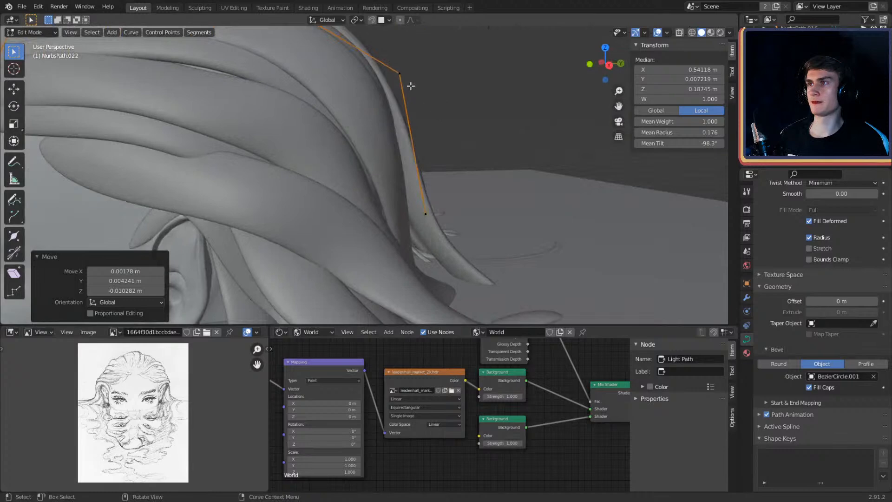
# Step: Move the back bend point about -0.02 m along Y and 0.006 m up, and nudge the lower end point
pyautogui.click(410, 74)
pyautogui.moveTo(469, 141); pyautogui.dragTo(455, 123, button='middle')
pyautogui.press('g')
pyautogui.click(436, 123)
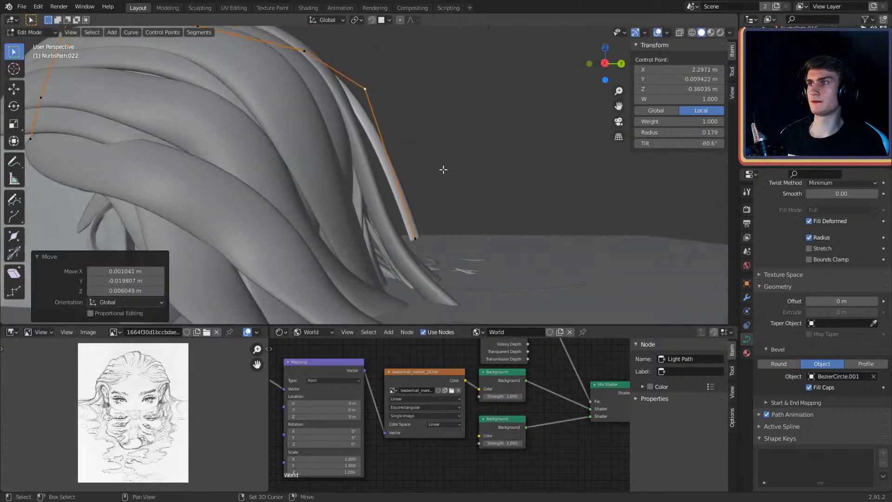
pyautogui.keyDown('shift'); pyautogui.moveTo(441, 169); pyautogui.dragTo(446, 105, button='middle'); pyautogui.keyUp('shift')
pyautogui.click(421, 171)
pyautogui.press('g')
pyautogui.click(422, 167)
# Step: Shrink the lower end point's radius to 0.142 and extrude it about 0.06 m down toward the water
pyautogui.moveTo(488, 125); pyautogui.dragTo(340, 145, button='middle')
pyautogui.scroll(-3, 420, 138)
pyautogui.scroll(-4, 395, 118)
pyautogui.moveTo(470, 167); pyautogui.dragTo(425, 140, button='middle')
pyautogui.click(440, 148)
pyautogui.press('e')
pyautogui.click(407, 210)
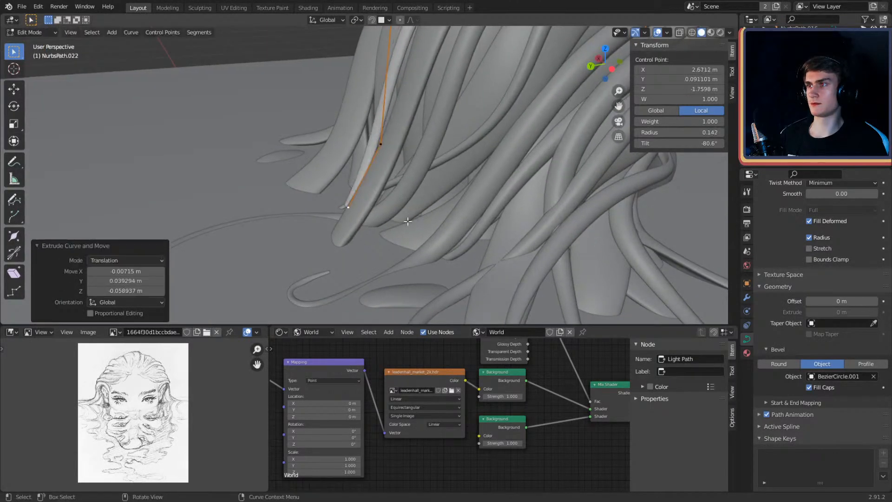
# Step: Adjust the strand's lower end point at the water and extend a new segment outward from it
pyautogui.moveTo(407, 210); pyautogui.dragTo(427, 163, button='middle')
pyautogui.click(444, 177)
pyautogui.press('g')
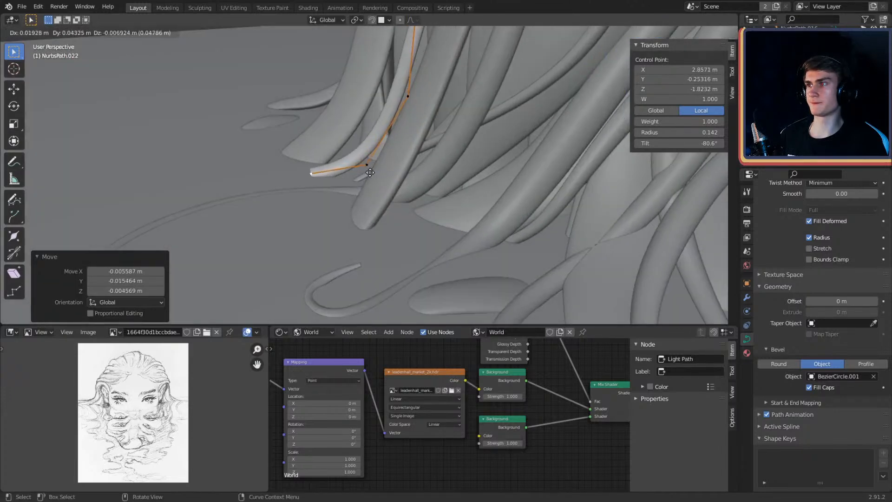
pyautogui.moveTo(342, 174); pyautogui.dragTo(539, 160, button='middle')
# Step: Reposition the bend control point where the strand meets the water
pyautogui.click(362, 148)
pyautogui.press('g')
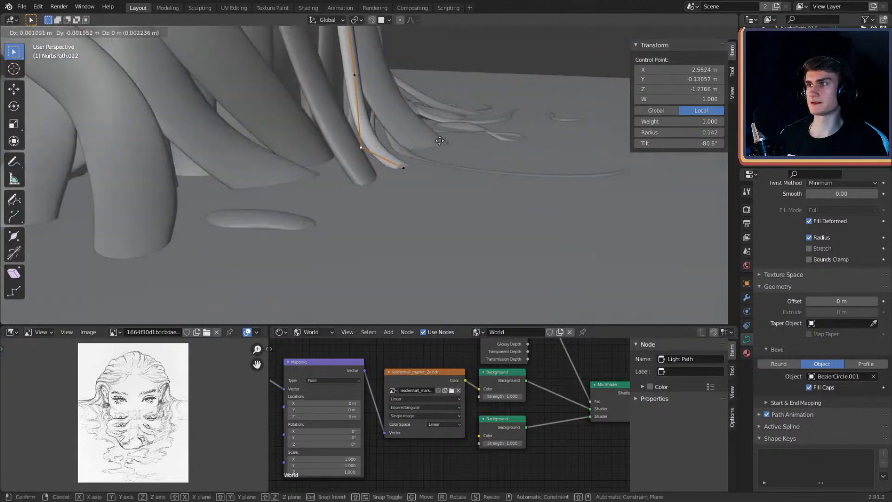
pyautogui.click(433, 149)
pyautogui.moveTo(432, 149); pyautogui.dragTo(362, 163, button='middle')
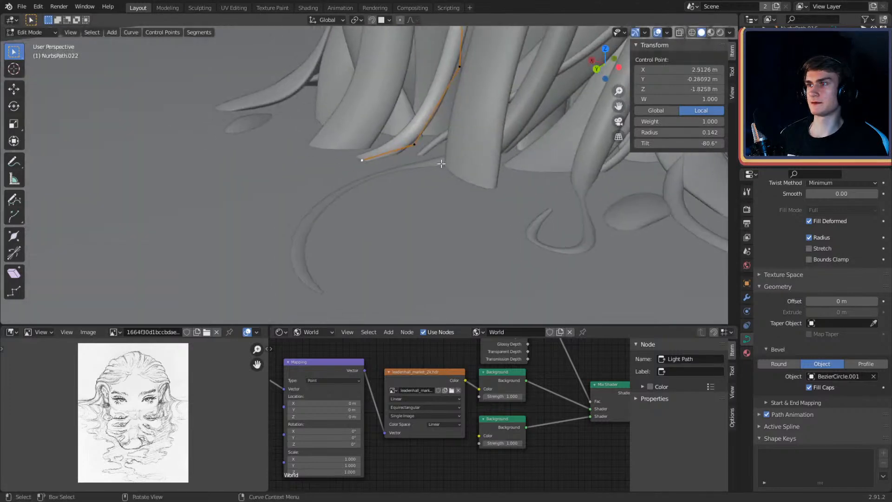
# Step: Extrude the strand's end repeatedly across the water in a wavy line, constrained to the horizontal plane
pyautogui.moveTo(441, 163); pyautogui.dragTo(430, 199, button='middle')
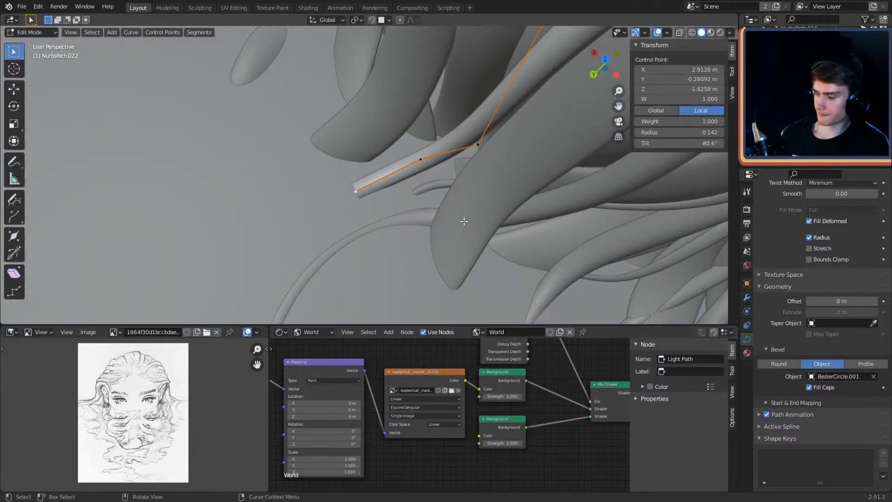
pyautogui.press('g')
pyautogui.hotkey('shift', 'z')
pyautogui.click(367, 259)
pyautogui.moveTo(367, 259); pyautogui.dragTo(418, 212, button='middle')
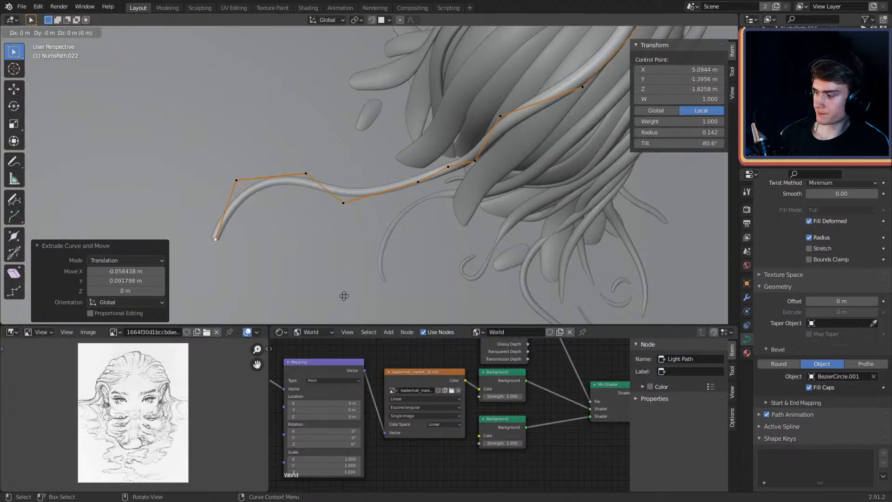
# Step: Shape the strand's extension into a rounded curl on the water and shrink the radius at its tip
pyautogui.keyDown('shift'); pyautogui.moveTo(357, 272); pyautogui.dragTo(542, 142, button='middle'); pyautogui.keyUp('shift')
pyautogui.scroll(2, 542, 141)
pyautogui.keyDown('shift'); pyautogui.moveTo(479, 170); pyautogui.dragTo(467, 253, button='middle'); pyautogui.keyUp('shift')
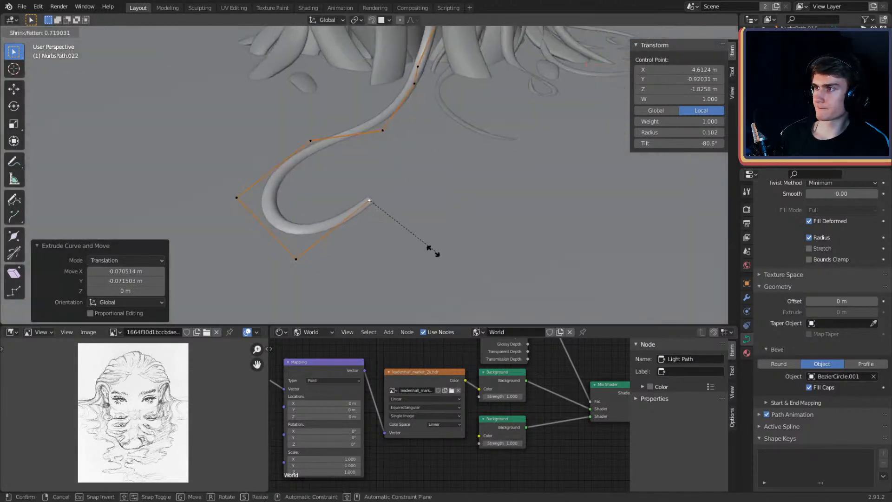
# Step: Taper the curled end of the hair strand by shrinking the radius of its last control points, to about 0.043 at the tip
pyautogui.click(307, 267)
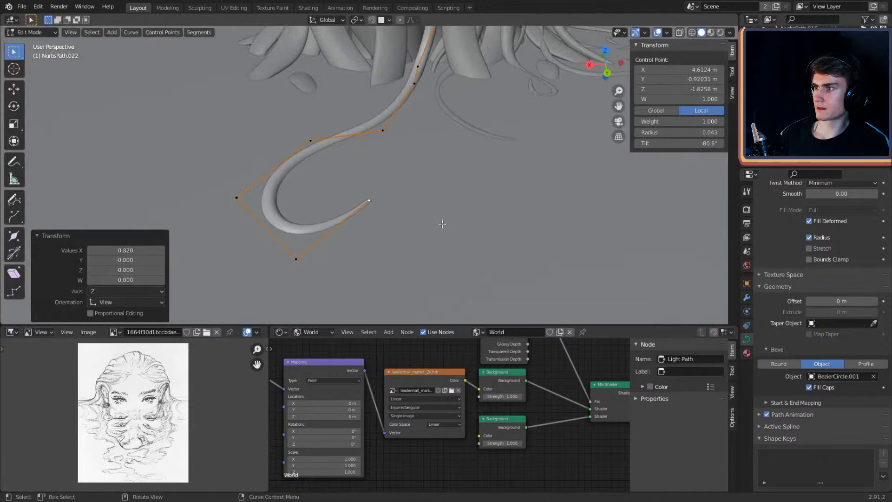
pyautogui.keyDown('shift'); pyautogui.click(297, 260); pyautogui.keyUp('shift')
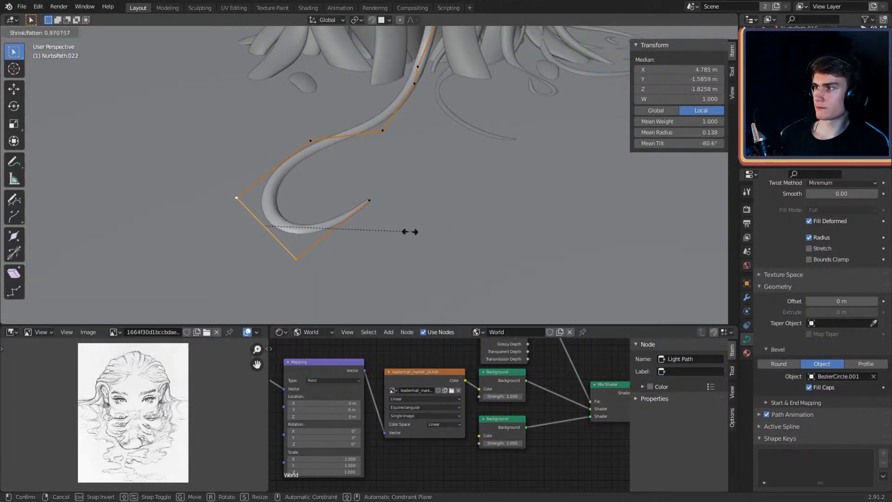
pyautogui.click(349, 226)
pyautogui.click(313, 141)
pyautogui.hotkey('alt', 's')
pyautogui.click(358, 157)
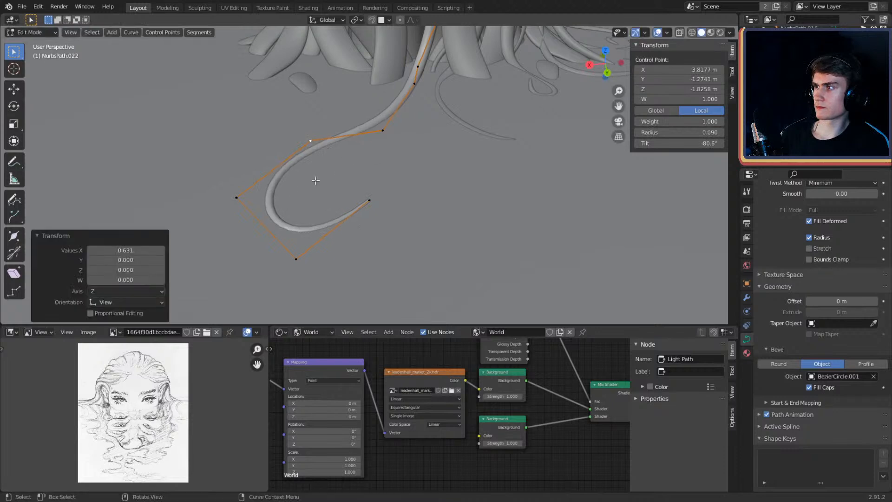
# Step: Lower the control point on the outer bend of the strand's curl by about 0.01 m along Z
pyautogui.click(239, 201)
pyautogui.press('g')
pyautogui.click(410, 215)
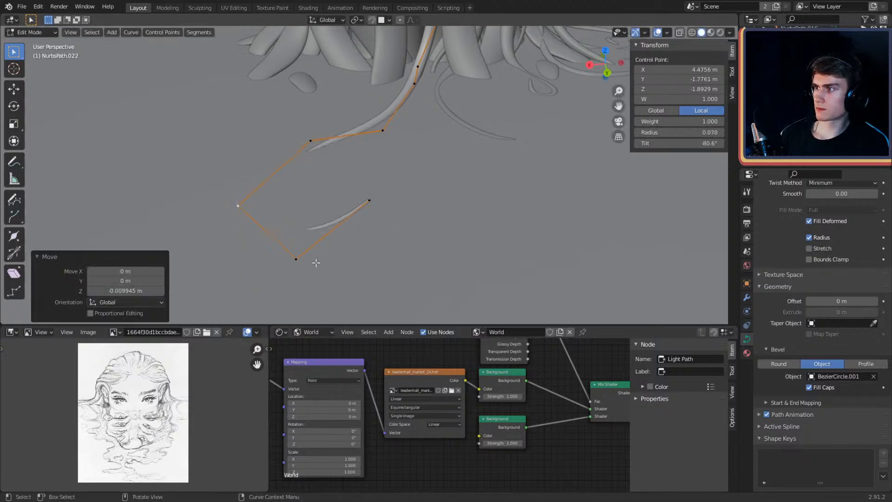
pyautogui.click(304, 261)
pyautogui.press('Escape')
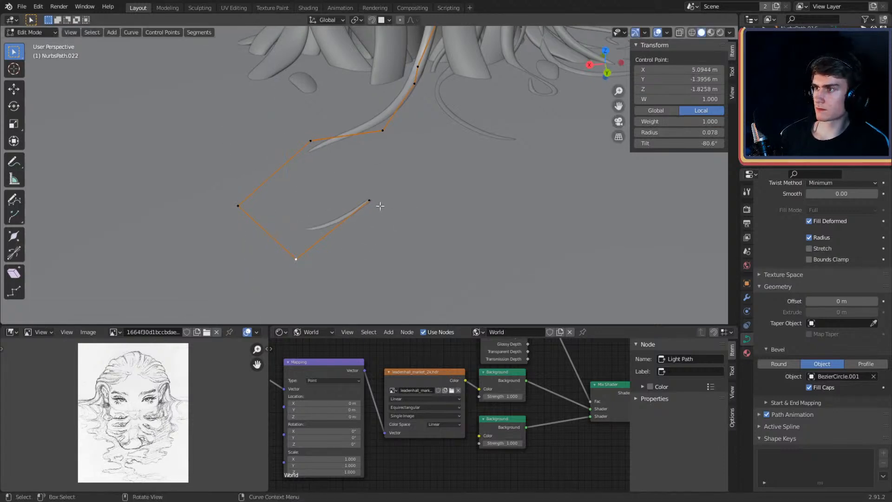
# Step: Move the strand's whole curled end section toward the head by about -0.055 m in X and -0.067 m in Y, and finish editing
pyautogui.moveTo(420, 210)
pyautogui.mouseDown(button='middle')
pyautogui.moveTo(388, 195)
pyautogui.moveTo(402, 205)
pyautogui.mouseUp(button='middle')
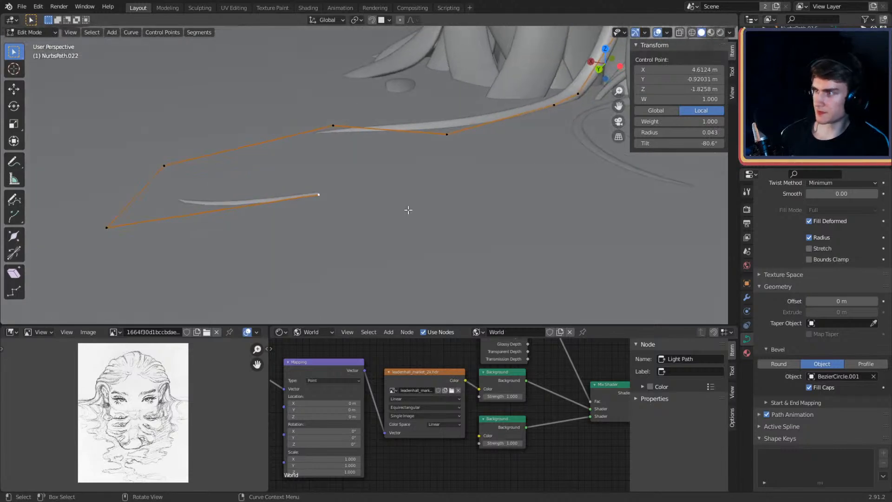
pyautogui.press('g')
pyautogui.moveTo(407, 203)
pyautogui.mouseDown(button='middle')
pyautogui.moveTo(409, 189)
pyautogui.moveTo(360, 231)
pyautogui.moveTo(328, 218)
pyautogui.moveTo(456, 191)
pyautogui.moveTo(418, 159)
pyautogui.moveTo(338, 204)
pyautogui.moveTo(454, 168)
pyautogui.moveTo(367, 144)
pyautogui.moveTo(350, 207)
pyautogui.moveTo(351, 188)
pyautogui.moveTo(335, 178)
pyautogui.moveTo(366, 207)
pyautogui.moveTo(420, 155)
pyautogui.moveTo(400, 139)
pyautogui.moveTo(363, 177)
pyautogui.moveTo(431, 158)
pyautogui.moveTo(383, 149)
pyautogui.moveTo(401, 147)
pyautogui.moveTo(391, 199)
pyautogui.mouseUp(button='middle')
pyautogui.press('Tab')
pyautogui.press('Tab')
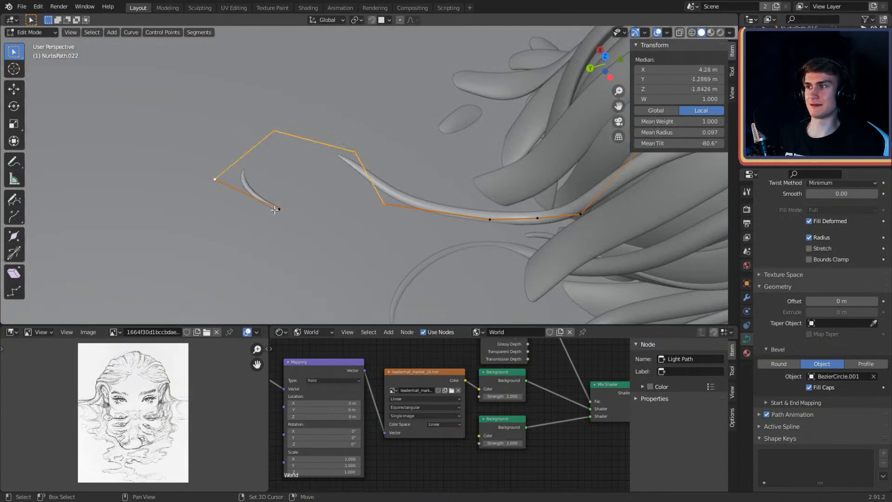
pyautogui.click(403, 230)
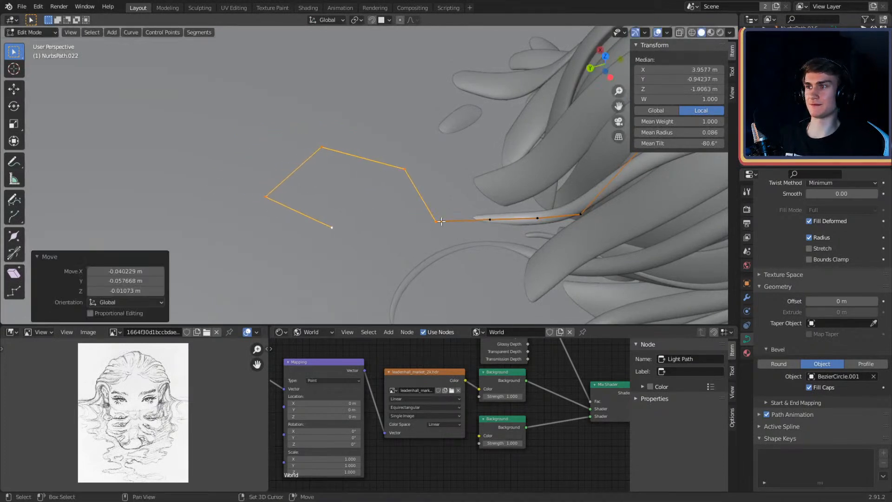
pyautogui.moveTo(402, 231); pyautogui.dragTo(412, 210, button='middle')
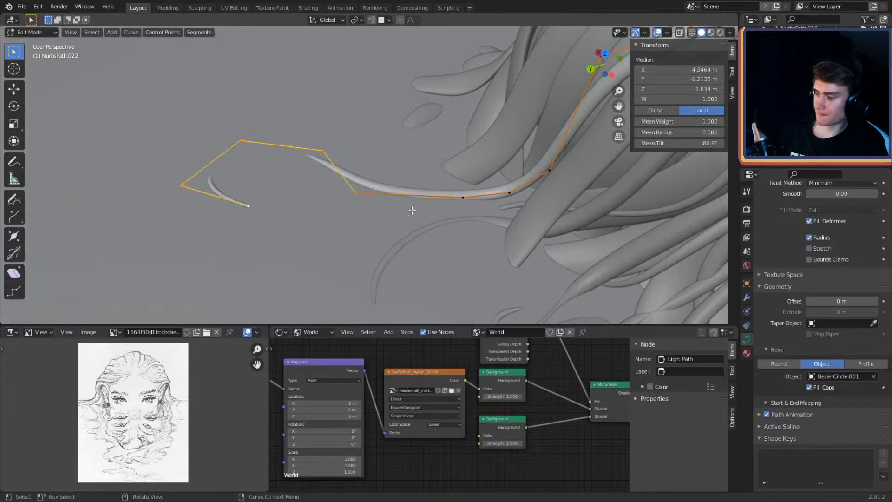
pyautogui.click(475, 225)
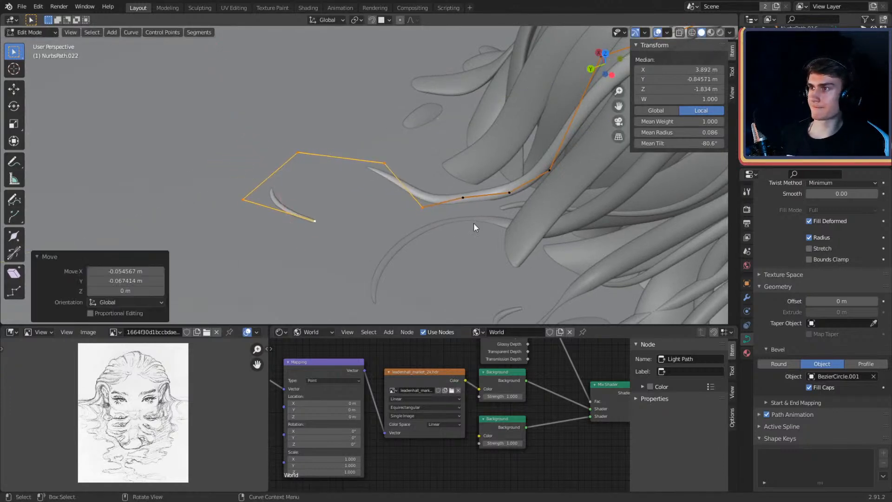
pyautogui.press('Tab')
# Step: Reposition the control point on the outer bend of the strand's curl, checking it from below the water plane, and finish editing
pyautogui.moveTo(473, 222); pyautogui.dragTo(474, 155, button='middle')
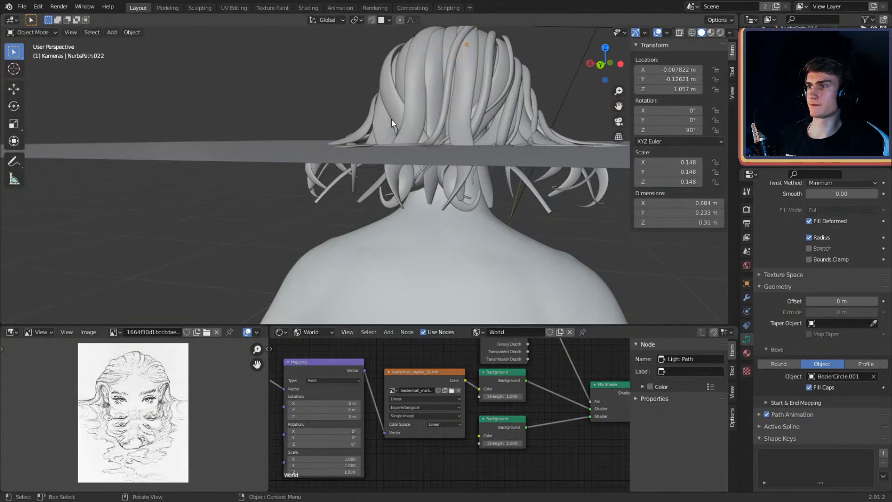
pyautogui.moveTo(391, 121); pyautogui.dragTo(492, 158, button='middle')
pyautogui.press('Tab')
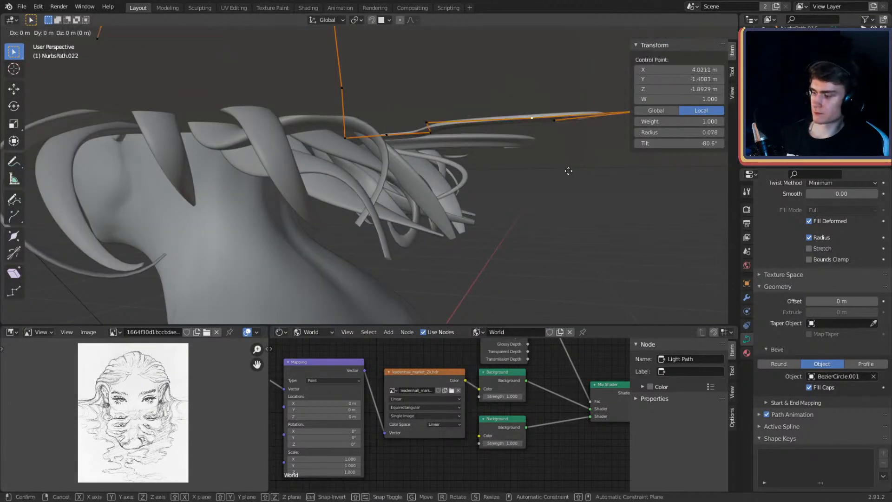
pyautogui.click(568, 205)
pyautogui.moveTo(612, 179); pyautogui.dragTo(529, 151, button='middle')
pyautogui.press('Tab')
# Step: Duplicate the hair strand in place and open the copy for point editing
pyautogui.scroll(3, 384, 144)
pyautogui.hotkey('shift', 'd')
pyautogui.rightClick(421, 166)
pyautogui.press('Tab')
# Step: Reposition the two root control points of the copied strand at the forehead hairline
pyautogui.scroll(2, 414, 176)
pyautogui.click(380, 225)
pyautogui.press('g')
pyautogui.click(435, 181)
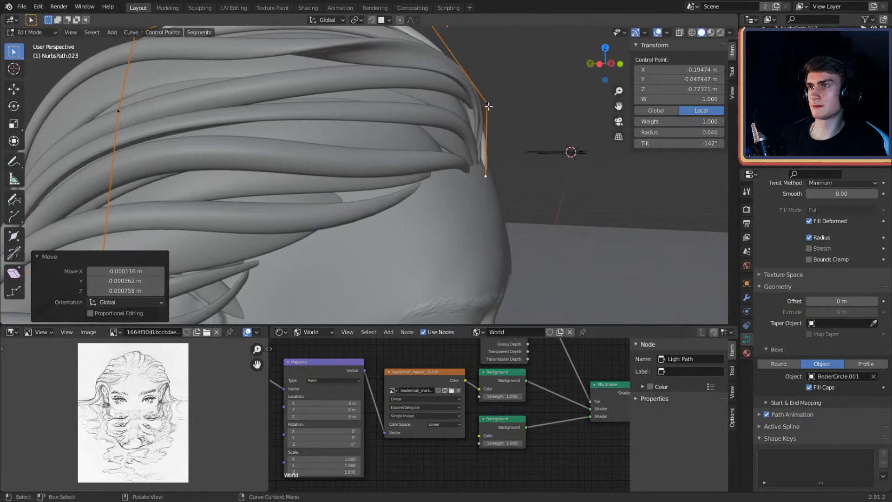
pyautogui.click(519, 108)
# Step: Shift the copied strand's control point above the forehead by about -0.068 m in X and -0.013 m in Y
pyautogui.moveTo(518, 100); pyautogui.dragTo(385, 197, button='middle')
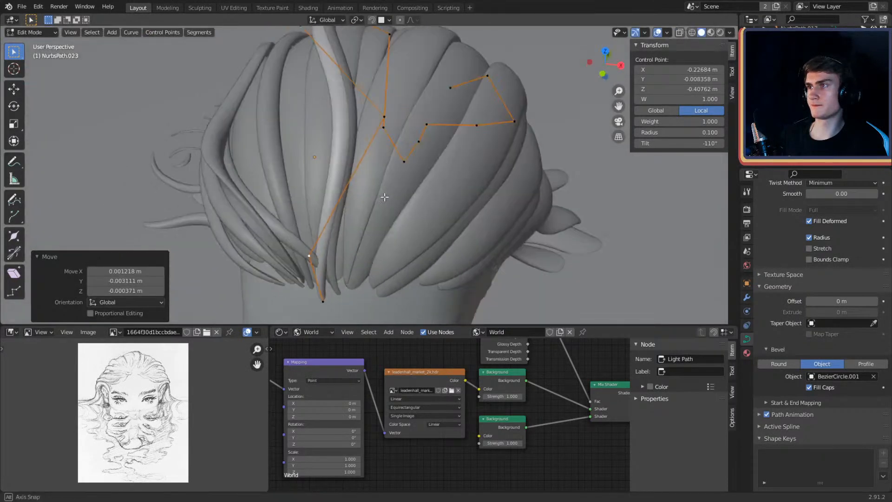
pyautogui.moveTo(387, 120); pyautogui.dragTo(437, 132, button='middle')
pyautogui.press('g')
pyautogui.click(366, 133)
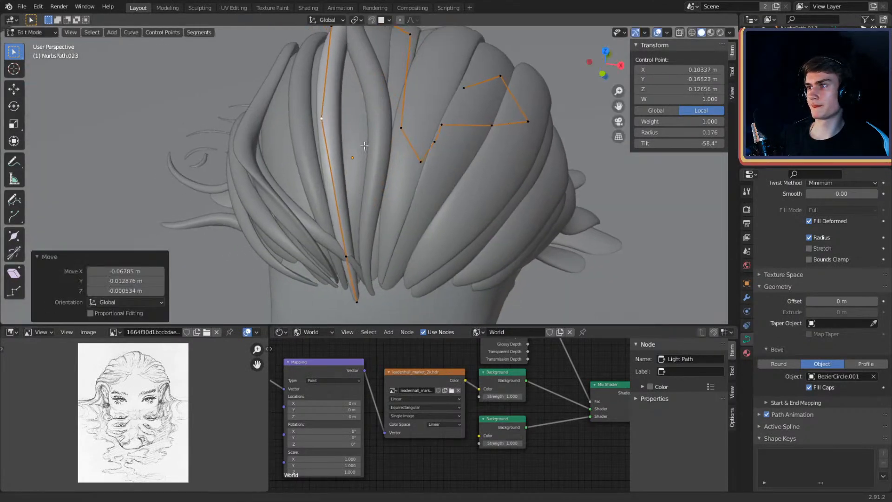
pyautogui.moveTo(366, 133); pyautogui.dragTo(401, 201, button='middle')
pyautogui.scroll(1, 380, 204)
# Step: Shift two control points of the copied strand across the crown, the rear one by about -0.042 m in X and -0.022 m in Z
pyautogui.click(337, 90)
pyautogui.scroll(-1, 352, 106)
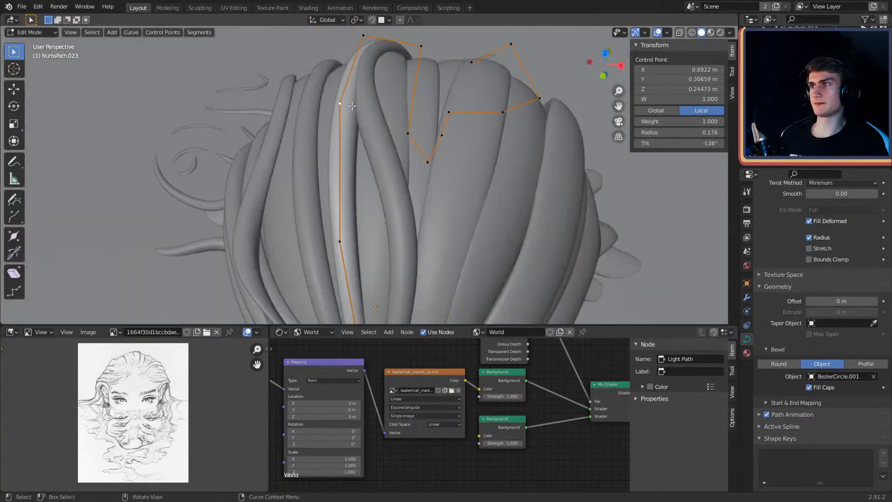
pyautogui.moveTo(352, 106); pyautogui.dragTo(372, 131, button='middle')
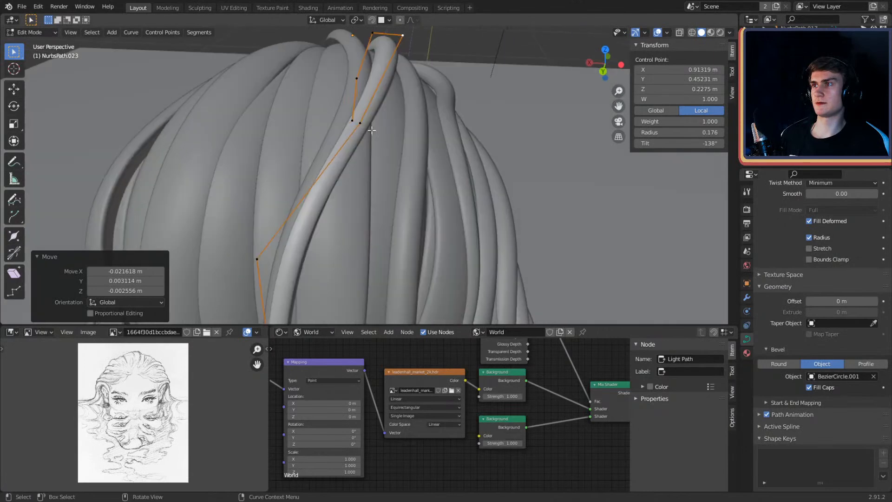
pyautogui.click(417, 153)
pyautogui.moveTo(418, 153)
pyautogui.mouseDown(button='middle')
pyautogui.moveTo(492, 152)
pyautogui.moveTo(305, 127)
pyautogui.moveTo(460, 126)
pyautogui.moveTo(426, 153)
pyautogui.mouseUp(button='middle')
pyautogui.scroll(2, 460, 125)
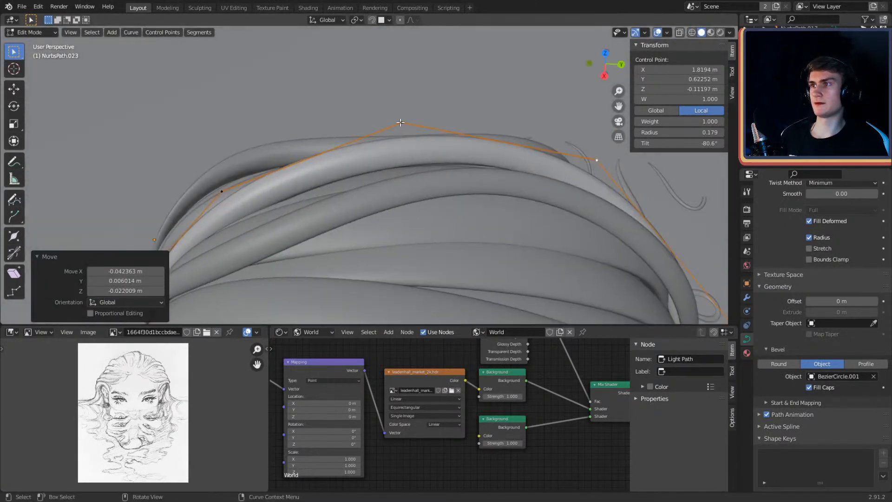
# Step: Reposition the copied strand's control point at the highest part of its arch over the crown
pyautogui.click(401, 122)
pyautogui.moveTo(401, 122); pyautogui.dragTo(424, 127, button='middle')
pyautogui.click(431, 117)
pyautogui.scroll(-3, 365, 74)
# Step: Reposition the copied strand's control points down the back of the head so it crosses the neighbouring strands
pyautogui.click(336, 96)
pyautogui.moveTo(336, 96); pyautogui.dragTo(435, 129, button='middle')
pyautogui.press('g')
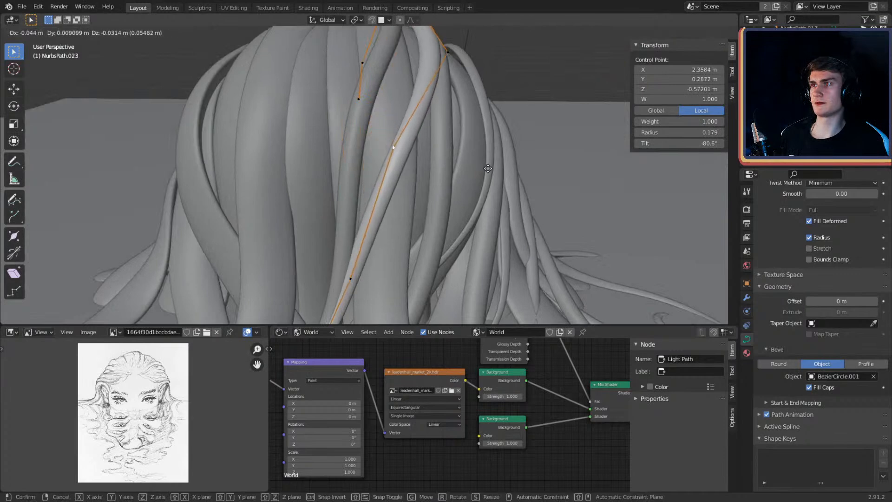
pyautogui.click(488, 168)
pyautogui.moveTo(488, 169); pyautogui.dragTo(438, 124, button='middle')
pyautogui.press('g')
pyautogui.moveTo(420, 180); pyautogui.dragTo(370, 150, button='middle')
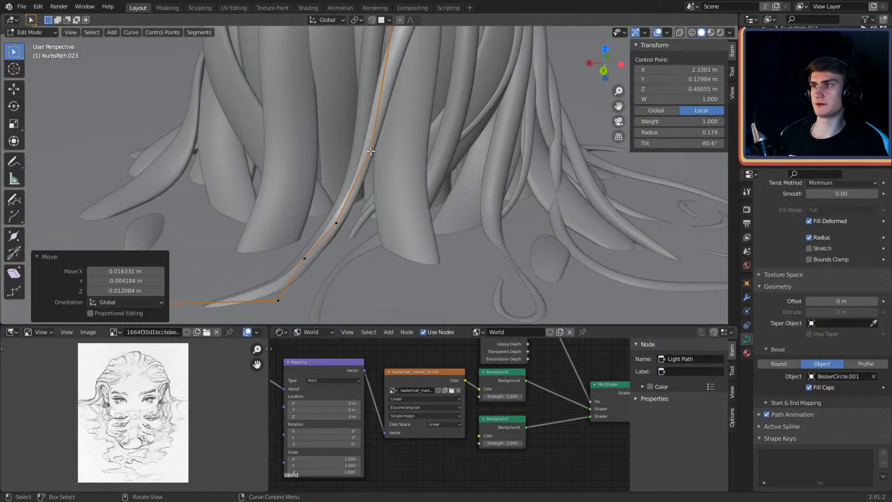
# Step: Delete the copied strand's trailing control points that form the curl on the water plane
pyautogui.keyDown('shift'); pyautogui.moveTo(336, 220); pyautogui.dragTo(395, 143, button='middle'); pyautogui.keyUp('shift')
pyautogui.scroll(-5, 395, 144)
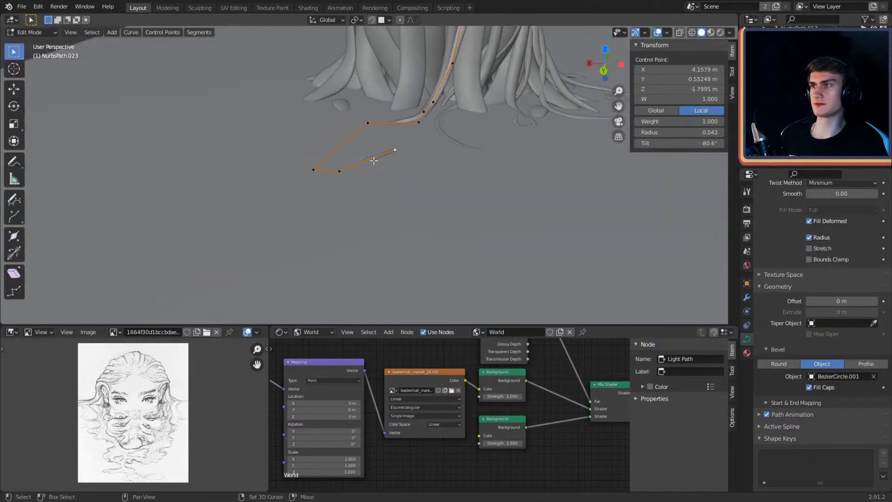
pyautogui.press('x')
pyautogui.click(443, 129)
pyautogui.moveTo(443, 129); pyautogui.dragTo(383, 168, button='middle')
pyautogui.click(383, 168)
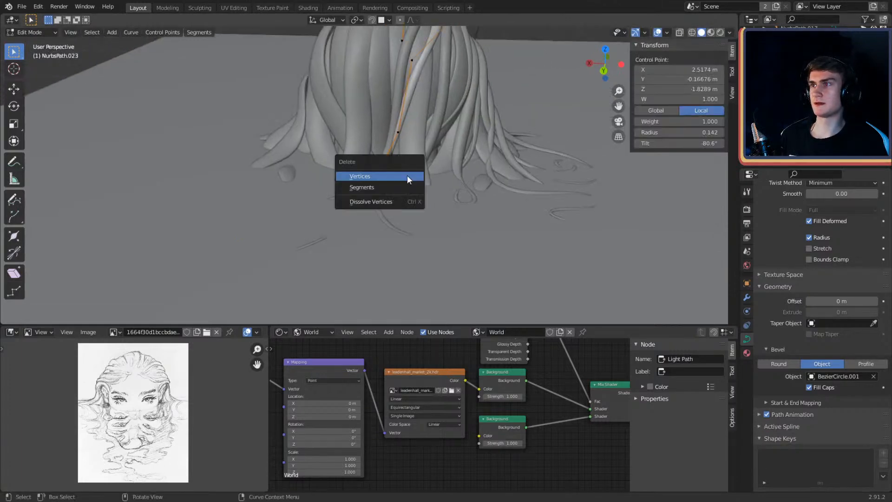
pyautogui.click(407, 176)
# Step: Reposition the shortened strand's new end point over the hair at the back of the head
pyautogui.scroll(6, 459, 173)
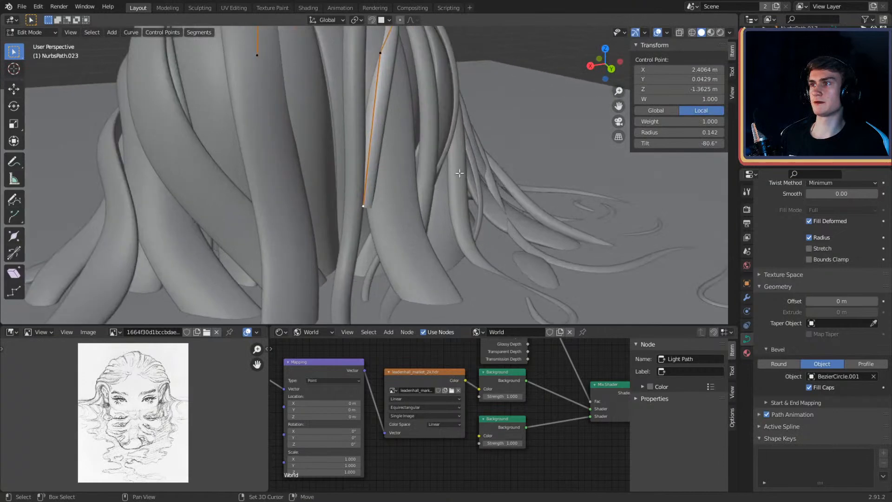
pyautogui.moveTo(459, 173); pyautogui.dragTo(420, 178, button='middle')
pyautogui.click(484, 170)
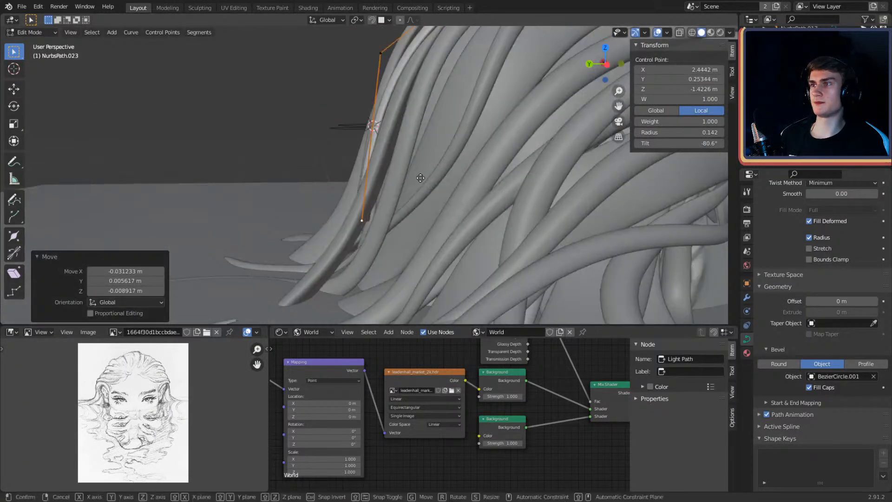
pyautogui.moveTo(426, 129); pyautogui.dragTo(453, 159, button='middle')
pyautogui.click(415, 124)
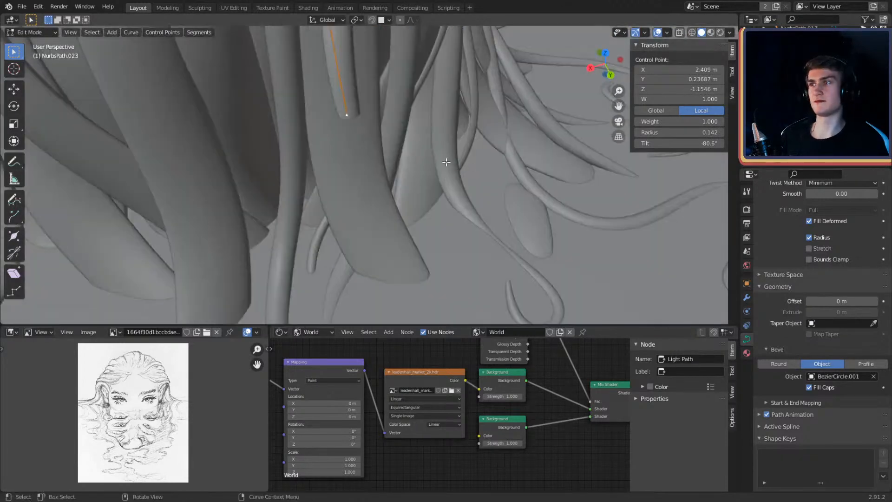
# Step: Extrude new segments from the strand's end along the underlying lock down to the water plane and adjust their points
pyautogui.click(492, 292)
pyautogui.moveTo(492, 291); pyautogui.dragTo(443, 197, button='middle')
pyautogui.press('g')
pyautogui.click(433, 180)
pyautogui.press('g')
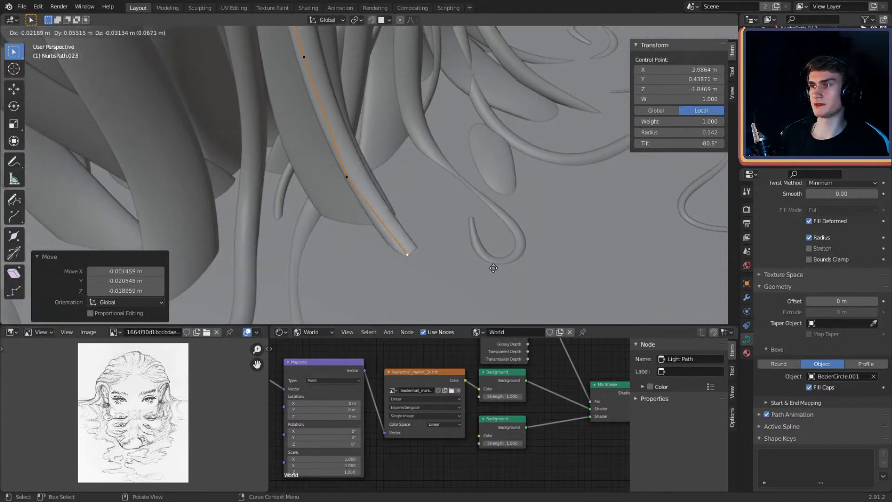
pyautogui.click(494, 266)
# Step: Tilt the strand's end point by -68° and shrink its radius to about 0.098
pyautogui.moveTo(494, 266); pyautogui.dragTo(462, 159, button='middle')
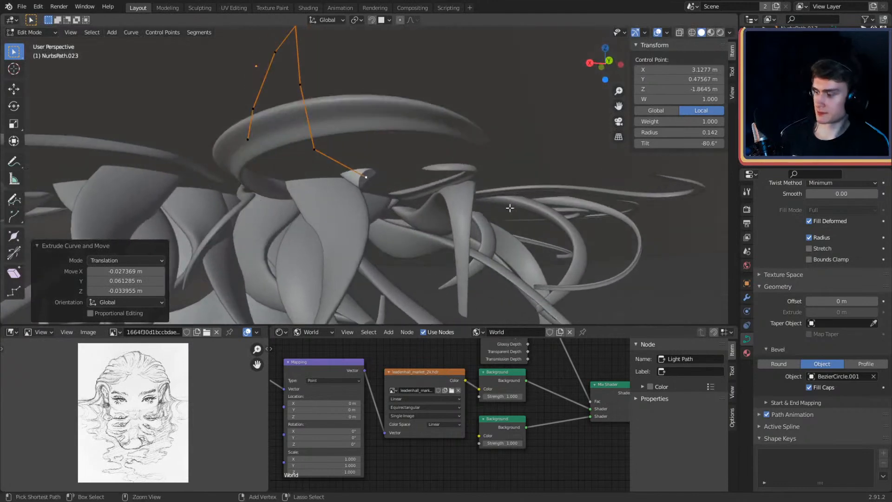
pyautogui.moveTo(412, 110); pyautogui.dragTo(481, 160, button='middle')
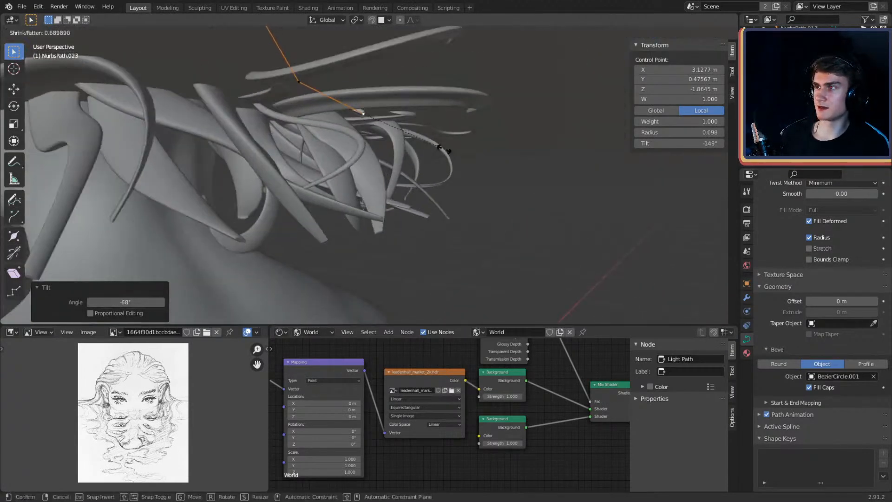
pyautogui.click(444, 149)
# Step: Extrude further segments from the strand's end so it arcs outward and down below the water plane behind the neck
pyautogui.press('g')
pyautogui.click(559, 204)
pyautogui.moveTo(559, 205)
pyautogui.mouseDown(button='middle')
pyautogui.moveTo(572, 223)
pyautogui.moveTo(560, 190)
pyautogui.mouseUp(button='middle')
pyautogui.moveTo(555, 158); pyautogui.dragTo(580, 174, button='middle')
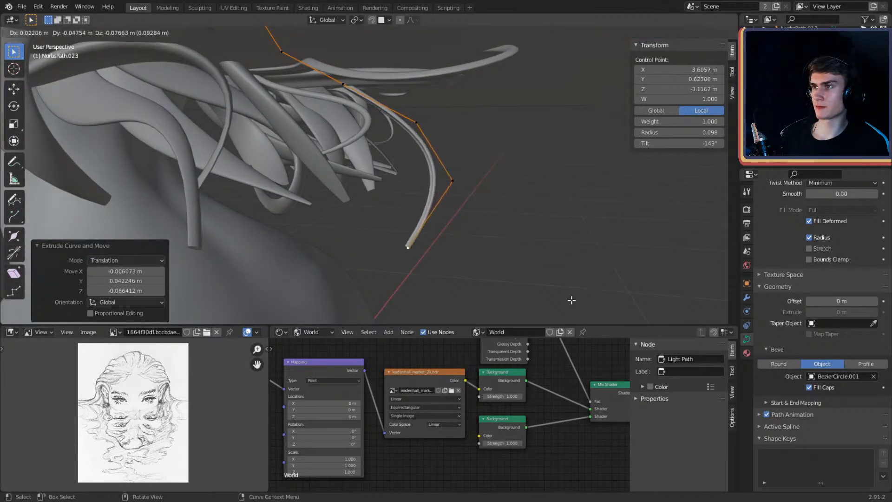
pyautogui.moveTo(505, 273); pyautogui.dragTo(388, 259, button='middle')
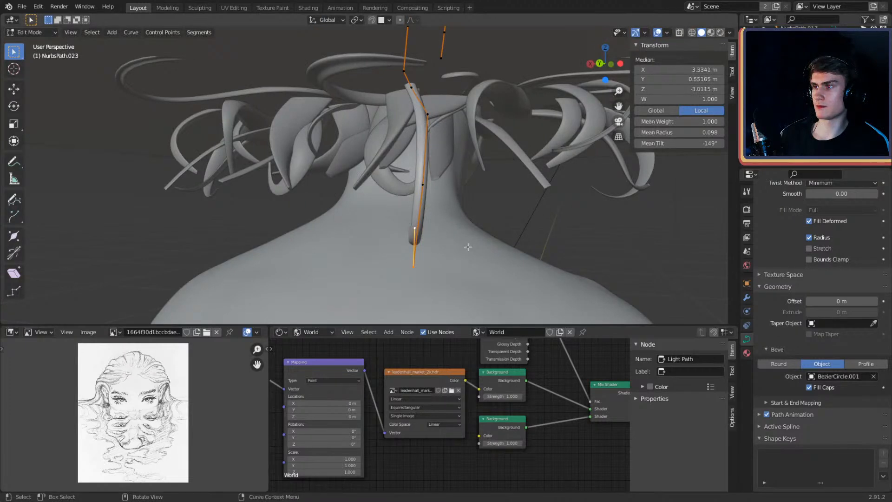
# Step: Move the strand's last two control points sideways to form an upturned curl behind the neck, and finish editing
pyautogui.click(435, 241)
pyautogui.click(432, 227)
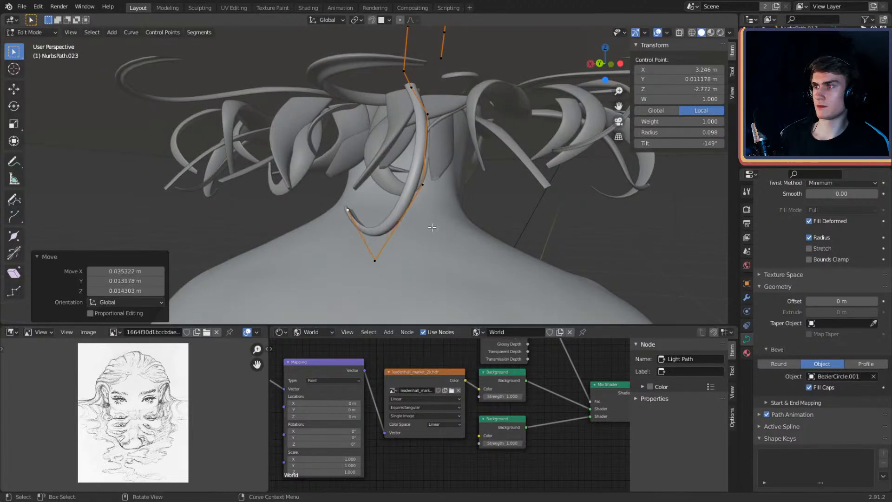
pyautogui.moveTo(377, 227); pyautogui.dragTo(421, 220, button='middle')
pyautogui.press('Tab')
pyautogui.scroll(-2, 463, 176)
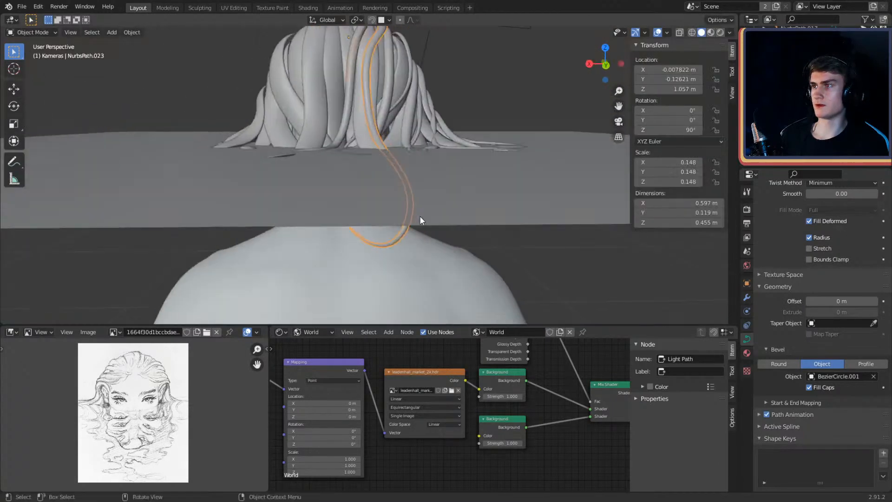
# Step: Duplicate one of the long hair strands on the head in place and open the copy for point editing
pyautogui.moveTo(432, 135); pyautogui.dragTo(402, 227, button='middle')
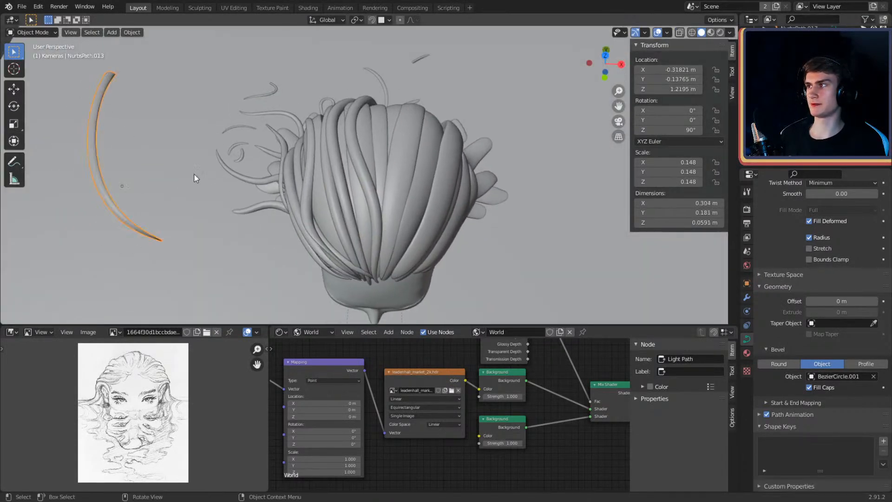
pyautogui.moveTo(193, 174); pyautogui.dragTo(445, 158, button='middle')
pyautogui.click(358, 207)
pyautogui.hotkey('shift', 'd')
pyautogui.rightClick(370, 179)
pyautogui.press('Tab')
# Step: Reposition a control point near the upper end of the newly copied strand
pyautogui.click(399, 210)
pyautogui.click(411, 142)
pyautogui.press('g')
pyautogui.click(434, 191)
pyautogui.moveTo(434, 191); pyautogui.dragTo(418, 179, button='middle')
# Step: Move the new copy's control points below the crown sideways so the strand fills the gap down the back of the head
pyautogui.click(400, 149)
pyautogui.press('g')
pyautogui.click(568, 196)
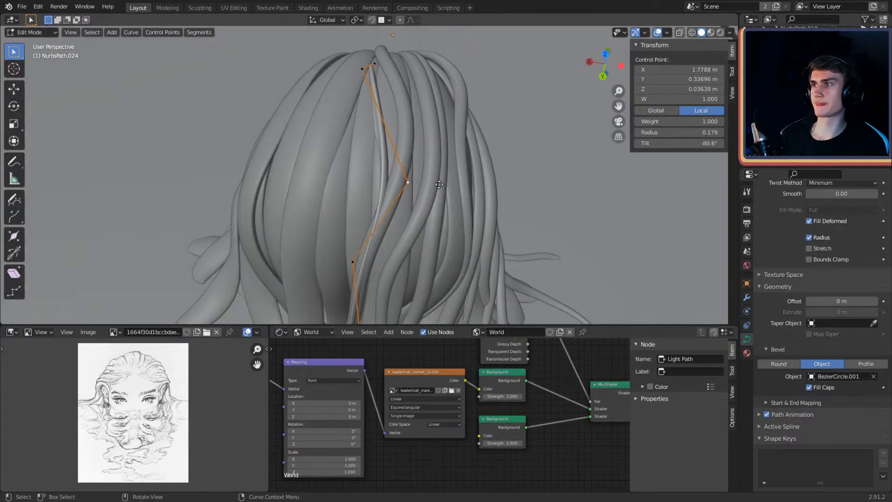
pyautogui.press('g')
pyautogui.click(405, 175)
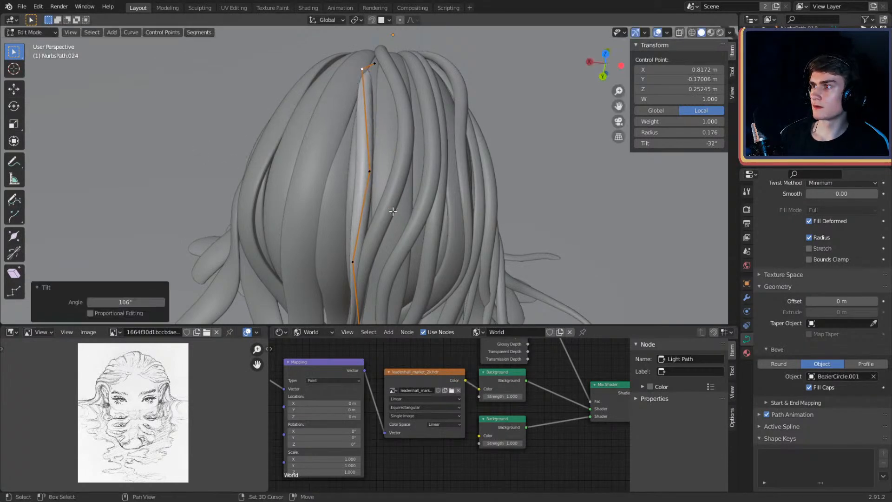
# Step: Reposition the copied strand's control points at and below the crown so it follows the gap at the back of the head
pyautogui.moveTo(393, 212); pyautogui.dragTo(421, 149, button='middle')
pyautogui.click(368, 160)
pyautogui.click(419, 122)
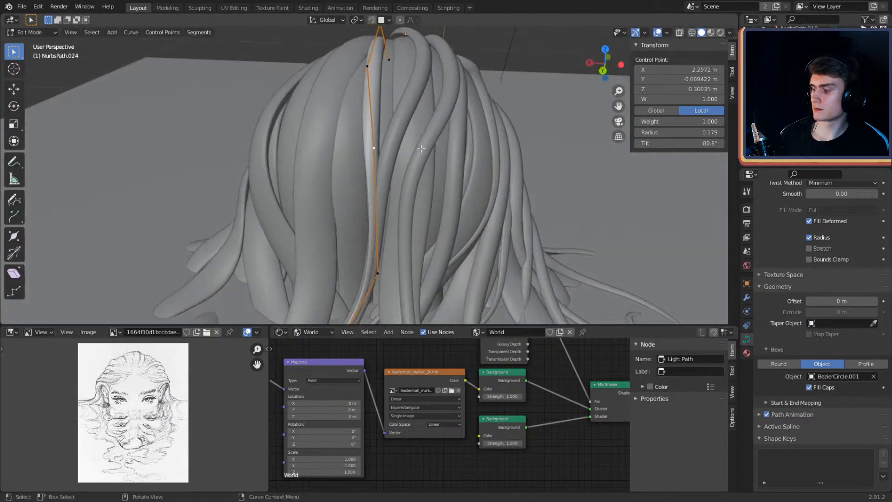
pyautogui.click(386, 223)
pyautogui.moveTo(386, 222); pyautogui.dragTo(495, 232, button='middle')
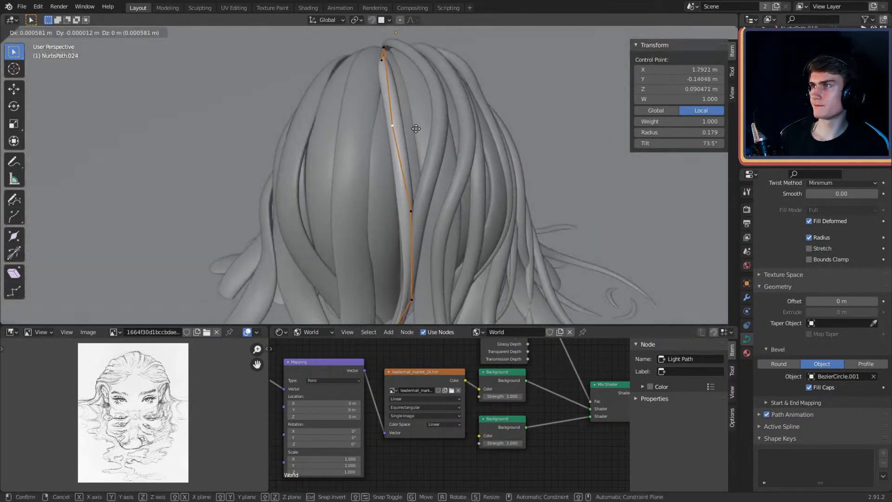
pyautogui.click(416, 129)
pyautogui.moveTo(416, 129); pyautogui.dragTo(370, 167, button='middle')
pyautogui.click(372, 192)
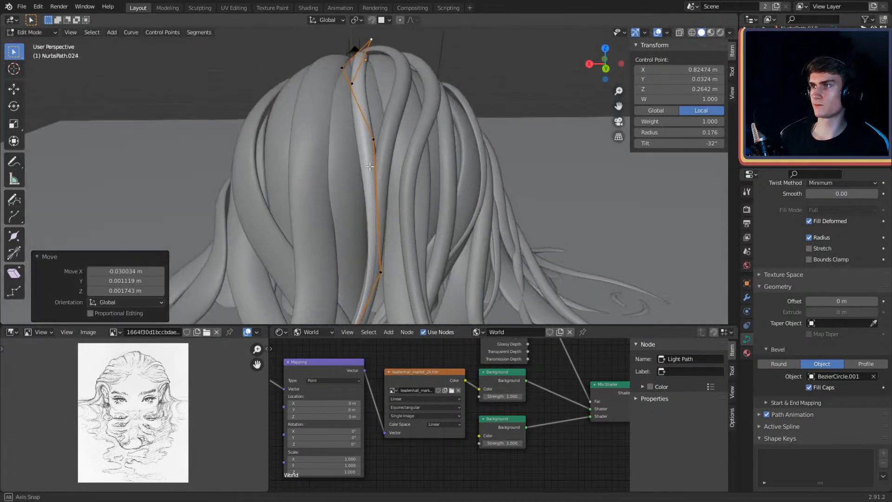
# Step: Delete the strand's lower control points, from the lower back of the head down to the tip on the water
pyautogui.keyDown('shift'); pyautogui.moveTo(427, 183); pyautogui.dragTo(436, 104, button='middle'); pyautogui.keyUp('shift')
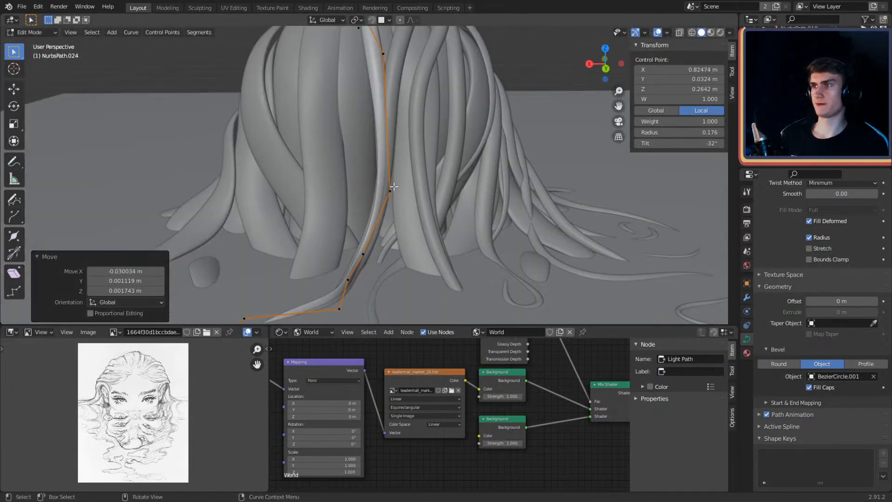
pyautogui.click(393, 187)
pyautogui.scroll(-3, 376, 238)
pyautogui.keyDown('shift'); pyautogui.moveTo(345, 301); pyautogui.dragTo(375, 247, button='middle'); pyautogui.keyUp('shift')
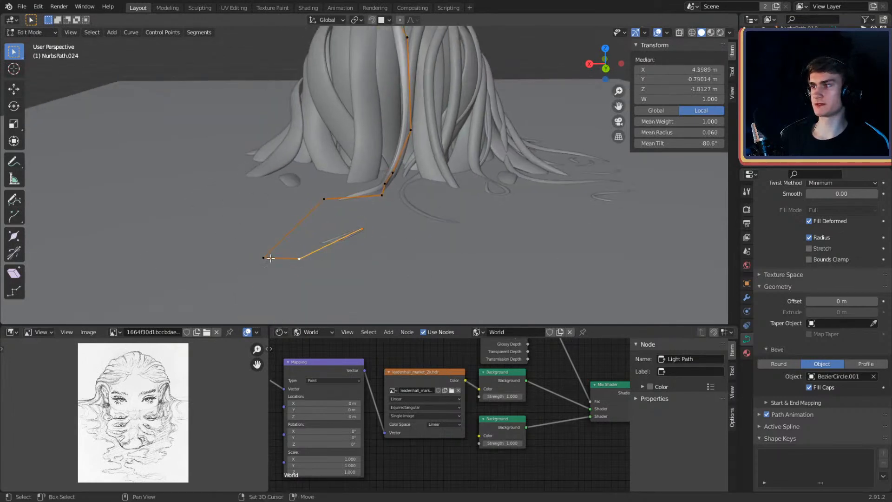
pyautogui.press('x')
pyautogui.click(402, 180)
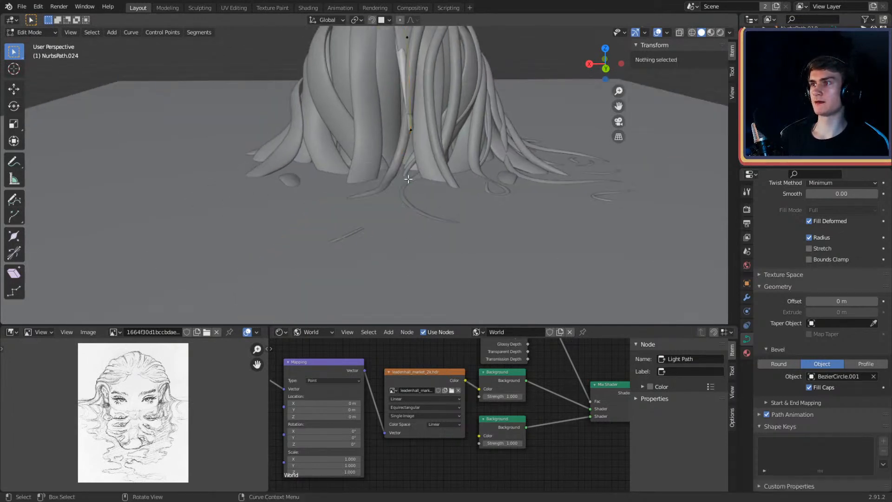
# Step: Move the shortened strand's new end point sideways across the back of the head
pyautogui.keyDown('shift'); pyautogui.moveTo(402, 180); pyautogui.dragTo(403, 233, button='middle'); pyautogui.keyUp('shift')
pyautogui.click(411, 186)
pyautogui.moveTo(460, 187); pyautogui.dragTo(450, 179, button='middle')
pyautogui.press('g')
pyautogui.click(411, 175)
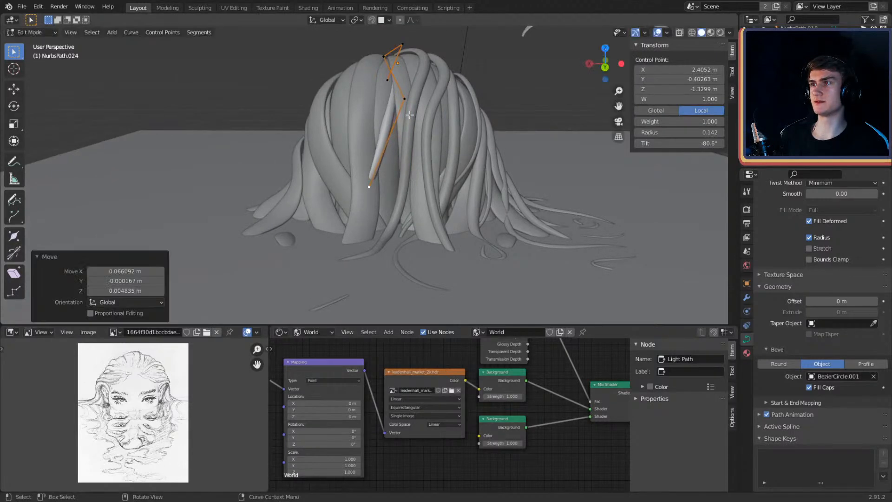
pyautogui.click(427, 103)
# Step: Reposition the control point behind the crown so the strand lies between its neighbouring strands
pyautogui.moveTo(428, 103); pyautogui.dragTo(344, 96, button='middle')
pyautogui.scroll(2, 356, 121)
pyautogui.keyDown('shift'); pyautogui.moveTo(357, 128); pyautogui.dragTo(428, 160, button='middle'); pyautogui.keyUp('shift')
pyautogui.click(548, 164)
pyautogui.click(379, 140)
pyautogui.click(407, 133)
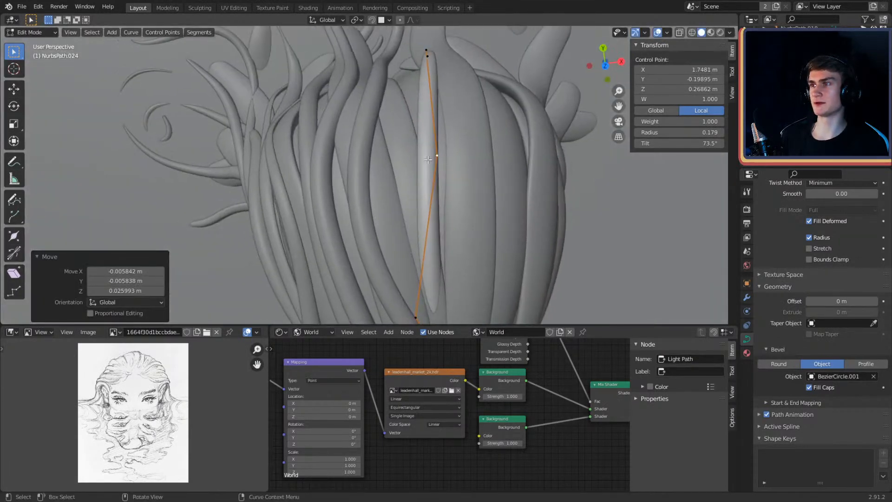
pyautogui.keyDown('shift'); pyautogui.moveTo(418, 71); pyautogui.dragTo(432, 89, button='middle'); pyautogui.keyUp('shift')
# Step: Move the shortened strand's last two control points together sideways over the gap in the hair
pyautogui.moveTo(598, 126); pyautogui.dragTo(393, 134, button='middle')
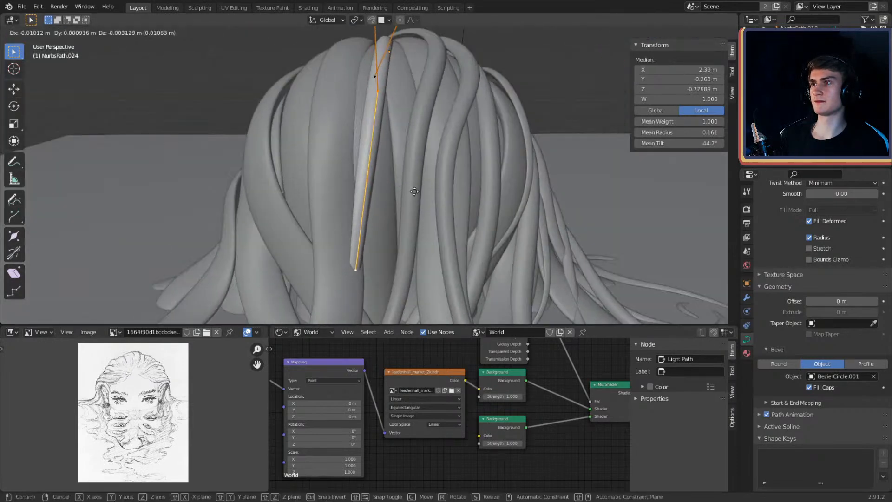
pyautogui.click(447, 197)
pyautogui.moveTo(447, 198); pyautogui.dragTo(387, 230, button='middle')
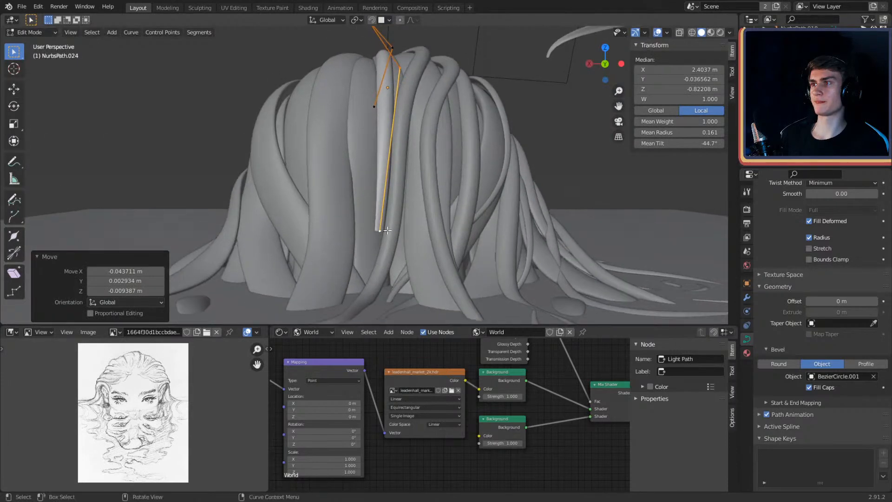
pyautogui.click(406, 183)
# Step: Adjust the strand's second control point on top of the head so its root blends into the surrounding hair
pyautogui.moveTo(406, 183); pyautogui.dragTo(431, 160, button='middle')
pyautogui.press('g')
pyautogui.press('g')
pyautogui.click(352, 152)
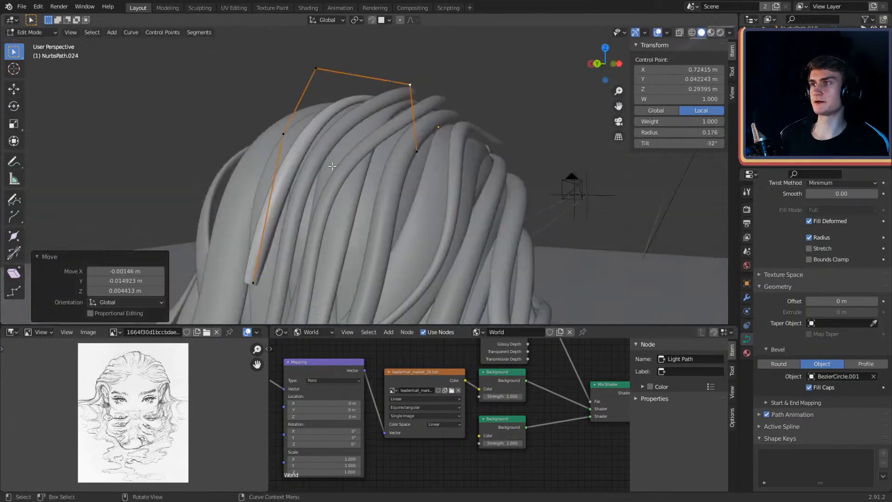
# Step: Move the strand's lower end point closer to the neighbouring hair at the back of the head
pyautogui.moveTo(332, 166); pyautogui.dragTo(389, 144, button='middle')
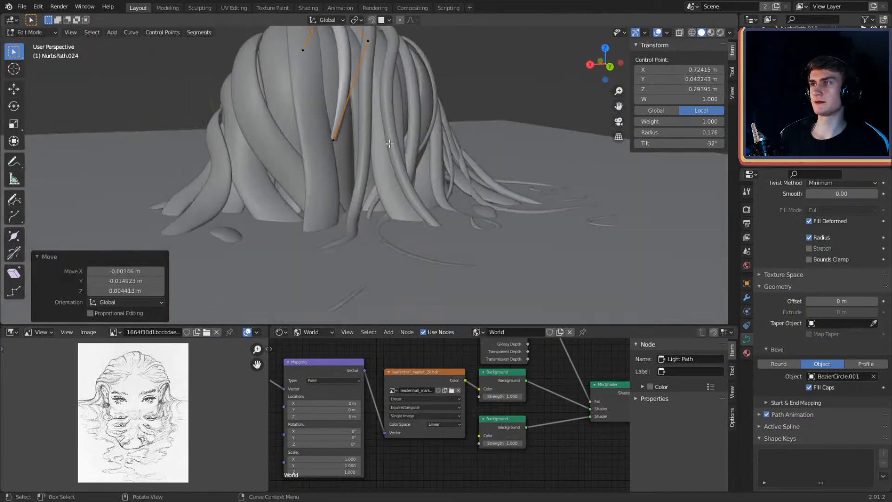
pyautogui.scroll(4, 389, 144)
pyautogui.moveTo(423, 172); pyautogui.dragTo(399, 125, button='middle')
pyautogui.click(324, 132)
pyautogui.press('g')
pyautogui.click(334, 141)
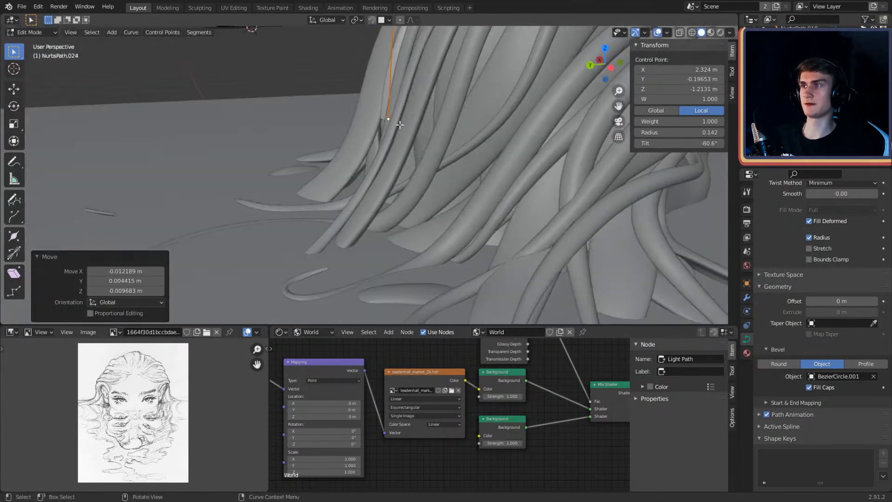
# Step: Extrude the strand's end down towards the water surface and tilt the new point by -103°
pyautogui.moveTo(381, 226); pyautogui.dragTo(498, 167, button='middle')
pyautogui.click(432, 195)
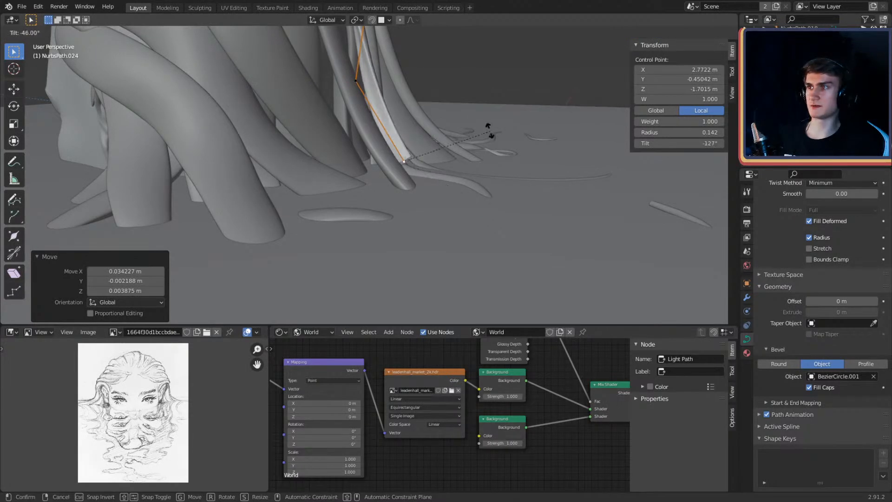
pyautogui.click(420, 93)
# Step: Extend the strand outward along the water surface with further control points and scale the tip's radius by 0.645
pyautogui.moveTo(385, 197)
pyautogui.mouseDown(button='middle')
pyautogui.moveTo(408, 206)
pyautogui.moveTo(363, 193)
pyautogui.moveTo(388, 182)
pyautogui.mouseUp(button='middle')
pyautogui.press('g')
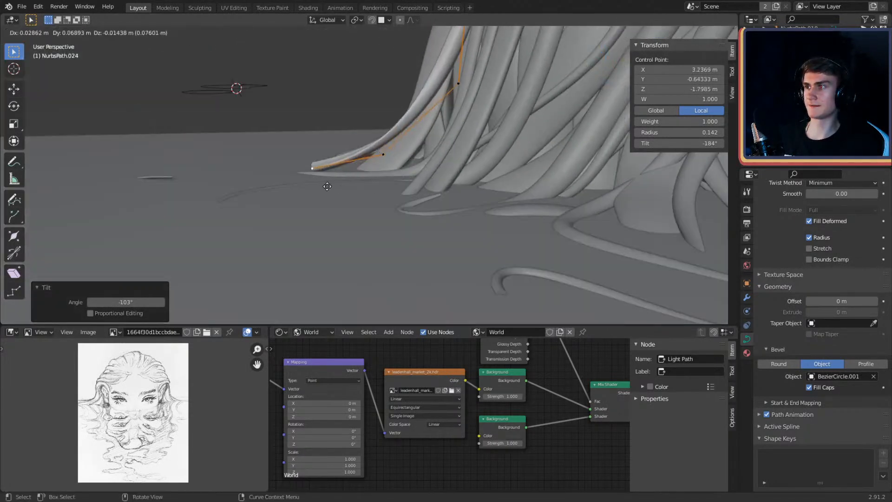
pyautogui.click(322, 185)
pyautogui.moveTo(325, 182); pyautogui.dragTo(436, 238, button='middle')
pyautogui.press('g')
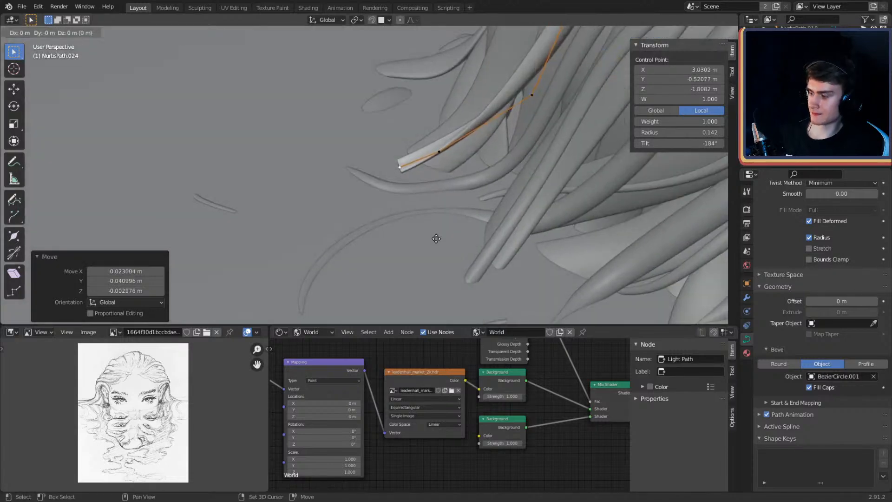
pyautogui.moveTo(353, 182); pyautogui.dragTo(469, 174, button='middle')
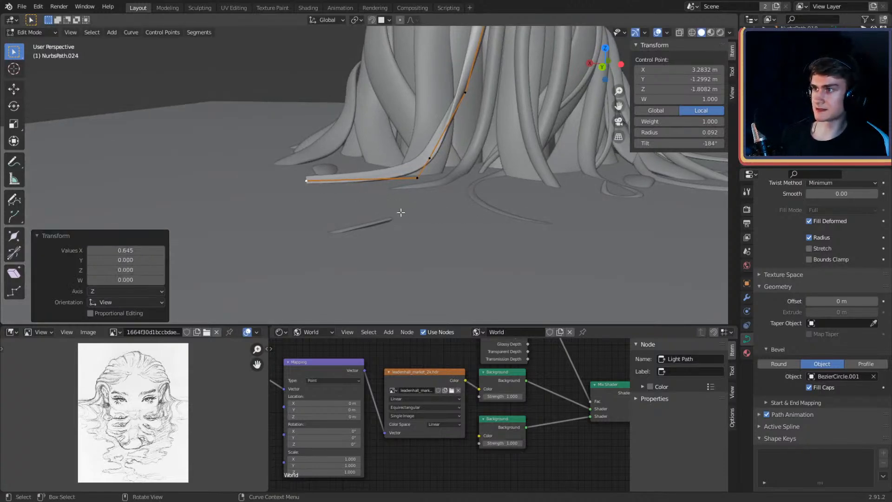
# Step: Extrude more control points below the water surface to form an upturned curl, and scale the tip's radius by 0.384
pyautogui.moveTo(401, 212); pyautogui.dragTo(446, 120, button='middle')
pyautogui.click(519, 150)
pyautogui.click(497, 179)
pyautogui.moveTo(497, 179); pyautogui.dragTo(264, 176, button='middle')
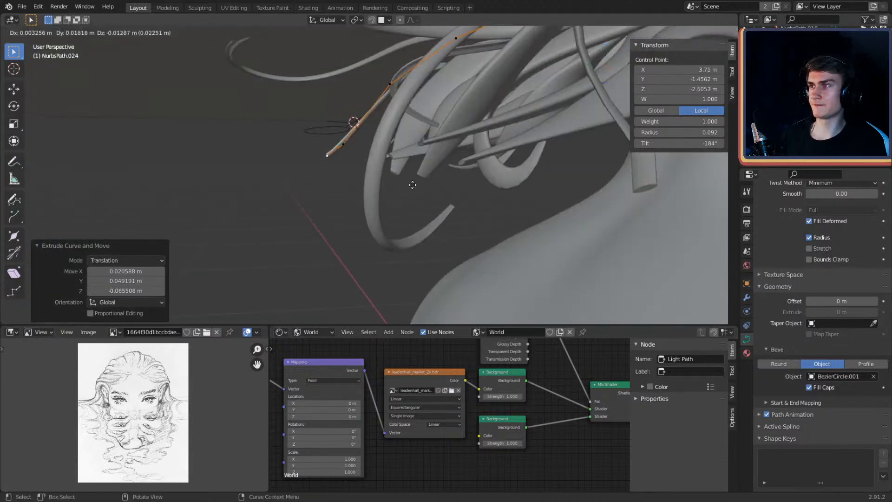
pyautogui.moveTo(361, 189); pyautogui.dragTo(418, 208, button='middle')
pyautogui.press('e')
pyautogui.click(393, 163)
pyautogui.moveTo(393, 163); pyautogui.dragTo(495, 172, button='middle')
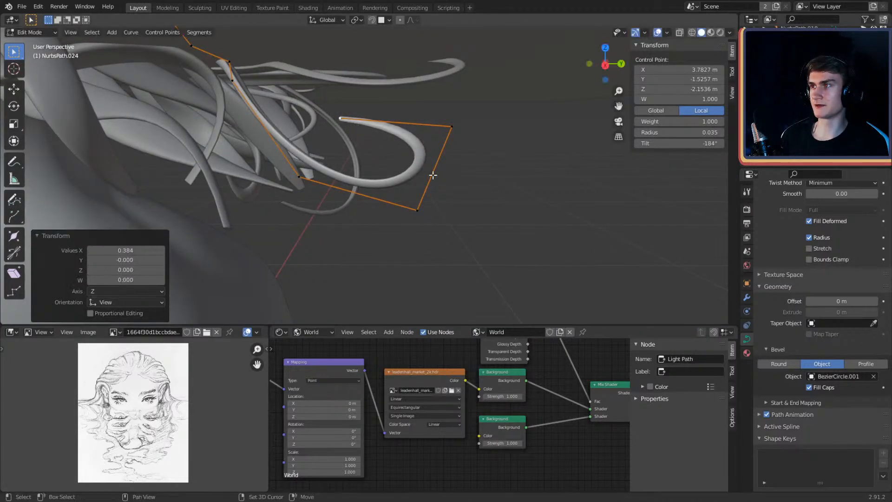
# Step: Move the curl's outer control points sideways to widen its bend below the water
pyautogui.moveTo(433, 175); pyautogui.dragTo(423, 159, button='middle')
pyautogui.scroll(-4, 423, 159)
pyautogui.click(399, 191)
pyautogui.moveTo(405, 194); pyautogui.dragTo(395, 187, button='middle')
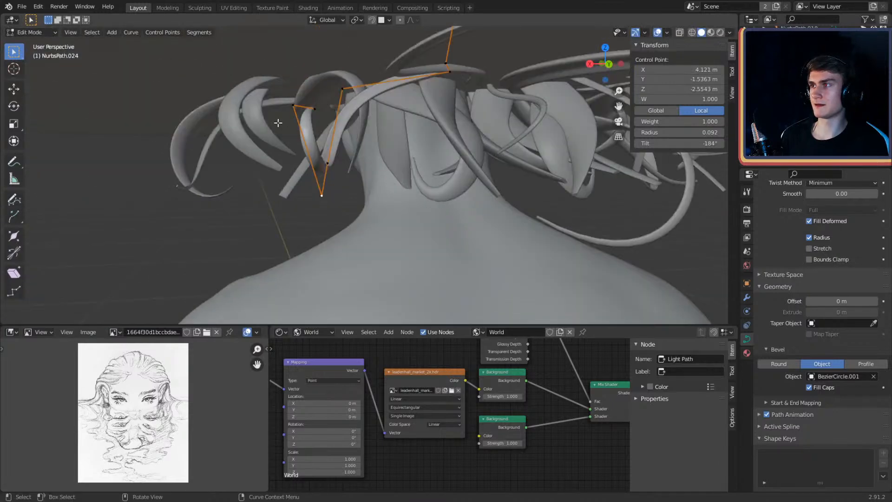
pyautogui.click(334, 156)
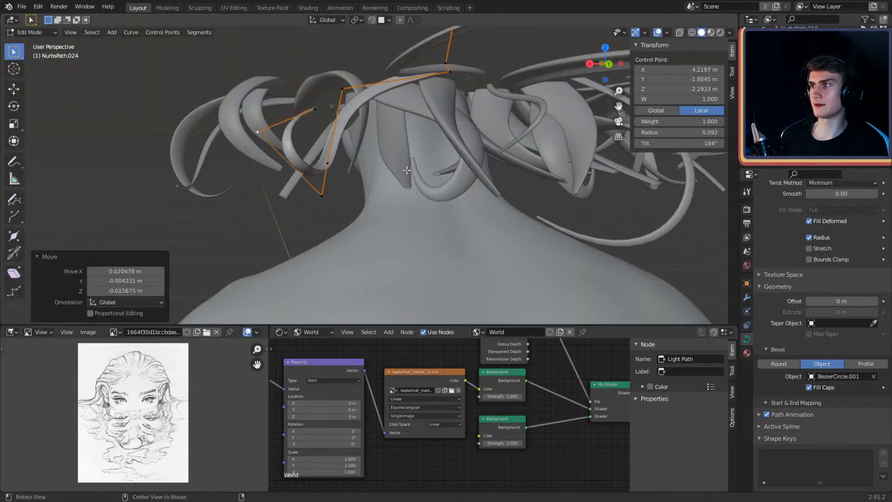
pyautogui.click(261, 89)
# Step: Scale the radius of the curl's second-to-last control point by 0.402 and finish editing the strand
pyautogui.moveTo(395, 163); pyautogui.dragTo(483, 153, button='middle')
pyautogui.press('Tab')
pyautogui.press('Tab')
pyautogui.click(384, 142)
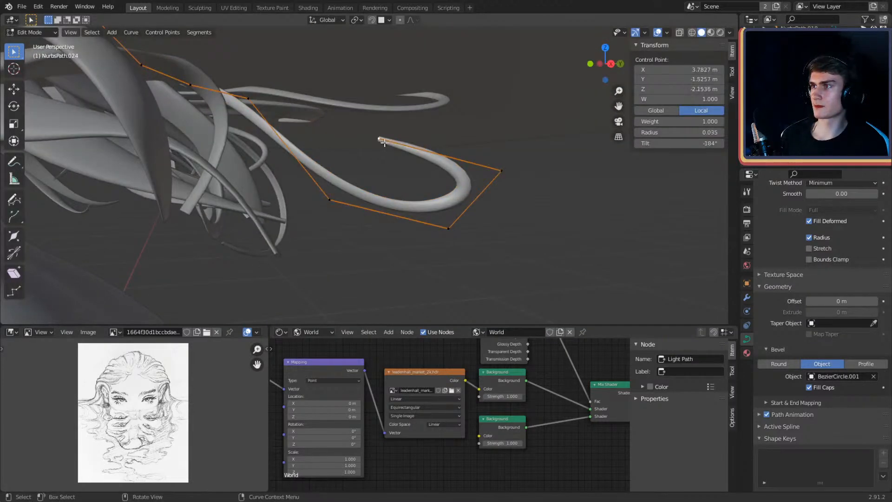
pyautogui.click(457, 174)
pyautogui.click(499, 172)
pyautogui.hotkey('alt', 's')
pyautogui.click(521, 181)
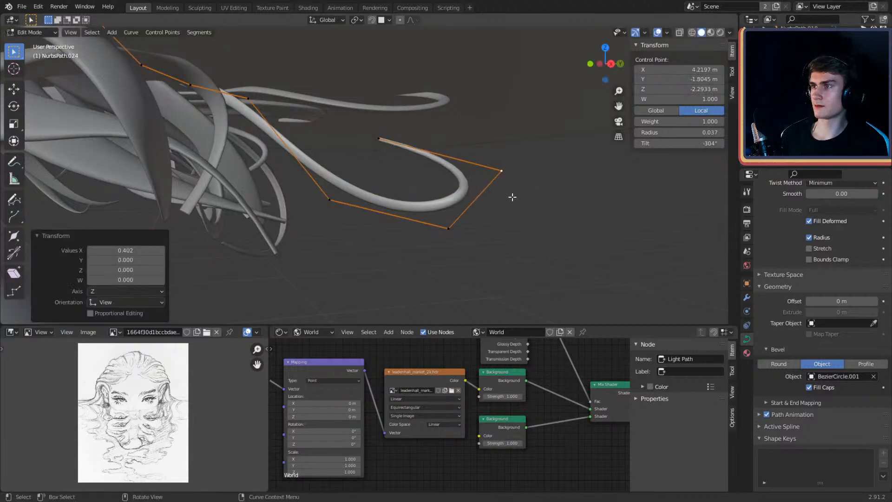
pyautogui.press('Tab')
# Step: Reposition the same strand's raised control points over the crown so it lies against the hair, and finish editing
pyautogui.moveTo(511, 197); pyautogui.dragTo(390, 128, button='middle')
pyautogui.press('Tab')
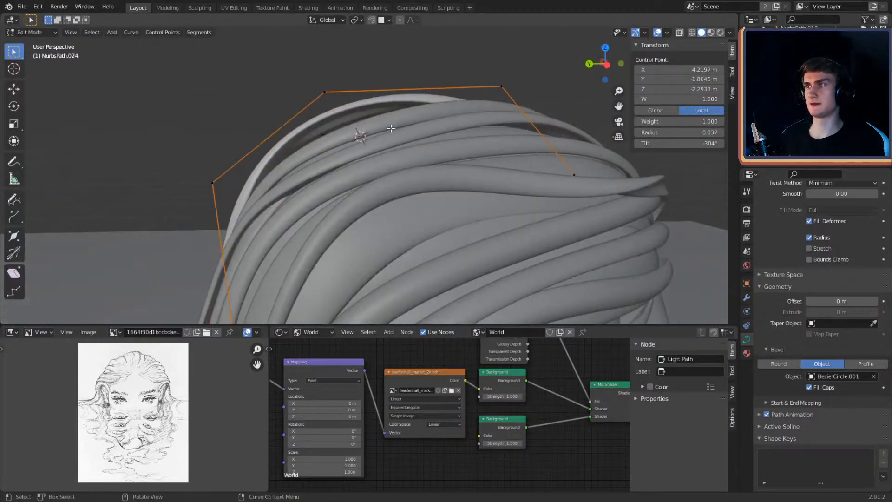
pyautogui.press('g')
pyautogui.moveTo(358, 101); pyautogui.dragTo(393, 122, button='middle')
pyautogui.click(387, 136)
pyautogui.click(401, 153)
pyautogui.press('Tab')
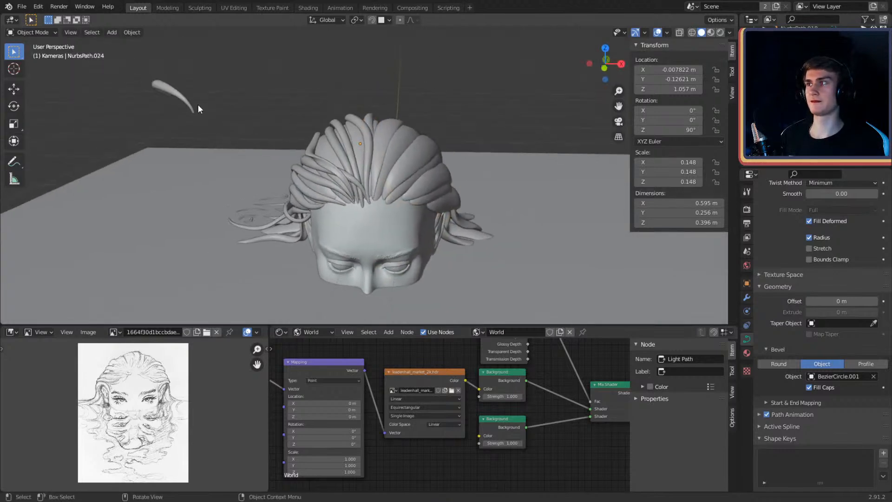
# Step: Duplicate the spare strand floating beside the head and move the copy 0.6108 m along X
pyautogui.moveTo(327, 139); pyautogui.dragTo(331, 134, button='middle')
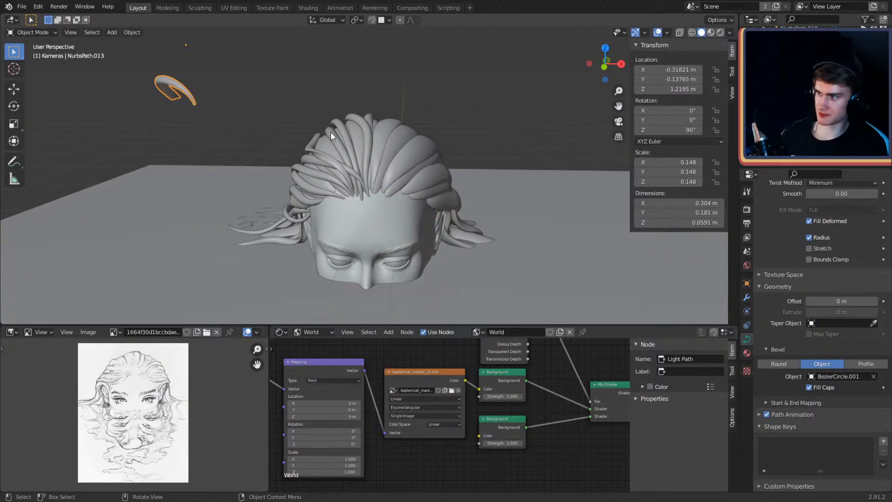
pyautogui.hotkey('shift', 'd')
pyautogui.press('x')
pyautogui.click(660, 244)
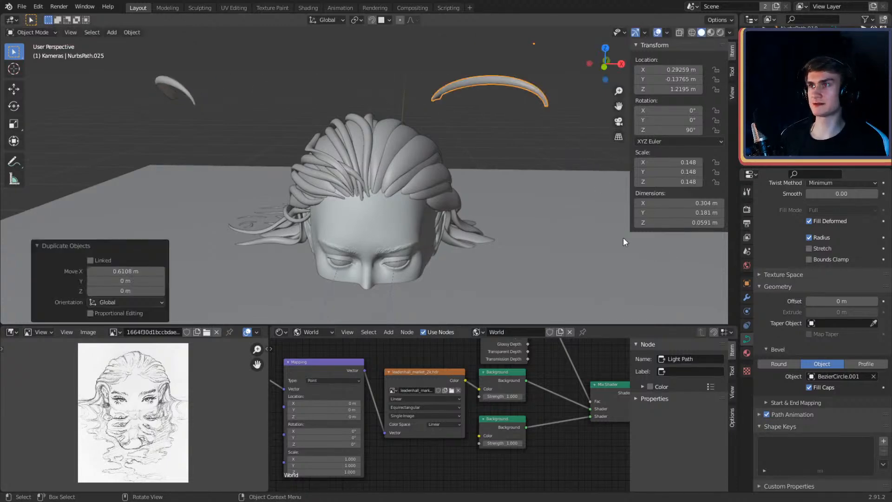
# Step: Mirror all control points of the copied spare strand with an X scale of -1, tilt them upright, and finish editing
pyautogui.moveTo(623, 237); pyautogui.dragTo(469, 184, button='middle')
pyautogui.press('Tab')
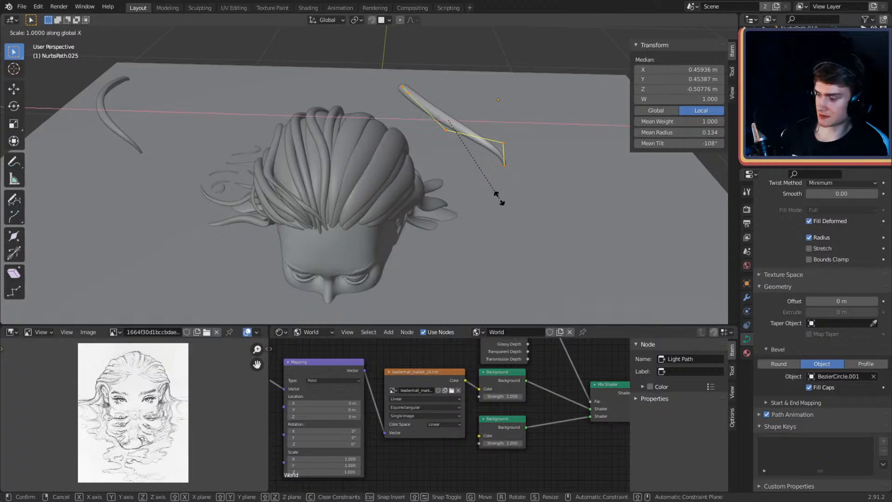
pyautogui.press('Return')
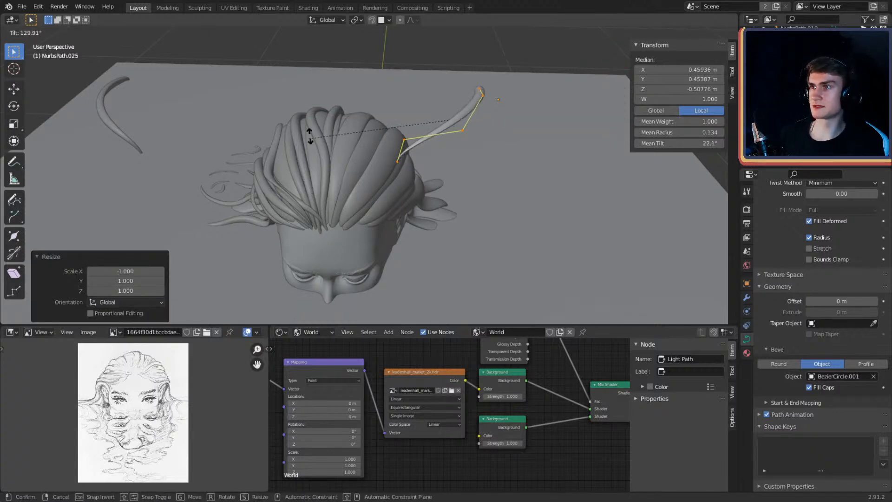
pyautogui.click(386, 62)
pyautogui.press('Tab')
# Step: Duplicate the mirrored spare strand and place the copy on the smooth-haired side of the head, starting at the hairline
pyautogui.scroll(2, 435, 159)
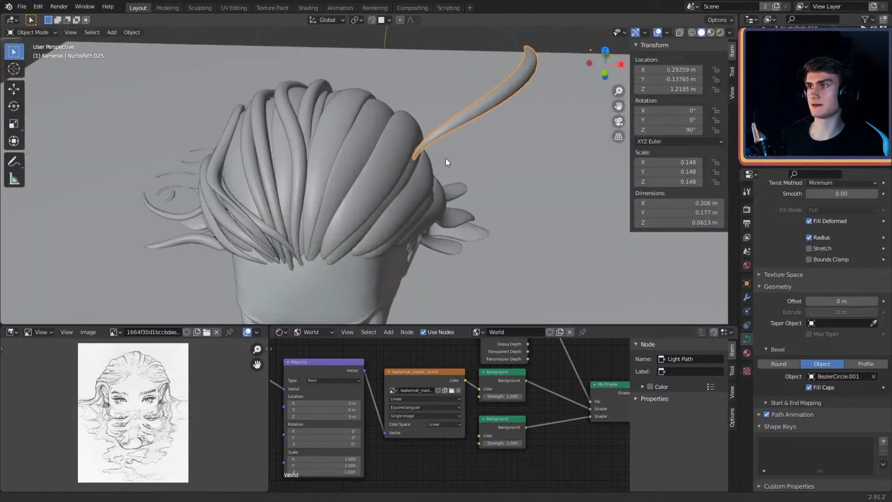
pyautogui.moveTo(445, 158); pyautogui.dragTo(453, 121, button='middle')
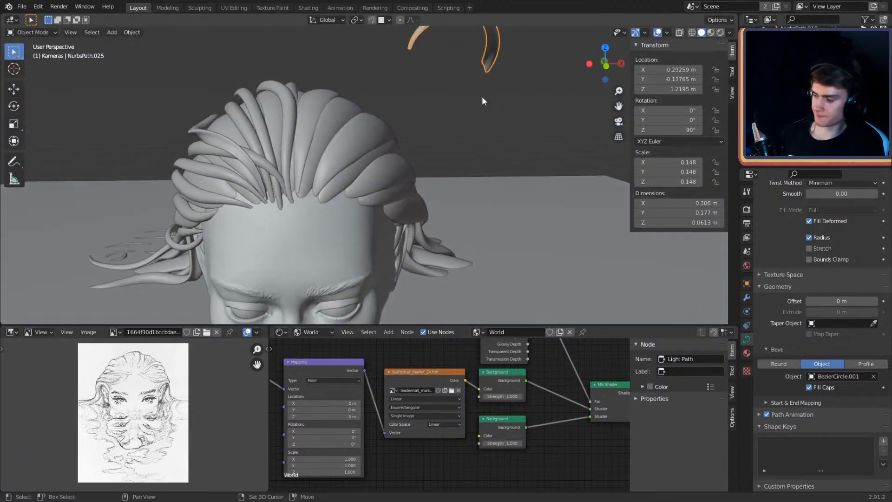
pyautogui.hotkey('shift', 'd')
pyautogui.click(409, 200)
pyautogui.moveTo(408, 200); pyautogui.dragTo(370, 168, button='middle')
pyautogui.press('g')
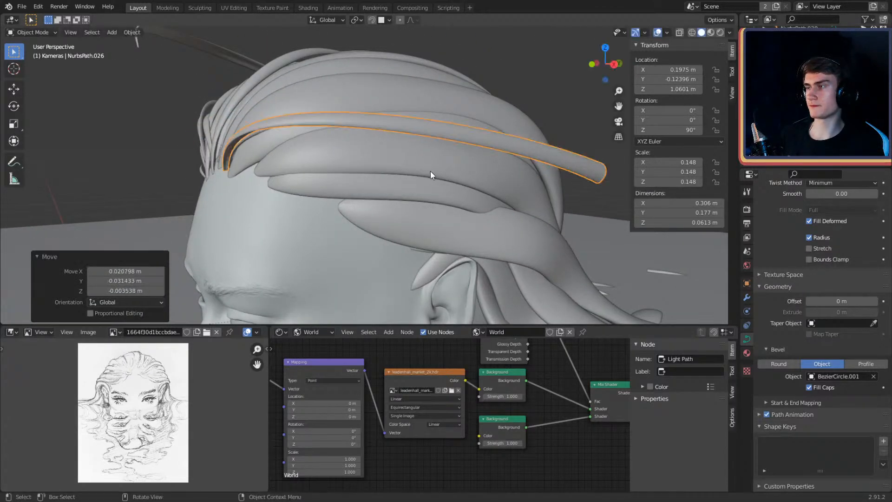
# Step: Open the placed copy for point editing and reposition its front and middle control points to follow the hair from the hairline
pyautogui.moveTo(431, 175); pyautogui.dragTo(405, 178, button='middle')
pyautogui.press('Tab')
pyautogui.press('g')
pyautogui.click(454, 172)
pyautogui.click(329, 116)
pyautogui.moveTo(353, 126); pyautogui.dragTo(420, 156, button='middle')
pyautogui.press('g')
pyautogui.click(506, 144)
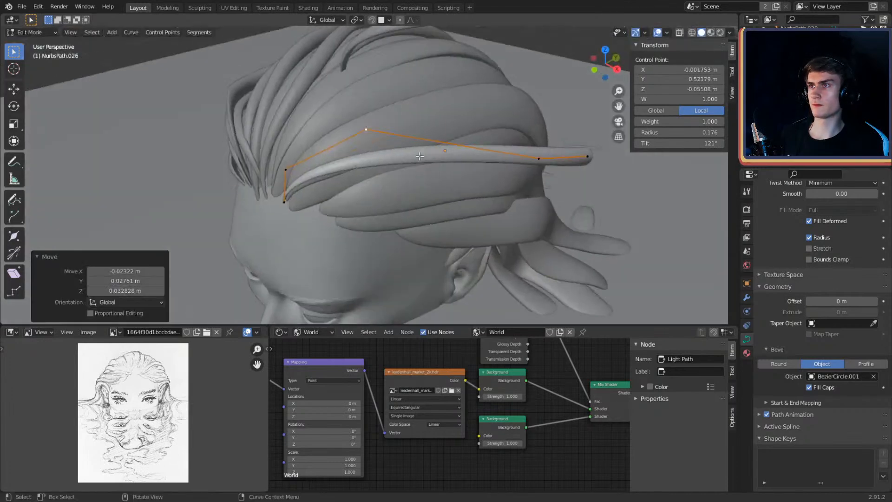
# Step: Move the new side strand's rear control points inward so it bends around the head
pyautogui.moveTo(572, 170); pyautogui.dragTo(420, 201, button='middle')
pyautogui.press('g')
pyautogui.click(450, 125)
pyautogui.moveTo(450, 127); pyautogui.dragTo(383, 147, button='middle')
pyautogui.click(330, 169)
pyautogui.press('g')
# Step: Refine the side strand's second-to-last control point so its rear end hugs the back of the head
pyautogui.moveTo(332, 168); pyautogui.dragTo(492, 246, button='middle')
pyautogui.click(421, 160)
pyautogui.click(397, 200)
pyautogui.press('g')
pyautogui.click(438, 162)
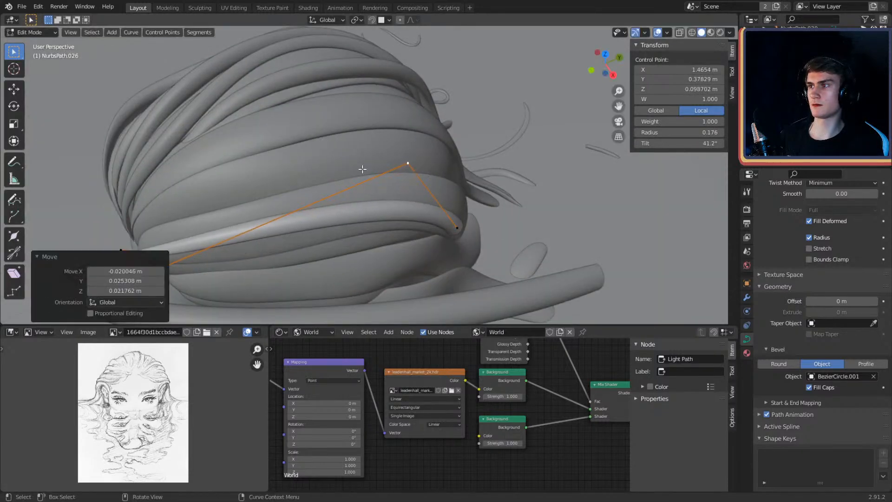
pyautogui.moveTo(438, 162)
pyautogui.mouseDown(button='middle')
pyautogui.moveTo(408, 107)
pyautogui.moveTo(453, 158)
pyautogui.moveTo(450, 167)
pyautogui.mouseUp(button='middle')
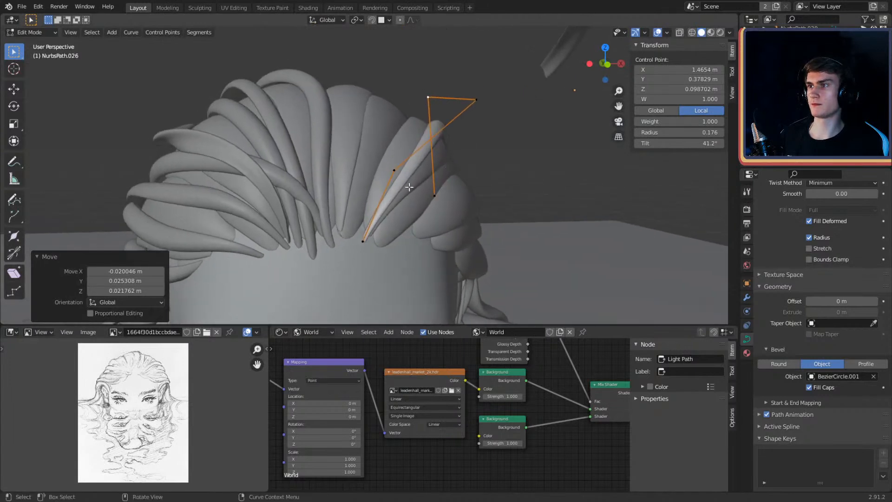
# Step: Reposition the side strand's front and crown control points so it lies closer to the hair above the forehead
pyautogui.moveTo(410, 194); pyautogui.dragTo(415, 180, button='middle')
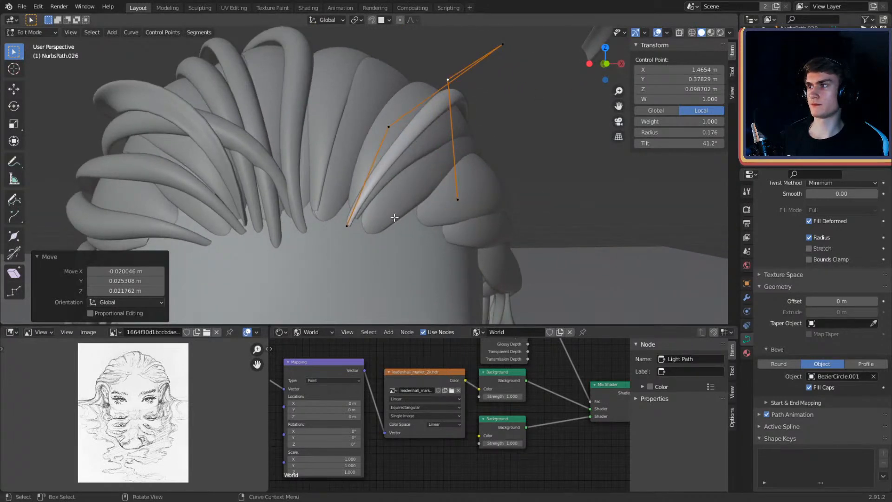
pyautogui.click(391, 128)
pyautogui.moveTo(417, 128); pyautogui.dragTo(436, 204, button='middle')
pyautogui.press('g')
pyautogui.click(430, 215)
pyautogui.click(429, 114)
pyautogui.moveTo(467, 179); pyautogui.dragTo(404, 144, button='middle')
pyautogui.press('g')
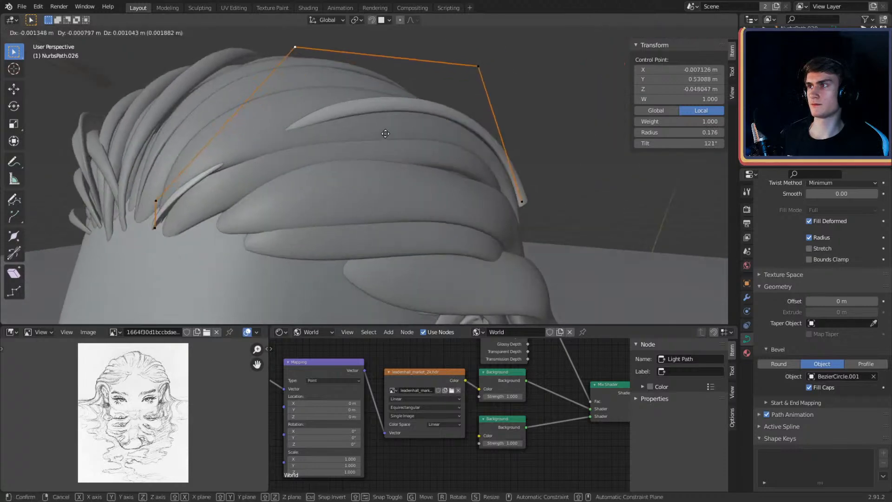
pyautogui.click(349, 96)
# Step: Shape the side strand down the back of the head by moving its rear control points and bringing its end to the water surface
pyautogui.moveTo(355, 104); pyautogui.dragTo(488, 200, button='middle')
pyautogui.click(428, 145)
pyautogui.press('g')
pyautogui.click(504, 276)
pyautogui.moveTo(504, 276); pyautogui.dragTo(465, 184, button='middle')
pyautogui.press('g')
pyautogui.moveTo(402, 152); pyautogui.dragTo(361, 179, button='middle')
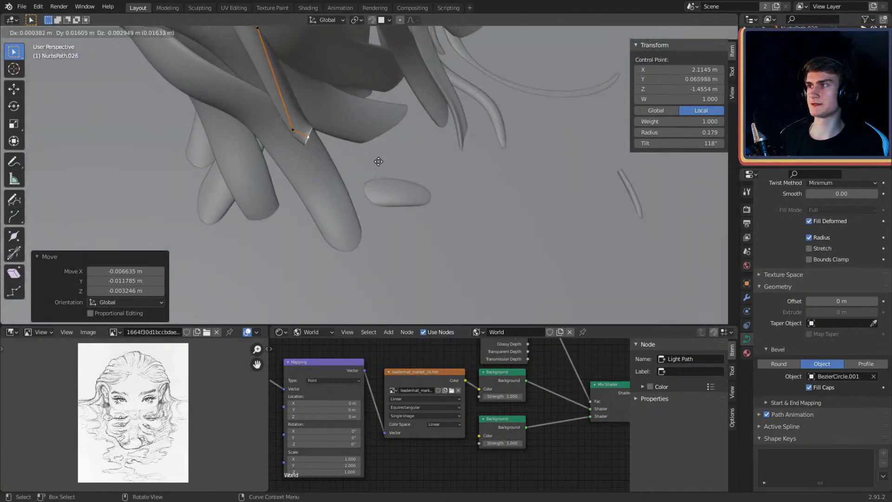
pyautogui.click(471, 186)
# Step: Reposition the side strand's end point at the water surface and tilt it by -70.7°
pyautogui.moveTo(471, 185); pyautogui.dragTo(365, 171, button='middle')
pyautogui.scroll(-4, 409, 179)
pyautogui.scroll(4, 344, 169)
pyautogui.press('g')
pyautogui.moveTo(403, 203); pyautogui.dragTo(445, 216, button='middle')
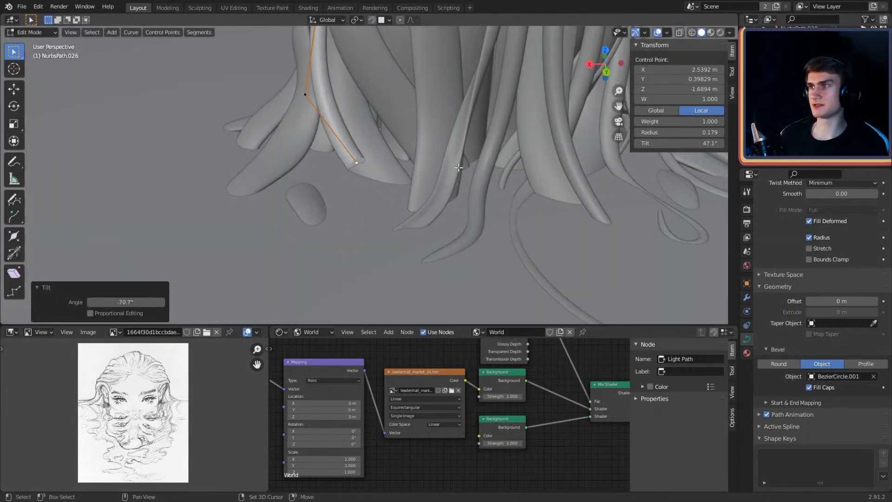
pyautogui.moveTo(458, 168); pyautogui.dragTo(438, 184, button='middle')
pyautogui.click(448, 179)
# Step: Extrude the side strand's end below the water surface and narrow its tip to a radius of 0.083
pyautogui.click(435, 159)
pyautogui.press('e')
pyautogui.moveTo(535, 210); pyautogui.dragTo(374, 173, button='middle')
pyautogui.press('g')
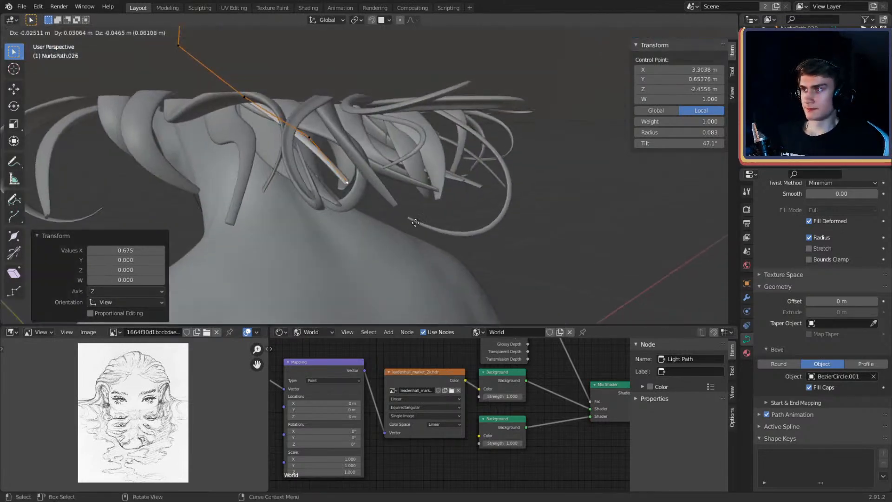
pyautogui.click(431, 240)
# Step: Extrude more points to curl the side strand's underwater end back upward and tilt its tip by -94.3°
pyautogui.moveTo(431, 241); pyautogui.dragTo(459, 192, button='middle')
pyautogui.moveTo(389, 243); pyautogui.dragTo(503, 203, button='middle')
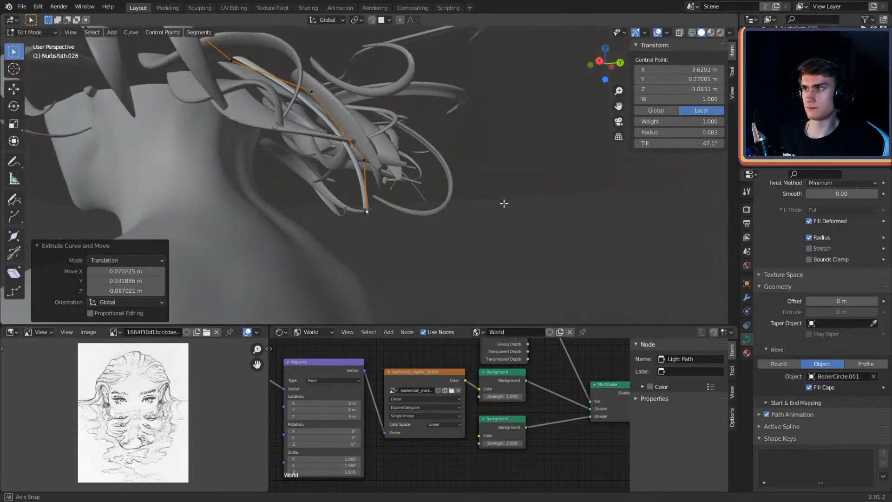
pyautogui.click(436, 229)
pyautogui.moveTo(436, 230); pyautogui.dragTo(349, 239, button='middle')
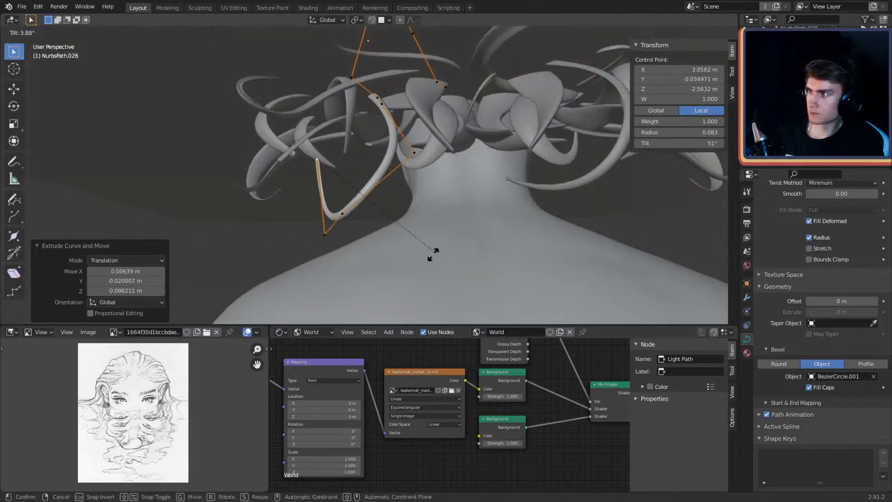
pyautogui.click(342, 115)
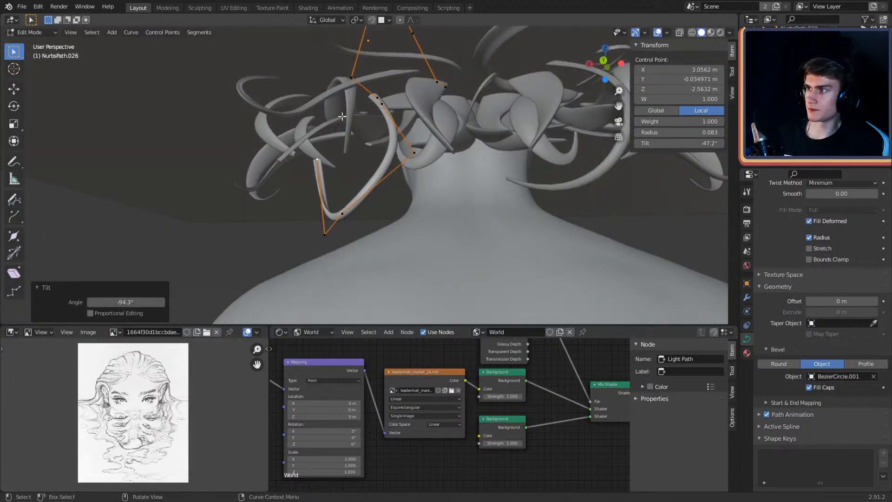
pyautogui.click(403, 187)
# Step: Refine the side strand's crown control points so it follows the top of the head, and leave point editing
pyautogui.press('Tab')
pyautogui.moveTo(400, 189); pyautogui.dragTo(391, 142, button='middle')
pyautogui.press('Tab')
pyautogui.click(252, 77)
pyautogui.moveTo(298, 101); pyautogui.dragTo(350, 151, button='middle')
pyautogui.press('g')
pyautogui.click(360, 144)
pyautogui.click(487, 112)
pyautogui.press('g')
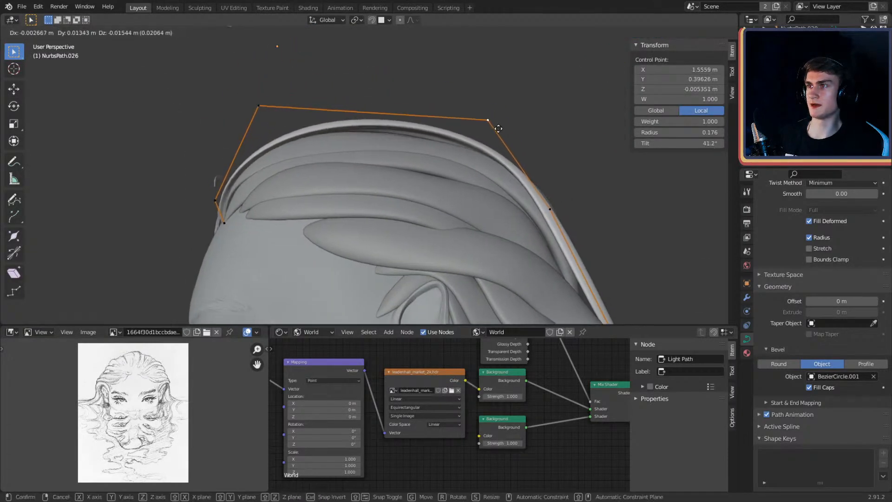
pyautogui.click(506, 133)
pyautogui.moveTo(539, 169); pyautogui.dragTo(573, 135, button='middle')
pyautogui.press('Tab')
# Step: Duplicate the spare strand on the smooth-haired side and place the copy at the hairline on top of the head
pyautogui.moveTo(572, 213); pyautogui.dragTo(436, 187, button='middle')
pyautogui.keyDown('shift'); pyautogui.moveTo(353, 140); pyautogui.dragTo(372, 158, button='middle'); pyautogui.keyUp('shift')
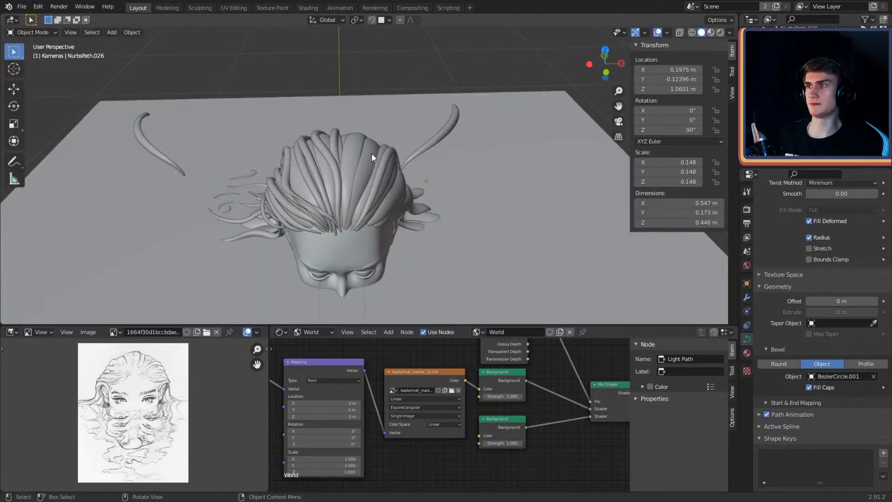
pyautogui.click(440, 126)
pyautogui.moveTo(456, 167); pyautogui.dragTo(456, 158, button='middle')
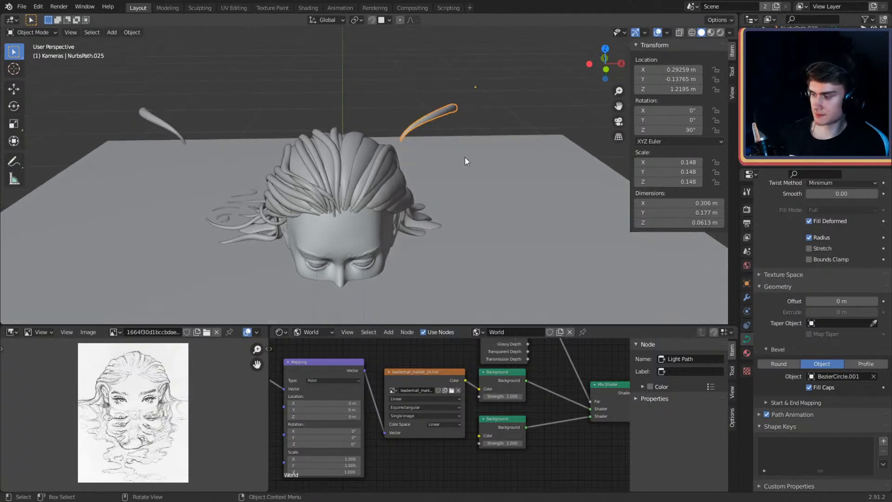
pyautogui.hotkey('shift', 'd')
pyautogui.click(408, 241)
pyautogui.moveTo(383, 204); pyautogui.dragTo(349, 203, button='middle')
pyautogui.press('g')
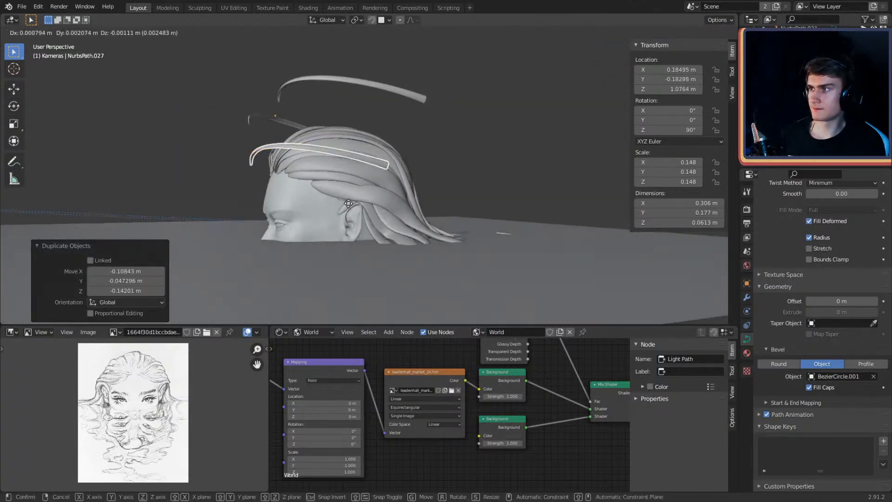
pyautogui.moveTo(347, 165); pyautogui.dragTo(418, 193, button='middle')
# Step: Reposition the copied strand's control points so it runs from the middle of the hairline back over the crown
pyautogui.press('Tab')
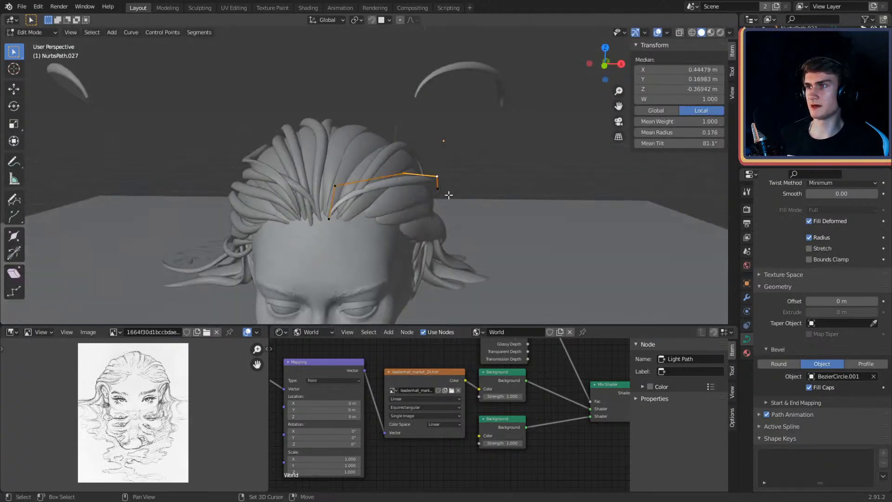
pyautogui.moveTo(487, 200); pyautogui.dragTo(487, 183, button='middle')
pyautogui.press('g')
pyautogui.click(449, 141)
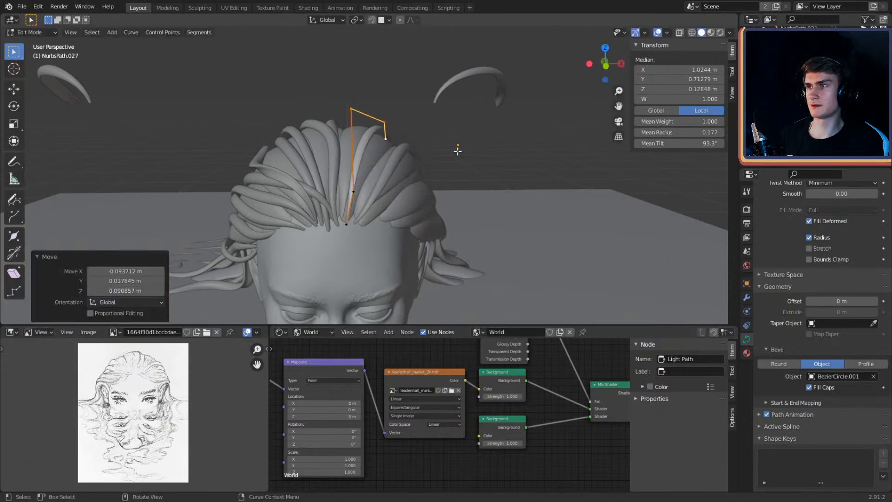
pyautogui.moveTo(433, 148)
pyautogui.mouseDown(button='middle')
pyautogui.moveTo(399, 189)
pyautogui.moveTo(314, 190)
pyautogui.moveTo(435, 144)
pyautogui.mouseUp(button='middle')
pyautogui.moveTo(364, 132); pyautogui.dragTo(534, 147, button='middle')
pyautogui.click(446, 149)
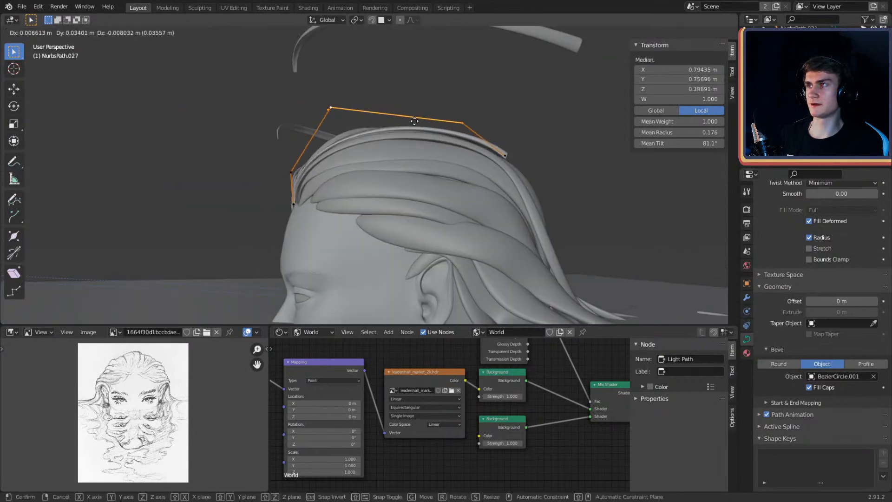
pyautogui.click(409, 117)
# Step: Extrude the new crown strand's rear end and move the added points down along the back of the head
pyautogui.moveTo(409, 117); pyautogui.dragTo(446, 163, button='middle')
pyautogui.press('e')
pyautogui.click(511, 193)
pyautogui.moveTo(512, 193); pyautogui.dragTo(375, 73, button='middle')
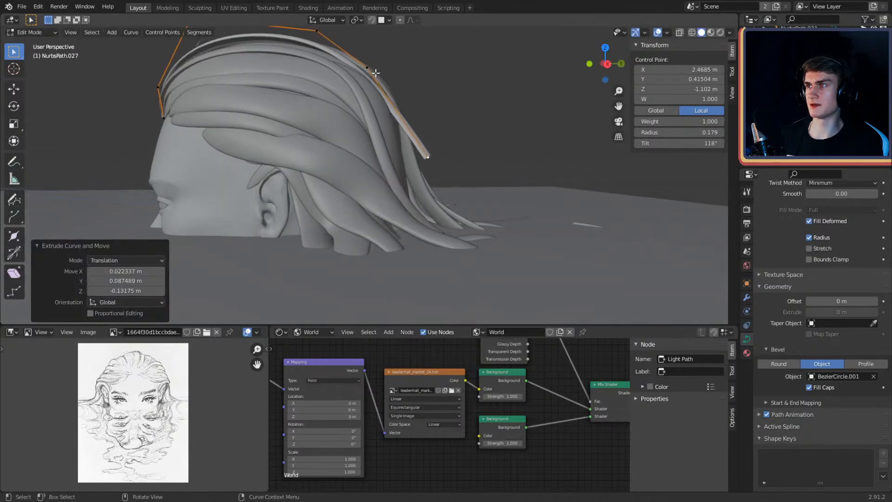
pyautogui.click(431, 163)
pyautogui.moveTo(431, 164); pyautogui.dragTo(501, 158, button='middle')
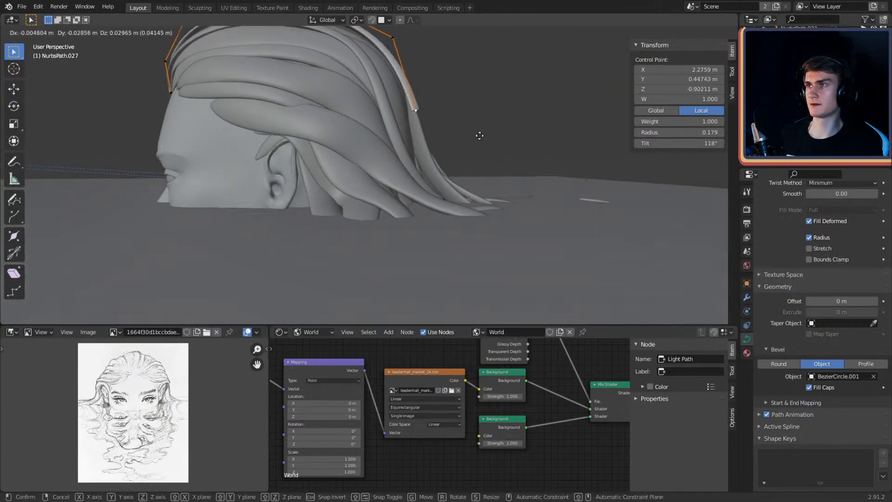
pyautogui.moveTo(496, 199); pyautogui.dragTo(445, 163, button='middle')
pyautogui.press('g')
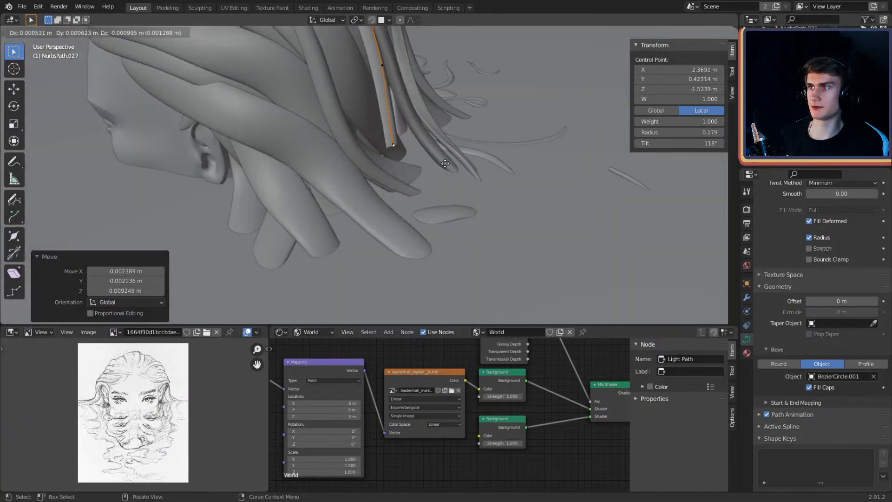
pyautogui.click(474, 203)
# Step: Extend the crown strand through the water surface and narrow its end to a radius of 0.095
pyautogui.moveTo(474, 204); pyautogui.dragTo(413, 176, button='middle')
pyautogui.click(344, 123)
pyautogui.click(395, 152)
pyautogui.moveTo(440, 208); pyautogui.dragTo(464, 194, button='middle')
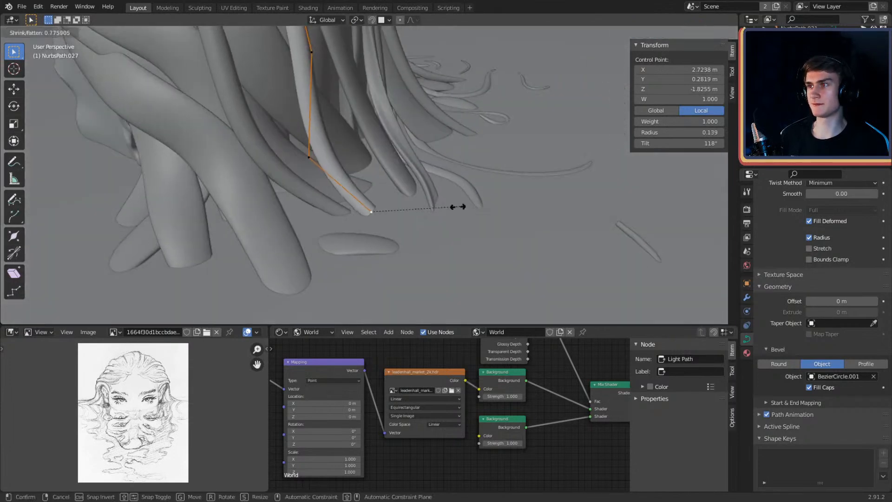
pyautogui.click(456, 231)
pyautogui.moveTo(456, 231); pyautogui.dragTo(406, 180, button='middle')
pyautogui.moveTo(507, 231); pyautogui.dragTo(420, 208, button='middle')
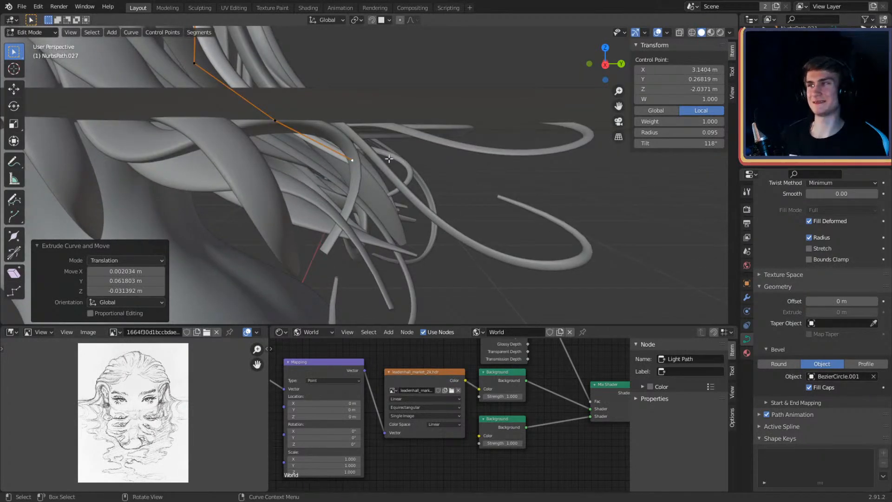
# Step: Extrude the crown strand farther backward under the water with its end at a radius of 0.066
pyautogui.moveTo(431, 141); pyautogui.dragTo(366, 177, button='middle')
pyautogui.click(437, 184)
pyautogui.click(260, 192)
pyautogui.moveTo(260, 192); pyautogui.dragTo(361, 164, button='middle')
pyautogui.press('e')
pyautogui.moveTo(319, 227); pyautogui.dragTo(373, 199, button='middle')
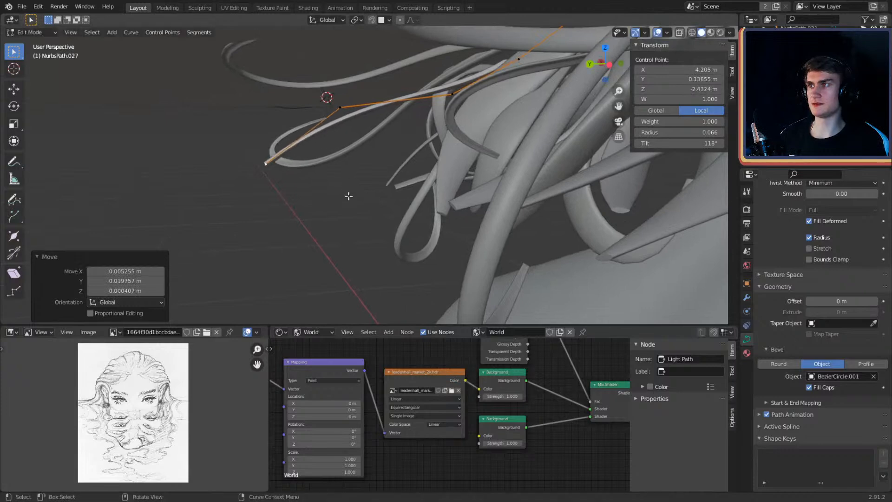
# Step: Bend the crown strand's underwater end into a curl with further extruded points and narrow its tip to a radius of about 0.035
pyautogui.press('g')
pyautogui.click(372, 140)
pyautogui.moveTo(372, 167); pyautogui.dragTo(412, 163, button='middle')
pyautogui.click(280, 171)
pyautogui.moveTo(298, 172); pyautogui.dragTo(568, 163, button='middle')
pyautogui.click(504, 224)
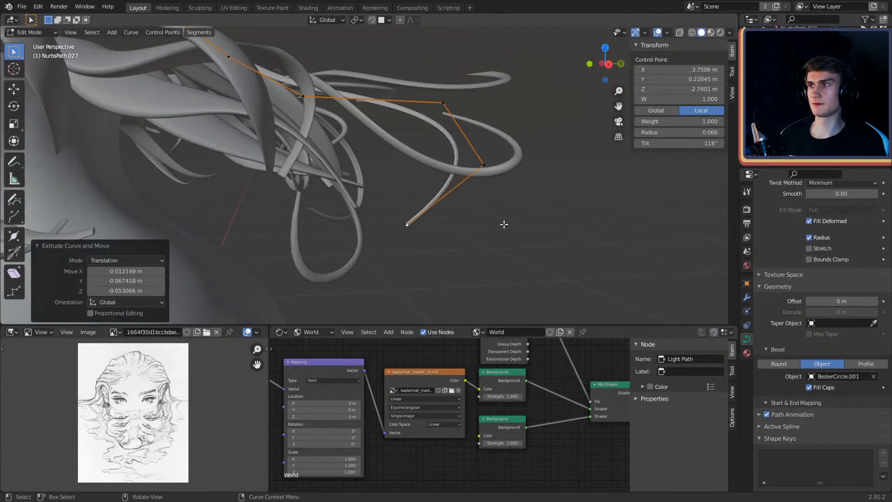
pyautogui.moveTo(434, 177); pyautogui.dragTo(471, 191, button='middle')
pyautogui.press('g')
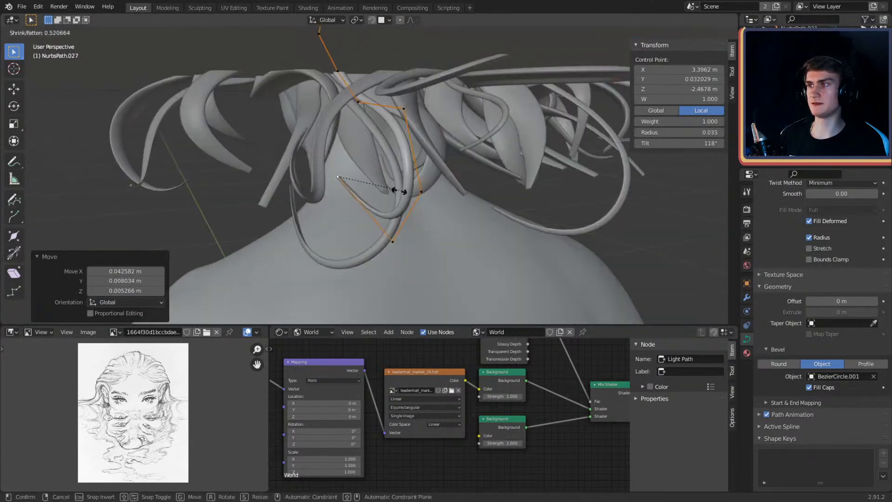
pyautogui.click(393, 189)
# Step: Move the crown strand's control points at the start of the underwater curl to widen its bend sideways
pyautogui.moveTo(435, 125); pyautogui.dragTo(419, 168, button='middle')
pyautogui.click(405, 85)
pyautogui.click(434, 145)
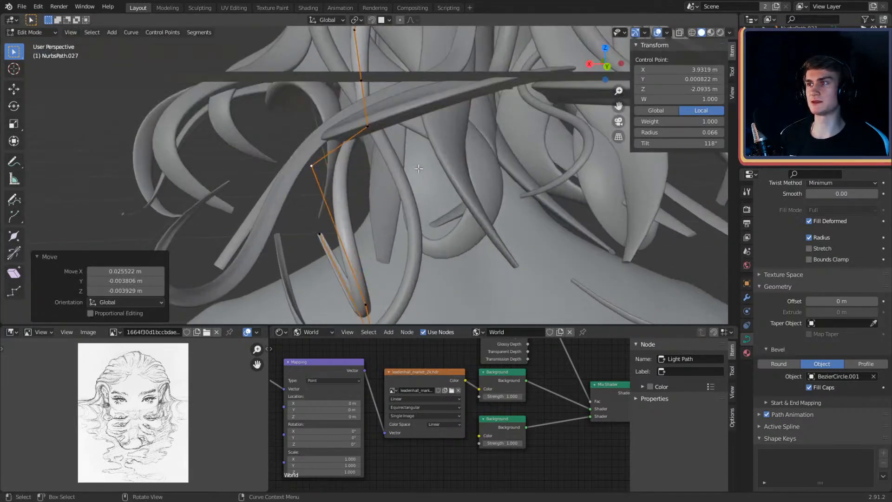
pyautogui.click(370, 125)
pyautogui.moveTo(385, 144); pyautogui.dragTo(374, 167, button='middle')
pyautogui.press('g')
pyautogui.click(452, 118)
# Step: Adjust the crown strand's remaining underwater control points to smooth its path from the surface into the curl
pyautogui.click(365, 170)
pyautogui.moveTo(446, 163); pyautogui.dragTo(479, 168, button='middle')
pyautogui.click(418, 150)
pyautogui.click(403, 113)
pyautogui.moveTo(403, 113); pyautogui.dragTo(425, 205, button='middle')
pyautogui.click(444, 144)
pyautogui.press('g')
pyautogui.click(406, 179)
pyautogui.moveTo(342, 119); pyautogui.dragTo(491, 158, button='middle')
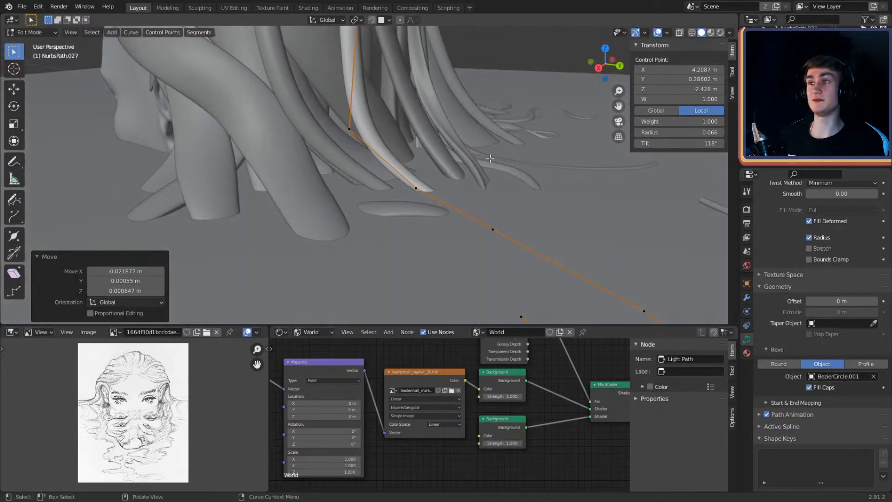
# Step: Tilt the crown strand's control point at the rear of the crown by 73.2°
pyautogui.scroll(-4, 424, 158)
pyautogui.moveTo(425, 158); pyautogui.dragTo(466, 132, button='middle')
pyautogui.scroll(4, 361, 209)
pyautogui.click(300, 90)
pyautogui.moveTo(307, 92); pyautogui.dragTo(468, 198, button='middle')
pyautogui.click(366, 107)
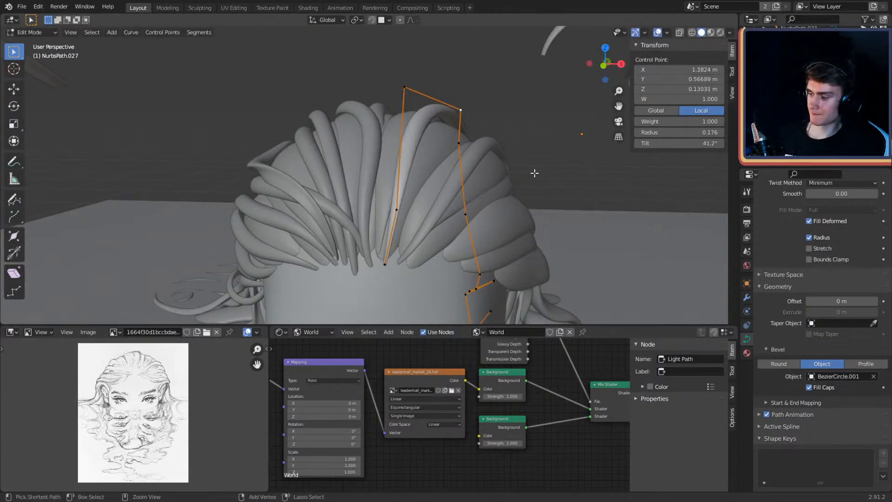
pyautogui.click(429, 181)
pyautogui.moveTo(428, 181); pyautogui.dragTo(502, 169, button='middle')
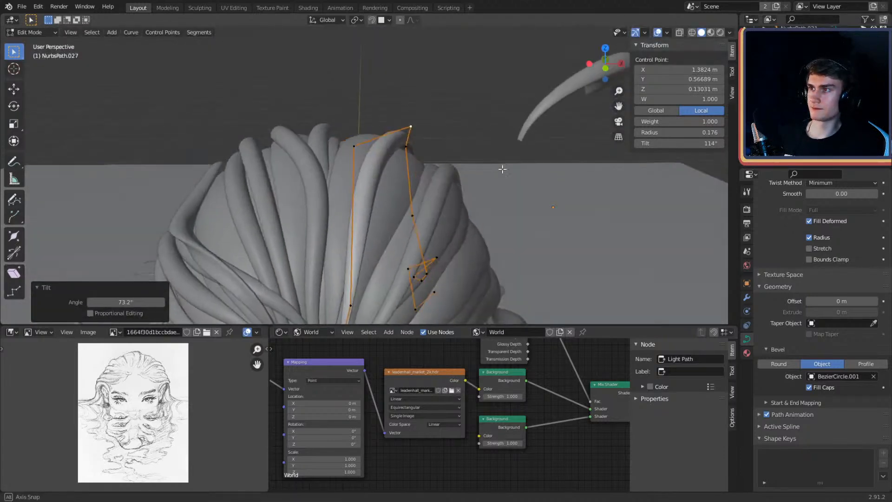
# Step: Lower the crown strand's top control points and adjust the one above the hairline to hug the head, and leave point editing
pyautogui.moveTo(498, 205); pyautogui.dragTo(365, 117, button='middle')
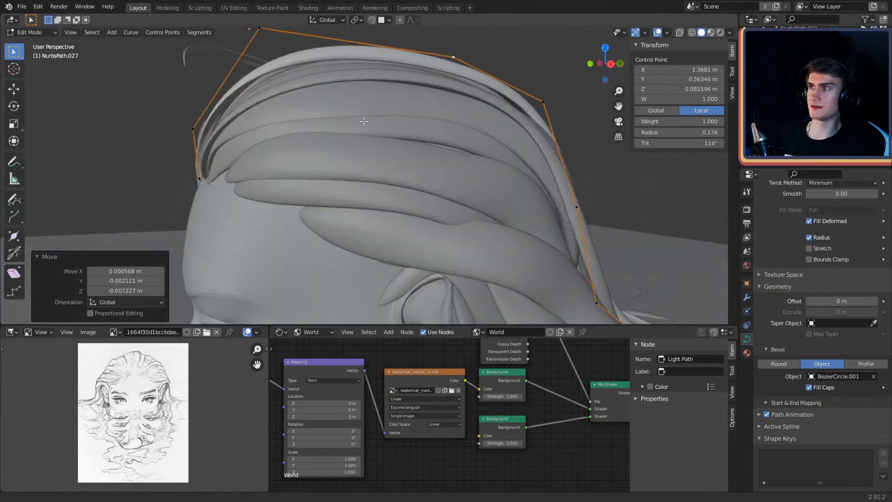
pyautogui.scroll(-1, 364, 116)
pyautogui.click(320, 58)
pyautogui.moveTo(328, 67); pyautogui.dragTo(361, 91, button='middle')
pyautogui.press('g')
pyautogui.click(366, 96)
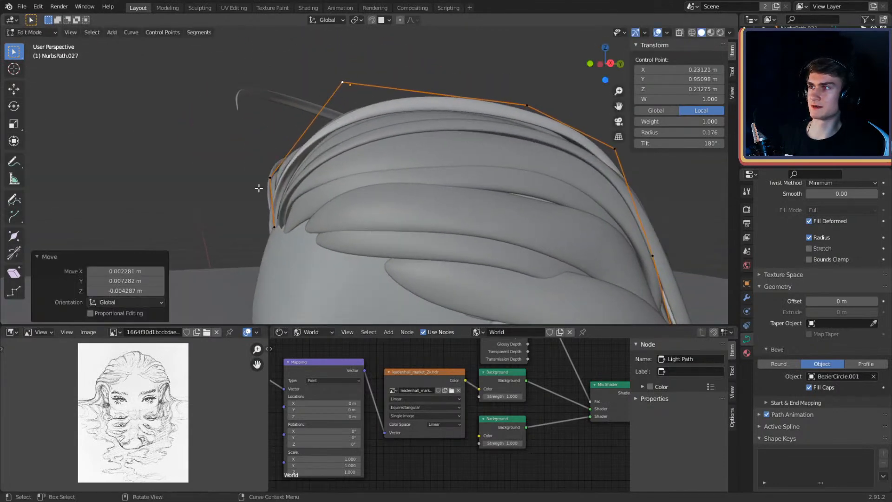
pyautogui.click(261, 187)
pyautogui.moveTo(265, 186)
pyautogui.mouseDown(button='middle')
pyautogui.moveTo(338, 158)
pyautogui.moveTo(382, 192)
pyautogui.moveTo(330, 167)
pyautogui.moveTo(516, 180)
pyautogui.moveTo(462, 155)
pyautogui.moveTo(377, 176)
pyautogui.moveTo(561, 199)
pyautogui.moveTo(418, 152)
pyautogui.moveTo(328, 148)
pyautogui.moveTo(380, 168)
pyautogui.moveTo(467, 128)
pyautogui.moveTo(467, 161)
pyautogui.moveTo(348, 152)
pyautogui.moveTo(519, 149)
pyautogui.moveTo(383, 150)
pyautogui.moveTo(425, 155)
pyautogui.moveTo(427, 167)
pyautogui.moveTo(275, 179)
pyautogui.mouseUp(button='middle')
pyautogui.press('g')
pyautogui.click(339, 158)
pyautogui.click(334, 172)
pyautogui.press('Tab')
# Step: Duplicate the finished crown strand in place and open the copy for point editing
pyautogui.click(261, 191)
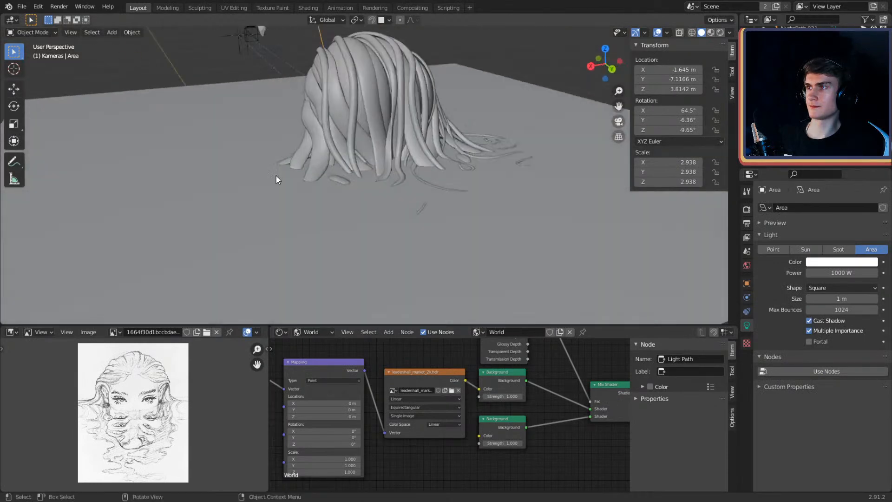
pyautogui.scroll(4, 373, 204)
pyautogui.moveTo(372, 205); pyautogui.dragTo(347, 117, button='middle')
pyautogui.click(432, 165)
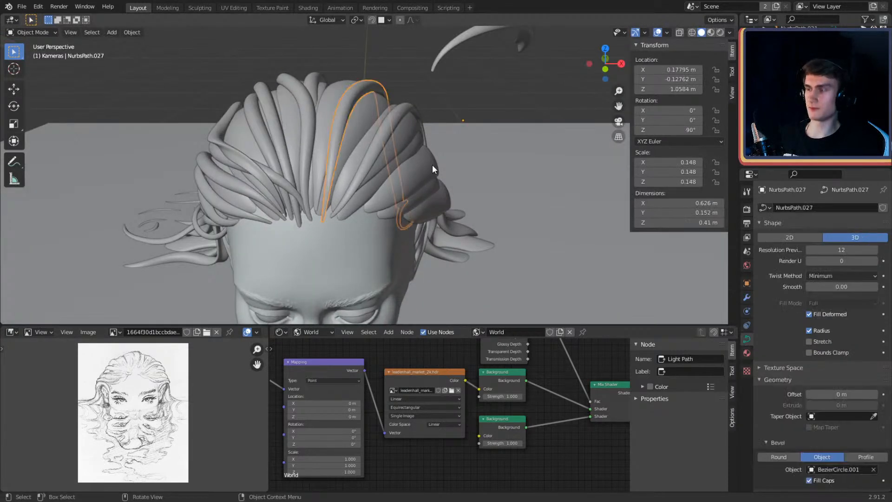
pyautogui.hotkey('shift', 'd')
pyautogui.rightClick(433, 167)
pyautogui.press('Tab')
pyautogui.scroll(3, 432, 167)
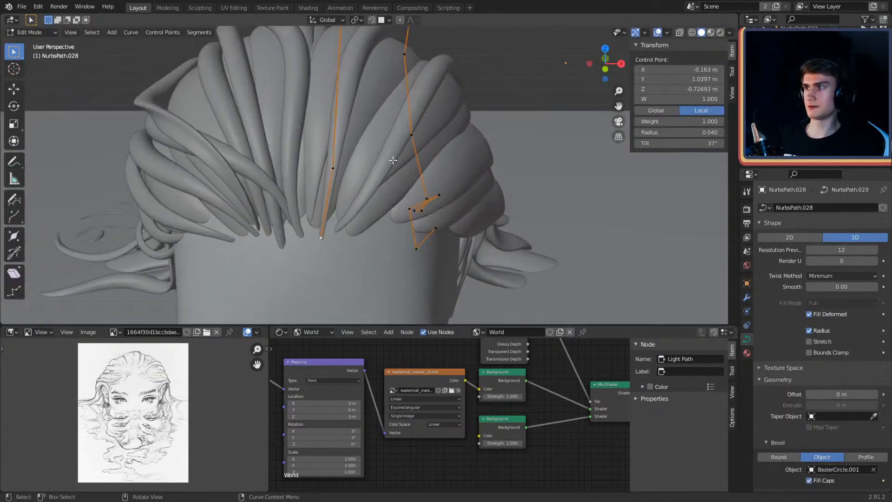
# Step: Move the duplicate's hairline tip and second control point sideways toward the middle of the forehead
pyautogui.moveTo(394, 156); pyautogui.dragTo(393, 135, button='middle')
pyautogui.moveTo(342, 165); pyautogui.dragTo(368, 157, button='middle')
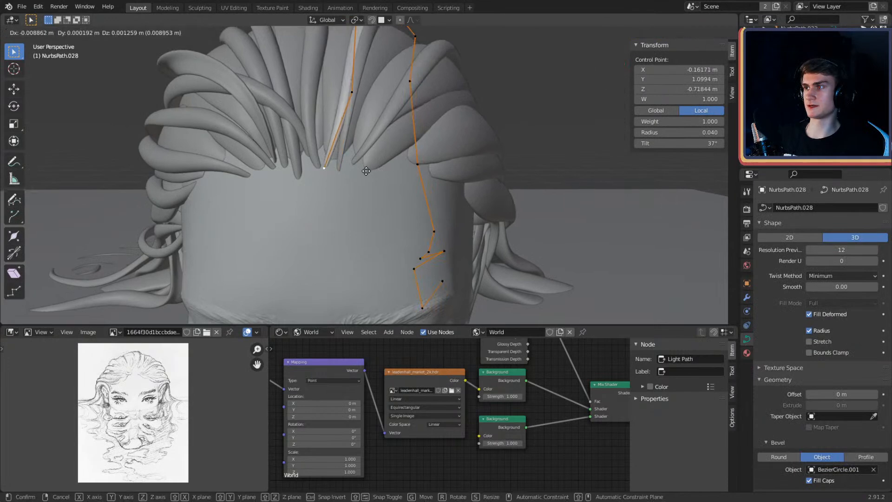
pyautogui.click(368, 172)
pyautogui.keyDown('shift'); pyautogui.moveTo(357, 109); pyautogui.dragTo(368, 155, button='middle'); pyautogui.keyUp('shift')
pyautogui.click(369, 155)
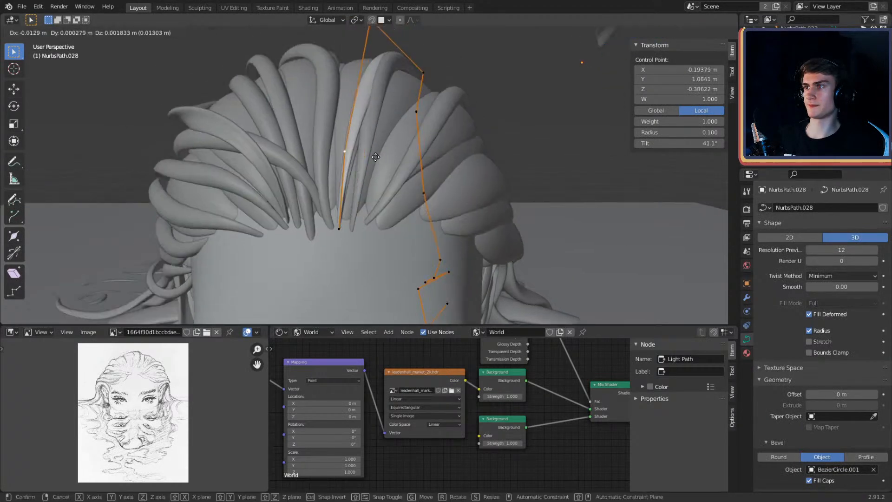
pyautogui.click(374, 154)
pyautogui.moveTo(403, 126); pyautogui.dragTo(400, 159, button='middle')
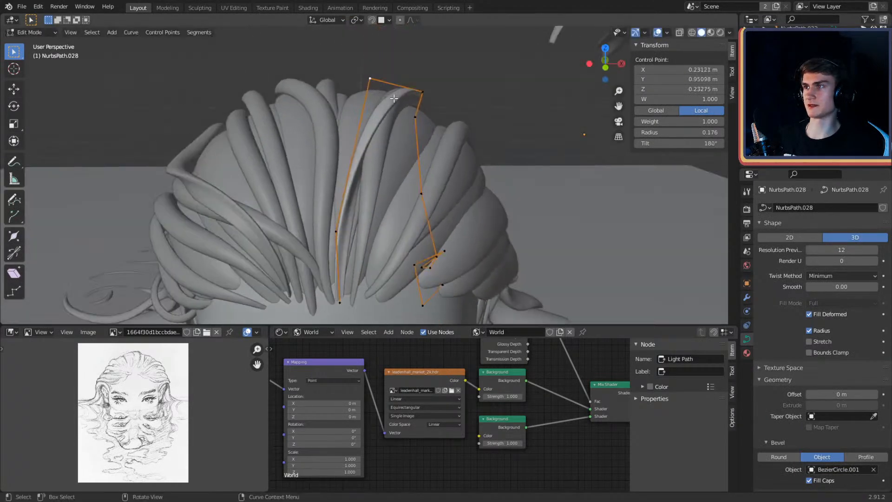
# Step: Move the duplicate strand's rear crown control point so the strand follows the top of the head
pyautogui.moveTo(394, 98); pyautogui.dragTo(330, 224, button='middle')
pyautogui.click(374, 134)
pyautogui.press('g')
pyautogui.click(409, 140)
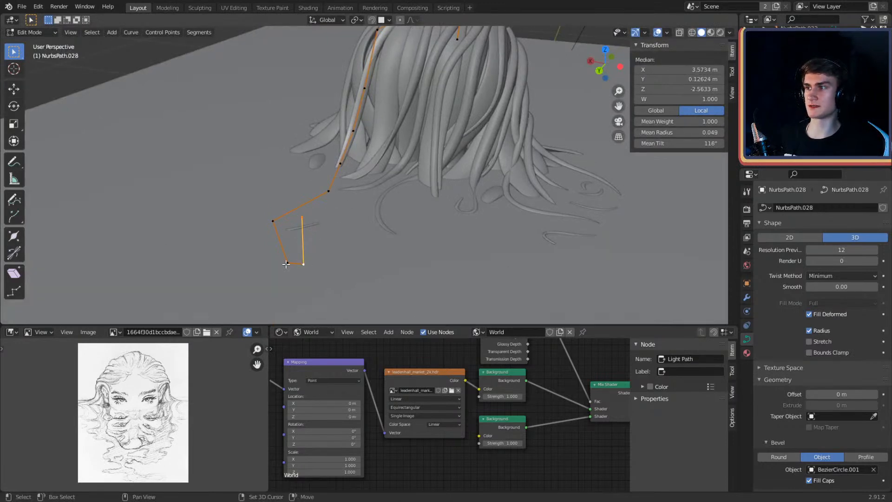
# Step: Delete the control points forming the duplicate strand's curled underwater end
pyautogui.press('x')
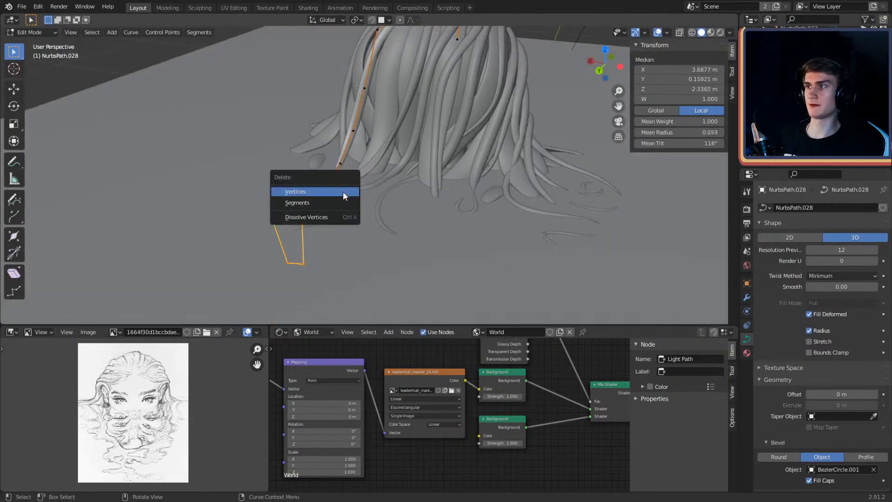
pyautogui.click(343, 192)
pyautogui.moveTo(343, 192); pyautogui.dragTo(426, 205, button='middle')
pyautogui.scroll(4, 428, 135)
pyautogui.moveTo(429, 135); pyautogui.dragTo(394, 200, button='middle')
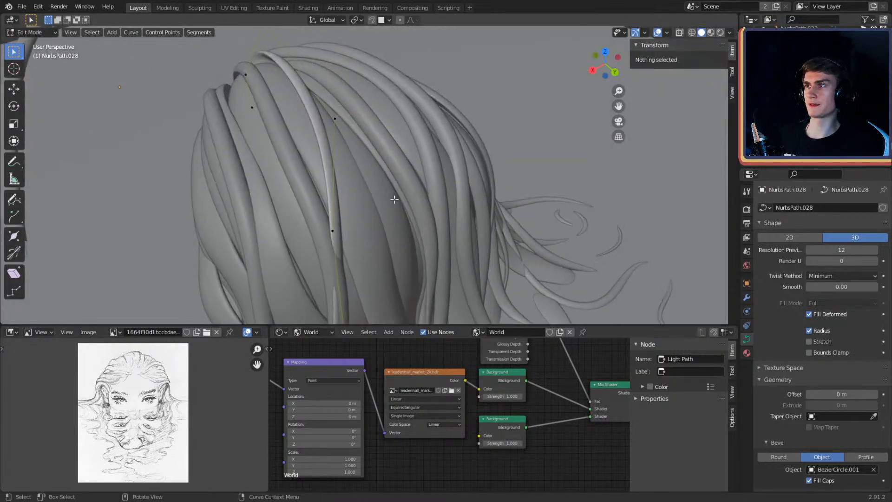
# Step: Move the shortened strand's lowest two control points sideways into the gap between neighbouring strands at the back of the head
pyautogui.moveTo(349, 228); pyautogui.dragTo(406, 166, button='middle')
pyautogui.click(433, 184)
pyautogui.click(426, 180)
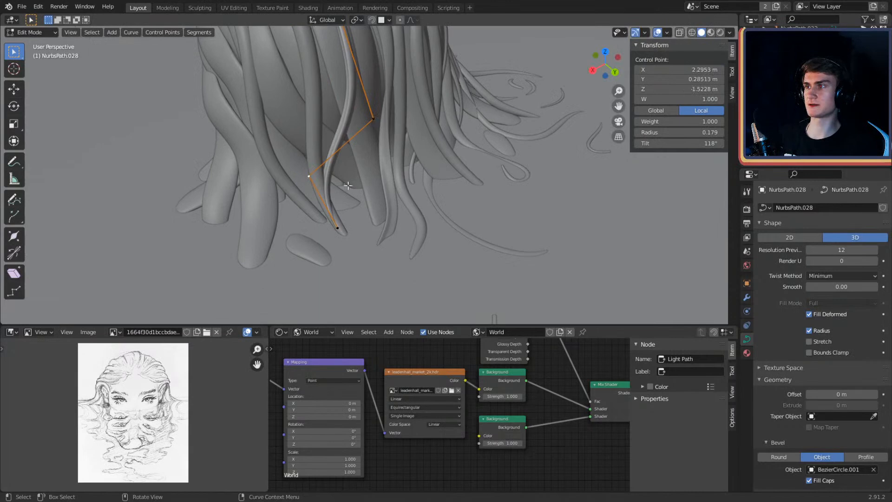
pyautogui.click(409, 188)
pyautogui.click(343, 230)
pyautogui.click(387, 238)
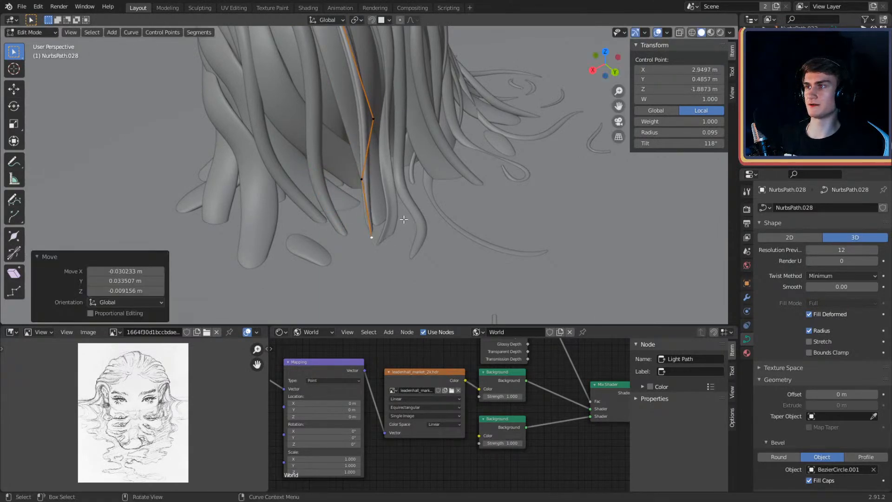
# Step: Adjust the depth of the strand's end point and the point above it so the lower part follows the surrounding hair
pyautogui.moveTo(387, 238); pyautogui.dragTo(502, 195, button='middle')
pyautogui.press('g')
pyautogui.click(407, 194)
pyautogui.click(413, 181)
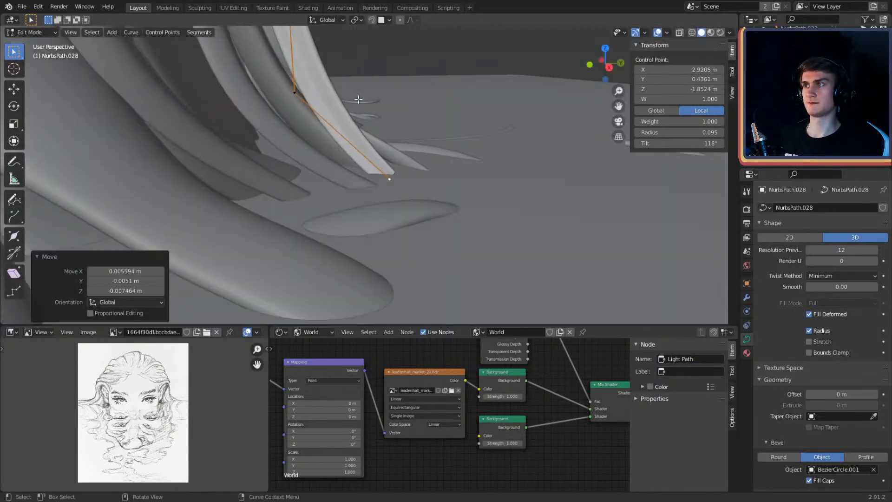
pyautogui.click(333, 116)
pyautogui.press('g')
pyautogui.click(317, 165)
pyautogui.moveTo(317, 165); pyautogui.dragTo(409, 167, button='middle')
pyautogui.press('g')
pyautogui.click(393, 154)
# Step: Extrude the strand's end several times below the water surface into a loop that curls back upward
pyautogui.click(347, 222)
pyautogui.moveTo(347, 222); pyautogui.dragTo(393, 170, button='middle')
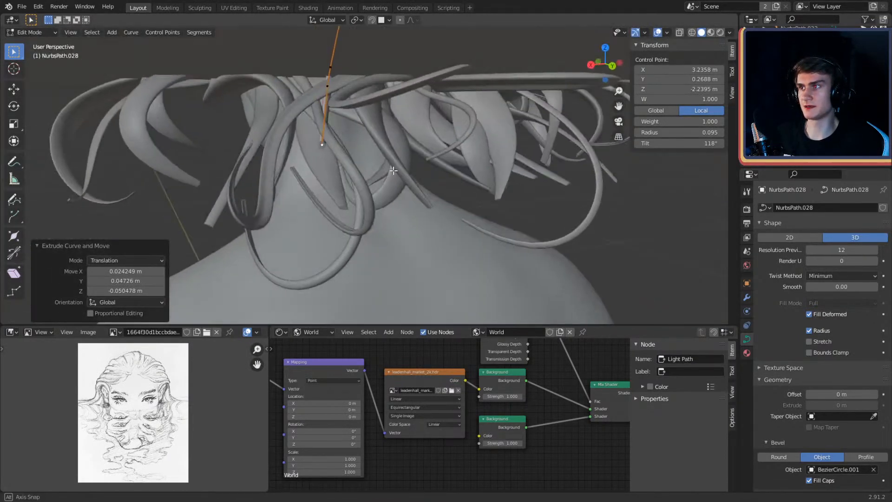
pyautogui.moveTo(501, 249); pyautogui.dragTo(407, 155, button='middle')
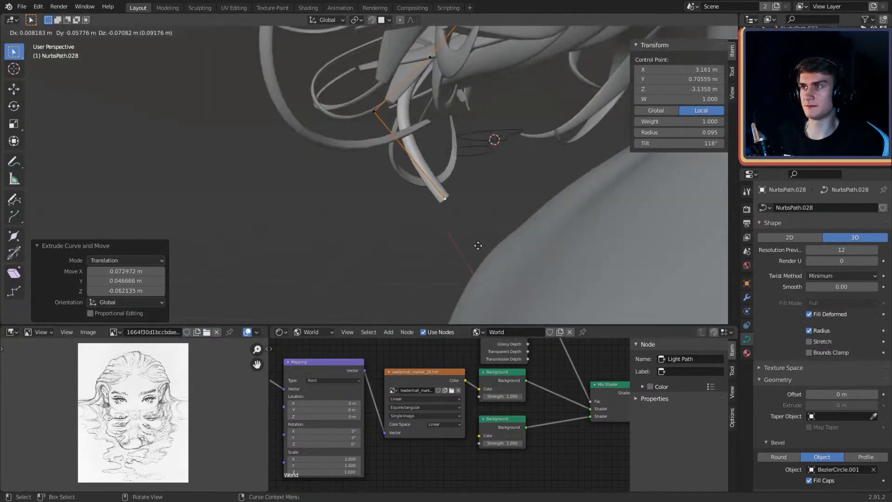
pyautogui.click(458, 222)
pyautogui.moveTo(458, 221); pyautogui.dragTo(491, 201, button='middle')
pyautogui.press('e')
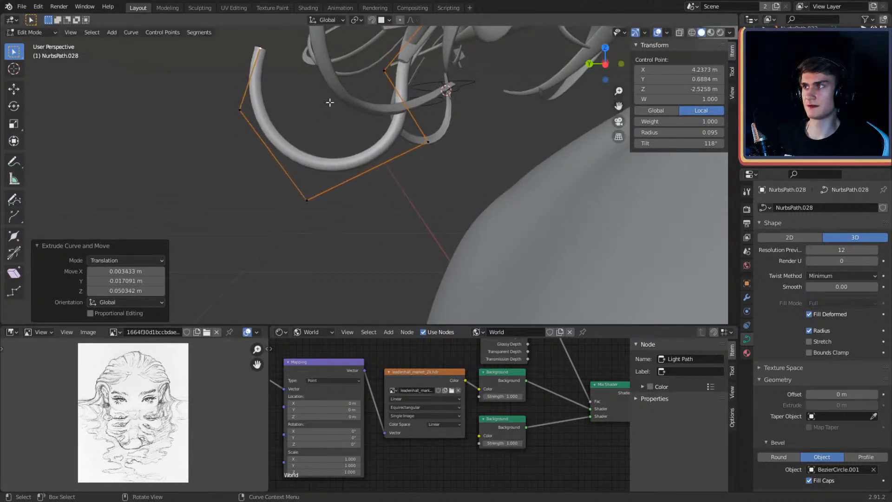
# Step: Taper the extruded curl by shrinking the radii of its control points progressively toward the tip
pyautogui.click(311, 135)
pyautogui.click(310, 200)
pyautogui.click(347, 201)
pyautogui.click(426, 143)
pyautogui.hotkey('alt', 's')
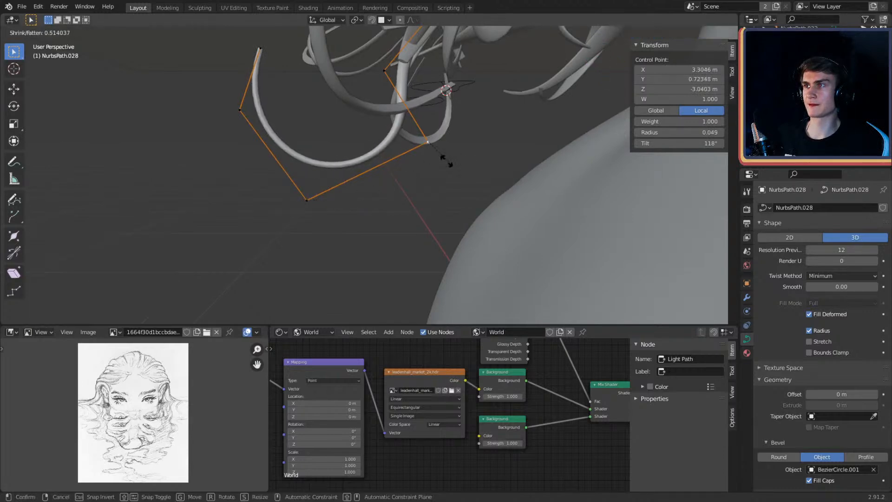
pyautogui.click(445, 159)
# Step: Reposition the underwater curl's control points, tilt its lowest one, and leave point editing
pyautogui.moveTo(445, 159); pyautogui.dragTo(469, 167, button='middle')
pyautogui.click(278, 106)
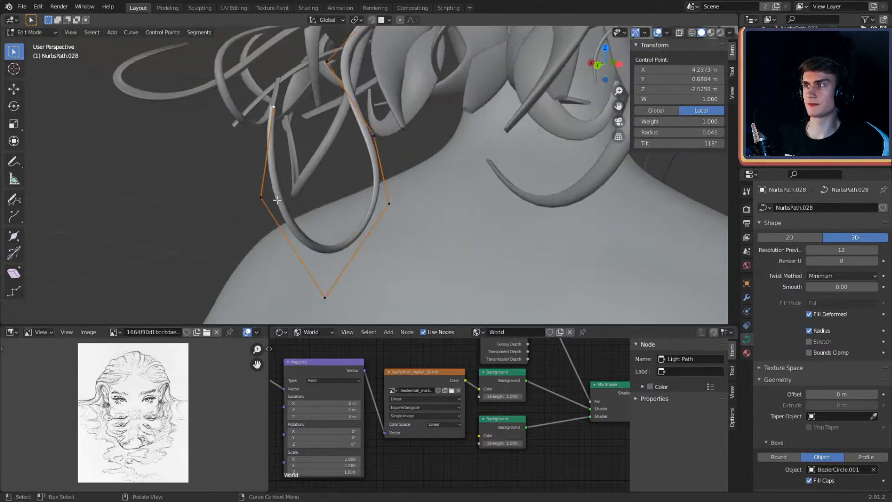
pyautogui.click(269, 197)
pyautogui.moveTo(293, 202); pyautogui.dragTo(525, 197, button='middle')
pyautogui.press('g')
pyautogui.click(400, 200)
pyautogui.click(448, 188)
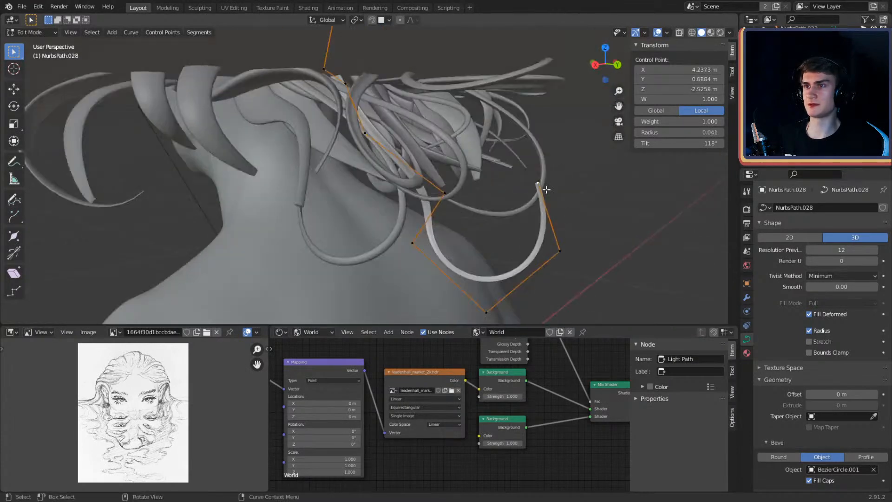
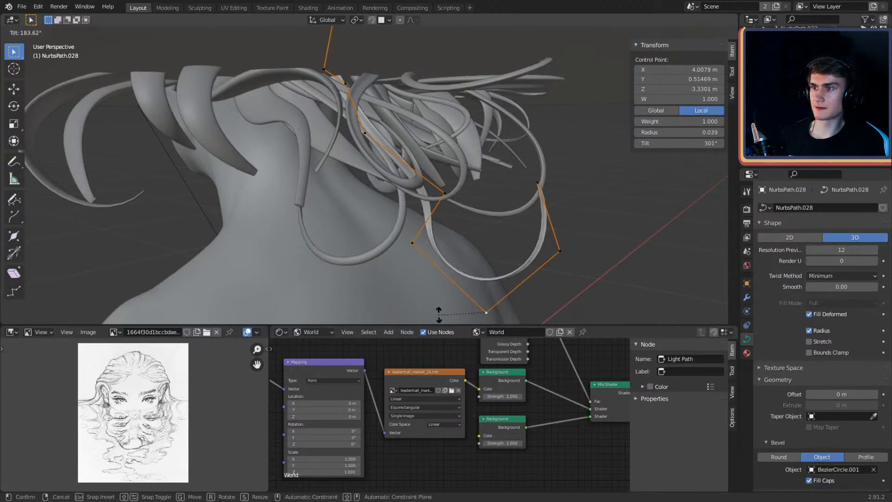
pyautogui.press('Tab')
# Step: Reopen the strand for point editing and tilt its front crown control point by -169°
pyautogui.moveTo(477, 180); pyautogui.dragTo(389, 188, button='middle')
pyautogui.press('Tab')
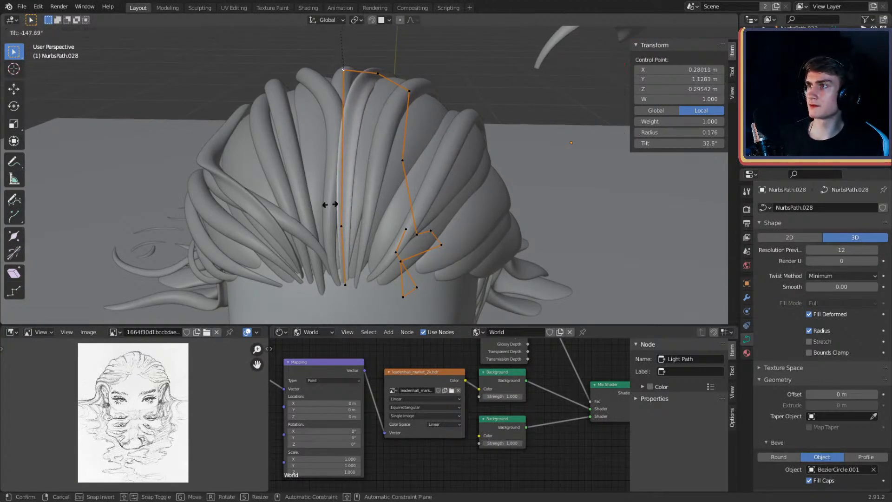
pyautogui.click(257, 179)
pyautogui.moveTo(257, 179); pyautogui.dragTo(383, 136, button='middle')
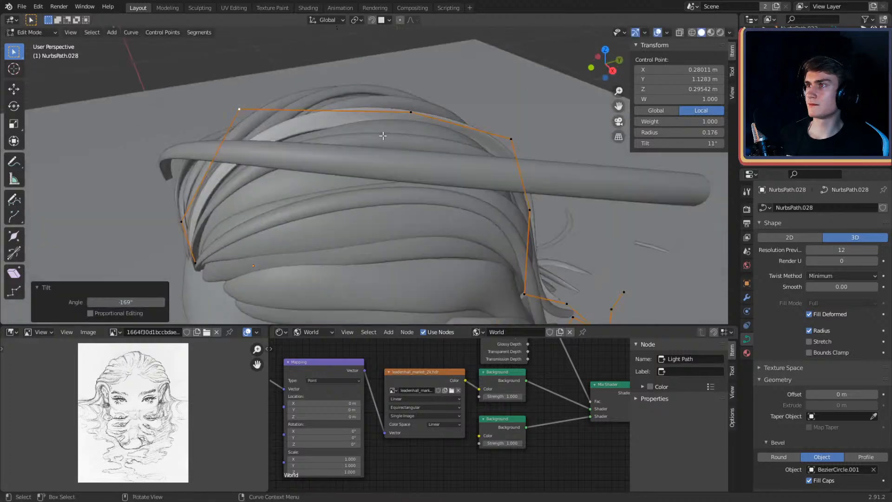
# Step: Adjust the strand's path over the crown and tilt its rear crown control point by -140°
pyautogui.moveTo(464, 121); pyautogui.dragTo(297, 203, button='middle')
pyautogui.press('g')
pyautogui.click(501, 161)
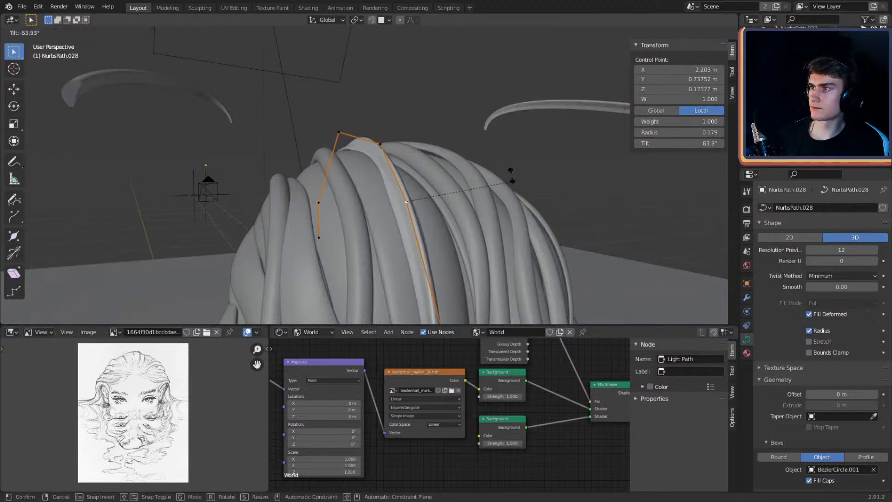
pyautogui.moveTo(434, 188); pyautogui.dragTo(408, 181, button='middle')
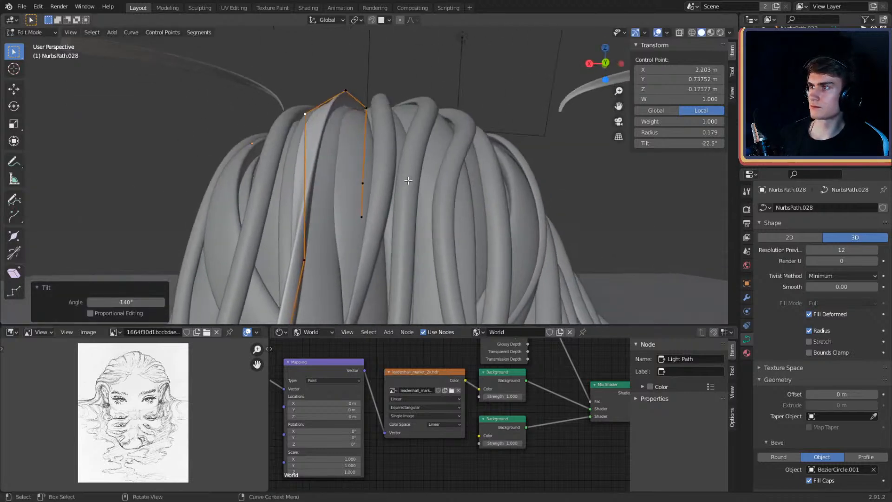
# Step: Move the strand's control point halfway down the back of the head to fit the neighbouring hair
pyautogui.keyDown('shift'); pyautogui.moveTo(355, 242); pyautogui.dragTo(423, 186, button='middle'); pyautogui.keyUp('shift')
pyautogui.moveTo(460, 214); pyautogui.dragTo(496, 198, button='middle')
pyautogui.scroll(-2, 478, 176)
pyautogui.press('g')
pyautogui.click(500, 167)
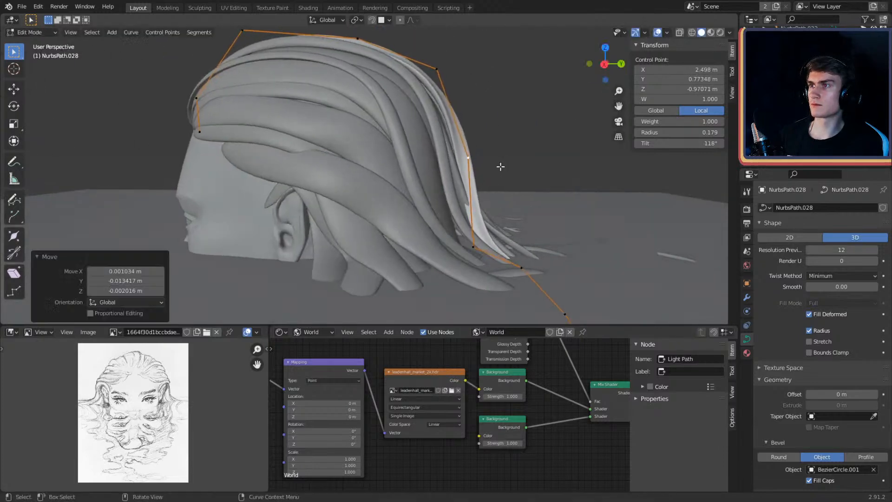
# Step: Shift the strand's upper rear control point sideways into line with the adjacent strands and leave point editing
pyautogui.moveTo(500, 167); pyautogui.dragTo(367, 174, button='middle')
pyautogui.click(427, 107)
pyautogui.press('g')
pyautogui.click(450, 116)
pyautogui.click(450, 220)
pyautogui.press('Tab')
# Step: Reopen the strand and pull its mid-back control point closer to the head in side view
pyautogui.moveTo(355, 126); pyautogui.dragTo(449, 170, button='middle')
pyautogui.press('Tab')
pyautogui.scroll(3, 395, 150)
pyautogui.click(424, 176)
pyautogui.click(402, 146)
pyautogui.click(448, 169)
pyautogui.press('g')
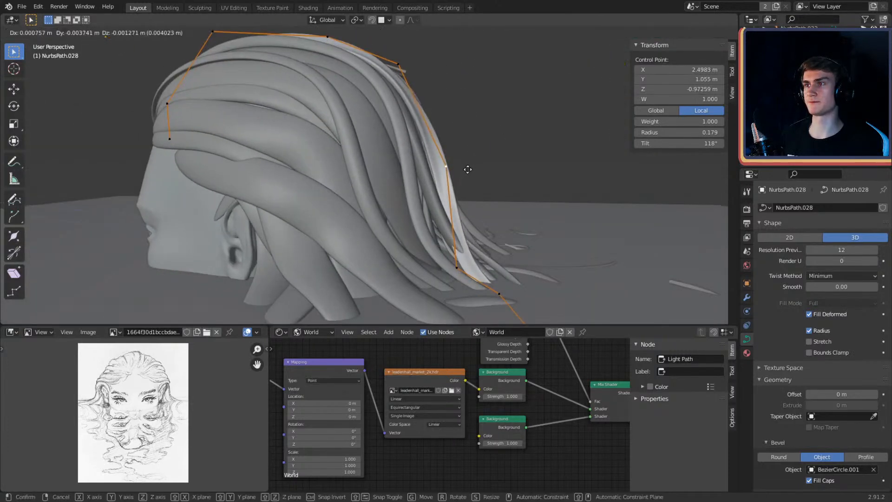
pyautogui.click(468, 169)
# Step: Reposition the strand's control point just above the water surface and leave point editing
pyautogui.keyDown('shift'); pyautogui.moveTo(491, 222); pyautogui.dragTo(465, 195, button='middle'); pyautogui.keyUp('shift')
pyautogui.click(435, 224)
pyautogui.press('g')
pyautogui.press('Tab')
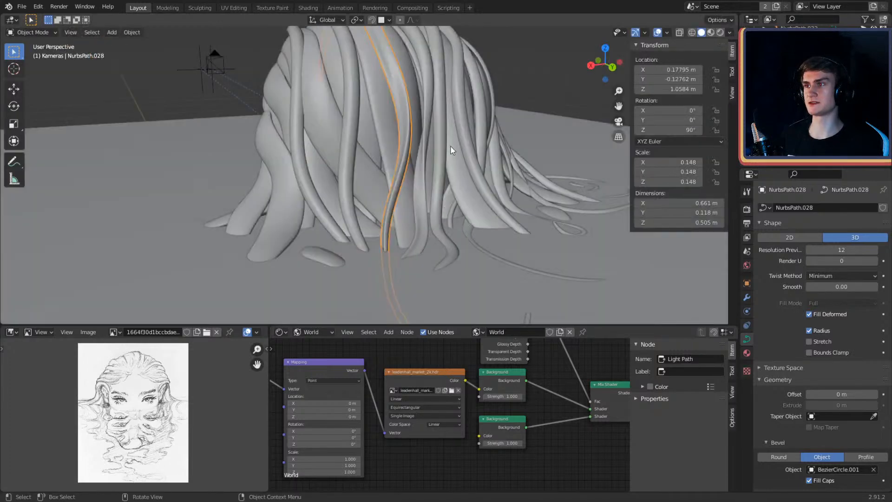
# Step: Duplicate the side strand NurbsPath.026 in place and open the copy for point editing
pyautogui.moveTo(450, 146); pyautogui.dragTo(377, 143, button='middle')
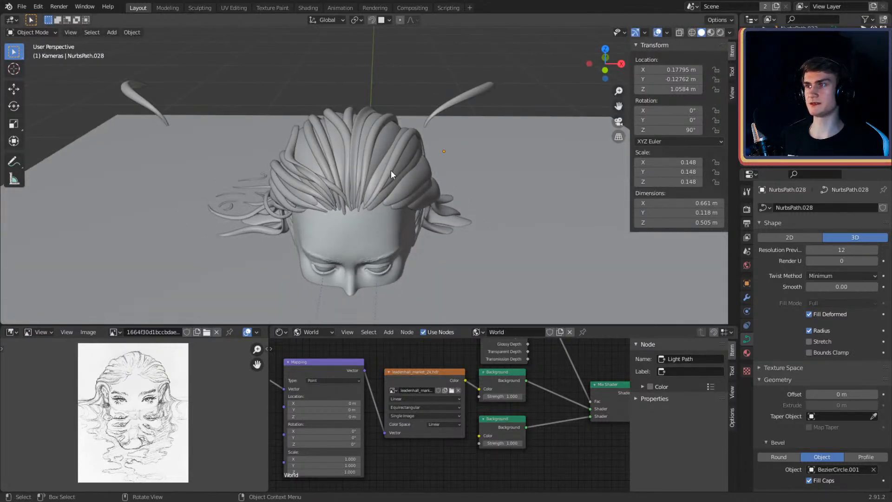
pyautogui.scroll(4, 427, 196)
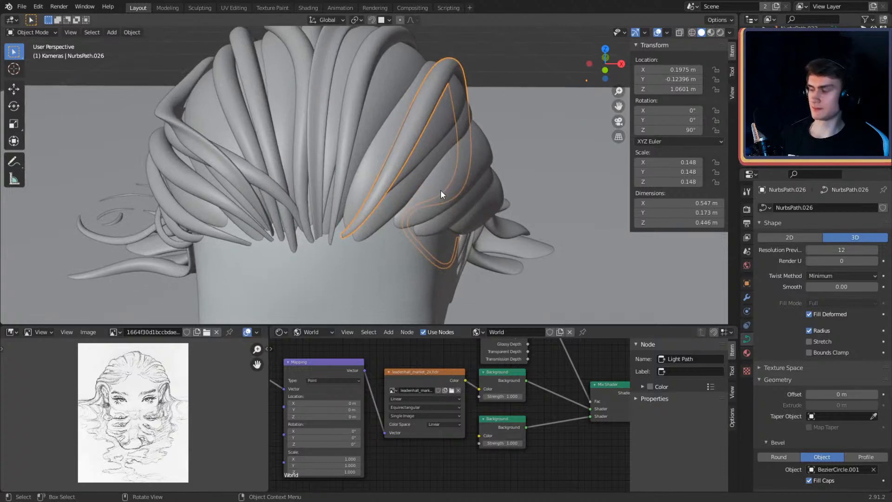
pyautogui.click(441, 189)
pyautogui.press('Tab')
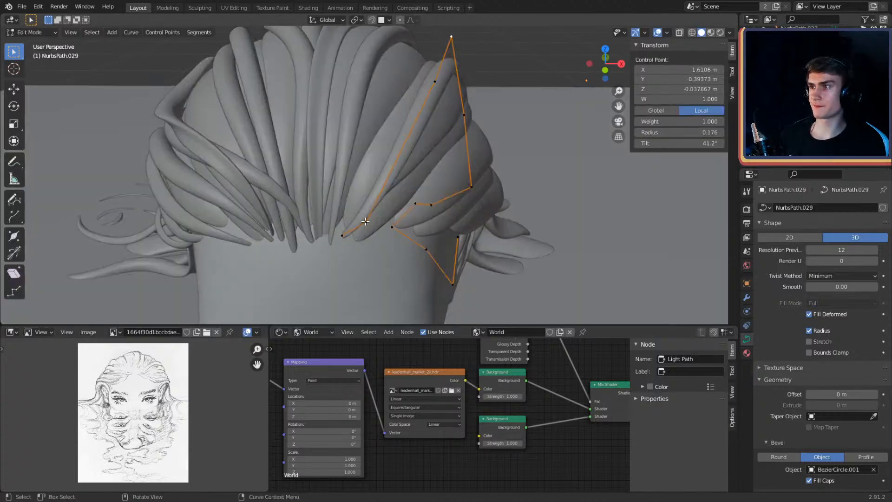
# Step: Move the new copy's hairline tip and second control point toward the middle of the forehead
pyautogui.click(346, 236)
pyautogui.moveTo(347, 236); pyautogui.dragTo(440, 220, button='middle')
pyautogui.press('g')
pyautogui.click(437, 212)
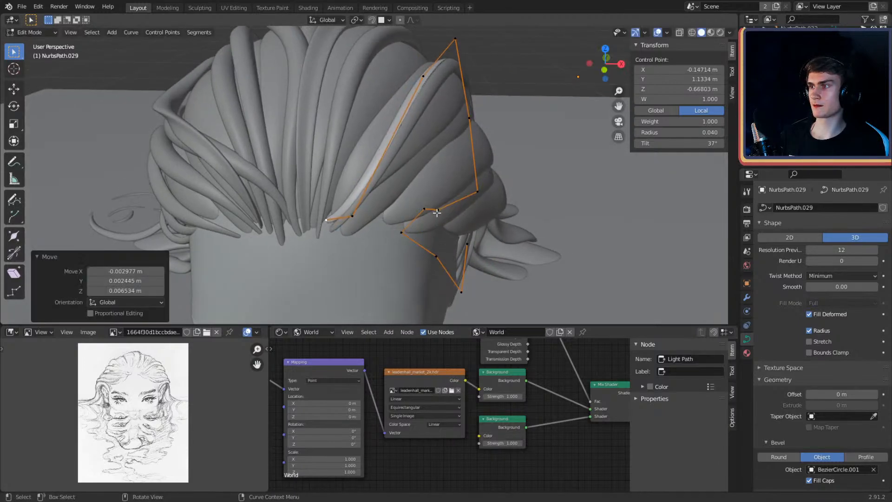
pyautogui.click(394, 205)
pyautogui.moveTo(394, 206); pyautogui.dragTo(418, 153, button='middle')
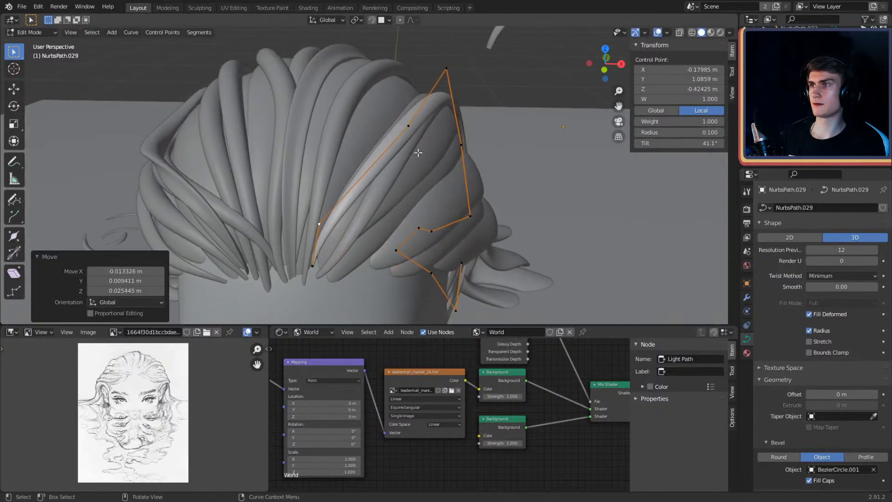
# Step: Move the new copy's top control points to lay the strand over the gap on the crown
pyautogui.click(415, 115)
pyautogui.moveTo(483, 155); pyautogui.dragTo(294, 177, button='middle')
pyautogui.click(355, 173)
pyautogui.click(450, 101)
pyautogui.click(364, 125)
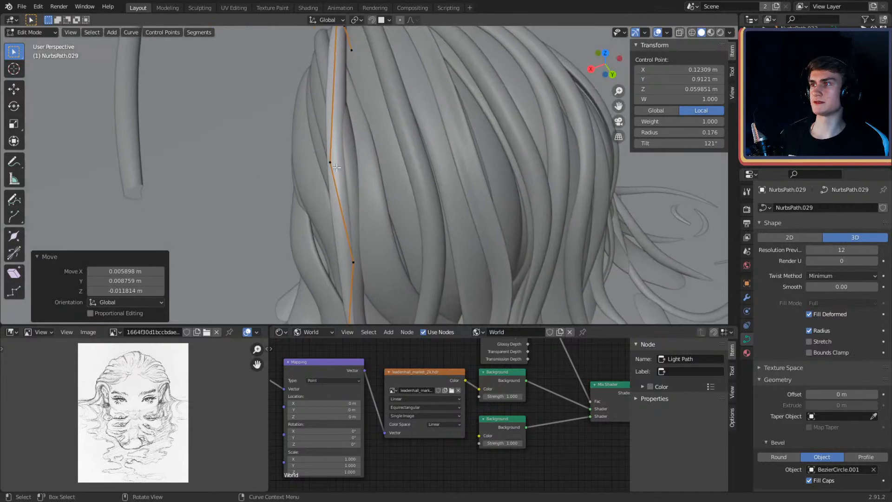
# Step: Move the new strand's control points behind the crown so it flows down the side of the back hair
pyautogui.click(337, 164)
pyautogui.moveTo(344, 163); pyautogui.dragTo(338, 139, button='middle')
pyautogui.press('g')
pyautogui.moveTo(363, 173); pyautogui.dragTo(397, 161, button='middle')
pyautogui.click(395, 163)
pyautogui.moveTo(464, 176); pyautogui.dragTo(427, 165, button='middle')
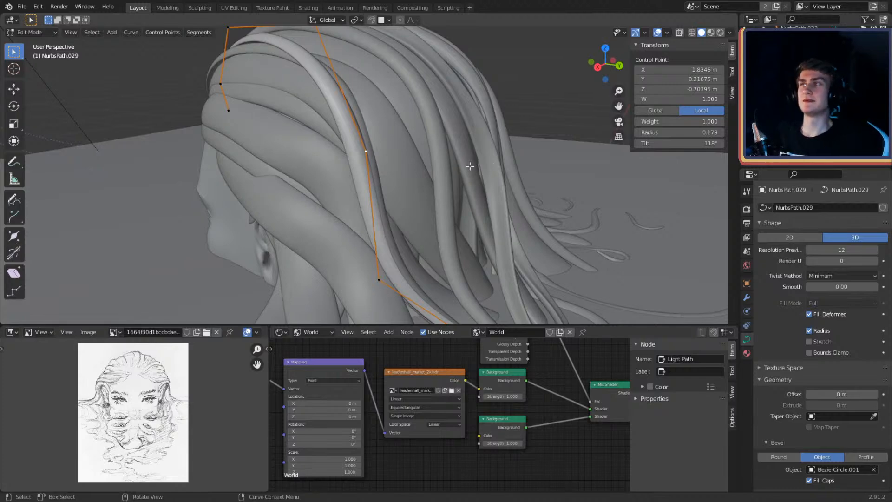
# Step: Reposition the new strand's lower rear control points so it runs between its neighbours toward the water
pyautogui.moveTo(470, 166); pyautogui.dragTo(510, 171, button='middle')
pyautogui.moveTo(536, 207); pyautogui.dragTo(430, 194, button='middle')
pyautogui.click(348, 193)
pyautogui.press('g')
pyautogui.click(552, 169)
pyautogui.press('g')
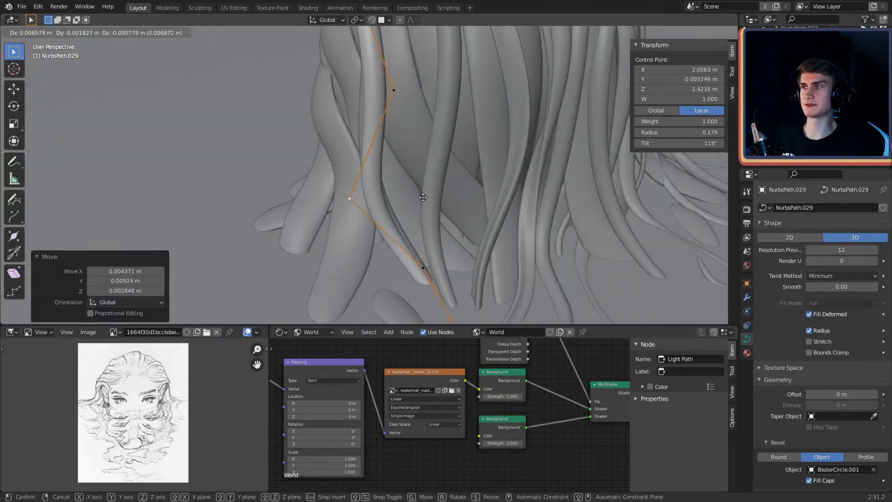
pyautogui.click(487, 198)
# Step: Remove the inherited underwater curl points from the end of the new strand
pyautogui.moveTo(487, 197); pyautogui.dragTo(399, 236, button='middle')
pyautogui.click(388, 193)
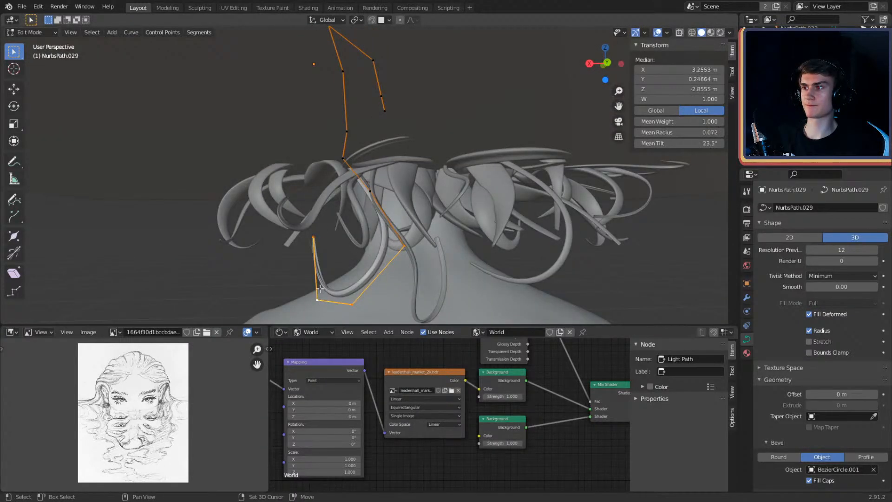
pyautogui.click(364, 268)
pyautogui.moveTo(380, 194); pyautogui.dragTo(500, 201, button='middle')
pyautogui.scroll(4, 389, 184)
# Step: Move the new strand's remaining end point back among the underwater hair just below the surface
pyautogui.click(411, 217)
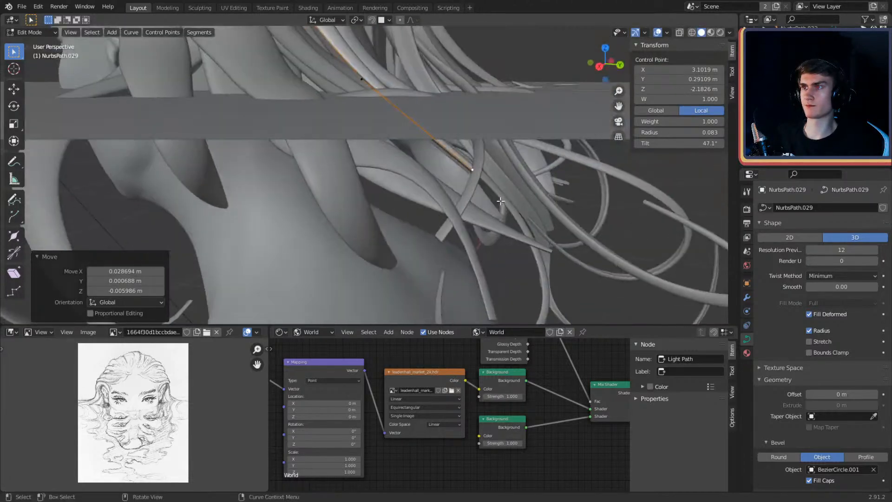
pyautogui.click(454, 181)
pyautogui.moveTo(454, 181); pyautogui.dragTo(485, 168, button='middle')
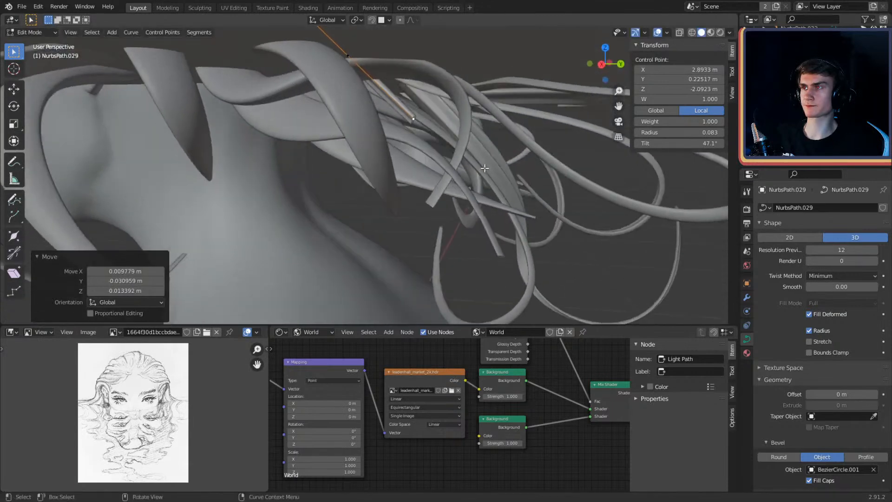
# Step: Extrude the new strand's end down past the shoulder and around into an upward-curling underwater loop
pyautogui.click(470, 261)
pyautogui.moveTo(470, 261); pyautogui.dragTo(506, 169, button='middle')
pyautogui.click(428, 268)
pyautogui.keyDown('shift'); pyautogui.moveTo(427, 268); pyautogui.dragTo(399, 195, button='middle'); pyautogui.keyUp('shift')
pyautogui.press('e')
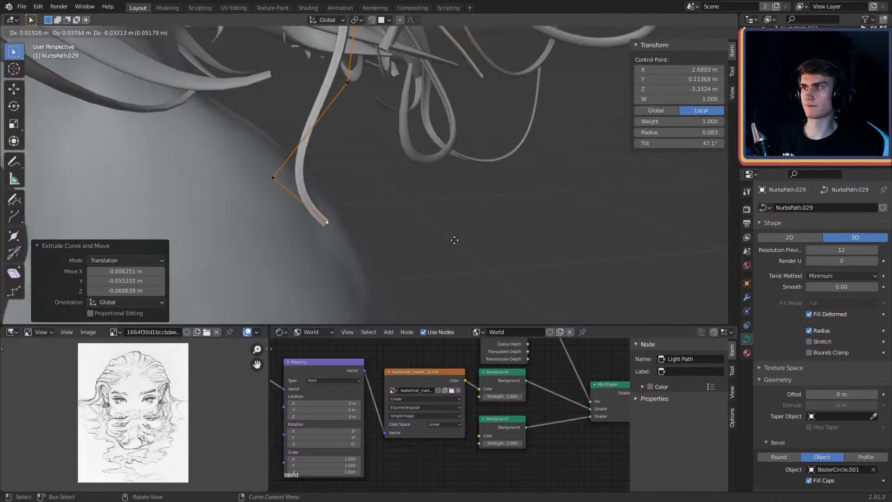
pyautogui.keyDown('shift'); pyautogui.moveTo(515, 249); pyautogui.dragTo(487, 244, button='middle'); pyautogui.keyUp('shift')
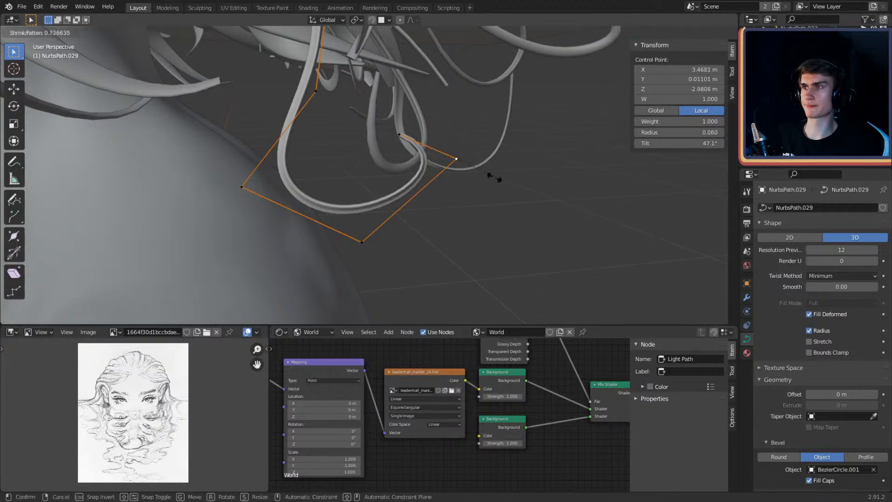
# Step: Taper the new strand's loop by shrinking its control point radii, scaling the point at the start of the bend by 0.796
pyautogui.click(378, 247)
pyautogui.click(435, 244)
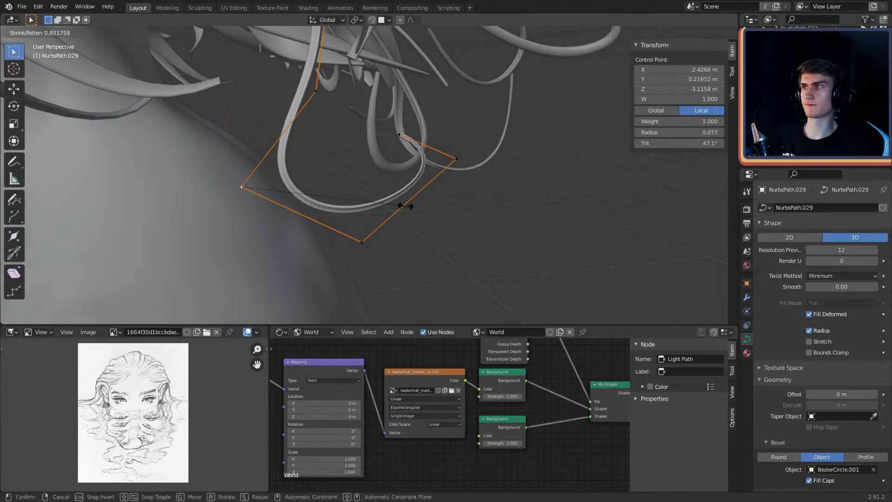
pyautogui.click(382, 204)
pyautogui.moveTo(433, 155); pyautogui.dragTo(324, 199, button='middle')
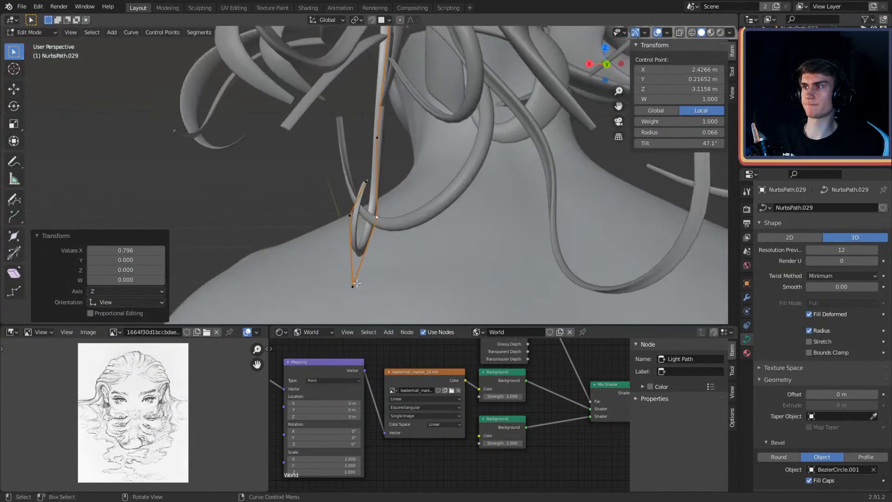
# Step: Reposition the control points of the strand's underwater loop, lowering the point at its bottom by about 0.032 m
pyautogui.click(361, 200)
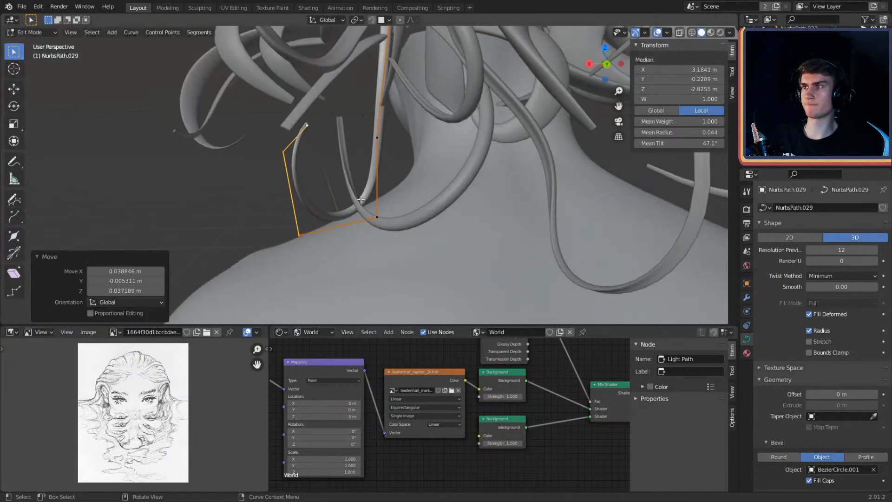
pyautogui.press('g')
pyautogui.moveTo(360, 139); pyautogui.dragTo(392, 215, button='middle')
pyautogui.click(410, 184)
pyautogui.press('Tab')
pyautogui.press('Tab')
pyautogui.click(407, 233)
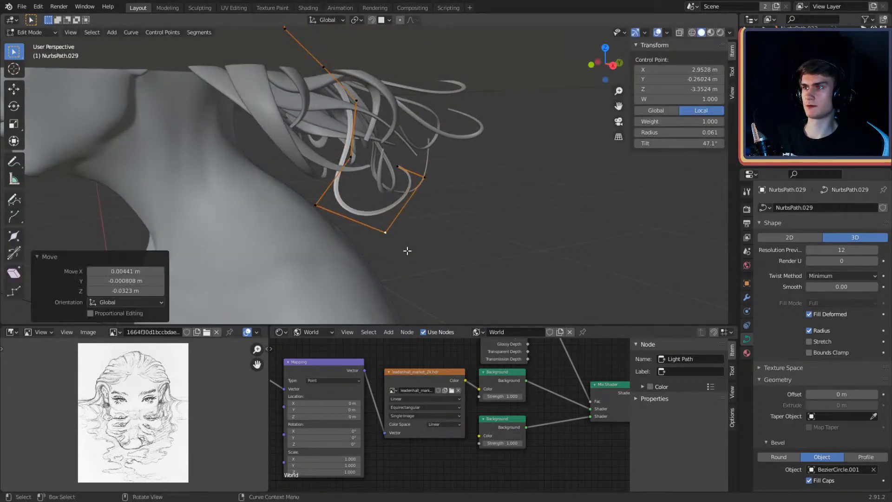
# Step: Move the strand's upper control points so that it lies against the neighbouring hair over the crown
pyautogui.press('Tab')
pyautogui.moveTo(408, 249); pyautogui.dragTo(472, 162, button='middle')
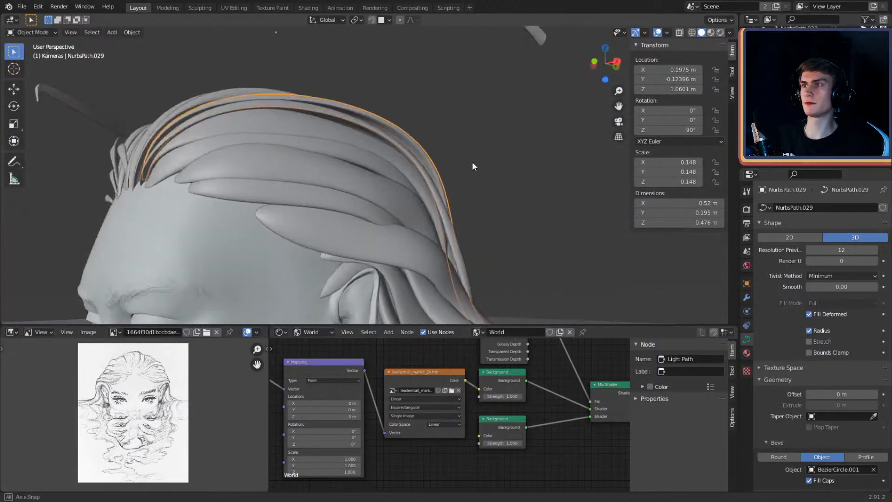
pyautogui.press('Tab')
pyautogui.press('g')
pyautogui.click(474, 120)
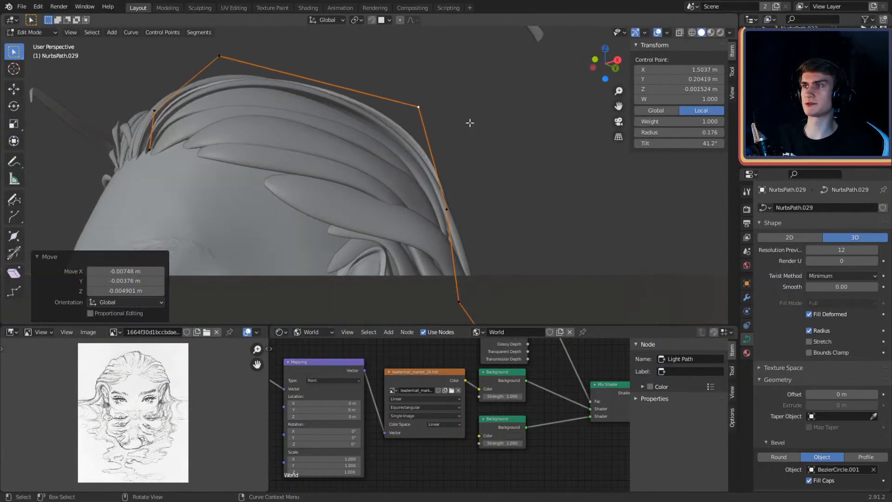
pyautogui.moveTo(474, 120); pyautogui.dragTo(549, 110, button='middle')
pyautogui.moveTo(315, 107); pyautogui.dragTo(450, 173, button='middle')
pyautogui.press('g')
pyautogui.click(469, 120)
pyautogui.press('g')
pyautogui.scroll(-3, 464, 165)
pyautogui.press('Tab')
pyautogui.scroll(-3, 454, 189)
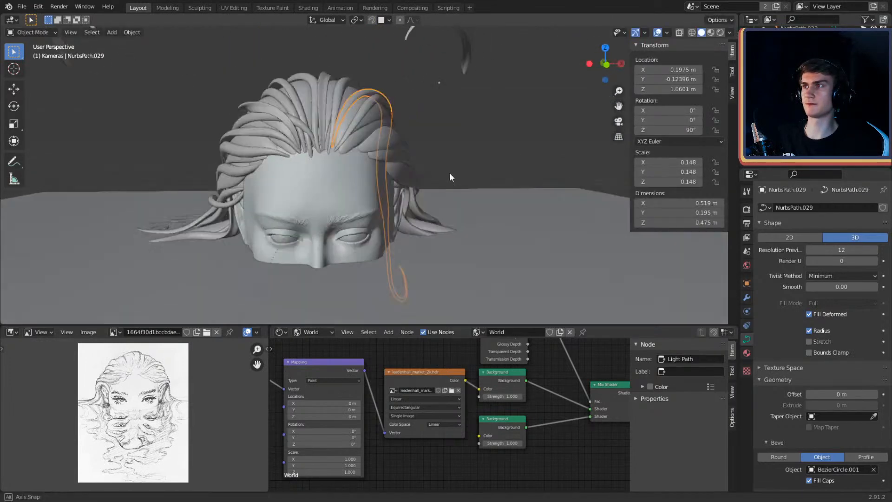
# Step: Duplicate the short floating strand above the head and place the copy over the side hair near the hairline
pyautogui.moveTo(475, 143); pyautogui.dragTo(416, 205, button='middle')
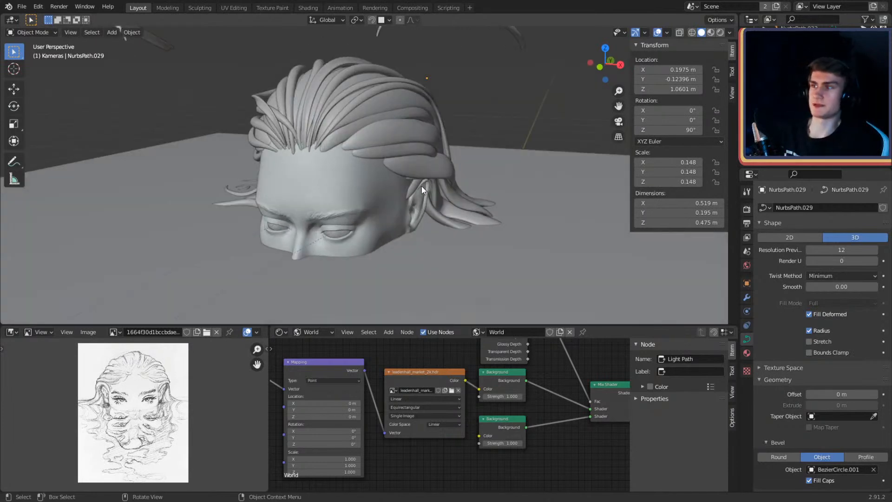
pyautogui.scroll(-3, 422, 186)
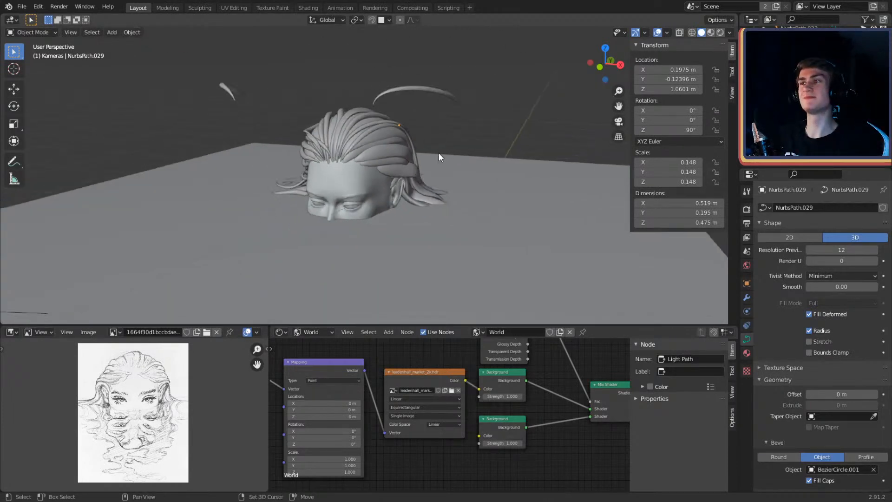
pyautogui.scroll(3, 451, 152)
pyautogui.moveTo(459, 166); pyautogui.dragTo(423, 103, button='middle')
pyautogui.click(431, 74)
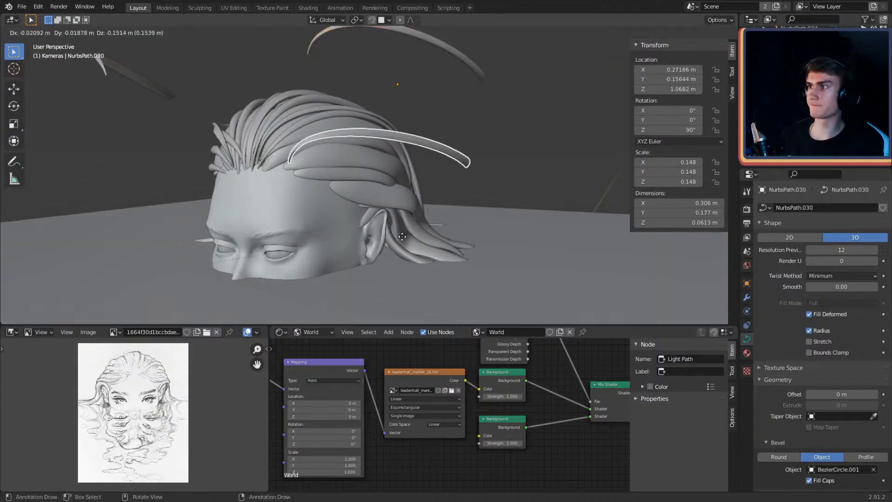
pyautogui.click(395, 240)
pyautogui.moveTo(372, 216)
pyautogui.mouseDown(button='middle')
pyautogui.moveTo(477, 217)
pyautogui.moveTo(361, 209)
pyautogui.mouseUp(button='middle')
pyautogui.press('g')
pyautogui.scroll(3, 424, 152)
pyautogui.moveTo(424, 152); pyautogui.dragTo(406, 167, button='middle')
pyautogui.click(394, 156)
# Step: Move the new strand's front control points to root it at the hairline beside the temple hair
pyautogui.press('Tab')
pyautogui.scroll(2, 510, 171)
pyautogui.click(404, 106)
pyautogui.moveTo(437, 132); pyautogui.dragTo(410, 151, button='middle')
pyautogui.press('g')
pyautogui.click(429, 207)
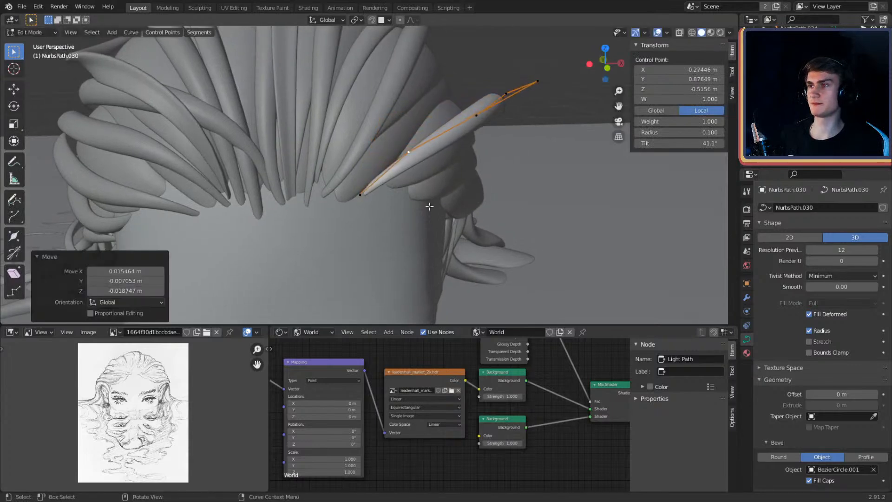
pyautogui.moveTo(432, 205); pyautogui.dragTo(484, 228, button='middle')
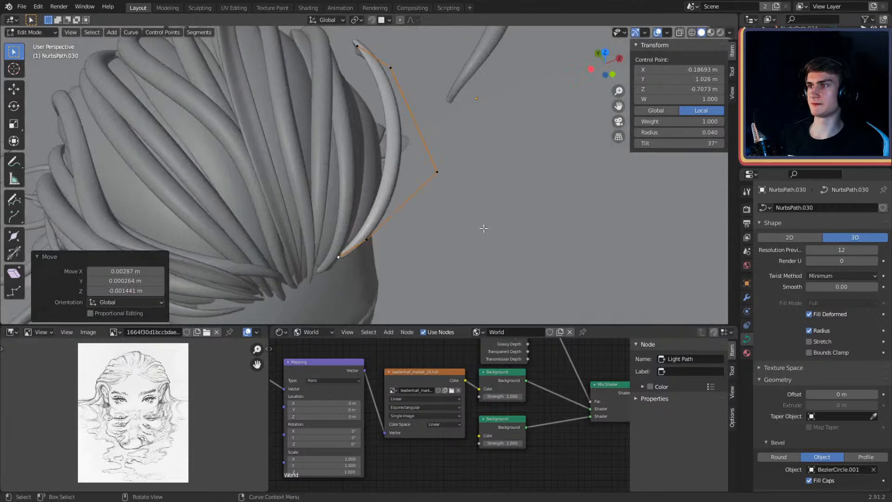
# Step: Bring the new strand's crown and rear control points down toward the side of the head
pyautogui.moveTo(457, 171); pyautogui.dragTo(537, 198, button='middle')
pyautogui.moveTo(396, 169); pyautogui.dragTo(456, 179, button='middle')
pyautogui.press('g')
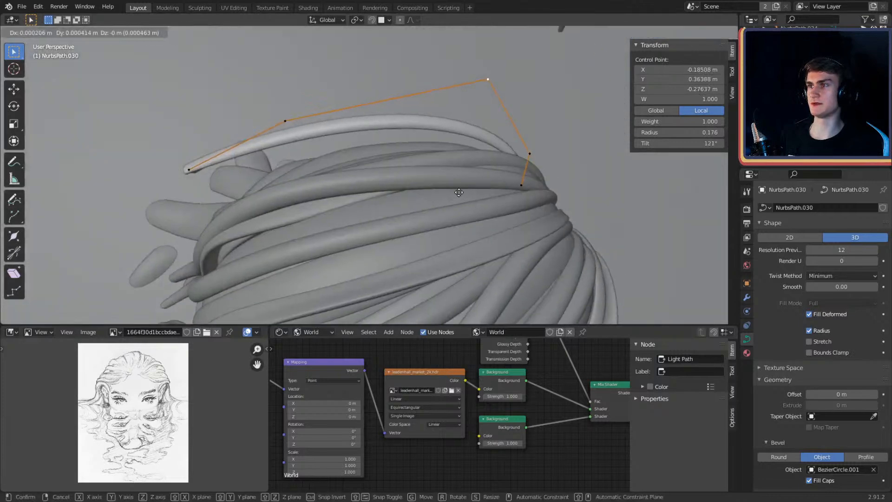
pyautogui.click(438, 218)
pyautogui.keyDown('shift'); pyautogui.moveTo(437, 218); pyautogui.dragTo(539, 212, button='middle'); pyautogui.keyUp('shift')
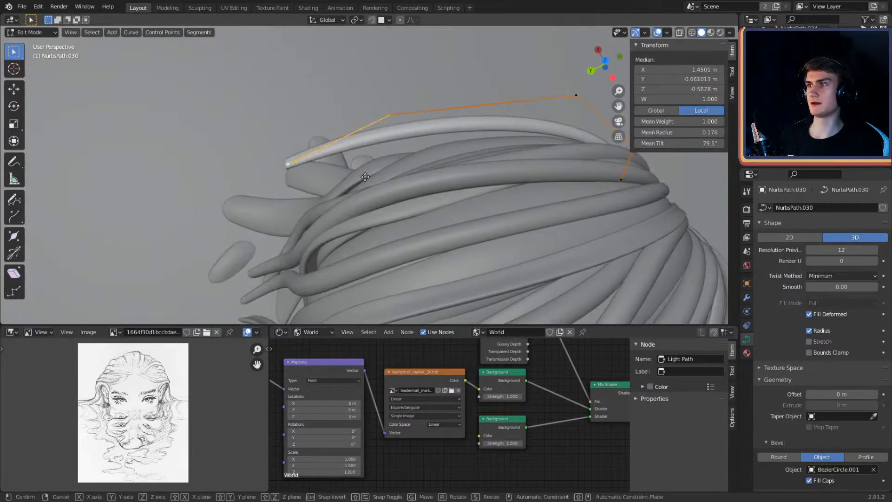
pyautogui.click(371, 216)
pyautogui.moveTo(372, 216); pyautogui.dragTo(539, 114, button='middle')
pyautogui.keyDown('shift'); pyautogui.moveTo(474, 139); pyautogui.dragTo(555, 153, button='middle'); pyautogui.keyUp('shift')
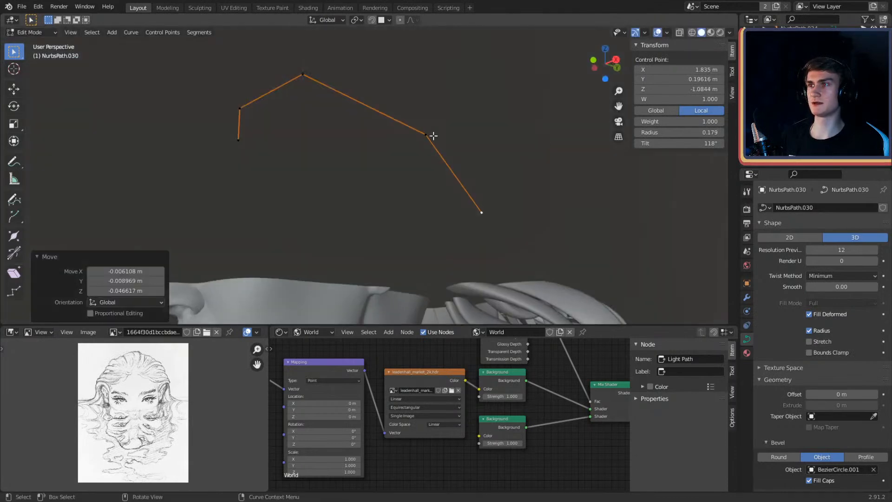
pyautogui.moveTo(483, 148); pyautogui.dragTo(465, 154, button='middle')
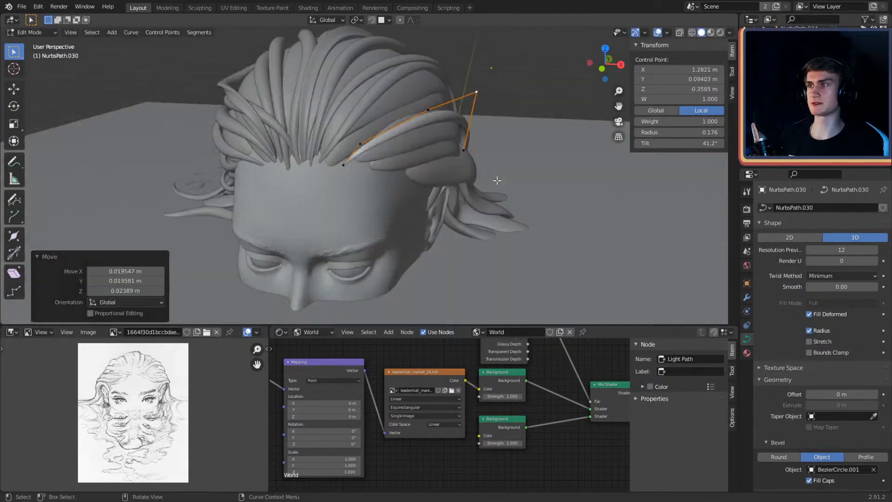
# Step: Adjust the new strand's second control point so that it arches up from the hairline
pyautogui.scroll(6, 464, 168)
pyautogui.moveTo(471, 204); pyautogui.dragTo(455, 135, button='middle')
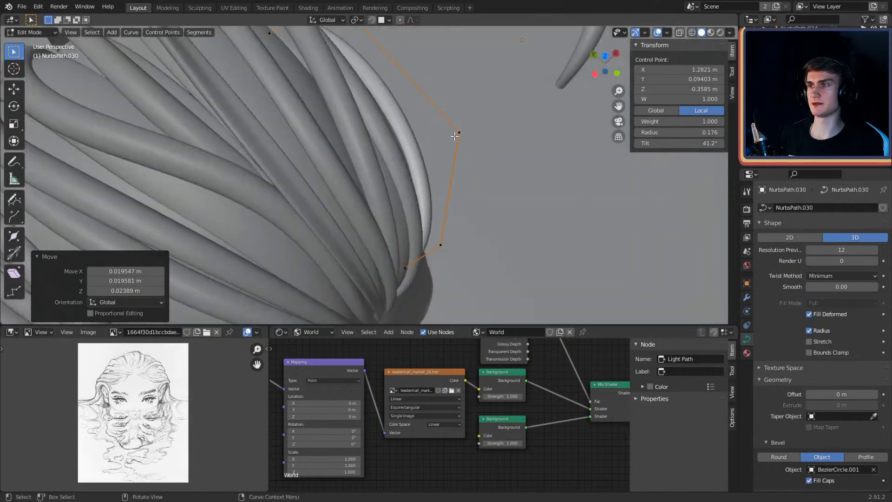
pyautogui.moveTo(443, 101); pyautogui.dragTo(479, 189, button='middle')
pyautogui.click(408, 171)
pyautogui.press('g')
pyautogui.click(472, 153)
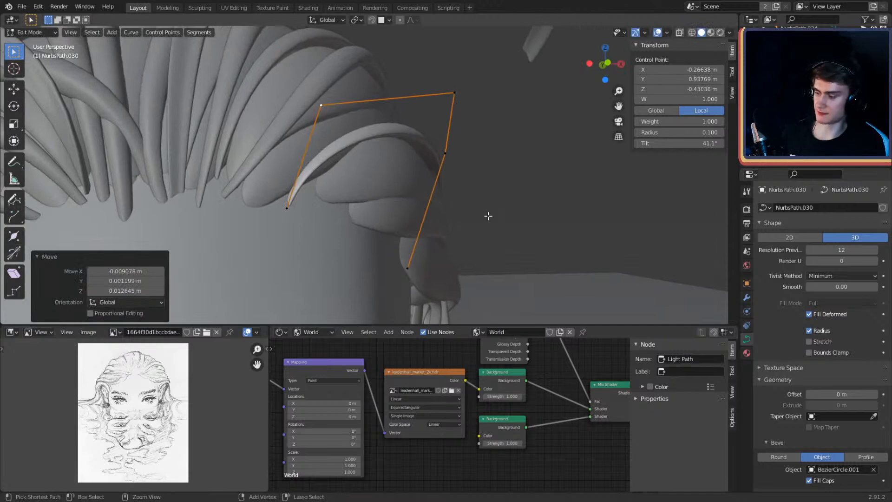
# Step: Raise the new strand's crown control point and tilt it to turn the strand's flat side onto the head
pyautogui.click(284, 228)
pyautogui.moveTo(284, 228); pyautogui.dragTo(385, 196, button='middle')
pyautogui.press('g')
pyautogui.click(388, 144)
pyautogui.moveTo(389, 143); pyautogui.dragTo(517, 201, button='middle')
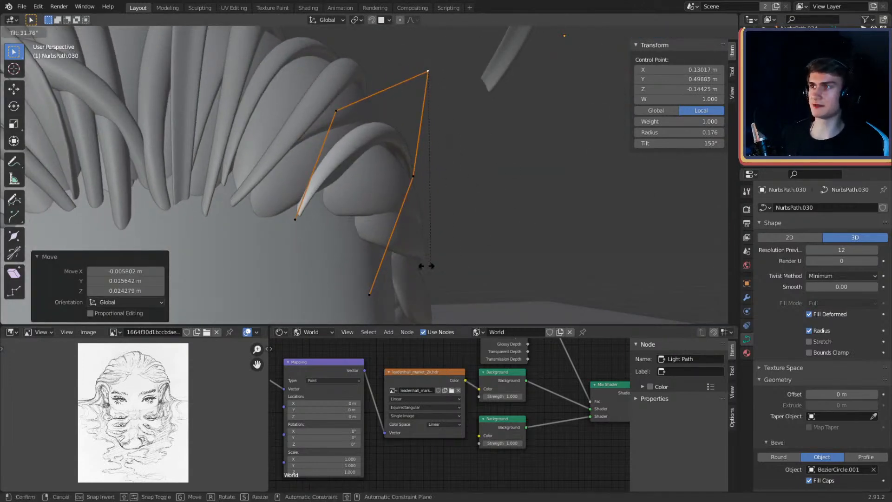
pyautogui.moveTo(453, 169); pyautogui.dragTo(419, 202, button='middle')
pyautogui.press('g')
pyautogui.click(470, 205)
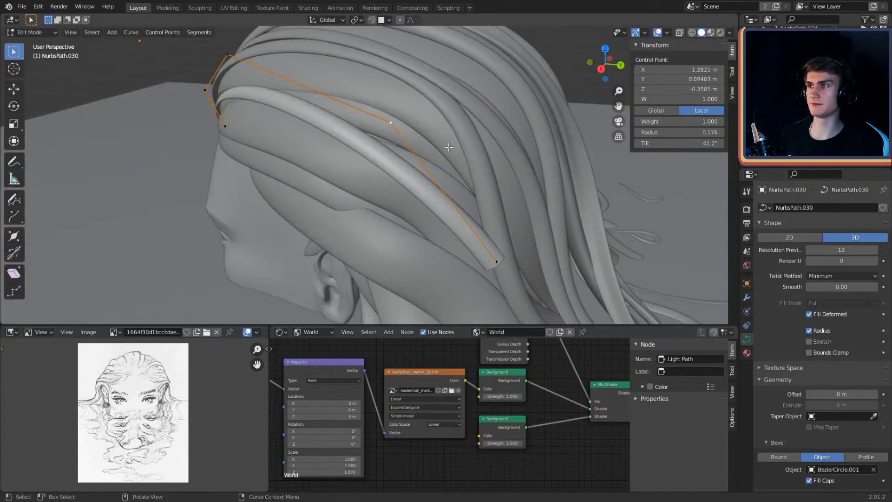
# Step: Move the new strand's rear control points in against the hair at the back of the head
pyautogui.moveTo(449, 147); pyautogui.dragTo(403, 146, button='middle')
pyautogui.click(439, 114)
pyautogui.moveTo(439, 114); pyautogui.dragTo(359, 186, button='middle')
pyautogui.press('g')
pyautogui.click(458, 156)
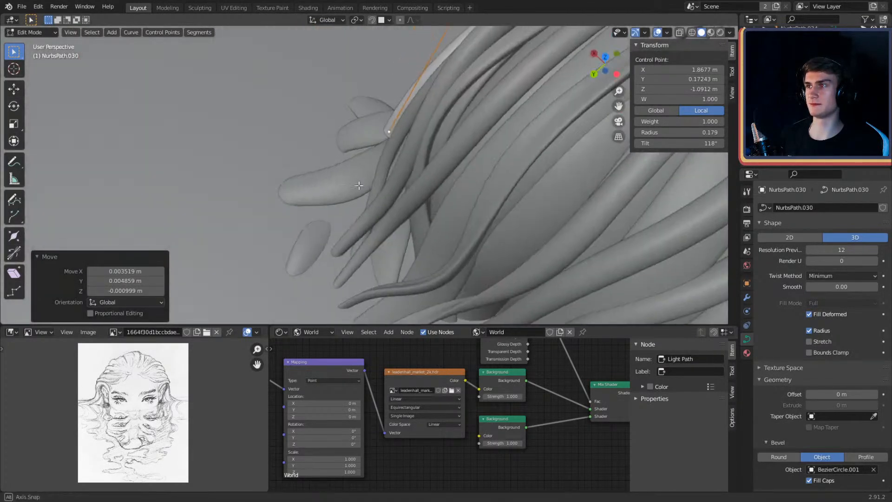
# Step: Extrude the new strand's end down toward the water and adjust the control point above it
pyautogui.moveTo(386, 242); pyautogui.dragTo(401, 238, button='middle')
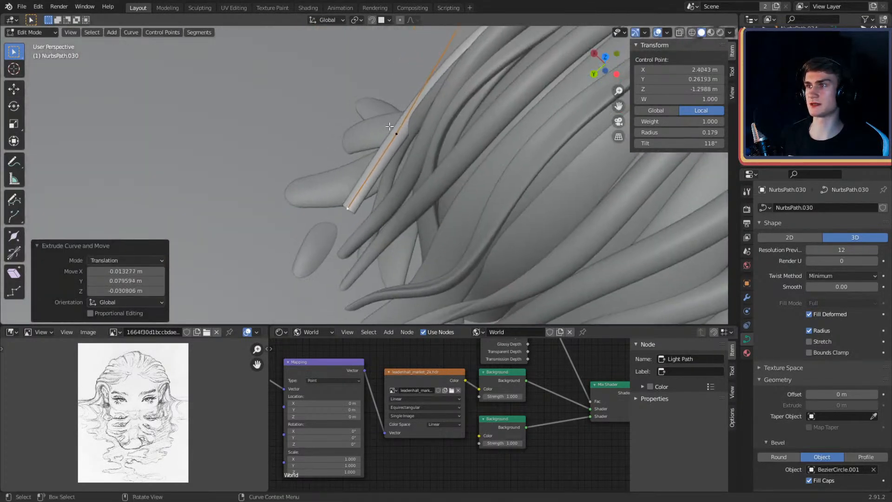
pyautogui.click(397, 131)
pyautogui.moveTo(398, 130)
pyautogui.mouseDown(button='middle')
pyautogui.moveTo(447, 147)
pyautogui.moveTo(447, 193)
pyautogui.moveTo(386, 133)
pyautogui.moveTo(384, 141)
pyautogui.mouseUp(button='middle')
pyautogui.press('g')
pyautogui.click(438, 149)
# Step: Taper the new strand's end by scaling its control point radius by 0.791 and 0.938 while extending it below the water
pyautogui.moveTo(383, 142); pyautogui.dragTo(458, 179, button='middle')
pyautogui.click(356, 165)
pyautogui.click(377, 238)
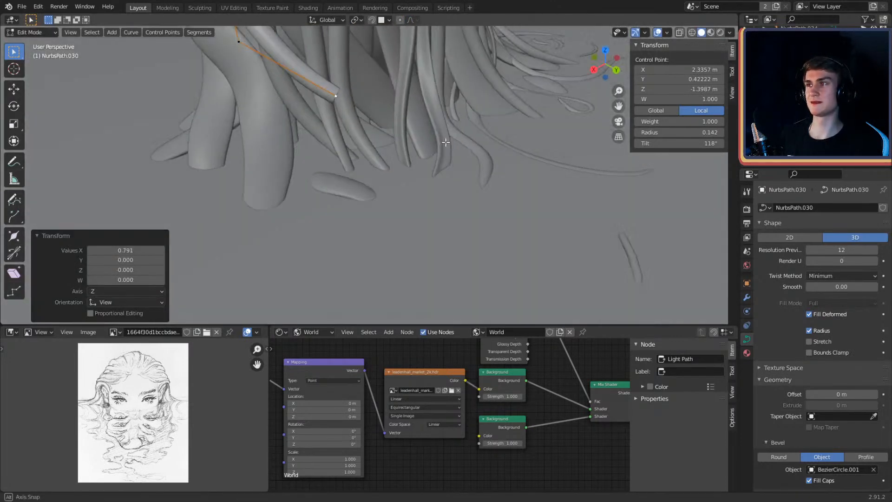
pyautogui.click(502, 219)
pyautogui.moveTo(501, 220); pyautogui.dragTo(533, 118, button='middle')
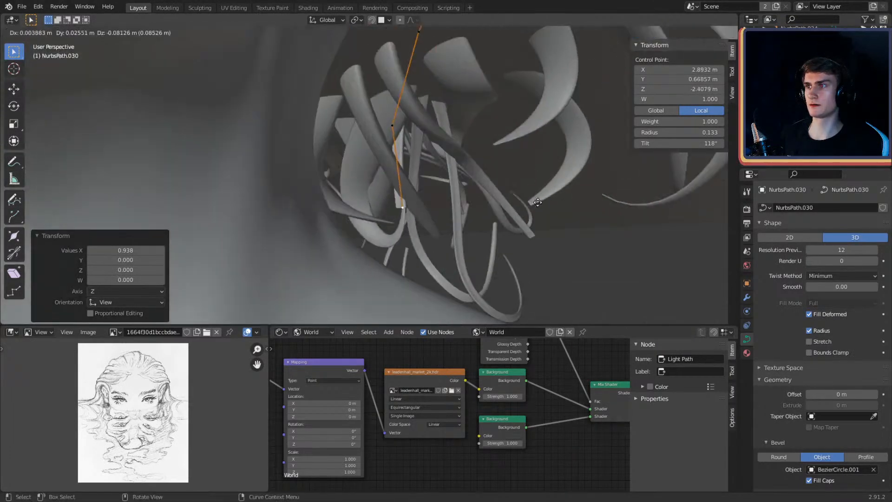
# Step: Extrude the new strand's end further down underwater and around into an upward-curling loop beside the neck
pyautogui.moveTo(548, 205); pyautogui.dragTo(509, 135, button='middle')
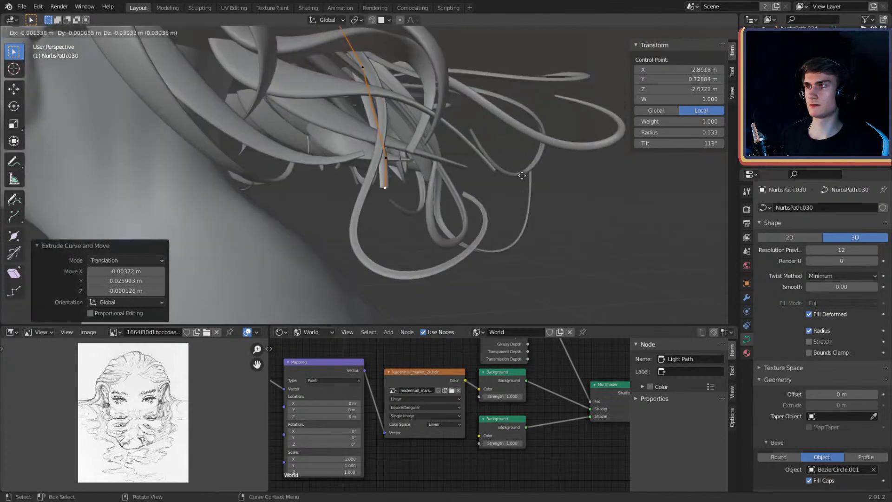
pyautogui.click(523, 234)
pyautogui.moveTo(524, 235); pyautogui.dragTo(411, 167, button='middle')
pyautogui.moveTo(303, 178); pyautogui.dragTo(386, 180, button='middle')
pyautogui.press('g')
pyautogui.click(364, 124)
pyautogui.moveTo(363, 124); pyautogui.dragTo(333, 154, button='middle')
pyautogui.moveTo(299, 119); pyautogui.dragTo(465, 182, button='middle')
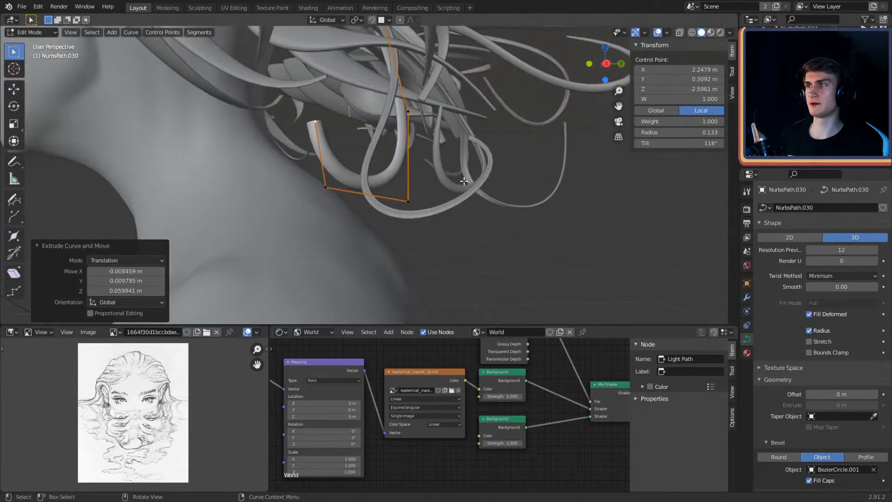
# Step: Scale the loop's end point radius by 0.462 and tilt the point at the start of the bend by -113°
pyautogui.click(385, 175)
pyautogui.moveTo(385, 175); pyautogui.dragTo(468, 193, button='middle')
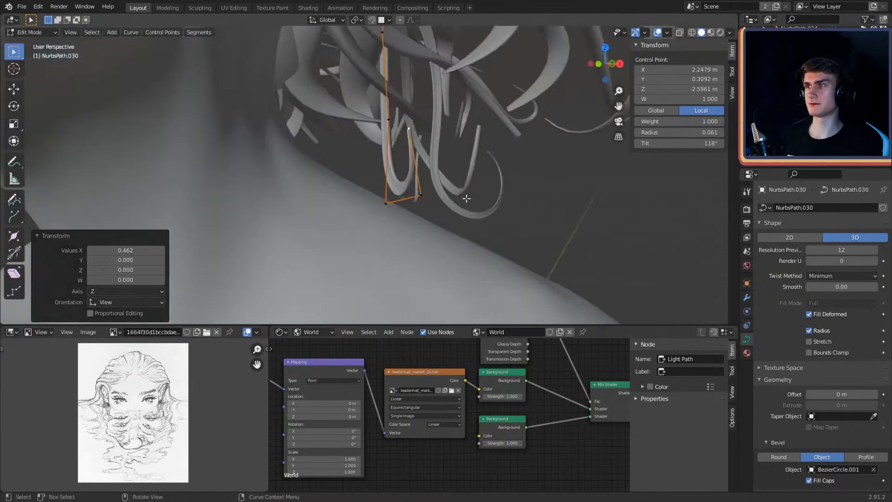
pyautogui.click(409, 204)
pyautogui.moveTo(409, 204); pyautogui.dragTo(425, 214, button='middle')
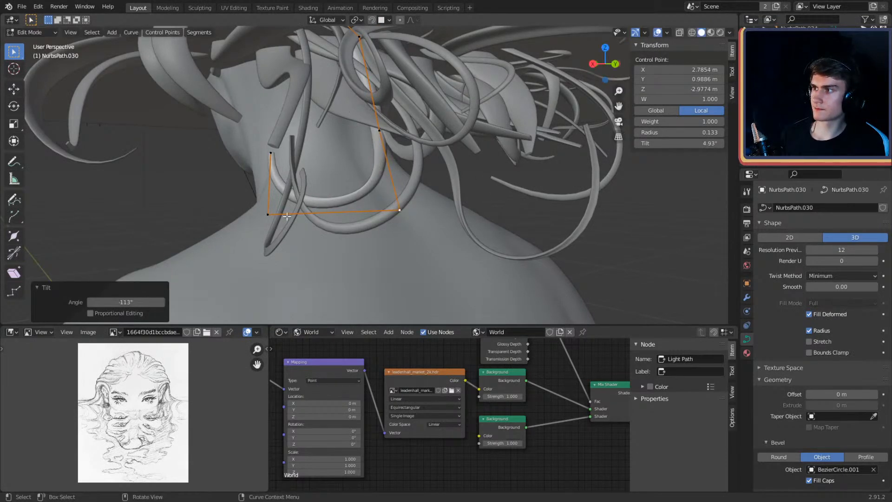
pyautogui.click(304, 107)
# Step: Reposition the new strand's control points behind the crown so that it follows the side of the head
pyautogui.moveTo(304, 107); pyautogui.dragTo(505, 119, button='middle')
pyautogui.press('Tab')
pyautogui.press('Tab')
pyautogui.moveTo(452, 137); pyautogui.dragTo(297, 230, button='middle')
pyautogui.click(437, 106)
pyautogui.click(405, 191)
pyautogui.moveTo(405, 191); pyautogui.dragTo(344, 223, button='middle')
pyautogui.click(373, 144)
pyautogui.press('g')
pyautogui.click(374, 144)
pyautogui.moveTo(374, 143); pyautogui.dragTo(542, 104, button='middle')
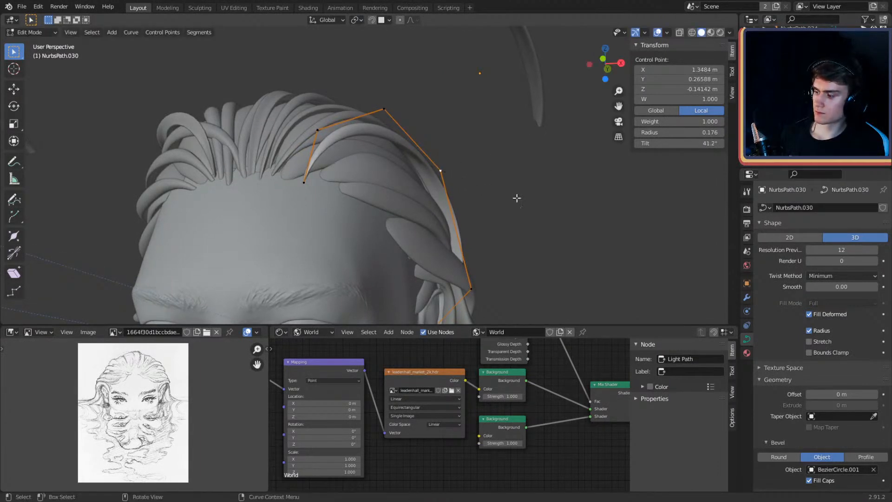
# Step: Tilt the control point behind the crown to 80.9° and move it closer to the head
pyautogui.moveTo(517, 198); pyautogui.dragTo(388, 116, button='middle')
pyautogui.click(526, 203)
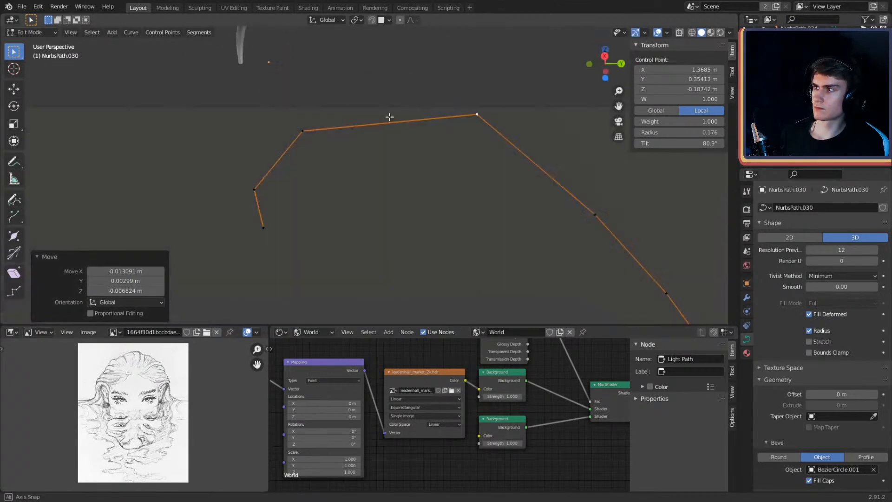
pyautogui.click(303, 135)
pyautogui.moveTo(304, 141); pyautogui.dragTo(486, 257, button='middle')
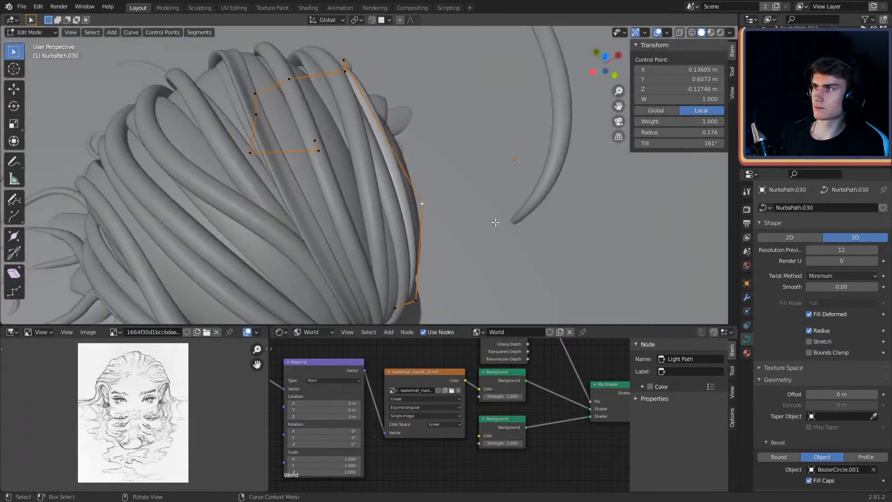
# Step: Tilt the control point at the back of the head to 189° and shift it slightly against the neighbouring strands
pyautogui.moveTo(496, 221); pyautogui.dragTo(507, 192, button='middle')
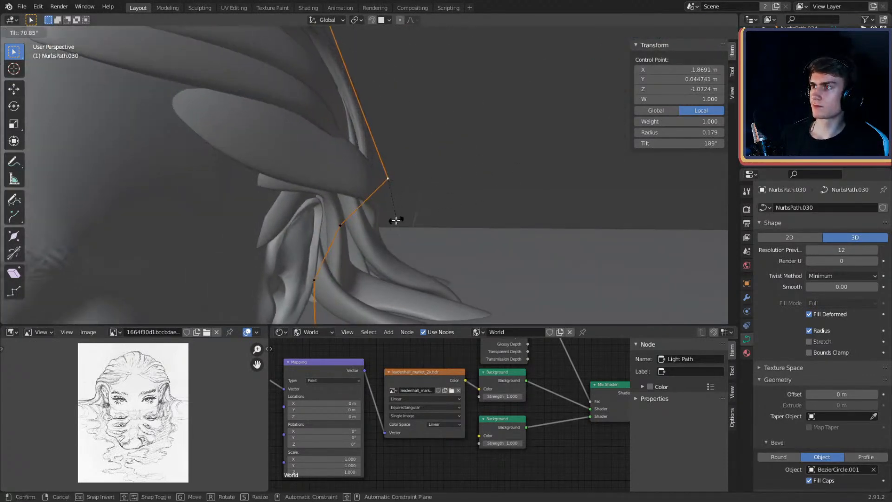
pyautogui.click(395, 220)
pyautogui.moveTo(395, 220); pyautogui.dragTo(377, 201, button='middle')
pyautogui.click(389, 200)
pyautogui.scroll(-10, 389, 200)
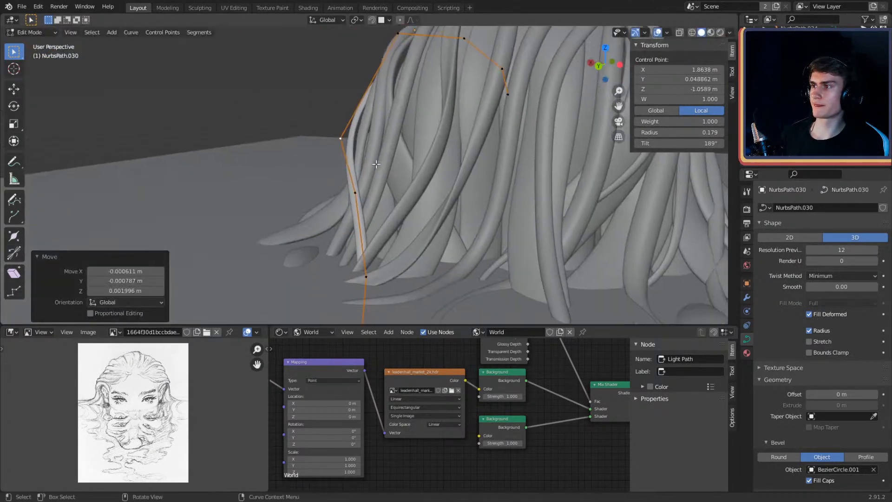
pyautogui.moveTo(470, 146); pyautogui.dragTo(552, 167, button='middle')
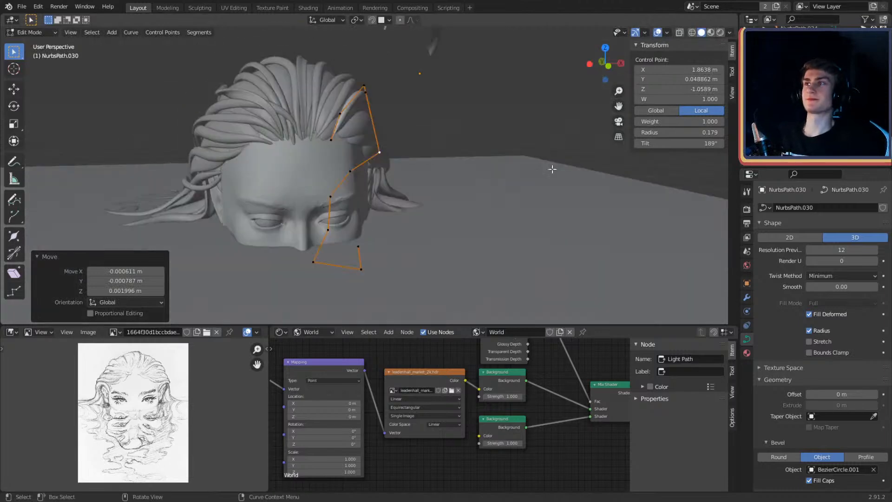
# Step: Examine the finished strand and the overall hair coverage from the front and side, near and far
pyautogui.scroll(-3, 502, 183)
pyautogui.press('Tab')
pyautogui.moveTo(452, 195); pyautogui.dragTo(525, 163, button='middle')
pyautogui.scroll(2, 441, 192)
pyautogui.scroll(-3, 443, 190)
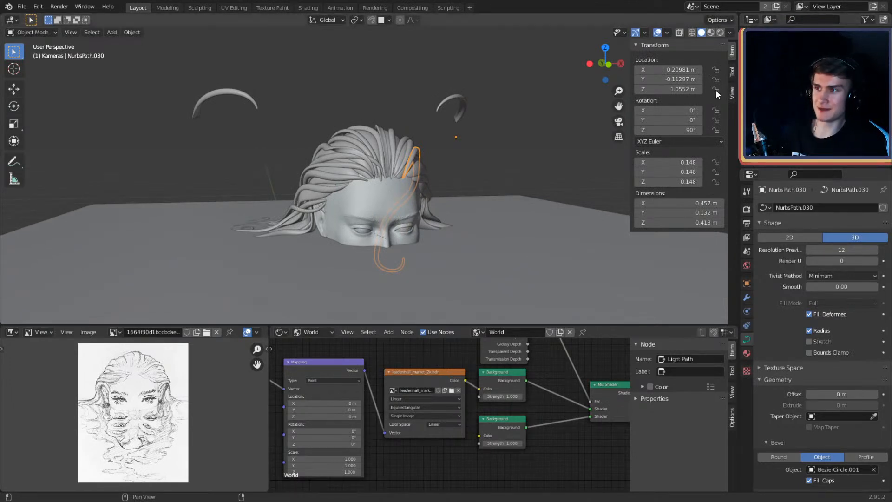
pyautogui.scroll(-3, 404, 172)
pyautogui.moveTo(405, 172); pyautogui.dragTo(441, 155, button='middle')
pyautogui.scroll(4, 390, 225)
pyautogui.scroll(3, 402, 192)
pyautogui.scroll(-3, 498, 130)
pyautogui.click(498, 130)
pyautogui.scroll(3, 477, 166)
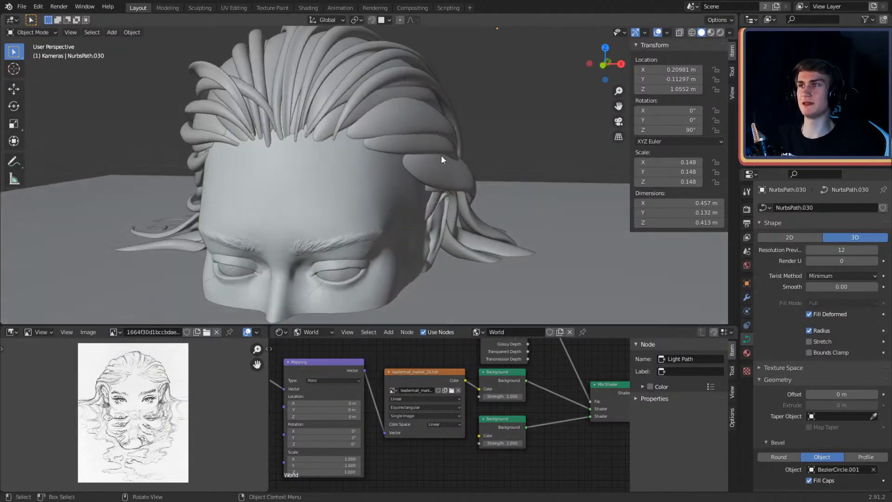
pyautogui.click(384, 85)
pyautogui.moveTo(385, 85); pyautogui.dragTo(448, 183, button='middle')
pyautogui.scroll(-3, 439, 169)
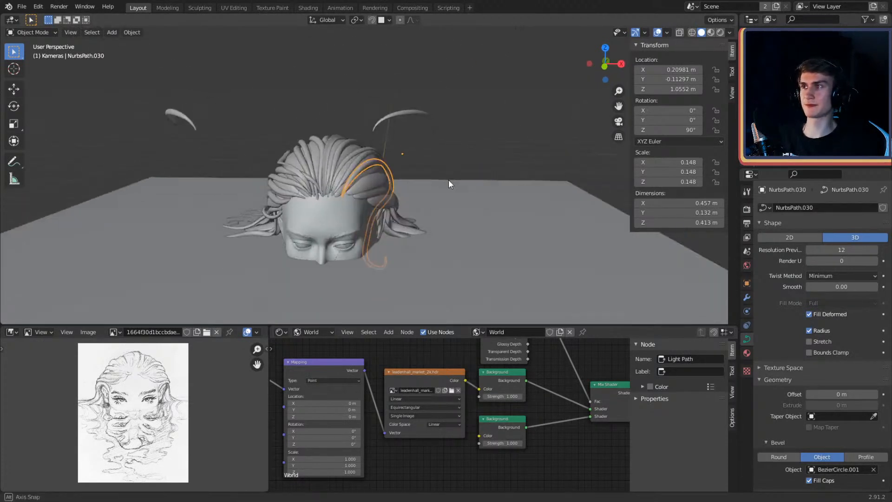
# Step: Duplicate the spare curved strand floating beside the head and place the copy along the side of the hairline
pyautogui.click(425, 108)
pyautogui.scroll(2, 440, 157)
pyautogui.hotkey('shift', 'd')
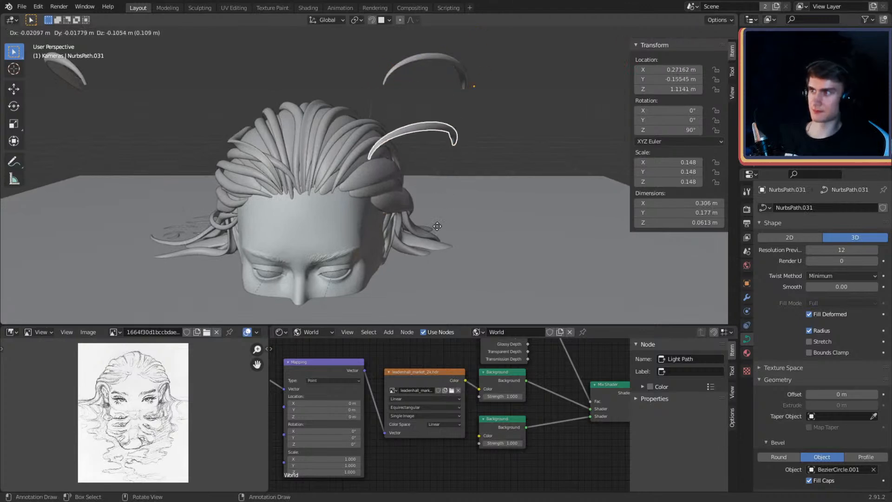
pyautogui.click(413, 267)
pyautogui.moveTo(413, 267); pyautogui.dragTo(379, 183, button='middle')
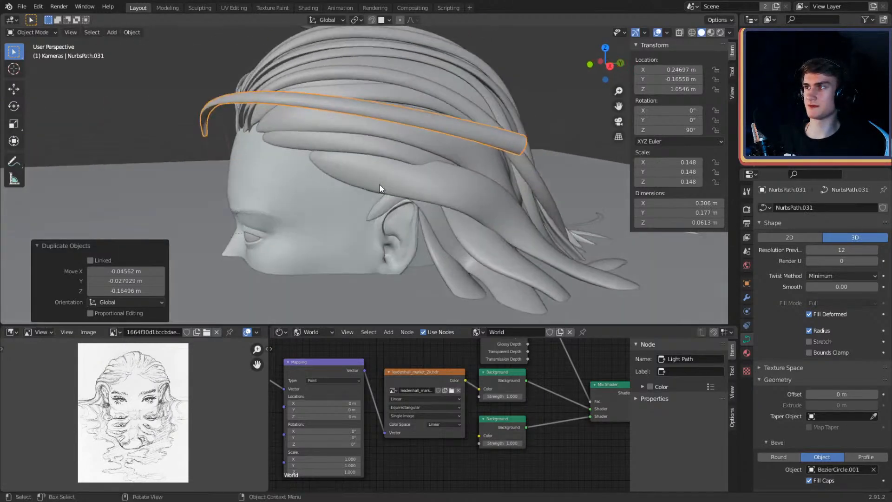
pyautogui.click(431, 192)
pyautogui.moveTo(431, 193)
pyautogui.mouseDown(button='middle')
pyautogui.moveTo(539, 188)
pyautogui.moveTo(474, 202)
pyautogui.moveTo(432, 192)
pyautogui.moveTo(344, 205)
pyautogui.moveTo(514, 191)
pyautogui.moveTo(439, 184)
pyautogui.mouseUp(button='middle')
pyautogui.press('g')
pyautogui.click(488, 196)
pyautogui.scroll(2, 475, 203)
# Step: Reposition the copied strand's front and middle control points so that it arches from the hairline over the side of the head
pyautogui.press('Tab')
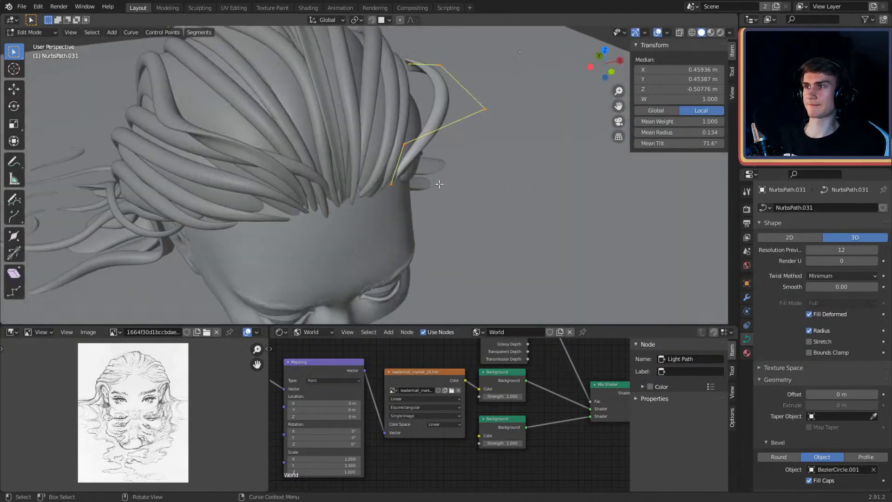
pyautogui.moveTo(421, 154); pyautogui.dragTo(442, 155, button='middle')
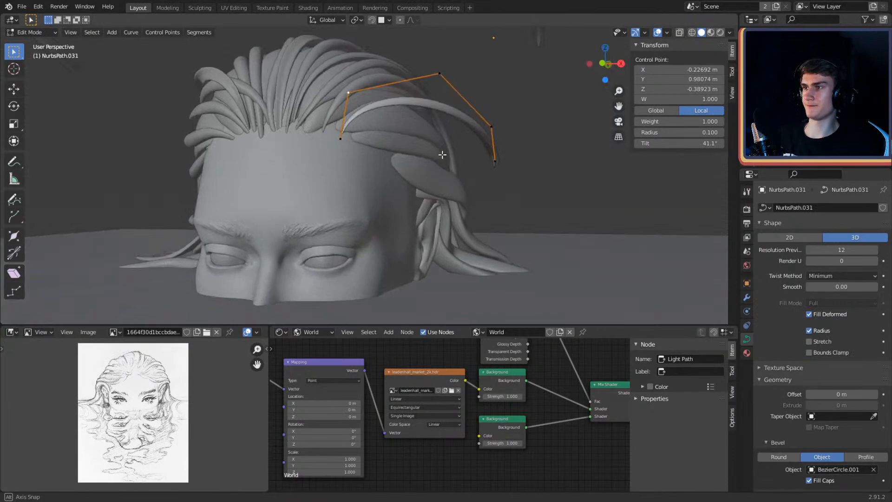
pyautogui.click(464, 187)
pyautogui.moveTo(463, 187); pyautogui.dragTo(490, 172, button='middle')
pyautogui.moveTo(477, 110); pyautogui.dragTo(346, 172, button='middle')
pyautogui.click(379, 231)
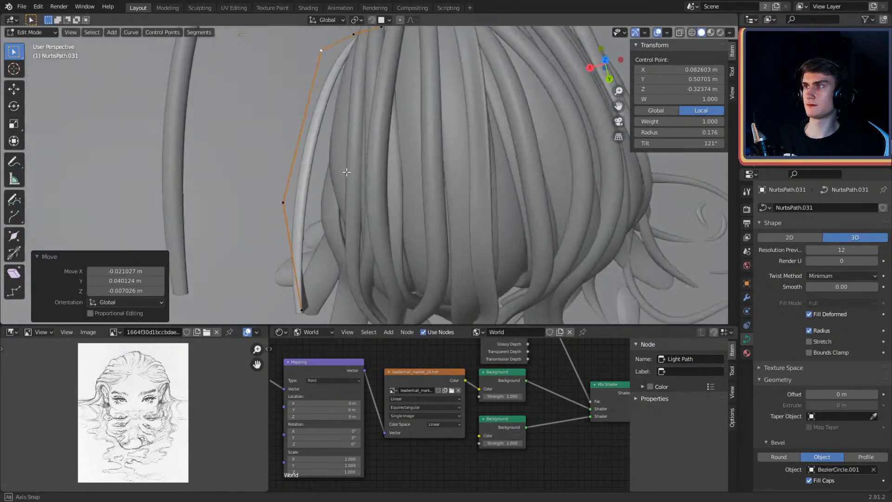
# Step: Move the strand's middle and rear control points inward against the side of the head
pyautogui.click(281, 203)
pyautogui.press('g')
pyautogui.click(349, 137)
pyautogui.moveTo(350, 137); pyautogui.dragTo(348, 148, button='middle')
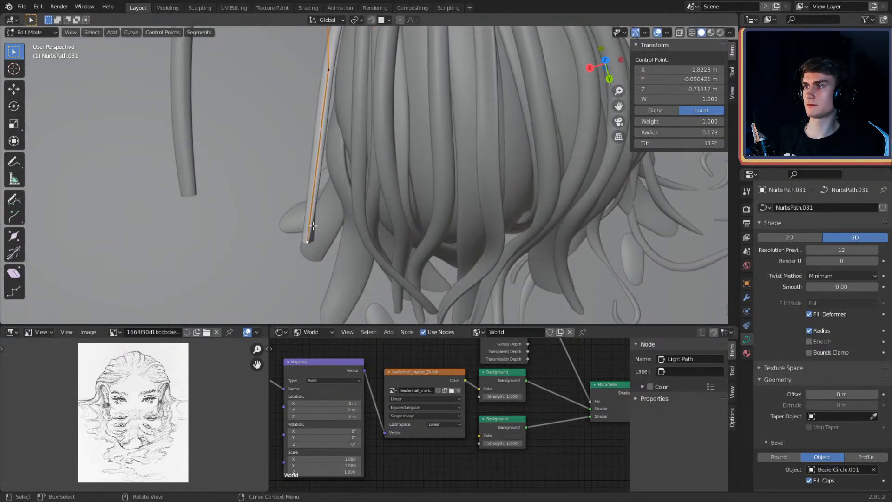
pyautogui.moveTo(314, 226); pyautogui.dragTo(465, 176, button='middle')
pyautogui.press('g')
pyautogui.click(428, 141)
pyautogui.press('g')
pyautogui.click(530, 160)
pyautogui.click(474, 166)
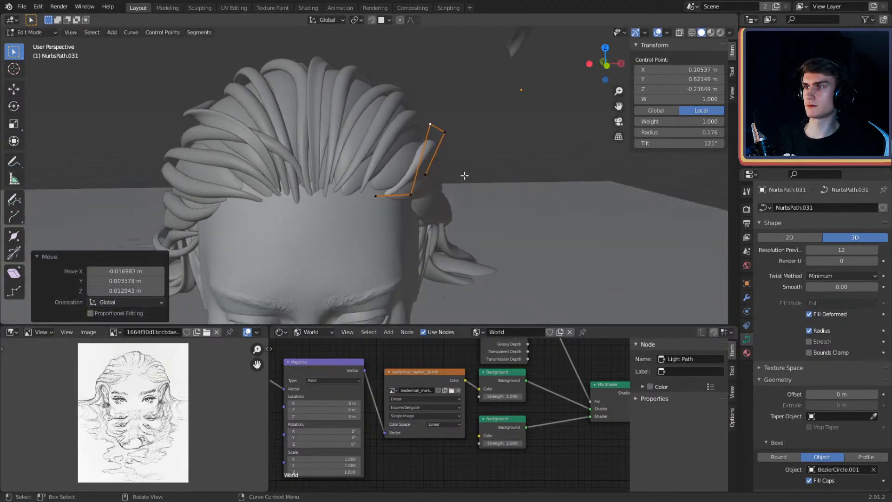
# Step: Lower the strand's second control point near the temple and shift the rear control point to follow the neighbouring strands
pyautogui.click(436, 216)
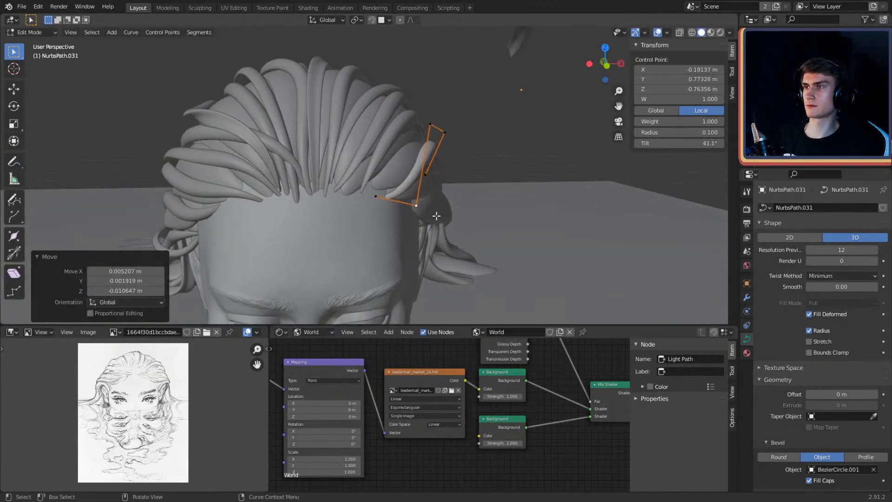
pyautogui.click(393, 207)
pyautogui.moveTo(393, 208); pyautogui.dragTo(308, 215, button='middle')
pyautogui.press('g')
pyautogui.moveTo(291, 174); pyautogui.dragTo(504, 132, button='middle')
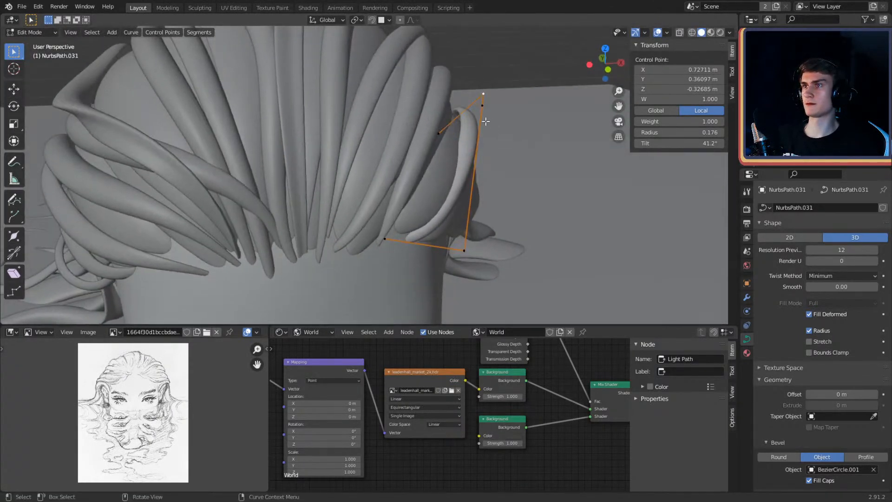
pyautogui.press('g')
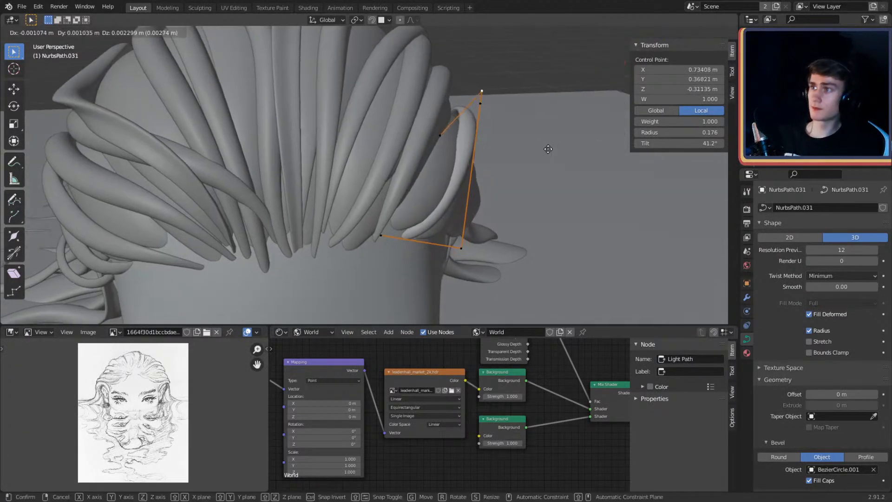
pyautogui.click(527, 169)
# Step: Tilt the strand's end control point to 42.8° so that its end lies flat against the hair
pyautogui.moveTo(531, 145); pyautogui.dragTo(580, 170, button='middle')
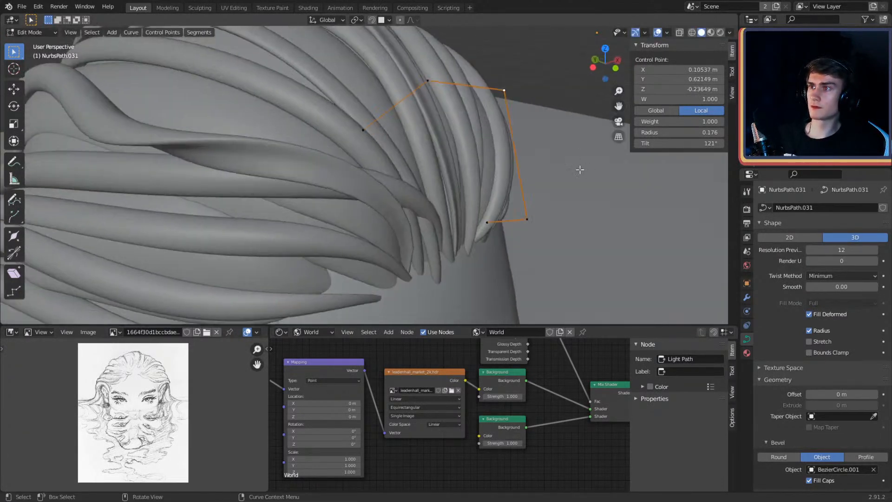
pyautogui.moveTo(565, 224); pyautogui.dragTo(525, 193, button='middle')
pyautogui.click(610, 211)
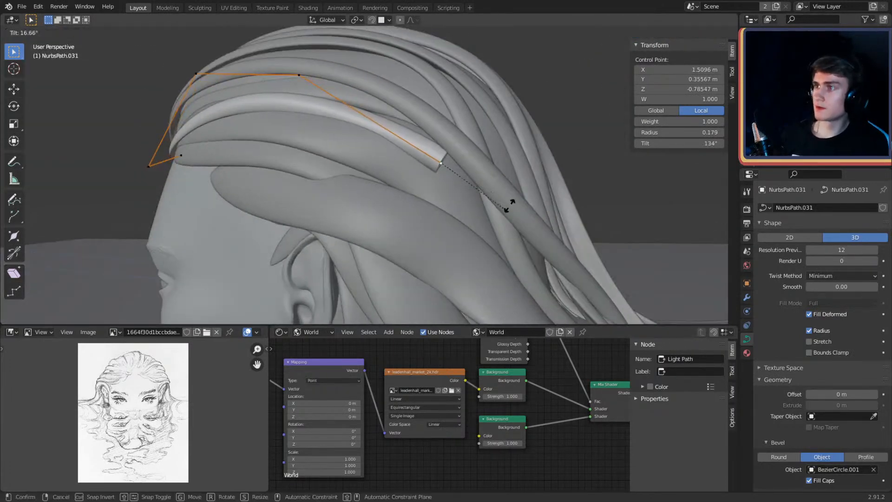
pyautogui.moveTo(476, 112); pyautogui.dragTo(395, 188, button='middle')
pyautogui.click(337, 69)
pyautogui.click(448, 129)
pyautogui.scroll(2, 446, 168)
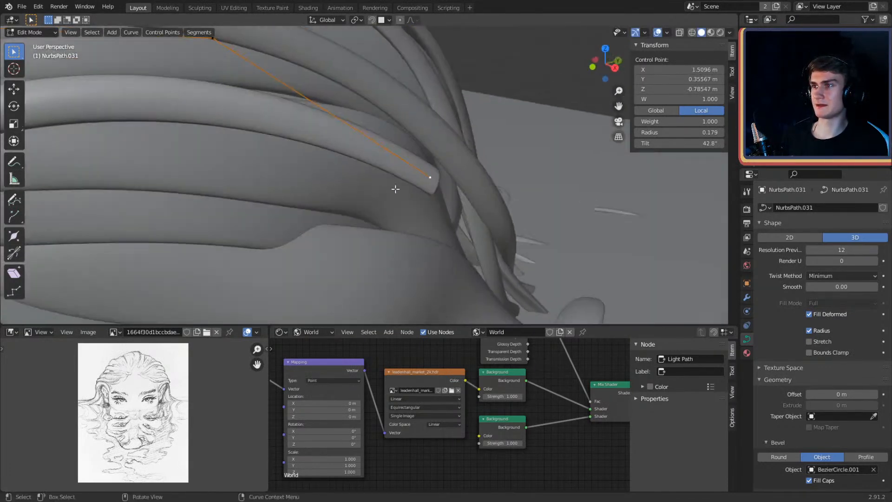
# Step: Carry the strand's end down behind the ear and tilt its end control point to 69.7°
pyautogui.moveTo(453, 204); pyautogui.dragTo(401, 223, button='middle')
pyautogui.click(441, 141)
pyautogui.click(483, 138)
pyautogui.click(488, 213)
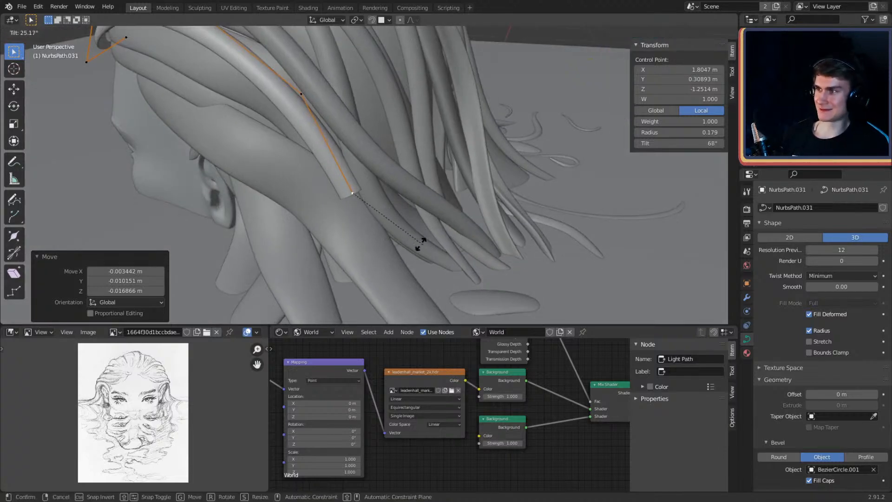
pyautogui.moveTo(409, 216); pyautogui.dragTo(467, 200, button='middle')
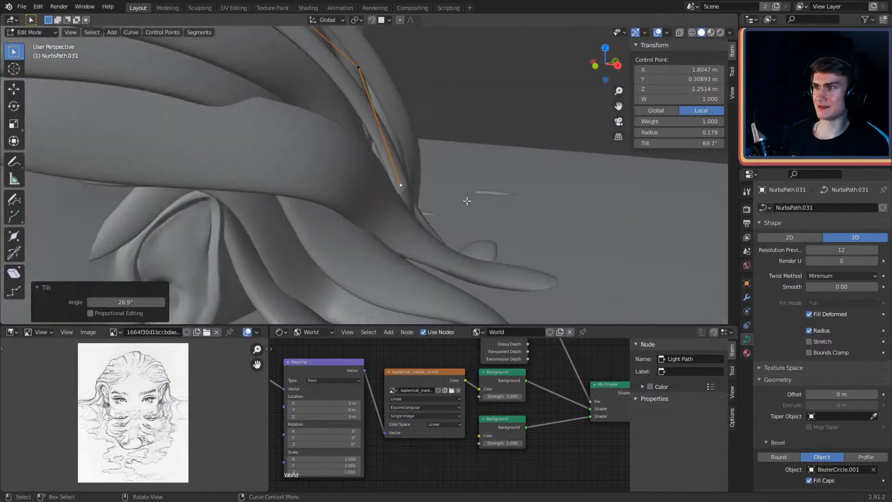
# Step: Fit the strand's end against the neighbouring hair and extrude a further control point from it towards the water
pyautogui.moveTo(392, 212); pyautogui.dragTo(387, 210, button='middle')
pyautogui.scroll(3, 387, 210)
pyautogui.moveTo(324, 217); pyautogui.dragTo(416, 228, button='middle')
pyautogui.press('g')
pyautogui.moveTo(380, 194); pyautogui.dragTo(442, 205, button='middle')
pyautogui.click(476, 201)
pyautogui.press('e')
pyautogui.moveTo(536, 276); pyautogui.dragTo(460, 147, button='middle')
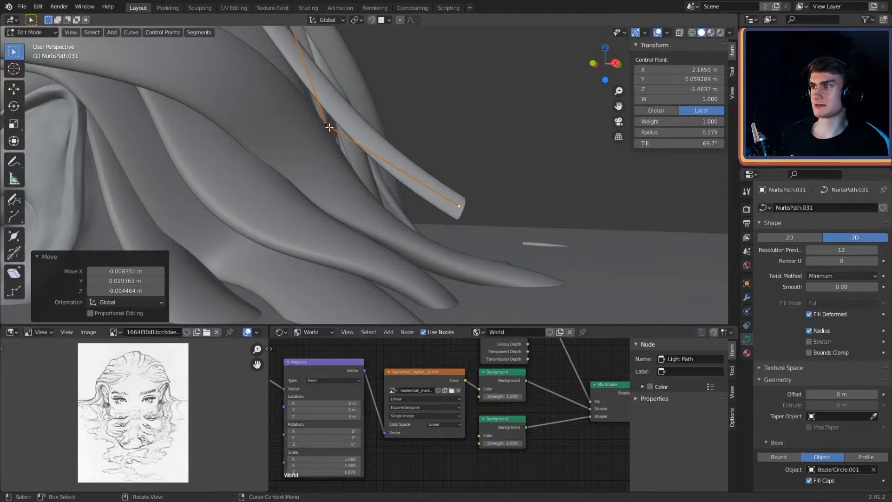
# Step: Move the strand's last two control points closer to the thick strand underneath and save the file
pyautogui.click(329, 127)
pyautogui.moveTo(408, 139); pyautogui.dragTo(428, 145, button='middle')
pyautogui.press('g')
pyautogui.moveTo(450, 175); pyautogui.dragTo(465, 171, button='middle')
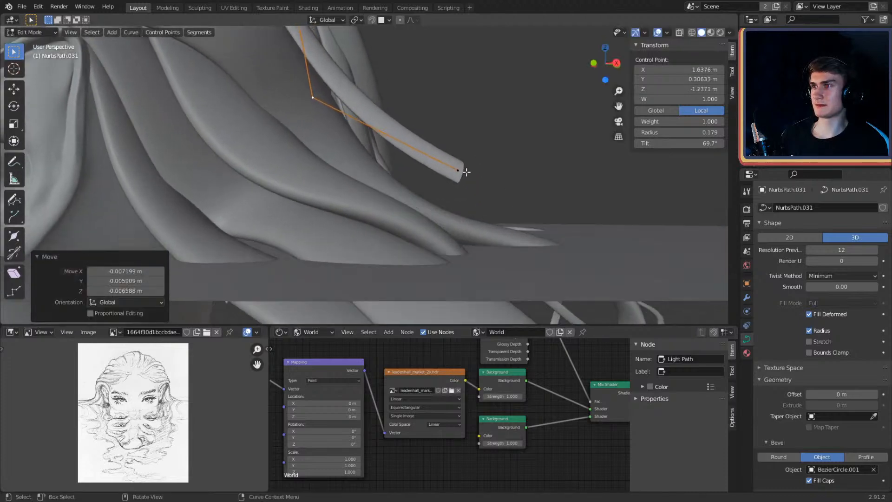
pyautogui.click(457, 179)
pyautogui.moveTo(521, 174); pyautogui.dragTo(451, 234, button='middle')
pyautogui.press('g')
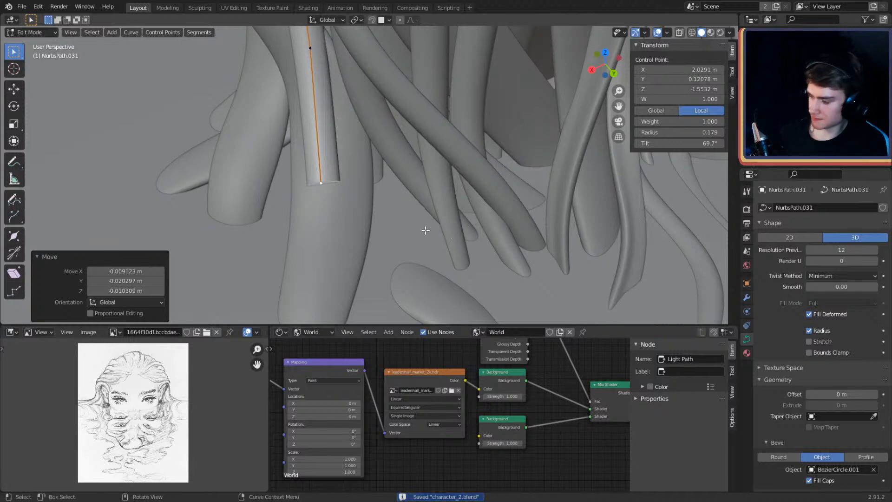
# Step: Shrink the strand's end control point to radius 0.110 and tilt it to 43.2°
pyautogui.click(388, 217)
pyautogui.moveTo(385, 197); pyautogui.dragTo(357, 173, button='middle')
pyautogui.click(380, 192)
pyautogui.click(405, 152)
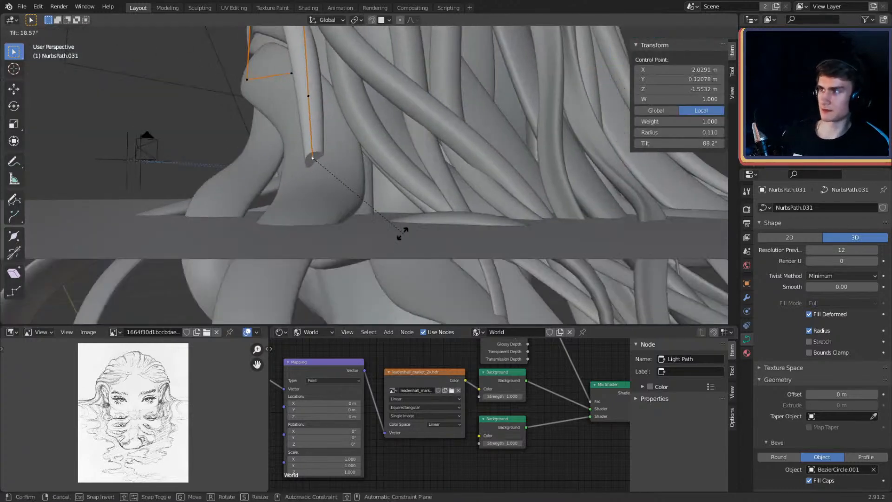
pyautogui.moveTo(417, 148); pyautogui.dragTo(360, 83, button='middle')
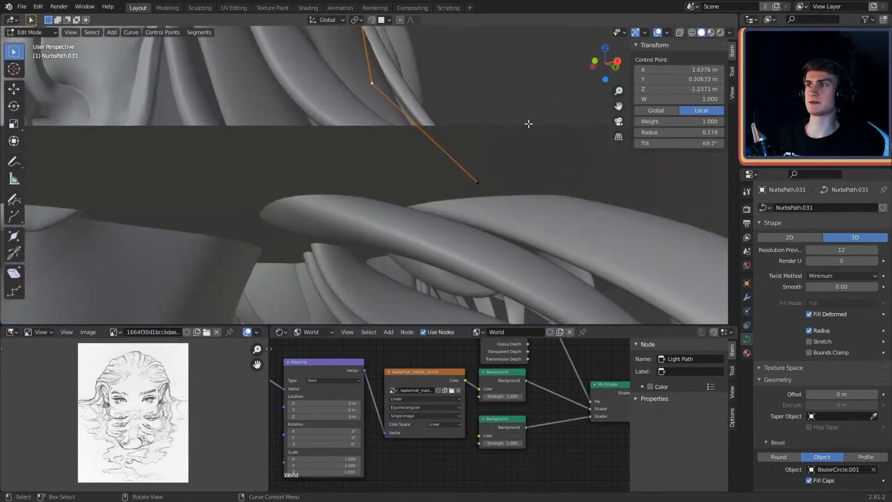
# Step: Extrude another control point about 0.059 m from the strand's end, running backwards above the water
pyautogui.moveTo(529, 124); pyautogui.dragTo(484, 175, button='middle')
pyautogui.click(452, 174)
pyautogui.click(407, 218)
pyautogui.scroll(-3, 484, 175)
pyautogui.moveTo(409, 182); pyautogui.dragTo(417, 212, button='middle')
pyautogui.scroll(-3, 448, 181)
pyautogui.scroll(4, 449, 182)
pyautogui.scroll(2, 413, 215)
pyautogui.scroll(2, 412, 215)
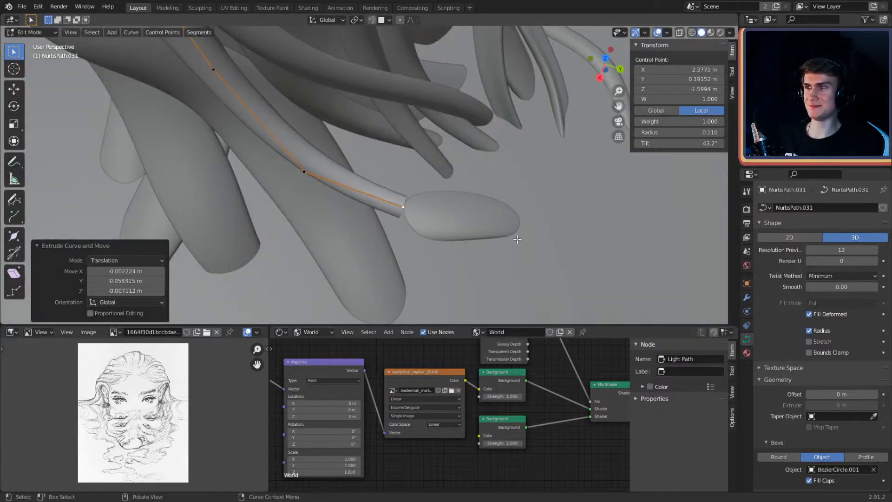
pyautogui.moveTo(517, 239); pyautogui.dragTo(480, 146, button='middle')
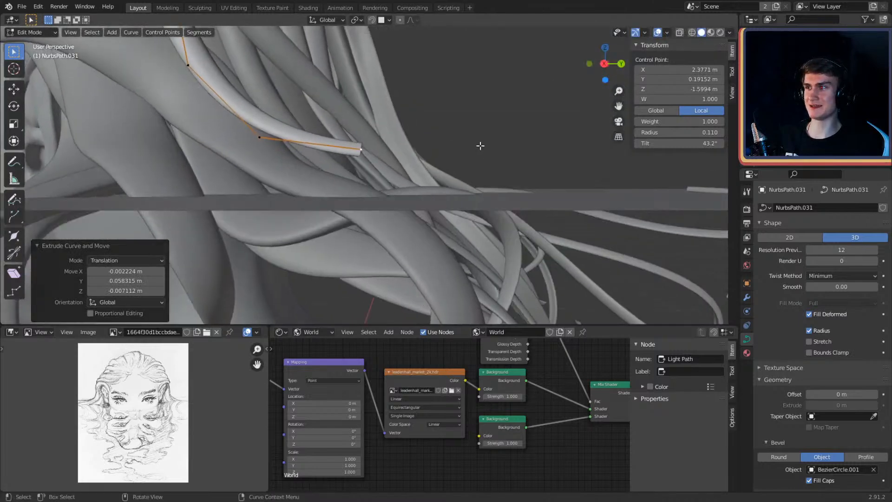
# Step: Reposition the strand's last control points down to the water surface and shrink the end to radius 0.056
pyautogui.click(478, 178)
pyautogui.moveTo(477, 178); pyautogui.dragTo(485, 184, button='middle')
pyautogui.moveTo(373, 136); pyautogui.dragTo(452, 160, button='middle')
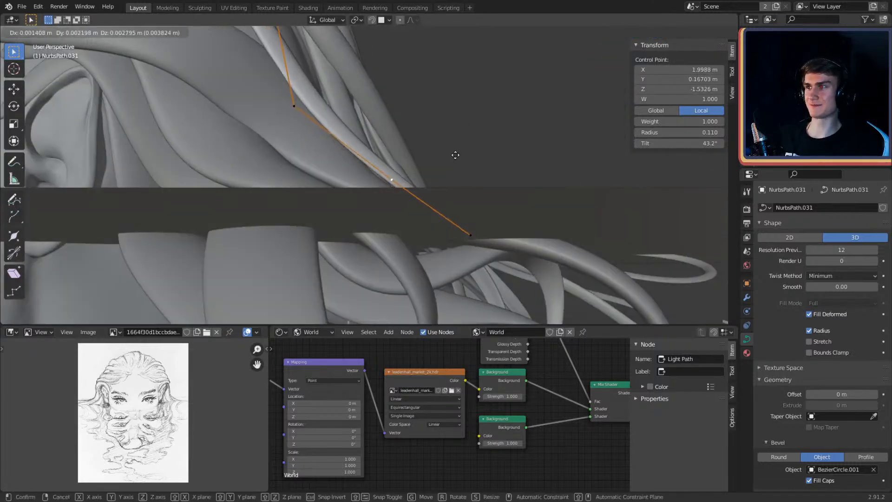
pyautogui.keyDown('shift'); pyautogui.moveTo(332, 110); pyautogui.dragTo(425, 191, button='middle'); pyautogui.keyUp('shift')
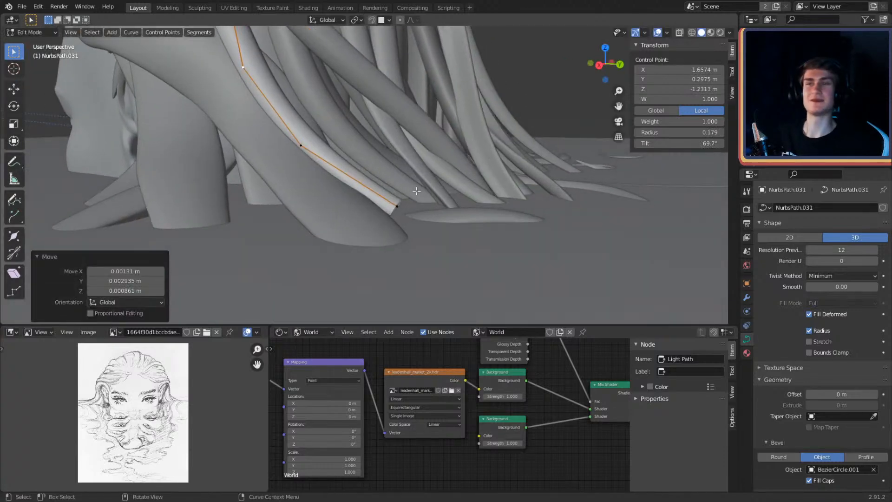
pyautogui.moveTo(367, 192); pyautogui.dragTo(426, 171, button='middle')
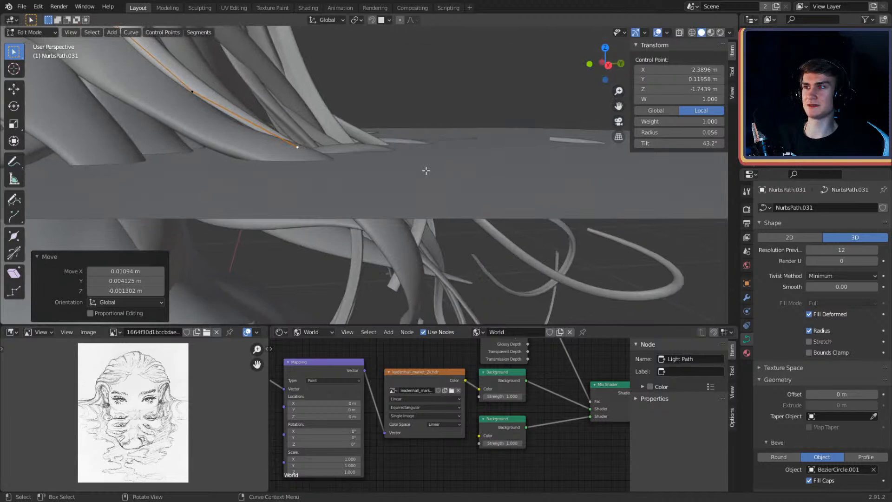
# Step: Extrude the strand's end below the water surface with further control points leading downwards and back
pyautogui.click(486, 190)
pyautogui.moveTo(486, 190); pyautogui.dragTo(504, 137, button='middle')
pyautogui.press('g')
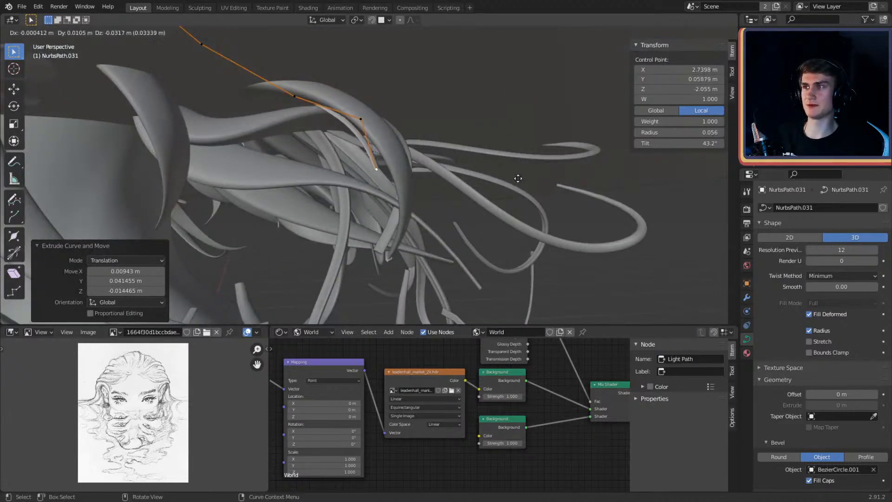
pyautogui.click(517, 204)
pyautogui.moveTo(517, 204); pyautogui.dragTo(465, 153, button='middle')
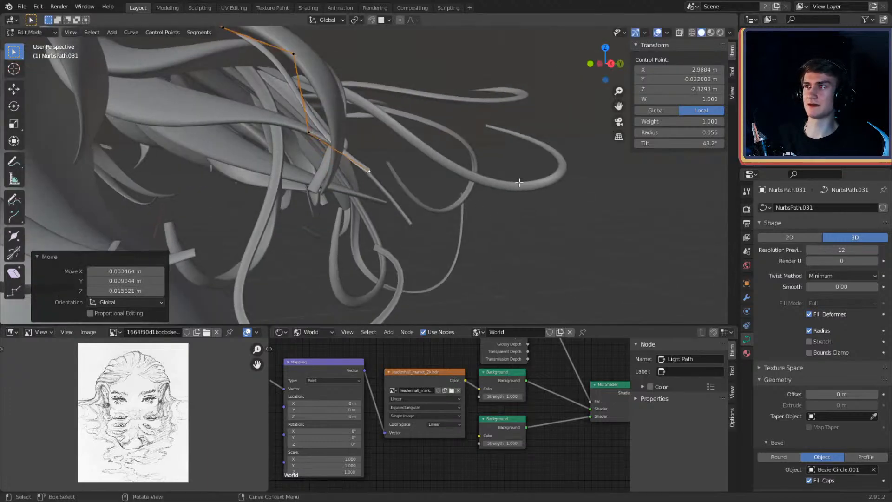
# Step: Extrude two more control points to curl the strand upwards under water and shrink the tip to radius 0.038
pyautogui.moveTo(519, 182); pyautogui.dragTo(518, 188, button='middle')
pyautogui.moveTo(380, 164); pyautogui.dragTo(392, 186, button='middle')
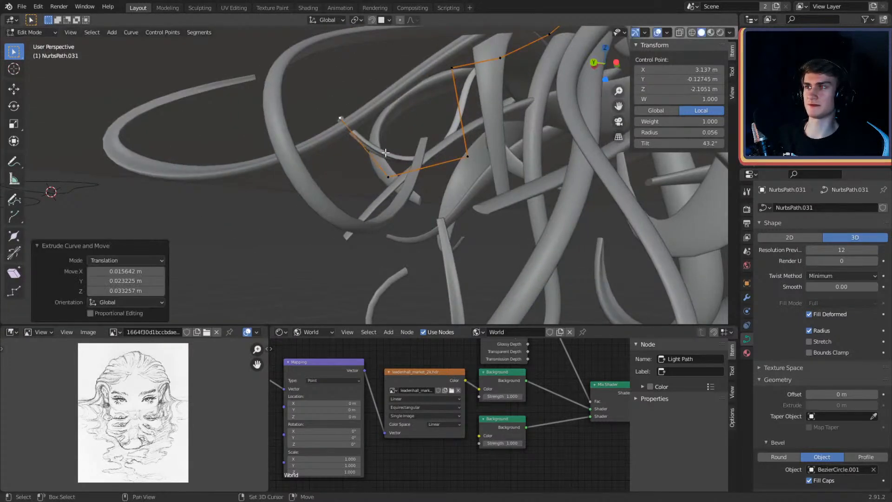
pyautogui.moveTo(385, 153); pyautogui.dragTo(497, 147, button='middle')
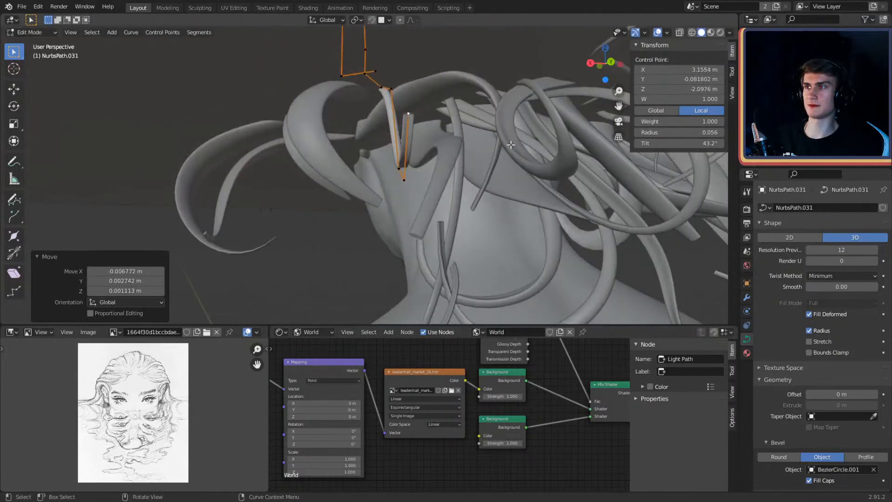
pyautogui.moveTo(596, 128); pyautogui.dragTo(537, 148, button='middle')
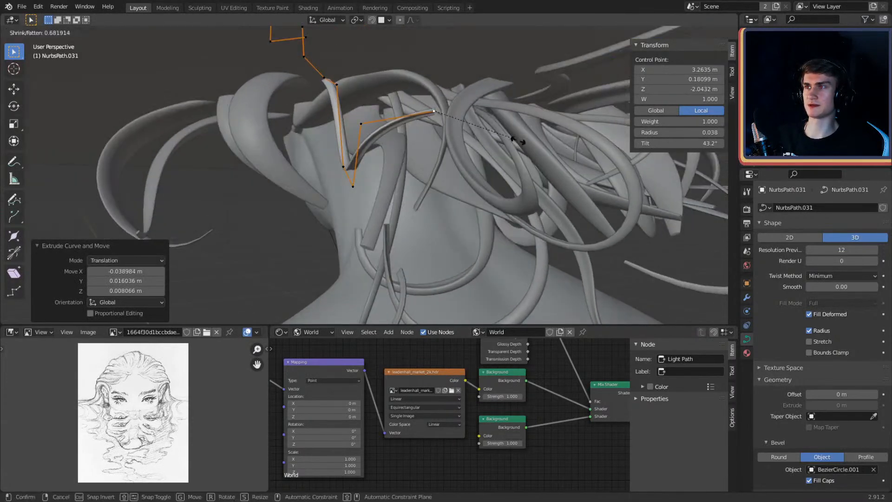
# Step: Move the lowest control point of the underwater curl outwards to round the bend
pyautogui.moveTo(472, 146); pyautogui.dragTo(431, 210, button='middle')
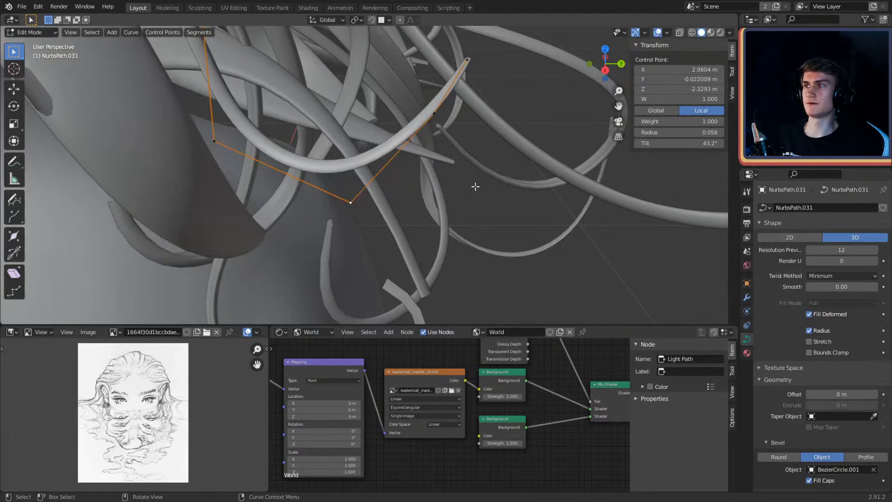
pyautogui.press('g')
pyautogui.moveTo(475, 187); pyautogui.dragTo(408, 174, button='middle')
pyautogui.click(420, 169)
pyautogui.press('Tab')
pyautogui.press('Tab')
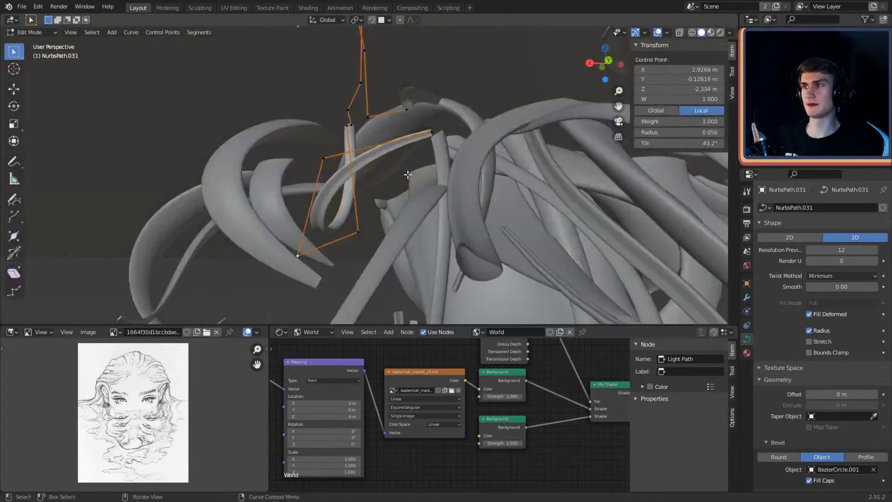
# Step: Reposition the remaining control points of the underwater curl to smooth its shape, and check the whole strand
pyautogui.click(317, 166)
pyautogui.moveTo(317, 166); pyautogui.dragTo(392, 186, button='middle')
pyautogui.click(438, 148)
pyautogui.moveTo(437, 149); pyautogui.dragTo(491, 163, button='middle')
pyautogui.click(458, 199)
pyautogui.moveTo(458, 199)
pyautogui.mouseDown(button='middle')
pyautogui.moveTo(482, 209)
pyautogui.moveTo(439, 186)
pyautogui.moveTo(457, 207)
pyautogui.moveTo(467, 185)
pyautogui.moveTo(414, 162)
pyautogui.moveTo(431, 152)
pyautogui.moveTo(429, 177)
pyautogui.moveTo(432, 160)
pyautogui.moveTo(448, 167)
pyautogui.moveTo(398, 126)
pyautogui.moveTo(359, 129)
pyautogui.moveTo(511, 219)
pyautogui.moveTo(462, 213)
pyautogui.moveTo(449, 193)
pyautogui.mouseUp(button='middle')
pyautogui.press('Tab')
pyautogui.scroll(3, 432, 152)
pyautogui.scroll(-3, 429, 176)
# Step: Move the strand's control points at the hairline and side of the head closer to the neighbouring strands
pyautogui.press('Tab')
pyautogui.press('g')
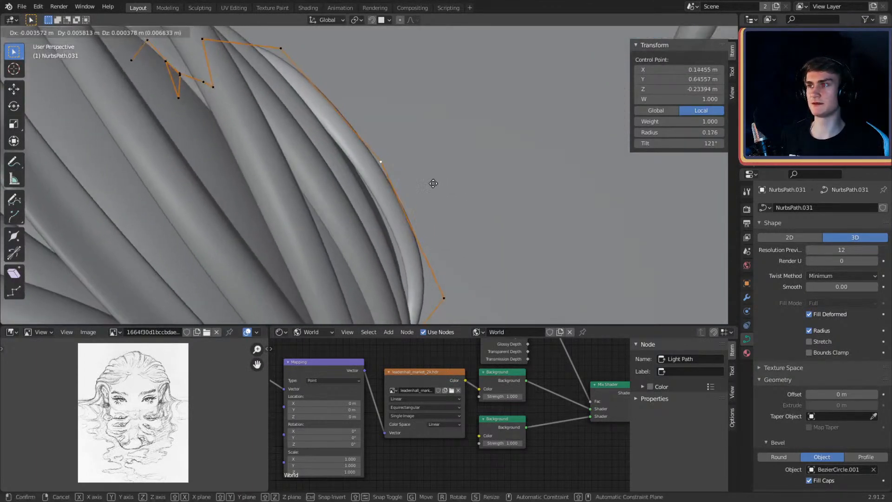
pyautogui.moveTo(484, 218); pyautogui.dragTo(456, 169, button='middle')
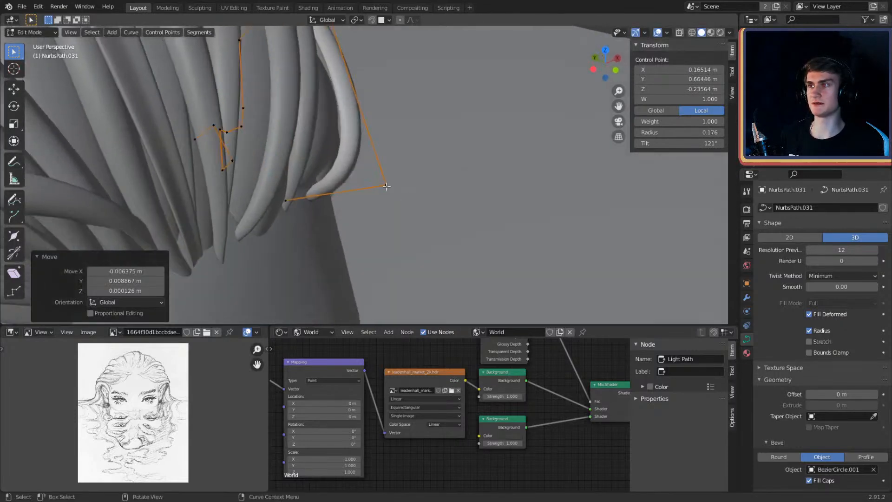
pyautogui.moveTo(386, 186); pyautogui.dragTo(466, 121, button='middle')
pyautogui.click(446, 206)
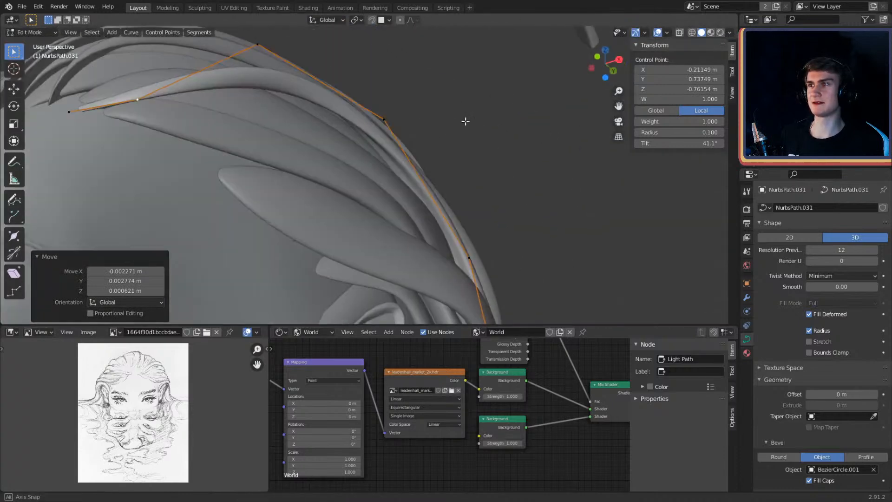
# Step: Reposition the strand's remaining control points along the side of the head to fit against the neighbouring strands
pyautogui.click(384, 114)
pyautogui.moveTo(384, 114); pyautogui.dragTo(424, 149, button='middle')
pyautogui.click(378, 164)
pyautogui.press('Tab')
pyautogui.scroll(5, 446, 145)
pyautogui.press('Tab')
pyautogui.click(305, 145)
pyautogui.moveTo(305, 147); pyautogui.dragTo(402, 187, button='middle')
pyautogui.click(348, 133)
pyautogui.press('Tab')
pyautogui.scroll(-5, 365, 158)
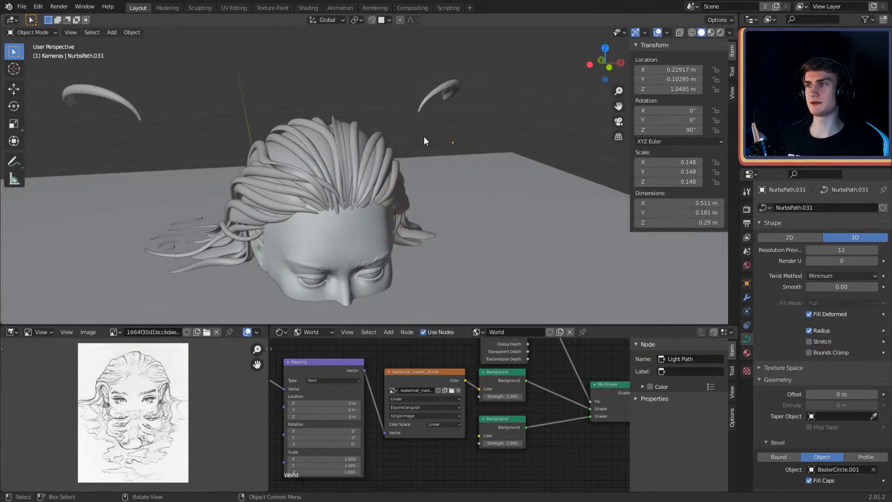
# Step: Examine the hairline and side strands from several angles for remaining gaps
pyautogui.scroll(5, 424, 135)
pyautogui.moveTo(445, 168)
pyautogui.mouseDown(button='middle')
pyautogui.moveTo(423, 151)
pyautogui.moveTo(323, 133)
pyautogui.moveTo(375, 167)
pyautogui.moveTo(338, 155)
pyautogui.moveTo(471, 179)
pyautogui.moveTo(440, 179)
pyautogui.mouseUp(button='middle')
pyautogui.scroll(-1, 432, 177)
pyautogui.click(370, 174)
pyautogui.moveTo(371, 173); pyautogui.dragTo(403, 147, button='middle')
pyautogui.scroll(-2, 456, 165)
pyautogui.scroll(-4, 403, 148)
pyautogui.moveTo(361, 174); pyautogui.dragTo(440, 138, button='middle')
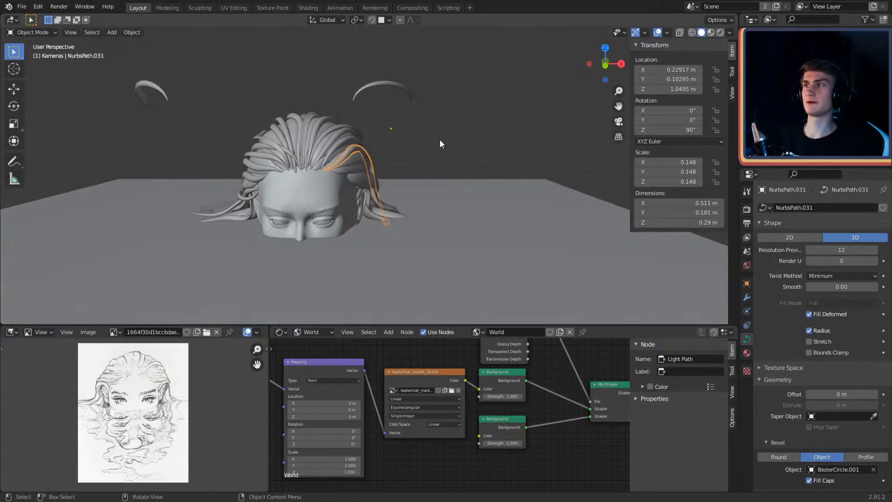
# Step: Duplicate the finished side strand and place the copy slightly lower and further out beside the head
pyautogui.click(440, 139)
pyautogui.scroll(4, 418, 172)
pyautogui.moveTo(419, 171); pyautogui.dragTo(358, 172, button='middle')
pyautogui.scroll(2, 439, 160)
pyautogui.scroll(-2, 439, 161)
pyautogui.keyDown('shift'); pyautogui.moveTo(465, 177); pyautogui.dragTo(327, 120, button='middle'); pyautogui.keyUp('shift')
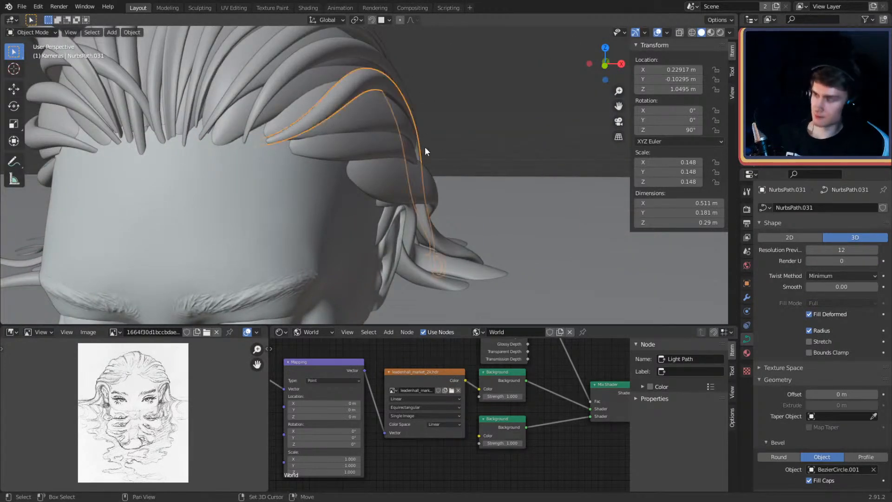
pyautogui.hotkey('shift', 'd')
pyautogui.moveTo(455, 176); pyautogui.dragTo(396, 179, button='middle')
# Step: Move the copied strand's control points at the hairline and temple to bring its root onto the head
pyautogui.press('Tab')
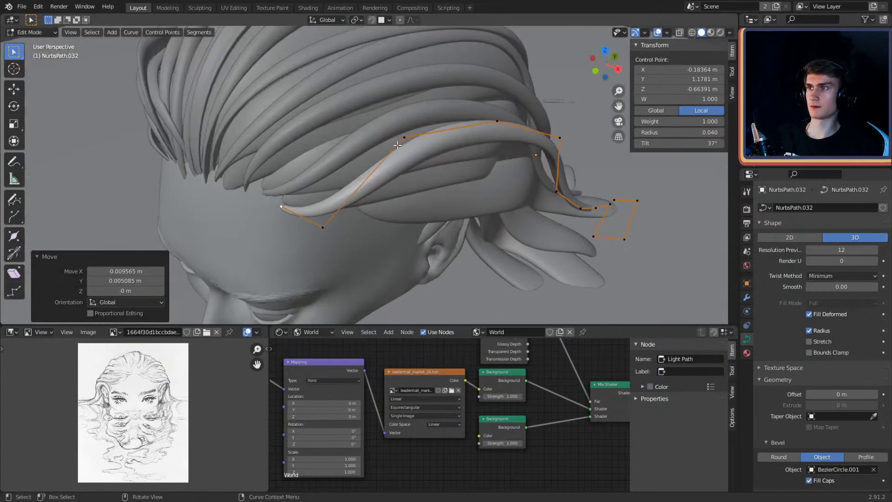
pyautogui.click(400, 142)
pyautogui.moveTo(405, 141); pyautogui.dragTo(514, 149, button='middle')
pyautogui.click(452, 159)
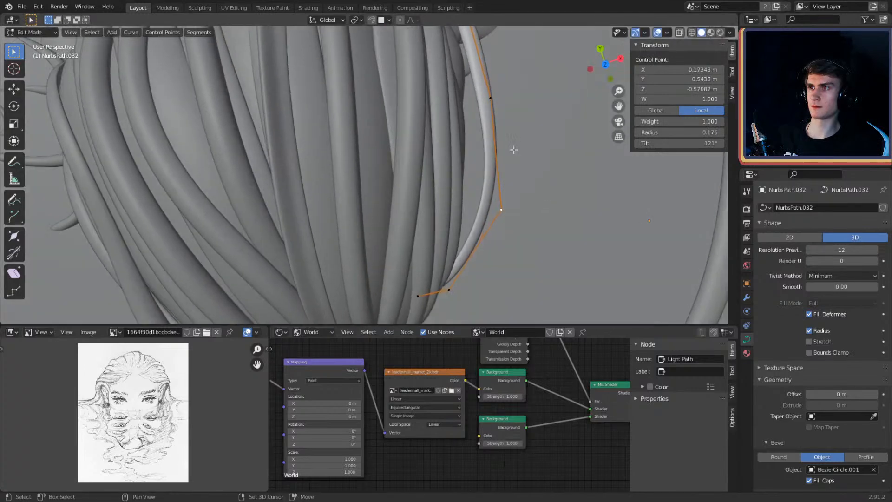
pyautogui.moveTo(535, 182); pyautogui.dragTo(424, 167, button='middle')
pyautogui.click(360, 119)
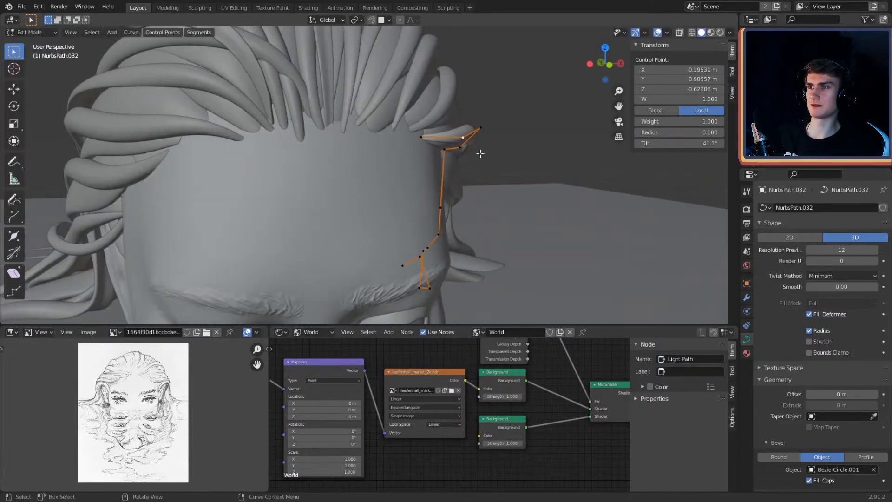
# Step: Move the copied strand's control points behind the temple downwards and closer to the head
pyautogui.moveTo(480, 153); pyautogui.dragTo(466, 122, button='middle')
pyautogui.press('g')
pyautogui.click(394, 121)
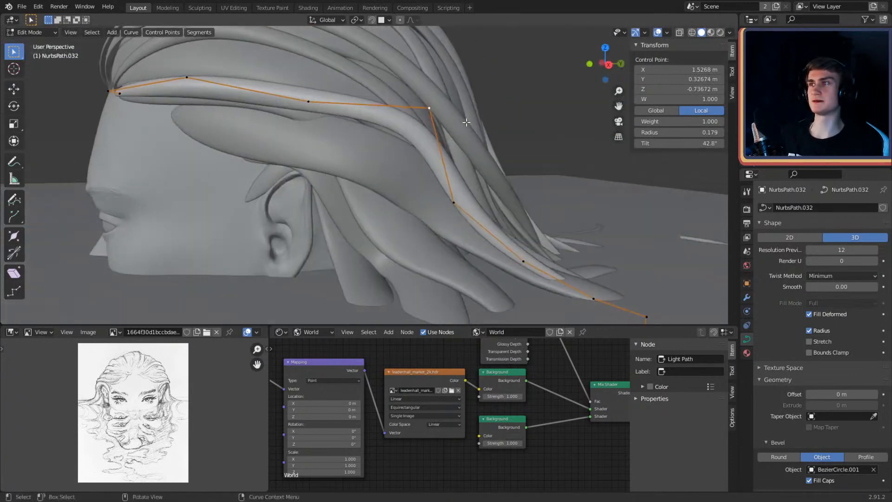
pyautogui.click(447, 153)
pyautogui.moveTo(447, 152); pyautogui.dragTo(493, 152, button='middle')
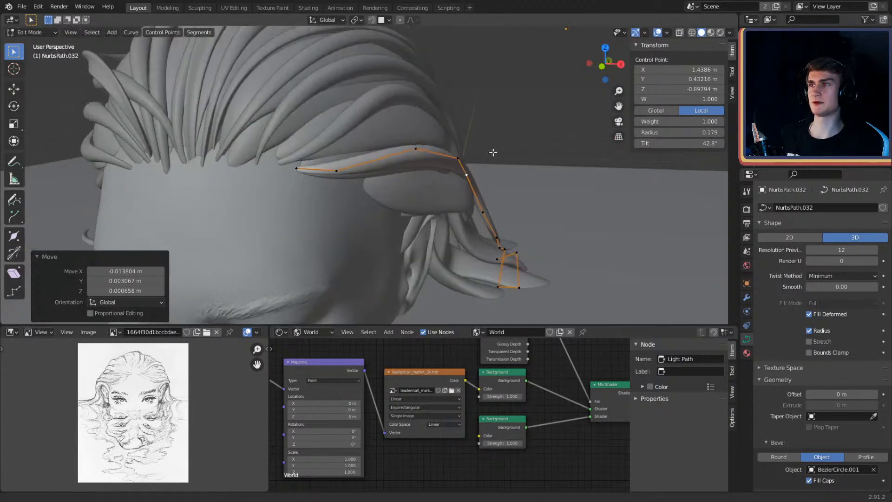
# Step: Reposition the strand's upper side control points and tilt the one above the ear to follow the head
pyautogui.click(414, 148)
pyautogui.moveTo(414, 148); pyautogui.dragTo(377, 146, button='middle')
pyautogui.press('g')
pyautogui.press('g')
pyautogui.press('g')
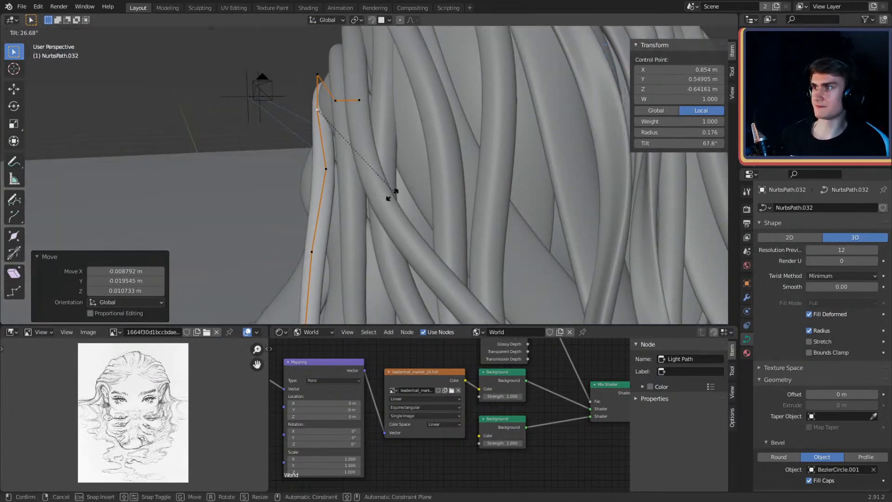
pyautogui.moveTo(296, 186); pyautogui.dragTo(475, 134, button='middle')
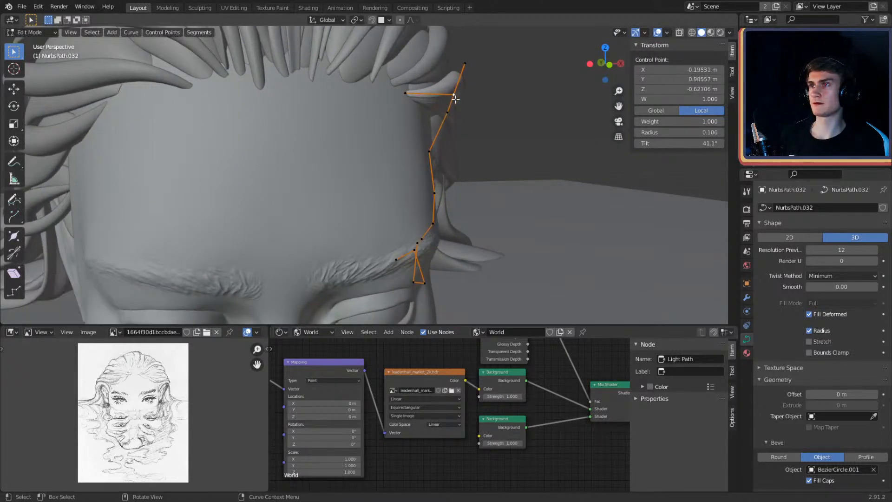
# Step: Lower the strand's second control point at the hairline and shift the neighbouring point above the temple
pyautogui.moveTo(456, 99); pyautogui.dragTo(459, 151, button='middle')
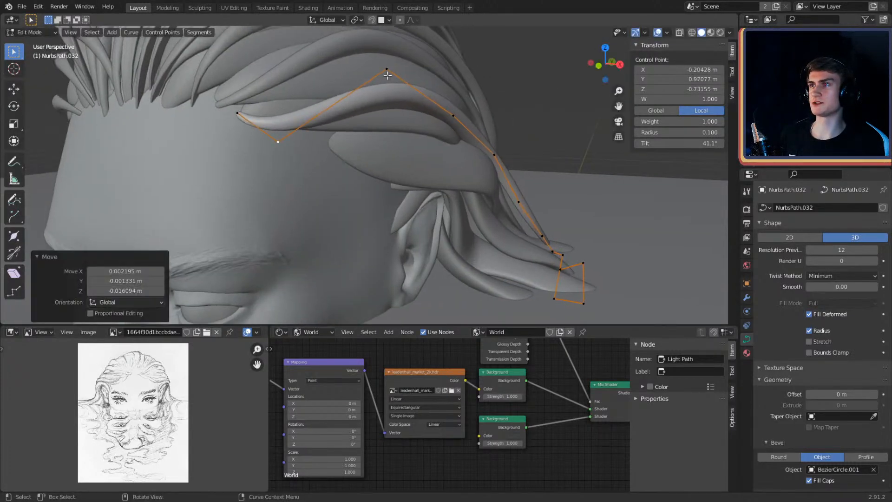
pyautogui.click(387, 74)
pyautogui.moveTo(421, 96); pyautogui.dragTo(395, 113, button='middle')
pyautogui.press('g')
# Step: Tilt the control points along the side of the head so the strand lies flat against the hair
pyautogui.moveTo(397, 156); pyautogui.dragTo(351, 166, button='middle')
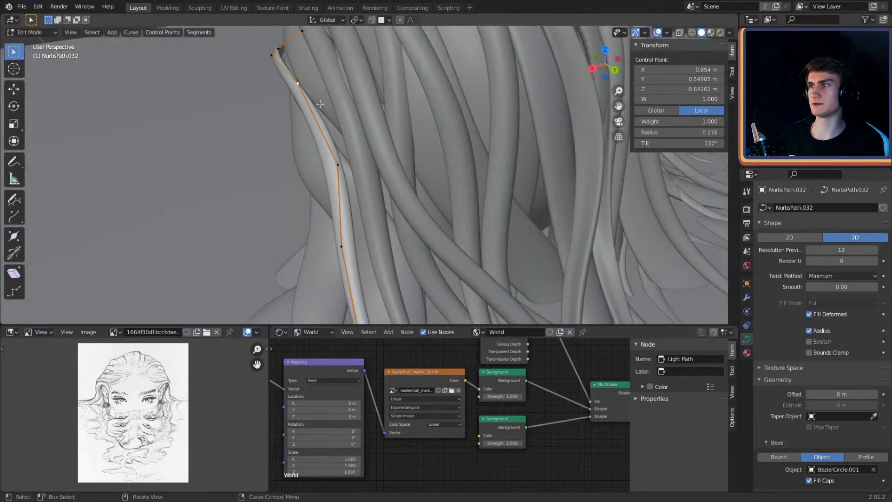
pyautogui.moveTo(320, 104); pyautogui.dragTo(416, 111, button='middle')
pyautogui.moveTo(481, 146); pyautogui.dragTo(390, 153, button='middle')
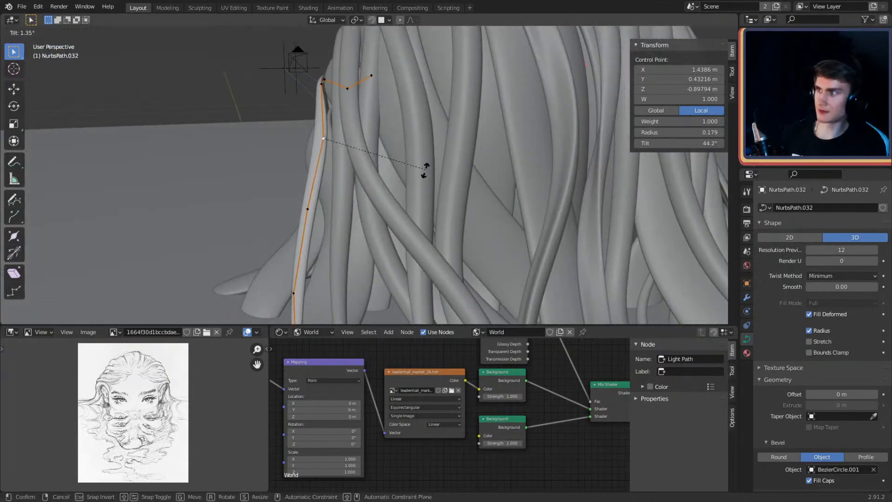
pyautogui.moveTo(405, 101); pyautogui.dragTo(456, 224, button='middle')
# Step: Delete the control points that form the copied strand's long curled end
pyautogui.click(488, 184)
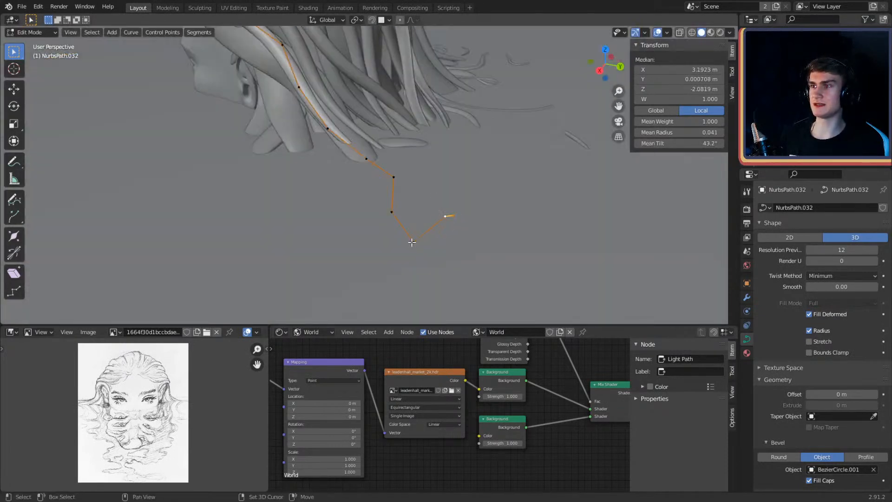
pyautogui.press('x')
pyautogui.click(385, 163)
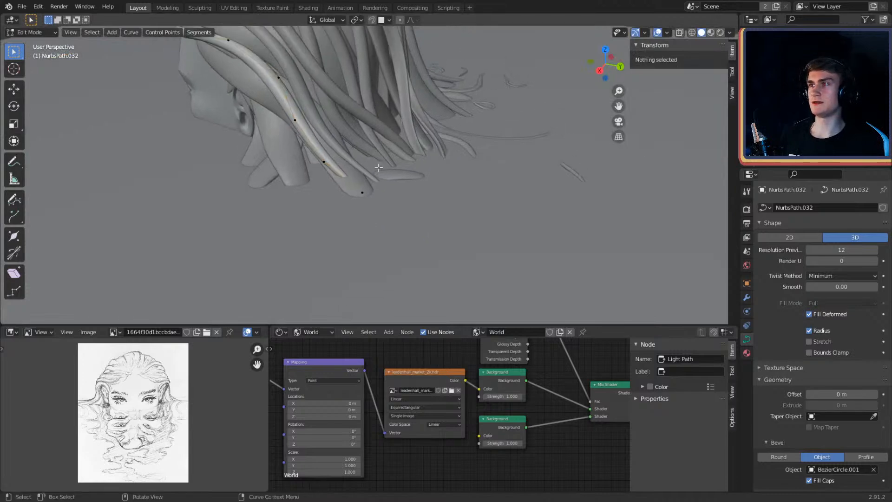
pyautogui.moveTo(385, 163); pyautogui.dragTo(402, 229, button='middle')
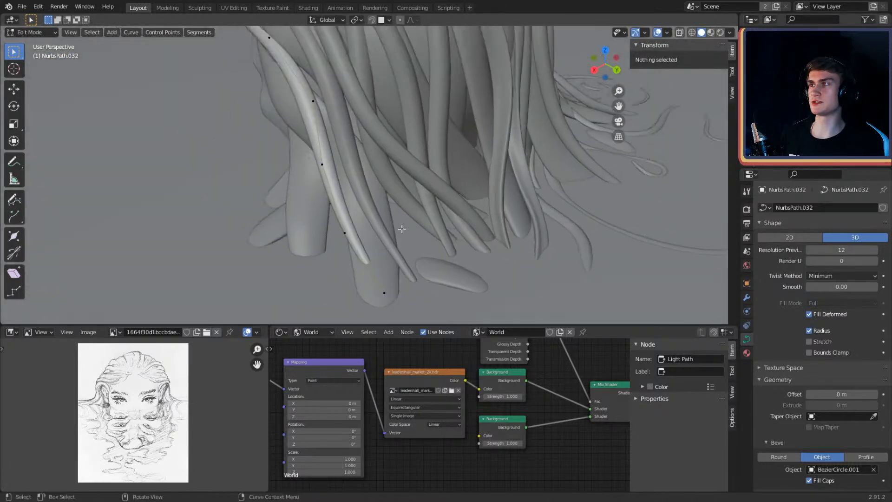
# Step: Select the strand's last two control points and raise them along the neighbouring strand behind the ear
pyautogui.click(322, 164)
pyautogui.moveTo(327, 160); pyautogui.dragTo(387, 185, button='middle')
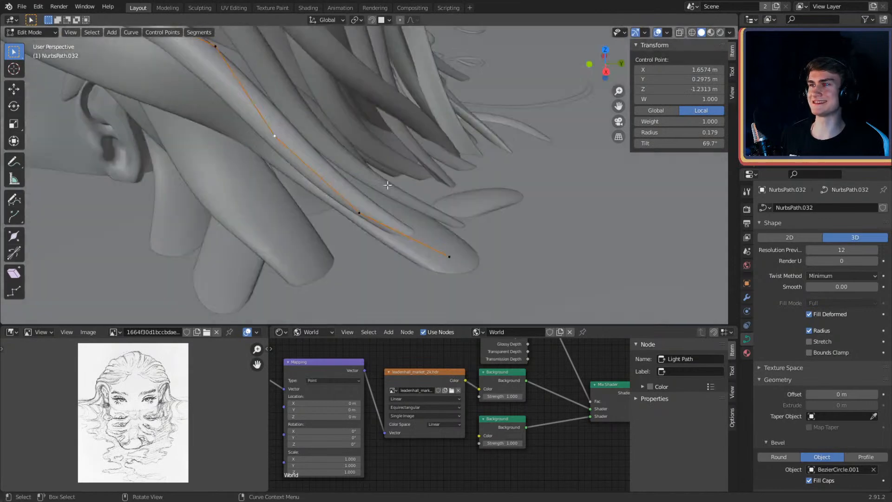
pyautogui.keyDown('shift'); pyautogui.click(448, 245); pyautogui.keyUp('shift')
pyautogui.moveTo(448, 243); pyautogui.dragTo(488, 212, button='middle')
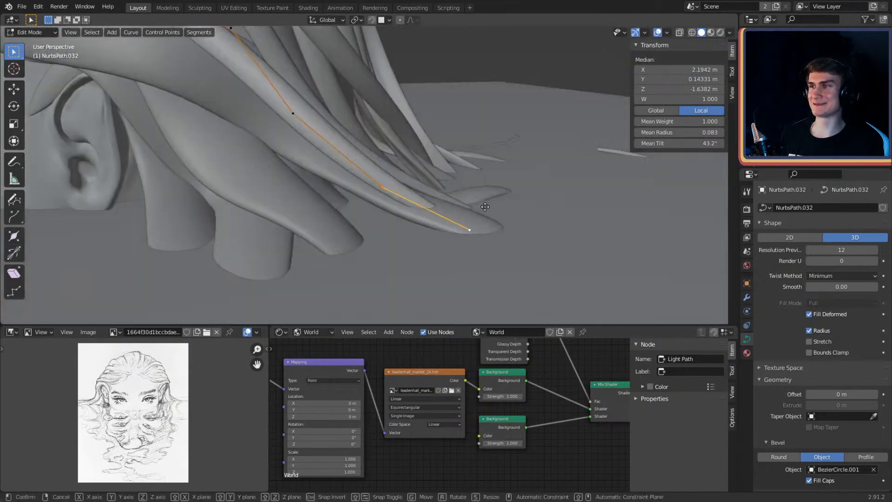
pyautogui.press('g')
pyautogui.click(500, 197)
# Step: Move the last two control points individually to align the strand's end with the hair behind the ear
pyautogui.click(439, 170)
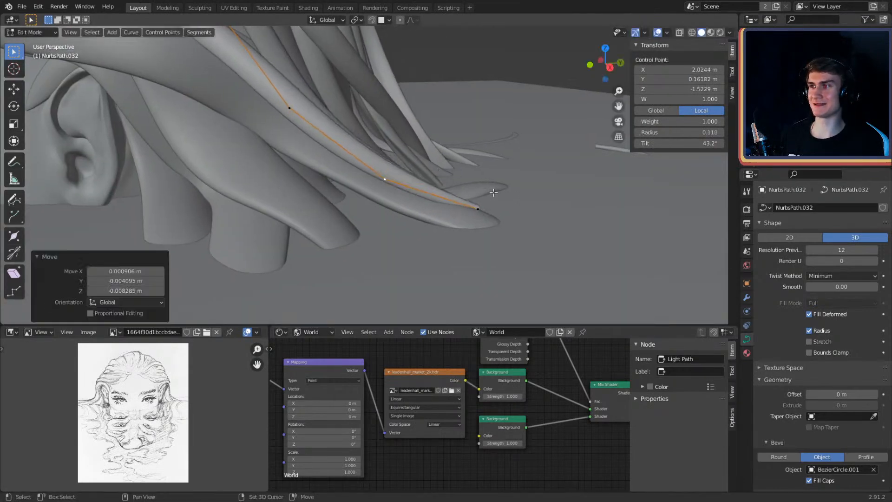
pyautogui.moveTo(442, 176); pyautogui.dragTo(389, 188, button='middle')
pyautogui.click(363, 224)
pyautogui.moveTo(365, 223); pyautogui.dragTo(421, 210, button='middle')
pyautogui.press('g')
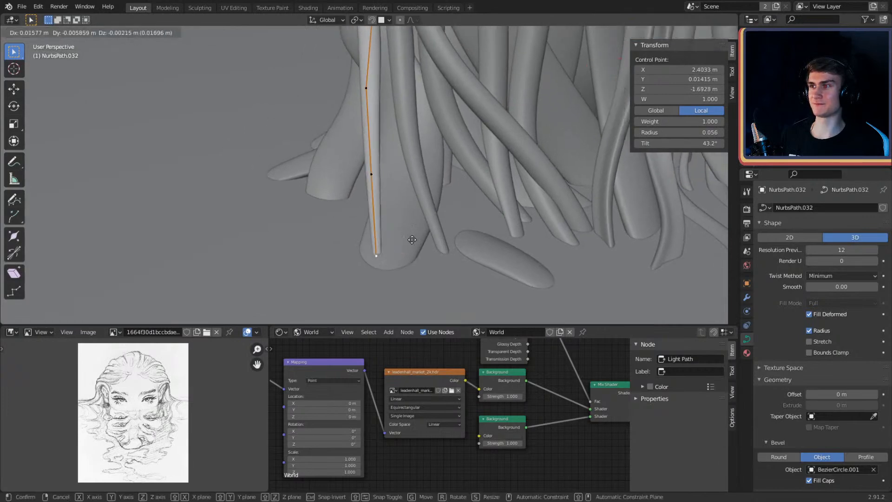
pyautogui.click(383, 243)
pyautogui.click(371, 174)
pyautogui.moveTo(372, 175); pyautogui.dragTo(488, 136, button='middle')
pyautogui.press('g')
pyautogui.click(431, 196)
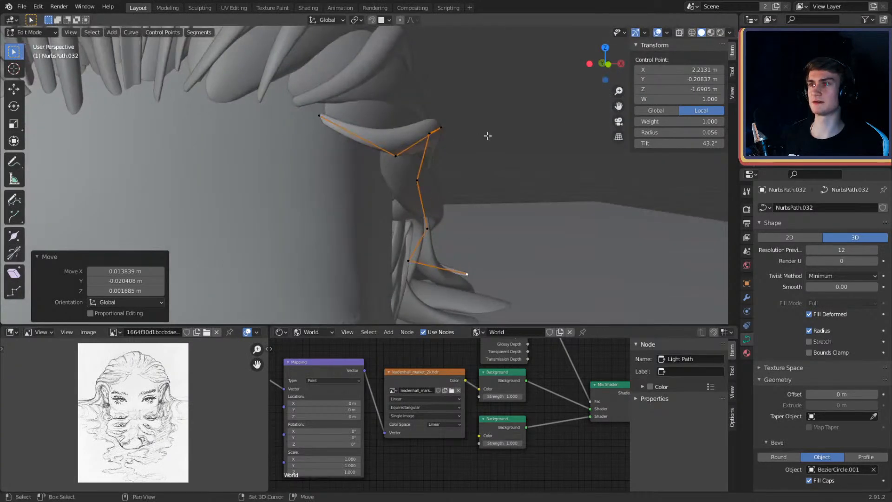
# Step: Reshape the strand's lower section by repositioning its control points from the front and side
pyautogui.press('g')
pyautogui.moveTo(453, 192); pyautogui.dragTo(389, 166, button='middle')
pyautogui.click(476, 129)
pyautogui.click(415, 157)
pyautogui.click(333, 253)
pyautogui.click(403, 151)
pyautogui.press('g')
pyautogui.click(395, 135)
pyautogui.moveTo(439, 152); pyautogui.dragTo(382, 218, button='middle')
# Step: Bend the strand's end down towards the water by moving its last control points
pyautogui.click(421, 138)
pyautogui.click(392, 159)
pyautogui.click(373, 184)
pyautogui.click(387, 141)
pyautogui.press('g')
pyautogui.moveTo(405, 149); pyautogui.dragTo(356, 199, button='middle')
pyautogui.click(419, 168)
pyautogui.click(400, 159)
pyautogui.moveTo(404, 168); pyautogui.dragTo(366, 132, button='middle')
pyautogui.press('g')
pyautogui.moveTo(402, 184); pyautogui.dragTo(480, 190, button='middle')
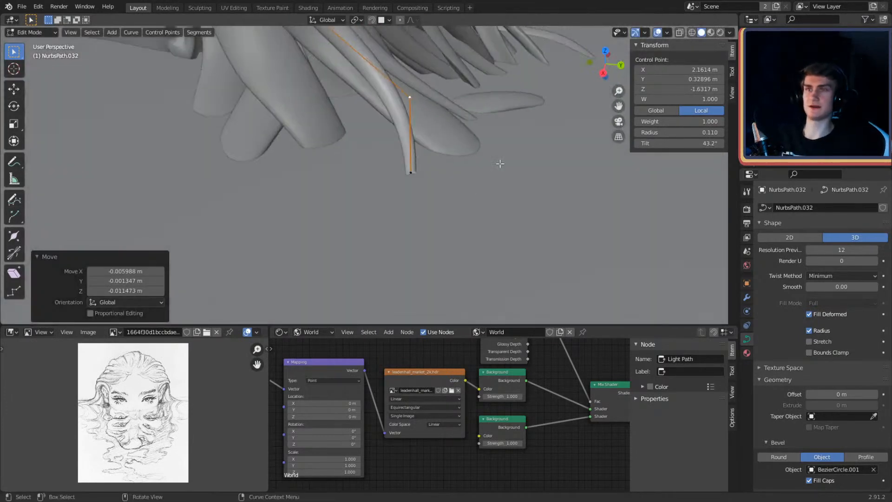
# Step: Leave curve editing and check the camera's focal length setting
pyautogui.scroll(-6, 470, 189)
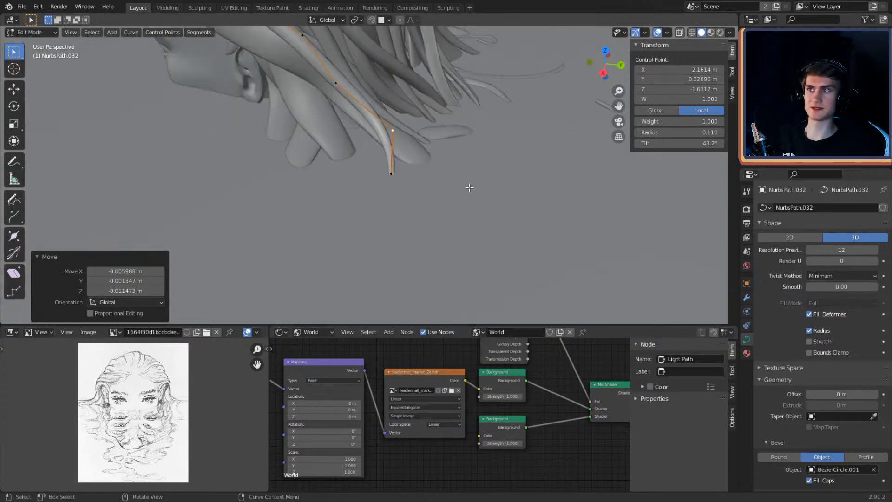
pyautogui.press('Tab')
pyautogui.scroll(-3, 444, 147)
pyautogui.keyDown('shift'); pyautogui.moveTo(444, 154); pyautogui.dragTo(416, 215, button='middle'); pyautogui.keyUp('shift')
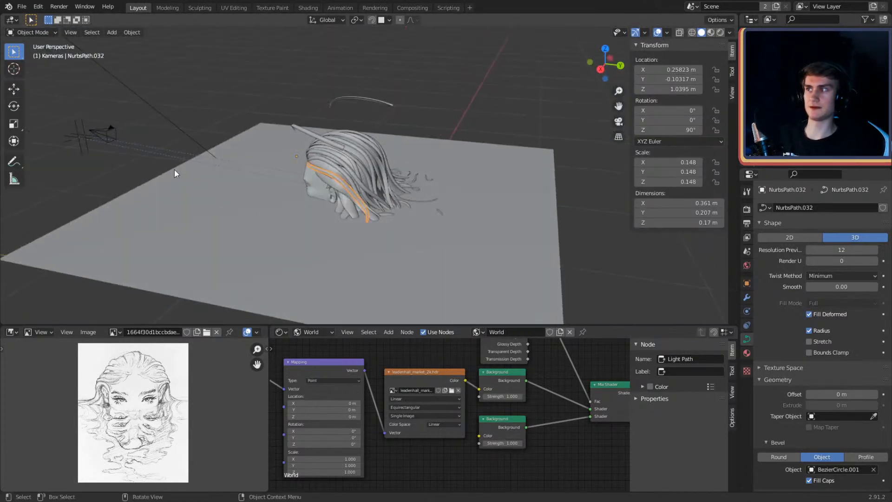
pyautogui.click(106, 130)
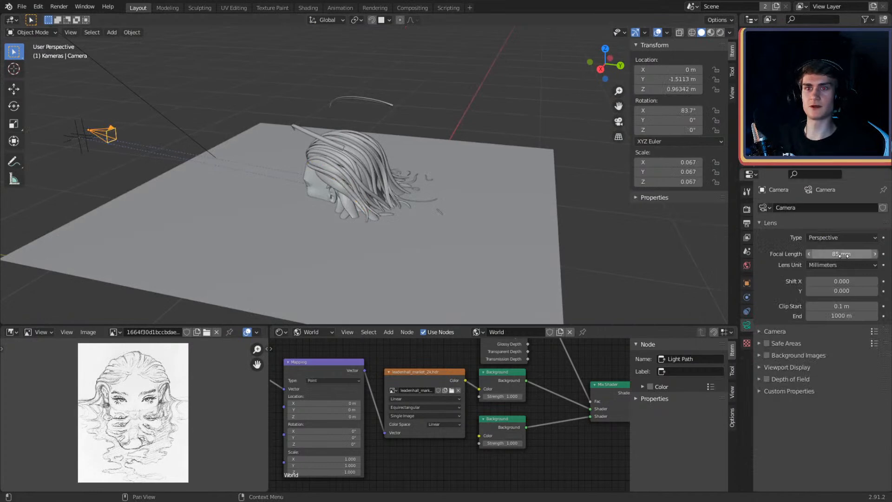
pyautogui.scroll(10, 405, 222)
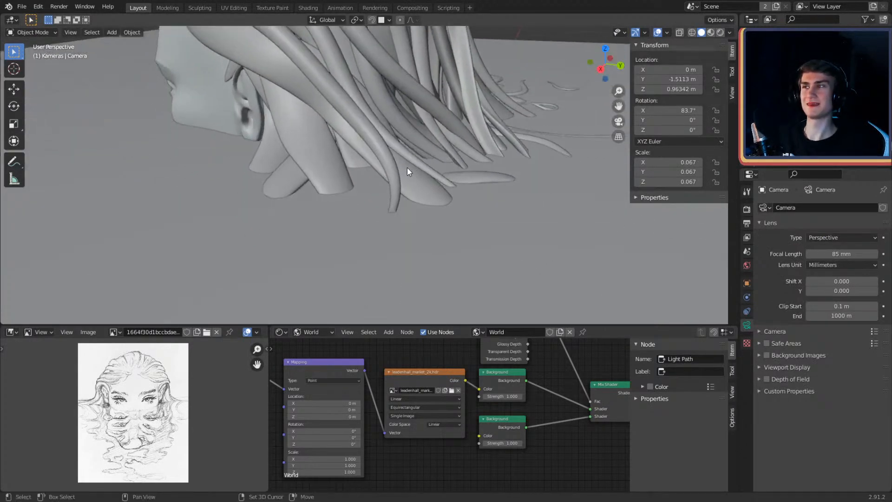
# Step: Reopen the side strand for editing and extrude its end about 0.056 m downwards below the water surface
pyautogui.click(407, 167)
pyautogui.press('Tab')
pyautogui.moveTo(500, 271); pyautogui.dragTo(434, 183, button='middle')
pyautogui.click(421, 164)
pyautogui.moveTo(496, 226); pyautogui.dragTo(433, 133, button='middle')
pyautogui.click(457, 172)
pyautogui.press('g')
pyautogui.click(452, 132)
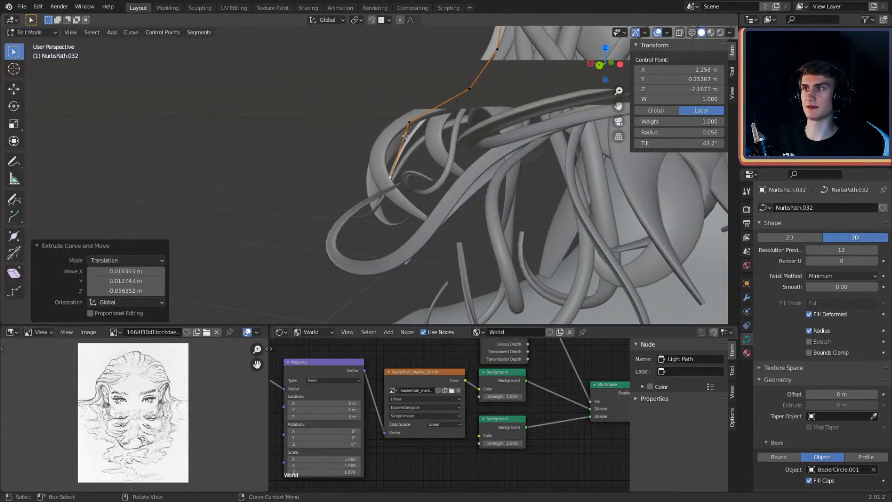
# Step: Extrude further control points to curl the strand inwards and upwards under water, and shrink its tip
pyautogui.moveTo(452, 179); pyautogui.dragTo(498, 136, button='middle')
pyautogui.click(387, 161)
pyautogui.click(501, 149)
pyautogui.click(424, 199)
pyautogui.moveTo(424, 200); pyautogui.dragTo(527, 195, button='middle')
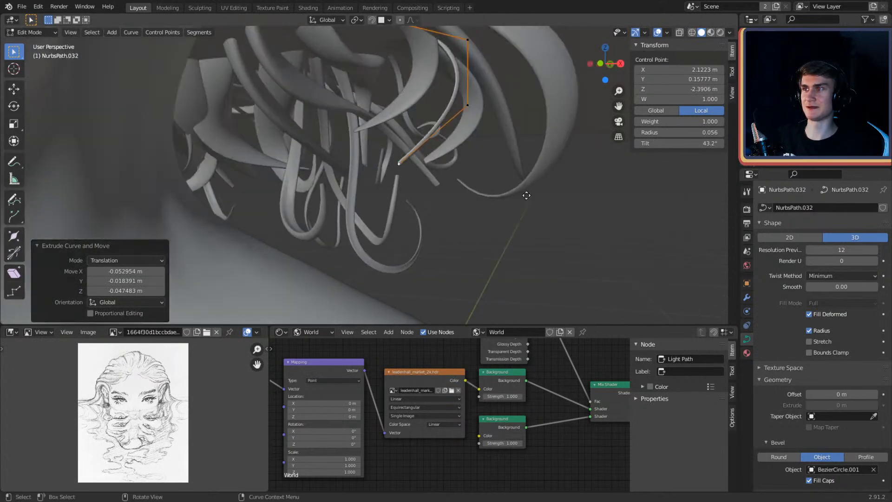
pyautogui.click(453, 195)
pyautogui.moveTo(454, 196); pyautogui.dragTo(467, 211, button='middle')
pyautogui.click(445, 166)
pyautogui.moveTo(445, 166); pyautogui.dragTo(313, 190, button='middle')
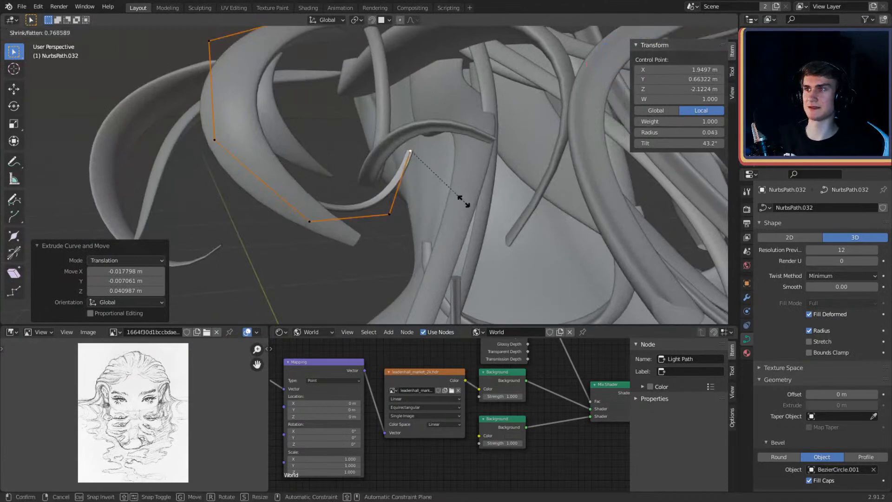
# Step: Reposition a control point of the underwater curl to smooth its bend
pyautogui.moveTo(437, 179); pyautogui.dragTo(428, 160, button='middle')
pyautogui.click(448, 174)
pyautogui.press('g')
pyautogui.click(534, 183)
# Step: Move the strand's control points at the temple and side of the head closer to the hair, and finish editing
pyautogui.scroll(3, 468, 192)
pyautogui.click(415, 230)
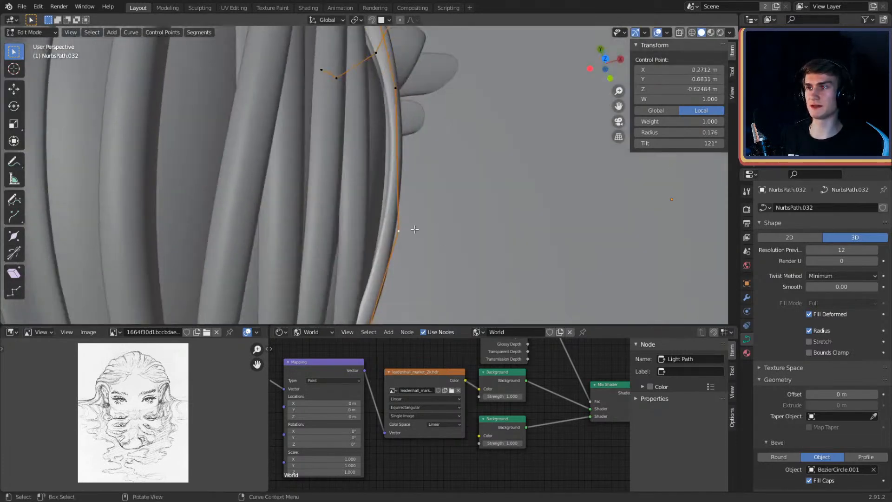
pyautogui.click(451, 234)
pyautogui.moveTo(453, 230); pyautogui.dragTo(458, 155, button='middle')
pyautogui.click(409, 152)
pyautogui.keyDown('shift'); pyautogui.moveTo(450, 122); pyautogui.dragTo(429, 191, button='middle'); pyautogui.keyUp('shift')
pyautogui.click(454, 205)
pyautogui.scroll(-5, 411, 219)
pyautogui.press('Tab')
# Step: Duplicate the spare strand floating above the head and place the copy at the side of the head above the ear
pyautogui.scroll(3, 439, 222)
pyautogui.scroll(-2, 439, 222)
pyautogui.click(464, 107)
pyautogui.scroll(2, 433, 136)
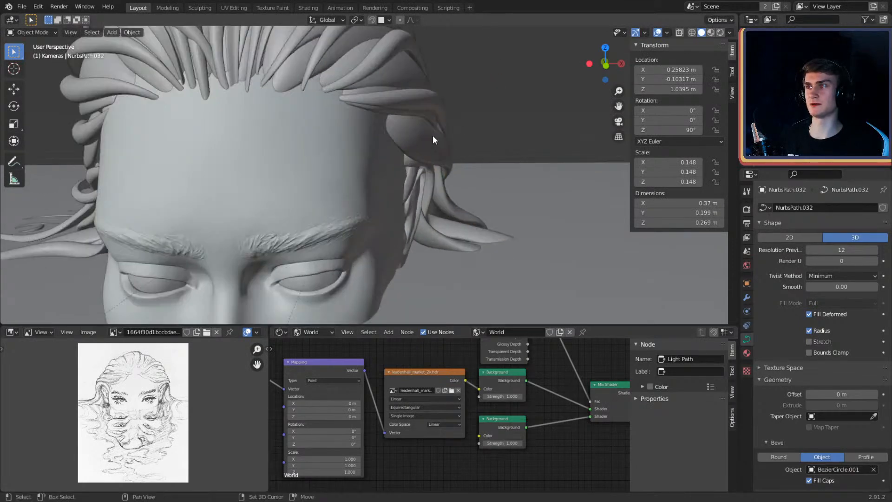
pyautogui.keyDown('shift'); pyautogui.moveTo(433, 136); pyautogui.dragTo(444, 182, button='middle'); pyautogui.keyUp('shift')
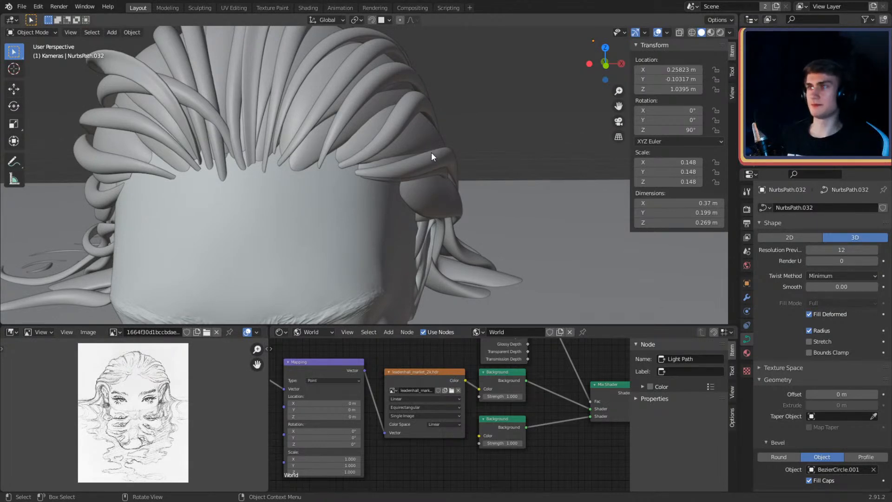
pyautogui.moveTo(431, 152); pyautogui.dragTo(392, 167, button='middle')
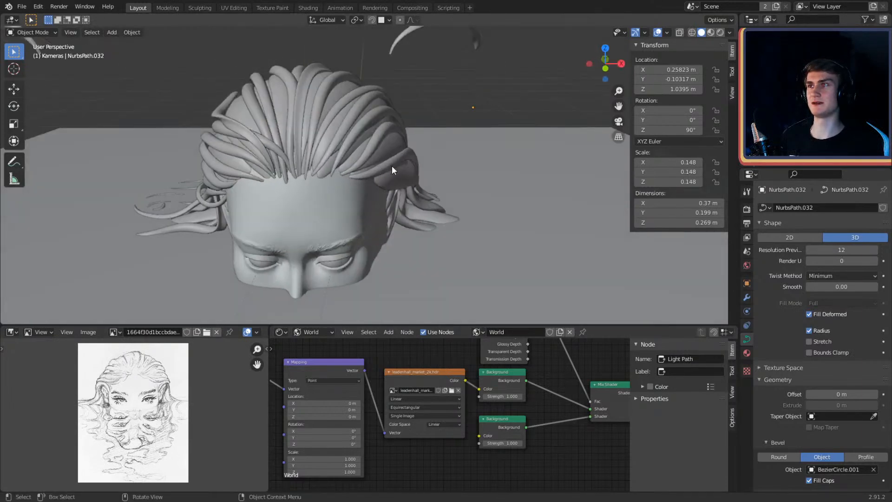
pyautogui.click(408, 38)
pyautogui.moveTo(408, 38); pyautogui.dragTo(348, 98, button='middle')
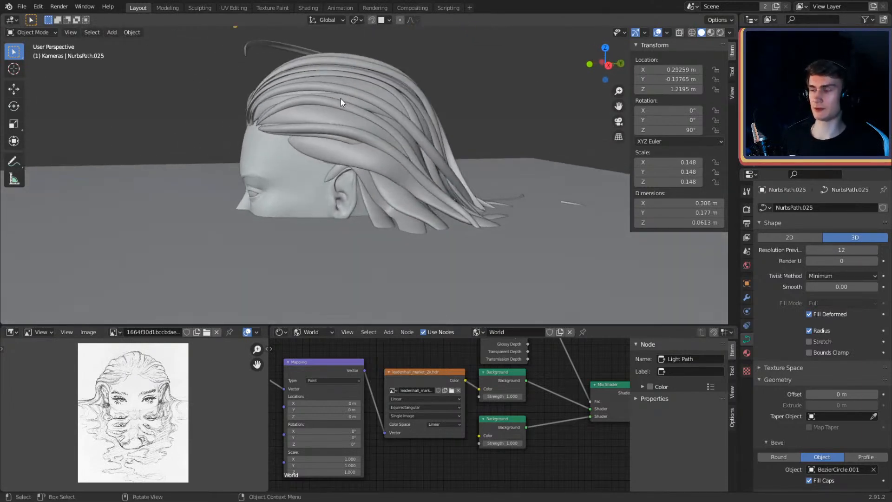
pyautogui.hotkey('shift', 'd')
pyautogui.click(384, 214)
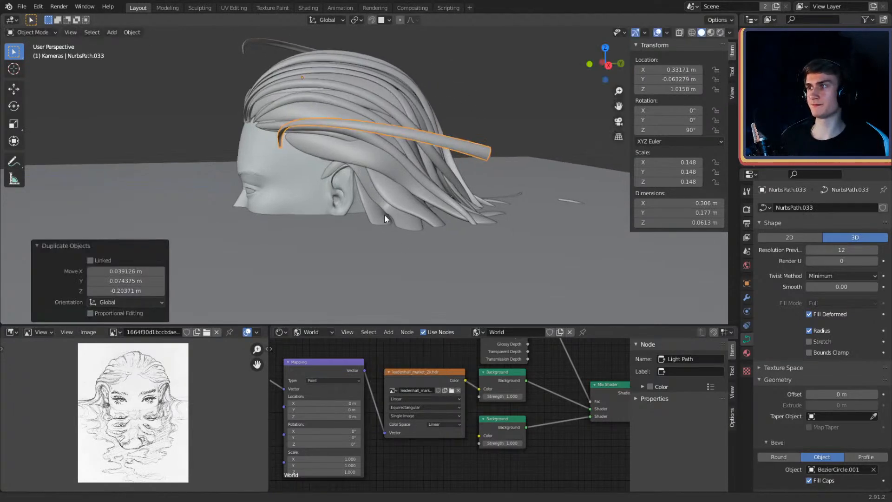
# Step: Move the duplicated strand closer to the side of the head at the temple
pyautogui.moveTo(384, 214); pyautogui.dragTo(502, 174, button='middle')
pyautogui.press('g')
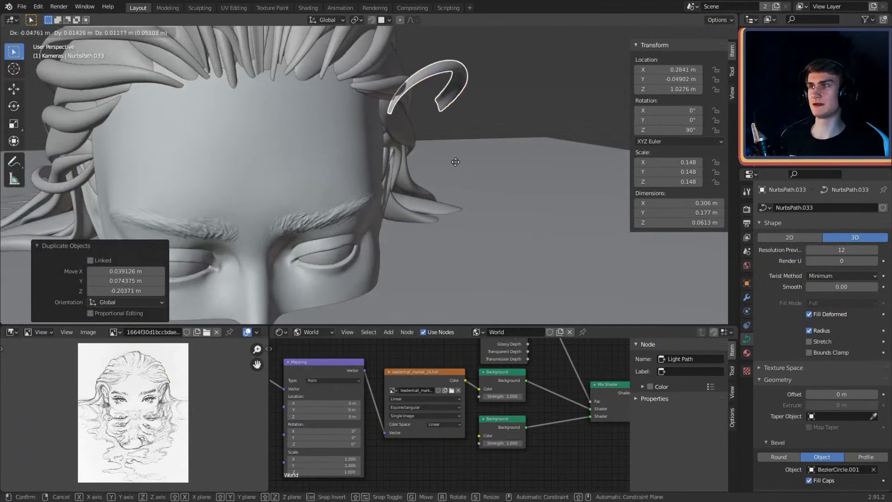
pyautogui.moveTo(447, 151); pyautogui.dragTo(452, 171, button='middle')
pyautogui.click(328, 172)
# Step: Edit the strand and place its root point at the temple hairline, lowering the second control point beside it
pyautogui.press('Tab')
pyautogui.press('g')
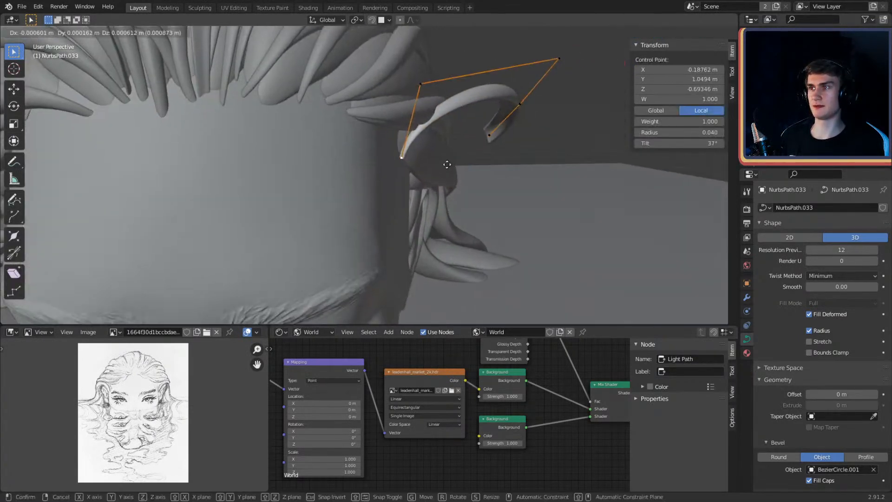
pyautogui.click(436, 149)
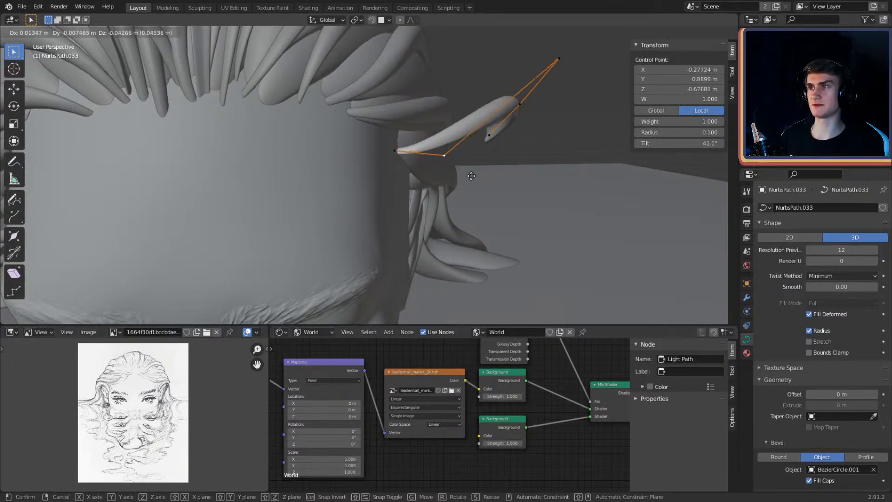
pyautogui.click(472, 176)
# Step: Lower the strand's middle control point and pull it in against the hair above the ear
pyautogui.moveTo(503, 167); pyautogui.dragTo(437, 148, button='middle')
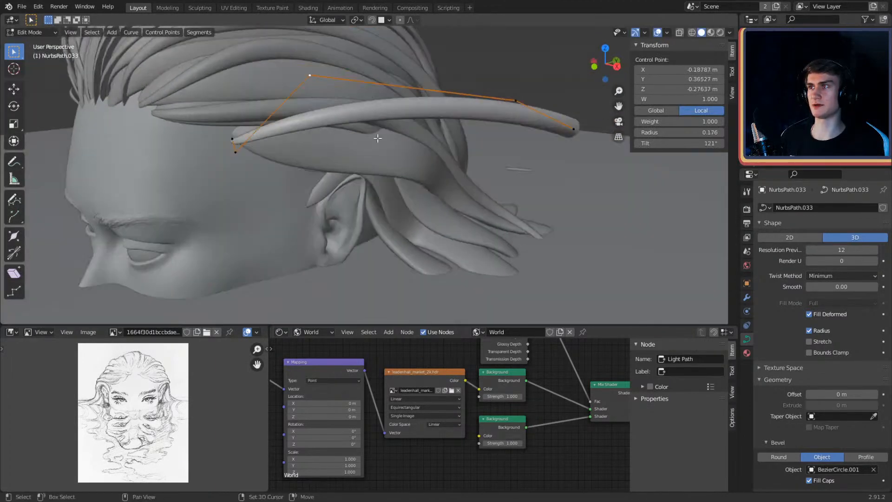
pyautogui.moveTo(377, 138); pyautogui.dragTo(465, 114, button='middle')
pyautogui.click(421, 188)
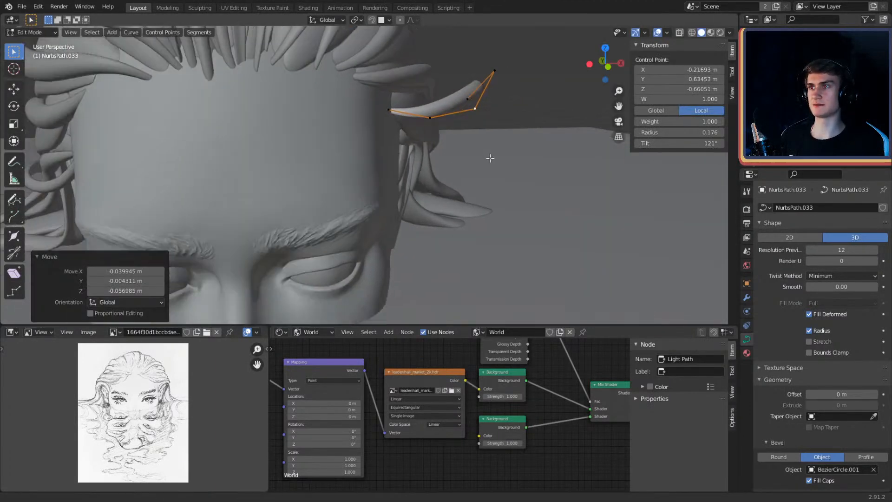
pyautogui.moveTo(490, 158); pyautogui.dragTo(391, 169, button='middle')
pyautogui.press('g')
pyautogui.click(408, 141)
# Step: Select neighbouring control points on the strand's rear half and move them in towards the back of the head
pyautogui.keyDown('shift'); pyautogui.moveTo(391, 169); pyautogui.dragTo(396, 117, button='middle'); pyautogui.keyUp('shift')
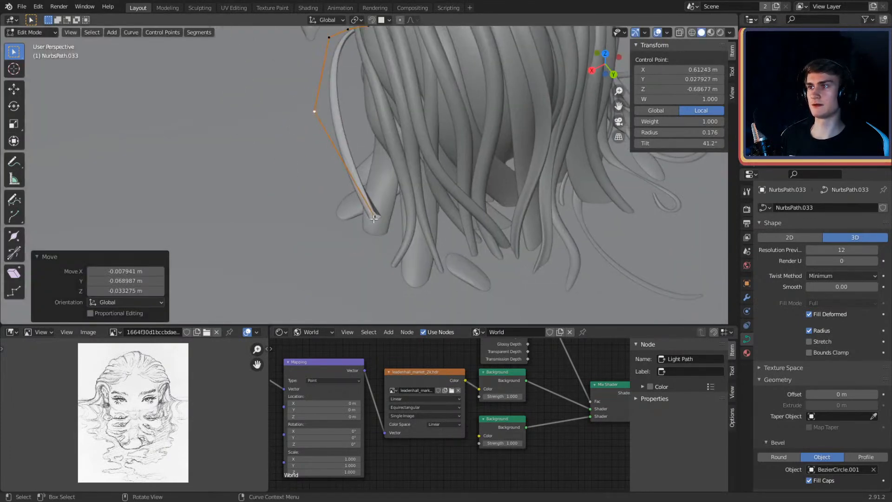
pyautogui.keyDown('shift'); pyautogui.click(314, 113); pyautogui.keyUp('shift')
pyautogui.moveTo(315, 113); pyautogui.dragTo(342, 83, button='middle')
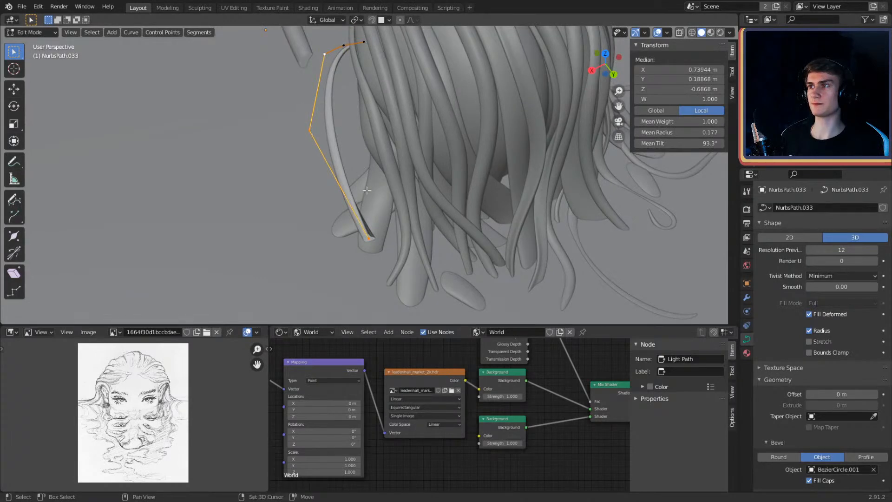
pyautogui.keyDown('shift'); pyautogui.click(303, 130); pyautogui.keyUp('shift')
pyautogui.moveTo(303, 130); pyautogui.dragTo(359, 167, button='middle')
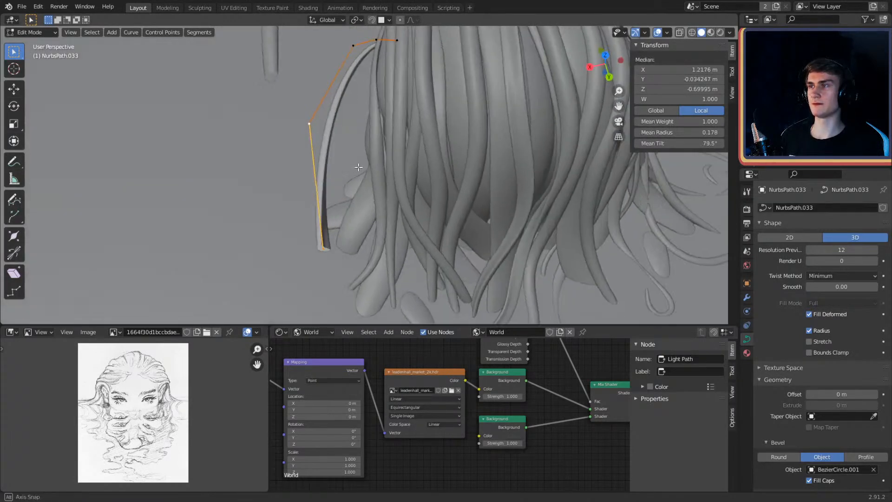
pyautogui.click(416, 173)
# Step: Reposition the strand's rear control points so it follows the side hair
pyautogui.moveTo(415, 173); pyautogui.dragTo(395, 153, button='middle')
pyautogui.click(381, 236)
pyautogui.click(440, 213)
pyautogui.click(439, 200)
pyautogui.press('g')
# Step: Adjust the strand's front section at the temple and enlarge its root point to a radius of 0.066
pyautogui.moveTo(398, 188); pyautogui.dragTo(406, 237, button='middle')
pyautogui.keyDown('shift'); pyautogui.click(303, 261); pyautogui.keyUp('shift')
pyautogui.moveTo(320, 256); pyautogui.dragTo(376, 145, button='middle')
pyautogui.click(400, 210)
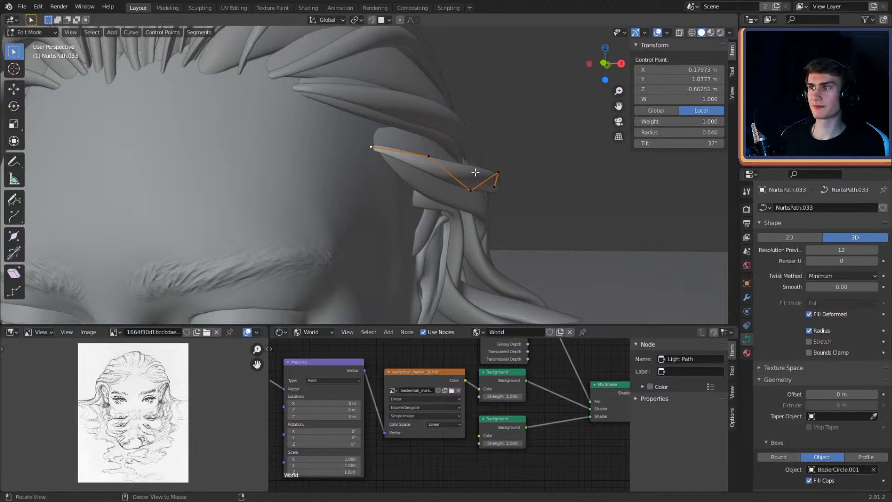
pyautogui.click(530, 177)
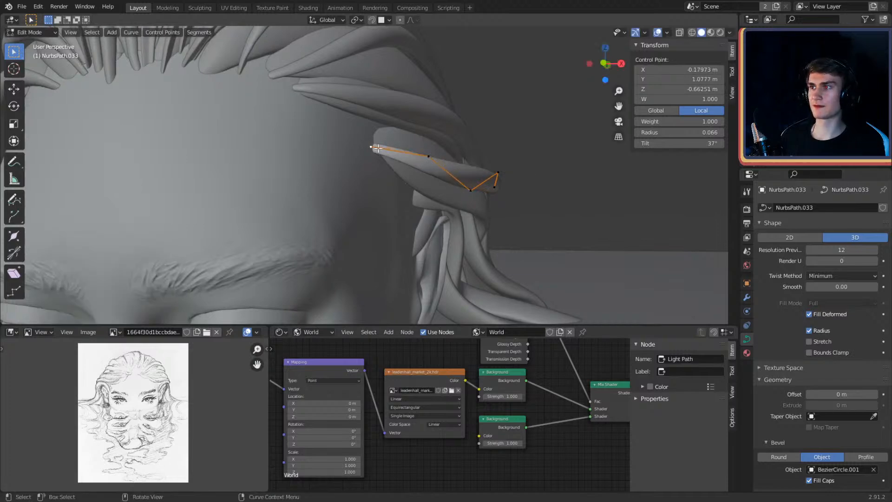
# Step: Move the strand's middle control point further down so it lies over the hair above the ear
pyautogui.moveTo(378, 148); pyautogui.dragTo(512, 169, button='middle')
pyautogui.press('g')
pyautogui.click(336, 145)
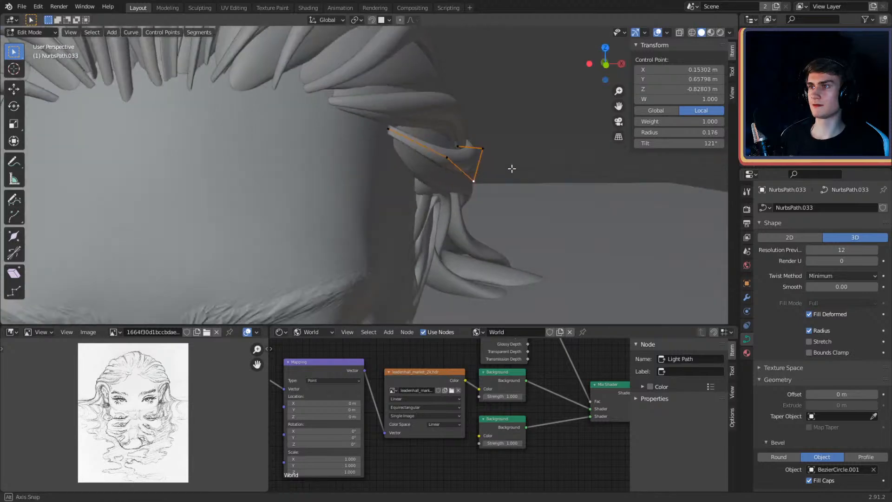
pyautogui.click(503, 258)
pyautogui.scroll(-6, 501, 254)
pyautogui.moveTo(499, 246); pyautogui.dragTo(523, 194, button='middle')
pyautogui.scroll(8, 497, 209)
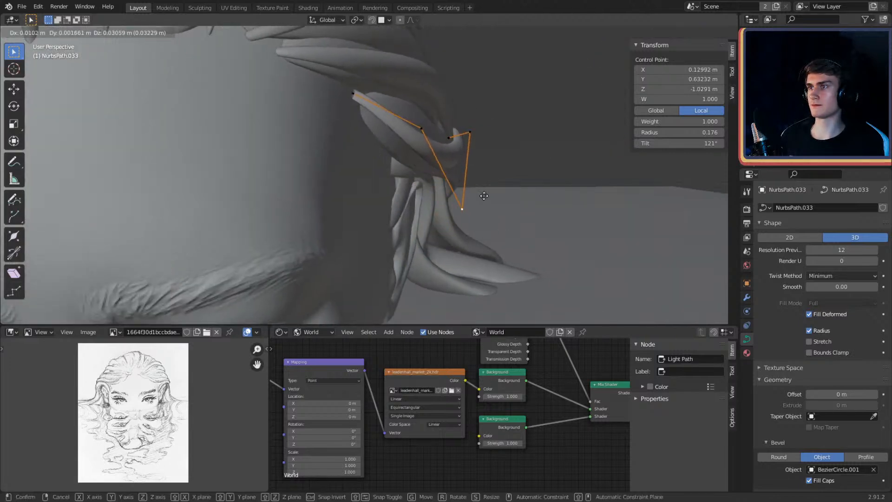
# Step: Reposition the strand's second control point to smooth its curve near the temple
pyautogui.moveTo(483, 157); pyautogui.dragTo(453, 160, button='middle')
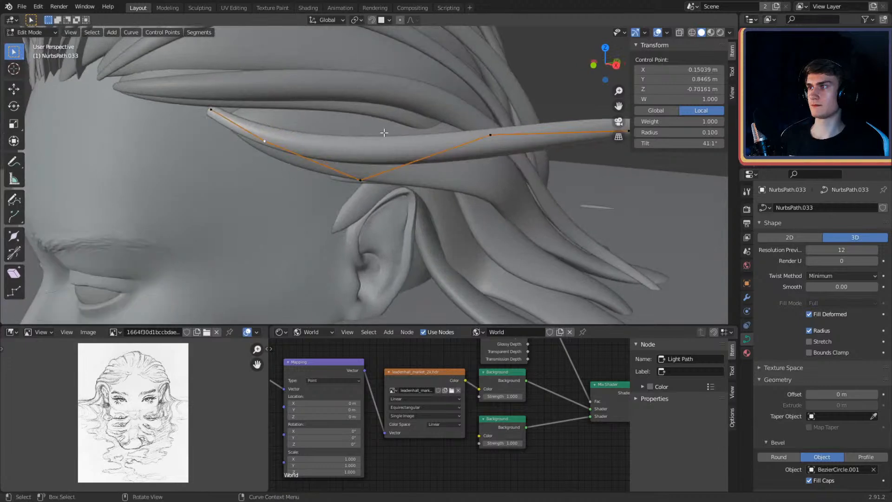
pyautogui.moveTo(384, 133); pyautogui.dragTo(379, 167, button='middle')
pyautogui.press('g')
pyautogui.click(292, 159)
# Step: Move the strand's fourth control point and its rear end to fit the hair behind the ear
pyautogui.moveTo(455, 157); pyautogui.dragTo(523, 148, button='middle')
pyautogui.click(362, 176)
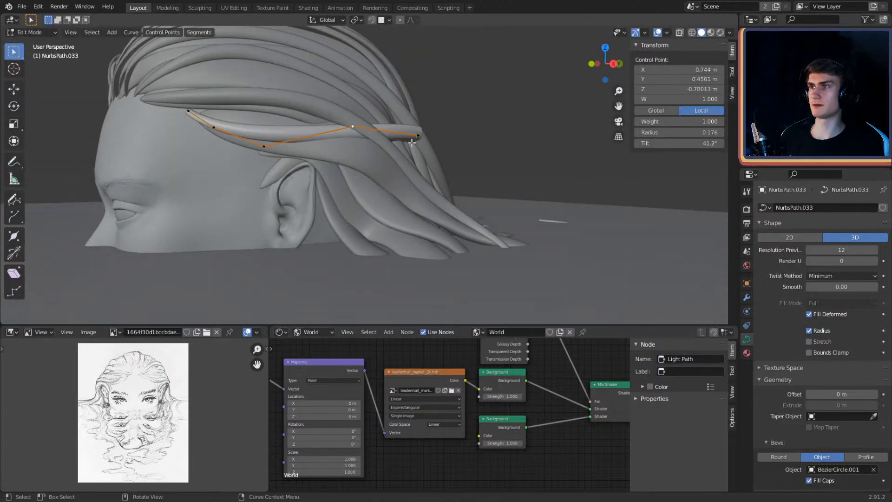
pyautogui.moveTo(412, 143); pyautogui.dragTo(376, 197, button='middle')
pyautogui.click(506, 195)
pyautogui.click(332, 175)
# Step: Tilt the strand's rear end point to 36.4° and nudge it against the hair
pyautogui.moveTo(332, 174); pyautogui.dragTo(440, 160, button='middle')
pyautogui.click(380, 166)
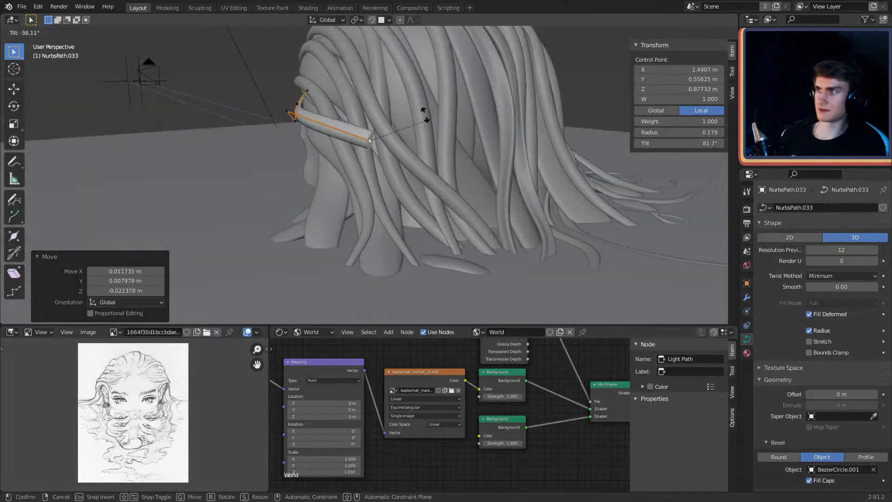
pyautogui.moveTo(426, 112); pyautogui.dragTo(412, 136, button='middle')
pyautogui.press('g')
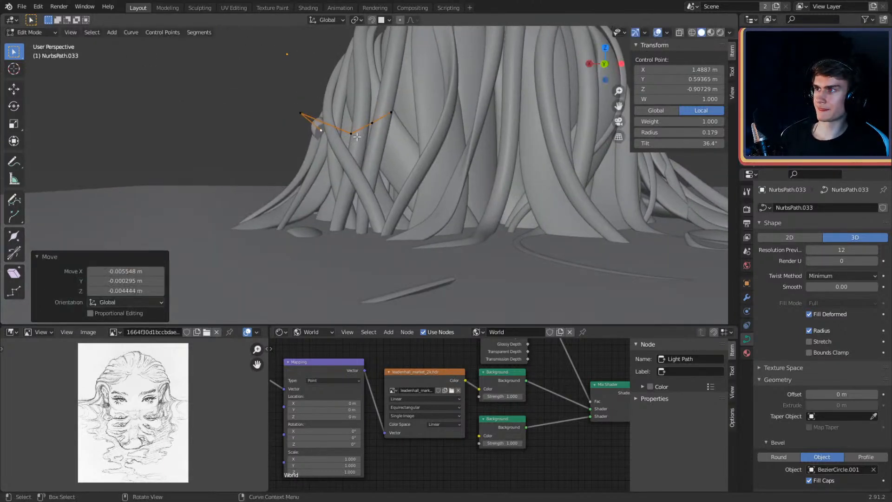
# Step: Adjust the rear end point's position and shrink it to a radius of 0.131
pyautogui.moveTo(357, 136); pyautogui.dragTo(457, 158, button='middle')
pyautogui.press('g')
pyautogui.click(475, 249)
pyautogui.press('g')
pyautogui.hotkey('alt', 's')
pyautogui.click(401, 171)
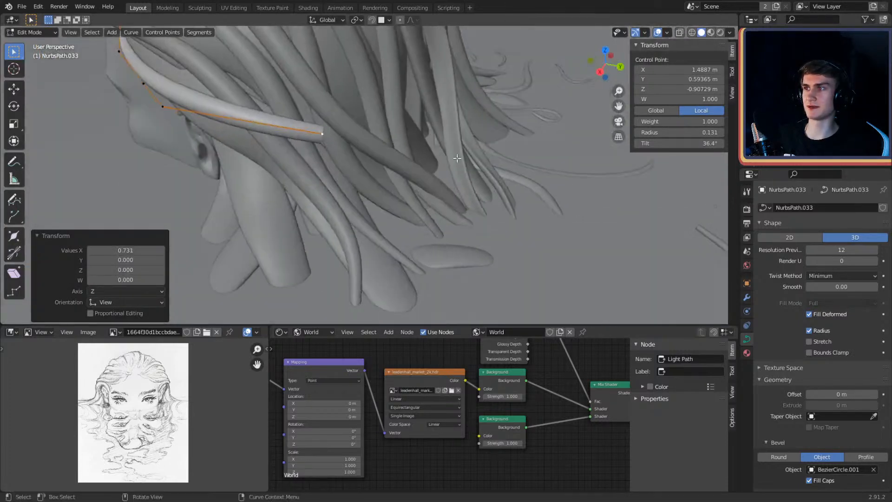
# Step: Extrude the strand's rear end down among the back hair towards the water and shrink its tip to radius 0.094
pyautogui.moveTo(500, 225); pyautogui.dragTo(470, 152, button='middle')
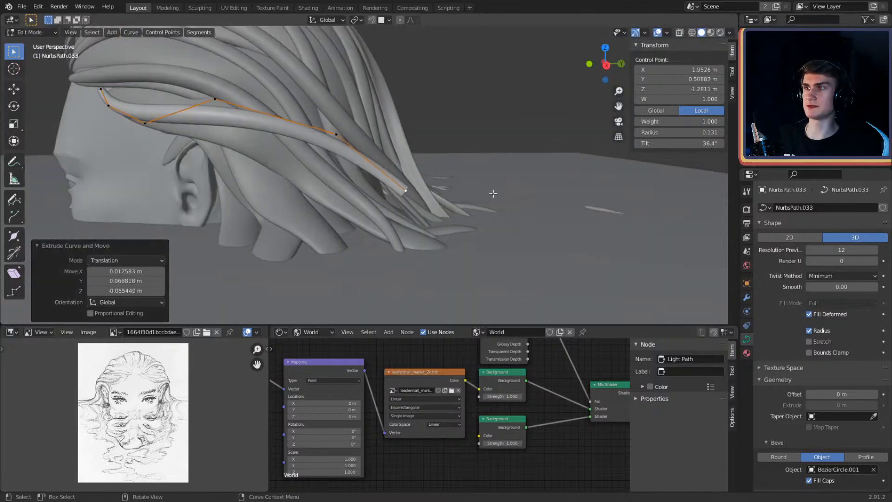
pyautogui.moveTo(493, 193); pyautogui.dragTo(300, 178, button='middle')
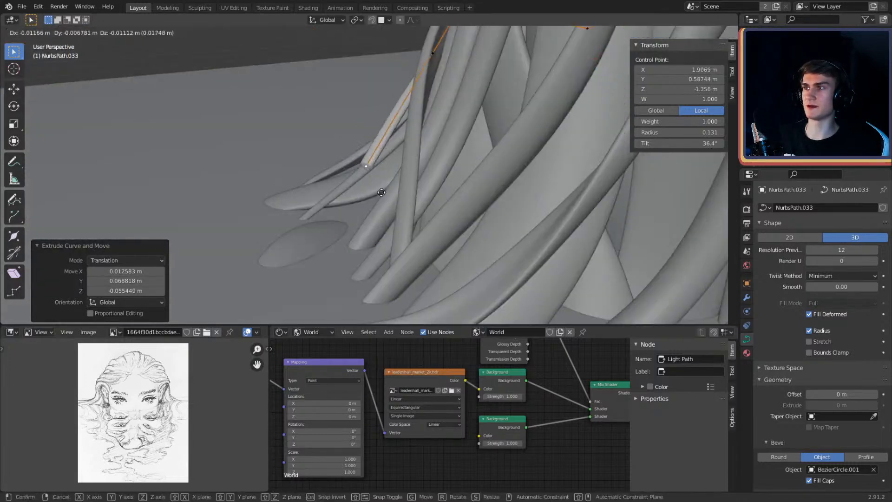
pyautogui.moveTo(435, 134); pyautogui.dragTo(469, 217, button='middle')
pyautogui.moveTo(419, 205); pyautogui.dragTo(333, 184, button='middle')
pyautogui.moveTo(387, 151); pyautogui.dragTo(406, 145, button='middle')
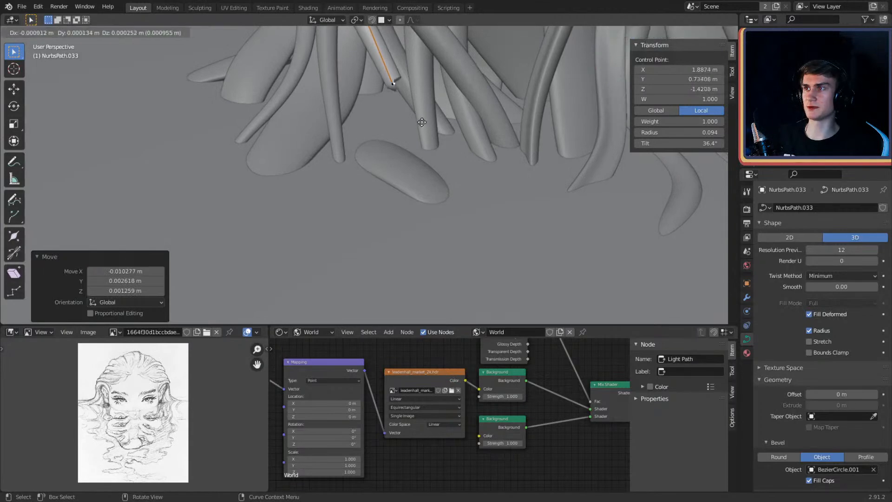
# Step: Continue the strand below the water surface and shrink its tip to a radius of 0.058
pyautogui.moveTo(437, 219); pyautogui.dragTo(477, 141, button='middle')
pyautogui.keyDown('shift'); pyautogui.moveTo(444, 77); pyautogui.dragTo(424, 163, button='middle'); pyautogui.keyUp('shift')
pyautogui.hotkey('alt', 's')
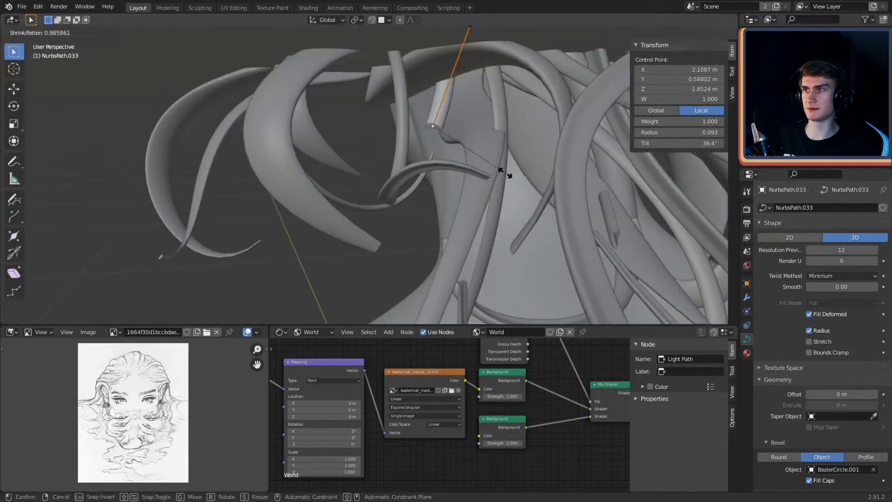
pyautogui.click(512, 175)
# Step: Extrude the strand's underwater end further and move its bend point outwards to shape the curve
pyautogui.moveTo(511, 175); pyautogui.dragTo(458, 151, button='middle')
pyautogui.press('g')
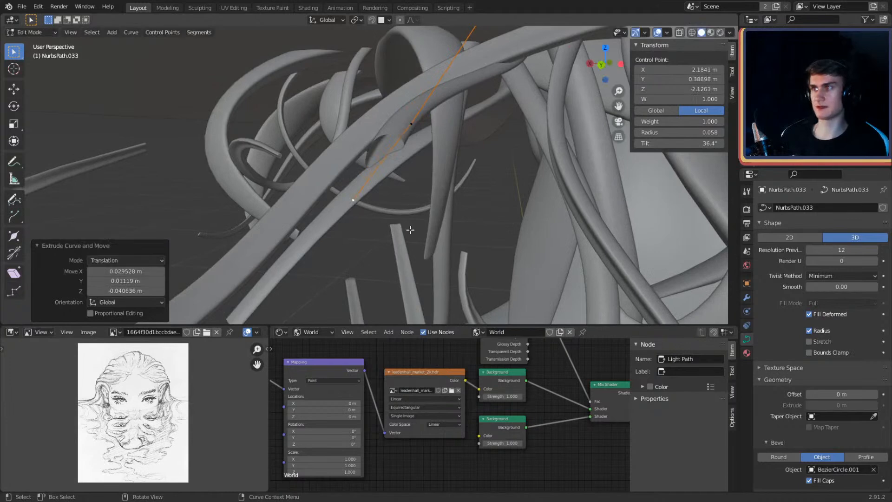
pyautogui.moveTo(410, 230); pyautogui.dragTo(507, 182, button='middle')
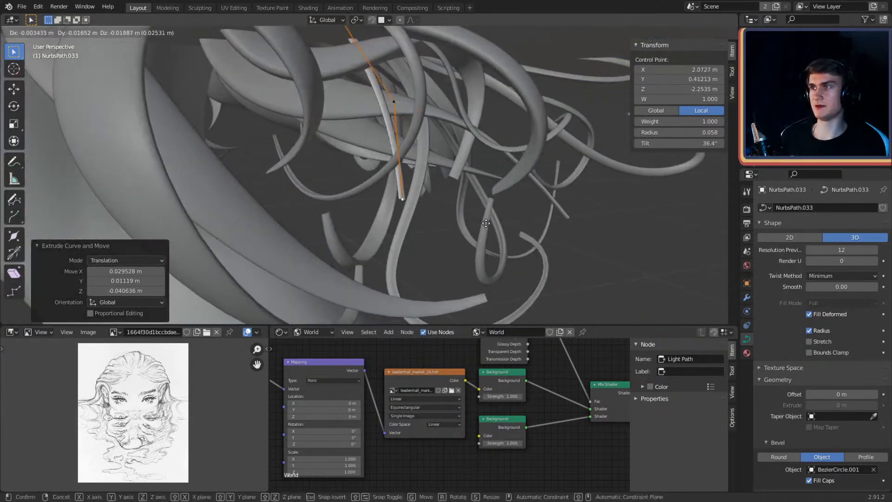
pyautogui.hotkey('ctrl', 'z')
pyautogui.click(475, 149)
pyautogui.moveTo(475, 149); pyautogui.dragTo(483, 150, button='middle')
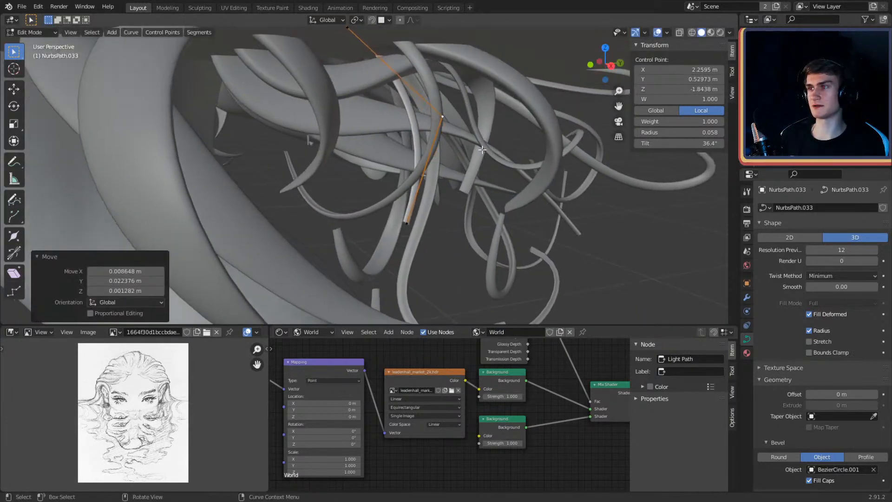
pyautogui.moveTo(420, 219); pyautogui.dragTo(439, 163, button='middle')
# Step: Extrude more control points to curl the underwater end towards the neck and downwards, and reposition the bend
pyautogui.click(477, 208)
pyautogui.scroll(3, 432, 197)
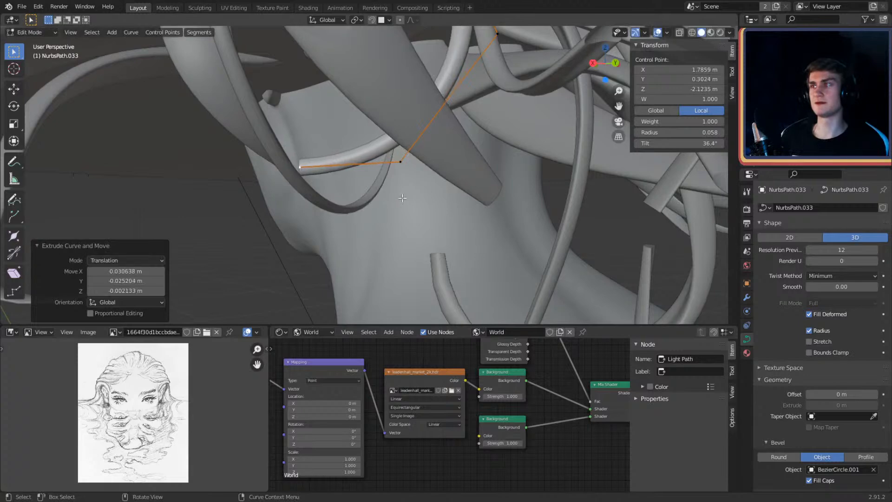
pyautogui.moveTo(403, 198); pyautogui.dragTo(435, 213, button='middle')
pyautogui.press('g')
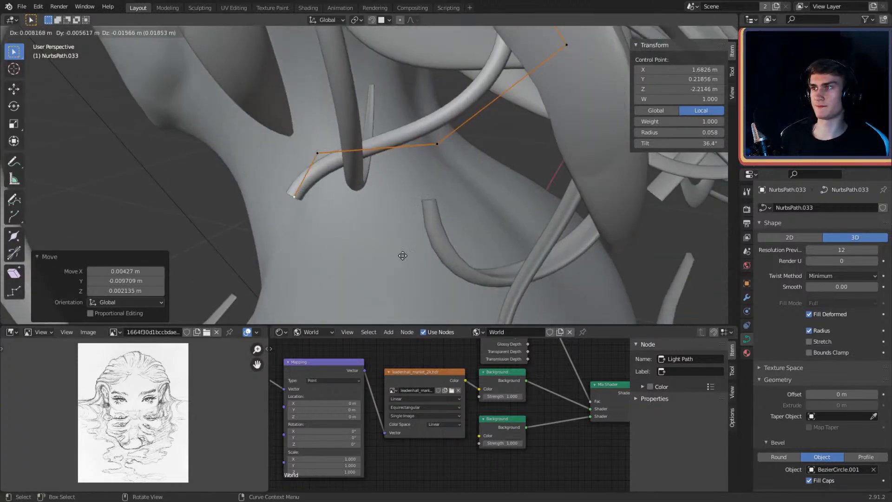
pyautogui.click(312, 155)
pyautogui.press('g')
pyautogui.click(284, 124)
# Step: Reposition the control points of the underwater curl beside the neck to round its bends
pyautogui.scroll(-3, 334, 167)
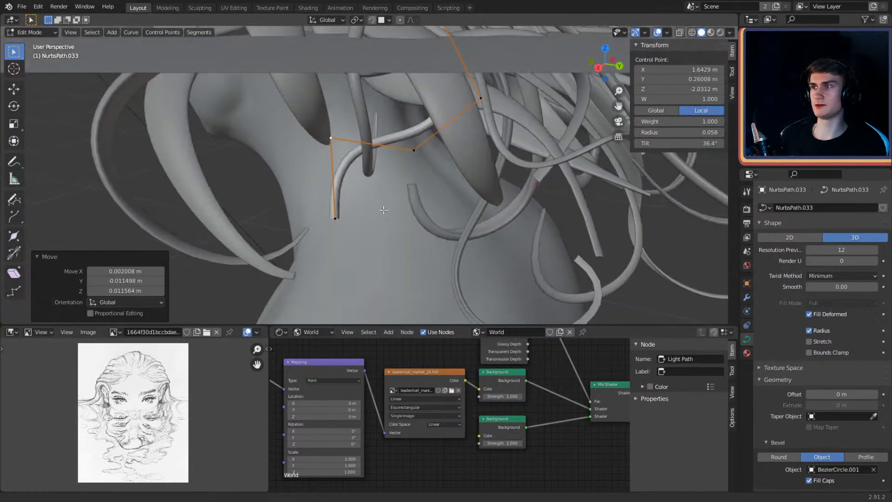
pyautogui.click(364, 186)
pyautogui.keyDown('shift'); pyautogui.moveTo(383, 209); pyautogui.dragTo(500, 192, button='middle'); pyautogui.keyUp('shift')
pyautogui.click(405, 196)
pyautogui.moveTo(436, 143); pyautogui.dragTo(363, 147, button='middle')
pyautogui.scroll(2, 417, 154)
pyautogui.click(394, 140)
pyautogui.scroll(-3, 394, 168)
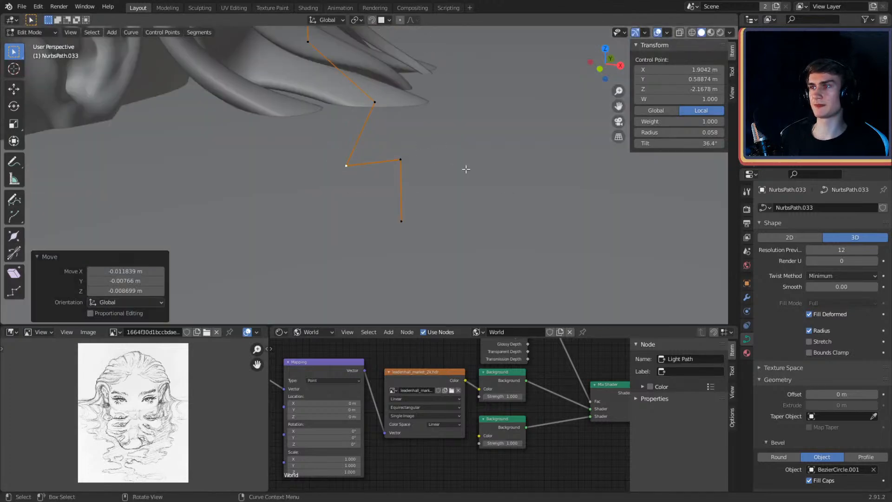
# Step: Extrude the underwater curl's tip, taper it to a radius of 0.025 and finish editing
pyautogui.moveTo(466, 169); pyautogui.dragTo(335, 181, button='middle')
pyautogui.click(322, 217)
pyautogui.moveTo(360, 220); pyautogui.dragTo(421, 224, button='middle')
pyautogui.press('g')
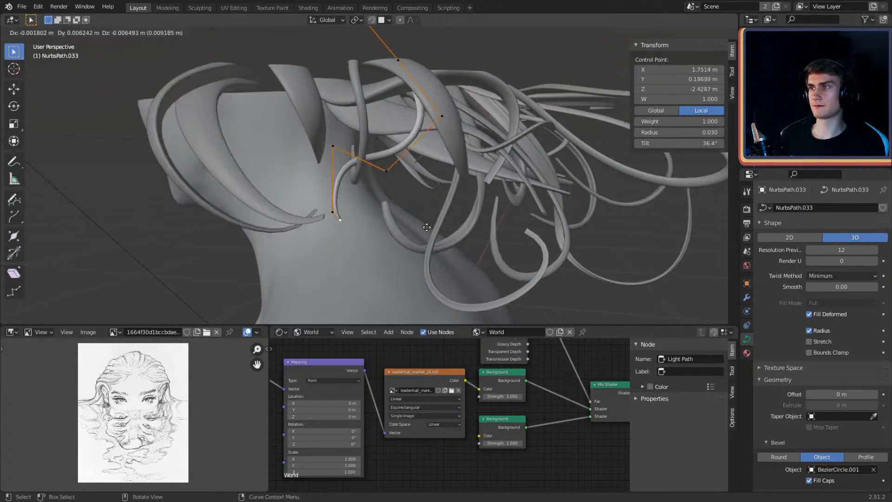
pyautogui.click(441, 224)
pyautogui.press('Tab')
# Step: Edit the strand again, move its rear control points closer to the side hair, and finish editing
pyautogui.scroll(-3, 428, 194)
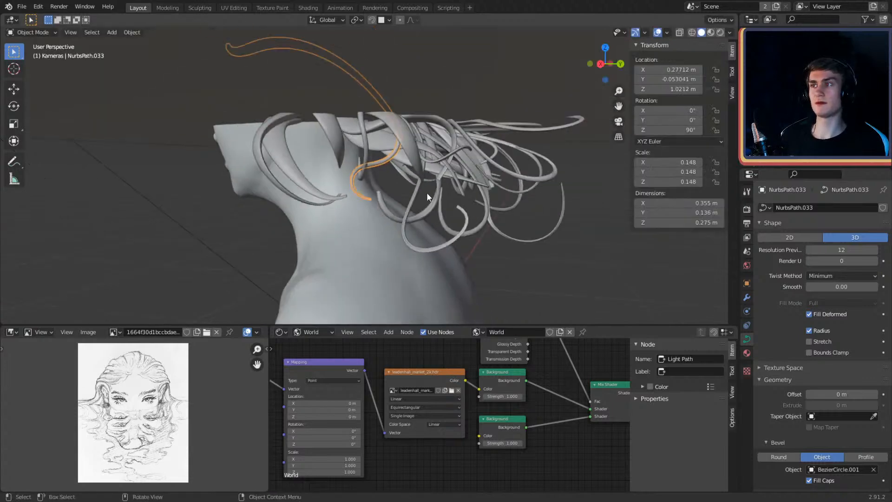
pyautogui.moveTo(427, 193); pyautogui.dragTo(395, 207, button='middle')
pyautogui.scroll(-2, 372, 153)
pyautogui.moveTo(348, 113); pyautogui.dragTo(447, 184, button='middle')
pyautogui.scroll(3, 525, 169)
pyautogui.scroll(3, 422, 183)
pyautogui.press('Tab')
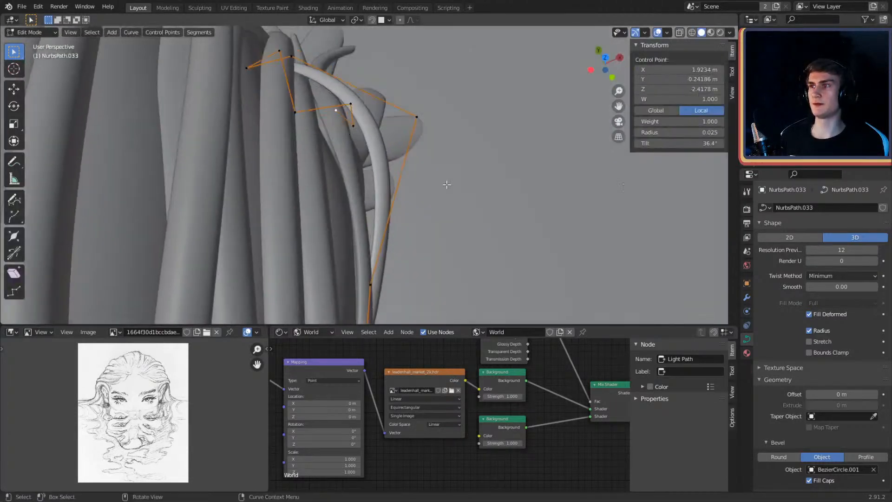
pyautogui.moveTo(445, 125); pyautogui.dragTo(434, 181, button='middle')
pyautogui.click(452, 162)
pyautogui.click(386, 162)
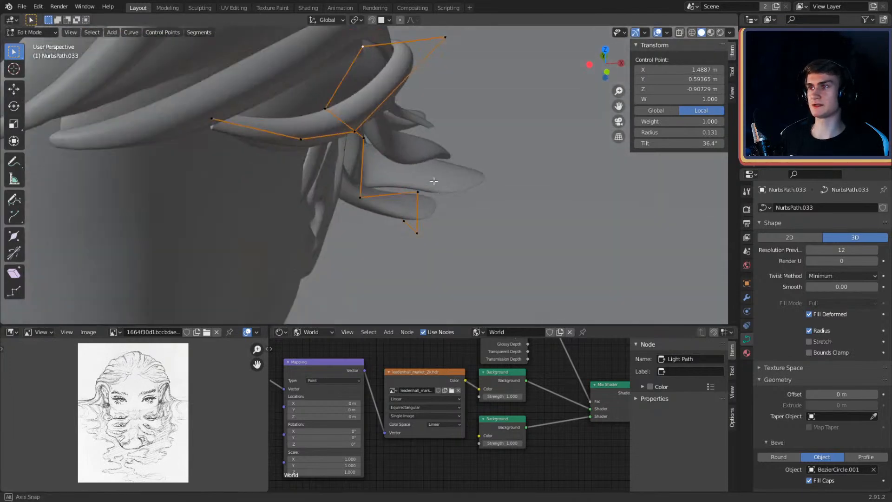
pyautogui.click(345, 126)
pyautogui.moveTo(345, 126); pyautogui.dragTo(427, 147, button='middle')
pyautogui.press('g')
pyautogui.click(299, 198)
pyautogui.press('Tab')
# Step: Edit the strand's root and second control points at the temple to fit the hairline, and finish editing
pyautogui.scroll(-7, 394, 180)
pyautogui.moveTo(341, 172); pyautogui.dragTo(464, 147, button='middle')
pyautogui.scroll(5, 409, 189)
pyautogui.scroll(-4, 395, 215)
pyautogui.scroll(5, 387, 219)
pyautogui.press('Tab')
pyautogui.click(366, 149)
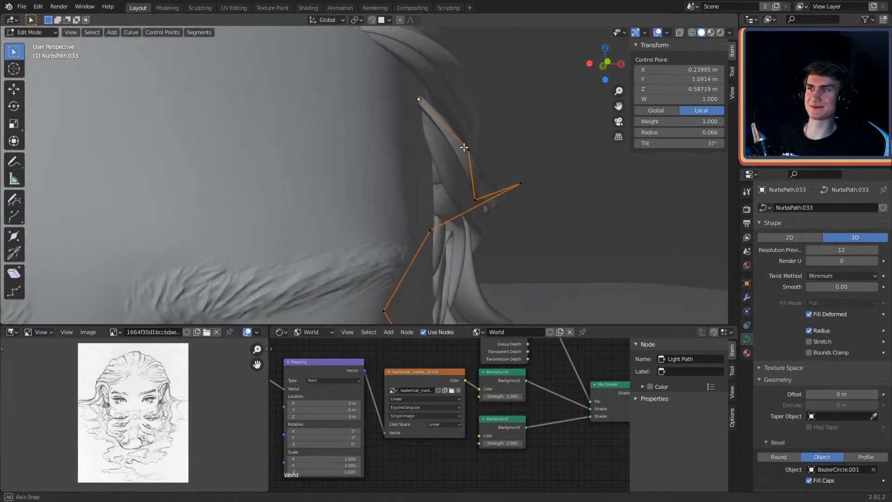
pyautogui.click(458, 146)
pyautogui.press('Tab')
pyautogui.scroll(-5, 459, 149)
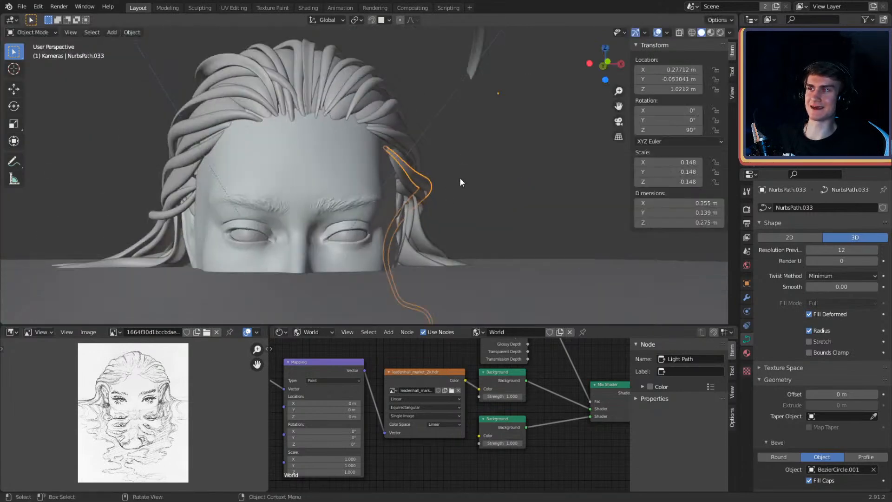
pyautogui.moveTo(459, 178); pyautogui.dragTo(430, 211, button='middle')
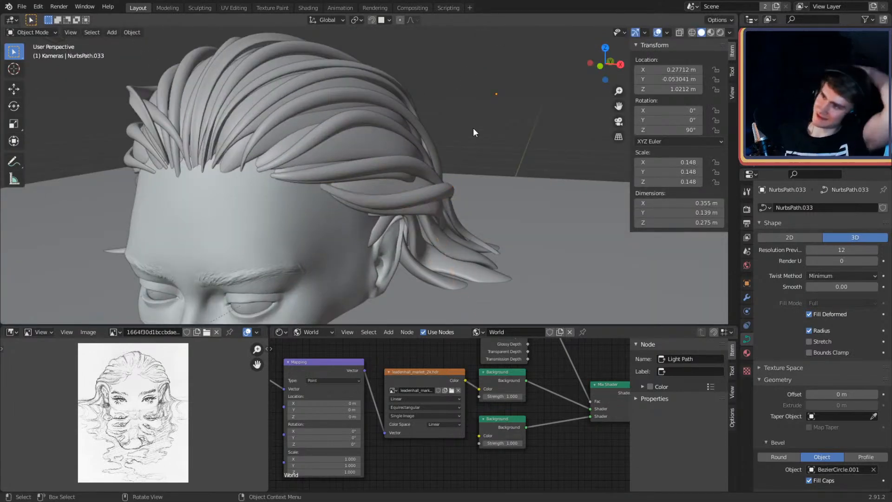
# Step: Examine the hair from the front and side to judge where the side hair needs more strands
pyautogui.scroll(-3, 473, 133)
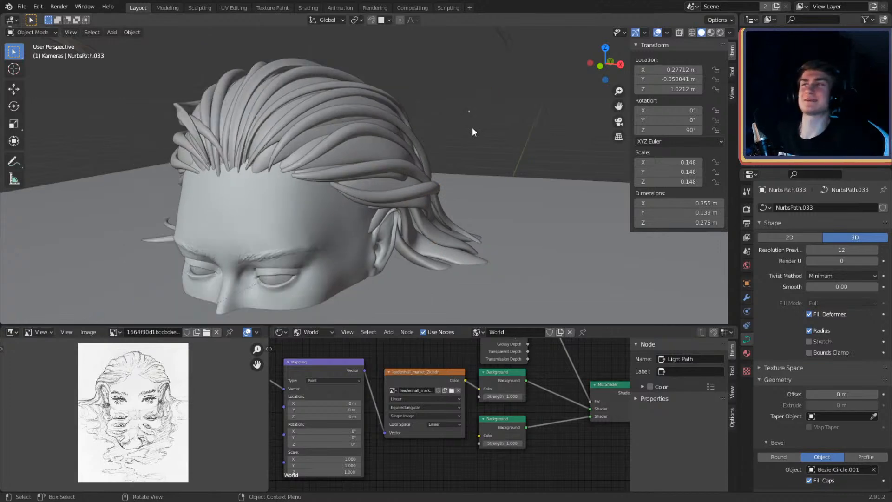
pyautogui.moveTo(472, 132); pyautogui.dragTo(409, 167, button='middle')
pyautogui.scroll(4, 449, 196)
pyautogui.scroll(3, 364, 199)
pyautogui.moveTo(449, 195); pyautogui.dragTo(427, 184, button='middle')
pyautogui.scroll(-4, 340, 186)
pyautogui.scroll(4, 379, 193)
pyautogui.scroll(-4, 420, 184)
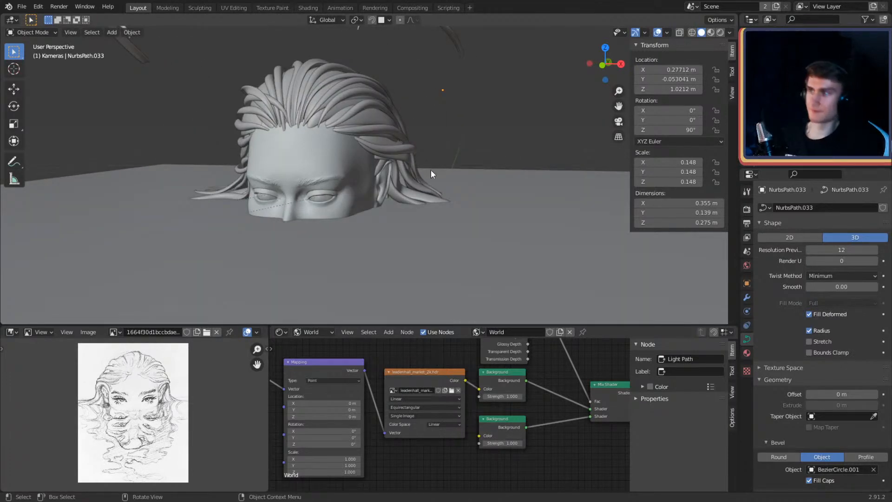
pyautogui.moveTo(387, 159); pyautogui.dragTo(325, 150, button='middle')
pyautogui.scroll(5, 465, 179)
pyautogui.scroll(-2, 392, 177)
pyautogui.scroll(2, 394, 164)
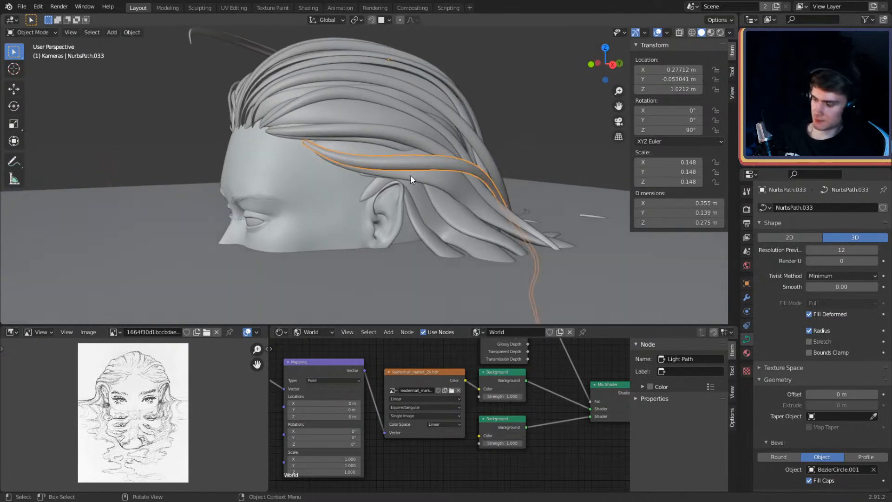
# Step: Duplicate the side strand running above the ear, offset the copy, and remove the control points of its underwater curl
pyautogui.hotkey('shift', 'd')
pyautogui.click(459, 212)
pyautogui.moveTo(459, 212); pyautogui.dragTo(434, 231, button='middle')
pyautogui.press('g')
pyautogui.press('Tab')
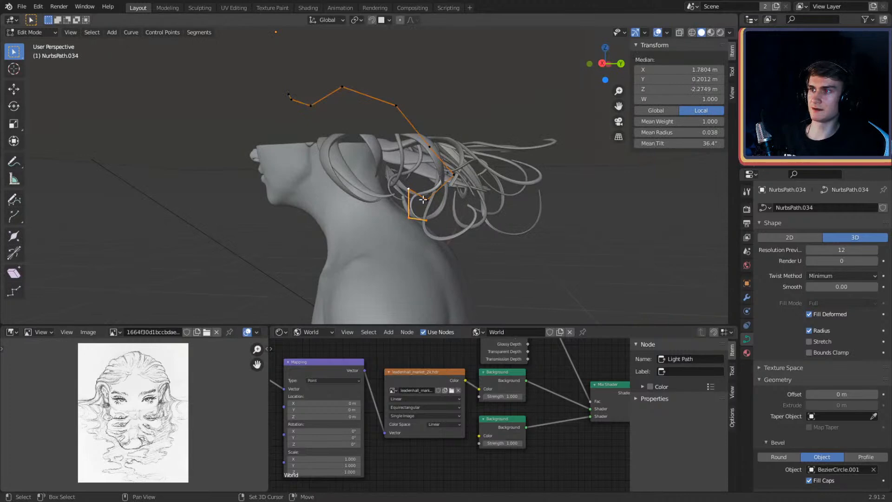
pyautogui.click(425, 149)
pyautogui.moveTo(425, 149); pyautogui.dragTo(436, 211, button='middle')
pyautogui.scroll(3, 436, 211)
# Step: Reposition the copied strand's front and middle control points so it follows the side hair over the ear
pyautogui.moveTo(394, 167); pyautogui.dragTo(532, 158, button='middle')
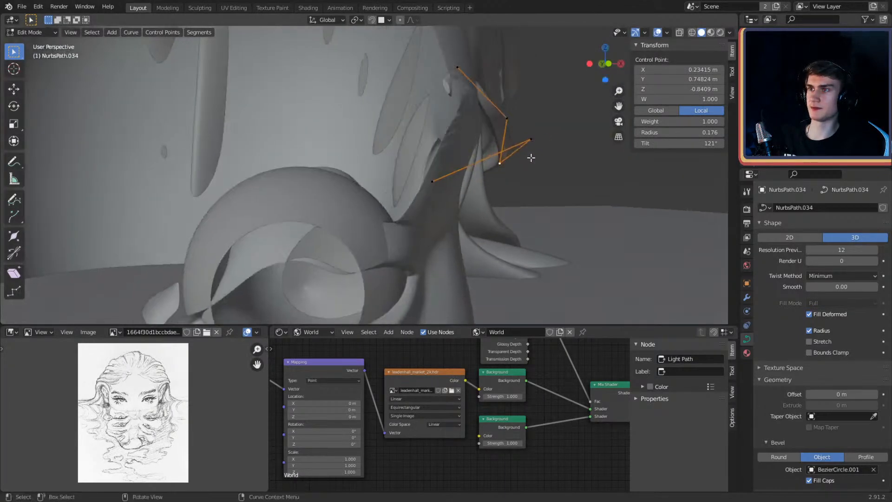
pyautogui.moveTo(549, 125); pyautogui.dragTo(451, 162, button='middle')
pyautogui.click(406, 189)
pyautogui.click(370, 183)
pyautogui.moveTo(370, 183); pyautogui.dragTo(488, 182, button='middle')
pyautogui.click(430, 192)
pyautogui.click(393, 186)
pyautogui.click(462, 219)
pyautogui.click(419, 213)
pyautogui.moveTo(420, 212); pyautogui.dragTo(525, 135, button='middle')
pyautogui.click(485, 129)
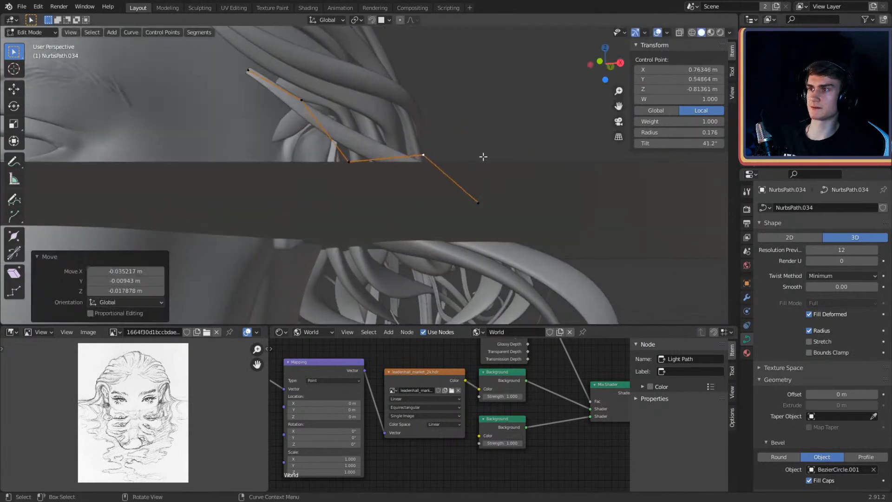
# Step: Move and tilt the copy's rear control points behind the ear so the strand drops toward the water
pyautogui.moveTo(483, 157); pyautogui.dragTo(449, 150, button='middle')
pyautogui.click(394, 181)
pyautogui.moveTo(394, 181); pyautogui.dragTo(478, 184, button='middle')
pyautogui.press('g')
pyautogui.click(375, 178)
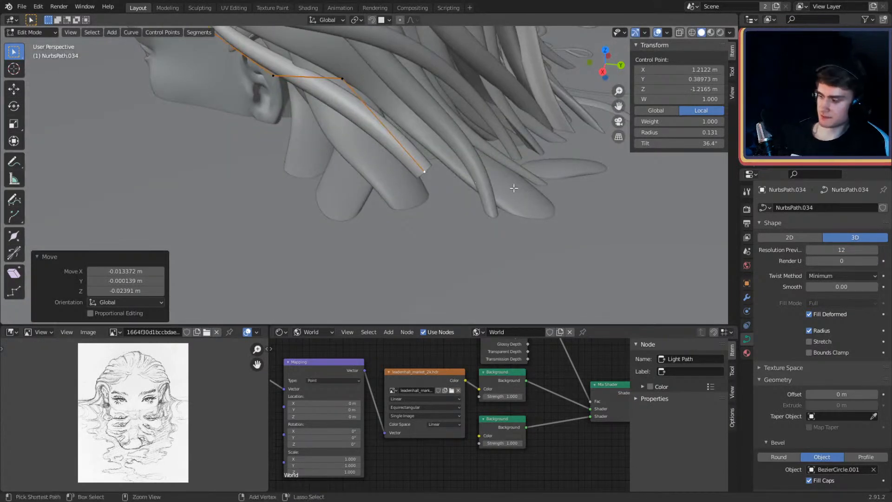
pyautogui.moveTo(525, 107); pyautogui.dragTo(426, 216, button='middle')
pyautogui.click(509, 136)
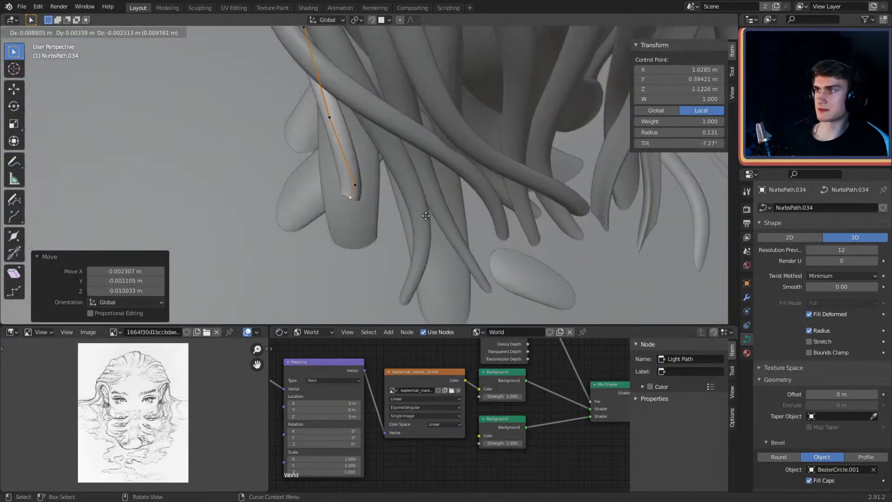
pyautogui.moveTo(372, 216); pyautogui.dragTo(548, 183, button='middle')
pyautogui.click(544, 159)
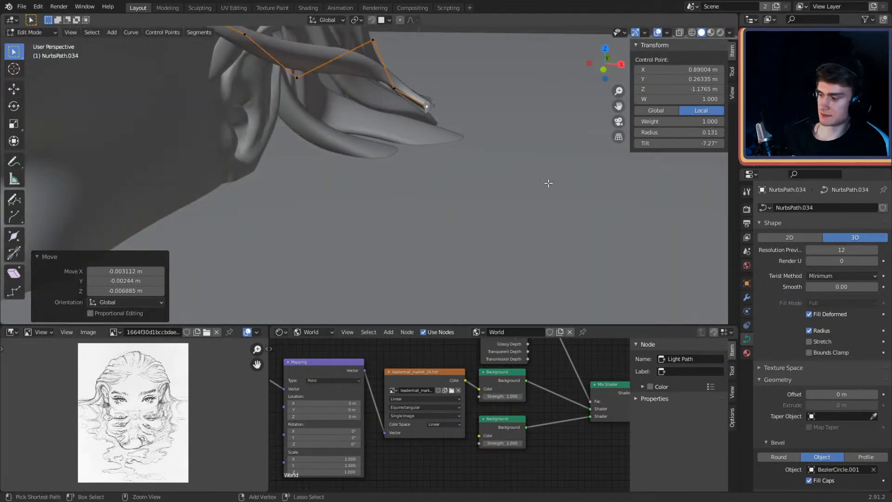
# Step: Tilt the strand's tip by 26.5° and extrude it down toward the water surface
pyautogui.moveTo(499, 223); pyautogui.dragTo(448, 219, button='middle')
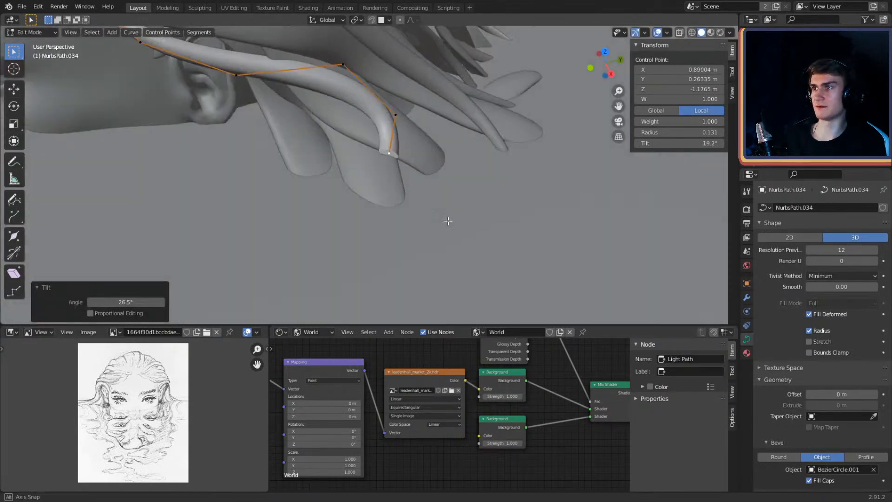
pyautogui.press('g')
pyautogui.moveTo(401, 262); pyautogui.dragTo(484, 189, button='middle')
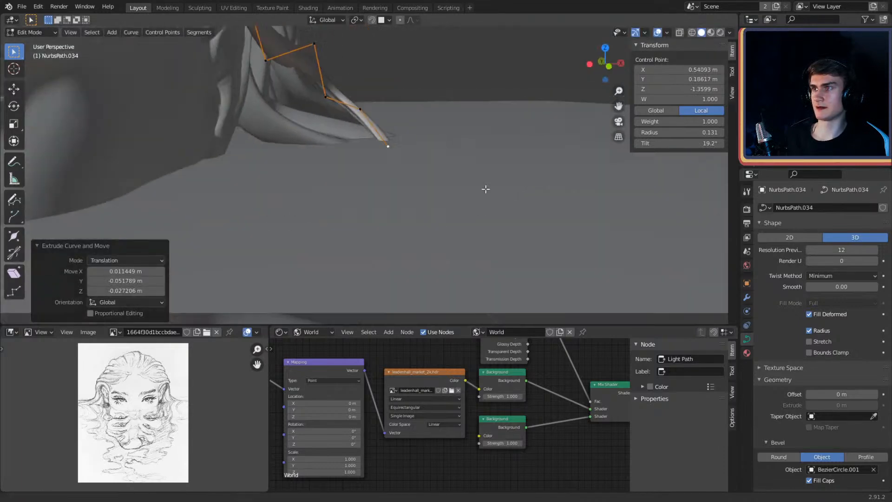
pyautogui.press('g')
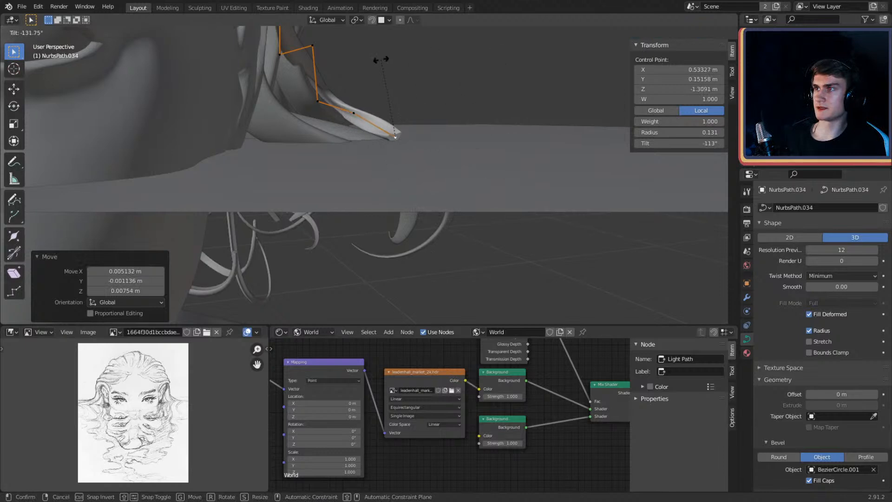
# Step: Twist the strand's end control points, bringing the tip to a tilt of -117°, and taper the tip to a radius of 0.104
pyautogui.moveTo(400, 92); pyautogui.dragTo(343, 130, button='middle')
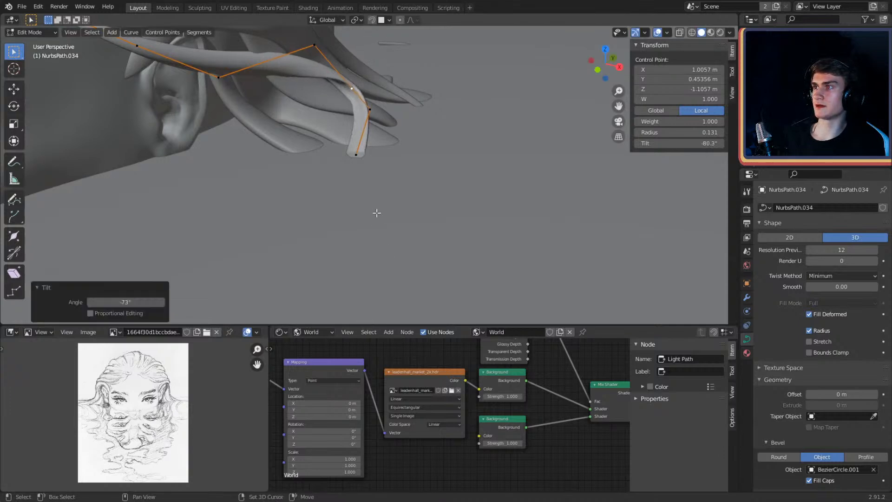
pyautogui.moveTo(377, 213); pyautogui.dragTo(358, 158, button='middle')
pyautogui.hotkey('alt', 's')
pyautogui.click(447, 203)
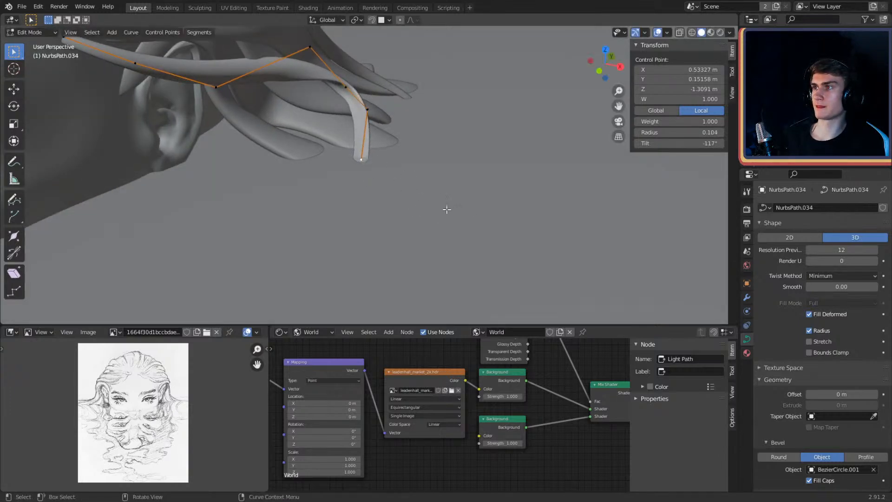
# Step: Extrude the strand's tip several times below the water surface to form a curl beside the neck
pyautogui.moveTo(447, 210); pyautogui.dragTo(439, 210, button='middle')
pyautogui.click(448, 230)
pyautogui.moveTo(488, 279); pyautogui.dragTo(530, 152, button='middle')
pyautogui.moveTo(560, 160); pyautogui.dragTo(500, 150, button='middle')
pyautogui.click(480, 262)
pyautogui.moveTo(435, 235); pyautogui.dragTo(500, 227, button='middle')
pyautogui.press('e')
pyautogui.moveTo(376, 206); pyautogui.dragTo(352, 220, button='middle')
pyautogui.press('e')
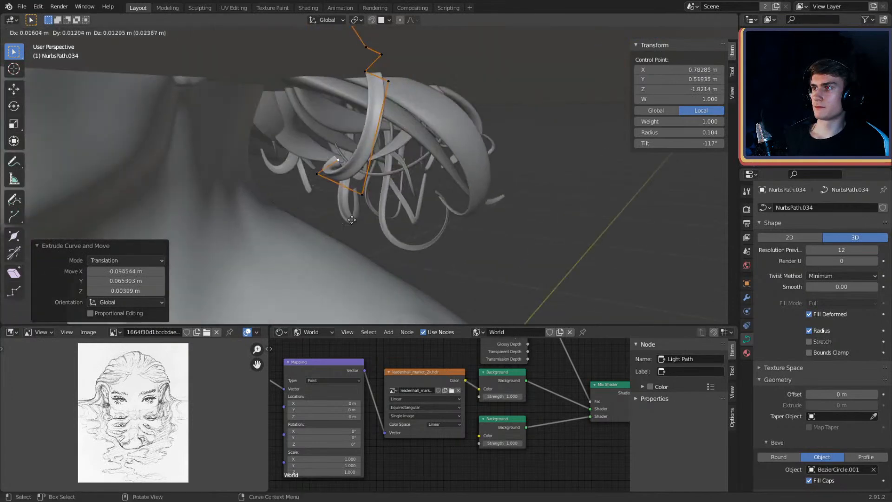
# Step: Taper the underwater curl's control points toward the tip, with a tip radius of 0.051, and finish editing the strand
pyautogui.moveTo(378, 191); pyautogui.dragTo(419, 200, button='middle')
pyautogui.hotkey('alt', 's')
pyautogui.click(385, 173)
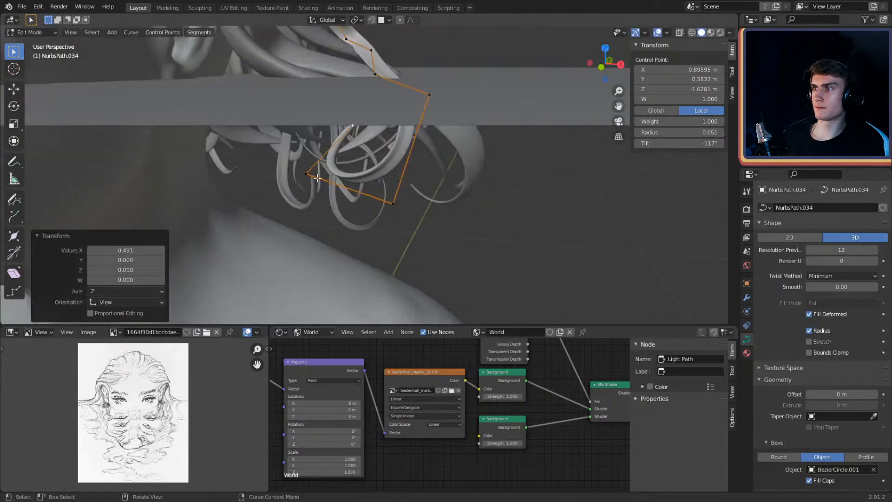
pyautogui.click(309, 176)
pyautogui.hotkey('alt', 's')
pyautogui.click(358, 186)
pyautogui.click(396, 207)
pyautogui.hotkey('alt', 's')
pyautogui.click(401, 208)
pyautogui.moveTo(404, 207); pyautogui.dragTo(422, 217, button='middle')
pyautogui.press('Tab')
# Step: Save the file under its current name
pyautogui.scroll(-6, 483, 186)
pyautogui.click(21, 7)
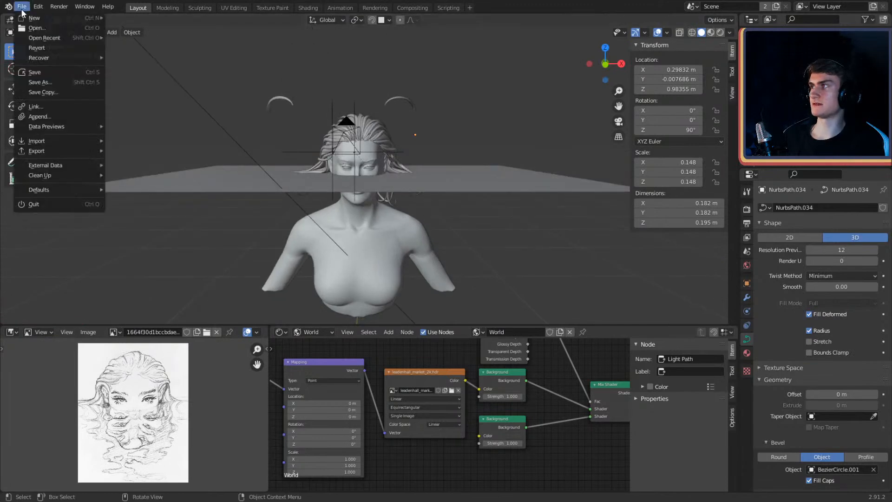
pyautogui.click(40, 73)
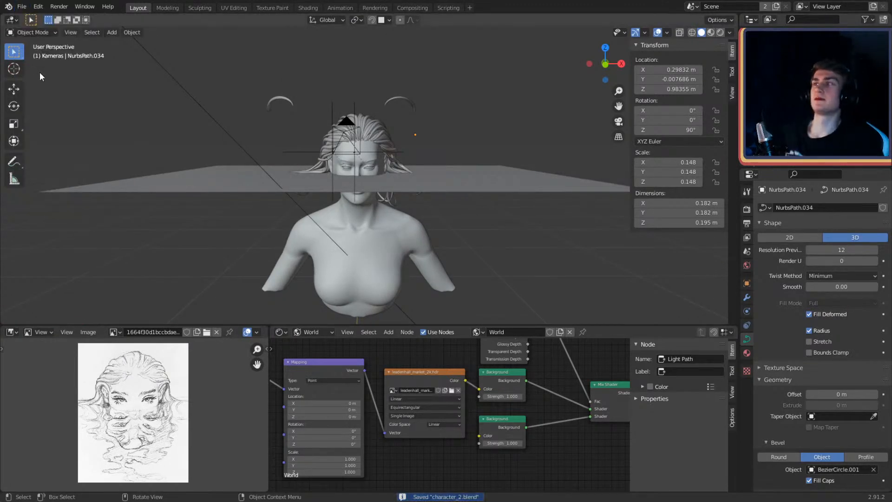
# Step: Delete both spare strands floating beside the head
pyautogui.scroll(5, 279, 116)
pyautogui.scroll(-3, 291, 121)
pyautogui.moveTo(359, 209); pyautogui.dragTo(417, 218, button='middle')
pyautogui.click(406, 142)
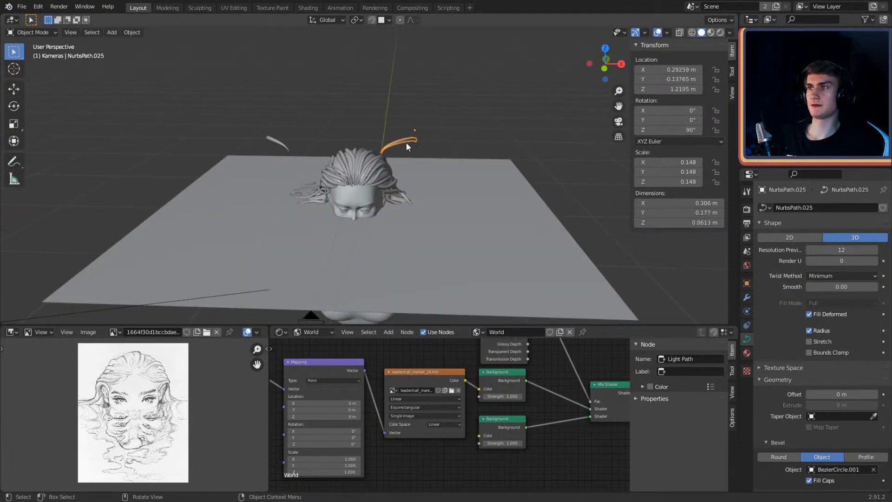
pyautogui.keyDown('alt'); pyautogui.click(277, 143); pyautogui.keyUp('alt')
pyautogui.click(292, 150)
pyautogui.click(402, 144)
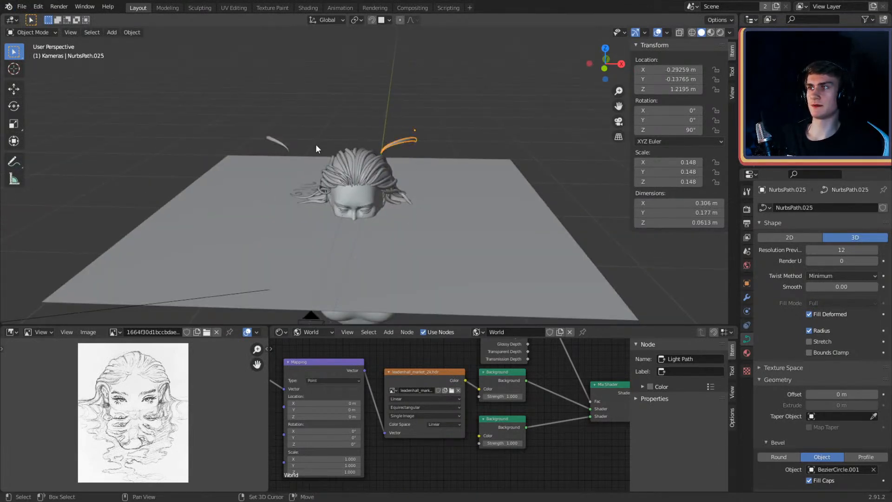
pyautogui.keyDown('shift'); pyautogui.click(284, 143); pyautogui.keyUp('shift')
pyautogui.press('x')
pyautogui.click(284, 143)
# Step: Undo the deletion of the two spare strands
pyautogui.scroll(-4, 297, 149)
pyautogui.keyDown('shift'); pyautogui.moveTo(515, 188); pyautogui.dragTo(494, 191, button='middle'); pyautogui.keyUp('shift')
pyautogui.scroll(4, 483, 191)
pyautogui.keyDown('shift'); pyautogui.moveTo(390, 189); pyautogui.dragTo(484, 202, button='middle'); pyautogui.keyUp('shift')
pyautogui.moveTo(483, 203); pyautogui.dragTo(467, 173, button='middle')
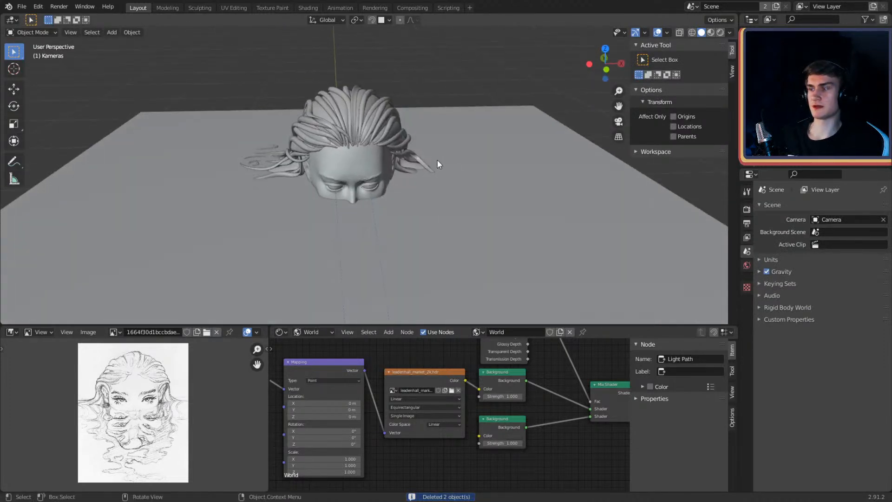
pyautogui.hotkey('ctrl', 'z')
# Step: Delete only the spare strand floating on the negative X side of the head
pyautogui.scroll(-1, 337, 99)
pyautogui.click(266, 103)
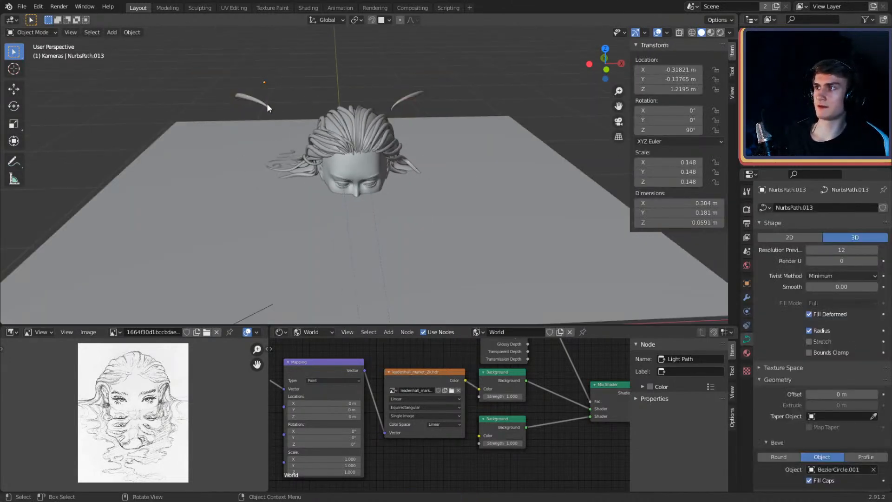
pyautogui.press('x')
pyautogui.click(303, 133)
# Step: Edit the remaining spare strand and move its middle and rear control points inward beside the head
pyautogui.click(415, 92)
pyautogui.moveTo(465, 132); pyautogui.dragTo(454, 172, button='middle')
pyautogui.press('Tab')
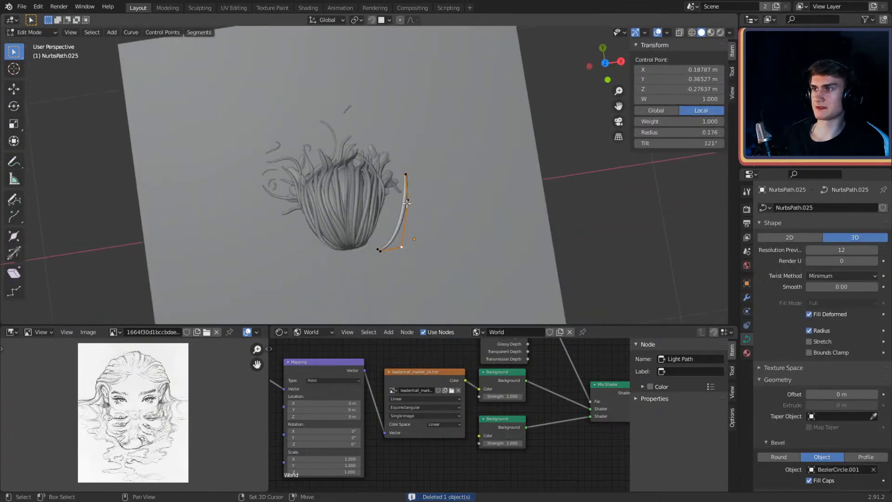
pyautogui.press('g')
pyautogui.click(444, 195)
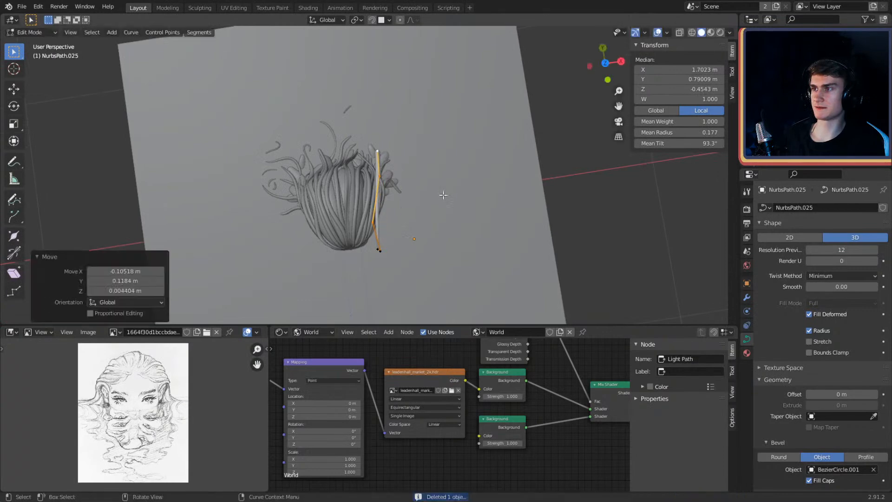
# Step: Reposition the spare strand's two rearmost control points individually to straighten it from front to back, and finish editing
pyautogui.click(377, 181)
pyautogui.press('g')
pyautogui.click(427, 182)
pyautogui.click(378, 154)
pyautogui.press('g')
pyautogui.click(424, 203)
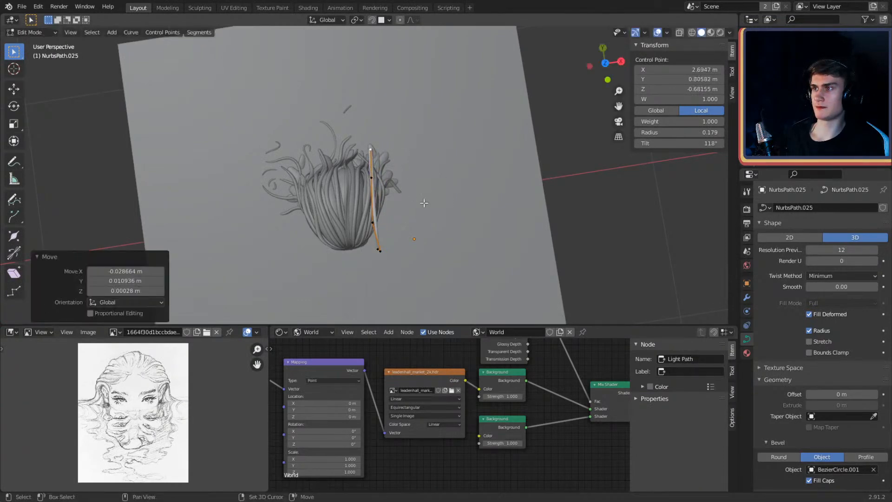
pyautogui.moveTo(425, 203); pyautogui.dragTo(407, 147, button='middle')
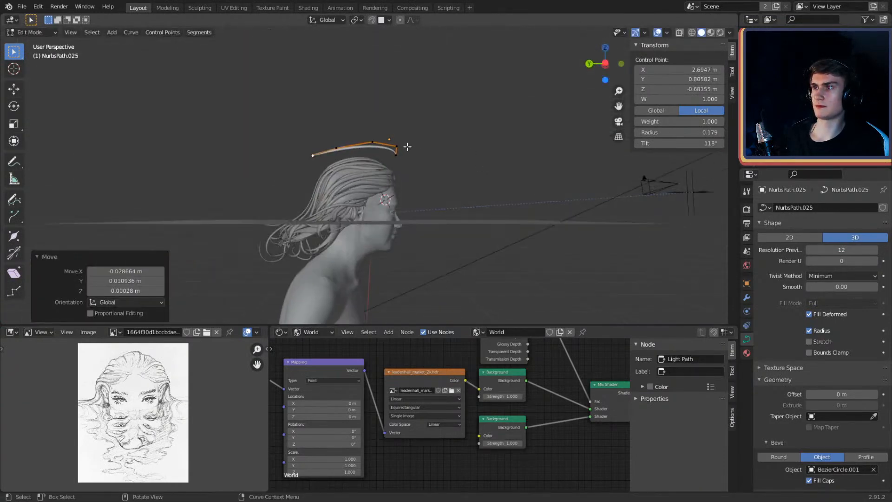
pyautogui.keyDown('shift'); pyautogui.click(376, 140); pyautogui.keyUp('shift')
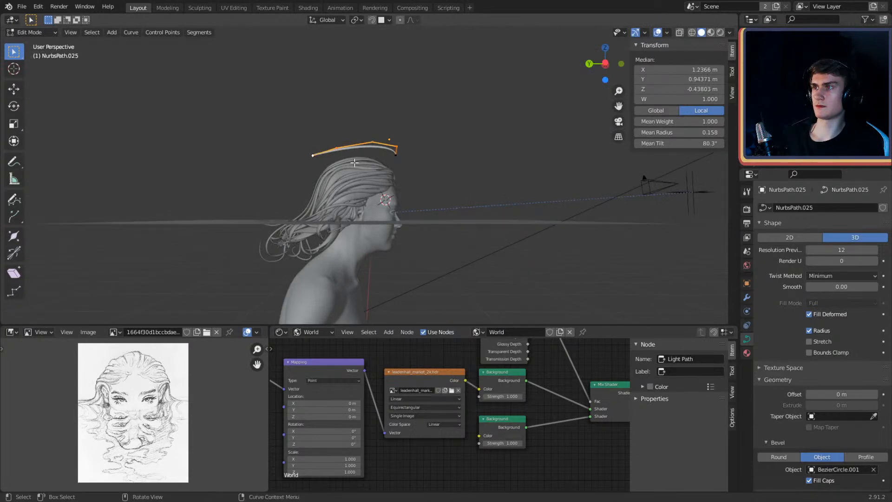
pyautogui.moveTo(355, 162); pyautogui.dragTo(479, 241, button='middle')
pyautogui.press('Tab')
# Step: Duplicate the kidney-shaped profile curve about 1.01 m along negative X, inspect its points, and delete the copy
pyautogui.click(481, 110)
pyautogui.scroll(8, 388, 205)
pyautogui.click(331, 214)
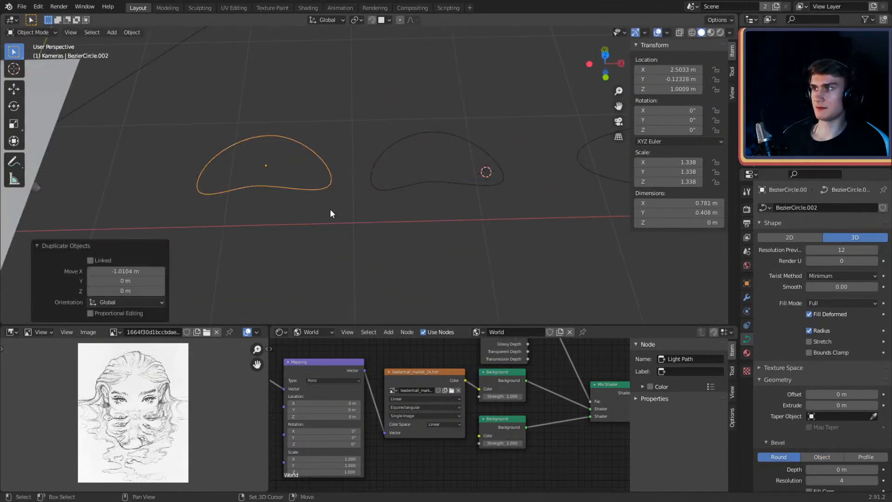
pyautogui.keyDown('shift'); pyautogui.moveTo(331, 213); pyautogui.dragTo(452, 235, button='middle'); pyautogui.keyUp('shift')
pyautogui.scroll(4, 452, 234)
pyautogui.press('Tab')
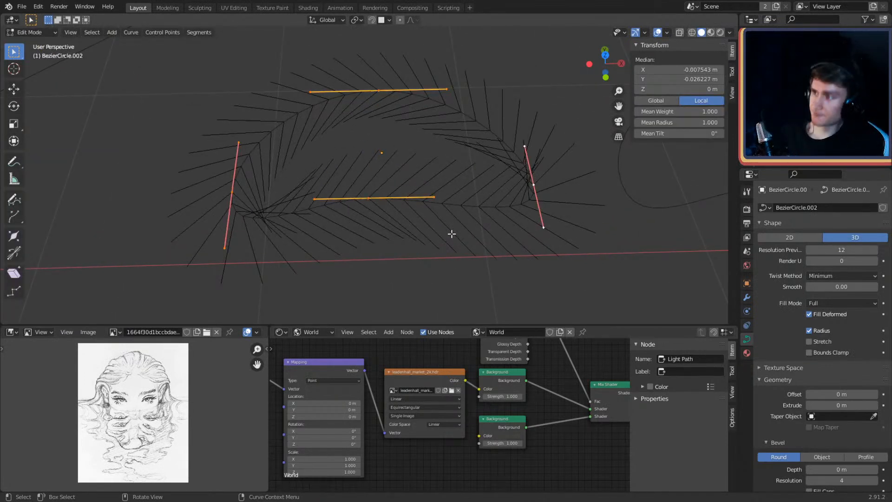
pyautogui.moveTo(387, 195); pyautogui.dragTo(519, 227, button='middle')
pyautogui.press('Tab')
pyautogui.press('Delete')
# Step: Select the existing kidney-shaped profile curve and snap the 3D cursor to it
pyautogui.hotkey('shift', 'a')
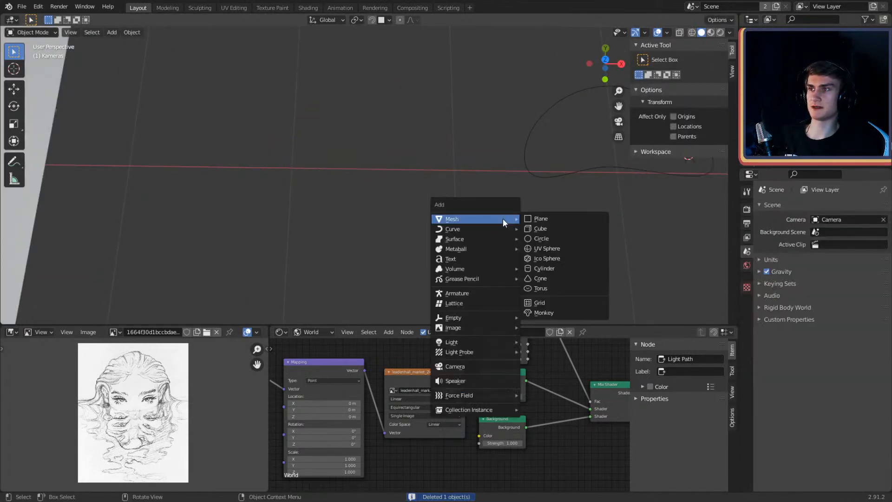
pyautogui.click(579, 171)
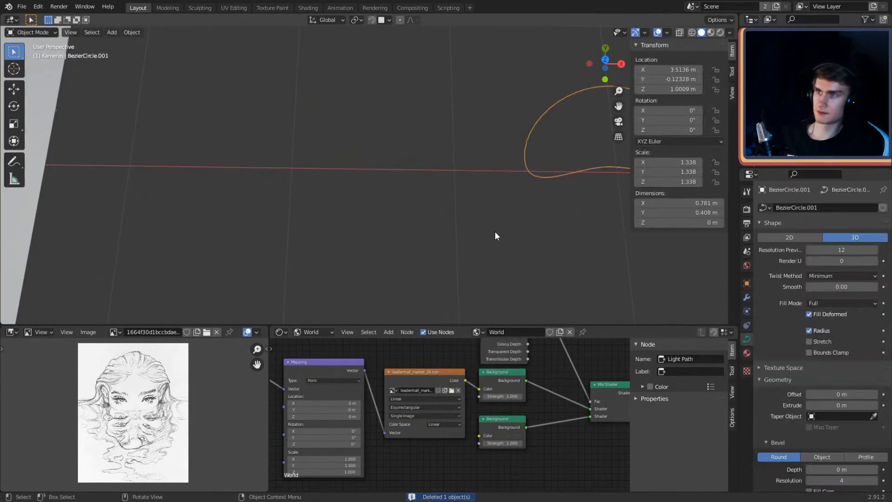
pyautogui.scroll(-3, 497, 230)
pyautogui.hotkey('shift', 'a')
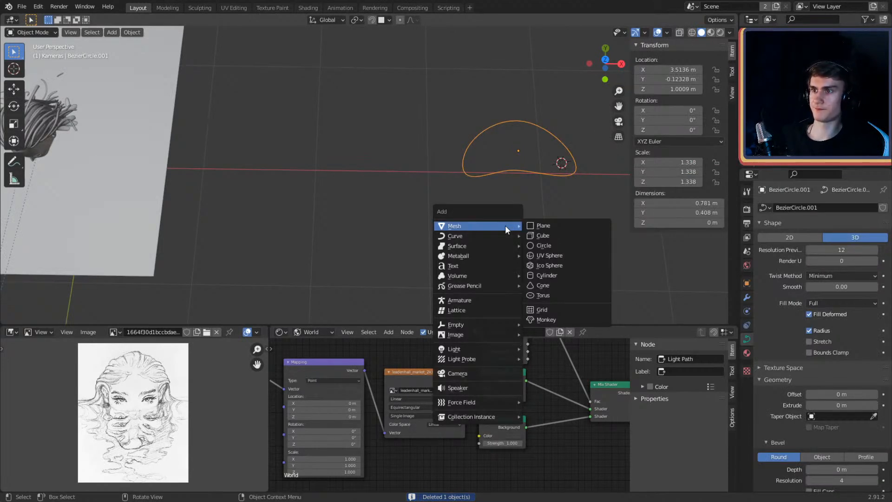
pyautogui.hotkey('shift', 's')
pyautogui.click(442, 296)
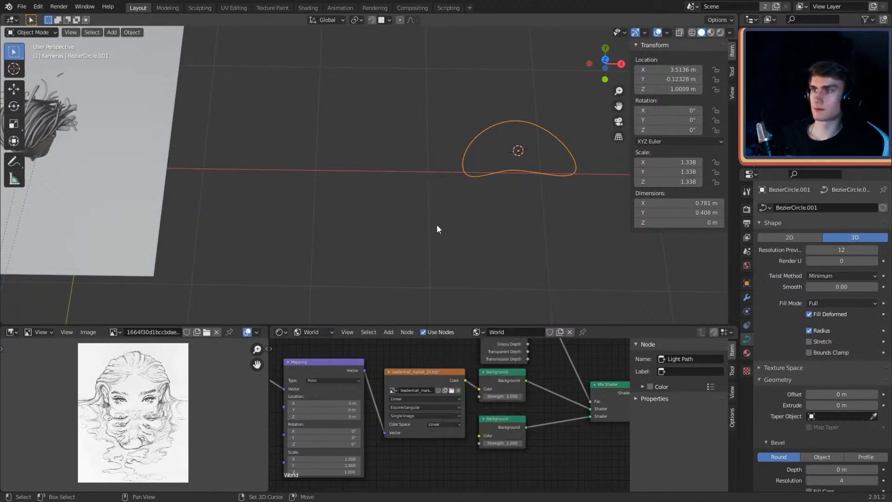
# Step: Add a Bezier circle at the 3D cursor and move it about 1.34 m along negative X, beside the kidney-shaped profile
pyautogui.hotkey('shift', 'a')
pyautogui.moveTo(435, 219)
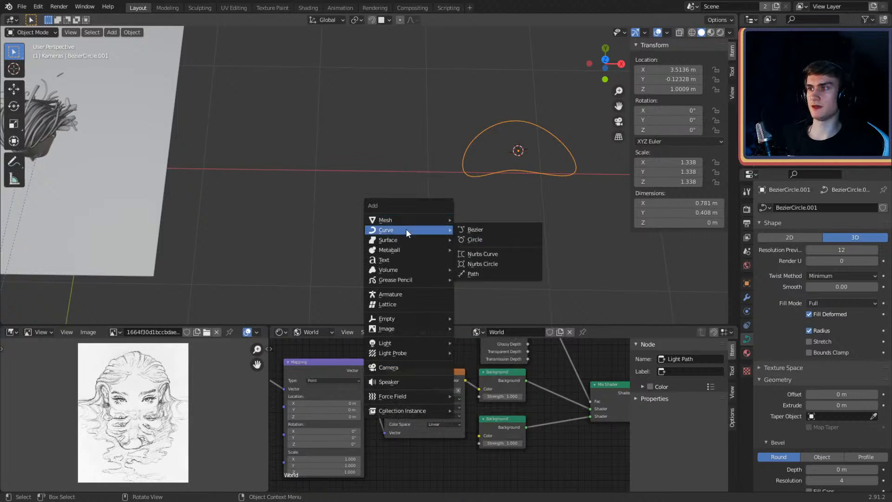
pyautogui.click(472, 240)
pyautogui.press('g')
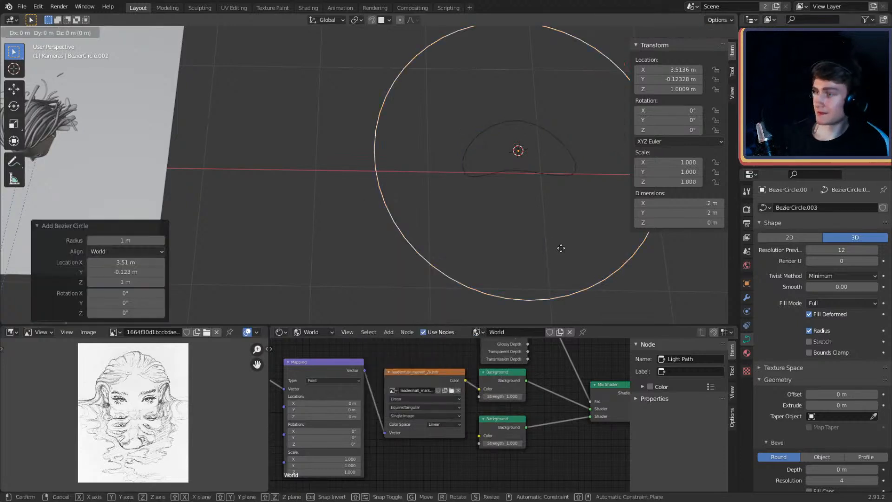
pyautogui.press('x')
pyautogui.click(368, 257)
# Step: Scale the circle's points in Edit Mode to a diameter of about 0.213 m, keeping the object scale at 1
pyautogui.press('s')
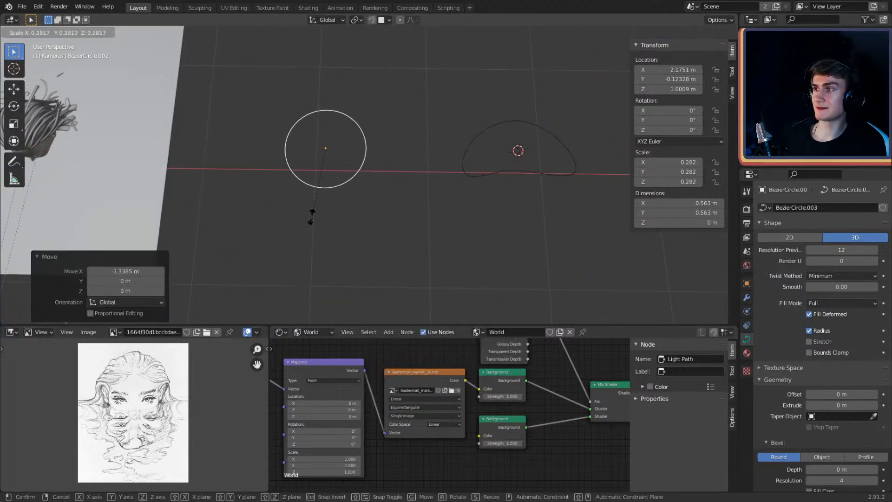
pyautogui.rightClick(325, 173)
pyautogui.press('Tab')
pyautogui.press('s')
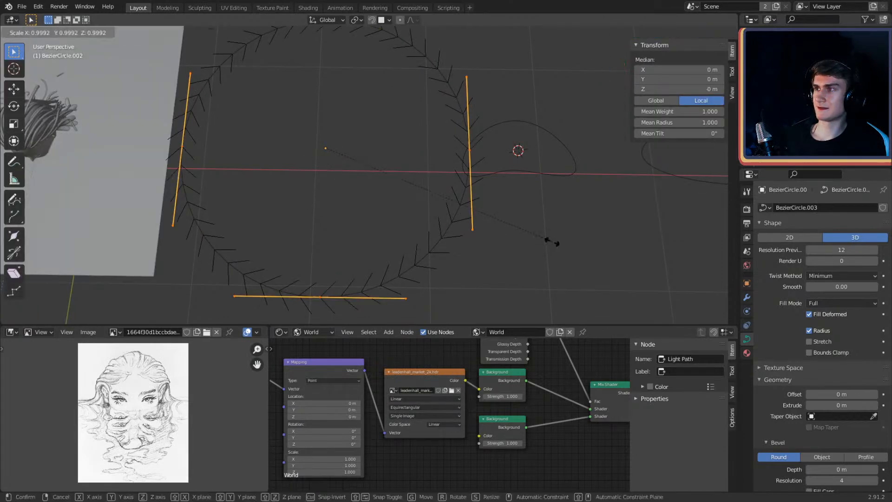
pyautogui.click(335, 177)
pyautogui.press('Tab')
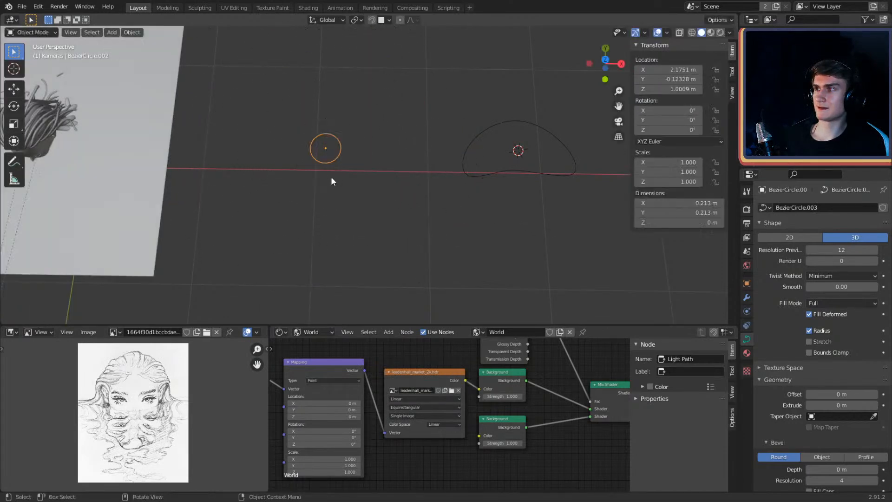
# Step: Select the spare strand above the head and set its bevel object to the small circle, BezierCircle.002
pyautogui.moveTo(330, 181); pyautogui.dragTo(366, 121, button='middle')
pyautogui.scroll(3, 411, 183)
pyautogui.click(305, 122)
pyautogui.scroll(4, 438, 182)
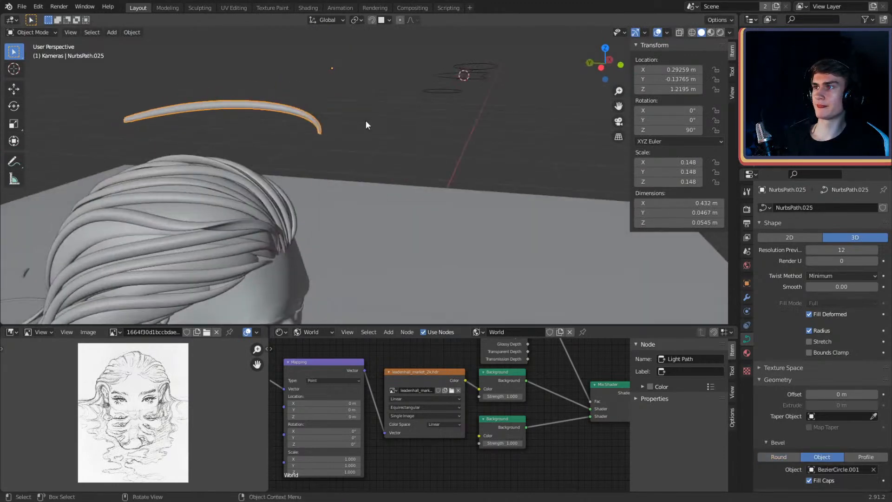
pyautogui.scroll(-5, 778, 367)
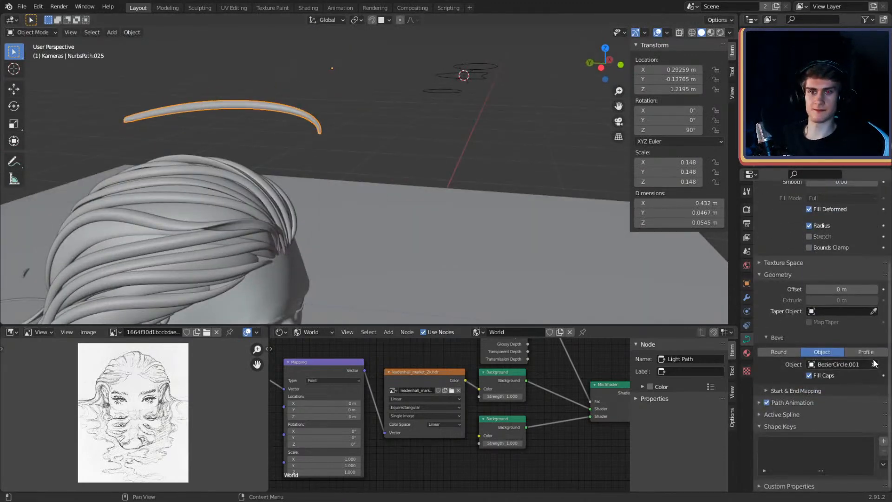
pyautogui.click(454, 93)
pyautogui.moveTo(416, 150); pyautogui.dragTo(472, 156, button='middle')
pyautogui.moveTo(415, 145); pyautogui.dragTo(478, 159, button='middle')
# Step: Reposition the spare strand's control points in Edit Mode, away from the head, and finish editing
pyautogui.press('Tab')
pyautogui.press('g')
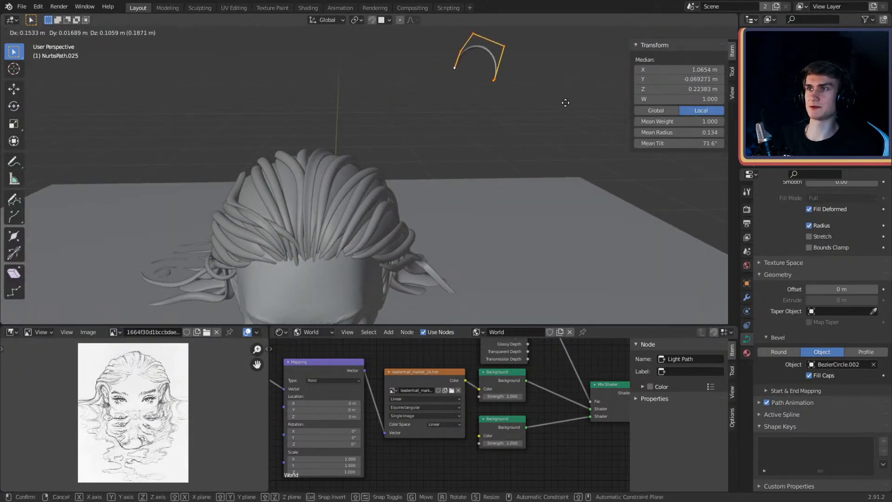
pyautogui.click(482, 135)
pyautogui.moveTo(482, 135); pyautogui.dragTo(532, 119, button='middle')
pyautogui.press('Tab')
# Step: Duplicate the round-profile strand, place the copy above the front of the hair, and open it for editing
pyautogui.hotkey('shift', 'd')
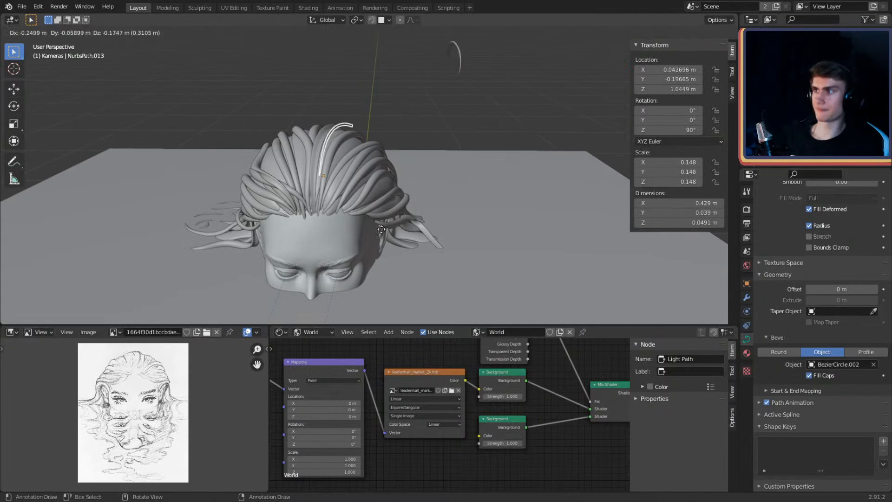
pyautogui.click(379, 261)
pyautogui.moveTo(386, 240); pyautogui.dragTo(497, 191, button='middle')
pyautogui.scroll(3, 522, 163)
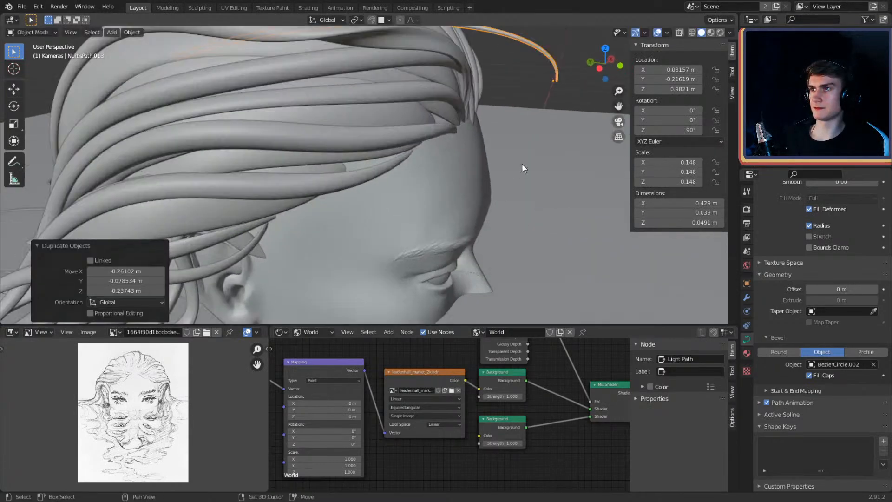
pyautogui.moveTo(522, 163); pyautogui.dragTo(464, 191, button='middle')
pyautogui.press('Tab')
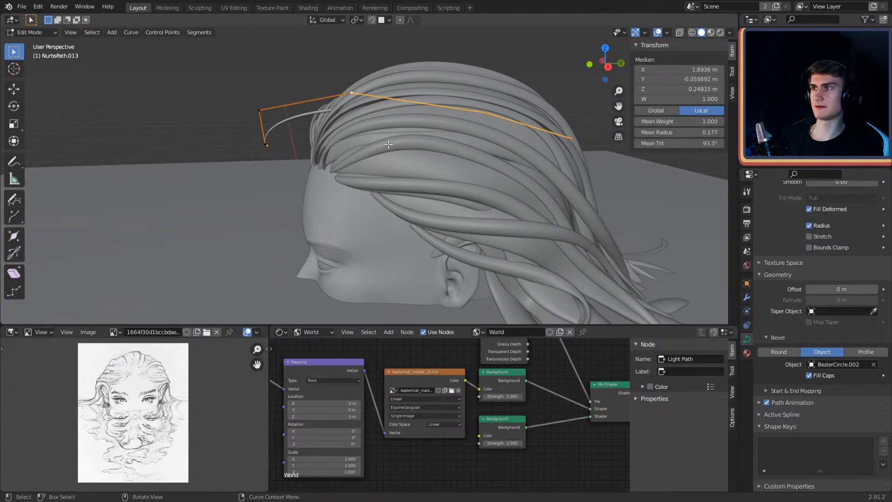
# Step: Try to convert the copied strand's spline type to Bezier, and undo the changes
pyautogui.hotkey('alt', 'a')
pyautogui.moveTo(388, 145); pyautogui.dragTo(424, 170, button='middle')
pyautogui.click(395, 132)
pyautogui.click(415, 141)
pyautogui.scroll(4, 367, 171)
pyautogui.press('a')
pyautogui.press('F3')
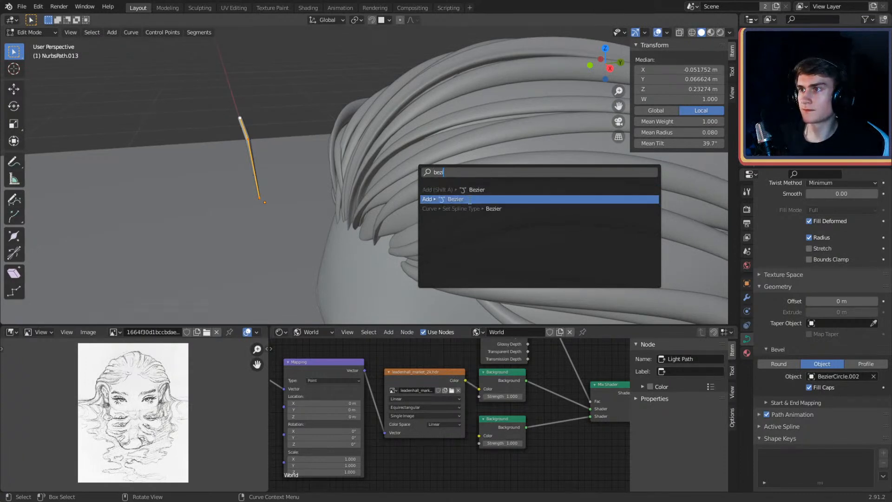
pyautogui.click(491, 209)
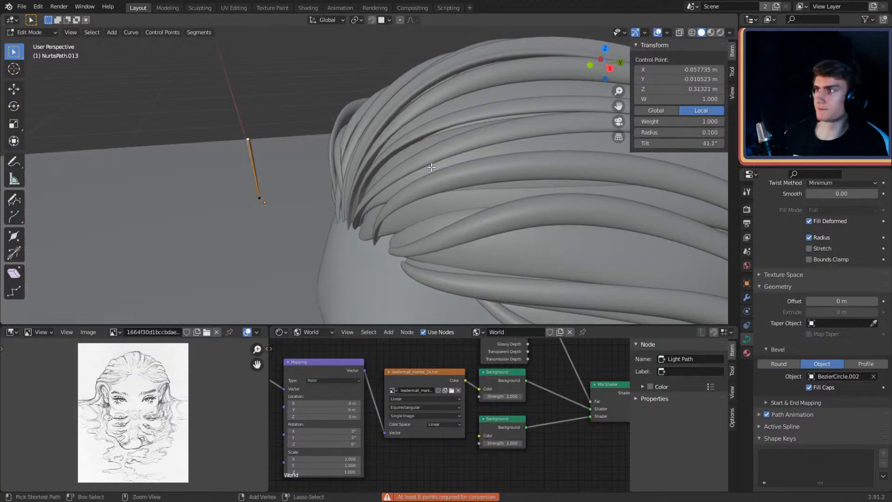
pyautogui.hotkey('ctrl', 'z')
pyautogui.hotkey('ctrl', 'z')
# Step: Delete the copied strand's two rearmost control points to shorten it
pyautogui.scroll(-4, 432, 167)
pyautogui.keyDown('shift'); pyautogui.moveTo(549, 176); pyautogui.dragTo(498, 180, button='middle'); pyautogui.keyUp('shift')
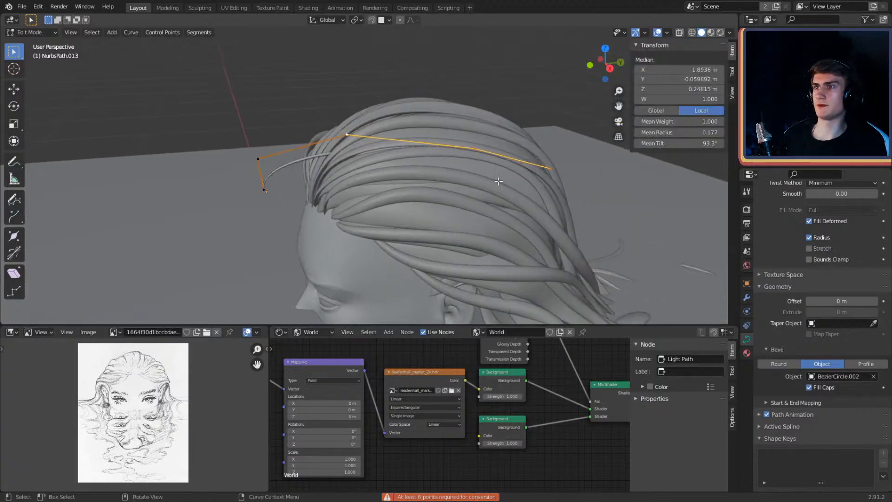
pyautogui.click(552, 180)
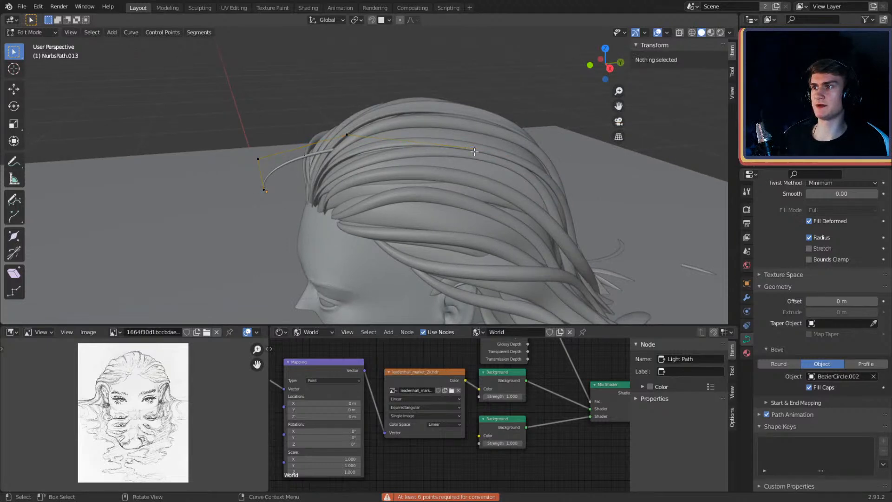
pyautogui.click(474, 152)
pyautogui.press('x')
pyautogui.click(503, 176)
# Step: Move the copied strand's new end control point forward about 0.06 m, leaving a short arc
pyautogui.click(350, 135)
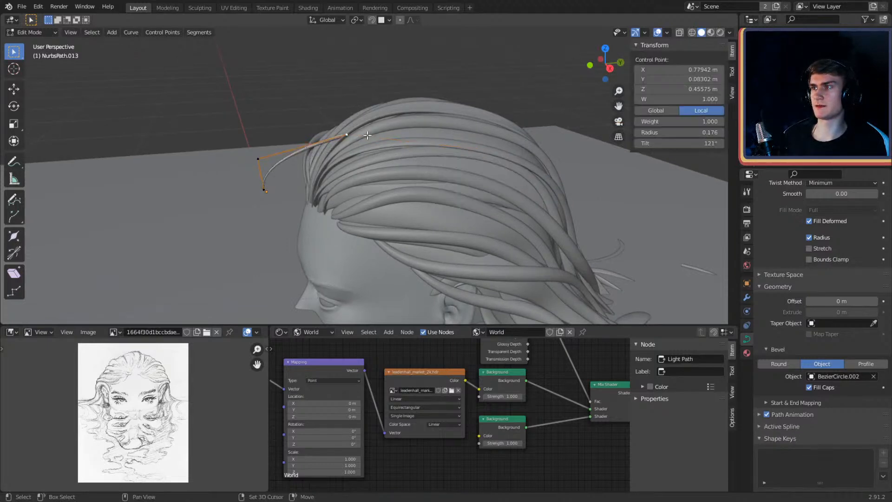
pyautogui.scroll(2, 367, 135)
pyautogui.keyDown('shift'); pyautogui.moveTo(367, 135); pyautogui.dragTo(430, 155, button='middle'); pyautogui.keyUp('shift')
pyautogui.press('g')
pyautogui.click(387, 203)
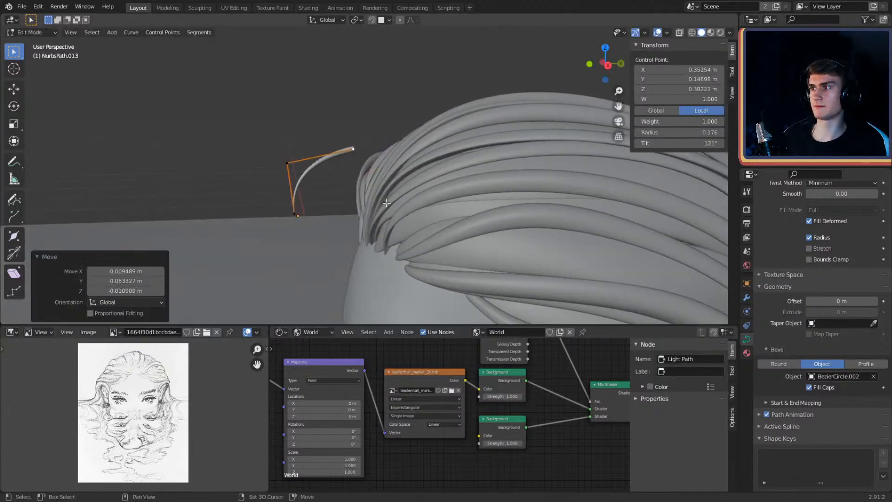
# Step: Adjust the short strand's thickness with Shrink/Fatten and finish editing
pyautogui.keyDown('shift'); pyautogui.moveTo(386, 202); pyautogui.dragTo(395, 179, button='middle'); pyautogui.keyUp('shift')
pyautogui.scroll(-3, 395, 179)
pyautogui.moveTo(395, 179); pyautogui.dragTo(512, 244, button='middle')
pyautogui.click(454, 209)
pyautogui.moveTo(454, 209); pyautogui.dragTo(604, 190, button='middle')
pyautogui.scroll(2, 474, 167)
pyautogui.hotkey('alt', 's')
pyautogui.click(527, 206)
pyautogui.press('Tab')
# Step: Move the short strand onto the hairline at the centre of the forehead, correcting its placement from several angles
pyautogui.press('g')
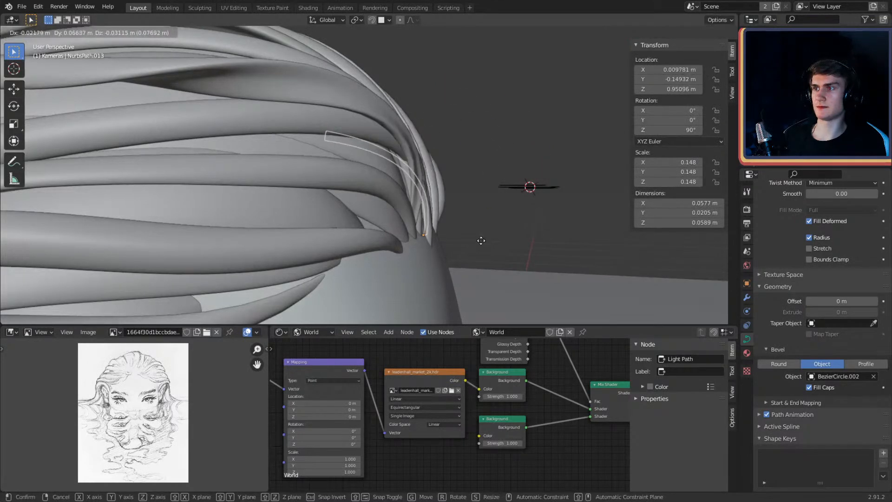
pyautogui.click(483, 238)
pyautogui.moveTo(483, 238); pyautogui.dragTo(477, 159, button='middle')
pyautogui.press('g')
pyautogui.click(398, 201)
pyautogui.press('g')
pyautogui.press('g')
pyautogui.click(447, 161)
# Step: Edit the short strand, shift its upper two control points, and pull the end point sideways and down over the forehead
pyautogui.press('Tab')
pyautogui.moveTo(442, 80); pyautogui.dragTo(396, 99, button='middle')
pyautogui.press('g')
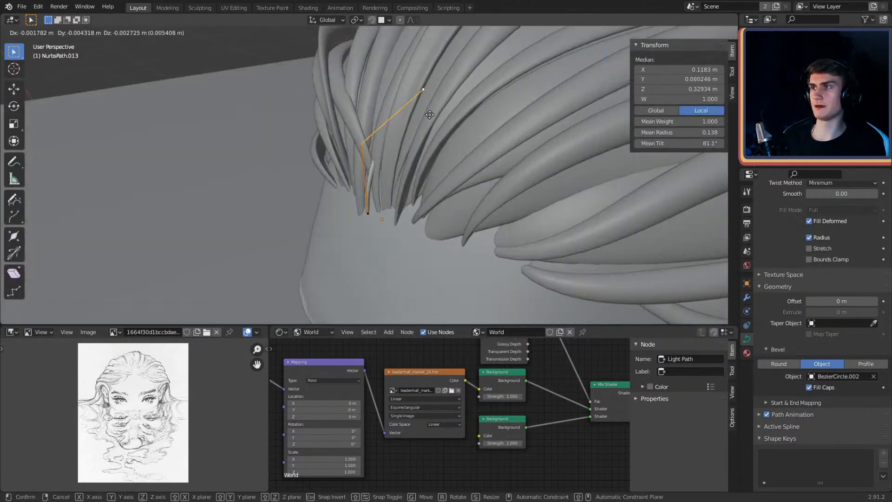
pyautogui.click(367, 166)
pyautogui.moveTo(348, 167); pyautogui.dragTo(418, 154, button='middle')
pyautogui.click(370, 139)
pyautogui.press('g')
pyautogui.click(410, 139)
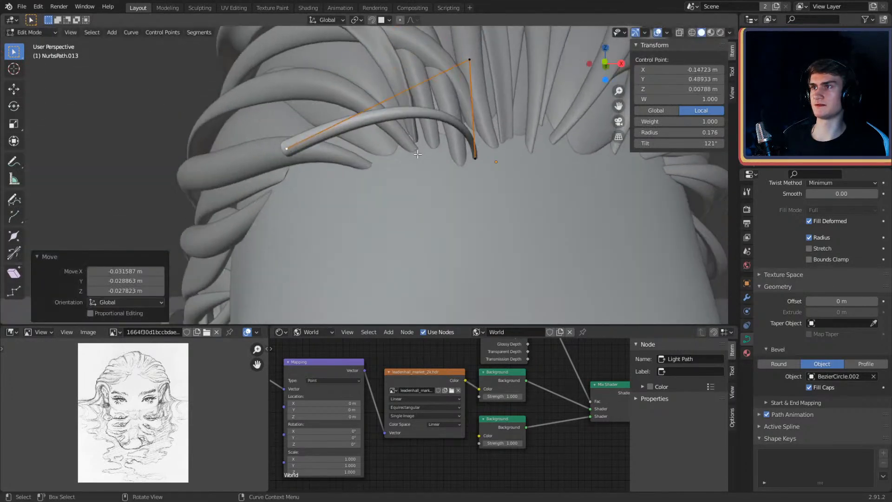
# Step: Move the short strand's middle control point back toward the hairline, refining its position from the front
pyautogui.click(472, 63)
pyautogui.moveTo(472, 65); pyautogui.dragTo(576, 188, button='middle')
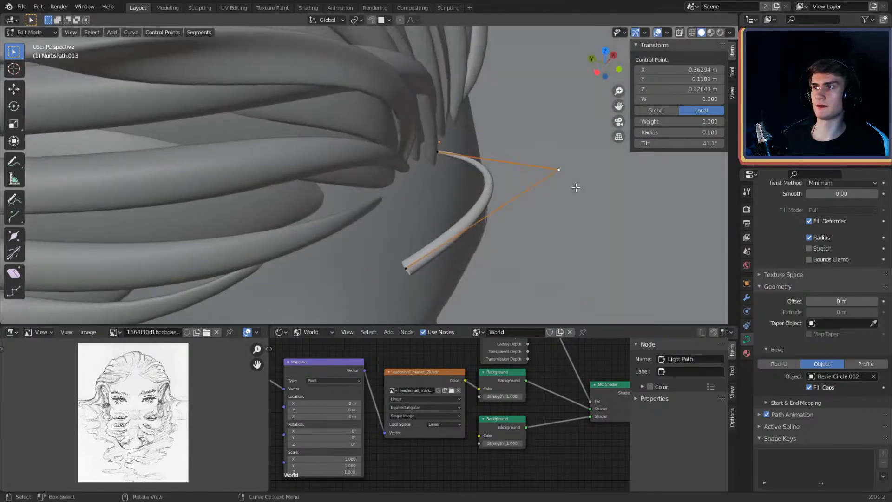
pyautogui.press('g')
pyautogui.click(459, 175)
pyautogui.moveTo(459, 176); pyautogui.dragTo(405, 149, button='middle')
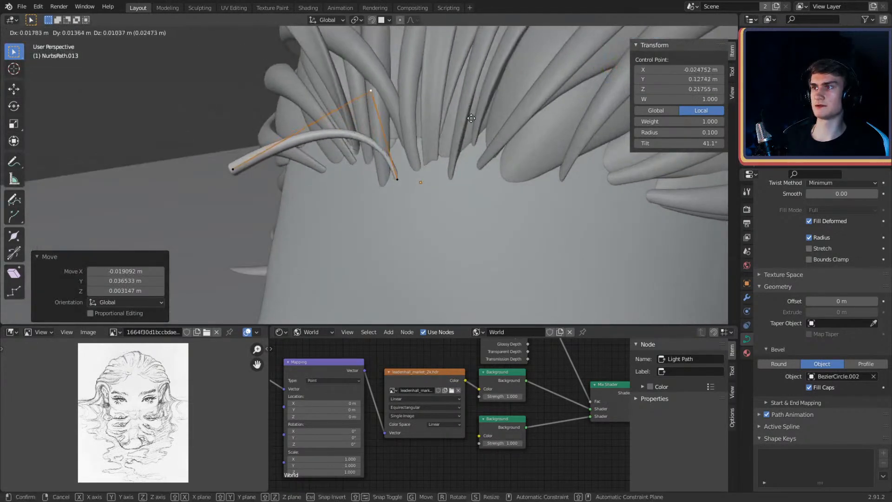
pyautogui.moveTo(462, 135); pyautogui.dragTo(393, 164, button='middle')
pyautogui.click(410, 229)
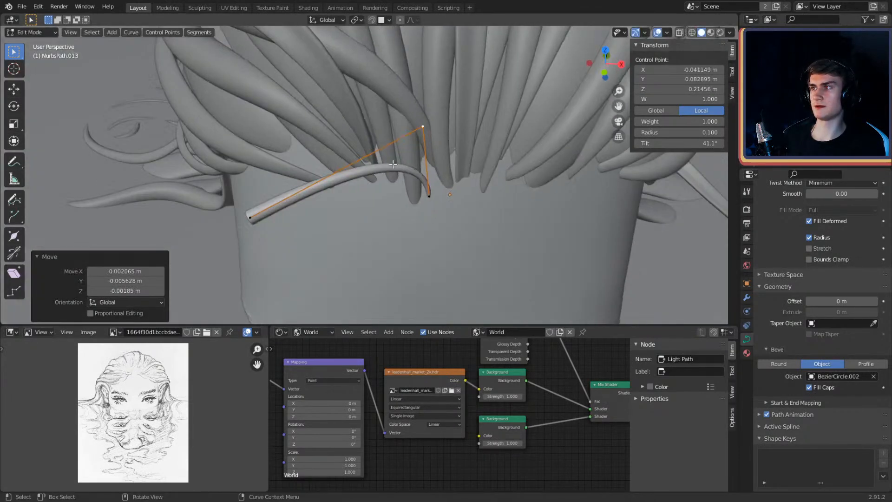
# Step: Move the short strand's end point back against the forehead and shrink its radius to about 0.061
pyautogui.click(272, 224)
pyautogui.moveTo(328, 217); pyautogui.dragTo(399, 189, button='middle')
pyautogui.press('g')
pyautogui.click(405, 193)
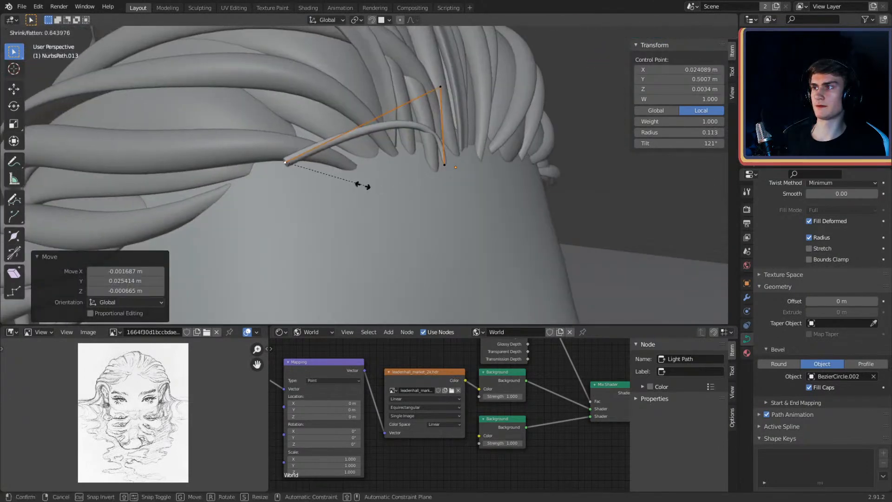
pyautogui.click(344, 181)
pyautogui.moveTo(344, 181)
pyautogui.mouseDown(button='middle')
pyautogui.moveTo(418, 213)
pyautogui.moveTo(346, 186)
pyautogui.mouseUp(button='middle')
pyautogui.hotkey('alt', 's')
pyautogui.click(383, 146)
pyautogui.moveTo(408, 151)
pyautogui.mouseDown(button='middle')
pyautogui.moveTo(377, 180)
pyautogui.moveTo(406, 139)
pyautogui.moveTo(421, 151)
pyautogui.mouseUp(button='middle')
pyautogui.click(358, 199)
# Step: Pull the short strand's end point in toward its root and lower the middle control point to flatten the arc
pyautogui.click(267, 178)
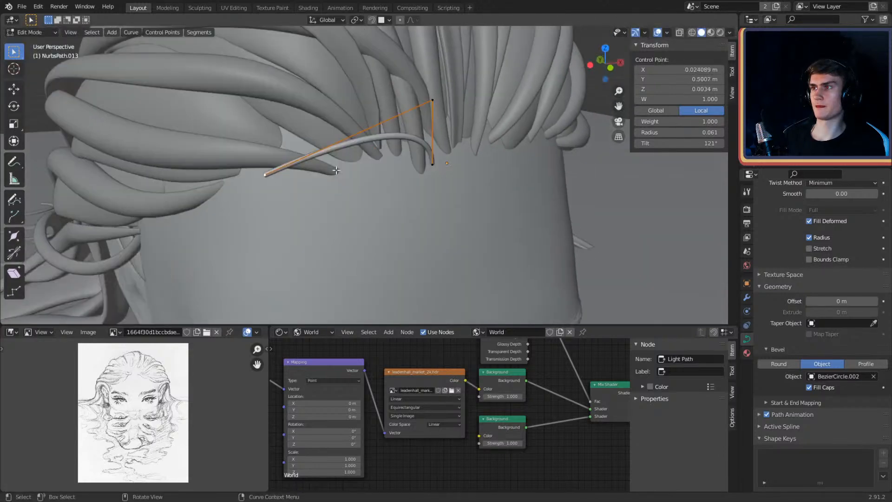
pyautogui.moveTo(332, 174); pyautogui.dragTo(361, 161, button='middle')
pyautogui.press('g')
pyautogui.click(449, 171)
pyautogui.click(400, 104)
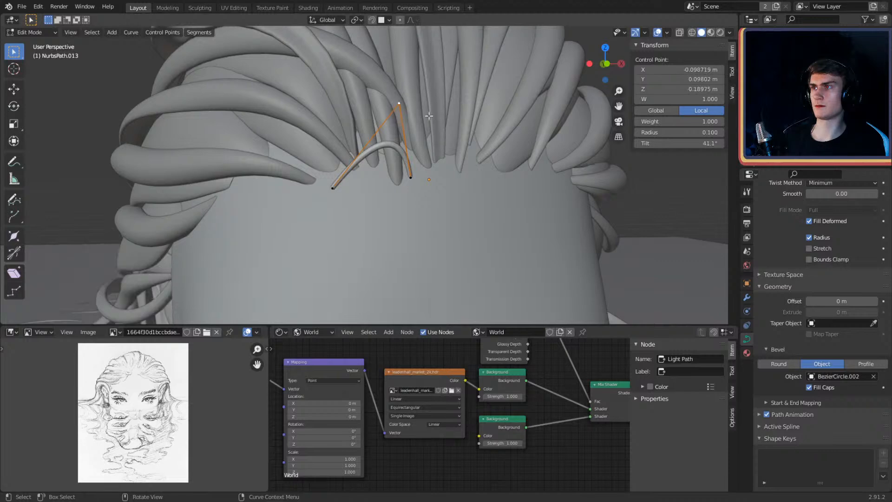
pyautogui.moveTo(400, 107); pyautogui.dragTo(409, 109, button='middle')
pyautogui.press('g')
pyautogui.click(401, 147)
pyautogui.moveTo(400, 149); pyautogui.dragTo(395, 169, button='middle')
# Step: Extrude the short strand's end point about 0.014 m across the forehead and adjust the new end
pyautogui.click(406, 176)
pyautogui.press('g')
pyautogui.click(332, 170)
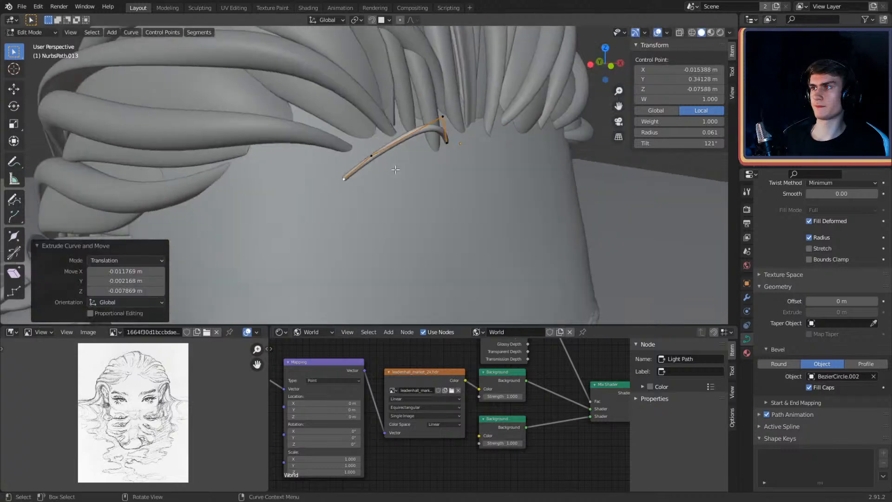
pyautogui.moveTo(370, 141); pyautogui.dragTo(367, 192, button='middle')
pyautogui.press('g')
pyautogui.click(470, 140)
# Step: Shape the extended strand into a five-point S-curve against the forehead with an upturned tip of radius 0.026, and finish editing
pyautogui.click(424, 177)
pyautogui.press('g')
pyautogui.click(305, 157)
pyautogui.click(322, 153)
pyautogui.moveTo(322, 153); pyautogui.dragTo(513, 186, button='middle')
pyautogui.keyDown('shift'); pyautogui.moveTo(520, 140); pyautogui.dragTo(407, 133, button='middle'); pyautogui.keyUp('shift')
pyautogui.press('g')
pyautogui.click(483, 134)
pyautogui.press('Tab')
# Step: Examine the wavy loose strand against the hairline from several distances and angles
pyautogui.moveTo(453, 149); pyautogui.dragTo(406, 149, button='middle')
pyautogui.scroll(-5, 454, 171)
pyautogui.click(517, 60)
pyautogui.scroll(3, 431, 125)
pyautogui.moveTo(351, 136); pyautogui.dragTo(388, 162, button='middle')
pyautogui.scroll(-4, 410, 155)
pyautogui.scroll(4, 366, 173)
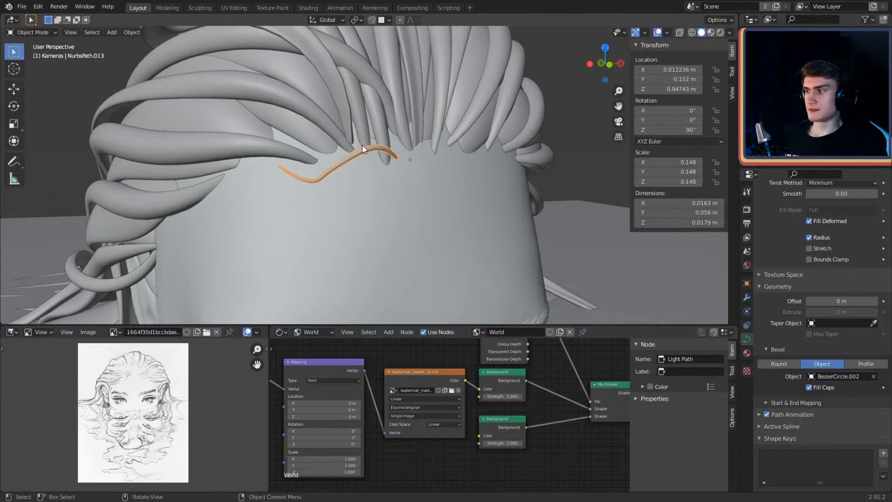
pyautogui.moveTo(362, 144); pyautogui.dragTo(368, 190, button='middle')
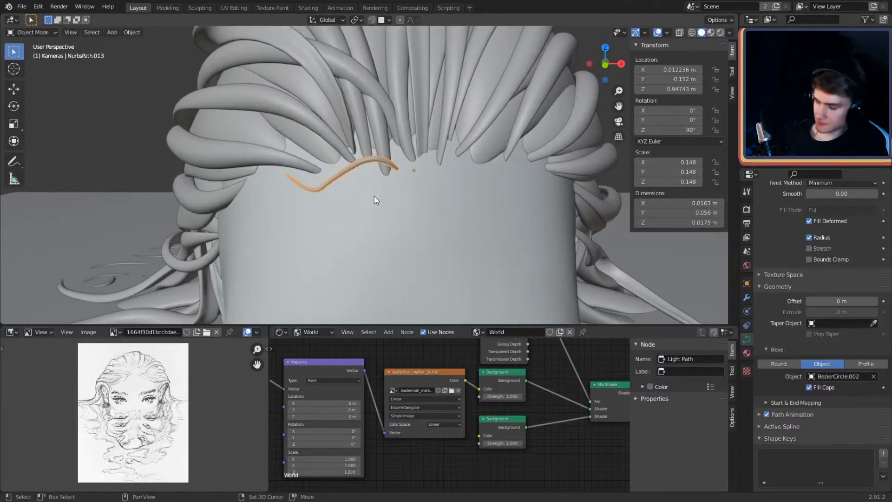
# Step: Duplicate the wavy strand and place the copy farther along the hairline, toward the side of the forehead
pyautogui.hotkey('shift', 'd')
pyautogui.click(292, 195)
pyautogui.moveTo(293, 195); pyautogui.dragTo(439, 182, button='middle')
pyautogui.press('g')
pyautogui.click(469, 181)
pyautogui.scroll(2, 444, 175)
pyautogui.press('g')
# Step: Edit the copied wavy strand, moving its two tip points up over the side hair and raising its middle point
pyautogui.press('Tab')
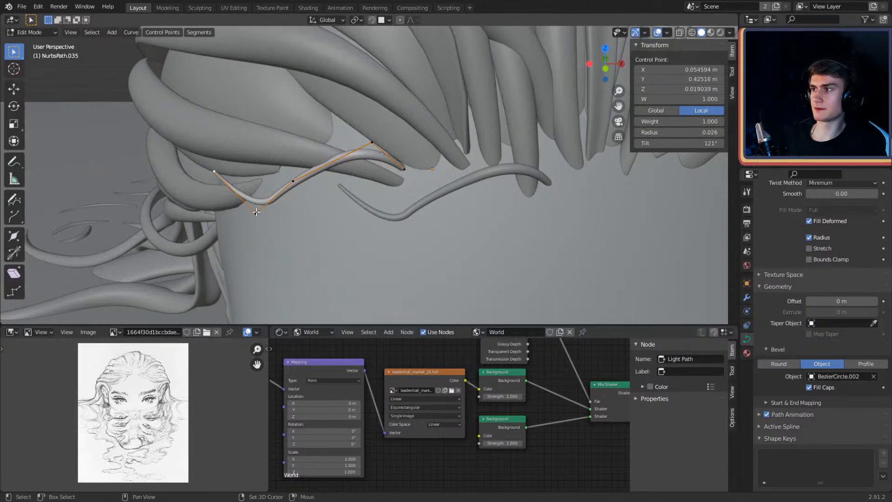
pyautogui.click(267, 79)
pyautogui.click(293, 181)
pyautogui.press('g')
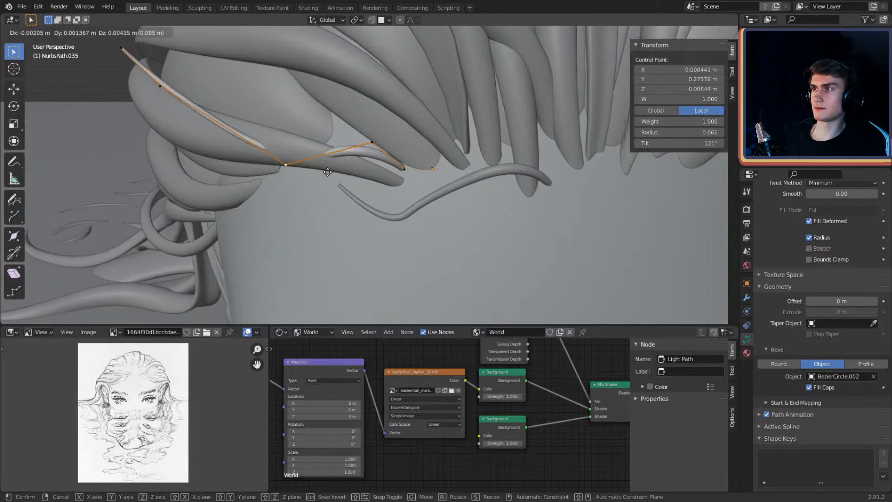
pyautogui.click(278, 134)
pyautogui.moveTo(279, 135); pyautogui.dragTo(277, 185, button='middle')
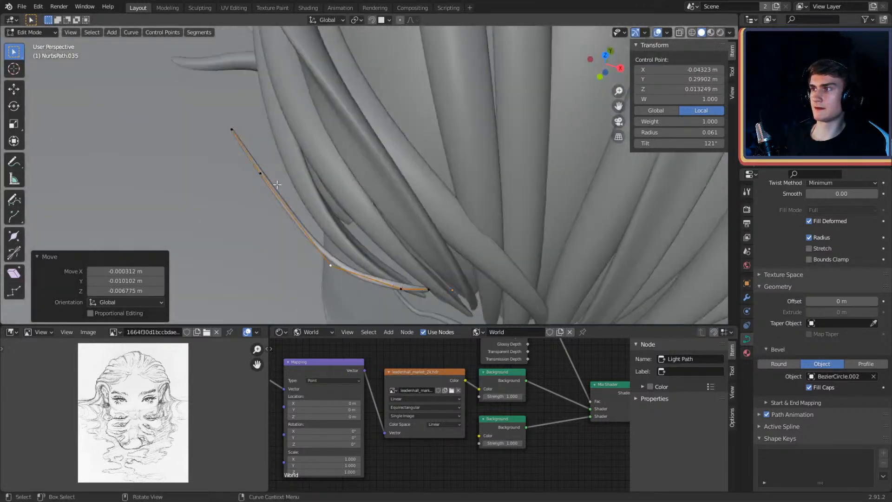
# Step: Select the copied strand's two tip control points, move them back along the side of the head, and rotate them to follow the hair
pyautogui.click(286, 172)
pyautogui.keyDown('shift'); pyautogui.click(232, 130); pyautogui.keyUp('shift')
pyautogui.moveTo(233, 130); pyautogui.dragTo(460, 177, button='middle')
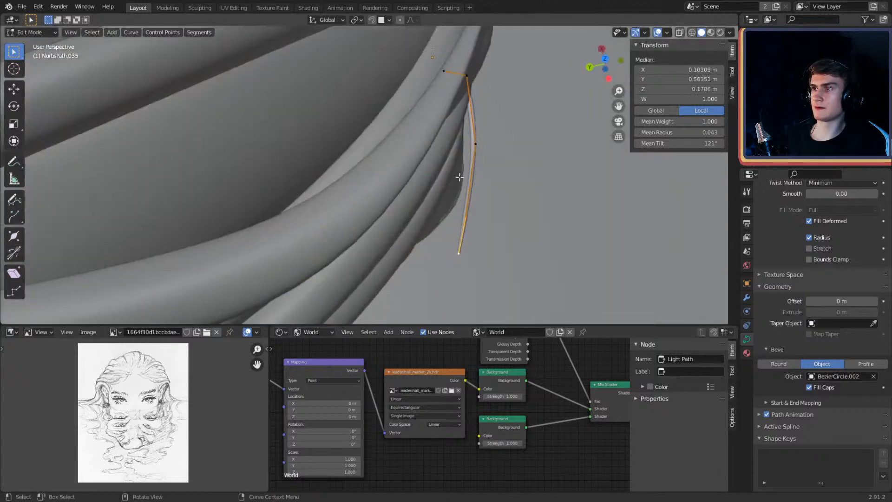
pyautogui.click(442, 211)
pyautogui.moveTo(442, 211); pyautogui.dragTo(539, 257, button='middle')
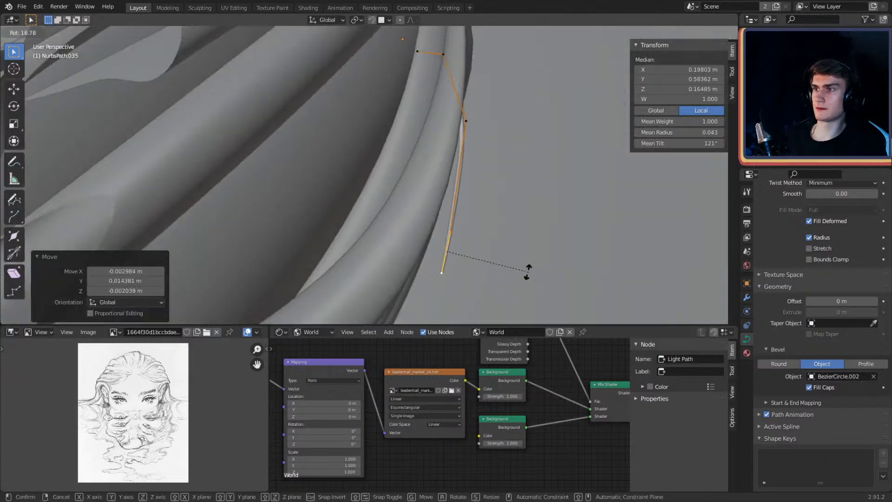
pyautogui.moveTo(491, 278); pyautogui.dragTo(474, 158, button='middle')
pyautogui.press('r')
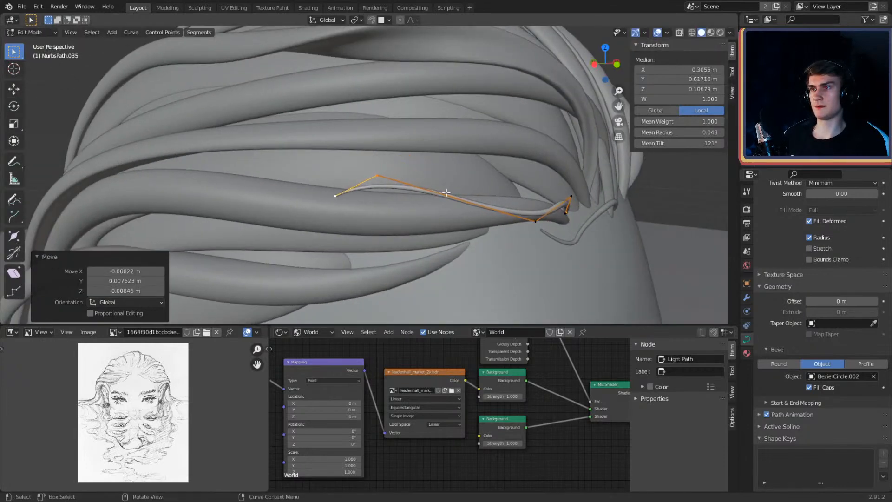
# Step: Reposition the copied strand's control points one by one so it lies against the thick side strands
pyautogui.moveTo(447, 192); pyautogui.dragTo(414, 131, button='middle')
pyautogui.press('g')
pyautogui.click(402, 173)
pyautogui.click(393, 179)
pyautogui.press('g')
pyautogui.click(430, 123)
pyautogui.press('g')
pyautogui.click(402, 130)
pyautogui.moveTo(391, 101); pyautogui.dragTo(420, 116, button='middle')
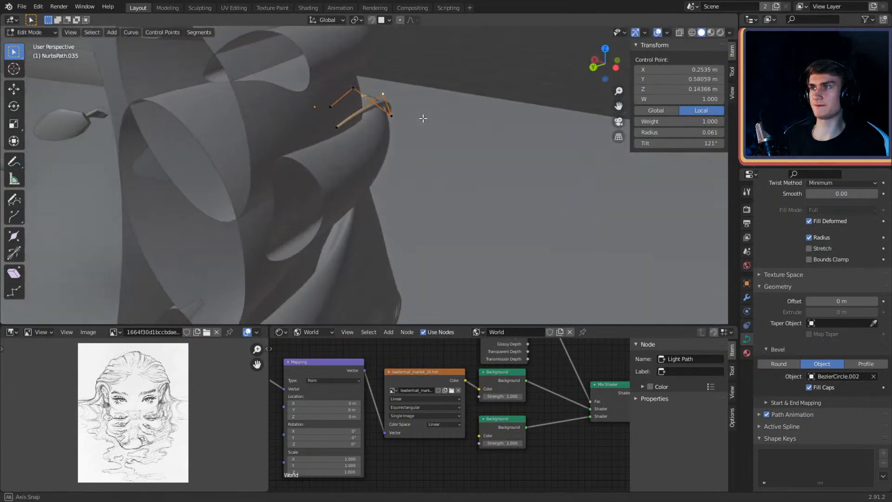
pyautogui.press('g')
pyautogui.click(430, 113)
# Step: Extrude two more control points from the copied strand's tip, leading it downward over the side hair
pyautogui.moveTo(387, 150); pyautogui.dragTo(399, 145, button='middle')
pyautogui.press('e')
pyautogui.click(405, 213)
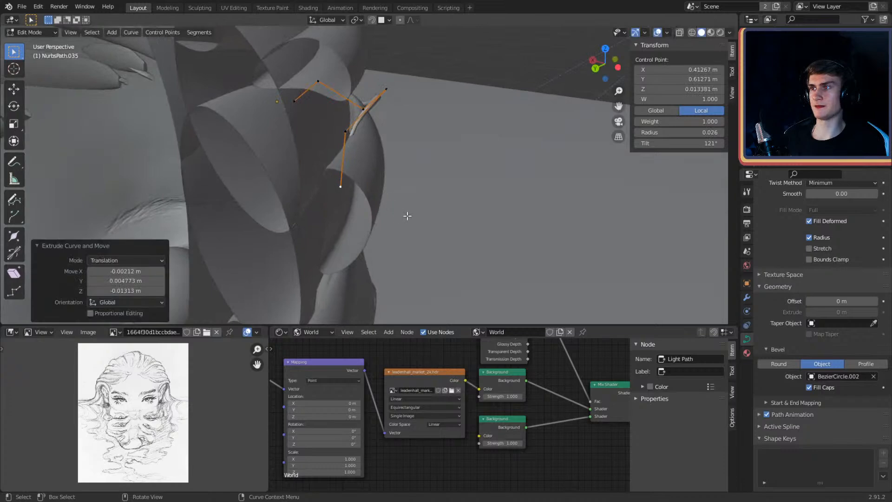
pyautogui.moveTo(411, 201); pyautogui.dragTo(265, 123, button='middle')
pyautogui.click(360, 108)
pyautogui.press('g')
pyautogui.click(416, 185)
pyautogui.click(363, 150)
pyautogui.press('e')
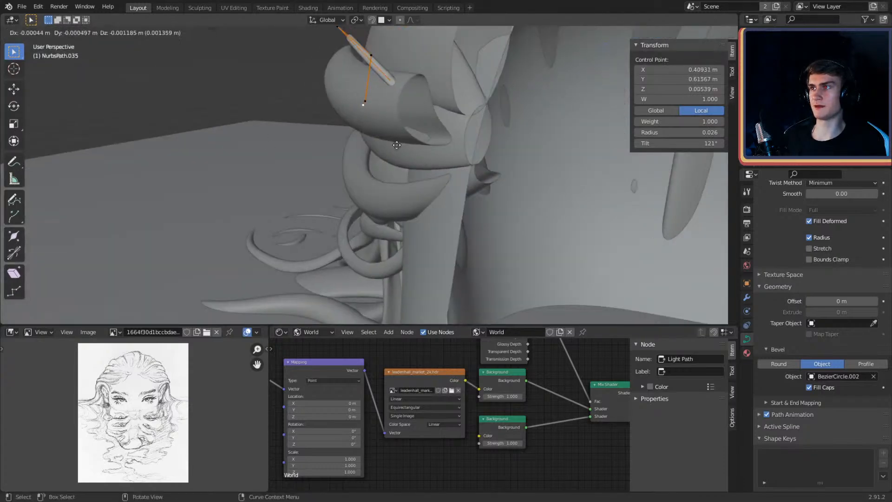
pyautogui.click(374, 182)
pyautogui.moveTo(374, 183); pyautogui.dragTo(441, 154, button='middle')
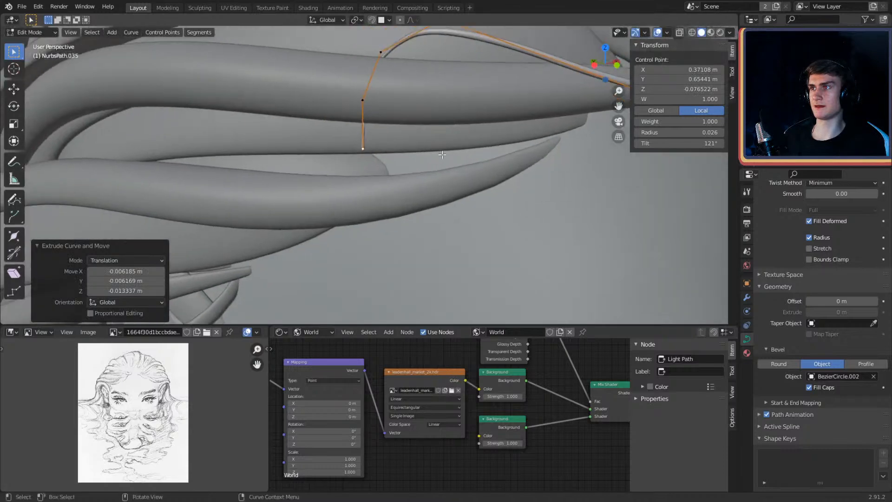
# Step: Move the extended strand's tip backward along the side hair and thicken the strand at its upper bend
pyautogui.click(348, 161)
pyautogui.moveTo(369, 163); pyautogui.dragTo(493, 159, button='middle')
pyautogui.moveTo(373, 114); pyautogui.dragTo(364, 195, button='middle')
pyautogui.press('g')
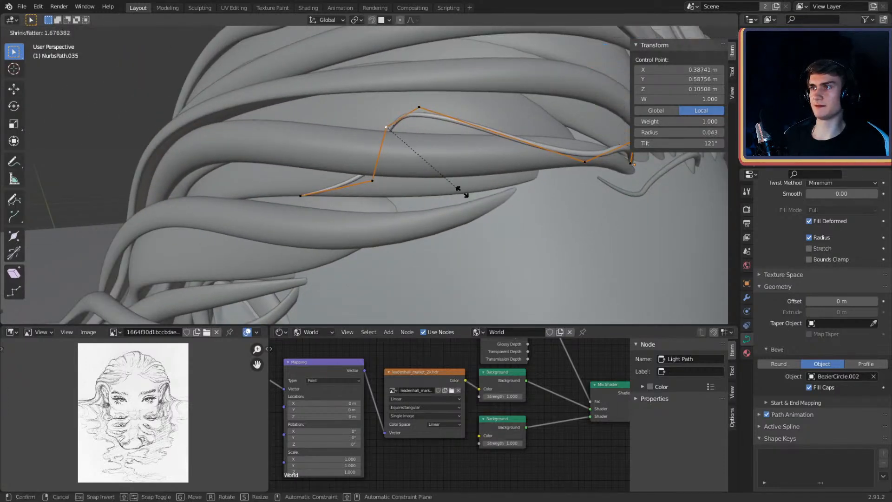
pyautogui.click(496, 186)
pyautogui.moveTo(496, 186)
pyautogui.mouseDown(button='middle')
pyautogui.moveTo(418, 160)
pyautogui.moveTo(425, 169)
pyautogui.moveTo(408, 170)
pyautogui.moveTo(446, 172)
pyautogui.moveTo(541, 222)
pyautogui.moveTo(508, 165)
pyautogui.moveTo(464, 153)
pyautogui.moveTo(491, 185)
pyautogui.mouseUp(button='middle')
# Step: Carry the strand's tip farther back along the side hair, adjusting its position to follow the thick strands' surface
pyautogui.click(439, 181)
pyautogui.click(522, 227)
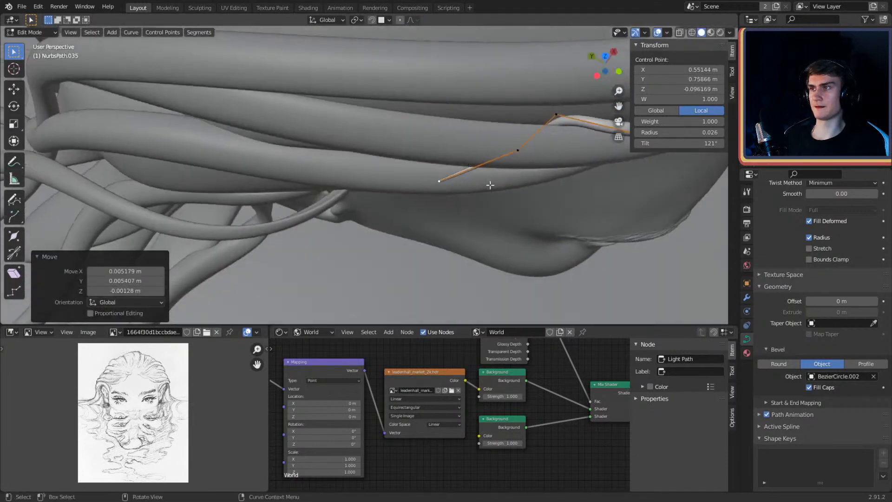
pyautogui.click(287, 177)
pyautogui.moveTo(297, 174); pyautogui.dragTo(413, 138, button='middle')
pyautogui.press('g')
pyautogui.moveTo(510, 122); pyautogui.dragTo(561, 123, button='middle')
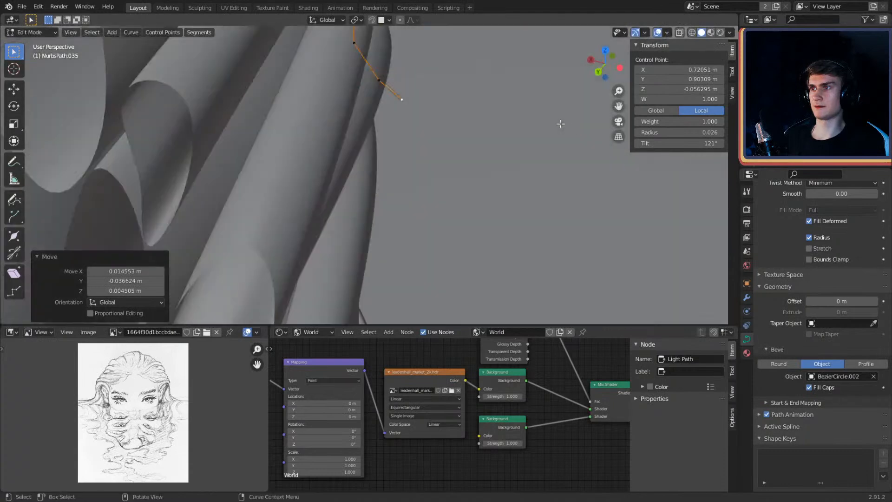
pyautogui.click(513, 158)
pyautogui.moveTo(504, 180); pyautogui.dragTo(349, 164, button='middle')
pyautogui.click(348, 149)
# Step: Leave curve editing, deselect the strand, and examine the loose strands against the whole hairline from a distance
pyautogui.press('Tab')
pyautogui.scroll(-6, 425, 160)
pyautogui.scroll(-2, 370, 159)
pyautogui.scroll(3, 283, 144)
pyautogui.click(286, 137)
pyautogui.scroll(-1, 373, 163)
pyautogui.click(180, 116)
pyautogui.scroll(-2, 298, 146)
pyautogui.scroll(3, 349, 164)
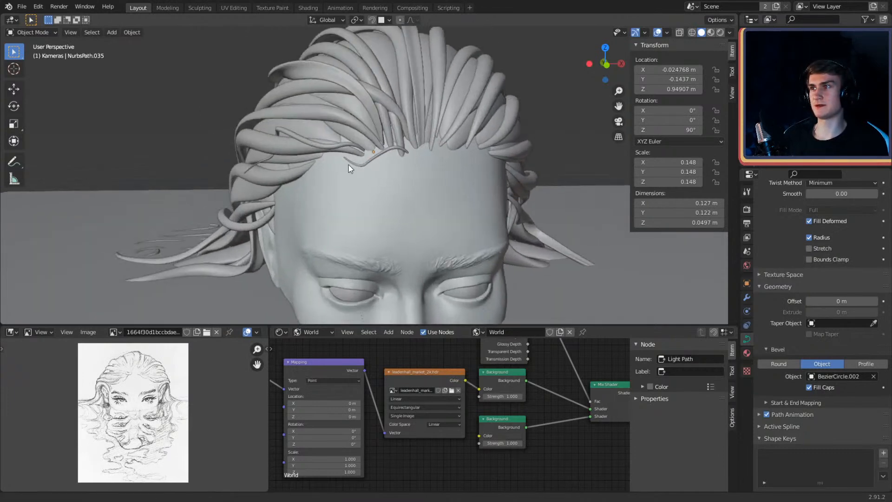
# Step: Duplicate the wavy forehead strand and place the copy slightly higher, toward the centre of the hairline
pyautogui.moveTo(400, 146); pyautogui.dragTo(411, 188, button='middle')
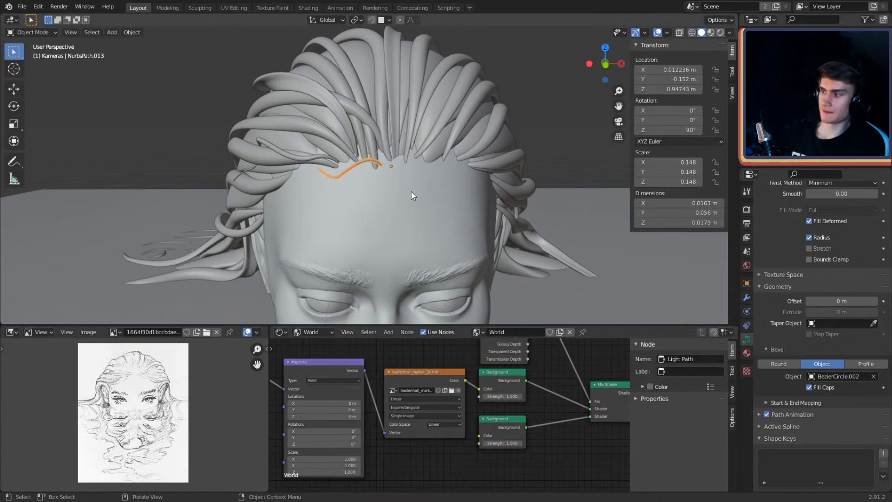
pyautogui.moveTo(411, 191); pyautogui.dragTo(338, 176, button='middle')
pyautogui.scroll(-1, 425, 167)
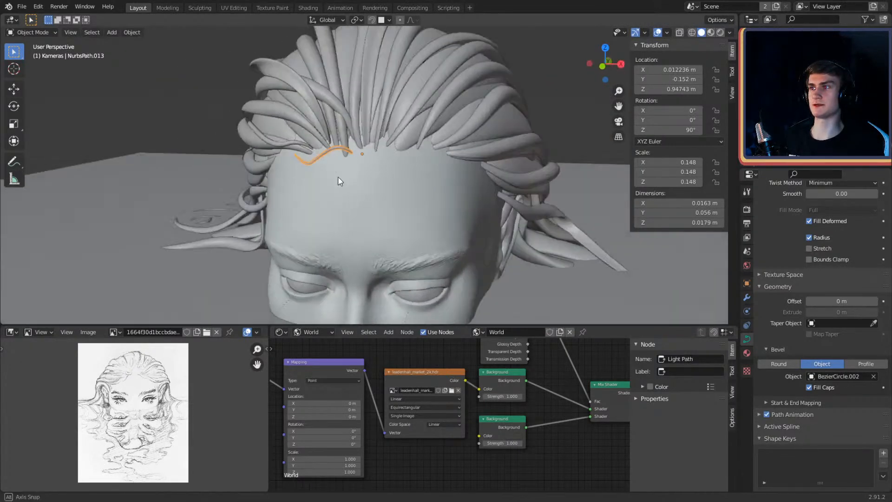
pyautogui.scroll(3, 341, 173)
pyautogui.keyDown('shift'); pyautogui.moveTo(369, 147); pyautogui.dragTo(408, 176, button='middle'); pyautogui.keyUp('shift')
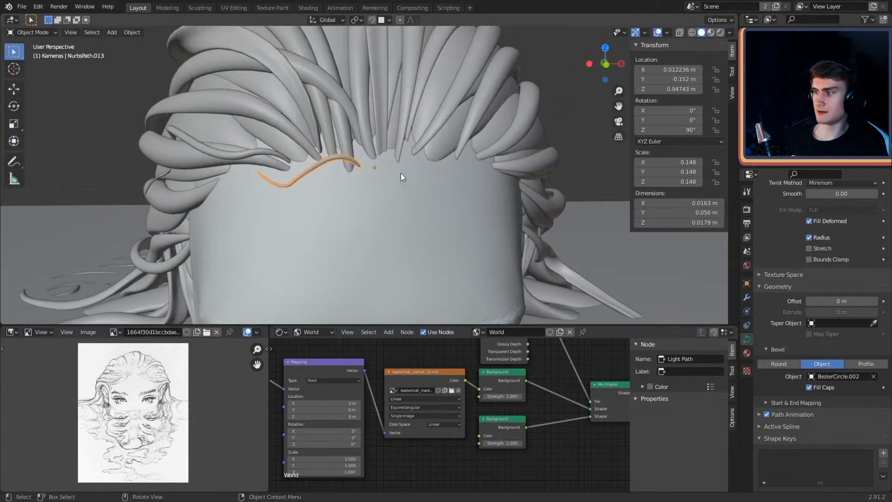
pyautogui.hotkey('shift', 'd')
pyautogui.click(428, 169)
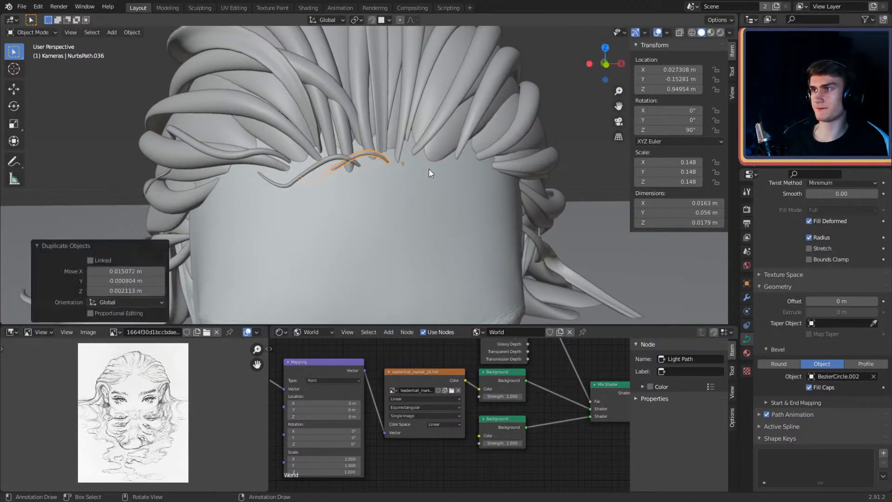
# Step: Edit the new copy's control points, shifting its root end into place at the middle of the hairline
pyautogui.press('Tab')
pyautogui.scroll(3, 425, 170)
pyautogui.moveTo(422, 171); pyautogui.dragTo(389, 187, button='middle')
pyautogui.click(341, 198)
pyautogui.keyDown('shift'); pyautogui.moveTo(327, 217); pyautogui.dragTo(411, 144, button='middle'); pyautogui.keyUp('shift')
pyautogui.click(323, 196)
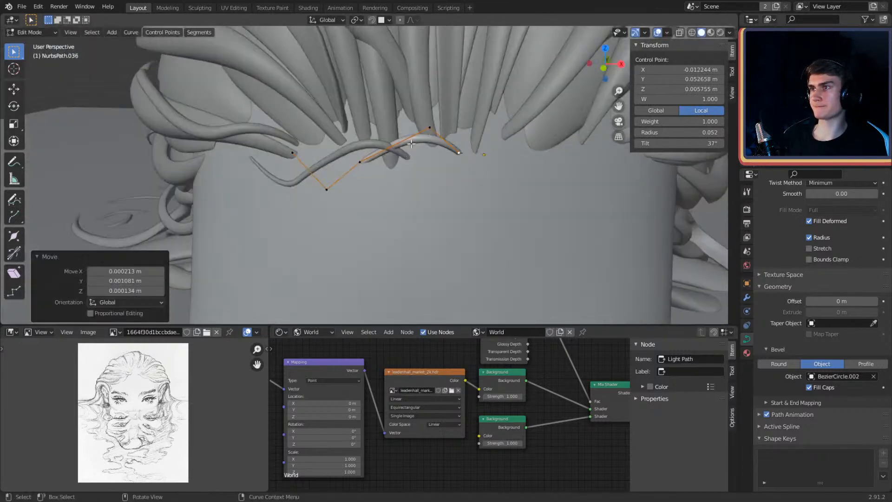
# Step: Move the thin strand's outer control points upward so it runs back over the locks above the middle of the hairline
pyautogui.click(328, 188)
pyautogui.moveTo(349, 157); pyautogui.dragTo(400, 132, button='middle')
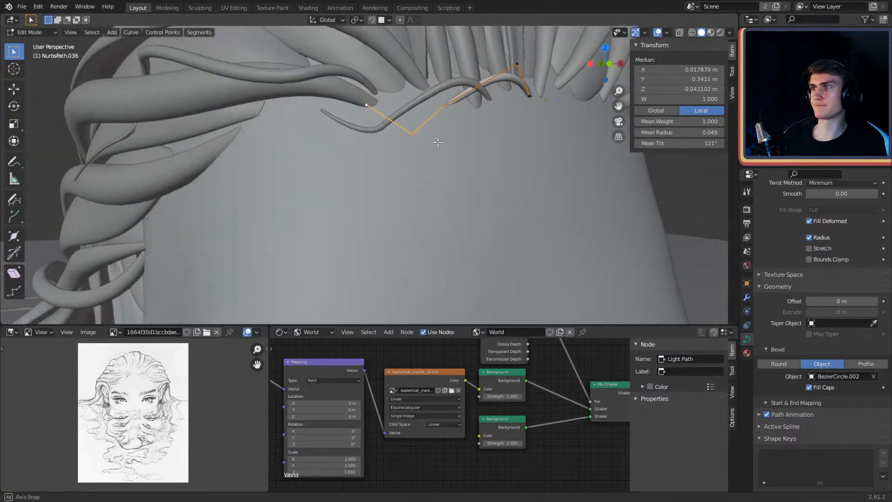
pyautogui.press('g')
pyautogui.click(444, 96)
pyautogui.moveTo(445, 95); pyautogui.dragTo(401, 162, button='middle')
pyautogui.click(336, 146)
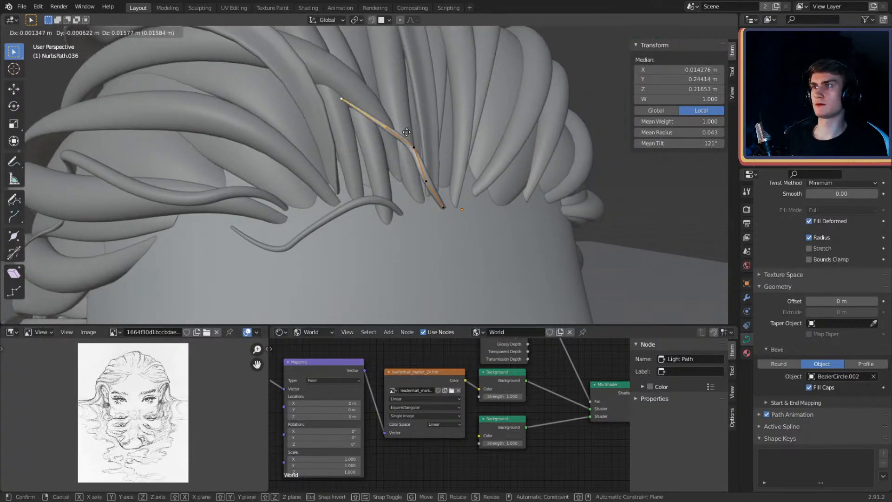
pyautogui.click(428, 111)
# Step: Shift the strand's upper and middle control points toward the hair surface, working from the side of the head
pyautogui.moveTo(432, 114); pyautogui.dragTo(326, 147, button='middle')
pyautogui.click(405, 134)
pyautogui.press('g')
pyautogui.click(433, 123)
pyautogui.click(270, 169)
pyautogui.press('g')
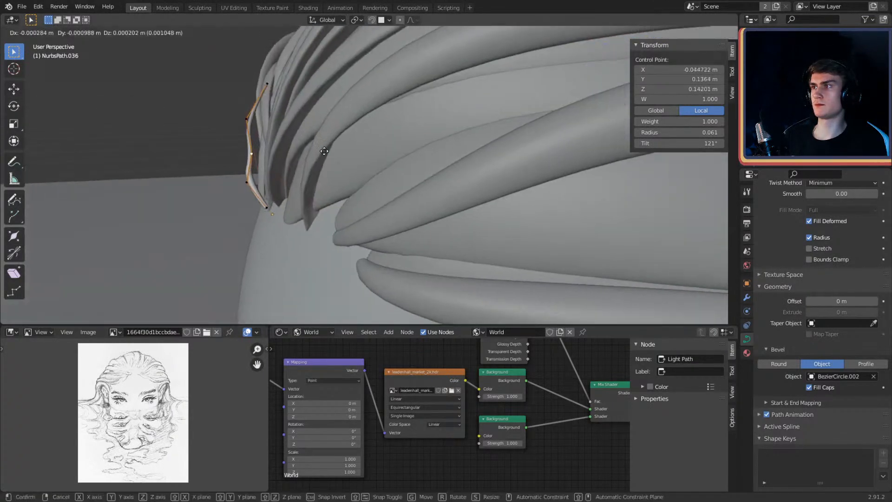
pyautogui.click(316, 142)
# Step: Move the strand's tip farther up the hair and pull its two middle control points in toward the locks
pyautogui.click(277, 91)
pyautogui.moveTo(308, 100); pyautogui.dragTo(398, 150, button='middle')
pyautogui.click(339, 118)
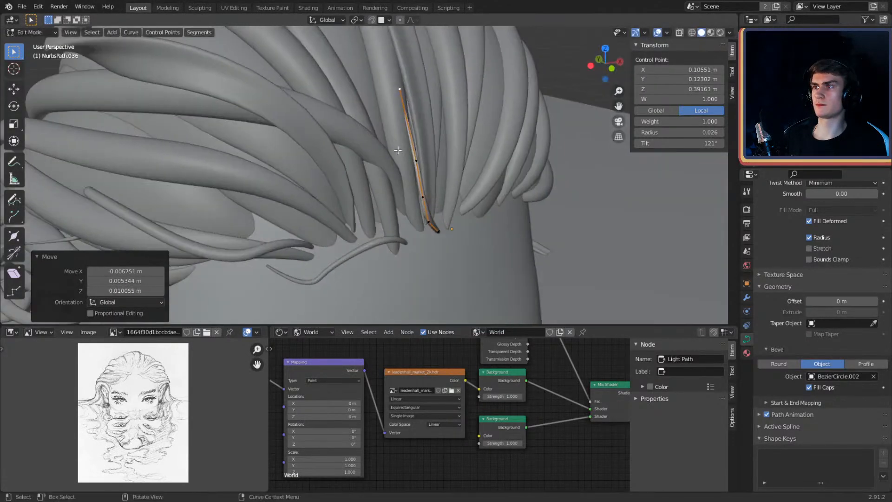
pyautogui.click(424, 193)
pyautogui.moveTo(451, 180); pyautogui.dragTo(358, 153, button='middle')
pyautogui.click(436, 155)
pyautogui.press('g')
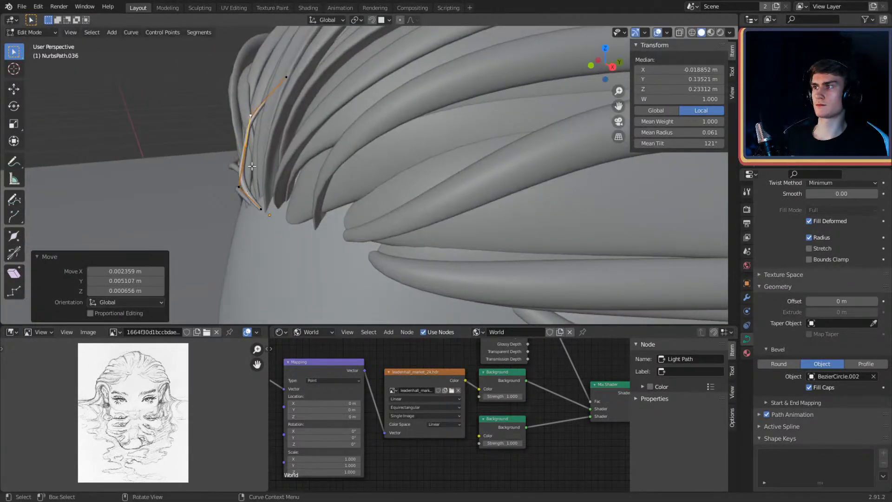
# Step: Reposition the third and fourth control points individually so the strand bends smoothly along the hair
pyautogui.click(252, 151)
pyautogui.press('g')
pyautogui.click(271, 155)
pyautogui.click(251, 115)
pyautogui.press('g')
pyautogui.click(283, 138)
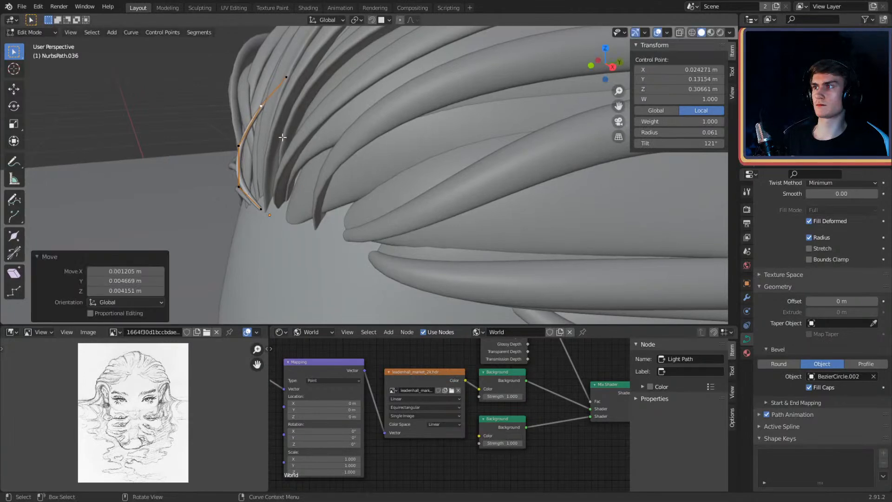
# Step: Adjust the control point next to the strand's root and finish editing the curve
pyautogui.click(245, 176)
pyautogui.click(272, 173)
pyautogui.moveTo(272, 174); pyautogui.dragTo(398, 170, button='middle')
pyautogui.scroll(-4, 417, 151)
pyautogui.press('Tab')
pyautogui.scroll(5, 383, 166)
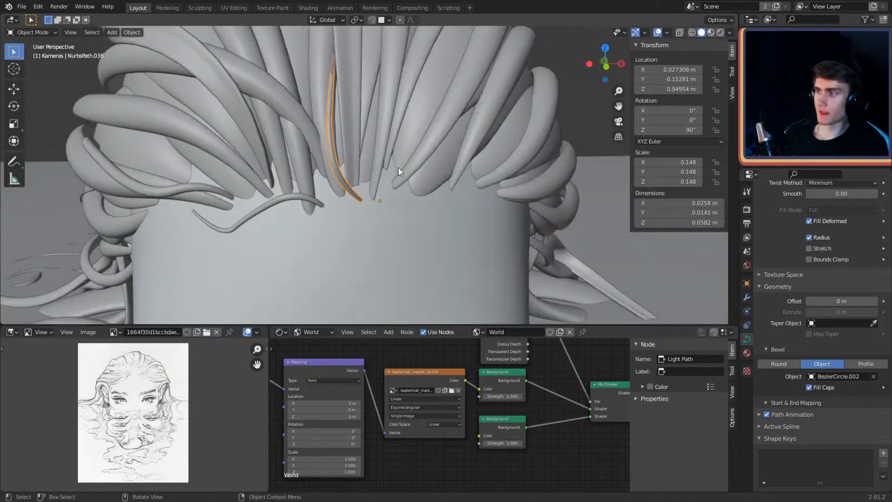
# Step: Duplicate the strand in place and move the copy's root control point farther along the hairline
pyautogui.hotkey('shift', 'd')
pyautogui.rightClick(398, 169)
pyautogui.press('Tab')
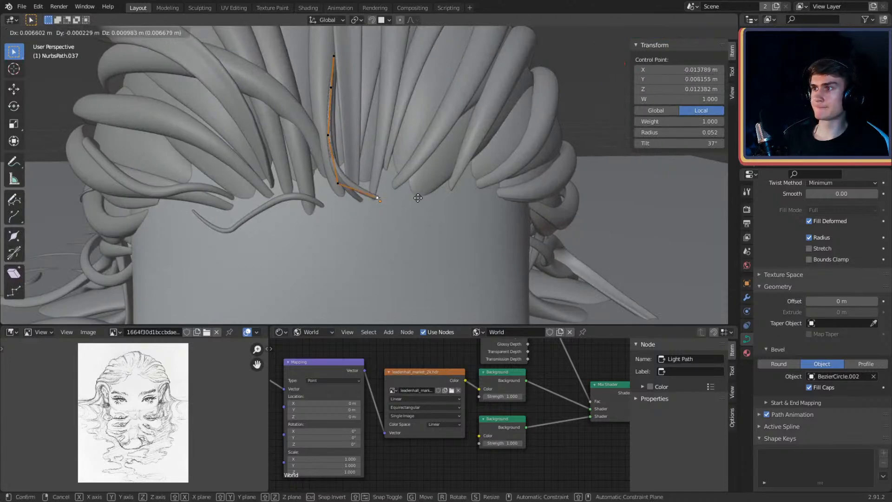
pyautogui.click(418, 198)
pyautogui.moveTo(417, 198); pyautogui.dragTo(333, 134, button='middle')
pyautogui.press('g')
pyautogui.click(405, 205)
# Step: Move the copy's upper control points sideways onto the neighbouring locks and reposition the bend above its root
pyautogui.keyDown('shift'); pyautogui.click(331, 133); pyautogui.keyUp('shift')
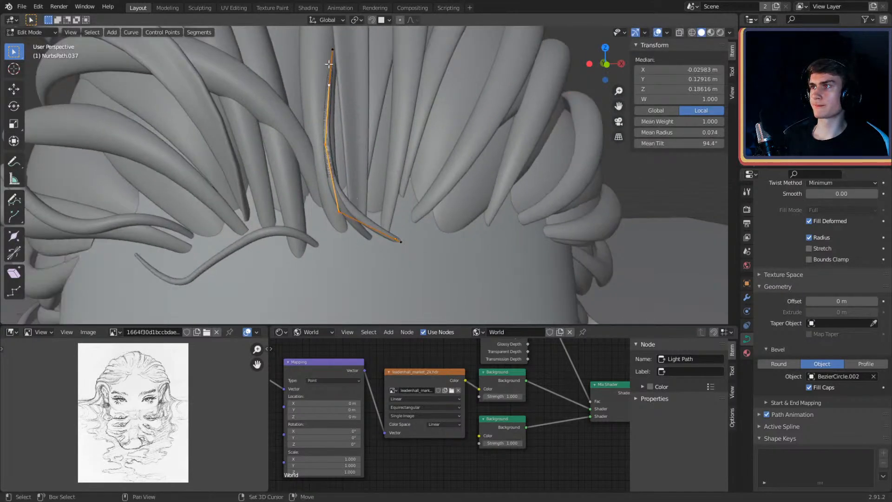
pyautogui.click(447, 117)
pyautogui.moveTo(458, 121); pyautogui.dragTo(454, 164, button='middle')
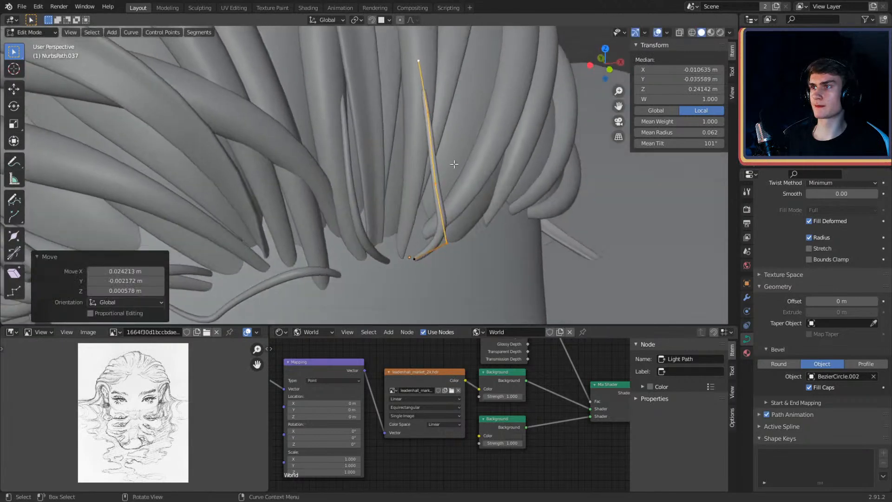
pyautogui.click(446, 236)
pyautogui.moveTo(469, 212); pyautogui.dragTo(484, 134, button='middle')
pyautogui.press('g')
pyautogui.click(480, 185)
# Step: Fit the copied strand's middle and upper control points closer to the hair, working from the side
pyautogui.click(358, 170)
pyautogui.click(402, 175)
pyautogui.click(333, 153)
pyautogui.click(486, 159)
pyautogui.click(479, 134)
pyautogui.press('g')
pyautogui.click(485, 138)
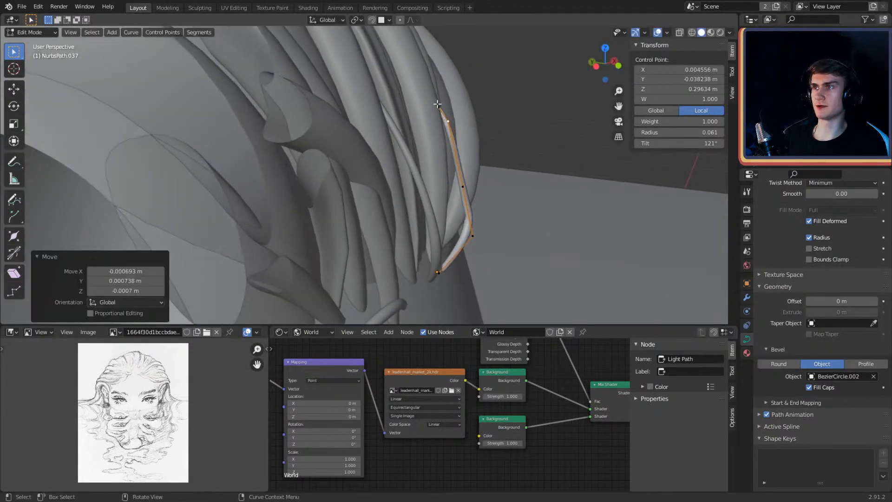
# Step: Bend the copied strand's tip into the hair by repositioning the tip and the upper control points
pyautogui.click(437, 104)
pyautogui.moveTo(438, 104); pyautogui.dragTo(508, 163, button='middle')
pyautogui.click(509, 122)
pyautogui.click(447, 139)
pyautogui.press('g')
pyautogui.click(470, 150)
pyautogui.click(458, 159)
pyautogui.press('g')
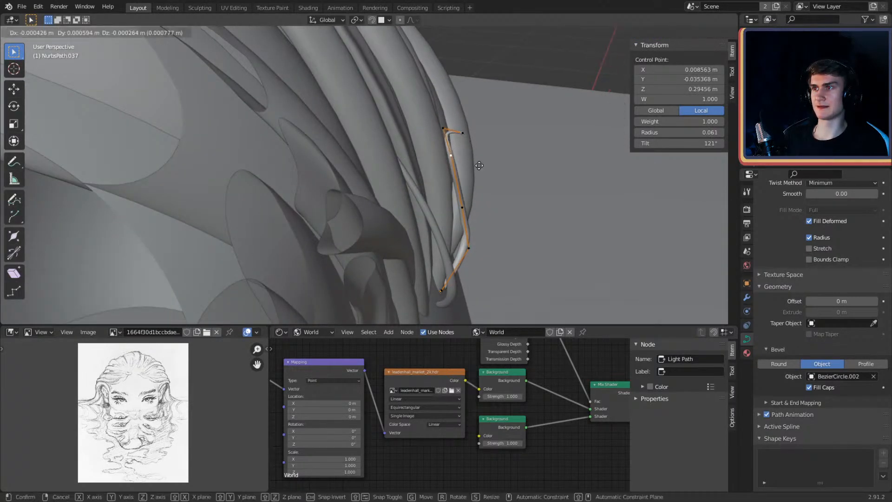
pyautogui.click(456, 169)
# Step: Reposition the copied strand's middle and lower control points against the hair and finish editing the curve
pyautogui.moveTo(446, 195); pyautogui.dragTo(382, 172, button='middle')
pyautogui.press('g')
pyautogui.click(395, 148)
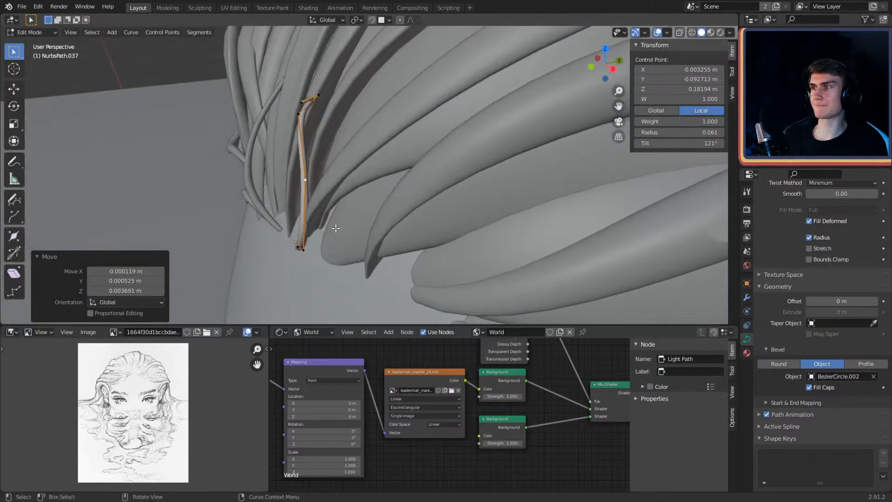
pyautogui.click(312, 241)
pyautogui.press('g')
pyautogui.moveTo(373, 225); pyautogui.dragTo(473, 122, button='middle')
pyautogui.click(354, 170)
pyautogui.press('Tab')
pyautogui.scroll(-6, 483, 167)
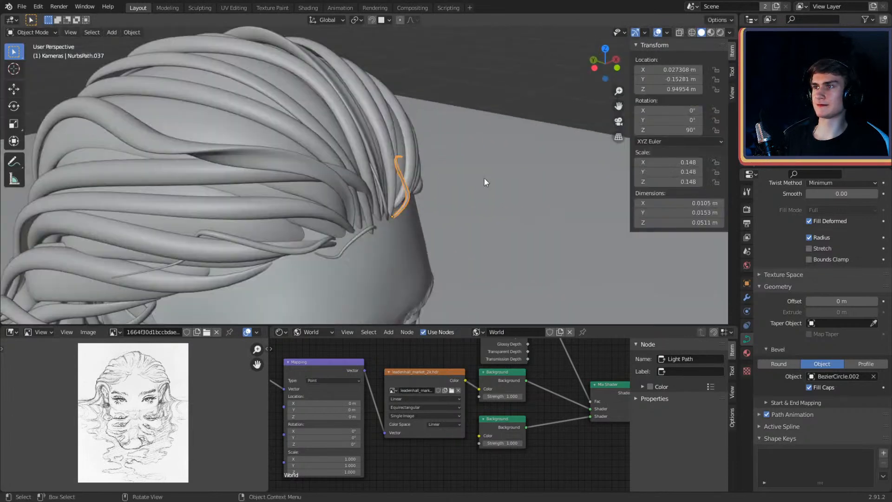
# Step: Duplicate the wavy strand, place the copy farther toward the side of the forehead and open the copy for curve editing
pyautogui.moveTo(484, 178); pyautogui.dragTo(456, 102, button='middle')
pyautogui.scroll(-4, 444, 118)
pyautogui.moveTo(433, 151); pyautogui.dragTo(401, 185, button='middle')
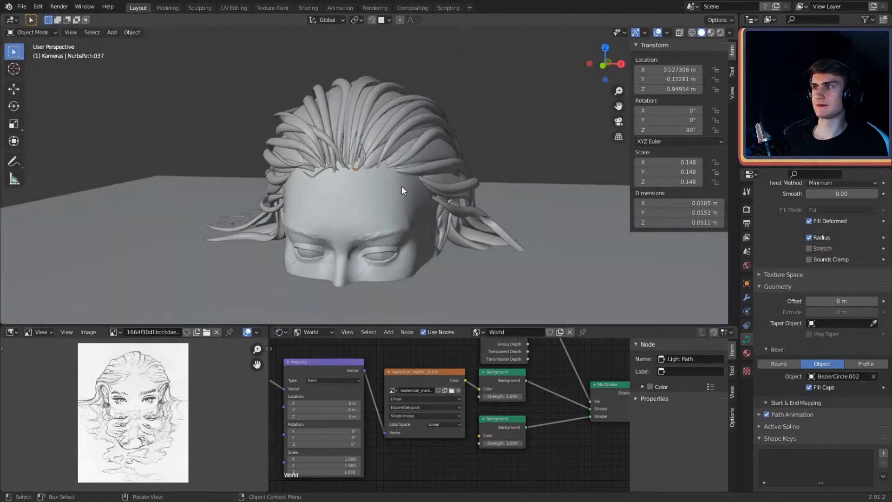
pyautogui.scroll(5, 399, 166)
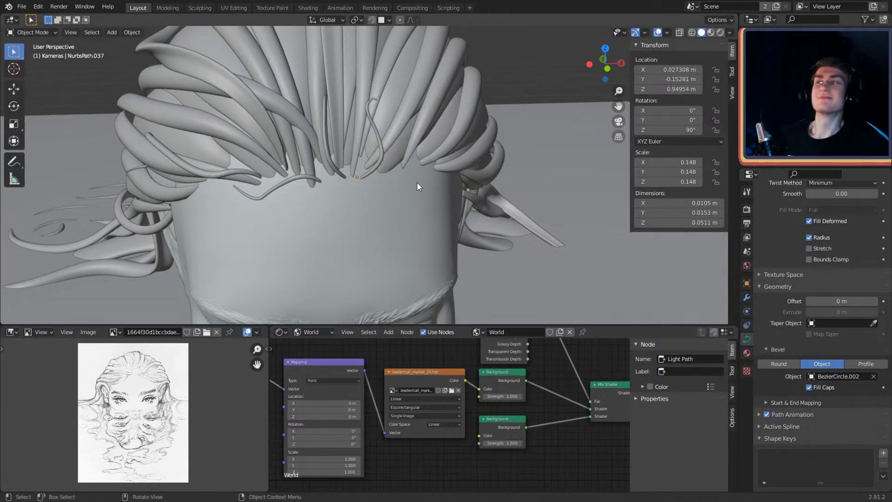
pyautogui.moveTo(417, 182); pyautogui.dragTo(369, 174, button='middle')
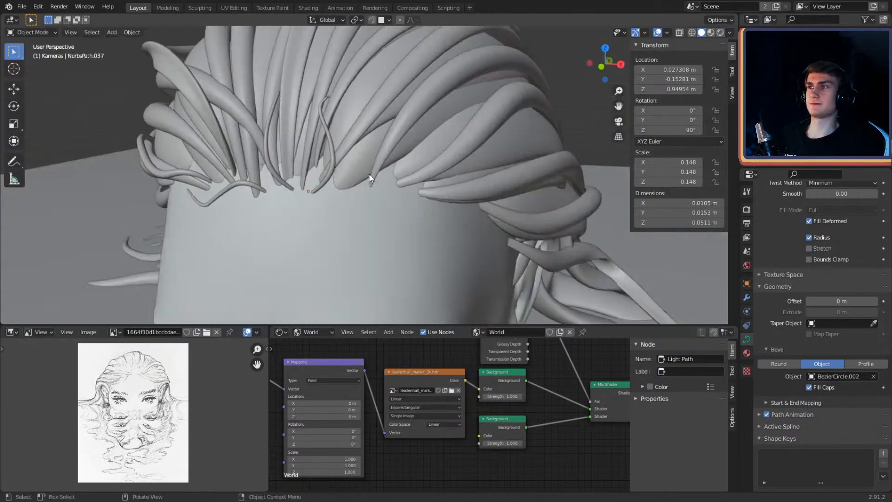
pyautogui.scroll(2, 369, 174)
pyautogui.click(306, 159)
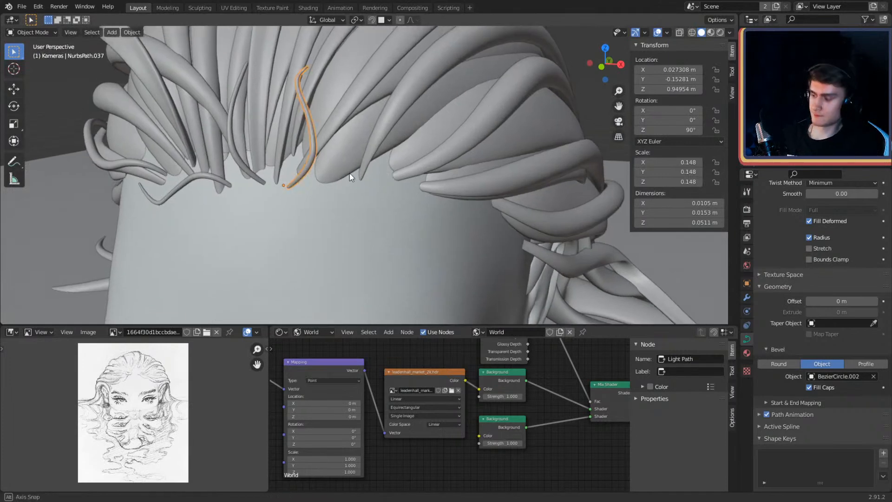
pyautogui.scroll(1, 358, 177)
pyautogui.click(454, 173)
pyautogui.moveTo(458, 174); pyautogui.dragTo(417, 185, button='middle')
pyautogui.press('g')
pyautogui.press('Tab')
pyautogui.scroll(1, 506, 161)
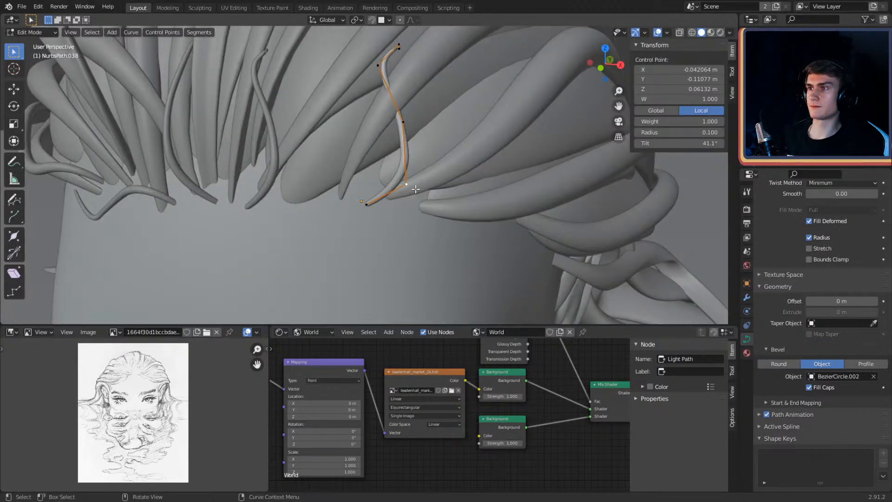
# Step: Thicken the new strand: radius about 0.17, 0.10 and 0.12 at its second, third and fourth control points, plus a larger tip radius
pyautogui.click(493, 197)
pyautogui.click(403, 122)
pyautogui.hotkey('alt', 's')
pyautogui.click(496, 150)
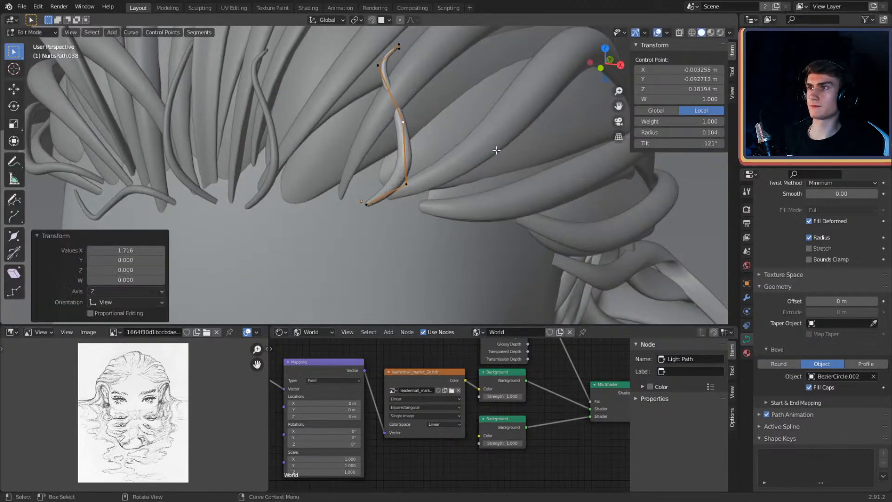
pyautogui.click(379, 66)
pyautogui.hotkey('alt', 's')
pyautogui.click(456, 98)
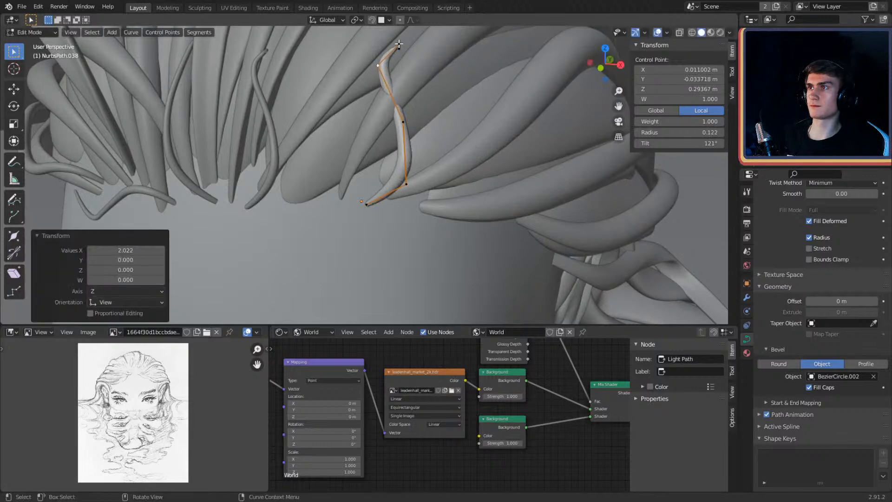
pyautogui.click(399, 44)
pyautogui.moveTo(398, 44); pyautogui.dragTo(434, 77, button='middle')
pyautogui.click(456, 138)
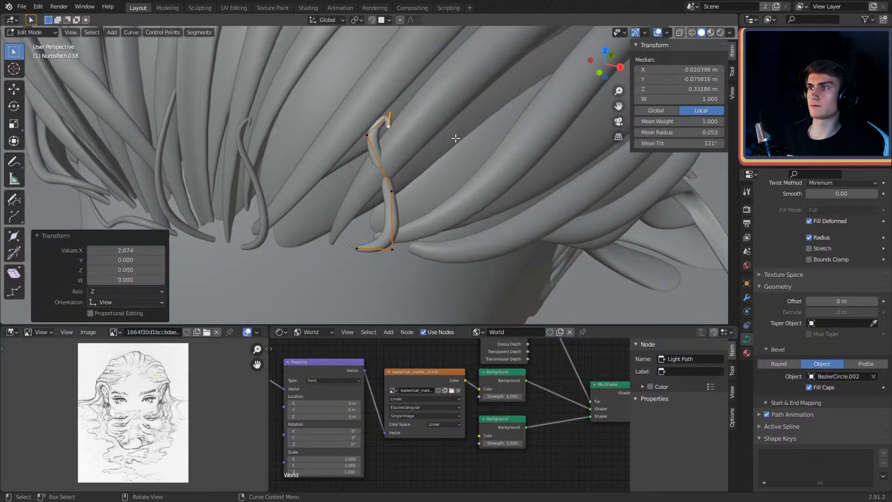
# Step: Reposition the new strand's upper control points together and move the control point next to its root
pyautogui.click(399, 192)
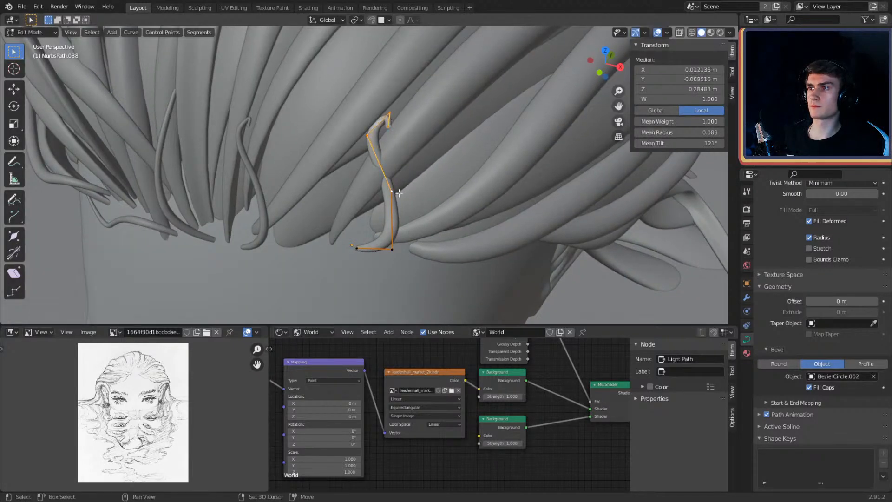
pyautogui.click(474, 230)
pyautogui.moveTo(496, 243); pyautogui.dragTo(395, 144, button='middle')
pyautogui.click(413, 116)
pyautogui.press('g')
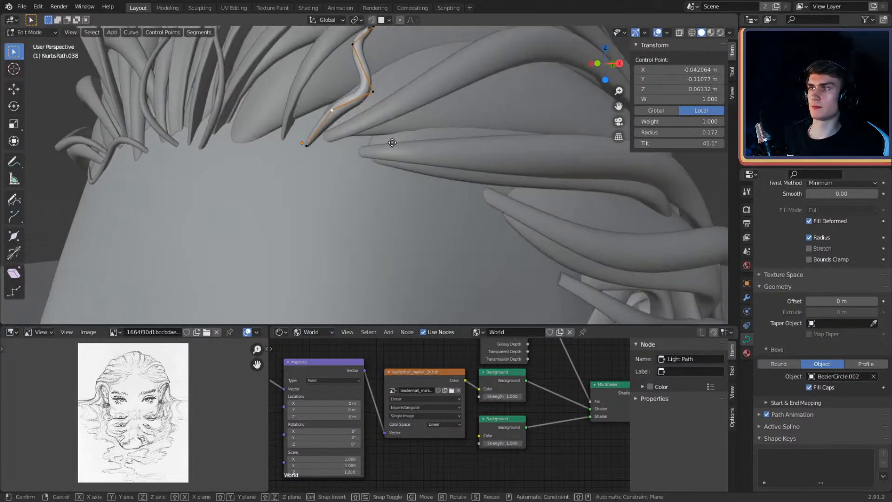
pyautogui.click(410, 182)
# Step: Move the new strand's upper control points down and outward so it follows the side hairline
pyautogui.moveTo(410, 183); pyautogui.dragTo(385, 65, button='middle')
pyautogui.click(381, 59)
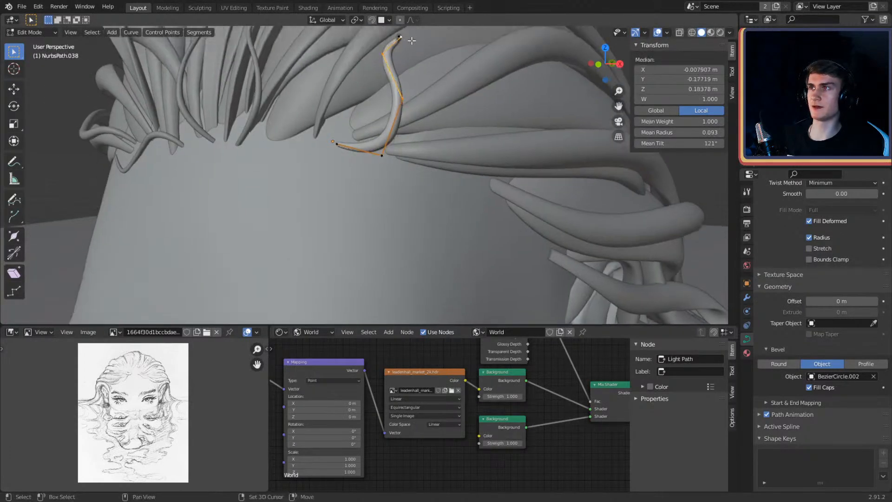
pyautogui.moveTo(466, 102); pyautogui.dragTo(447, 93, button='middle')
pyautogui.press('g')
pyautogui.click(515, 184)
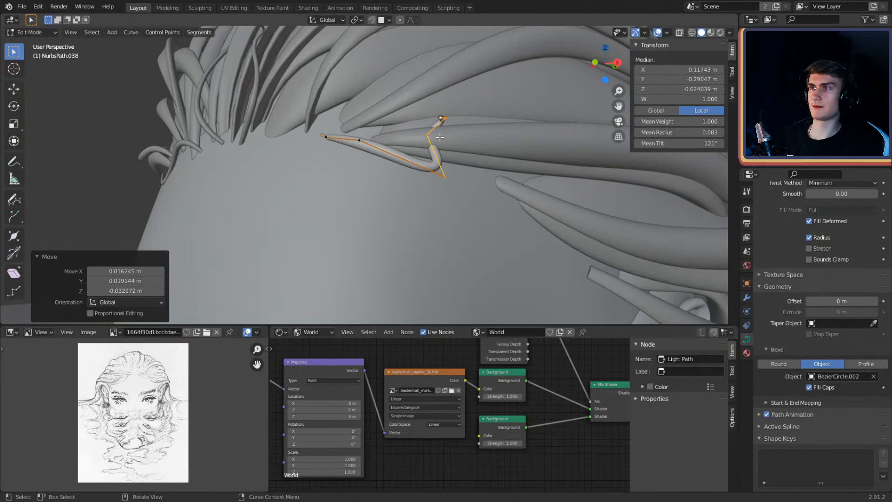
# Step: Shift the outer control points farther back along the side hairline to stretch the strand
pyautogui.moveTo(459, 142); pyautogui.dragTo(497, 179, button='middle')
pyautogui.click(451, 160)
pyautogui.keyDown('shift'); pyautogui.click(467, 149); pyautogui.keyUp('shift')
pyautogui.moveTo(467, 149); pyautogui.dragTo(448, 180, button='middle')
pyautogui.click(570, 220)
# Step: Raise the control point beside the strand's root, fit it to the hair and enlarge the root's radius to about 0.07
pyautogui.scroll(-1, 467, 186)
pyautogui.click(447, 178)
pyautogui.press('g')
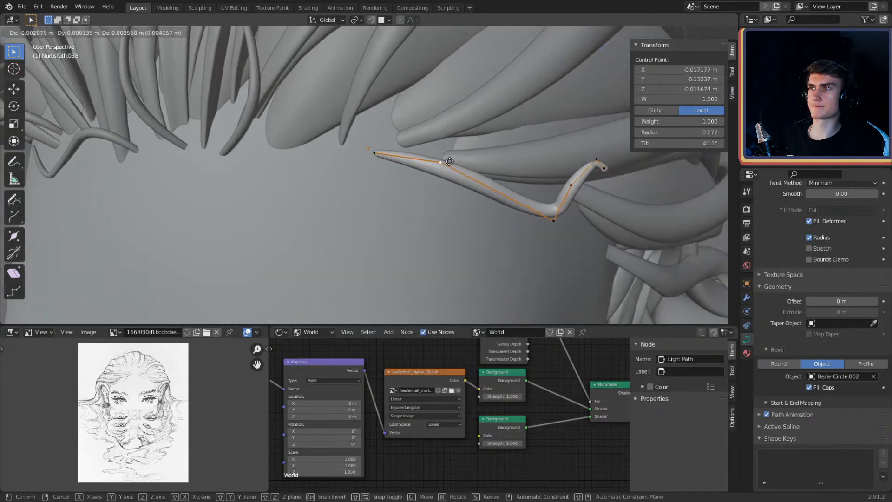
pyautogui.click(437, 142)
pyautogui.moveTo(438, 142); pyautogui.dragTo(380, 218, button='middle')
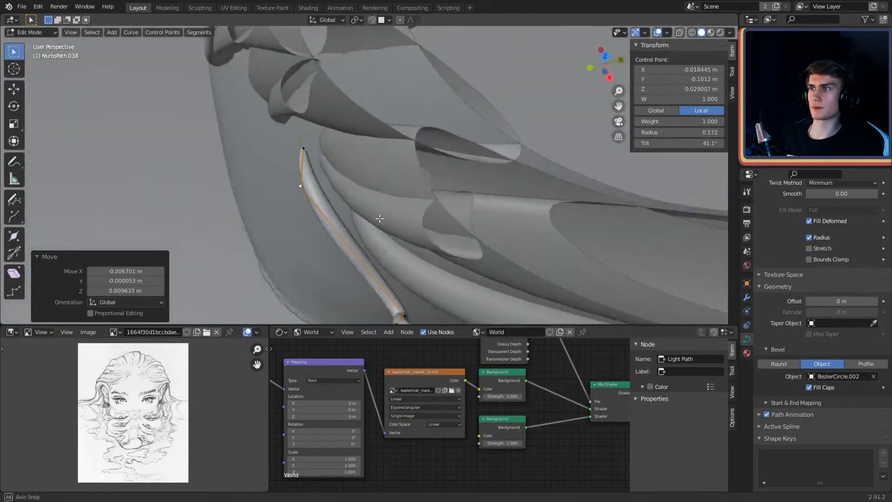
pyautogui.press('g')
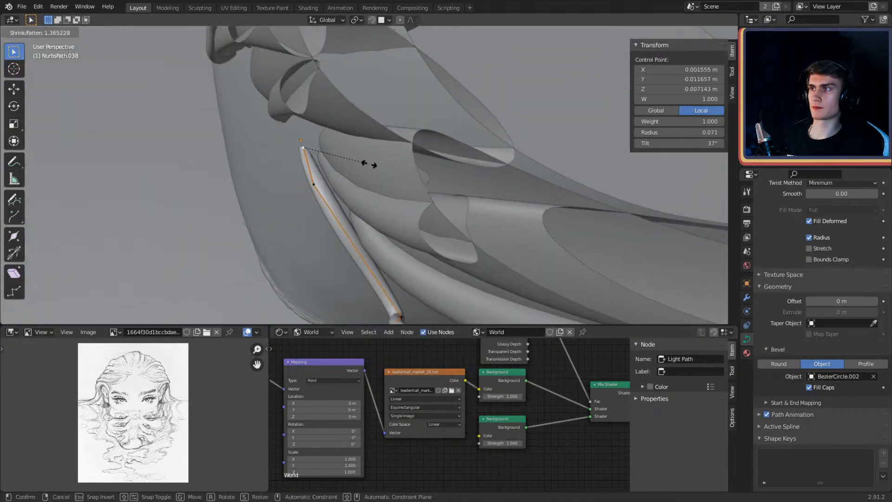
pyautogui.click(370, 164)
pyautogui.moveTo(369, 164); pyautogui.dragTo(464, 159, button='middle')
# Step: Move the strand's middle control points so it lies close to the forehead surface
pyautogui.click(414, 183)
pyautogui.press('g')
pyautogui.click(389, 169)
pyautogui.moveTo(390, 169); pyautogui.dragTo(473, 135, button='middle')
pyautogui.press('g')
pyautogui.press('g')
pyautogui.click(400, 182)
# Step: Adjust the remaining control points so the strand curves gently beneath the side locks, then clear the point selection
pyautogui.click(417, 89)
pyautogui.moveTo(420, 91); pyautogui.dragTo(442, 179, button='middle')
pyautogui.press('g')
pyautogui.click(434, 152)
pyautogui.press('g')
pyautogui.press('g')
pyautogui.click(437, 189)
pyautogui.click(477, 143)
pyautogui.click(469, 151)
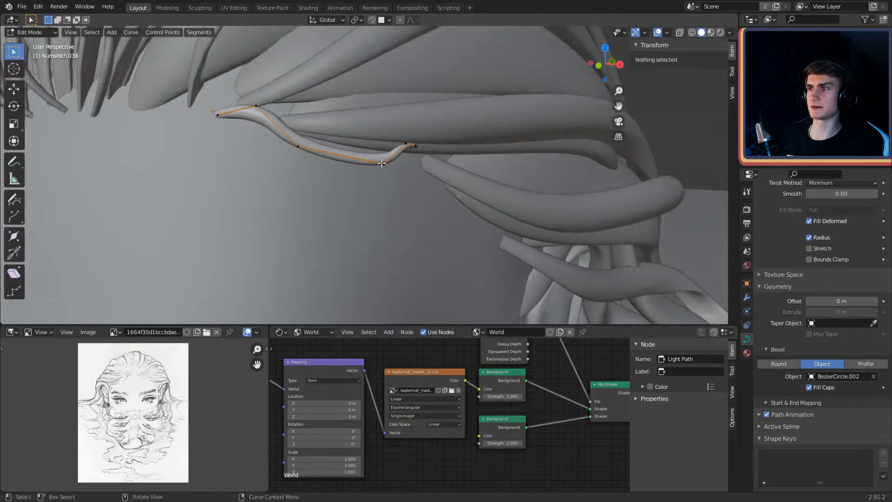
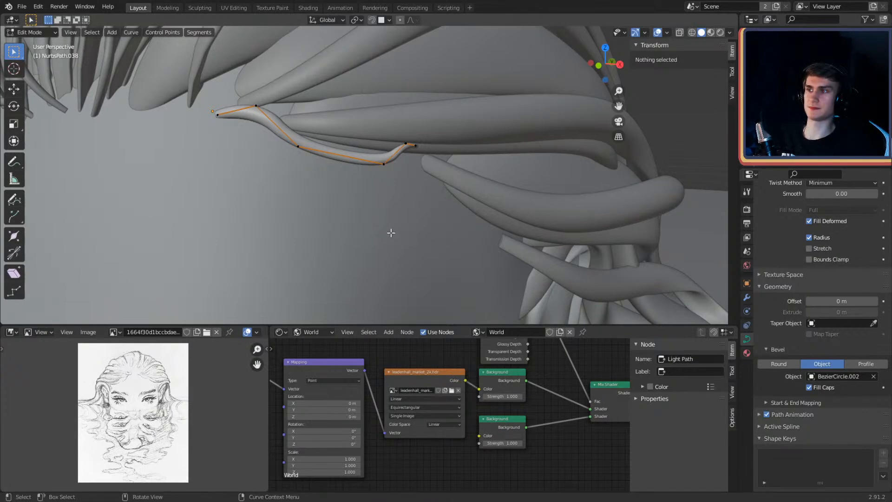
# Step: Move the strand's outer control points backward, extending its tip across the lower side lock
pyautogui.moveTo(378, 212); pyautogui.dragTo(531, 177, button='middle')
pyautogui.keyDown('shift'); pyautogui.click(420, 153); pyautogui.keyUp('shift')
pyautogui.click(491, 207)
pyautogui.press('g')
pyautogui.click(406, 187)
pyautogui.moveTo(435, 194); pyautogui.dragTo(518, 173, button='middle')
pyautogui.click(371, 206)
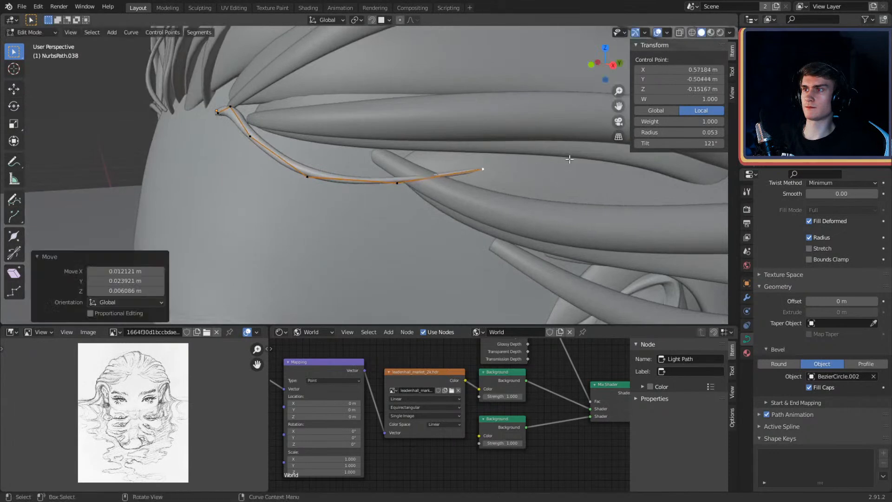
# Step: Reposition the control point before the tip so the strand's end follows the side of the head
pyautogui.moveTo(399, 170); pyautogui.dragTo(570, 188, button='middle')
pyautogui.click(400, 205)
pyautogui.moveTo(402, 205); pyautogui.dragTo(362, 184, button='middle')
pyautogui.press('g')
pyautogui.click(513, 224)
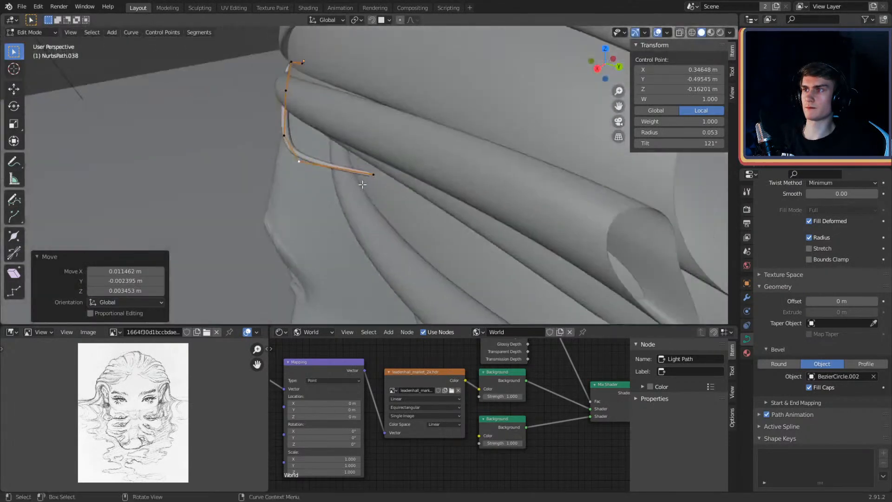
# Step: Refine the positions of the last control points against the side lock and finish editing the curve
pyautogui.moveTo(419, 179); pyautogui.dragTo(488, 174, button='middle')
pyautogui.press('g')
pyautogui.click(500, 199)
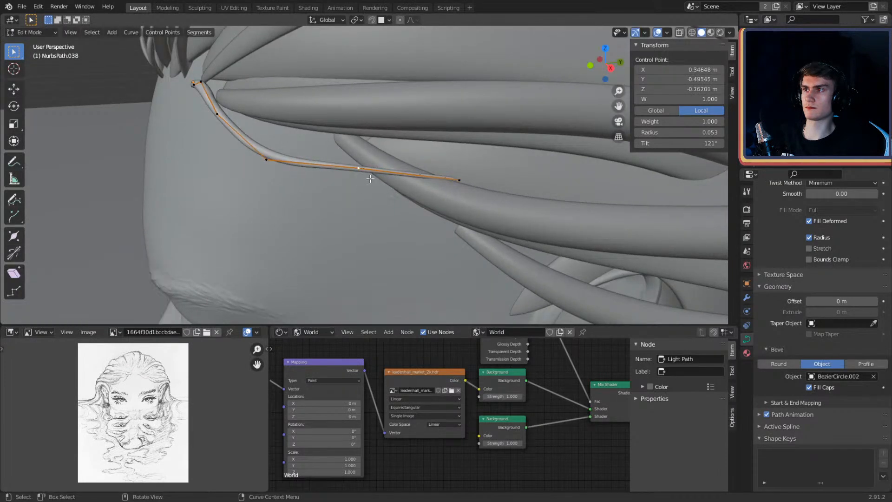
pyautogui.click(418, 173)
pyautogui.moveTo(418, 173); pyautogui.dragTo(346, 159, button='middle')
pyautogui.press('Tab')
# Step: Examine the whole head of hair from the side with the new hairline strand in place
pyautogui.scroll(-5, 435, 164)
pyautogui.click(451, 118)
pyautogui.scroll(-3, 436, 200)
pyautogui.scroll(2, 409, 192)
pyautogui.scroll(3, 434, 181)
pyautogui.scroll(-2, 414, 185)
pyautogui.scroll(2, 413, 185)
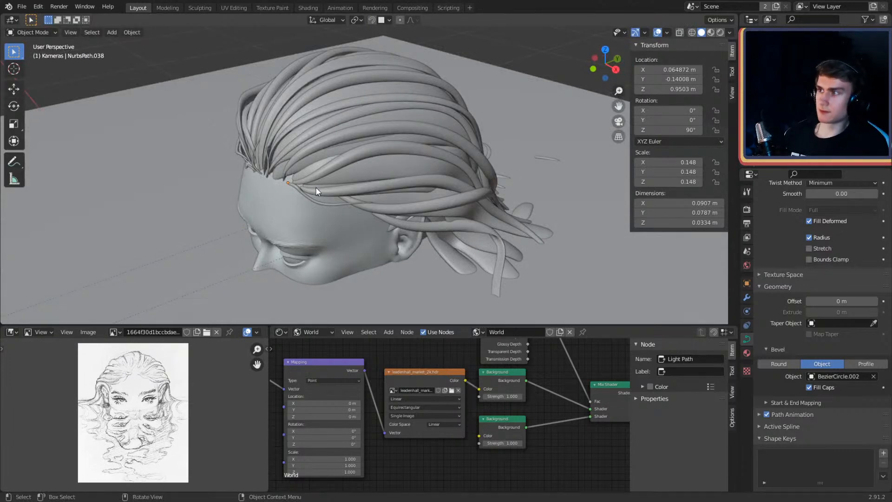
# Step: Duplicate the short wavy strand on the forehead hairline and place the copy against the temple lock on the other side
pyautogui.moveTo(316, 192); pyautogui.dragTo(376, 182, button='middle')
pyautogui.scroll(3, 339, 187)
pyautogui.scroll(1, 376, 182)
pyautogui.scroll(-1, 378, 180)
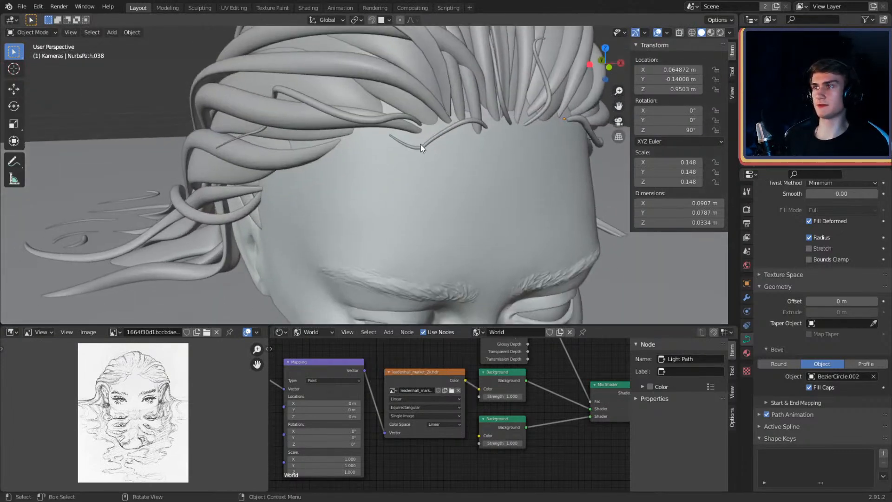
pyautogui.click(438, 136)
pyautogui.moveTo(452, 137); pyautogui.dragTo(520, 164, button='middle')
pyautogui.hotkey('shift', 'd')
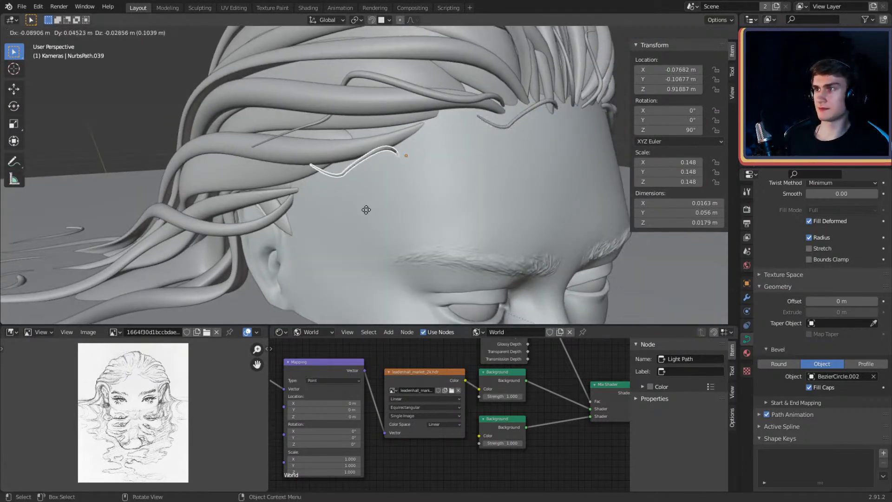
pyautogui.click(405, 198)
pyautogui.scroll(3, 418, 191)
pyautogui.moveTo(438, 182); pyautogui.dragTo(495, 163, button='middle')
pyautogui.press('g')
pyautogui.click(458, 149)
# Step: Thicken the temple strand by increasing the radius of its tip, middle and root control points
pyautogui.press('Tab')
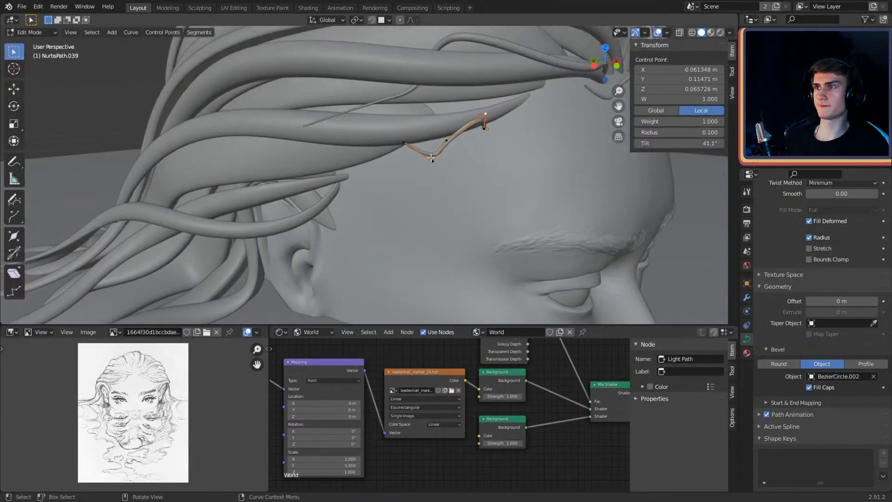
pyautogui.click(417, 156)
pyautogui.click(446, 140)
pyautogui.moveTo(446, 139); pyautogui.dragTo(488, 148, button='middle')
pyautogui.click(542, 187)
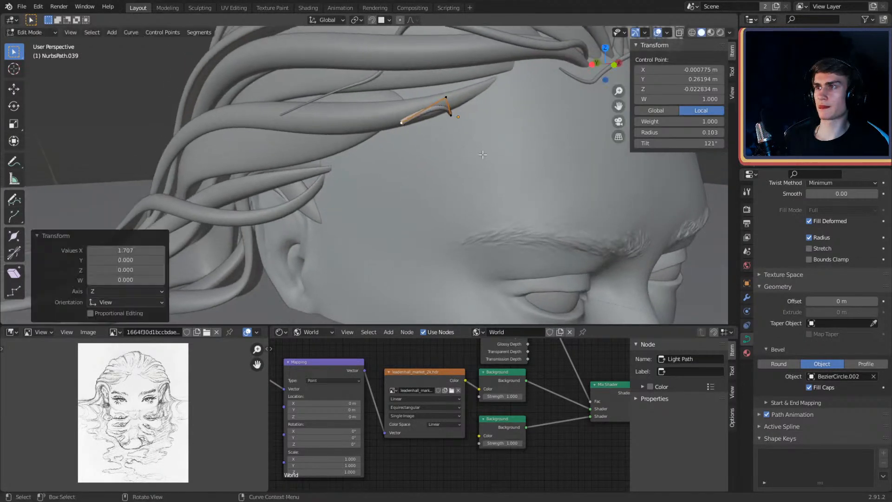
pyautogui.click(447, 98)
pyautogui.hotkey('alt', 's')
pyautogui.click(482, 131)
pyautogui.click(452, 116)
pyautogui.hotkey('alt', 's')
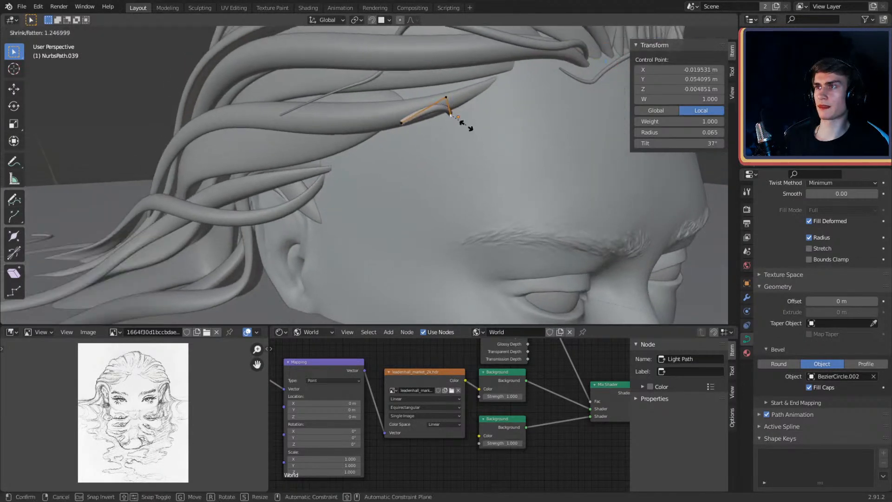
pyautogui.click(483, 131)
# Step: Reposition the temple strand's root and lower control points so it hangs from the lock onto the skin
pyautogui.moveTo(508, 132); pyautogui.dragTo(491, 163, button='middle')
pyautogui.click(467, 122)
pyautogui.click(405, 145)
pyautogui.press('g')
pyautogui.click(497, 121)
pyautogui.press('g')
pyautogui.keyDown('shift'); pyautogui.click(502, 182); pyautogui.keyUp('shift')
pyautogui.click(562, 236)
pyautogui.moveTo(516, 201); pyautogui.dragTo(472, 179, button='middle')
pyautogui.click(471, 218)
pyautogui.moveTo(471, 218); pyautogui.dragTo(329, 182, button='middle')
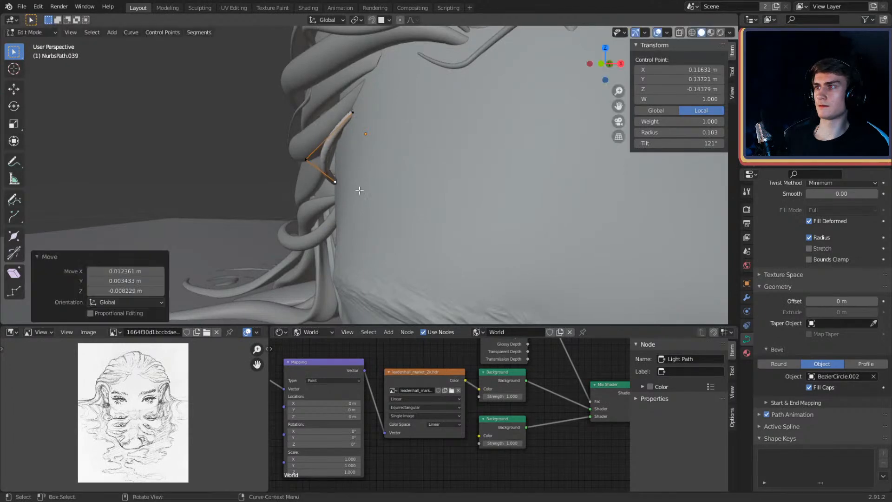
# Step: Refine the temple strand's middle and tip control points into a smooth curve lying close to the temple
pyautogui.moveTo(359, 190); pyautogui.dragTo(429, 157, button='middle')
pyautogui.click(499, 182)
pyautogui.click(394, 184)
pyautogui.click(429, 157)
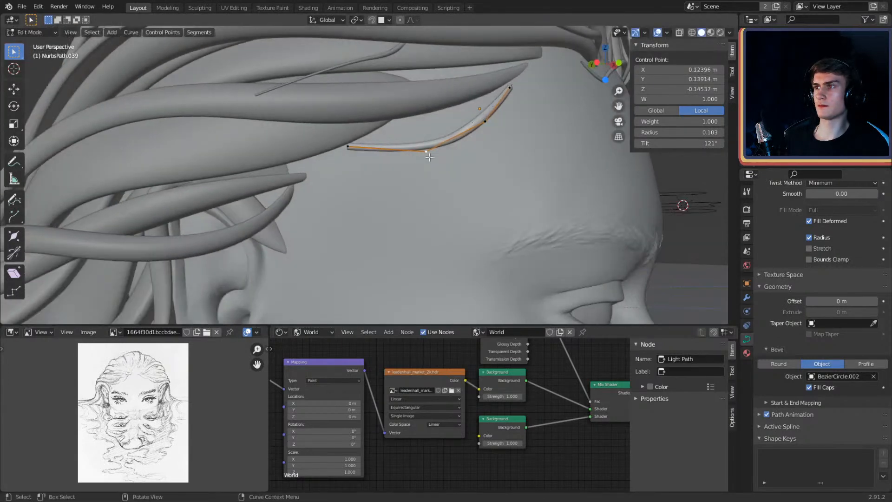
pyautogui.moveTo(504, 172)
pyautogui.mouseDown(button='middle')
pyautogui.moveTo(410, 163)
pyautogui.moveTo(507, 181)
pyautogui.mouseUp(button='middle')
pyautogui.moveTo(403, 167); pyautogui.dragTo(455, 158, button='middle')
pyautogui.click(412, 146)
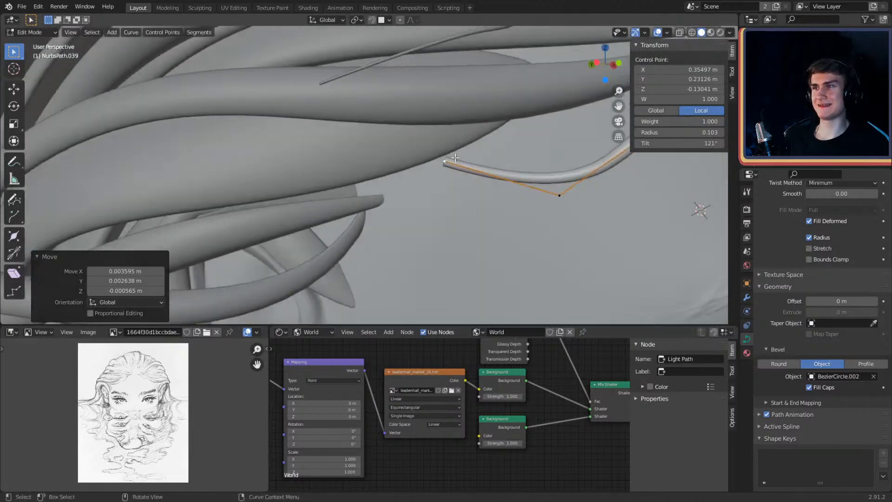
# Step: Extrude the temple strand's tip backward along the underside of the large side lock and adjust the new end
pyautogui.moveTo(461, 120); pyautogui.dragTo(476, 138, button='middle')
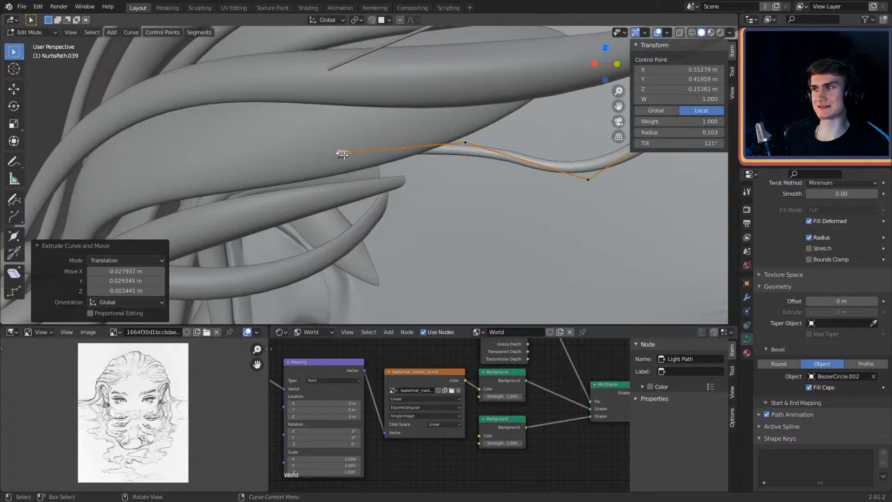
pyautogui.press('g')
pyautogui.moveTo(406, 146); pyautogui.dragTo(443, 180, button='middle')
pyautogui.click(506, 121)
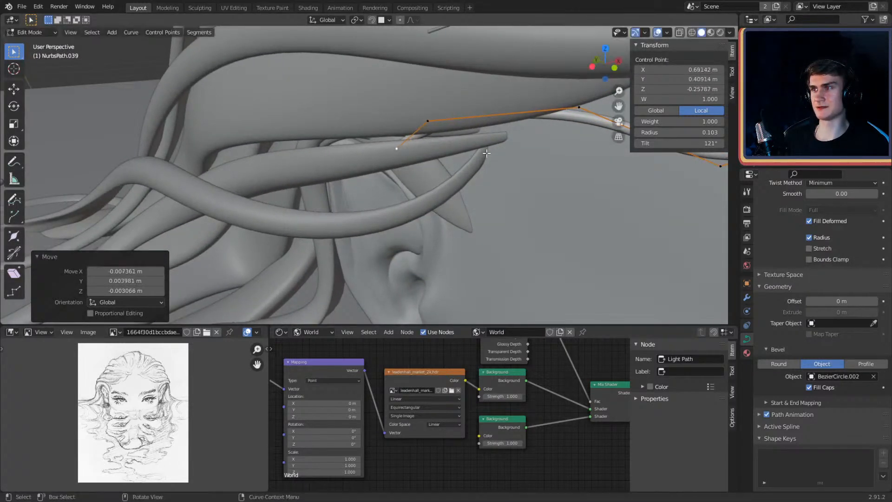
pyautogui.moveTo(487, 153); pyautogui.dragTo(516, 156, button='middle')
pyautogui.moveTo(427, 122); pyautogui.dragTo(442, 160, button='middle')
pyautogui.click(466, 145)
# Step: Reposition the strand's end above the ear and extrude another control point to extend it further
pyautogui.press('g')
pyautogui.click(432, 223)
pyautogui.moveTo(433, 223); pyautogui.dragTo(469, 210, button='middle')
pyautogui.click(420, 201)
pyautogui.press('e')
pyautogui.moveTo(427, 240); pyautogui.dragTo(423, 192, button='middle')
pyautogui.click(483, 191)
pyautogui.press('g')
pyautogui.click(393, 162)
# Step: Adjust the strand's last control points among the locks by the ear and finish editing the curve
pyautogui.moveTo(393, 162)
pyautogui.mouseDown(button='middle')
pyautogui.moveTo(369, 154)
pyautogui.moveTo(470, 211)
pyautogui.moveTo(458, 203)
pyautogui.moveTo(496, 132)
pyautogui.moveTo(486, 161)
pyautogui.moveTo(459, 166)
pyautogui.moveTo(449, 158)
pyautogui.moveTo(466, 196)
pyautogui.moveTo(417, 187)
pyautogui.moveTo(401, 171)
pyautogui.mouseUp(button='middle')
pyautogui.press('g')
pyautogui.click(366, 152)
pyautogui.press('Tab')
pyautogui.scroll(-6, 441, 221)
pyautogui.scroll(3, 434, 182)
pyautogui.scroll(3, 466, 196)
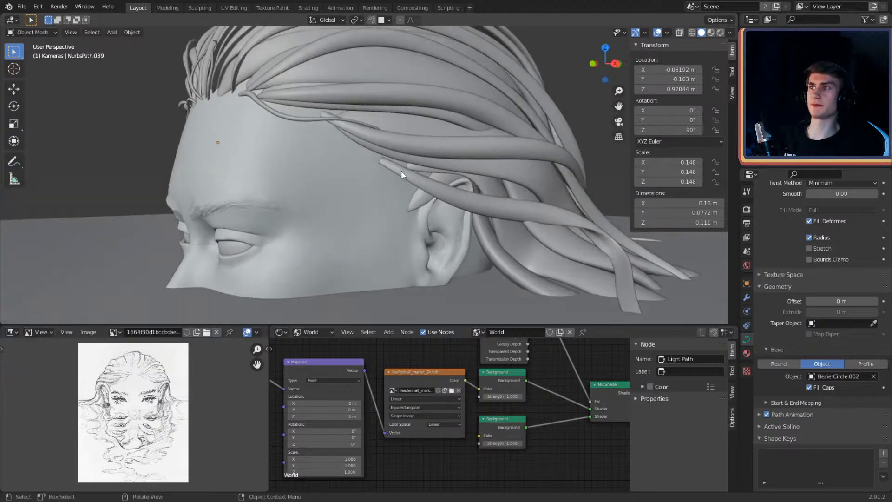
# Step: Duplicate the loose hairline strand on the opposite side and place the copy along the lock above the ear
pyautogui.click(283, 120)
pyautogui.scroll(-2, 303, 140)
pyautogui.moveTo(303, 140); pyautogui.dragTo(328, 180, button='middle')
pyautogui.hotkey('shift', 'd')
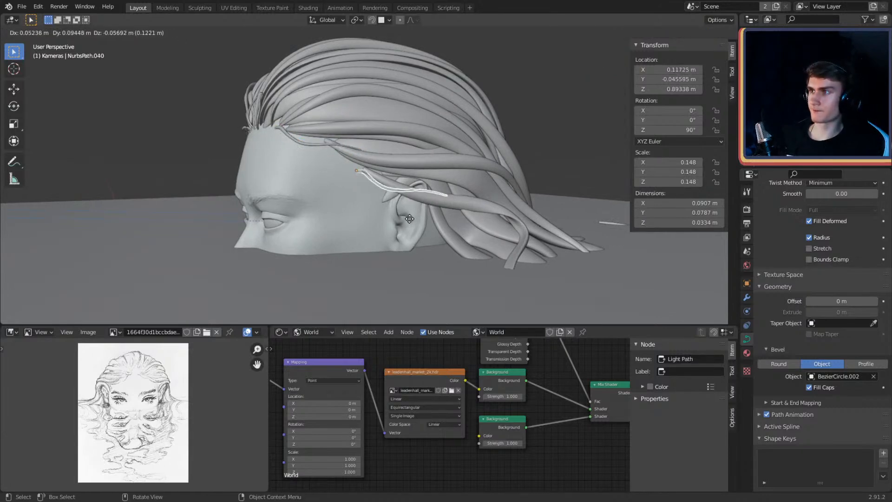
pyautogui.click(453, 215)
pyautogui.moveTo(453, 216); pyautogui.dragTo(459, 194, button='middle')
pyautogui.press('g')
pyautogui.click(521, 216)
pyautogui.scroll(3, 401, 210)
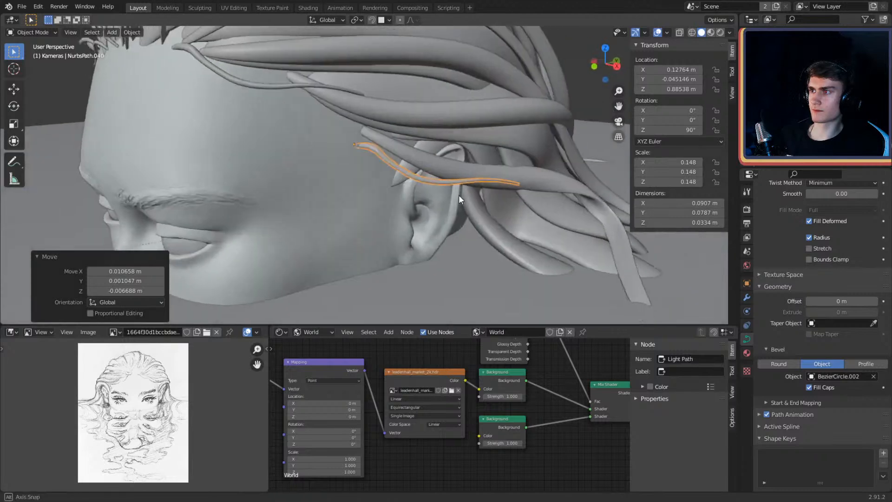
# Step: Reshape the copied strand so it starts at the lock's root and dips down in front of the ear
pyautogui.press('Tab')
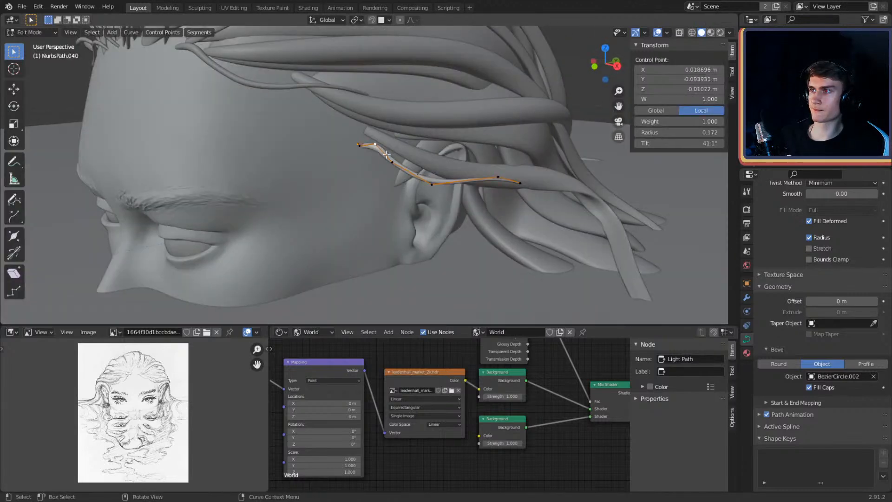
pyautogui.moveTo(387, 155); pyautogui.dragTo(396, 137, button='middle')
pyautogui.click(402, 186)
pyautogui.moveTo(403, 186); pyautogui.dragTo(461, 153, button='middle')
pyautogui.click(449, 133)
pyautogui.press('g')
pyautogui.click(452, 134)
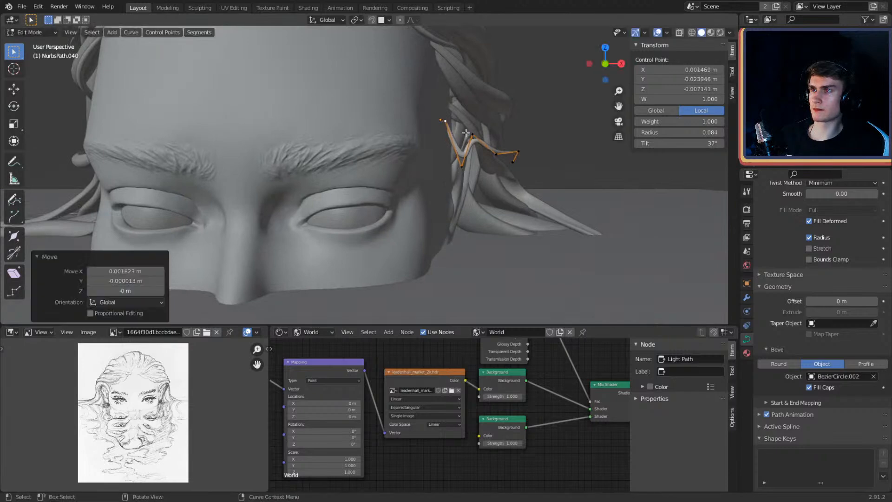
pyautogui.click(494, 148)
pyautogui.moveTo(494, 148); pyautogui.dragTo(444, 171, button='middle')
pyautogui.press('g')
pyautogui.click(500, 176)
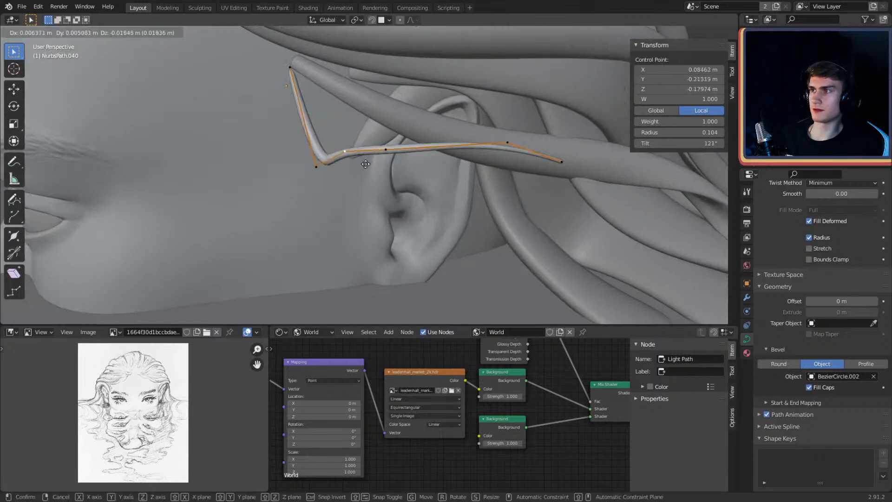
pyautogui.click(371, 200)
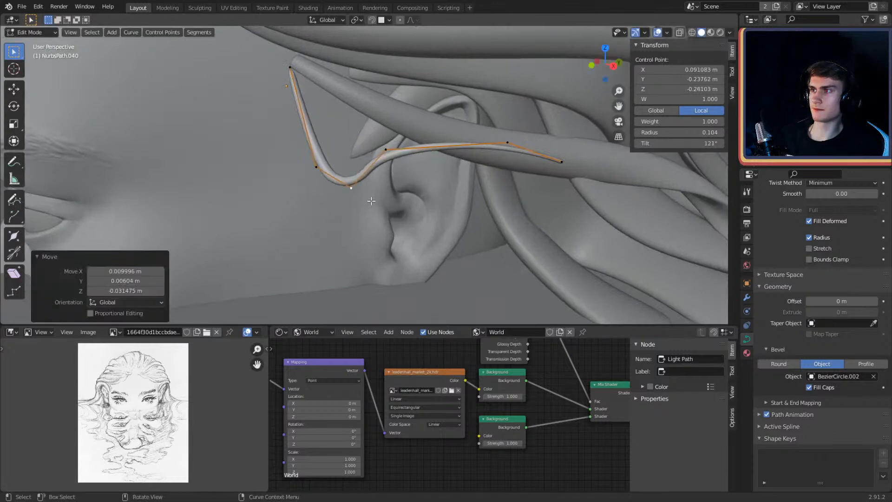
# Step: Delete the ear strand's trailing control points and move the remaining bend and tip against the side of the head
pyautogui.press('x')
pyautogui.click(505, 173)
pyautogui.click(385, 157)
pyautogui.moveTo(458, 164); pyautogui.dragTo(513, 219, button='middle')
pyautogui.press('g')
pyautogui.click(405, 193)
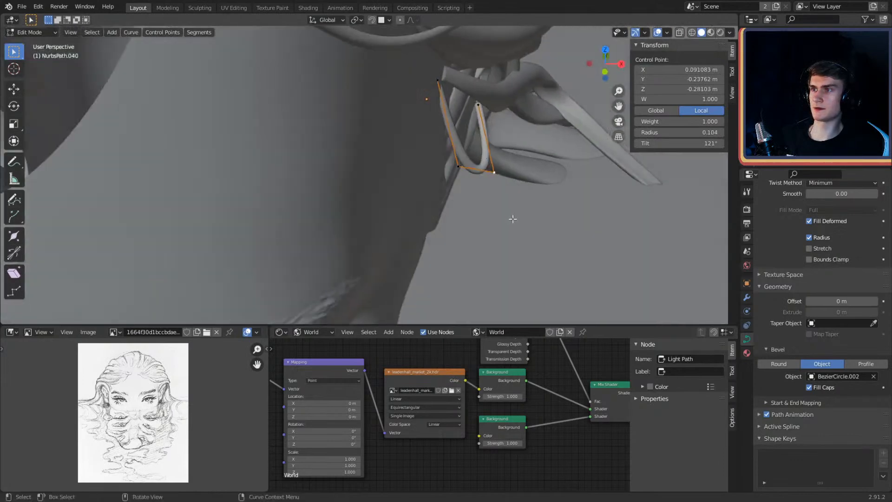
pyautogui.click(463, 224)
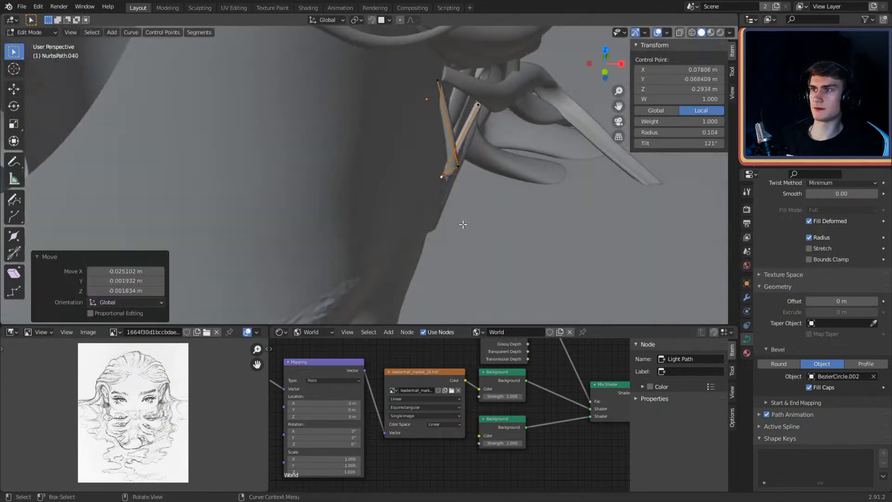
pyautogui.click(481, 112)
pyautogui.moveTo(525, 168); pyautogui.dragTo(455, 134, button='middle')
pyautogui.click(431, 133)
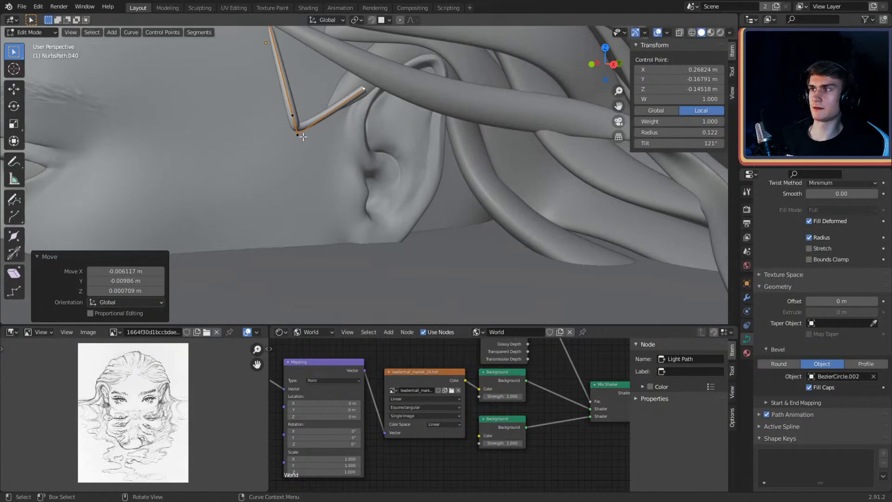
# Step: Extend the ear strand from its lower bend up toward the top of the ear, adjusting its control points
pyautogui.moveTo(372, 123); pyautogui.dragTo(436, 175, button='middle')
pyautogui.click(492, 98)
pyautogui.click(403, 159)
pyautogui.click(479, 134)
pyautogui.moveTo(478, 135); pyautogui.dragTo(413, 158, button='middle')
pyautogui.press('g')
pyautogui.click(563, 149)
pyautogui.press('g')
pyautogui.click(268, 131)
pyautogui.press('g')
pyautogui.click(416, 156)
# Step: Extend the strand over the ear and down behind it with extruded control points, then finish editing the curve
pyautogui.click(335, 122)
pyautogui.click(284, 193)
pyautogui.moveTo(471, 154); pyautogui.dragTo(453, 125, button='middle')
pyautogui.press('g')
pyautogui.click(331, 162)
pyautogui.click(490, 155)
pyautogui.moveTo(489, 155); pyautogui.dragTo(501, 172, button='middle')
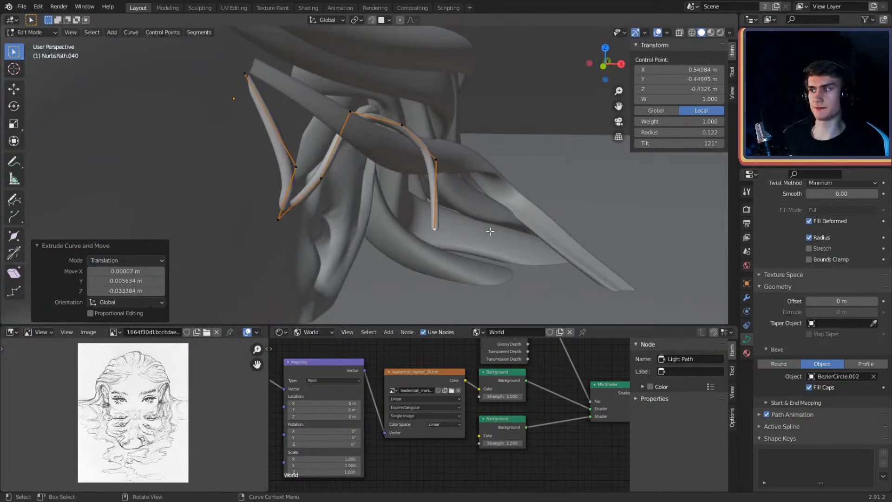
pyautogui.moveTo(491, 231); pyautogui.dragTo(419, 228, button='middle')
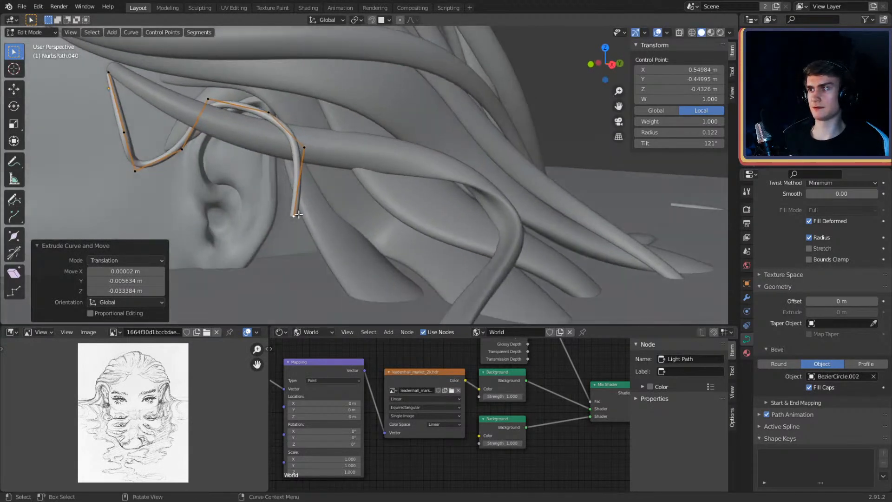
pyautogui.click(358, 228)
pyautogui.scroll(-4, 359, 229)
pyautogui.moveTo(358, 228); pyautogui.dragTo(429, 201, button='middle')
pyautogui.press('Tab')
# Step: Examine the hairstyle from the front, both close up and from a distance, with the new loose strands in place
pyautogui.scroll(-4, 391, 209)
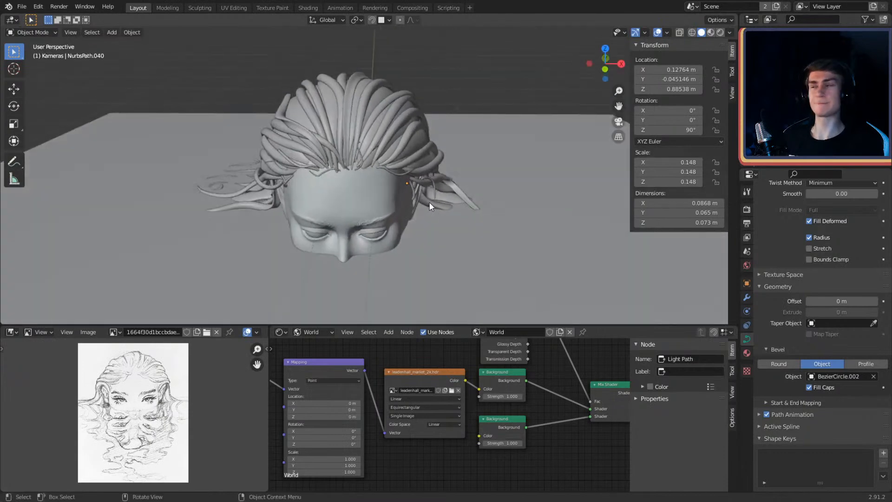
pyautogui.scroll(5, 391, 205)
pyautogui.moveTo(376, 223); pyautogui.dragTo(382, 173, button='middle')
pyautogui.scroll(3, 400, 184)
pyautogui.scroll(-4, 400, 184)
pyautogui.scroll(4, 415, 199)
pyautogui.scroll(-5, 414, 199)
pyautogui.scroll(4, 453, 149)
pyautogui.scroll(-4, 376, 180)
pyautogui.scroll(4, 403, 190)
pyautogui.scroll(-4, 366, 185)
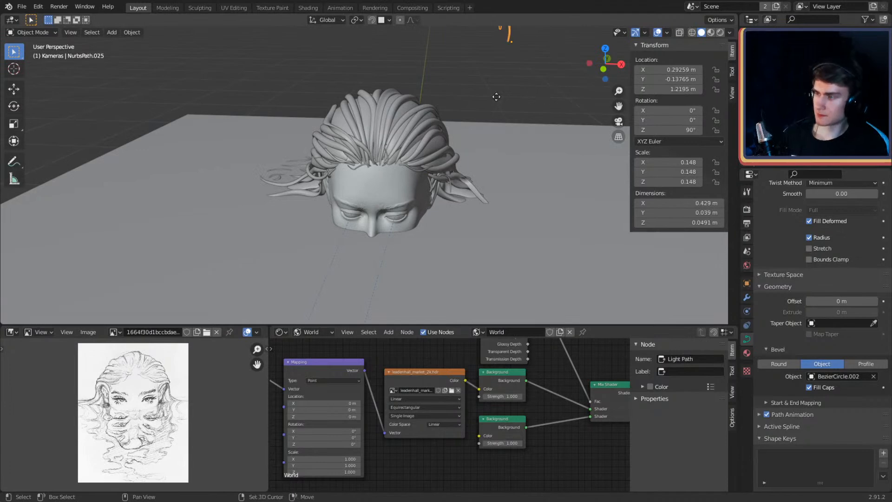
# Step: Duplicate the spare strand floating above the head and place the copy with its root at the forehead hairline
pyautogui.hotkey('shift', 'd')
pyautogui.click(367, 211)
pyautogui.scroll(4, 377, 199)
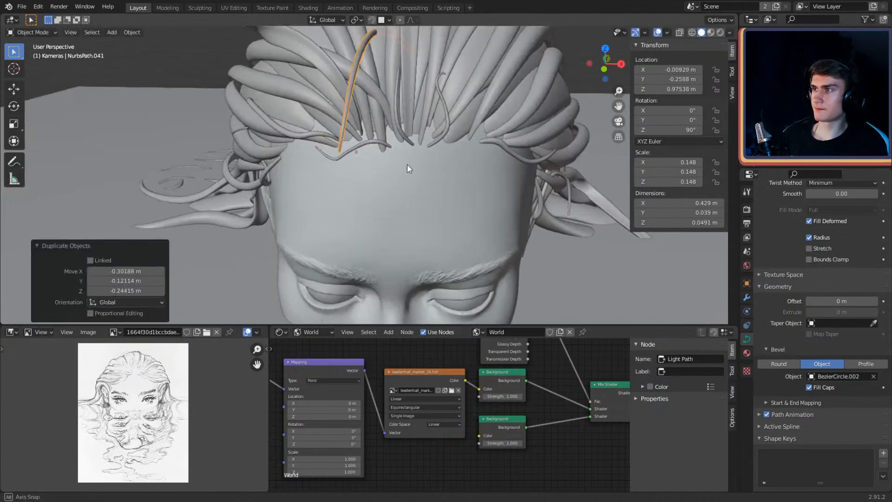
pyautogui.moveTo(407, 165); pyautogui.dragTo(502, 172, button='middle')
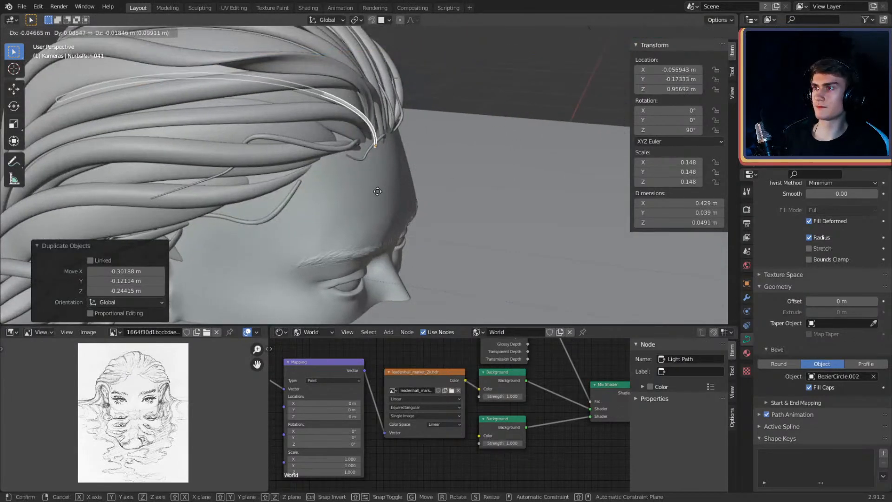
pyautogui.click(378, 191)
pyautogui.moveTo(378, 192); pyautogui.dragTo(414, 171, button='middle')
pyautogui.press('g')
pyautogui.click(504, 181)
# Step: Shorten the copied strand by removing its rear control points and raise its new end above the hair
pyautogui.press('Tab')
pyautogui.moveTo(465, 180); pyautogui.dragTo(212, 164, button='middle')
pyautogui.click(522, 171)
pyautogui.click(280, 157)
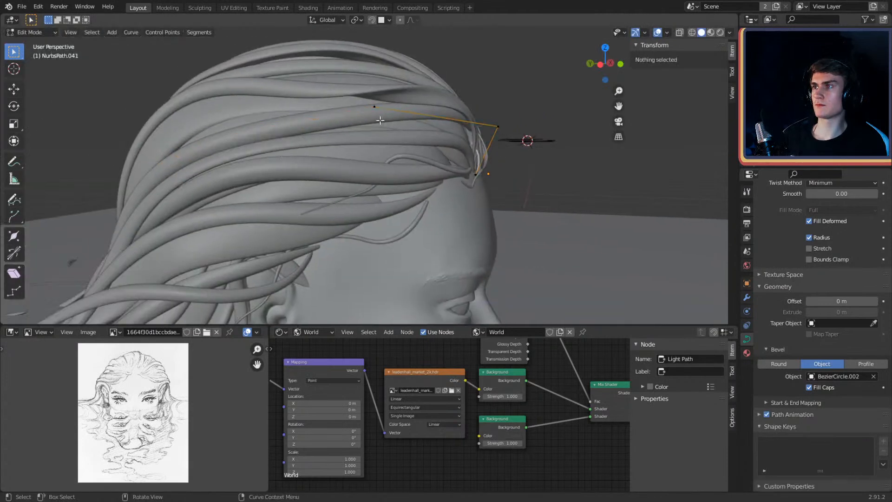
pyautogui.click(375, 103)
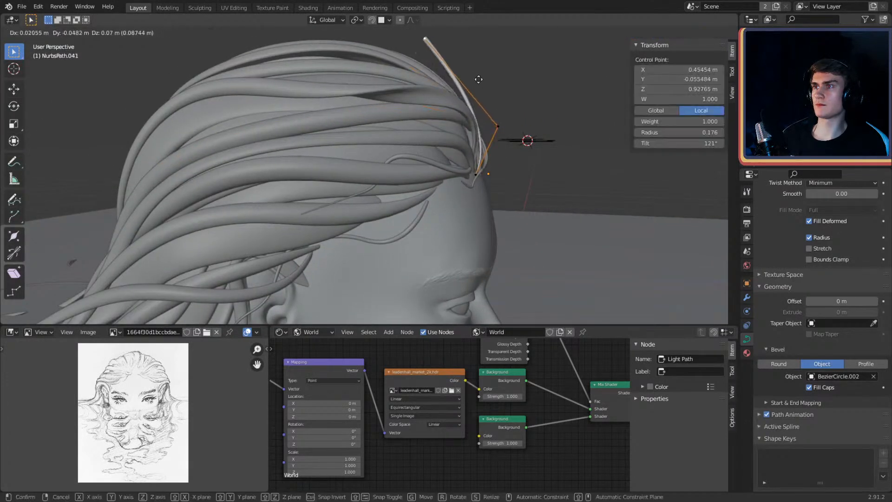
pyautogui.click(498, 112)
pyautogui.moveTo(498, 111); pyautogui.dragTo(443, 148, button='middle')
# Step: Reposition the strand's root control point along the forehead hairline
pyautogui.click(381, 213)
pyautogui.scroll(3, 395, 209)
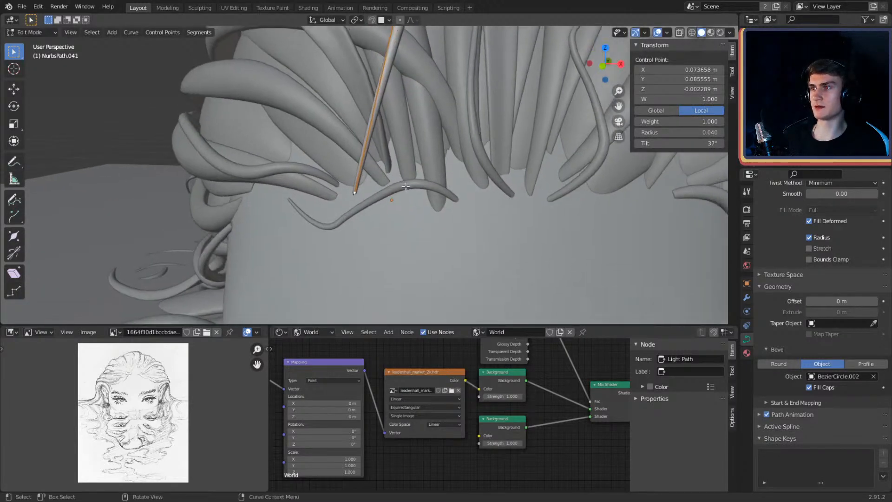
pyautogui.click(447, 189)
pyautogui.moveTo(446, 189); pyautogui.dragTo(506, 189, button='middle')
pyautogui.scroll(-4, 506, 186)
# Step: Move the strand's upper end and middle control points so it runs back over the locks above the forehead
pyautogui.click(415, 51)
pyautogui.keyDown('shift'); pyautogui.moveTo(415, 51); pyautogui.dragTo(410, 148, button='middle'); pyautogui.keyUp('shift')
pyautogui.click(429, 112)
pyautogui.click(387, 189)
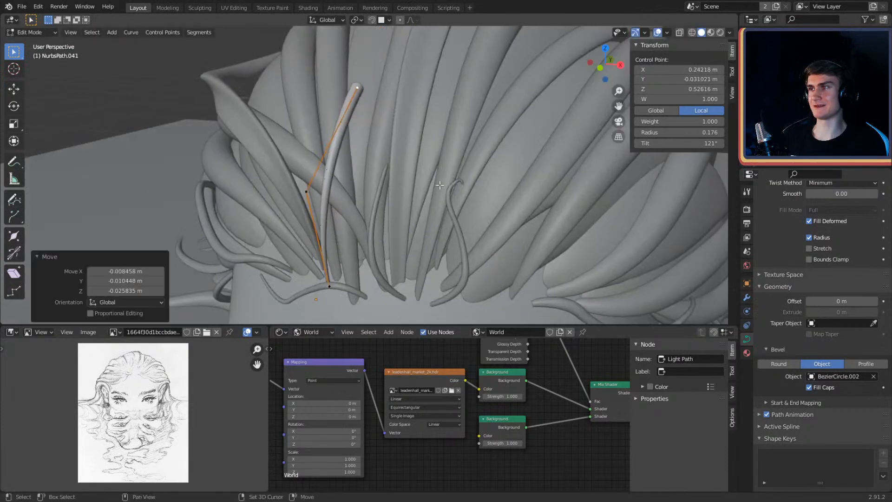
pyautogui.moveTo(388, 190); pyautogui.dragTo(347, 192, button='middle')
pyautogui.click(551, 154)
pyautogui.click(537, 161)
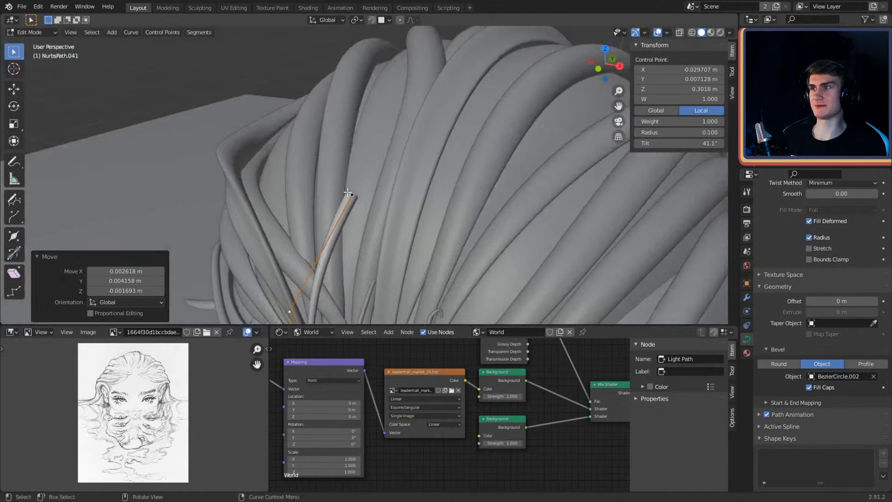
# Step: Reposition the thin strand's control points just behind the forehead so it rests on the front locks
pyautogui.moveTo(420, 200); pyautogui.dragTo(469, 143, button='middle')
pyautogui.press('g')
pyautogui.press('g')
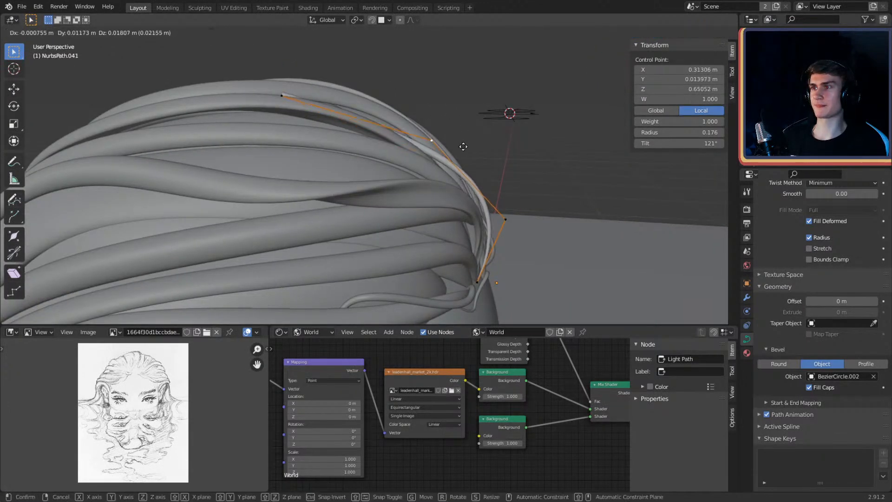
pyautogui.moveTo(427, 121); pyautogui.dragTo(439, 148, button='middle')
pyautogui.click(342, 161)
# Step: Extrude the strand's rear end backward so it runs along the locks over the crown
pyautogui.click(426, 141)
pyautogui.click(326, 179)
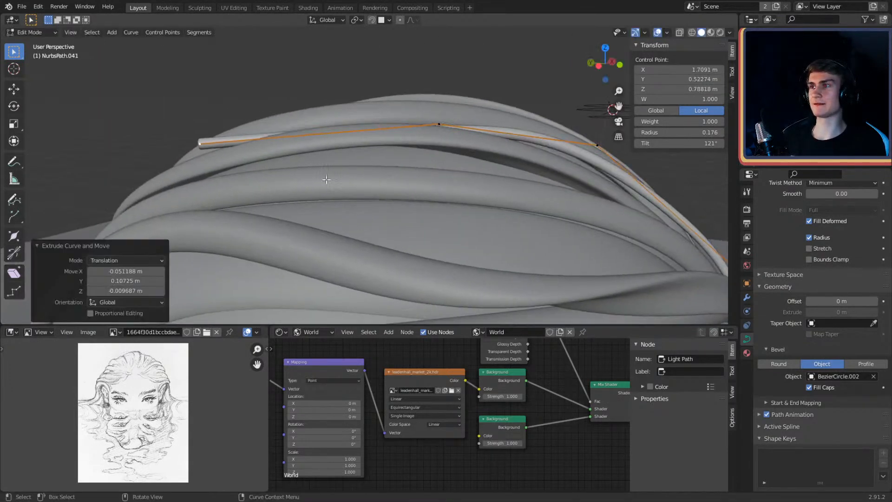
pyautogui.click(405, 136)
pyautogui.moveTo(407, 136); pyautogui.dragTo(460, 179, button='middle')
pyautogui.click(368, 125)
pyautogui.moveTo(369, 126); pyautogui.dragTo(460, 148, button='middle')
pyautogui.click(479, 139)
# Step: Adjust the crown control points and extrude the strand's end down toward the back of the head
pyautogui.press('g')
pyautogui.click(316, 193)
pyautogui.moveTo(317, 194); pyautogui.dragTo(402, 137, button='middle')
pyautogui.click(434, 131)
pyautogui.click(446, 123)
pyautogui.press('g')
pyautogui.click(535, 158)
pyautogui.moveTo(346, 212); pyautogui.dragTo(359, 179, button='middle')
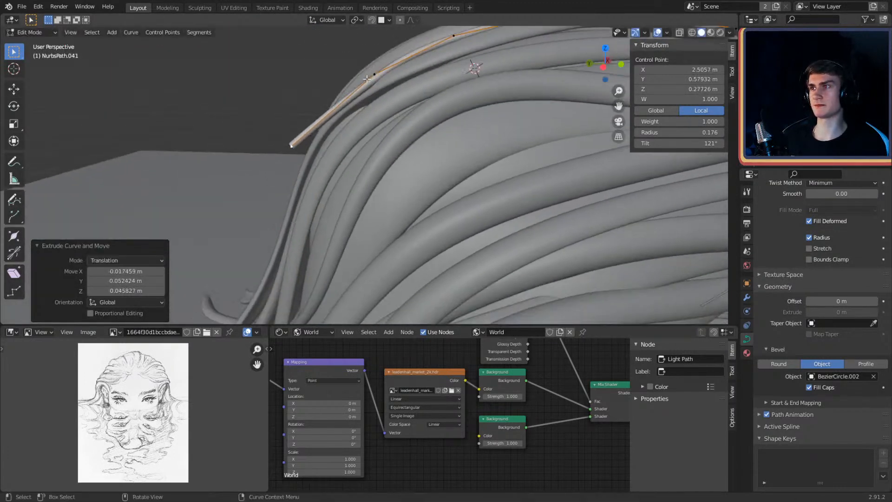
# Step: Move the strand's newest control points so its end follows the locks below the crown
pyautogui.click(377, 78)
pyautogui.moveTo(378, 82); pyautogui.dragTo(526, 135, button='middle')
pyautogui.click(407, 128)
pyautogui.click(442, 124)
pyautogui.moveTo(447, 127)
pyautogui.mouseDown(button='middle')
pyautogui.moveTo(471, 145)
pyautogui.moveTo(536, 146)
pyautogui.moveTo(442, 159)
pyautogui.moveTo(408, 143)
pyautogui.moveTo(456, 132)
pyautogui.moveTo(373, 149)
pyautogui.moveTo(557, 88)
pyautogui.moveTo(514, 90)
pyautogui.moveTo(522, 139)
pyautogui.moveTo(360, 106)
pyautogui.moveTo(456, 124)
pyautogui.mouseUp(button='middle')
pyautogui.click(511, 156)
pyautogui.press('g')
pyautogui.click(358, 110)
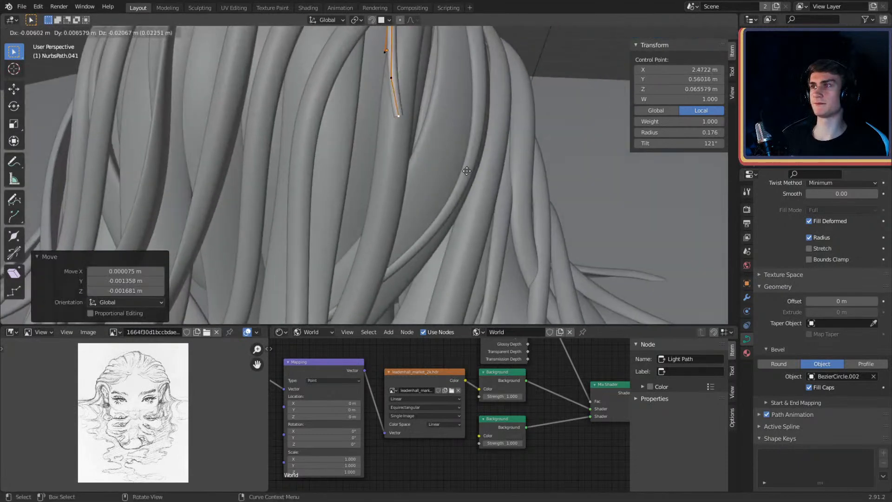
pyautogui.click(493, 260)
# Step: Fit the strand's upper rear control points closely to the hair surface at the back of the head
pyautogui.moveTo(492, 254); pyautogui.dragTo(415, 188, button='middle')
pyautogui.click(386, 98)
pyautogui.click(406, 111)
pyautogui.moveTo(407, 110); pyautogui.dragTo(383, 138, button='middle')
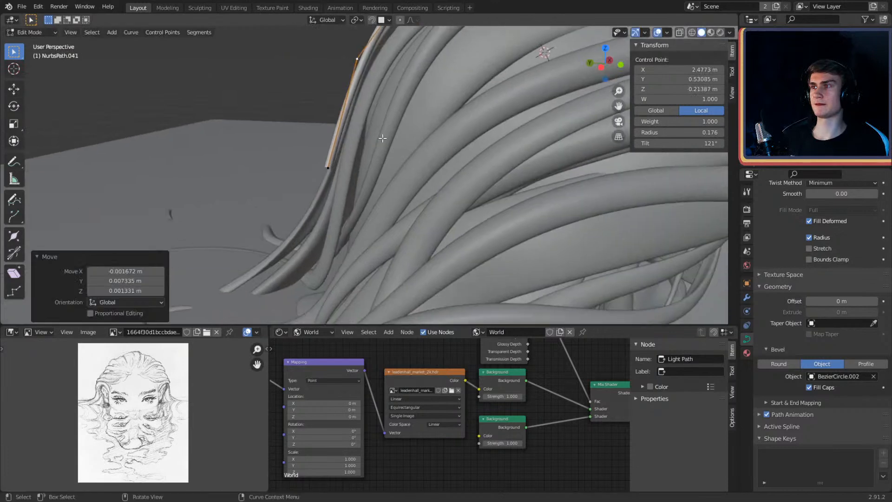
# Step: Extend the strand down the back of the head and shrink its end control point's radius to 0.103
pyautogui.moveTo(339, 174); pyautogui.dragTo(479, 129, button='middle')
pyautogui.press('g')
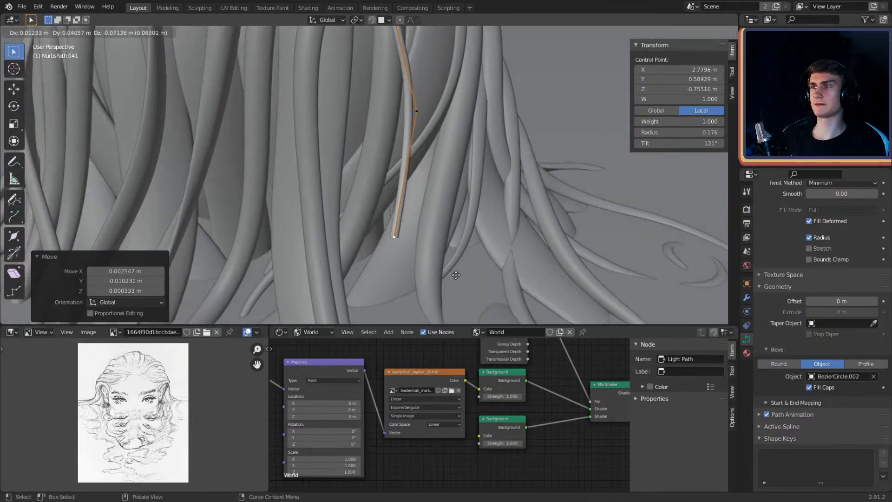
pyautogui.click(456, 275)
pyautogui.moveTo(456, 275); pyautogui.dragTo(443, 151, button='middle')
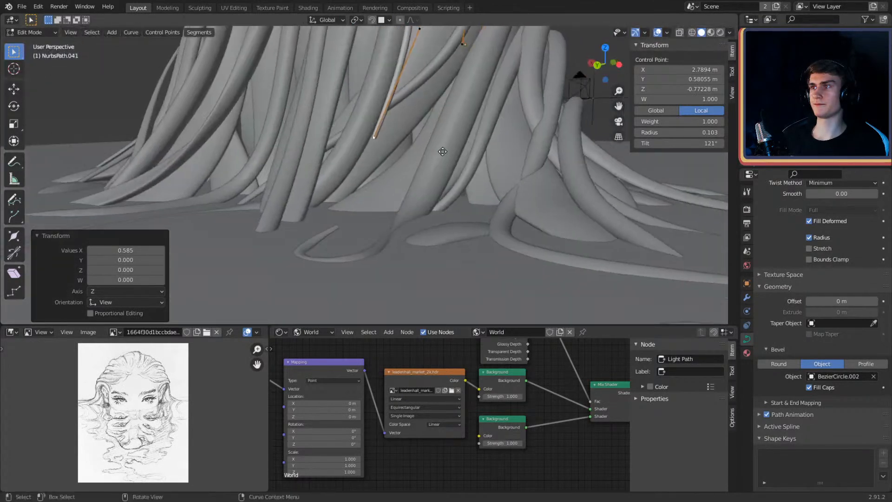
# Step: Extrude the thinned end down to the water surface and reposition its lowest control points among the rear locks
pyautogui.moveTo(428, 244); pyautogui.dragTo(336, 128, button='middle')
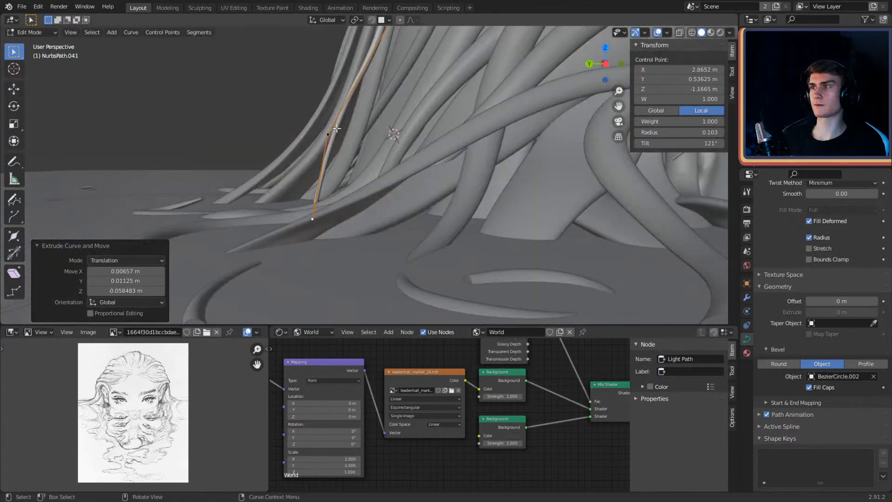
pyautogui.click(414, 152)
pyautogui.moveTo(414, 152); pyautogui.dragTo(350, 145, button='middle')
pyautogui.click(351, 203)
pyautogui.press('g')
pyautogui.click(323, 183)
pyautogui.press('e')
pyautogui.click(313, 170)
# Step: Extrude the strand's end beneath the water surface in a gentle bend toward the neck
pyautogui.moveTo(313, 170); pyautogui.dragTo(450, 153, button='middle')
pyautogui.press('e')
pyautogui.click(534, 214)
pyautogui.moveTo(534, 215); pyautogui.dragTo(535, 148, button='middle')
pyautogui.click(485, 214)
pyautogui.moveTo(485, 215); pyautogui.dragTo(414, 238, button='middle')
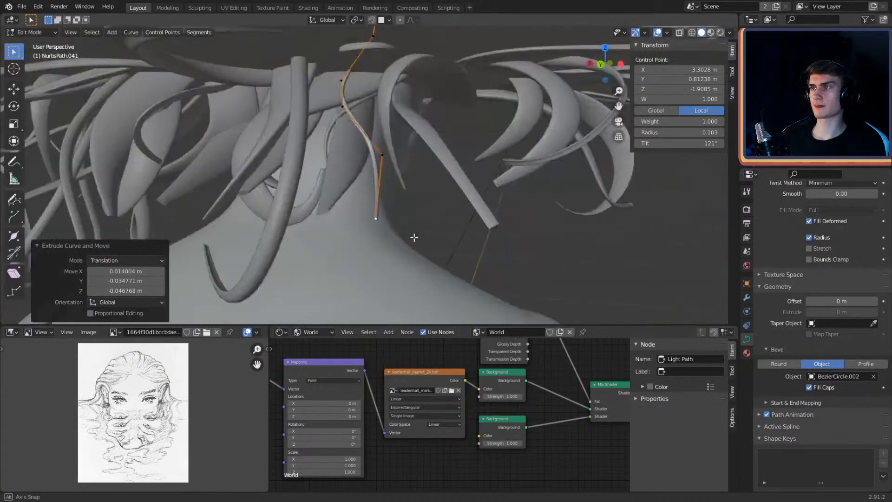
# Step: Reduce the end control point's radius to 0.043, extrude a short hooked tip and shrink it to finish the strand
pyautogui.click(379, 220)
pyautogui.hotkey('alt', 's')
pyautogui.click(393, 219)
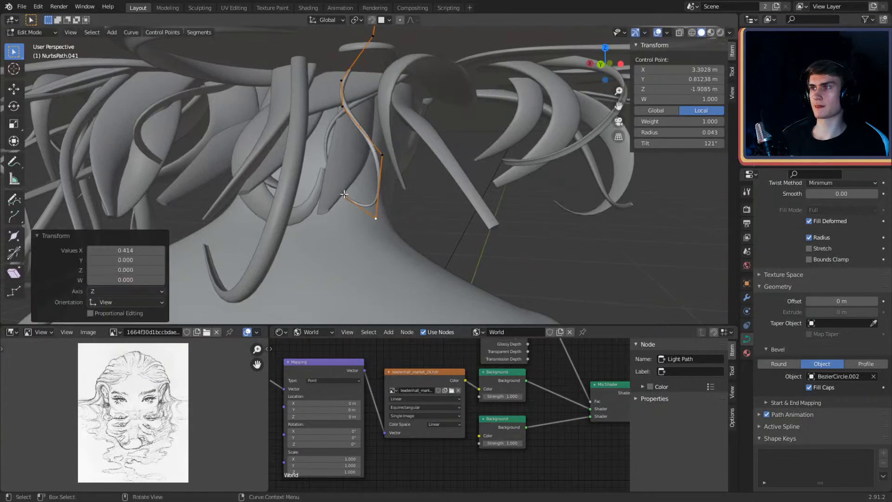
pyautogui.click(344, 195)
pyautogui.hotkey('alt', 's')
pyautogui.click(388, 206)
pyautogui.press('Tab')
# Step: Duplicate the finished strand and place the copy beside it along the forehead hairline, about 0.022 m away
pyautogui.scroll(-2, 388, 206)
pyautogui.scroll(-4, 388, 209)
pyautogui.moveTo(403, 180); pyautogui.dragTo(301, 156, button='middle')
pyautogui.moveTo(425, 118); pyautogui.dragTo(410, 141, button='middle')
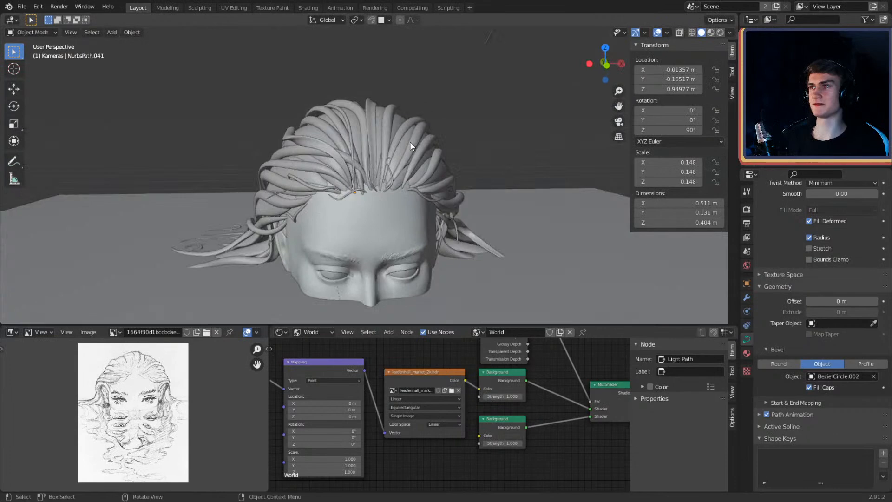
pyautogui.scroll(5, 406, 147)
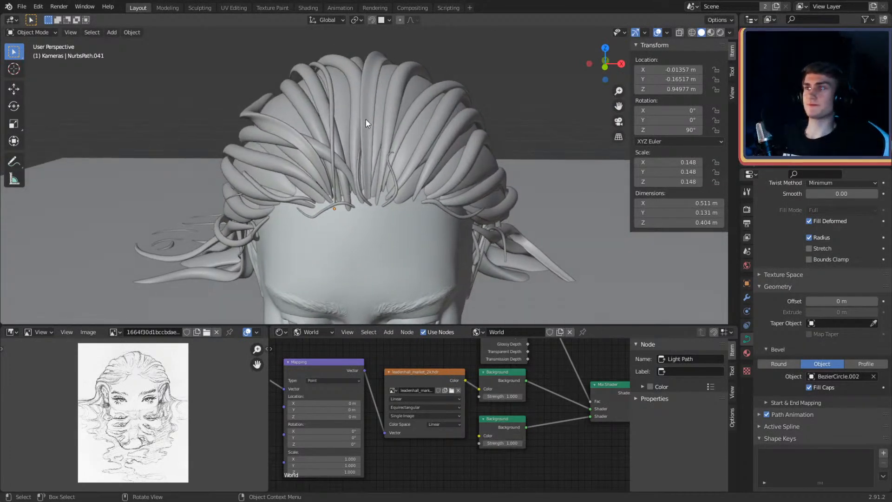
pyautogui.scroll(2, 366, 119)
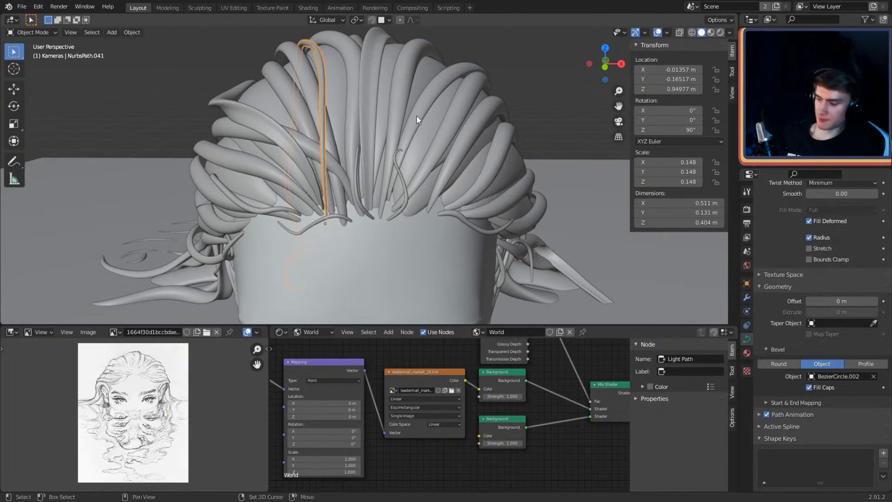
pyautogui.hotkey('shift', 'd')
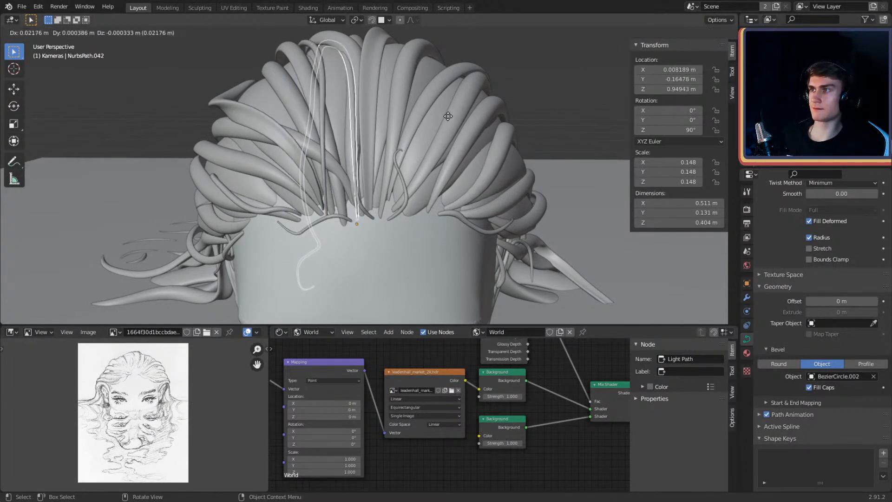
pyautogui.click(448, 116)
# Step: Shorten the copied strand by deleting the control points of its curled lower end behind the head
pyautogui.press('Tab')
pyautogui.moveTo(448, 115); pyautogui.dragTo(392, 133, button='middle')
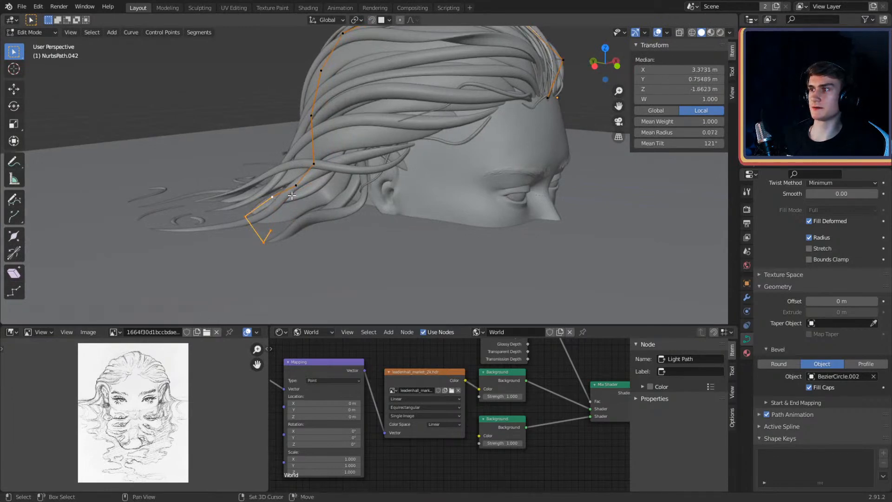
pyautogui.click(357, 173)
pyautogui.moveTo(357, 173); pyautogui.dragTo(394, 176, button='middle')
# Step: Move the copied strand's crown control point so it sits above the central locks
pyautogui.click(354, 126)
pyautogui.moveTo(354, 125); pyautogui.dragTo(447, 115, button='middle')
pyautogui.press('g')
pyautogui.click(456, 103)
pyautogui.click(370, 94)
pyautogui.click(370, 91)
pyautogui.moveTo(369, 91); pyautogui.dragTo(398, 122, button='middle')
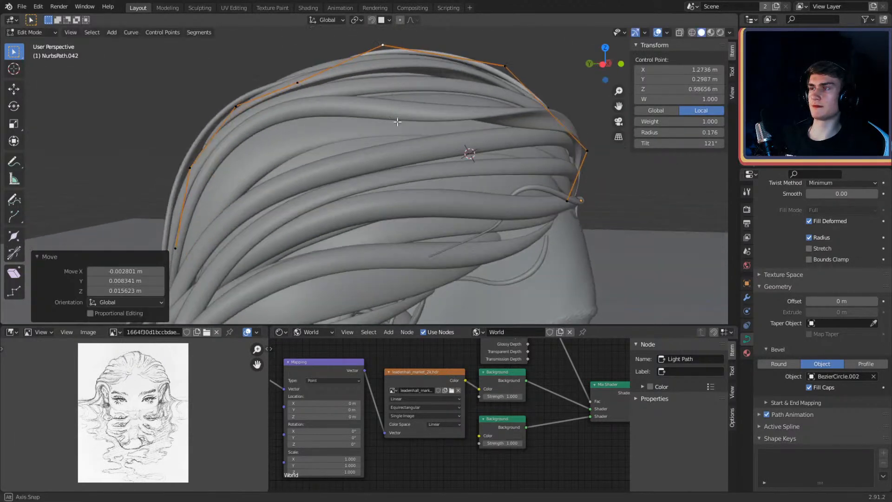
# Step: Adjust the copied strand's control points behind and in front of the crown to follow the neighbouring locks
pyautogui.click(311, 87)
pyautogui.moveTo(311, 87); pyautogui.dragTo(417, 117, button='middle')
pyautogui.click(312, 98)
pyautogui.moveTo(424, 132); pyautogui.dragTo(447, 155, button='middle')
pyautogui.click(446, 151)
pyautogui.click(430, 154)
pyautogui.click(449, 222)
pyautogui.moveTo(449, 221); pyautogui.dragTo(486, 203, button='middle')
pyautogui.click(466, 52)
# Step: Subdivide the strand's segment above the root with one cut and move the selected points toward the hairline
pyautogui.moveTo(503, 151); pyautogui.dragTo(482, 140, button='middle')
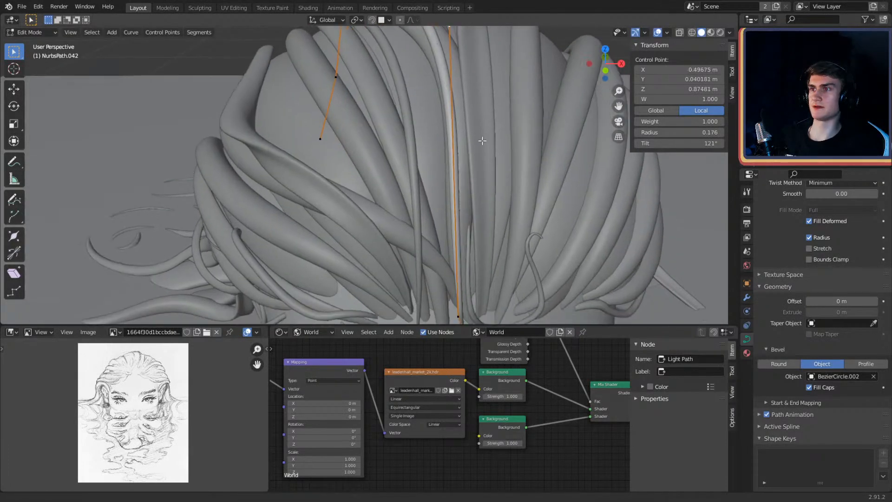
pyautogui.press('F3')
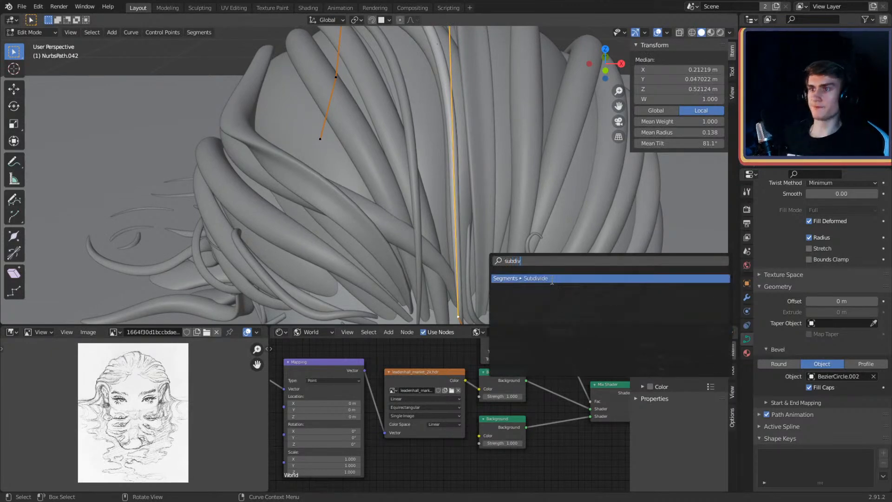
pyautogui.press('Return')
pyautogui.moveTo(552, 282); pyautogui.dragTo(516, 180, button='middle')
pyautogui.press('g')
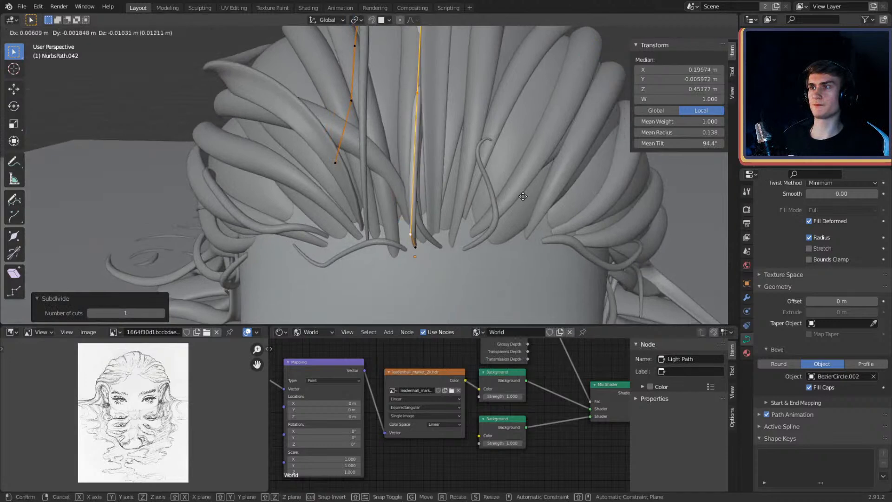
pyautogui.click(410, 72)
# Step: Shift the added control point and the one near the root sideways to form a wave above the forehead
pyautogui.moveTo(410, 73); pyautogui.dragTo(475, 132, button='middle')
pyautogui.press('g')
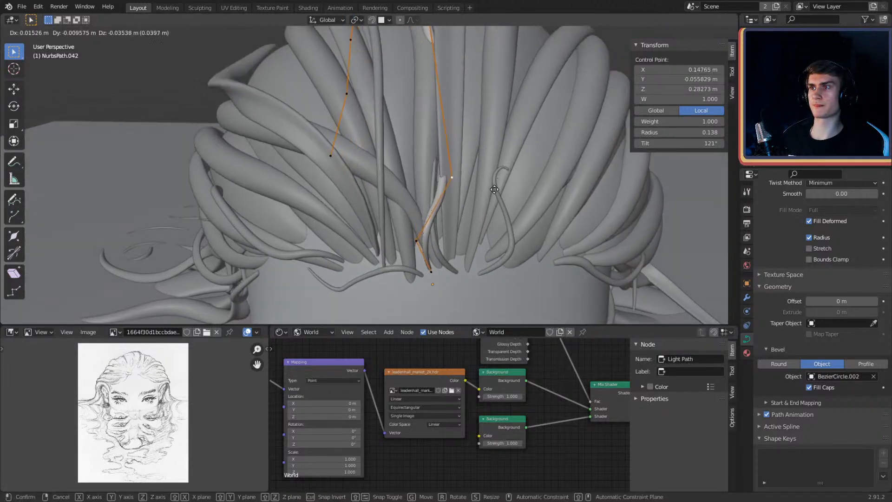
pyautogui.click(495, 189)
pyautogui.moveTo(495, 189); pyautogui.dragTo(432, 179, button='middle')
pyautogui.click(276, 142)
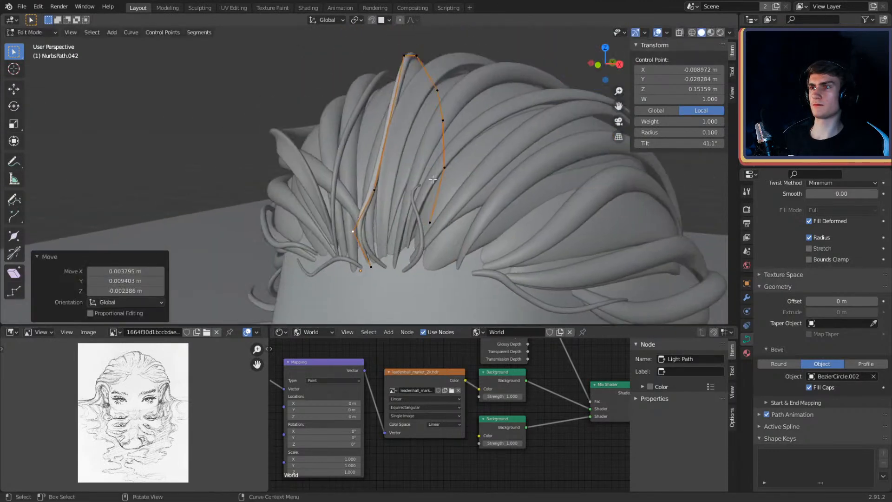
pyautogui.moveTo(431, 135); pyautogui.dragTo(463, 175, button='middle')
# Step: Subdivide the long segment above the wave with one cut and offset the front control points to continue the bend
pyautogui.click(428, 223)
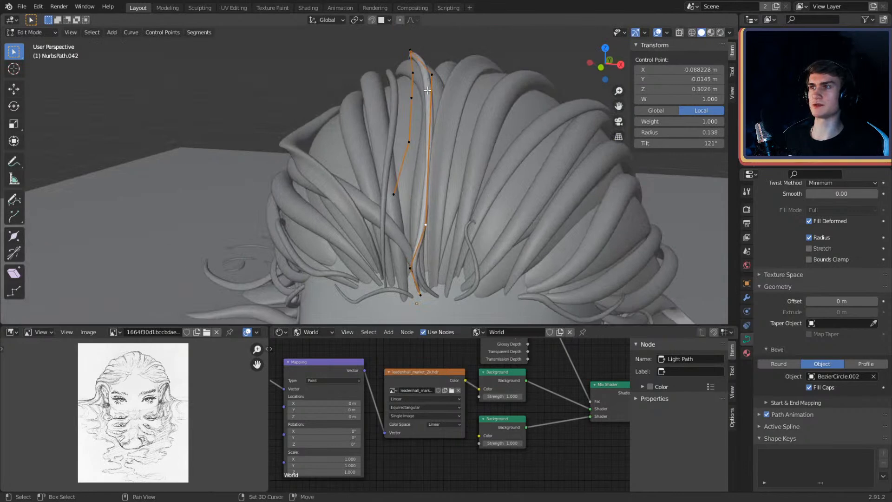
pyautogui.press('F3')
pyautogui.click(532, 181)
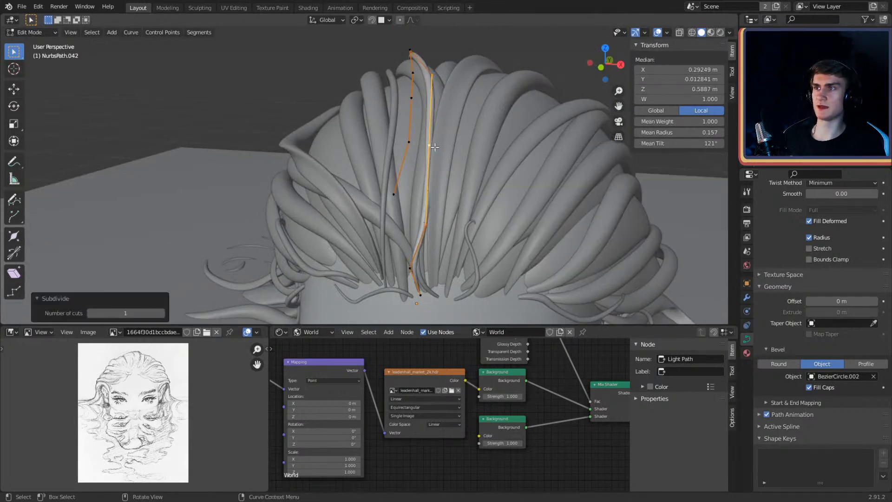
pyautogui.click(430, 149)
pyautogui.moveTo(433, 150); pyautogui.dragTo(472, 190, button='middle')
pyautogui.press('g')
pyautogui.click(407, 141)
pyautogui.press('g')
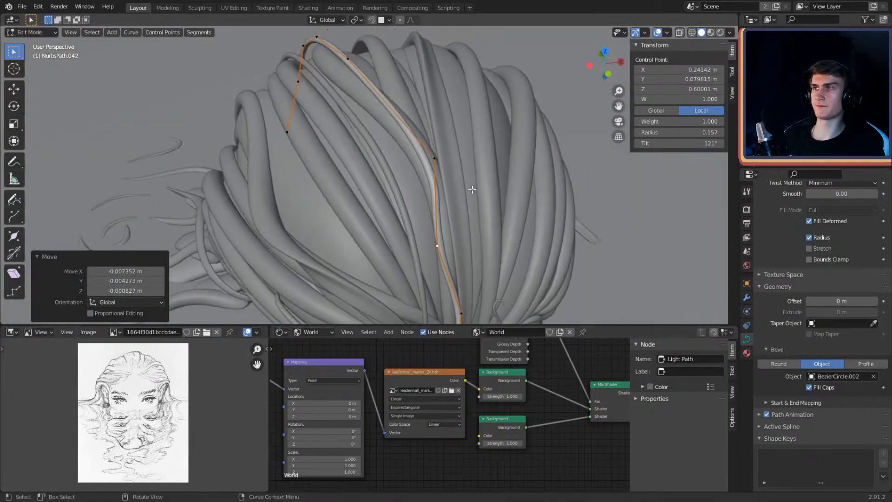
# Step: Move the strand's crown control point sideways and lower it onto the locks
pyautogui.moveTo(465, 149); pyautogui.dragTo(543, 161, button='middle')
pyautogui.click(348, 149)
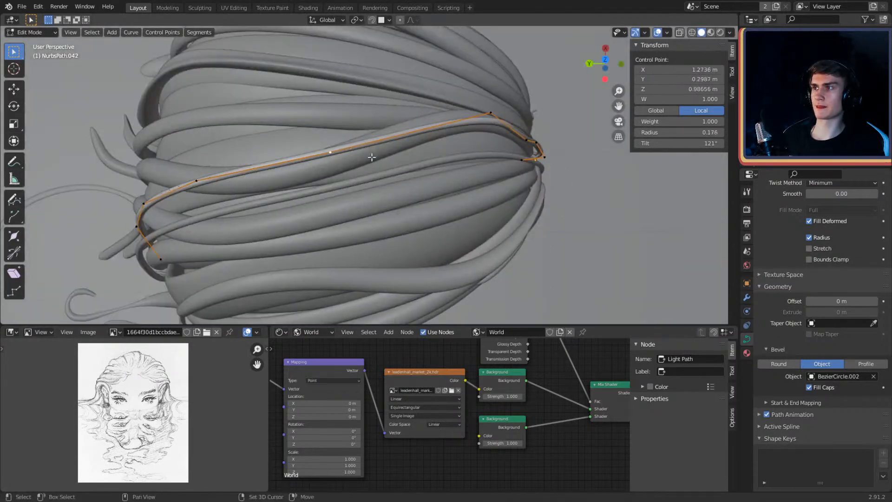
pyautogui.moveTo(437, 140); pyautogui.dragTo(559, 114, button='middle')
pyautogui.press('g')
pyautogui.click(533, 120)
pyautogui.moveTo(506, 130); pyautogui.dragTo(349, 134, button='middle')
pyautogui.press('g')
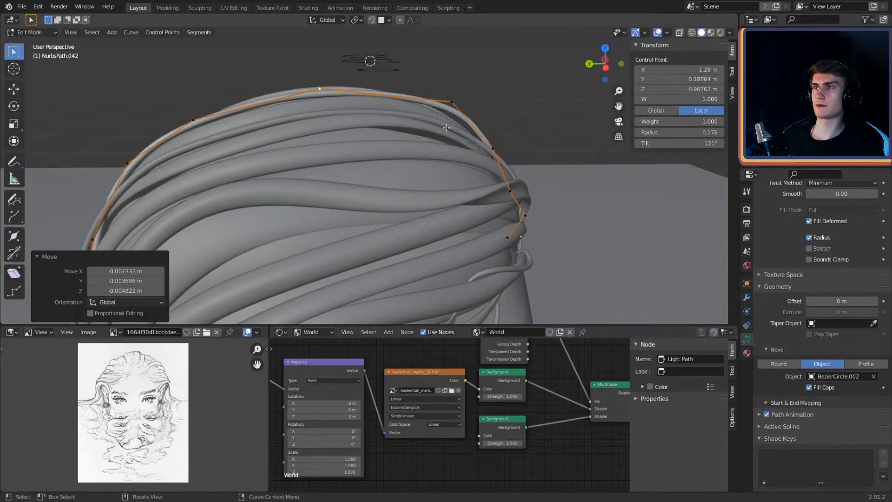
# Step: Reposition the control points in front of and behind the crown to curve the strand across the rear locks
pyautogui.click(455, 103)
pyautogui.press('g')
pyautogui.moveTo(502, 104); pyautogui.dragTo(471, 114, button='middle')
pyautogui.click(466, 96)
pyautogui.click(394, 122)
pyautogui.press('g')
pyautogui.click(402, 145)
pyautogui.click(467, 146)
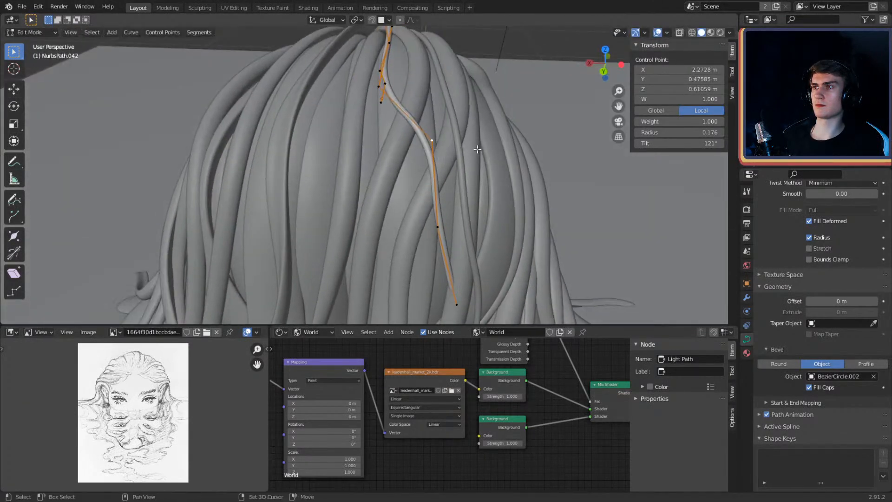
# Step: Realign the strand's rear control points and lower its crown point to smooth the path down the back
pyautogui.click(435, 249)
pyautogui.moveTo(454, 215); pyautogui.dragTo(538, 123, button='middle')
pyautogui.click(417, 69)
pyautogui.press('g')
pyautogui.click(425, 125)
pyautogui.click(503, 83)
pyautogui.press('g')
pyautogui.click(501, 119)
pyautogui.moveTo(467, 138); pyautogui.dragTo(433, 182, button='middle')
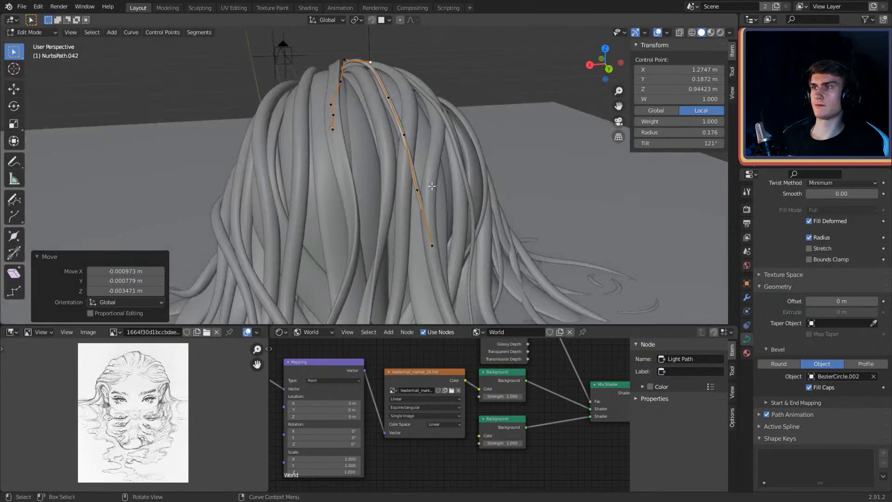
# Step: Move the strand's lower control points and end so it hangs between the locks at the back of the head
pyautogui.scroll(3, 460, 167)
pyautogui.moveTo(363, 142); pyautogui.dragTo(426, 101, button='middle')
pyautogui.click(425, 102)
pyautogui.click(508, 116)
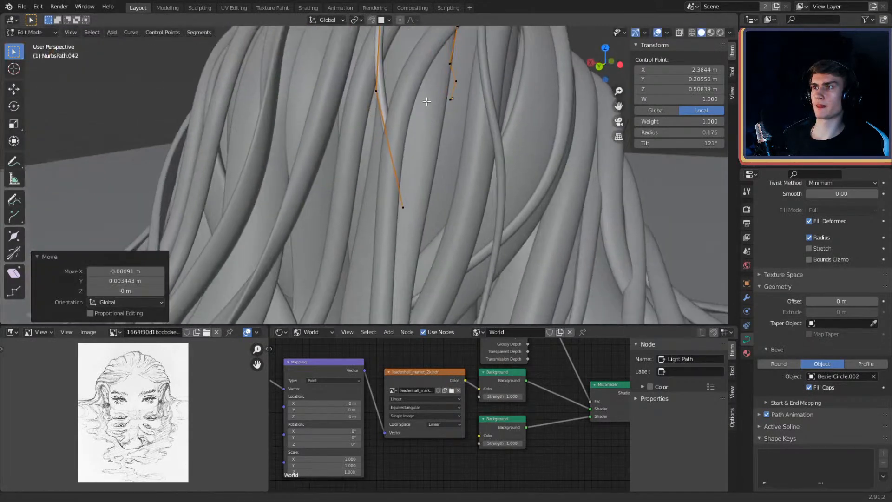
pyautogui.moveTo(422, 195); pyautogui.dragTo(471, 137, button='middle')
pyautogui.click(372, 191)
pyautogui.press('g')
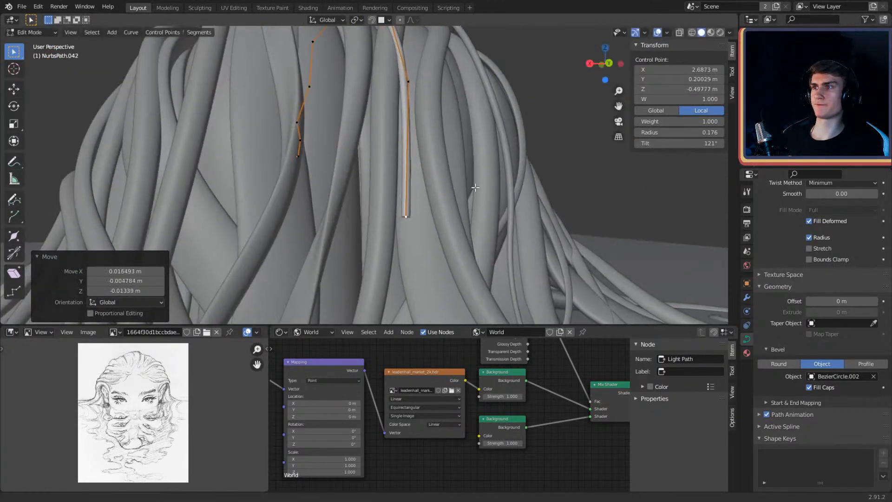
# Step: Extrude the strand's end down to the water surface and adjust where it meets the rear locks
pyautogui.moveTo(475, 187); pyautogui.dragTo(446, 139, button='middle')
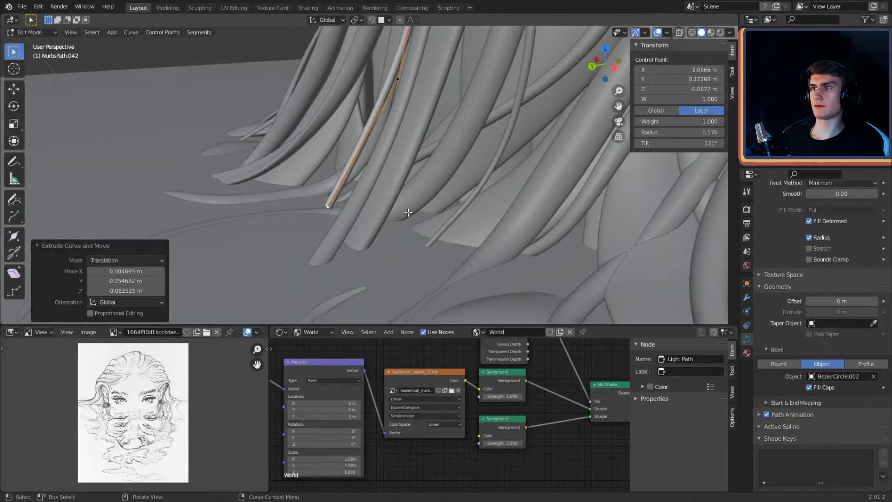
pyautogui.moveTo(408, 213); pyautogui.dragTo(399, 246, button='middle')
pyautogui.moveTo(474, 173); pyautogui.dragTo(446, 138, button='middle')
pyautogui.press('g')
pyautogui.click(588, 154)
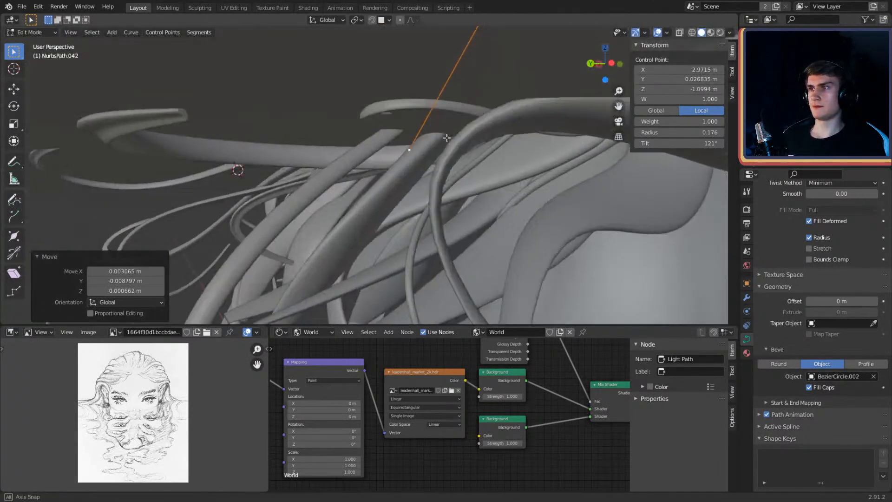
# Step: Extrude another control point beneath the water surface and move it outward among the submerged locks
pyautogui.click(326, 228)
pyautogui.moveTo(325, 229); pyautogui.dragTo(449, 195, button='middle')
pyautogui.moveTo(467, 163); pyautogui.dragTo(399, 165, button='middle')
pyautogui.press('g')
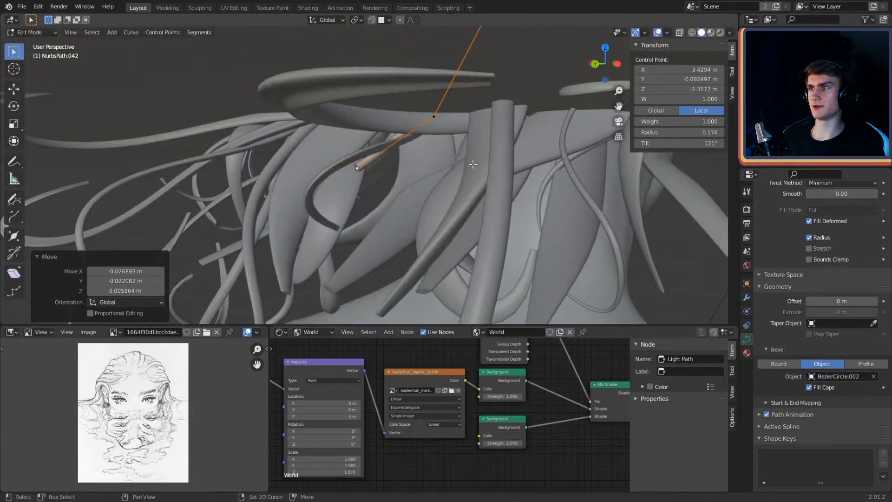
pyautogui.moveTo(473, 164); pyautogui.dragTo(446, 162, button='middle')
# Step: Extrude another control point from the strand's submerged end and position it down among the locks beside the neck
pyautogui.click(477, 219)
pyautogui.moveTo(477, 219); pyautogui.dragTo(458, 175, button='middle')
pyautogui.press('g')
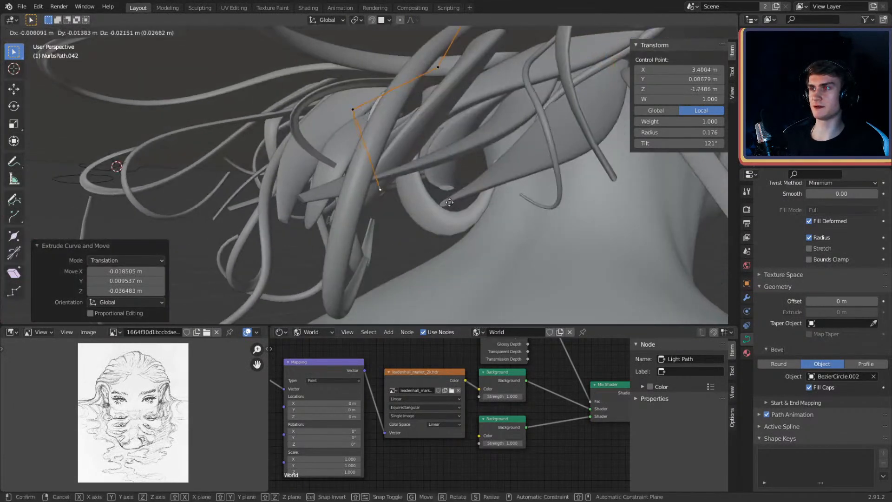
pyautogui.click(414, 197)
# Step: Extend the strand's end further along the neck and move its last control points so the tip curls
pyautogui.moveTo(415, 197); pyautogui.dragTo(539, 174, button='middle')
pyautogui.moveTo(509, 235); pyautogui.dragTo(382, 231, button='middle')
pyautogui.press('g')
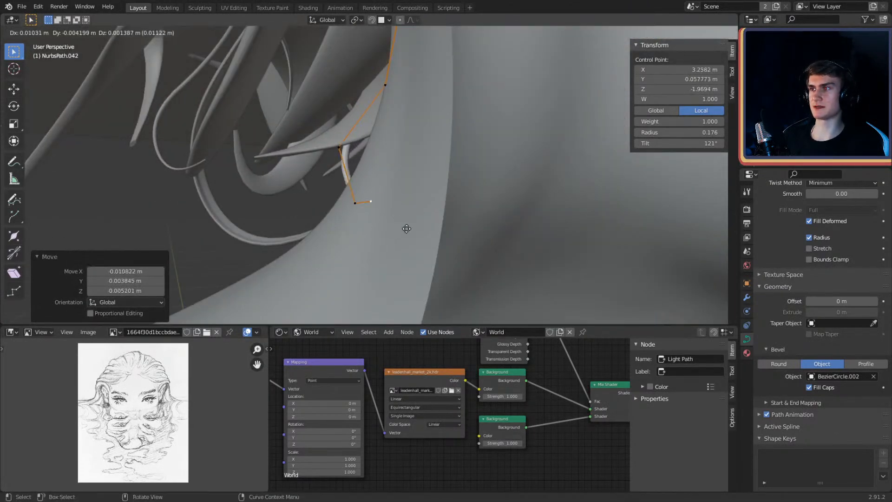
pyautogui.moveTo(489, 212)
pyautogui.mouseDown(button='middle')
pyautogui.moveTo(549, 217)
pyautogui.moveTo(485, 204)
pyautogui.moveTo(497, 203)
pyautogui.mouseUp(button='middle')
pyautogui.press('g')
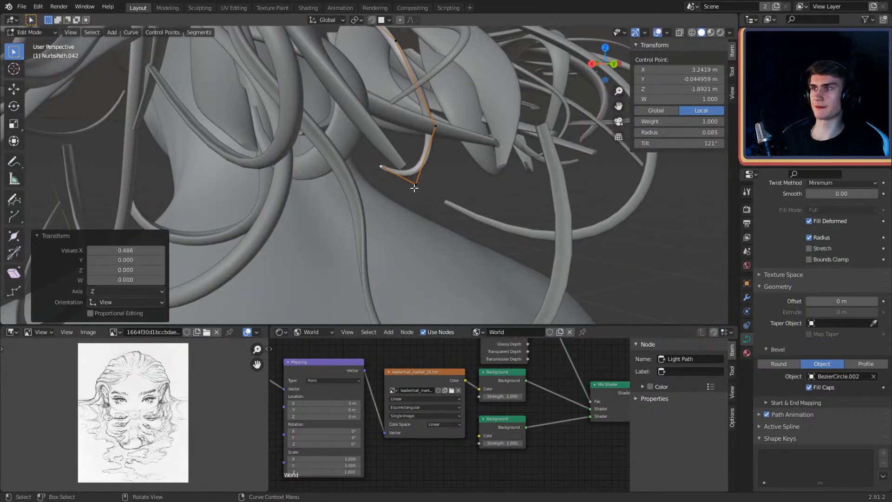
# Step: Taper the strand's tip by shrinking its end point to a radius of about 0.085 and narrowing the point before it
pyautogui.click(435, 126)
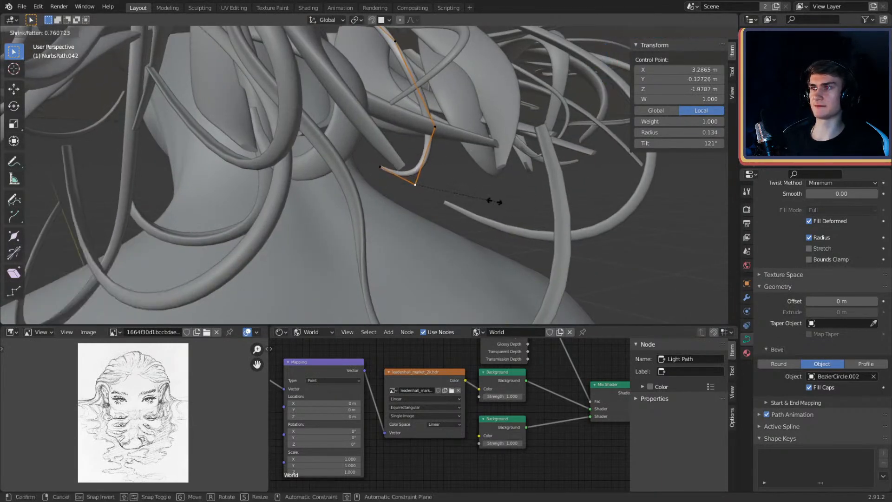
pyautogui.hotkey('alt', 's')
pyautogui.click(492, 150)
pyautogui.scroll(-5, 488, 150)
pyautogui.moveTo(473, 130); pyautogui.dragTo(440, 157, button='middle')
pyautogui.press('Tab')
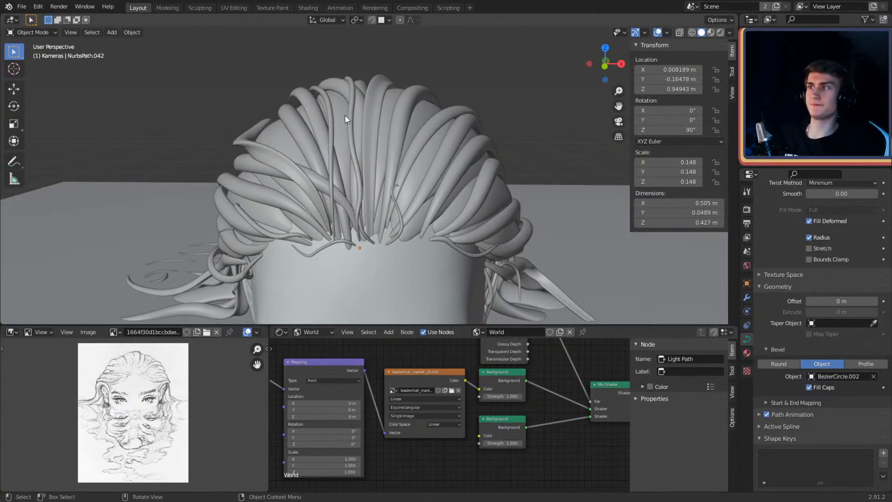
# Step: Duplicate the thin strand running back from the forehead and place the copy slightly further toward the side of the head
pyautogui.moveTo(345, 115); pyautogui.dragTo(443, 142, button='middle')
pyautogui.click(411, 145)
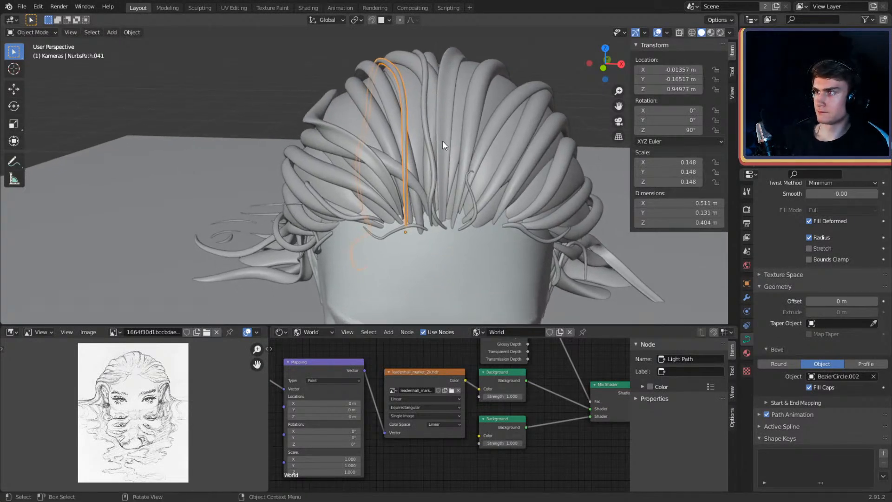
pyautogui.hotkey('shift', 'd')
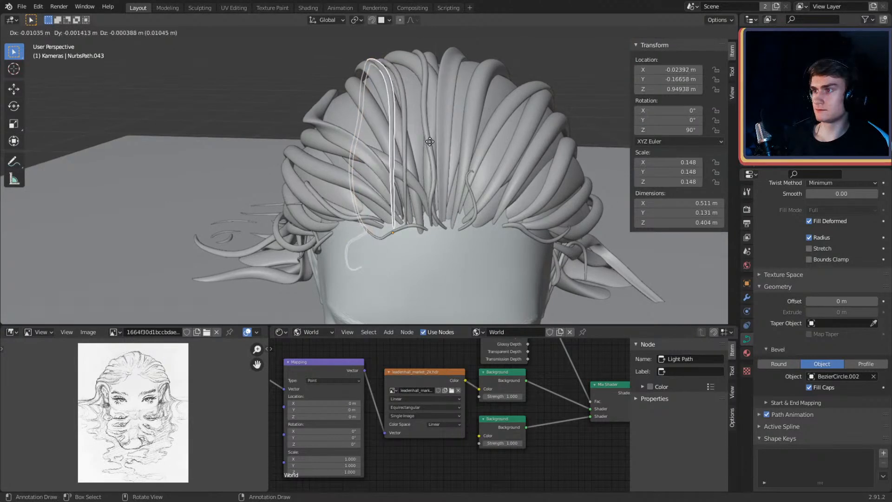
pyautogui.click(428, 142)
pyautogui.press('Tab')
# Step: Move the copied strand's root control point so it starts against the scalp at the hairline
pyautogui.moveTo(425, 170); pyautogui.dragTo(437, 155, button='middle')
pyautogui.scroll(5, 430, 116)
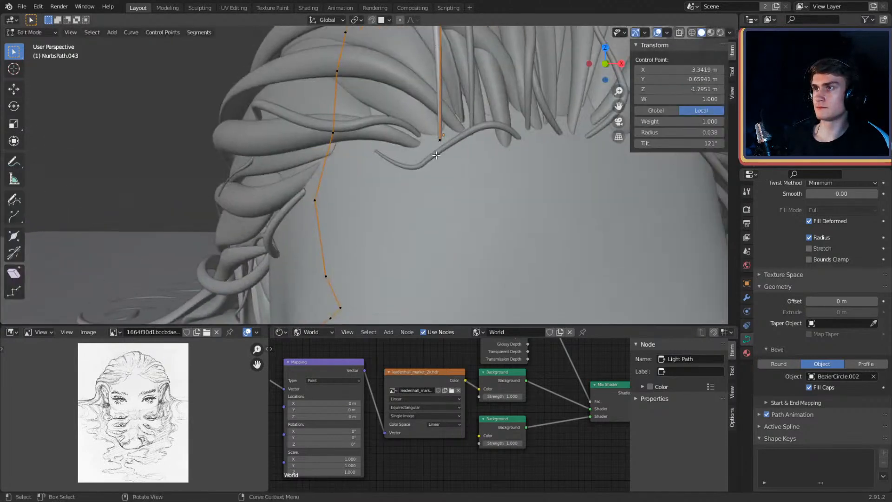
pyautogui.moveTo(507, 143); pyautogui.dragTo(492, 179, button='middle')
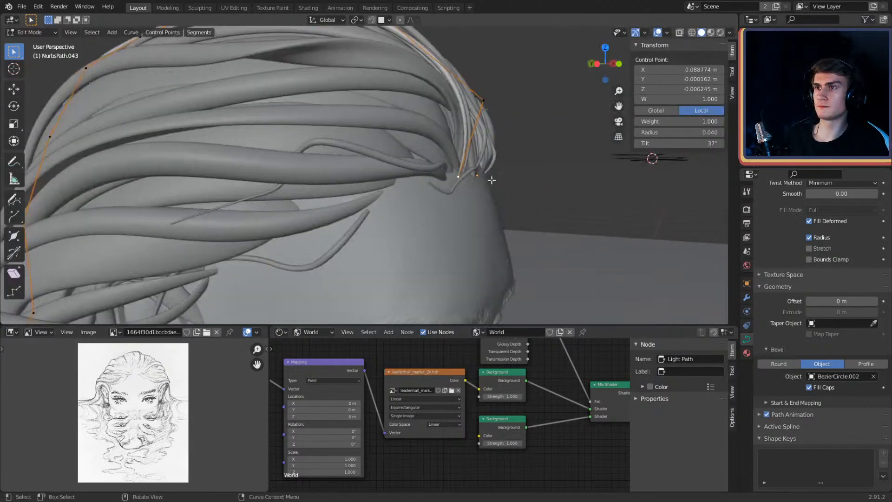
pyautogui.click(538, 177)
# Step: Shift the copied strand's front and crown control points sideways so it crosses the neighbouring locks diagonally
pyautogui.scroll(-3, 525, 158)
pyautogui.moveTo(516, 146); pyautogui.dragTo(409, 232, button='middle')
pyautogui.scroll(2, 413, 166)
pyautogui.click(406, 140)
pyautogui.press('g')
pyautogui.click(370, 159)
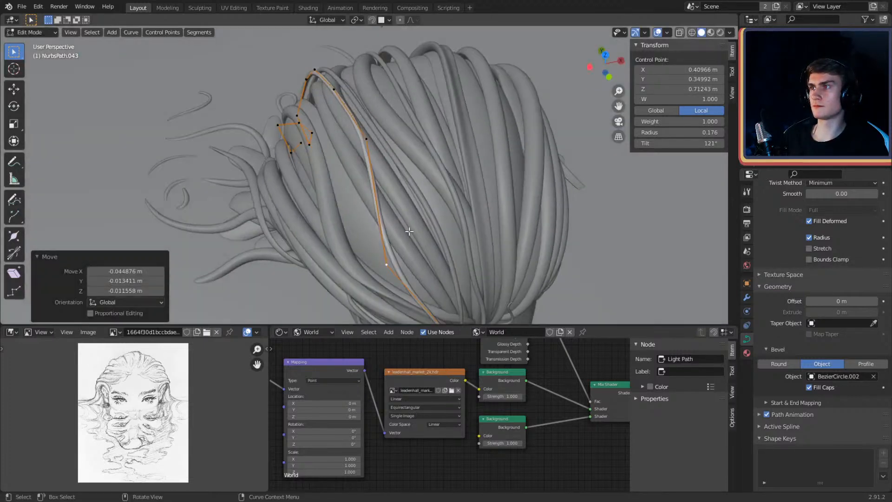
pyautogui.click(375, 145)
pyautogui.click(341, 175)
# Step: Reposition the copied strand's rear crown control points so it follows the curve of the head
pyautogui.moveTo(344, 172); pyautogui.dragTo(324, 116, button='middle')
pyautogui.click(403, 146)
pyautogui.press('g')
pyautogui.click(443, 156)
pyautogui.click(396, 177)
pyautogui.press('g')
pyautogui.click(399, 187)
pyautogui.click(391, 142)
pyautogui.press('g')
pyautogui.click(382, 146)
pyautogui.press('g')
pyautogui.click(336, 135)
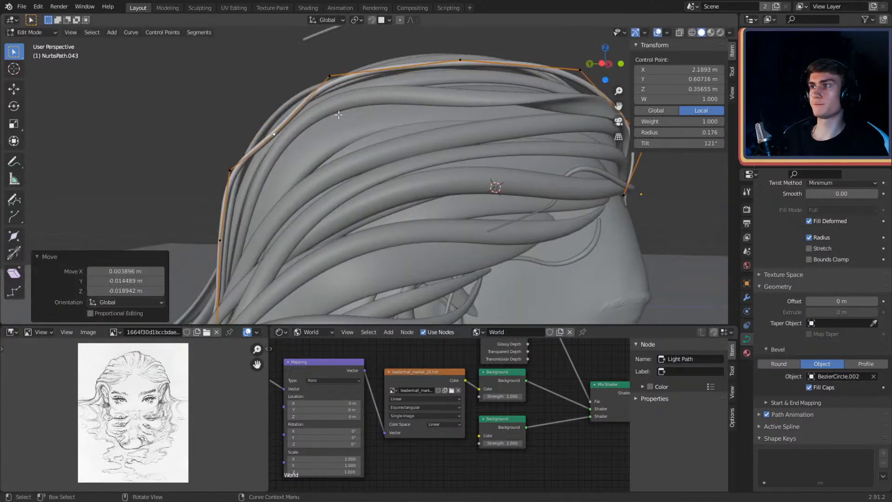
# Step: Move the control points behind the crown down and inward so the strand lies on the locks at the back
pyautogui.click(380, 114)
pyautogui.keyDown('shift'); pyautogui.moveTo(380, 114); pyautogui.dragTo(422, 68, button='middle'); pyautogui.keyUp('shift')
pyautogui.click(274, 124)
pyautogui.press('g')
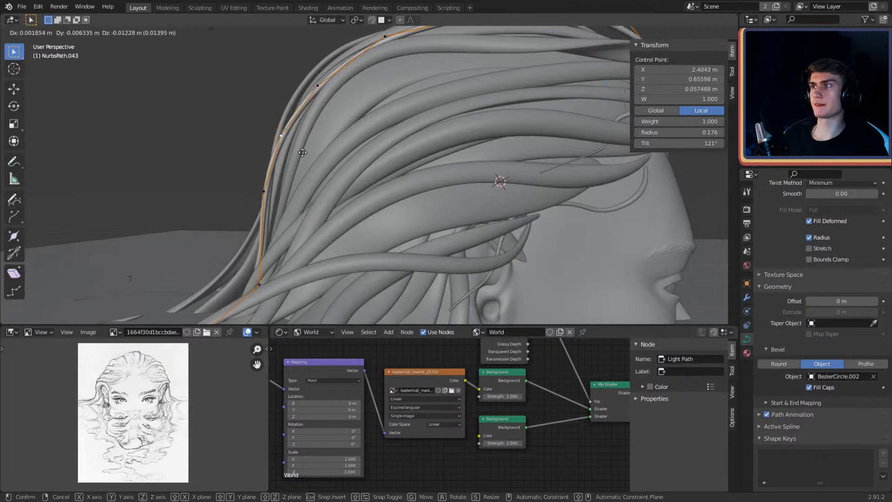
pyautogui.click(289, 144)
pyautogui.scroll(-3, 428, 130)
pyautogui.keyDown('shift'); pyautogui.moveTo(428, 130); pyautogui.dragTo(277, 162, button='middle'); pyautogui.keyUp('shift')
pyautogui.scroll(4, 323, 193)
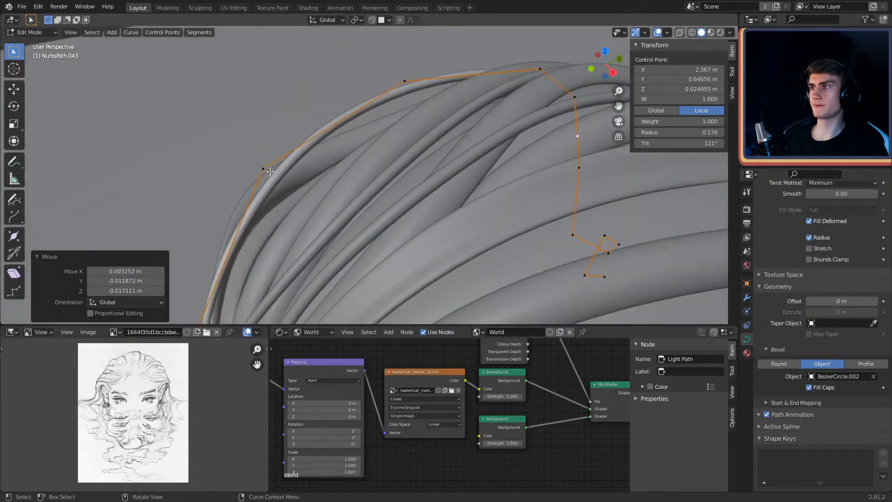
# Step: Lower the strand's front crown control point onto the underlying hair
pyautogui.click(269, 171)
pyautogui.scroll(-2, 297, 175)
pyautogui.moveTo(390, 170); pyautogui.dragTo(341, 179, button='middle')
pyautogui.press('g')
pyautogui.click(349, 194)
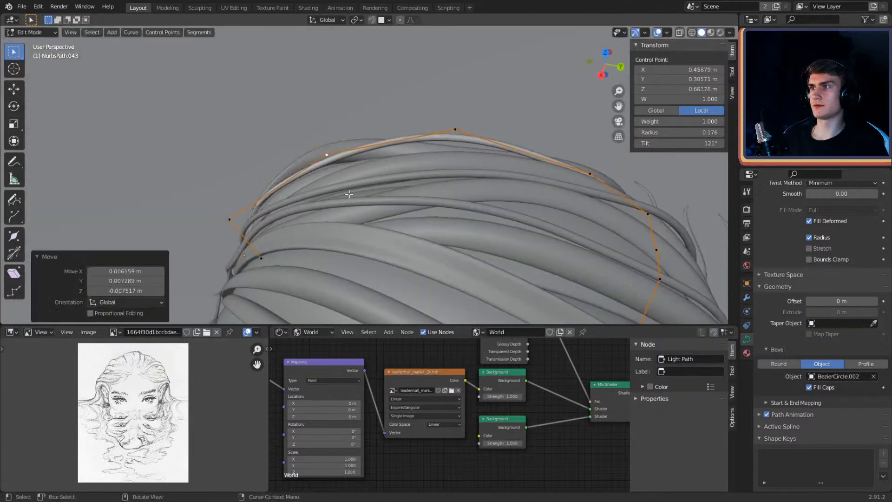
# Step: Adjust the next control points over the crown so the strand rests along the top of the locks
pyautogui.click(422, 163)
pyautogui.moveTo(422, 163); pyautogui.dragTo(435, 109, button='middle')
pyautogui.click(471, 161)
pyautogui.press('g')
pyautogui.click(511, 144)
pyautogui.press('g')
pyautogui.click(541, 92)
# Step: Move the strand's upper rear control points to keep it close to the locks down the back of the head
pyautogui.moveTo(318, 96); pyautogui.dragTo(415, 70, button='middle')
pyautogui.moveTo(434, 112); pyautogui.dragTo(548, 138, button='middle')
pyautogui.click(396, 102)
pyautogui.press('g')
pyautogui.click(405, 106)
pyautogui.click(411, 154)
pyautogui.click(320, 94)
pyautogui.press('g')
pyautogui.click(384, 133)
# Step: Move the strand's lower rear control points inward against the locks just above the water surface
pyautogui.click(372, 148)
pyautogui.press('g')
pyautogui.moveTo(373, 148)
pyautogui.mouseDown(button='middle')
pyautogui.moveTo(436, 157)
pyautogui.moveTo(399, 166)
pyautogui.moveTo(369, 155)
pyautogui.mouseUp(button='middle')
pyautogui.click(430, 178)
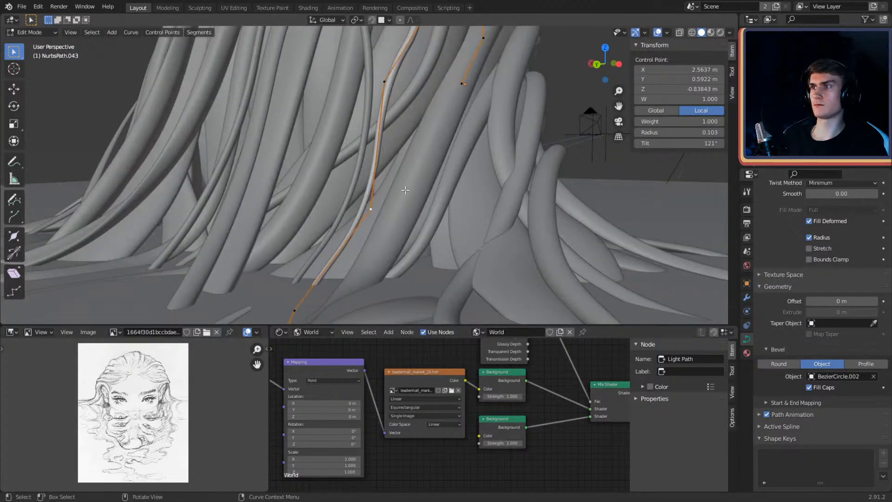
pyautogui.press('g')
pyautogui.moveTo(405, 190)
pyautogui.mouseDown(button='middle')
pyautogui.moveTo(444, 194)
pyautogui.moveTo(418, 179)
pyautogui.mouseUp(button='middle')
pyautogui.click(474, 198)
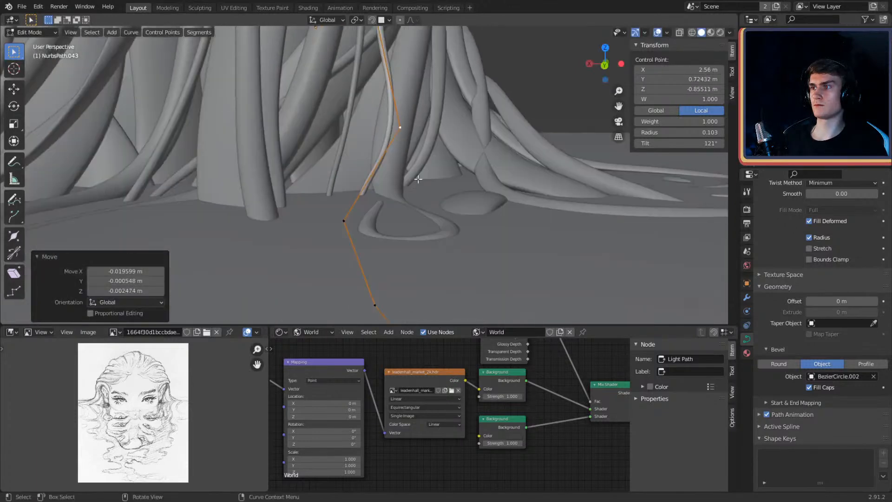
# Step: Delete the strand's old control points beneath the water surface
pyautogui.moveTo(407, 247)
pyautogui.mouseDown(button='middle')
pyautogui.moveTo(418, 185)
pyautogui.moveTo(393, 255)
pyautogui.mouseUp(button='middle')
pyautogui.keyDown('shift'); pyautogui.click(402, 255); pyautogui.keyUp('shift')
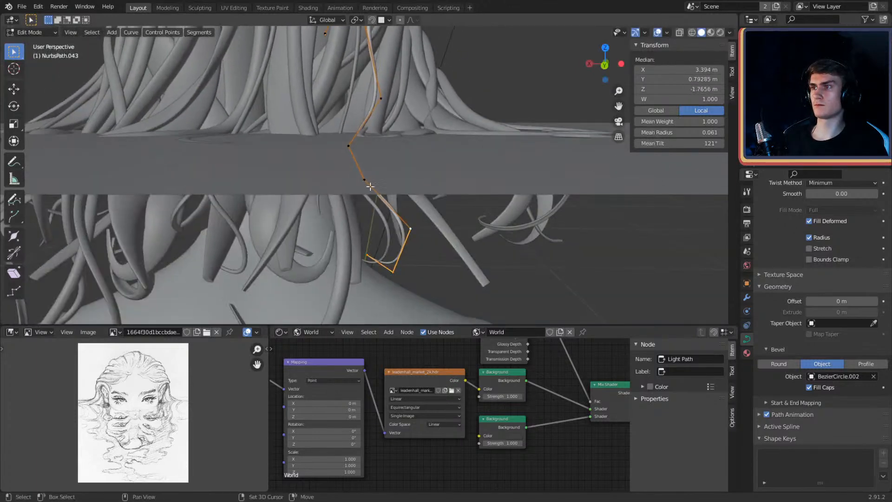
pyautogui.click(386, 195)
pyautogui.moveTo(386, 195); pyautogui.dragTo(290, 155, button='middle')
# Step: Move the strand's new end point and the point above it so the strand meets the water along a rear lock
pyautogui.press('g')
pyautogui.click(453, 158)
pyautogui.click(355, 173)
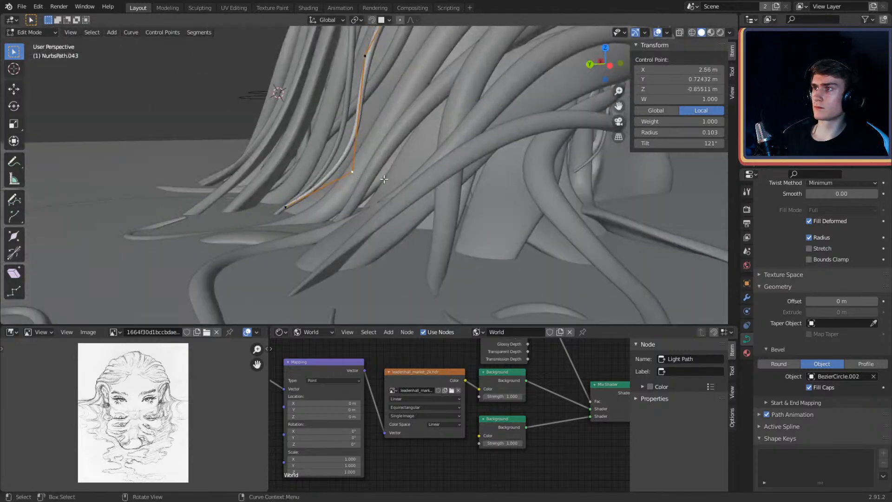
pyautogui.press('g')
pyautogui.moveTo(385, 176); pyautogui.dragTo(434, 210, button='middle')
pyautogui.click(362, 191)
pyautogui.press('g')
pyautogui.click(327, 188)
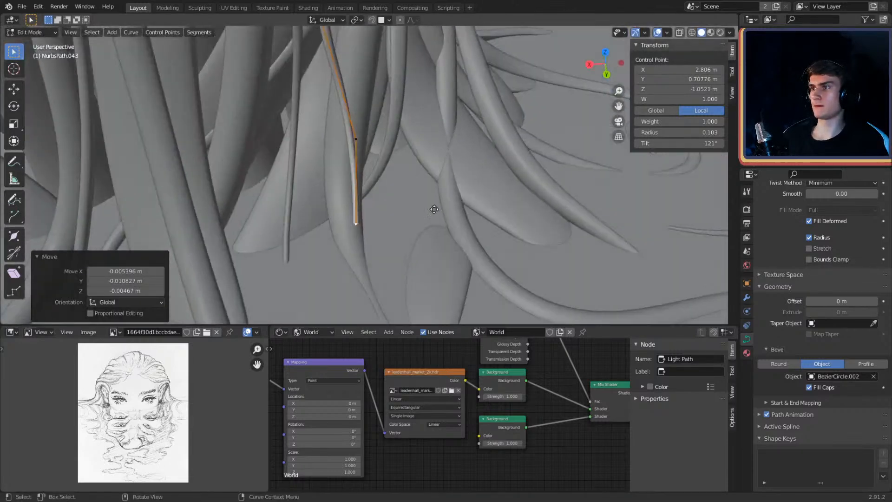
# Step: Extrude a chain of new control points from the strand's end below the water and curl it back toward the neck
pyautogui.click(468, 235)
pyautogui.moveTo(467, 234); pyautogui.dragTo(455, 142, button='middle')
pyautogui.press('g')
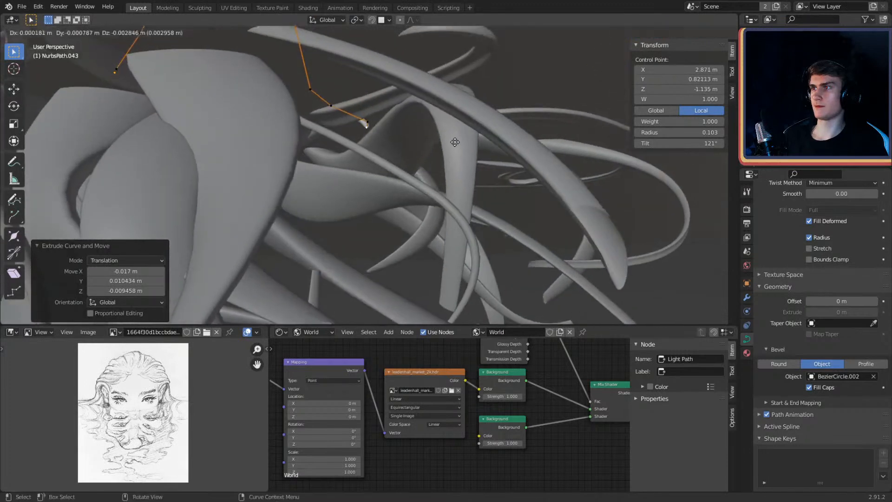
pyautogui.moveTo(466, 181); pyautogui.dragTo(429, 171, button='middle')
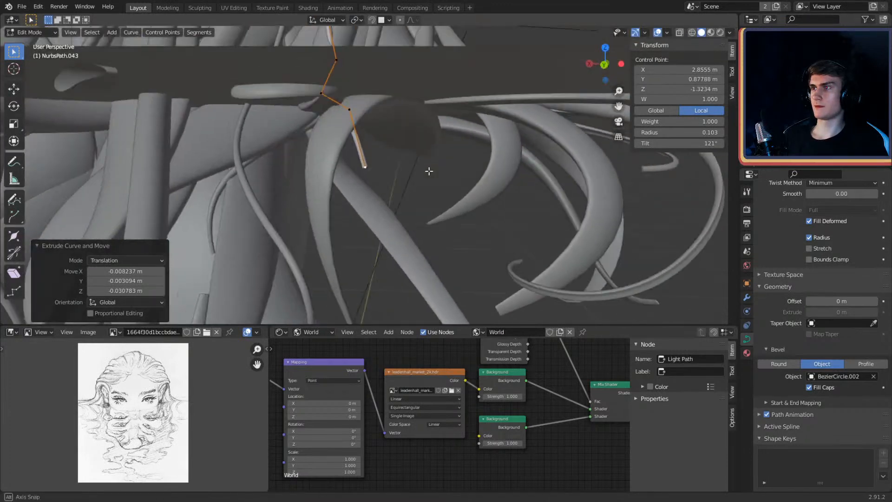
pyautogui.moveTo(481, 220); pyautogui.dragTo(369, 189, button='middle')
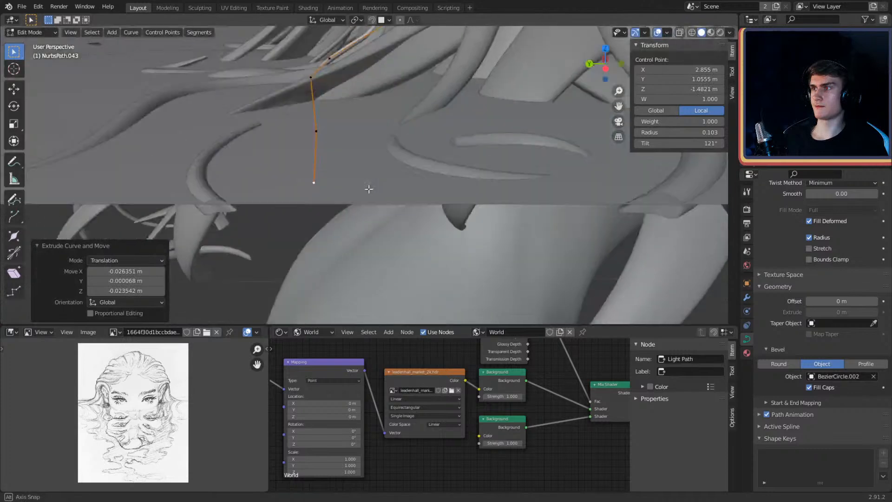
pyautogui.moveTo(448, 195); pyautogui.dragTo(463, 175, button='middle')
pyautogui.press('g')
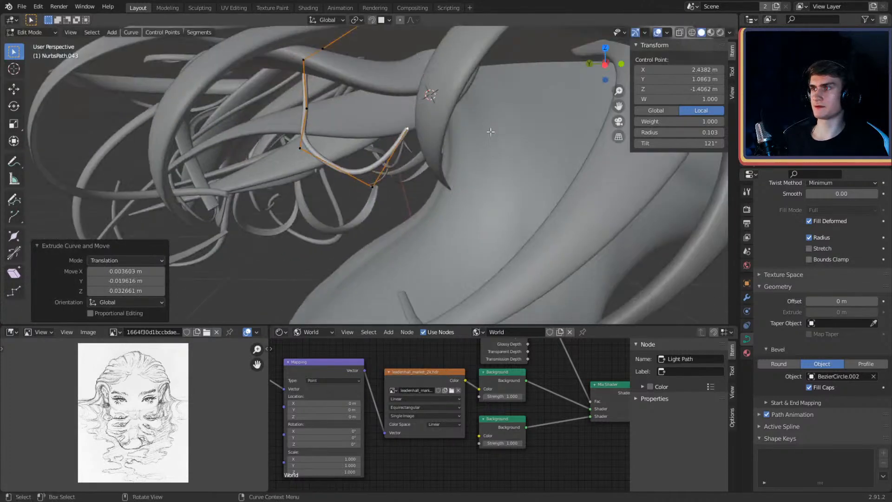
# Step: Lower the two control points at the bottom of the submerged curl, move the outer one outward, and finish editing the strand
pyautogui.moveTo(411, 185)
pyautogui.mouseDown(button='middle')
pyautogui.moveTo(466, 158)
pyautogui.moveTo(411, 169)
pyautogui.mouseUp(button='middle')
pyautogui.scroll(3, 410, 169)
pyautogui.click(370, 175)
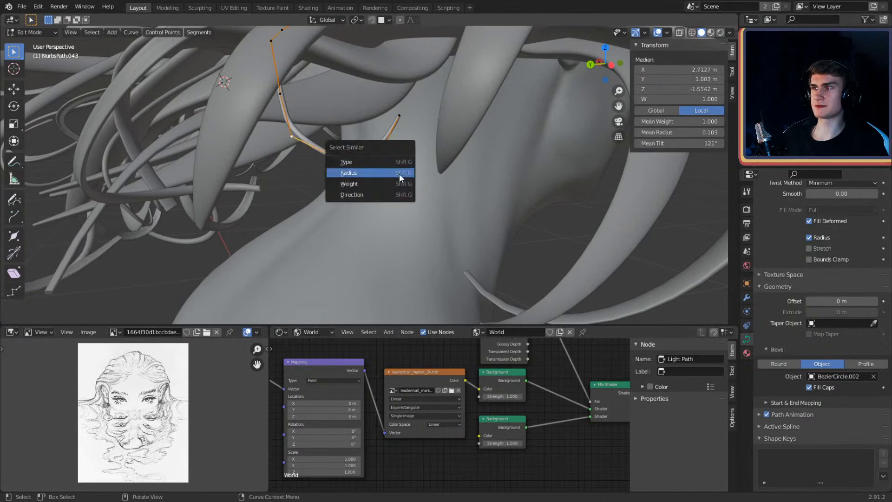
pyautogui.press('g')
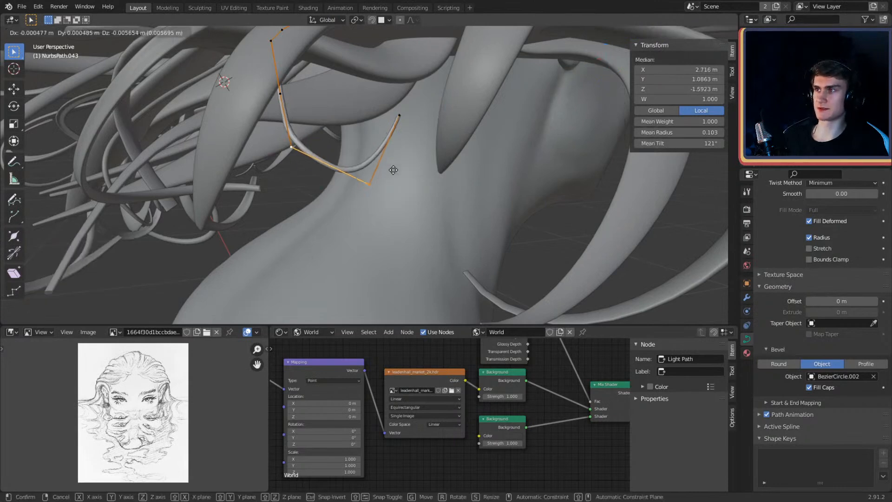
pyautogui.click(318, 174)
pyautogui.scroll(-2, 329, 174)
pyautogui.click(318, 176)
pyautogui.press('g')
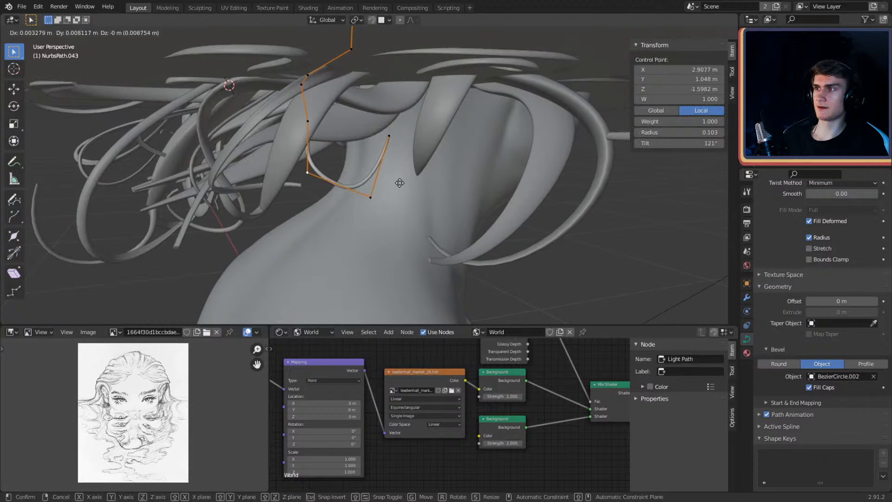
pyautogui.click(398, 183)
pyautogui.press('Tab')
# Step: Duplicate the newly shaped diagonal strand and place the copy further toward the side of the head
pyautogui.scroll(-2, 399, 183)
pyautogui.moveTo(399, 182); pyautogui.dragTo(388, 149, button='middle')
pyautogui.scroll(2, 431, 167)
pyautogui.scroll(-2, 409, 147)
pyautogui.scroll(2, 382, 149)
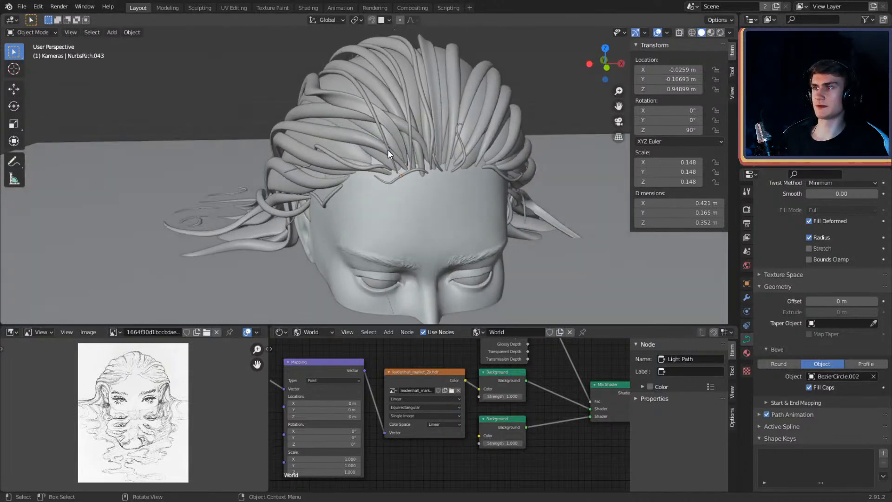
pyautogui.click(370, 114)
pyautogui.moveTo(371, 114); pyautogui.dragTo(407, 116, button='middle')
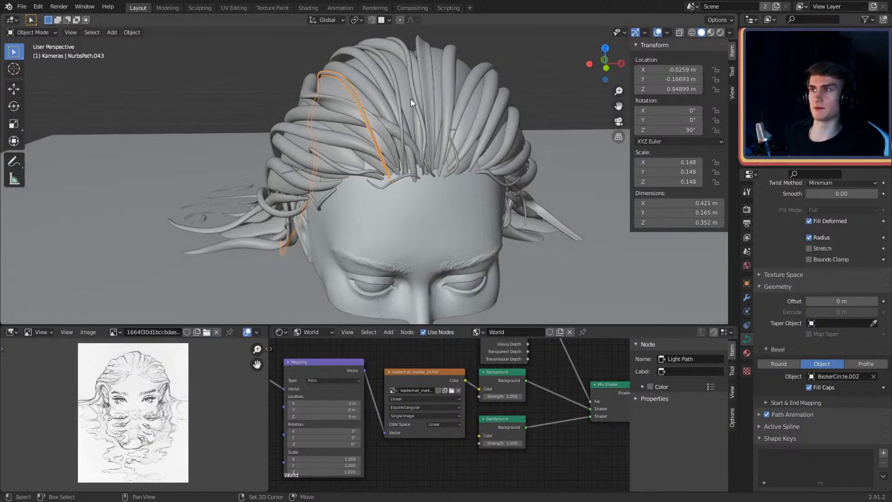
pyautogui.scroll(3, 415, 117)
pyautogui.keyDown('shift'); pyautogui.moveTo(411, 98); pyautogui.dragTo(428, 121, button='middle'); pyautogui.keyUp('shift')
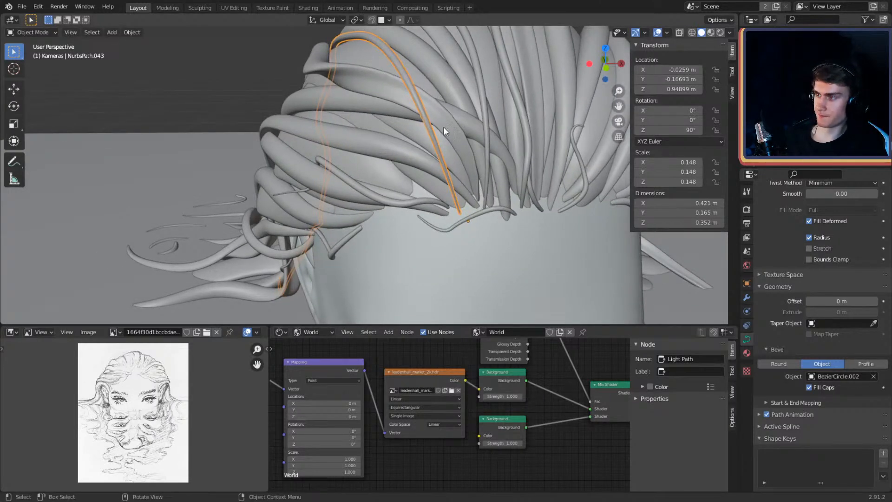
pyautogui.hotkey('shift', 'd')
pyautogui.click(415, 142)
# Step: Move the whole copy so its root sits at the hairline beside the original strand
pyautogui.moveTo(415, 142); pyautogui.dragTo(555, 156, button='middle')
pyautogui.press('g')
pyautogui.click(439, 143)
pyautogui.press('g')
pyautogui.click(427, 142)
# Step: Move the copy's root control point to the hairline and lower the control point behind it
pyautogui.press('Tab')
pyautogui.click(517, 158)
pyautogui.press('g')
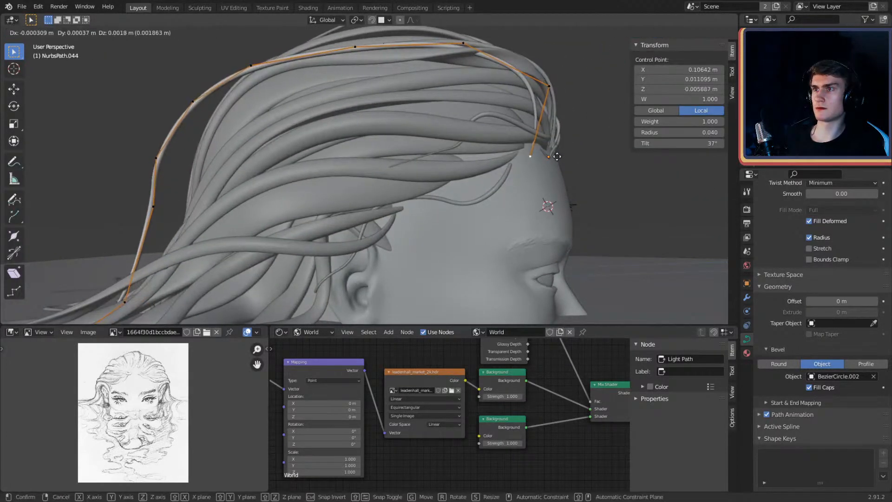
pyautogui.click(550, 155)
pyautogui.click(552, 87)
pyautogui.moveTo(551, 86); pyautogui.dragTo(549, 119, button='middle')
pyautogui.press('g')
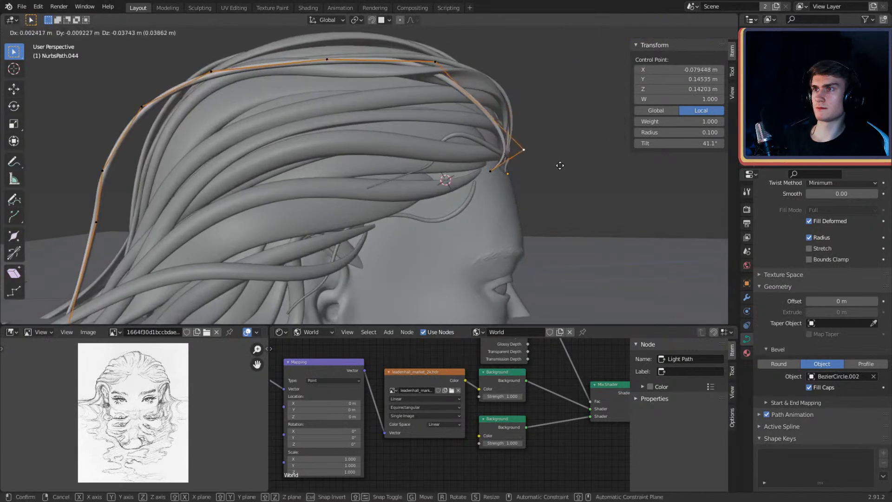
pyautogui.click(559, 170)
# Step: Move the copy's next front control points down toward the side of the head
pyautogui.moveTo(559, 170); pyautogui.dragTo(479, 168, button='middle')
pyautogui.press('g')
pyautogui.click(448, 109)
pyautogui.moveTo(446, 124); pyautogui.dragTo(437, 102, button='middle')
pyautogui.click(406, 167)
pyautogui.moveTo(406, 167); pyautogui.dragTo(425, 131, button='middle')
pyautogui.click(498, 121)
# Step: Adjust the second control point near the copy's root so the strand leaves the hairline smoothly
pyautogui.click(219, 216)
pyautogui.press('g')
pyautogui.click(487, 175)
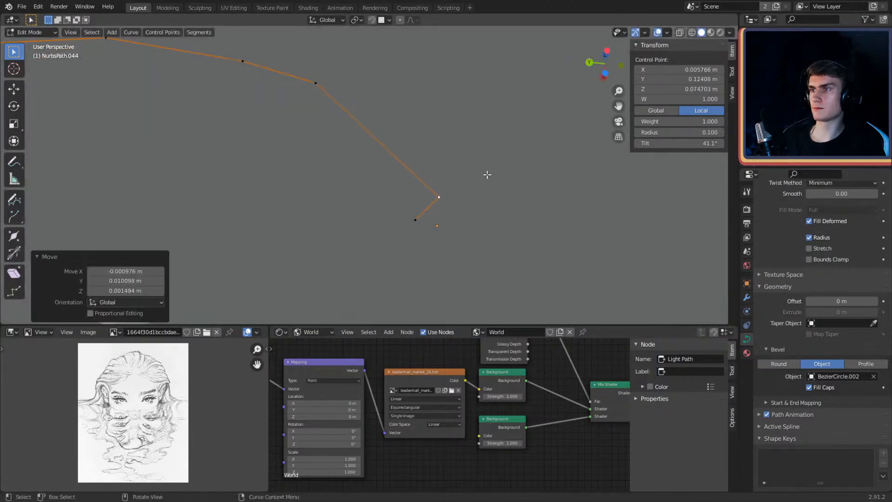
pyautogui.moveTo(487, 175)
pyautogui.mouseDown(button='middle')
pyautogui.moveTo(487, 205)
pyautogui.moveTo(459, 199)
pyautogui.moveTo(428, 175)
pyautogui.moveTo(393, 100)
pyautogui.mouseUp(button='middle')
pyautogui.click(482, 199)
# Step: Pull the copy's crown control points down over the side locks so it sweeps back across the side of the head
pyautogui.click(397, 96)
pyautogui.press('g')
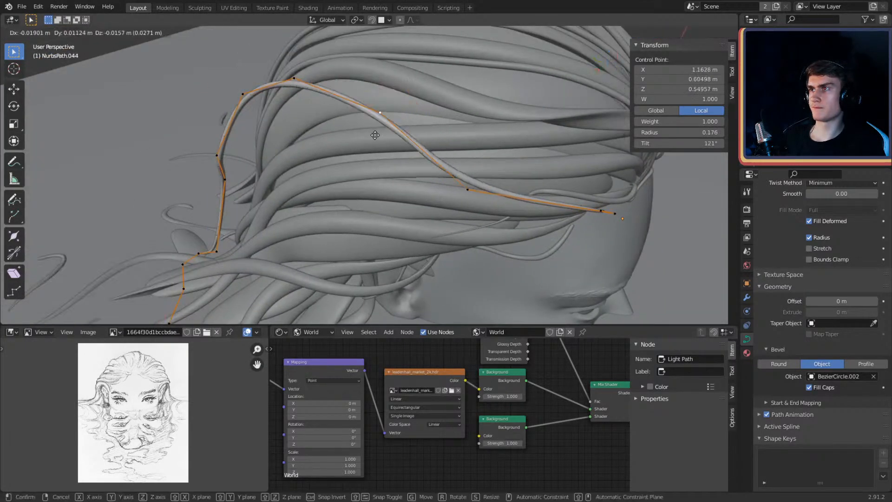
pyautogui.click(349, 205)
pyautogui.moveTo(349, 202); pyautogui.dragTo(558, 176, button='middle')
pyautogui.click(360, 54)
pyautogui.moveTo(364, 63); pyautogui.dragTo(415, 139, button='middle')
pyautogui.press('g')
pyautogui.click(384, 174)
pyautogui.moveTo(320, 118); pyautogui.dragTo(391, 142, button='middle')
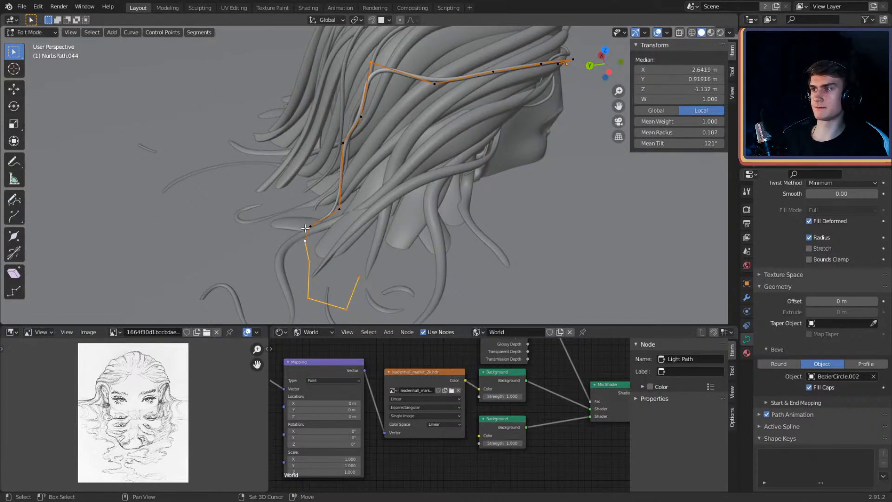
# Step: Delete the copied strand's trailing control points and reposition its crown control point along the neighbouring locks
pyautogui.press('x')
pyautogui.click(353, 220)
pyautogui.moveTo(353, 218); pyautogui.dragTo(422, 140, button='middle')
pyautogui.scroll(4, 391, 202)
pyautogui.click(398, 85)
pyautogui.moveTo(398, 85); pyautogui.dragTo(281, 124, button='middle')
pyautogui.press('g')
pyautogui.click(492, 215)
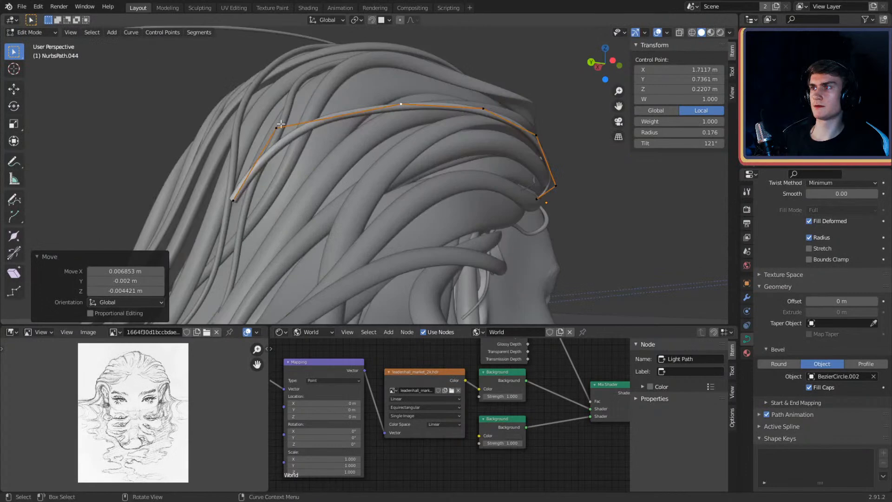
# Step: Move the strand's control point behind the crown so the curve lies close against the side locks
pyautogui.click(335, 208)
pyautogui.moveTo(335, 208); pyautogui.dragTo(362, 207, button='middle')
pyautogui.moveTo(398, 109); pyautogui.dragTo(388, 134, button='middle')
pyautogui.press('g')
pyautogui.click(353, 111)
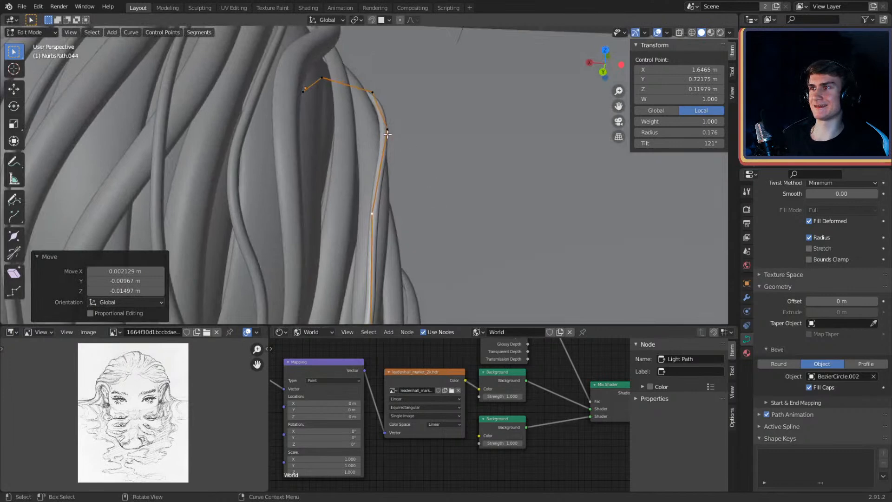
pyautogui.click(413, 144)
pyautogui.moveTo(440, 189); pyautogui.dragTo(392, 118, button='middle')
# Step: Fit the next control point down the back of the strand between the surrounding locks
pyautogui.click(314, 115)
pyautogui.press('g')
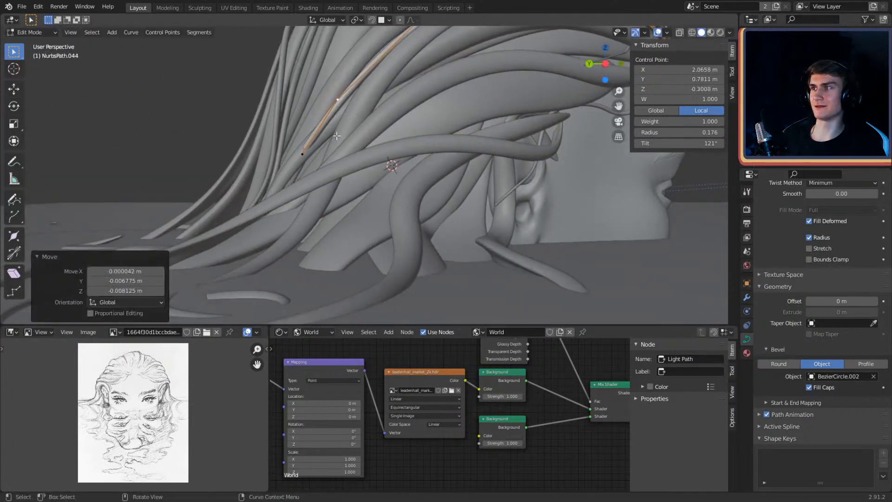
pyautogui.moveTo(313, 165); pyautogui.dragTo(386, 149, button='middle')
pyautogui.press('g')
pyautogui.click(465, 198)
# Step: Move the strand's lower control points down and outward so its tip approaches the water plane
pyautogui.click(351, 104)
pyautogui.moveTo(352, 106); pyautogui.dragTo(413, 114, button='middle')
pyautogui.click(386, 179)
pyautogui.moveTo(382, 152); pyautogui.dragTo(465, 176, button='middle')
pyautogui.press('g')
pyautogui.press('g')
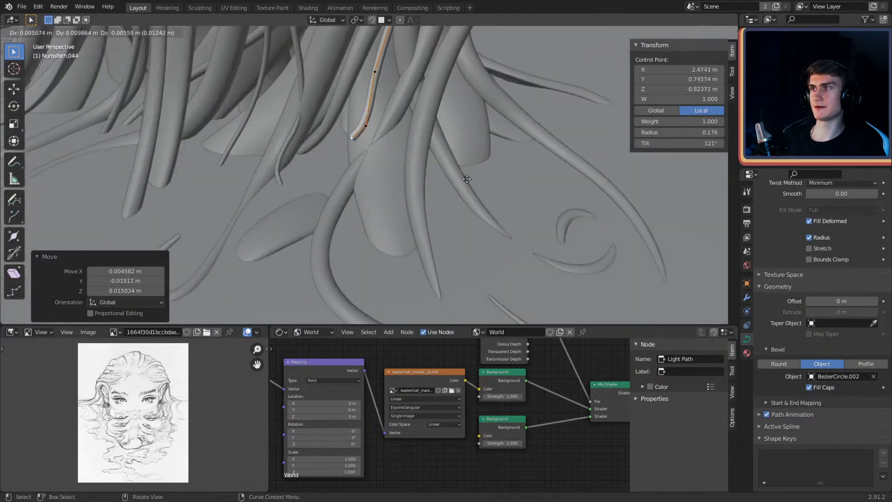
pyautogui.moveTo(416, 229); pyautogui.dragTo(448, 166, button='middle')
pyautogui.press('g')
pyautogui.click(545, 196)
# Step: Extend the strand's tip backward over the water plane with several control points, keeping the new ones level with the surface
pyautogui.press('g')
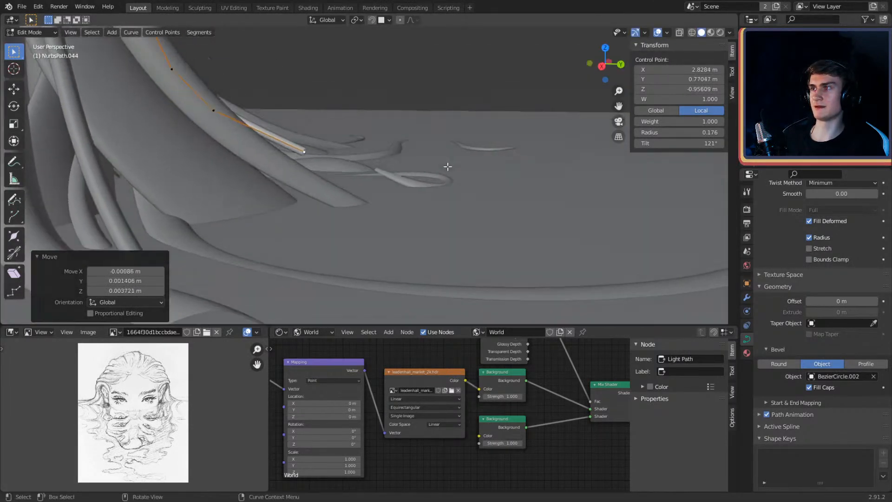
pyautogui.click(514, 175)
pyautogui.moveTo(514, 176); pyautogui.dragTo(424, 154, button='middle')
pyautogui.click(529, 185)
pyautogui.moveTo(529, 186); pyautogui.dragTo(386, 193, button='middle')
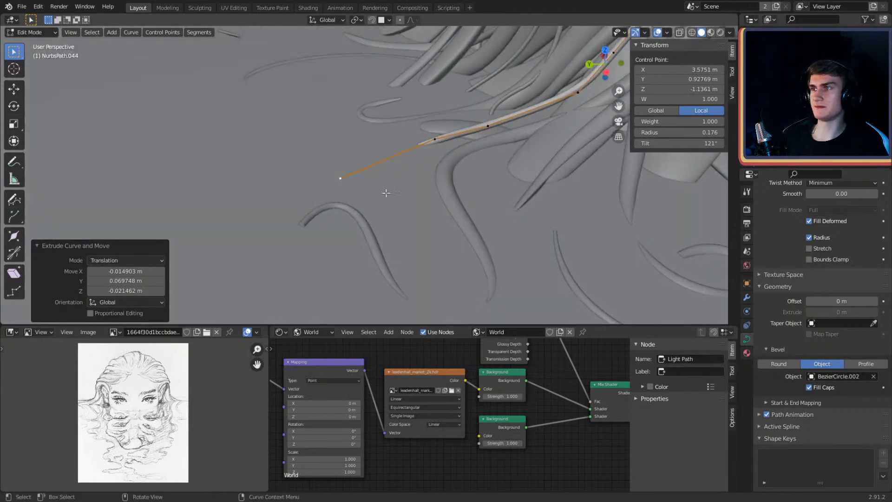
pyautogui.hotkey('ctrl', 'z')
pyautogui.moveTo(472, 190); pyautogui.dragTo(468, 226, button='middle')
pyautogui.click(419, 214)
pyautogui.click(406, 149)
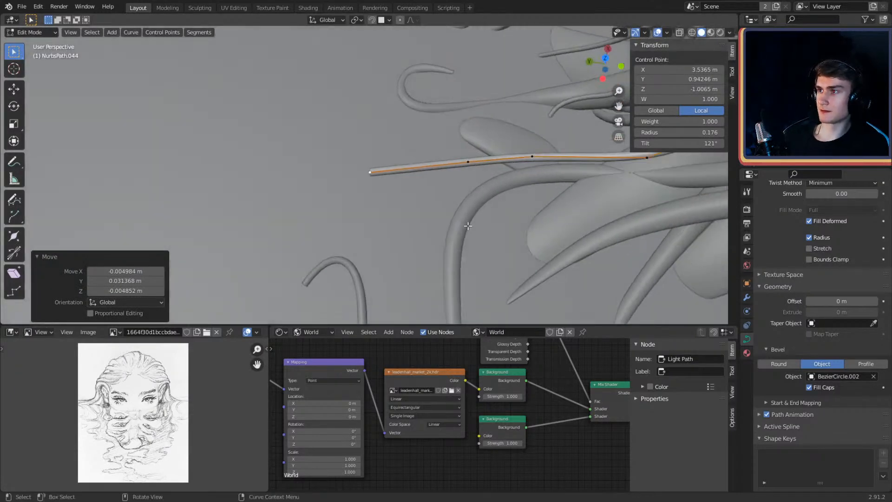
pyautogui.click(463, 194)
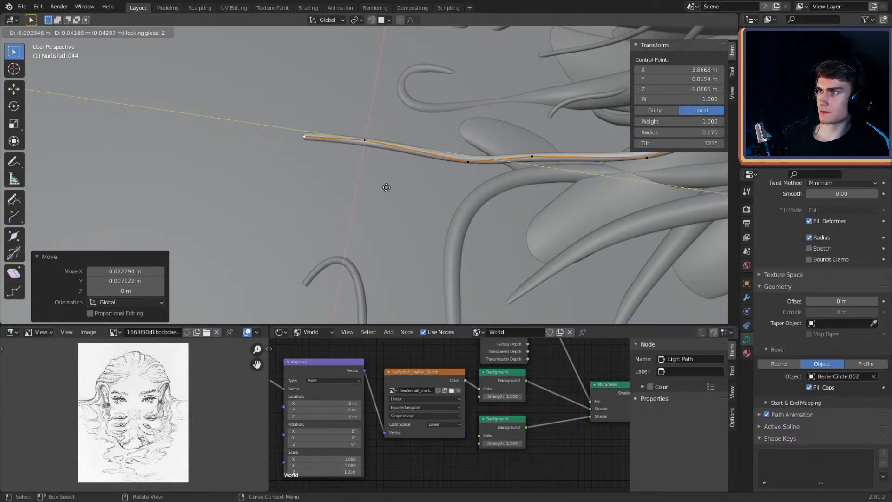
pyautogui.click(358, 168)
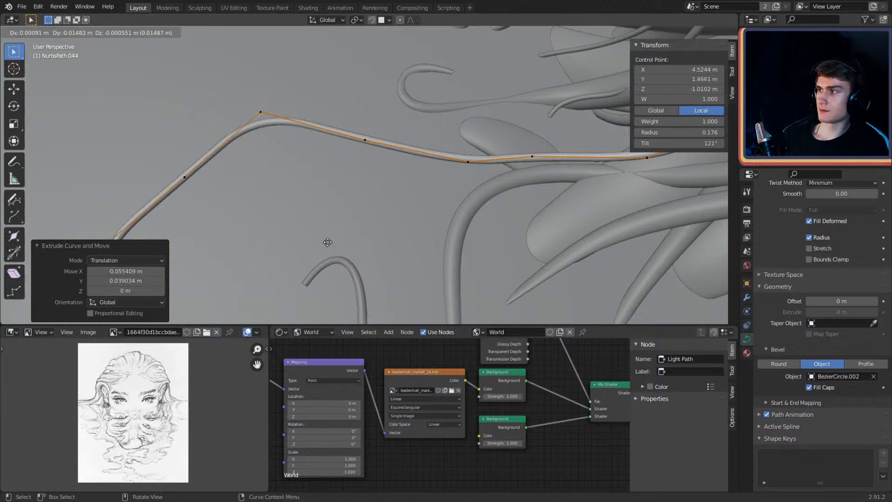
# Step: Undo the last two tip extensions and extrude new control points that curl the tip back in a tighter loop
pyautogui.scroll(-2, 370, 223)
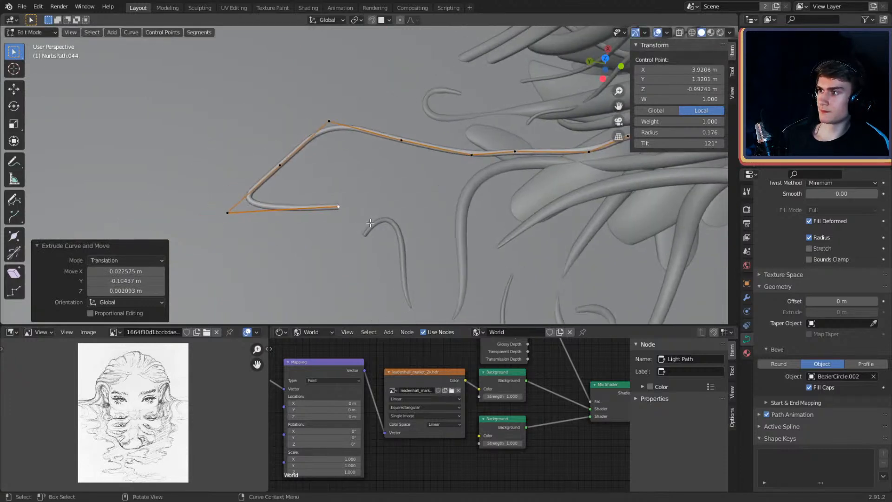
pyautogui.hotkey('ctrl', 'z')
pyautogui.hotkey('ctrl', 'z')
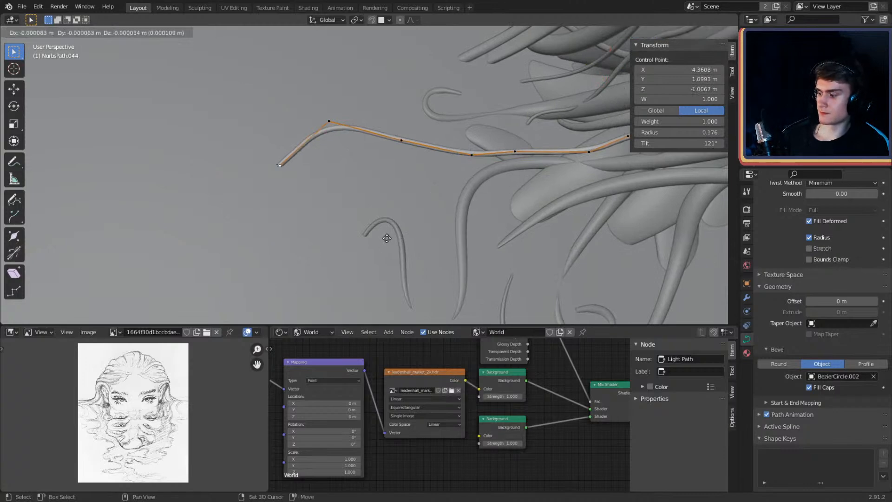
pyautogui.click(464, 256)
pyautogui.press('g')
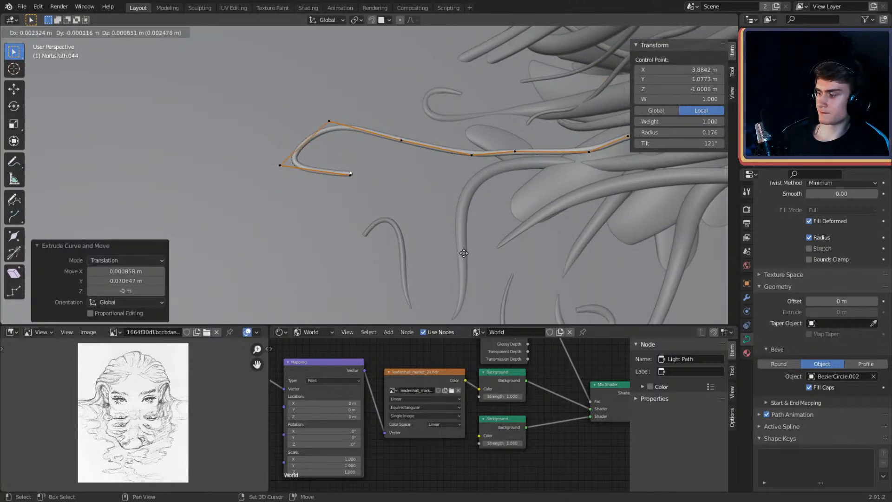
pyautogui.press('Tab')
pyautogui.press('Tab')
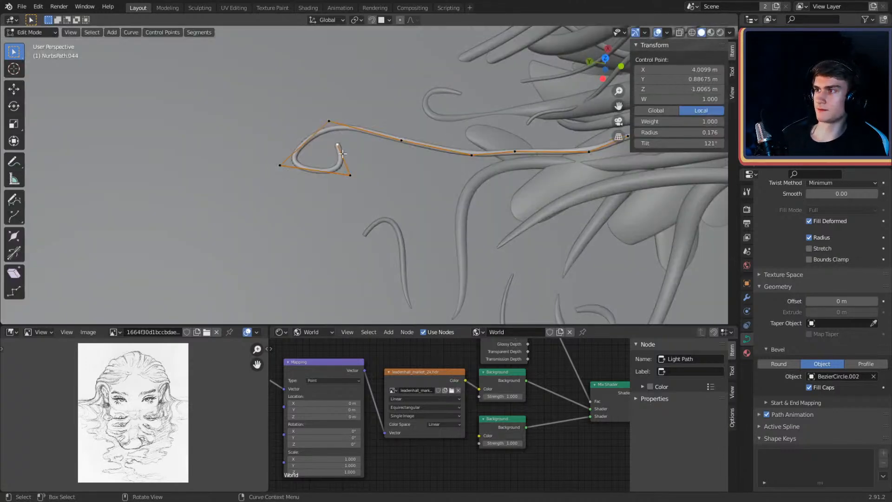
# Step: Shrink the radius of the curl's last three control points so the tip tapers, and return to Object Mode
pyautogui.hotkey('alt', 's')
pyautogui.click(375, 175)
pyautogui.click(346, 176)
pyautogui.hotkey('alt', 's')
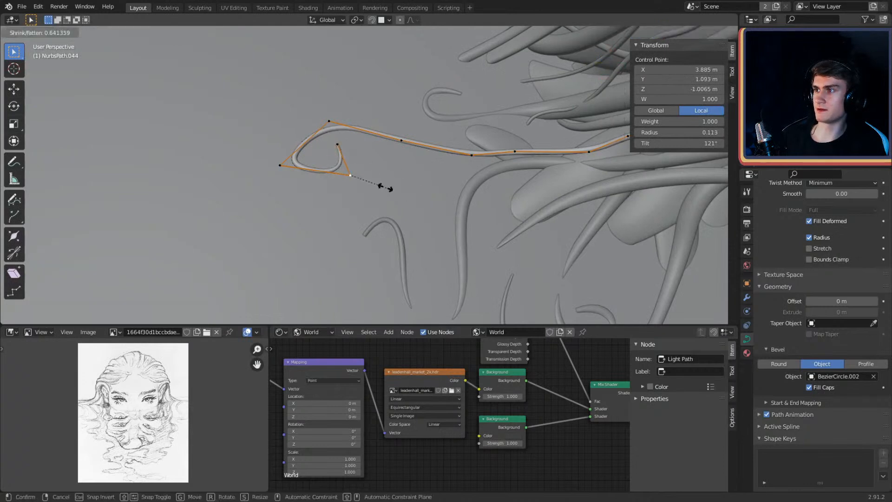
pyautogui.click(383, 187)
pyautogui.click(269, 169)
pyautogui.hotkey('alt', 's')
pyautogui.click(383, 191)
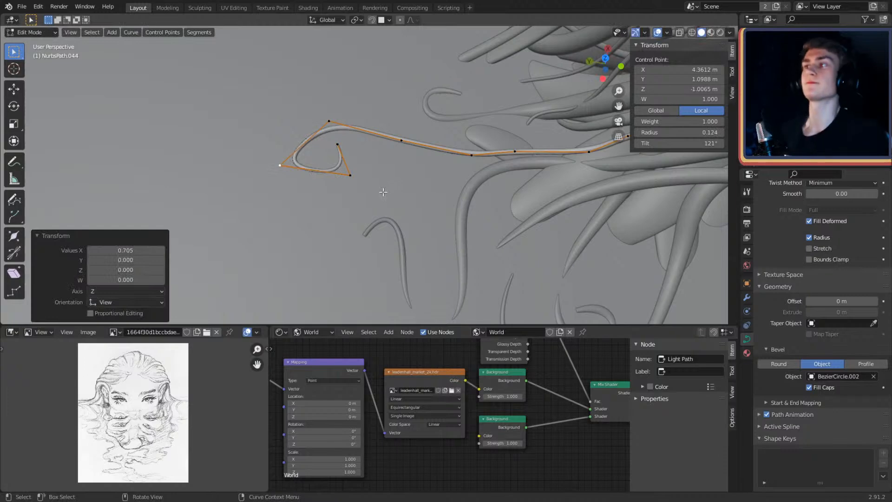
pyautogui.press('Tab')
pyautogui.moveTo(381, 174); pyautogui.dragTo(462, 215, button='middle')
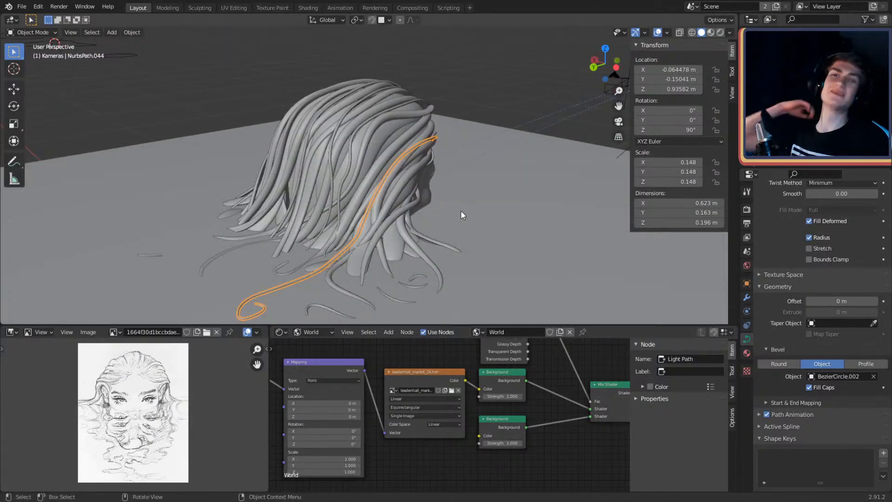
# Step: Duplicate the long strand lower on the side of the head and delete the copy's tail control points
pyautogui.moveTo(495, 160); pyautogui.dragTo(541, 162, button='middle')
pyautogui.scroll(4, 341, 165)
pyautogui.click(357, 105)
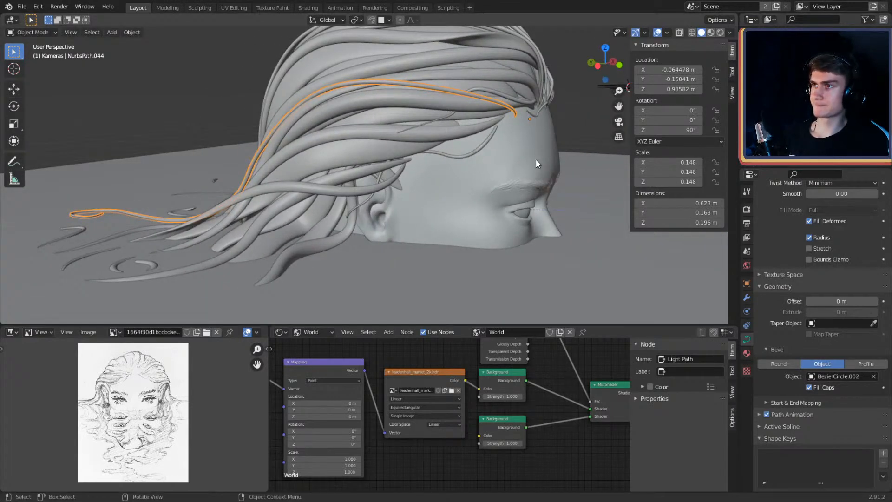
pyautogui.hotkey('shift', 'd')
pyautogui.click(433, 198)
pyautogui.moveTo(433, 198); pyautogui.dragTo(319, 204, button='middle')
pyautogui.press('g')
pyautogui.click(373, 170)
pyautogui.press('Tab')
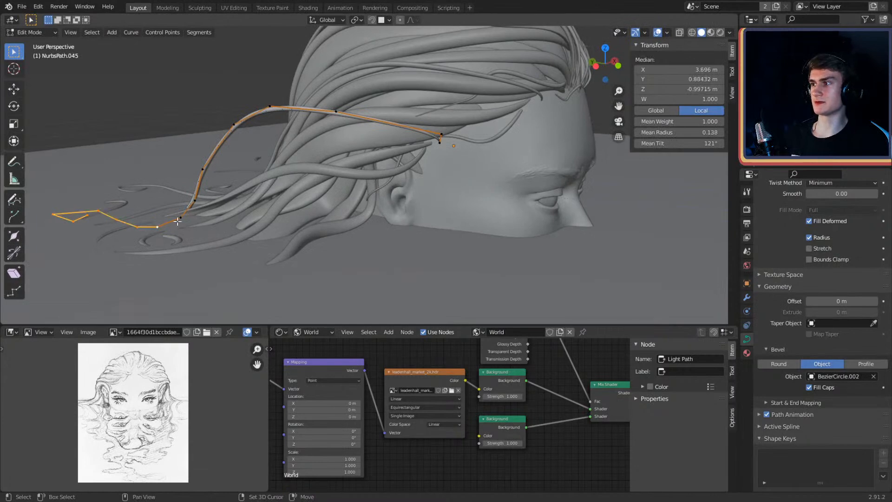
pyautogui.press('x')
pyautogui.click(225, 219)
# Step: Move the copy's root control points to the hairline above the ear
pyautogui.moveTo(453, 156); pyautogui.dragTo(391, 146, button='middle')
pyautogui.scroll(2, 465, 143)
pyautogui.click(396, 132)
pyautogui.scroll(3, 380, 150)
pyautogui.press('g')
pyautogui.click(496, 166)
pyautogui.click(376, 147)
pyautogui.press('g')
pyautogui.click(412, 174)
# Step: Lower the copy's middle control points so the strand runs along the side locks above the ear
pyautogui.moveTo(412, 174); pyautogui.dragTo(453, 147, button='middle')
pyautogui.click(308, 118)
pyautogui.moveTo(308, 118); pyautogui.dragTo(328, 154, button='middle')
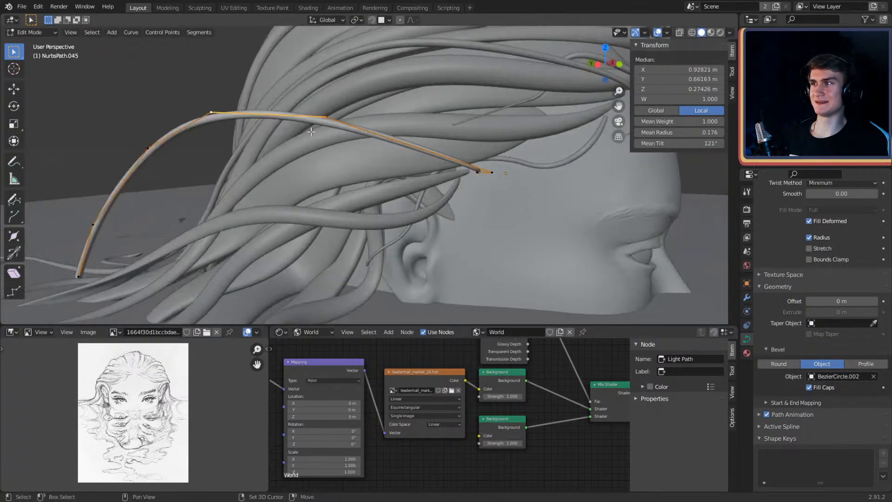
pyautogui.press('g')
pyautogui.click(372, 131)
pyautogui.moveTo(372, 131); pyautogui.dragTo(416, 223, button='middle')
pyautogui.click(439, 193)
pyautogui.press('g')
pyautogui.keyDown('shift'); pyautogui.click(226, 232); pyautogui.keyUp('shift')
pyautogui.moveTo(226, 232); pyautogui.dragTo(476, 174, button='middle')
pyautogui.click(425, 211)
# Step: Reposition the control points just behind the copy's root so it leaves the hairline in a smooth dip
pyautogui.click(380, 125)
pyautogui.moveTo(379, 125); pyautogui.dragTo(415, 158, button='middle')
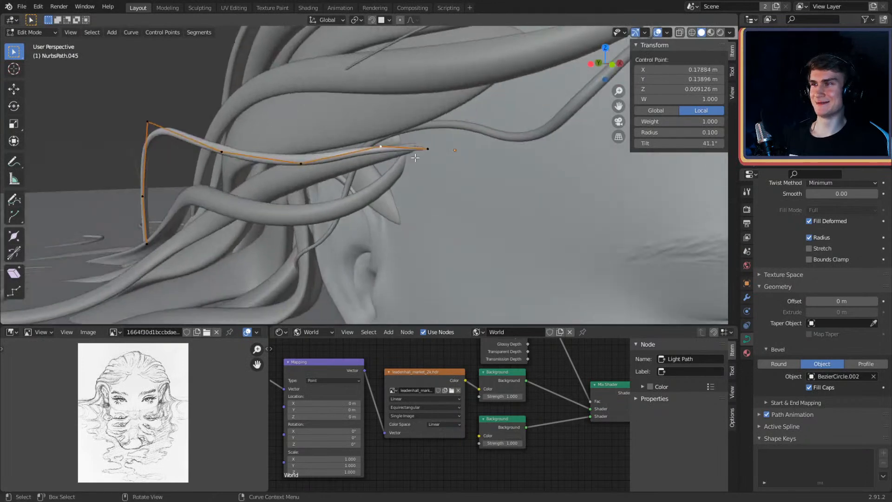
pyautogui.moveTo(419, 187); pyautogui.dragTo(464, 187, button='middle')
pyautogui.press('g')
pyautogui.scroll(3, 431, 191)
pyautogui.click(439, 175)
pyautogui.press('g')
pyautogui.click(456, 151)
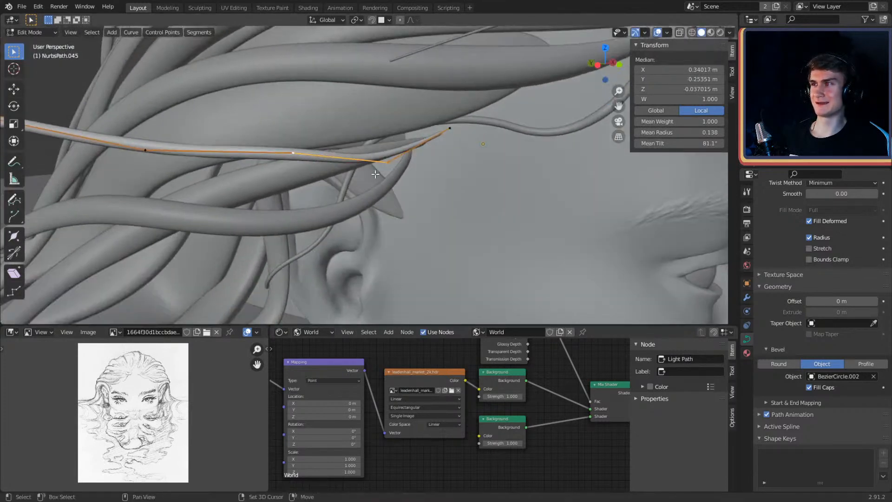
pyautogui.moveTo(375, 174); pyautogui.dragTo(386, 154, button='middle')
pyautogui.click(416, 198)
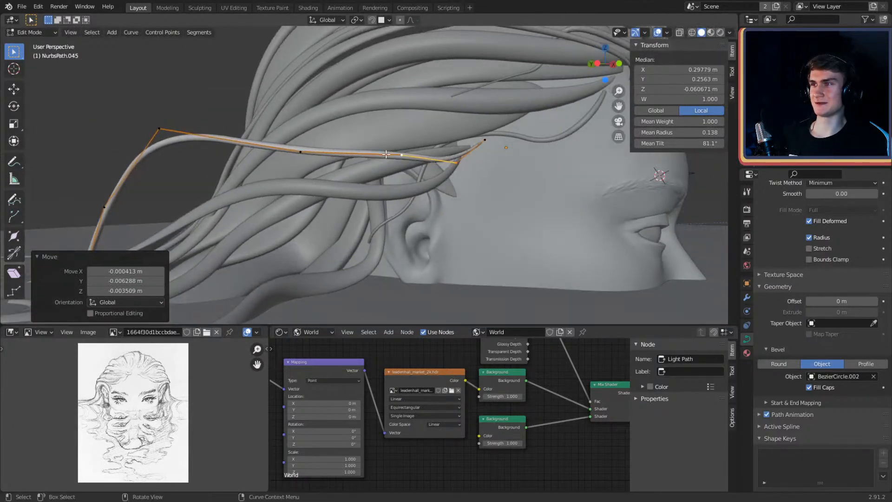
# Step: Pull the copy's raised rear control point down toward the locks behind the ear
pyautogui.click(447, 179)
pyautogui.moveTo(448, 179); pyautogui.dragTo(469, 183, button='middle')
pyautogui.moveTo(295, 137); pyautogui.dragTo(384, 140, button='middle')
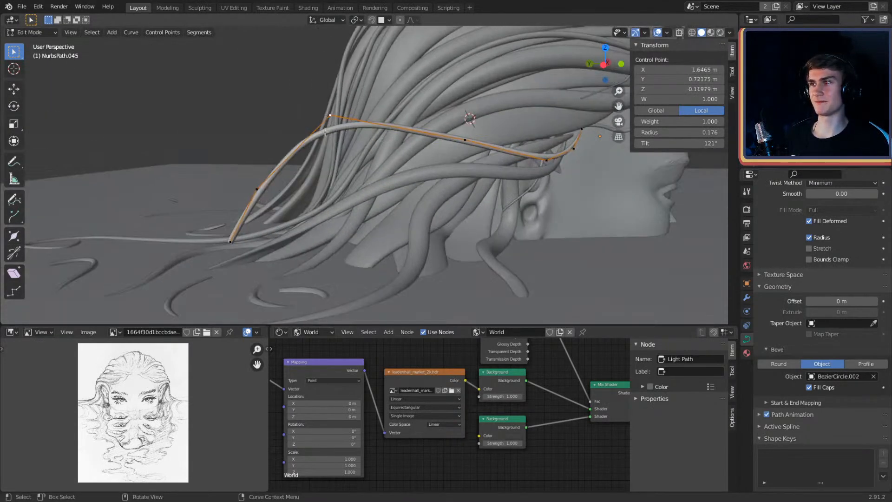
pyautogui.click(374, 185)
pyautogui.moveTo(374, 185); pyautogui.dragTo(347, 179, button='middle')
pyautogui.click(393, 151)
pyautogui.moveTo(394, 154)
pyautogui.mouseDown(button='middle')
pyautogui.moveTo(382, 157)
pyautogui.moveTo(388, 142)
pyautogui.mouseUp(button='middle')
pyautogui.press('g')
pyautogui.click(392, 158)
# Step: Nudge the control point behind the copy's root so the strand rests on the adjacent hair
pyautogui.moveTo(486, 200)
pyautogui.mouseDown(button='middle')
pyautogui.moveTo(420, 183)
pyautogui.moveTo(404, 201)
pyautogui.moveTo(480, 195)
pyautogui.moveTo(425, 199)
pyautogui.moveTo(476, 210)
pyautogui.mouseUp(button='middle')
pyautogui.click(428, 199)
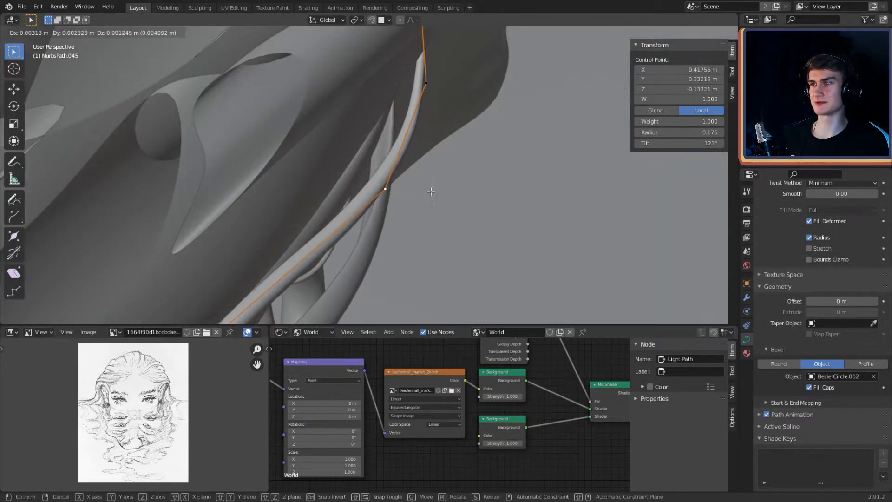
pyautogui.scroll(-3, 431, 96)
pyautogui.moveTo(430, 96); pyautogui.dragTo(312, 157, button='middle')
# Step: Lower the copy's rear control points so the strand slopes down along the side locks toward the water plane
pyautogui.scroll(-4, 402, 114)
pyautogui.scroll(4, 413, 130)
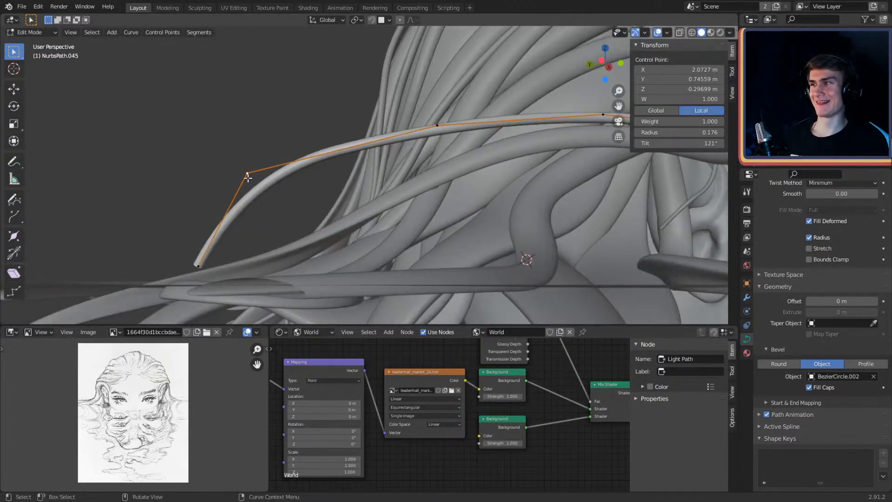
pyautogui.click(433, 128)
pyautogui.moveTo(434, 128); pyautogui.dragTo(376, 162, button='middle')
pyautogui.press('g')
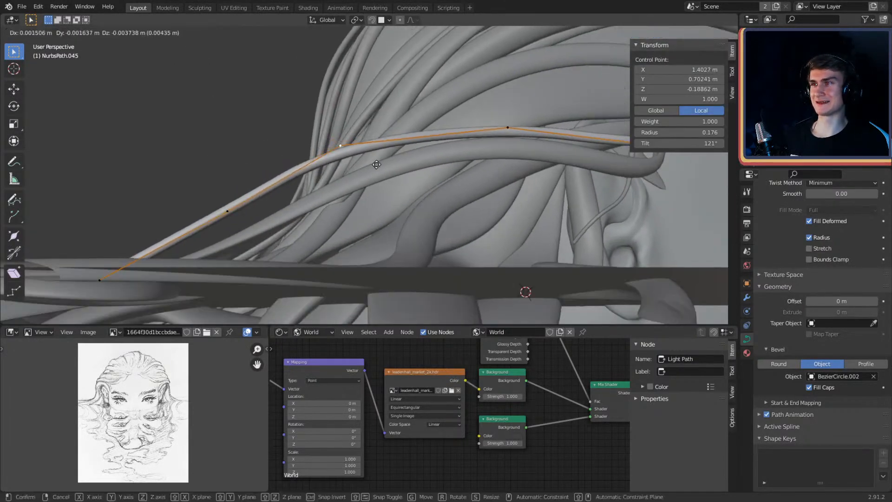
pyautogui.moveTo(435, 197); pyautogui.dragTo(482, 154, button='middle')
pyautogui.press('g')
pyautogui.click(491, 173)
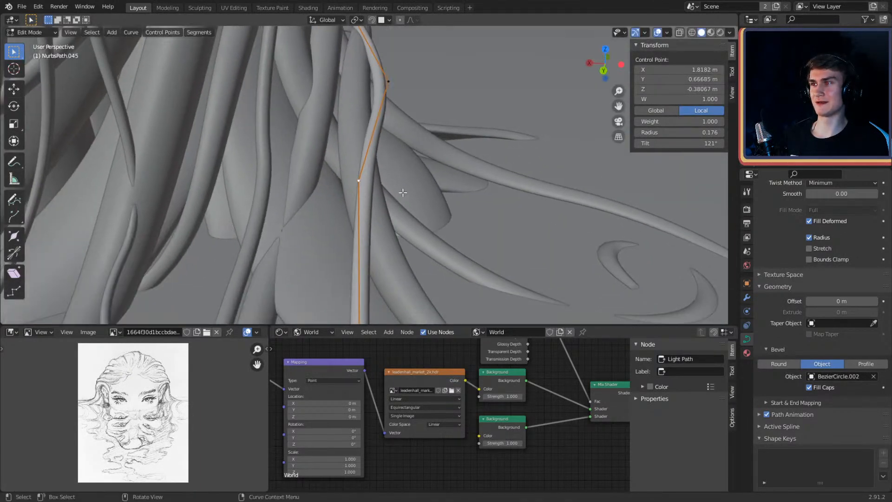
# Step: Move the copy's last two control points outward so its tail lies over the outer side locks
pyautogui.moveTo(402, 192); pyautogui.dragTo(455, 190, button='middle')
pyautogui.press('g')
pyautogui.moveTo(537, 229); pyautogui.dragTo(435, 164, button='middle')
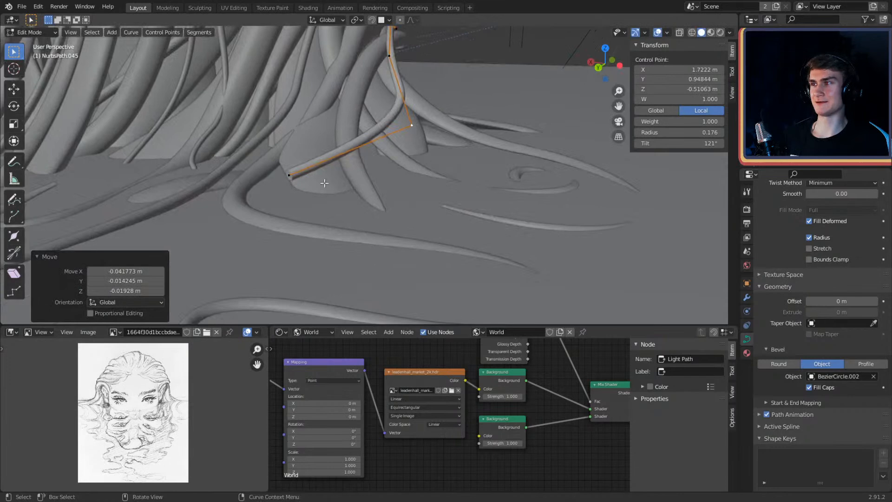
pyautogui.moveTo(476, 204); pyautogui.dragTo(398, 177, button='middle')
pyautogui.moveTo(315, 130); pyautogui.dragTo(413, 167, button='middle')
pyautogui.press('g')
pyautogui.click(390, 164)
# Step: Fine-tune the copy's middle control points one by one so the strand follows the curve of the neighbouring locks
pyautogui.click(355, 116)
pyautogui.moveTo(356, 116); pyautogui.dragTo(343, 94, button='middle')
pyautogui.click(443, 99)
pyautogui.moveTo(443, 99); pyautogui.dragTo(430, 129, button='middle')
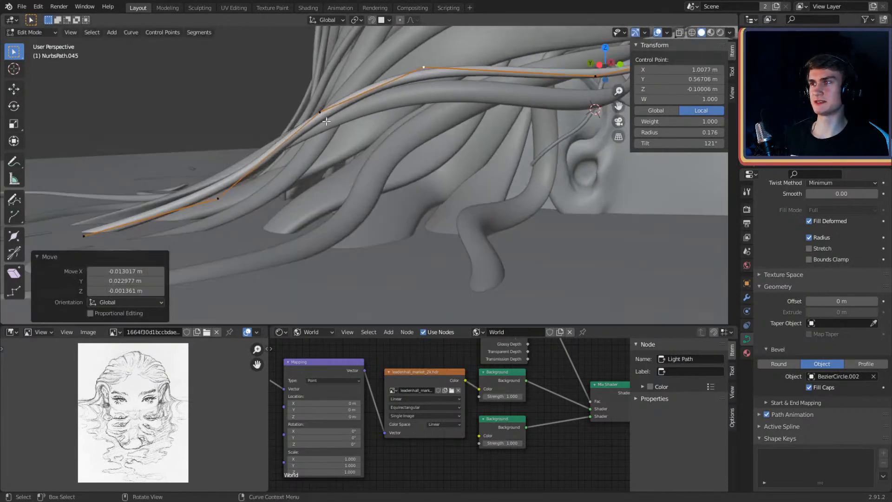
pyautogui.click(357, 129)
pyautogui.moveTo(357, 129); pyautogui.dragTo(420, 158, button='middle')
pyautogui.press('g')
pyautogui.click(447, 177)
pyautogui.moveTo(363, 136); pyautogui.dragTo(398, 122, button='middle')
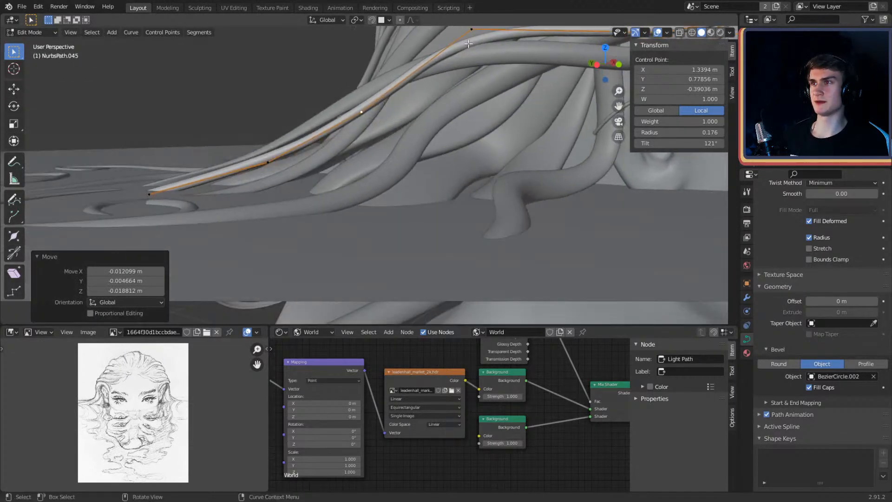
pyautogui.click(468, 44)
pyautogui.moveTo(468, 43); pyautogui.dragTo(394, 137, button='middle')
pyautogui.click(389, 117)
# Step: Select the copy's last three control points and shift the tail to align with the side locks
pyautogui.click(359, 143)
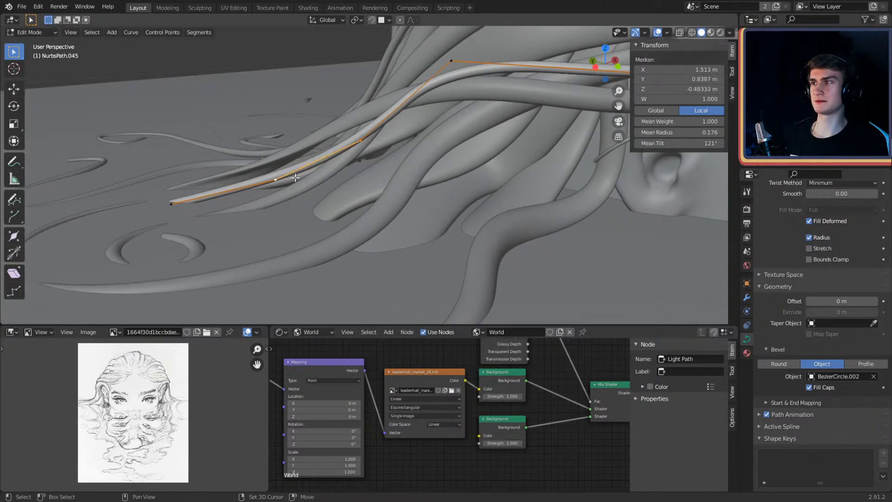
pyautogui.keyDown('shift'); pyautogui.click(174, 202); pyautogui.keyUp('shift')
pyautogui.moveTo(324, 175); pyautogui.dragTo(464, 147, button='middle')
pyautogui.click(324, 197)
pyautogui.click(378, 224)
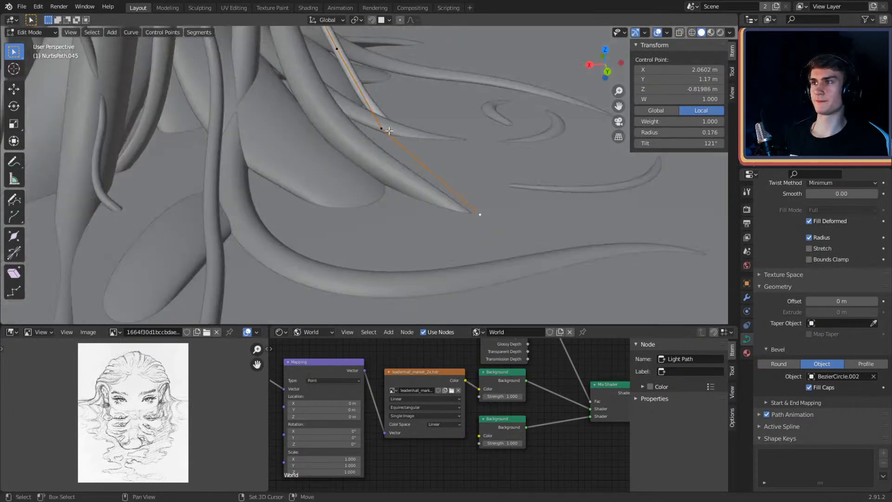
# Step: Adjust the copy's last two control points so the tip reaches down toward the water plane
pyautogui.keyDown('shift'); pyautogui.click(389, 131); pyautogui.keyUp('shift')
pyautogui.moveTo(389, 131); pyautogui.dragTo(453, 132, button='middle')
pyautogui.click(459, 151)
pyautogui.click(435, 144)
pyautogui.press('g')
pyautogui.click(464, 138)
# Step: Extrude further control points from the copy's tip below the water plane, bending it into a wavy end
pyautogui.click(359, 183)
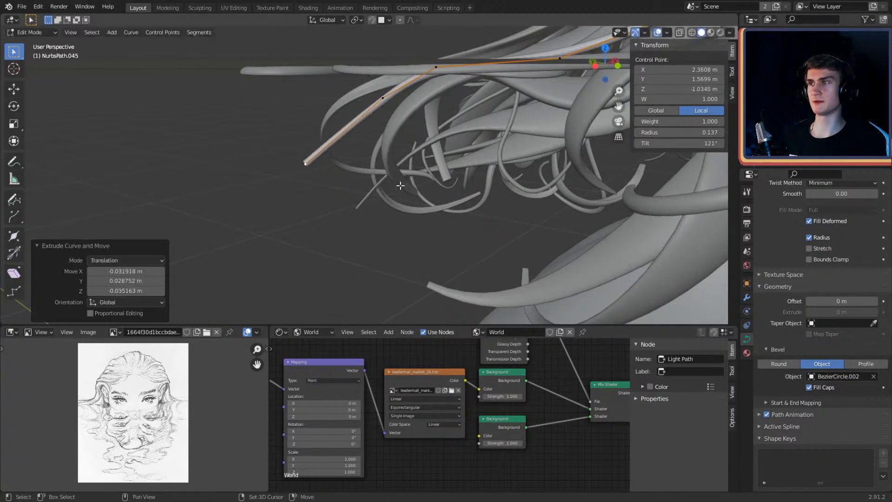
pyautogui.moveTo(400, 185); pyautogui.dragTo(453, 190, button='middle')
pyautogui.moveTo(413, 242); pyautogui.dragTo(487, 169, button='middle')
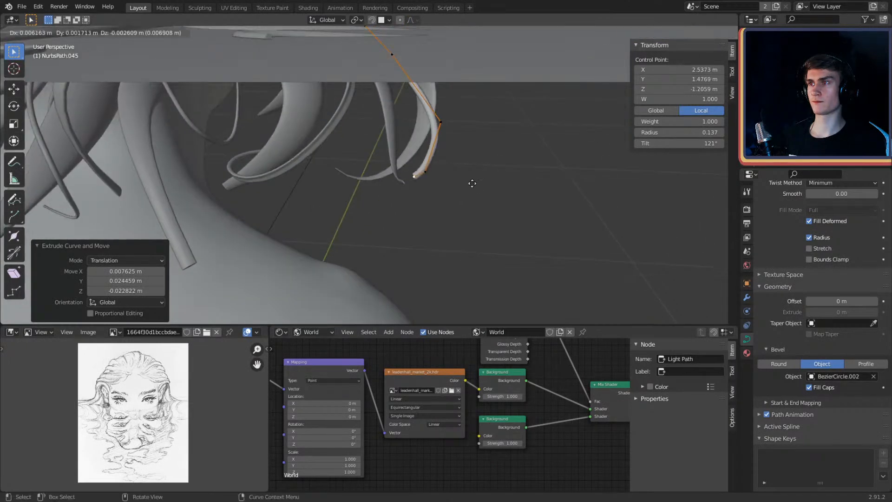
pyautogui.click(430, 201)
pyautogui.moveTo(431, 201); pyautogui.dragTo(464, 208, button='middle')
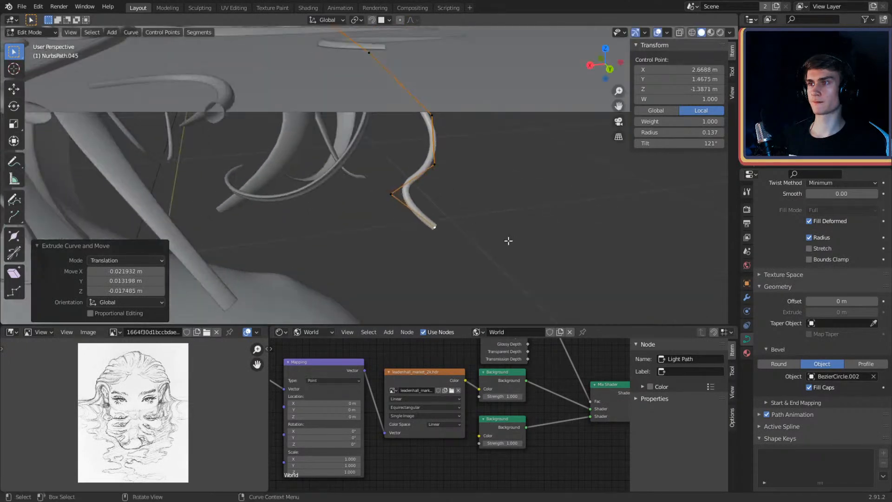
# Step: Reduce the radius of the control points along the strand's wavy end below the water plane, then leave the curve deselected
pyautogui.click(460, 237)
pyautogui.click(388, 192)
pyautogui.hotkey('alt', 's')
pyautogui.click(444, 205)
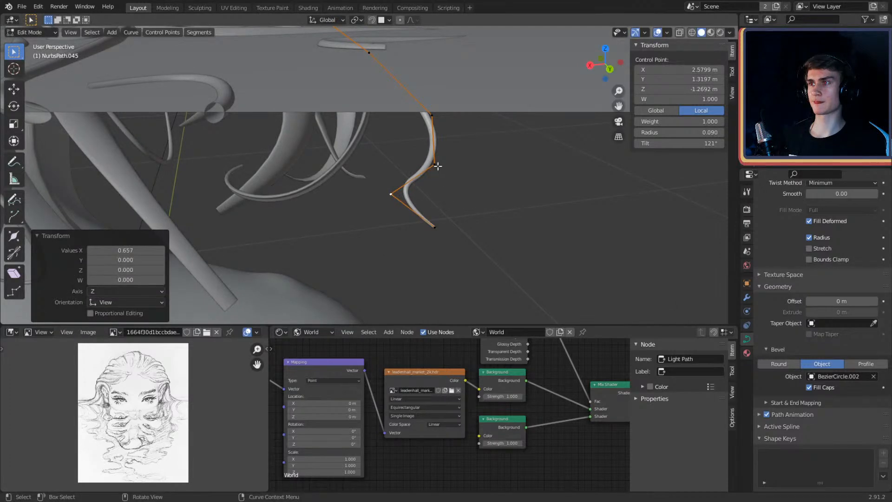
pyautogui.click(438, 166)
pyautogui.hotkey('alt', 's')
pyautogui.click(465, 176)
pyautogui.scroll(-3, 467, 179)
pyautogui.moveTo(467, 179); pyautogui.dragTo(321, 177, button='middle')
pyautogui.press('Tab')
pyautogui.scroll(-2, 406, 230)
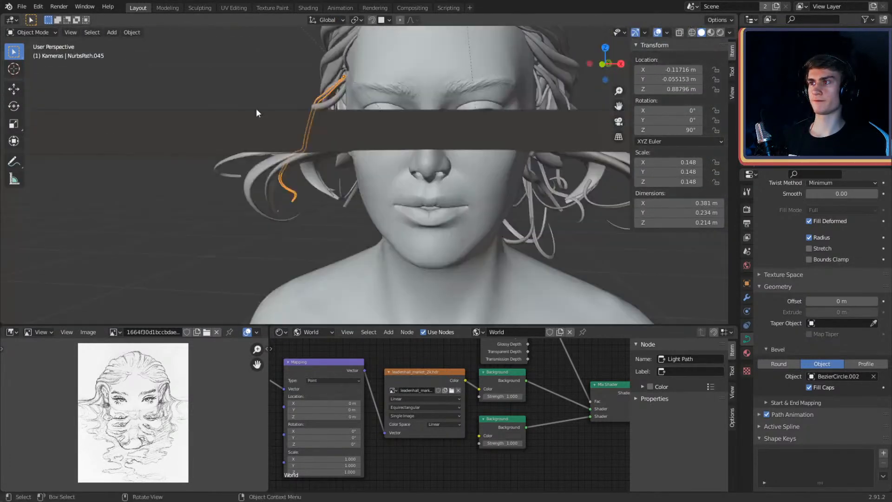
pyautogui.click(256, 116)
# Step: Duplicate the thin strand at the middle of the crown and place the copy about 0.03 m beside it, with its root at the hairline
pyautogui.moveTo(403, 113); pyautogui.dragTo(419, 182, button='middle')
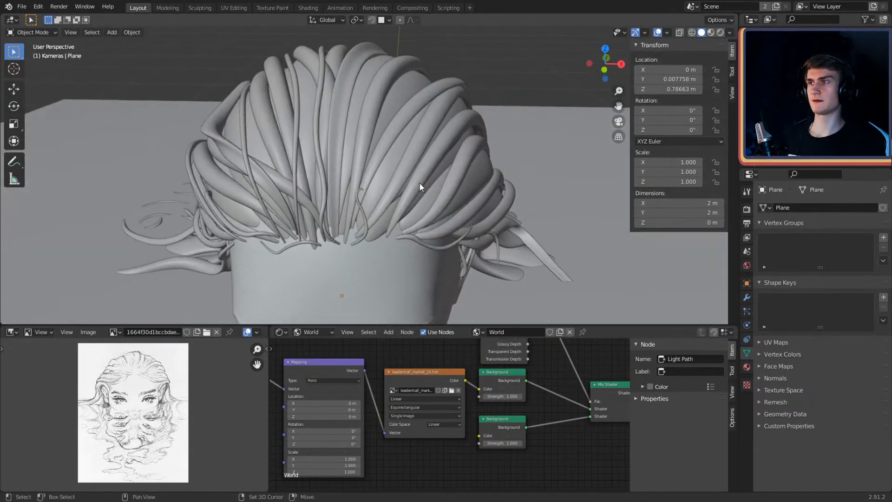
pyautogui.scroll(-4, 361, 200)
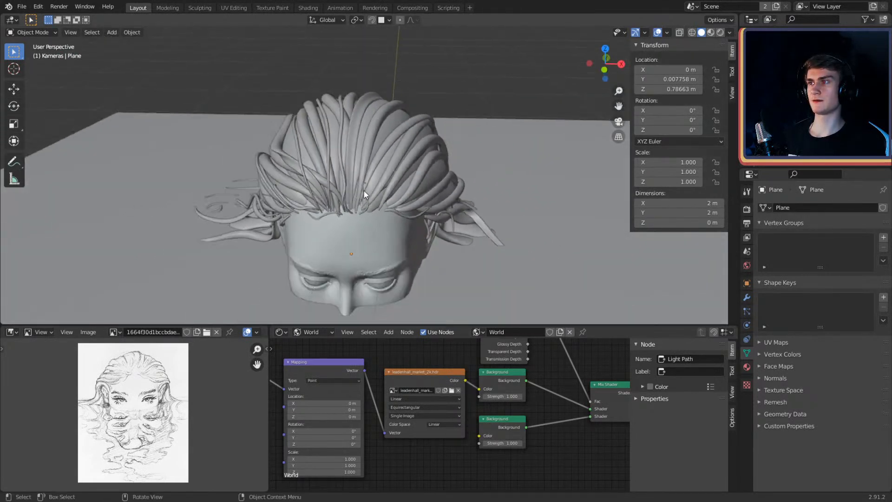
pyautogui.click(366, 160)
pyautogui.moveTo(425, 160); pyautogui.dragTo(417, 149, button='middle')
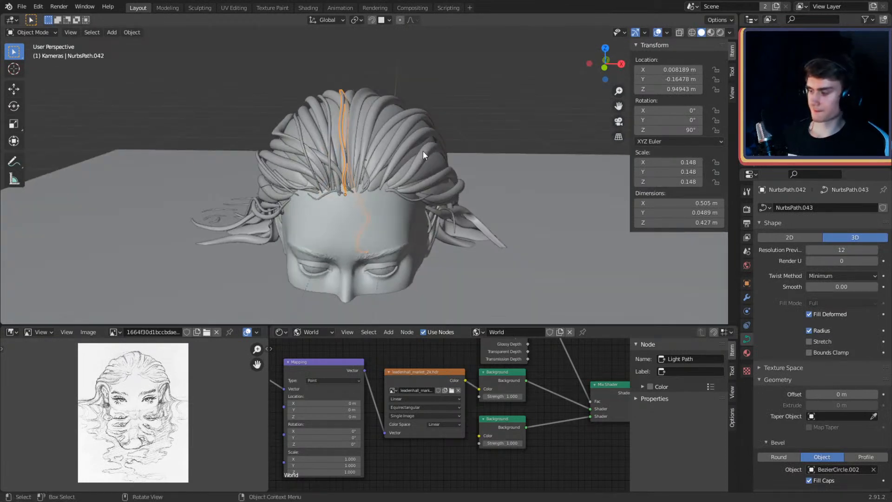
pyautogui.hotkey('shift', 'd')
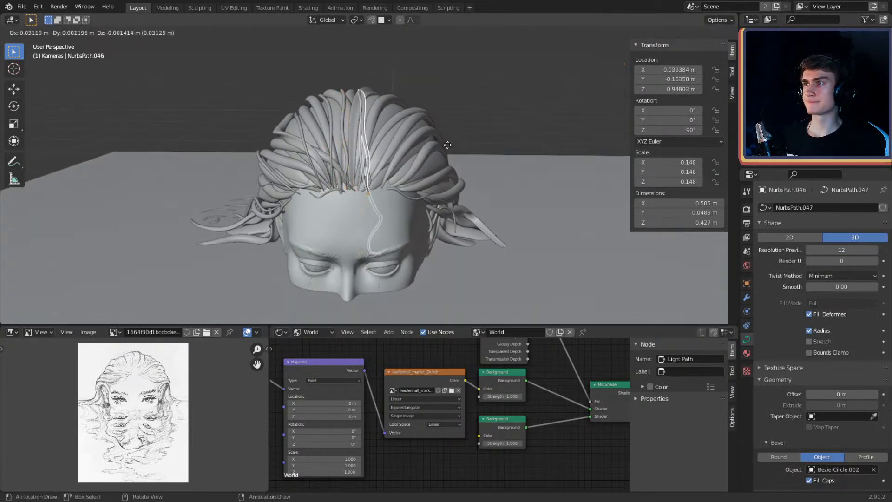
pyautogui.click(449, 151)
pyautogui.scroll(3, 436, 158)
pyautogui.moveTo(426, 164); pyautogui.dragTo(405, 155, button='middle')
pyautogui.click(505, 160)
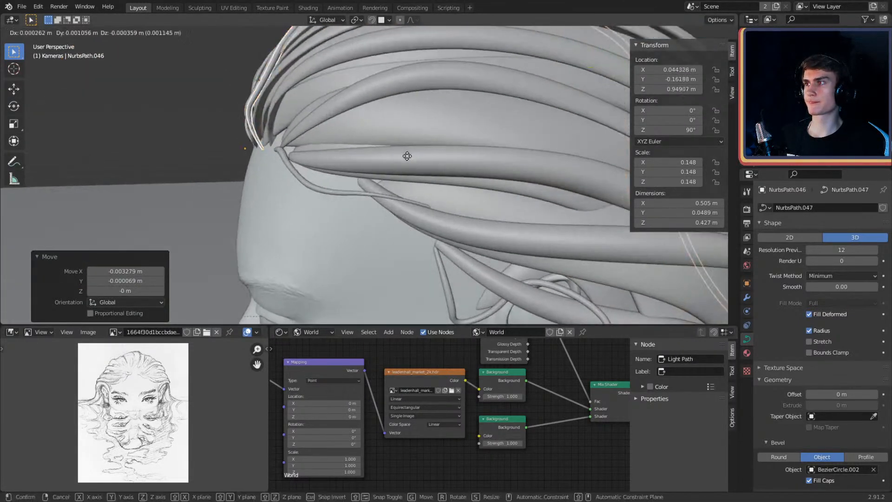
# Step: Delete the copy's tail control points down the back of the head so that only the part over the crown remains
pyautogui.press('Tab')
pyautogui.scroll(-2, 406, 157)
pyautogui.keyDown('shift'); pyautogui.moveTo(442, 123); pyautogui.dragTo(414, 149, button='middle'); pyautogui.keyUp('shift')
pyautogui.scroll(-2, 436, 176)
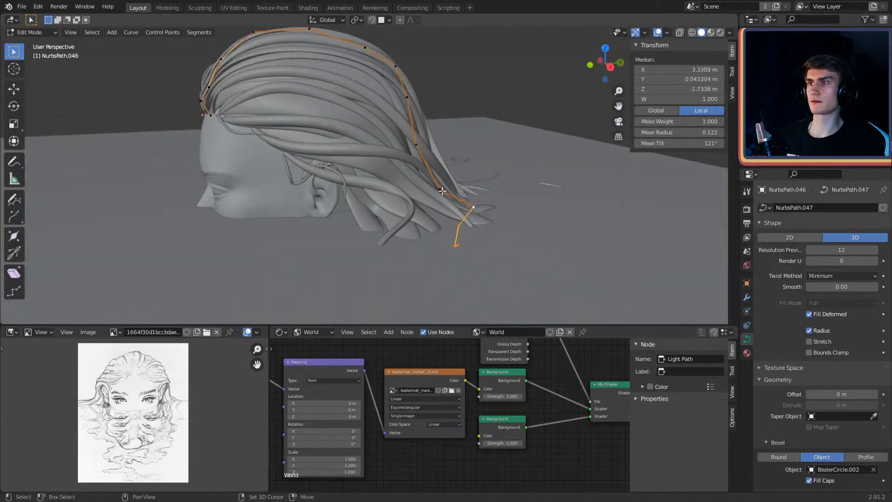
pyautogui.press('x')
pyautogui.click(411, 150)
pyautogui.keyDown('shift'); pyautogui.moveTo(412, 116); pyautogui.dragTo(472, 190, button='middle'); pyautogui.keyUp('shift')
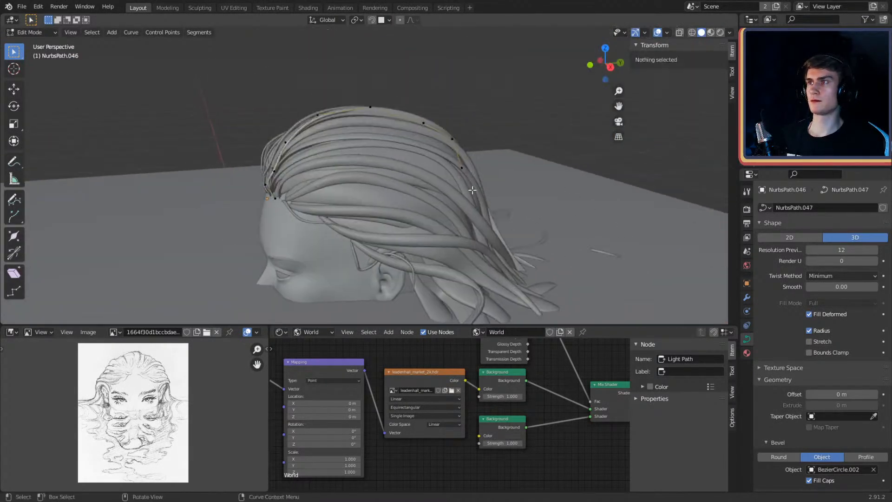
pyautogui.click(464, 163)
pyautogui.press('x')
pyautogui.click(464, 163)
# Step: Shift two of the copy's control points above the forehead sideways to give the strand a wavy bend
pyautogui.click(453, 136)
pyautogui.moveTo(453, 136); pyautogui.dragTo(432, 148, button='middle')
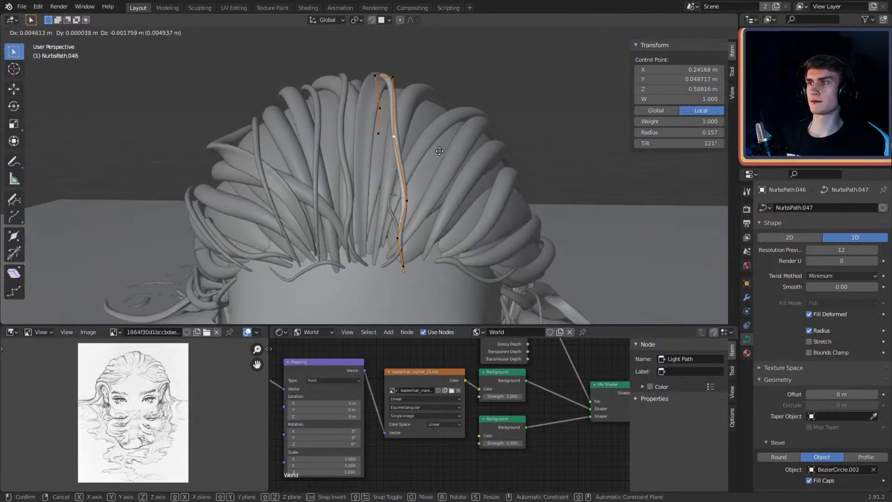
pyautogui.click(467, 156)
pyautogui.click(410, 203)
pyautogui.moveTo(410, 203); pyautogui.dragTo(408, 175, button='middle')
pyautogui.click(398, 188)
# Step: Move the copy's front and crown control points one by one so the strand rests on the neighbouring locks
pyautogui.scroll(3, 400, 176)
pyautogui.moveTo(275, 198); pyautogui.dragTo(439, 184, button='middle')
pyautogui.click(244, 213)
pyautogui.press('g')
pyautogui.click(296, 214)
pyautogui.click(431, 163)
pyautogui.press('g')
pyautogui.click(424, 176)
pyautogui.click(388, 154)
pyautogui.moveTo(388, 154); pyautogui.dragTo(530, 205, button='middle')
pyautogui.press('g')
pyautogui.click(446, 141)
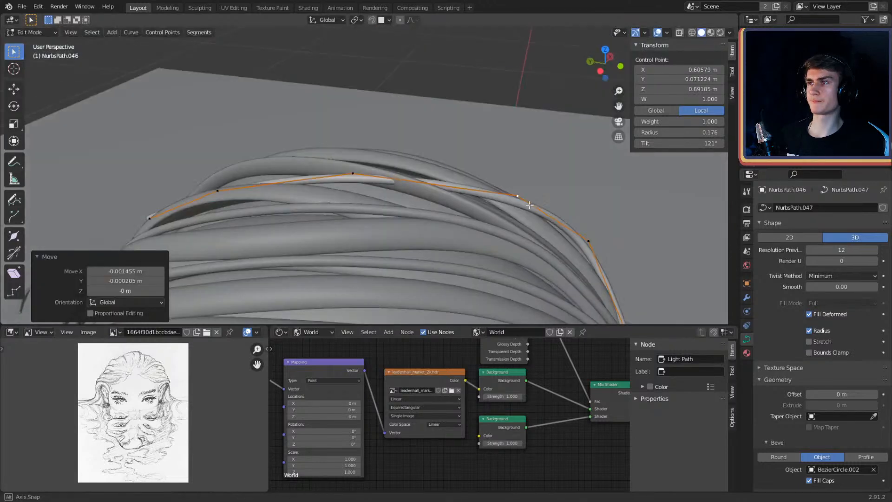
# Step: Reposition the control points near the top of the crown so the copy stays on the hair surface
pyautogui.moveTo(372, 184); pyautogui.dragTo(491, 181, button='middle')
pyautogui.click(459, 160)
pyautogui.click(261, 206)
pyautogui.press('g')
pyautogui.click(399, 199)
pyautogui.press('g')
pyautogui.click(432, 161)
# Step: Extrude new control points from the copy's rear end down the back of the head and align them with the locks
pyautogui.moveTo(431, 162); pyautogui.dragTo(496, 116, button='middle')
pyautogui.click(494, 197)
pyautogui.press('g')
pyautogui.click(531, 165)
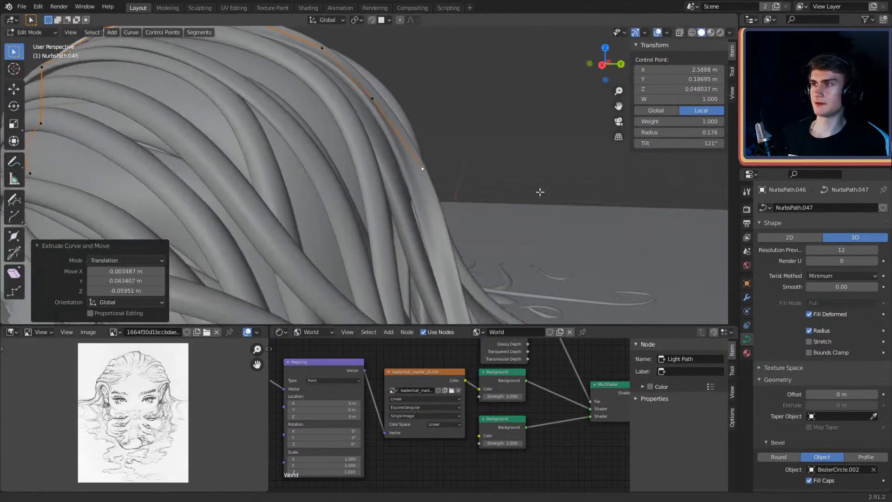
pyautogui.moveTo(538, 191); pyautogui.dragTo(407, 155, button='middle')
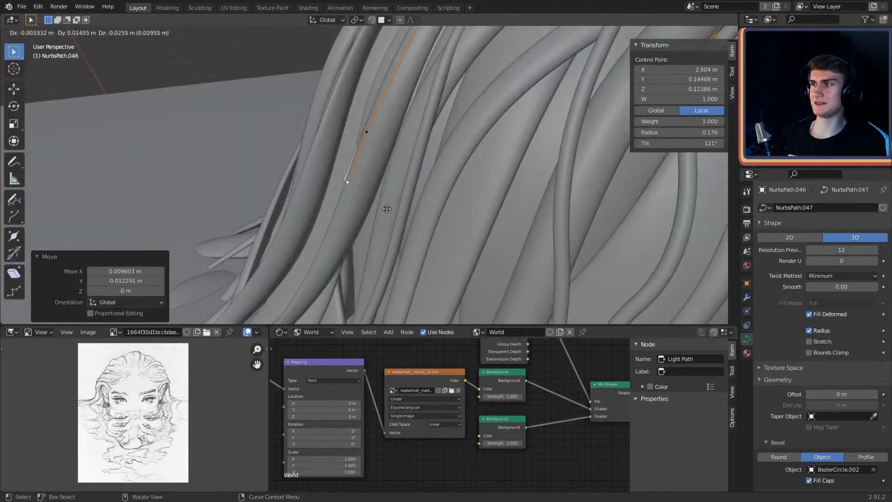
pyautogui.click(374, 239)
pyautogui.moveTo(375, 237); pyautogui.dragTo(482, 178, button='middle')
pyautogui.press('g')
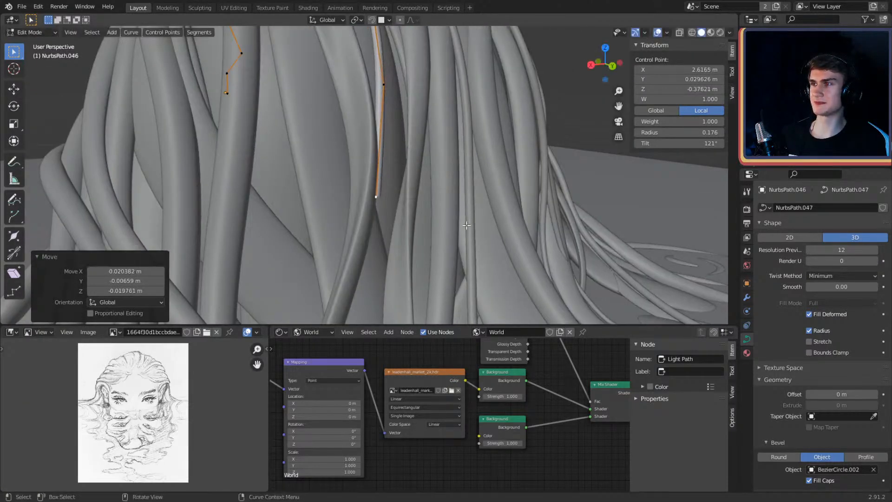
# Step: Continue extending the strand between the rear locks until its tip reaches the water plane
pyautogui.moveTo(466, 225); pyautogui.dragTo(439, 139, button='middle')
pyautogui.click(451, 179)
pyautogui.moveTo(484, 226); pyautogui.dragTo(478, 160, button='middle')
pyautogui.press('g')
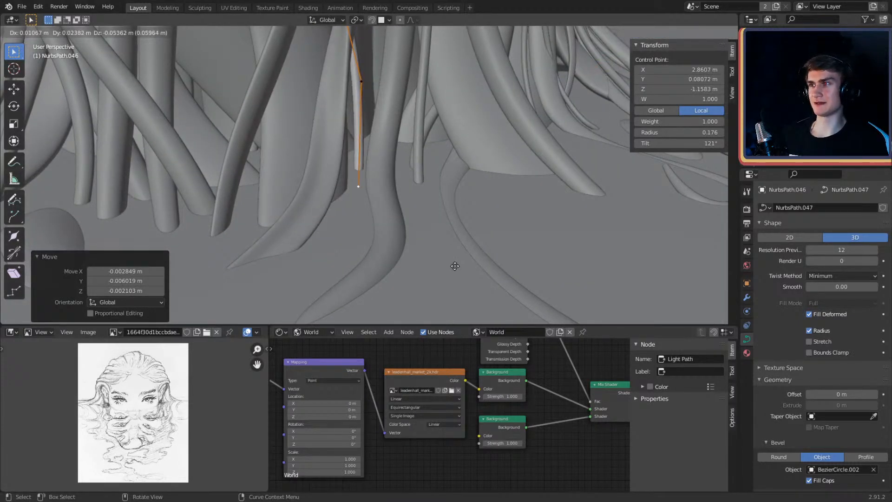
pyautogui.click(455, 266)
# Step: Extrude a sideways control point at the water plane and scale its radius by 0.632
pyautogui.moveTo(455, 266); pyautogui.dragTo(378, 217, button='middle')
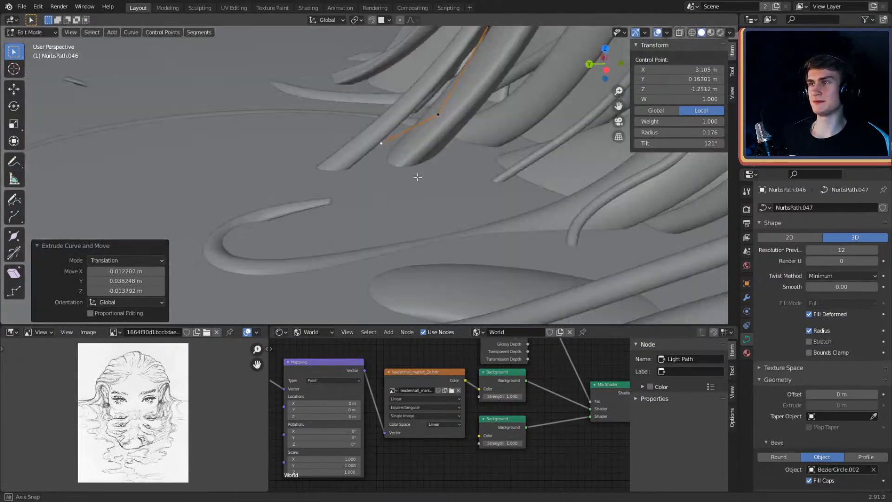
pyautogui.moveTo(417, 178); pyautogui.dragTo(358, 164, button='middle')
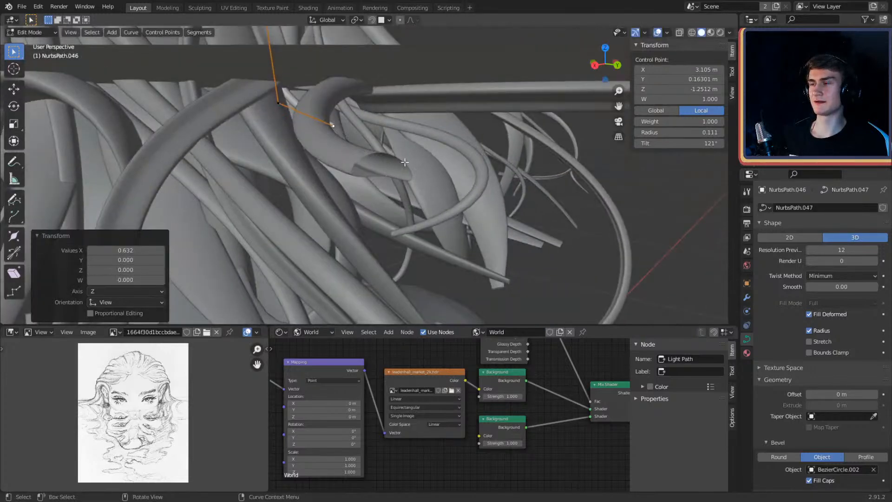
pyautogui.moveTo(405, 163); pyautogui.dragTo(428, 159, button='middle')
pyautogui.click(479, 212)
pyautogui.moveTo(478, 213); pyautogui.dragTo(438, 170, button='middle')
# Step: Adjust the bend below the water plane and extrude further control points downward from the tip
pyautogui.click(382, 126)
pyautogui.moveTo(382, 126); pyautogui.dragTo(471, 156, button='middle')
pyautogui.press('g')
pyautogui.click(439, 150)
pyautogui.press('g')
pyautogui.click(422, 163)
pyautogui.press('e')
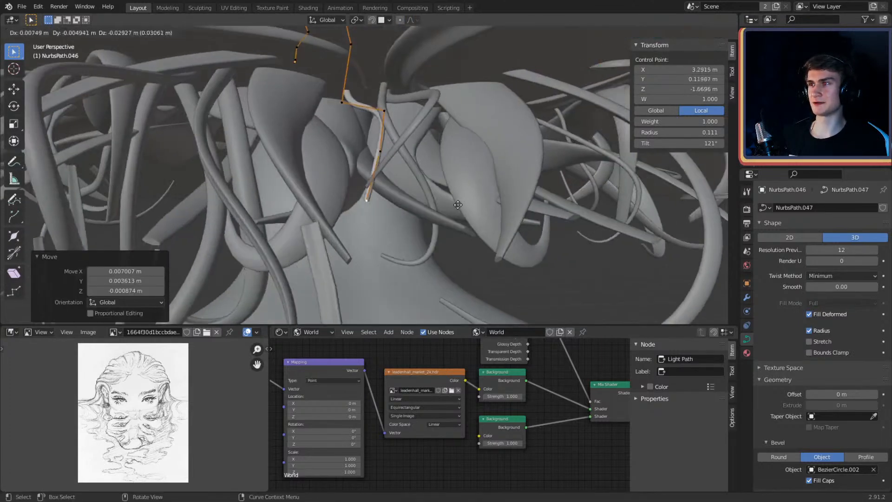
pyautogui.click(456, 207)
# Step: Reposition the underwater control points and extrude the tip onward into an upward-curling end
pyautogui.moveTo(456, 207); pyautogui.dragTo(479, 186, button='middle')
pyautogui.click(398, 135)
pyautogui.moveTo(398, 135); pyautogui.dragTo(329, 142, button='middle')
pyautogui.press('g')
pyautogui.click(464, 181)
pyautogui.click(386, 168)
pyautogui.click(396, 199)
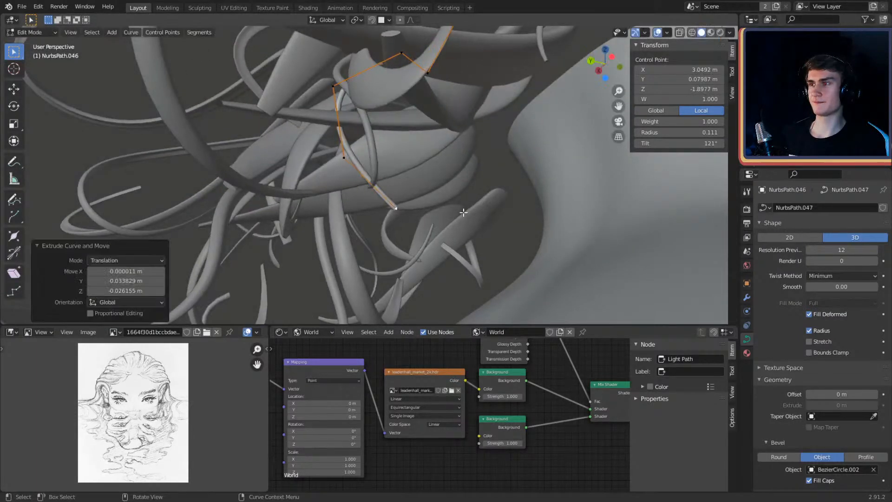
pyautogui.moveTo(396, 199); pyautogui.dragTo(395, 244, button='middle')
pyautogui.click(432, 212)
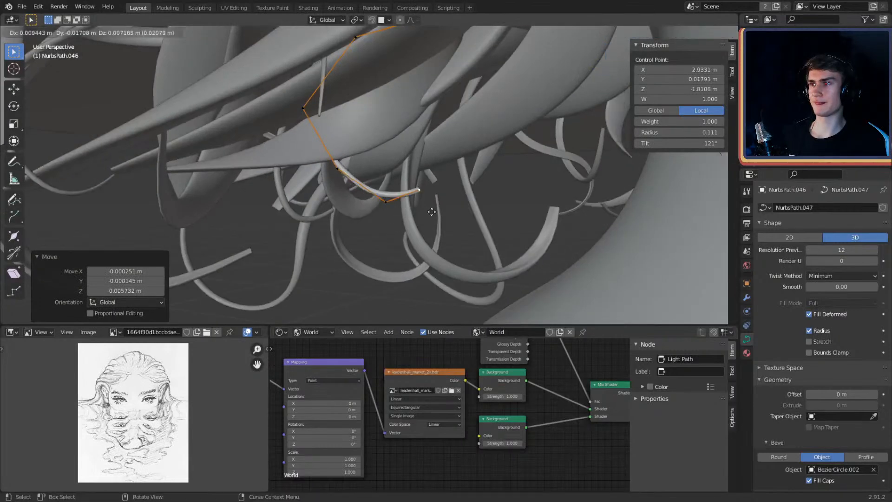
pyautogui.click(468, 203)
# Step: Lower the strand's control point on the front of the crown closer to the hair and finish editing the curve
pyautogui.scroll(-4, 464, 182)
pyautogui.moveTo(464, 181); pyautogui.dragTo(395, 195, button='middle')
pyautogui.press('Tab')
pyautogui.moveTo(465, 149)
pyautogui.keyDown('shift'); pyautogui.mouseDown(button='middle')
pyautogui.moveTo(425, 209)
pyautogui.moveTo(445, 216)
pyautogui.moveTo(375, 199)
pyautogui.moveTo(455, 205)
pyautogui.moveTo(374, 160)
pyautogui.moveTo(483, 164)
pyautogui.moveTo(496, 144)
pyautogui.moveTo(466, 154)
pyautogui.mouseUp(button='middle'); pyautogui.keyUp('shift')
pyautogui.press('Tab')
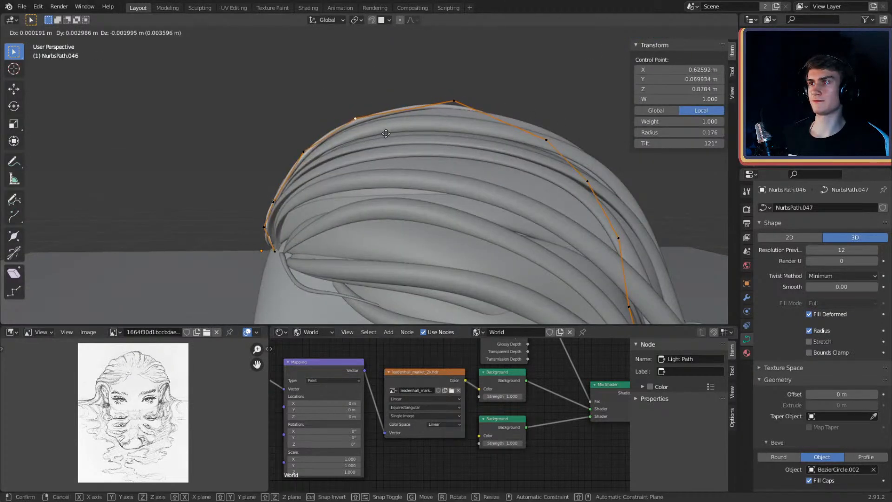
pyautogui.click(385, 133)
pyautogui.press('Tab')
# Step: Duplicate the finished wavy strand and move the copy outward to the side of the crown
pyautogui.moveTo(386, 134); pyautogui.dragTo(475, 72, button='middle')
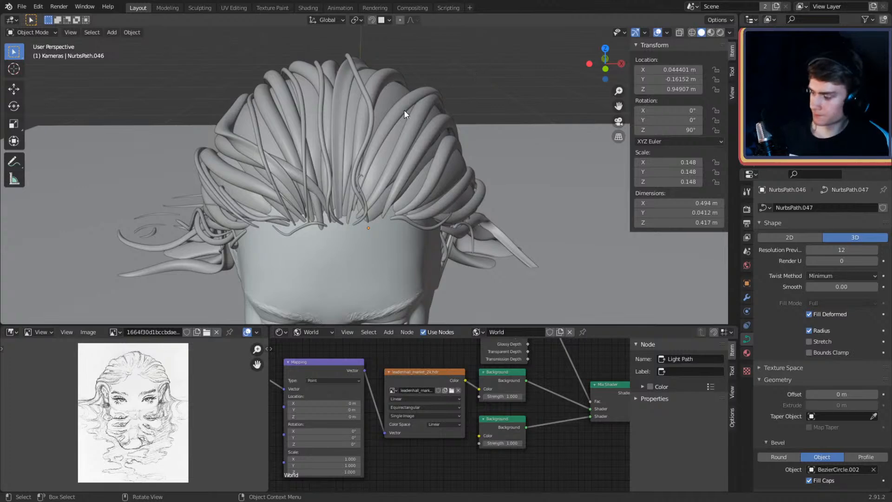
pyautogui.moveTo(404, 109); pyautogui.dragTo(493, 173, button='middle')
pyautogui.moveTo(352, 122); pyautogui.dragTo(416, 138, button='middle')
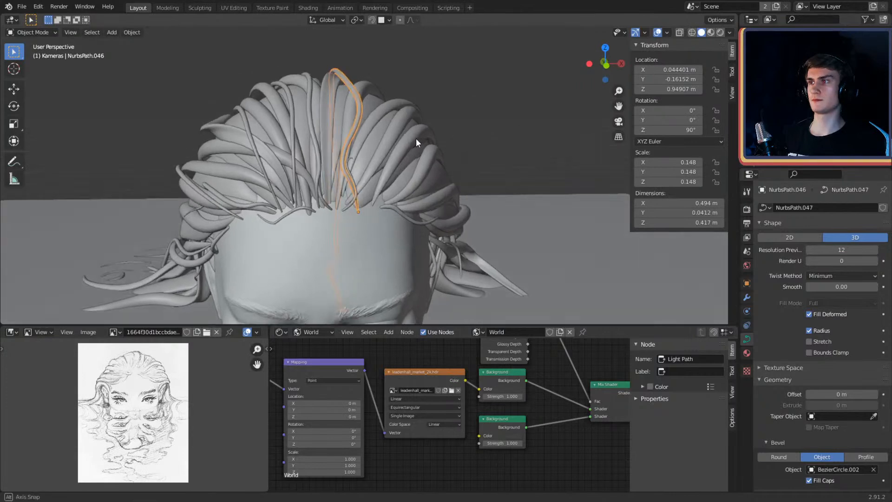
pyautogui.hotkey('shift', 'd')
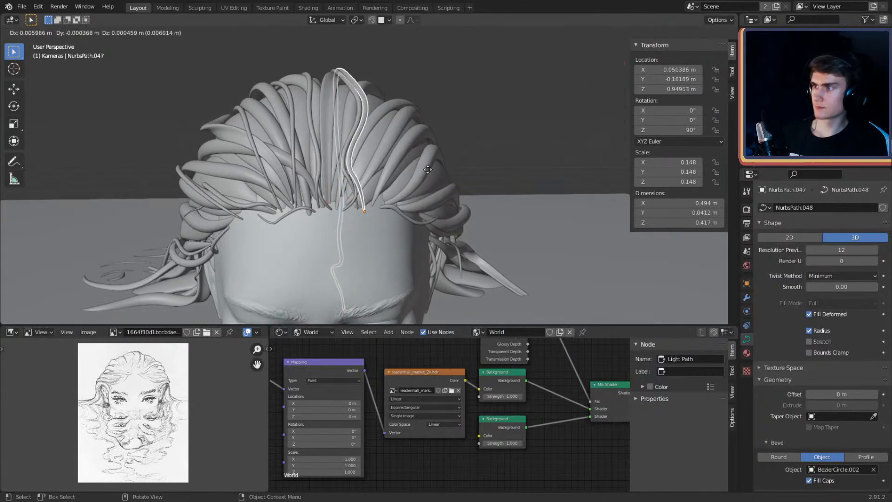
pyautogui.click(441, 177)
pyautogui.moveTo(442, 177)
pyautogui.mouseDown(button='middle')
pyautogui.moveTo(453, 179)
pyautogui.moveTo(439, 197)
pyautogui.moveTo(453, 223)
pyautogui.moveTo(440, 199)
pyautogui.moveTo(385, 183)
pyautogui.moveTo(395, 170)
pyautogui.mouseUp(button='middle')
pyautogui.press('g')
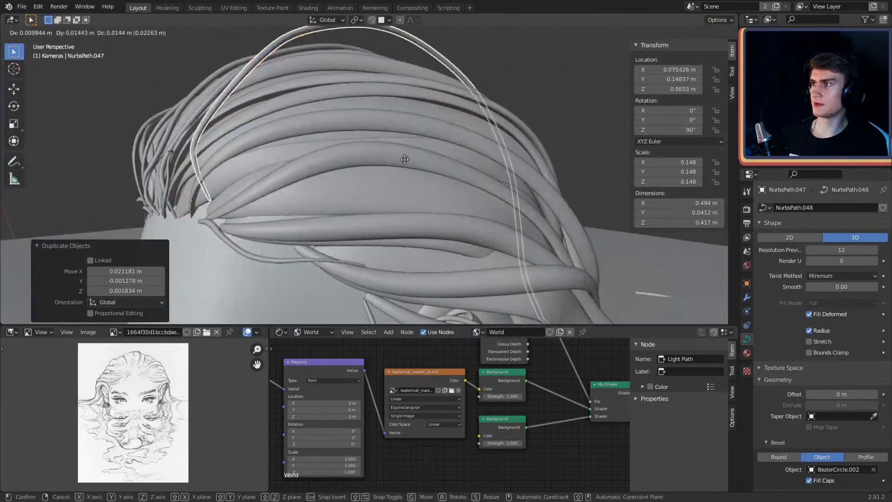
pyautogui.click(452, 131)
pyautogui.moveTo(451, 131); pyautogui.dragTo(452, 200, button='middle')
pyautogui.press('g')
pyautogui.click(487, 160)
# Step: Delete the new copy's tail control points at the back of the head and an extra control point at its front end
pyautogui.press('Tab')
pyautogui.scroll(-2, 403, 179)
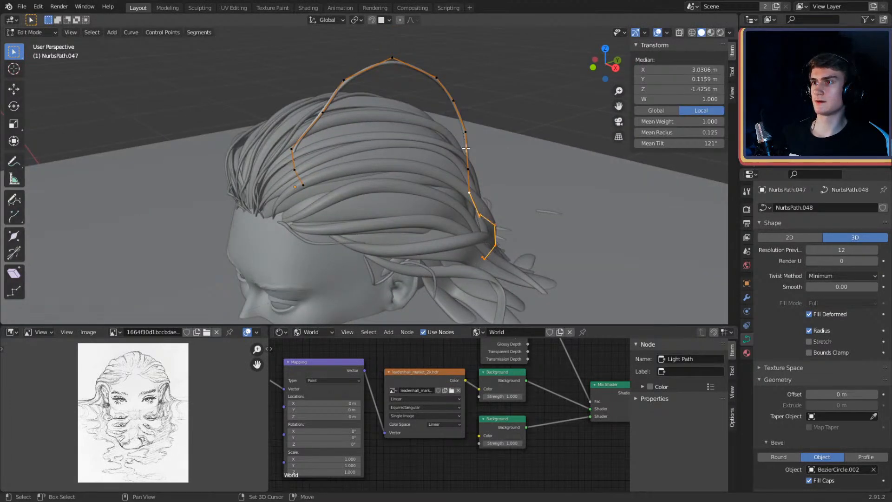
pyautogui.click(455, 116)
pyautogui.moveTo(456, 116); pyautogui.dragTo(426, 153, button='middle')
pyautogui.moveTo(441, 121); pyautogui.dragTo(248, 169, button='middle')
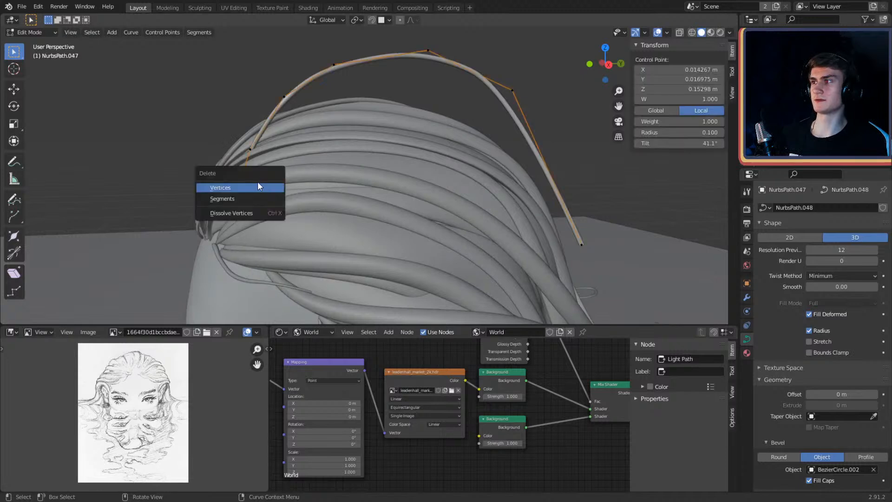
pyautogui.click(258, 184)
# Step: Reposition the copy's second control point and delete its three rearmost control points
pyautogui.click(252, 149)
pyautogui.keyDown('shift'); pyautogui.moveTo(332, 144); pyautogui.dragTo(322, 158, button='middle'); pyautogui.keyUp('shift')
pyautogui.press('g')
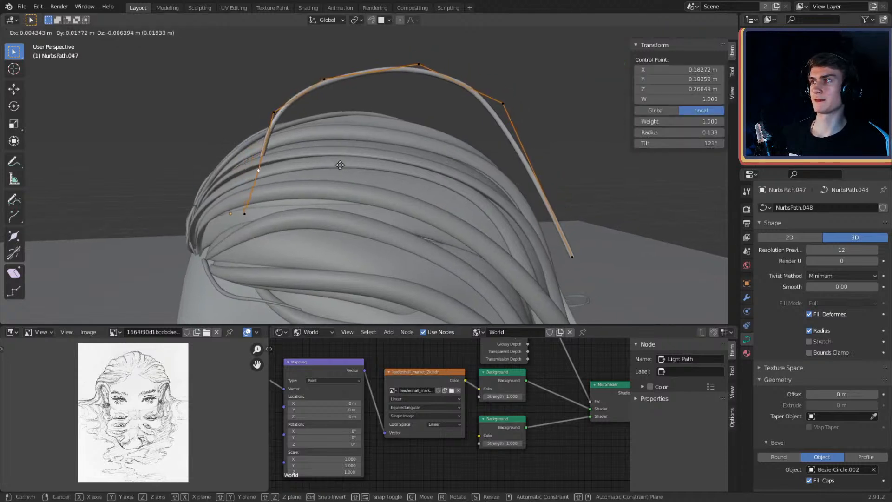
pyautogui.click(340, 165)
pyautogui.click(562, 244)
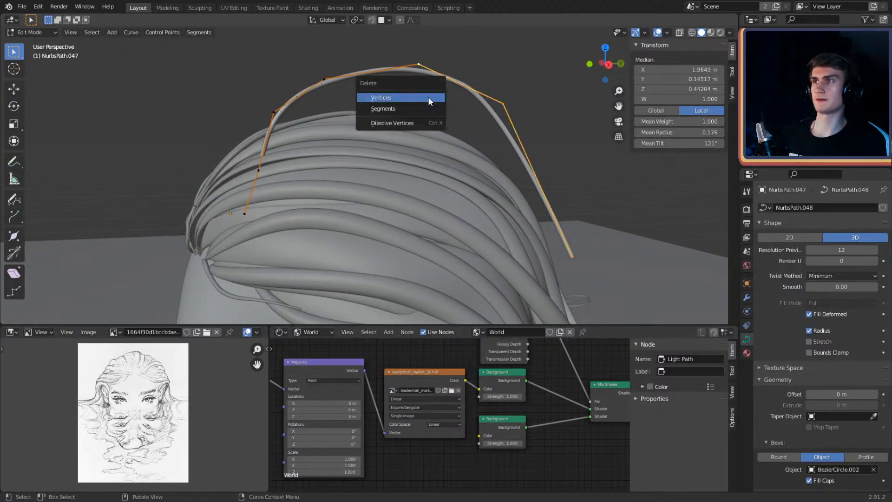
pyautogui.click(414, 98)
# Step: Move the shortened copy's front control points toward the side hairline
pyautogui.click(277, 115)
pyautogui.keyDown('shift'); pyautogui.moveTo(335, 123); pyautogui.dragTo(365, 136, button='middle'); pyautogui.keyUp('shift')
pyautogui.click(264, 188)
pyautogui.moveTo(313, 181); pyautogui.dragTo(395, 204, button='middle')
pyautogui.press('g')
pyautogui.click(455, 258)
pyautogui.keyDown('shift'); pyautogui.moveTo(458, 260); pyautogui.dragTo(357, 210, button='middle'); pyautogui.keyUp('shift')
# Step: Adjust the copy's root control point and the one behind it so the strand starts in line with the hairline locks
pyautogui.click(286, 210)
pyautogui.keyDown('shift'); pyautogui.moveTo(300, 209); pyautogui.dragTo(322, 179, button='middle'); pyautogui.keyUp('shift')
pyautogui.press('g')
pyautogui.click(307, 192)
pyautogui.press('g')
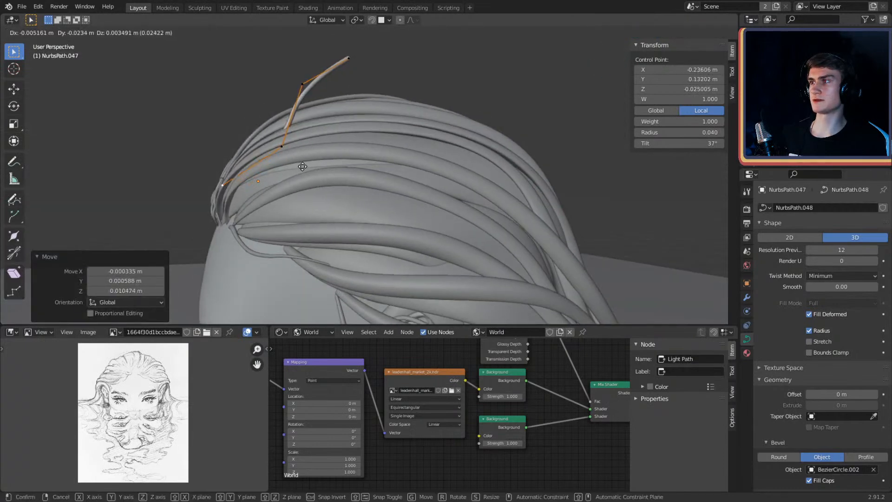
pyautogui.click(284, 145)
pyautogui.press('g')
pyautogui.click(264, 138)
# Step: Lower the copy's third control point and its end point onto the locks on the crown
pyautogui.keyDown('shift'); pyautogui.moveTo(362, 161); pyautogui.dragTo(325, 167, button='middle'); pyautogui.keyUp('shift')
pyautogui.moveTo(324, 167); pyautogui.dragTo(339, 175, button='middle')
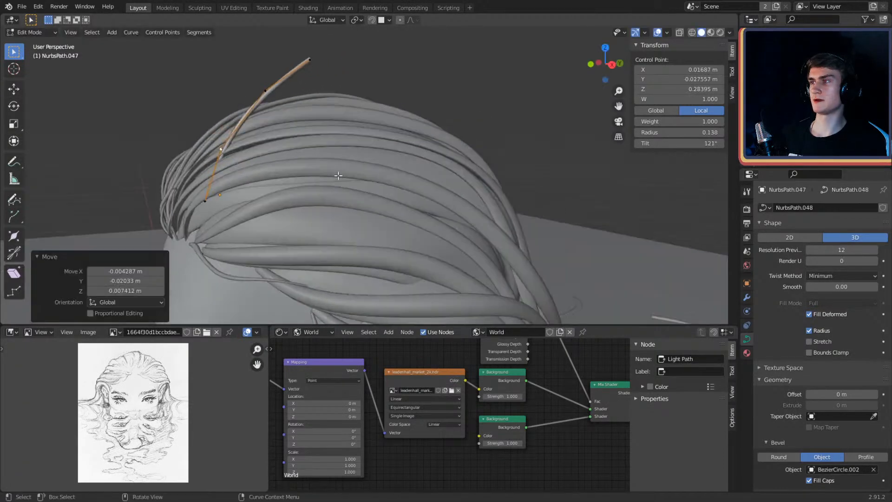
pyautogui.click(267, 92)
pyautogui.moveTo(293, 88); pyautogui.dragTo(364, 91, button='middle')
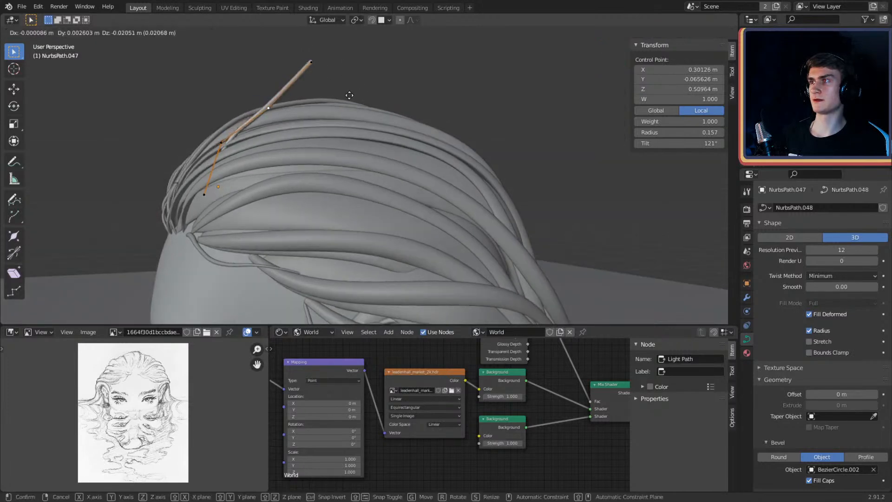
pyautogui.click(350, 108)
pyautogui.press('g')
pyautogui.click(362, 73)
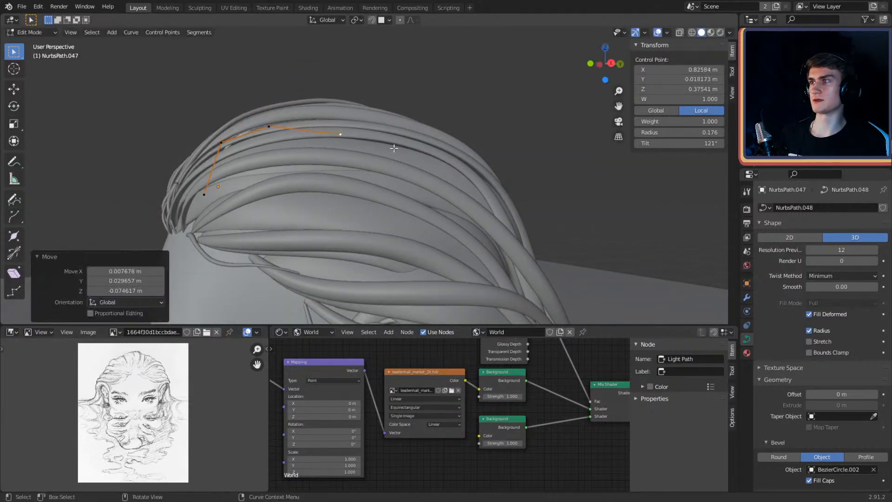
# Step: Fine-tune the copy's control points from several angles so the short strand lies closely between the crown locks
pyautogui.moveTo(361, 74); pyautogui.dragTo(281, 135, button='middle')
pyautogui.click(488, 131)
pyautogui.moveTo(387, 164); pyautogui.dragTo(418, 188, button='middle')
pyautogui.click(354, 152)
pyautogui.click(472, 213)
pyautogui.click(359, 132)
pyautogui.moveTo(359, 131); pyautogui.dragTo(413, 214, button='middle')
pyautogui.click(475, 137)
pyautogui.press('g')
pyautogui.click(356, 166)
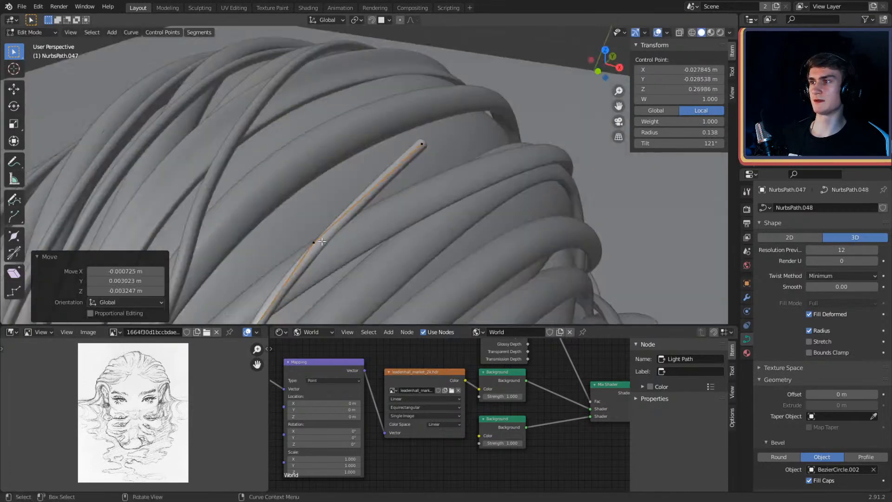
pyautogui.click(322, 242)
pyautogui.moveTo(322, 242); pyautogui.dragTo(373, 183, button='middle')
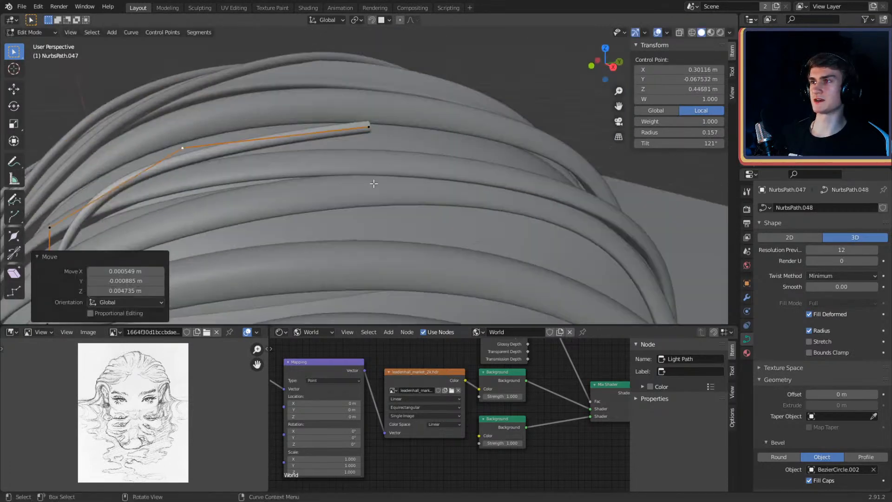
# Step: Reposition the short strand's end control points over the crown locks and extrude the strand farther back along them
pyautogui.moveTo(420, 151); pyautogui.dragTo(358, 171, button='middle')
pyautogui.click(369, 129)
pyautogui.moveTo(542, 151); pyautogui.dragTo(401, 158, button='middle')
pyautogui.press('g')
pyautogui.click(453, 218)
pyautogui.click(508, 156)
pyautogui.click(384, 144)
pyautogui.press('g')
pyautogui.press('e')
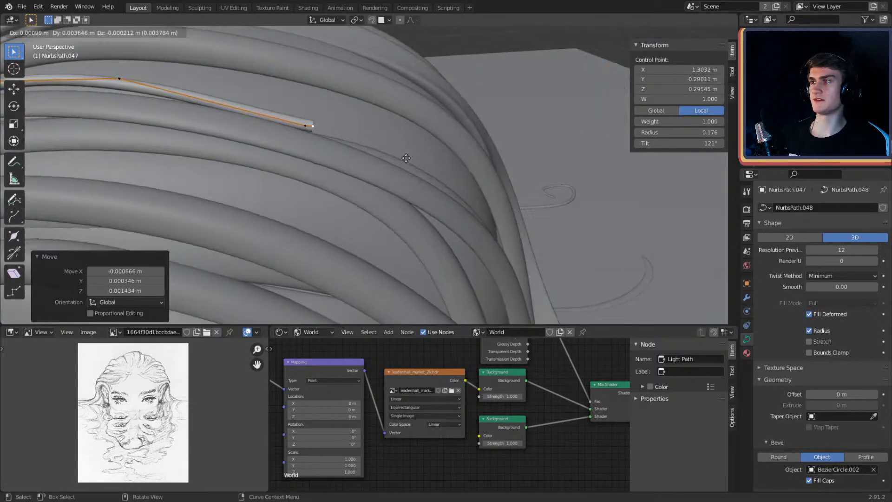
pyautogui.moveTo(524, 191); pyautogui.dragTo(455, 121, button='middle')
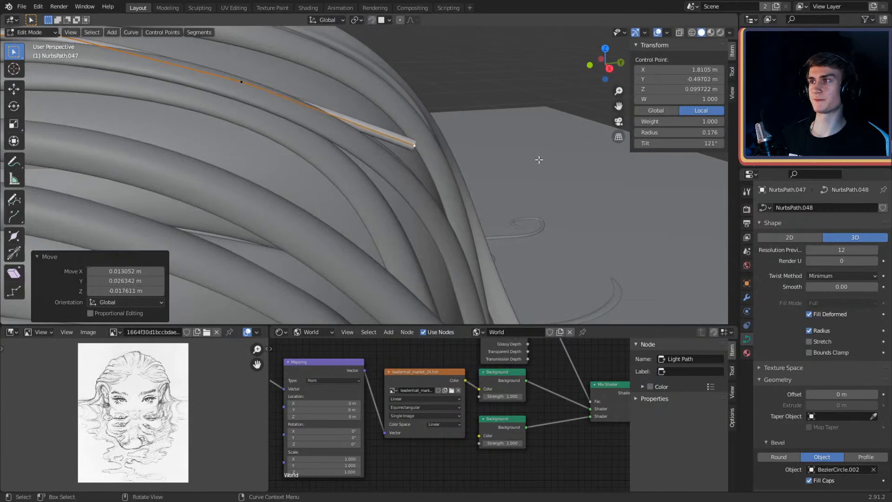
# Step: Move the strand's second-to-last control point so its curve rests on the crown locks
pyautogui.click(245, 88)
pyautogui.moveTo(246, 88); pyautogui.dragTo(432, 115, button='middle')
pyautogui.press('g')
pyautogui.click(435, 110)
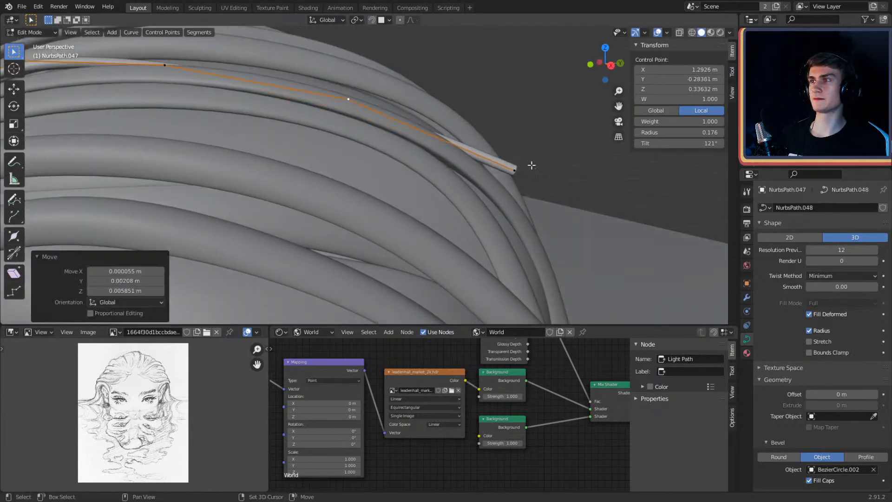
pyautogui.moveTo(532, 166); pyautogui.dragTo(421, 124, button='middle')
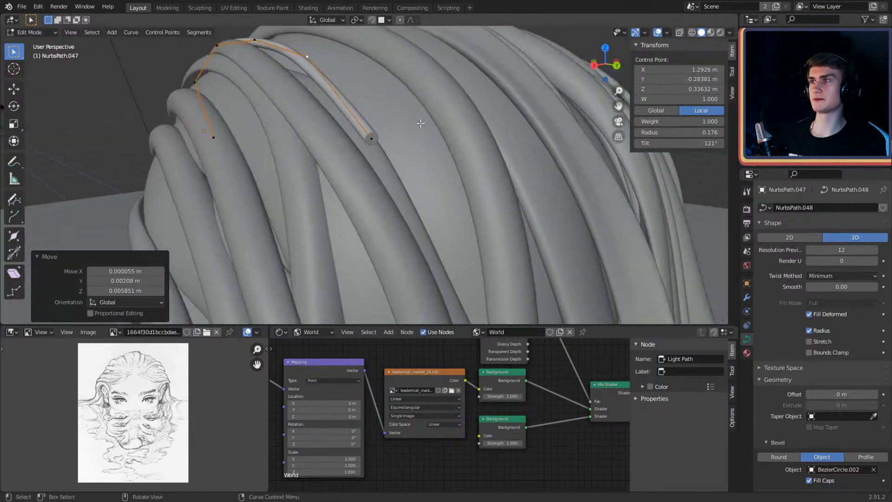
# Step: Extrude the strand's end down over the back of the crown and adjust the control point before it
pyautogui.moveTo(437, 153); pyautogui.dragTo(504, 142, button='middle')
pyautogui.click(440, 147)
pyautogui.press('g')
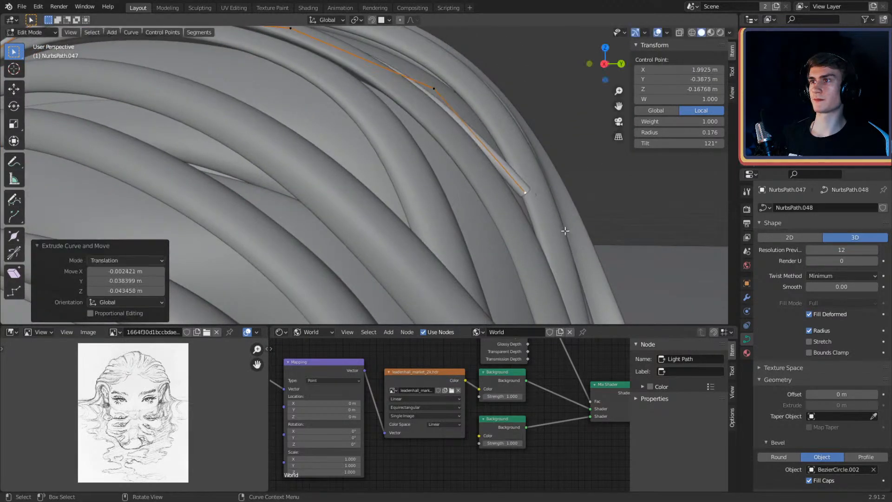
pyautogui.press('g')
pyautogui.click(458, 76)
pyautogui.moveTo(536, 184); pyautogui.dragTo(413, 163, button='middle')
pyautogui.scroll(-5, 366, 158)
# Step: Extend the strand down the back of the head, positioning its new control points against the neighbouring locks
pyautogui.click(366, 182)
pyautogui.press('g')
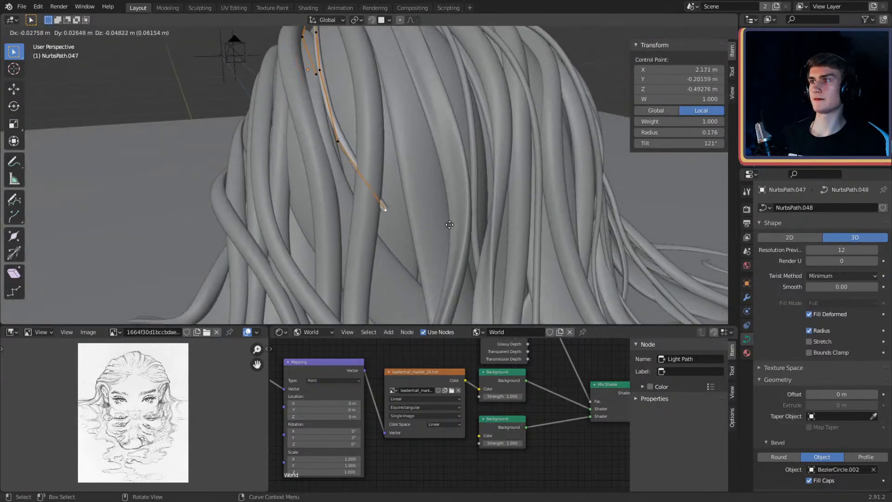
pyautogui.click(450, 225)
pyautogui.moveTo(450, 225); pyautogui.dragTo(395, 141, button='middle')
pyautogui.click(336, 170)
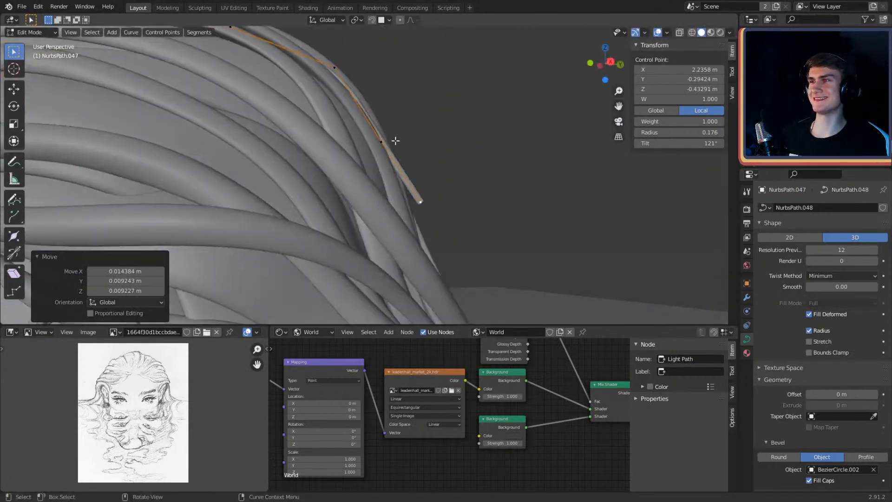
pyautogui.click(449, 167)
pyautogui.moveTo(450, 167); pyautogui.dragTo(339, 220, button='middle')
pyautogui.click(469, 156)
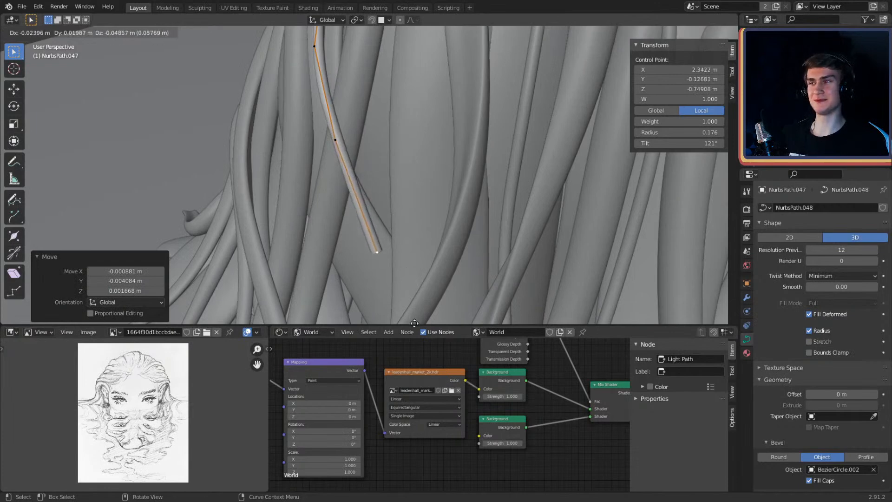
# Step: Move the control point above the strand's end inward to follow the locks at the back of the head
pyautogui.moveTo(422, 154); pyautogui.dragTo(578, 163, button='middle')
pyautogui.press('g')
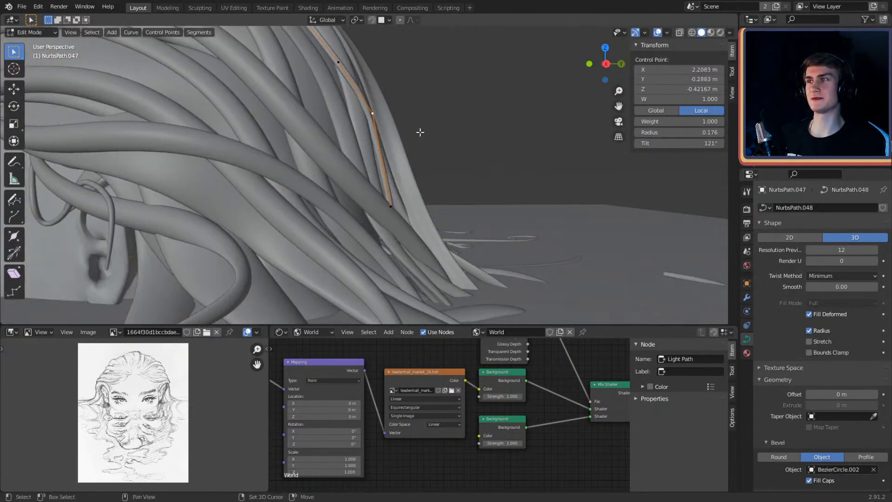
pyautogui.click(456, 163)
pyautogui.moveTo(456, 163); pyautogui.dragTo(479, 196, button='middle')
# Step: Extrude the strand farther down between the back locks toward the surface plane
pyautogui.scroll(-1, 438, 179)
pyautogui.click(404, 196)
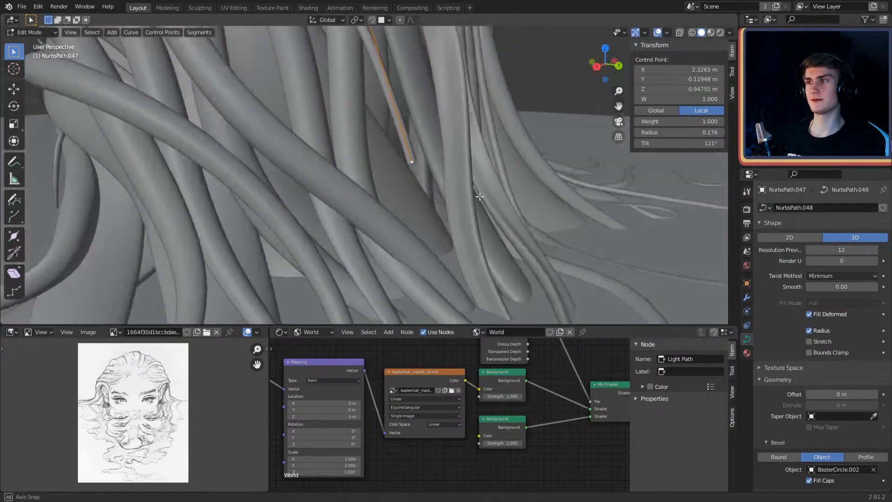
pyautogui.click(481, 254)
pyautogui.moveTo(481, 254); pyautogui.dragTo(564, 126, button='middle')
pyautogui.click(513, 260)
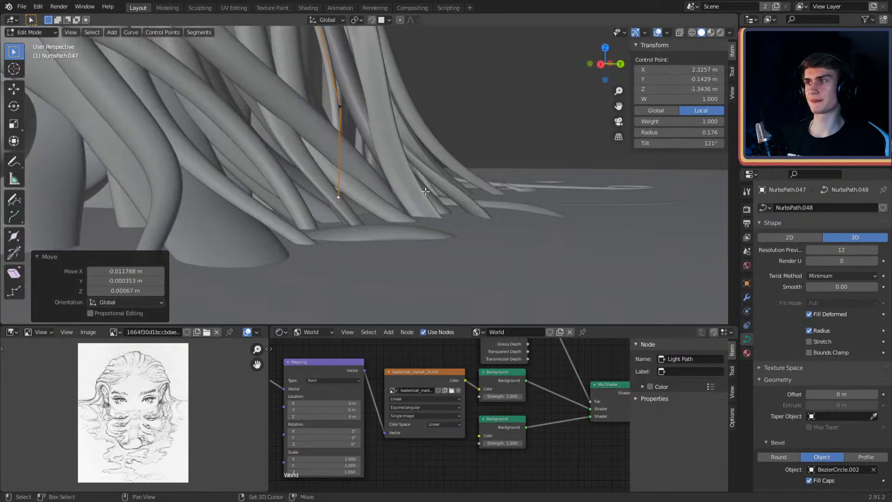
# Step: Extend the strand below the surface plane, bend it into a curl and shrink its end radius
pyautogui.moveTo(425, 191); pyautogui.dragTo(474, 172, button='middle')
pyautogui.press('g')
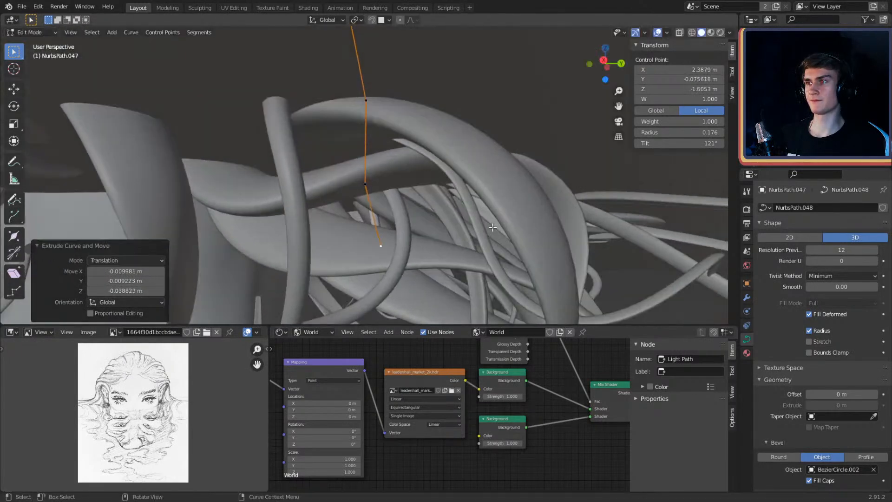
pyautogui.moveTo(492, 227); pyautogui.dragTo(443, 178, button='middle')
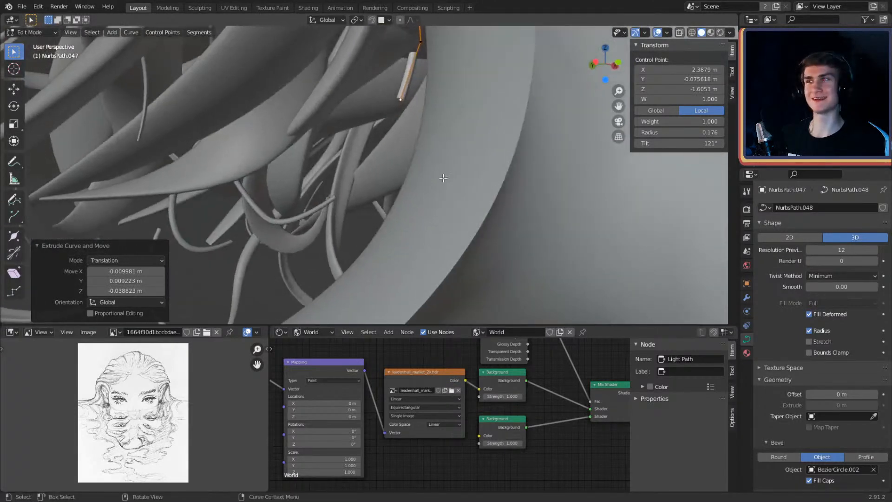
pyautogui.click(428, 246)
pyautogui.moveTo(429, 246); pyautogui.dragTo(401, 210, button='middle')
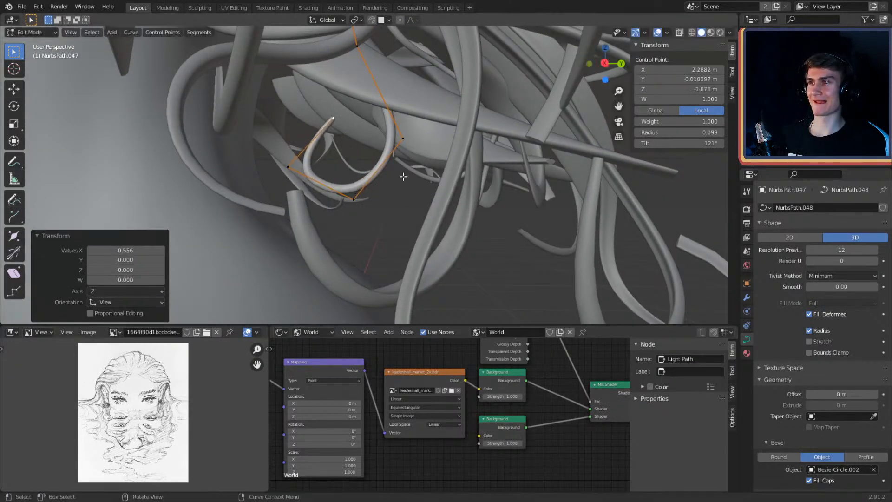
# Step: Reduce the radius of the curl's three preceding control points to taper the strand, and finish editing the curve
pyautogui.click(290, 167)
pyautogui.hotkey('alt', 's')
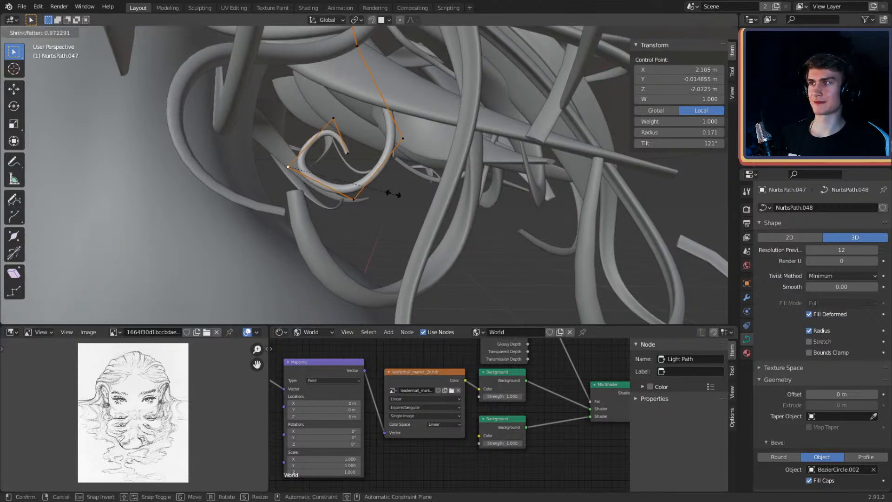
pyautogui.click(381, 190)
pyautogui.click(353, 199)
pyautogui.hotkey('alt', 's')
pyautogui.click(403, 206)
pyautogui.click(403, 141)
pyautogui.hotkey('alt', 's')
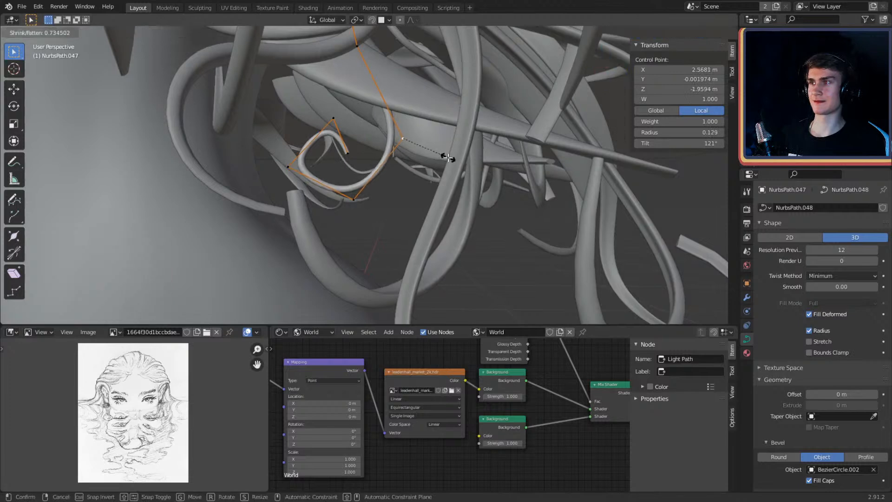
pyautogui.click(447, 155)
pyautogui.press('Tab')
# Step: Duplicate a thin strand at the side hairline and move the copy's root control point to a new start
pyautogui.scroll(-8, 447, 156)
pyautogui.moveTo(447, 155); pyautogui.dragTo(464, 212, button='middle')
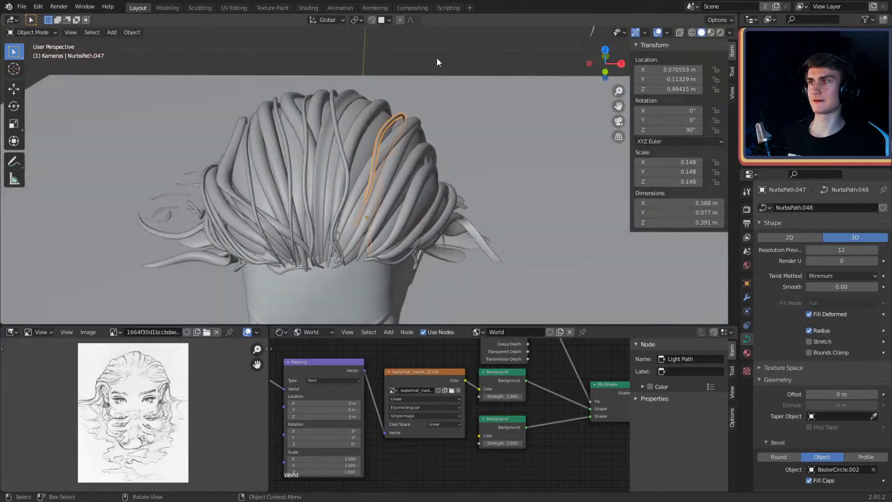
pyautogui.moveTo(433, 177); pyautogui.dragTo(336, 213, button='middle')
pyautogui.scroll(4, 415, 129)
pyautogui.click(373, 187)
pyautogui.scroll(1, 420, 196)
pyautogui.scroll(-2, 419, 196)
pyautogui.scroll(2, 426, 184)
pyautogui.click(379, 198)
pyautogui.press('Tab')
pyautogui.click(365, 219)
pyautogui.click(386, 194)
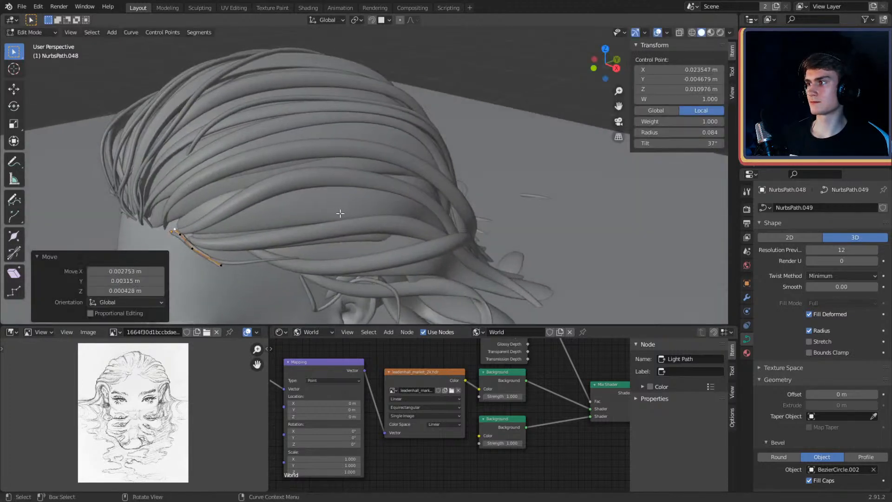
# Step: Raise the copy's second and third control points from the hairline toward the side locks
pyautogui.click(185, 233)
pyautogui.moveTo(278, 225); pyautogui.dragTo(266, 199, button='middle')
pyautogui.press('g')
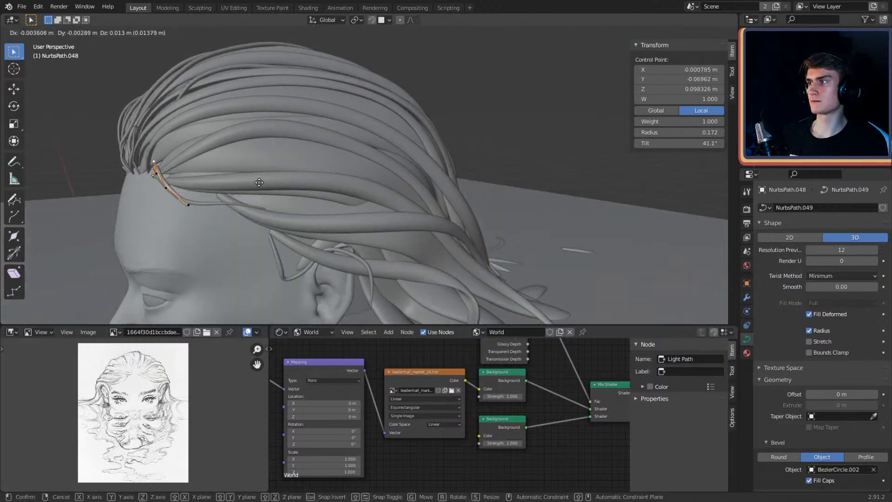
pyautogui.click(259, 183)
pyautogui.click(167, 189)
pyautogui.moveTo(179, 188); pyautogui.dragTo(284, 155, button='middle')
pyautogui.press('g')
pyautogui.click(325, 119)
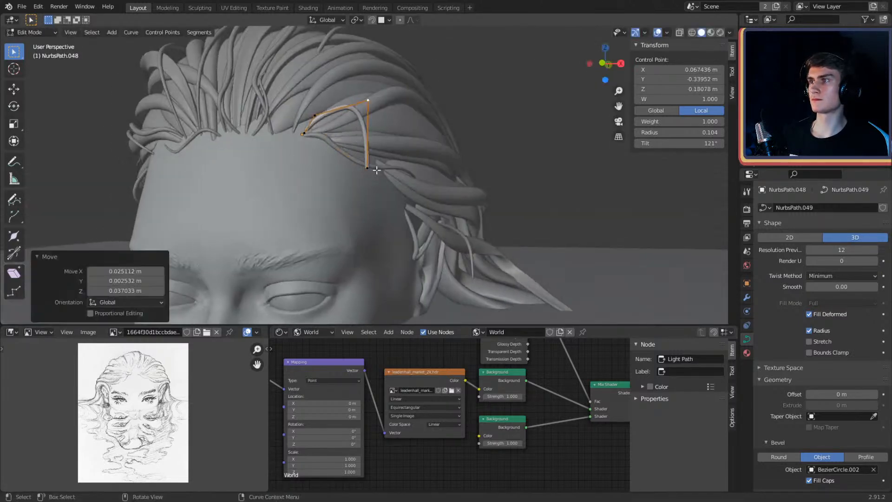
# Step: Move the copy's end point up and back over the side locks and adjust the control point before it
pyautogui.click(376, 170)
pyautogui.moveTo(375, 169); pyautogui.dragTo(393, 179, button='middle')
pyautogui.click(428, 102)
pyautogui.moveTo(382, 130); pyautogui.dragTo(453, 160, button='middle')
pyautogui.click(417, 137)
pyautogui.moveTo(417, 137); pyautogui.dragTo(377, 139, button='middle')
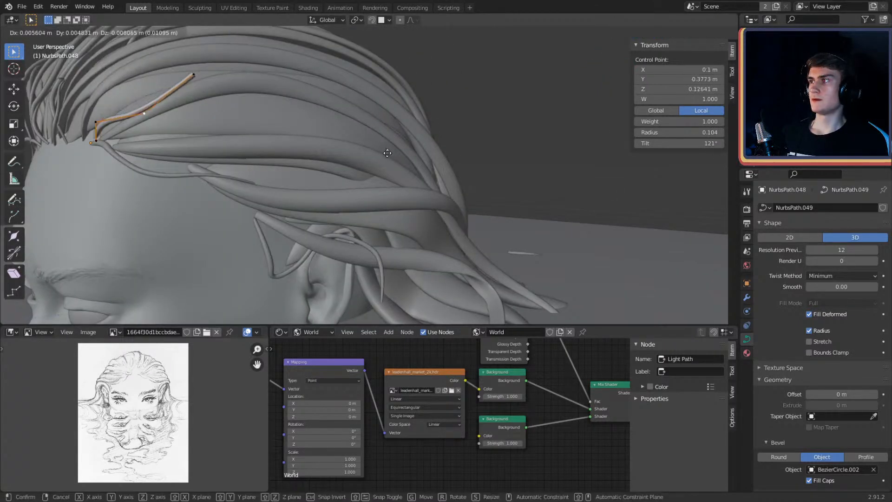
pyautogui.click(387, 153)
# Step: Adjust the copy's last two control points from above and in front so the strand lies closer to the hair
pyautogui.moveTo(311, 154); pyautogui.dragTo(486, 212, button='middle')
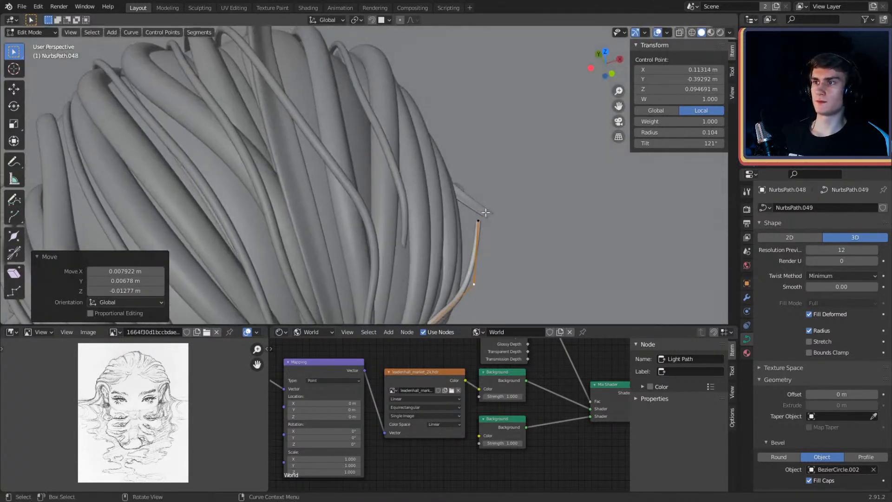
pyautogui.click(473, 278)
pyautogui.moveTo(501, 283); pyautogui.dragTo(489, 202, button='middle')
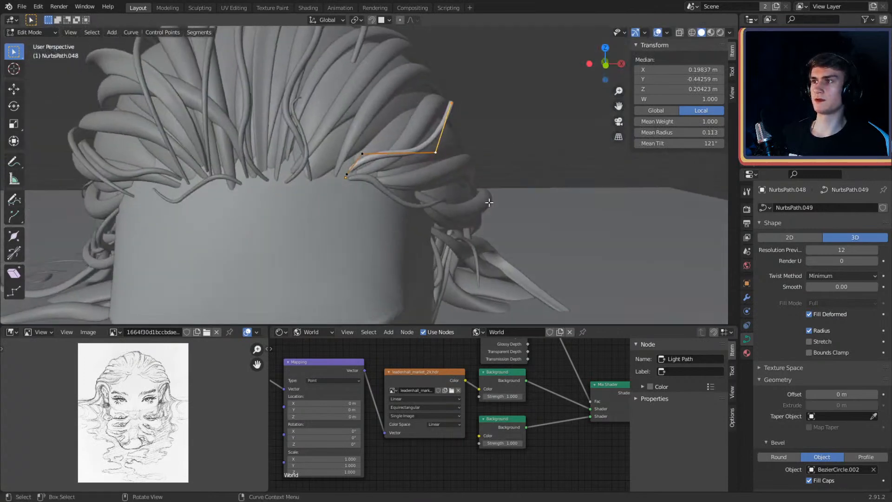
pyautogui.moveTo(497, 143); pyautogui.dragTo(474, 197, button='middle')
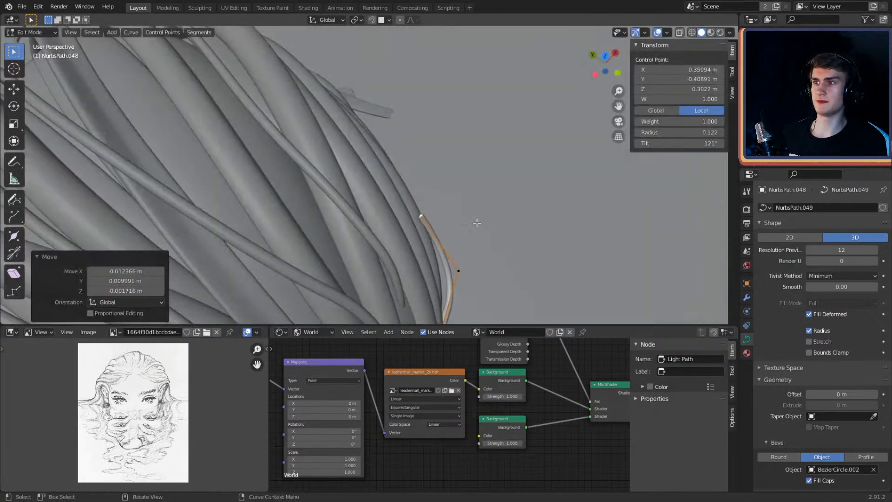
pyautogui.moveTo(467, 269); pyautogui.dragTo(472, 198, button='middle')
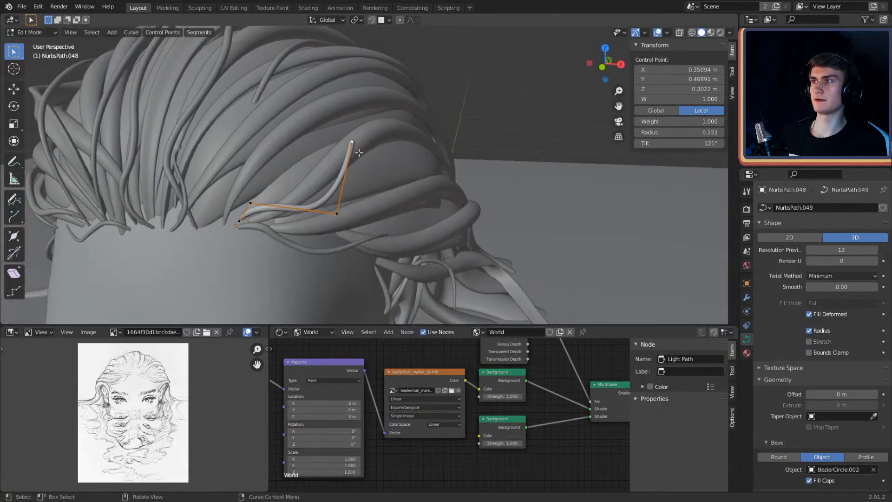
# Step: Extrude the copy's end back along the upper side lock and fit the new control points to its surface
pyautogui.moveTo(359, 153); pyautogui.dragTo(460, 170, button='middle')
pyautogui.press('g')
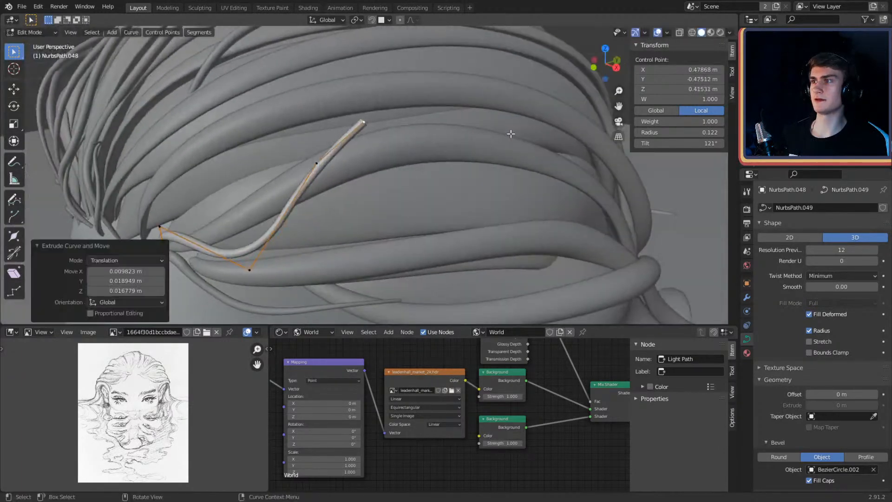
pyautogui.moveTo(511, 134); pyautogui.dragTo(430, 139, button='middle')
pyautogui.press('g')
pyautogui.press('g')
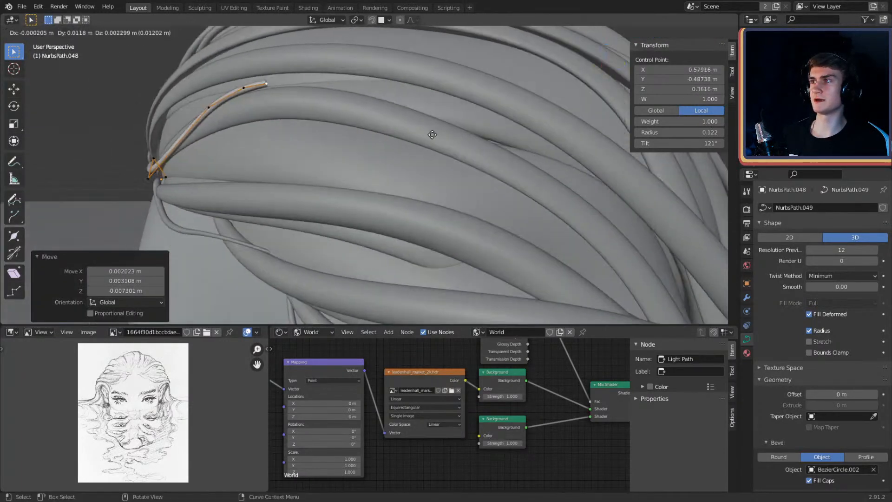
# Step: Extend the strand farther back between the side locks and refine the bend before its new end
pyautogui.moveTo(491, 138); pyautogui.dragTo(477, 161, button='middle')
pyautogui.press('e')
pyautogui.press('g')
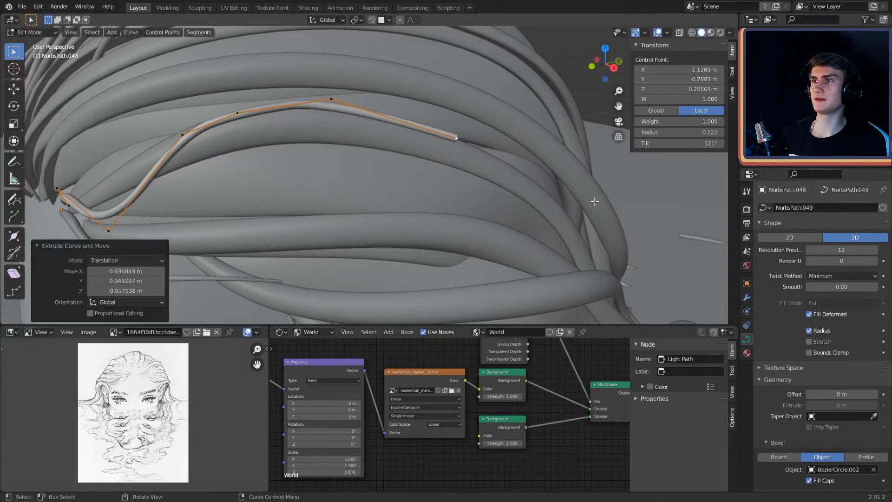
pyautogui.click(385, 95)
pyautogui.moveTo(449, 143); pyautogui.dragTo(469, 168, button='middle')
# Step: Reposition the strand's rear control points and extrude its end down toward the thick lock above the ear
pyautogui.click(429, 119)
pyautogui.press('g')
pyautogui.click(368, 171)
pyautogui.press('g')
pyautogui.click(548, 167)
pyautogui.click(356, 145)
pyautogui.press('g')
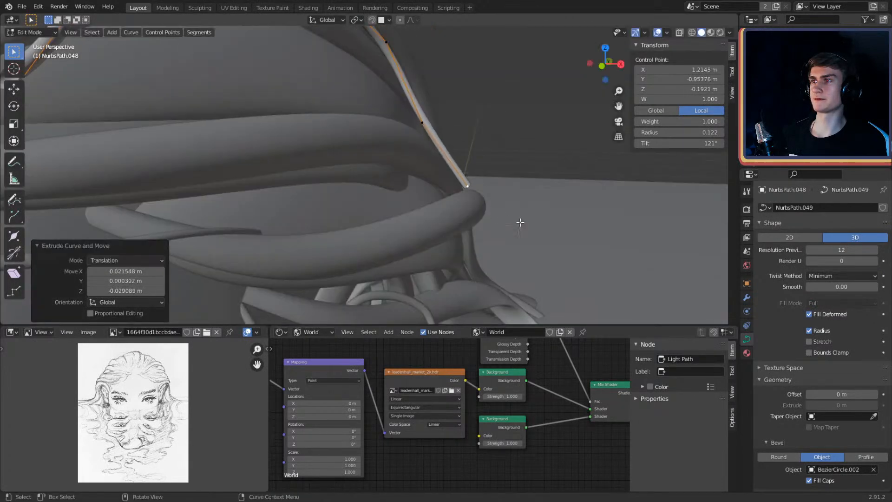
# Step: Adjust the strand's control points where it passes over the thick lock and extrude another segment downward behind the ear
pyautogui.moveTo(520, 223); pyautogui.dragTo(444, 136, button='middle')
pyautogui.press('g')
pyautogui.press('g')
pyautogui.click(359, 147)
pyautogui.press('e')
pyautogui.click(497, 200)
pyautogui.moveTo(500, 202); pyautogui.dragTo(495, 148, button='middle')
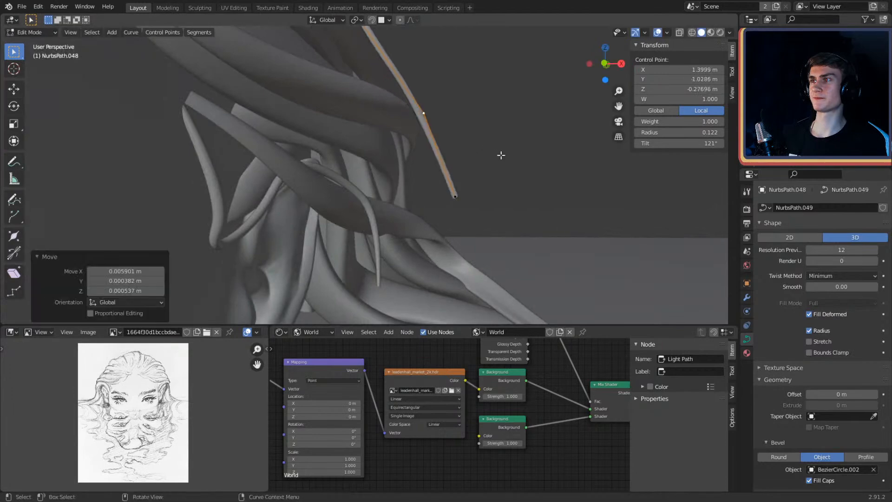
# Step: Bring the strand's hanging end point inward and extrude the strand farther down beside the loose locks
pyautogui.click(465, 156)
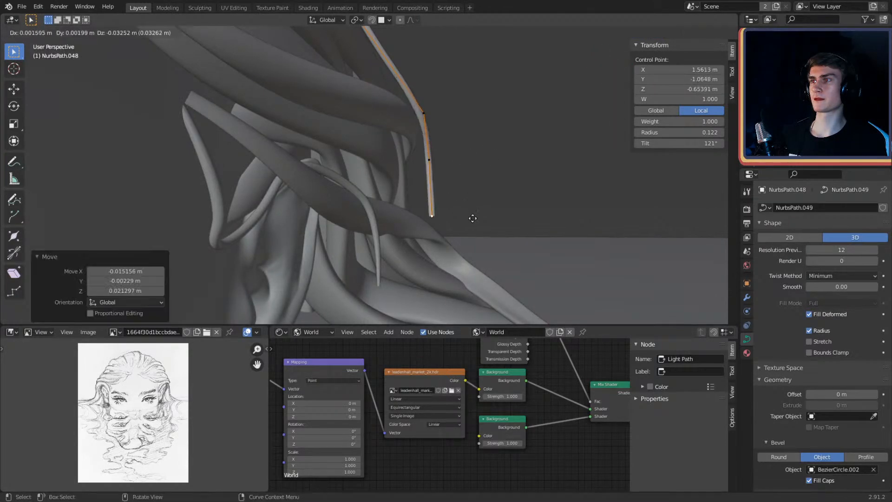
pyautogui.moveTo(477, 228); pyautogui.dragTo(569, 140, button='middle')
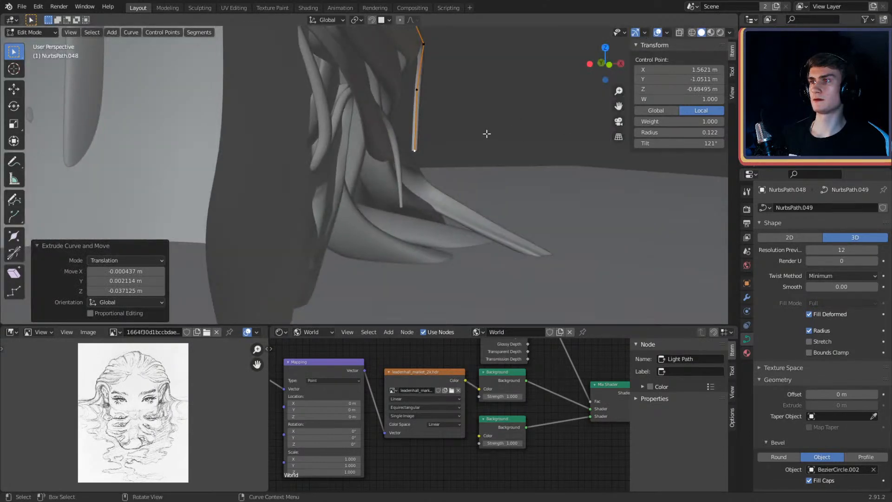
pyautogui.moveTo(492, 194); pyautogui.dragTo(386, 167, button='middle')
# Step: Extend the strand down to the surface plane and bend its end outward
pyautogui.press('g')
pyautogui.moveTo(349, 191); pyautogui.dragTo(502, 167, button='middle')
pyautogui.press('g')
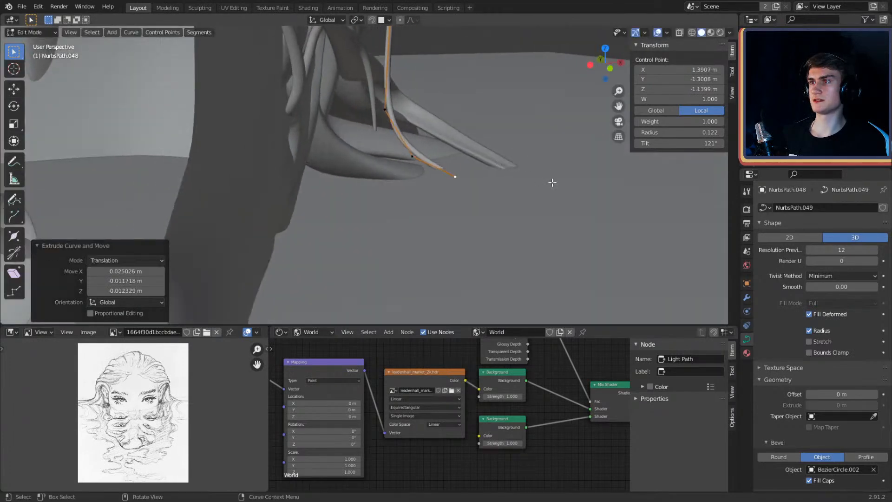
# Step: Position the strand's end with its height locked and extrude another segment outward along the surface plane
pyautogui.moveTo(553, 183); pyautogui.dragTo(482, 211, button='middle')
pyautogui.press('g')
pyautogui.hotkey('shift', 'z')
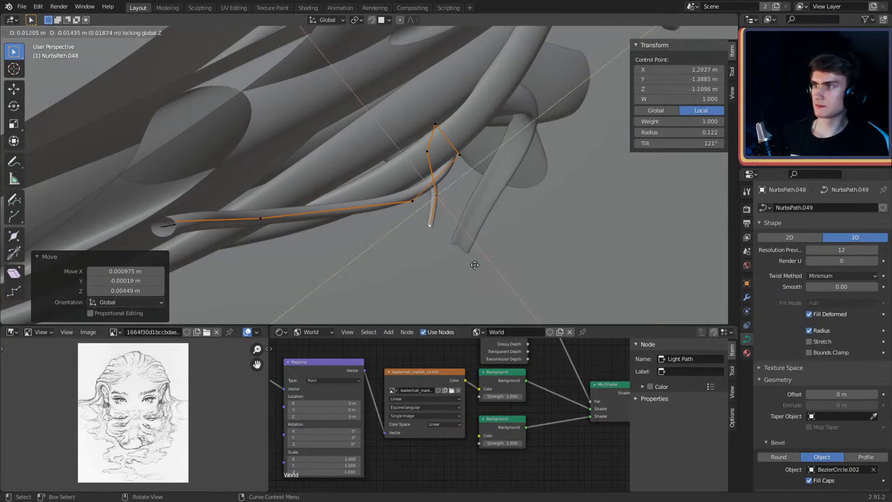
pyautogui.click(456, 293)
pyautogui.moveTo(456, 294); pyautogui.dragTo(488, 235, button='middle')
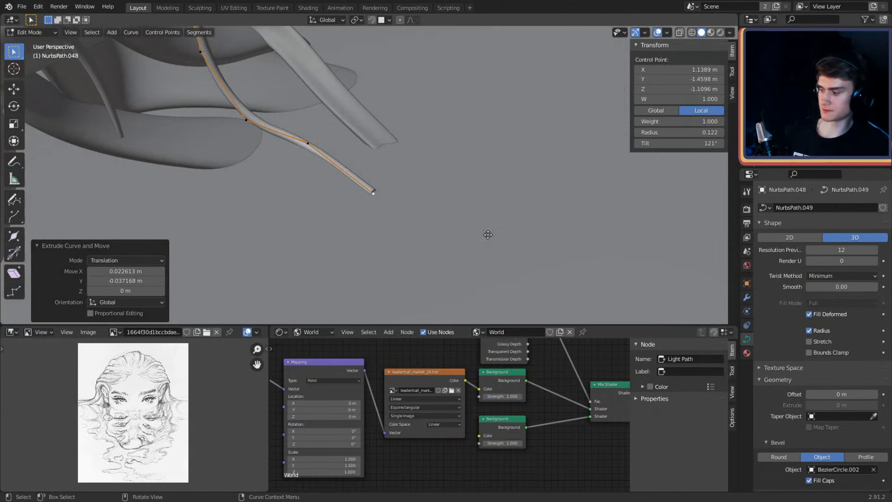
# Step: Extrude three more segments from the strand's end along the surface plane with the height locked, curling the tip back inward
pyautogui.press('e')
pyautogui.hotkey('shift', 'z')
pyautogui.click(606, 187)
pyautogui.press('g')
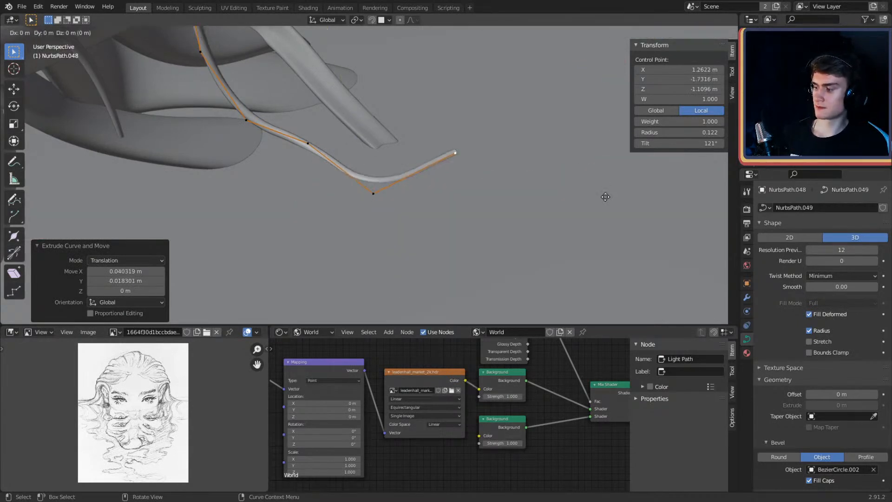
pyautogui.click(594, 133)
pyautogui.moveTo(593, 133); pyautogui.dragTo(506, 241, button='middle')
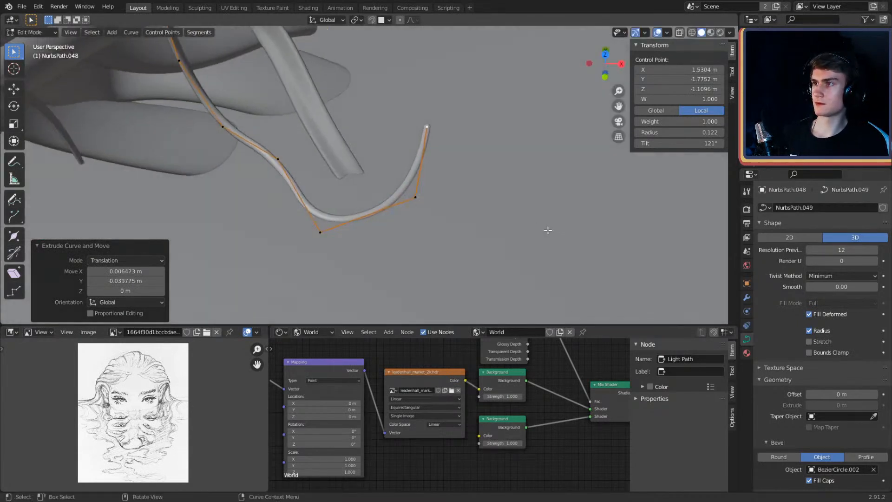
pyautogui.press('e')
pyautogui.click(491, 219)
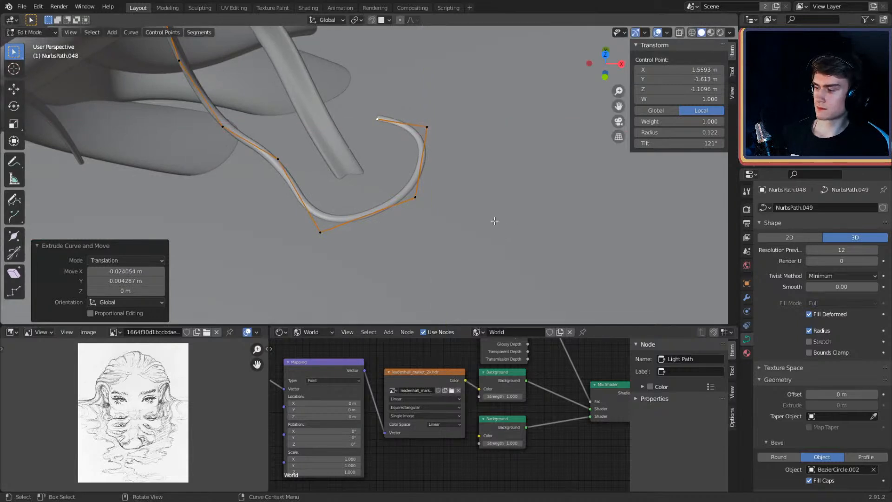
# Step: Taper the curled end by shrinking the radius of its last three control points
pyautogui.hotkey('alt', 's')
pyautogui.click(478, 148)
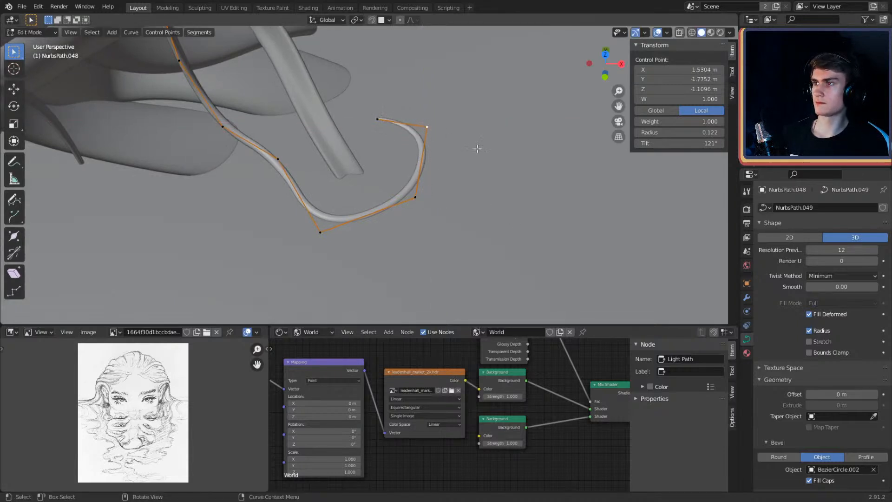
pyautogui.click(408, 211)
pyautogui.hotkey('alt', 's')
pyautogui.click(437, 216)
pyautogui.click(417, 209)
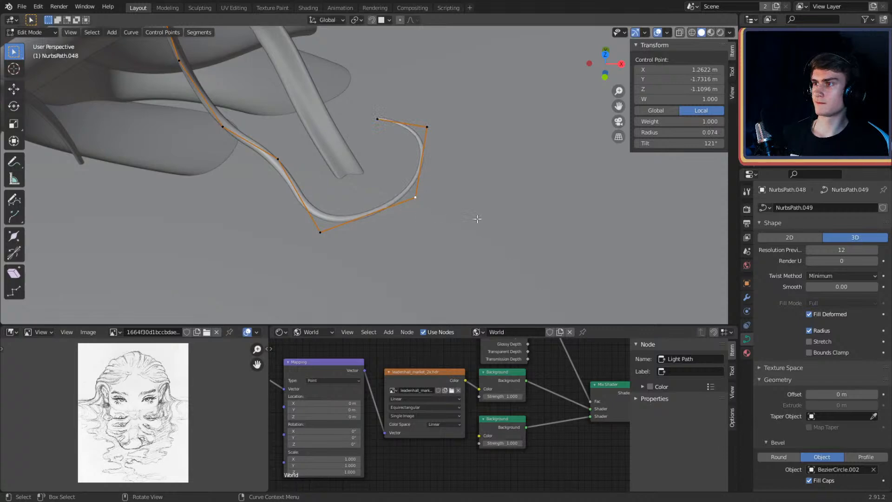
# Step: Adjust the height along Z of the control point where the strand meets the surface plane and finish editing the curve
pyautogui.moveTo(476, 219); pyautogui.dragTo(485, 192, button='middle')
pyautogui.press('g')
pyautogui.press('z')
pyautogui.click(454, 198)
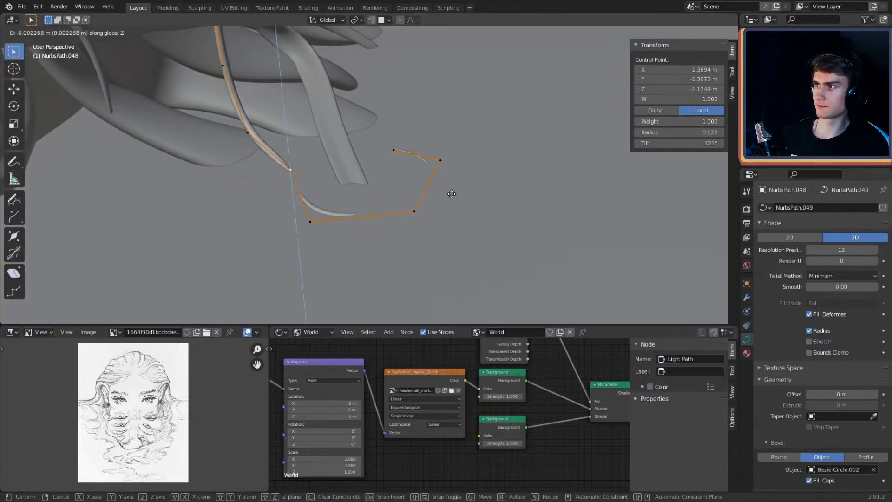
pyautogui.press('Tab')
pyautogui.scroll(-3, 432, 210)
pyautogui.scroll(-5, 420, 180)
pyautogui.moveTo(430, 214)
pyautogui.mouseDown(button='middle')
pyautogui.moveTo(420, 180)
pyautogui.moveTo(442, 205)
pyautogui.mouseUp(button='middle')
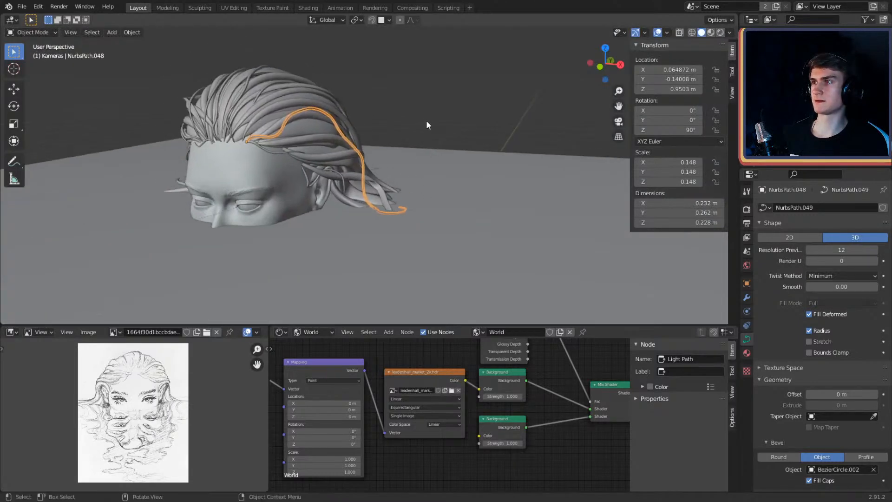
# Step: Reposition the strand's upper control points on the side of the head so it arches closely over the thick locks
pyautogui.click(426, 119)
pyautogui.scroll(3, 391, 160)
pyautogui.moveTo(391, 160); pyautogui.dragTo(402, 138, button='middle')
pyautogui.press('Tab')
pyautogui.click(402, 151)
pyautogui.press('g')
pyautogui.click(478, 156)
pyautogui.press('g')
pyautogui.click(526, 151)
pyautogui.click(400, 147)
pyautogui.press('g')
pyautogui.click(424, 155)
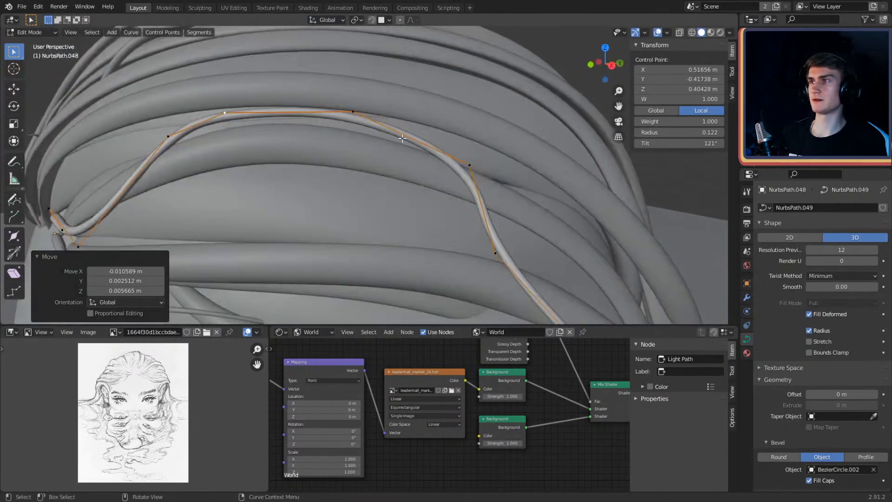
# Step: Lower the two control points at the top of the strand's arch together and finish editing the curve
pyautogui.keyDown('shift'); pyautogui.click(353, 112); pyautogui.keyUp('shift')
pyautogui.press('g')
pyautogui.click(344, 126)
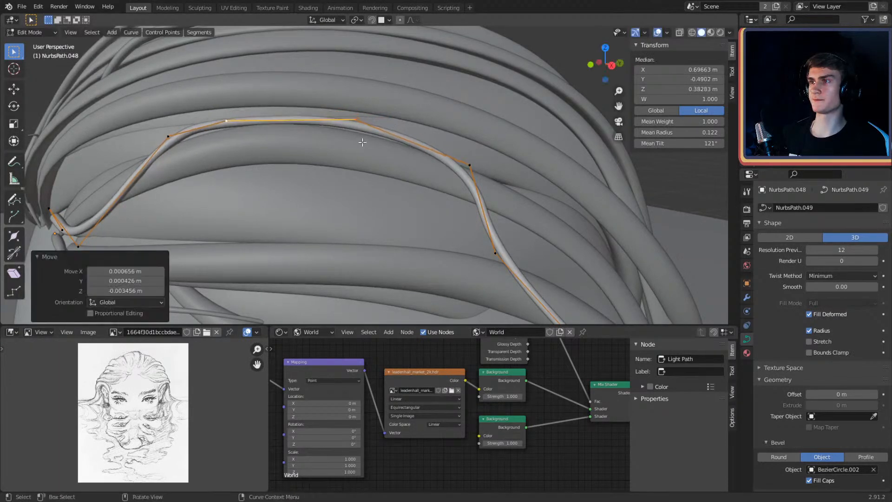
pyautogui.scroll(-8, 363, 142)
pyautogui.press('Tab')
pyautogui.moveTo(378, 197); pyautogui.dragTo(473, 180, button='middle')
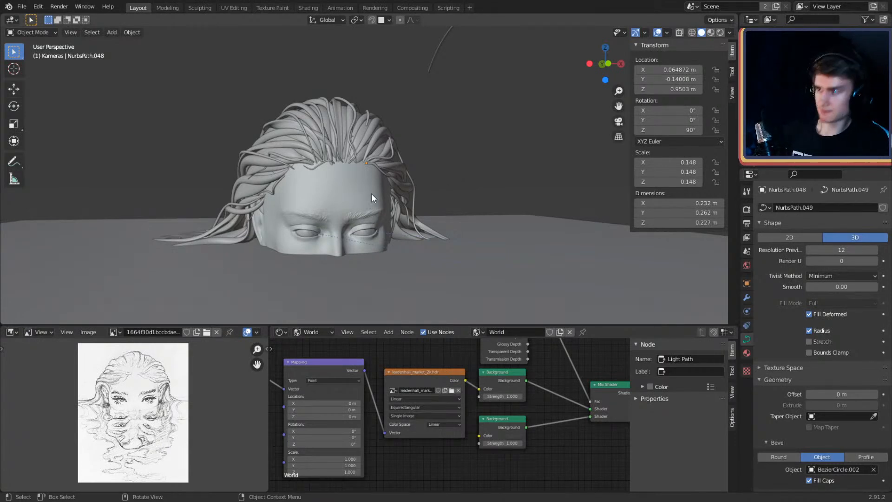
# Step: Duplicate the thin strand that loops over the ear and place the copy slightly higher and farther forward
pyautogui.scroll(4, 367, 222)
pyautogui.moveTo(413, 236); pyautogui.dragTo(399, 206, button='middle')
pyautogui.scroll(2, 362, 216)
pyautogui.scroll(-3, 382, 194)
pyautogui.click(361, 217)
pyautogui.scroll(4, 402, 209)
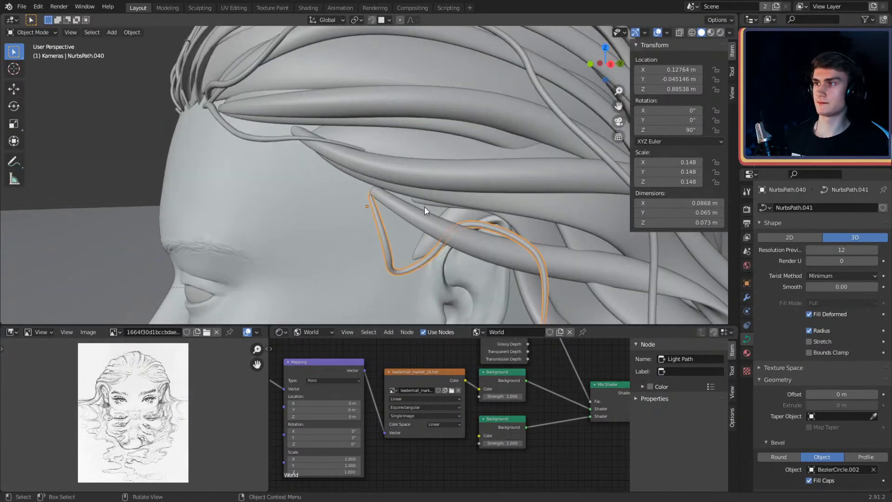
pyautogui.hotkey('shift', 'd')
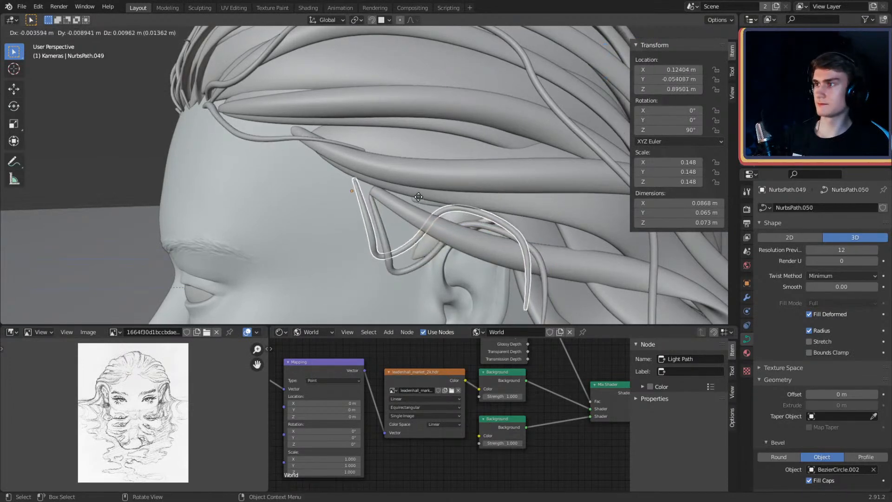
pyautogui.click(408, 203)
# Step: Move the duplicated strand up and forward so its root meets the hairline at the temple
pyautogui.moveTo(408, 202)
pyautogui.mouseDown(button='middle')
pyautogui.moveTo(468, 203)
pyautogui.moveTo(415, 203)
pyautogui.mouseUp(button='middle')
pyautogui.press('g')
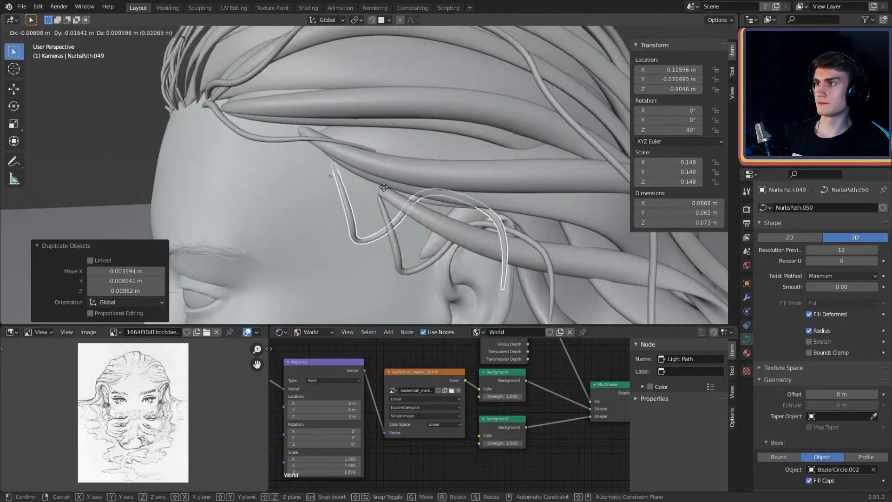
pyautogui.click(379, 178)
pyautogui.moveTo(379, 178); pyautogui.dragTo(423, 181, button='middle')
pyautogui.press('g')
pyautogui.click(297, 175)
# Step: Delete the duplicate's four trailing control points so only the short section at the temple remains
pyautogui.press('Tab')
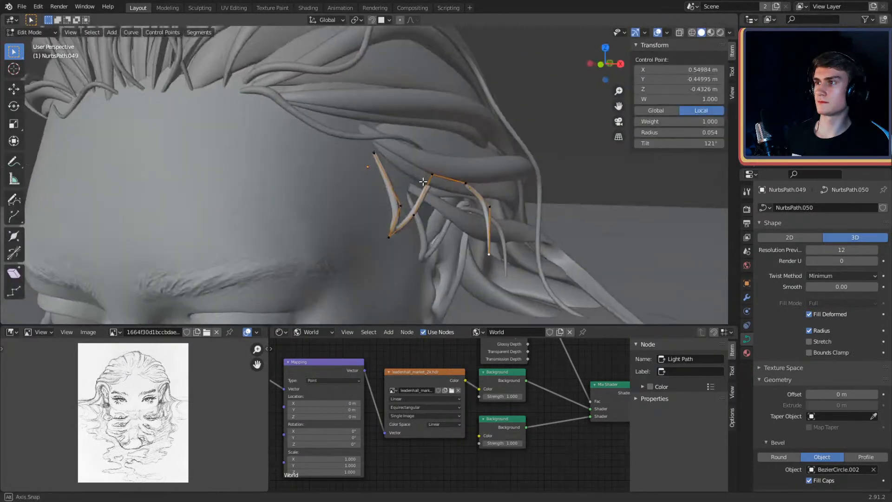
pyautogui.click(376, 155)
pyautogui.moveTo(376, 155); pyautogui.dragTo(462, 241, button='middle')
pyautogui.press('g')
pyautogui.click(450, 169)
pyautogui.click(452, 240)
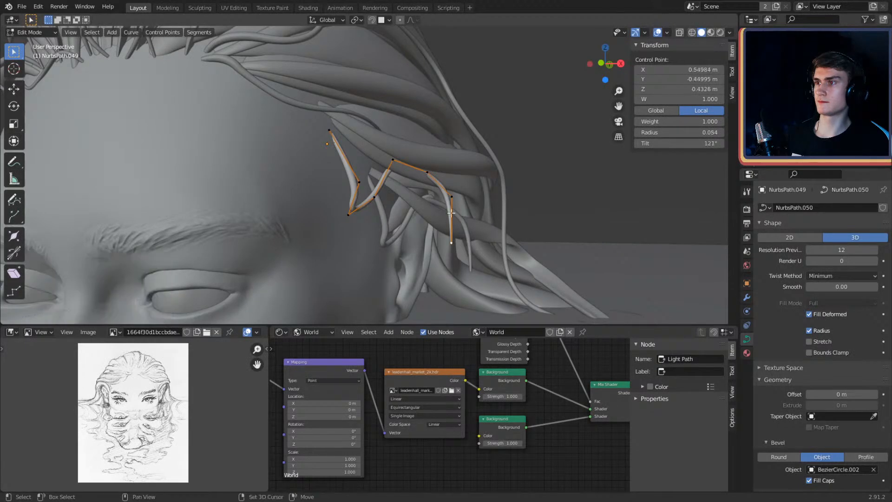
pyautogui.press('x')
pyautogui.click(407, 196)
# Step: Move the shortened strand's last two control points back toward the locks above the ear
pyautogui.click(375, 200)
pyautogui.keyDown('shift'); pyautogui.click(353, 213); pyautogui.keyUp('shift')
pyautogui.moveTo(356, 211); pyautogui.dragTo(309, 209, button='middle')
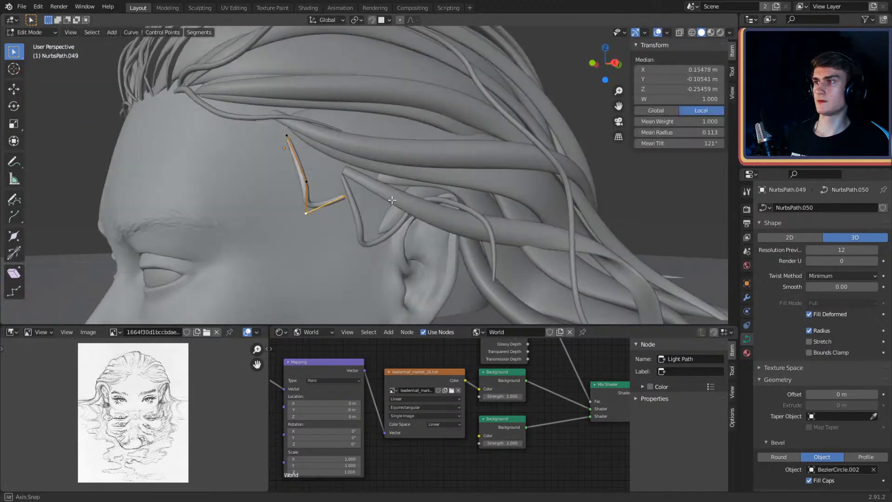
pyautogui.press('g')
pyautogui.click(376, 195)
pyautogui.moveTo(485, 191); pyautogui.dragTo(463, 202, button='middle')
pyautogui.scroll(-3, 391, 205)
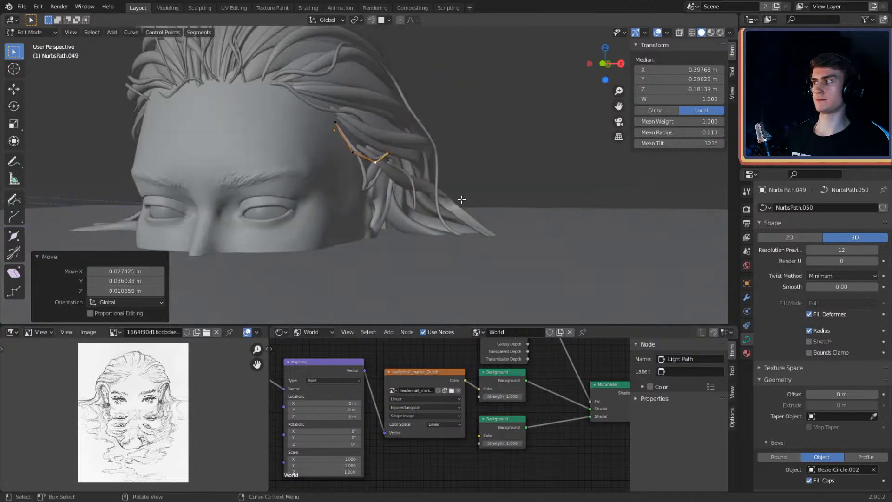
pyautogui.scroll(-3, 462, 199)
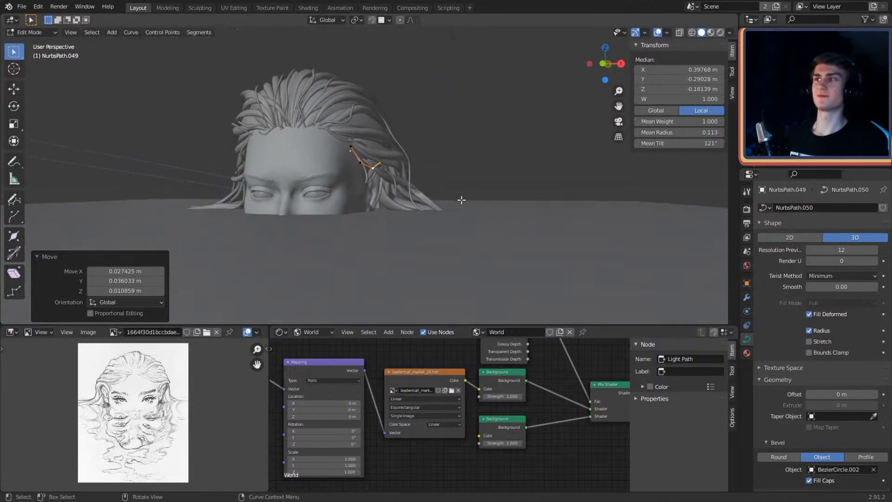
# Step: Move the strand's middle control point back along the temple to soften its bend
pyautogui.scroll(10, 461, 200)
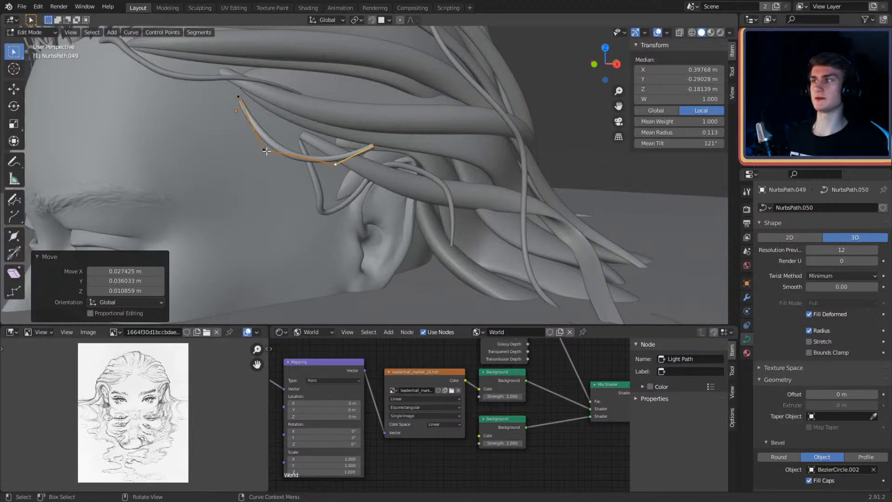
pyautogui.click(267, 151)
pyautogui.press('g')
pyautogui.click(294, 147)
# Step: Pull the strand's last two control points farther back over the locks above the ear
pyautogui.click(335, 163)
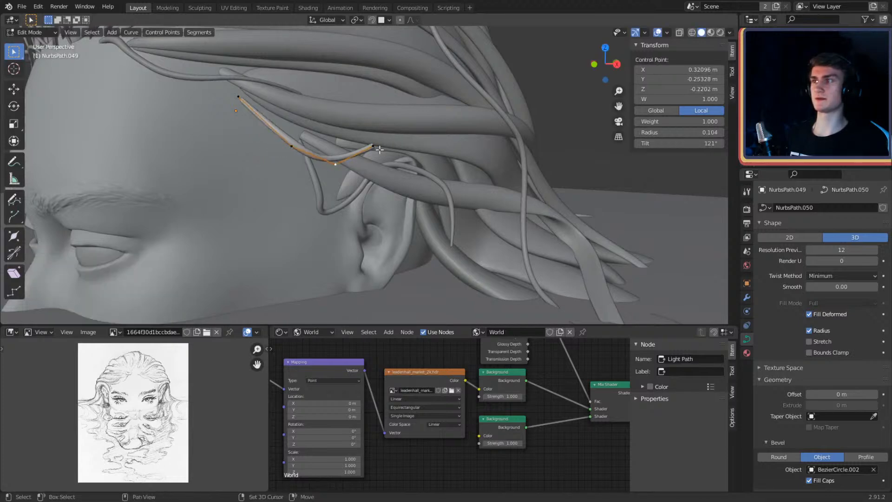
pyautogui.keyDown('shift'); pyautogui.click(374, 147); pyautogui.keyUp('shift')
pyautogui.moveTo(409, 155); pyautogui.dragTo(398, 157, button='middle')
pyautogui.press('g')
pyautogui.click(498, 159)
pyautogui.moveTo(501, 160); pyautogui.dragTo(532, 244, button='middle')
# Step: Move the strand's end point backward behind the ear and fit it against the side locks
pyautogui.click(341, 165)
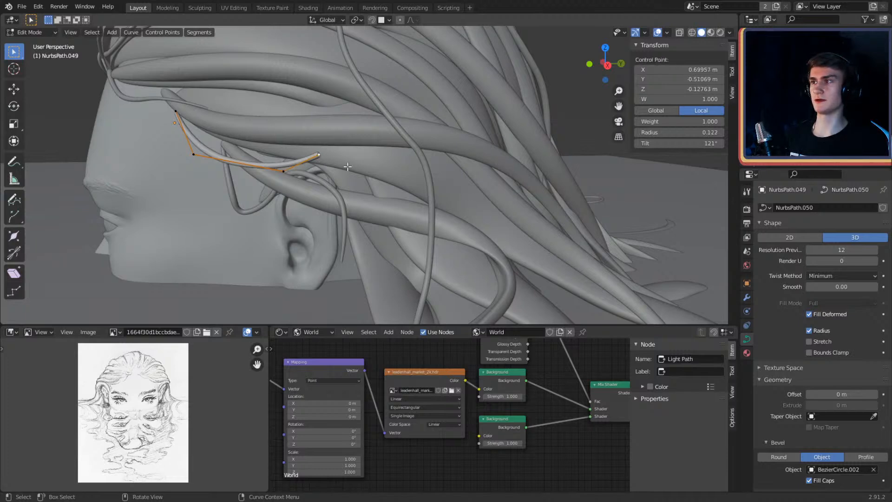
pyautogui.moveTo(350, 167); pyautogui.dragTo(420, 198, button='middle')
pyautogui.press('g')
pyautogui.click(483, 206)
pyautogui.moveTo(486, 208); pyautogui.dragTo(544, 204, button='middle')
pyautogui.press('g')
pyautogui.click(398, 201)
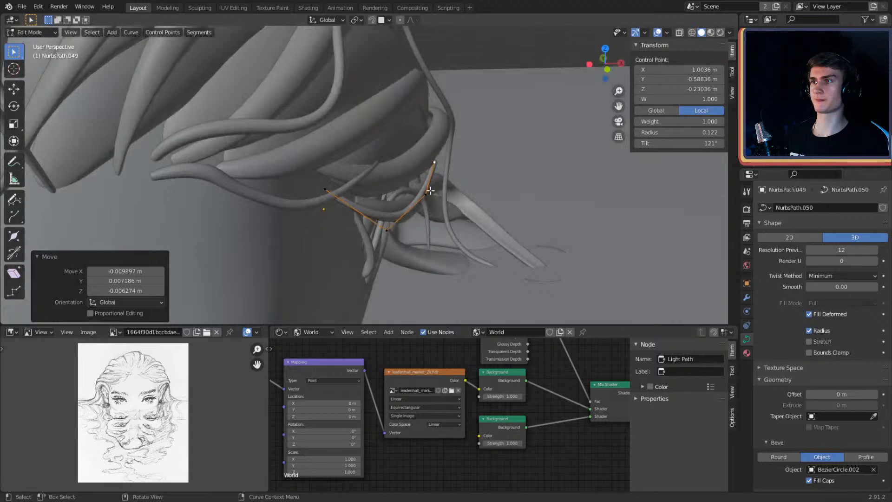
# Step: Nudge the control point just before the strand's end onto the lock beneath it
pyautogui.click(444, 192)
pyautogui.press('g')
pyautogui.click(445, 188)
pyautogui.moveTo(449, 189)
pyautogui.mouseDown(button='middle')
pyautogui.moveTo(494, 191)
pyautogui.moveTo(458, 185)
pyautogui.mouseUp(button='middle')
# Step: Extrude a segment from the strand's end toward the back of the head and fit it to the locks
pyautogui.click(379, 167)
pyautogui.moveTo(402, 179); pyautogui.dragTo(438, 181, button='middle')
pyautogui.press('e')
pyautogui.click(502, 204)
pyautogui.moveTo(502, 204); pyautogui.dragTo(522, 172, button='middle')
pyautogui.press('g')
pyautogui.click(419, 201)
# Step: Extrude another segment downward along the back locks and reposition its end point
pyautogui.press('e')
pyautogui.click(539, 182)
pyautogui.press('g')
pyautogui.click(548, 193)
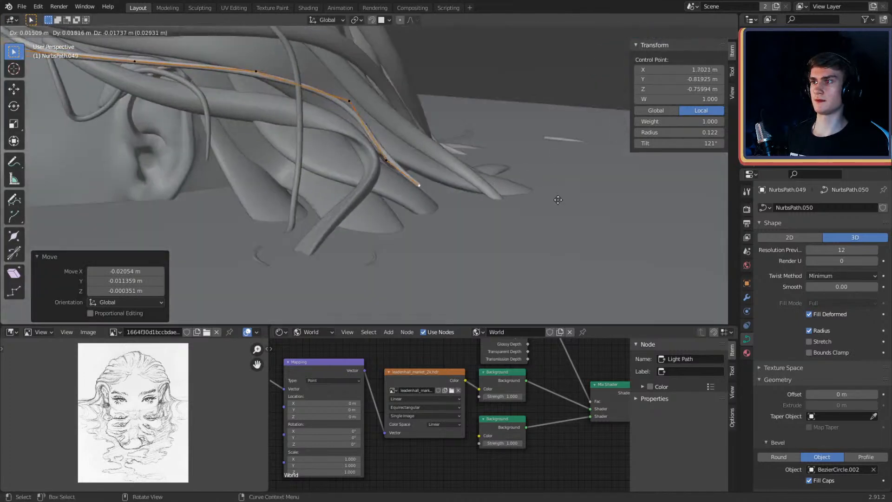
# Step: Extend the strand with further segments down through the surface plane among the submerged locks
pyautogui.press('e')
pyautogui.click(577, 213)
pyautogui.moveTo(577, 213); pyautogui.dragTo(513, 172, button='middle')
pyautogui.click(575, 227)
pyautogui.moveTo(576, 227); pyautogui.dragTo(572, 188, button='middle')
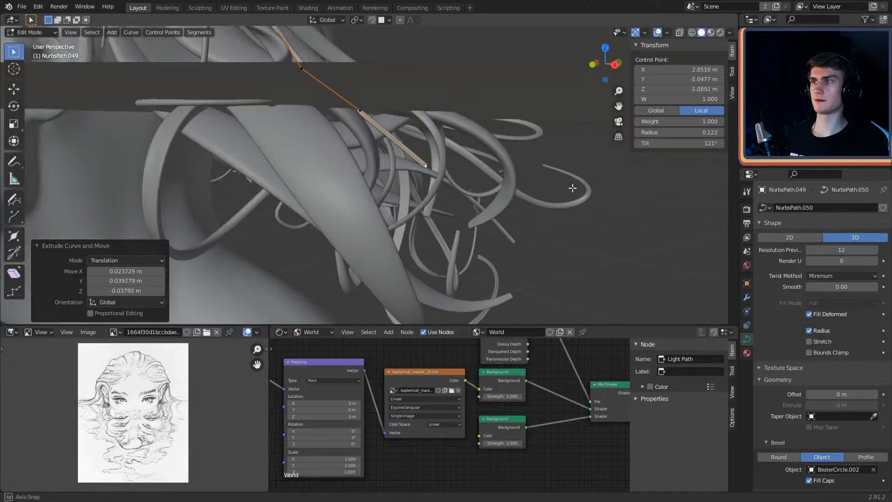
pyautogui.press('e')
pyautogui.click(563, 258)
# Step: Extrude the strand's submerged end forward and upward into a curl beside the neck
pyautogui.moveTo(563, 258); pyautogui.dragTo(486, 223, button='middle')
pyautogui.press('e')
pyautogui.click(428, 229)
pyautogui.moveTo(428, 230); pyautogui.dragTo(506, 237, button='middle')
pyautogui.press('e')
pyautogui.click(493, 236)
pyautogui.moveTo(448, 199); pyautogui.dragTo(455, 166, button='middle')
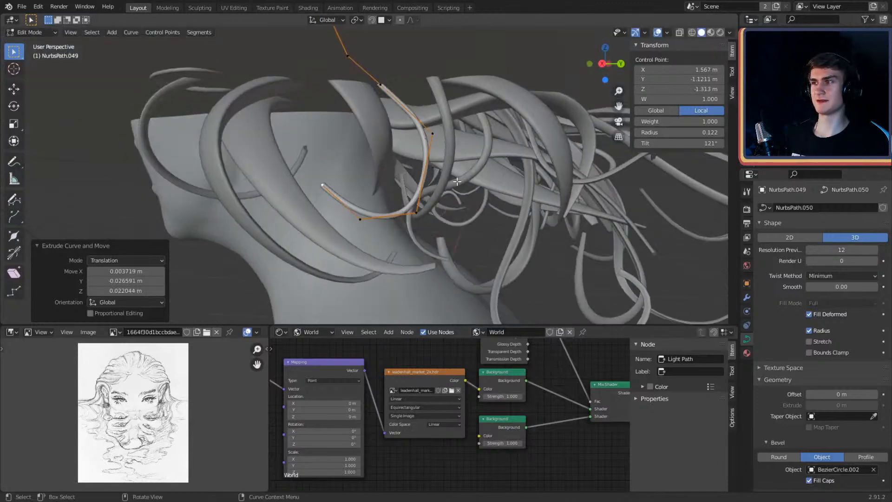
pyautogui.press('e')
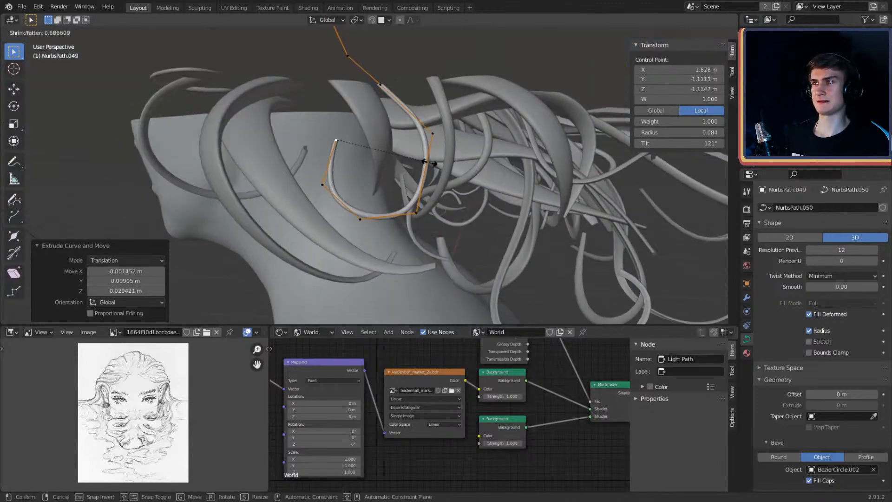
# Step: Taper the submerged curl by shrinking the radius of its end control points and finish editing the strand
pyautogui.click(322, 185)
pyautogui.hotkey('alt', 's')
pyautogui.click(392, 196)
pyautogui.click(361, 219)
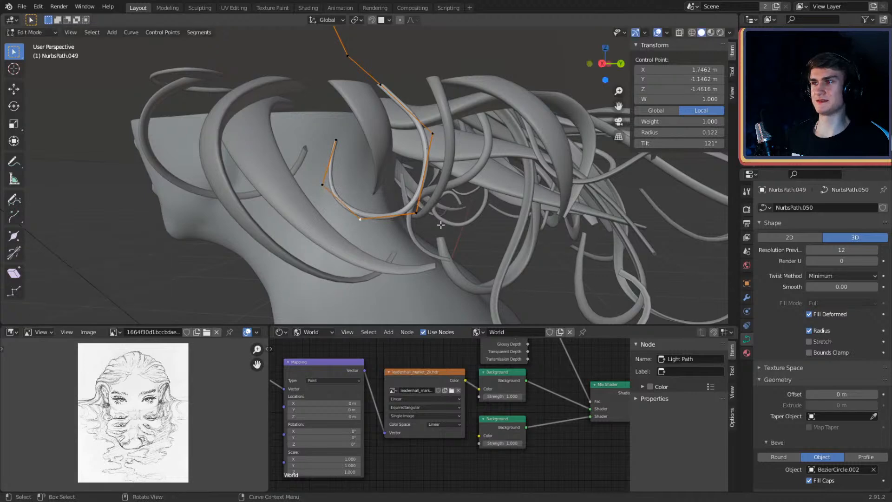
pyautogui.hotkey('alt', 's')
pyautogui.click(436, 219)
pyautogui.click(417, 214)
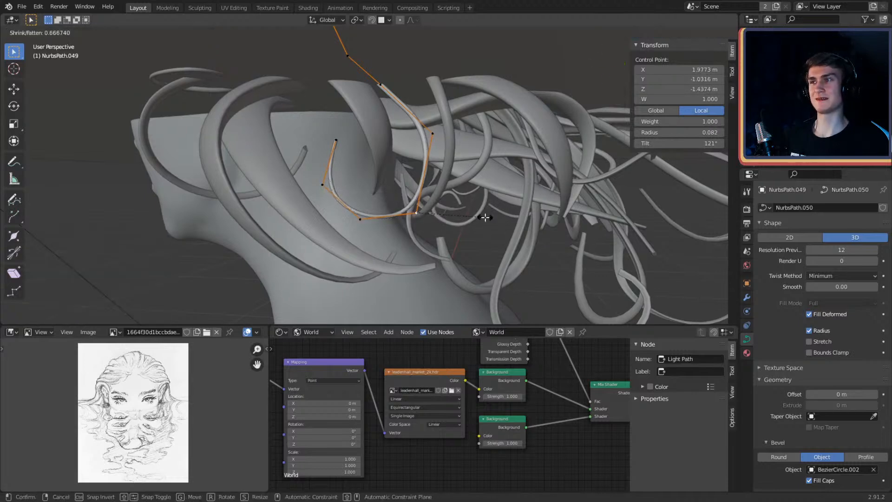
pyautogui.press('Tab')
# Step: Examine the complete hairstyle, the surface plane and the bust from farther away
pyautogui.moveTo(484, 213); pyautogui.dragTo(470, 174, button='middle')
pyautogui.press('Tab')
pyautogui.scroll(-4, 516, 170)
pyautogui.press('Tab')
pyautogui.scroll(-2, 445, 179)
pyautogui.click(474, 101)
pyautogui.scroll(-3, 442, 139)
pyautogui.scroll(4, 386, 181)
pyautogui.scroll(-5, 441, 171)
pyautogui.moveTo(407, 166); pyautogui.dragTo(424, 153, button='middle')
pyautogui.scroll(4, 451, 196)
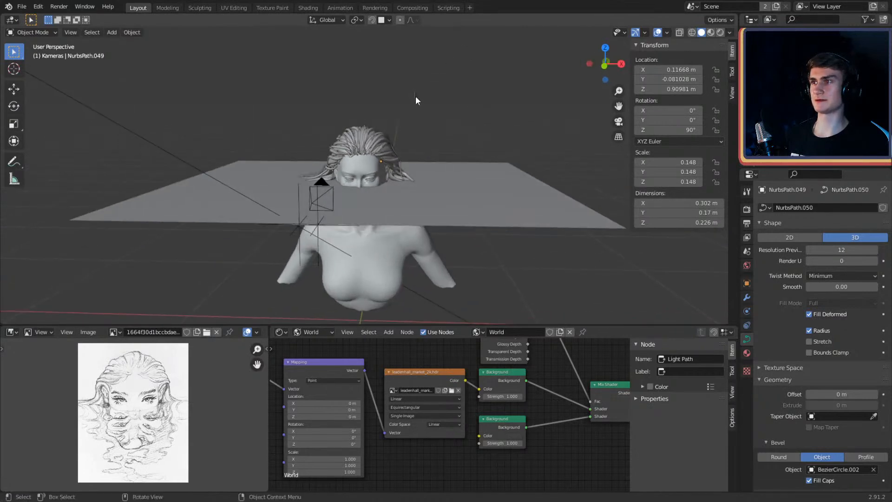
# Step: Move the spare floating strand well away to the side of the head and save the file
pyautogui.press('g')
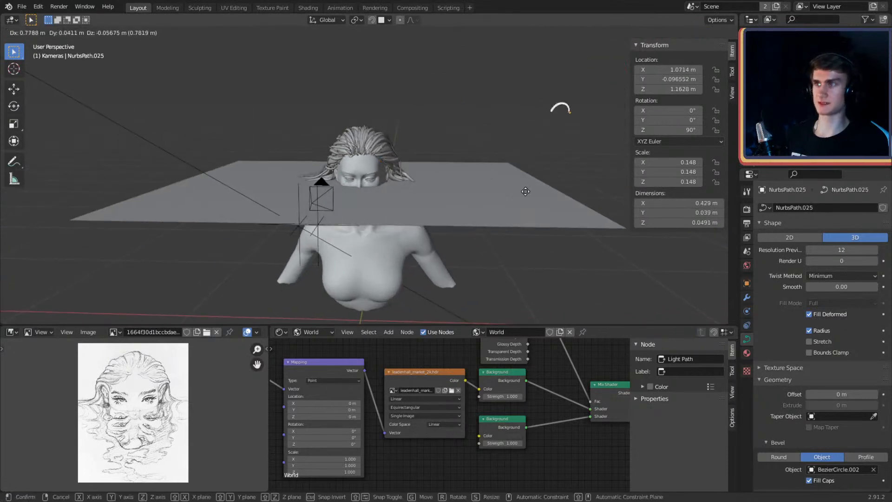
pyautogui.click(539, 198)
pyautogui.click(22, 7)
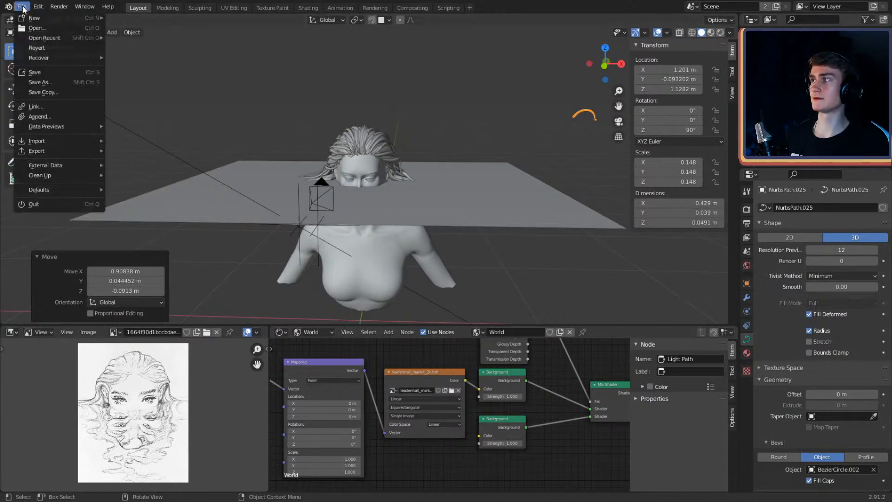
pyautogui.click(34, 72)
pyautogui.scroll(4, 366, 172)
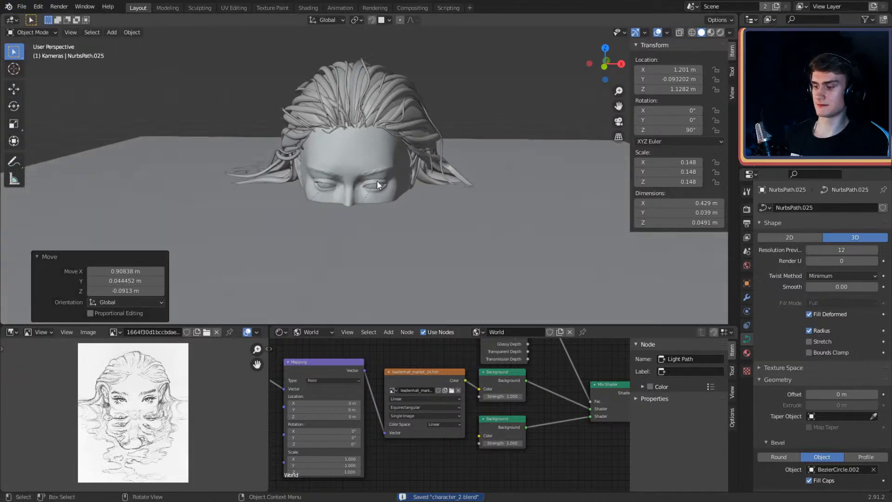
# Step: Preview the hair in a rendered camera view, return to solid shading and examine the head, water plane and bust from outside the camera
pyautogui.press('KP_0')
pyautogui.press('z')
pyautogui.click(371, 122)
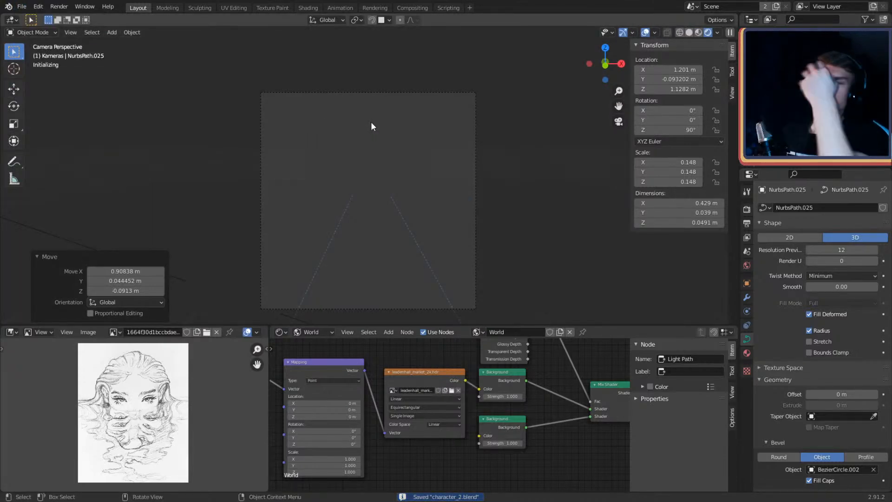
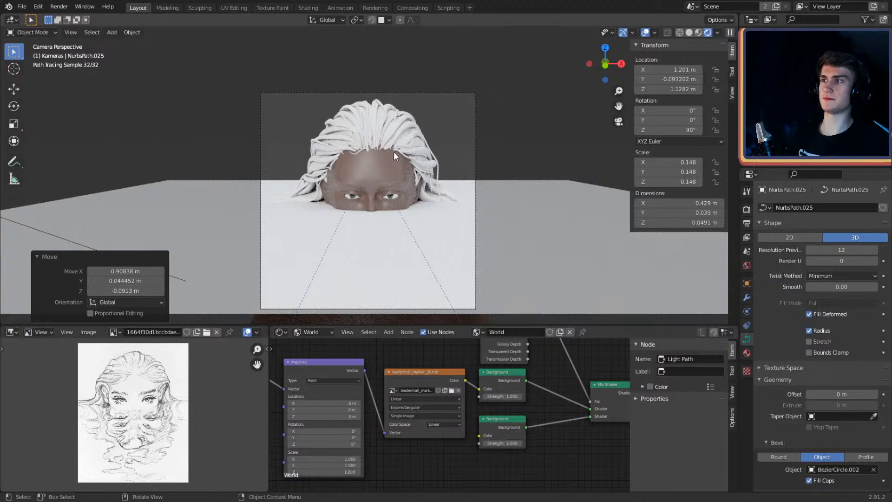
pyautogui.press('z')
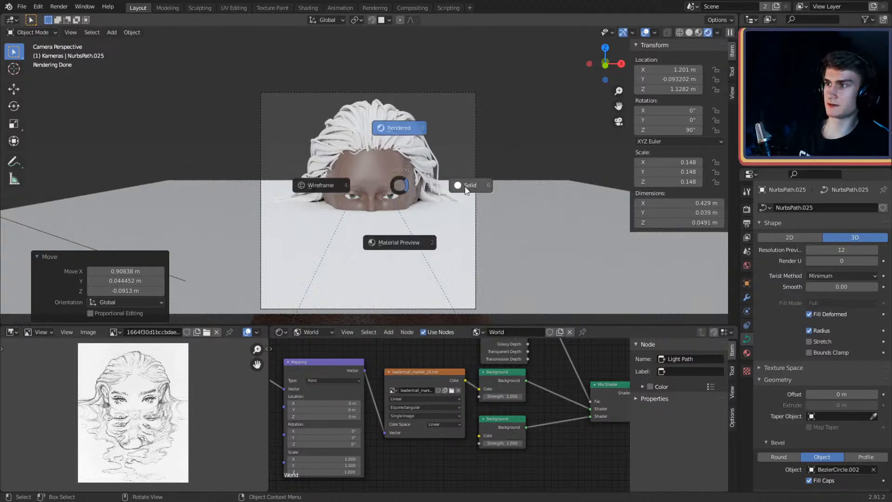
pyautogui.click(415, 178)
pyautogui.scroll(-3, 409, 182)
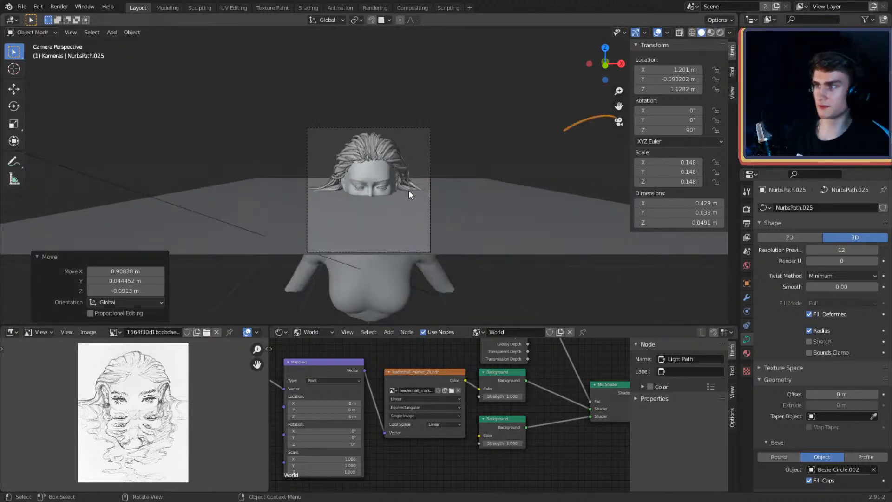
pyautogui.moveTo(389, 188); pyautogui.dragTo(467, 198, button='middle')
pyautogui.moveTo(395, 197); pyautogui.dragTo(432, 203, button='middle')
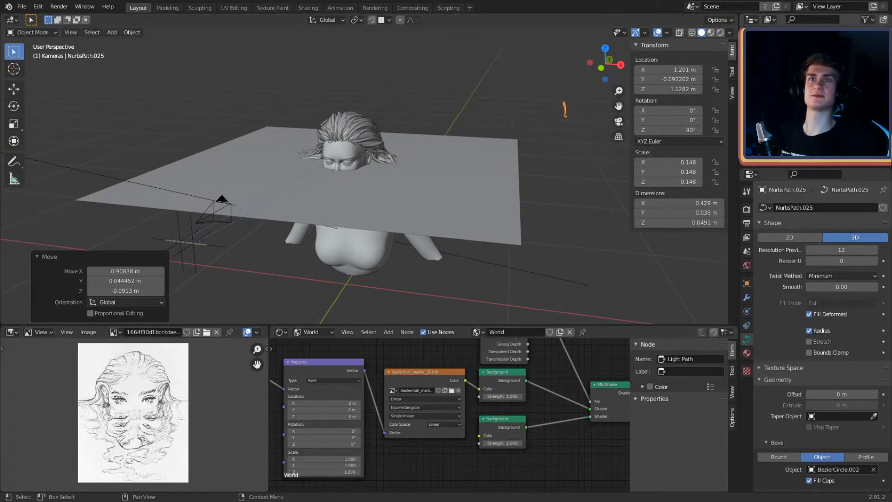
# Step: Add a new collection to the scene and name it Hair_Layer_1
pyautogui.moveTo(838, 171); pyautogui.dragTo(839, 262)
pyautogui.click(881, 20)
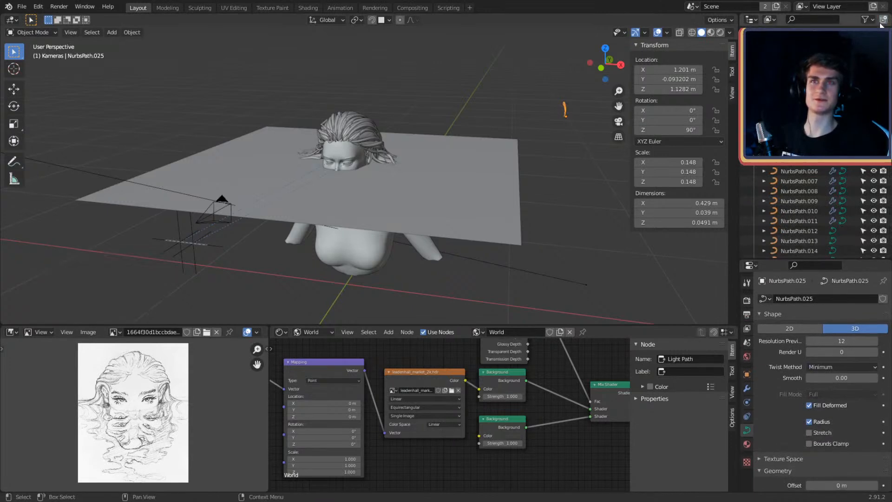
pyautogui.scroll(-15, 814, 214)
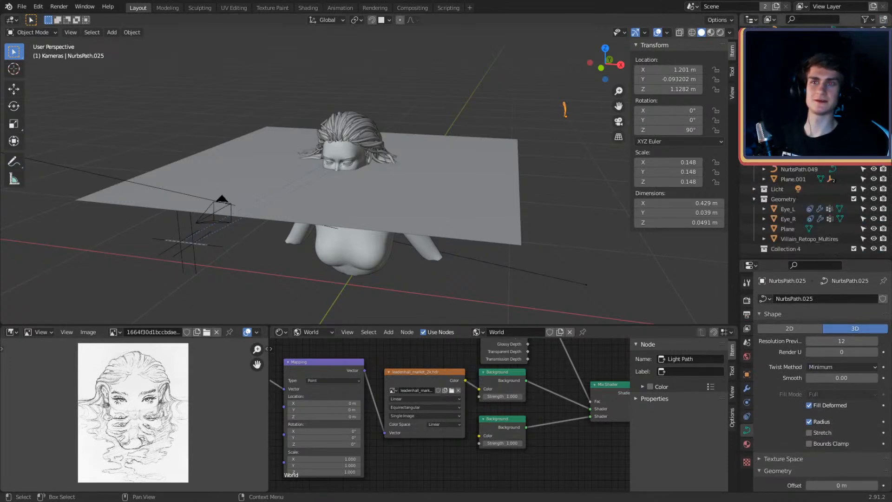
pyautogui.doubleClick(792, 249)
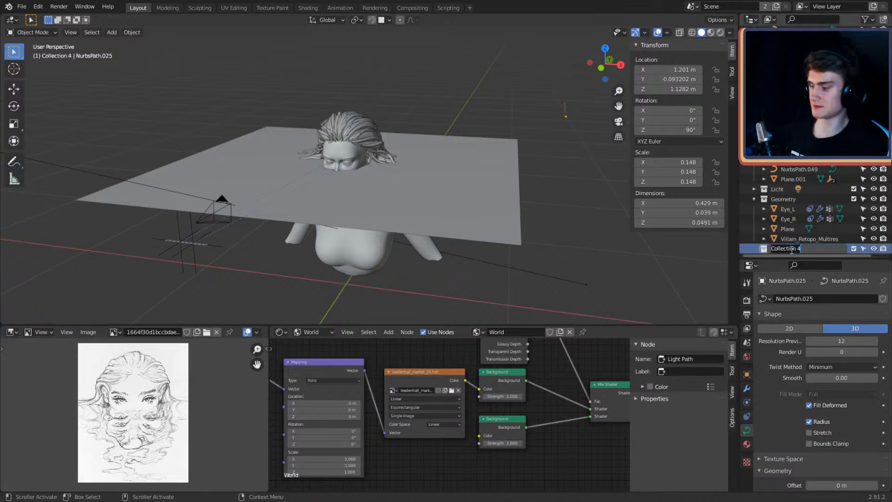
pyautogui.write('Hair_Layer1')
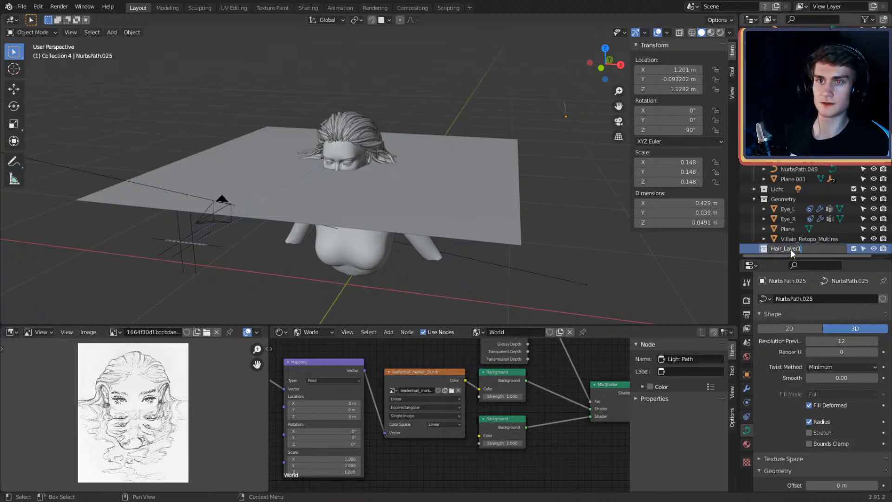
pyautogui.press('Return')
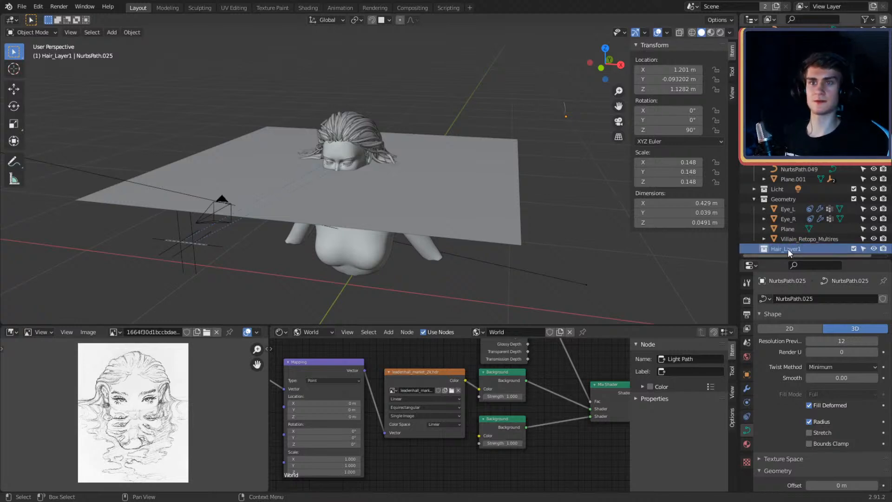
pyautogui.doubleClick(790, 250)
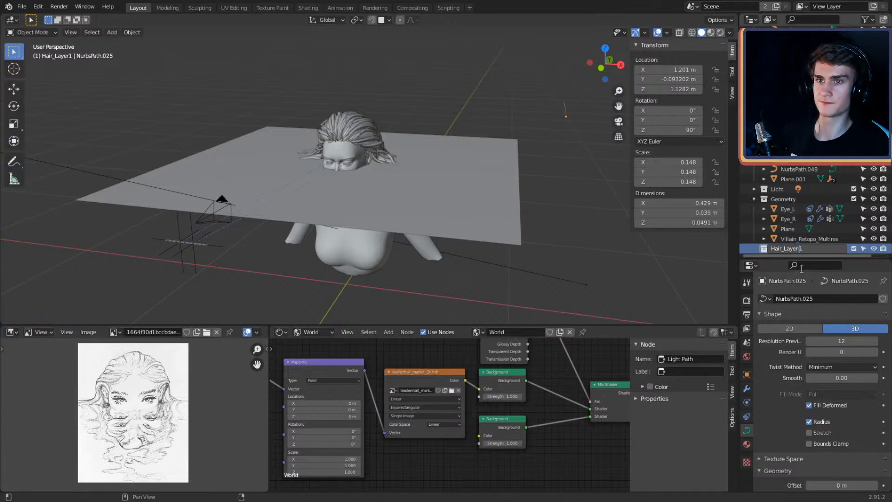
pyautogui.write('_')
pyautogui.press('Return')
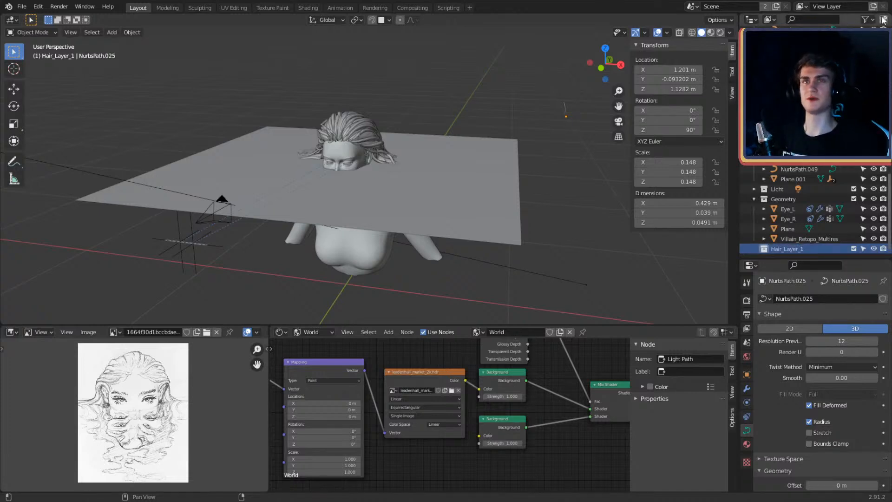
# Step: Add a second collection, take it out of Hair_Layer_1 to the same level, and name it Hair_Layer_2
pyautogui.scroll(-1, 795, 224)
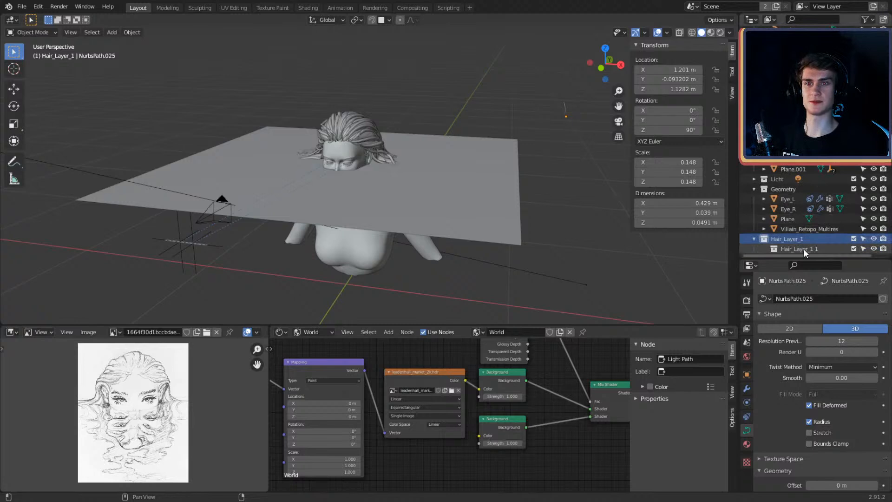
pyautogui.moveTo(803, 248); pyautogui.dragTo(795, 236)
pyautogui.doubleClick(795, 238)
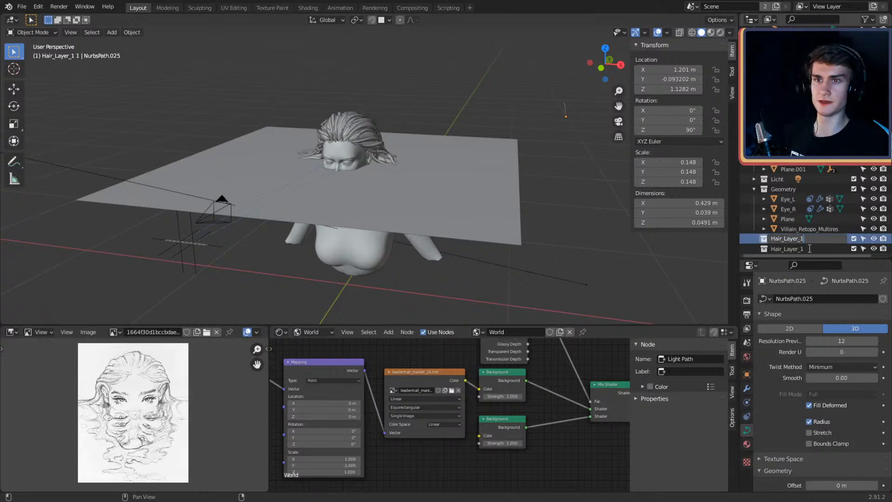
pyautogui.write('2')
pyautogui.press('Return')
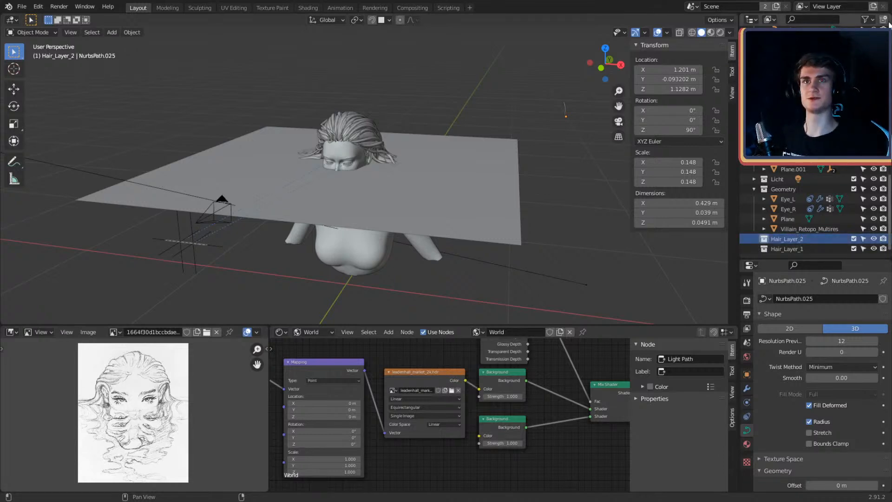
# Step: Add a third collection above the other two, name it Hair_Layer_1, and rename the lowest hair collection Hair_Layer_3
pyautogui.scroll(-1, 786, 241)
pyautogui.moveTo(790, 239); pyautogui.dragTo(803, 229)
pyautogui.doubleClick(802, 229)
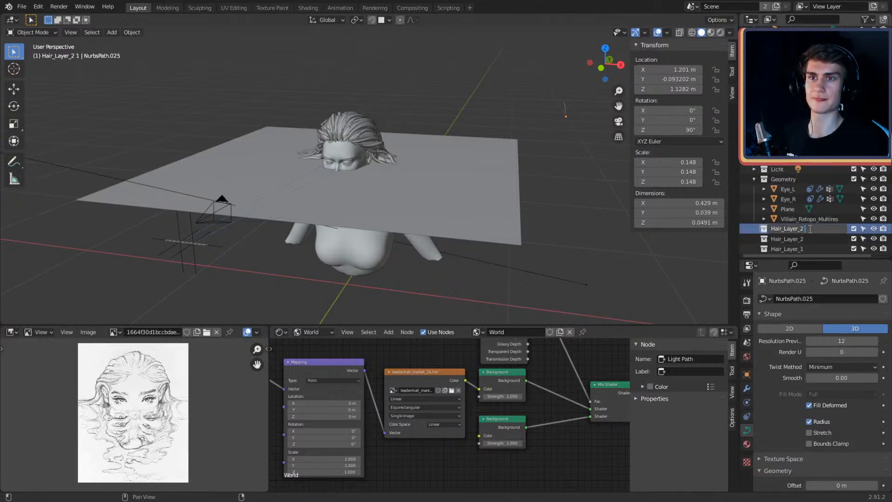
pyautogui.write('1')
pyautogui.press('Return')
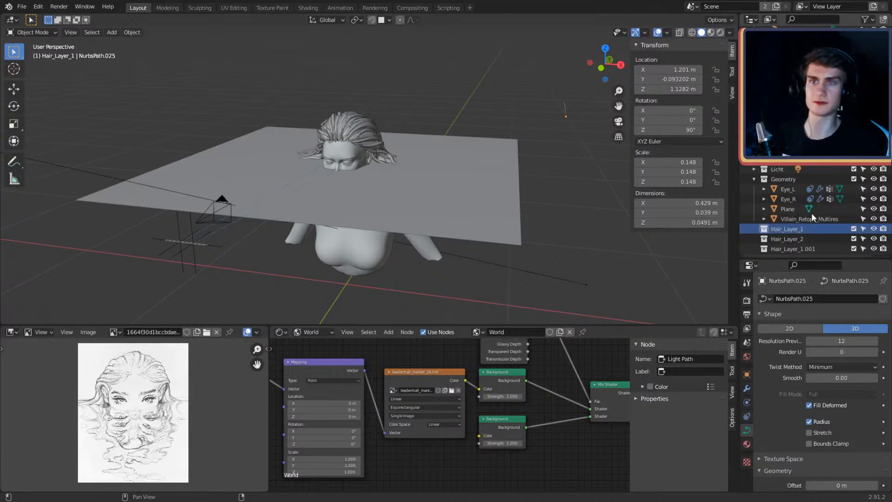
pyautogui.doubleClick(817, 250)
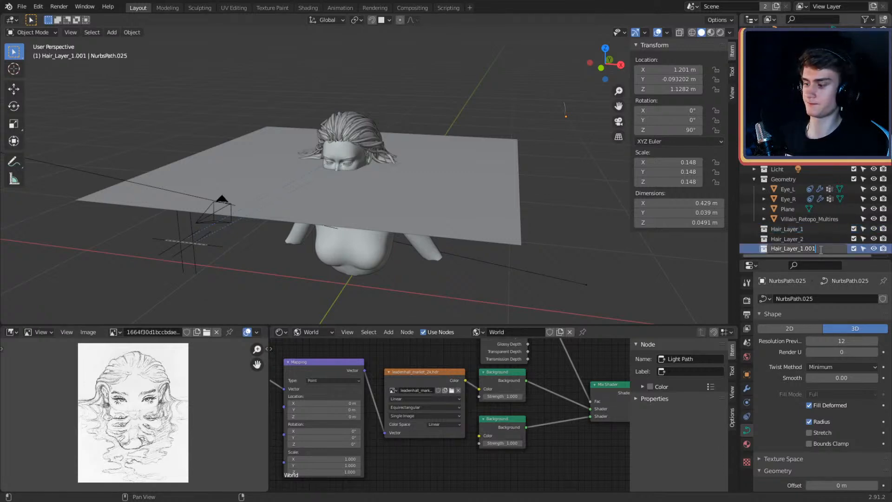
pyautogui.press('Return')
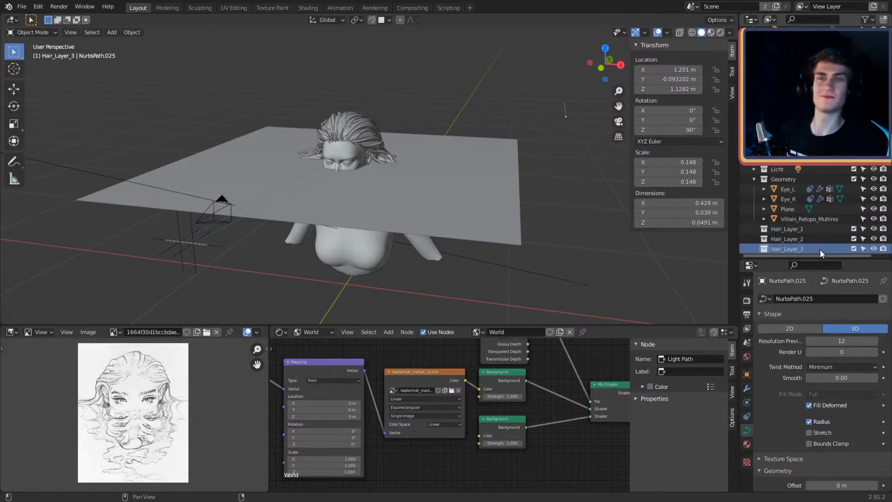
# Step: Select the thin loose strands on the head's left side and across the crown
pyautogui.scroll(6, 398, 173)
pyautogui.moveTo(445, 220); pyautogui.dragTo(435, 218, button='middle')
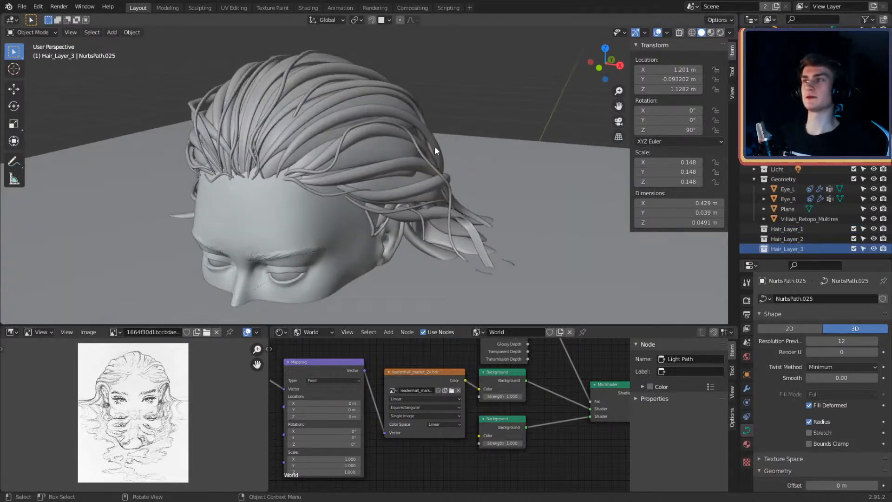
pyautogui.click(418, 147)
pyautogui.keyDown('shift'); pyautogui.click(334, 197); pyautogui.keyUp('shift')
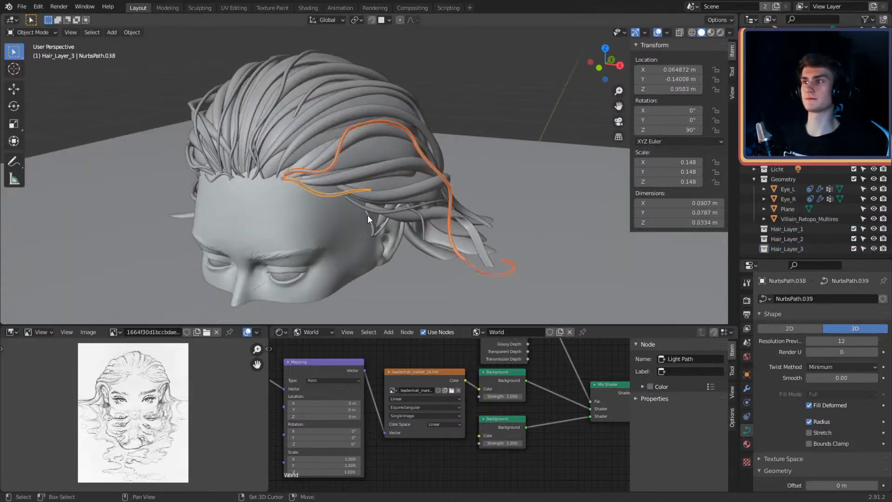
pyautogui.keyDown('shift'); pyautogui.click(404, 216); pyautogui.keyUp('shift')
pyautogui.moveTo(404, 216); pyautogui.dragTo(372, 165, button='middle')
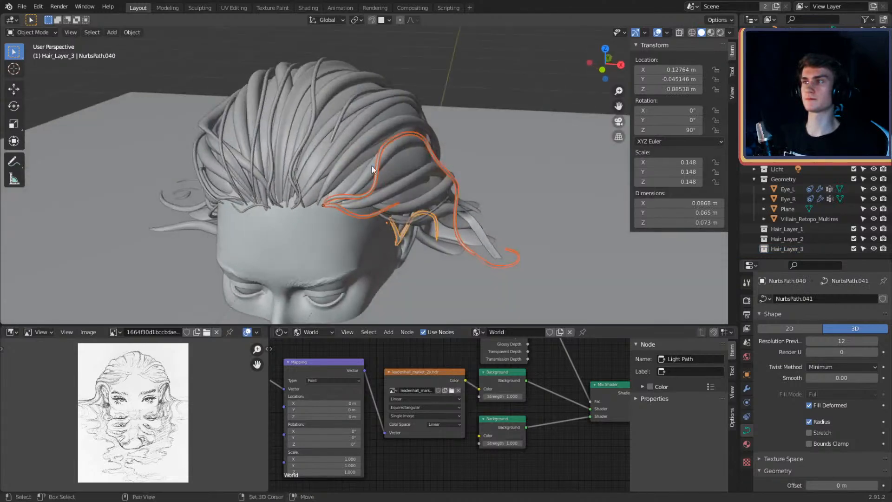
pyautogui.keyDown('shift'); pyautogui.click(337, 125); pyautogui.keyUp('shift')
pyautogui.keyDown('shift'); pyautogui.click(299, 117); pyautogui.keyUp('shift')
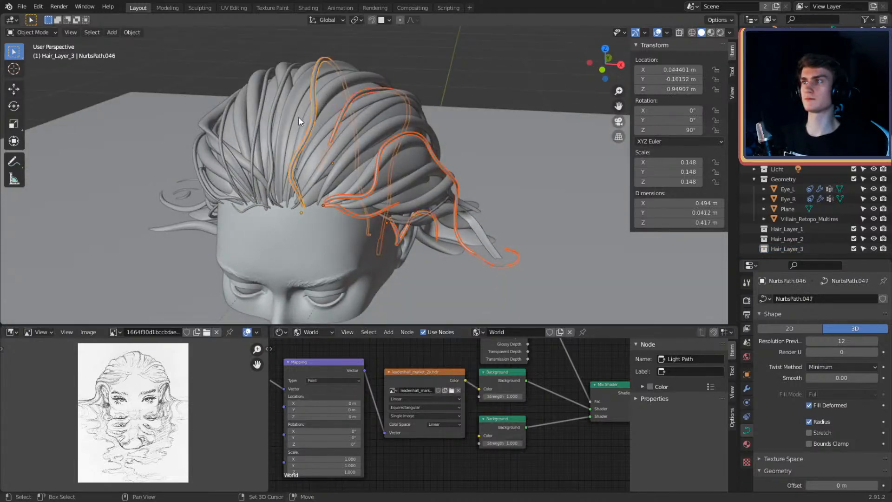
pyautogui.keyDown('shift'); pyautogui.click(272, 117); pyautogui.keyUp('shift')
pyautogui.keyDown('shift'); pyautogui.click(257, 120); pyautogui.keyUp('shift')
# Step: Extend the selection with the thin loose strands on the head's right side, at the temple and above the forehead
pyautogui.moveTo(223, 131); pyautogui.dragTo(342, 144, button='middle')
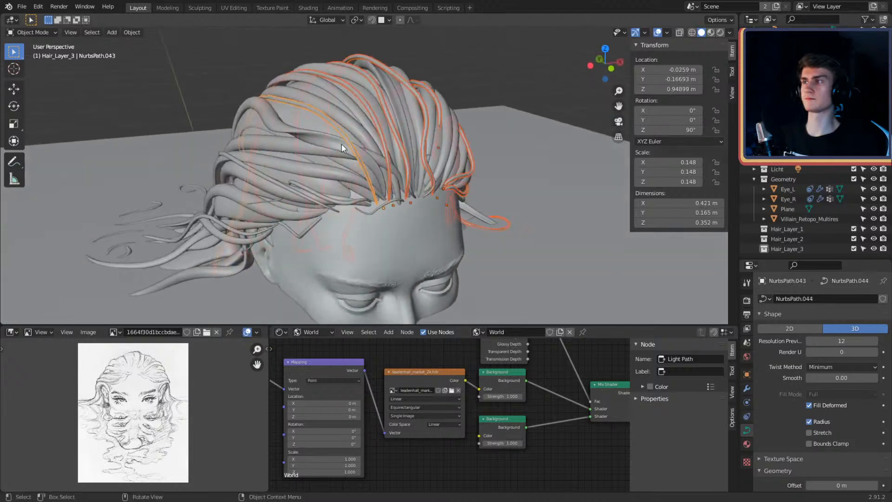
pyautogui.keyDown('shift'); pyautogui.click(306, 187); pyautogui.keyUp('shift')
pyautogui.keyDown('shift'); pyautogui.click(282, 190); pyautogui.keyUp('shift')
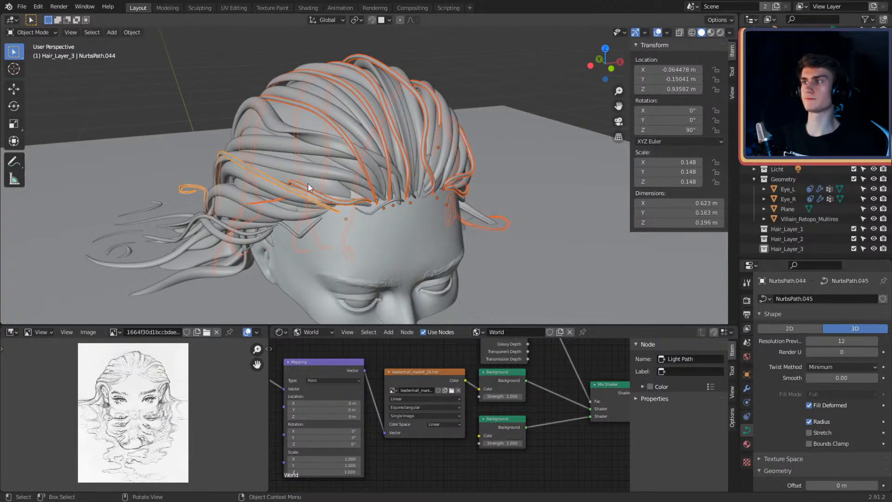
pyautogui.moveTo(309, 186); pyautogui.dragTo(443, 173, button='middle')
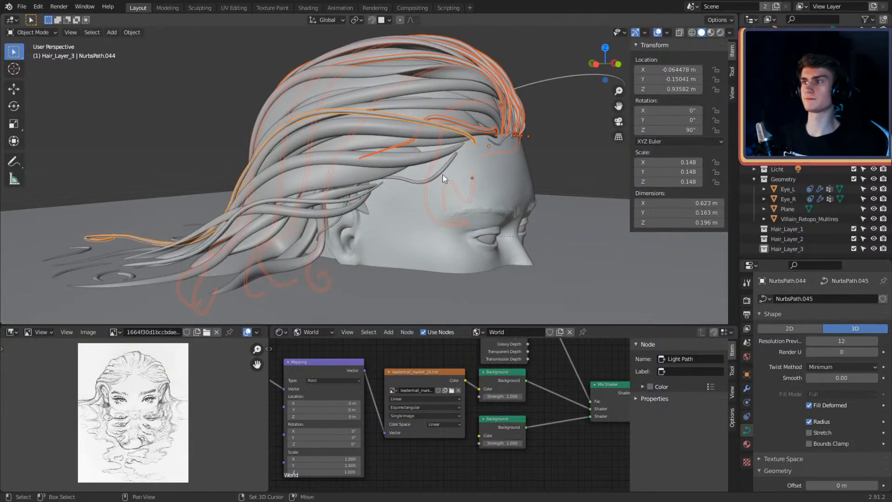
pyautogui.keyDown('shift'); pyautogui.click(365, 193); pyautogui.keyUp('shift')
pyautogui.moveTo(365, 193); pyautogui.dragTo(418, 168, button='middle')
pyautogui.keyDown('shift'); pyautogui.click(404, 149); pyautogui.keyUp('shift')
# Step: Add the remaining thin hairline strands to the selection, move all selected strands into the Hair_Layer_3 collection and collapse it
pyautogui.scroll(4, 400, 172)
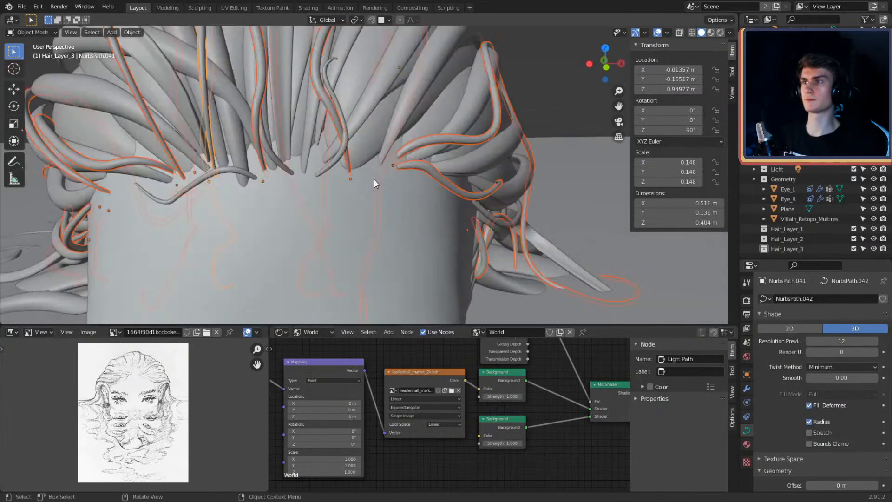
pyautogui.keyDown('shift'); pyautogui.click(334, 161); pyautogui.keyUp('shift')
pyautogui.keyDown('shift'); pyautogui.click(266, 148); pyautogui.keyUp('shift')
pyautogui.scroll(-4, 348, 173)
pyautogui.moveTo(349, 177); pyautogui.dragTo(429, 161, button='middle')
pyautogui.moveTo(452, 198); pyautogui.dragTo(397, 199, button='middle')
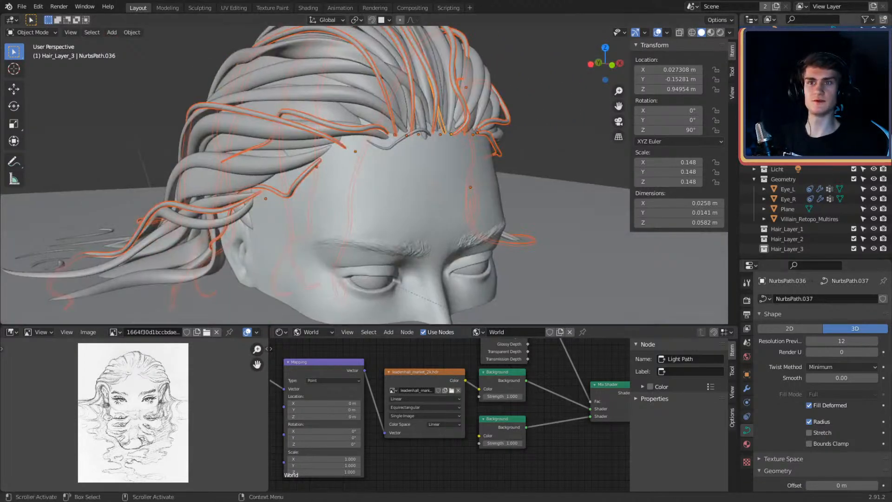
pyautogui.scroll(-4, 800, 247)
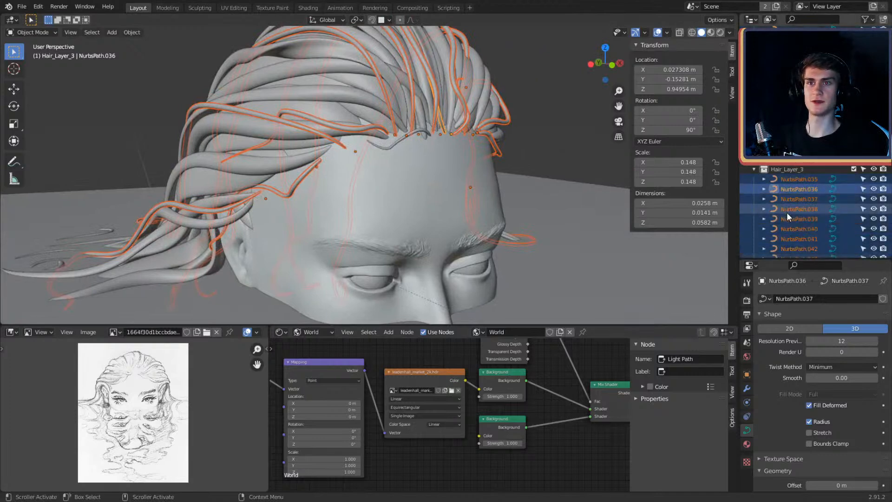
pyautogui.click(754, 169)
pyautogui.click(559, 147)
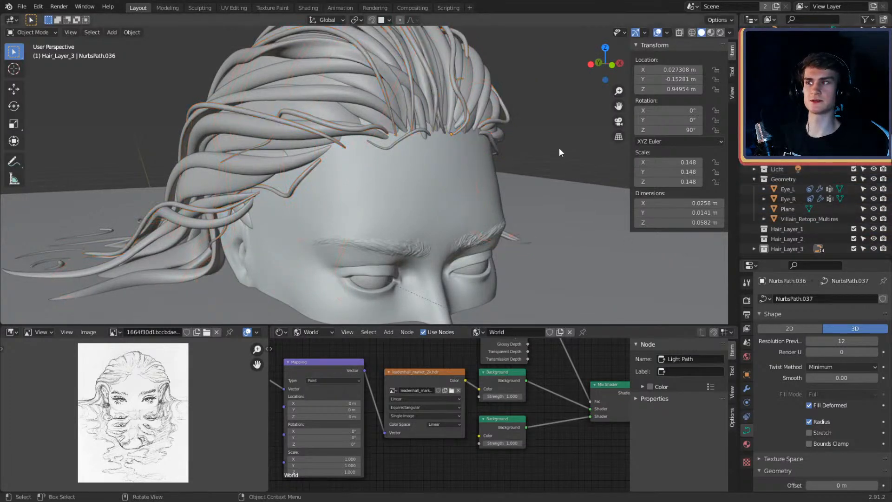
# Step: Hide the Hair_Layer_3 collection in the viewport
pyautogui.scroll(-4, 519, 191)
pyautogui.scroll(2, 587, 221)
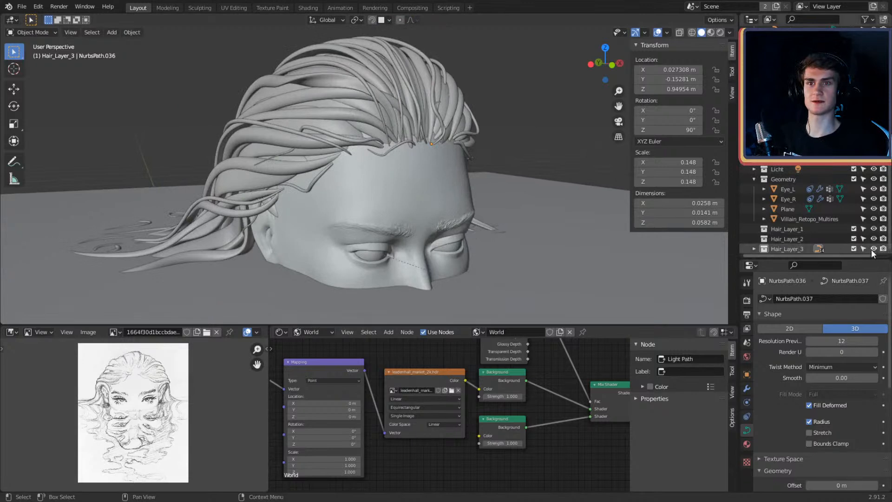
pyautogui.rightClick(761, 249)
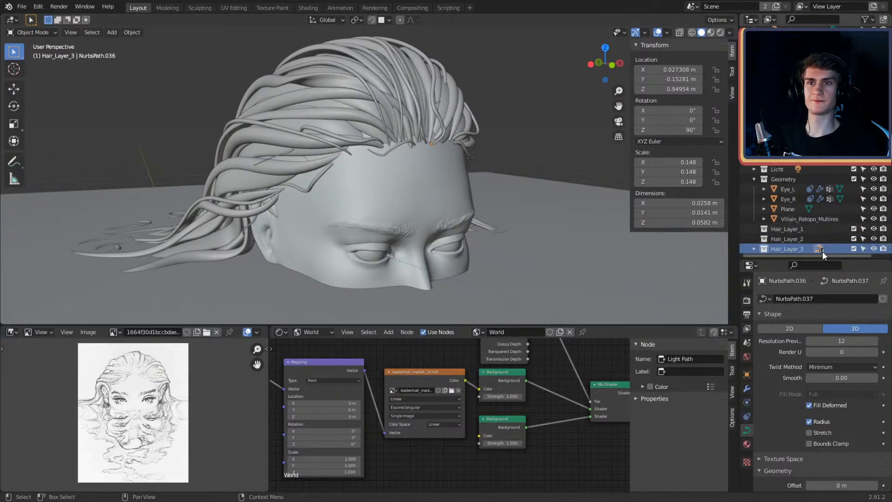
pyautogui.rightClick(766, 250)
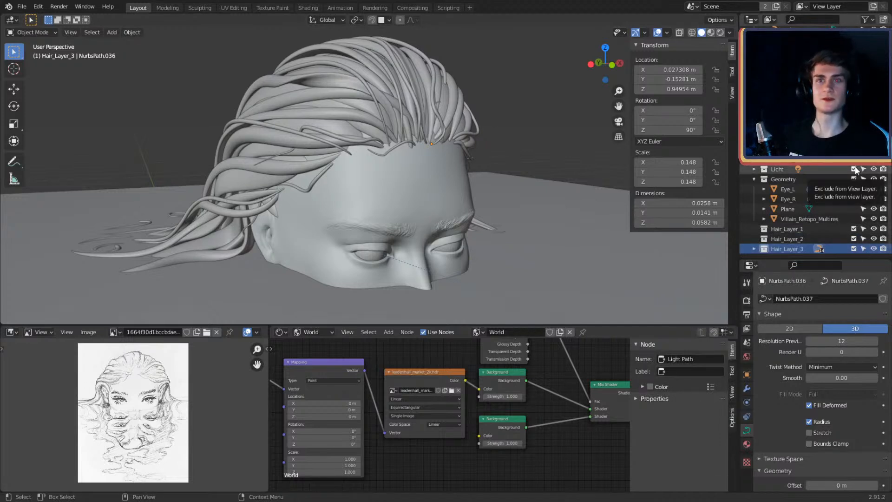
pyautogui.click(875, 249)
pyautogui.moveTo(519, 168); pyautogui.dragTo(468, 192, button='middle')
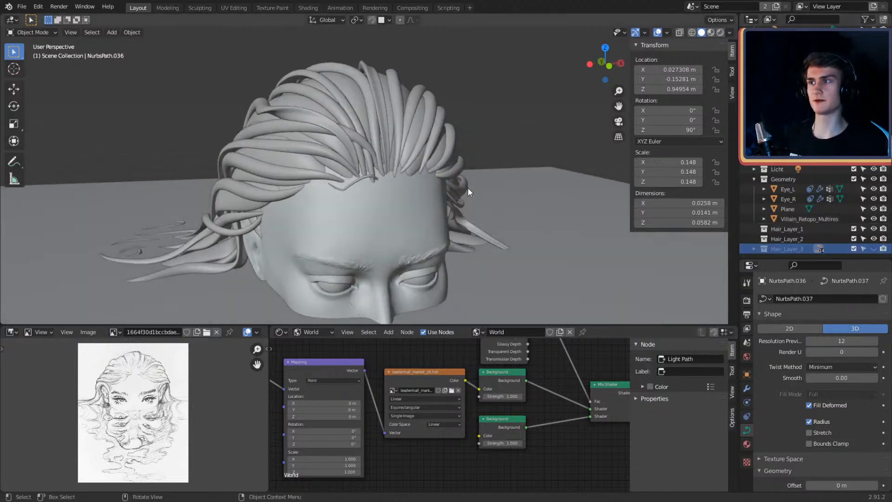
# Step: Move the leftover thin hairline strand above the forehead into the Hair_Layer_3 collection
pyautogui.click(358, 179)
pyautogui.scroll(-5, 827, 167)
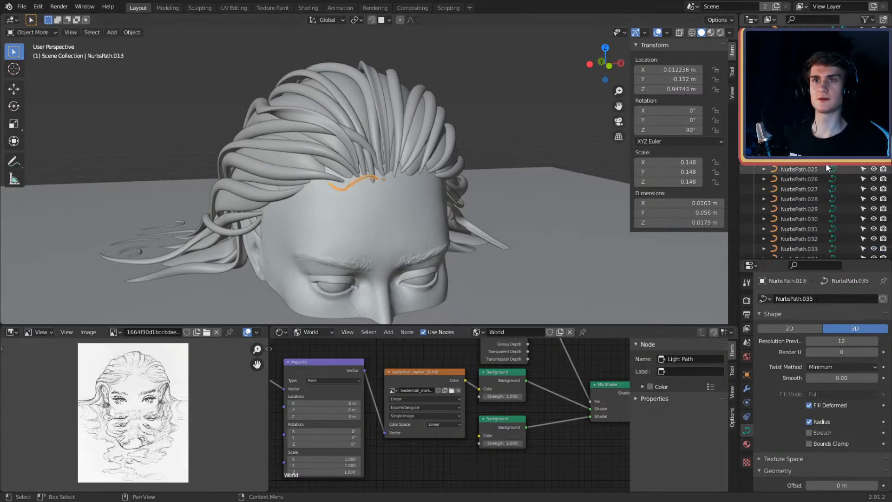
pyautogui.moveTo(801, 131); pyautogui.dragTo(793, 249)
pyautogui.scroll(8, 803, 176)
# Step: Select the medium-thickness strands over the crown and down the head's left side
pyautogui.moveTo(528, 140); pyautogui.dragTo(426, 176, button='middle')
pyautogui.click(371, 73)
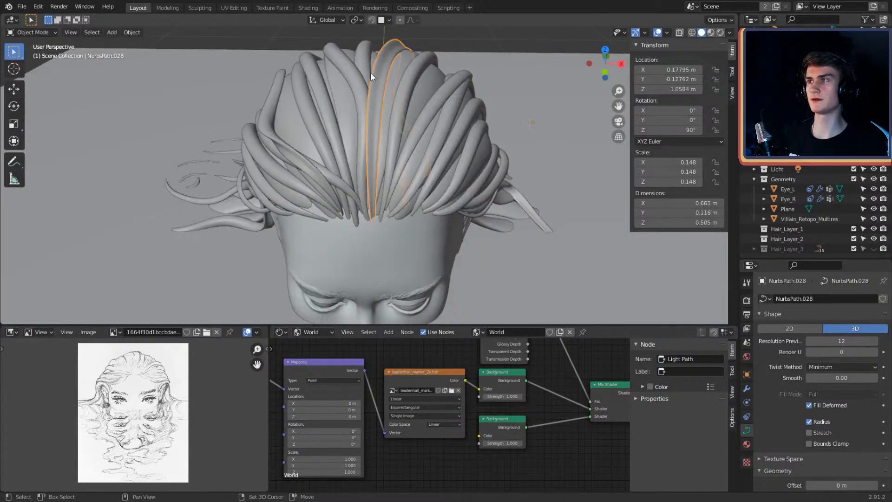
pyautogui.keyDown('shift'); pyautogui.click(353, 67); pyautogui.keyUp('shift')
pyautogui.keyDown('shift'); pyautogui.click(410, 90); pyautogui.keyUp('shift')
pyautogui.keyDown('shift'); pyautogui.click(433, 99); pyautogui.keyUp('shift')
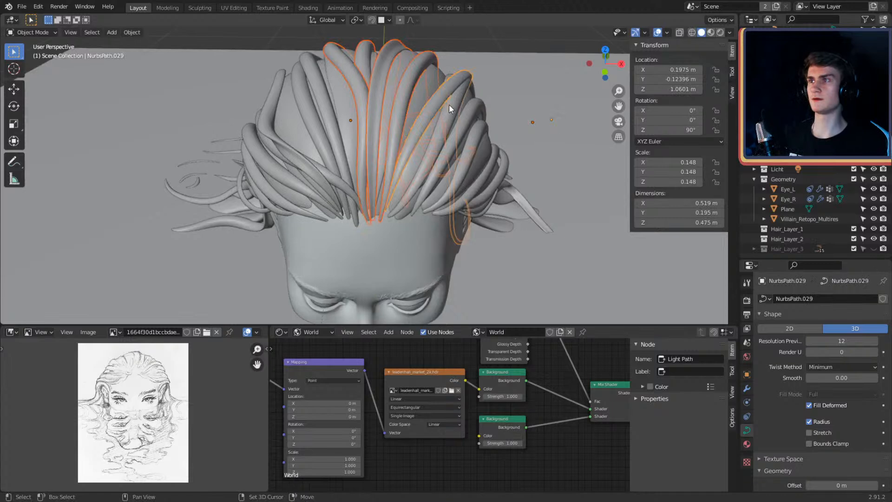
pyautogui.keyDown('shift'); pyautogui.click(450, 105); pyautogui.keyUp('shift')
pyautogui.moveTo(488, 114); pyautogui.dragTo(331, 183, button='middle')
pyautogui.keyDown('shift'); pyautogui.click(403, 136); pyautogui.keyUp('shift')
pyautogui.keyDown('shift'); pyautogui.click(291, 179); pyautogui.keyUp('shift')
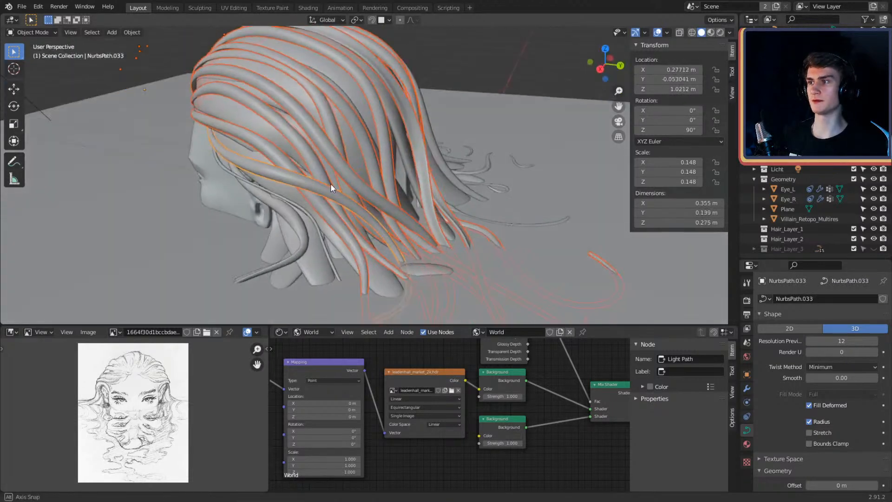
pyautogui.keyDown('shift'); pyautogui.click(294, 222); pyautogui.keyUp('shift')
# Step: Extend the selection with the medium-thickness strands on the head's right side and around the right ear
pyautogui.moveTo(293, 221); pyautogui.dragTo(361, 117, button='middle')
pyautogui.keyDown('shift'); pyautogui.click(350, 112); pyautogui.keyUp('shift')
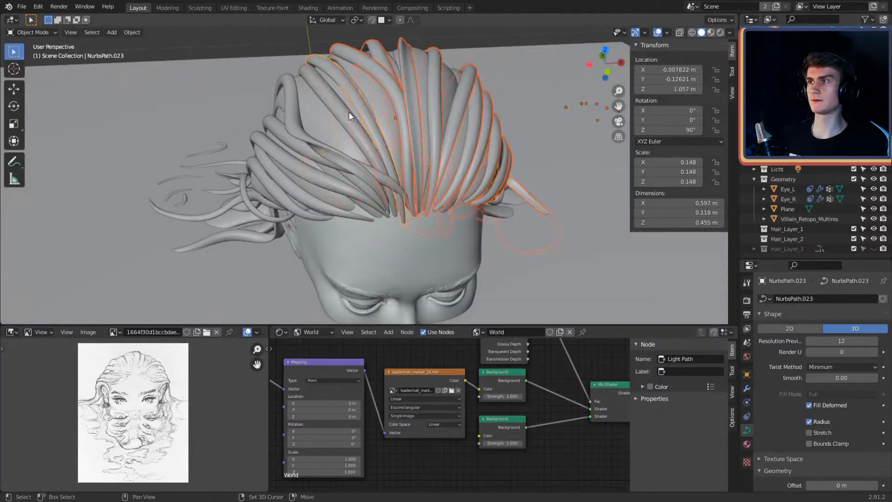
pyautogui.keyDown('shift'); pyautogui.click(299, 128); pyautogui.keyUp('shift')
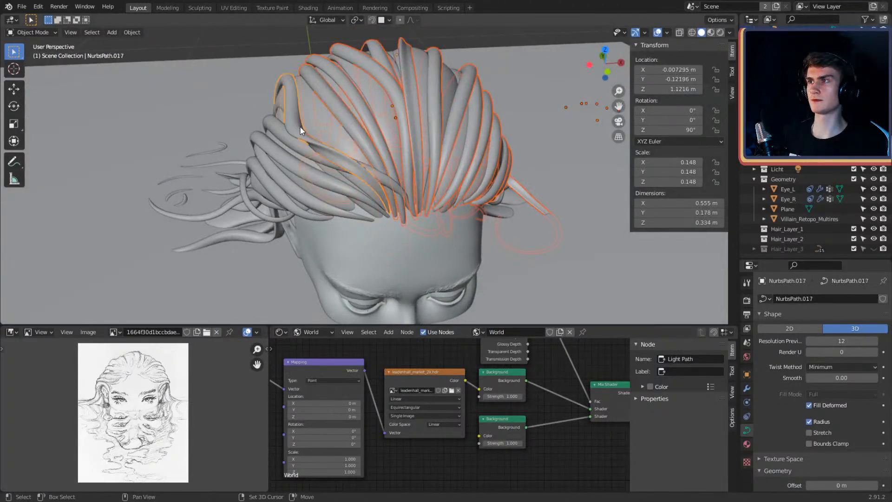
pyautogui.keyDown('shift'); pyautogui.click(279, 170); pyautogui.keyUp('shift')
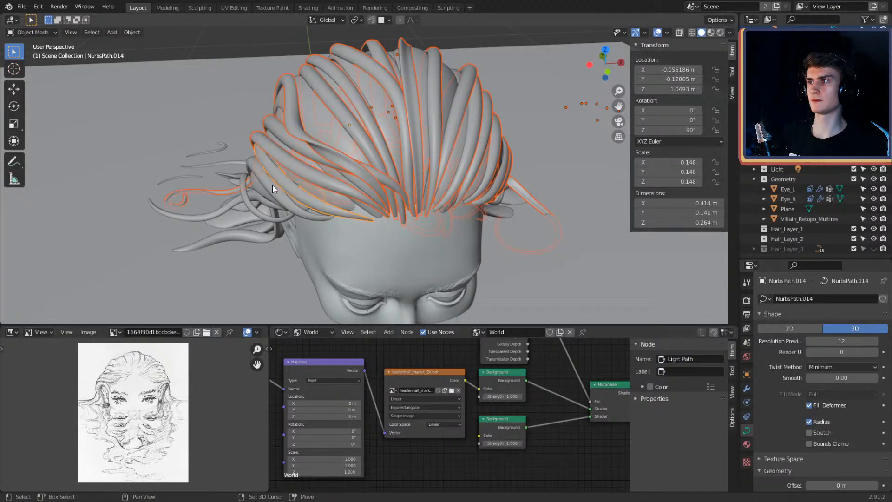
pyautogui.moveTo(273, 185); pyautogui.dragTo(349, 156, button='middle')
pyautogui.keyDown('shift'); pyautogui.click(332, 181); pyautogui.keyUp('shift')
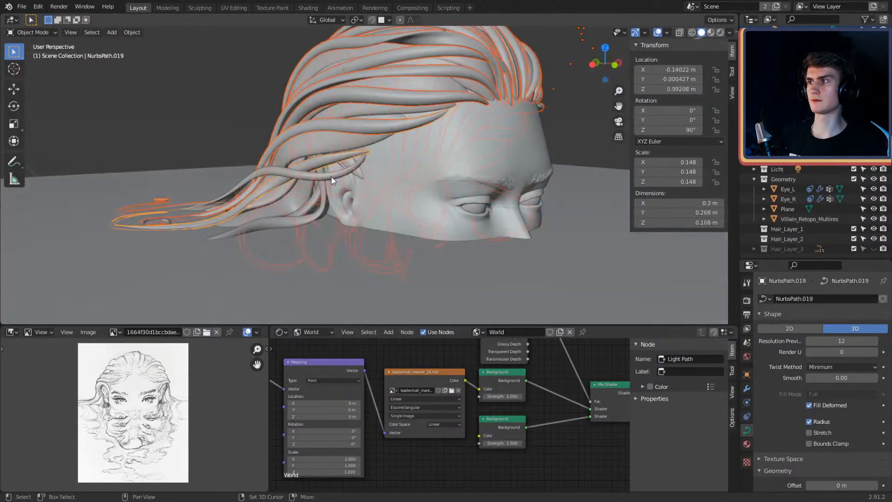
pyautogui.keyDown('shift'); pyautogui.click(330, 191); pyautogui.keyUp('shift')
pyautogui.moveTo(332, 213); pyautogui.dragTo(381, 226, button='middle')
pyautogui.keyDown('shift'); pyautogui.click(452, 228); pyautogui.keyUp('shift')
# Step: Move the selected strands into the Hair_Layer_2 collection, then collapse and hide it in the viewport
pyautogui.moveTo(795, 149); pyautogui.dragTo(794, 240)
pyautogui.scroll(-1, 811, 221)
pyautogui.scroll(-4, 812, 219)
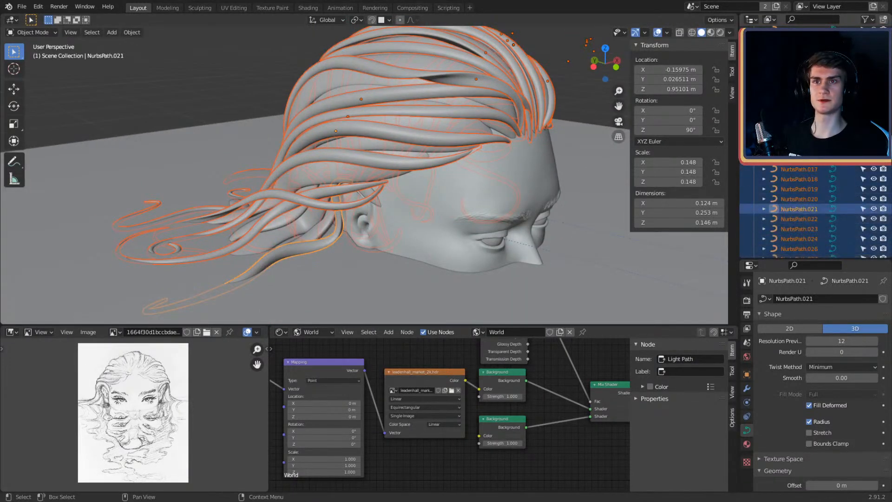
pyautogui.click(753, 140)
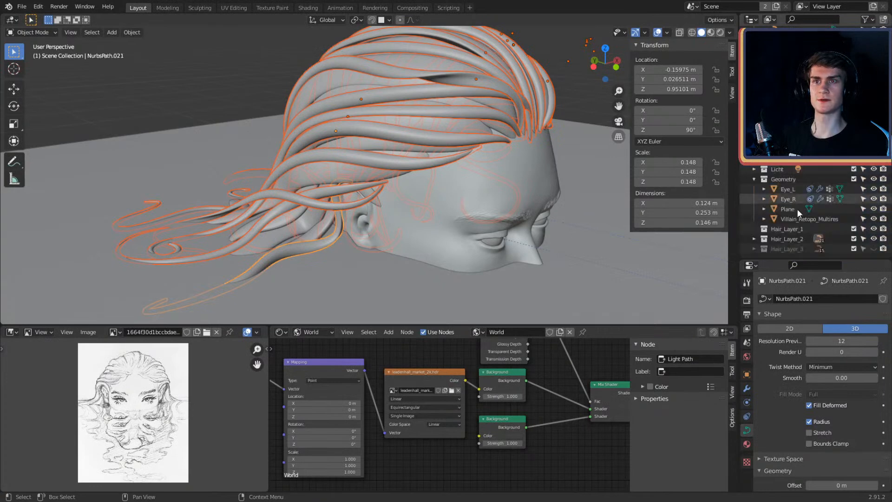
pyautogui.click(873, 239)
# Step: Move the remaining thin strand above the left ear into the hidden Hair_Layer_3 collection
pyautogui.moveTo(308, 135); pyautogui.dragTo(378, 187, button='middle')
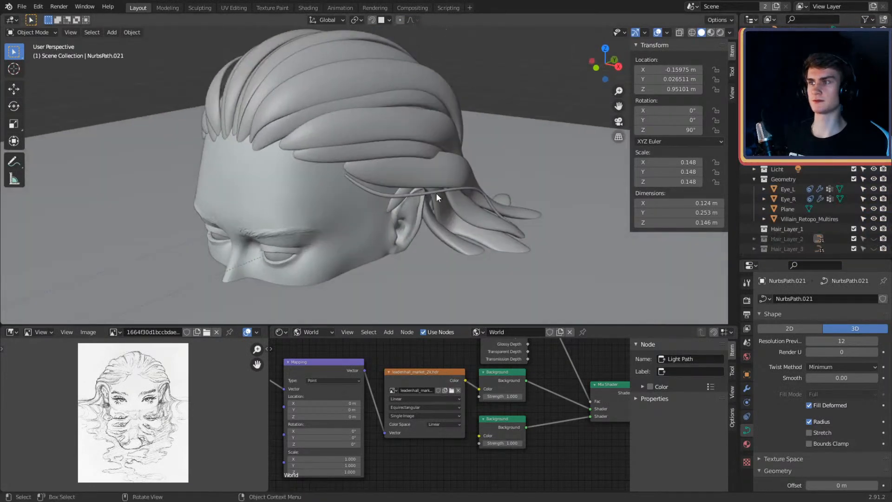
pyautogui.click(435, 192)
pyautogui.moveTo(798, 148); pyautogui.dragTo(798, 246)
pyautogui.scroll(-2, 464, 196)
# Step: Select the thick base strands from the left temple across the top of the head
pyautogui.moveTo(460, 195); pyautogui.dragTo(382, 200, button='middle')
pyautogui.click(373, 173)
pyautogui.keyDown('shift'); pyautogui.click(372, 160); pyautogui.keyUp('shift')
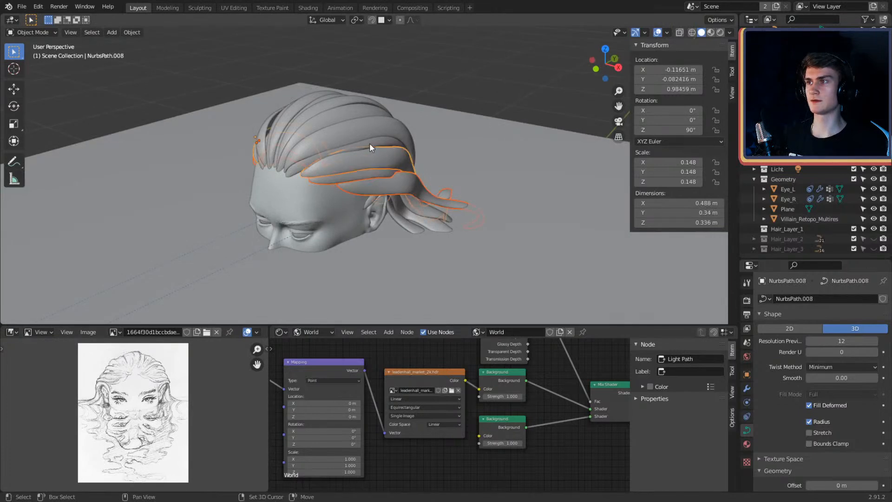
pyautogui.keyDown('shift'); pyautogui.click(369, 143); pyautogui.keyUp('shift')
pyautogui.keyDown('shift'); pyautogui.click(361, 129); pyautogui.keyUp('shift')
pyautogui.keyDown('shift'); pyautogui.click(343, 109); pyautogui.keyUp('shift')
pyautogui.moveTo(357, 103); pyautogui.dragTo(414, 136, button='middle')
pyautogui.keyDown('shift'); pyautogui.click(358, 133); pyautogui.keyUp('shift')
pyautogui.keyDown('shift'); pyautogui.click(352, 116); pyautogui.keyUp('shift')
pyautogui.moveTo(352, 117); pyautogui.dragTo(409, 140, button='middle')
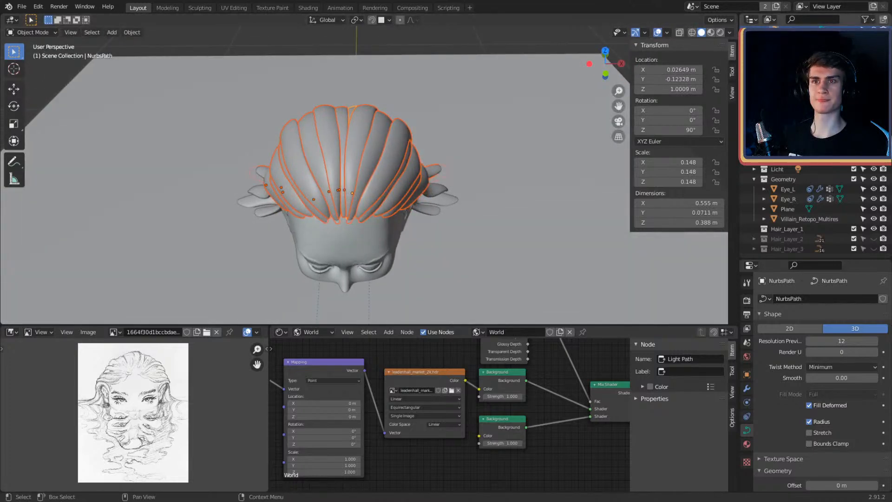
# Step: Move the selected thick base strands into the Hair_Layer_1 collection and clear the selection
pyautogui.moveTo(800, 151); pyautogui.dragTo(784, 228)
pyautogui.scroll(-2, 470, 142)
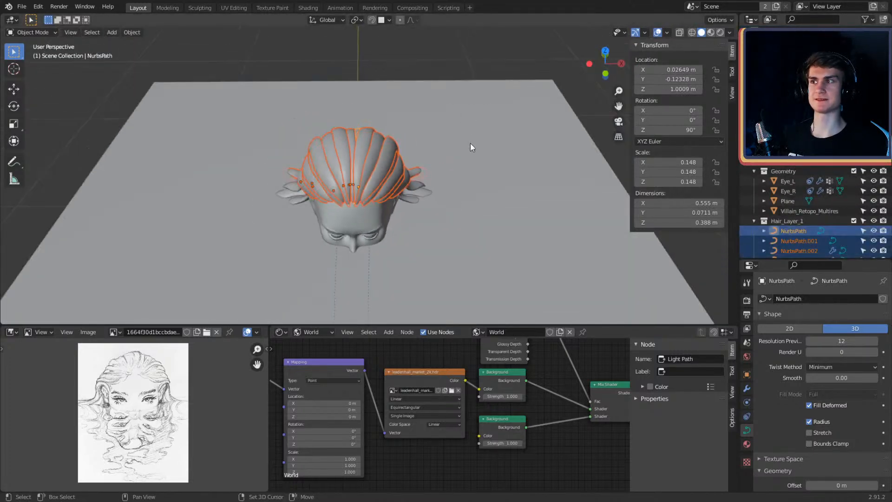
pyautogui.moveTo(470, 181); pyautogui.dragTo(471, 159, button='middle')
pyautogui.click(470, 158)
# Step: Collapse the Hair_Layer_1 collection and hide it in the viewport
pyautogui.moveTo(458, 189)
pyautogui.mouseDown(button='middle')
pyautogui.moveTo(457, 172)
pyautogui.moveTo(504, 200)
pyautogui.moveTo(470, 211)
pyautogui.moveTo(471, 179)
pyautogui.moveTo(462, 217)
pyautogui.moveTo(476, 206)
pyautogui.moveTo(466, 206)
pyautogui.mouseUp(button='middle')
pyautogui.scroll(3, 457, 173)
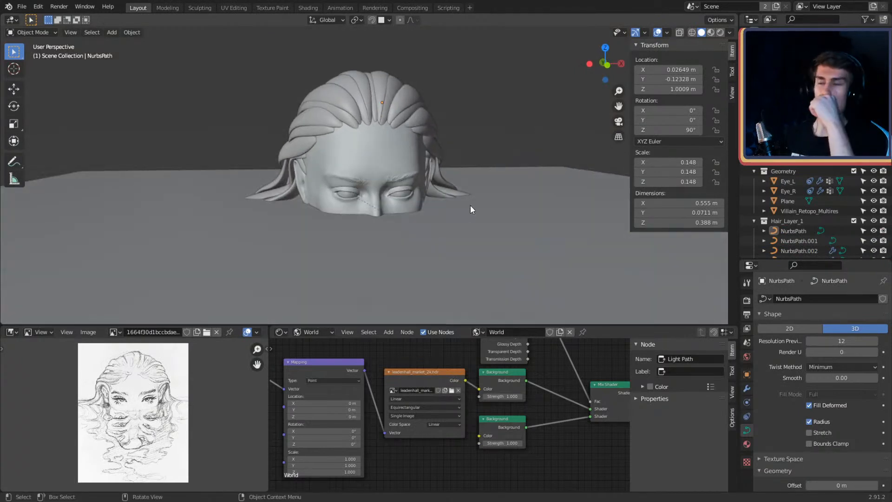
pyautogui.moveTo(346, 135); pyautogui.dragTo(479, 218, button='middle')
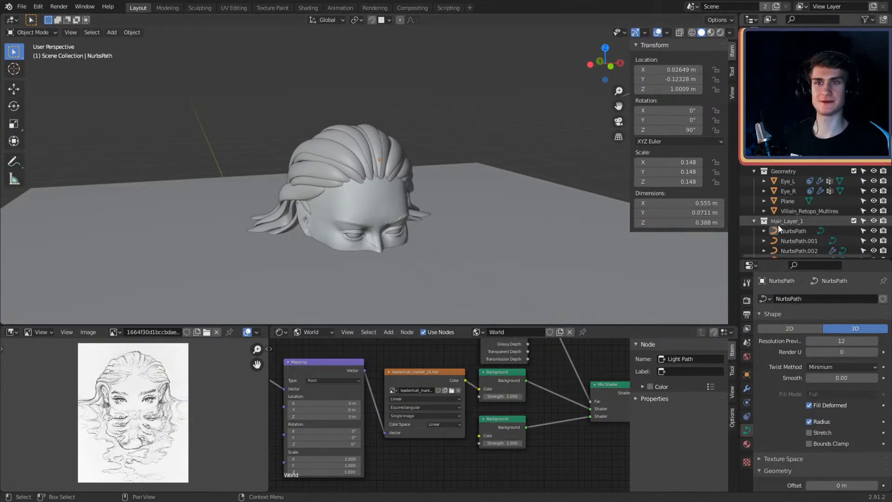
pyautogui.click(754, 222)
pyautogui.click(875, 221)
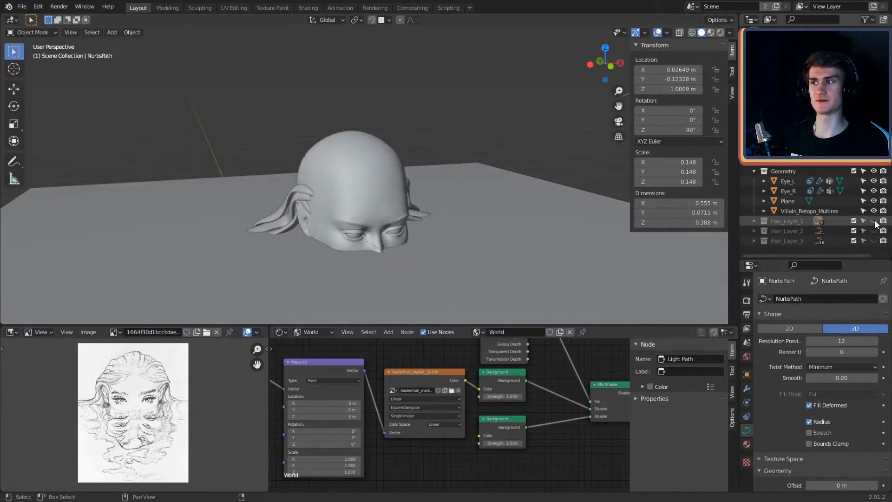
# Step: Select the remaining thick strands around the ears and move them into the Hair_Layer_1 collection
pyautogui.moveTo(493, 200); pyautogui.dragTo(381, 222, button='middle')
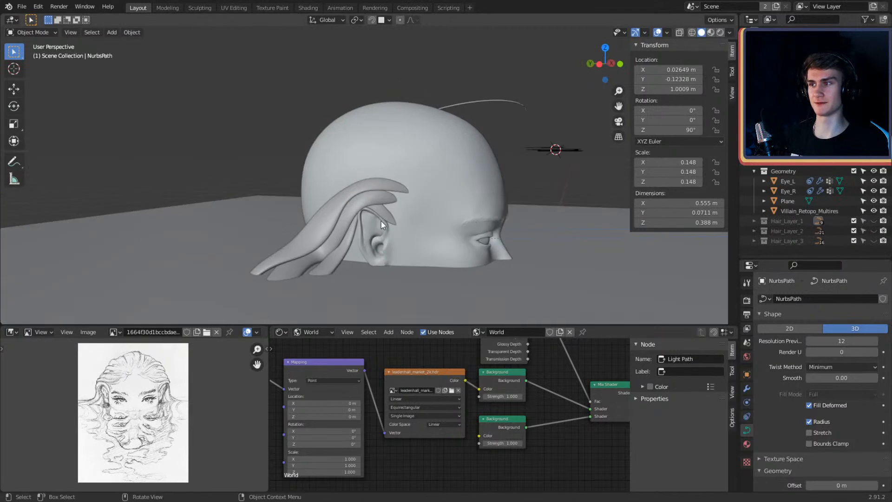
pyautogui.click(383, 201)
pyautogui.moveTo(385, 185); pyautogui.dragTo(432, 215, button='middle')
pyautogui.moveTo(794, 156); pyautogui.dragTo(794, 223)
pyautogui.moveTo(474, 201); pyautogui.dragTo(518, 194, button='middle')
pyautogui.moveTo(604, 196); pyautogui.dragTo(585, 197, button='middle')
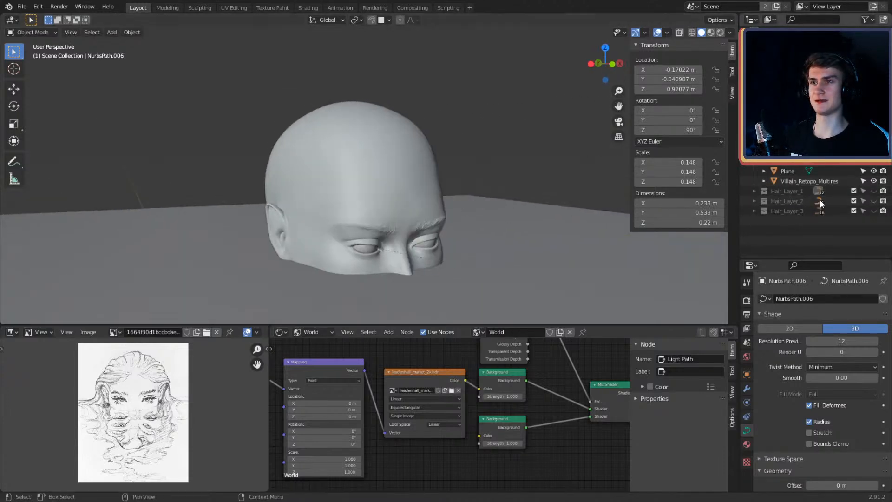
# Step: Make the Hair_Layer_1 collection and every individual strand in it visible in the viewport, then collapse it
pyautogui.click(874, 192)
pyautogui.moveTo(493, 223); pyautogui.dragTo(457, 225, button='middle')
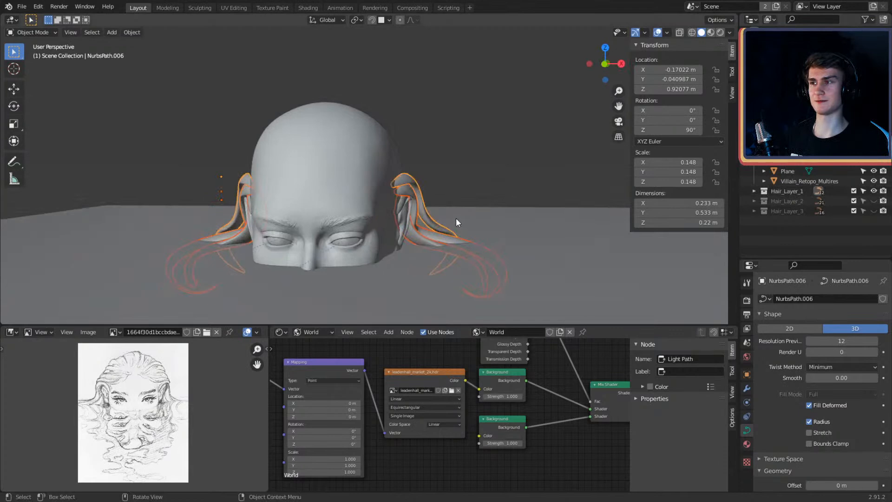
pyautogui.click(755, 192)
pyautogui.scroll(-5, 778, 174)
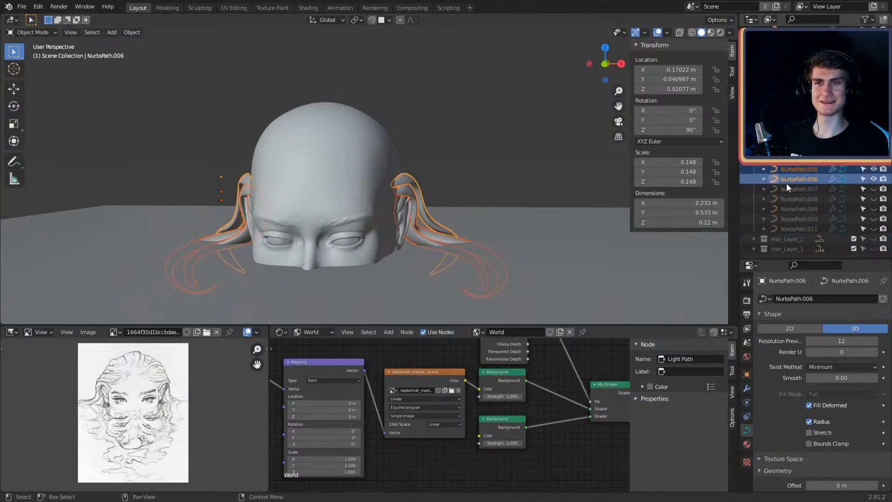
pyautogui.moveTo(874, 159); pyautogui.dragTo(873, 128)
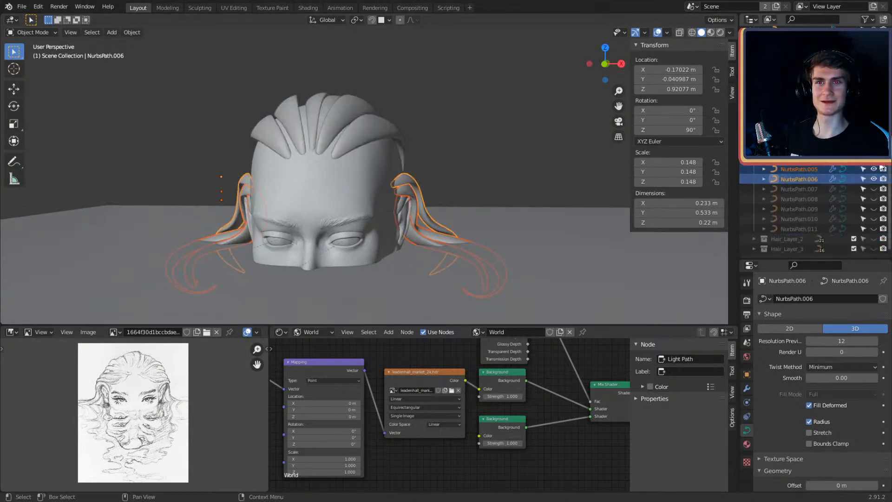
pyautogui.moveTo(883, 168); pyautogui.dragTo(874, 228)
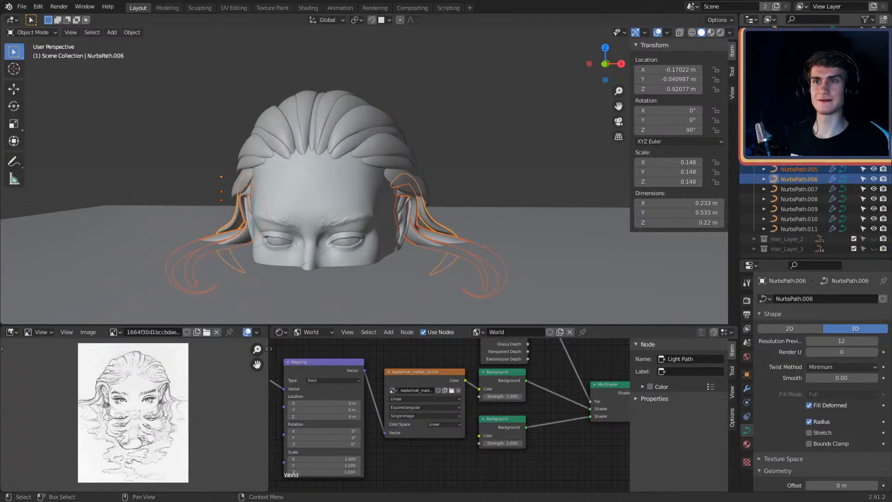
pyautogui.click(755, 109)
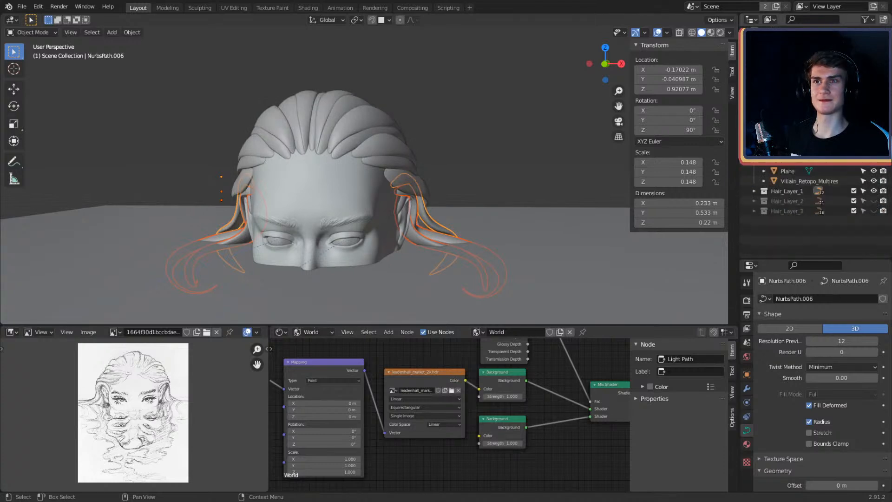
pyautogui.click(873, 191)
pyautogui.click(873, 191)
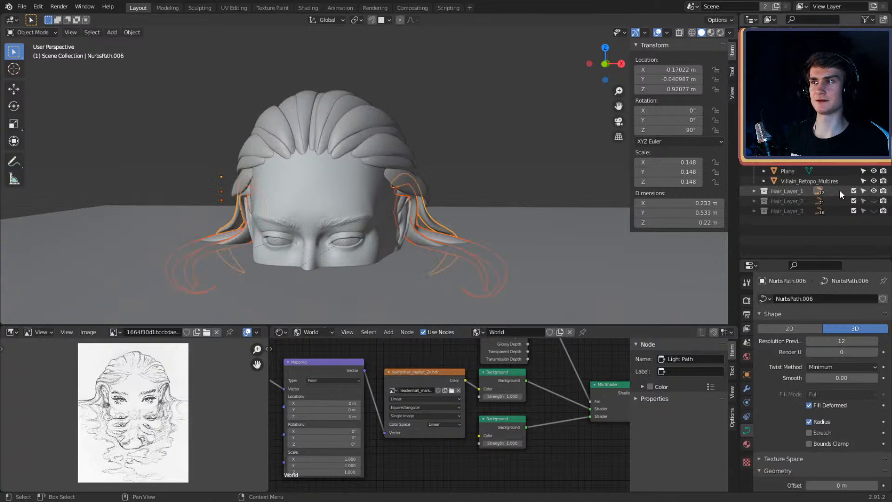
# Step: Show the Hair_Layer_2 collection in the viewport and inspect its strands over the base layer
pyautogui.moveTo(489, 176); pyautogui.dragTo(485, 205, button='middle')
pyautogui.scroll(-3, 452, 205)
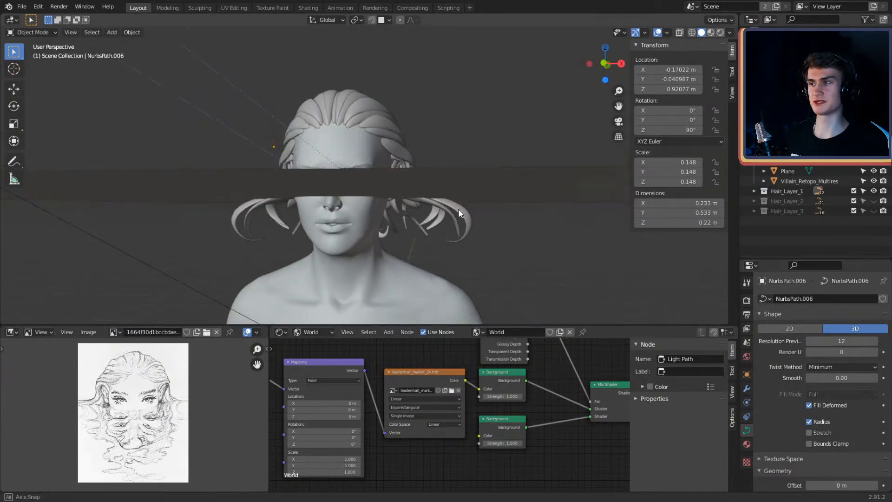
pyautogui.moveTo(458, 208); pyautogui.dragTo(502, 204, button='middle')
pyautogui.click(874, 202)
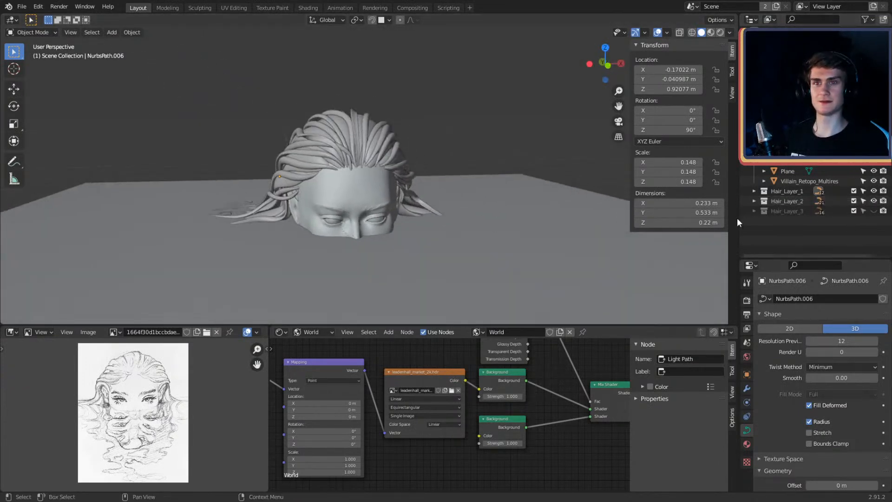
pyautogui.scroll(3, 447, 214)
pyautogui.moveTo(447, 214)
pyautogui.mouseDown(button='middle')
pyautogui.moveTo(505, 217)
pyautogui.moveTo(524, 238)
pyautogui.moveTo(522, 226)
pyautogui.moveTo(395, 216)
pyautogui.moveTo(541, 229)
pyautogui.moveTo(454, 217)
pyautogui.mouseUp(button='middle')
pyautogui.scroll(-2, 478, 216)
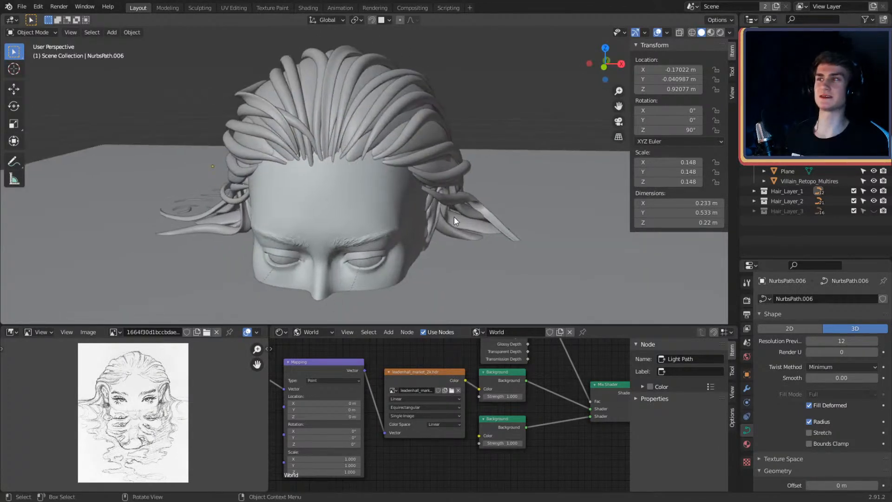
# Step: Inspect the hair from the side and show the Hair_Layer_3 collection in the viewport
pyautogui.scroll(-4, 454, 217)
pyautogui.moveTo(411, 174); pyautogui.dragTo(303, 180, button='middle')
pyautogui.scroll(2, 407, 186)
pyautogui.moveTo(407, 187); pyautogui.dragTo(521, 168, button='middle')
pyautogui.click(873, 212)
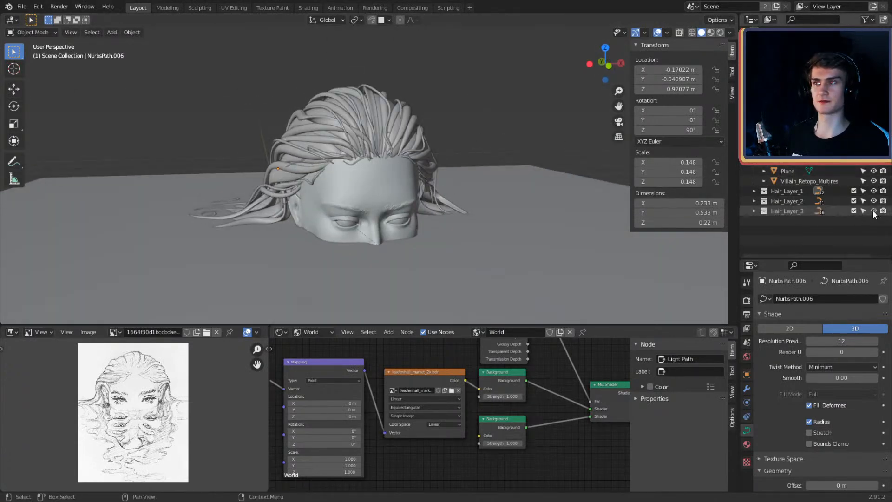
# Step: Save the file character_2.blend with all three hair layers visible
pyautogui.scroll(2, 452, 179)
pyautogui.moveTo(439, 176); pyautogui.dragTo(405, 207, button='middle')
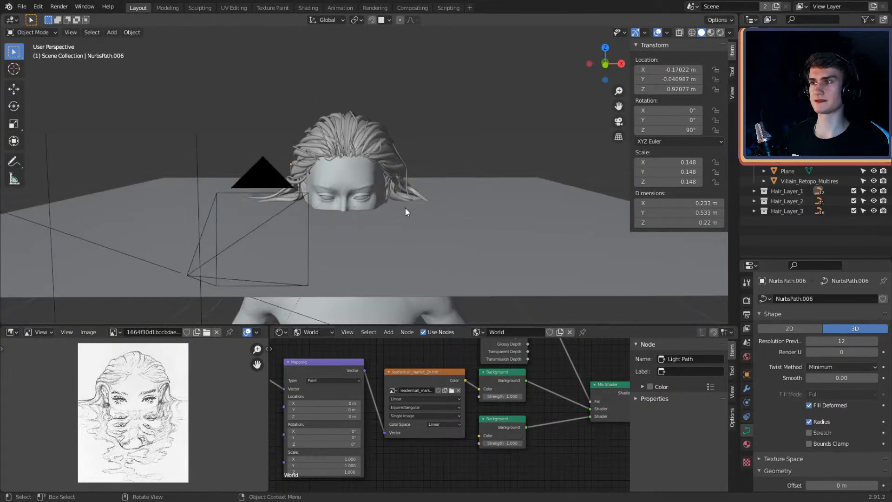
pyautogui.click(22, 7)
pyautogui.click(38, 73)
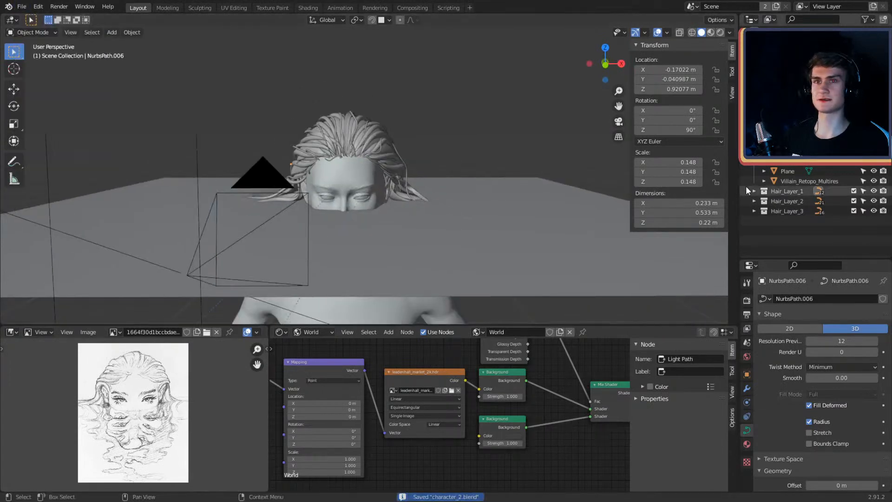
# Step: Look through the scene camera and switch the viewport to Rendered shading
pyautogui.scroll(4, 487, 170)
pyautogui.keyDown('shift'); pyautogui.moveTo(487, 169); pyautogui.dragTo(501, 186, button='middle'); pyautogui.keyUp('shift')
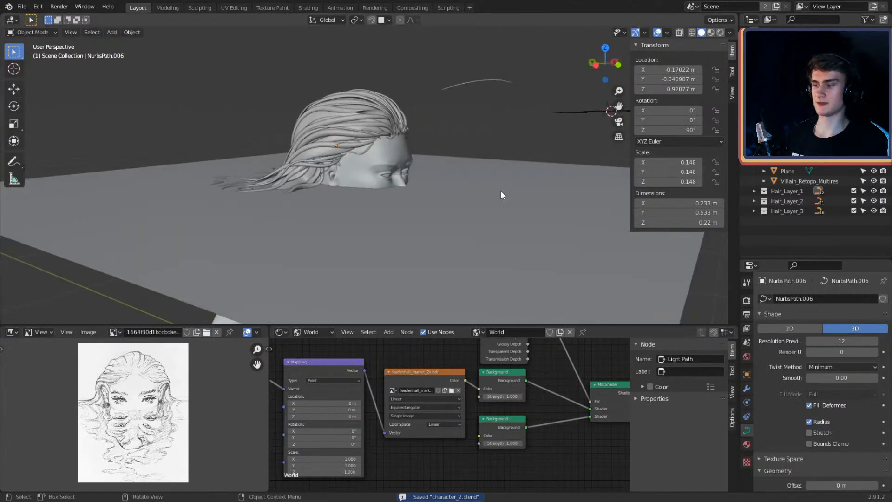
pyautogui.press('KP_0')
pyautogui.press('z')
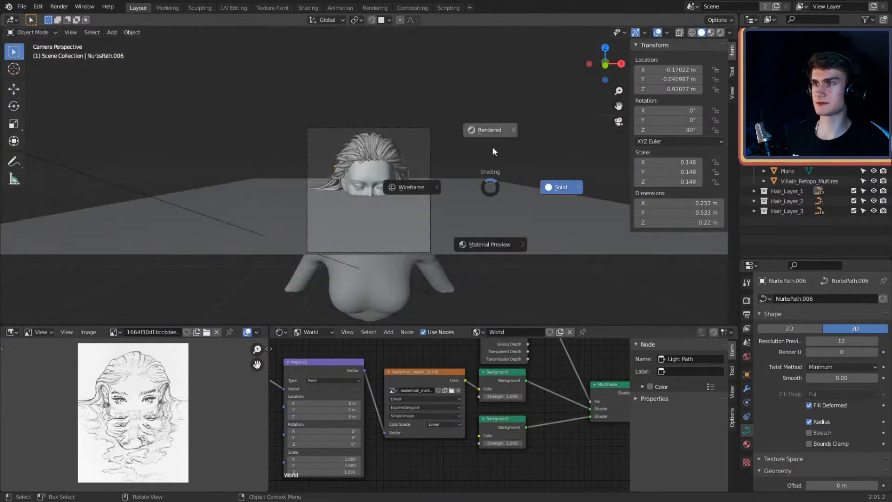
pyautogui.click(491, 132)
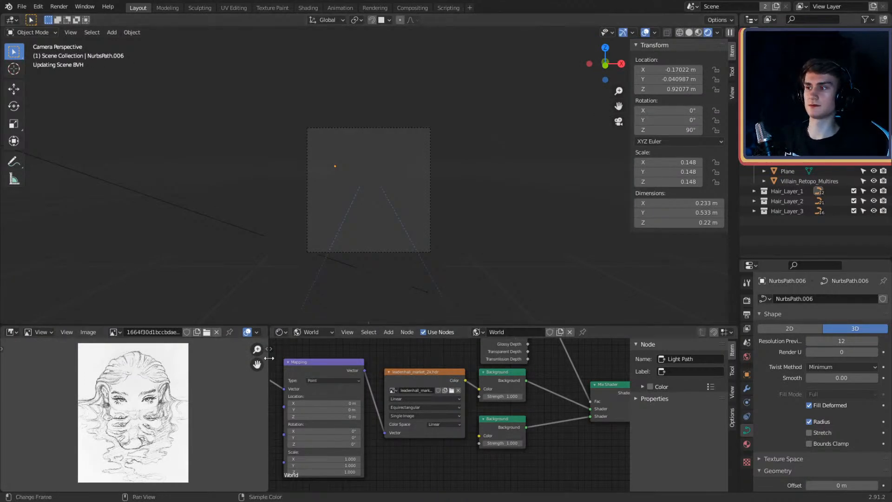
# Step: Widen the reference image editor slightly and enlarge the image and shader editors vertically, shrinking the 3D viewport
pyautogui.moveTo(270, 359); pyautogui.dragTo(290, 362)
pyautogui.moveTo(619, 314); pyautogui.dragTo(626, 231)
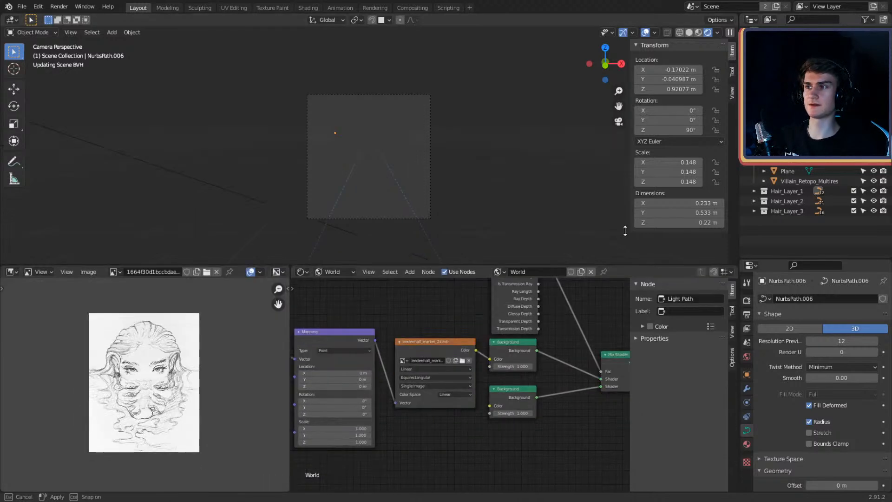
pyautogui.moveTo(623, 262); pyautogui.dragTo(622, 276)
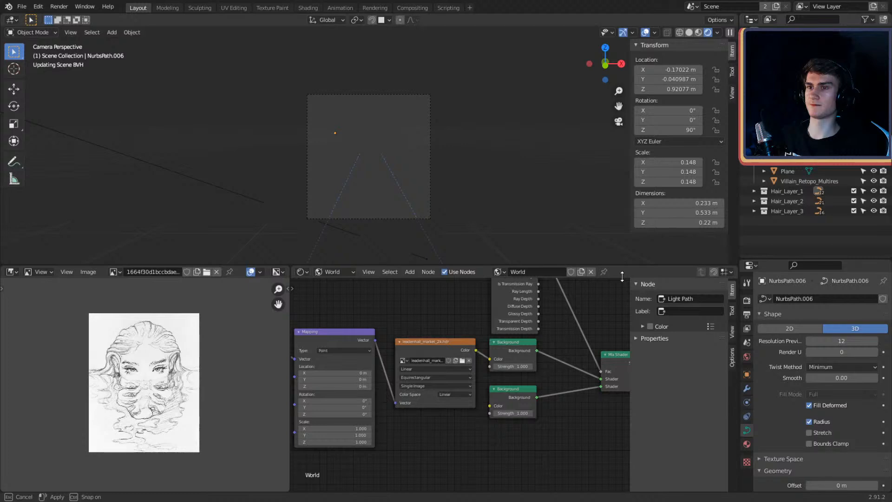
pyautogui.moveTo(623, 276); pyautogui.dragTo(622, 276)
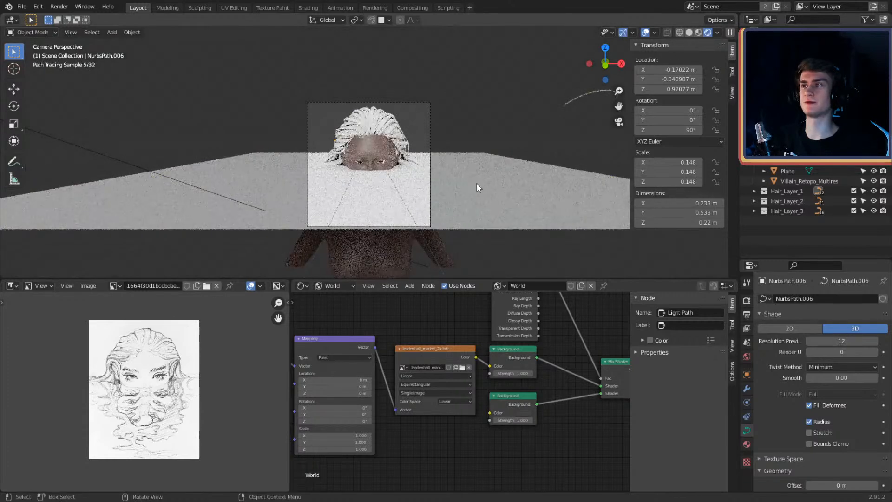
# Step: Hide the Plane object, inspect the full head and hair in the render, and return the viewport to Solid shading
pyautogui.click(476, 184)
pyautogui.click(874, 171)
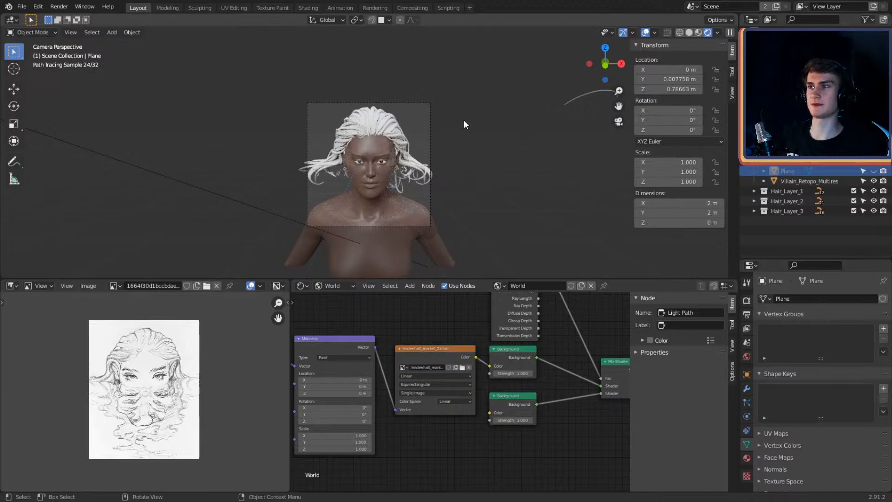
pyautogui.scroll(4, 412, 176)
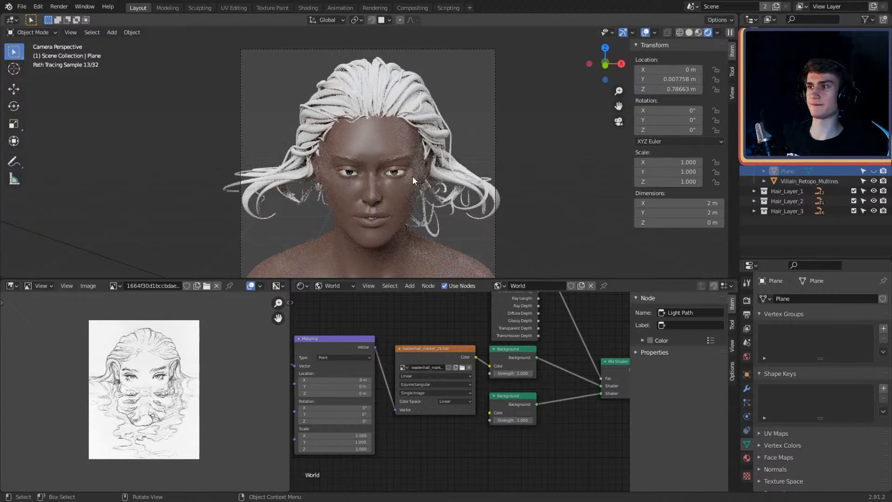
pyautogui.scroll(-4, 412, 176)
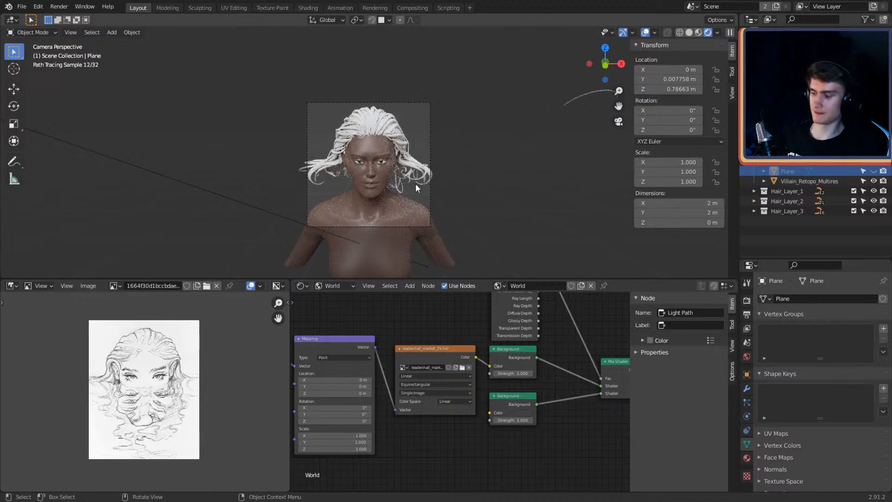
pyautogui.press('z')
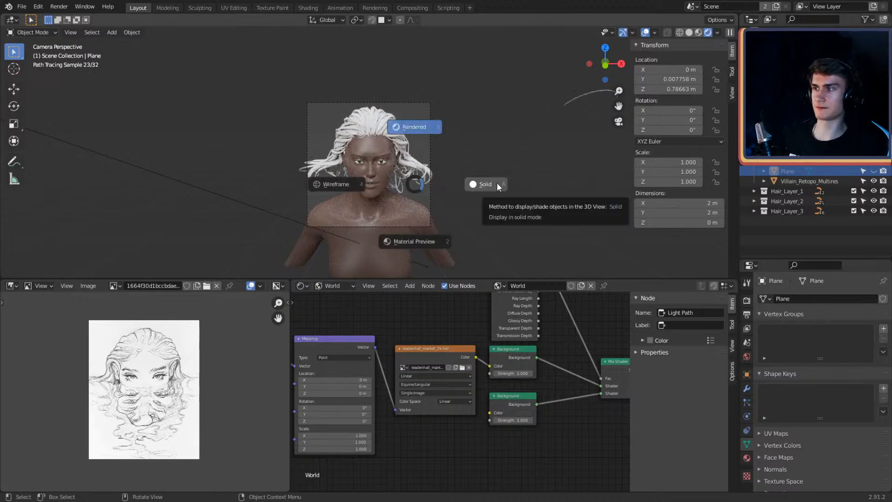
pyautogui.click(497, 183)
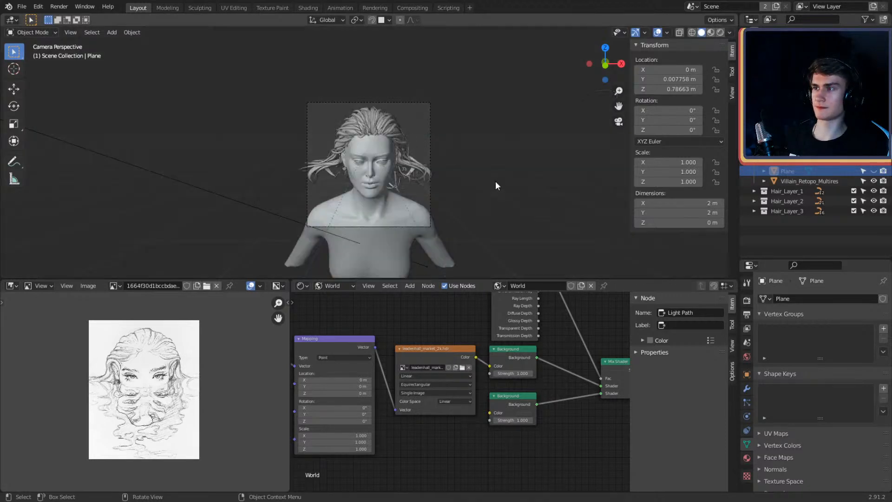
# Step: Rotate both eyes and the Villain_Retopo_Multires body together by about -2.56° around the global X axis
pyautogui.moveTo(411, 176); pyautogui.dragTo(418, 158, button='middle')
pyautogui.scroll(3, 478, 165)
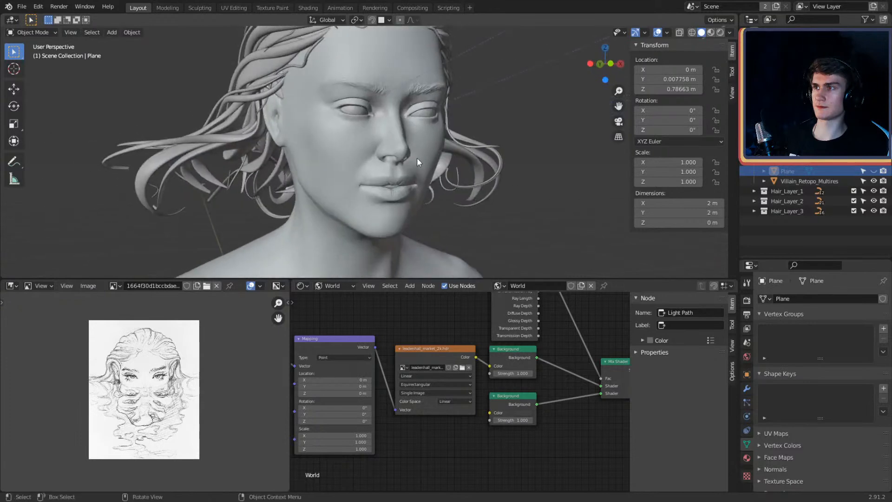
pyautogui.click(429, 113)
pyautogui.keyDown('shift'); pyautogui.click(356, 112); pyautogui.keyUp('shift')
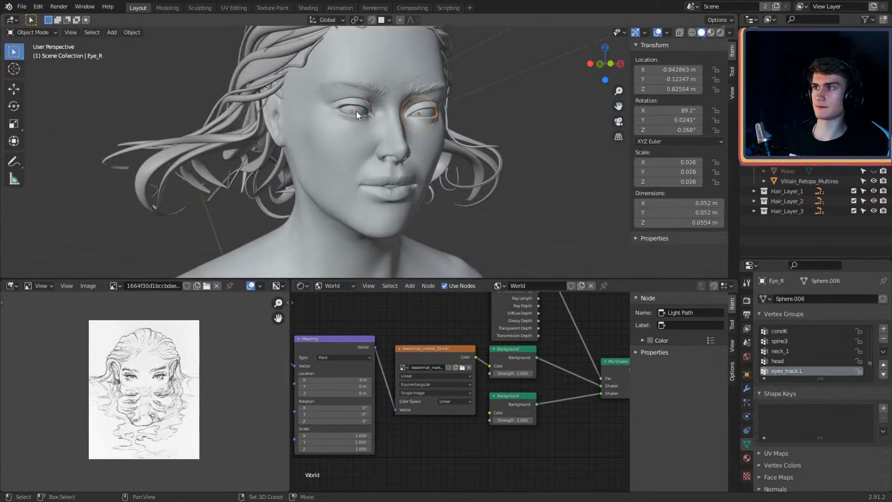
pyautogui.keyDown('shift'); pyautogui.click(355, 151); pyautogui.keyUp('shift')
pyautogui.scroll(-4, 423, 149)
pyautogui.moveTo(422, 148); pyautogui.dragTo(511, 147, button='middle')
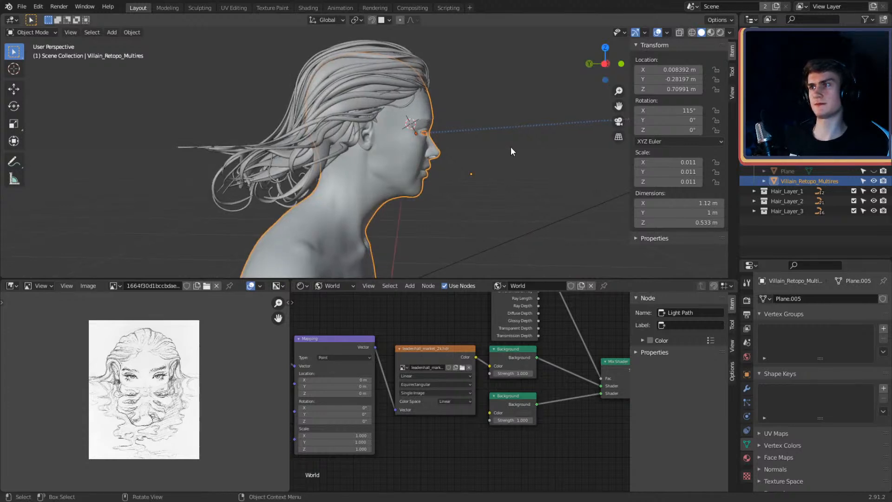
pyautogui.press('r')
pyautogui.press('x')
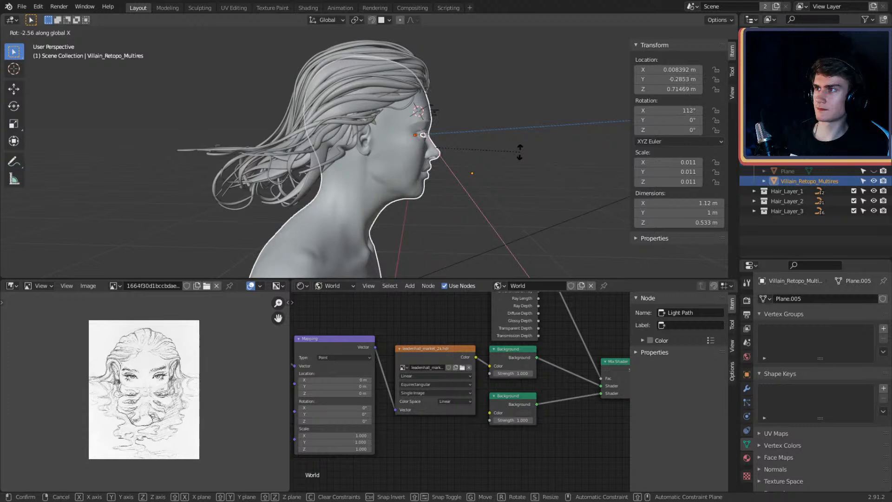
pyautogui.click(520, 153)
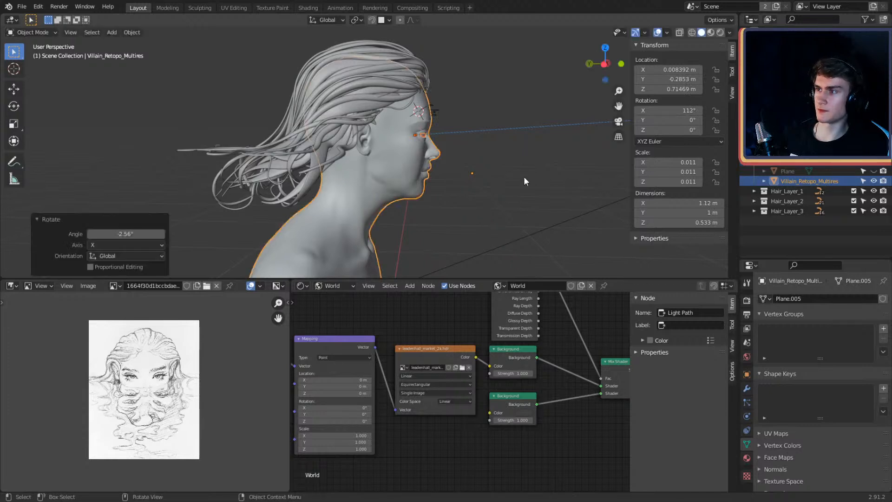
# Step: Raise the body and eyes along global Z, bringing the body's Z location to about 0.730 m, and deselect them
pyautogui.press('g')
pyautogui.press('z')
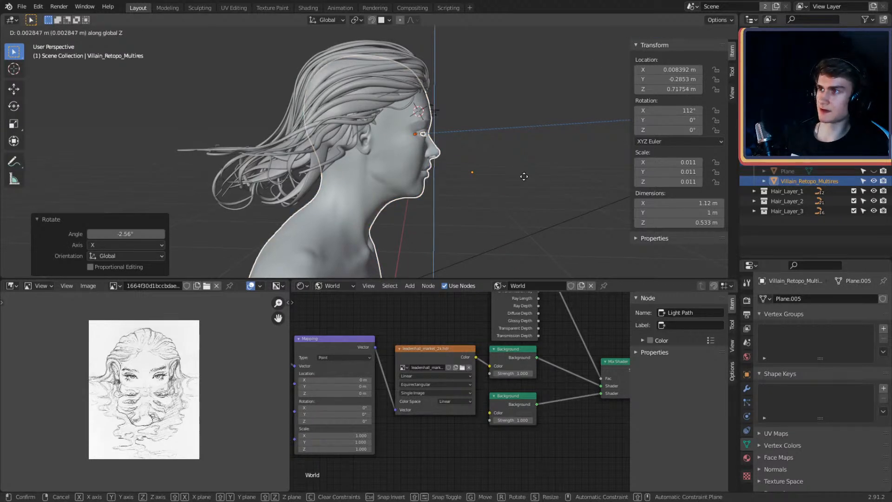
pyautogui.click(532, 181)
pyautogui.moveTo(531, 175); pyautogui.dragTo(446, 186, button='middle')
pyautogui.click(525, 121)
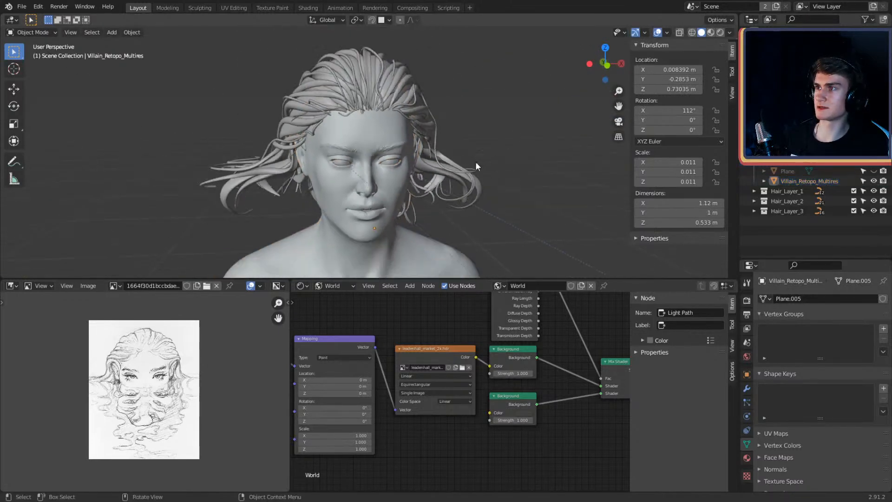
# Step: Check the adjusted head against the hair through the scene camera, try Rendered shading, and return to Solid shading
pyautogui.scroll(-3, 466, 165)
pyautogui.press('KP_0')
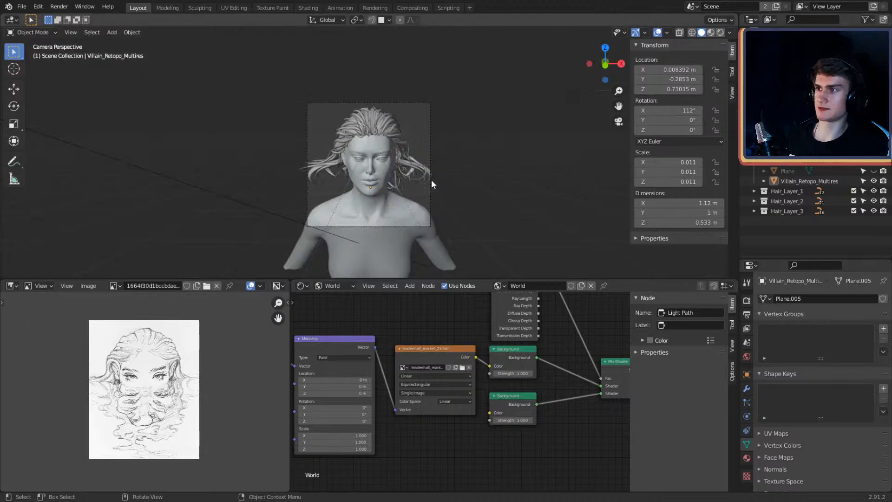
pyautogui.scroll(3, 426, 175)
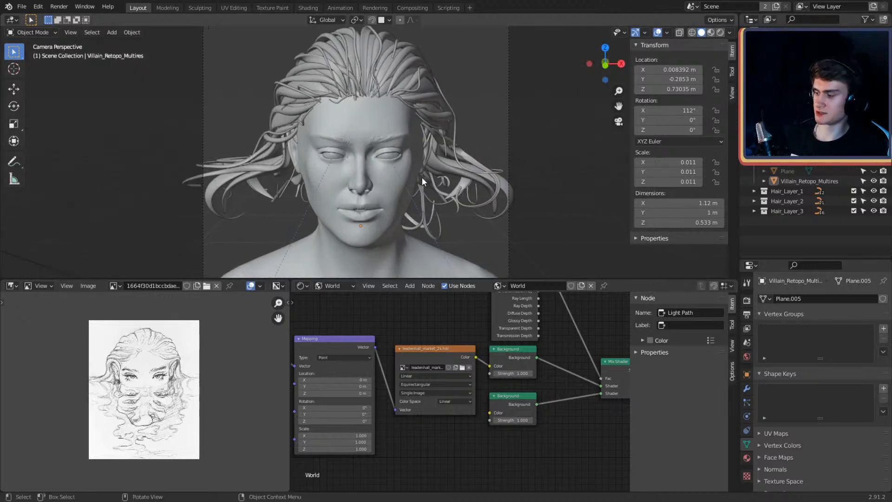
pyautogui.press('z')
pyautogui.click(422, 116)
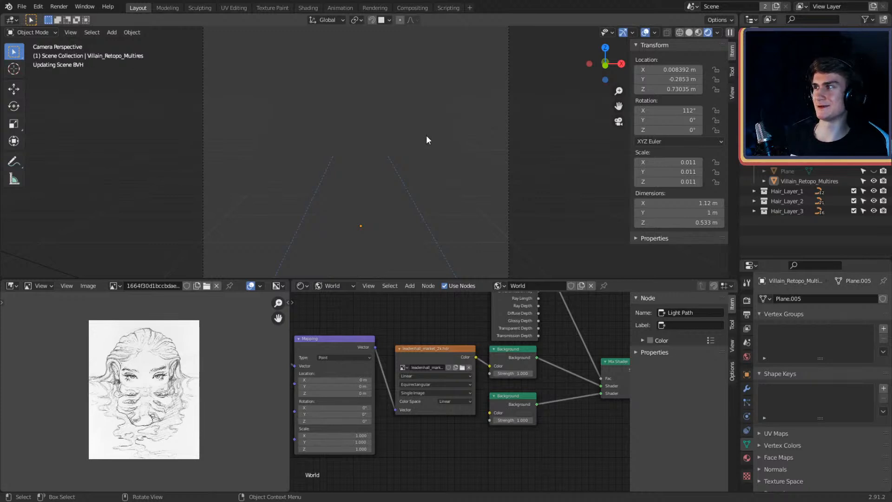
pyautogui.press('z')
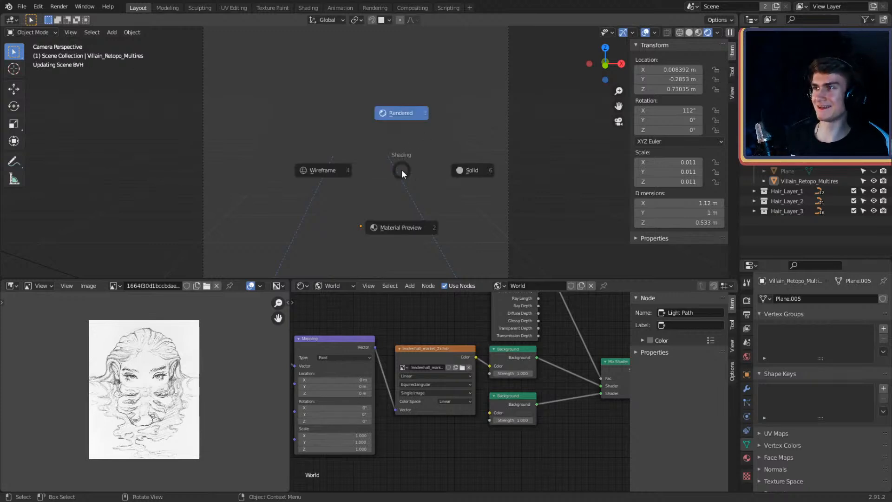
pyautogui.click(412, 170)
pyautogui.press('z')
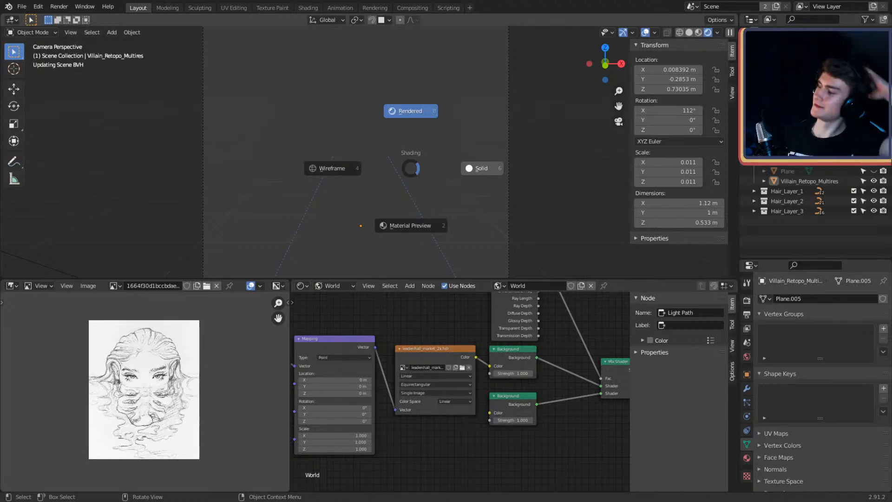
pyautogui.press('6')
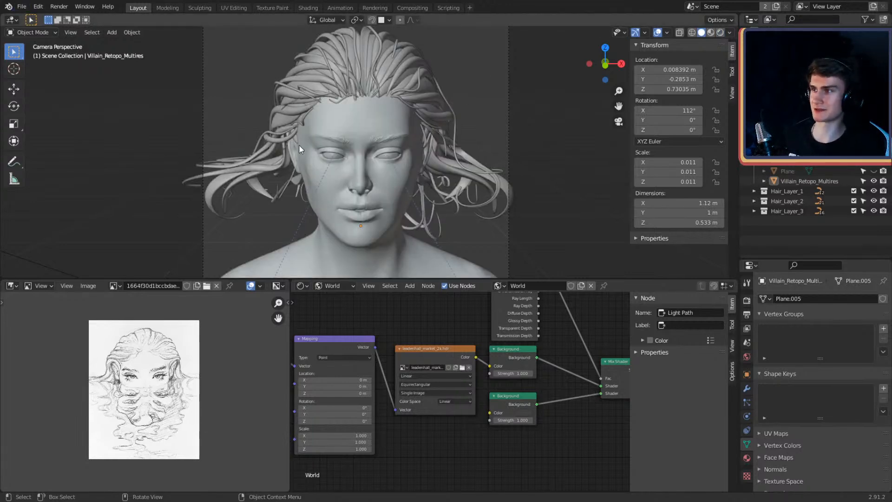
# Step: Save the file with the adjusted head pose and view the whole camera frame
pyautogui.click(22, 6)
pyautogui.click(33, 74)
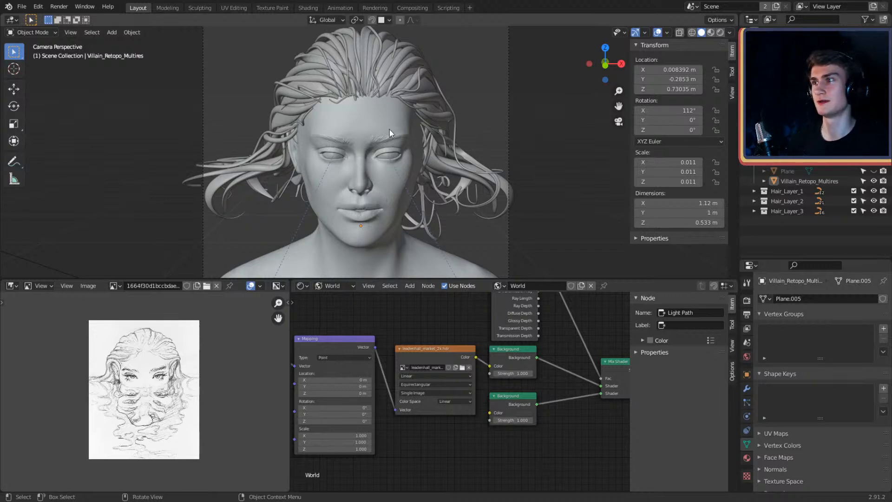
pyautogui.scroll(-3, 395, 203)
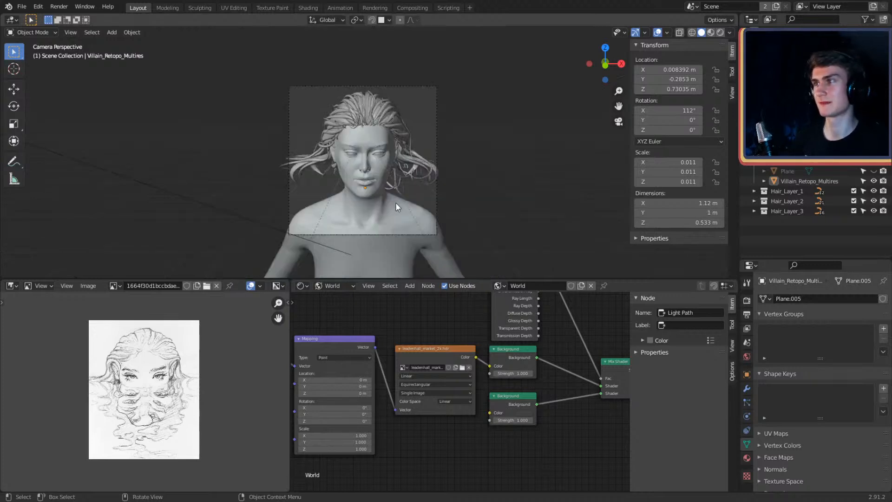